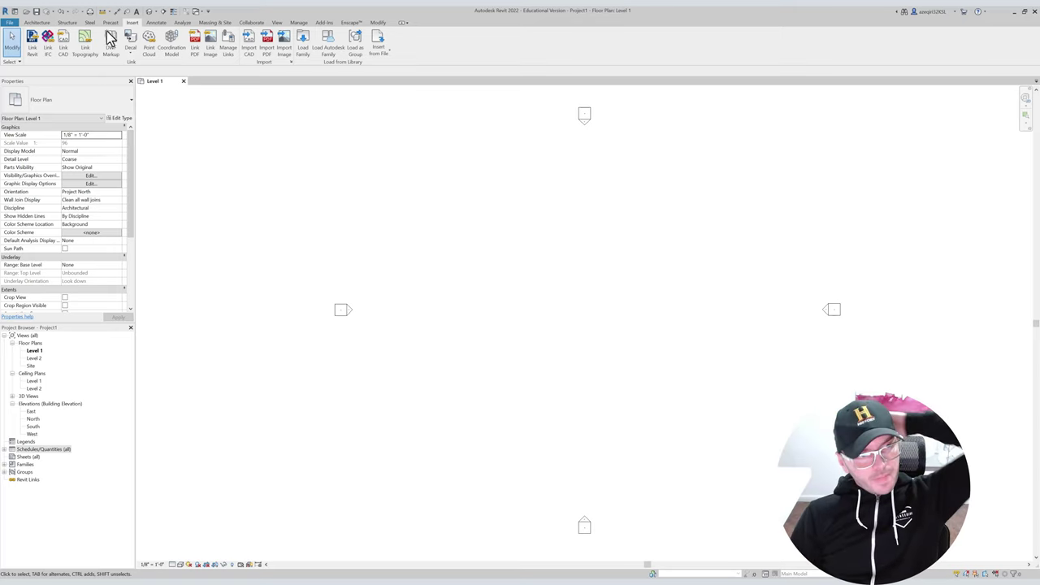
Start placing walls as a rectangle on Level 1 with the location line set to Finish Face: Exterior.
left_click(42, 25)
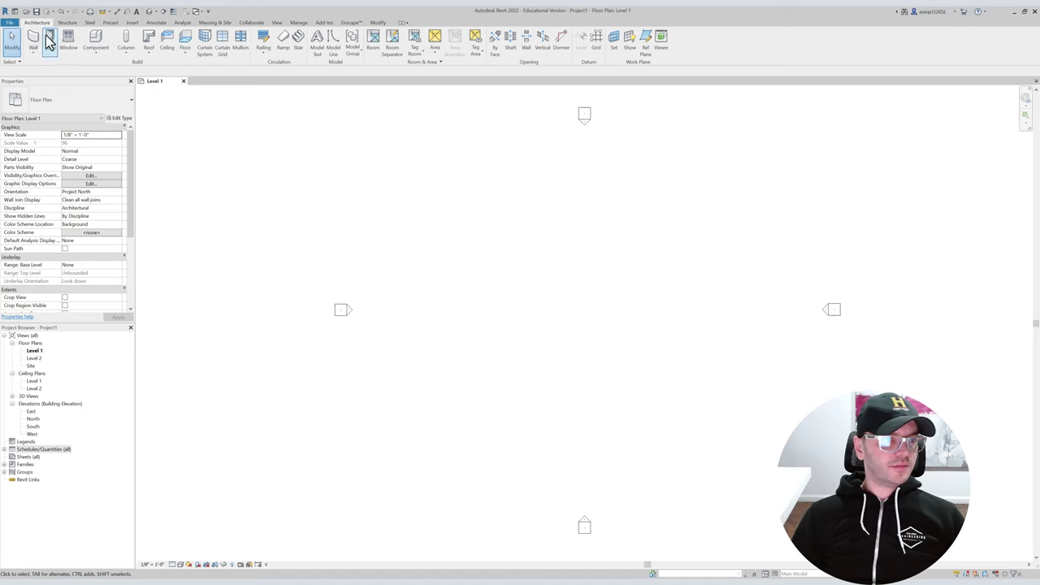
left_click(35, 39)
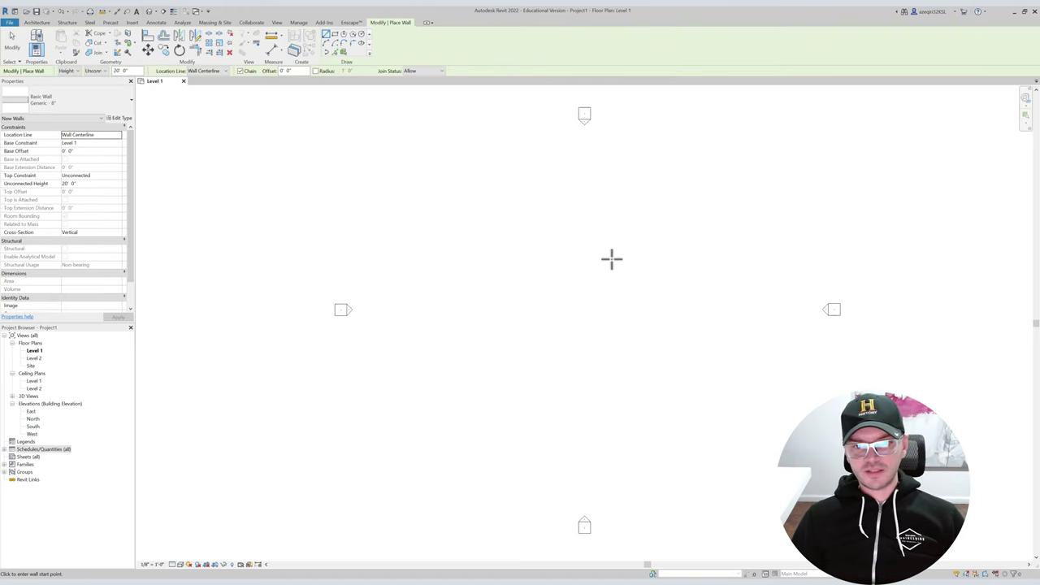
left_click(333, 34)
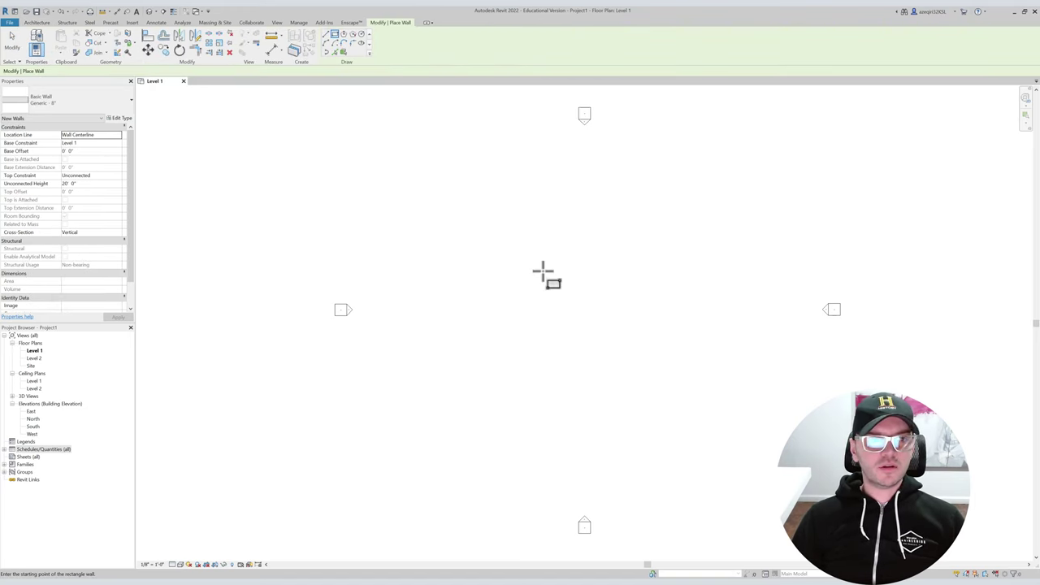
left_click(110, 134)
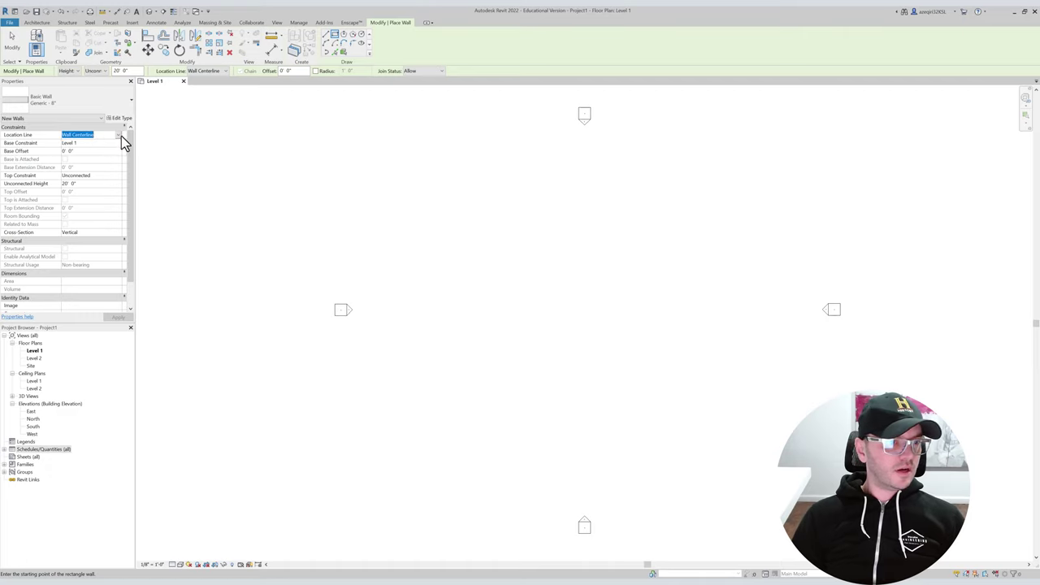
left_click(120, 135)
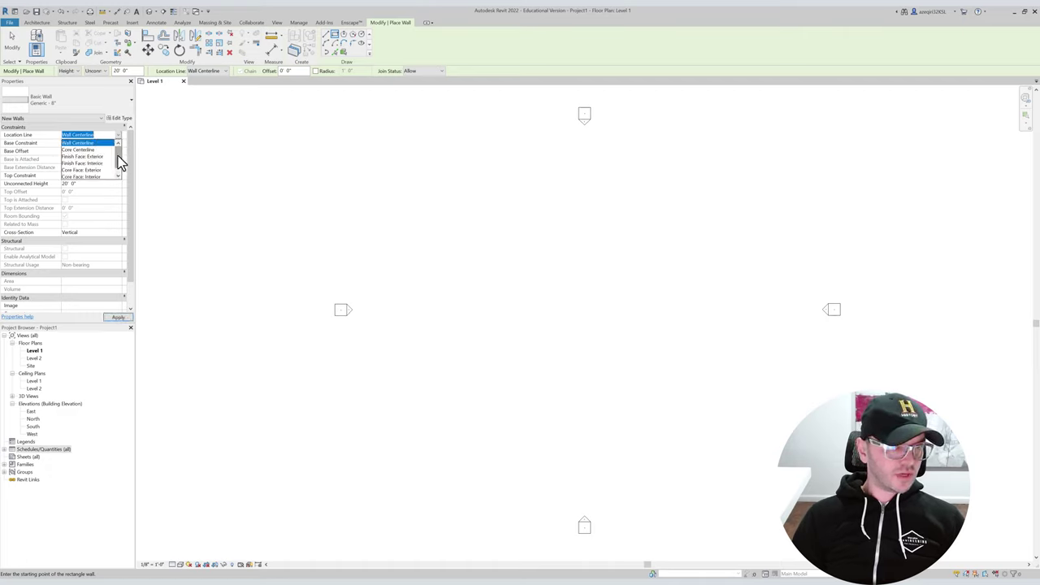
left_click(101, 162)
Draw a rectangular wall enclosure about 30 ft wide and 31 ft deep between the elevation markers.
scroll(503, 276, "up", 2)
middle_click_drag(504, 277, 376, 230)
left_click(376, 230)
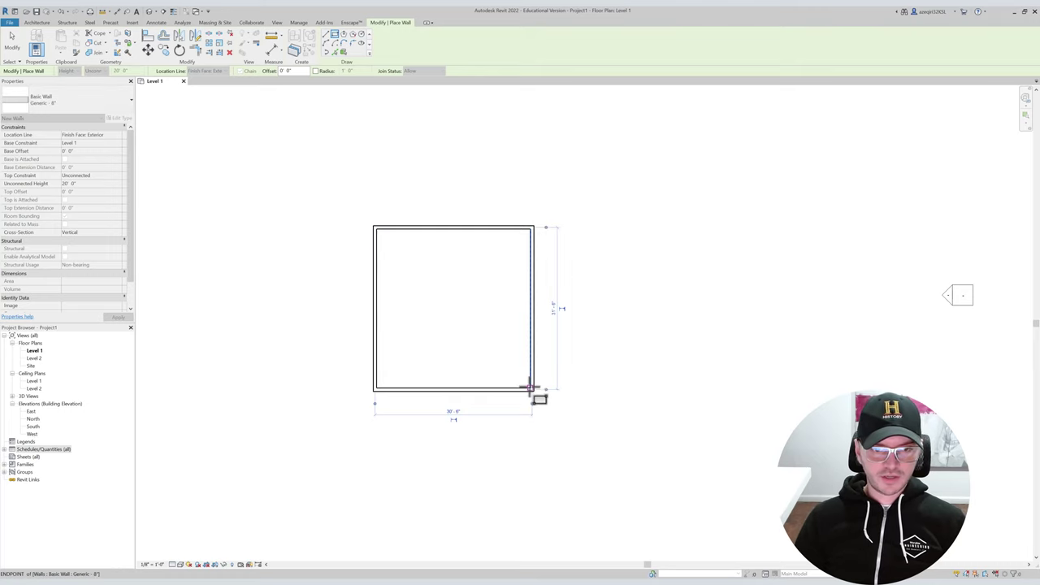
left_click(529, 389)
key("Escape")
key("Escape")
Set the horizontal width of the wall enclosure to 68 ft by repositioning its east wall.
left_click(522, 290)
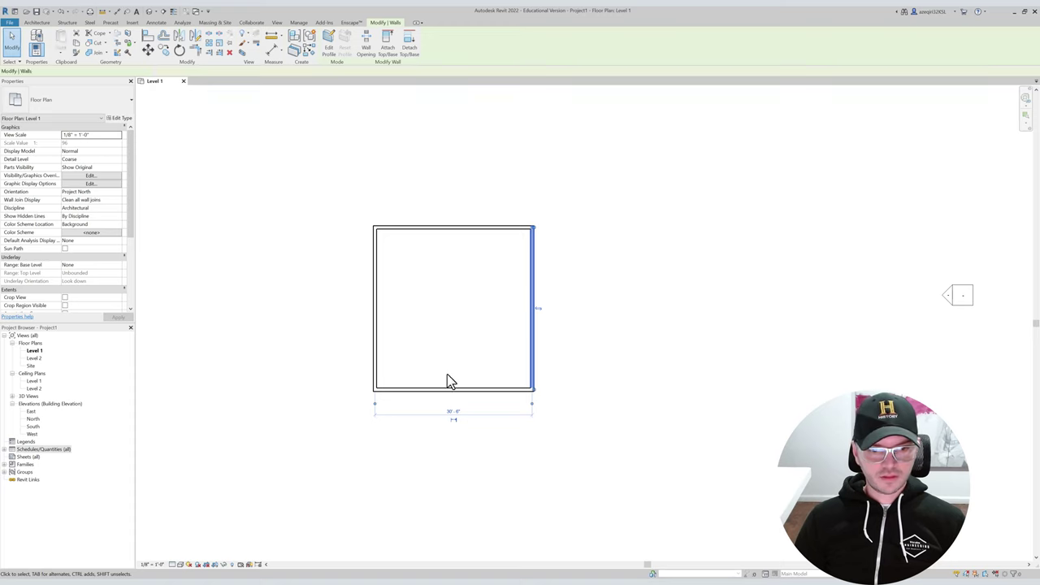
left_click(453, 412)
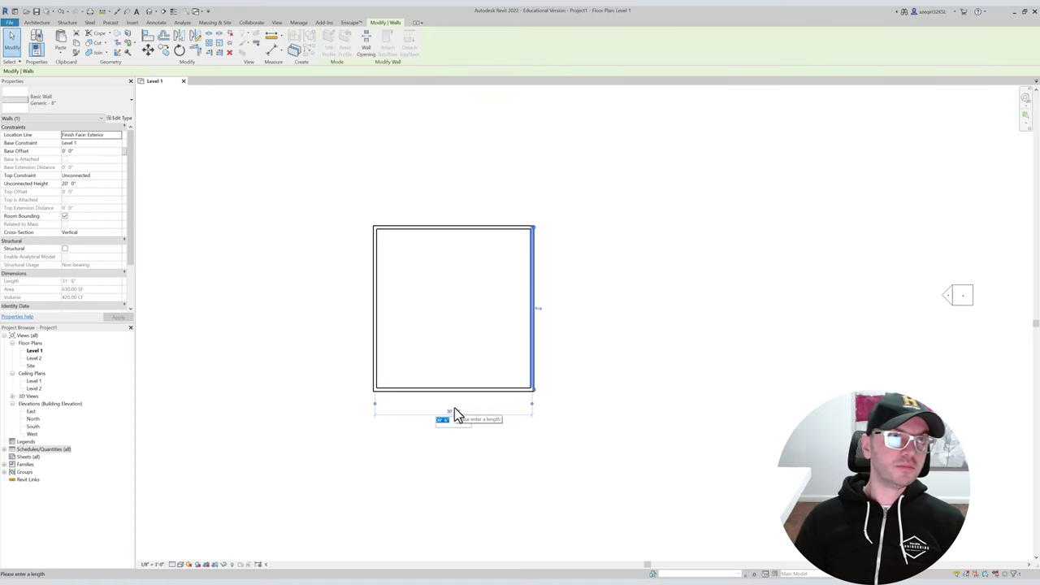
type("68")
key("Return")
key("Escape")
Set the vertical depth of the wall enclosure to 68 ft by repositioning its north wall.
left_click(518, 228)
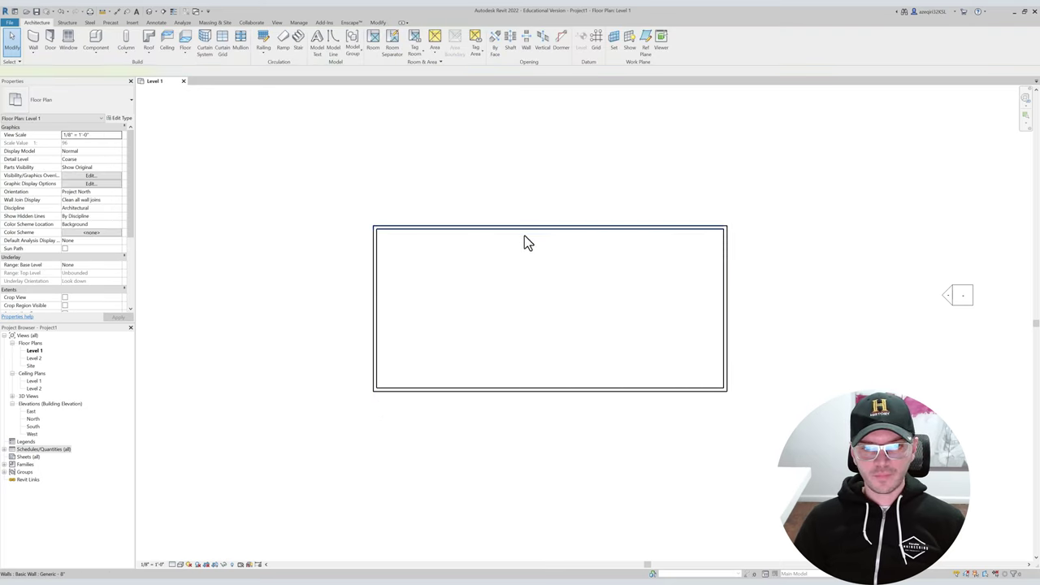
left_click(744, 310)
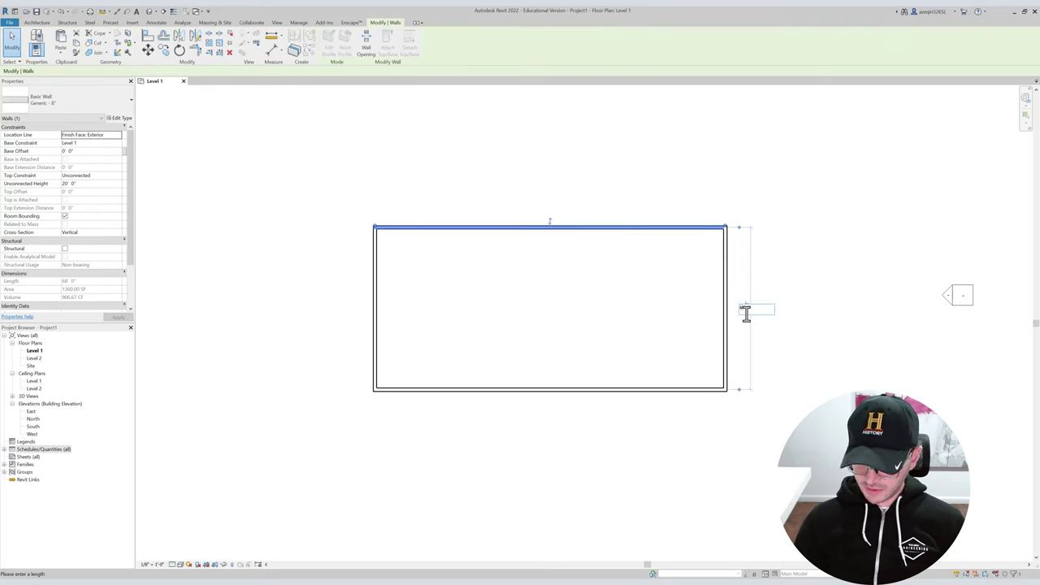
type("68")
key("Return")
scroll(516, 313, "down", 5)
middle_click_drag(511, 311, 320, 305)
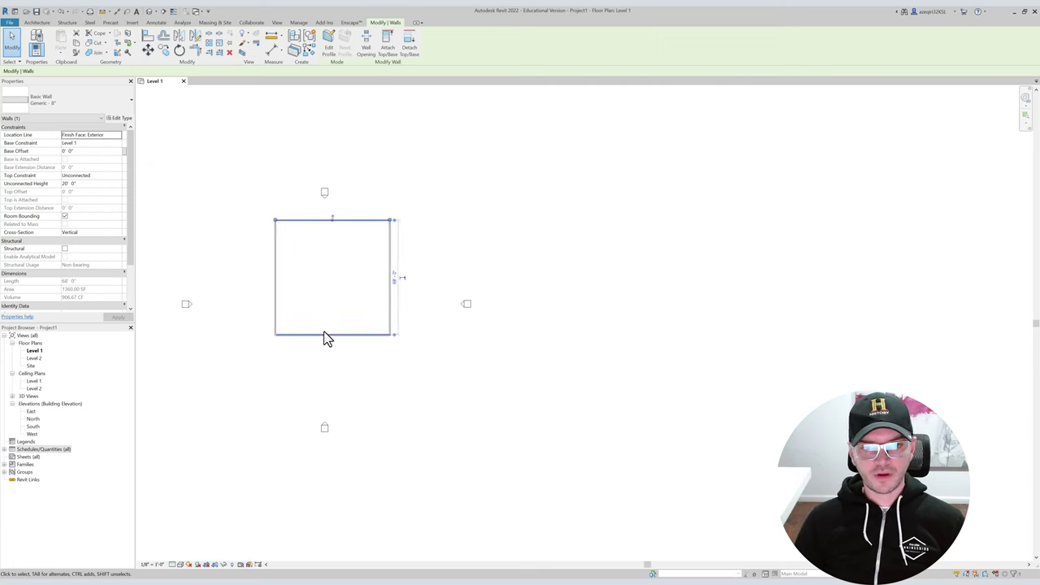
key("Escape")
Move all four walls so the square enclosure sits centred between the four elevation markers.
left_click_drag(250, 204, 406, 359)
mouse_move(392, 281)
left_mouse_down()
mouse_move(388, 313)
mouse_move(390, 301)
left_mouse_up()
middle_click_drag(413, 305, 499, 305)
key("Escape")
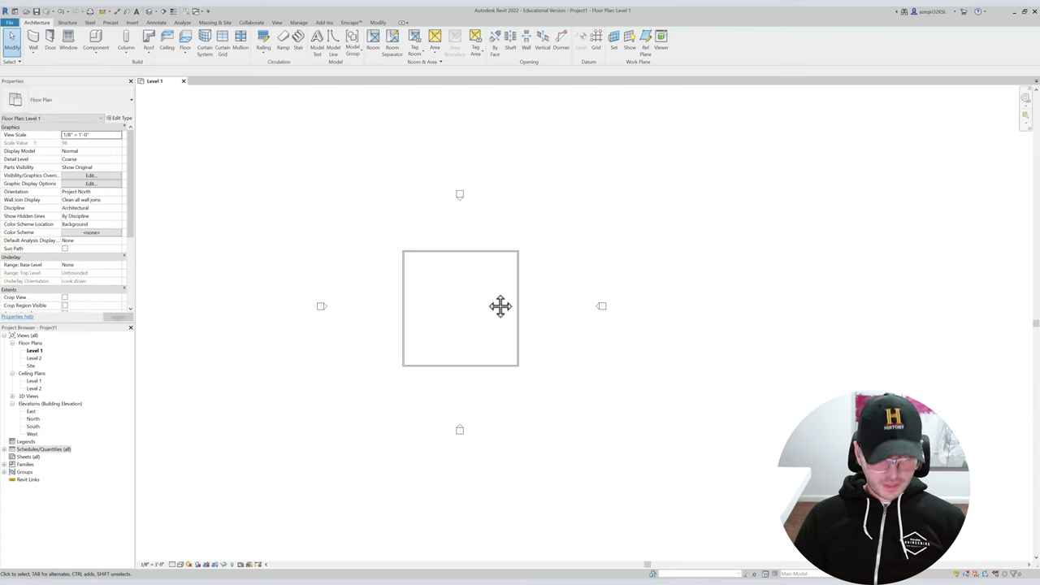
Open the default 3D view and examine the wall enclosure and its levels from another angle.
key("3")
key("d")
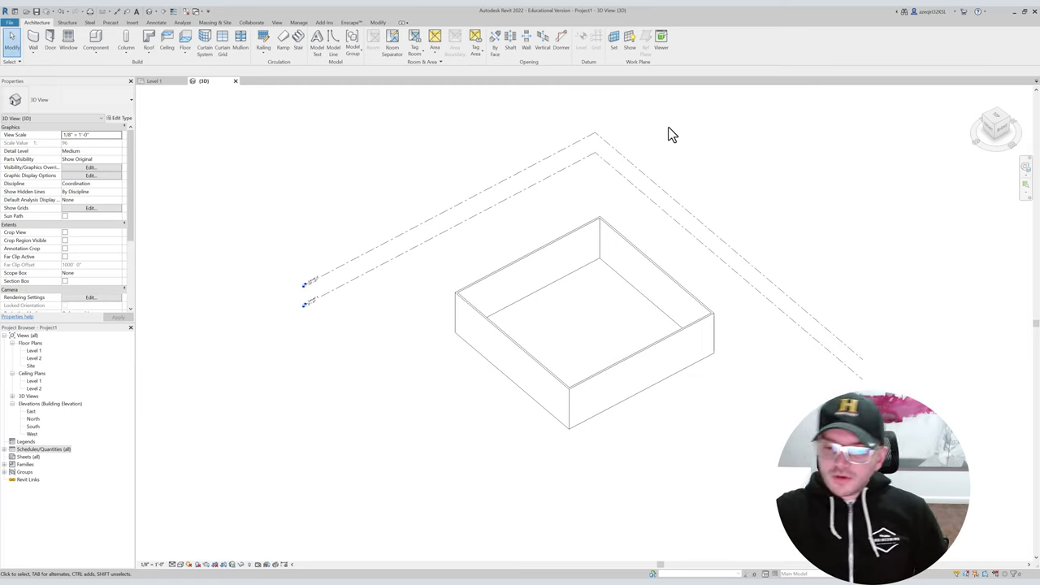
scroll(1001, 512, "up", 1)
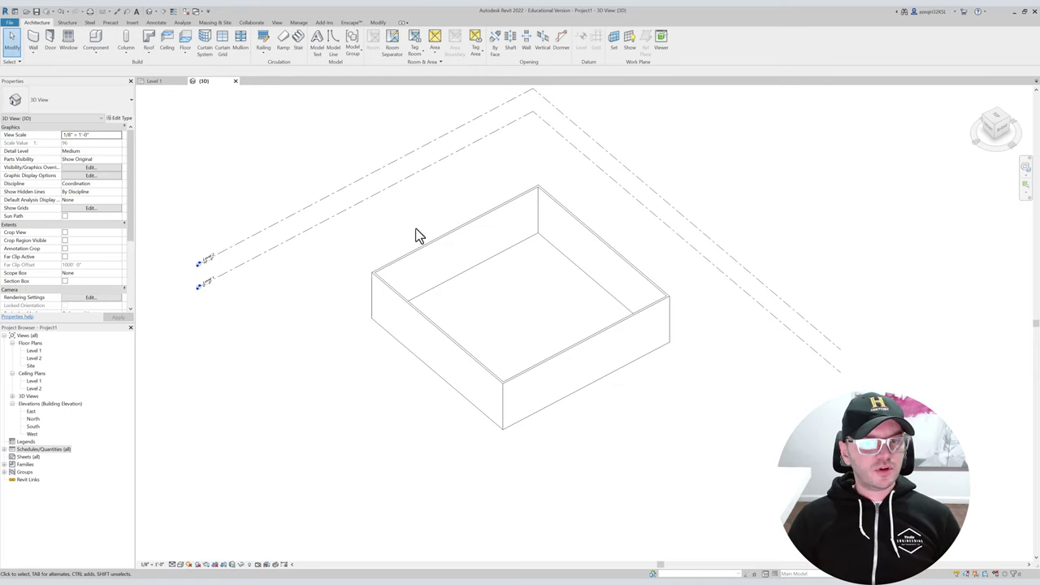
middle_click_drag(469, 212, 457, 234)
middle_click_drag(399, 264, 412, 284)
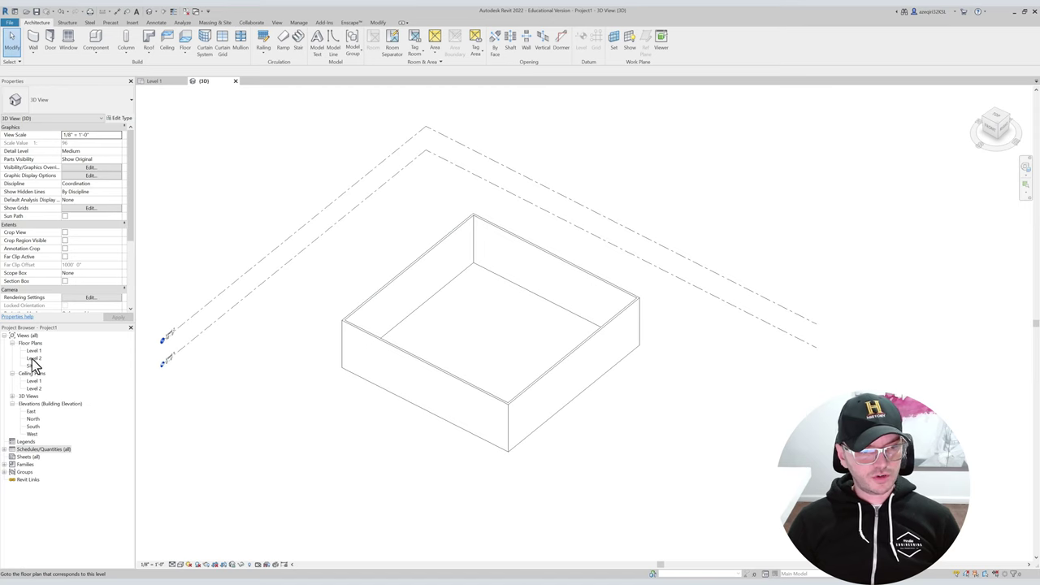
Open the East elevation and set the elevation of Level 2 to 15 ft.
left_click(31, 413)
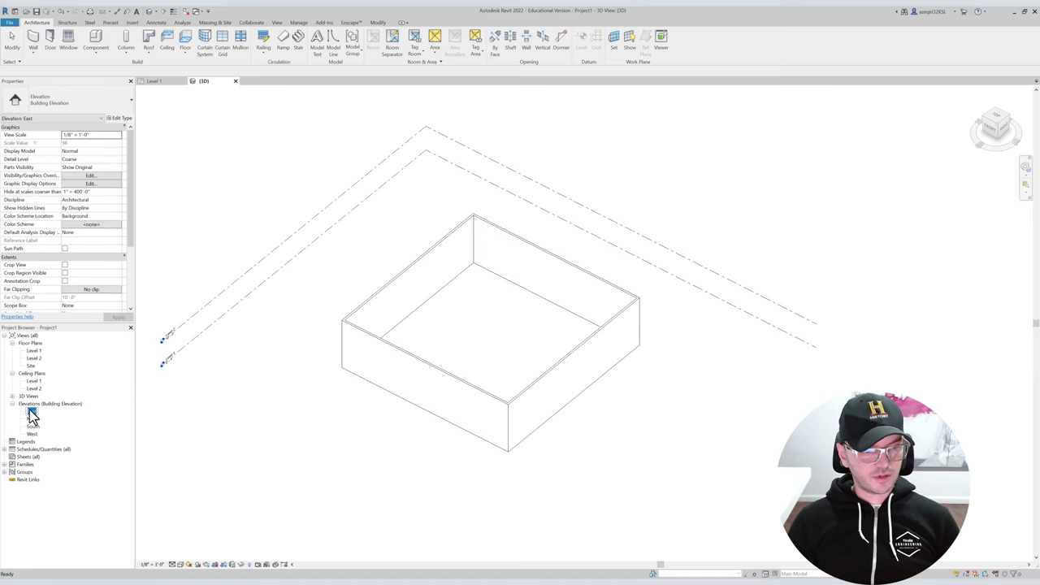
double_click(31, 413)
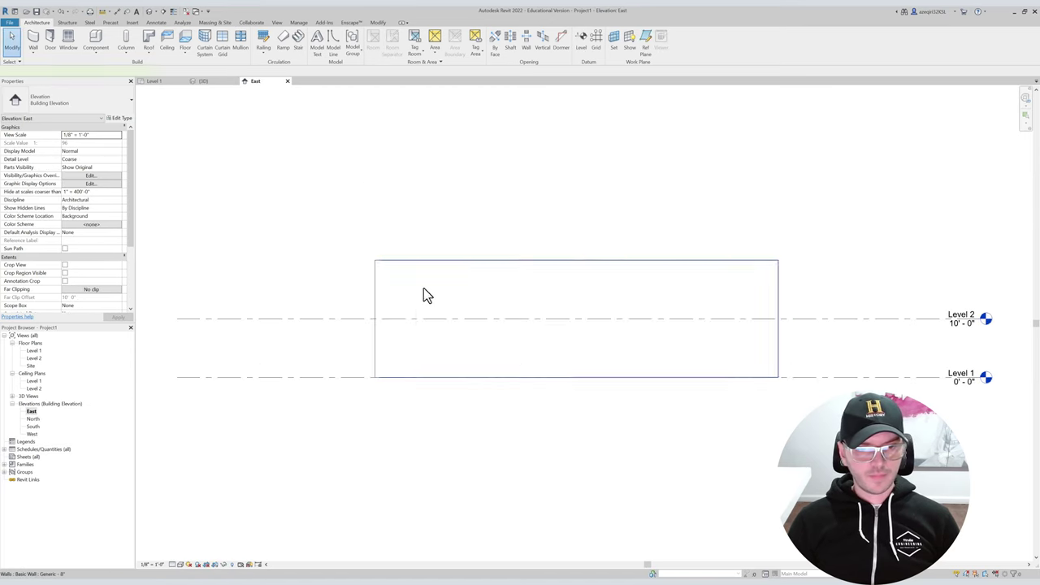
left_click(488, 292)
middle_click_drag(829, 291, 660, 264)
scroll(776, 281, "down", 1)
left_click(770, 287)
scroll(660, 264, "down", 1)
left_click(757, 262)
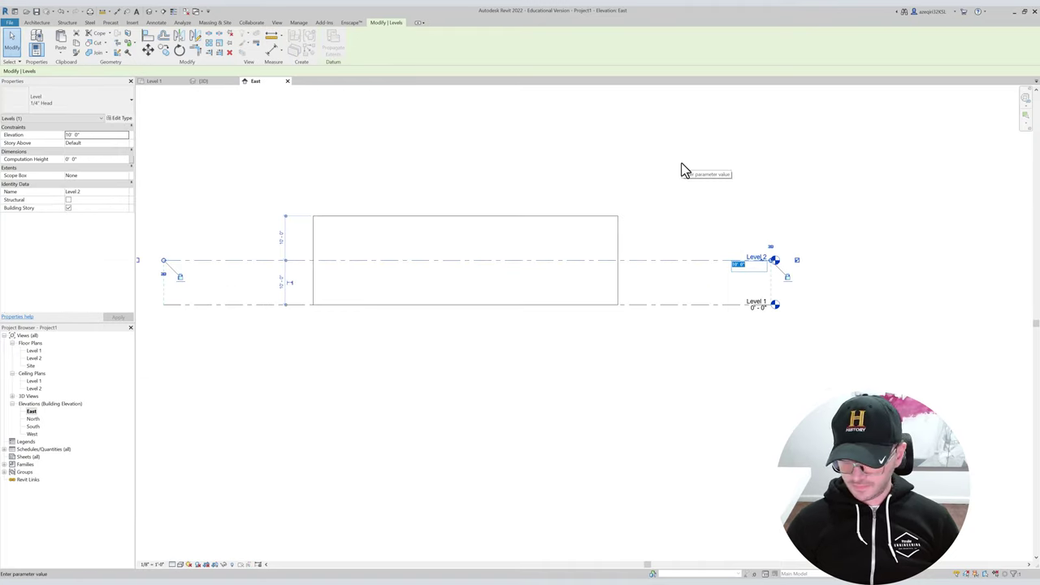
type("15")
key("Return")
key("Escape")
Copy Level 2 upward four times in succession, spacing each new level 12 ft above the previous one.
middle_click_drag(684, 210, 667, 261)
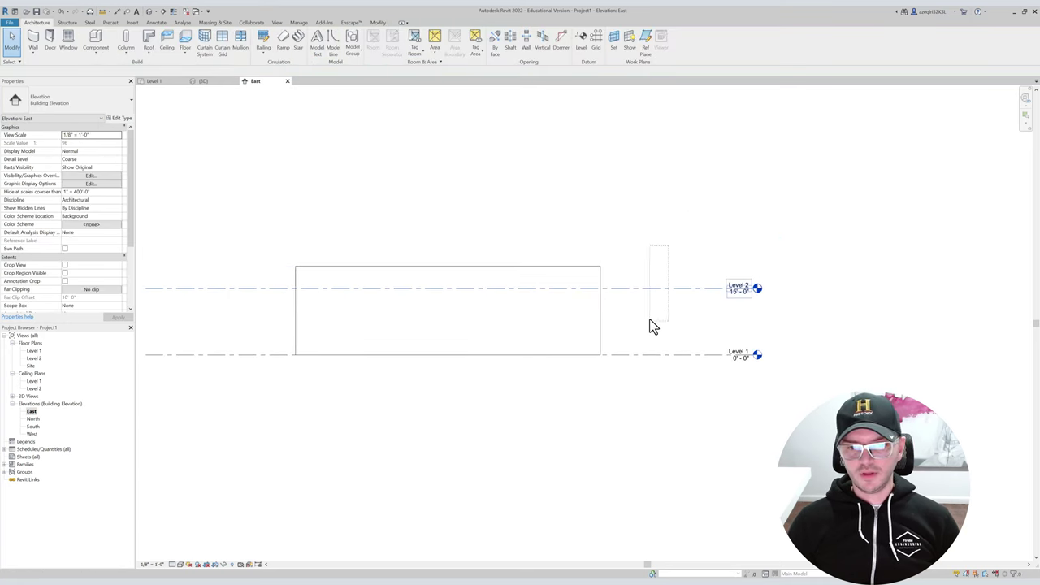
left_click(655, 289)
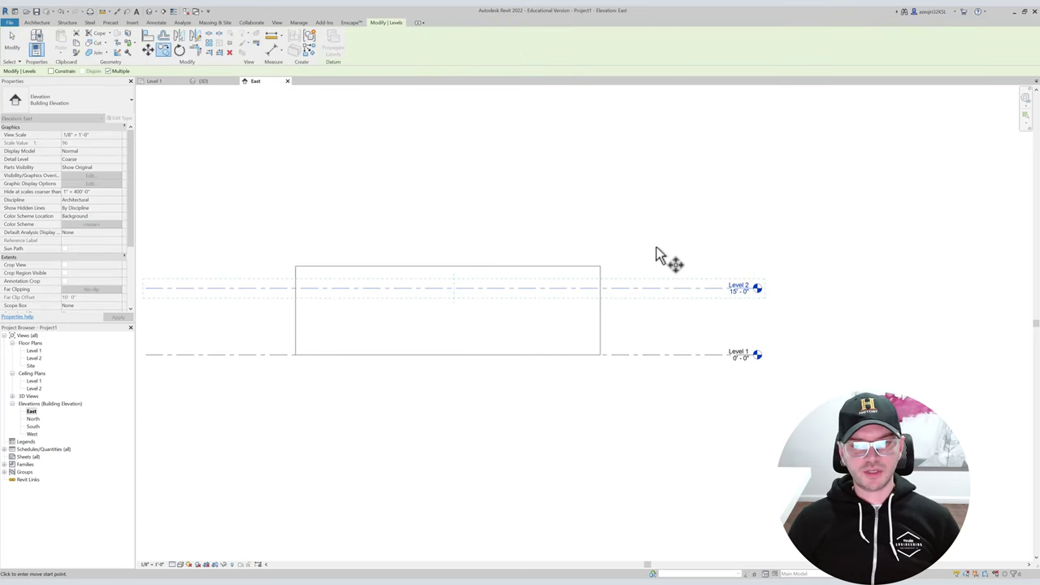
left_click(655, 287)
scroll(650, 180, "down", 2)
middle_click_drag(654, 180, 597, 266)
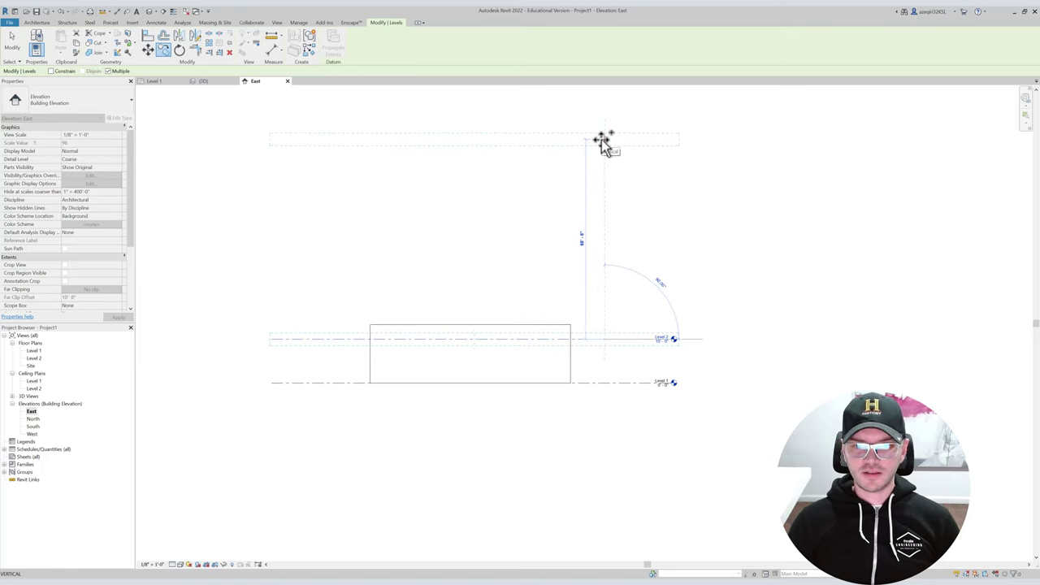
type("12")
key("Return")
type("12")
key("Return")
type("12")
key("Return")
type("12")
key("Return")
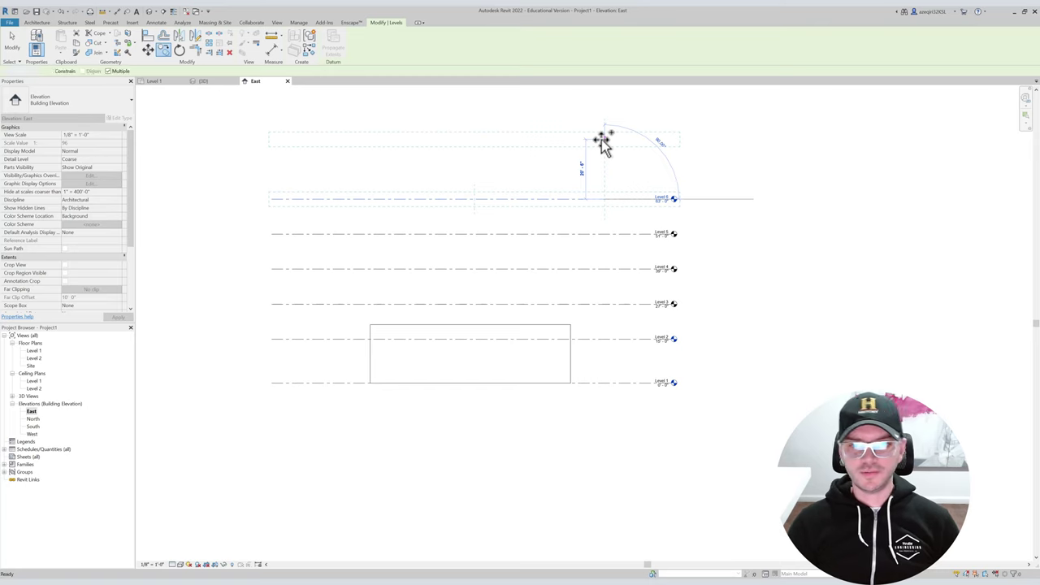
key("Escape")
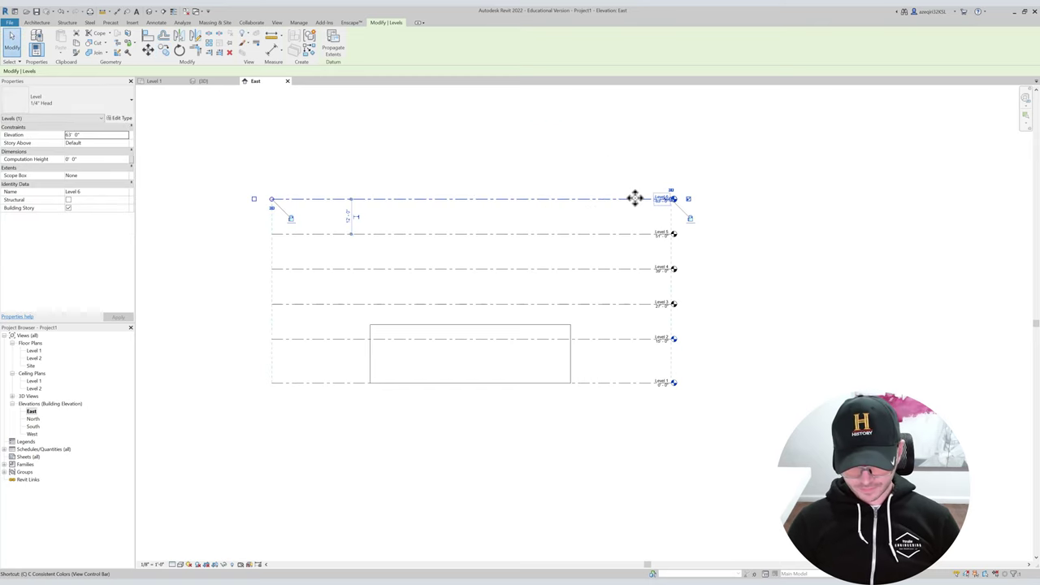
Copy the topmost level, Level 6, upward by 12 ft to add one more level.
key("c")
key("o")
left_click(635, 190)
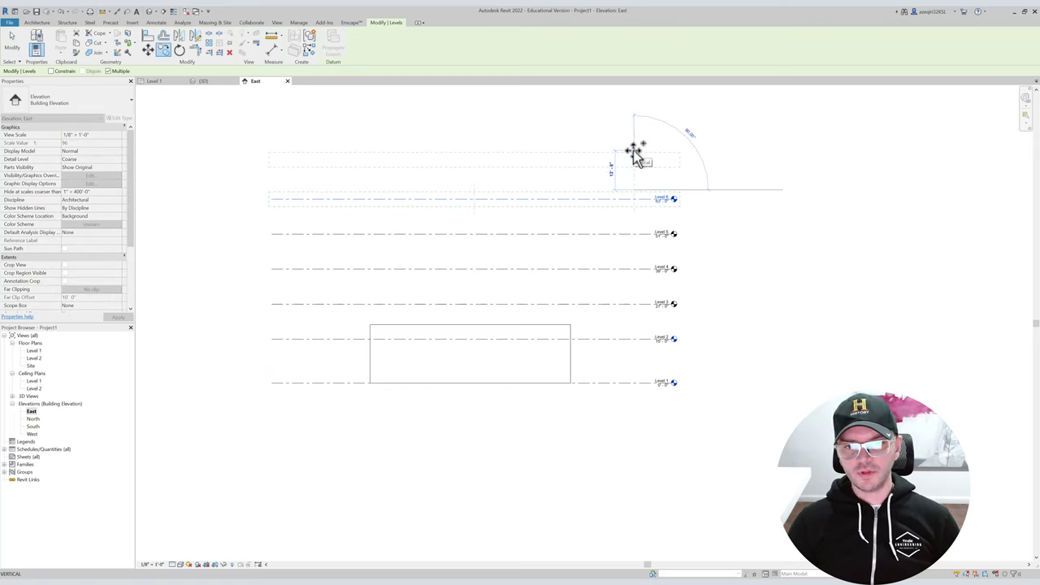
type("12")
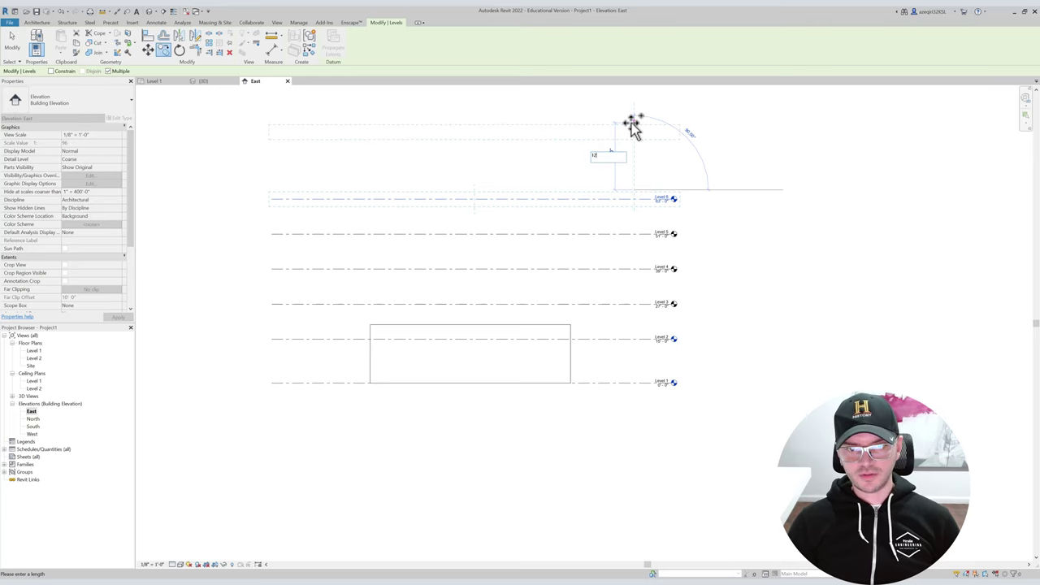
key("Return")
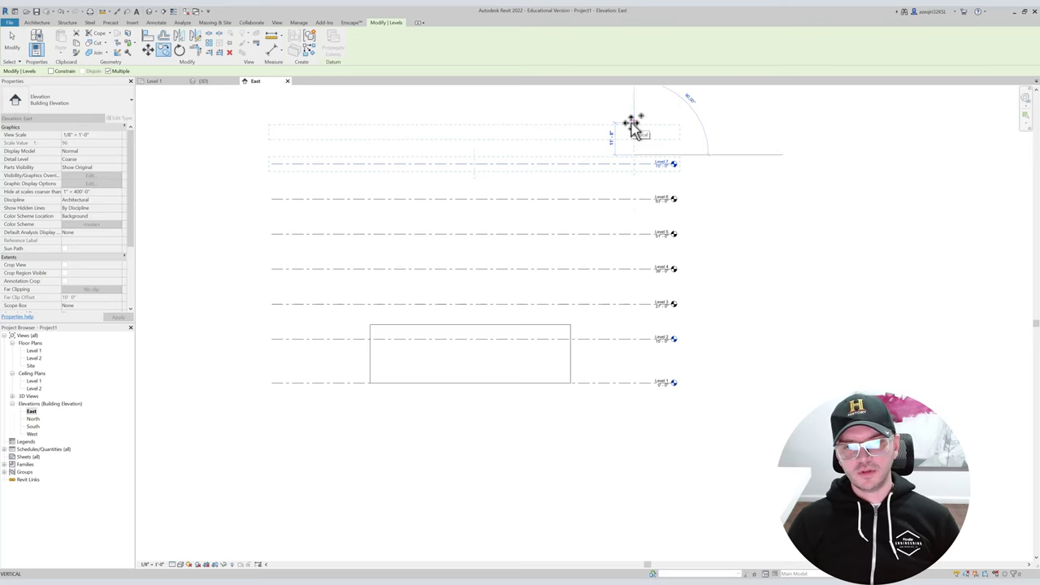
key("Escape")
key("Escape")
middle_click_drag(615, 176, 604, 179)
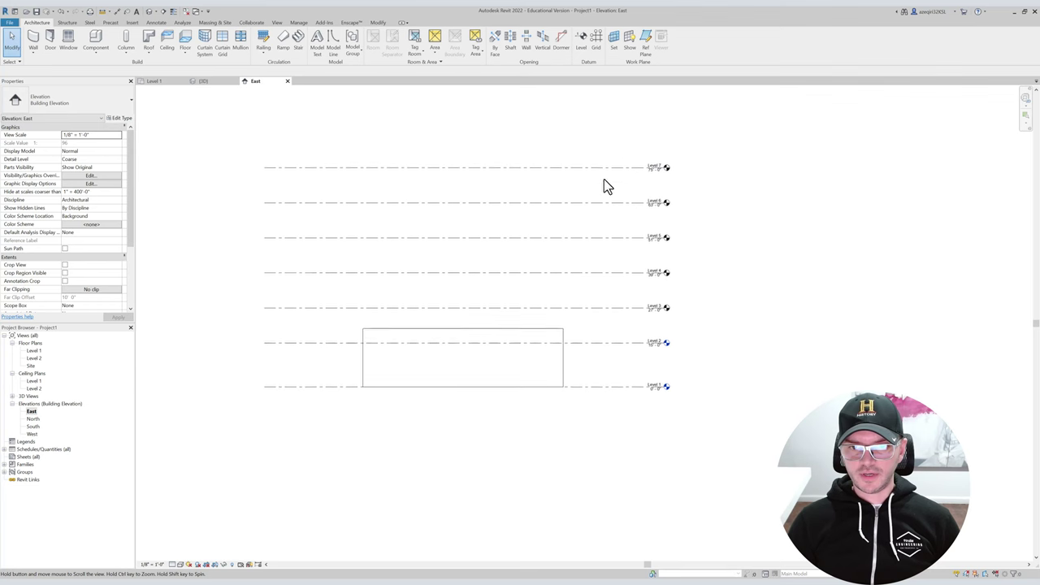
left_click(648, 169)
left_click(650, 173)
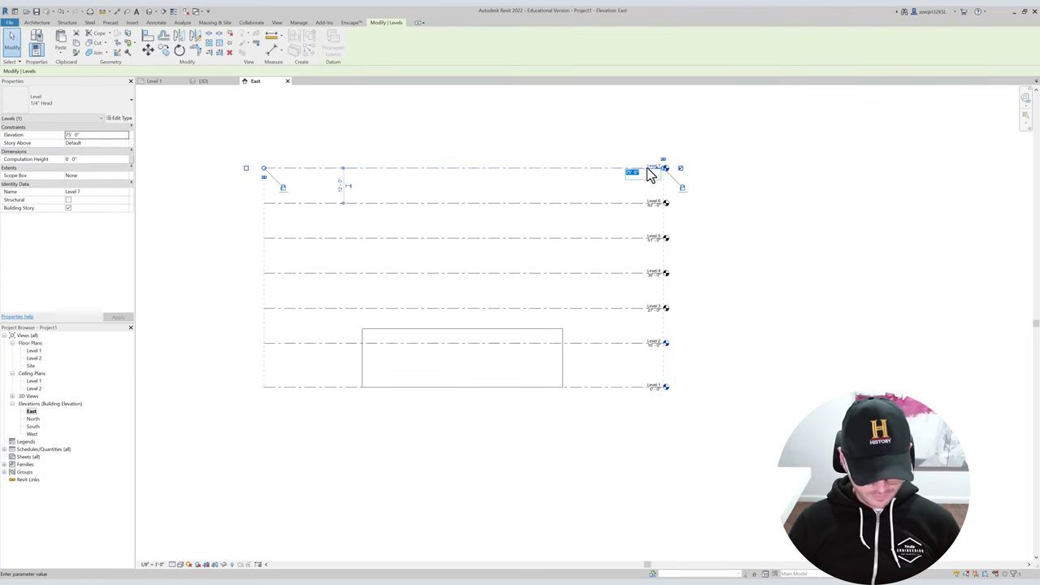
left_click(580, 131)
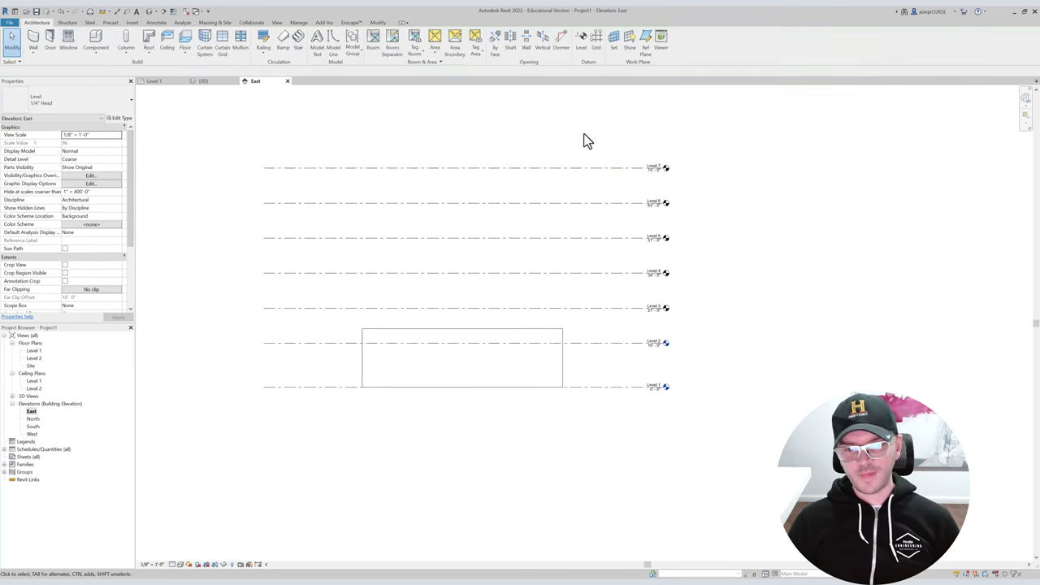
Select all four walls and set their unconnected height to 1 ft.
left_click(487, 336)
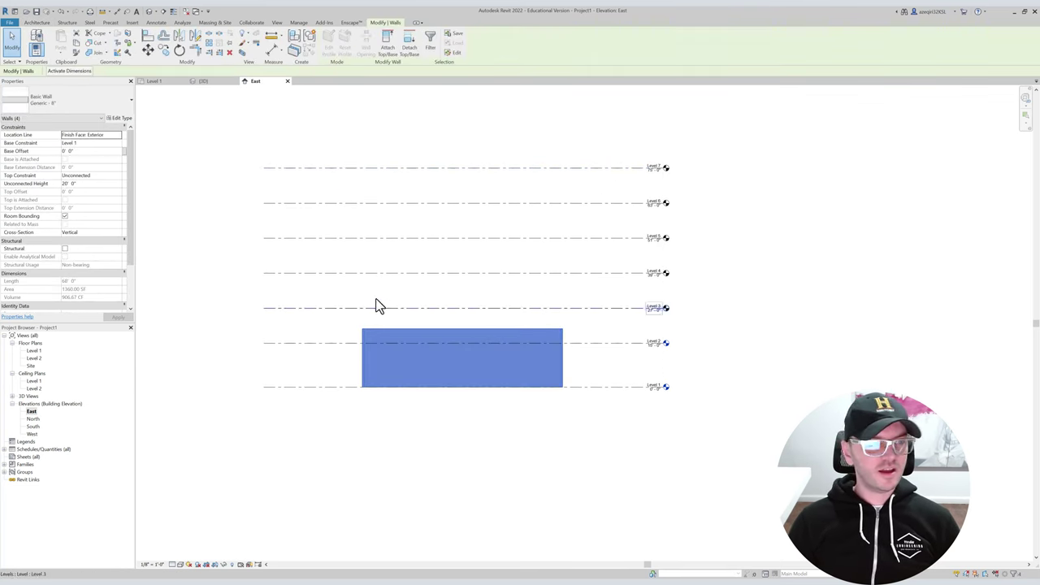
left_click(109, 183)
type("1")
key("Return")
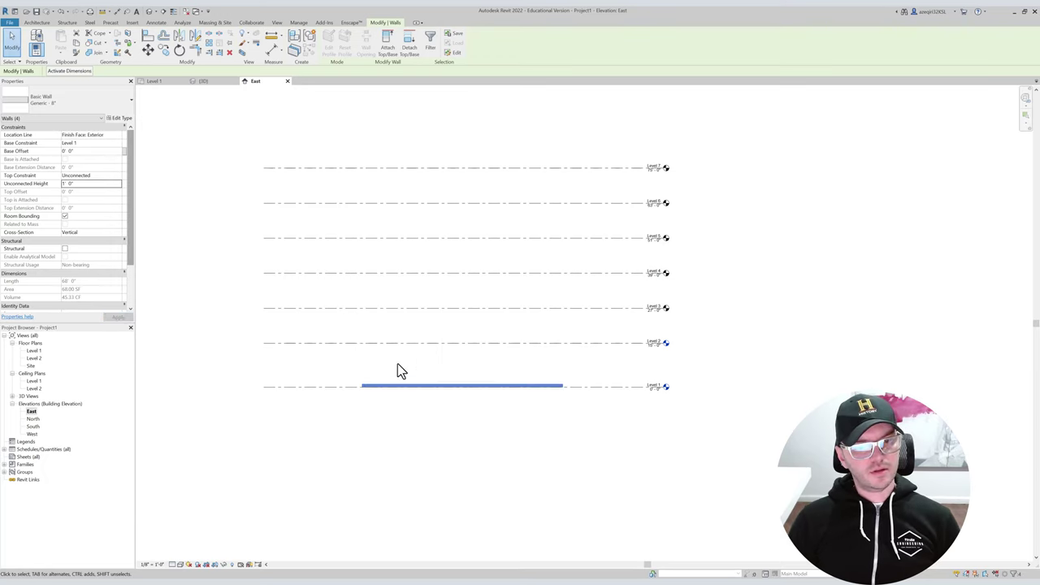
Set the unconnected height of the four walls to 15 ft.
left_click_drag(326, 356, 655, 447)
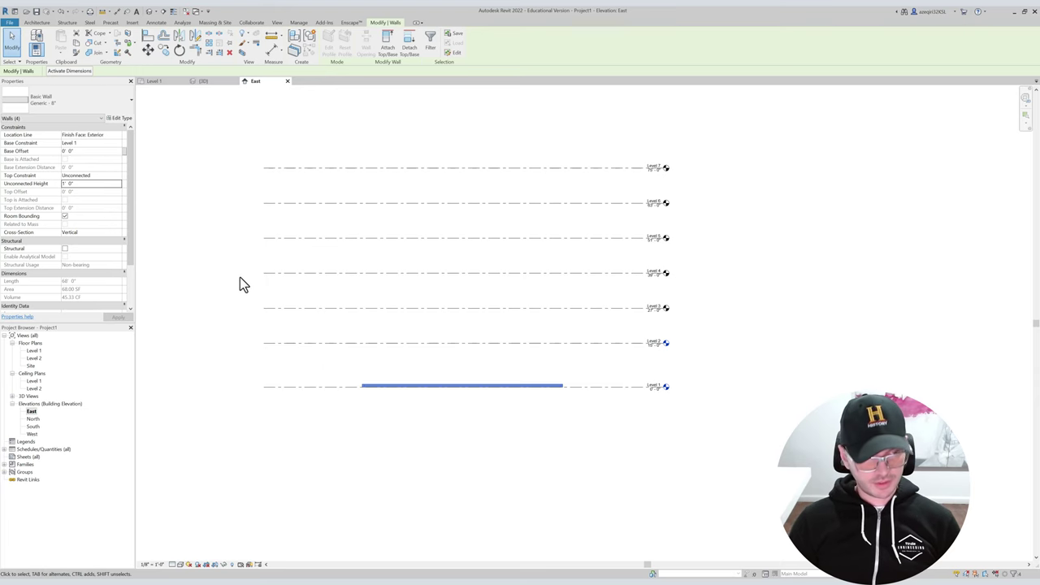
left_click(83, 184)
type("15")
left_click(263, 130)
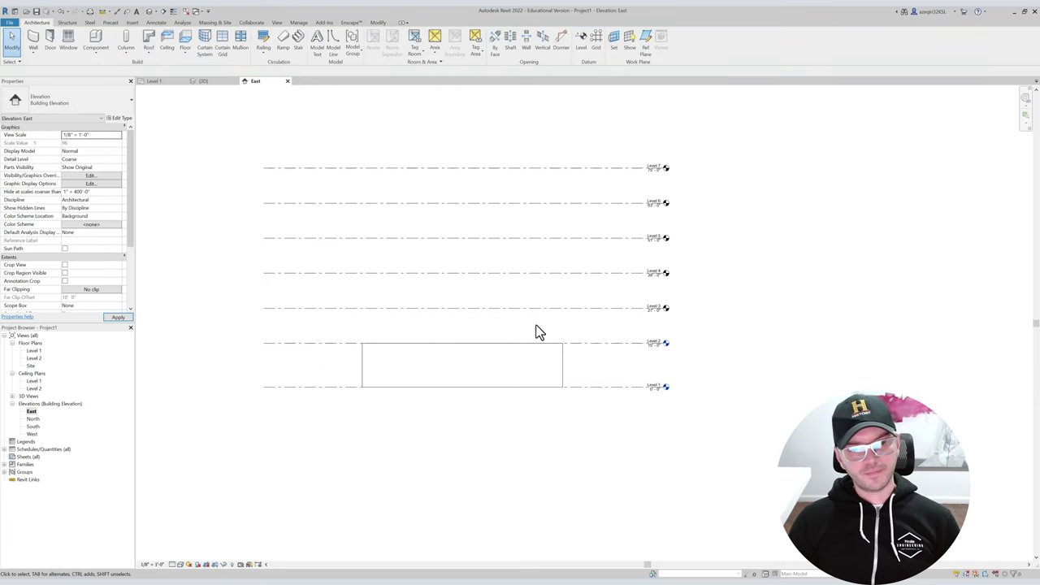
Constrain the top of all four walls up to Level 2.
left_click_drag(314, 310, 602, 446)
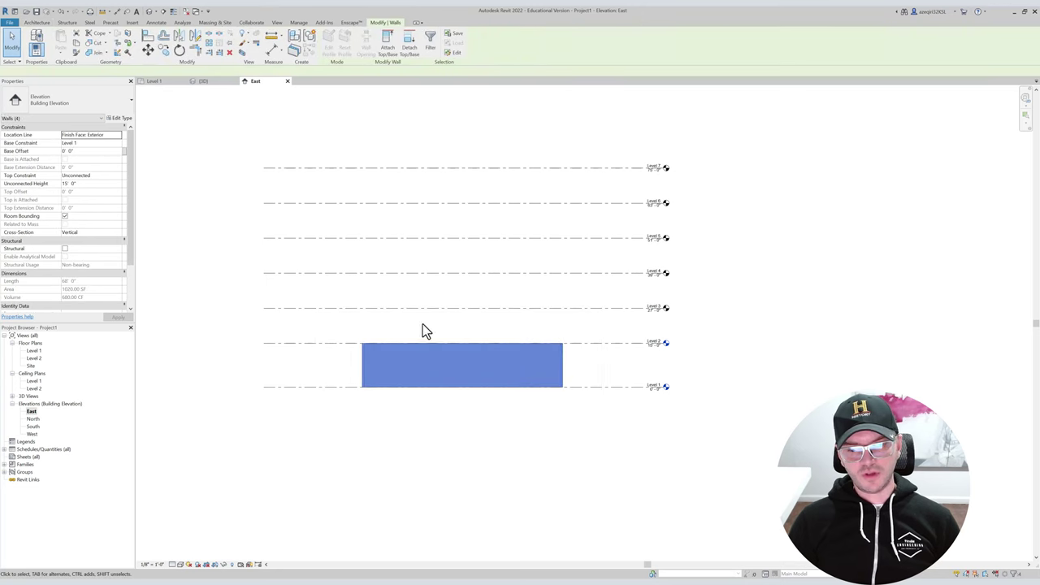
left_click(119, 175)
left_click(105, 197)
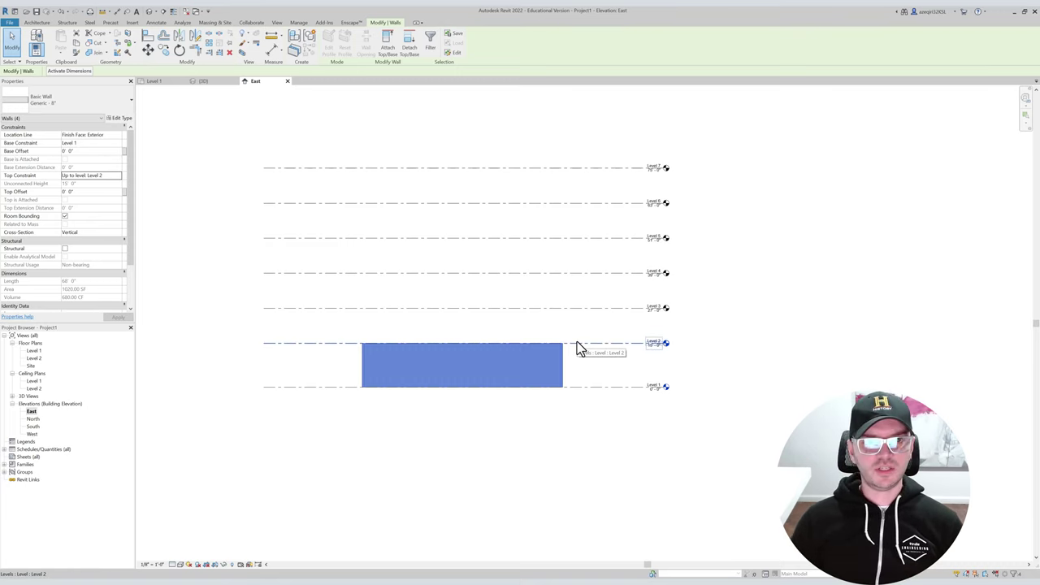
left_click(276, 22)
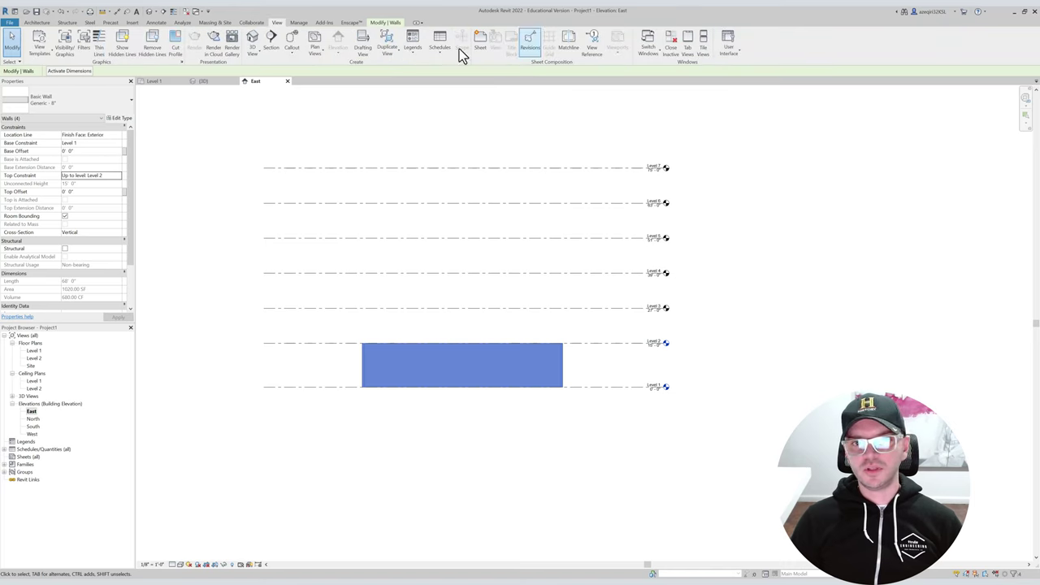
left_click(294, 22)
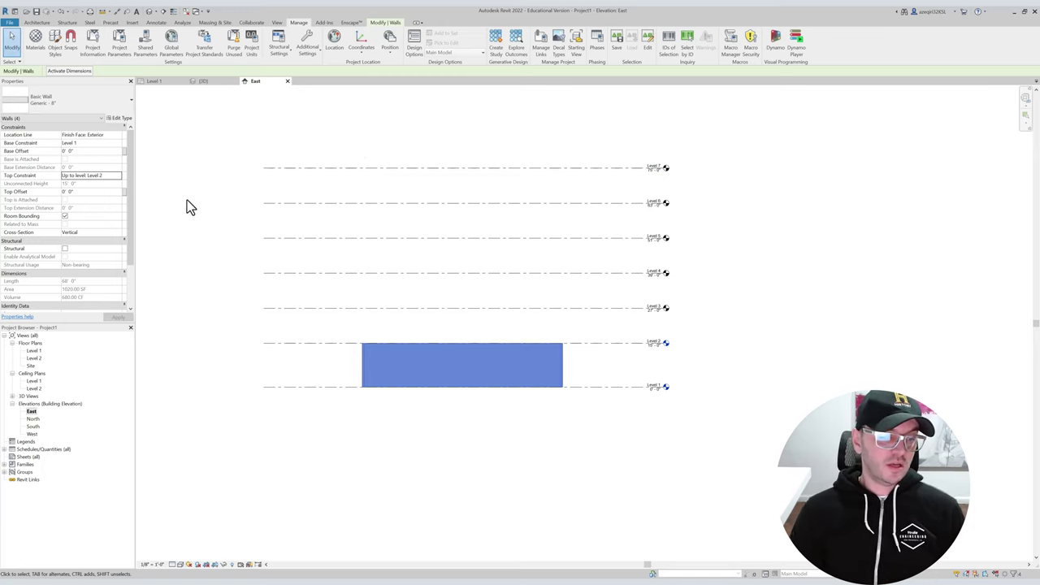
Clear the wall selection, open the 3D view, and inspect the four walls and levels from an angled viewpoint.
left_click(204, 216)
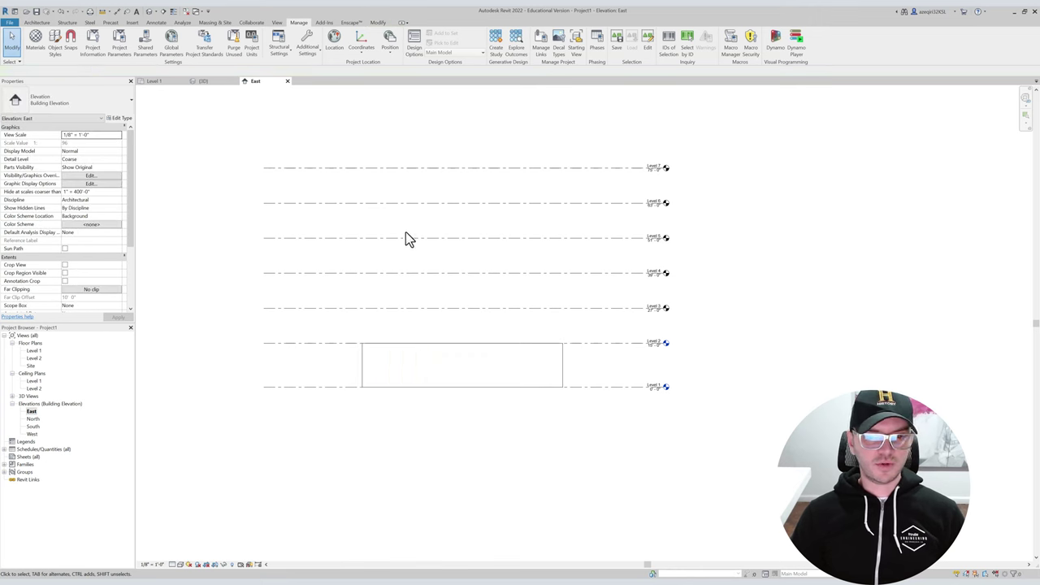
middle_click_drag(406, 236, 363, 268)
key("3")
key("d")
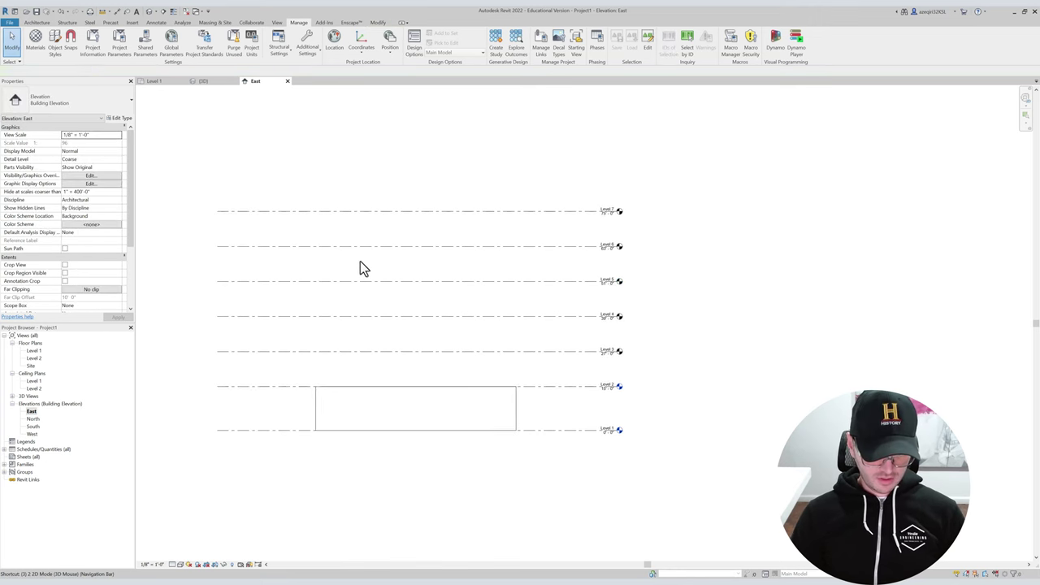
middle_click_drag(491, 267, 447, 281, "shift")
key("Tab")
left_click(417, 268)
middle_click_drag(418, 236, 390, 235, "shift")
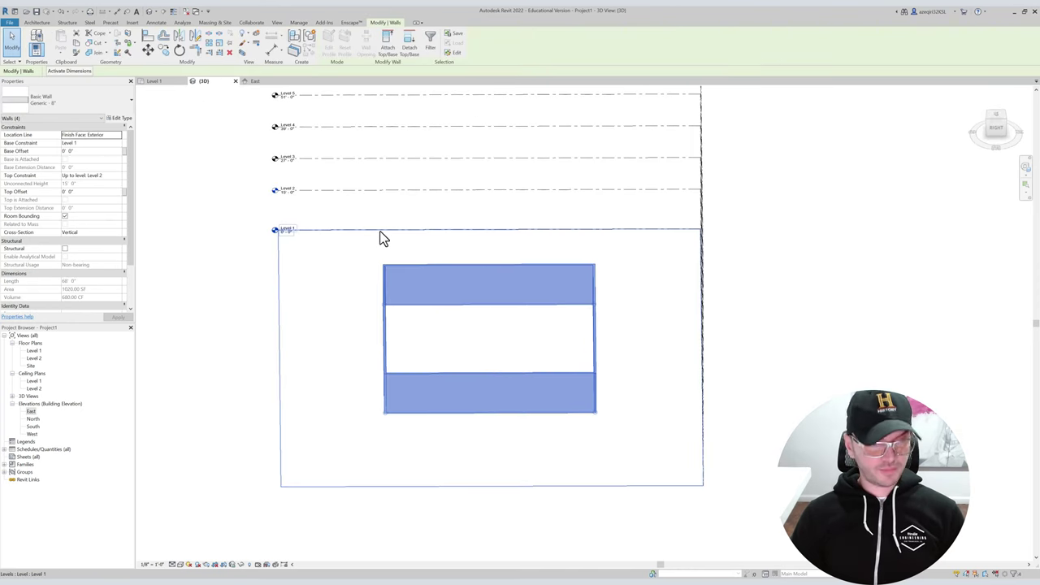
key("Escape")
middle_click_drag(373, 186, 97, 202, "shift")
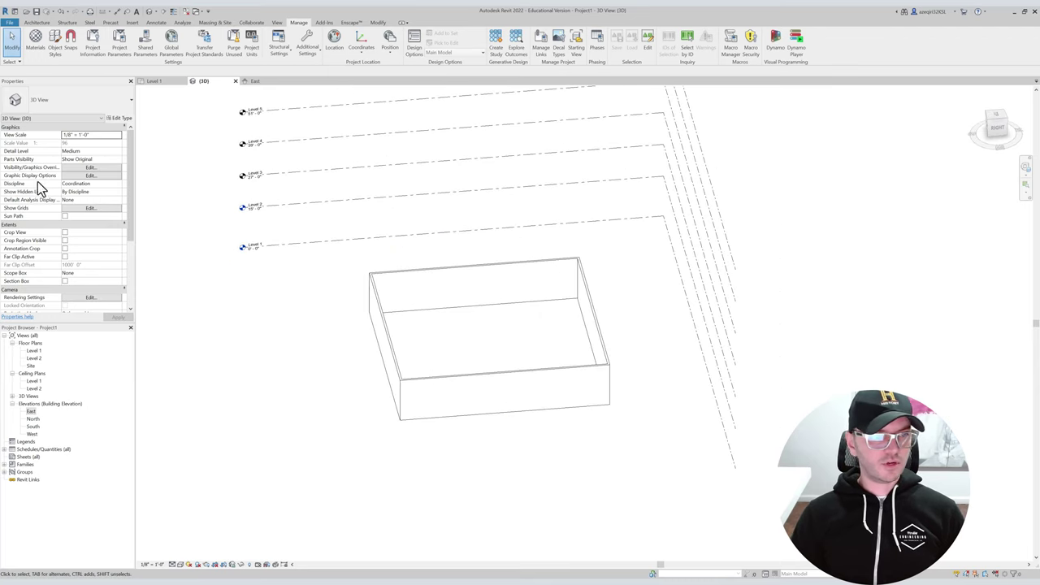
On the Level 1 floor plan, sketch a rectangular boundary for a Generic - 12" floor between opposite outer corners of the walls.
double_click(35, 350)
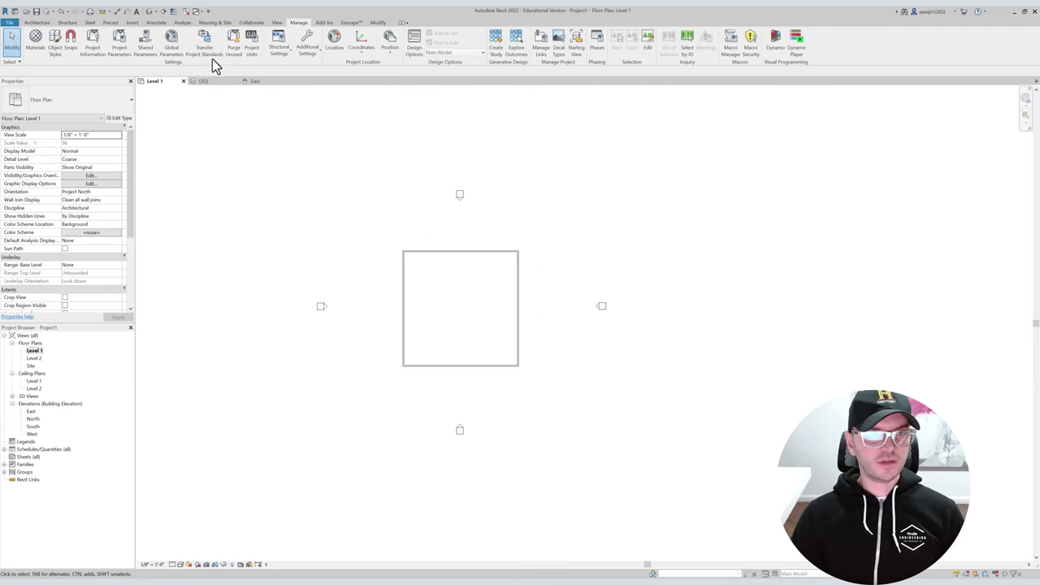
key("f")
key("l")
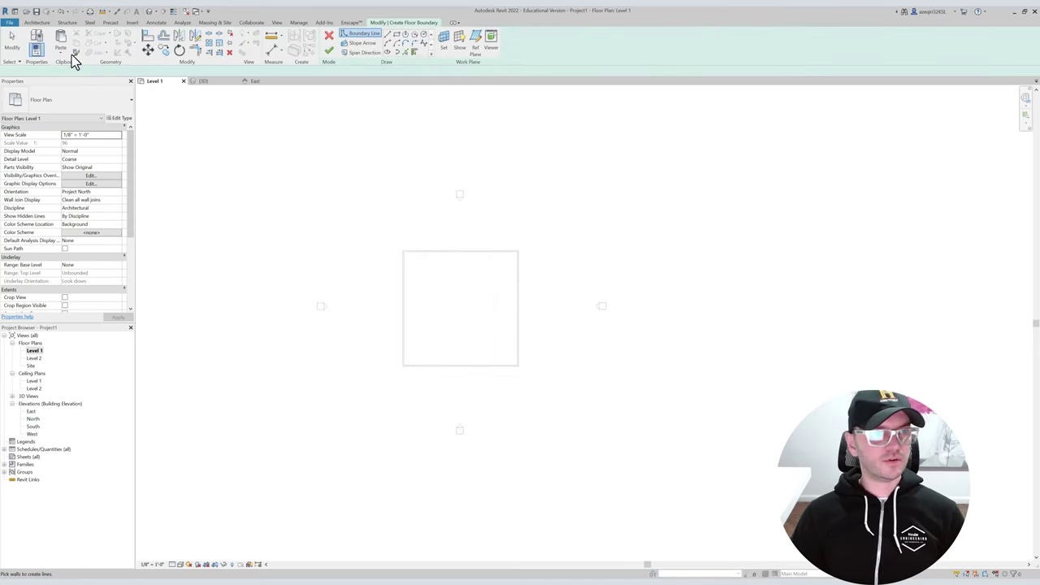
left_click(34, 24)
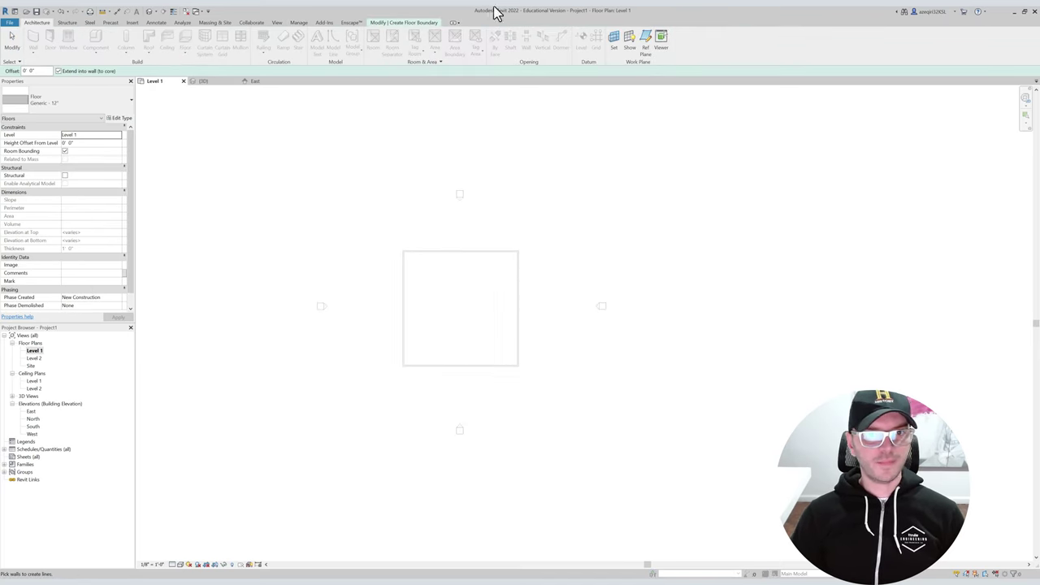
left_click(404, 24)
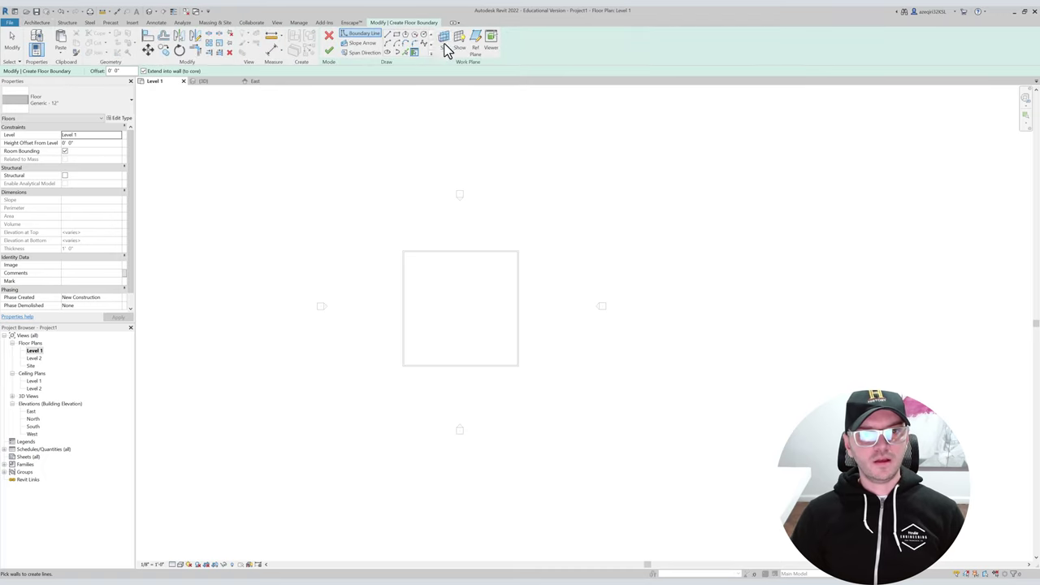
left_click(396, 36)
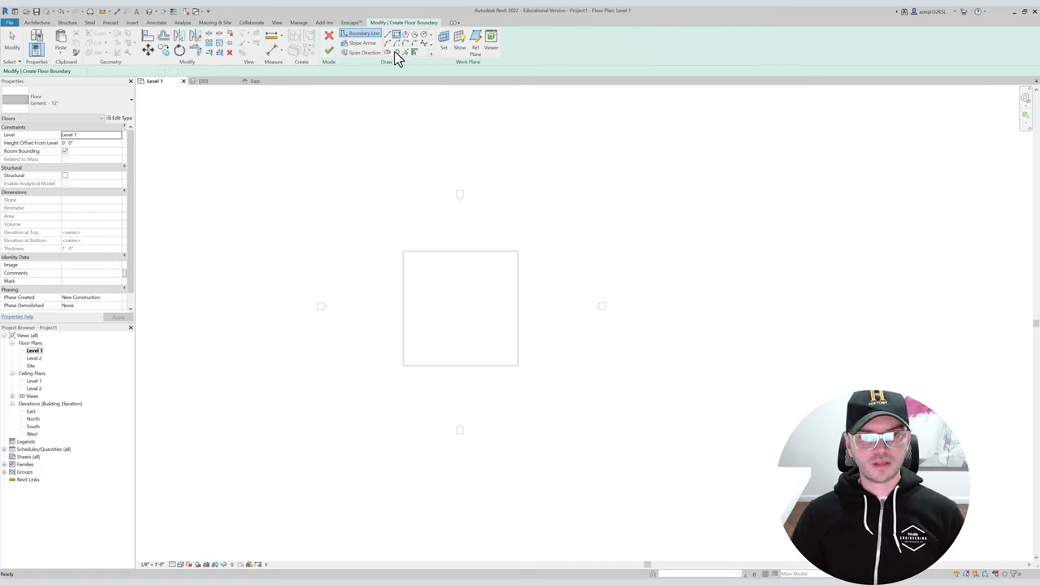
scroll(401, 252, "up", 4)
left_click(401, 251)
middle_click_drag(568, 377, 402, 243)
scroll(402, 243, "down", 1)
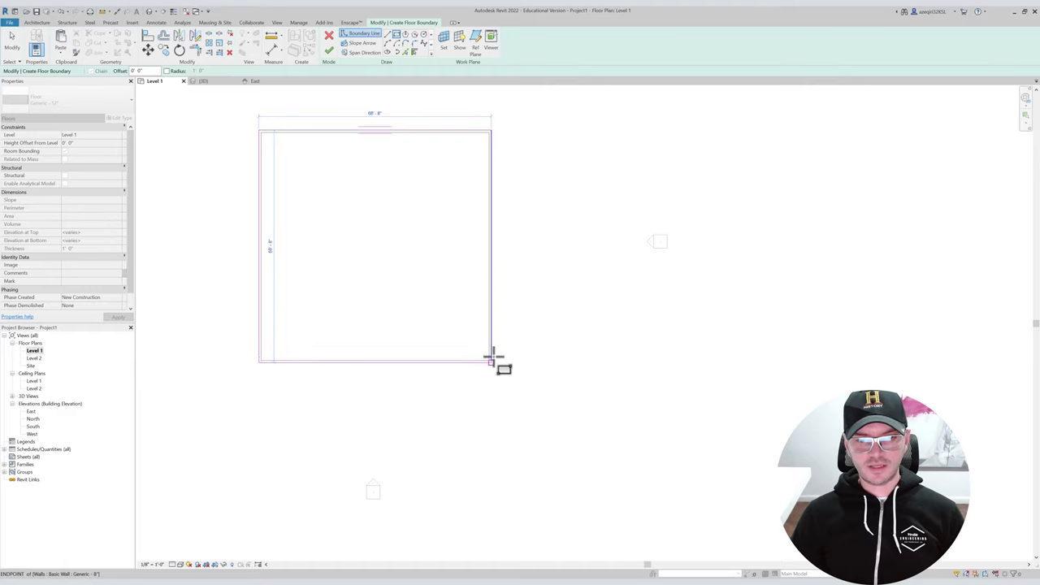
left_click(491, 263)
Finish the boundary sketch to create the Level 1 floor and clear the selection.
scroll(581, 258, "up", 1)
scroll(586, 255, "down", 1)
scroll(471, 235, "down", 1)
middle_click_drag(471, 235, 561, 255)
key("Escape")
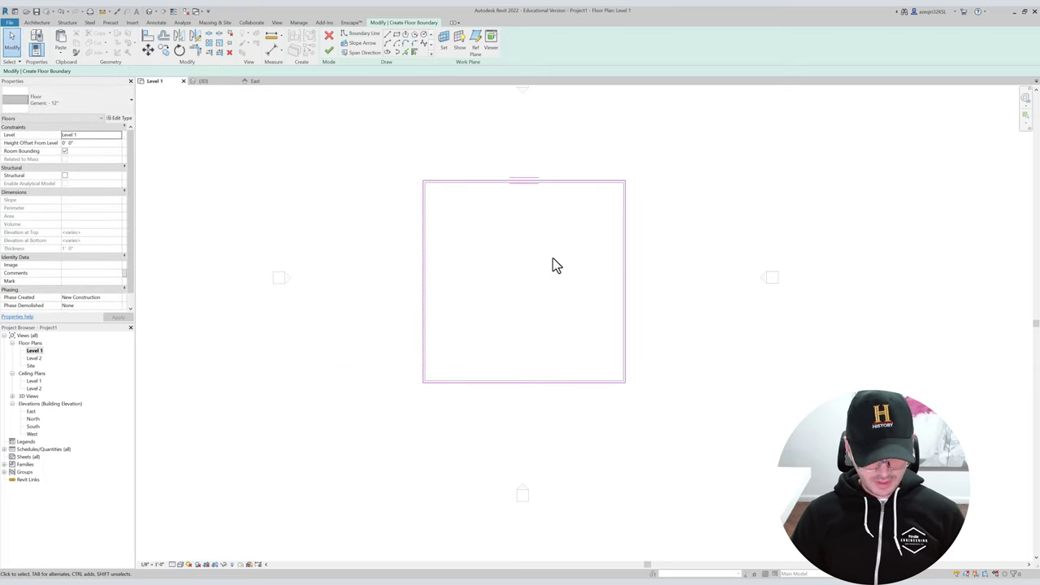
left_click(328, 54)
middle_click_drag(349, 262, 295, 257)
left_click(317, 246)
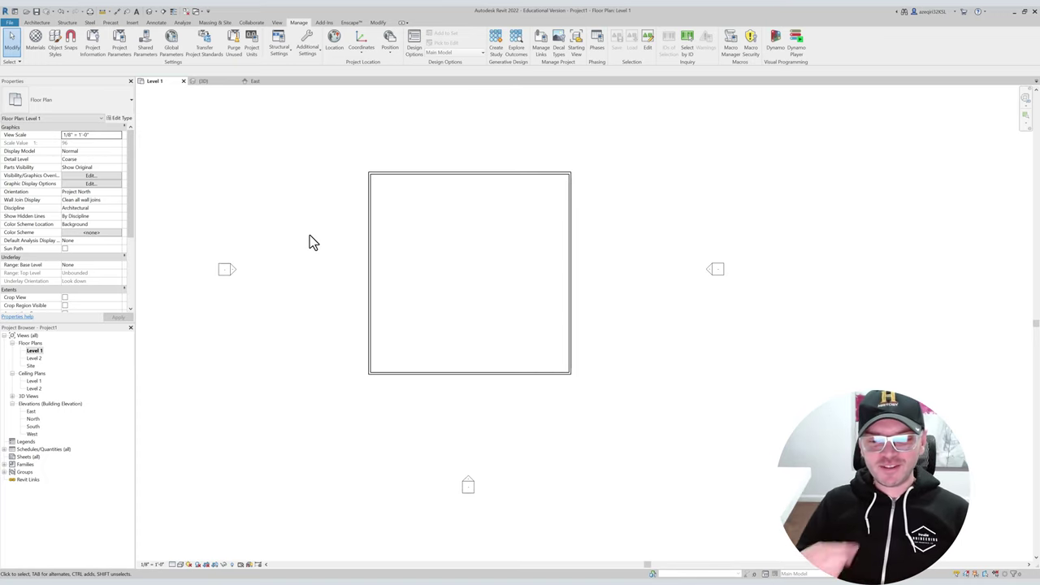
scroll(402, 281, "down", 3)
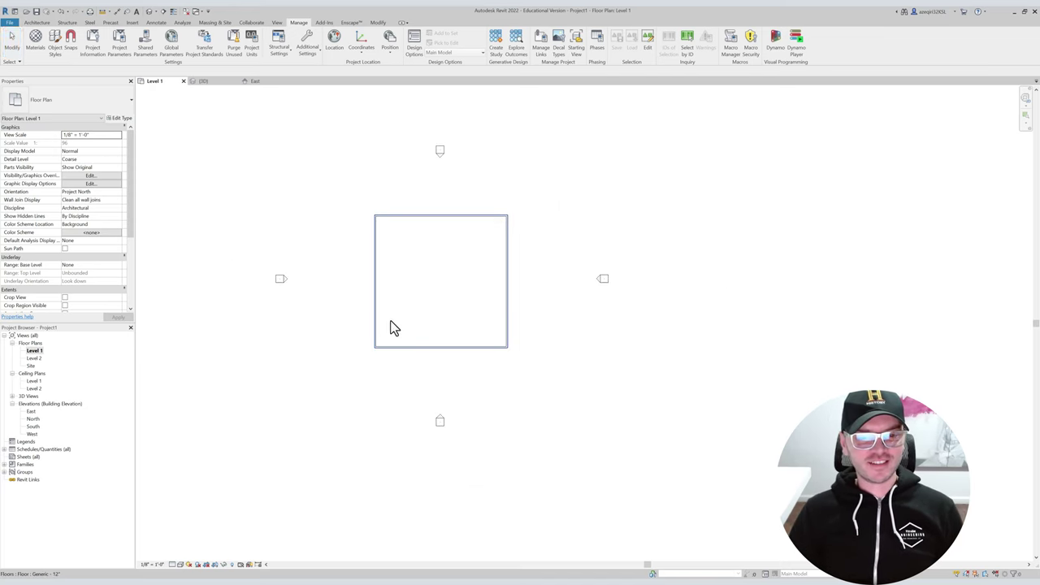
middle_click_drag(424, 332, 399, 360)
key("d")
key("r")
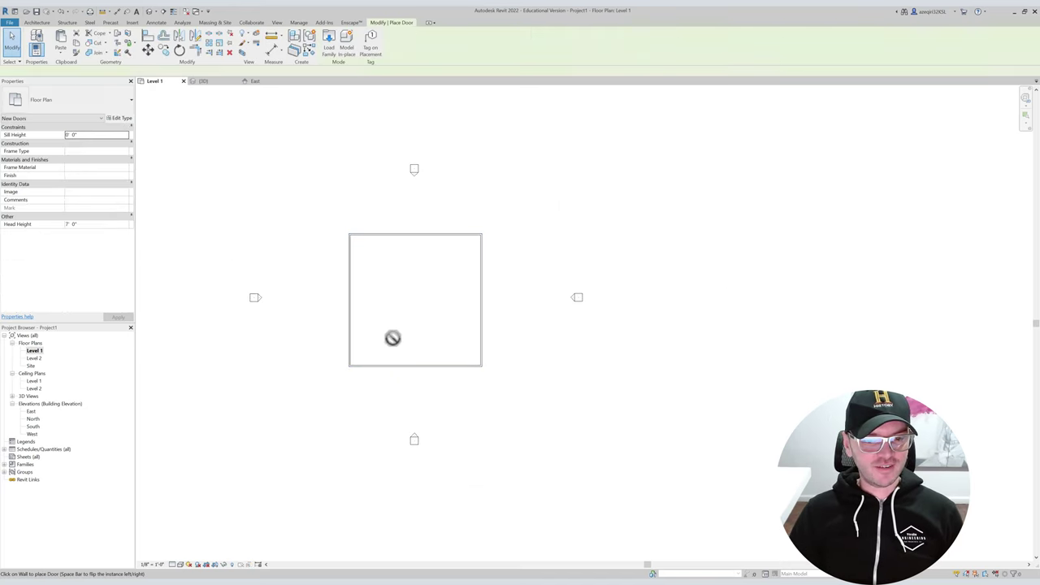
key("Escape")
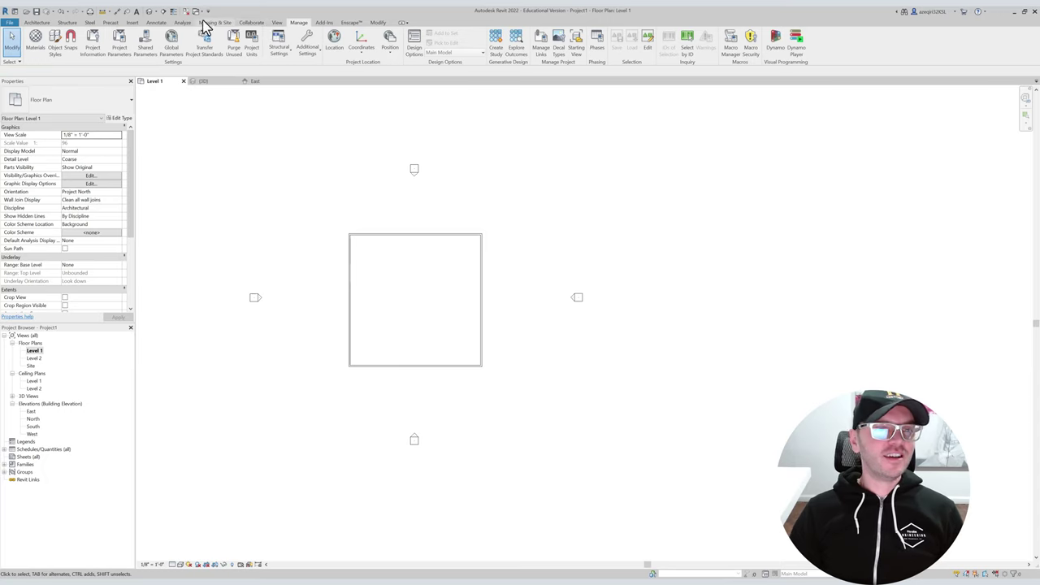
Look through the family categories available in the project and collapse the list again.
middle_click_drag(435, 238, 470, 276)
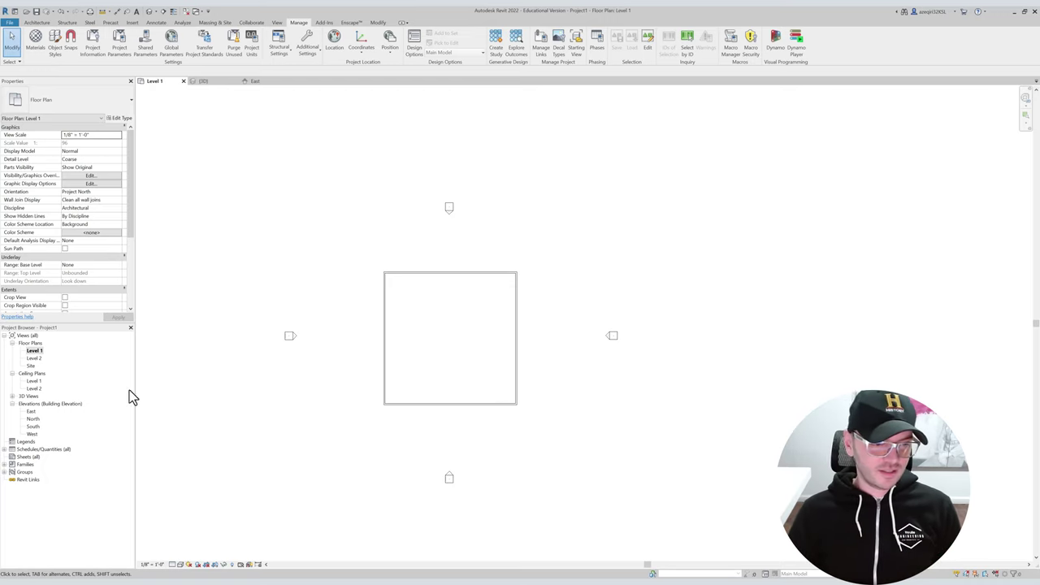
left_click(7, 465)
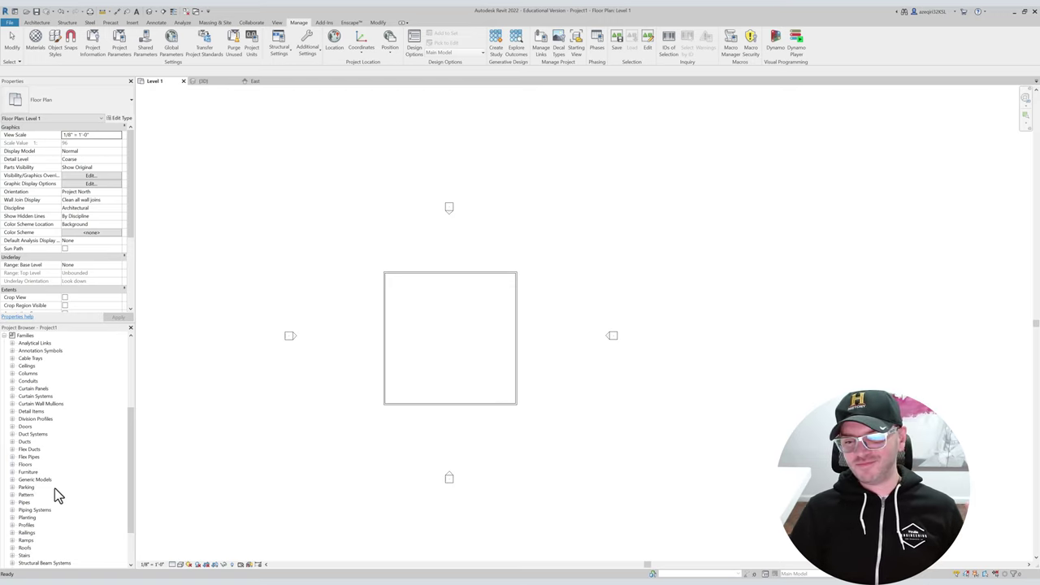
scroll(48, 491, "down", 1)
scroll(48, 492, "down", 4)
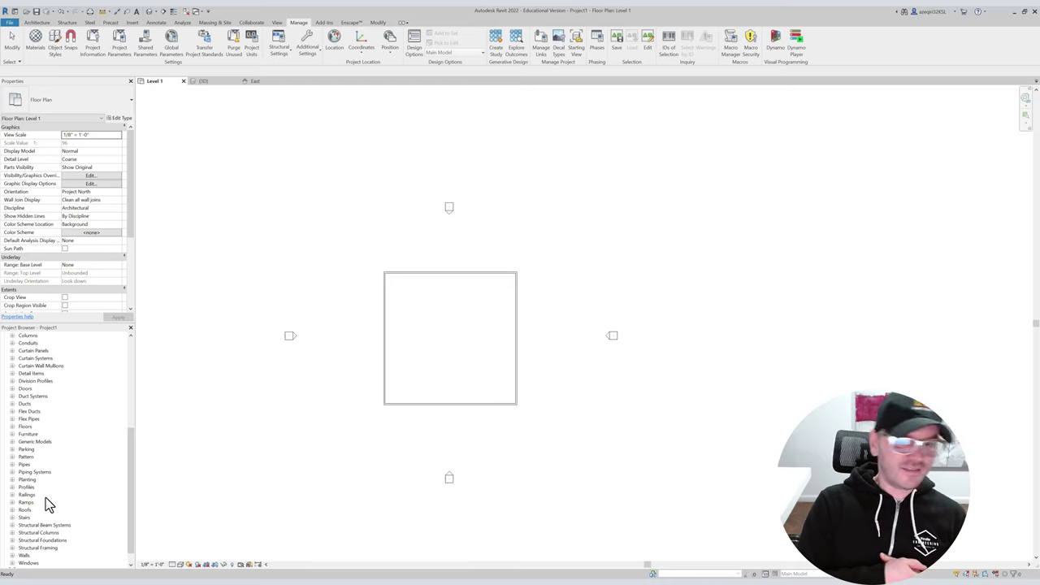
scroll(37, 479, "up", 5)
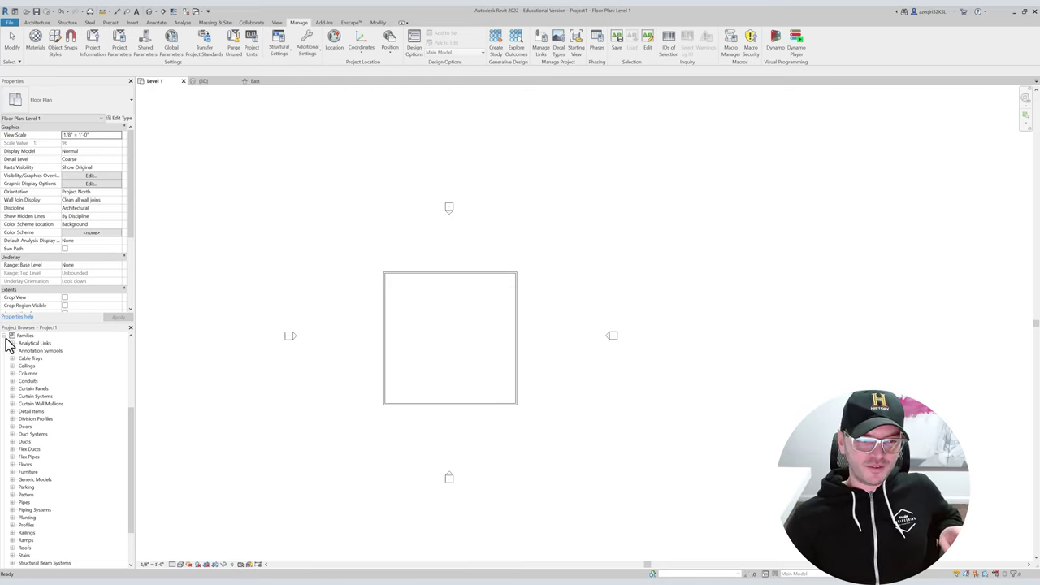
left_click(10, 335)
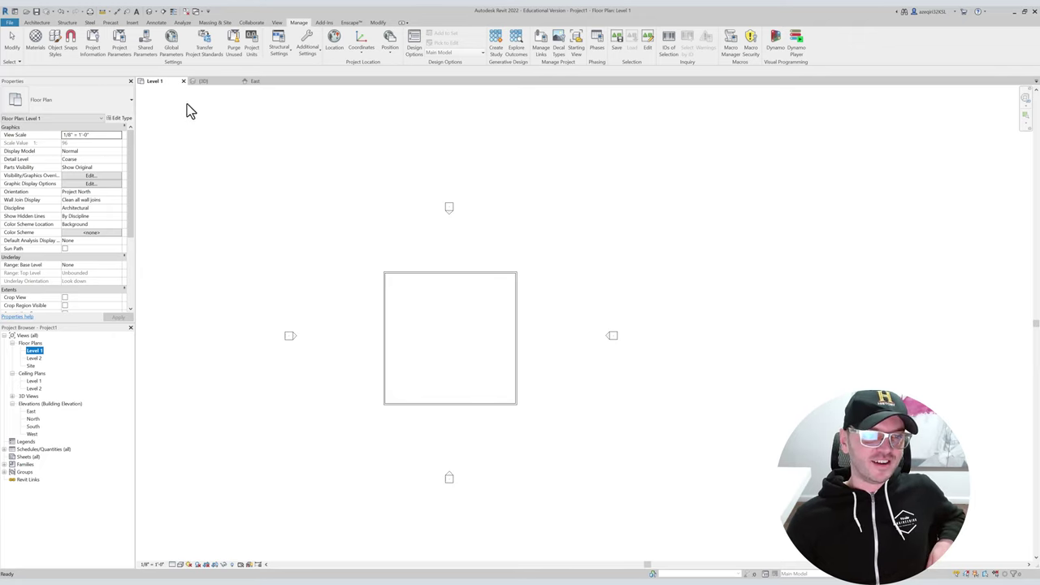
Start loading a family and browse the English-Imperial library to the Commercial folder under Doors.
left_click(131, 22)
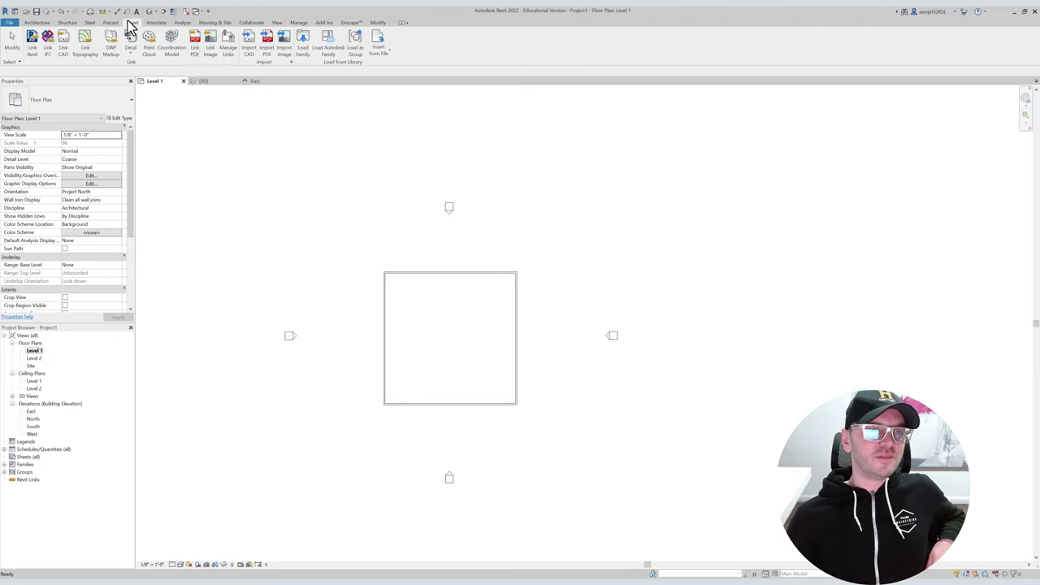
left_click(302, 42)
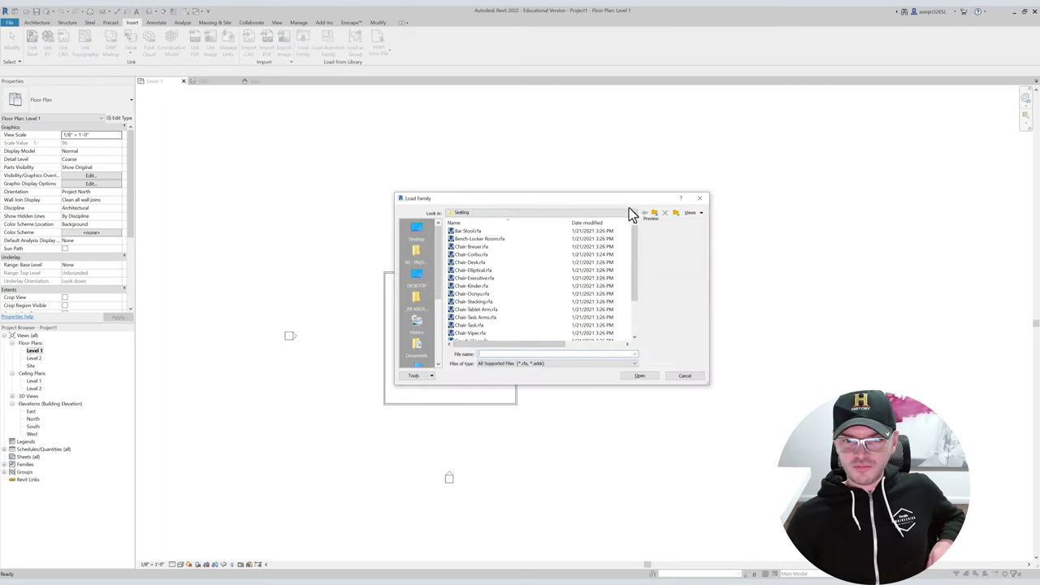
left_click(655, 214)
left_click(654, 213)
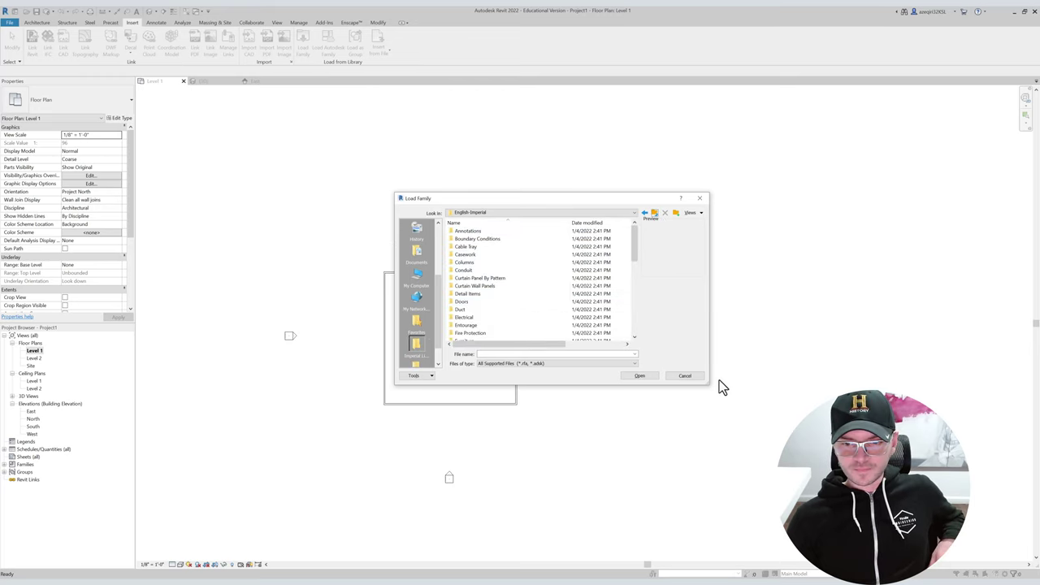
left_click_drag(709, 385, 771, 472)
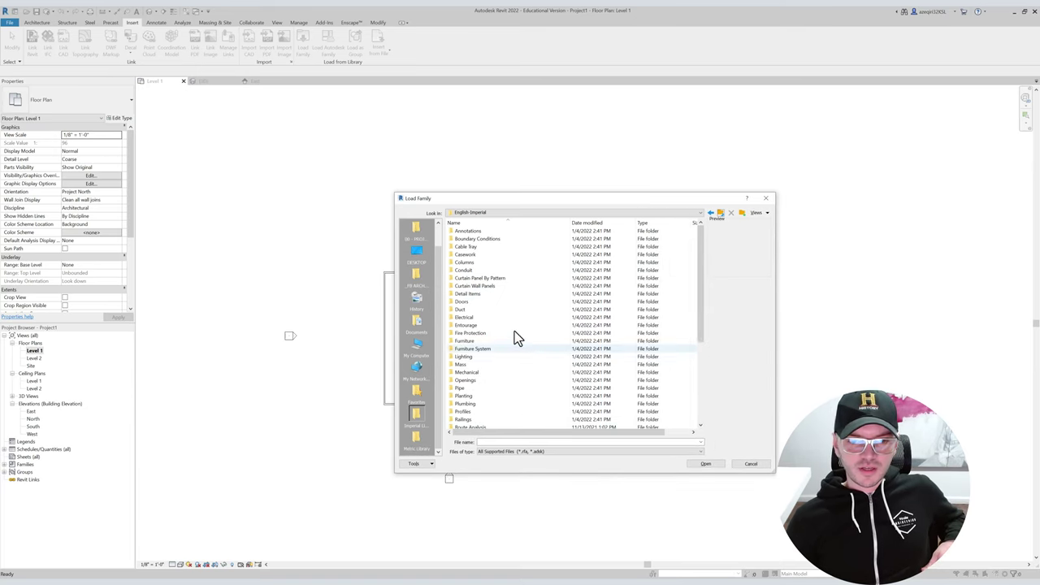
double_click(500, 311)
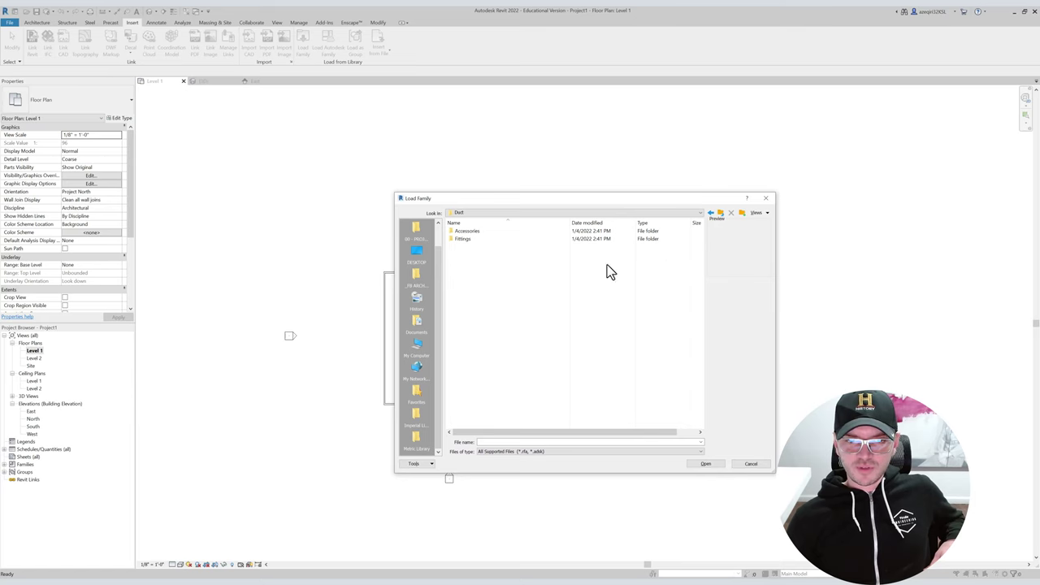
left_click(719, 212)
double_click(468, 303)
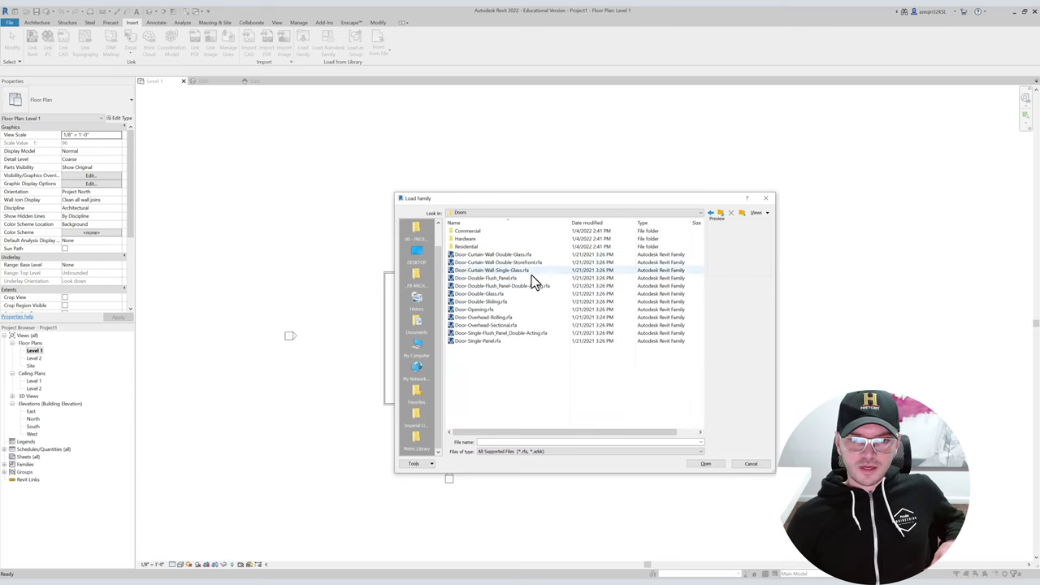
double_click(503, 230)
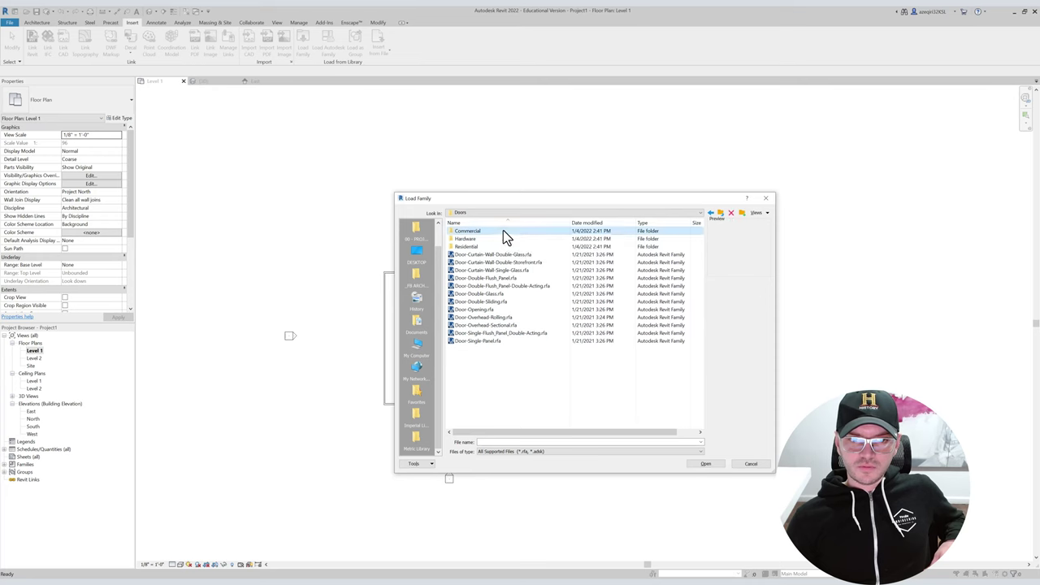
Load the Door-Exterior-Double.rfa family with its types from 72" x 80" through 96" x 80".
left_click(536, 264)
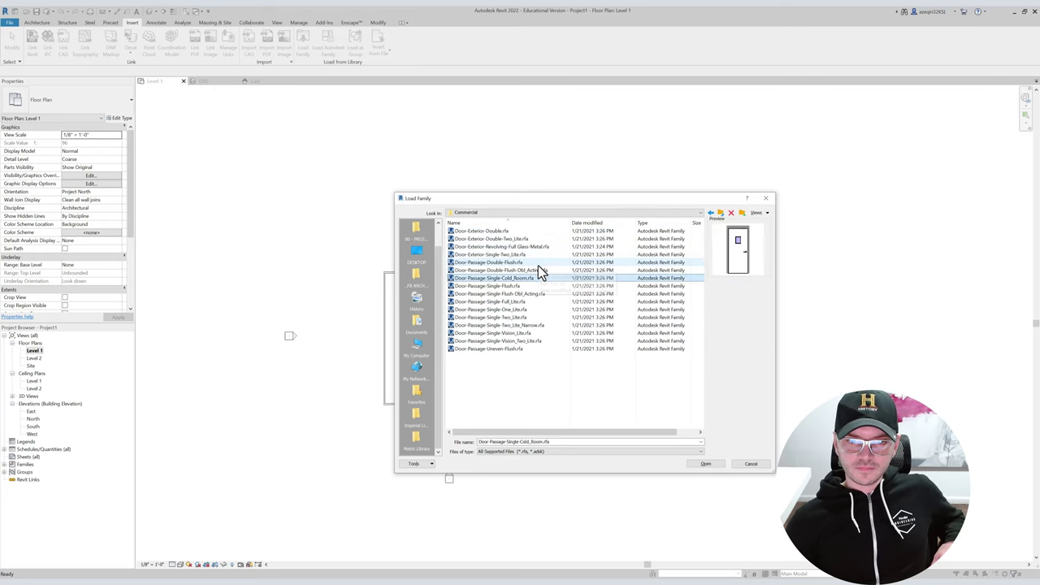
key("Up")
key("Up")
key("Up")
key("Up")
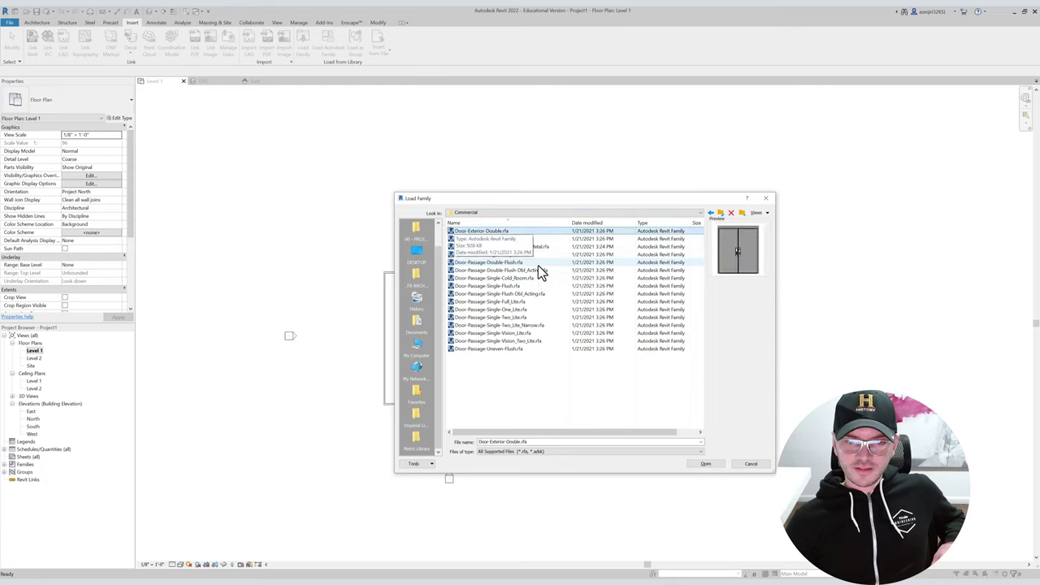
key("Return")
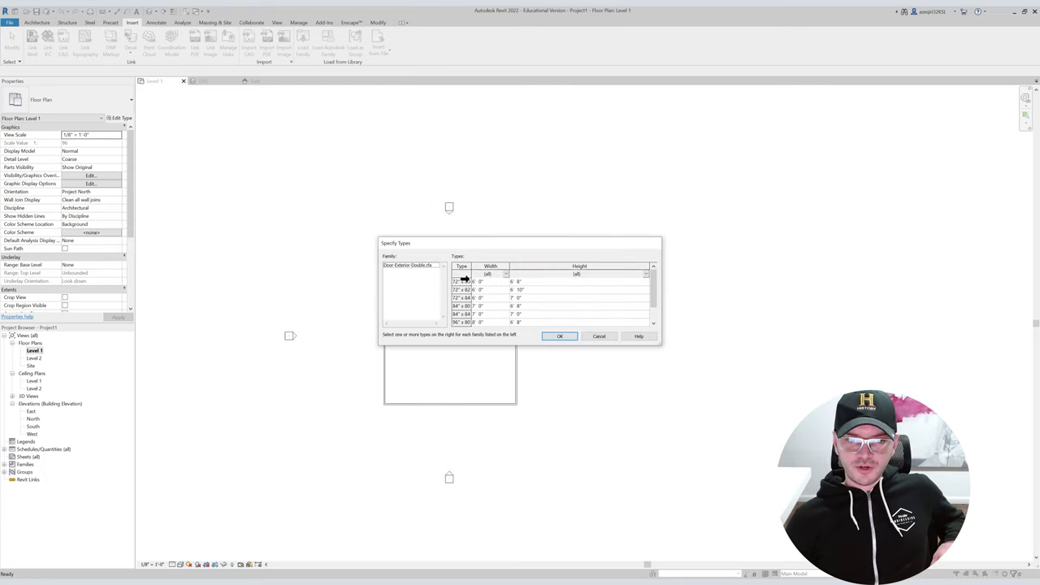
left_click_drag(465, 277, 460, 319)
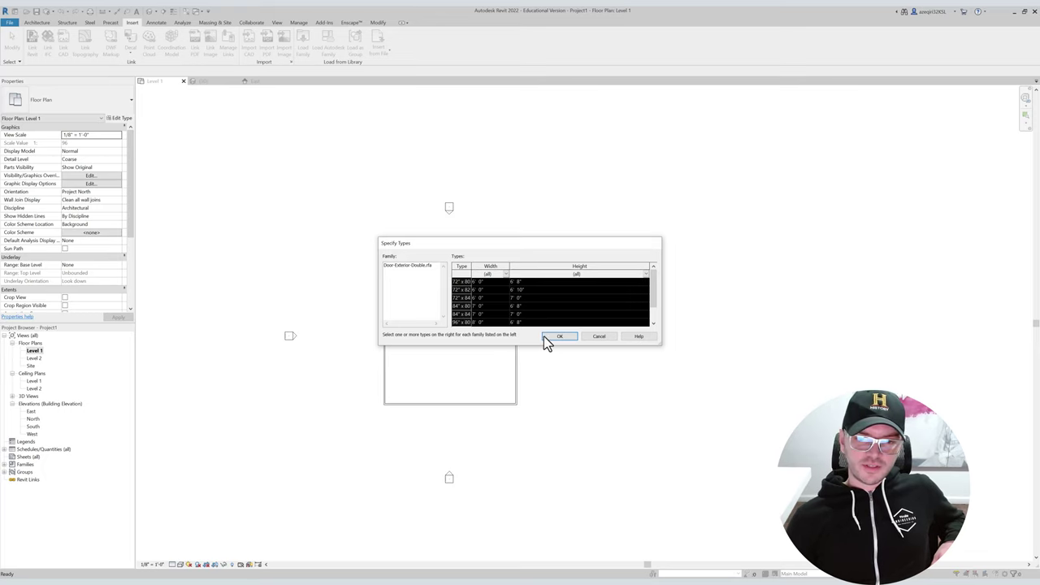
left_click(546, 337)
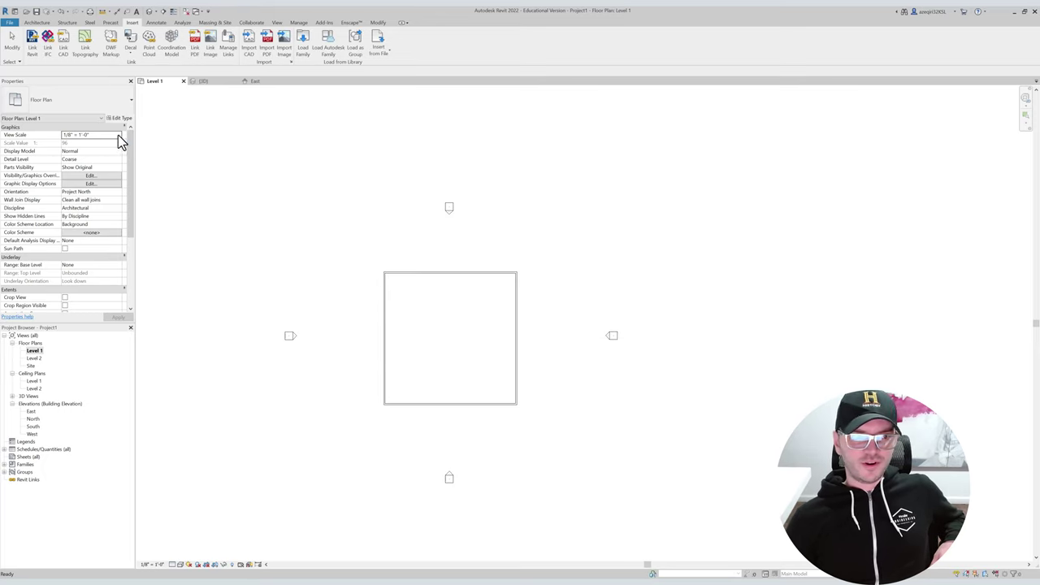
Place a Door-Exterior-Double 72" x 80" door near the middle of the south exterior wall.
key("d")
key("r")
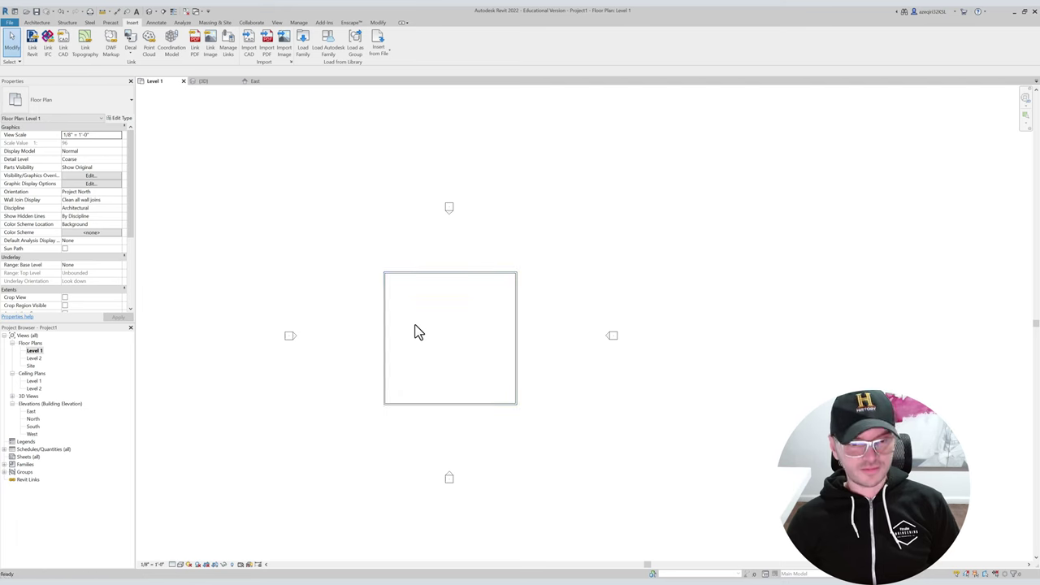
scroll(449, 406, "up", 1)
left_click(452, 405)
scroll(455, 414, "up", 1)
key("Escape")
key("Escape")
scroll(453, 412, "up", 2)
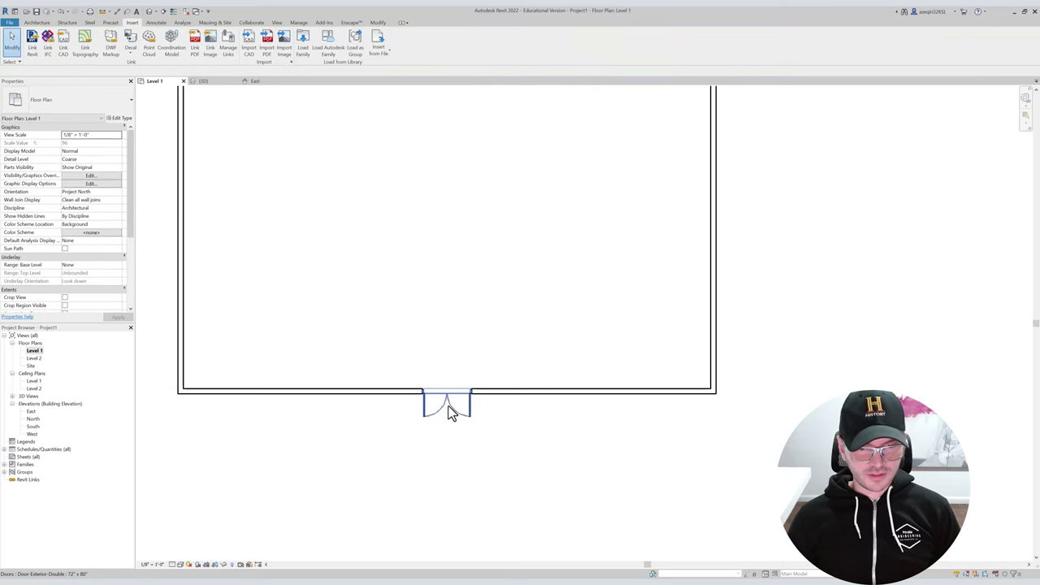
left_click(453, 409)
scroll(460, 327, "down", 1)
scroll(458, 346, "down", 4)
middle_click_drag(475, 311, 462, 389)
scroll(461, 390, "up", 1)
scroll(463, 388, "down", 1)
key("Escape")
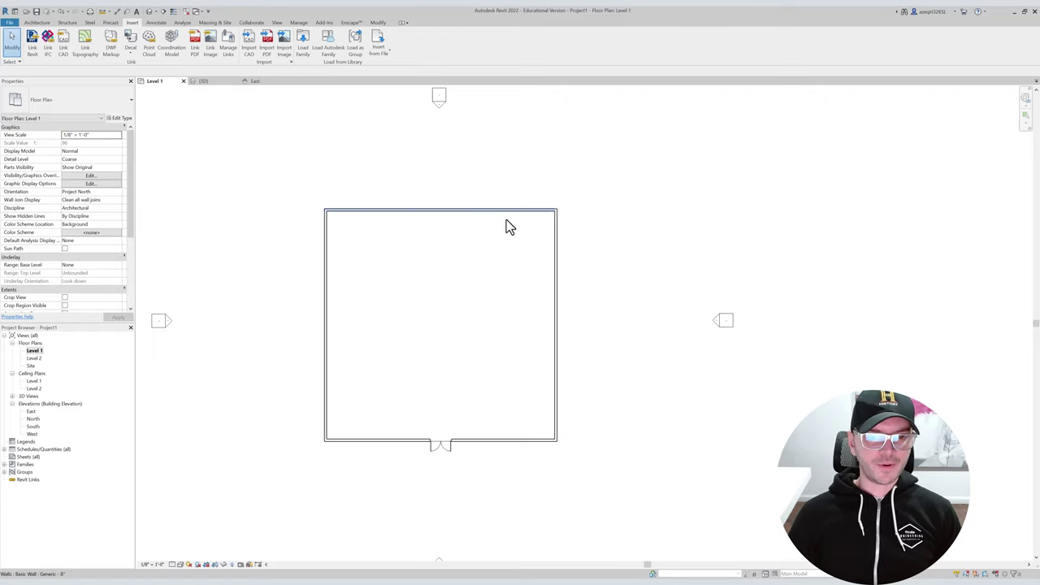
Draw two connected Generic 8" partition walls near the northwest corner, about 18'-4" horizontally and 9'-10" vertically.
middle_click_drag(488, 306, 450, 313)
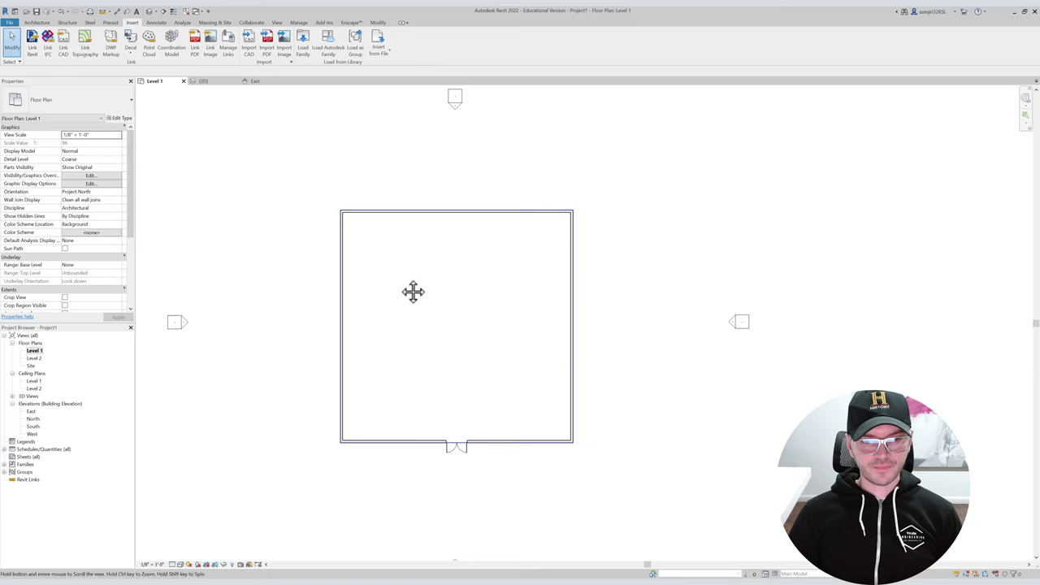
middle_click_drag(399, 275, 411, 297)
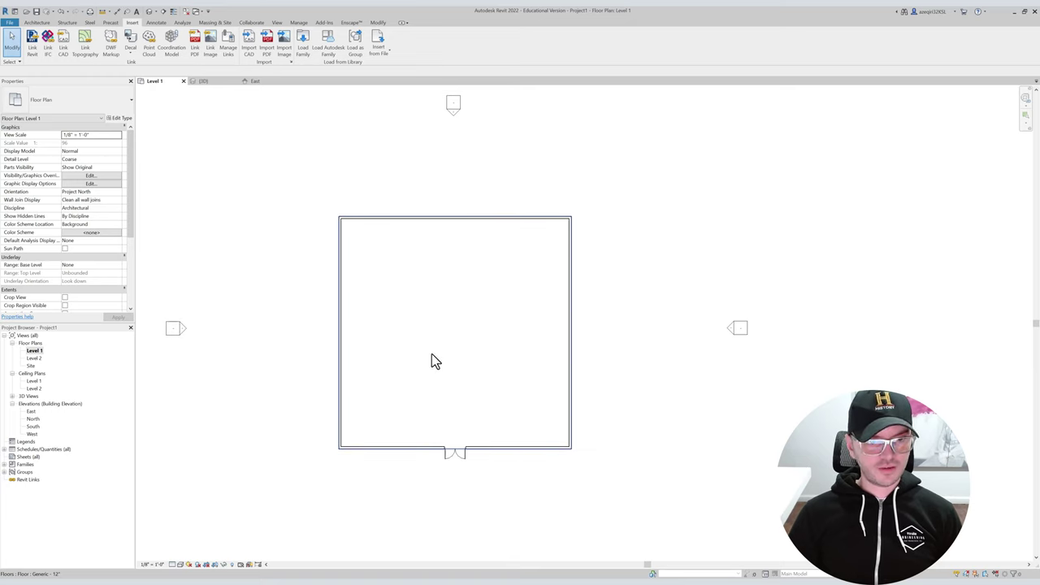
key("w")
key("a")
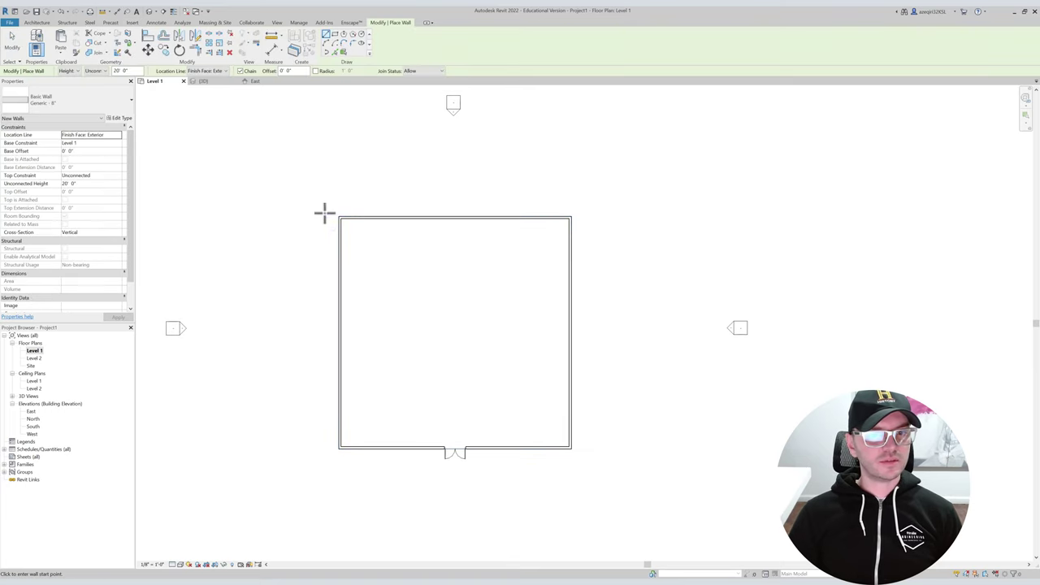
left_click(354, 264)
left_click(416, 264)
left_click(416, 232)
key("Escape")
key("Escape")
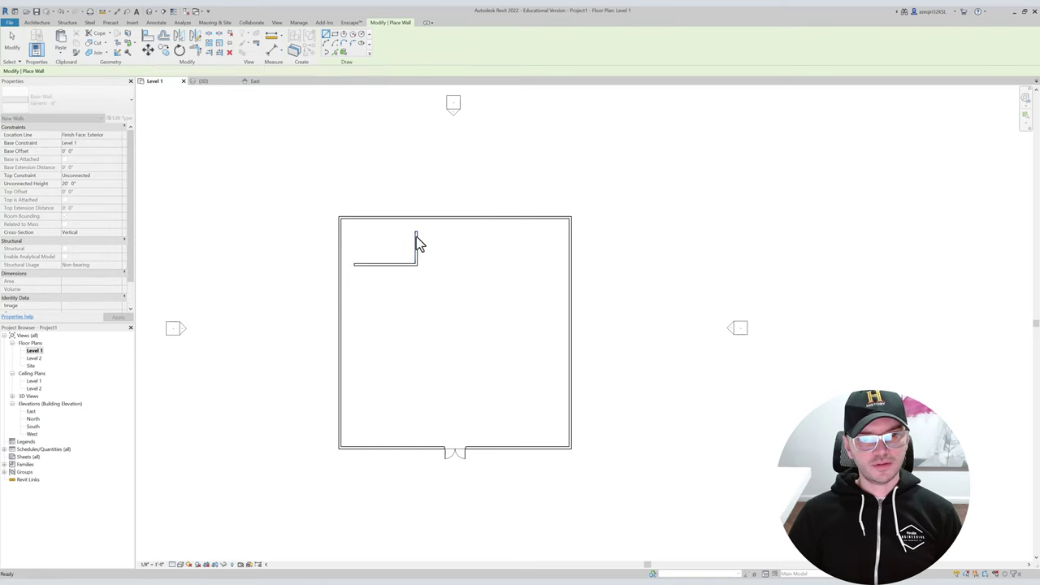
left_click(415, 235)
right_click(416, 232)
left_click(432, 272)
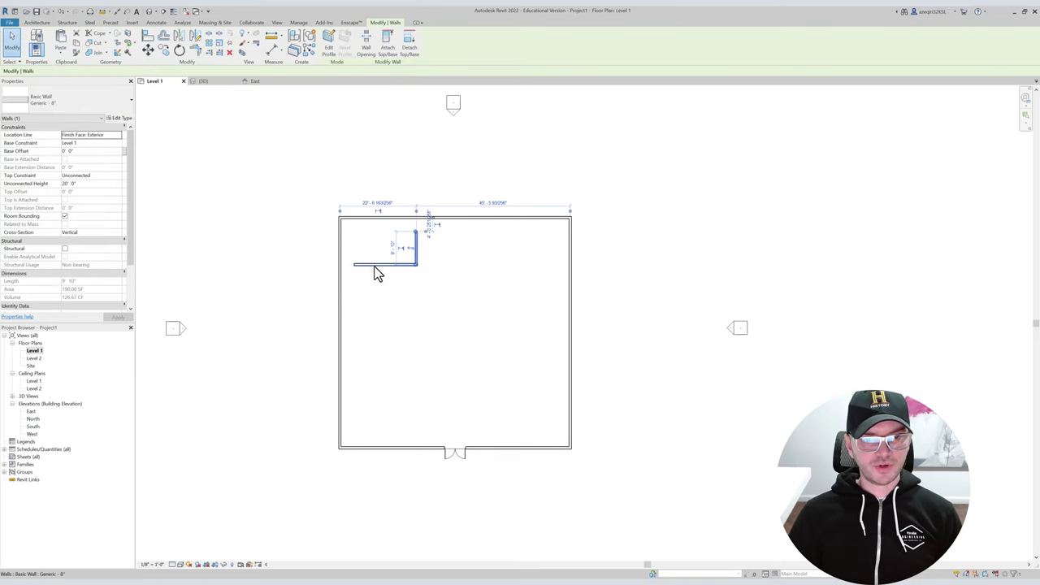
left_click(357, 264)
right_click(359, 268)
left_click(365, 278)
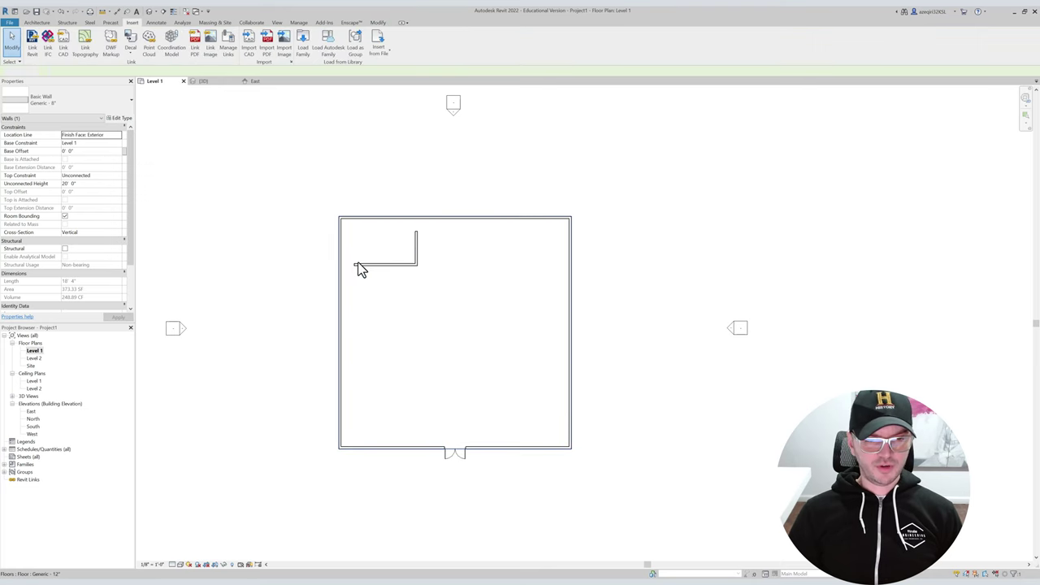
left_click(318, 341)
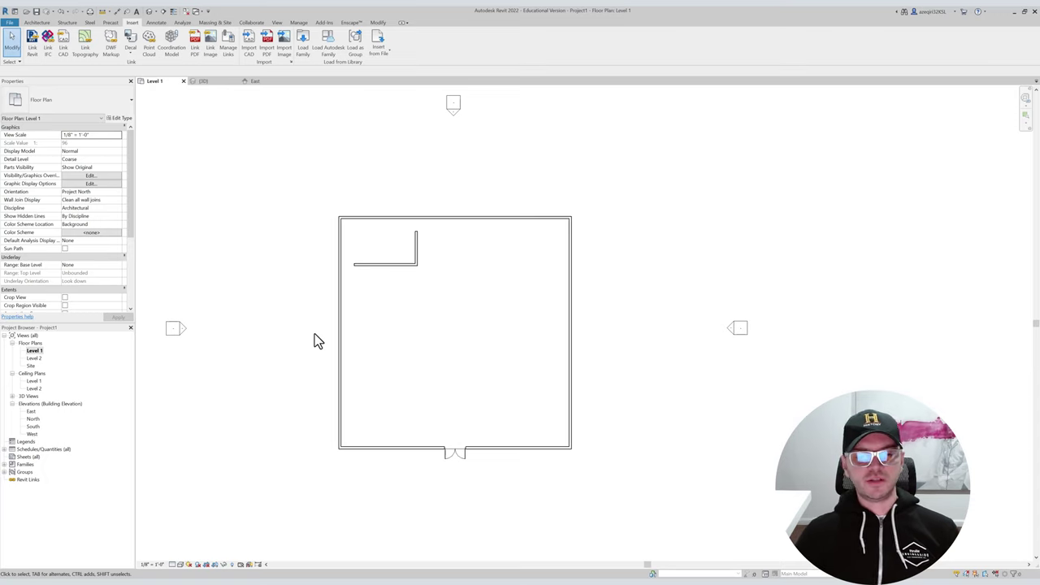
key("Tab")
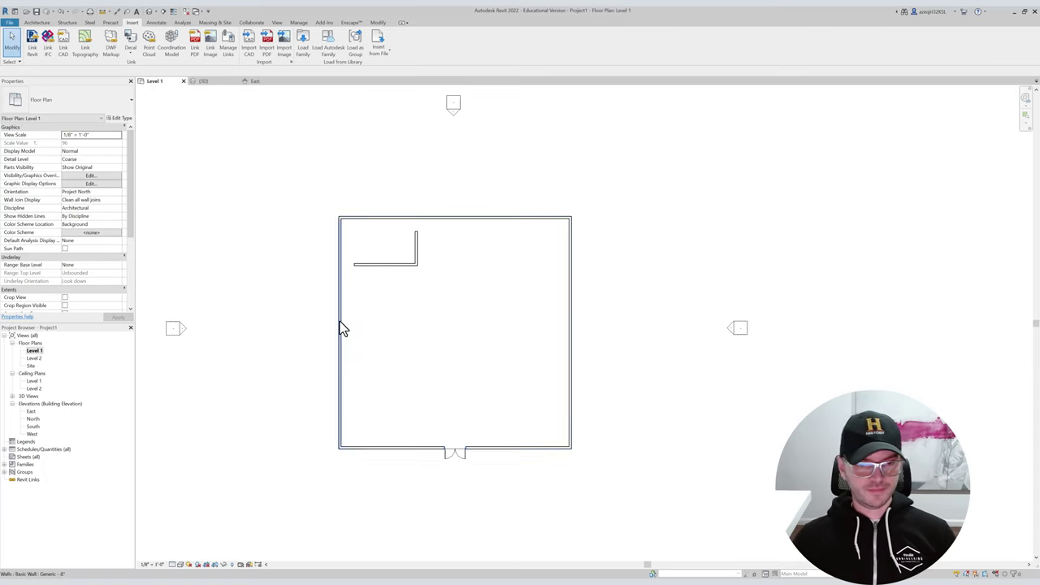
left_click(341, 320)
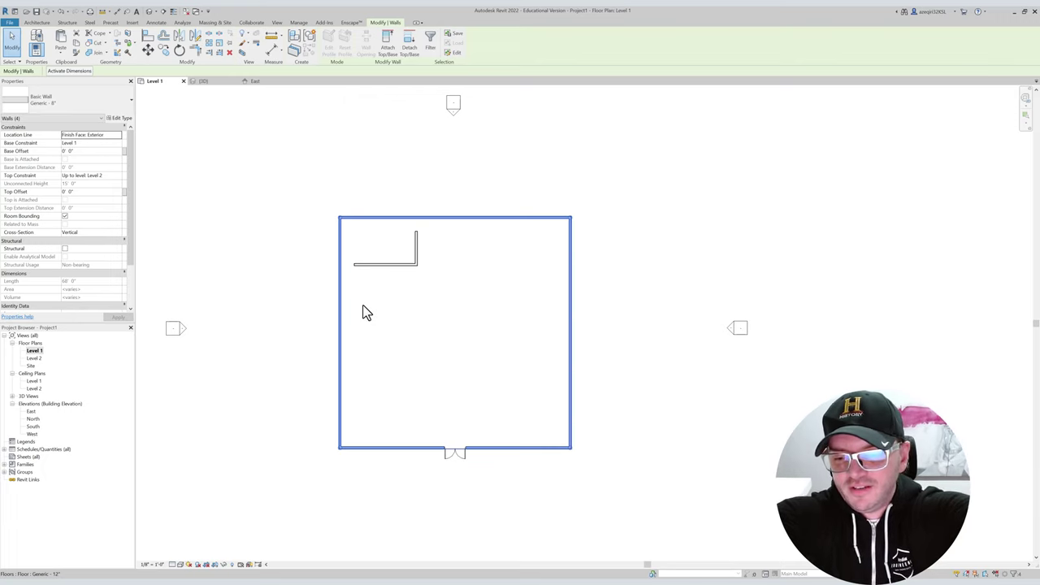
left_click(417, 242)
right_click(415, 230)
left_click(360, 266)
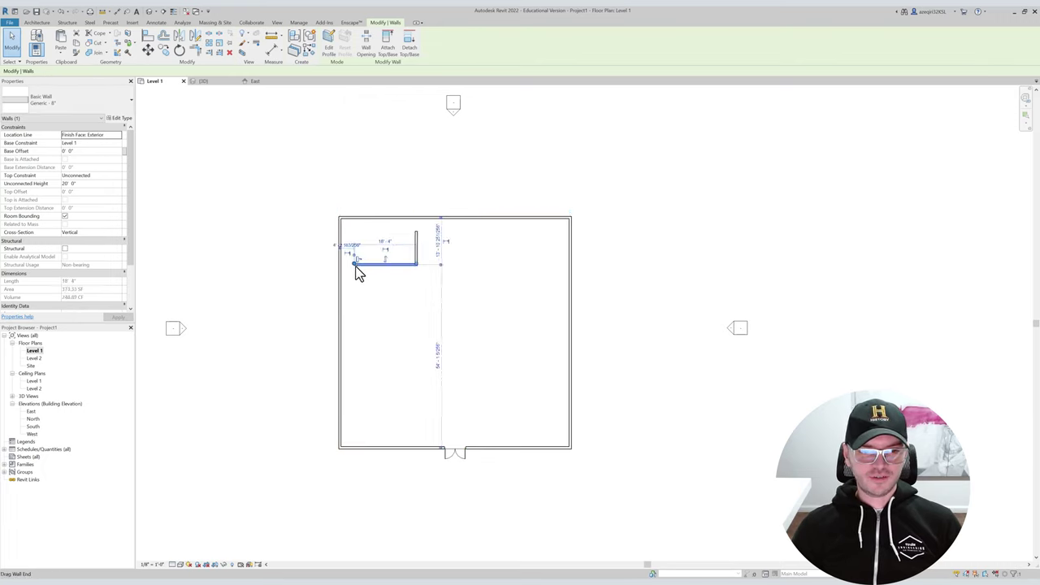
key("Escape")
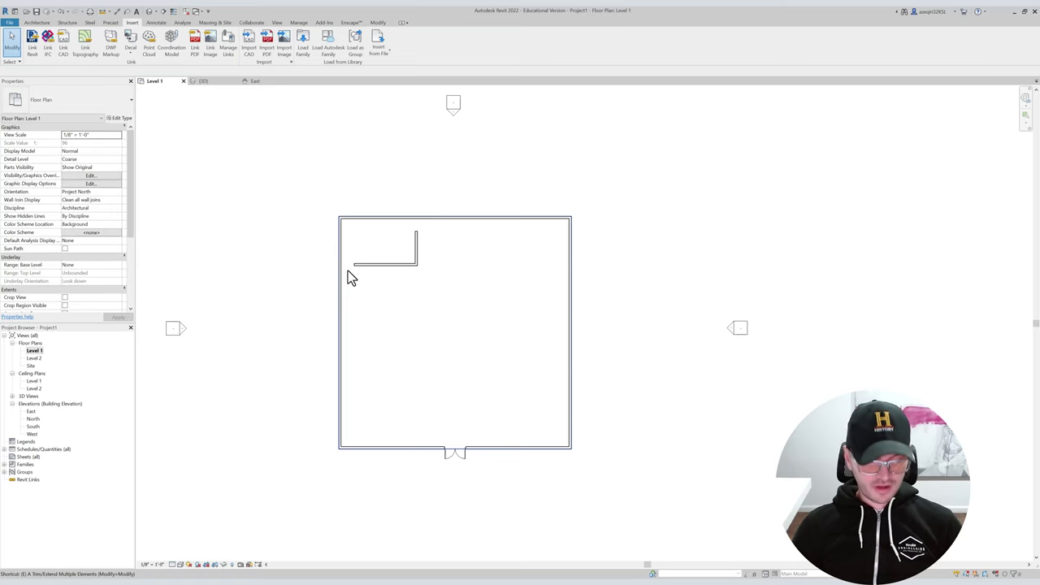
Extend the horizontal partition to the west exterior wall and the vertical partition to the north exterior wall.
key("t")
key("r")
left_click(365, 263)
left_click(341, 265)
left_click(404, 220)
left_click(416, 248)
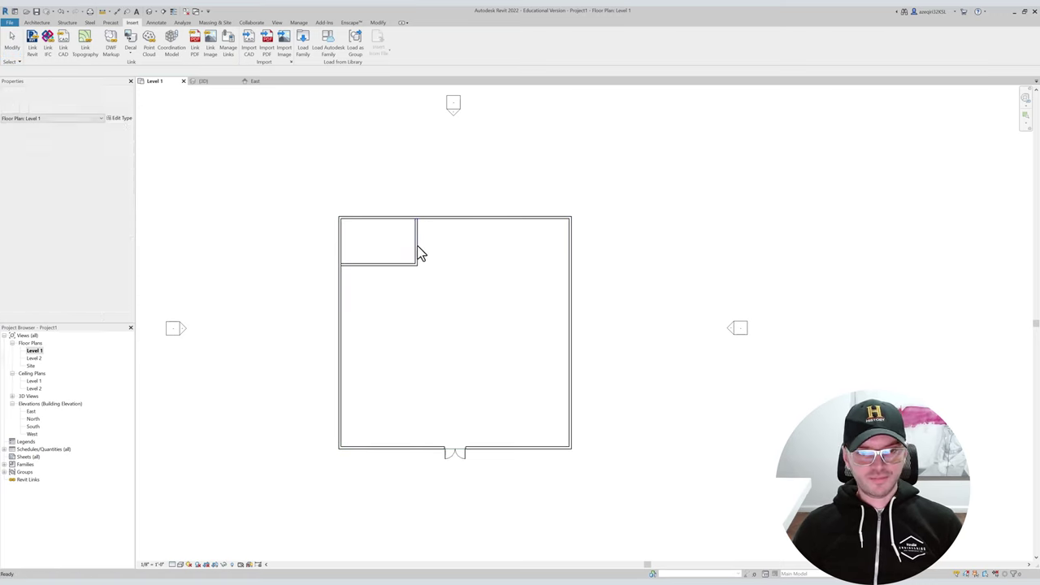
key("Escape")
Move the vertical partition east to 32 ft from the west exterior wall.
left_click(416, 237)
left_click(410, 239)
left_click(416, 244)
left_click_drag(416, 246, 478, 254)
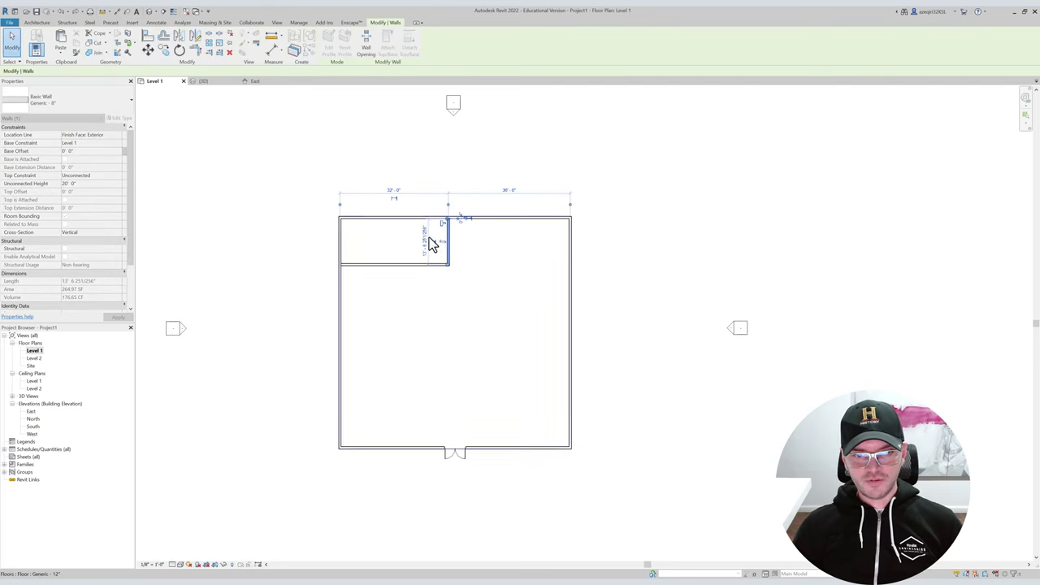
left_click(401, 218)
key("Escape")
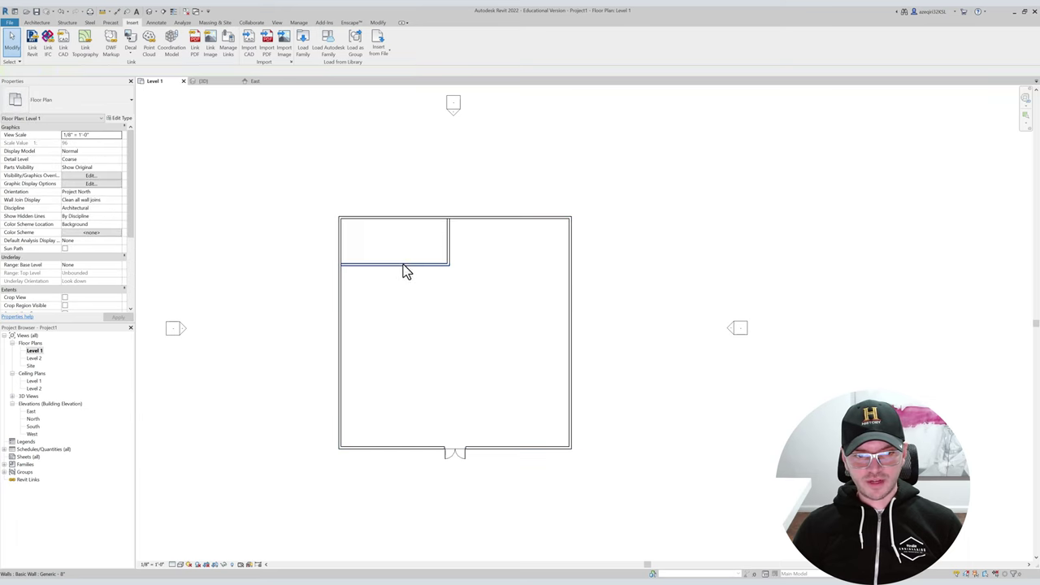
Try to move the horizontal partition north beyond the exterior wall, resolve the resulting error and undo the move.
left_click(403, 265)
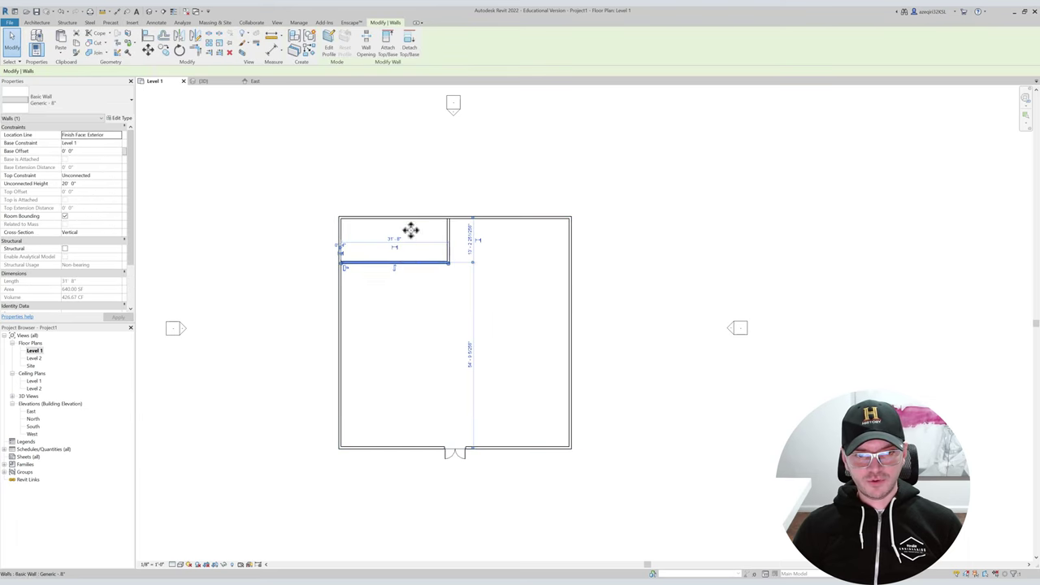
left_click_drag(411, 252, 416, 152)
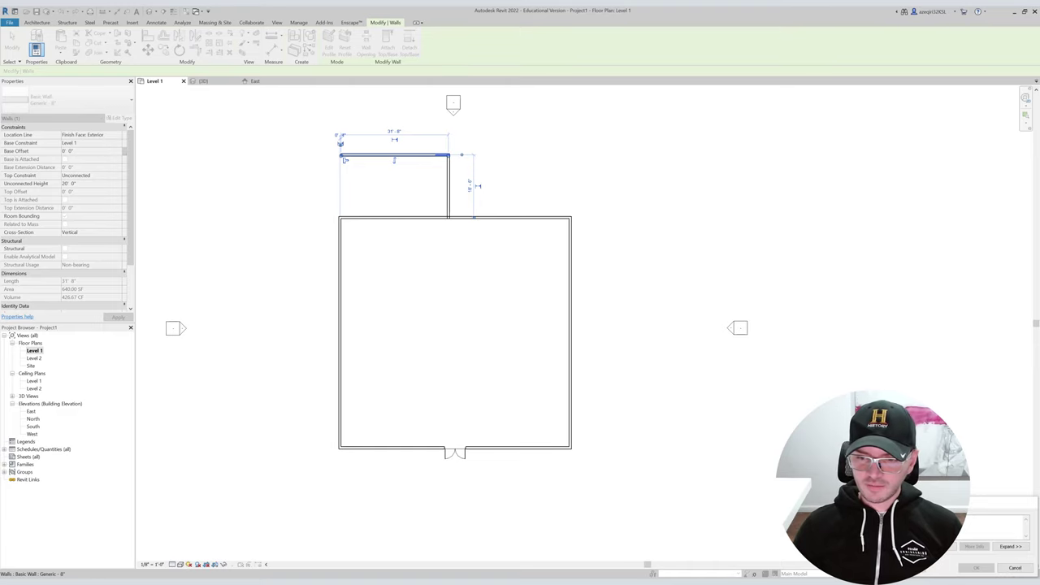
left_click_drag(879, 503, 800, 359)
left_click(812, 424)
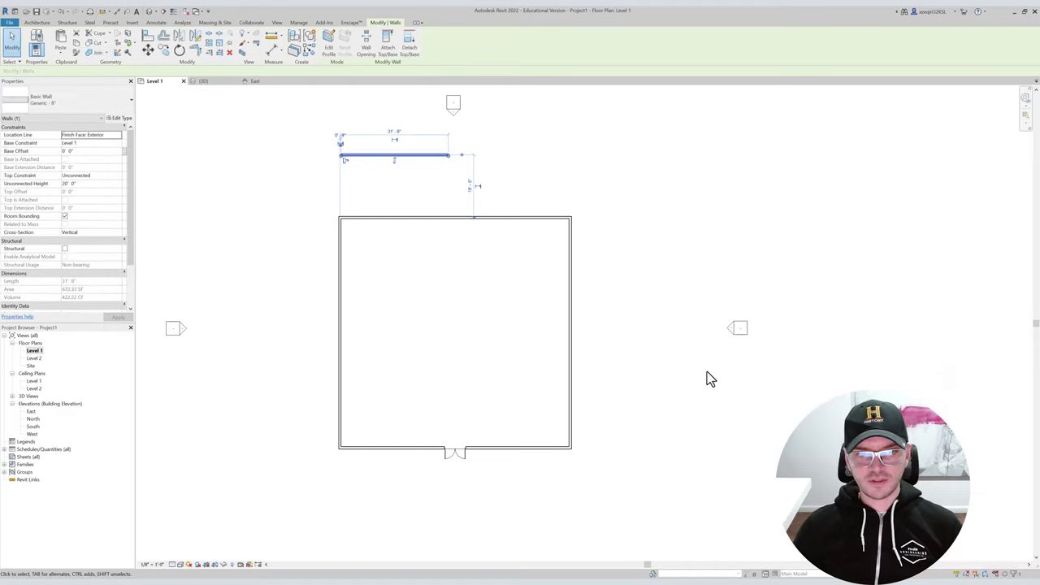
key("ctrl+z")
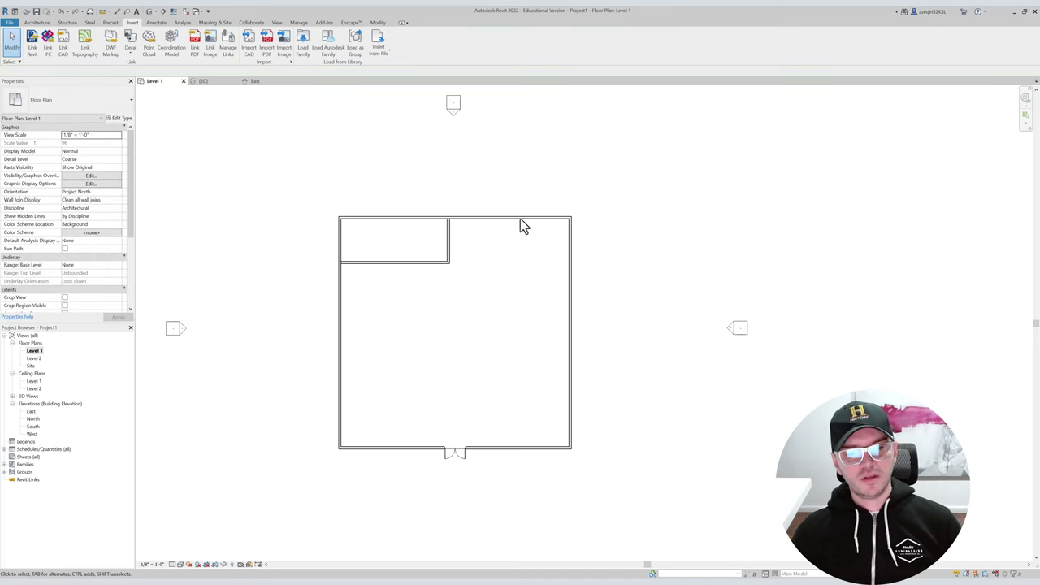
Set the horizontal partition's distance from the north exterior wall to 9 ft.
middle_click_drag(455, 266, 497, 252)
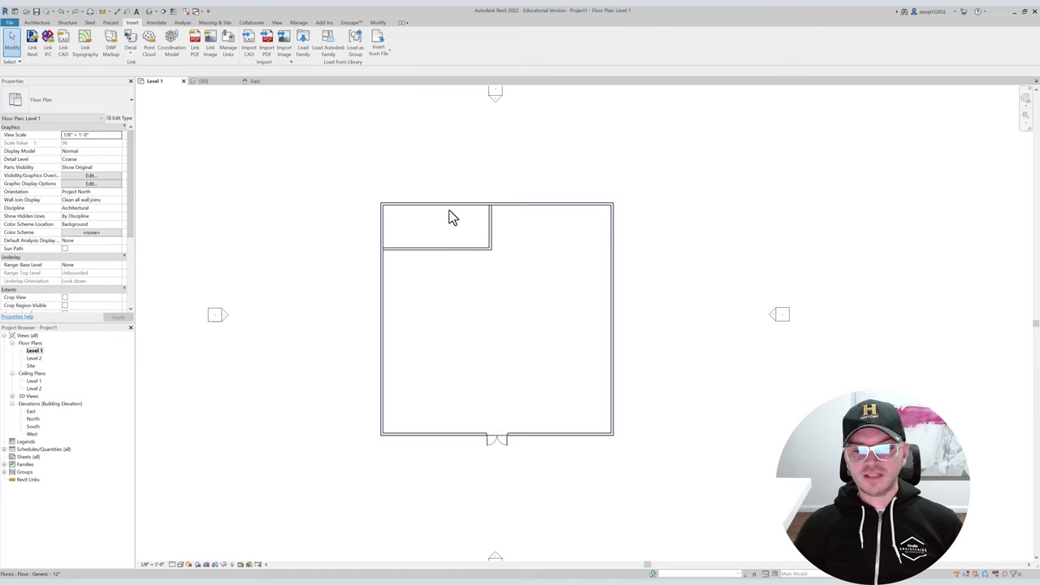
middle_click_drag(422, 217, 412, 211)
scroll(455, 236, "down", 1)
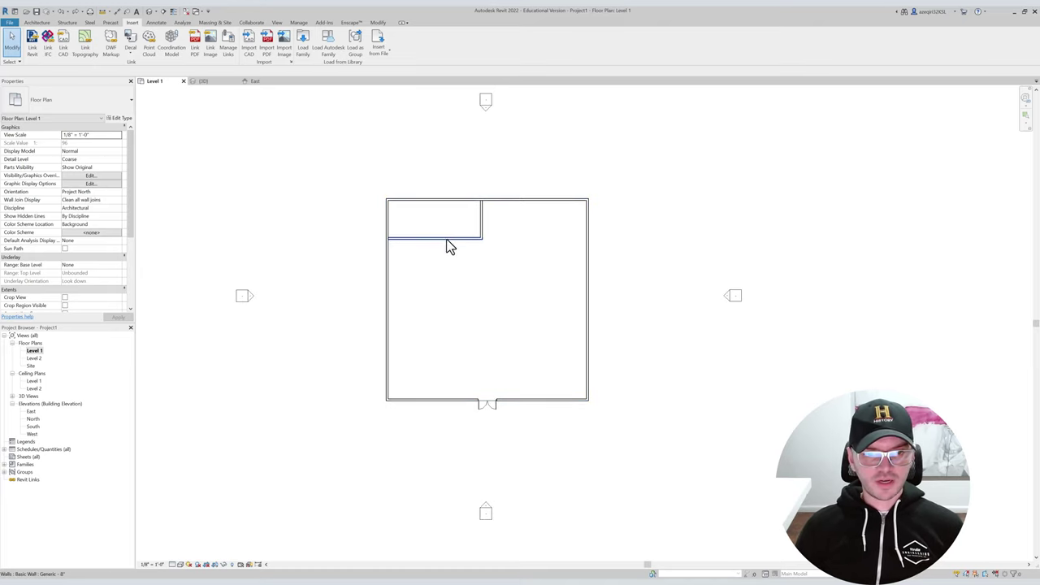
left_click(446, 231)
scroll(461, 228, "up", 2)
key("Escape")
left_click(453, 245)
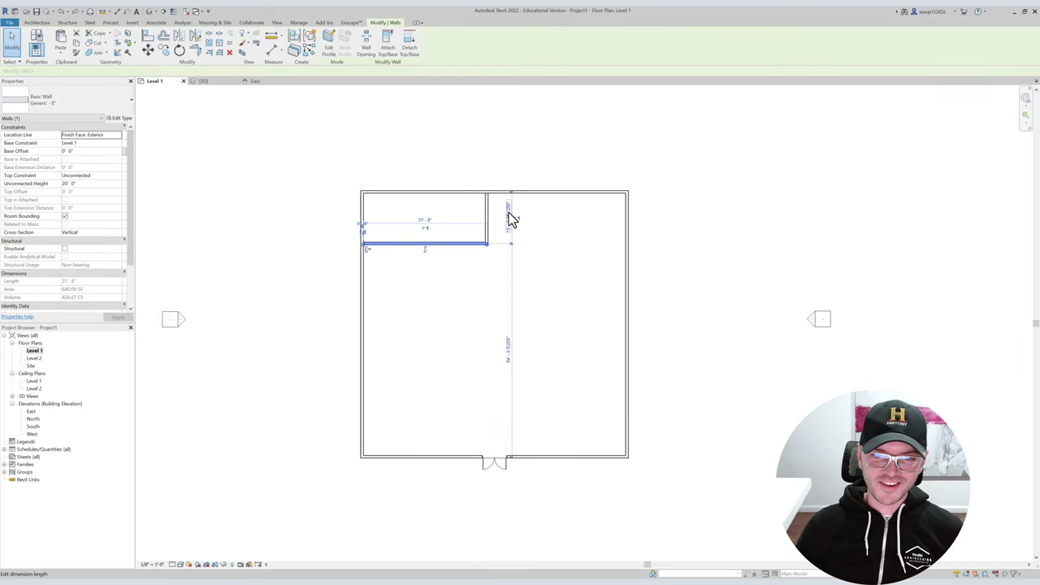
left_click(508, 216)
type("9")
key("Return")
Change the spacing between the horizontal partition and the north exterior wall to 10 ft.
left_click(505, 210)
type("1")
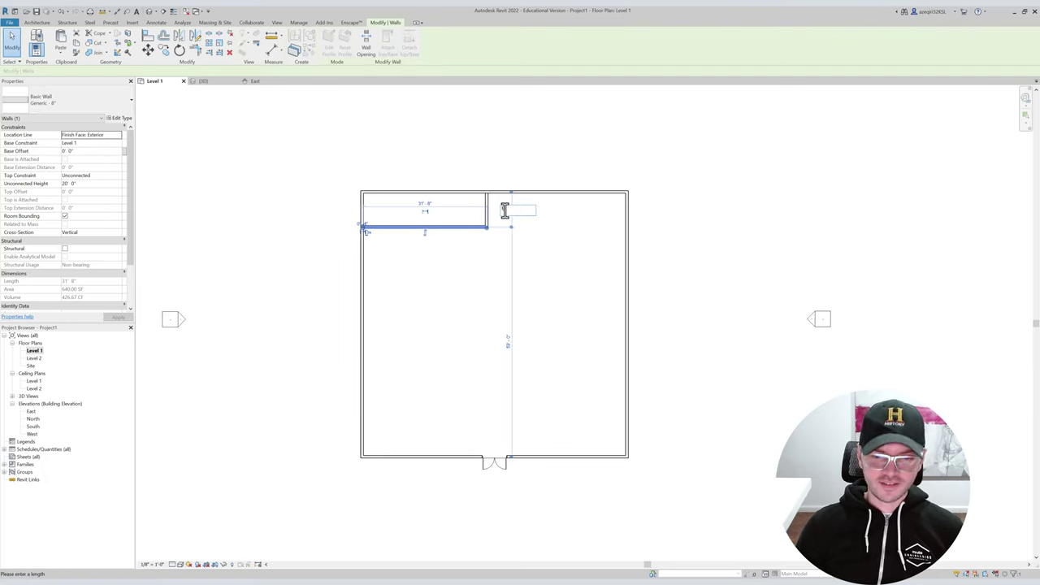
key("Escape")
Set the vertical partition's distance from the west exterior wall to 18 ft.
left_click(486, 210)
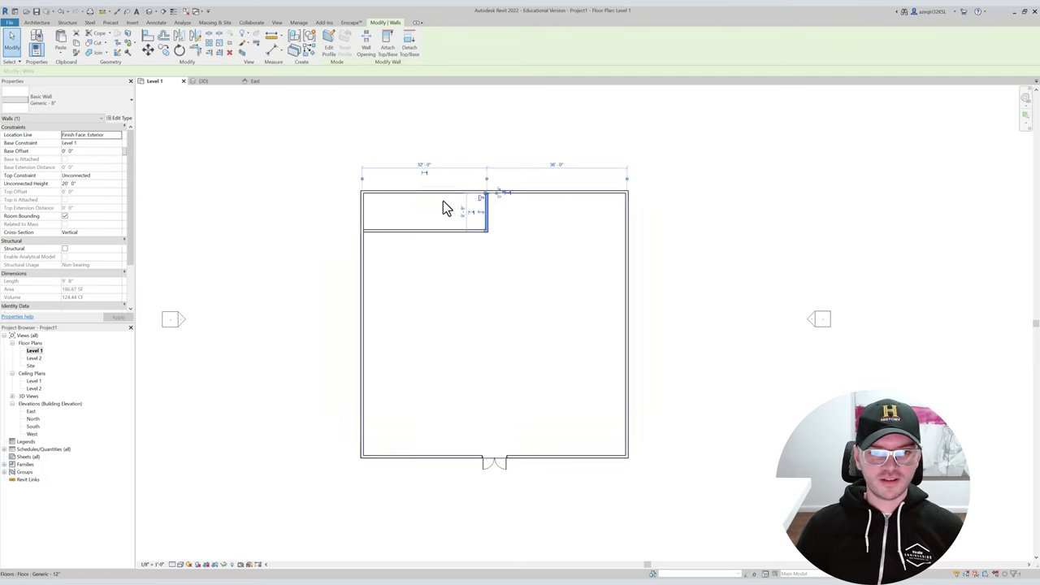
left_click(427, 165)
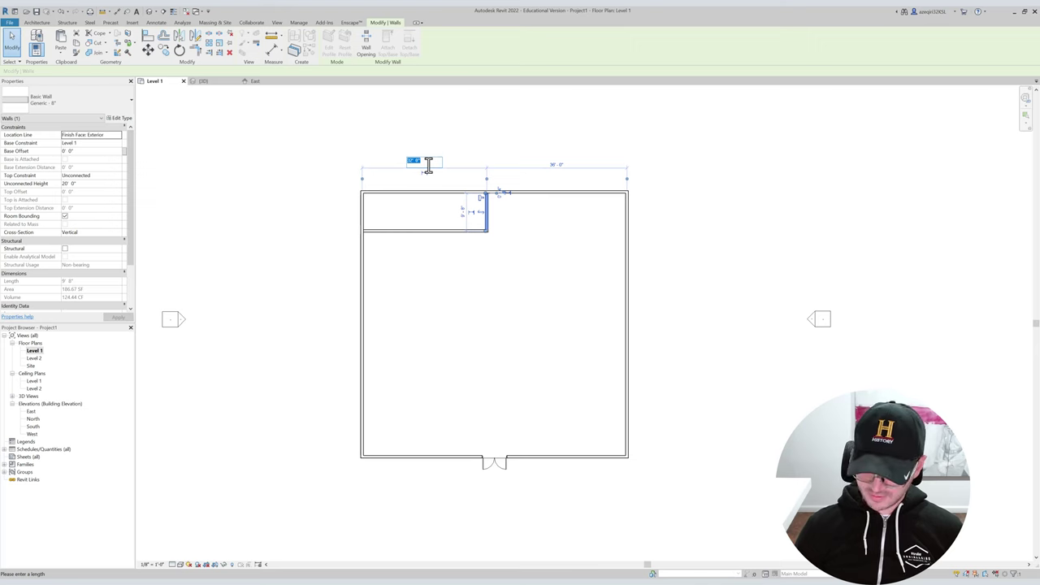
type("18")
key("Return")
key("Escape")
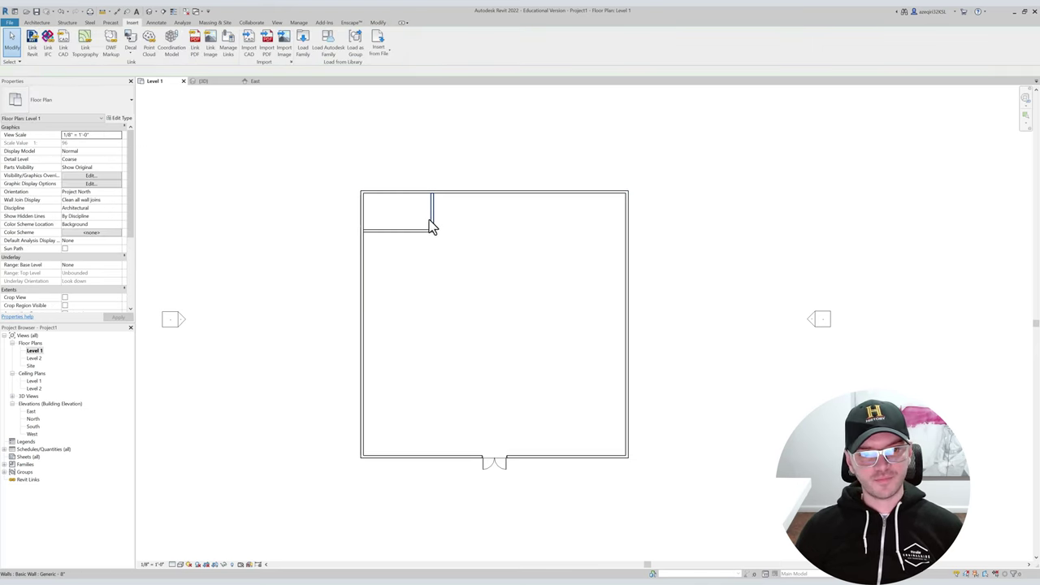
Increase the vertical partition's distance from the west exterior wall to about 20 ft.
left_click(430, 218)
left_click(396, 164)
key("Escape")
key("Escape")
Mirror a copy of both northwest partition walls into the southwest corner, using a horizontal axis through the west wall's midpoint.
middle_click_drag(456, 260, 362, 198)
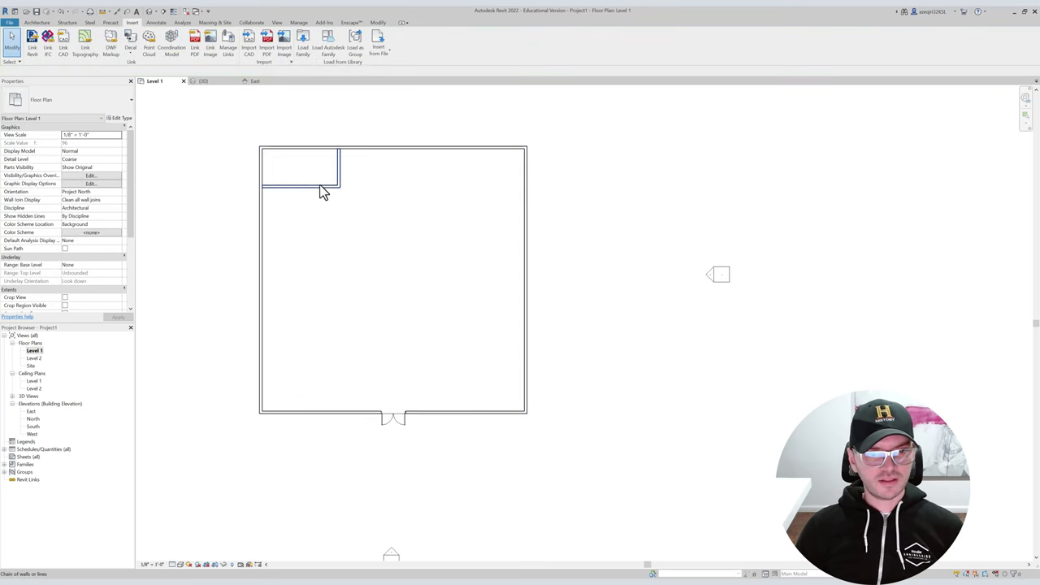
left_click(321, 192)
key("d")
key("m")
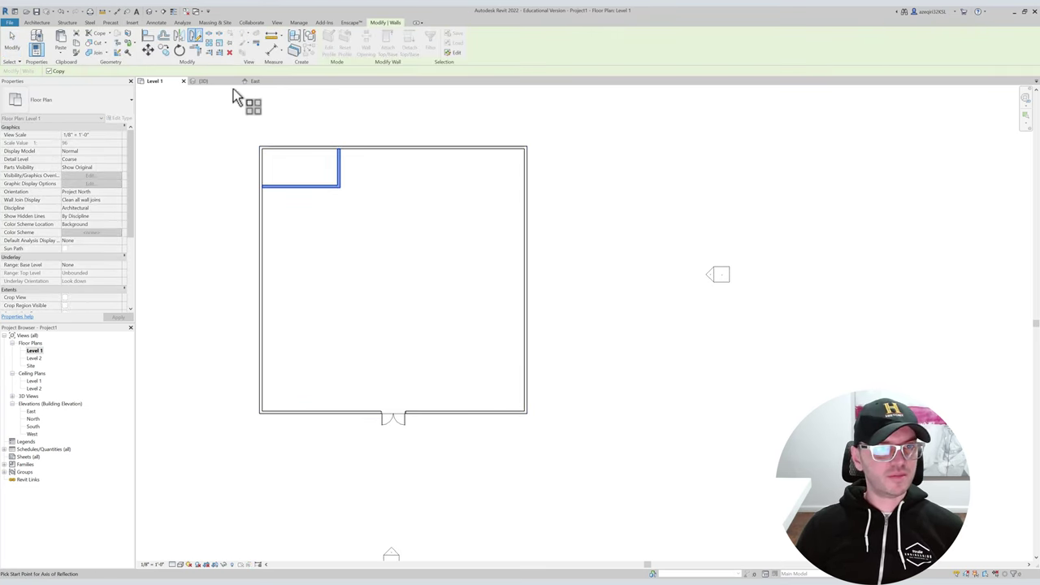
left_click(263, 277)
left_click(308, 282)
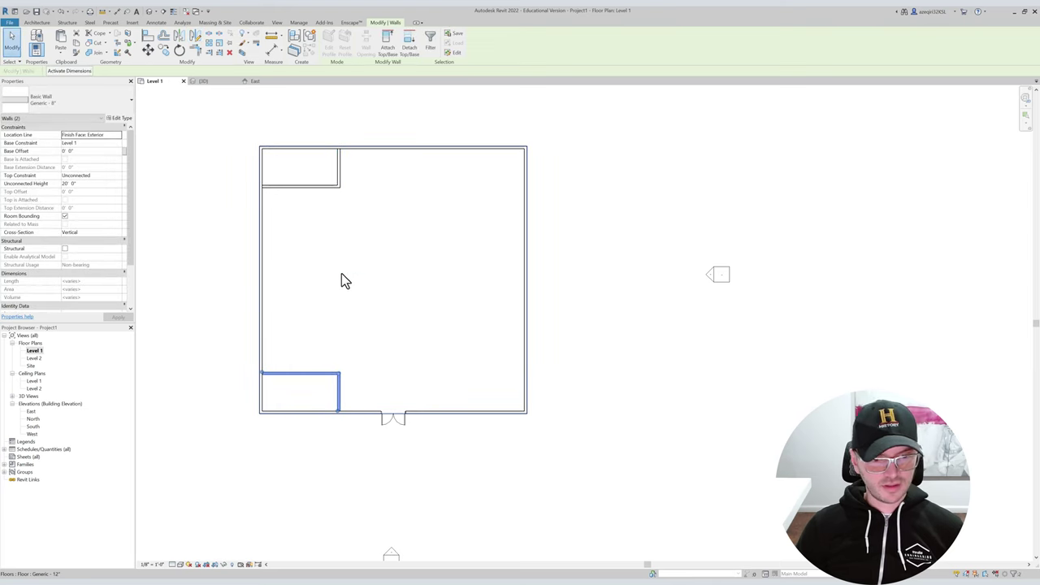
Mirror the southwest partitions without copying into the southeast corner, using a vertical axis through the north wall's midpoint.
key("d")
key("m")
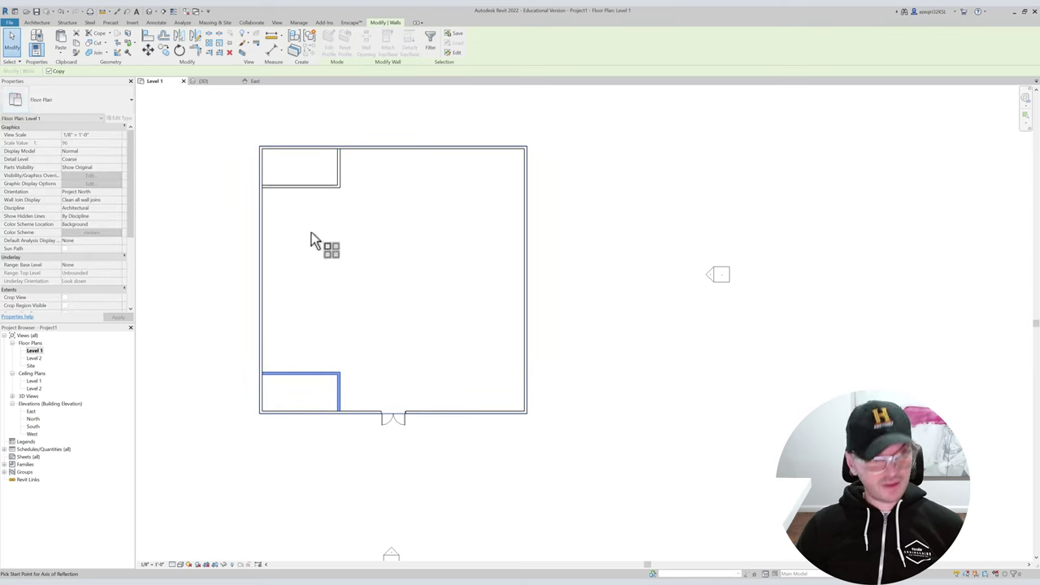
left_click(54, 71)
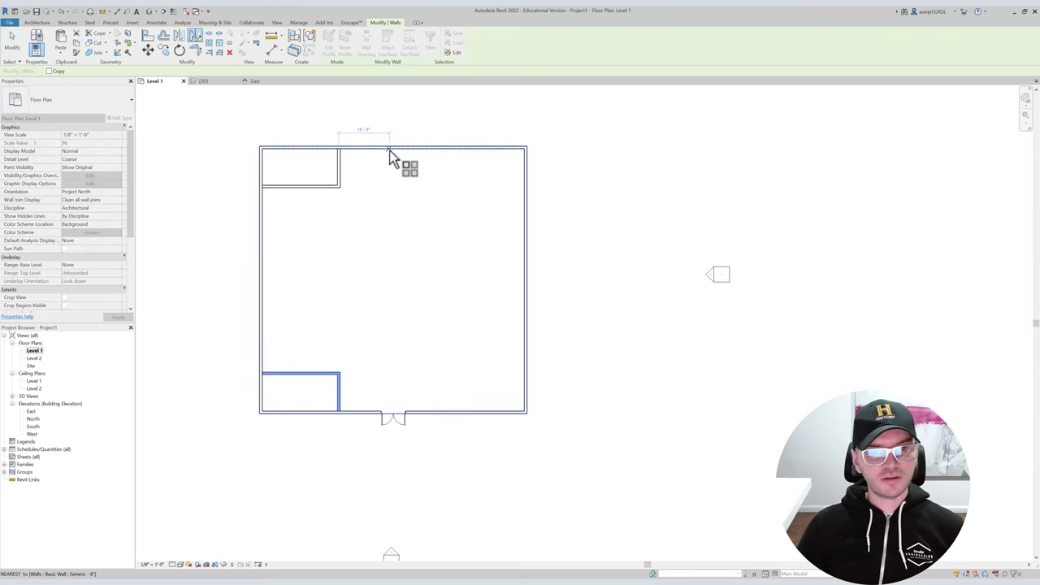
left_click(394, 151)
left_click(394, 159)
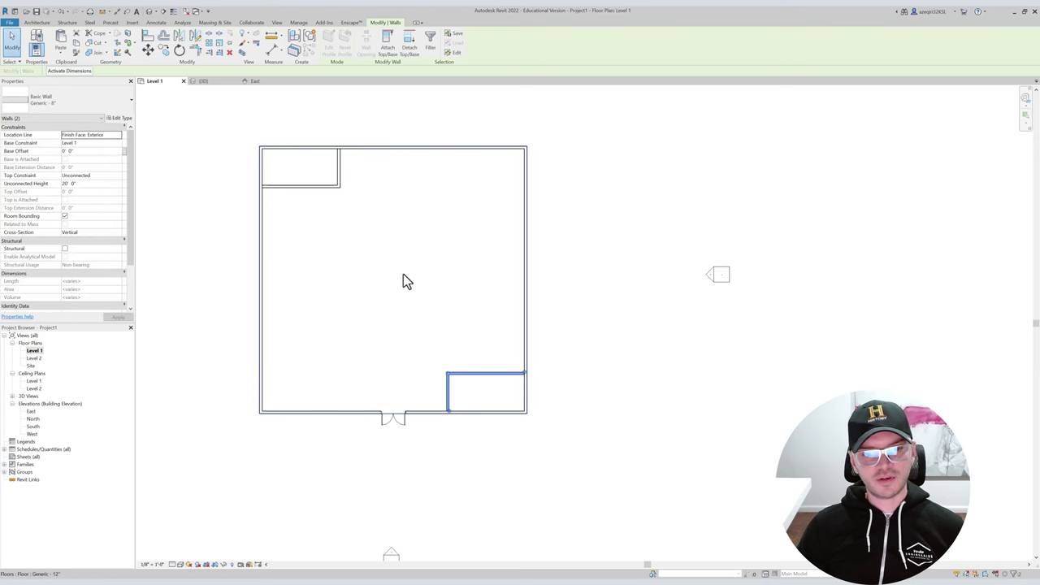
key("Escape")
middle_click_drag(409, 292, 384, 326)
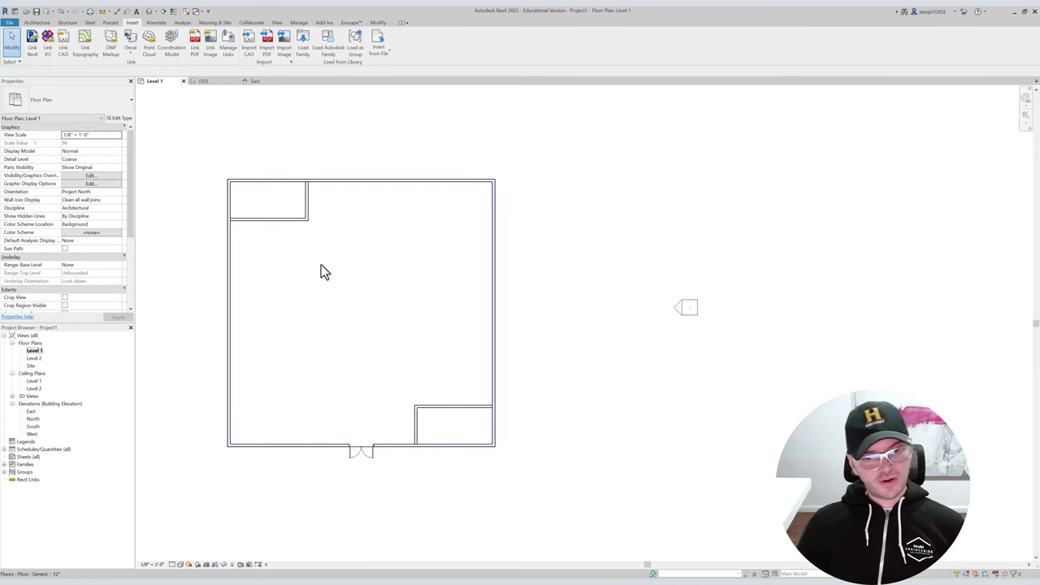
Place a Single-Flush 36" x 84" door in the northwest room's vertical partition, close to the north exterior wall.
key("d")
key("r")
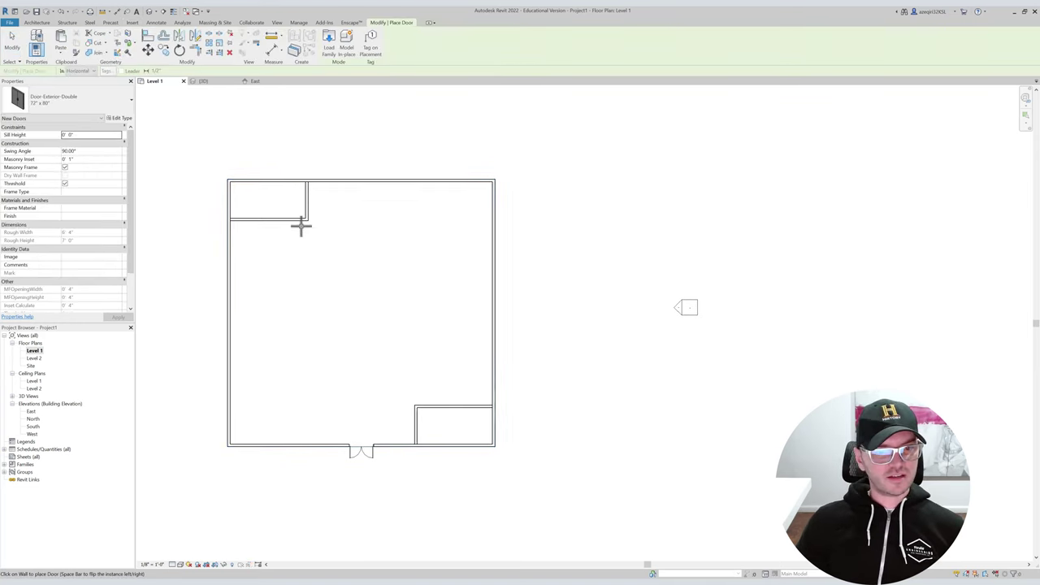
left_click(36, 102)
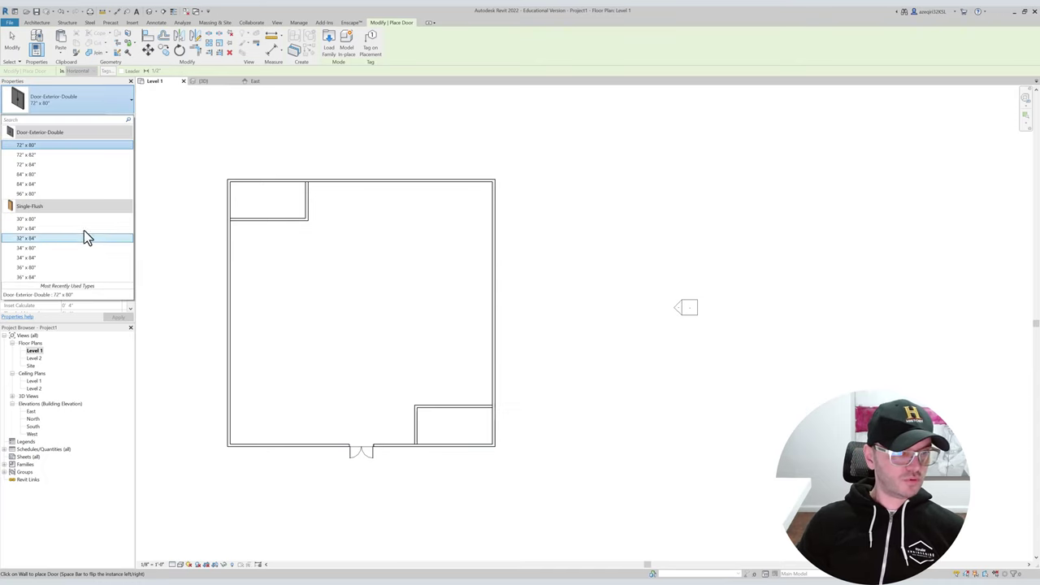
left_click(81, 277)
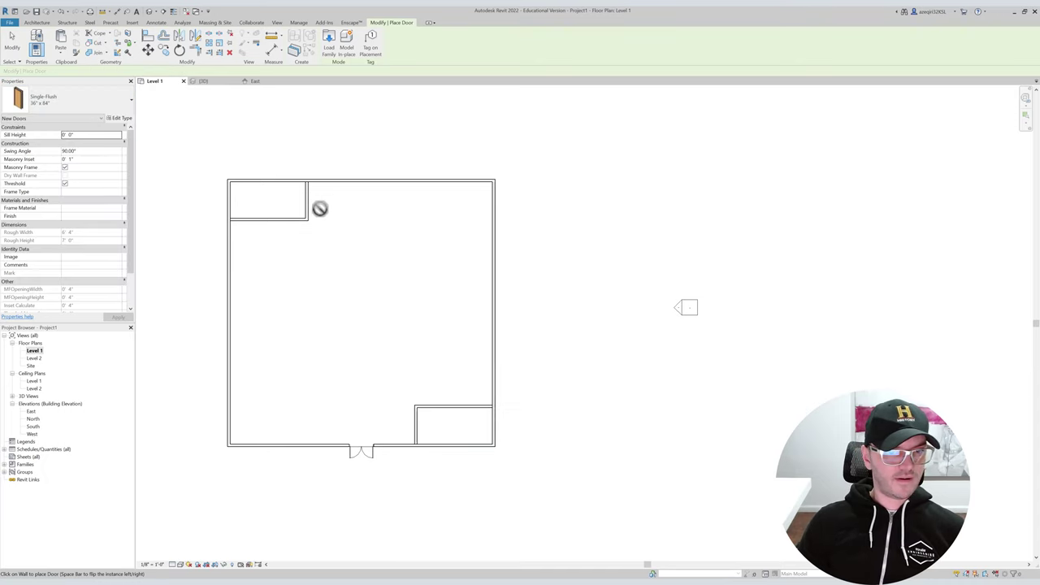
left_click(310, 188)
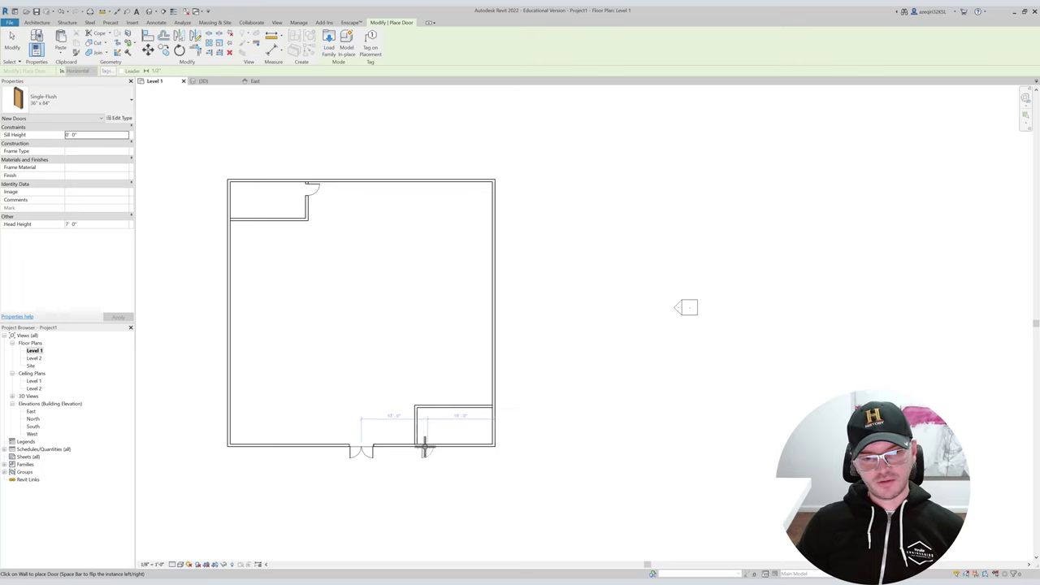
Place another Single-Flush 36" x 84" door in the south exterior wall at the southeast room and nudge it west toward the partition.
left_click(424, 445)
key("Escape")
scroll(422, 447, "up", 2)
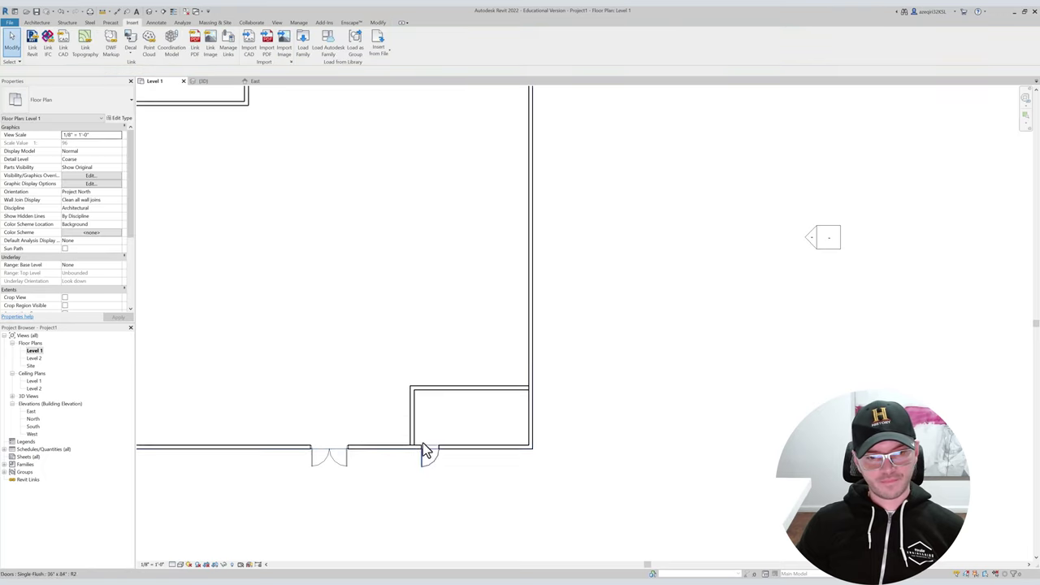
scroll(424, 460, "up", 2)
left_click(420, 457)
scroll(420, 455, "up", 2)
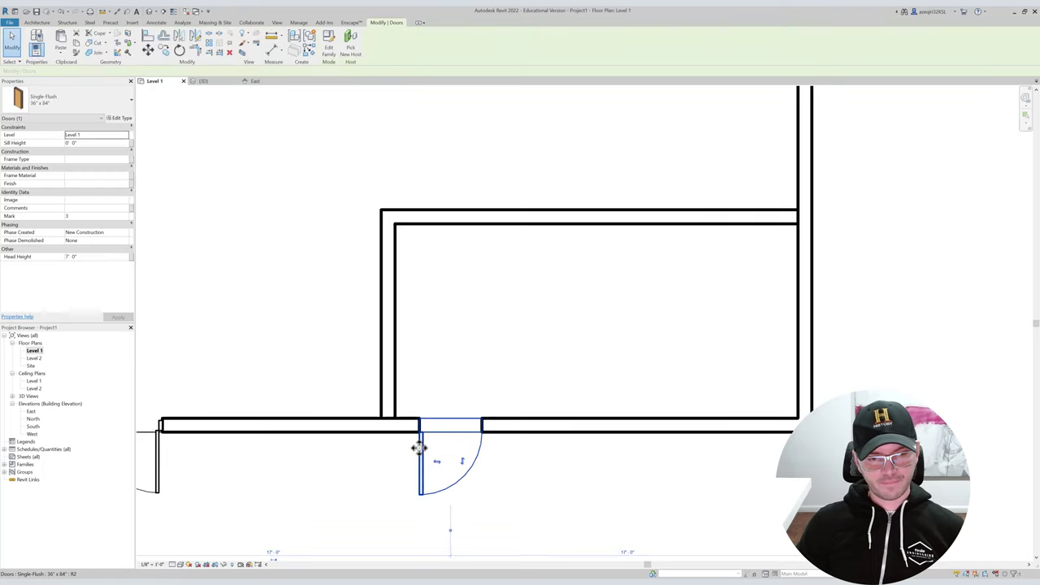
scroll(411, 445, "down", 5)
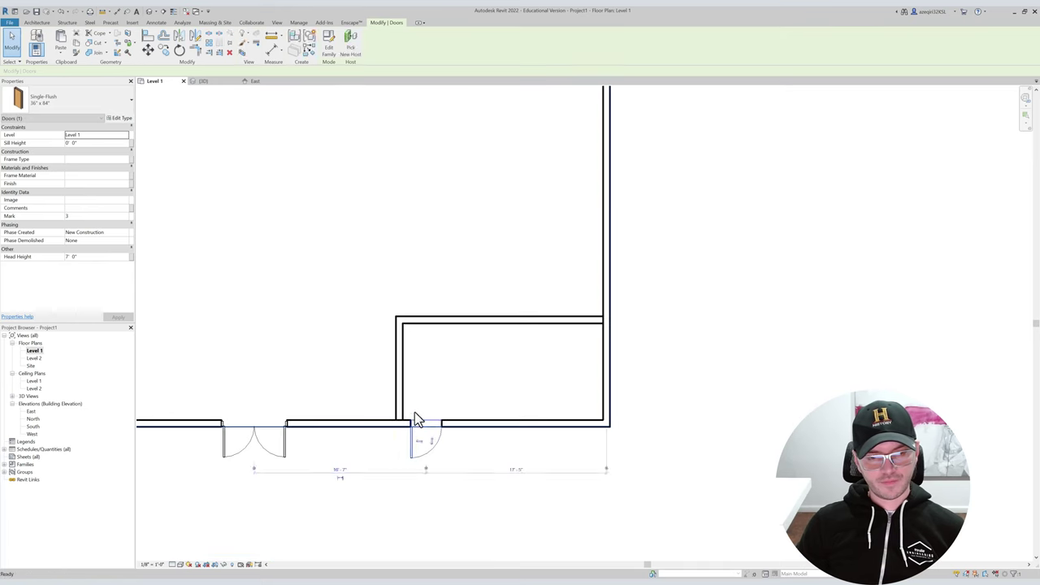
key("Escape")
right_click(446, 410)
left_click(468, 416)
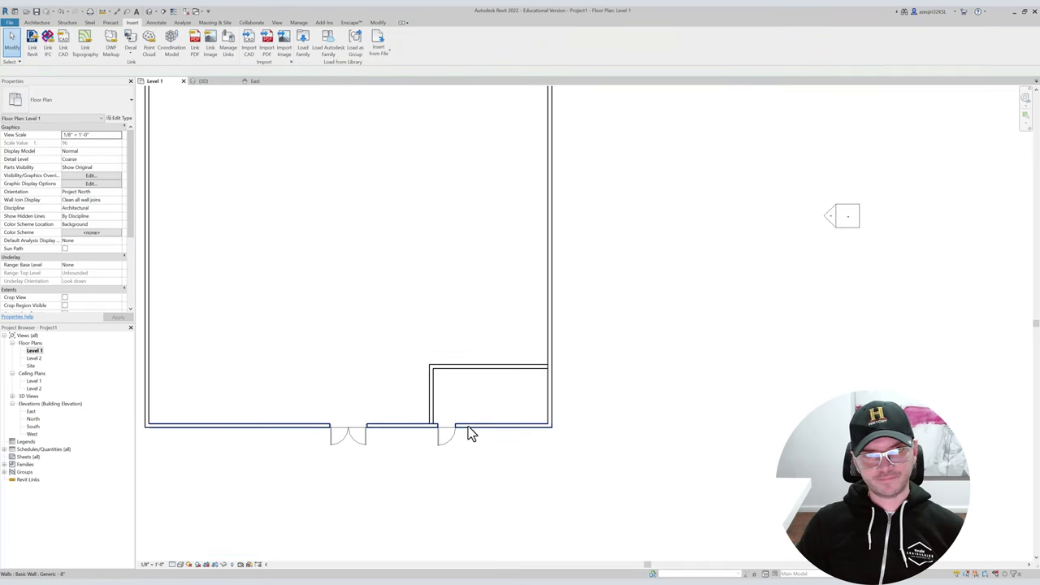
Draw a horizontal Generic - 8" wall about 6'-6" long inside the southeast room, just north of the exterior door.
left_click(467, 425)
scroll(467, 425, "up", 3)
key("w")
key("a")
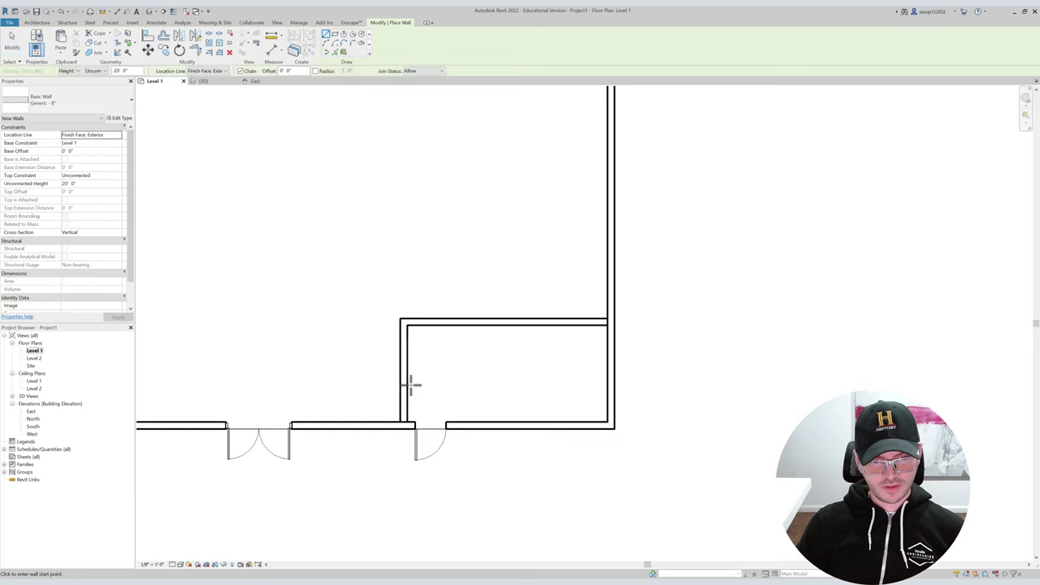
left_click(411, 388)
left_click(480, 388)
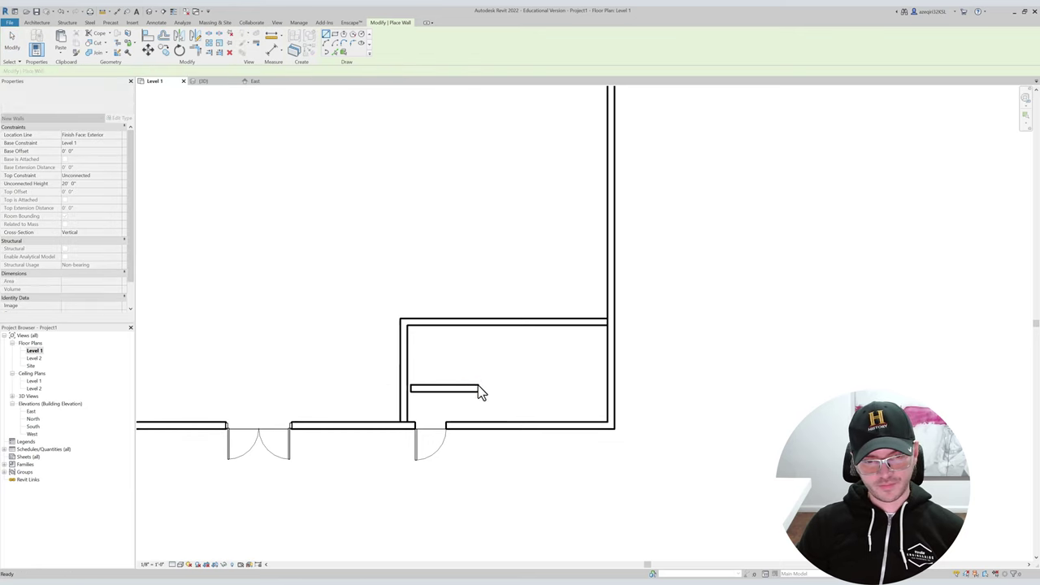
key("Escape")
key("Escape")
Draw a short matching wall about 1'-8" long running south from the new horizontal wall's east end.
left_click(477, 389)
key("c")
key("s")
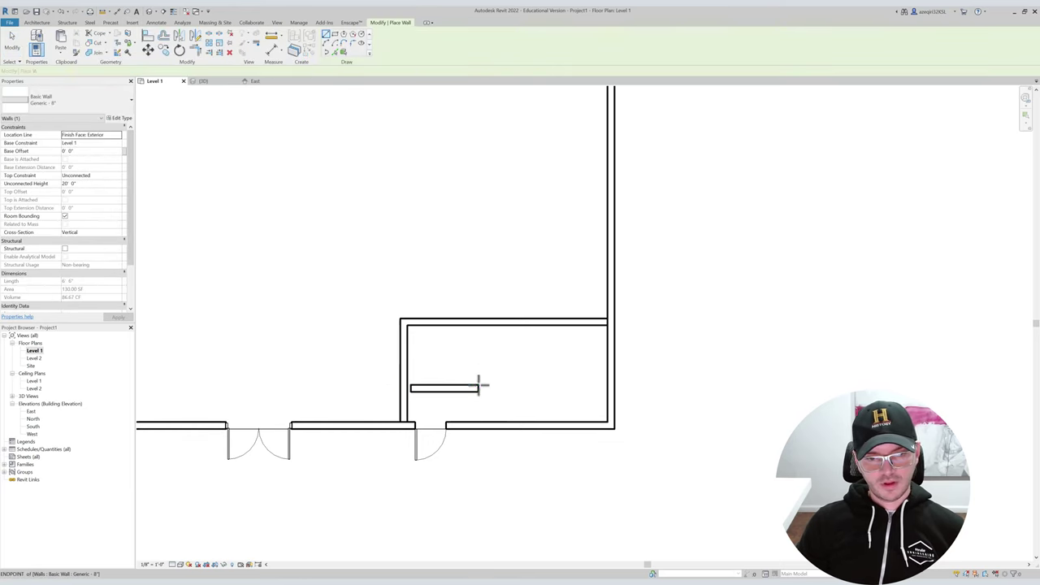
left_click(478, 386)
left_click(478, 406)
key("Escape")
key("Escape")
key("Escape")
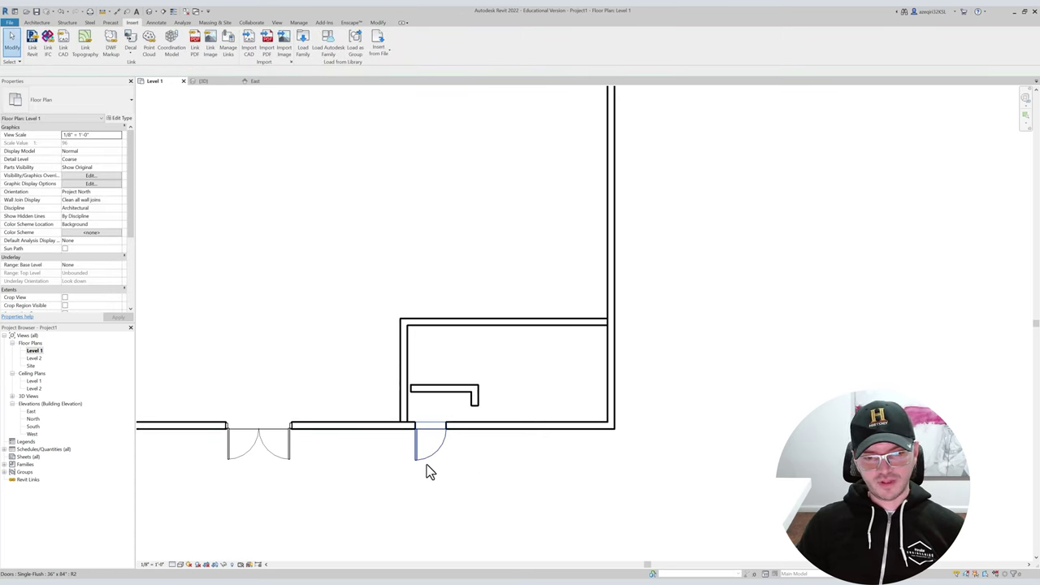
scroll(487, 445, "up", 1)
mouse_move(492, 445)
middle_mouse_down()
mouse_move(582, 411)
mouse_move(531, 305)
middle_mouse_up()
scroll(434, 420, "down", 3)
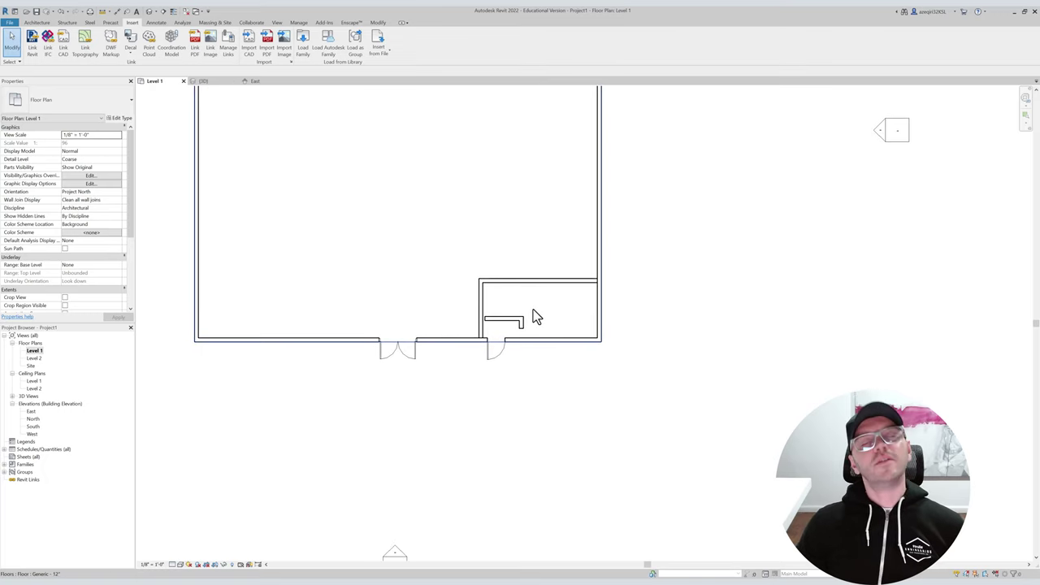
scroll(532, 308, "up", 1)
scroll(504, 325, "up", 1)
left_click(487, 316)
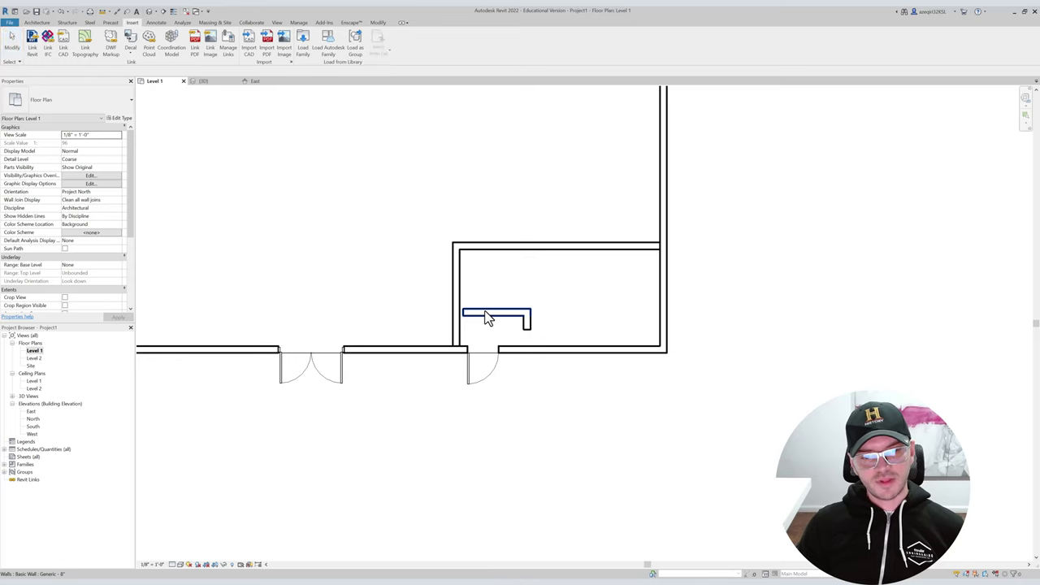
key("t")
key("r")
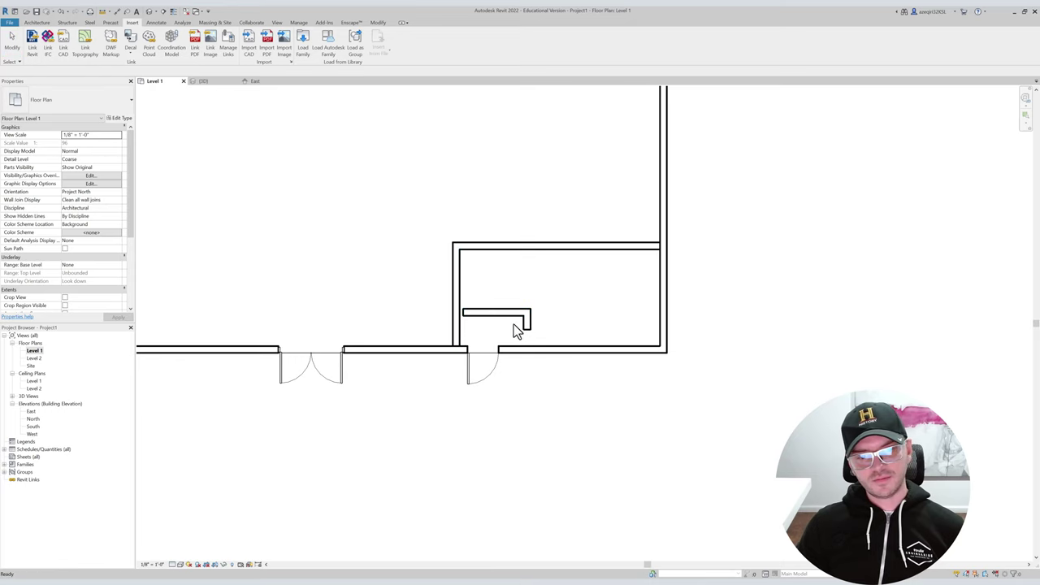
key("Escape")
Place a door like the exterior single door in the short horizontal wall, near its west end and swinging south.
middle_click_drag(516, 323, 494, 352)
scroll(512, 359, "up", 2)
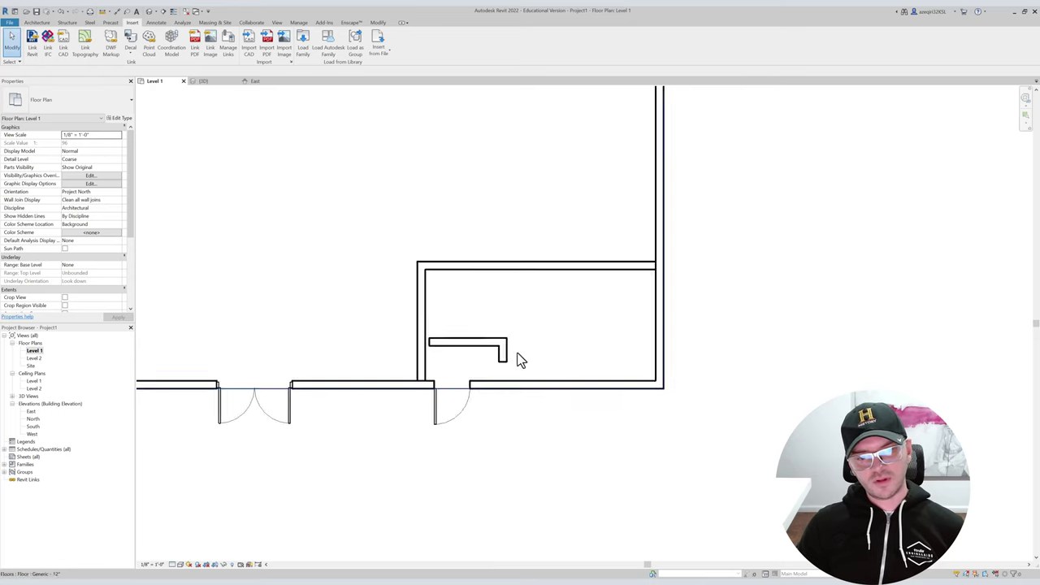
left_click(454, 398)
key("c")
key("s")
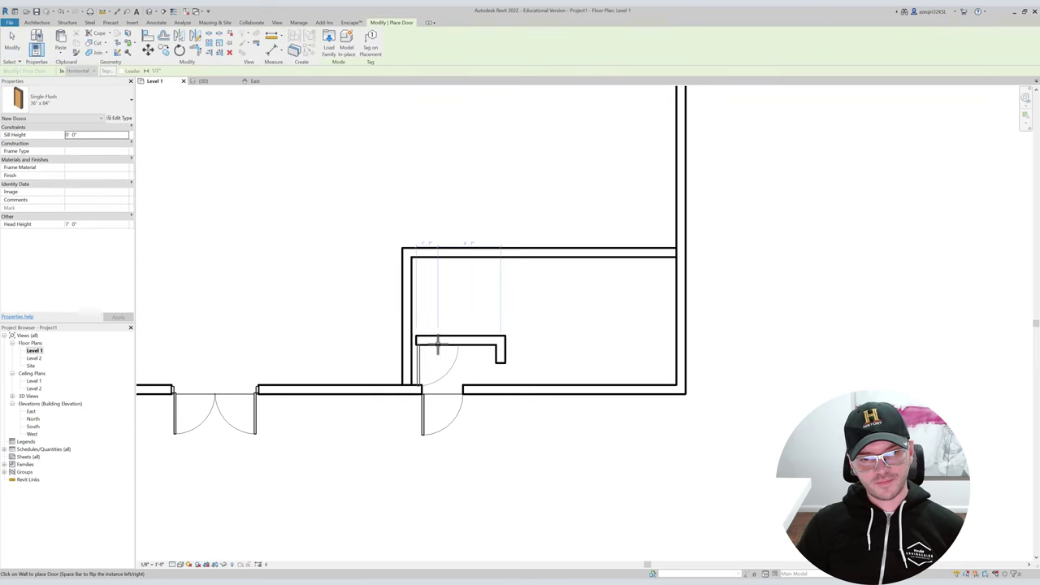
left_click(439, 342)
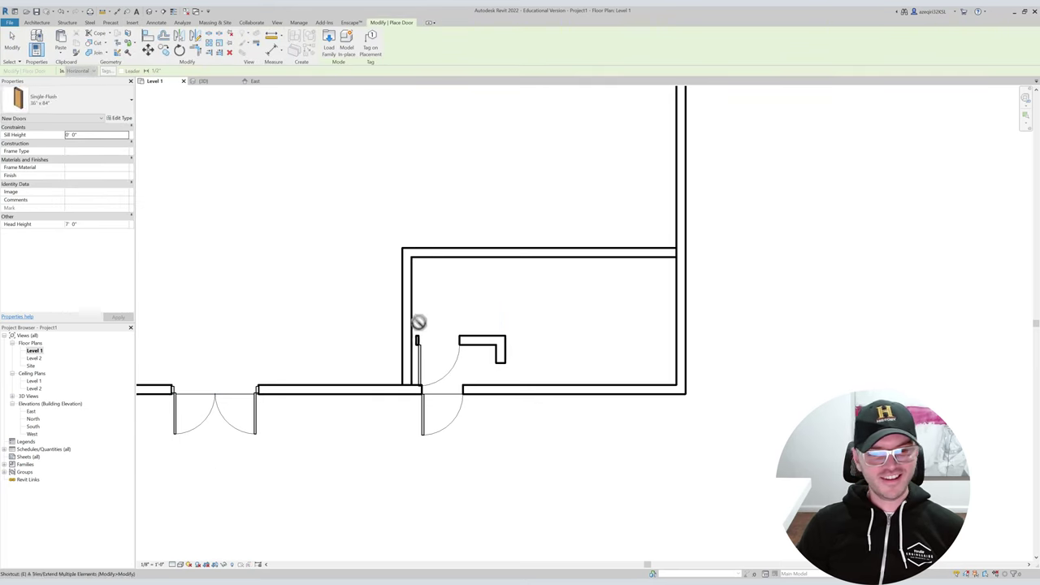
Extend the short horizontal wall west to meet the southeast room's vertical partition.
key("t")
key("r")
left_click(412, 317)
left_click(480, 343)
key("Escape")
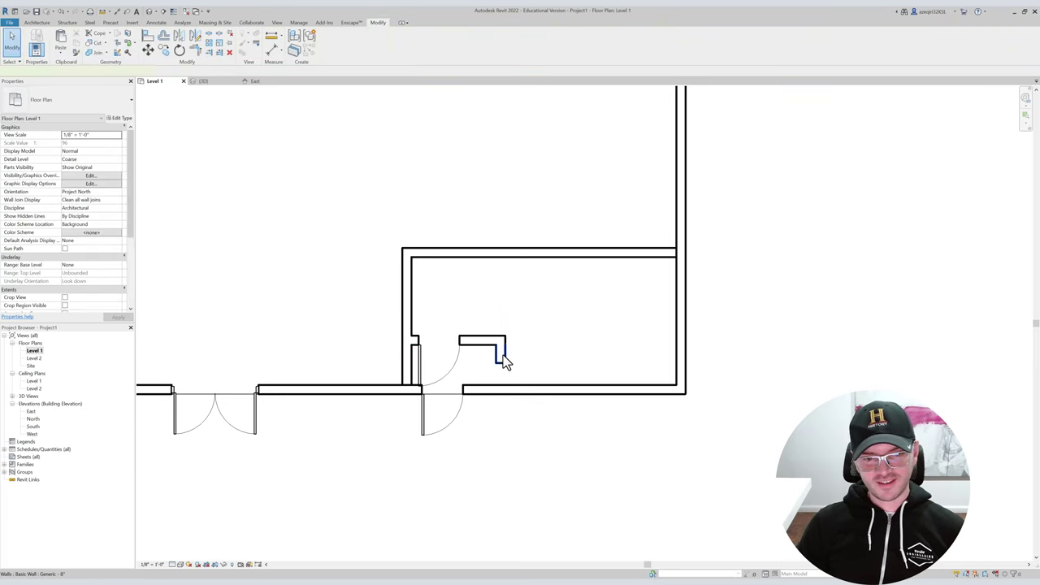
Disallow the join at the short vertical wall's south end and extend that wall to the south exterior wall.
right_click(505, 358)
left_click(505, 362)
right_click(505, 363)
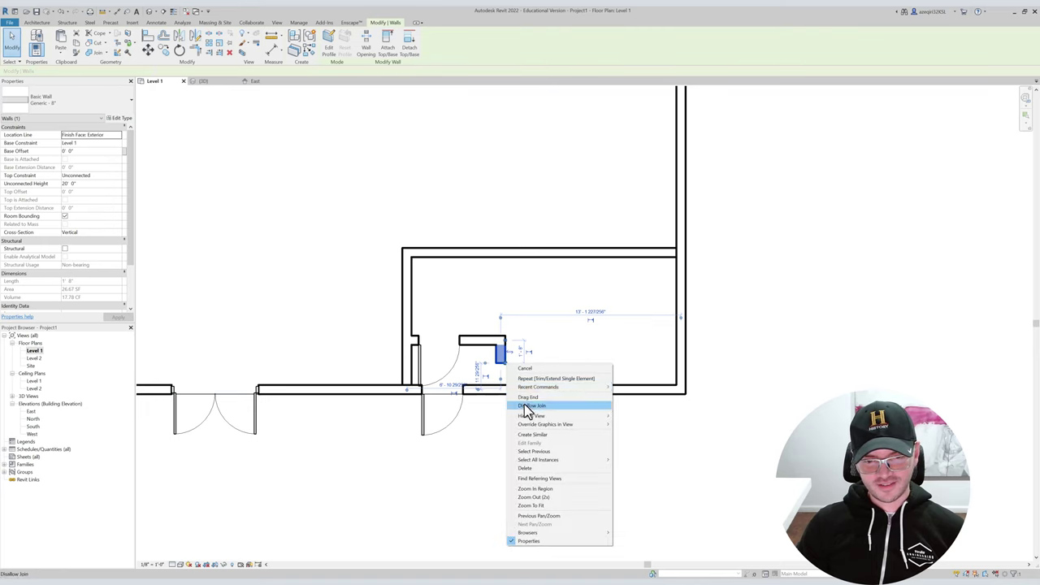
left_click(523, 406)
key("t")
key("r")
left_click(516, 386)
left_click(503, 352)
right_click(503, 351)
key("Escape")
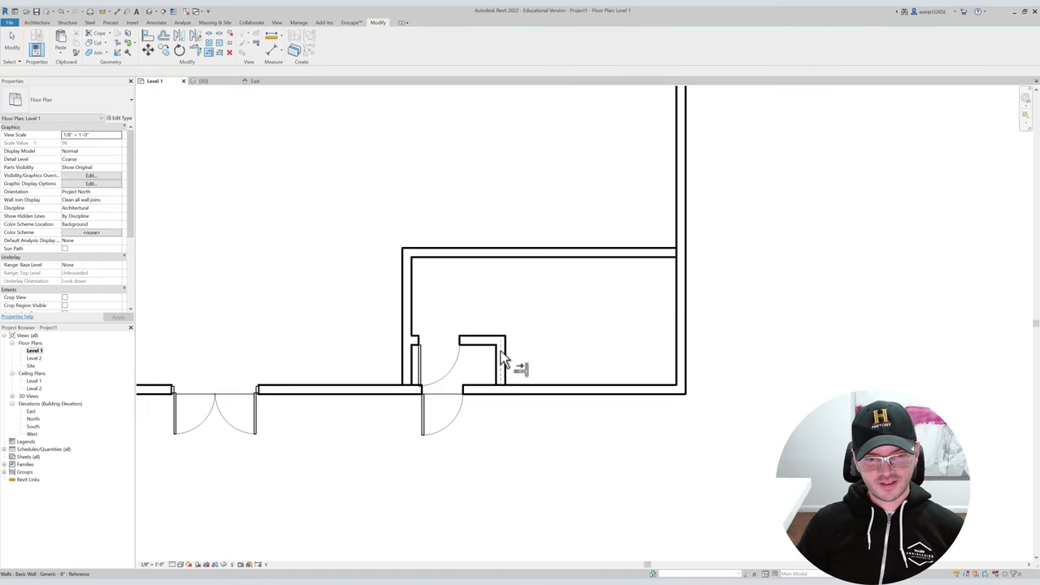
Try to trim the room's west partition and the short horizontal wall into a corner, then undo the trim.
left_click(406, 349)
scroll(382, 350, "up", 1)
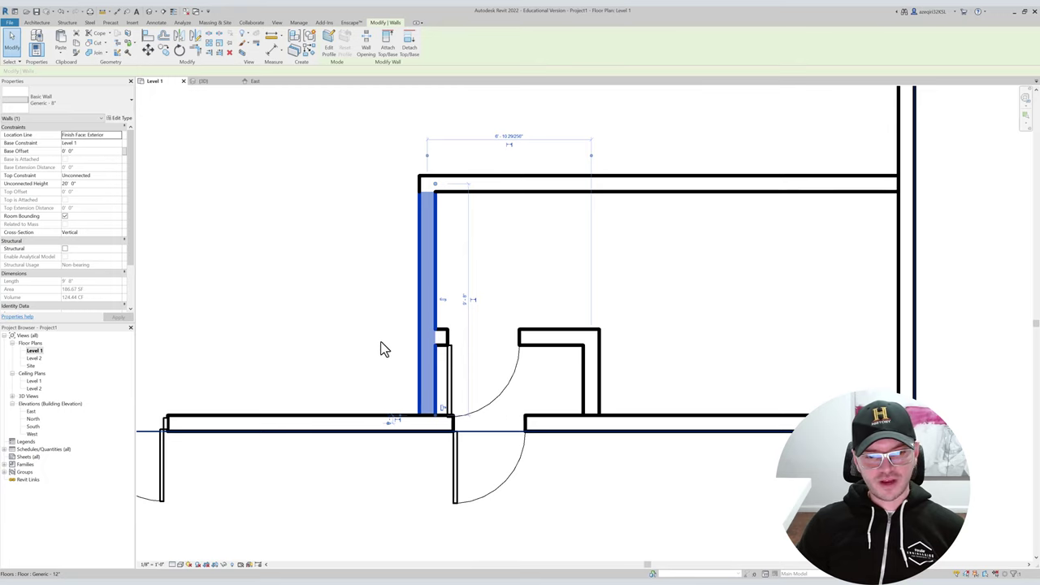
scroll(420, 353, "up", 1)
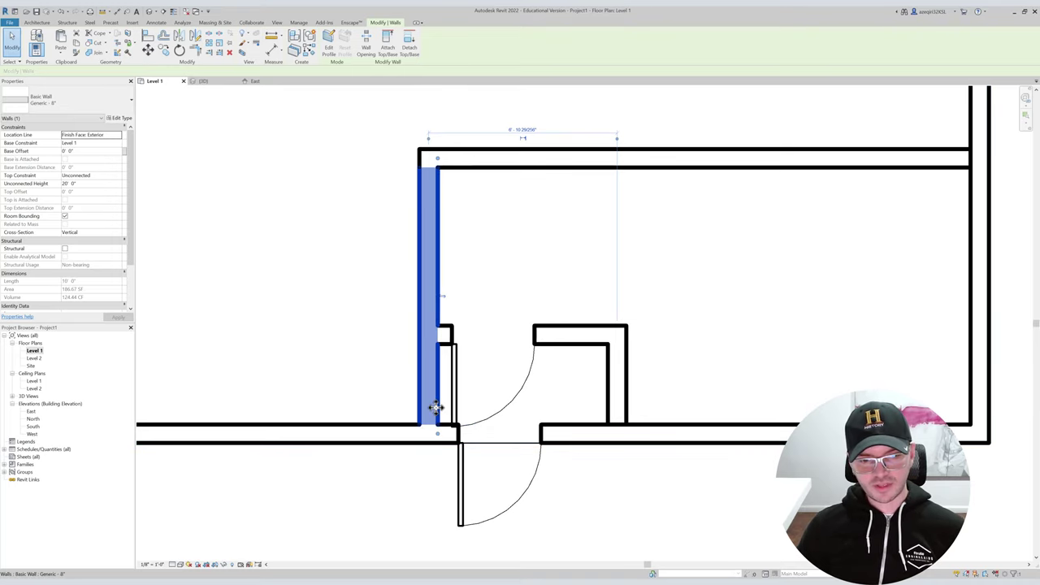
left_click(549, 356)
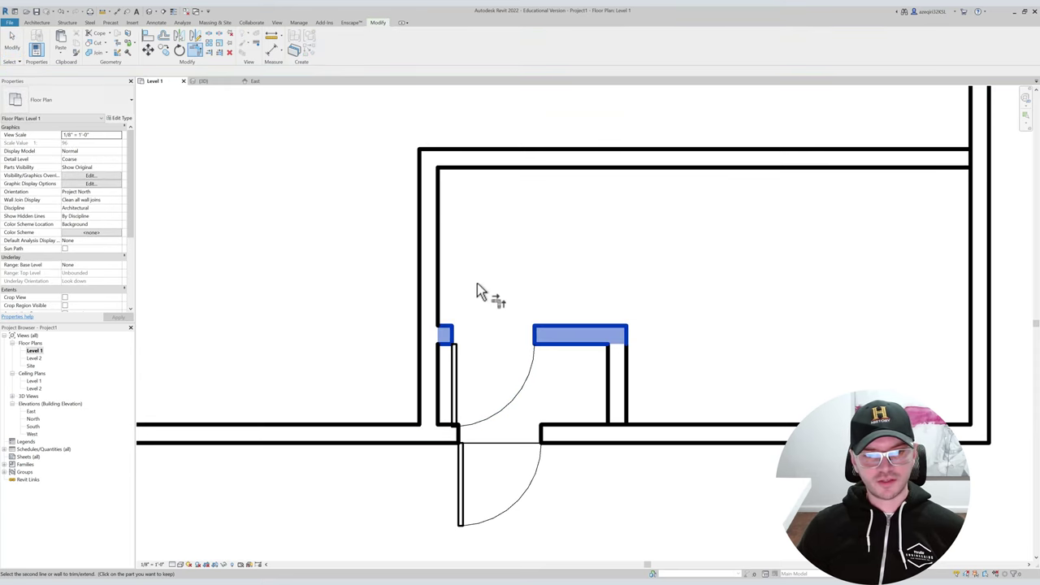
scroll(454, 345, "down", 2)
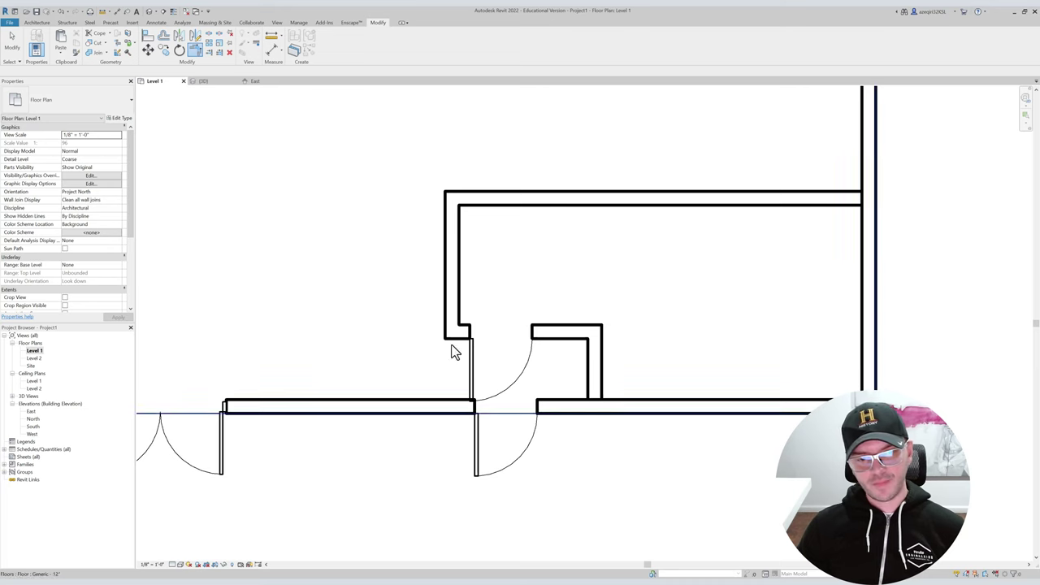
scroll(460, 338, "up", 2)
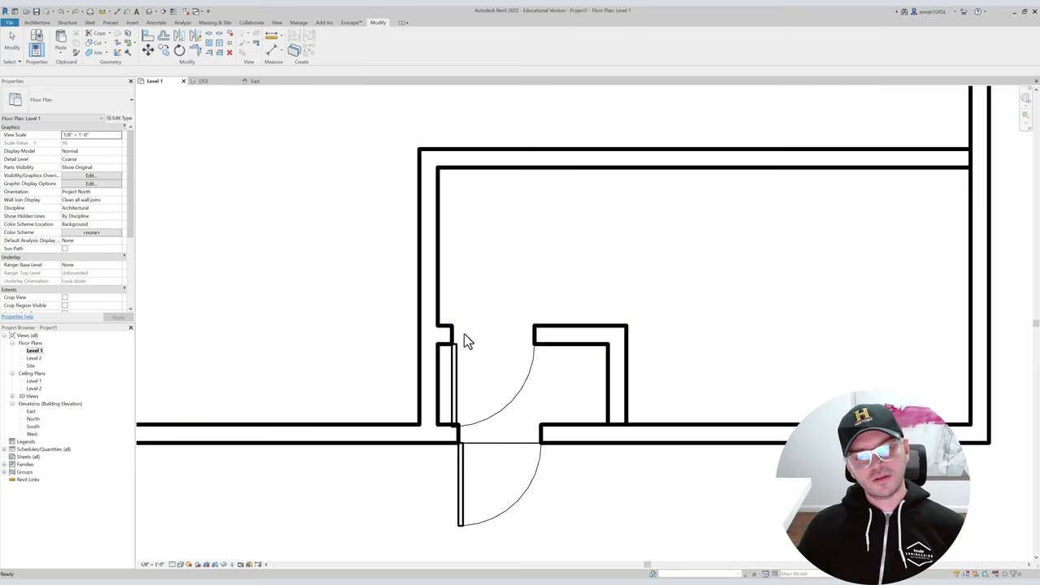
scroll(460, 341, "down", 2)
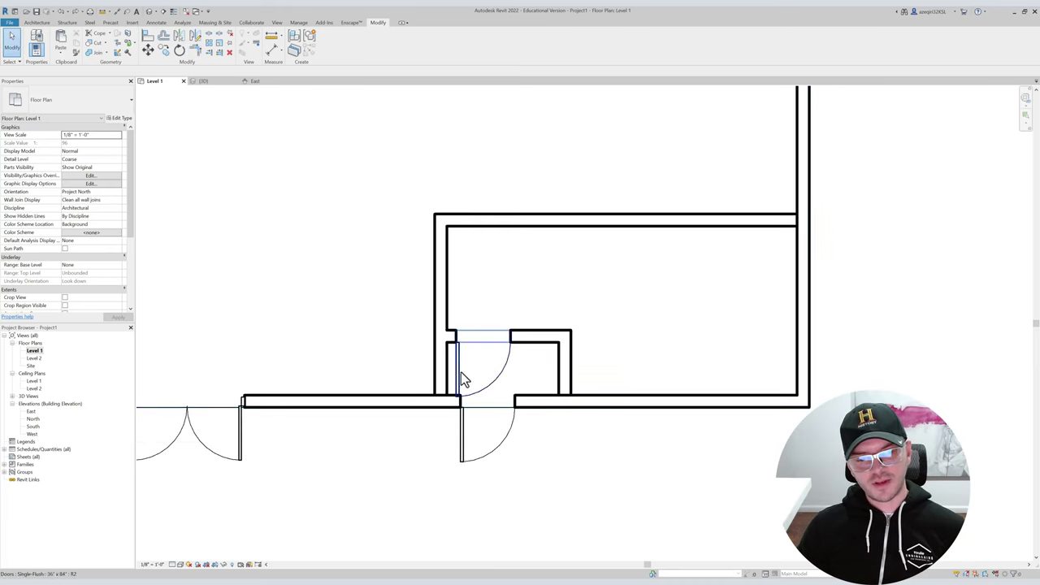
Split the south exterior wall between the single door and the short vertical wall.
middle_click_drag(528, 407, 556, 408)
key("l")
left_click(556, 400)
key("Escape")
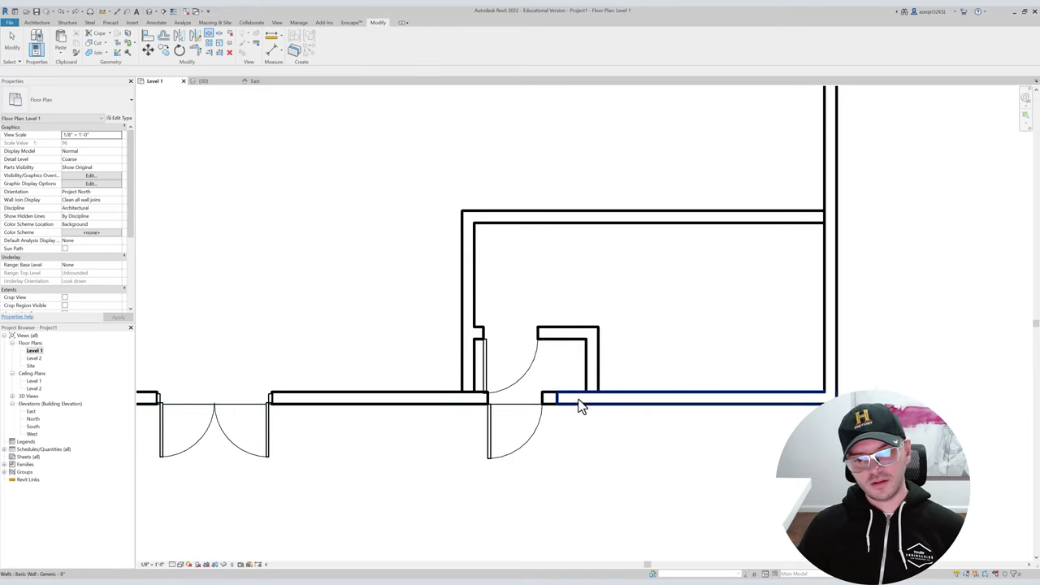
key("Escape")
Trim the eastern piece of the south exterior wall back to the inner face of the short vertical wall.
middle_click_drag(580, 406, 523, 381)
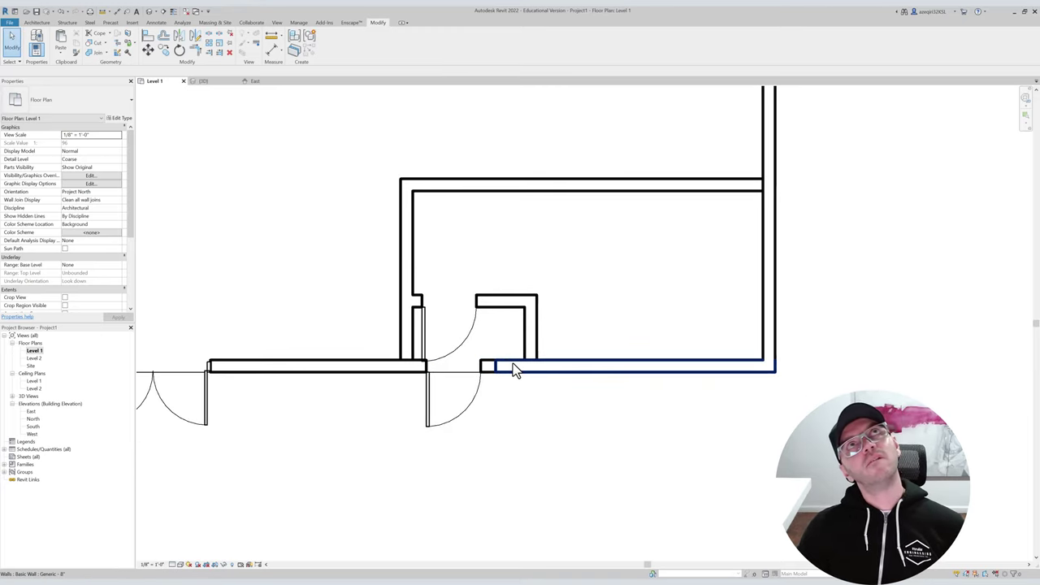
key("t")
key("r")
left_click(527, 361)
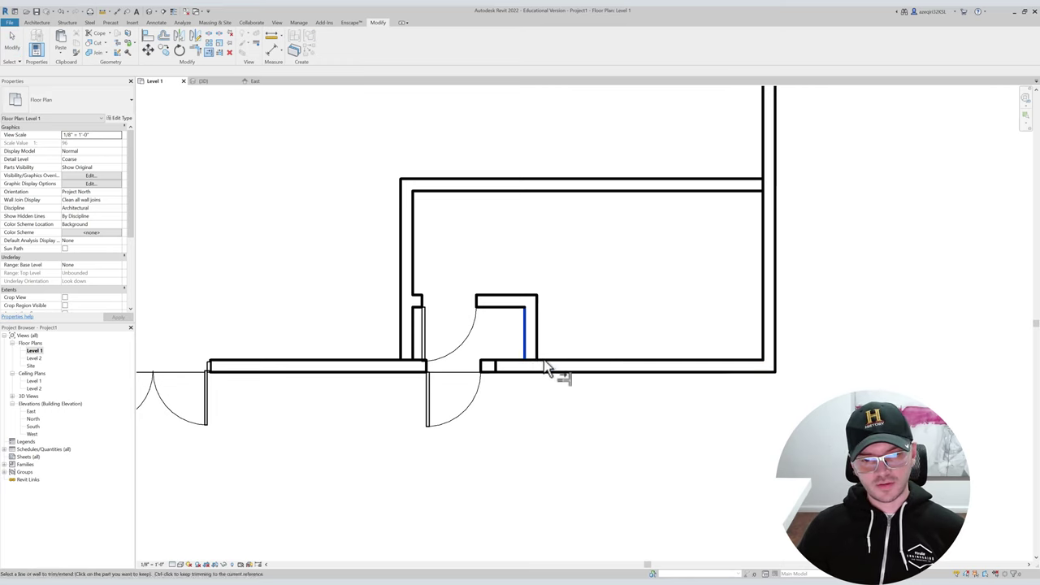
left_click(552, 364)
key("Escape")
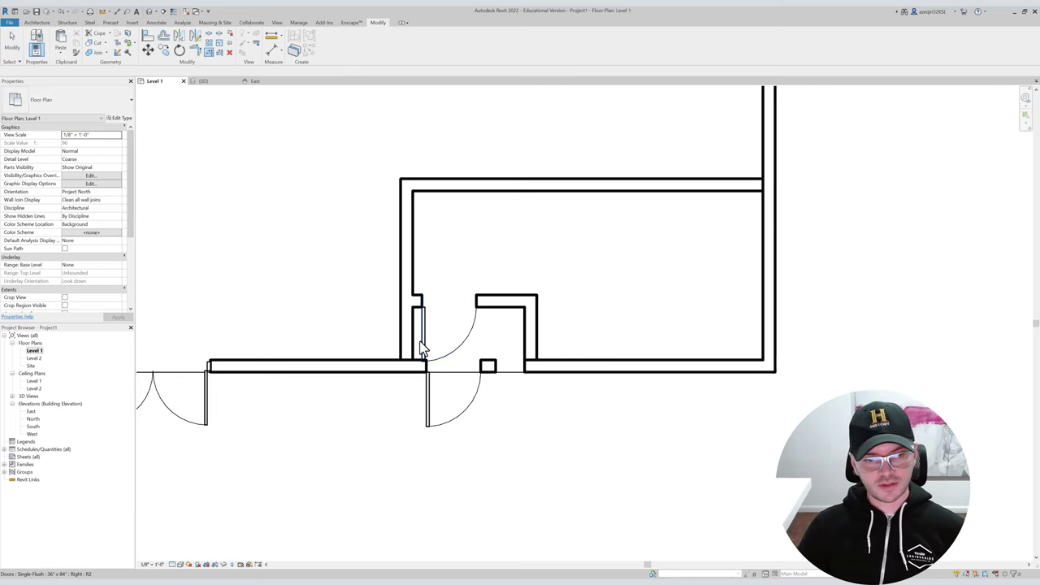
Trim the western piece of the south exterior wall back to the room's west partition, deleting the single door hosted in the removed part.
left_click(418, 345)
left_click(381, 370)
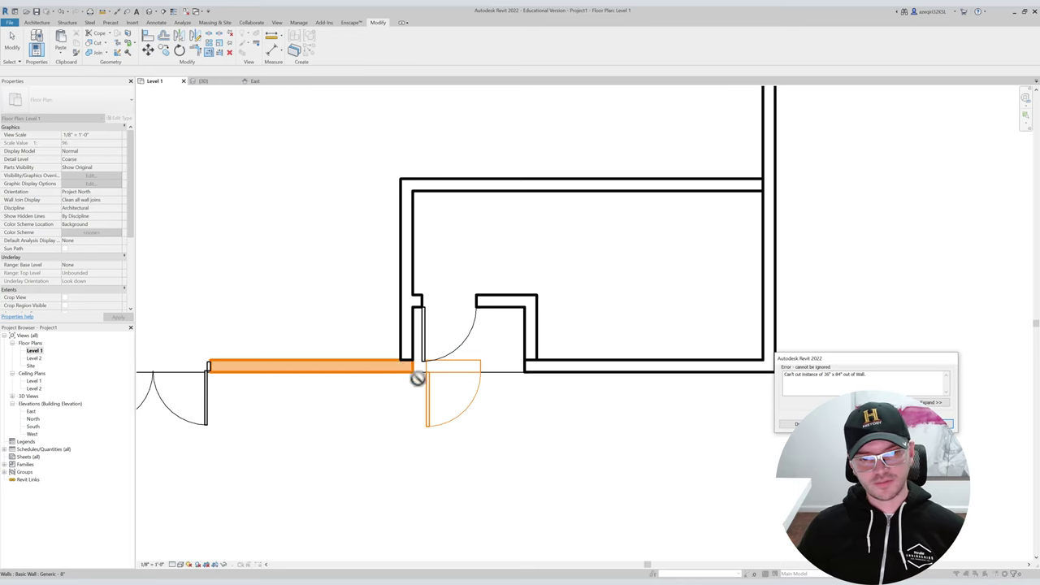
left_click(792, 423)
Move the short wall hosting the recessed entry door south until the open door leaf ends flush with the exterior wall's outer face.
scroll(476, 315, "down", 2)
scroll(489, 309, "up", 1)
scroll(490, 309, "up", 1)
left_click(493, 305)
scroll(457, 365, "up", 1)
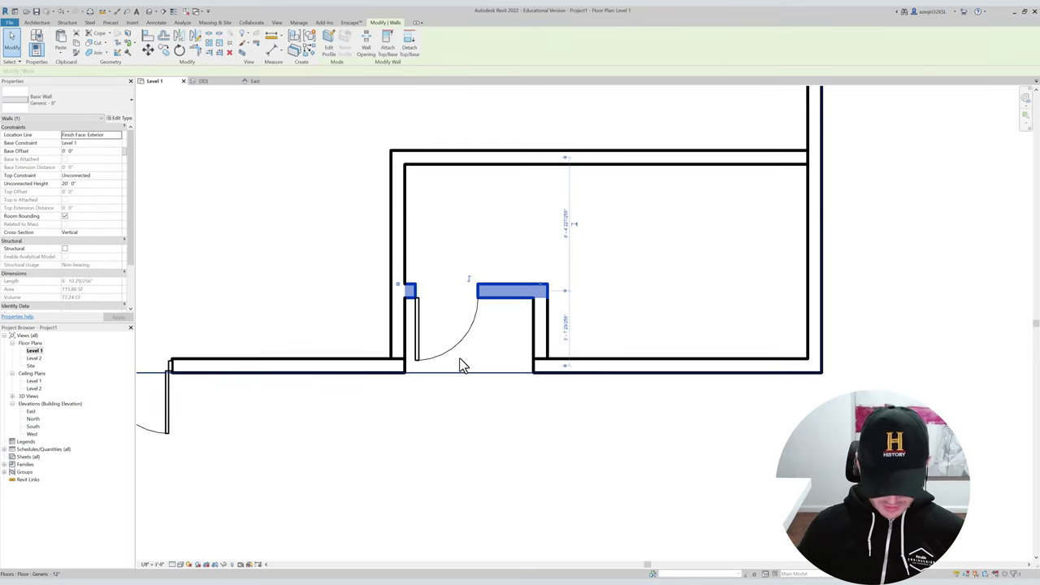
scroll(425, 371, "up", 3)
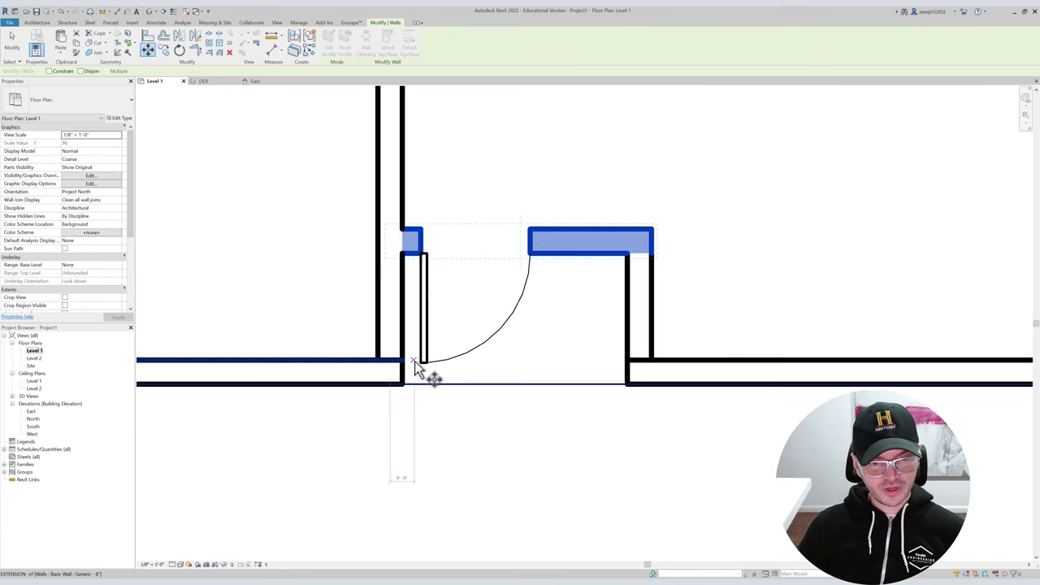
key("v")
left_click(420, 363)
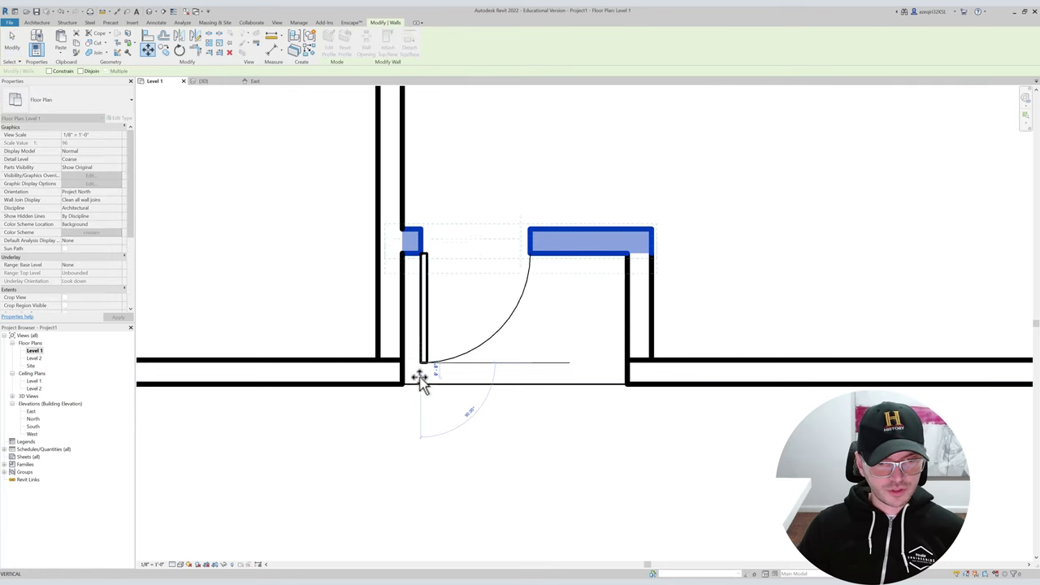
left_click(421, 384)
left_click(497, 310)
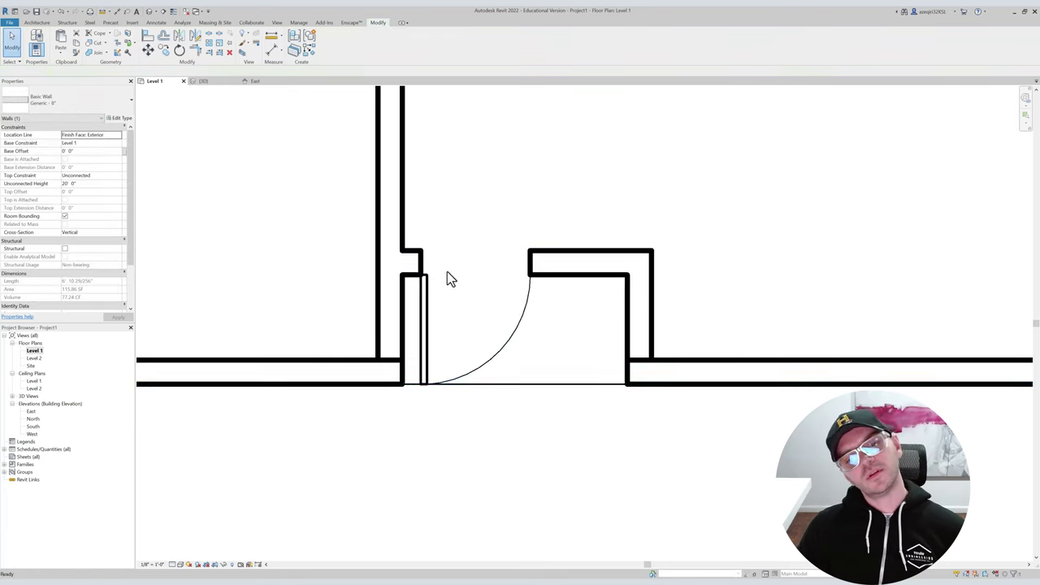
scroll(472, 263, "down", 5)
middle_click_drag(598, 245, 430, 298)
scroll(489, 303, "down", 3)
scroll(464, 313, "up", 1)
scroll(428, 297, "down", 1)
scroll(457, 256, "down", 2)
middle_click_drag(478, 256, 657, 298)
scroll(588, 283, "up", 1)
scroll(659, 304, "down", 2)
scroll(615, 330, "up", 3)
left_click(615, 326)
scroll(615, 326, "up", 1)
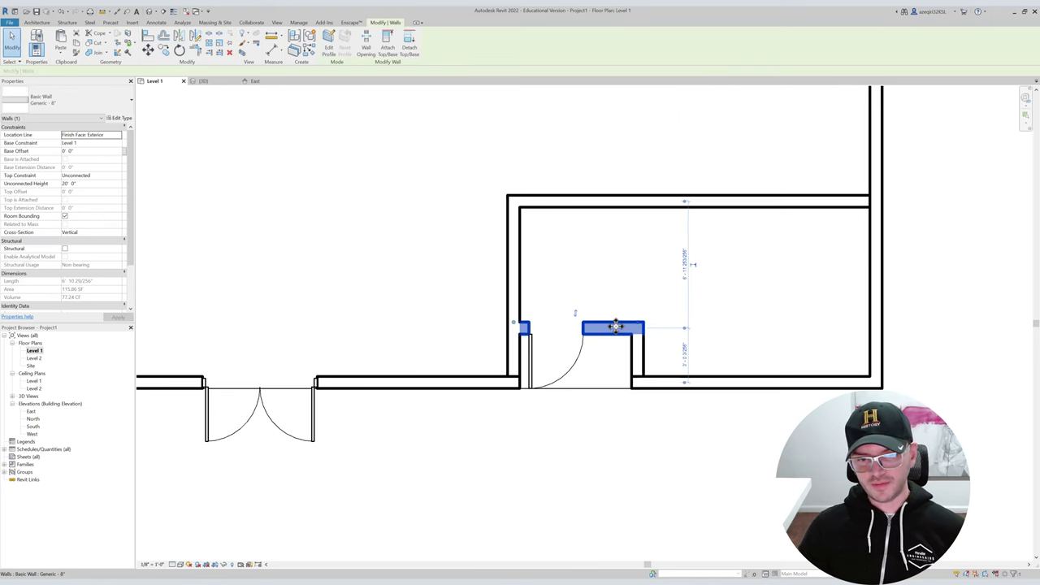
key("v")
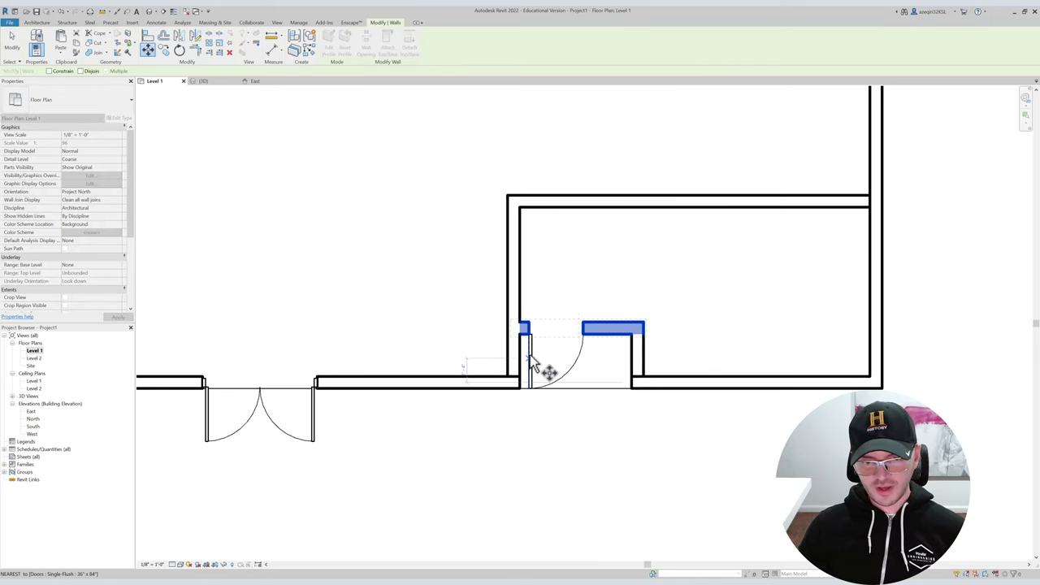
left_click(529, 397)
middle_click_drag(557, 348, 553, 402)
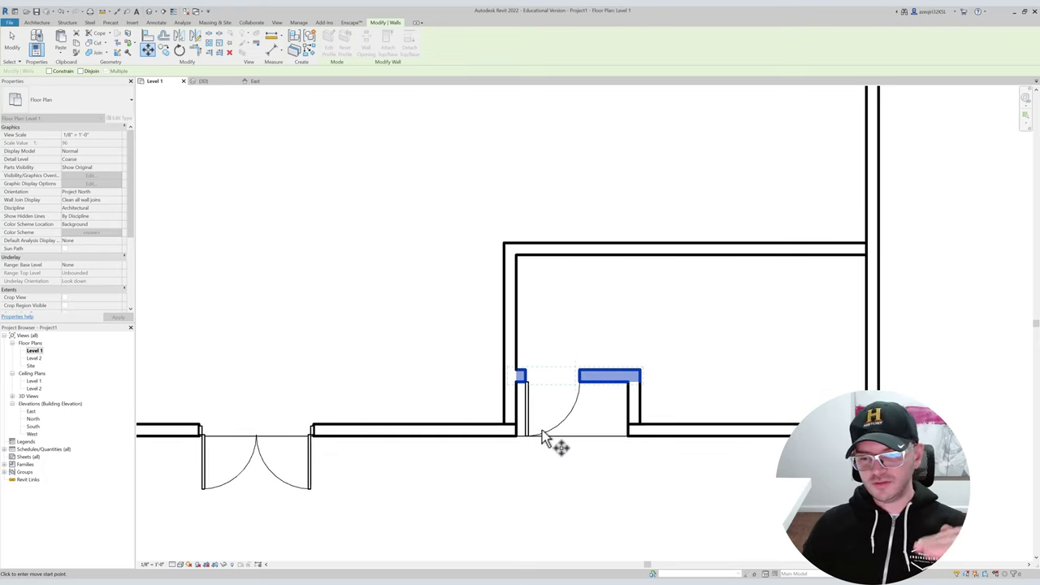
key("Escape")
key("Escape")
Sketch a U-shaped stair from Level 1 to Level 2 in the southeast room, using Exterior Support: Left, with runs along the north and south walls.
middle_click_drag(517, 338, 638, 378)
scroll(704, 365, "down", 3)
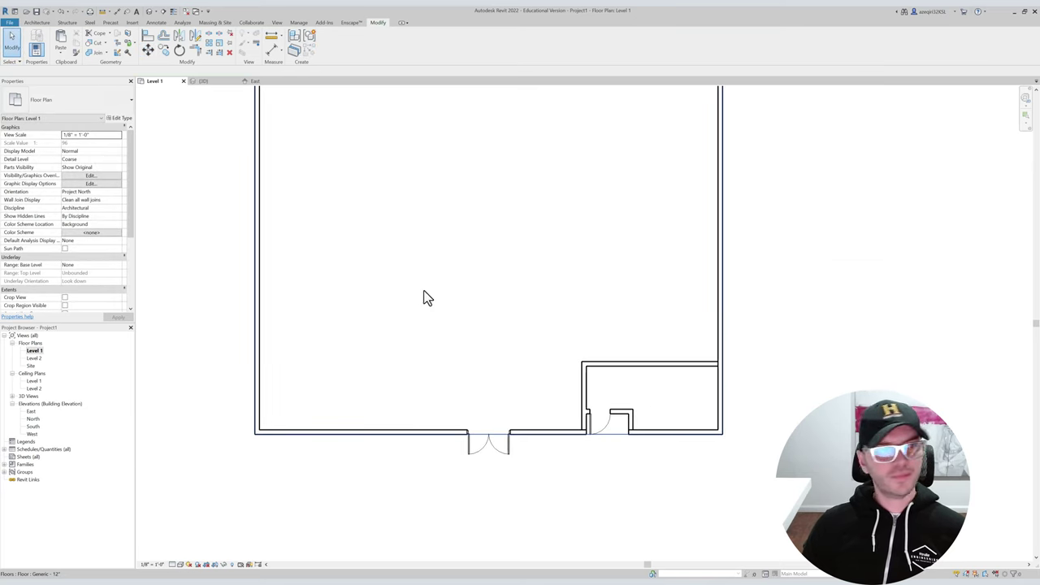
left_click(42, 23)
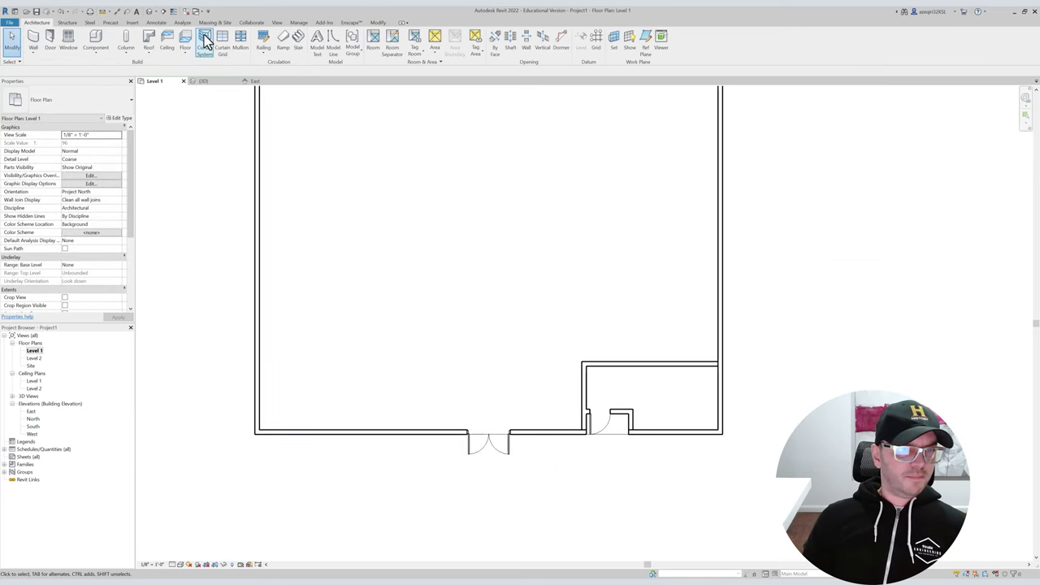
left_click(295, 41)
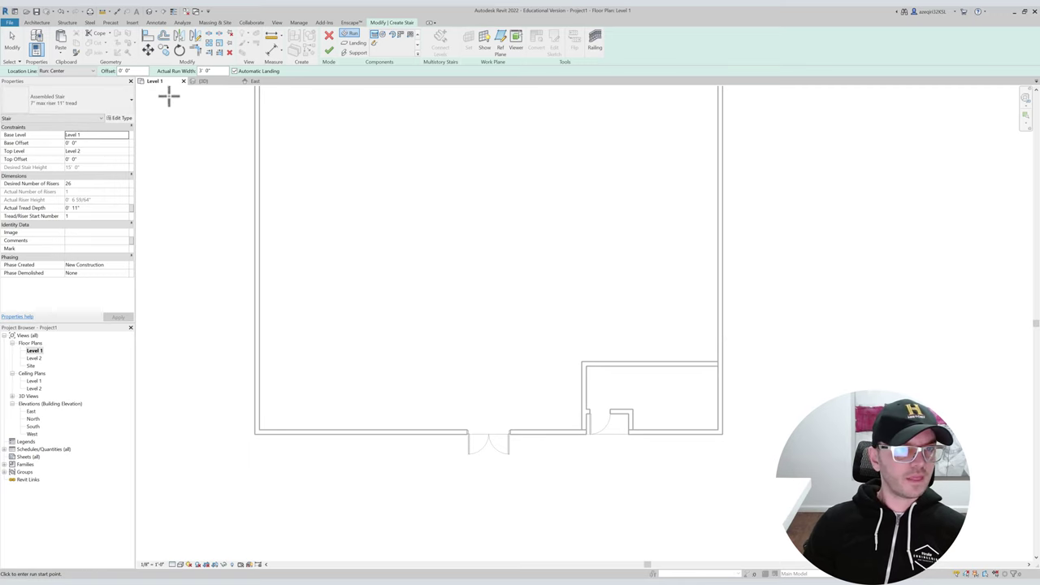
left_click(89, 71)
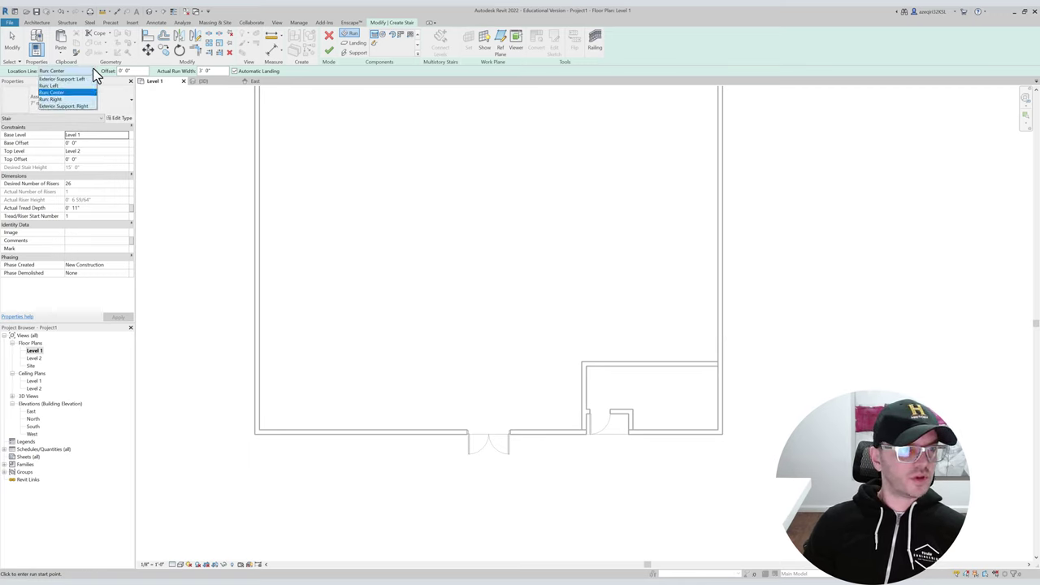
left_click(85, 73)
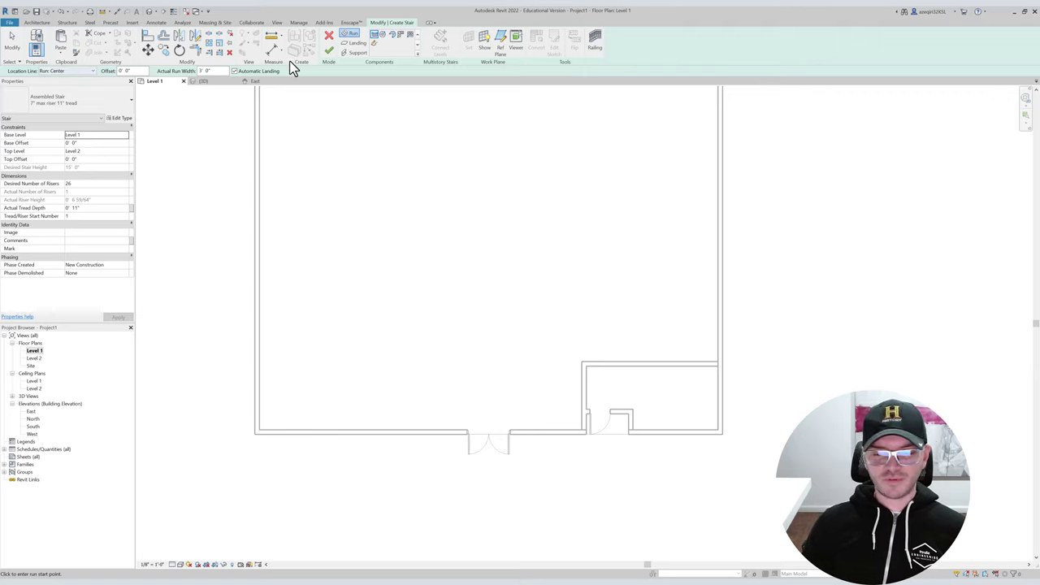
left_click(63, 72)
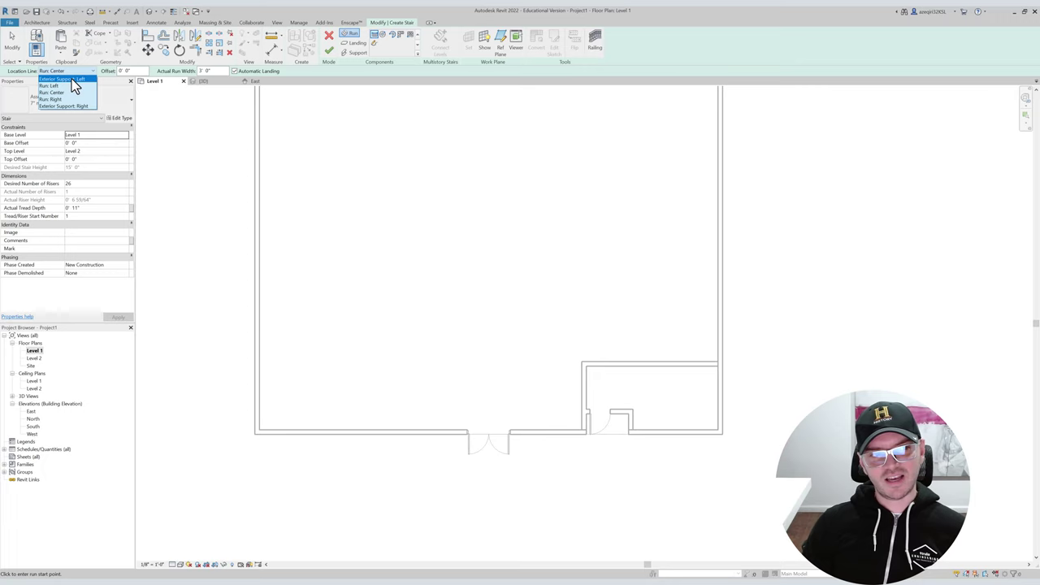
left_click(71, 79)
left_click(633, 367)
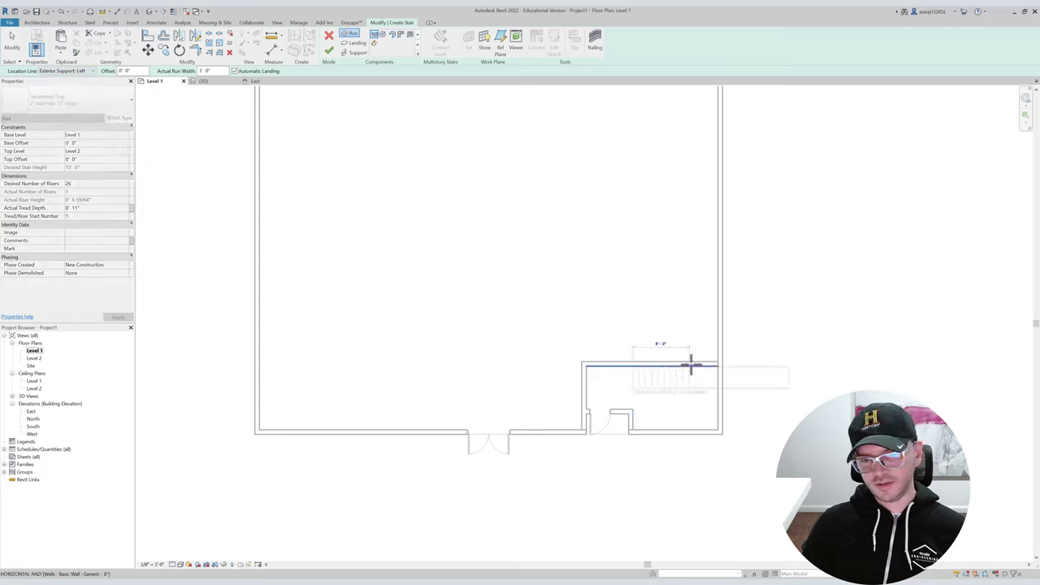
left_click(691, 367)
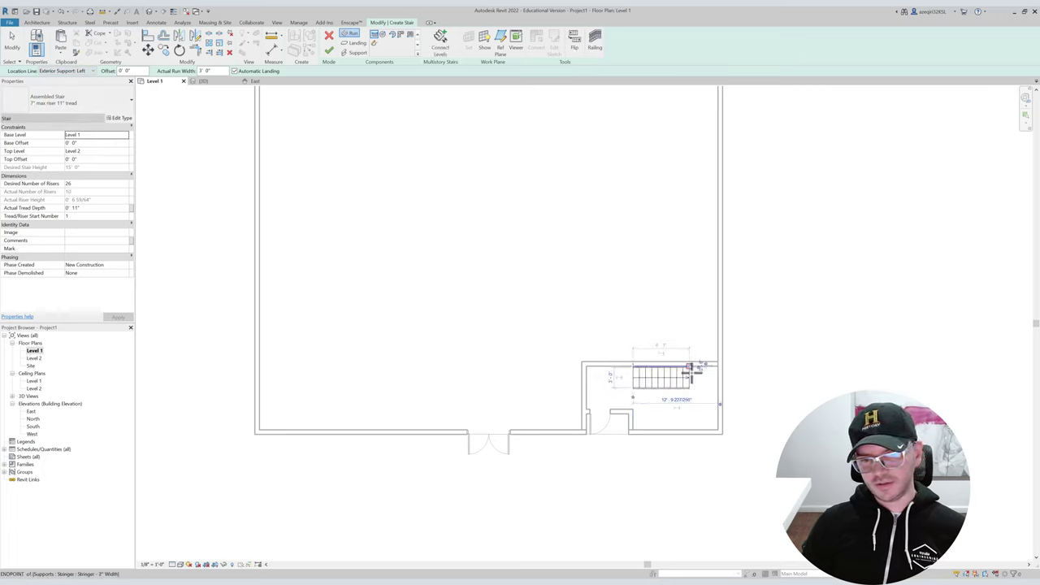
left_click(690, 429)
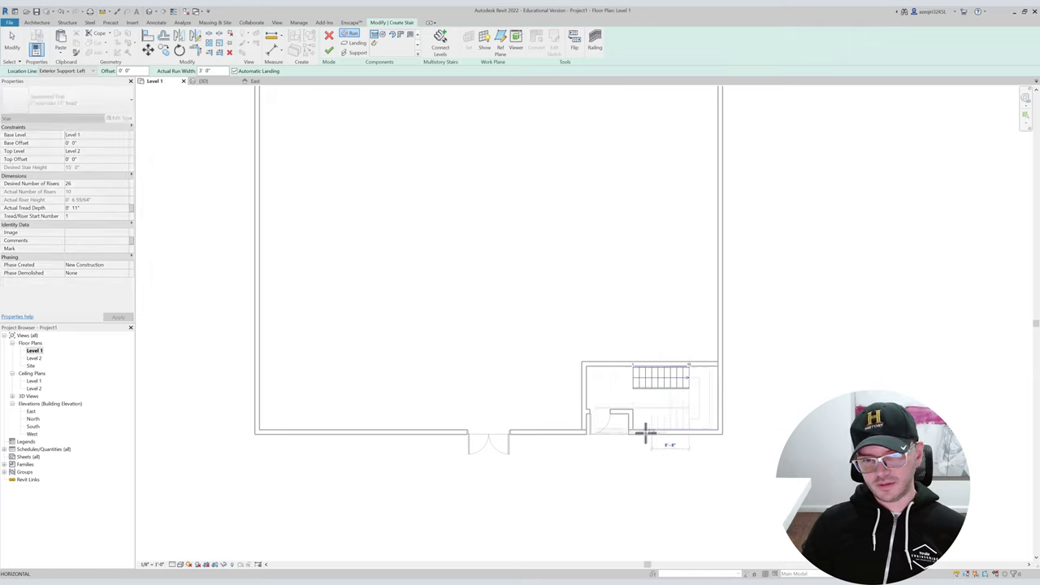
left_click(585, 431)
key("Escape")
key("Escape")
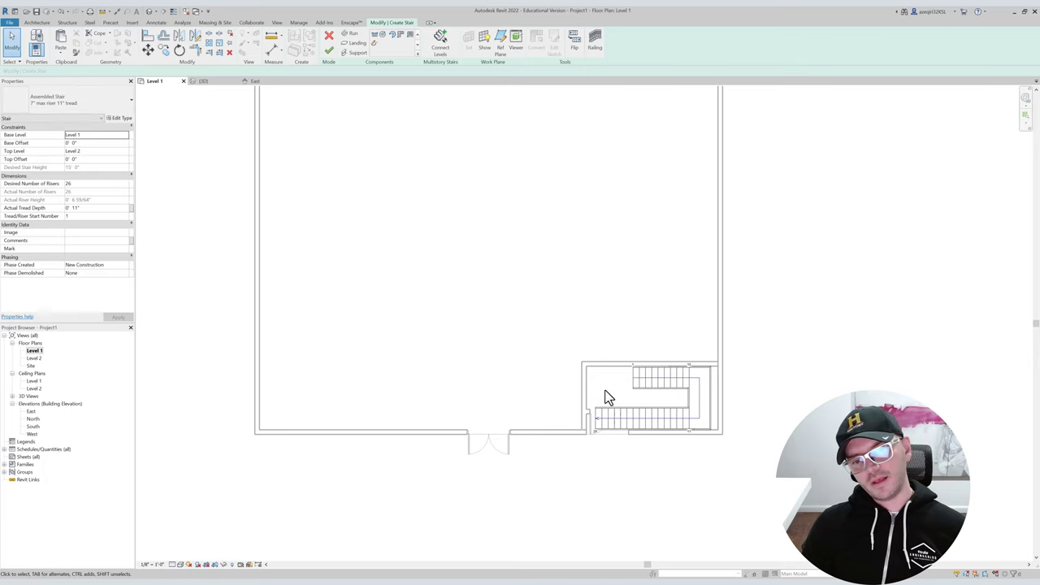
Undo both stair runs and cancel the stair in the southeast room.
key("ctrl+z")
key("ctrl+z")
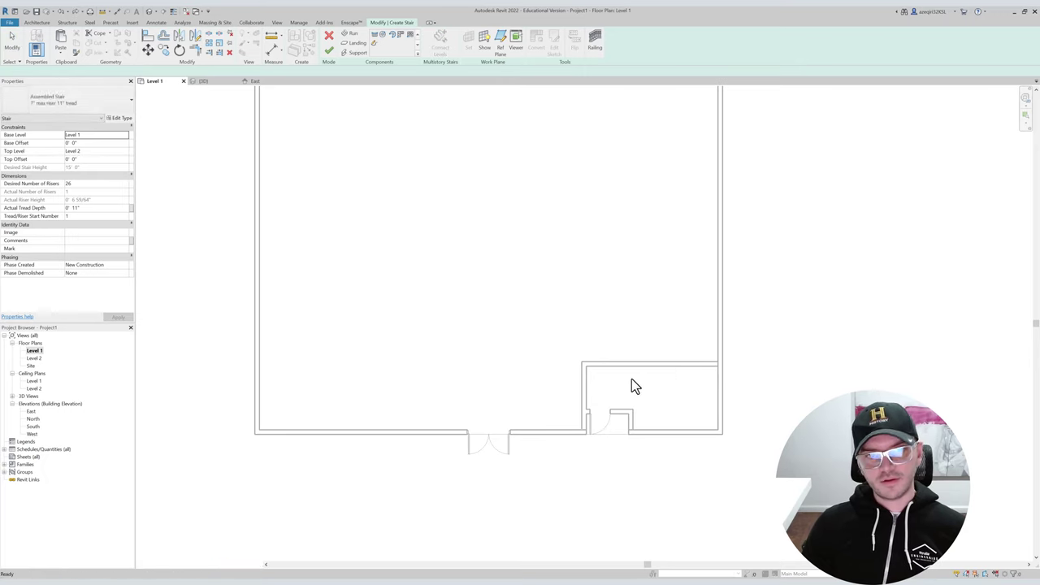
left_click(328, 39)
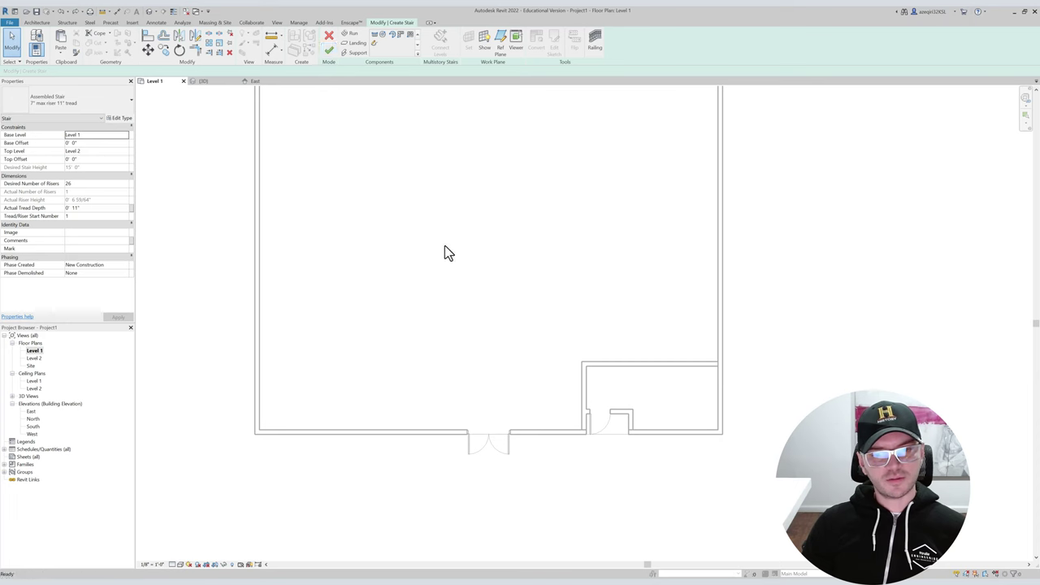
middle_click_drag(619, 396, 487, 364)
key("d")
key("l")
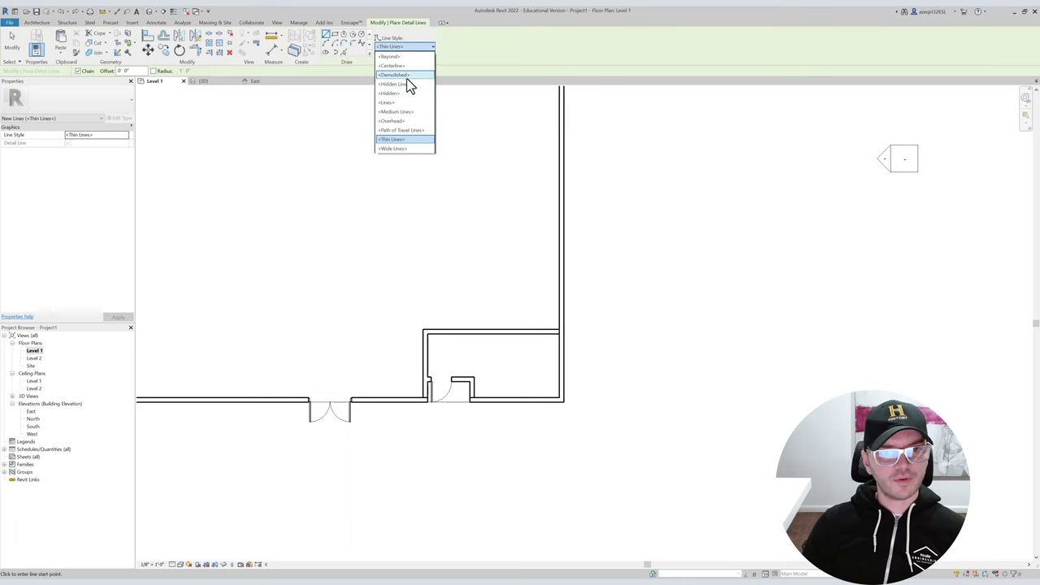
key("Escape")
key("Escape")
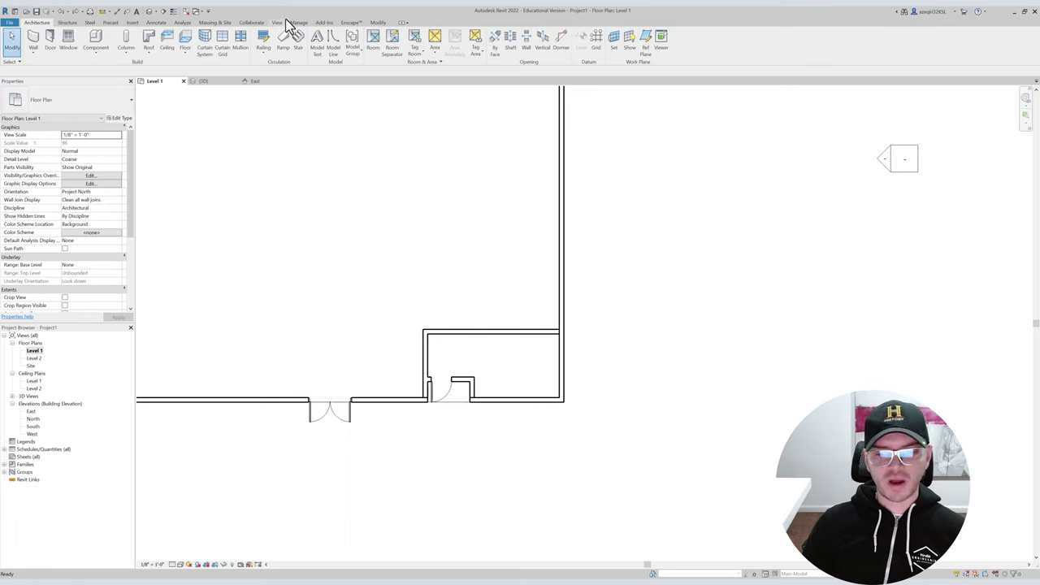
Open the project's line styles and add a new Lines subcategory named 1.
left_click(279, 23)
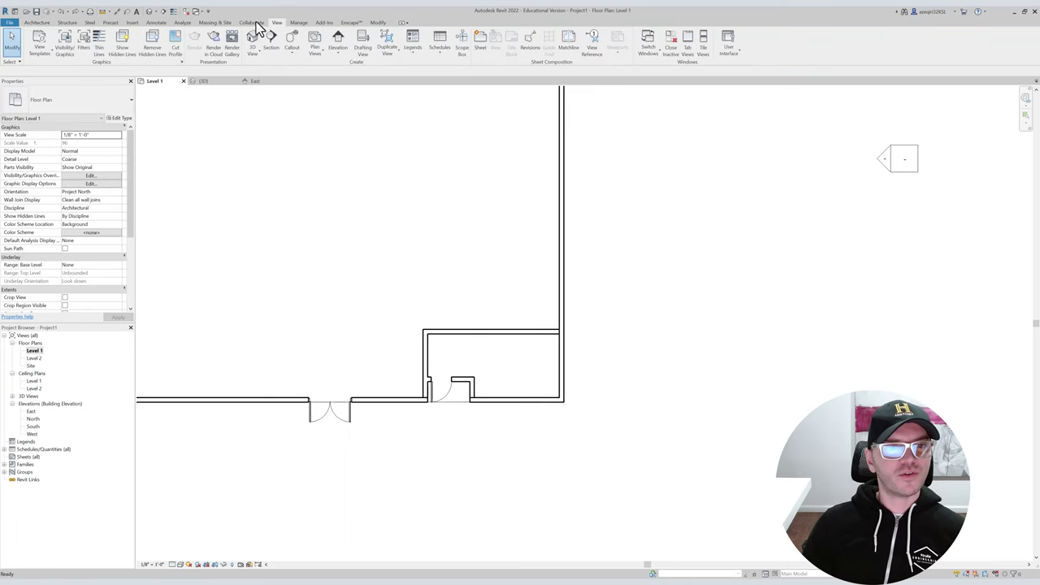
left_click(298, 23)
left_click(307, 41)
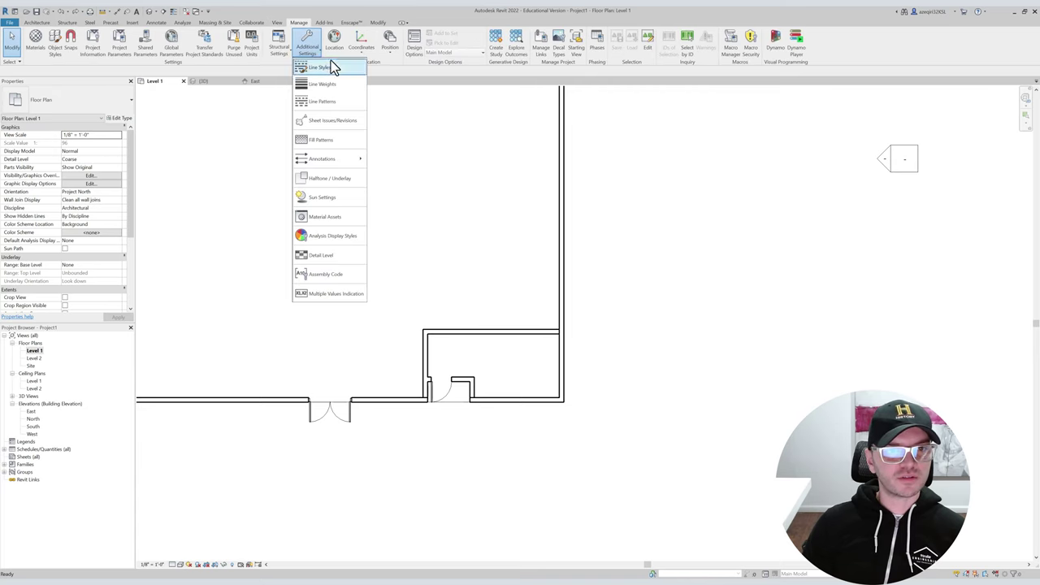
left_click(334, 66)
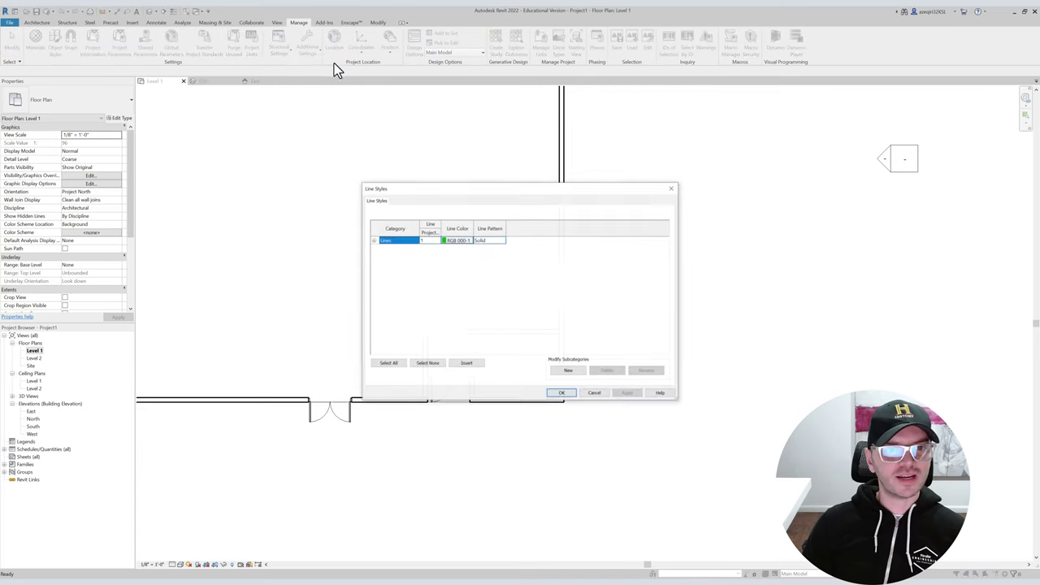
left_click(373, 241)
scroll(537, 299, "down", 1)
scroll(536, 298, "up", 1)
scroll(535, 297, "down", 2)
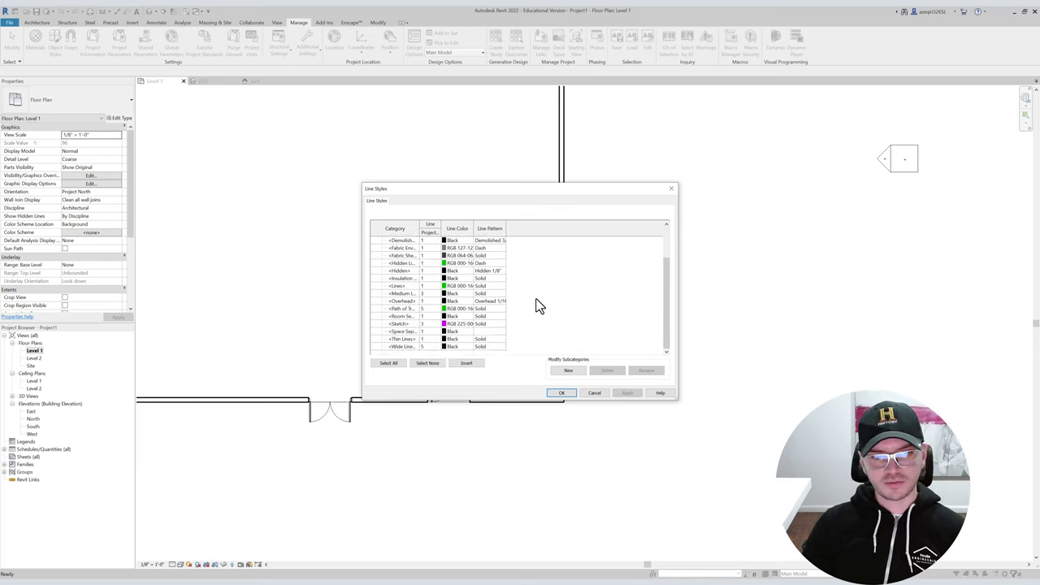
left_click(568, 371)
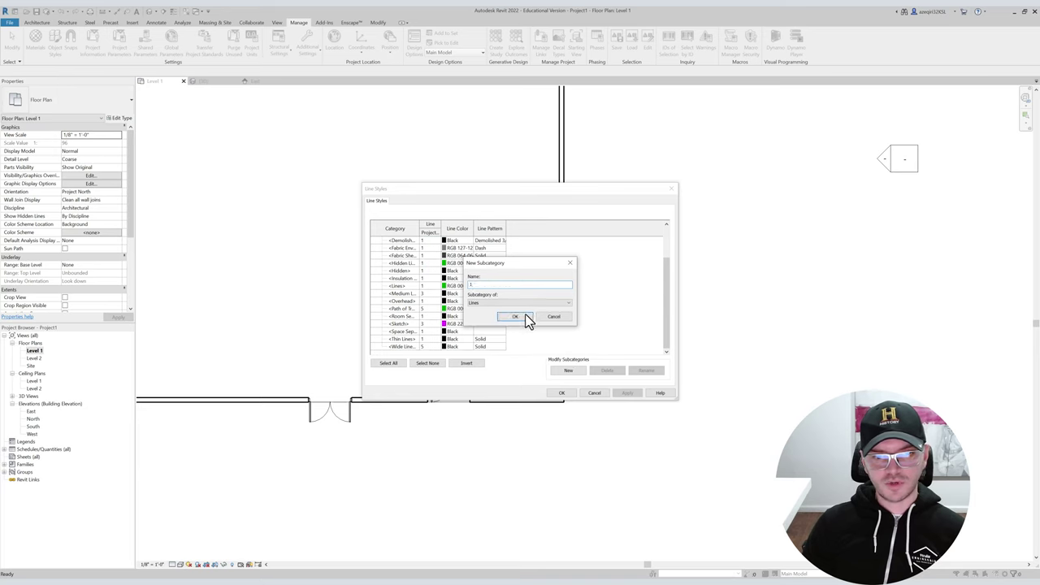
left_click(524, 316)
Add a Lines subcategory named 2 and set its line weight to 2.
left_click(558, 370)
type("2")
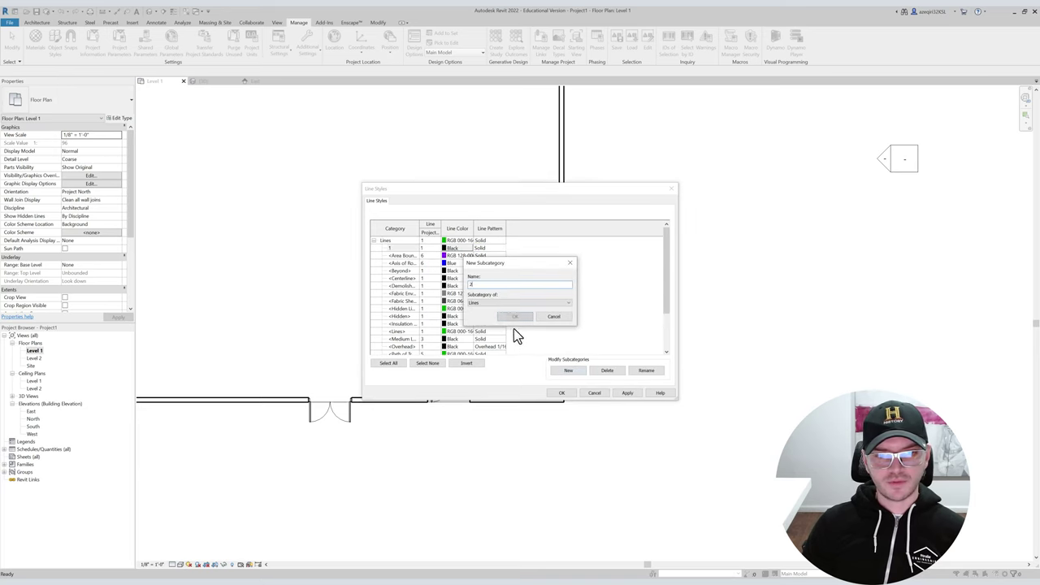
left_click(510, 317)
left_click(437, 255)
left_click(430, 270)
Add a Lines subcategory named 3 and set its line weight to 3.
left_click(568, 371)
type("3")
left_click(510, 316)
left_click(433, 263)
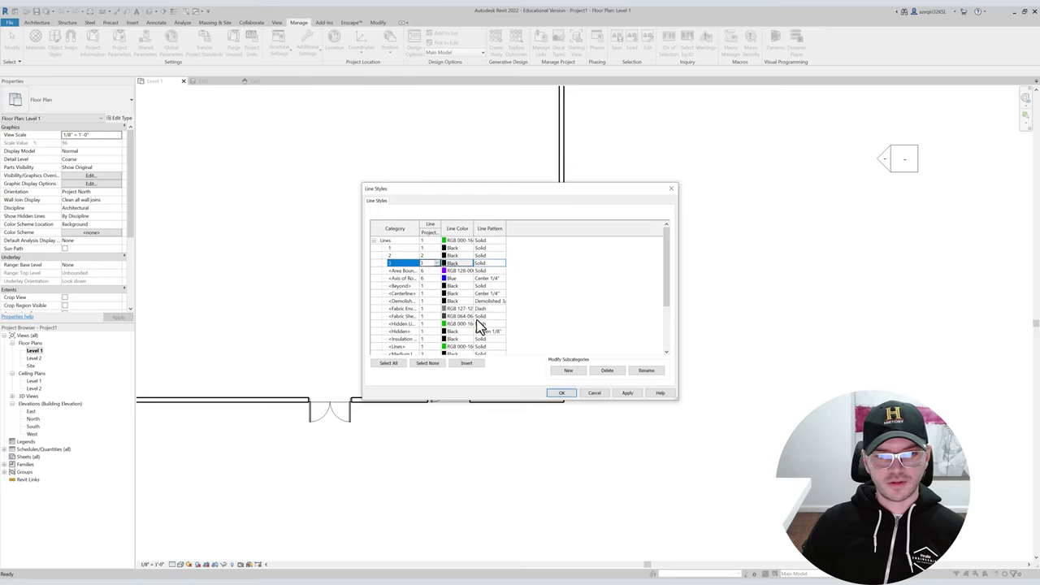
Add a Lines subcategory named 4 and set its line weight to 4.
left_click(568, 371)
type("4")
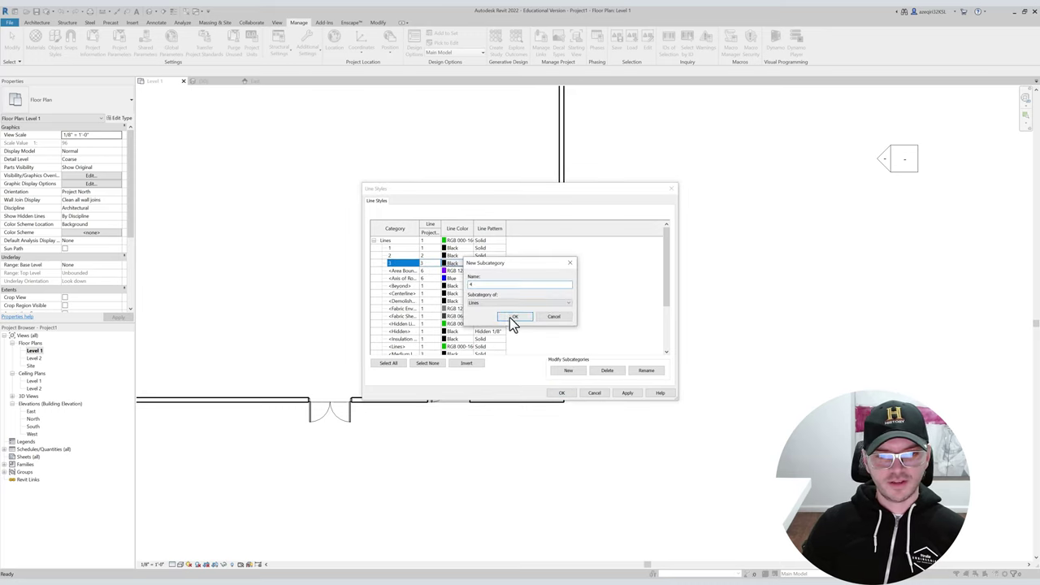
left_click(510, 316)
left_click(431, 271)
type("54")
left_click(436, 271)
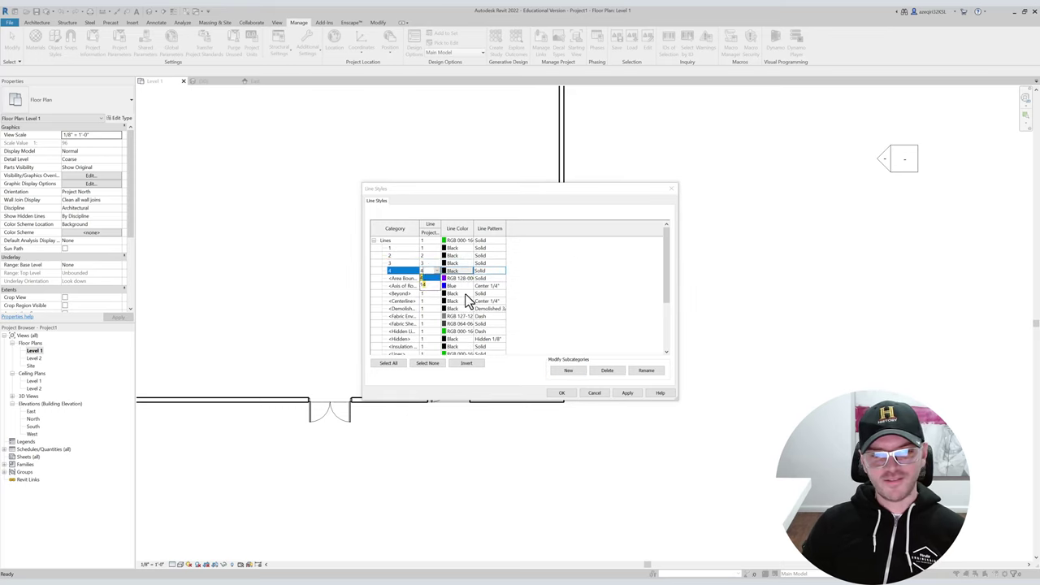
left_click(428, 278)
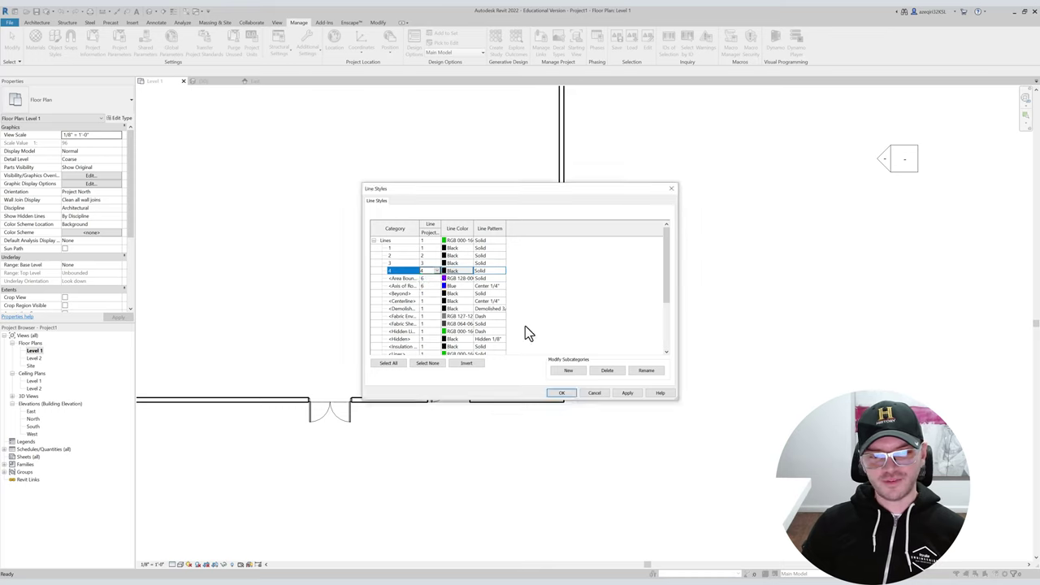
Add a Lines subcategory named RED.
left_click(578, 372)
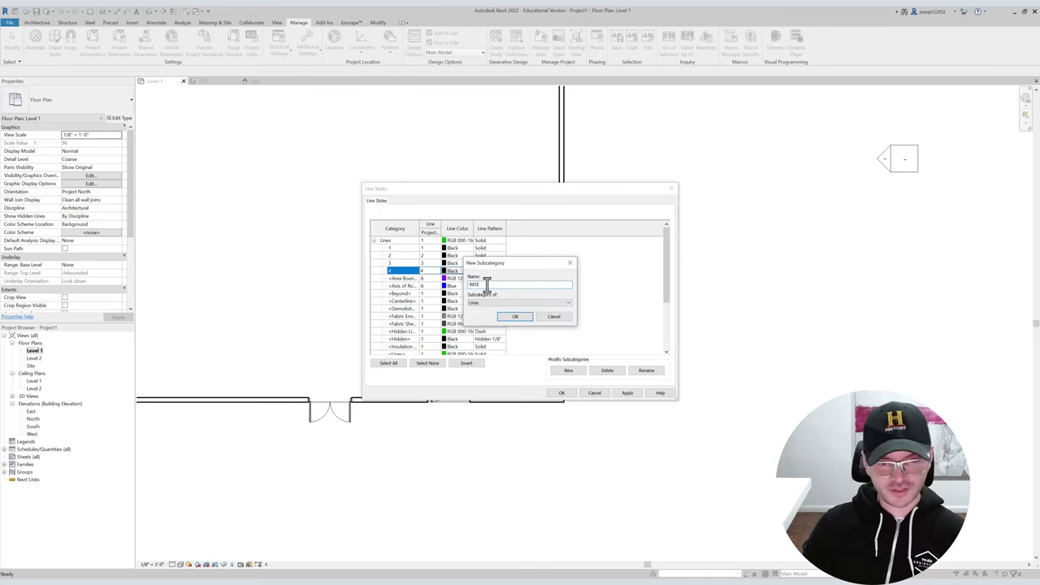
left_click(506, 317)
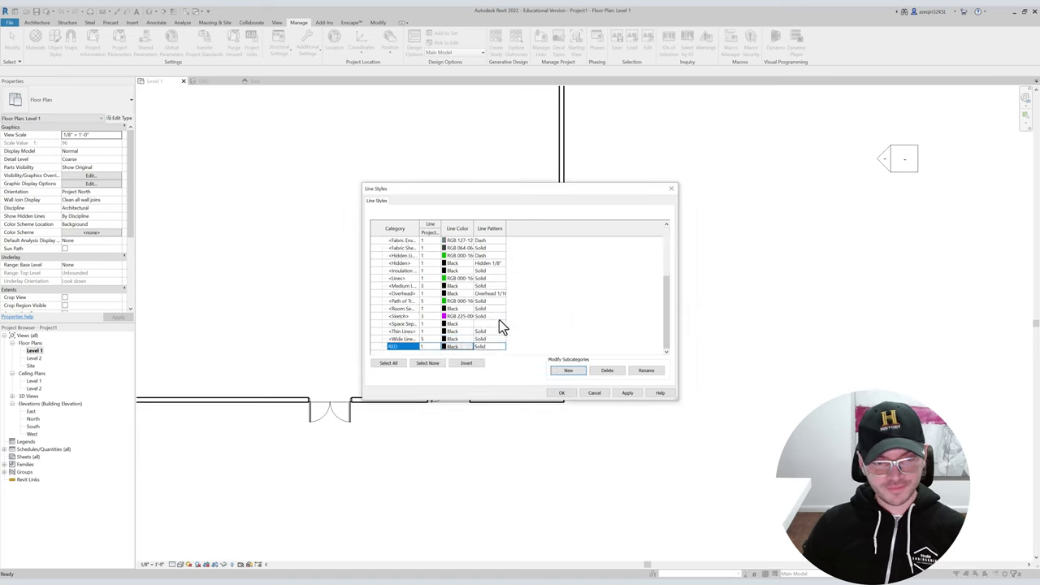
left_click(429, 346)
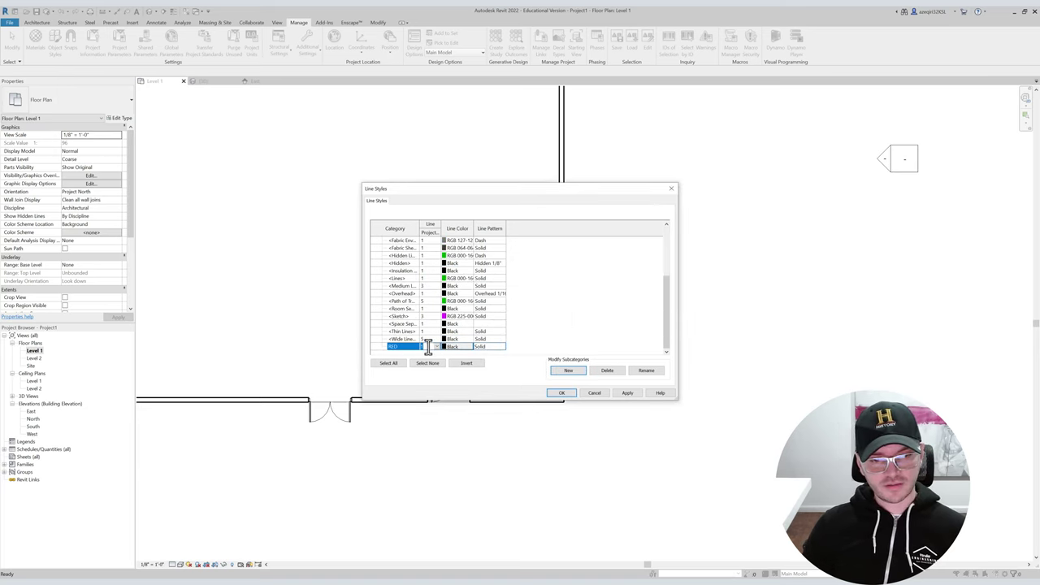
Add a Lines subcategory named RED - DASHED and set its line color to red.
left_click(560, 372)
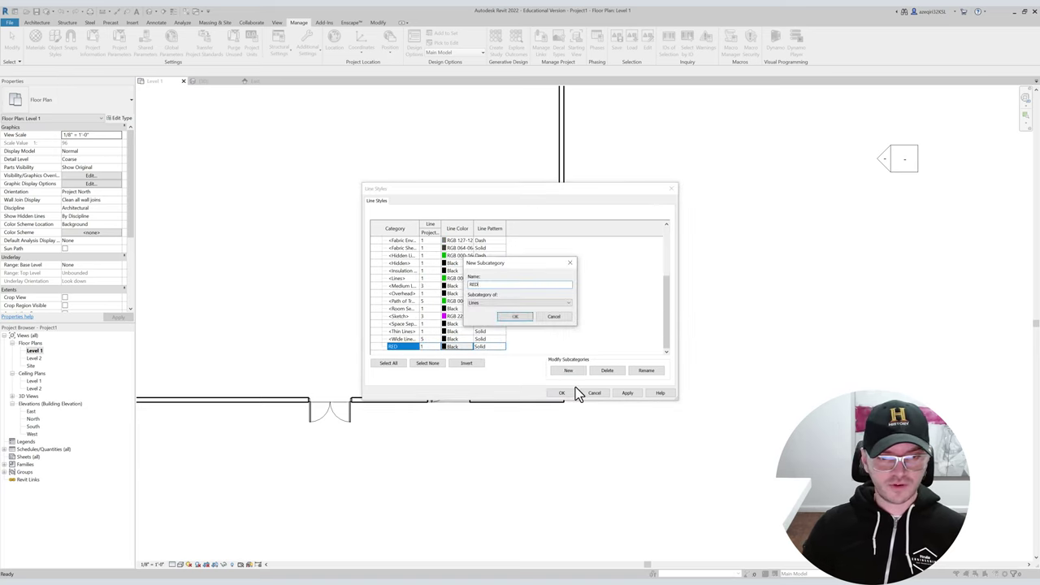
type("- DASHED")
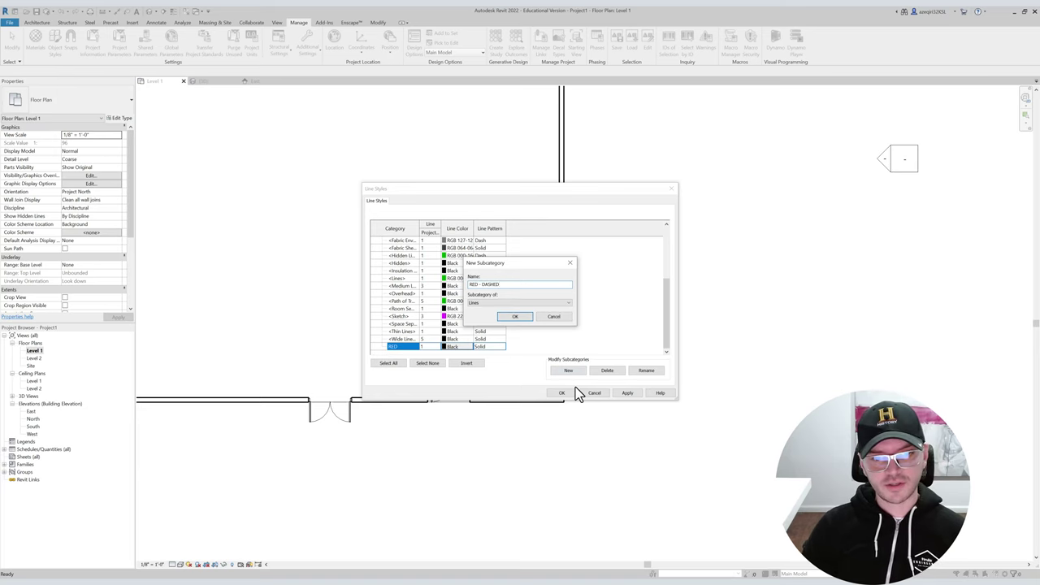
key("Return")
left_click(473, 346)
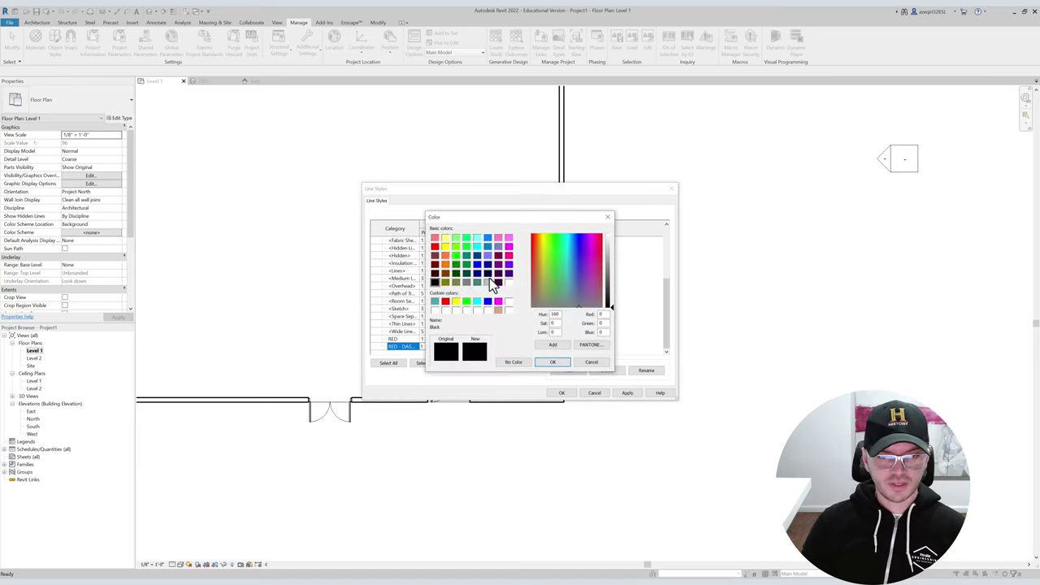
left_click(435, 247)
left_click(550, 364)
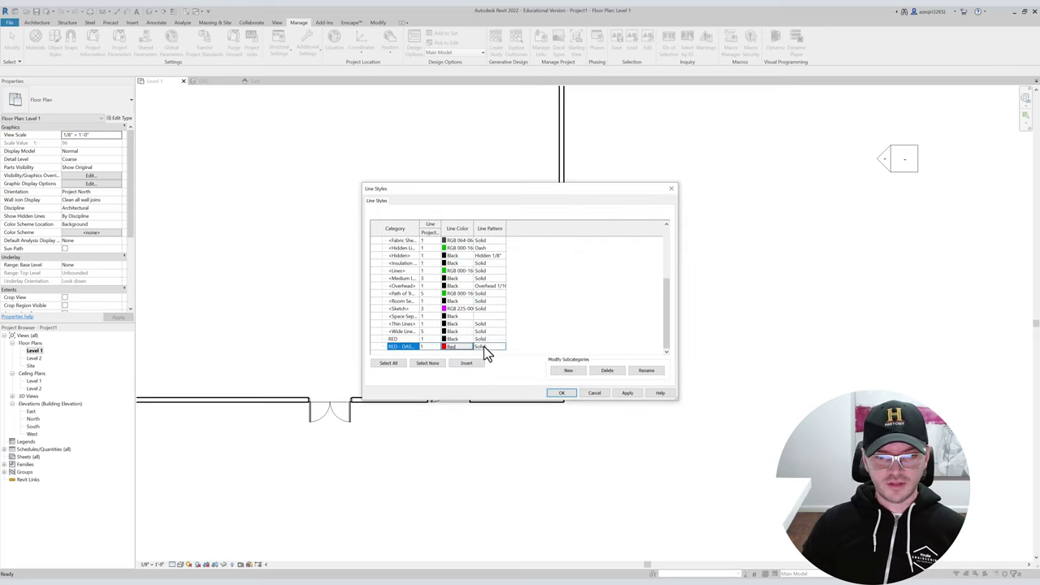
Set the RED - DASHED line pattern to Dash 3/32" and accept the line styles.
left_click(503, 347)
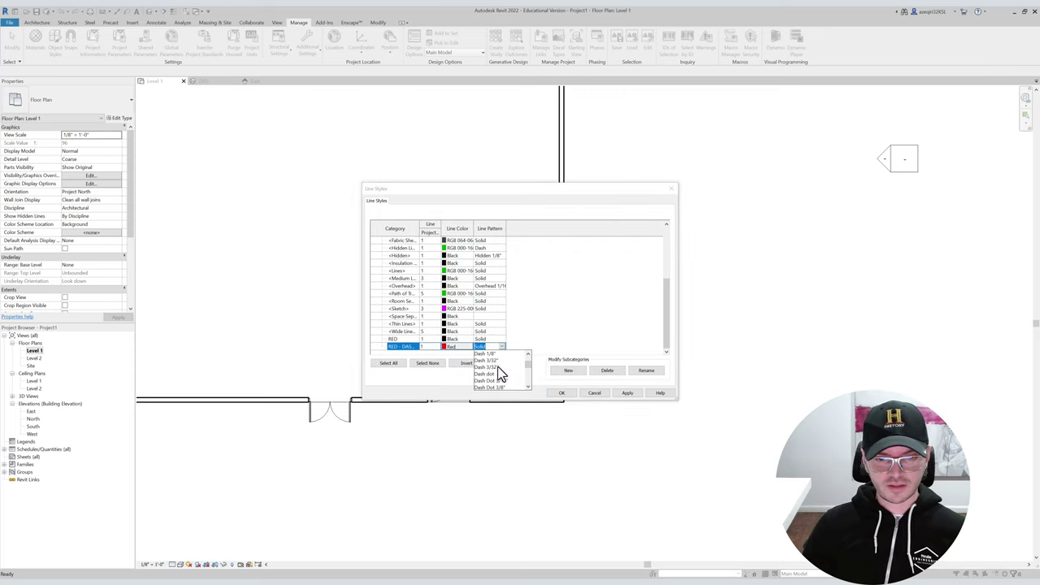
left_click(502, 367)
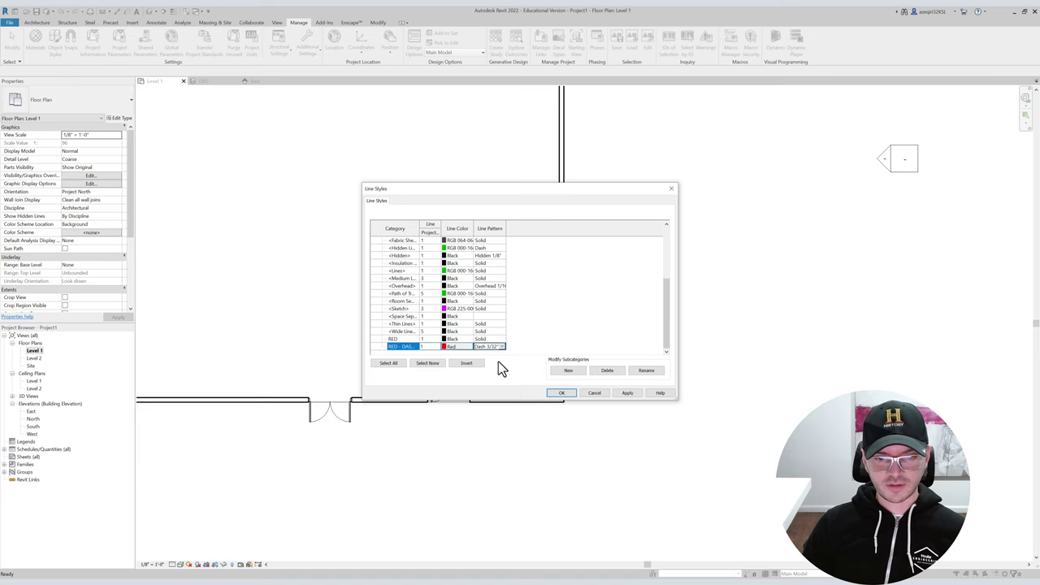
left_click(560, 394)
Draw a vertical detail line in the RED style north from the southeast room's inner northwest corner, and delete it.
middle_click_drag(486, 282, 548, 251)
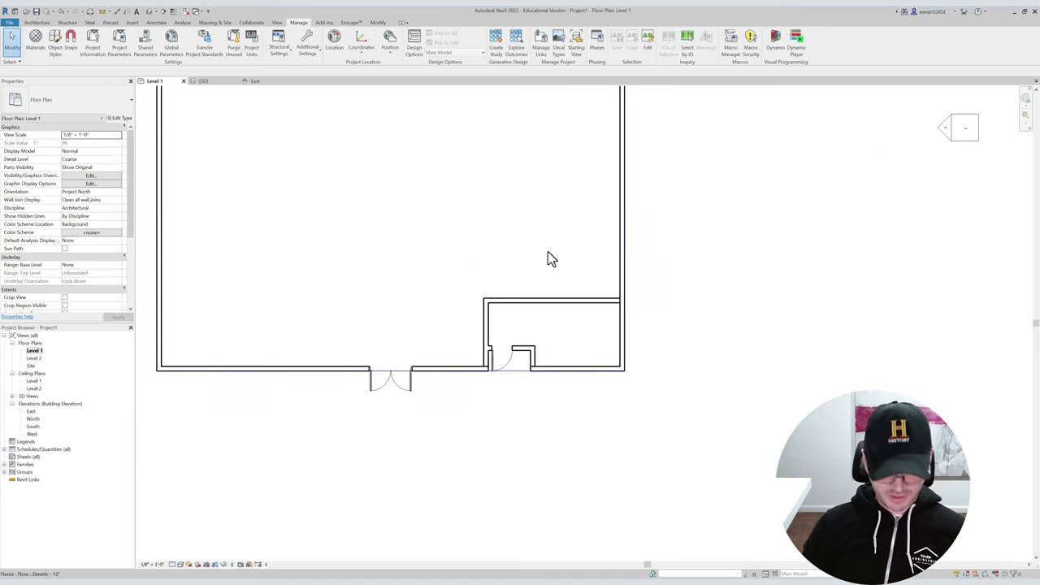
key("d")
key("l")
left_click(392, 47)
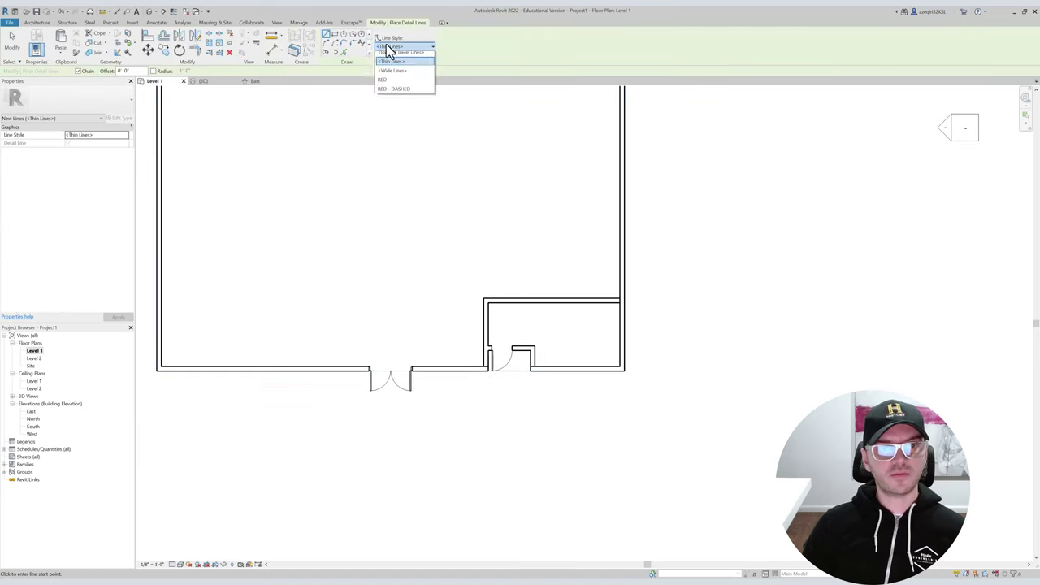
left_click(382, 195)
left_click(488, 303)
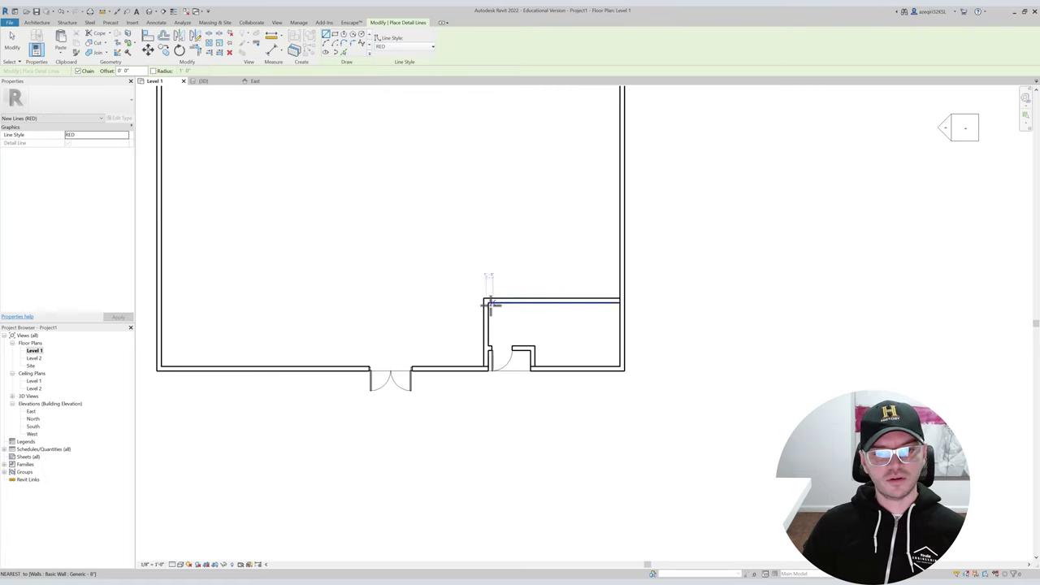
left_click(488, 147)
key("Escape")
key("Escape")
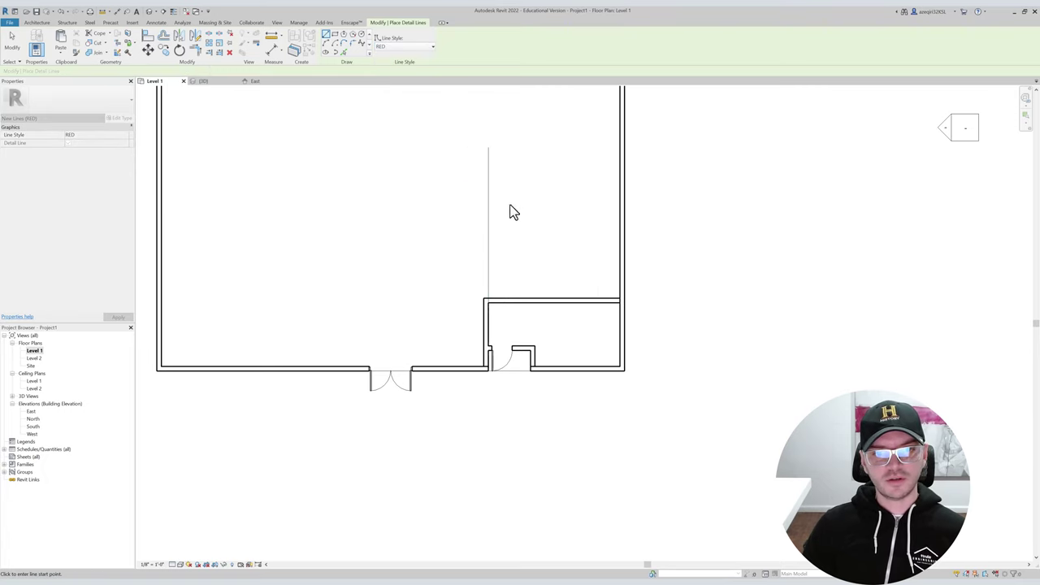
left_click(489, 176)
key("Delete")
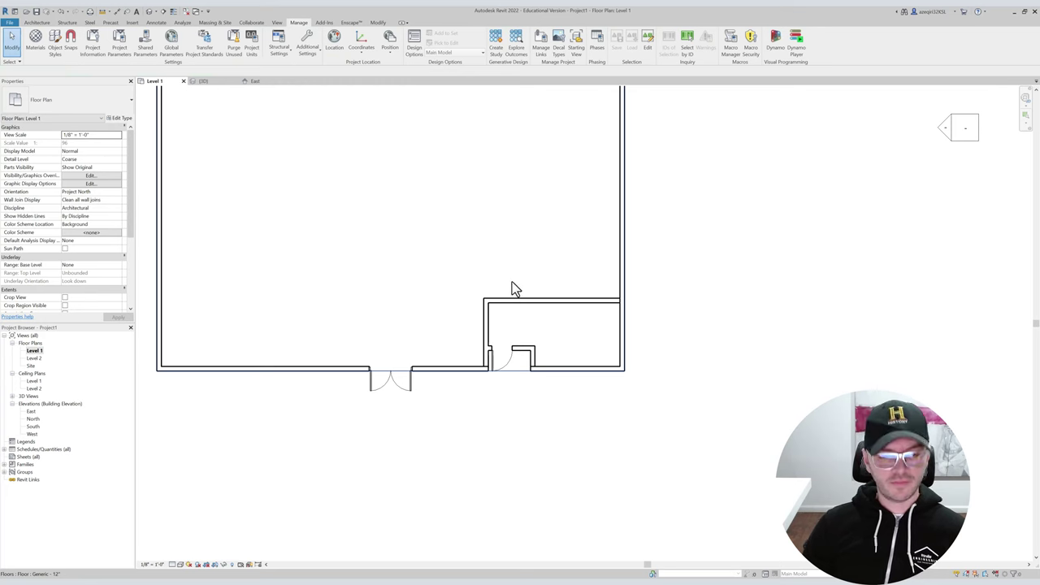
middle_click_drag(514, 289, 468, 251)
key("d")
key("l")
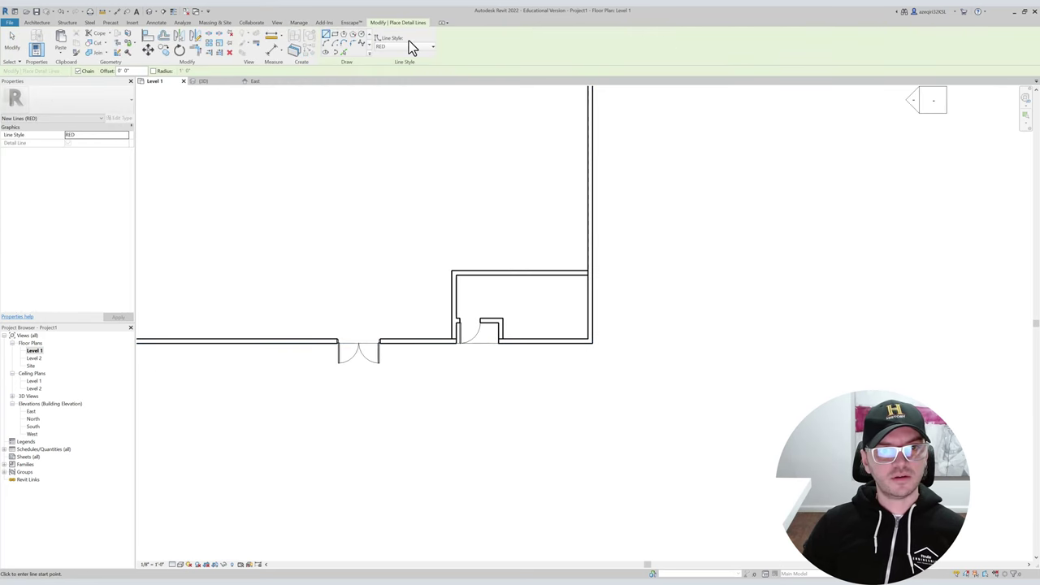
key("Escape")
key("Escape")
Change the RED line style's color to red in the project's line styles and dismiss the save reminder.
middle_click_drag(423, 142, 381, 134)
left_click(312, 40)
left_click(333, 85)
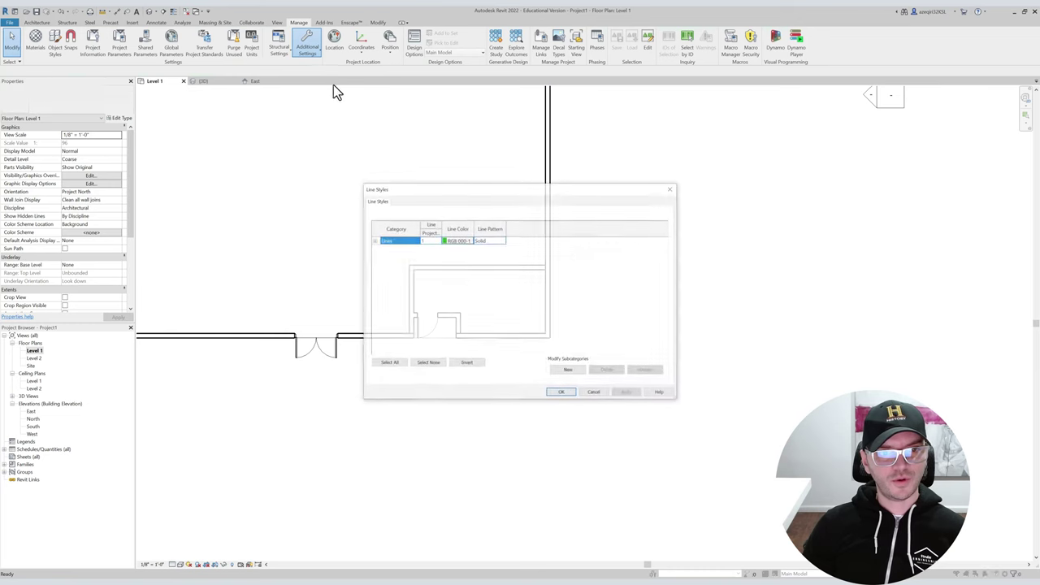
left_click(373, 241)
scroll(408, 340, "down", 5)
left_click(409, 339)
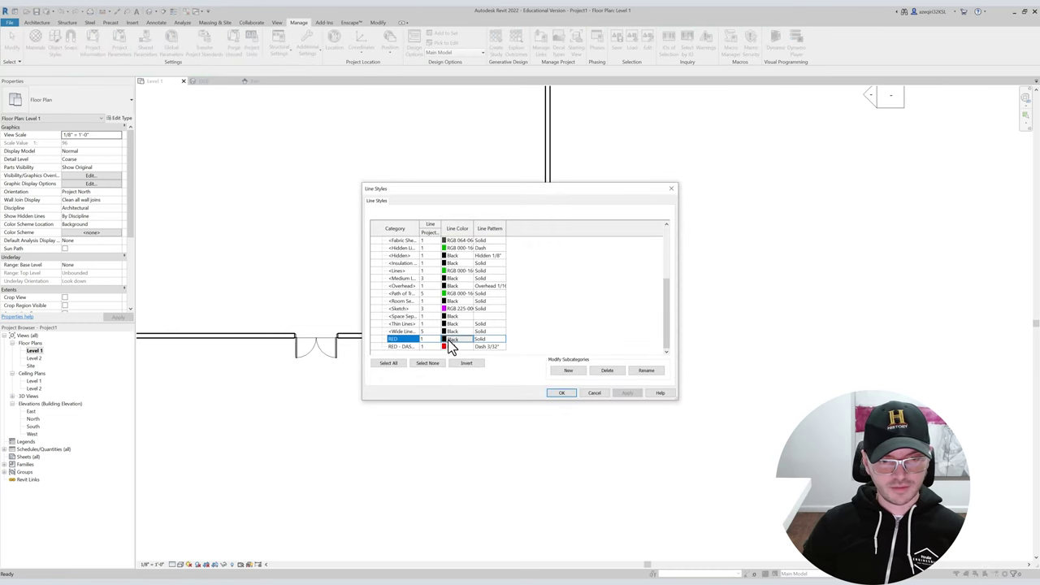
left_click(452, 339)
left_click(435, 247)
left_click(552, 362)
left_click(561, 392)
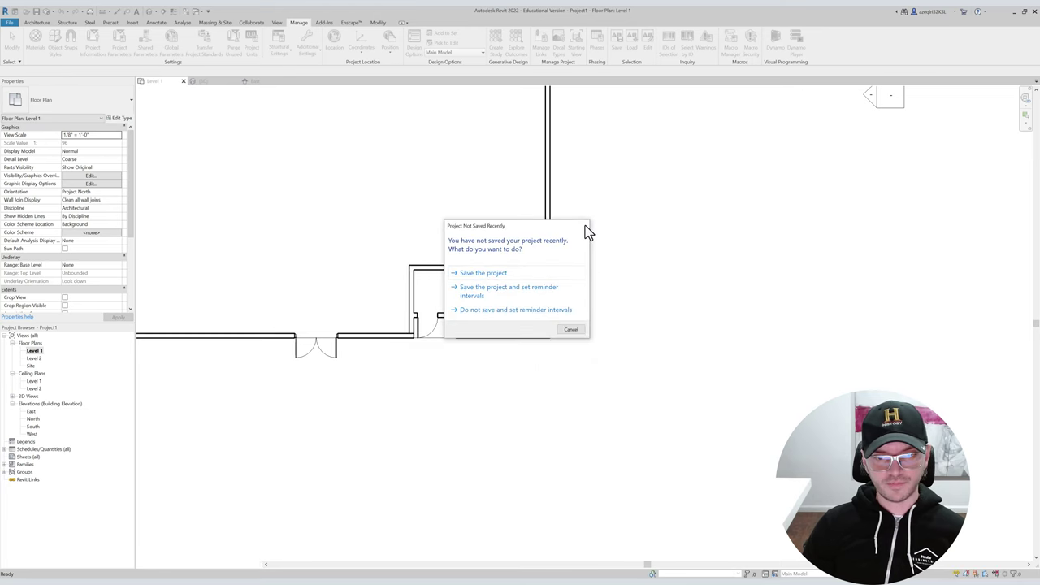
left_click(582, 225)
Draw a vertical RED detail line along the inner face of the southeast room's west wall, extending north past the room.
key("l")
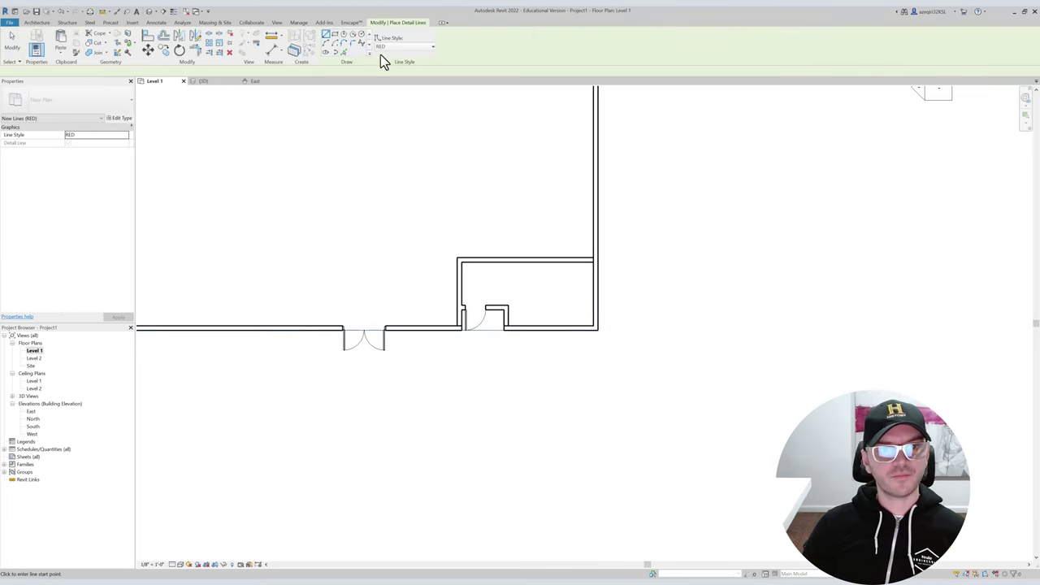
left_click(462, 293)
left_click(461, 158)
key("Escape")
key("Escape")
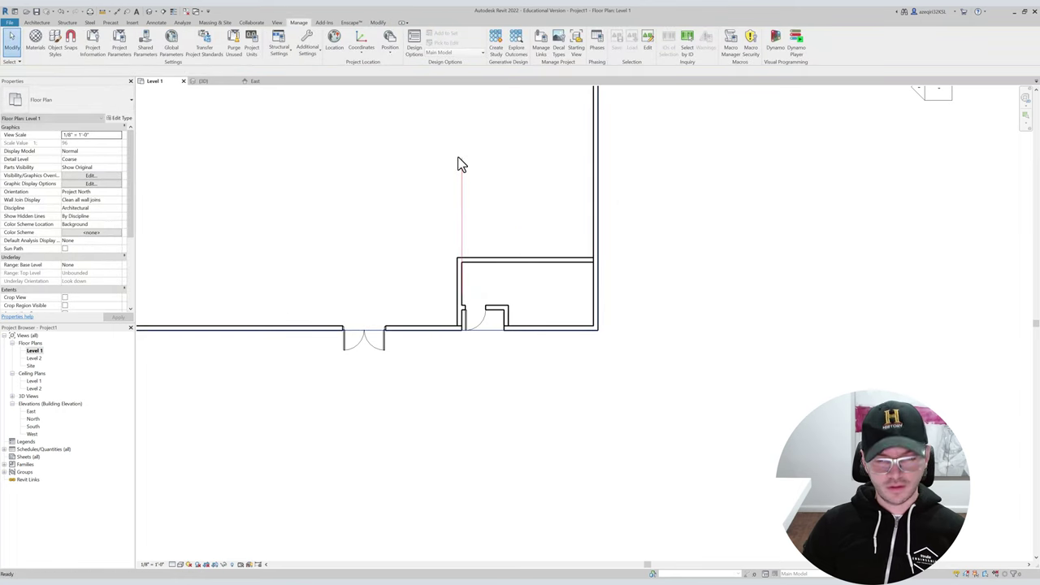
Offset the red detail line 5' 0" east into the southeast room without copying it.
key("o")
key("f")
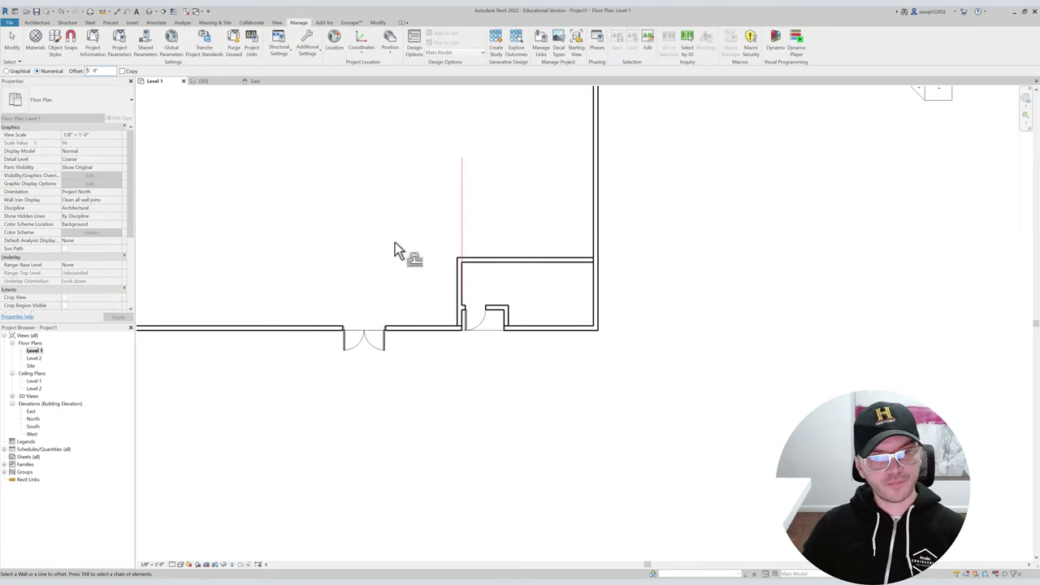
left_click(463, 238)
key("Escape")
middle_click_drag(481, 233, 353, 194)
scroll(413, 235, "up", 2)
key("w")
key("a")
key("Escape")
left_click(42, 23)
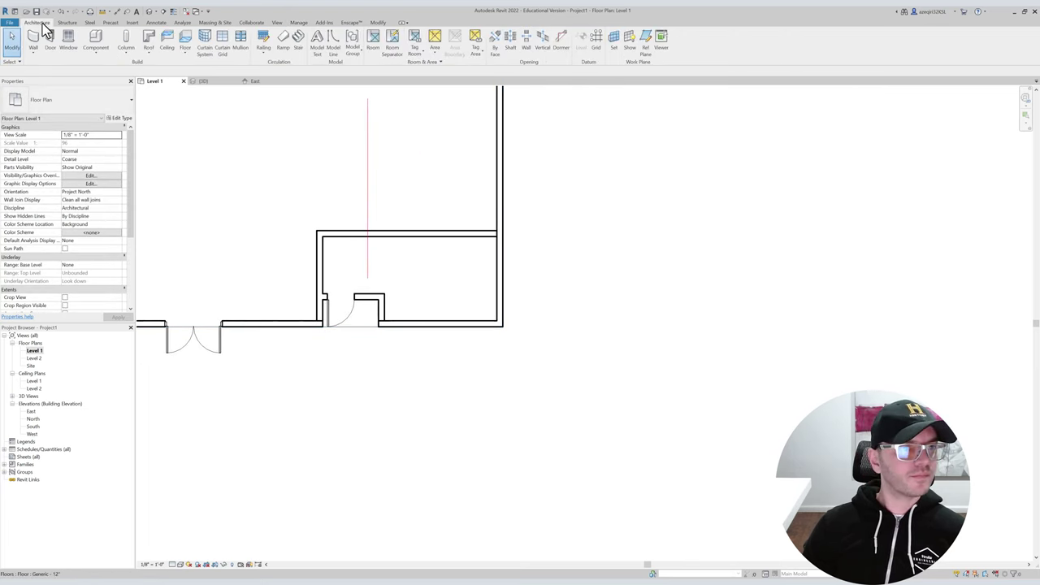
left_click(298, 41)
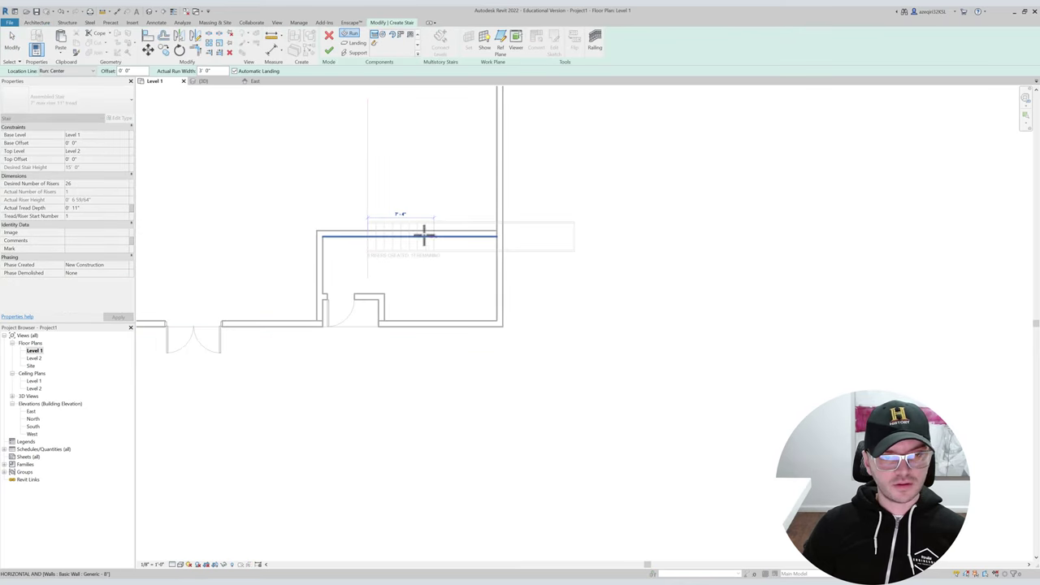
key("Escape")
key("Escape")
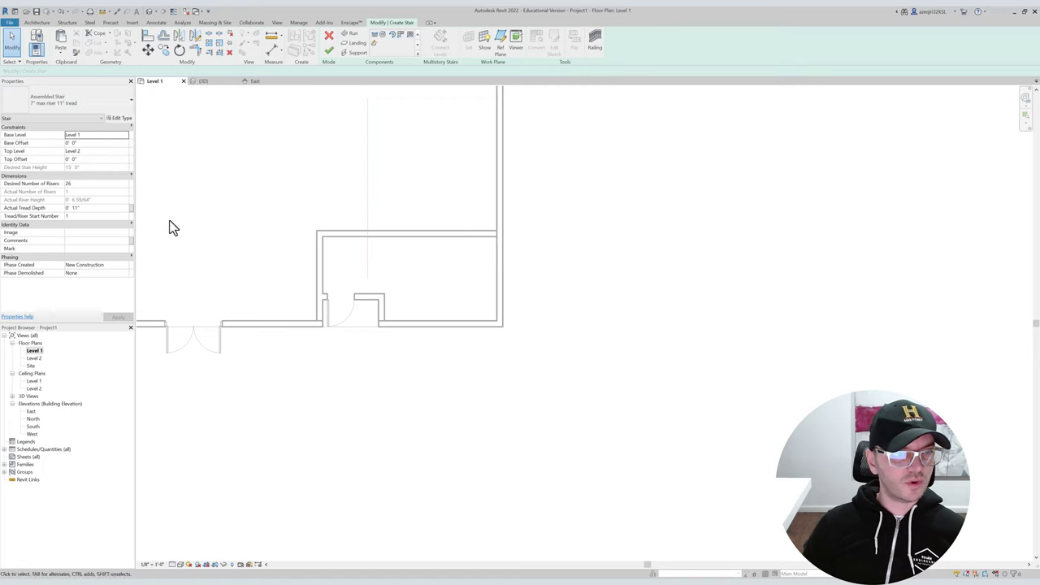
scroll(662, 271, "up", 1)
scroll(443, 281, "down", 1)
middle_click_drag(374, 237, 294, 221)
scroll(322, 228, "down", 1)
left_click(328, 36)
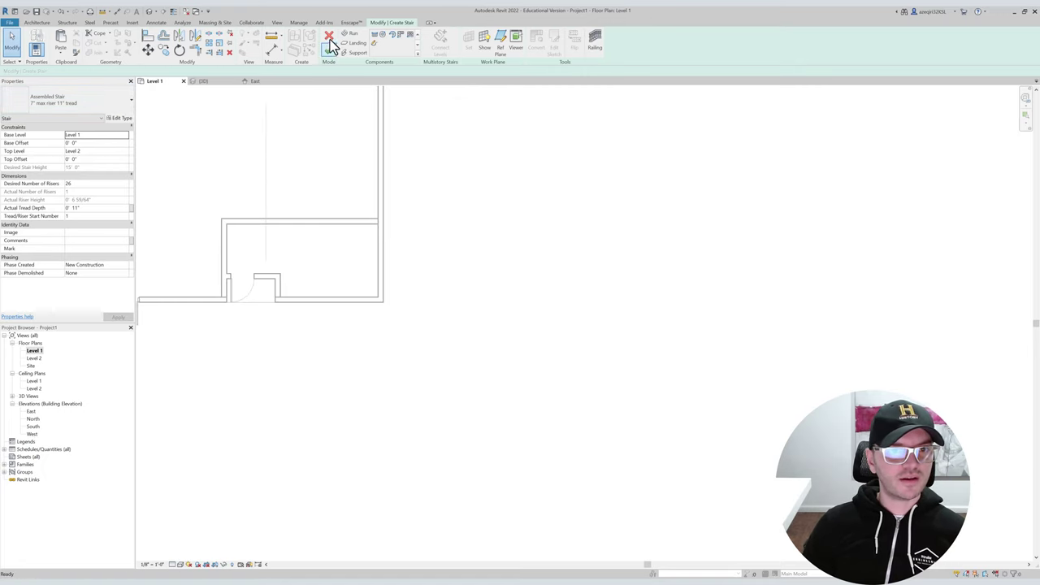
Create a U-shaped stair using location line Exterior Support: Left, with 13-riser runs along the southeast room's north and south walls, ending at the red line.
left_click(297, 47)
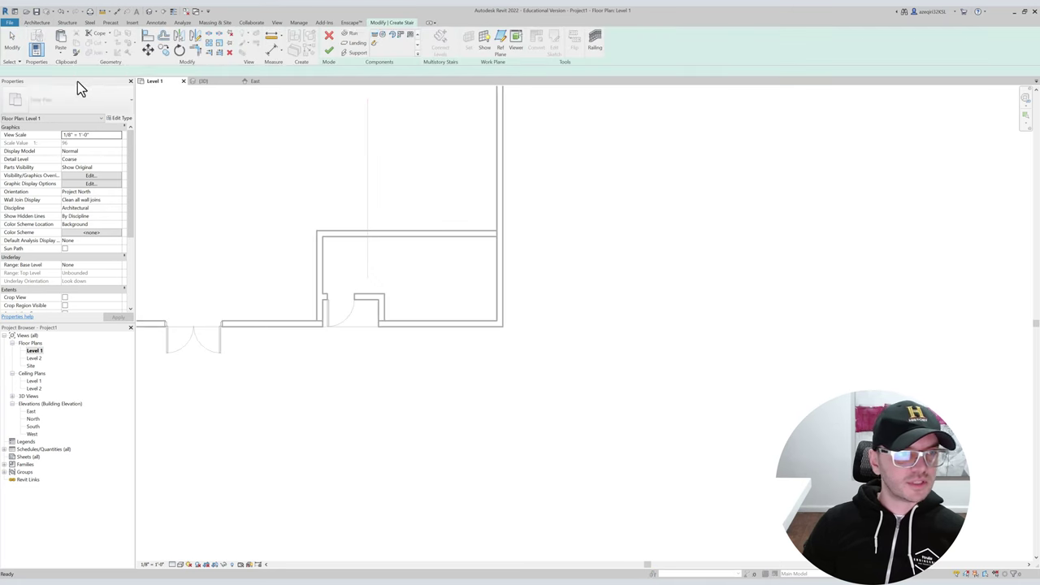
left_click(81, 71)
left_click(65, 79)
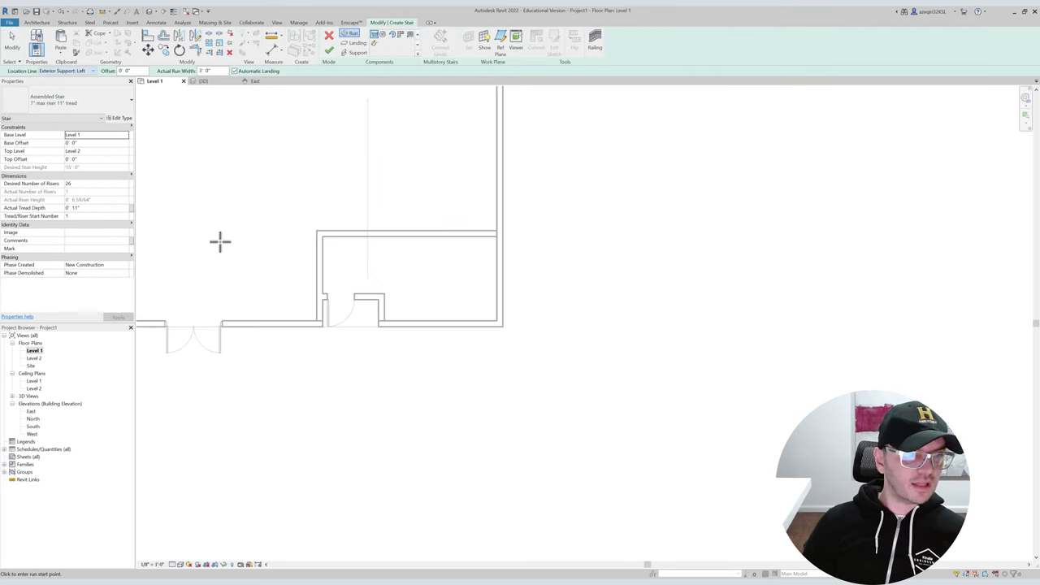
left_click(368, 236)
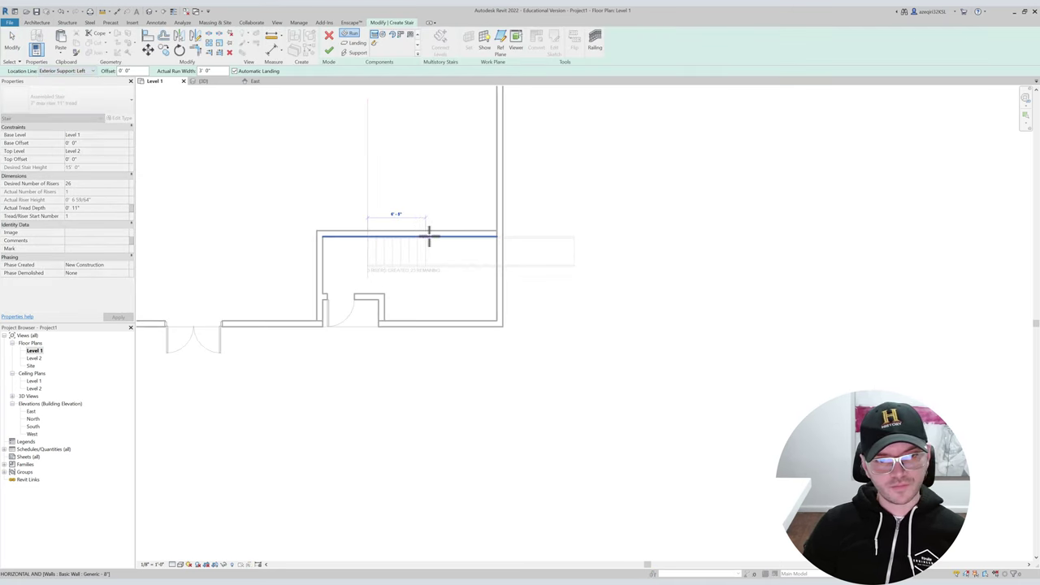
left_click(464, 236)
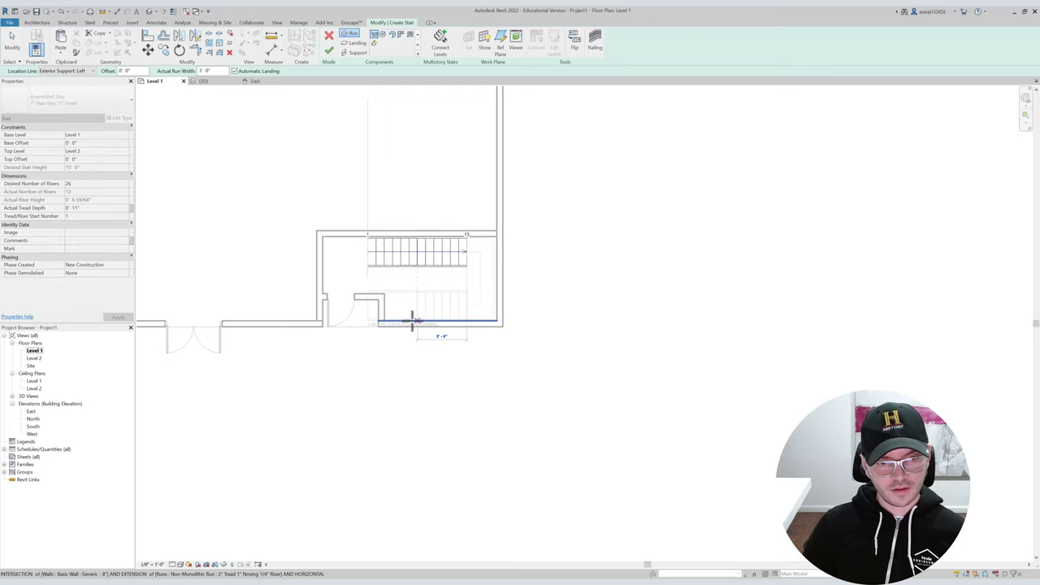
left_click(366, 322)
key("Escape")
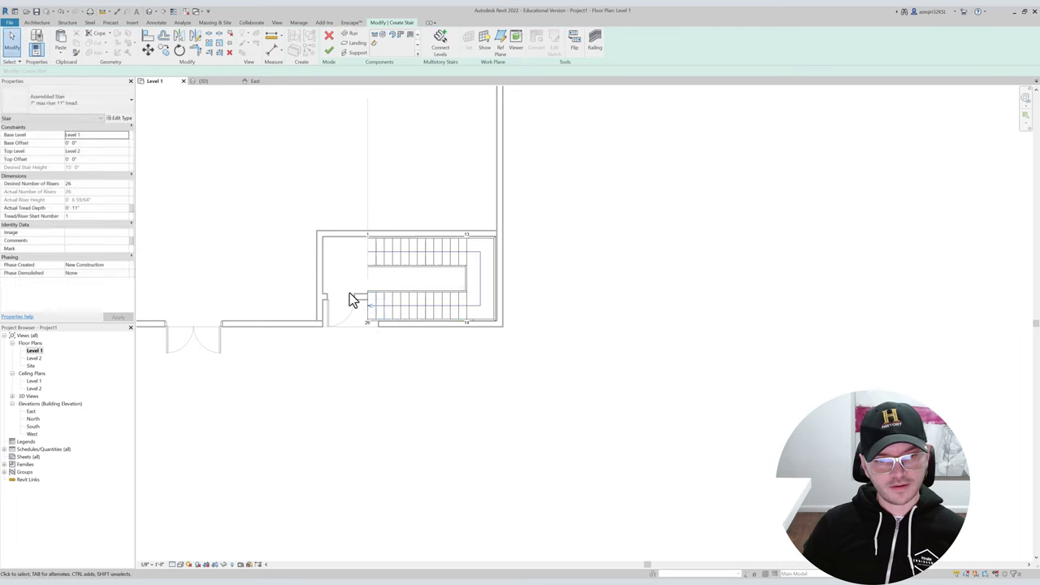
Set the width of the stair's north run, risers 1 to 13, to 42".
middle_click_drag(366, 300, 376, 316)
scroll(385, 260, "up", 2)
middle_click_drag(364, 252, 432, 288)
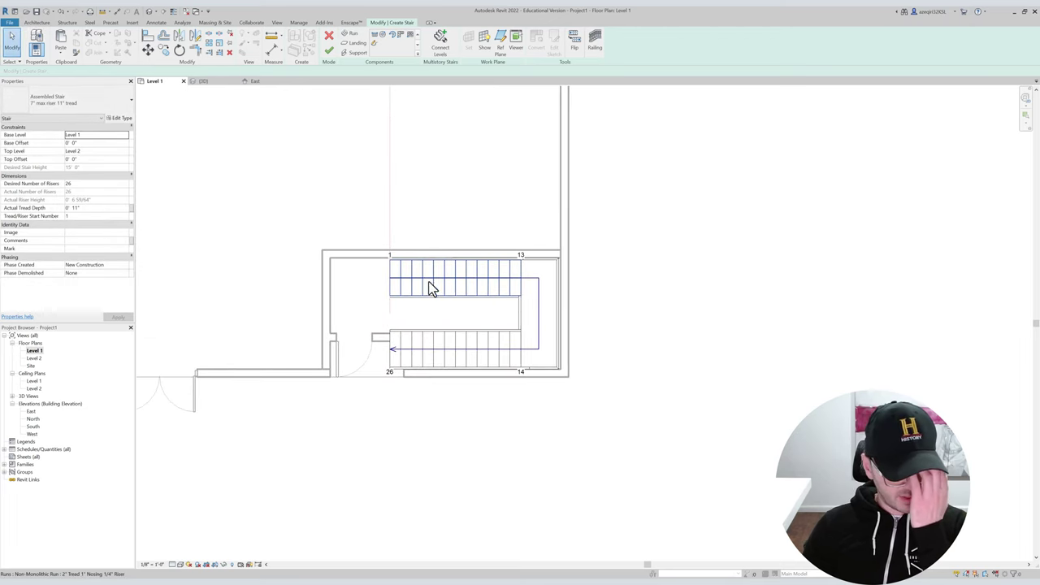
middle_click_drag(398, 250, 419, 260)
left_click(452, 301)
scroll(459, 306, "up", 2)
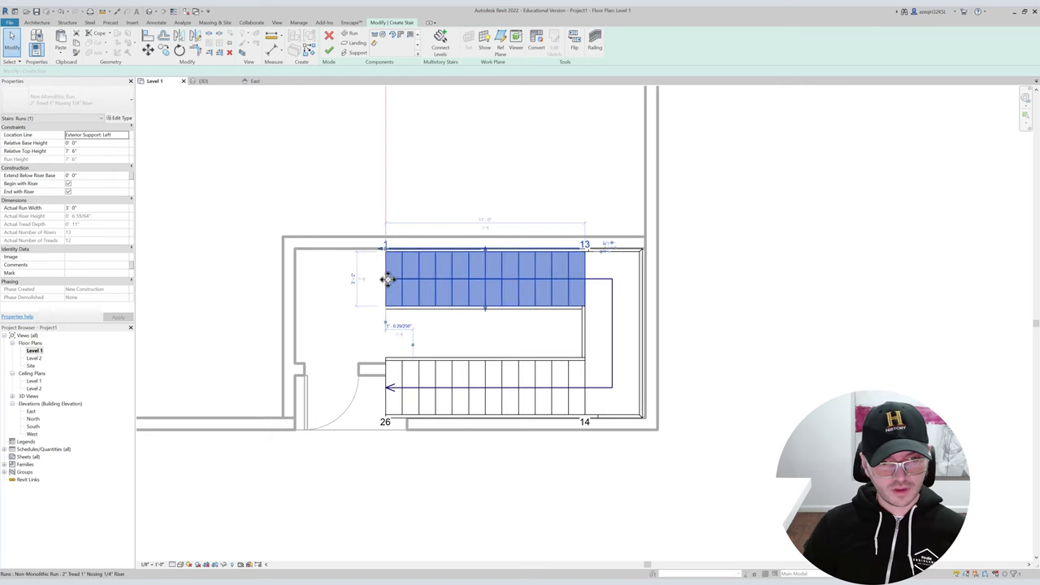
scroll(385, 277, "up", 1)
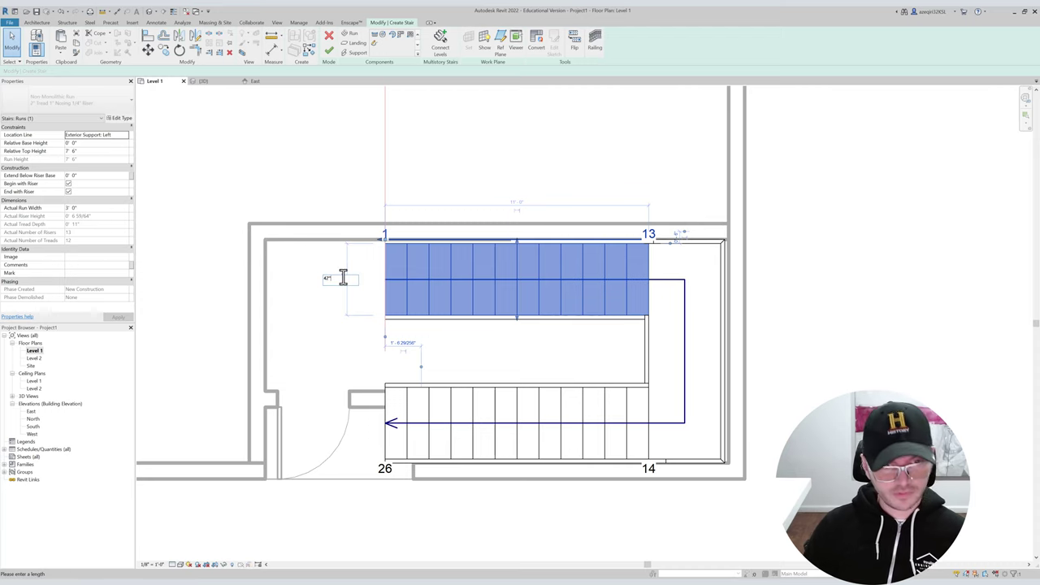
key("Return")
key("Escape")
Set the width of the stair's south run, risers 14 to 26, to 42".
left_click(413, 415)
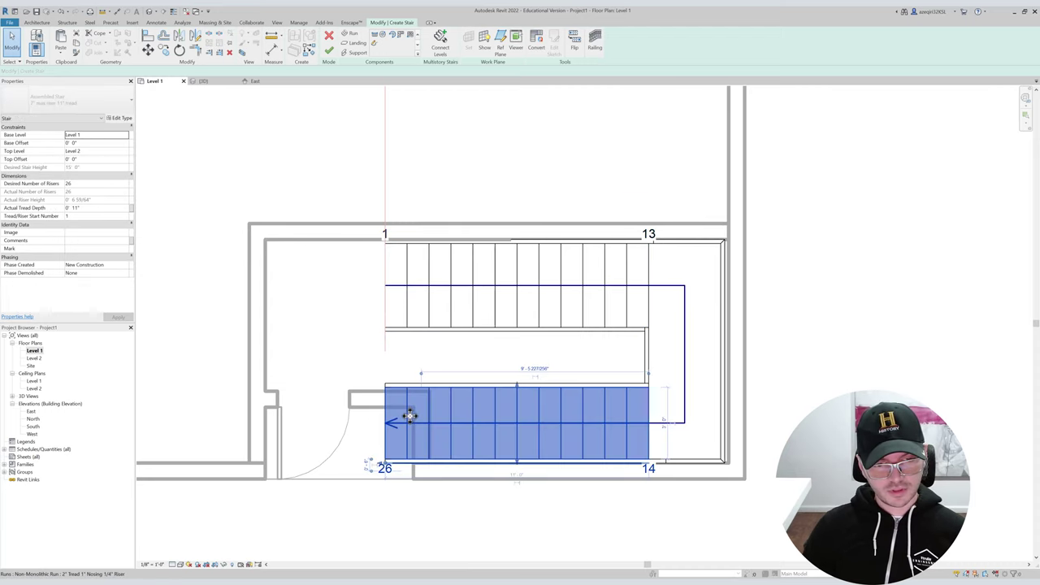
left_click(623, 415)
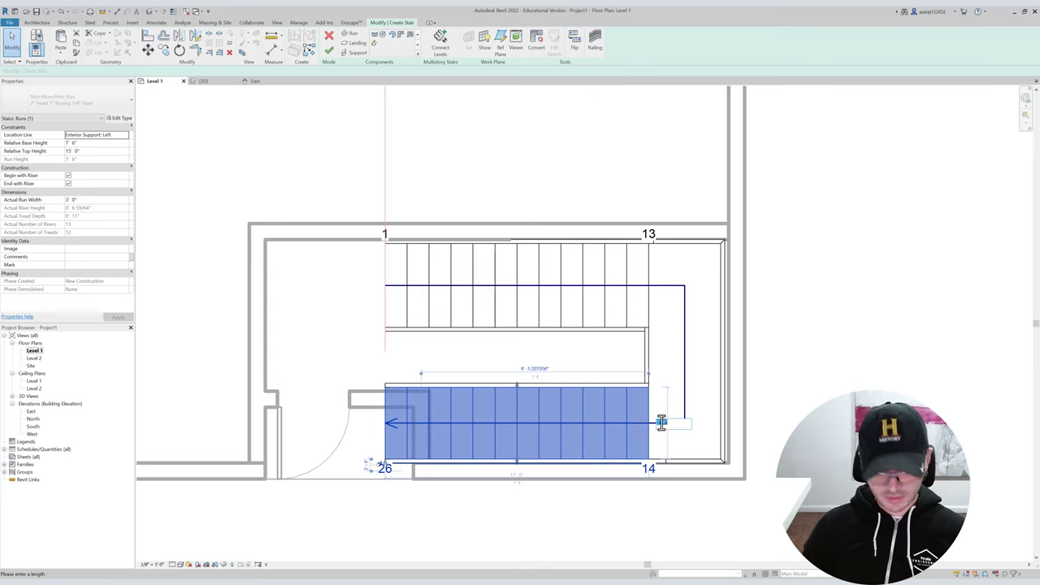
key("Return")
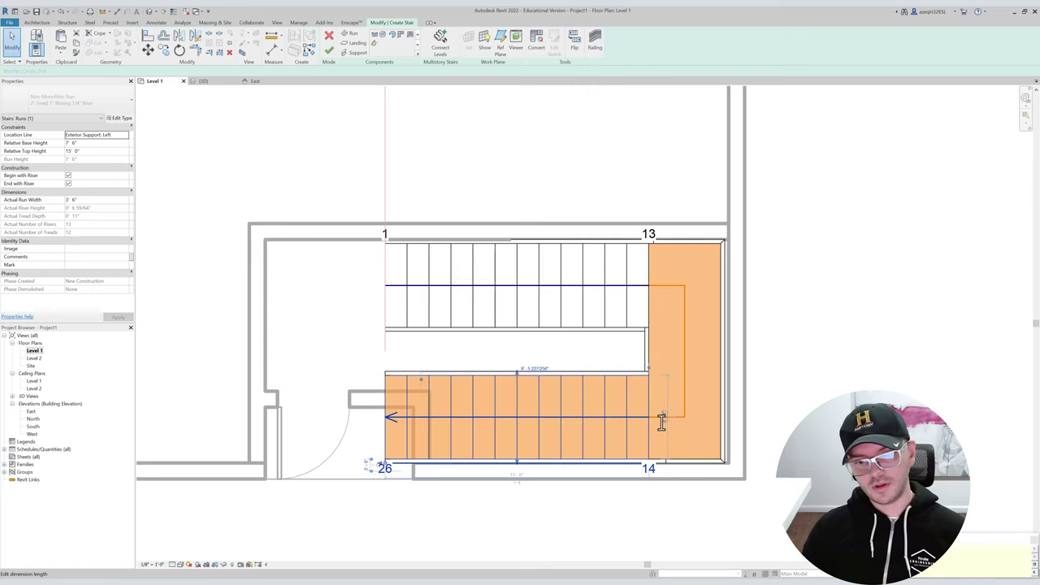
key("Escape")
Set the depth of the landing joining the two stair runs to 42".
left_click(670, 339)
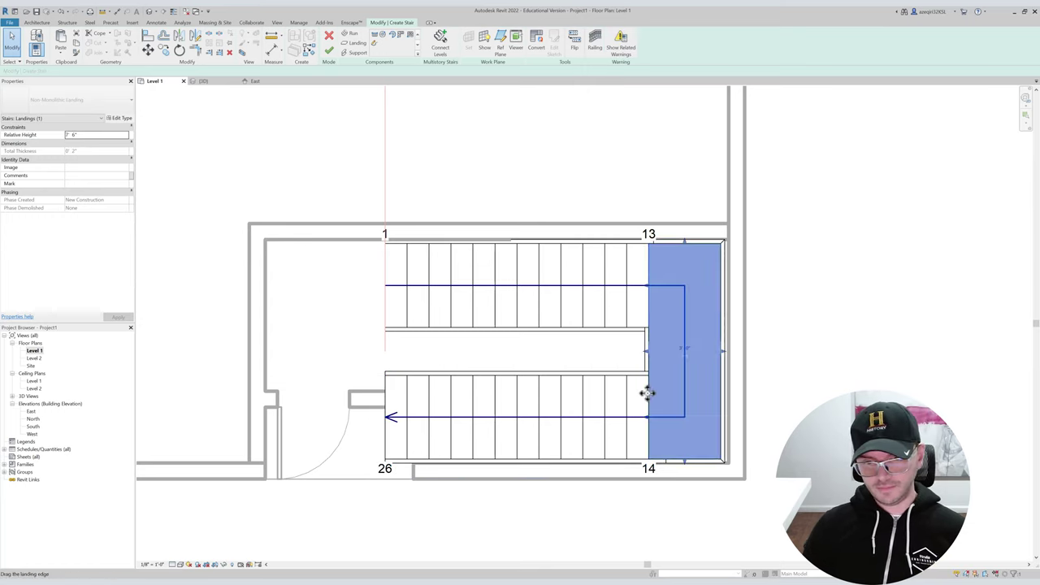
left_click(685, 351)
type("42")
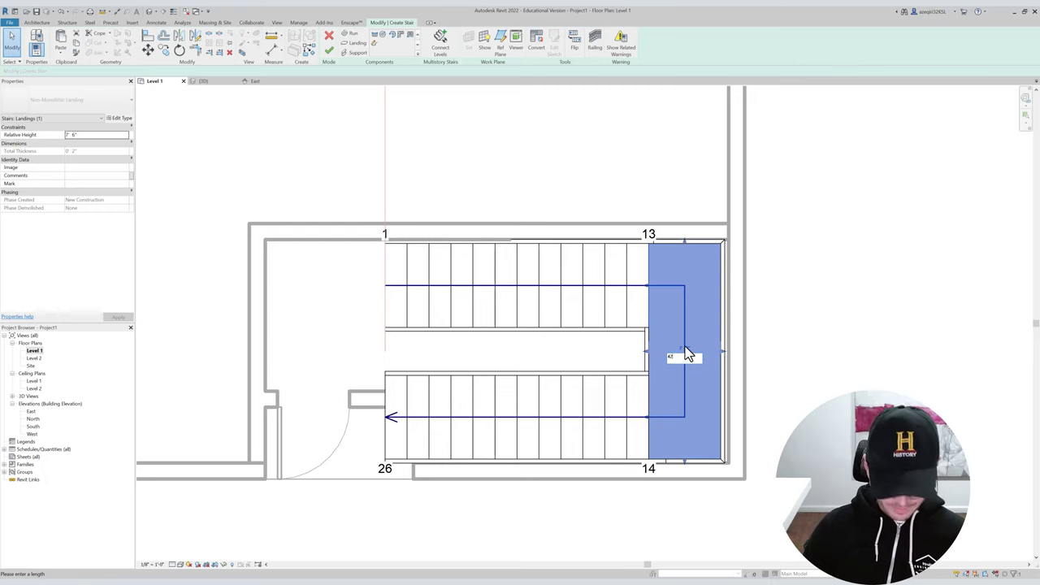
type("\"")
key("Return")
key("Escape")
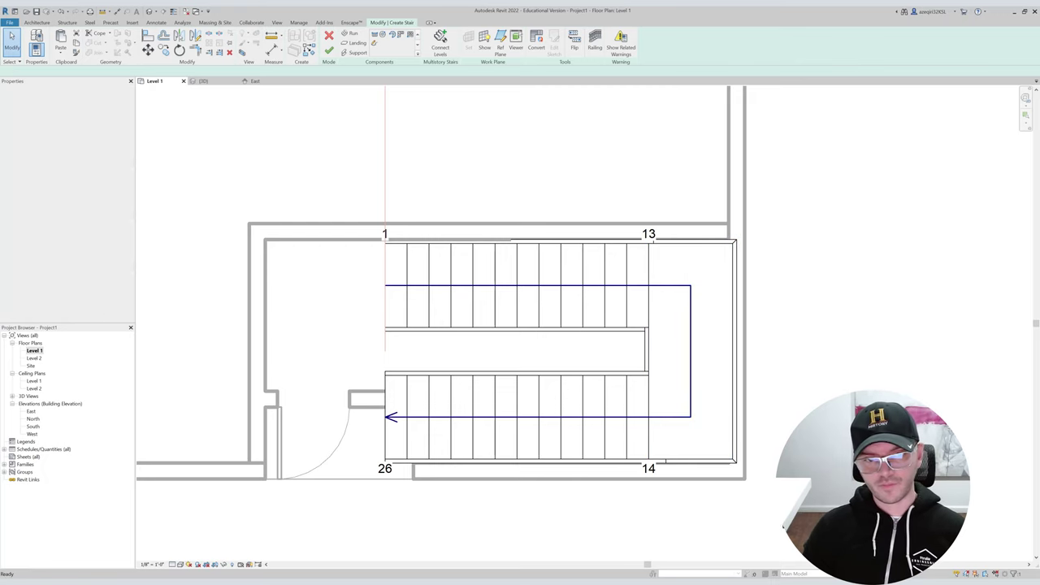
Move all stair components west so the landing's outer stringer meets the east wall's inner face, and finish the stair.
left_click_drag(805, 186, 260, 510)
key("m")
key("v")
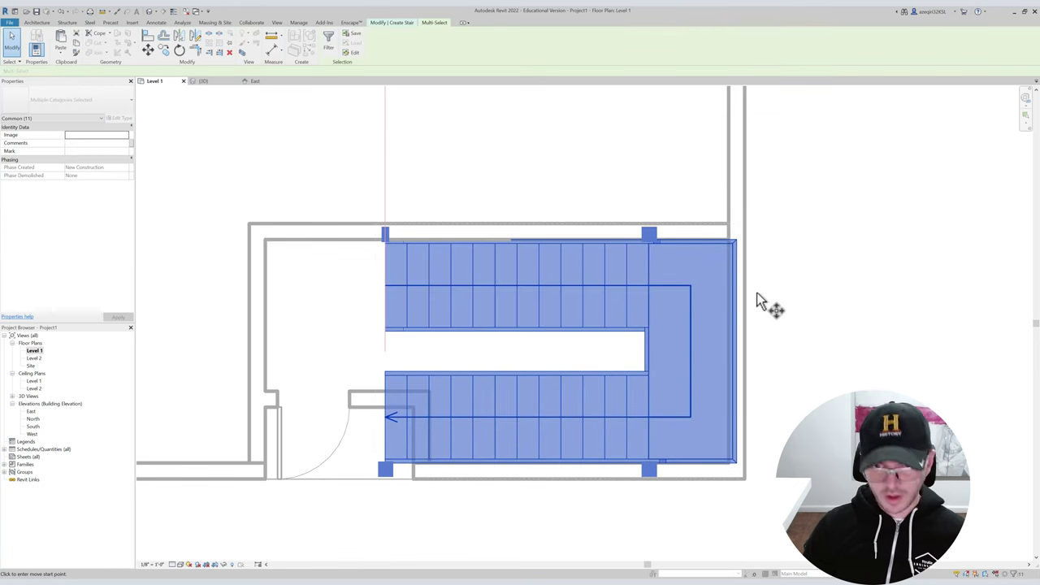
scroll(729, 248, "up", 1)
scroll(729, 247, "up", 2)
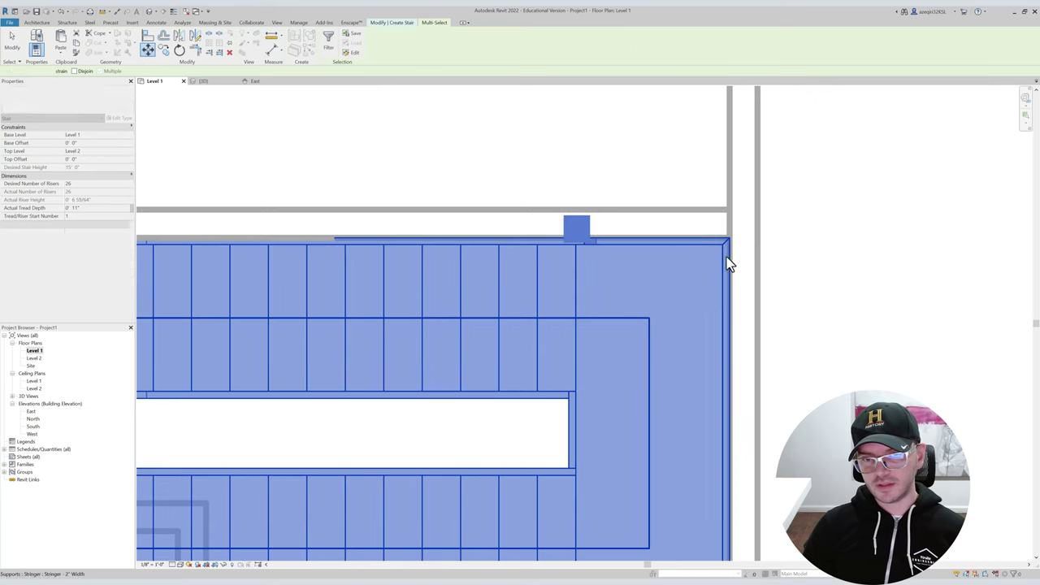
left_click(676, 213)
scroll(677, 213, "down", 4)
middle_click_drag(648, 196, 618, 205)
scroll(614, 204, "down", 1)
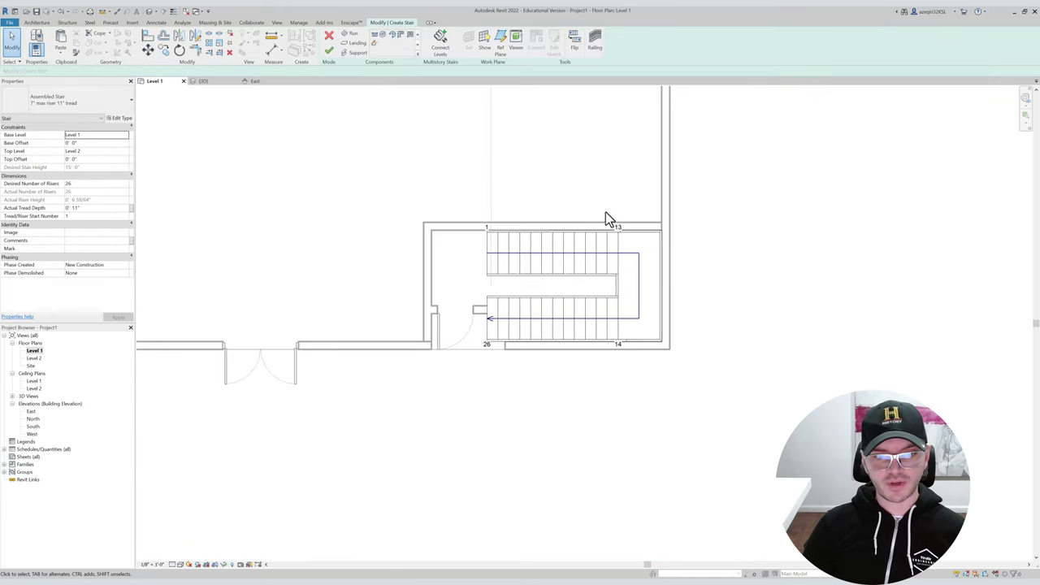
left_click(329, 50)
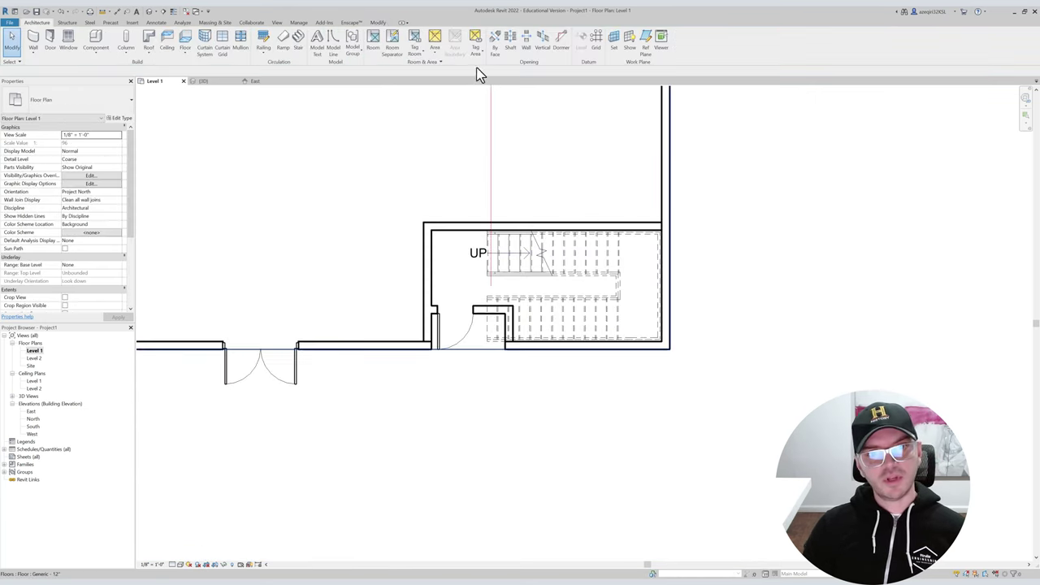
Delete the red vertical detail line that marked the start of the stair runs.
middle_click_drag(529, 192, 529, 274)
scroll(488, 228, "down", 1)
left_click(499, 213)
key("Delete")
middle_click_drag(498, 225, 499, 169)
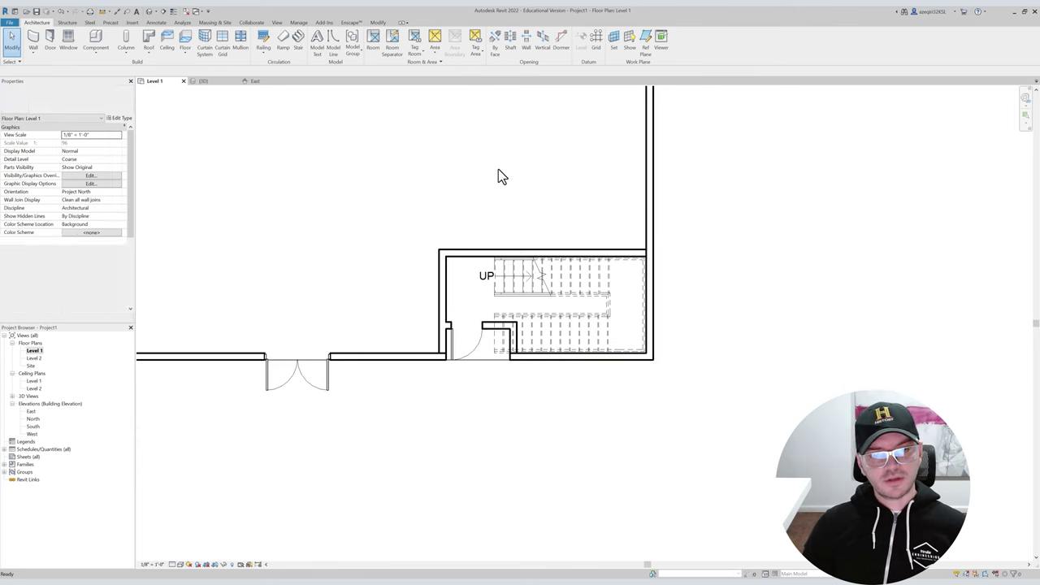
Switch to the 3D view of the stair and extend the section box north and west beyond the stair room's walls.
left_click(514, 269)
scroll(514, 270, "down", 1)
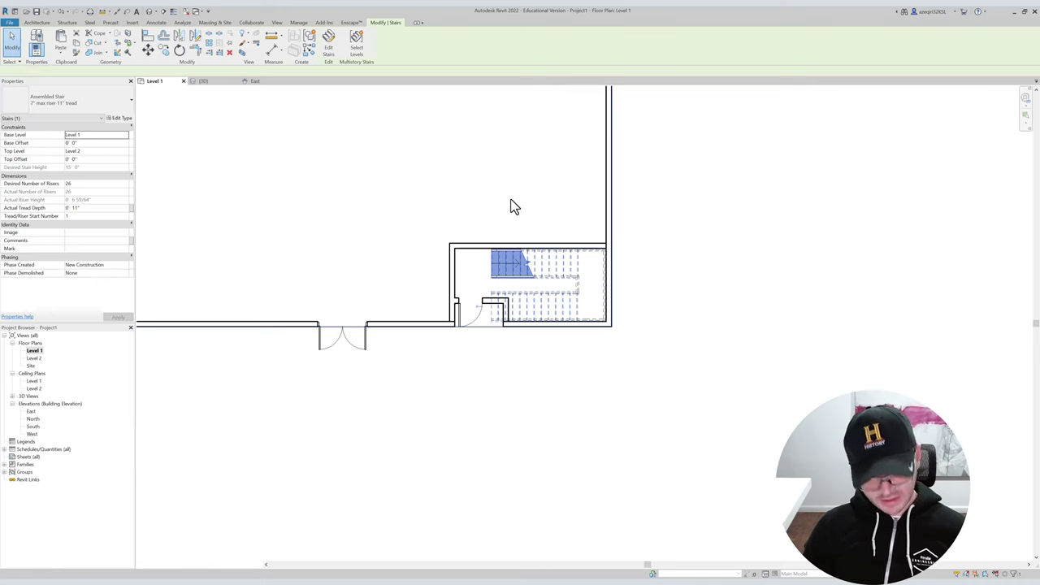
key("ctrl+Tab")
left_click(447, 158)
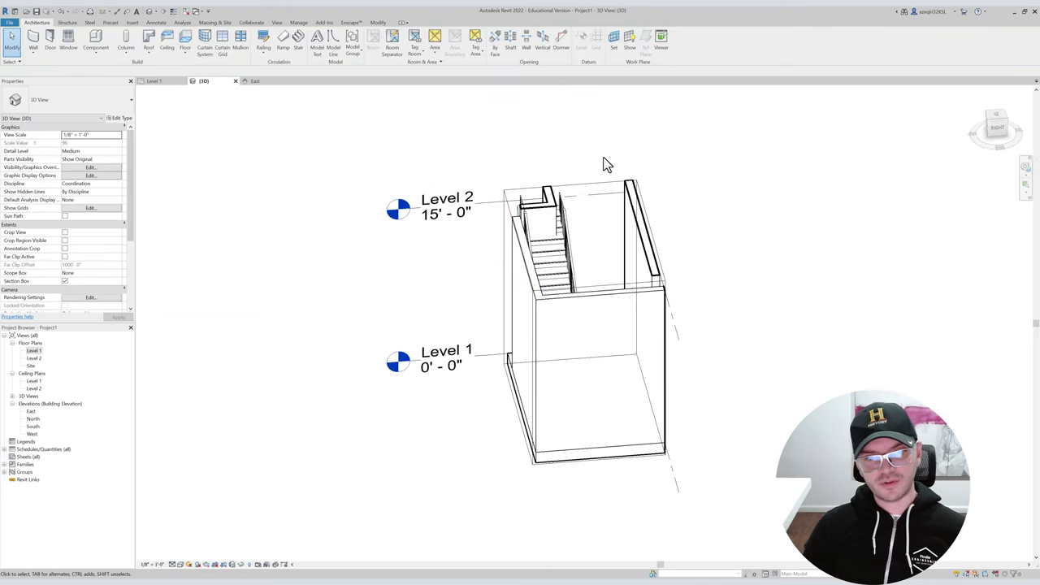
middle_click_drag(580, 175, 461, 331, "shift")
left_click(356, 209)
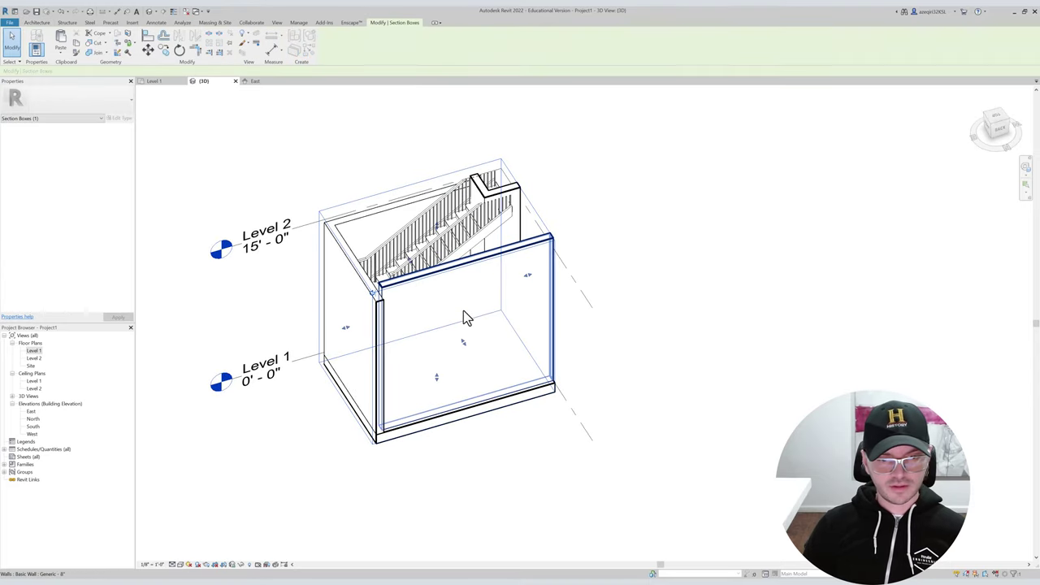
left_click_drag(457, 341, 475, 365)
left_click_drag(535, 286, 623, 260)
middle_click_drag(597, 297, 257, 355, "shift")
middle_click_drag(581, 354, 280, 315, "shift")
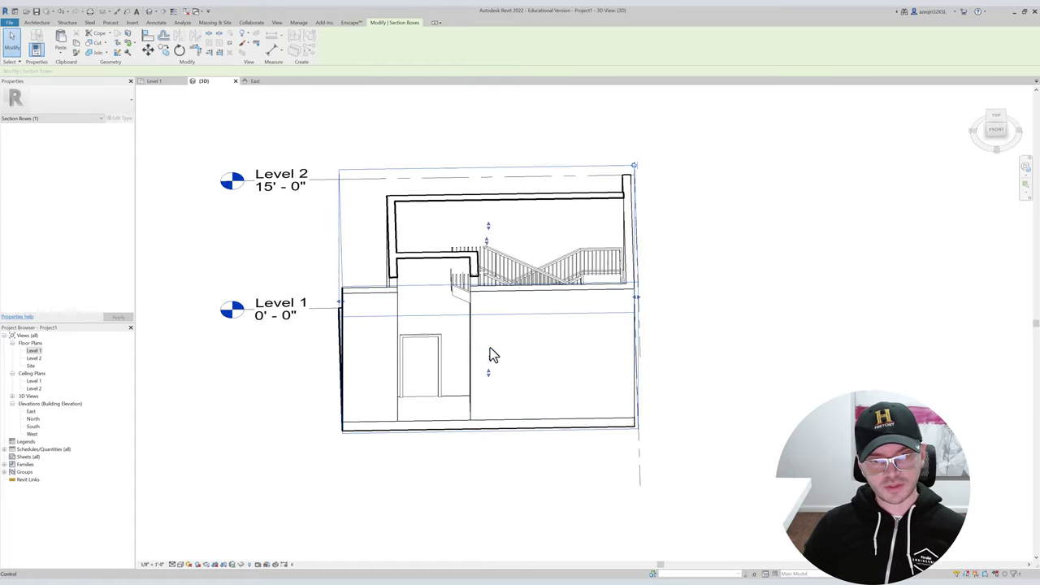
middle_click_drag(494, 360, 478, 315, "shift")
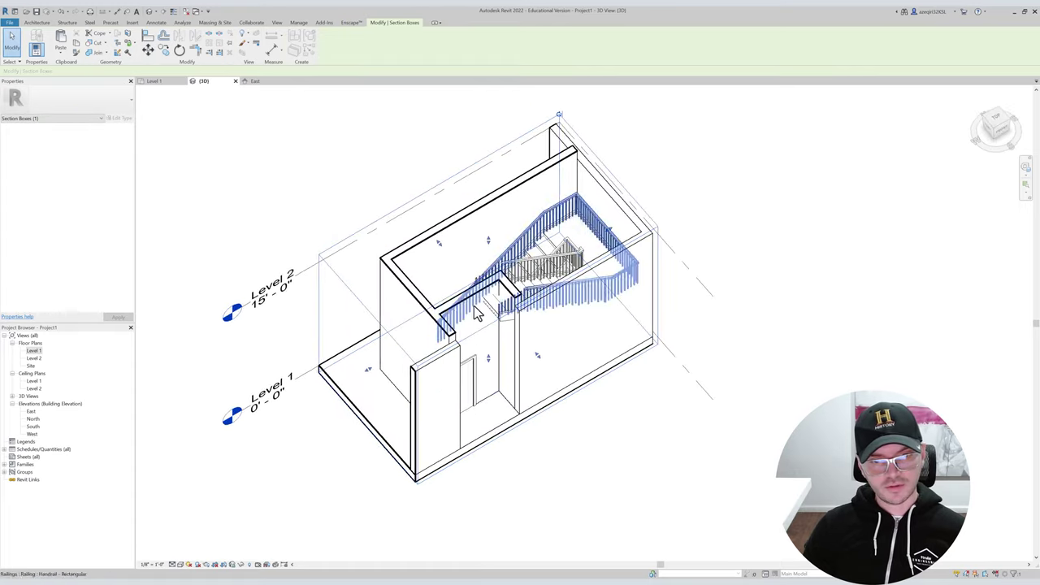
Set the unconnected height of the two walls enclosing the door recess to 10' and raise the section box above Level 3.
left_click(506, 303)
left_click(513, 298, "ctrl")
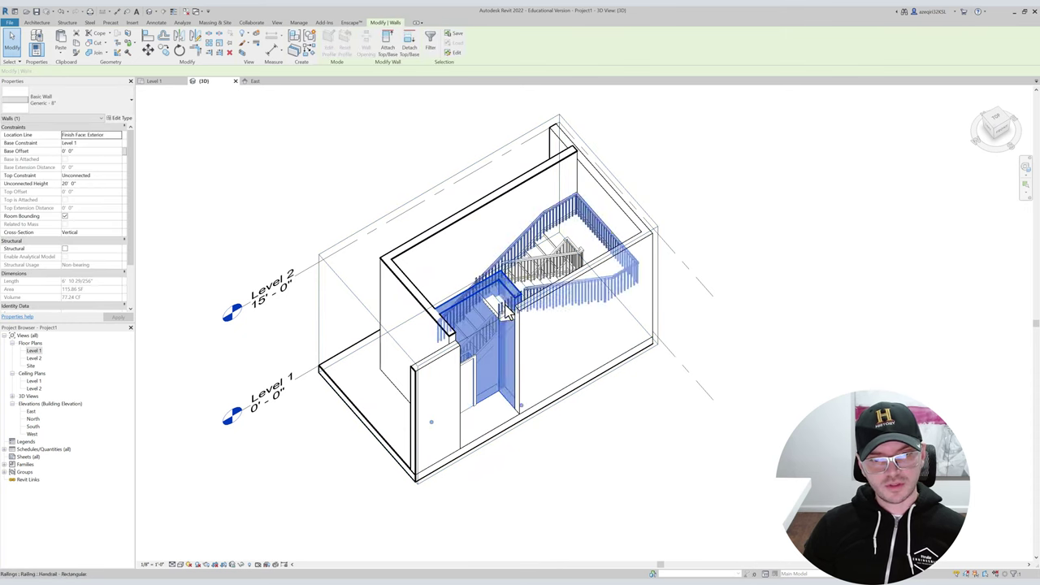
middle_click_drag(504, 299, 479, 298, "shift")
left_click(92, 185)
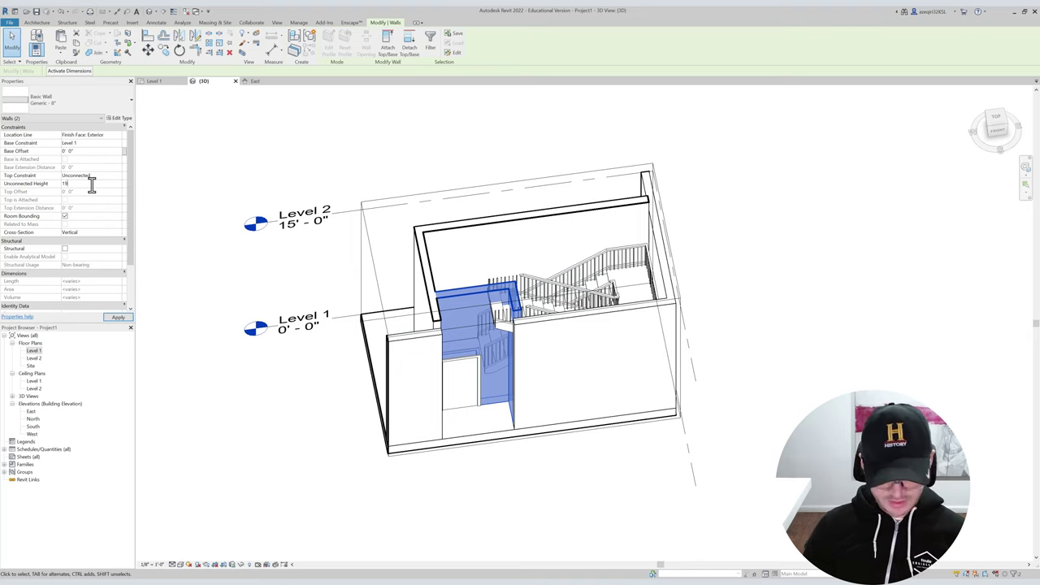
left_click(369, 106)
middle_click_drag(504, 239, 489, 197, "shift")
left_click(488, 197)
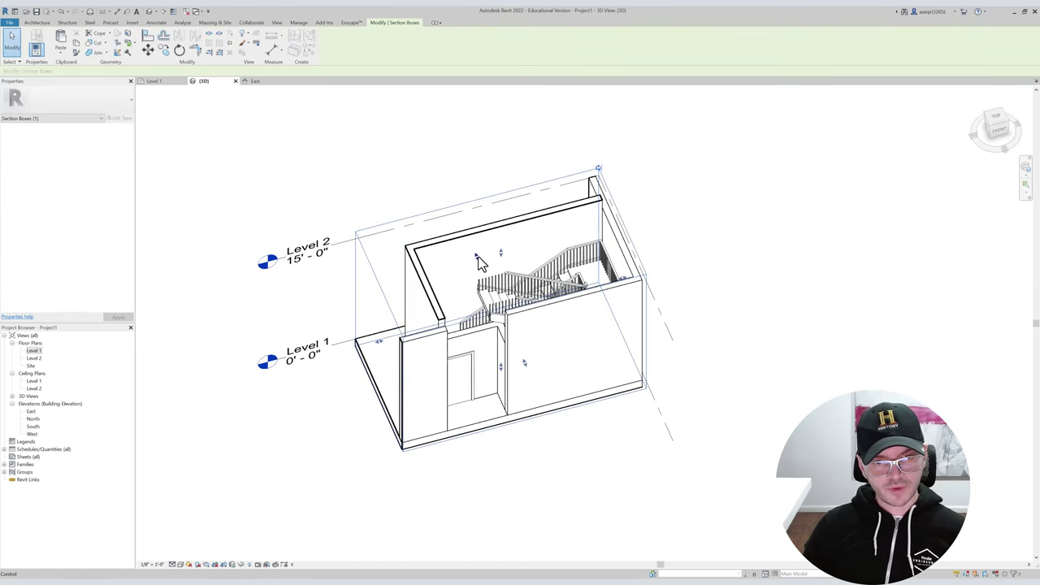
middle_click_drag(495, 176, 610, 204, "shift")
Edit the south wall's profile east of the recess, adding sketch lines along the recess wall's top and the adjacent exterior wall's end.
double_click(553, 309)
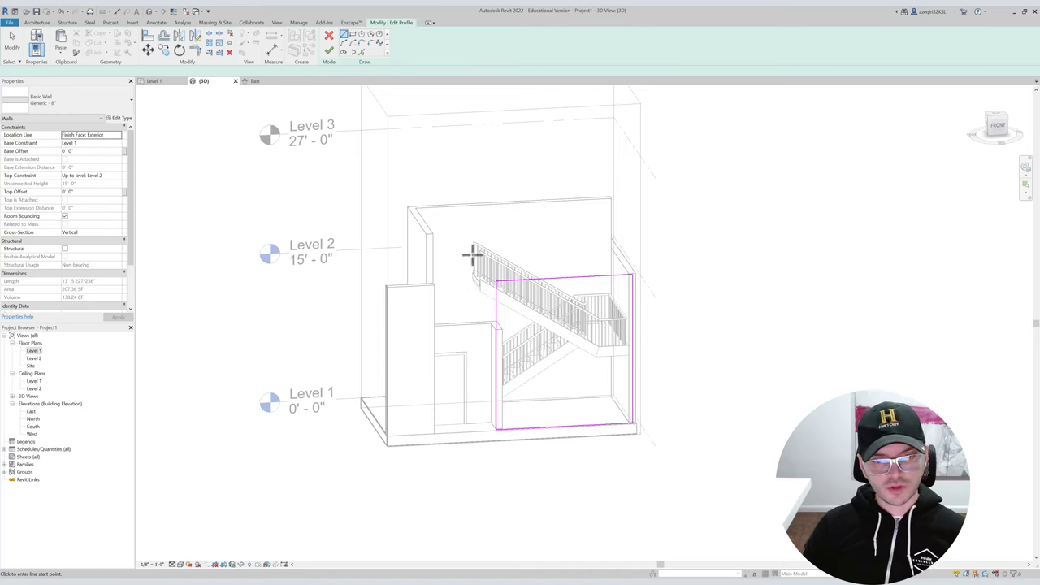
left_click(361, 51)
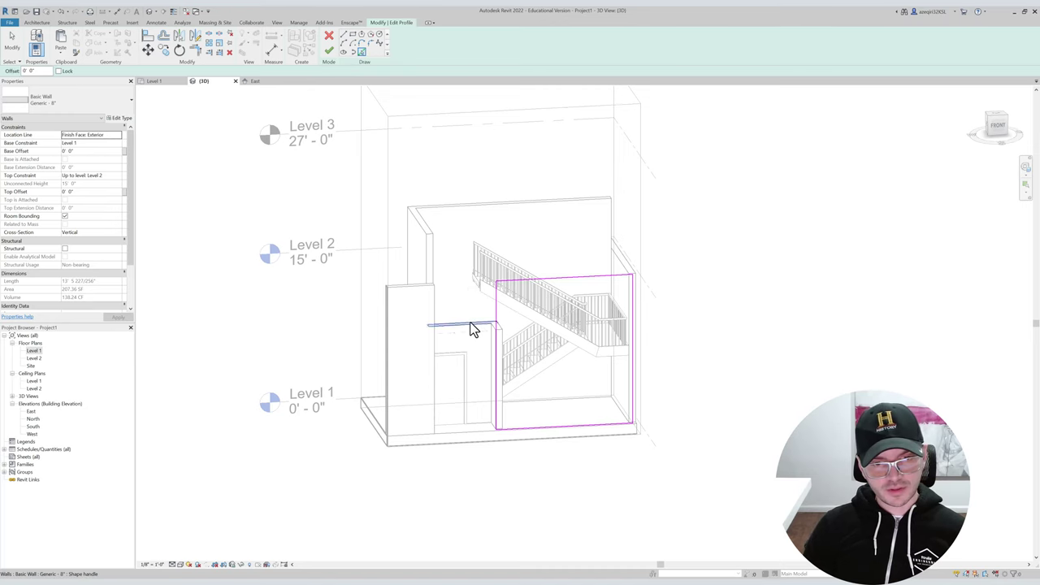
key("Escape")
key("Escape")
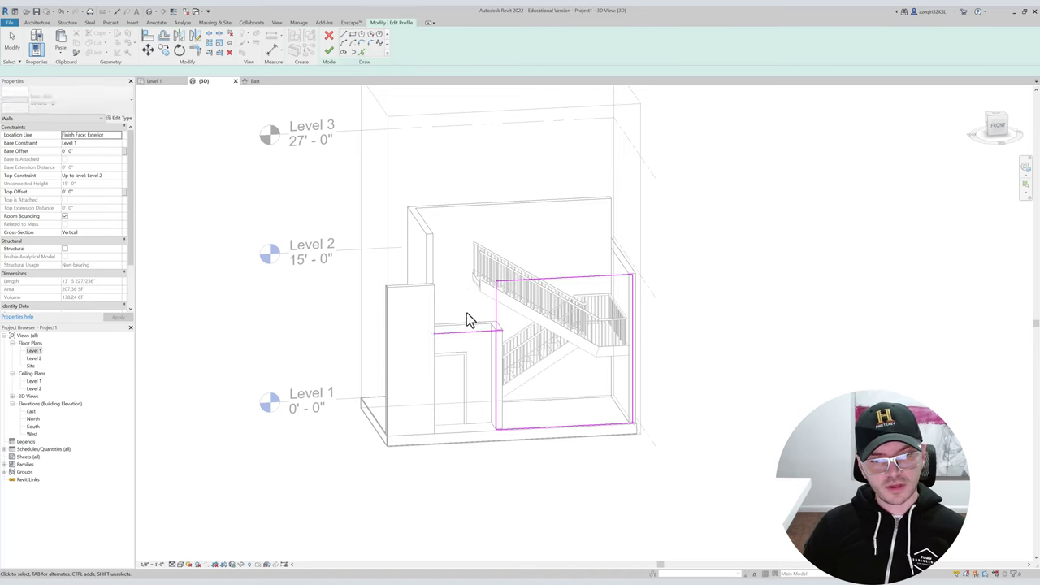
key("l")
key("i")
left_click(433, 300)
key("Escape")
key("Escape")
Trim and extend the profile lines into one closed loop that carries the south wall over the door recess.
key("t")
key("r")
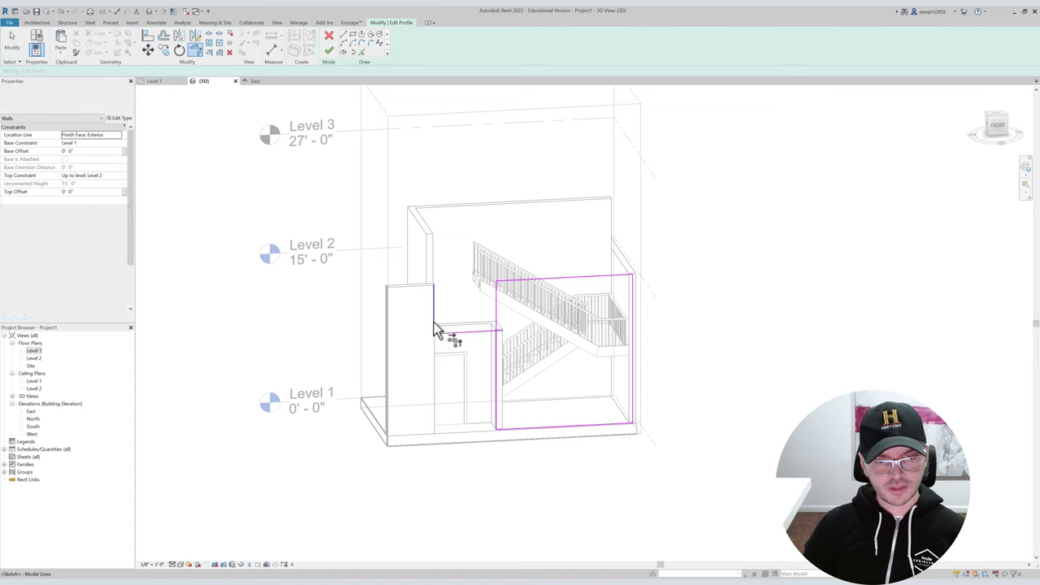
left_click(452, 333)
left_click(497, 349)
left_click(503, 282)
left_click(433, 301)
key("Escape")
middle_click_drag(461, 309, 427, 305)
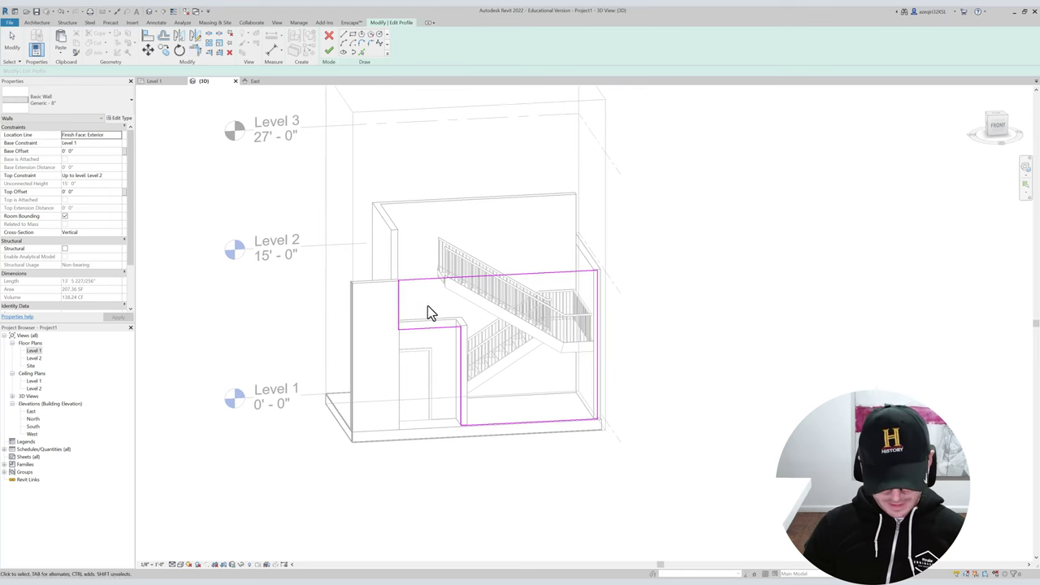
Finish editing the south wall's profile so the wall spans above the door recess.
key("f")
key("f")
left_click(498, 162)
scroll(497, 162, "down", 1)
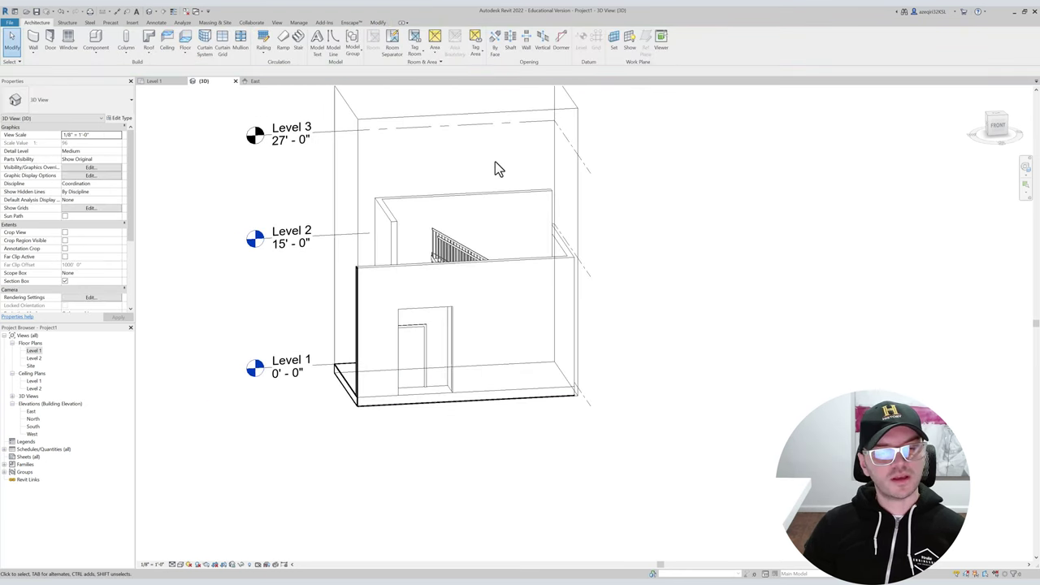
double_click(552, 180)
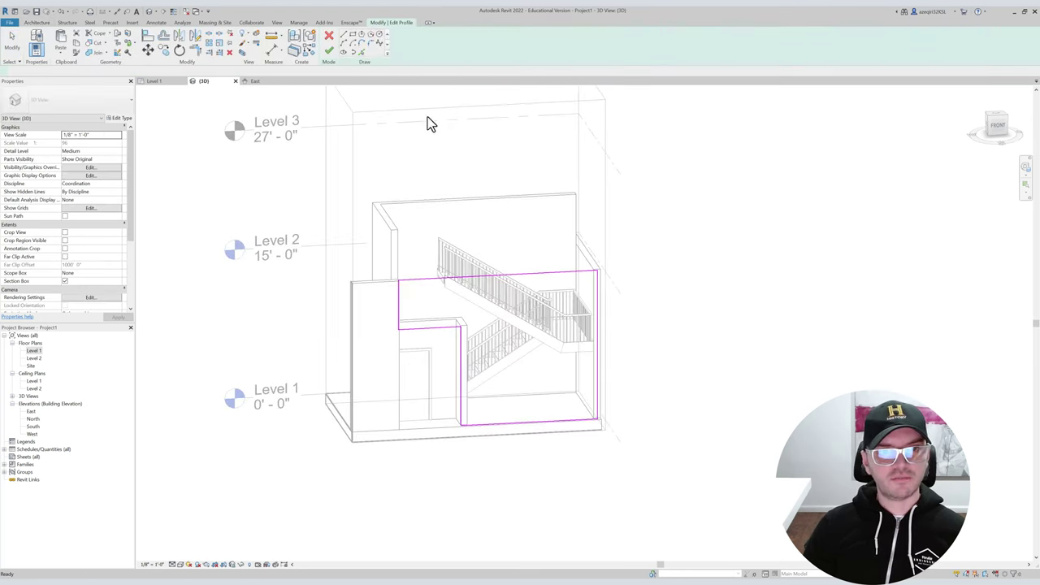
left_click(331, 49)
left_click(680, 236)
Look up the shortcuts of the "finish" commands in the Keyboard Shortcuts list, sorted by shortcut.
key("s")
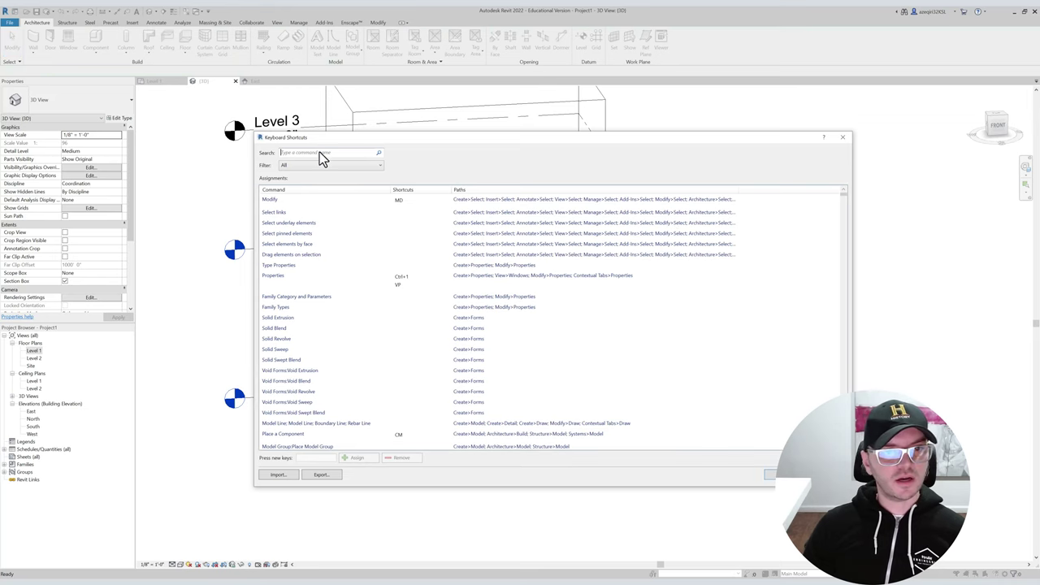
type("finish")
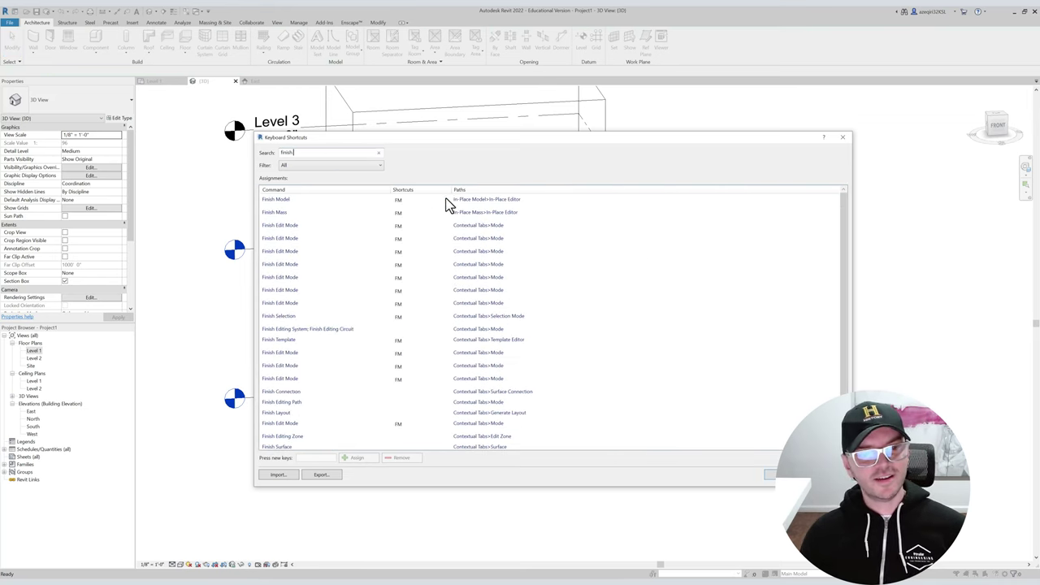
left_click(426, 195)
scroll(390, 235, "down", 1)
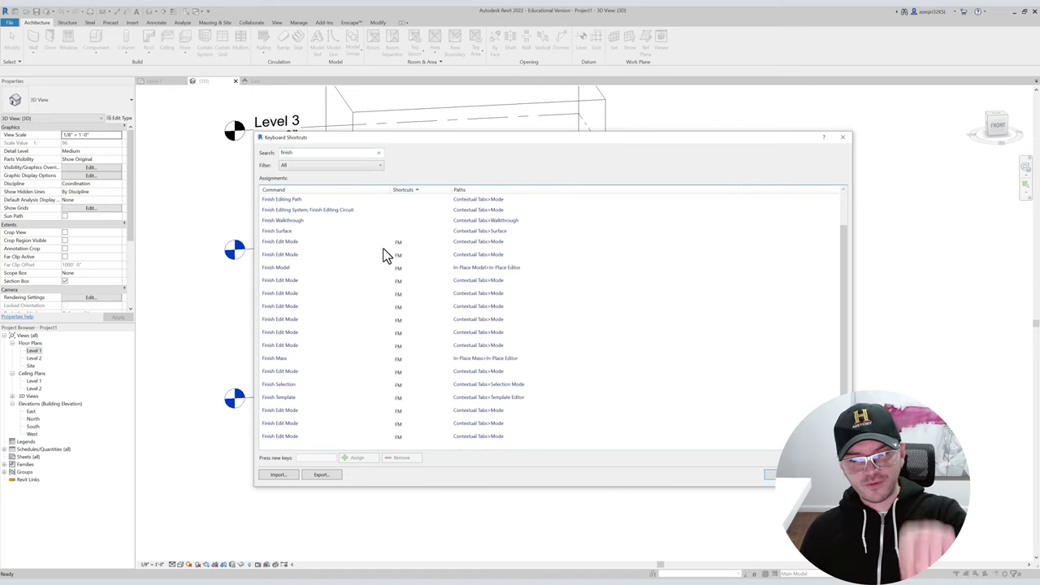
left_click(333, 243)
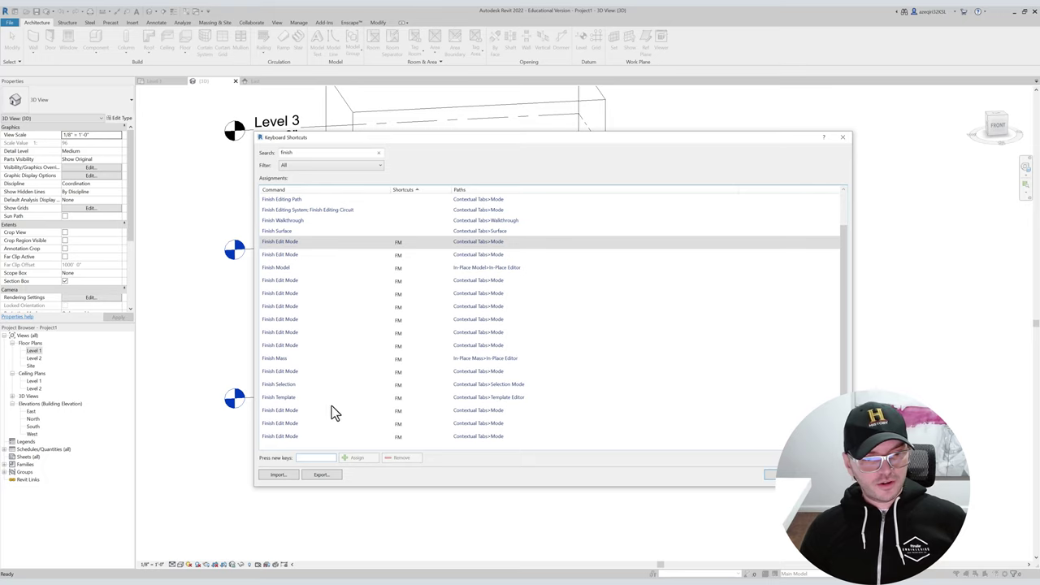
left_click(315, 437)
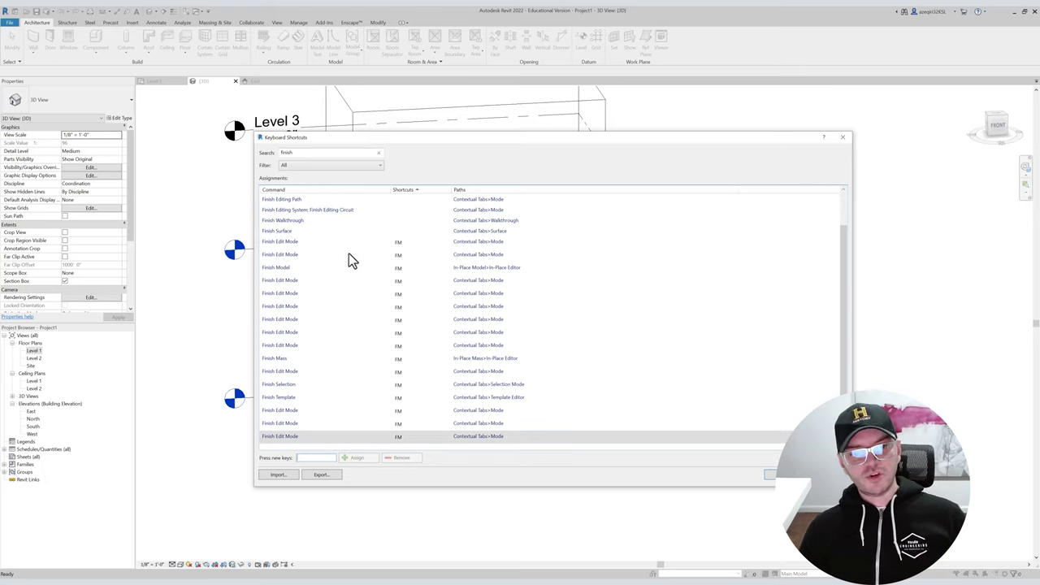
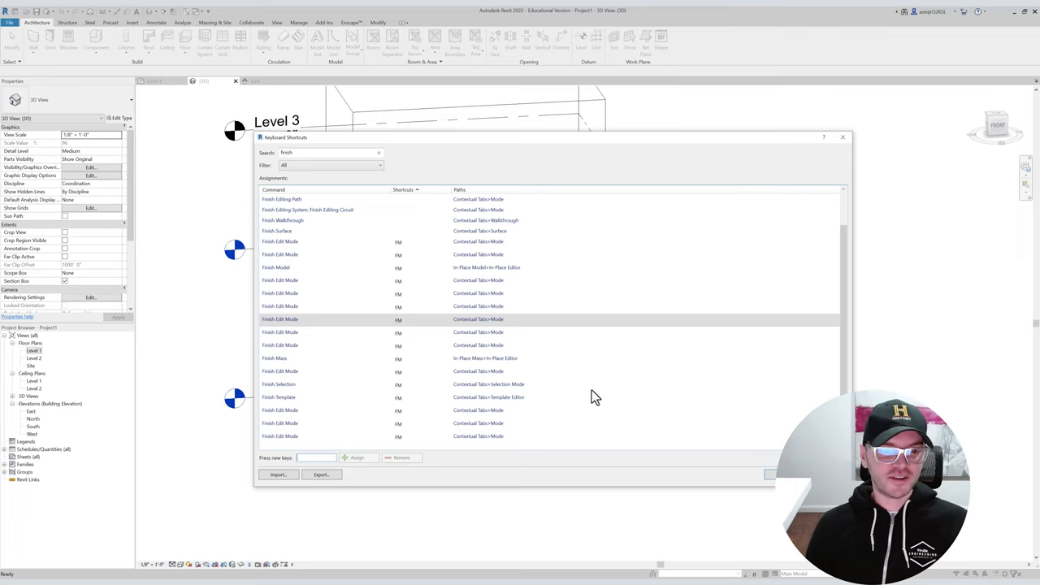
scroll(544, 351, "up", 1)
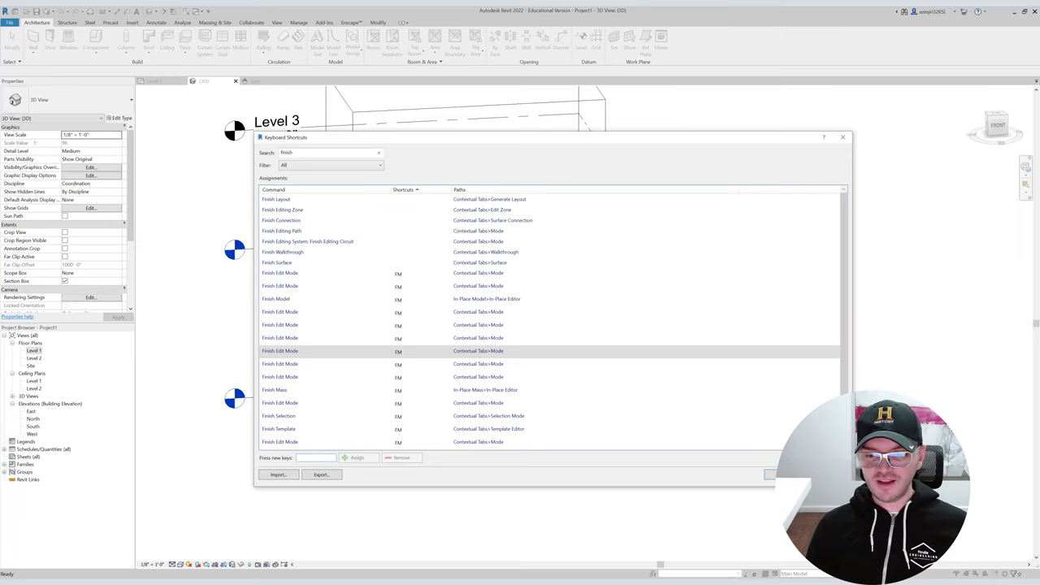
left_click(783, 475)
Start a floor for the top of the door recess and pick boundary lines along the edges of the recess walls.
middle_click_drag(549, 336, 624, 381, "shift")
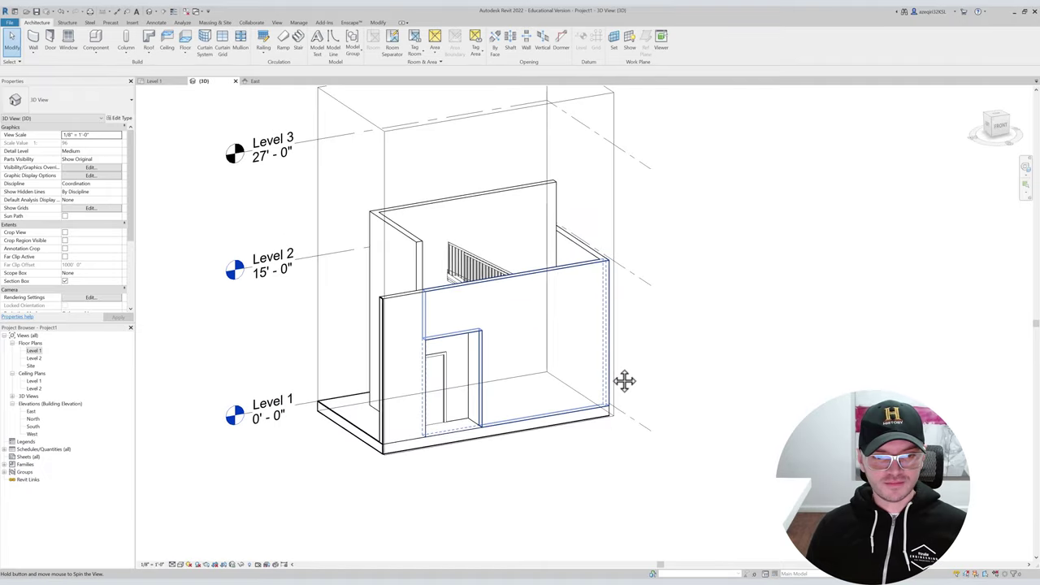
middle_click_drag(724, 319, 520, 318, "shift")
scroll(492, 313, "up", 6)
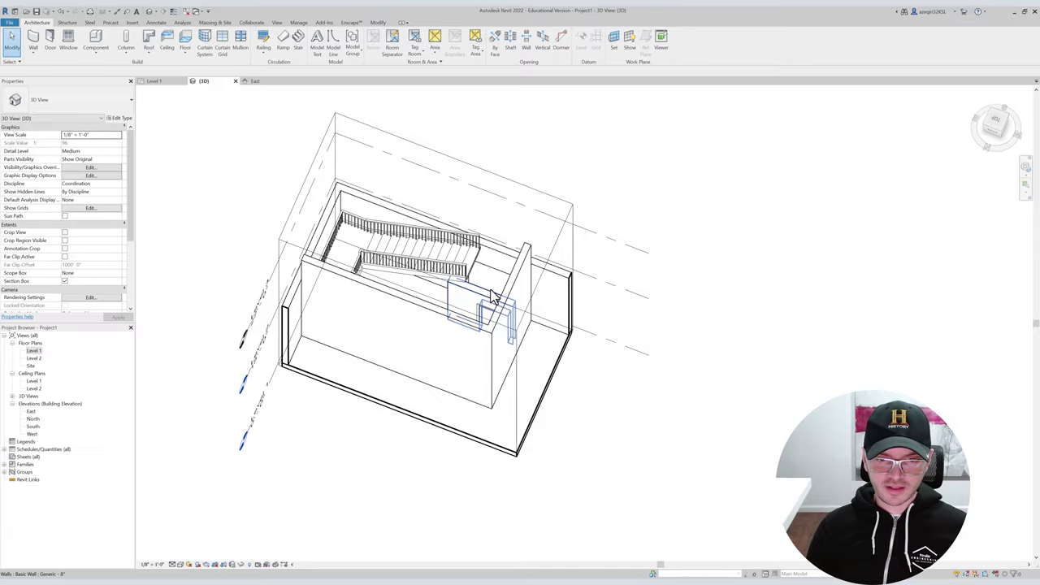
scroll(453, 309, "up", 3)
middle_click_drag(454, 290, 373, 367, "shift")
scroll(466, 262, "down", 4)
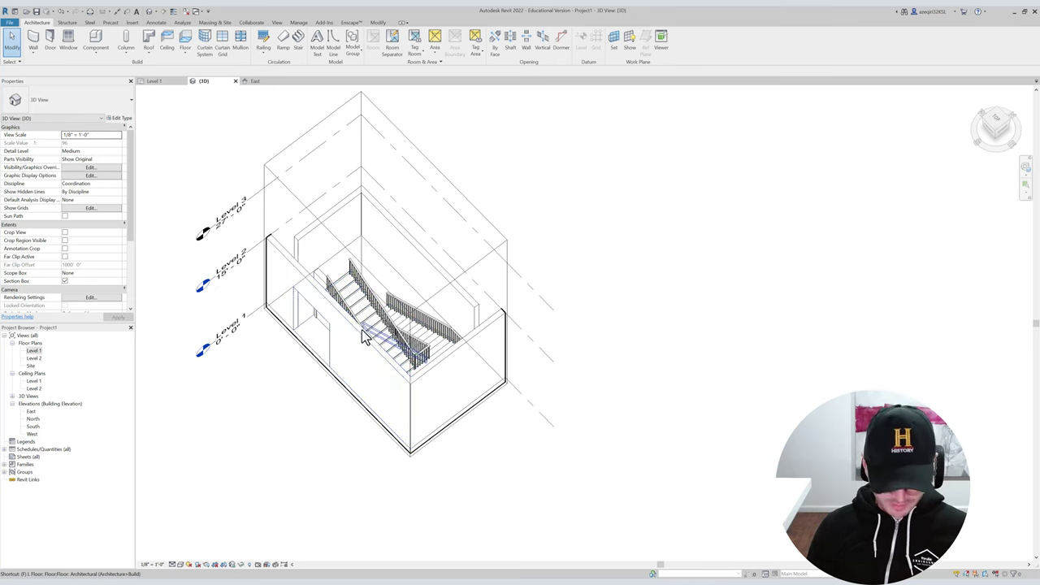
double_click(358, 274)
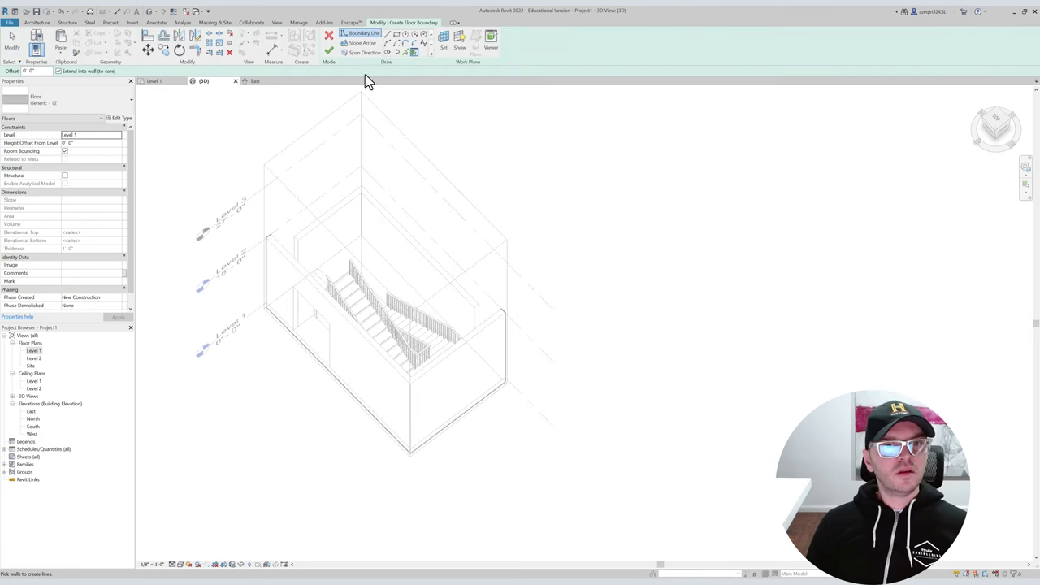
left_click(406, 52)
mouse_move(353, 268)
middle_mouse_down("shift")
mouse_move(228, 314)
mouse_move(314, 299)
mouse_move(399, 266)
mouse_move(146, 333)
middle_mouse_up("shift")
scroll(402, 285, "up", 2)
middle_click_drag(399, 277, 430, 296, "shift")
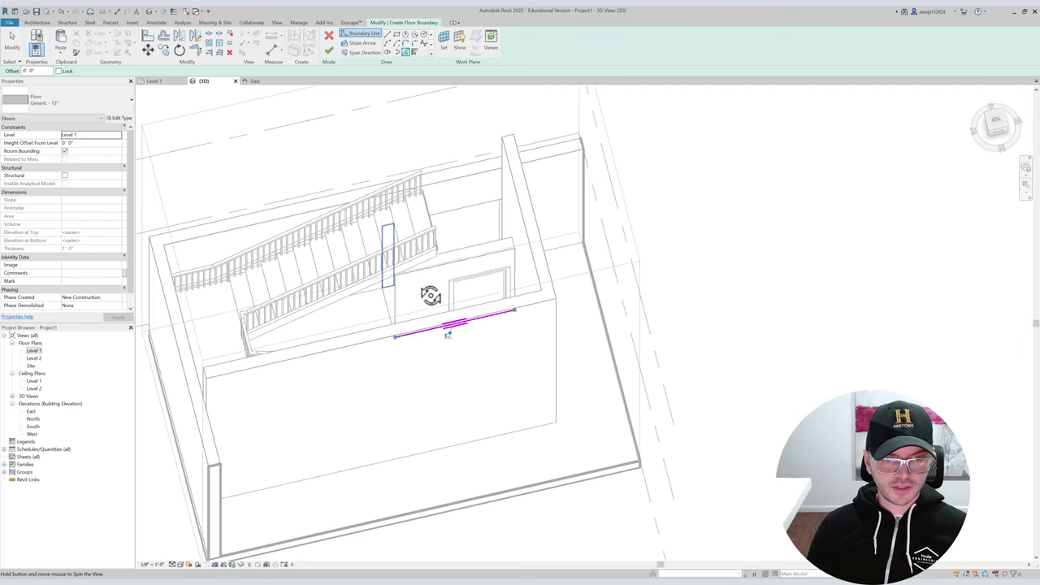
left_click(391, 292)
left_click(479, 205)
left_click(512, 206)
Trim and extend the picked floor boundary lines into one closed rectangle around the door recess.
key("t")
key("r")
left_click(442, 276)
left_click(385, 304)
left_click(477, 267)
left_click(507, 280)
left_click(500, 312)
left_click(510, 302)
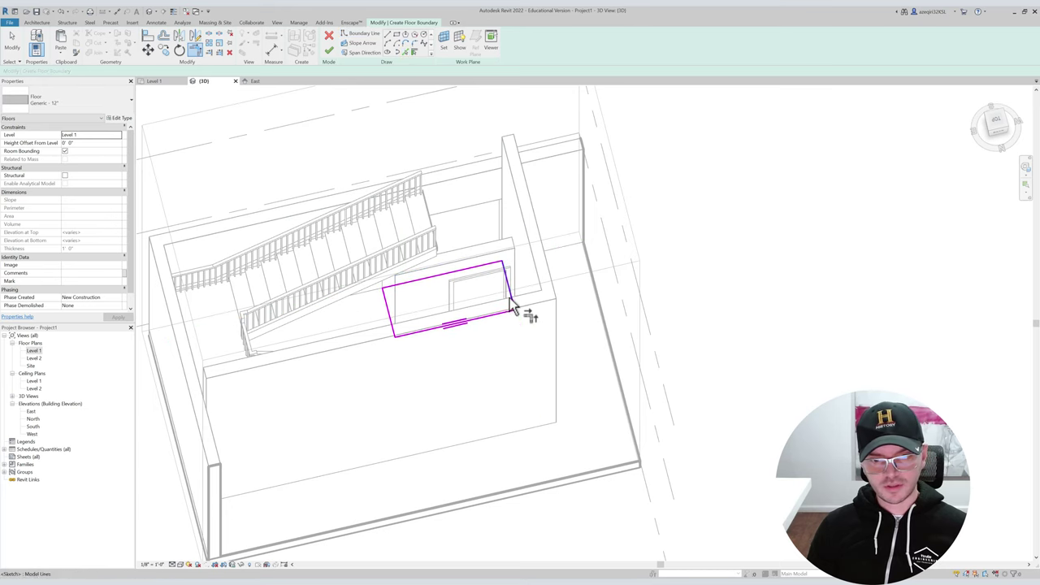
key("Escape")
Set the floor's height offset from Level 1 to 11' 0" and finish the floor above the door recess.
left_click(85, 143)
type("1")
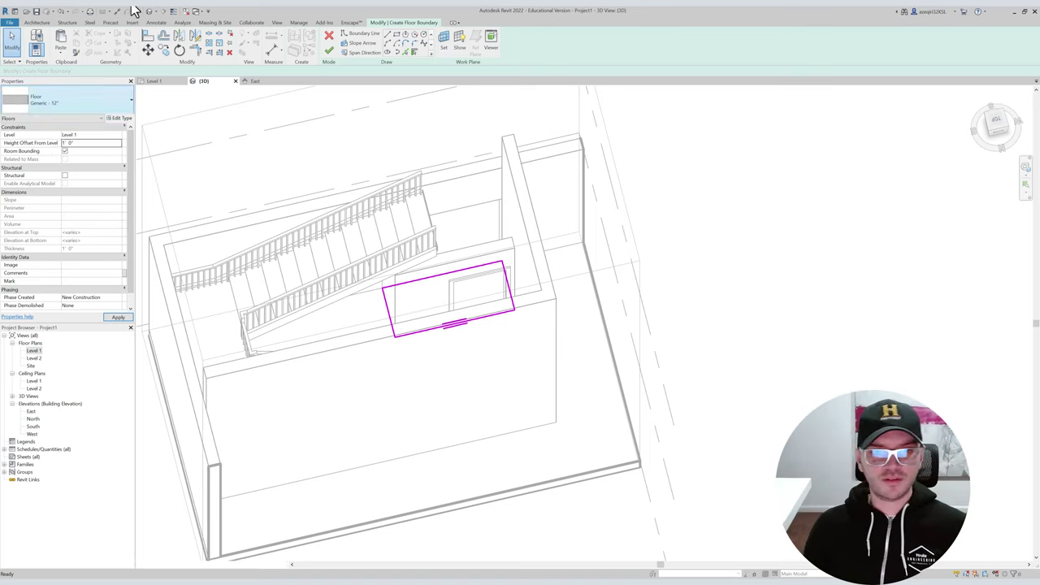
left_click(1000, 135)
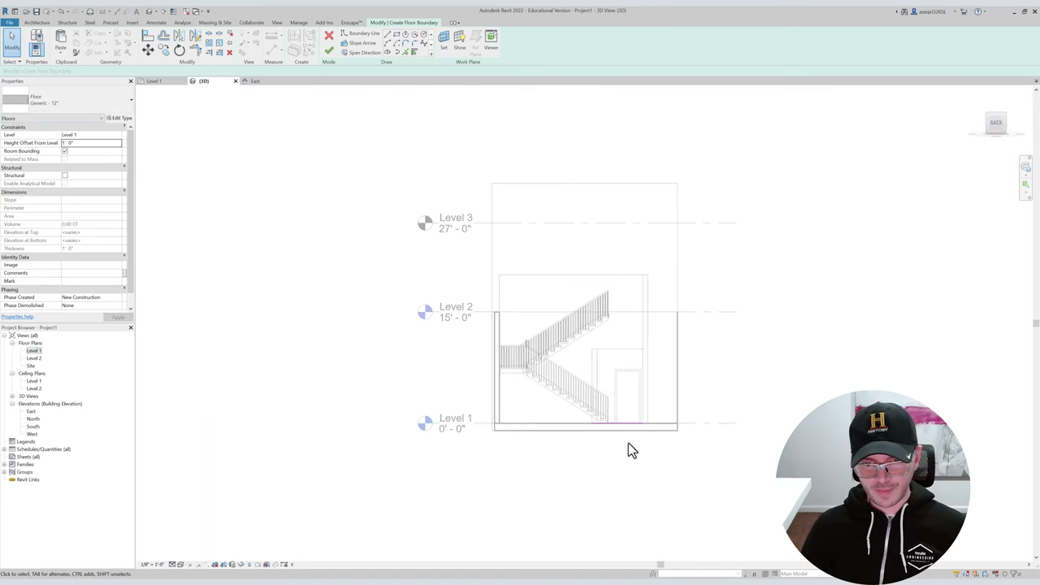
scroll(625, 438, "up", 5)
middle_click_drag(620, 412, 531, 424)
middle_click_drag(510, 419, 422, 422)
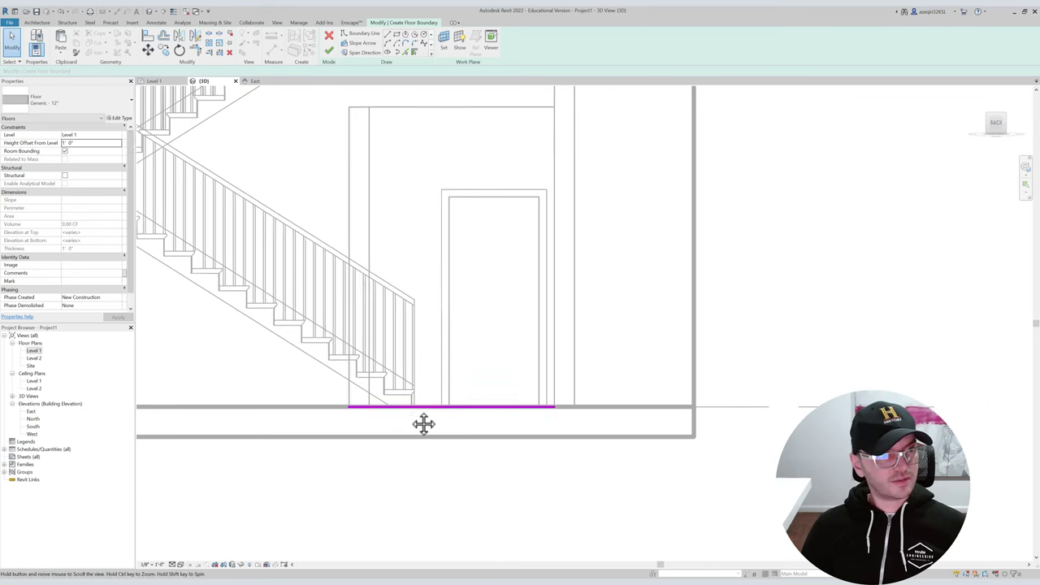
middle_click_drag(457, 294, 485, 332)
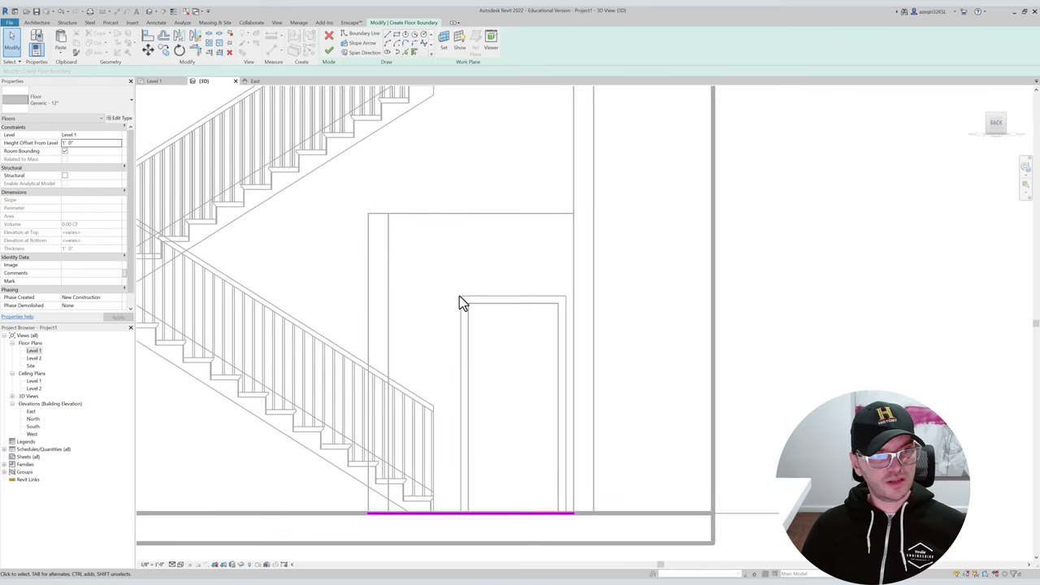
left_click(85, 144)
type("10")
key("Return")
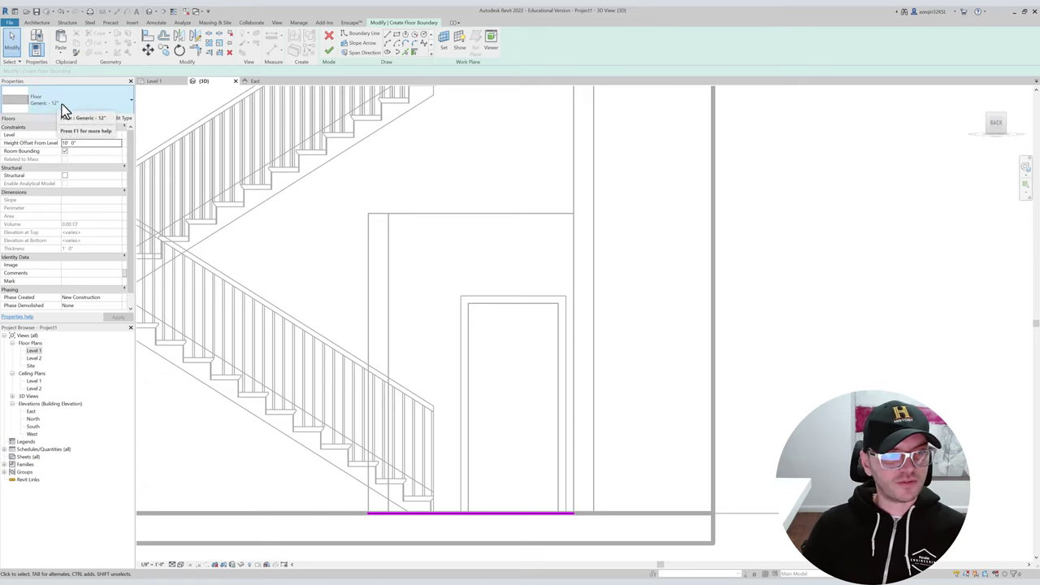
type("1")
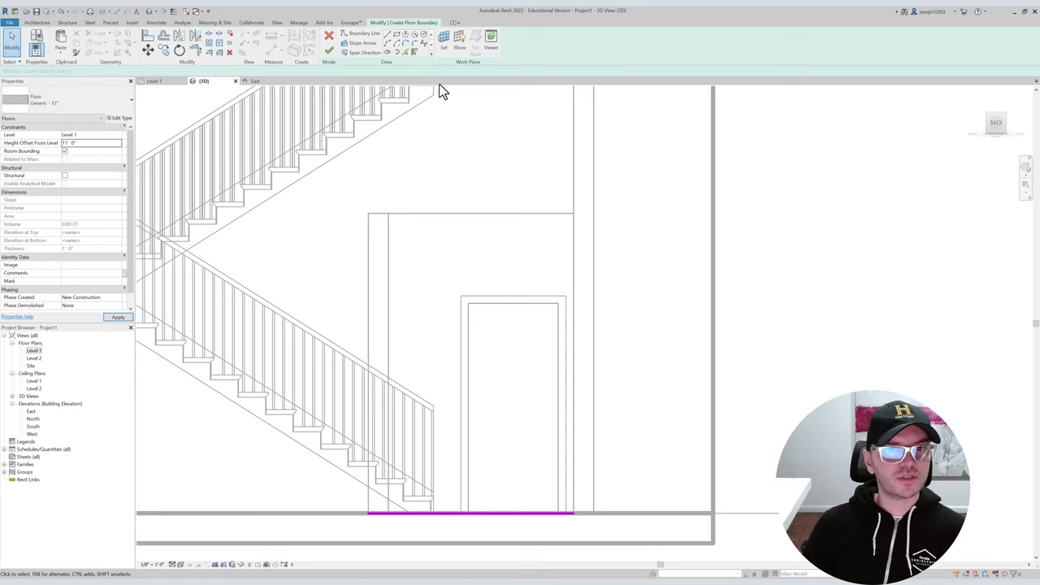
left_click(329, 52)
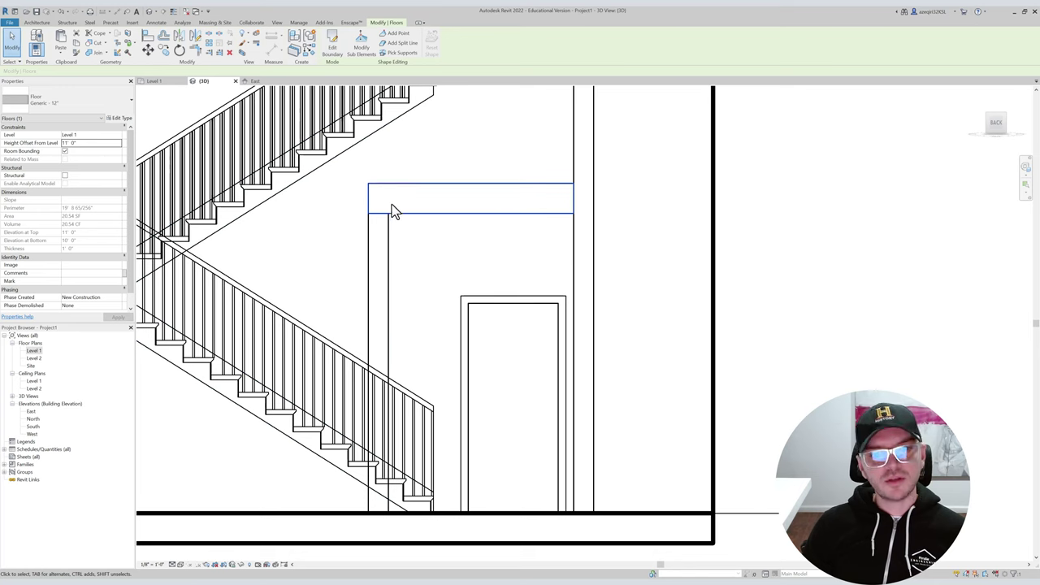
Duplicate the recess floor's Generic - 12" type under the name Generic - 8".
left_click(398, 203)
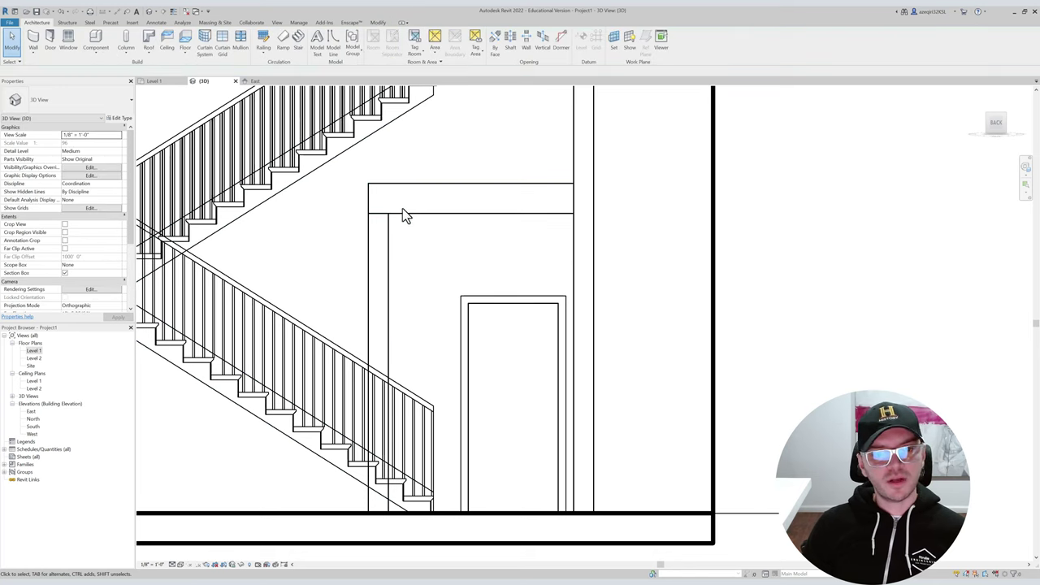
left_click(403, 214)
left_click(52, 100)
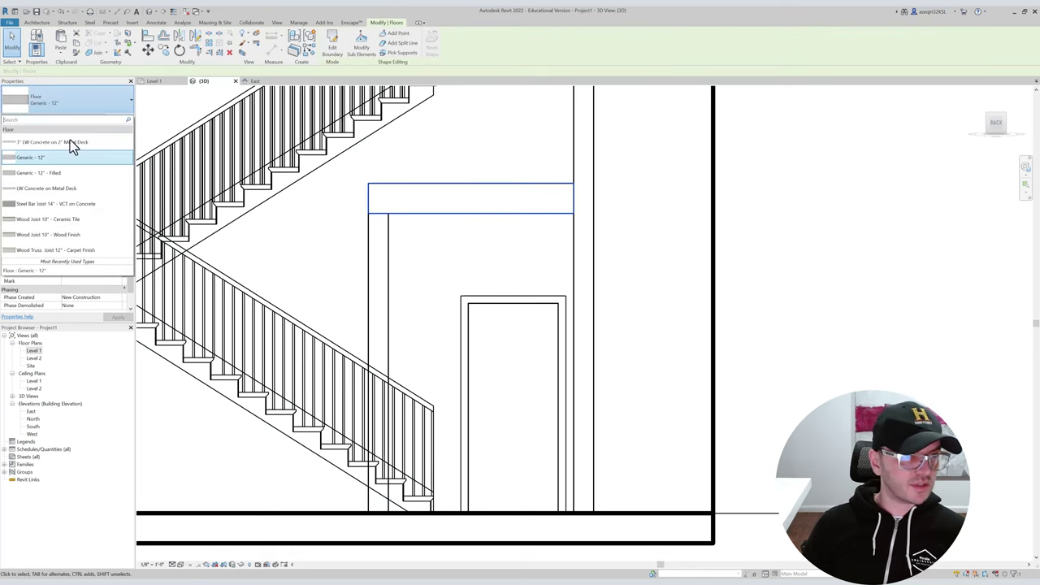
left_click(71, 159)
left_click(119, 119)
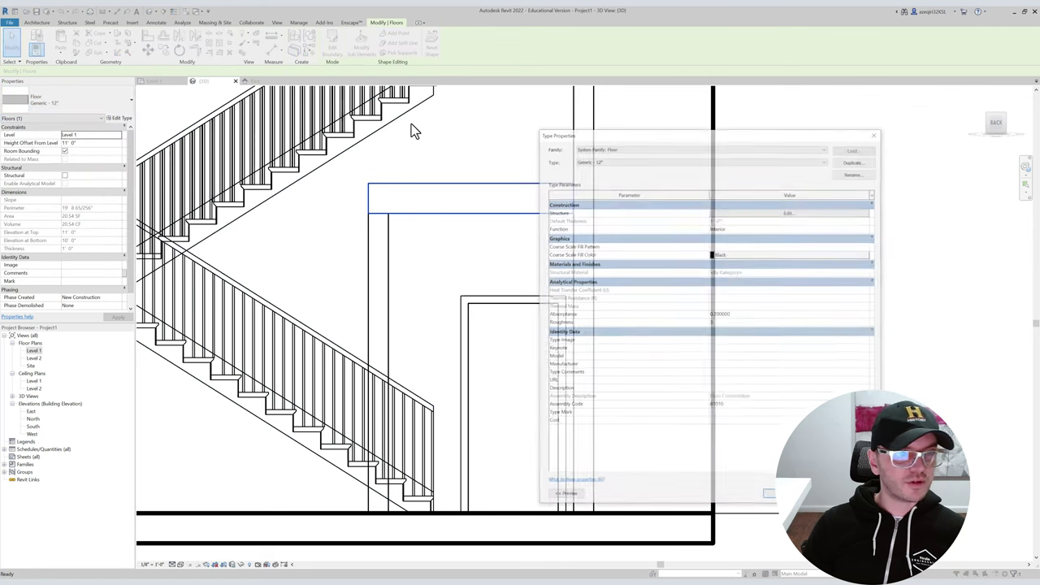
left_click(855, 161)
left_click(660, 273)
key("ctrl+a")
key("BackSpace")
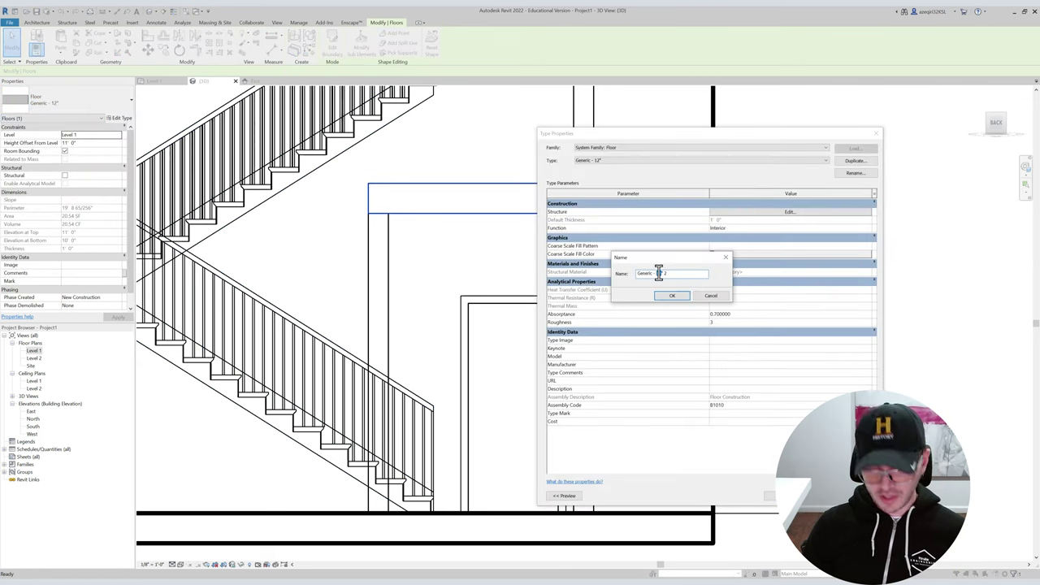
type("Generic - 8\"")
left_click(671, 294)
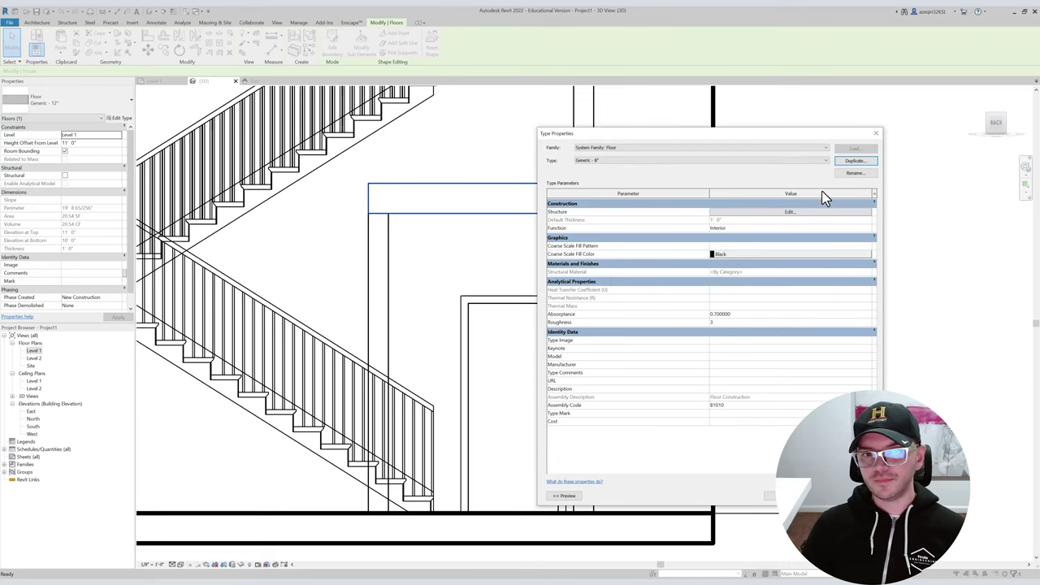
Set the structure layer of the Generic - 8" floor type to 8" thick and apply the type to the recess floor.
left_click(782, 212)
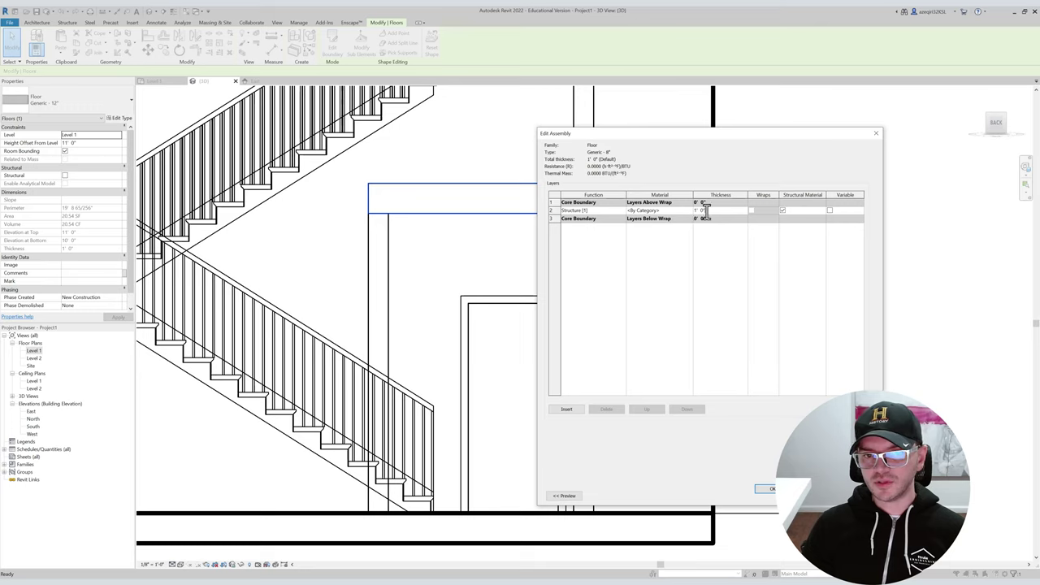
left_click(701, 209)
type("8")
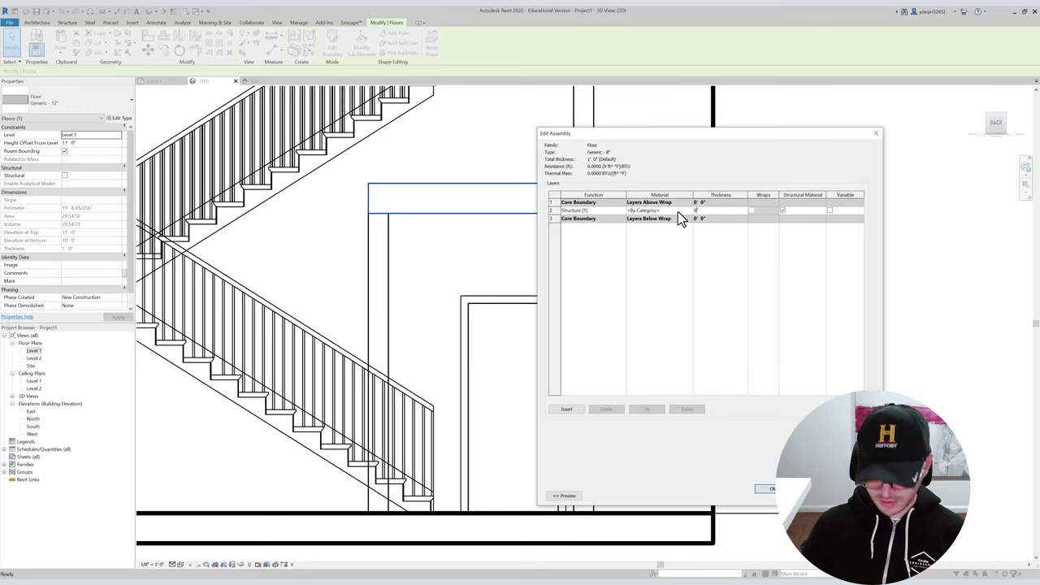
key("Return")
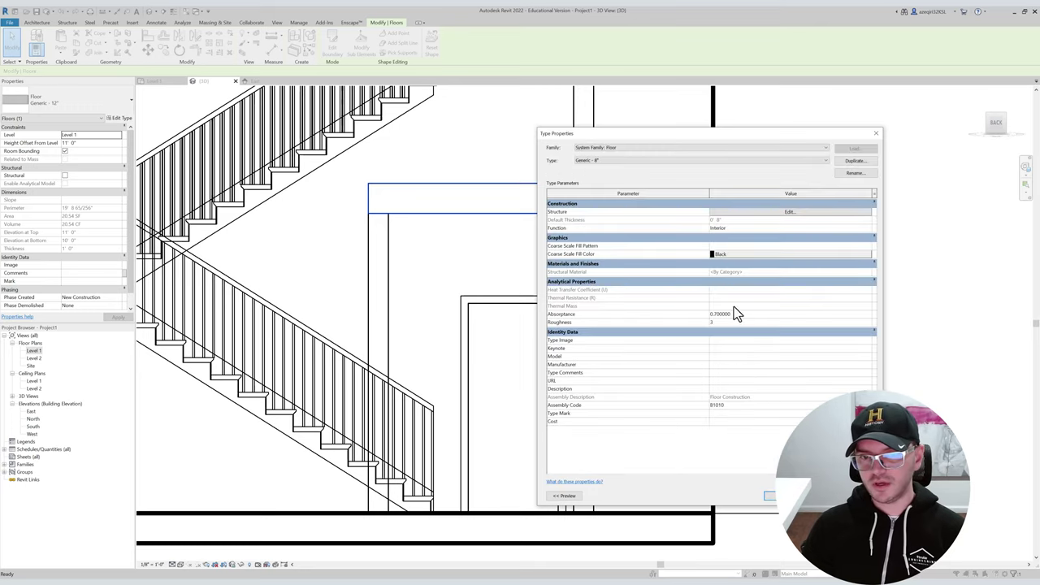
left_click(770, 491)
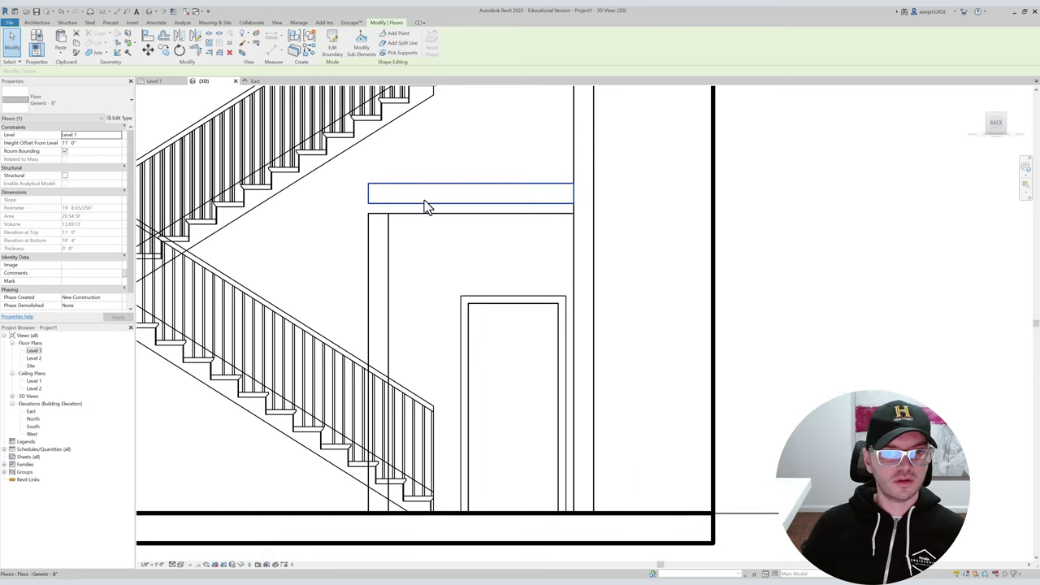
Set the recess floor's height offset from Level 1 to 10' 8" so it sits on top of the recess walls.
key("Escape")
left_click(417, 207)
left_click(75, 142)
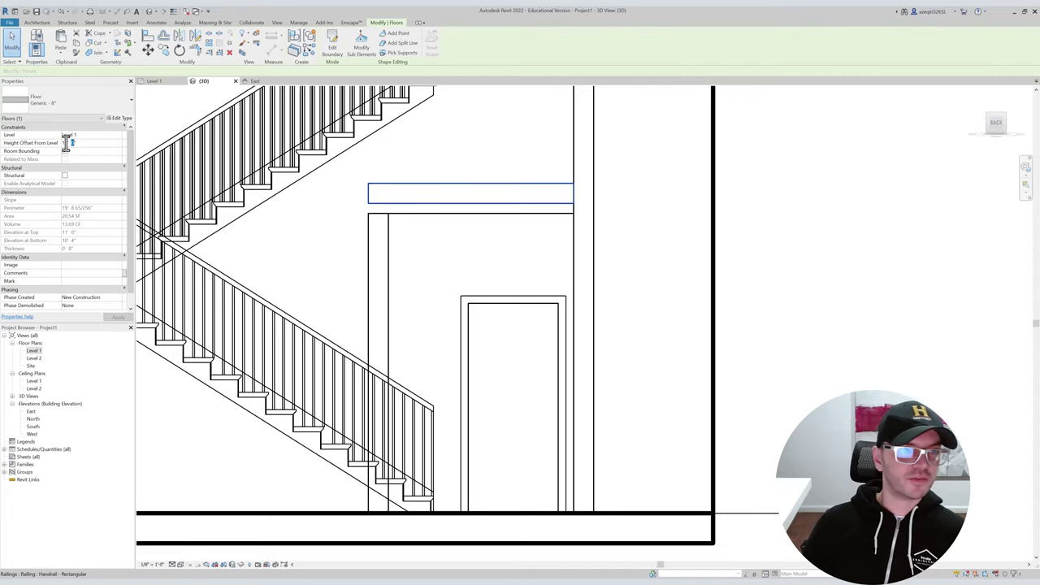
type("10' 8\"")
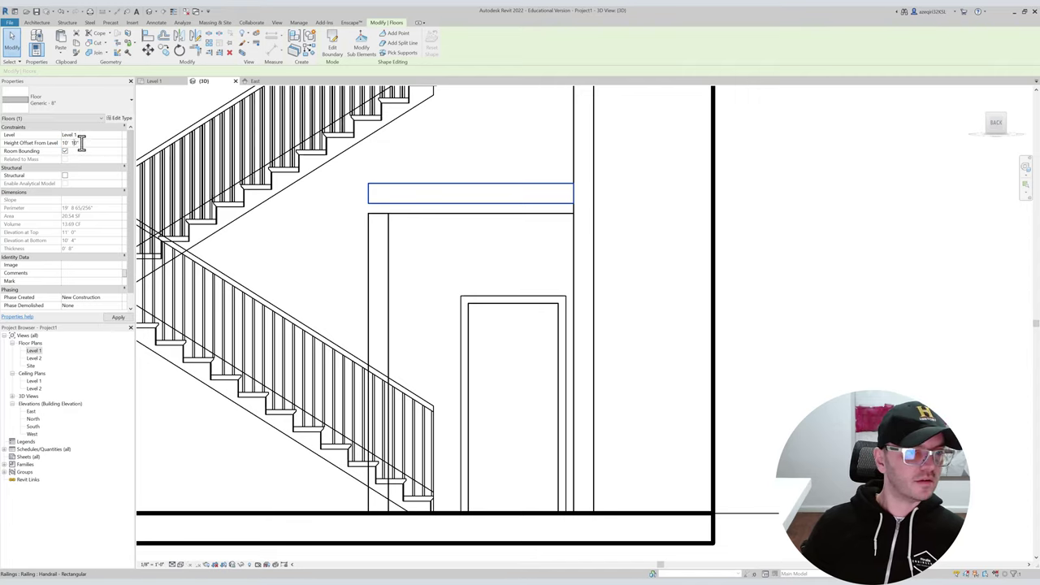
key("Return")
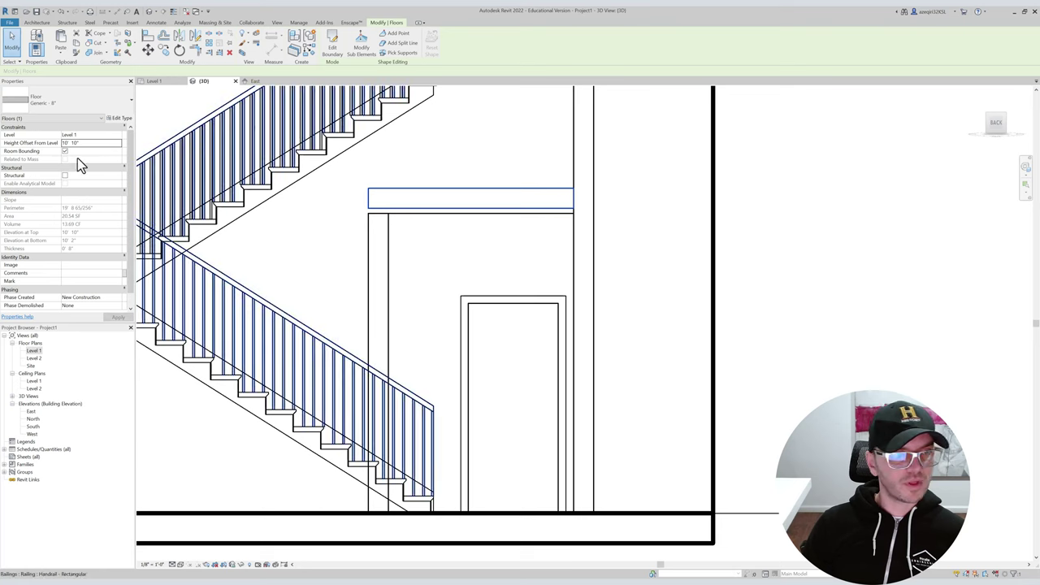
type("8")
key("Return")
middle_click_drag(589, 196, 500, 233)
key("Escape")
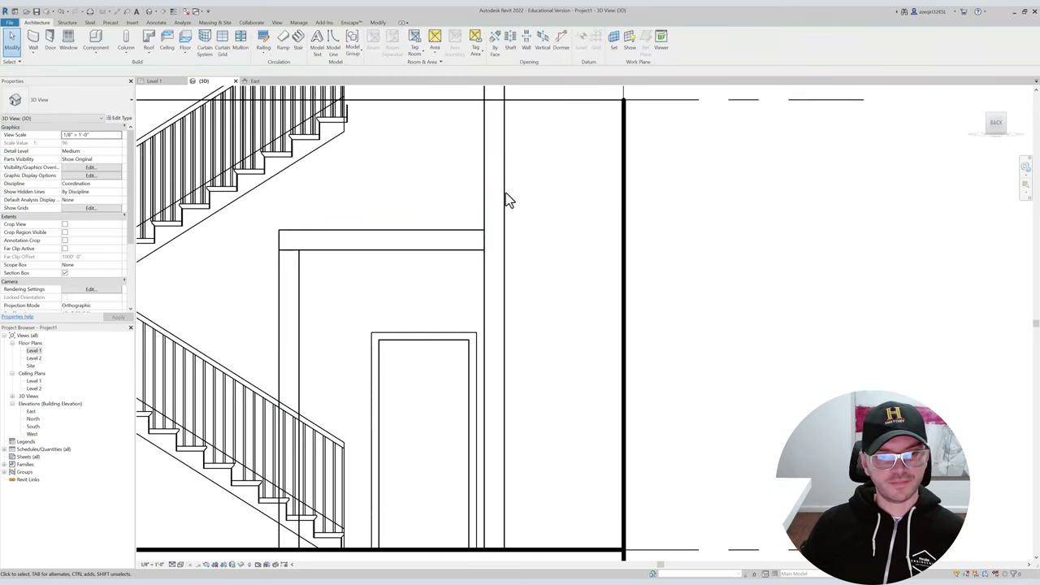
Change the 3D view's visual style to Hidden Line.
scroll(493, 179, "down", 5)
middle_click_drag(545, 193, 679, 199, "shift")
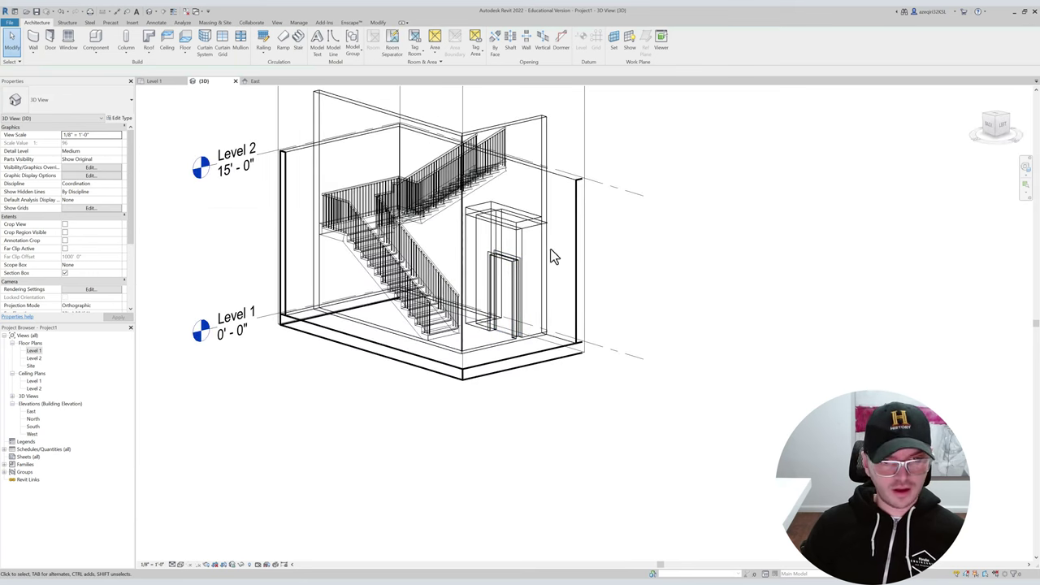
left_click(180, 563)
left_click(212, 429)
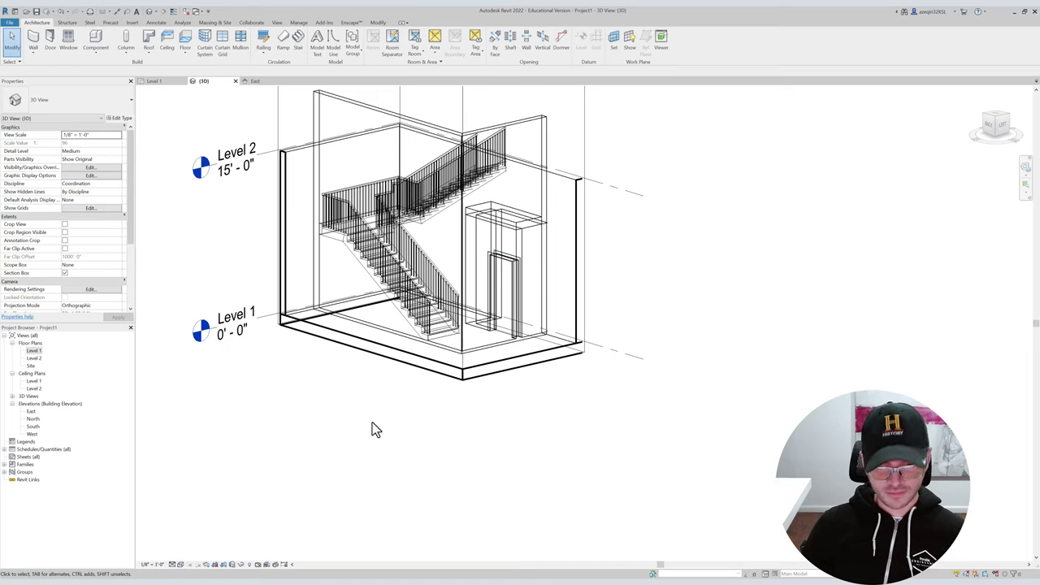
key("h")
key("l")
Turn on shadows in the 3D view with the recessed south wall facing the viewer.
middle_click_drag(696, 167, 375, 224, "shift")
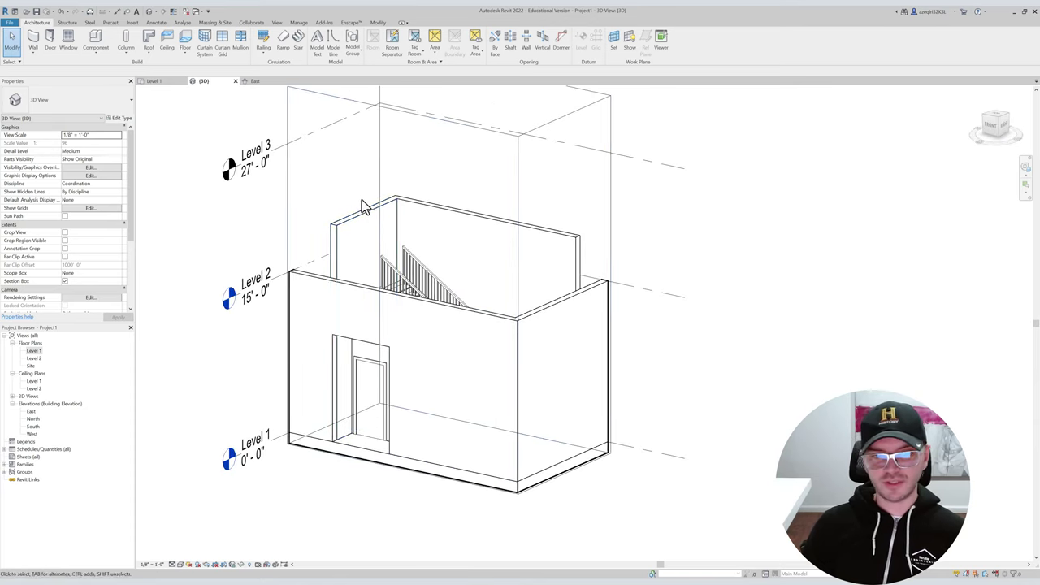
middle_click_drag(375, 224, 467, 241, "shift")
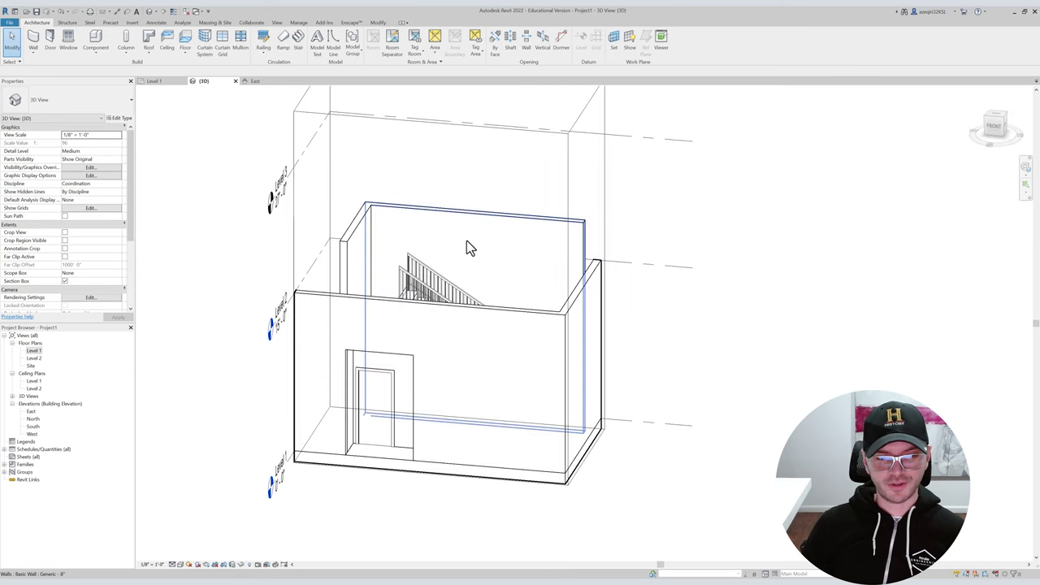
left_click(200, 563)
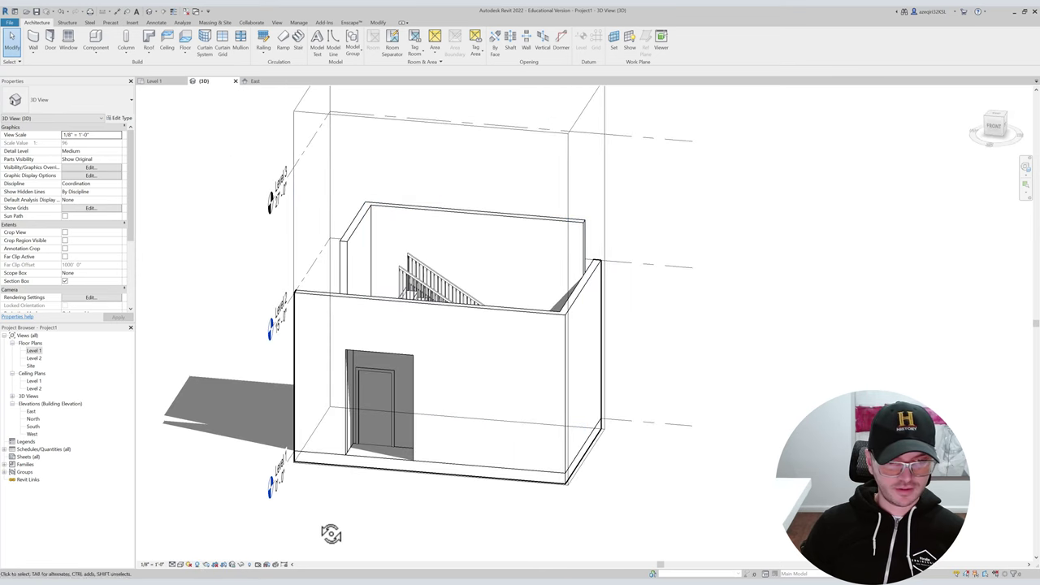
middle_click_drag(333, 533, 402, 487, "shift")
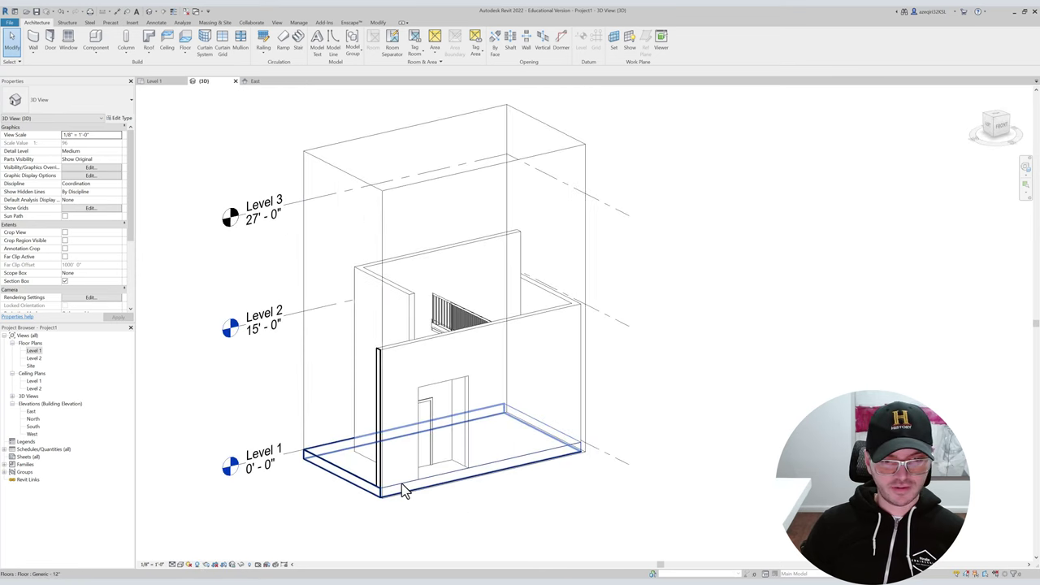
Set the 3D view's lighting to a sun intensity of 68 and a shadow intensity of 14 in the graphic display options.
left_click(91, 175)
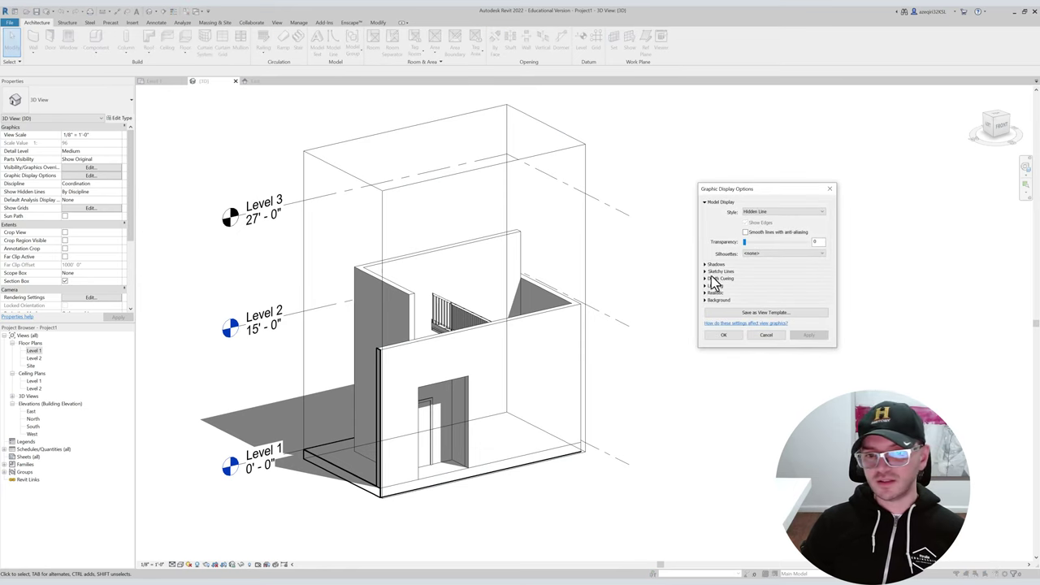
left_click(712, 285)
double_click(815, 332)
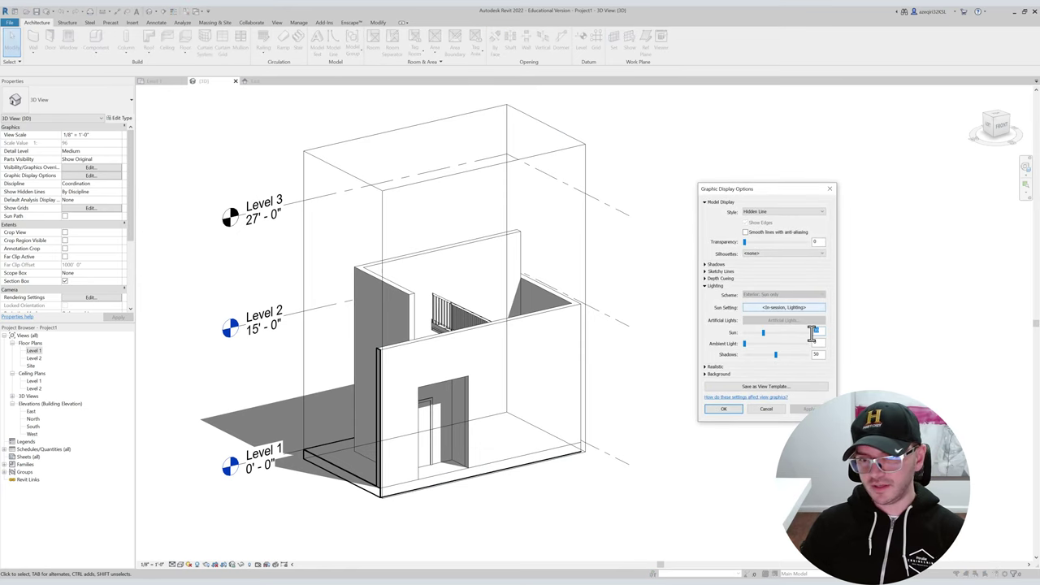
type("68")
key("Tab")
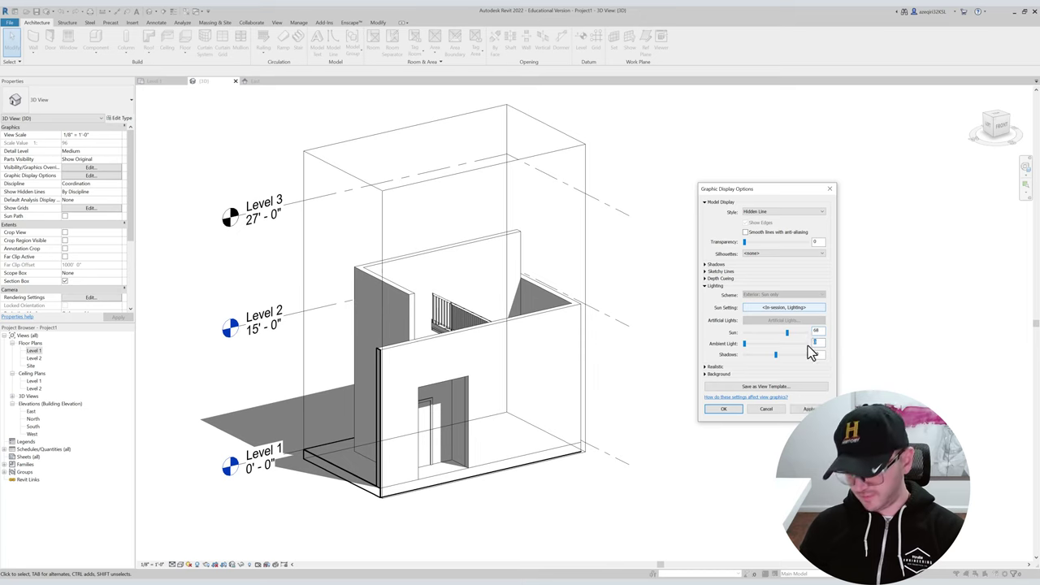
left_click_drag(822, 354, 807, 354)
type("14")
left_click(722, 408)
left_click(723, 410)
Turn off the section box in the 3D view so the whole building is shown.
mouse_move(670, 321)
middle_mouse_down("shift")
mouse_move(661, 309)
mouse_move(678, 329)
middle_mouse_up("shift")
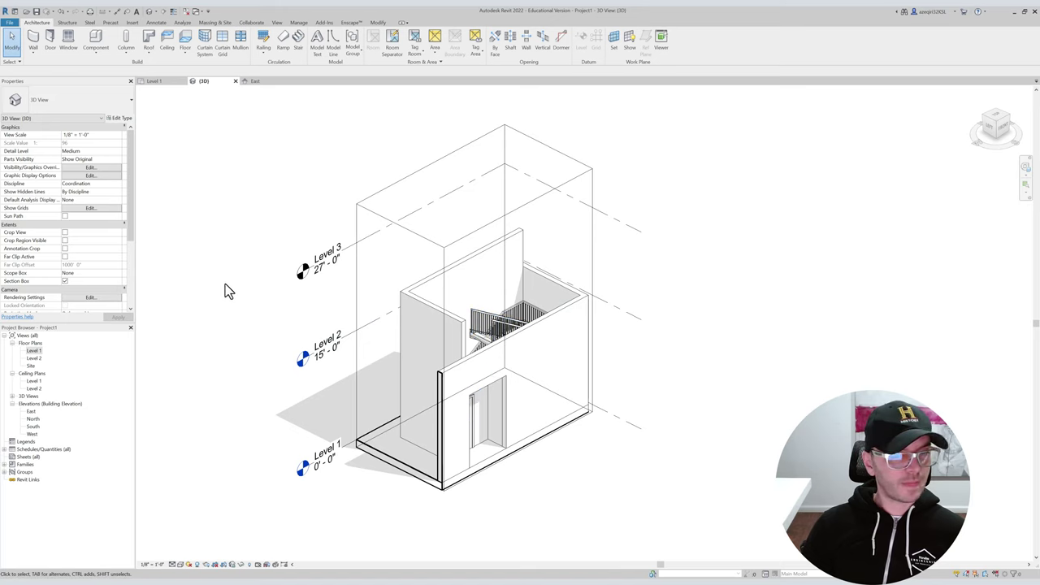
middle_click_drag(553, 397, 427, 241, "shift")
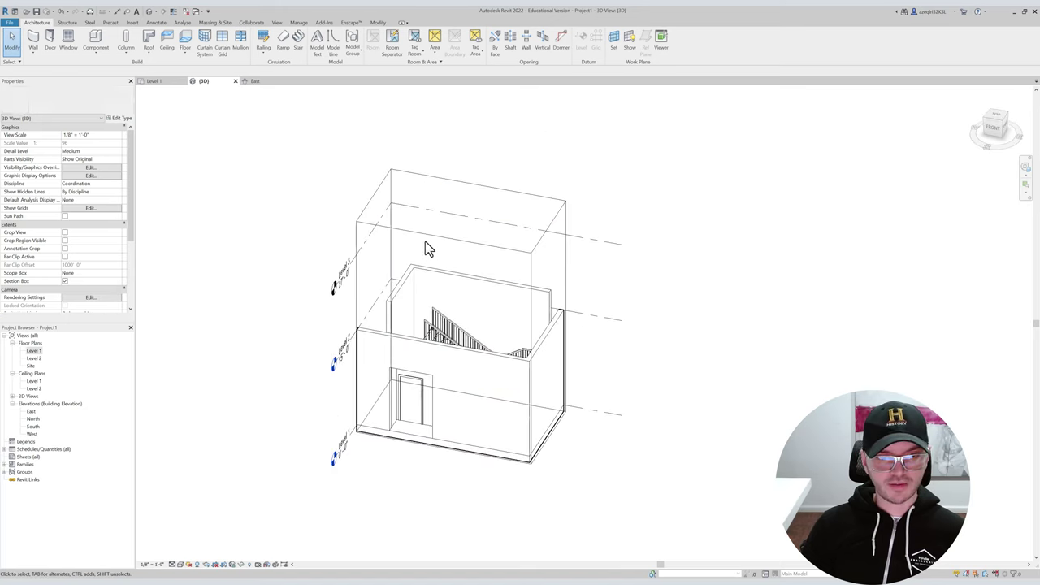
left_click(65, 280)
mouse_move(565, 273)
middle_mouse_down("shift")
mouse_move(542, 254)
mouse_move(612, 385)
mouse_move(438, 424)
mouse_move(390, 368)
mouse_move(531, 293)
mouse_move(594, 346)
mouse_move(476, 424)
mouse_move(342, 387)
mouse_move(469, 333)
mouse_move(598, 290)
mouse_move(610, 297)
middle_mouse_up("shift")
Look over the whole building outline in the Level 2 floor plan, and return to the 3D view.
double_click(34, 358)
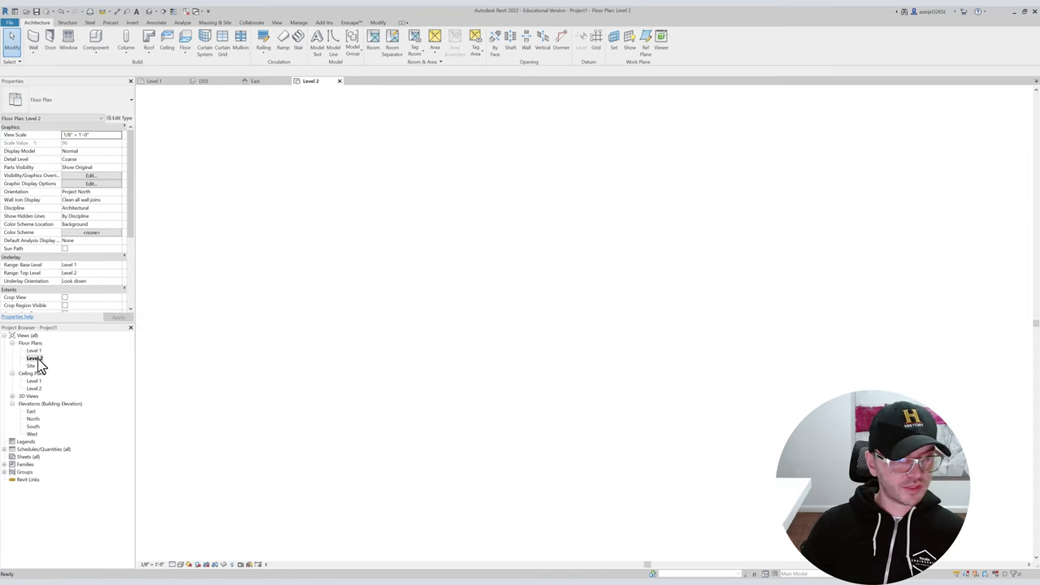
middle_click_drag(553, 258, 460, 267)
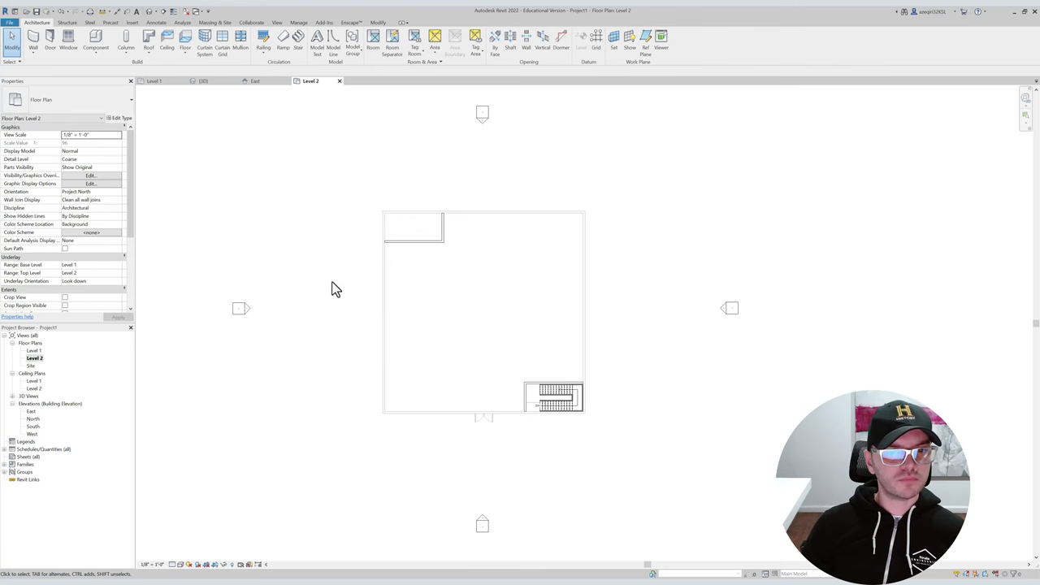
key("ctrl+Tab")
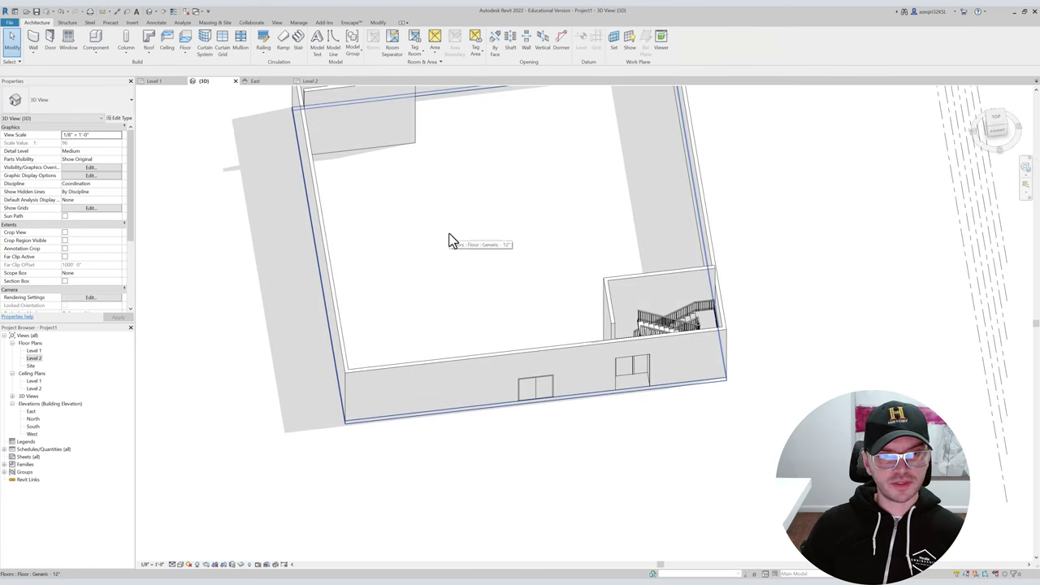
Copy the ground floor slab aligned to Level 2 and change the copy's type to Generic - 8".
left_click(449, 235)
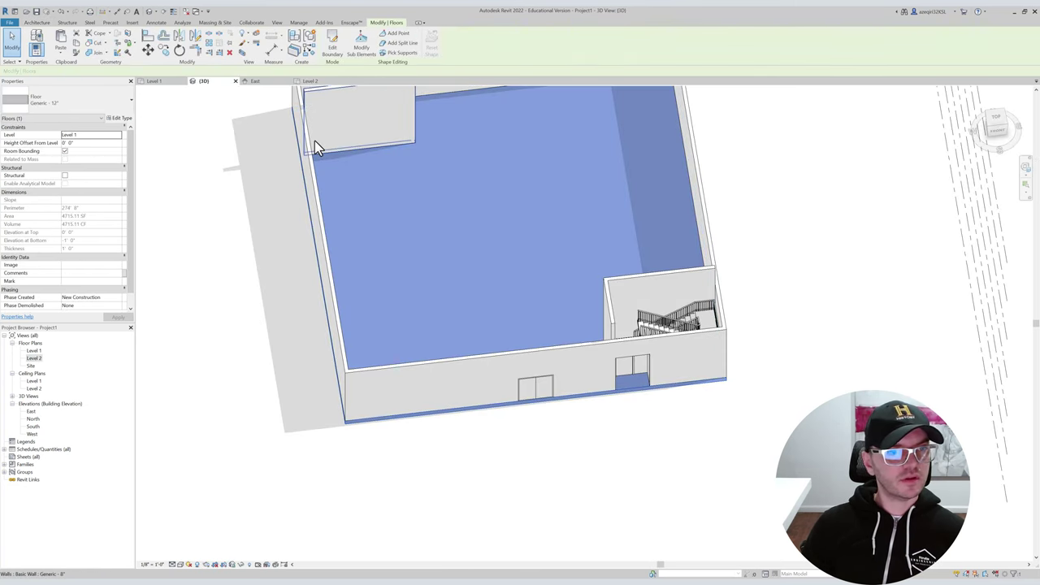
left_click(61, 51)
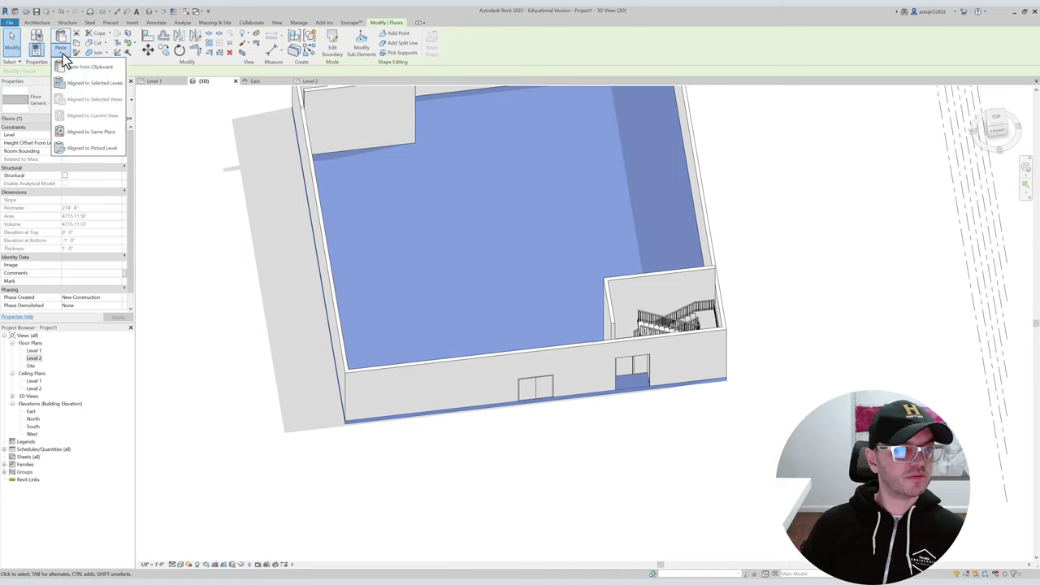
left_click(106, 86)
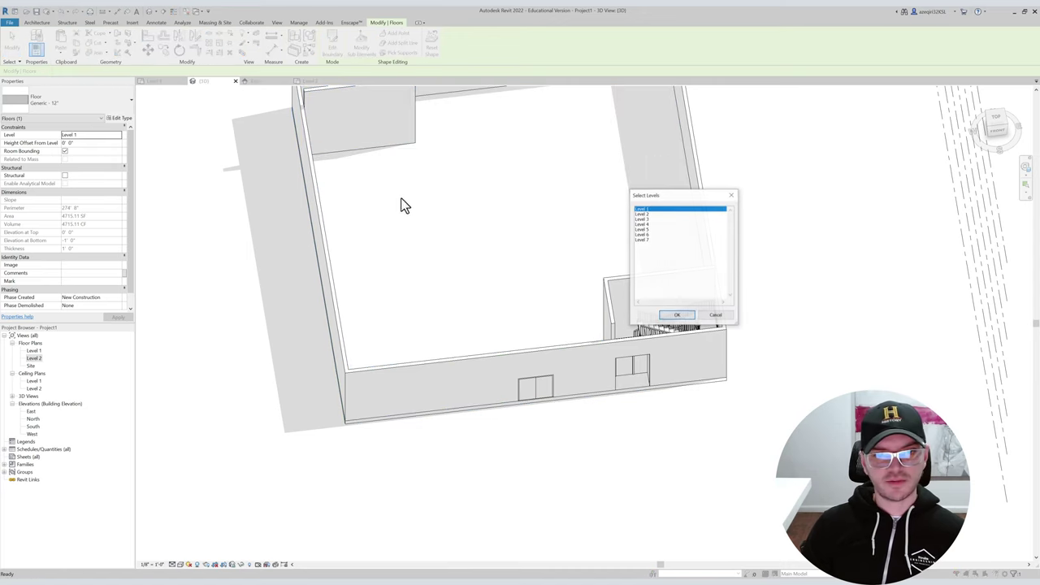
left_click(649, 214)
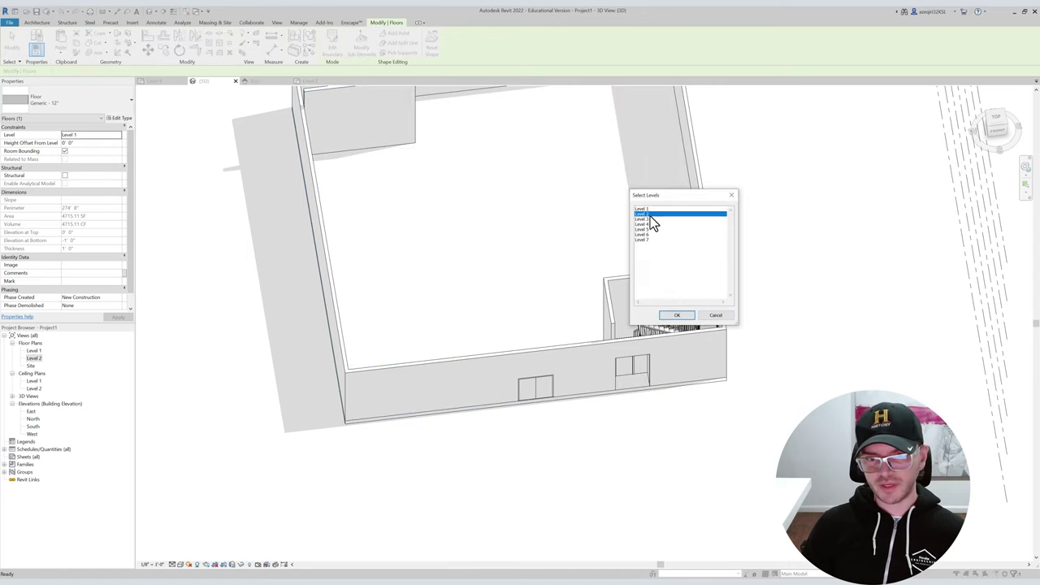
left_click(677, 316)
middle_click_drag(541, 276, 518, 344)
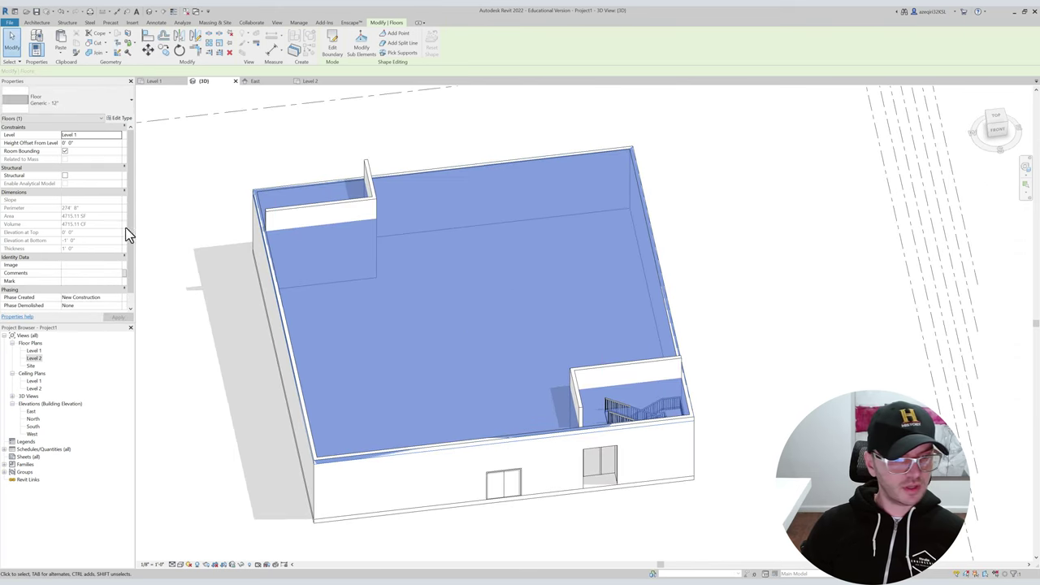
left_click(63, 109)
left_click(57, 173)
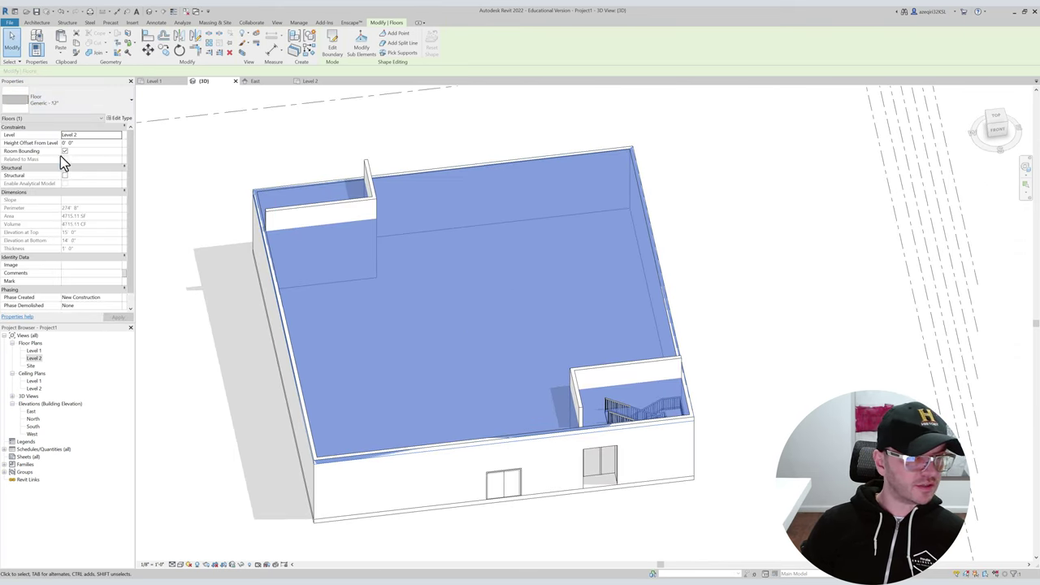
Edit the Level 2 floor's boundary and offset the whole chain of sketch lines inward by 2".
double_click(452, 233)
middle_click_drag(516, 182, 498, 201, "shift")
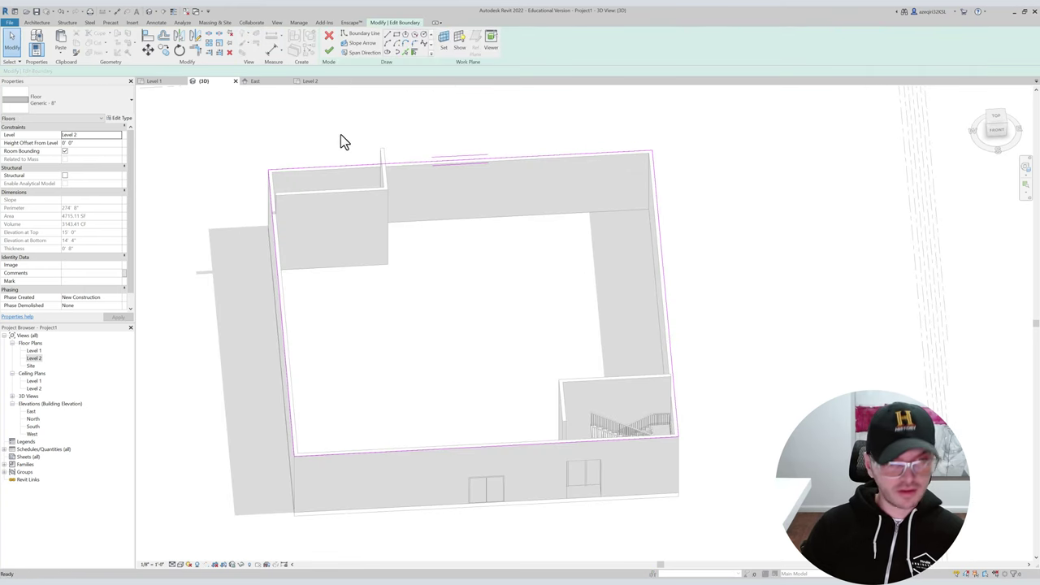
key("o")
key("f")
left_click_drag(160, 71, 145, 71)
type("2\"")
middle_click_drag(483, 167, 311, 230, "shift")
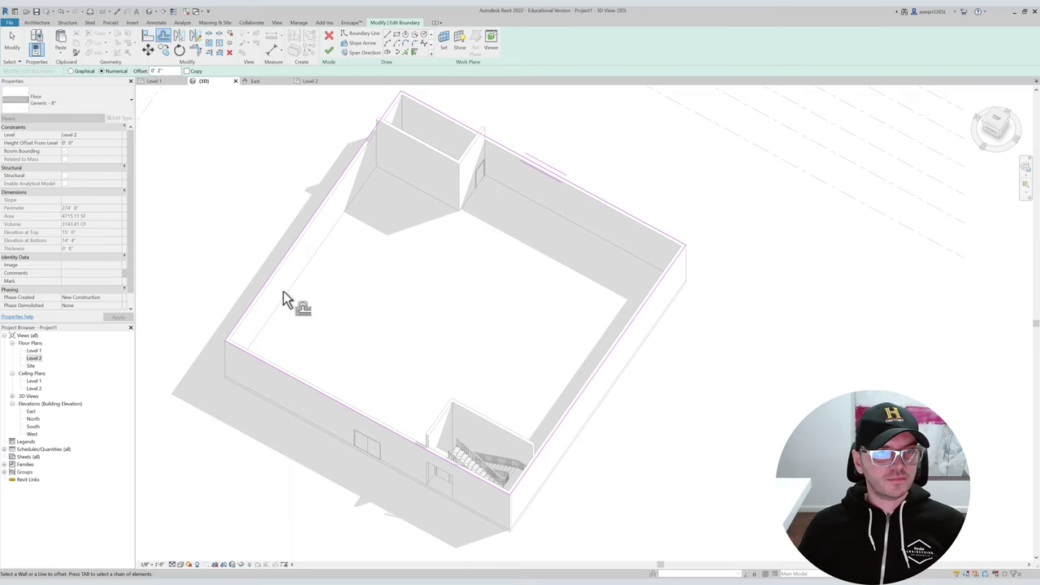
key("Tab")
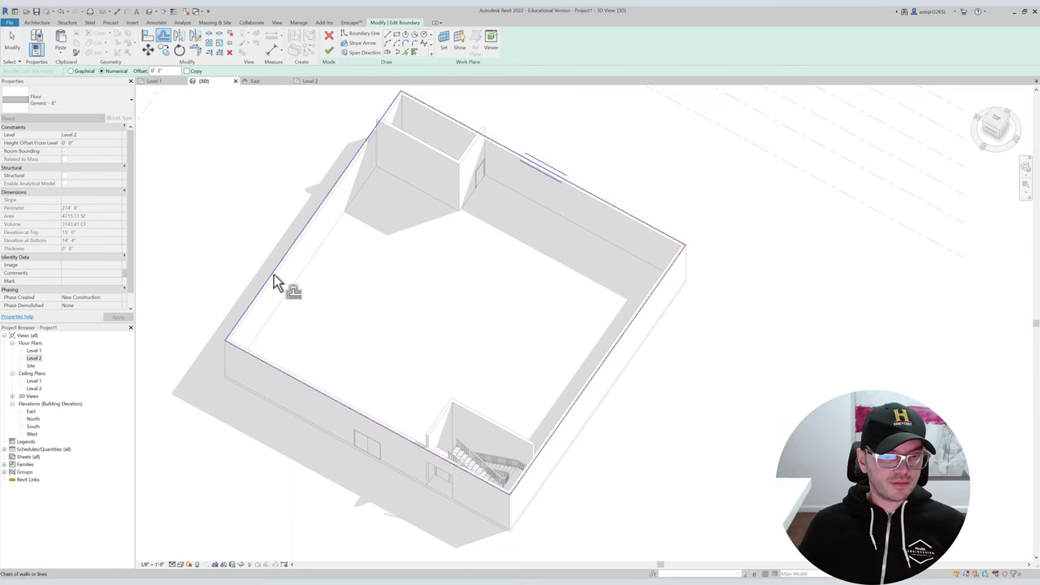
left_click(275, 276)
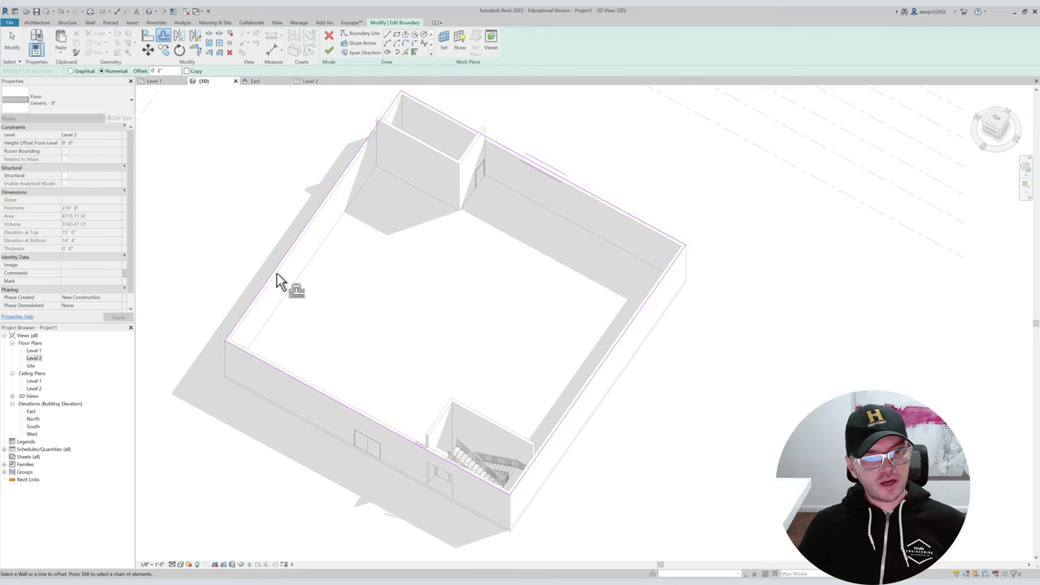
key("Tab")
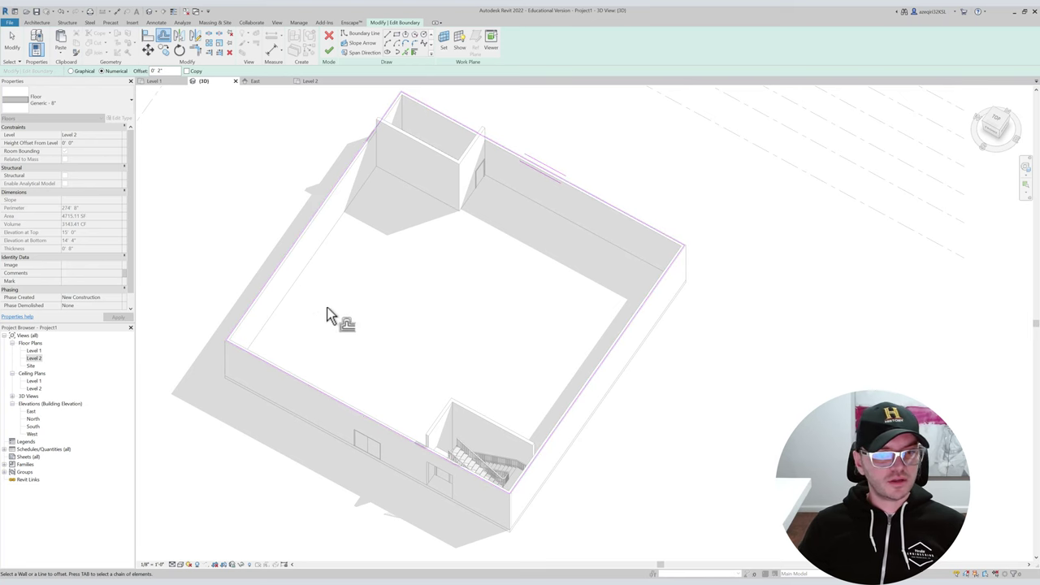
Finish the Level 2 floor's boundary sketch without attaching the walls to the floor's bottom.
key("Escape")
key("f")
key("f")
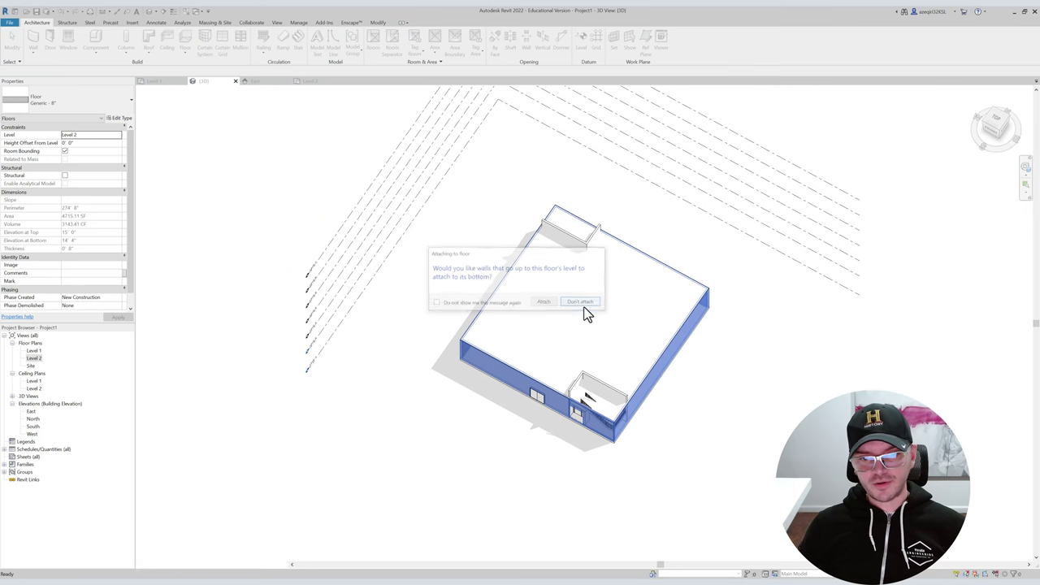
left_click(580, 301)
middle_click_drag(522, 264, 745, 262, "shift")
left_click(745, 262)
middle_click_drag(760, 205, 755, 241, "shift")
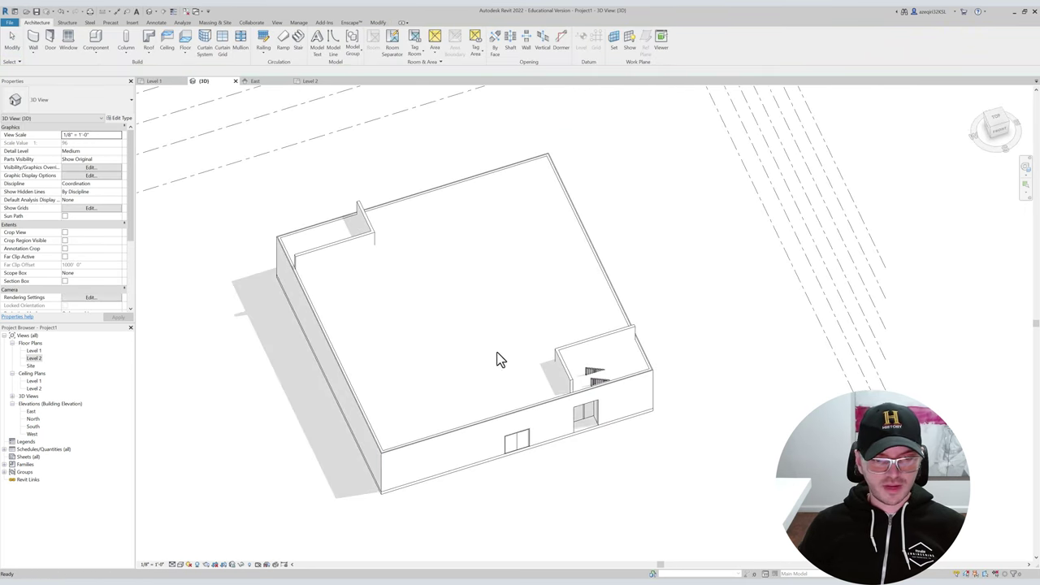
Try to join the Level 2 floor's geometry with the outer walls at the building's southeast corner.
scroll(410, 457, "up", 5)
mouse_move(420, 431)
middle_mouse_down("shift")
mouse_move(343, 363)
mouse_move(372, 348)
middle_mouse_up("shift")
scroll(709, 338, "up", 6)
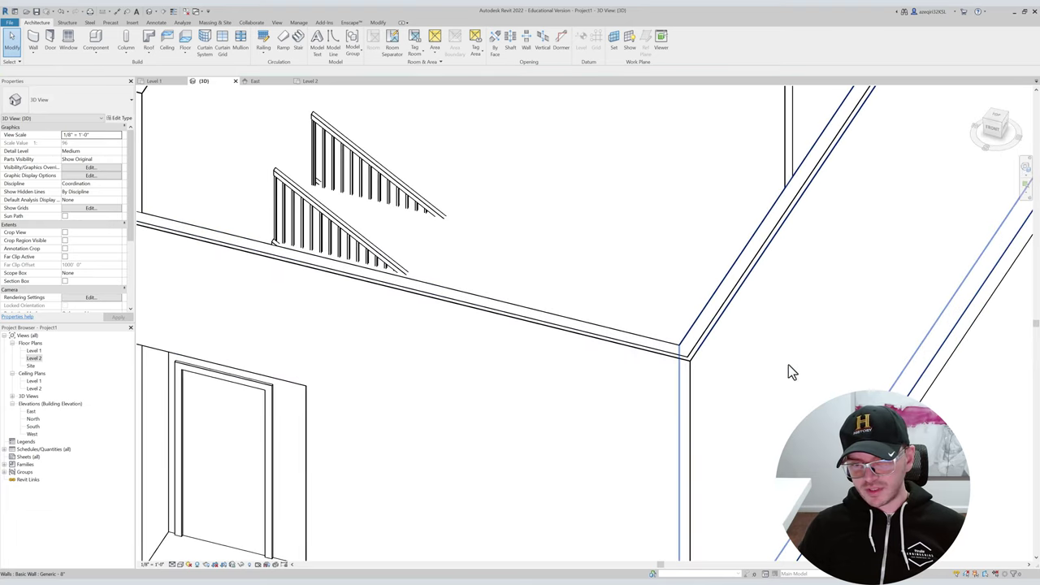
left_click(656, 283)
key("Escape")
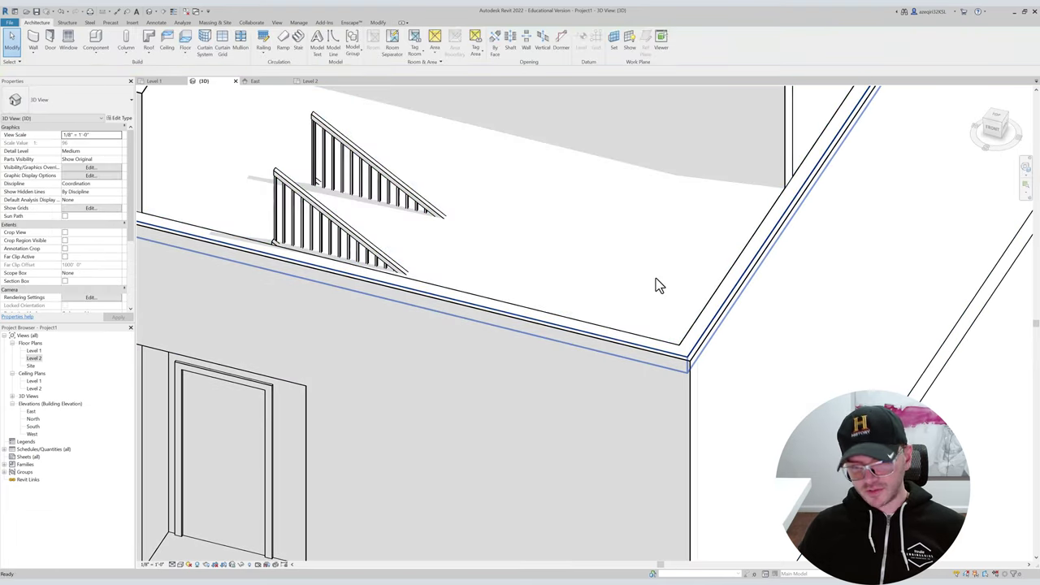
key("j")
key("g")
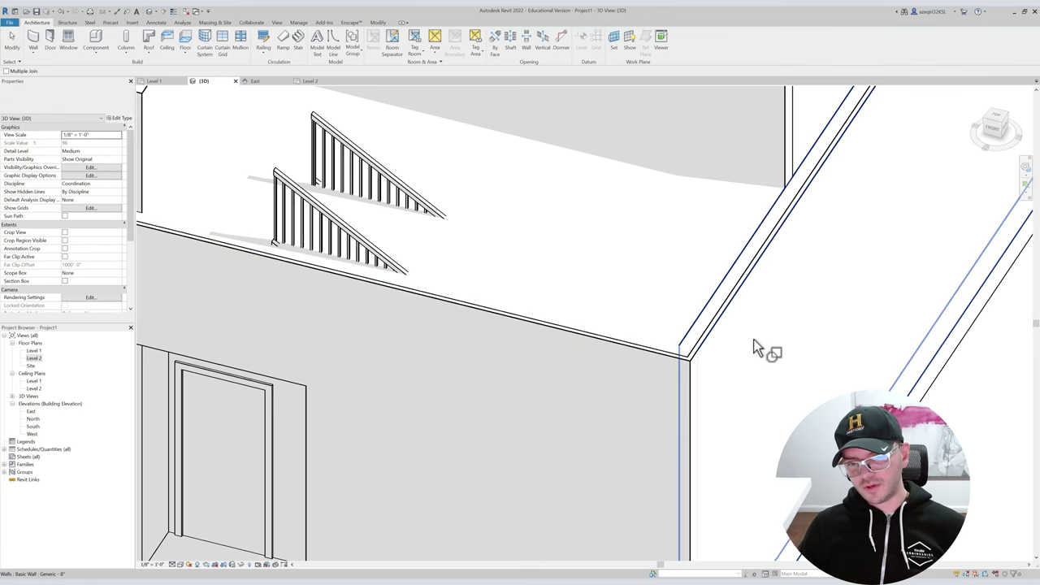
left_click(697, 271)
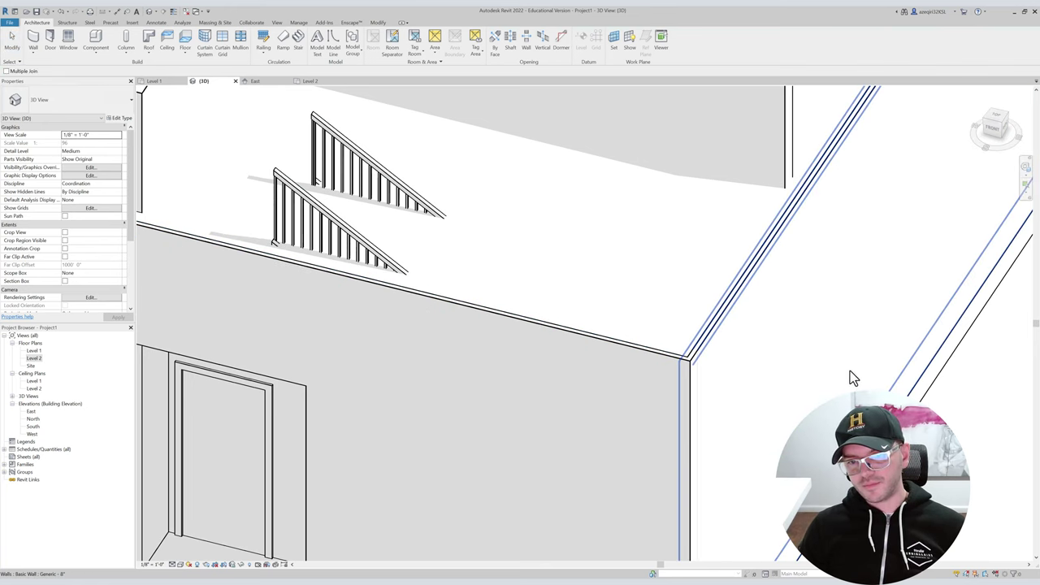
key("Escape")
scroll(787, 377, "down", 4)
scroll(685, 452, "down", 4)
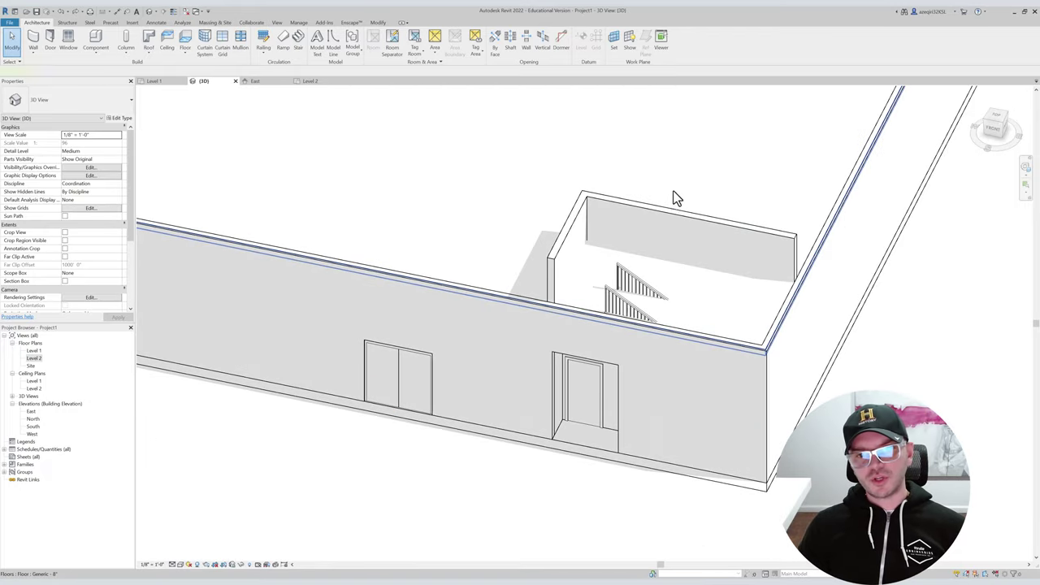
Select the Level 2 floor and examine from above where it covers the stairs in the southeast room.
left_click(675, 197)
mouse_move(675, 197)
middle_mouse_down("shift")
mouse_move(761, 333)
mouse_move(961, 171)
middle_mouse_up("shift")
left_click(995, 122)
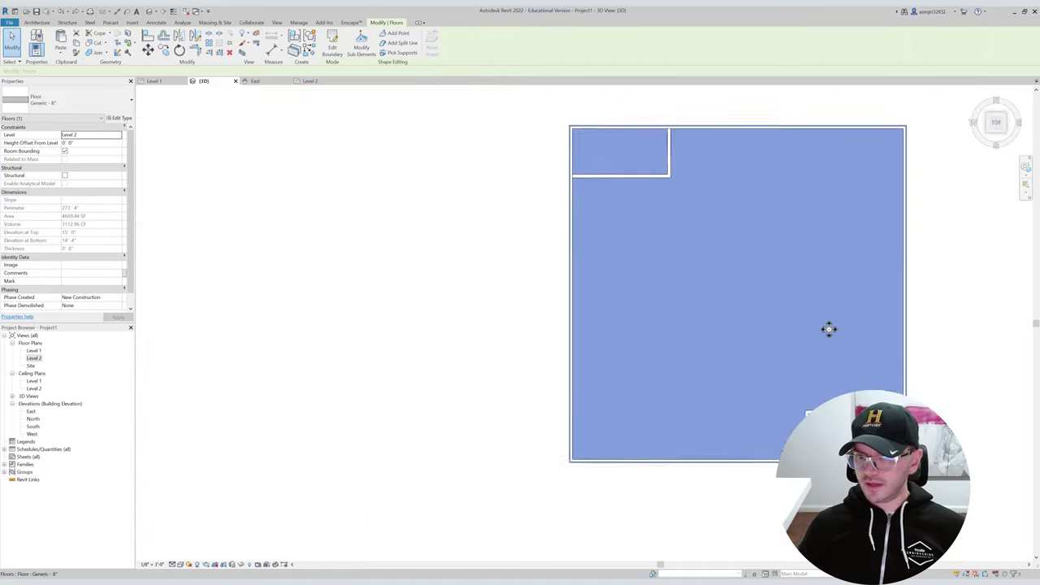
middle_click_drag(728, 449, 661, 291)
middle_click_drag(665, 365, 609, 290)
scroll(608, 290, "up", 2)
scroll(604, 295, "up", 2)
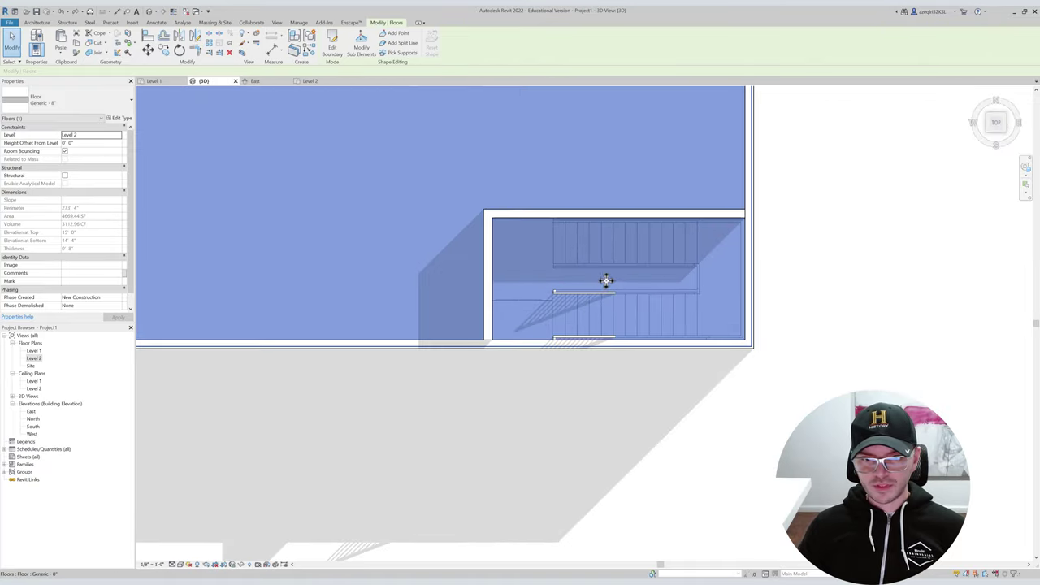
key("Escape")
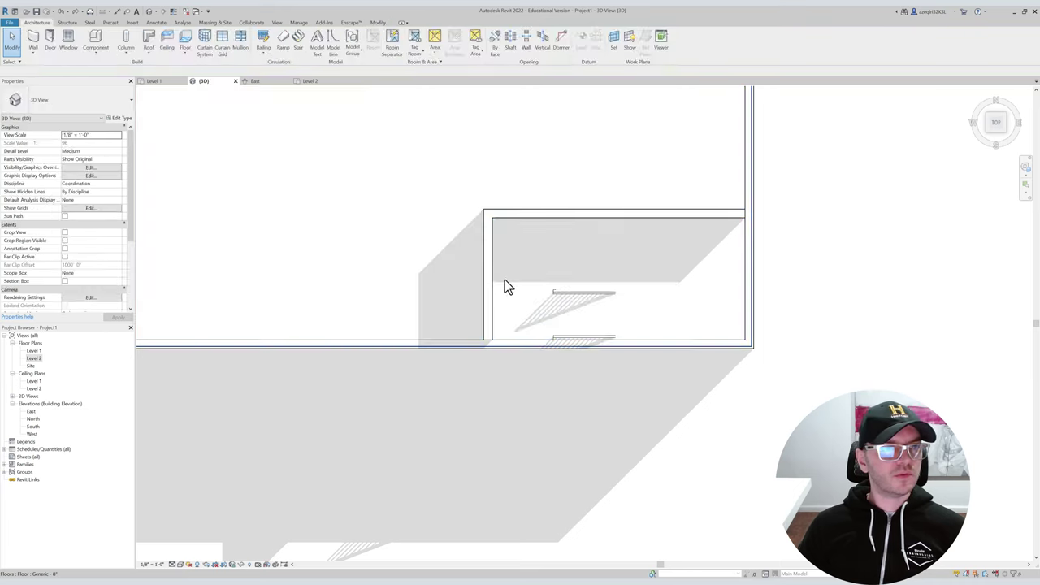
Open the Level 2 floor plan at the southeast stair room.
double_click(34, 358)
scroll(523, 398, "up", 4)
scroll(507, 390, "up", 3)
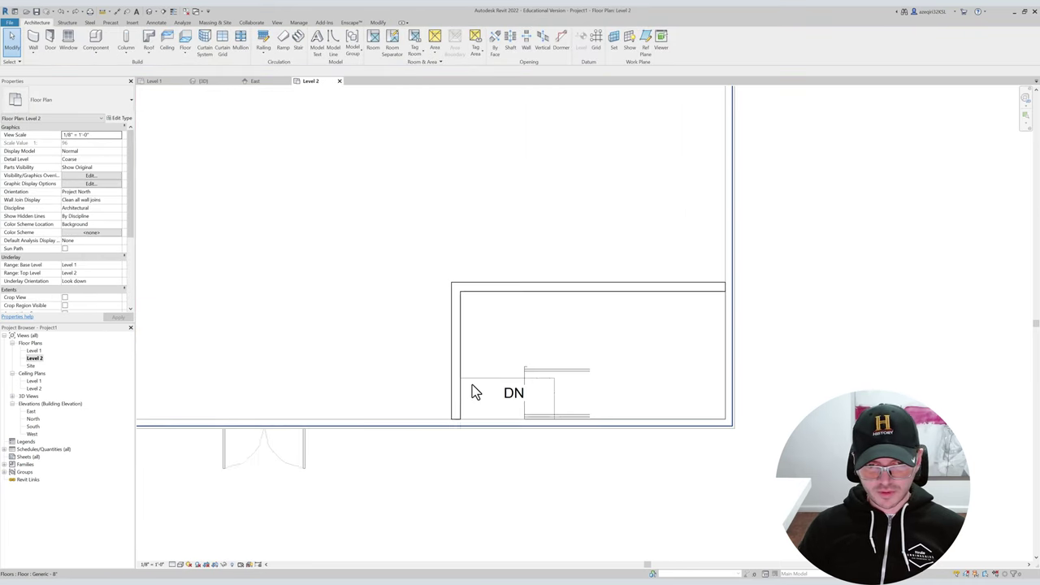
left_click(488, 379)
middle_click_drag(510, 368, 421, 365)
key("Escape")
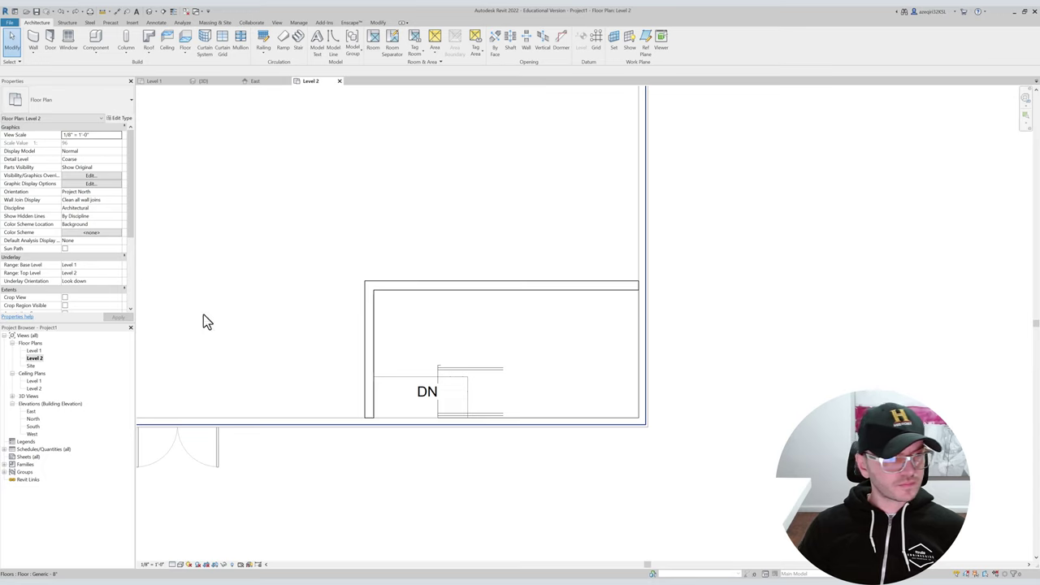
Set the underlay's base level to None in the Level 2 floor plan.
left_click(116, 266)
left_click(118, 265)
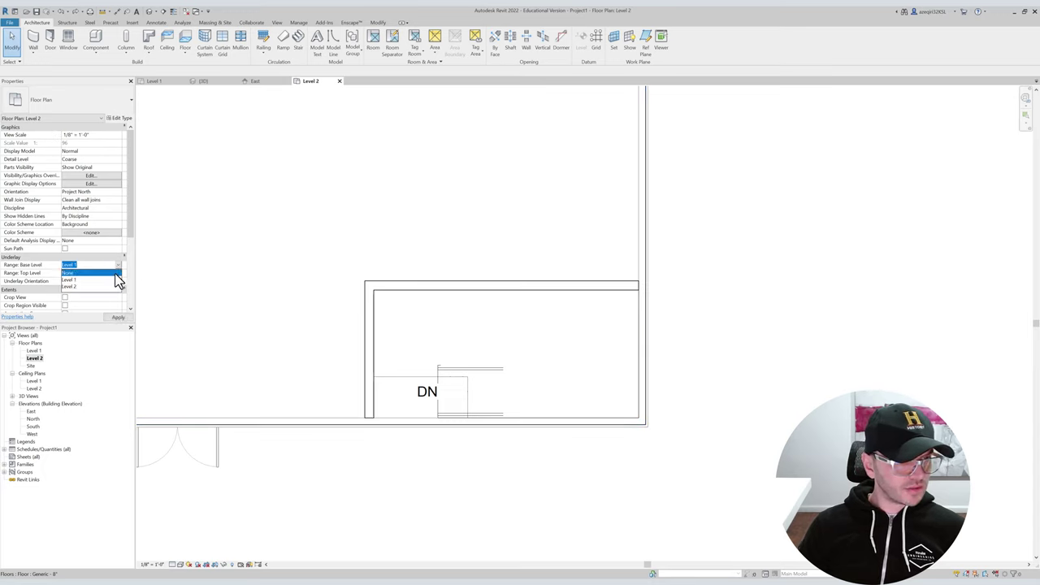
left_click(81, 273)
scroll(446, 282, "down", 1)
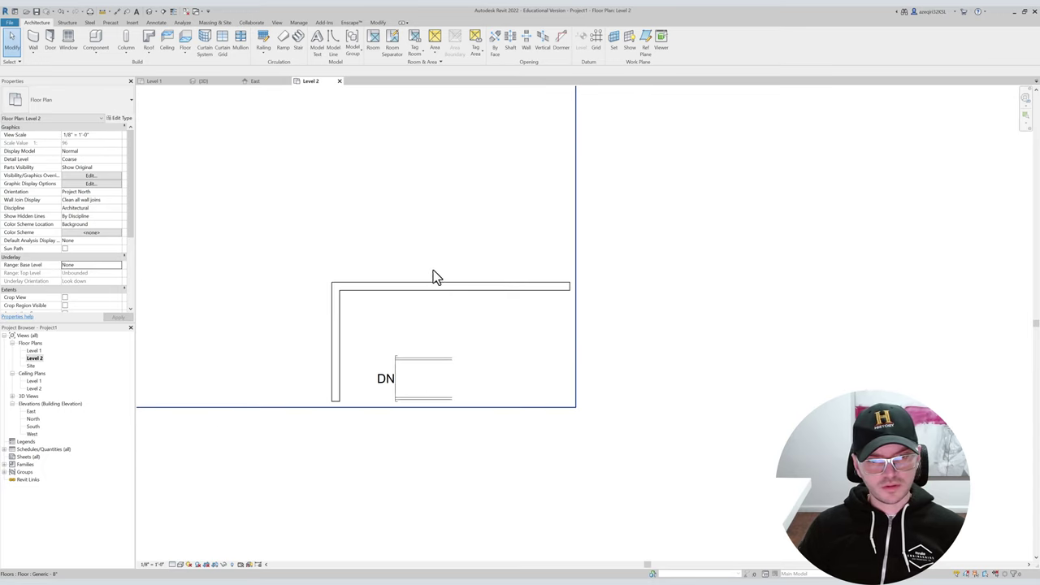
scroll(471, 289, "down", 3)
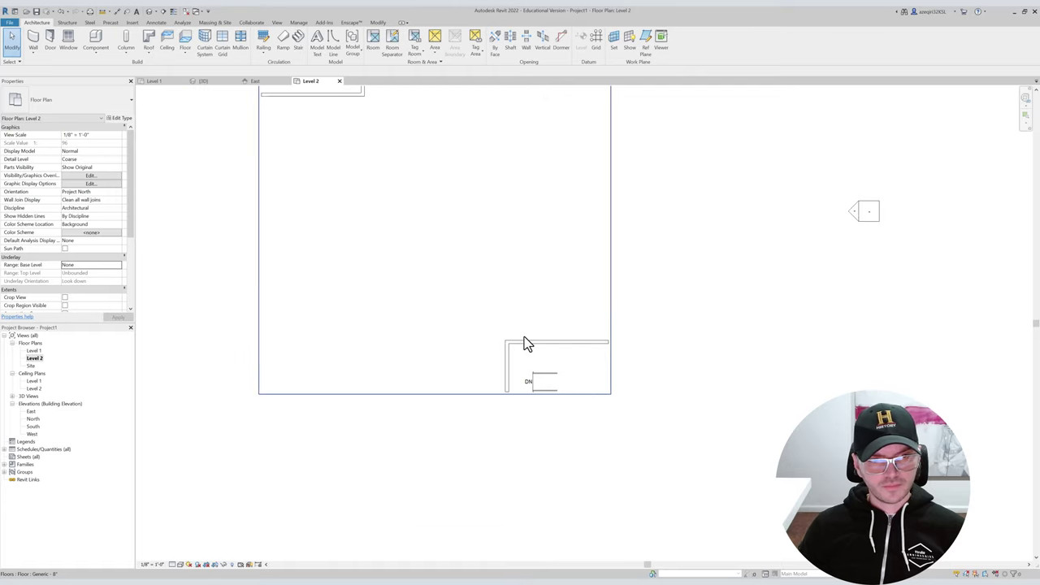
scroll(529, 349, "up", 1)
middle_click_drag(530, 364, 441, 344)
scroll(448, 403, "up", 4)
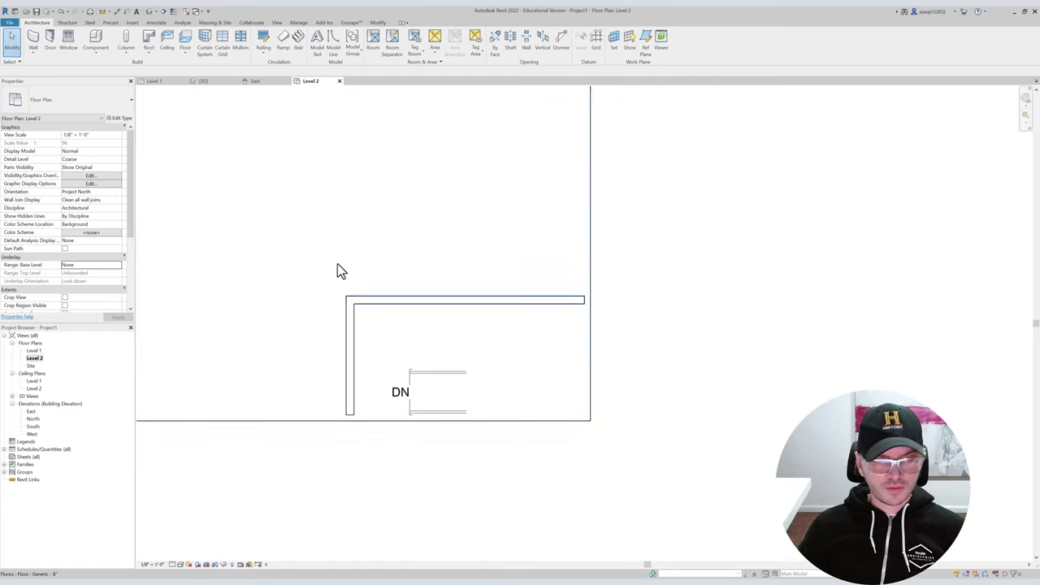
left_click(297, 42)
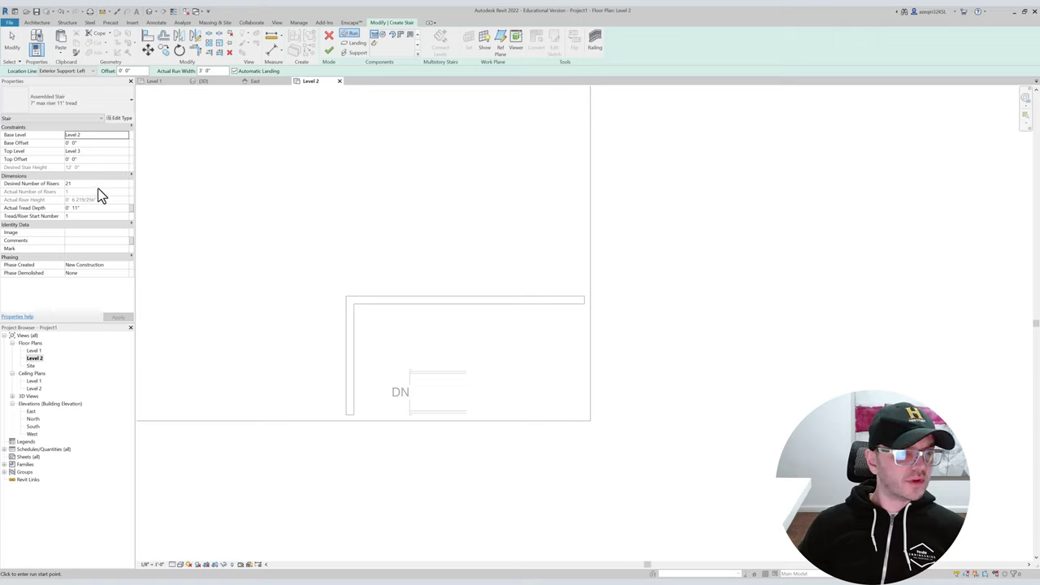
left_click(410, 308)
scroll(410, 307, "up", 3)
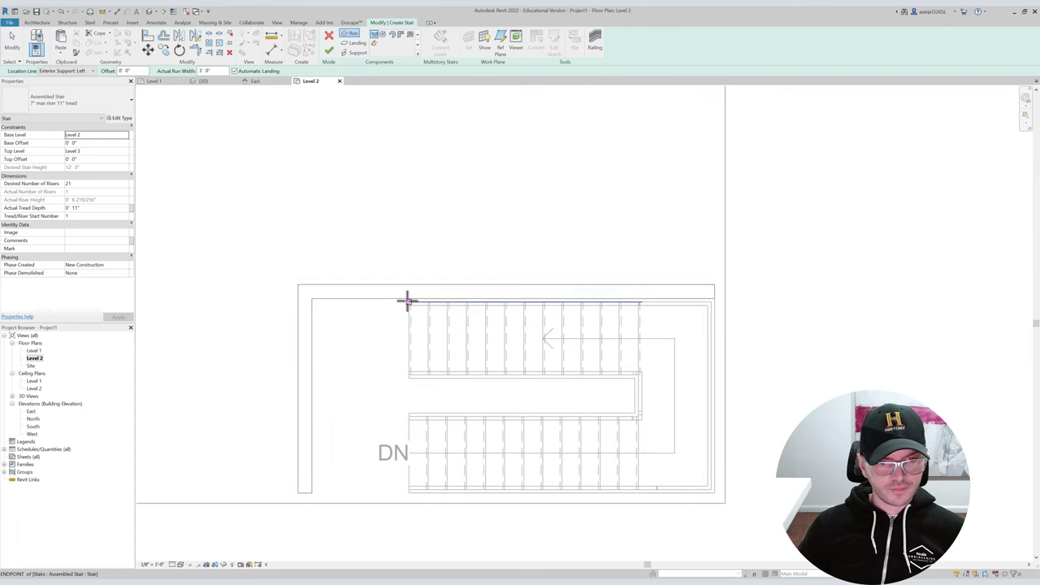
left_click(640, 296)
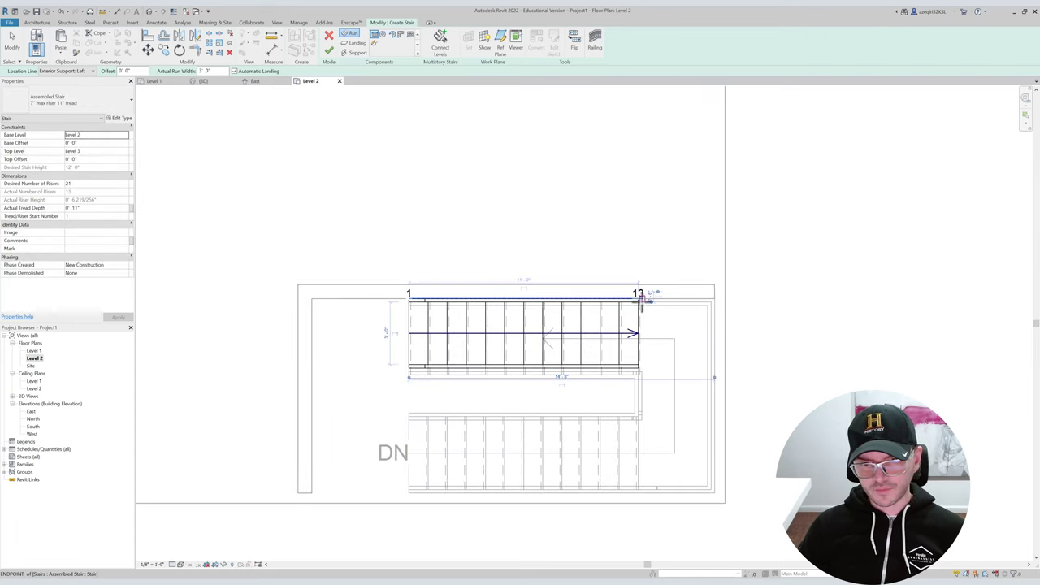
key("Escape")
key("Escape")
key("ctrl+z")
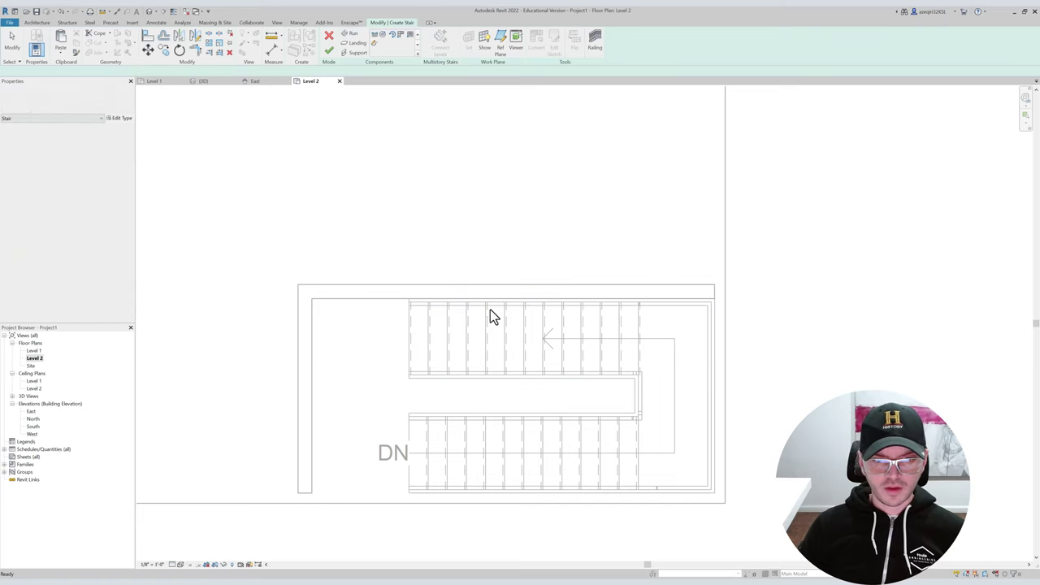
Sketch a U-shaped stair from Level 2 to Level 3 in the southeast room, with runs of 10 and 11 risers.
left_click(349, 34)
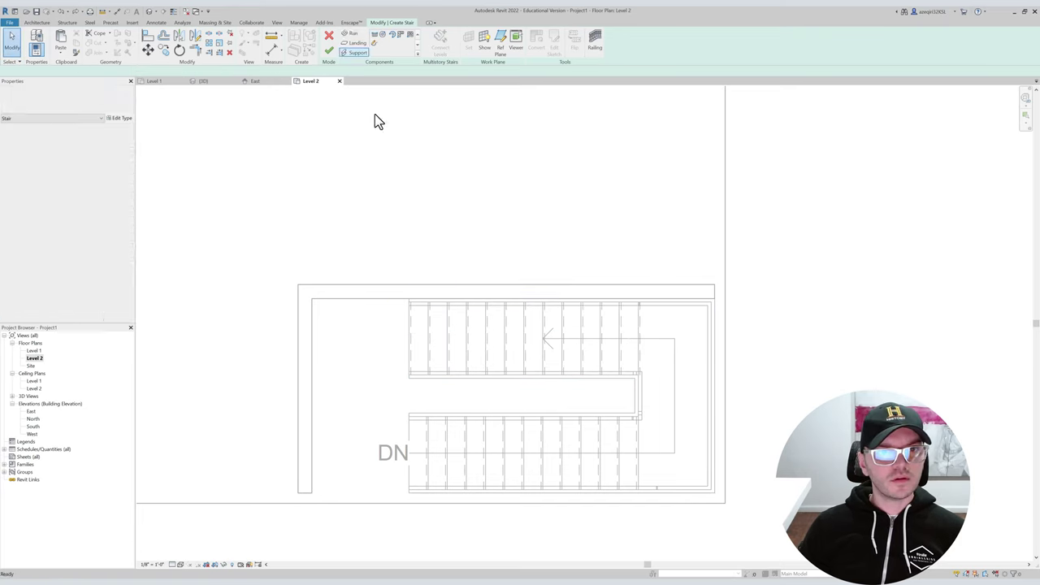
left_click(466, 296)
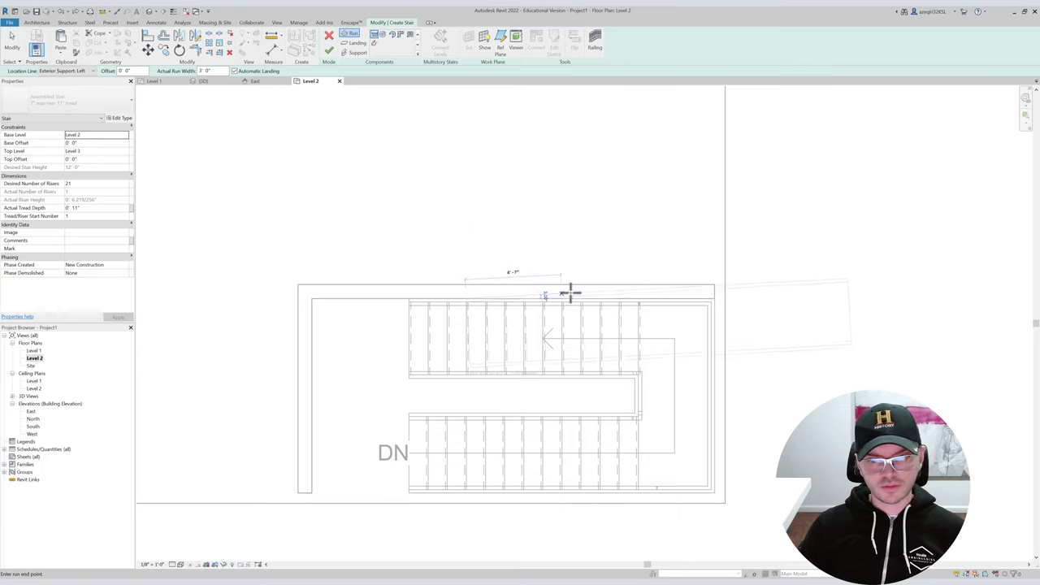
left_click(640, 294)
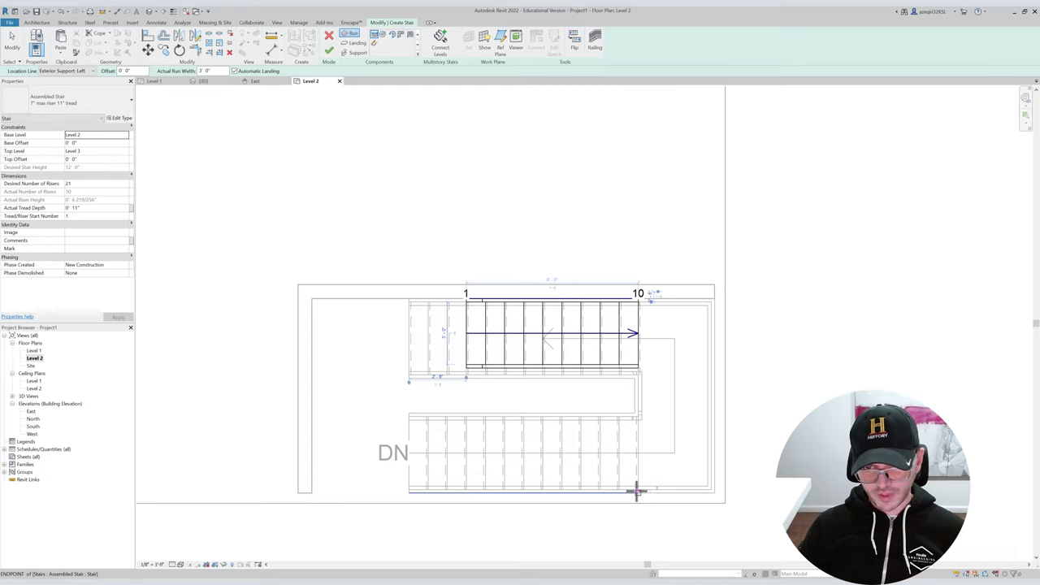
key("s")
key("e")
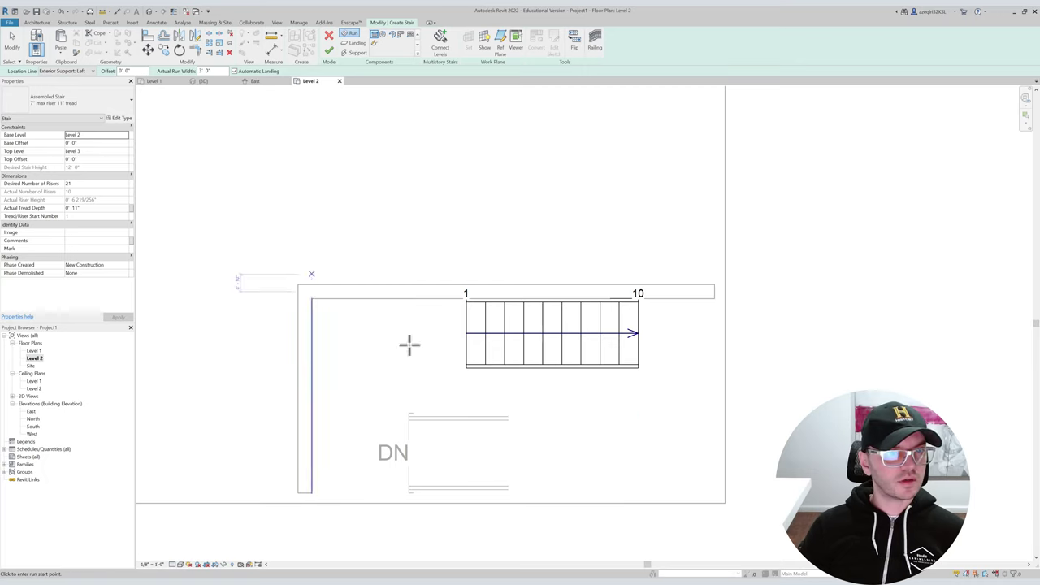
left_click(638, 524)
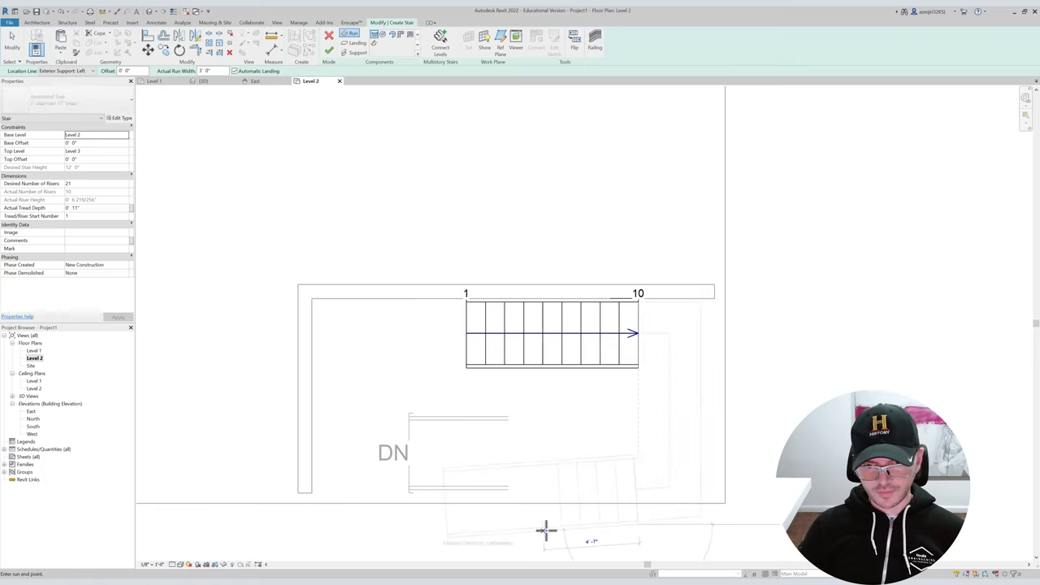
left_click(441, 526)
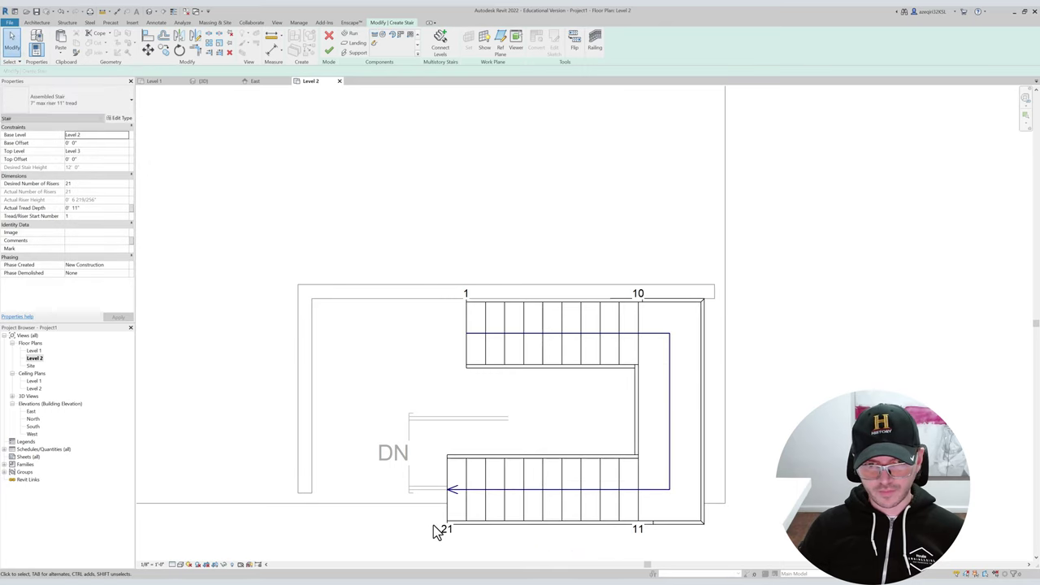
key("Escape")
Lengthen the stair's first run along the north wall by one tread, to 11 risers.
left_click(462, 350)
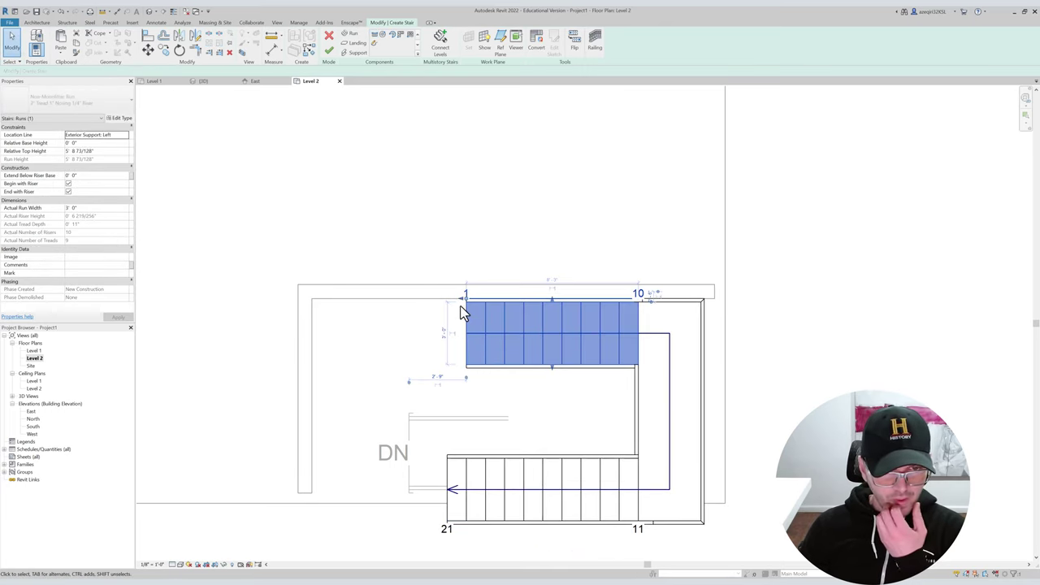
left_click_drag(459, 297, 446, 297)
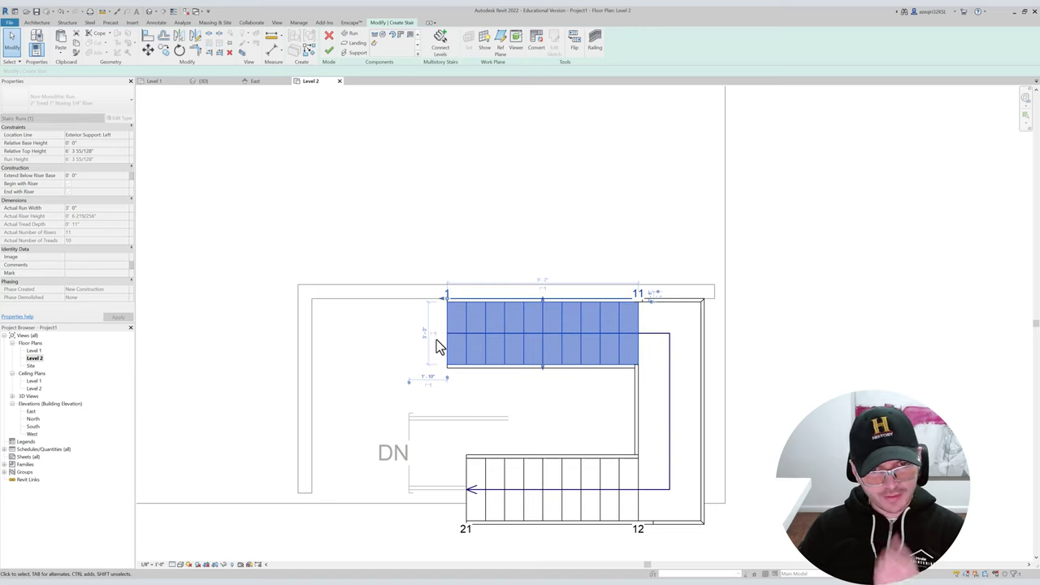
left_click(478, 385)
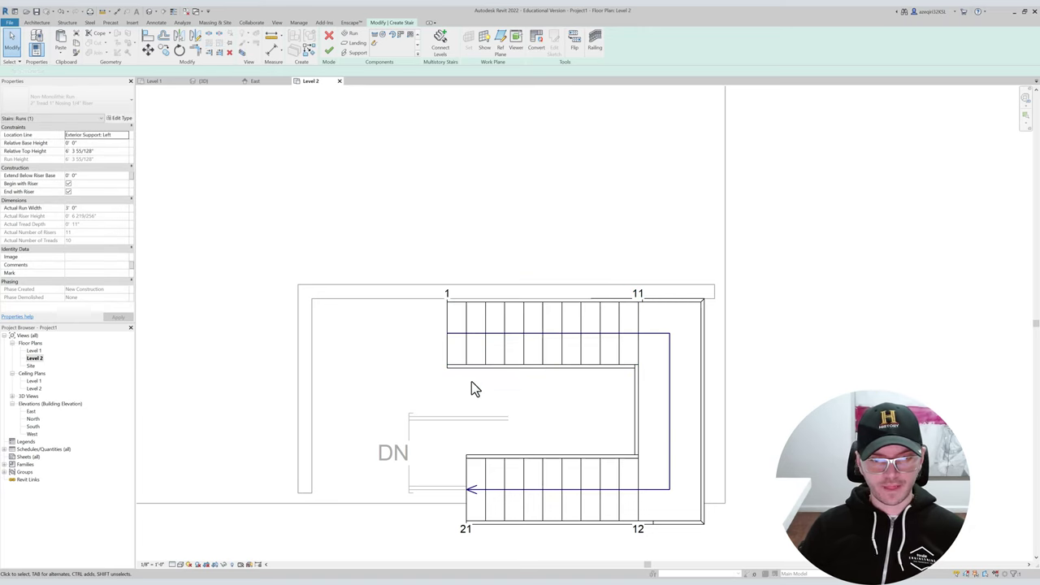
Move the stair's second run north so its outer edge aligns with the outer edge of the stair below.
left_click(566, 485)
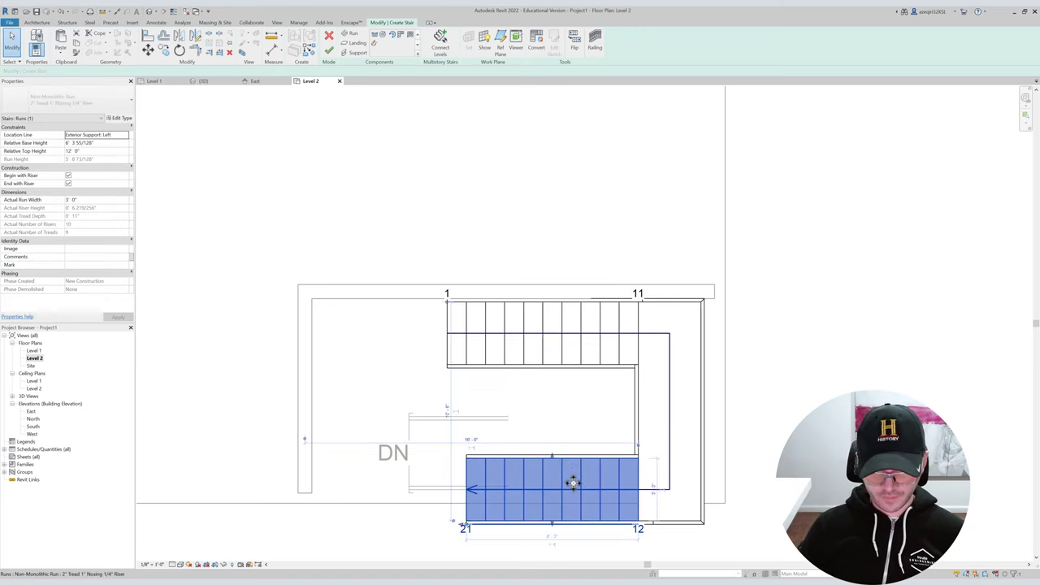
left_click_drag(429, 436, 766, 537)
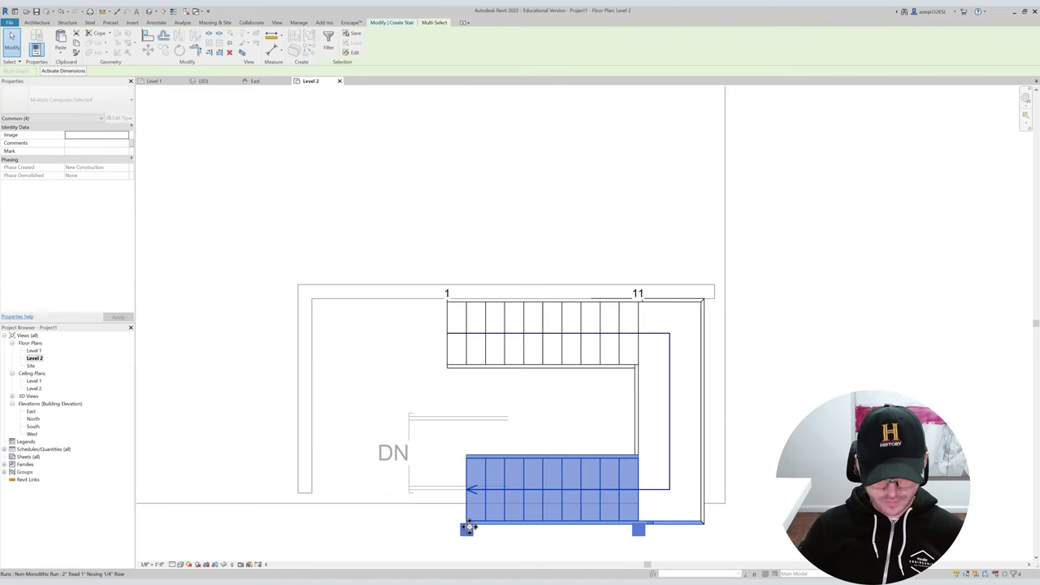
key("Escape")
left_click(488, 480)
key("m")
key("v")
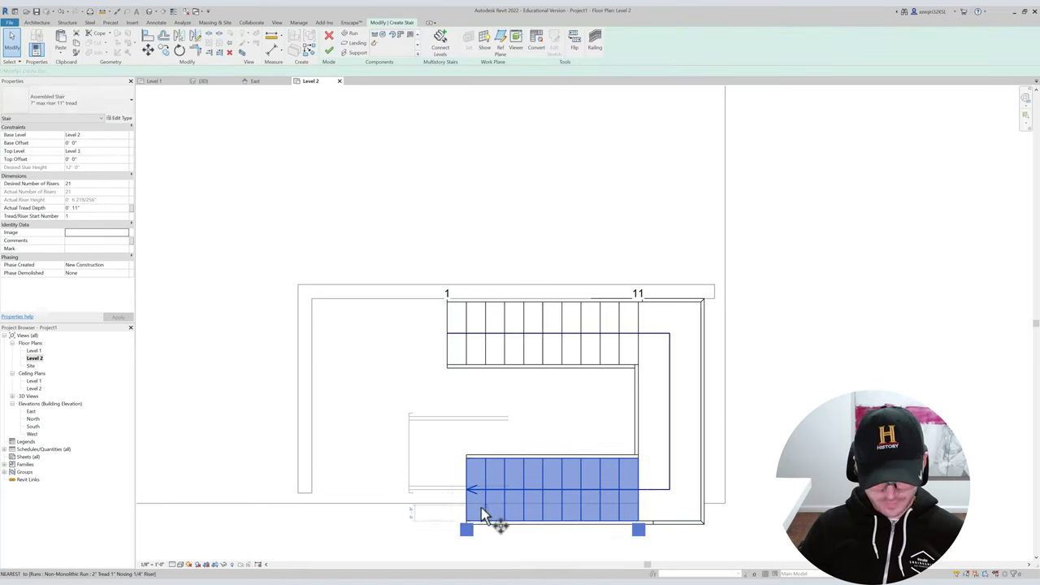
left_click(466, 524)
left_click(465, 492)
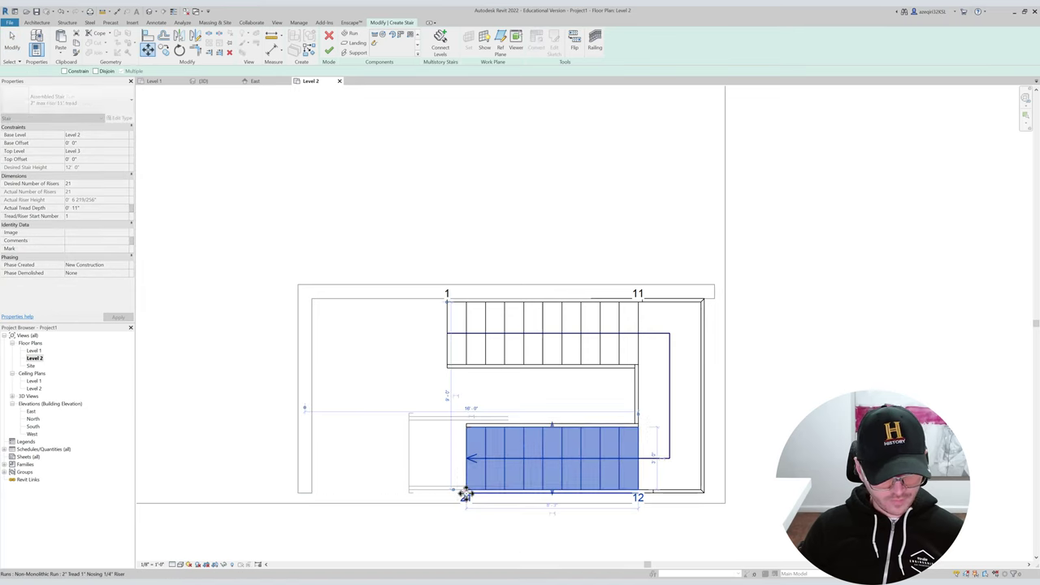
left_click(527, 536)
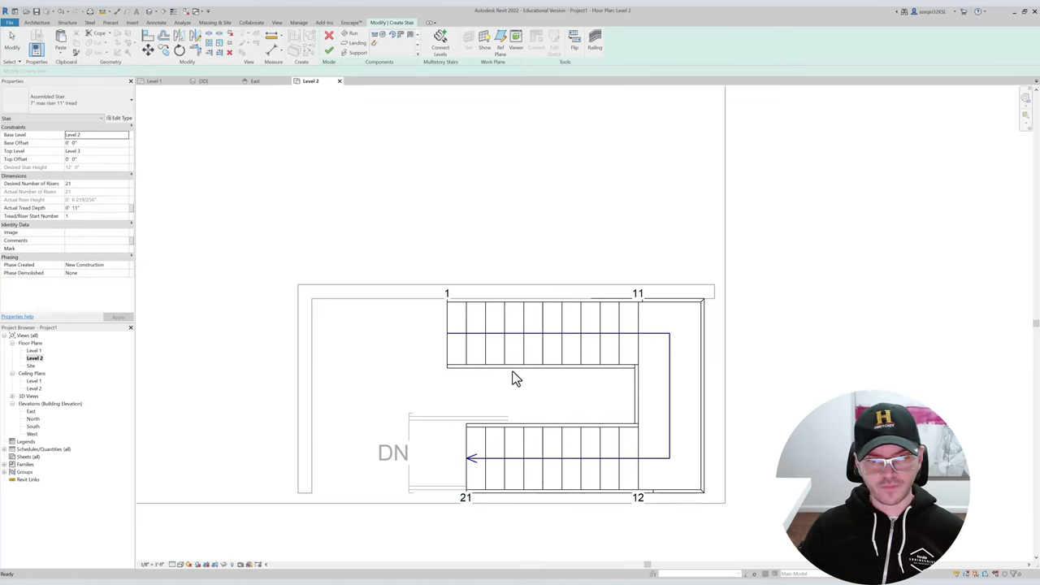
Set the width of both stair runs to 42 inches.
left_click(556, 443)
left_click(655, 459)
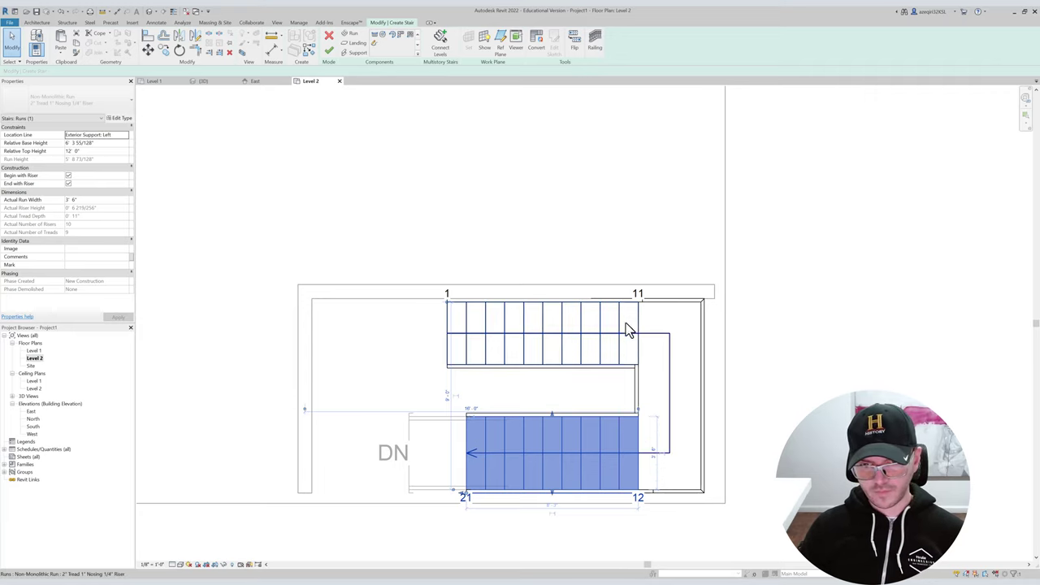
left_click(617, 322)
left_click(685, 400)
left_click(669, 388)
type("42")
key("Return")
left_click(563, 341)
left_click(428, 338)
type("42")
key("Return")
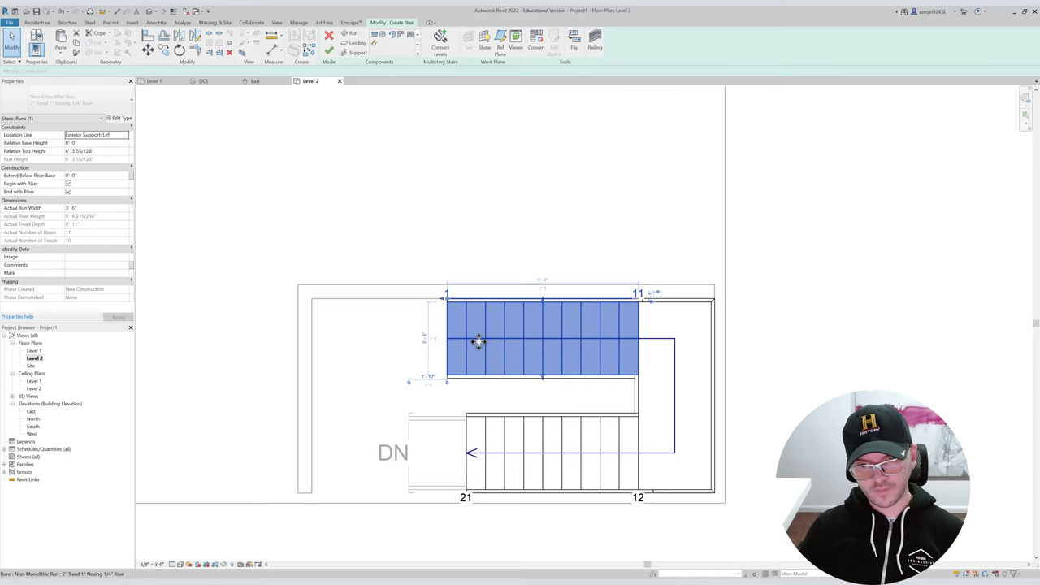
Try to move the whole stair, including both runs and the landing, along the southeast room's north wall.
left_click(334, 272)
left_click_drag(833, 504, 837, 532)
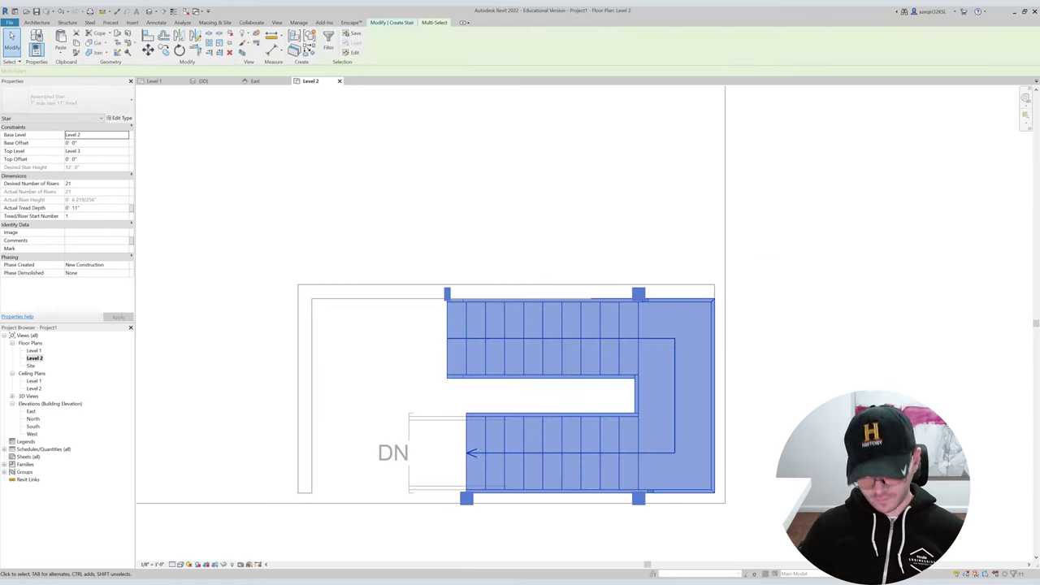
left_click(714, 300)
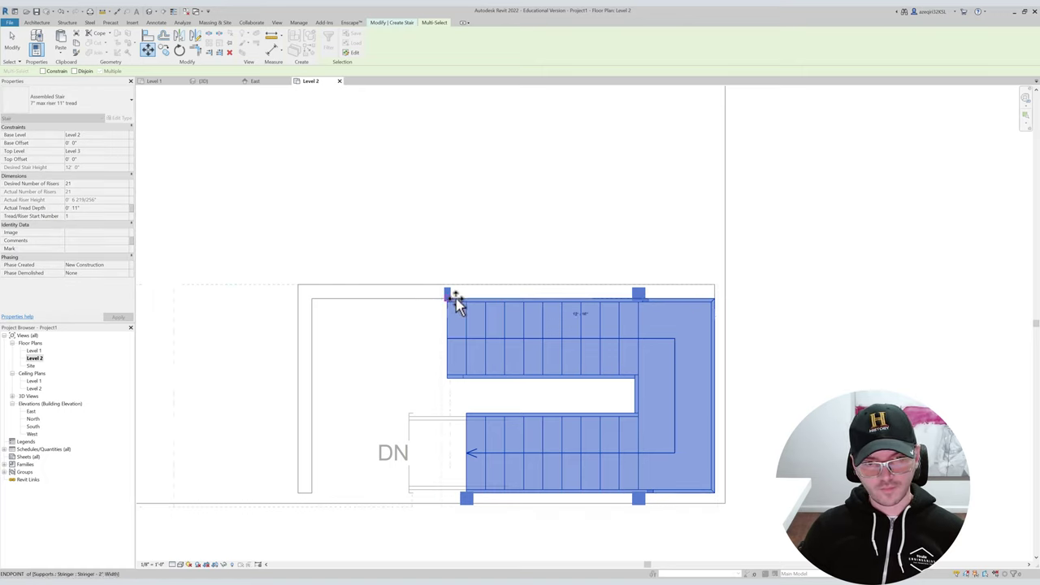
left_click(665, 299)
left_click(752, 337)
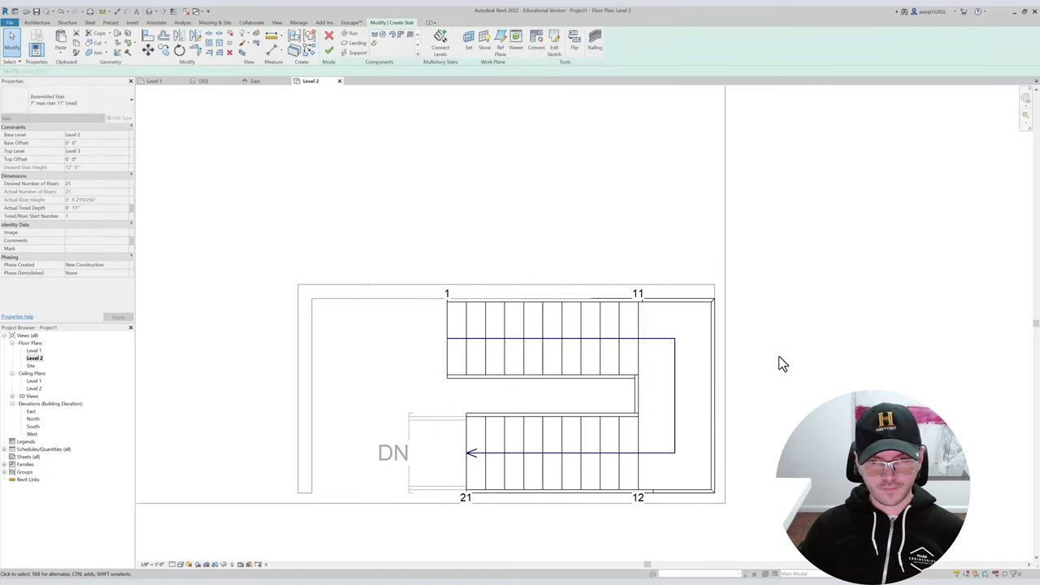
Finish the Level 2 to Level 3 stair and check it in the Level 2 floor plan.
middle_click_drag(789, 368, 741, 363)
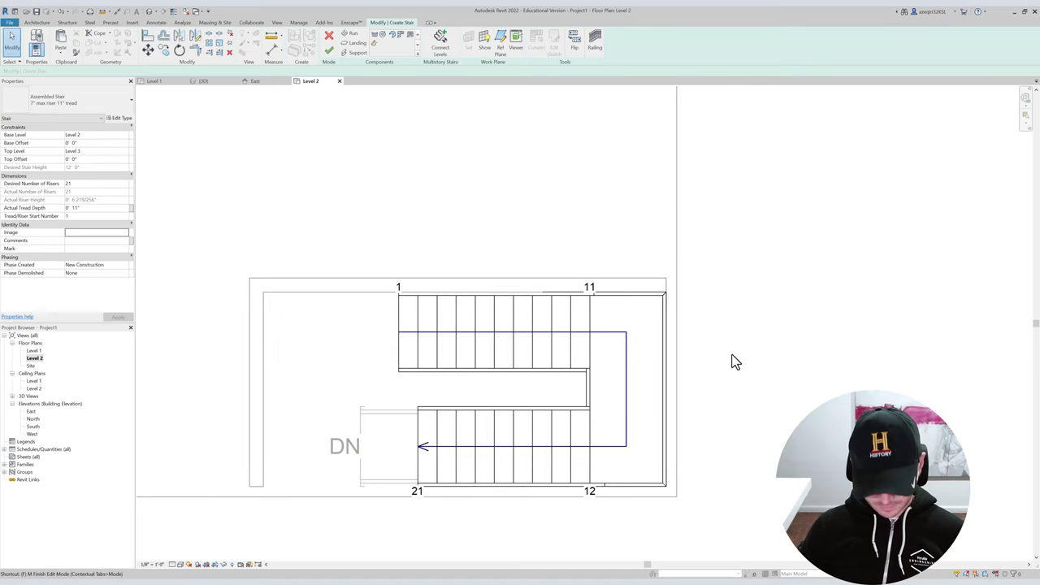
key("f")
key("f")
middle_click_drag(496, 321, 588, 323)
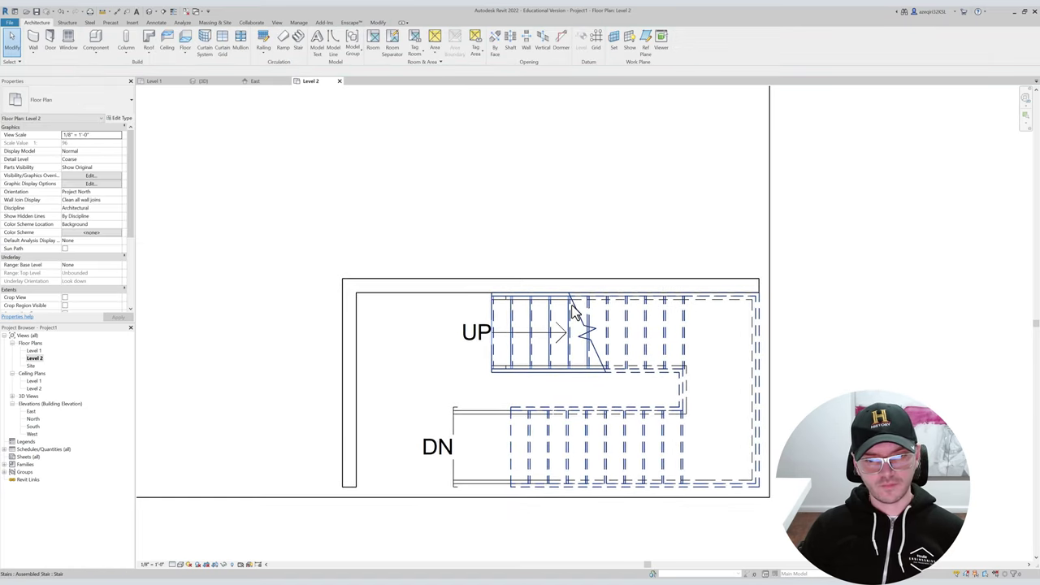
scroll(498, 289, "down", 1)
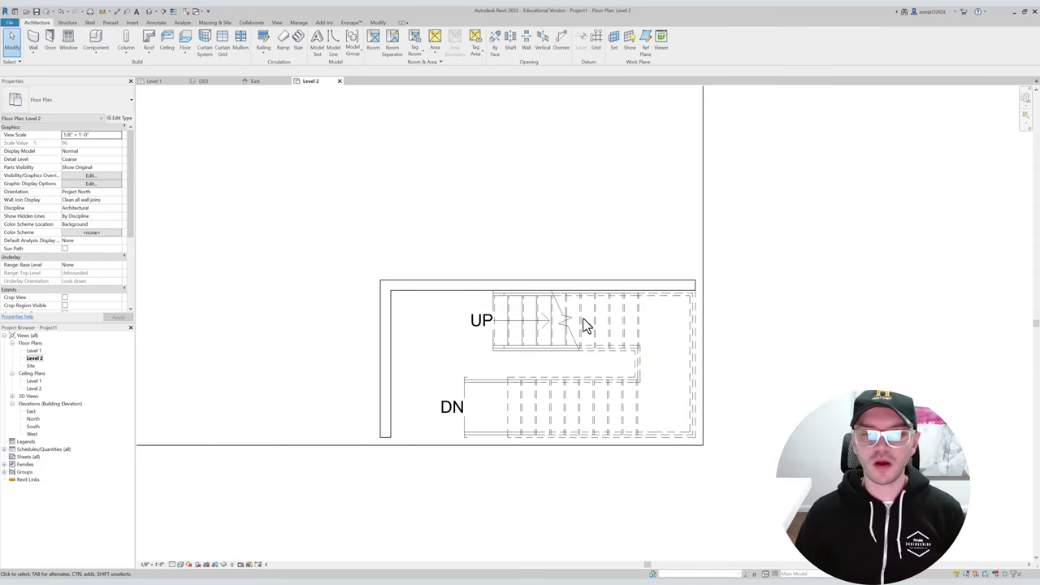
Delete the upper stair going up from Level 2 in the southeast room.
left_click(532, 317)
key("Delete")
scroll(550, 283, "down", 2)
middle_click_drag(483, 219, 661, 318)
scroll(661, 317, "down", 2)
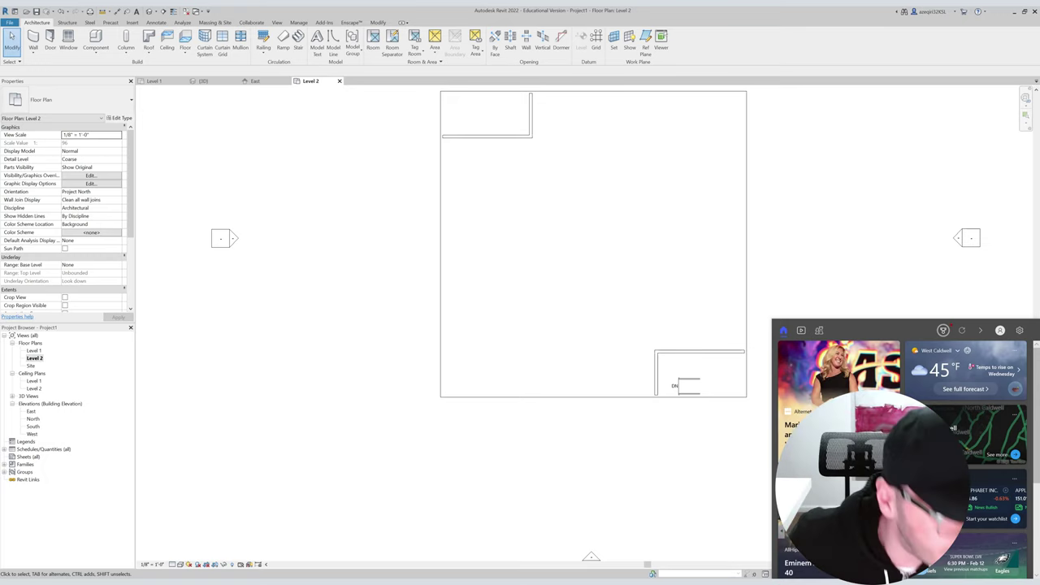
left_click(924, 257)
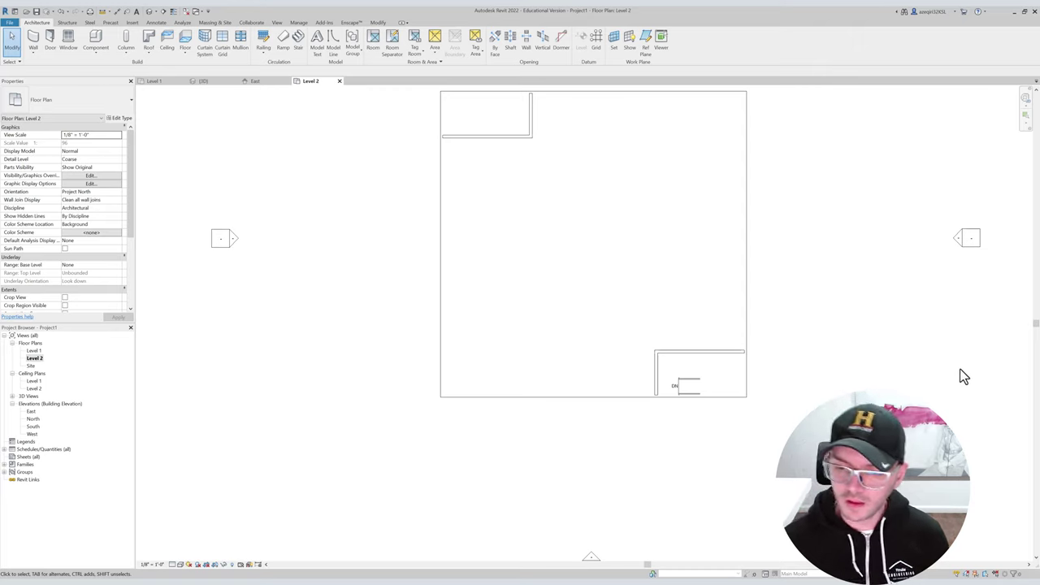
scroll(986, 446, "down", 1)
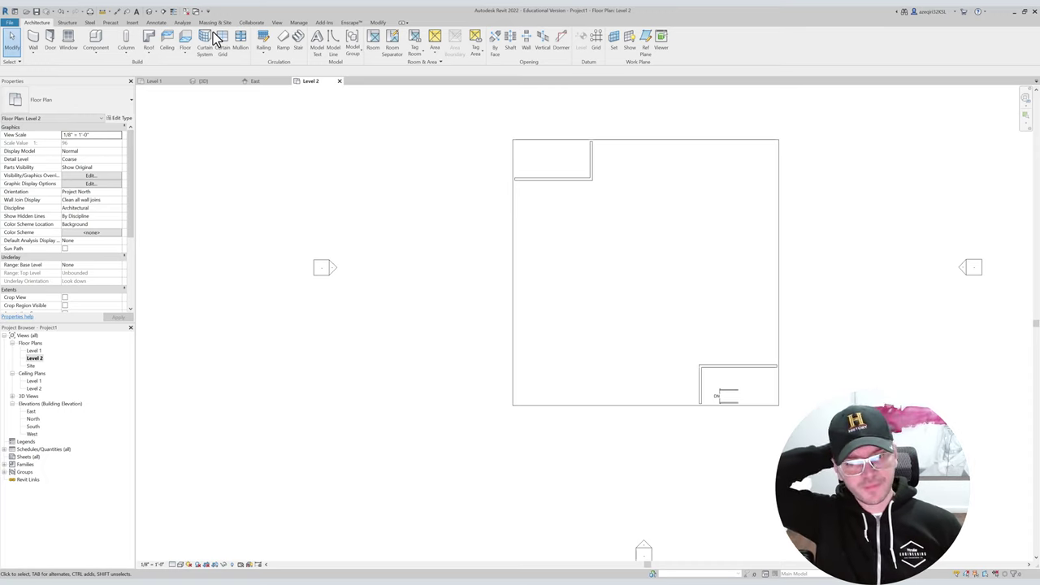
scroll(597, 205, "up", 1)
scroll(560, 205, "down", 1)
middle_click_drag(470, 207, 363, 222)
scroll(363, 222, "down", 1)
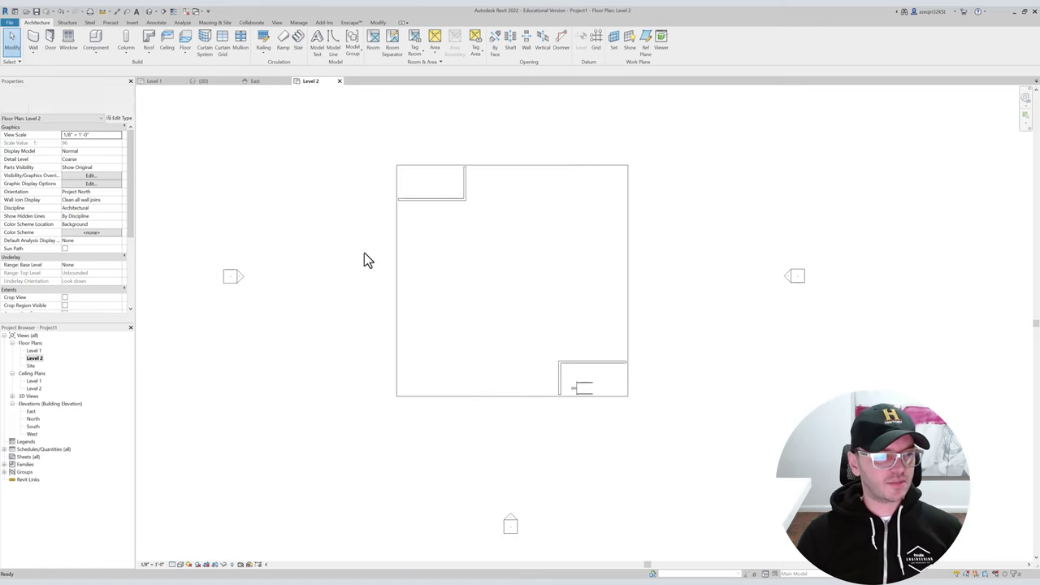
middle_click_drag(357, 265, 318, 271)
middle_click_drag(352, 235, 279, 242)
scroll(467, 405, "up", 2)
left_click(473, 403)
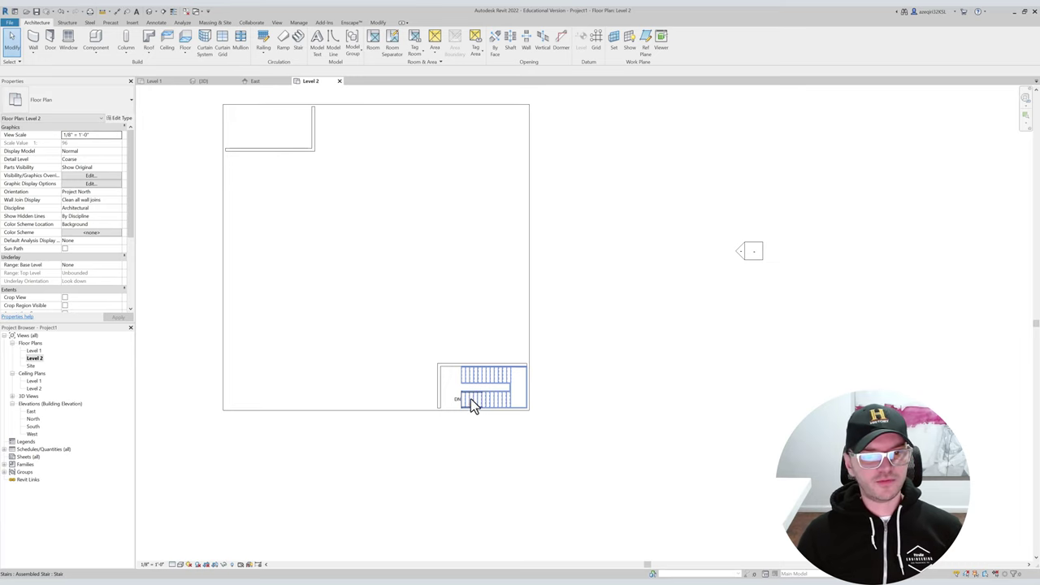
key("Delete")
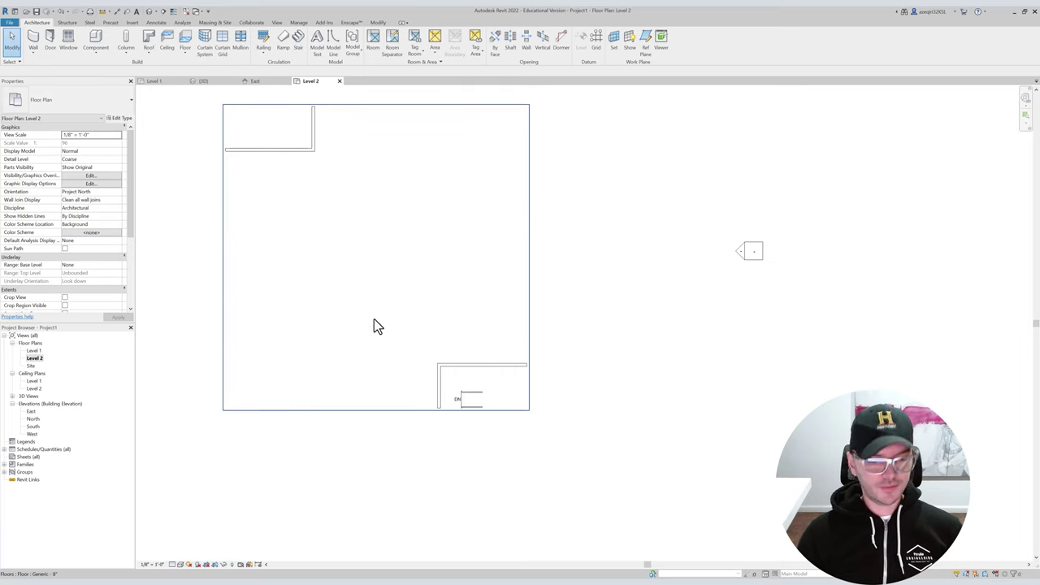
Open the 3D view and examine the building's Level 2 floor and corner rooms from above.
key("3")
key("d")
scroll(419, 280, "down", 2)
middle_click_drag(457, 286, 537, 388)
scroll(602, 377, "down", 3)
scroll(605, 381, "down", 1)
middle_click_drag(415, 406, 421, 373, "shift")
left_click(421, 373)
key("Escape")
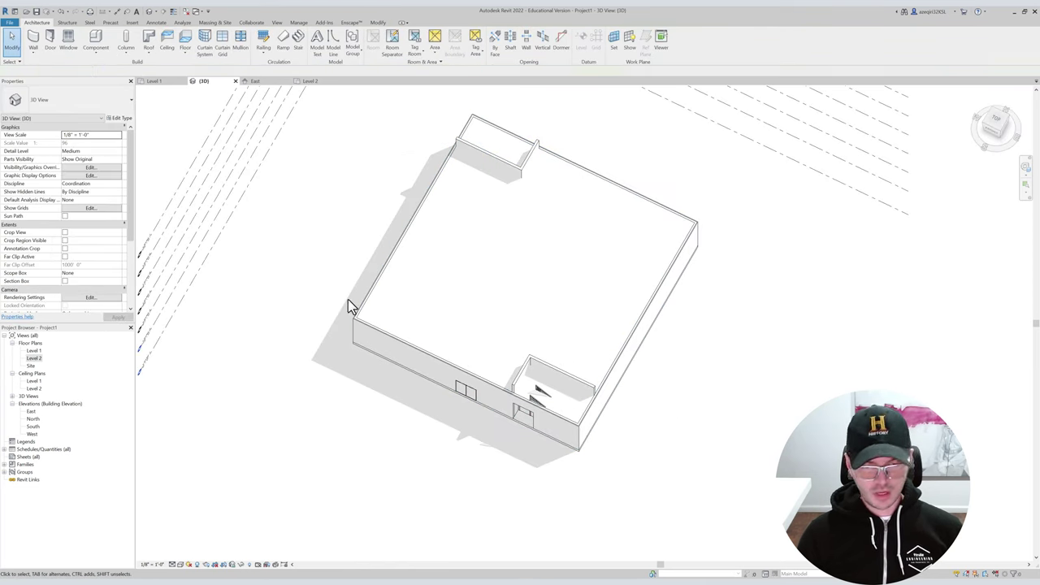
Paste the copied exterior walls and their doors aligned to Level 2.
key("p")
key("a")
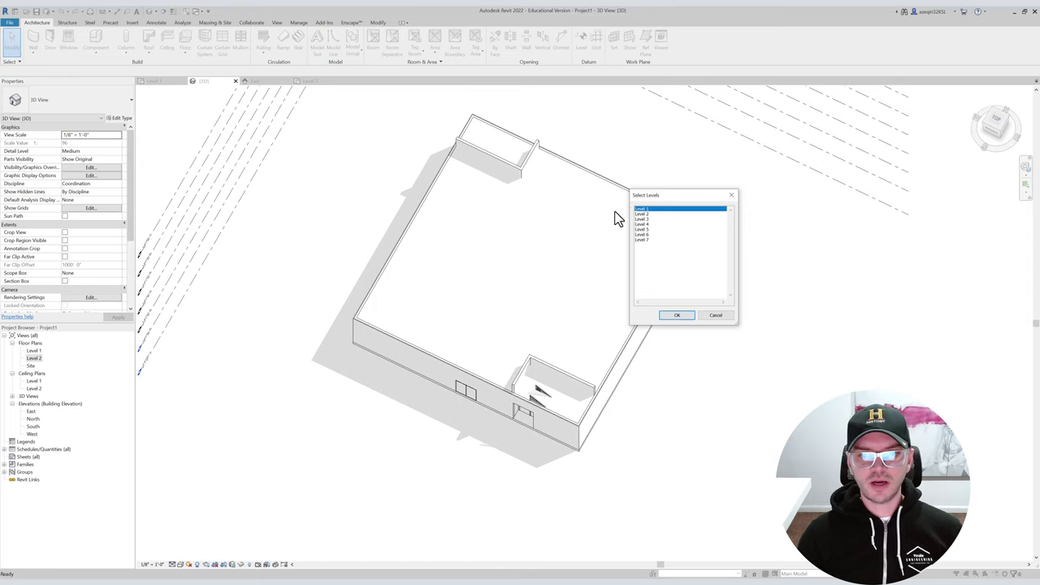
left_click(33, 25)
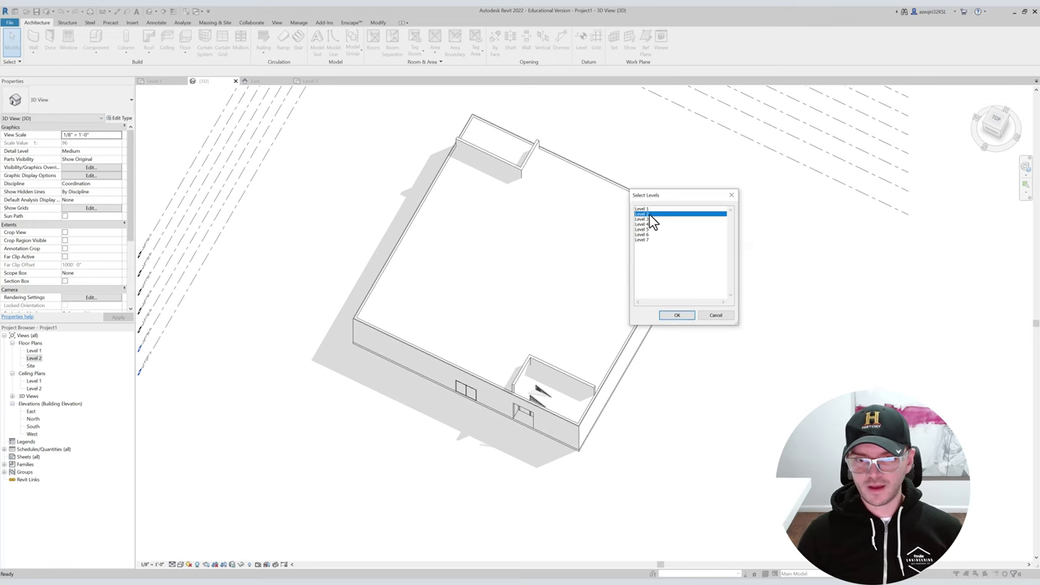
left_click(682, 316)
middle_click_drag(707, 307, 710, 260, "shift")
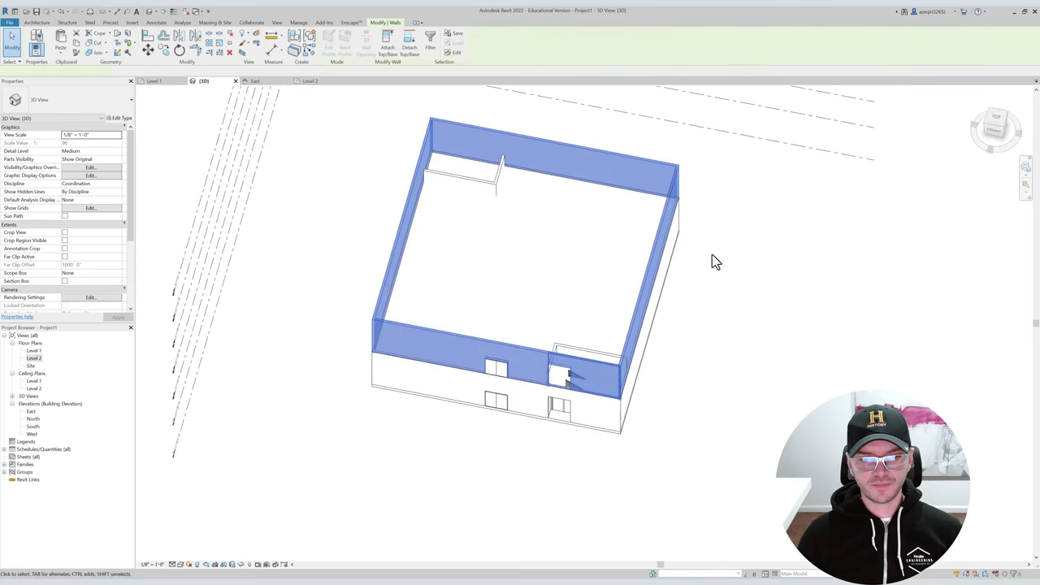
key("Escape")
Delete the pasted double door and the short eastern wall segment with its opening from the upper south wall.
left_click(498, 370)
key("Delete")
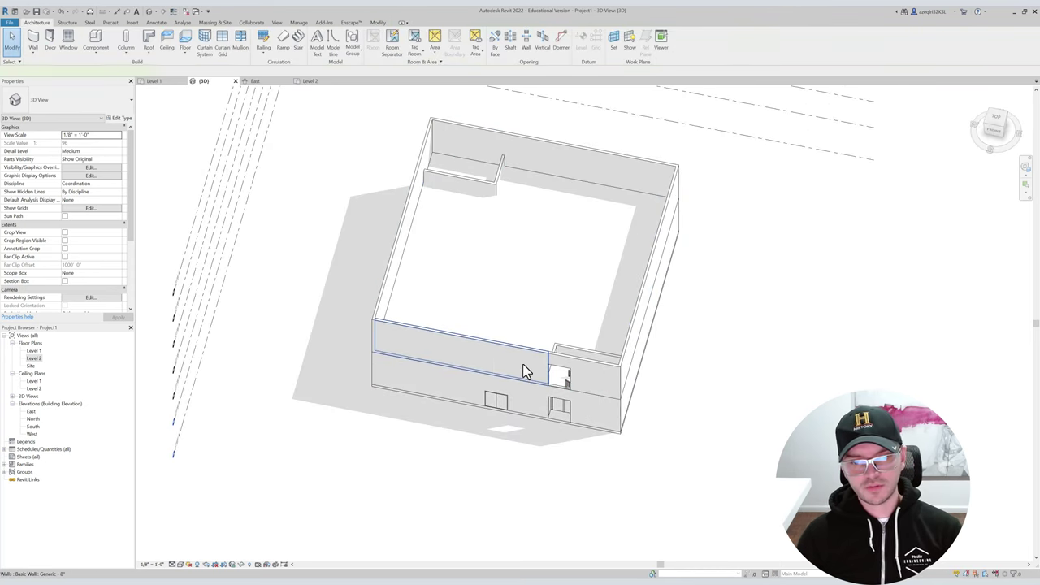
left_click(538, 363)
key("Escape")
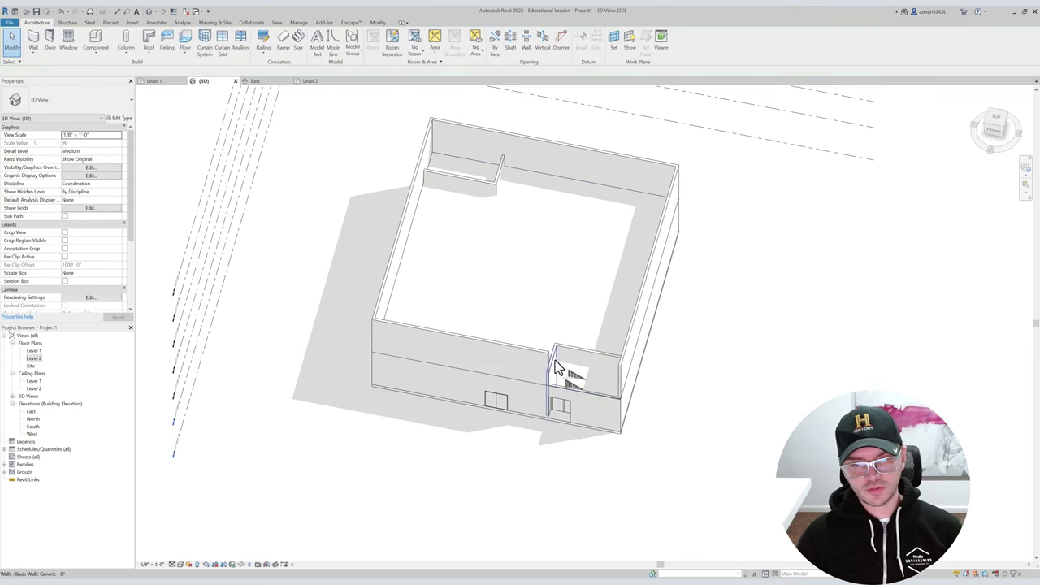
Trim/extend the remaining upper south wall to a corner with the upper east wall.
key("t")
key("r")
left_click(548, 360)
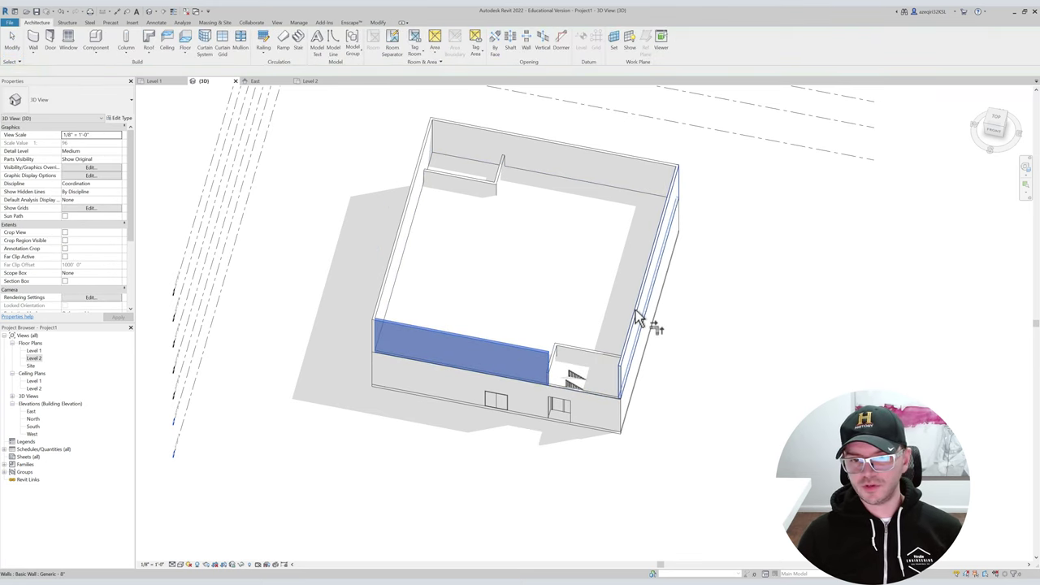
left_click(635, 310)
key("Escape")
middle_click_drag(715, 306, 685, 304, "shift")
scroll(685, 304, "down", 1)
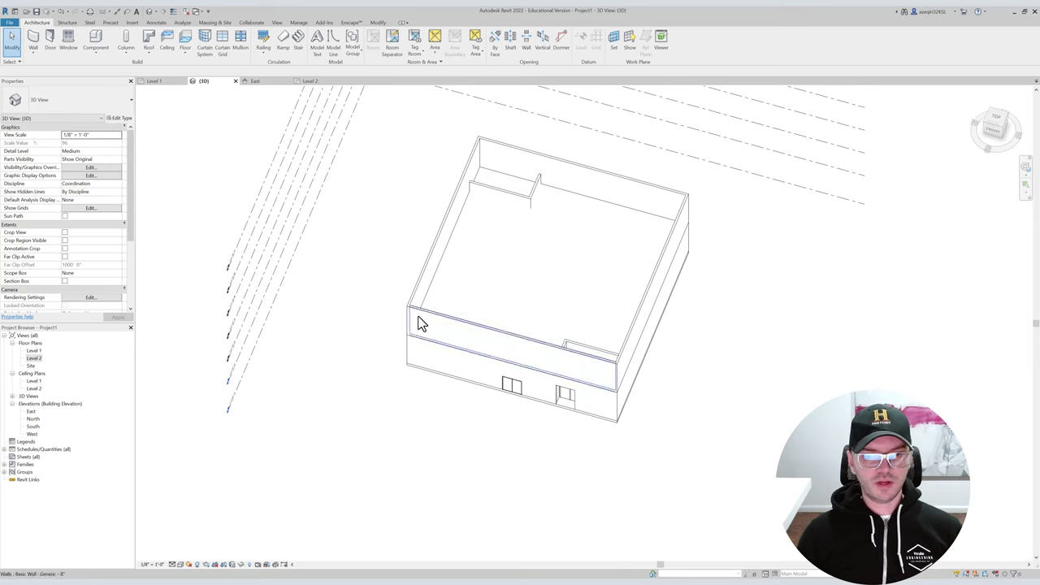
In the Level 2 floor plan, create a U-shaped stair in the southeast room with 42" wide runs, 11 risers along the north wall and 10 along the south.
double_click(39, 358)
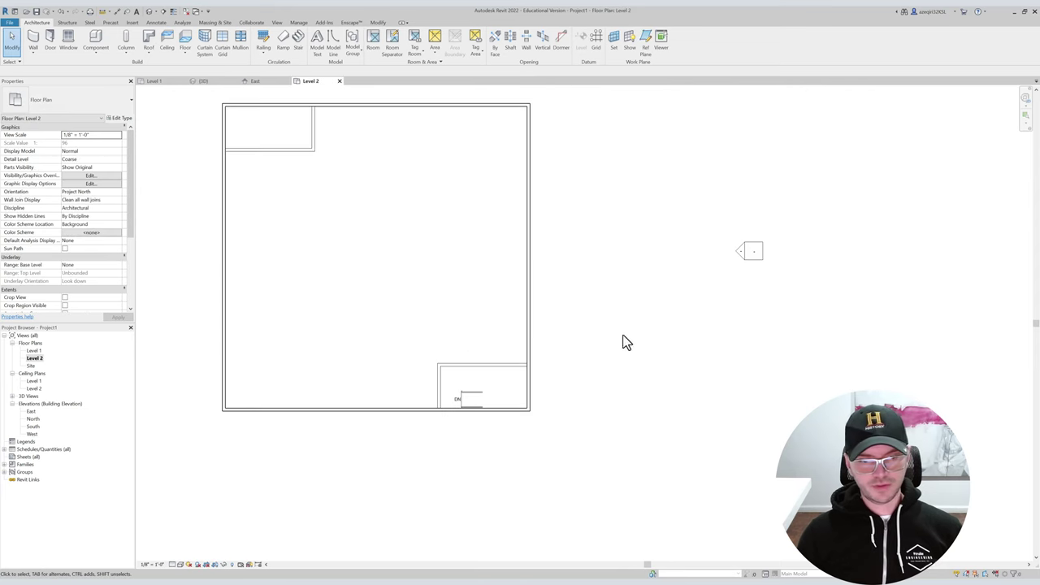
scroll(477, 390, "up", 2)
scroll(473, 381, "up", 1)
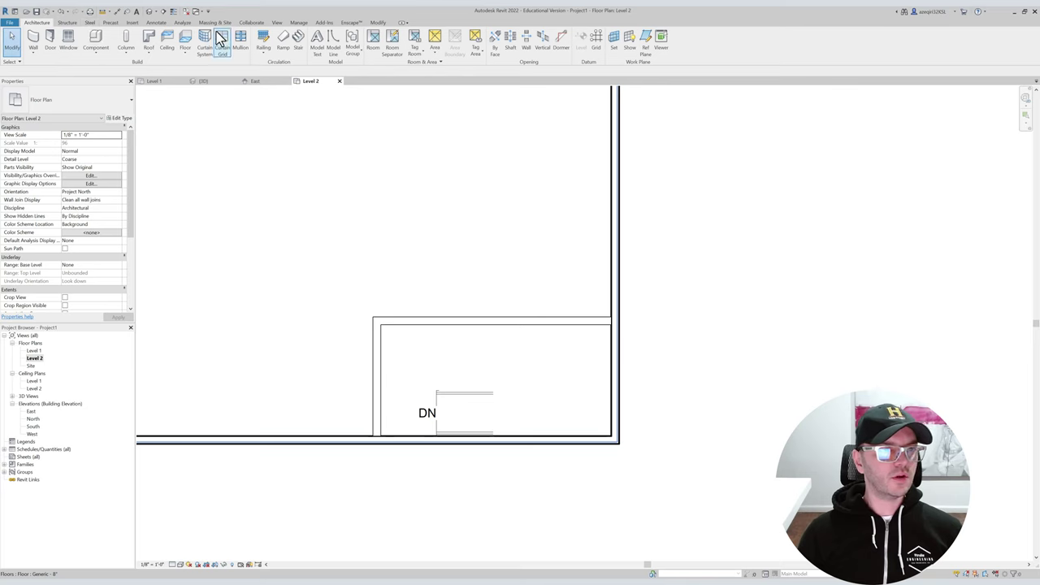
left_click(295, 39)
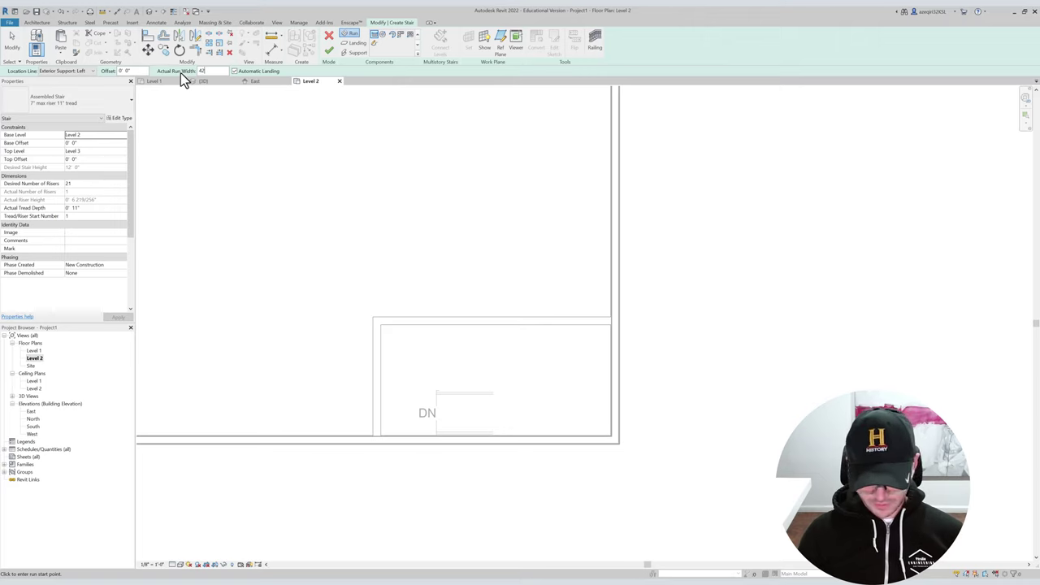
key("Return")
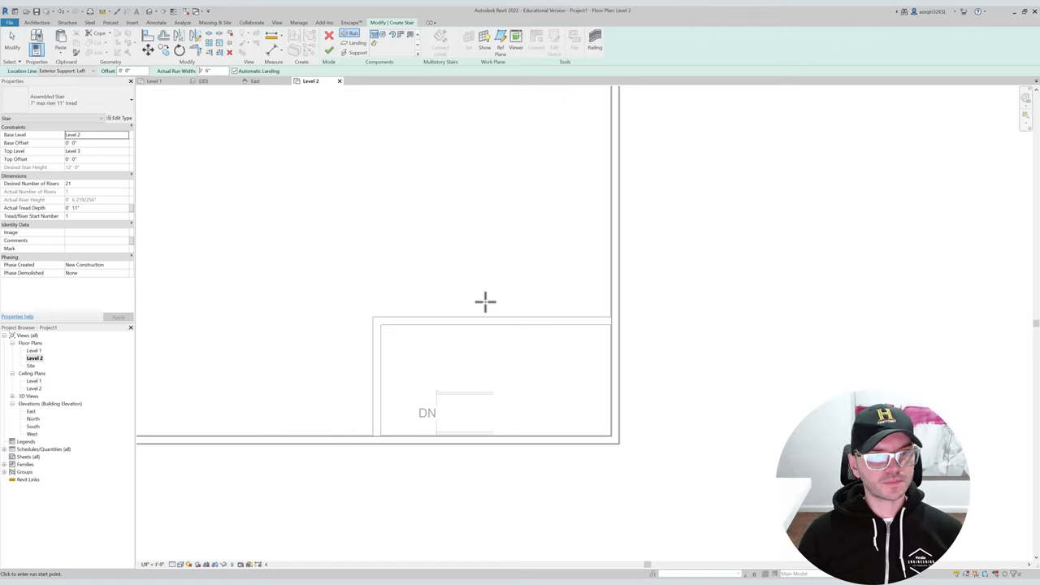
left_click(437, 325)
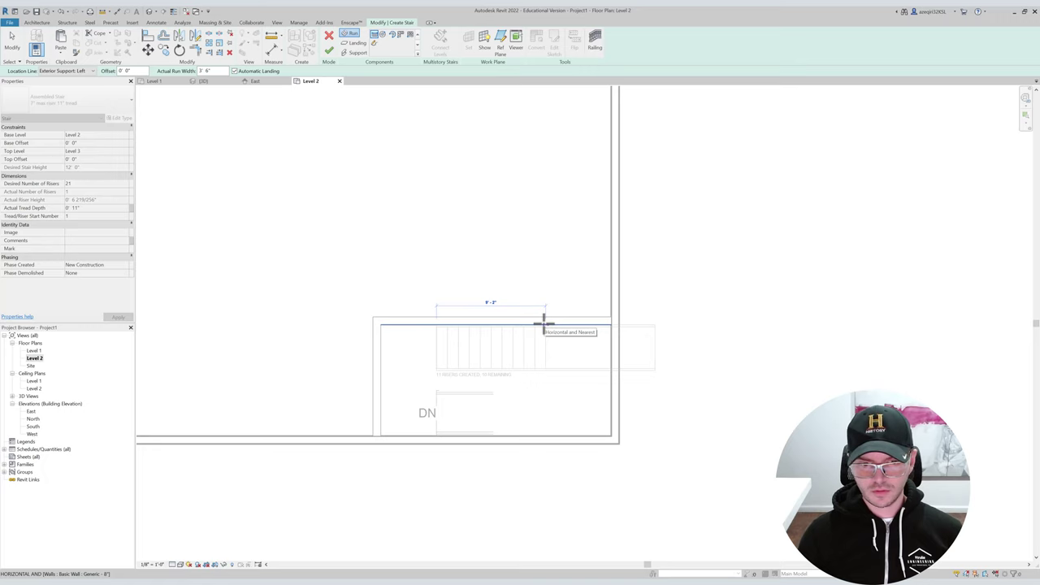
left_click(544, 323)
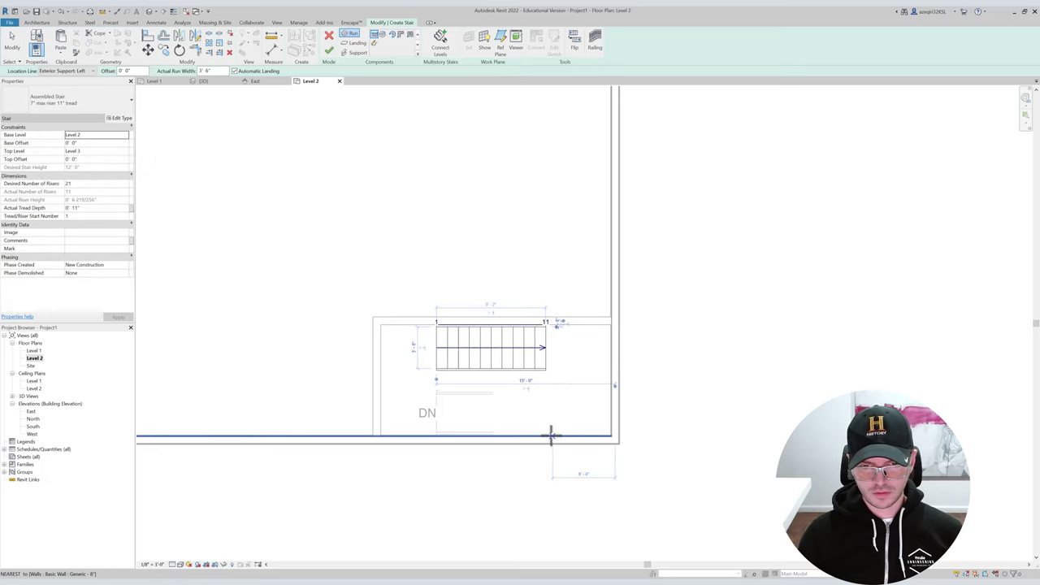
left_click(545, 436)
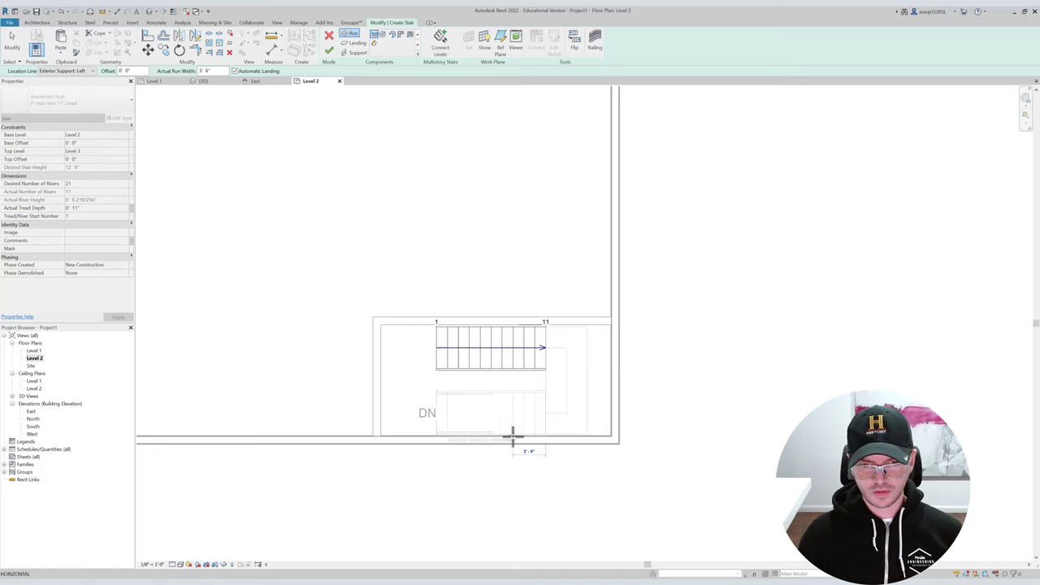
left_click(445, 437)
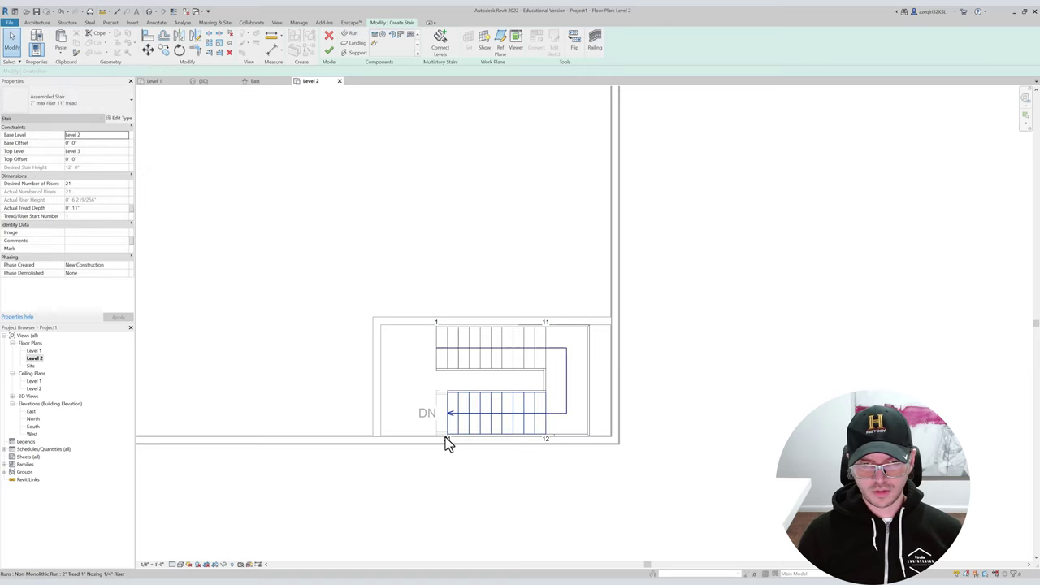
Set the new stair's top level to Level 7, finish it and check it in the 3D view.
left_click(124, 151)
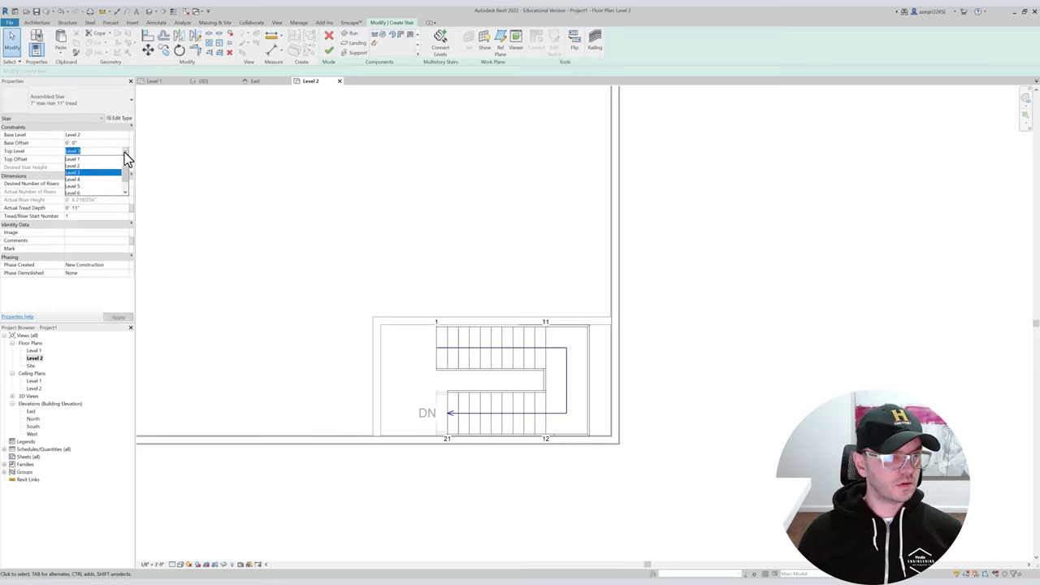
left_click(96, 186)
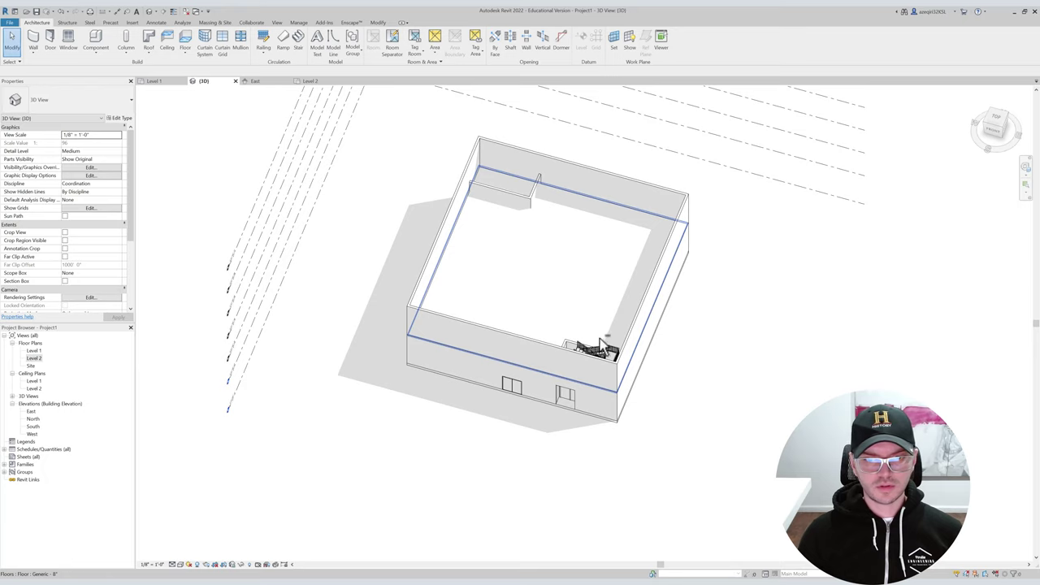
middle_click_drag(602, 344, 800, 335, "shift")
middle_click_drag(631, 318, 514, 215, "shift")
scroll(514, 209, "down", 1)
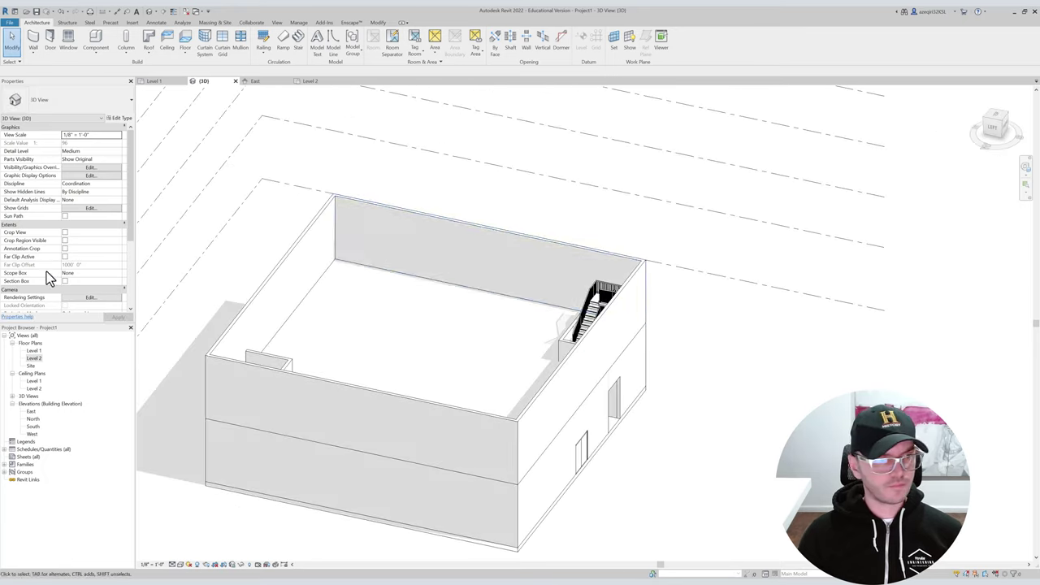
Select the upper stair in the 3D view and set its top level to Level 3.
middle_click_drag(606, 275, 509, 281, "shift")
scroll(559, 276, "up", 3)
left_click(572, 269)
mouse_move(624, 257)
middle_mouse_down("shift")
mouse_move(593, 227)
mouse_move(610, 268)
mouse_move(568, 268)
middle_mouse_up("shift")
left_click(124, 153)
left_click(123, 155)
left_click(93, 179)
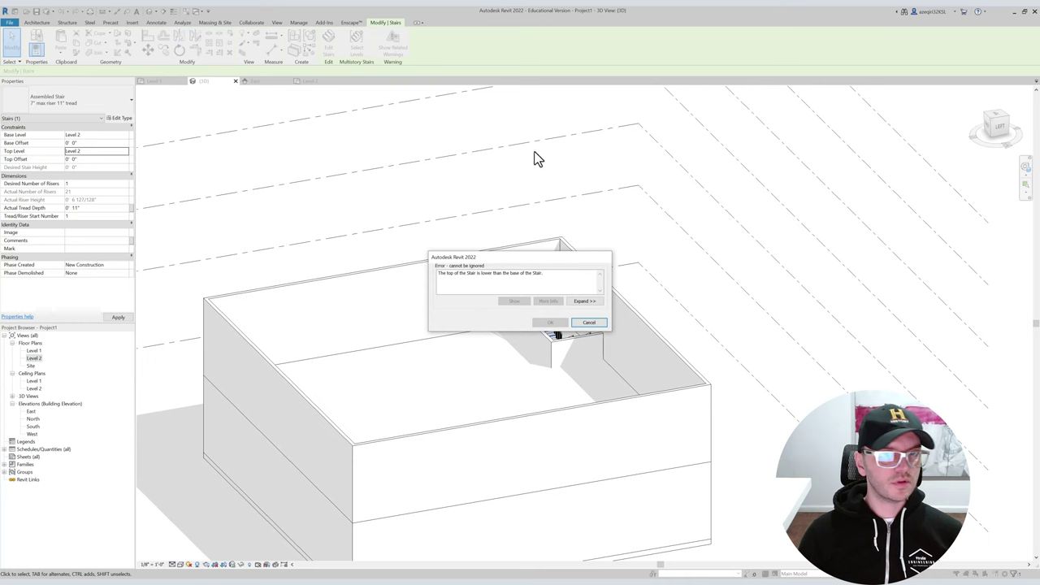
left_click(588, 323)
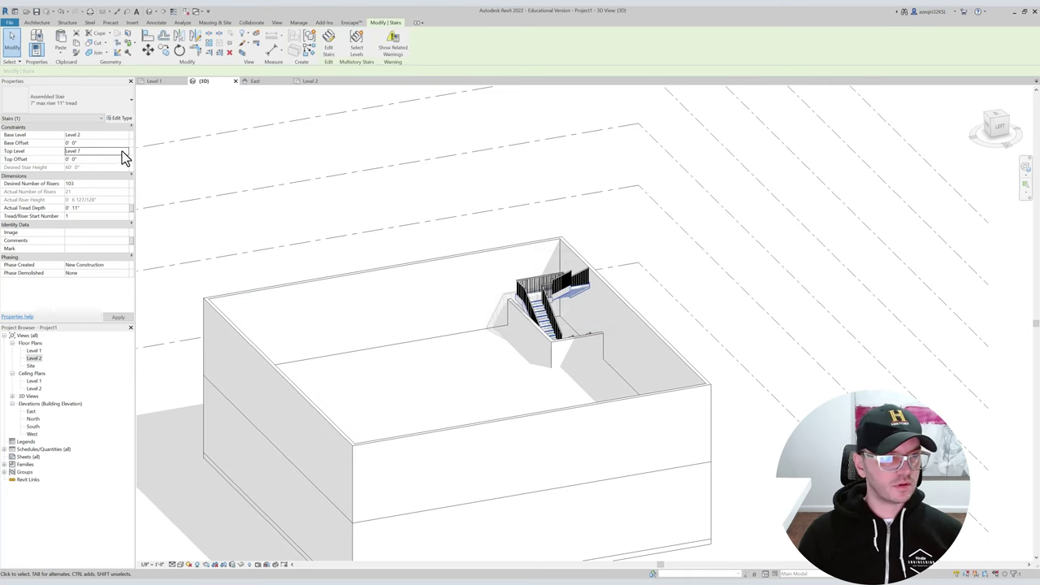
left_click(120, 153)
left_click(585, 186)
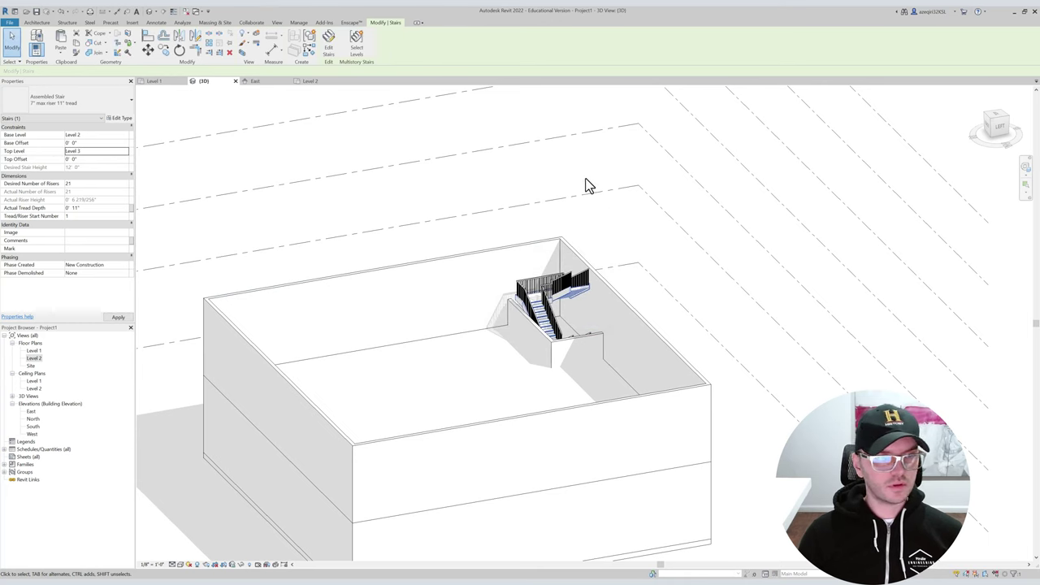
middle_click_drag(574, 290, 487, 476, "shift")
left_click(579, 349)
left_click(997, 124)
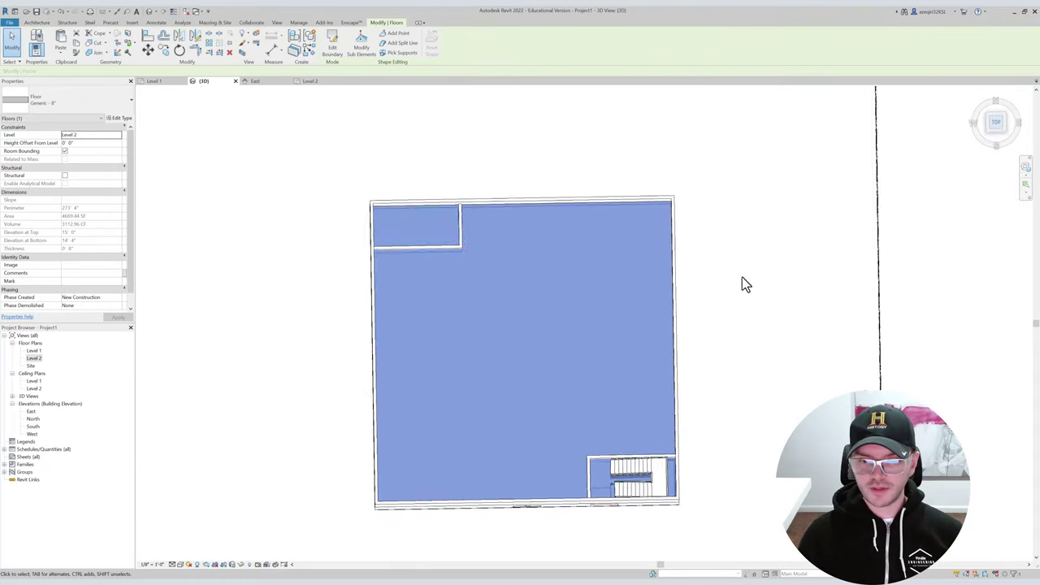
double_click(648, 339)
scroll(468, 277, "up", 5)
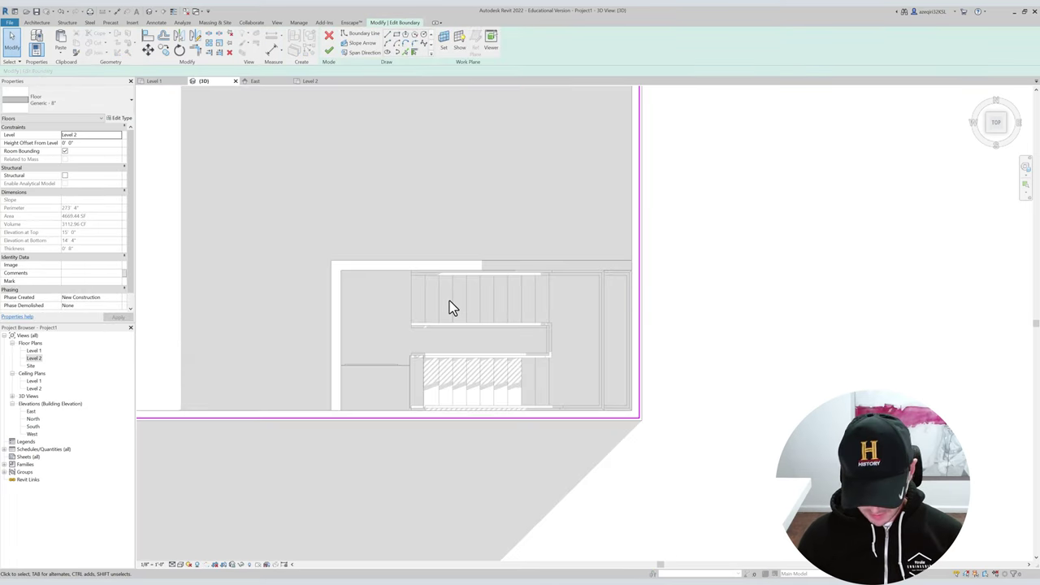
scroll(409, 376, "up", 3)
key("l")
key("i")
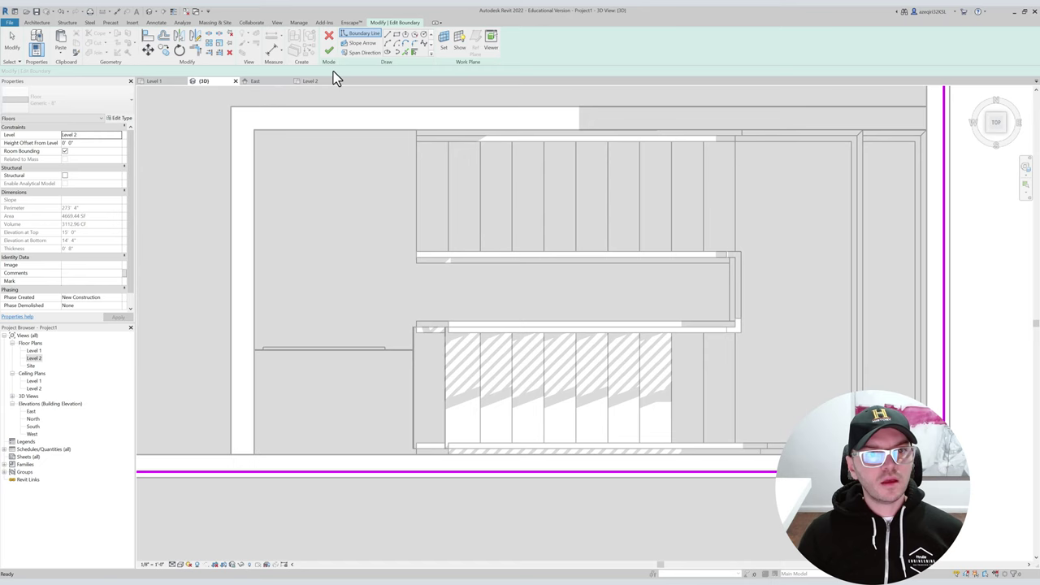
left_click(328, 50)
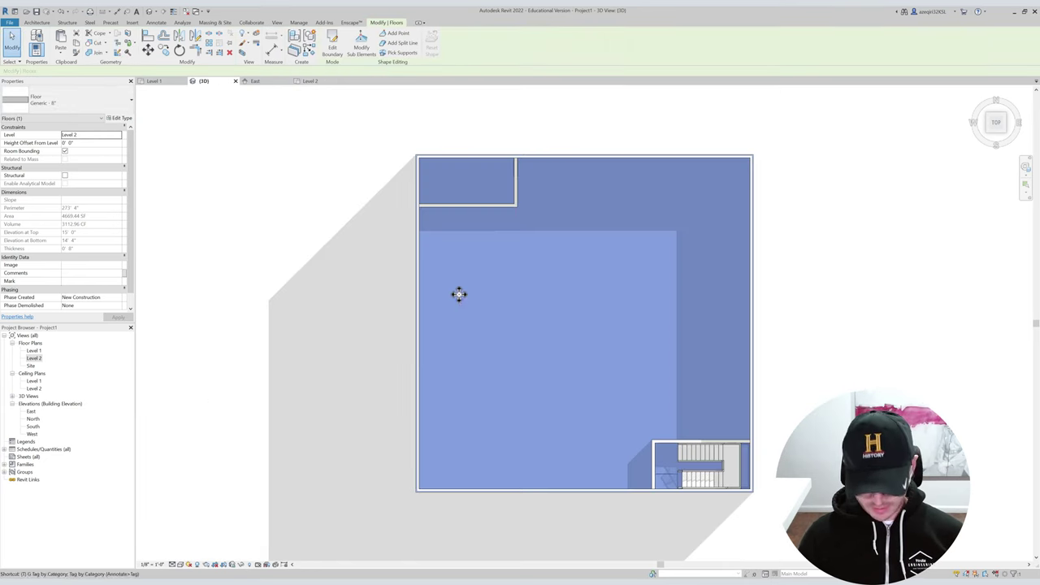
key("Escape")
Turn off shadows in the 3D view and select the stair rising from Level 2.
scroll(687, 476, "up", 5)
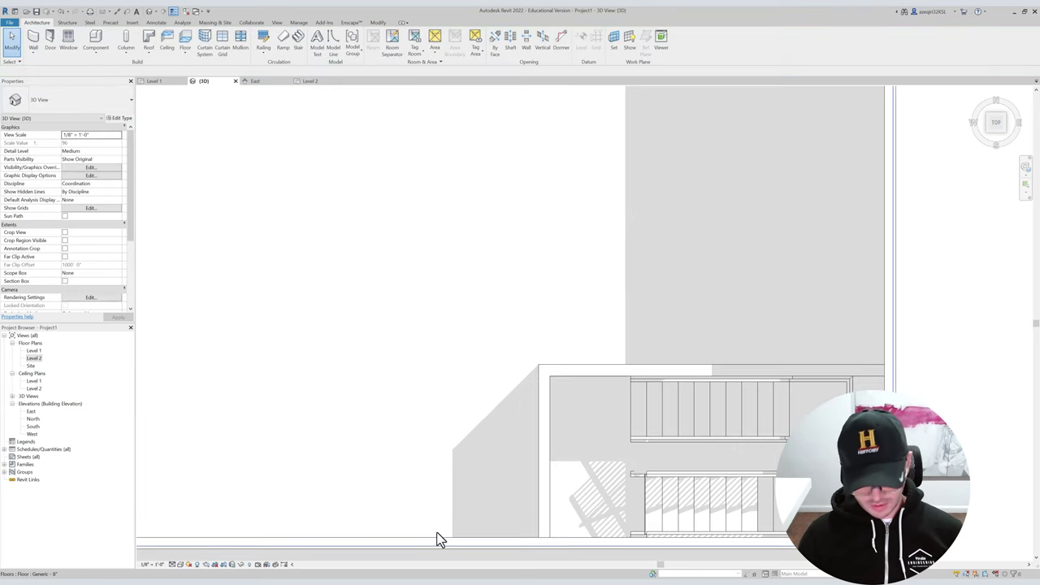
left_click(198, 566)
left_click(718, 413)
middle_click_drag(624, 443, 784, 325, "shift")
middle_click_drag(720, 441, 754, 448, "shift")
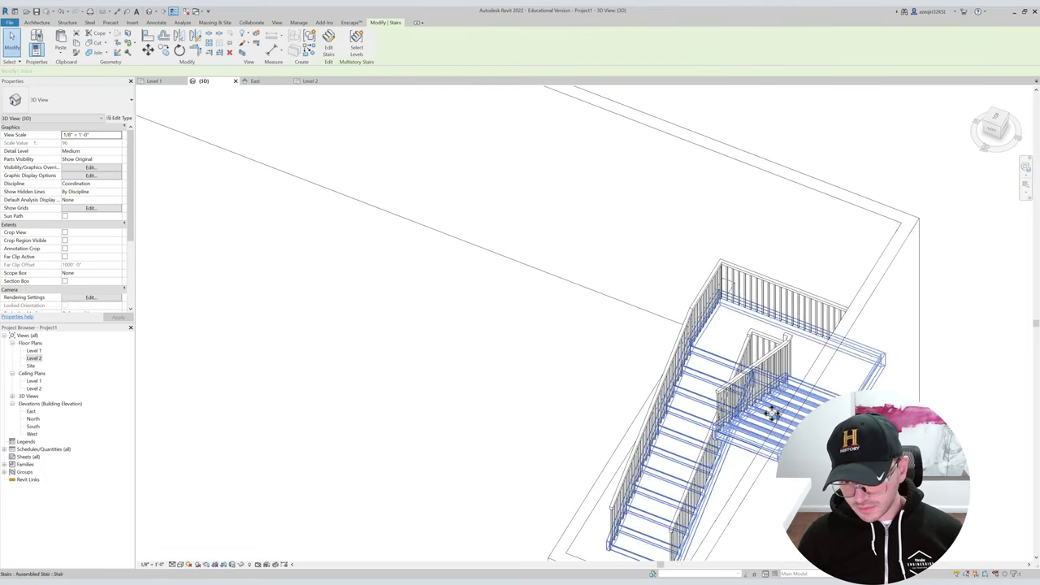
Edit the stair and turn off End with Riser for its upper run.
left_click(740, 424)
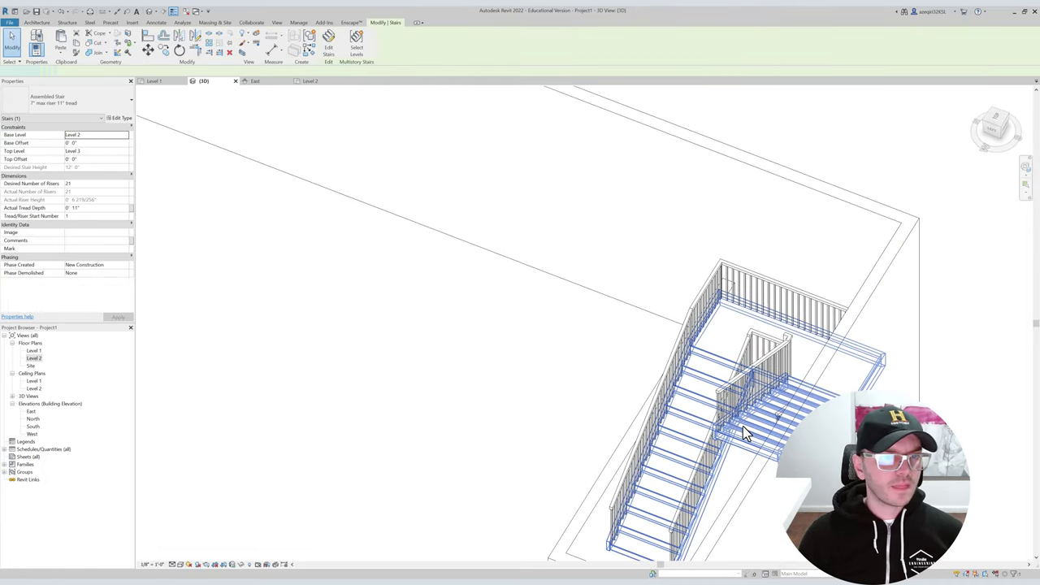
double_click(745, 433)
left_click(748, 434)
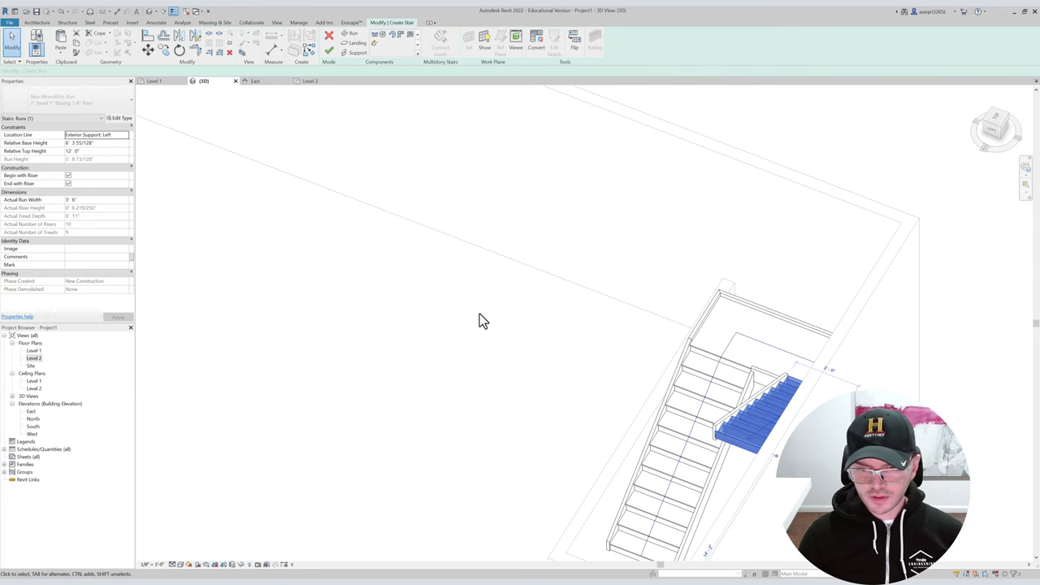
left_click(68, 184)
middle_click_drag(524, 228, 538, 223, "shift")
middle_click_drag(602, 283, 561, 179)
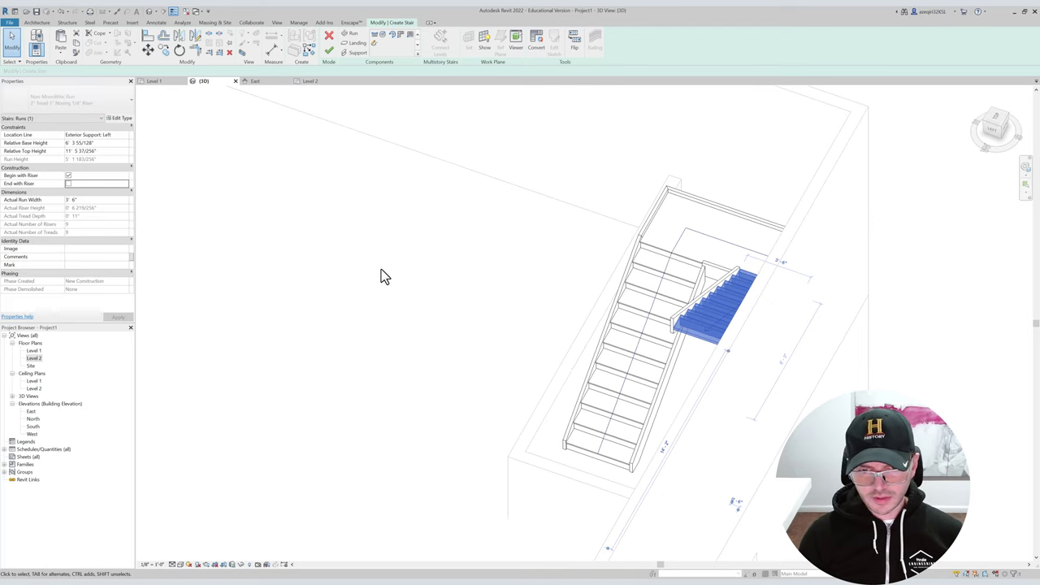
Try turning off Begin with Riser for the upper run, check the stair, and undo that change.
left_click(68, 176)
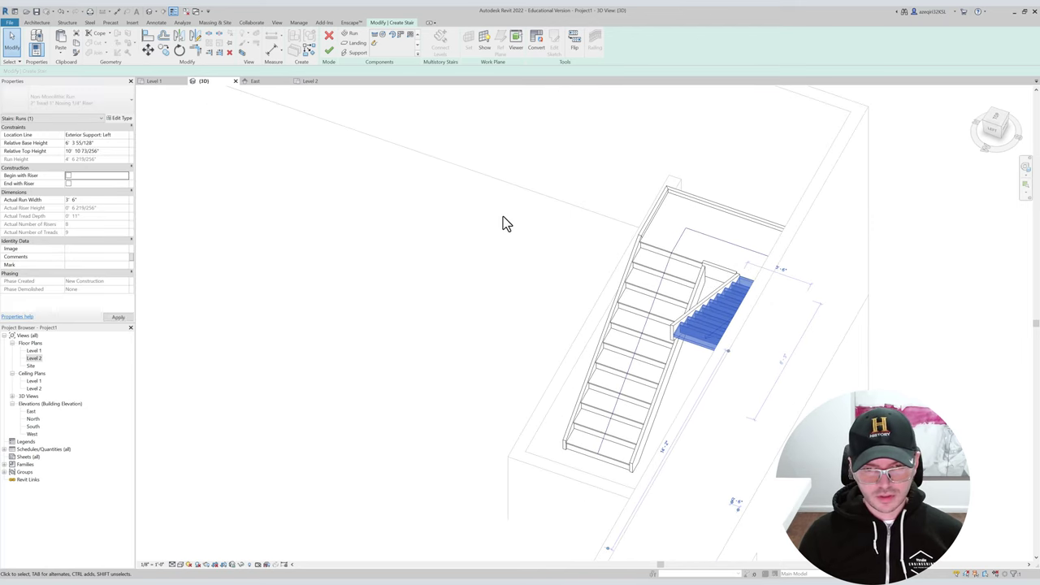
middle_click_drag(503, 217, 849, 177, "shift")
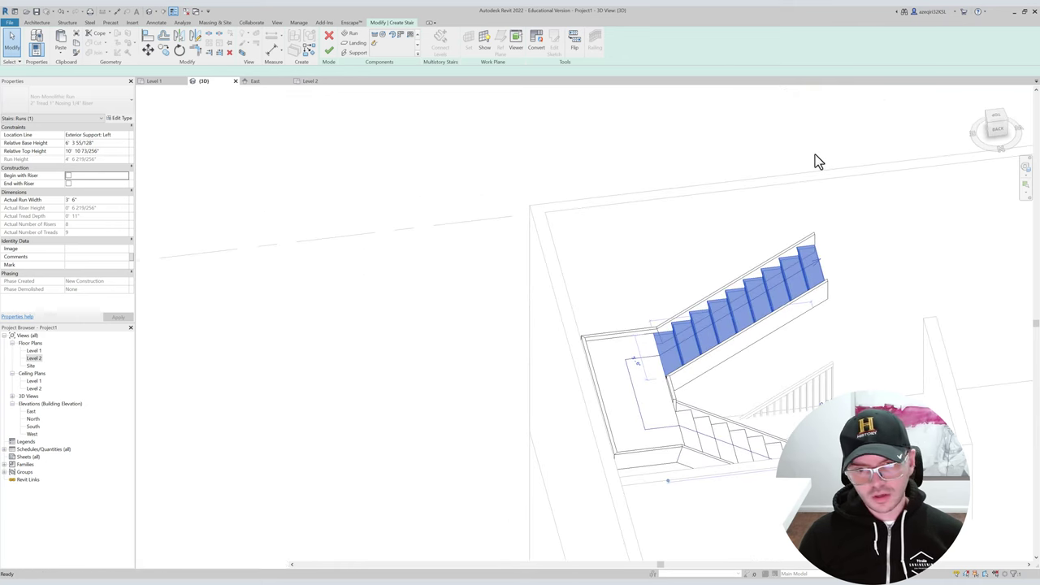
key("ctrl+z")
middle_click_drag(798, 165, 639, 183, "shift")
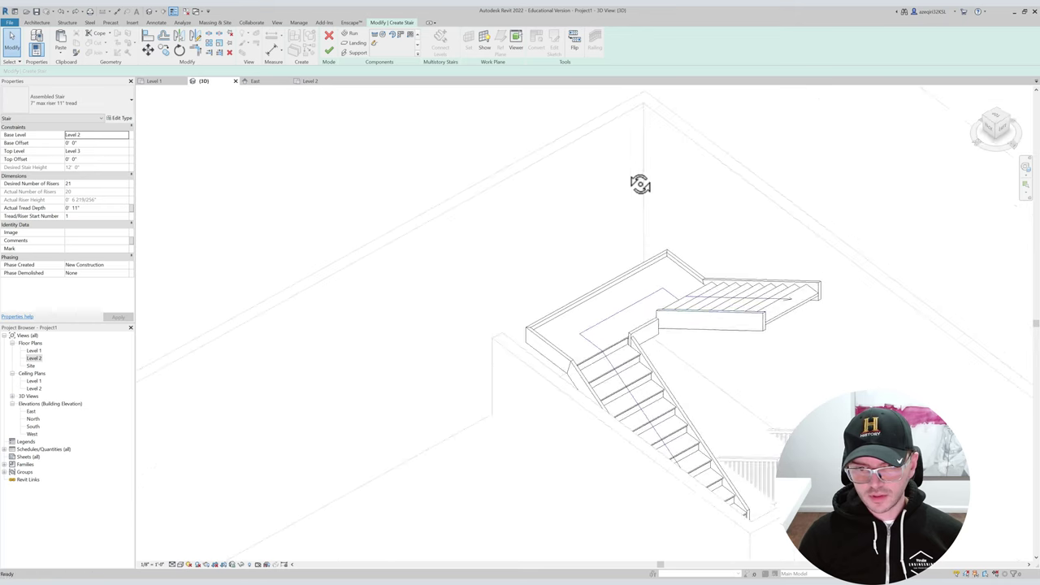
left_click(663, 332)
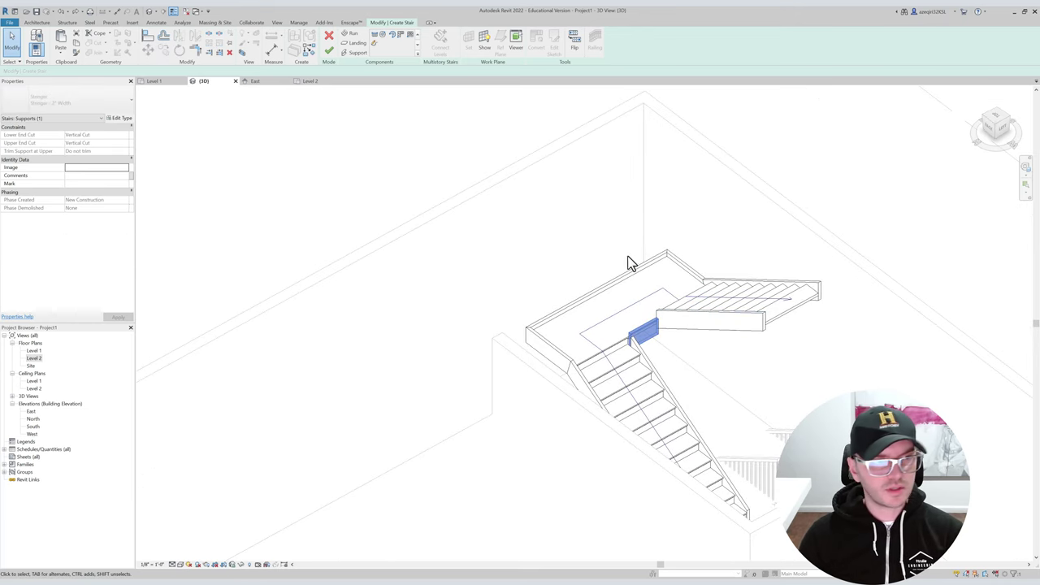
left_click(672, 238)
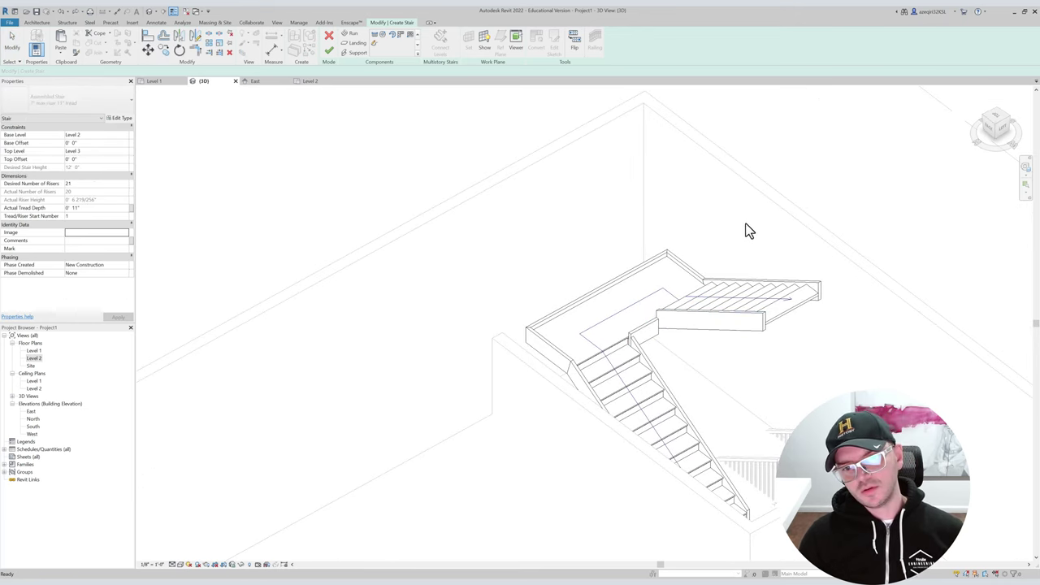
Finish editing the stair rising from Level 2 and dismiss the stair top elevation warning.
middle_click_drag(740, 285, 800, 194, "shift")
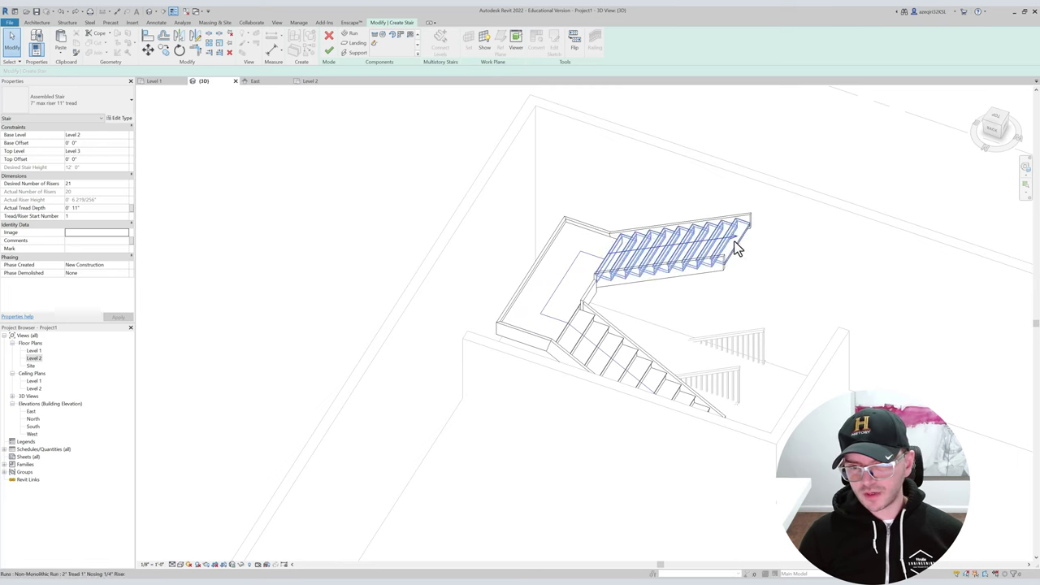
scroll(740, 259, "up", 1)
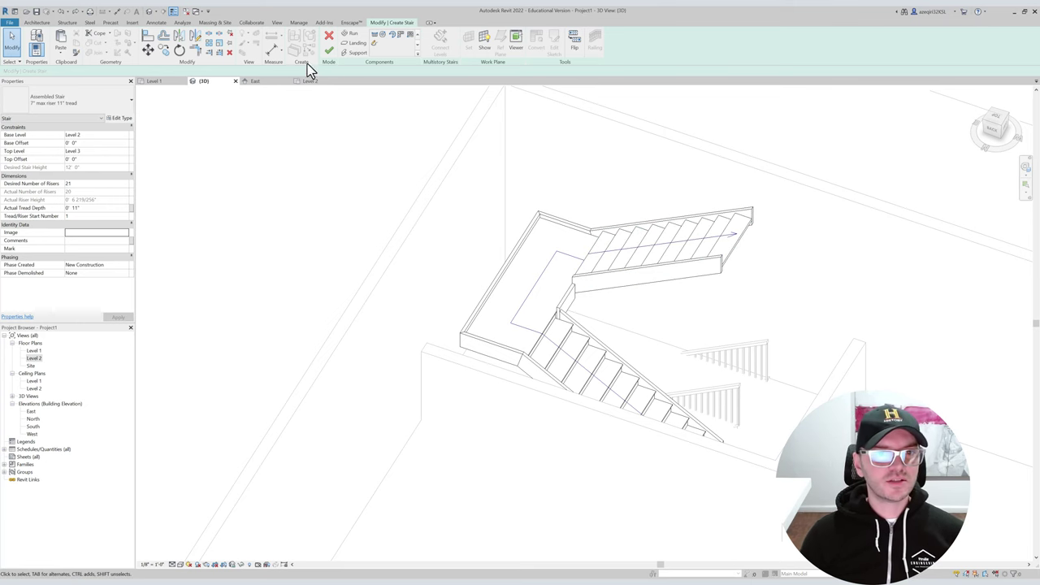
left_click(329, 51)
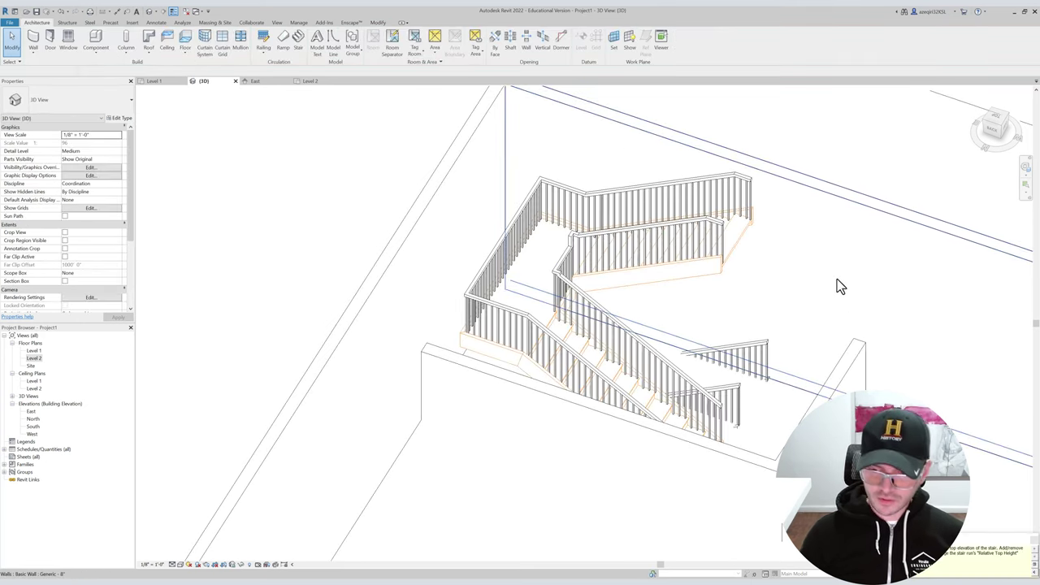
left_click_drag(944, 535, 592, 457)
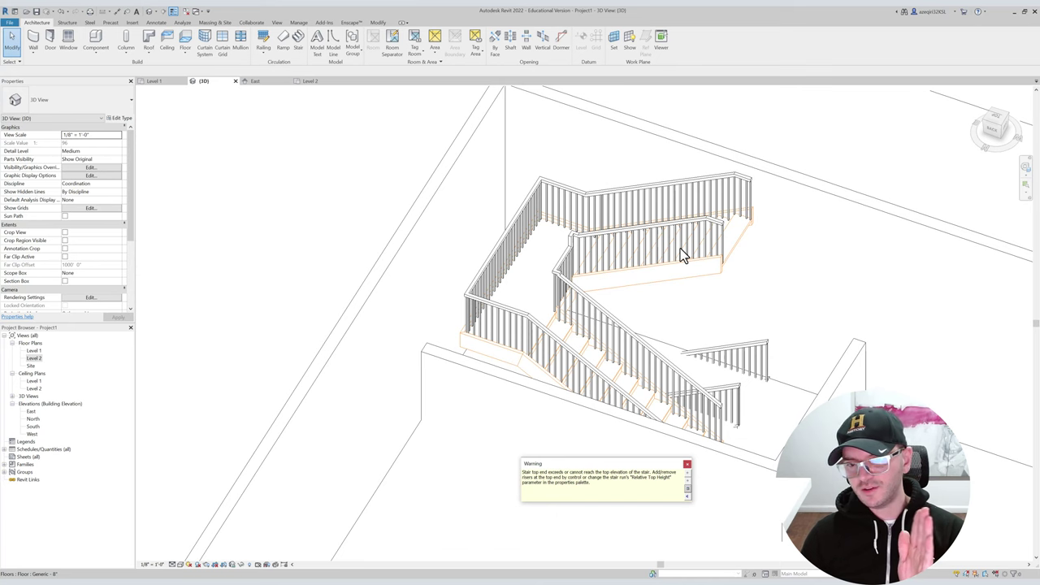
left_click(686, 464)
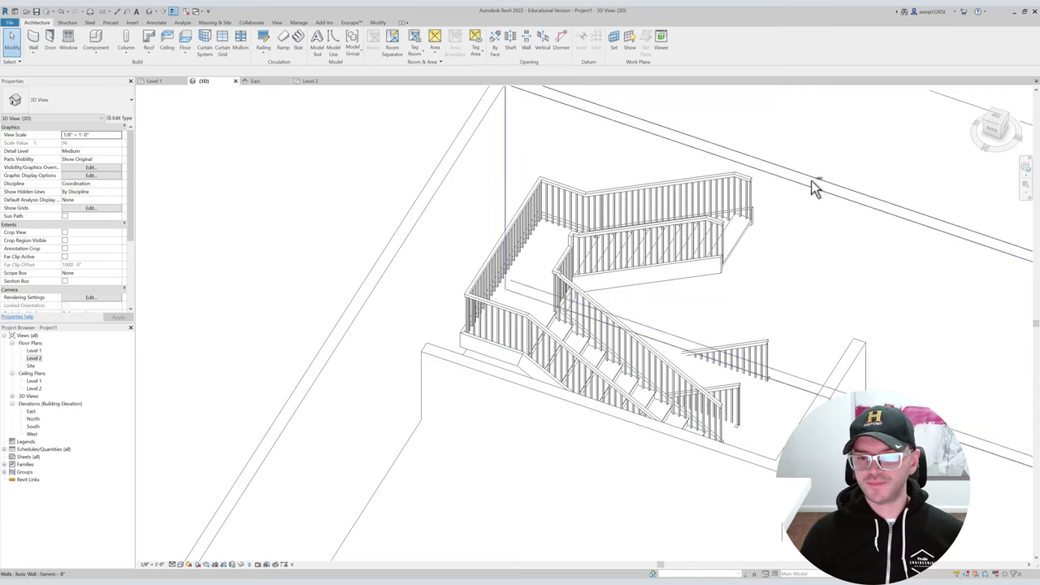
Edit the Level 2 floor boundary and pick the top end edge of the lower stair's upper run as a boundary line.
middle_click_drag(814, 189, 649, 381, "shift")
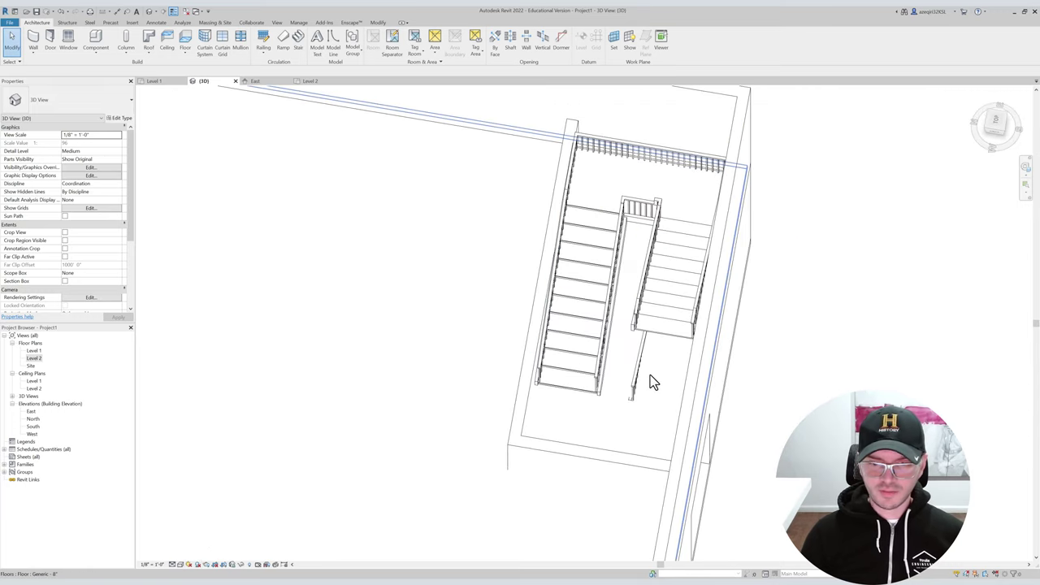
left_click(650, 375)
double_click(656, 363)
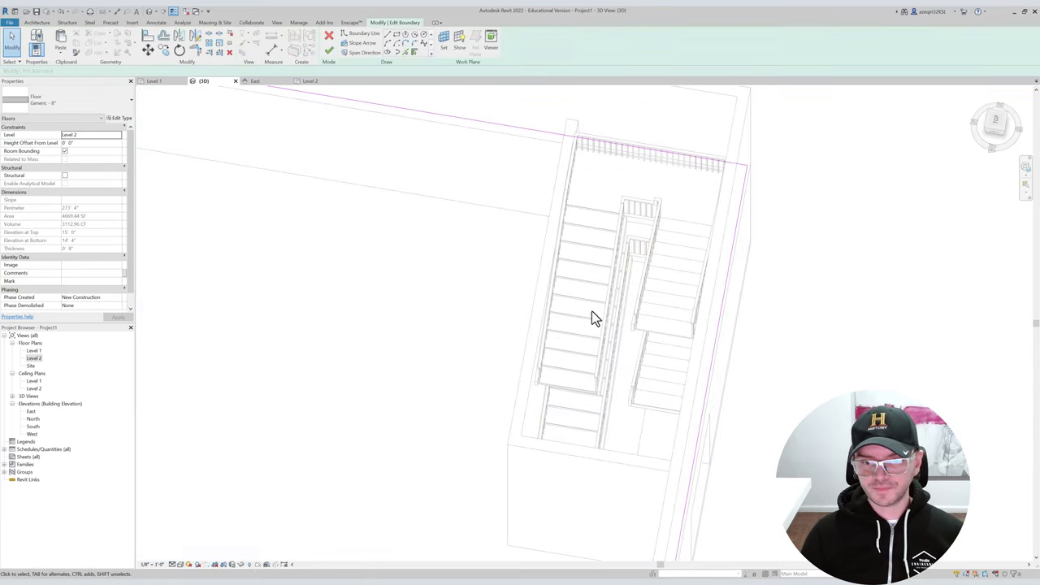
left_click(405, 52)
scroll(664, 348, "up", 3)
mouse_move(657, 348)
middle_mouse_down("shift")
mouse_move(691, 347)
mouse_move(668, 338)
middle_mouse_up("shift")
scroll(666, 329, "up", 3)
left_click(663, 314)
Pick the bottom edge of the stair rising from Level 2 as another floor boundary line.
scroll(674, 325, "down", 1)
scroll(695, 344, "down", 2)
middle_click_drag(692, 344, 779, 342, "shift")
scroll(706, 272, "up", 3)
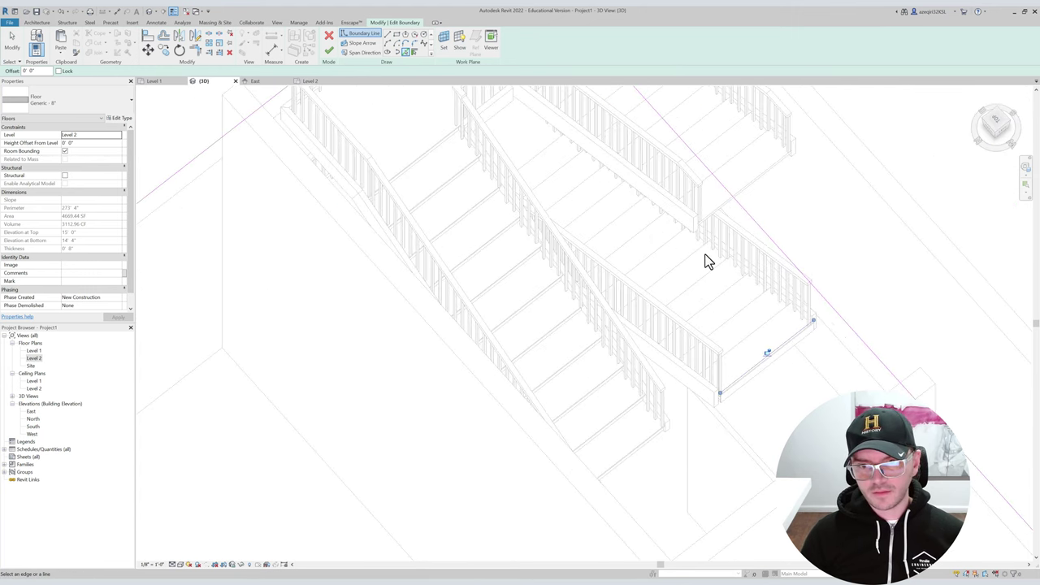
scroll(640, 451, "up", 1)
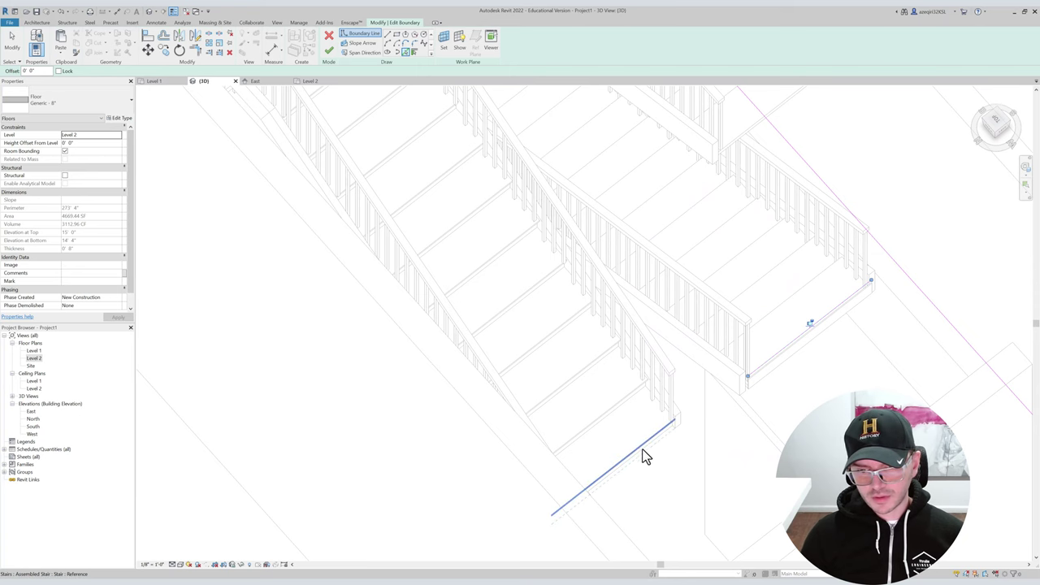
scroll(667, 429, "up", 3)
left_click(665, 417)
Try picking the lower stair's stringer end edge as a boundary line and trimming it with the adjacent sketch line.
scroll(704, 422, "down", 3)
scroll(703, 423, "up", 2)
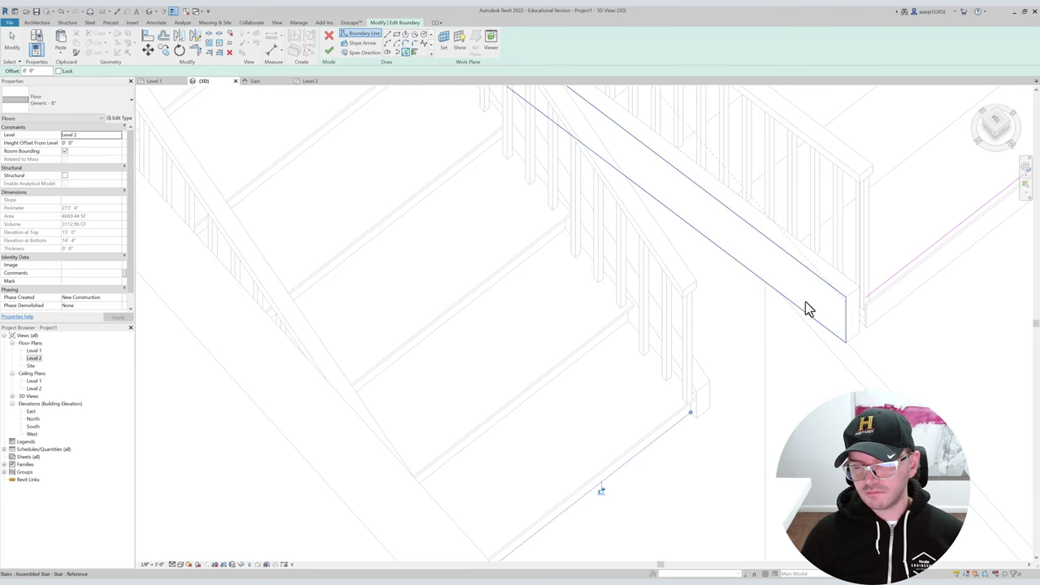
scroll(859, 338, "up", 3)
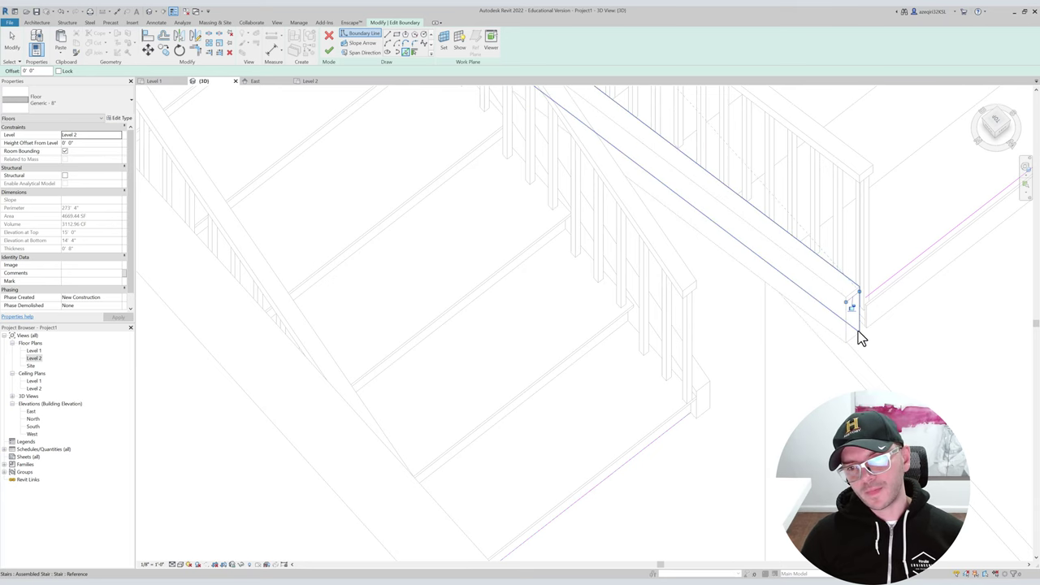
key("r")
key("e")
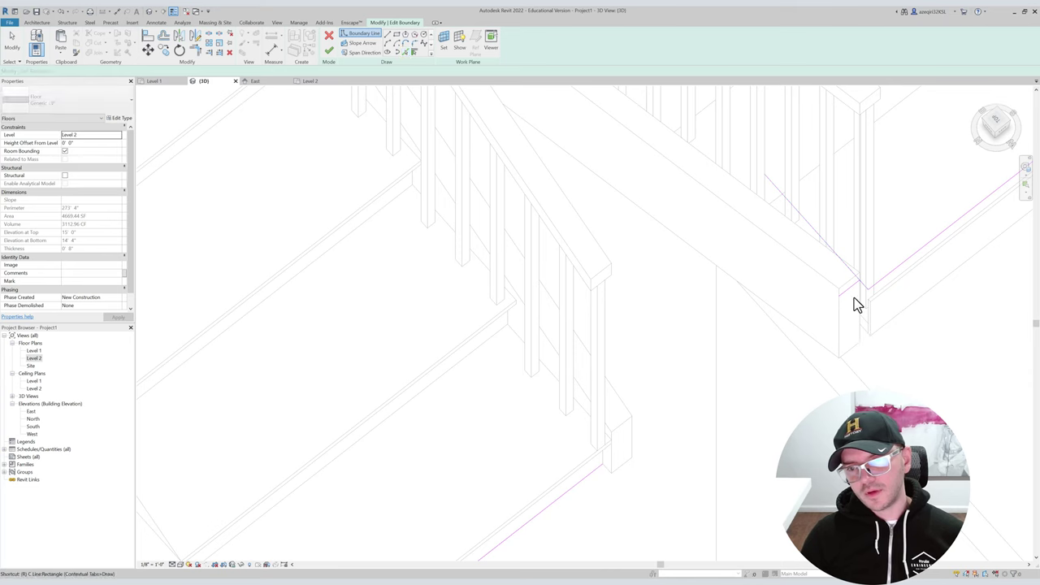
key("t")
key("r")
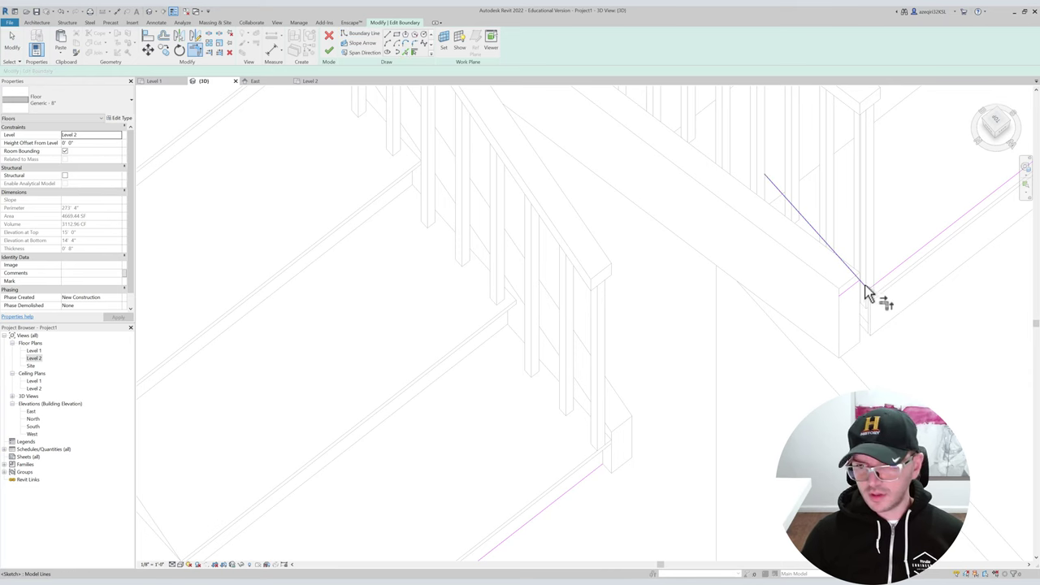
left_click(852, 299)
scroll(857, 303, "down", 1)
scroll(656, 437, "down", 2)
key("Escape")
middle_click_drag(689, 412, 457, 373, "shift")
middle_click_drag(514, 311, 469, 473)
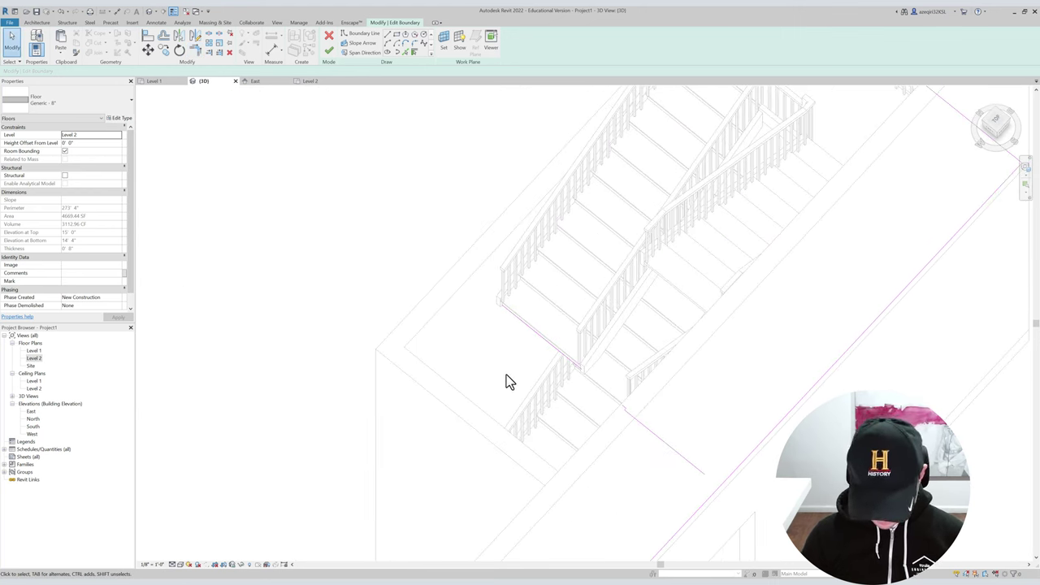
Pick the stairwell's interior side wall and the exterior wall behind the landing as floor boundary lines.
key("l")
left_click(471, 295)
scroll(485, 314, "down", 2)
middle_click_drag(487, 318, 515, 376, "shift")
left_click(554, 132)
middle_click_drag(586, 258, 687, 235, "shift")
middle_click_drag(682, 235, 536, 500)
scroll(545, 390, "down", 1)
middle_click_drag(538, 376, 535, 521)
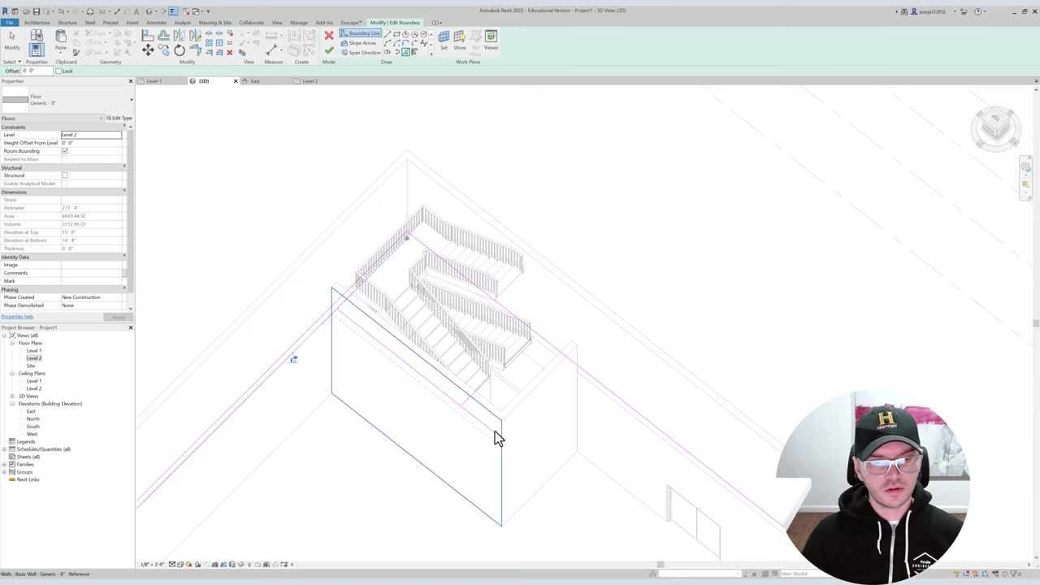
key("Escape")
Trim the interior side wall line and the landing wall line into a corner of the stair opening.
left_click(316, 327)
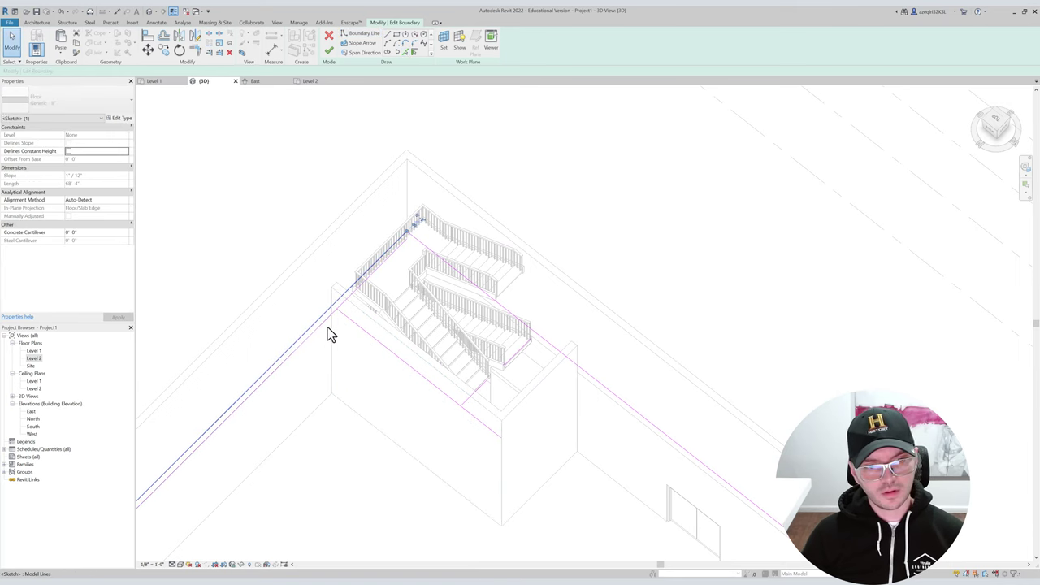
key("Escape")
key("t")
key("r")
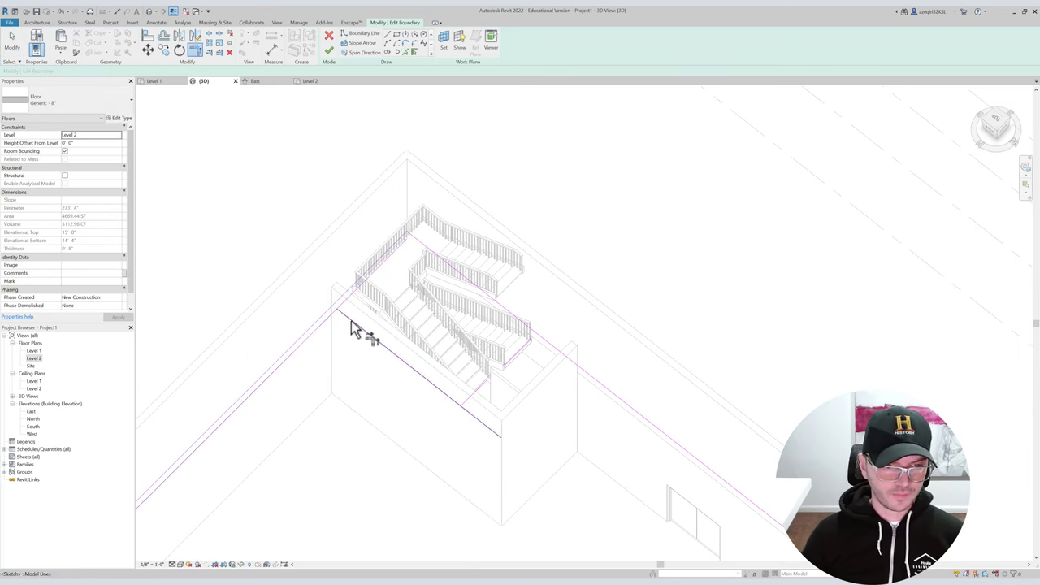
middle_click_drag(442, 322, 439, 341)
scroll(438, 342, "up", 2)
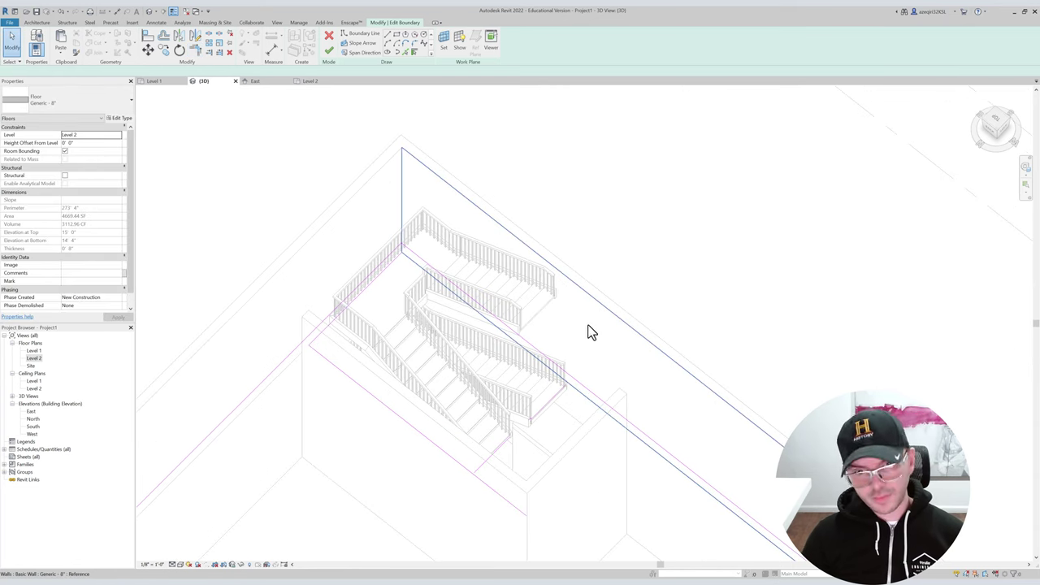
Pick the inner face of the long exterior wall beside the stairs and trim it to the adjoining opening lines.
key("l")
key("i")
key("Escape")
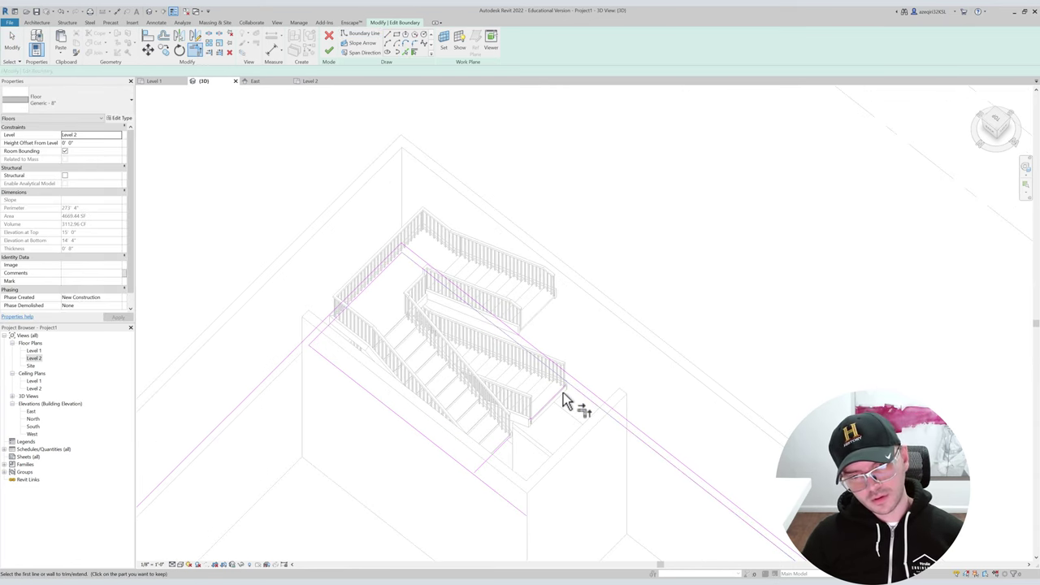
left_click(561, 376)
key("Escape")
key("Tab")
left_click(558, 374)
Delete the short boundary line at the lower stair's stringer end.
scroll(508, 427, "up", 1)
scroll(512, 431, "up", 3)
middle_click_drag(515, 430, 406, 518, "shift")
key("Escape")
scroll(443, 513, "up", 3)
left_click(444, 500)
key("Delete")
Trim the two stair-end boundary lines to each other and try to finish the floor boundary sketch.
key("t")
key("r")
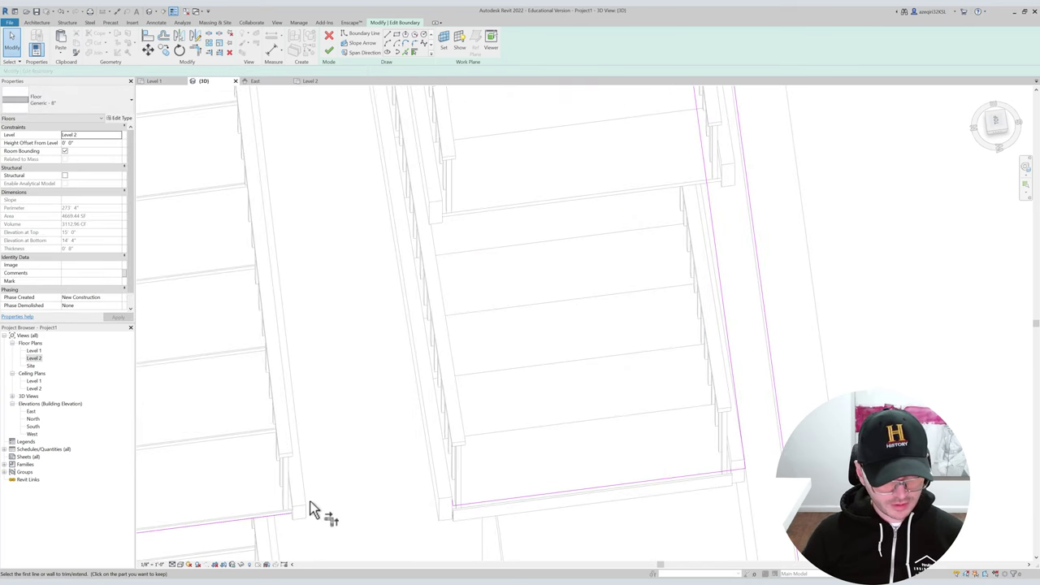
left_click(269, 518)
left_click(453, 512)
scroll(452, 502, "down", 5)
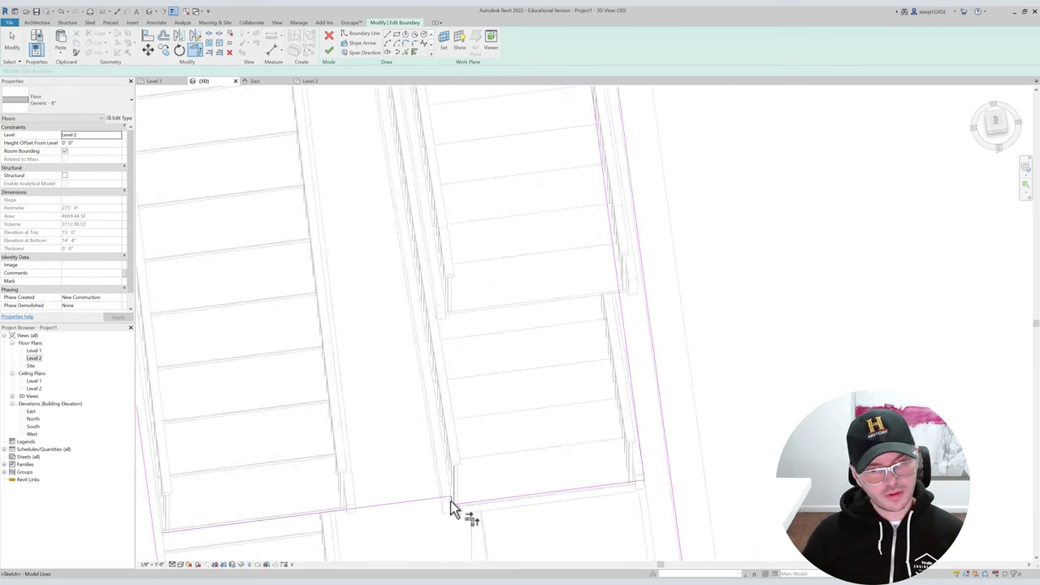
key("Escape")
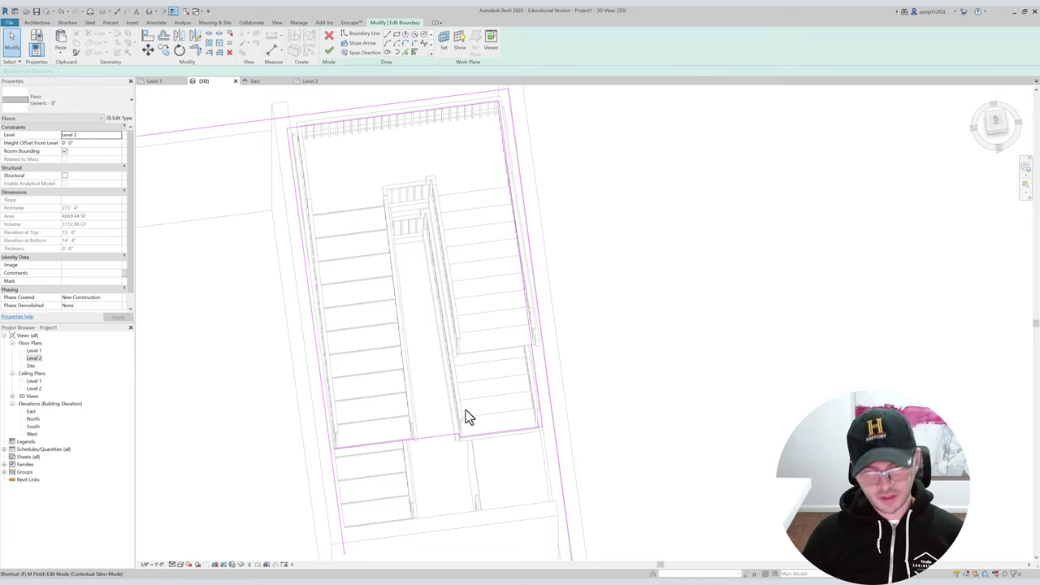
key("m")
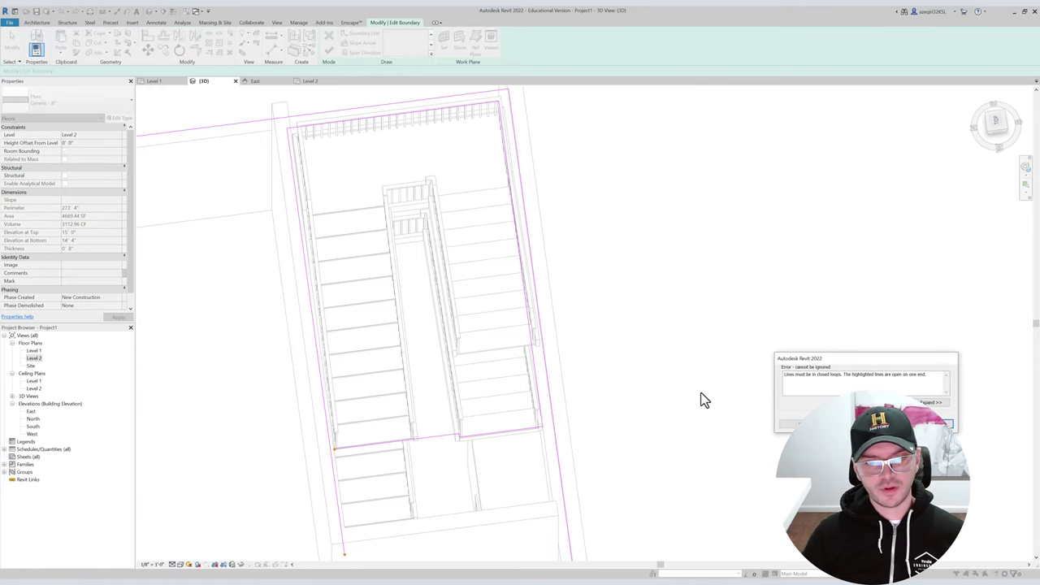
Trim the open floor boundary lines into a closed loop around the stairwell, finish the Level 2 floor and leave the walls unattached.
key("Escape")
key("Tab")
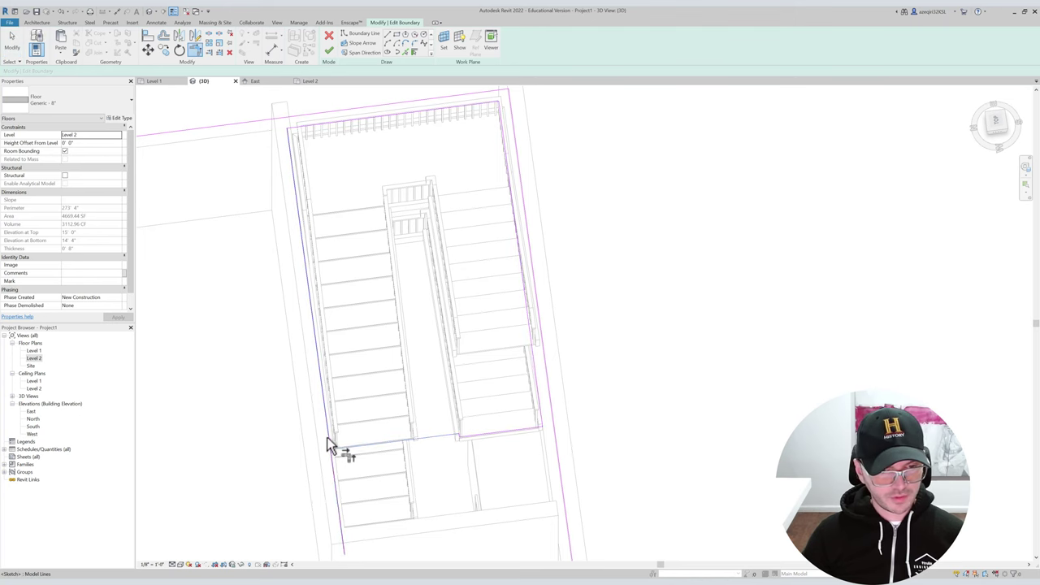
key("Escape")
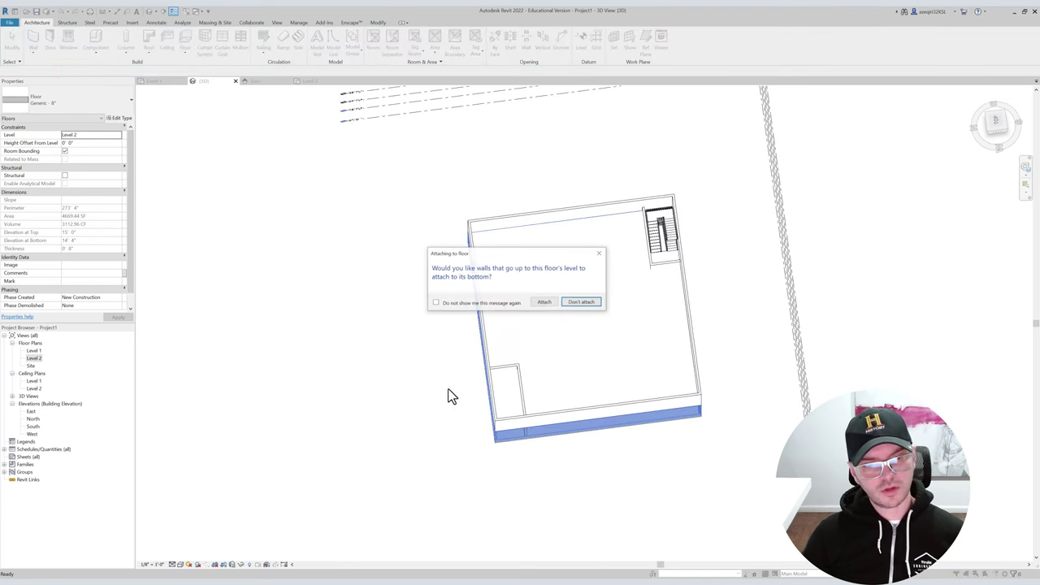
left_click(581, 302)
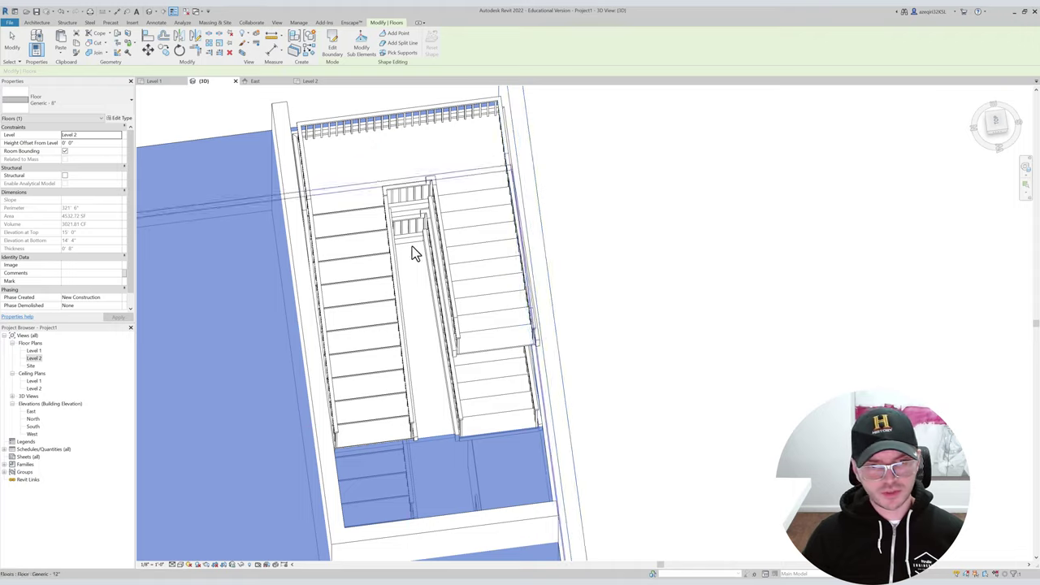
Examine the stair opening in the Level 2 floor in 3D, from an angle and directly from above.
middle_click_drag(447, 401, 383, 305, "shift")
scroll(383, 305, "down", 4)
middle_click_drag(487, 350, 610, 233)
scroll(522, 304, "down", 1)
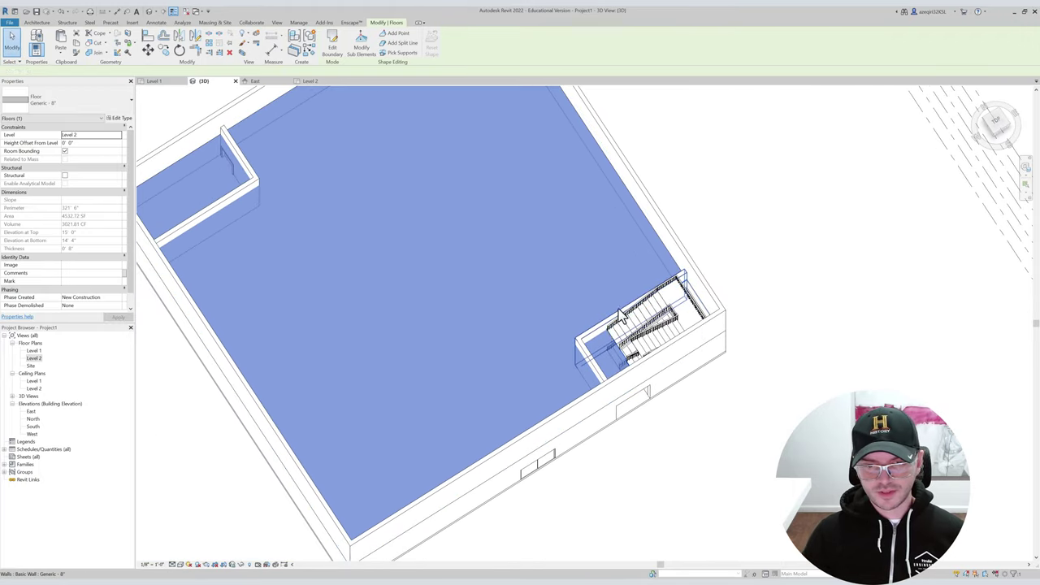
left_click(624, 314)
left_click(997, 123)
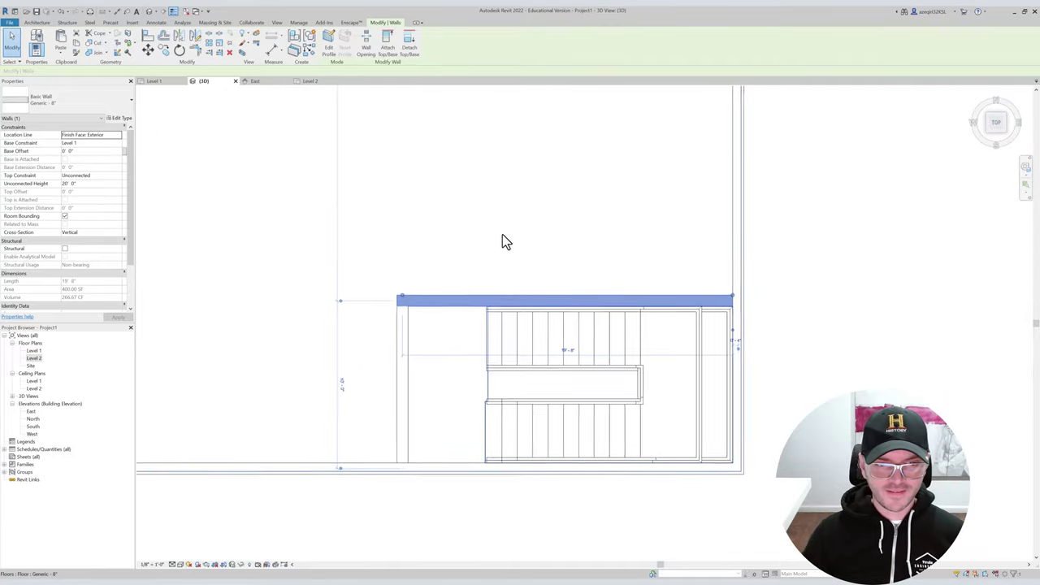
key("Escape")
scroll(570, 240, "down", 1)
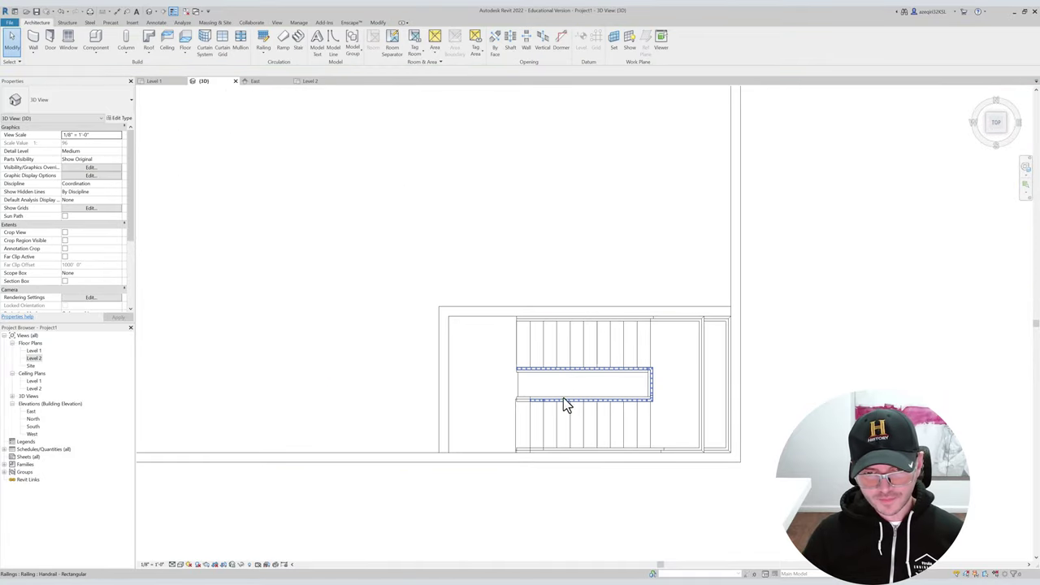
middle_click_drag(801, 255, 788, 301)
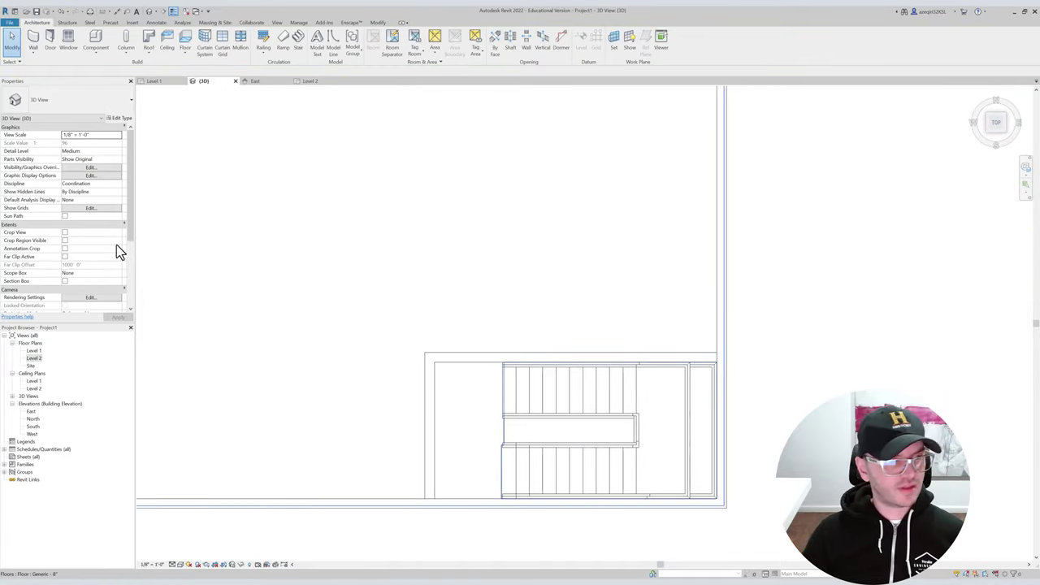
Examine the stairwell and floor edge in the Level 2 floor plan.
double_click(34, 358)
scroll(492, 233, "down", 3)
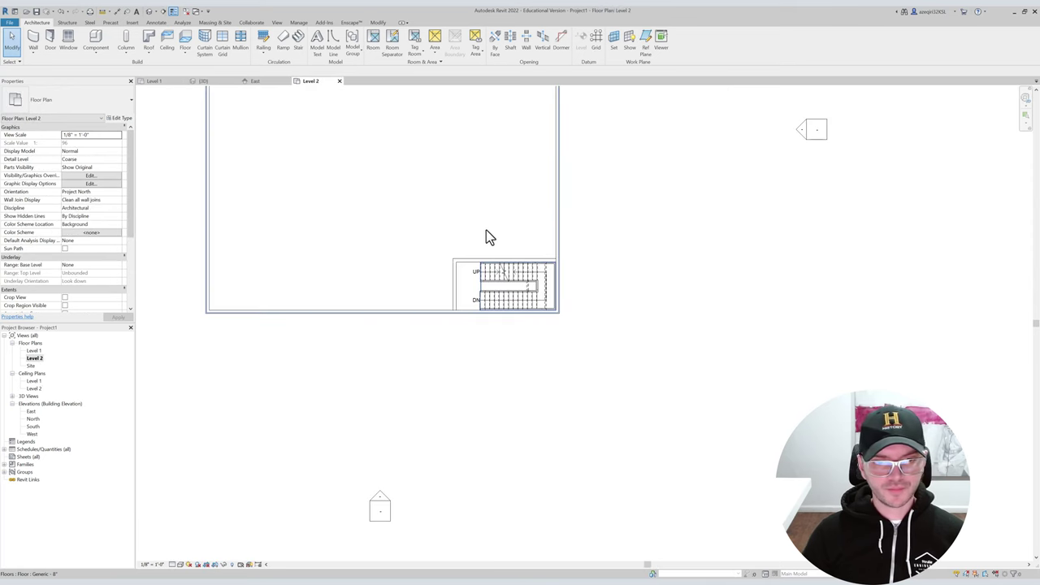
middle_click_drag(493, 233, 603, 388)
scroll(515, 239, "up", 1)
middle_click_drag(515, 239, 520, 293)
middle_click_drag(614, 520, 520, 288)
scroll(583, 427, "down", 1)
Open the Level 2 to Level 3 stair for editing in 3D, review the available stair types and finish with its type unchanged.
key("d")
left_click(515, 284)
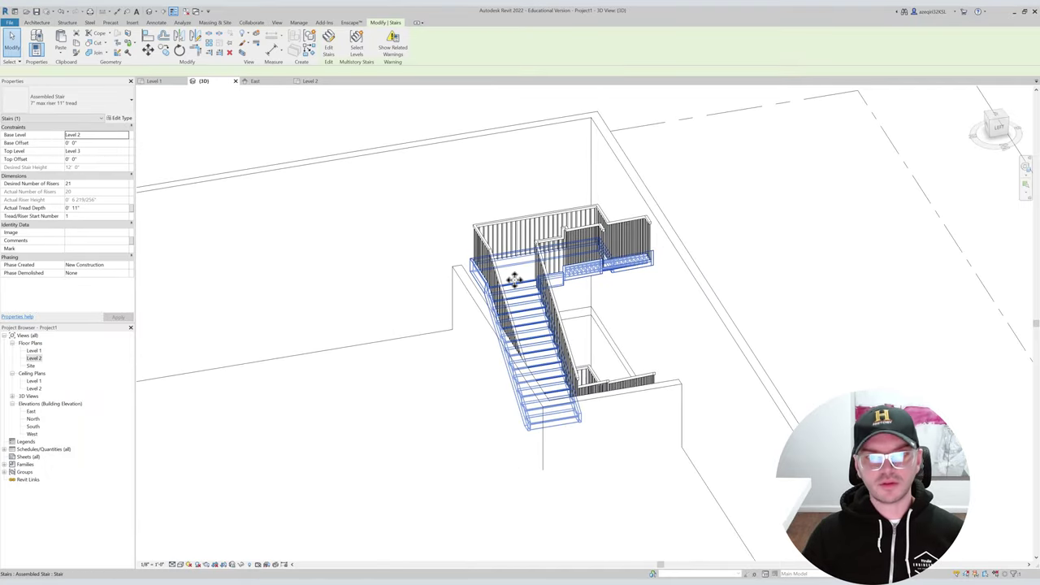
middle_click_drag(485, 198, 461, 301)
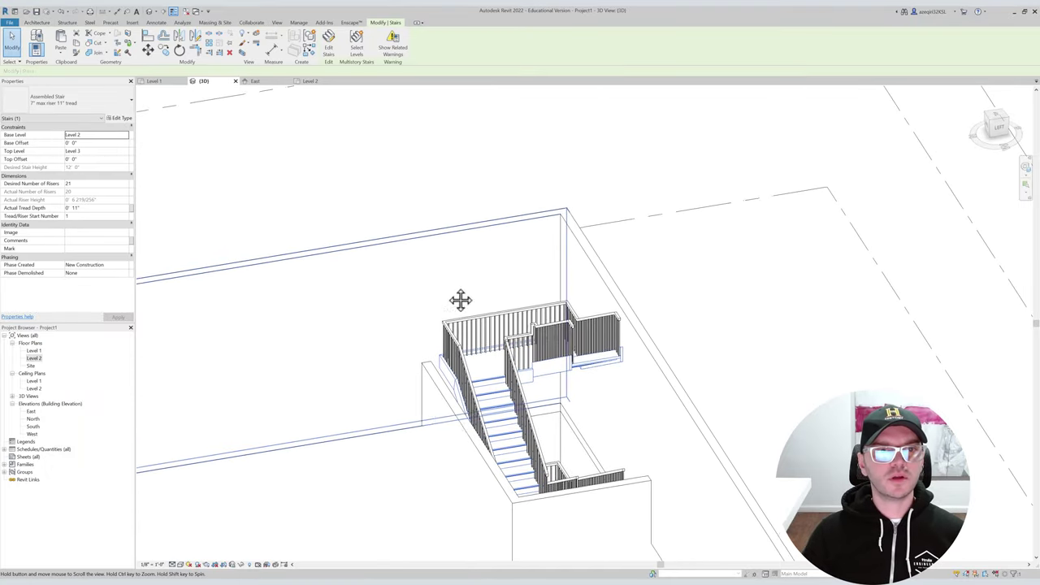
left_click(328, 46)
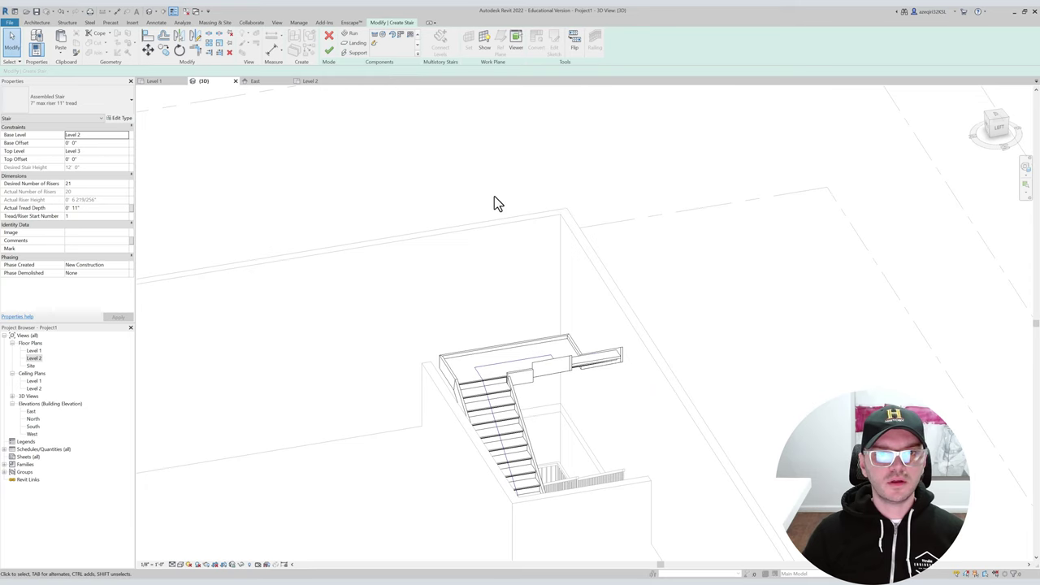
middle_click_drag(494, 202, 553, 209, "shift")
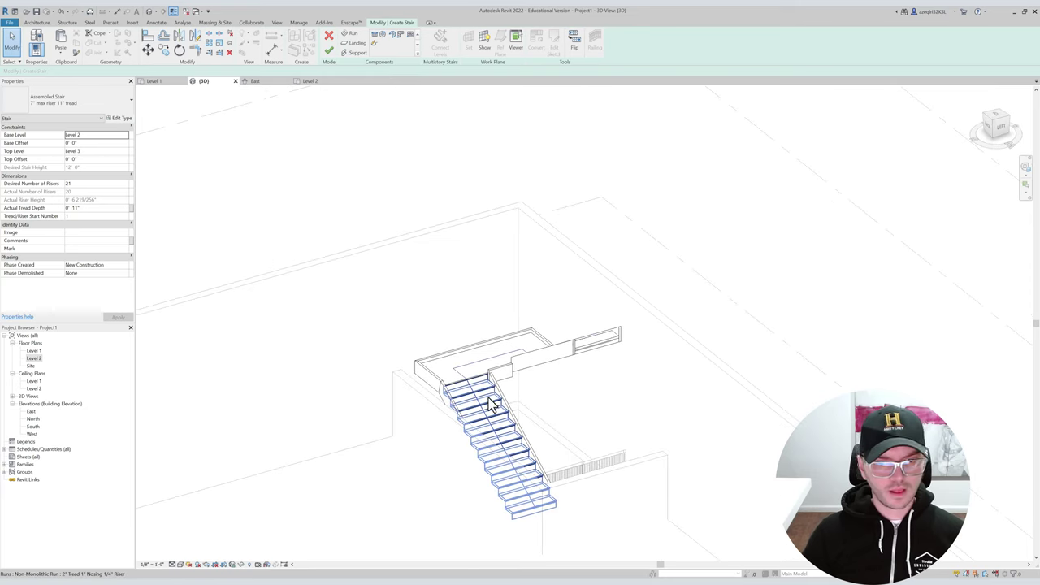
scroll(479, 325, "down", 6)
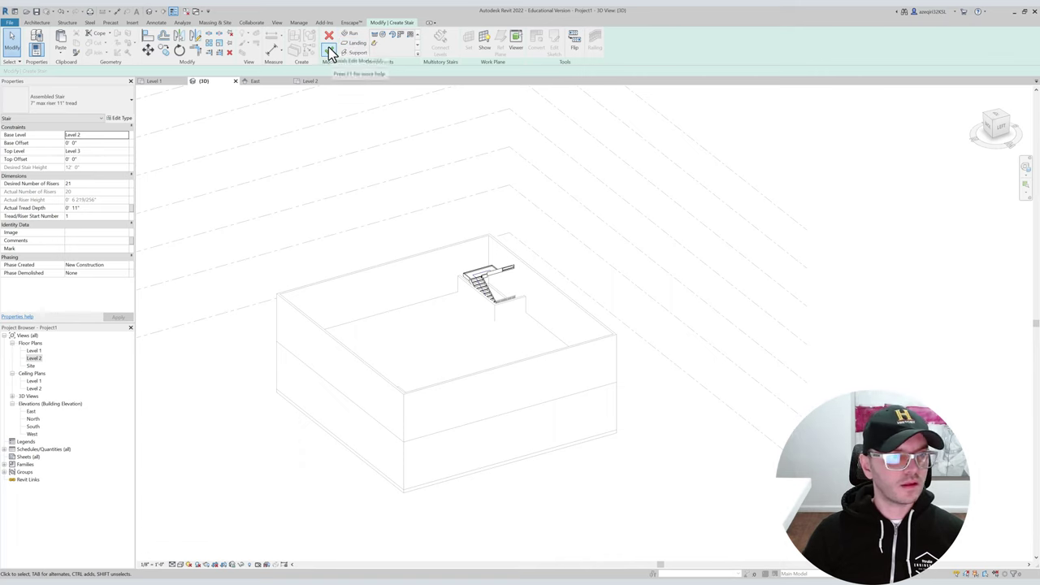
left_click(91, 110)
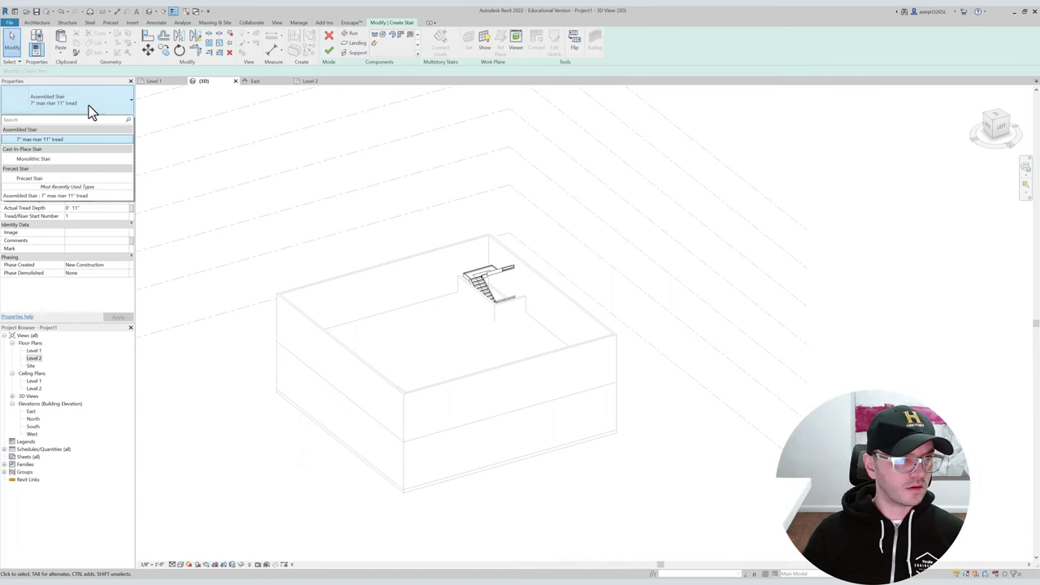
left_click(334, 51)
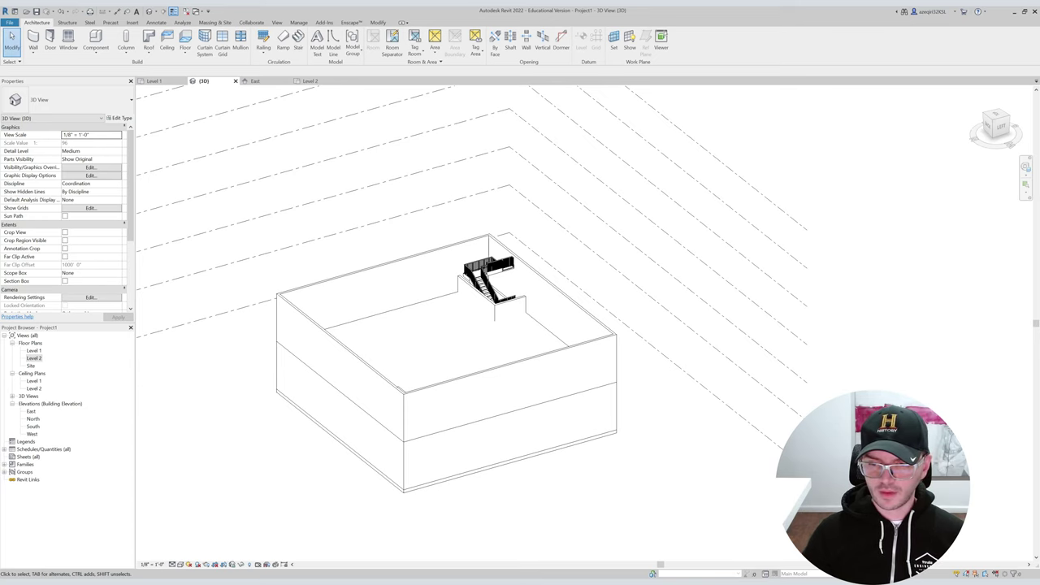
Inspect in the Level 2 plan how the floor edge meets the ends of the upper and lower stairs.
middle_click_drag(517, 301, 408, 369, "shift")
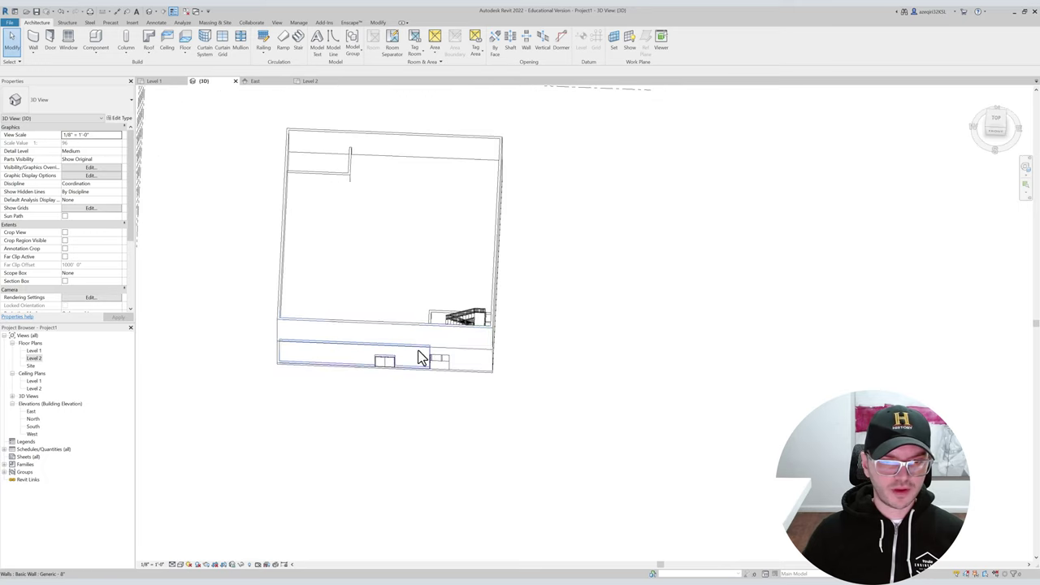
scroll(439, 332, "up", 3)
double_click(33, 359)
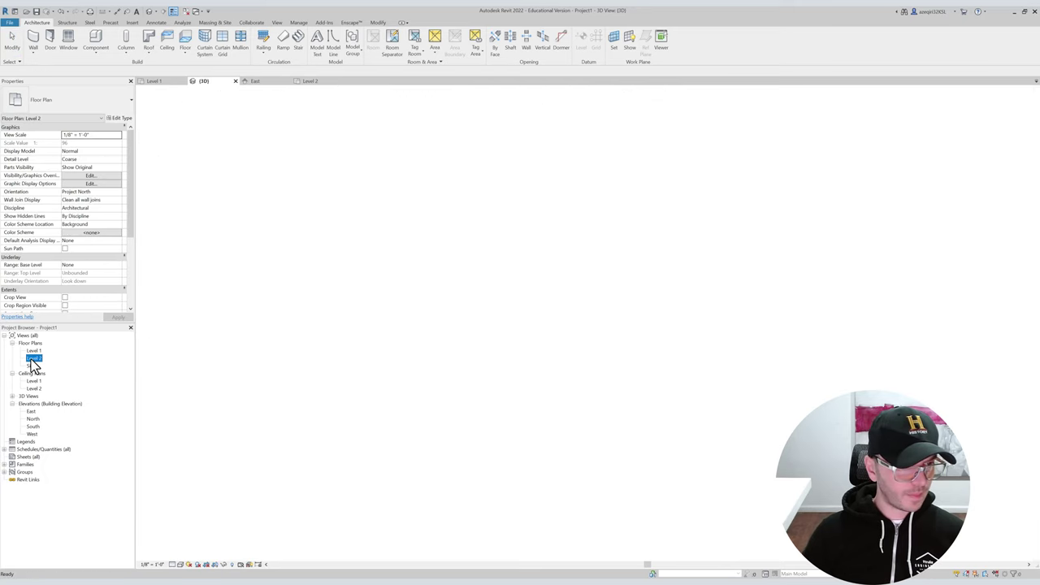
scroll(591, 406, "up", 2)
left_click(491, 391)
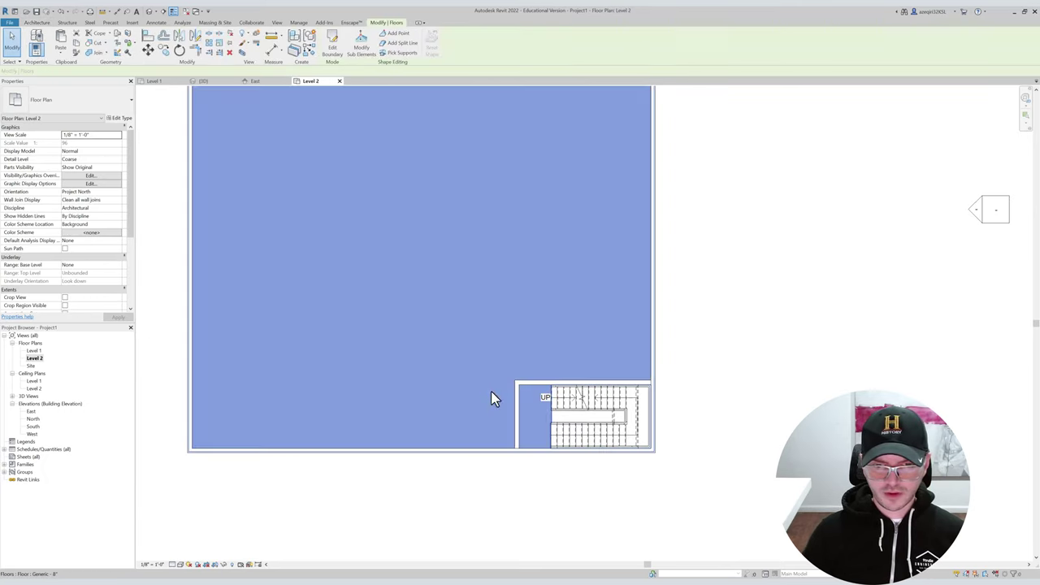
scroll(518, 407, "up", 5)
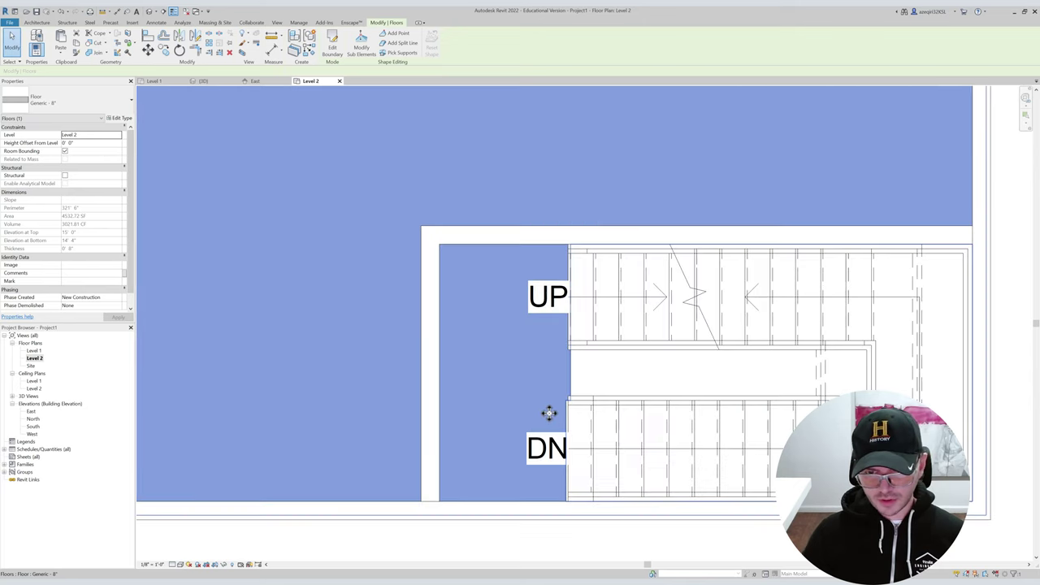
left_click(527, 387)
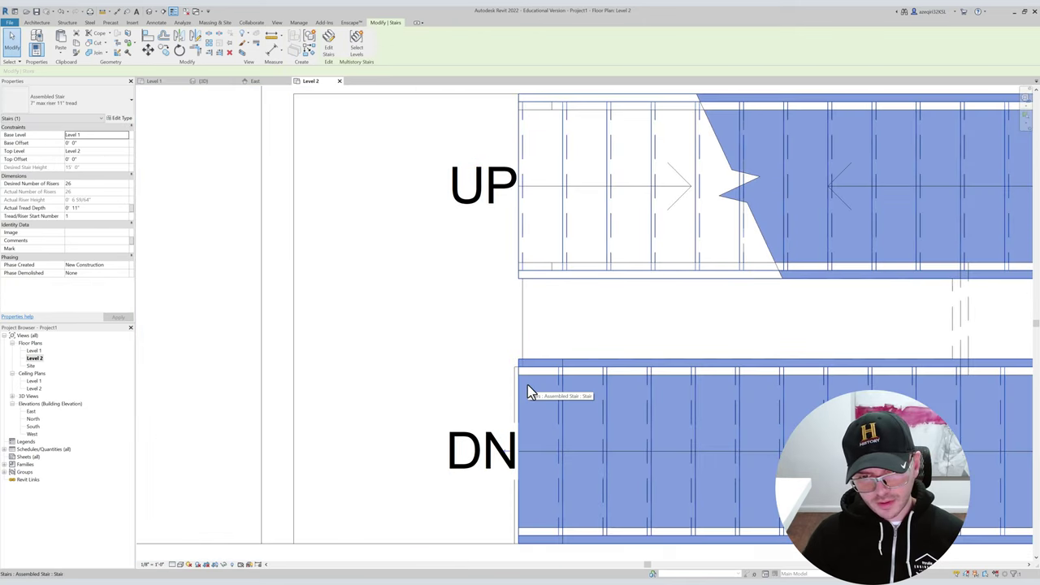
left_click(491, 380)
scroll(534, 376, "down", 1)
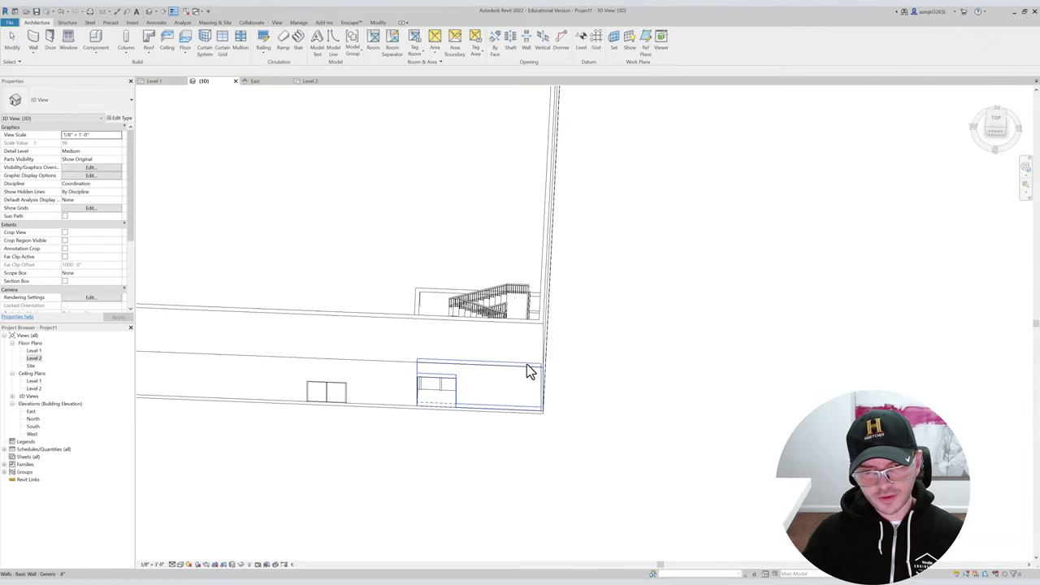
Edit the Level 1 to Level 2 stair in 3D, turn off End with Riser for its upper run and finish the stair.
middle_click_drag(420, 371, 611, 336, "shift")
scroll(501, 334, "up", 3)
left_click(533, 325)
middle_click_drag(771, 351, 619, 487, "shift")
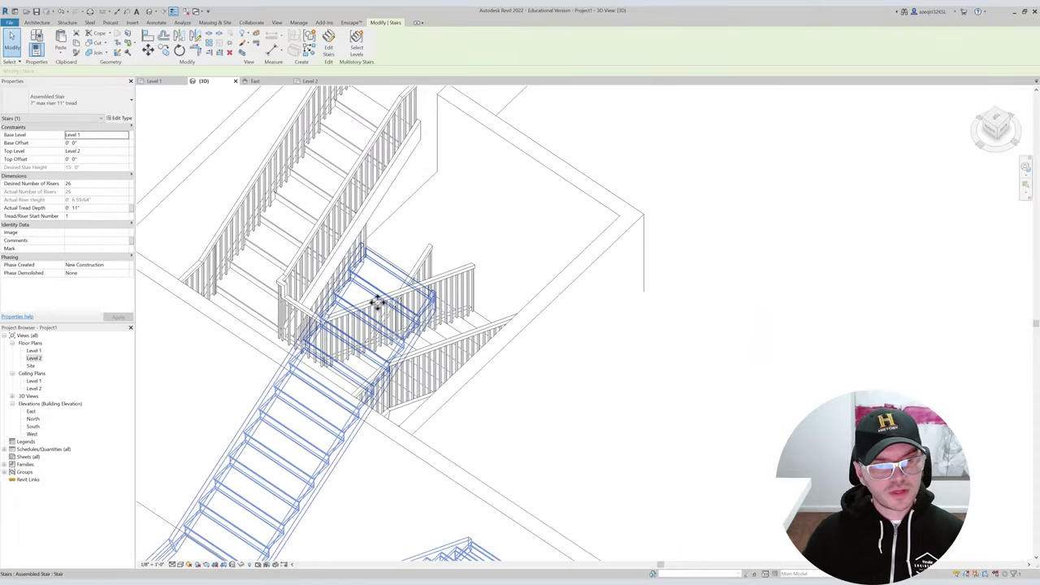
scroll(378, 297, "up", 3)
scroll(380, 238, "up", 3)
double_click(414, 339)
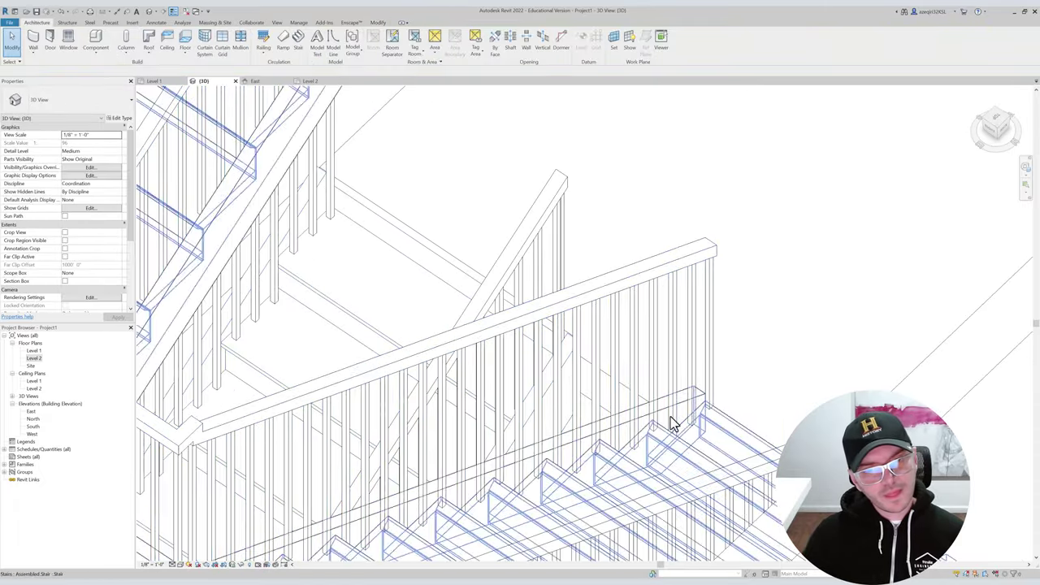
left_click(371, 227)
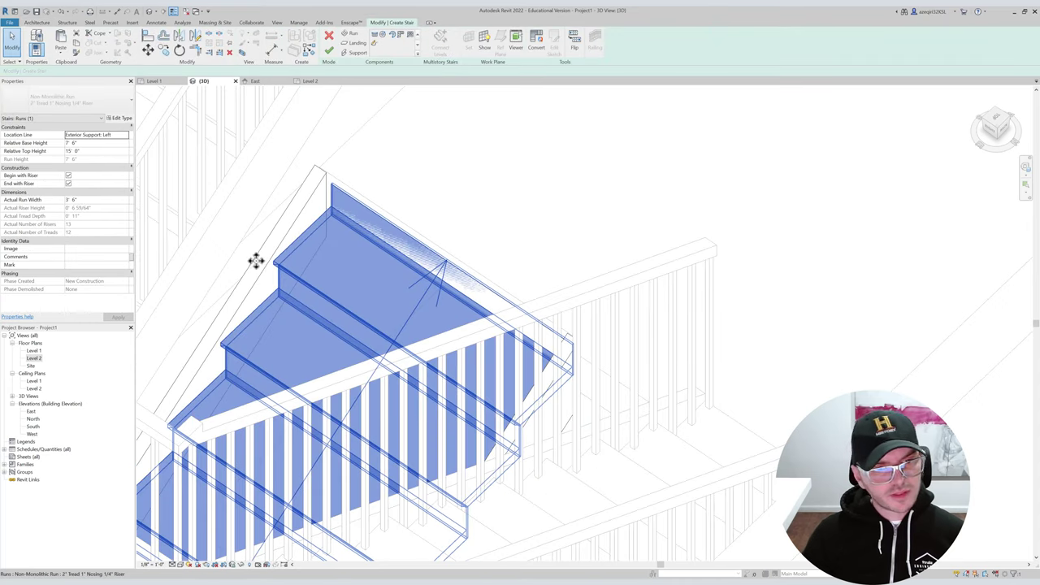
left_click(69, 183)
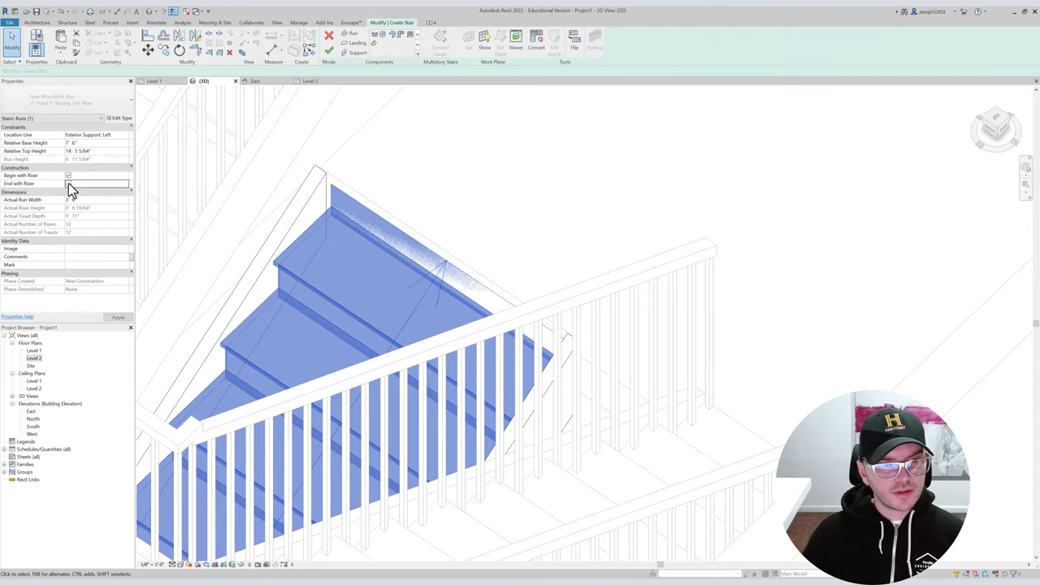
left_click(417, 246)
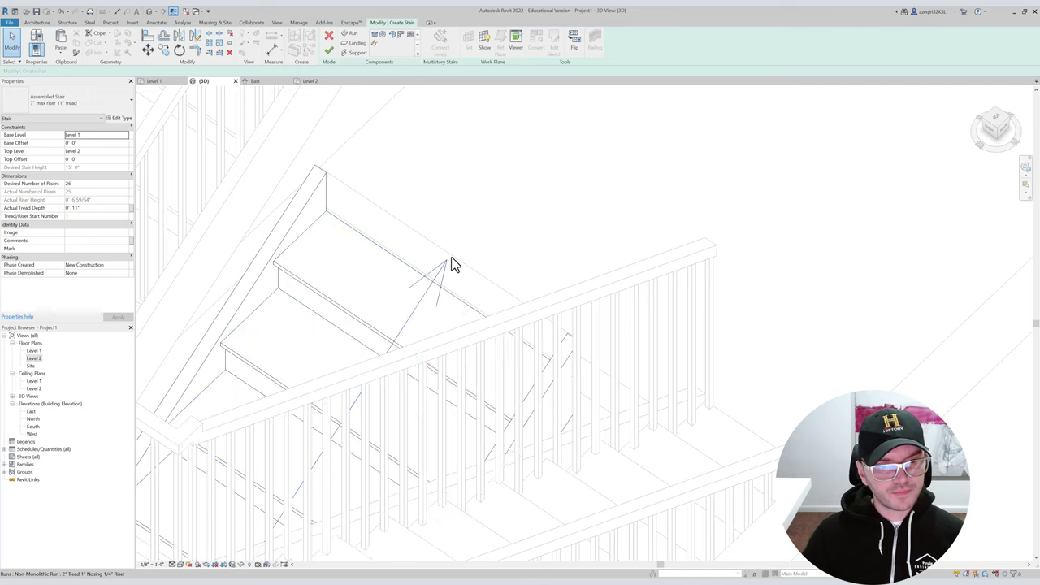
left_click(327, 51)
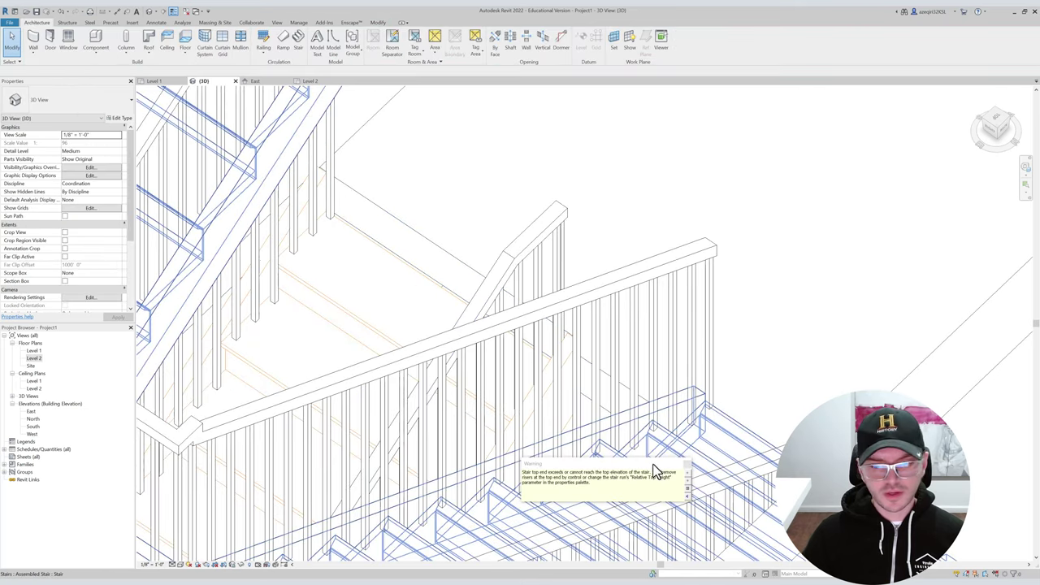
left_click(688, 468)
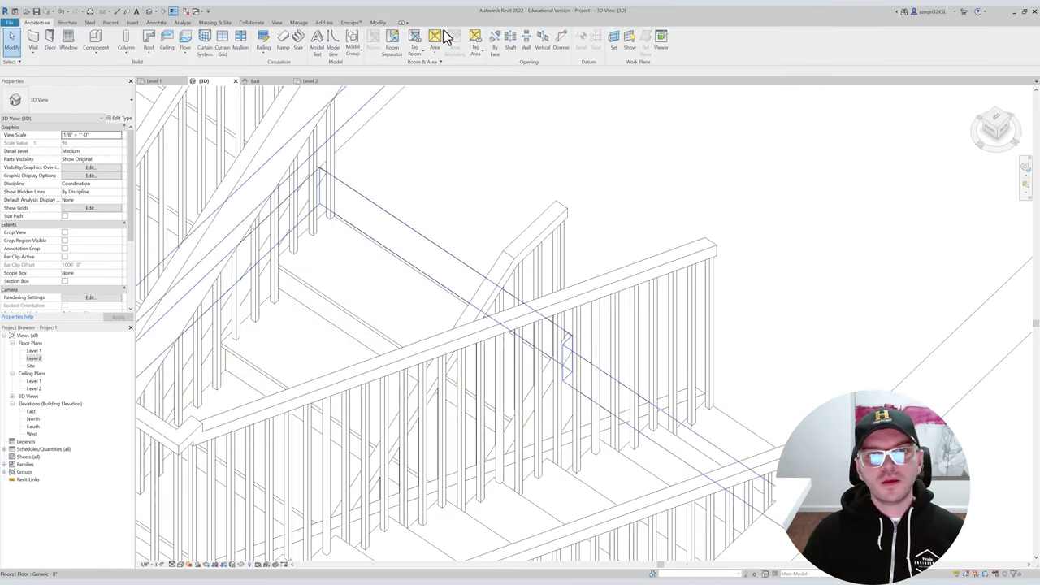
Set the unconnected height of the two stairwell enclosure walls to 14 feet.
left_click(277, 23)
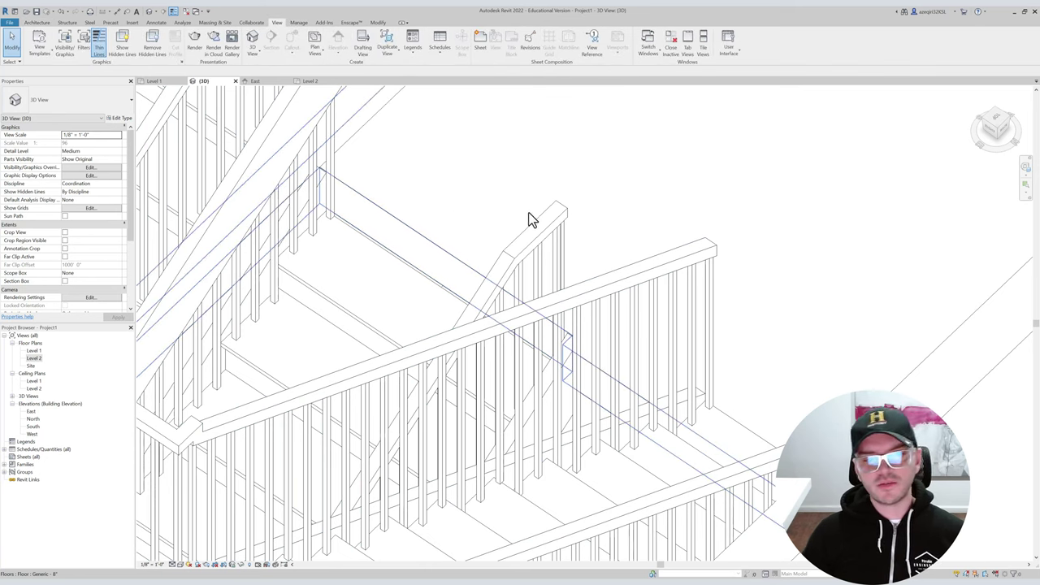
scroll(510, 228, "down", 5)
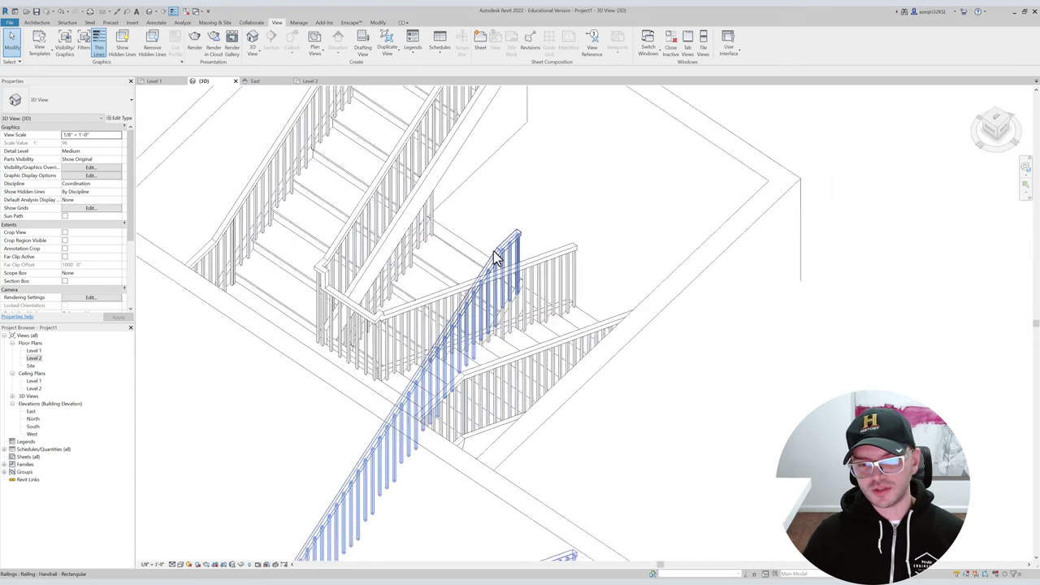
scroll(542, 279, "down", 8)
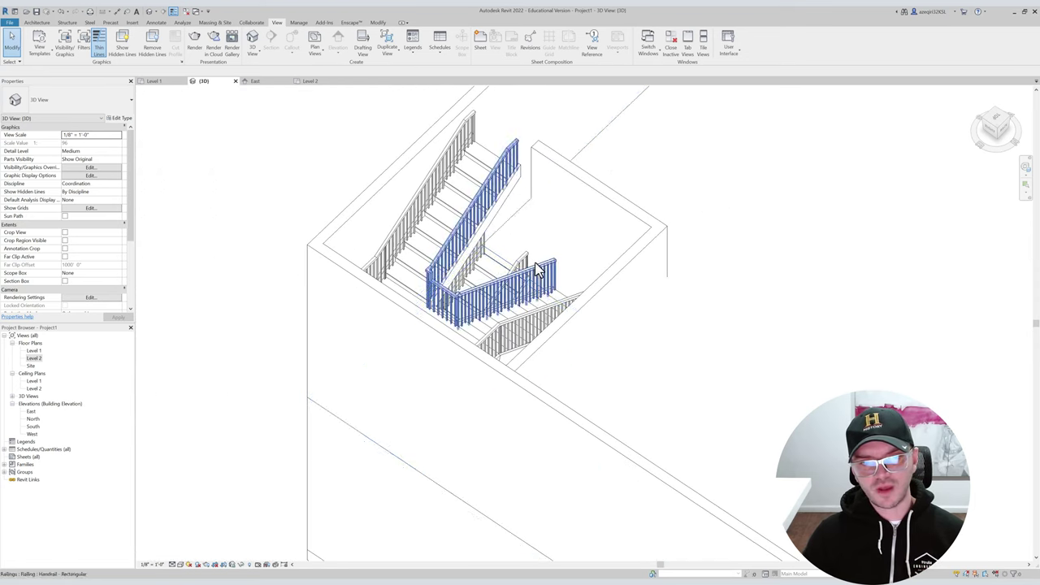
middle_click_drag(596, 249, 483, 323, "shift")
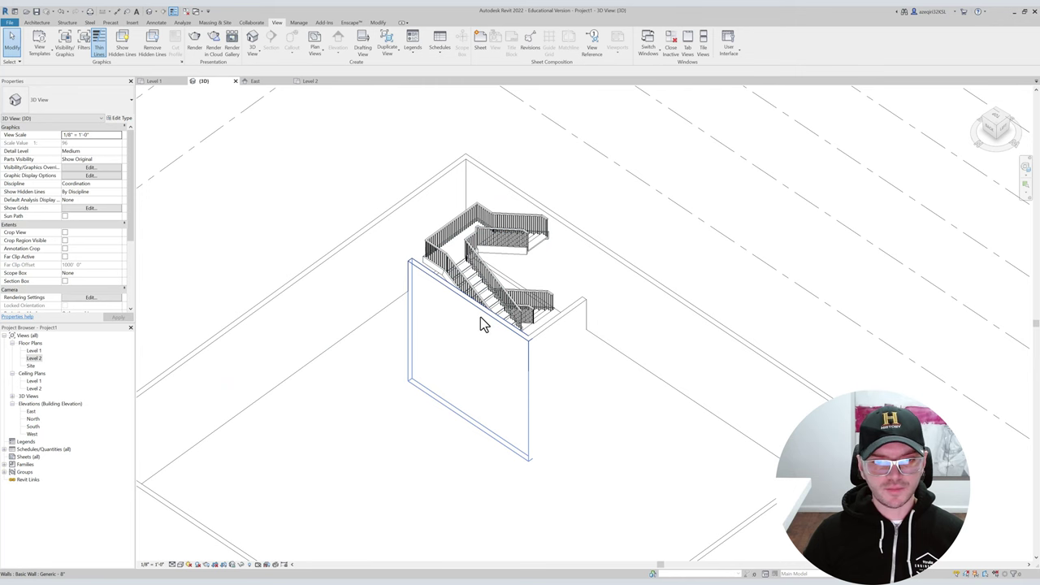
left_click(480, 317)
middle_click_drag(595, 336, 504, 325, "shift")
left_click(90, 185)
type("16")
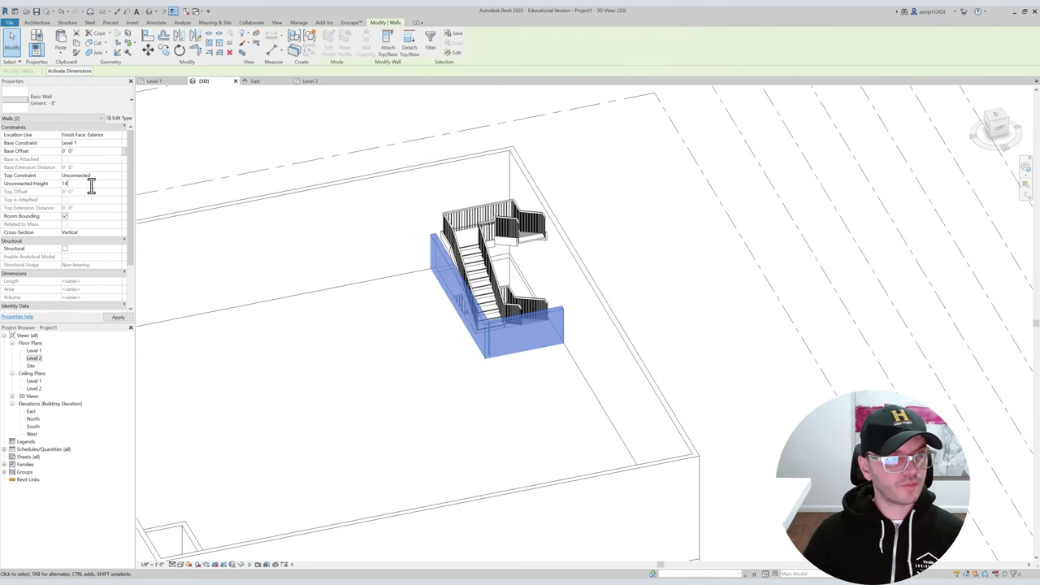
left_click(336, 142)
middle_click_drag(452, 311, 625, 246, "shift")
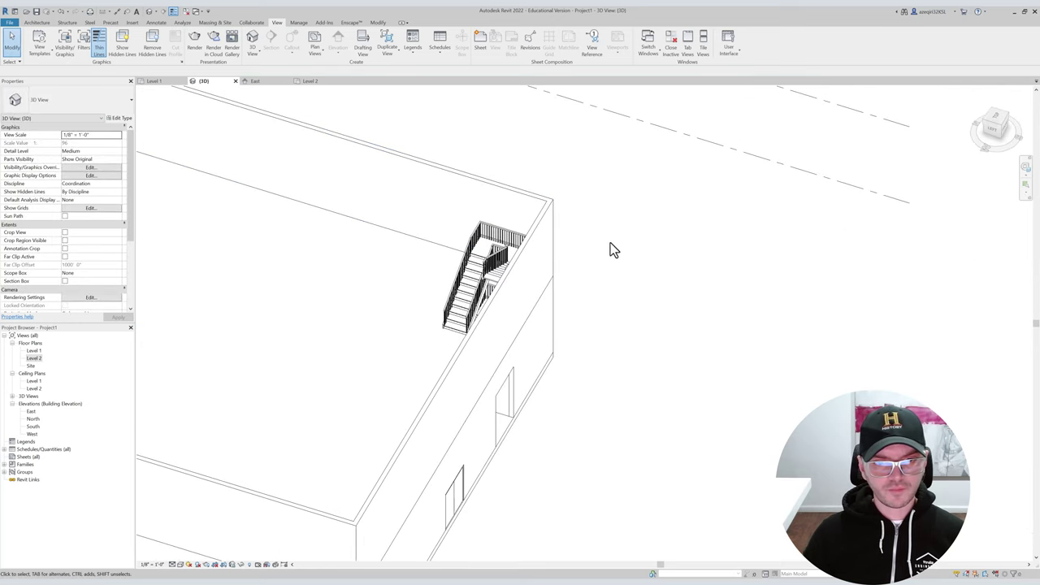
scroll(624, 246, "down", 3)
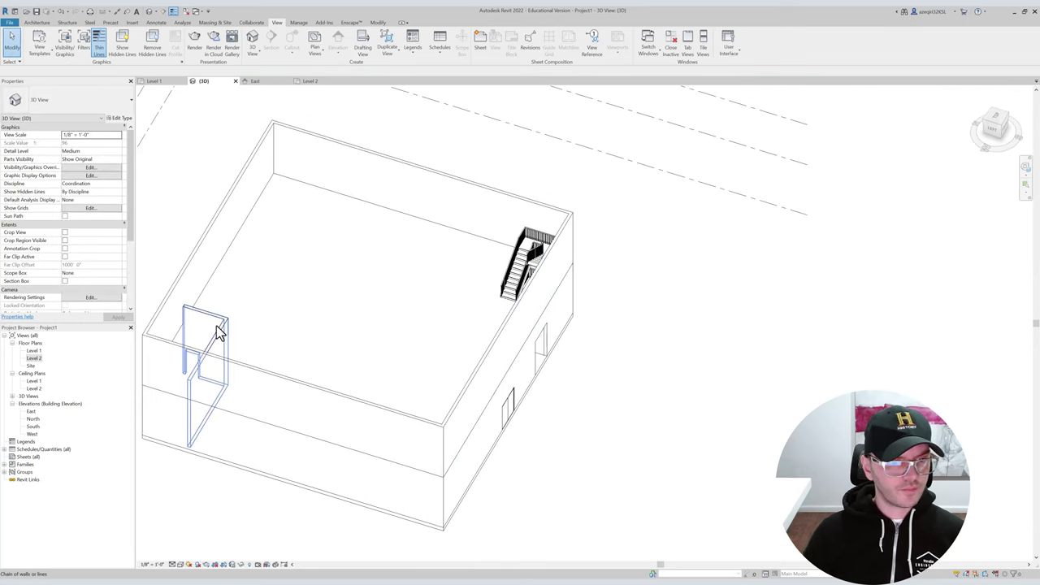
Set the unconnected height of the two enclosure walls in the opposite, still empty stairwell corner to 14 feet.
left_click(220, 331)
left_click(81, 183)
type("14'  0\"")
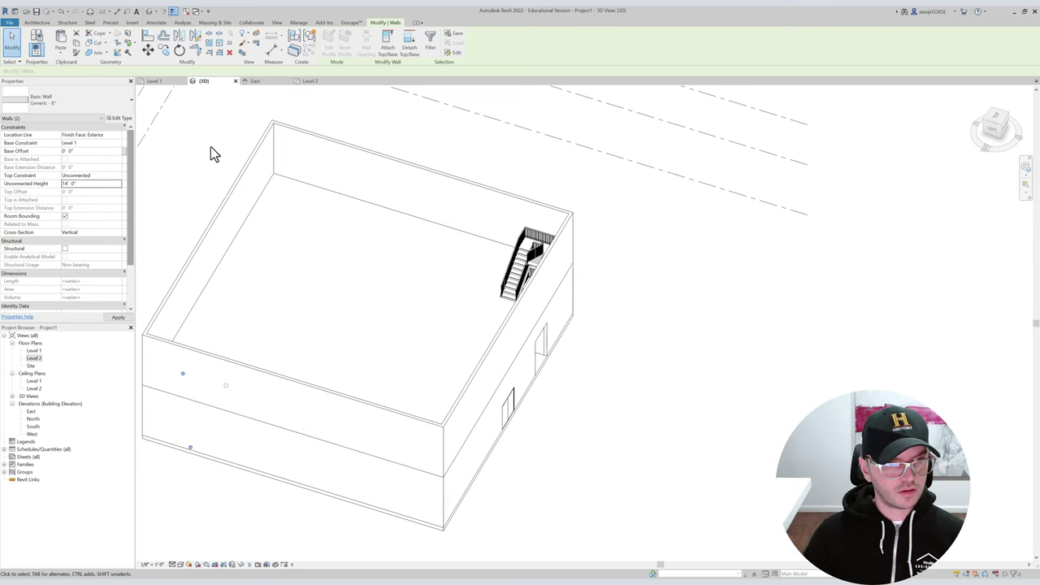
left_click(210, 146)
Open the Level 1 plan and select the enclosure walls of both stairwells to check their shared height properties.
double_click(34, 350)
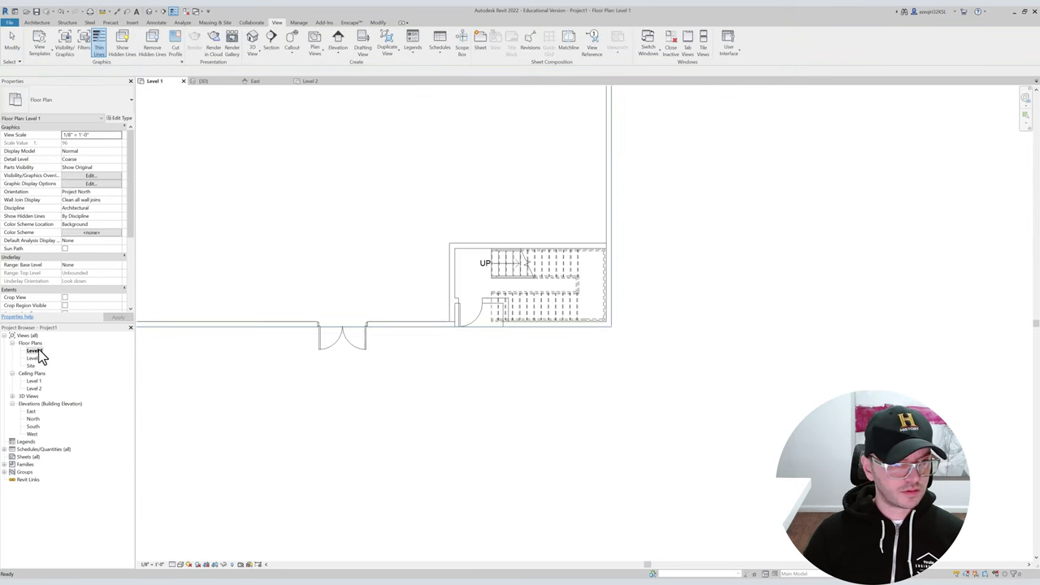
left_click(453, 271)
left_click(477, 247, "ctrl")
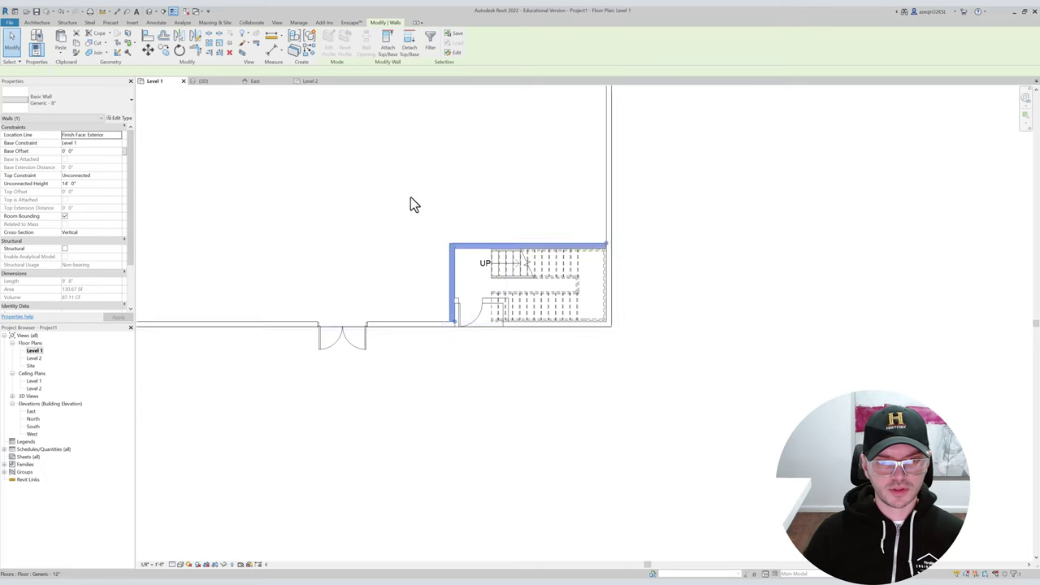
scroll(411, 204, "down", 4)
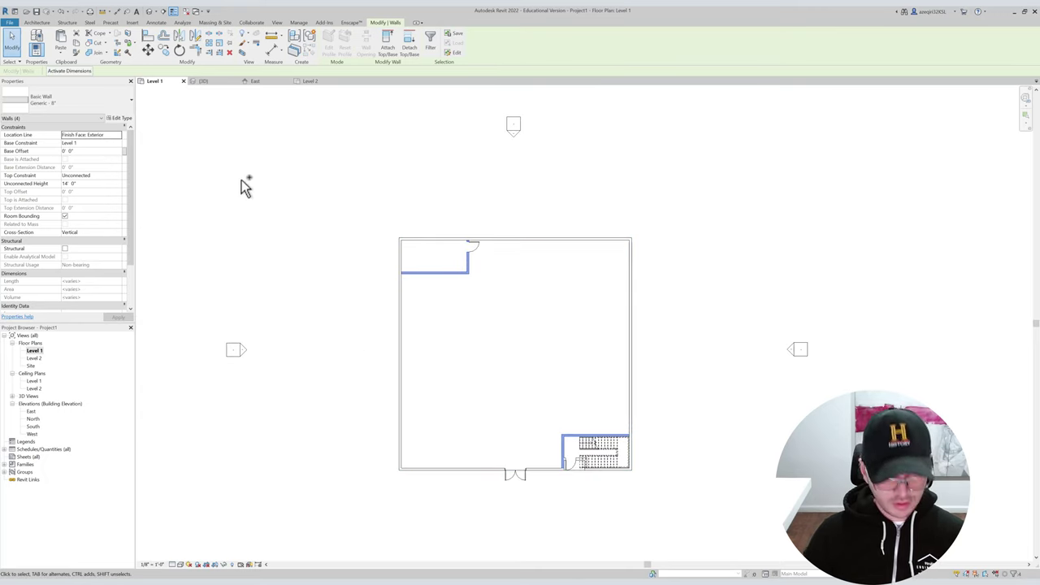
key("Escape")
Mirror a copy of the Level 1 to Level 2 stair about a vertical axis through the midpoint of the building's width.
scroll(600, 455, "up", 4)
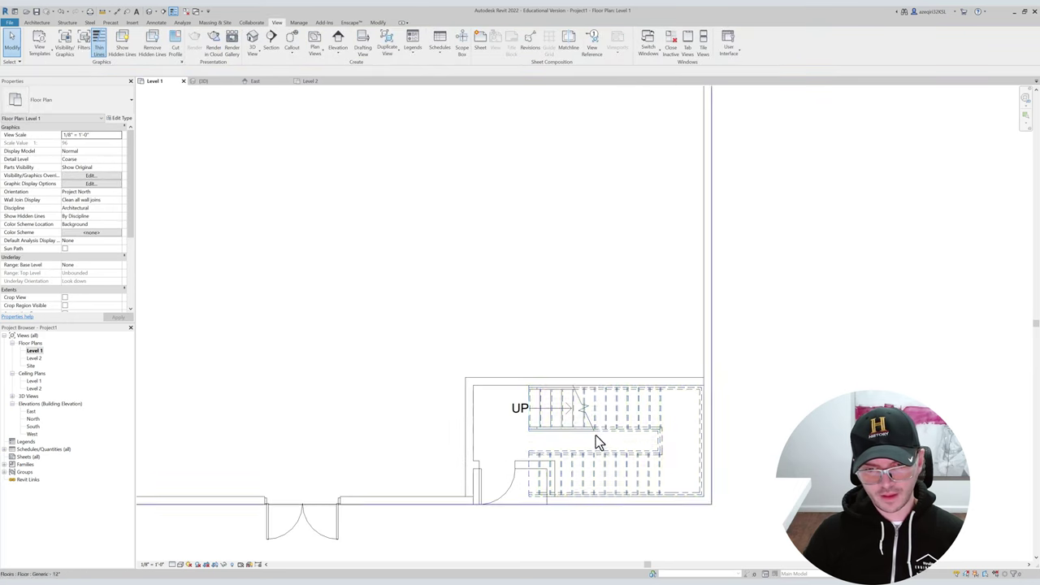
scroll(596, 406, "down", 3)
left_click(597, 398)
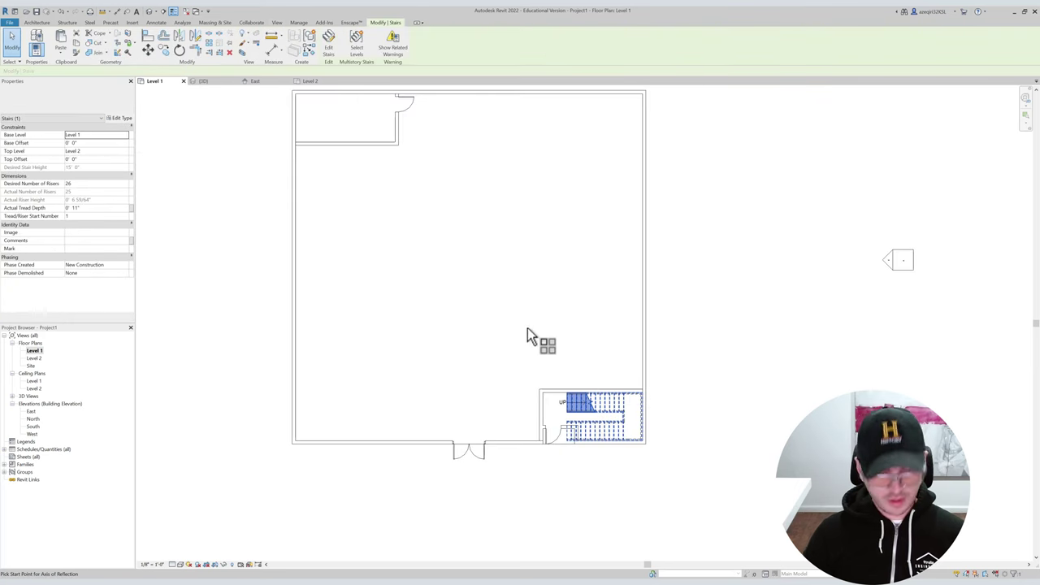
key("d")
key("m")
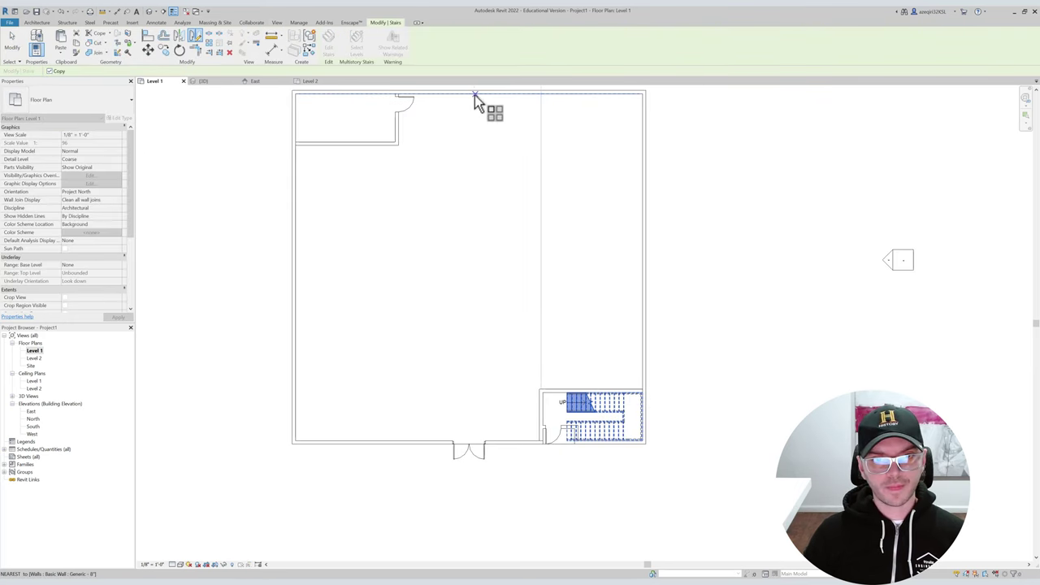
left_click(470, 95)
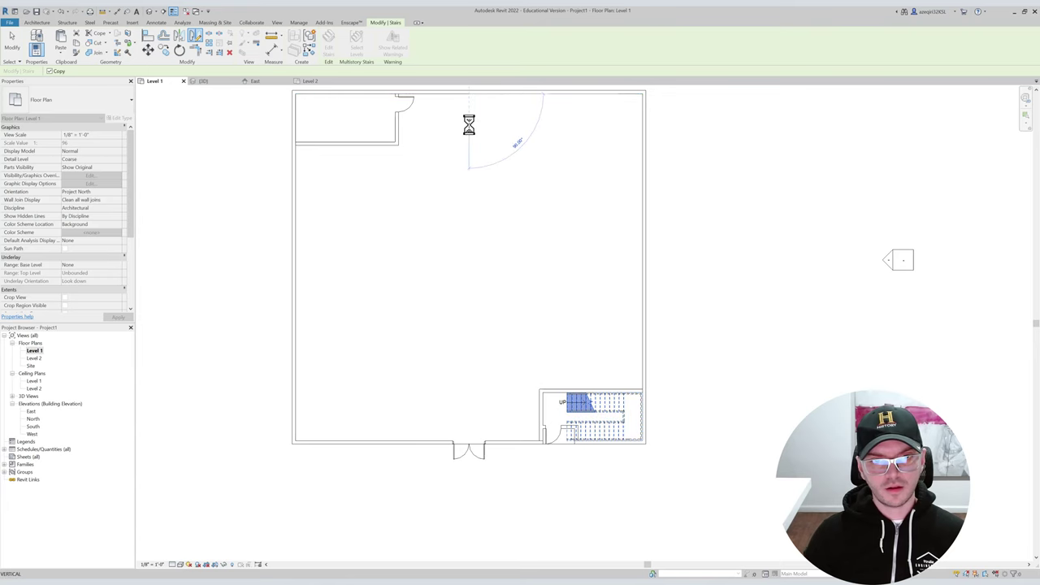
left_click(687, 466)
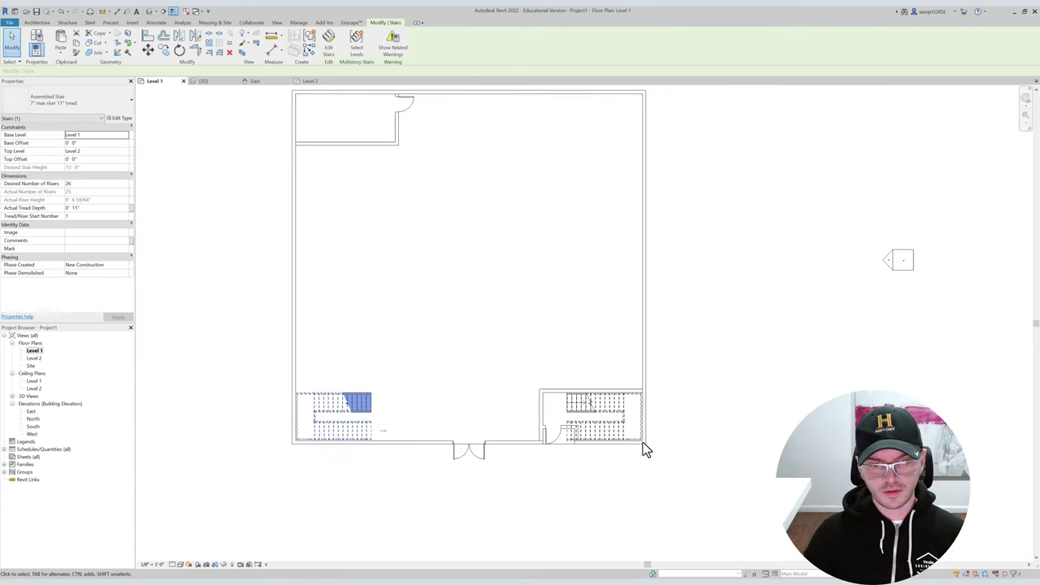
Mirror the copied stair without keeping a copy, about a horizontal axis through the side wall's midpoint, into the opposite stairwell enclosure.
scroll(408, 464, "down", 2)
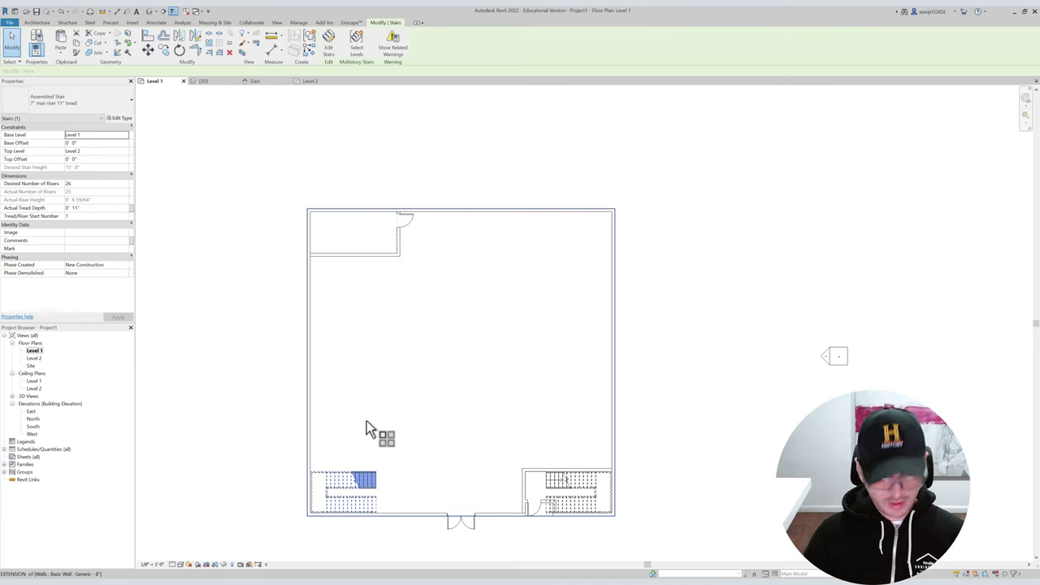
key("d")
key("m")
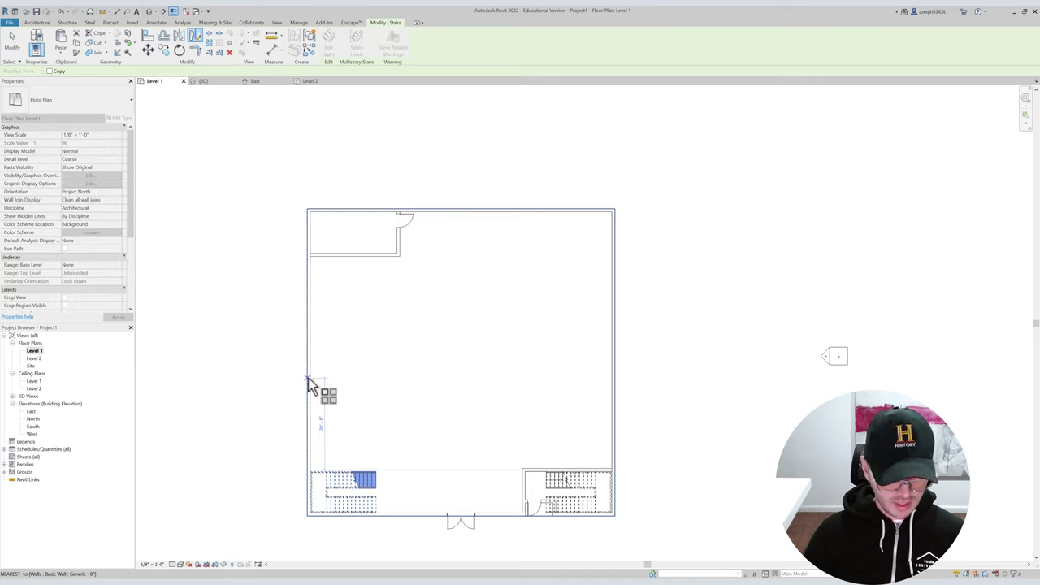
left_click(310, 370)
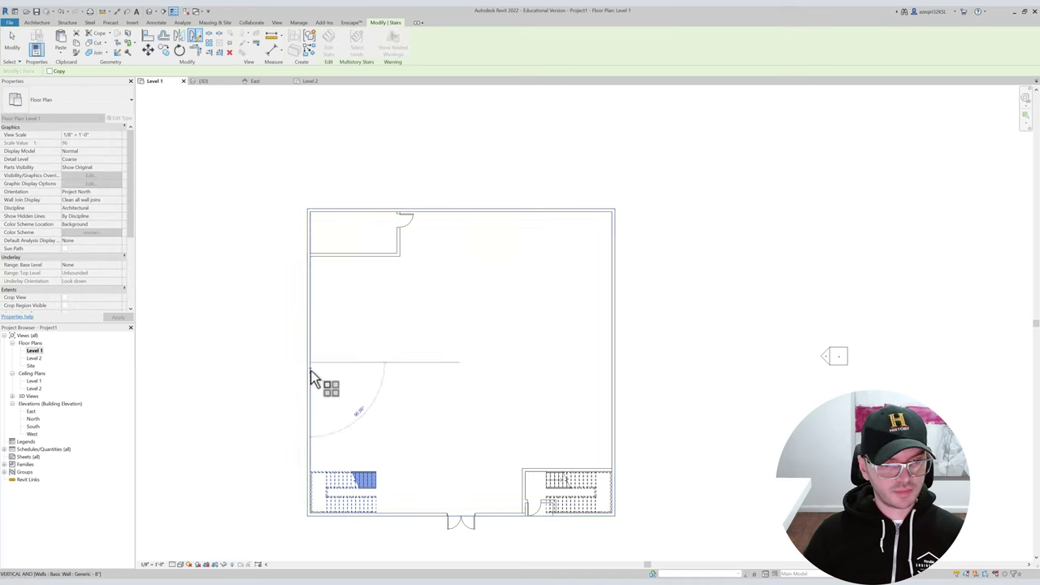
left_click(325, 363)
middle_click_drag(357, 334, 352, 378)
key("Escape")
Examine how both Level 1 stairs sit inside their enclosures and relate to the doors.
scroll(306, 256, "down", 1)
scroll(312, 264, "up", 10)
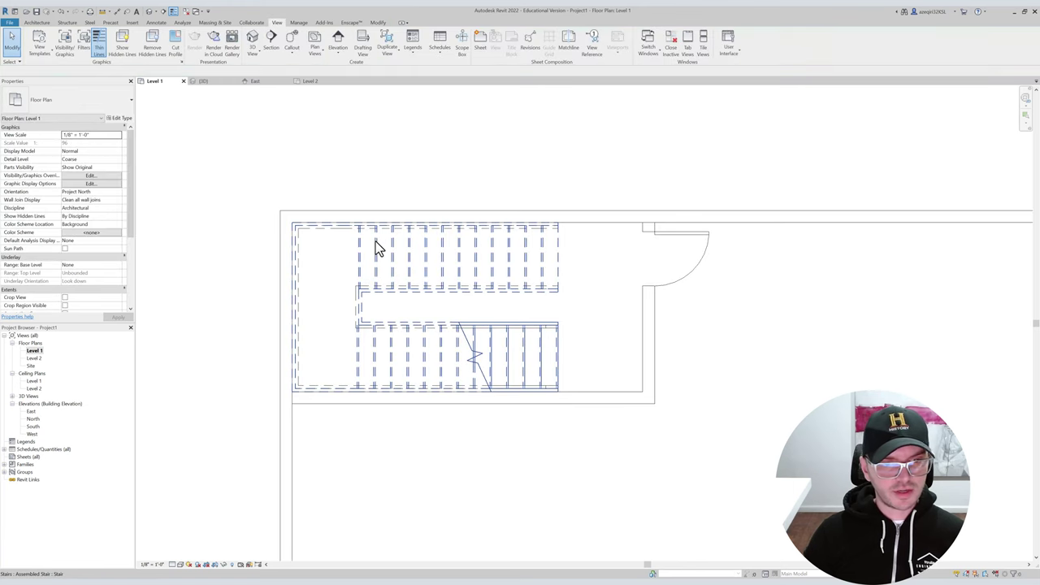
scroll(376, 242, "down", 10)
middle_click_drag(440, 298, 358, 250)
scroll(370, 236, "down", 1)
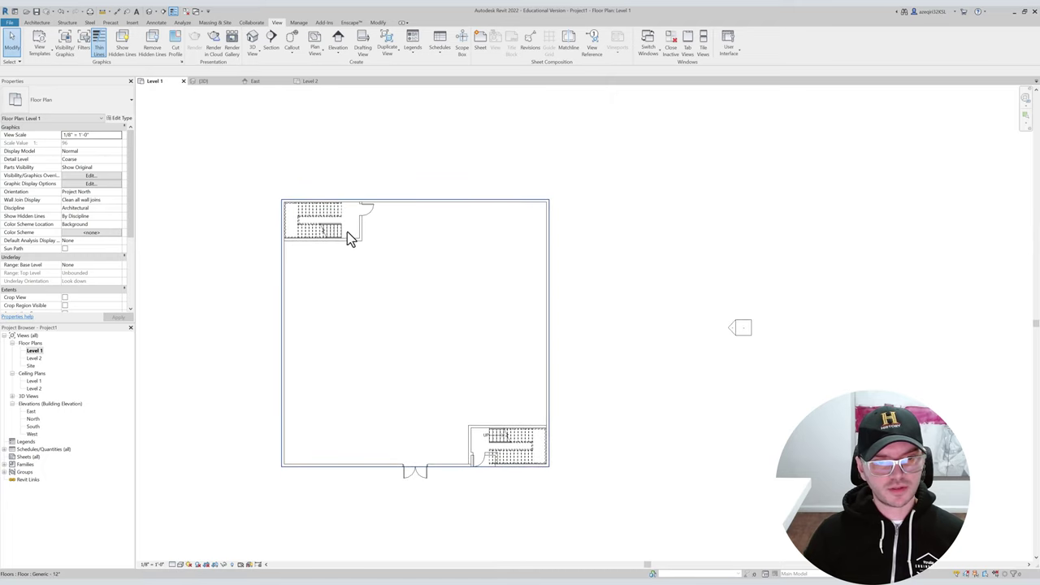
scroll(344, 235, "up", 3)
scroll(380, 216, "down", 3)
middle_click_drag(430, 263, 360, 269)
scroll(410, 348, "up", 3)
middle_click_drag(436, 345, 522, 339)
scroll(487, 316, "down", 3)
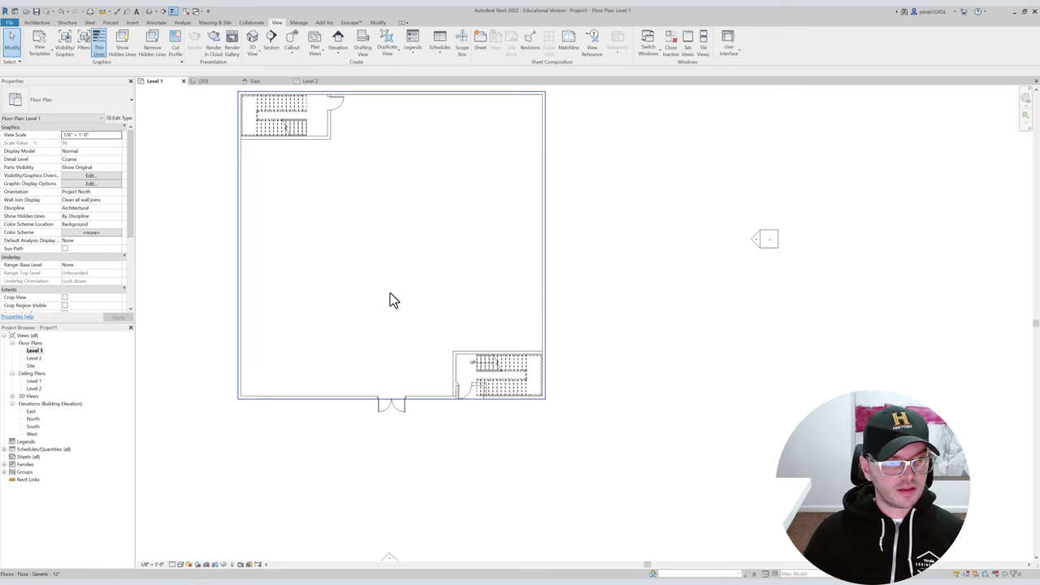
In the Level 2 plan, move the Level 2 to Level 3 stair from its landing corner toward the inside corner of the exterior walls.
double_click(36, 357)
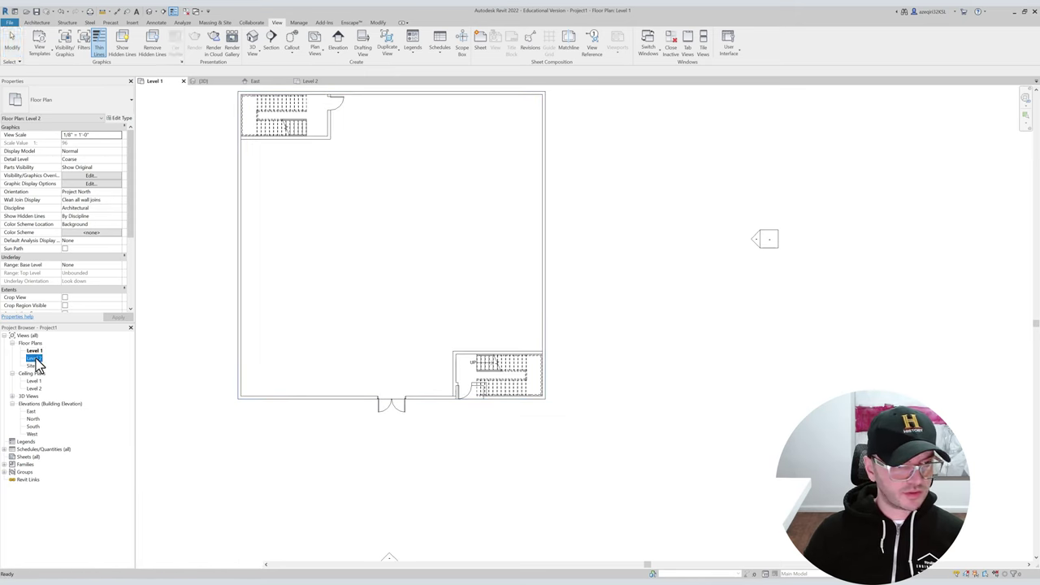
scroll(606, 376, "down", 5)
scroll(636, 332, "down", 2)
middle_click_drag(608, 295, 628, 316)
scroll(628, 316, "up", 2)
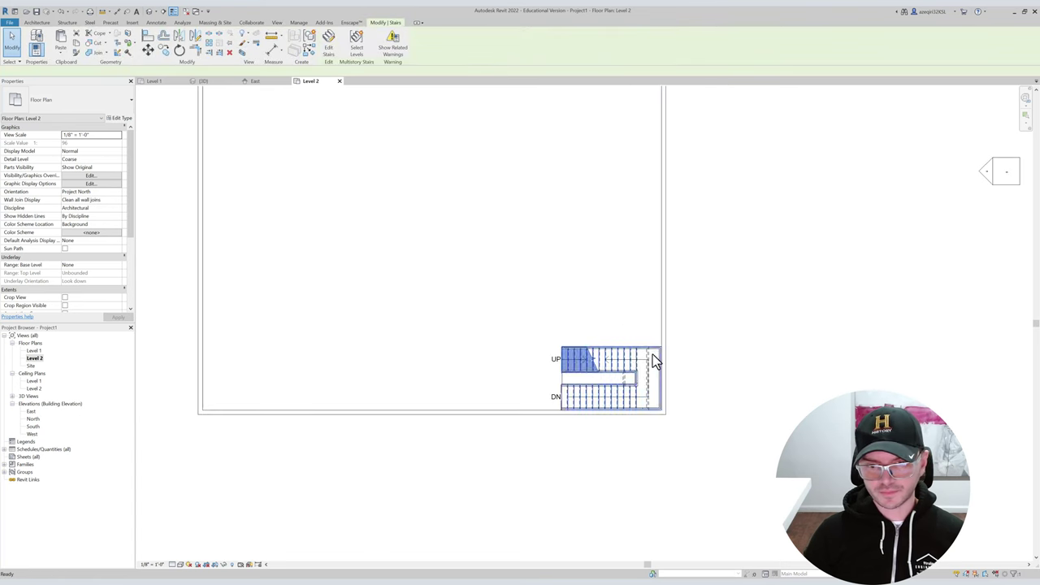
left_click(575, 370)
scroll(567, 363, "down", 1)
scroll(671, 374, "up", 2)
scroll(668, 367, "up", 2)
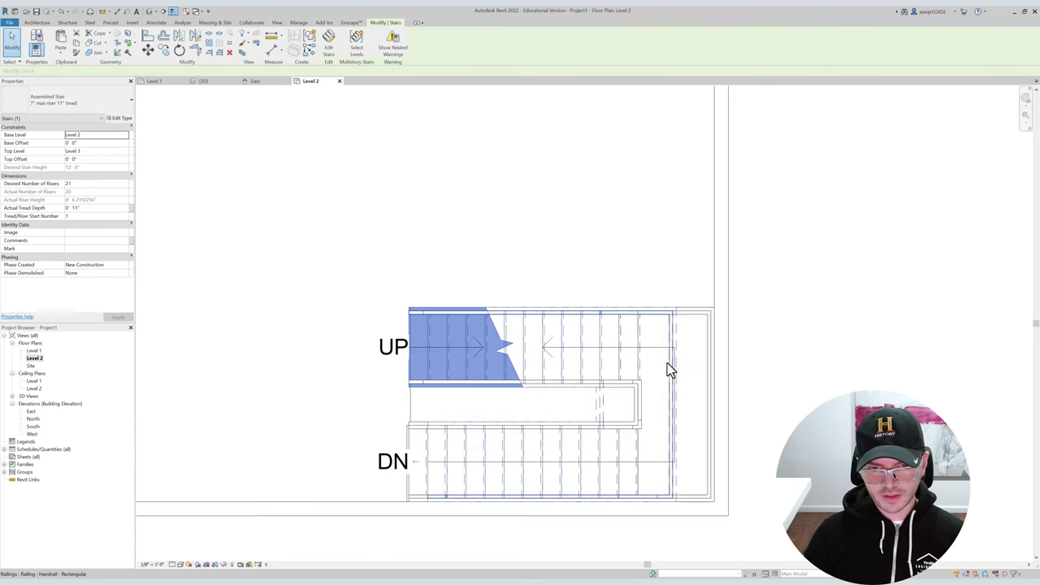
scroll(667, 369, "down", 1)
key("v")
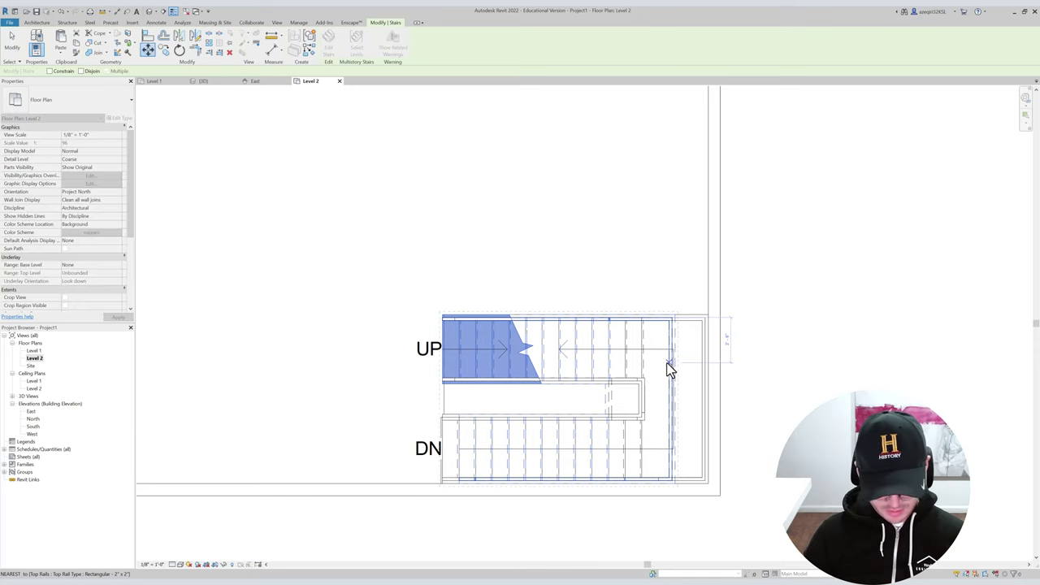
left_click(673, 335)
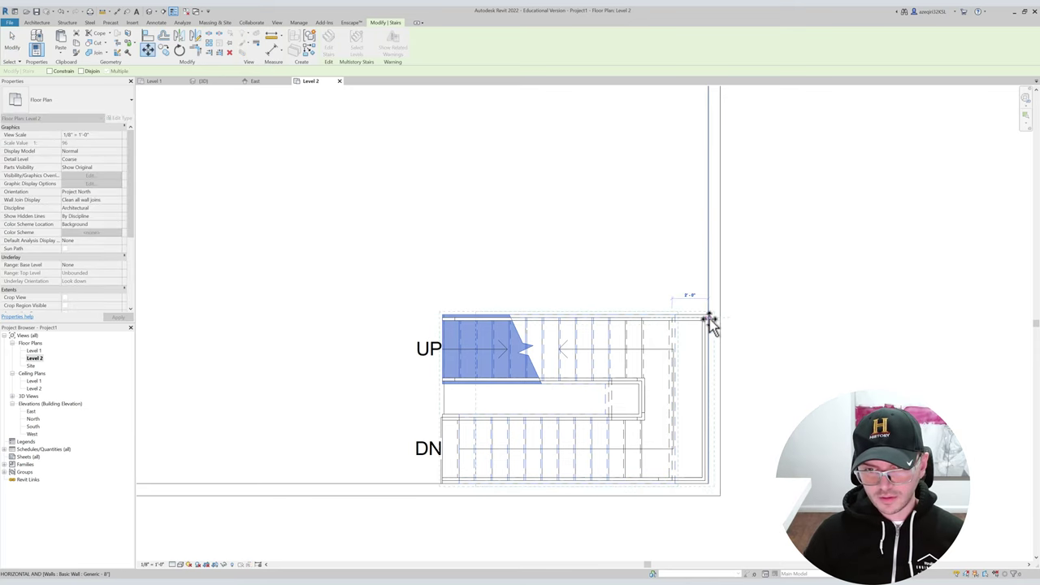
scroll(708, 316, "up", 3)
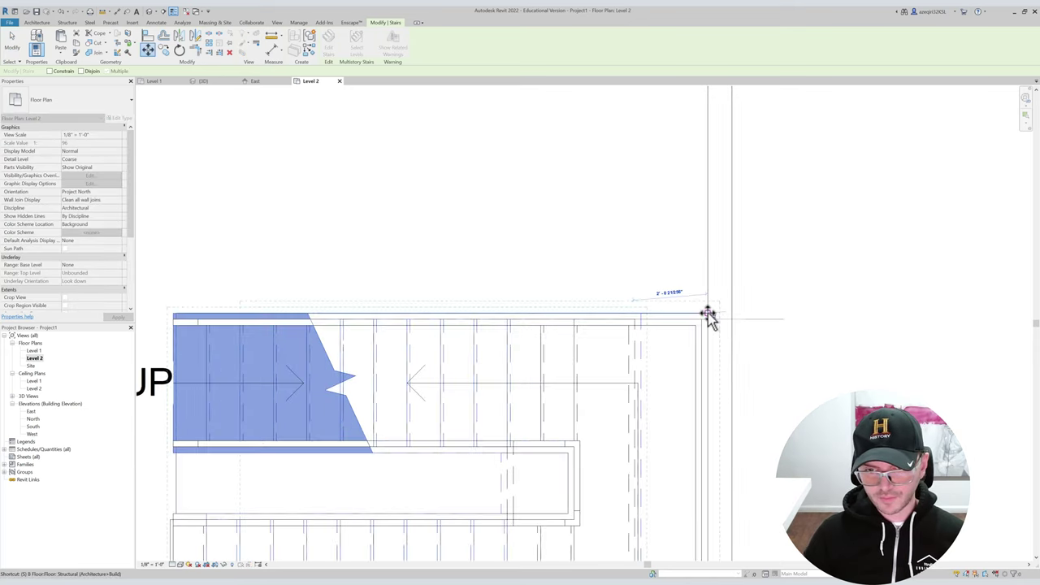
left_click(708, 315)
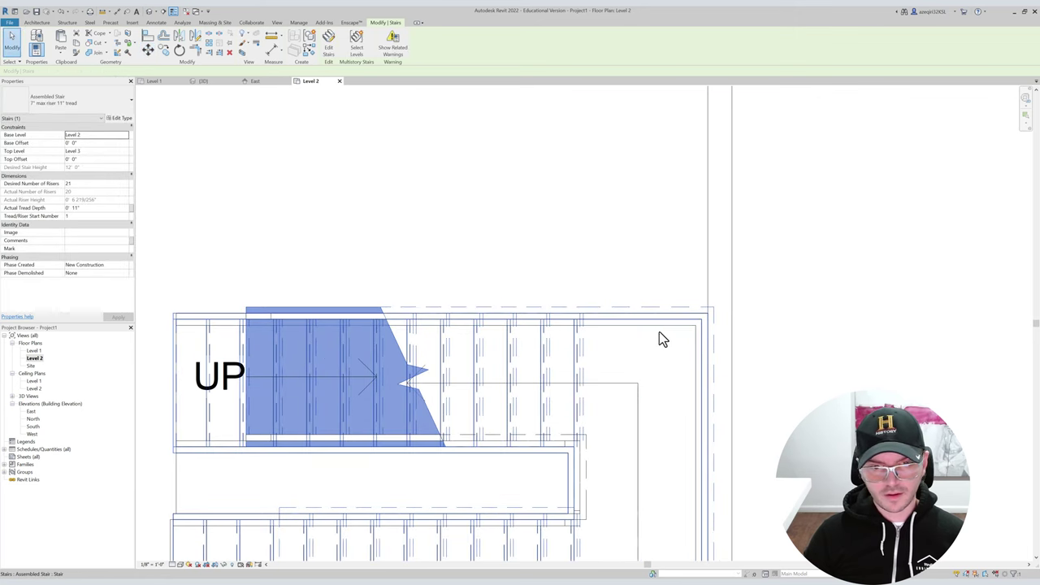
Move the upper stair again so its outer landing corner meets the inside wall corner exactly.
key("c")
key("o")
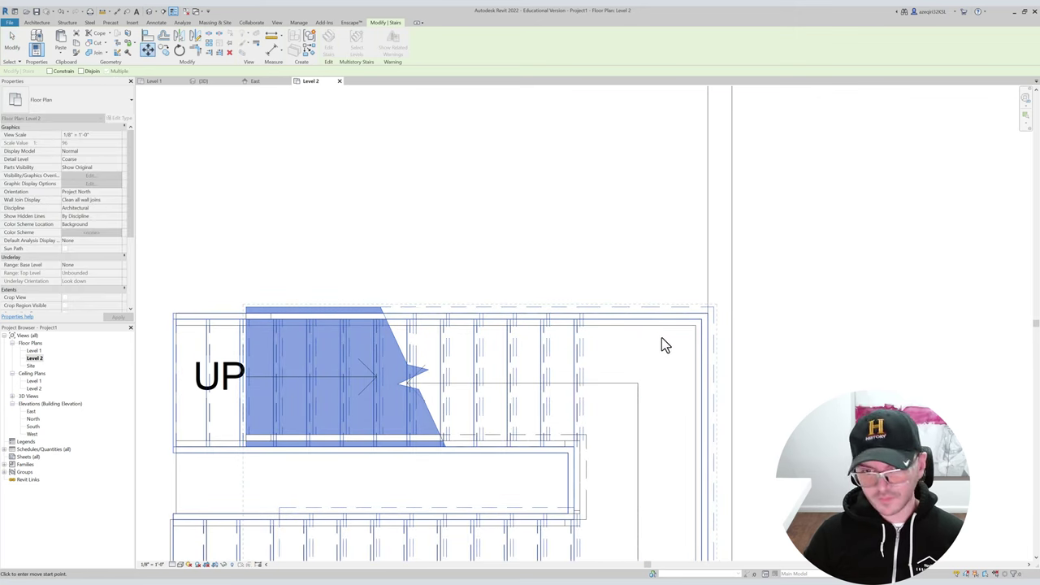
left_click(708, 310)
key("Escape")
key("Escape")
key("Escape")
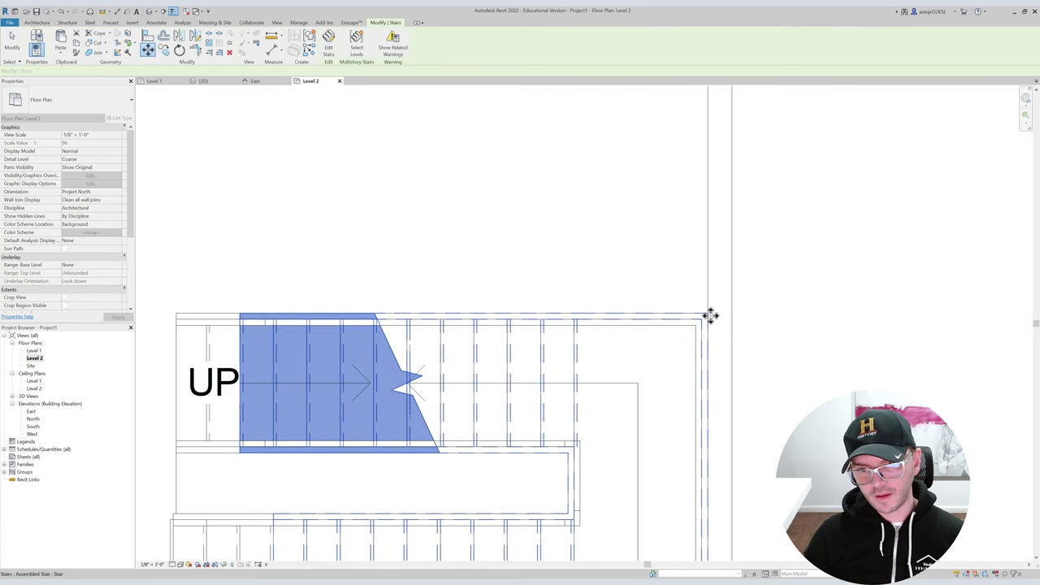
scroll(543, 293, "down", 5)
scroll(539, 294, "down", 1)
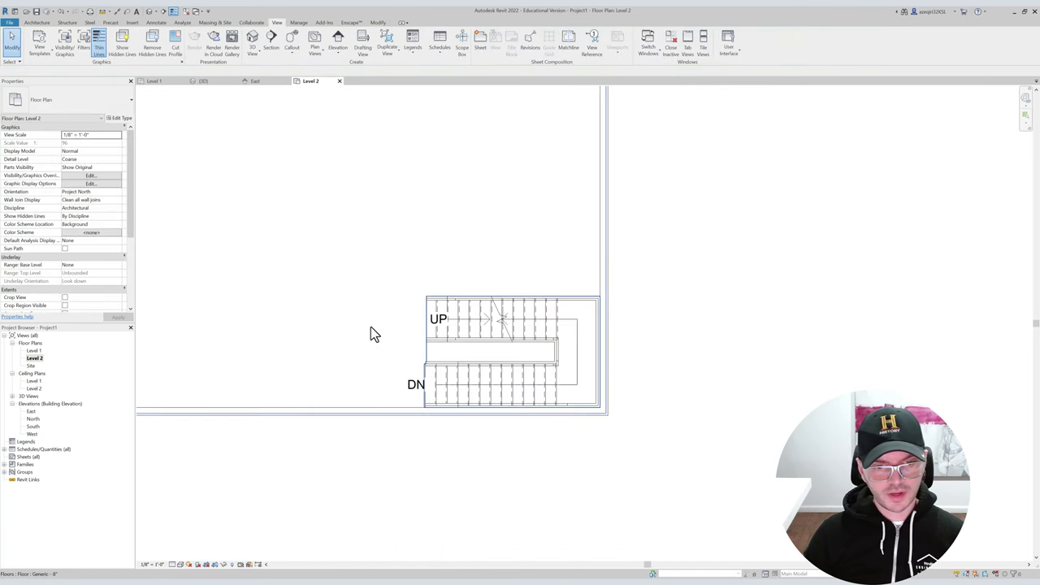
Edit the Level 2 floor boundary in 3D and align its edge with the first riser of the upper stair.
left_click(380, 331)
key("d")
middle_click_drag(458, 356, 708, 342, "shift")
scroll(529, 322, "up", 4)
double_click(582, 307)
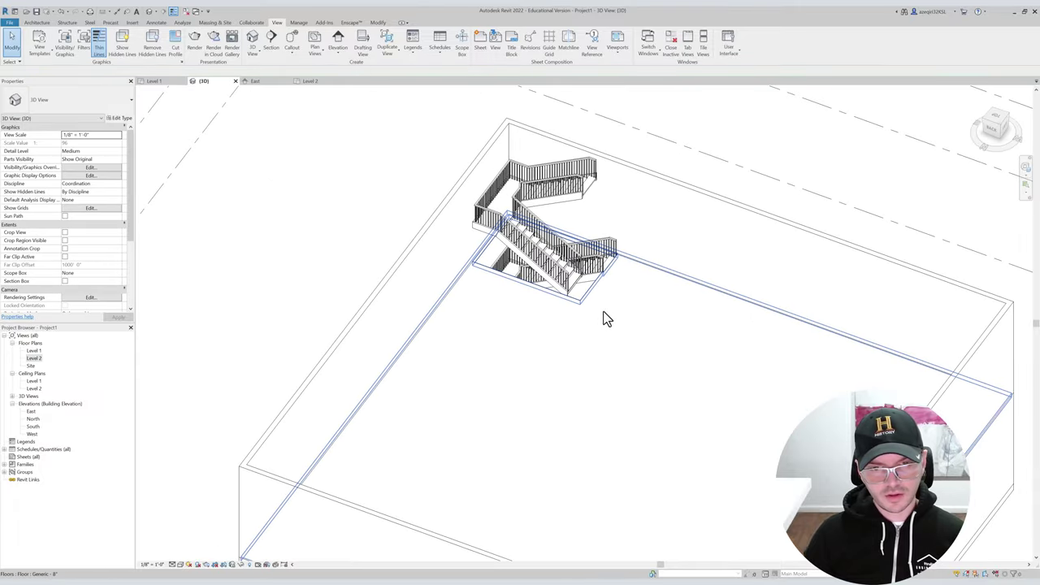
scroll(589, 291, "up", 5)
key("a")
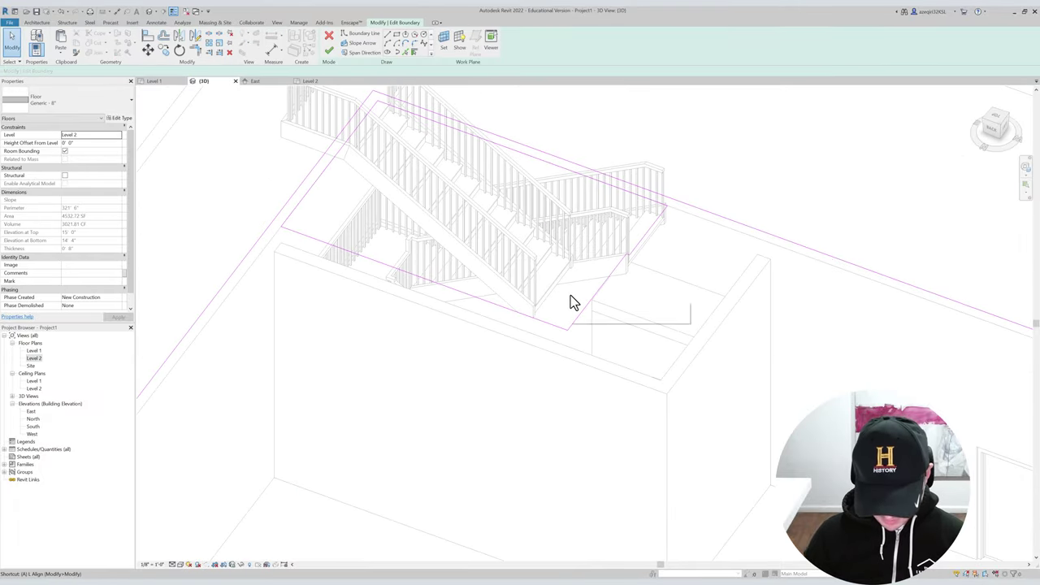
key("a")
key("l")
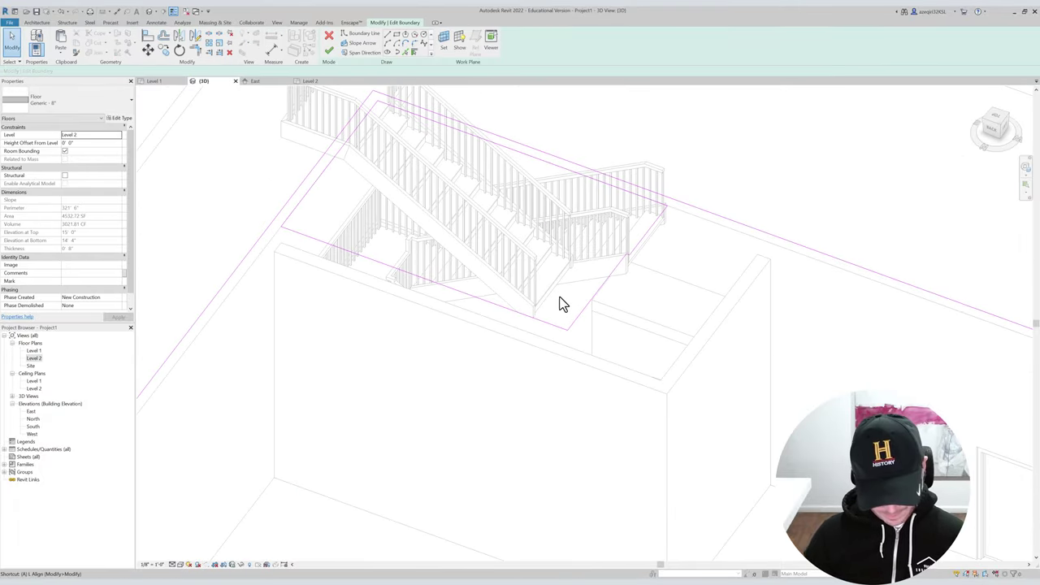
scroll(553, 291, "up", 2)
left_click(545, 289)
scroll(544, 291, "up", 2)
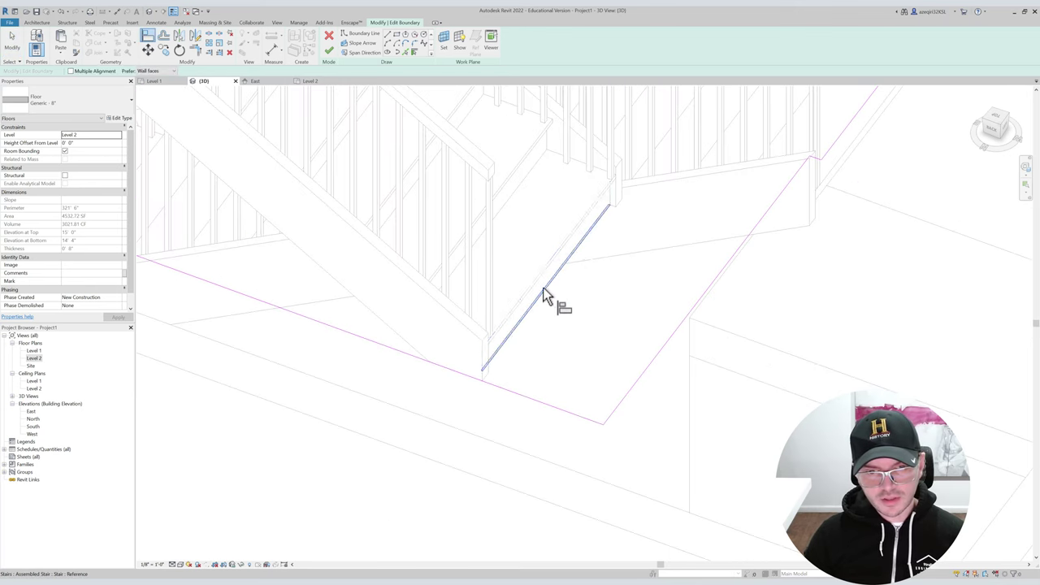
left_click(661, 355)
key("Escape")
key("Escape")
Align the short floor boundary segment between the two stairs with the inner side of the upper stair.
middle_click_drag(673, 290, 560, 309, "shift")
scroll(629, 292, "down", 1)
left_click(629, 293)
middle_click_drag(629, 292, 559, 397, "shift")
scroll(542, 359, "down", 1)
key("a")
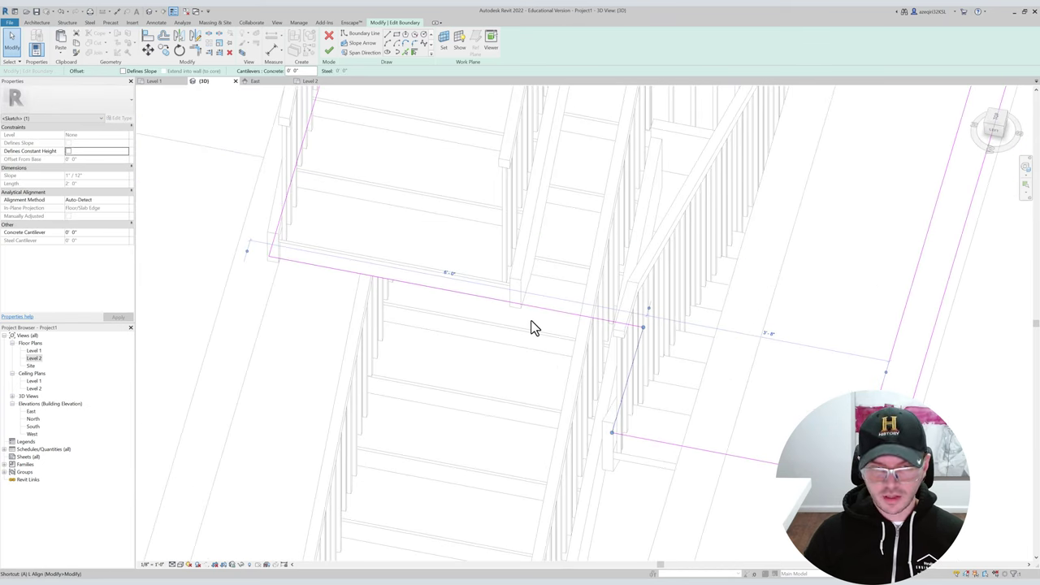
key("a")
key("l")
left_click(528, 286)
left_click(626, 387)
key("Escape")
key("Escape")
Finish the Level 2 floor boundary without attaching the walls to its bottom.
key("f")
key("s")
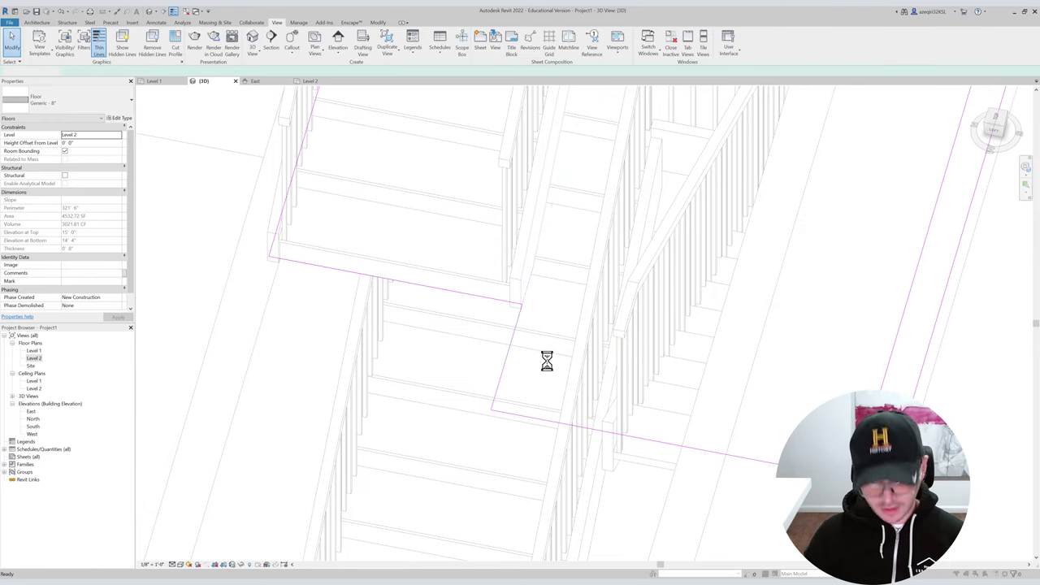
left_click(582, 302)
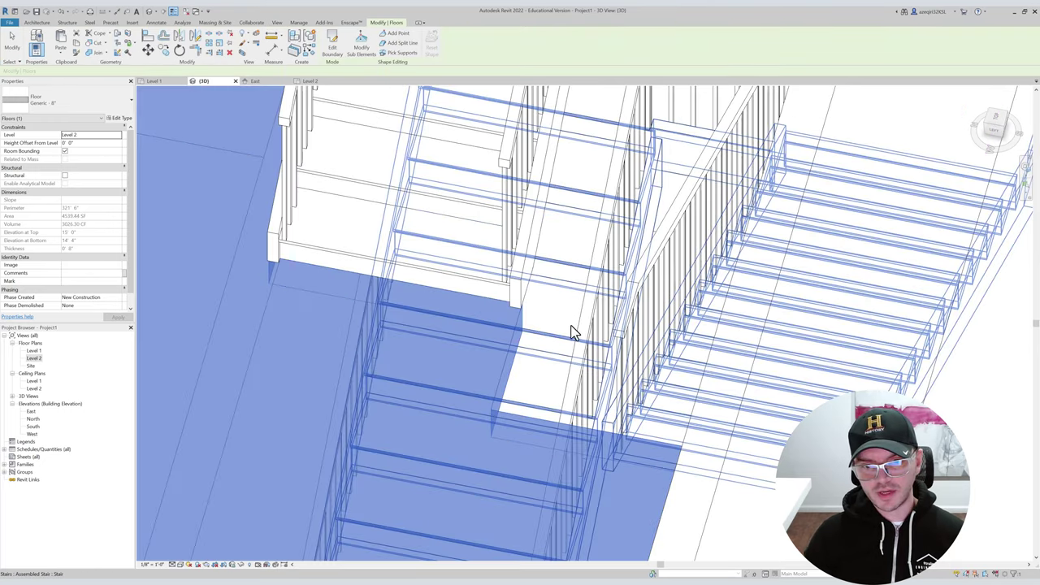
key("Escape")
Reopen the Level 2 floor boundary beside the stairs and finish the sketch again without attaching the walls.
middle_click_drag(568, 332, 594, 338, "shift")
double_click(601, 361)
scroll(607, 382, "up", 4)
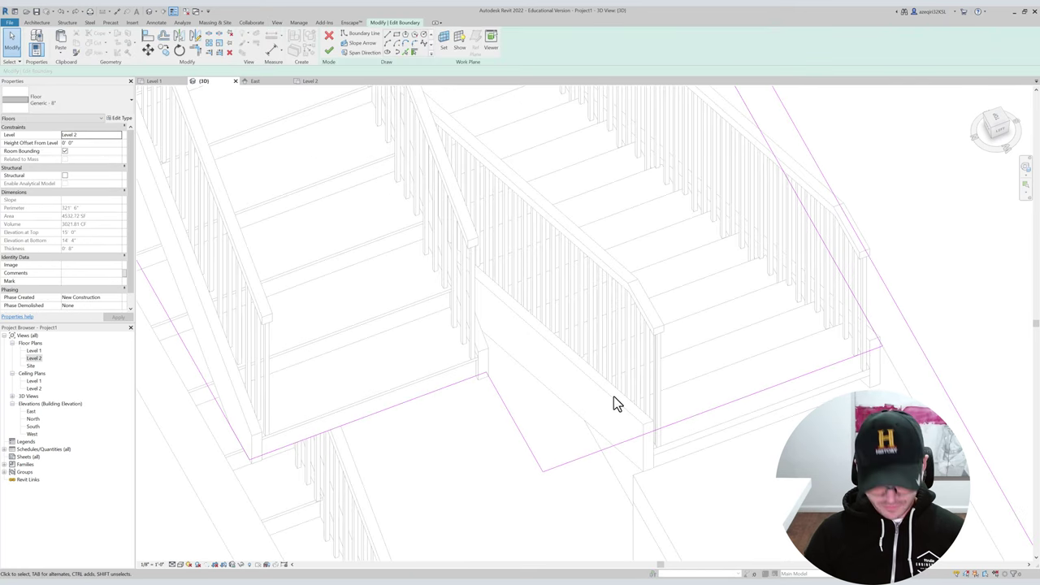
key("m")
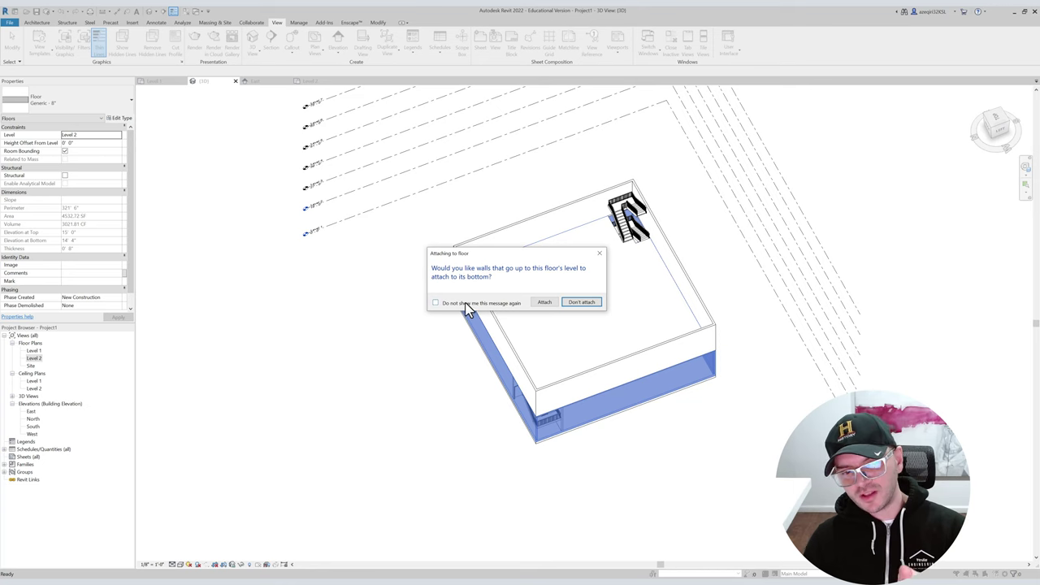
left_click(582, 302)
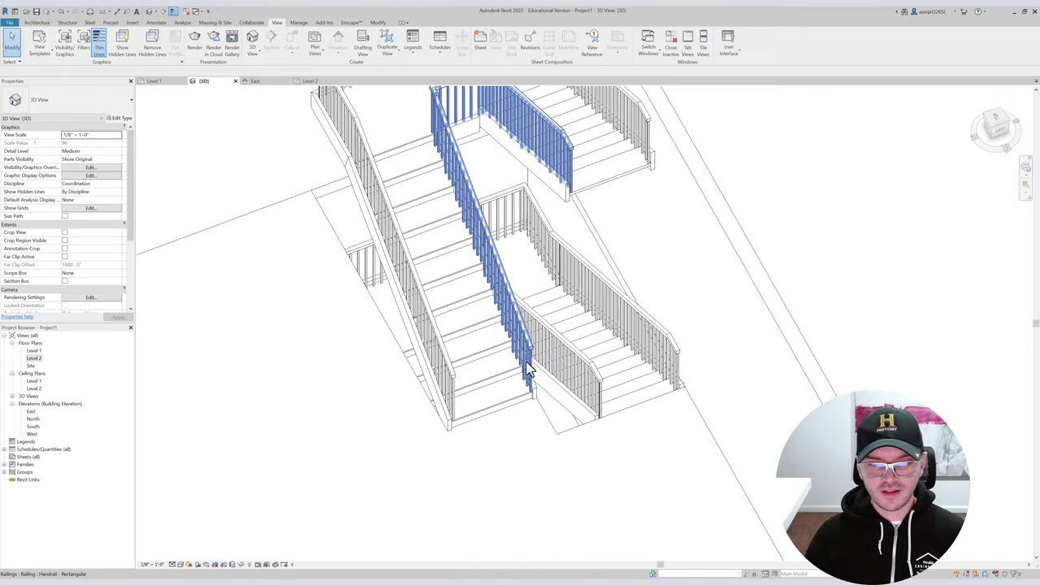
middle_click_drag(526, 360, 497, 355)
scroll(498, 356, "down", 1)
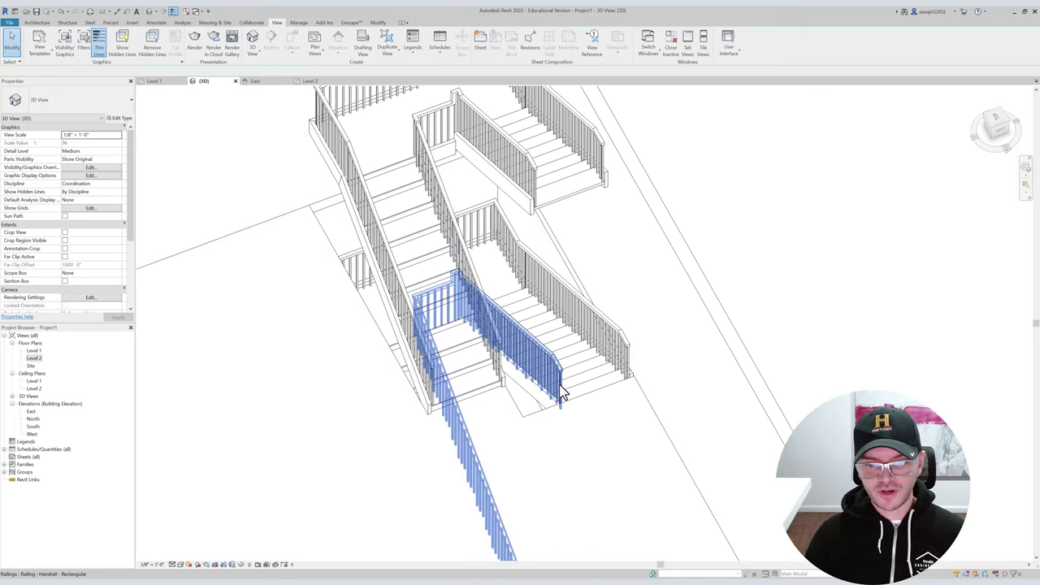
mouse_move(561, 390)
middle_mouse_down("shift")
mouse_move(541, 305)
mouse_move(541, 390)
mouse_move(574, 389)
middle_mouse_up("shift")
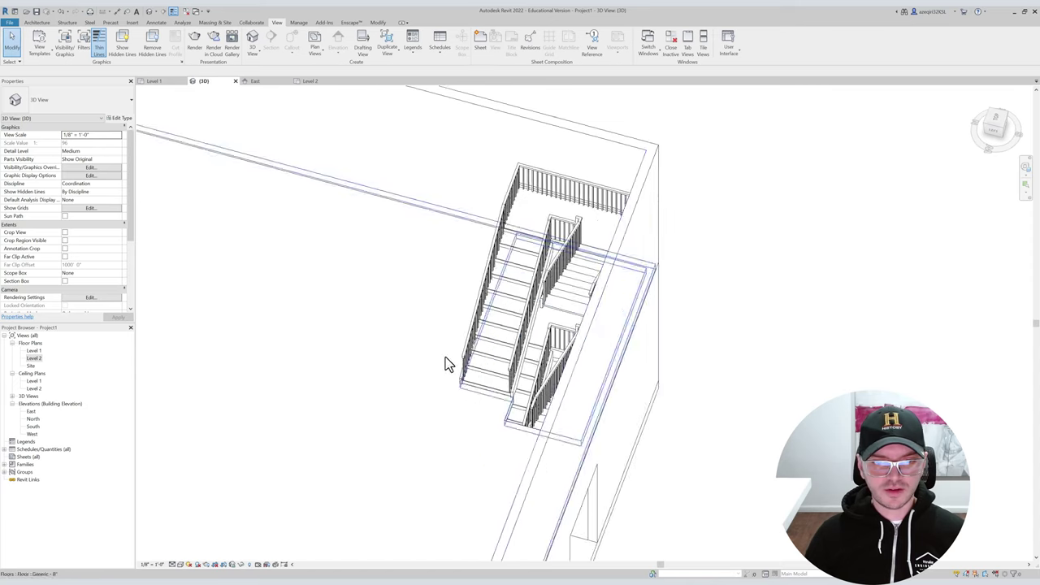
middle_click_drag(445, 365, 556, 348, "shift")
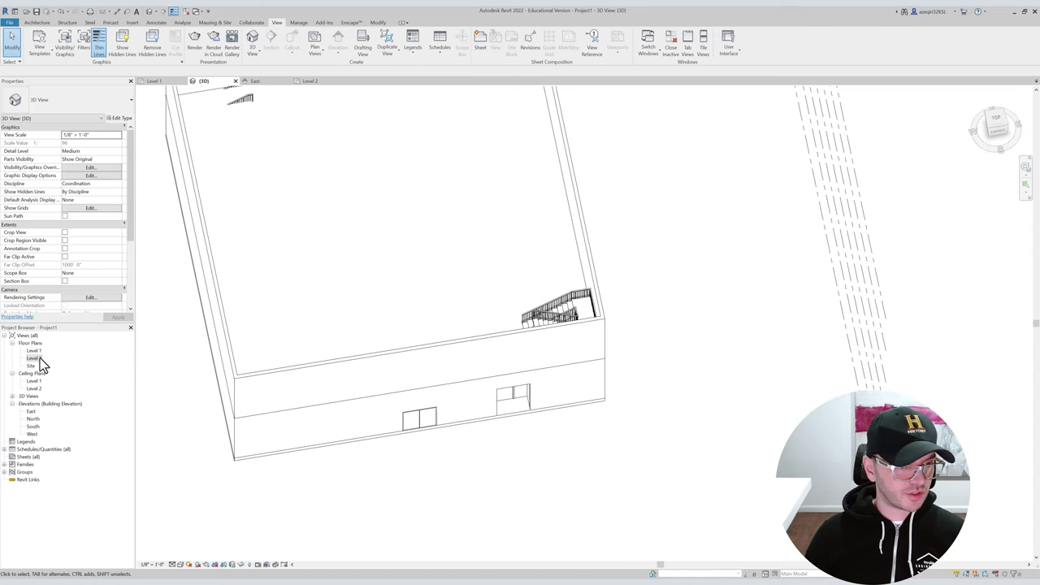
In the Level 2 floor plan, mirror a copy of the upper stair across the building's vertical centerline.
double_click(34, 358)
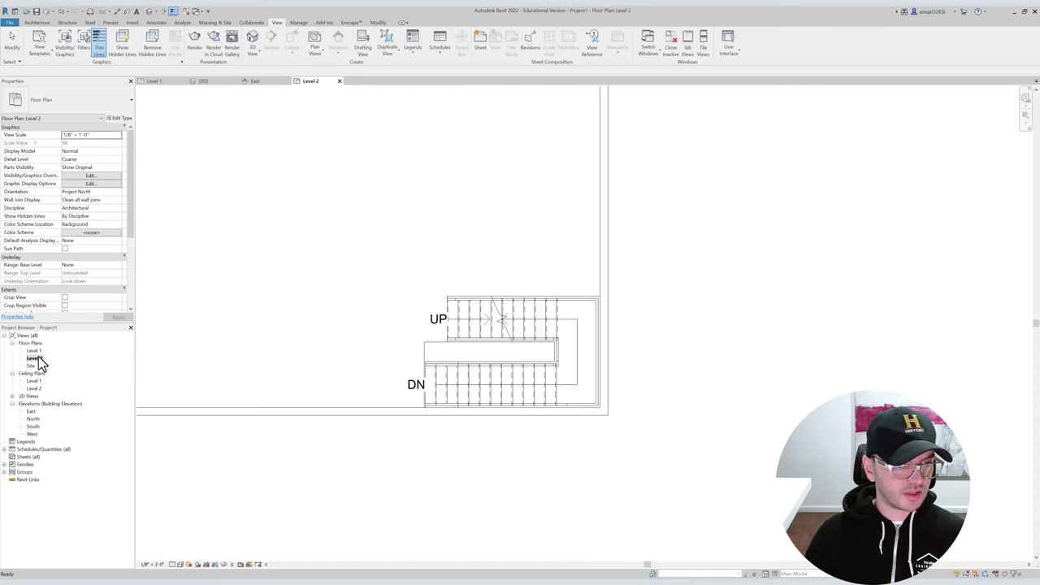
left_click(464, 337)
scroll(585, 348, "down", 3)
middle_click_drag(586, 347, 680, 465)
scroll(700, 366, "down", 5)
scroll(882, 212, "up", 1)
middle_click_drag(882, 213, 731, 258)
scroll(735, 244, "down", 1)
scroll(542, 294, "down", 1)
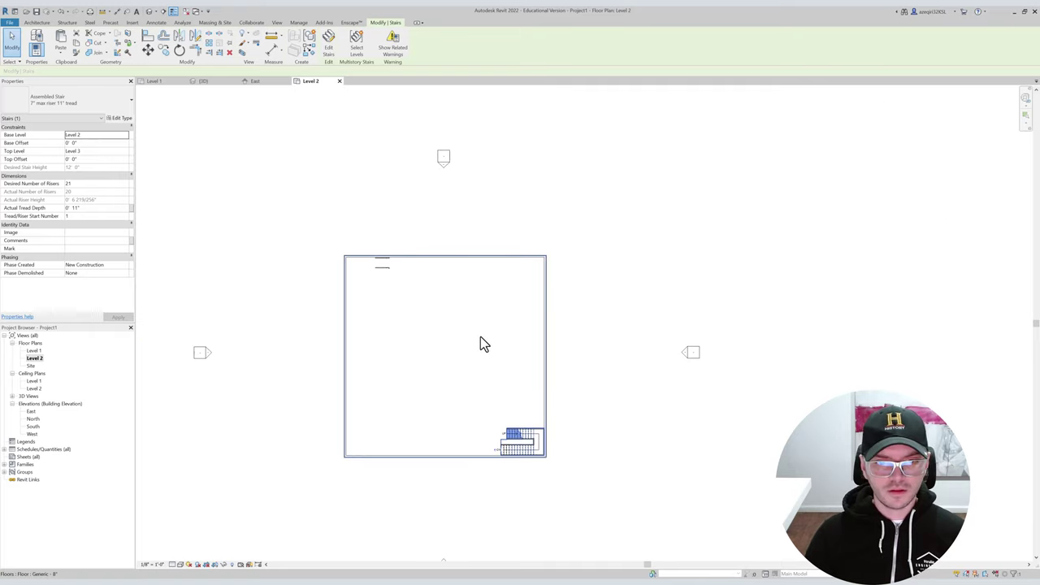
key("m")
scroll(446, 259, "up", 2)
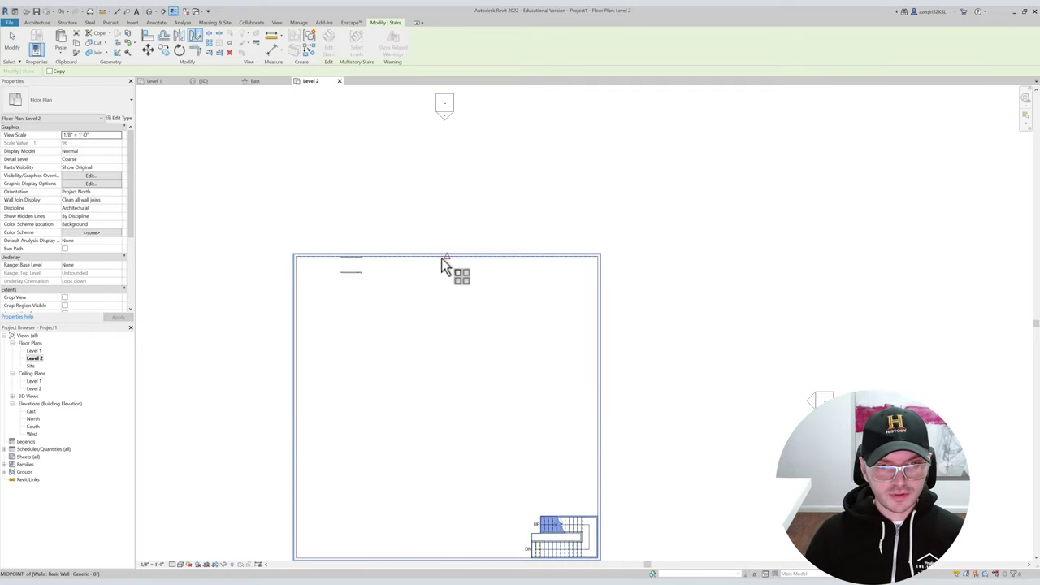
left_click(446, 254)
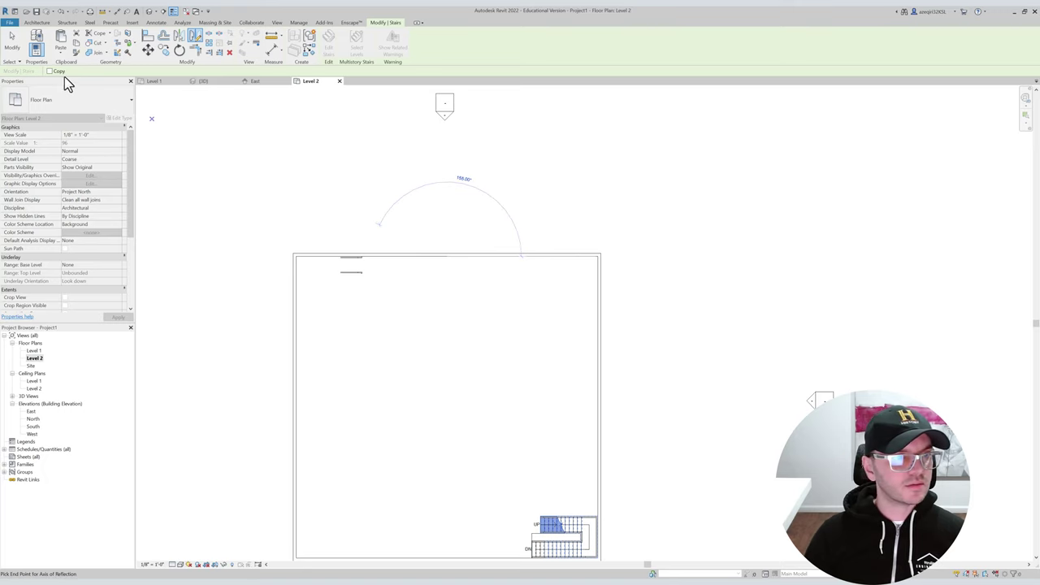
left_click(450, 348)
left_click(687, 465)
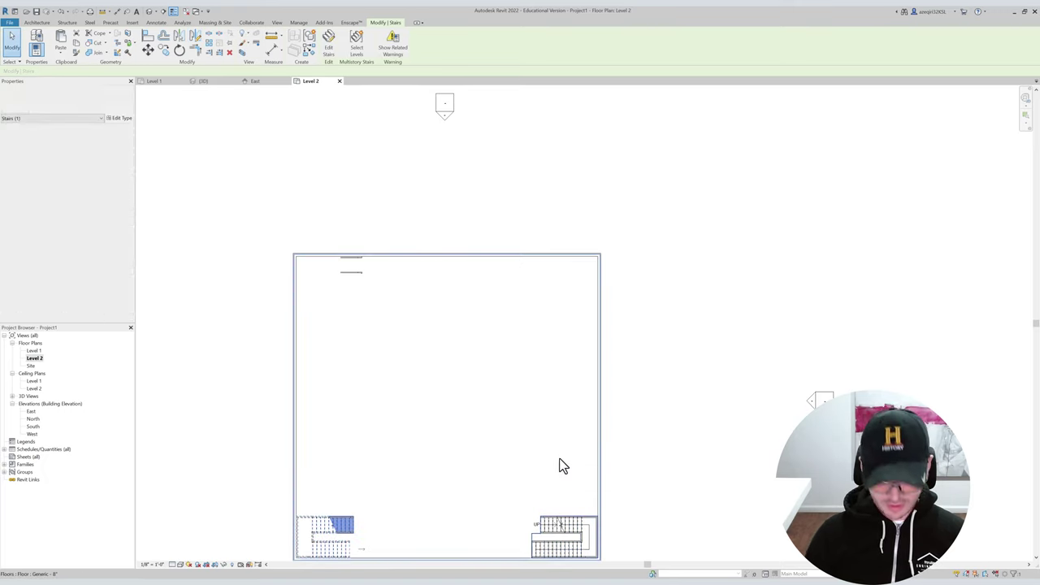
Mirror the copied upper stair across the building's horizontal centerline without keeping a copy, placing it in the opposite stairwell.
key("m")
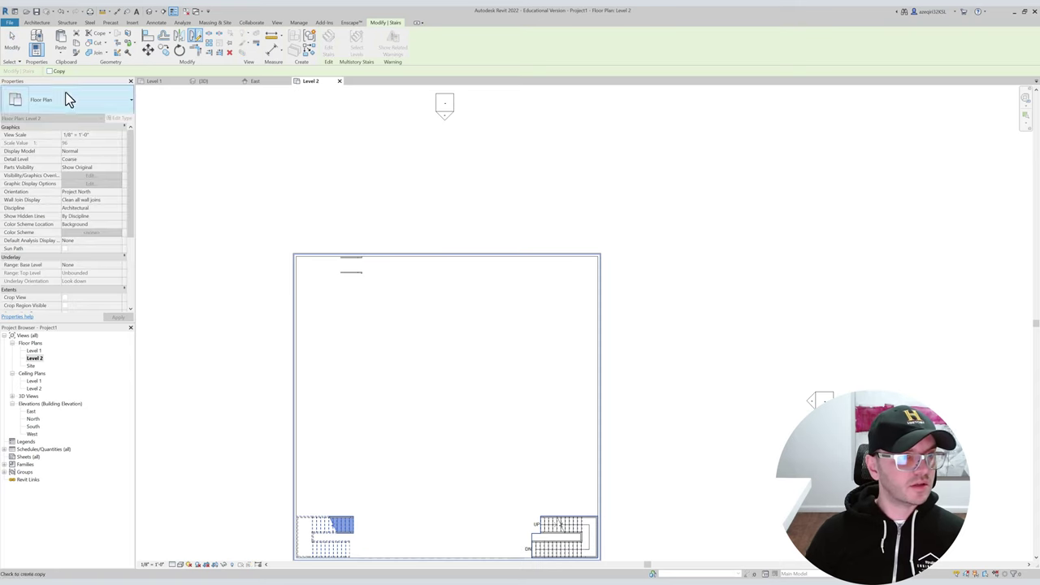
left_click(298, 408)
left_click(308, 407)
middle_click_drag(361, 374, 334, 331)
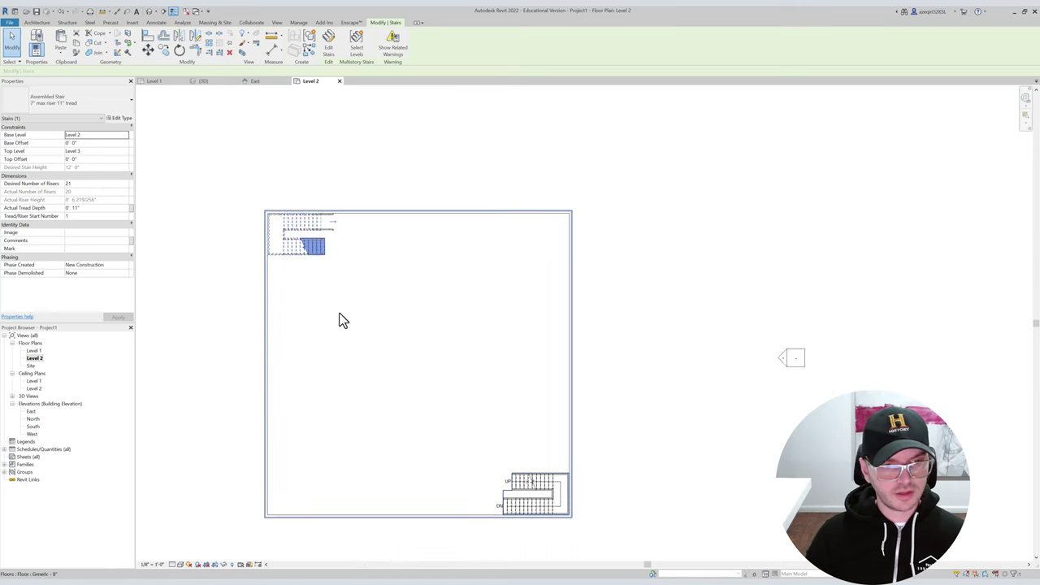
key("Escape")
Edit the Level 2 floor boundary and mirror a copy of the stair opening outline across the building's vertical centerline.
double_click(475, 421)
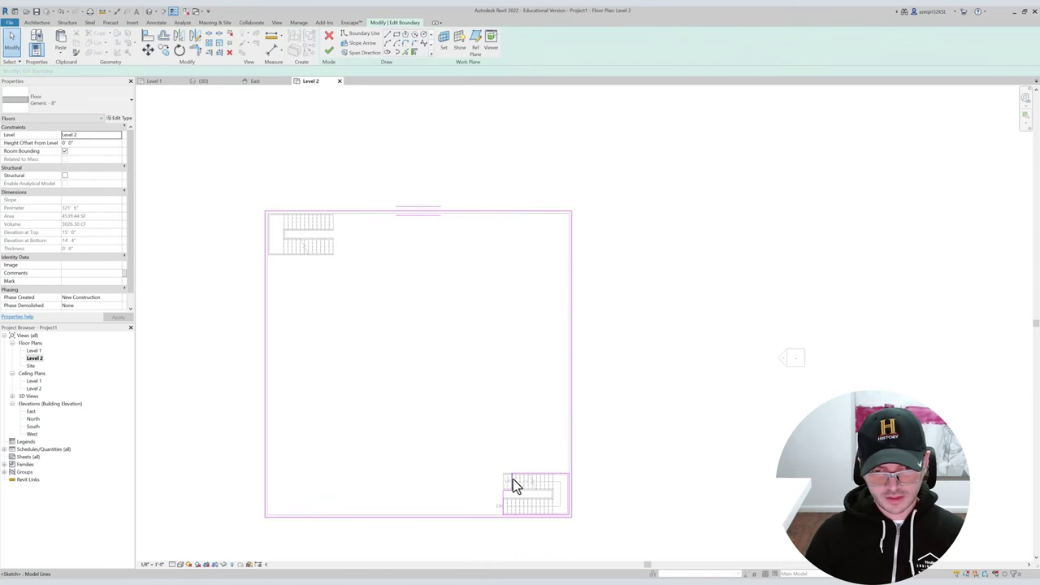
left_click(513, 479)
key("d")
key("m")
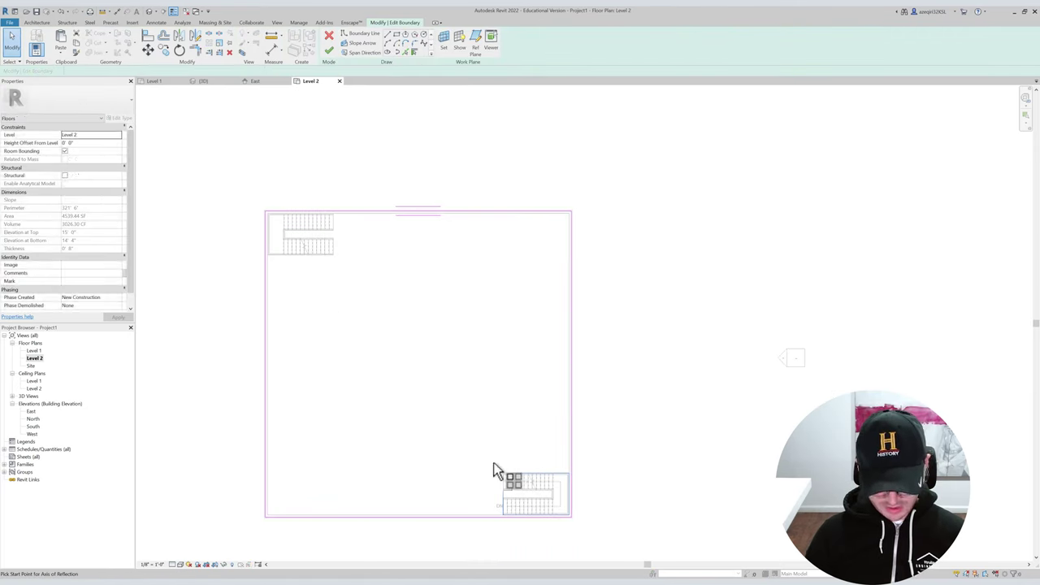
left_click(423, 512)
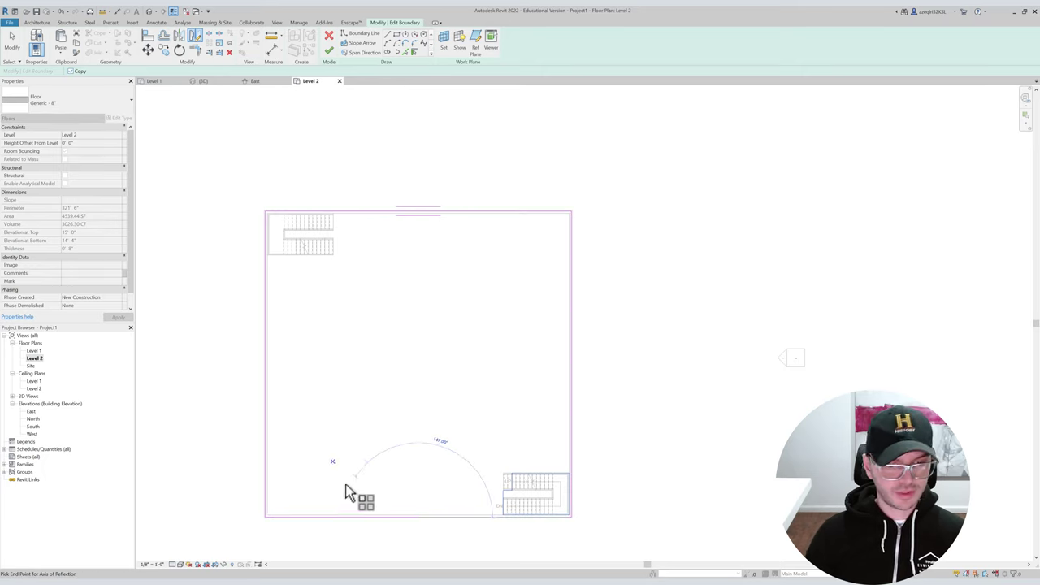
left_click(418, 546)
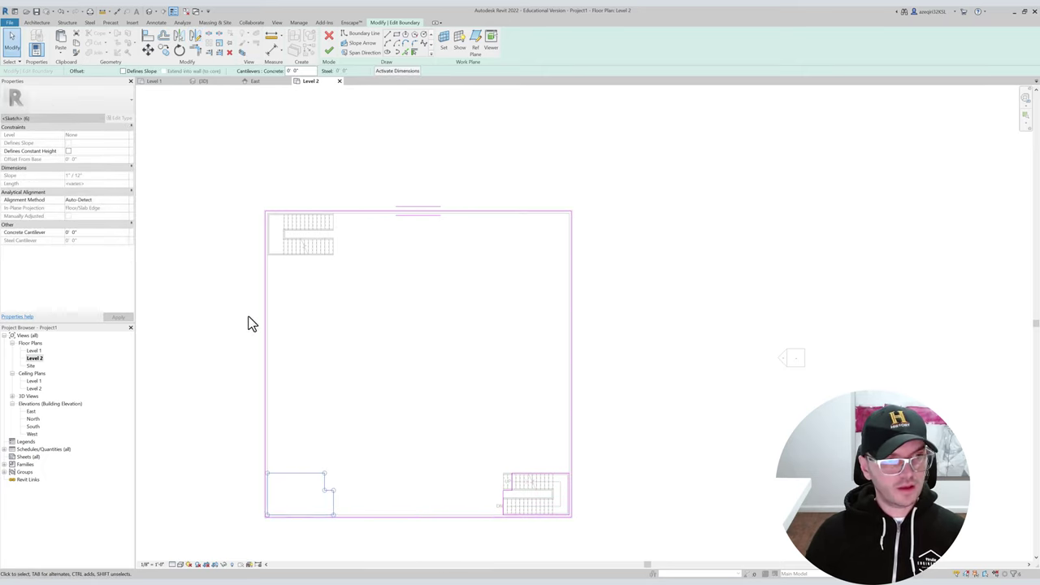
Mirror the copied opening outline across the horizontal centerline with Copy turned off, so it fits around the opposite stair.
key("m")
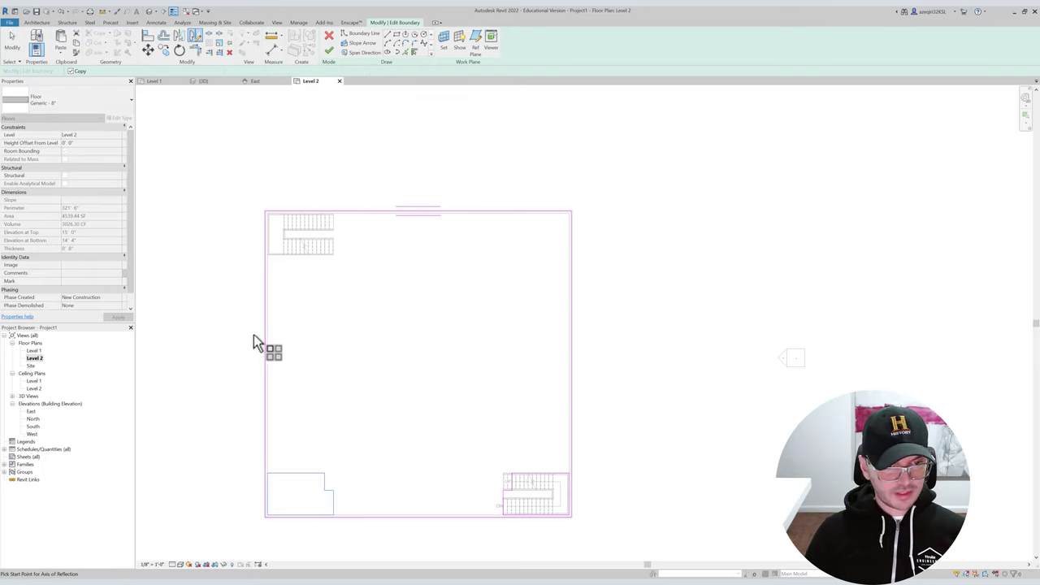
left_click(265, 364)
left_click(70, 70)
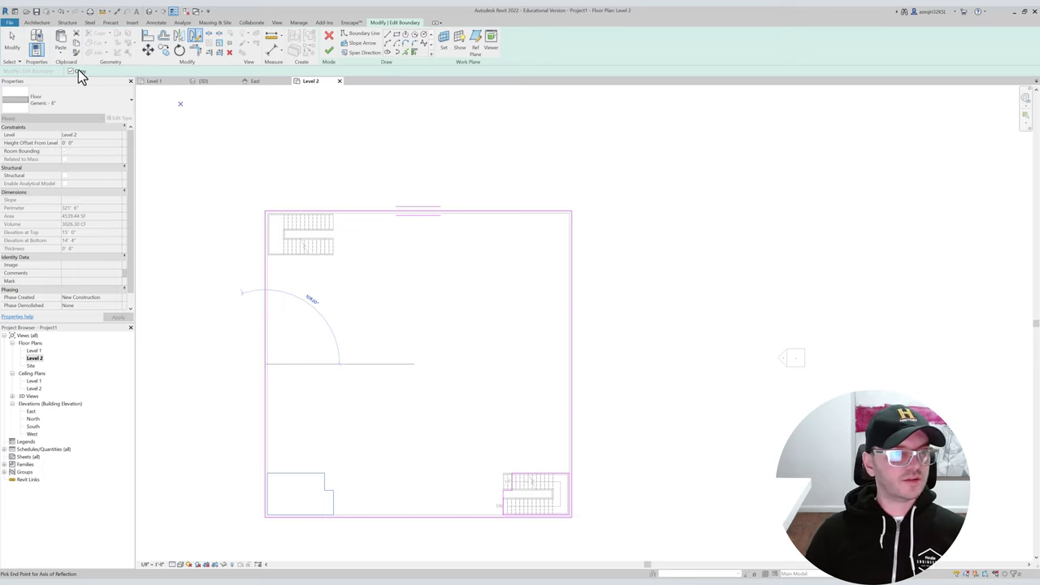
left_click(341, 367)
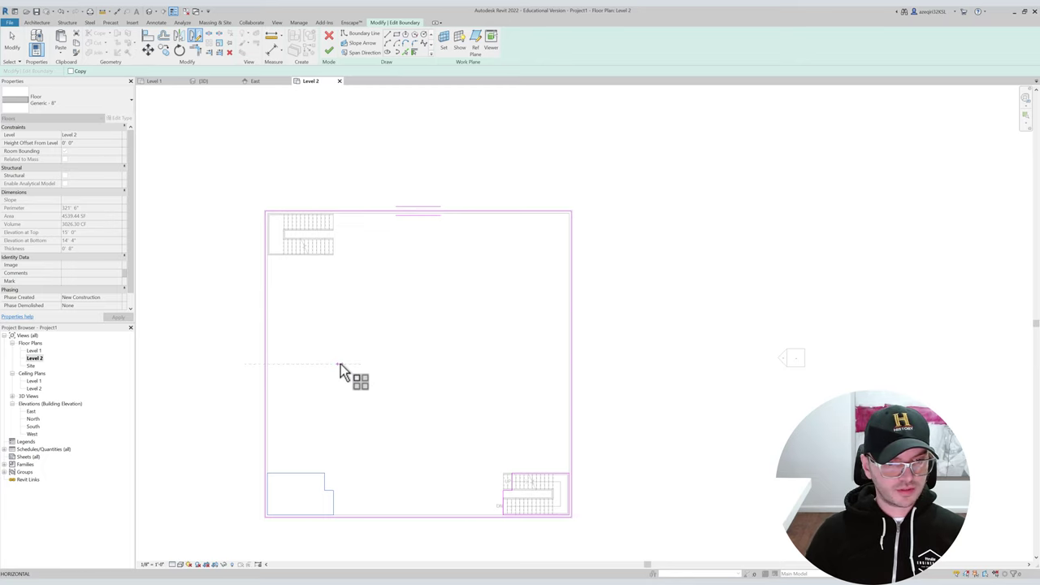
middle_click_drag(351, 301, 349, 315)
left_click(349, 315)
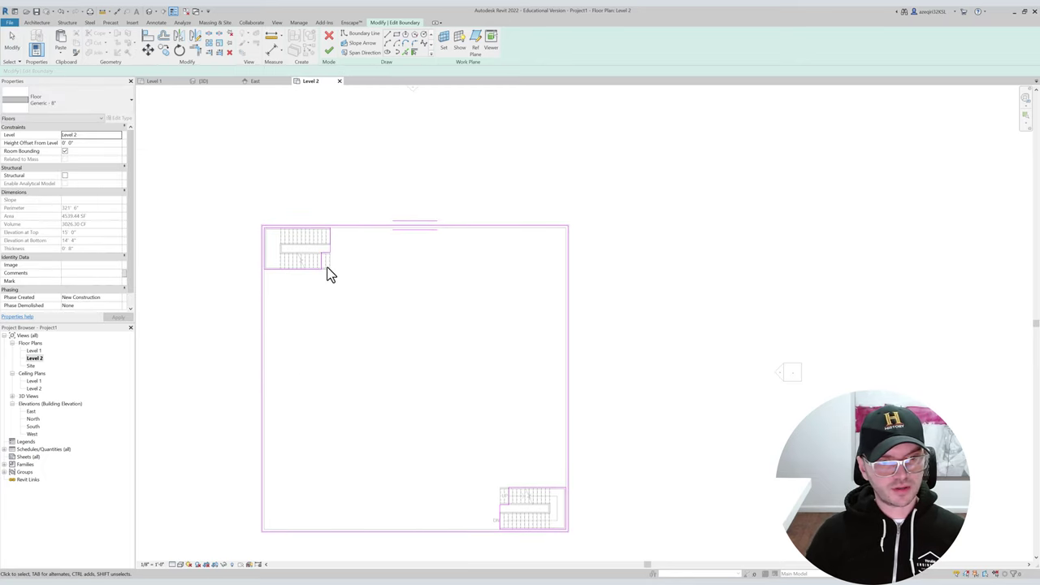
Finish the Level 2 floor boundary with both stair openings, without attaching the walls to its bottom.
scroll(325, 267, "up", 2)
scroll(347, 301, "up", 1)
scroll(347, 300, "down", 1)
middle_click_drag(345, 266, 352, 325)
scroll(347, 300, "up", 2)
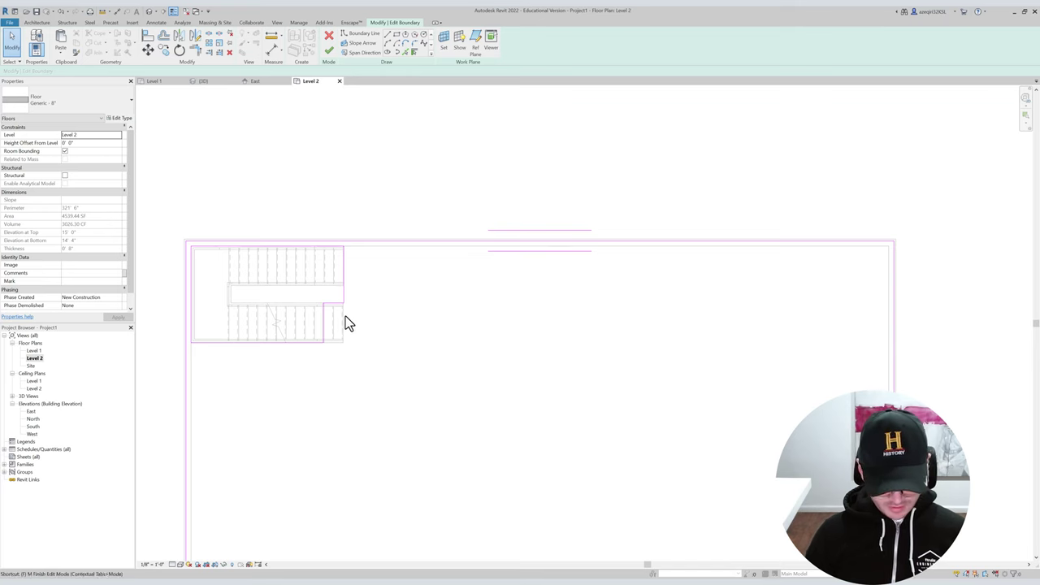
key("m")
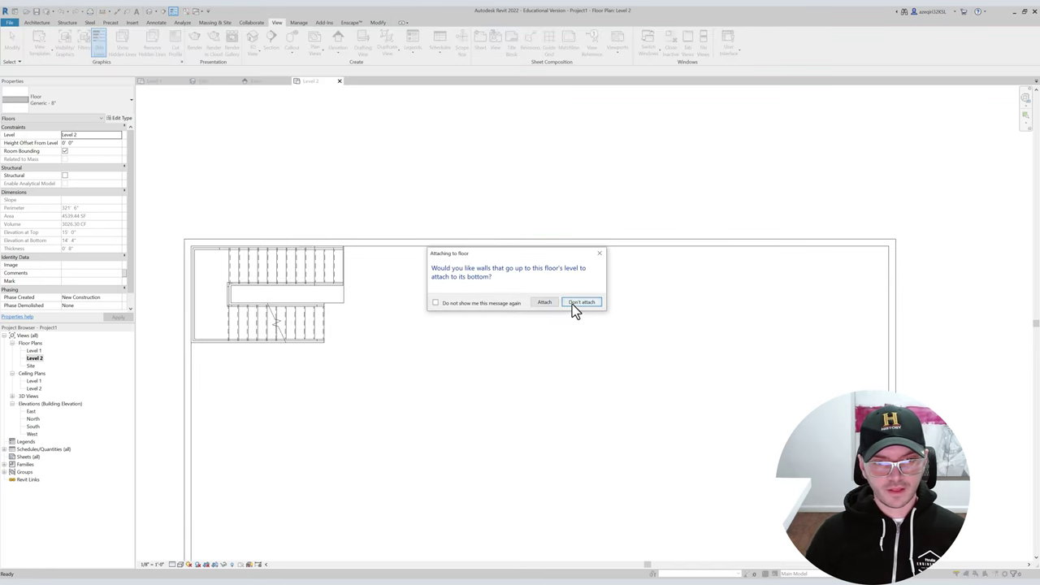
left_click(572, 304)
Examine the mirrored upper stair and the new floor opening in the 3D view.
key("ctrl+Tab")
middle_click_drag(416, 295, 299, 363, "shift")
middle_click_drag(738, 254, 513, 348)
scroll(490, 325, "up", 6)
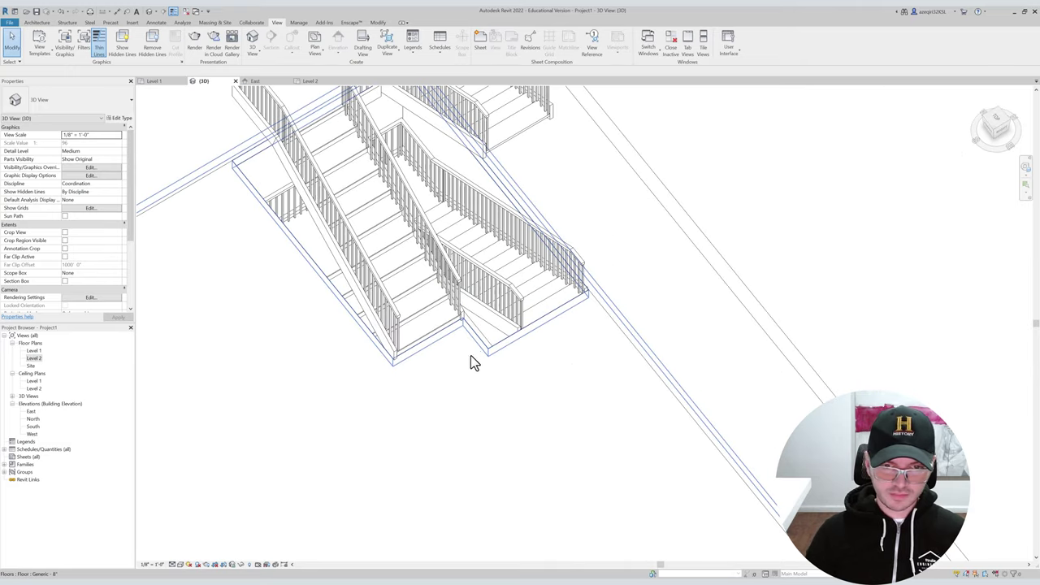
scroll(524, 347, "up", 2)
scroll(524, 348, "down", 6)
scroll(533, 345, "down", 3)
middle_click_drag(523, 375, 463, 318)
middle_click_drag(463, 318, 541, 327, "shift")
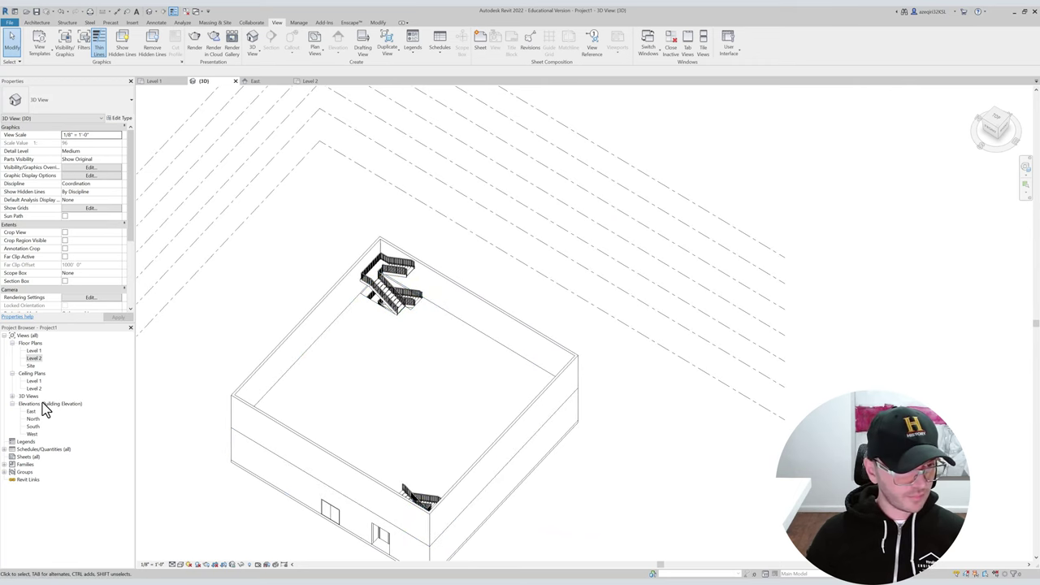
In the Level 1 floor plan, copy the four interior walls enclosing the two stairwells.
double_click(34, 382)
double_click(34, 351)
left_click(13, 374)
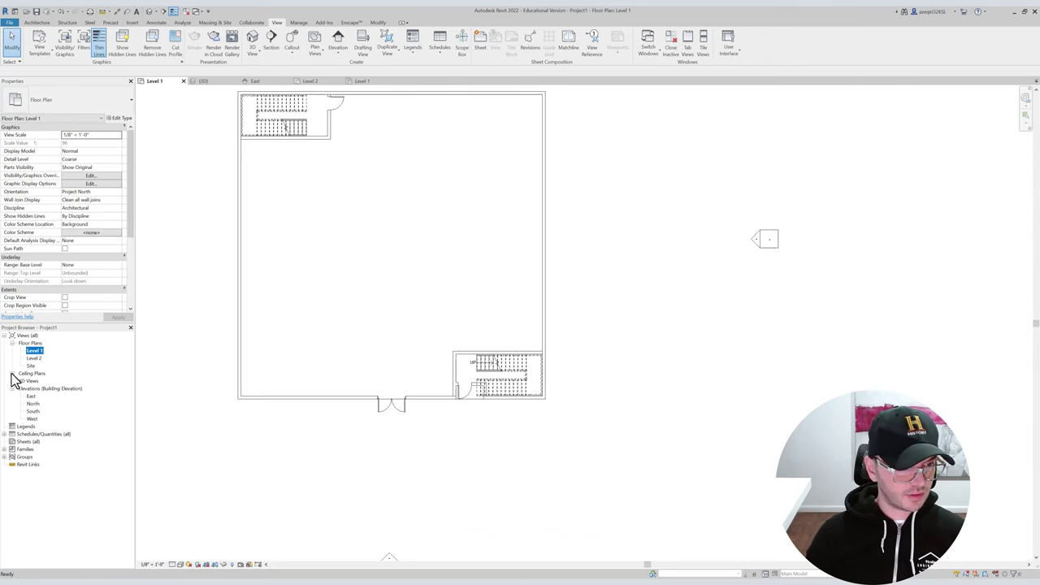
left_click(463, 355)
middle_click_drag(463, 356, 474, 437)
scroll(474, 437, "down", 1)
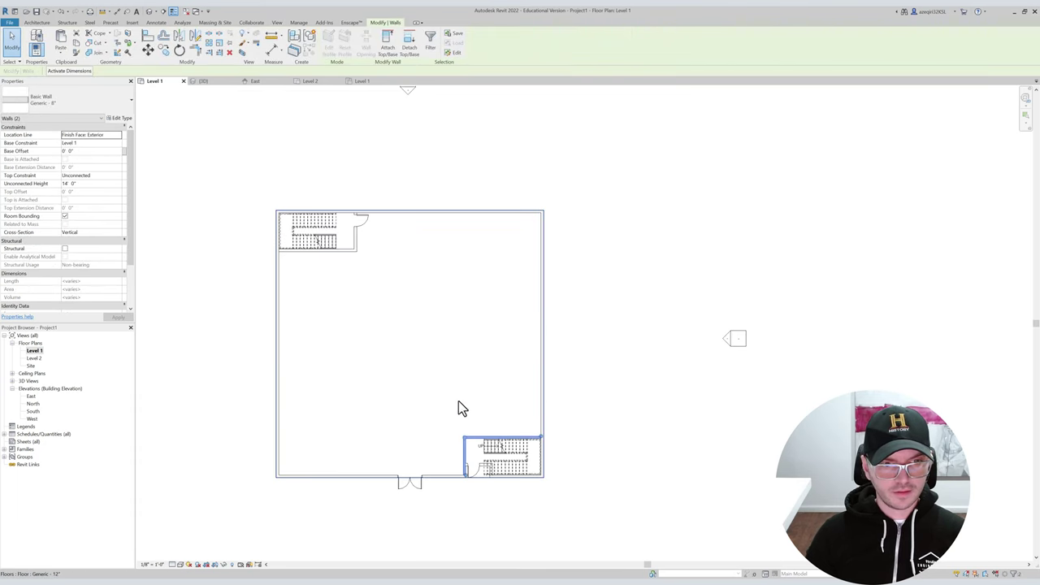
left_click(356, 241, "ctrl")
left_click(354, 249, "ctrl")
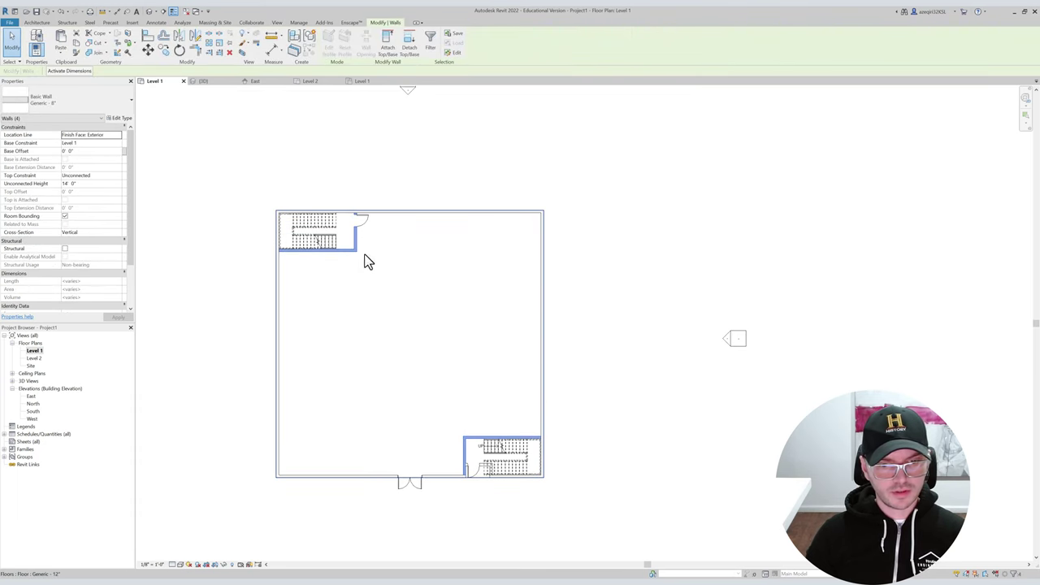
key("Escape")
Paste the copied stairwell walls into the Level 2 floor plan, in line with the enclosures on Level 1.
double_click(35, 358)
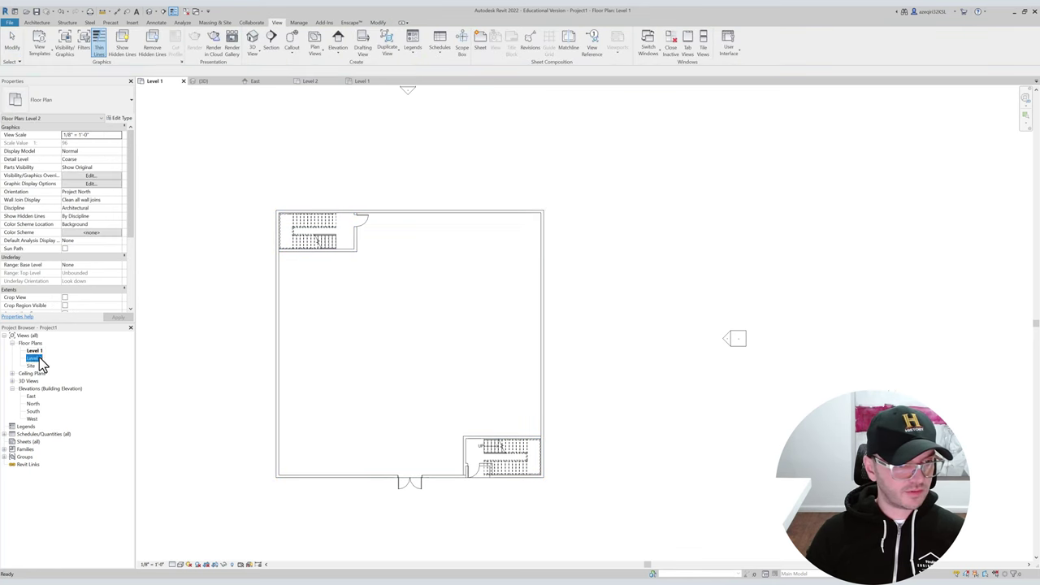
scroll(420, 379, "down", 3)
middle_click_drag(367, 341, 314, 306)
key("ctrl+v")
key("Escape")
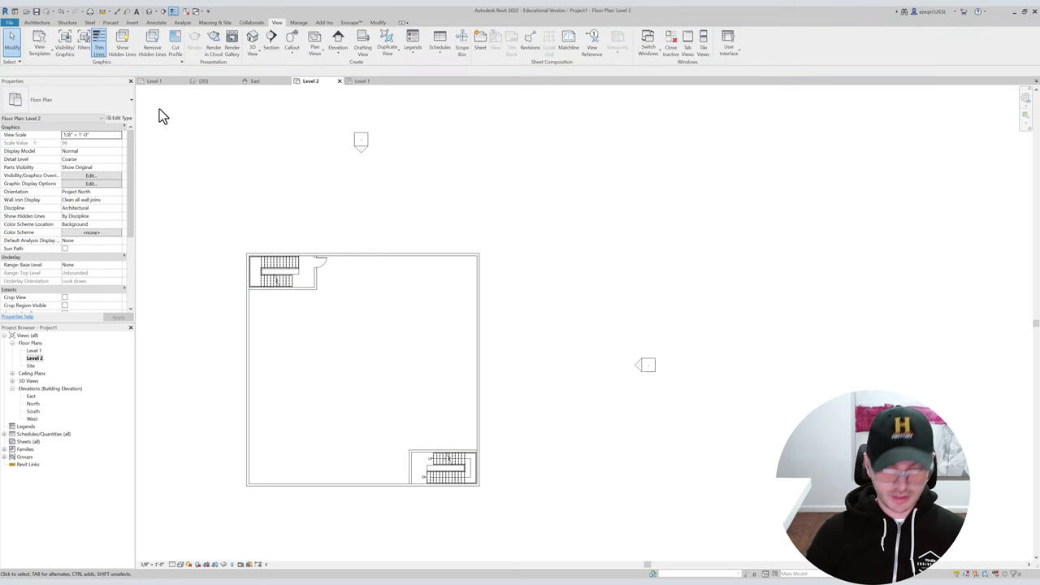
left_click(377, 23)
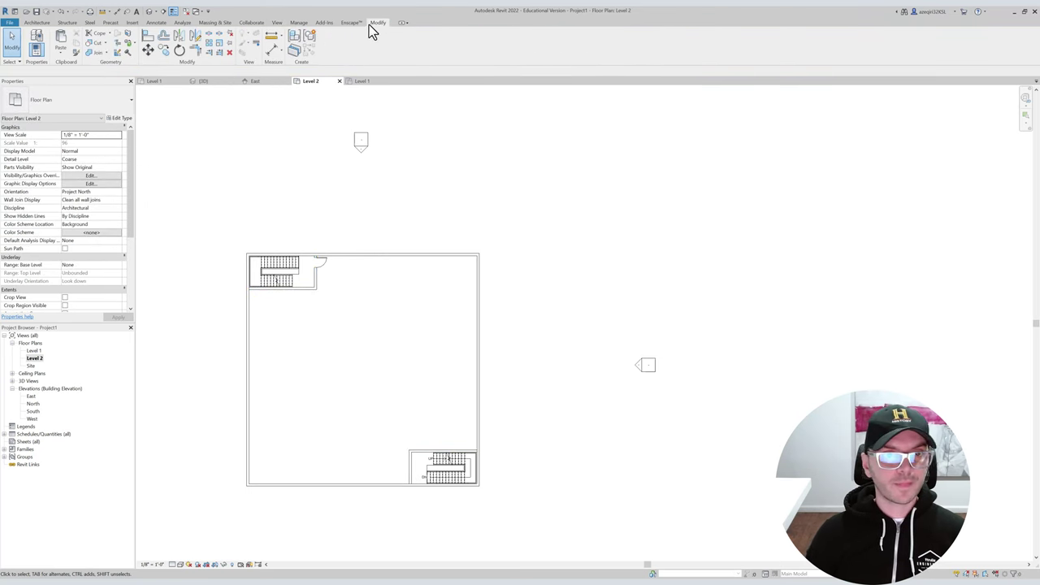
left_click(61, 53)
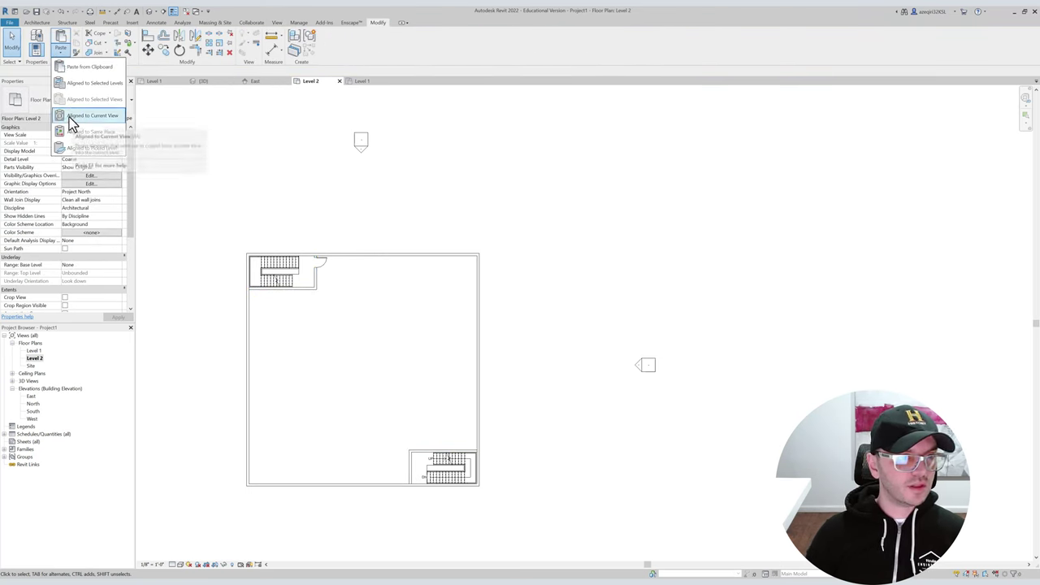
scroll(333, 198, "up", 1)
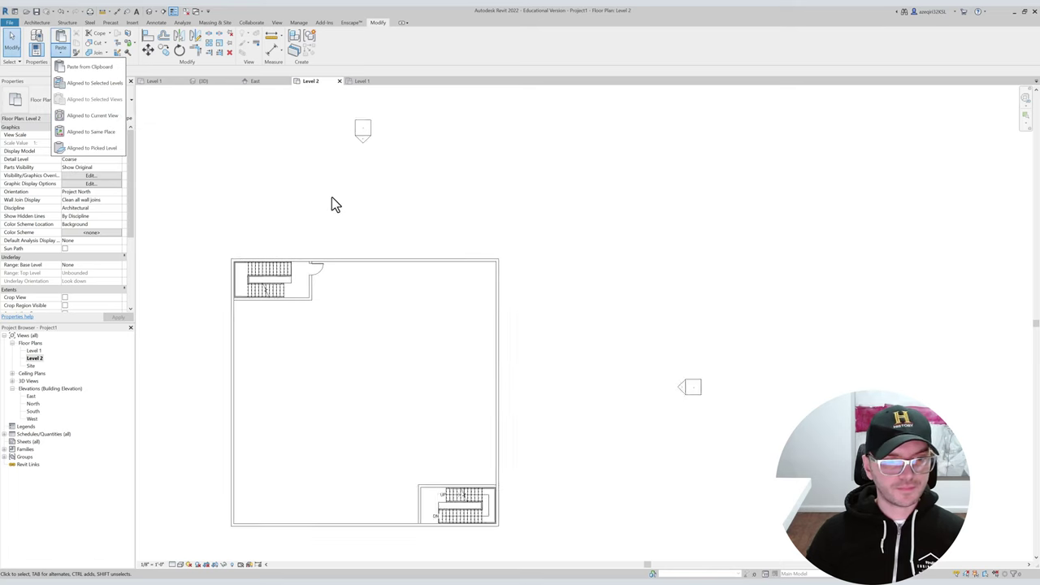
left_click(331, 197)
scroll(326, 195, "down", 1)
scroll(306, 283, "up", 2)
middle_click_drag(307, 255, 298, 216)
scroll(298, 217, "down", 1)
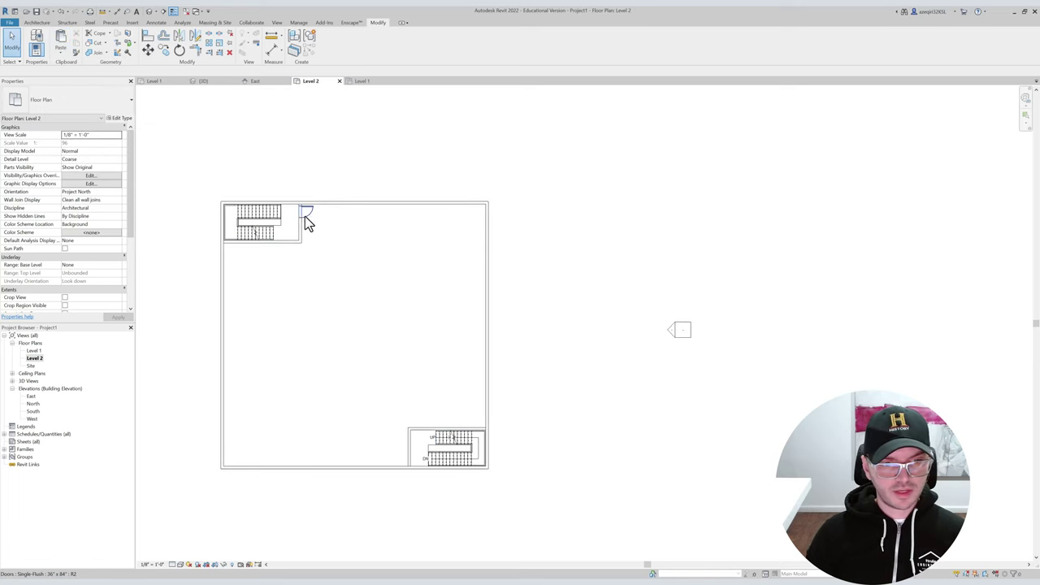
Start a Handrail - Rectangular railing on Level 2 and draw its first path line along the opening edge beside the ascending flight of the lower-right stair.
scroll(422, 431, "up", 4)
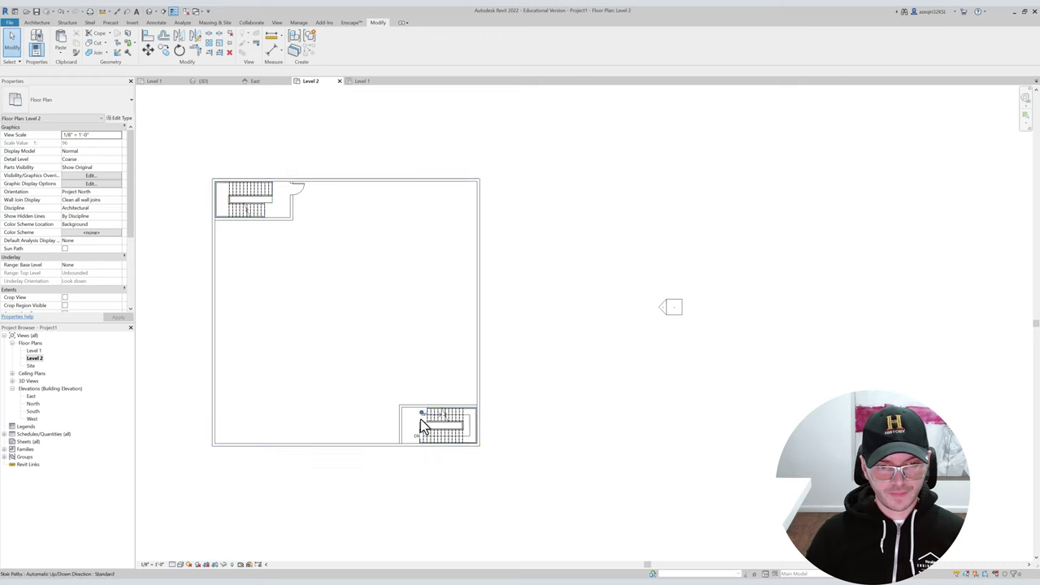
scroll(423, 433, "up", 3)
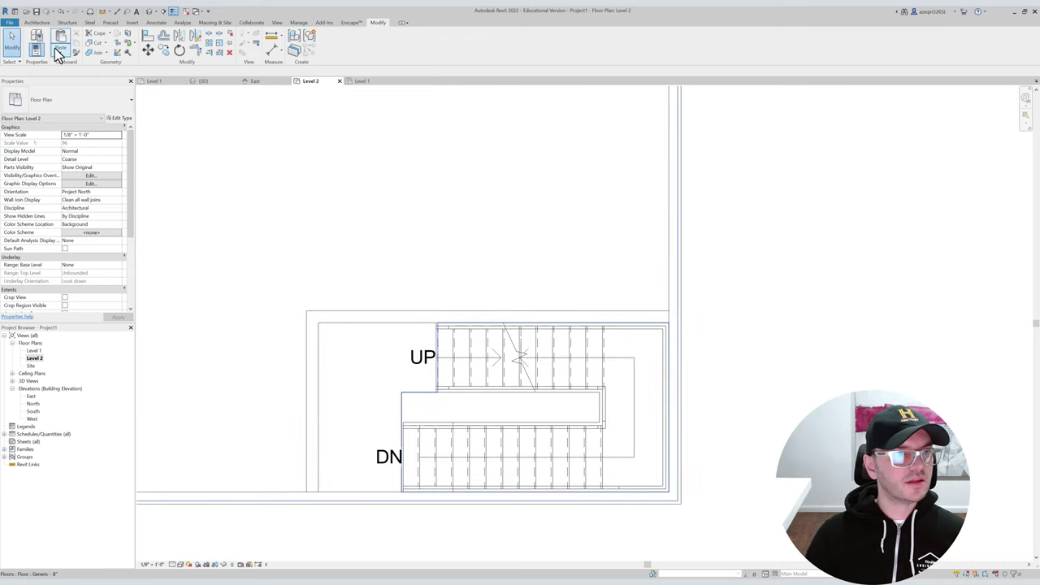
left_click(37, 22)
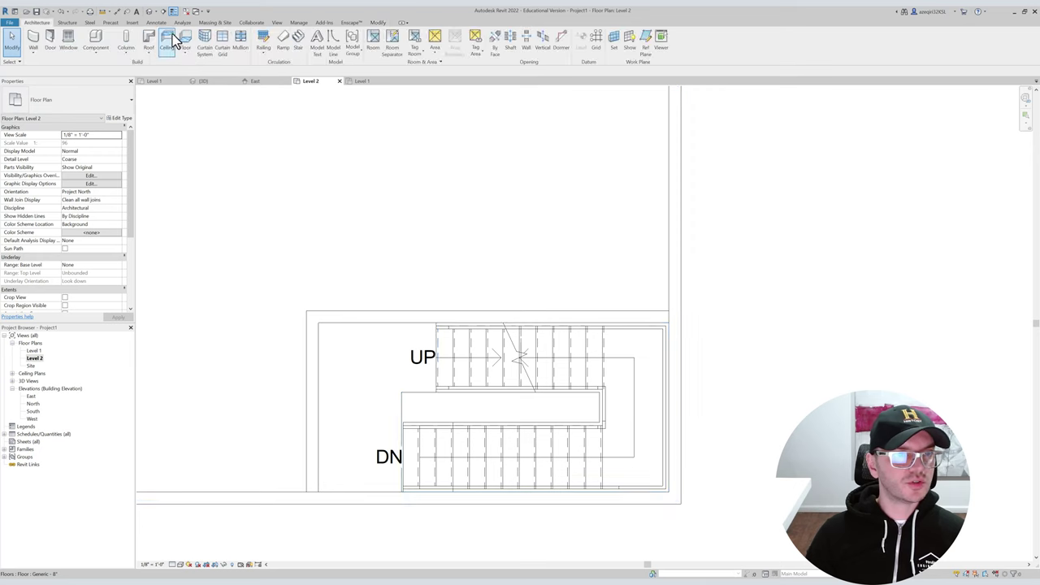
left_click(264, 39)
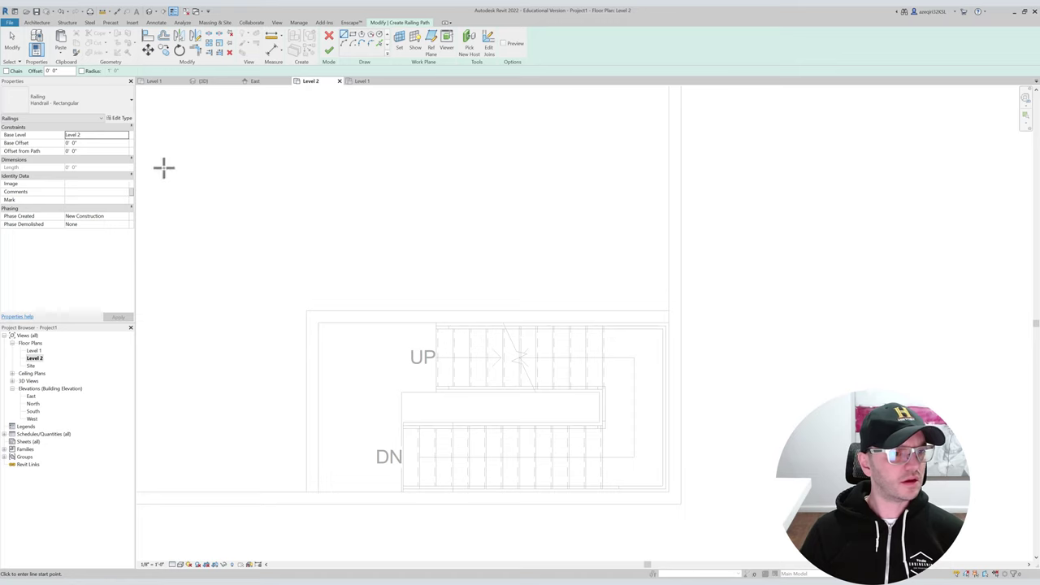
left_click(436, 392)
left_click(403, 392)
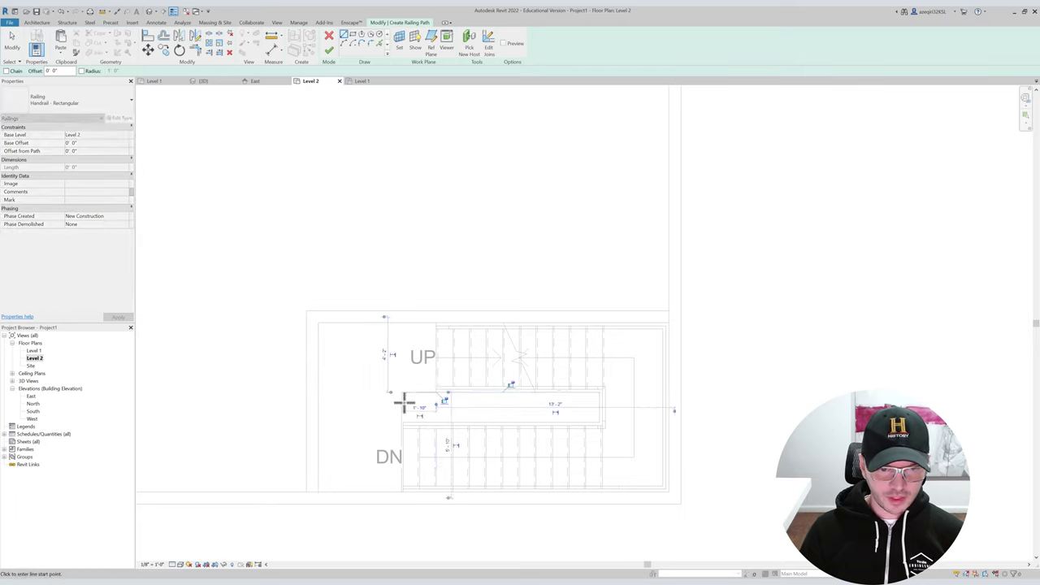
key("ctrl+z")
left_click(429, 394)
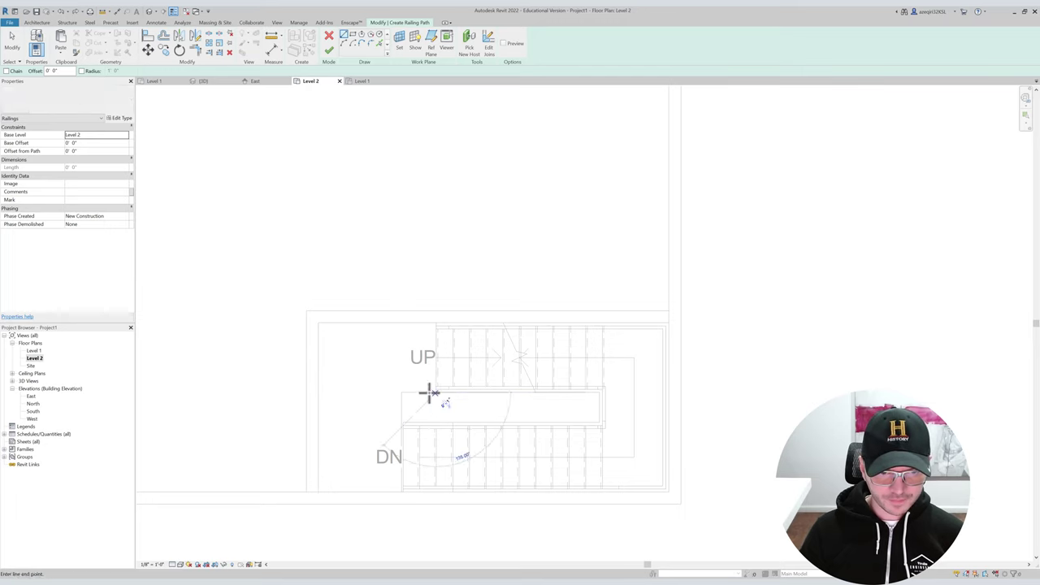
left_click(400, 393)
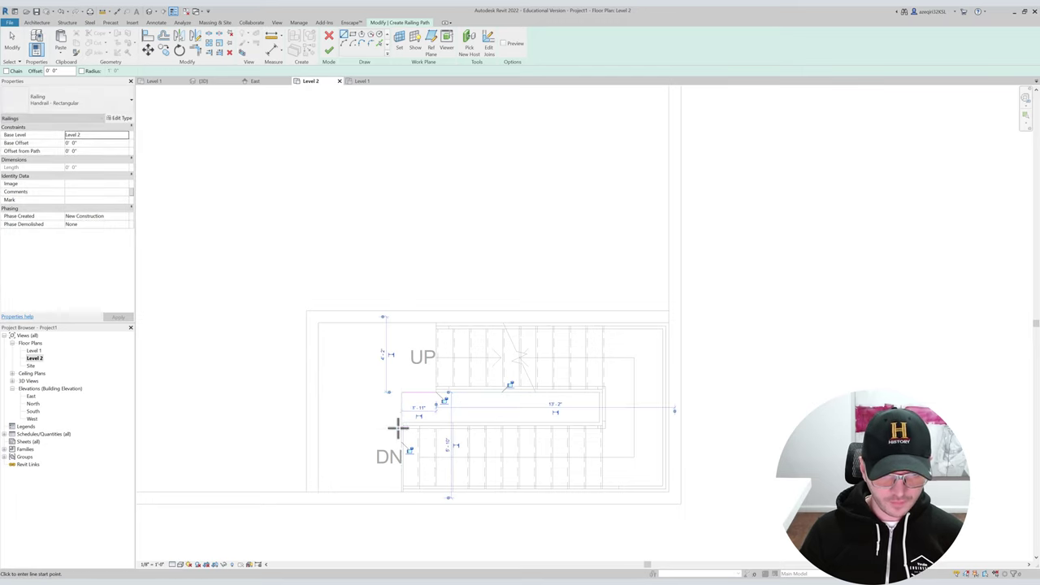
Draw the second path line along the opening's short end edge, between the descending flight's inner side and the first line's corner.
scroll(398, 428, "up", 4)
scroll(399, 419, "up", 2)
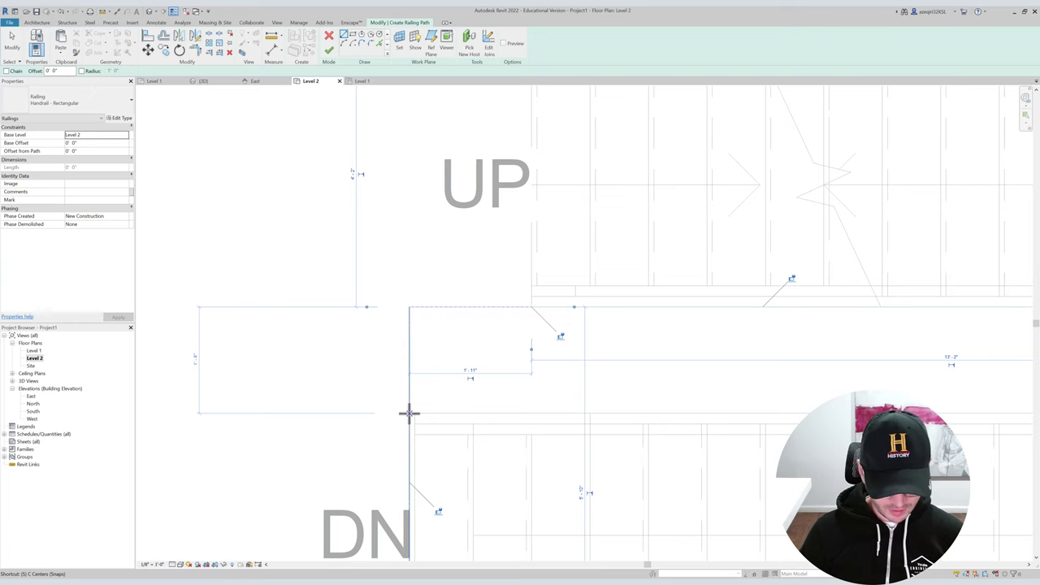
scroll(409, 413, "up", 2)
left_click(408, 414)
left_click(410, 252)
key("Escape")
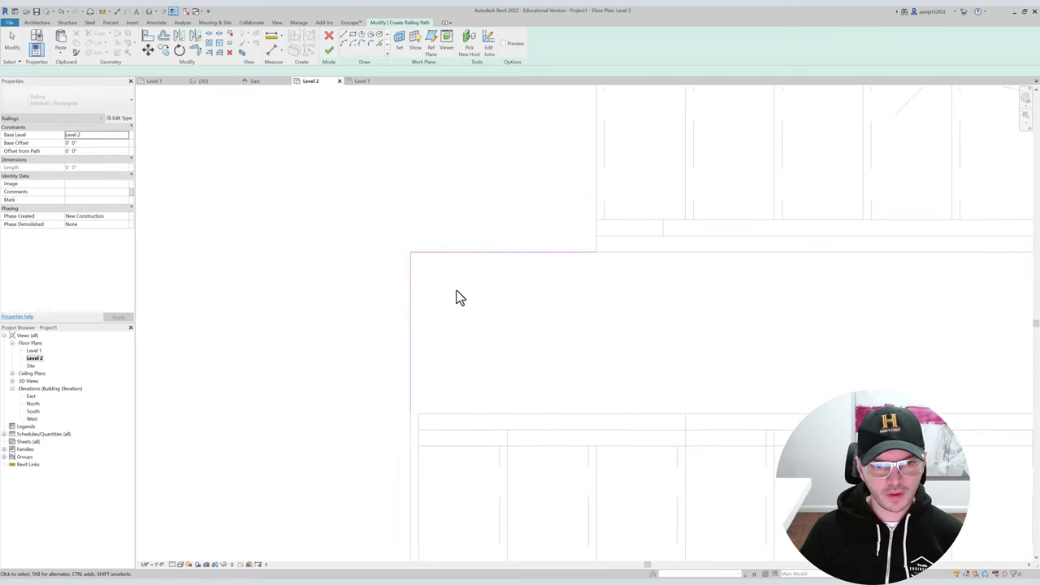
Finish the opening railing and examine its fit with the adjoining stair railings in the 3D view.
scroll(457, 298, "down", 5)
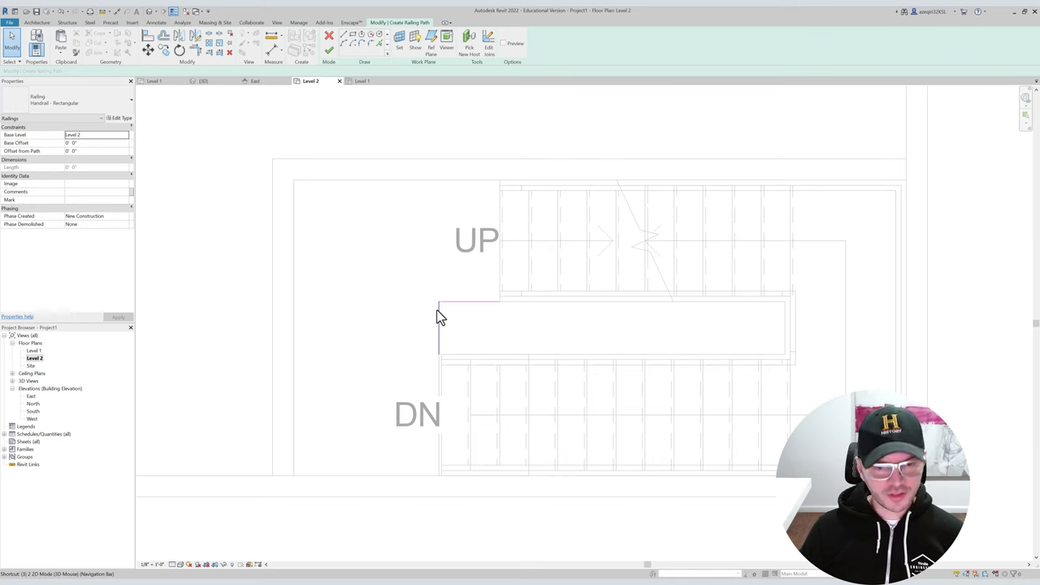
key("d")
middle_click_drag(435, 378, 348, 478)
scroll(332, 455, "up", 6)
middle_click_drag(345, 432, 380, 335)
key("m")
mouse_move(336, 372)
middle_mouse_down("shift")
mouse_move(374, 388)
mouse_move(336, 373)
middle_mouse_up("shift")
scroll(329, 365, "down", 1)
scroll(336, 373, "up", 2)
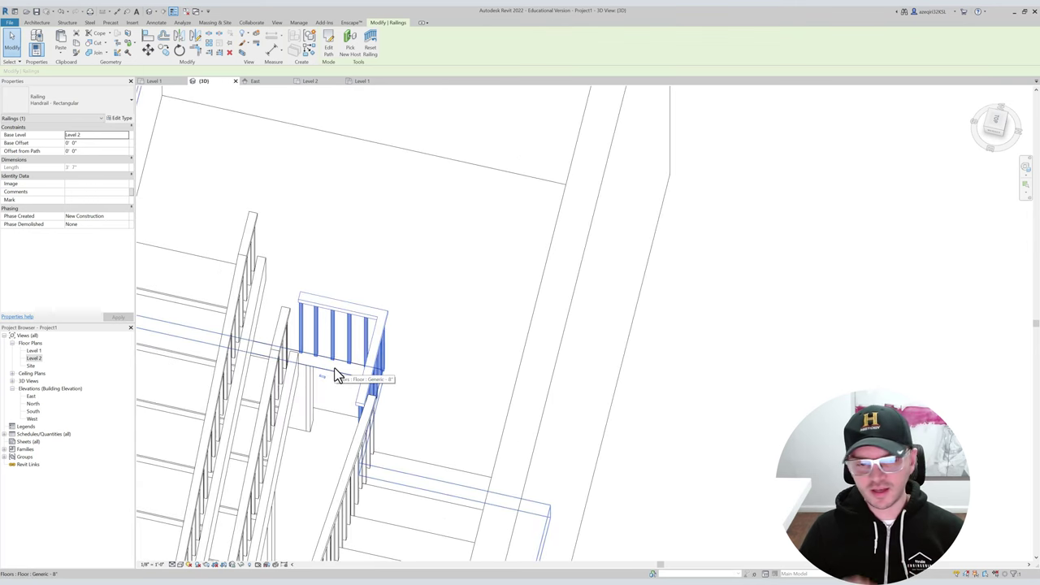
middle_click_drag(342, 309, 430, 388, "shift")
mouse_move(463, 361)
middle_mouse_down("shift")
mouse_move(390, 309)
mouse_move(347, 318)
middle_mouse_up("shift")
Try offsetting both lines of the new railing's path 1 1/2" outward from the opening edge, and finish the sketch.
double_click(346, 315)
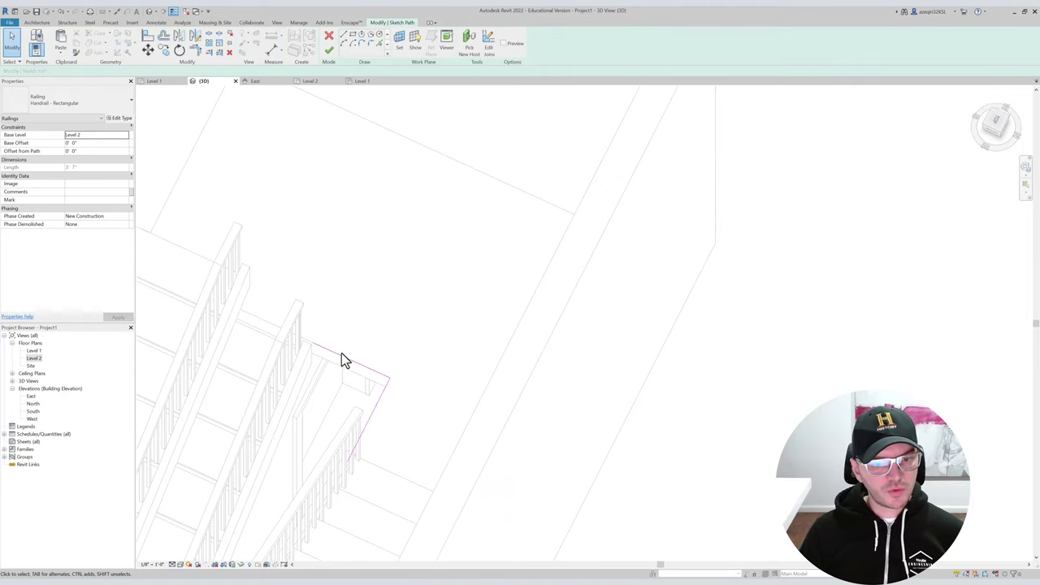
key("o")
key("f")
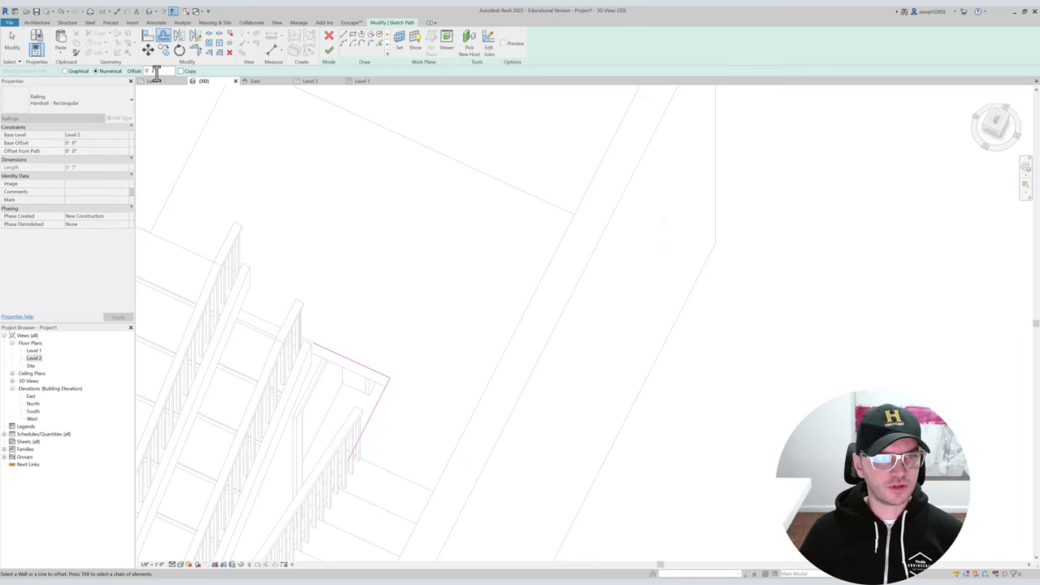
left_click_drag(153, 71, 142, 71)
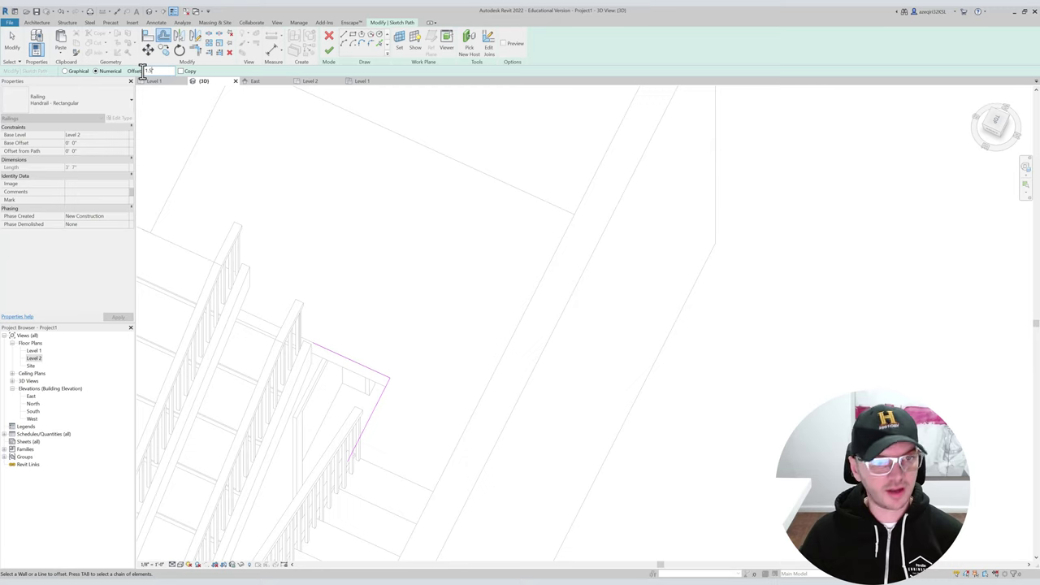
key("Tab")
left_click(355, 367)
key("ctrl+z")
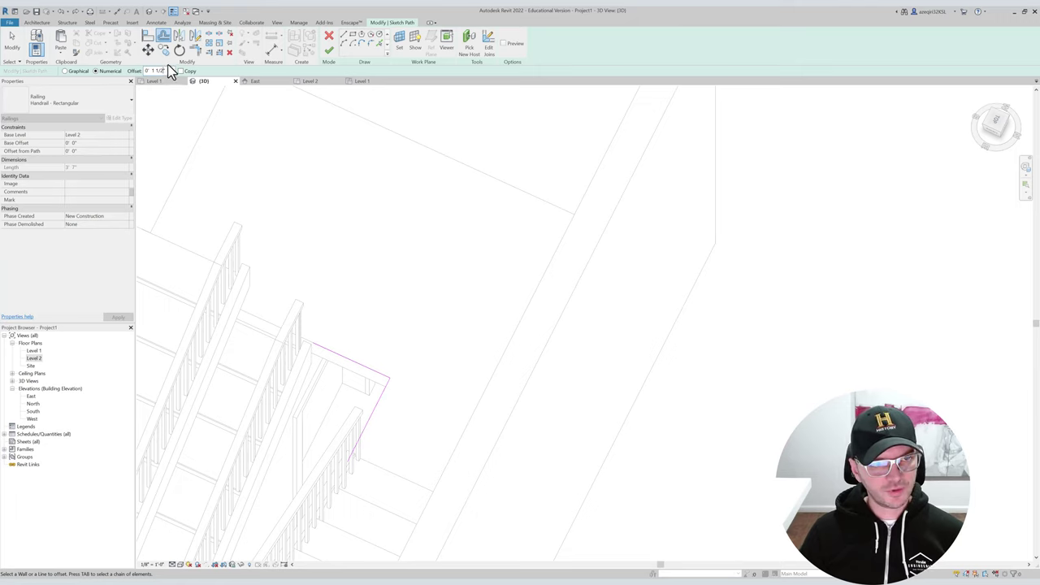
left_click(350, 363)
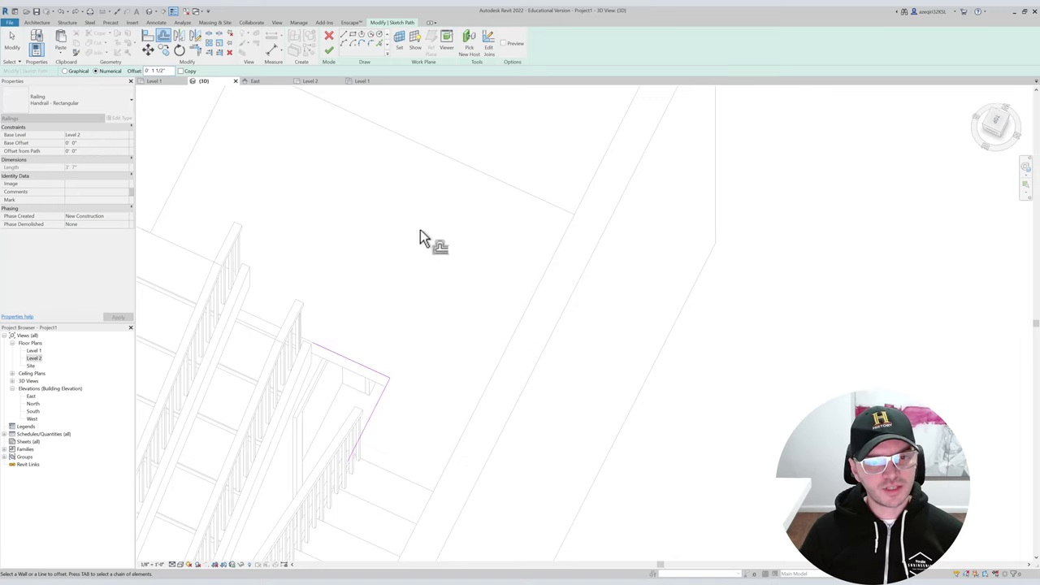
key("Tab")
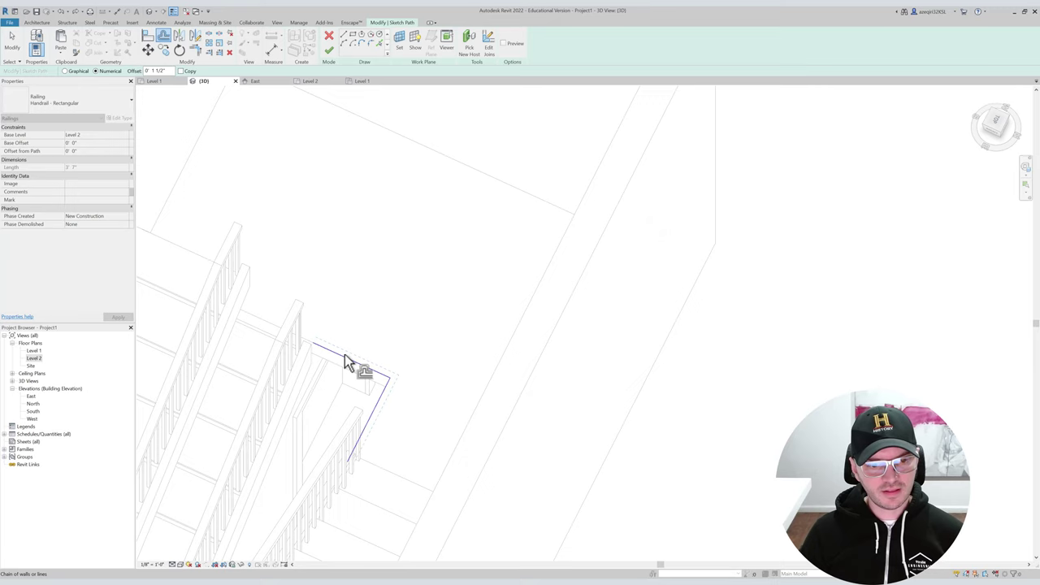
left_click(348, 363)
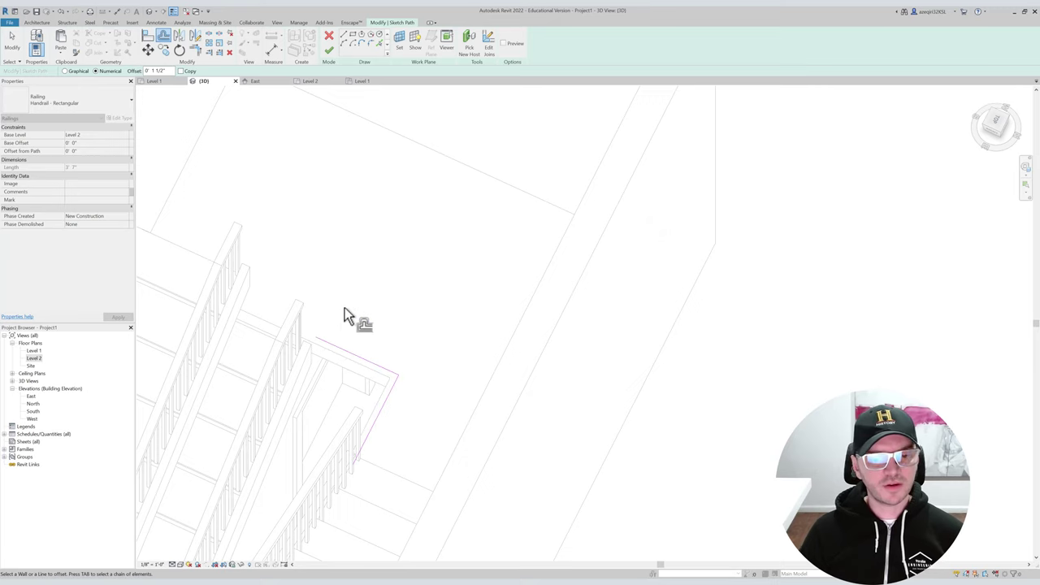
key("Escape")
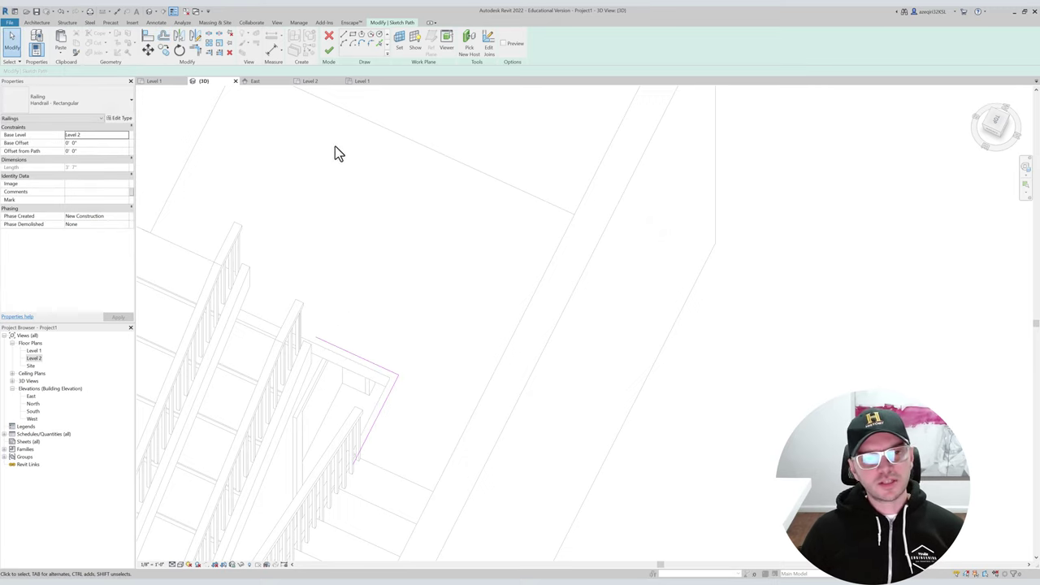
left_click(329, 49)
key("Escape")
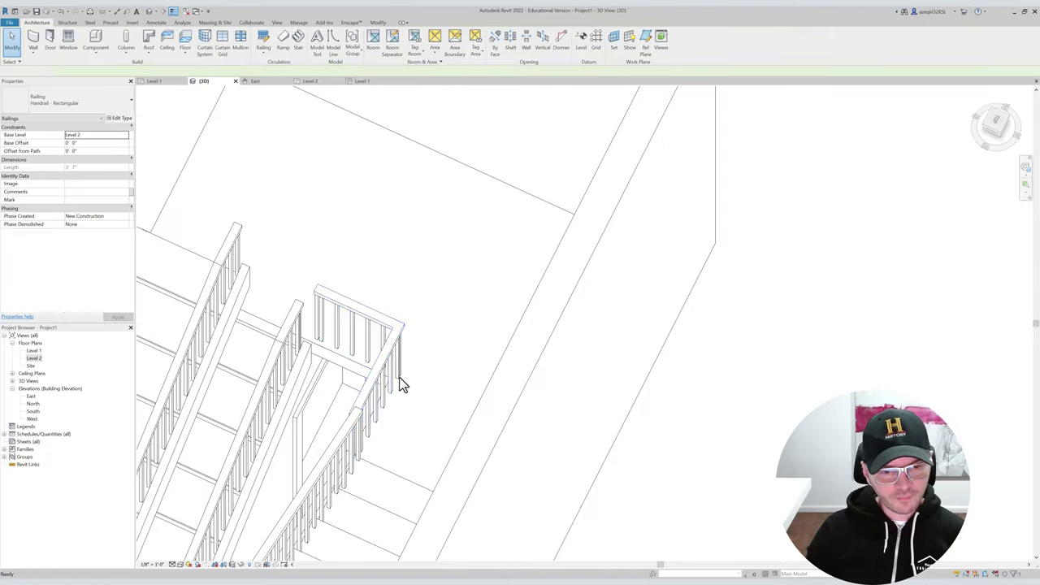
Reopen the opening railing's path and undo its 1 1/2" offset, returning the lines to the floor edge.
left_click(376, 384)
middle_click_drag(376, 383, 463, 333, "shift")
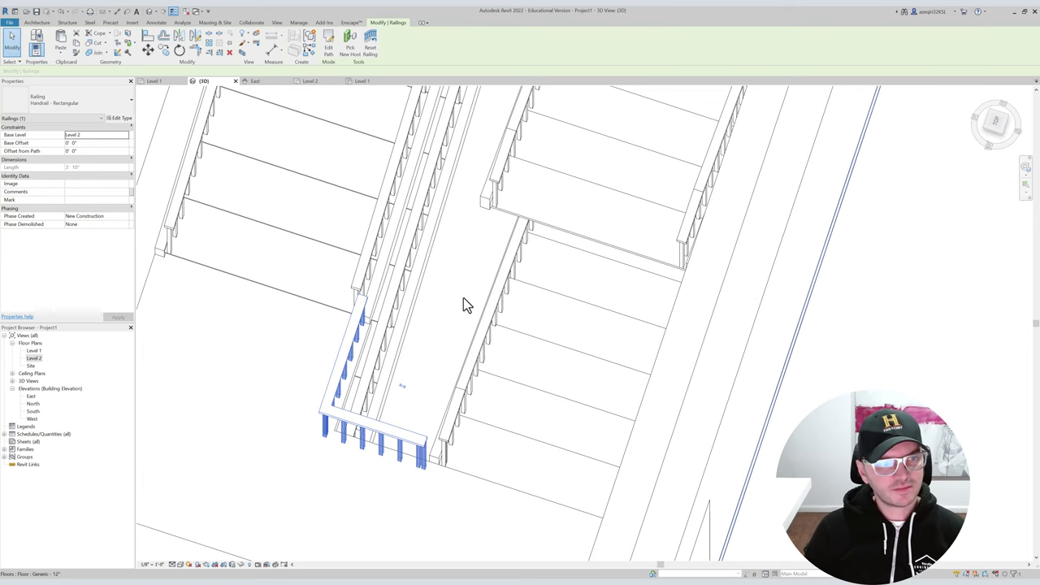
double_click(413, 343)
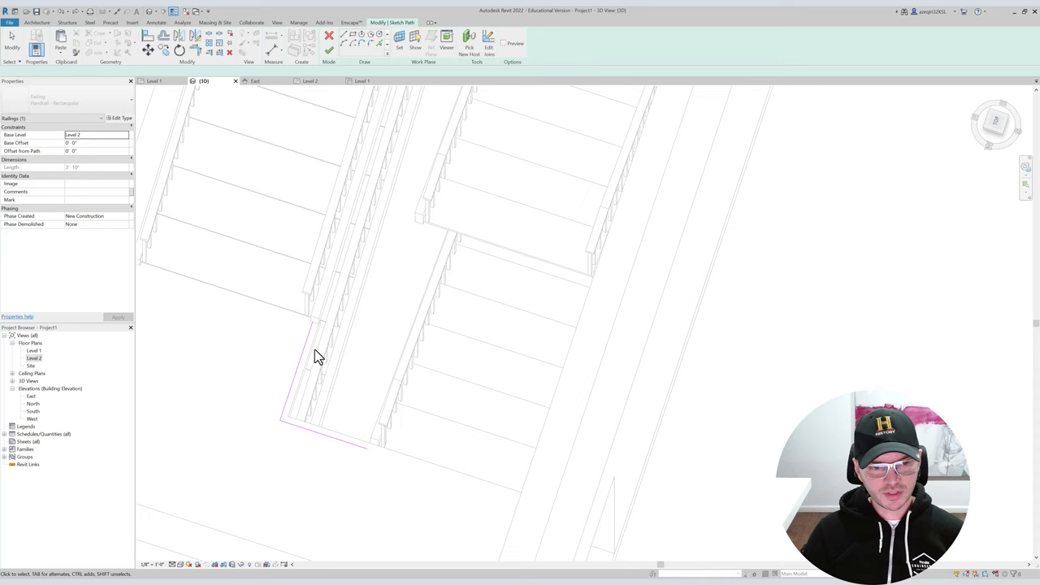
left_click(329, 50)
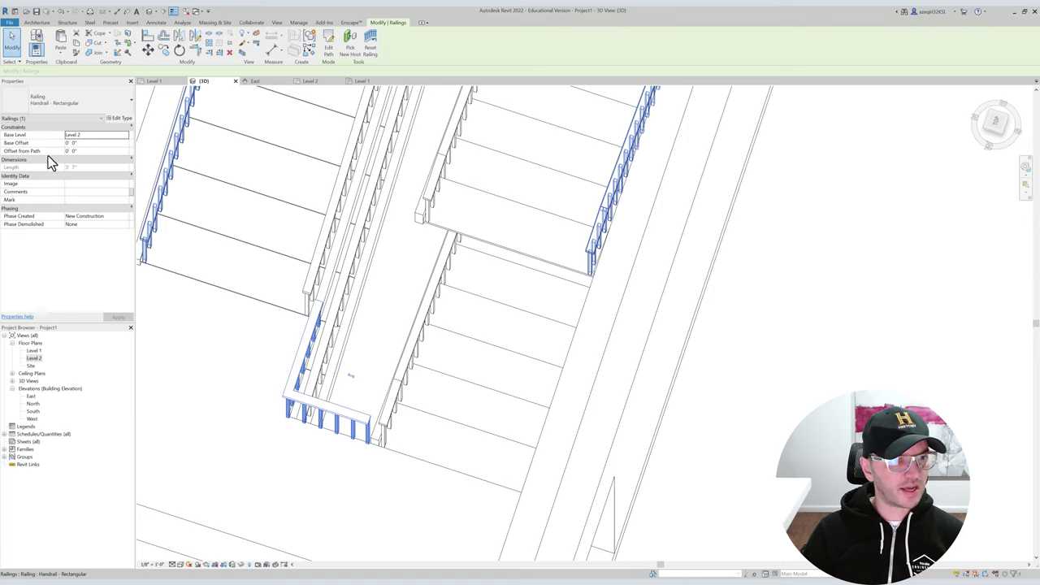
Set the opening railing's Offset from Path to 4".
left_click(78, 152)
left_click(74, 151)
type("4\"")
key("Return")
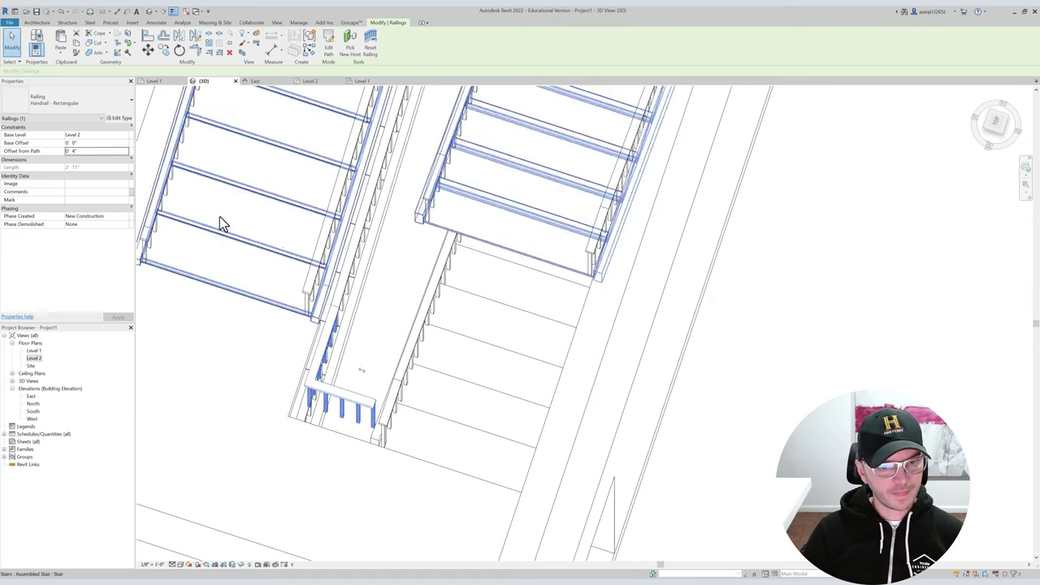
Reverse the railing's Offset from Path to -4", and refine it to -3 1/2".
left_click(66, 150)
key("BackSpace")
type("-4\"")
key("Return")
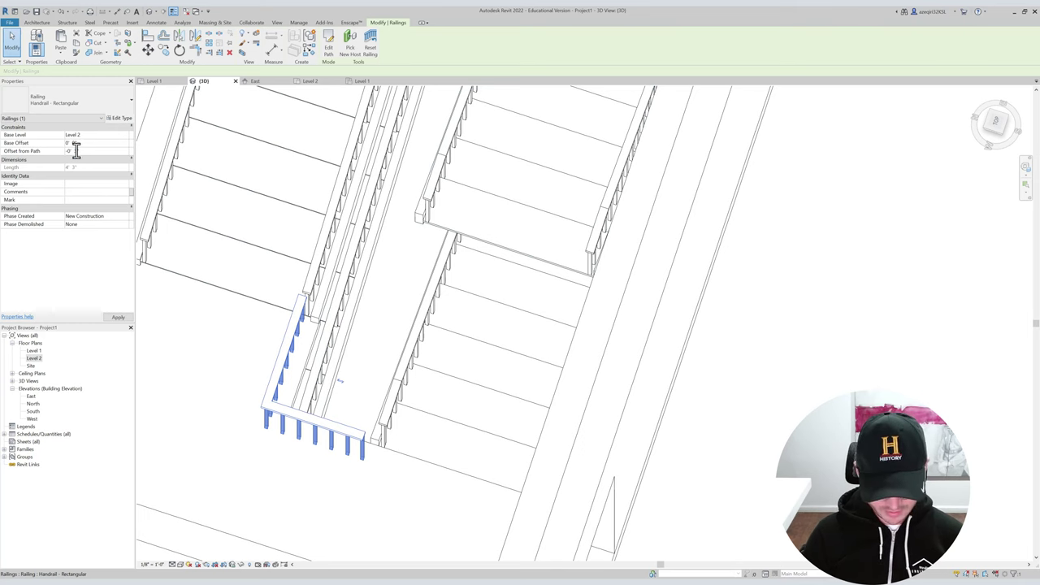
key("Return")
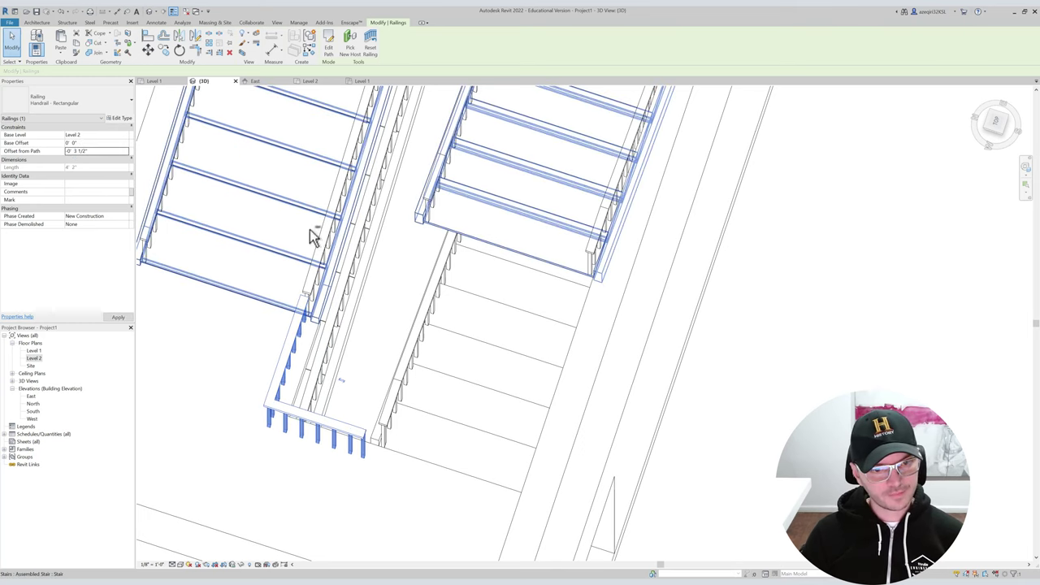
Set the opening railing's Offset from Path to -3", checking its alignment with the stair railings from above.
left_click(1007, 124)
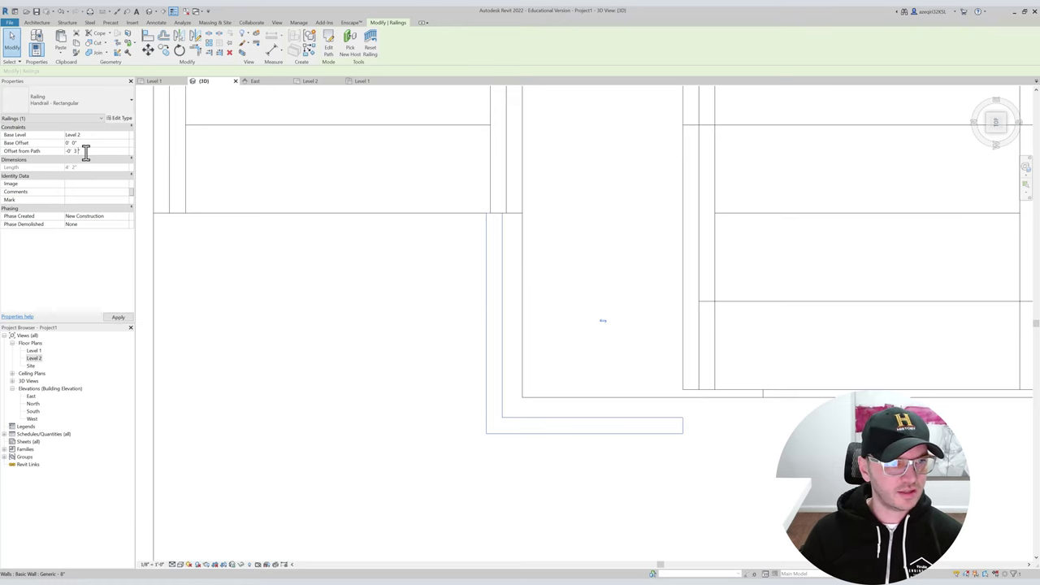
key("Return")
middle_click_drag(645, 239, 286, 228)
key("Escape")
scroll(317, 284, "down", 2)
Extend the railing's path with a short return line from its end to the start of the descending flight, and finish the sketch.
left_click(322, 370)
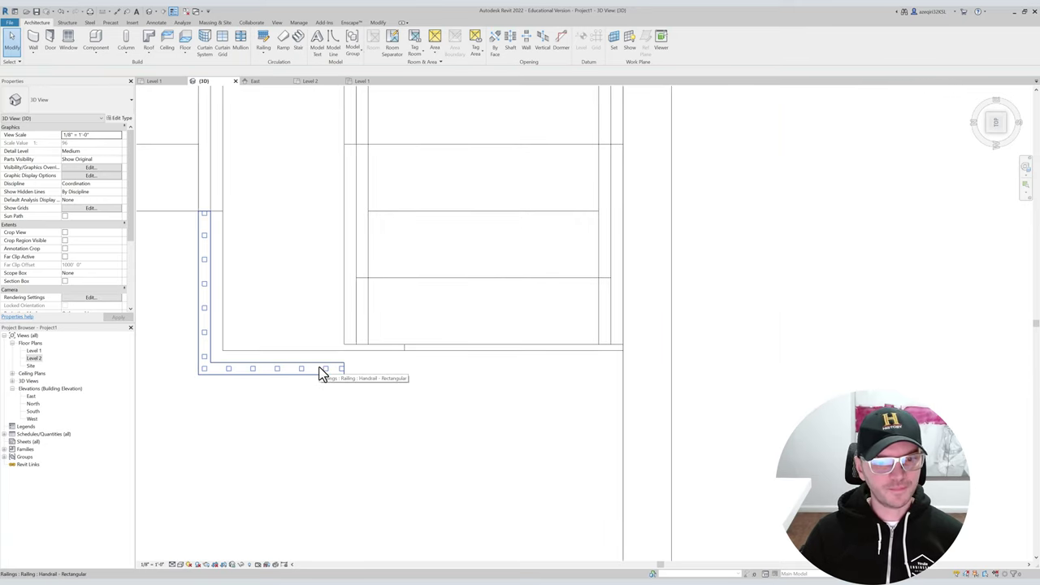
left_click(320, 366)
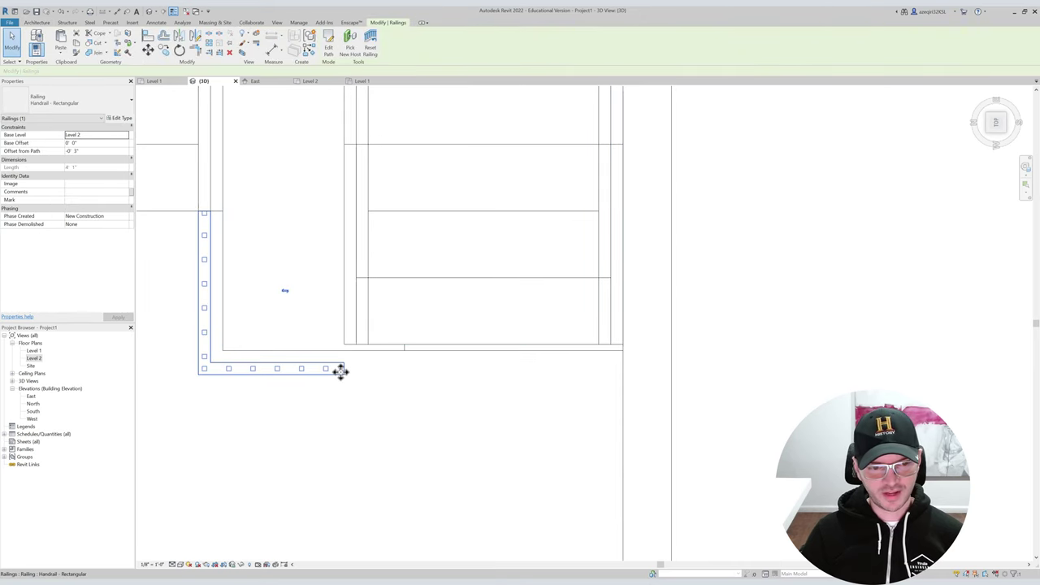
double_click(339, 371)
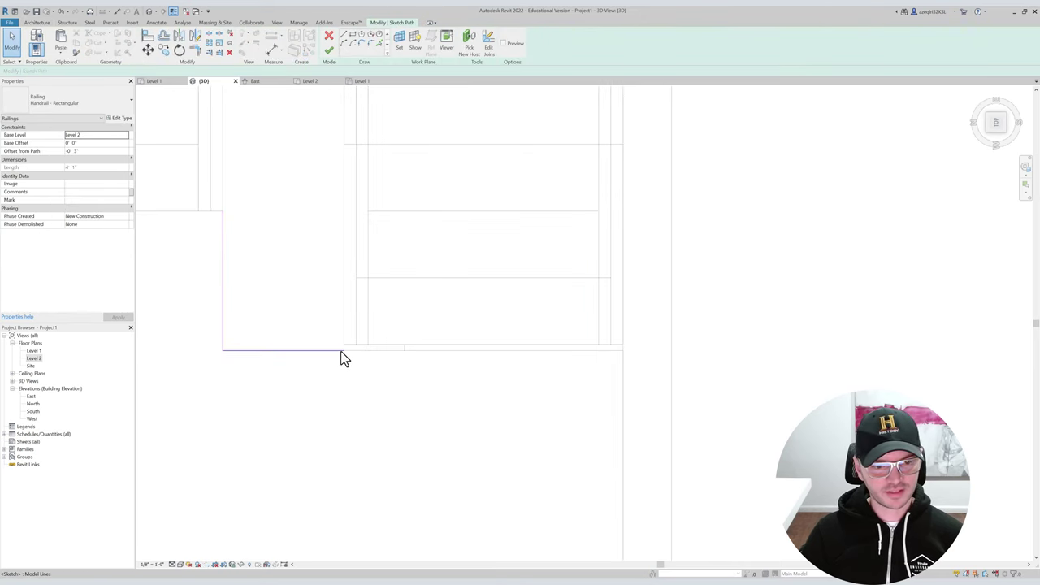
left_click(345, 37)
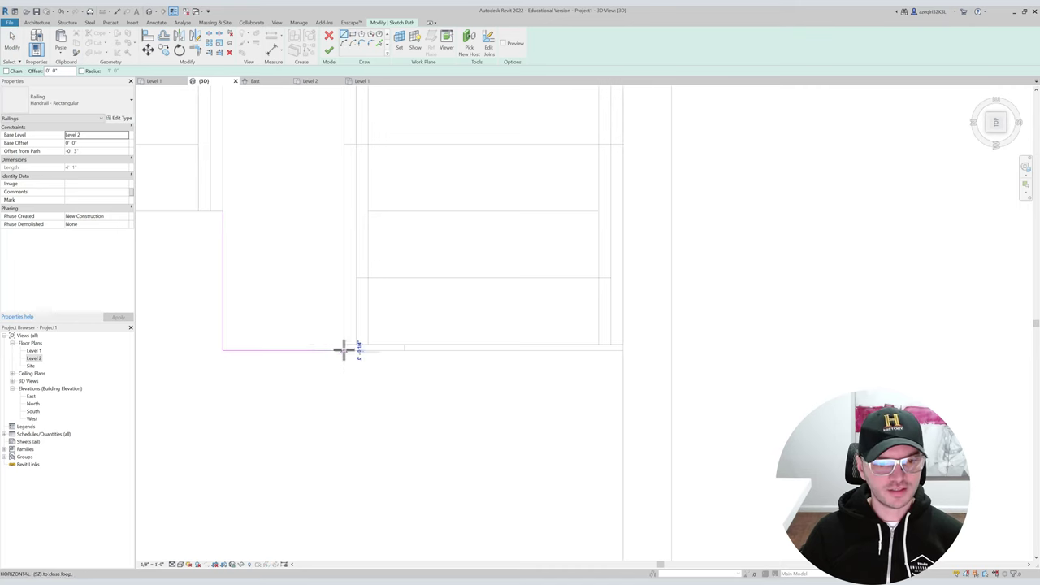
left_click(328, 51)
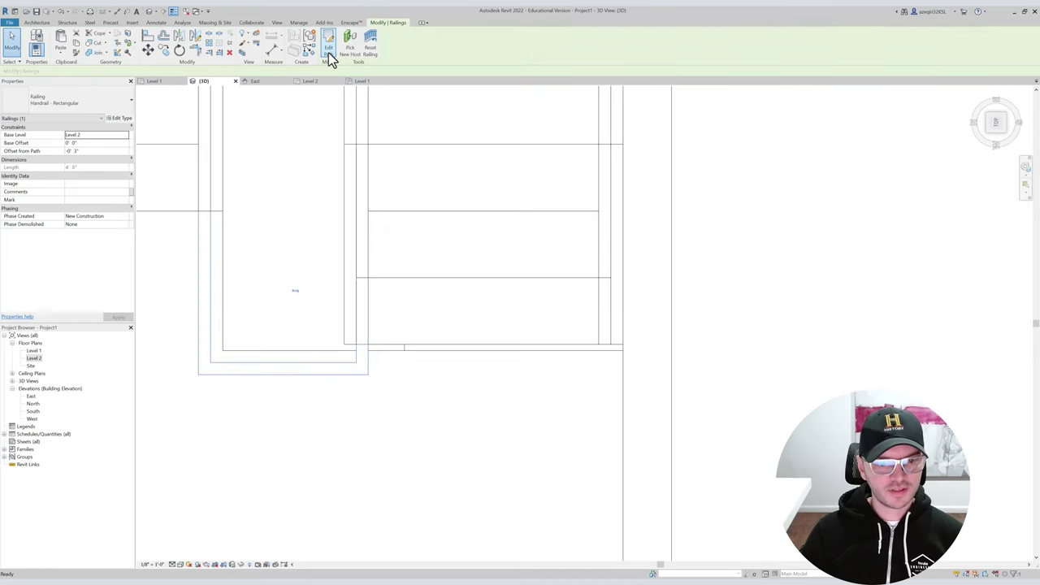
key("Escape")
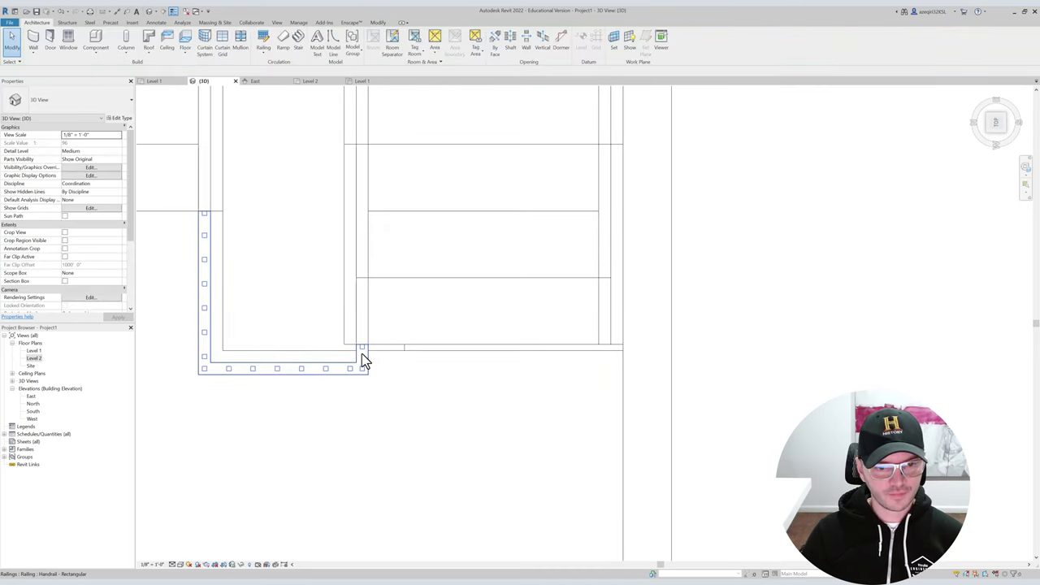
left_click(361, 354)
middle_click_drag(363, 355, 417, 416, "shift")
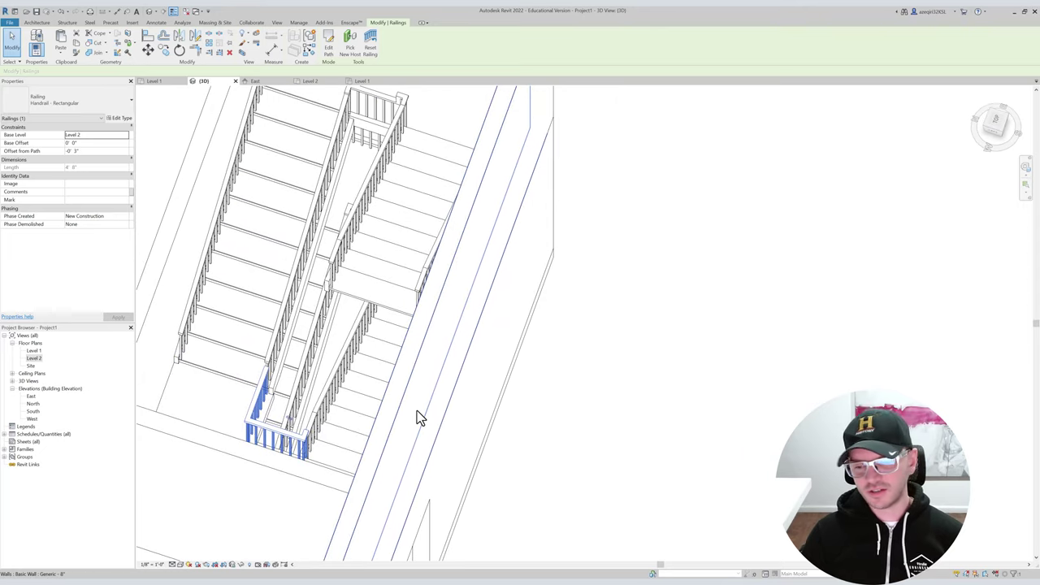
middle_click_drag(385, 366, 406, 361)
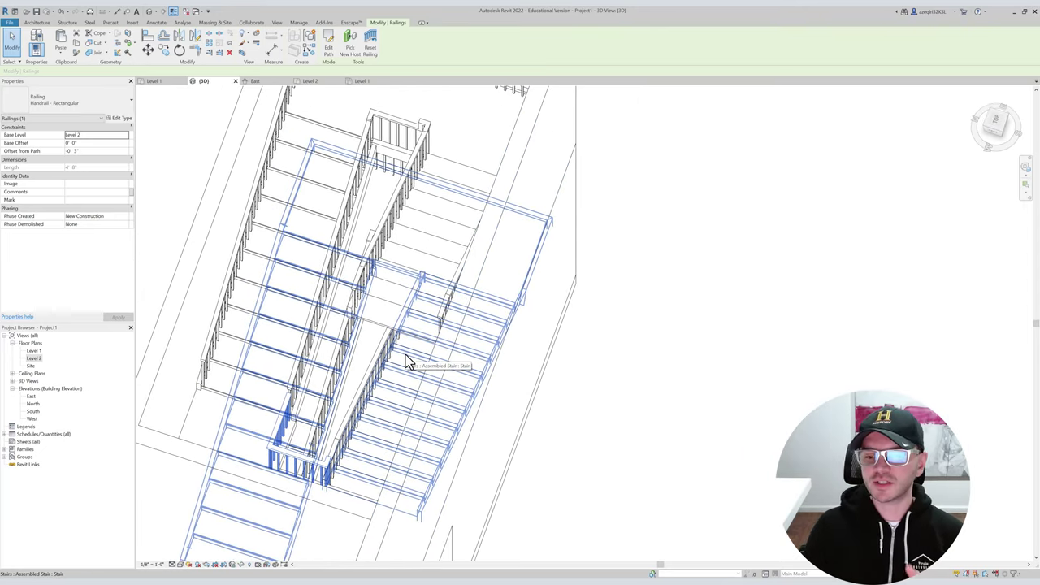
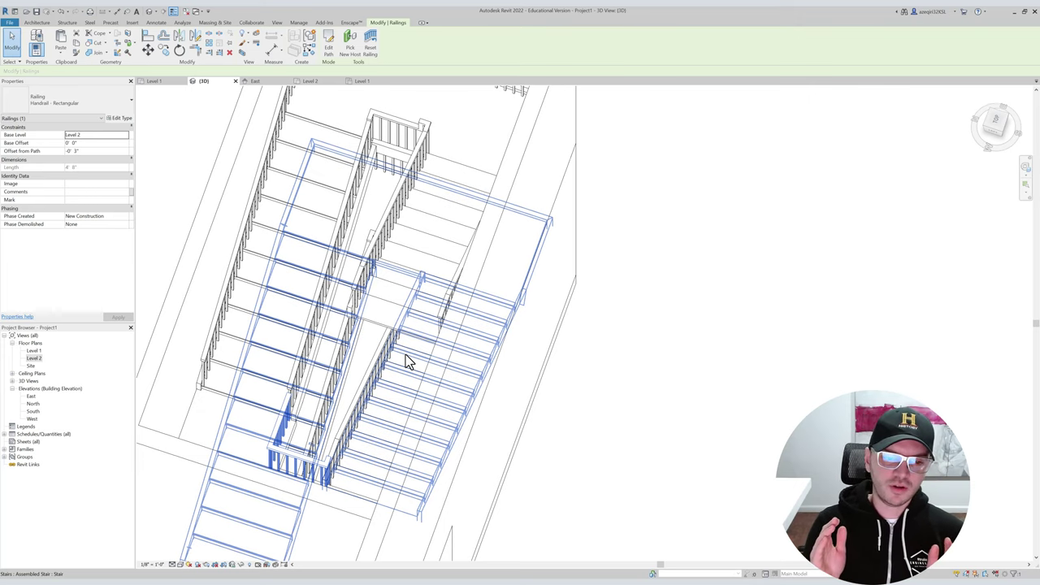
Examine from above how the opening railing meets the stair railings at the start of the upper flight.
middle_click_drag(505, 237, 426, 209, "shift")
scroll(425, 210, "down", 1)
middle_click_drag(534, 251, 213, 395)
scroll(214, 395, "up", 3)
scroll(368, 390, "up", 1)
middle_click_drag(468, 393, 634, 489)
scroll(398, 371, "up", 2)
left_click(401, 372)
scroll(634, 488, "up", 1)
middle_click_drag(335, 213, 596, 511)
middle_click_drag(324, 413, 629, 560)
left_click(394, 344)
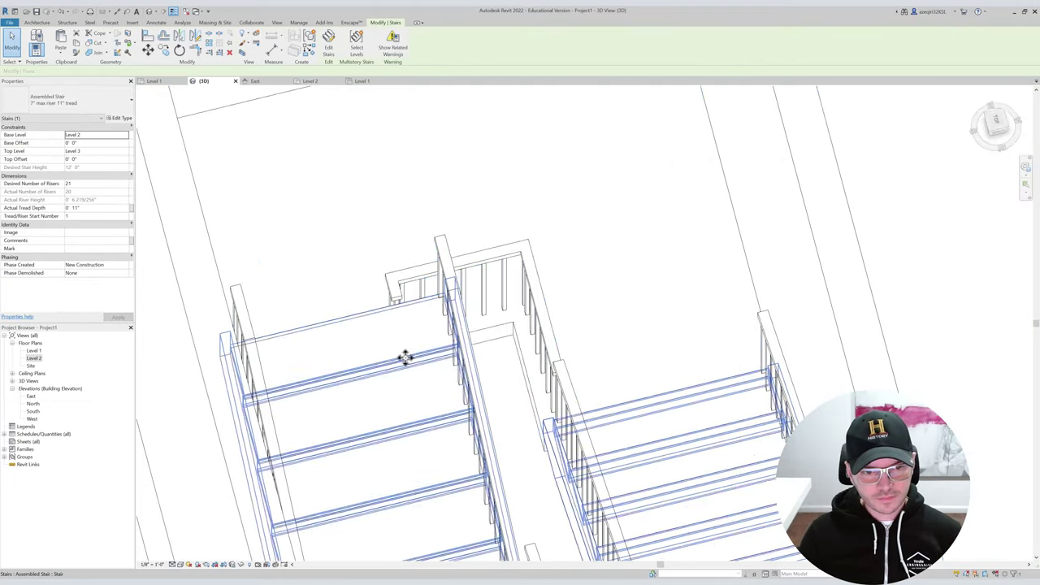
Check the Level 2 floor edge and the opening railing against both stair flights, ending on an overview of the stairwell.
middle_click_drag(404, 358, 403, 395, "shift")
scroll(271, 330, "up", 1)
scroll(263, 310, "up", 1)
middle_click_drag(271, 330, 339, 325)
left_click(262, 308)
scroll(341, 325, "down", 3)
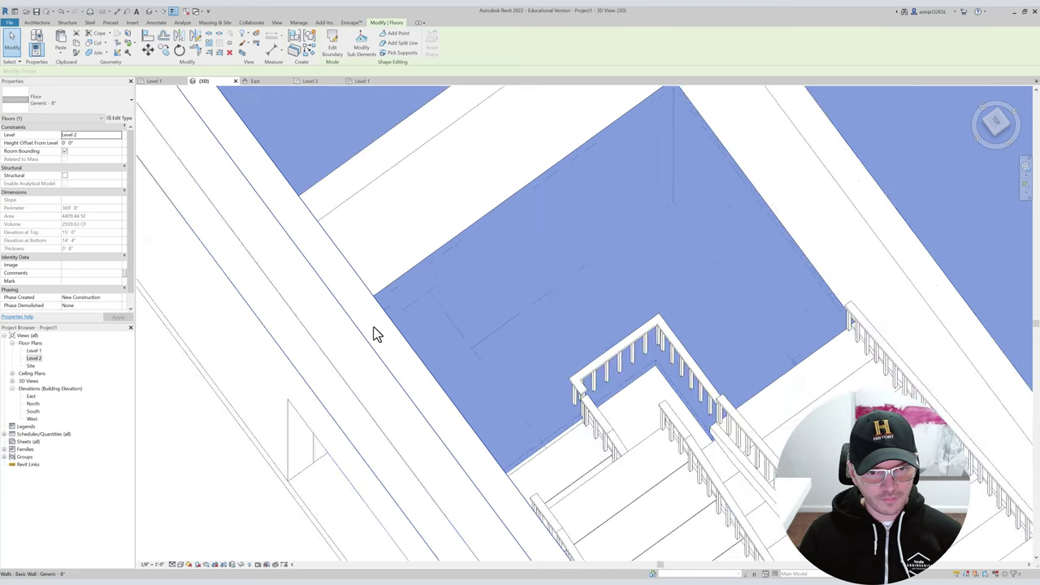
scroll(377, 334, "down", 2)
left_click(567, 387)
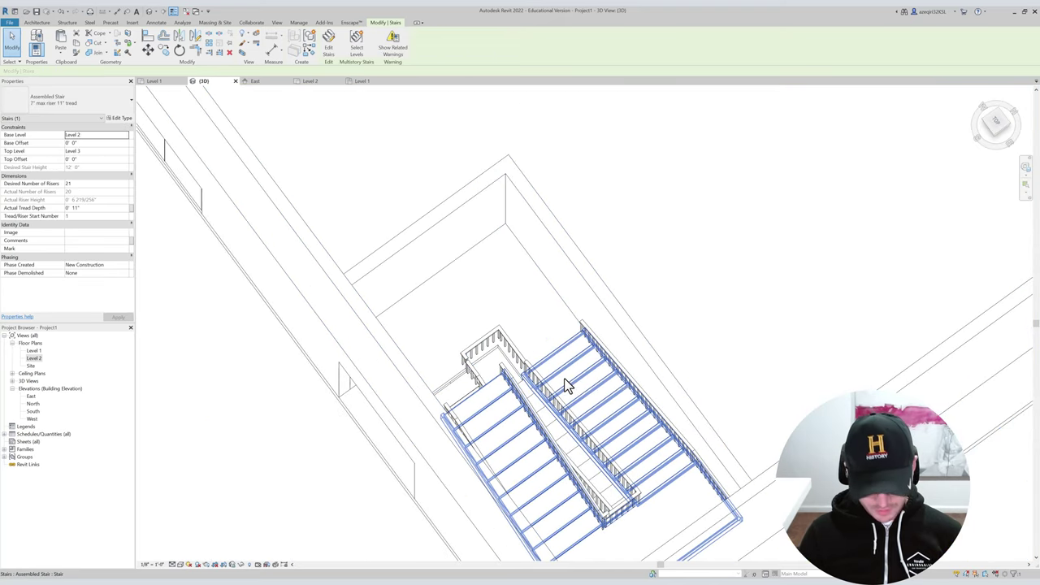
scroll(561, 376, "down", 5)
key("Escape")
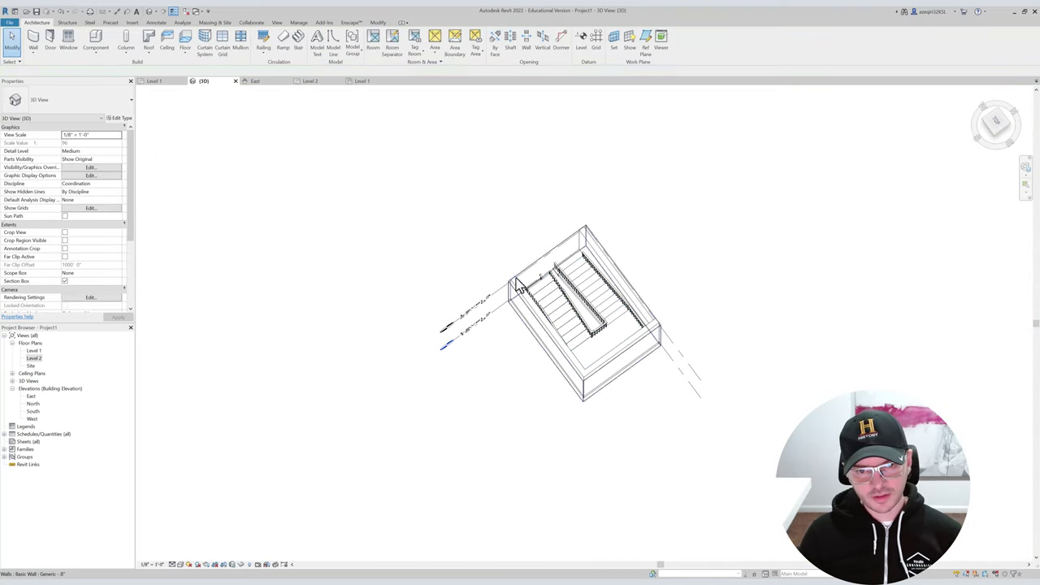
left_click(528, 327)
key("e")
key("o")
key("d")
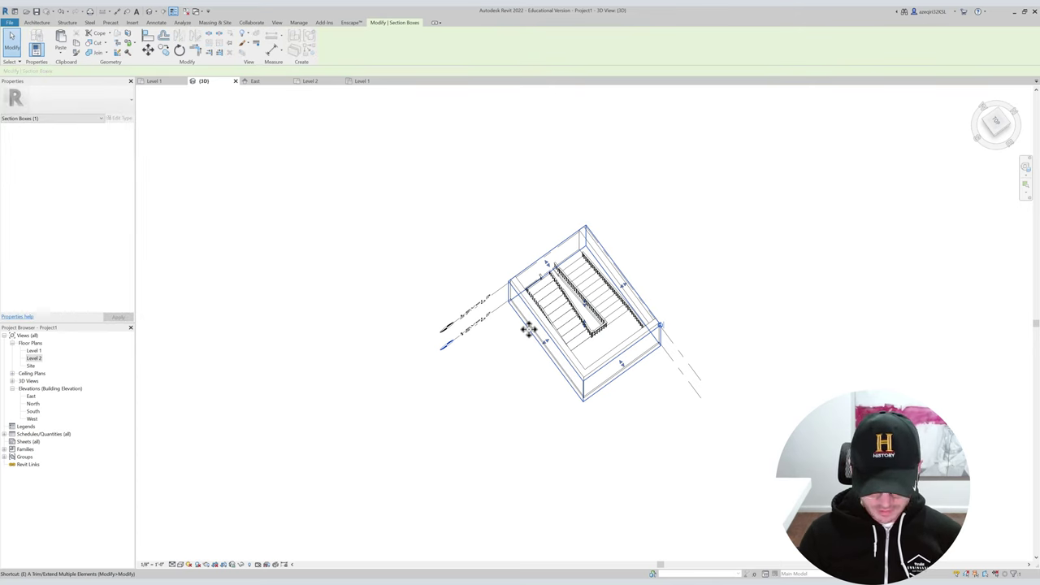
key("Escape")
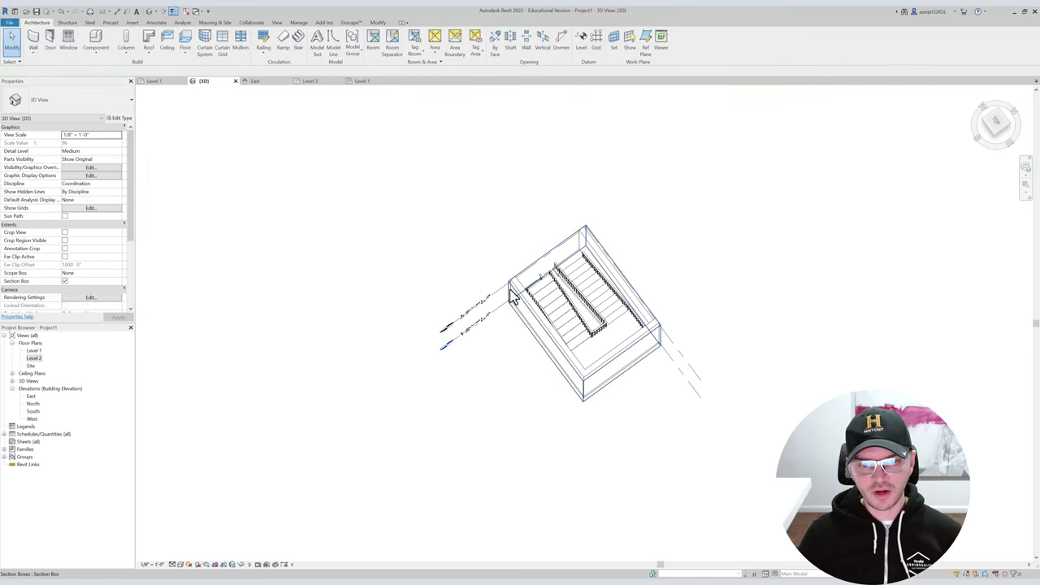
right_click(512, 290)
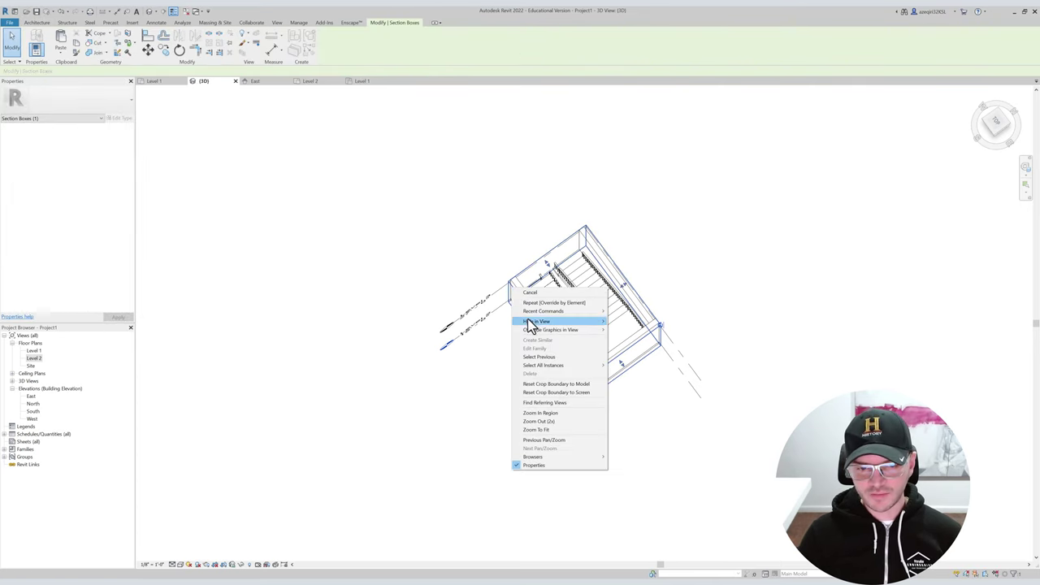
mouse_move(539, 336)
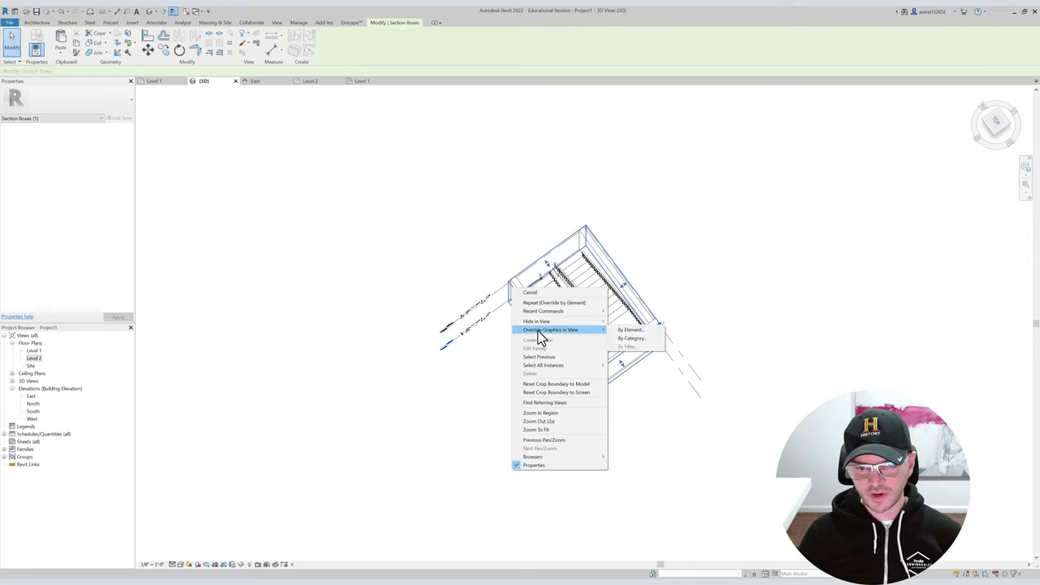
left_click(629, 329)
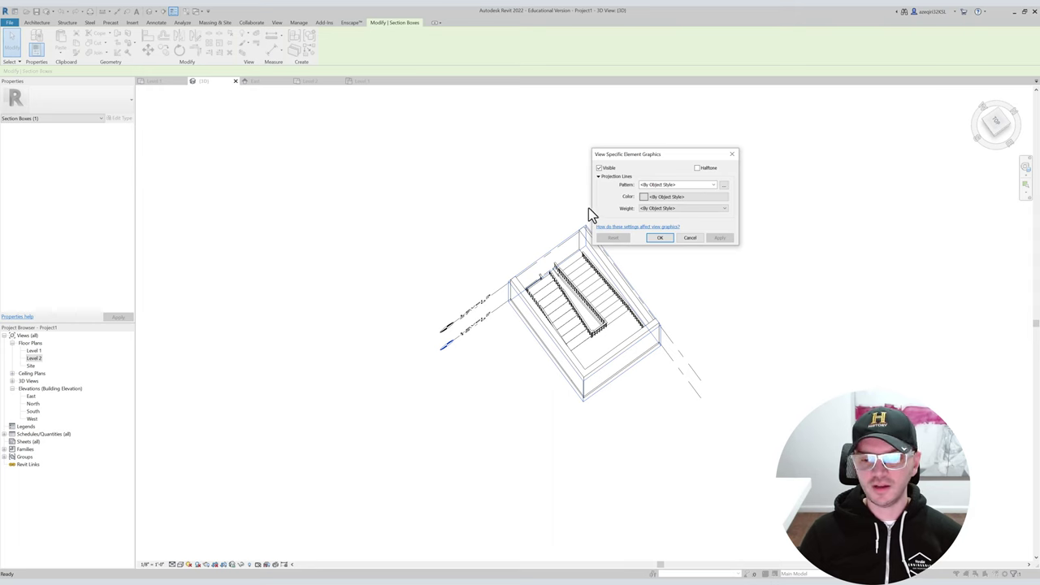
key("Return")
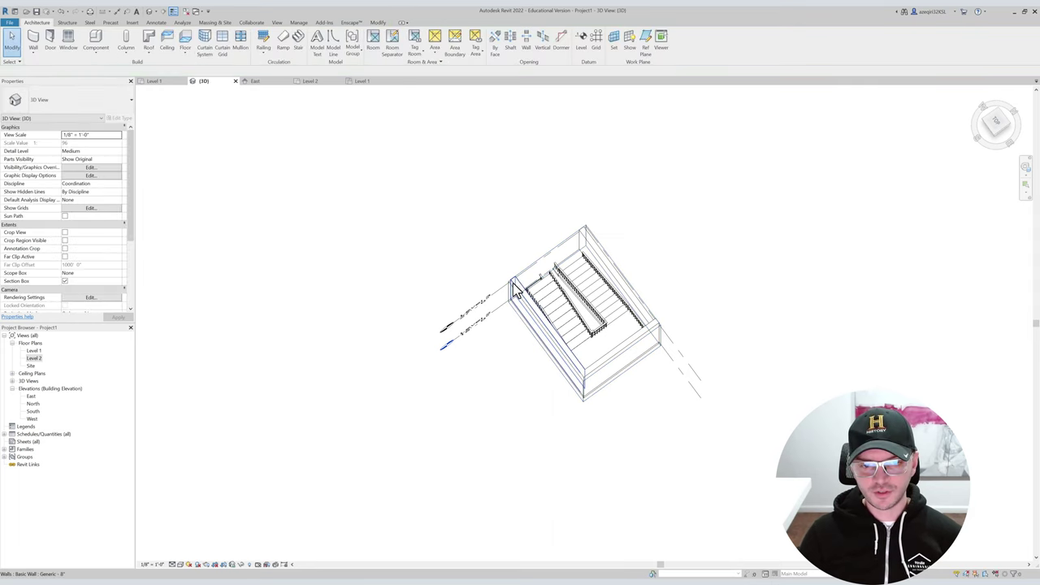
Override the section box's projection lines in this view with the Demolished pattern and the gray color RGB 128-128-128.
key("e")
key("o")
key("d")
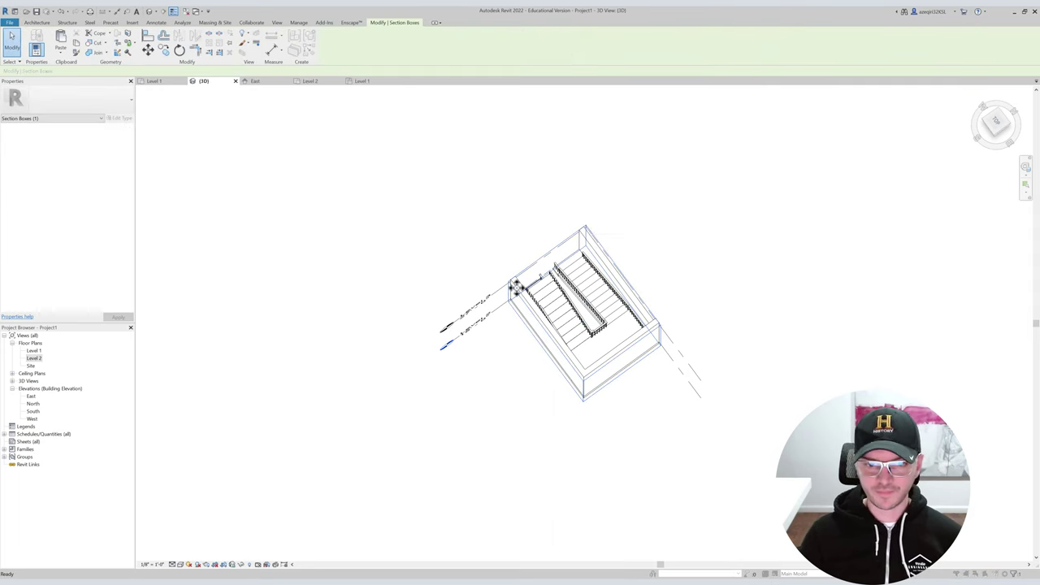
left_click(658, 185)
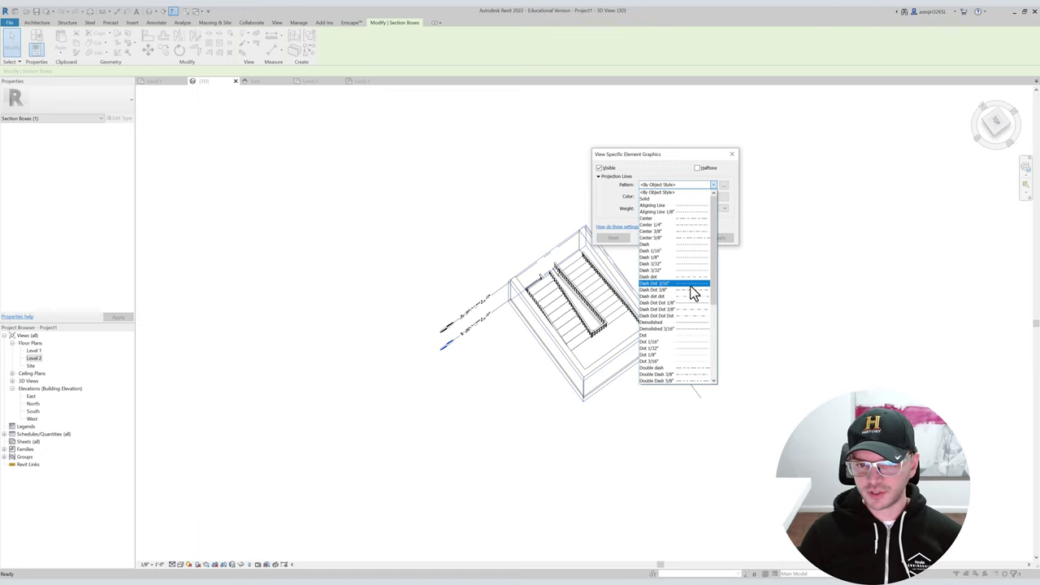
left_click(700, 328)
left_click(662, 198)
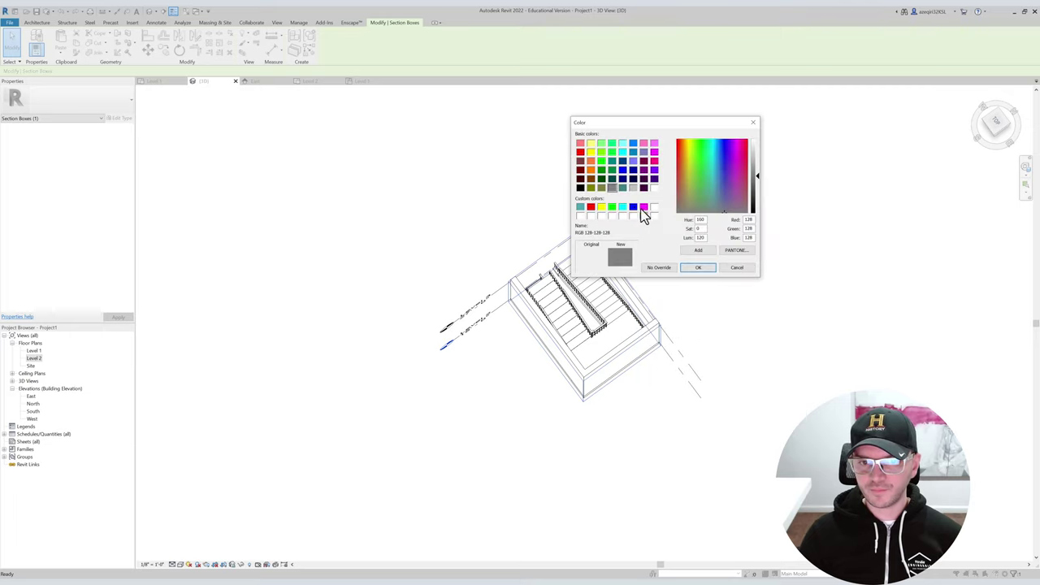
left_click(696, 270)
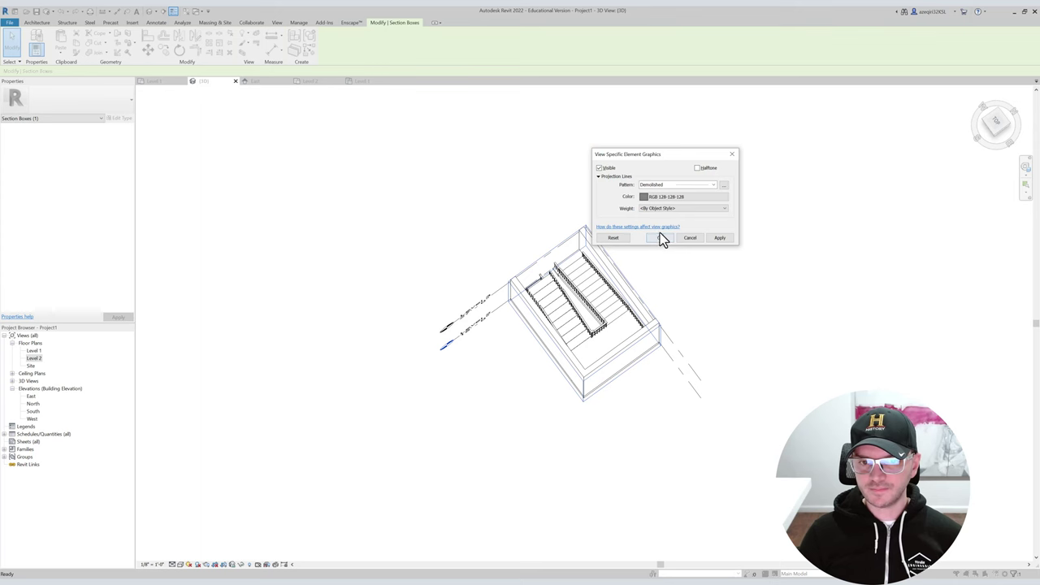
left_click(663, 237)
left_click(699, 242)
Pull the section box's side face inward past the enclosure wall and lower its base below Level 2 to expose the descending flights.
middle_click_drag(699, 242, 707, 306, "shift")
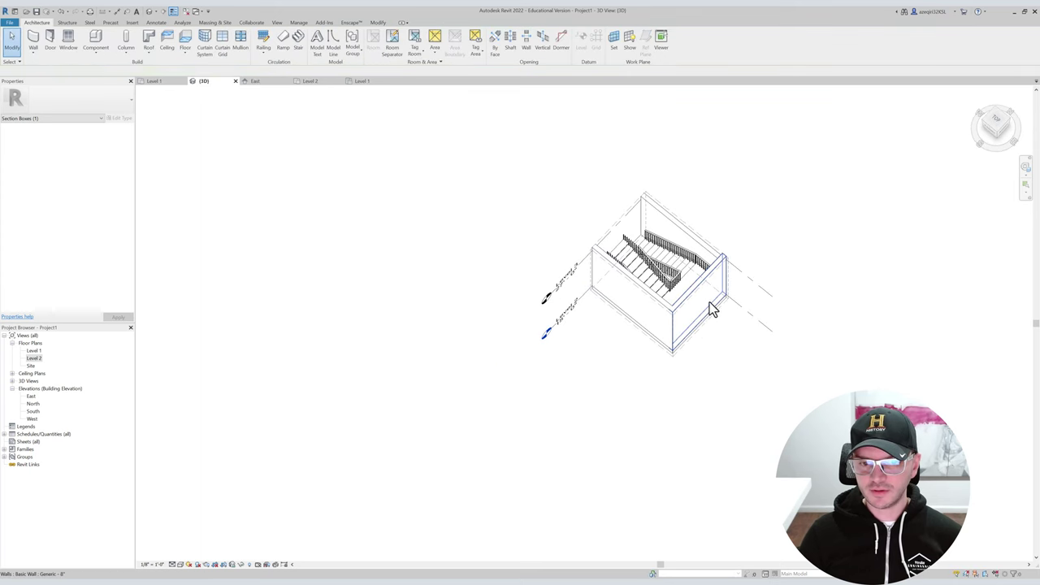
scroll(610, 292, "up", 3)
left_click(601, 286)
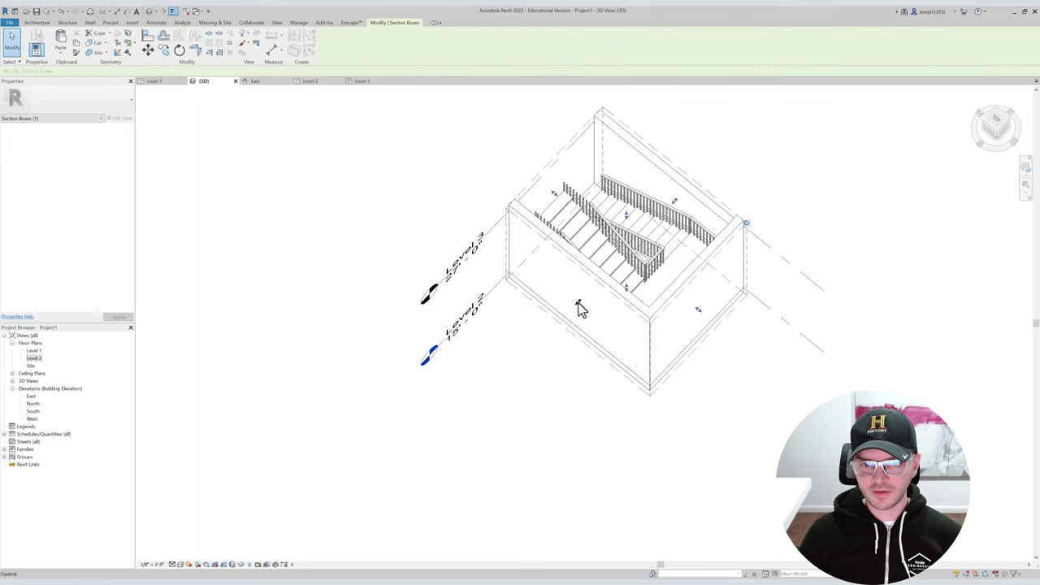
left_click_drag(587, 288, 585, 283)
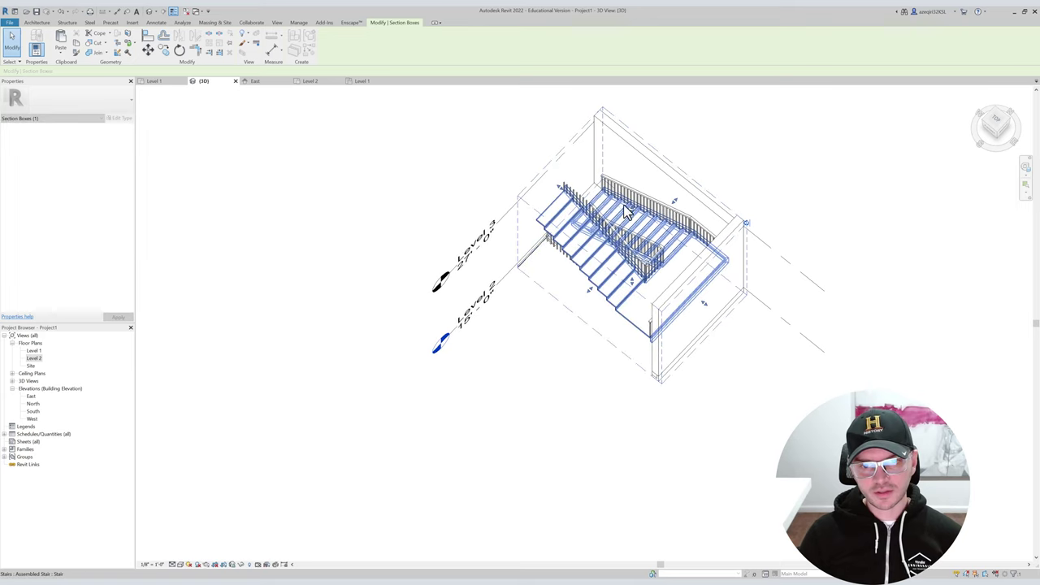
middle_click_drag(560, 190, 600, 159, "shift")
scroll(559, 317, "up", 2)
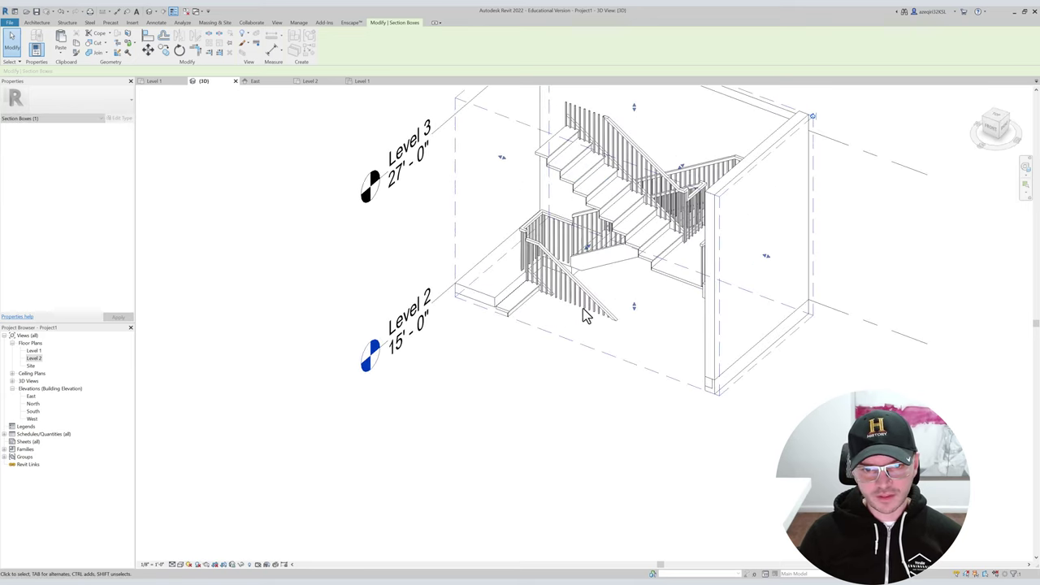
left_click_drag(633, 307, 601, 426)
Change the Level 2 floor beside the top of the descending flight to the Generic - 12" type.
middle_click_drag(607, 355, 660, 284, "shift")
scroll(526, 321, "up", 5)
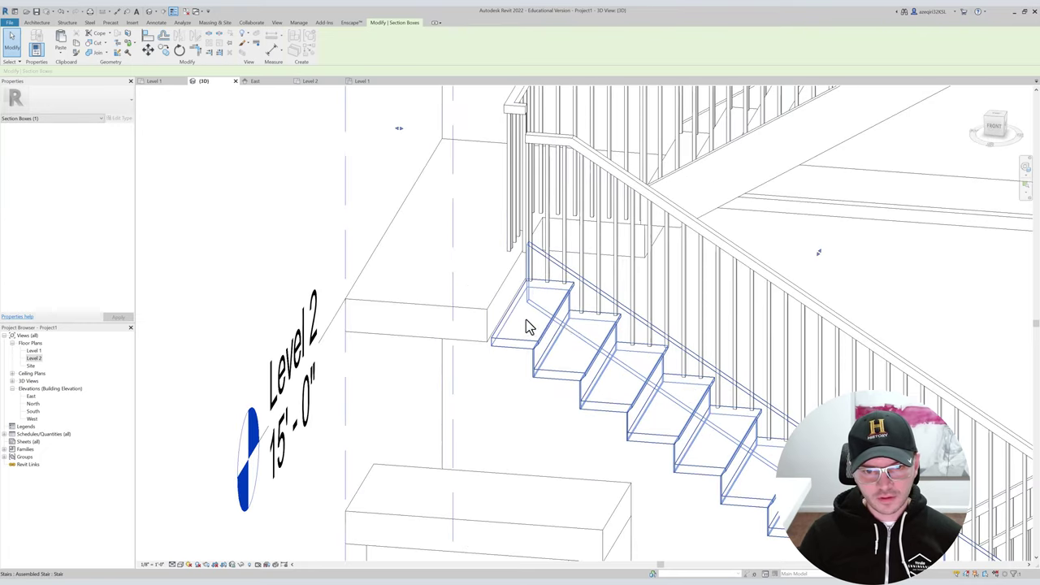
left_click(469, 314)
left_click(90, 99)
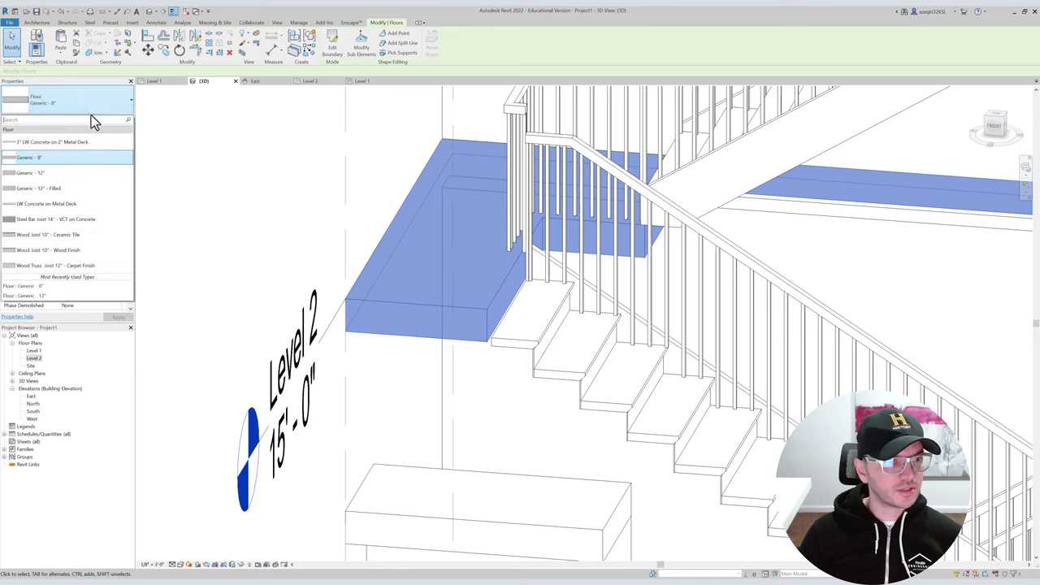
left_click(84, 174)
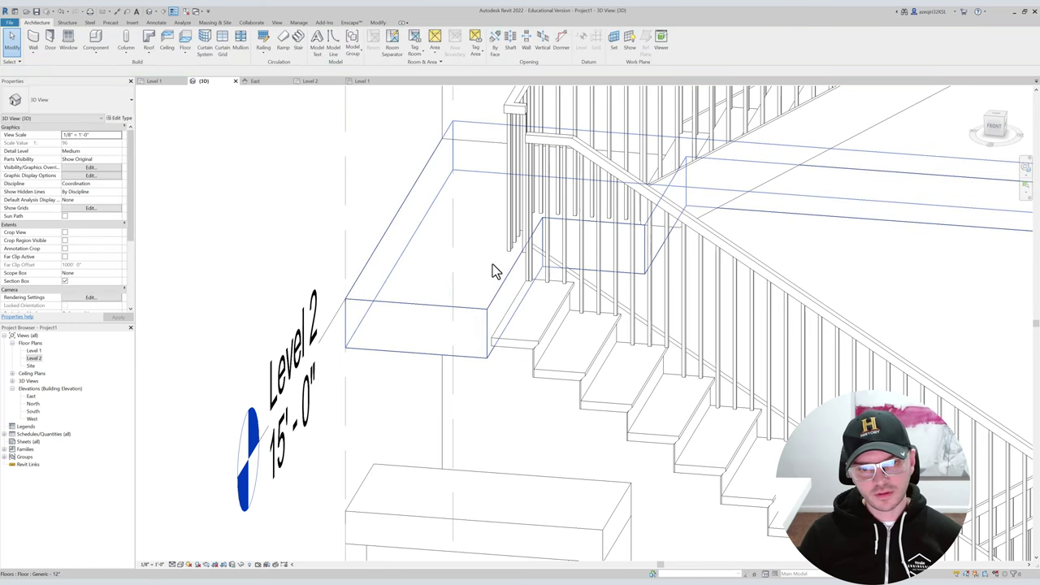
Duplicate the floor type under the name Generic - 10" and apply it to the Level 2 floor.
left_click(125, 119)
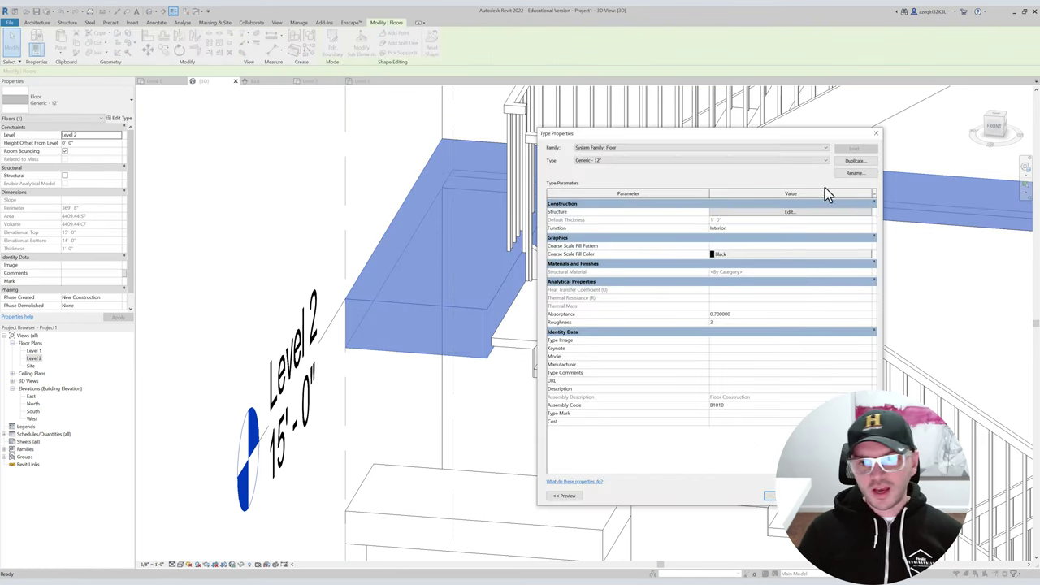
left_click(851, 161)
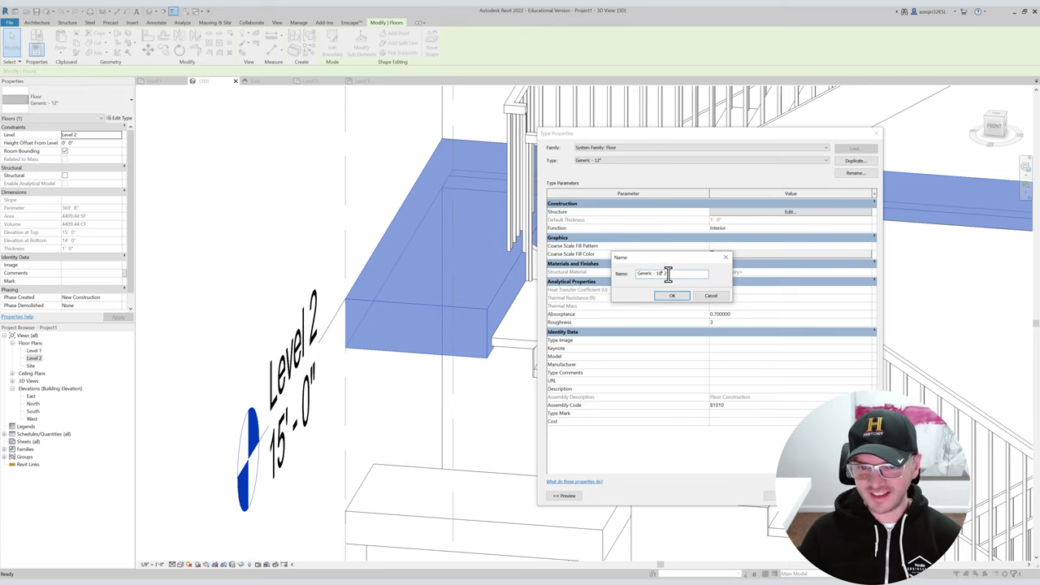
left_click(673, 295)
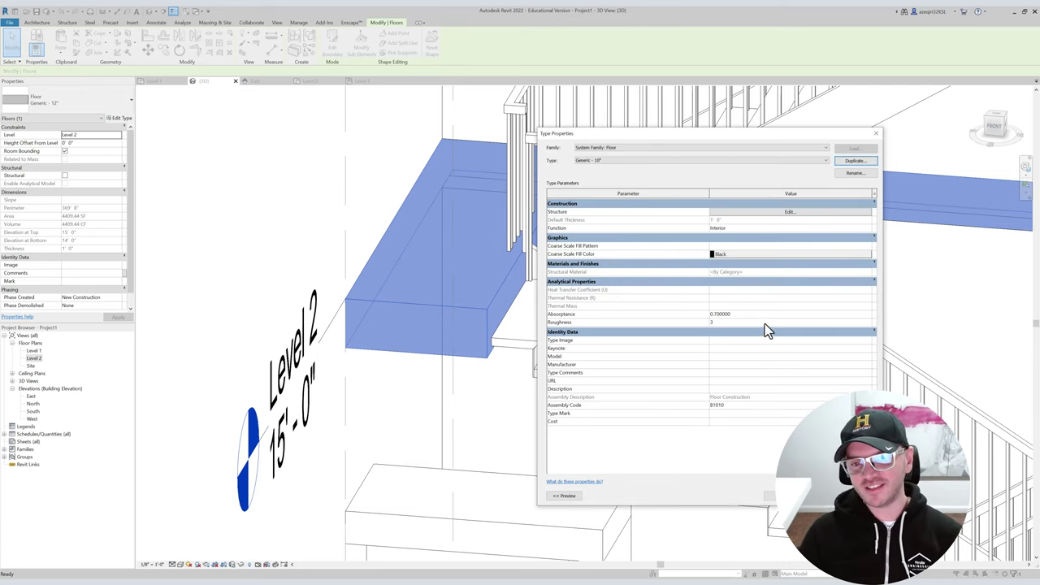
left_click(783, 495)
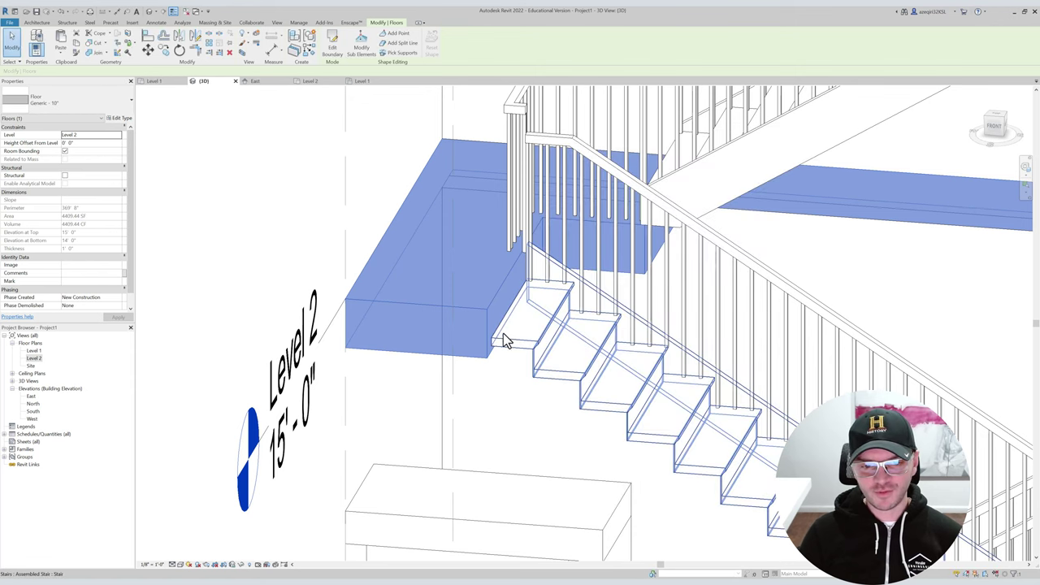
Set the structure layer thickness of the Generic - 10" floor type to 10".
left_click(119, 117)
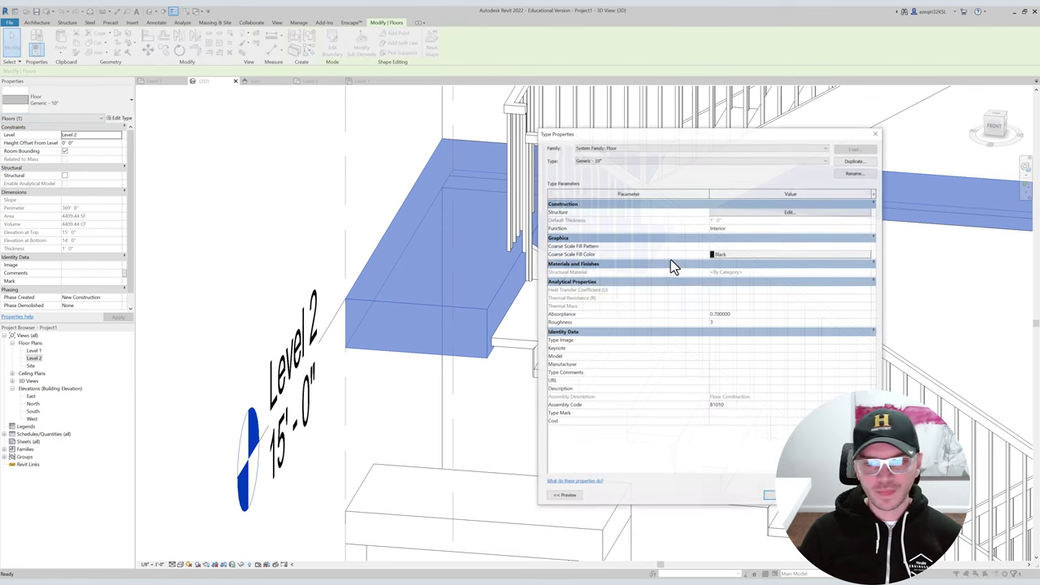
left_click(743, 212)
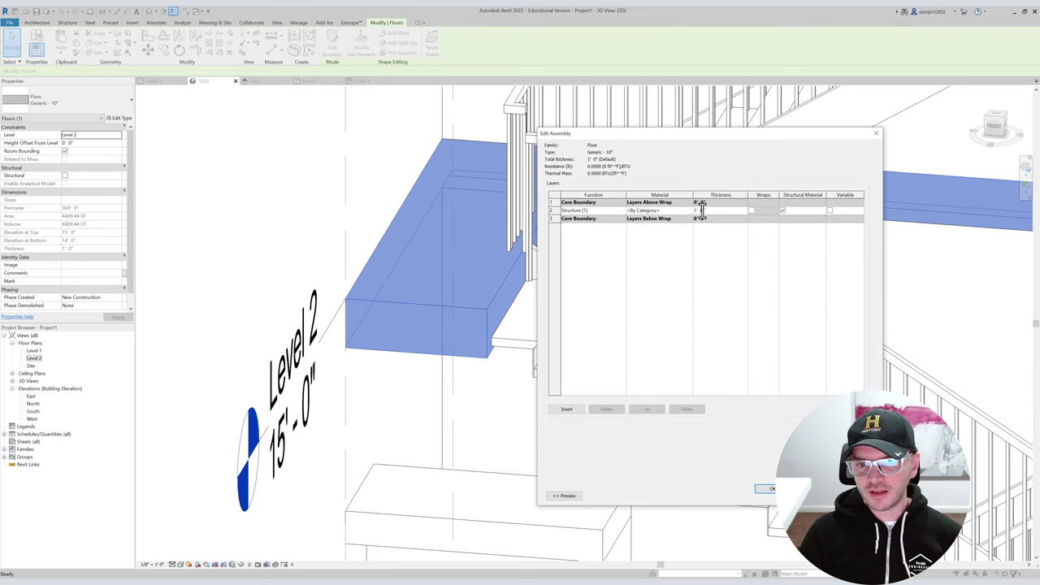
left_click(769, 490)
left_click(771, 496)
Edit the Level 2 floor boundary to align the opening edge with the top of the descending flight, and finish the sketch.
middle_click_drag(406, 274, 490, 274, "shift")
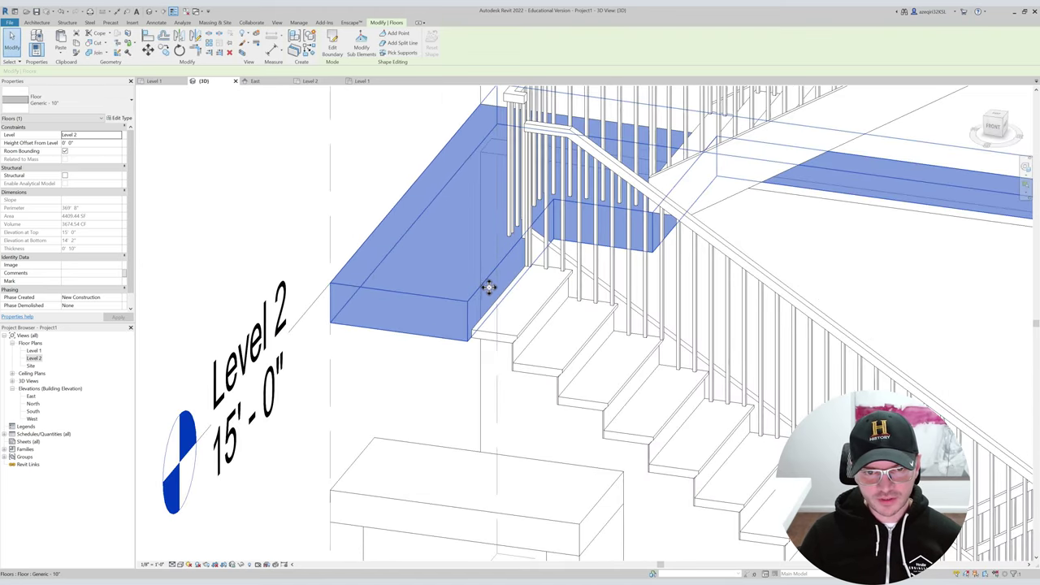
double_click(450, 260)
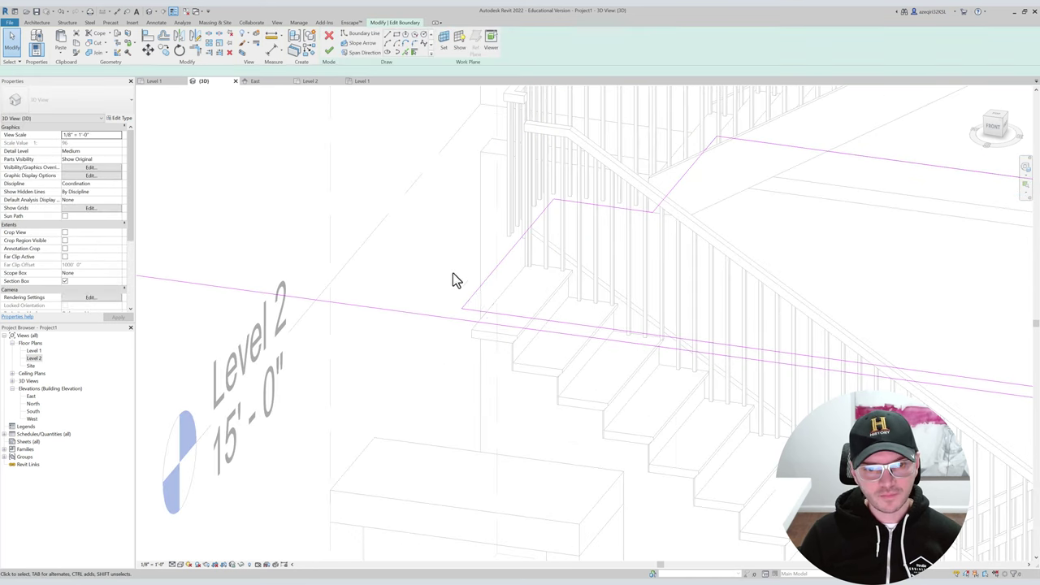
key("l")
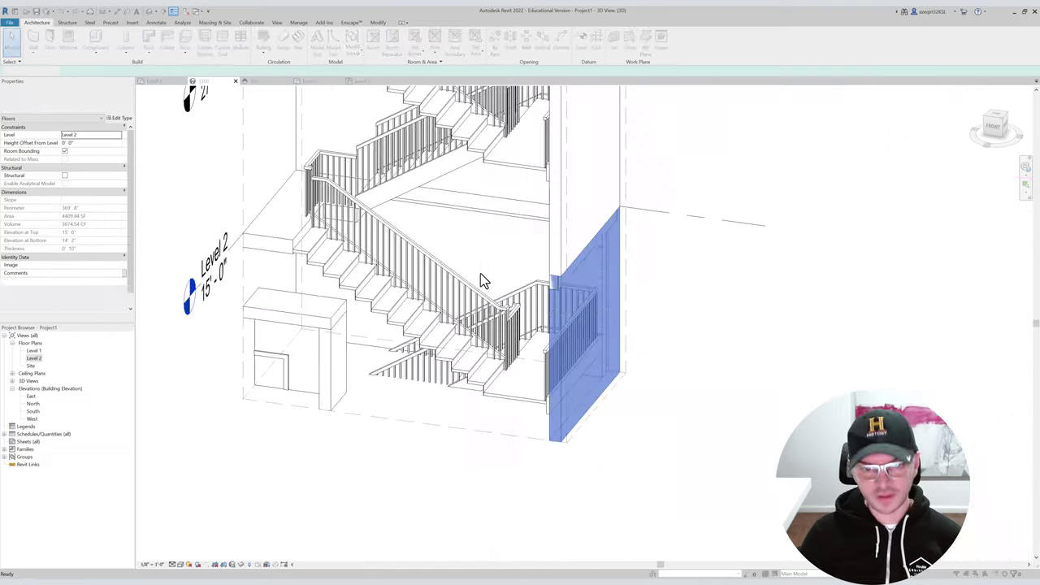
left_click(580, 302)
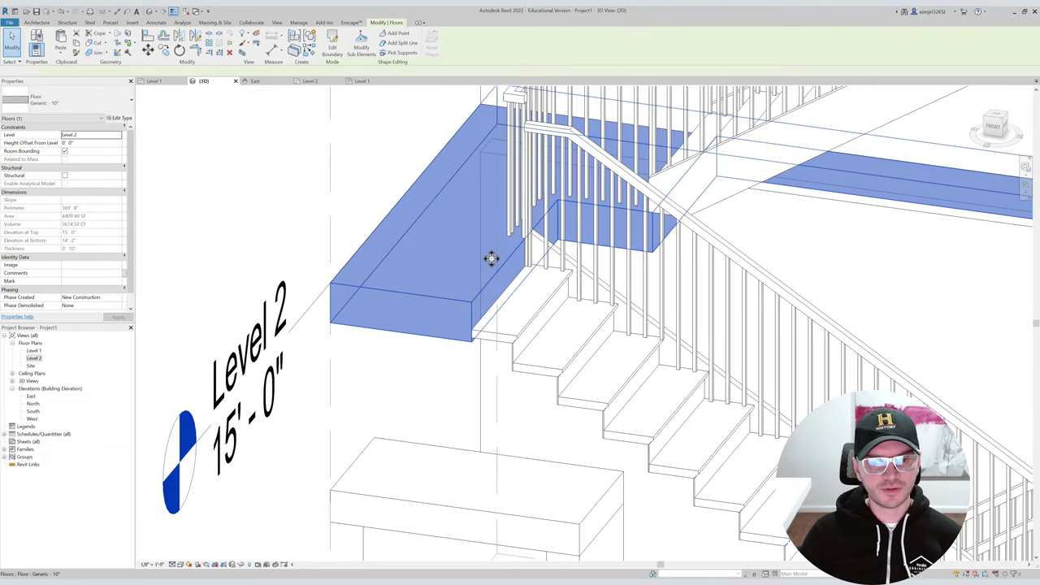
Turn off the 3D view's section box to show the whole building, and select the Level 2 floor.
left_click(420, 241)
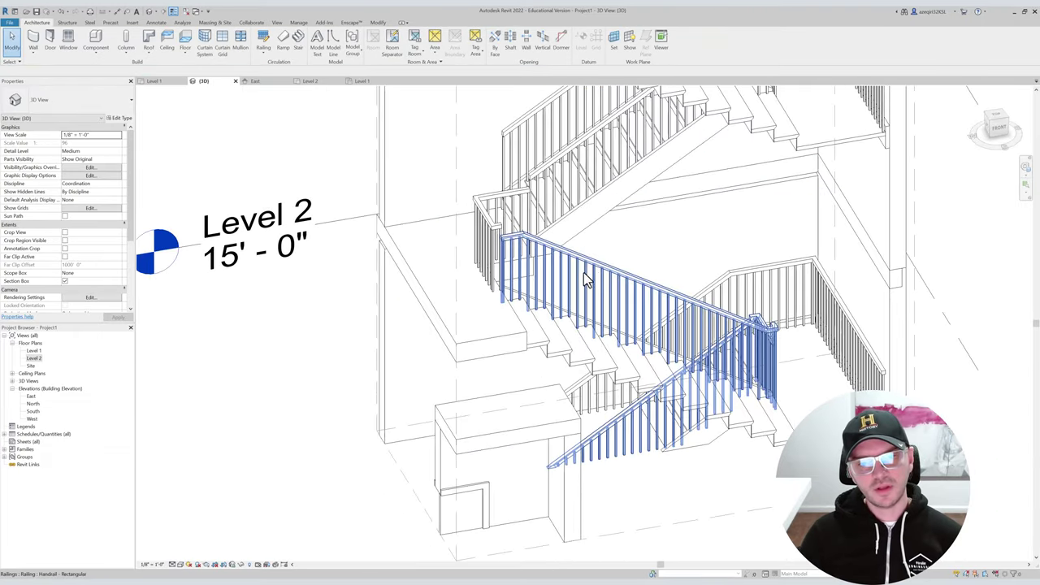
scroll(583, 272, "down", 5)
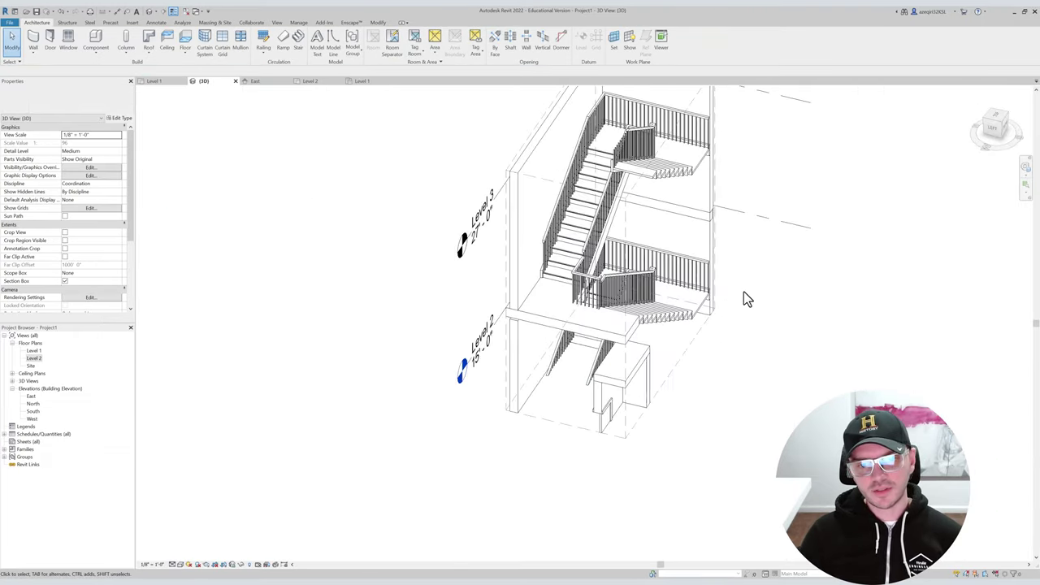
middle_click_drag(743, 291, 704, 349)
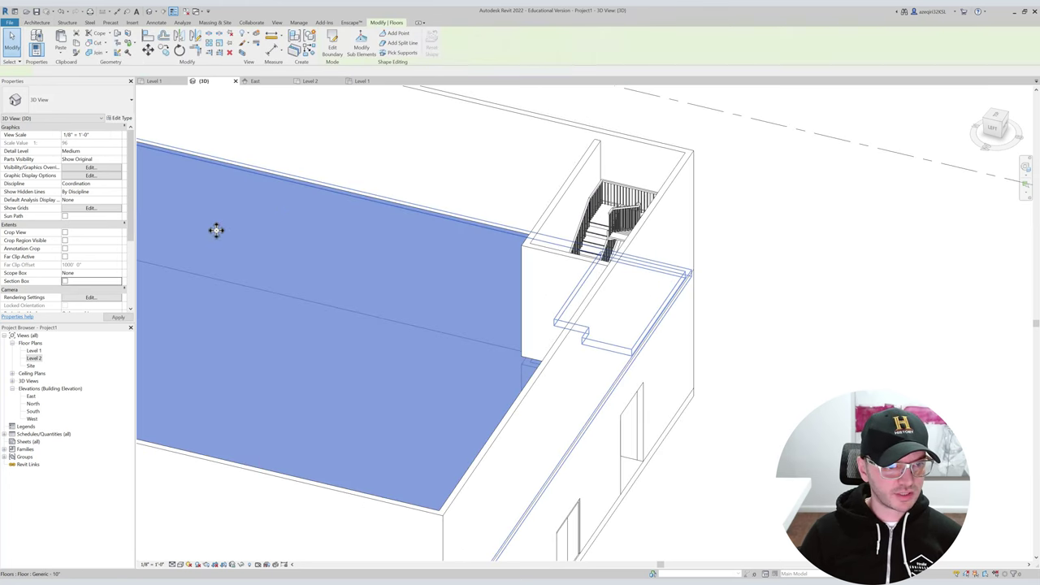
key("Escape")
left_click(65, 281)
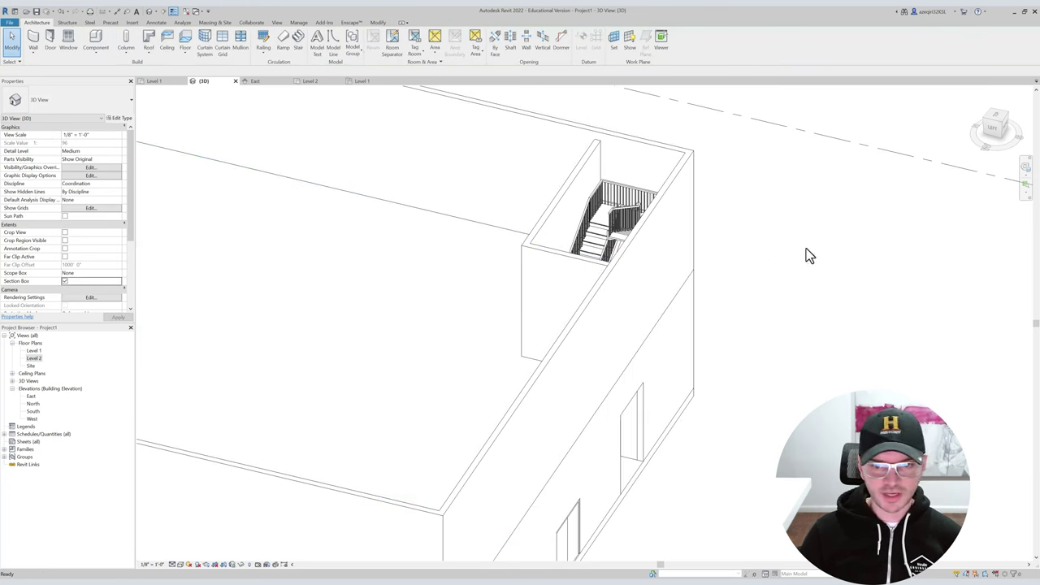
left_click(761, 318)
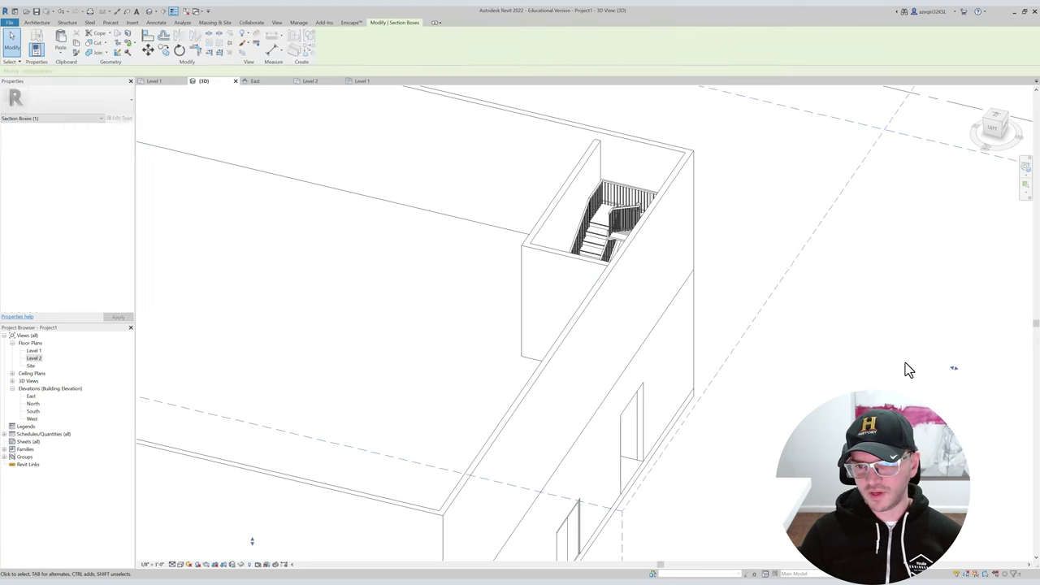
left_click(905, 364)
scroll(836, 347, "down", 5)
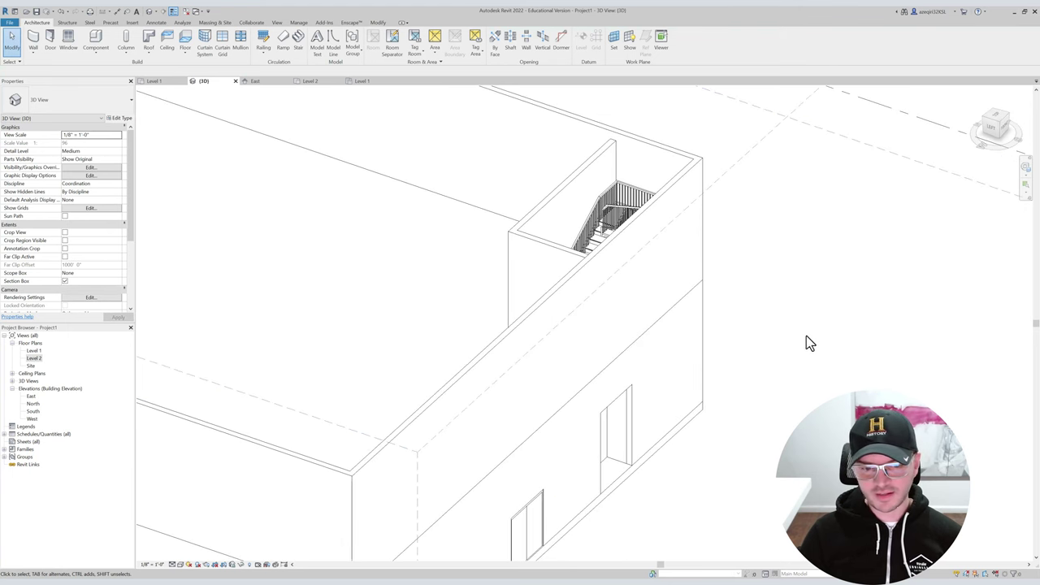
left_click(65, 281)
Edit the Level 2 floor's boundary in the Level 2 plan and delete the northwest stair opening outline.
double_click(34, 358)
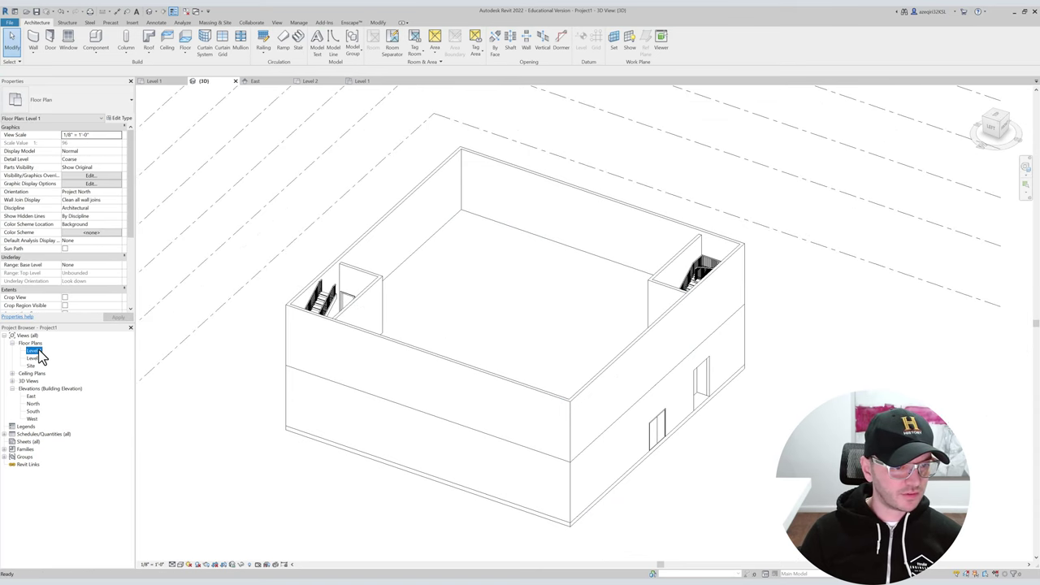
scroll(464, 307, "down", 7)
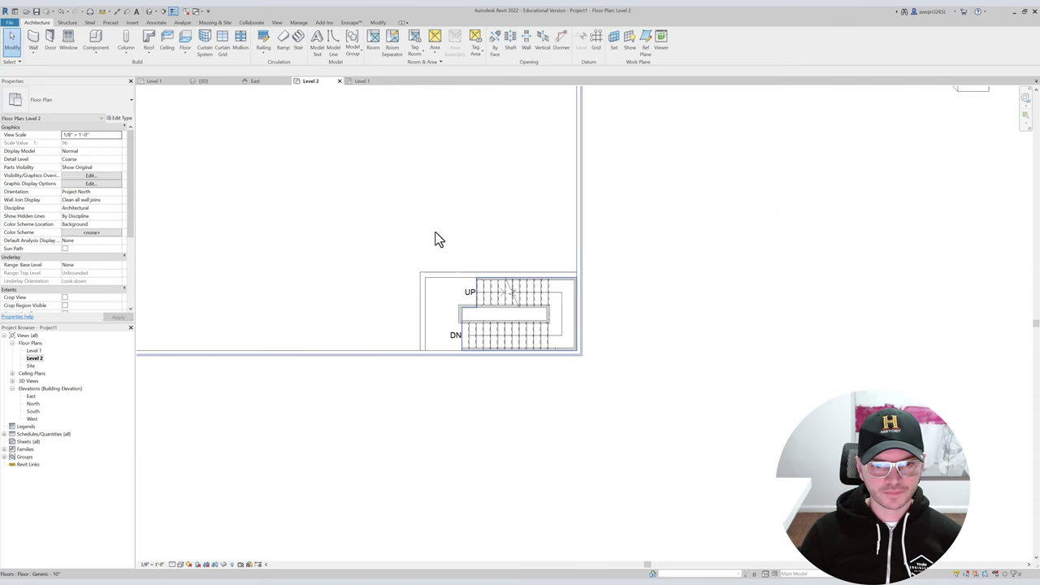
double_click(427, 220)
middle_click_drag(428, 220, 490, 360)
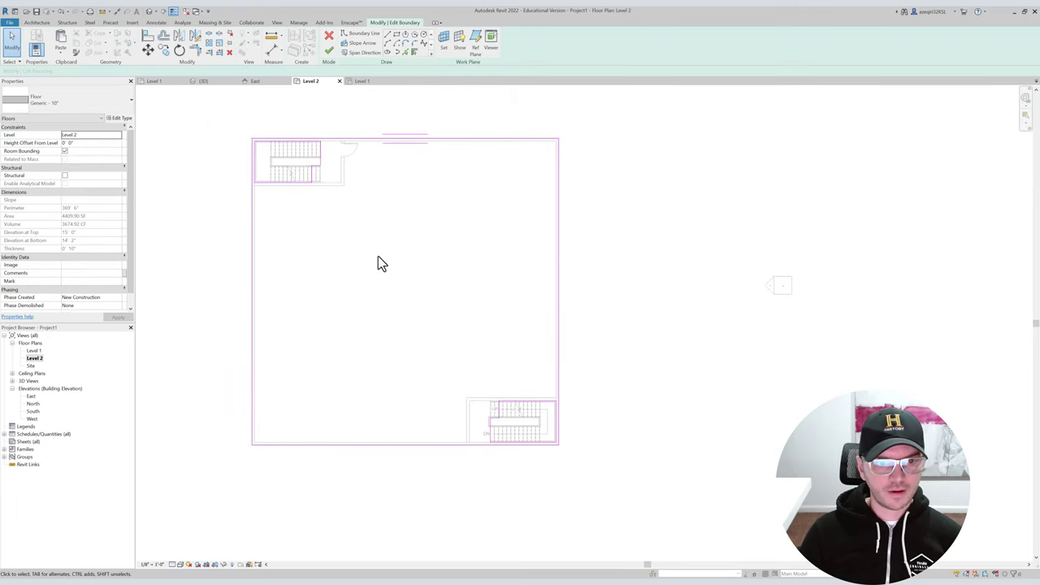
scroll(315, 182, "up", 1)
key("Tab")
left_click(312, 178)
key("Delete")
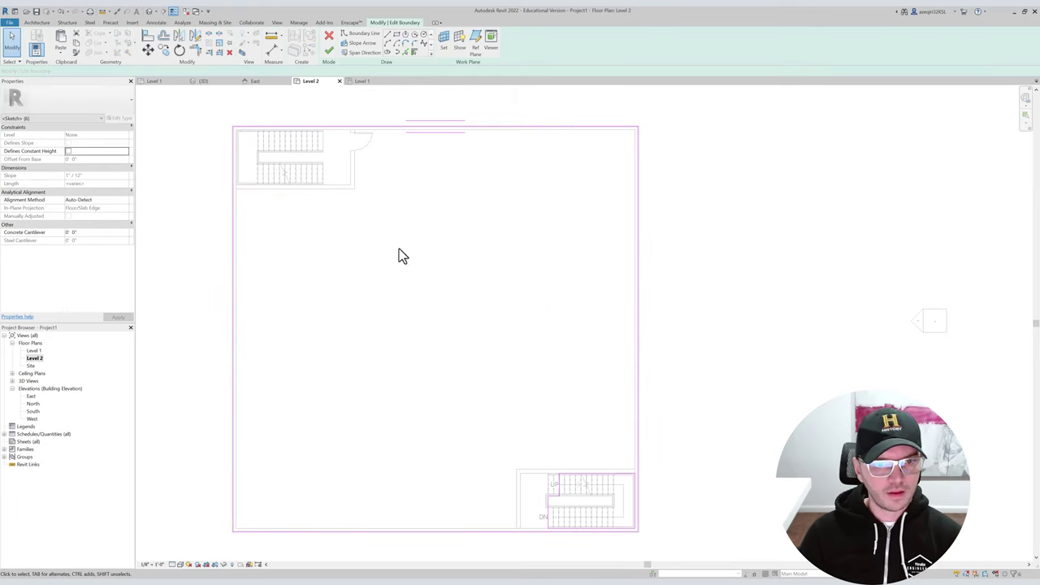
left_click_drag(491, 455, 696, 561)
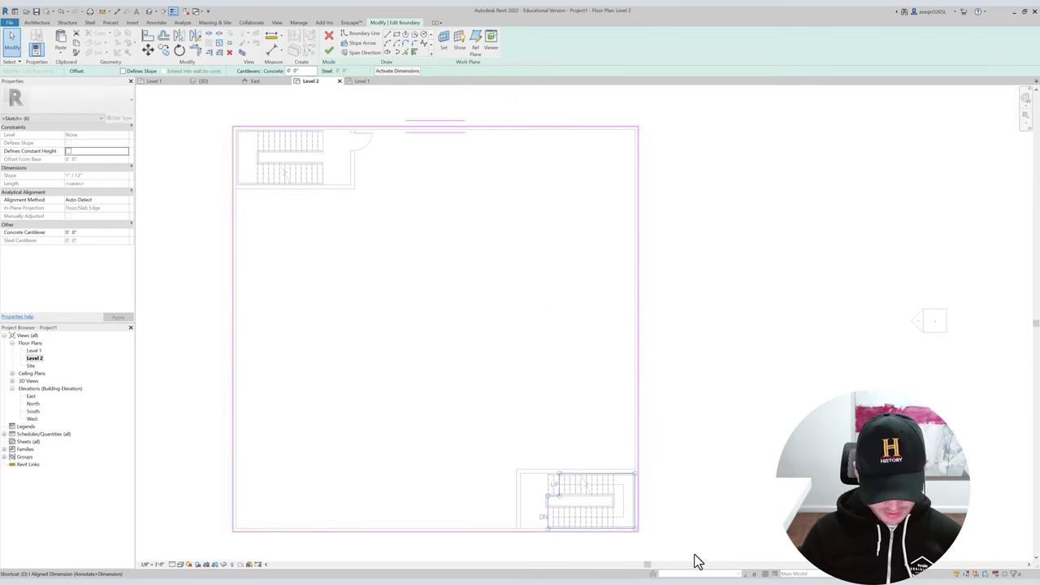
key("d")
key("m")
left_click(71, 72)
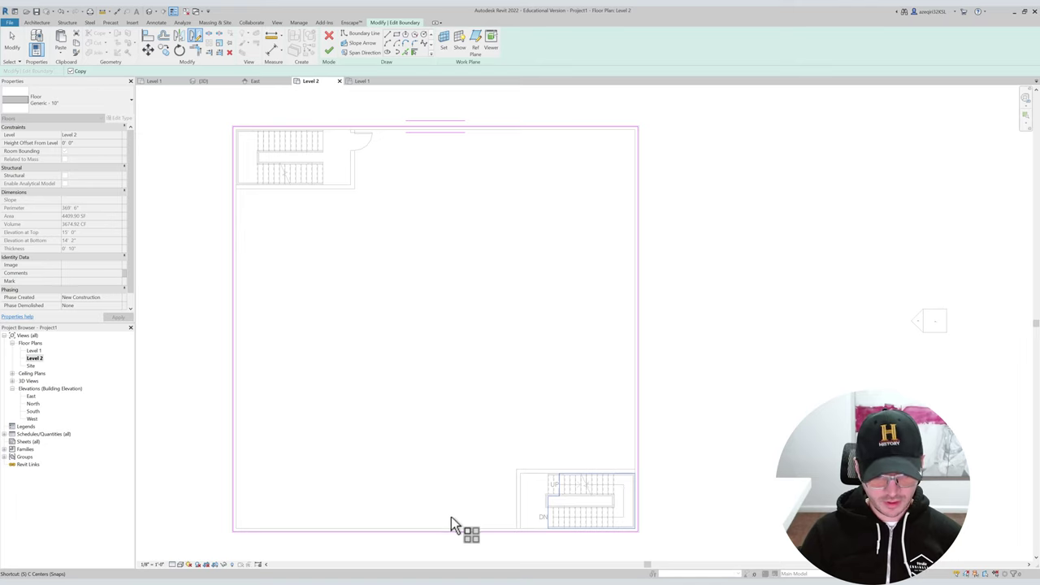
key("m")
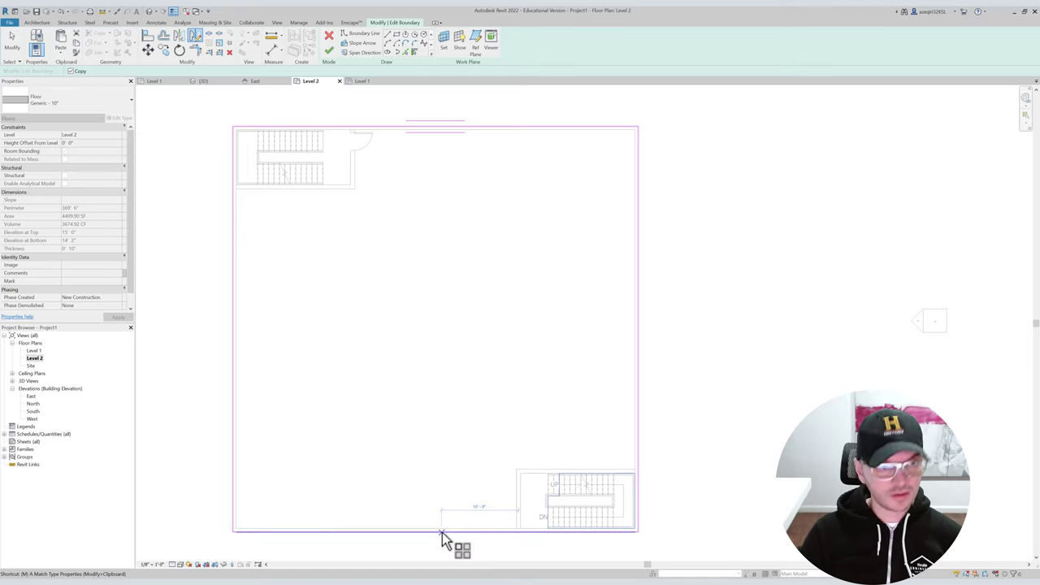
middle_click_drag(411, 357, 425, 327)
key("Escape")
Mirror a copy of the southeast stair opening outline about a vertical axis through the midpoint of the south floor edge.
left_click_drag(477, 376, 765, 565)
key("d")
key("m")
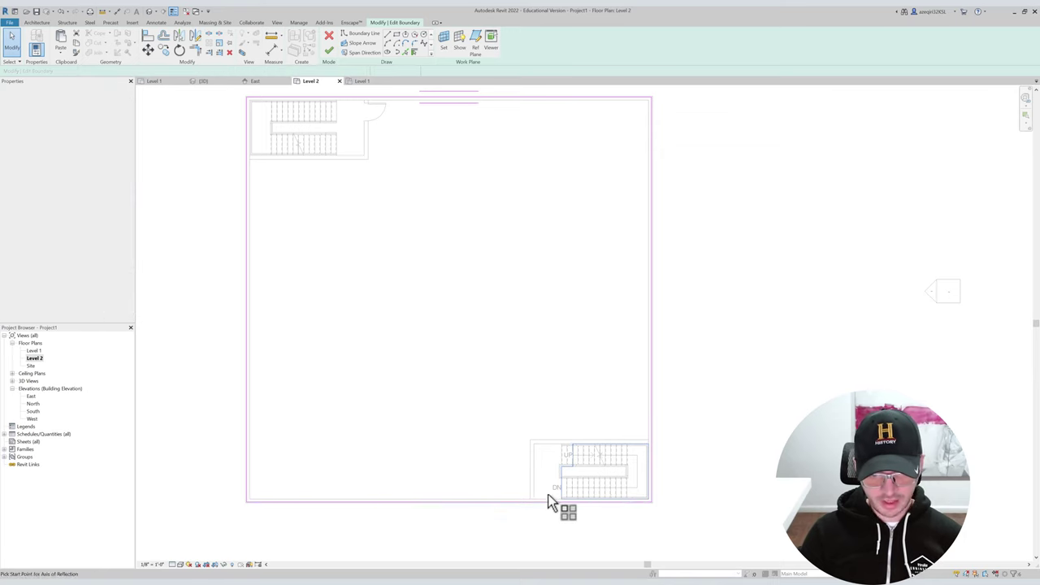
left_click(448, 499)
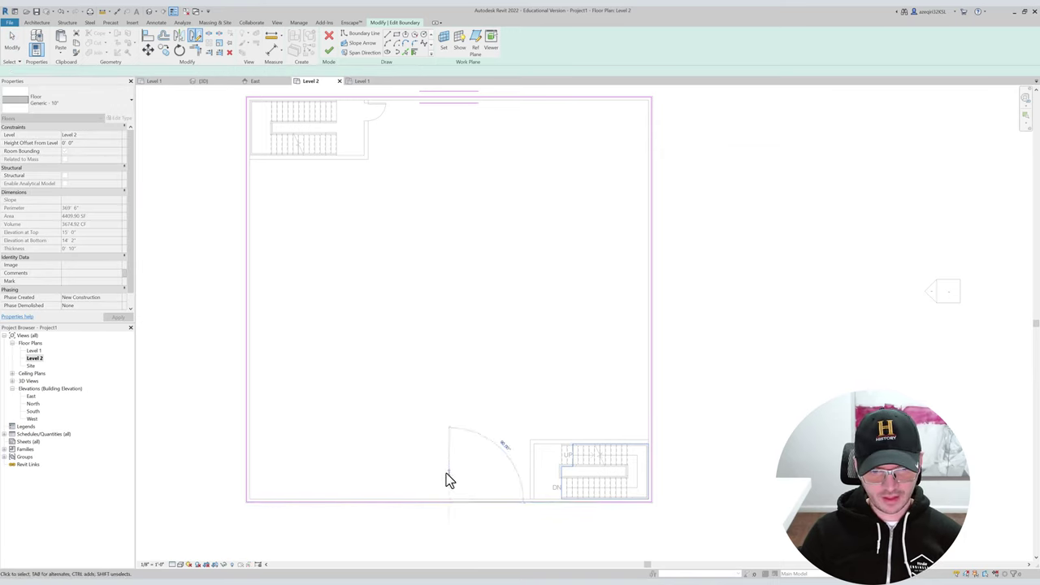
left_click(448, 474)
Mirror the southwest copy into the northwest corner about a horizontal axis through the west edge's midpoint, and delete the southwest outline.
key("m")
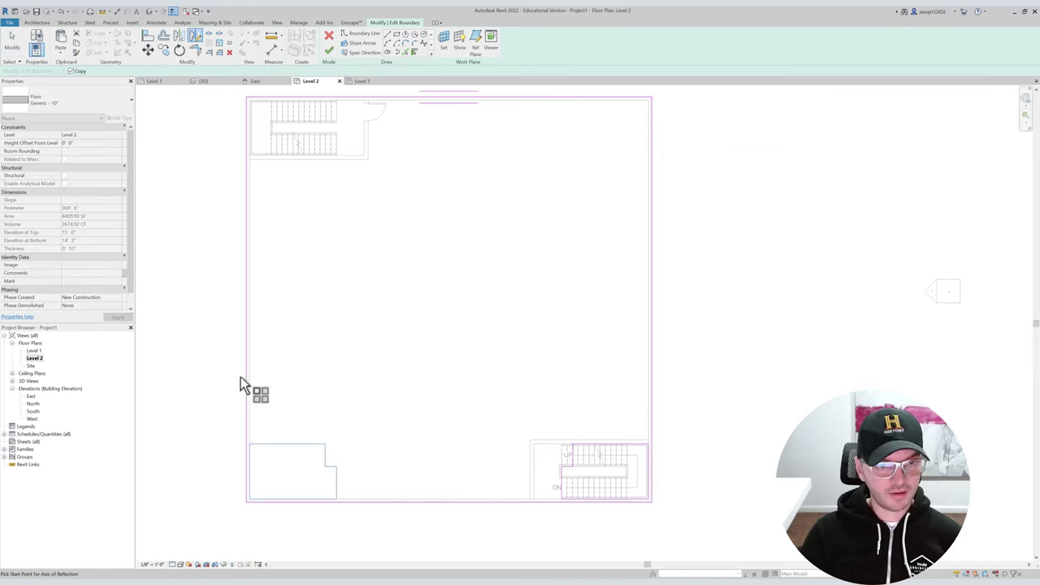
left_click(246, 298)
left_click(272, 299)
key("Delete")
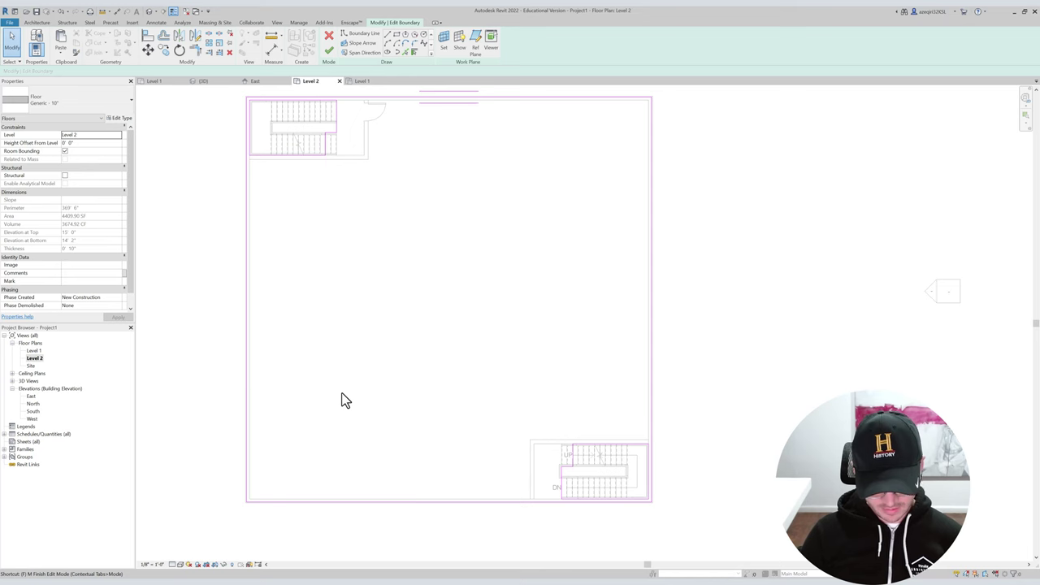
Finish the floor boundary sketch and check the opening edges against the northwest stair.
key("m")
left_click(568, 302)
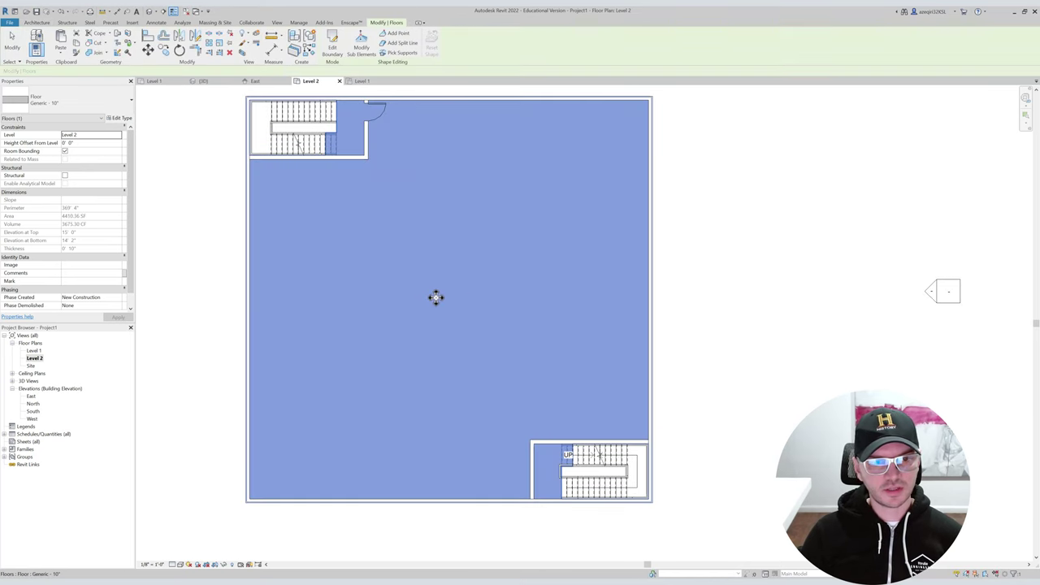
key("Escape")
scroll(382, 116, "up", 5)
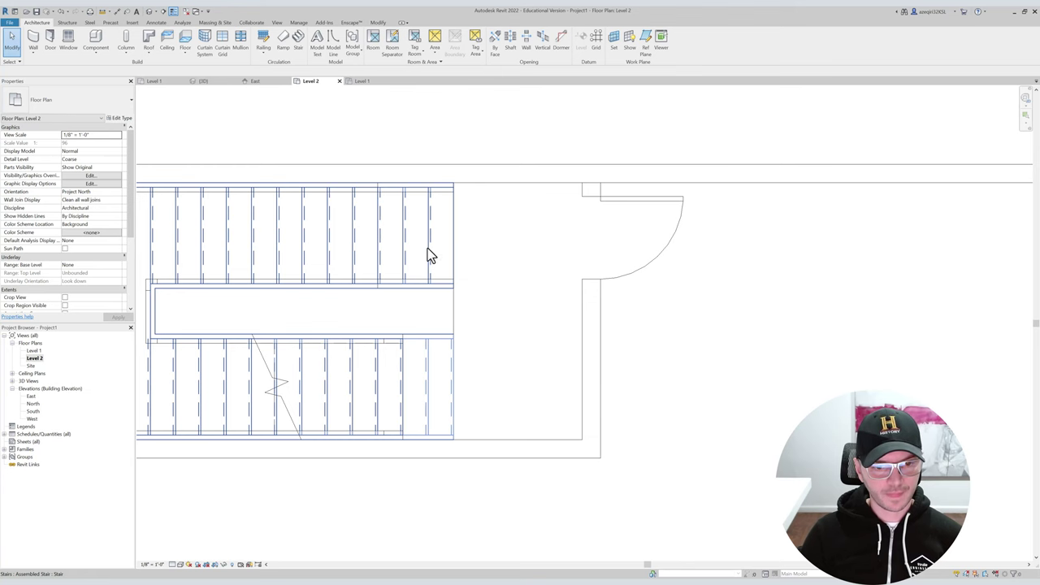
left_click(427, 249)
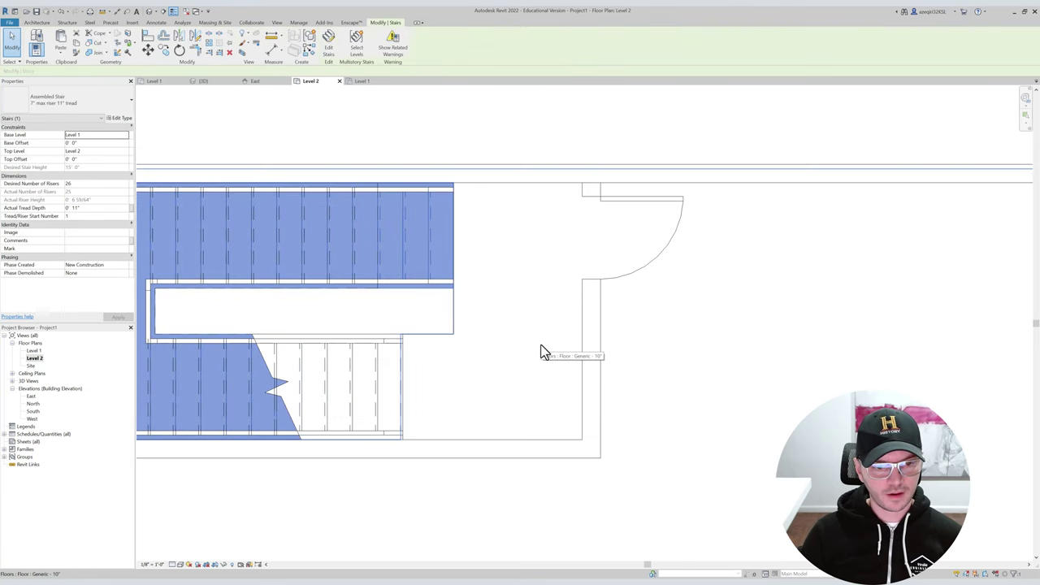
key("Escape")
key("Escape")
Isolate the northwest stair between Level 2 and Level 3 with a section box in the 3D view.
key("ctrl+Tab")
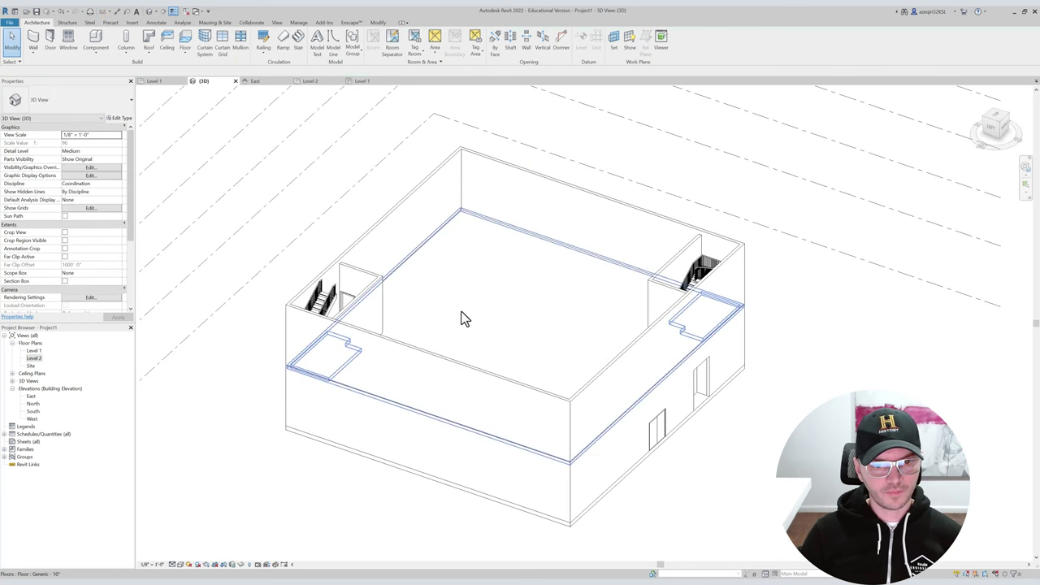
left_click(322, 302)
key("b")
key("x")
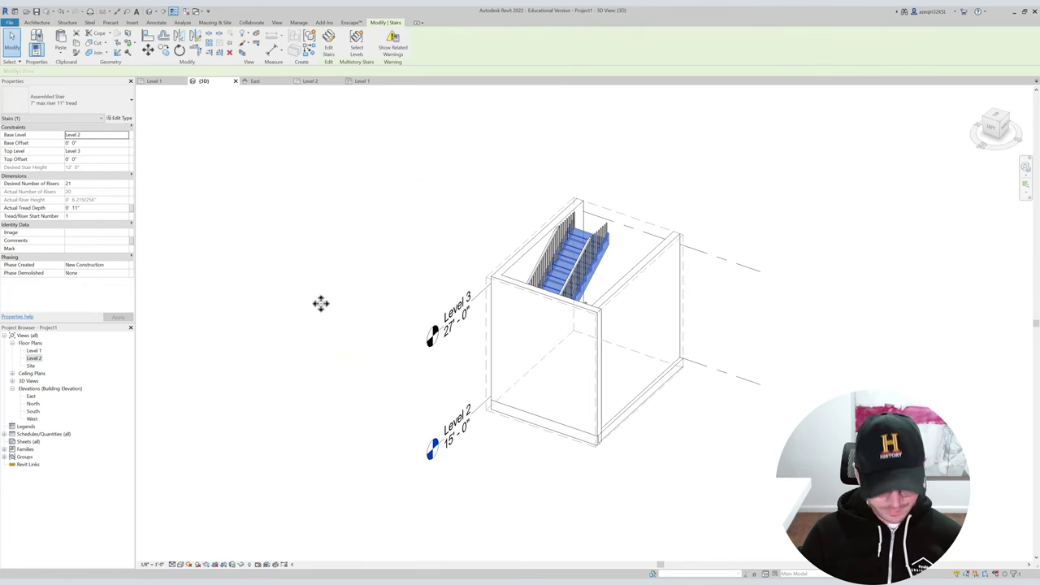
left_click(642, 228)
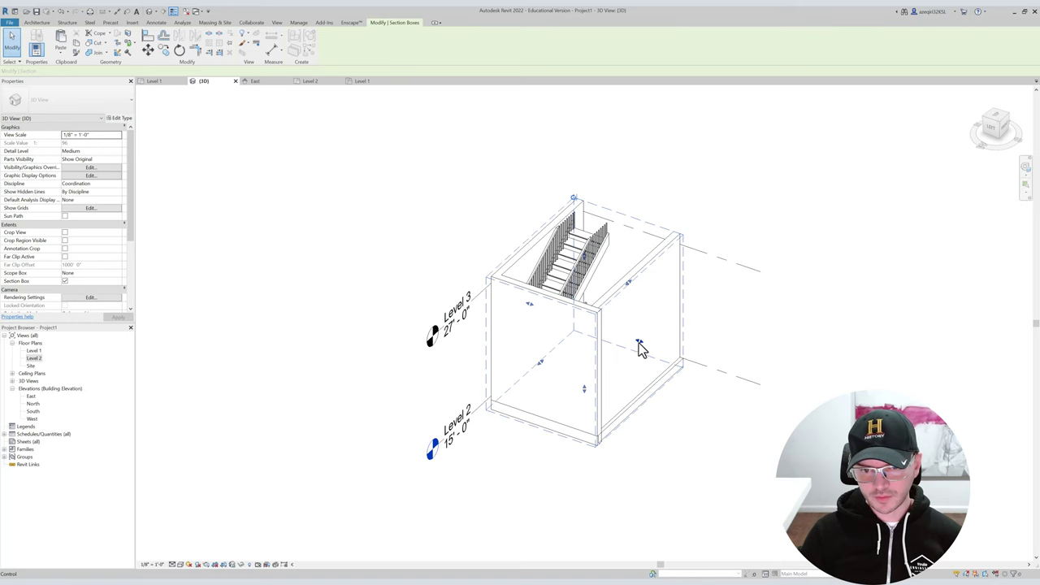
Extend the section box down around the Level 1 stair and cut into the stairwell to inspect where the flights meet the floor.
middle_click_drag(622, 336, 599, 397, "shift")
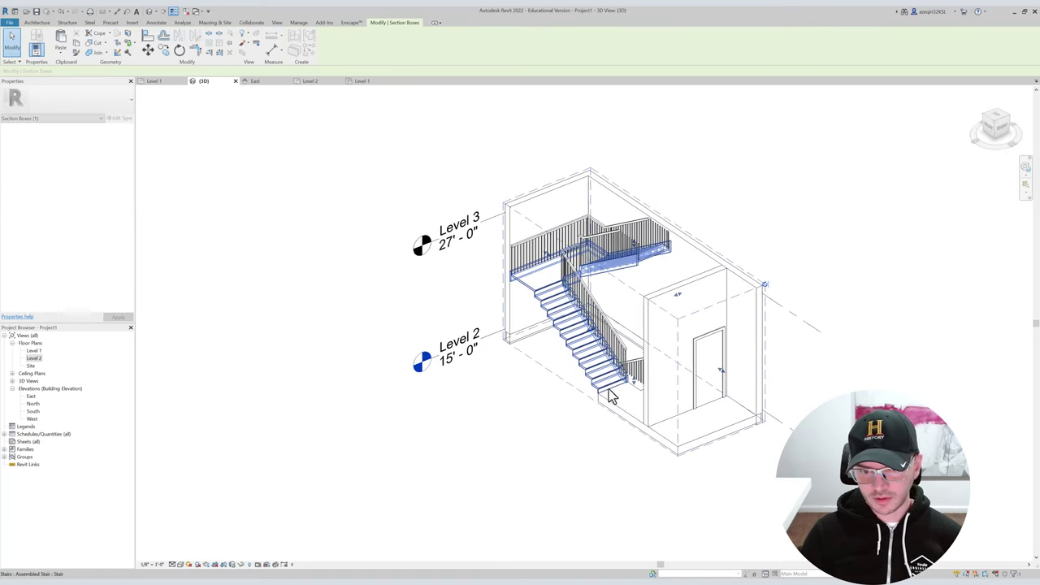
scroll(611, 398, "down", 1)
left_click_drag(631, 382, 615, 479)
middle_click_drag(669, 434, 631, 390, "shift")
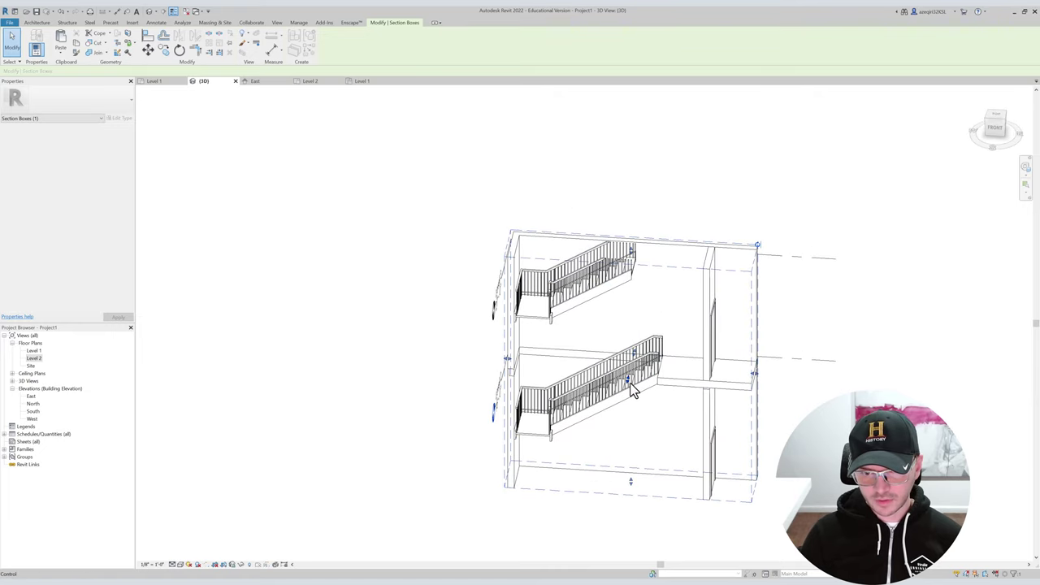
scroll(650, 386, "up", 4)
left_click_drag(573, 380, 581, 371)
scroll(602, 356, "down", 3)
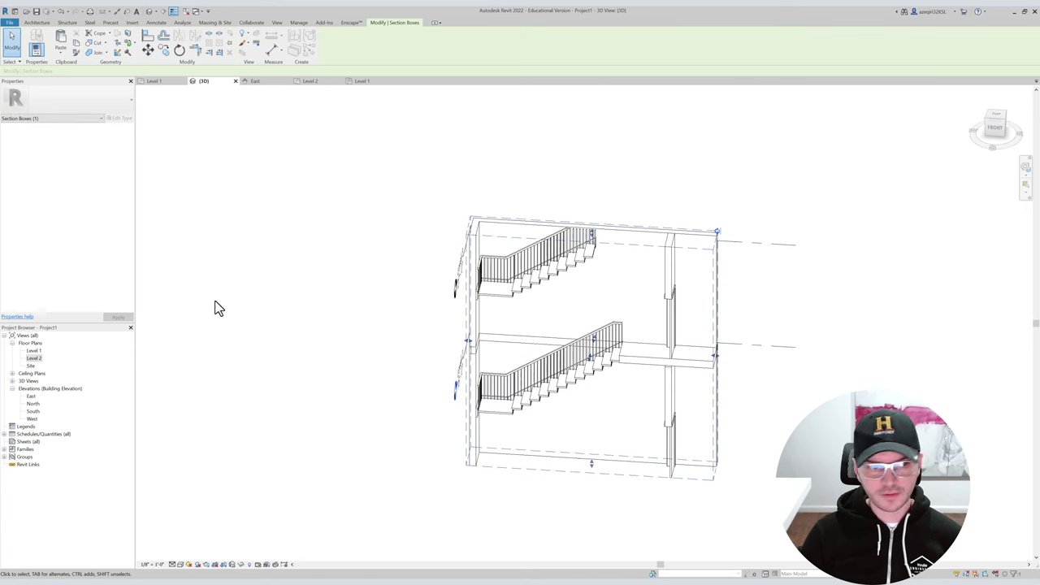
Turn off the 3D view's section box and reopen the Level 2 floor plan.
left_click(195, 259)
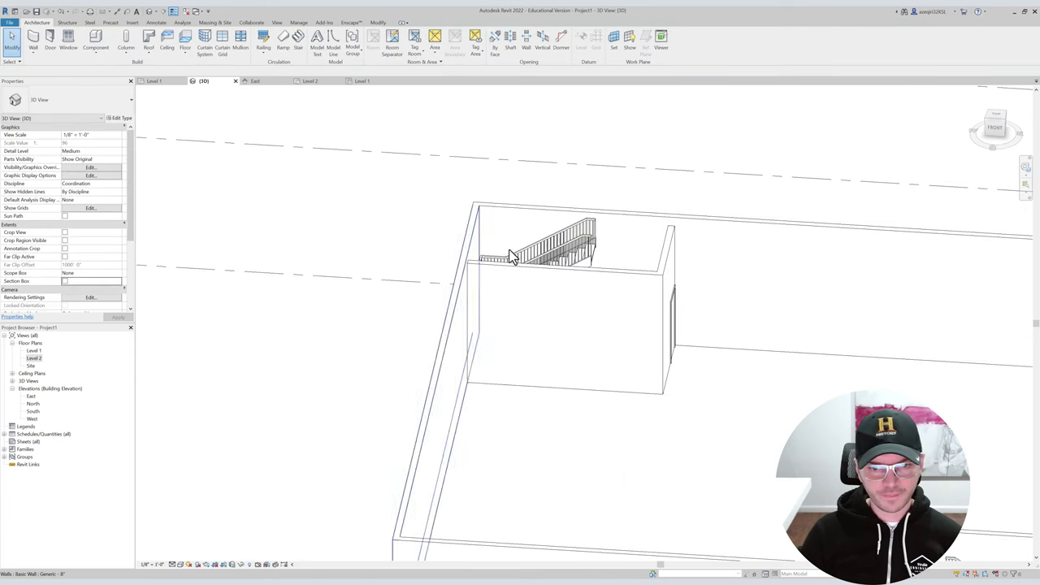
scroll(572, 270, "down", 5)
double_click(27, 358)
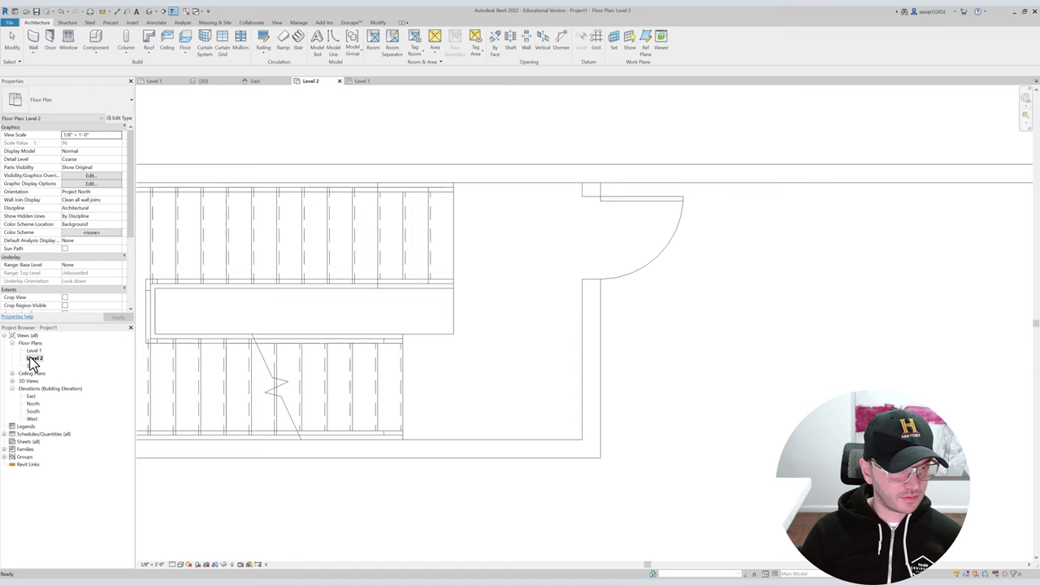
Trim the Level 2 west exterior wall to the northwest stairwell's south wall and disallow the join at its south end.
scroll(485, 263, "down", 5)
scroll(422, 232, "down", 1)
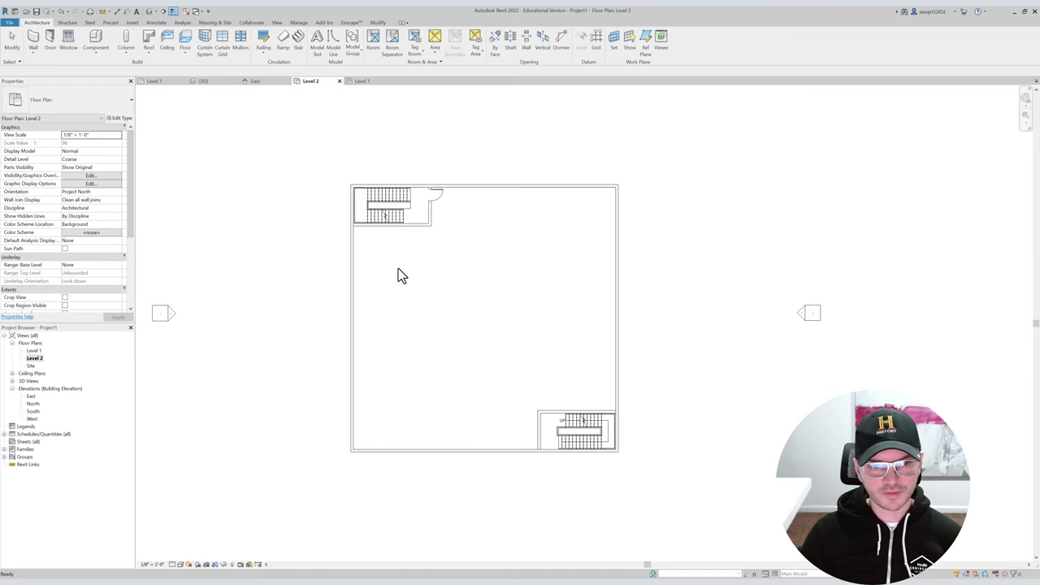
scroll(354, 238, "up", 3)
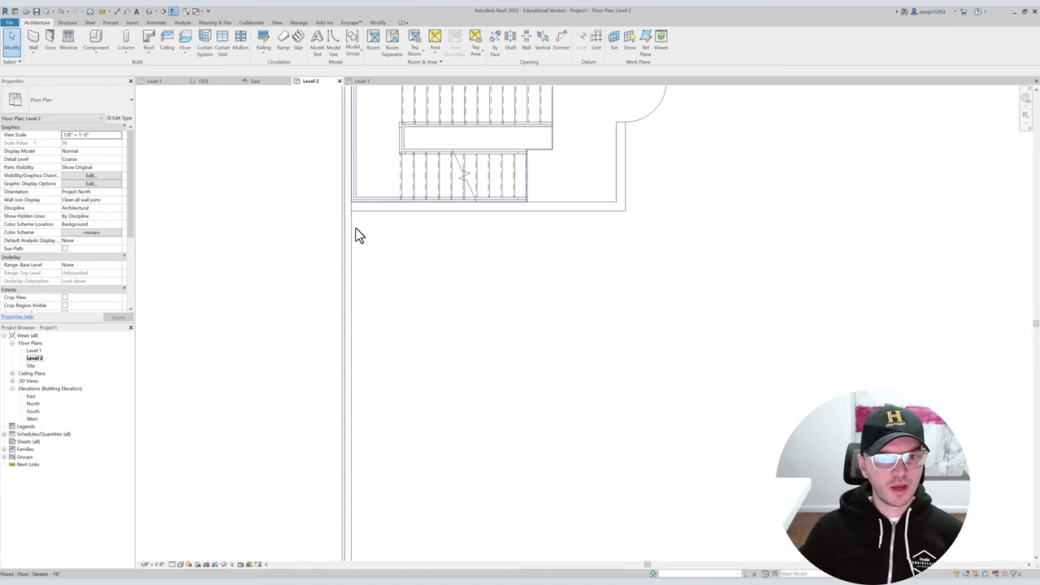
scroll(355, 235, "down", 3)
mouse_move(355, 234)
middle_mouse_down()
mouse_move(366, 252)
mouse_move(354, 255)
middle_mouse_up()
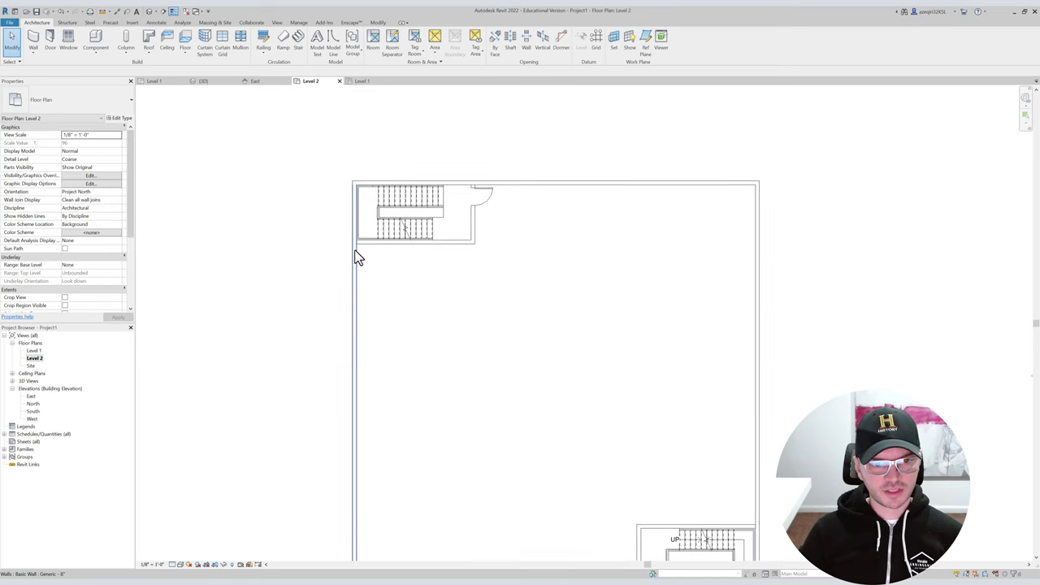
scroll(357, 256, "up", 2)
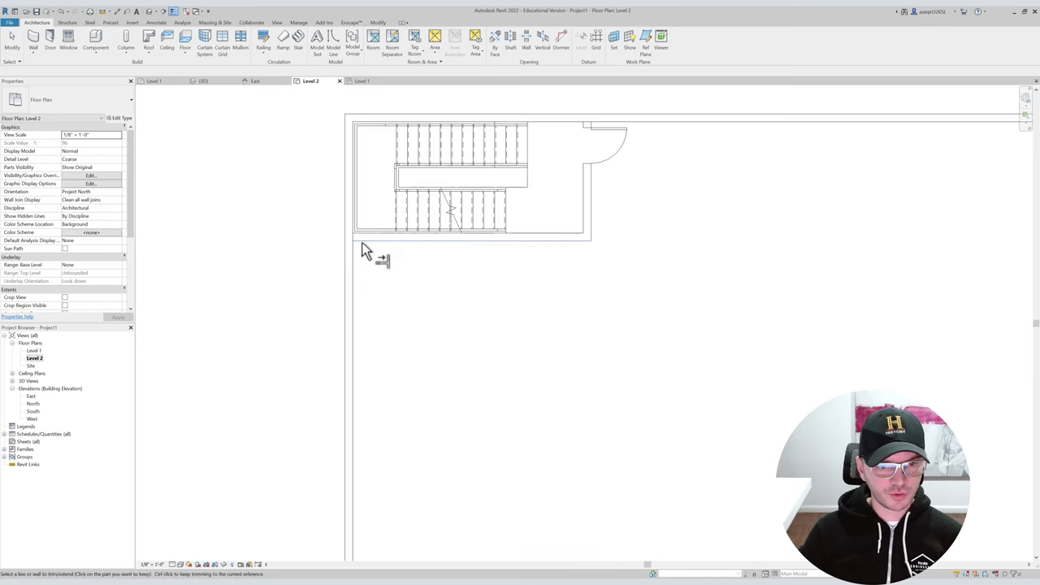
key("Escape")
left_click(349, 234)
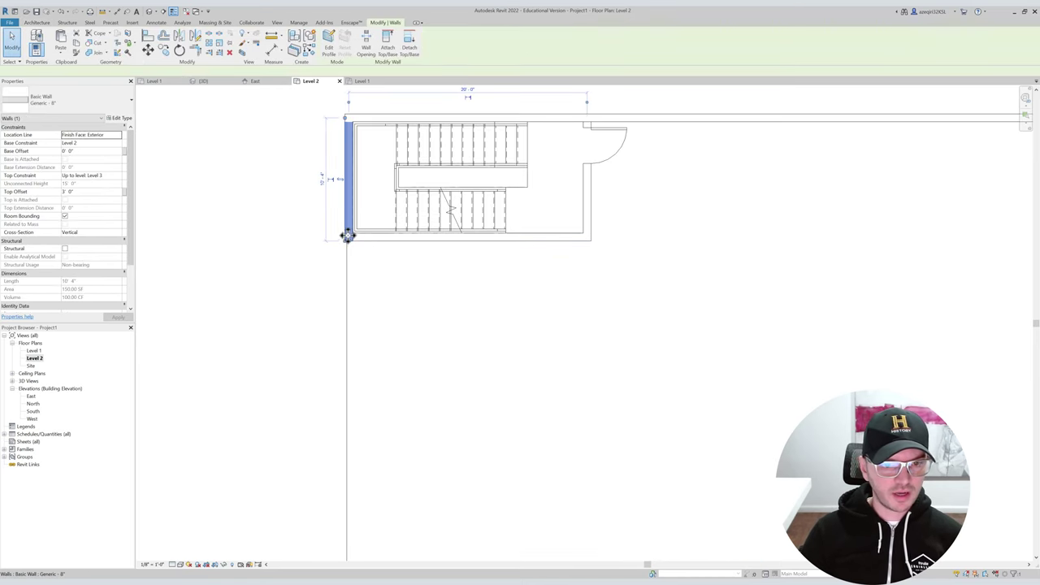
right_click(348, 241)
left_click(360, 284)
key("Escape")
Trim the Level 2 north exterior wall to the northwest stairwell's east wall and disallow the join at its east end.
scroll(431, 235, "down", 2)
middle_click_drag(475, 194, 393, 296)
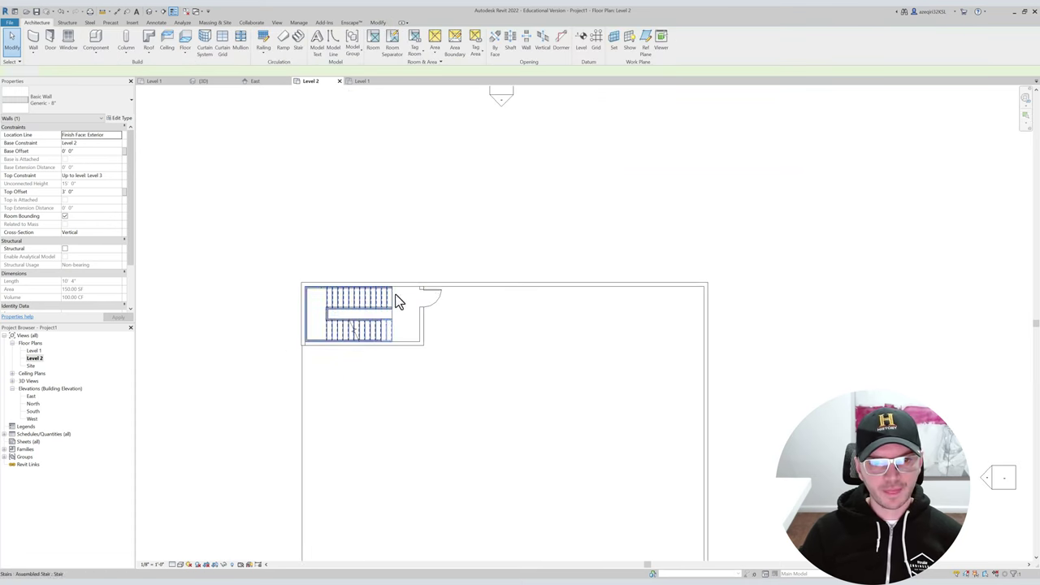
scroll(429, 281, "up", 2)
key("Return")
scroll(418, 359, "up", 1)
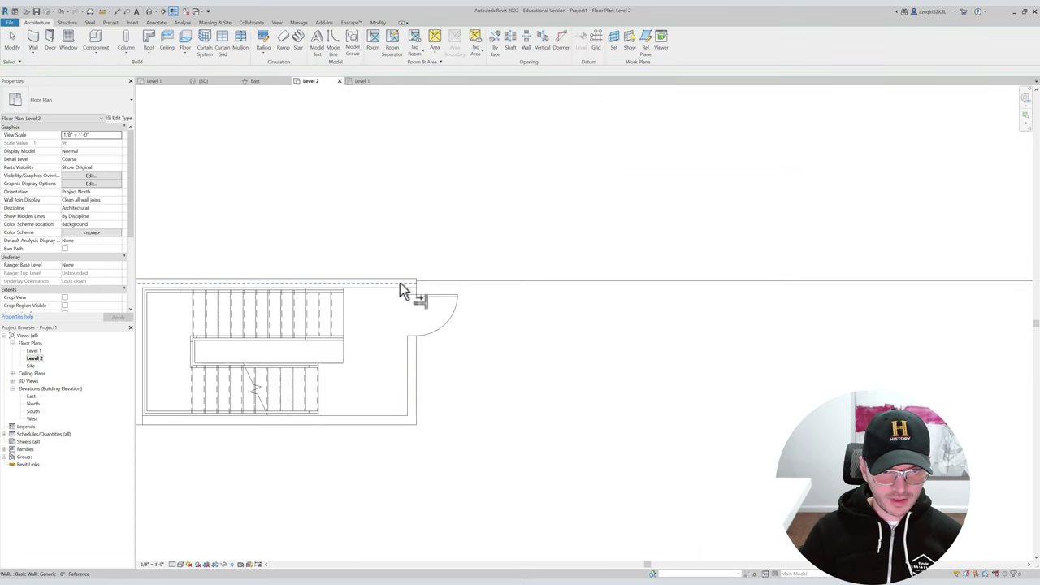
left_click(399, 285)
right_click(419, 288)
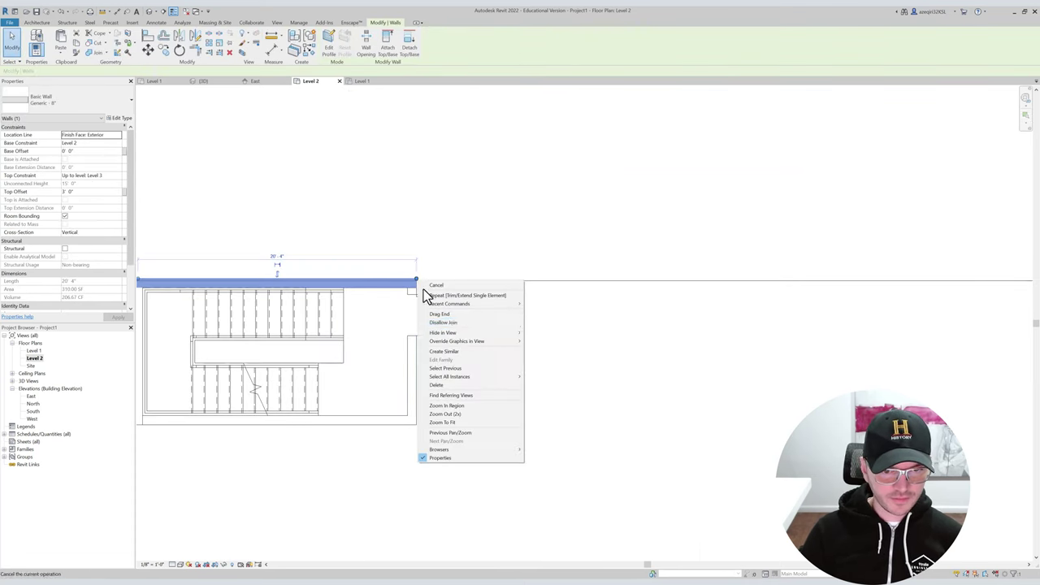
left_click(451, 323)
key("Escape")
Trim the Level 2 east exterior wall to the southeast stairwell's north wall and disallow the join at its north end.
scroll(468, 333, "down", 3)
middle_click_drag(538, 420, 394, 241)
scroll(485, 335, "up", 5)
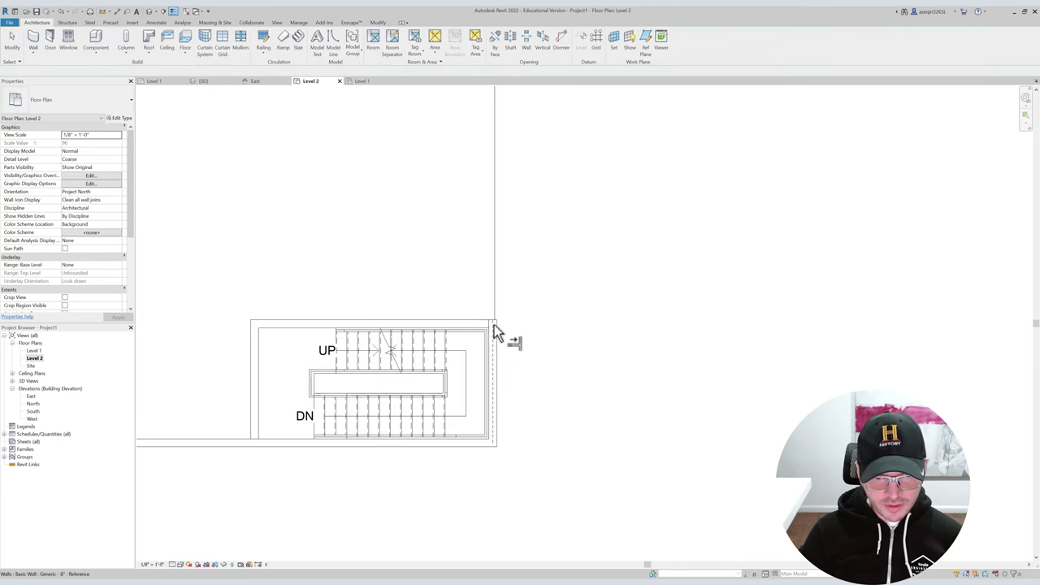
left_click(495, 329)
right_click(496, 321)
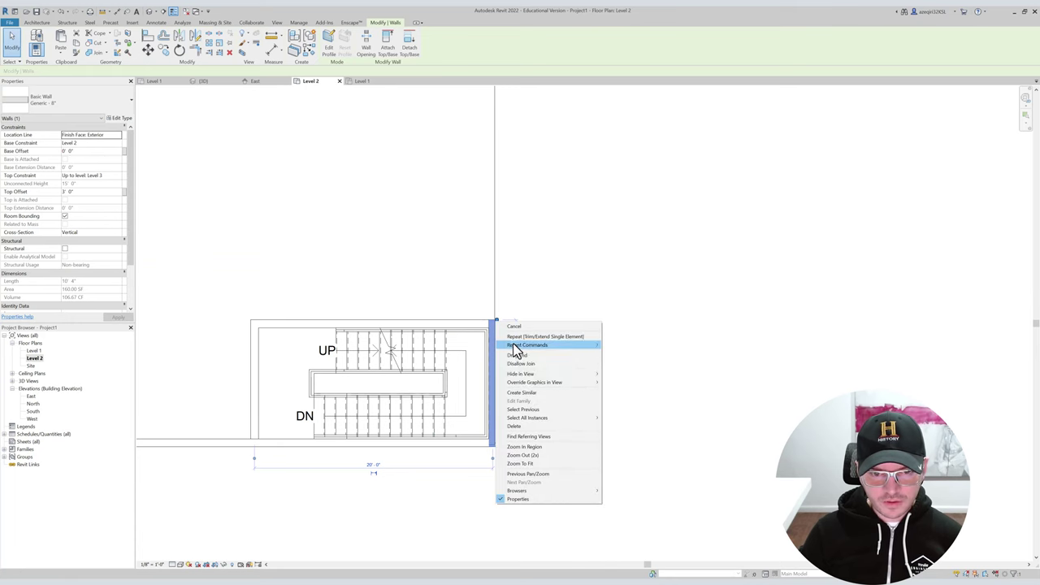
left_click(518, 363)
key("Escape")
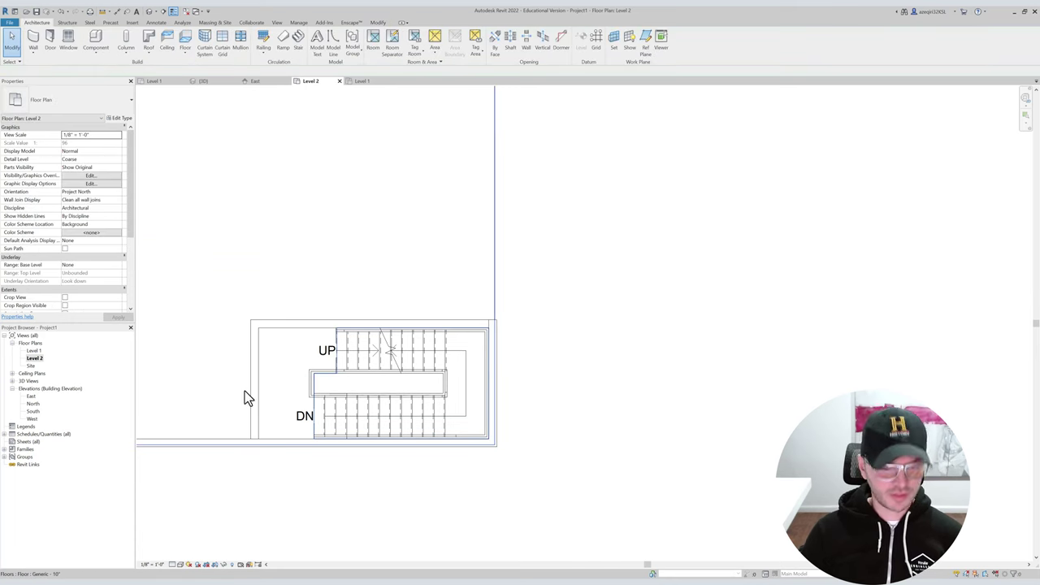
Trim the Level 2 south exterior wall to the southeast stairwell's west wall and disallow the join at its west end.
key("t")
key("r")
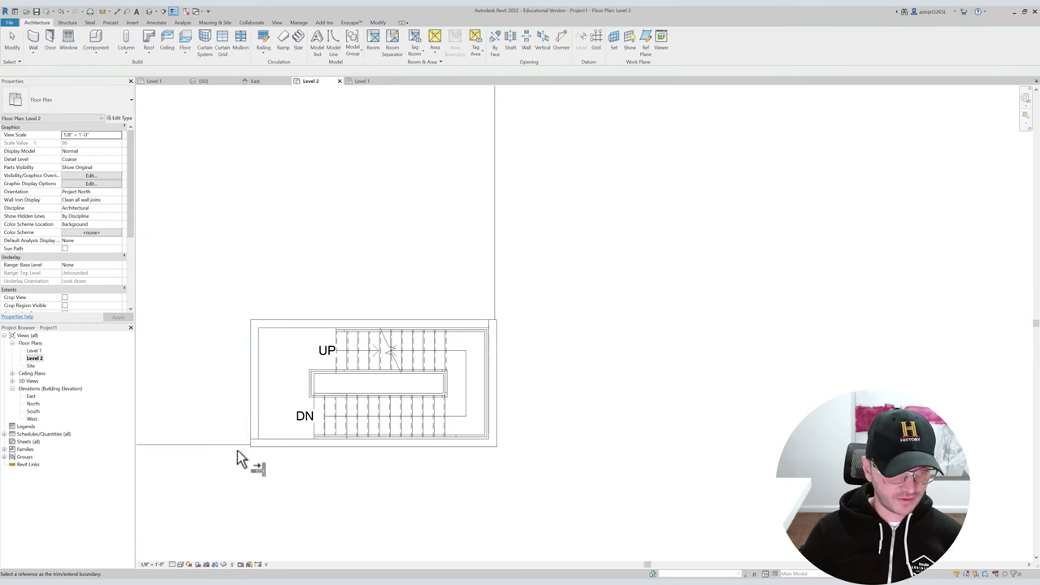
left_click(260, 443)
right_click(254, 448)
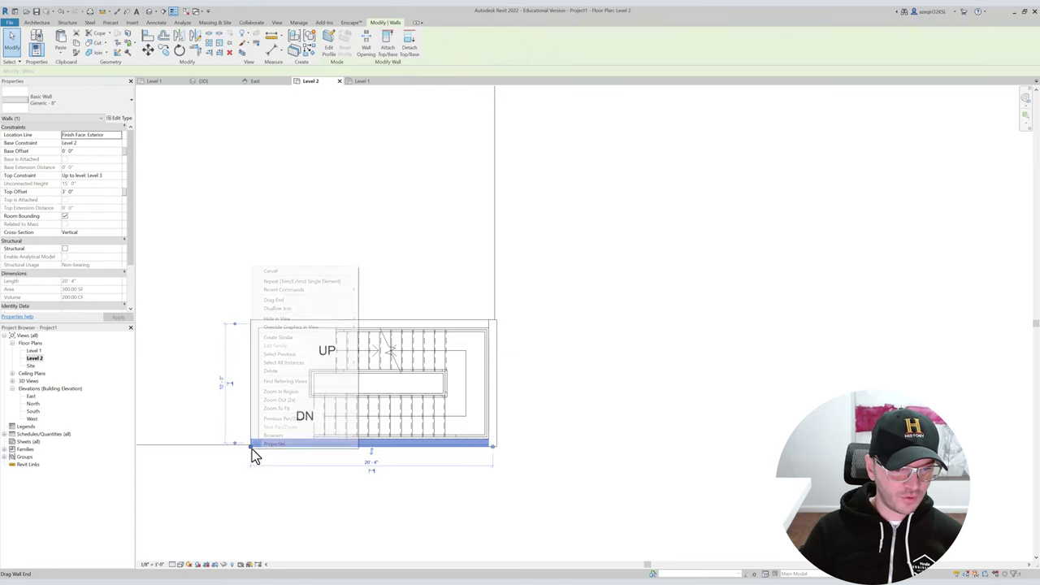
left_click(283, 311)
key("Escape")
Examine the trimmed Level 2 walls around both stairwells in plan and in the 3D view.
middle_click_drag(404, 313, 567, 325)
scroll(567, 325, "down", 2)
middle_click_drag(378, 251, 495, 397)
scroll(495, 397, "down", 1)
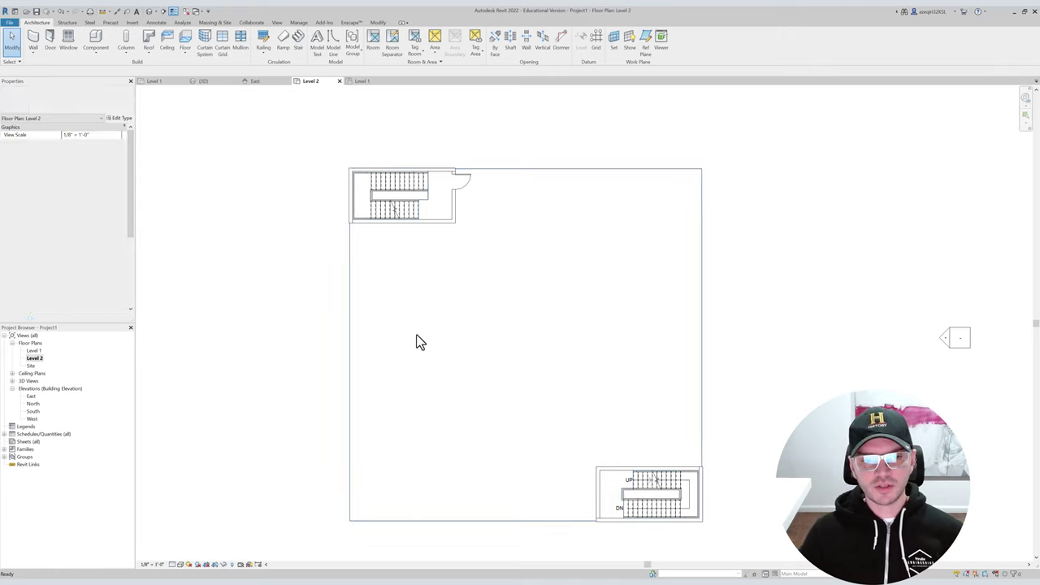
middle_click_drag(441, 341, 601, 322)
key("d")
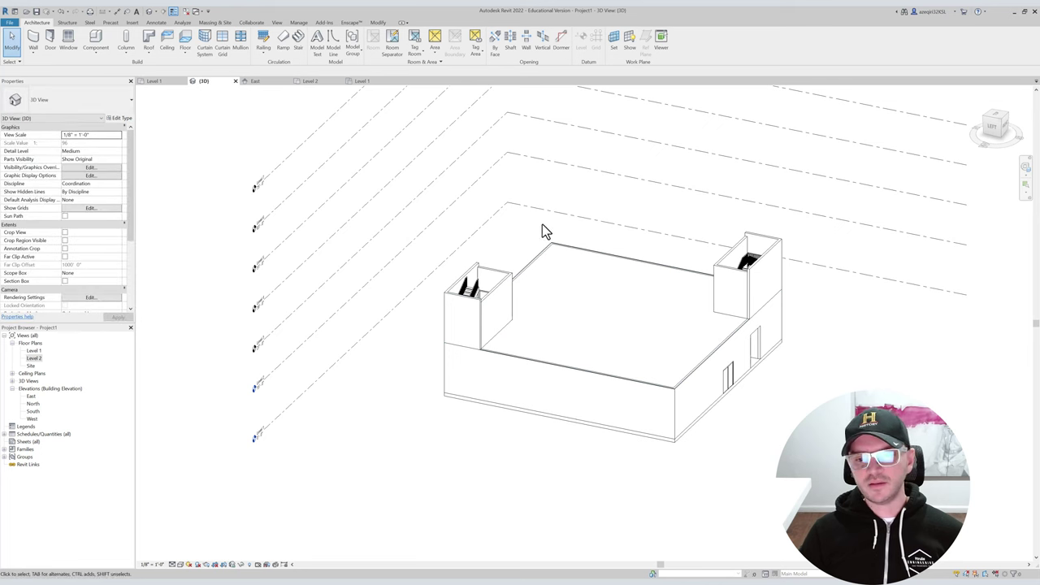
left_click(770, 278)
middle_click_drag(770, 278, 744, 317, "shift")
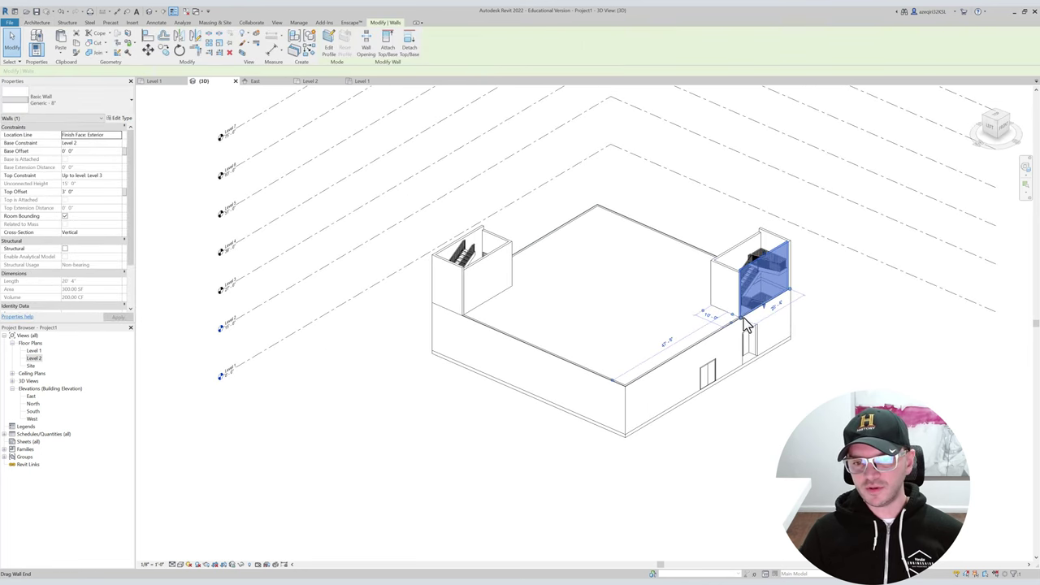
scroll(744, 316, "up", 2)
key("Escape")
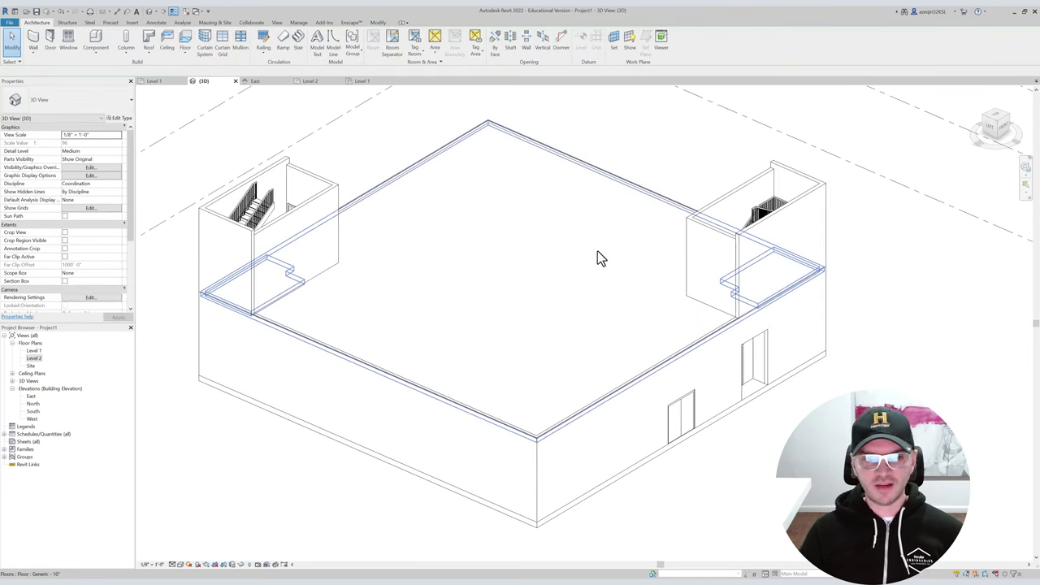
middle_click_drag(582, 222, 724, 281, "shift")
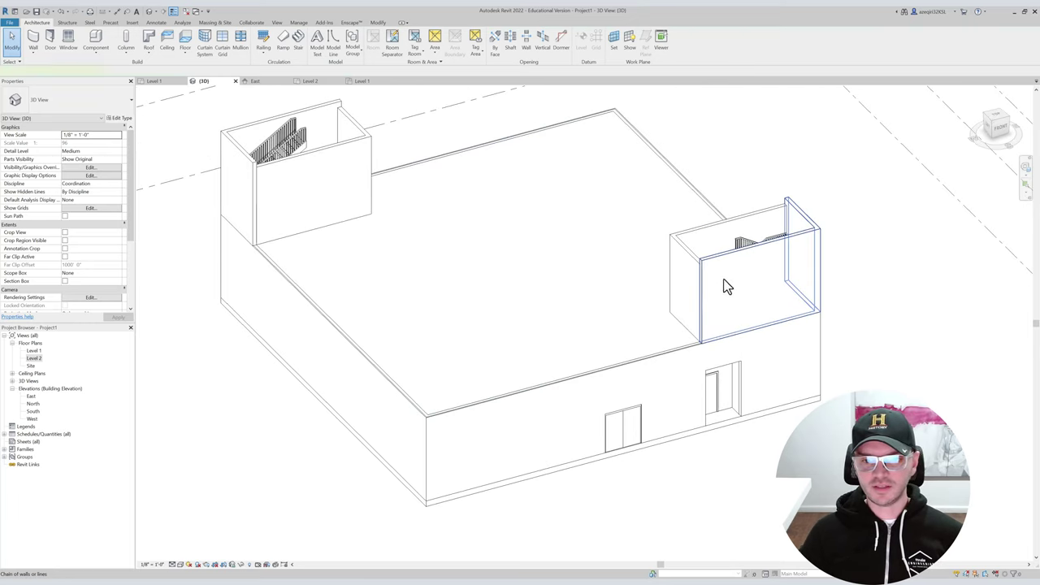
Make the outer walls of both Level 2 stair enclosures unconnected at the top, with a height of 12' 0".
left_click(725, 280)
left_click(231, 166, "ctrl")
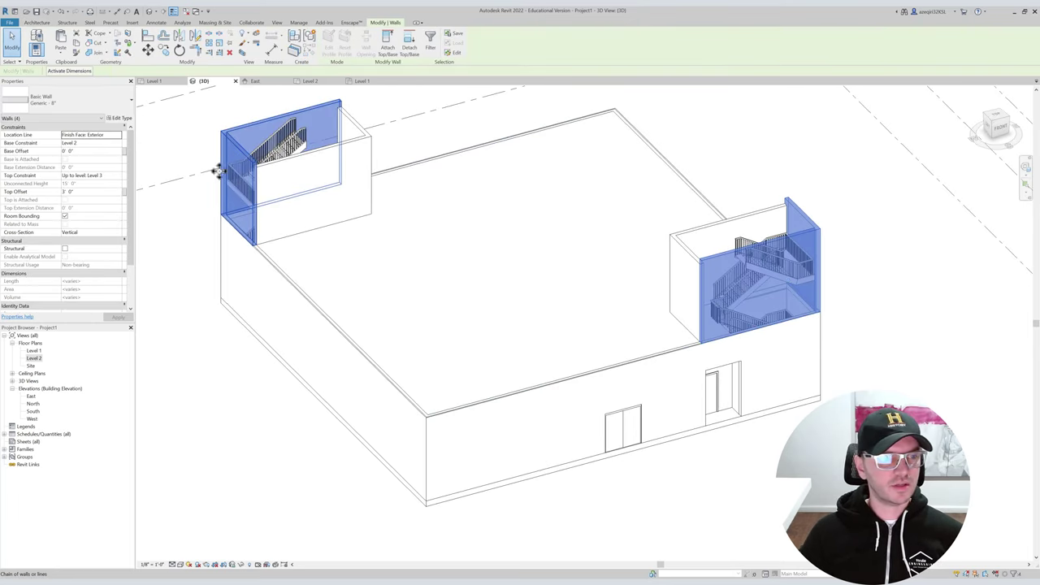
left_click(117, 177)
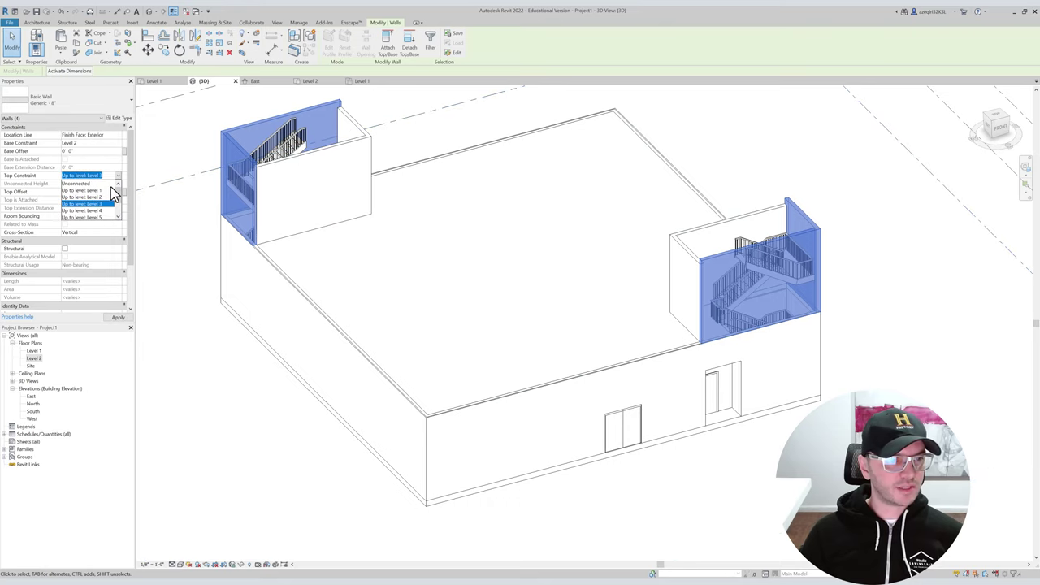
left_click(106, 185)
left_click(107, 184)
type("12' 0\"")
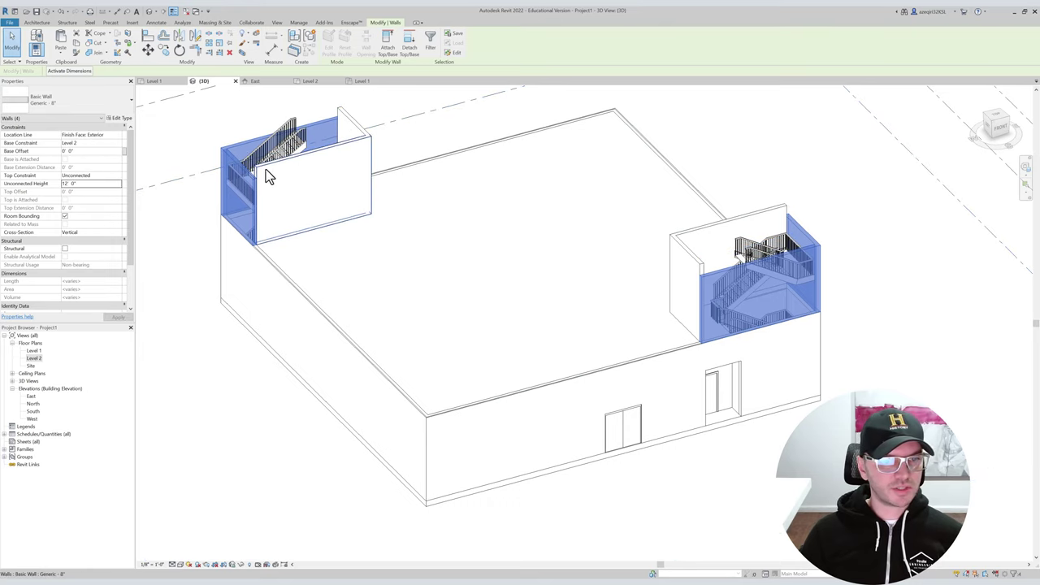
Set the unconnected height of the northwest stairwell's two interior walls to 10' 0".
double_click(266, 169)
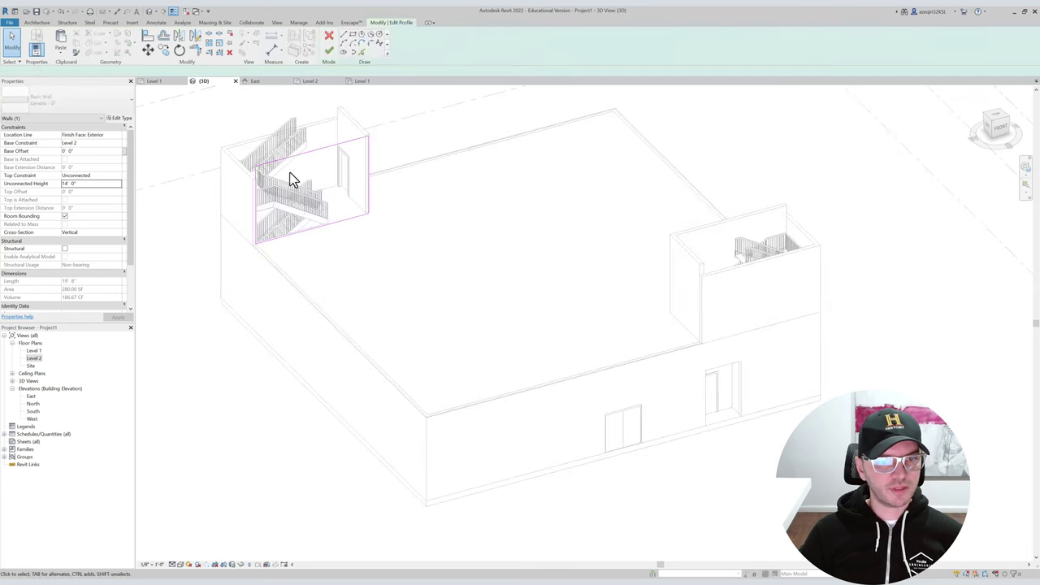
left_click(331, 36)
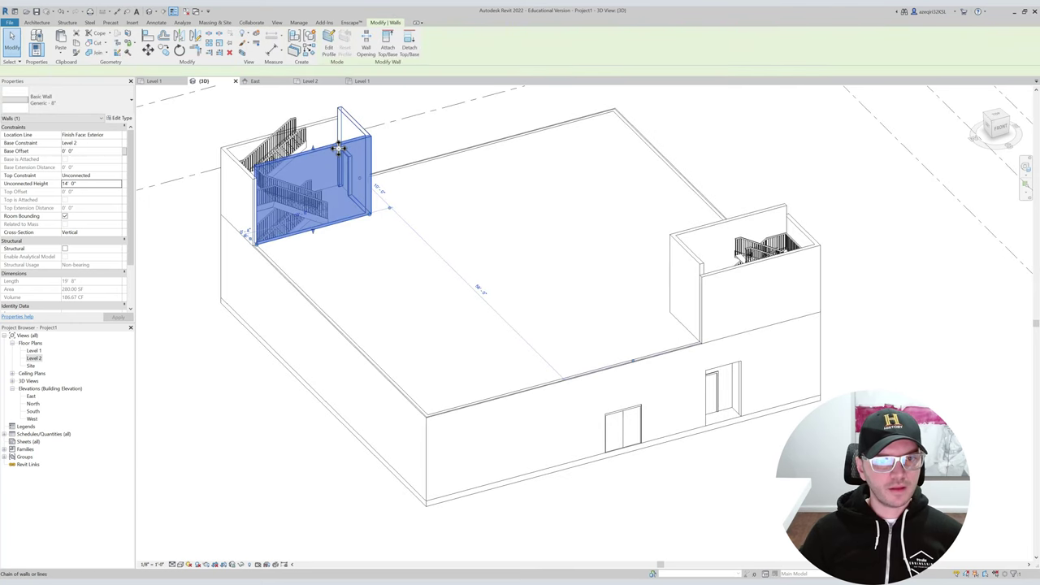
left_click(340, 146, "ctrl")
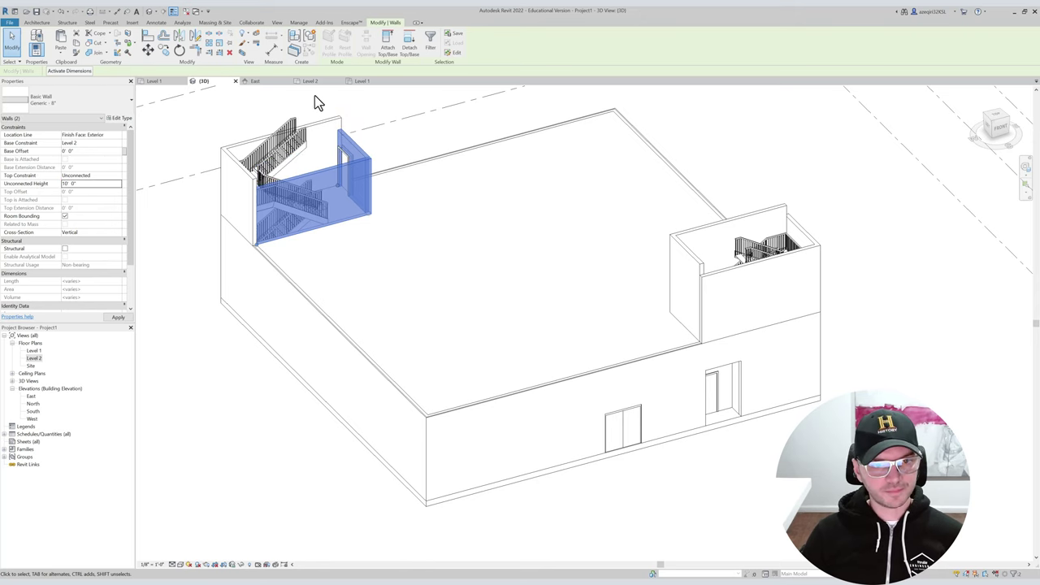
left_click(377, 119)
Inspect both stair enclosures from several sides in 3D and check the height of the southeast stairwell's outer wall.
middle_click_drag(385, 126, 265, 200)
middle_click_drag(446, 189, 243, 268)
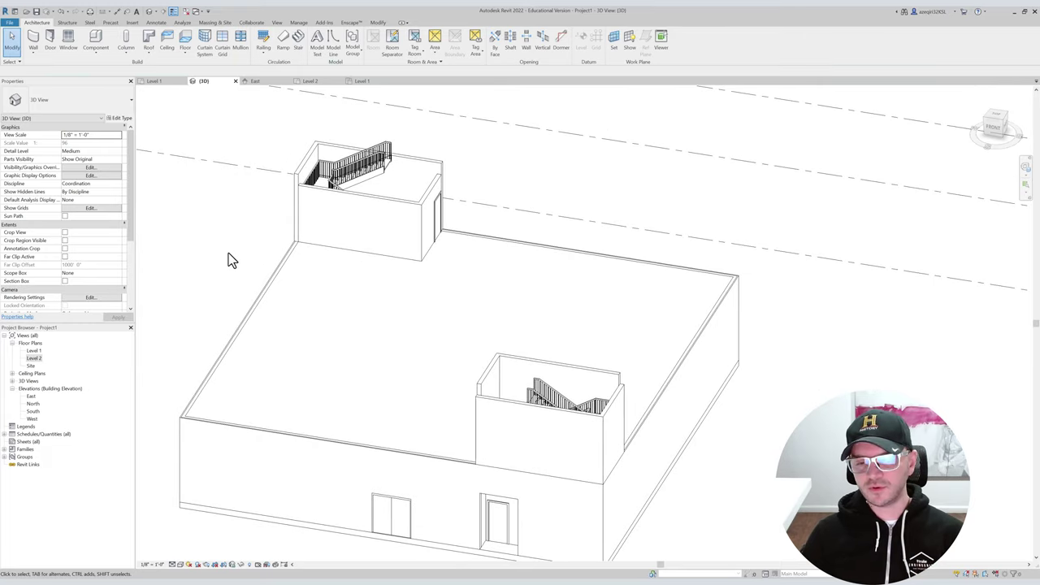
middle_click_drag(376, 192, 300, 219, "shift")
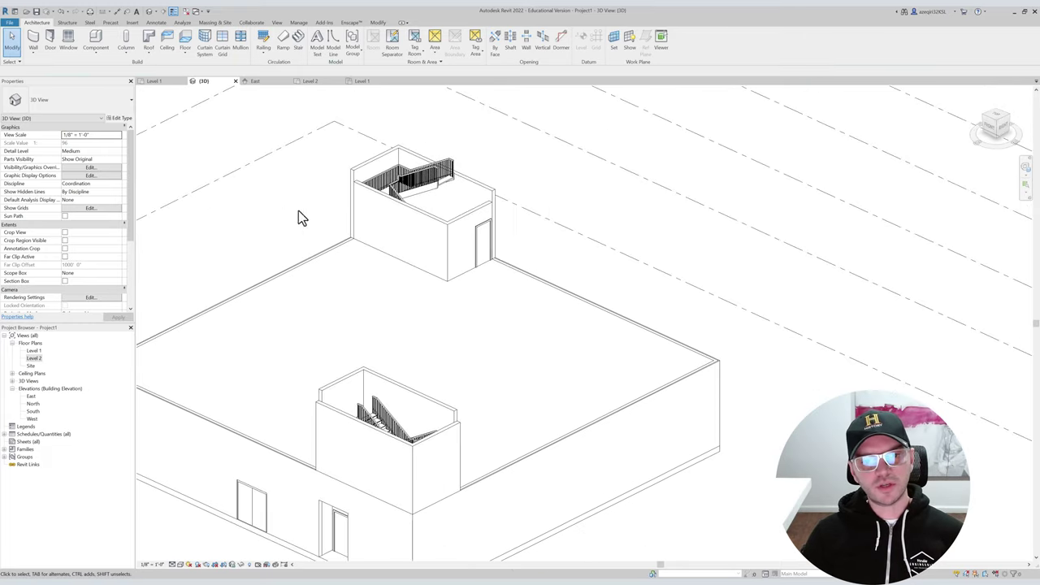
left_click(498, 197)
key("Escape")
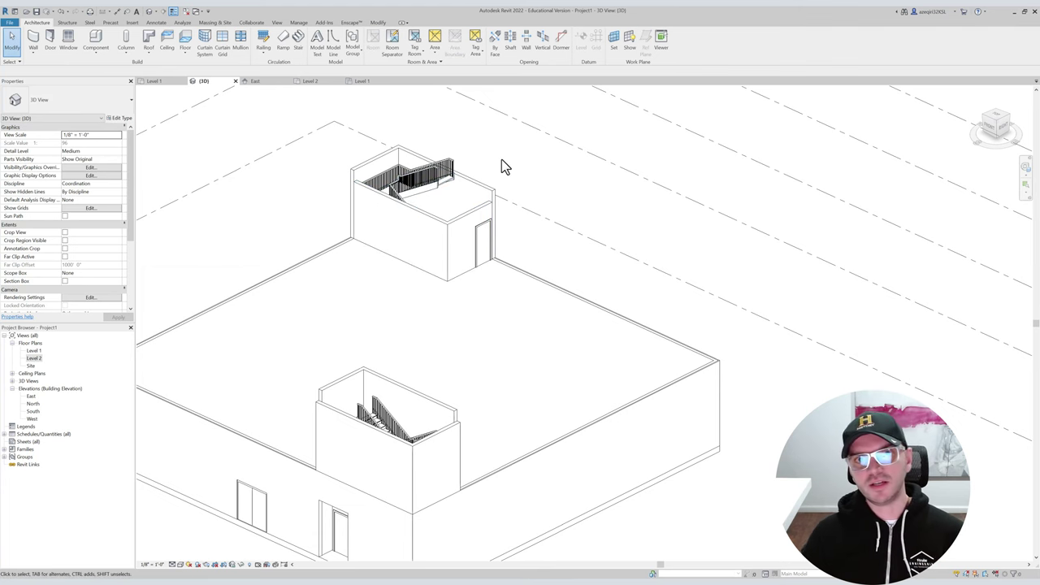
middle_click_drag(488, 157, 568, 160, "shift")
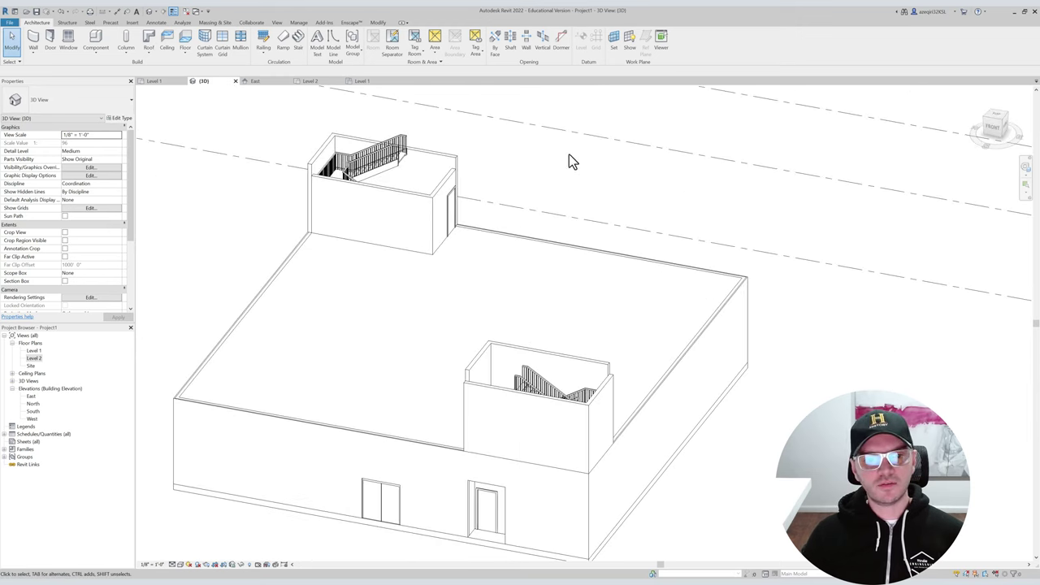
middle_click_drag(505, 170, 534, 181, "shift")
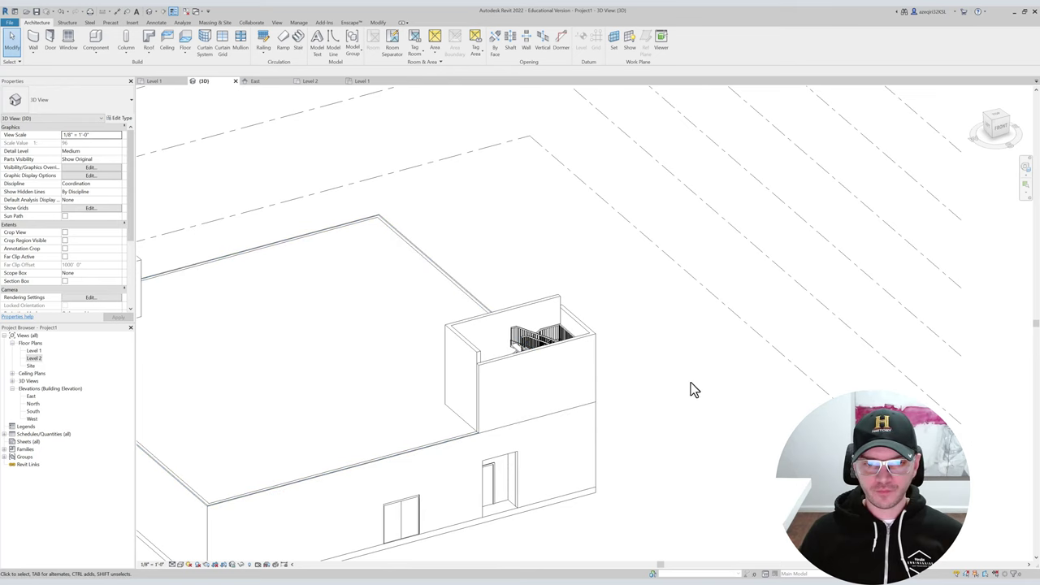
left_click(559, 377)
left_click(560, 372, "ctrl")
left_click(85, 185)
left_click(327, 169)
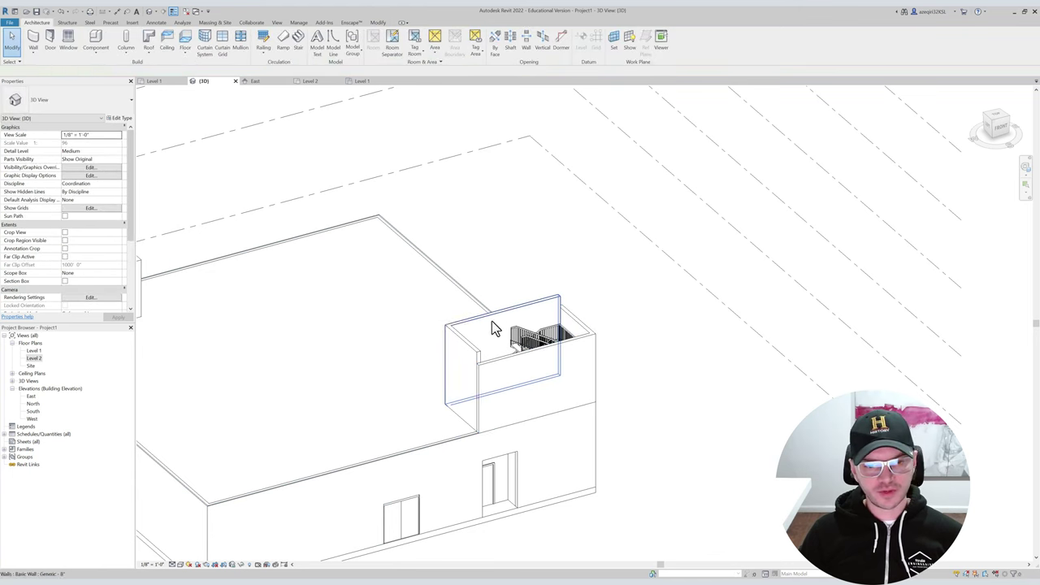
Set the unconnected height of the southeast stairwell's two interior walls to 10' 0".
left_click(497, 326)
left_click(473, 346, "ctrl")
left_click(87, 184)
type("10' 0\"")
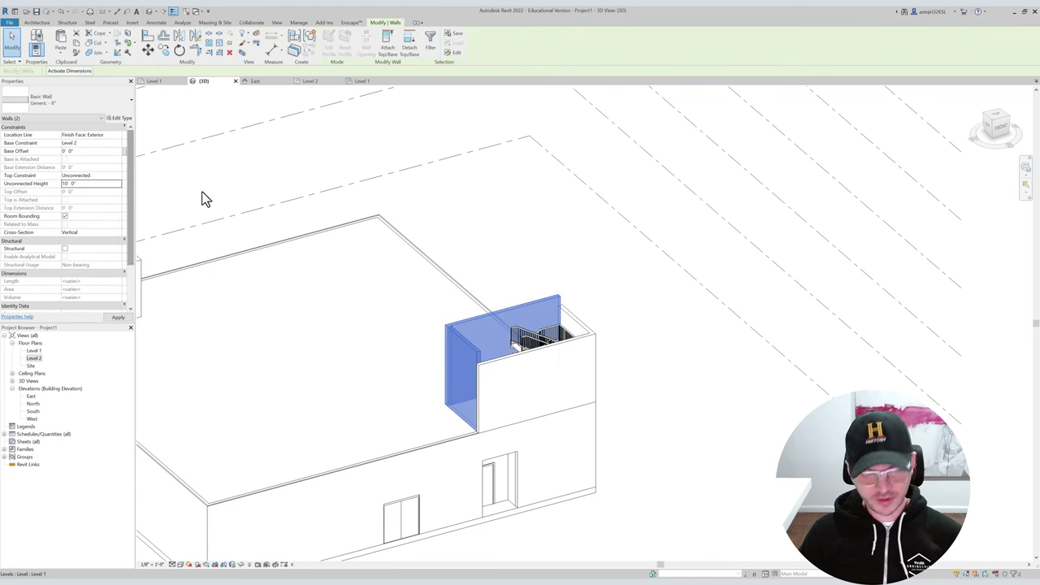
left_click(300, 180)
Open the East elevation and rename Level 1 to FLOOR 01, renaming its corresponding views as well.
middle_click_drag(334, 186, 366, 214)
scroll(508, 204, "down", 2)
double_click(34, 358)
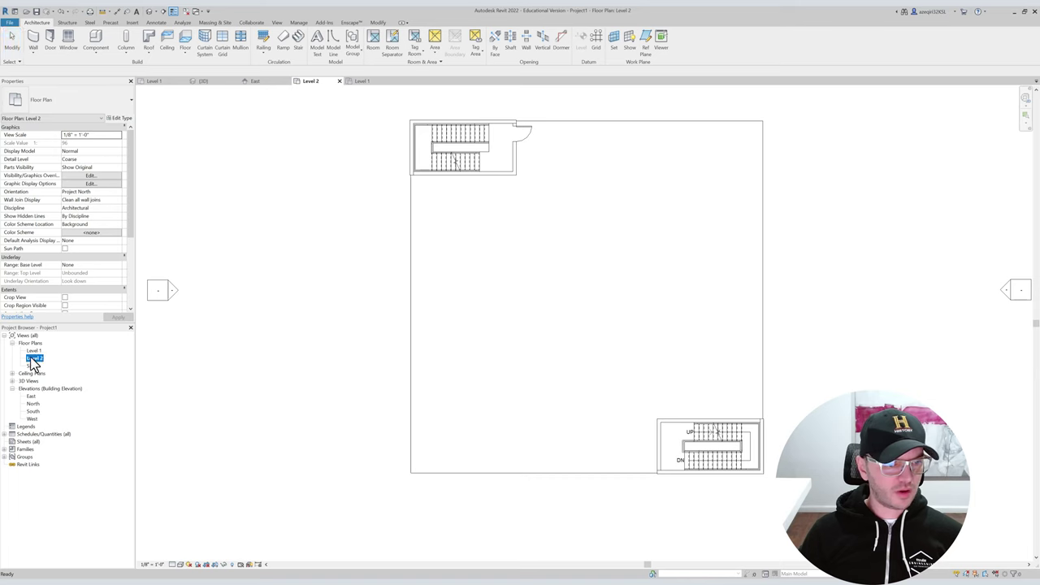
double_click(31, 396)
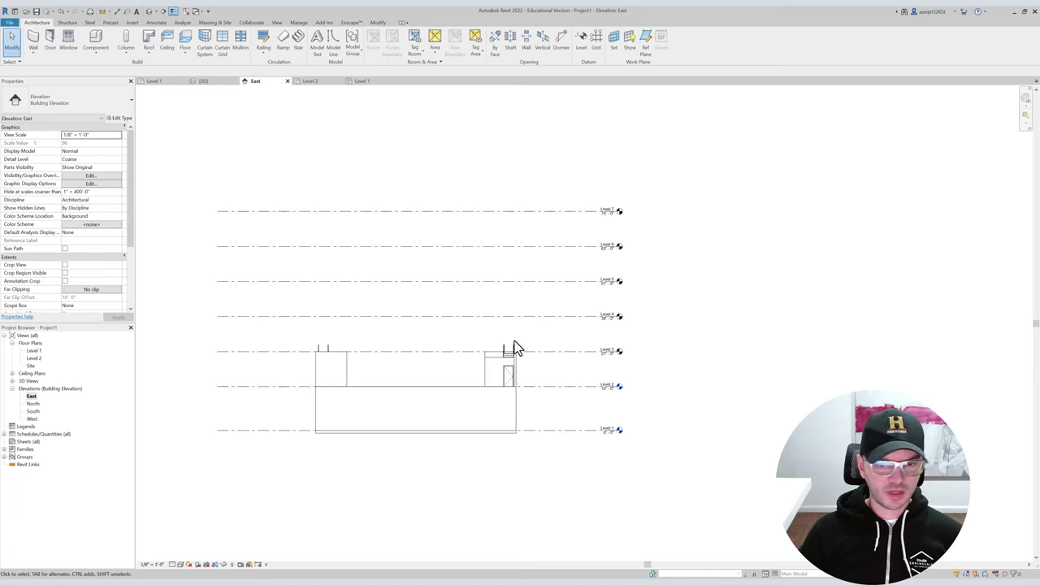
scroll(608, 434, "up", 2)
double_click(606, 439)
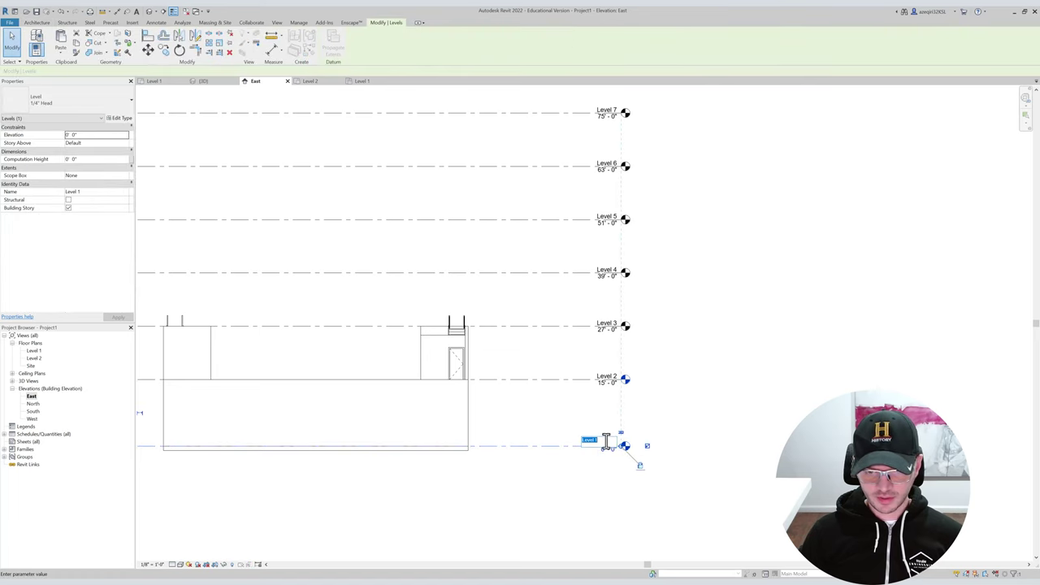
type("FLOOR")
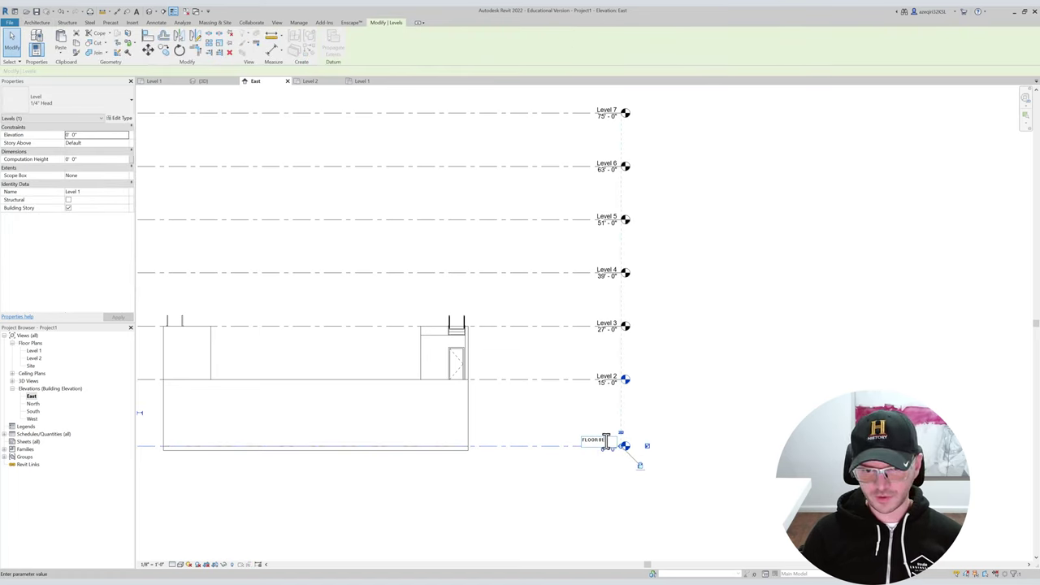
key("Return")
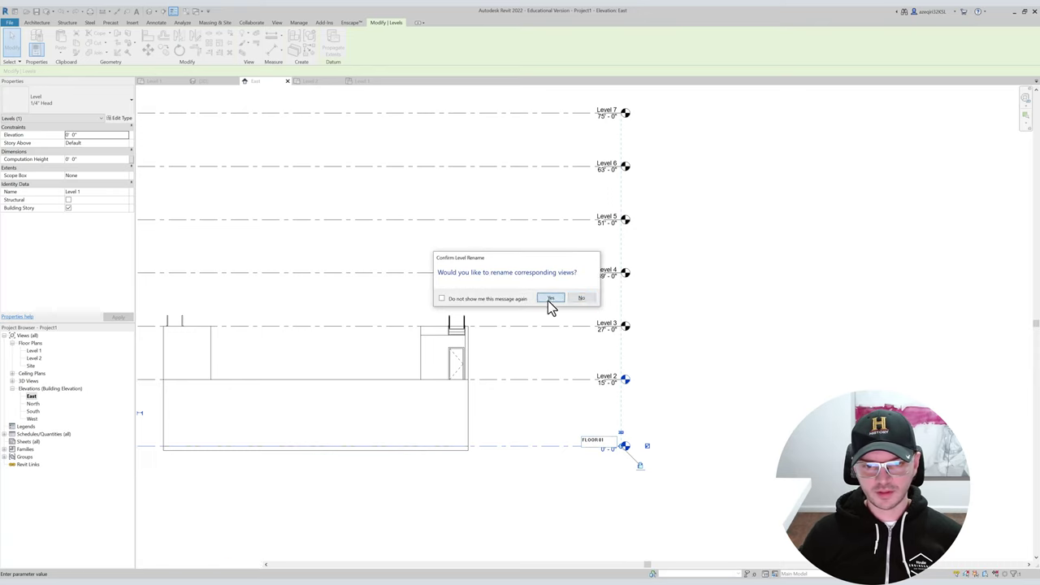
left_click(550, 299)
Rename Level 2 to FLOOR 02 and apply the new name to its corresponding views.
left_click(605, 378)
left_click(605, 376)
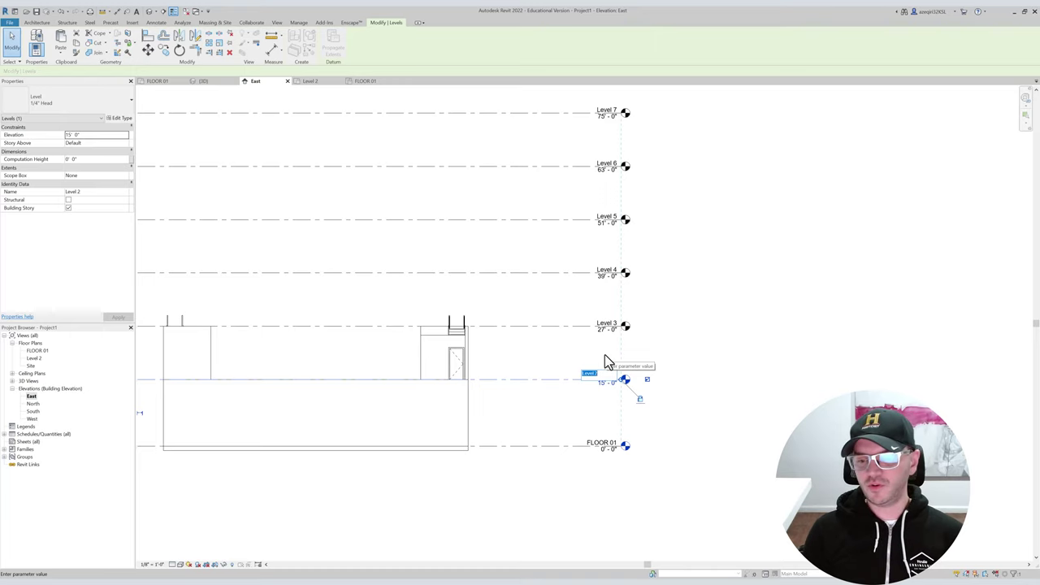
type("FLOOR 02")
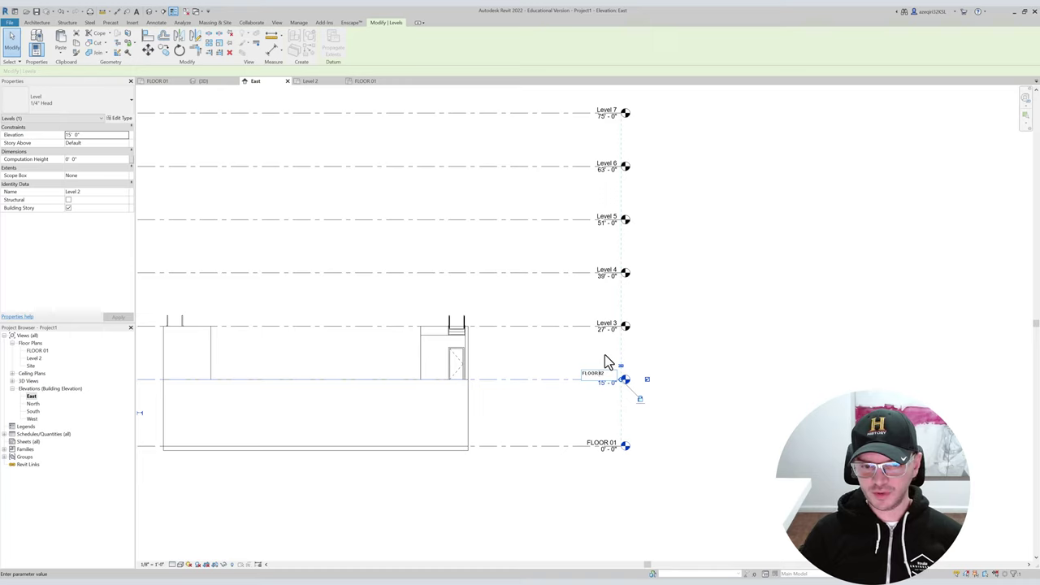
key("Return")
key("ctrl+a")
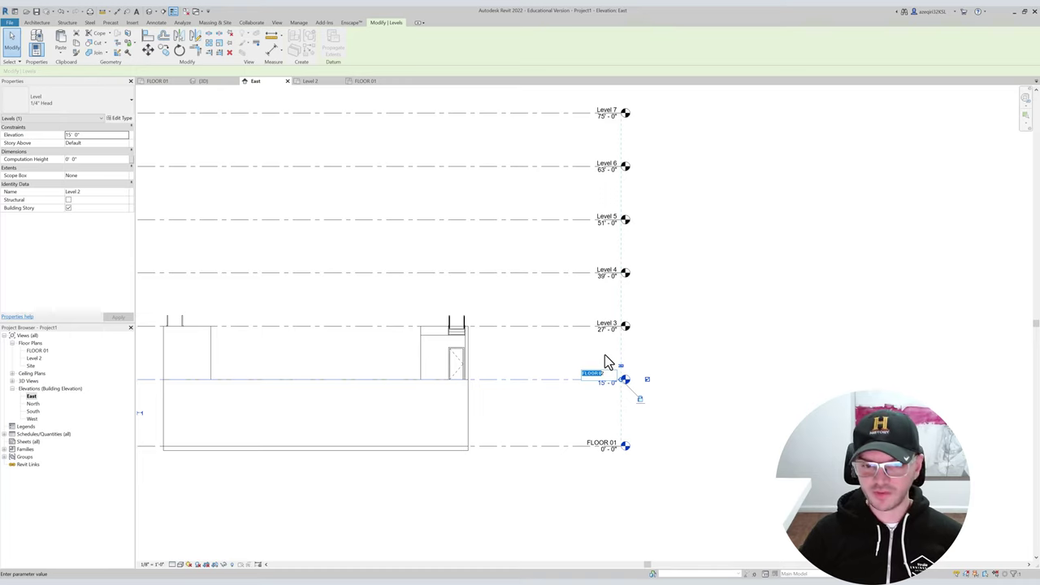
key("Return")
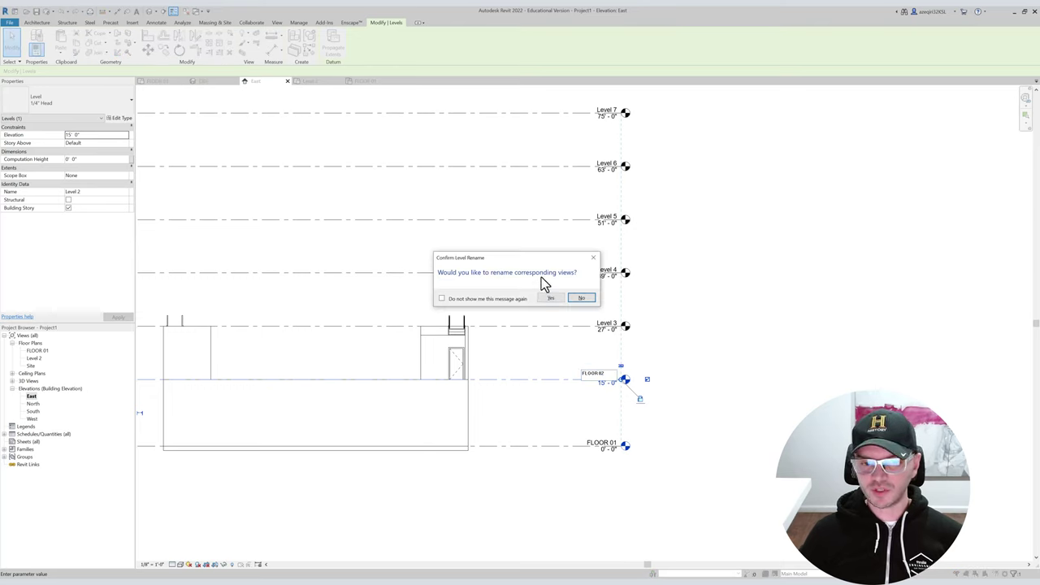
left_click(550, 298)
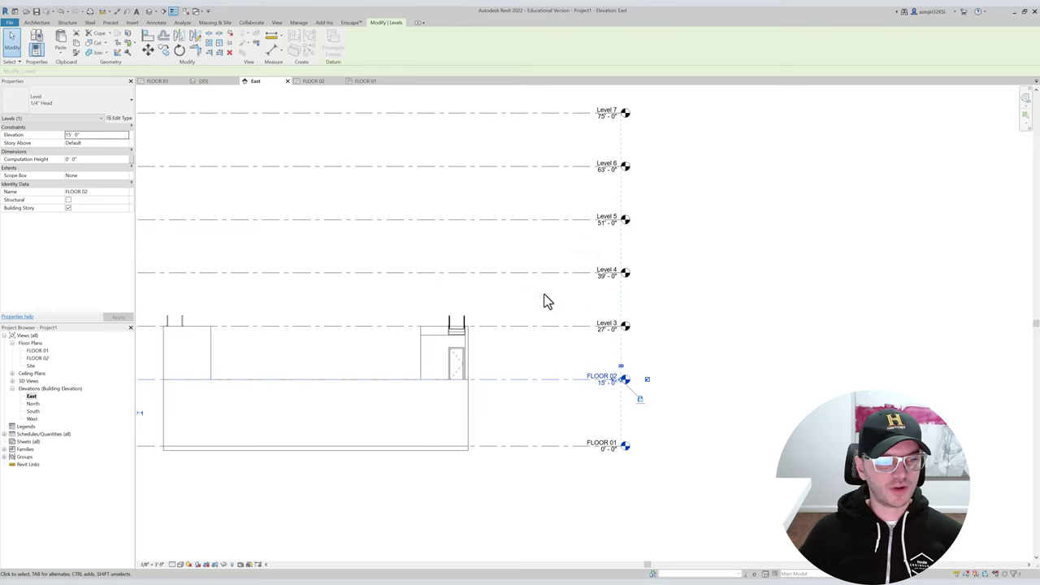
Undo the last level rename.
left_click(34, 358)
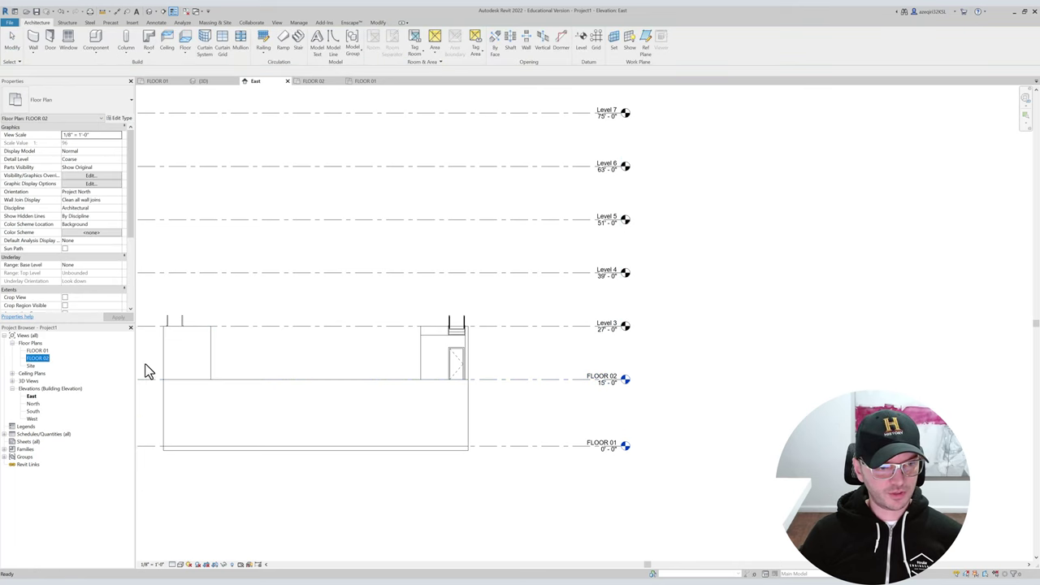
key("ctrl+z")
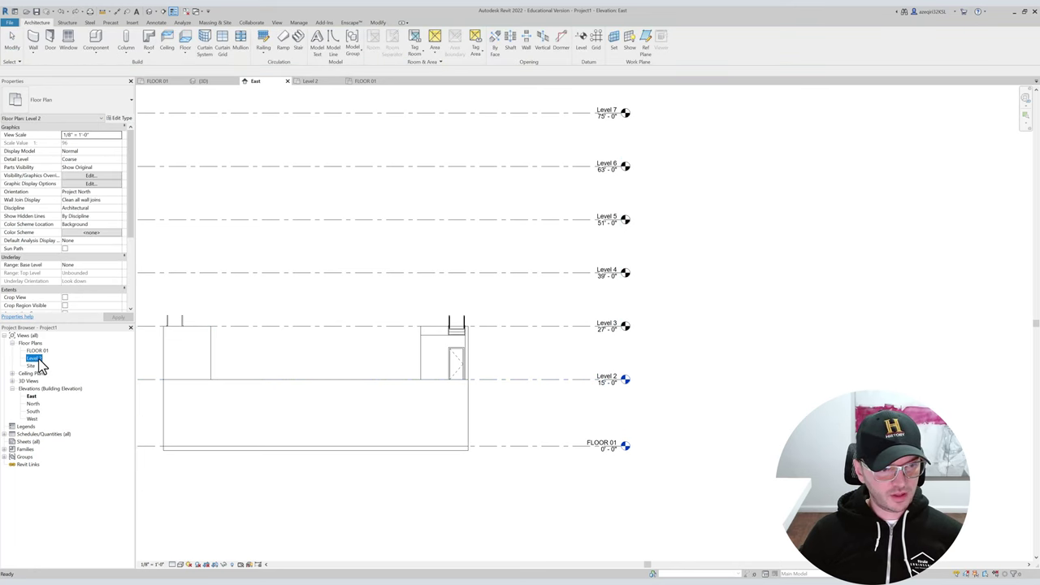
Redo the rename of Level 2 and its corresponding views to FLOOR 02.
key("ctrl+y")
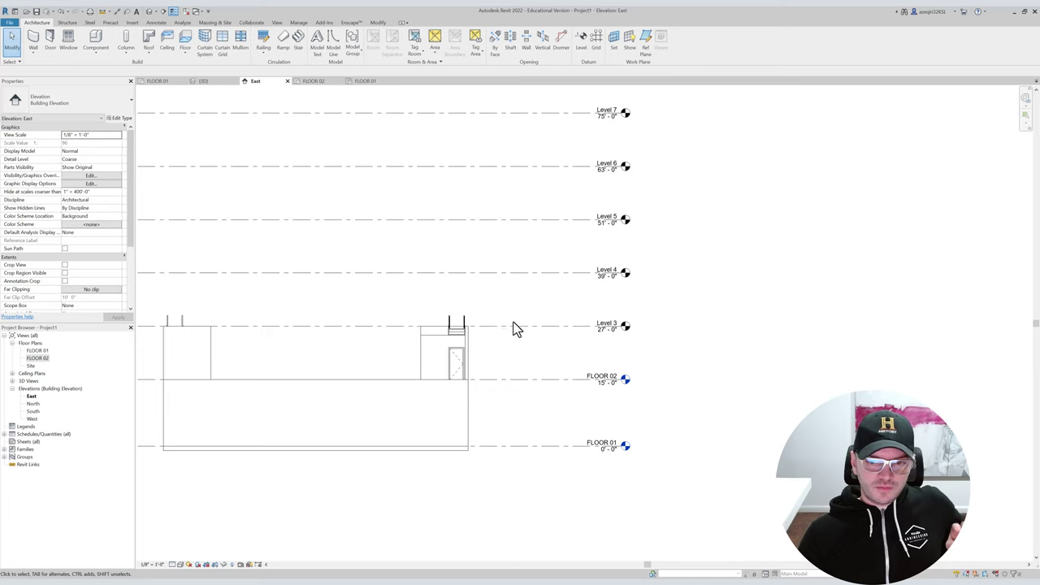
left_click(36, 358)
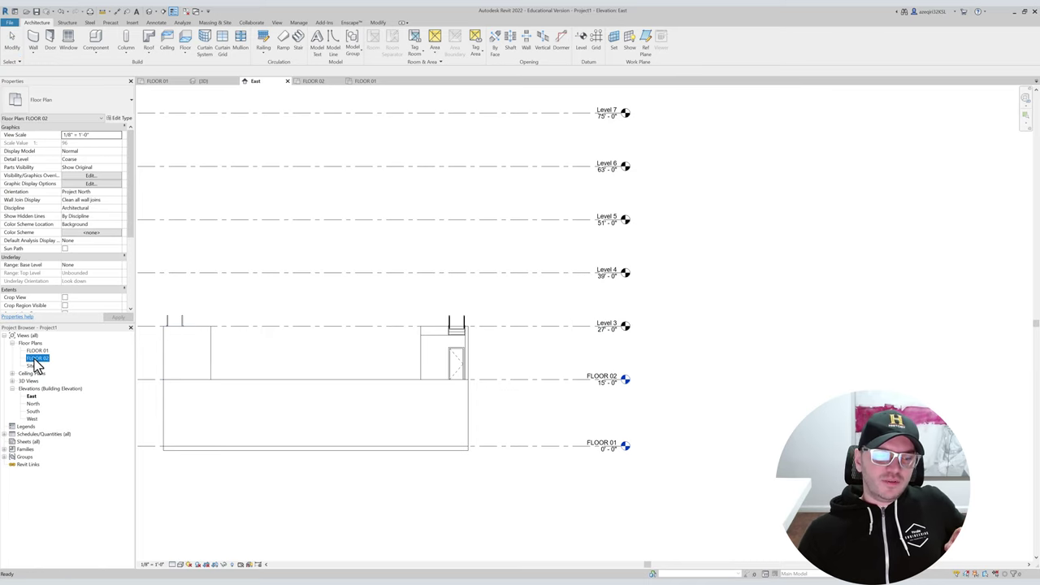
key("F2")
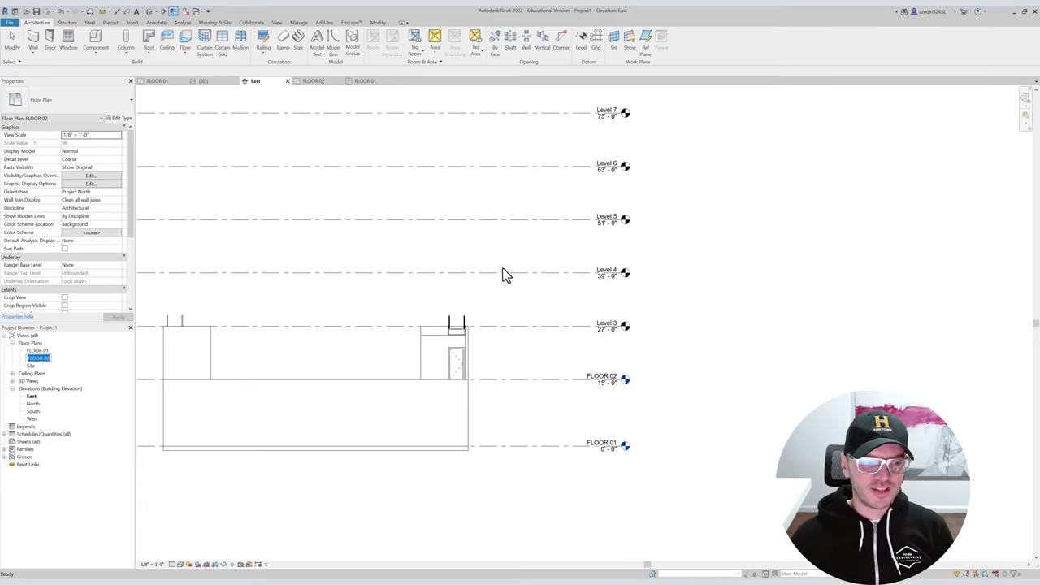
left_click(523, 291)
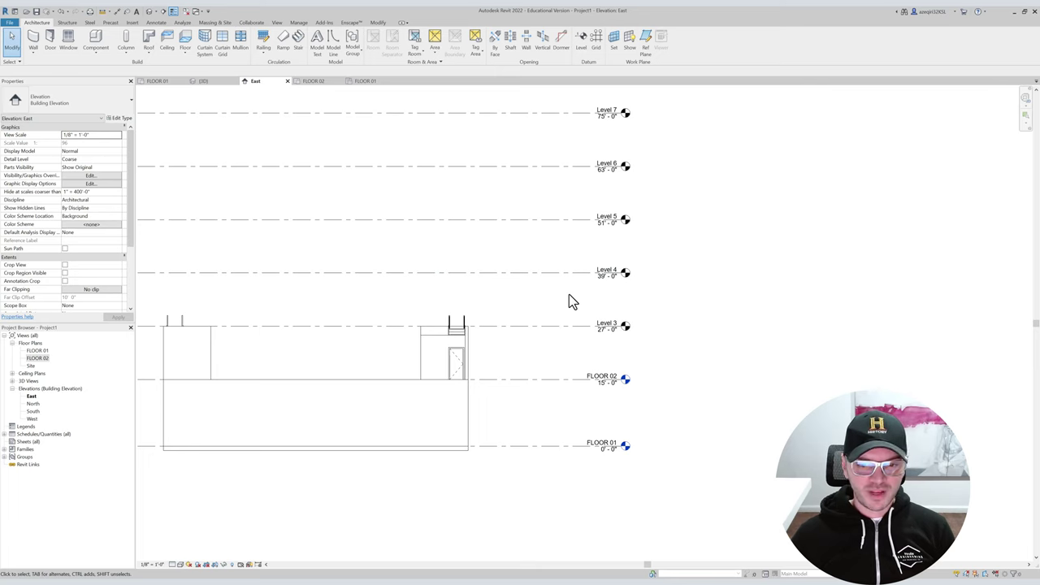
Rename Level 3 to FLOOR 03 and Level 4 to FLOOR 04 in the East elevation.
left_click(607, 324)
left_click(605, 323)
type("FLOOR 0")
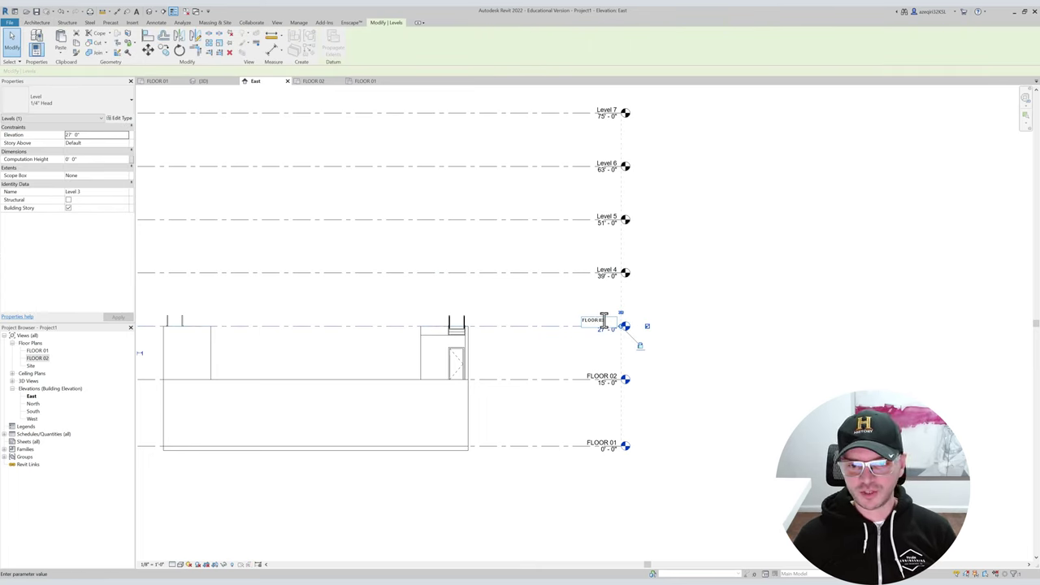
key("Return")
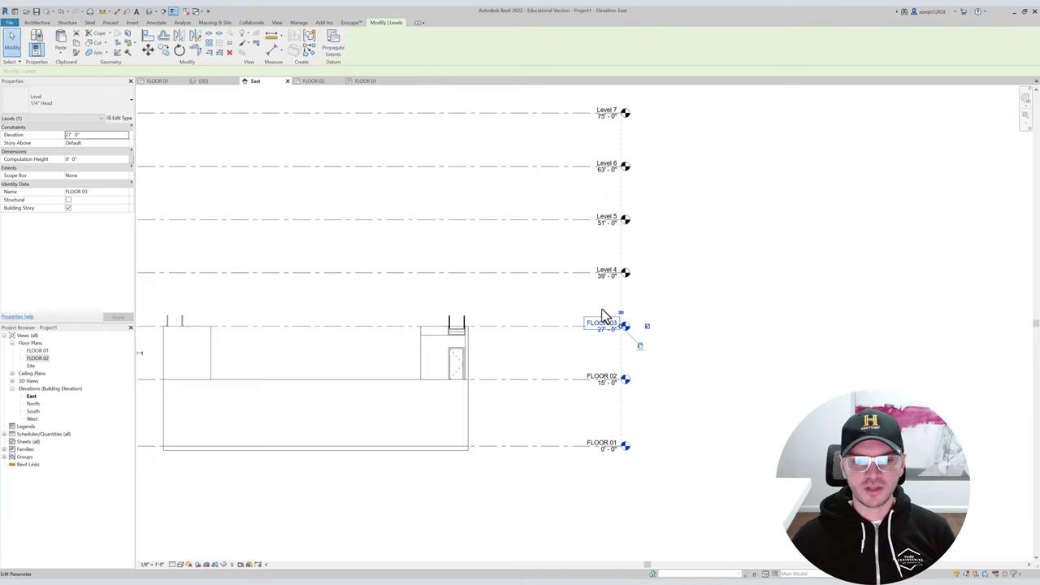
left_click(602, 269)
type("FLOOR")
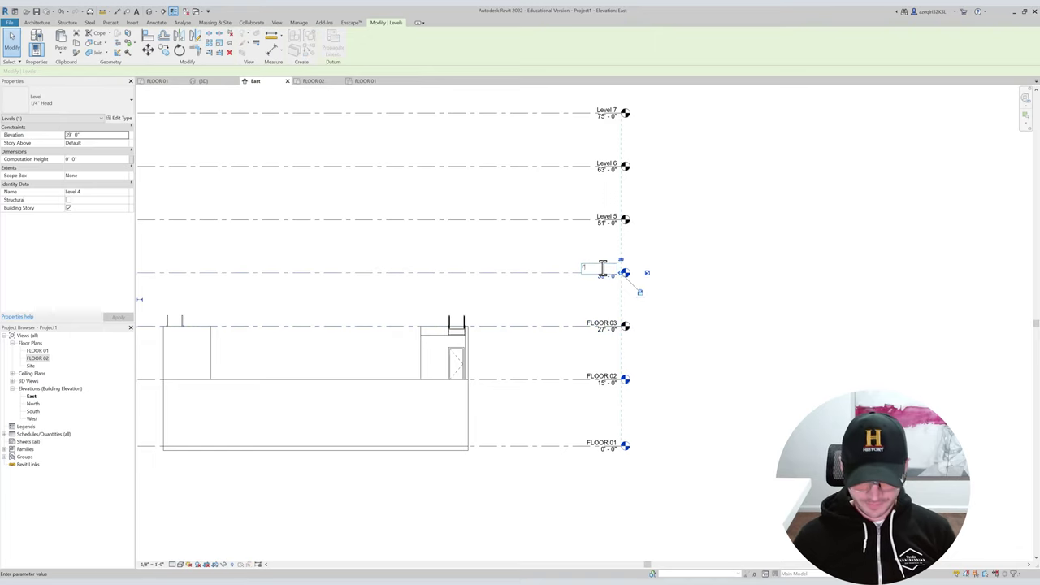
type(" 04")
key("Return")
Rename Level 5 to FLOOR 05 and Level 6 to FLOOR 06 in the East elevation.
double_click(605, 215)
type("FLOO")
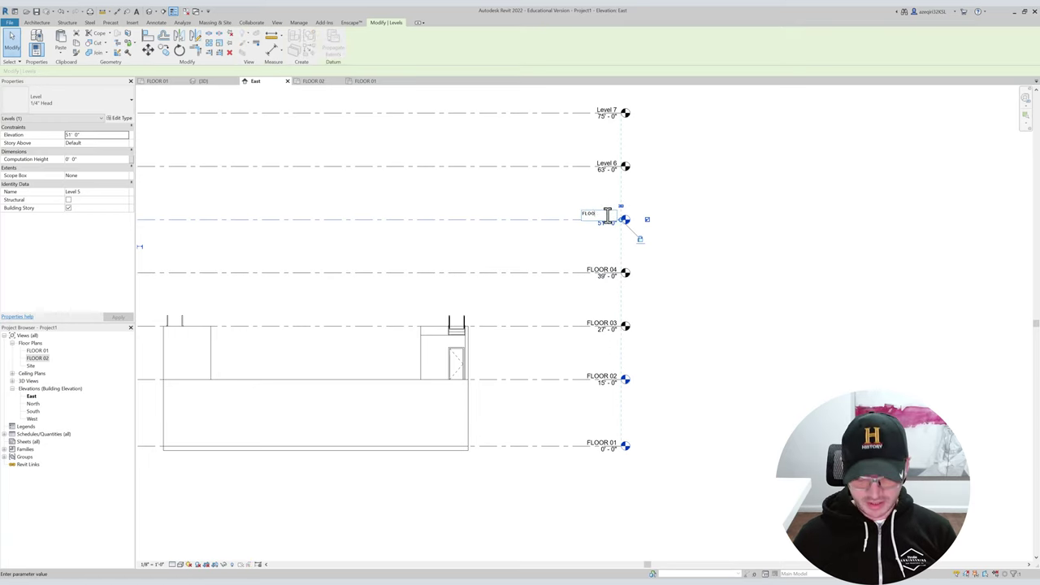
type("R 05")
key("Return")
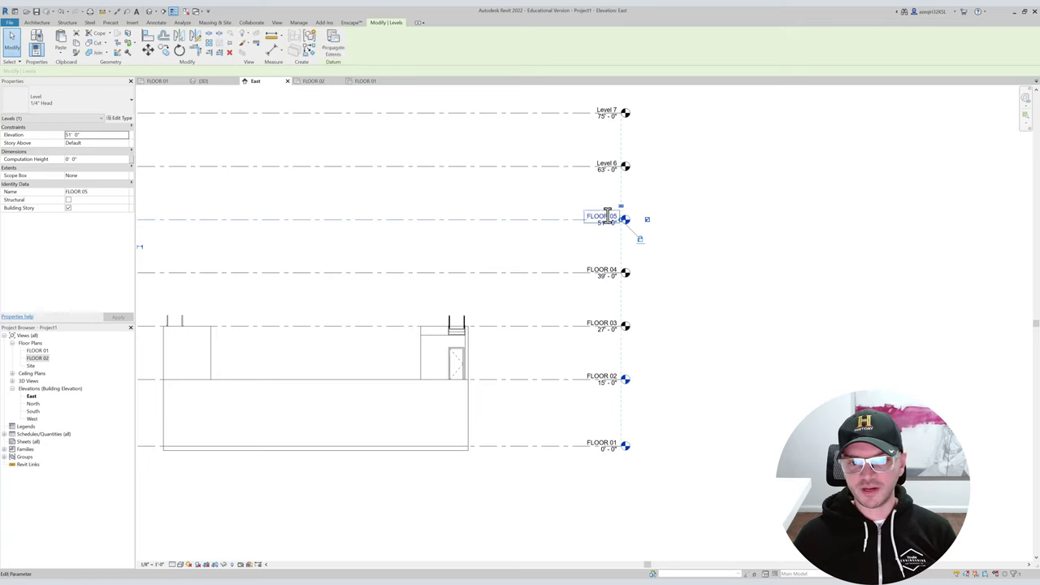
left_click(546, 206)
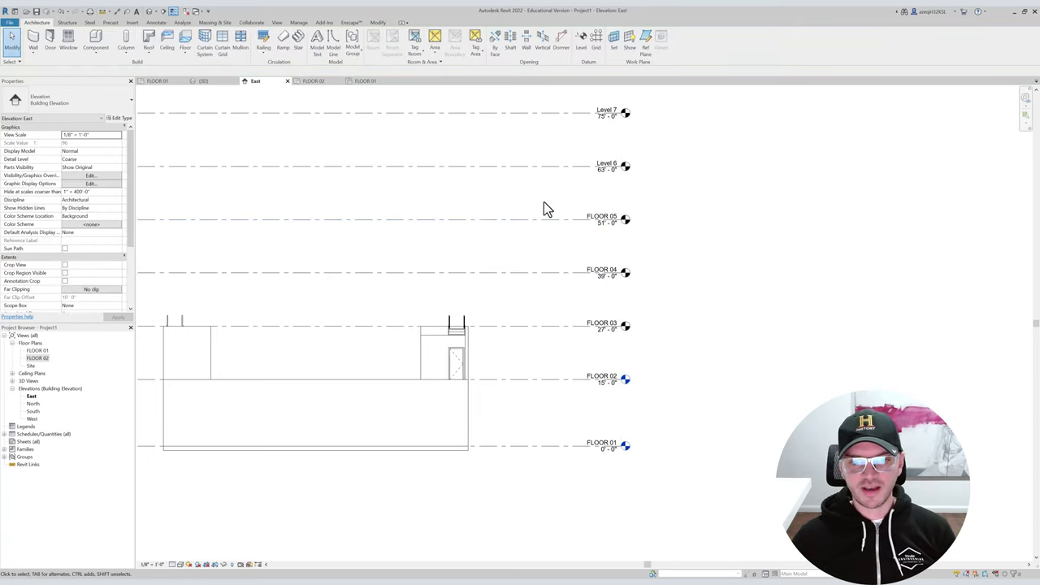
left_click(38, 358)
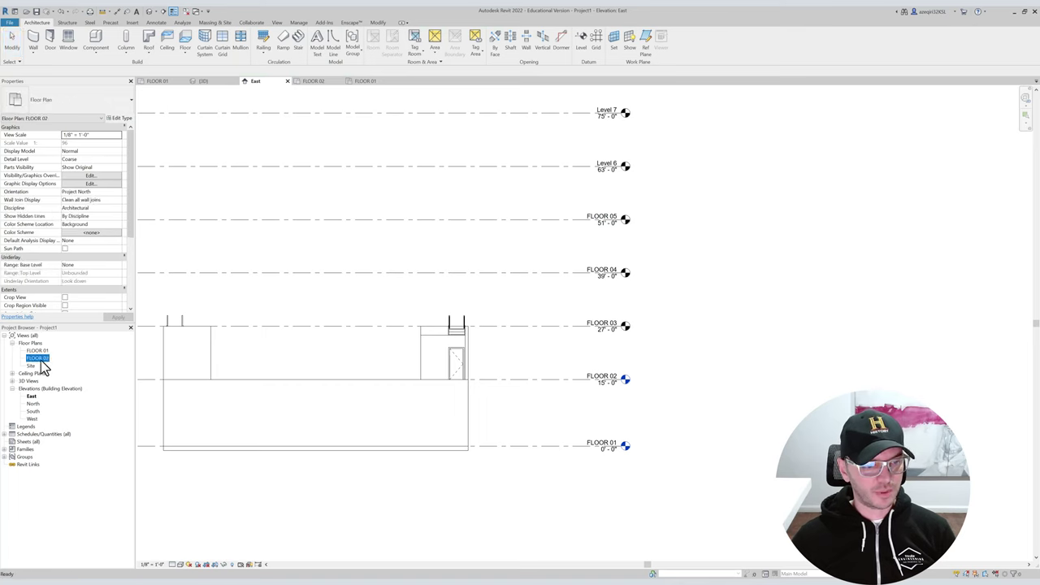
left_click(605, 163)
left_click(601, 163)
type("FLOO")
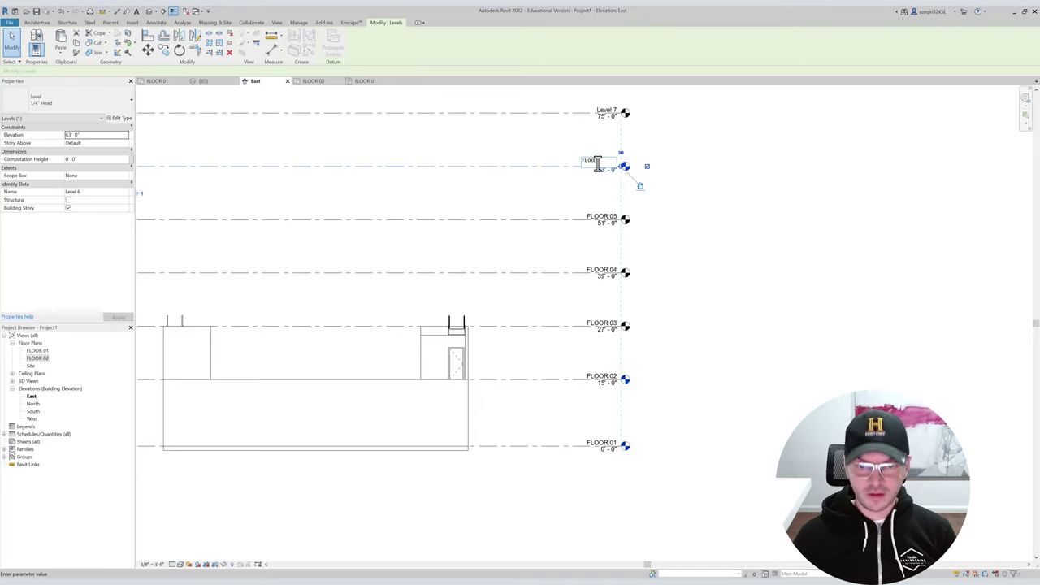
type("R 06")
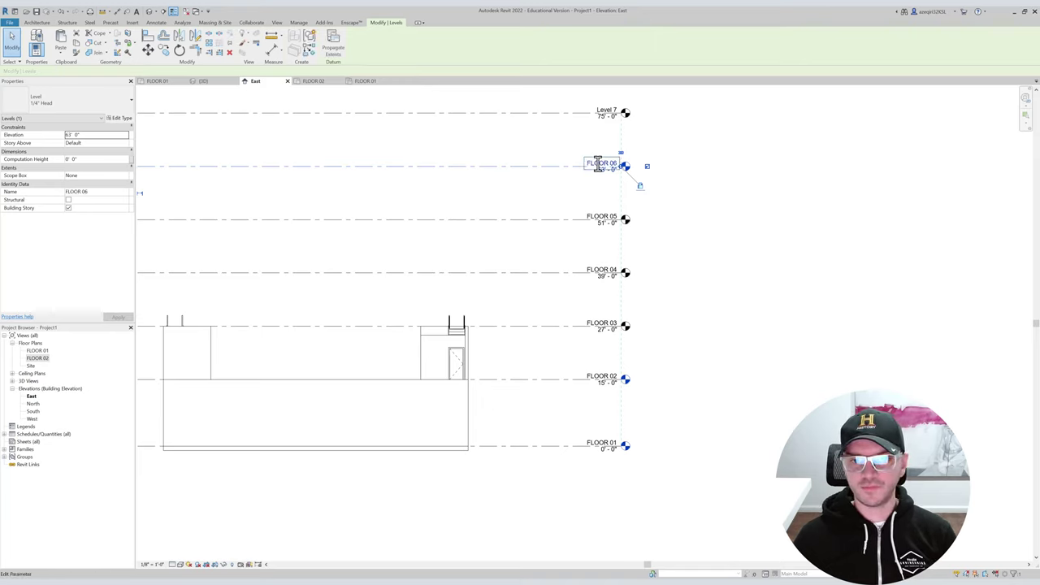
key("Return")
Rename the topmost level, Level 7, to ROOF.
left_click(607, 111)
left_click(609, 112)
type("FLOOR")
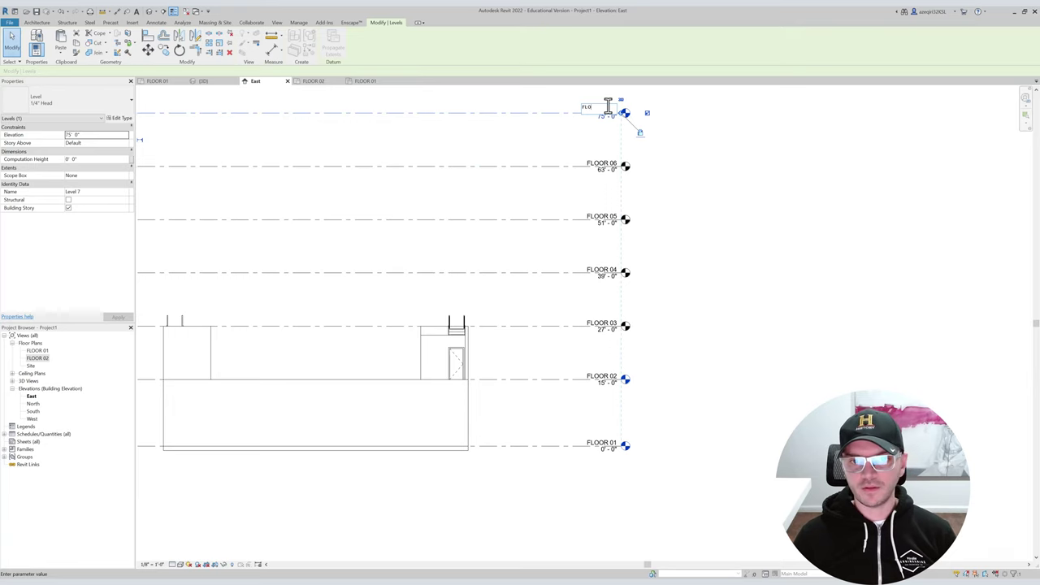
key("Return")
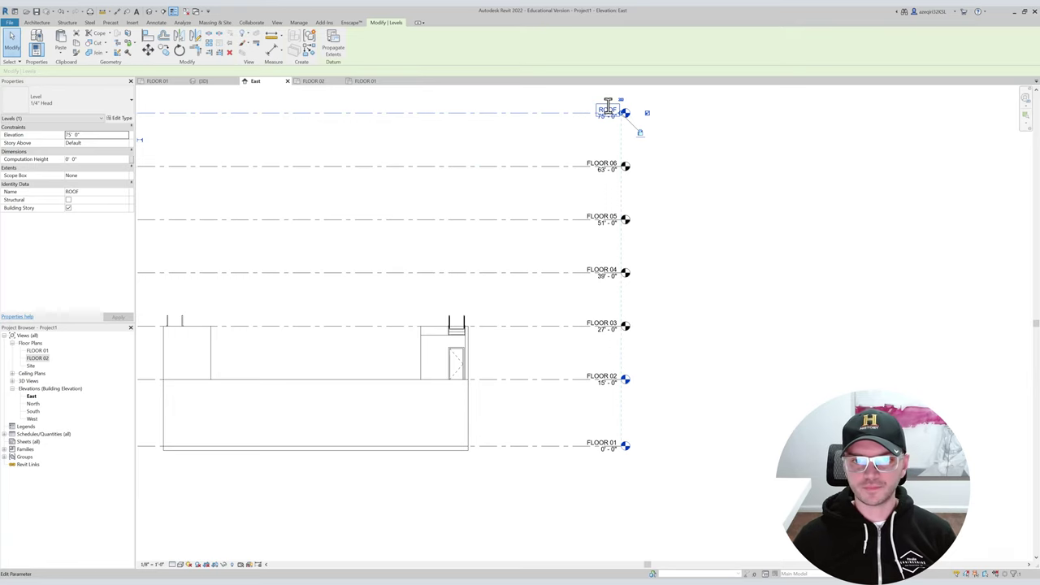
left_click(739, 165)
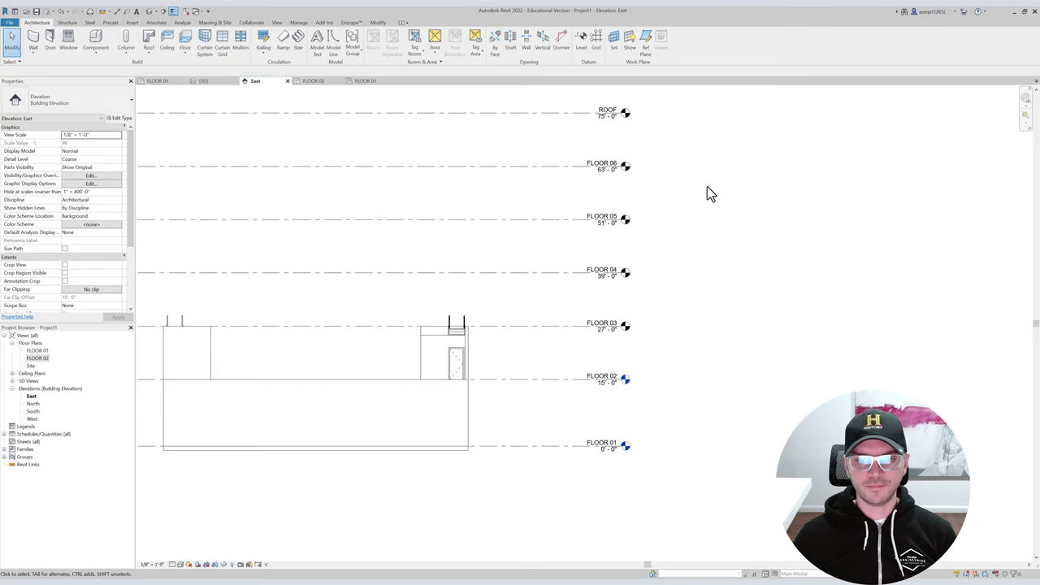
In the FLOOR 02 plan, draw a horizontal RED detail line along the northwest stairwell's south wall face, extending west past the building edge.
middle_click_drag(494, 203, 617, 236)
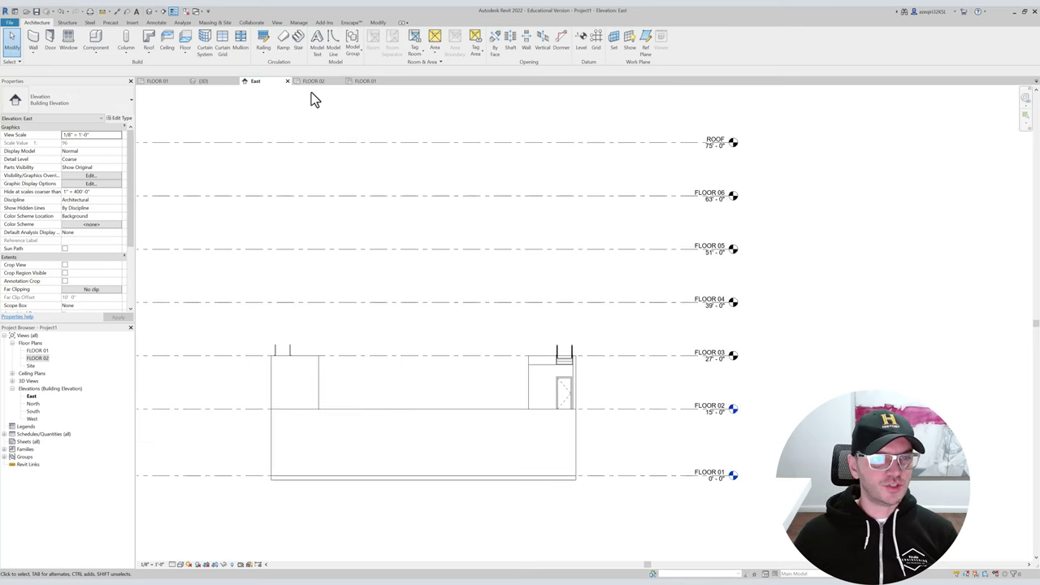
double_click(35, 358)
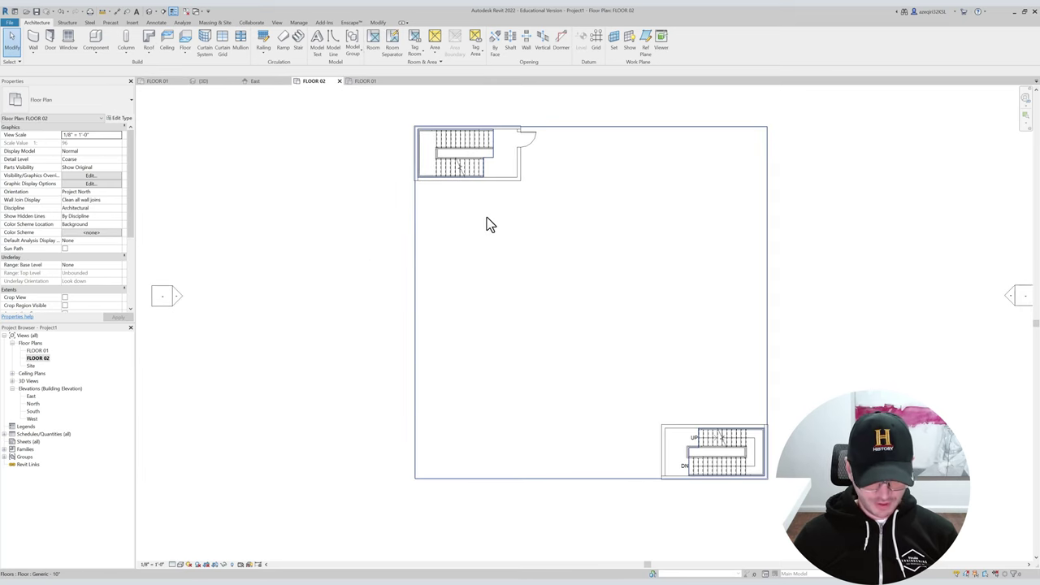
key("d")
key("l")
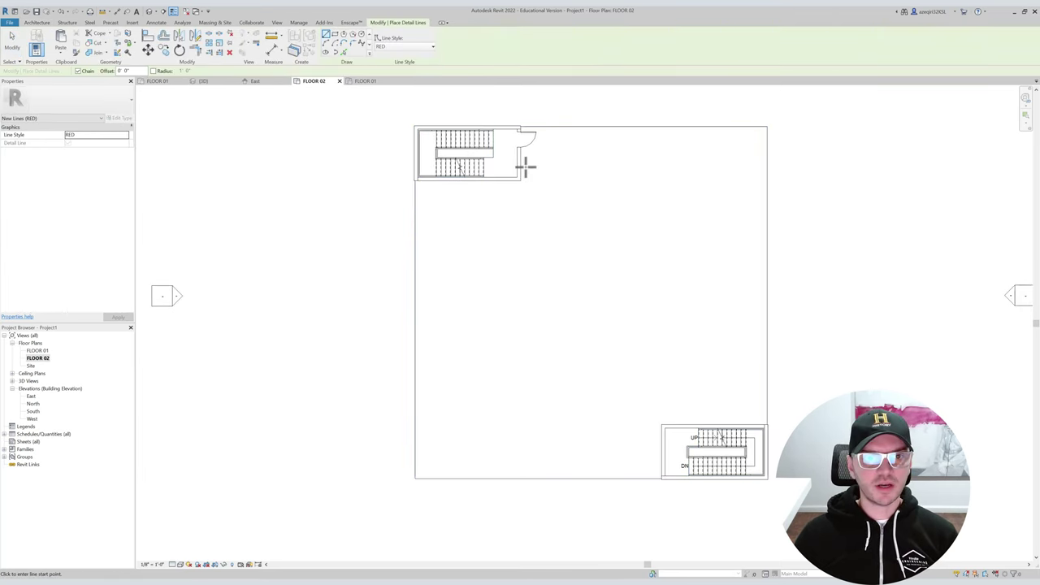
left_click(519, 179)
left_click(333, 179)
key("Escape")
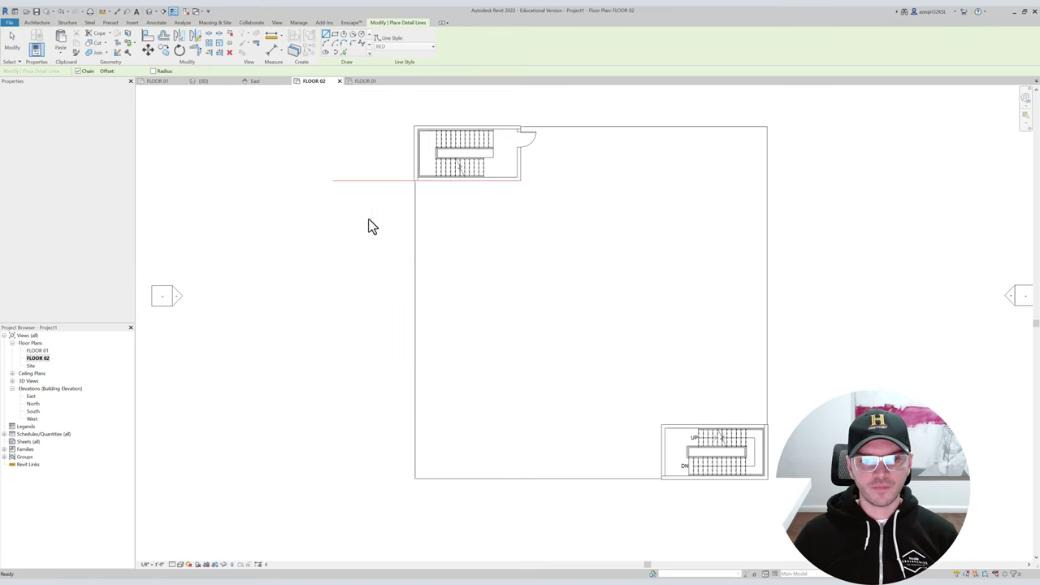
key("Escape")
Offset two copies of the red detail line successively southward, each spaced 26' 0" from the previous line.
middle_click_drag(397, 260, 367, 253)
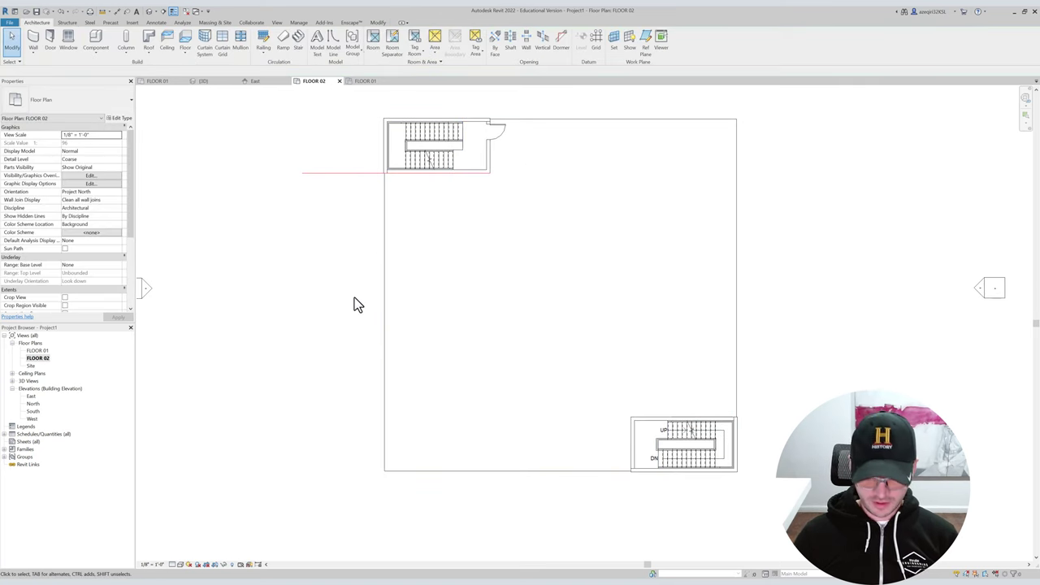
key("o")
key("f")
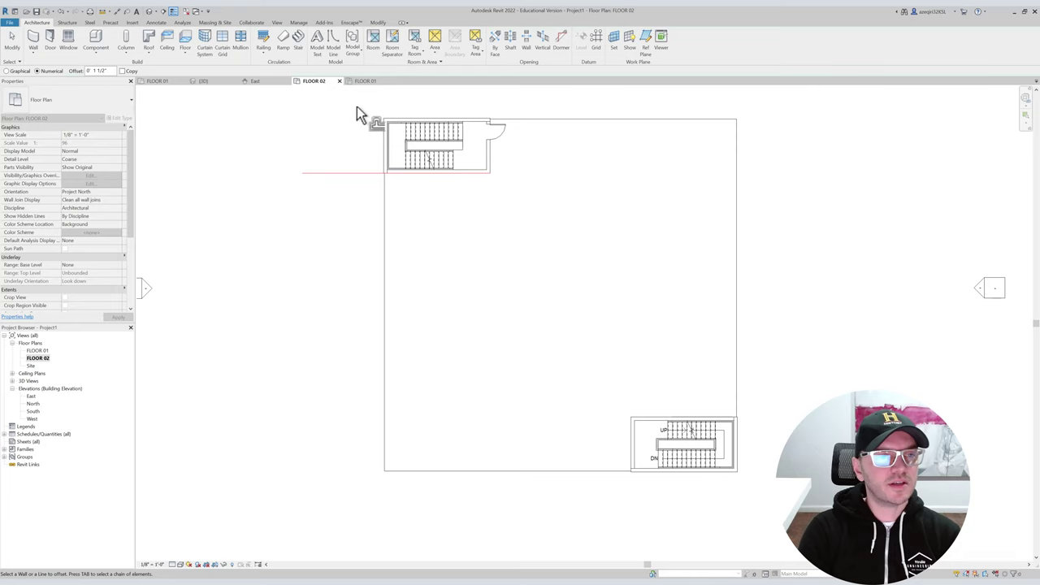
double_click(99, 71)
type("2")
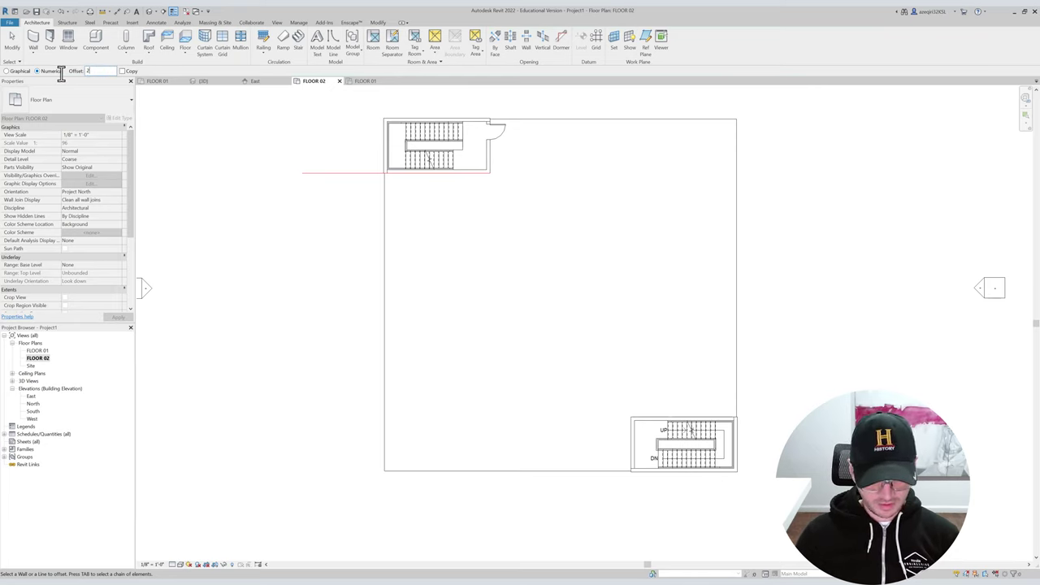
type("6")
left_click(123, 71)
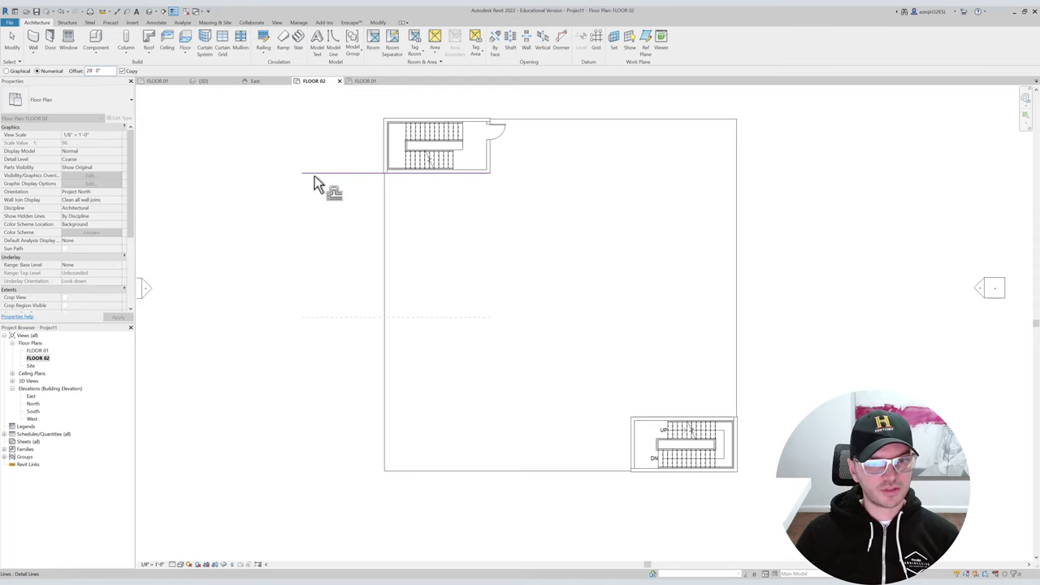
left_click(92, 71)
key("BackSpace")
type("6")
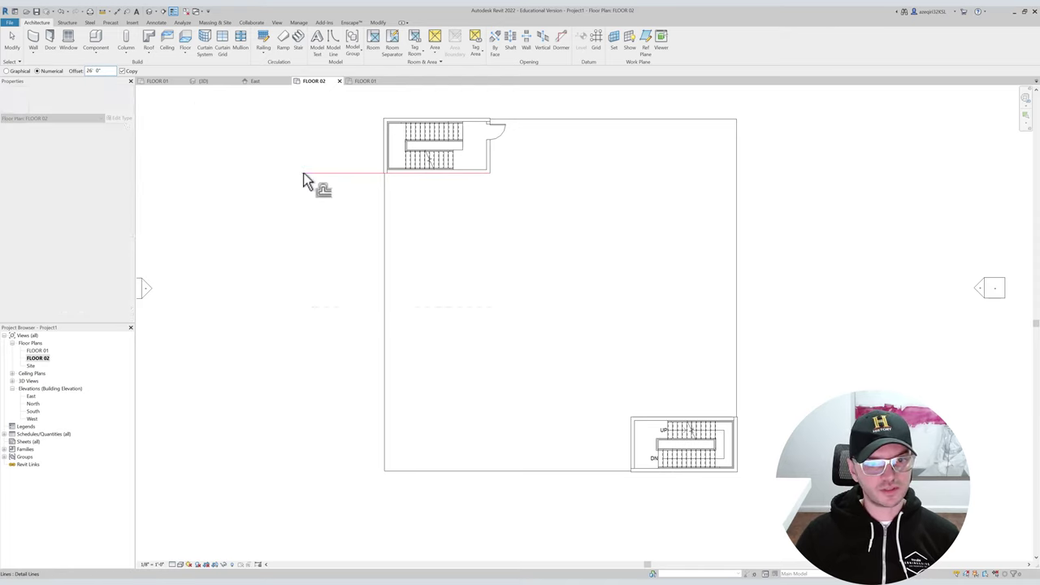
left_click(317, 180)
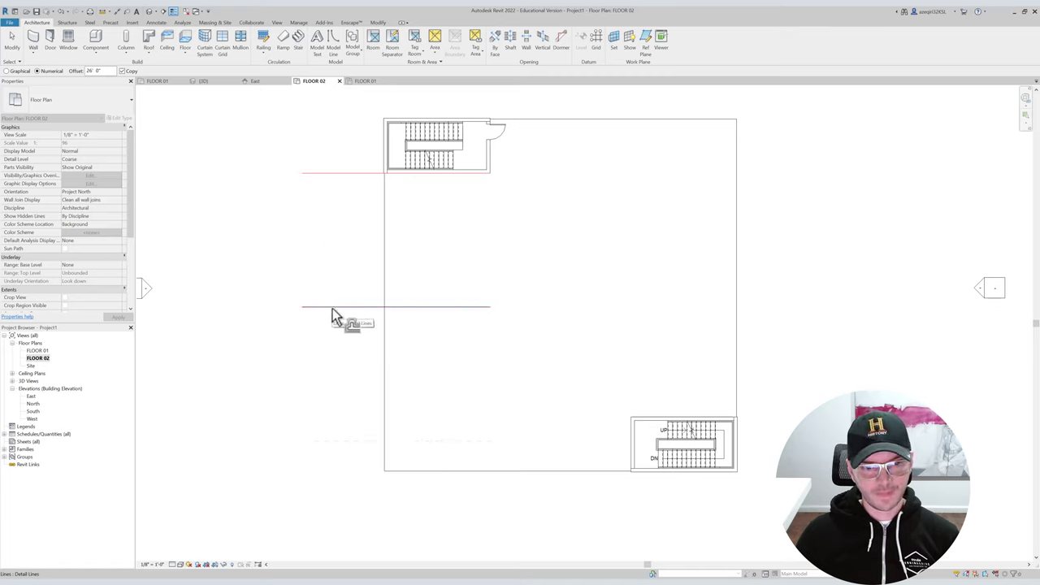
left_click(332, 308)
Align the southernmost detail line with the south edge of the floor.
key("Escape")
key("a")
key("l")
left_click(455, 471)
left_click(436, 440)
key("Escape")
Add a continuous aligned dimension across the three horizontal detail lines, placed just west of the building.
key("d")
key("i")
key("Escape")
key("d")
key("i")
left_click(351, 172)
left_click(359, 307)
left_click(355, 471)
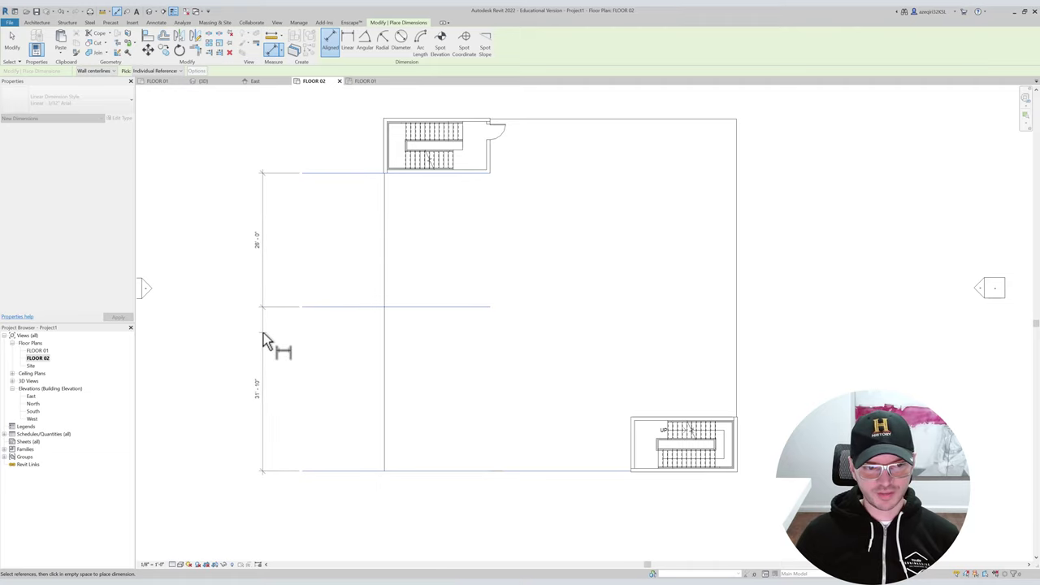
left_click(490, 455)
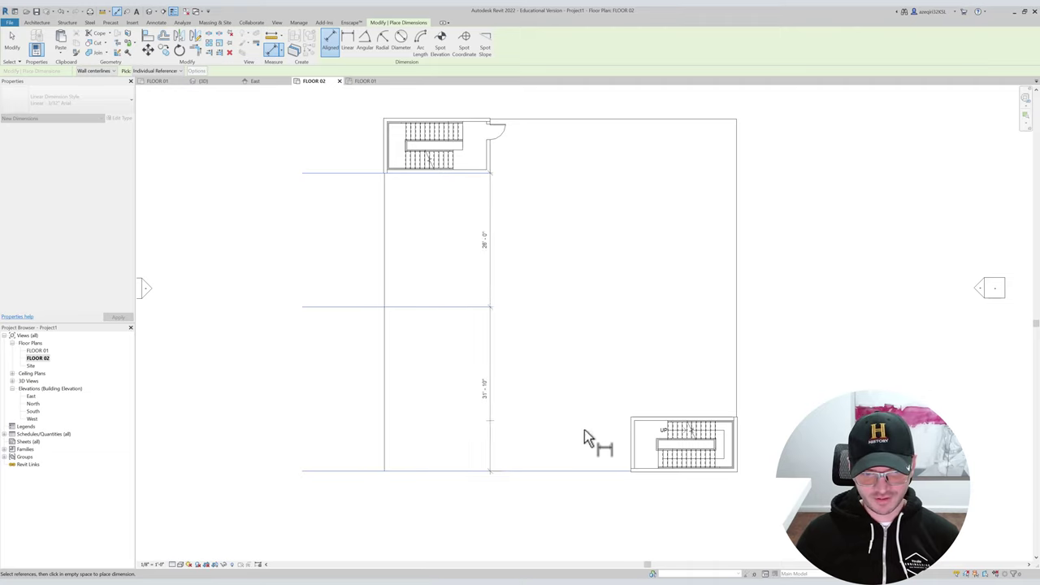
left_click(647, 419)
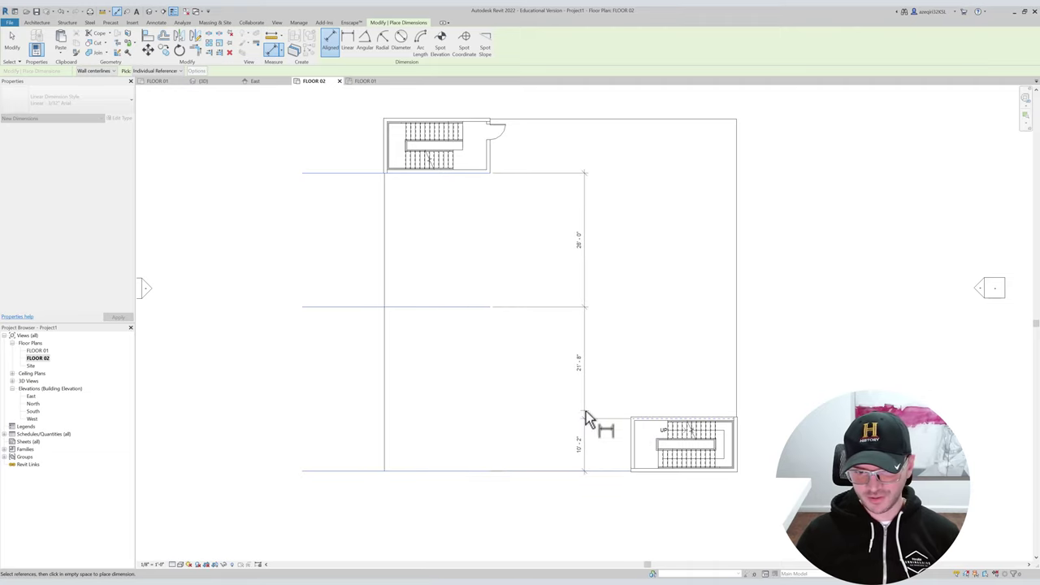
left_click(642, 424)
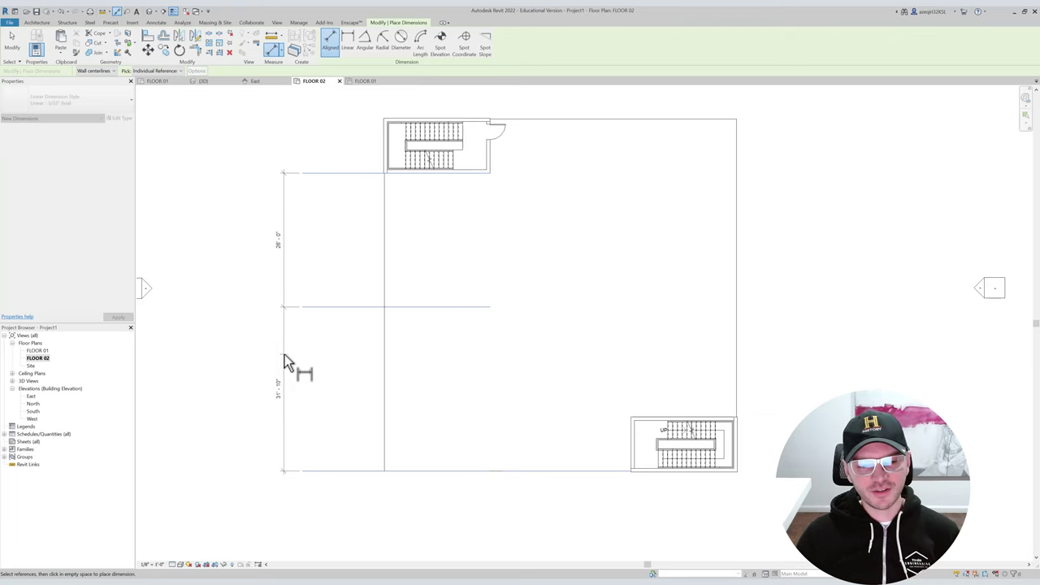
left_click(282, 348)
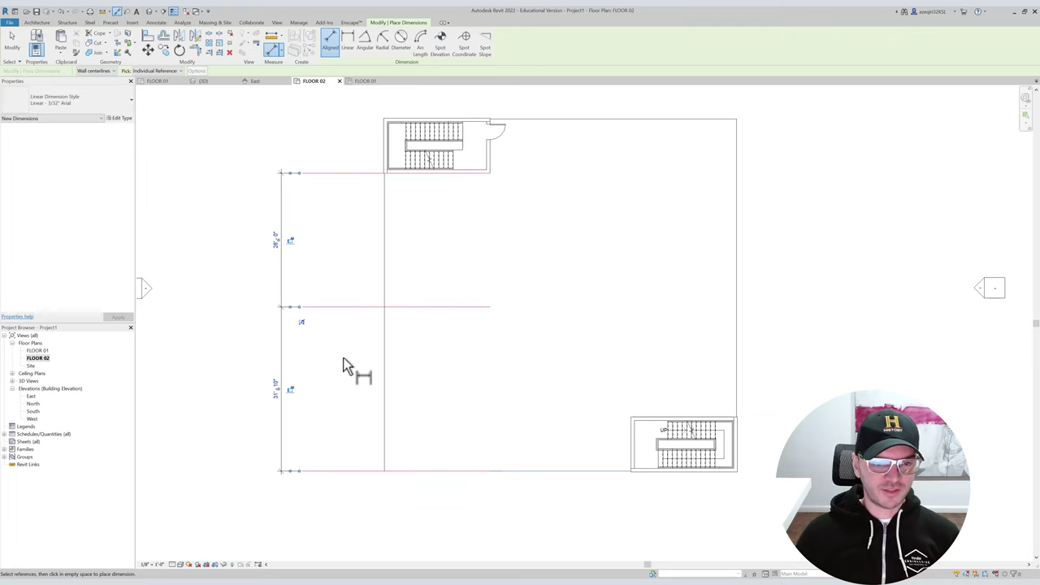
key("Escape")
key("Escape")
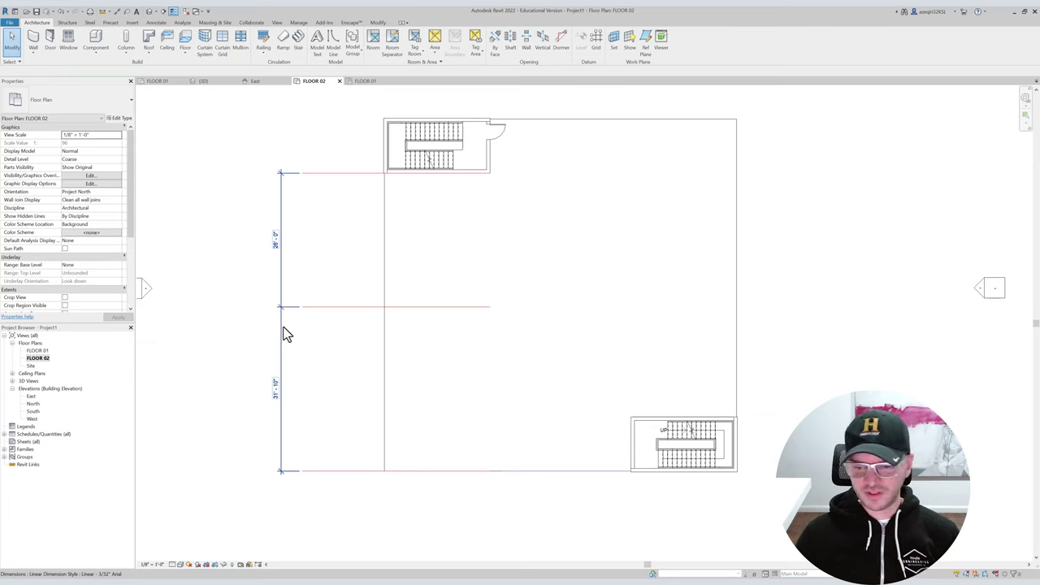
Equalize the spacing of the three detail lines through the dimension string, then switch its equality off to show numeric values.
left_click(282, 326)
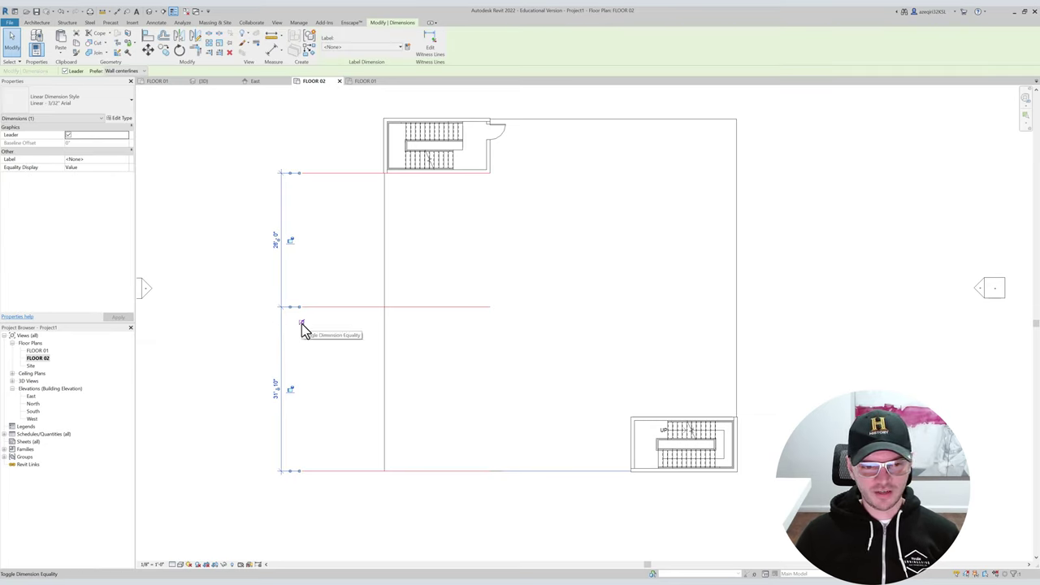
left_click(301, 322)
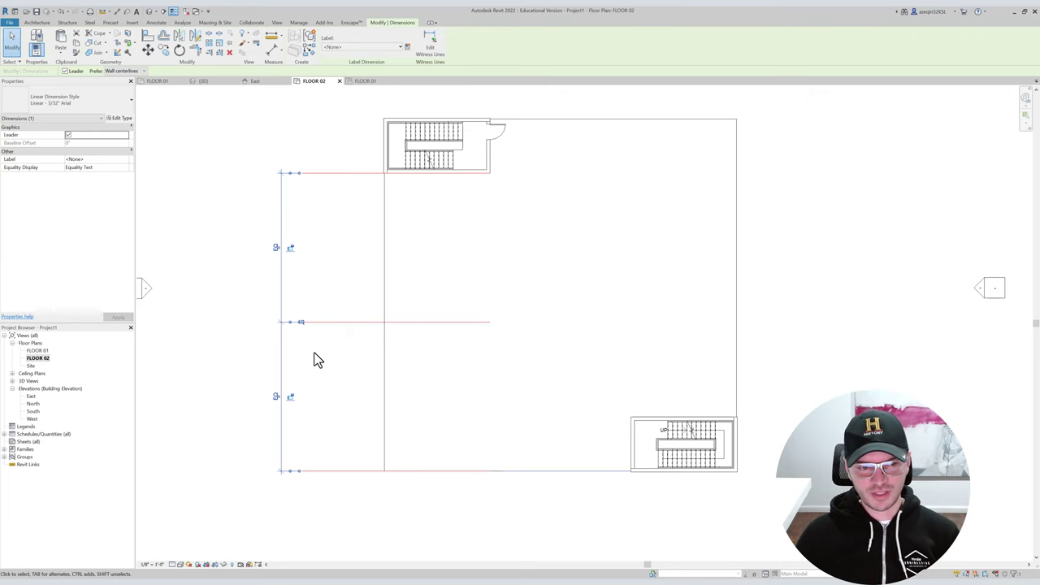
left_click(312, 358)
left_click(283, 339)
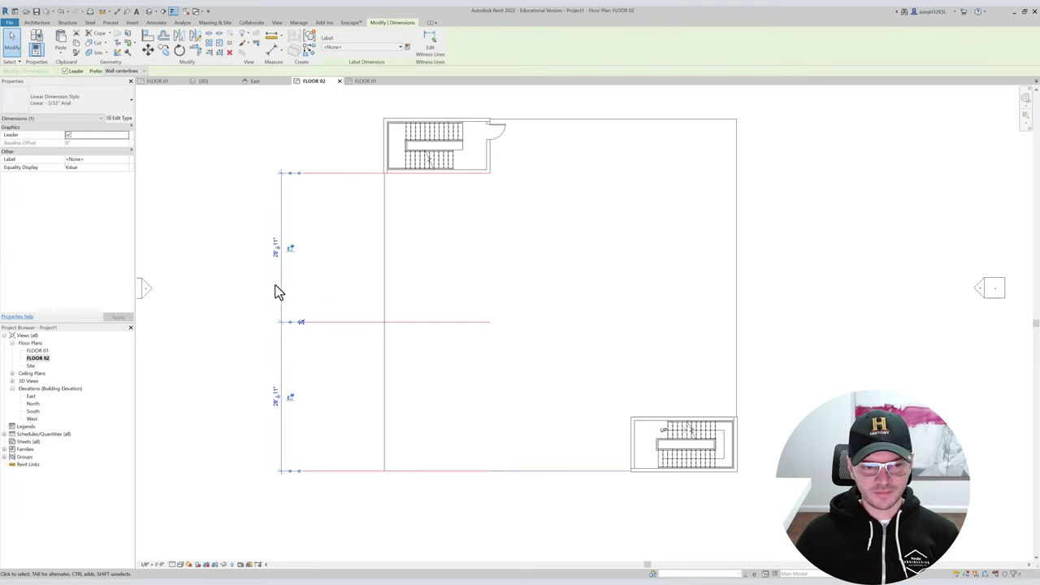
Switch the dimension string's equality on, try moving the southernmost detail line further south, and undo the move.
left_click(304, 346)
left_click(340, 470)
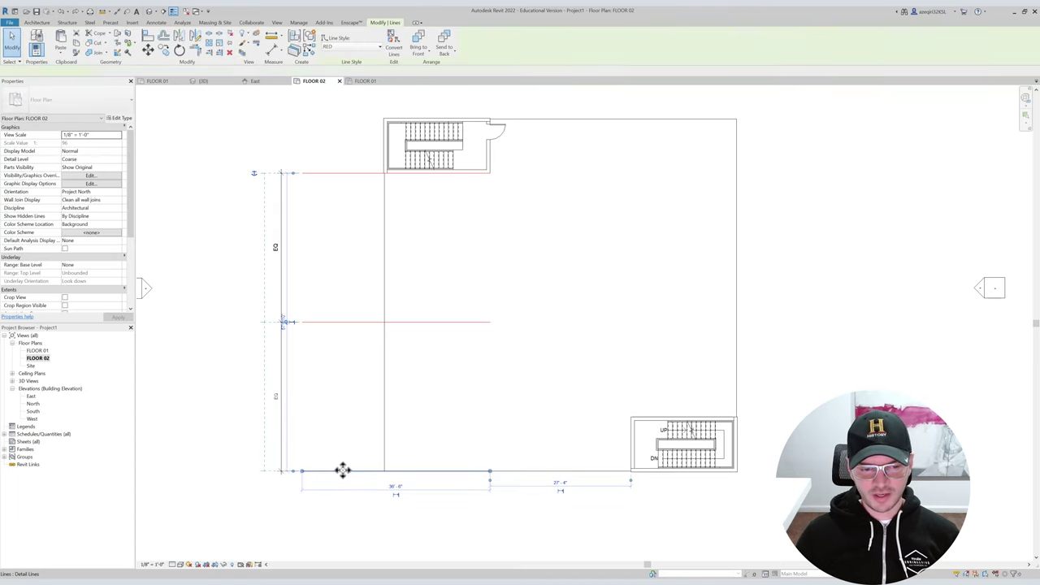
left_click_drag(348, 469, 344, 515)
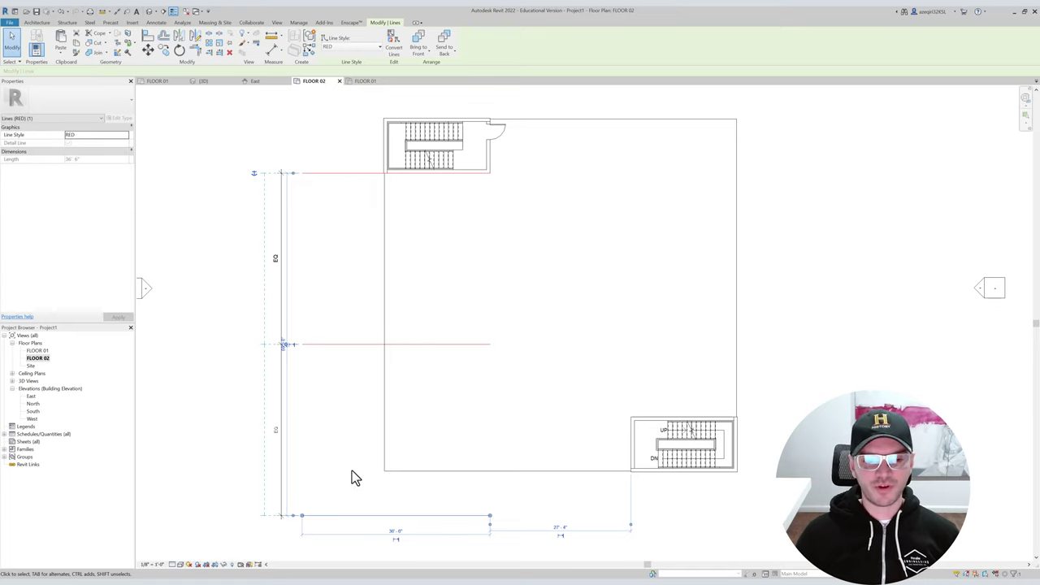
left_click(336, 439)
key("ctrl+z")
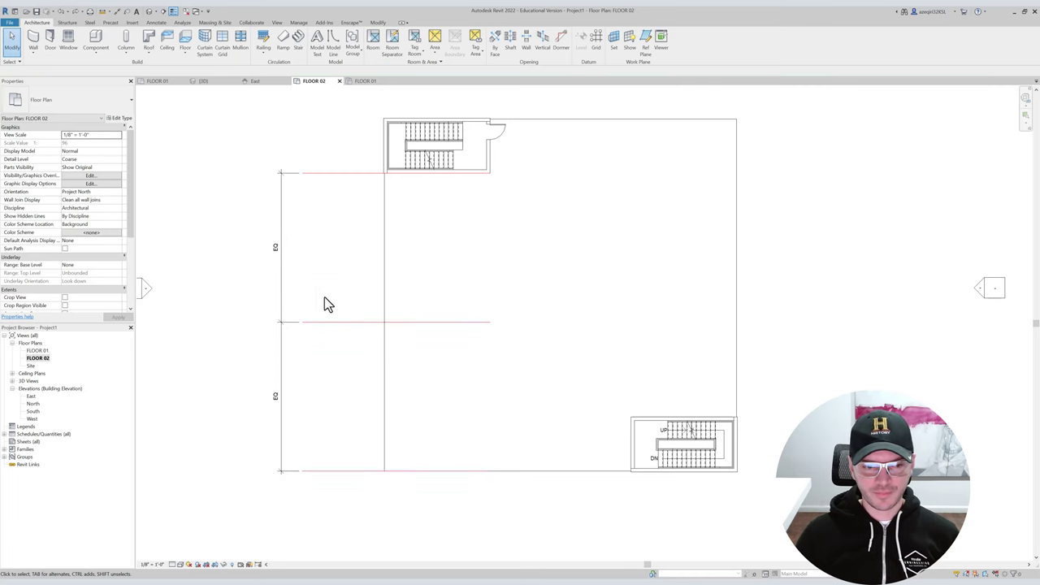
left_click(326, 471)
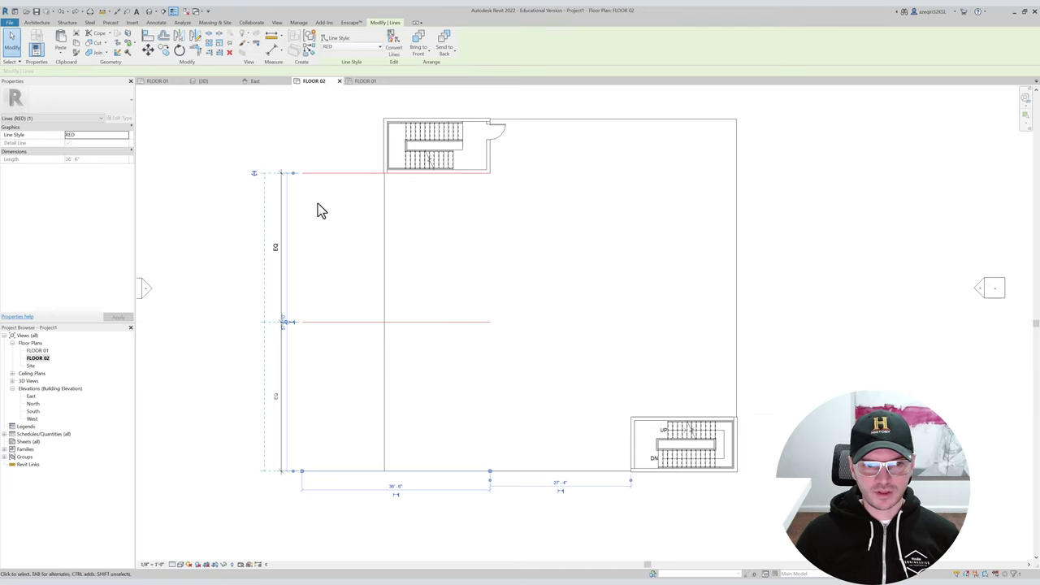
left_click(329, 415)
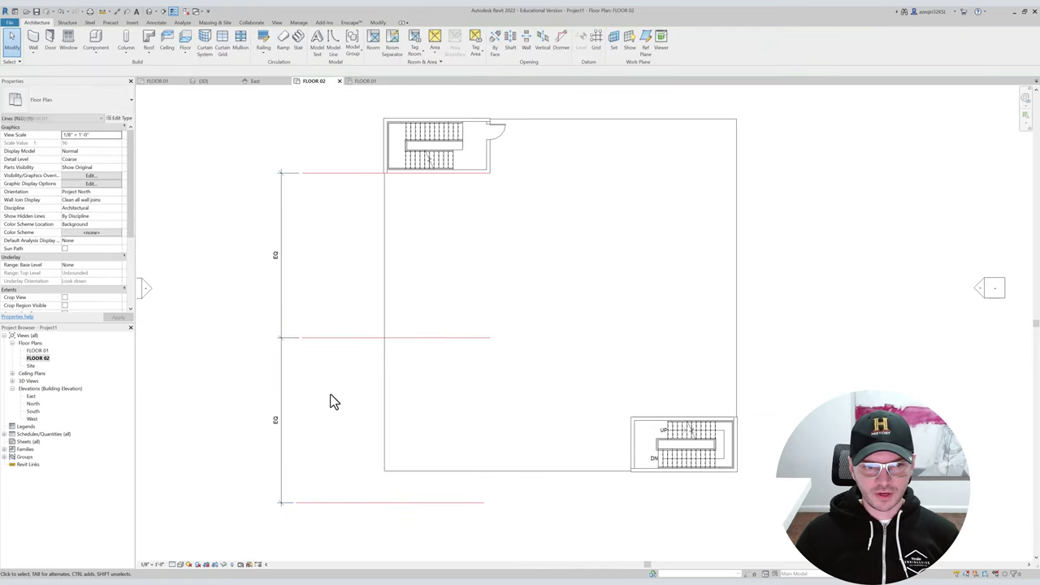
Delete the dimension string spanning the three horizontal detail lines west of the building.
left_click(282, 328)
left_click(343, 346)
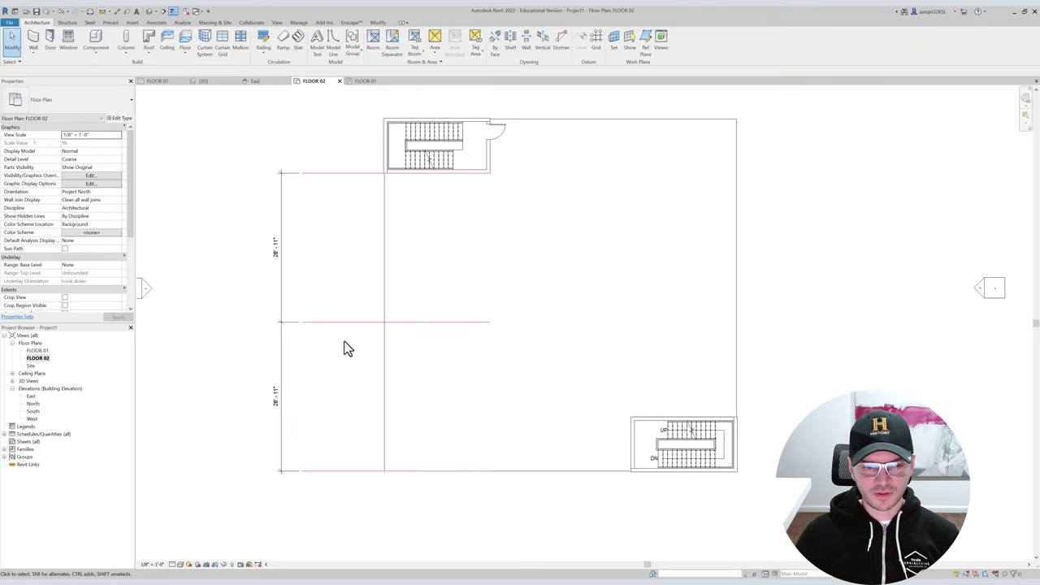
left_click(292, 320)
key("Delete")
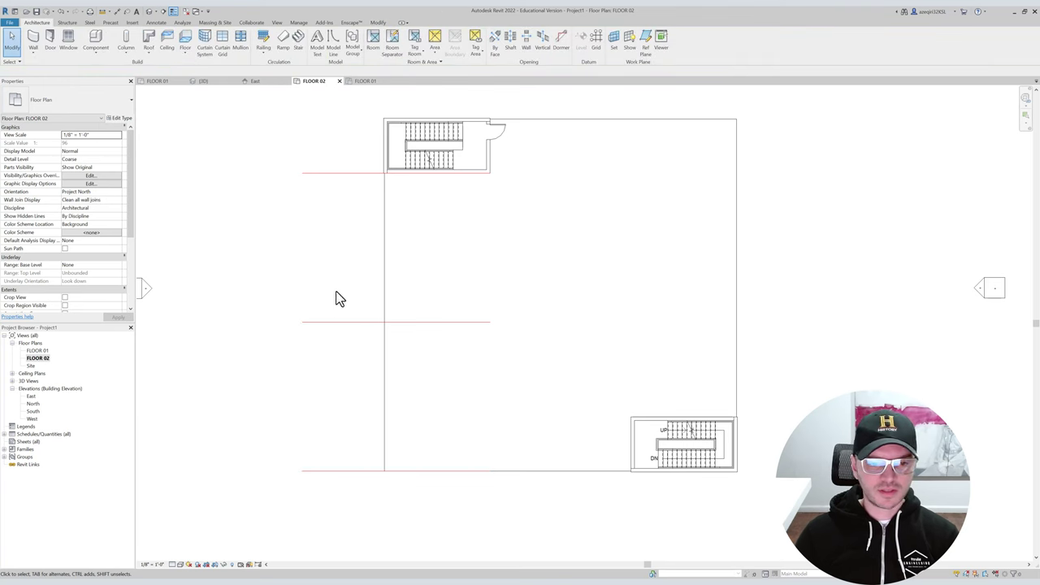
middle_click_drag(385, 186, 319, 202)
scroll(315, 195, "up", 1)
scroll(234, 200, "down", 1)
middle_click_drag(225, 200, 309, 199)
scroll(299, 195, "up", 1)
scroll(297, 199, "down", 1)
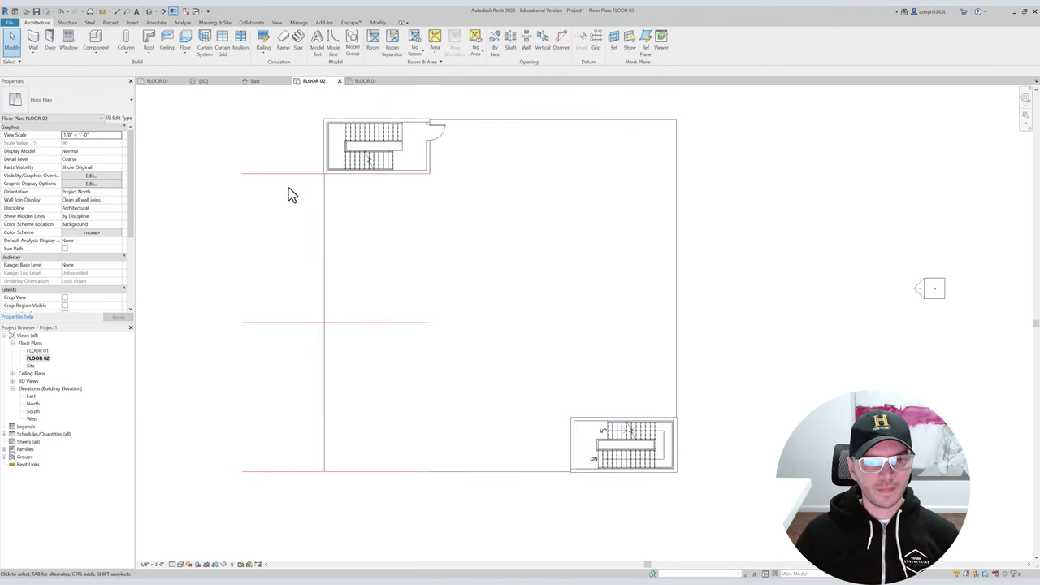
scroll(320, 207, "down", 1)
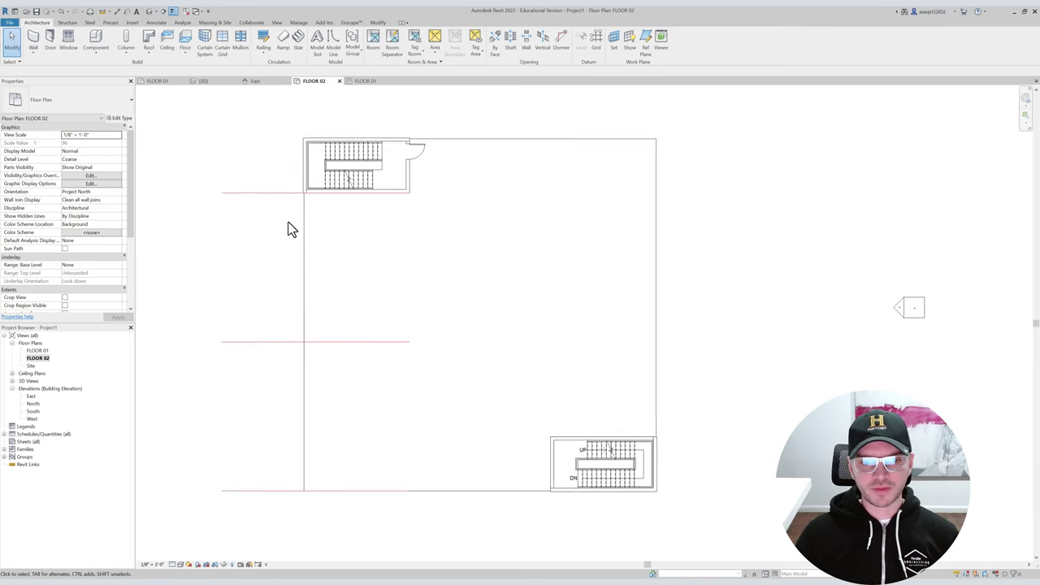
scroll(288, 226, "down", 1)
scroll(283, 212, "up", 1)
key("w")
key("a")
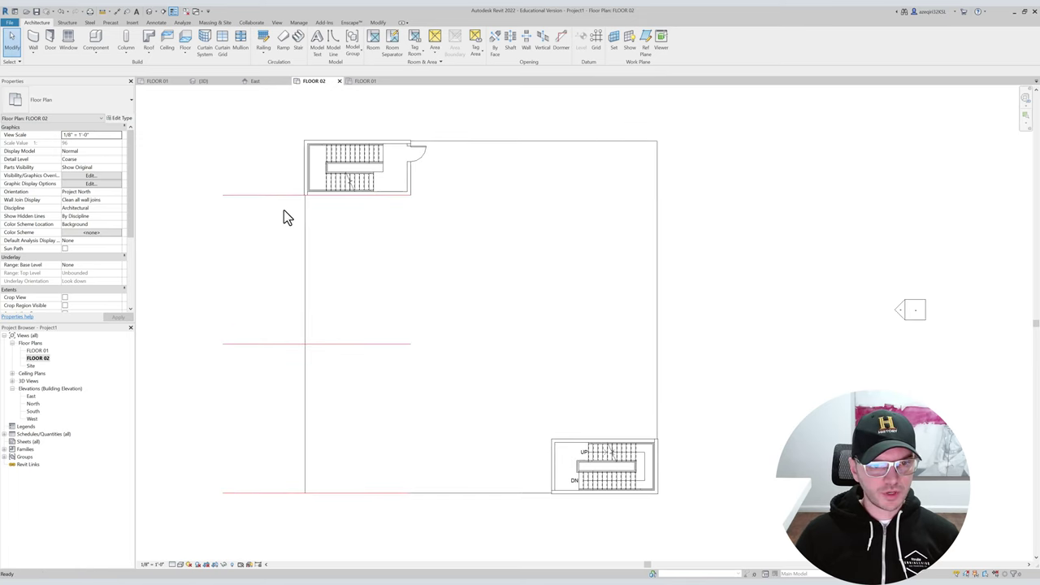
key("Escape")
left_click(304, 169)
key("Escape")
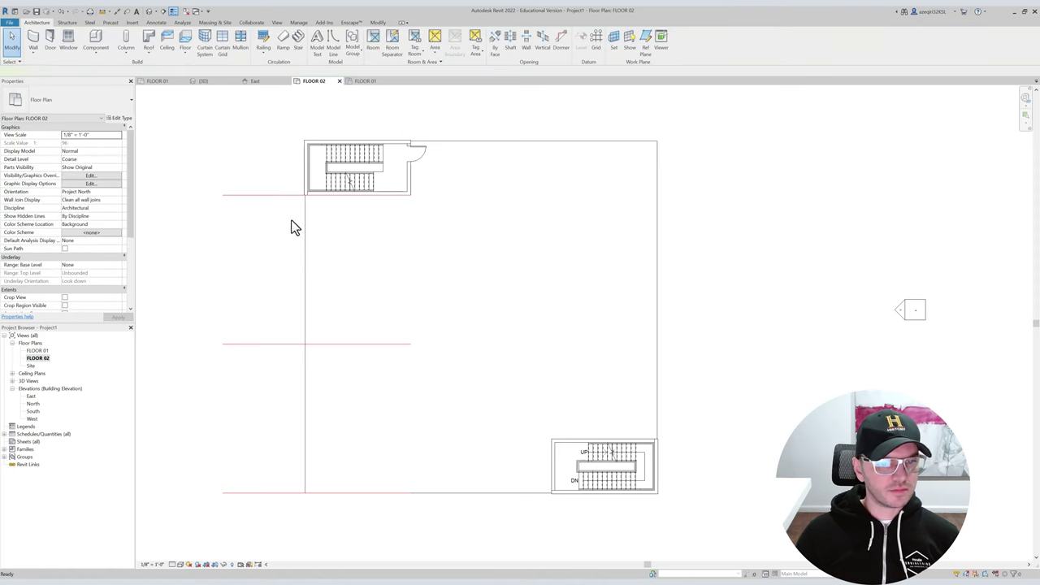
Draw a Generic - 8" wall with joins disallowed along the west floor edge, from the northwest stairwell to the middle detail line.
key("w")
key("a")
scroll(325, 158, "up", 2)
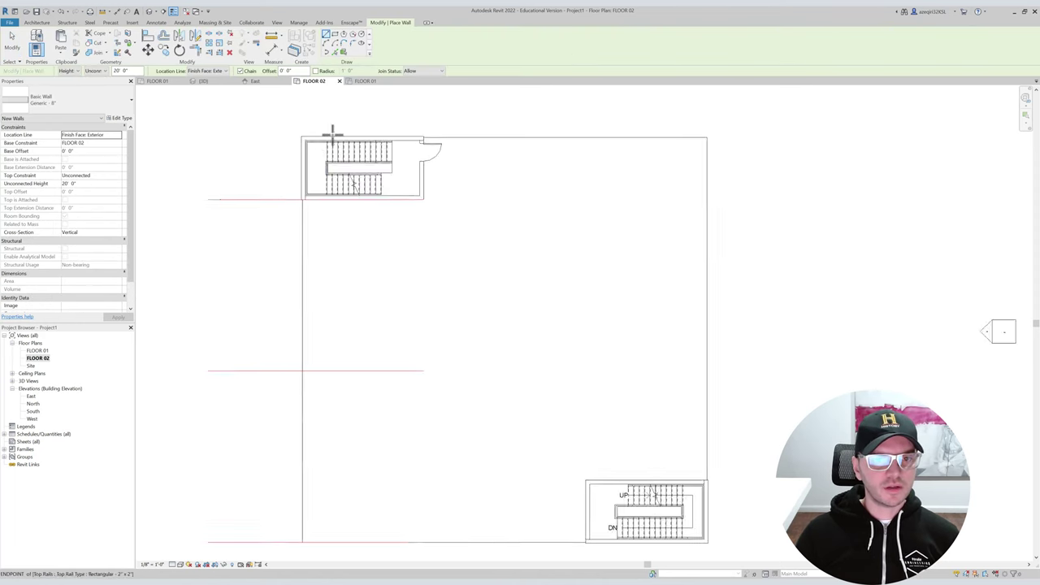
left_click(427, 70)
left_click(429, 86)
scroll(297, 209, "up", 3)
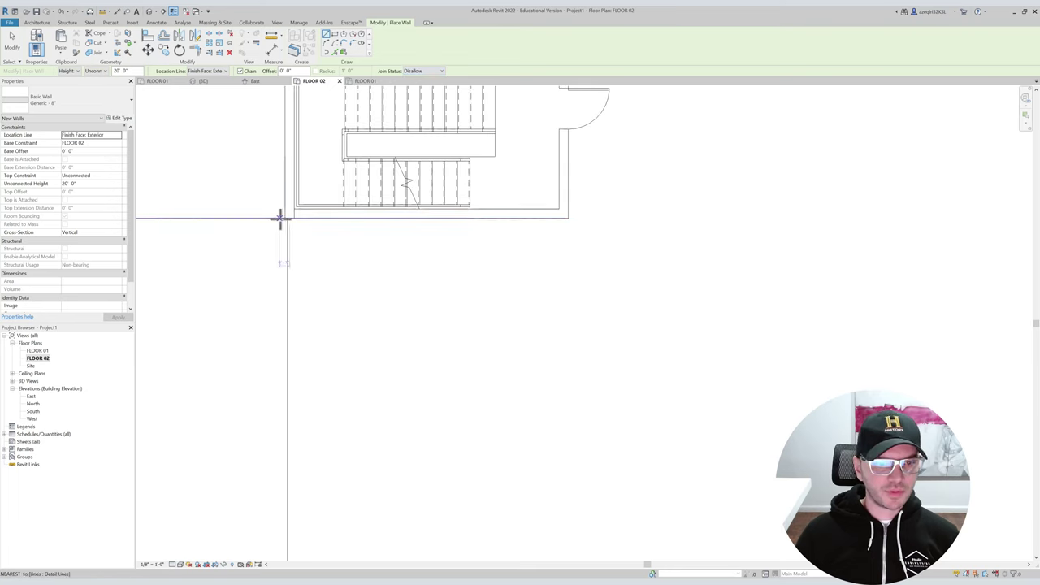
left_click(295, 210)
scroll(283, 267, "down", 4)
scroll(283, 300, "up", 1)
middle_click_drag(282, 315, 281, 222)
scroll(281, 367, "up", 3)
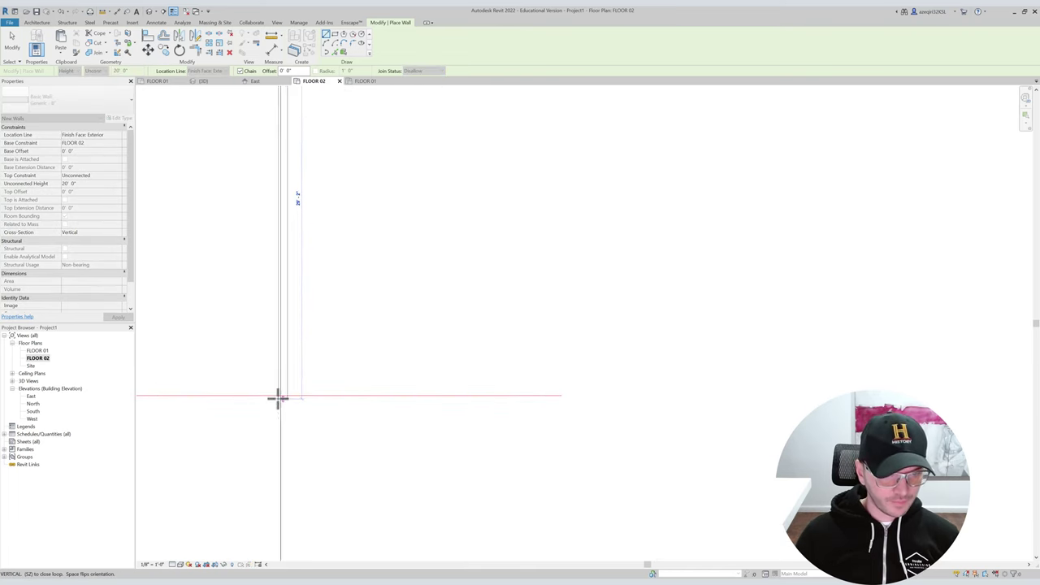
left_click(280, 396)
key("Escape")
key("Escape")
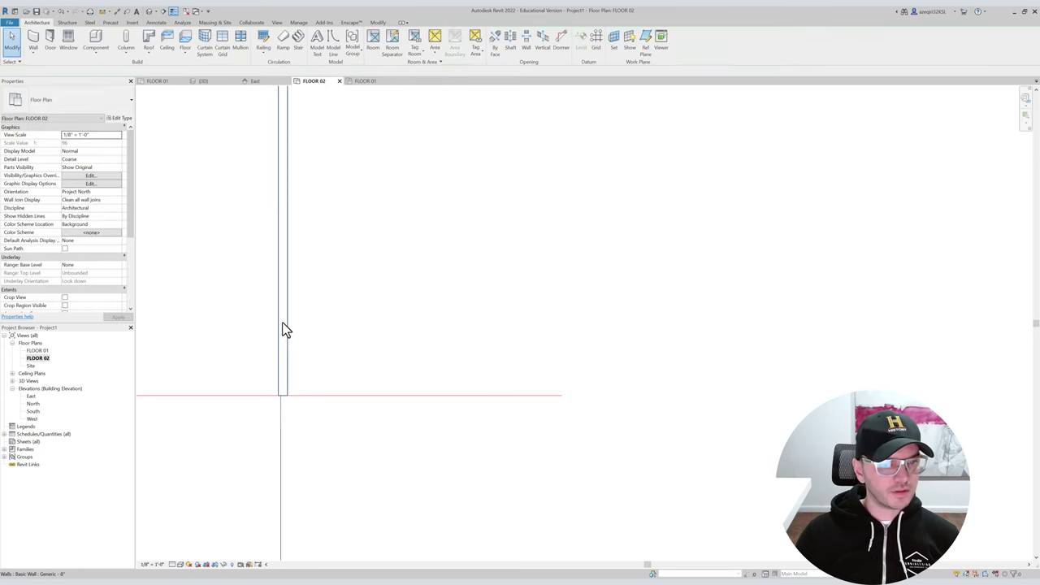
Set the new west wall's unconnected height to 12' 0".
left_click(283, 325)
left_click(94, 184)
type("12'  0\"")
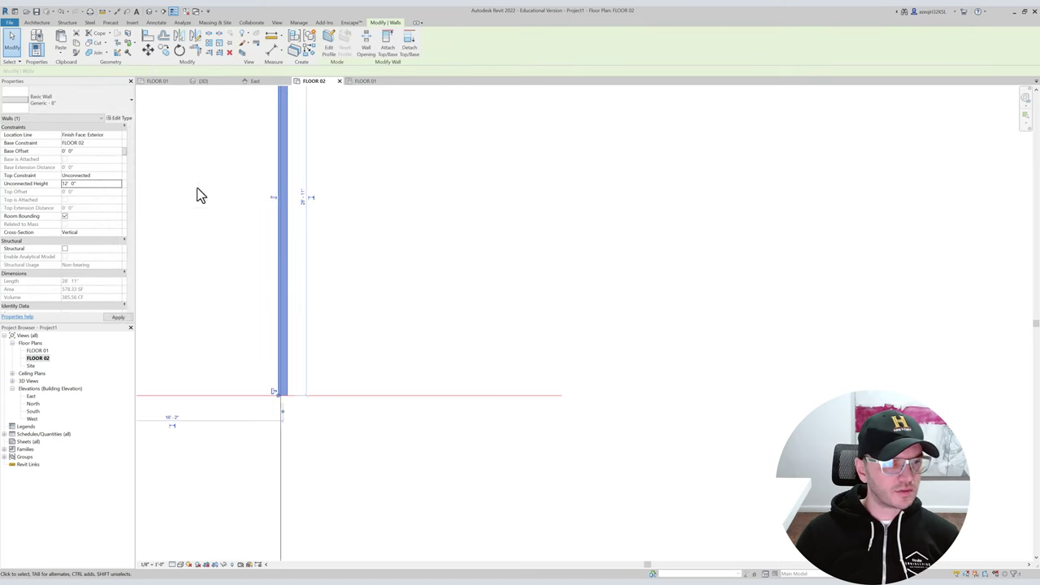
middle_click_drag(205, 193, 263, 283)
left_click(263, 290)
middle_click_drag(298, 251, 247, 297)
left_click(283, 235)
left_click(304, 236)
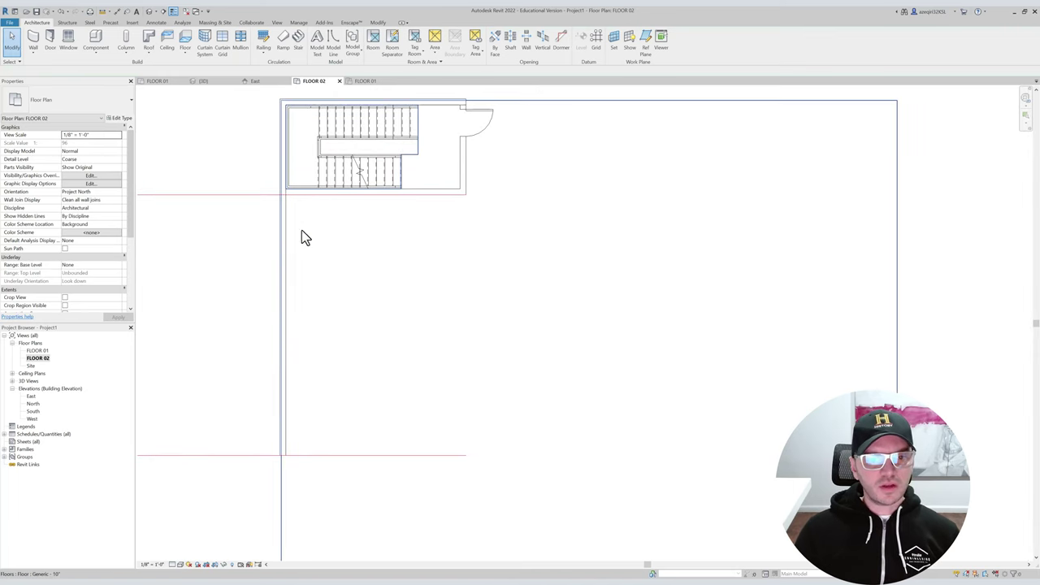
Draw a Generic - 6" wall from the northwest stairwell's southeast corner straight south to the middle detail line.
middle_click_drag(408, 257, 467, 257)
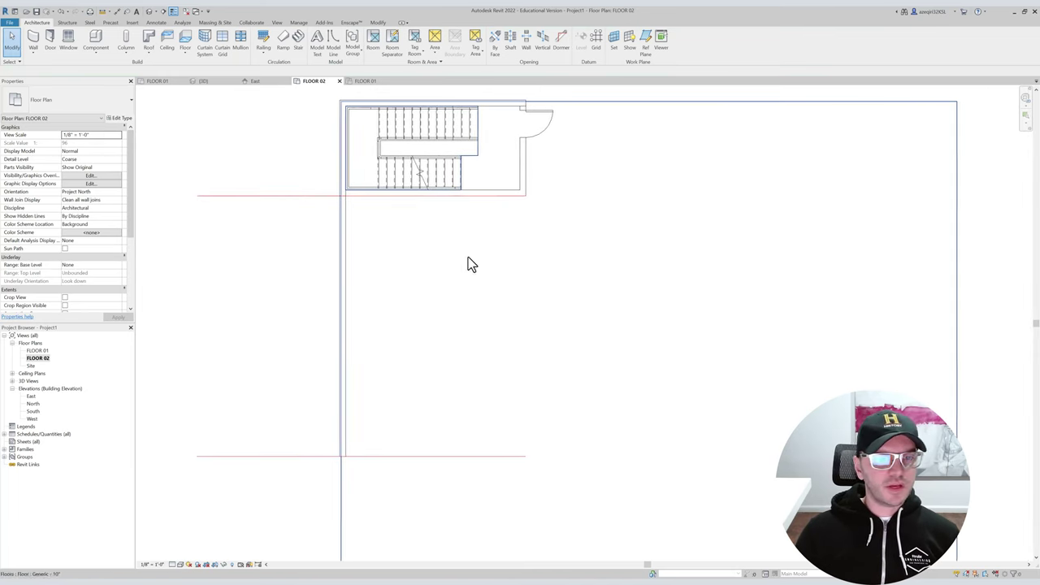
scroll(467, 257, "down", 1)
key("w")
key("a")
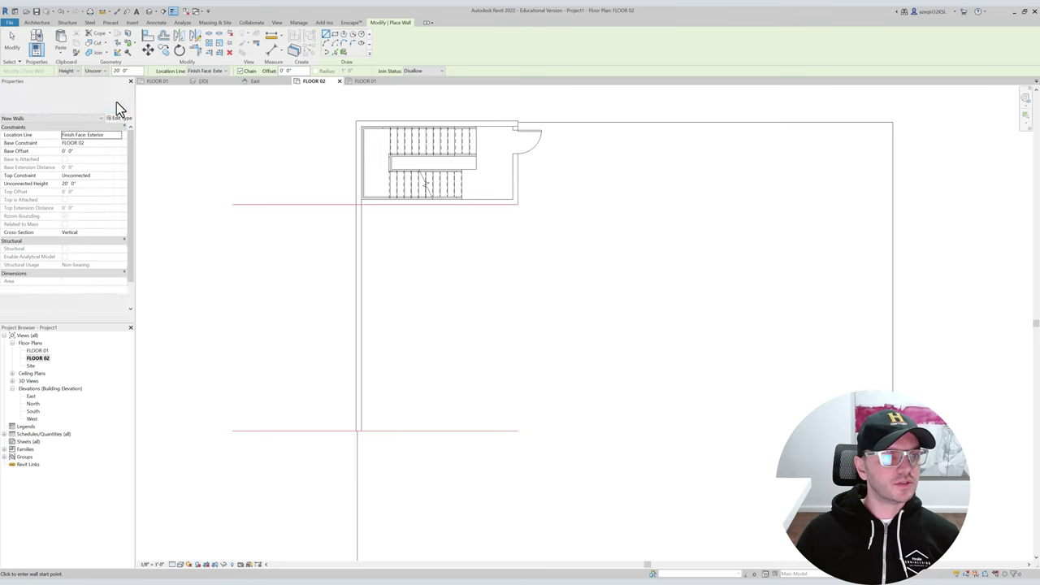
left_click(116, 104)
left_click(87, 281)
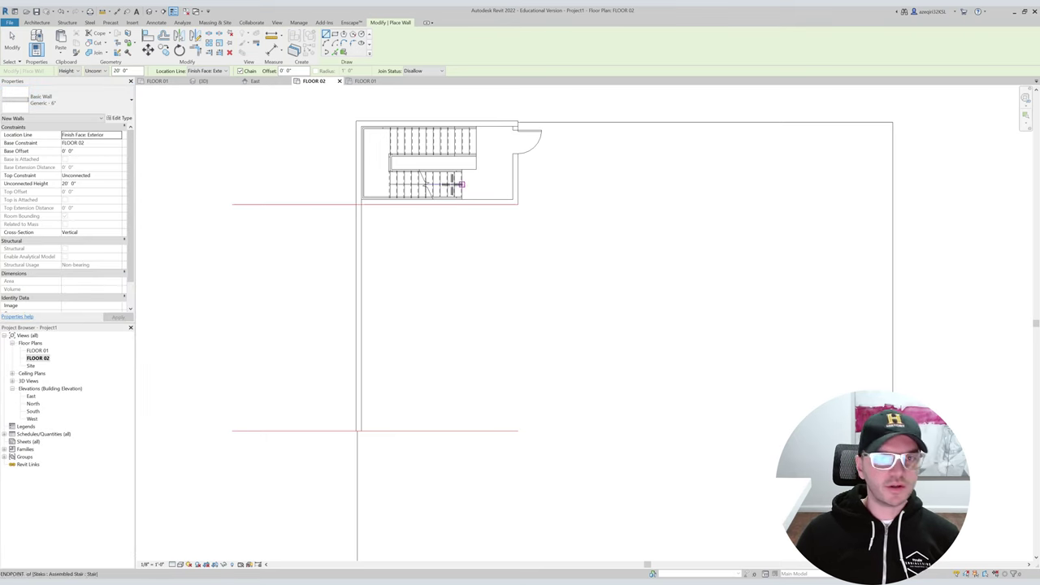
scroll(515, 221, "up", 2)
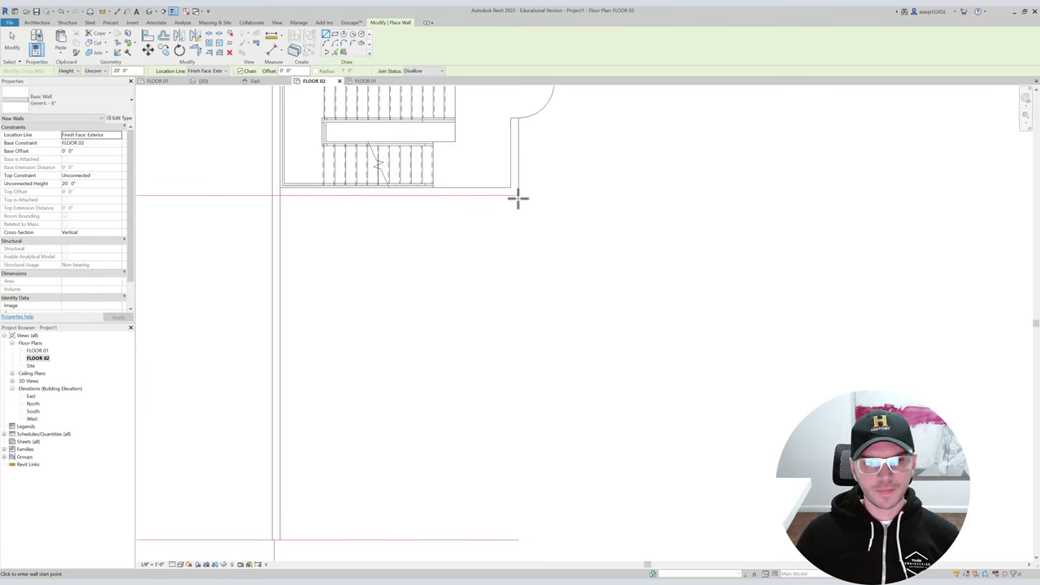
left_click(518, 195)
scroll(523, 421, "up", 1)
middle_click_drag(523, 421, 519, 365)
scroll(519, 366, "down", 1)
left_click(515, 484)
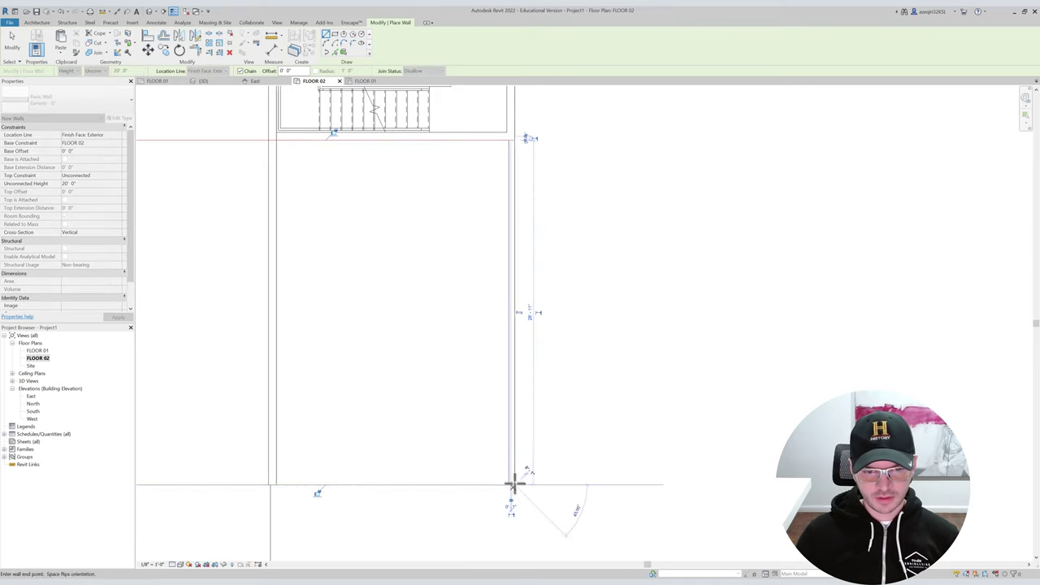
key("Escape")
key("Escape")
Duplicate the Generic - 6" wall type as Generic - 3" and set its structure layer thickness to 3".
middle_click_drag(259, 183, 262, 209)
key("w")
key("a")
left_click(66, 97)
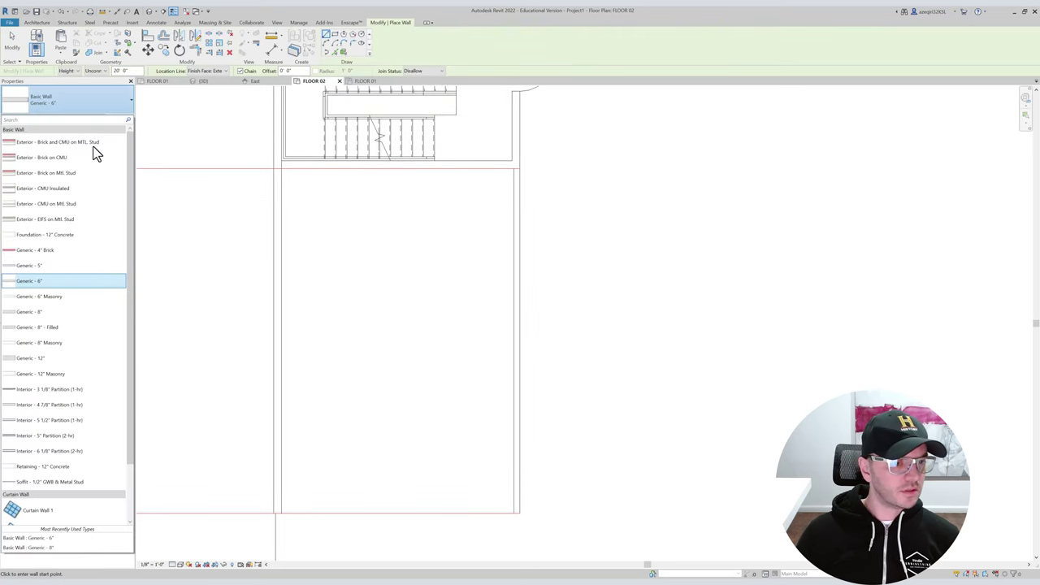
left_click(95, 107)
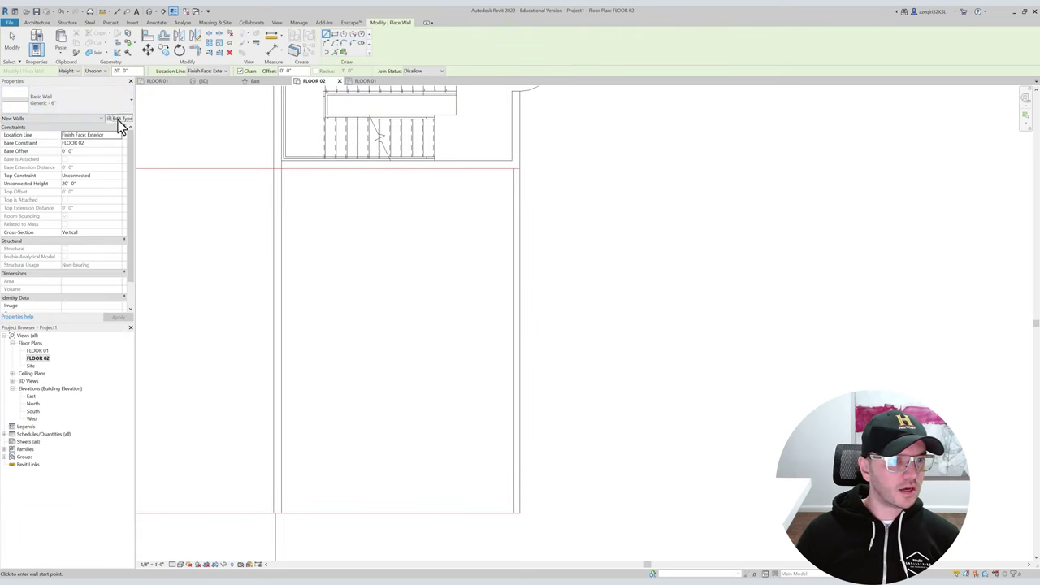
left_click(119, 119)
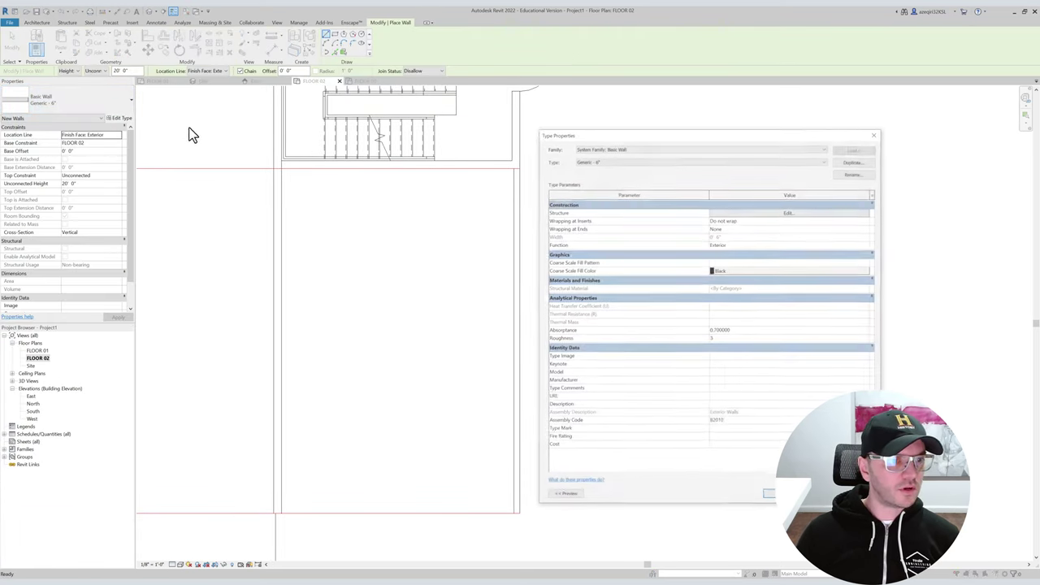
left_click(855, 161)
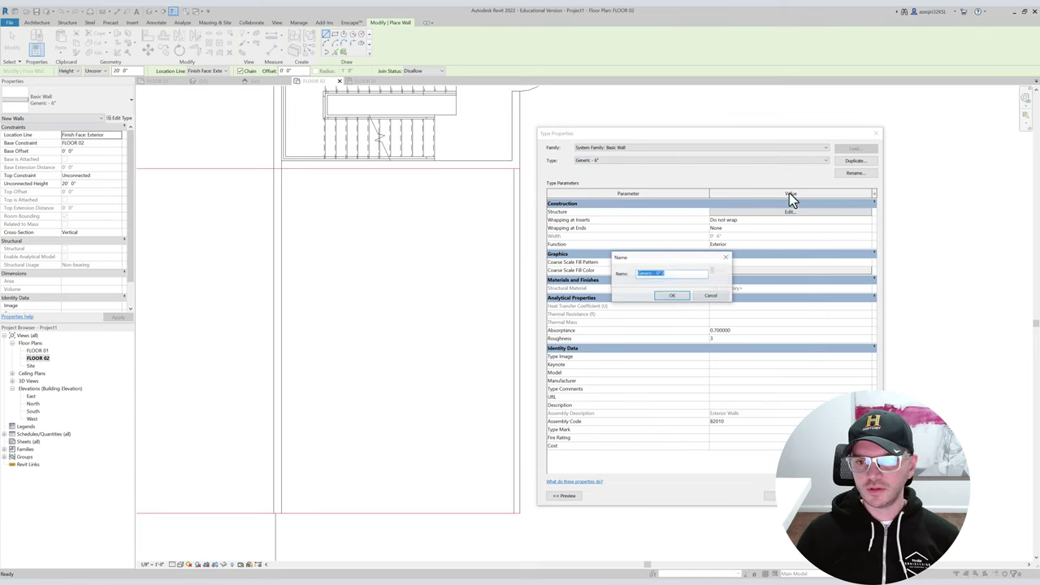
left_click(671, 296)
left_click(742, 212)
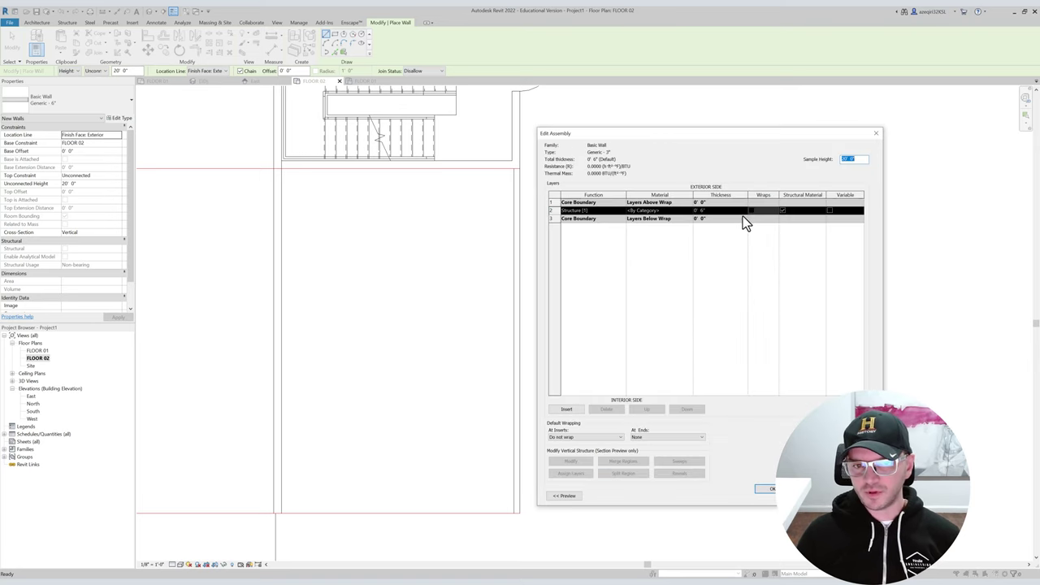
left_click(701, 211)
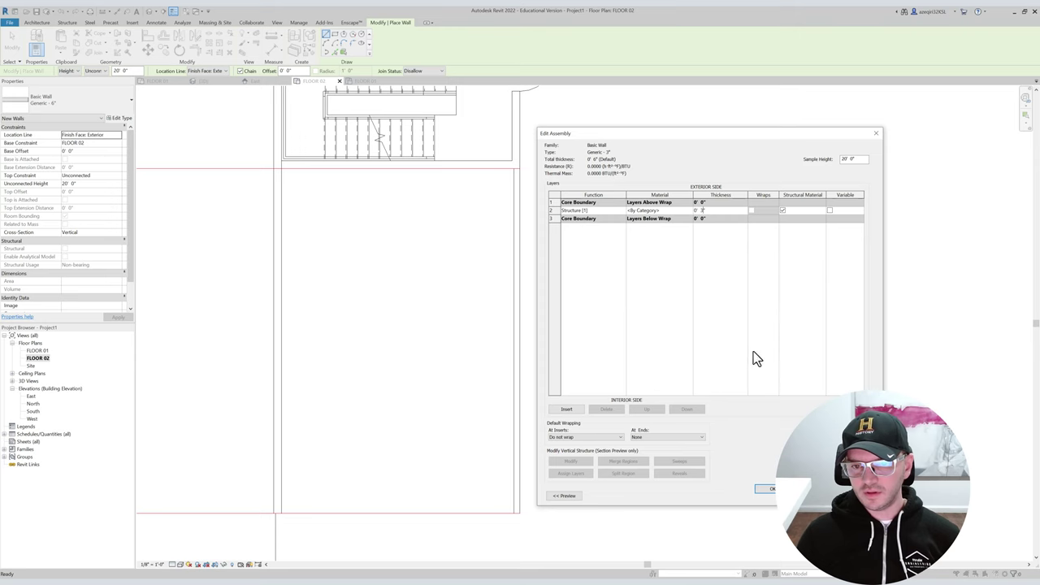
left_click(767, 489)
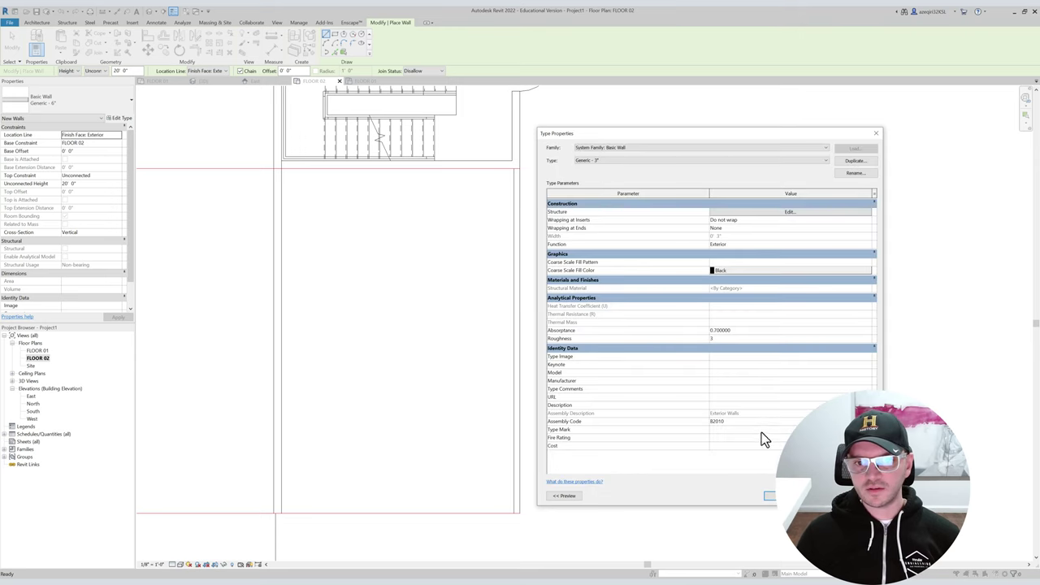
left_click(769, 496)
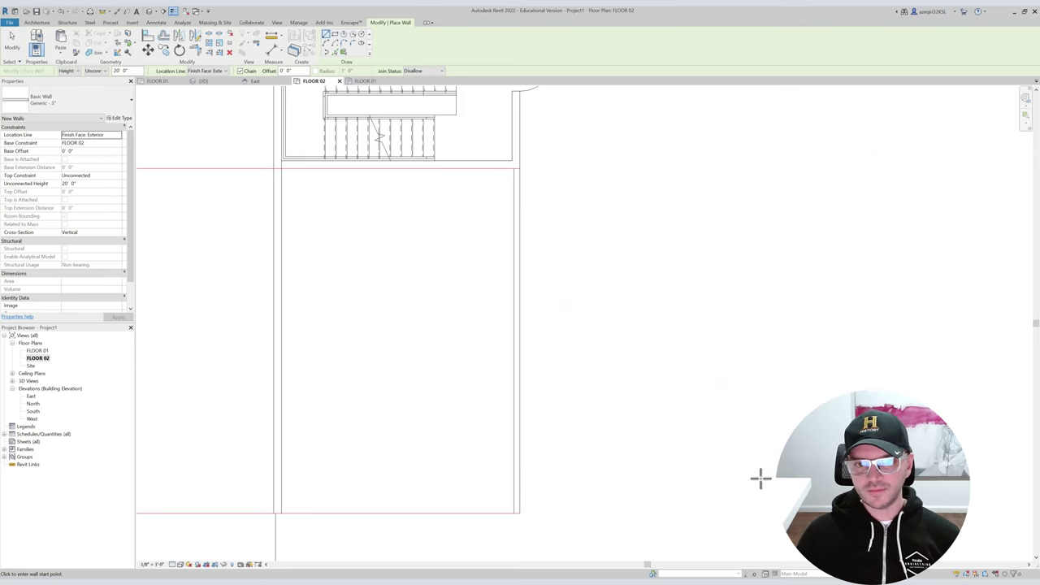
Draw a Generic - 3" wall along the stairwell's south side, between the inner faces of the west and east room walls.
middle_click_drag(469, 259, 448, 228)
scroll(273, 149, "up", 2)
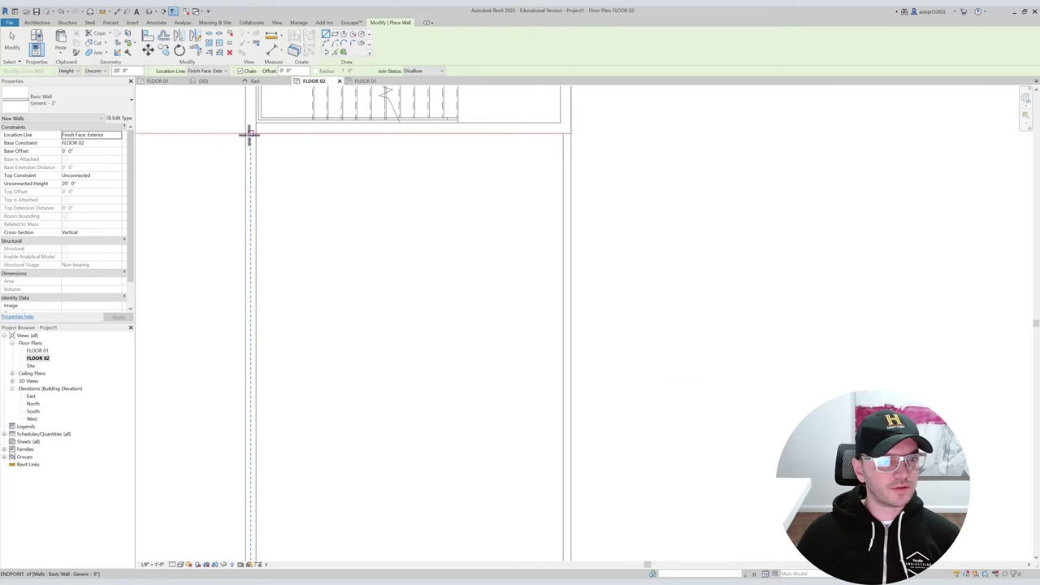
left_click(254, 134)
left_click(562, 135)
key("Escape")
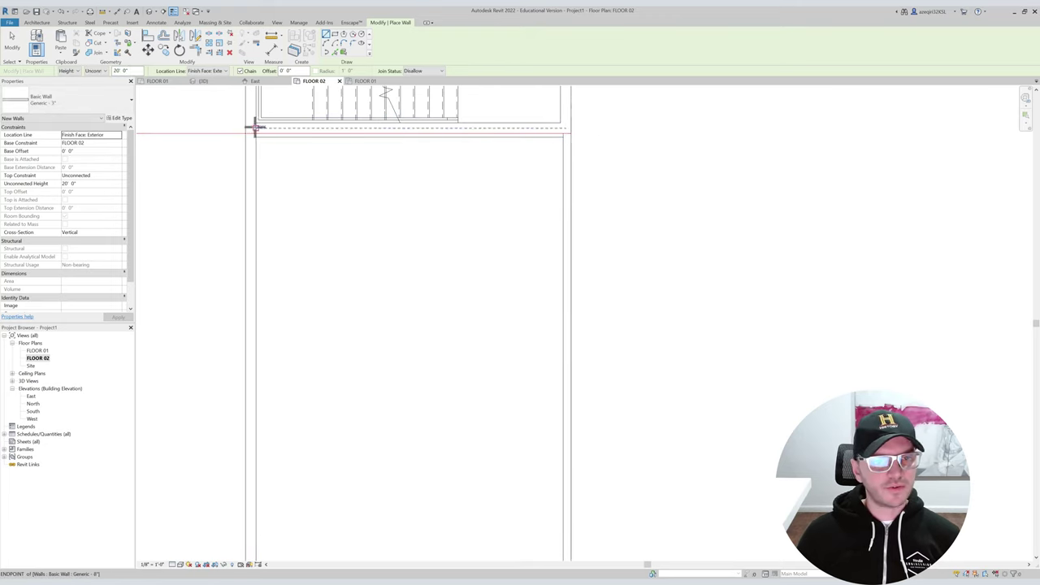
Draw a Generic - 3" wall along the middle detail line, closing the room's south side between its west and east walls.
middle_click_drag(265, 128, 325, 190)
scroll(294, 221, "up", 2)
scroll(333, 187, "down", 2)
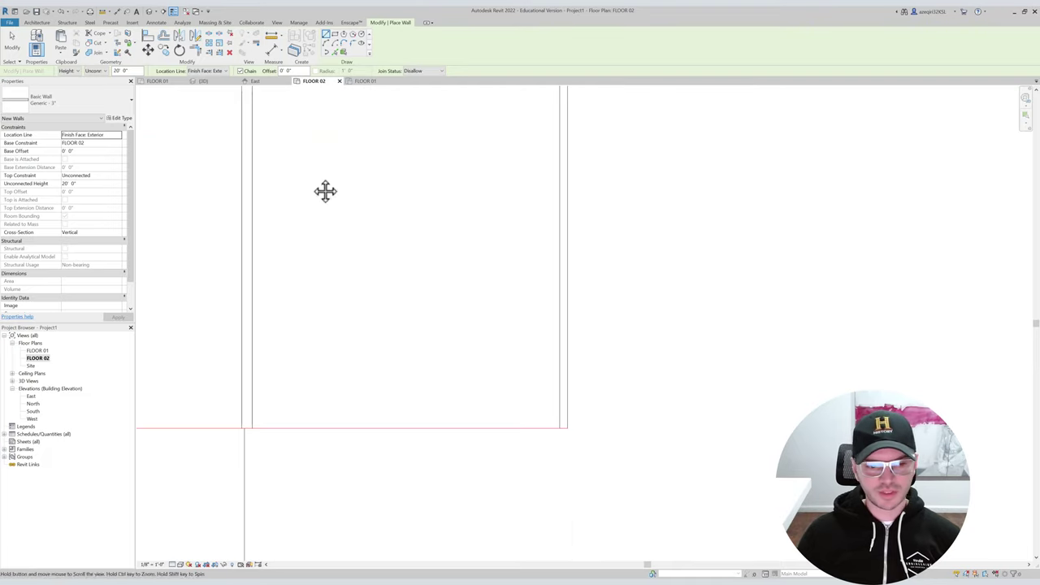
left_click(251, 427)
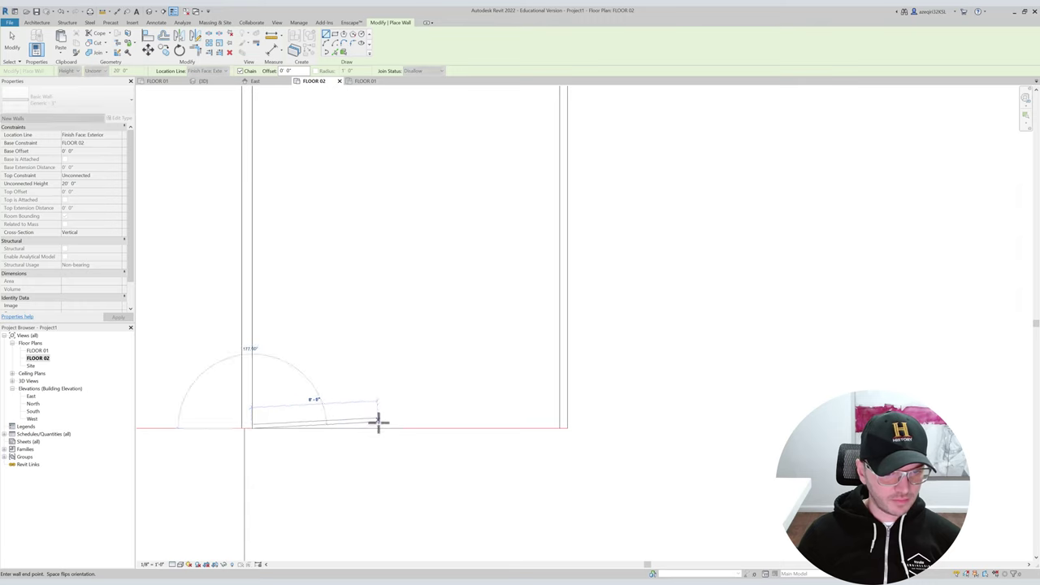
left_click(558, 428)
key("Escape")
middle_click_drag(465, 414, 460, 349)
scroll(459, 348, "down", 2)
scroll(424, 398, "down", 3)
middle_click_drag(437, 388, 431, 414)
key("Escape")
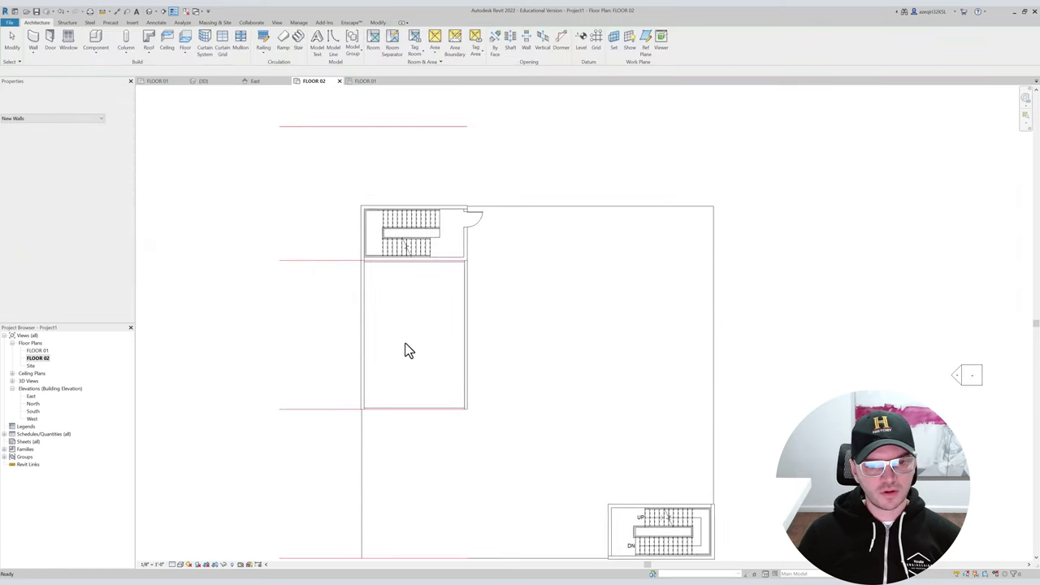
Set the distance from the building's west edge to the room's east wall to 30'.
scroll(413, 352, "up", 2)
left_click(306, 452)
key("Escape")
left_click(492, 308)
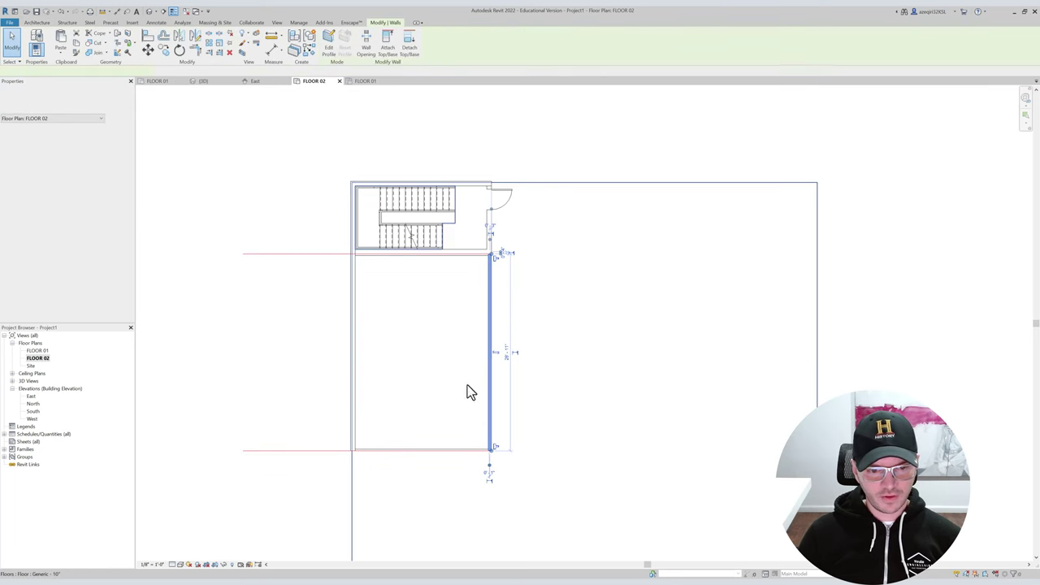
left_click_drag(392, 457, 350, 434)
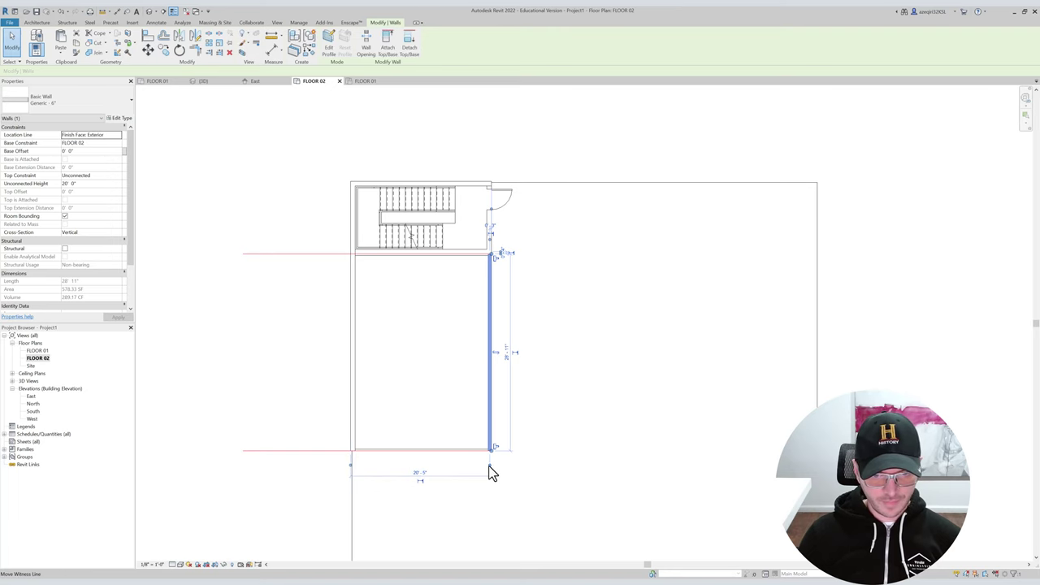
left_click(419, 472)
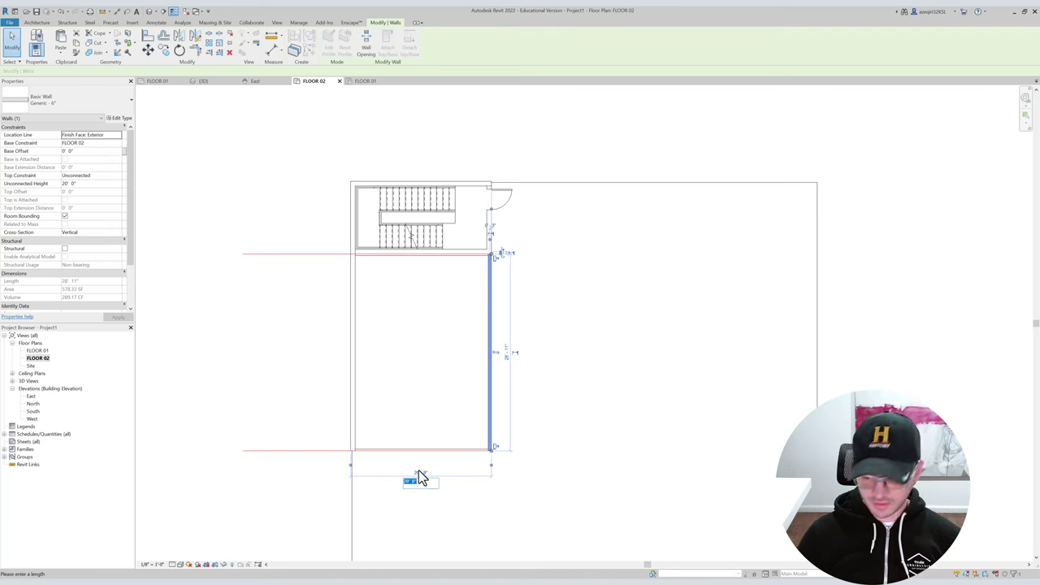
type("30")
key("Return")
key("Escape")
scroll(455, 382, "down", 2)
key("t")
key("r")
left_click(532, 340)
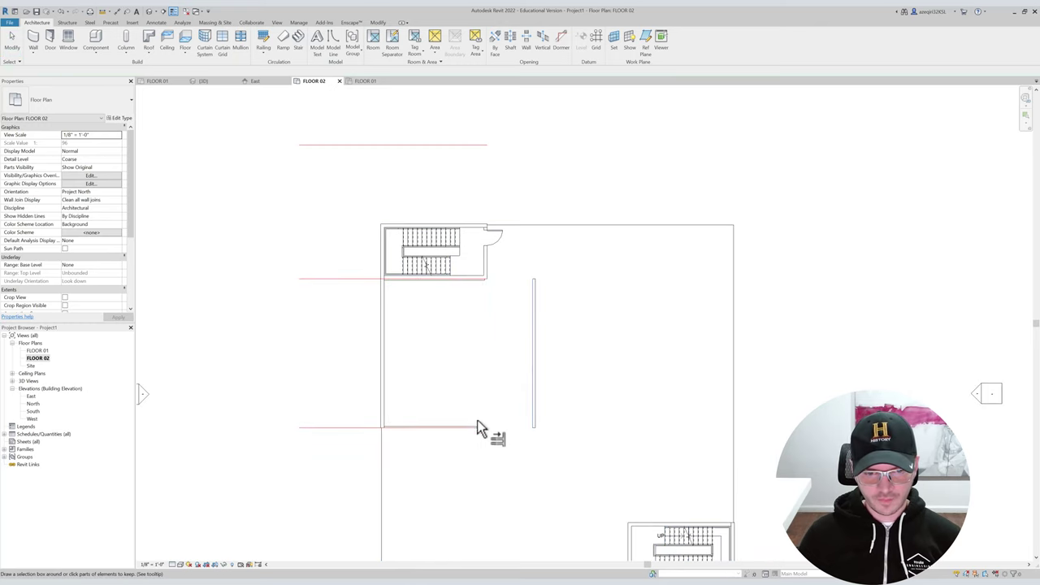
key("Escape")
key("Escape")
Extend the room's north and south Generic - 3" walls to meet its east wall.
key("t")
key("r")
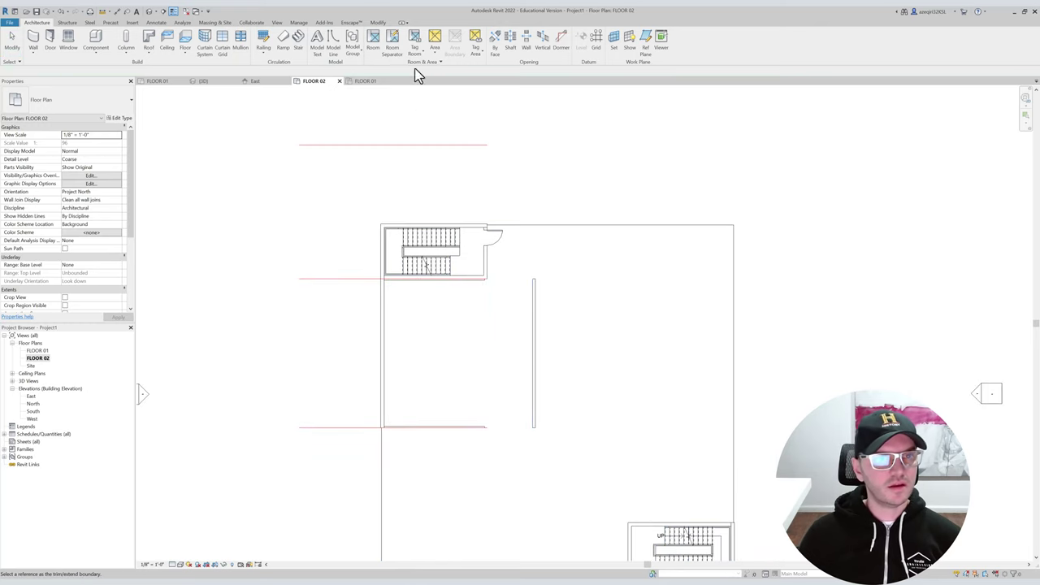
left_click(379, 23)
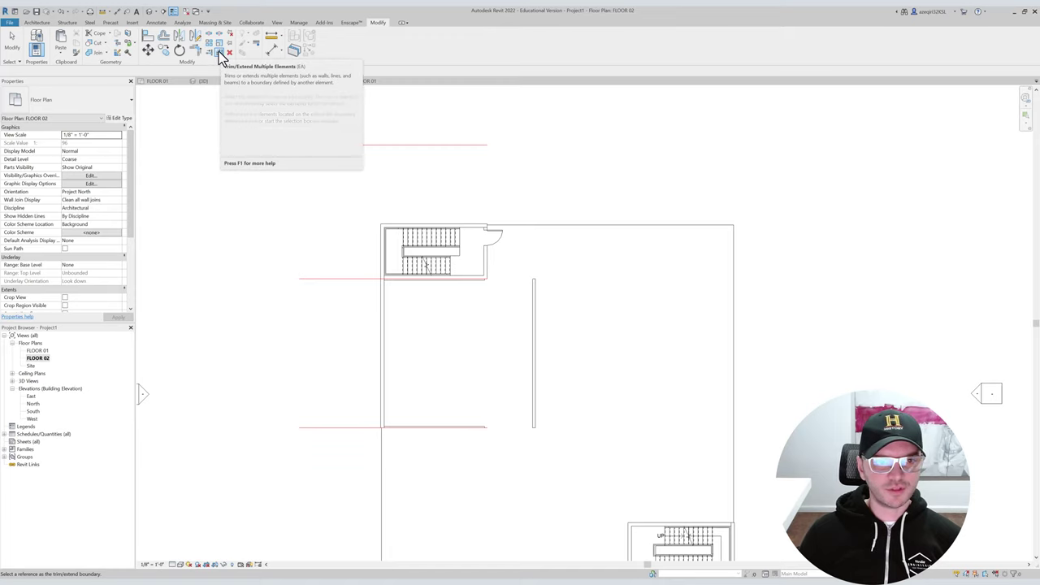
left_click(534, 329)
left_click(477, 281)
left_click(480, 425)
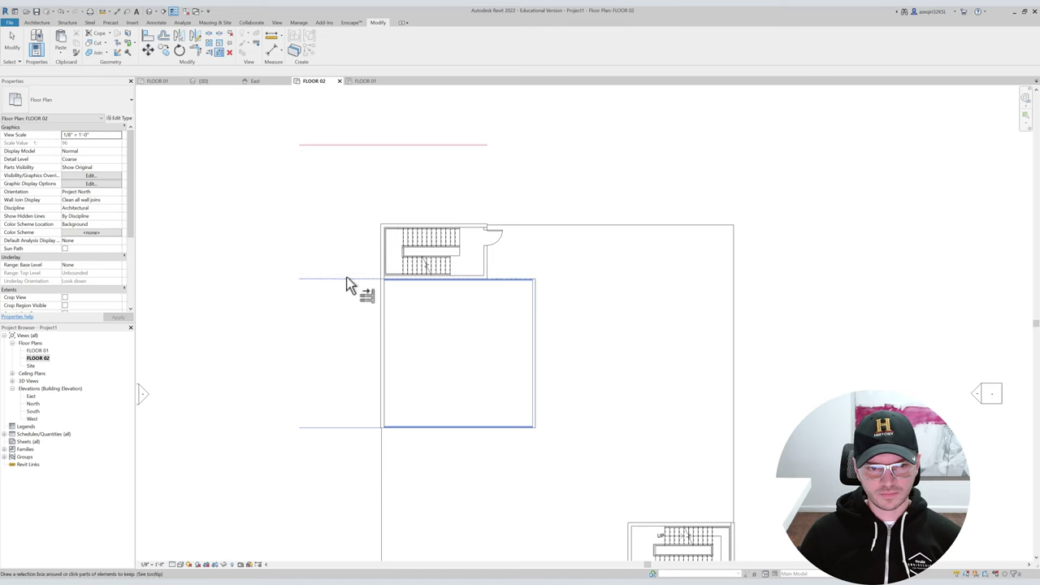
key("Escape")
key("Escape")
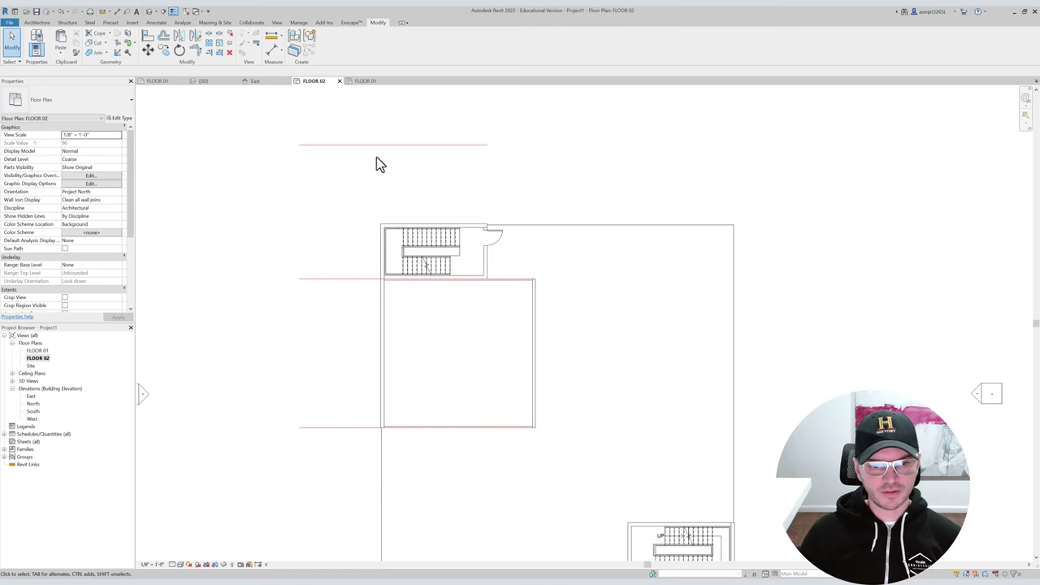
Delete the four horizontal detail lines used as the room layout.
scroll(357, 143, "down", 3)
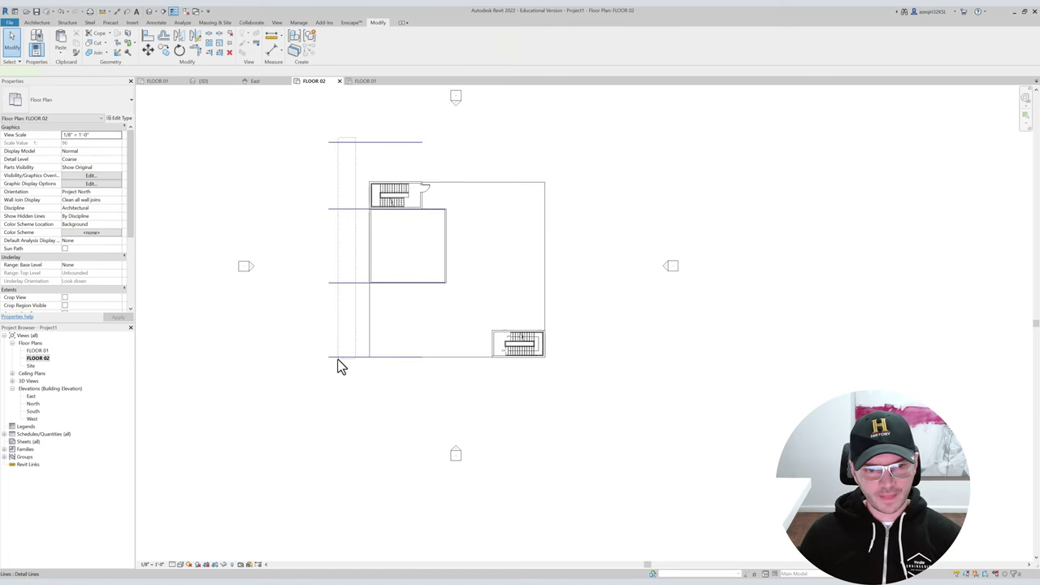
scroll(358, 286, "up", 2)
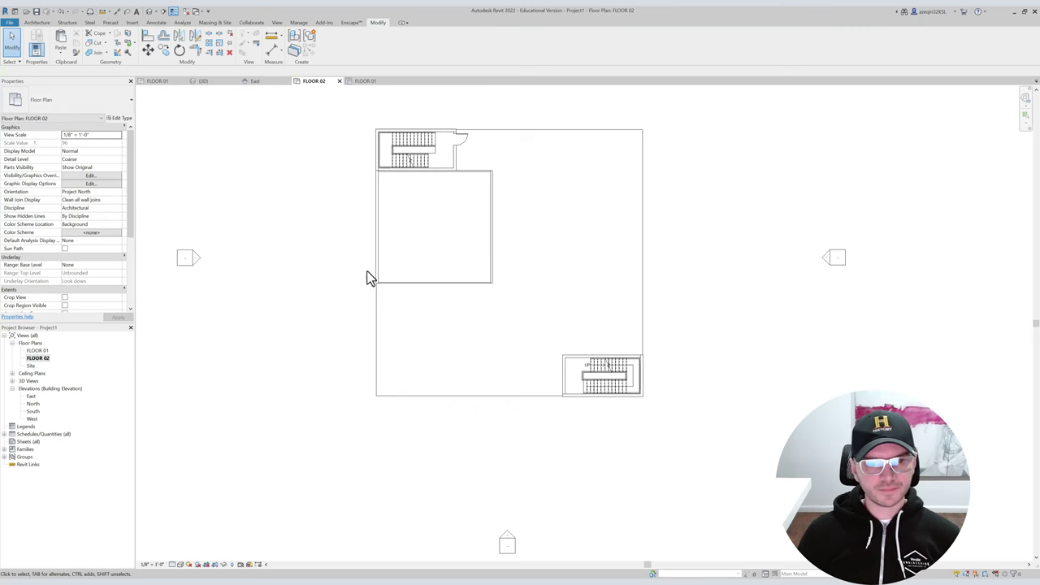
scroll(369, 223, "up", 2)
middle_click_drag(411, 220, 364, 239)
scroll(499, 211, "down", 1)
scroll(441, 195, "up", 1)
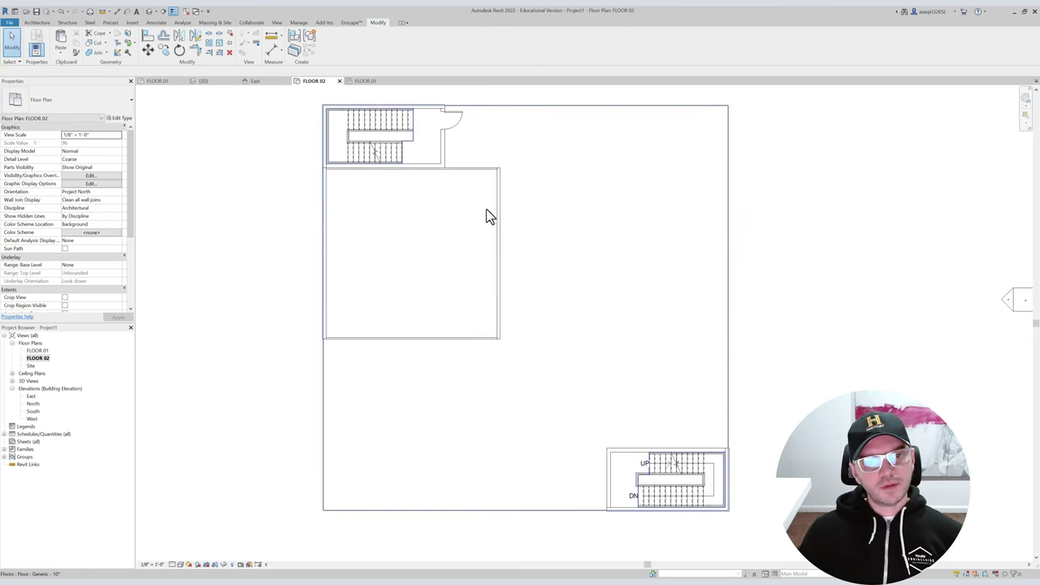
scroll(501, 211, "up", 1)
middle_click_drag(502, 212, 461, 179)
scroll(453, 236, "up", 1)
scroll(418, 228, "up", 2)
scroll(456, 231, "up", 1)
scroll(461, 242, "down", 1)
scroll(460, 180, "down", 1)
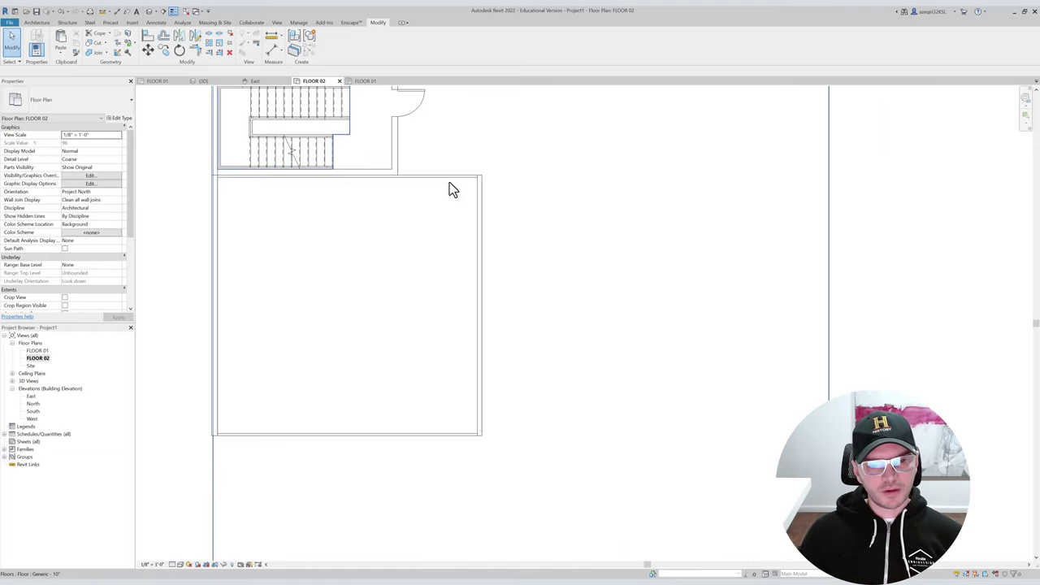
Group the room's four walls as a model group named UNIT 1 - BOX.
scroll(451, 188, "down", 3)
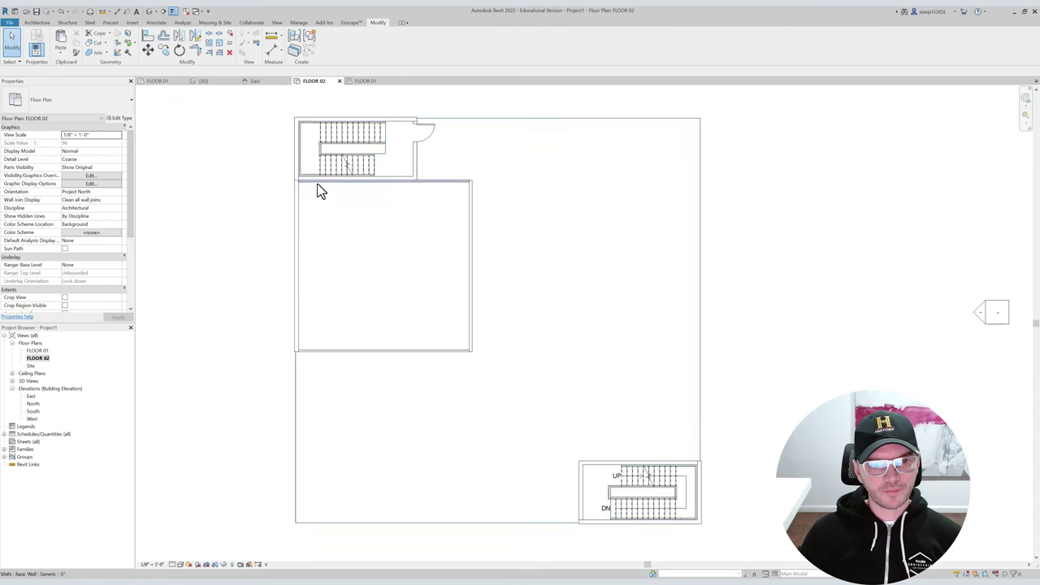
left_click_drag(290, 179, 503, 367)
scroll(477, 354, "up", 2)
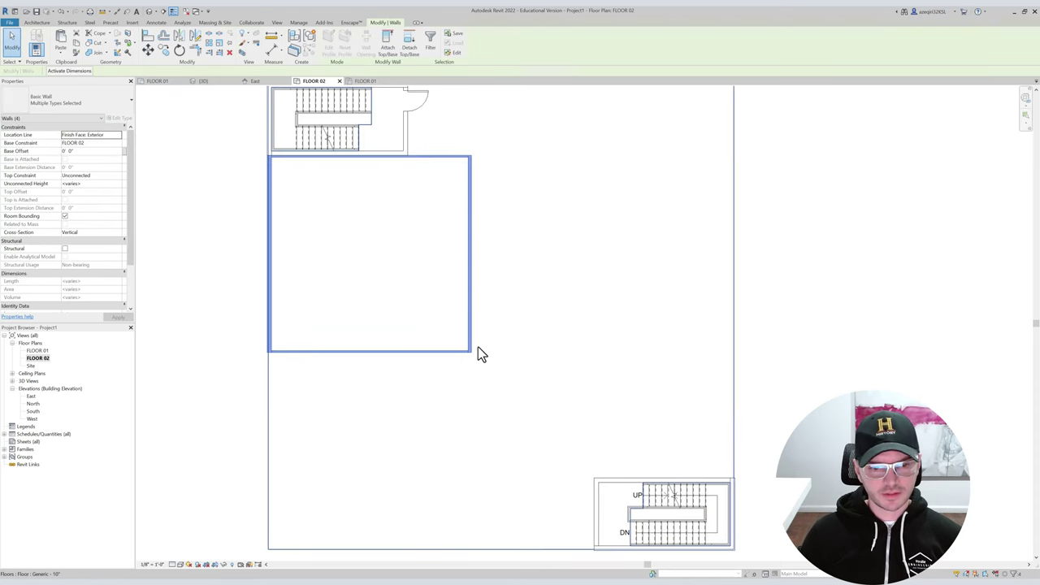
key("p")
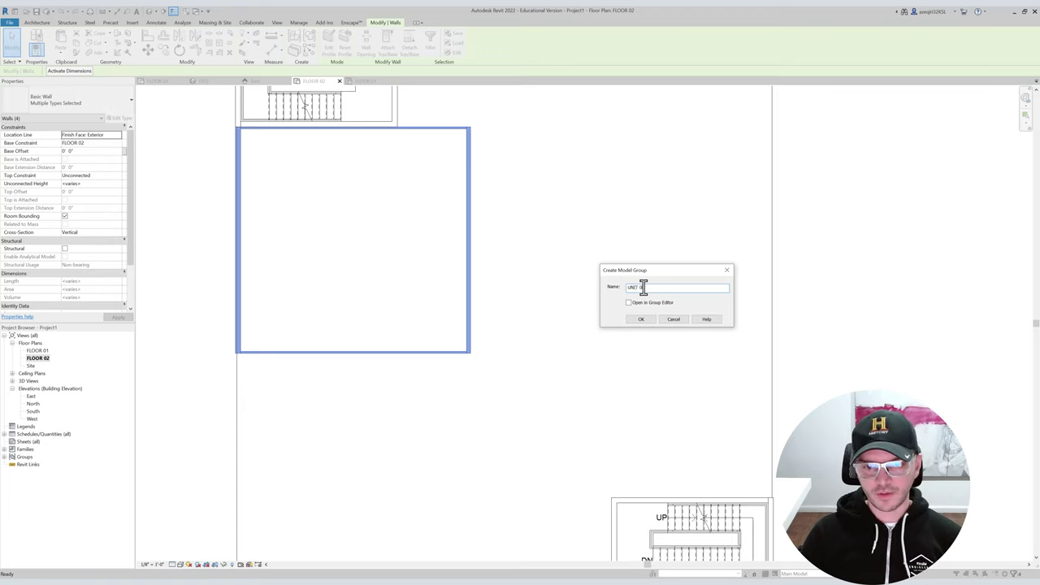
key("Return")
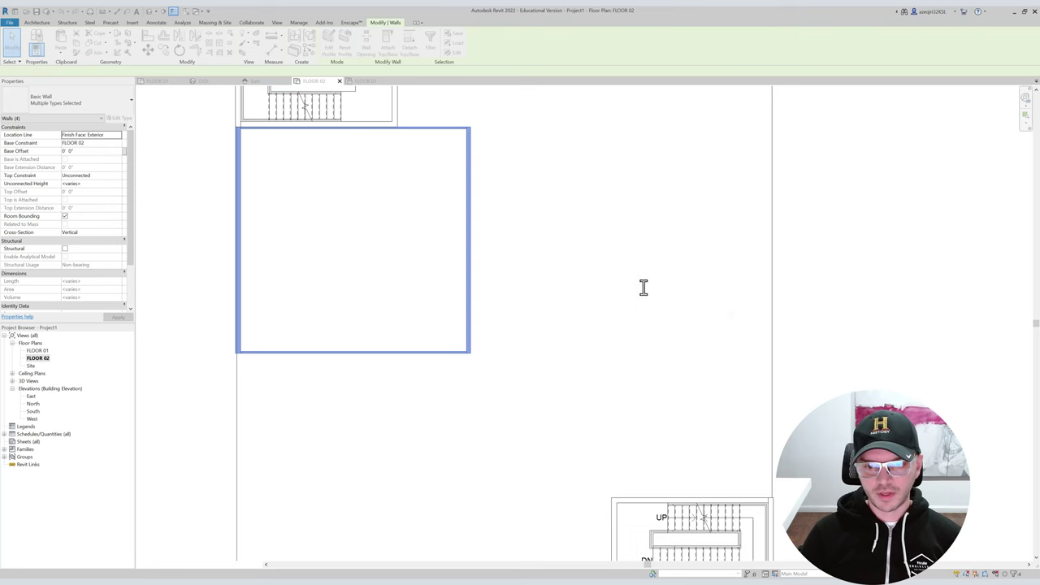
key("Escape")
middle_click_drag(391, 183, 405, 198)
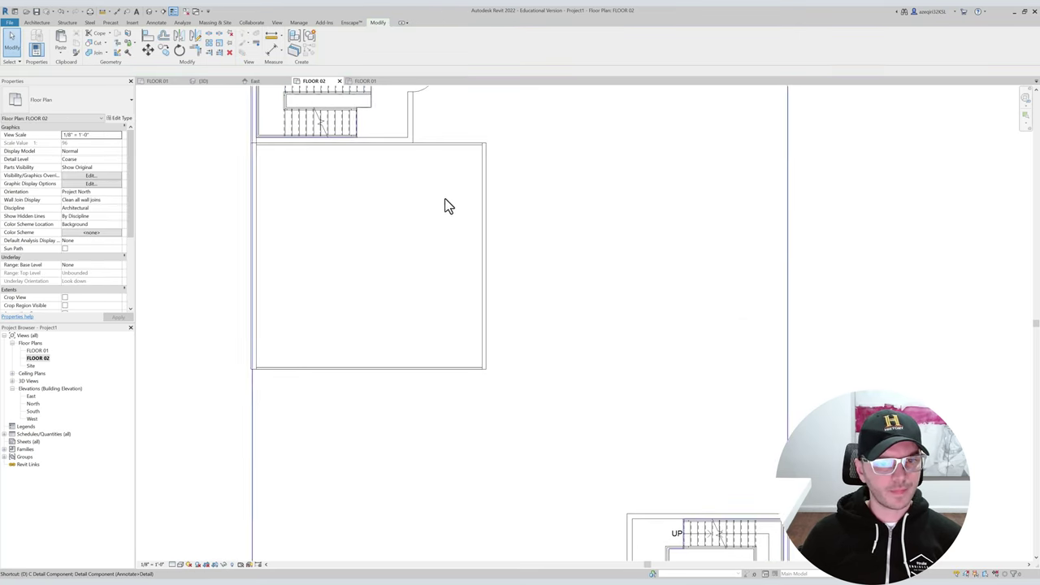
Open the UNIT 1 - BOX group for editing and place a door at the north end of its east wall.
left_click(484, 167)
double_click(484, 167)
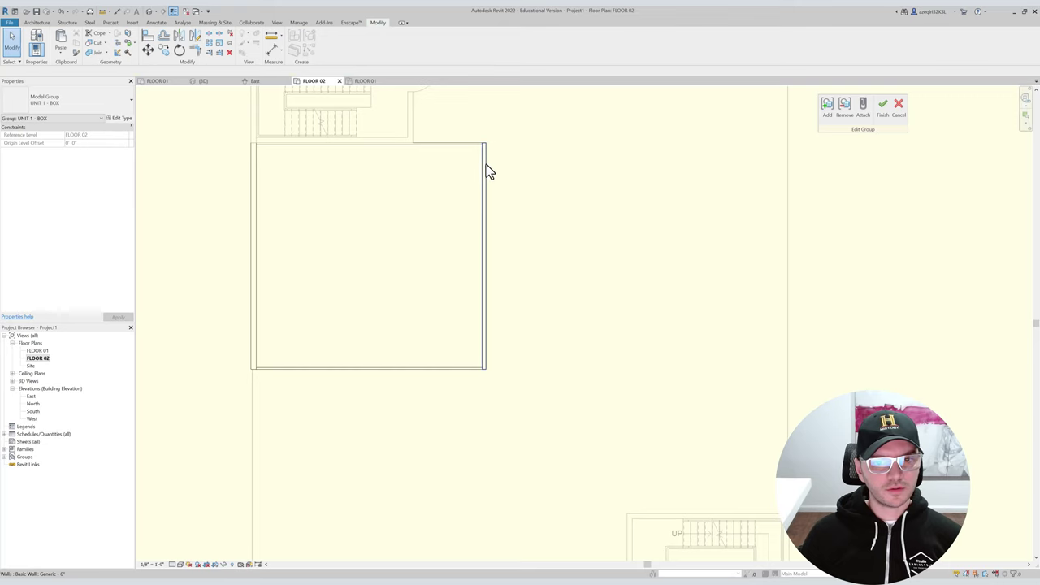
key("d")
key("r")
left_click(479, 157)
middle_click_drag(329, 217, 375, 238)
scroll(355, 216, "down", 1)
Place three Window-Casement-Double 57" x 72" windows along the unit's west wall.
key("n")
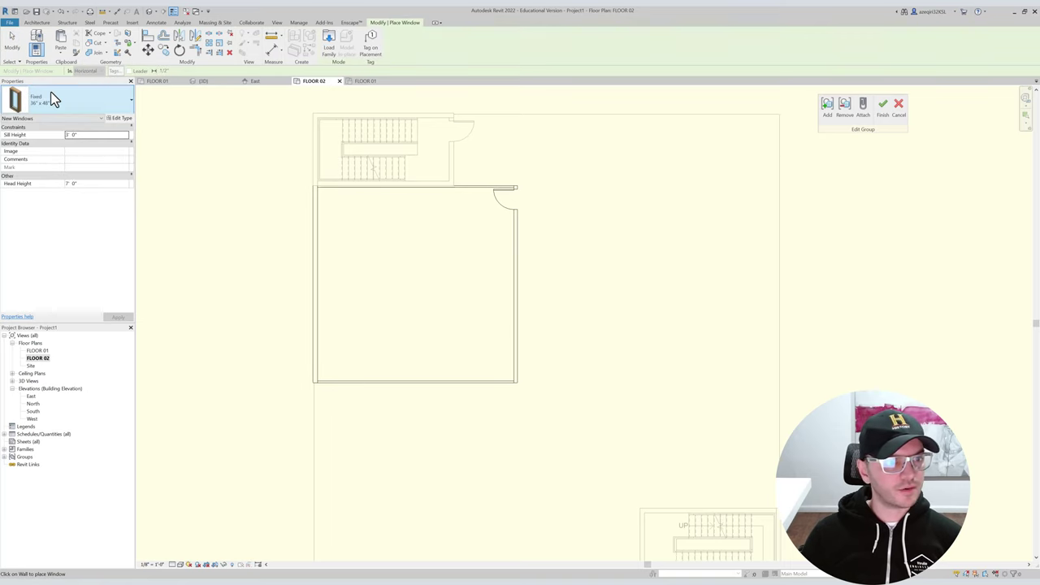
left_click(51, 99)
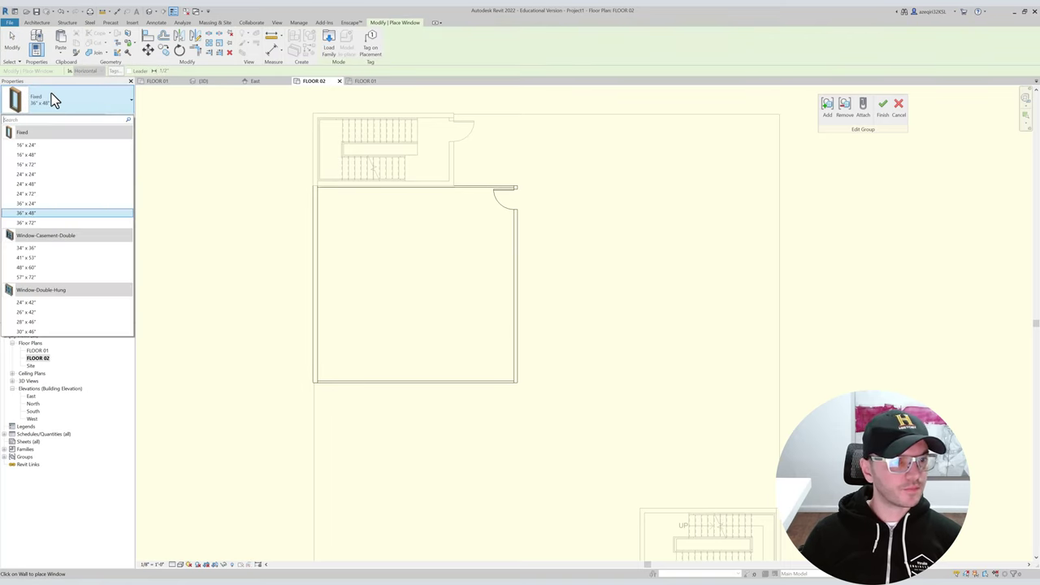
left_click(68, 280)
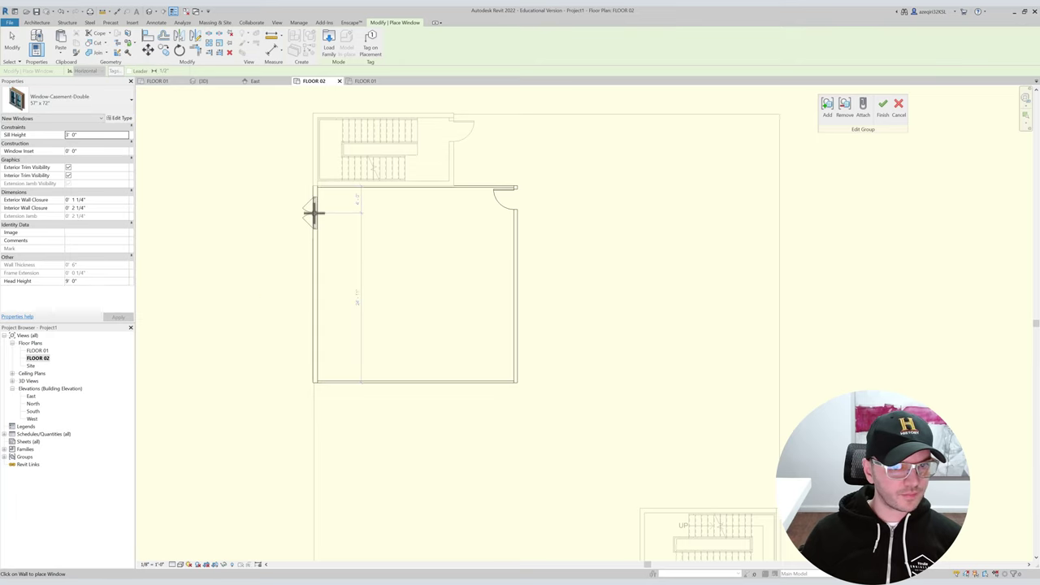
left_click(314, 213)
left_click(313, 266)
left_click(313, 334)
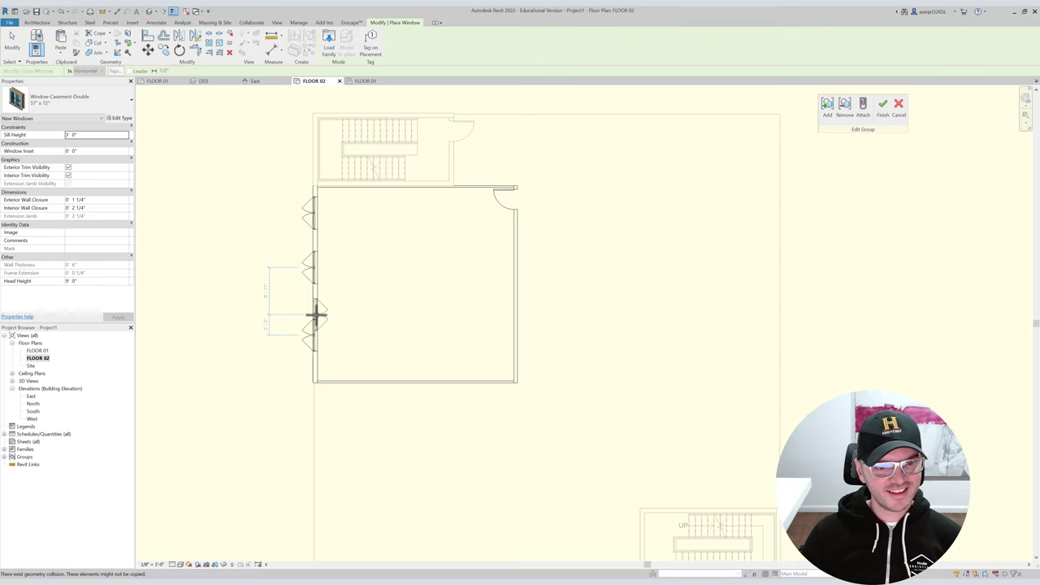
key("Escape")
key("Escape")
Dimension from the unit's north wall through the three window centres to the south wall and constrain the spacing to equal.
key("d")
key("i")
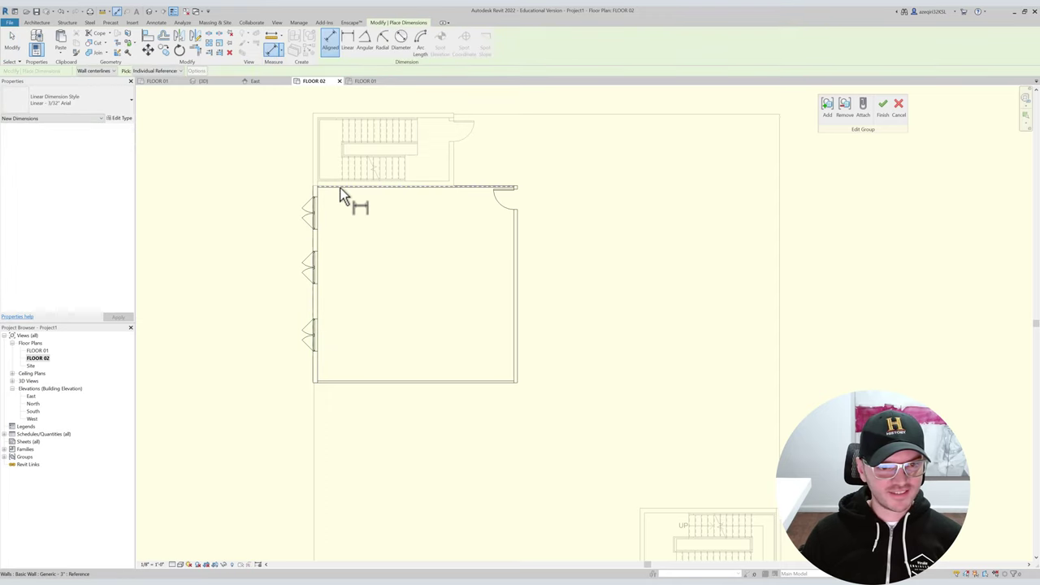
left_click(318, 267)
left_click(317, 334)
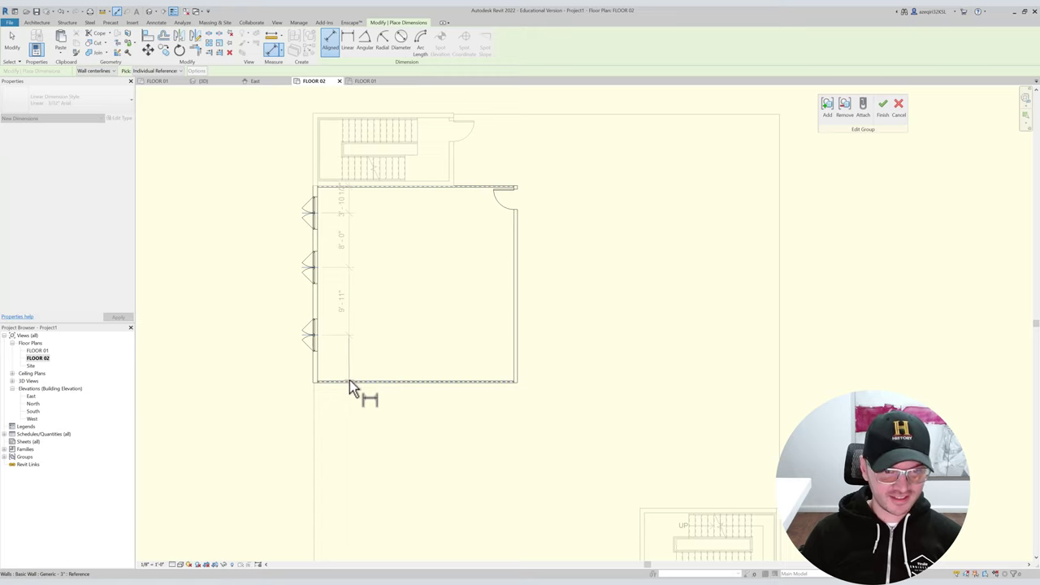
left_click(354, 333)
left_click(338, 294)
key("Escape")
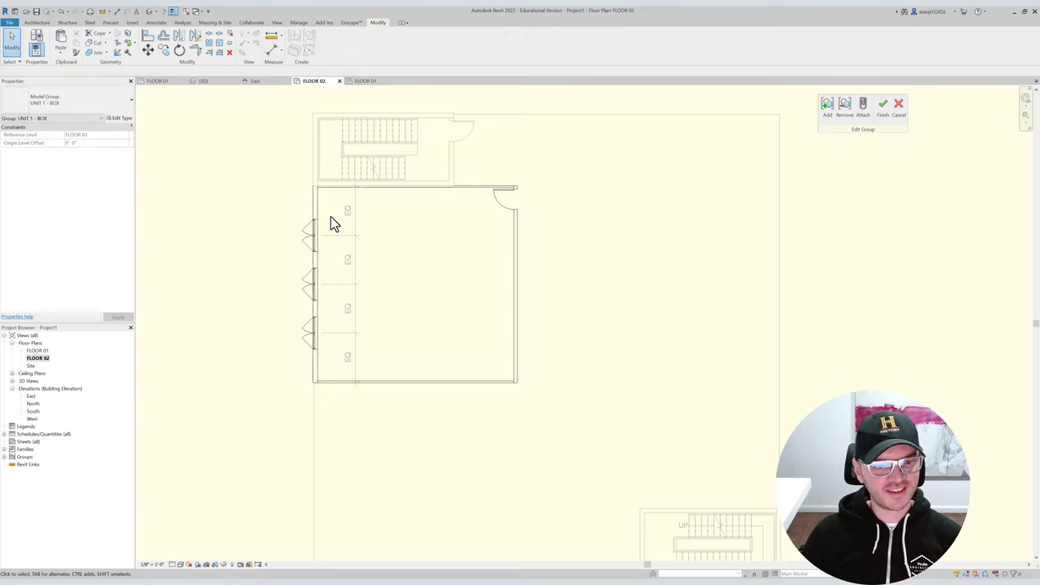
Place a fourth matching casement window near the north end of the west wall and finish editing the group.
left_click(309, 231)
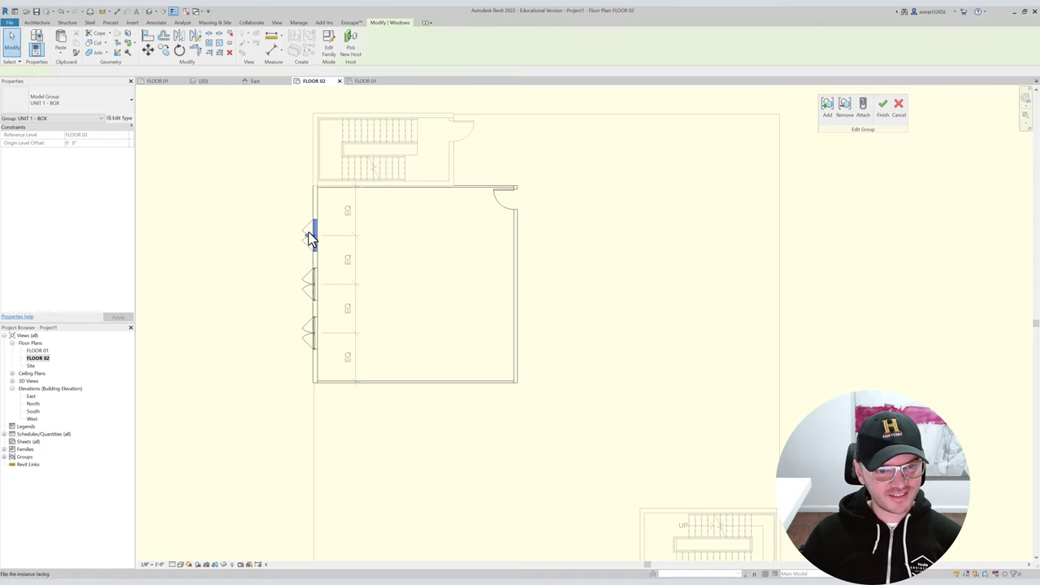
key("m")
key("Escape")
left_click(308, 226)
key("c")
key("s")
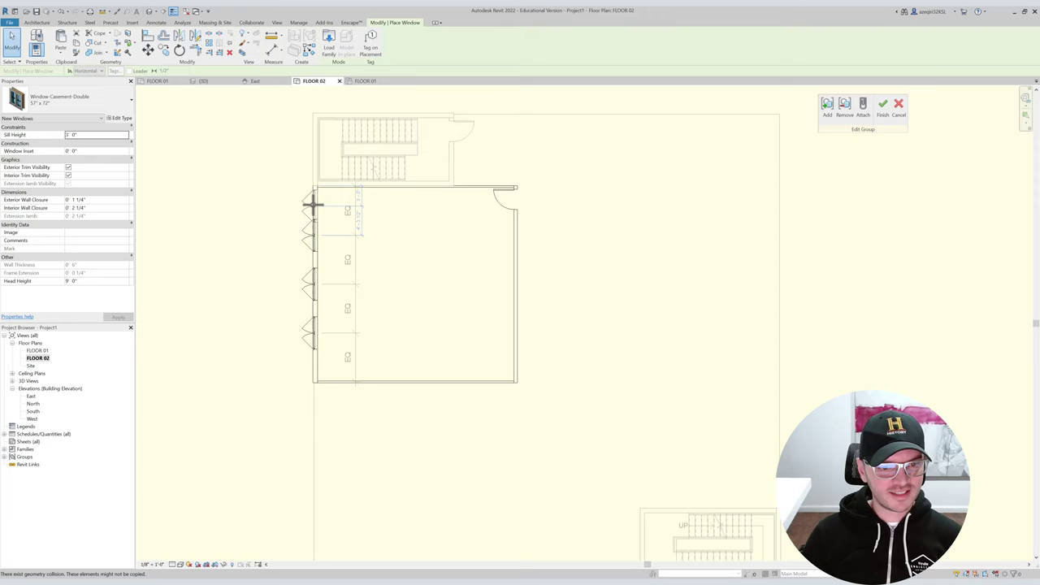
key("Escape")
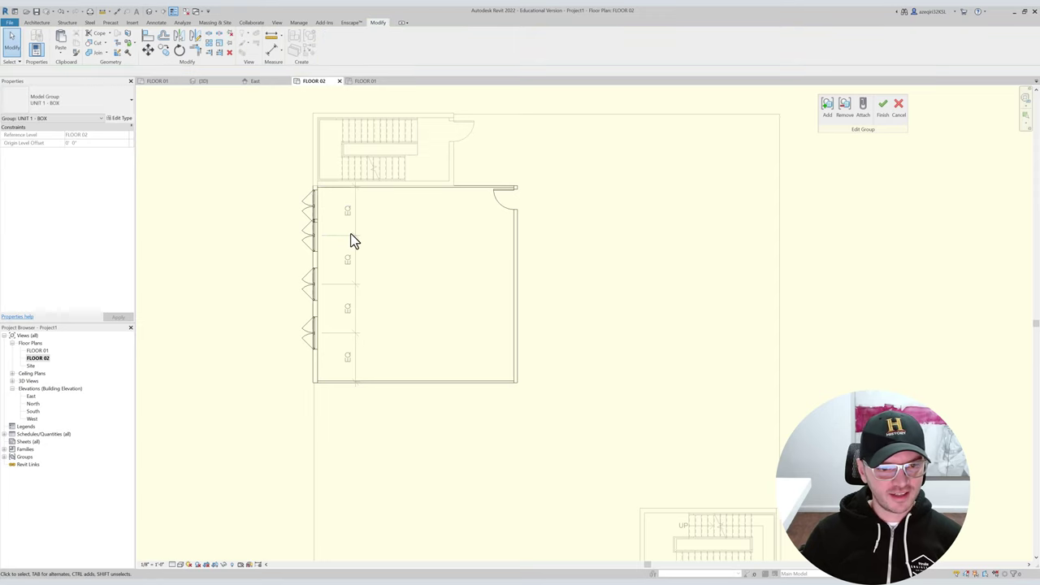
left_click(883, 107)
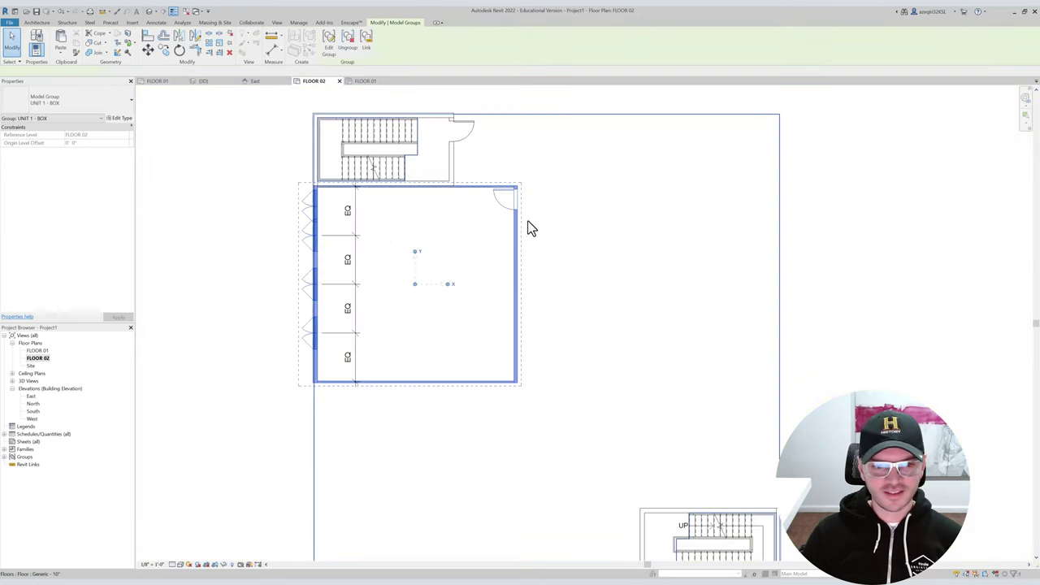
Add a witness line at the northernmost window to the west wall's dimension string.
left_click(345, 238)
key("d")
key("i")
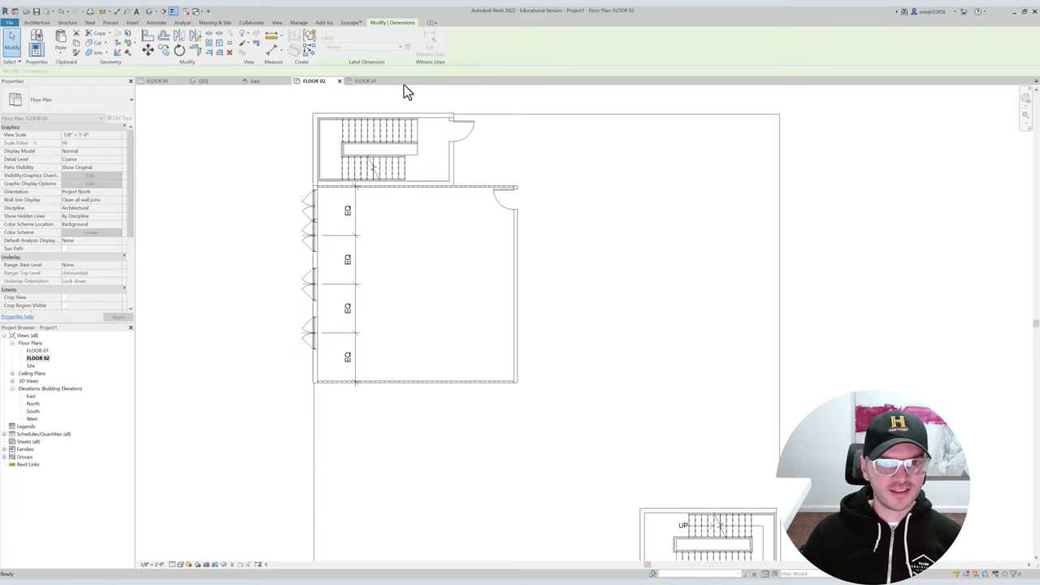
left_click(321, 212)
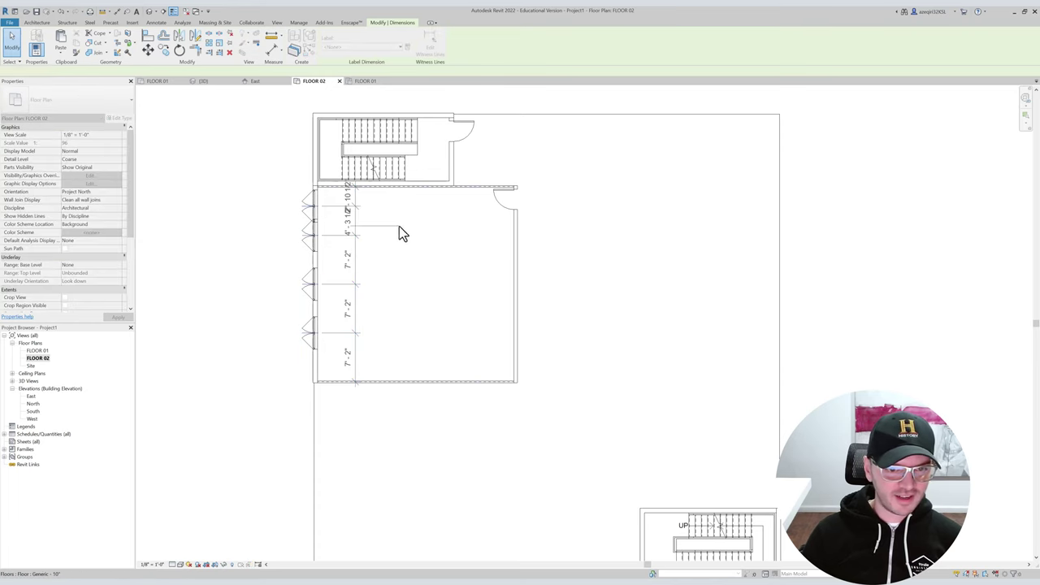
left_click(399, 229)
double_click(492, 186)
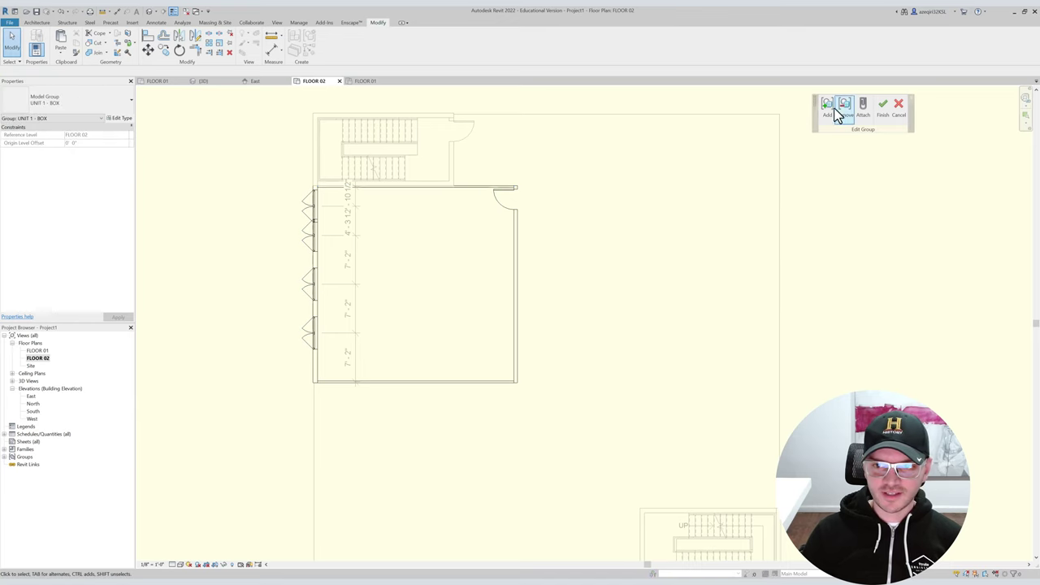
left_click(828, 106)
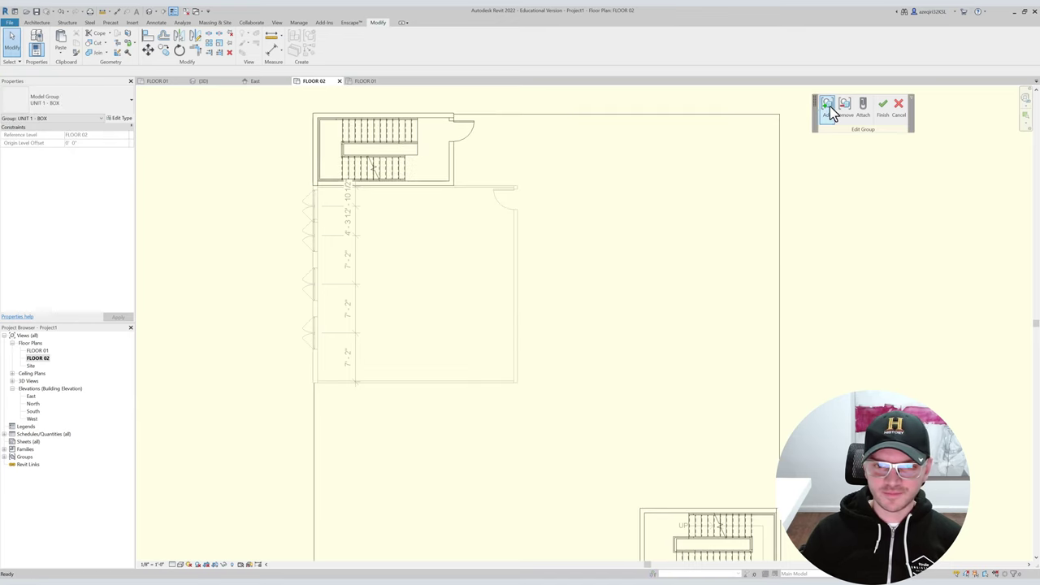
left_click(884, 109)
Try to constrain the west wall's dimension string through all four windows to equal spacing.
left_click(358, 225)
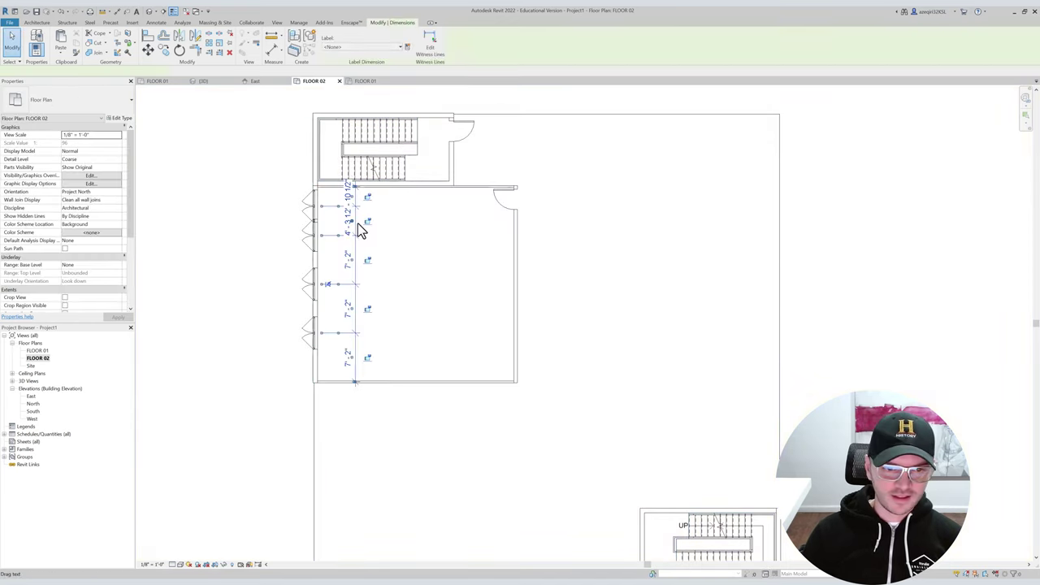
left_click(326, 284)
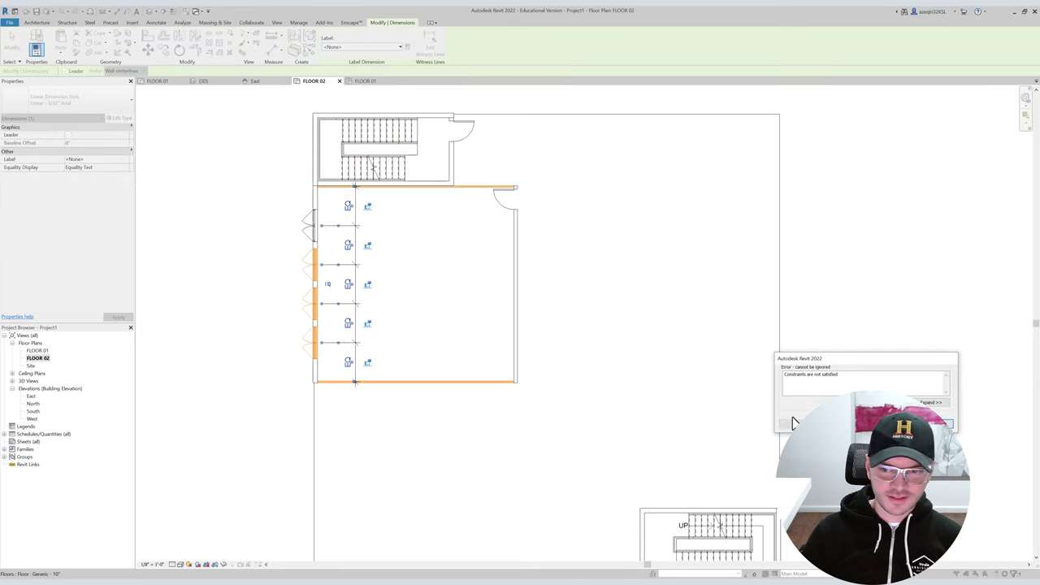
left_click(932, 424)
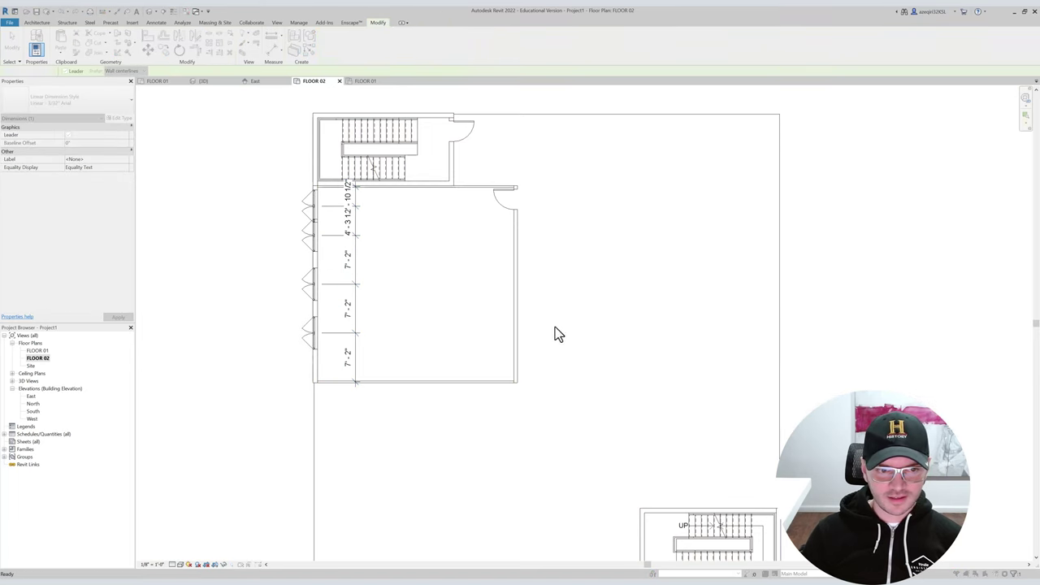
Undo the west wall's dimension string and the fourth window, returning to the open group edit with three windows.
key("ctrl+z")
key("ctrl+z")
double_click(469, 299)
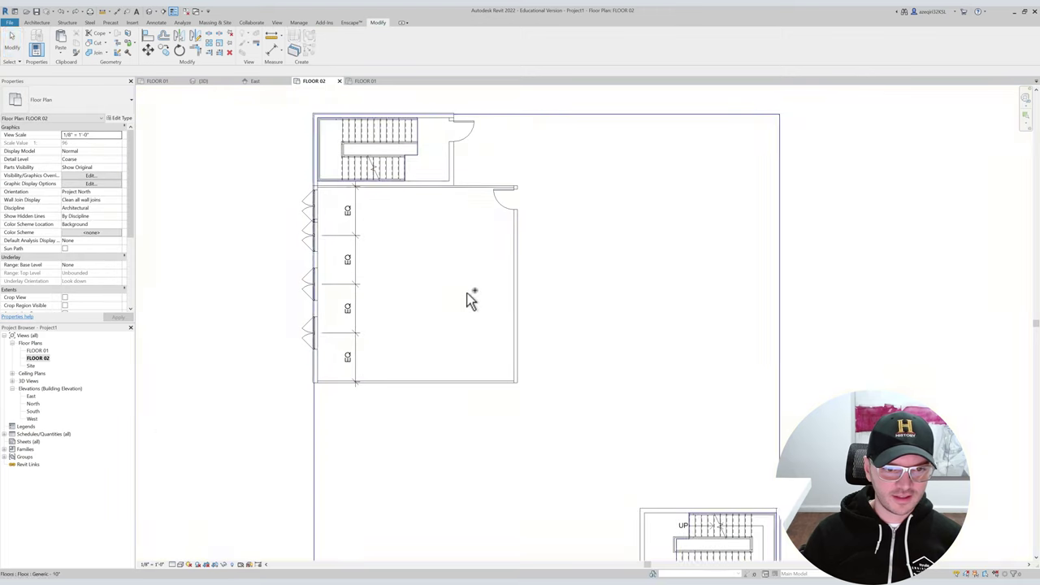
key("ctrl+z")
key("ctrl+z")
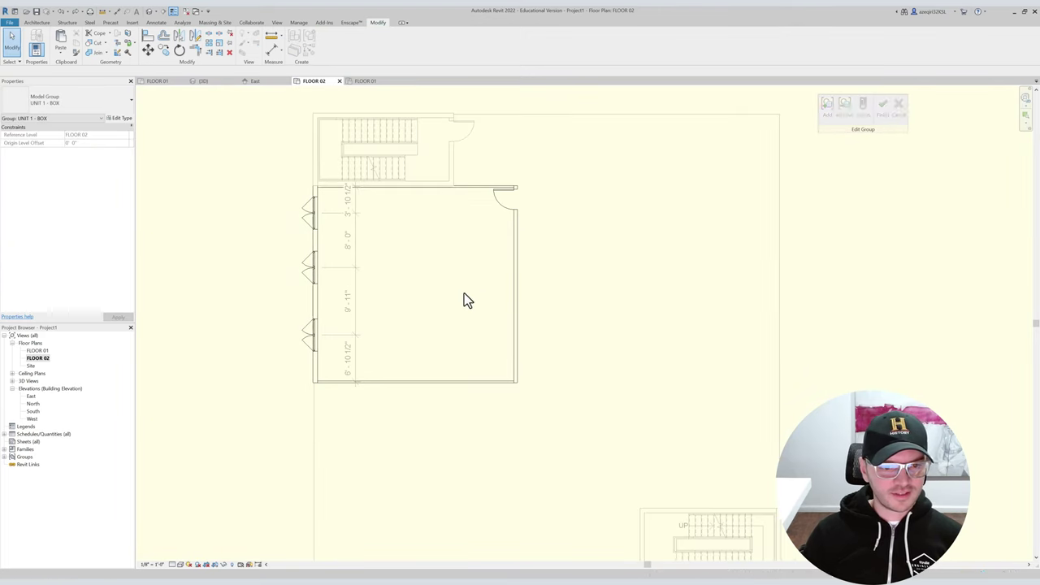
Shift the middle window south along the west wall, and the two southern windows together toward the south wall.
left_click(309, 263)
key("shift+Down")
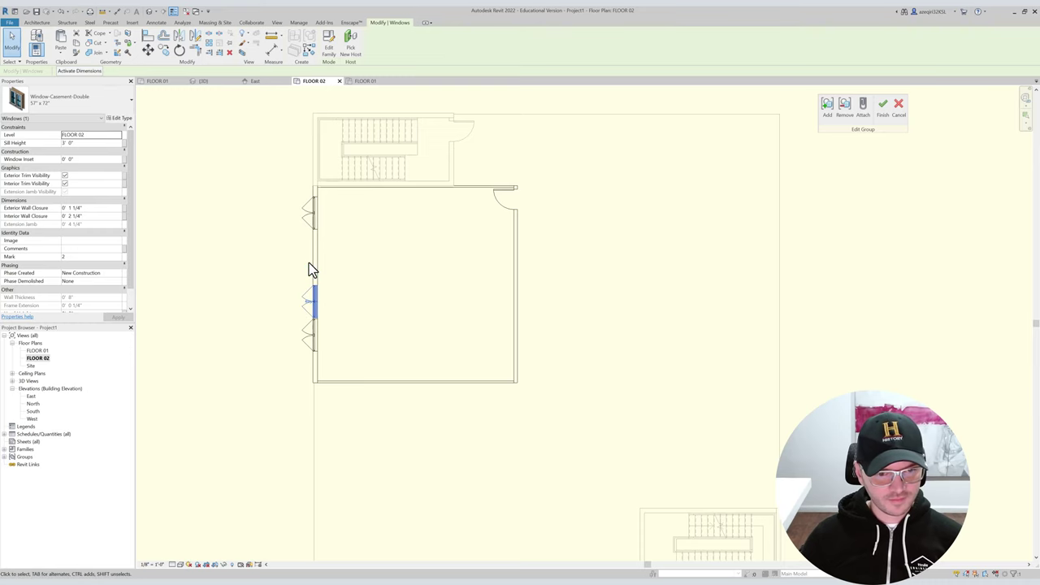
left_click_drag(266, 266, 383, 367)
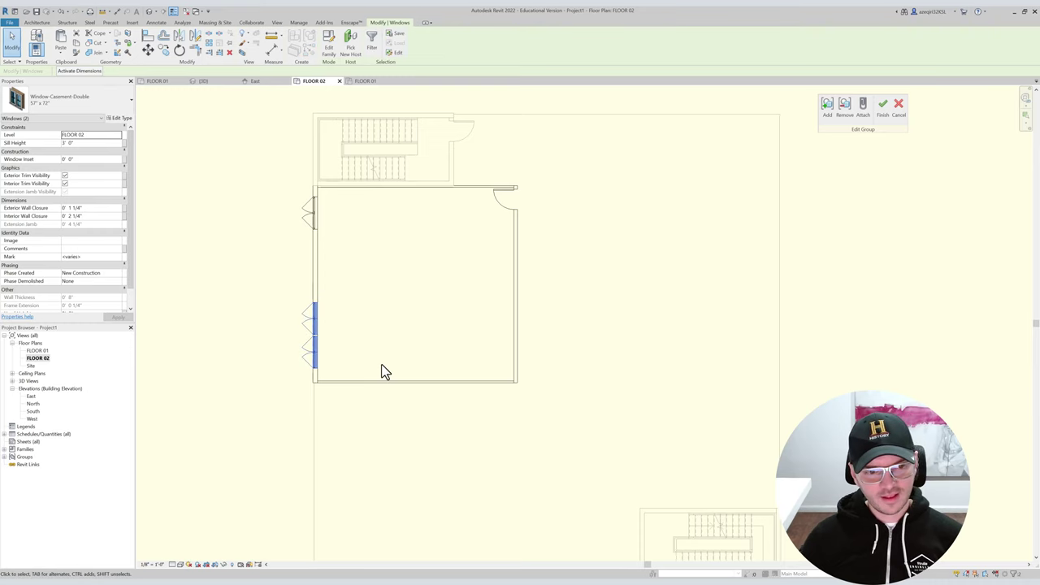
Place a trial casement window on the west wall just south of the northernmost window and delete it.
key("Escape")
key("w")
key("n")
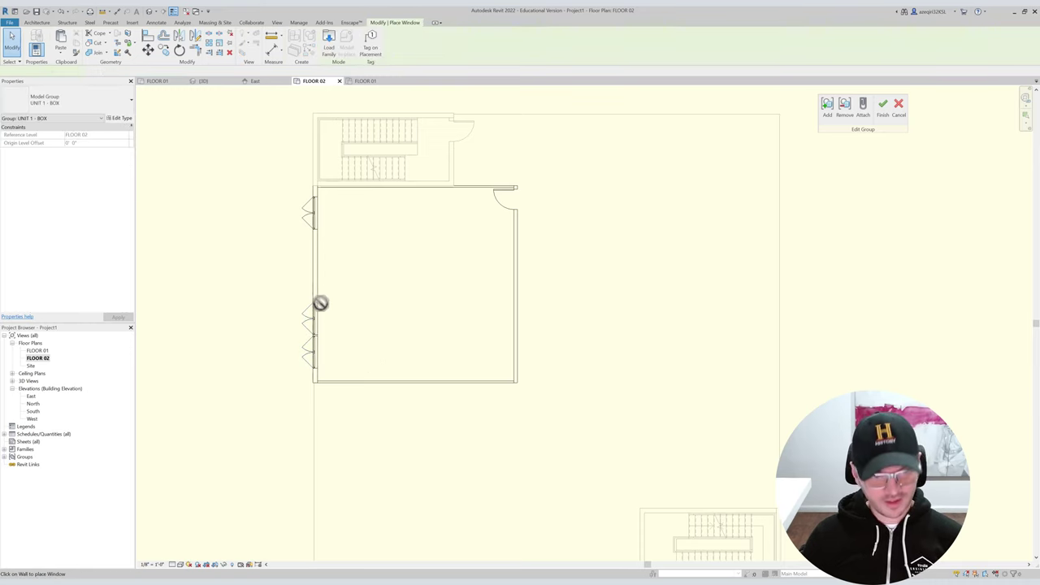
left_click(316, 262)
key("Escape")
key("Escape")
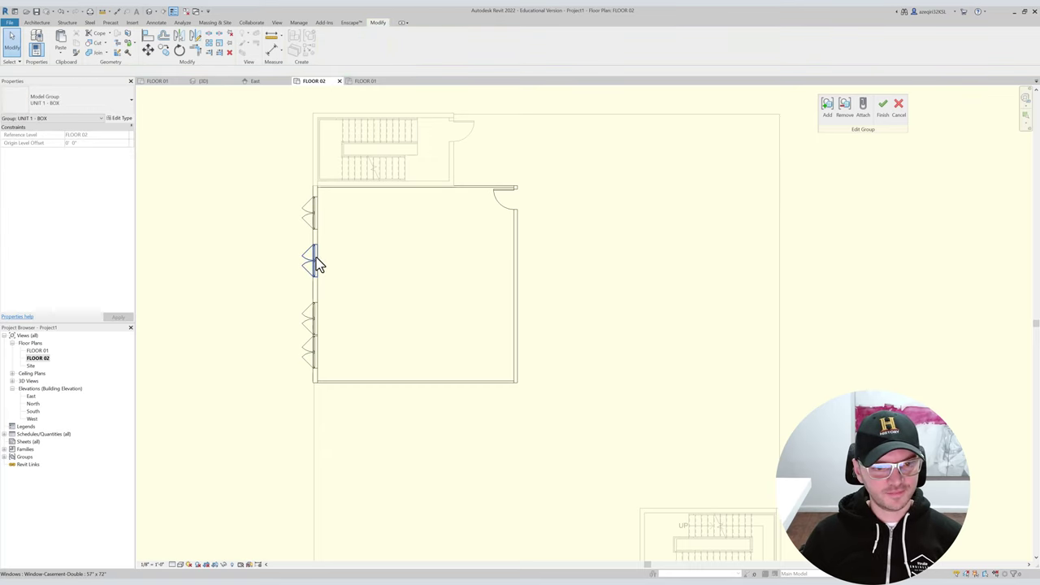
left_click(315, 262)
key("Delete")
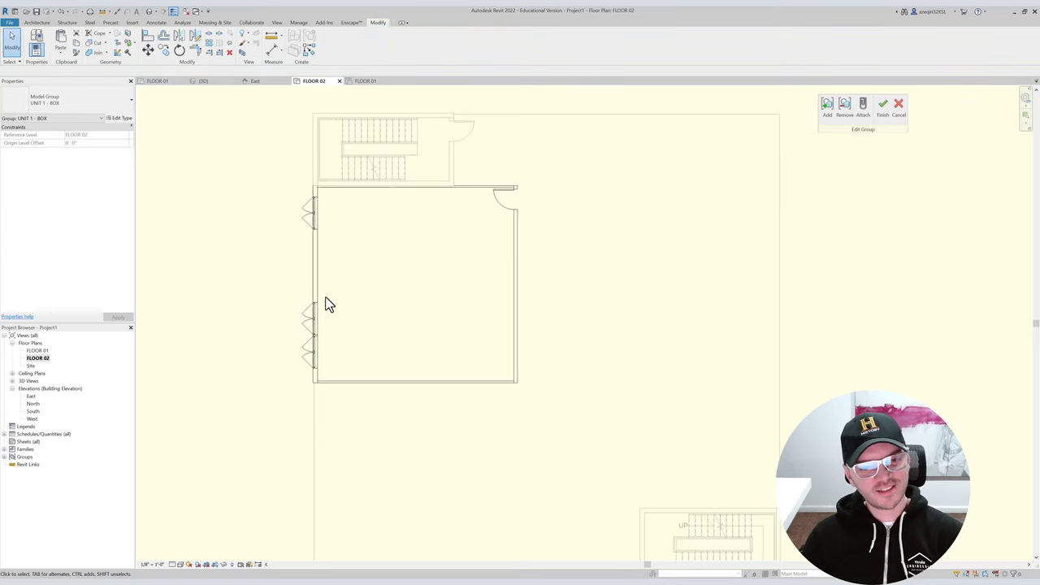
Move the middle window north between the other two and set the casement window type's width to 6' 0".
left_click(309, 311)
left_click_drag(310, 311, 309, 290)
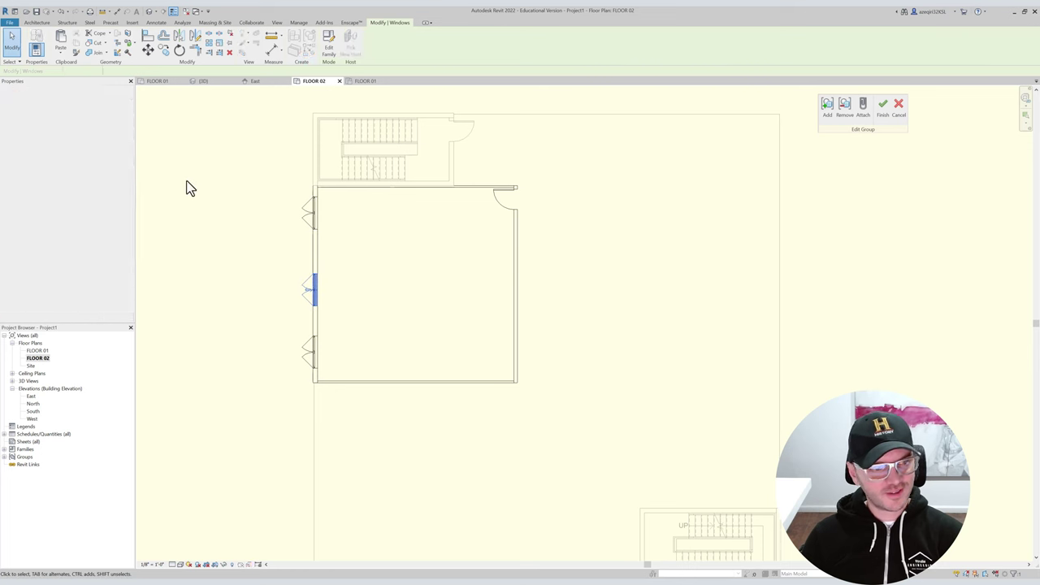
left_click(118, 118)
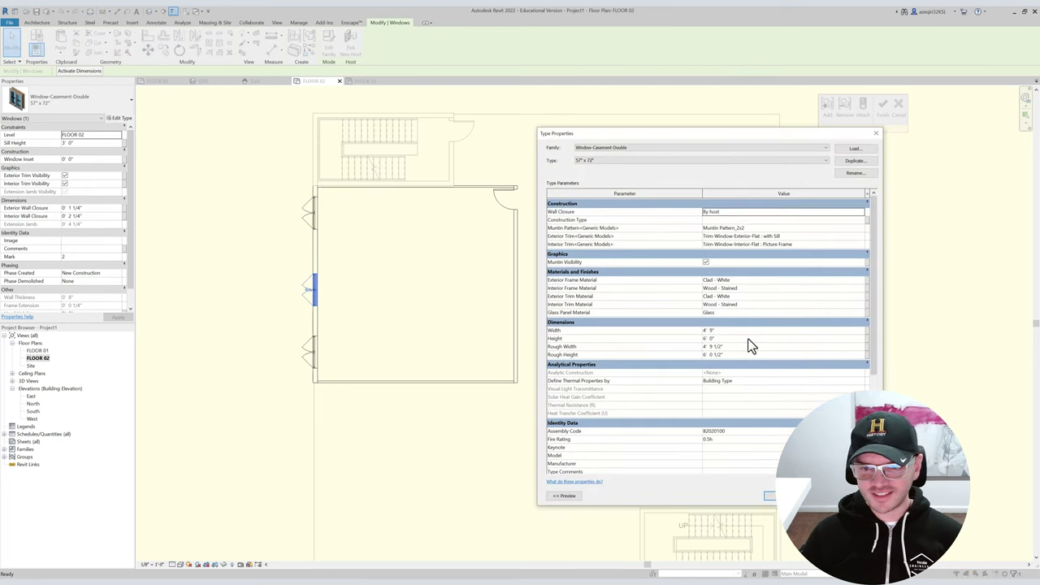
left_click(724, 331)
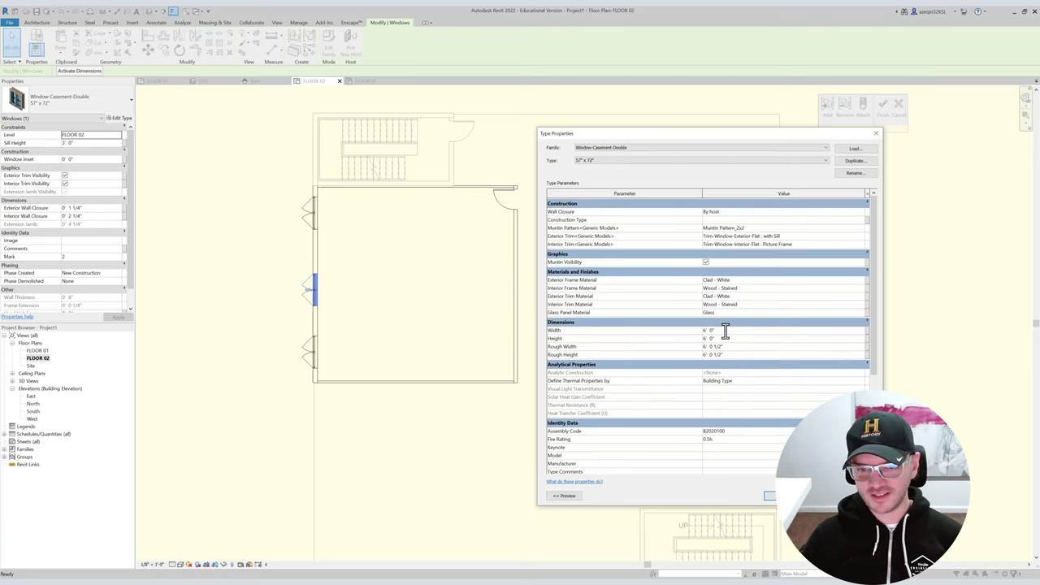
key("Return")
key("Escape")
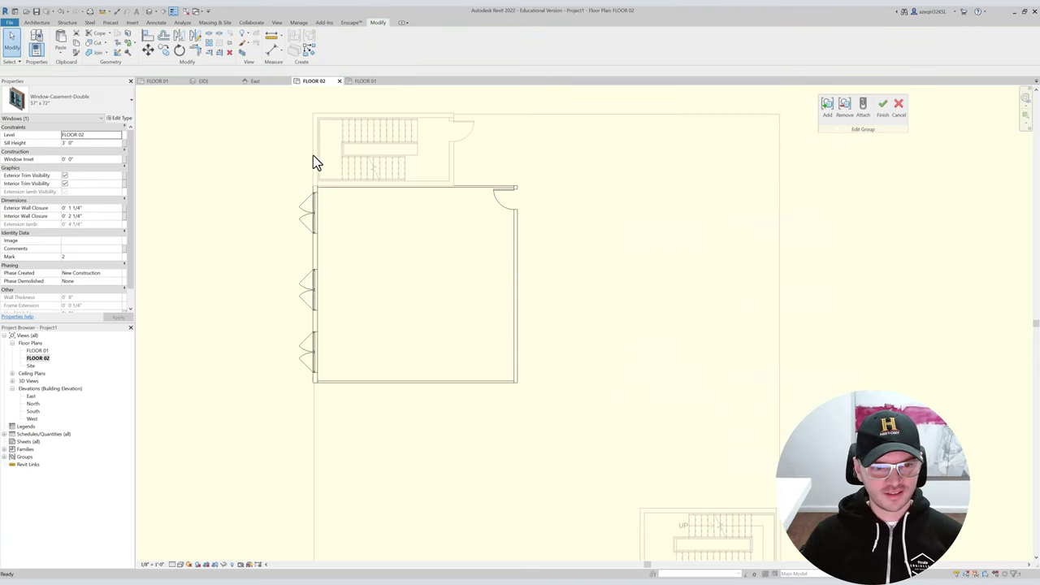
Set the temporary dimensions to measure walls from faces, keeping doors and windows on centerlines.
key("d")
key("i")
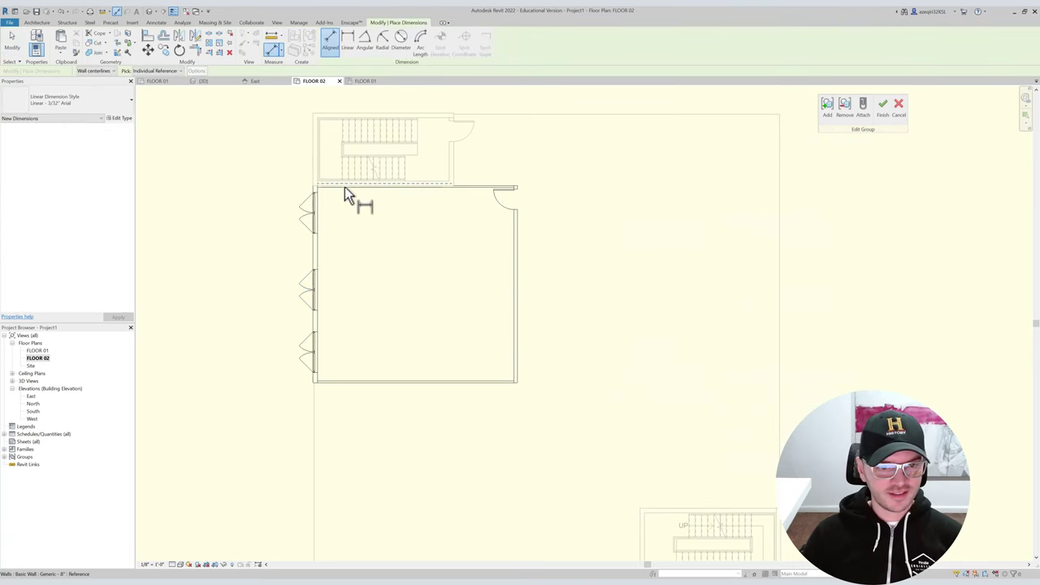
key("Escape")
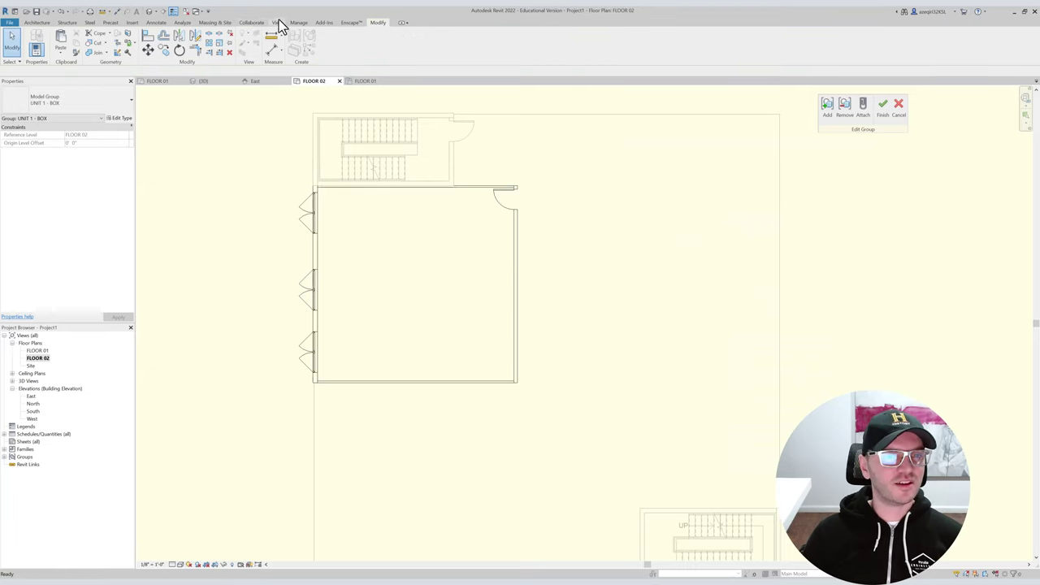
left_click(297, 23)
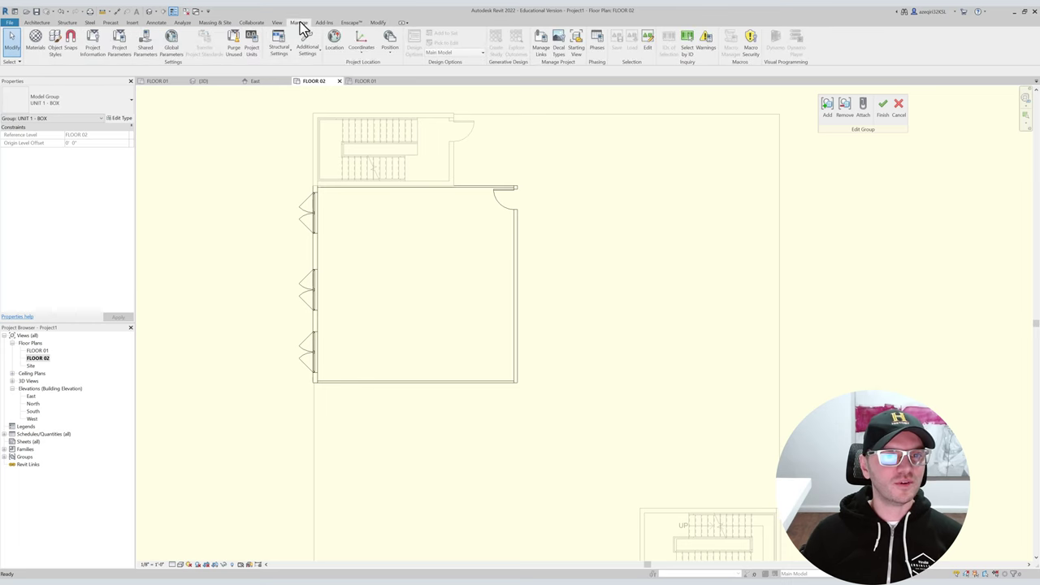
left_click(308, 43)
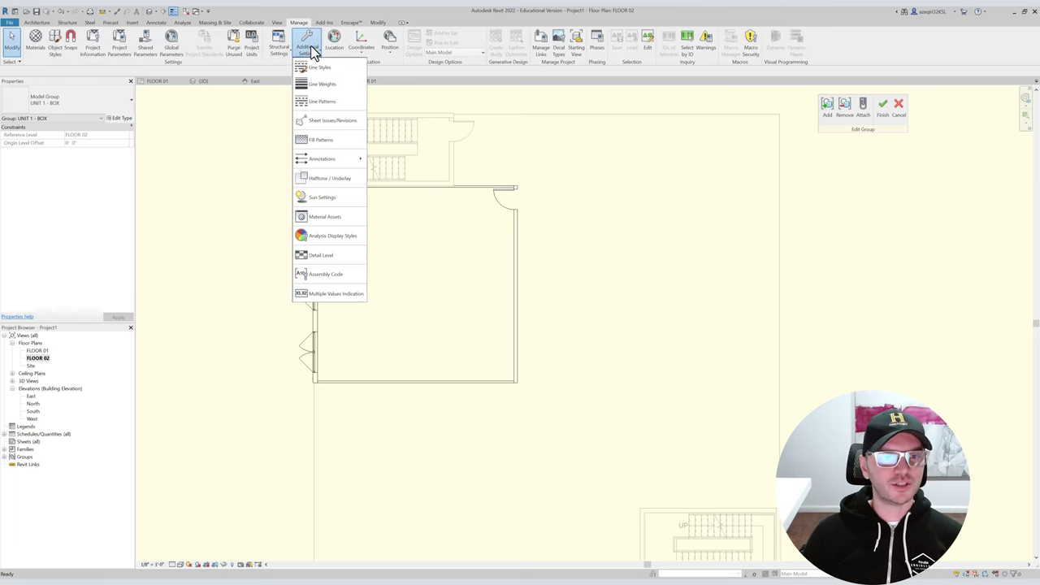
mouse_move(350, 163)
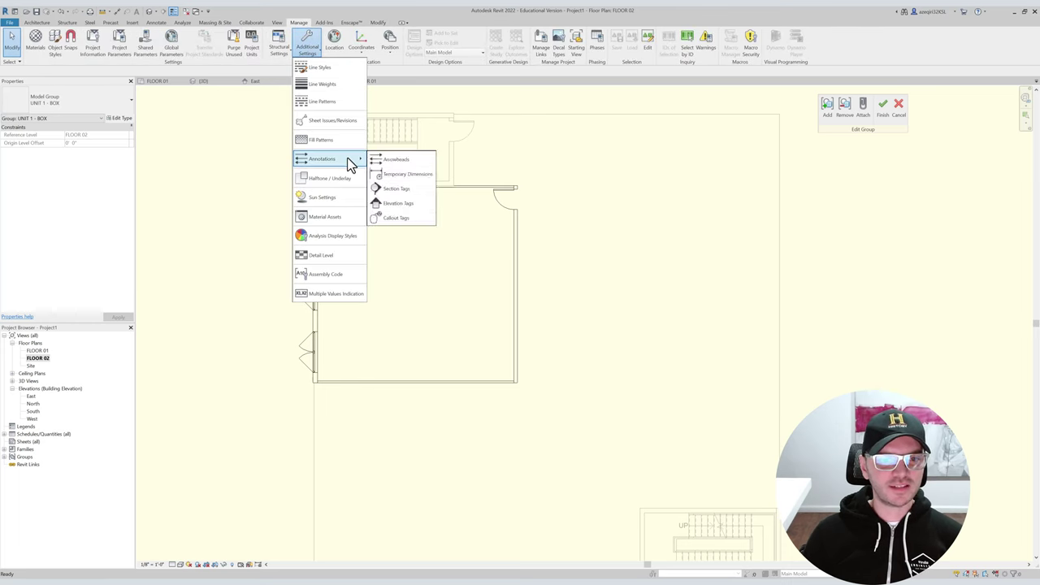
left_click(398, 175)
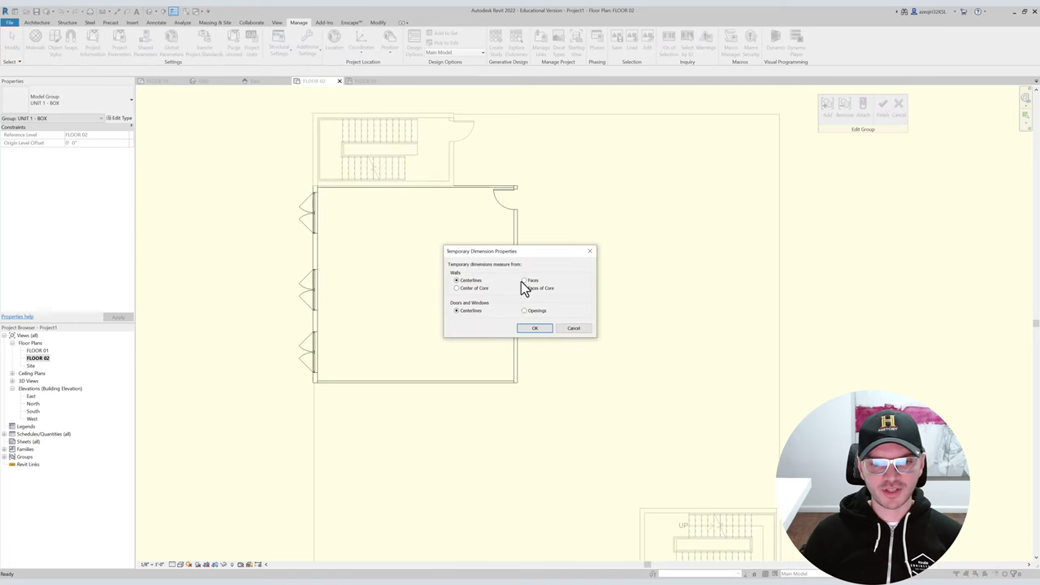
left_click(529, 328)
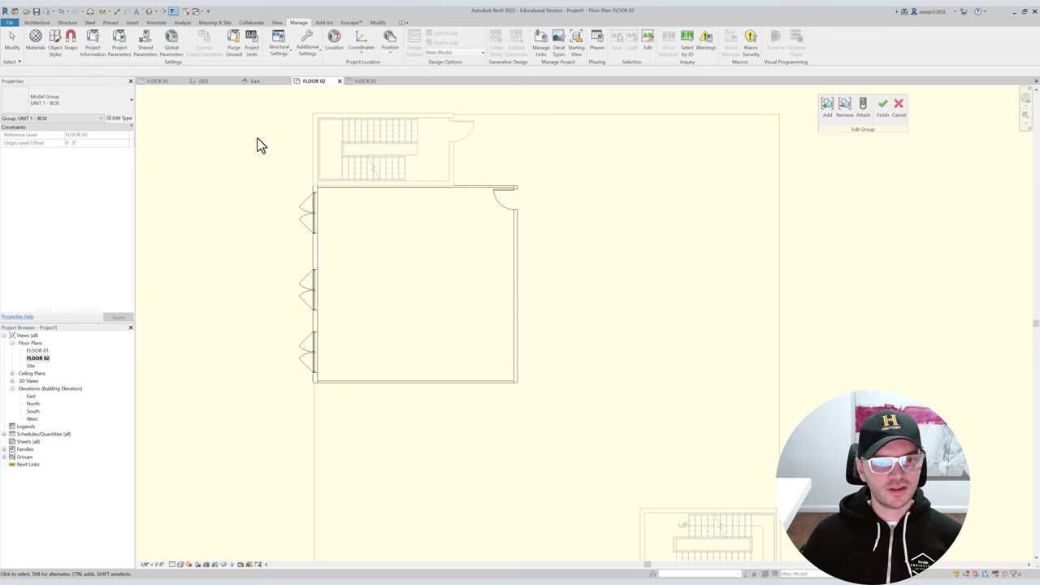
Recheck the wall measuring option in the temporary dimension properties.
key("d")
key("i")
scroll(348, 190, "up", 2)
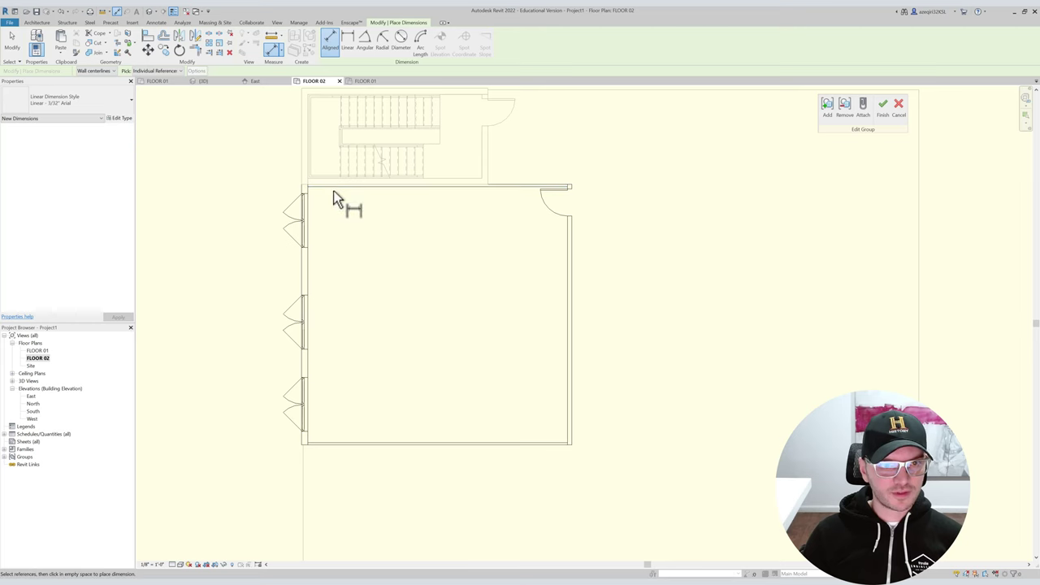
key("Escape")
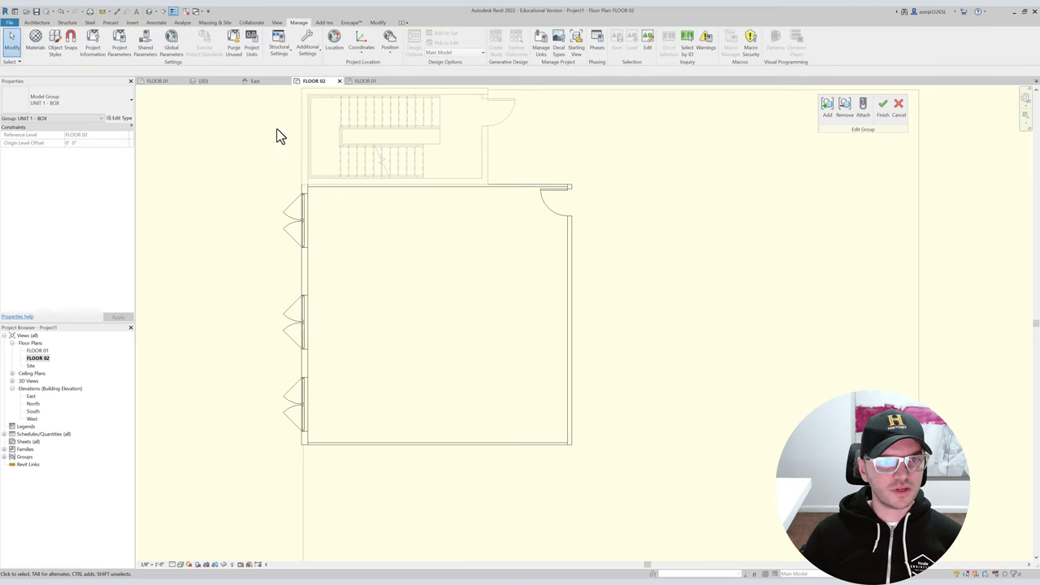
left_click(306, 44)
mouse_move(351, 160)
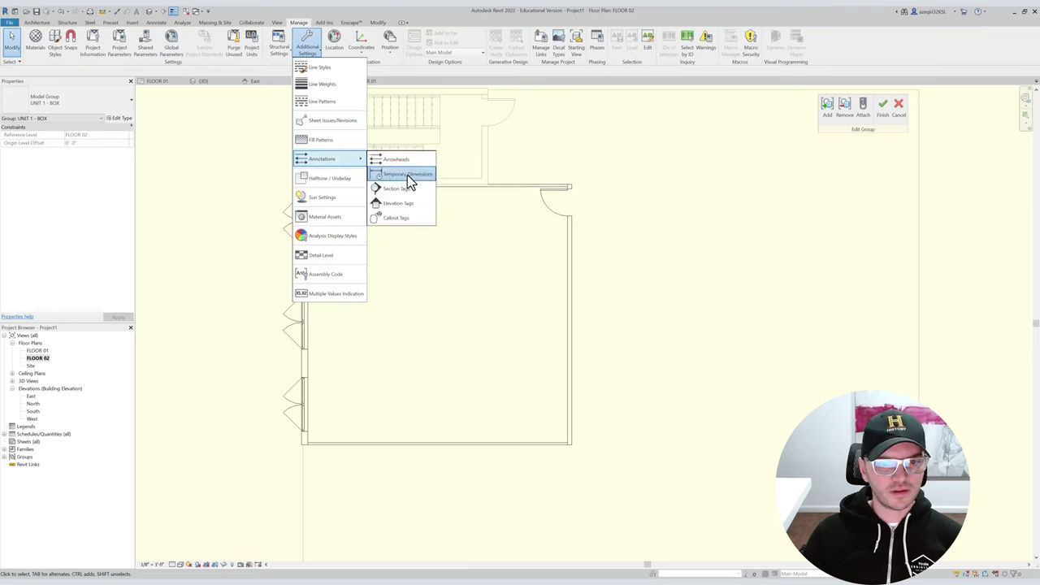
left_click(407, 176)
left_click(528, 329)
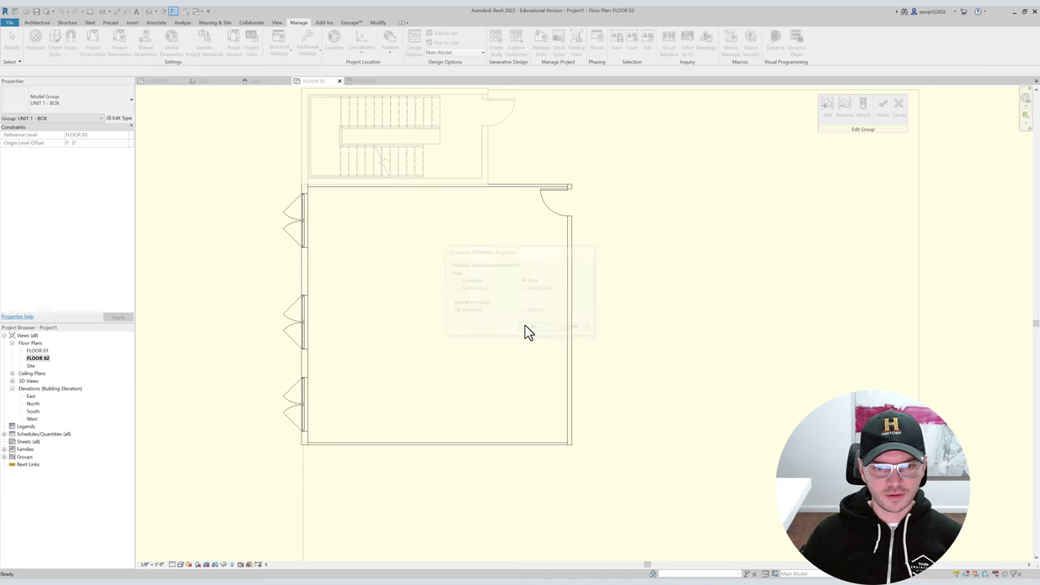
Dimension from the unit's north wall through the three widened windows' centres to the south wall and constrain the spacing to equal.
key("d")
key("i")
left_click(326, 189)
left_click(354, 442)
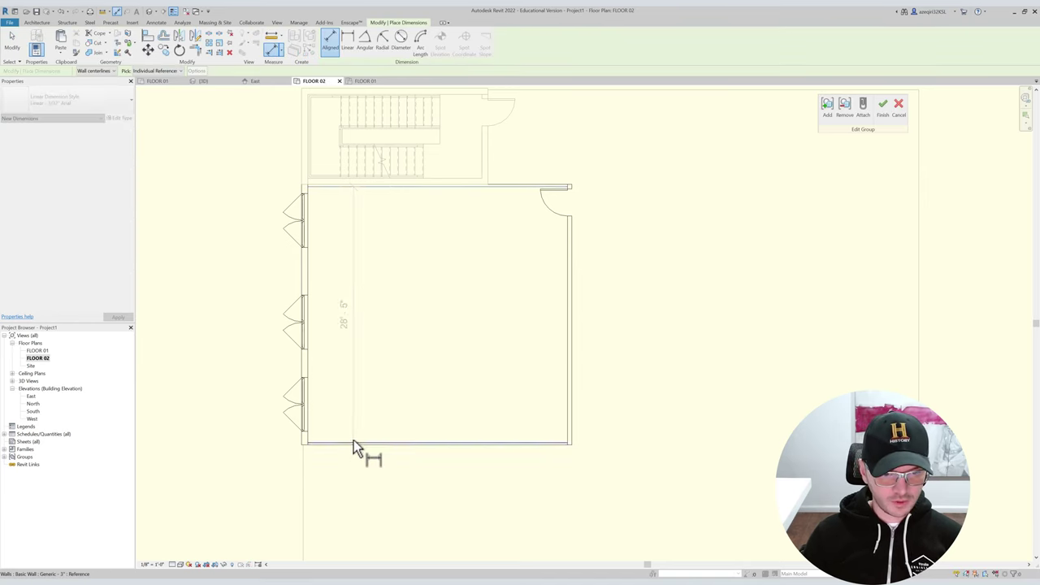
left_click(313, 329)
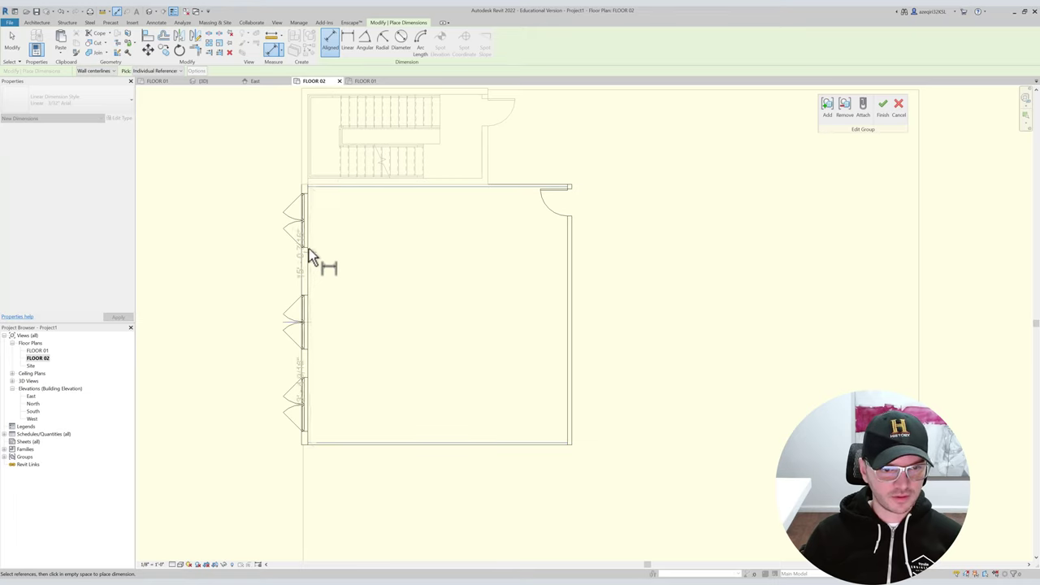
left_click(308, 412)
left_click(355, 341)
left_click(319, 315)
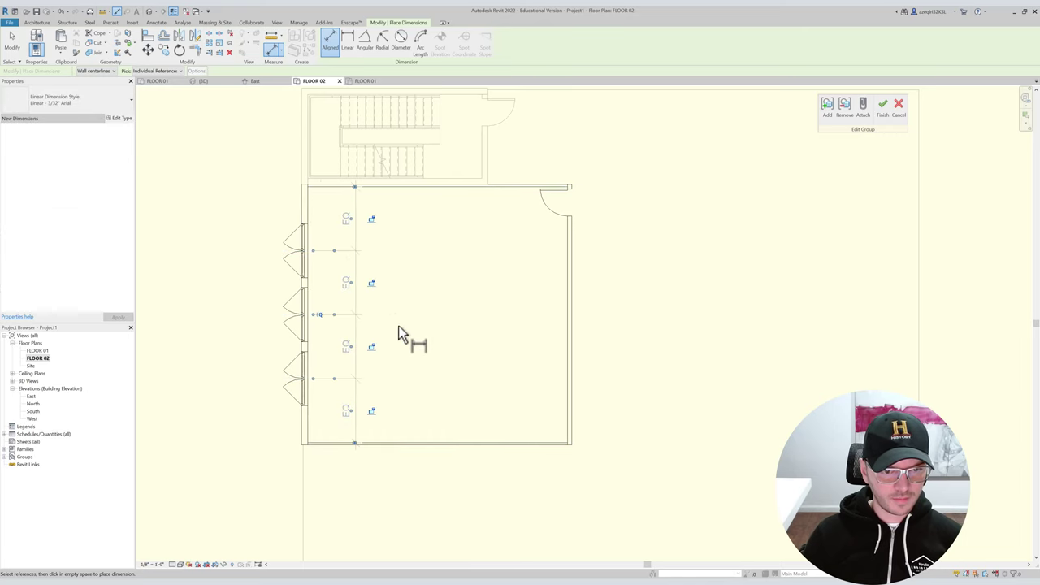
middle_click_drag(407, 339, 418, 360)
key("Escape")
key("Escape")
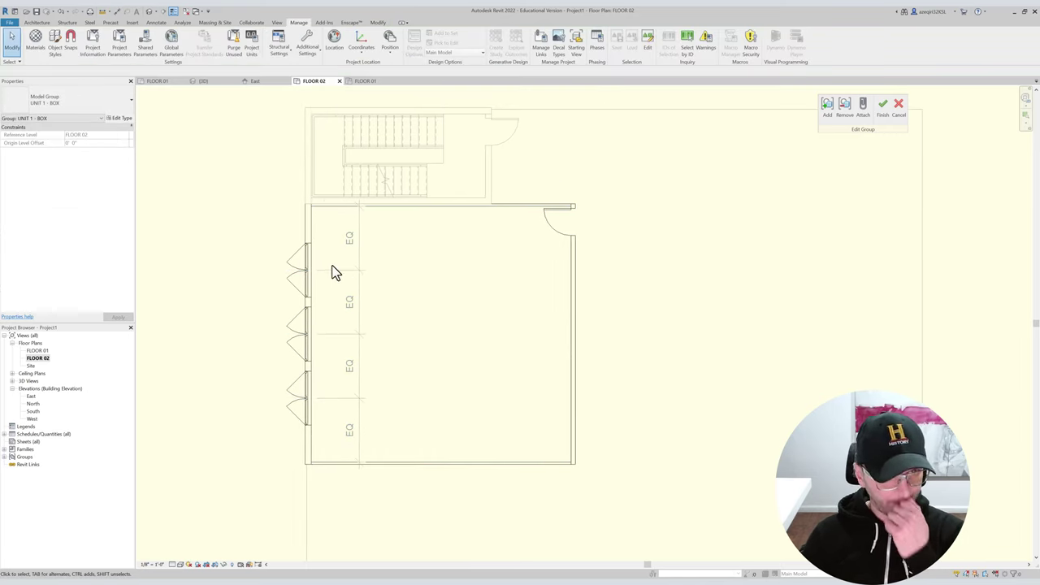
Try to move the northernmost window slightly north, cancel the move and undo the equal-spacing dimension string.
left_click(309, 250)
left_click_drag(309, 249, 309, 247)
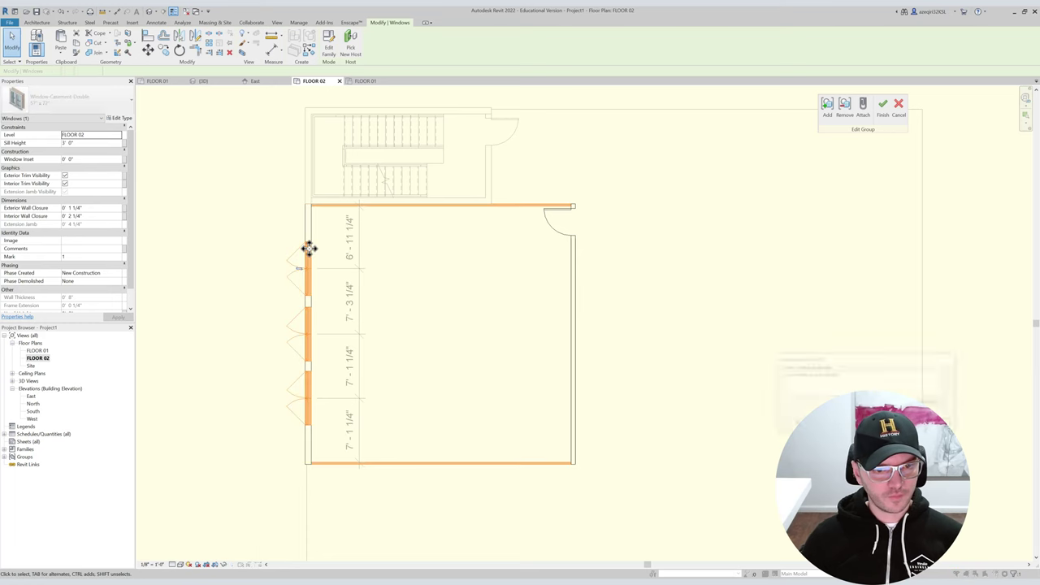
key("Escape")
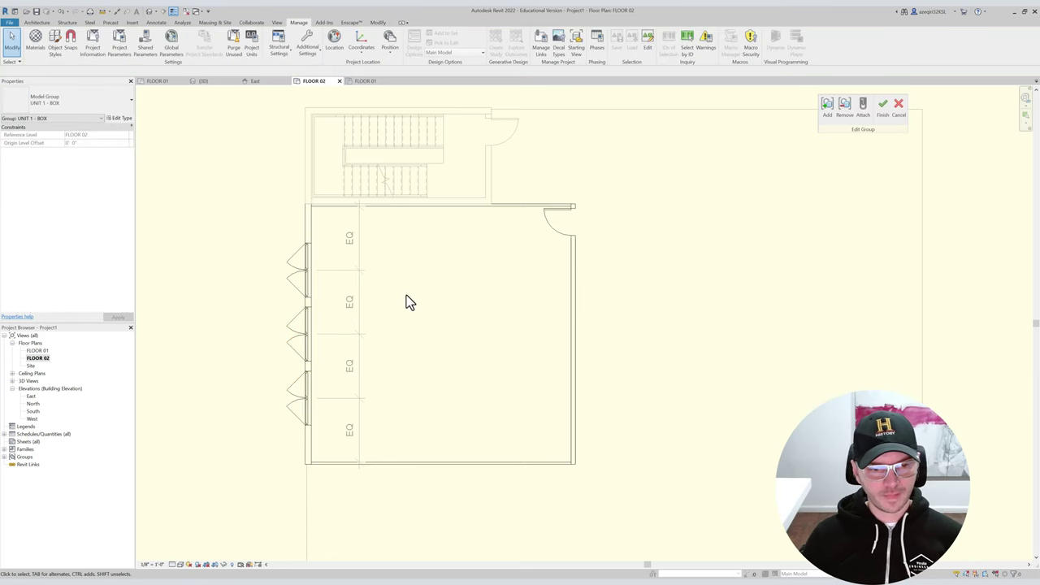
key("ctrl+z")
key("ctrl+z")
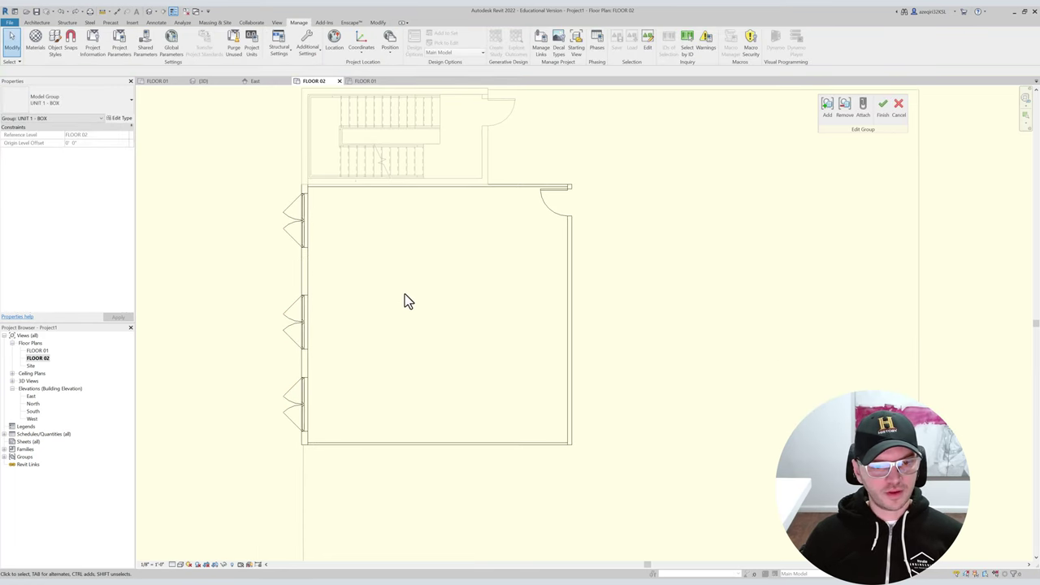
Delete the middle and southern windows from the west wall, keeping only the northernmost one.
left_click(309, 217)
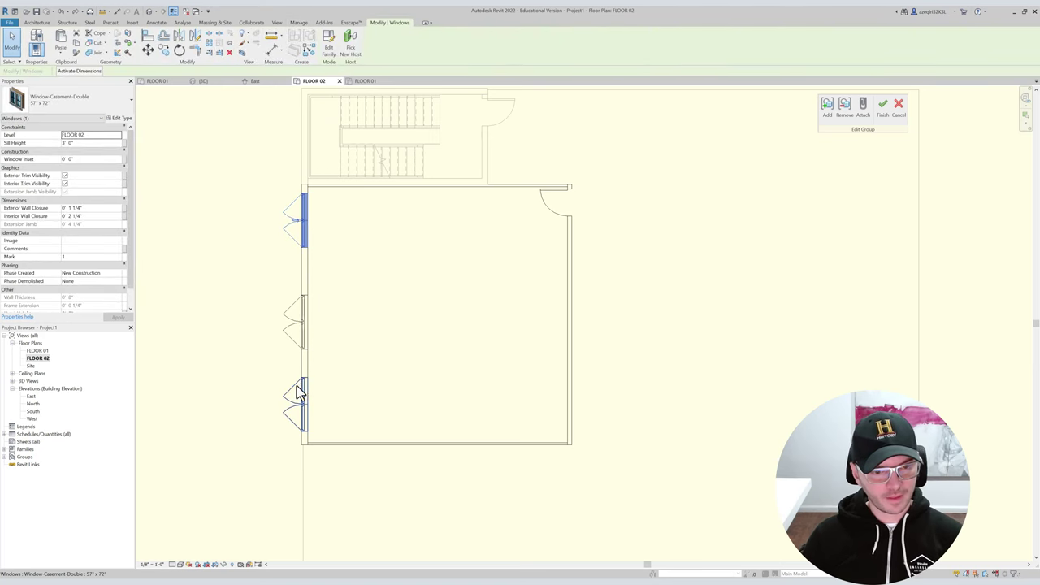
key("Escape")
left_click(291, 323)
key("Escape")
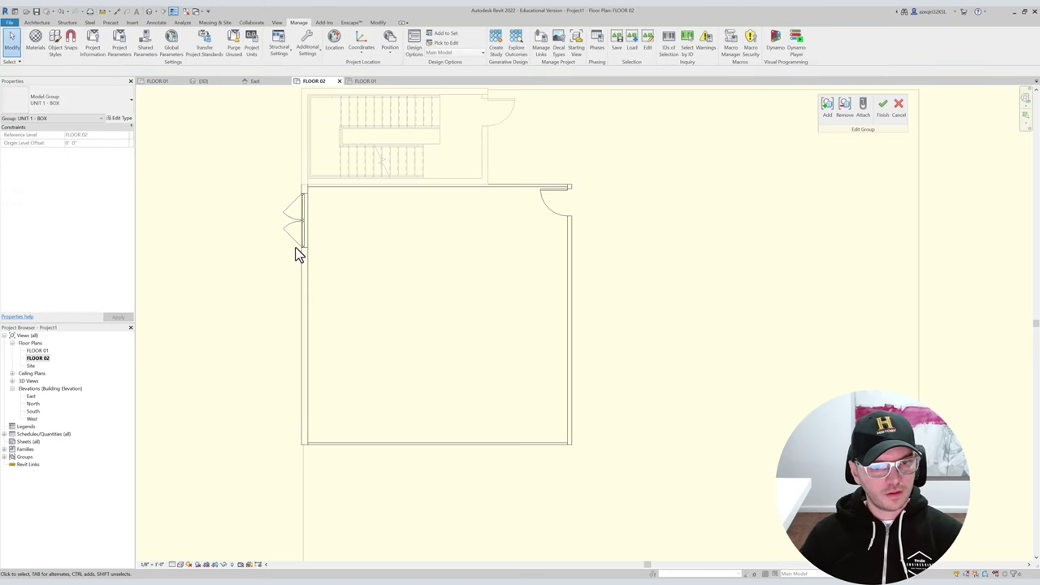
Mirror a copy of the northern west-wall window about the wall's midpoint to the unit's southern end.
left_click(293, 225)
key("m")
key("v")
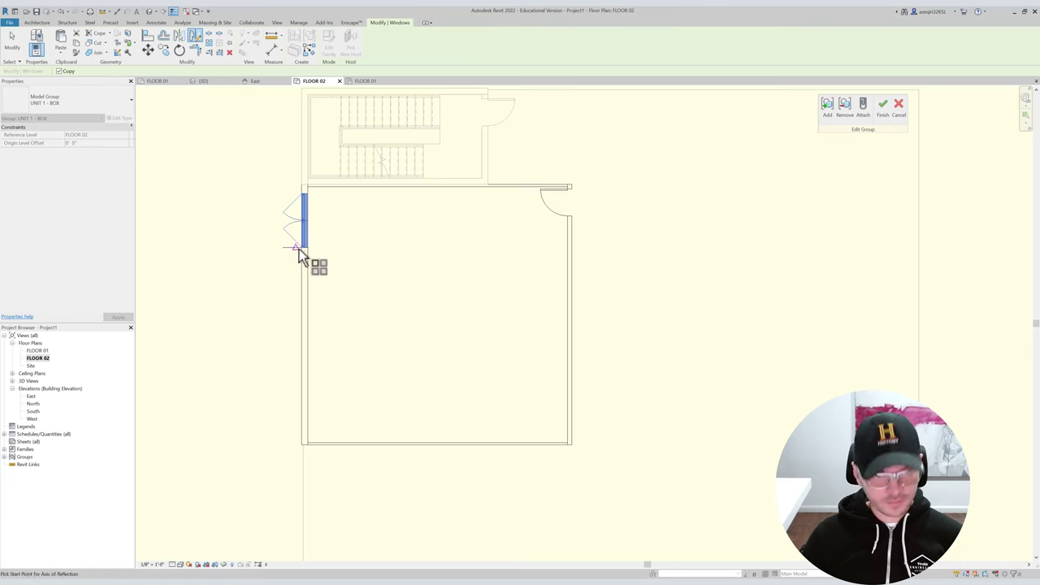
left_click(316, 314)
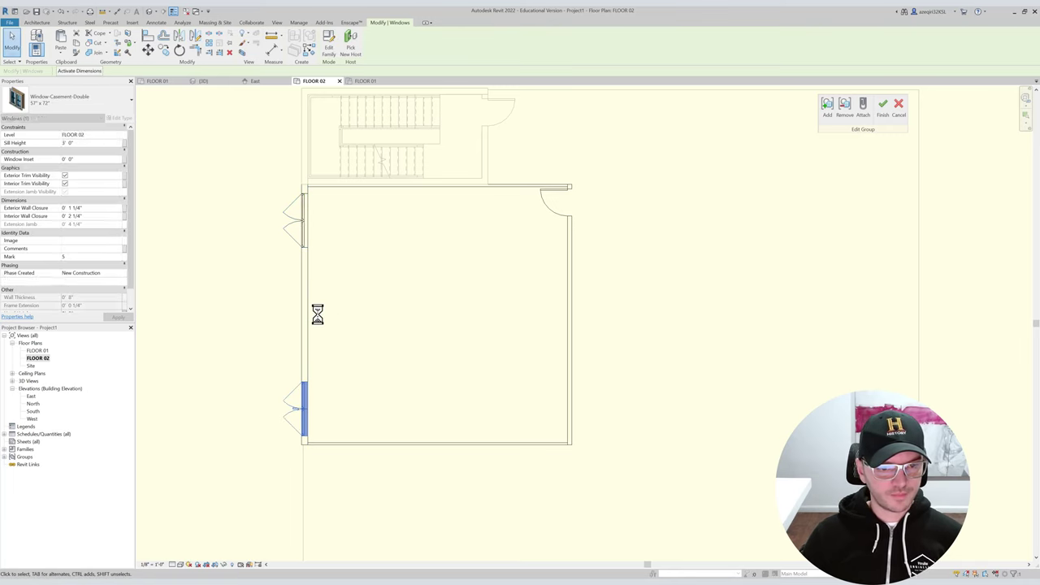
key("Escape")
Place a matching 57" x 72" double casement window midway between the two west-wall windows, opening outward.
left_click(293, 232)
key("c")
key("s")
left_click(305, 315)
key("Escape")
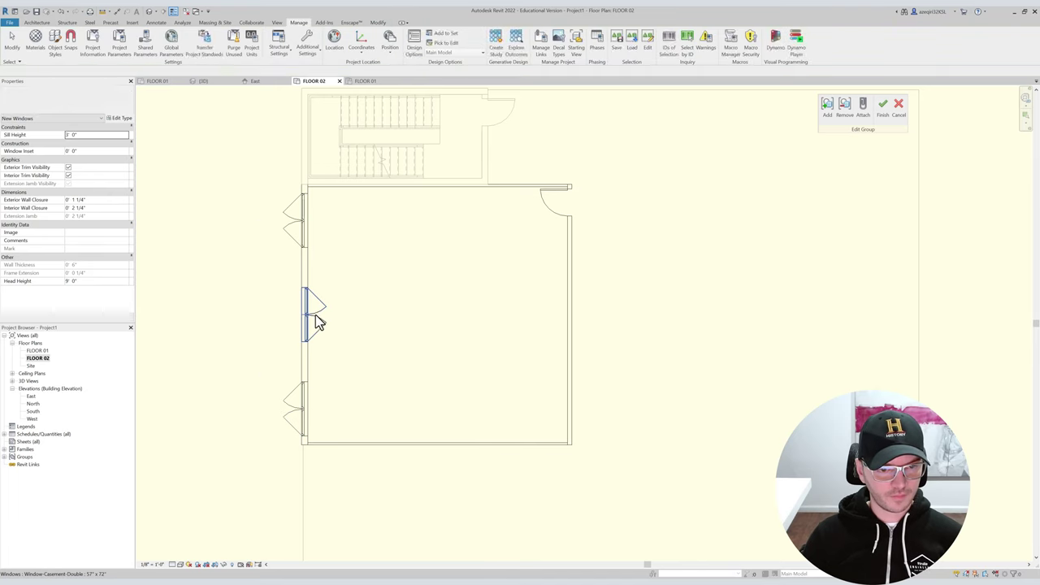
left_click(316, 321)
key("Escape")
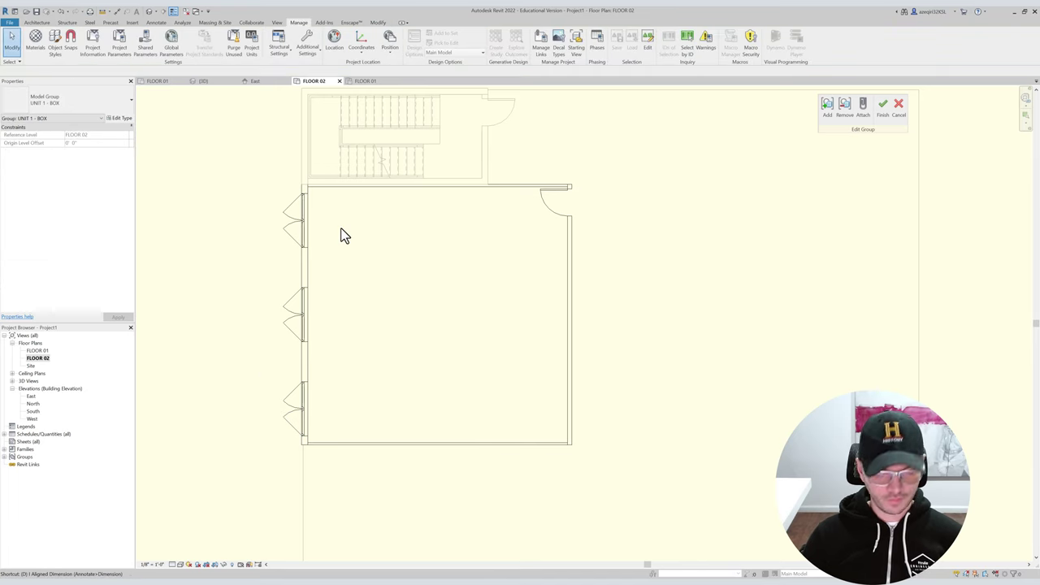
Dimension through the centres of the three west-wall windows with equal spacing, and undo the equality and the dimension.
key("d")
key("i")
left_click(305, 219)
left_click(305, 316)
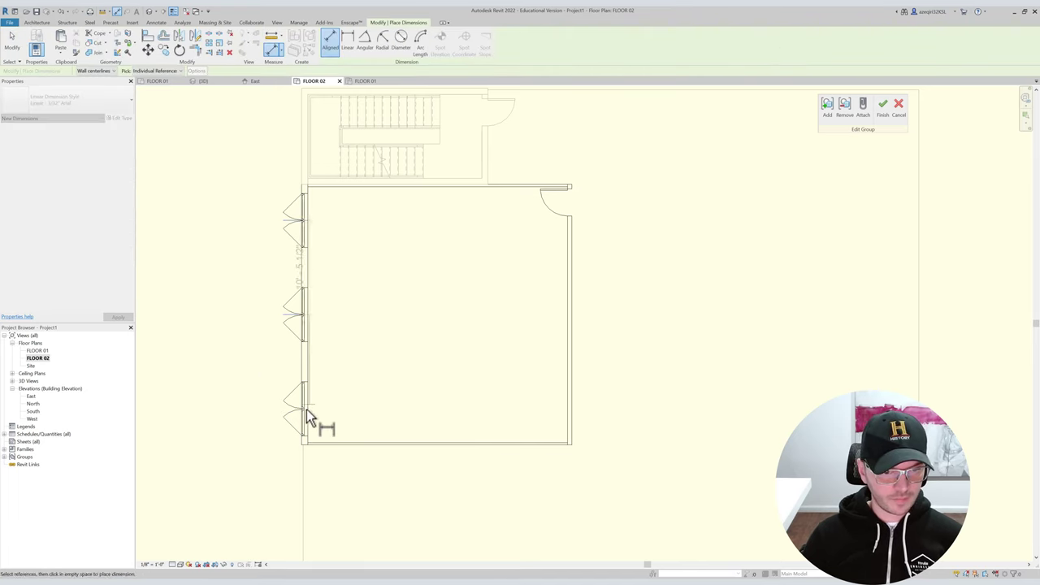
left_click(306, 416)
left_click(351, 390)
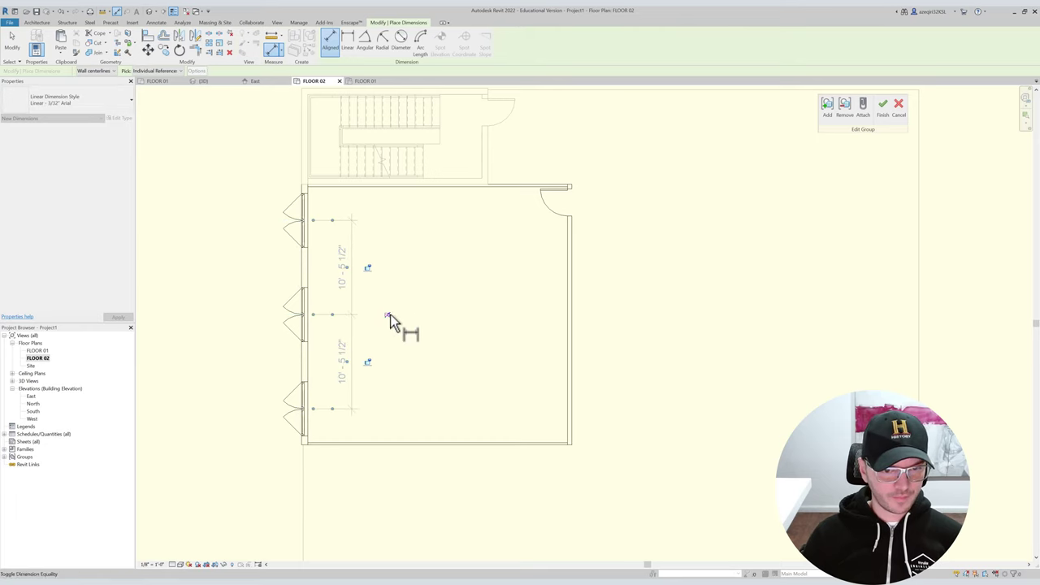
left_click(388, 314)
key("Escape")
key("Escape")
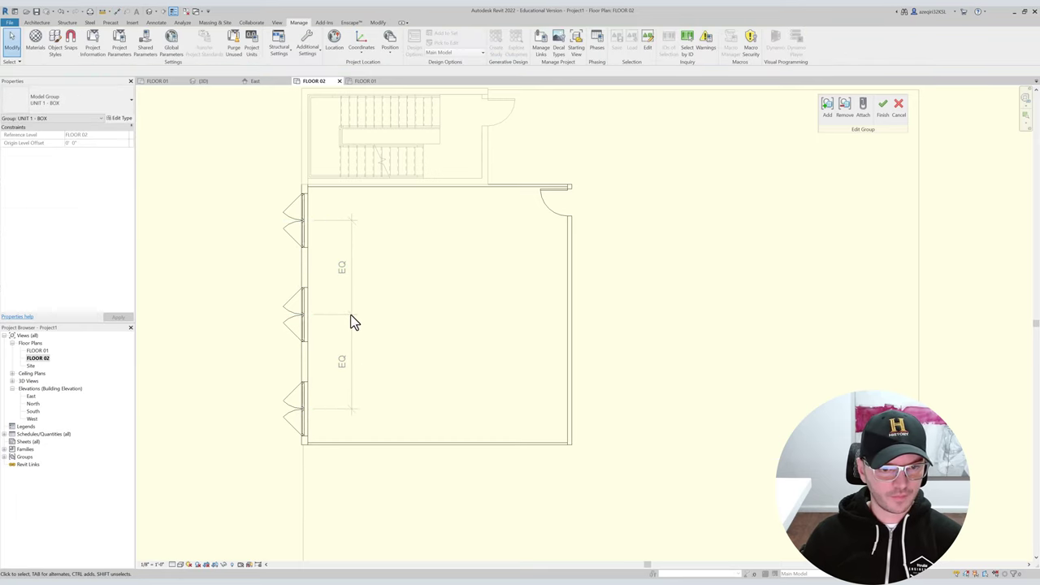
key("ctrl+z")
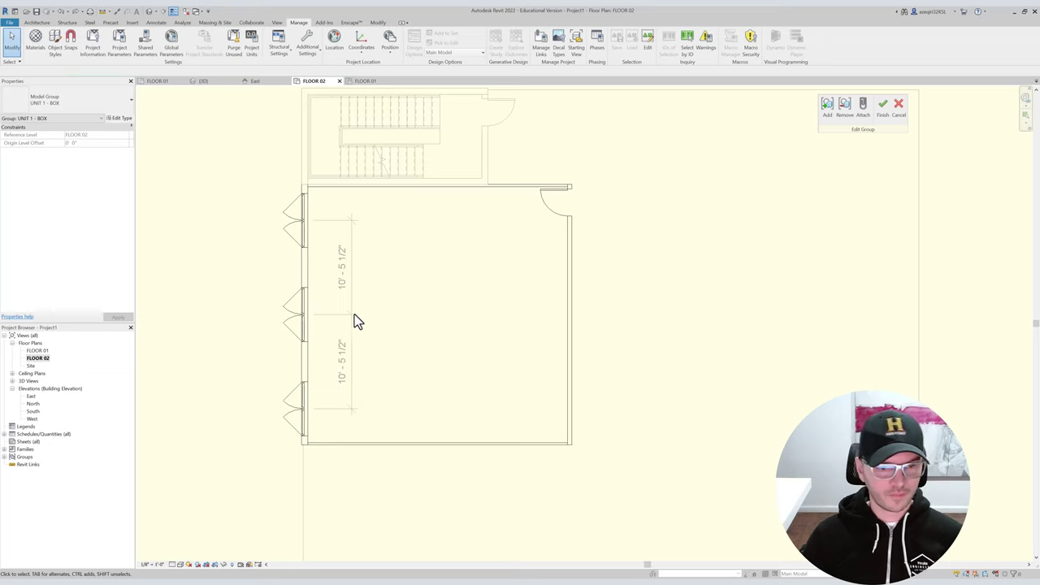
key("ctrl+z")
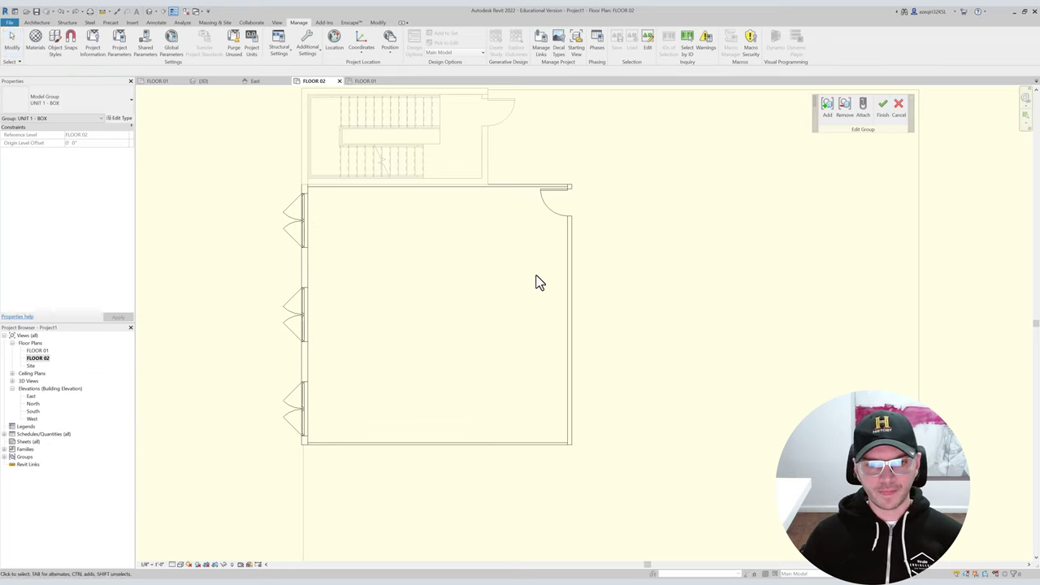
Finish editing the UNIT 1 - BOX group with its three west-wall windows.
middle_click_drag(495, 271, 469, 267)
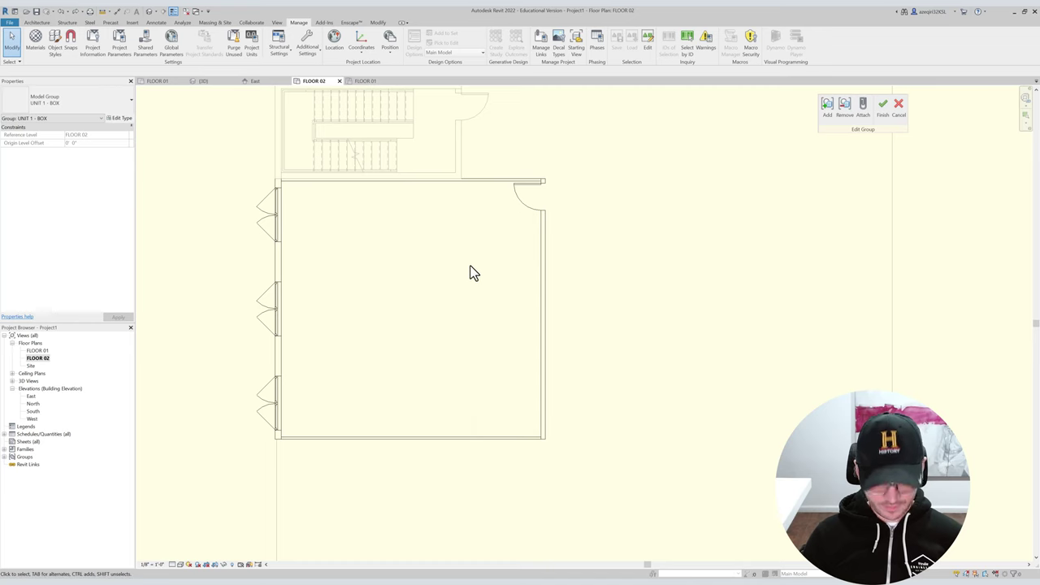
key("f")
key("g")
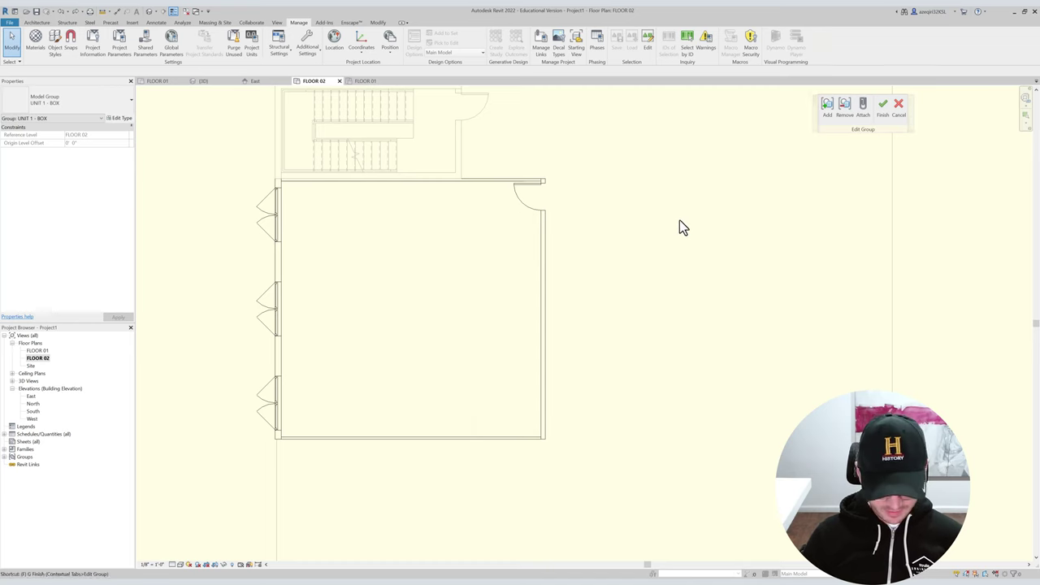
Mirror a copy of the UNIT 1 - BOX group about its south wall to form a second unit to the south.
middle_click_drag(537, 219, 466, 169)
scroll(466, 170, "down", 2)
key("Escape")
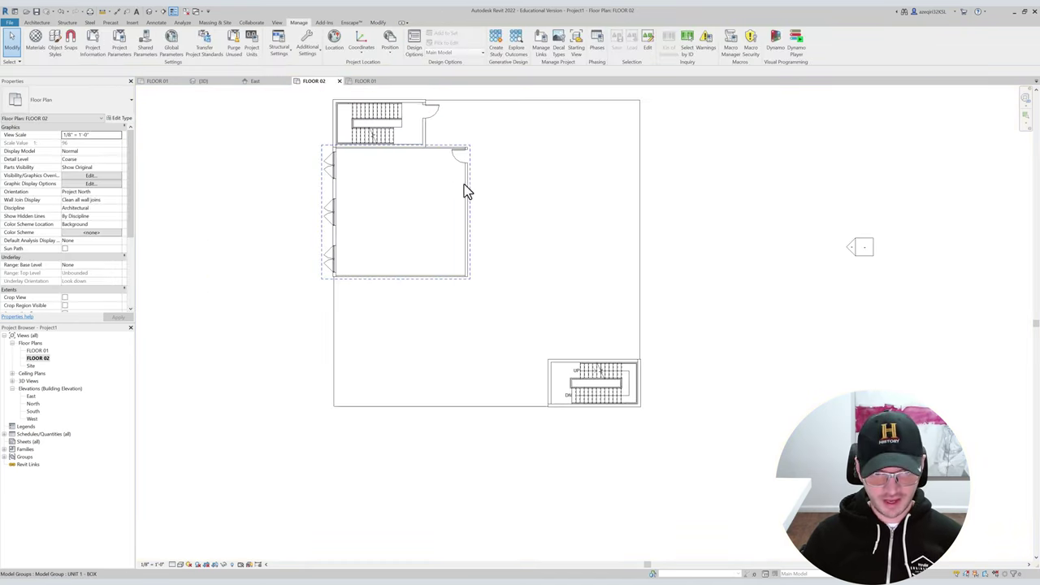
left_click(466, 188)
key("m")
key("m")
scroll(406, 274, "up", 2)
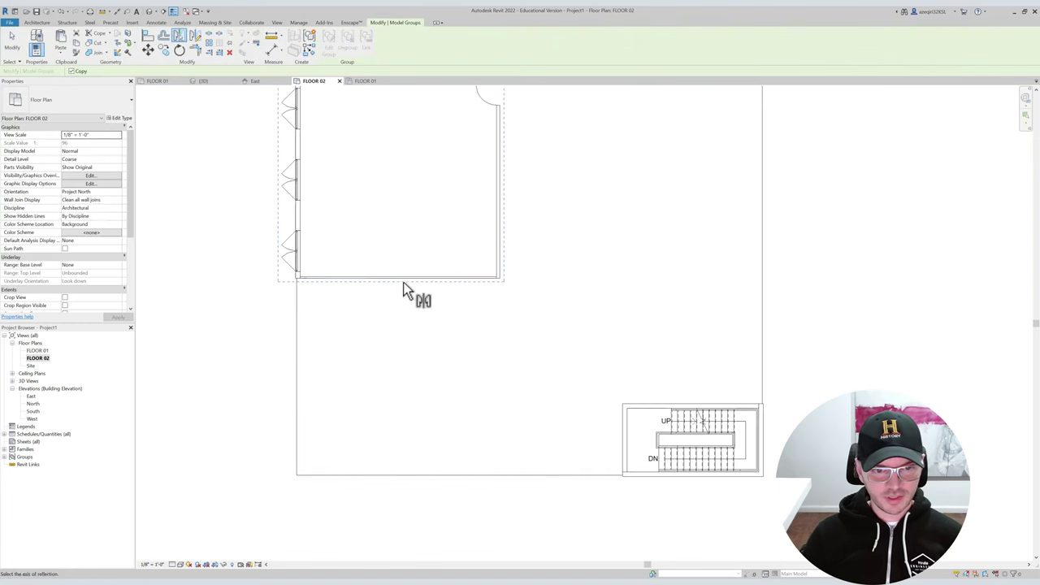
left_click(404, 284)
key("Escape")
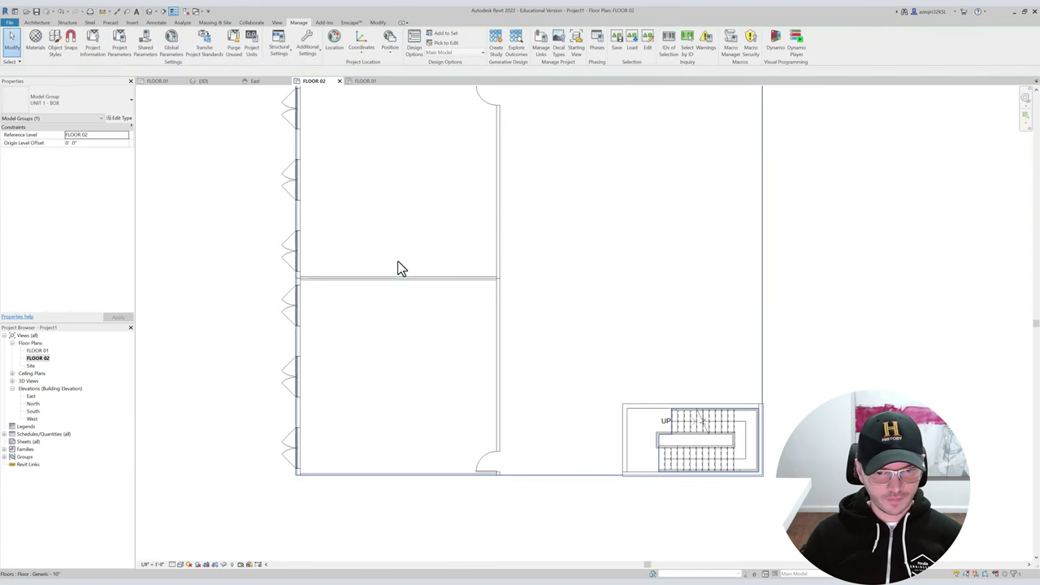
key("Escape")
middle_click_drag(482, 317, 457, 373)
scroll(457, 365, "down", 2)
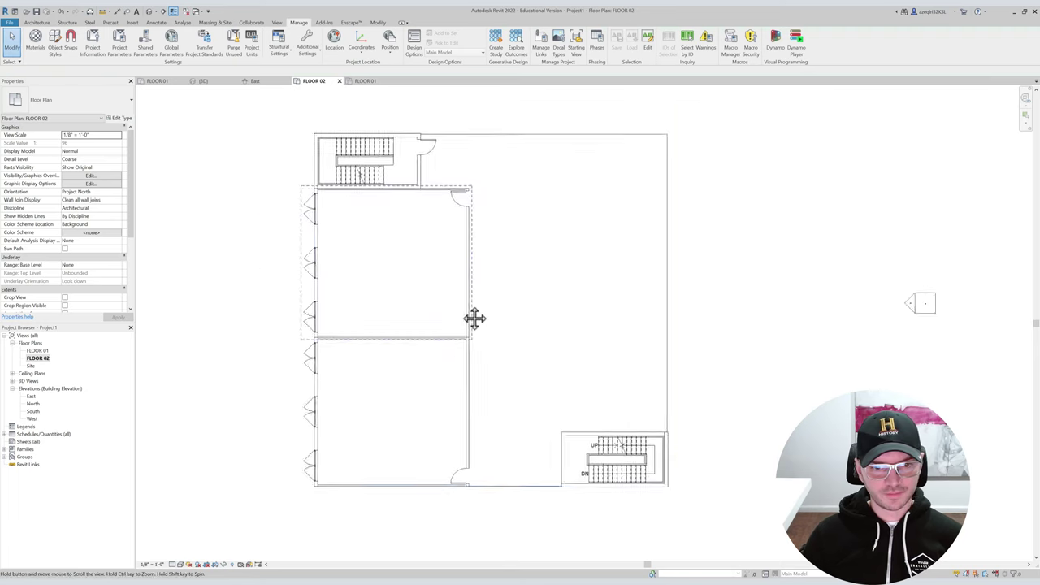
Mirror copies of the two existing UNIT 1 - BOX groups to the opposite side of FLOOR 02 about the floor edge's midpoint.
middle_click_drag(467, 293, 427, 320)
left_click(428, 292)
left_click(430, 376, "ctrl")
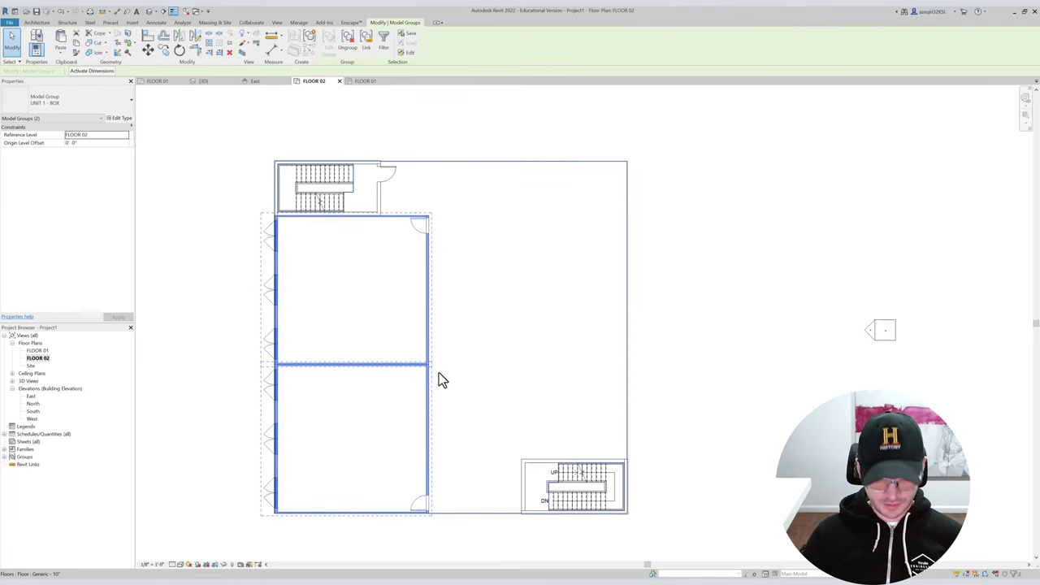
key("m")
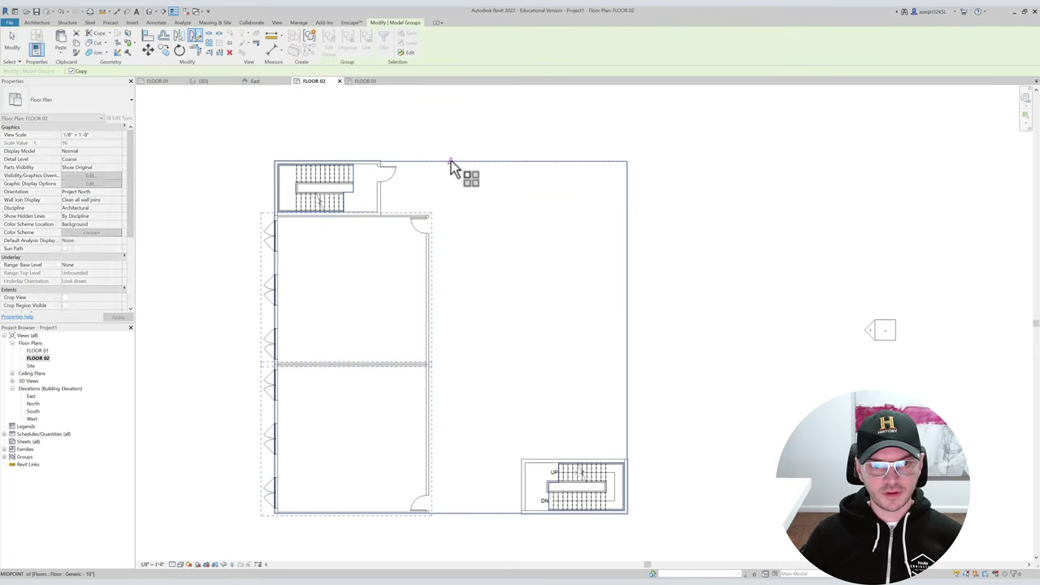
left_click(451, 161)
left_click(452, 169)
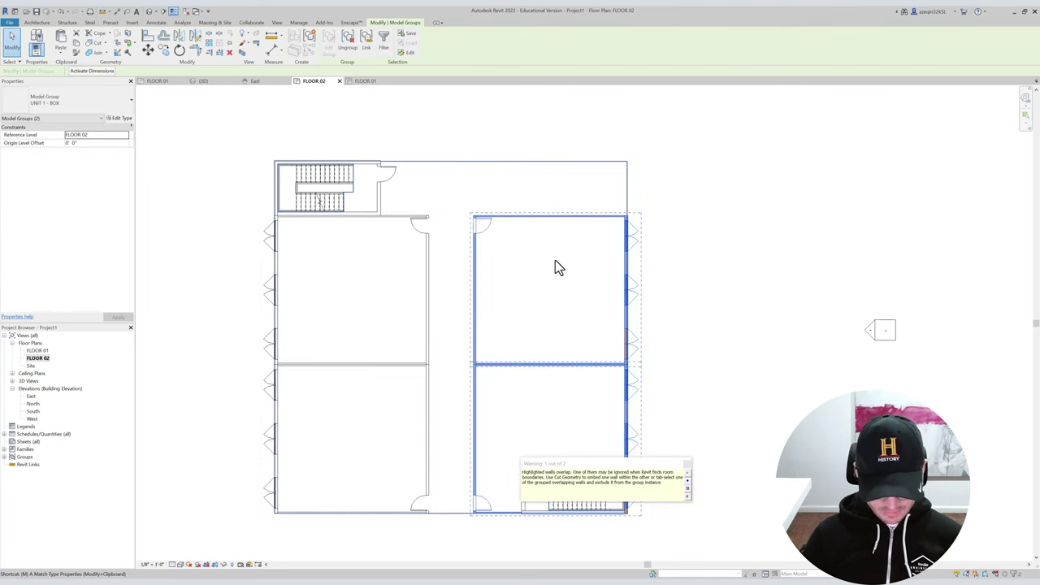
Move the two mirrored unit groups up so their upper wall meets the floor's upper edge, clearing the lower stair.
key("m")
key("v")
left_click(628, 215)
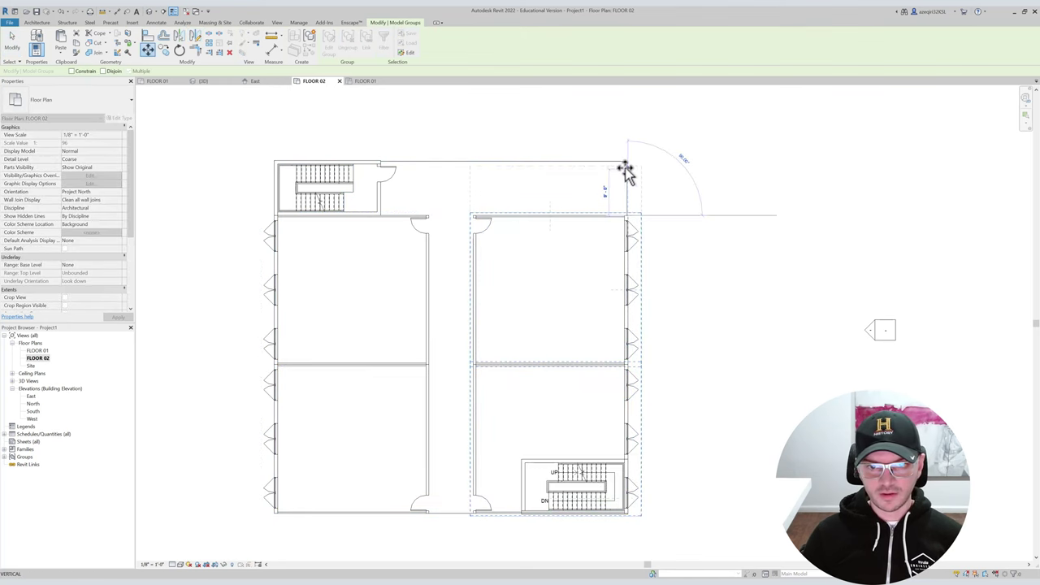
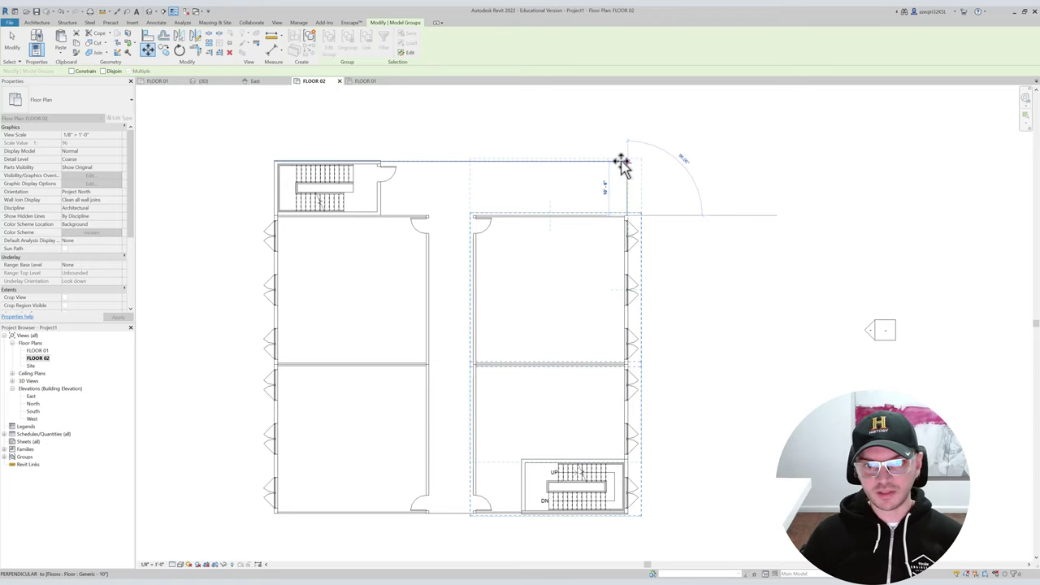
left_click(622, 164)
left_click(605, 197)
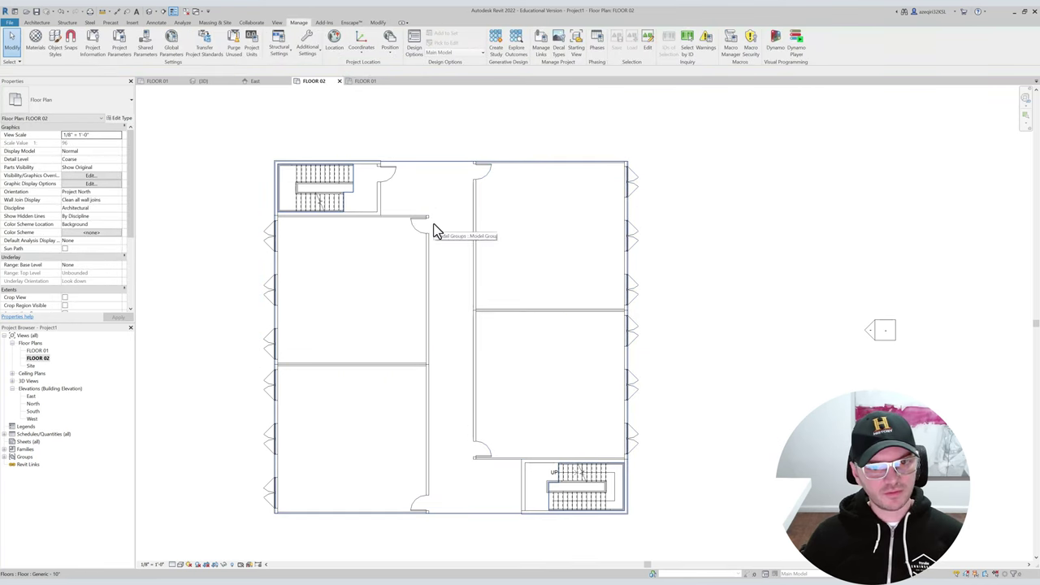
Draw Generic - 5" walls from the upper stair's corridor wall across to the unit's corridor wall line and partway down toward the unit door.
scroll(514, 491, "up", 2)
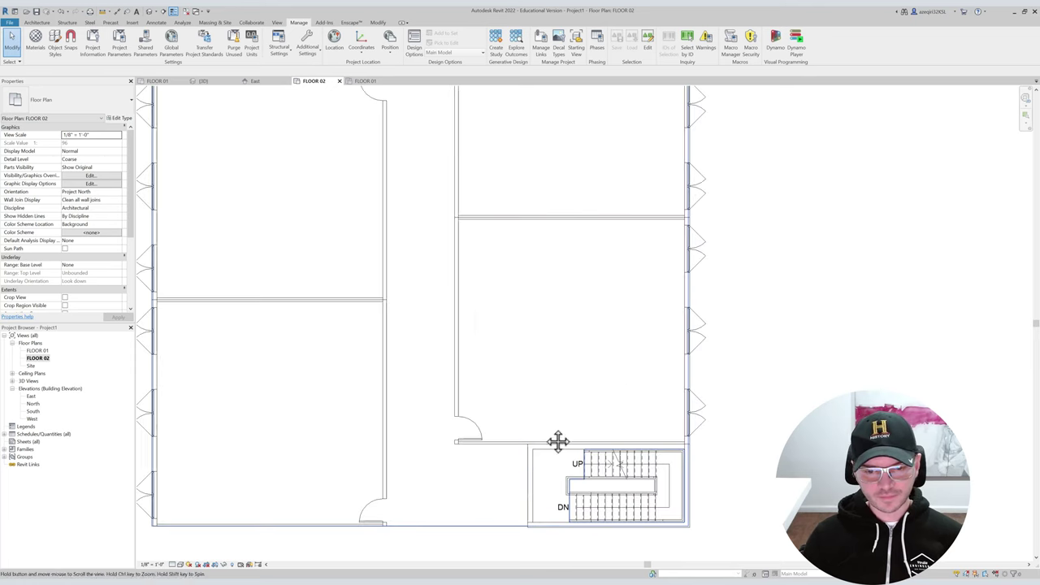
middle_click_drag(557, 441, 582, 395)
mouse_move(517, 422)
middle_mouse_down()
mouse_move(541, 476)
mouse_move(516, 436)
middle_mouse_up()
scroll(528, 480, "up", 1)
scroll(516, 433, "down", 2)
middle_click_drag(494, 337, 520, 535)
scroll(517, 533, "down", 1)
scroll(418, 303, "up", 3)
key("w")
key("a")
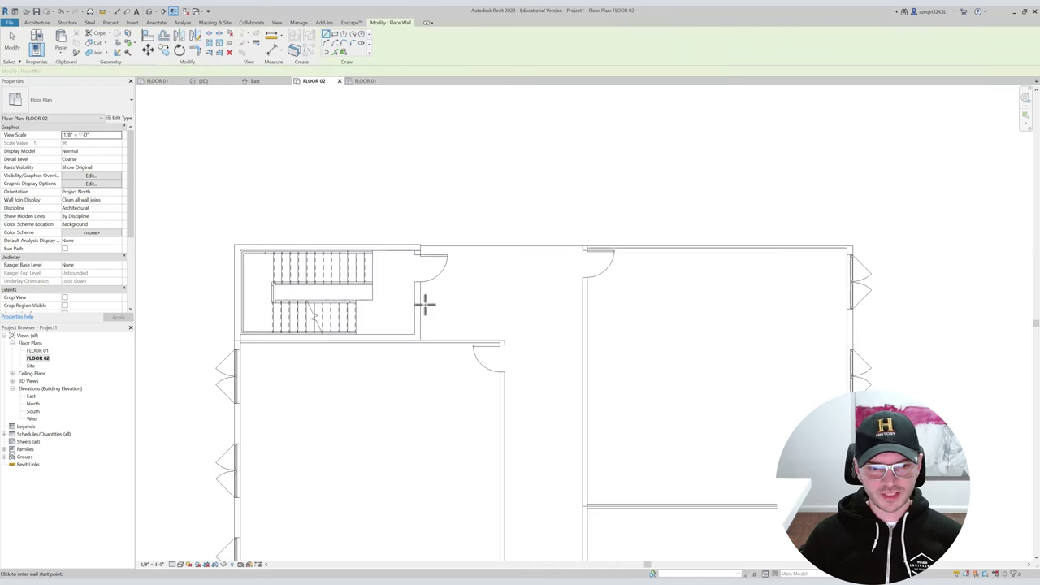
left_click(421, 79)
left_click(70, 104)
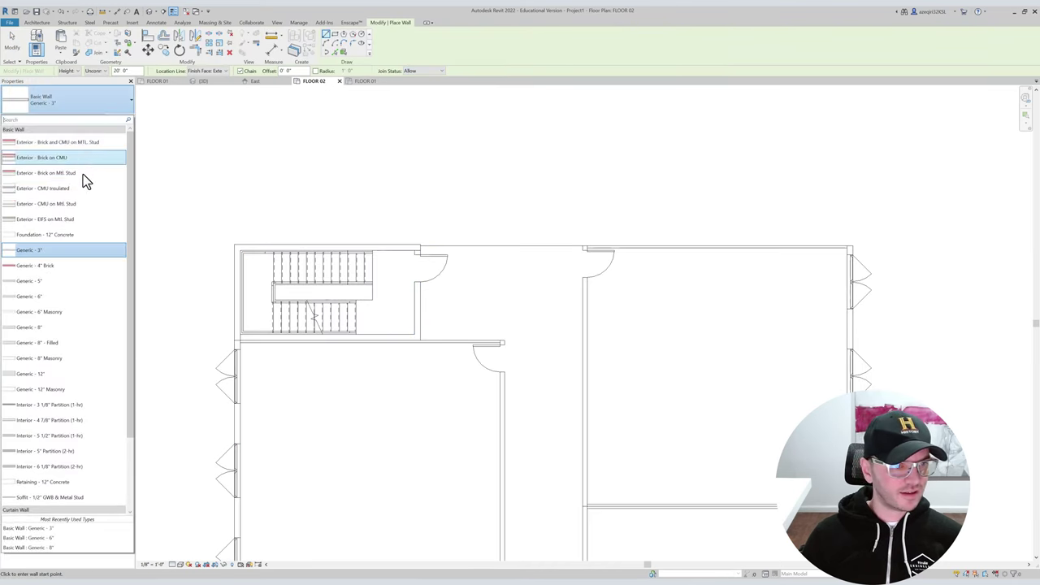
left_click(65, 281)
scroll(439, 300, "up", 2)
left_click(408, 299)
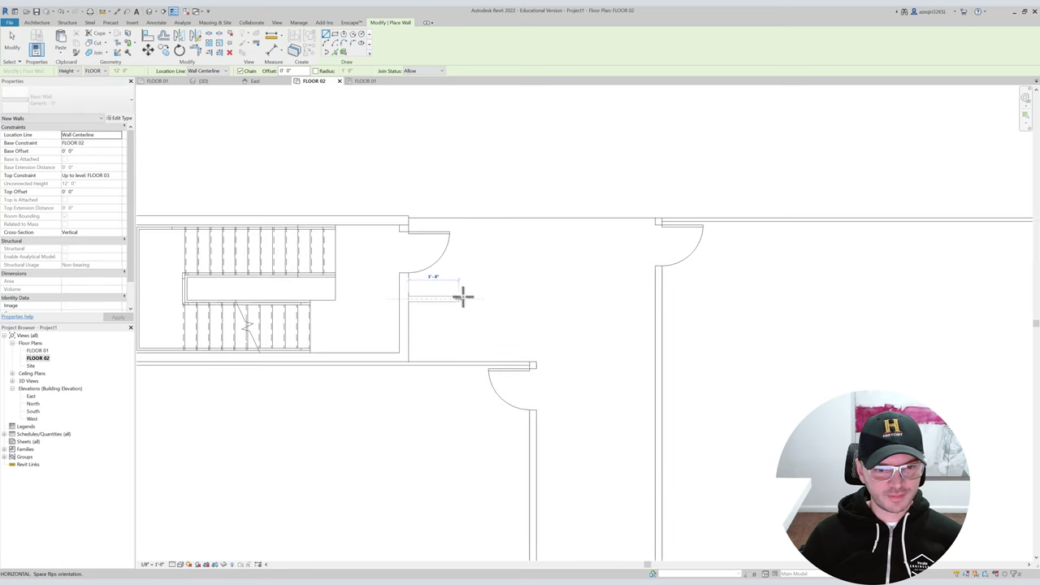
left_click(535, 299)
key("Escape")
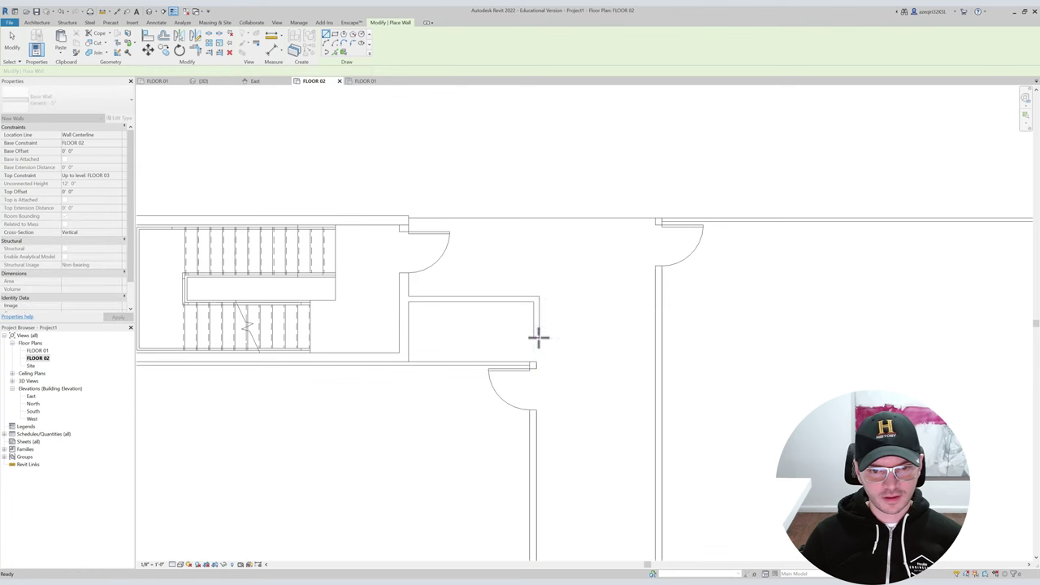
key("Escape")
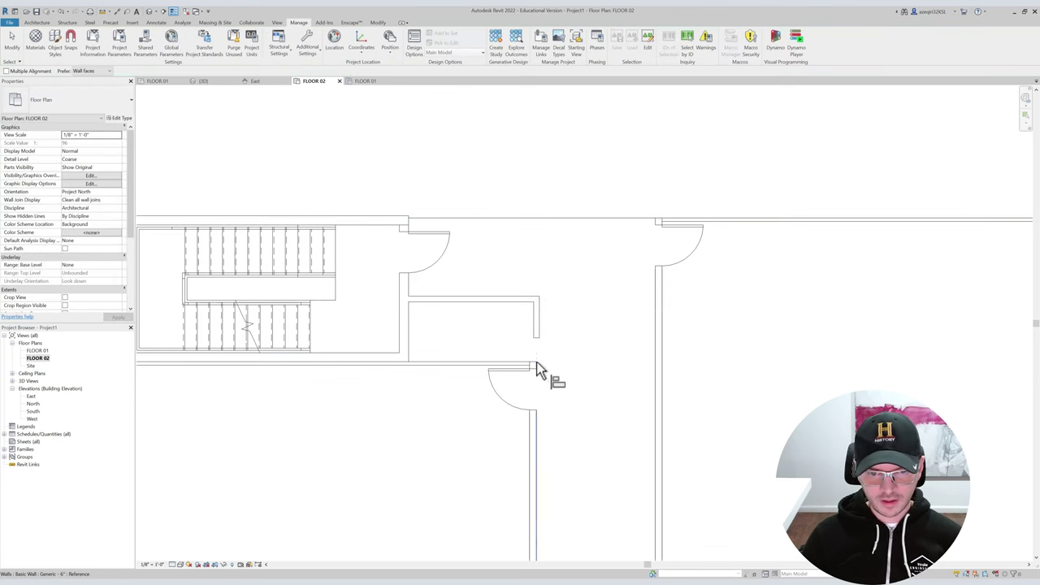
Align the short new wall with the unit's corridor wall face and extend it down to the unit's upper wall.
left_click(535, 327)
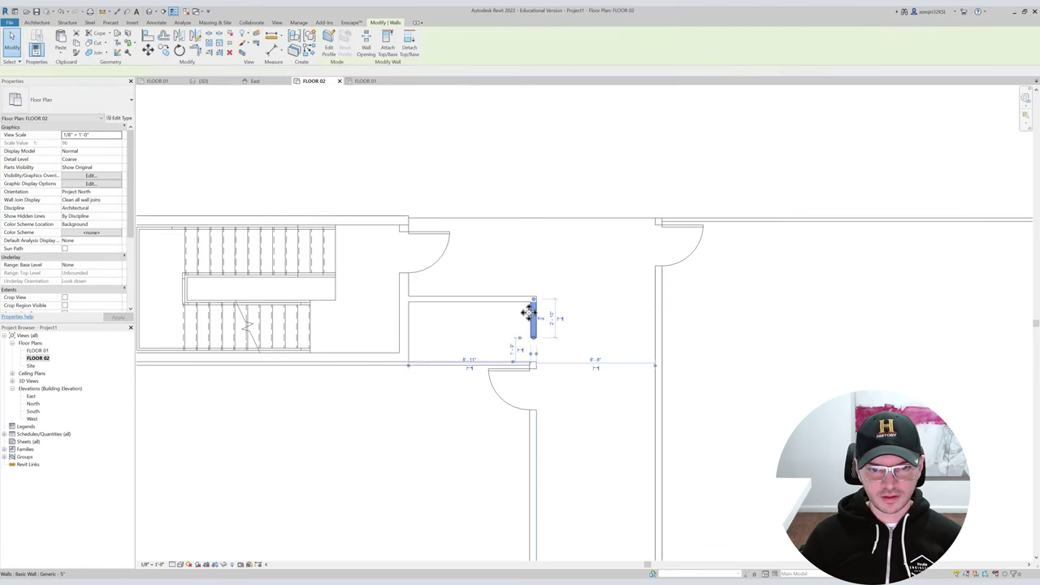
right_click(534, 337)
left_click(549, 377)
key("e")
key("x")
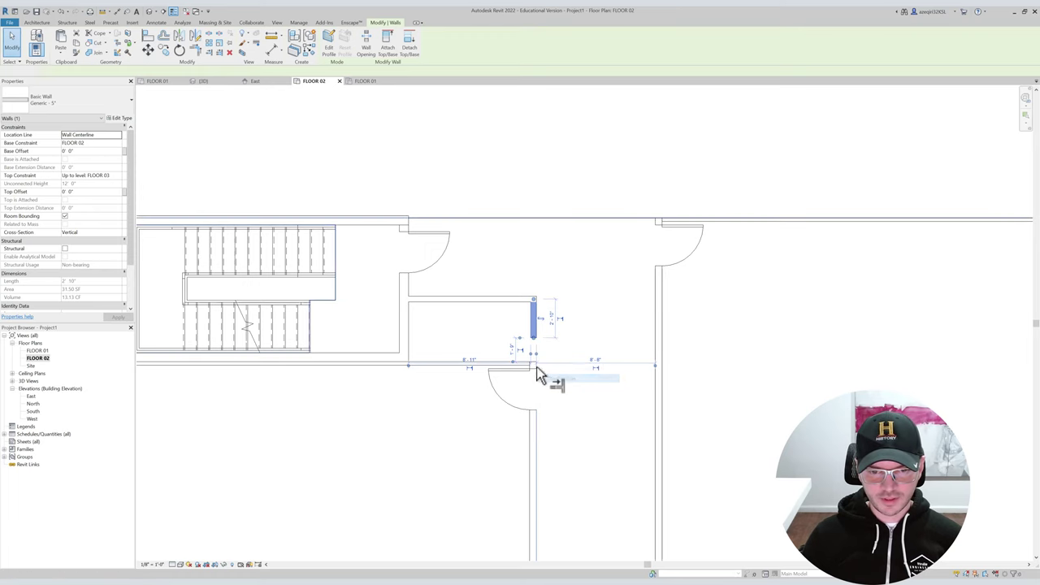
left_click(524, 363)
left_click(533, 330)
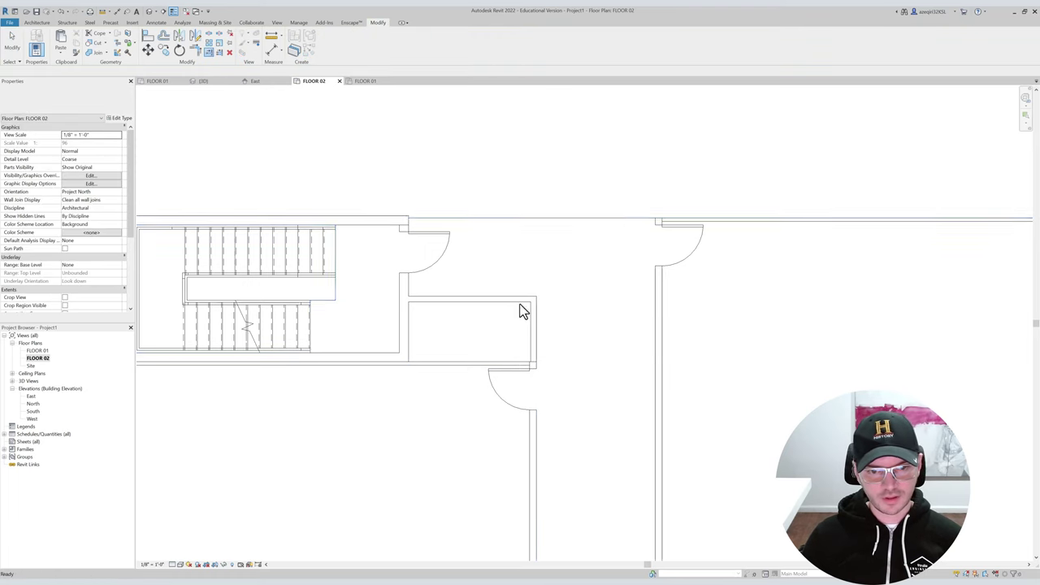
Draw a Generic - 3" wall along the unit's upper wall inside the new enclosure beside the stair, with join status set to Disallow.
scroll(488, 317, "down", 2)
scroll(439, 341, "up", 2)
key("Escape")
key("w")
key("a")
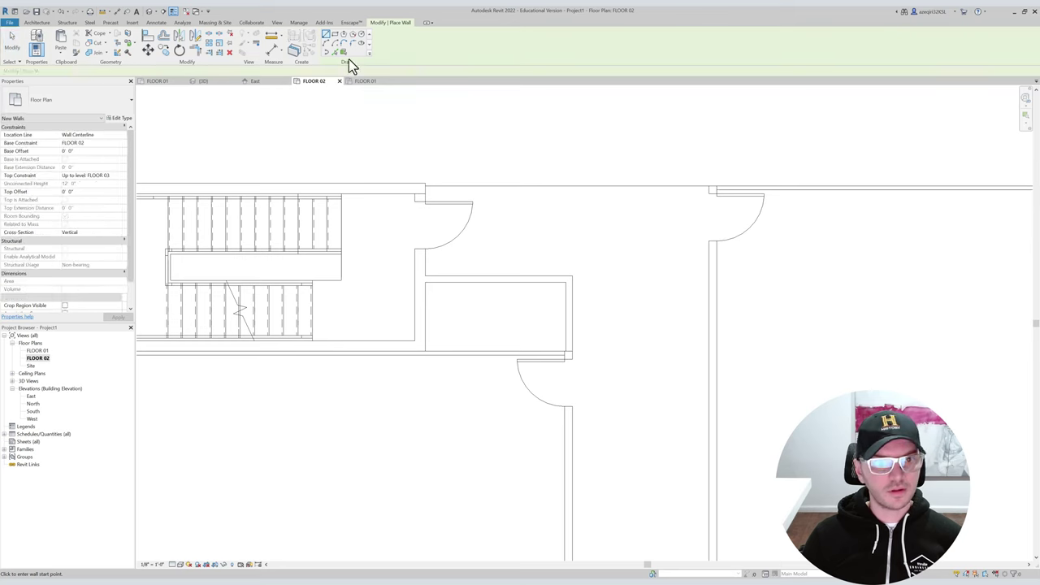
left_click(423, 74)
left_click(421, 90)
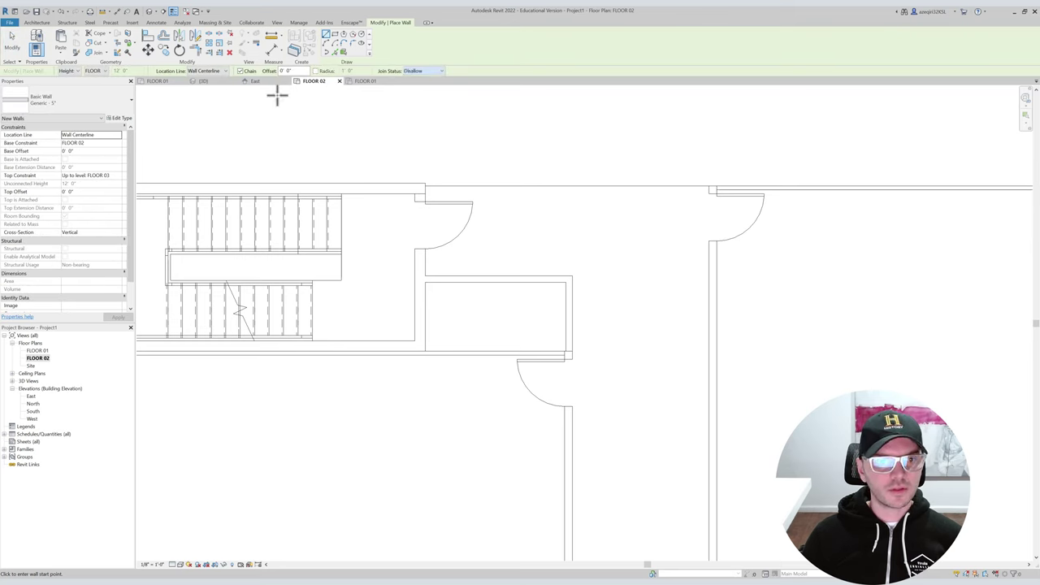
left_click(69, 102)
left_click(76, 253)
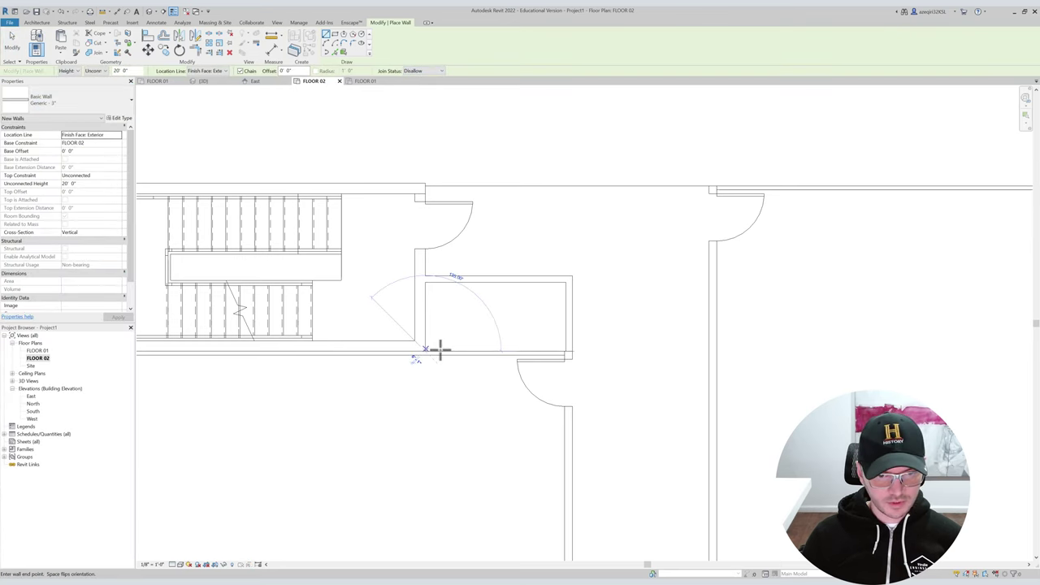
left_click(424, 351)
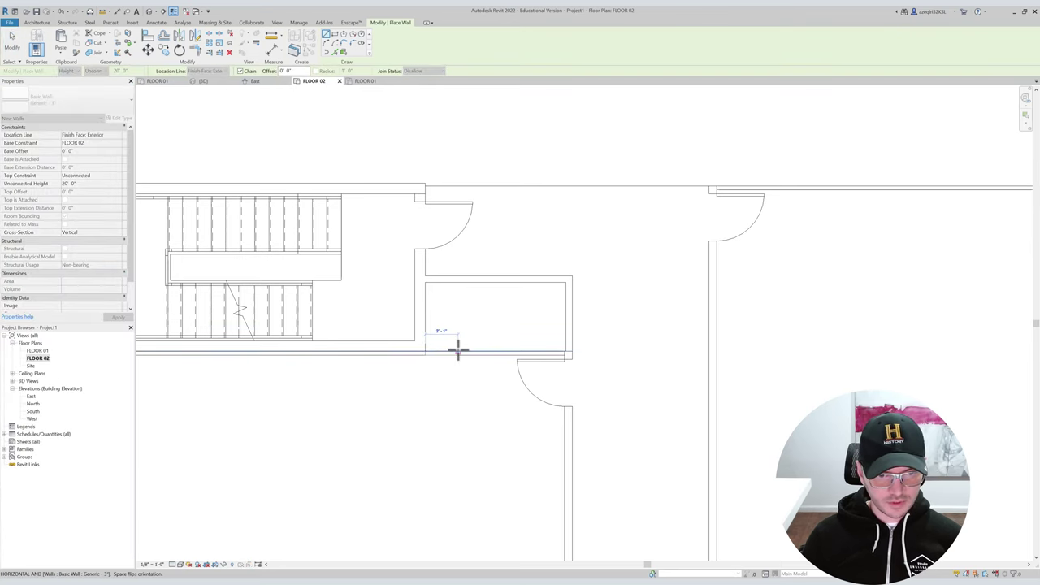
scroll(565, 352, "up", 2)
left_click(565, 351)
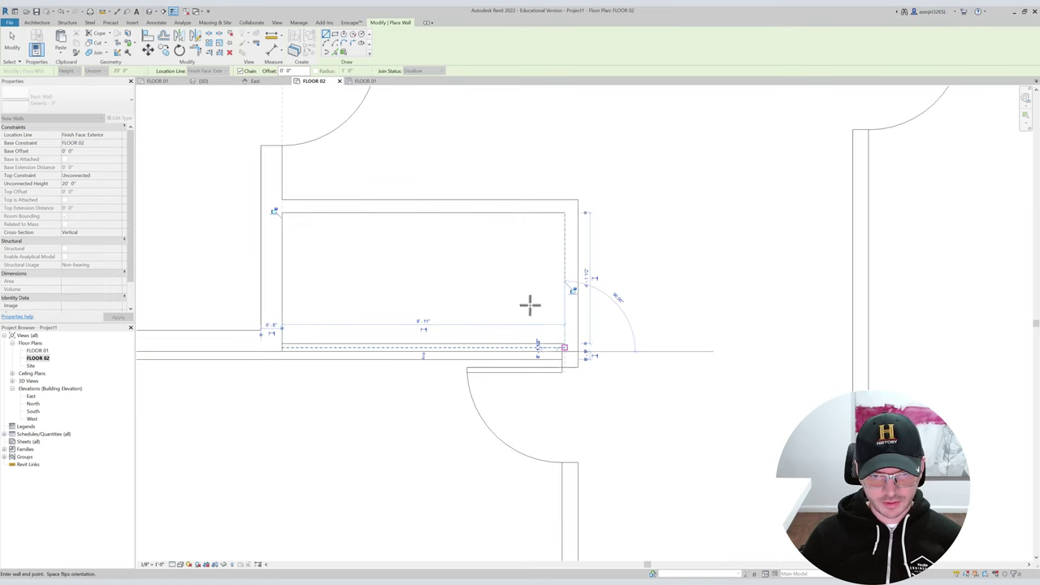
key("Escape")
key("Escape")
Turn off Thin Lines so the floor plan displays its wall line weights.
scroll(433, 261, "down", 2)
key("l")
scroll(402, 232, "down", 5)
middle_click_drag(475, 329, 444, 253)
scroll(411, 256, "down", 1)
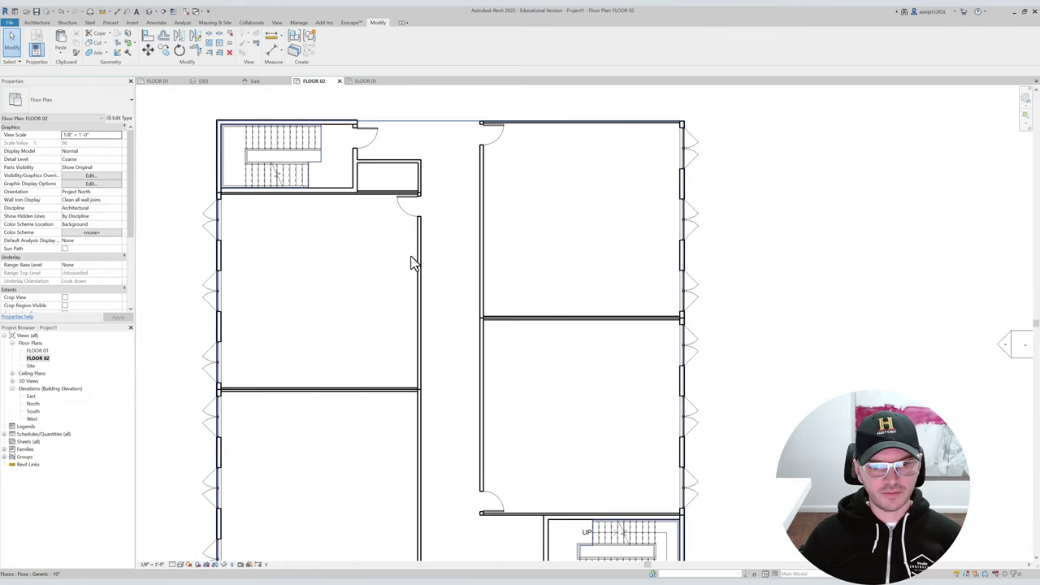
middle_click_drag(436, 251, 467, 174)
scroll(439, 248, "down", 1)
Select all instances of the UNIT 1 - BOX model group visible in the plan and clear the selection.
left_click(432, 247)
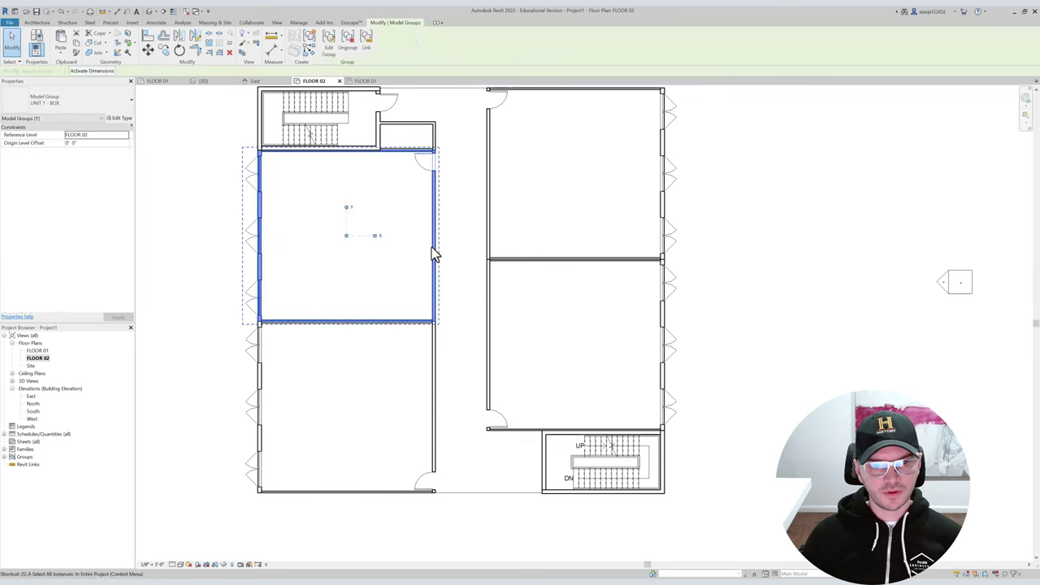
key("s")
key("a")
middle_click_drag(447, 241, 454, 285)
key("Escape")
left_click(437, 272)
right_click(439, 268)
mouse_move(504, 342)
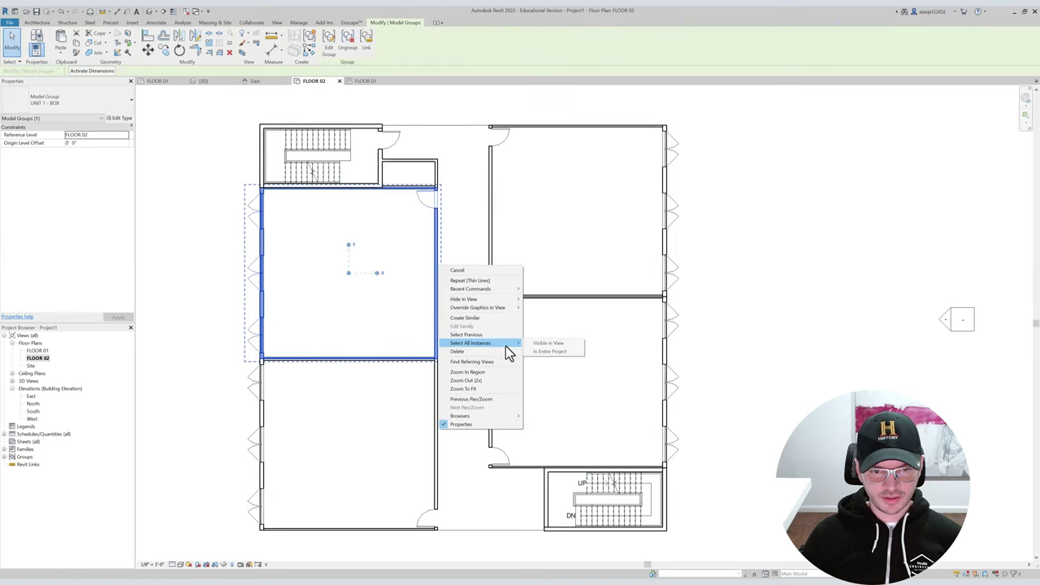
left_click(548, 344)
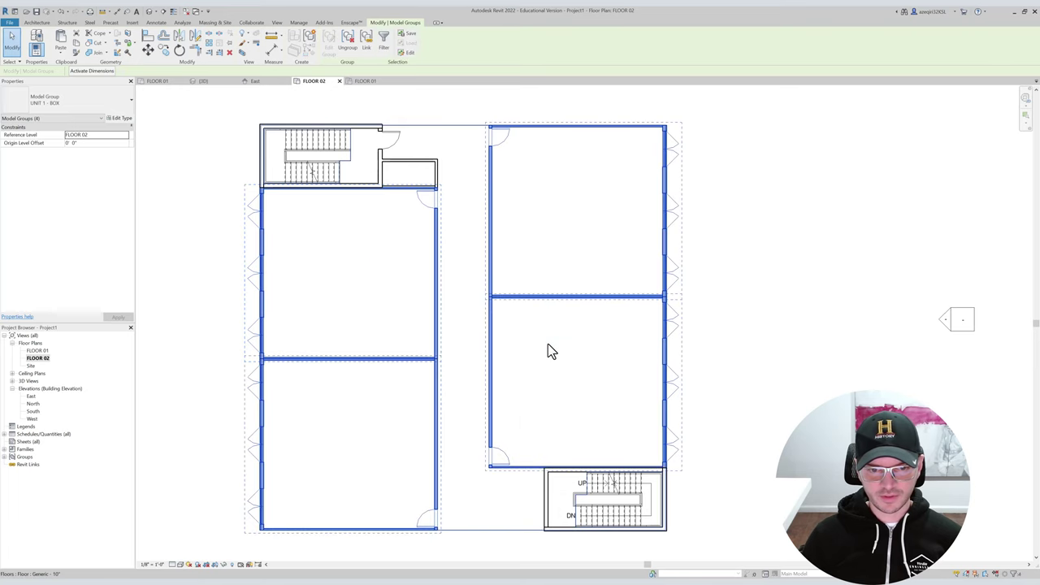
left_click(439, 233)
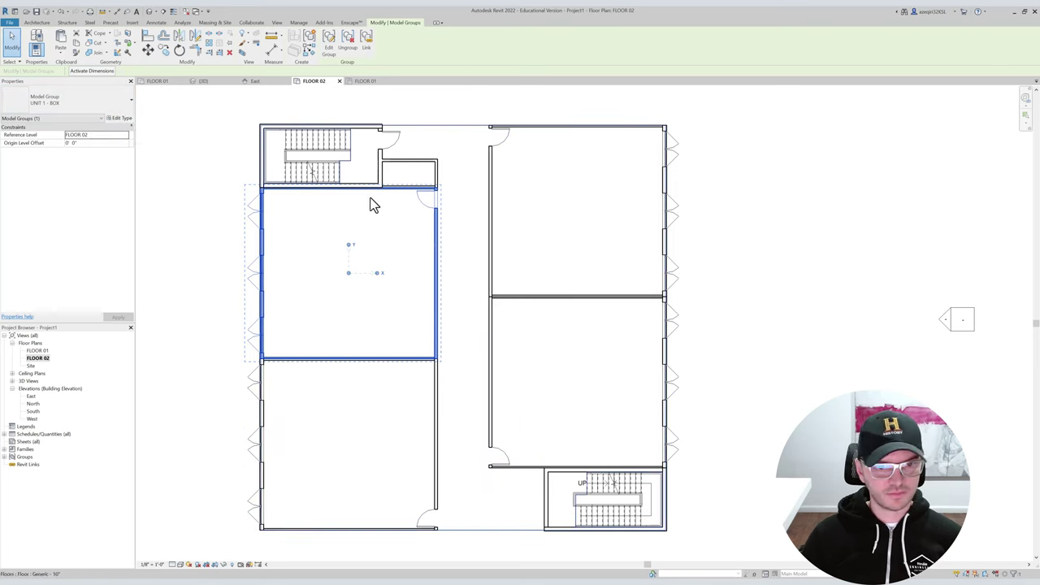
key("a")
key("Escape")
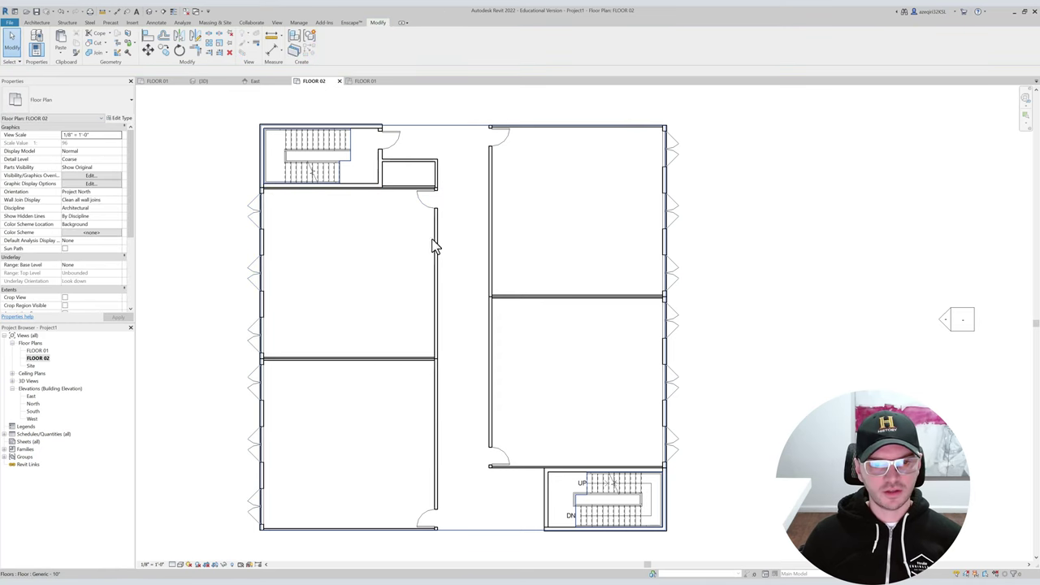
left_click(434, 238)
key("Escape")
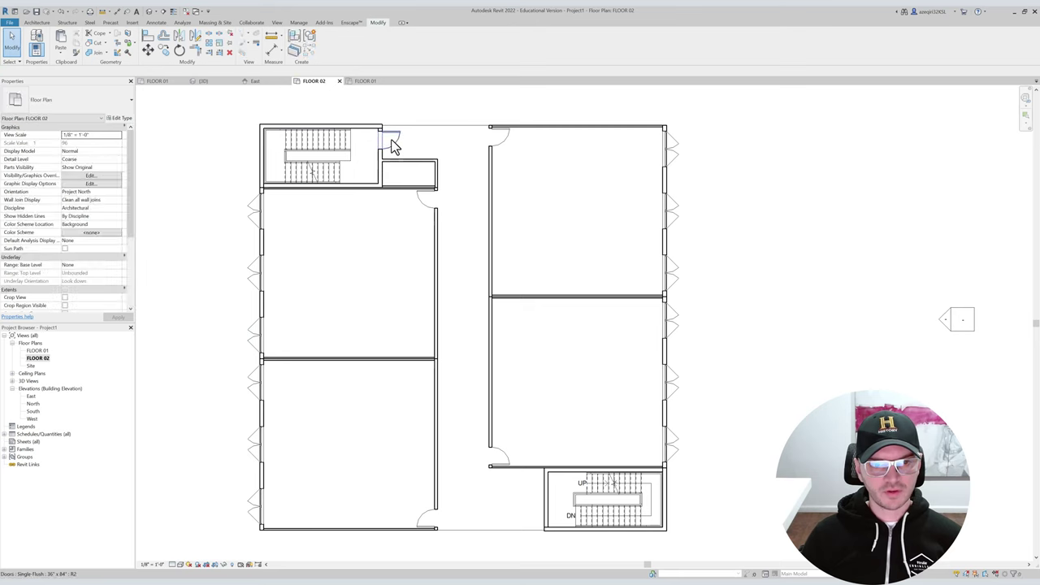
Select all instances of the Single-Flush 36" x 84" door starting from the upper stair's door.
left_click(394, 140)
key("s")
key("a")
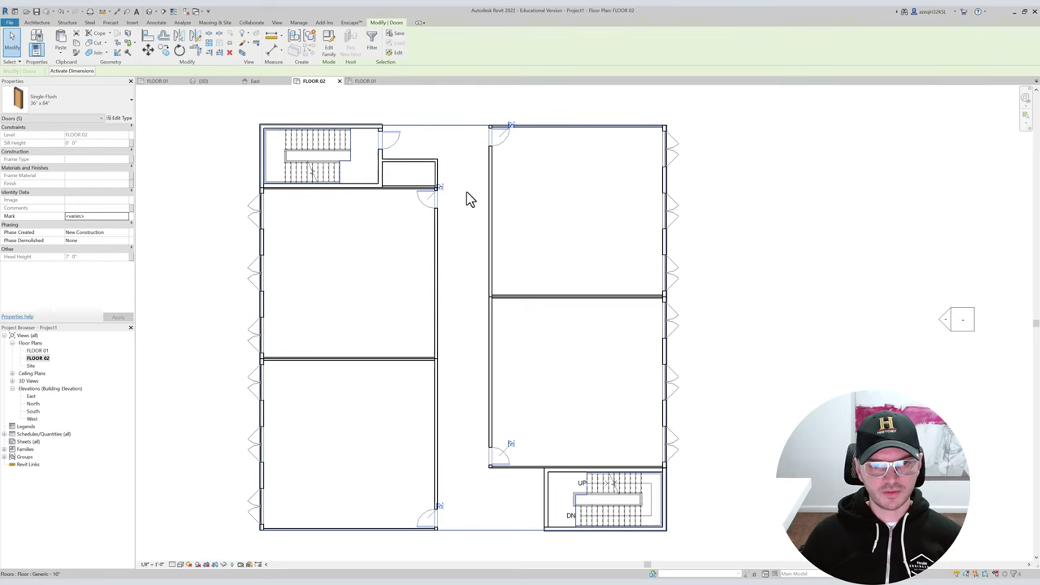
Flip the upper stair's door so it swings into the stairwell.
left_click(394, 137)
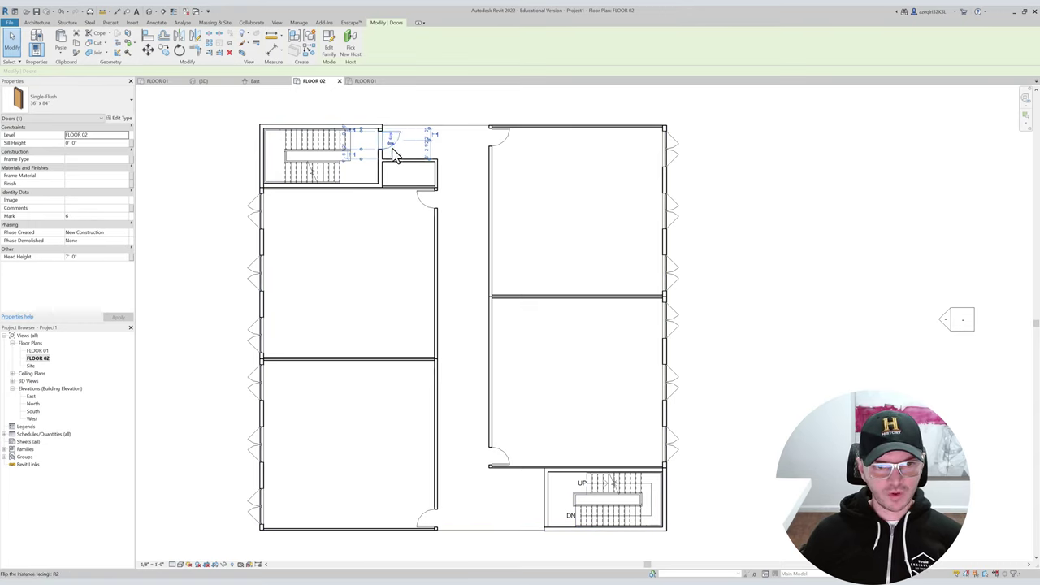
key("Delete")
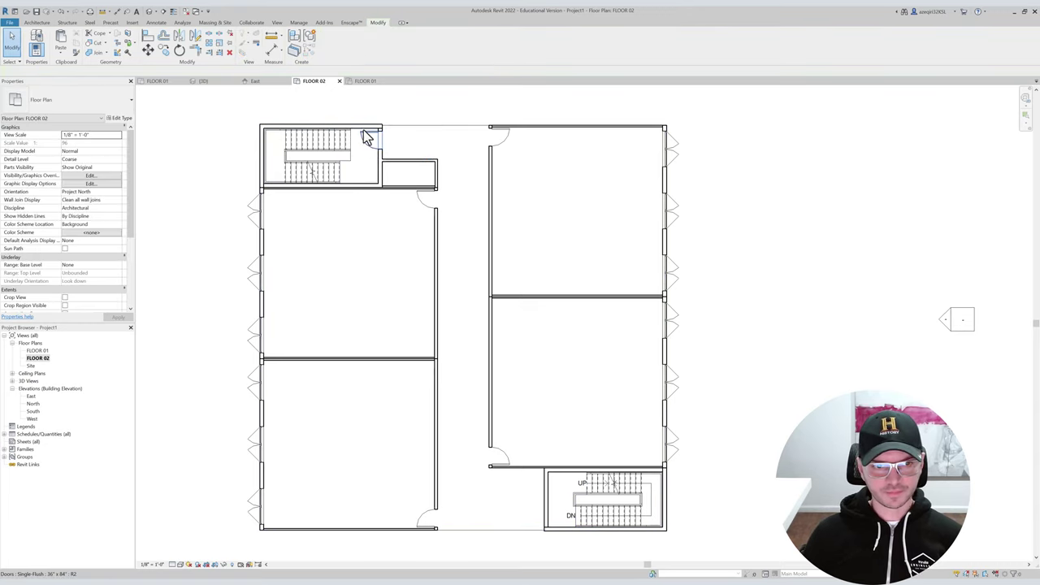
key("ctrl+z")
Place a Single-Flush 36" x 84" door in the lower stair's corridor wall, swinging into the stairwell.
key("d")
key("r")
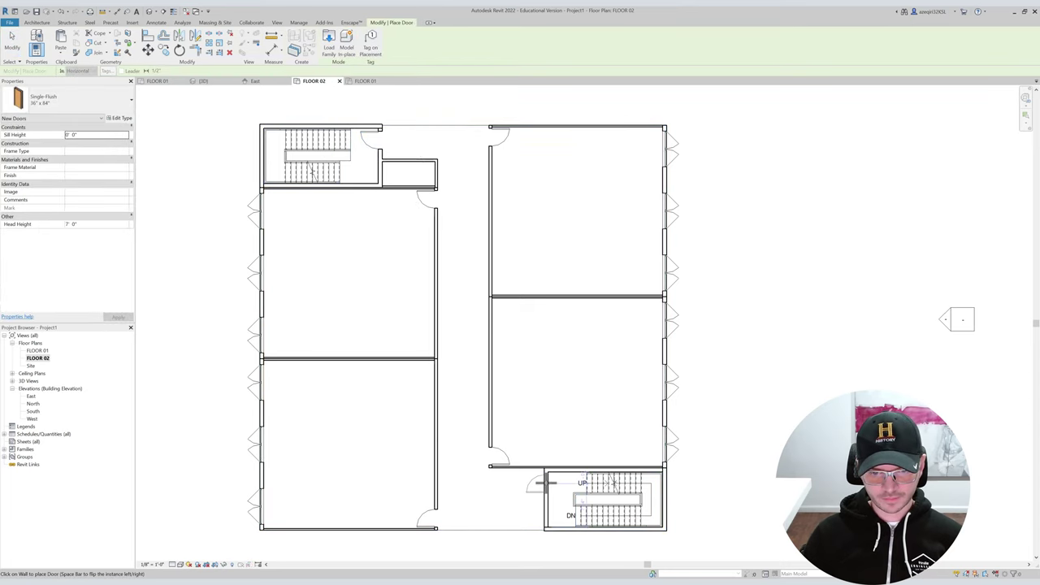
key("Escape")
key("Escape")
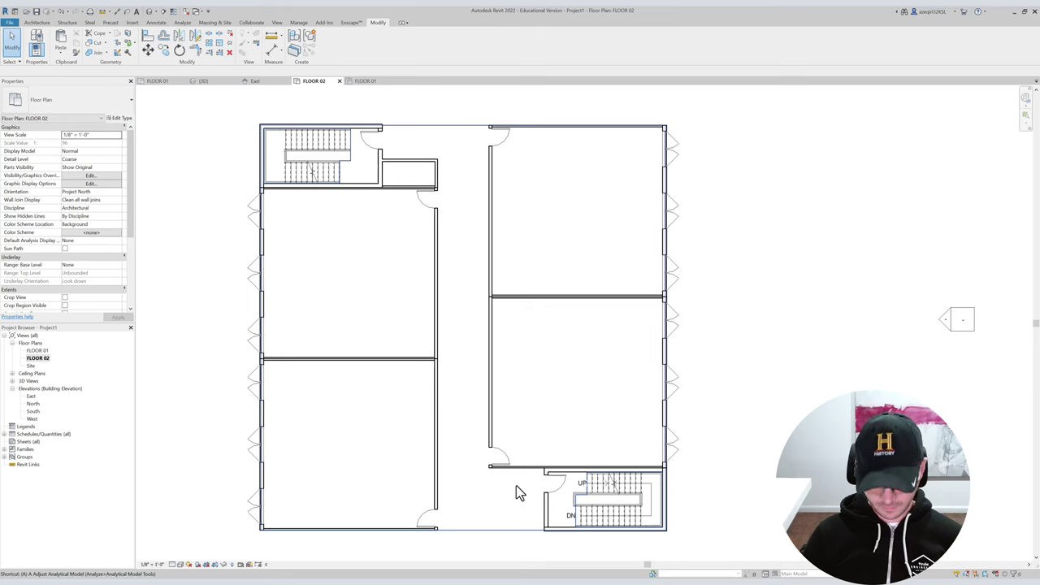
key("a")
key("l")
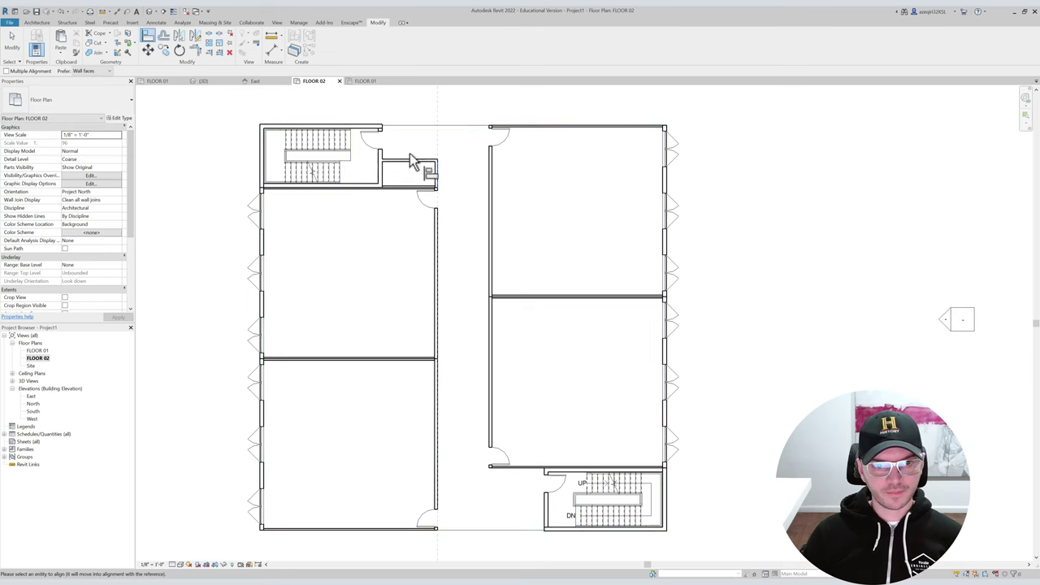
scroll(393, 150, "up", 2)
key("Escape")
key("Escape")
scroll(378, 164, "up", 1)
middle_click_drag(383, 174, 398, 246)
scroll(398, 248, "up", 1)
key("s")
key("l")
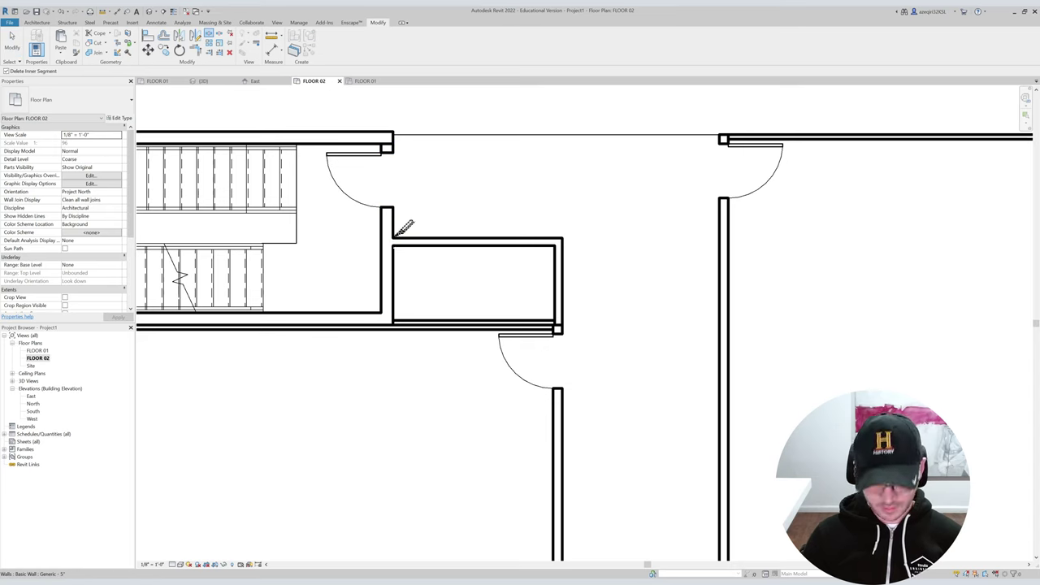
key("Escape")
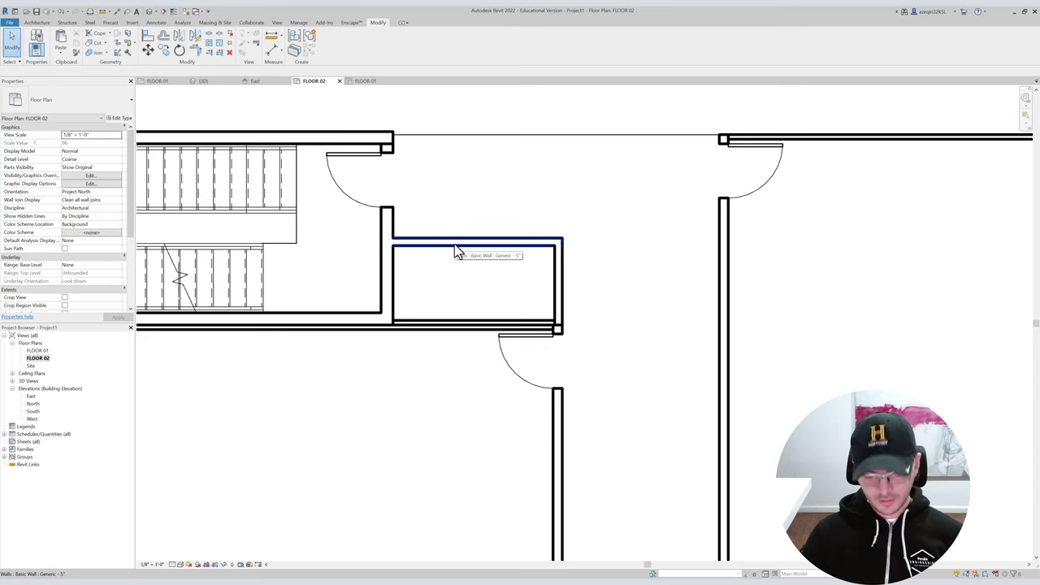
Match the two walls of the small room outside the upper stair to the stair's Generic - 8" corridor wall type.
key("a")
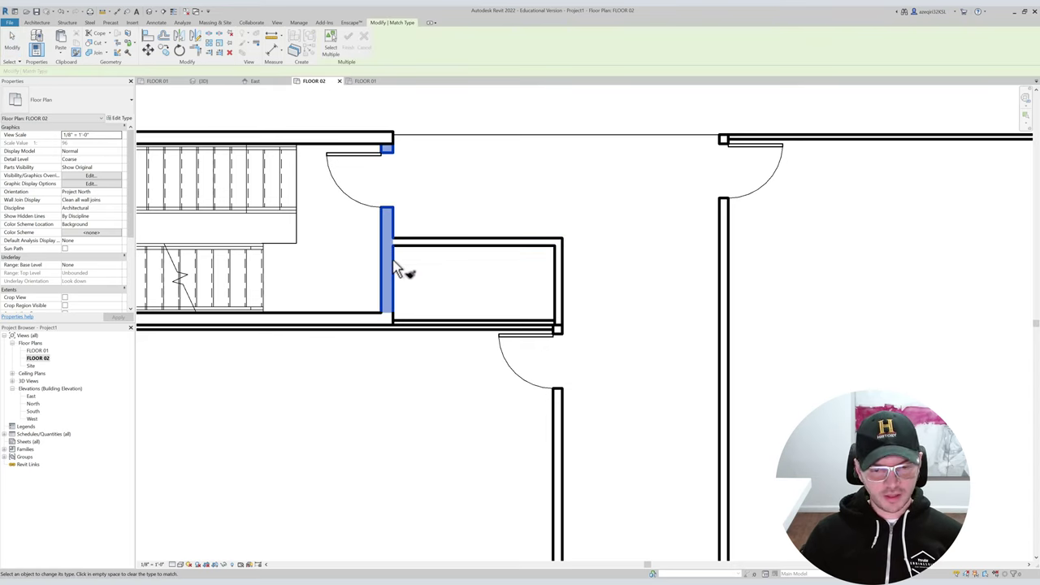
key("Escape")
key("m")
key("Escape")
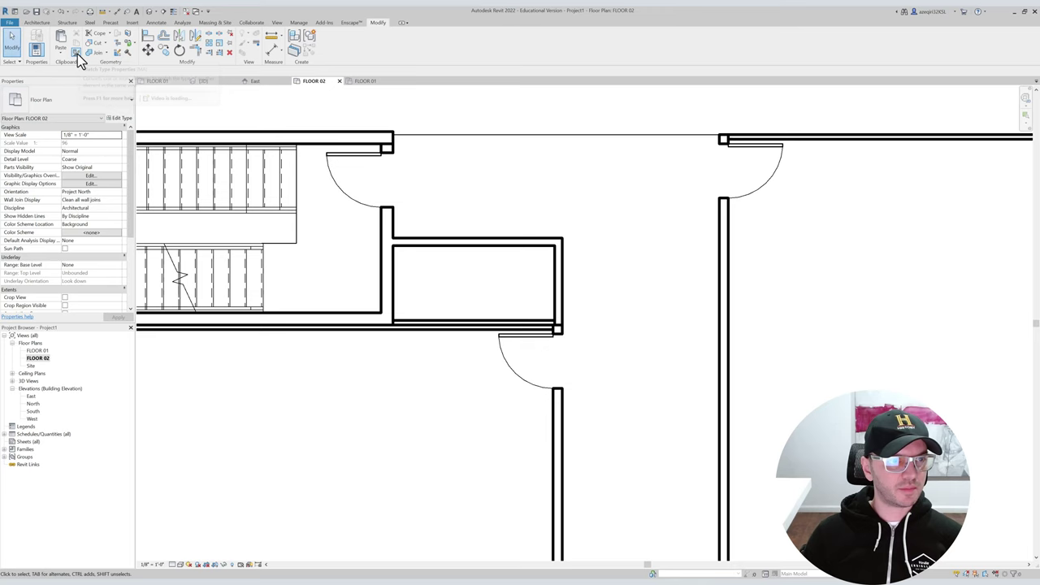
key("m")
key("a")
left_click(388, 268)
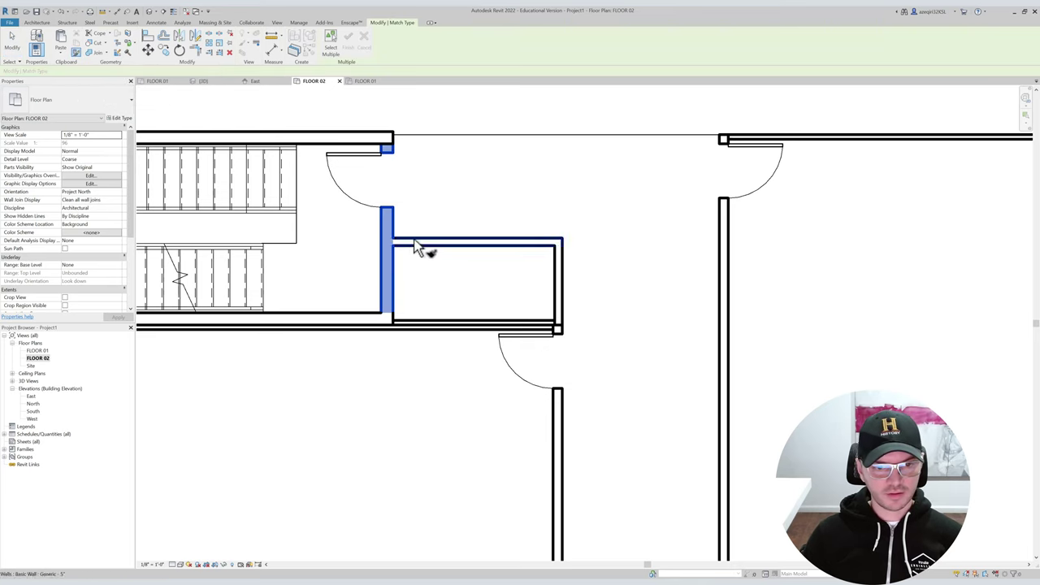
left_click(561, 285)
key("Escape")
key("Escape")
Align the small room's corridor-side wall face with the face of the unit's corridor wall below it.
key("a")
key("l")
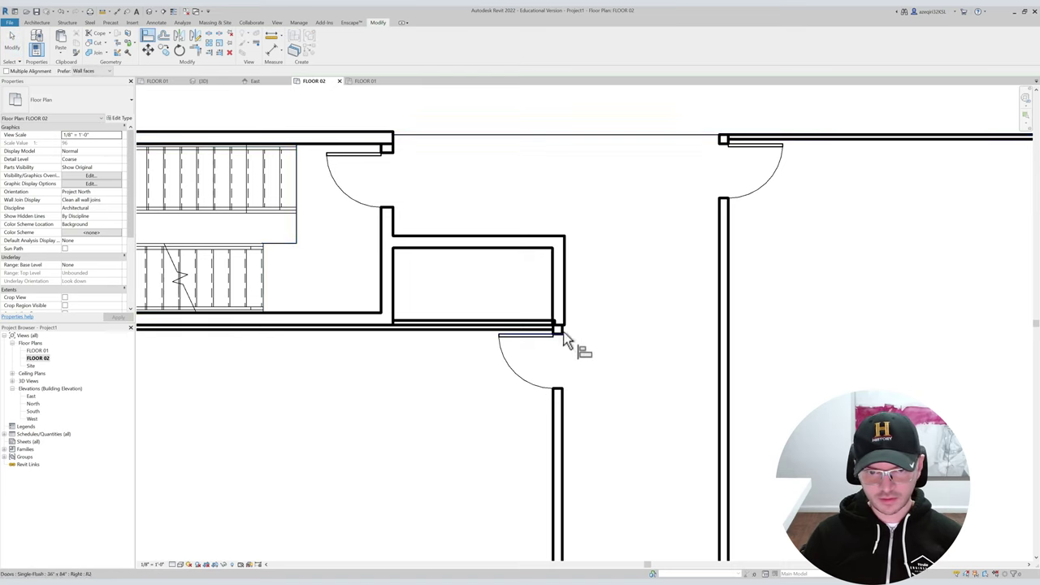
scroll(569, 344, "up", 2)
left_click(566, 307)
key("Escape")
key("Escape")
key("e")
key("x")
left_click(544, 303)
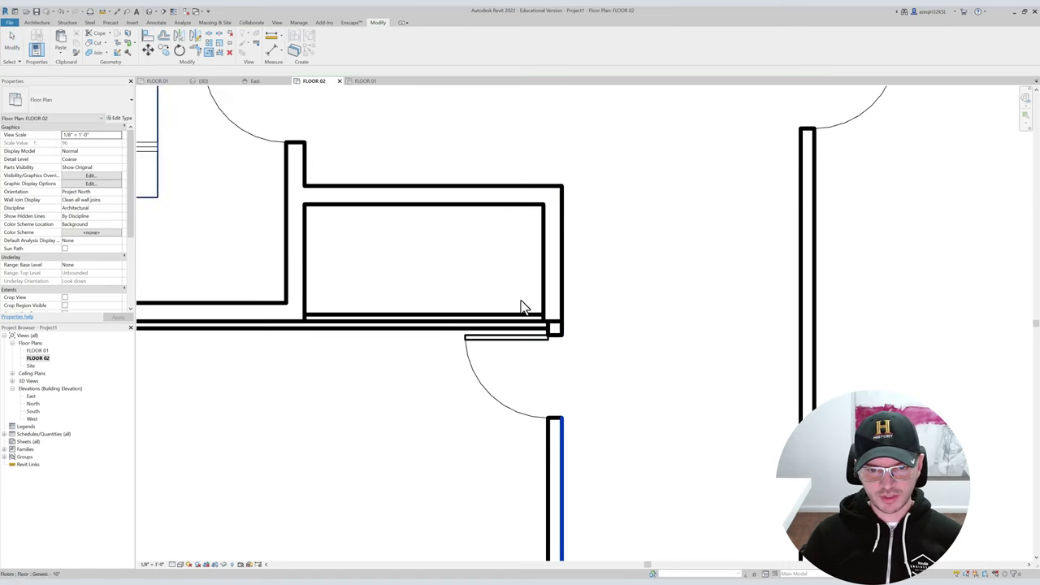
Delete the two walls enclosing the small room outside the upper stair.
middle_click_drag(485, 383, 399, 364)
key("t")
key("r")
key("Escape")
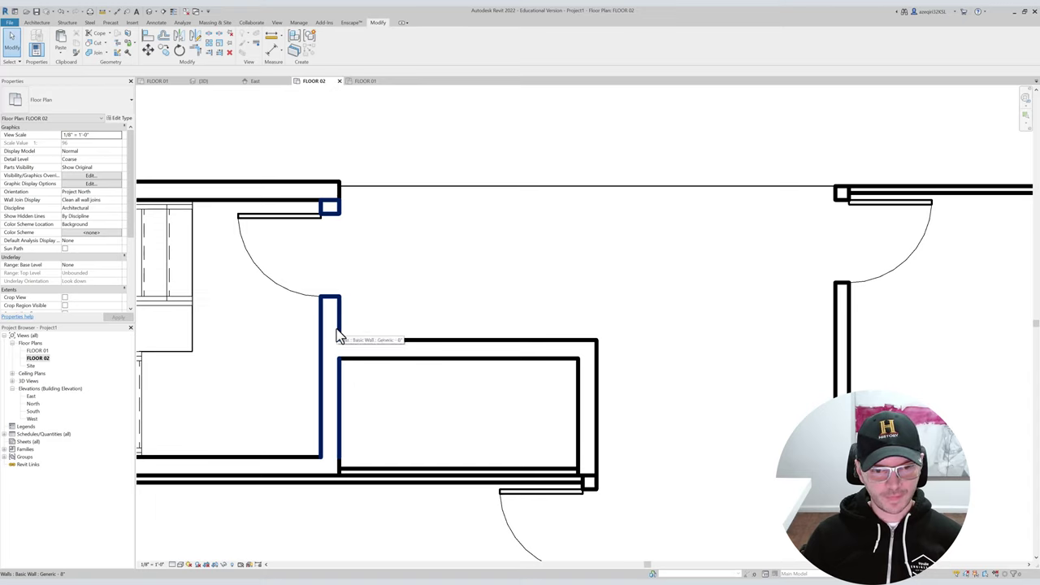
left_click(456, 474)
key("Escape")
left_click(460, 355)
key("Delete")
left_click(598, 401)
key("Delete")
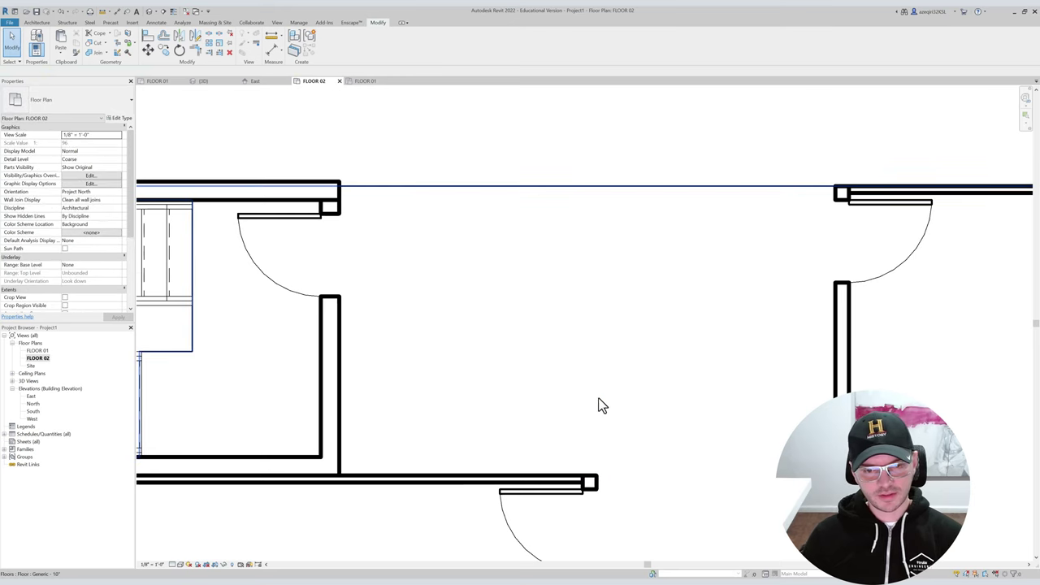
Align the upper stair's corridor wall, including its door, with the face of the unit's corridor wall.
key("l")
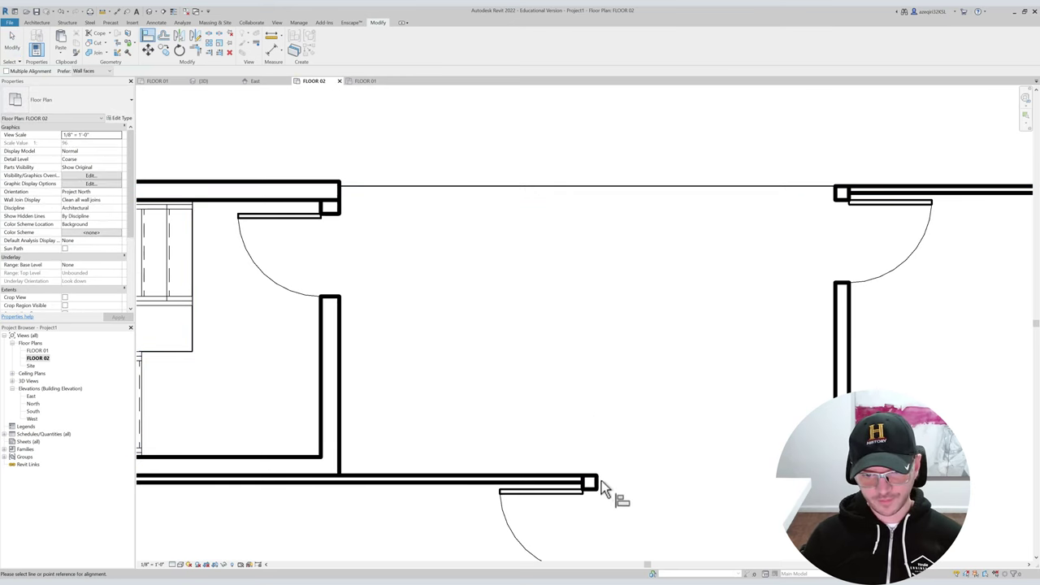
left_click(344, 356)
scroll(462, 365, "down", 2)
middle_click_drag(462, 366, 525, 370)
scroll(525, 369, "down", 1)
key("Escape")
Extend the upper stair's exterior wall to meet its corridor wall.
key("t")
key("r")
left_click(610, 357)
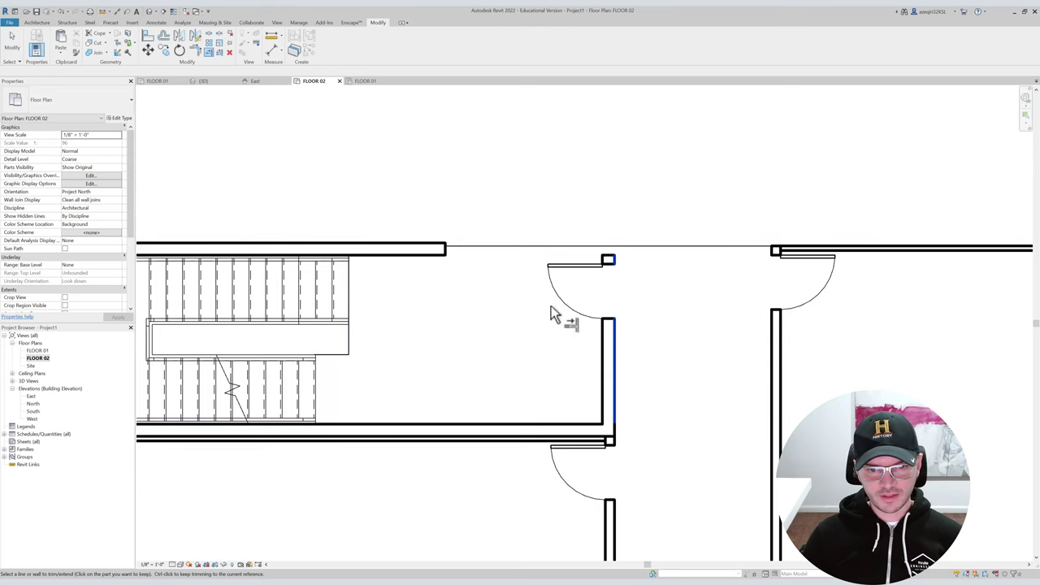
left_click(418, 260)
key("Escape")
left_click(566, 250)
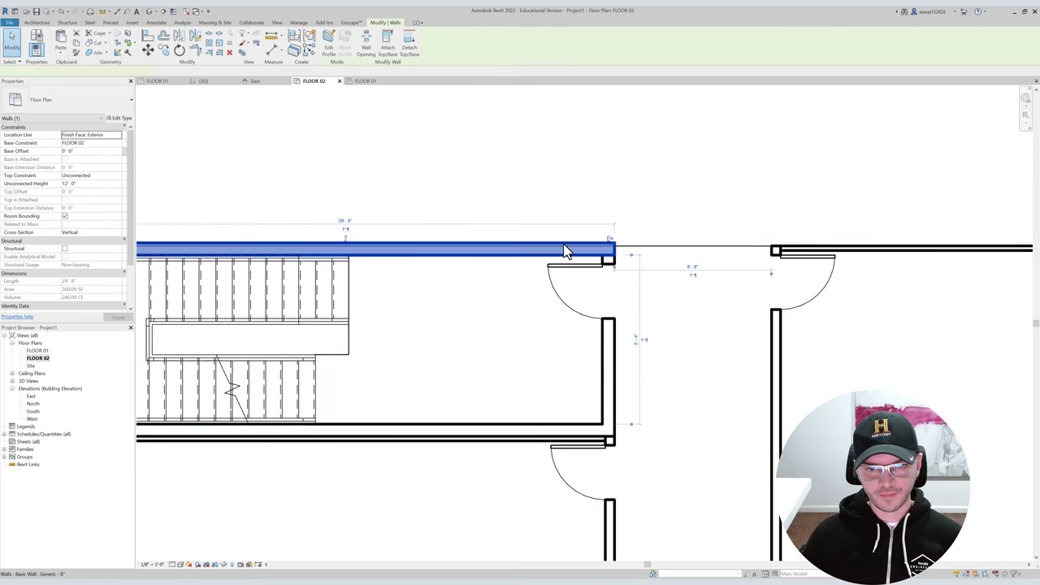
left_click(506, 335)
middle_click_drag(506, 335, 501, 319)
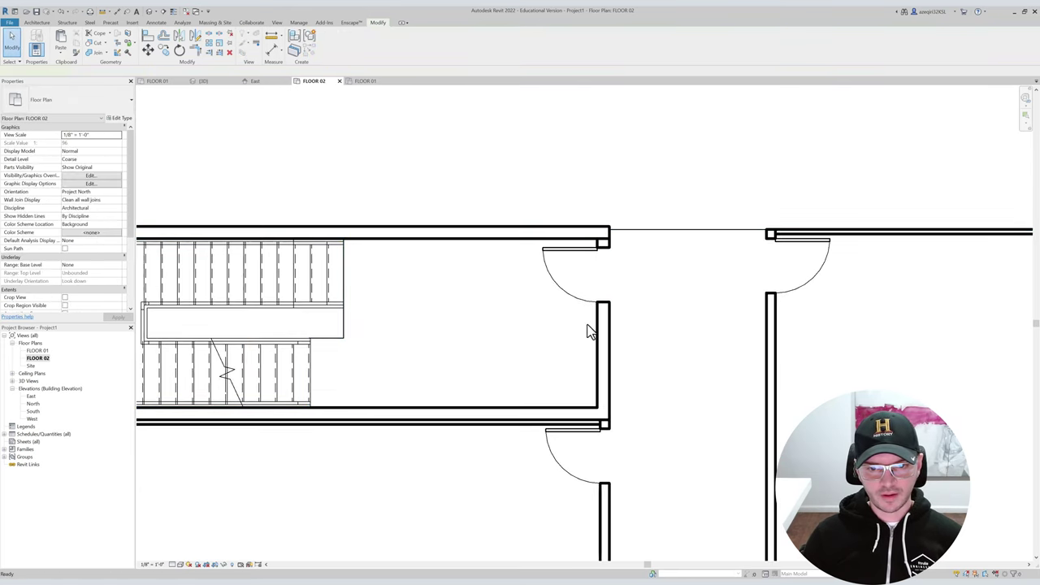
Draw two walls enclosing a closet in the stairwell corner between the upper stair's corridor wall and the unit-side wall.
key("w")
key("a")
left_click(596, 323)
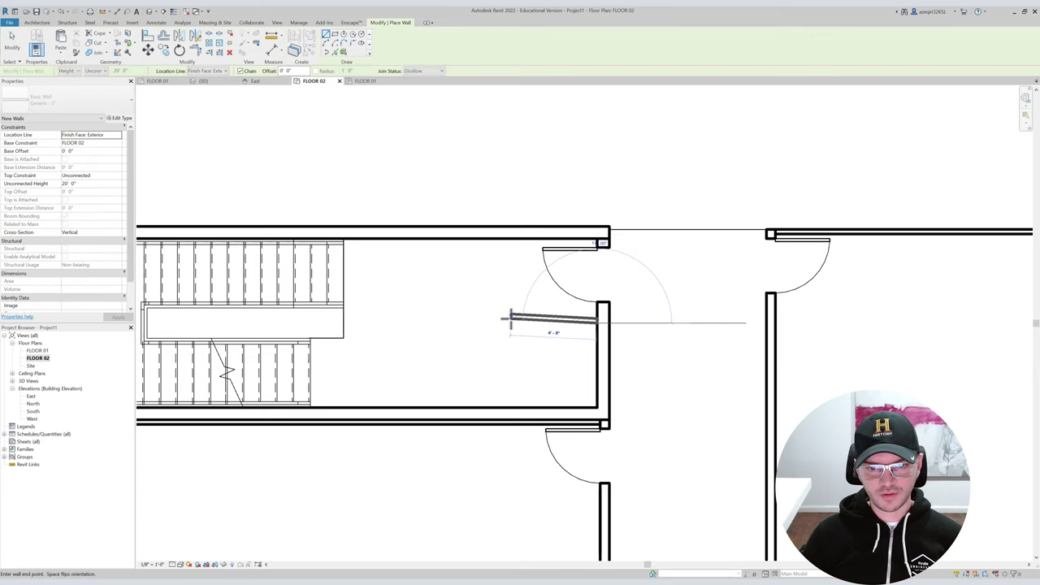
key("Escape")
left_click(595, 341)
left_click(454, 341)
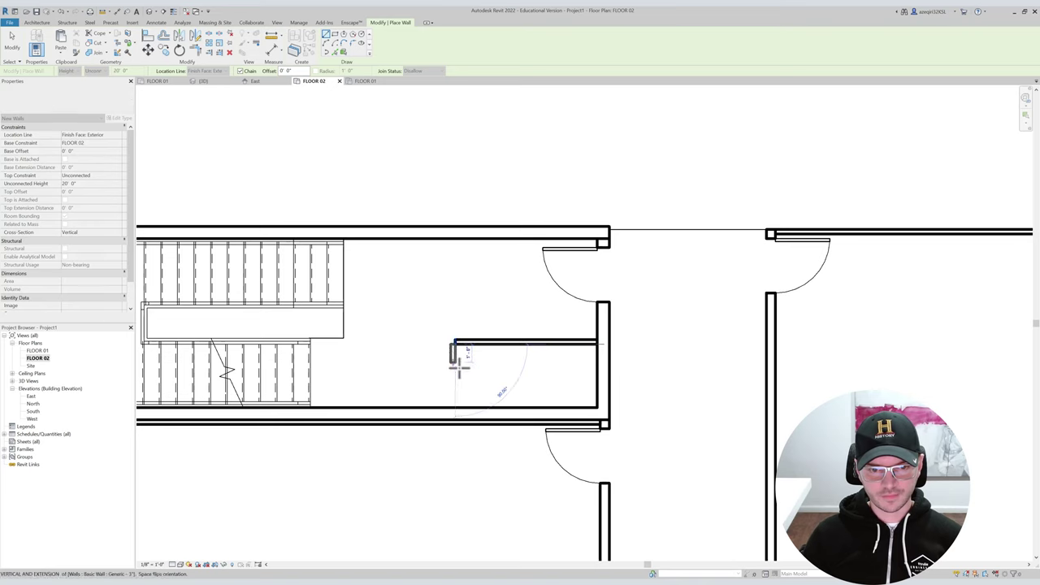
left_click(452, 409)
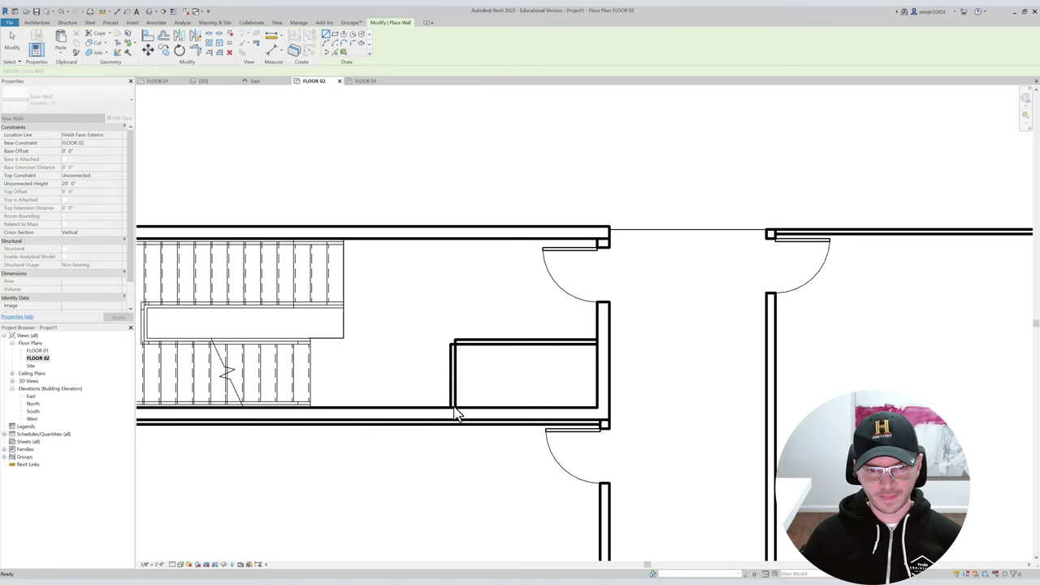
key("Escape")
key("Escape")
Stretch the closet's long wall to its short wall so that the two meet in a clean corner.
left_click(480, 342)
left_click_drag(455, 341, 453, 343)
key("Escape")
middle_click_drag(502, 368, 495, 365)
scroll(496, 365, "down", 3)
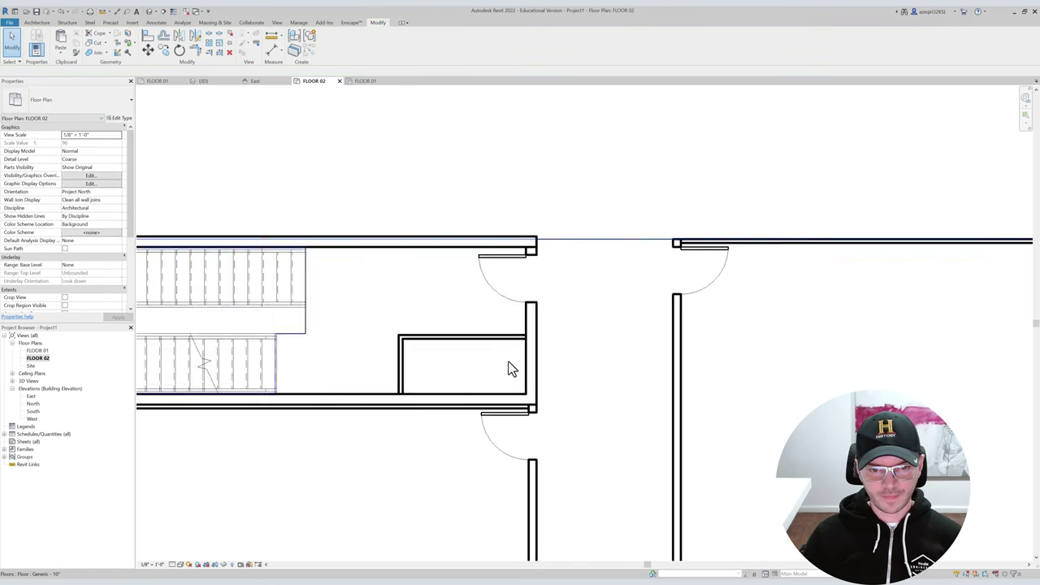
Place a Single-Flush 36" x 84" door in the corridor wall, swinging into the new closet.
scroll(508, 355, "up", 2)
key("d")
key("r")
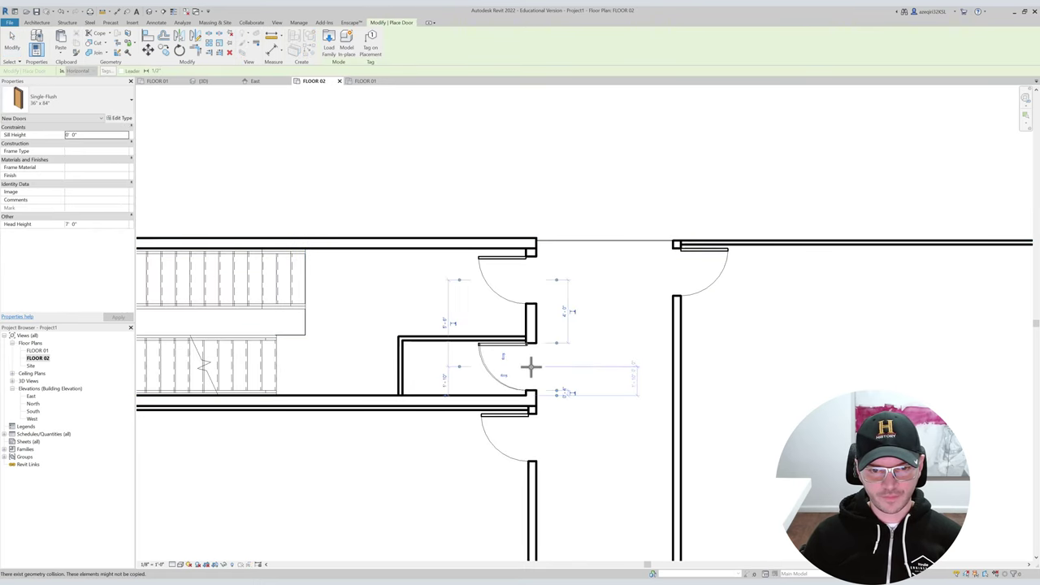
key("Escape")
key("Escape")
Examine the upper stair with its closet and compare it with the lower stair across the FLOOR 02 plan.
scroll(467, 351, "up", 1)
scroll(439, 349, "down", 10)
middle_click_drag(474, 260, 441, 200)
scroll(432, 244, "down", 3)
scroll(401, 251, "up", 4)
scroll(404, 258, "up", 1)
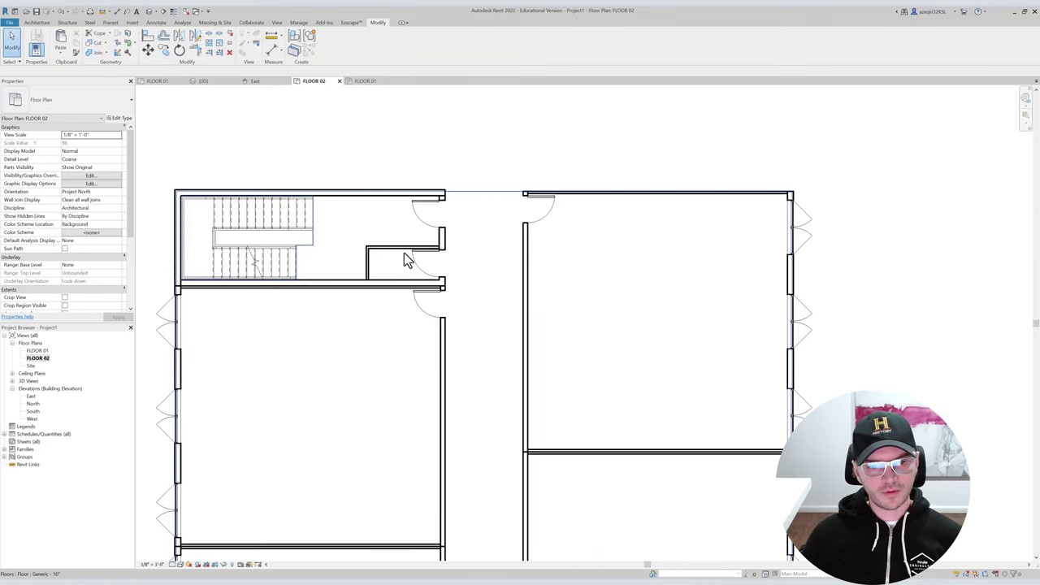
scroll(410, 254, "up", 2)
scroll(489, 313, "down", 2)
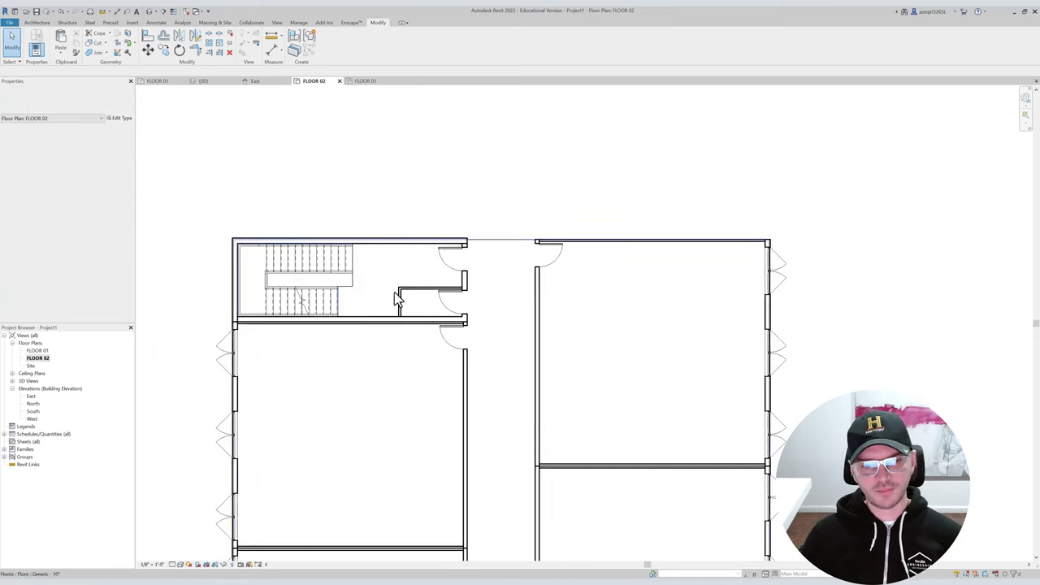
scroll(414, 183, "down", 1)
middle_click_drag(480, 290, 388, 282)
scroll(443, 300, "down", 1)
scroll(434, 269, "up", 1)
scroll(389, 283, "down", 1)
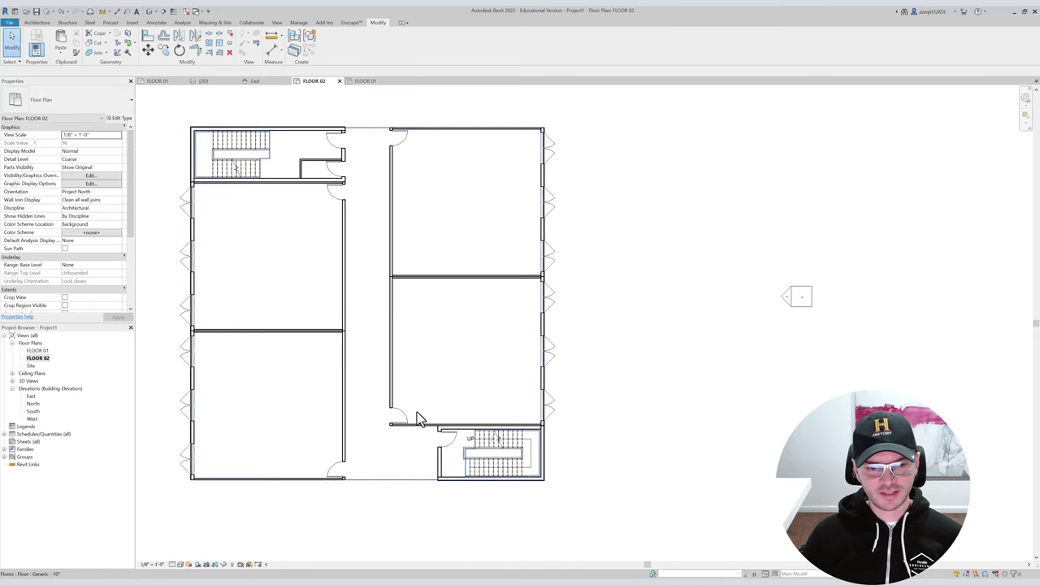
scroll(376, 225, "up", 2)
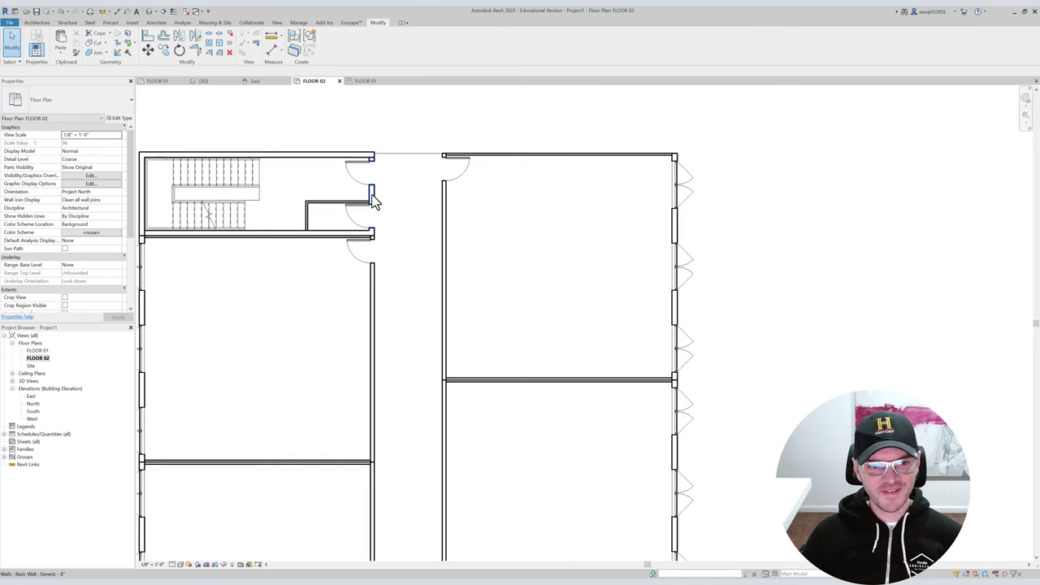
left_click(371, 199)
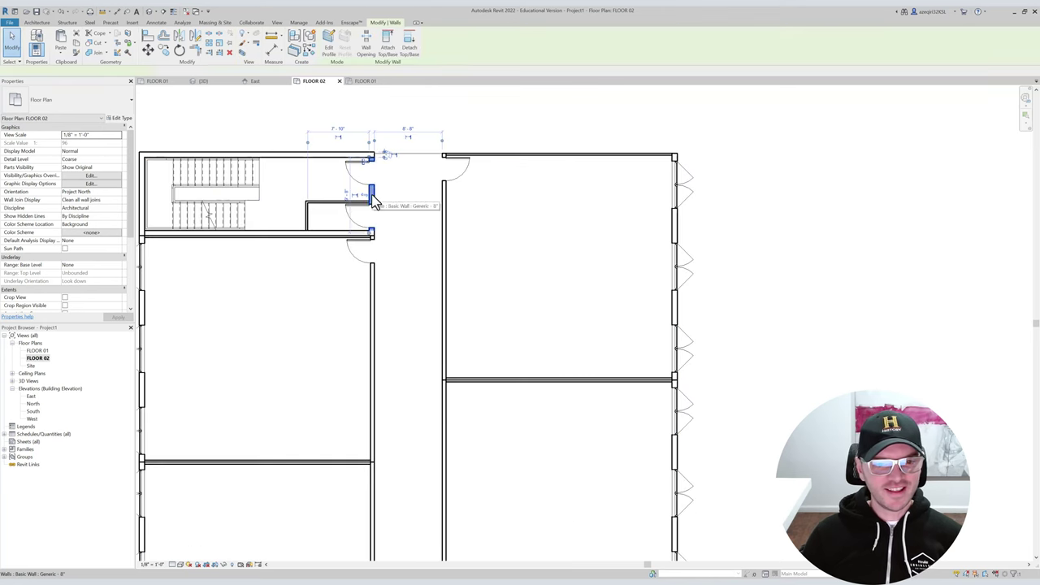
left_click(322, 209)
scroll(319, 201, "down", 2)
middle_click_drag(350, 259, 366, 254)
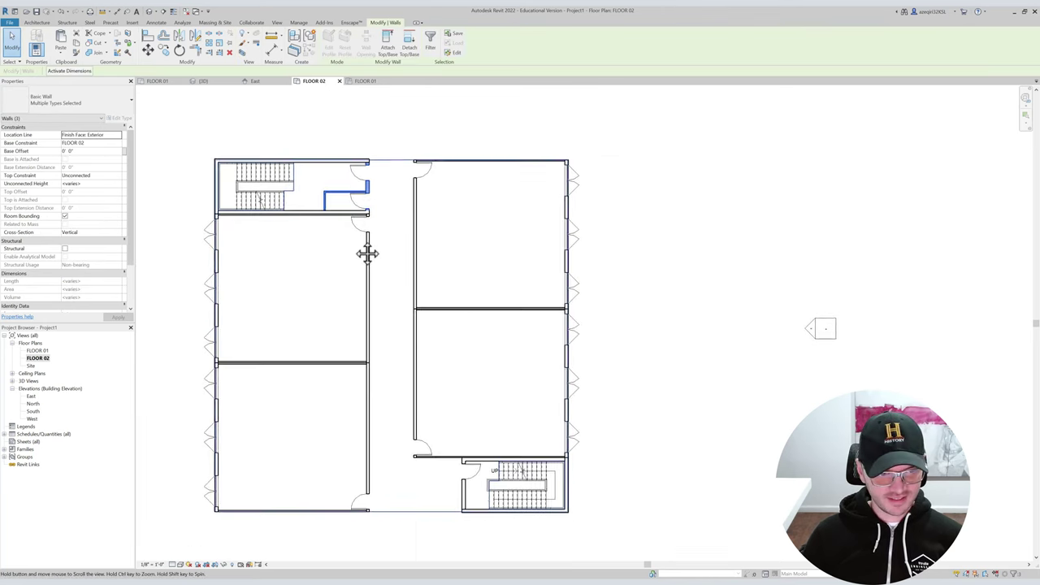
key("d")
key("m")
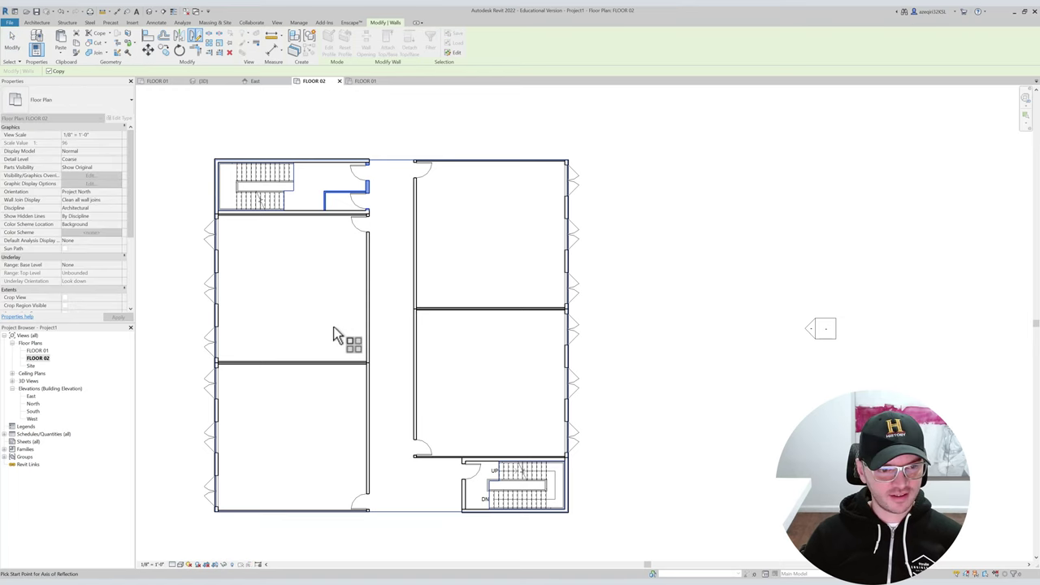
key("Escape")
key("Escape")
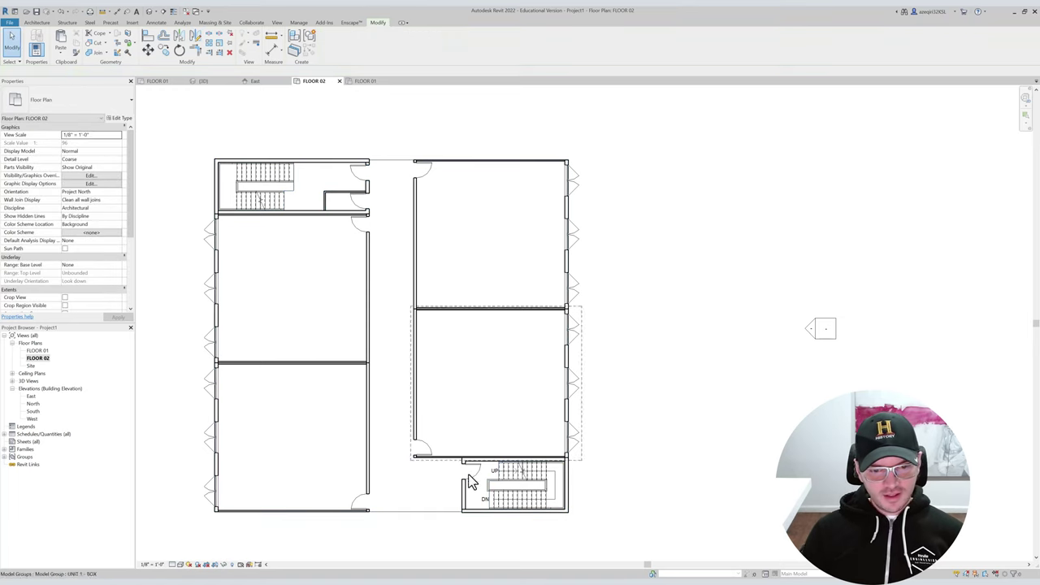
Delete the lower stair's corridor wall together with its door.
left_click(466, 494)
key("Delete")
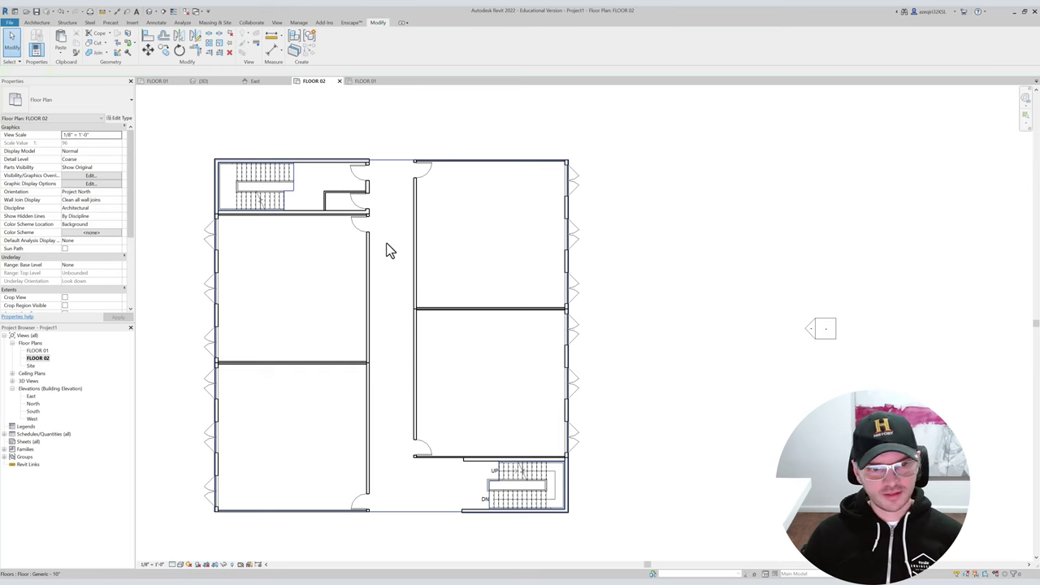
Temporarily isolate the floor slab, the two closet walls and the upper stair's corridor wall in the plan.
left_click(389, 232)
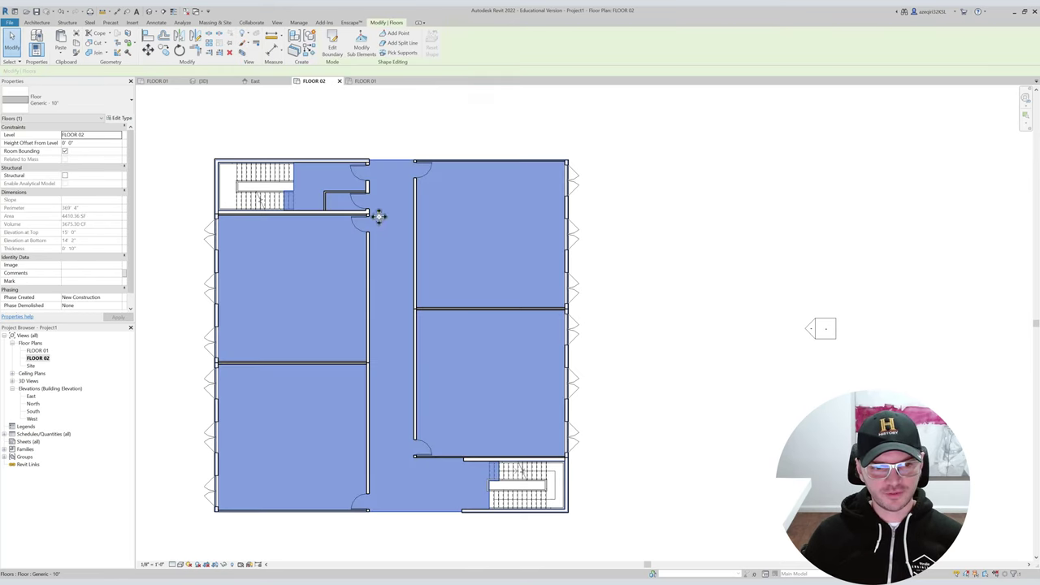
left_click(327, 204, "ctrl")
scroll(328, 198, "up", 3)
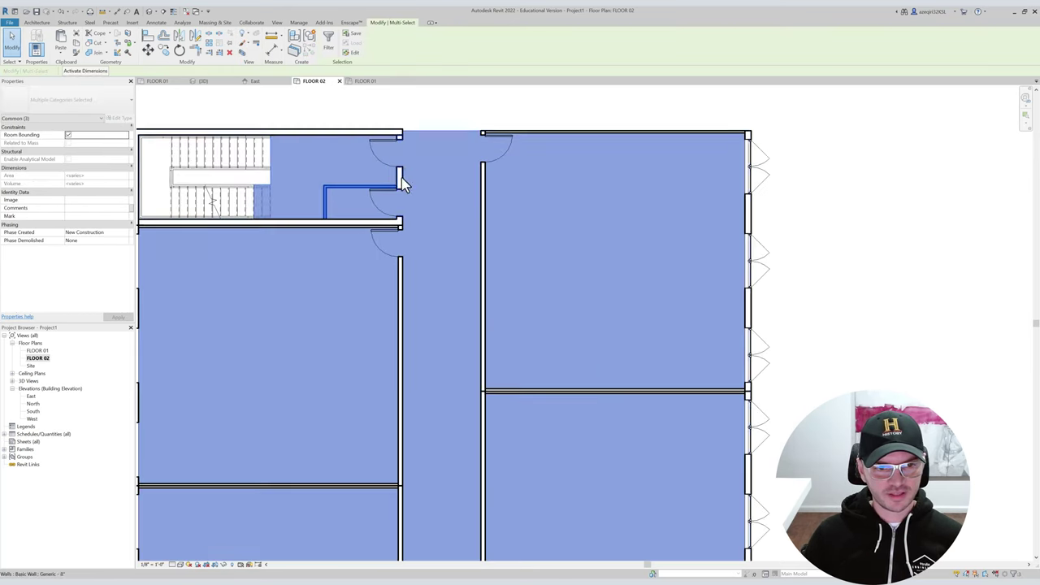
scroll(402, 177, "down", 3)
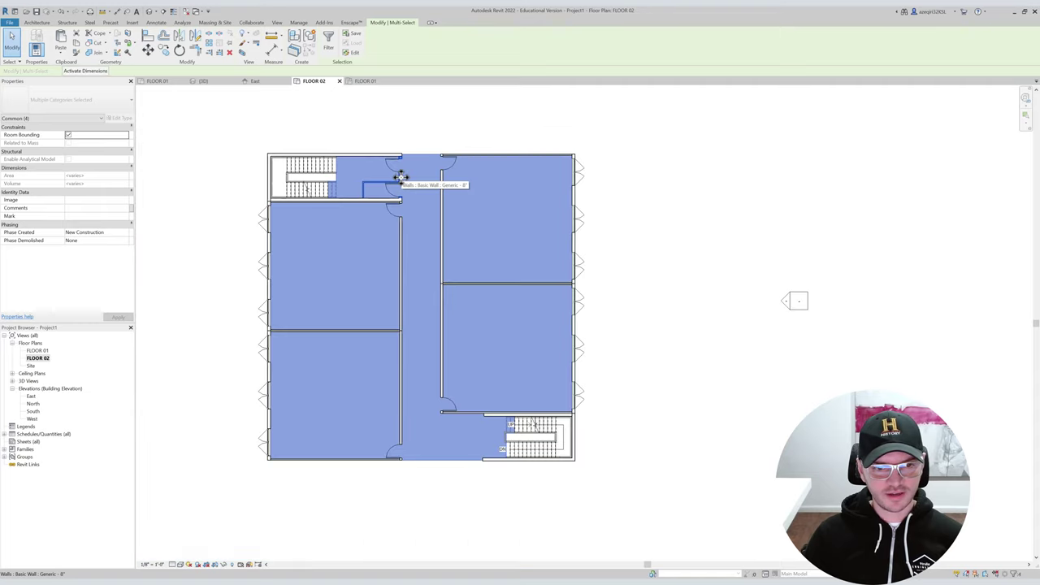
key("h")
key("i")
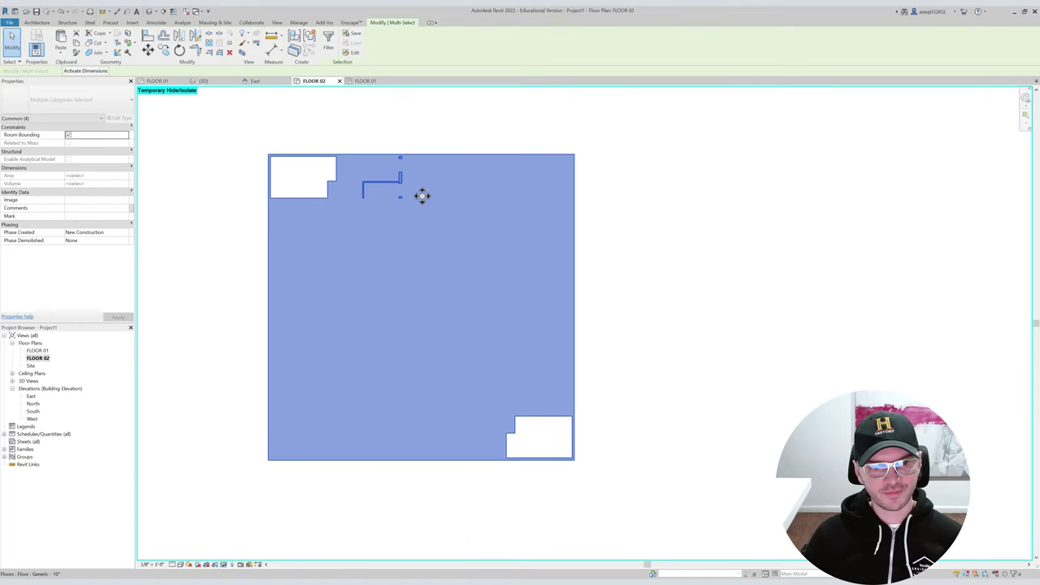
key("Escape")
Mirror a copy of the closet walls and stair corridor wall about a horizontal axis through the floor slab's midpoint.
left_click_drag(342, 119, 447, 237)
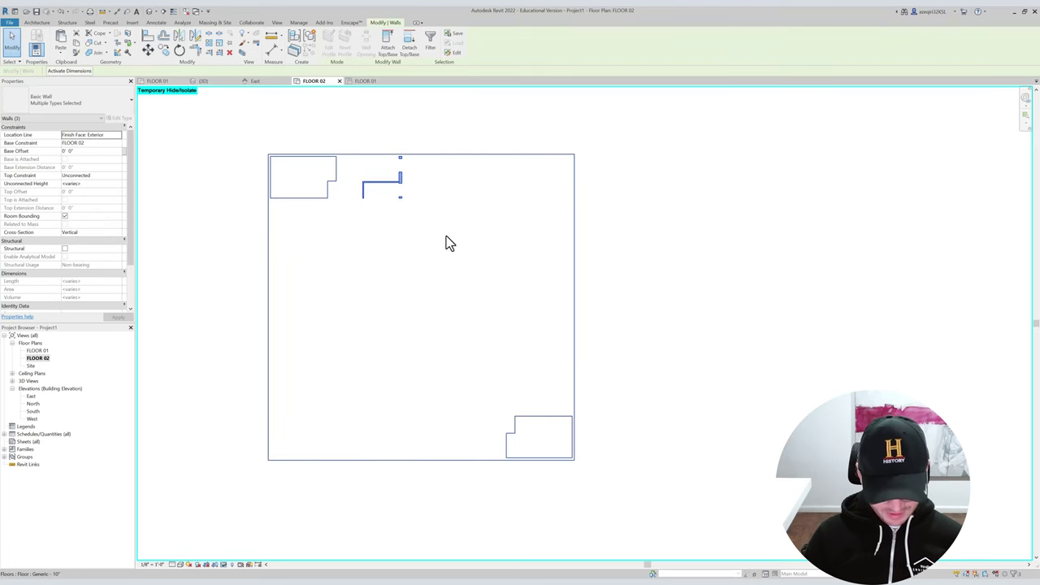
key("d")
key("m")
left_click(269, 185)
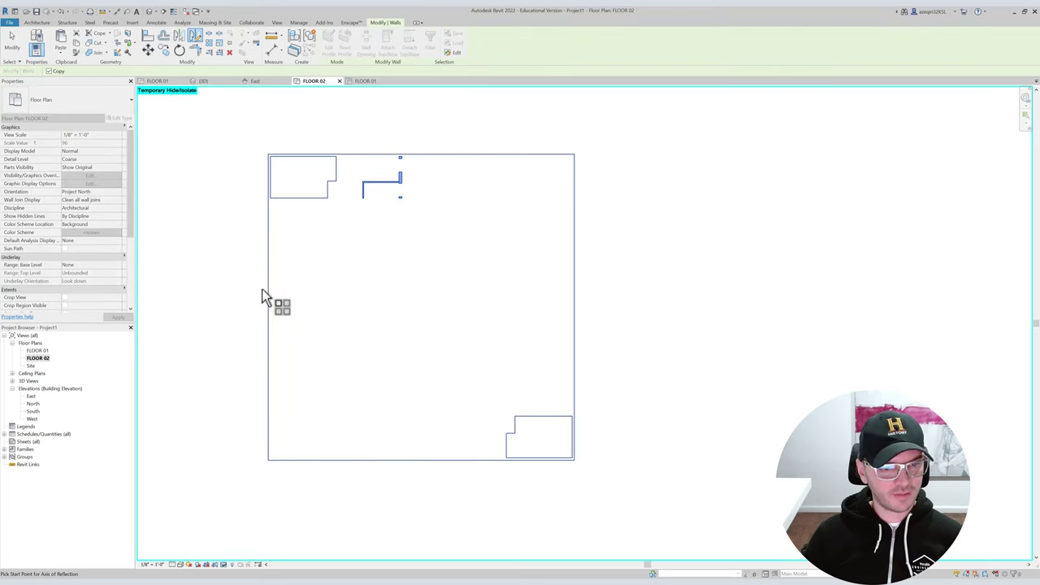
left_click(269, 293)
left_click(269, 305)
left_click(318, 309)
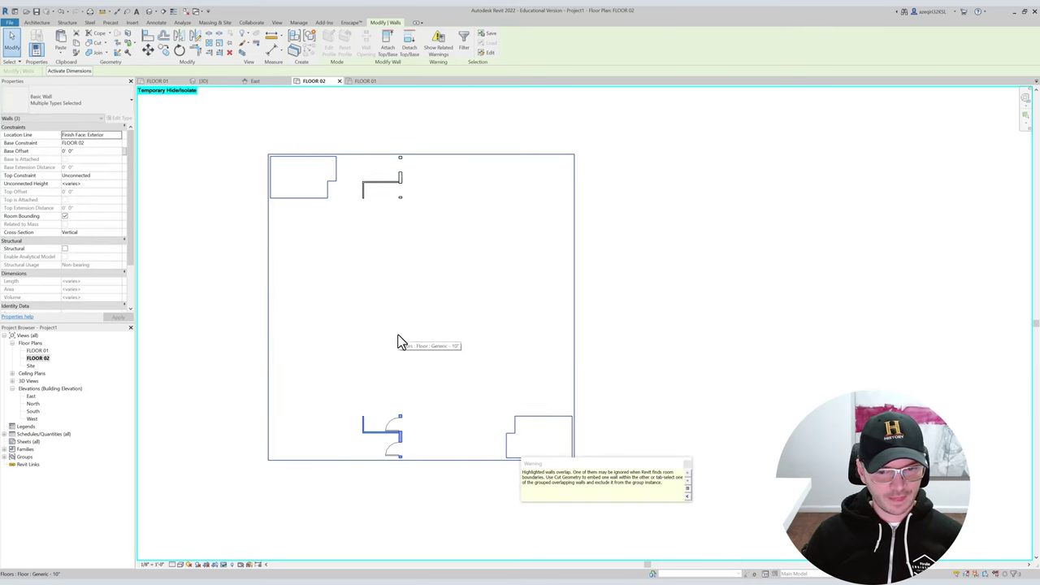
Mirror the lower closet and corridor walls about a vertical axis through the floor slab's midpoint without keeping a copy, and reset the temporary isolation.
middle_click_drag(399, 341, 363, 336)
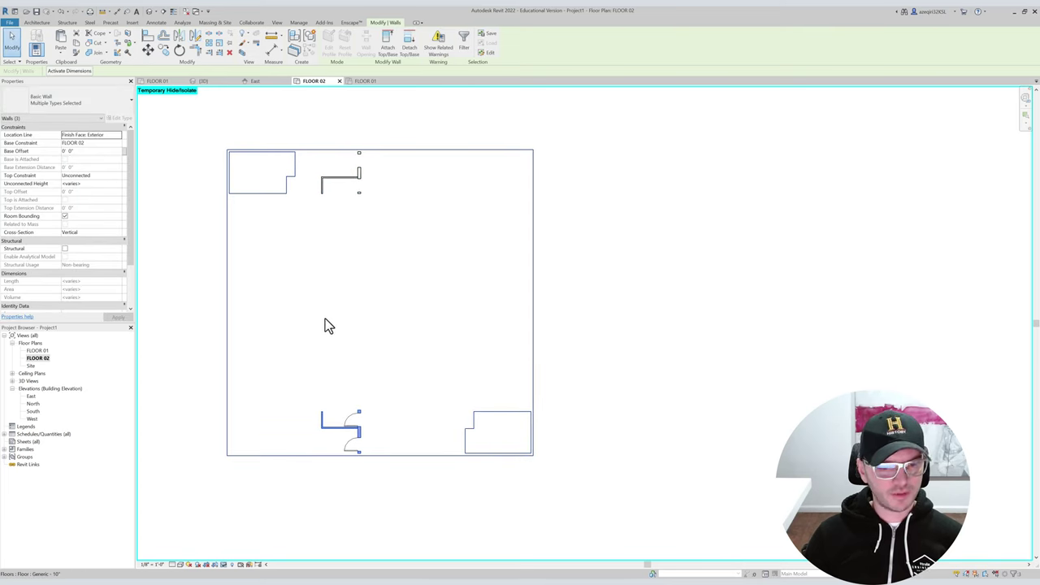
key("d")
key("m")
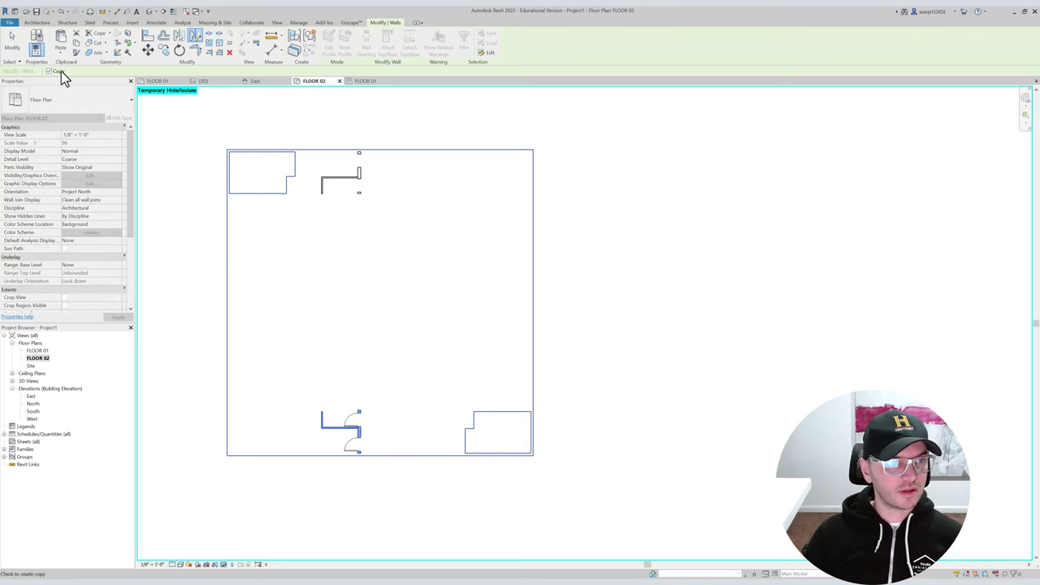
left_click(393, 459)
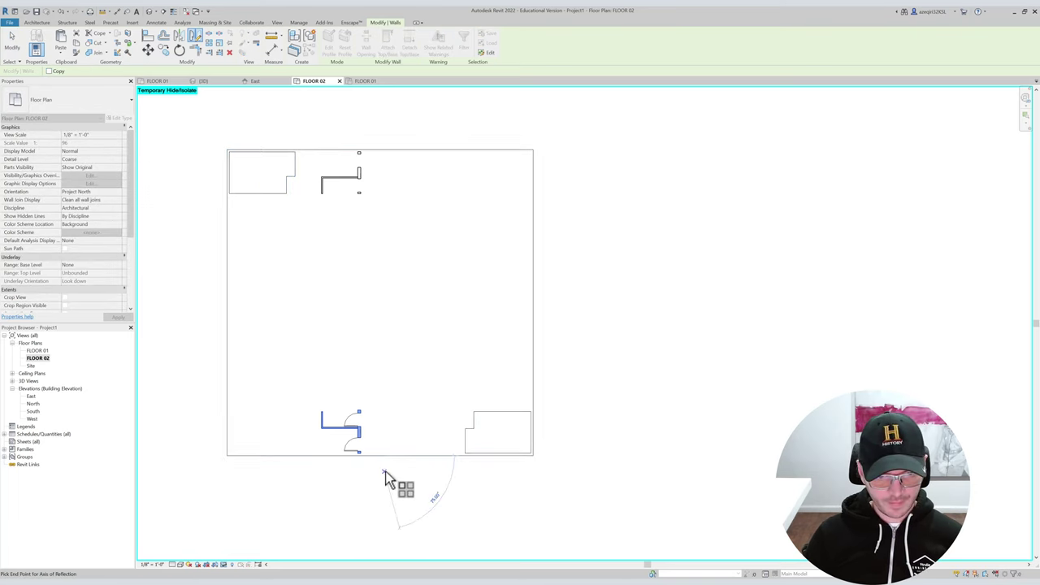
left_click(382, 477)
key("Escape")
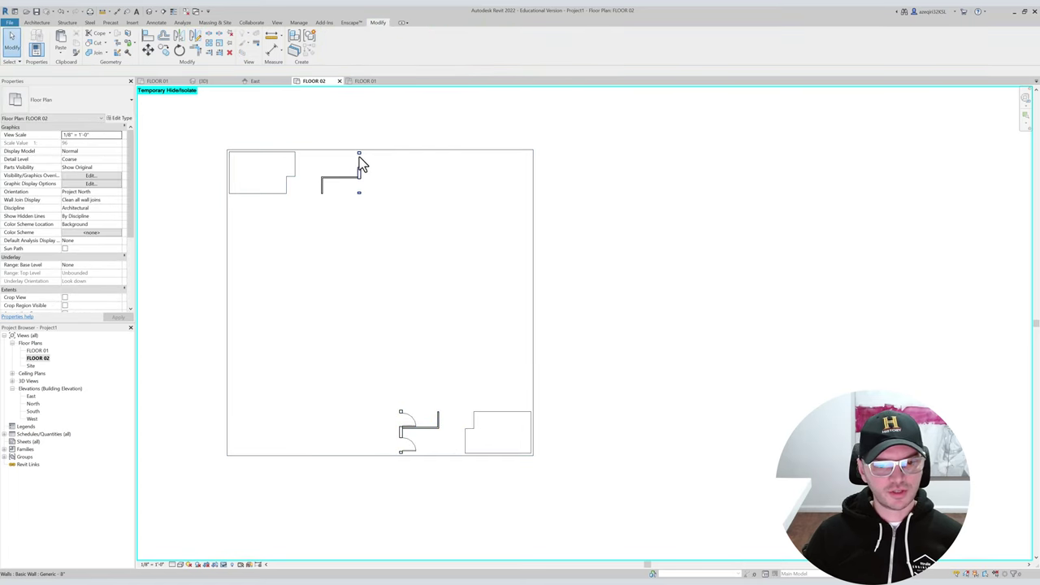
key("h")
key("r")
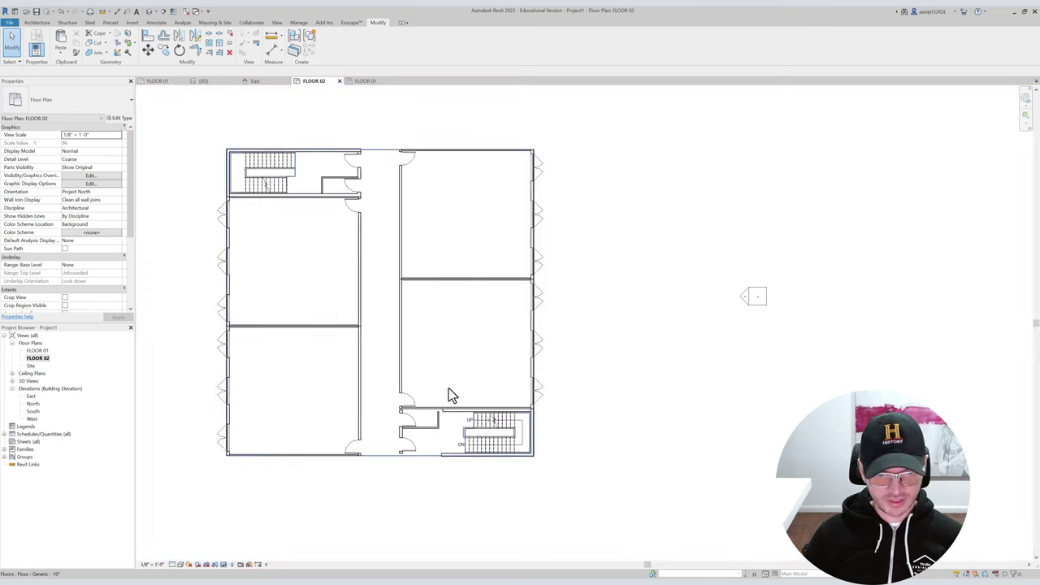
Trim the lower stair's corridor wall and the stair's upper wall into a corner.
scroll(414, 426, "up", 5)
key("a")
key("l")
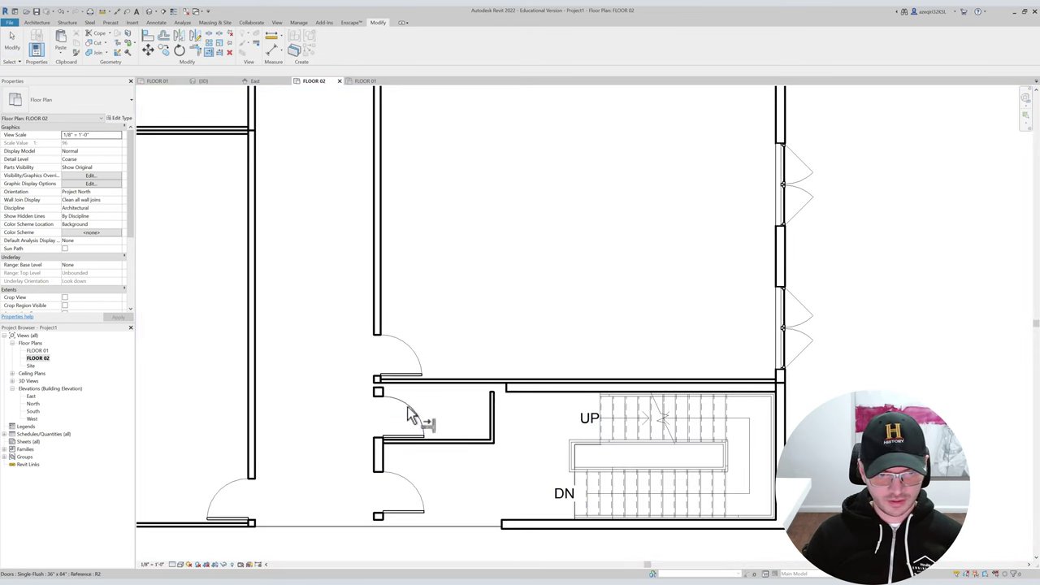
scroll(398, 406, "down", 5)
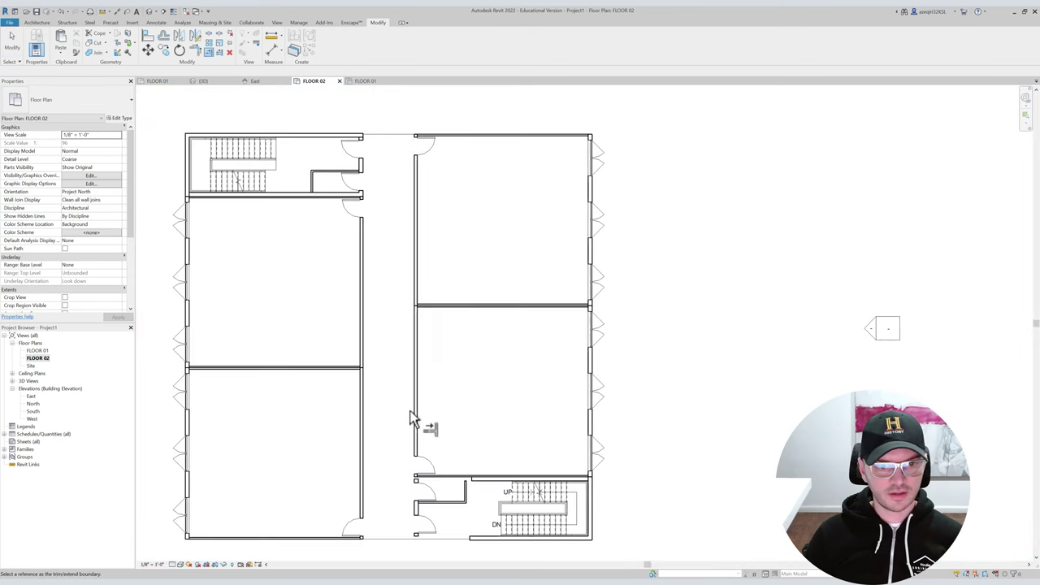
key("Escape")
key("t")
key("r")
left_click(417, 511)
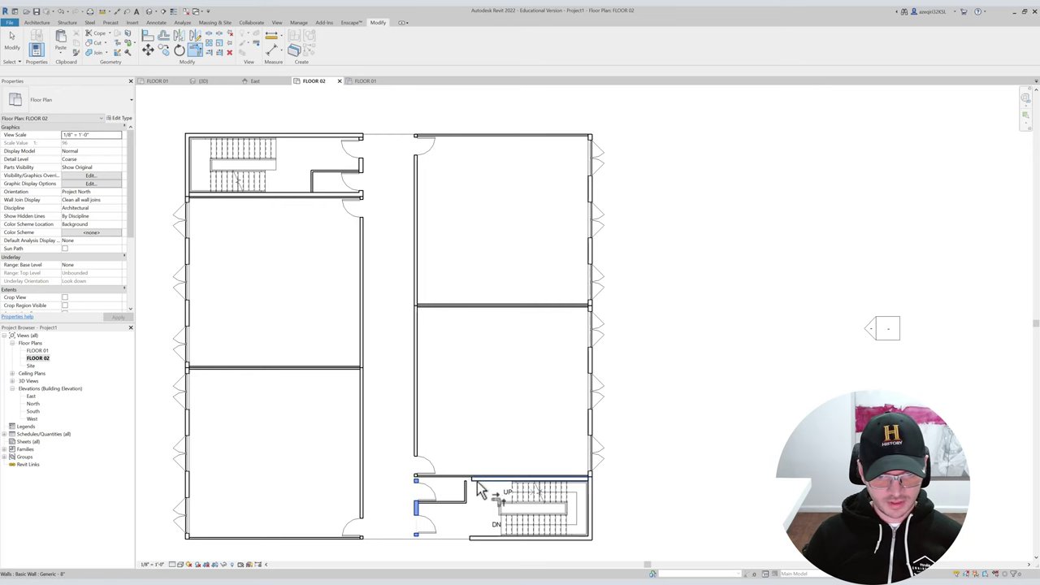
left_click(480, 482)
Extend the lower stair's bottom exterior wall to meet the corridor wall.
scroll(471, 507, "up", 3)
key("t")
key("r")
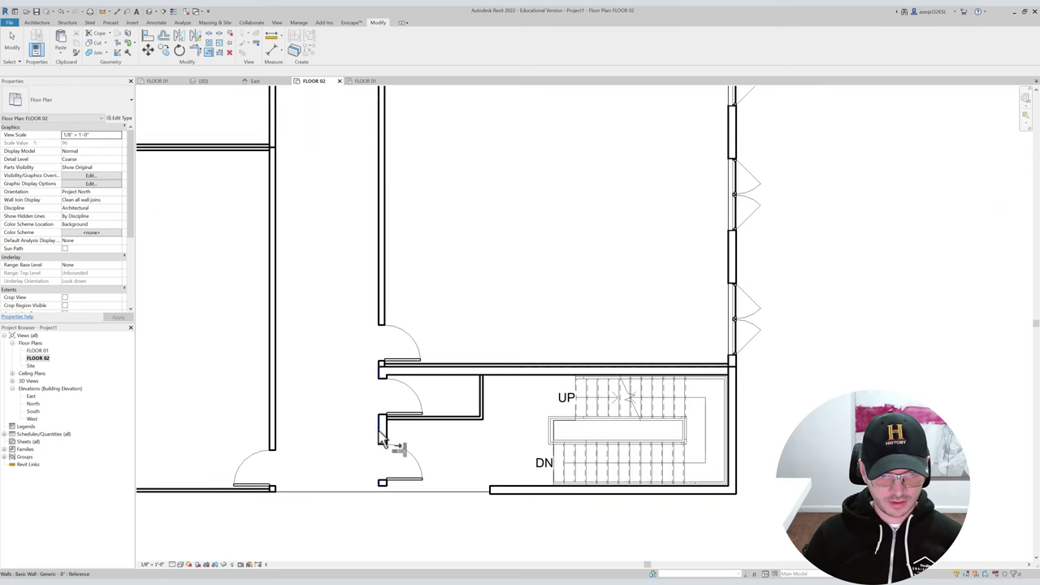
left_click(505, 489)
key("Escape")
key("Escape")
Examine the corridor walls, closets and doors at both stairs across the FLOOR 02 plan.
scroll(463, 459, "down", 3)
scroll(468, 348, "down", 1)
middle_click_drag(469, 346, 416, 348)
scroll(432, 395, "down", 1)
scroll(413, 347, "up", 1)
scroll(404, 343, "down", 1)
scroll(398, 402, "up", 1)
scroll(367, 433, "up", 2)
scroll(379, 436, "up", 1)
middle_click_drag(372, 385, 428, 446)
scroll(428, 446, "down", 1)
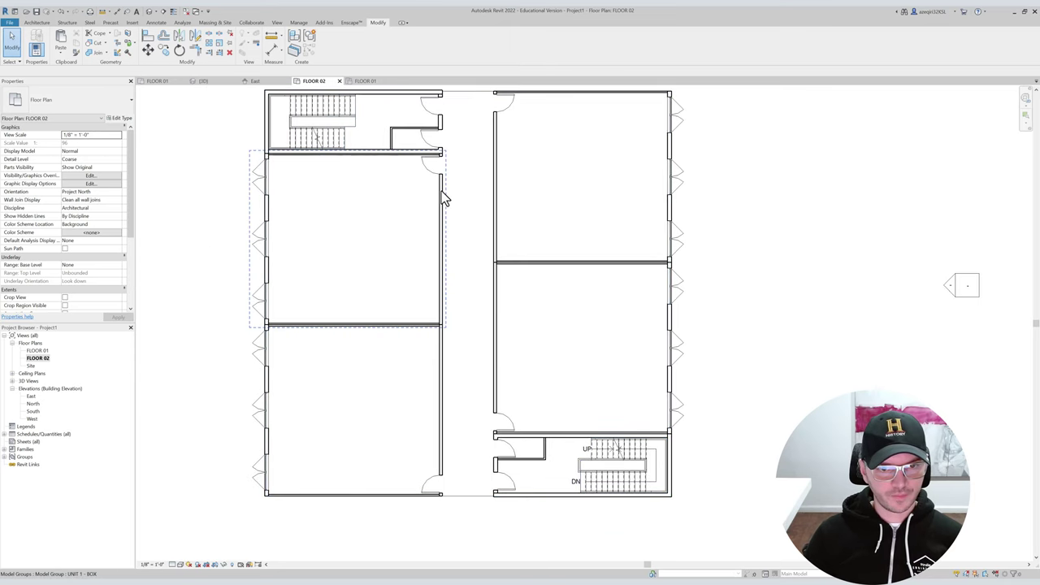
Open the lower-left UNIT 1 - BOX group for editing and check its bottom wall against the end wall of the diagonally opposite unit.
double_click(438, 466)
scroll(441, 469, "up", 4)
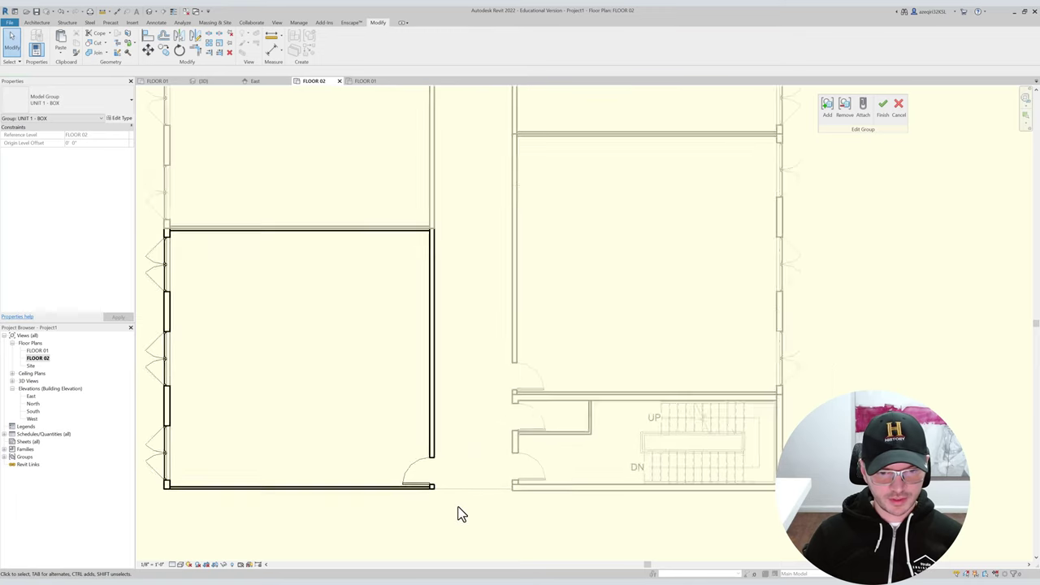
left_click(390, 485)
scroll(390, 486, "down", 2)
scroll(487, 433, "down", 2)
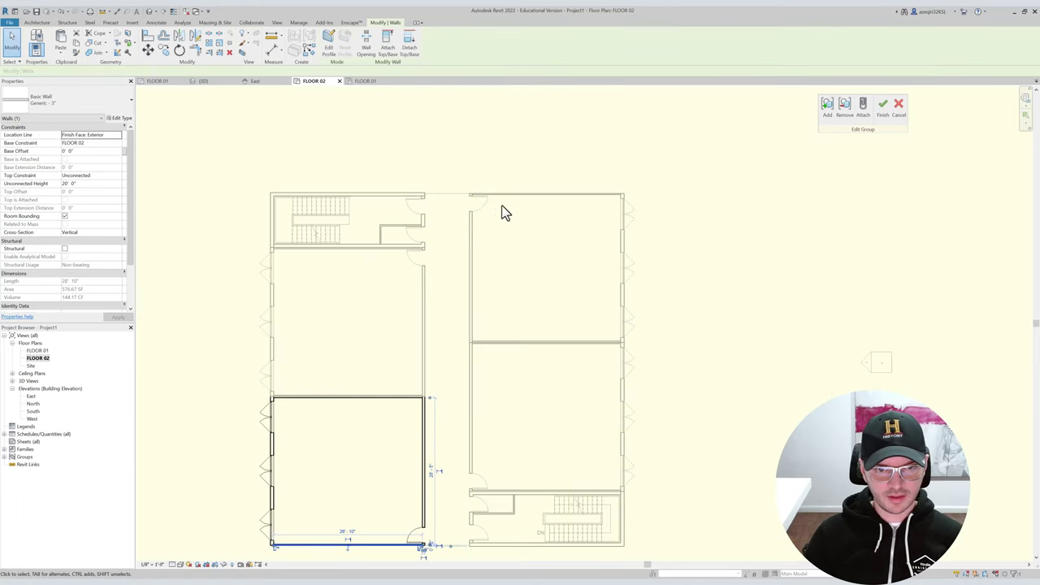
left_click_drag(480, 193, 643, 204)
middle_click_drag(553, 255, 535, 218)
left_click(406, 260)
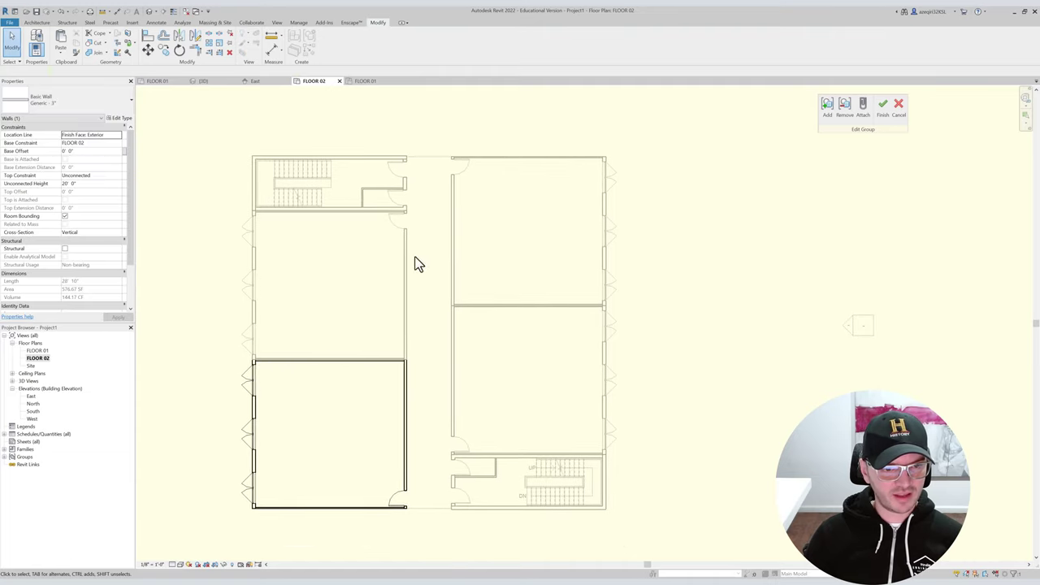
left_click(421, 254)
scroll(434, 383, "up", 5)
scroll(457, 379, "down", 1)
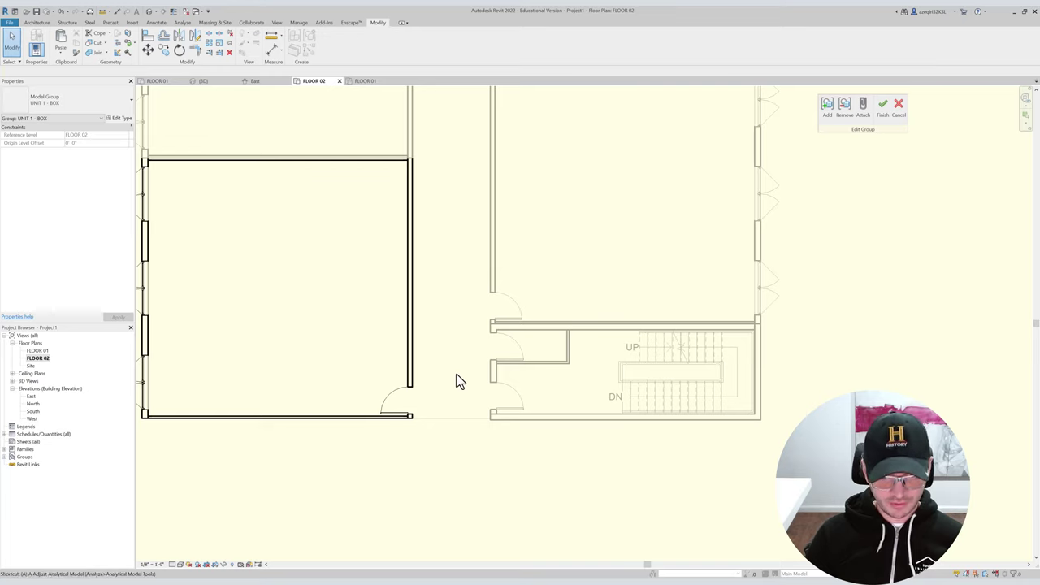
key("a")
key("l")
left_click(510, 404)
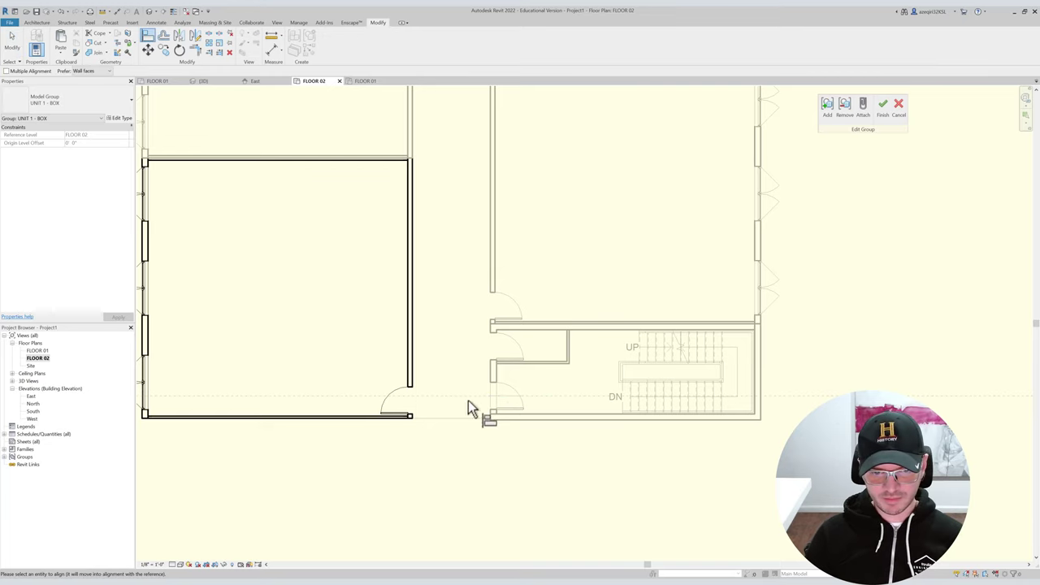
middle_click_drag(437, 404, 451, 411)
key("Escape")
key("Escape")
Compare the unit's bottom wall with the lower stair's exterior wall and the walls around the upper stair.
scroll(512, 426, "up", 2)
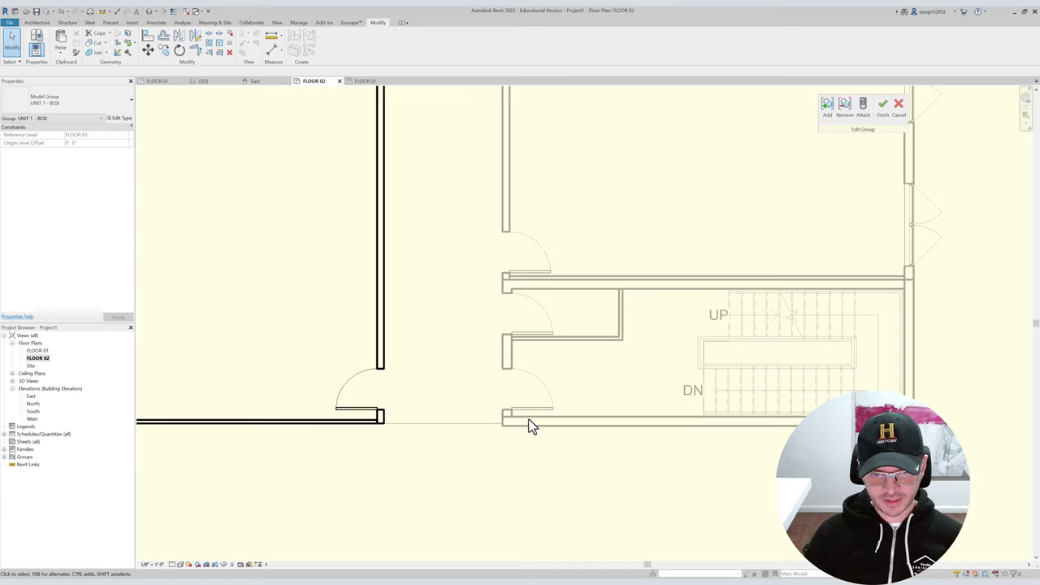
middle_click_drag(428, 437, 519, 474)
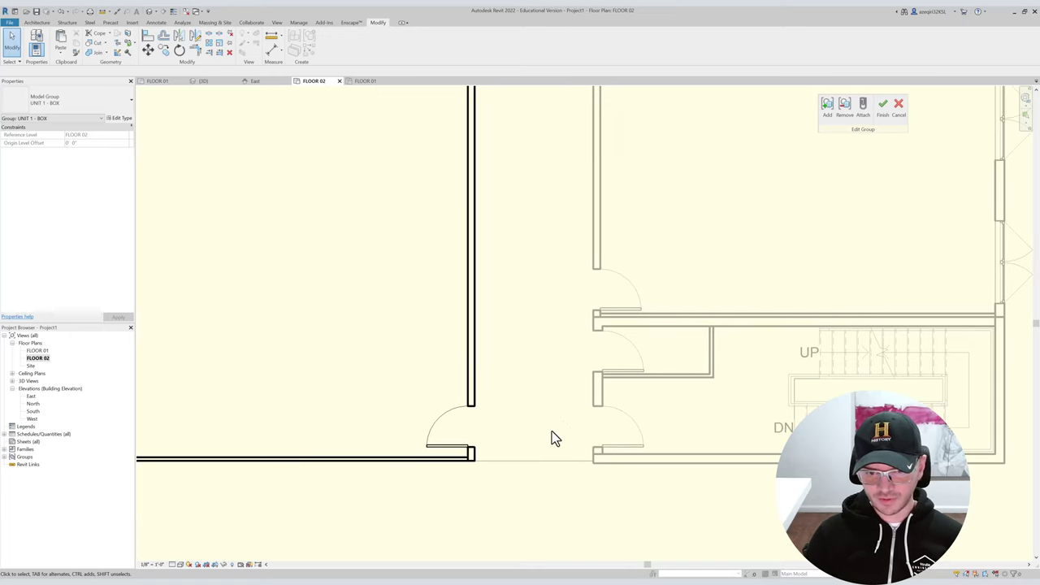
scroll(493, 365, "down", 2)
middle_click_drag(505, 327, 500, 378)
scroll(467, 345, "down", 2)
middle_click_drag(489, 303, 488, 411)
middle_click_drag(489, 343, 458, 330)
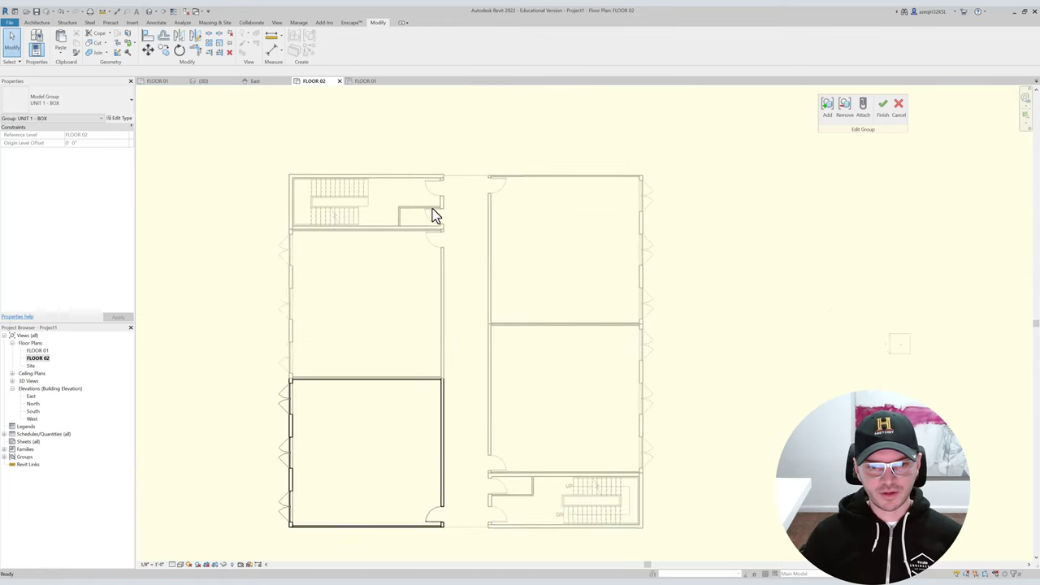
scroll(435, 224, "down", 1)
scroll(426, 455, "up", 1)
middle_click_drag(425, 457, 415, 396)
scroll(419, 395, "down", 1)
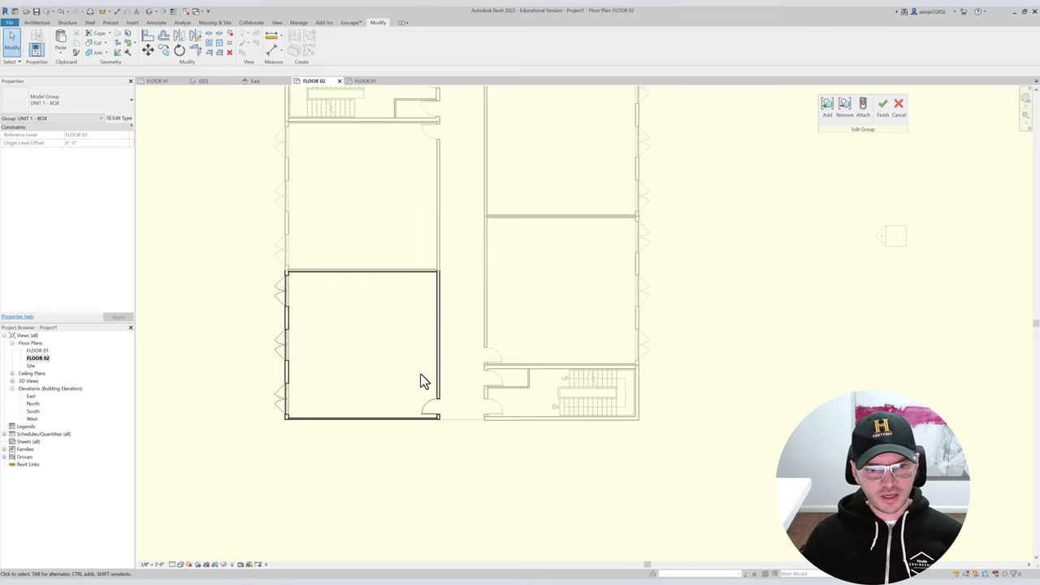
Finish editing the unit group and check the two stacked units on the left side of the corridor.
key("f")
key("g")
middle_click_drag(580, 249, 586, 290)
scroll(431, 177, "up", 1)
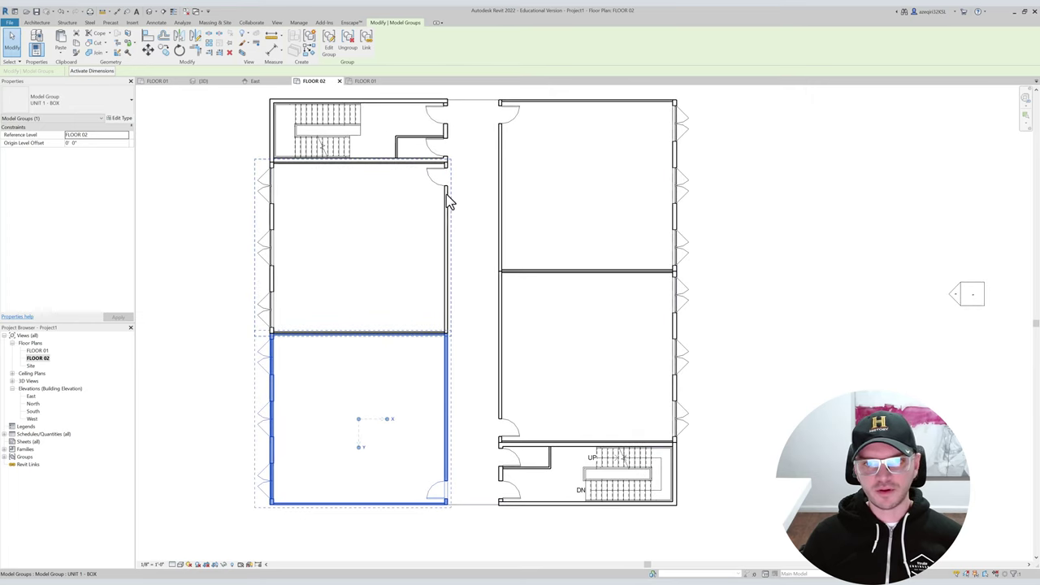
middle_click_drag(453, 208, 446, 177)
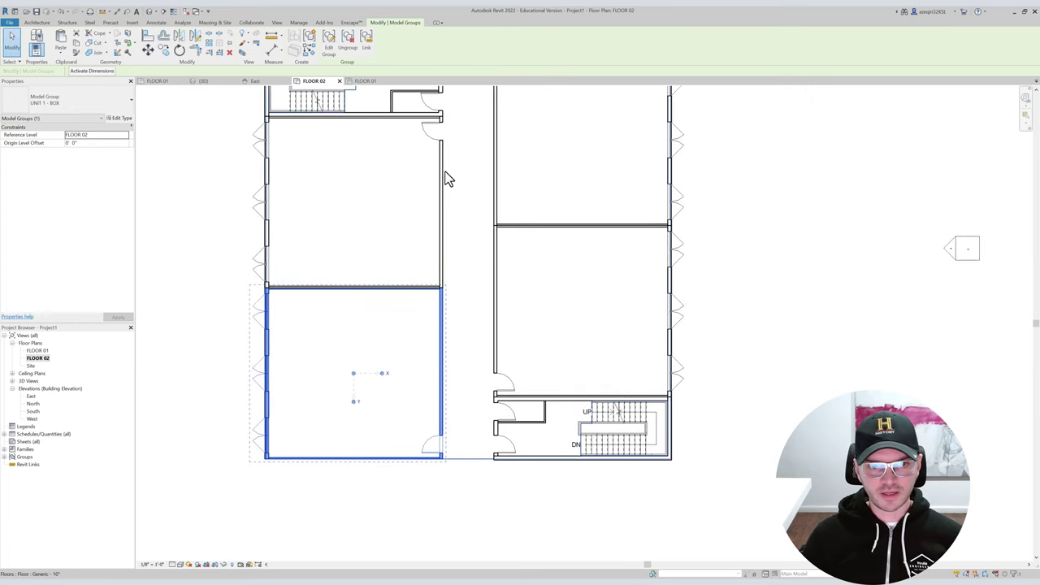
scroll(469, 303, "down", 1)
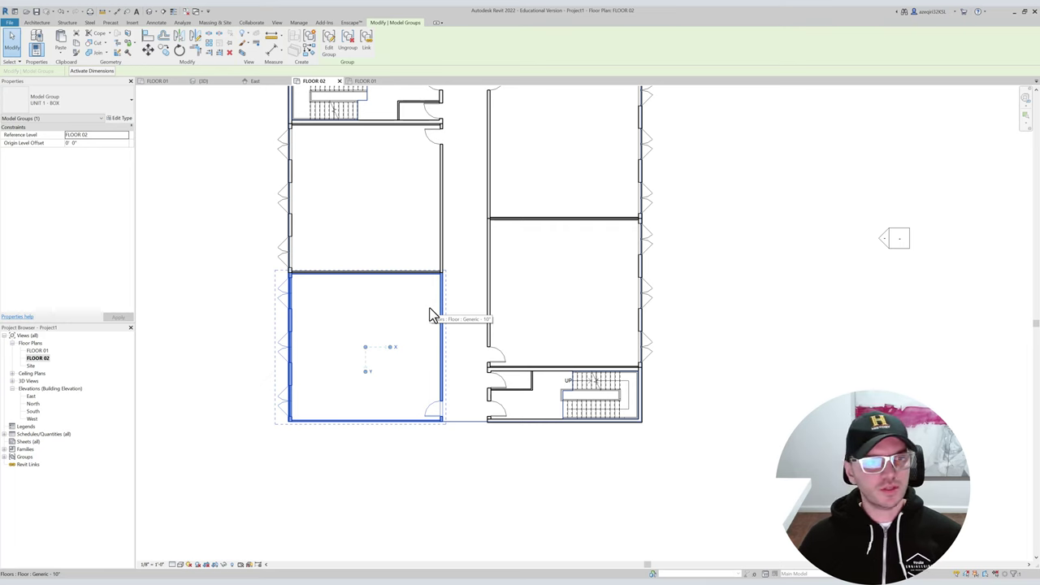
key("Escape")
left_click(436, 154)
middle_click_drag(387, 158, 434, 213)
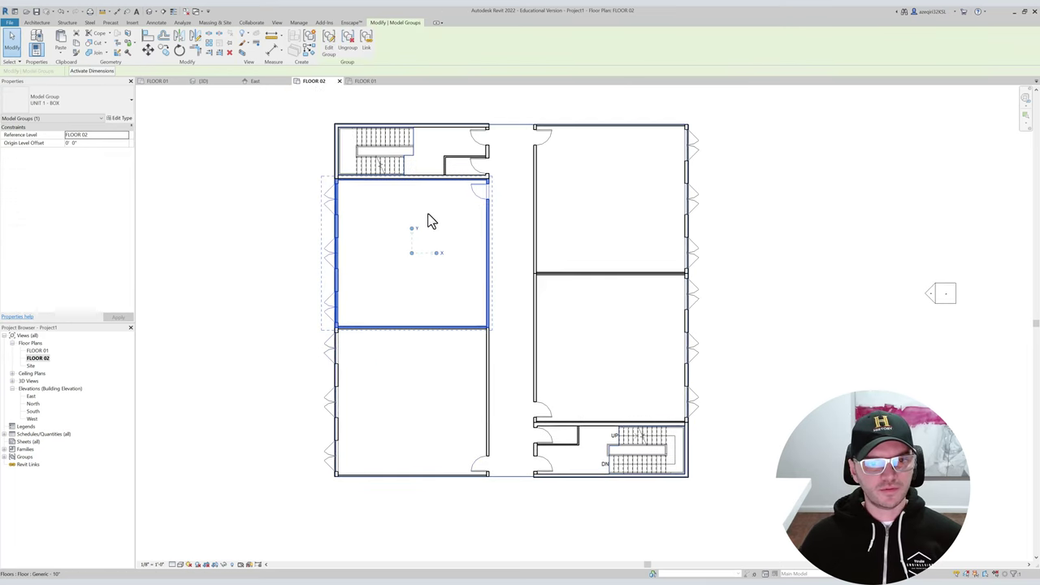
key("Escape")
Prepare to place Generic - 5" walls in the upper-left unit with the join status set to Allow.
scroll(406, 214, "up", 4)
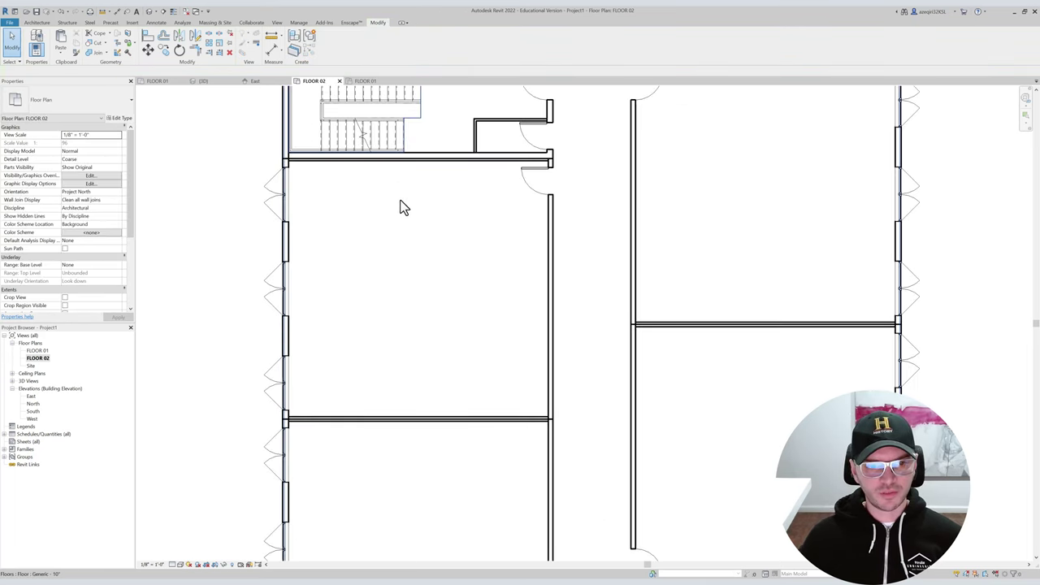
key("w")
key("a")
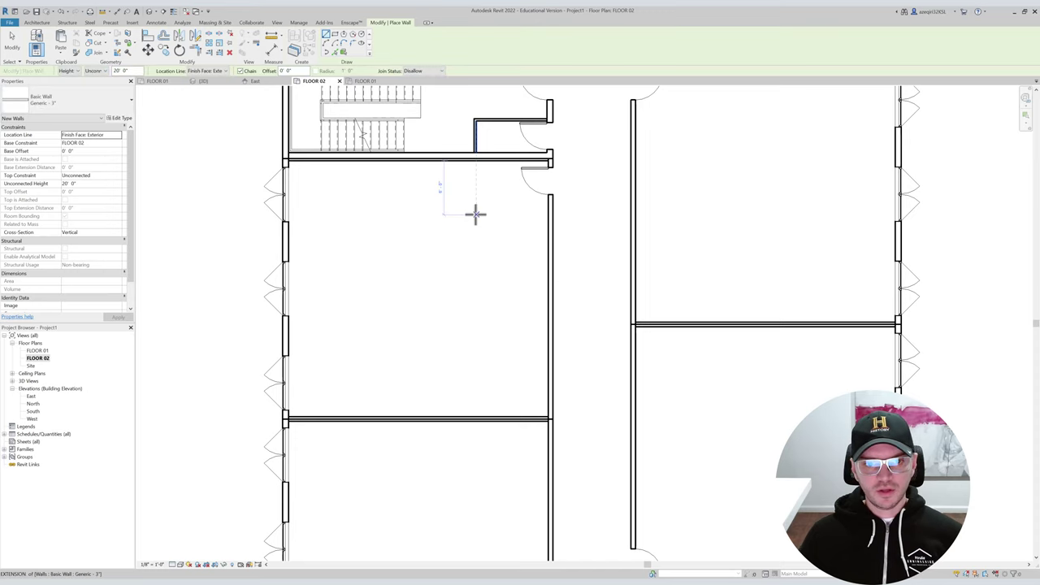
left_click(549, 235)
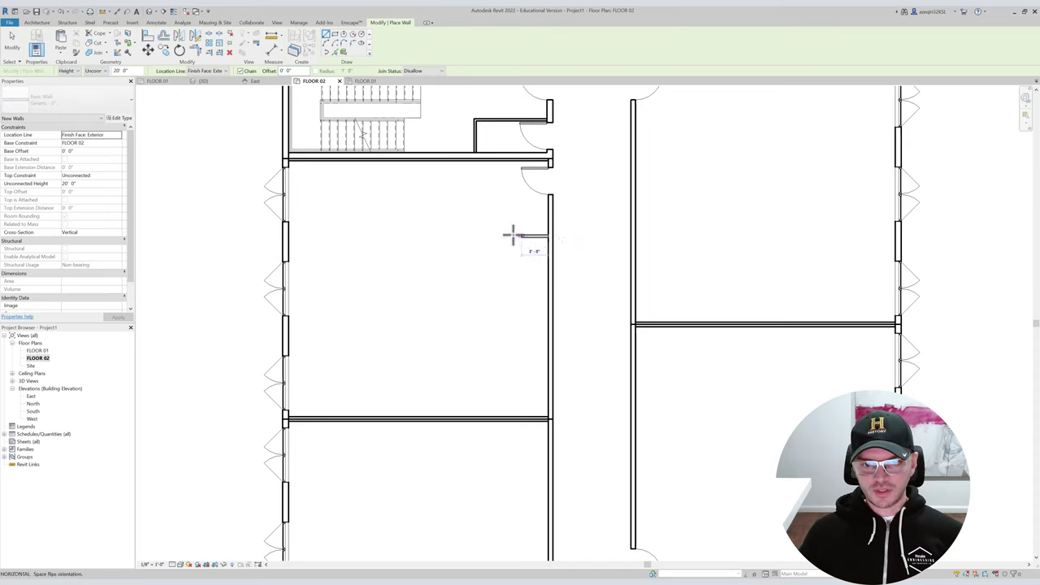
type("8")
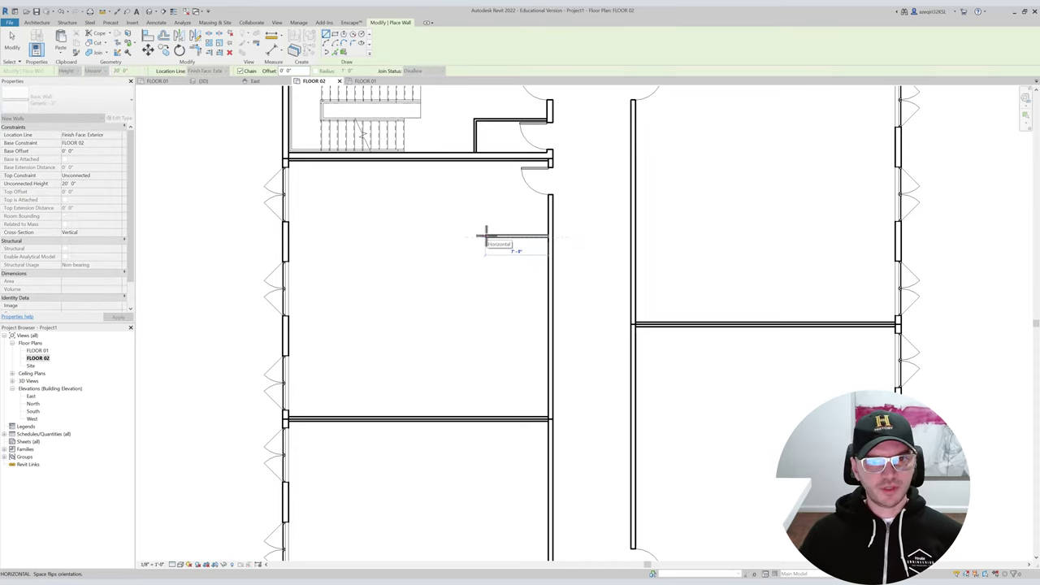
key("Escape")
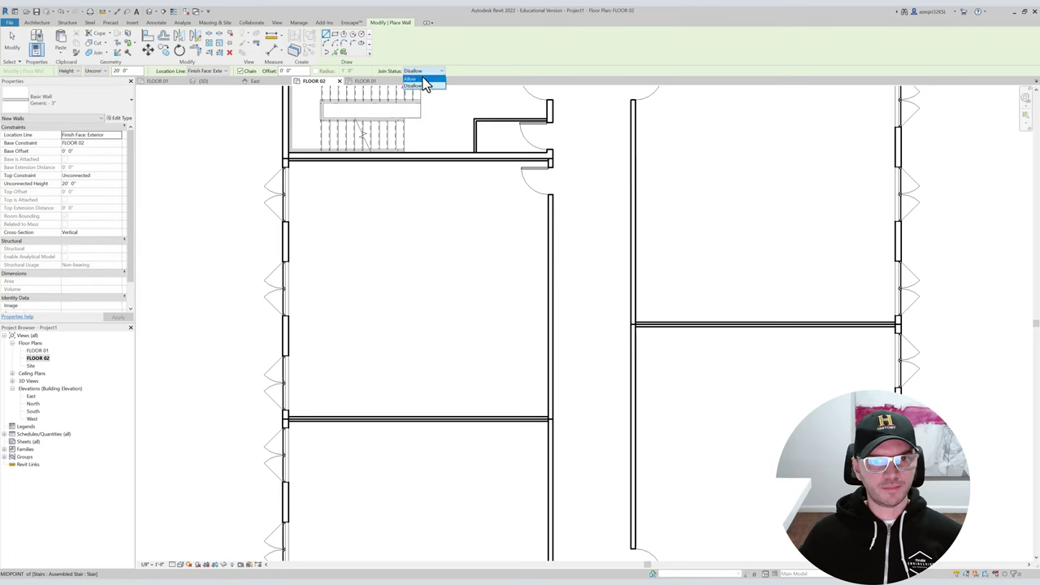
left_click(97, 102)
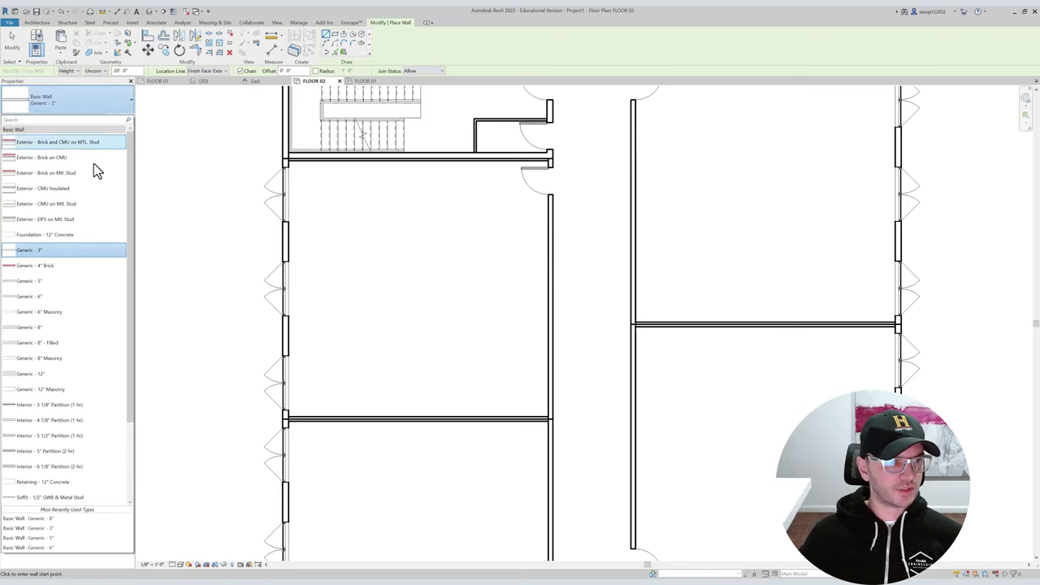
left_click(68, 281)
Draw a U-shaped run of three walls with a vertical leg of about 8'-6" in the upper-left unit, plus a separate vertical wall left of it.
left_click(534, 242)
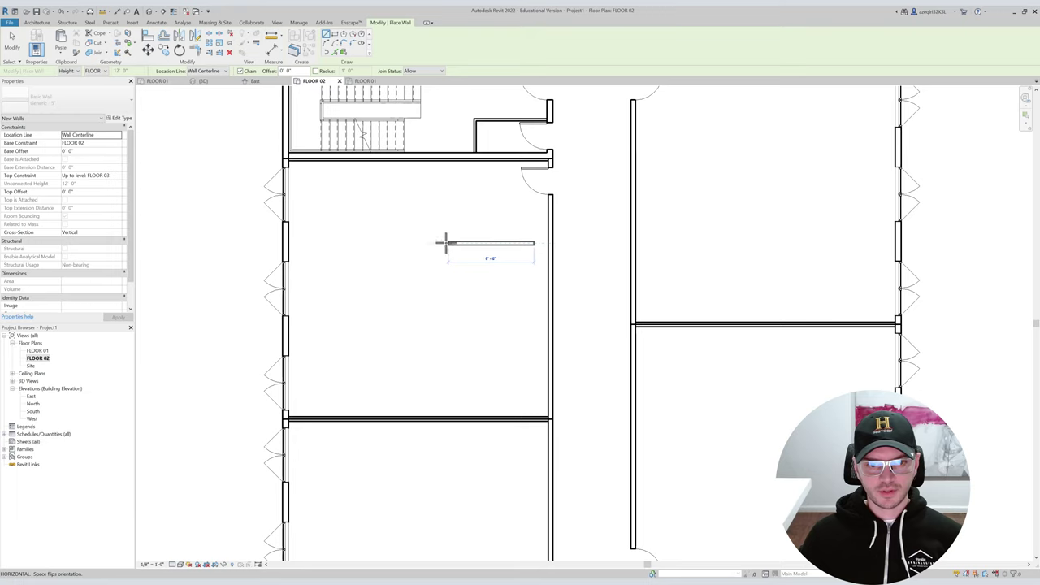
left_click(439, 243)
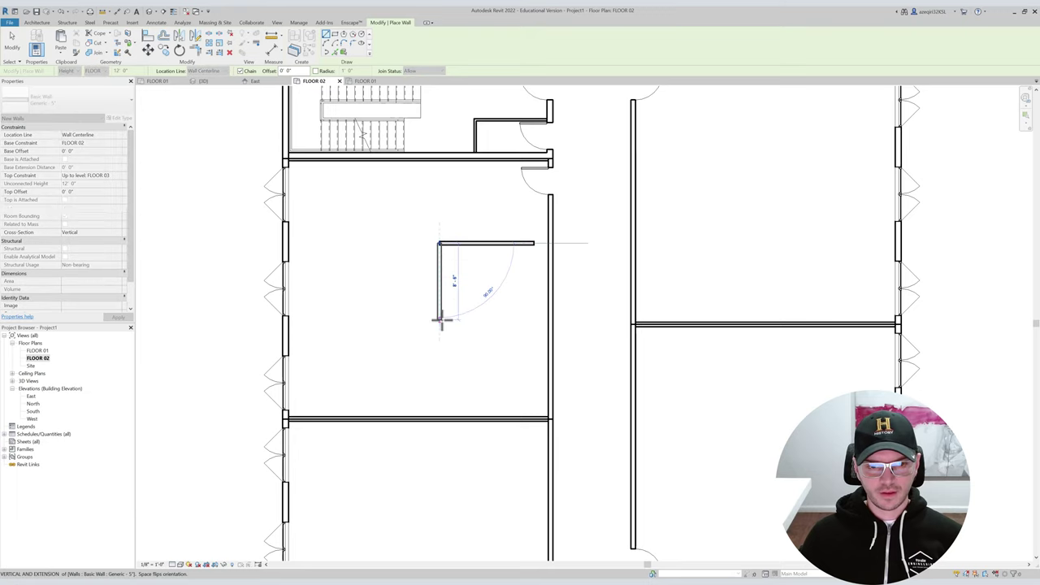
left_click(440, 319)
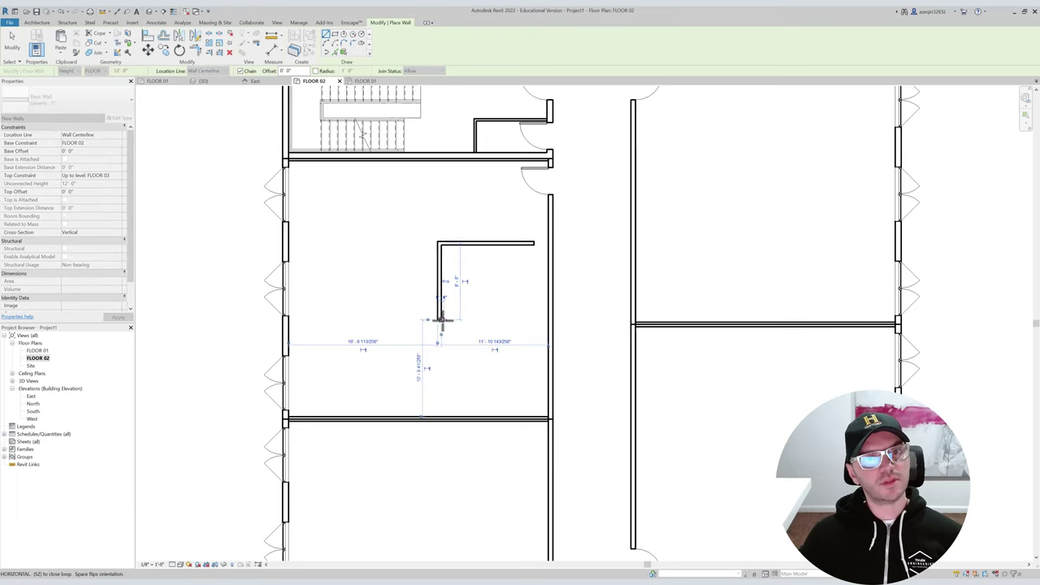
left_click(525, 319)
key("Escape")
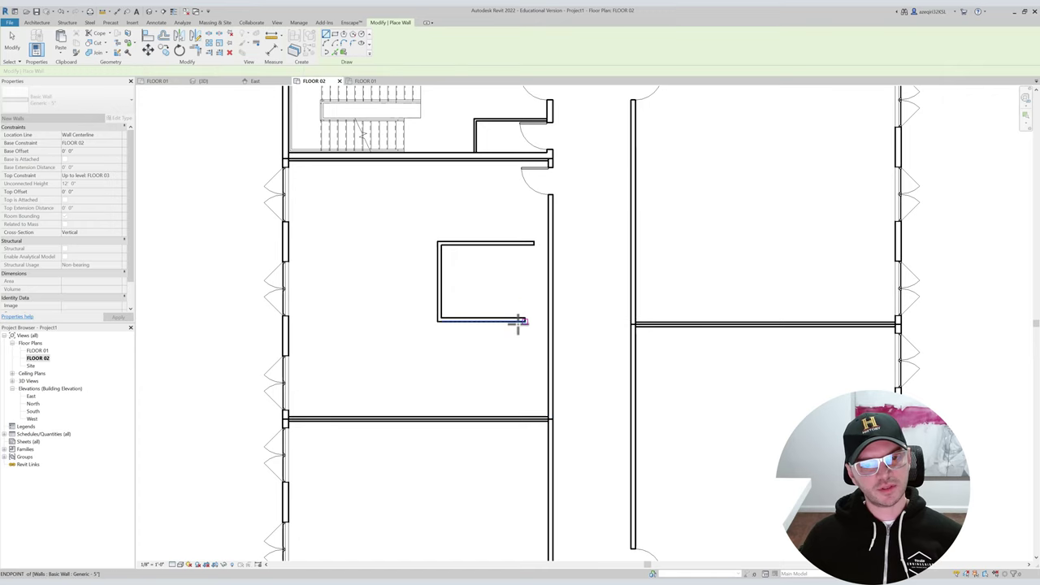
left_click(384, 243)
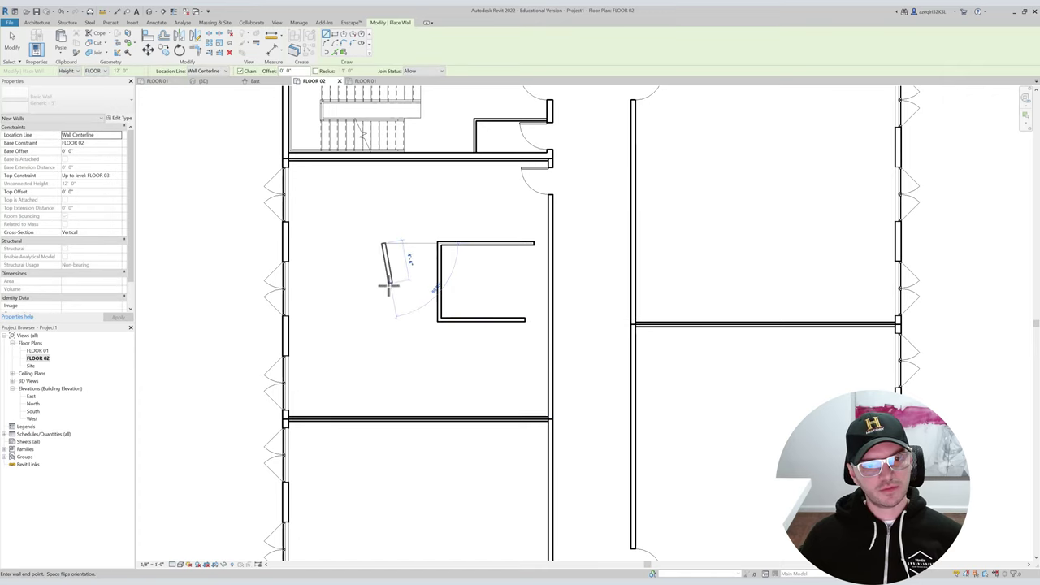
left_click(384, 328)
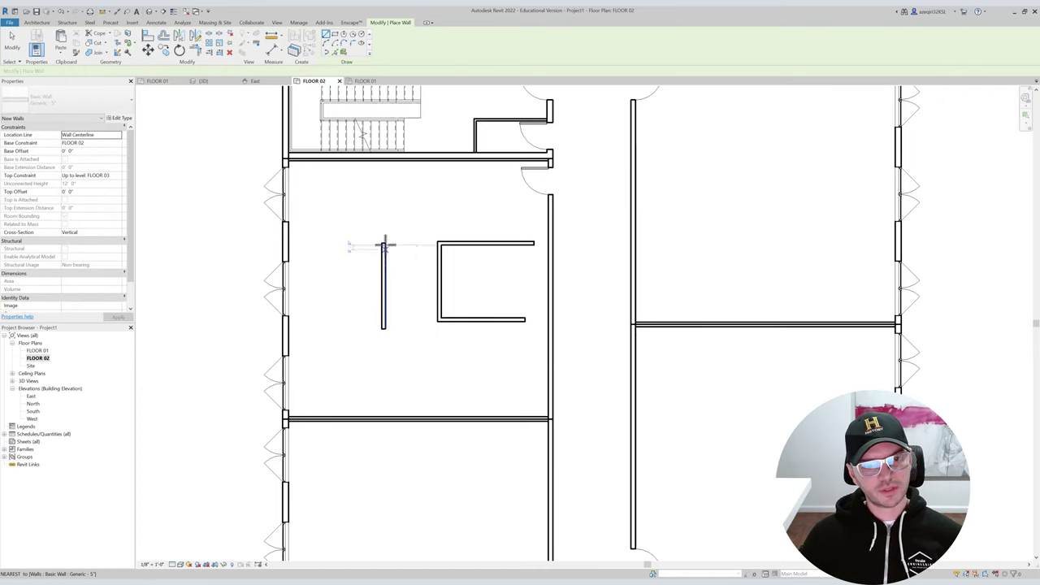
Add a horizontal wall running left from the upper end of the separate vertical wall in the upper-left unit.
left_click(324, 243)
key("Escape")
key("Escape")
middle_click_drag(338, 252, 353, 267)
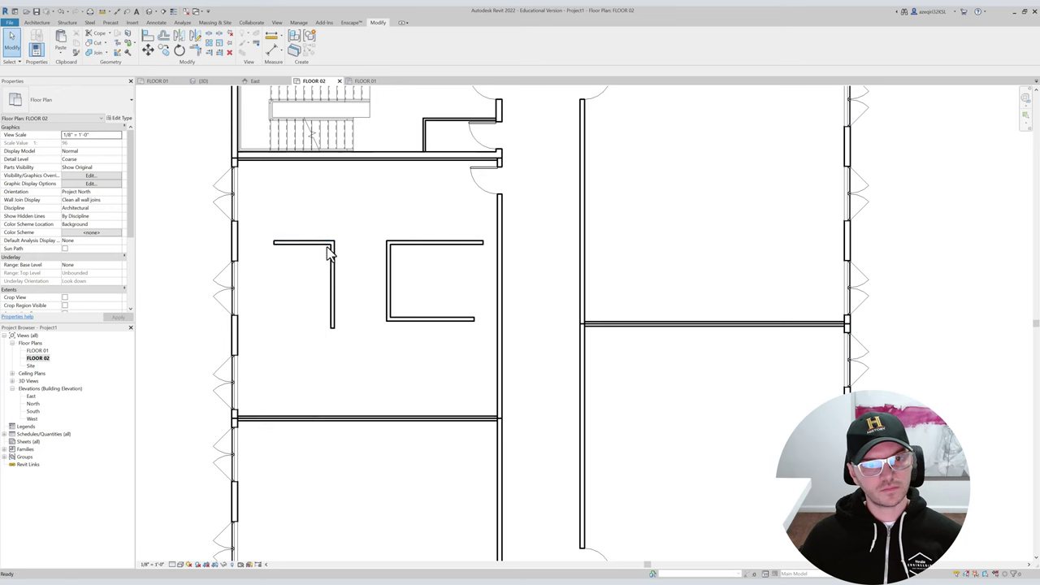
Delete the separate vertical and horizontal walls left of the U-shaped run.
left_click(335, 258)
key("Delete")
scroll(430, 255, "up", 1)
middle_click_drag(430, 255, 462, 280)
scroll(451, 296, "down", 1)
scroll(420, 276, "up", 3)
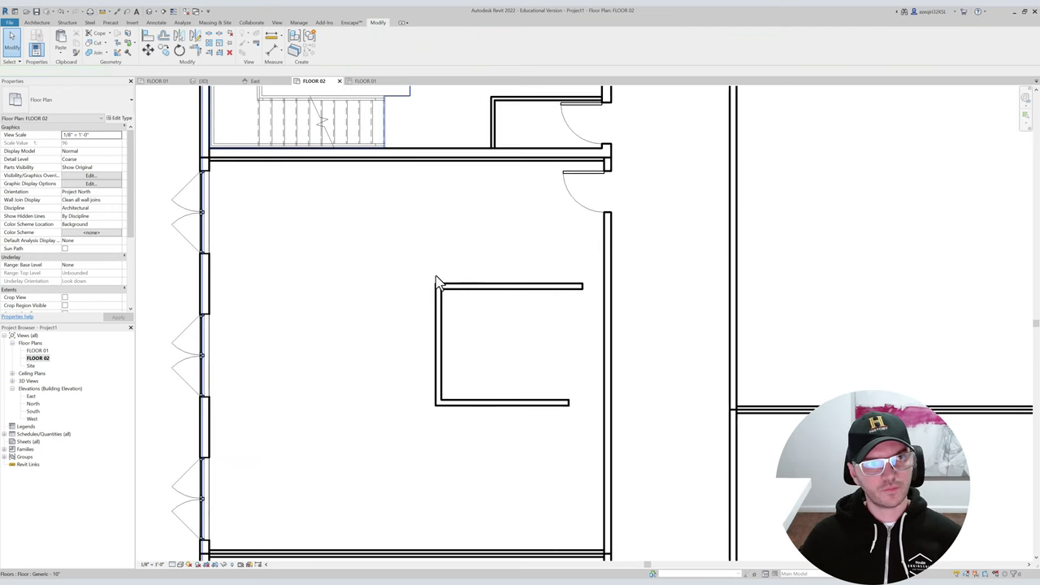
scroll(525, 313, "down", 1)
Move the upper wall of the U-shaped run to 2'-2" from the edge of the unit's entry door opening.
left_click(527, 298)
left_click(528, 302)
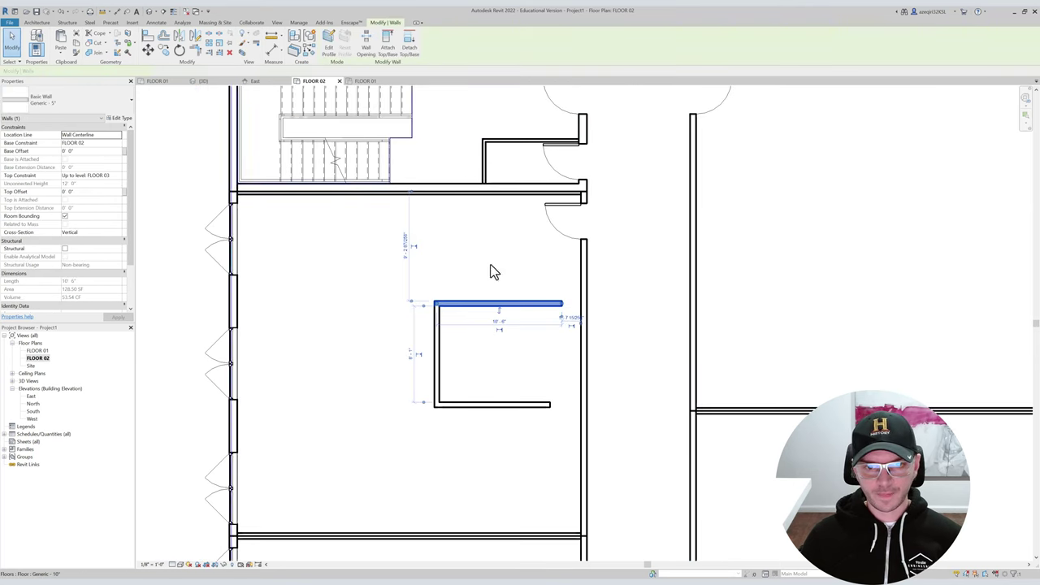
left_click(606, 245)
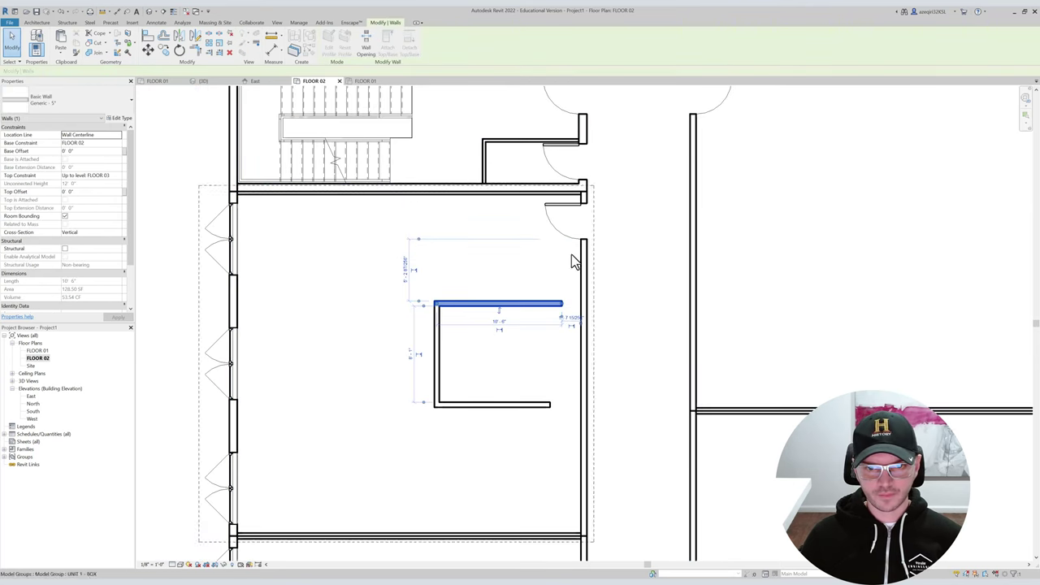
left_click(400, 269)
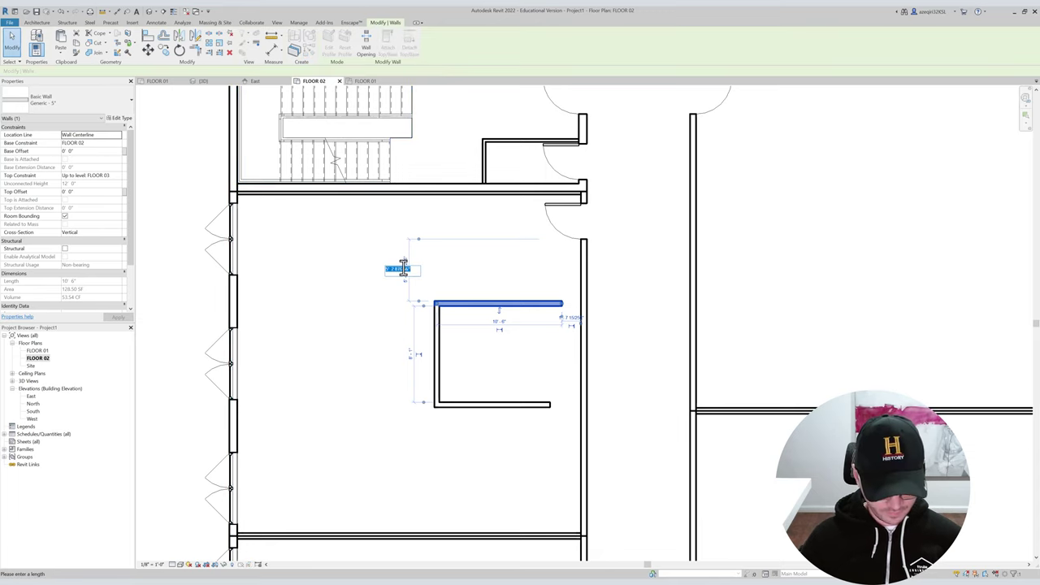
key("Return")
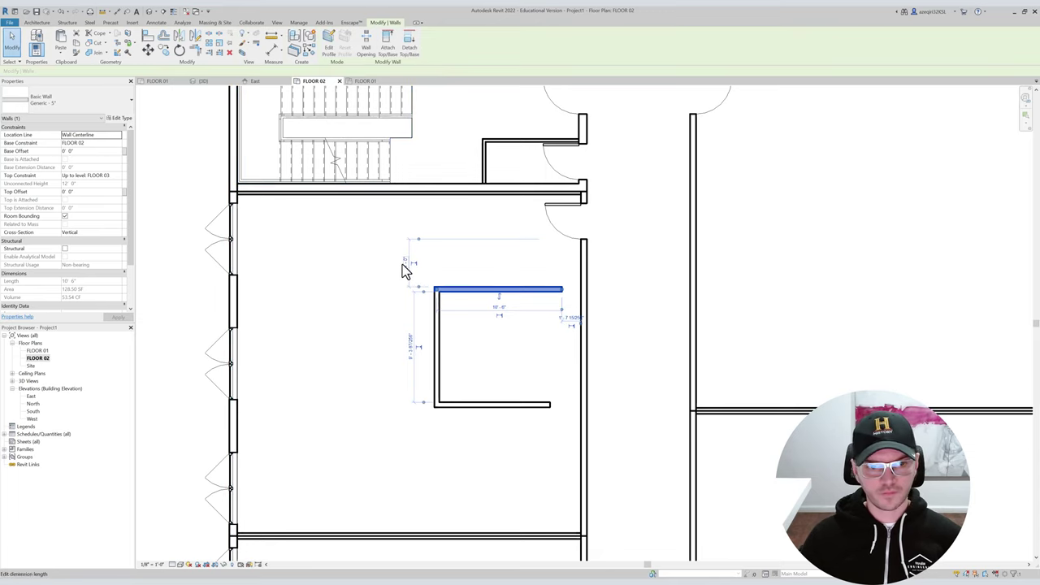
left_click(404, 270)
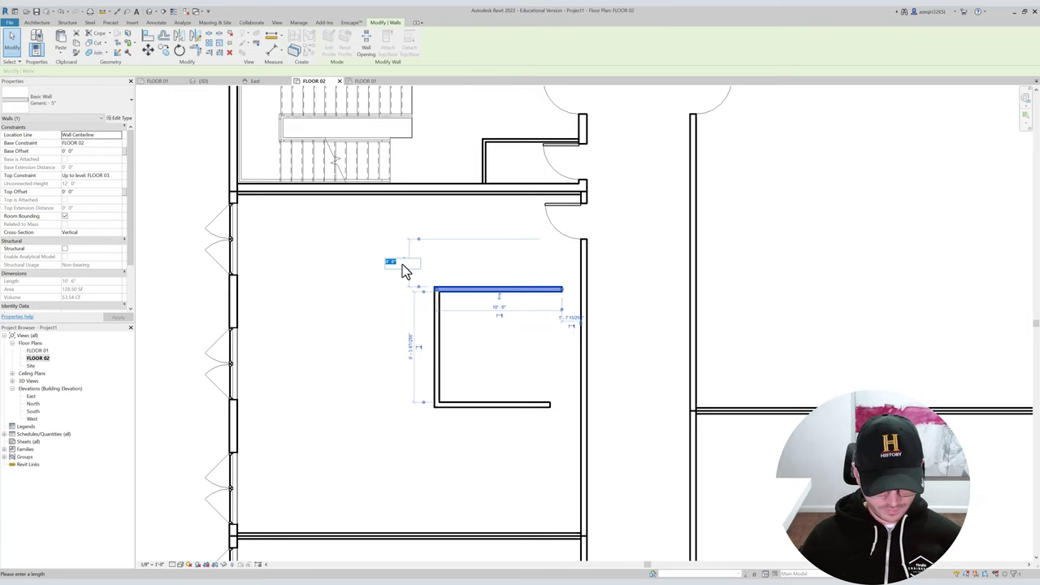
key("Return")
Extend the upper wall of the U-shaped run to the corridor wall.
key("Escape")
key("t")
key("r")
left_click(580, 284)
left_click(561, 269)
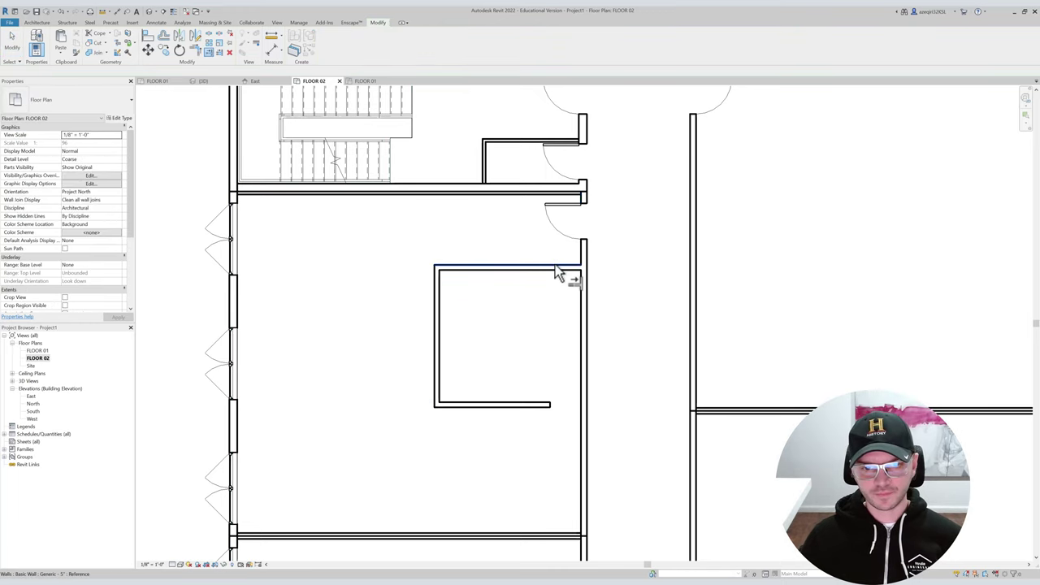
key("Escape")
Pull the upper wall's end back, disallow its join, and butt it against the inner face of the corridor wall.
left_click(562, 266)
left_click_drag(583, 267, 575, 268)
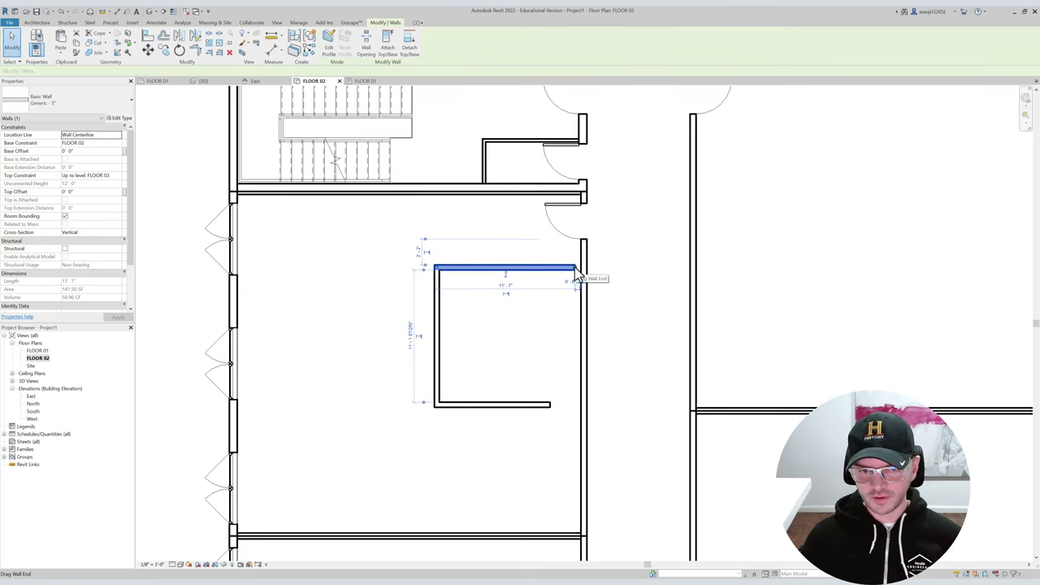
right_click(575, 274)
left_click(596, 301)
left_click(581, 281)
key("Escape")
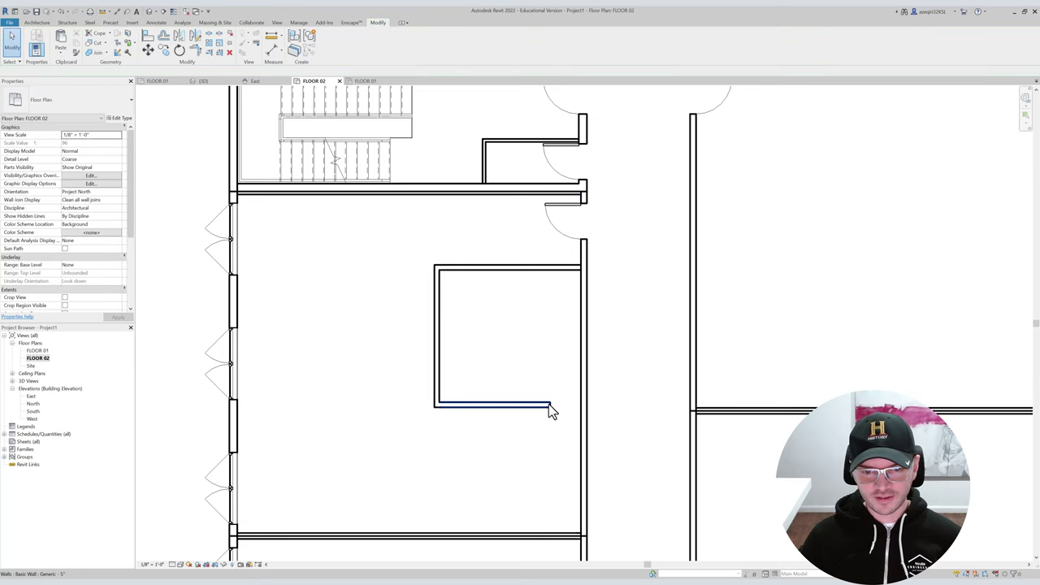
Disallow the join at the free end of the lower wall of the U-shaped run and extend it to the corridor wall.
right_click(552, 412)
left_click(580, 265)
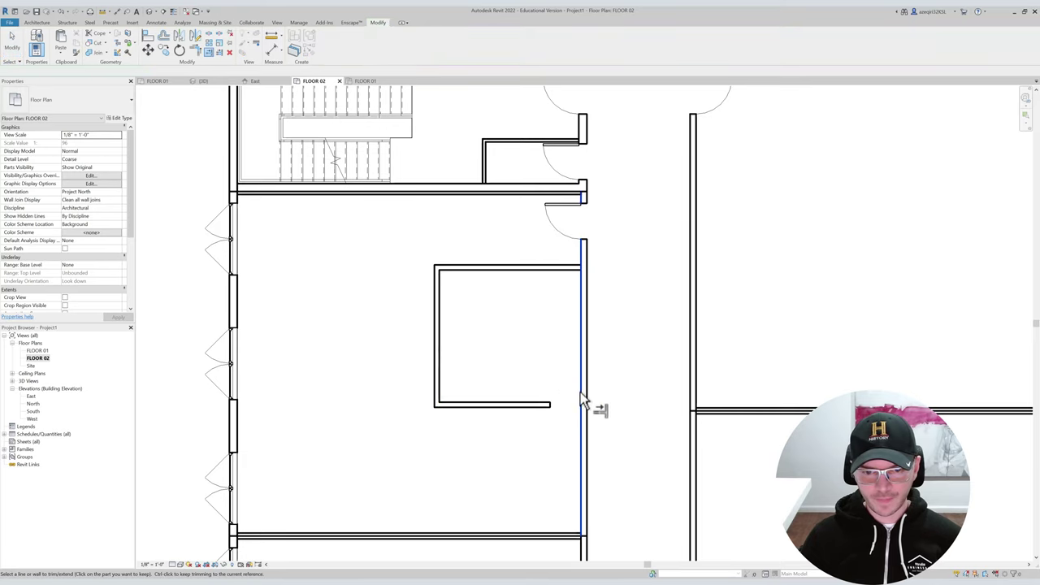
left_click(532, 404)
key("Escape")
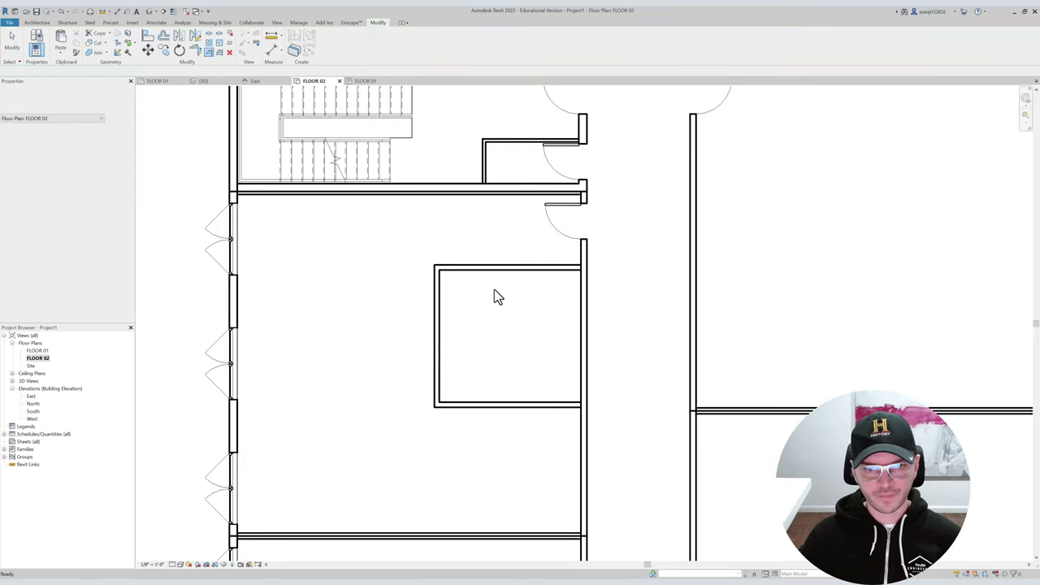
Set the chain of three 5" walls to an unconnected top constraint with a height of 10'.
key("Tab")
left_click(479, 274)
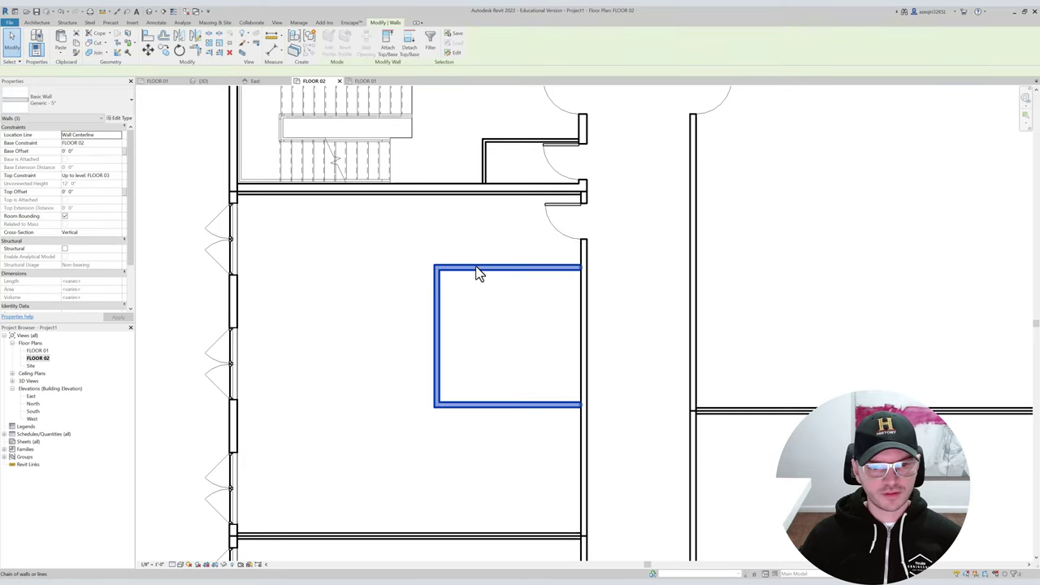
left_click(117, 177)
left_click(95, 184)
left_click(94, 185)
type("10")
key("Escape")
Set the unconnected height of the closet walls beside the upper stair to 10' and check the heights of the adjoining stair walls.
left_click(519, 149)
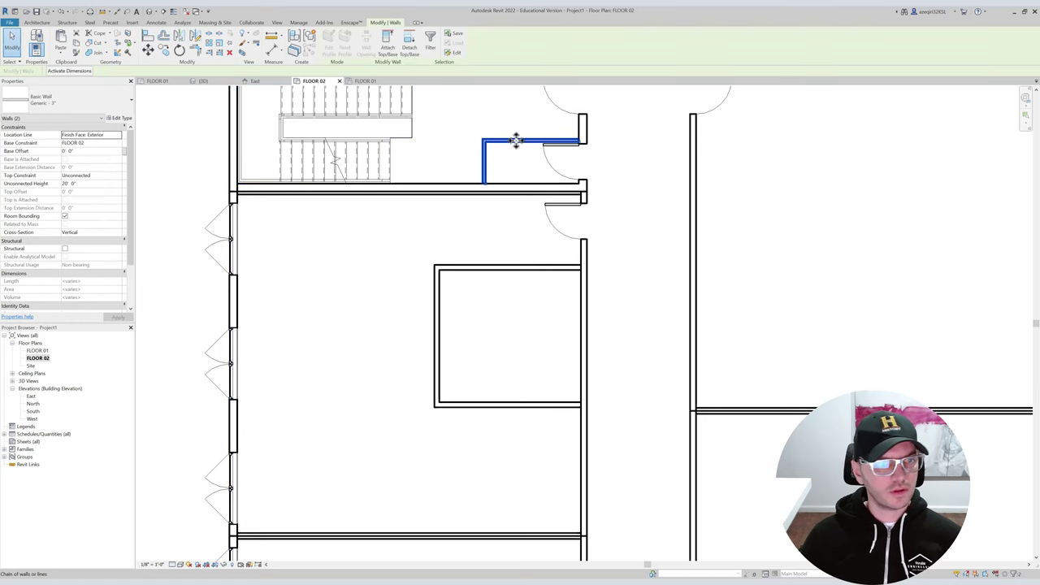
type("10")
middle_click_drag(518, 247, 447, 304)
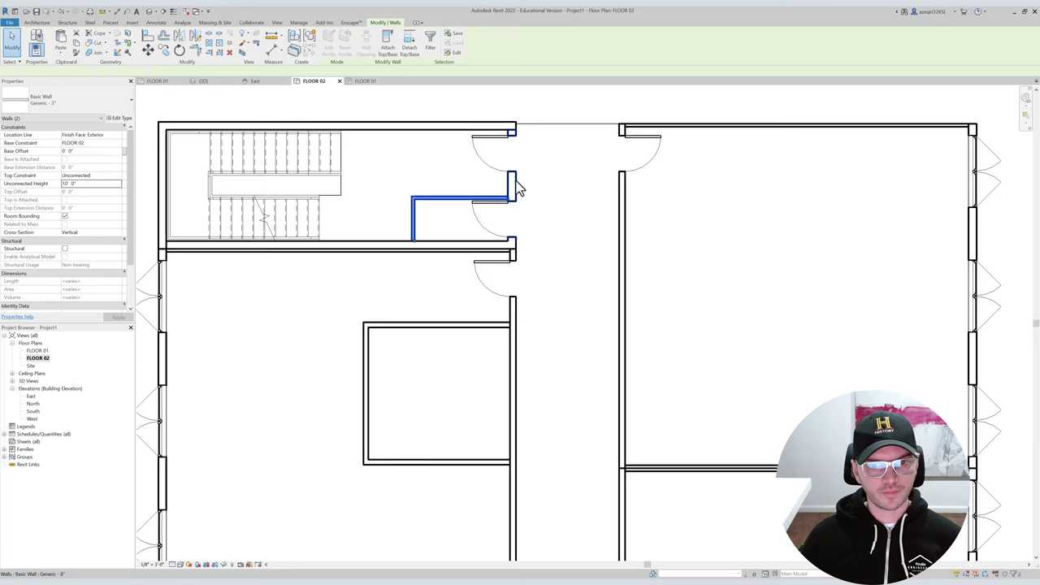
left_click(515, 183)
left_click(479, 127)
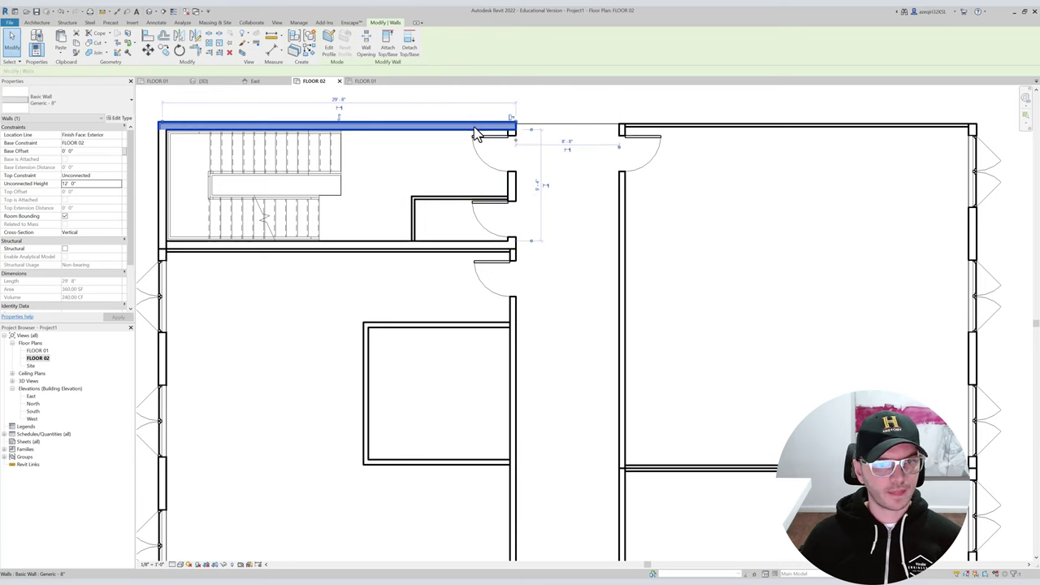
Check the lower stair's corridor wall height and set the unconnected height of the two closet walls beside that stair to 10'.
scroll(479, 140, "down", 2)
middle_click_drag(572, 423, 464, 378)
scroll(463, 378, "up", 3)
left_click(409, 323)
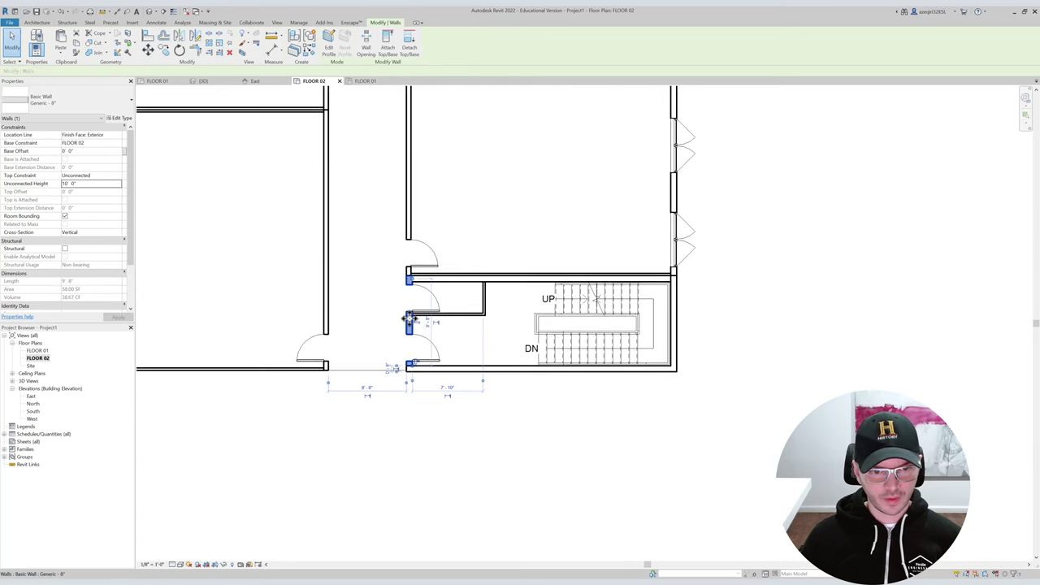
left_click(469, 325)
left_click(106, 184)
type("1")
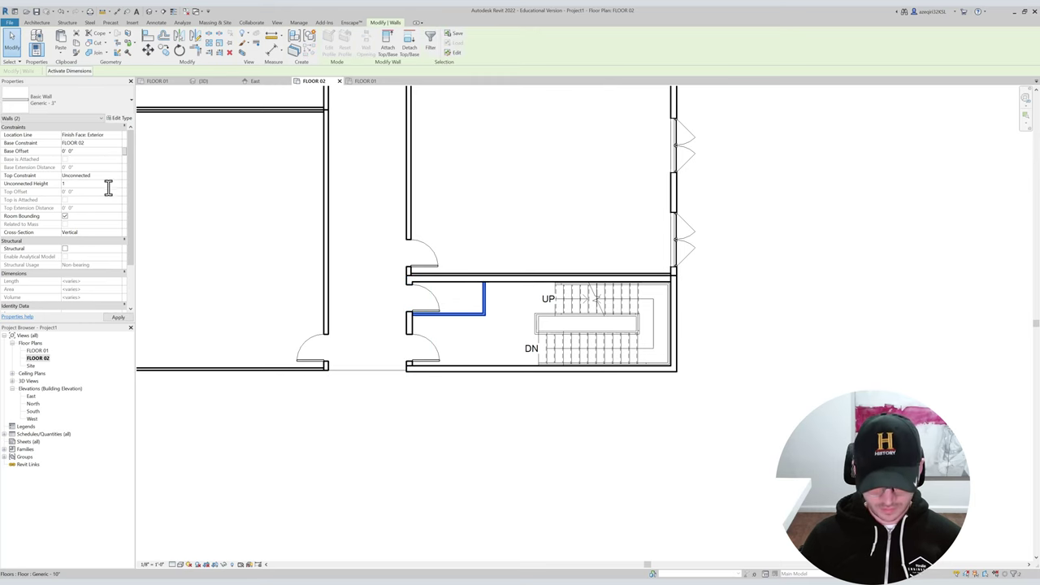
middle_click_drag(451, 215, 626, 346)
scroll(597, 331, "down", 1)
key("Escape")
Open the 3D view of the building.
key("3")
middle_click_drag(479, 242, 562, 288)
key("d")
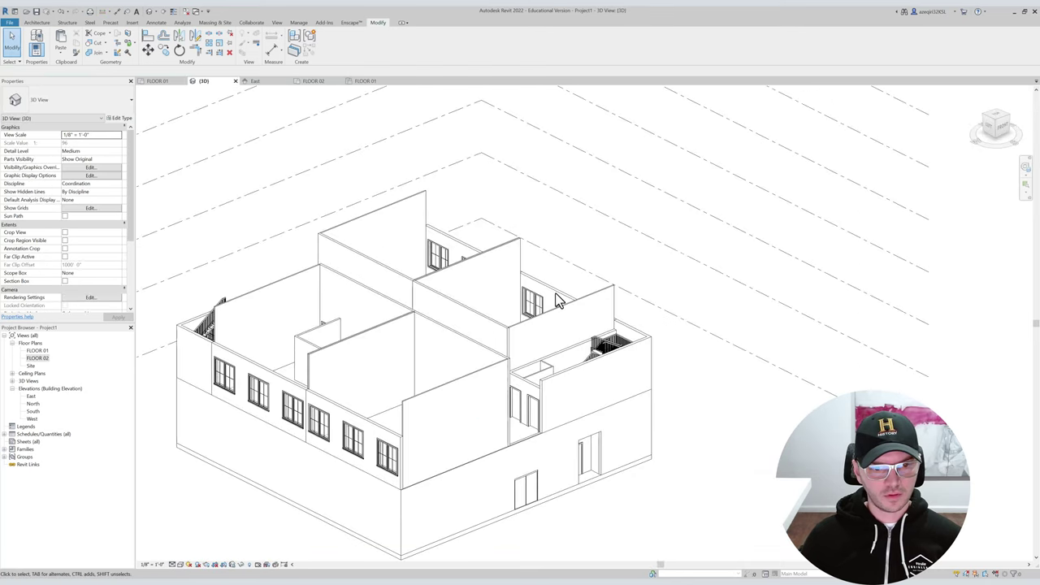
Edit the UNIT 1 - BOX group, set its three tall walls to a height of 10', and finish the group.
double_click(404, 340)
left_click(397, 329)
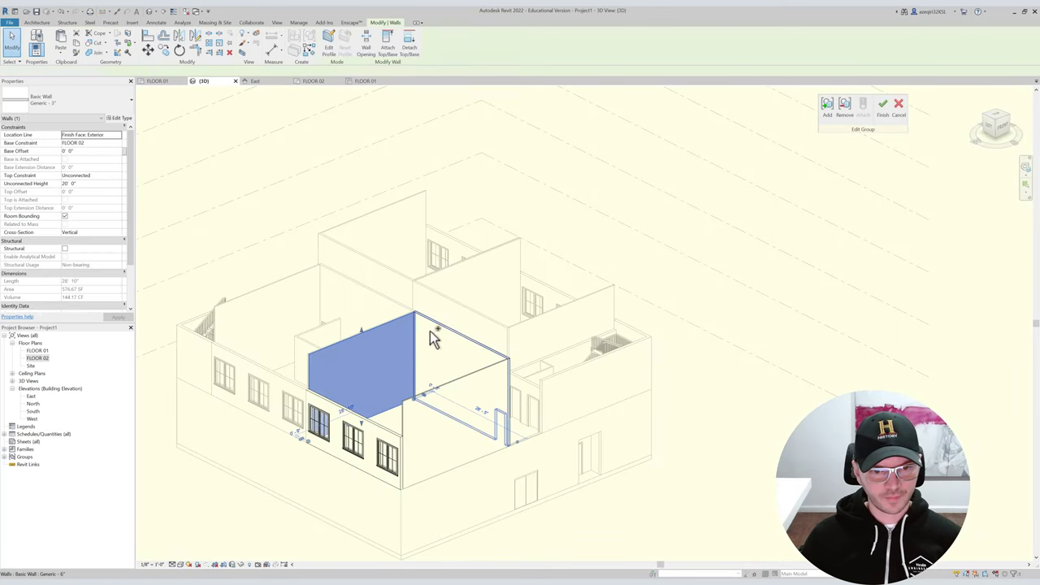
left_click(446, 398, "ctrl")
left_click(445, 398, "ctrl")
left_click(90, 183)
type("10")
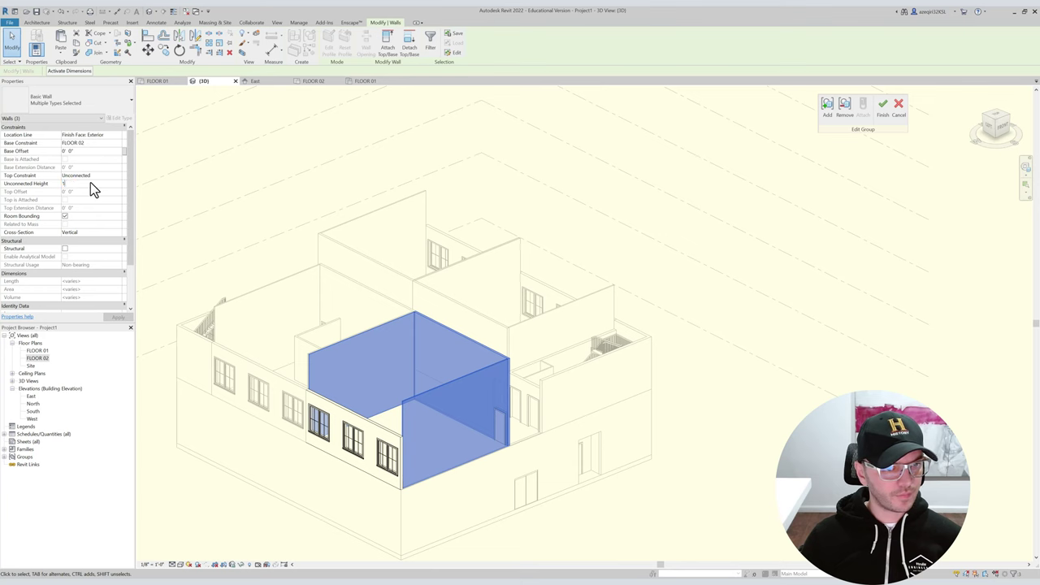
left_click(295, 161)
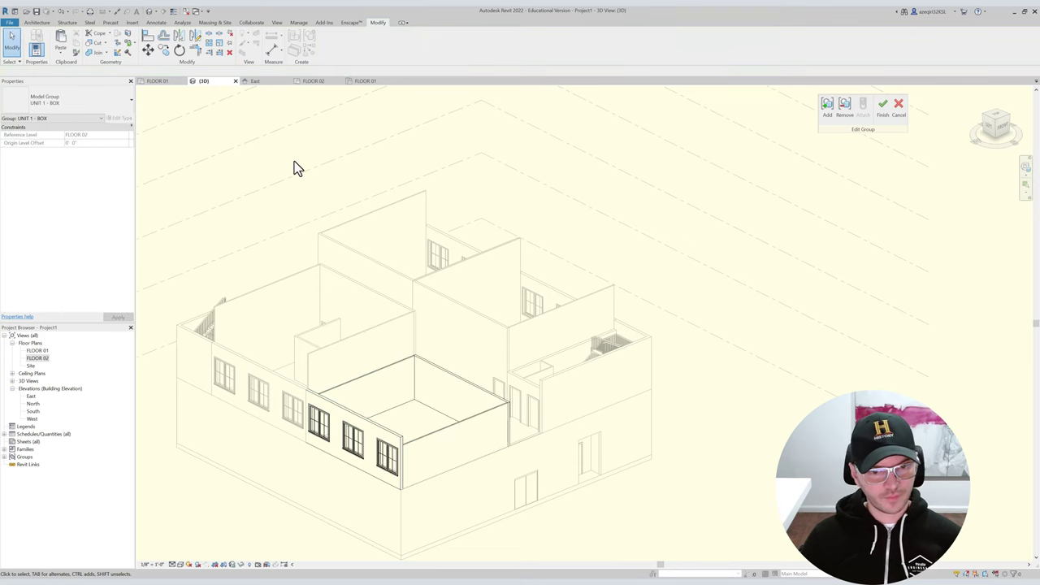
key("g")
left_click(422, 204)
middle_click_drag(422, 204, 301, 216, "shift")
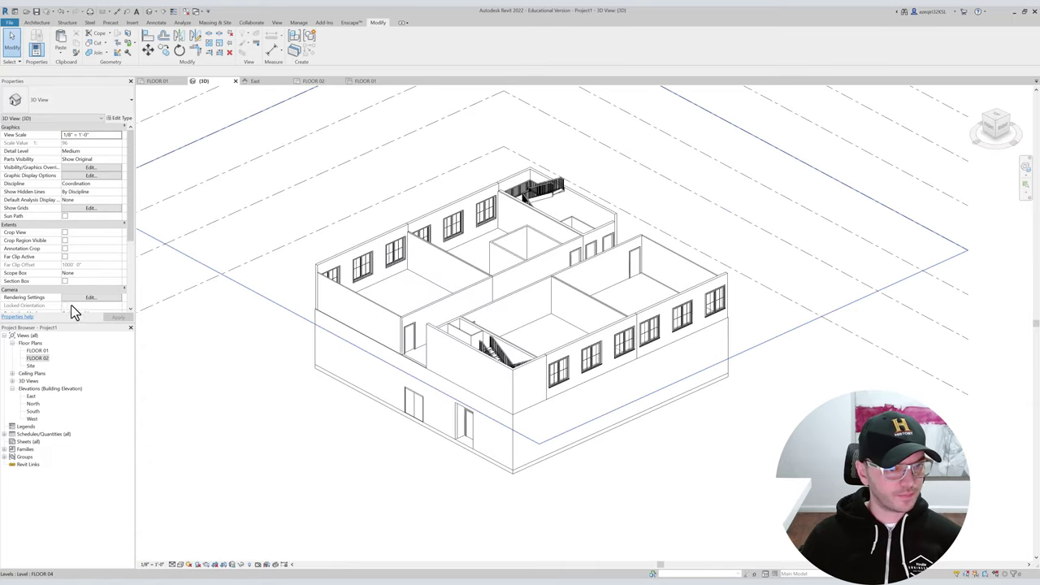
Close the East elevation and both FLOOR 01 views, and tile the 3D and FLOOR 02 views with their full extents shown.
left_click(287, 82)
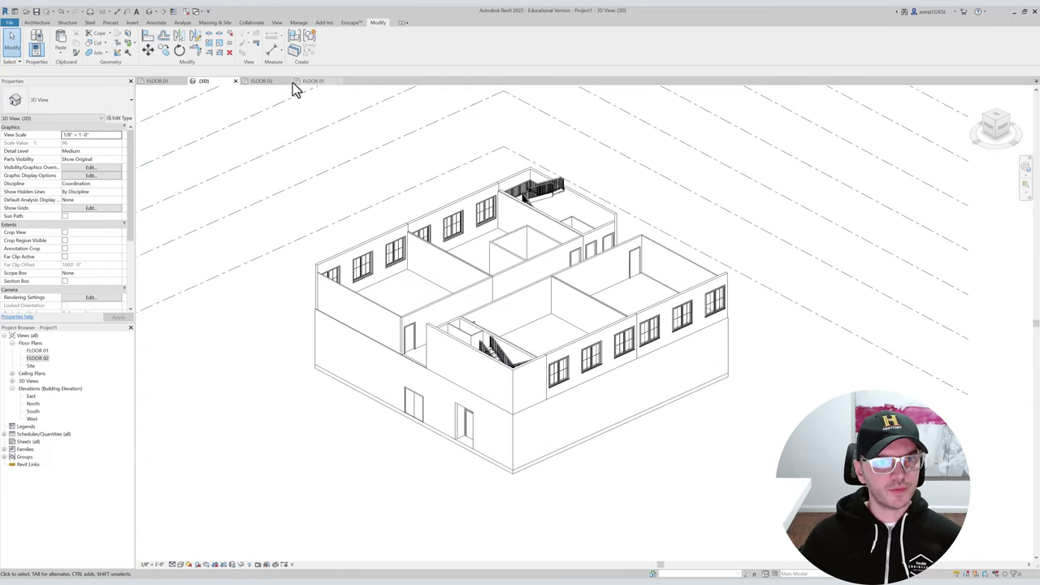
left_click(340, 81)
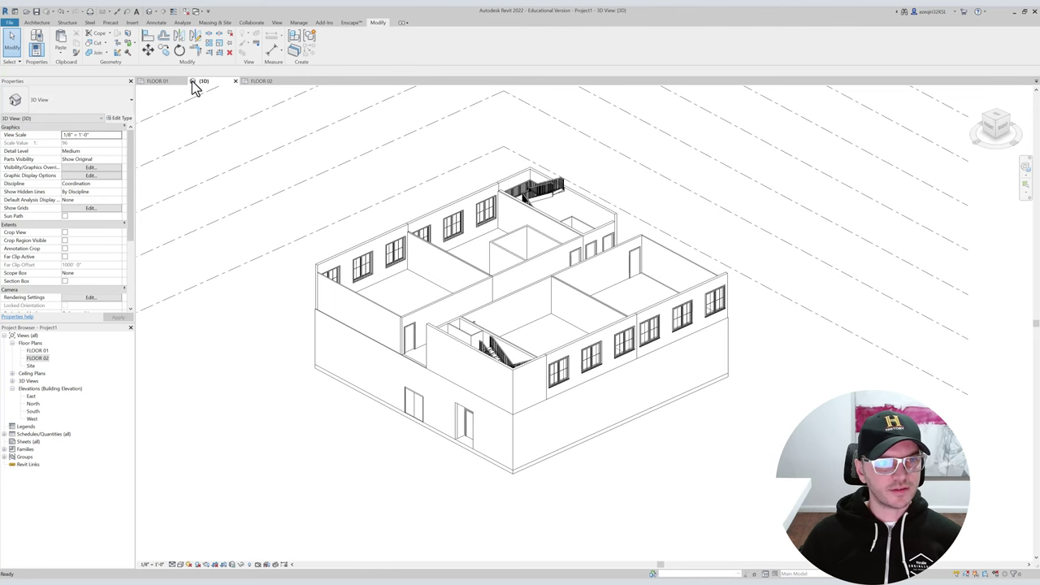
left_click(184, 81)
key("w")
key("t")
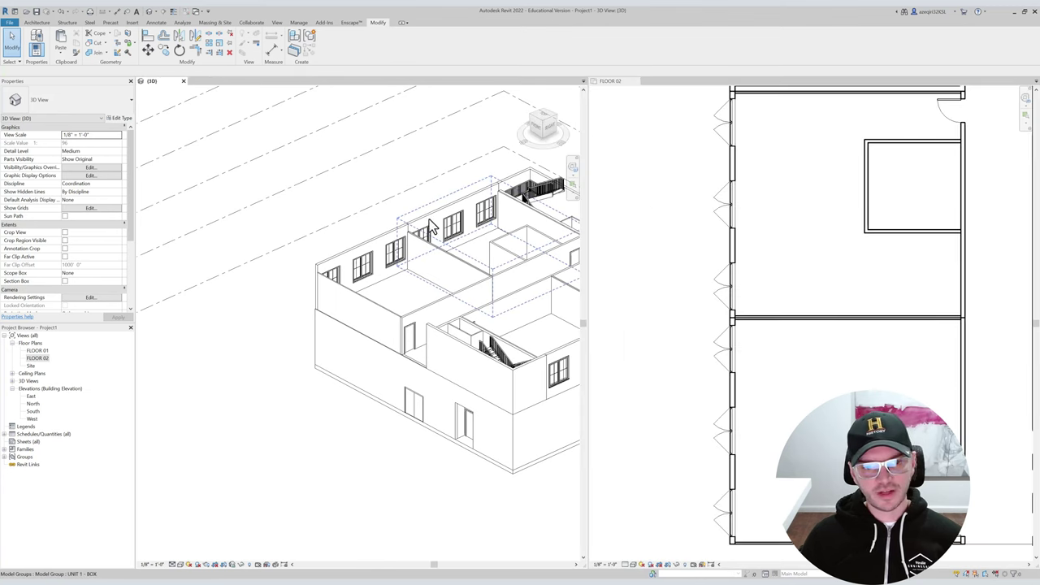
key("z")
key("a")
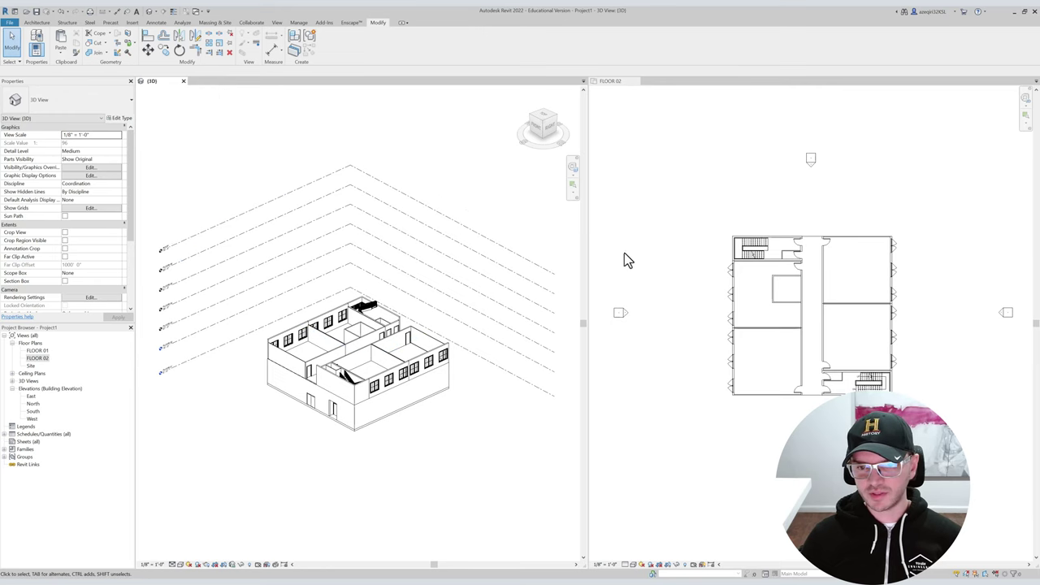
Make FLOOR 02 the active view and retile so the plan comes before the 3D view.
left_click(625, 230)
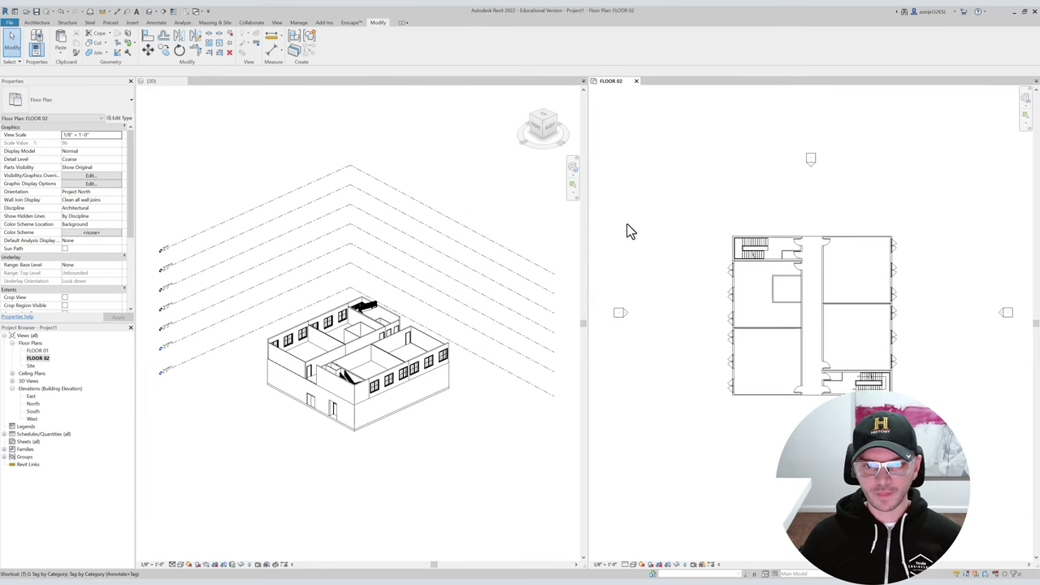
key("w")
key("t")
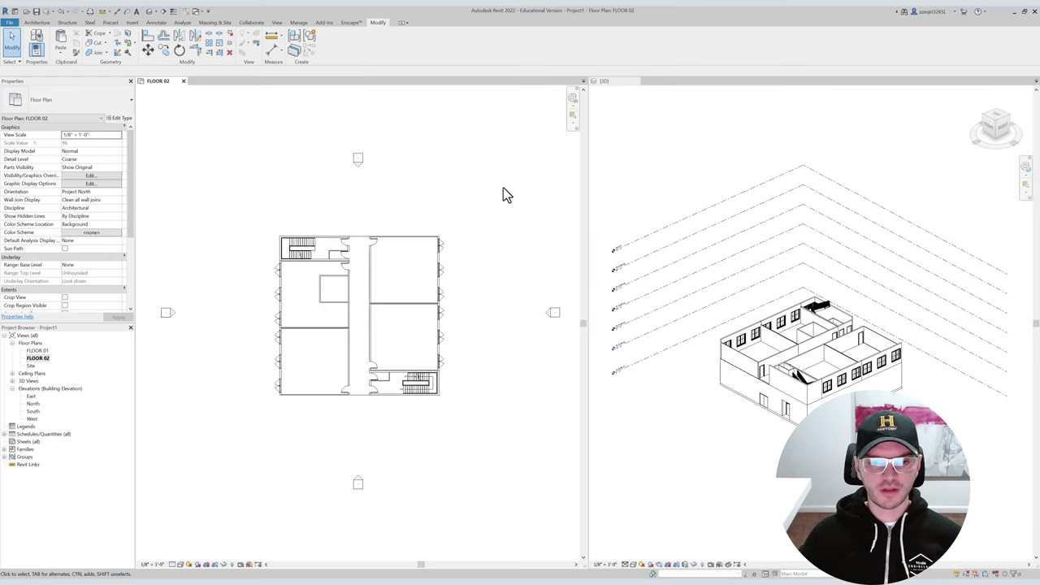
scroll(325, 307, "up", 5)
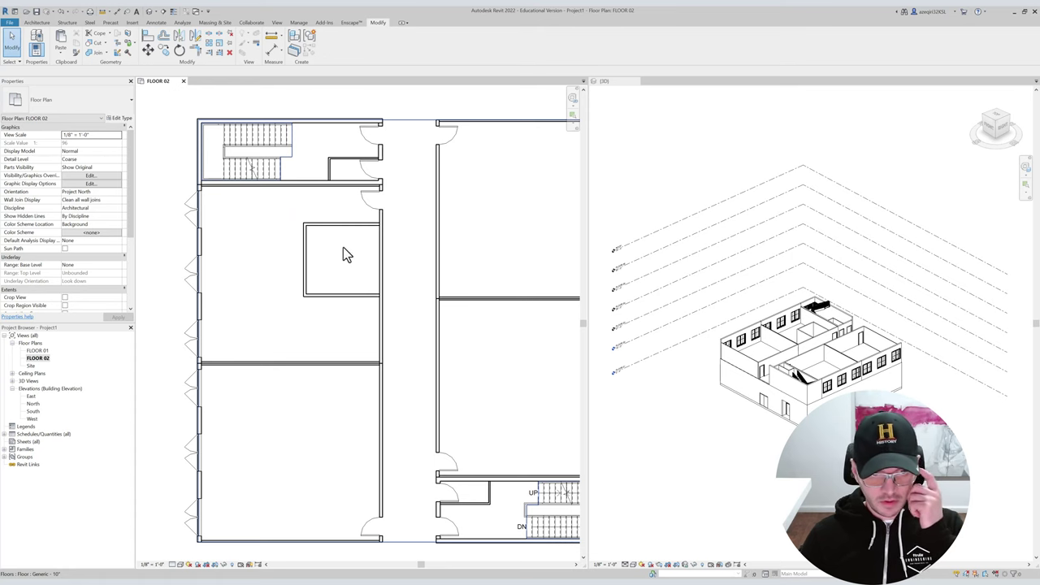
scroll(345, 254, "up", 3)
scroll(336, 236, "down", 1)
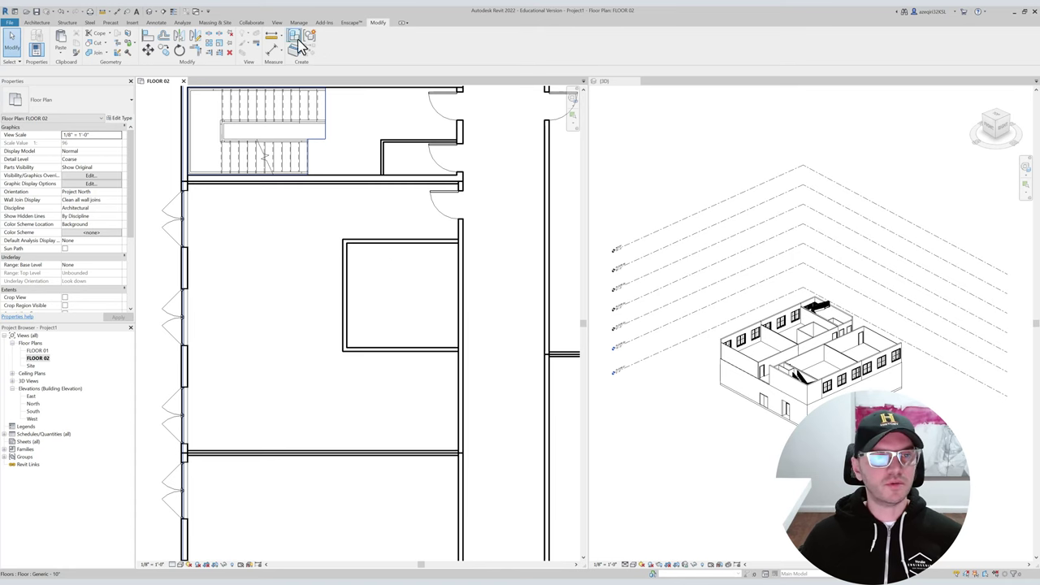
Start loading a family and browse the folders of the English-Imperial library.
left_click(133, 23)
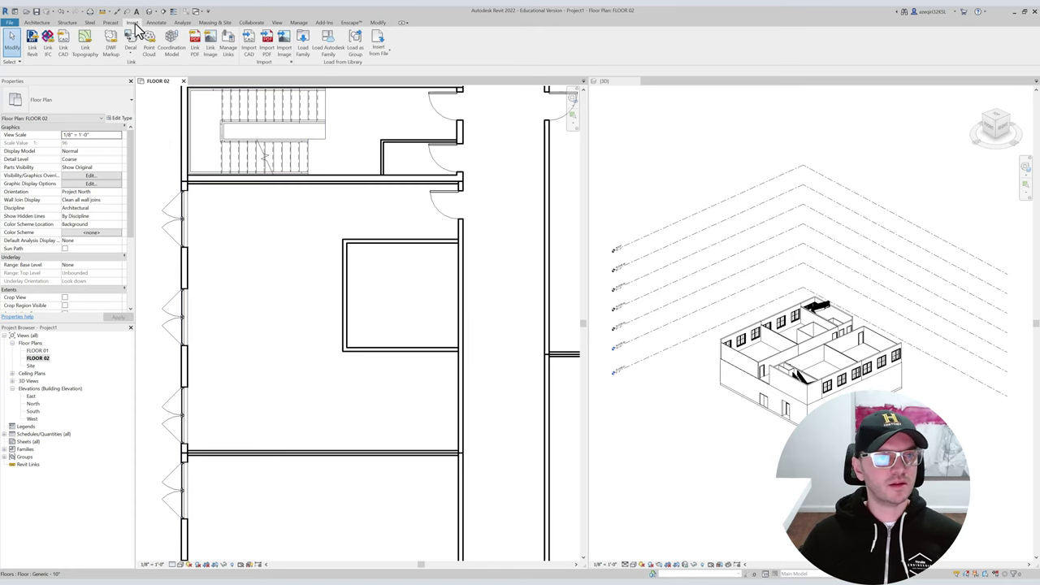
left_click(302, 42)
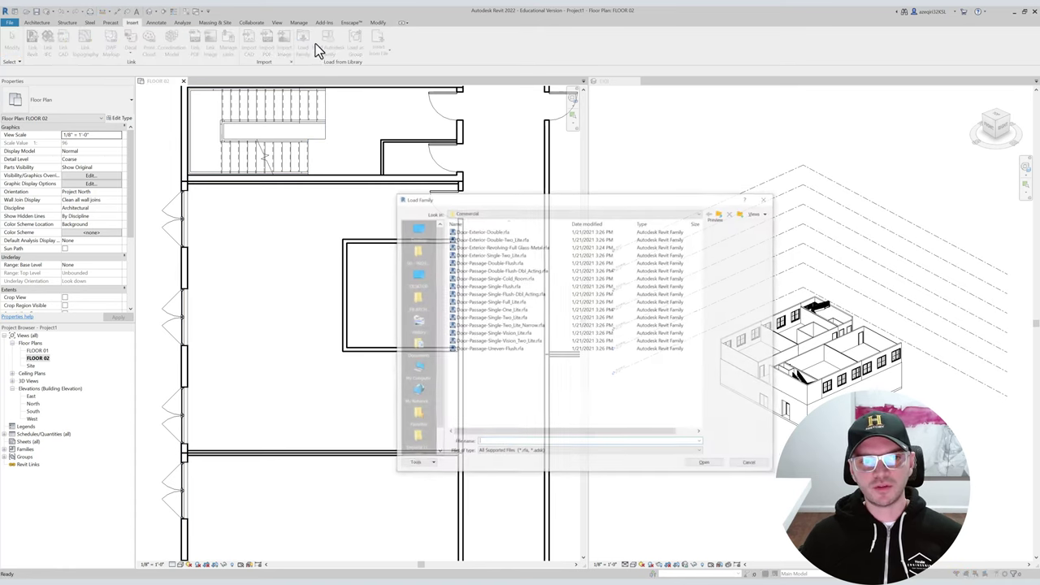
left_click(719, 214)
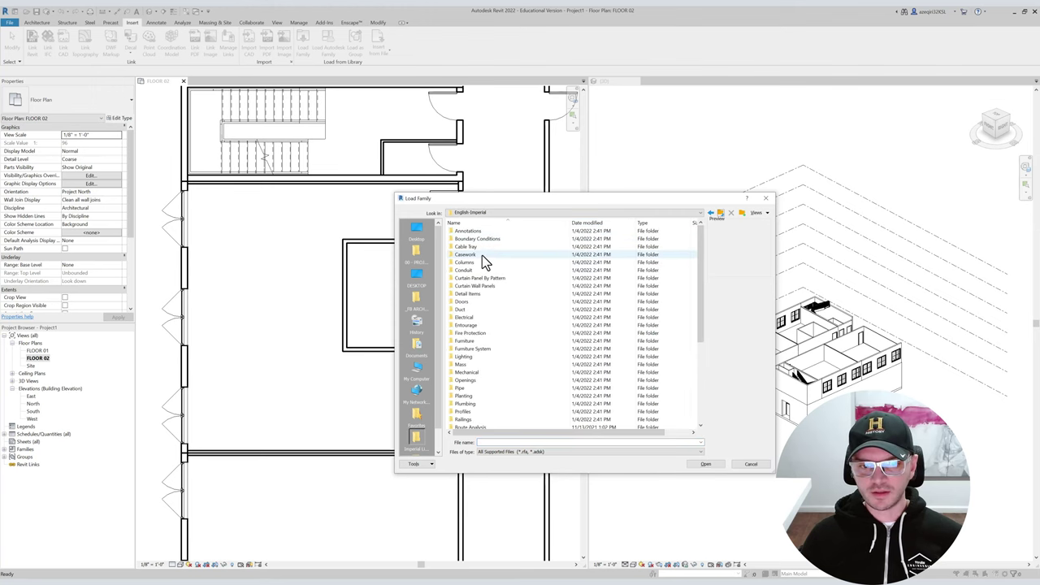
scroll(481, 365, "down", 1)
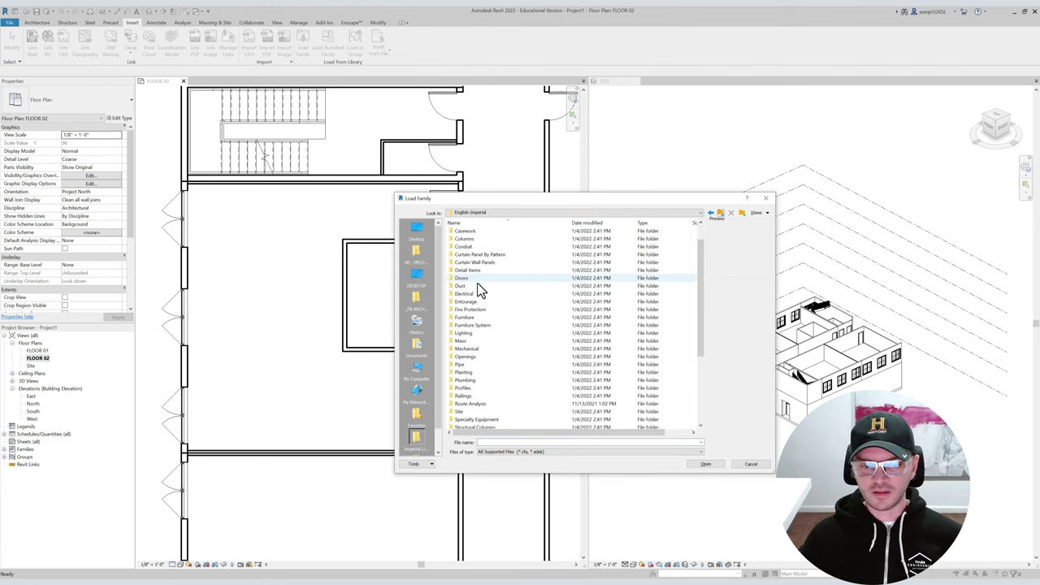
scroll(496, 400, "up", 1)
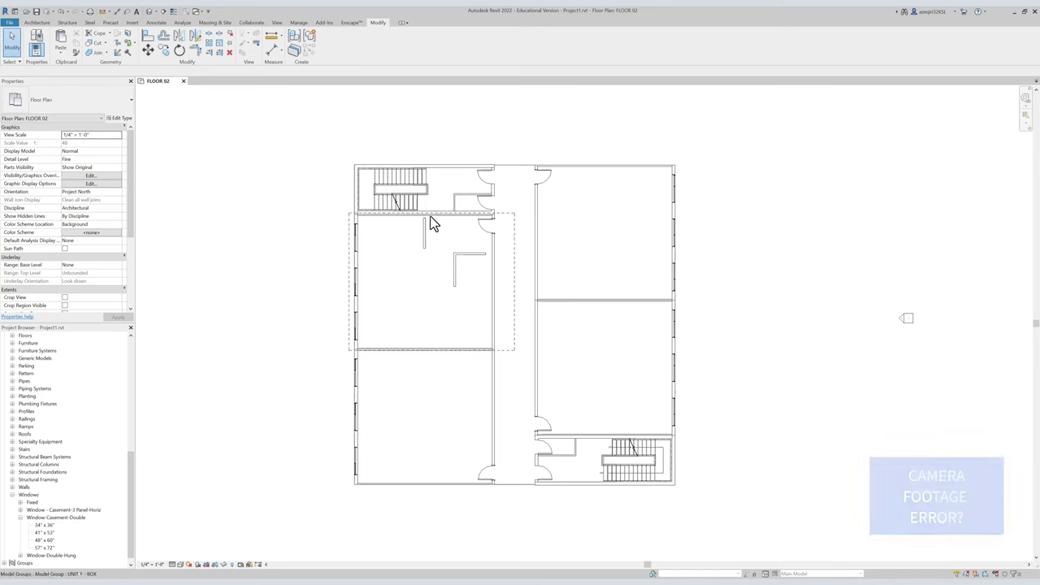
Examine the interior walls, entry door and window wall of the unit below the upper-left stair on FLOOR 02.
scroll(430, 232, "up", 1)
mouse_move(429, 232)
middle_mouse_down()
mouse_move(396, 201)
mouse_move(432, 228)
middle_mouse_up()
scroll(416, 229, "down", 1)
scroll(433, 228, "down", 1)
scroll(433, 228, "up", 1)
scroll(433, 227, "up", 3)
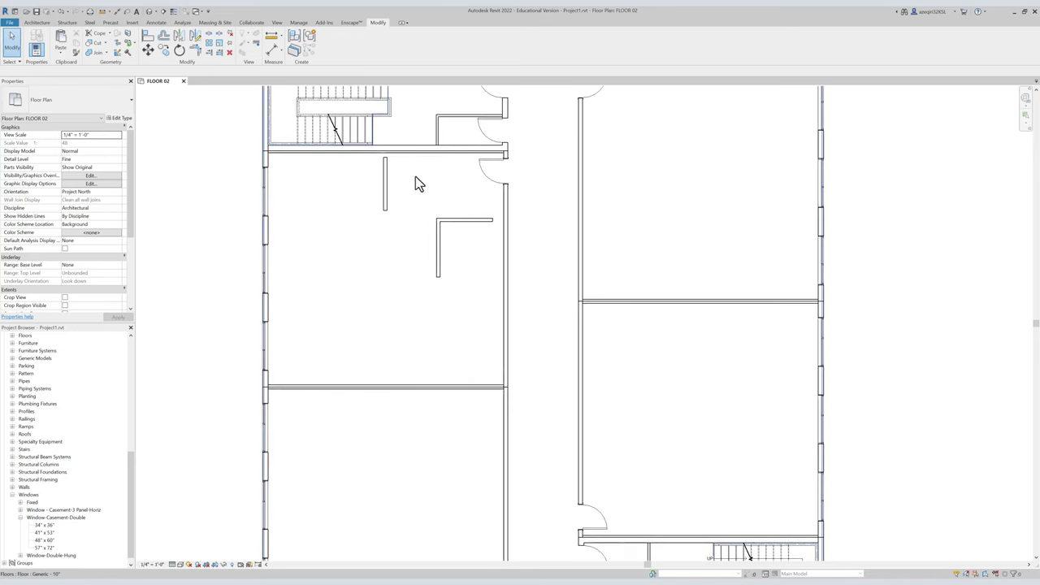
scroll(401, 174, "down", 1)
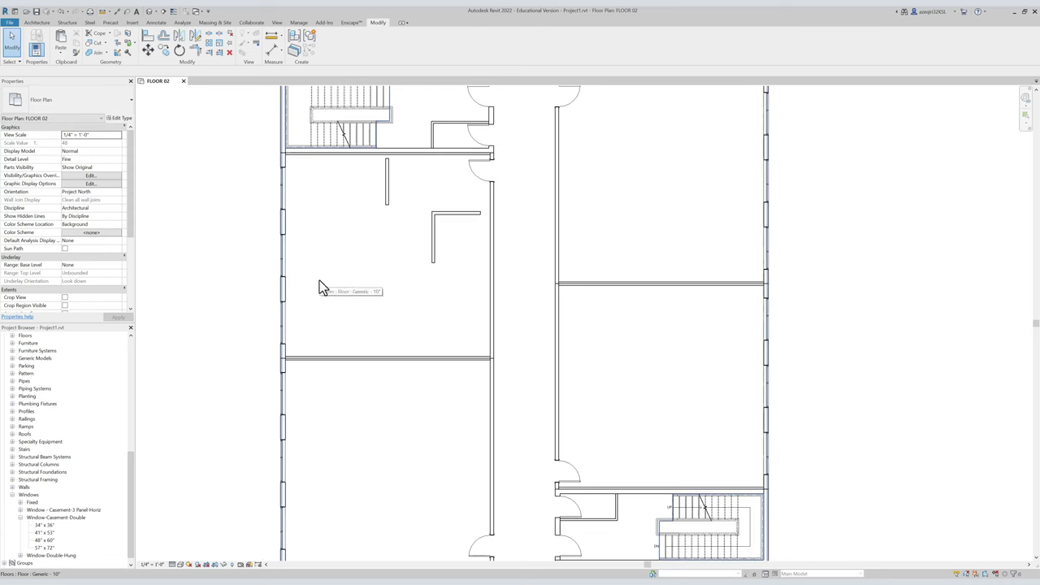
scroll(401, 225, "down", 1)
scroll(429, 253, "up", 2)
middle_click_drag(424, 246, 477, 252)
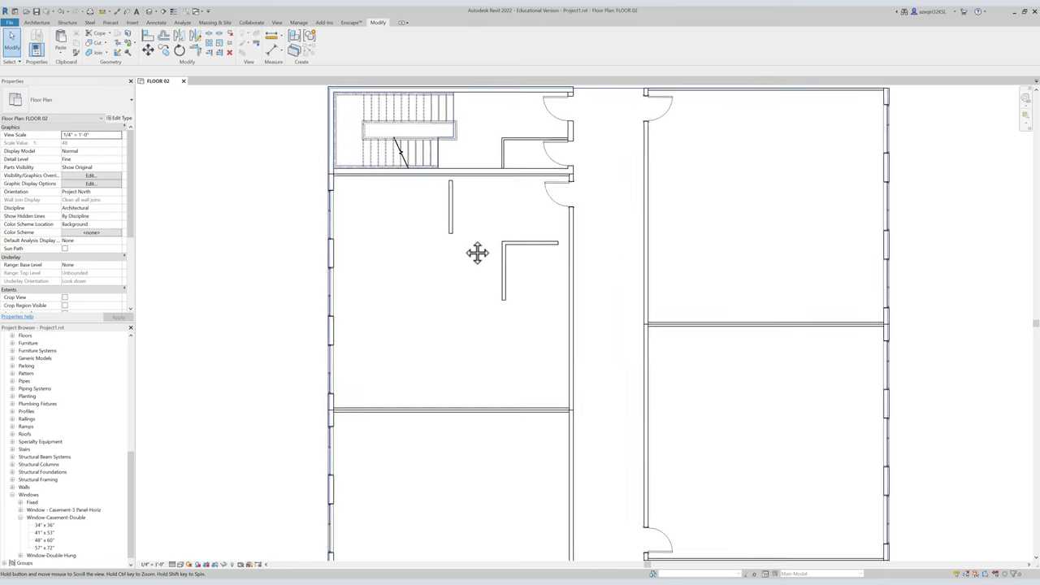
scroll(467, 246, "down", 1)
middle_click_drag(479, 228, 436, 271)
scroll(398, 266, "down", 1)
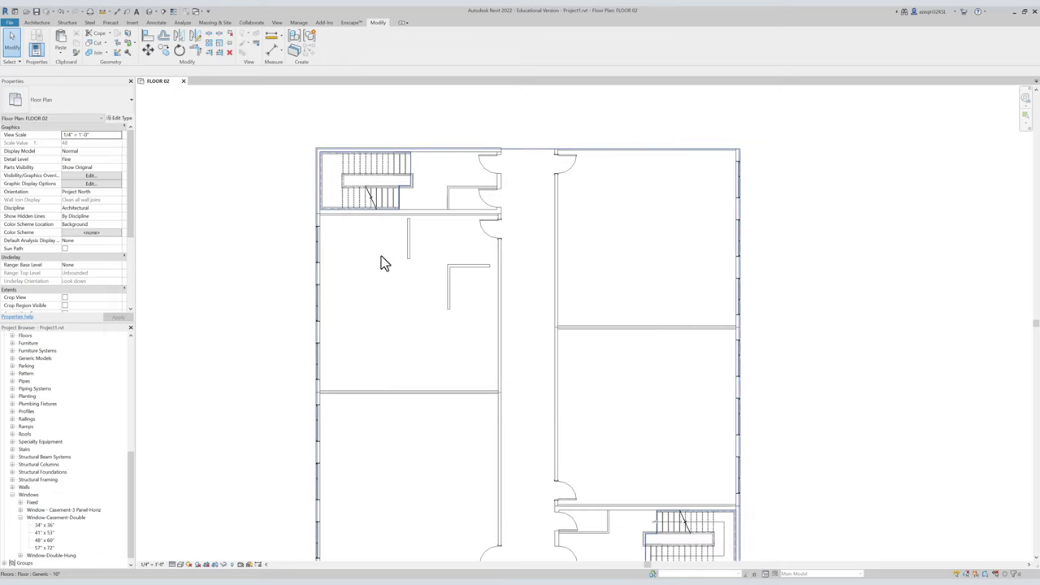
left_click(320, 238)
scroll(318, 240, "up", 1)
key("Escape")
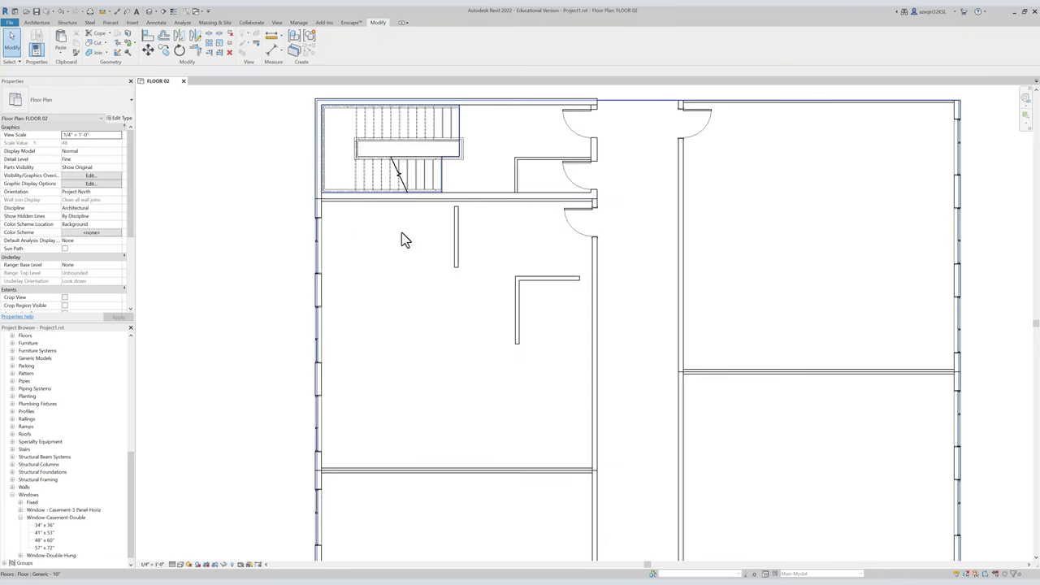
middle_click_drag(394, 242, 379, 235)
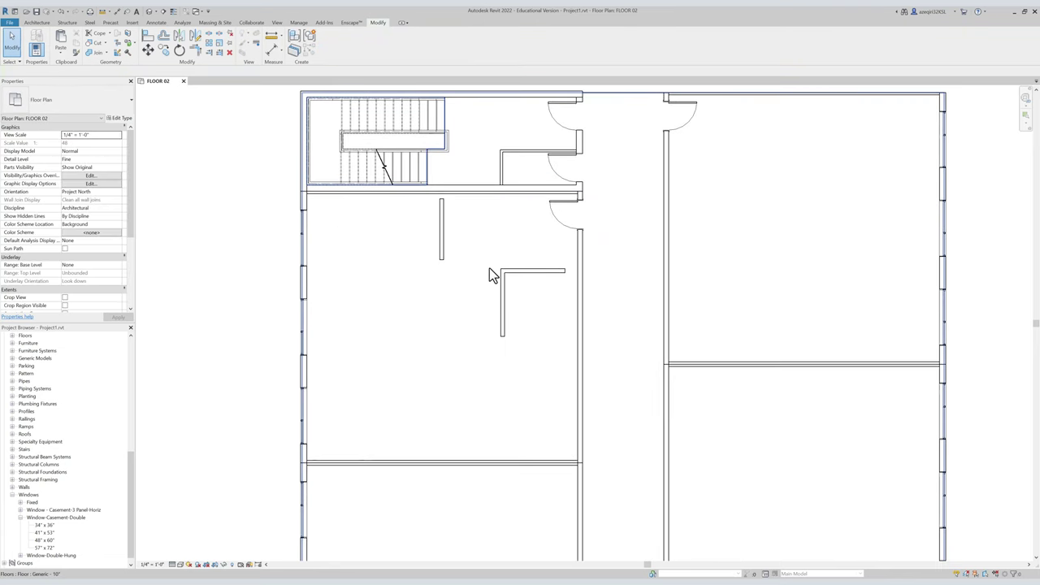
Measure the short horizontal interior wall's distance from the entry door opening's edge and reduce it to bring the wall closer.
scroll(511, 278, "up", 2)
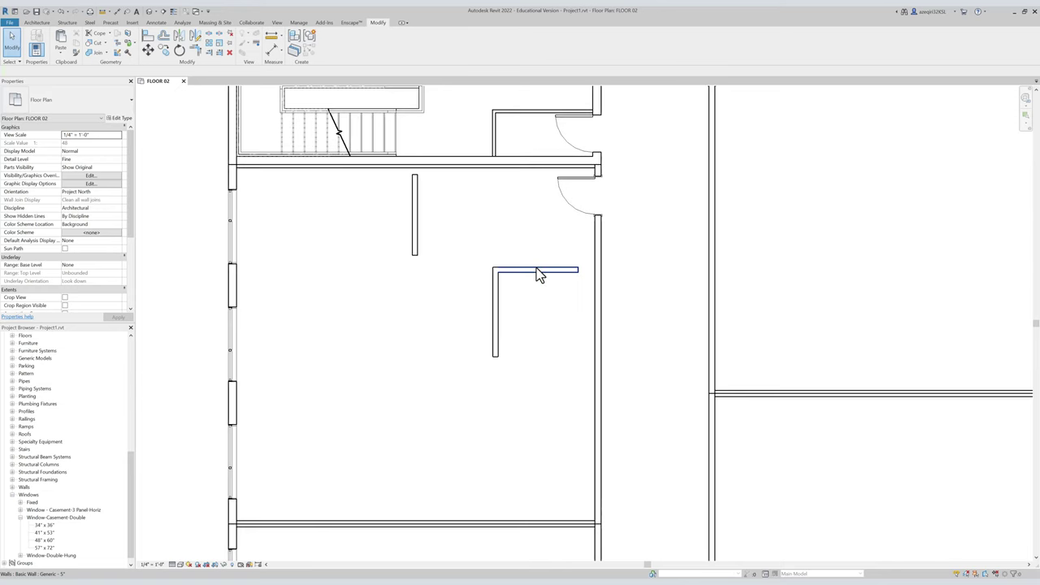
left_click(538, 271)
left_click_drag(478, 113, 597, 215)
left_click(464, 238)
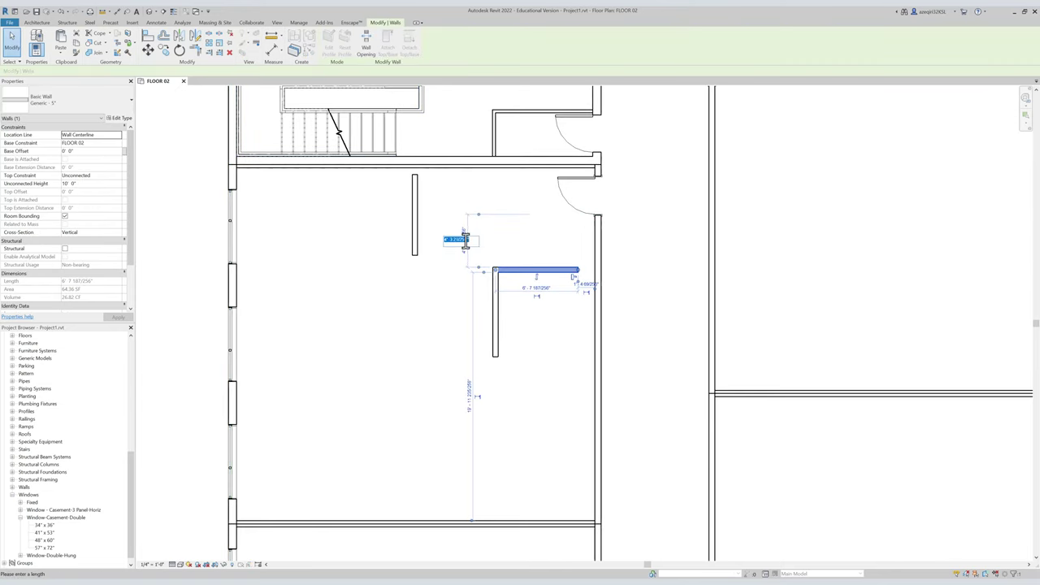
key("Return")
key("Escape")
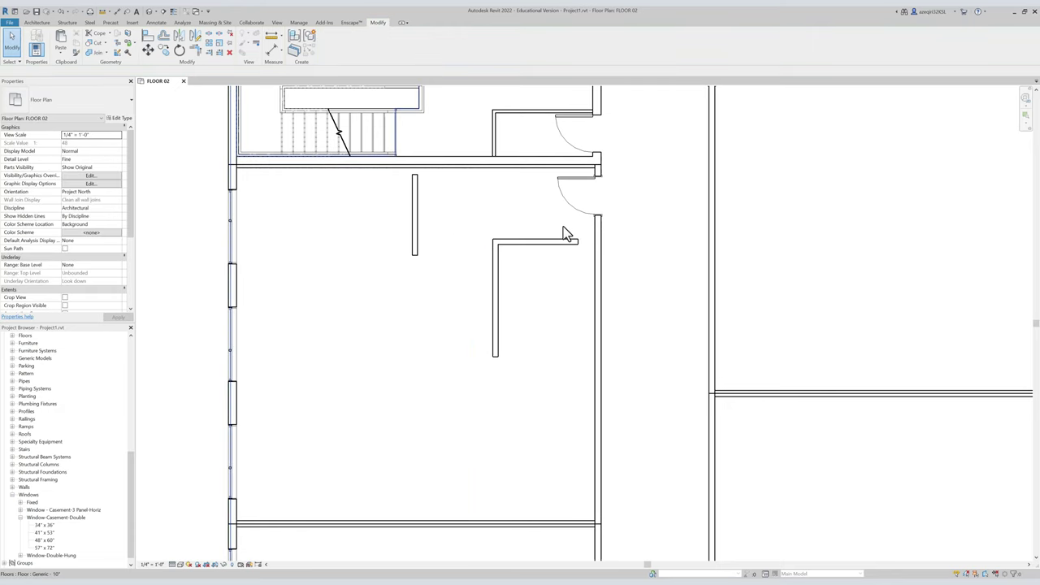
Extend the short horizontal interior wall to meet the corridor wall.
left_click(597, 248)
left_click(564, 242)
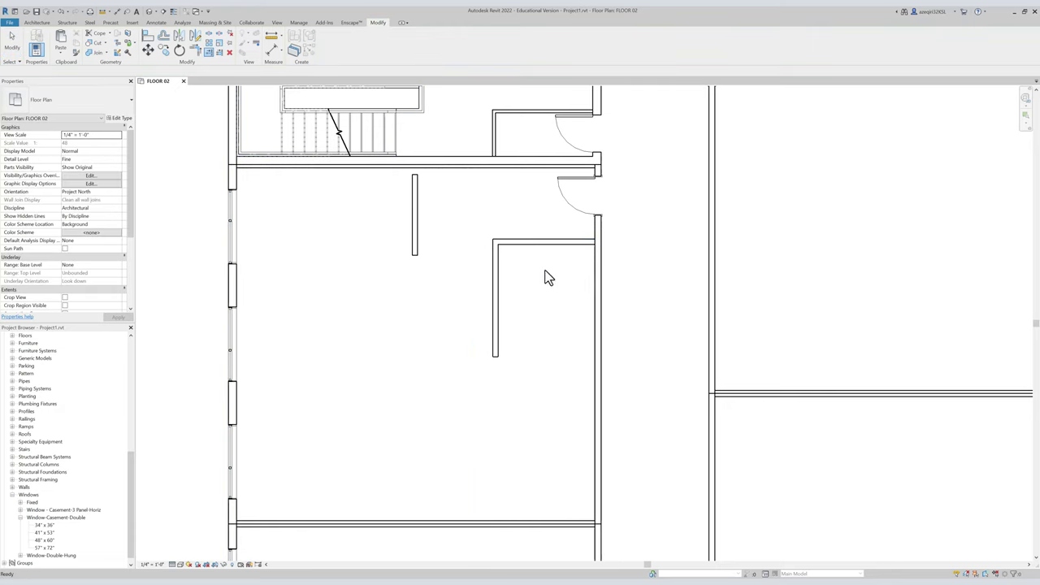
key("Escape")
Mirror the horizontal interior wall about the midpoint of the adjoining vertical wall to close off the room's lower side.
left_click(497, 270)
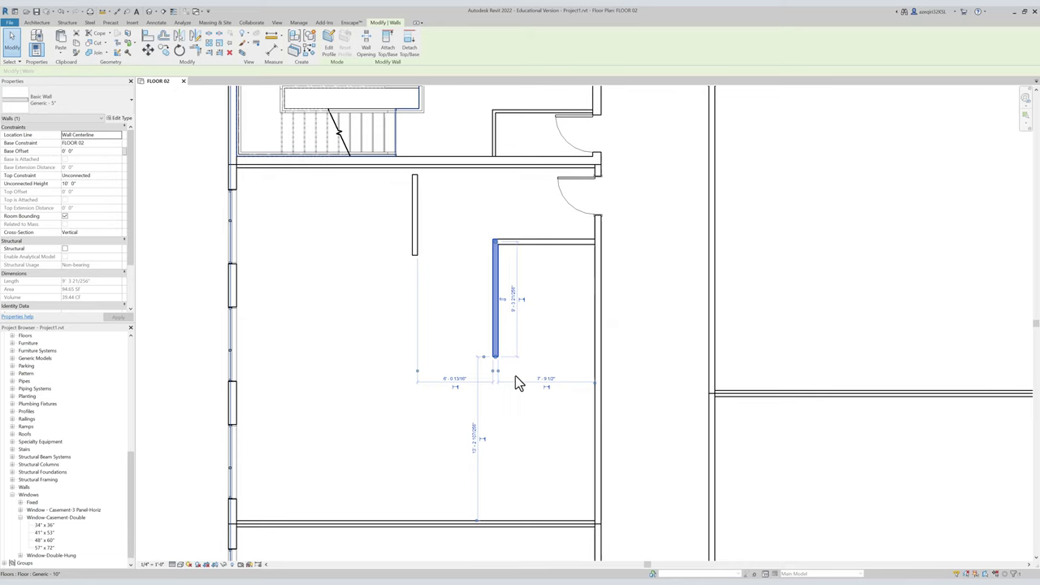
key("Escape")
left_click(541, 248)
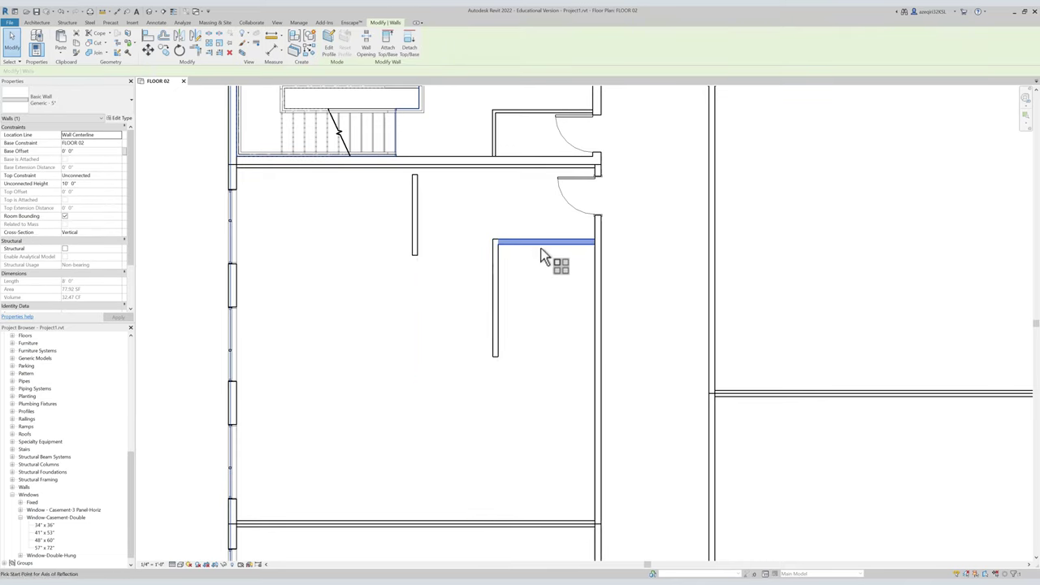
key("m")
key("m")
left_click(499, 302)
left_click(515, 300)
key("Escape")
Set the clear distance between the room's two horizontal walls to 7'.
left_click(550, 357)
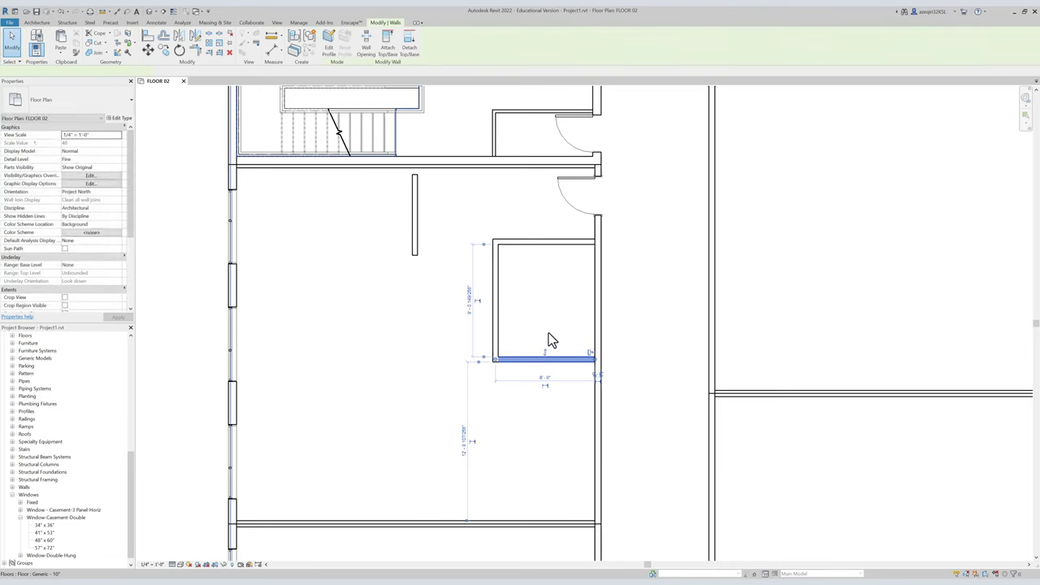
left_click(466, 299)
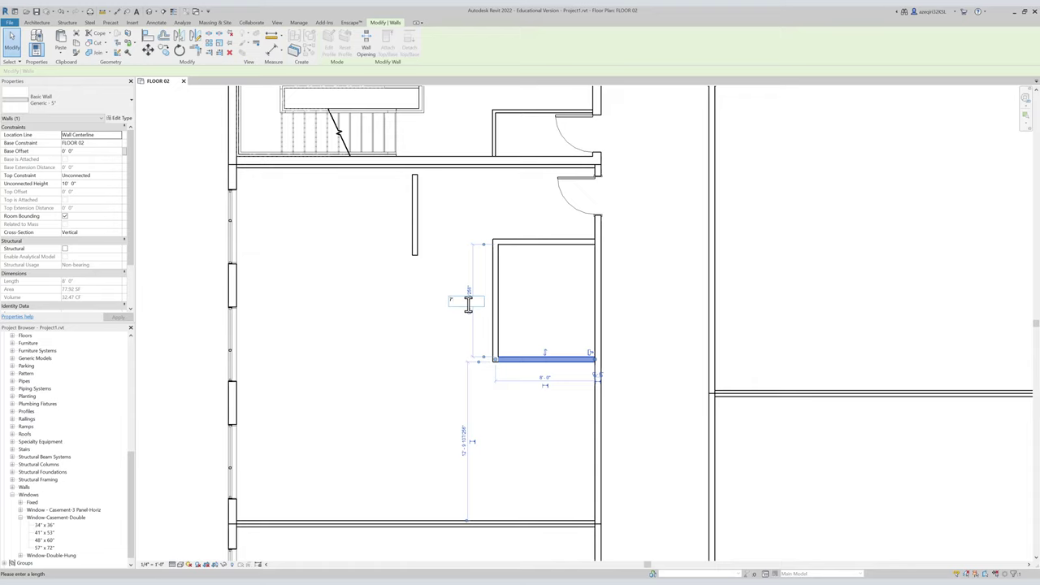
type("7")
key("Return")
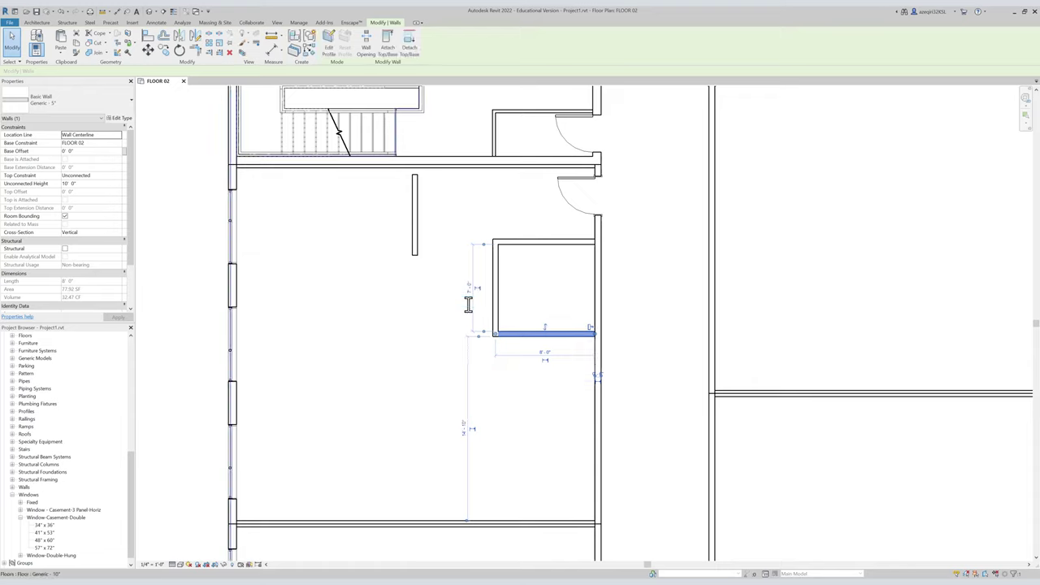
key("Escape")
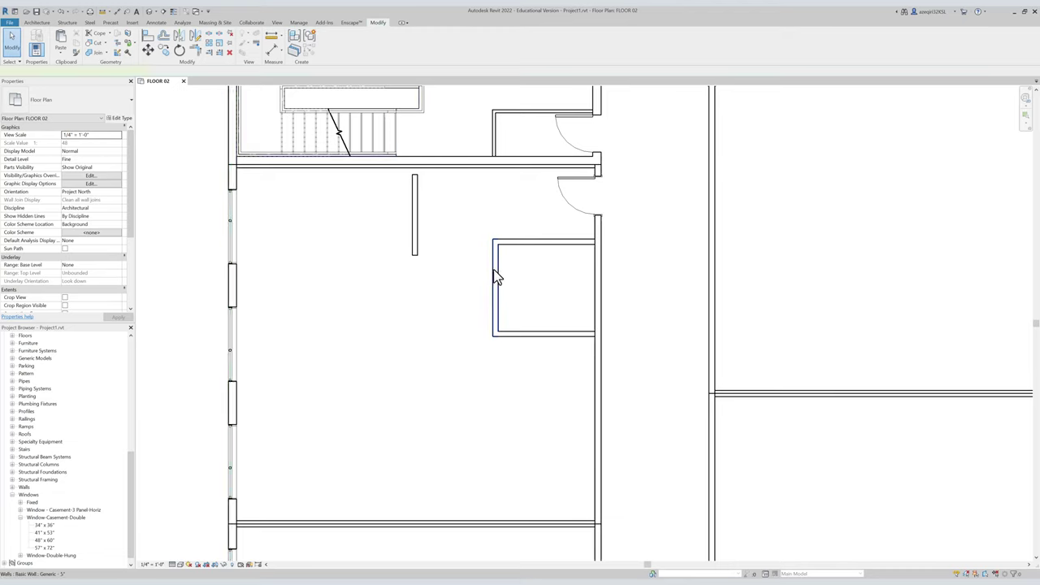
Try a clear width of 7'2" between the room's vertical wall and the corridor wall.
left_click(494, 276)
left_click(538, 351)
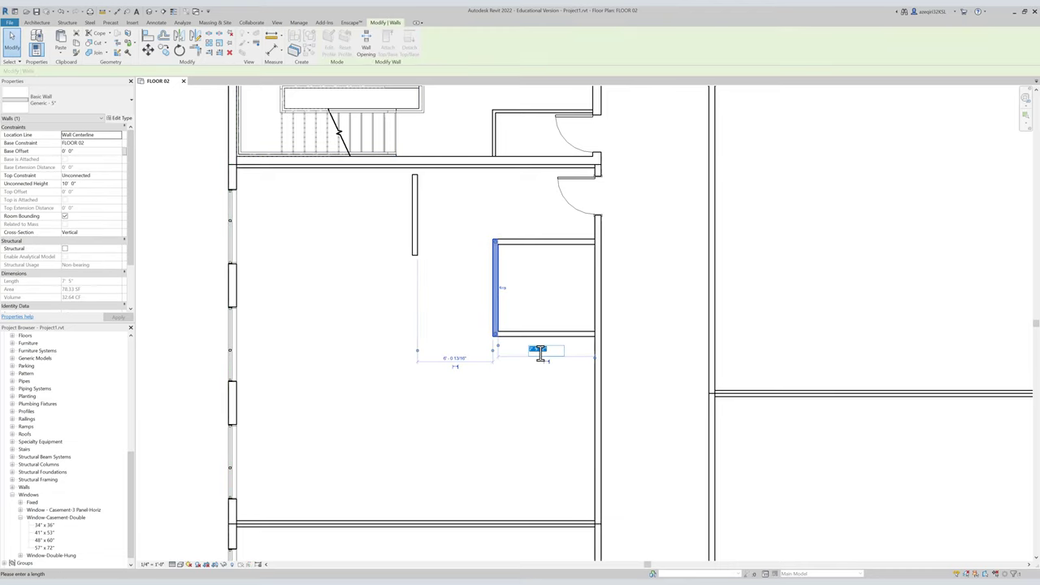
type("7'2")
key("Return")
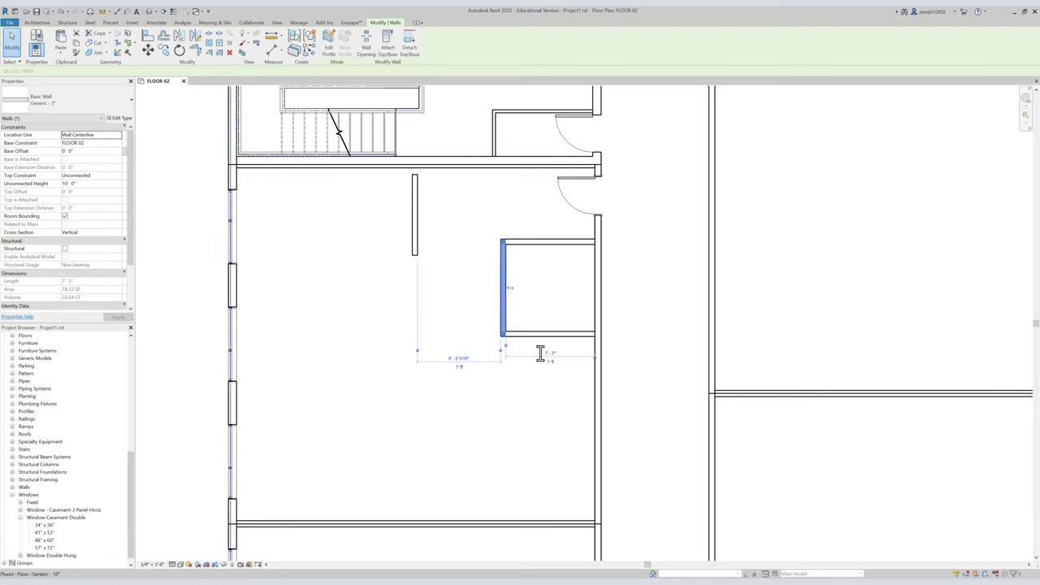
key("Escape")
Try a clear distance of 10'6" between the room's horizontal walls, and undo both room size changes.
left_click(549, 334)
left_click(478, 287)
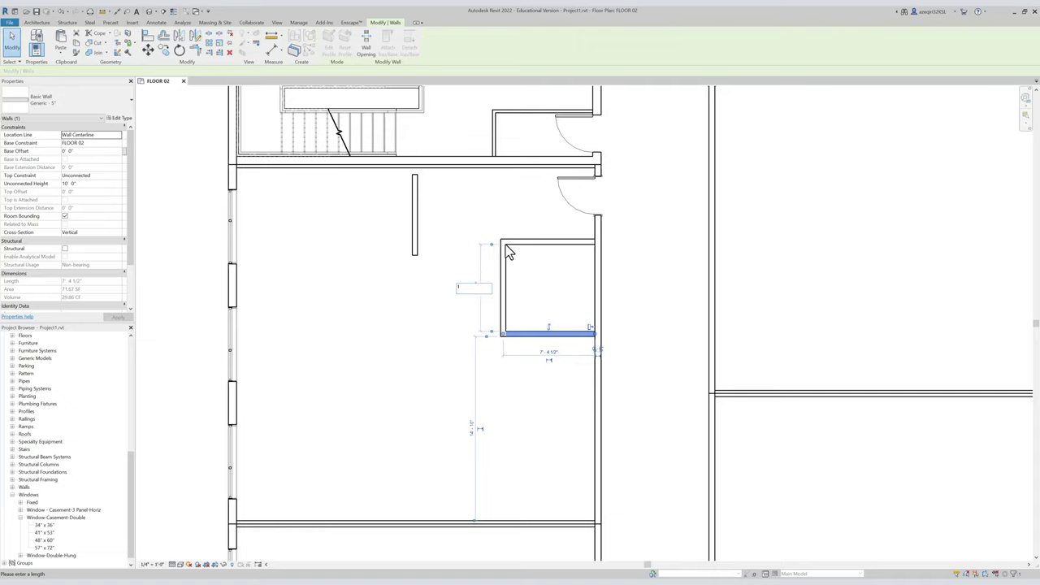
type("10'6")
key("Return")
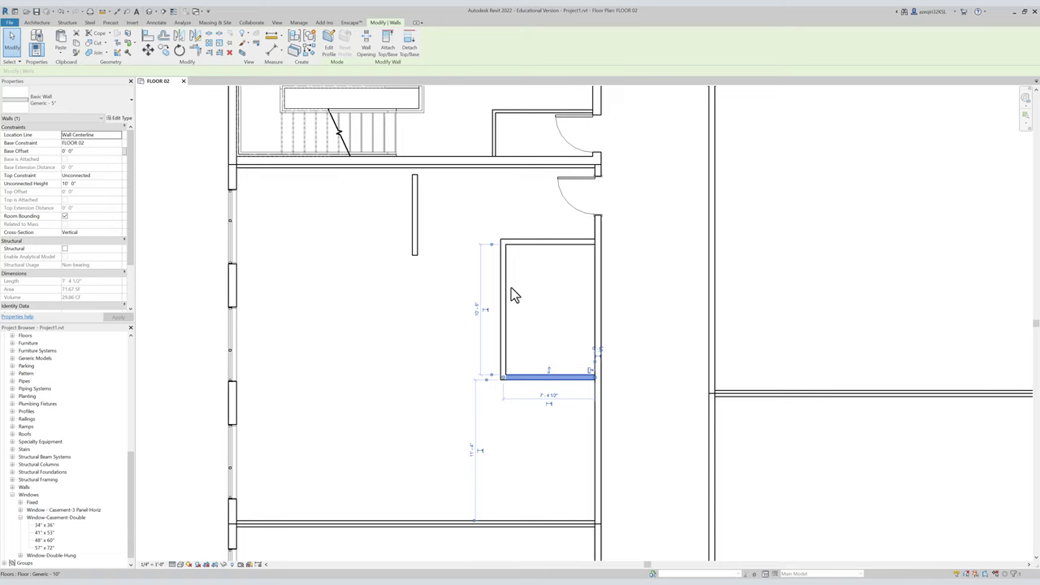
key("ctrl+z")
key("ctrl+z")
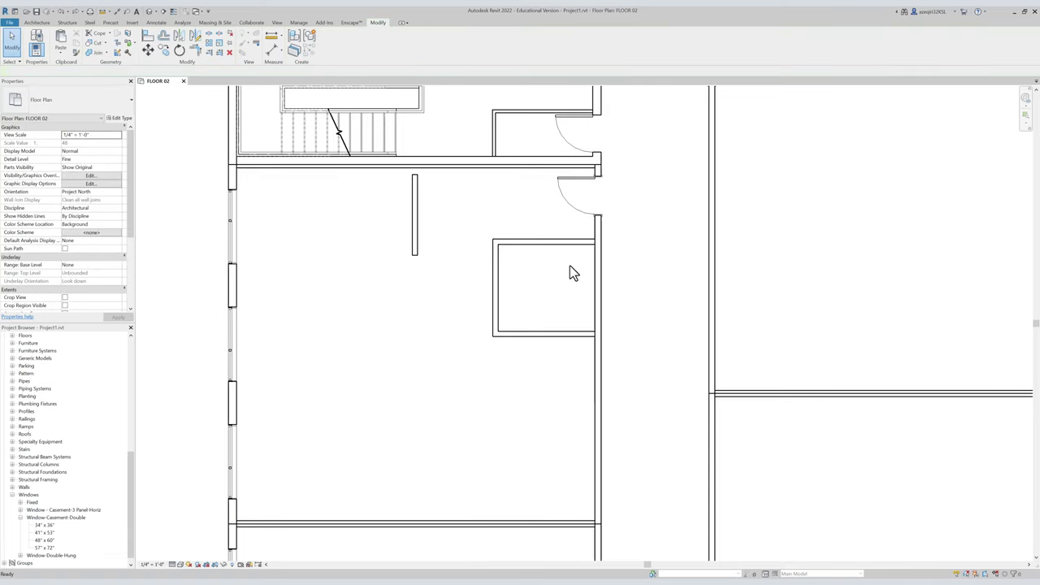
Set the room's clear width from its vertical wall to the corridor wall to 10'2".
left_click(520, 243)
left_click(495, 264)
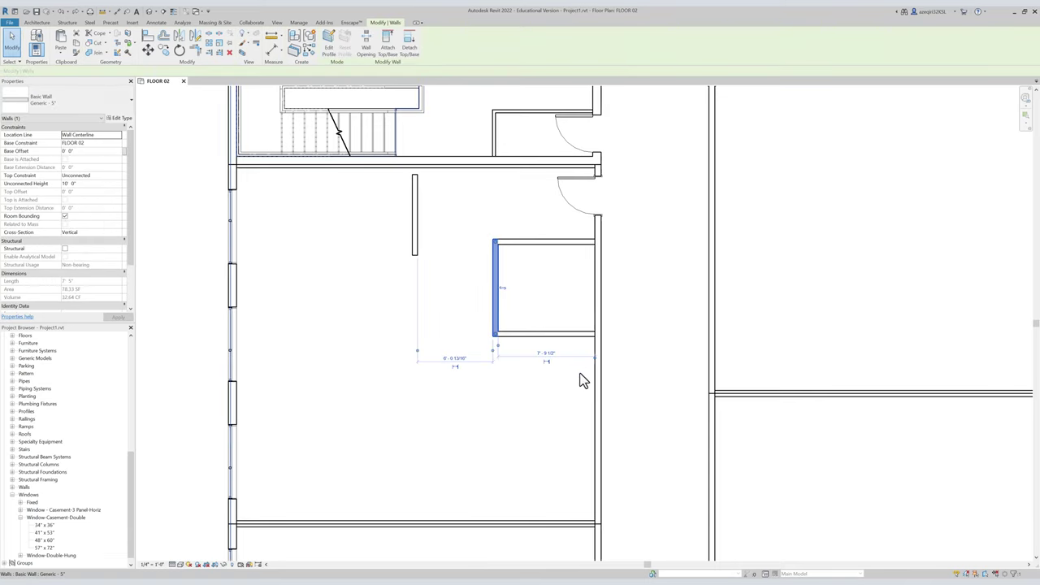
left_click(546, 354)
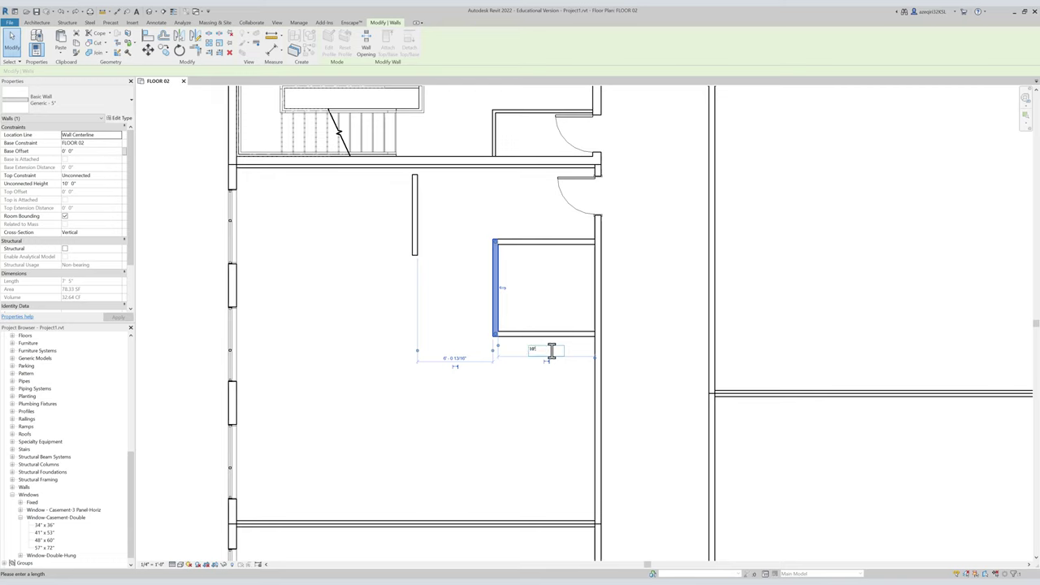
type("10'")
key("Return")
key("Escape")
Set the clear distance between the room's two horizontal walls to 7'2".
left_click(518, 333)
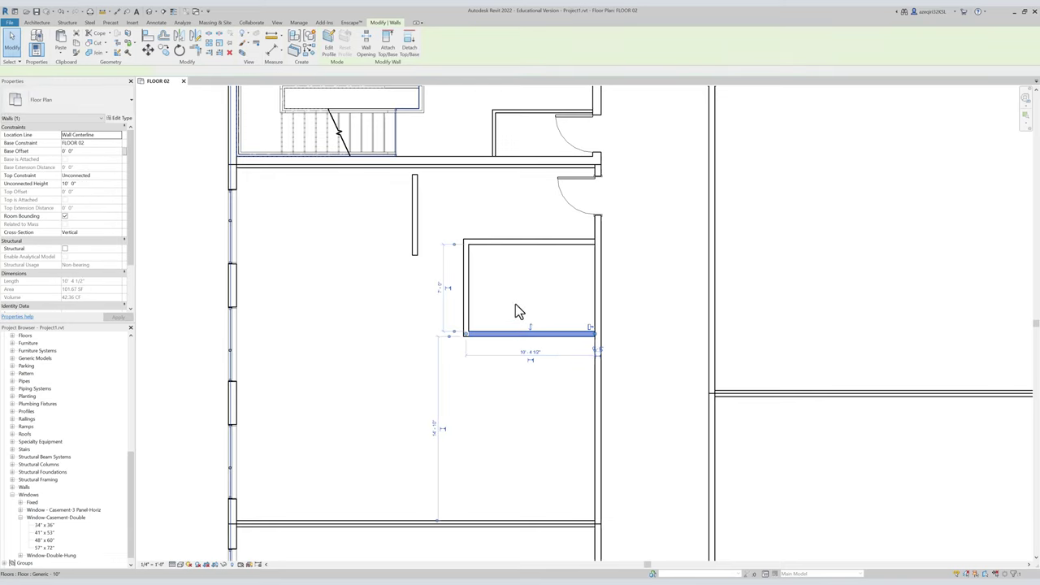
left_click(442, 289)
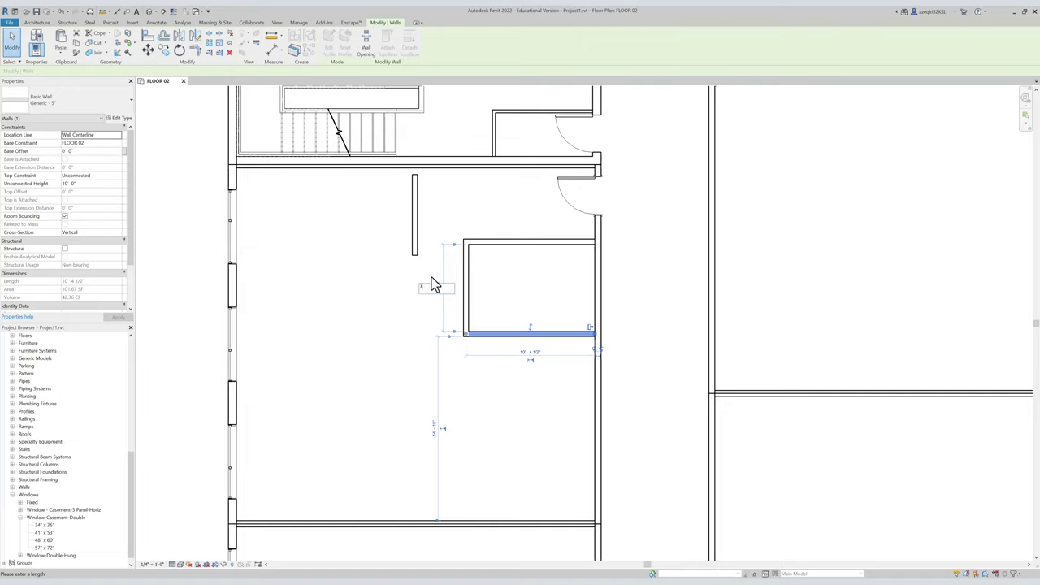
type("7'")
key("Return")
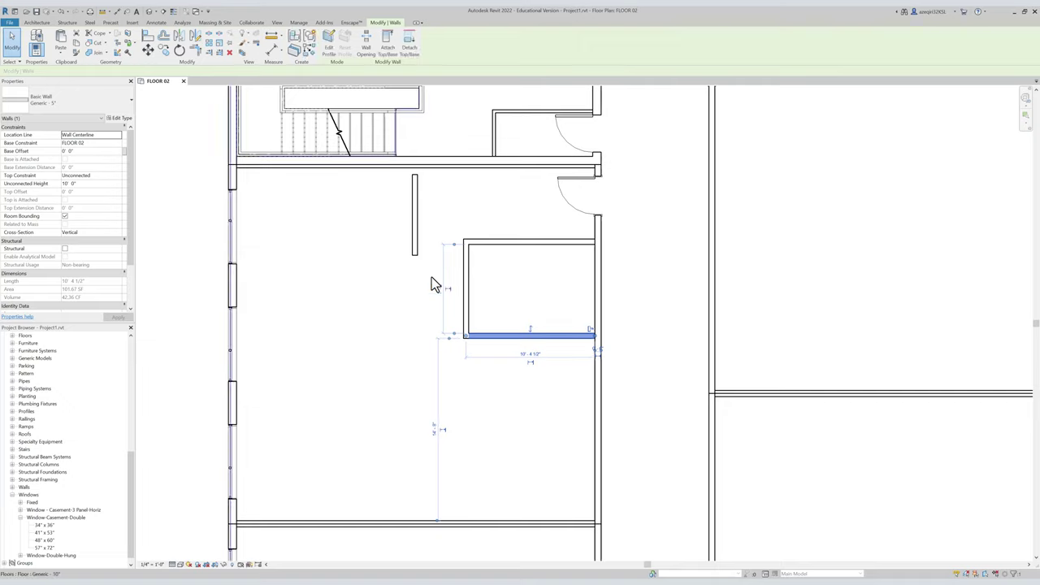
Set the room's clear width from its vertical wall to the corridor wall to 10'6".
left_click(463, 280)
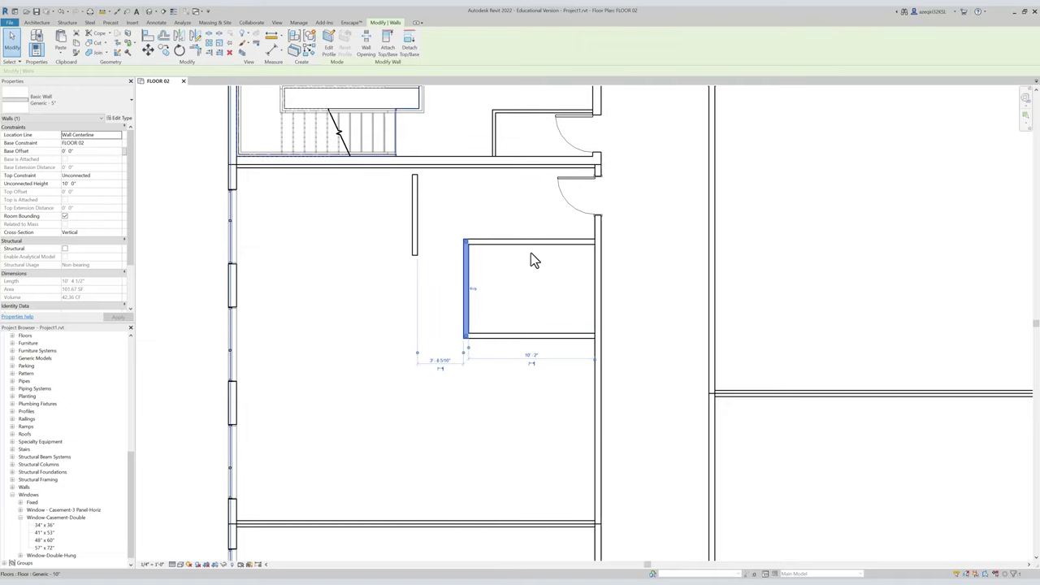
left_click(535, 355)
type("10'6")
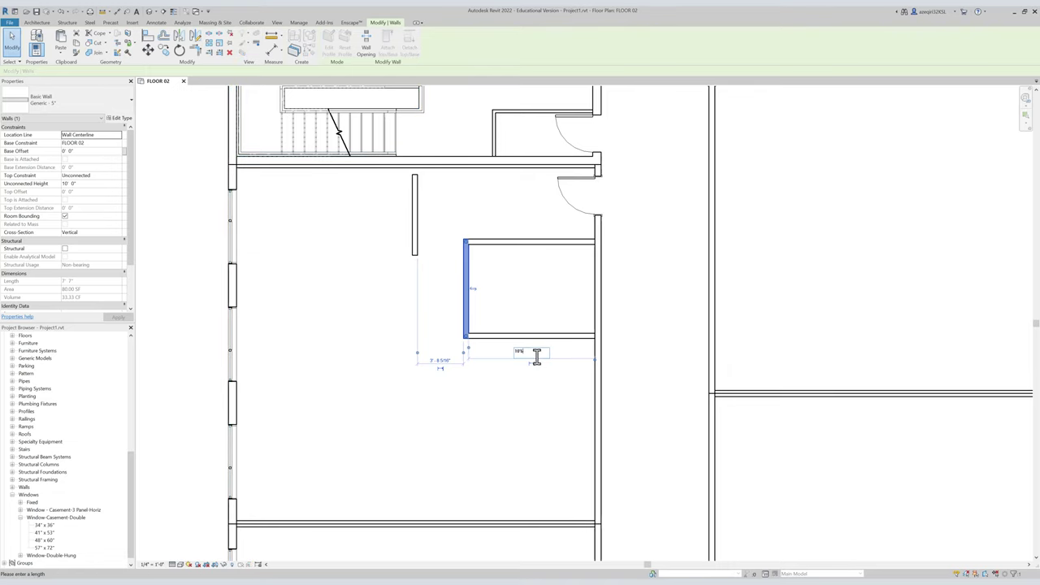
key("Return")
left_click(634, 455)
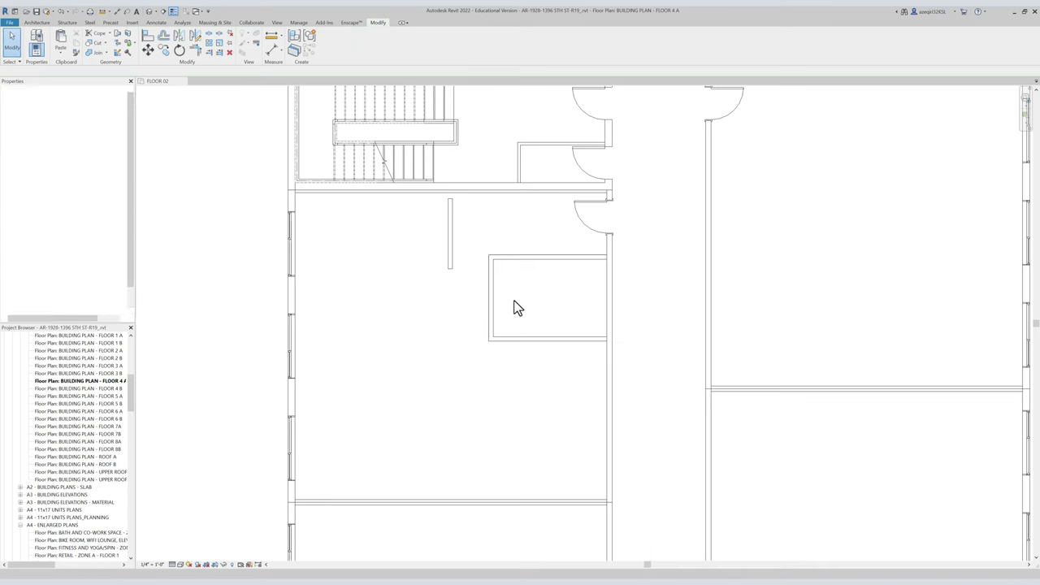
scroll(516, 301, "down", 1)
middle_click_drag(542, 271, 549, 284)
scroll(557, 279, "up", 1)
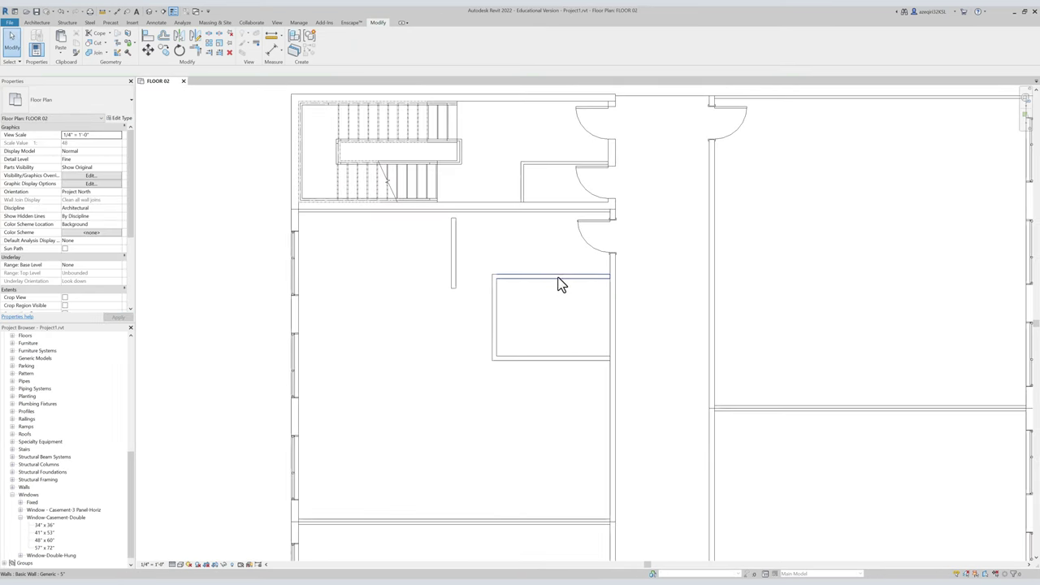
left_click(577, 279)
scroll(541, 288, "up", 2)
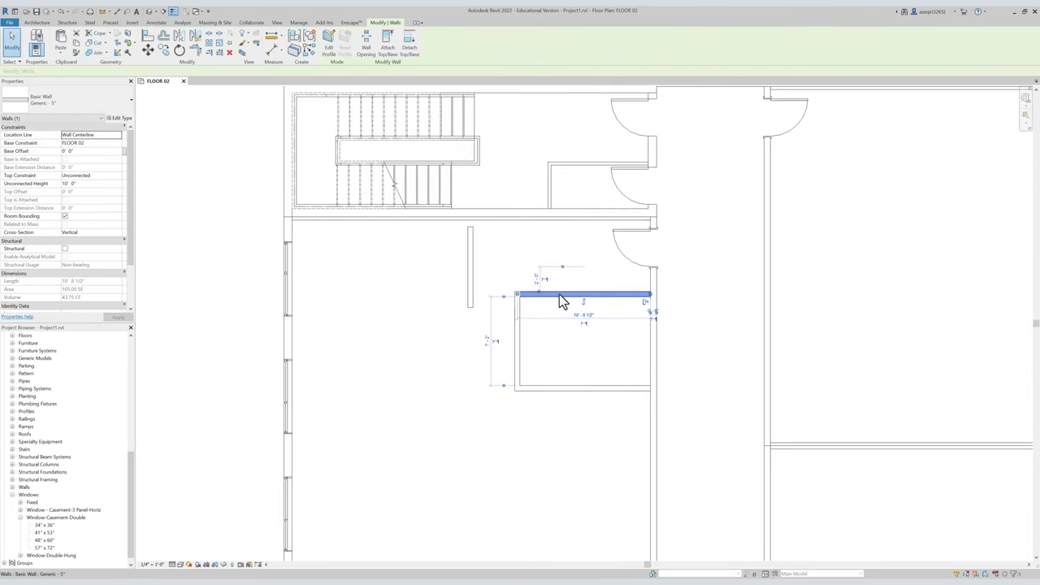
left_click(536, 316)
Draw three connected walls outlining a room about 11' wide, open toward the exterior window wall, below the short freestanding wall.
middle_click_drag(540, 318, 607, 327)
scroll(578, 264, "up", 1)
scroll(570, 247, "down", 2)
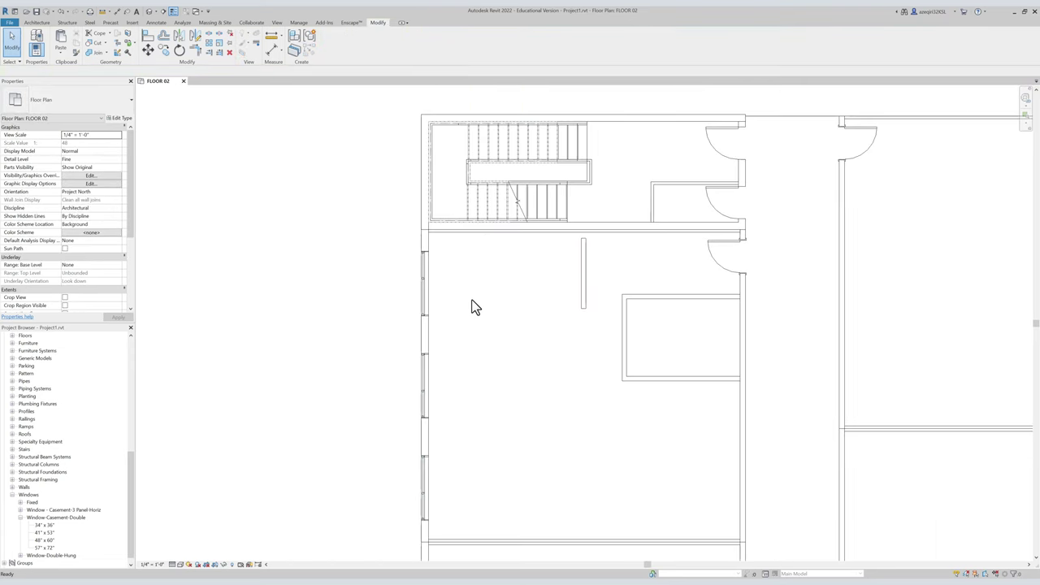
key("w")
key("a")
left_click(445, 328)
left_click(563, 327)
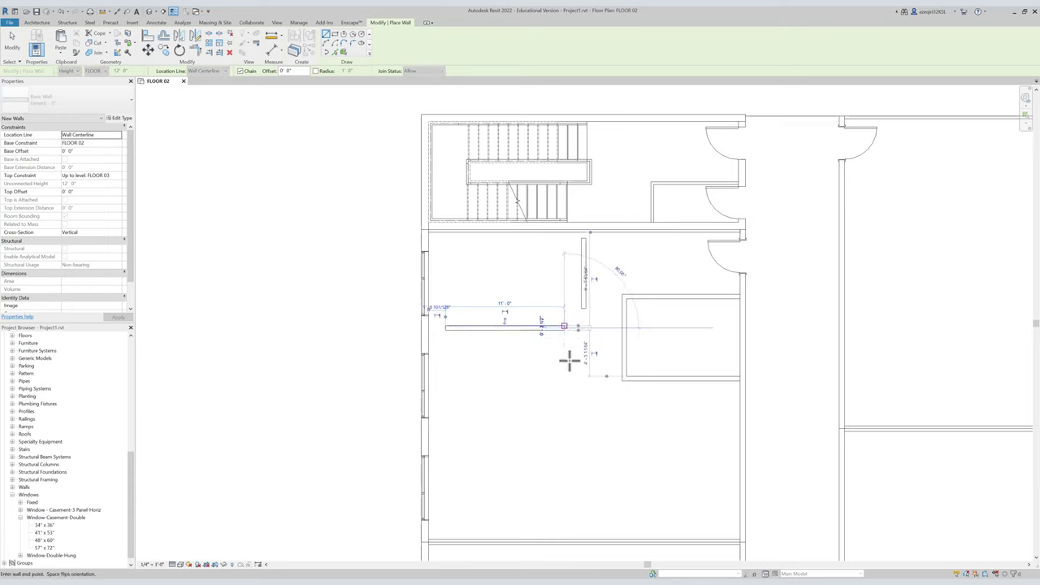
left_click(564, 435)
left_click(440, 434)
key("Escape")
key("Escape")
Extend the new room's two horizontal walls to meet the exterior window wall.
middle_click_drag(451, 437, 381, 325)
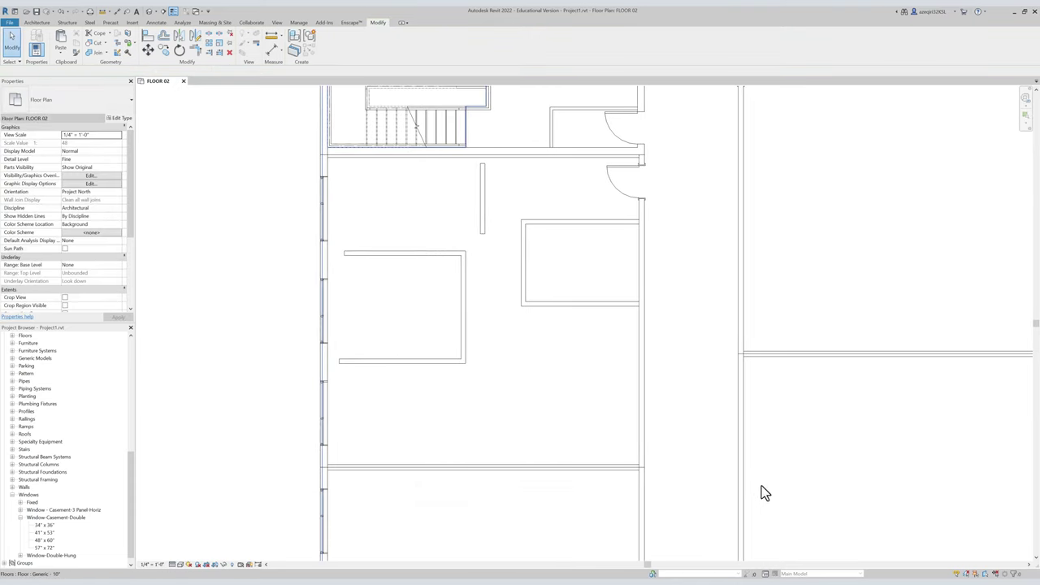
scroll(845, 509, "down", 1)
middle_click_drag(413, 323, 466, 353)
scroll(416, 361, "up", 1)
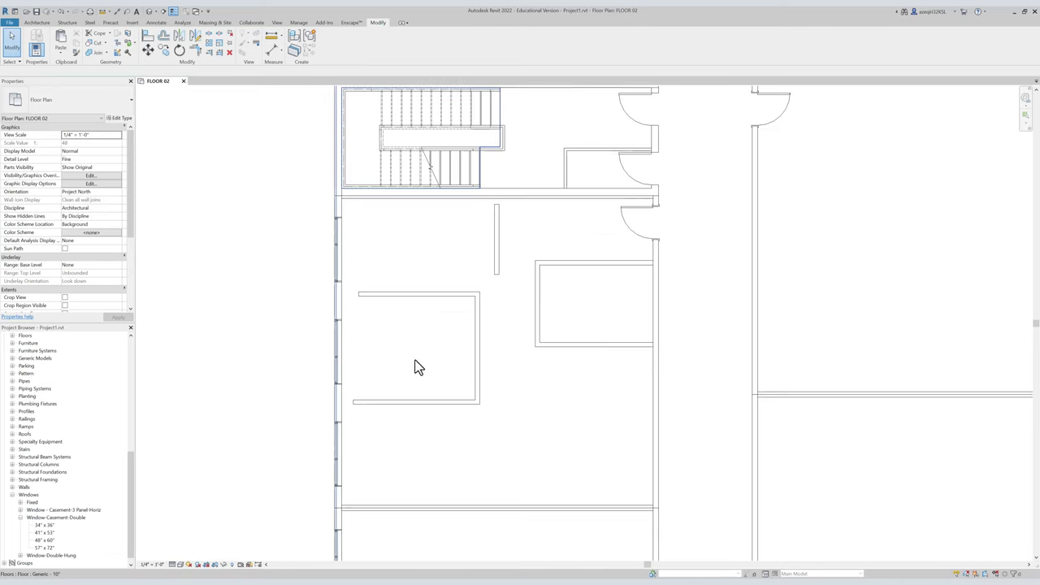
scroll(382, 313, "up", 1)
left_click(359, 295)
right_click(359, 299)
left_click(377, 334)
left_click(352, 420)
right_click(352, 420)
left_click(393, 280)
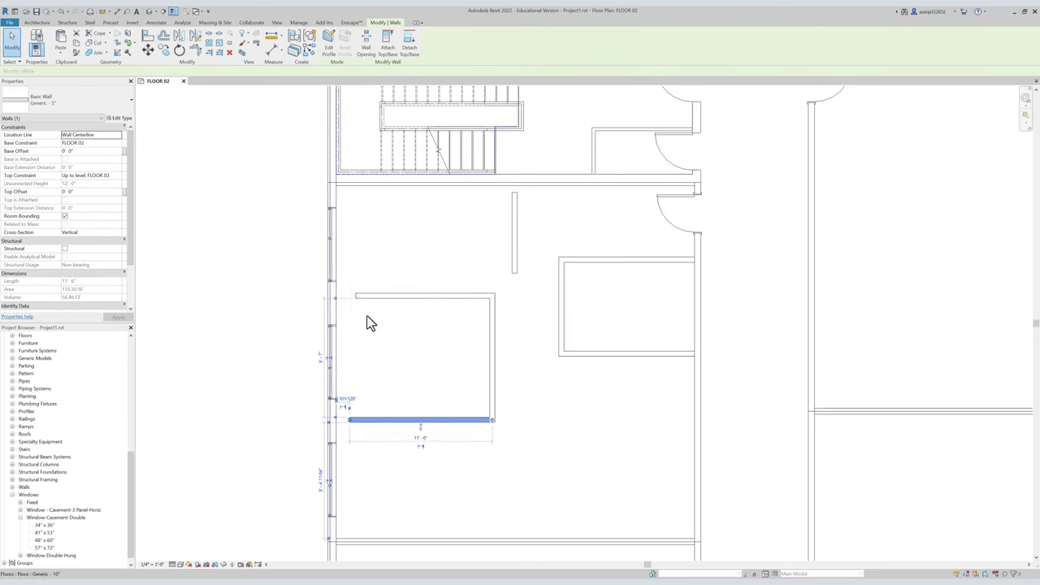
left_click(339, 428)
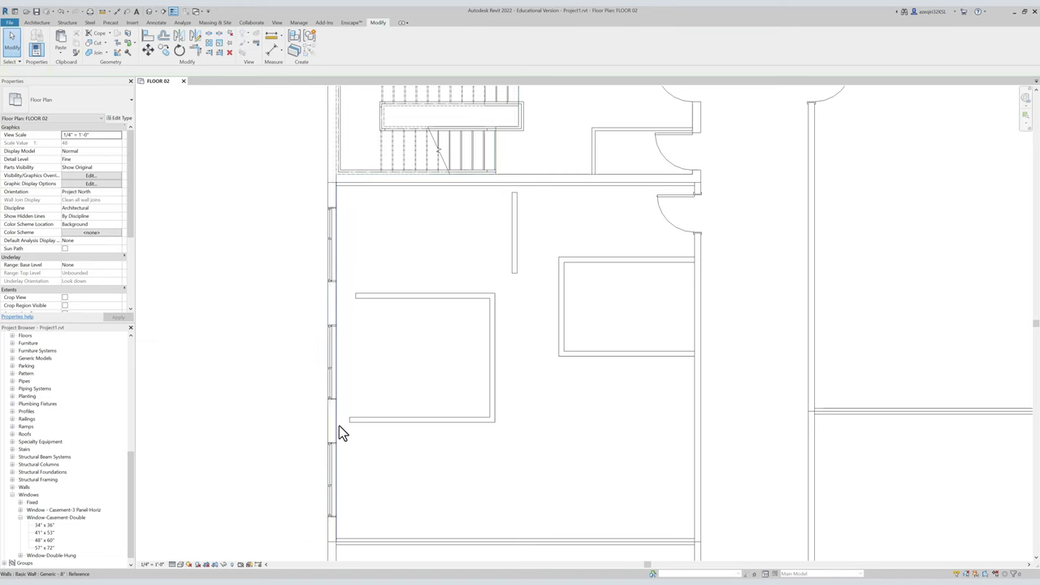
left_click(358, 423)
left_click(338, 303)
left_click(362, 297)
key("Escape")
Extend the corridor-side room's vertical wall down to the wall dividing this unit from the one below.
middle_click_drag(476, 289, 499, 283)
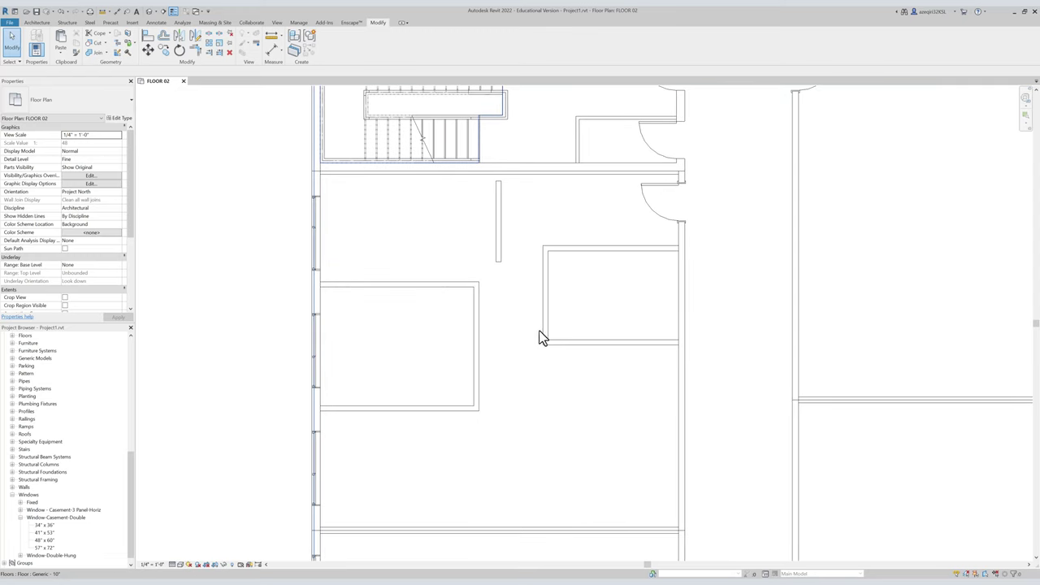
middle_click_drag(541, 338, 531, 300)
key("e")
key("x")
left_click(536, 290)
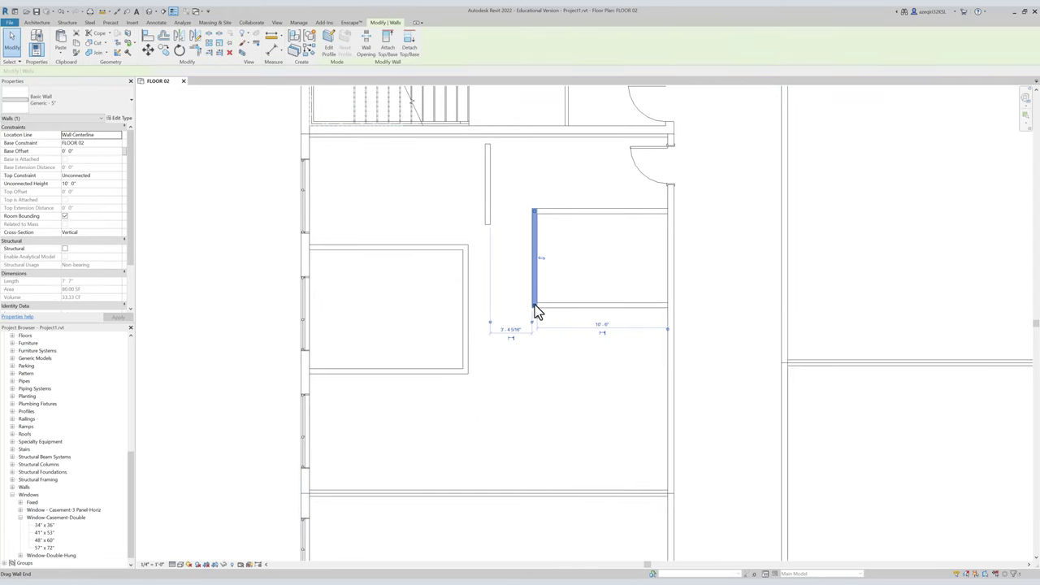
left_click_drag(536, 308, 536, 347)
right_click(536, 343)
left_click(570, 386)
key("e")
key("x")
left_click(542, 492)
left_click(535, 333)
key("Escape")
key("Escape")
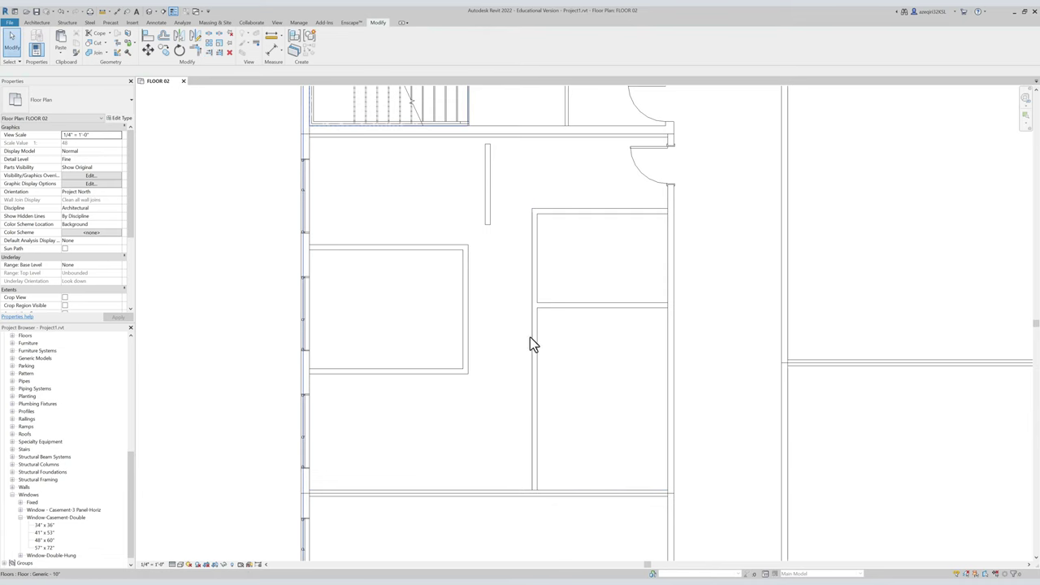
Copy the corridor-side room's two horizontal walls downward to leave a closet strip about 2' deep, and delete the original lower wall.
middle_click_drag(526, 334, 575, 419)
middle_click_drag(617, 336, 576, 283)
scroll(629, 351, "down", 1)
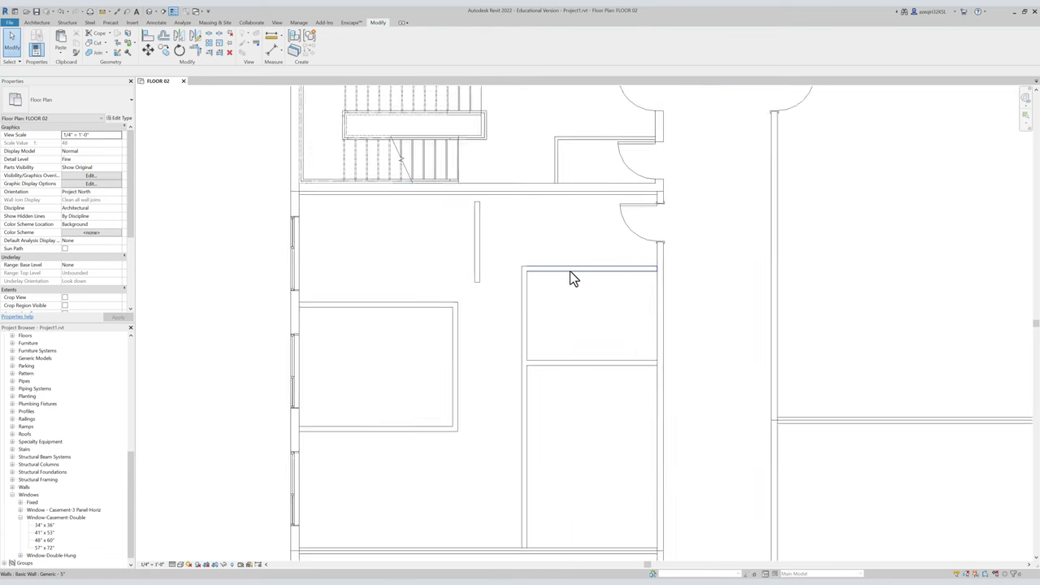
scroll(573, 278, "up", 1)
left_click(574, 269)
left_click(591, 377, "ctrl")
key("c")
key("o")
left_click(591, 309)
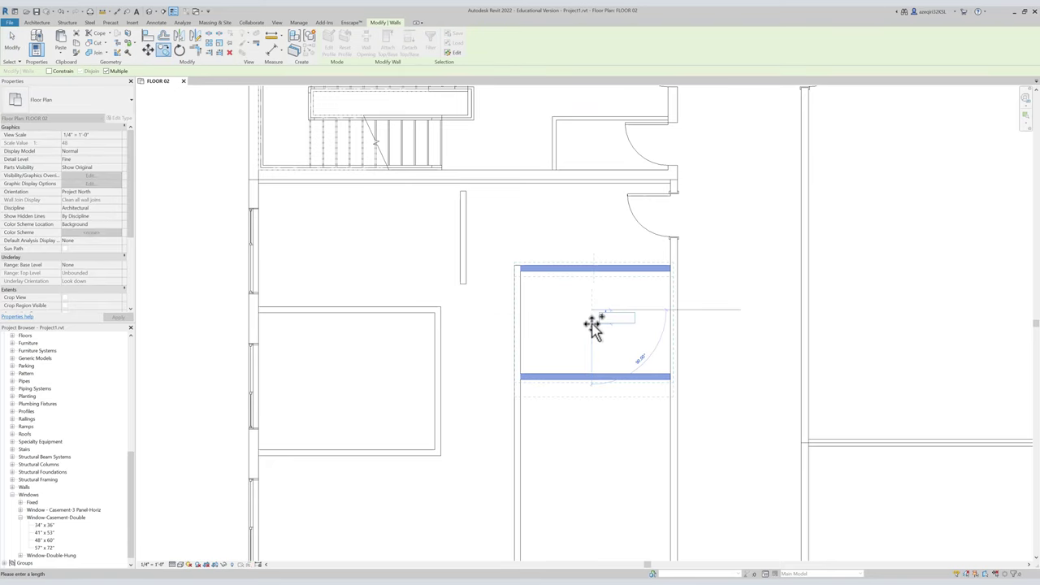
left_click(593, 321)
key("Escape")
key("Escape")
left_click(584, 376)
key("Delete")
Draw a short vertical wall across the closet strip to split off a small closet at its inner end.
middle_click_drag(561, 340, 526, 300)
scroll(519, 281, "up", 2)
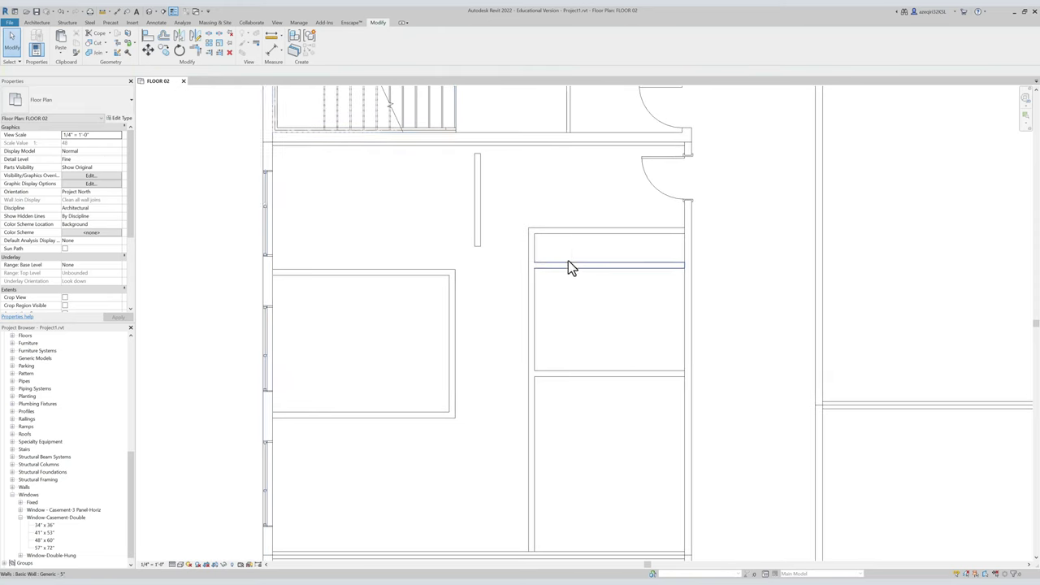
key("w")
key("a")
left_click(580, 228)
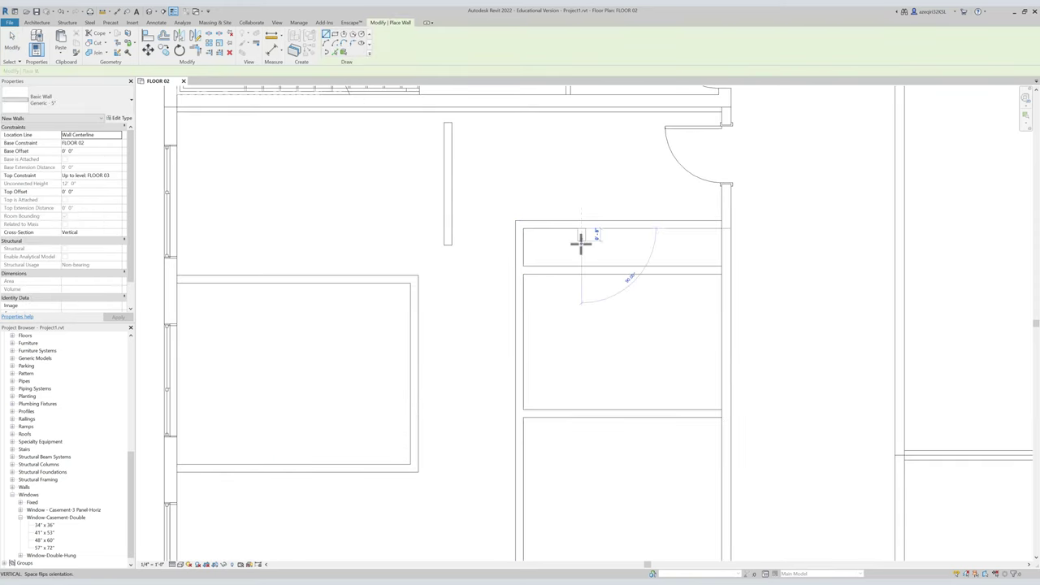
left_click(580, 266)
Duplicate the Single-Flush 30" x 80" door type as 28" x 80" and set its width to 2' 4".
scroll(520, 248, "up", 1)
key("d")
key("r")
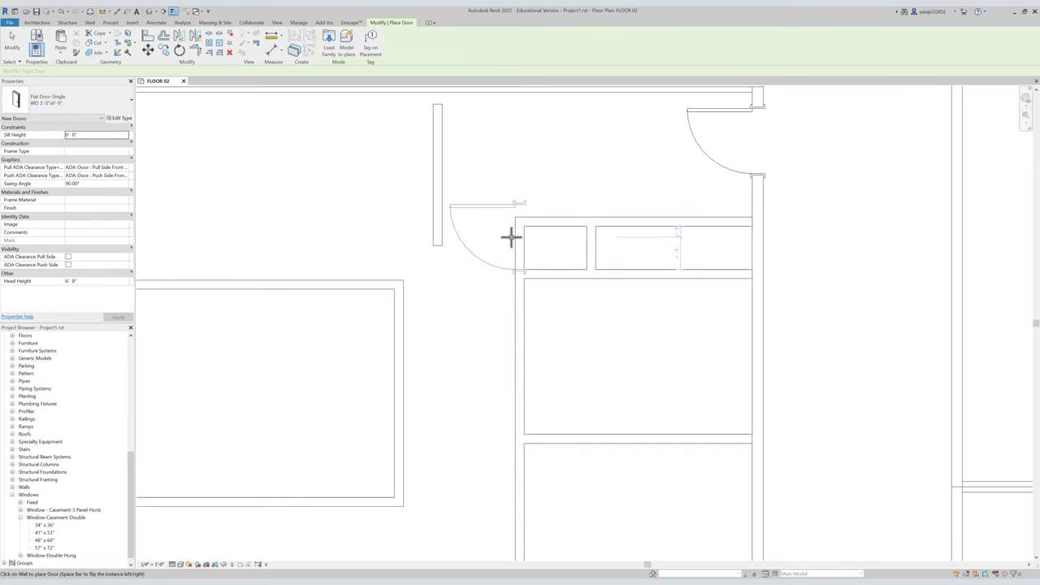
left_click(76, 107)
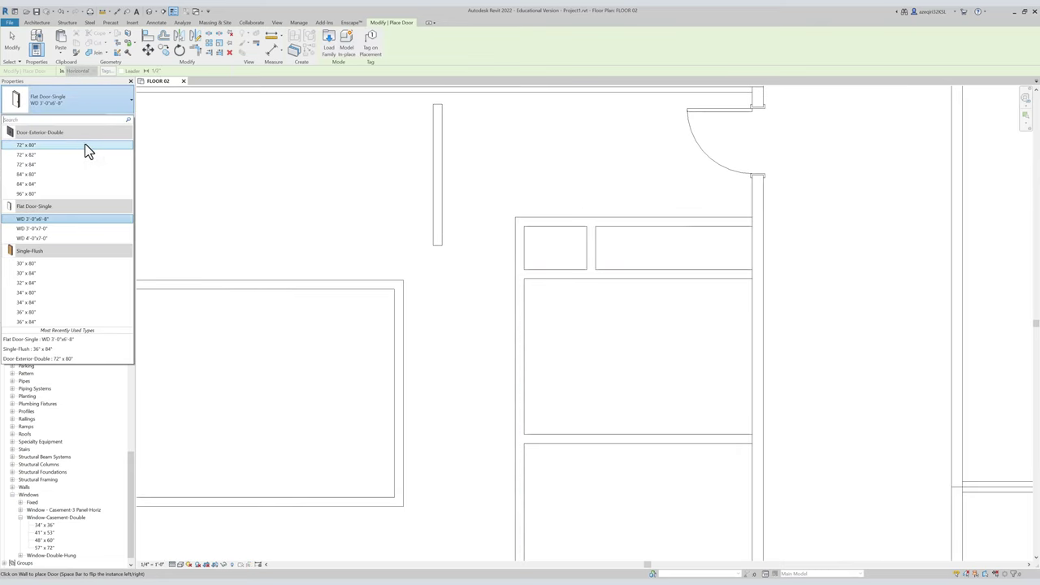
left_click(79, 264)
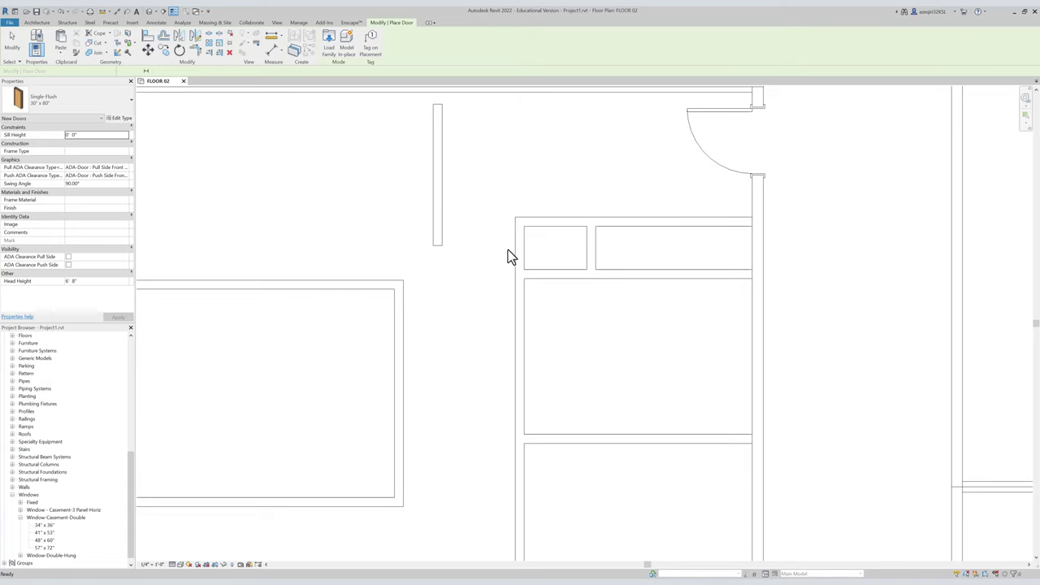
key("Escape")
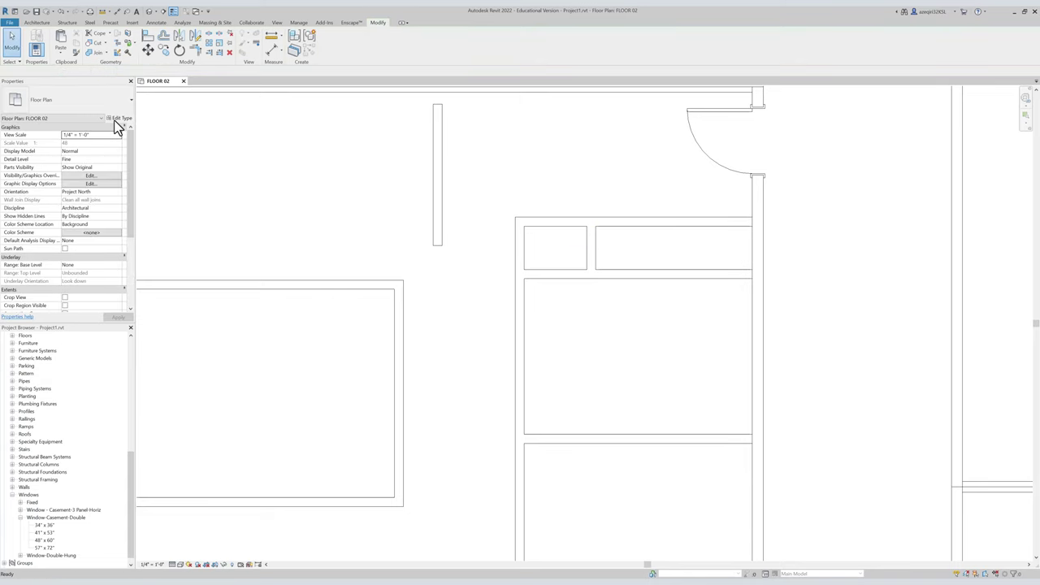
key("d")
key("r")
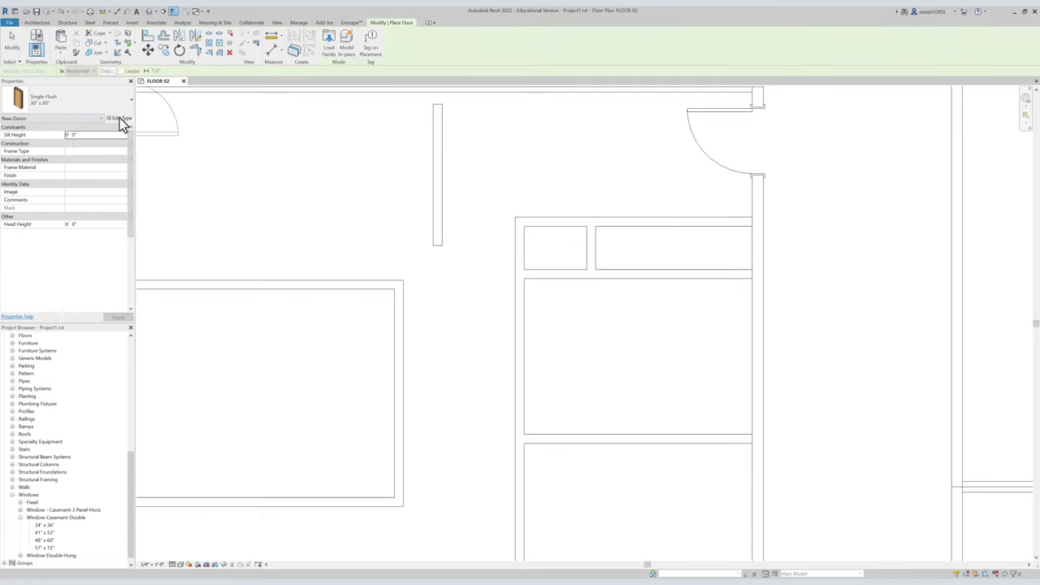
left_click(120, 118)
left_click(849, 162)
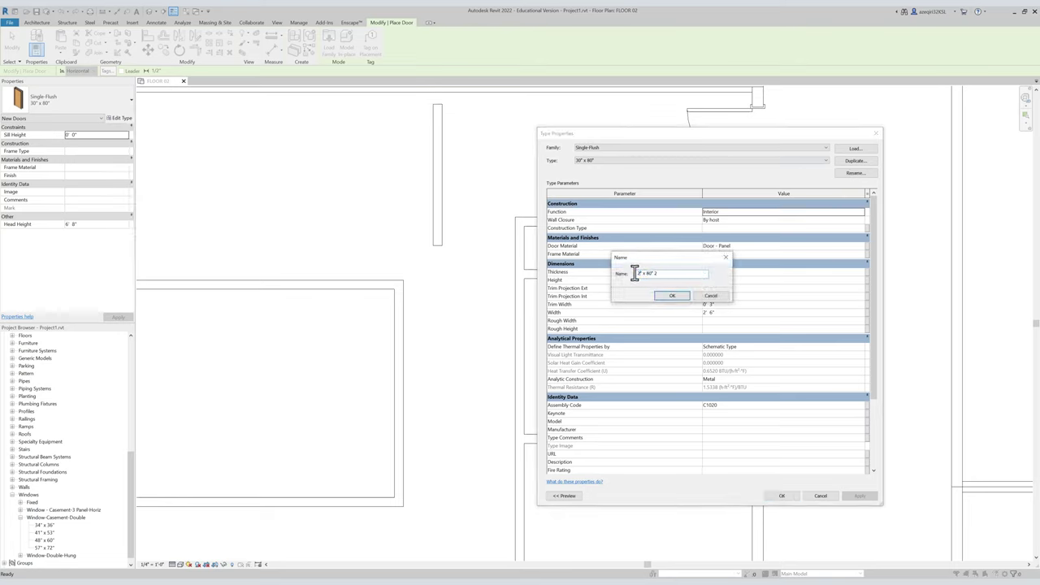
type("28\" x 80\"")
left_click(672, 295)
left_click(720, 281)
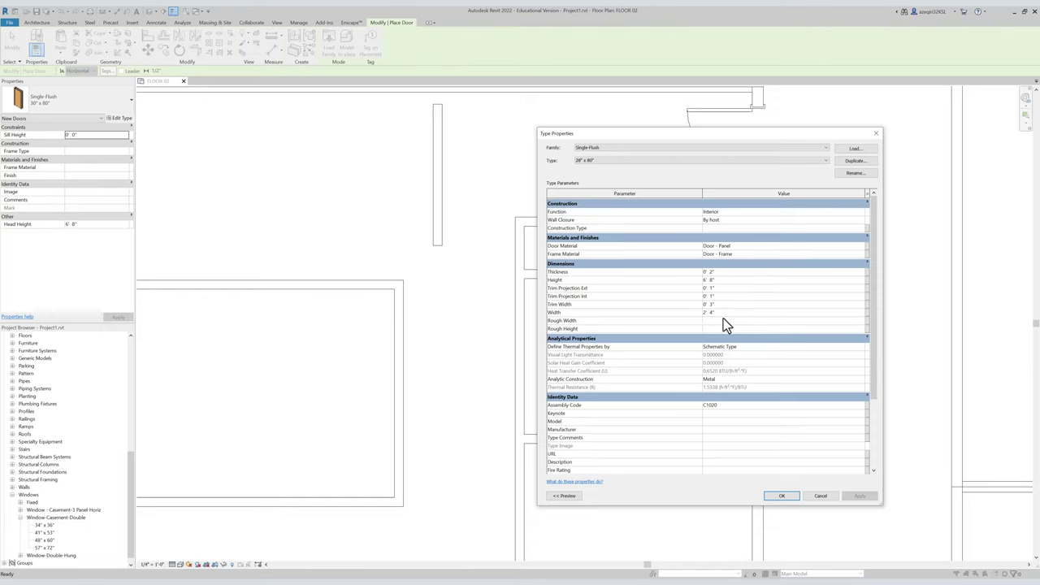
key("Return")
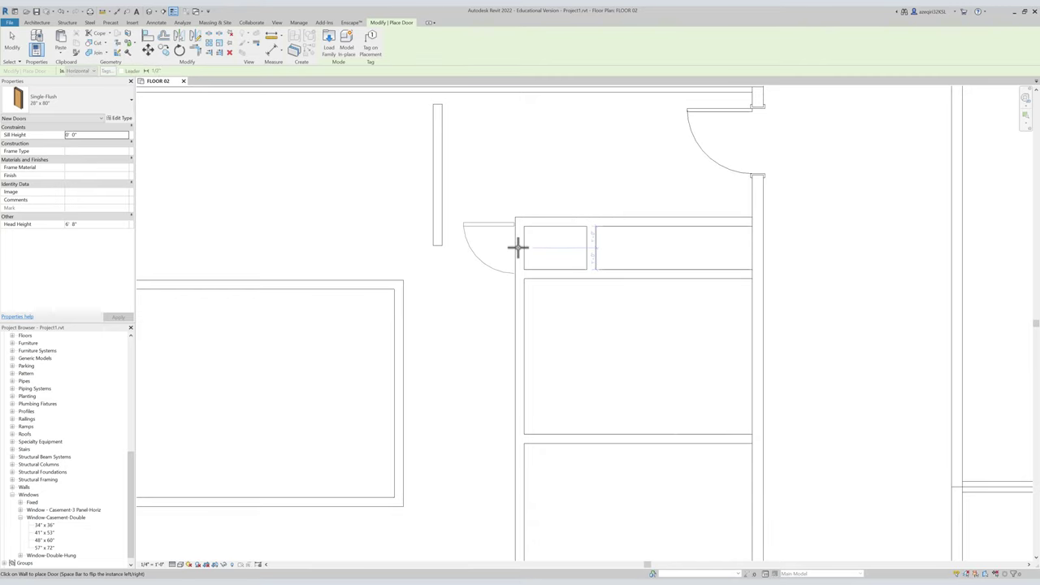
Place a 28" x 80" door in the small closet's end wall and change it to Flat Door-Single WD 3'-0"x7'-0".
left_click(516, 246)
key("Escape")
key("Escape")
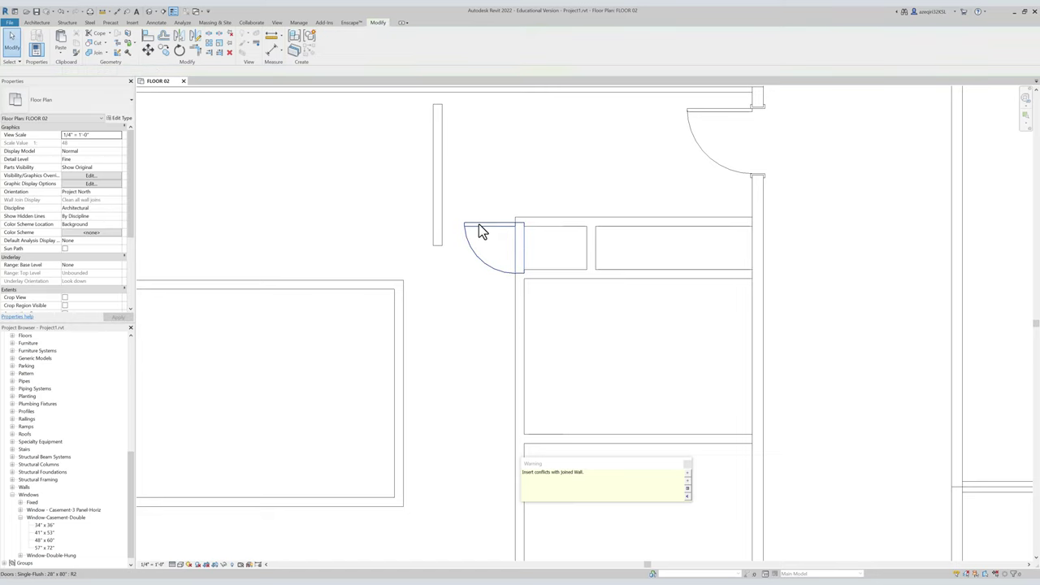
left_click(481, 231)
left_click(82, 106)
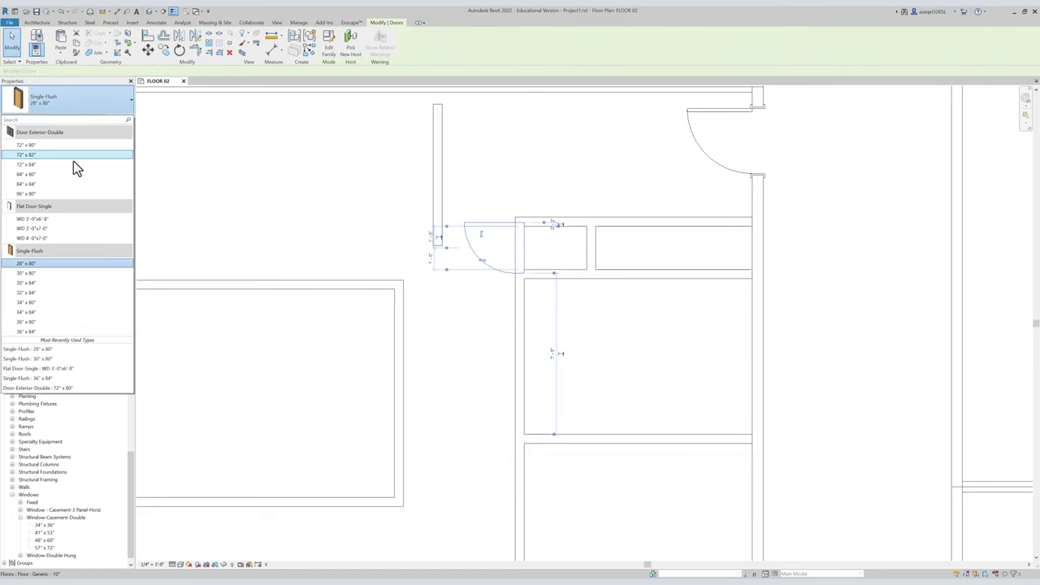
left_click(79, 230)
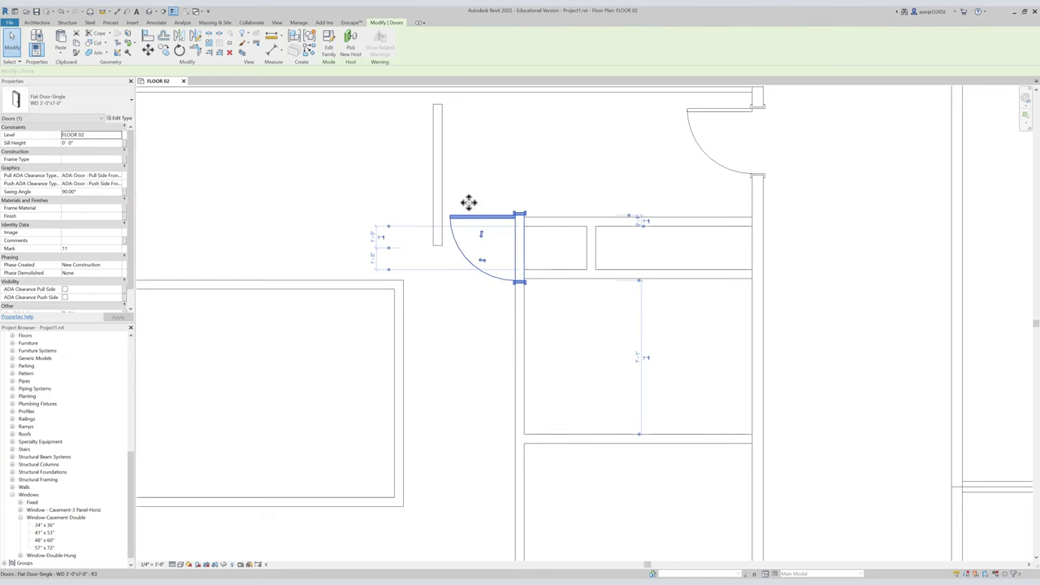
Duplicate the closet door's type as WD 2'-4"x7'-0" and set its width to match the name.
left_click(122, 119)
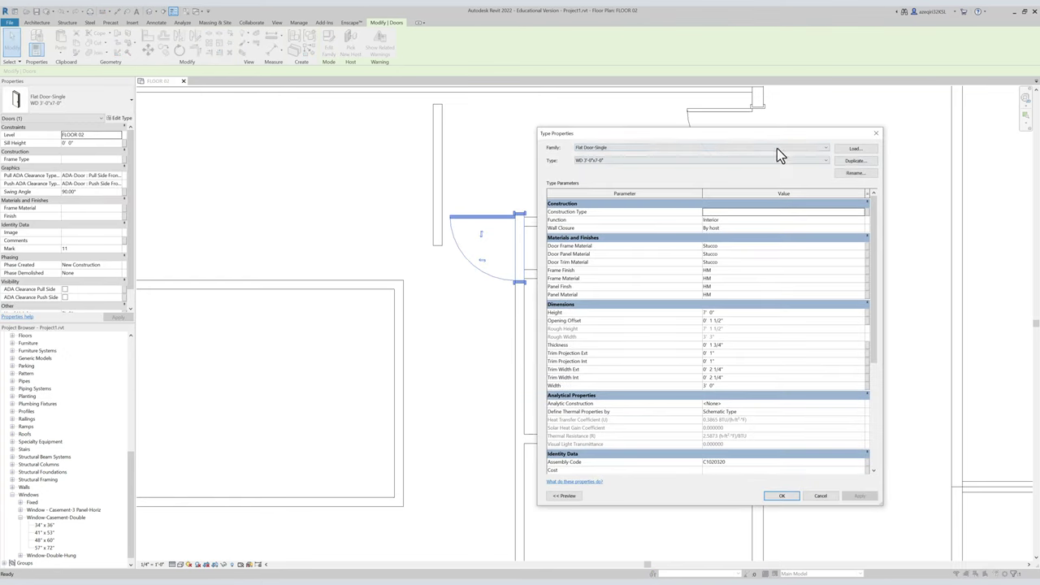
left_click(855, 160)
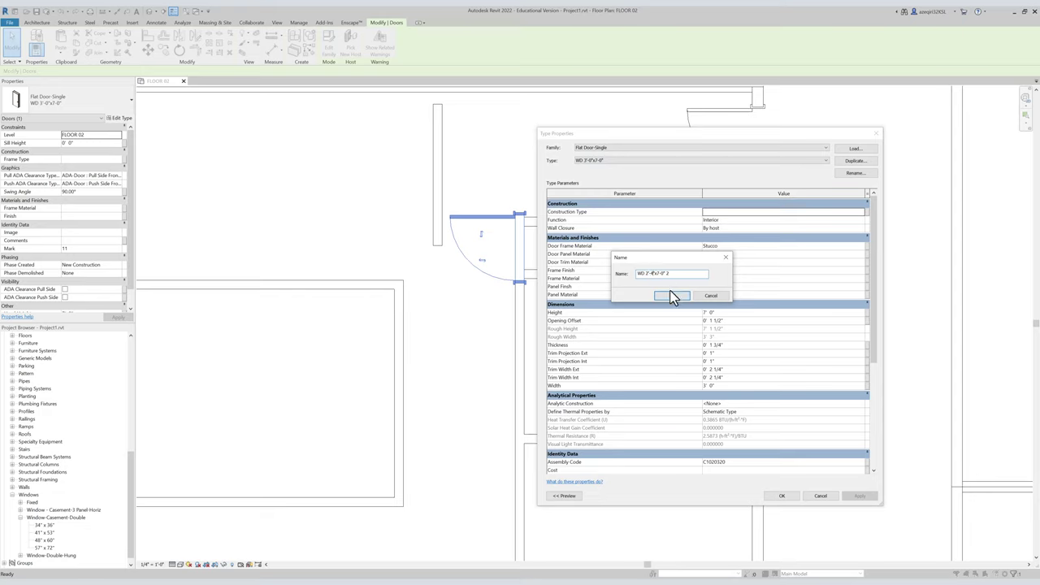
left_click(675, 295)
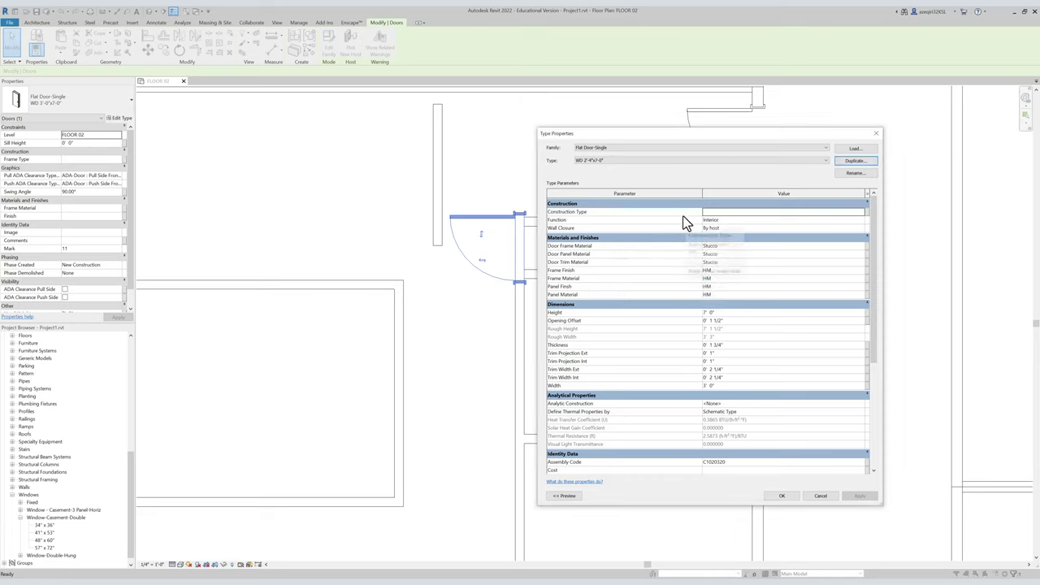
left_click_drag(720, 132, 309, 123)
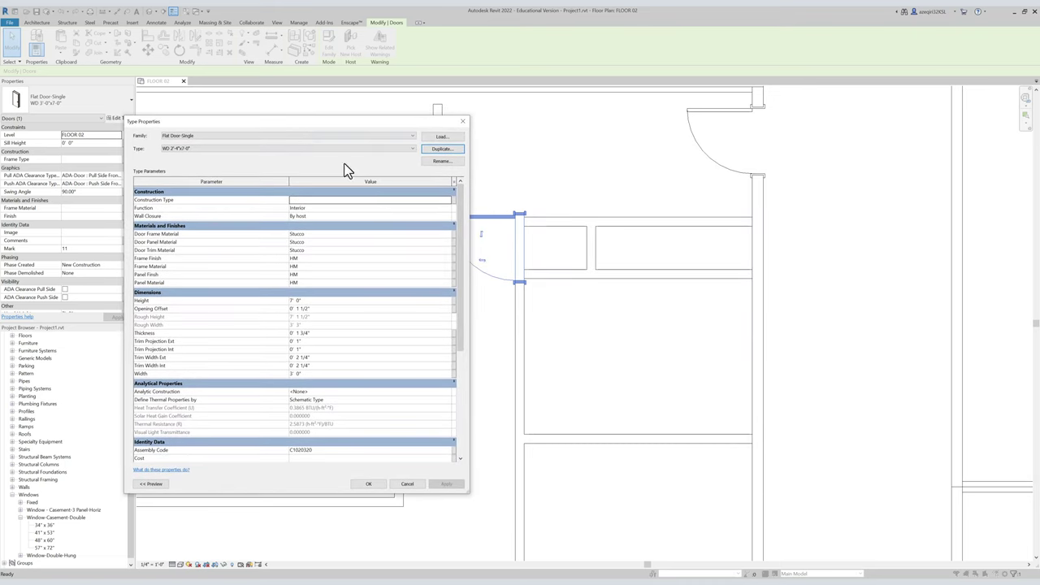
left_click(318, 372)
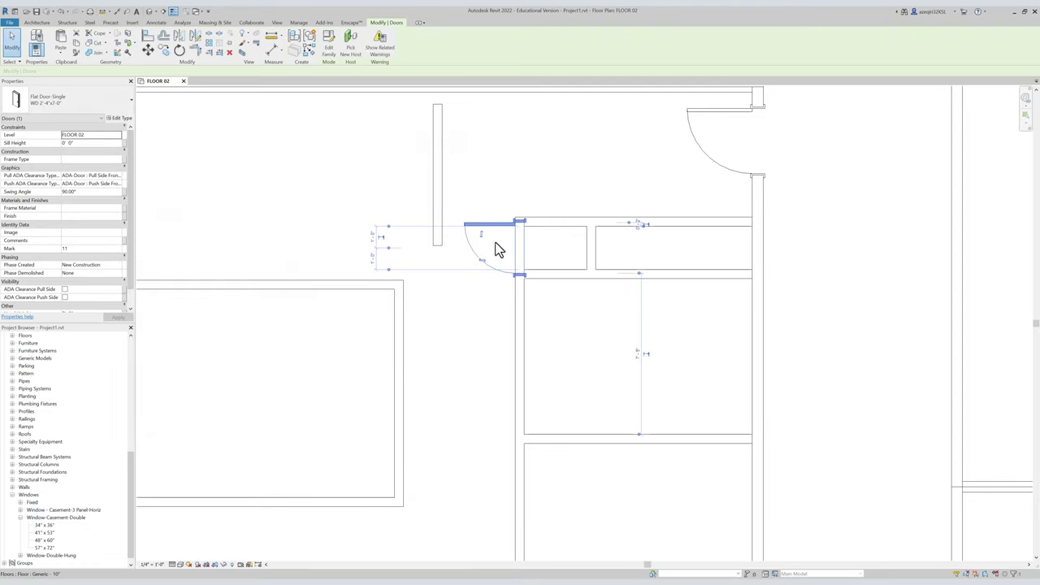
Offset a copy of the closet's upper wall upward and trim it to a corner with the closet's dividing wall.
middle_click_drag(531, 274, 425, 267)
scroll(397, 236, "down", 2)
scroll(415, 256, "up", 1)
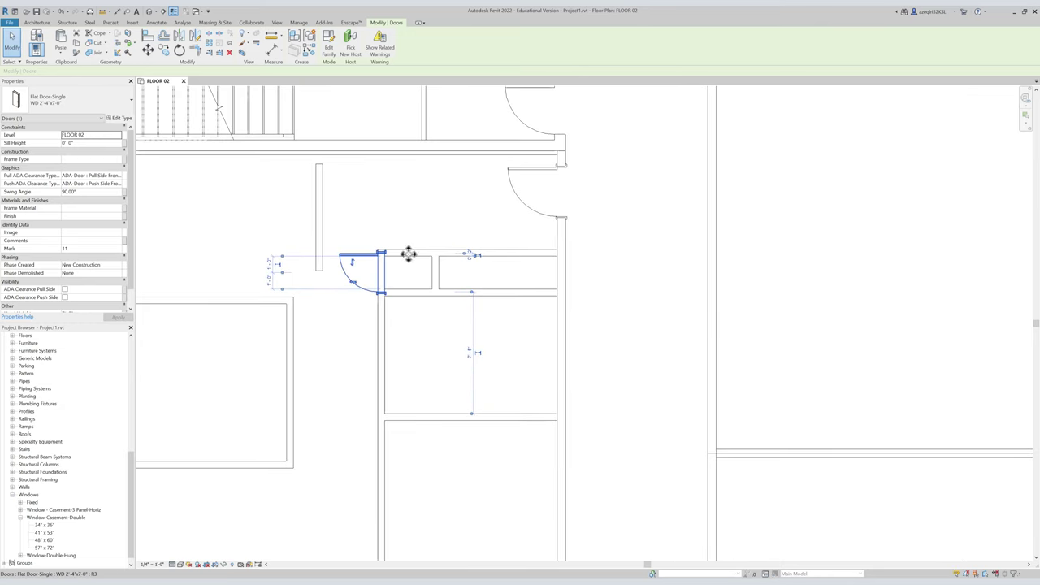
scroll(410, 258, "up", 1)
key("Escape")
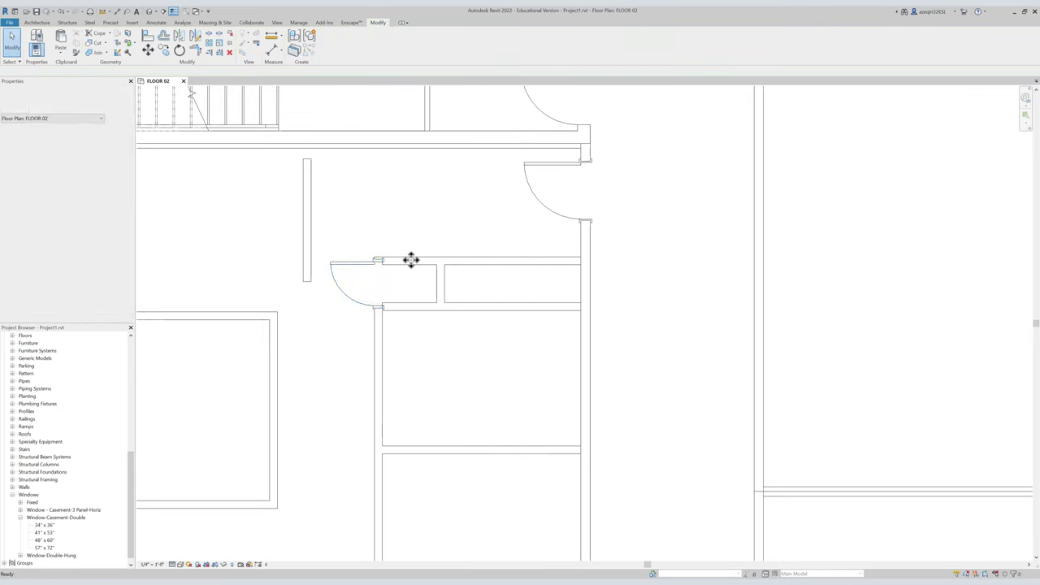
key("o")
key("f")
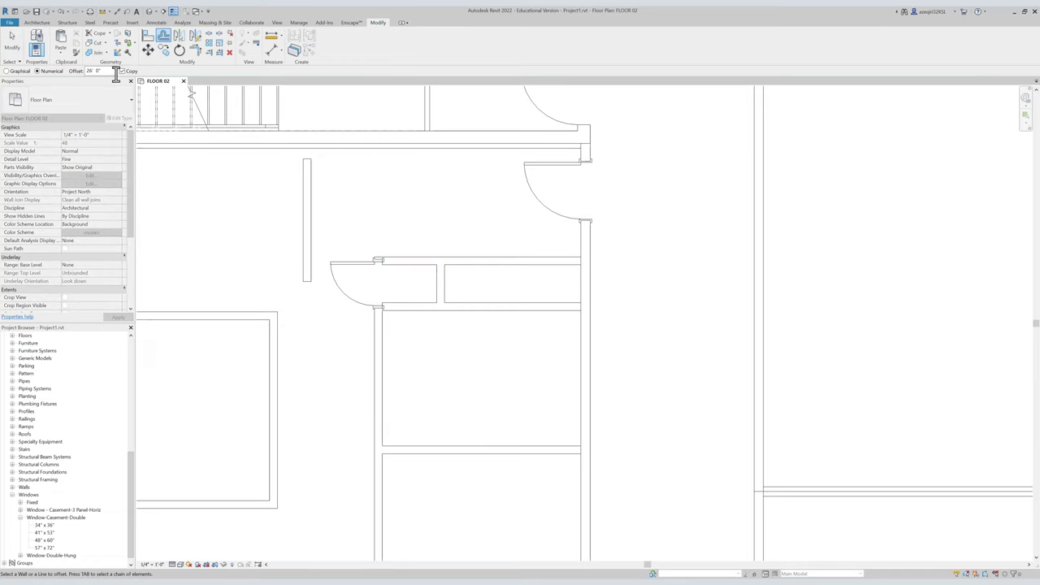
left_click(425, 260)
key("Escape")
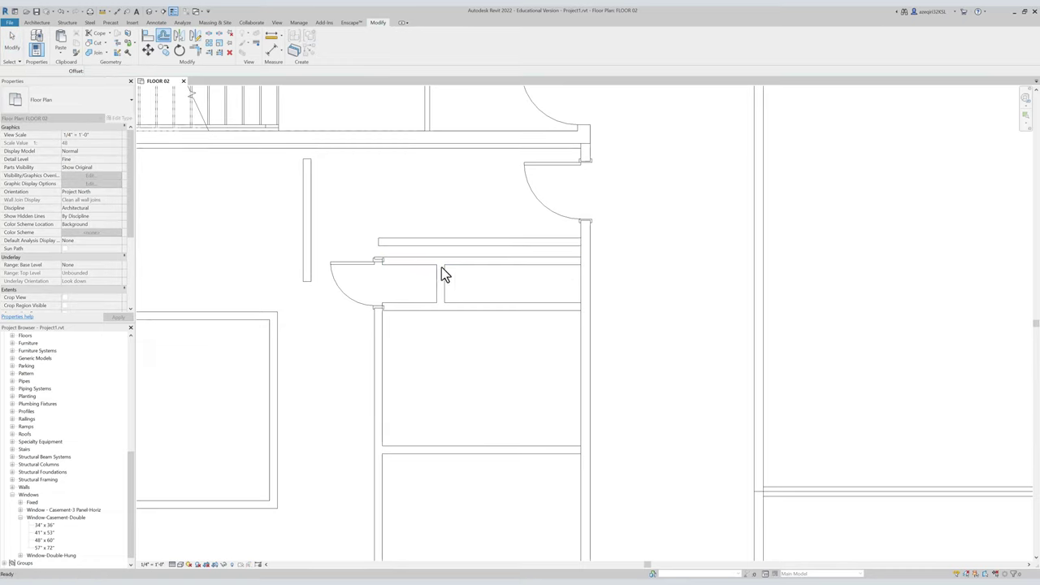
left_click(417, 243)
key("Escape")
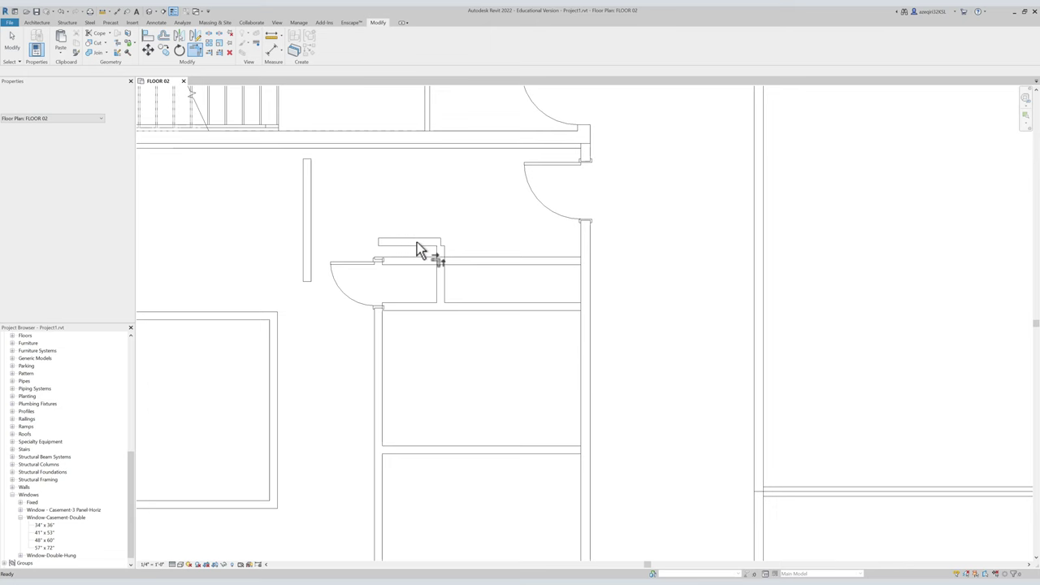
Trim the offset wall to corners with the closet's dividing wall and its end wall to enclose the enlarged closet.
middle_click_drag(440, 259, 453, 294)
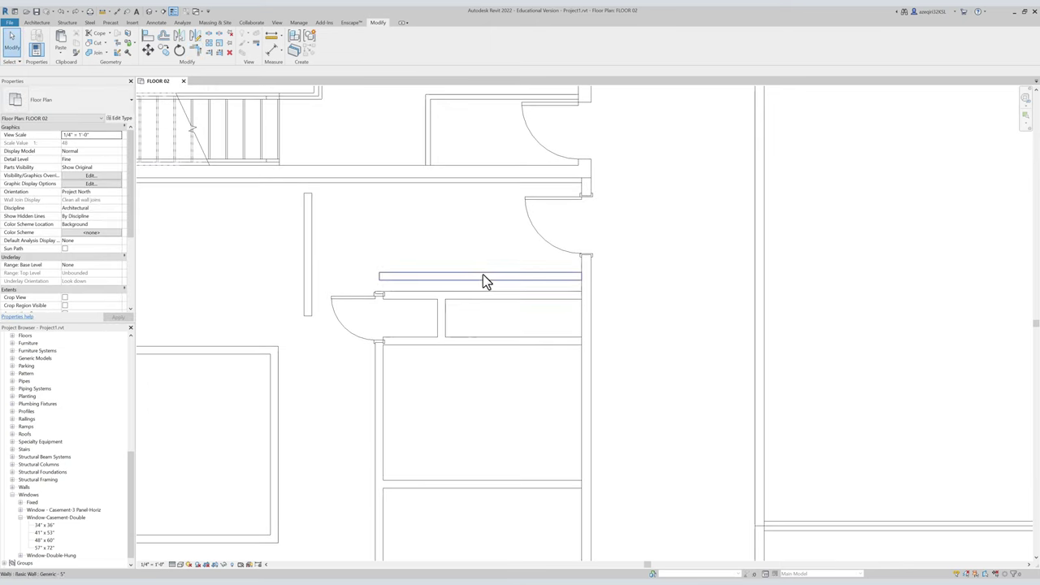
left_click(571, 277)
left_click(487, 310)
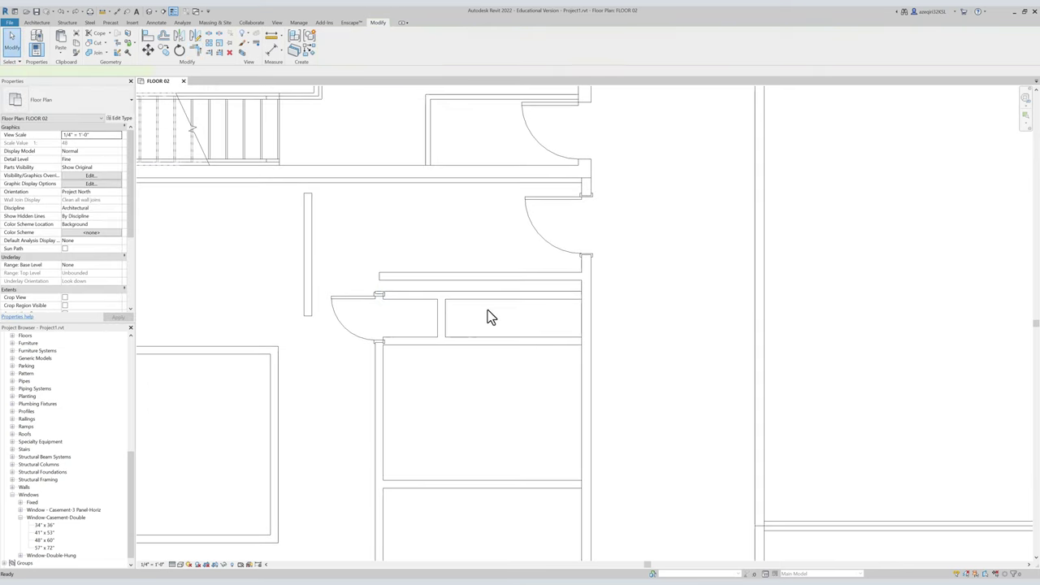
left_click(441, 314)
left_click(418, 278)
left_click(410, 277)
left_click(380, 349)
key("Escape")
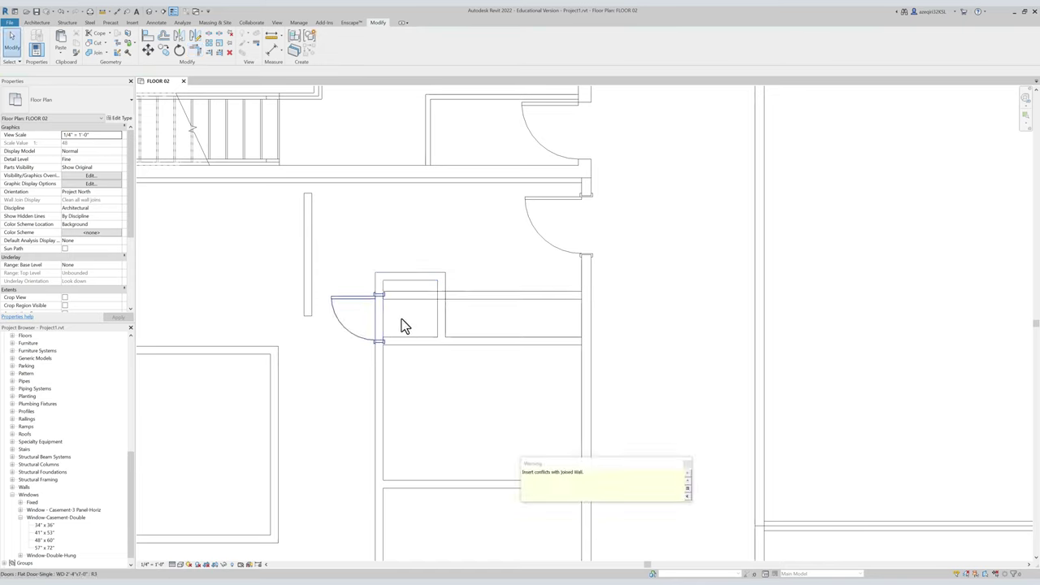
Dismiss the insert conflict warning and move the closet door slightly upward along the end wall.
left_click(687, 466)
mouse_move(363, 301)
left_mouse_down()
mouse_move(350, 295)
mouse_move(360, 290)
left_mouse_up()
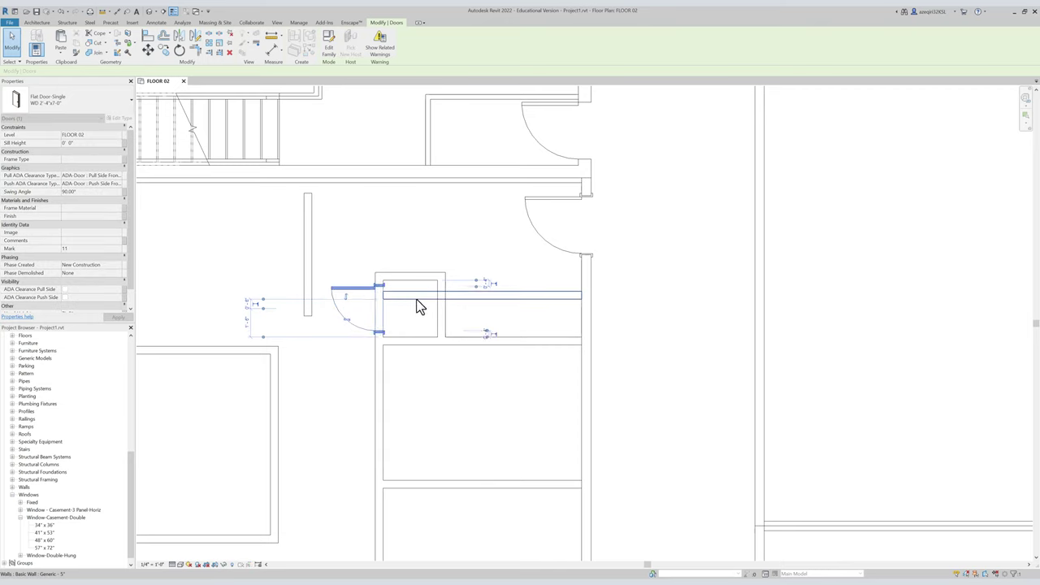
key("Escape")
Trim the original upper closet wall back to the dividing wall, removing the segment inside the door closet.
left_click(415, 296)
key("t")
key("r")
left_click(446, 309)
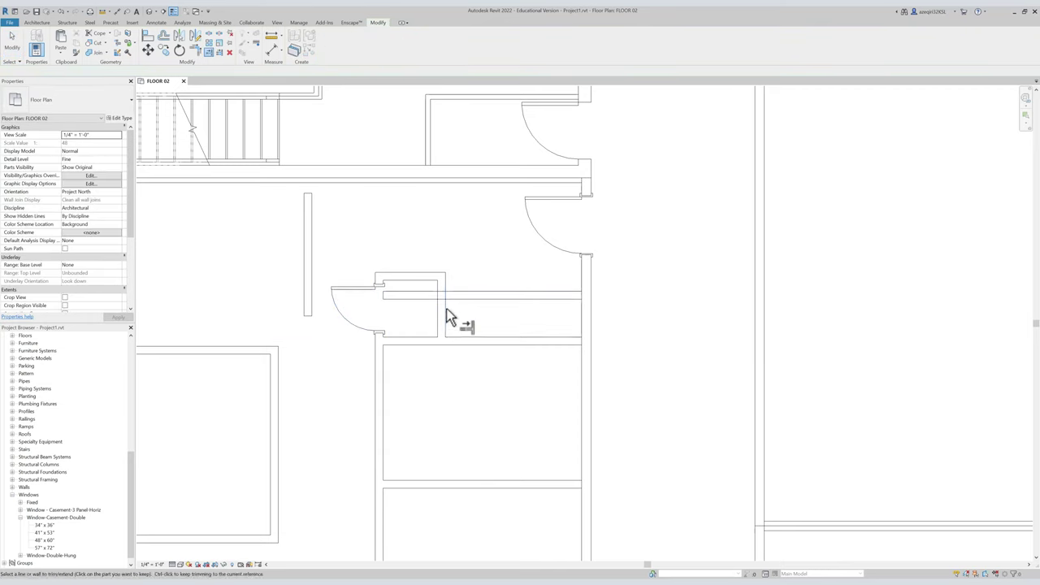
key("Escape")
Set the closet door's swing angle to 30°.
middle_click_drag(474, 306, 537, 320)
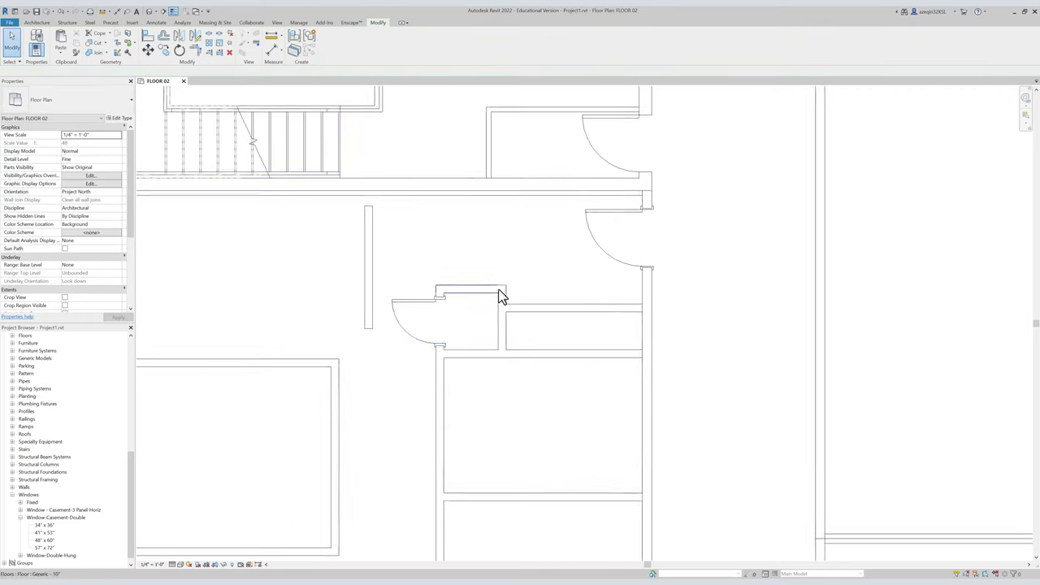
left_click(430, 302)
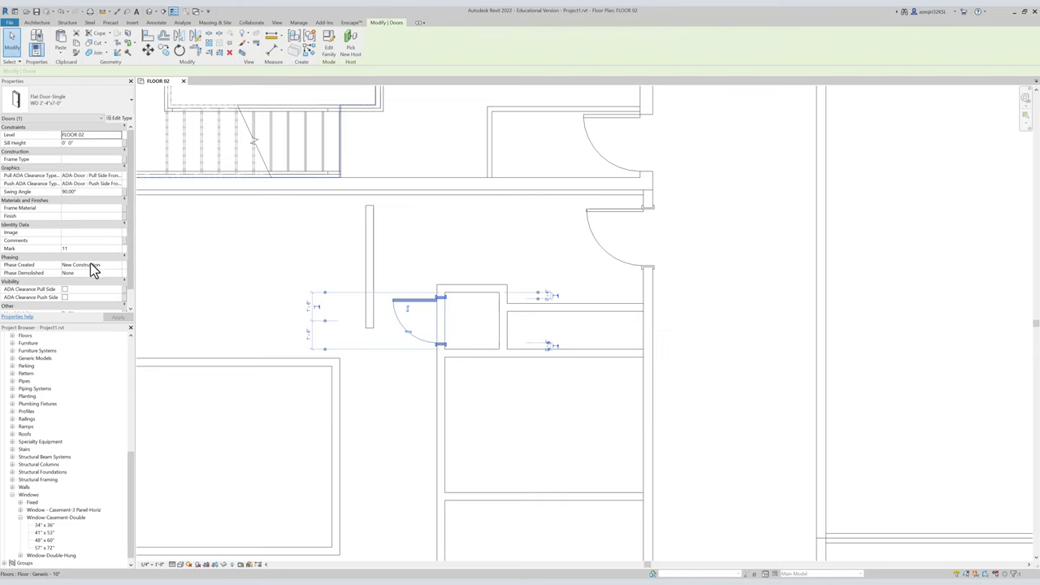
scroll(90, 277, "down", 1)
scroll(90, 299, "up", 1)
left_click(85, 192)
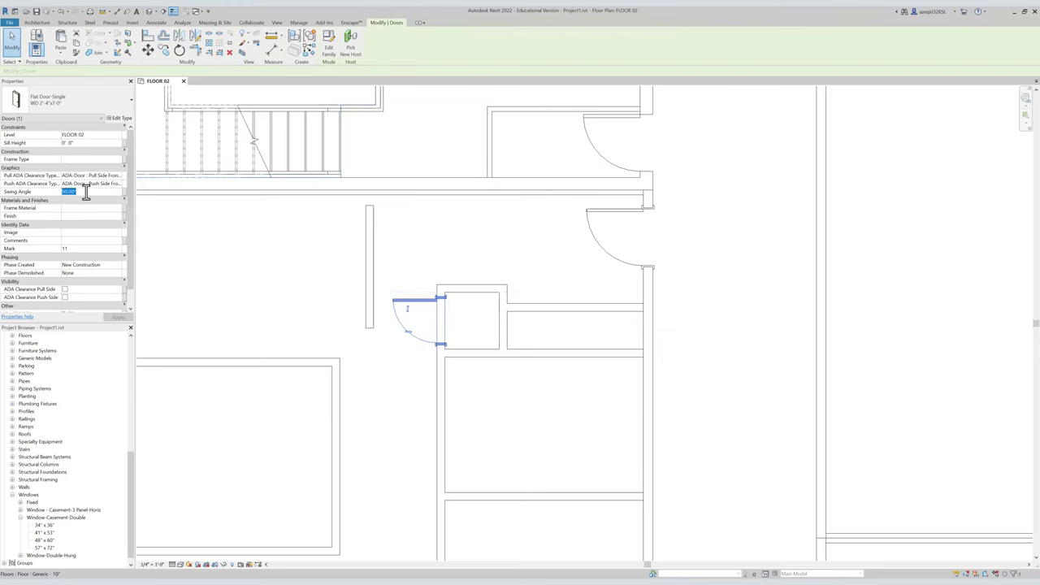
type("30")
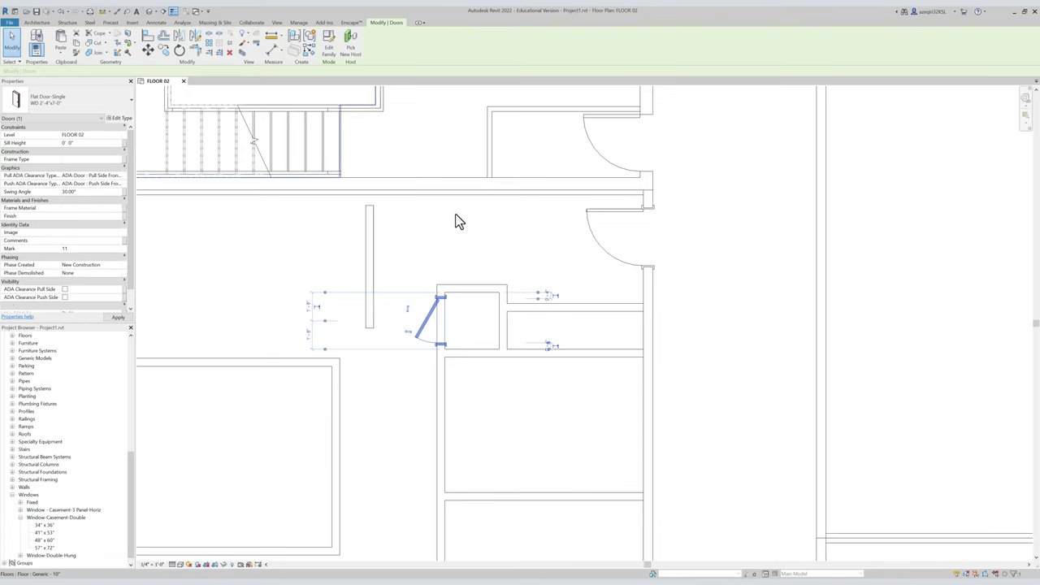
left_click(472, 247)
Set the freestanding vertical wall's distance from the exterior window wall to 14'.
middle_click_drag(481, 257, 536, 273)
scroll(491, 240, "down", 3)
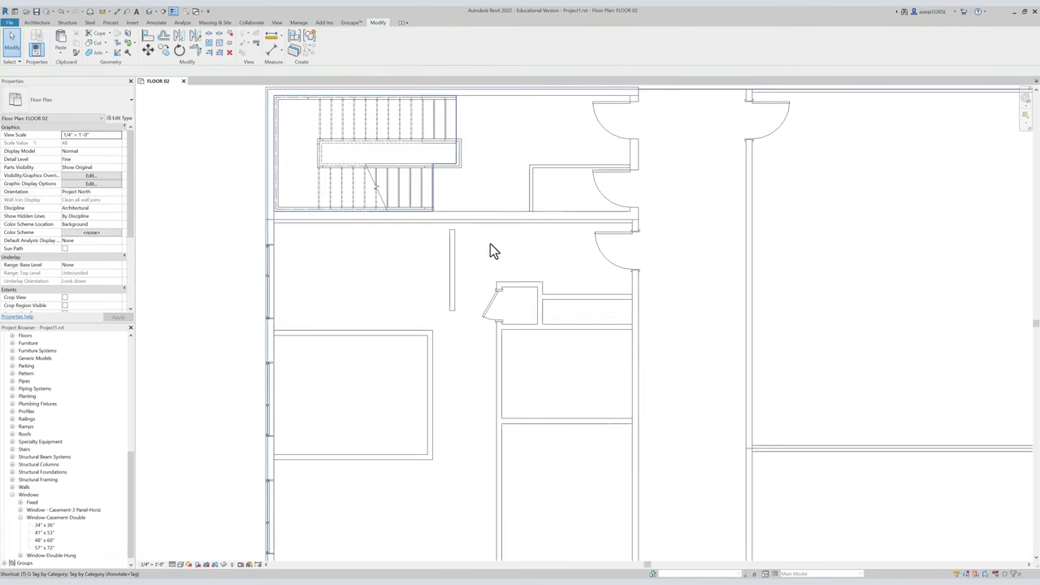
middle_click_drag(492, 248, 443, 226)
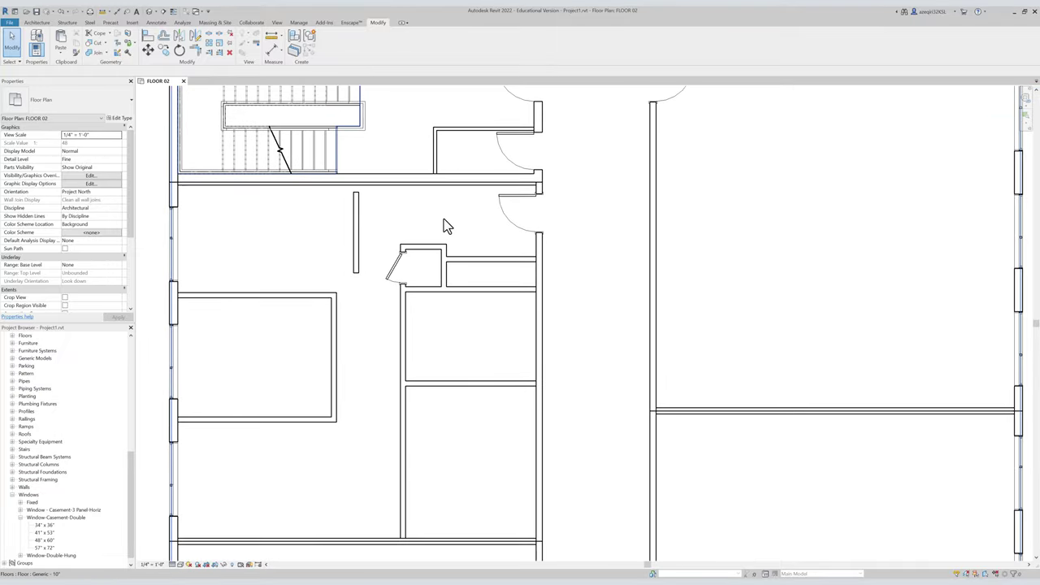
scroll(443, 225, "up", 2)
scroll(539, 218, "down", 2)
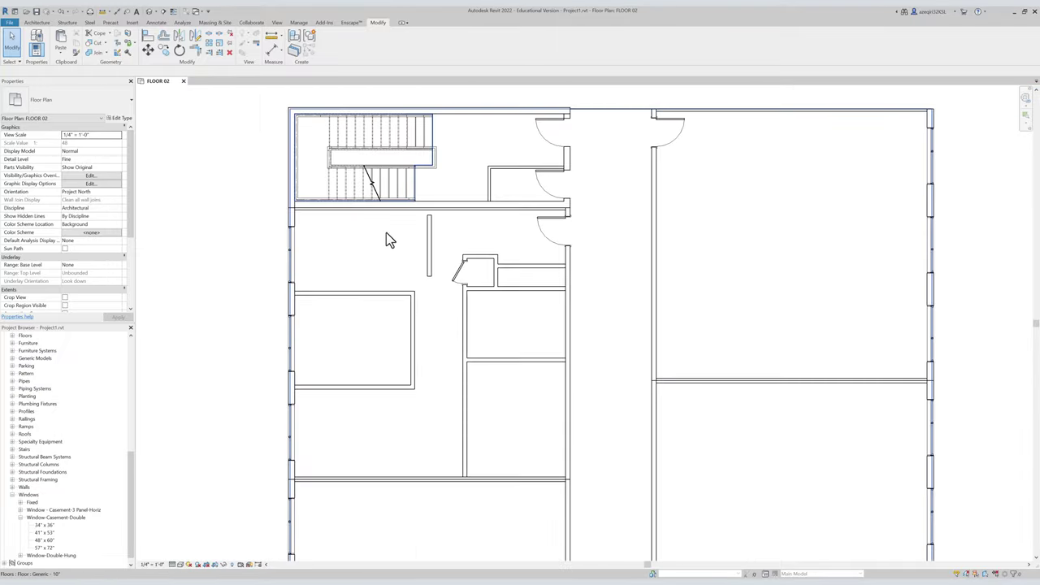
left_click(428, 236)
scroll(398, 233, "up", 1)
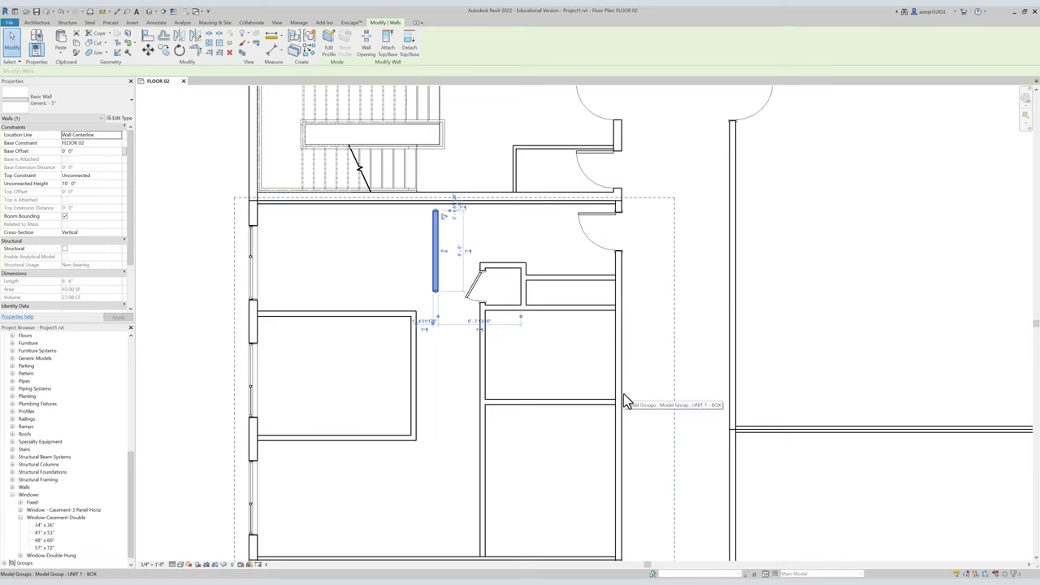
scroll(419, 348, "up", 2)
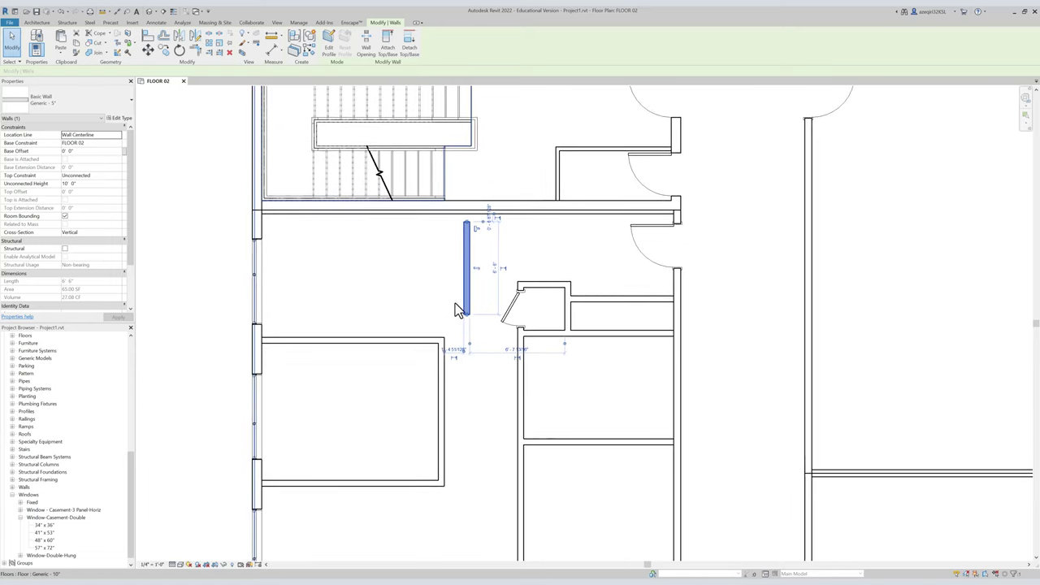
left_click_drag(447, 350, 257, 281)
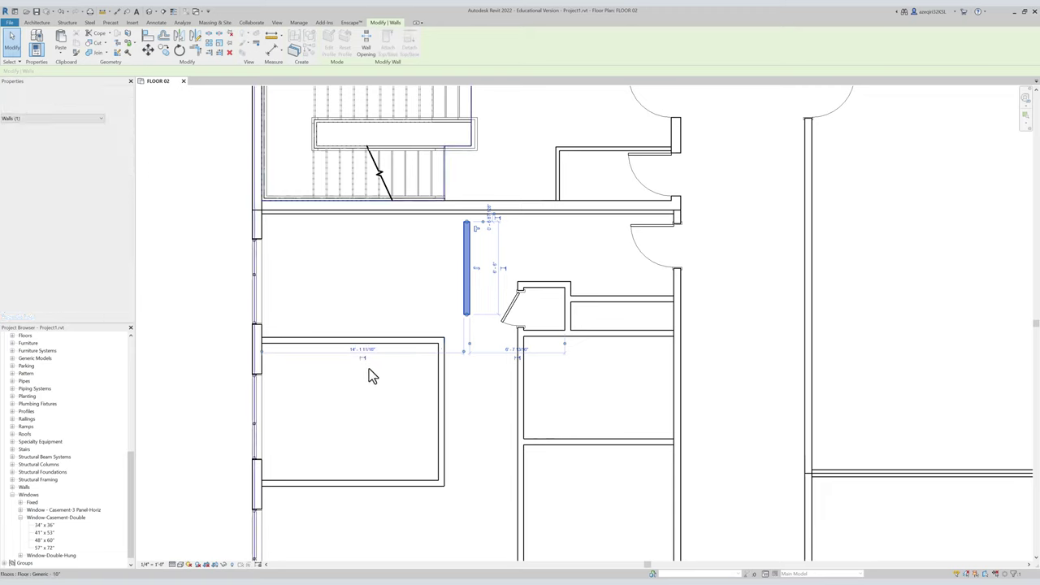
left_click(363, 350)
type("1/4")
key("Return")
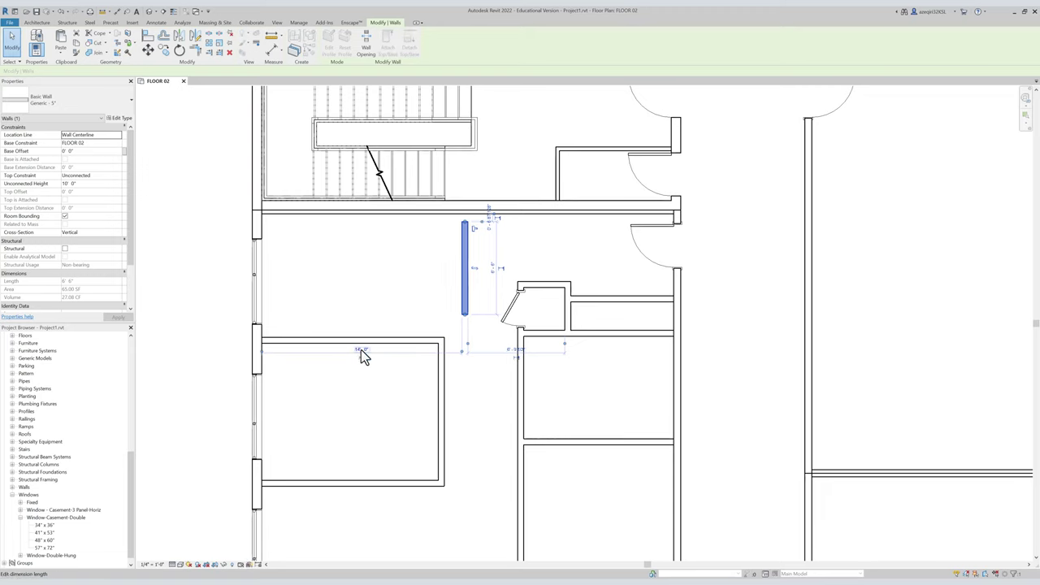
Extend the freestanding vertical wall up to the unit's upper wall below the stairs.
key("Escape")
key("e")
key("x")
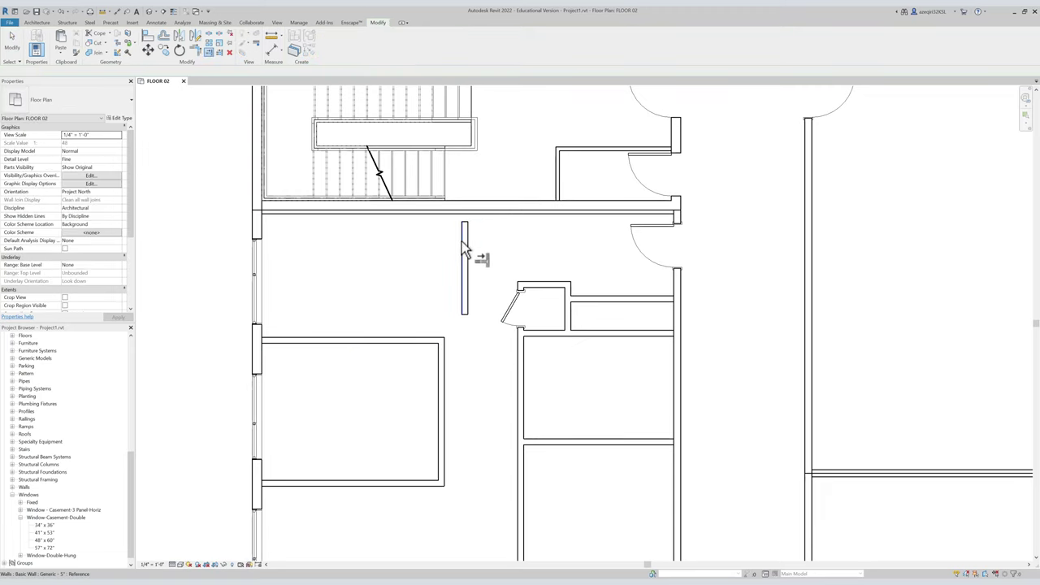
left_click(464, 228)
key("Escape")
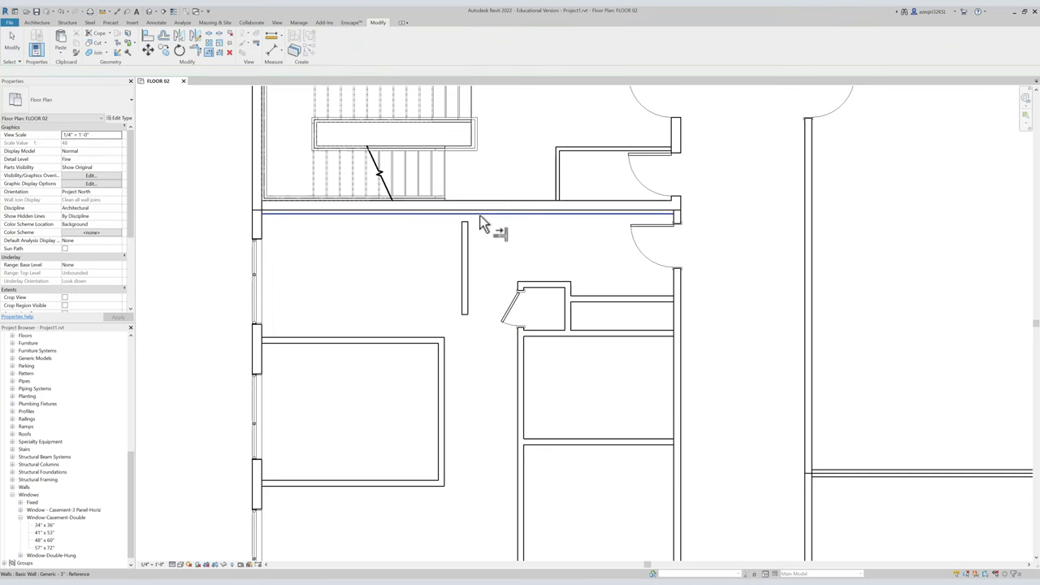
left_click(464, 237)
scroll(460, 270, "up", 2)
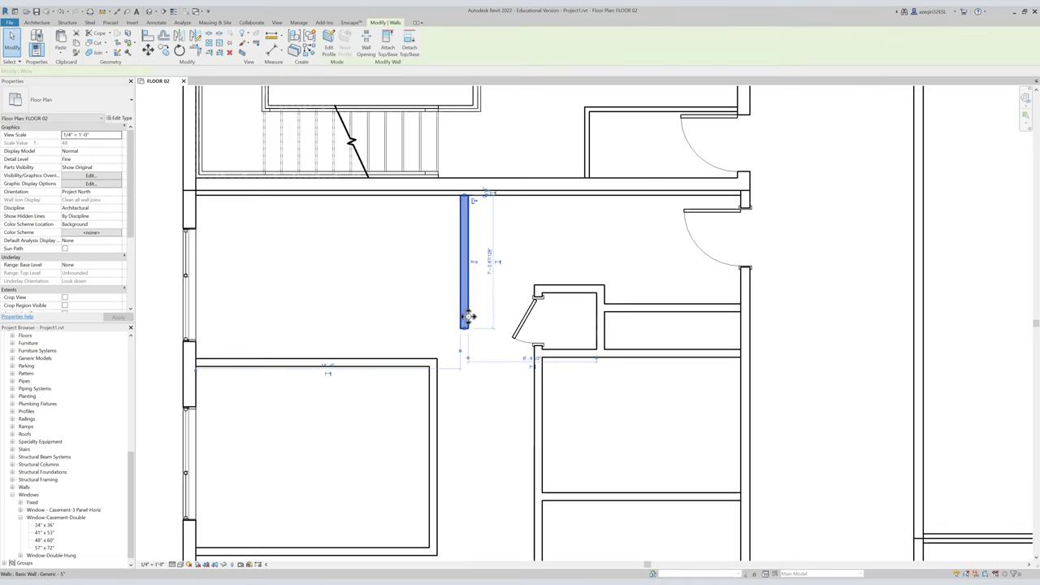
scroll(469, 316, "down", 1)
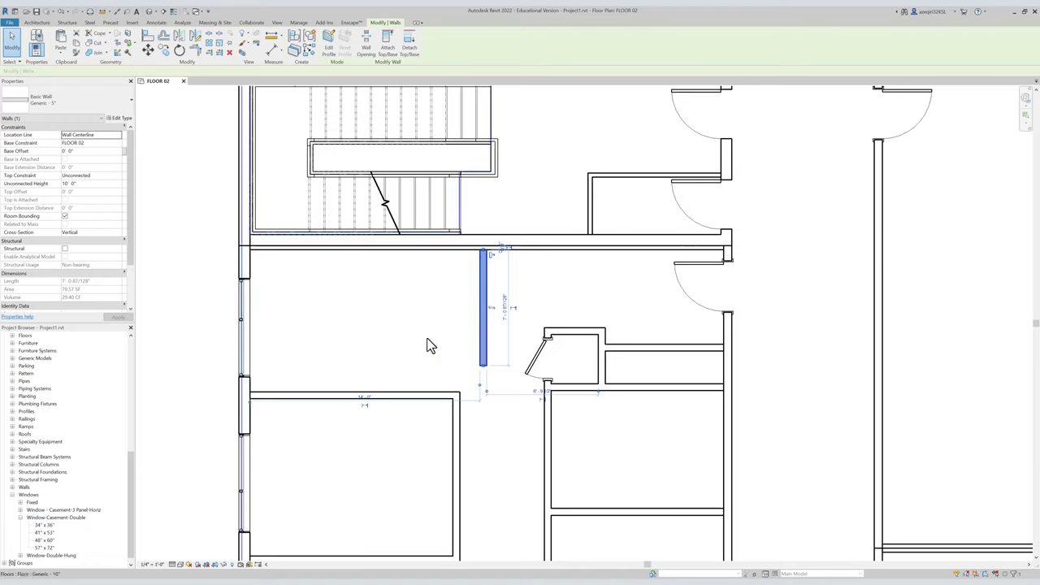
left_click(364, 395)
key("Escape")
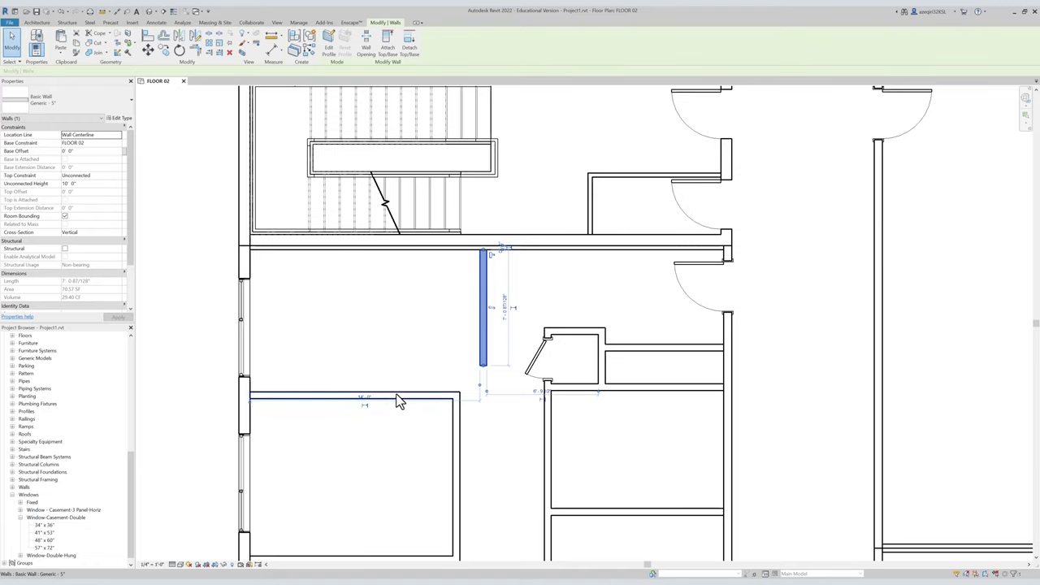
Set the distance between the window-side room's upper wall and the unit's upper wall to 5' 8".
left_click(395, 398)
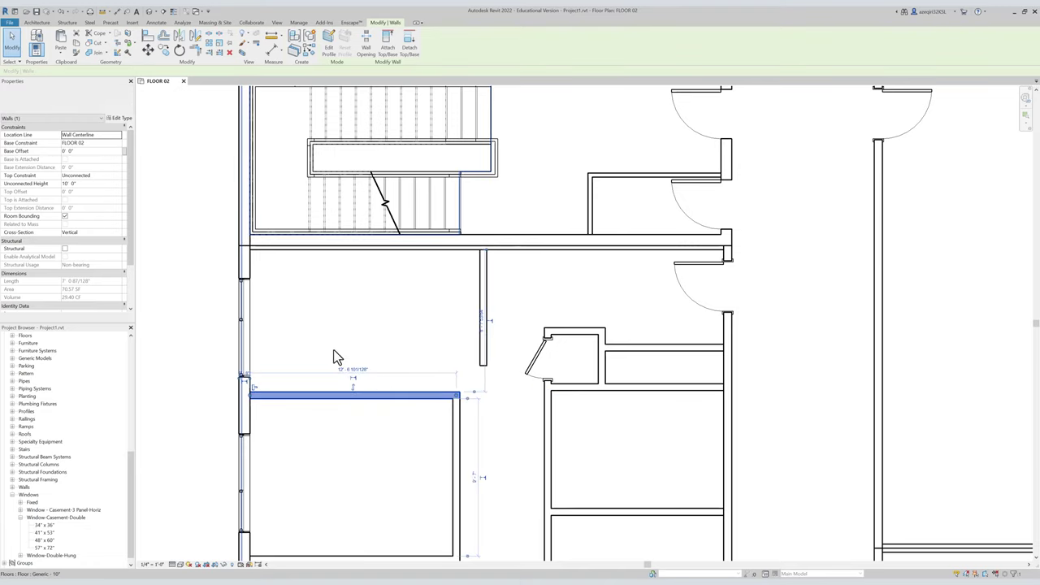
left_click(484, 320)
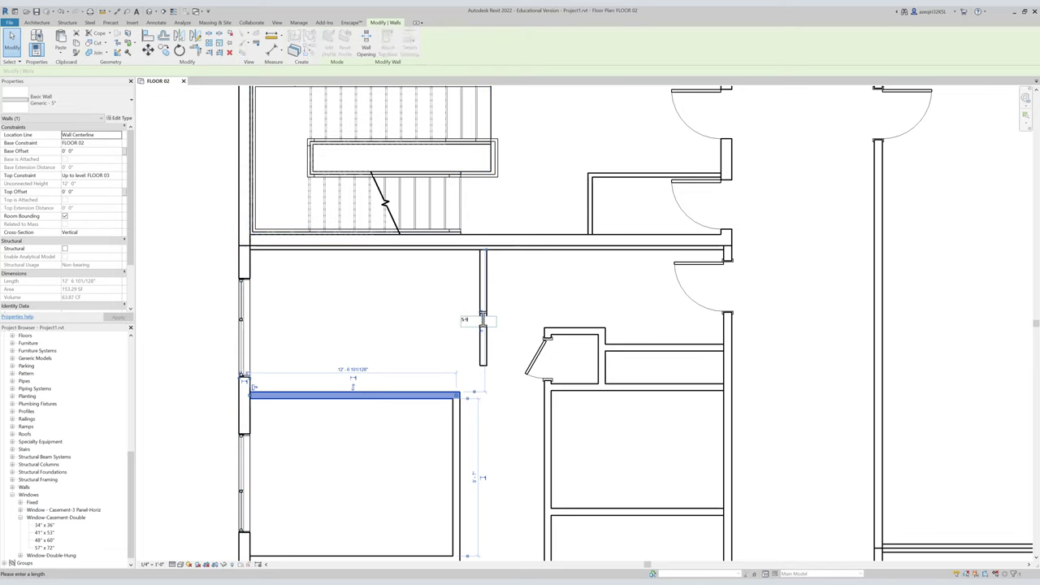
key("Return")
left_click(432, 330)
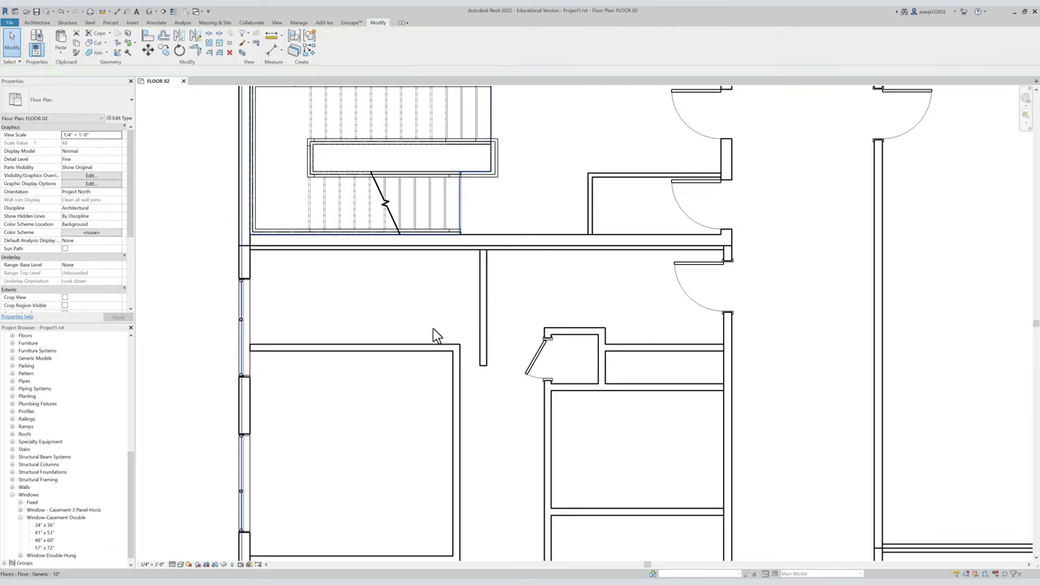
Open the UNIT 1 - BOX group for editing and delete the exterior window nearest the stairs.
double_click(246, 286)
left_click(247, 300)
middle_click_drag(246, 297, 256, 214)
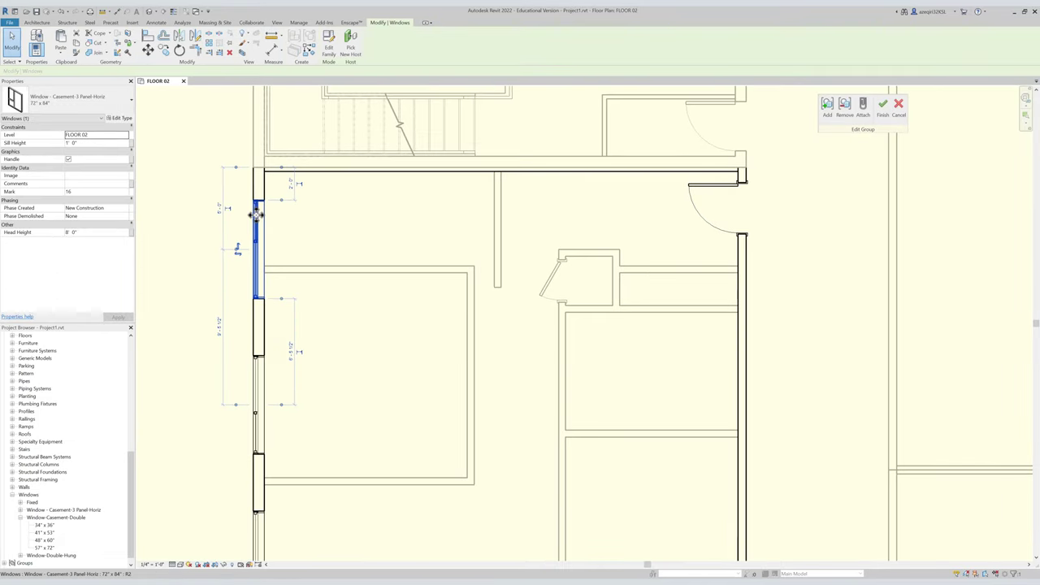
scroll(256, 214, "down", 2)
key("Escape")
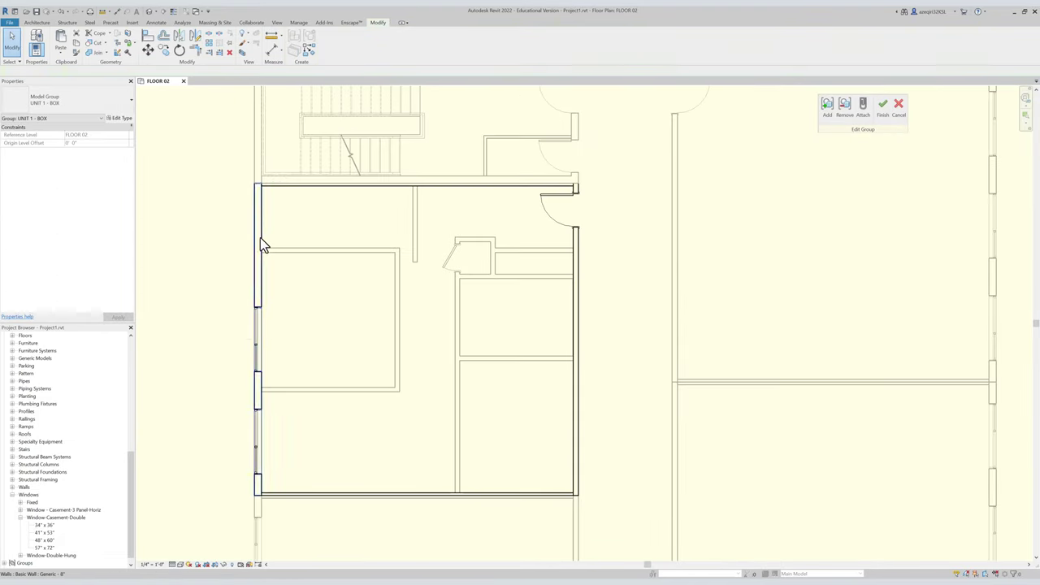
Nudge the two remaining exterior windows upward along the wall and finish editing the group.
left_click(260, 321)
key("Up")
key("Up")
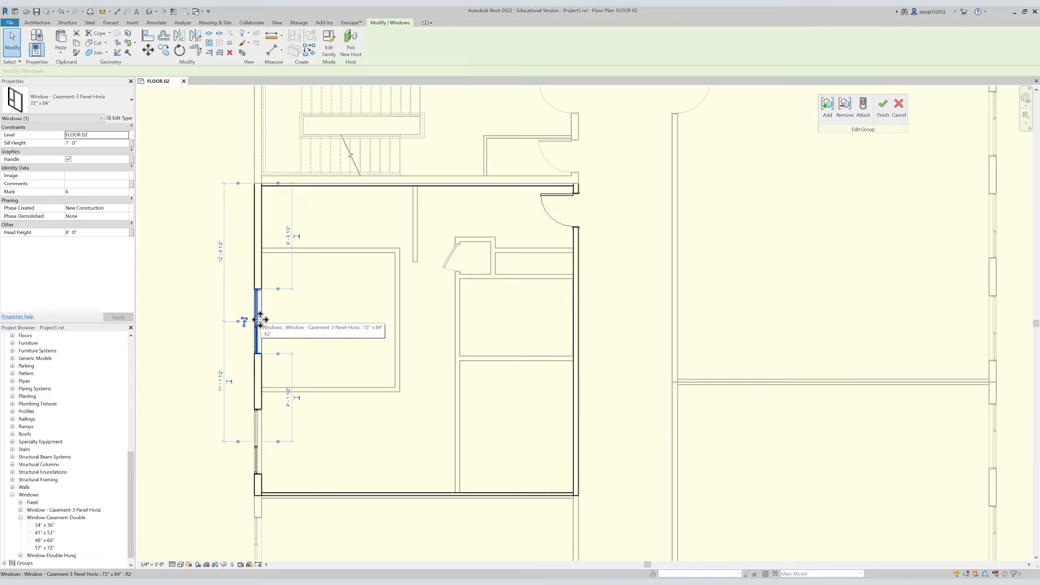
key("Escape")
left_click(259, 424)
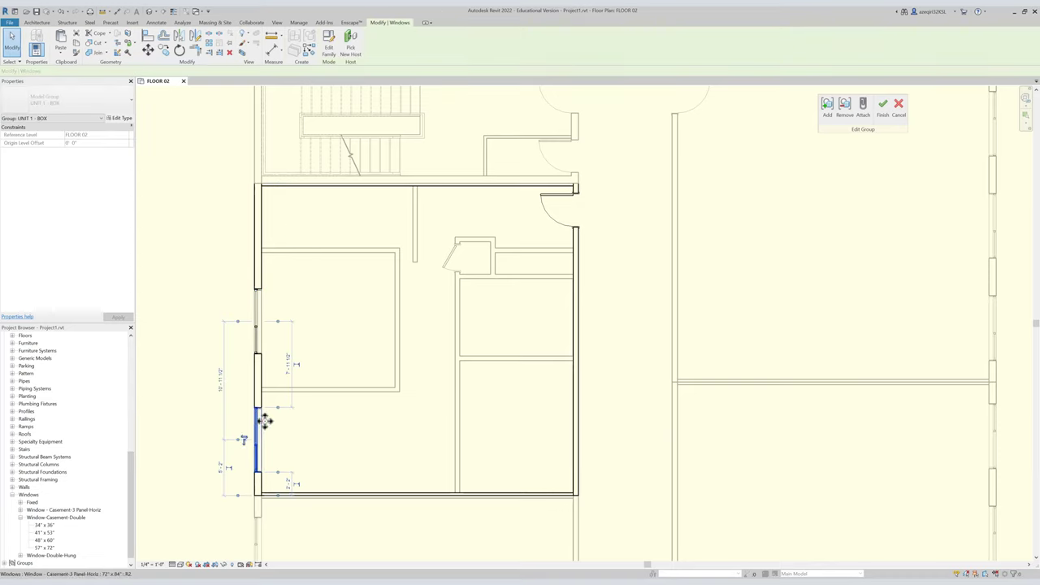
middle_click_drag(323, 355, 344, 372)
key("Escape")
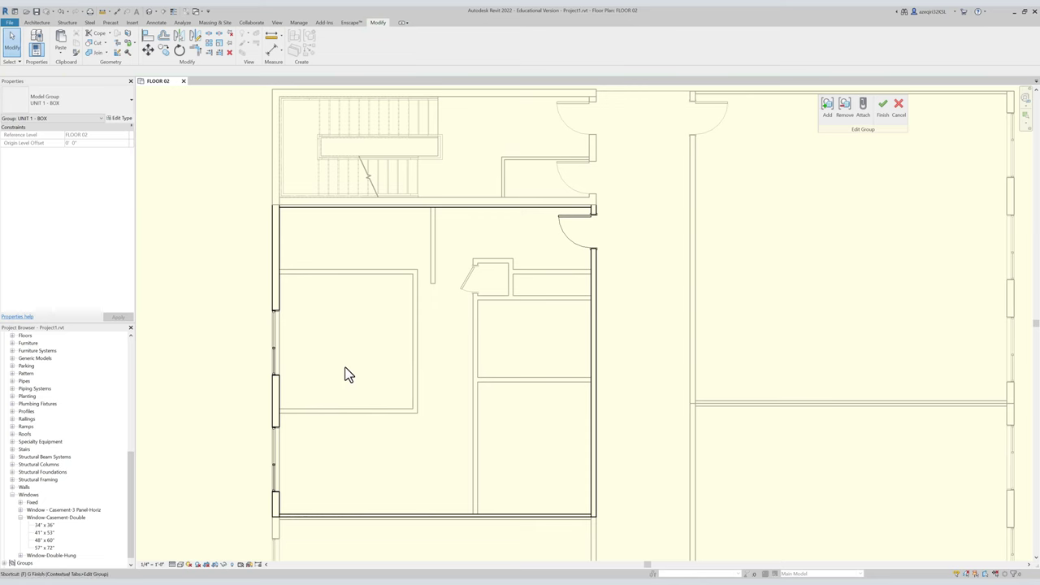
key("g")
key("Escape")
Copy the short vertical wall to about 7' from the exterior wall, crossing the window-side room's upper wall.
left_click(311, 273)
key("Escape")
middle_click_drag(352, 282, 356, 344)
scroll(356, 345, "up", 2)
middle_click_drag(382, 400, 403, 457)
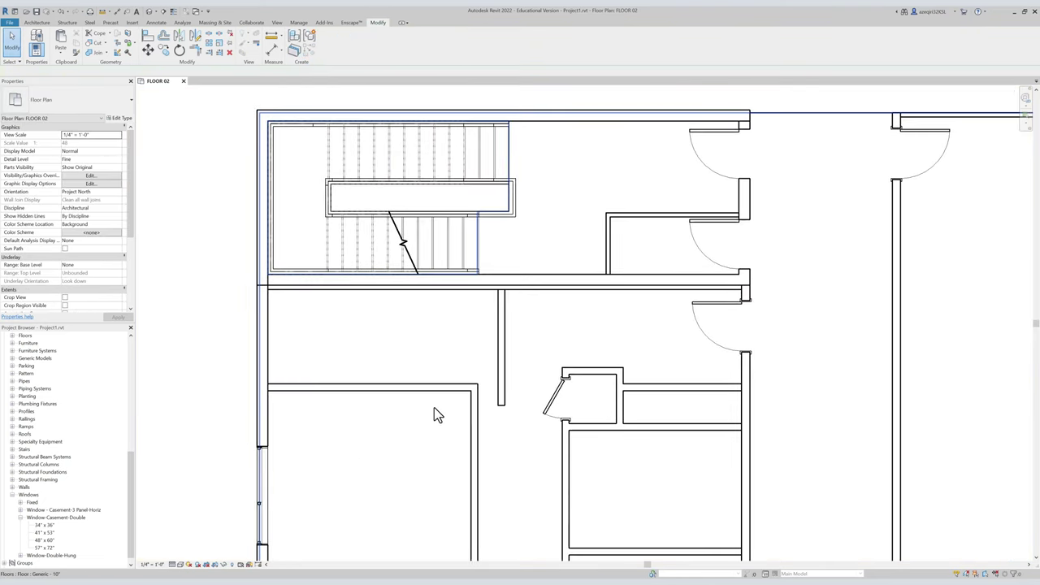
middle_click_drag(476, 413, 506, 433)
middle_click_drag(398, 394, 362, 402)
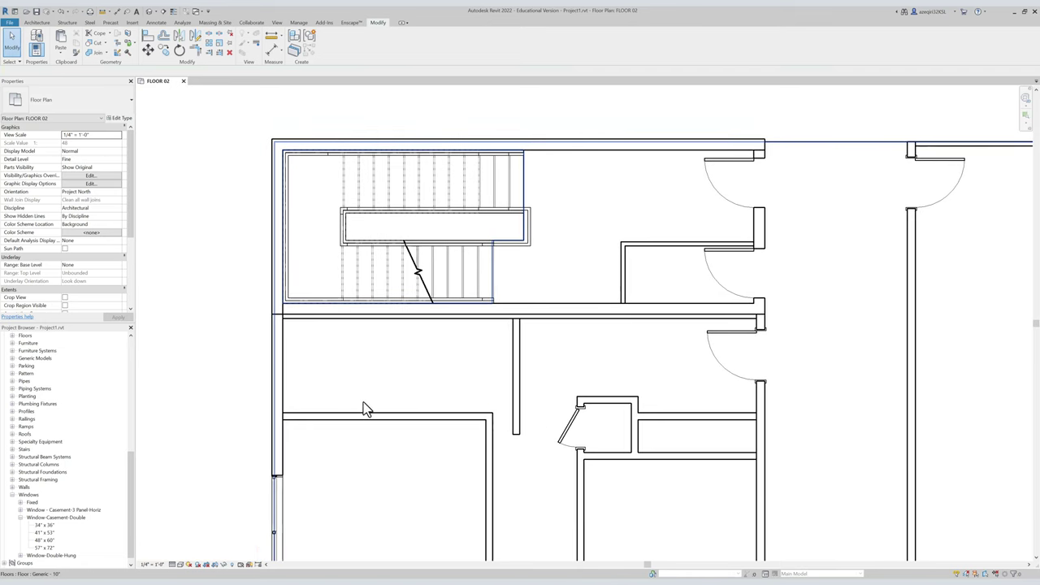
left_click(515, 376)
left_click_drag(515, 376, 405, 366)
key("Escape")
Trim the copied vertical wall back to the window-side room's upper wall.
key("t")
key("r")
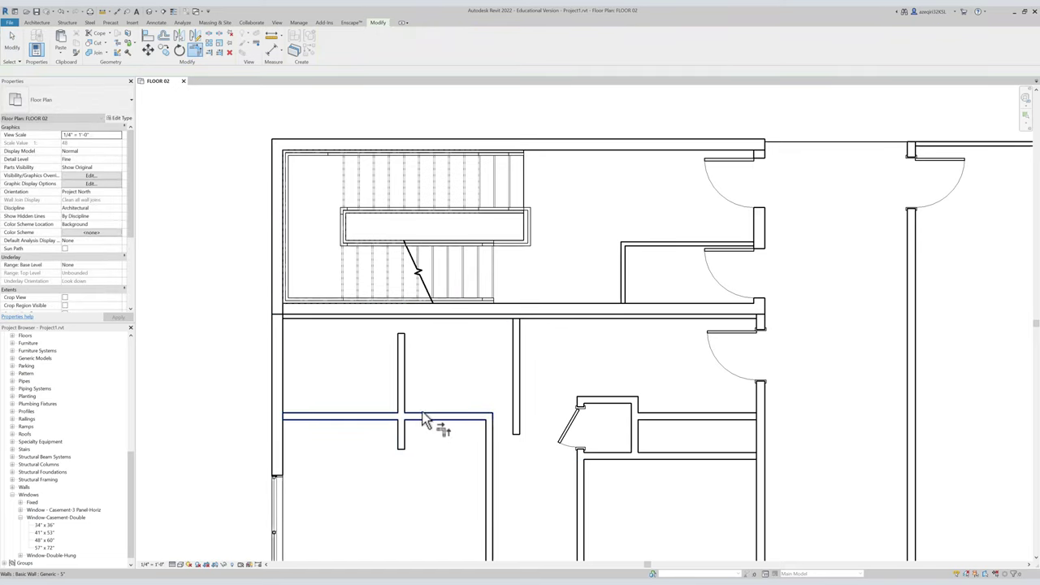
left_click(437, 411)
left_click(399, 387)
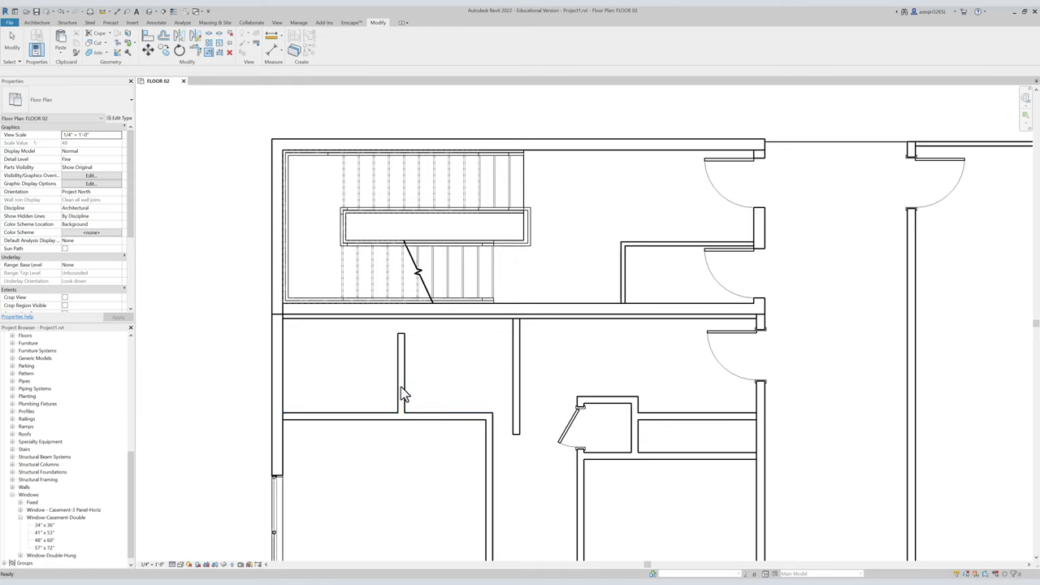
key("Escape")
Move the copied short wall farther from the exterior wall by changing its distance dimension.
left_click(402, 390)
left_click(340, 437)
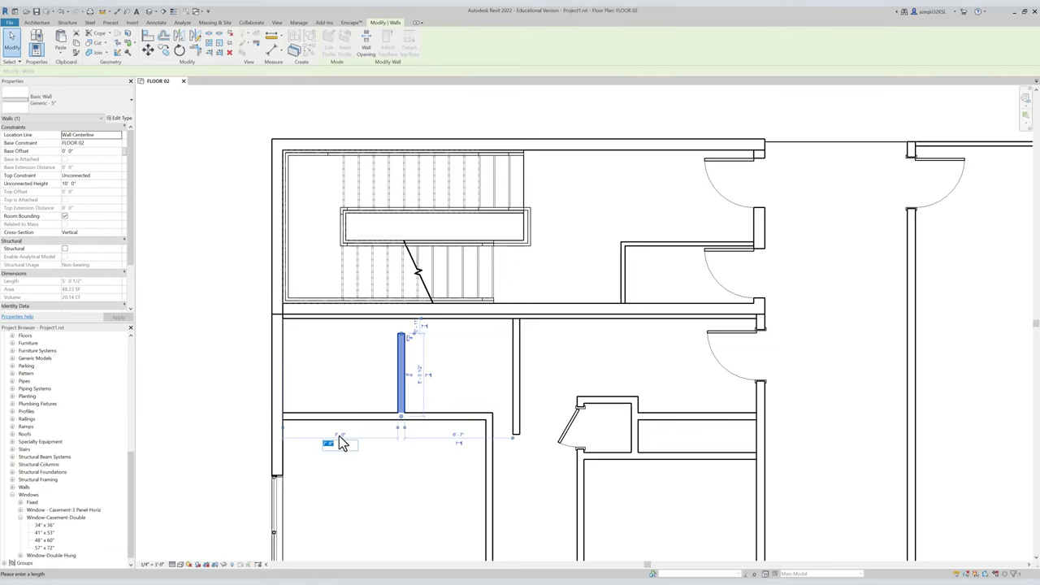
key("Return")
key("Escape")
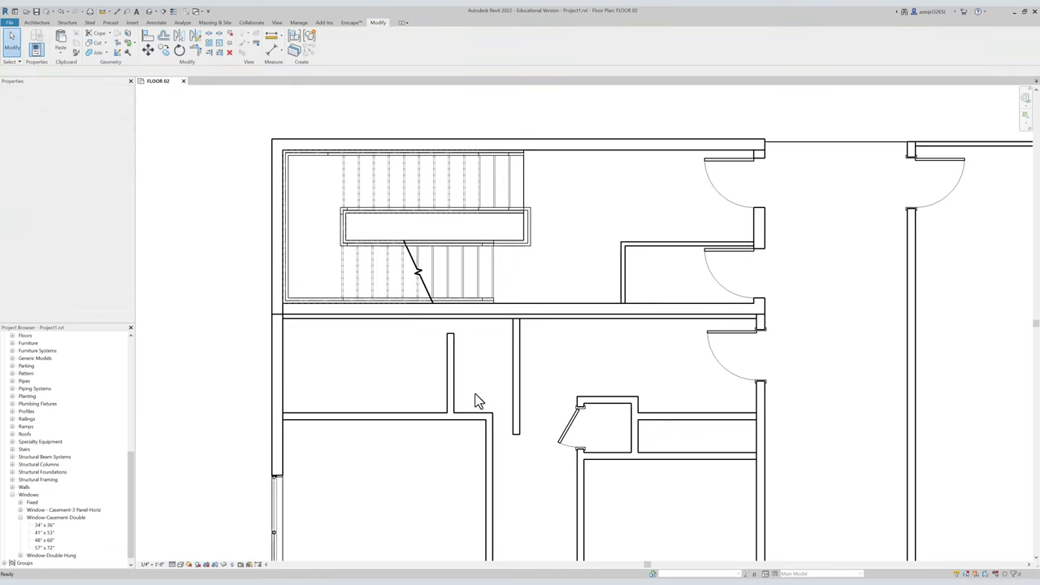
Copy the window-side room's upper wall a short distance upward and trim it to the two short vertical walls, forming a jog.
middle_click_drag(476, 399, 458, 412)
left_click(476, 424)
left_click_drag(476, 424, 478, 397)
key("Escape")
key("t")
key("r")
left_click(437, 411)
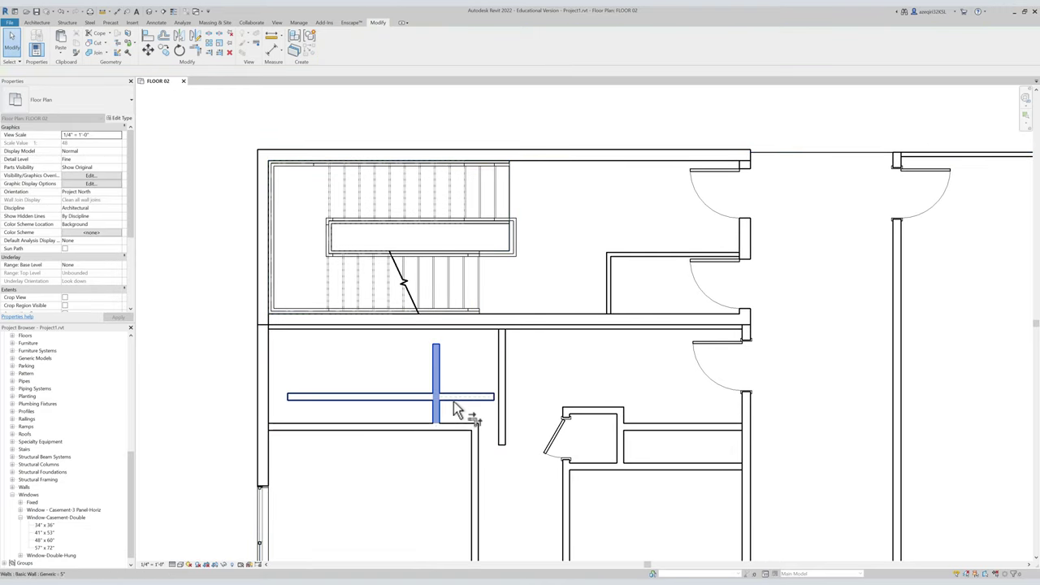
left_click(457, 397)
left_click(497, 371)
left_click(463, 397)
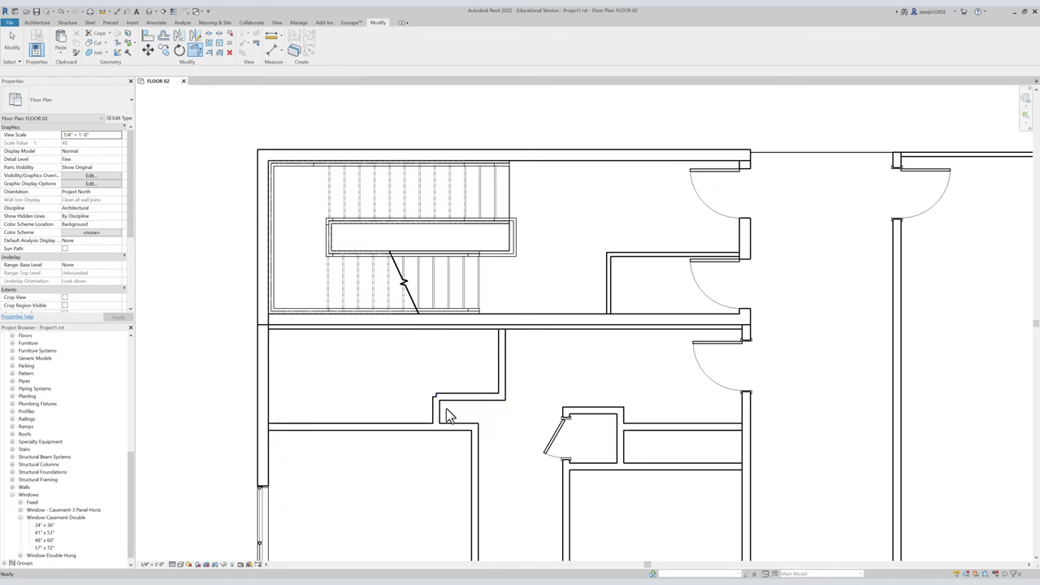
Pull the upper end of the short vertical wall near the window-side room back from the copied horizontal wall, breaking their uneven join.
key("Escape")
key("Escape")
left_click(437, 406)
left_click_drag(436, 398, 436, 410)
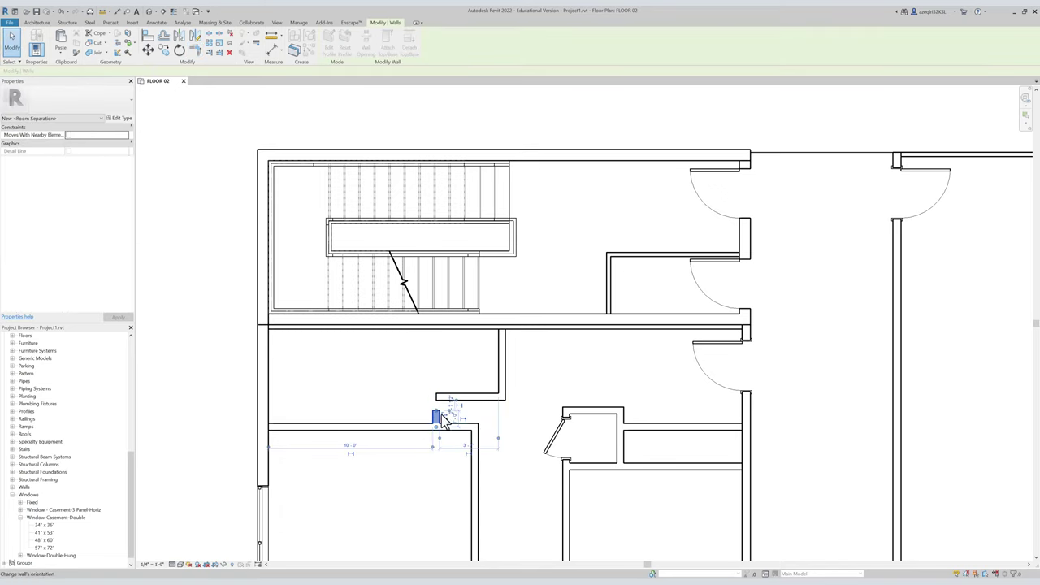
key("Escape")
key("Escape")
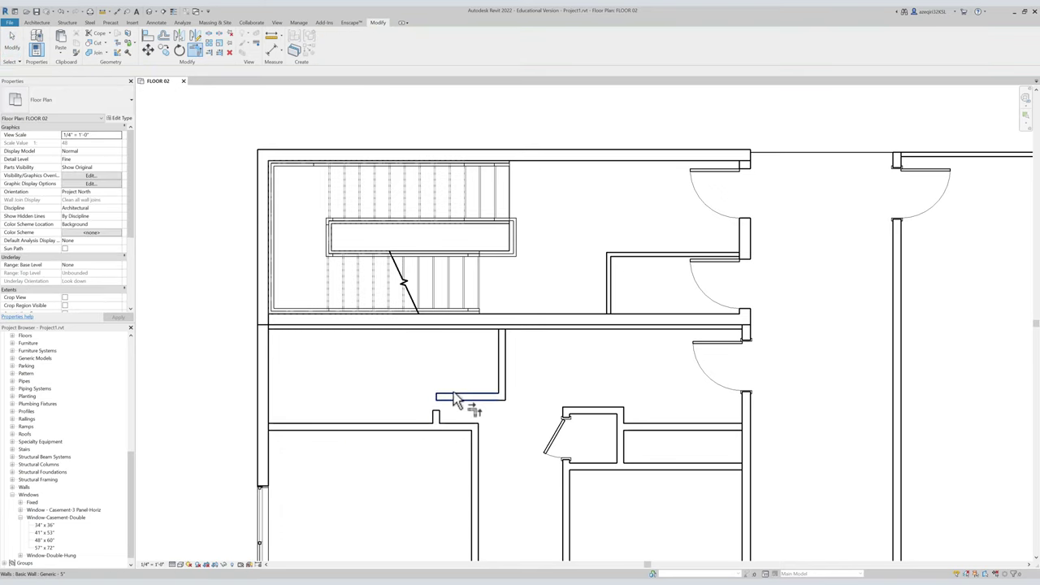
key("Escape")
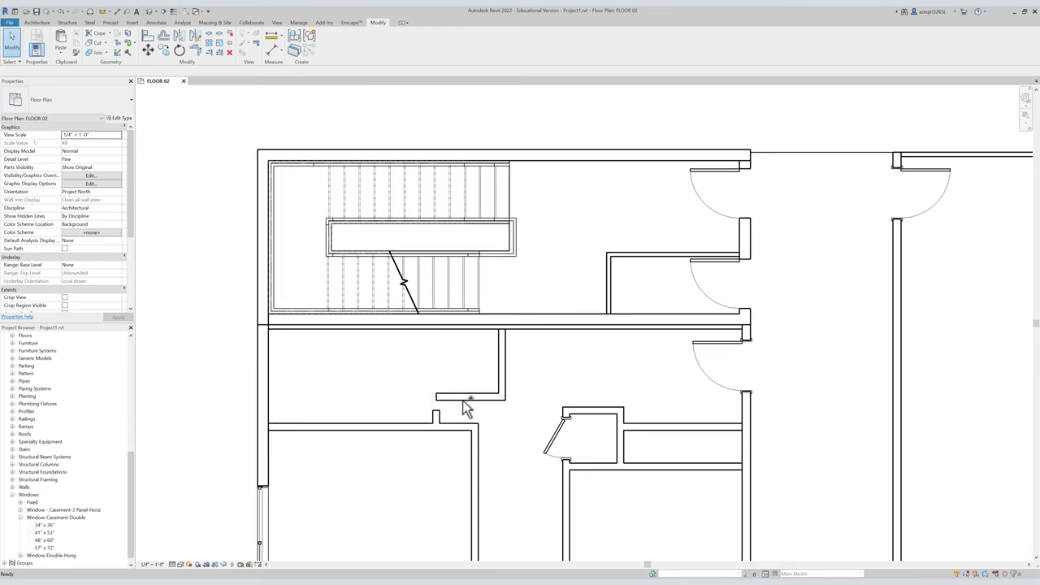
Trim the copied horizontal wall and the shortened vertical wall to each other so they meet in a clean corner.
left_click(441, 396)
key("t")
key("r")
left_click(447, 398)
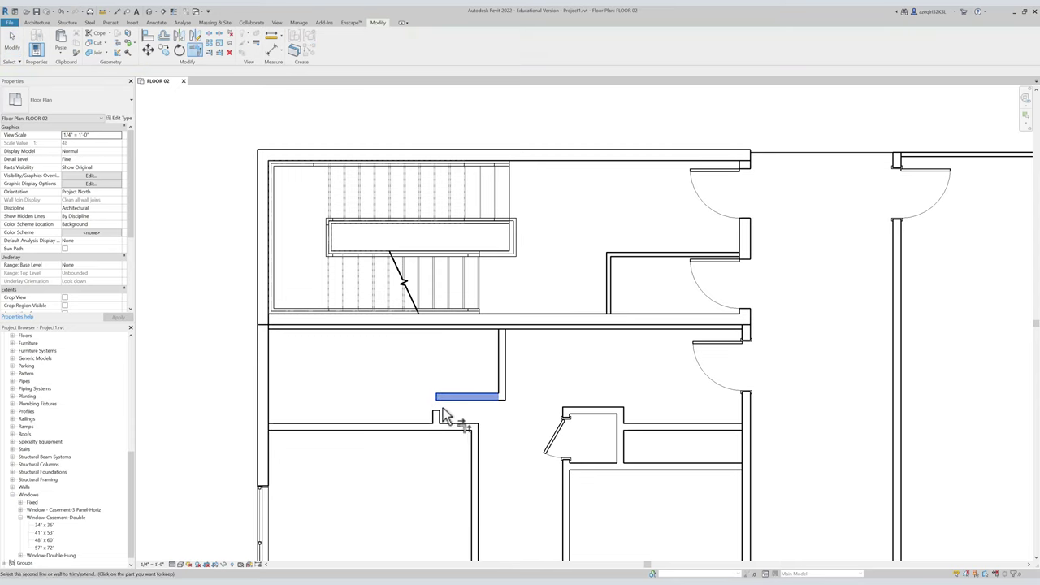
key("Escape")
scroll(479, 425, "down", 1)
middle_click_drag(473, 427, 445, 357)
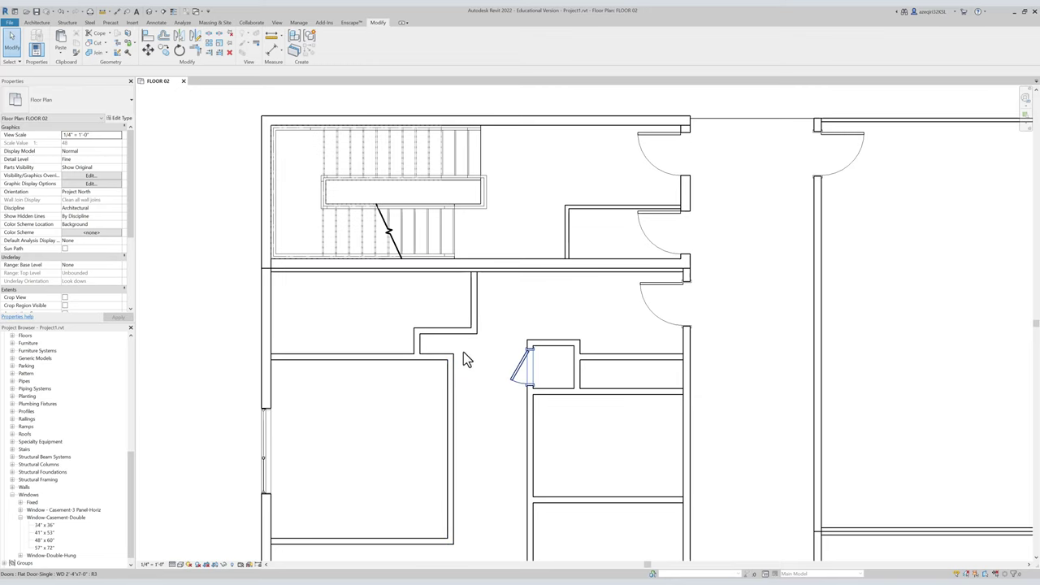
Try replacing the jogged walls by extending the window-side room's side wall straight up to the wall below the stairs.
mouse_move(466, 361)
middle_mouse_down()
mouse_move(427, 279)
mouse_move(451, 357)
middle_mouse_up()
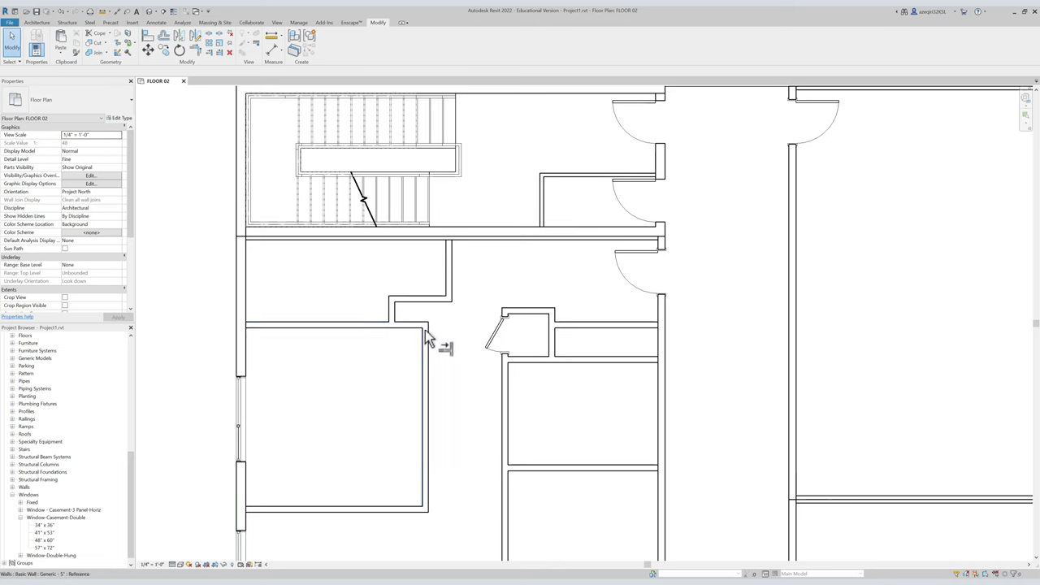
scroll(477, 314, "down", 5)
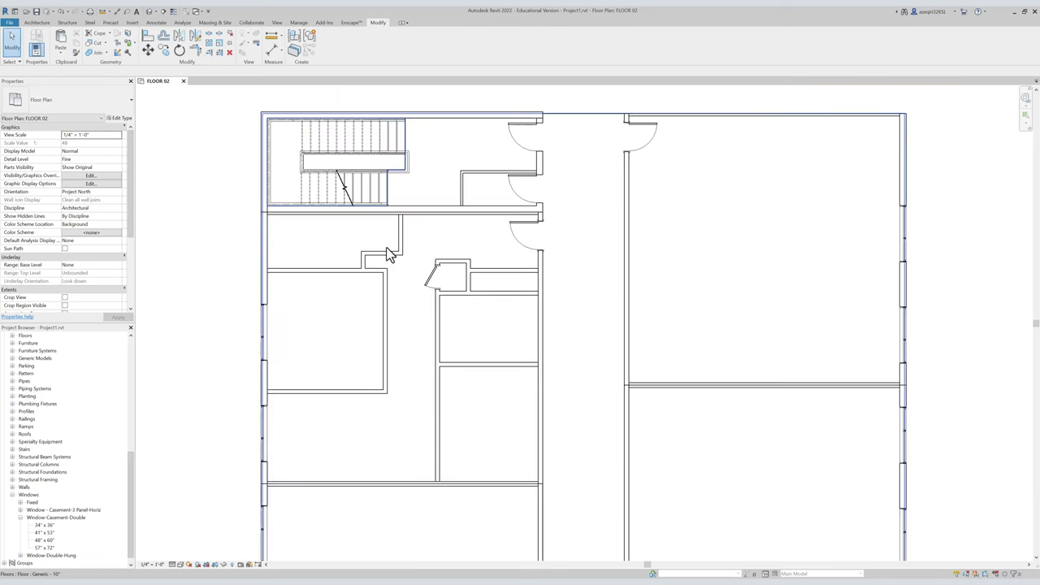
scroll(414, 270, "up", 2)
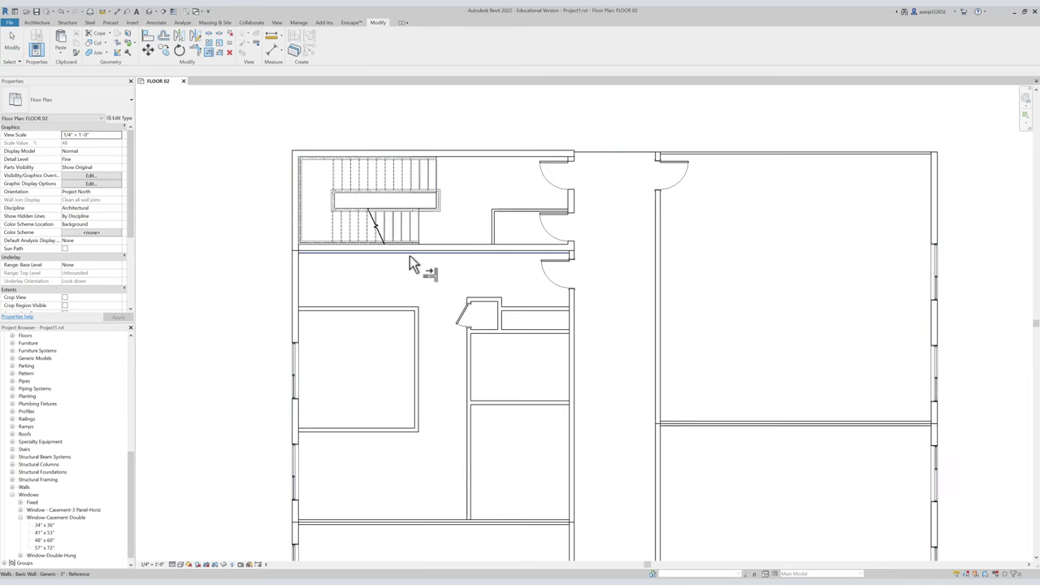
left_click(416, 316)
left_click_drag(415, 308, 417, 293)
right_click(417, 293)
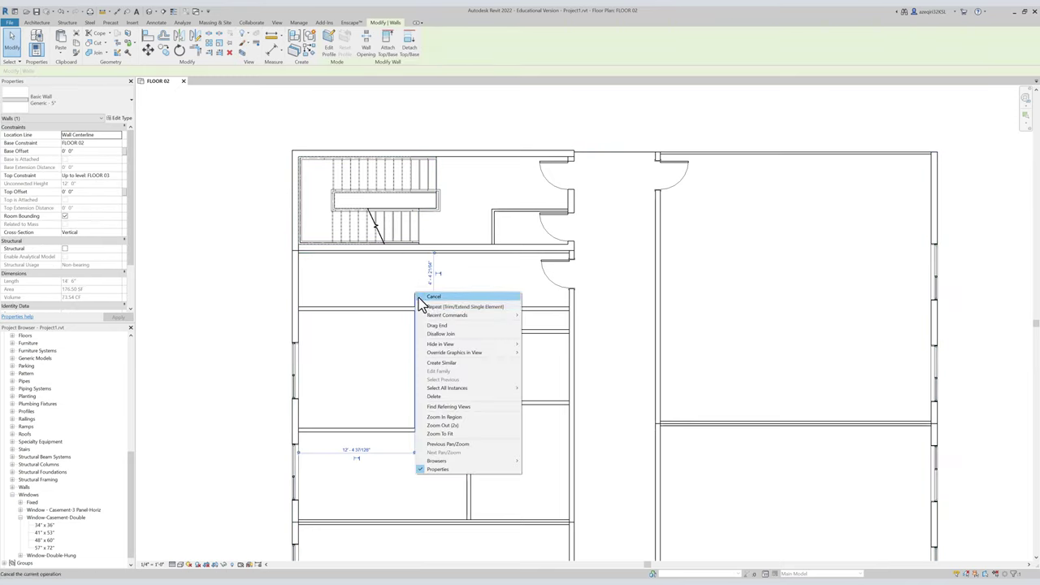
left_click(439, 334)
key("Return")
left_click(424, 258)
left_click(424, 293)
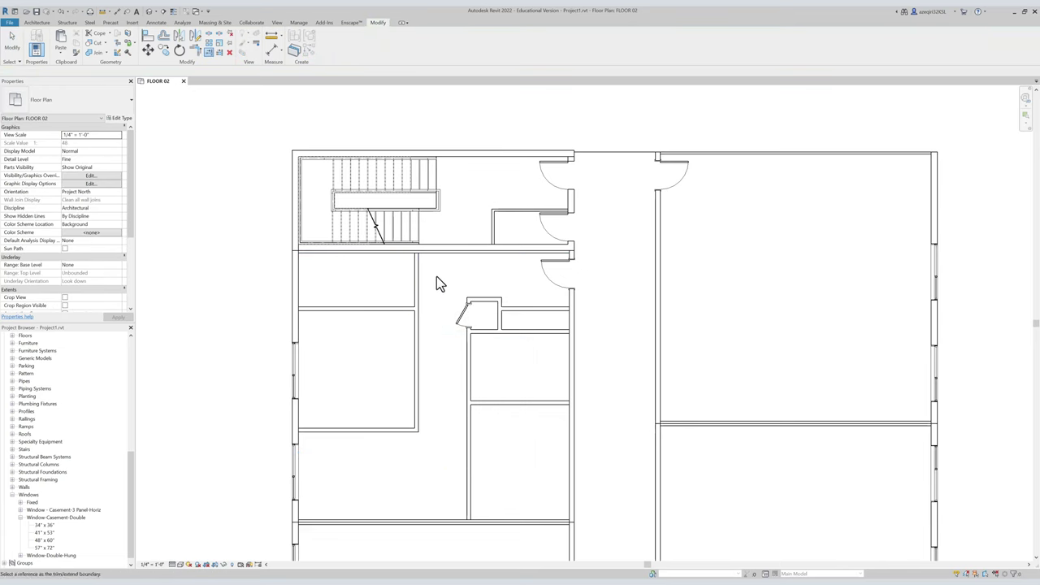
key("Escape")
Place a Flat Door-Single WD 3'-0"x6'-8" matching the unit's entry door in the extended side wall, swinging into the upper room.
scroll(409, 268, "up", 2)
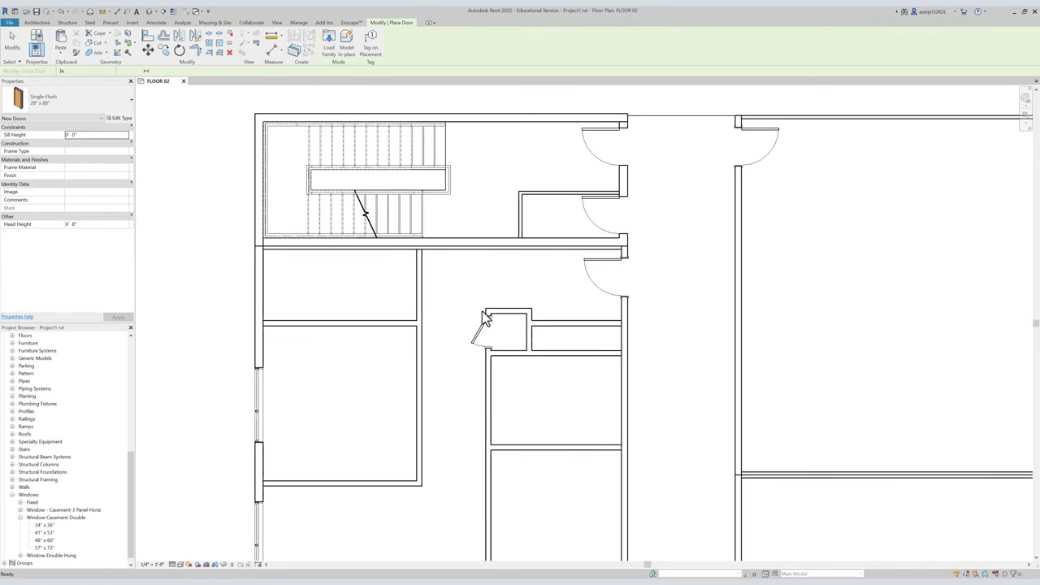
left_click(590, 264)
key("Escape")
key("Tab")
left_click(589, 260)
key("c")
key("s")
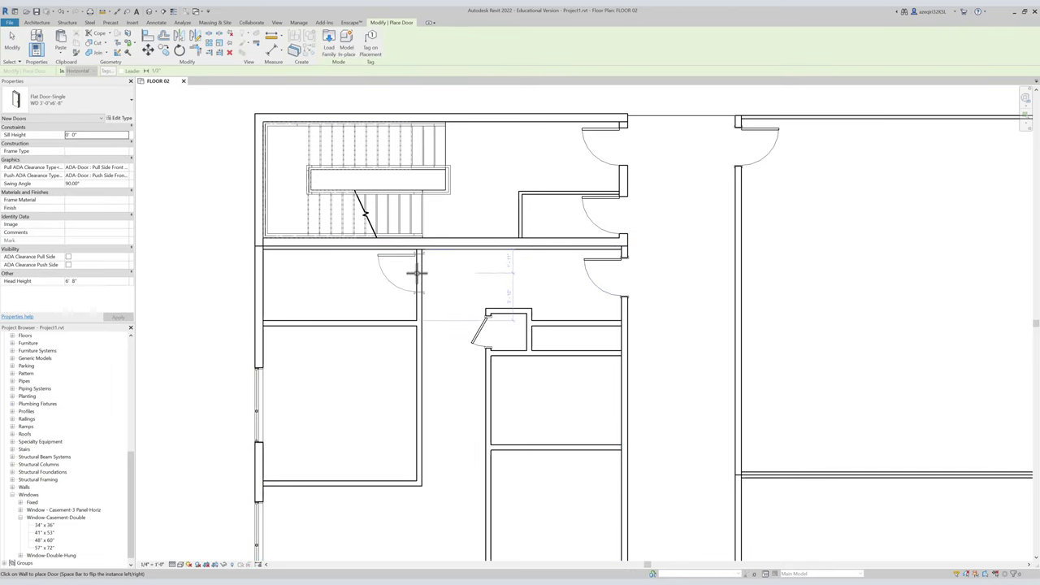
left_click(417, 272)
key("Escape")
key("Escape")
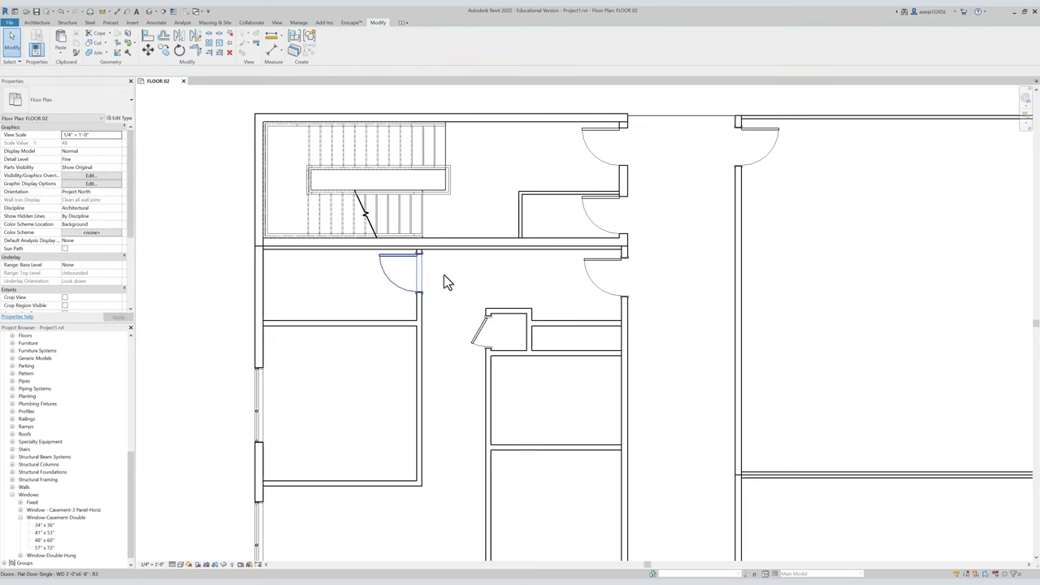
Undo the door and straight wall extension, and bring the window-side room's side wall in line with the short vertical wall above.
middle_click_drag(453, 276, 446, 225)
scroll(406, 204, "down", 1)
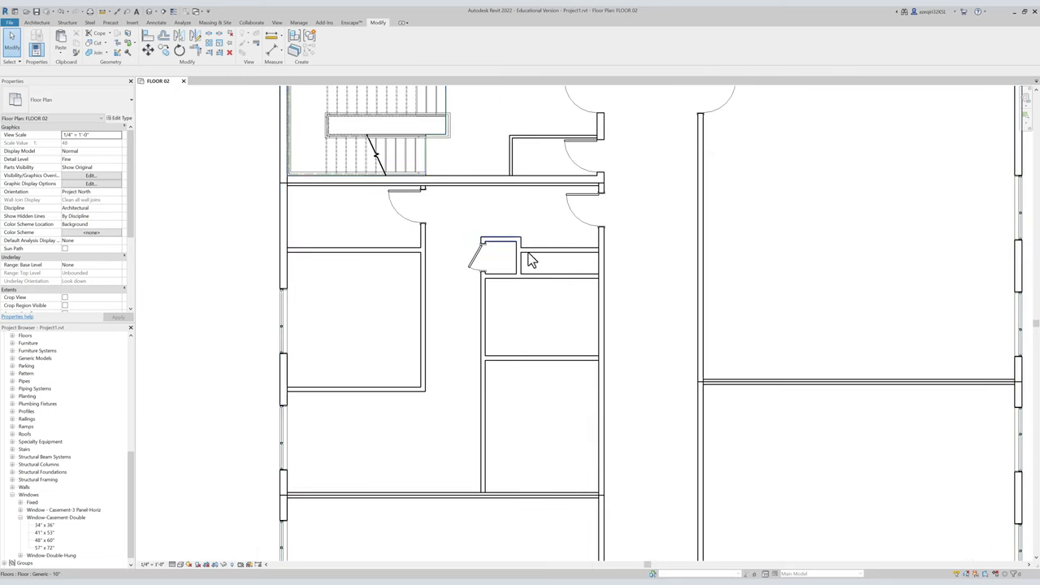
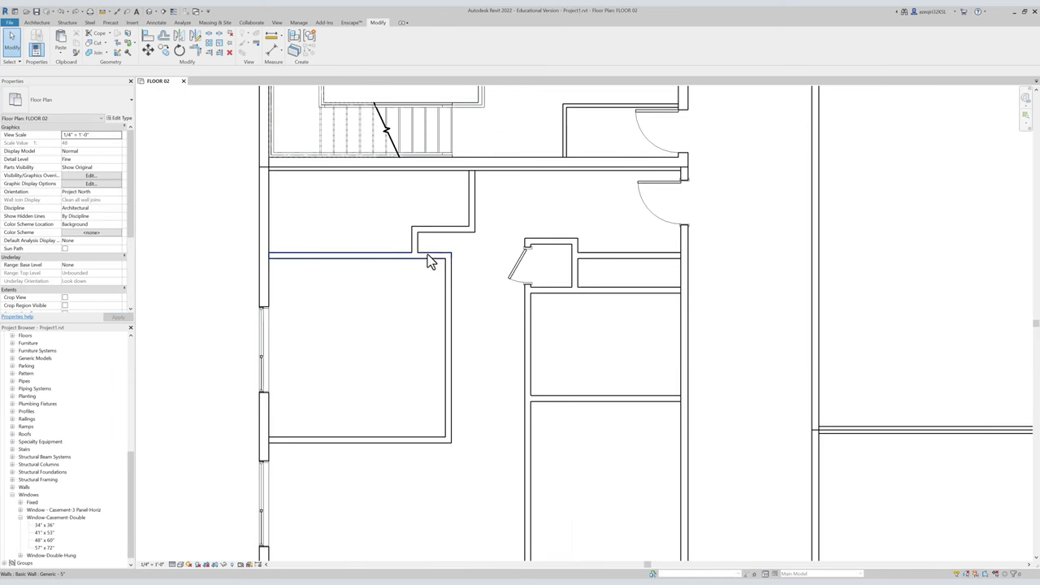
key("ctrl+z")
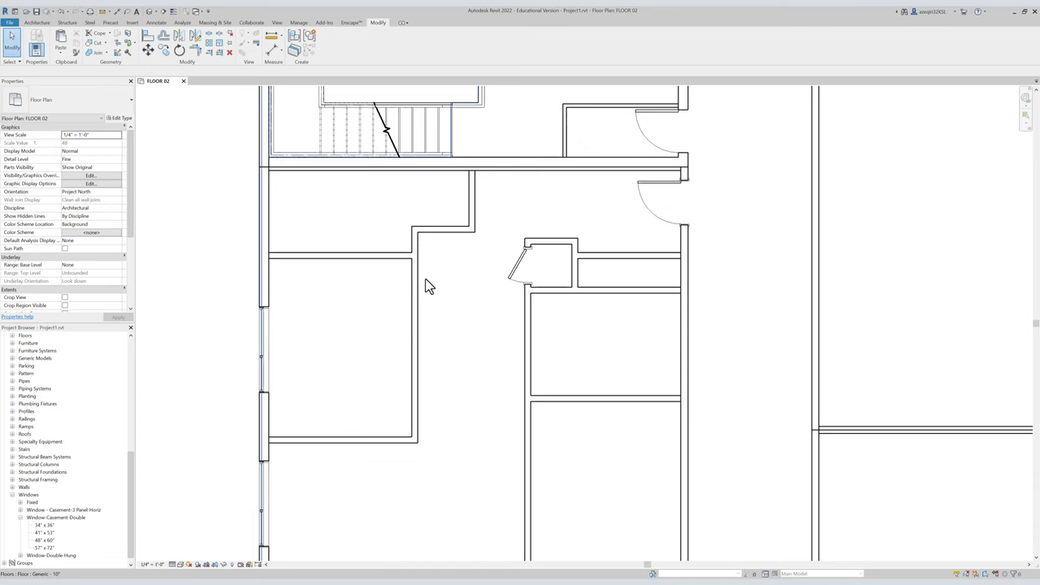
middle_click_drag(411, 278, 409, 255)
scroll(409, 255, "up", 1)
scroll(406, 256, "down", 1)
middle_click_drag(430, 292, 443, 298)
Place a Flat Door-Single WD 3'-0"x6'-8" like the unit's entry door in the jog's horizontal wall, swinging into the upper room.
key("d")
key("r")
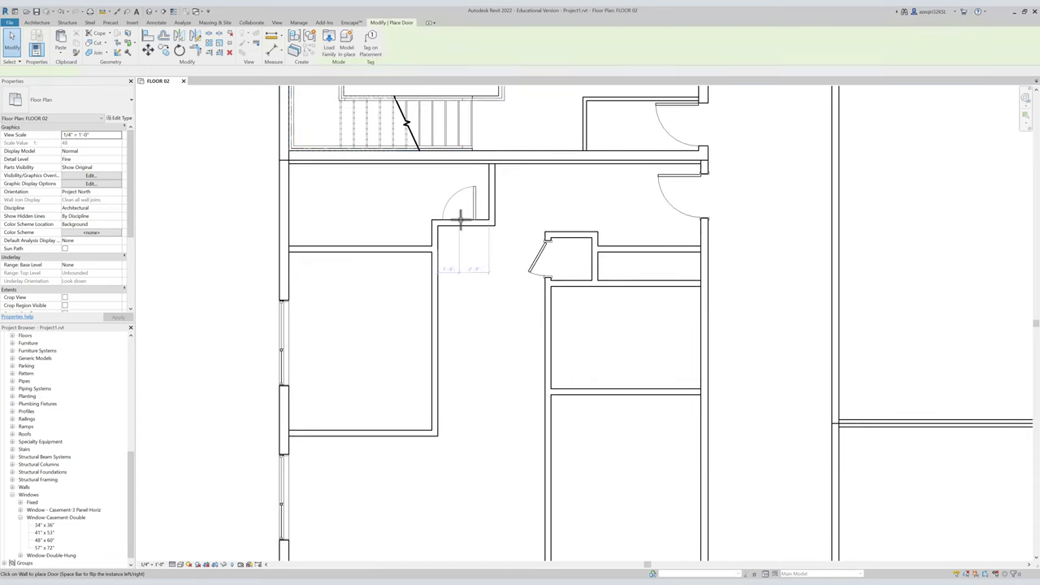
key("Escape")
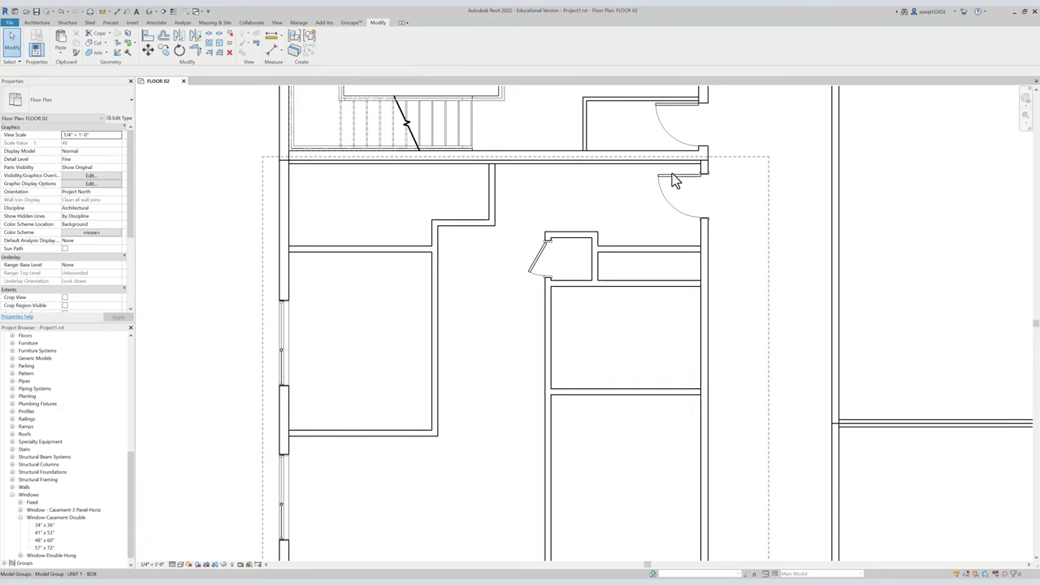
key("Tab")
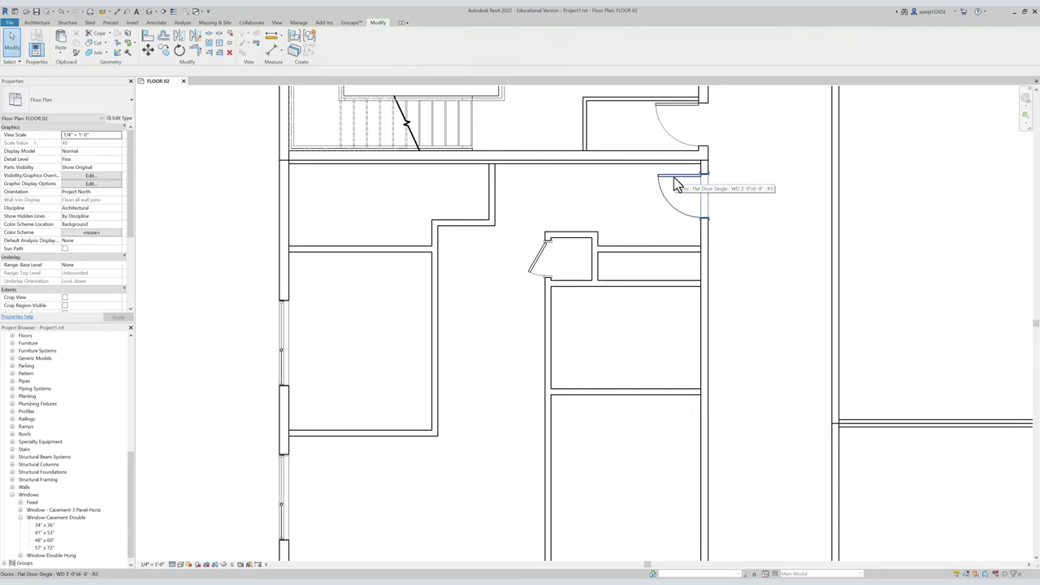
left_click(678, 185)
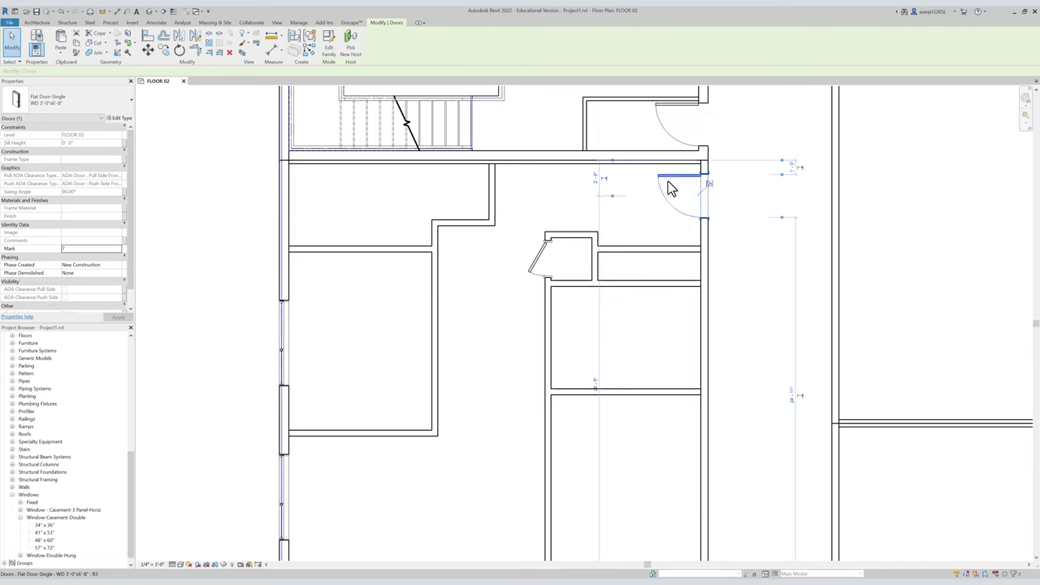
key("c")
key("s")
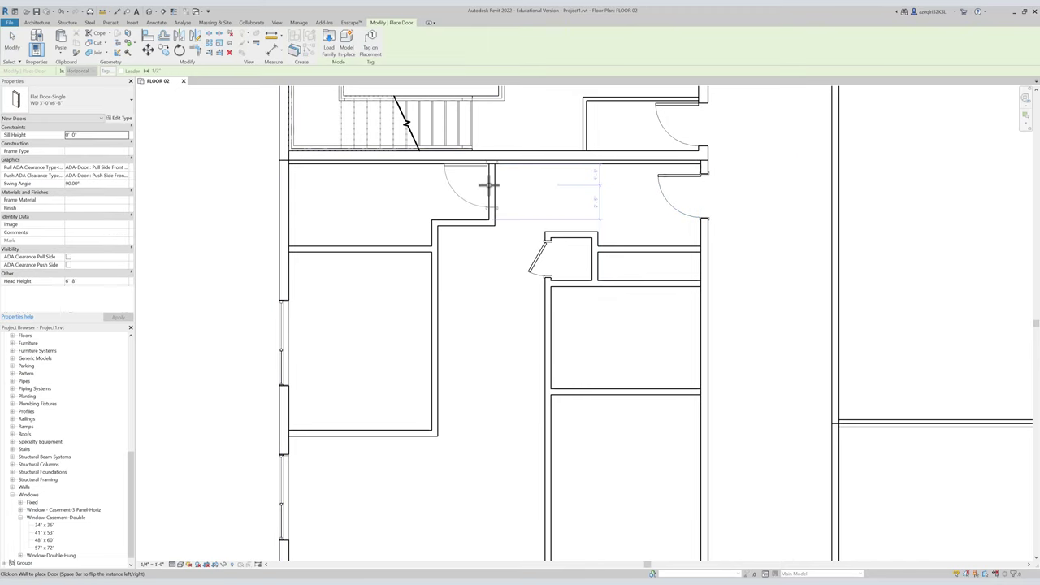
key("space")
left_click(464, 220)
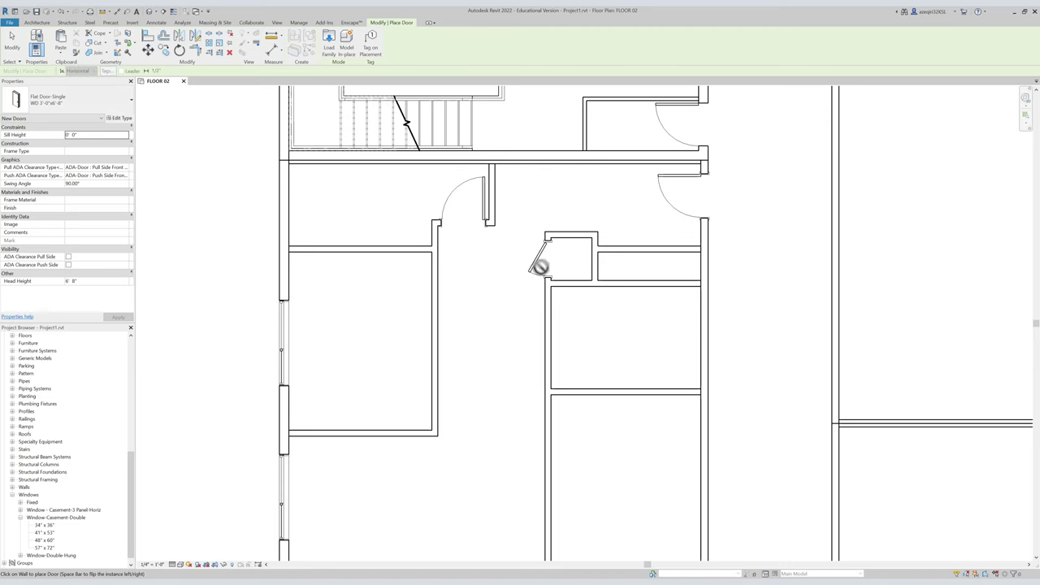
key("Escape")
key("Escape")
Duplicate the new door's type as WD 2'-10"x6'-8" and set its width to 2' 10".
left_click(486, 203)
left_click(65, 104)
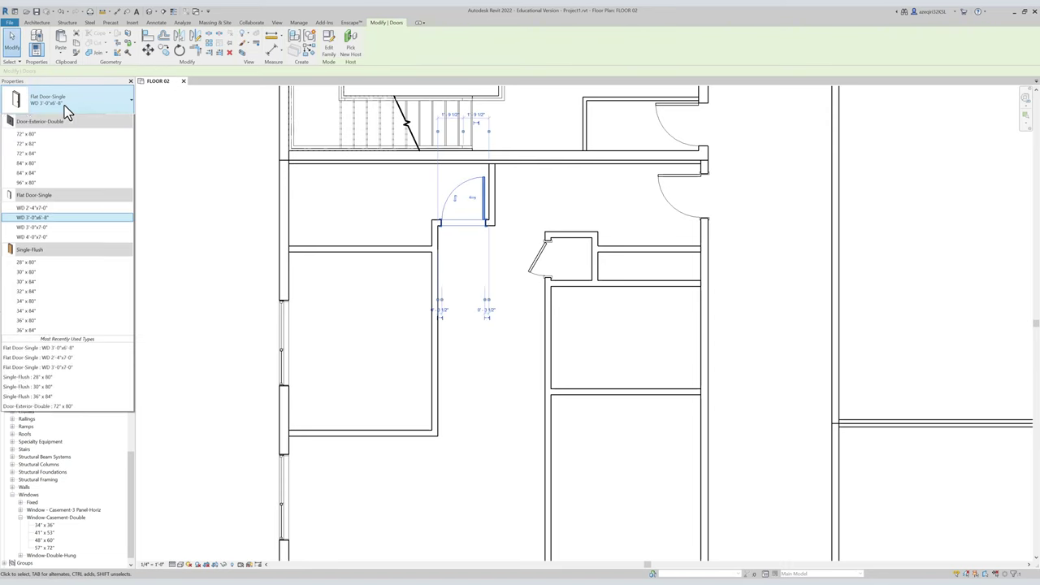
left_click(65, 104)
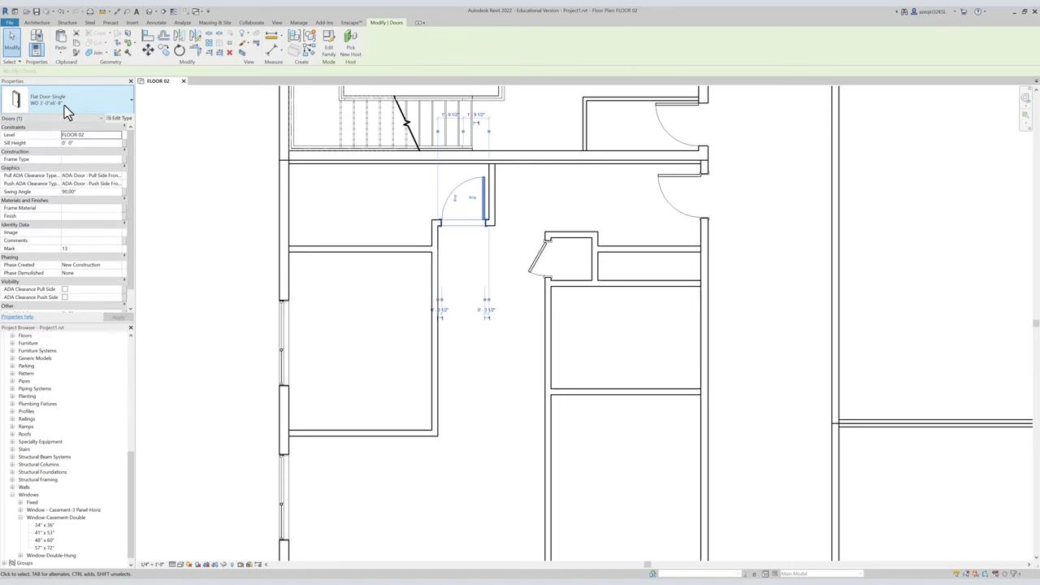
left_click(114, 118)
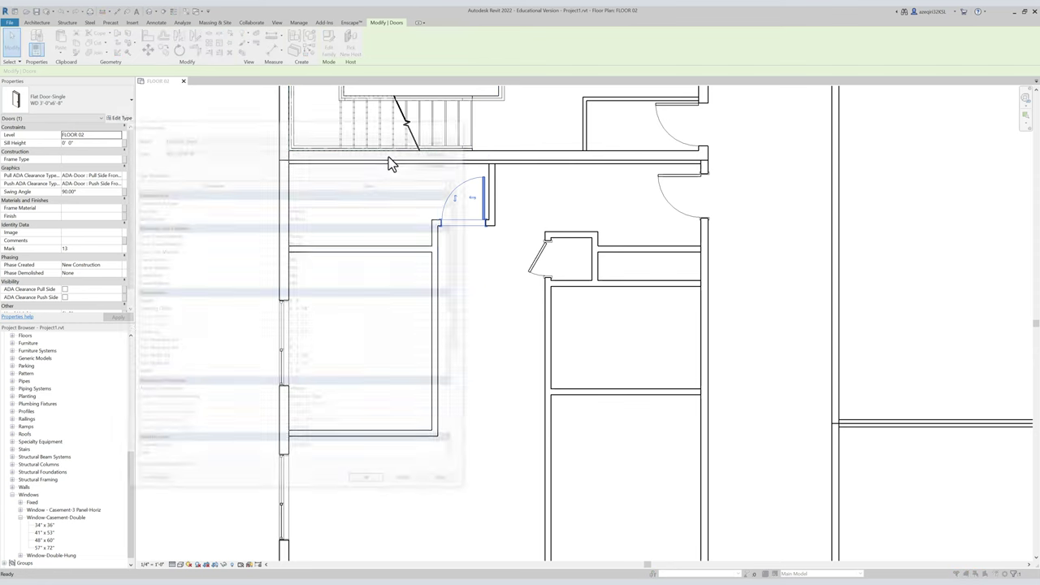
left_click(441, 149)
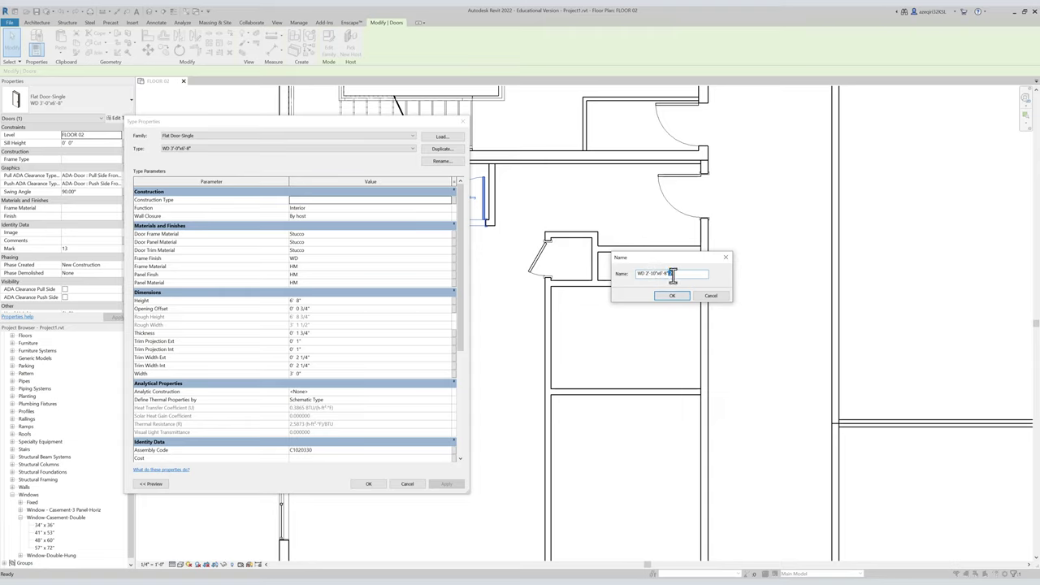
left_click(674, 296)
left_click(307, 375)
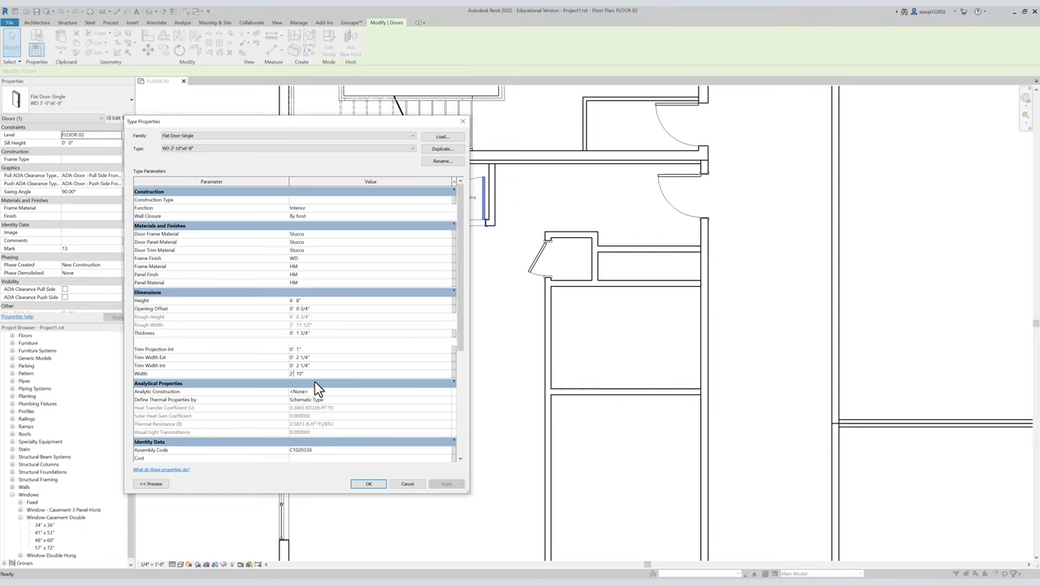
key("Return")
middle_click_drag(416, 345, 398, 381)
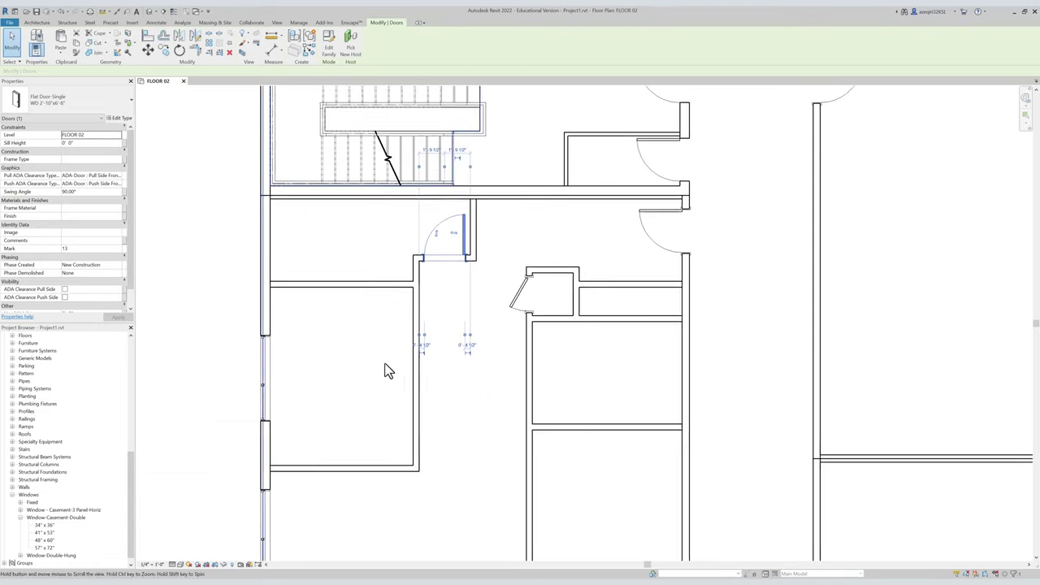
key("Escape")
Place a Plumbing Fixture-Toilet-3D1 Toilet 1-12 in the upper room, backed against its lower wall.
scroll(477, 275, "up", 1)
scroll(481, 315, "down", 1)
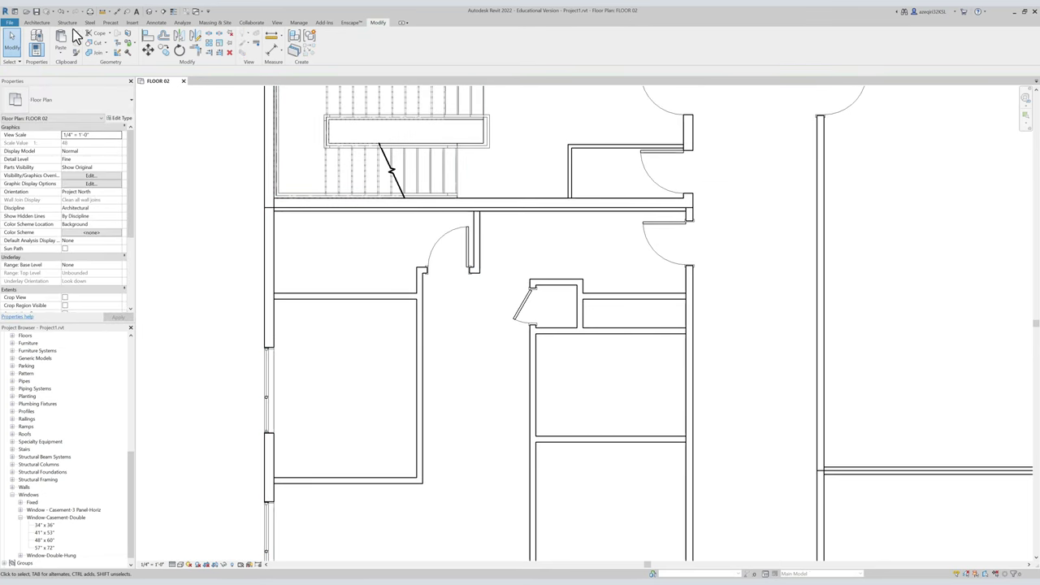
left_click(37, 22)
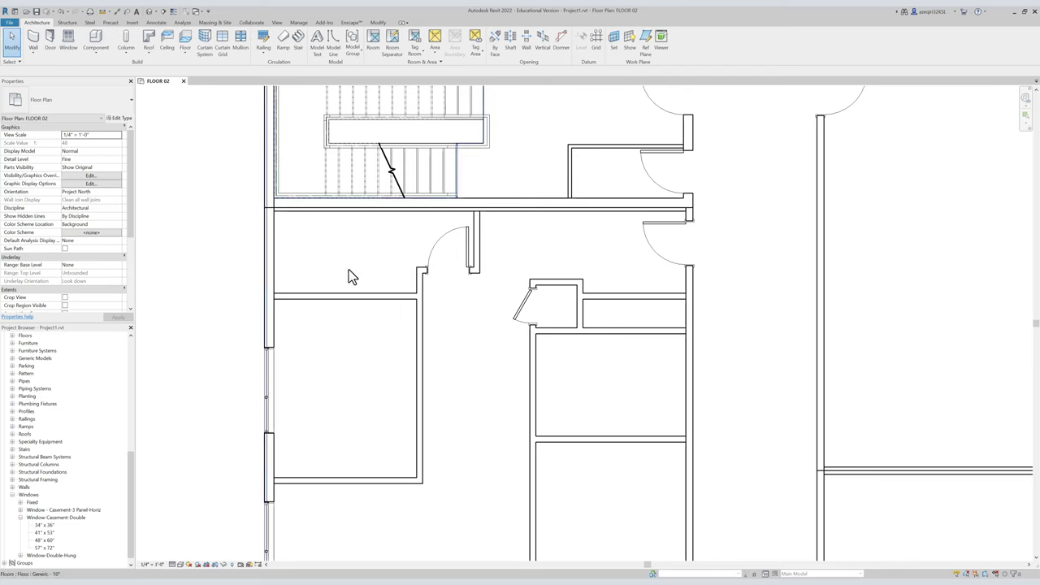
middle_click_drag(349, 262, 320, 270)
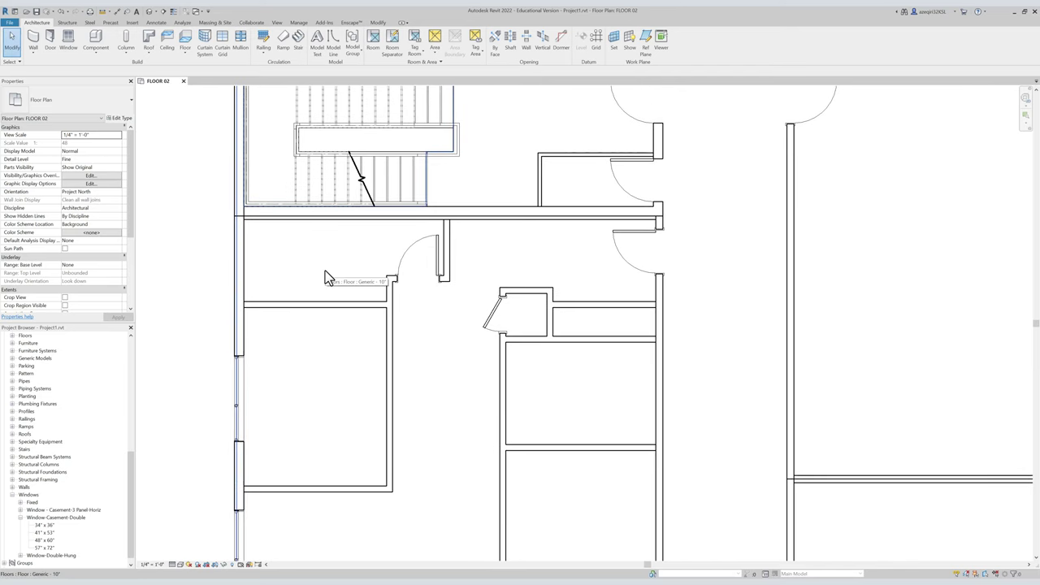
key("c")
key("m")
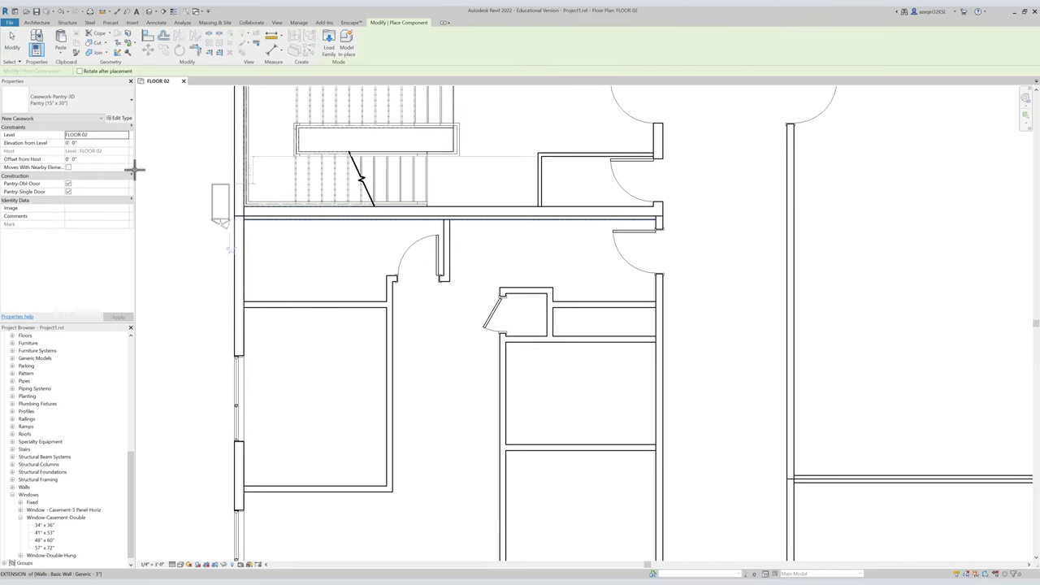
left_click(64, 107)
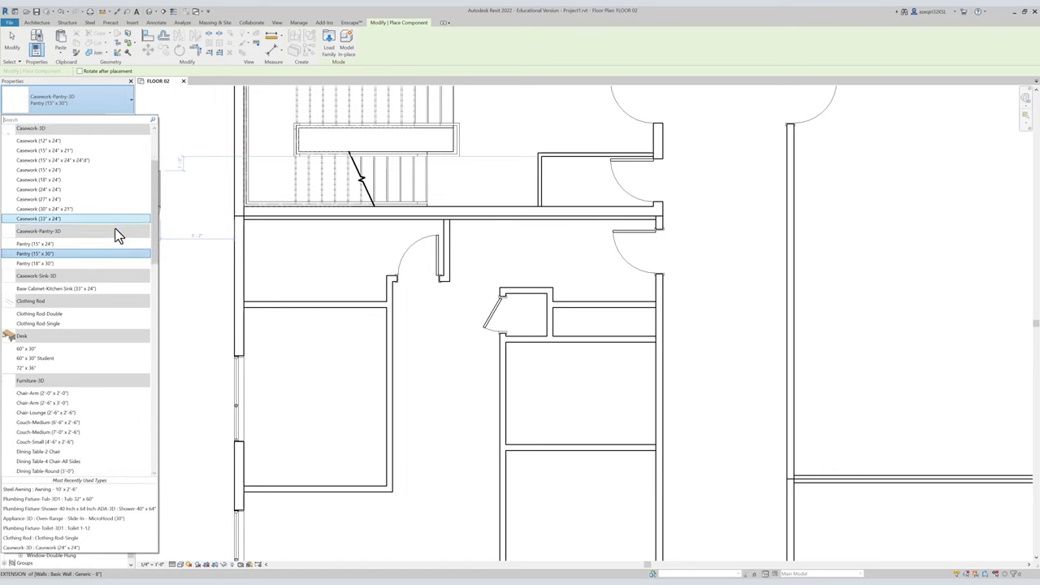
scroll(113, 244, "down", 3)
scroll(86, 172, "up", 6)
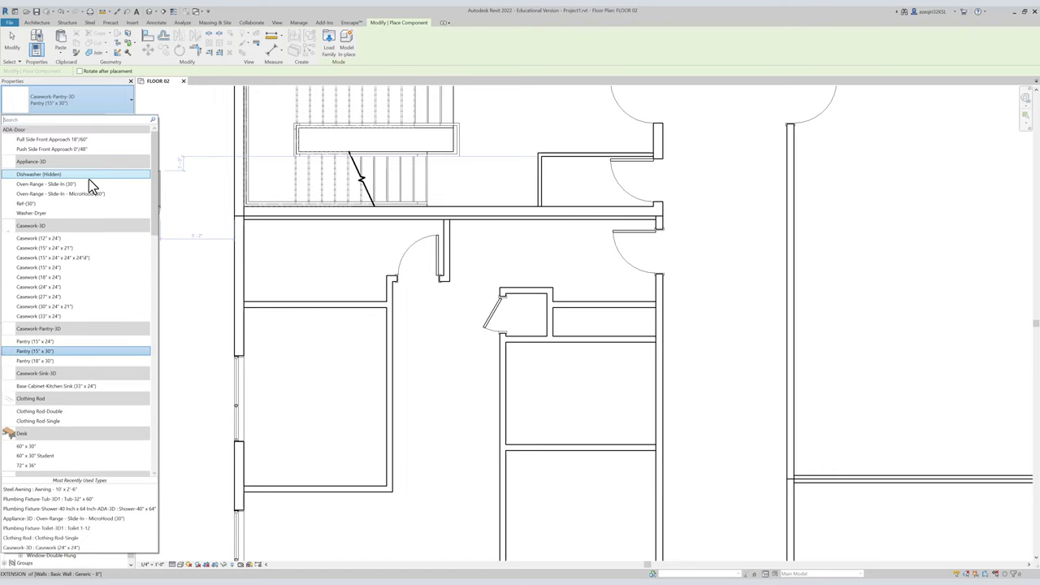
type("toilet")
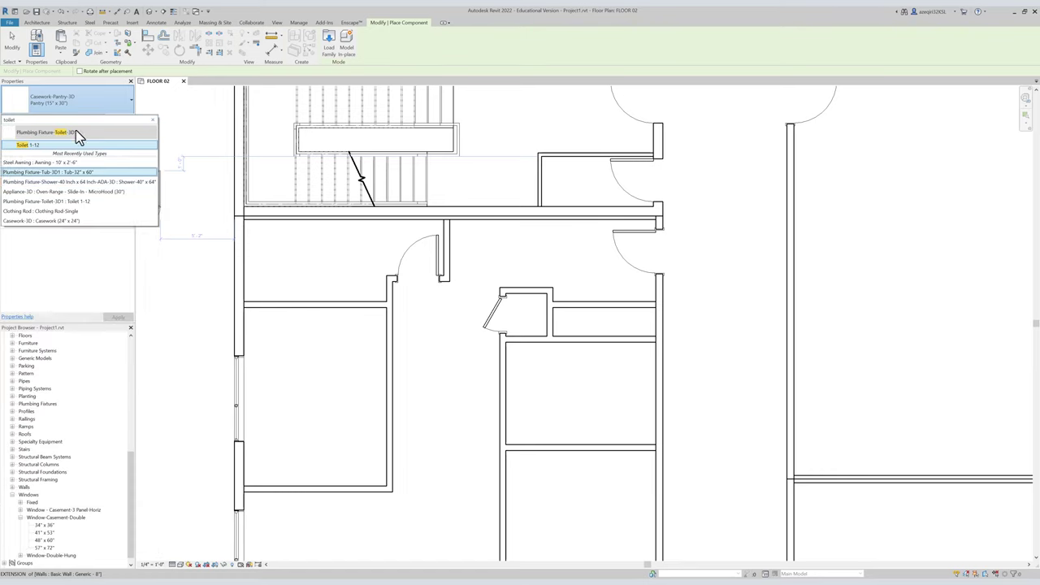
left_click(77, 140)
left_click(71, 111)
type("toilet")
left_click(67, 144)
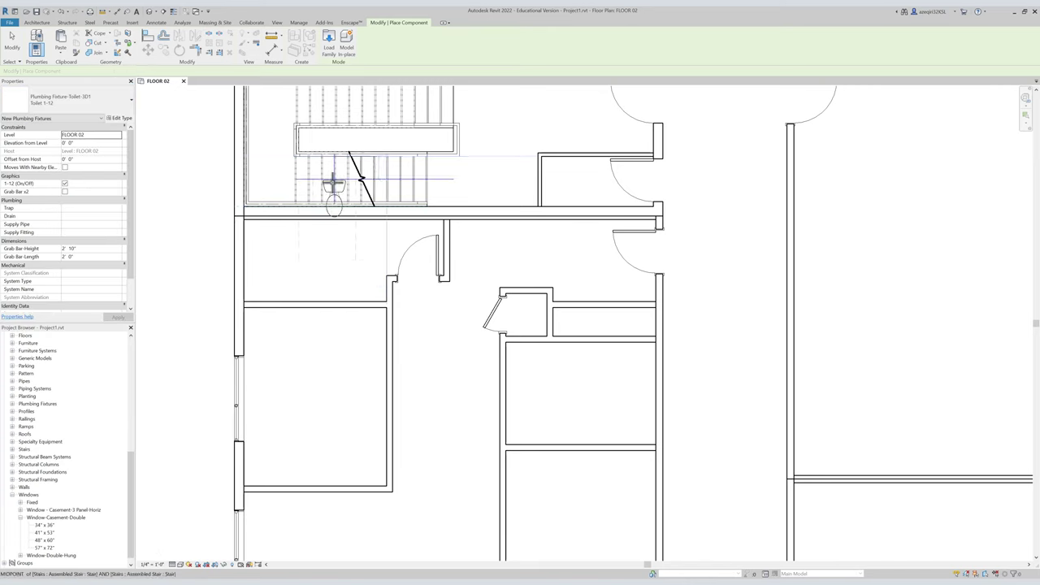
left_click(311, 299)
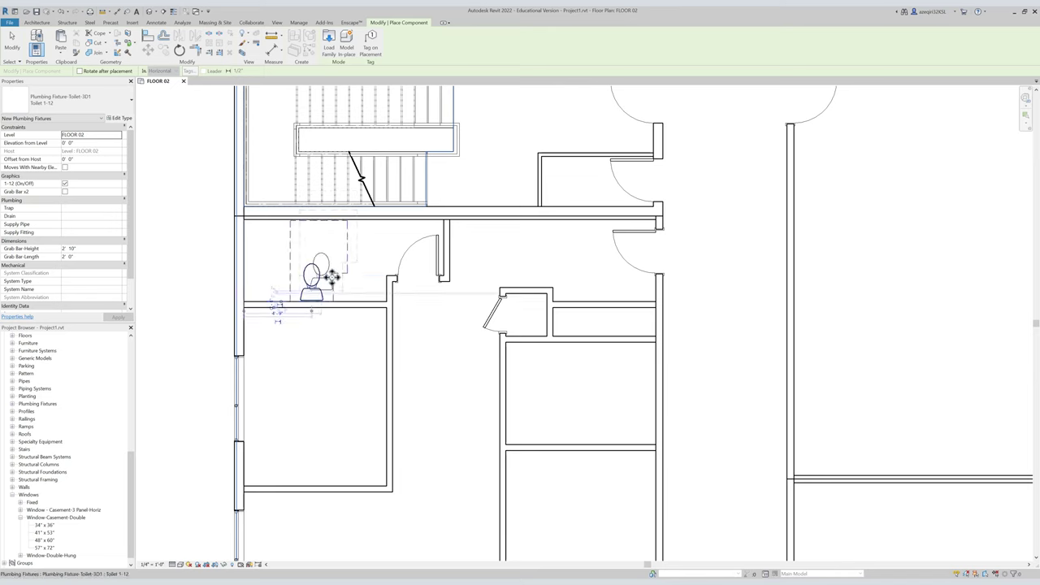
key("Escape")
key("Escape")
Place a Vanity-Single-3D Vanity (31" x 23") on the lower wall between the toilet and the door jog.
key("m")
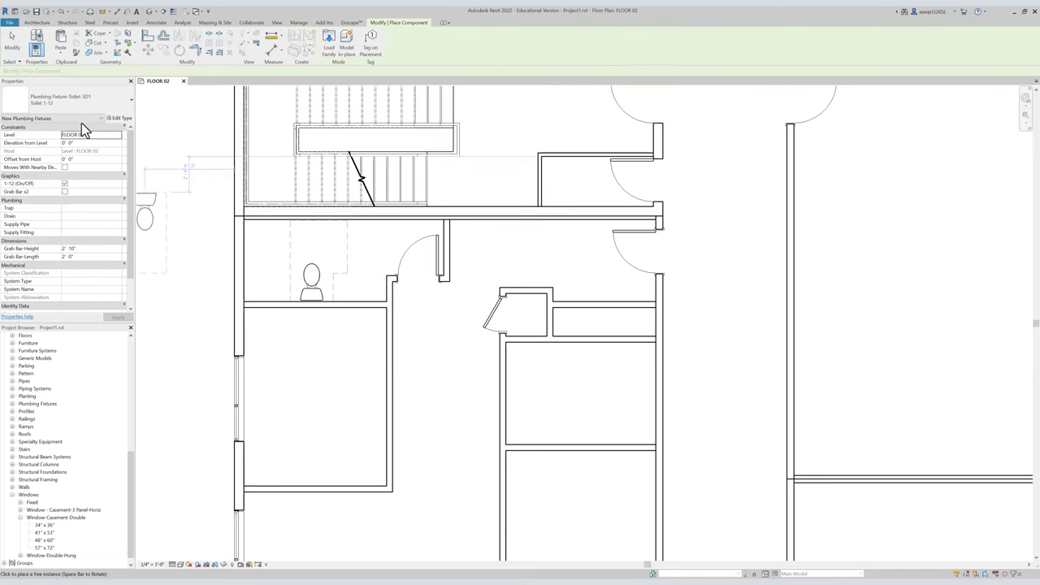
left_click(86, 105)
type("vanit")
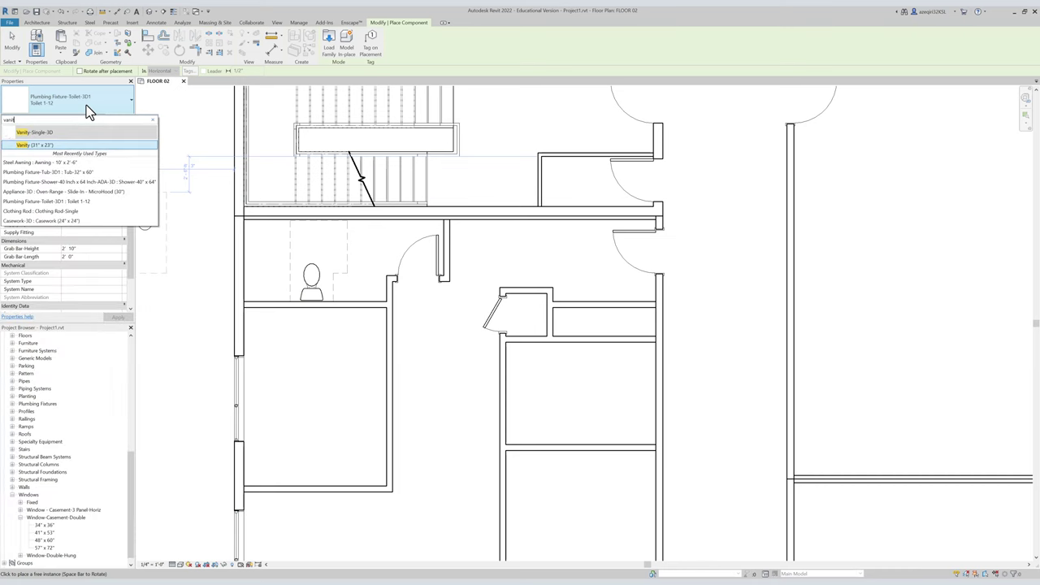
left_click(88, 145)
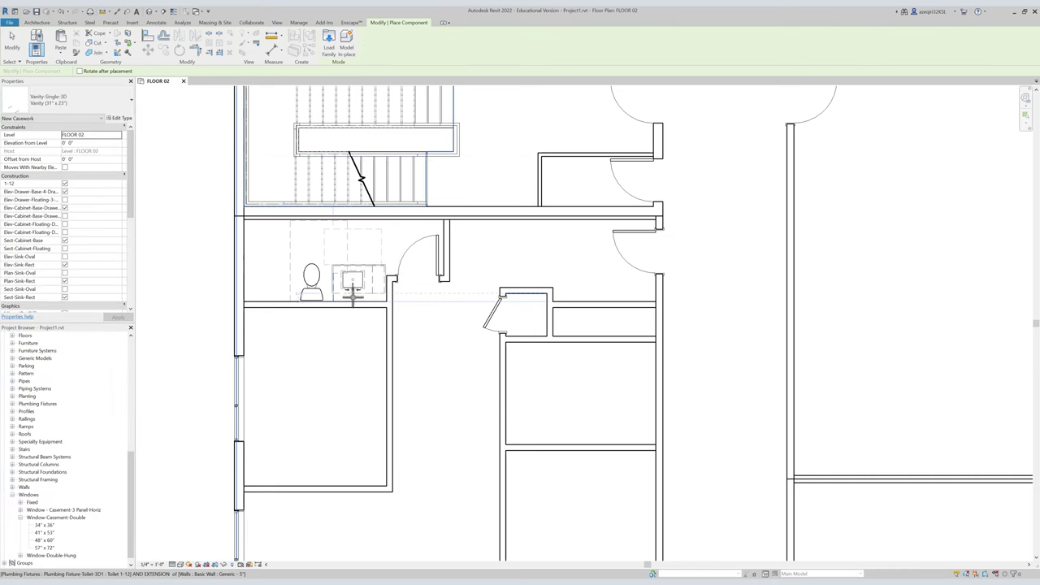
left_click(351, 288)
key("Escape")
key("Escape")
Mirror the vanity without copying about its sink's vertical centreline so the basin sits nearer the door.
scroll(368, 288, "up", 5)
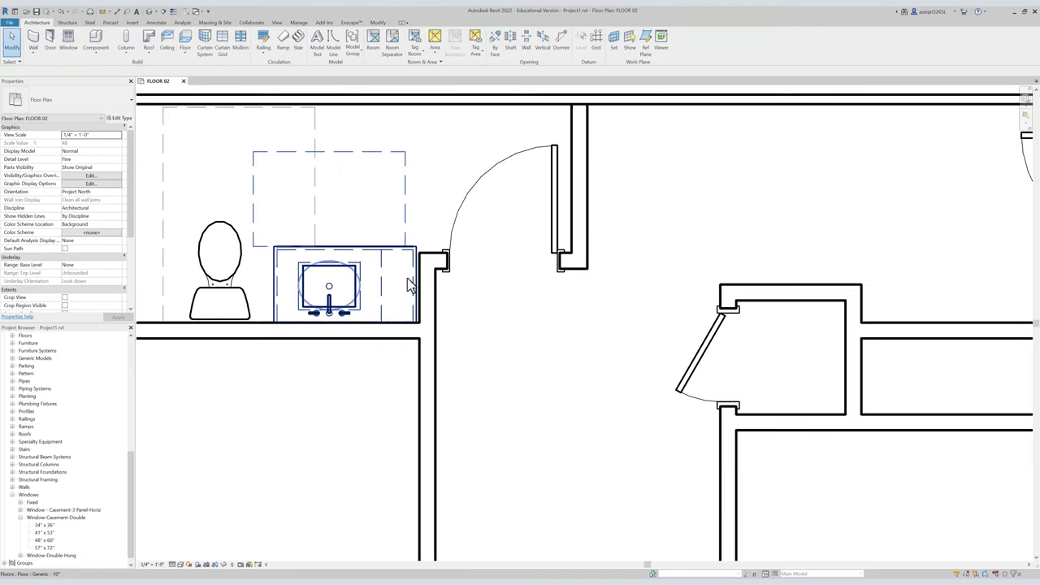
left_click(383, 264)
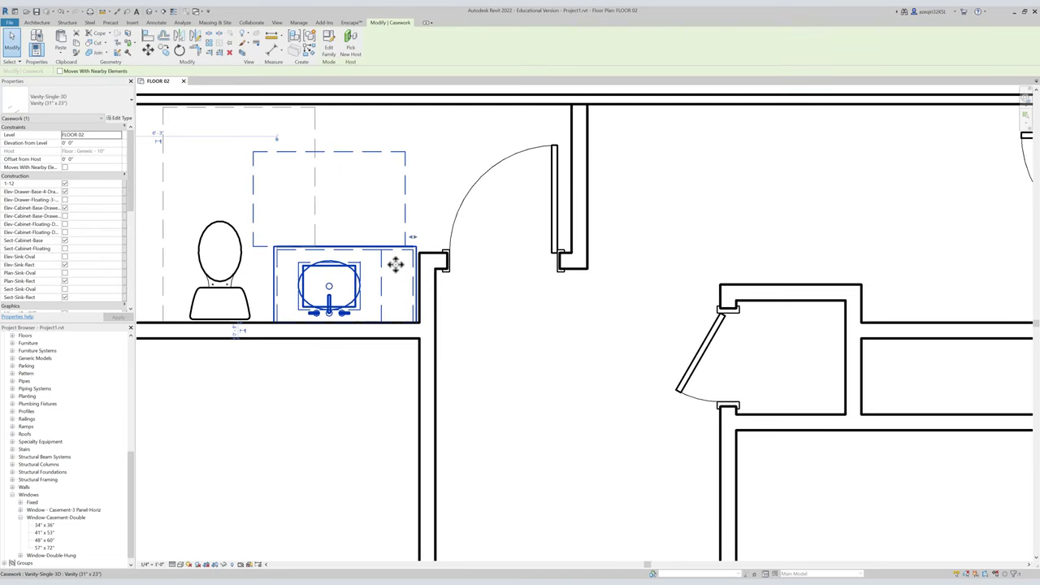
key("m")
key("m")
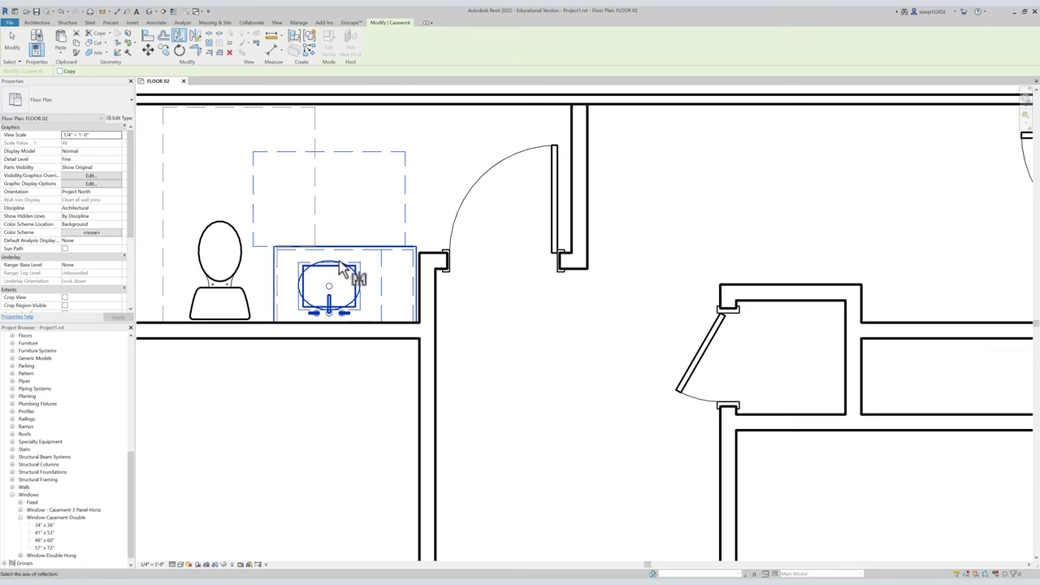
key("Escape")
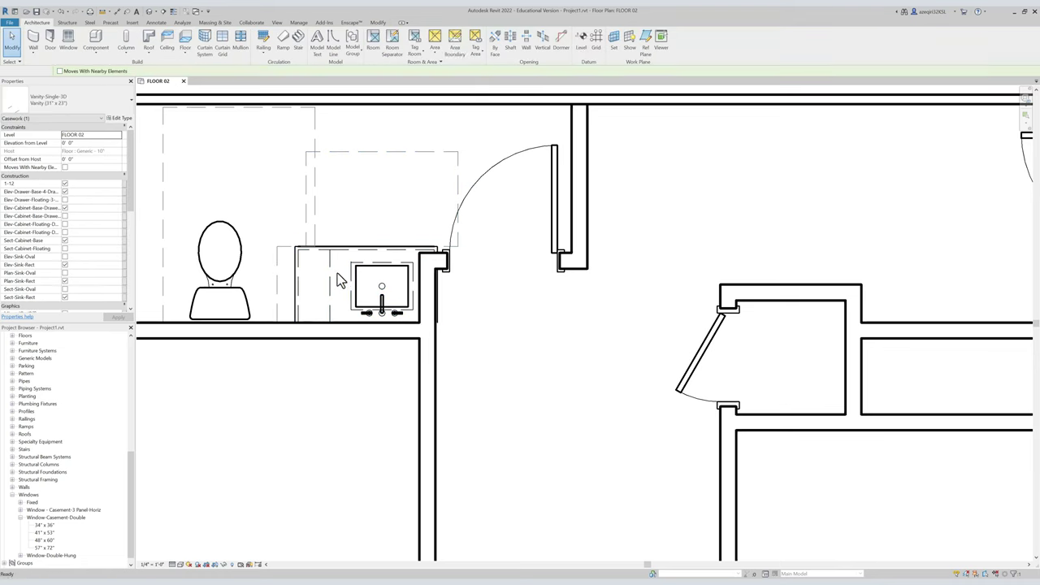
Align the vanity's door-side edge with the inner face of the adjacent side wall.
key("l")
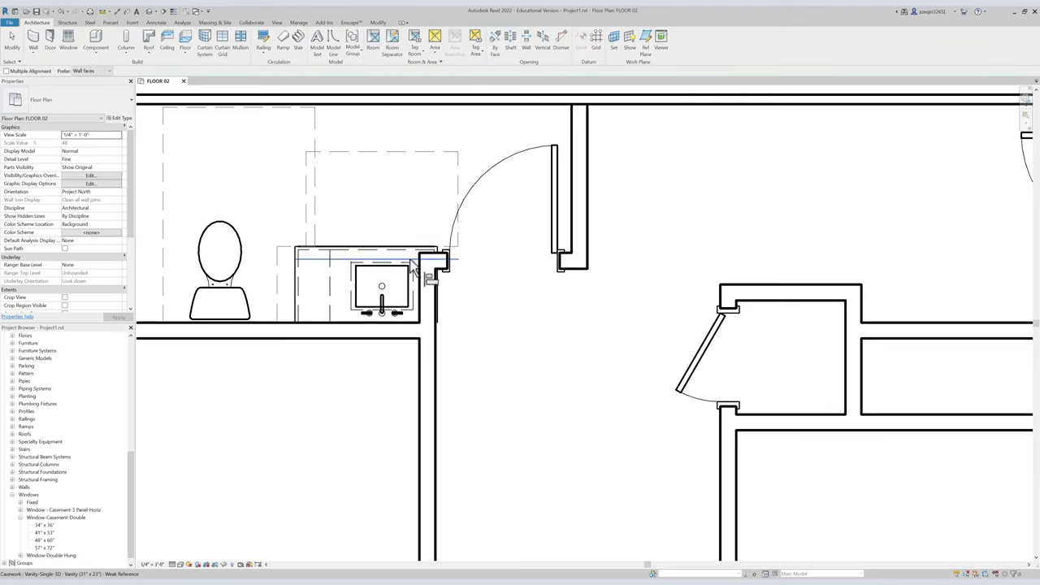
left_click(421, 268)
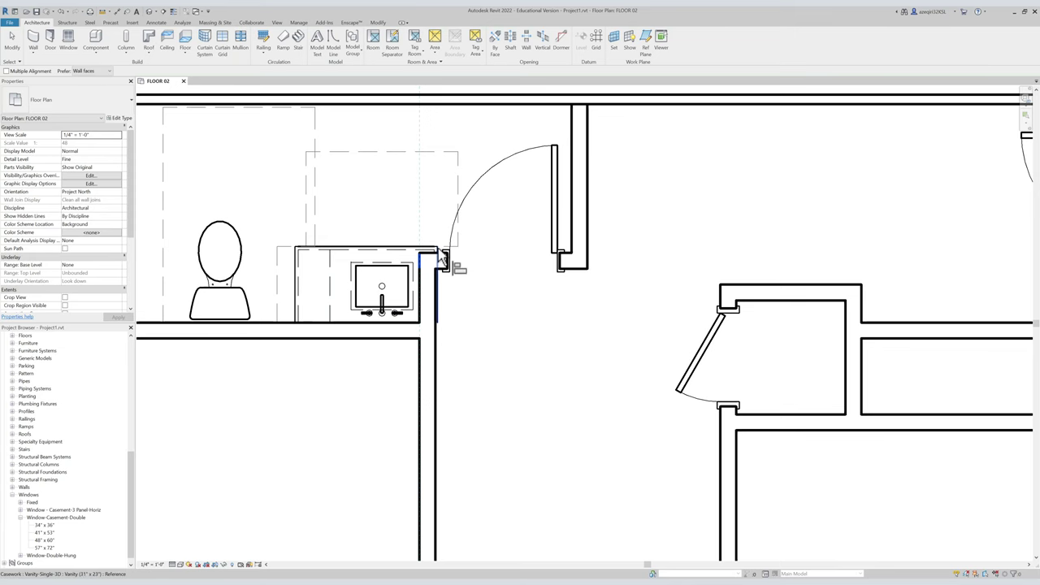
left_click(439, 255)
key("Escape")
scroll(418, 246, "down", 2)
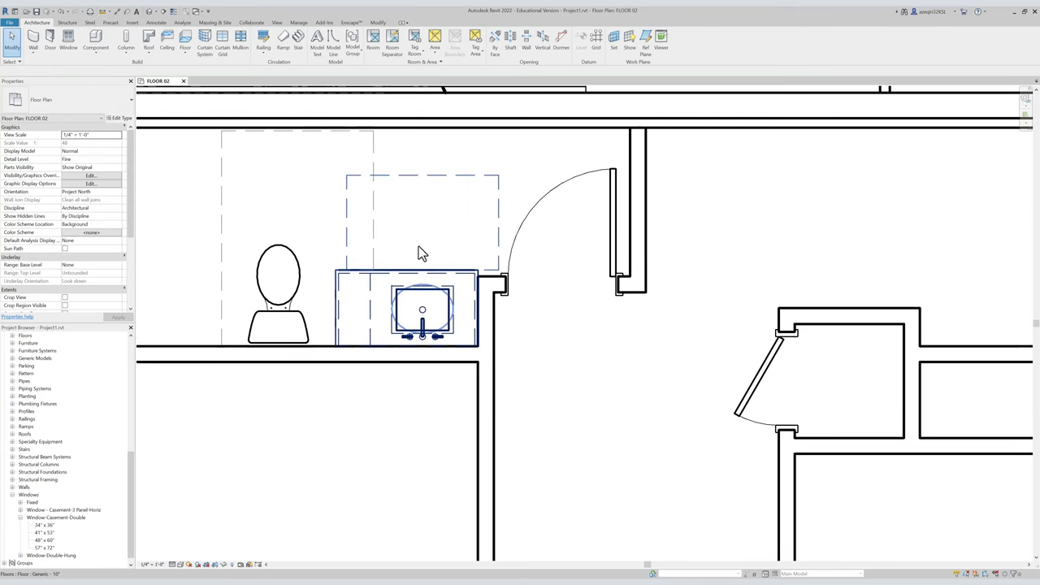
Shift the toilet and align its clearance edge with the adjacent side of the vanity.
scroll(391, 235, "up", 2)
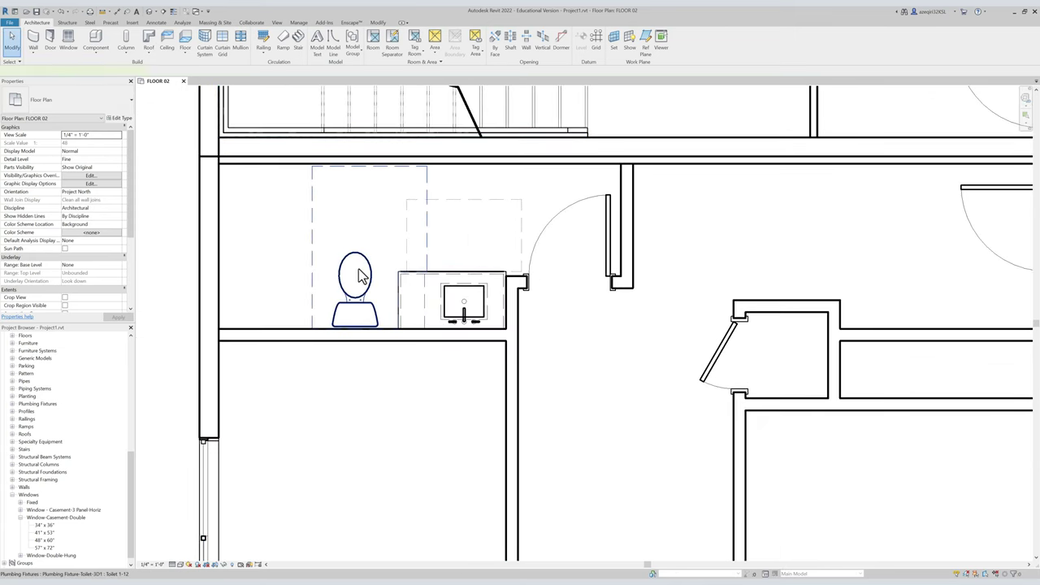
left_click(360, 268)
left_click_drag(360, 268, 349, 268)
key("Escape")
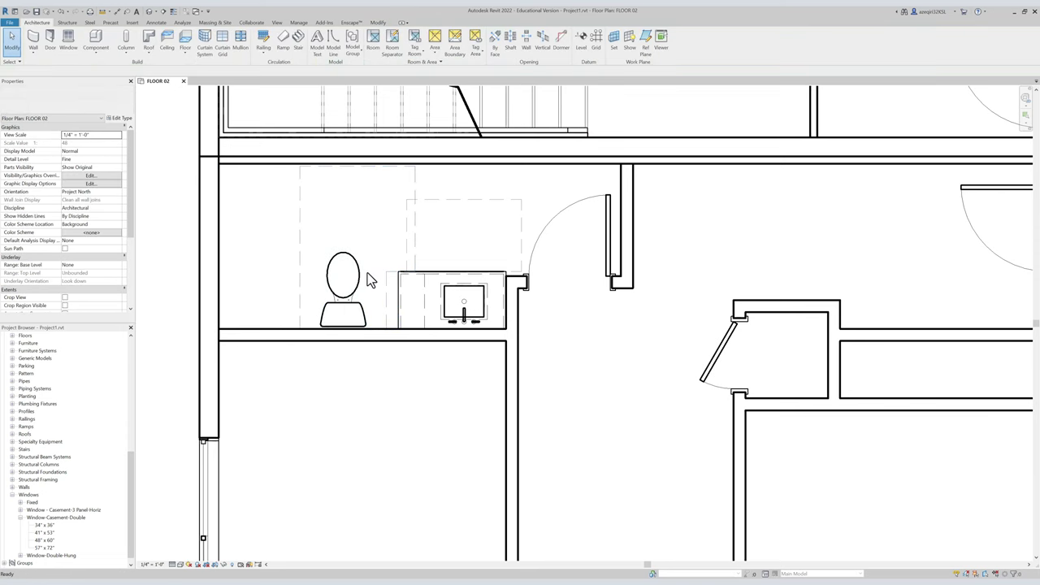
key("a")
key("l")
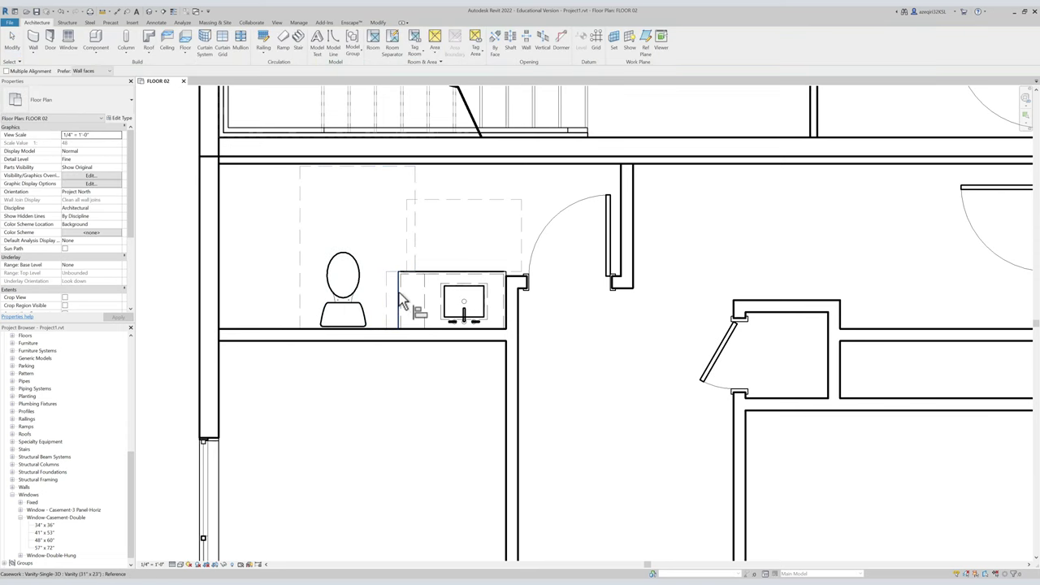
left_click(388, 292)
key("Escape")
scroll(396, 219, "down", 3)
middle_click_drag(433, 245, 443, 263)
middle_click_drag(410, 229, 412, 233)
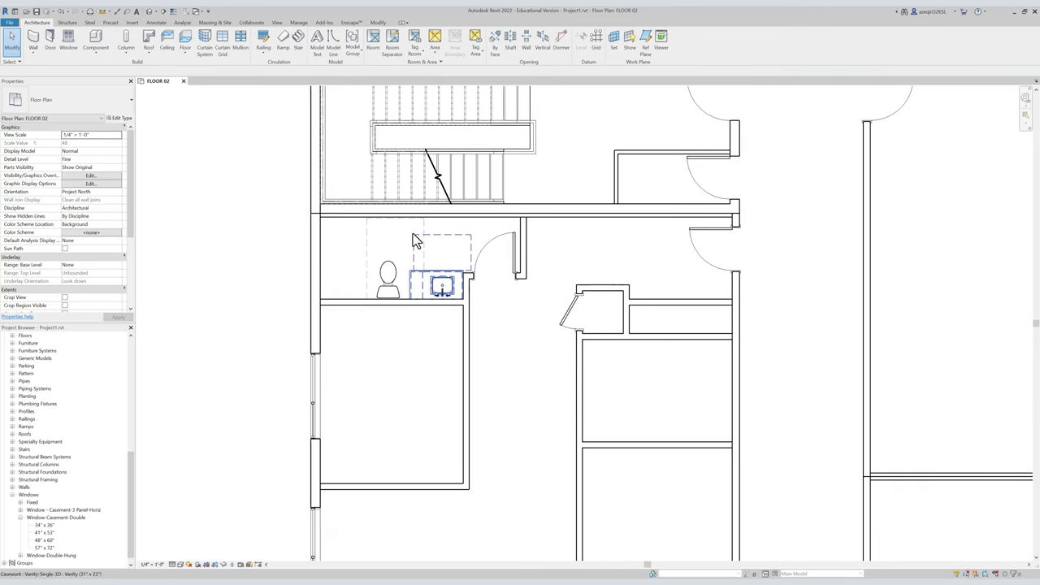
Place a rotated Plumbing Fixture-Tub-3D1 Tub-32" x 60" in the bathroom's upper corner along the exterior wall.
key("c")
key("s")
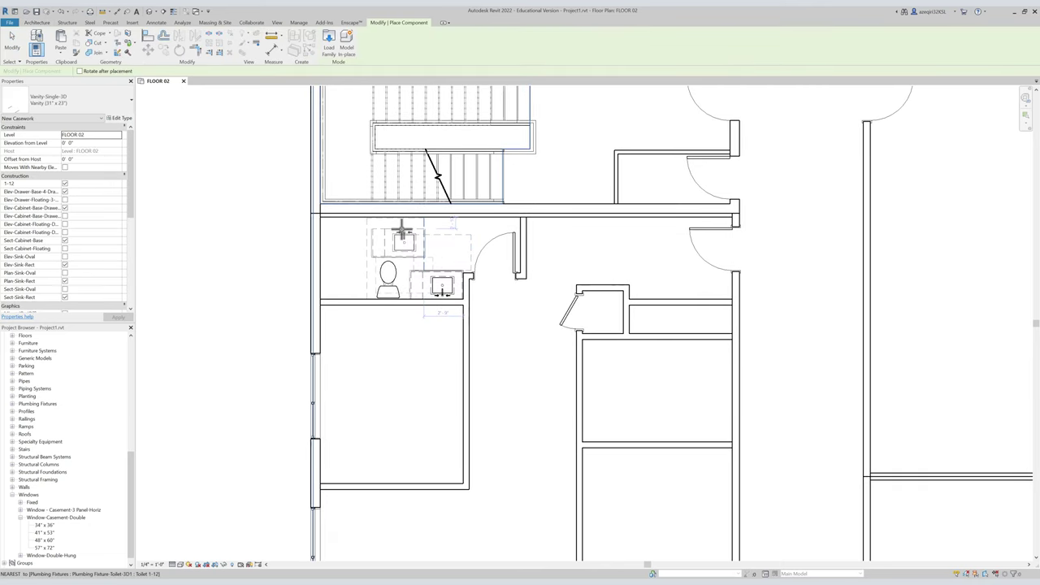
left_click(67, 102)
type("show")
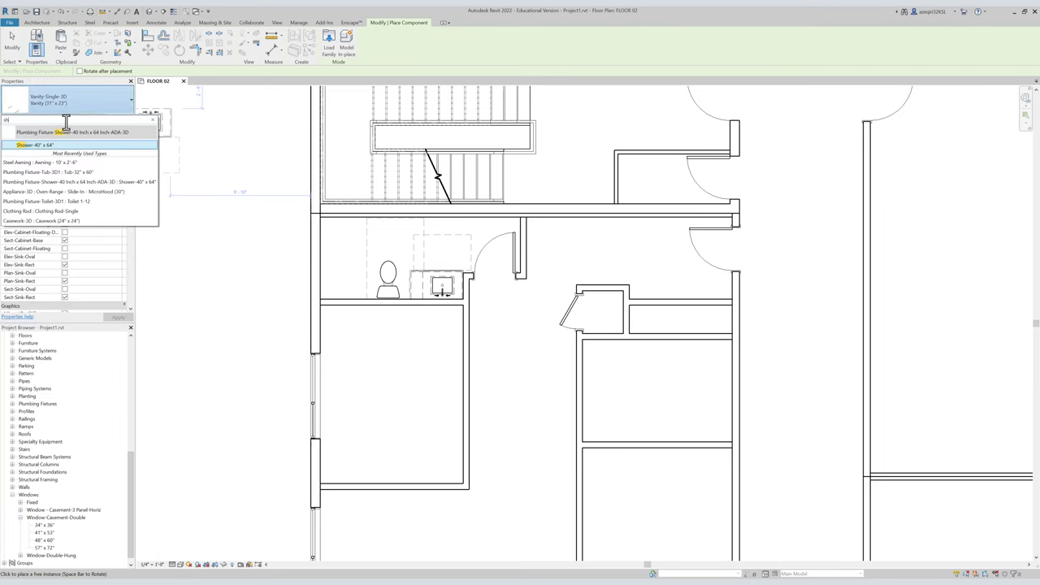
key("BackSpace")
key("BackSpace")
type("tub")
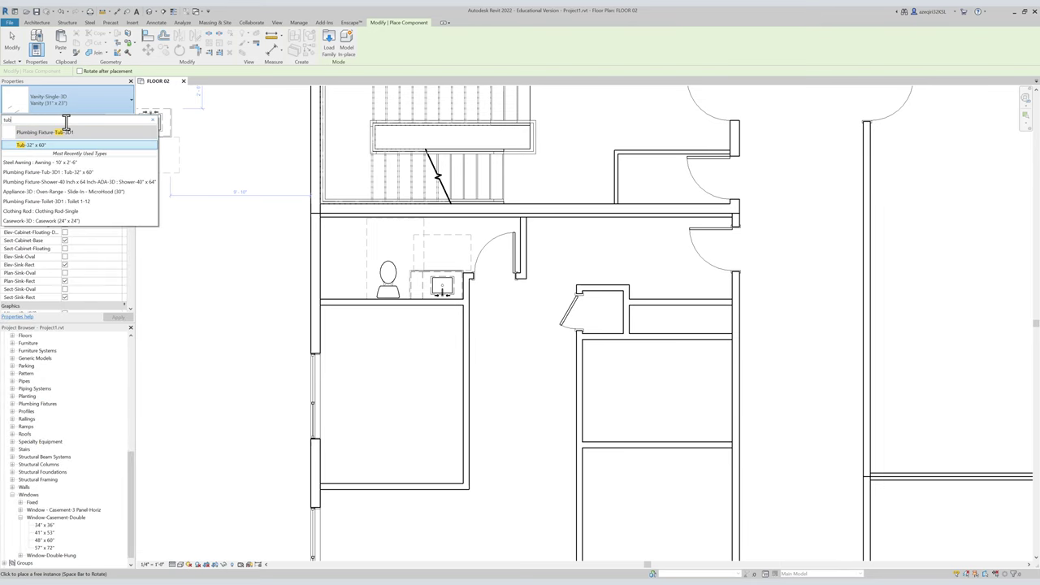
left_click(61, 143)
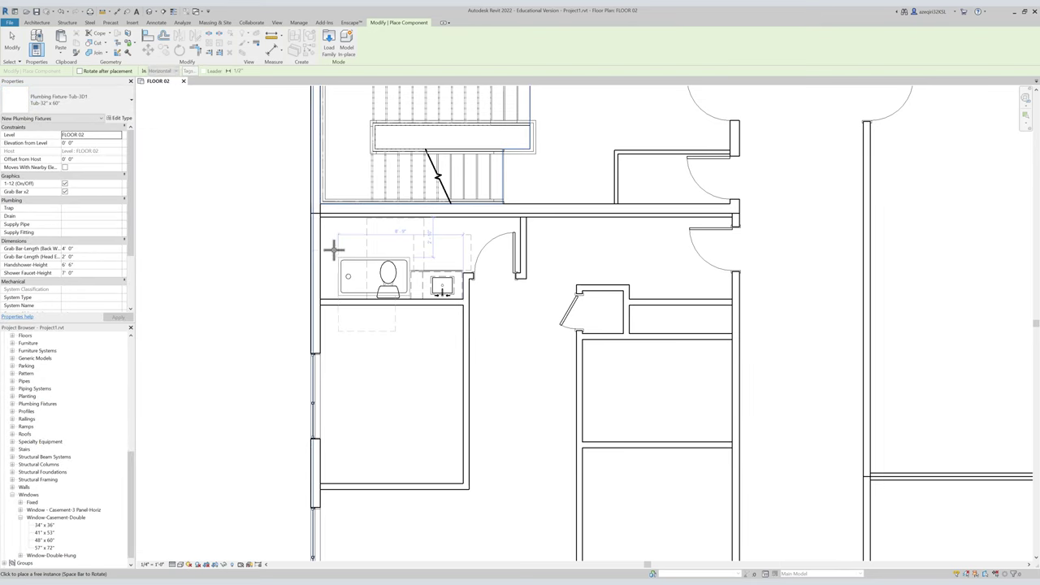
key("space")
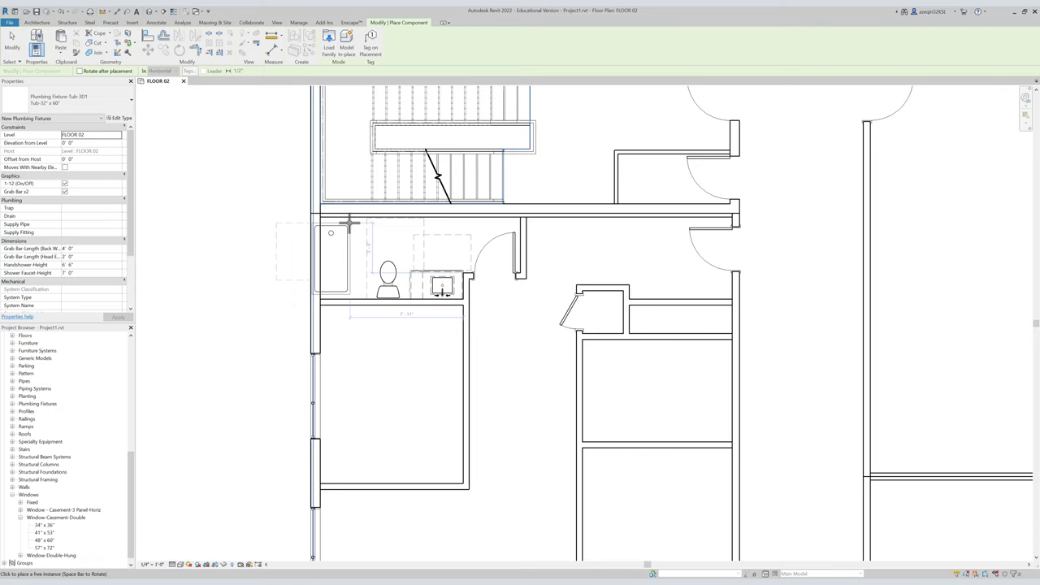
left_click(358, 217)
key("Escape")
key("Escape")
Mirror the tub without copying about its lengthwise centreline so its clearance area faces into the bathroom.
left_click(359, 230)
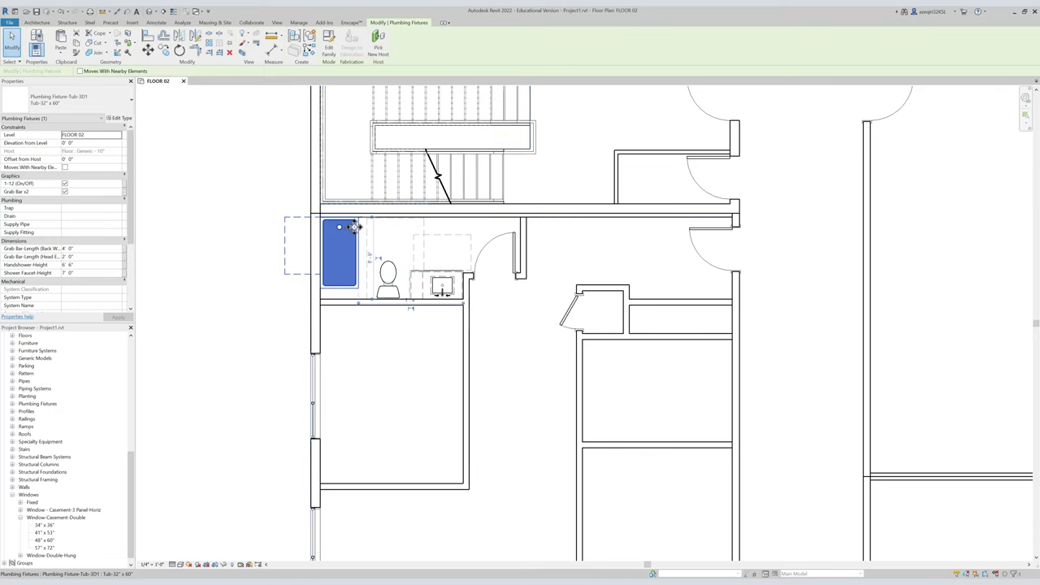
key("m")
key("m")
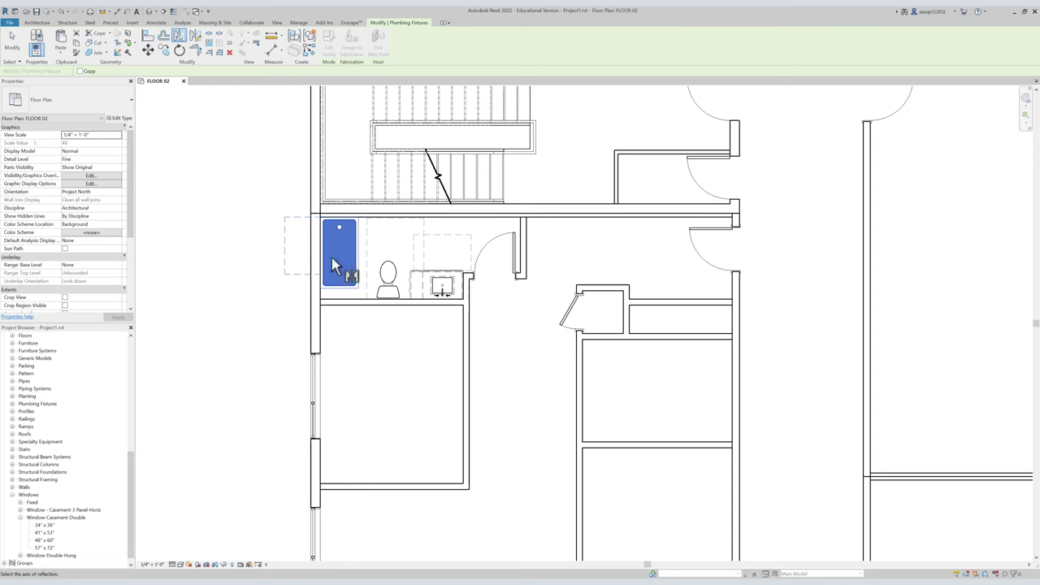
key("Escape")
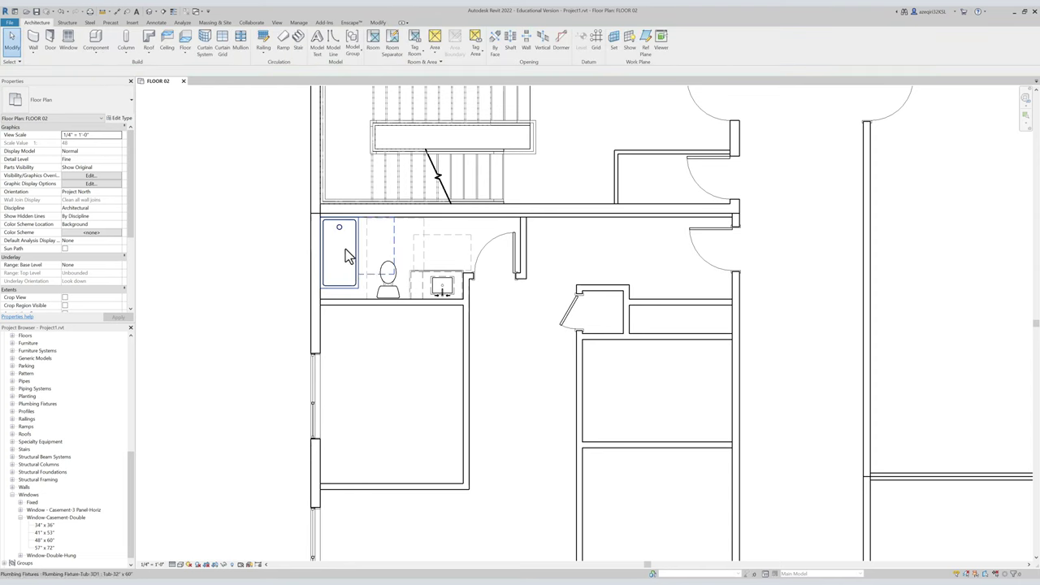
Start a Generic - 5" wall with location line Finish Face: Exterior, an unconnected top constraint and a 10' height.
scroll(344, 268, "up", 2)
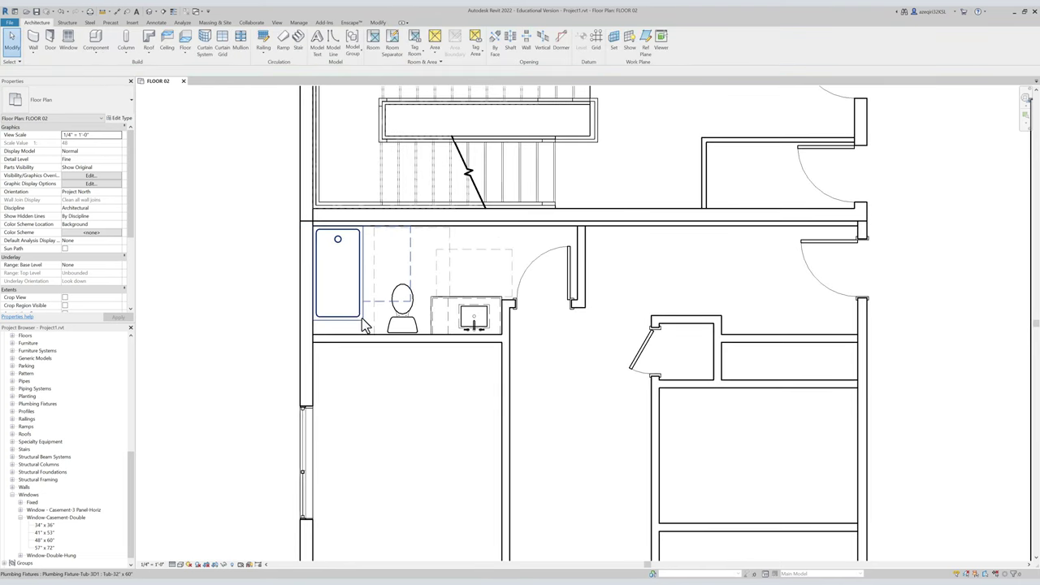
scroll(340, 334, "up", 3)
key("w")
key("a")
left_click(294, 316)
key("Escape")
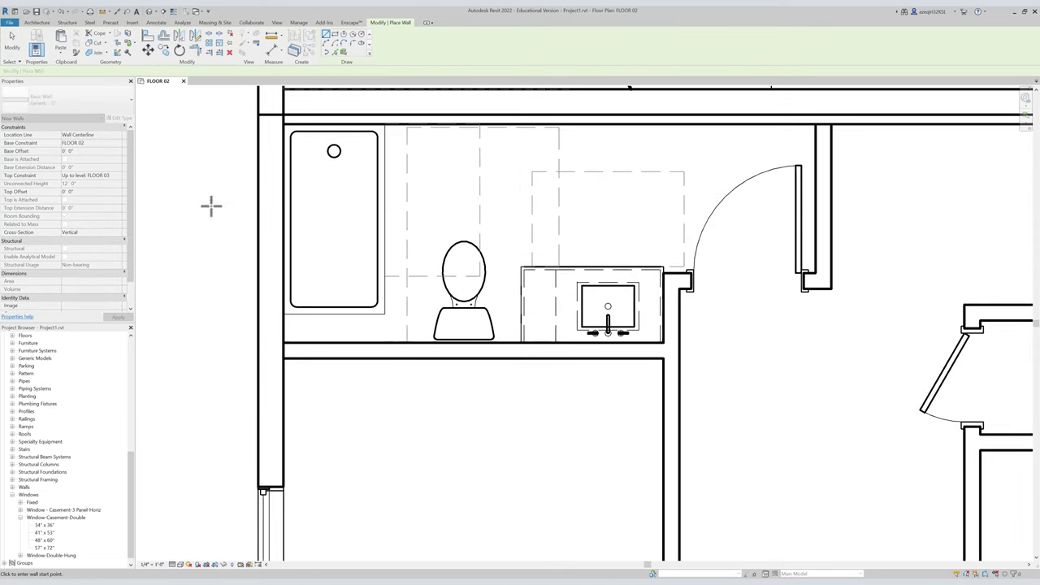
left_click(120, 139)
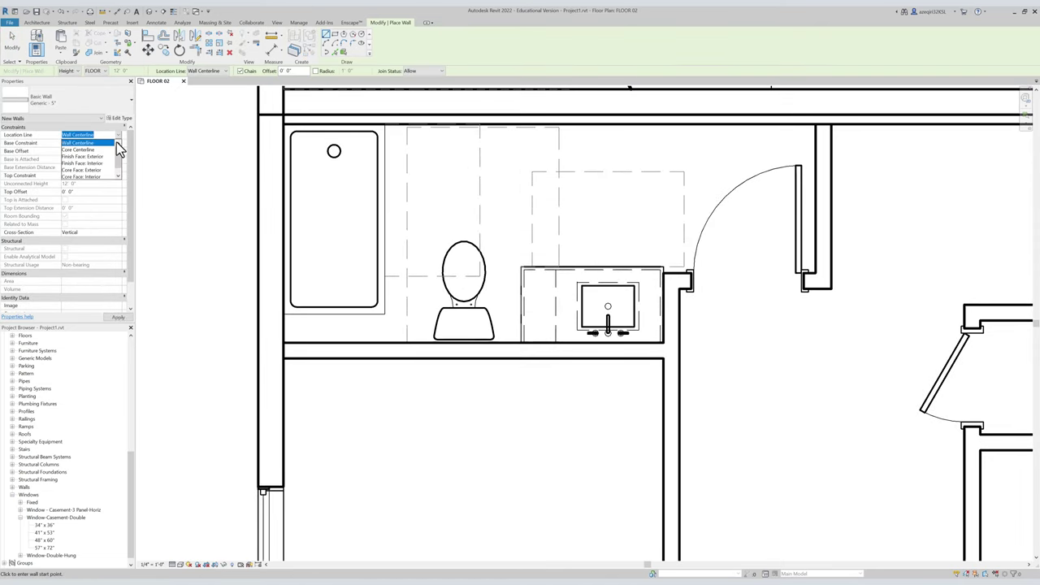
left_click(101, 156)
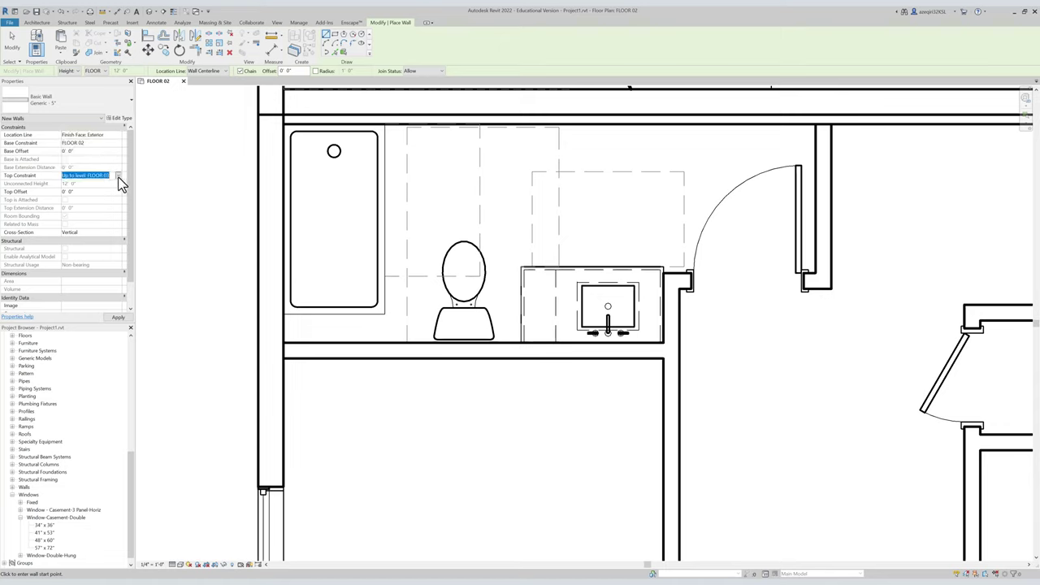
left_click(119, 176)
left_click(122, 192)
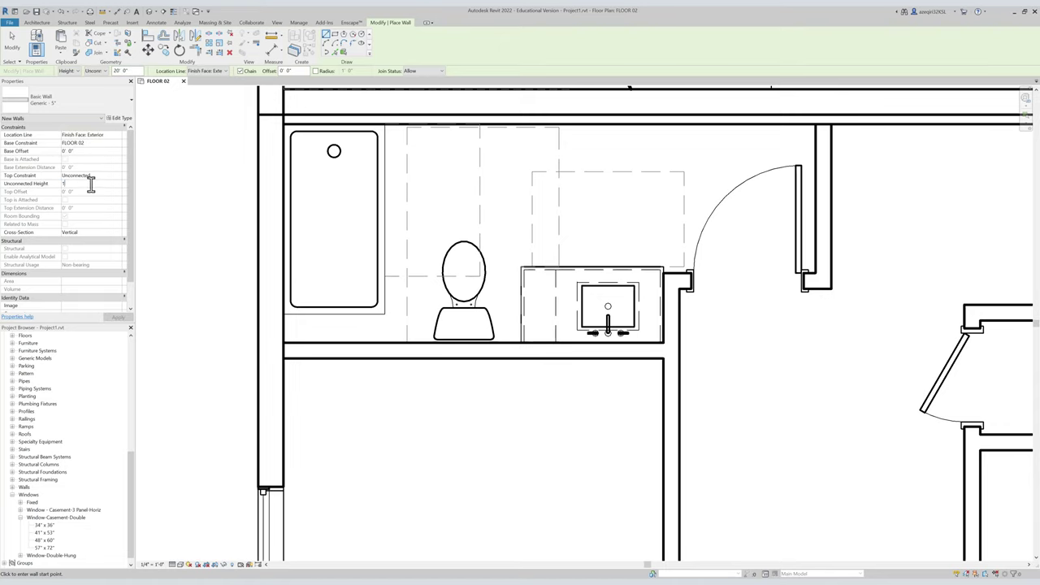
Draw a wall along the foot of the tub with a short return toward the bathroom's lower wall.
left_click(300, 315)
left_click(386, 322)
key("Escape")
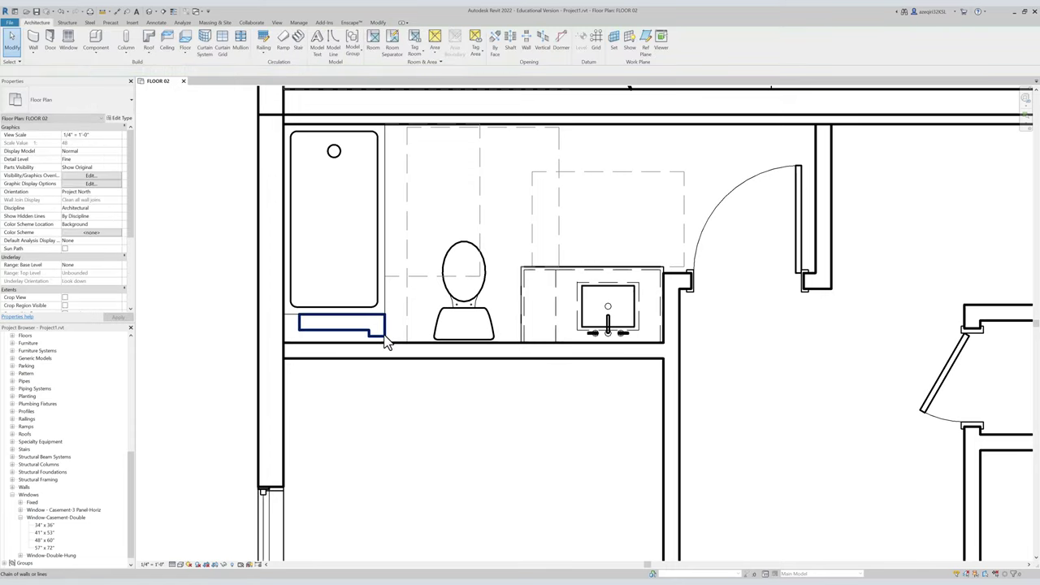
key("Escape")
Change the two wall segments at the tub's foot to the Generic - 3" type.
left_click(44, 103)
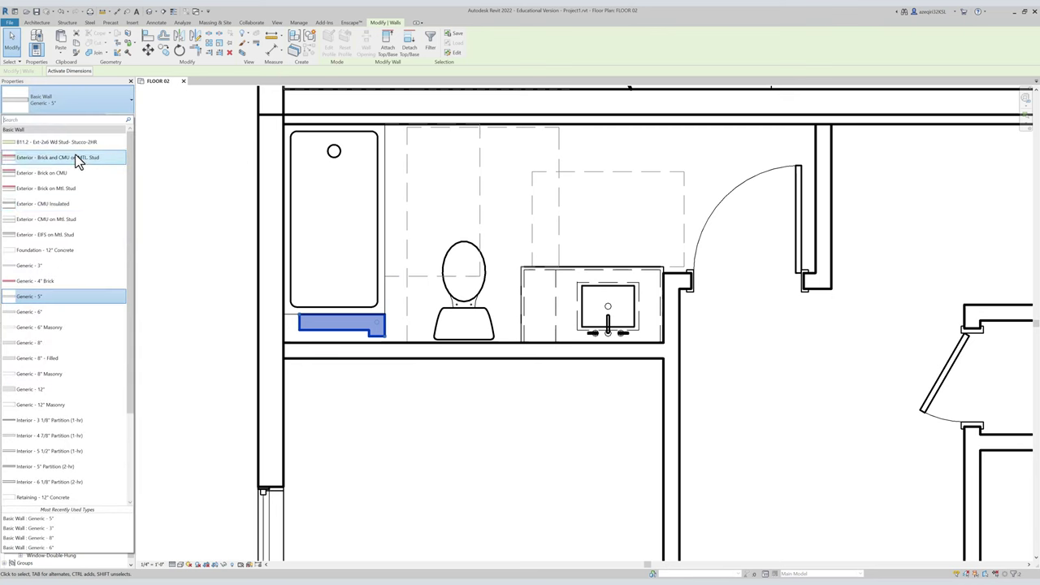
left_click(76, 262)
key("Escape")
Extend the short return to the bathroom's lower wall and the wall at the tub's foot to the exterior wall.
key("a")
key("l")
left_click(372, 342)
left_click(379, 336)
key("Escape")
key("Escape")
left_click(307, 328)
right_click(306, 325)
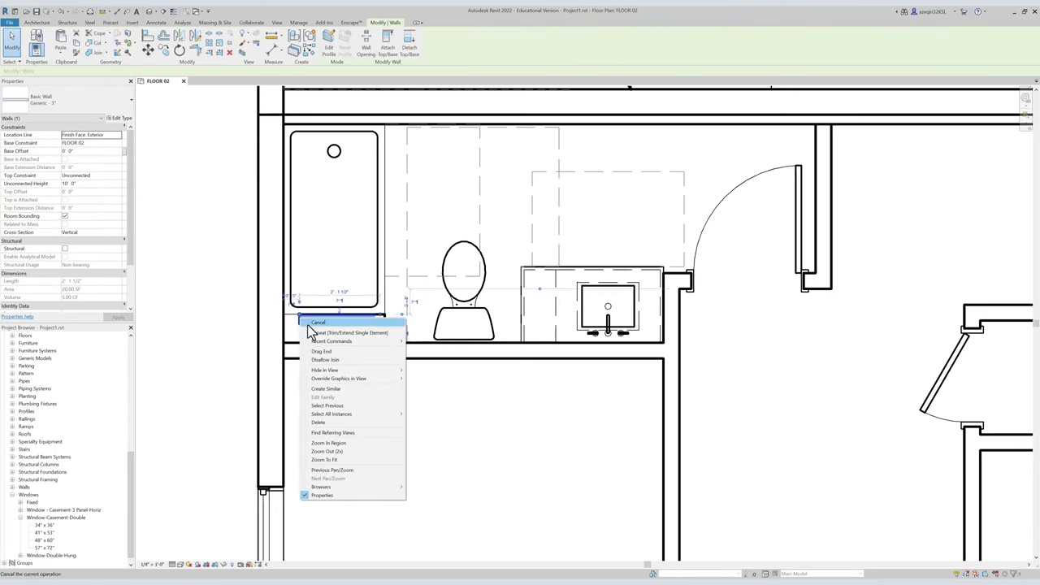
left_click(322, 365)
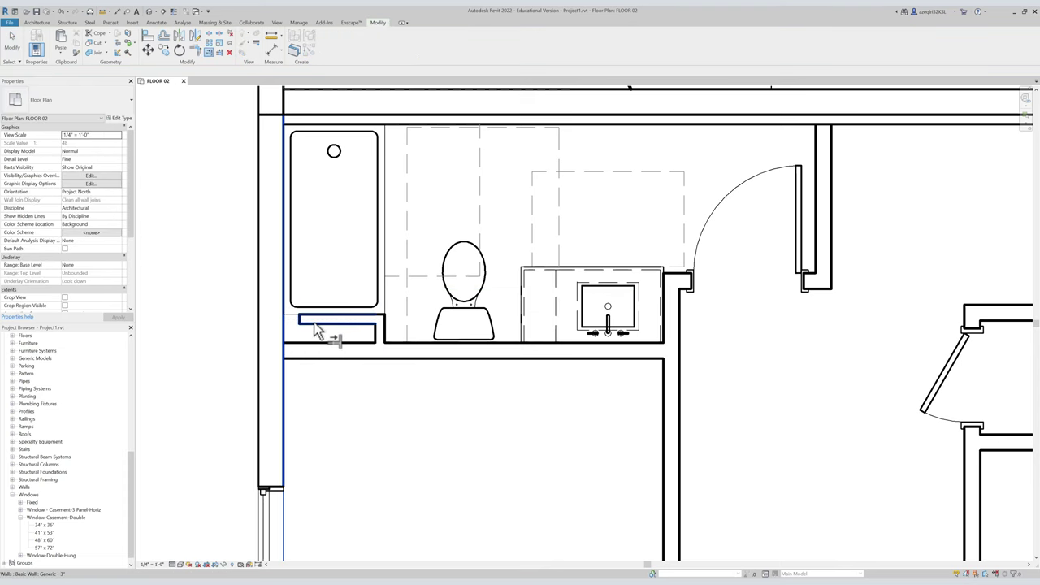
Examine the finished bathroom layout and its relation to the adjoining rooms of the unit.
scroll(317, 326, "down", 3)
scroll(337, 243, "down", 1)
middle_click_drag(400, 335, 325, 241)
scroll(370, 258, "down", 2)
scroll(323, 239, "down", 1)
scroll(317, 209, "up", 1)
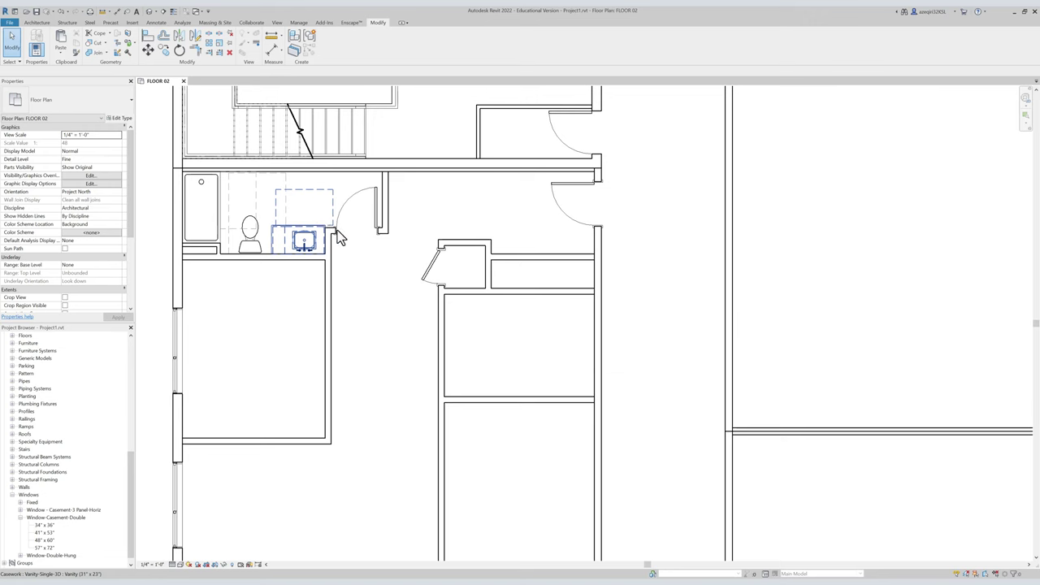
scroll(337, 236, "up", 1)
scroll(273, 281, "up", 3)
middle_click_drag(244, 304, 246, 304)
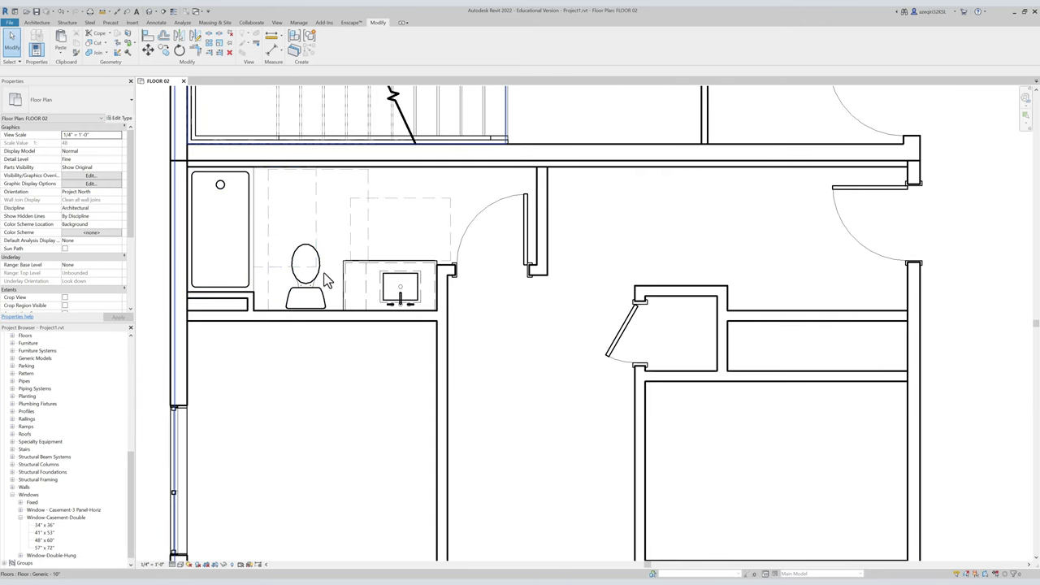
scroll(549, 238, "down", 2)
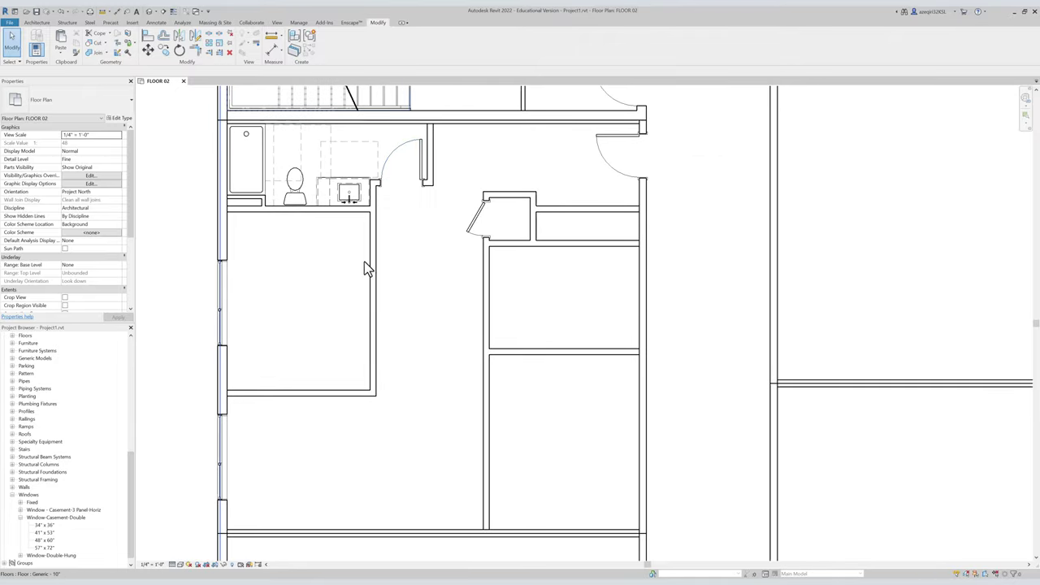
Dimension the hallway width between the side wall of the room below the bathroom and the wall facing it.
middle_click_drag(394, 285, 359, 241)
scroll(325, 267, "down", 1)
scroll(395, 274, "down", 1)
scroll(382, 295, "up", 1)
scroll(376, 287, "down", 1)
key("d")
key("i")
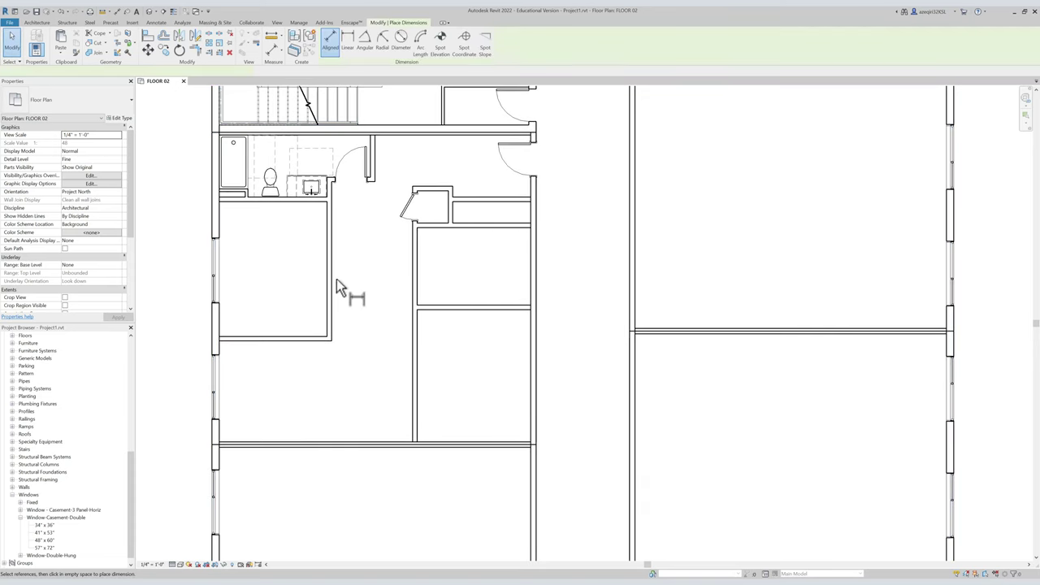
left_click(331, 266)
left_click(410, 272)
left_click(404, 293)
key("Escape")
key("Escape")
Draw a Generic - 5" wall 2'5" out from the room's hallway-side wall, turning down about 5'-11" parallel to it.
scroll(408, 333, "up", 3)
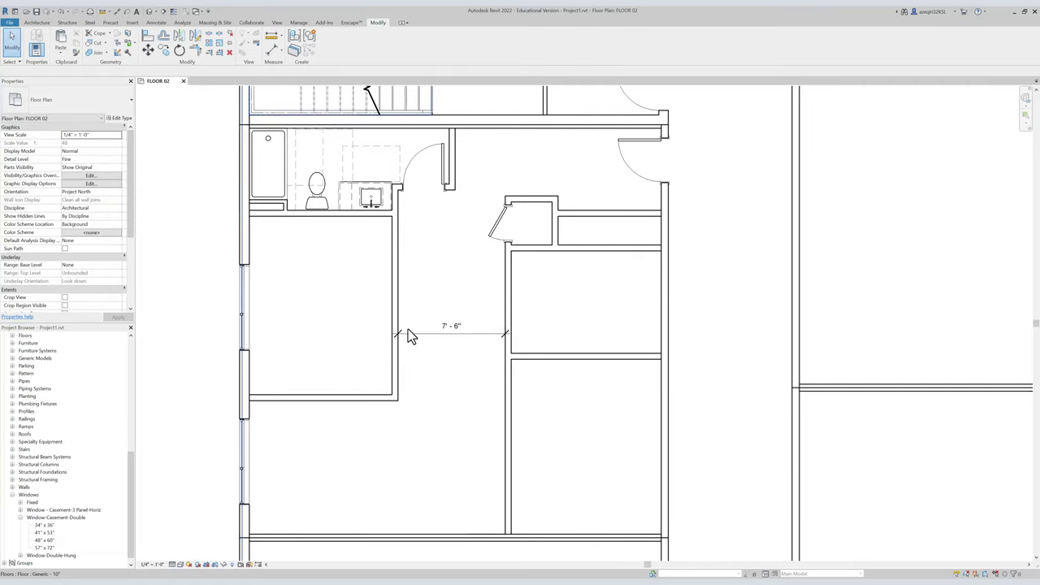
middle_click_drag(410, 336, 430, 356)
left_click(415, 320)
key("c")
key("s")
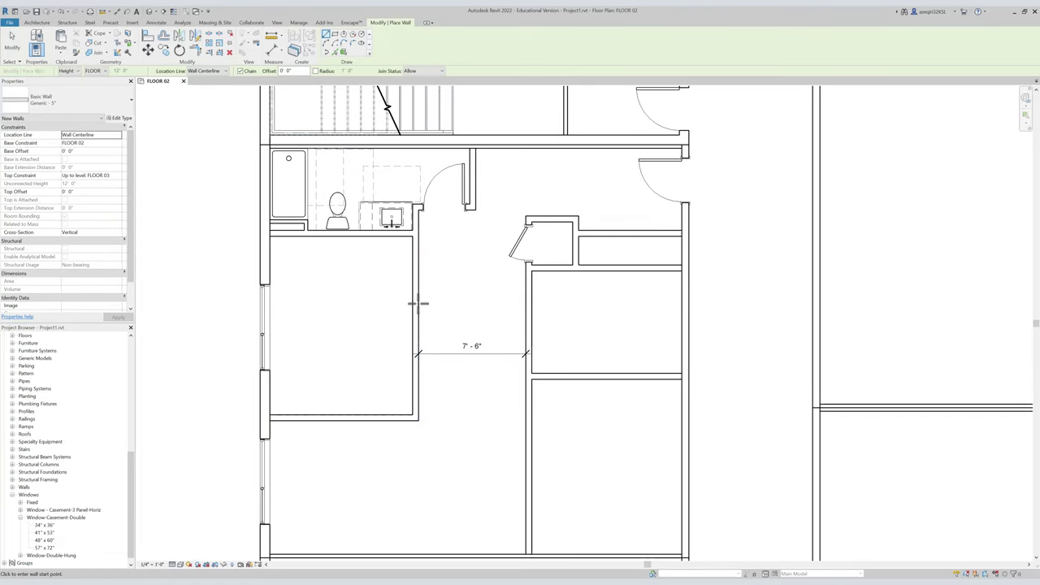
left_click(420, 304)
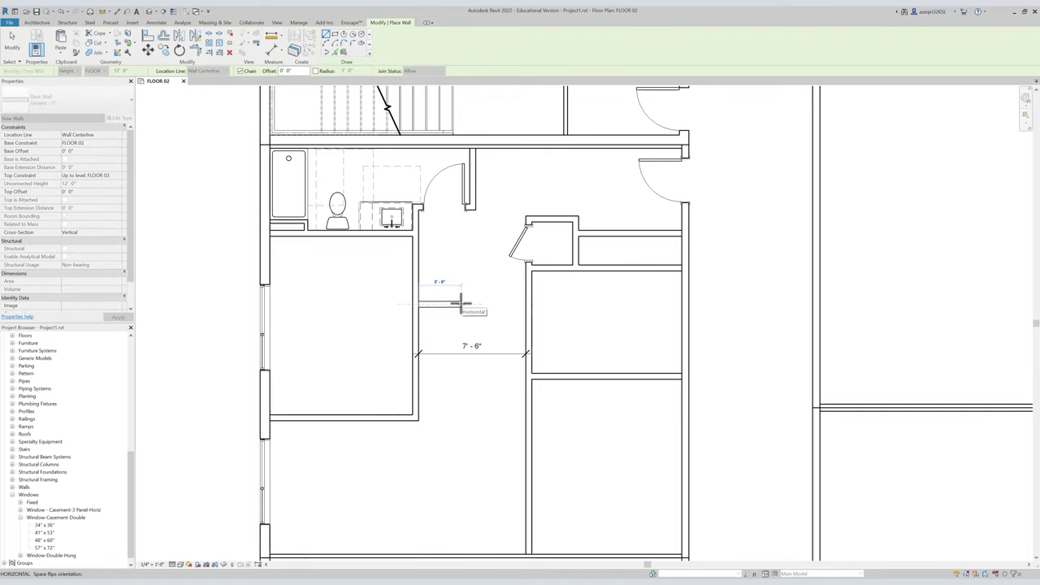
type("2'5")
key("Return")
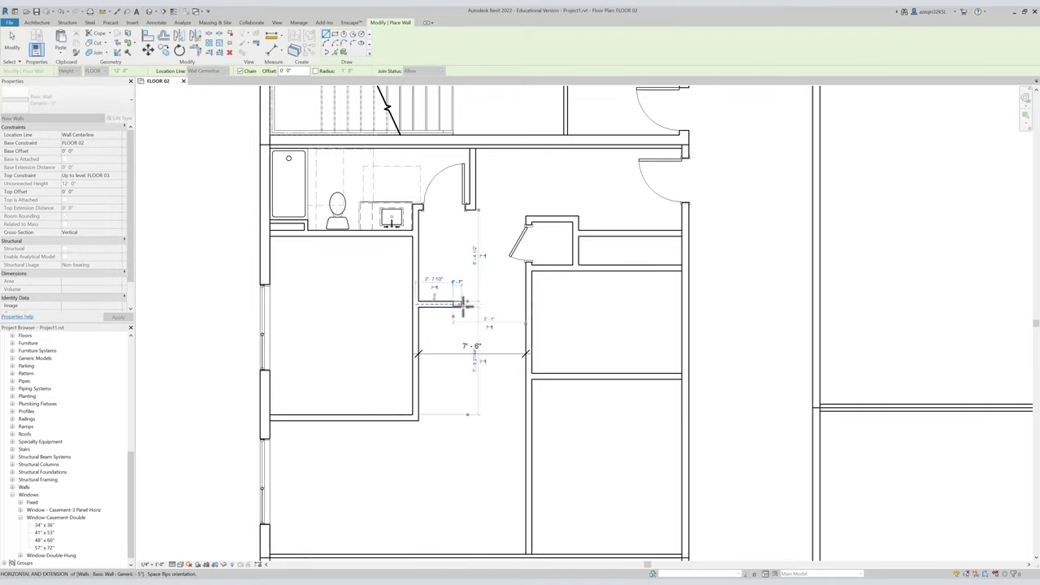
key("Escape")
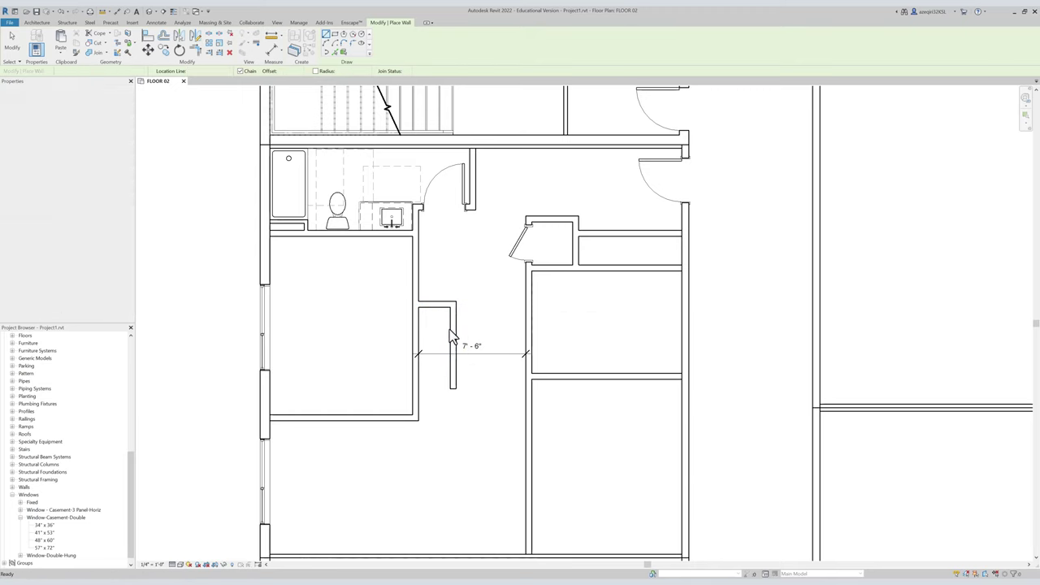
key("Escape")
Dimension the distance from the room-side face of the existing wall to the near face of the new parallel wall.
left_click(451, 325)
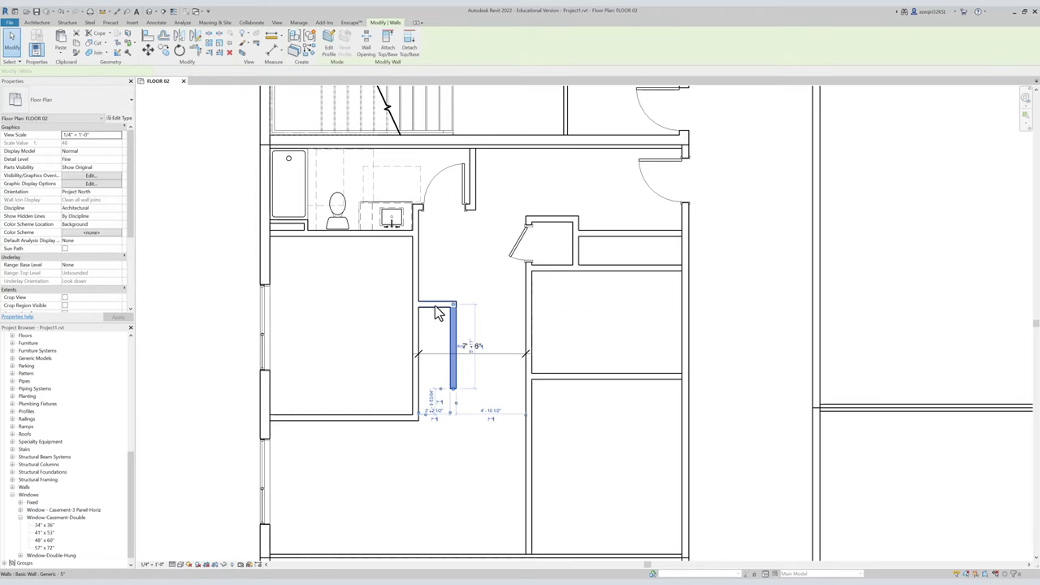
left_click(435, 306, "ctrl")
key("Escape")
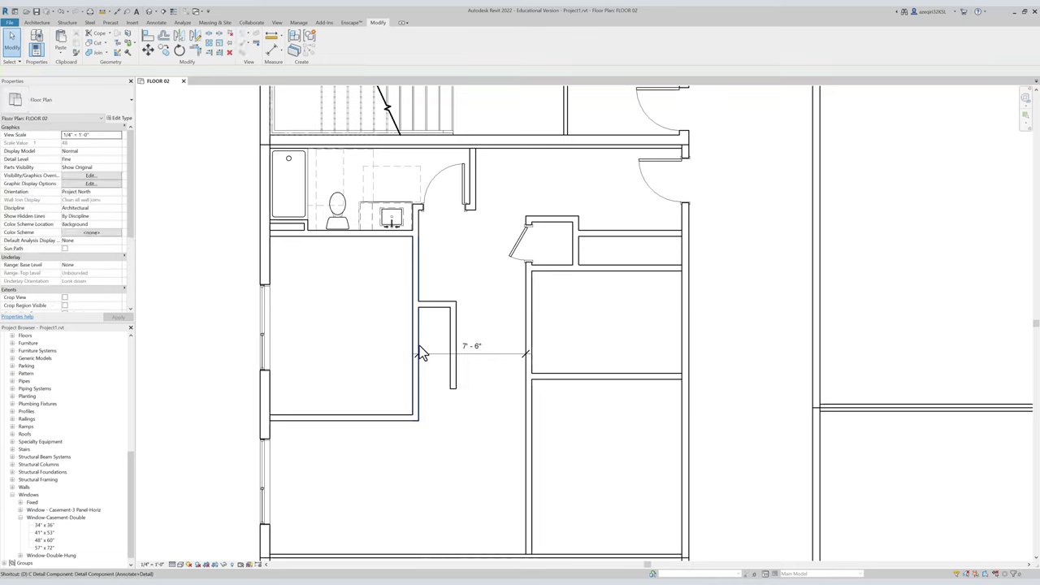
key("i")
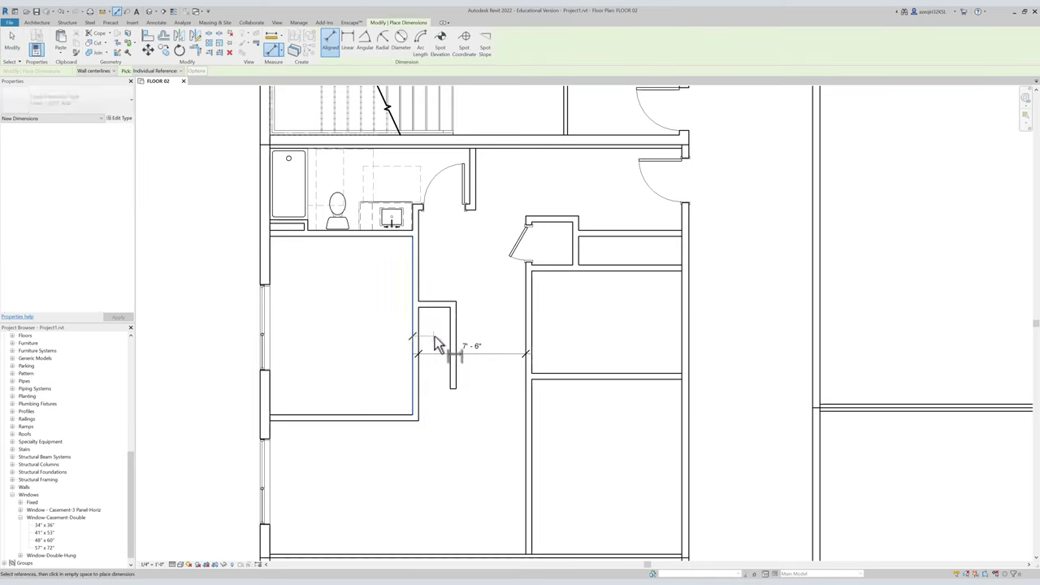
left_click(451, 341)
key("Escape")
key("Escape")
Set the new parallel wall's dimensioned distance from the room-side wall face to 2'.
left_click(452, 324)
left_click(433, 333)
type("2")
key("Return")
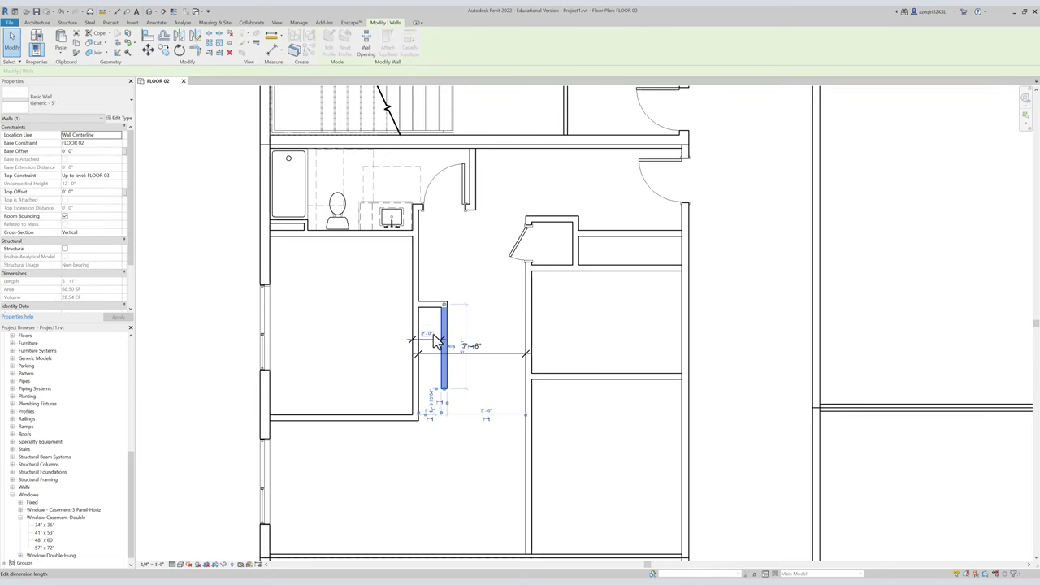
key("Escape")
Move the hallway dimension's witness line from the room's wall to the hallway face of the new parallel wall.
scroll(443, 332, "up", 1)
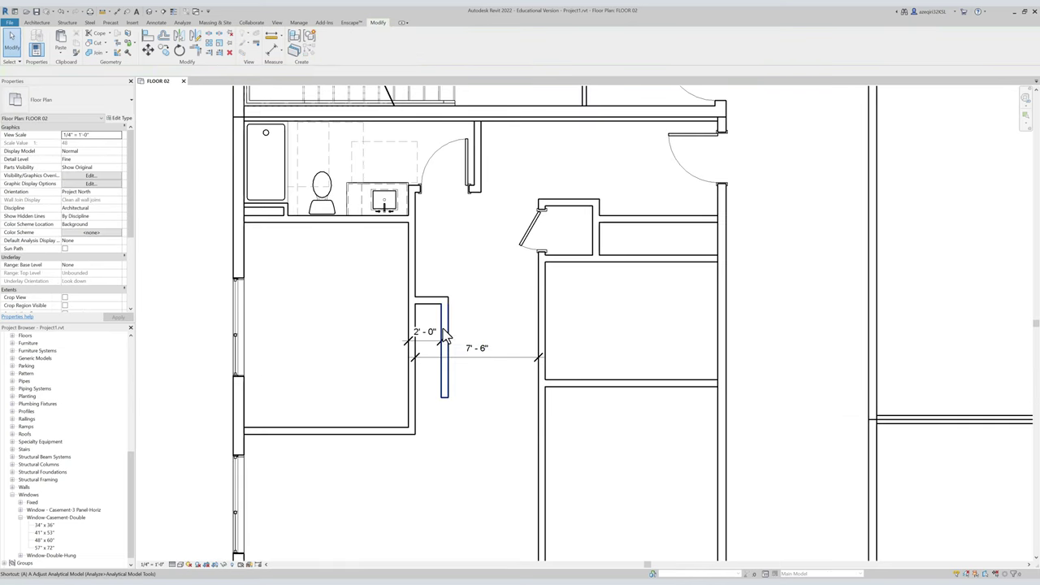
left_click(424, 356)
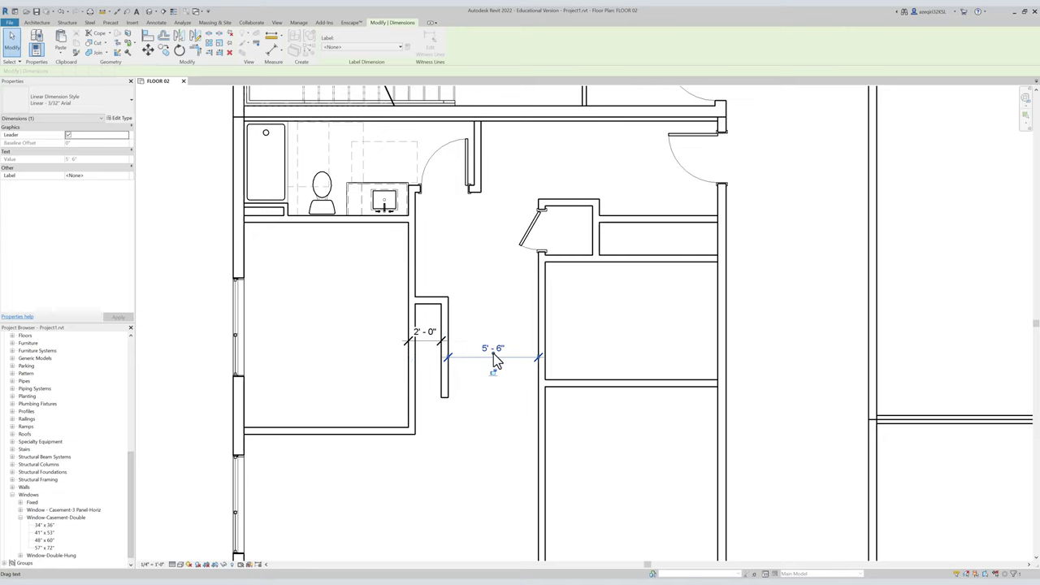
left_click(486, 348)
key("Escape")
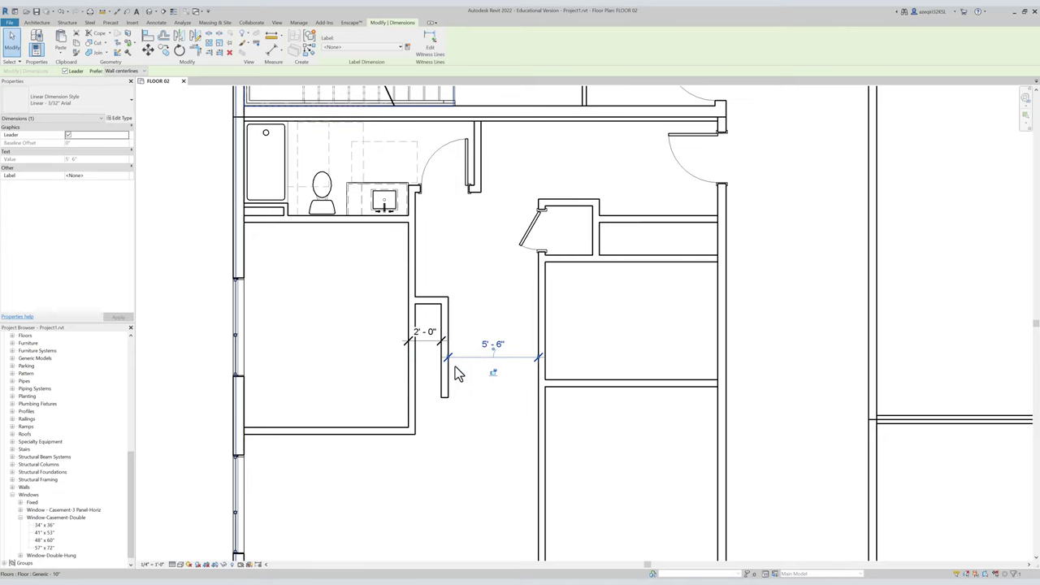
left_click(445, 376)
key("Escape")
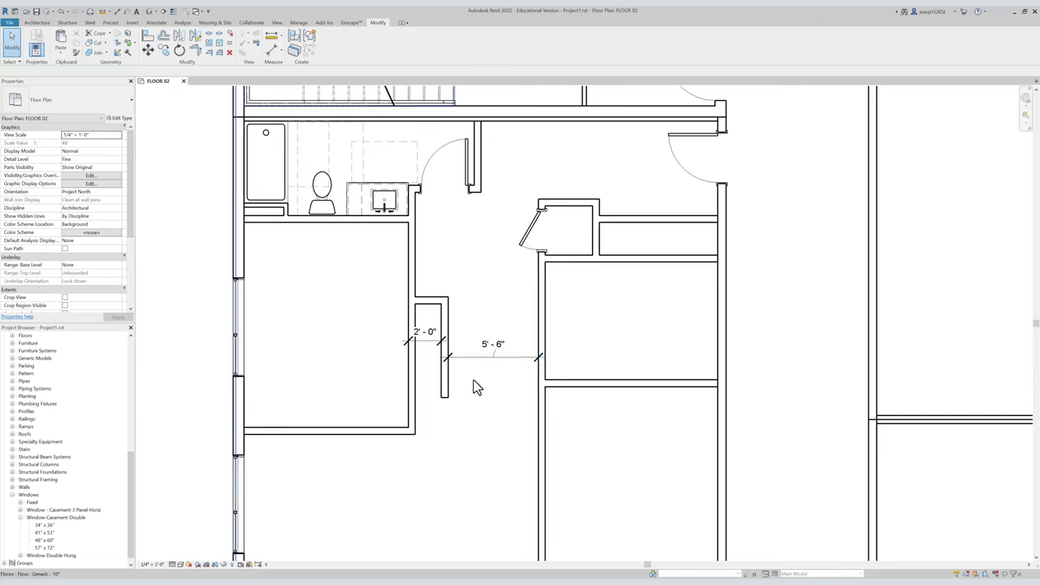
left_click(489, 356)
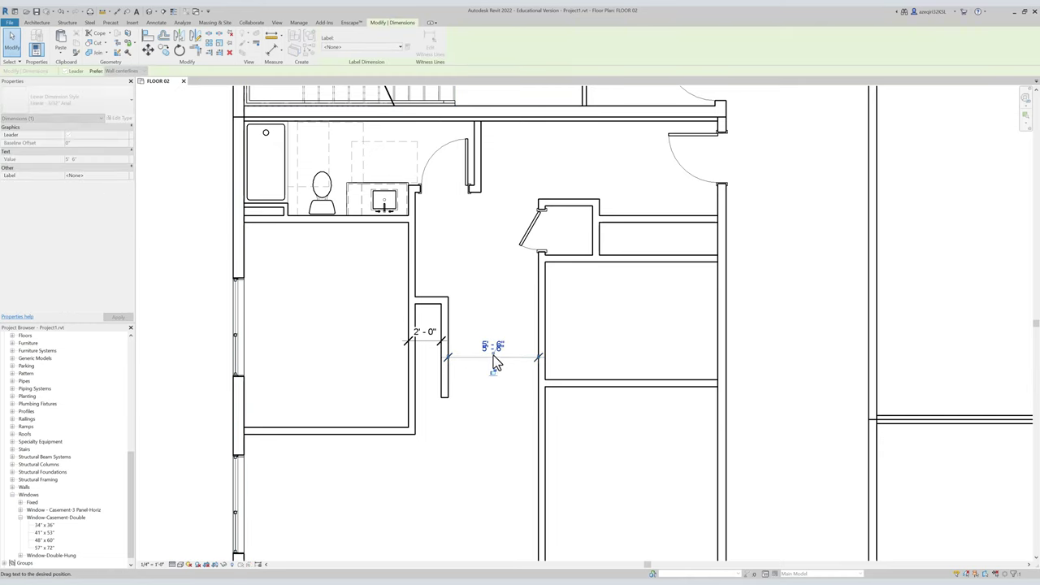
left_click(460, 393)
key("Escape")
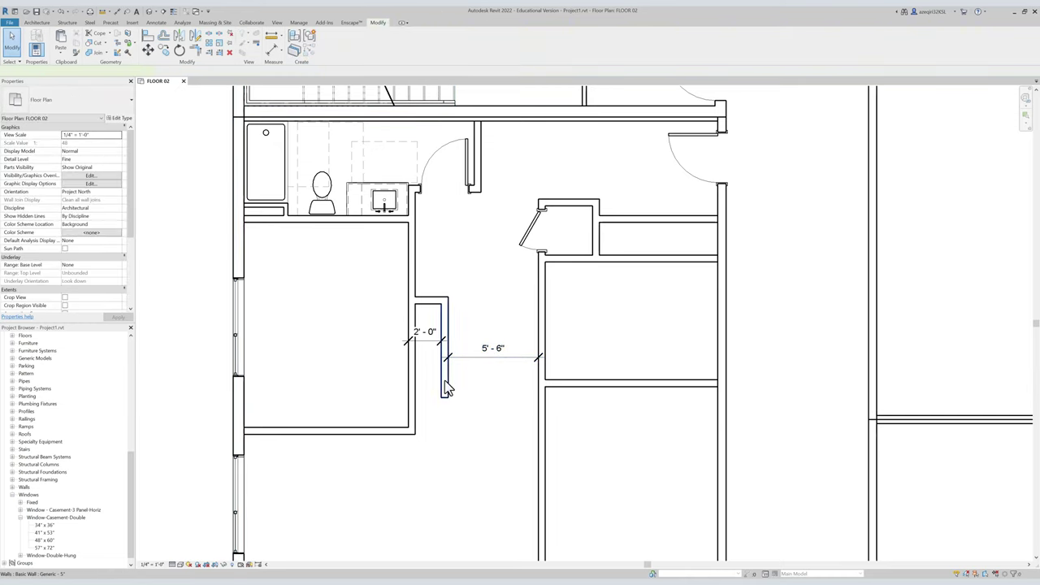
Set the hallway width between the new closet wall and the facing wall to 4'.
left_click(448, 389)
left_click(493, 349)
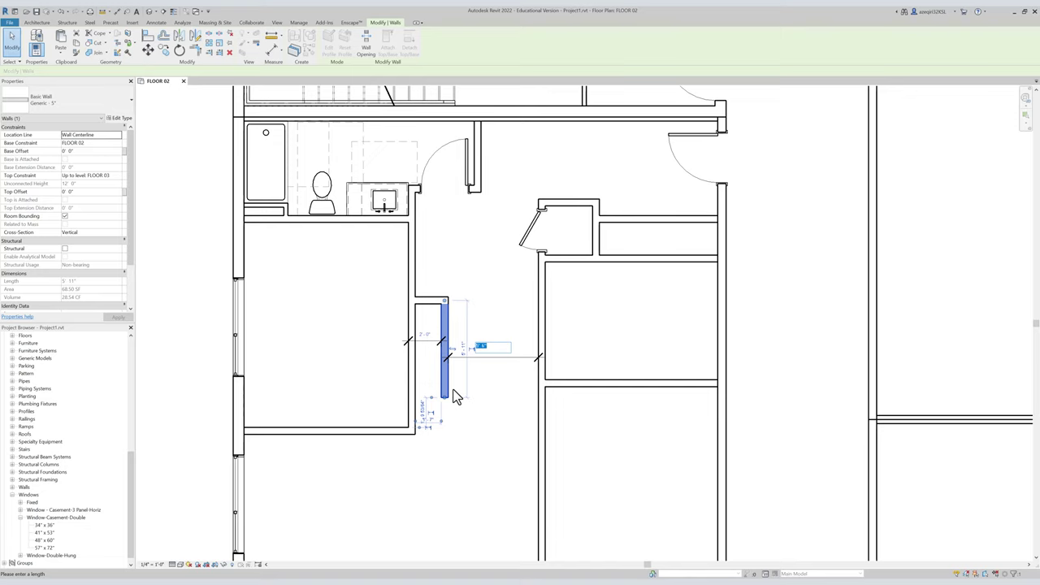
type("4")
key("Return")
key("Escape")
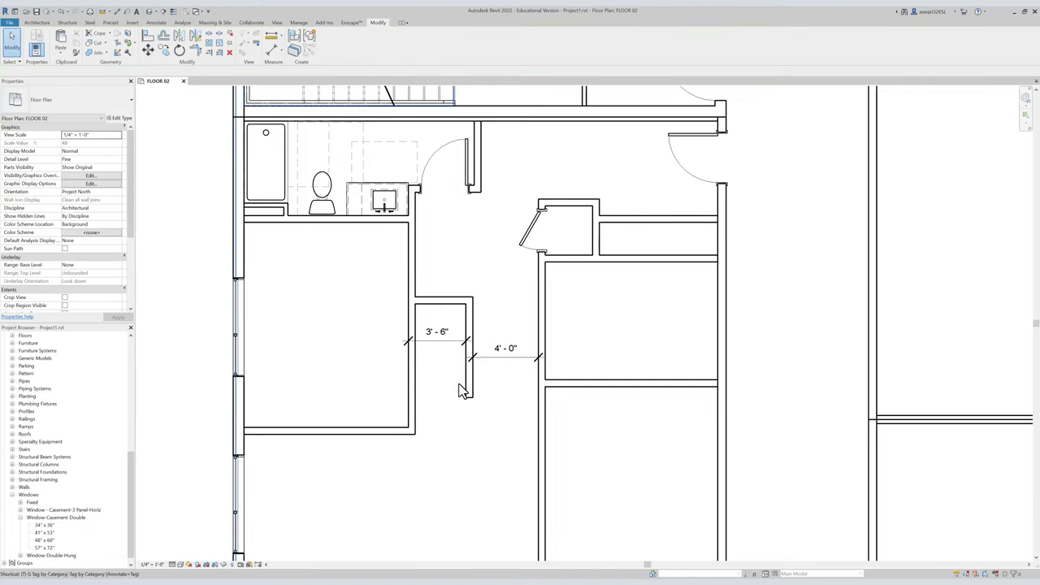
Trim the new closet wall and the room's lower wall to meet in a corner, closing off the closet.
key("t")
key("r")
left_click(468, 386)
left_click(398, 430)
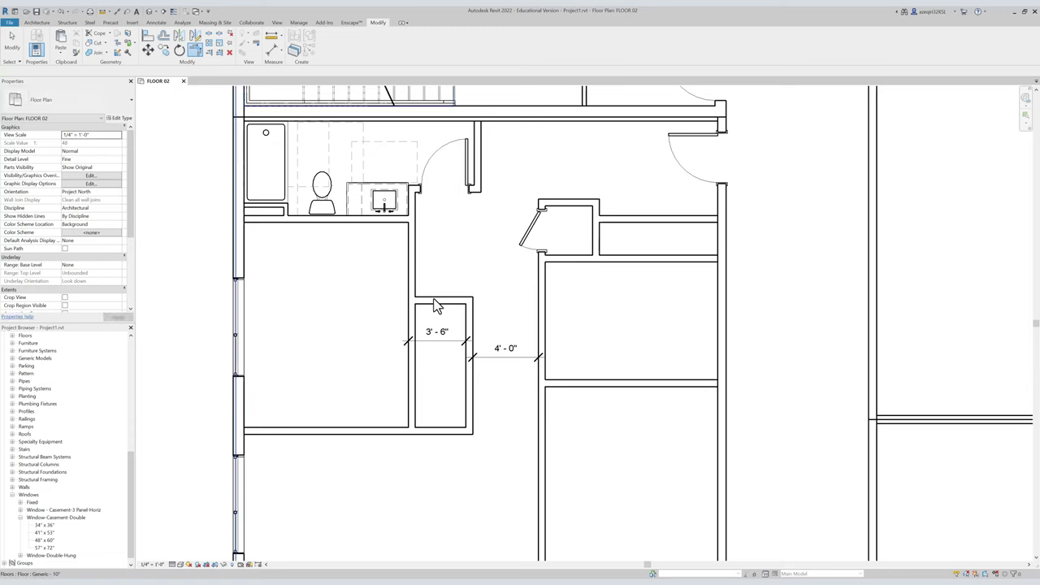
middle_click_drag(431, 287, 436, 323)
key("Escape")
Delete the closet depth and hallway width dimensions.
left_click(443, 377)
left_click(496, 392, "ctrl")
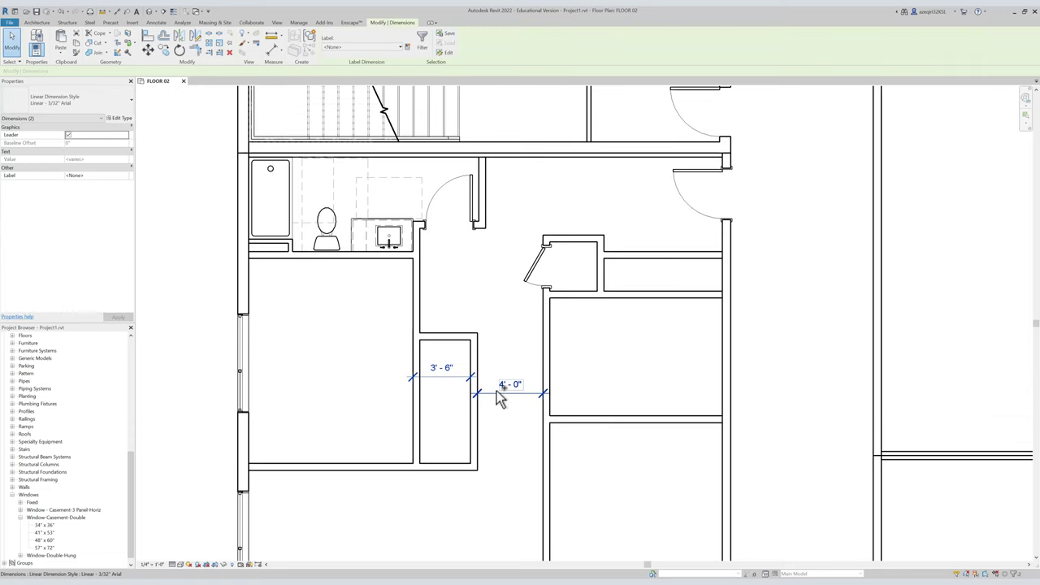
key("Delete")
scroll(500, 339, "down", 2)
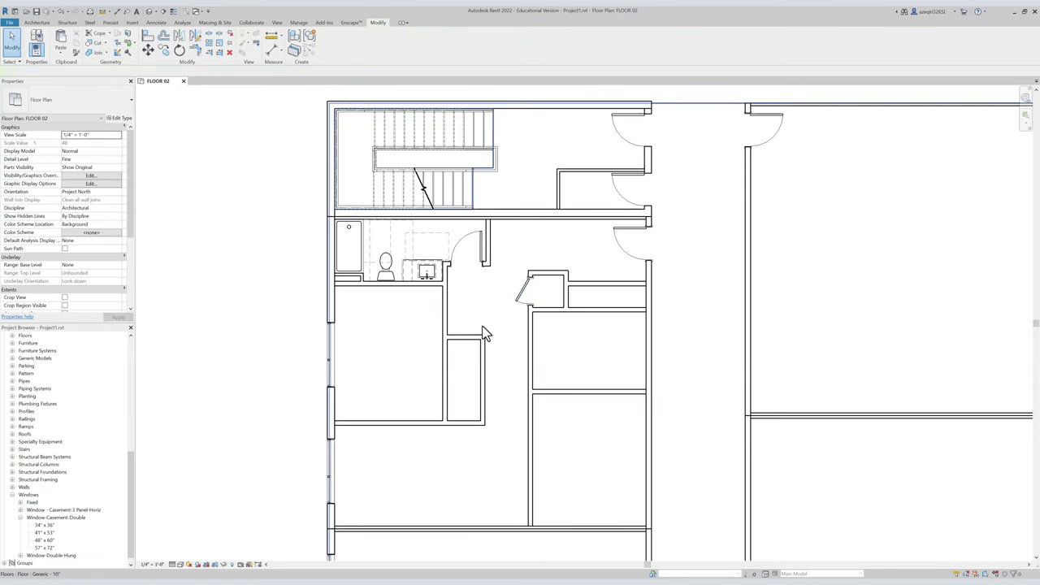
scroll(454, 368, "down", 1)
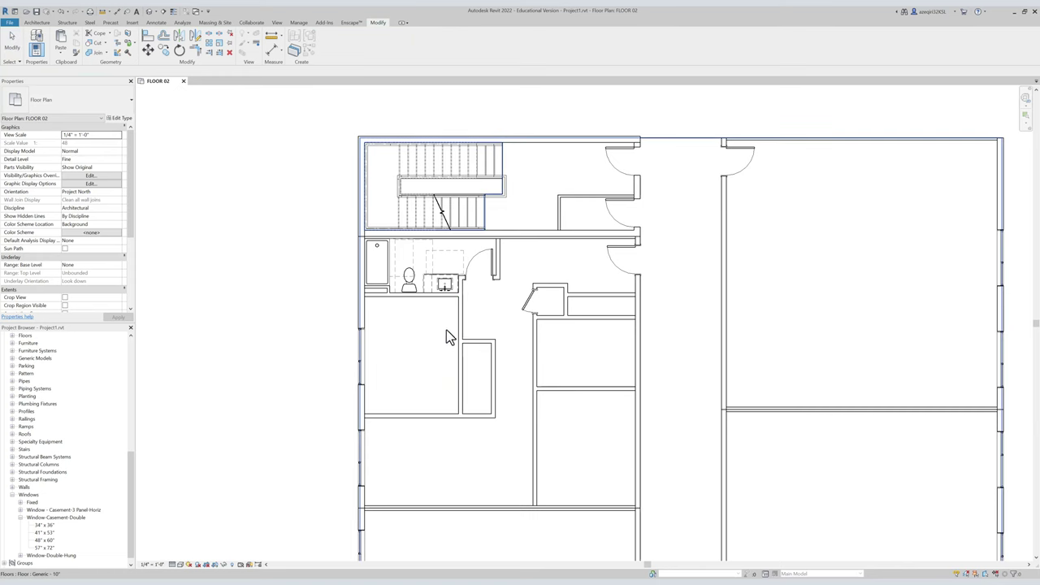
scroll(454, 325, "up", 2)
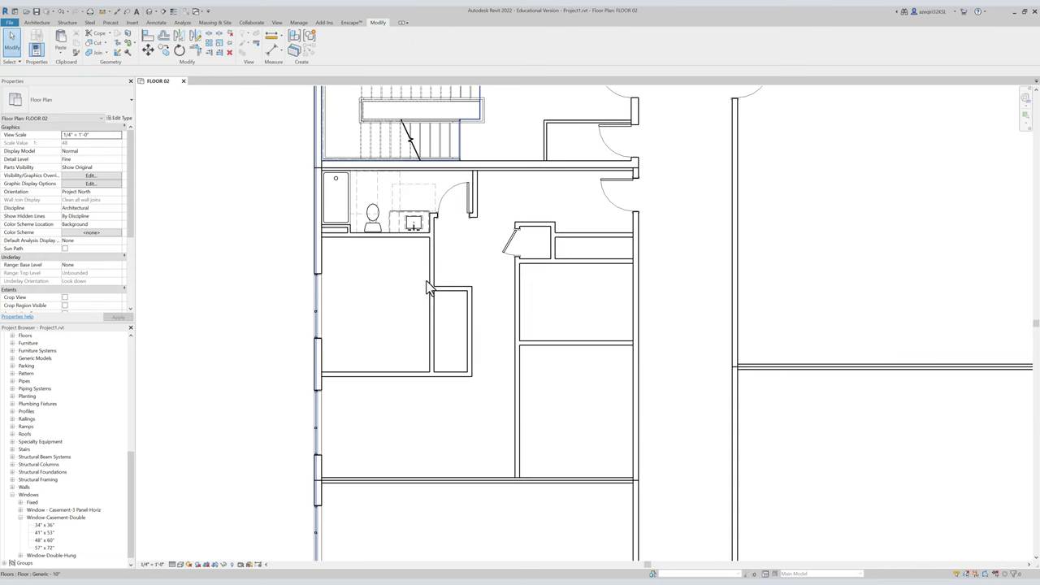
Place a Flat Door-Sliding HM 6'-0"x7'-0" in the wall between the bedroom and its new closet, centred on the closet.
middle_click_drag(478, 299, 402, 276)
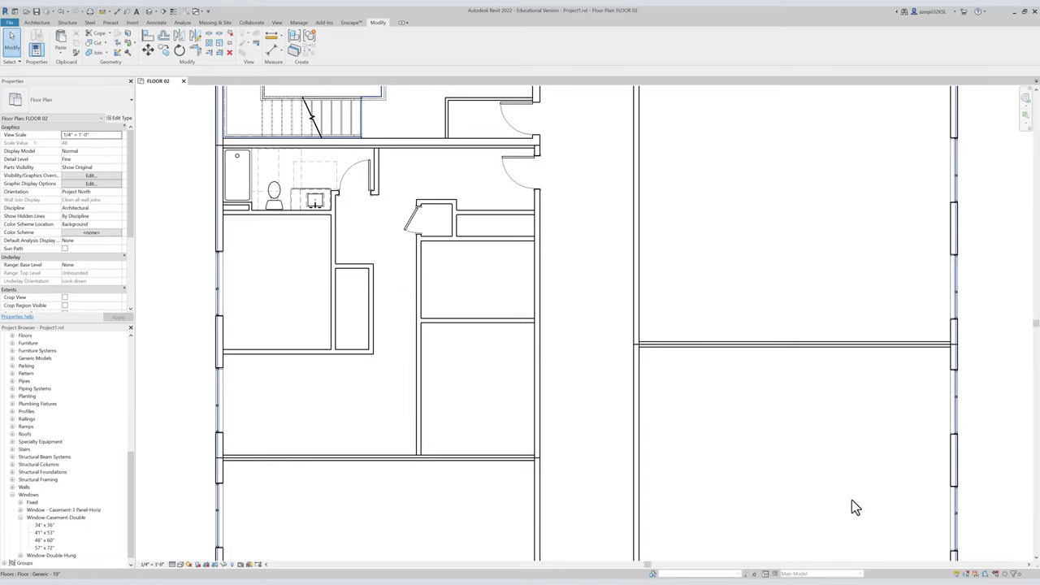
middle_click_drag(660, 374, 612, 357)
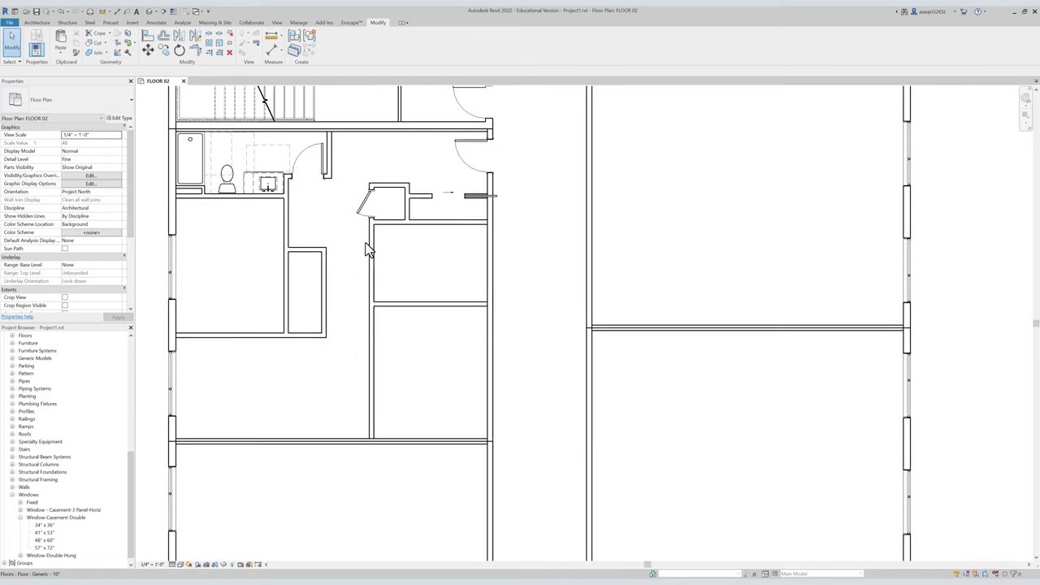
middle_click_drag(388, 239, 434, 249)
scroll(423, 236, "up", 2)
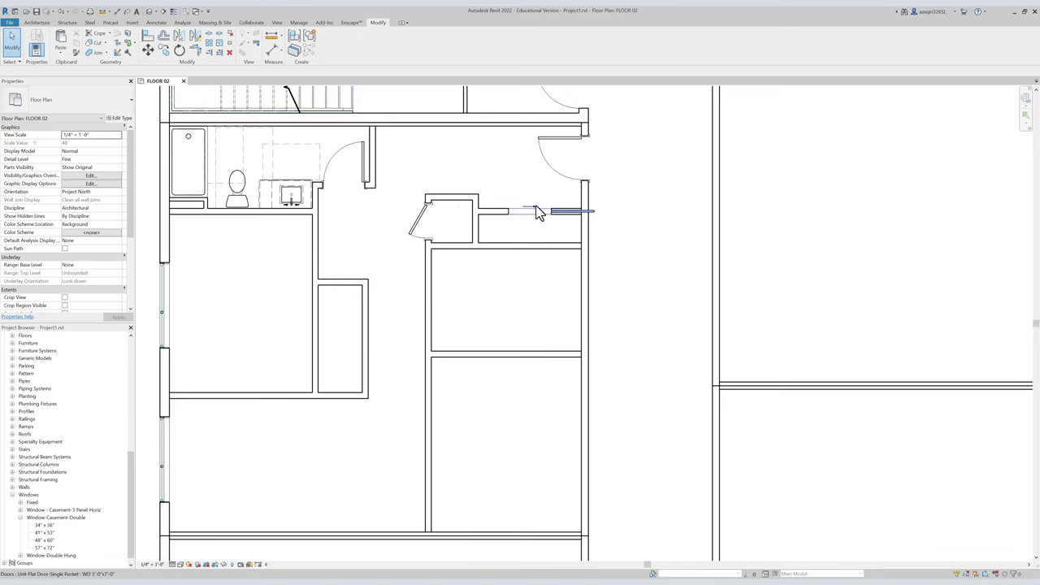
middle_click_drag(296, 313, 344, 311)
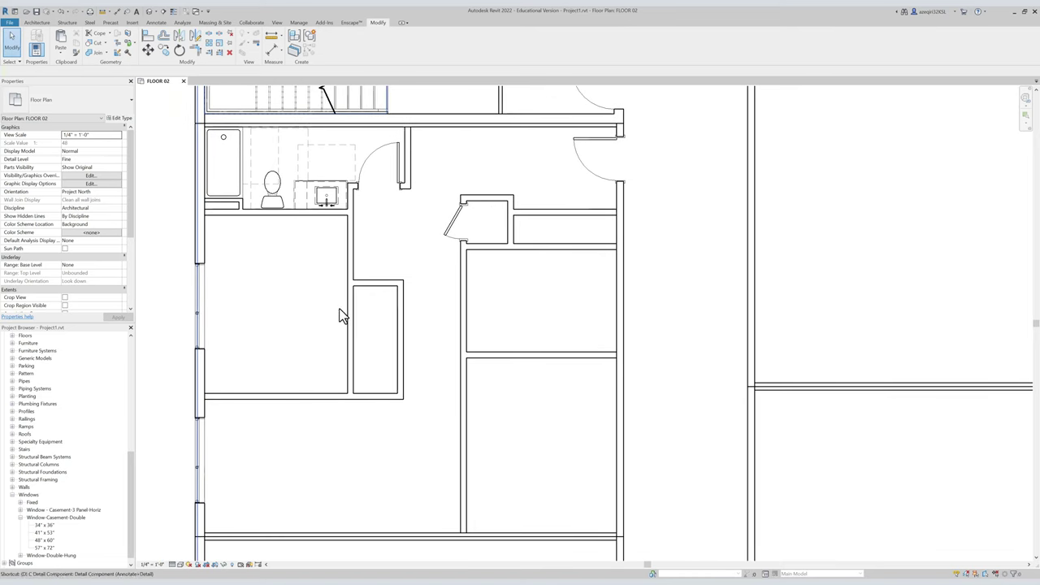
key("d")
key("r")
left_click(103, 98)
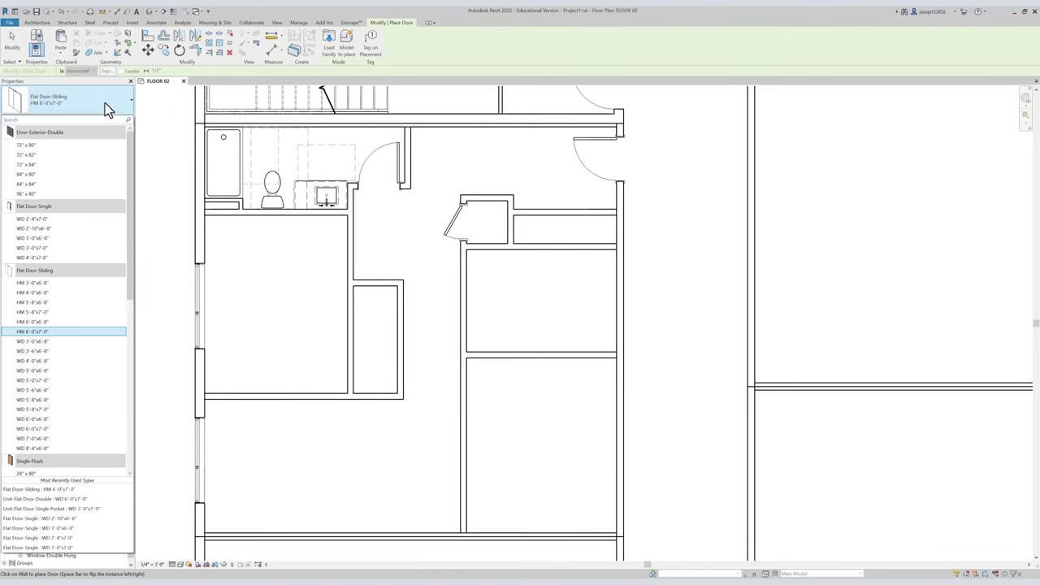
left_click(105, 103)
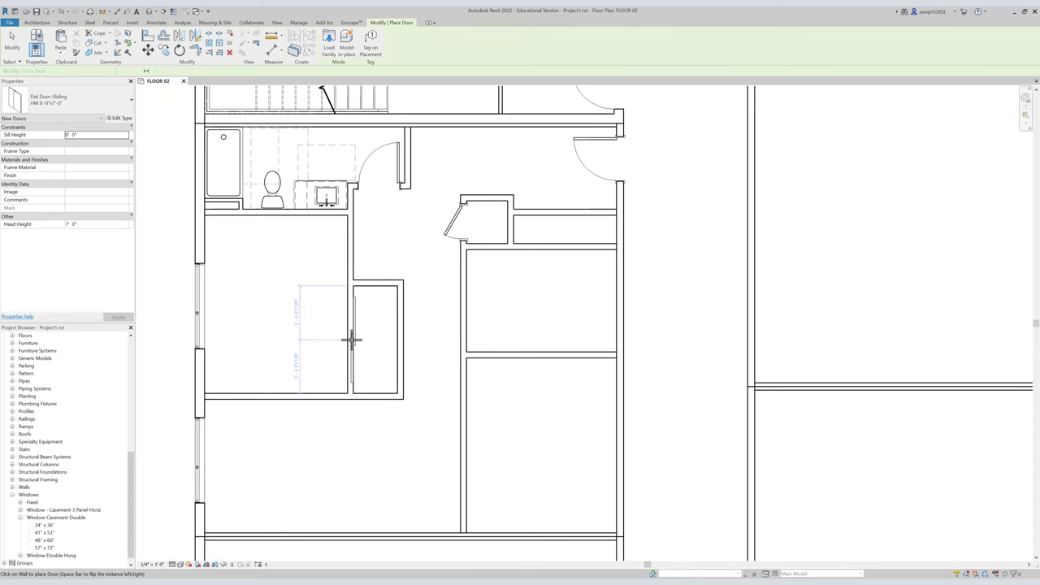
key("Escape")
Place a Clothing Rod-Single lengthwise in the bedroom closet and stretch it to span the closet's full length.
middle_click_drag(304, 320, 430, 292)
scroll(404, 310, "up", 2)
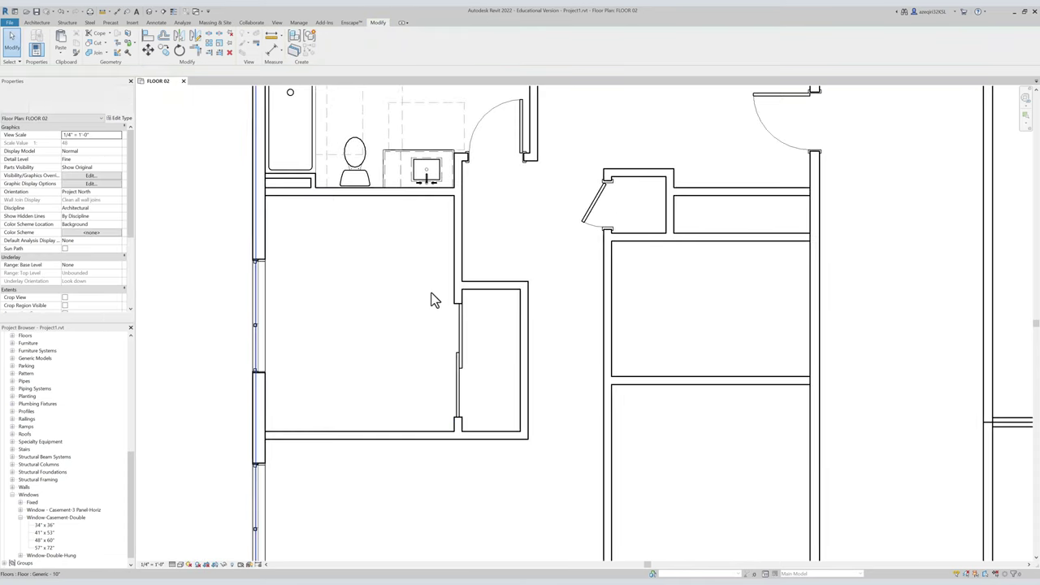
key("c")
key("m")
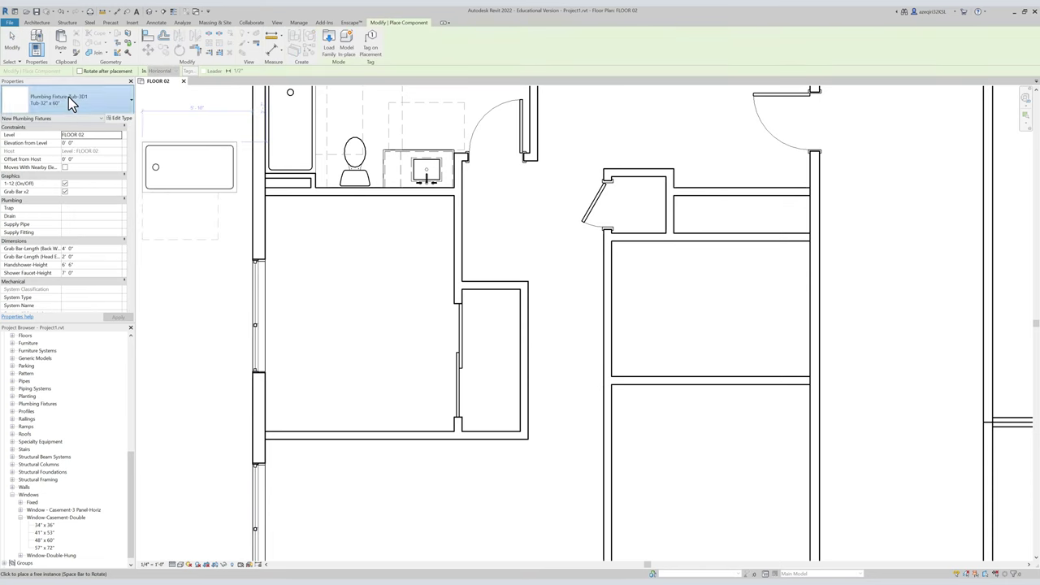
left_click(68, 96)
type("rod")
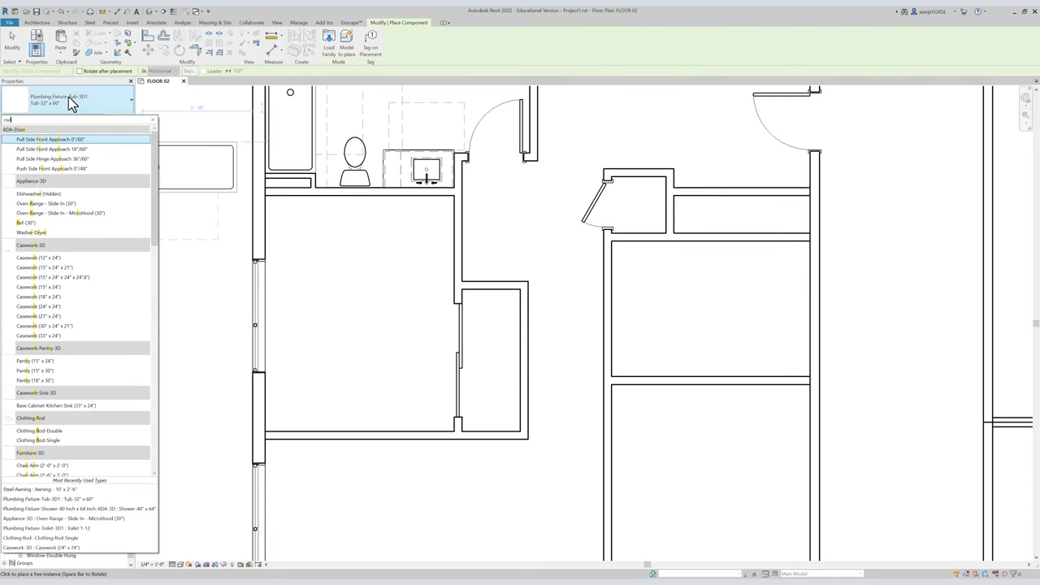
left_click(76, 154)
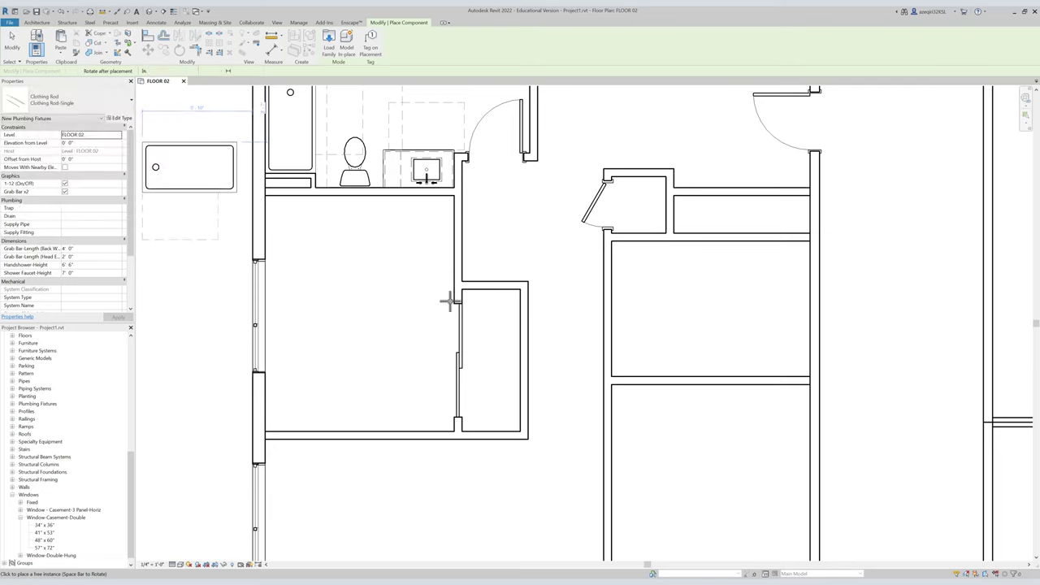
key("space")
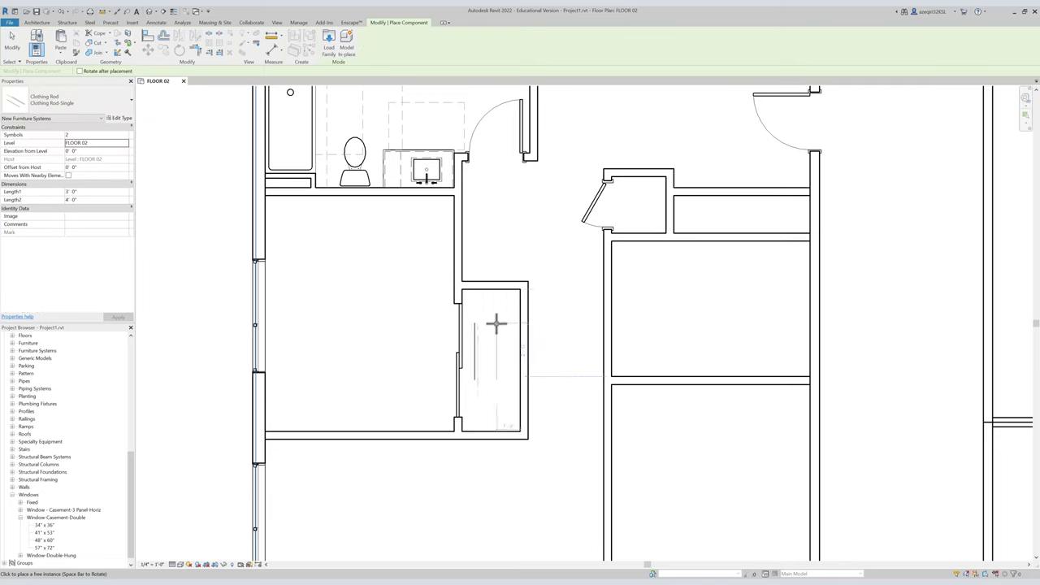
left_click(518, 291)
key("Escape")
left_click(503, 355)
left_click_drag(502, 352, 500, 431)
left_click_drag(502, 365, 502, 432)
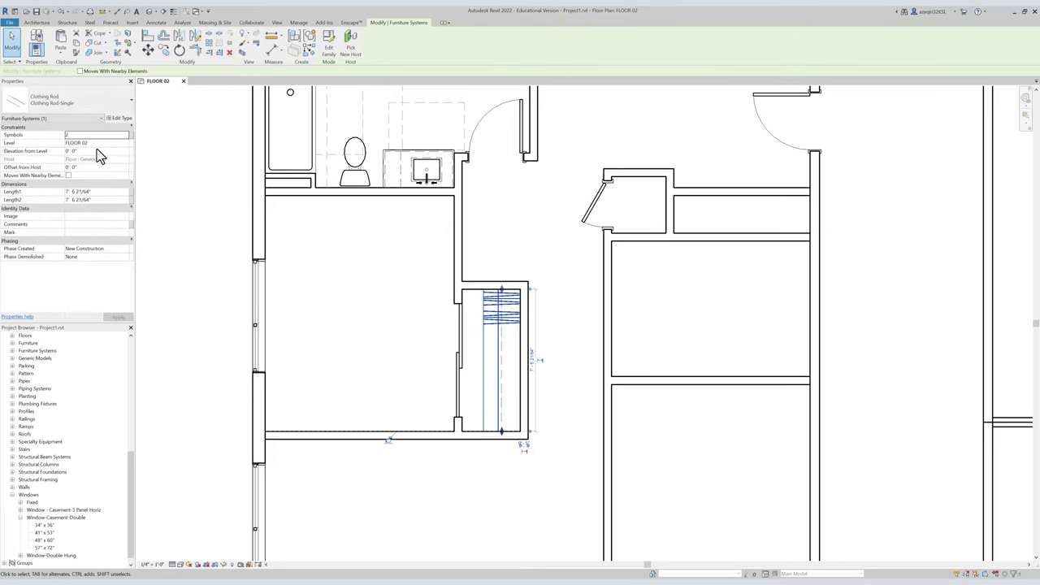
Set the clothing rod's elevation from level to 1/3 and deselect it.
left_click(75, 152)
left_click_drag(74, 152, 45, 153)
type("1/3")
key("Return")
left_click(395, 286)
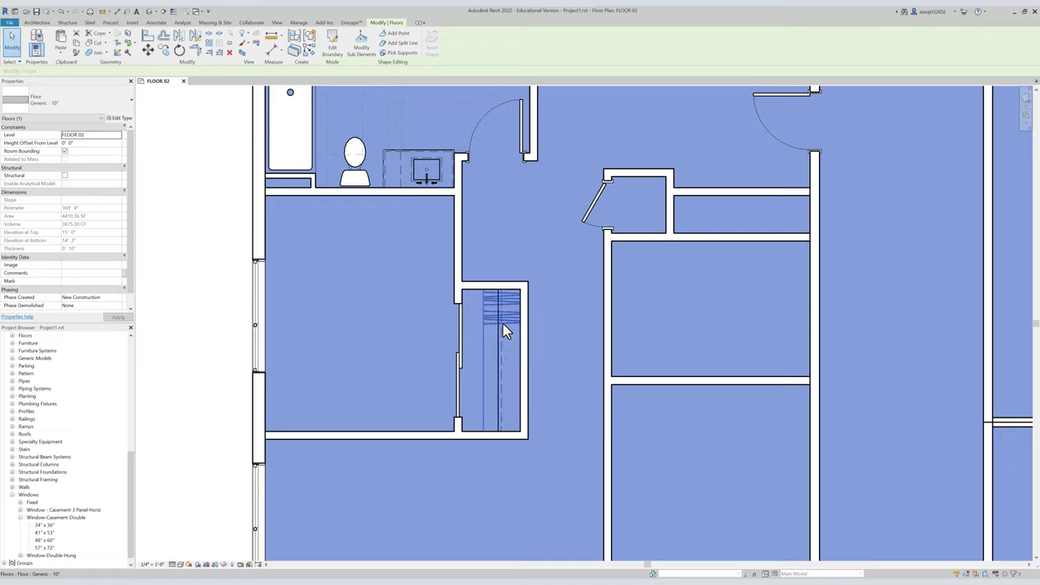
key("Escape")
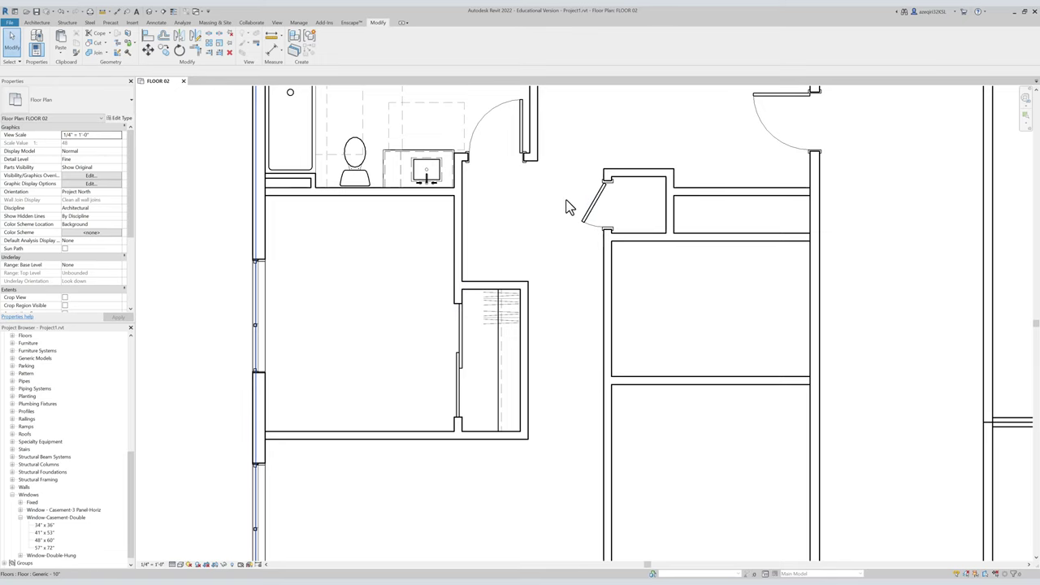
Place a Flat Door-Single WD 3'-0"x6'-8" in the bedroom's hallway wall above the closet, swinging into the bedroom.
middle_click_drag(524, 218, 506, 267)
key("d")
key("r")
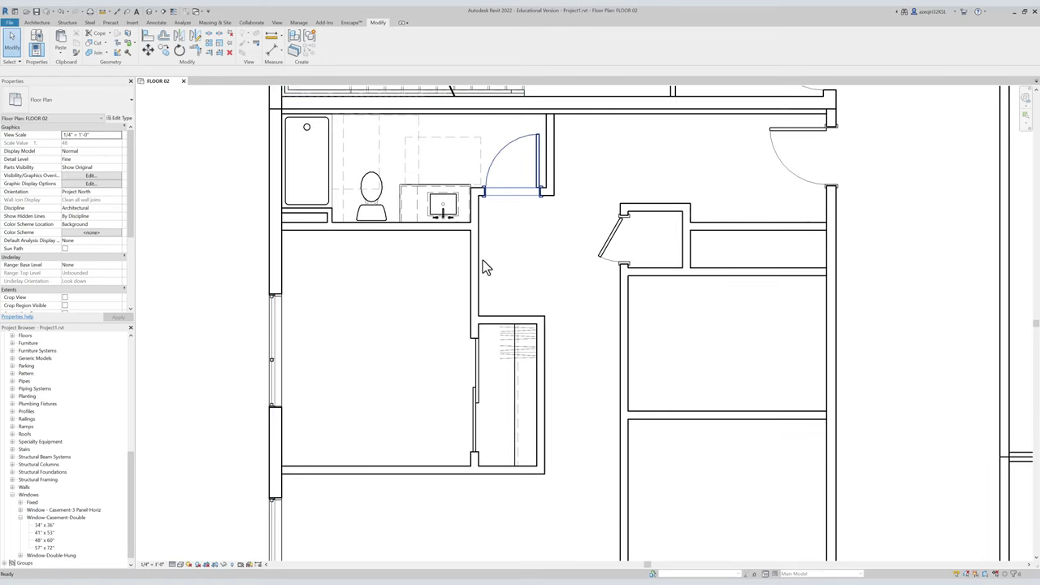
key("Escape")
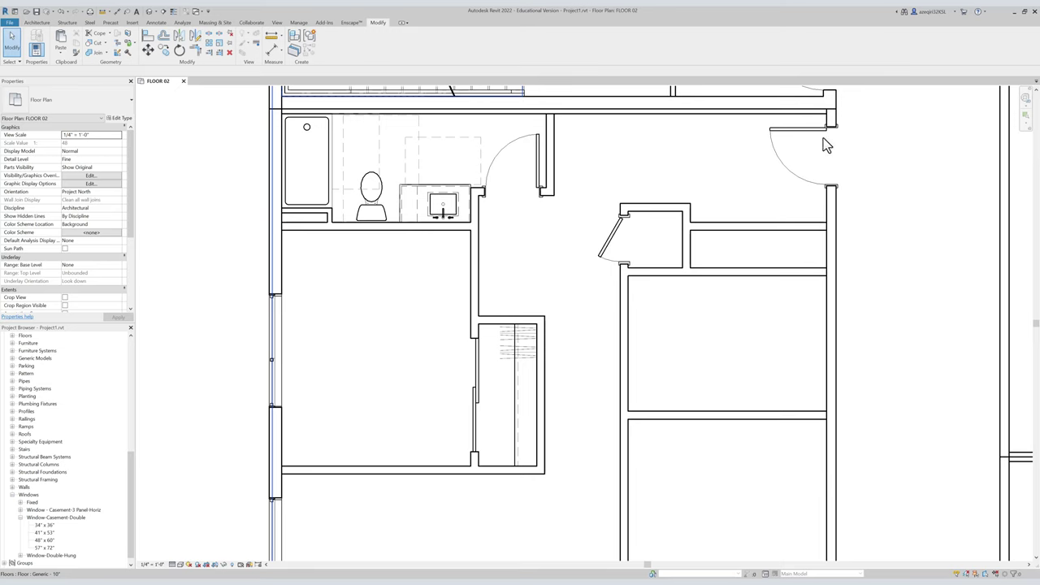
key("d")
key("r")
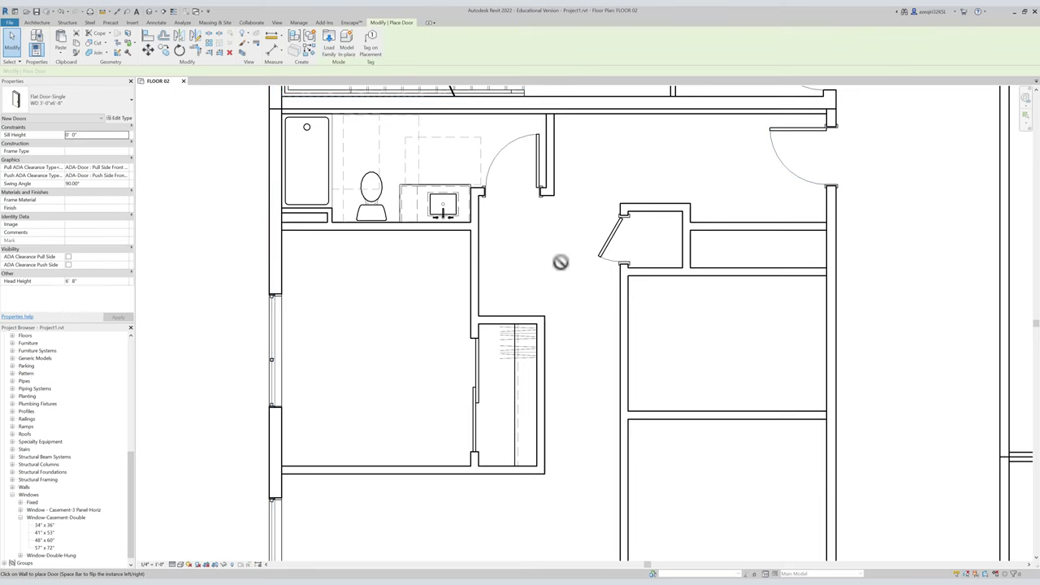
left_click(473, 260)
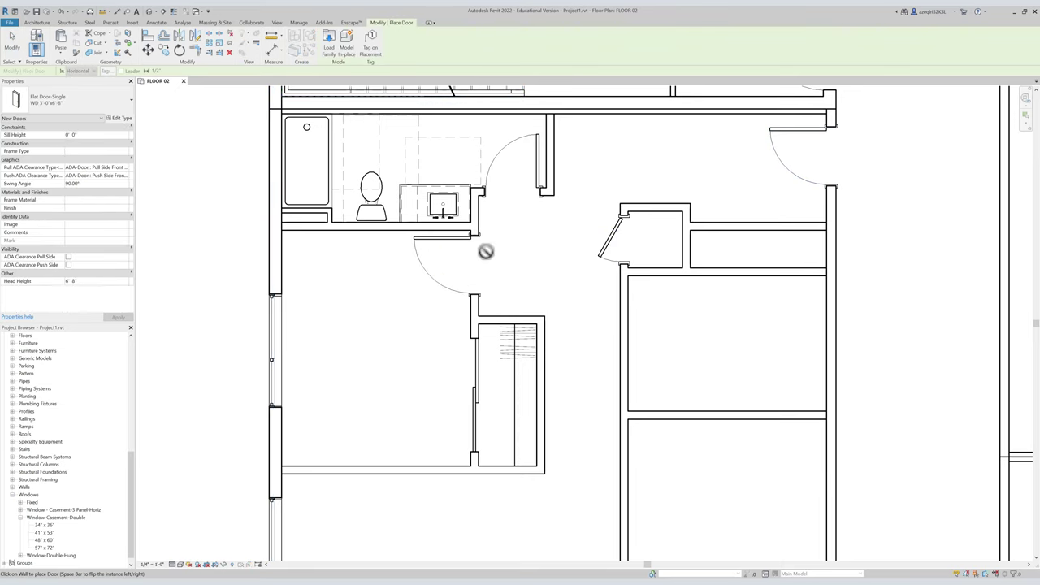
key("Escape")
Place a Bed-Queen in the bedroom with its headboard against the lower wall.
middle_click_drag(425, 269, 376, 262)
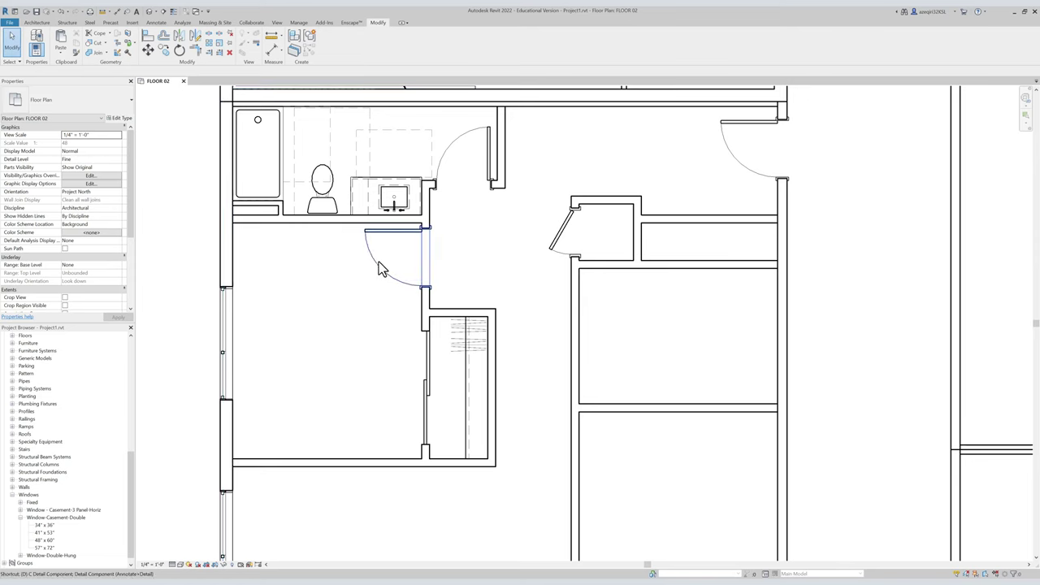
key("c")
key("m")
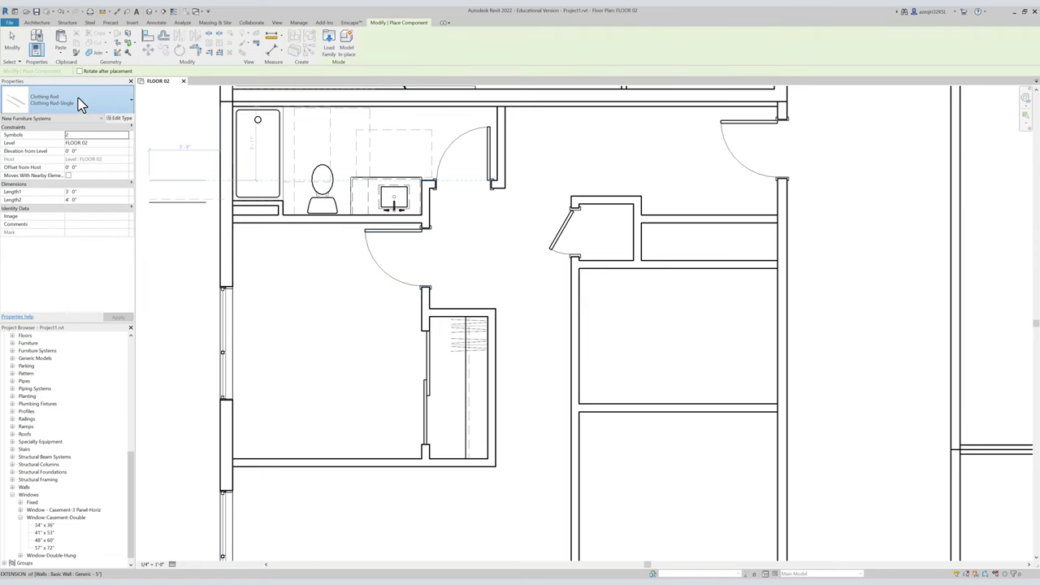
left_click(78, 102)
type("bed")
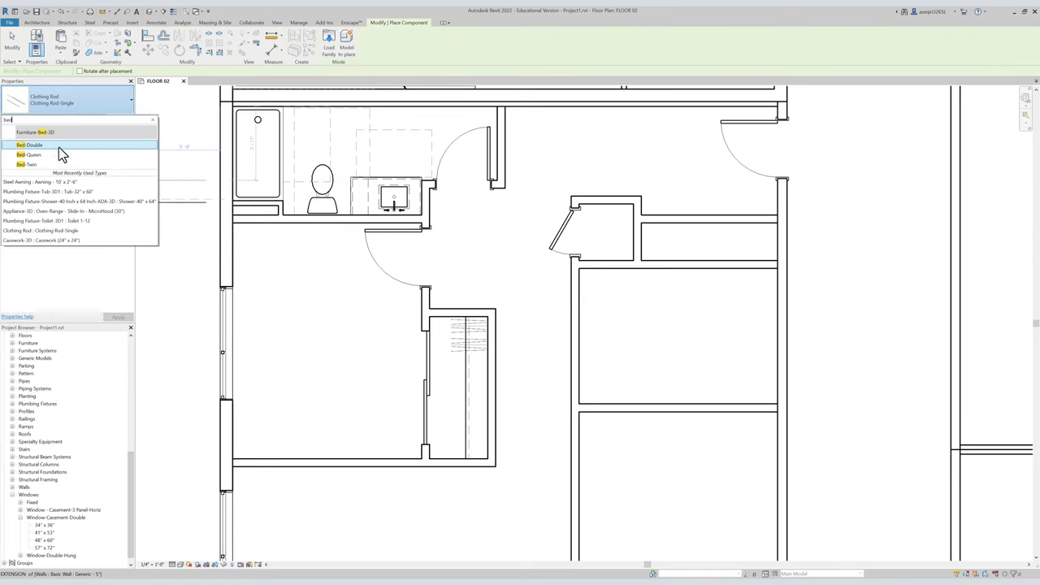
left_click(61, 155)
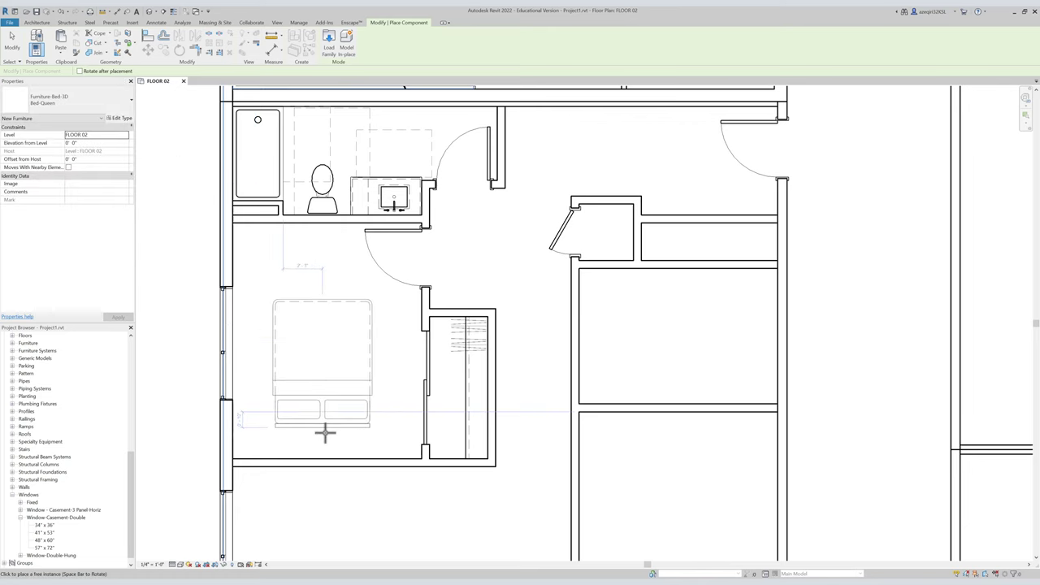
left_click(326, 453)
key("Escape")
key("Escape")
Dimension the bedroom's length between its upper and lower walls, placing the dimension outside the exterior wall.
scroll(349, 277, "down", 5)
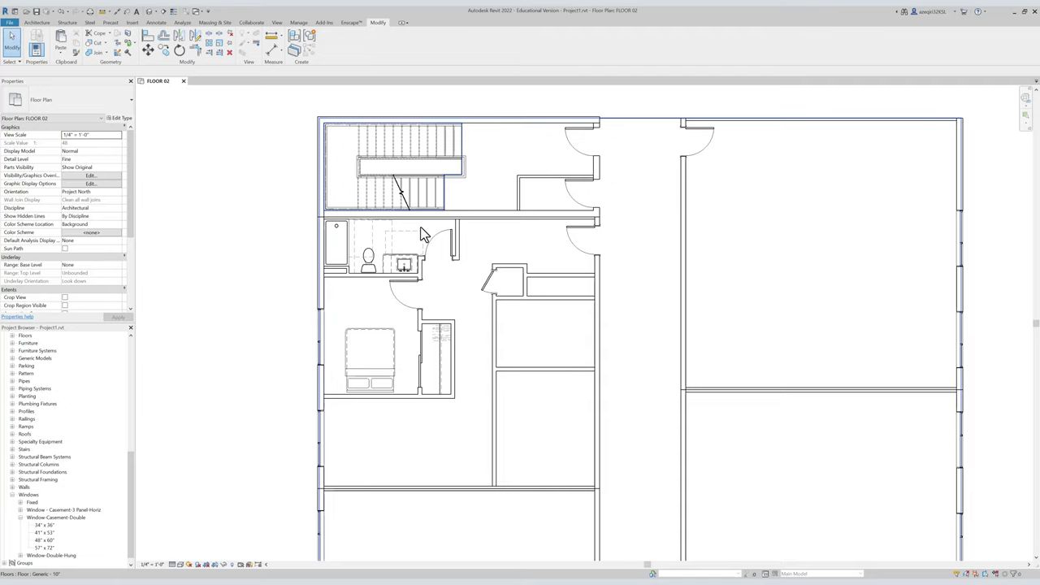
middle_click_drag(367, 241, 406, 260)
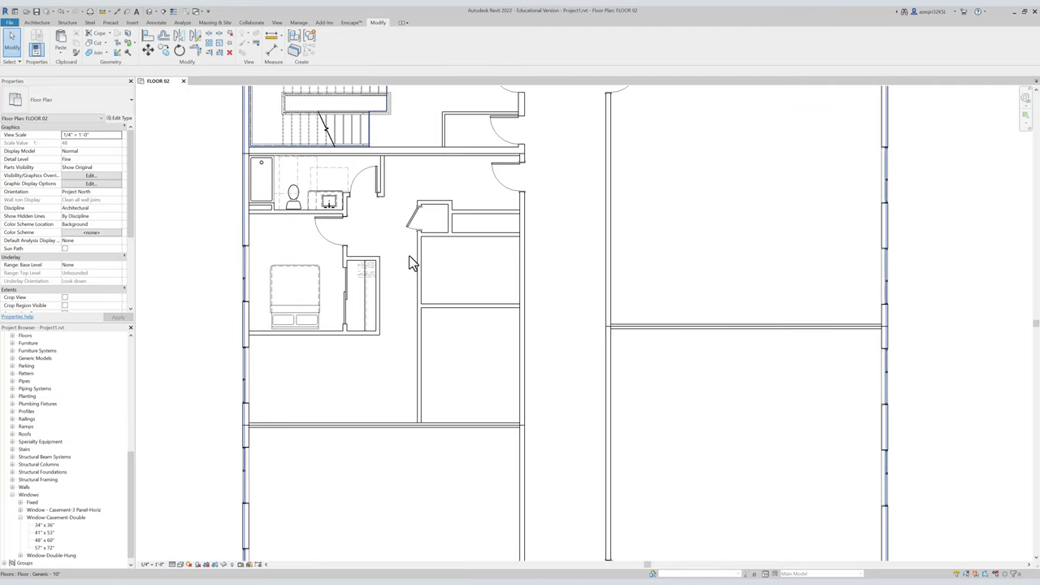
scroll(376, 314, "up", 2)
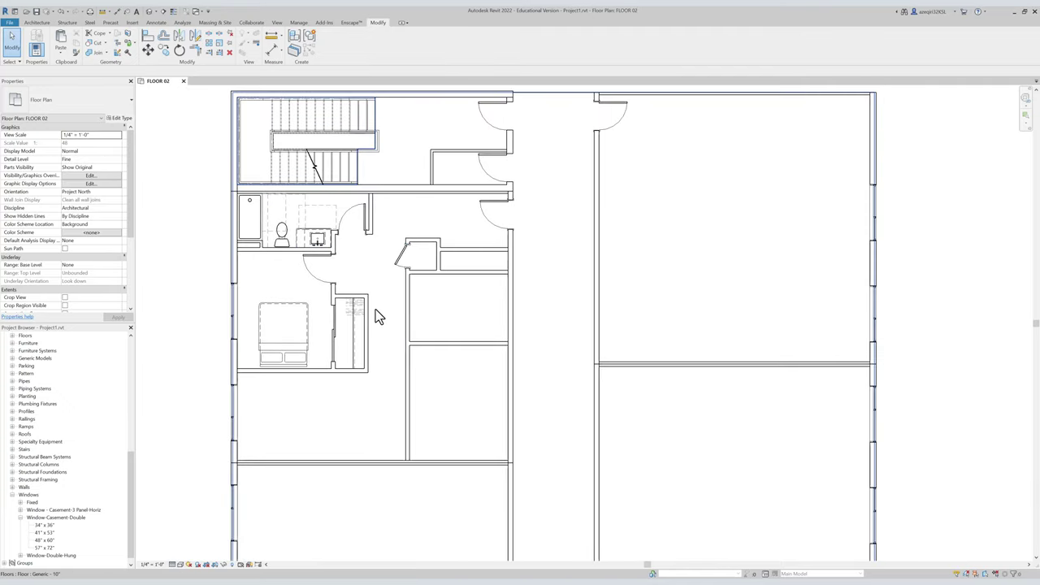
middle_click_drag(331, 317, 386, 322)
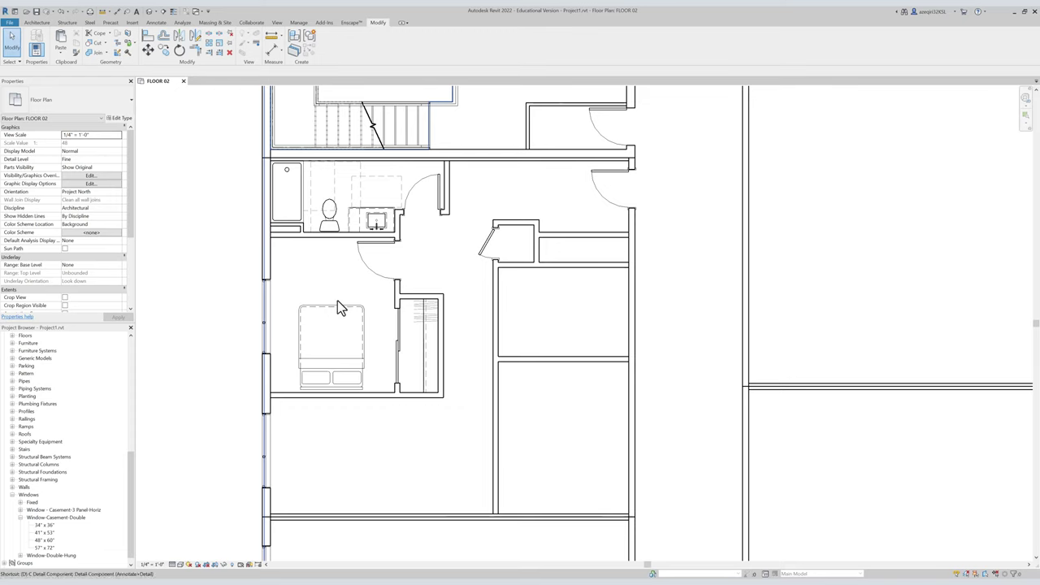
key("d")
key("i")
left_click(320, 239)
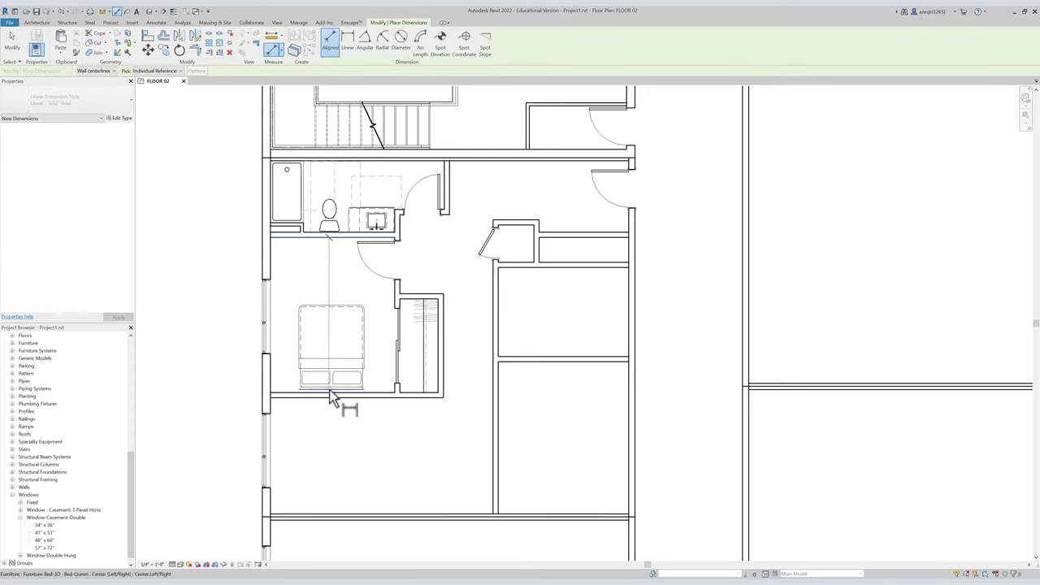
left_click(296, 395)
left_click(218, 325)
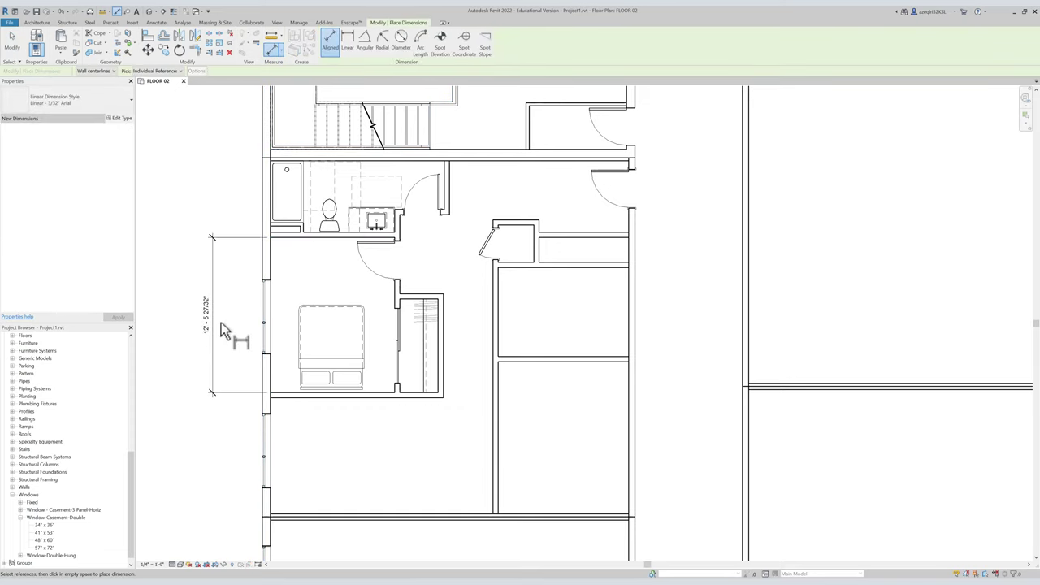
key("Escape")
key("Escape")
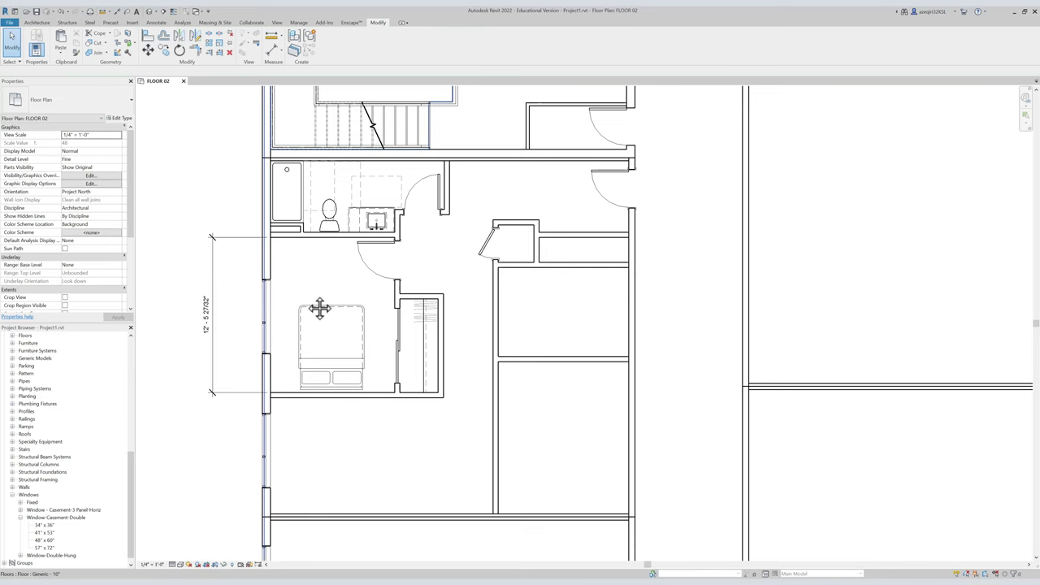
Shift the bedroom's lower wall, closet, doors and bed upward together until the bedroom is 11'-7 27/32" long.
middle_click_drag(303, 286, 305, 306)
left_click_drag(234, 312, 489, 441)
key("shift+Up")
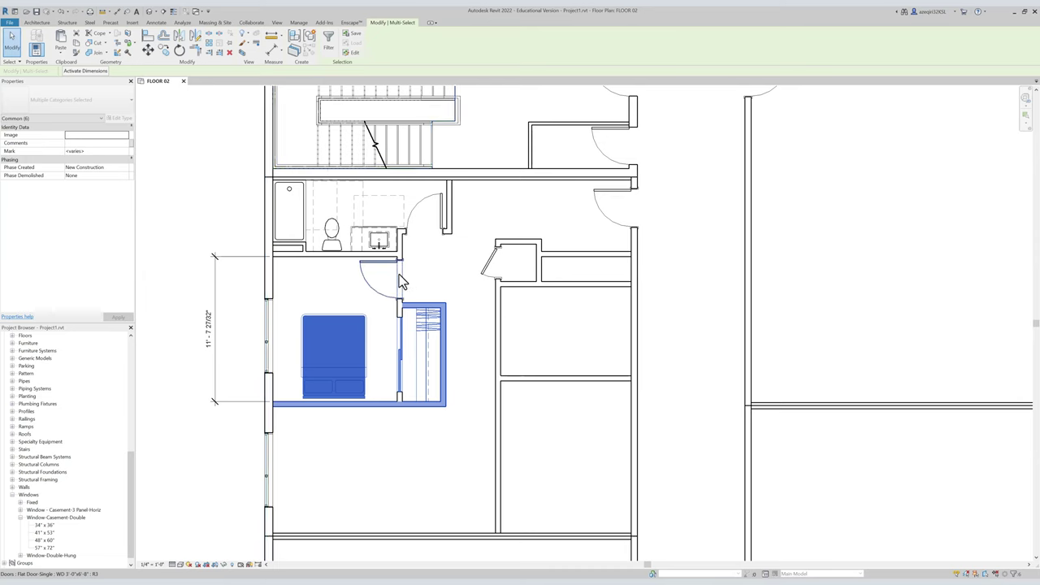
Match the bedroom door's type to the bathroom door, WD 2'-10"x6'-8".
scroll(399, 274, "up", 3)
left_click(413, 244)
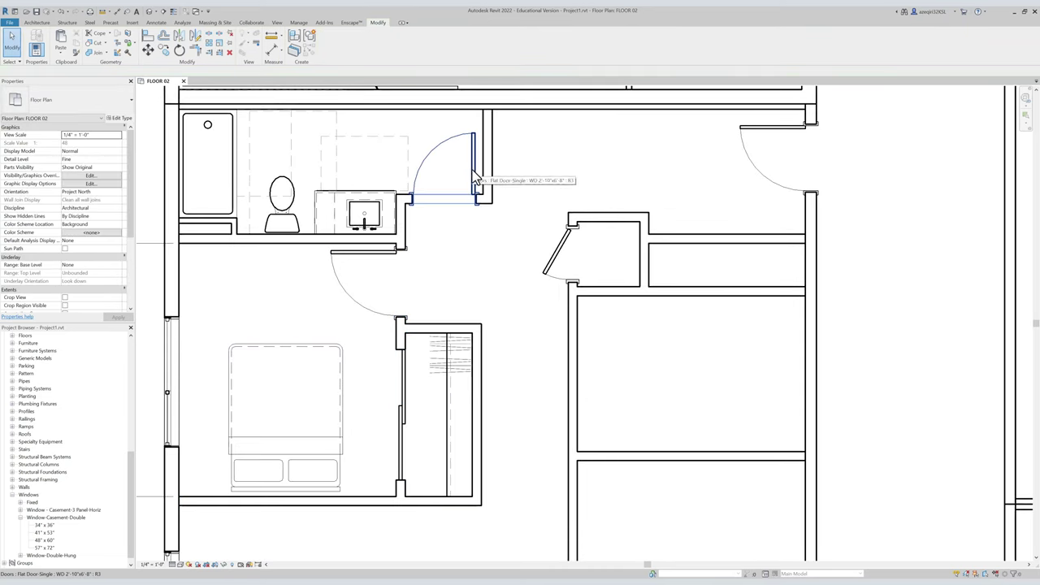
key("m")
key("a")
left_click(476, 175)
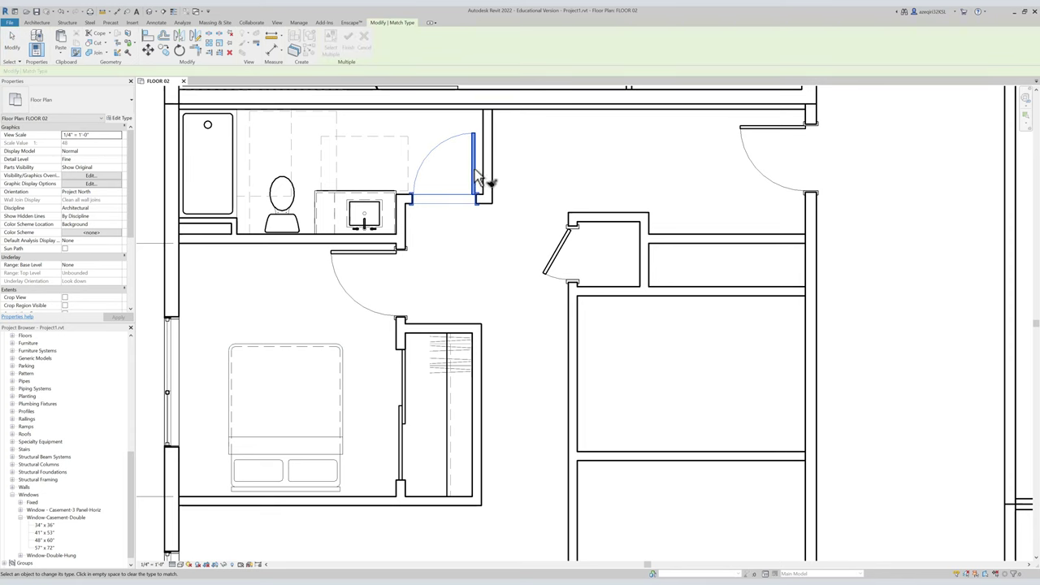
left_click(366, 258)
key("Escape")
Adjust the bedroom door's offset from the bathroom wall so the door sits slightly closer to that wall.
scroll(380, 256, "up", 2)
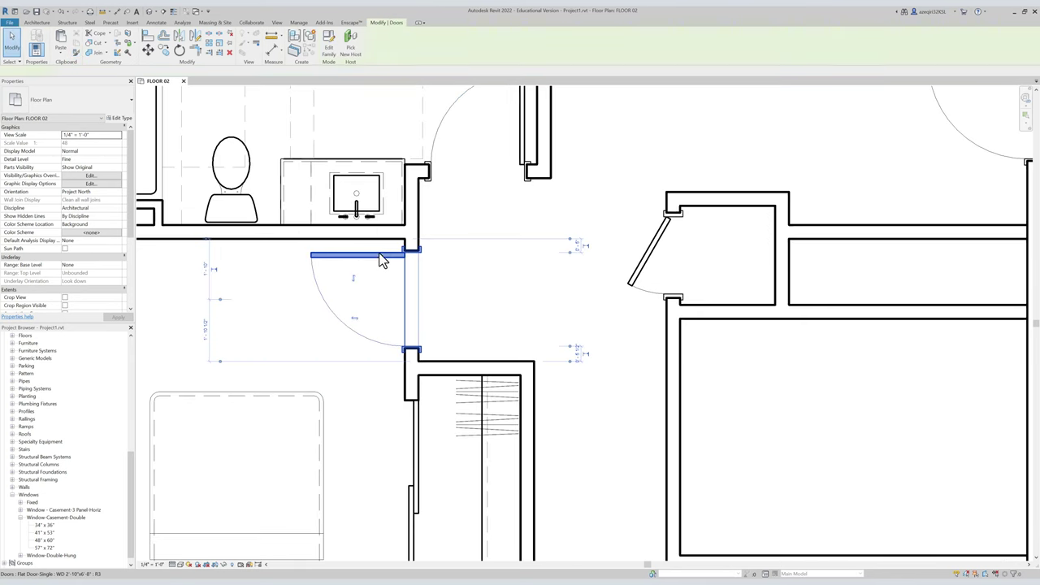
left_click(404, 254)
left_click(578, 247)
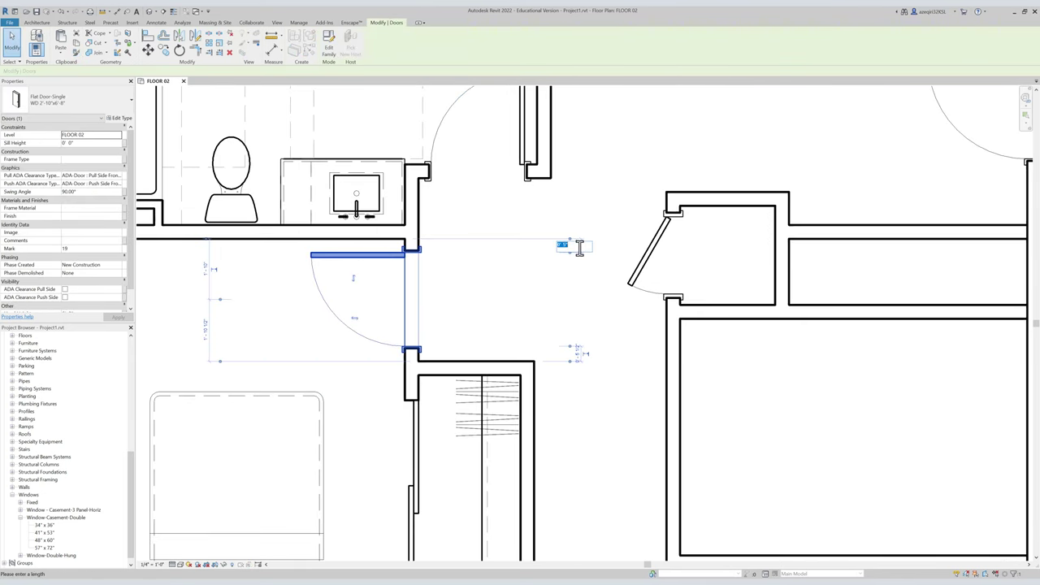
key("Escape")
key("Escape")
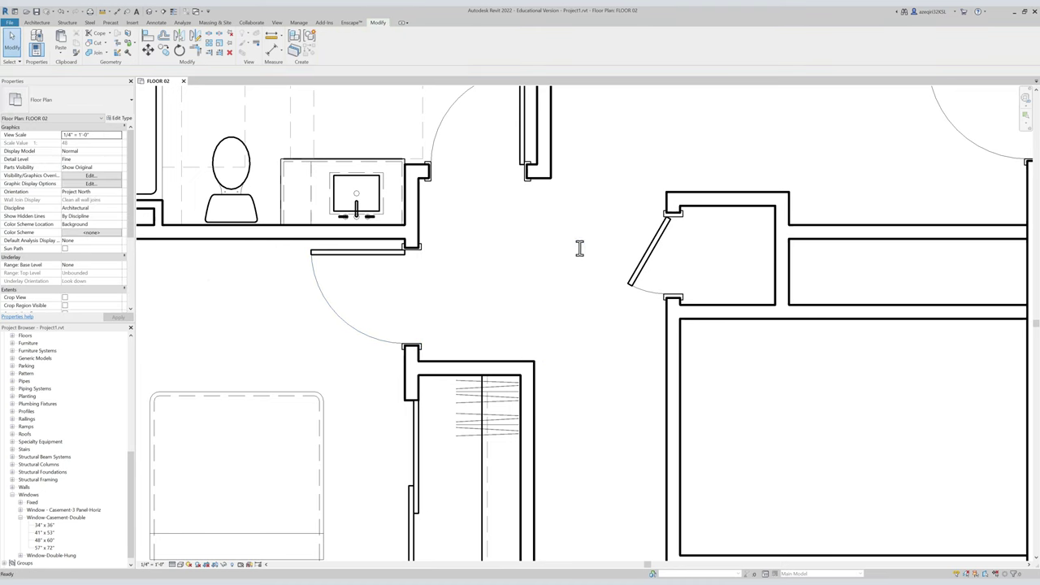
Check the spacing of the closet's upper wall from the neighbouring bathroom wall and the closet's lower wall.
scroll(554, 282, "down", 2)
scroll(495, 306, "down", 1)
middle_click_drag(496, 306, 408, 237)
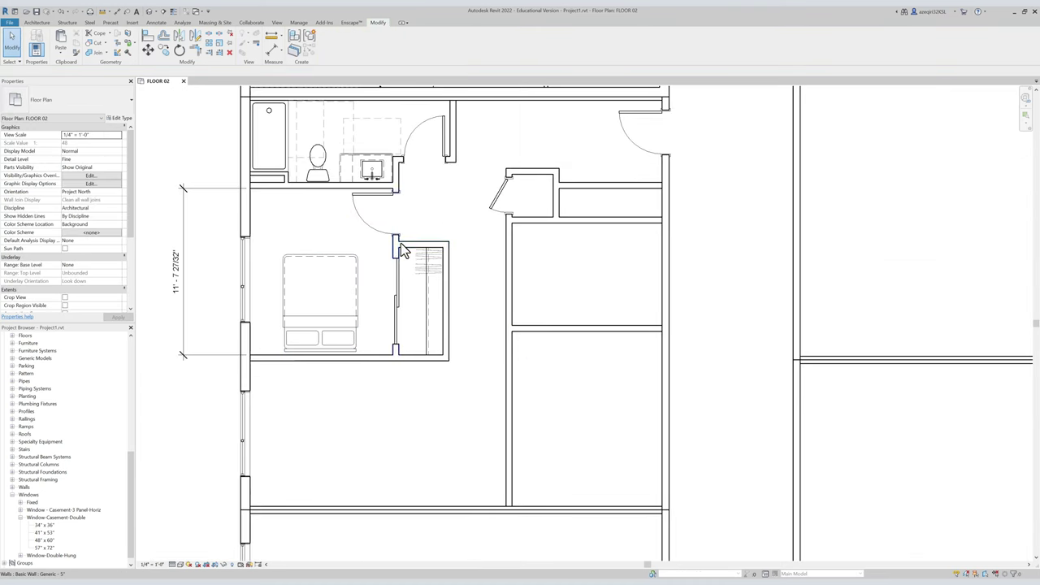
left_click(398, 246)
left_click(407, 246)
scroll(430, 242, "up", 1)
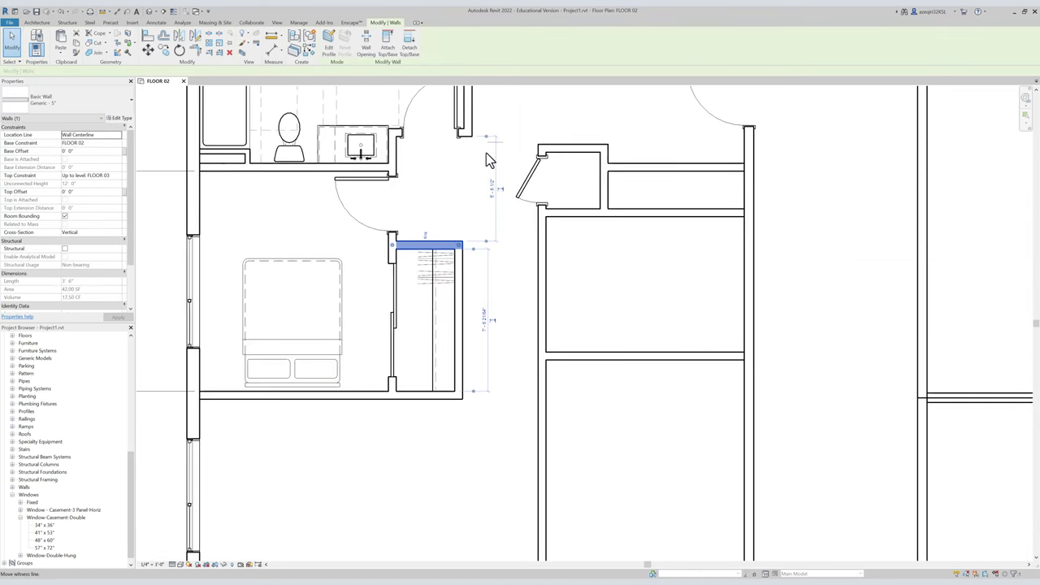
scroll(489, 234, "down", 3)
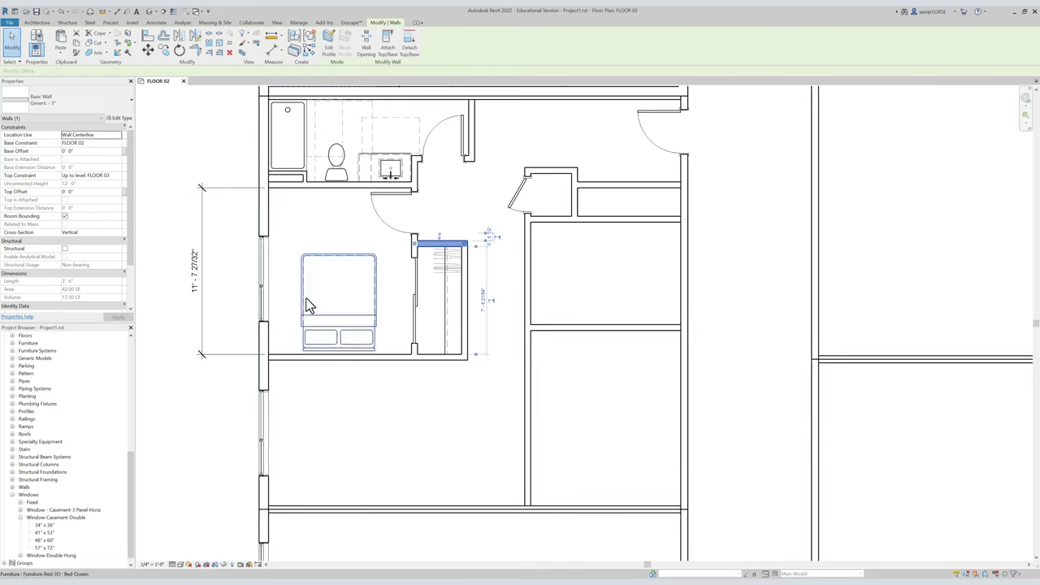
Try to move the bed, closet and bedroom's lower wall together by 2.5 with Disjoin enabled.
left_click_drag(248, 244, 538, 389)
left_click_drag(395, 234, 550, 391, "ctrl")
key("m")
key("v")
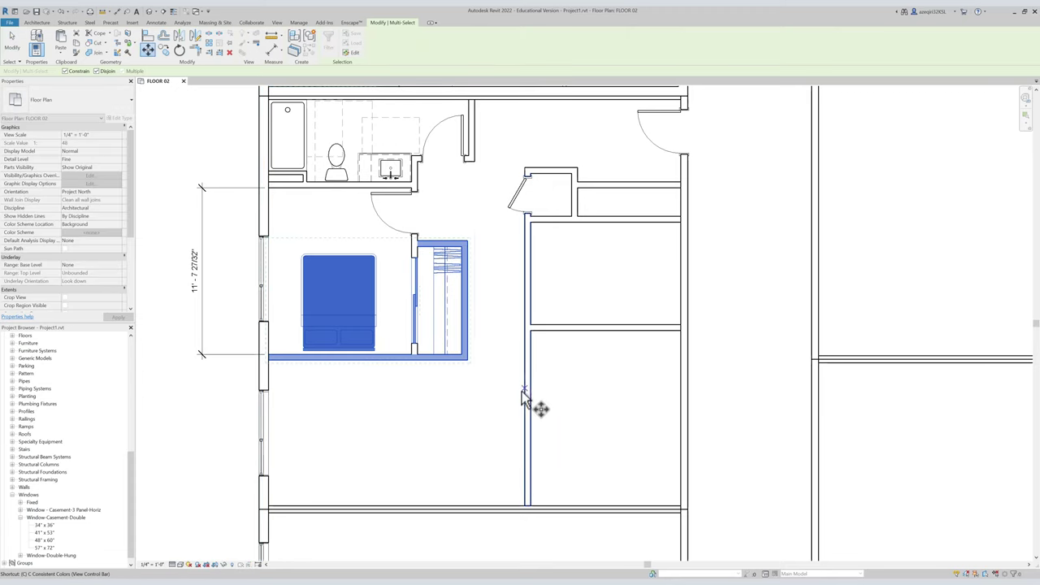
type("2")
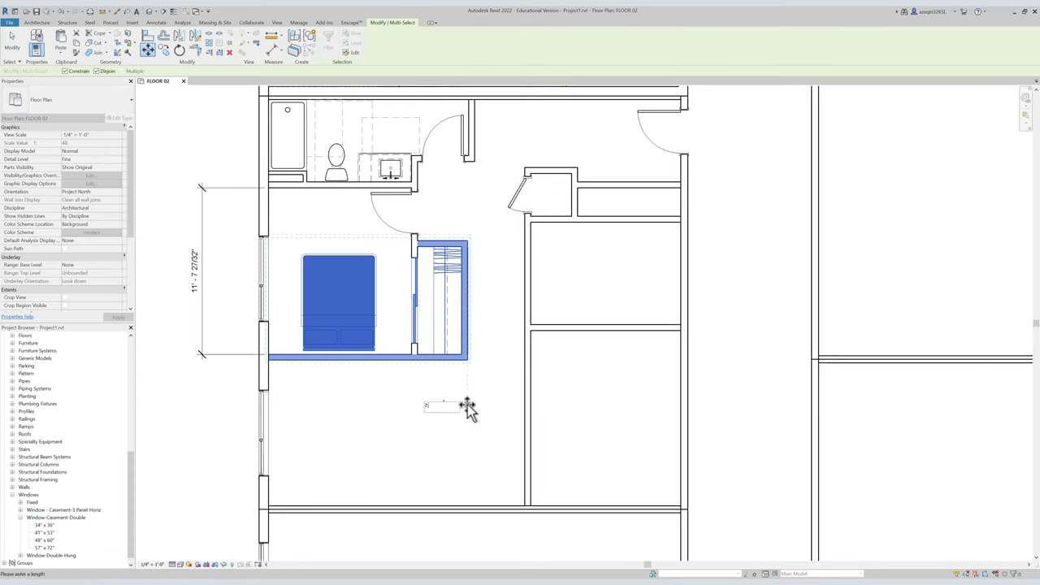
type(".5")
key("Return")
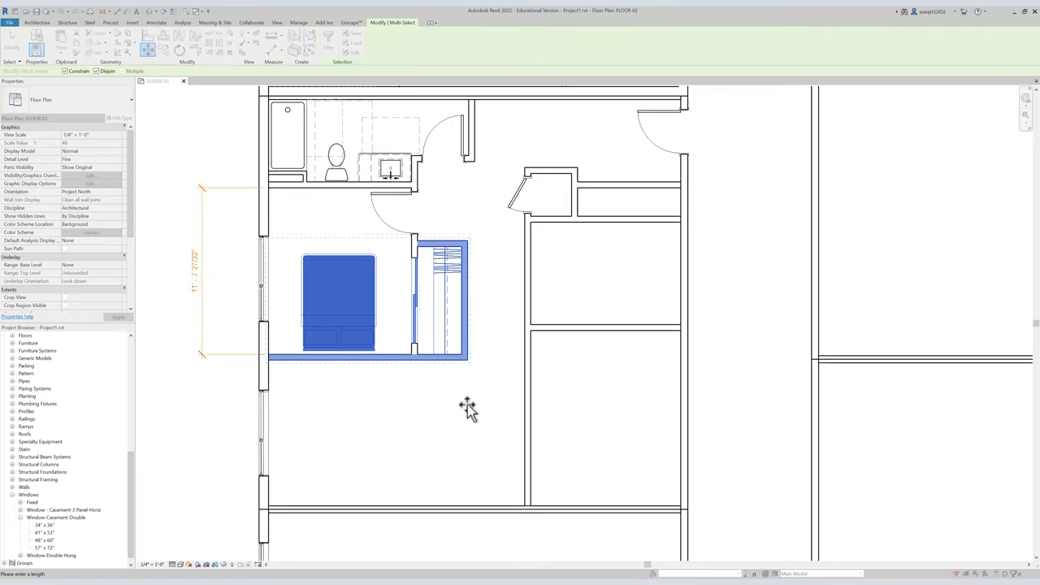
left_click(589, 323)
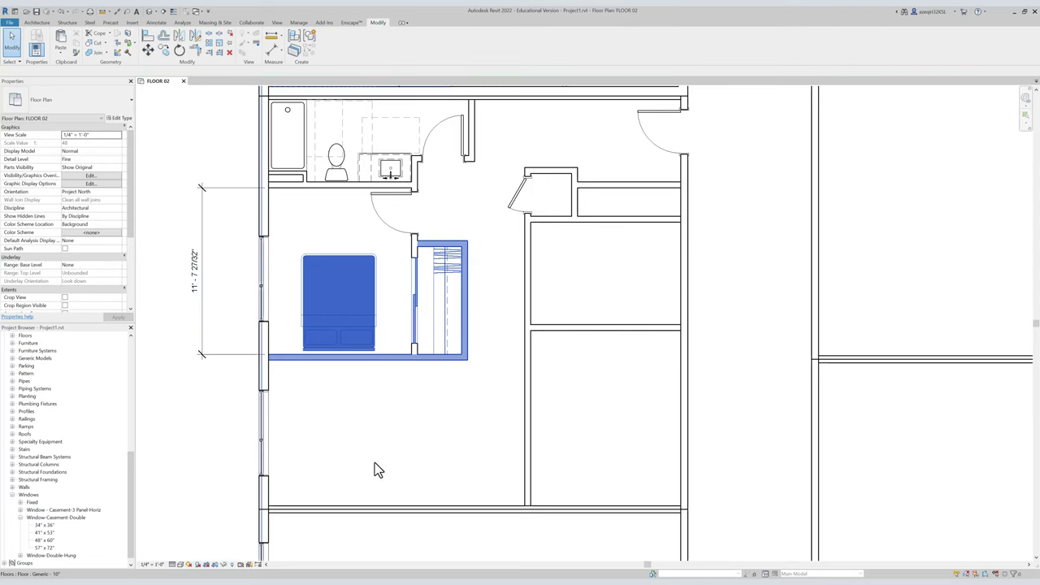
With Disjoin off, move the bed, closet and lower wall upward together until the bedroom is 11'-5 11/32" long.
middle_click_drag(384, 466, 414, 458)
key("m")
key("v")
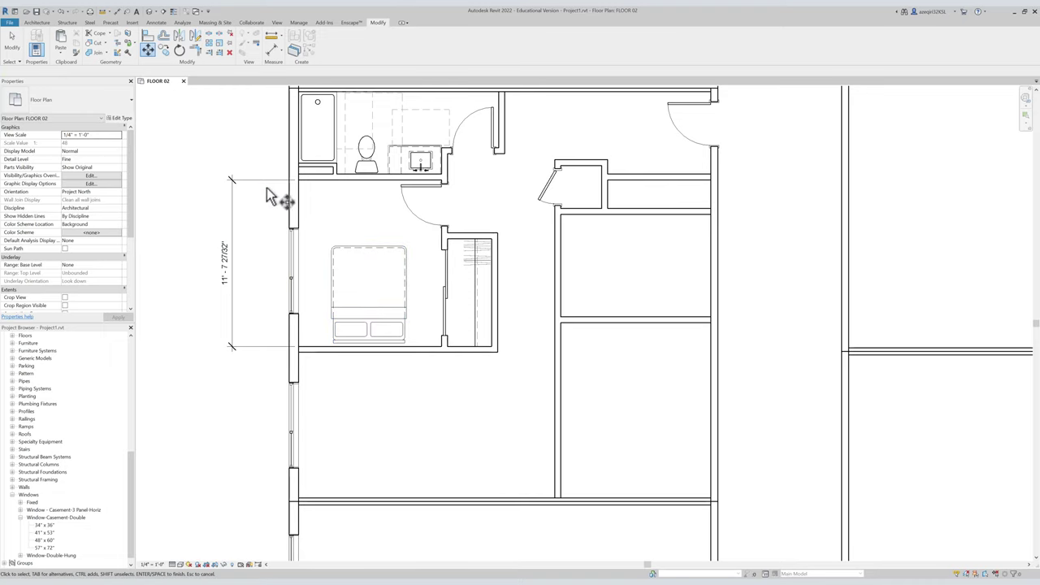
left_click_drag(271, 205, 533, 404)
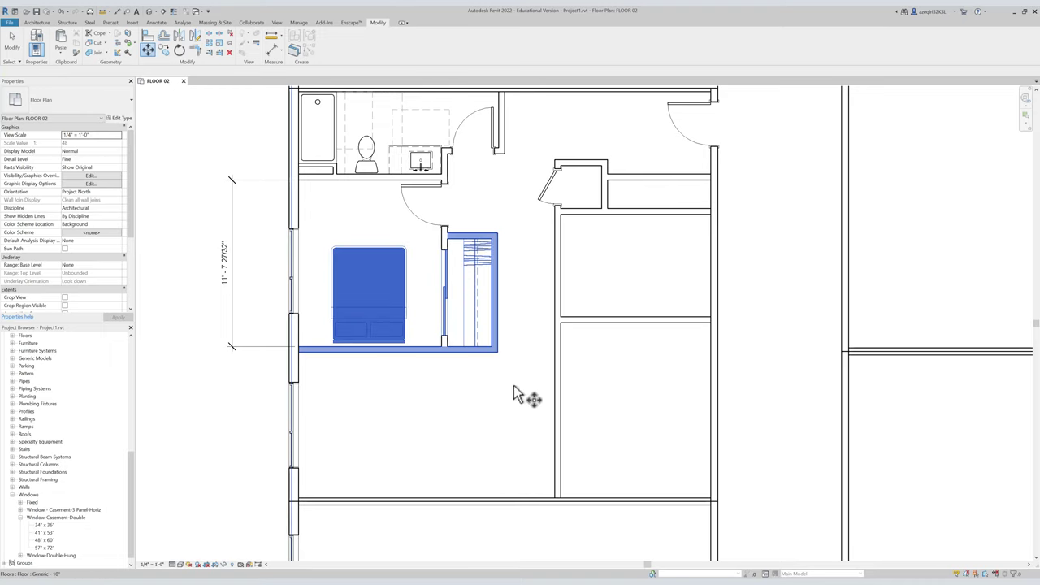
key("Return")
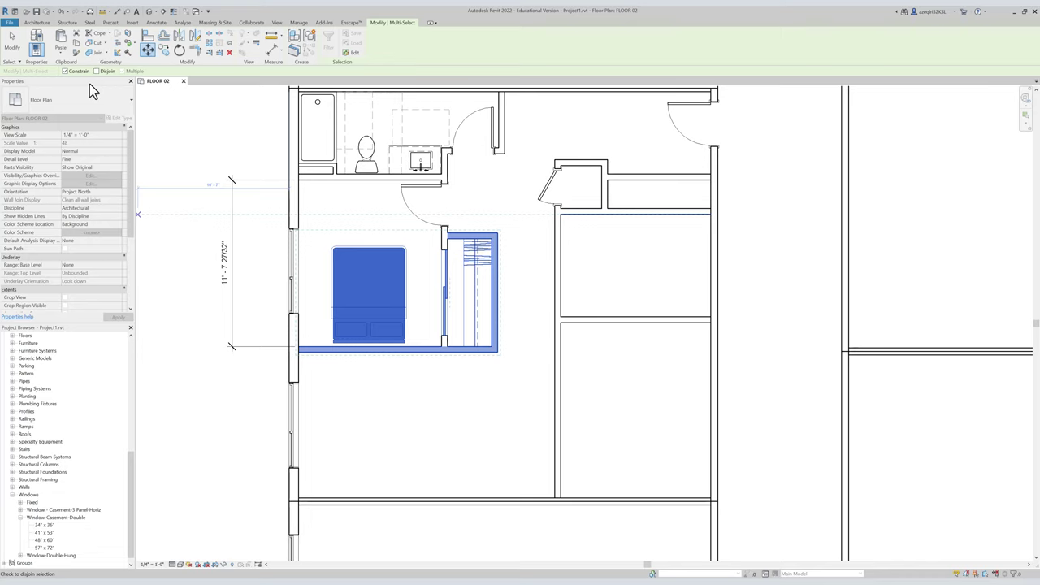
left_click(466, 214)
key("Escape")
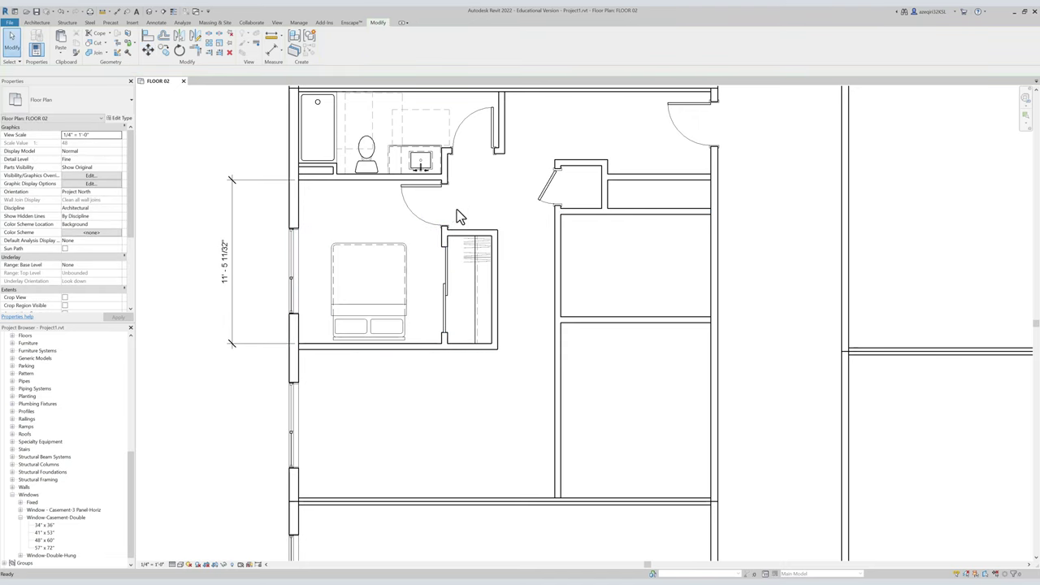
Examine the bedroom door and closet corner, and the open area below the bedroom.
scroll(444, 227, "up", 5)
middle_click_drag(457, 235, 478, 246)
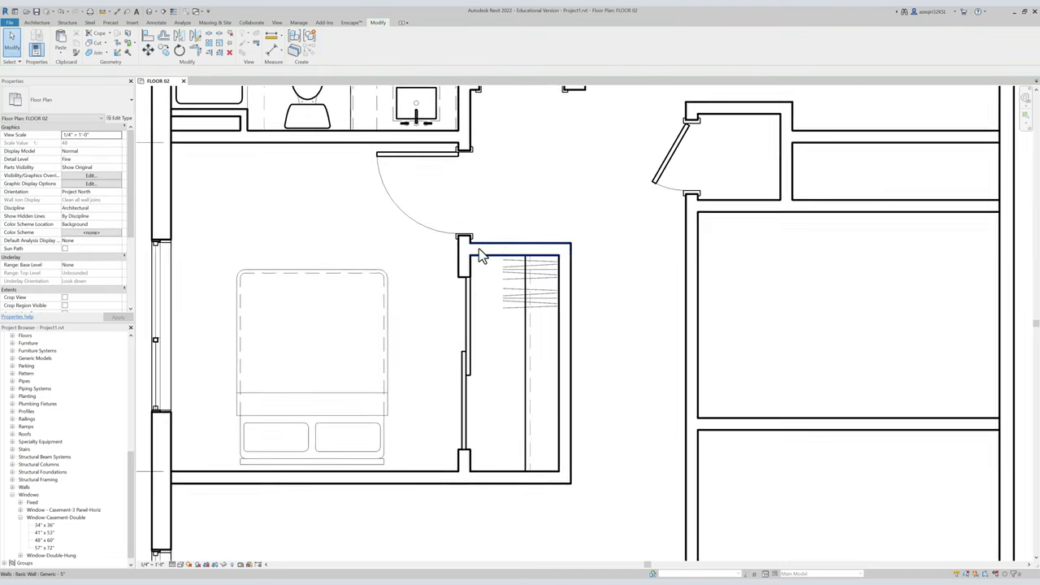
scroll(486, 245, "down", 4)
scroll(407, 228, "down", 3)
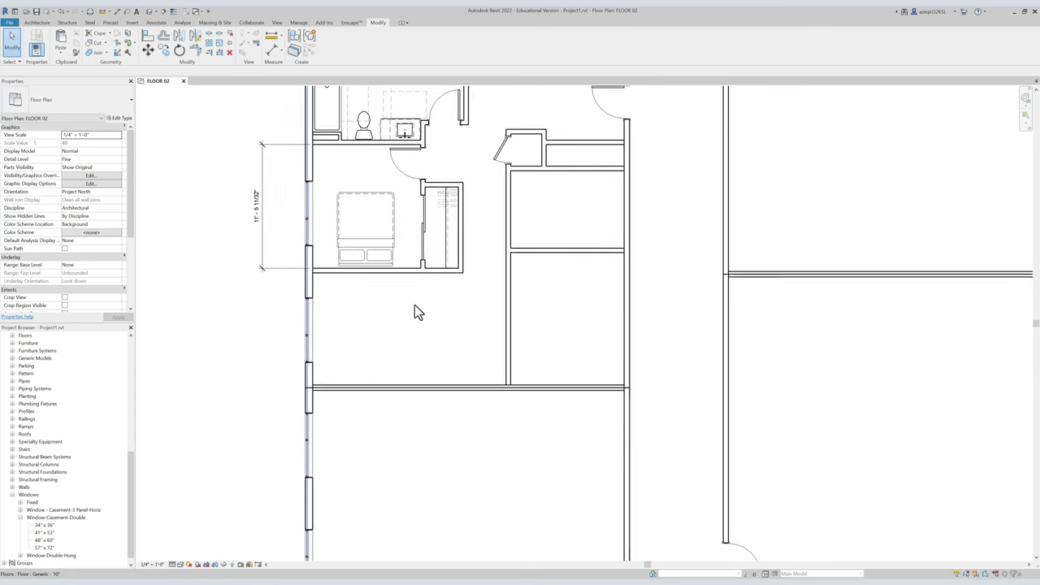
scroll(353, 293, "up", 3)
middle_click_drag(354, 308, 338, 355)
scroll(388, 316, "down", 2)
scroll(333, 352, "up", 2)
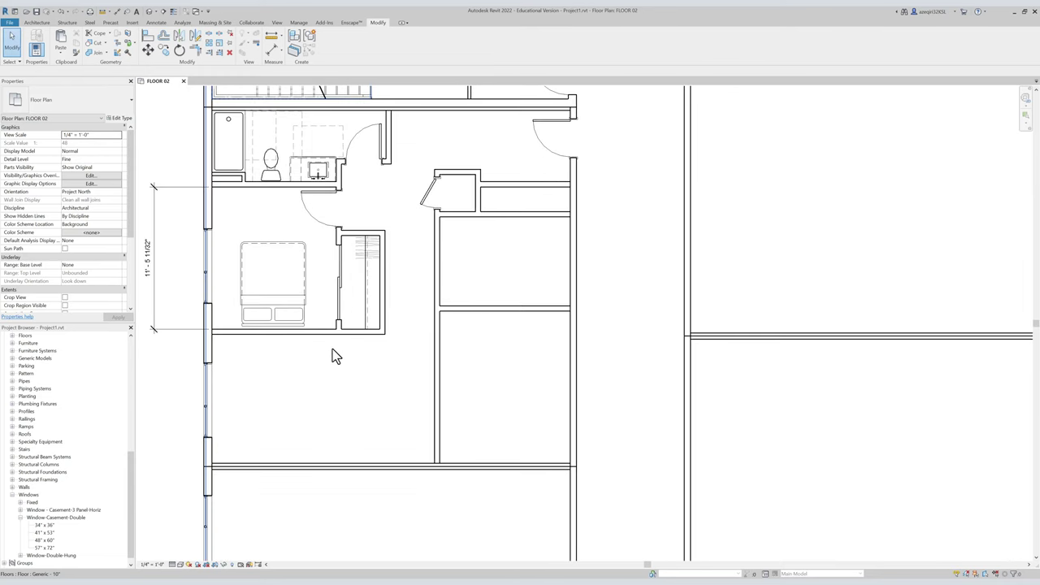
middle_click_drag(370, 340, 398, 351)
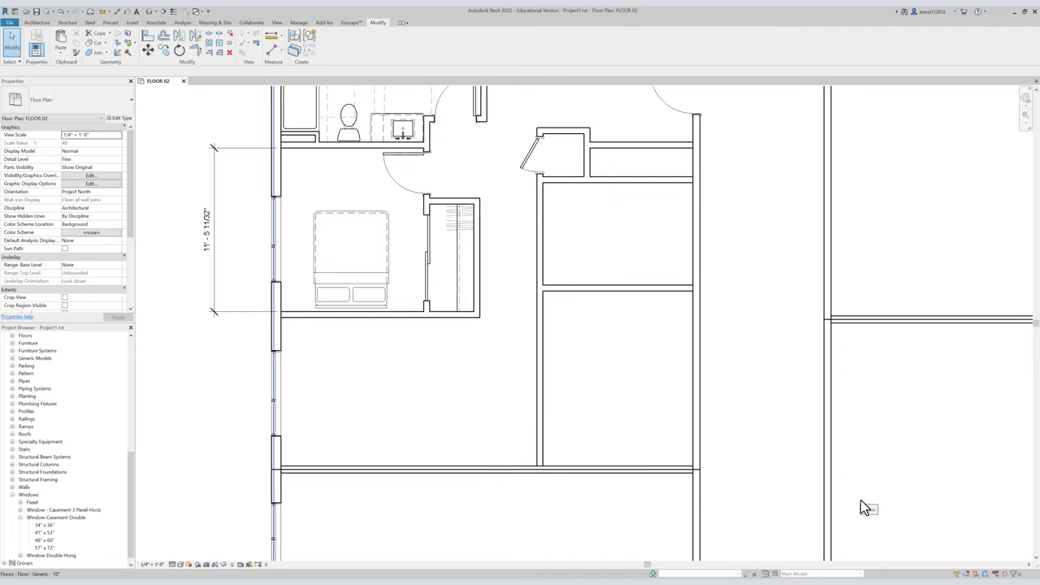
scroll(863, 507, "down", 1)
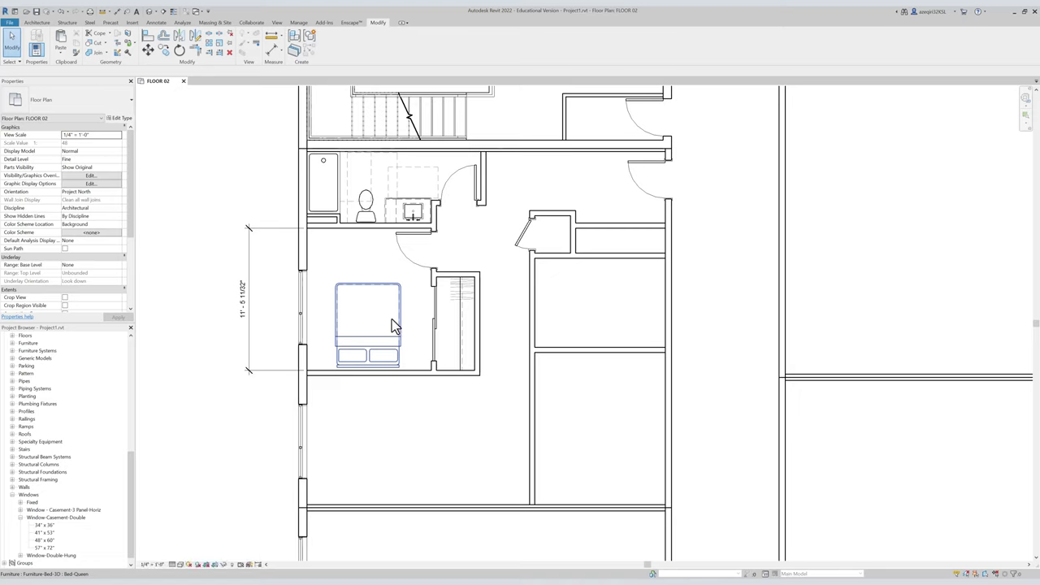
Delete the bedroom closet's sliding door and shorten its clothing rod to 5'-3".
left_click(310, 246)
left_click_drag(300, 254, 526, 426)
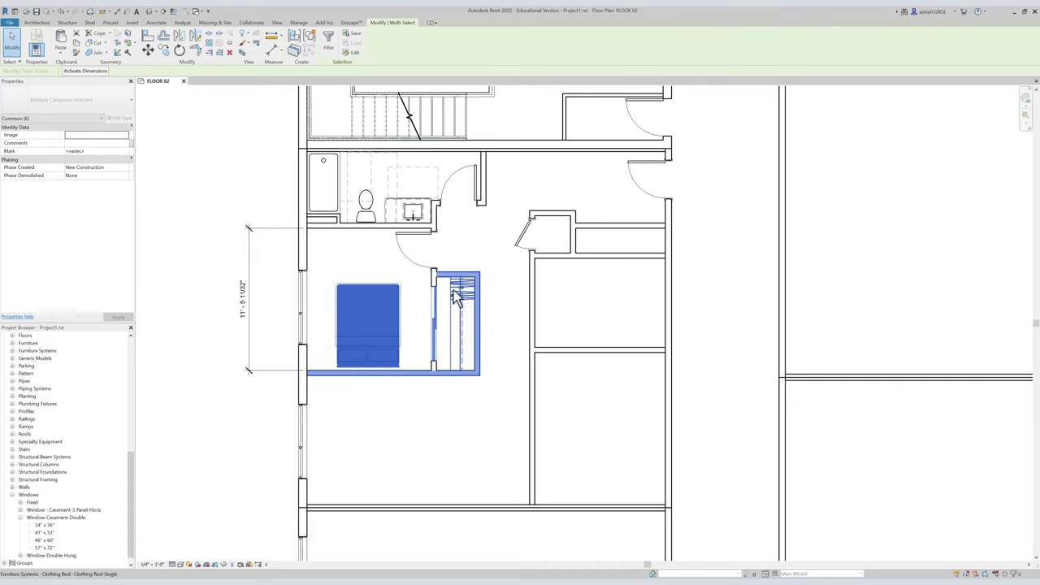
left_click(454, 316, "shift")
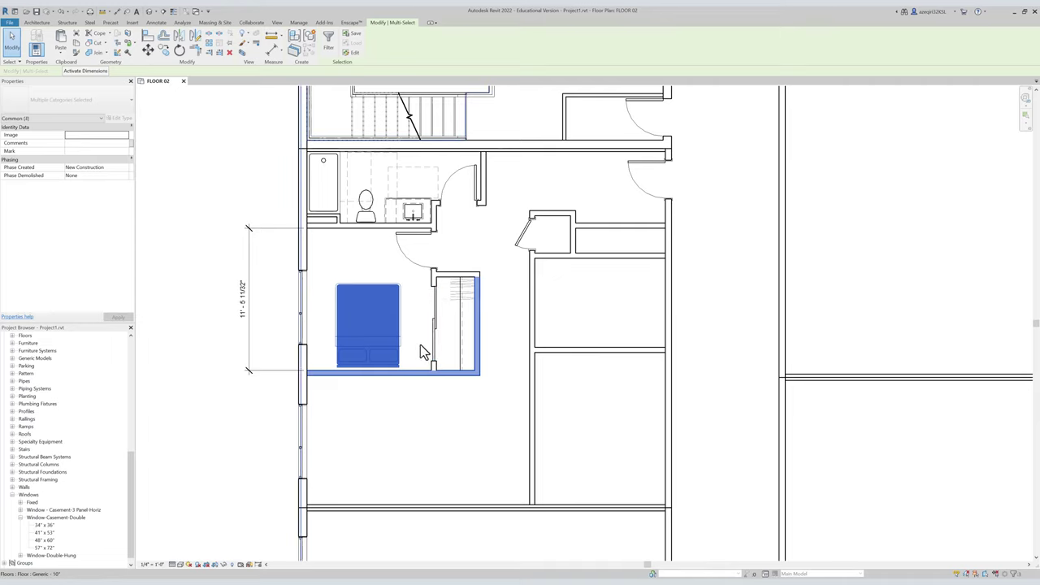
key("Escape")
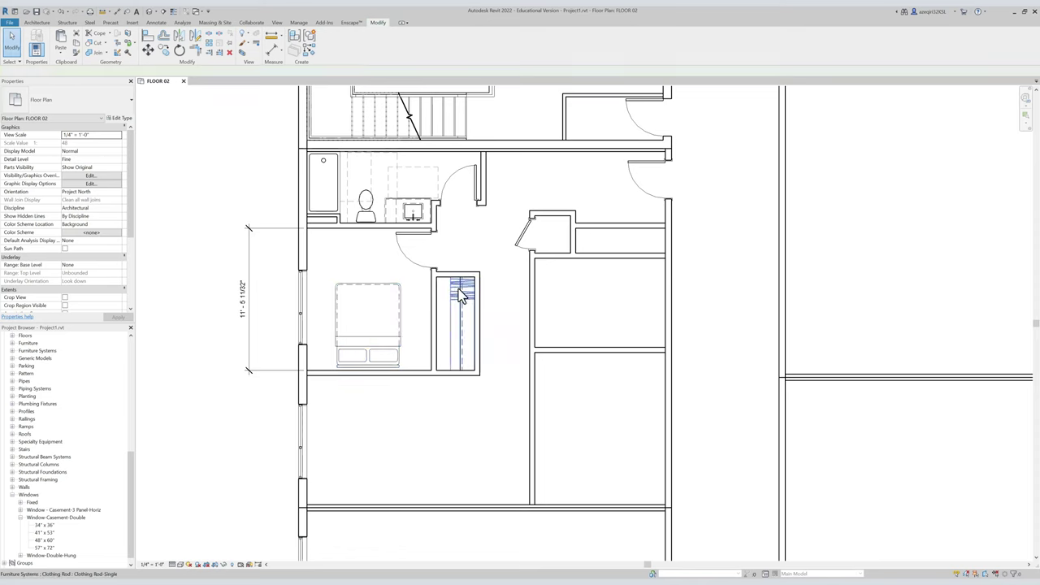
left_click(458, 288)
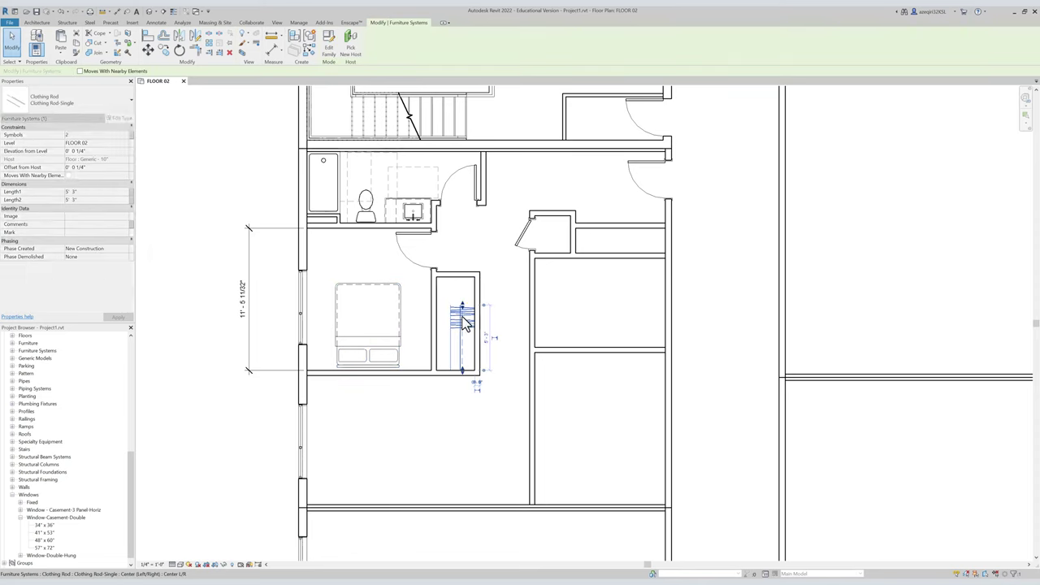
key("Escape")
Move the bed, clothing rod and bedroom's lower wall upward together with the closet's outer side wall, leaving Constrain and Disjoin off.
left_click_drag(320, 273, 523, 413)
left_click_drag(274, 350, 526, 413, "ctrl")
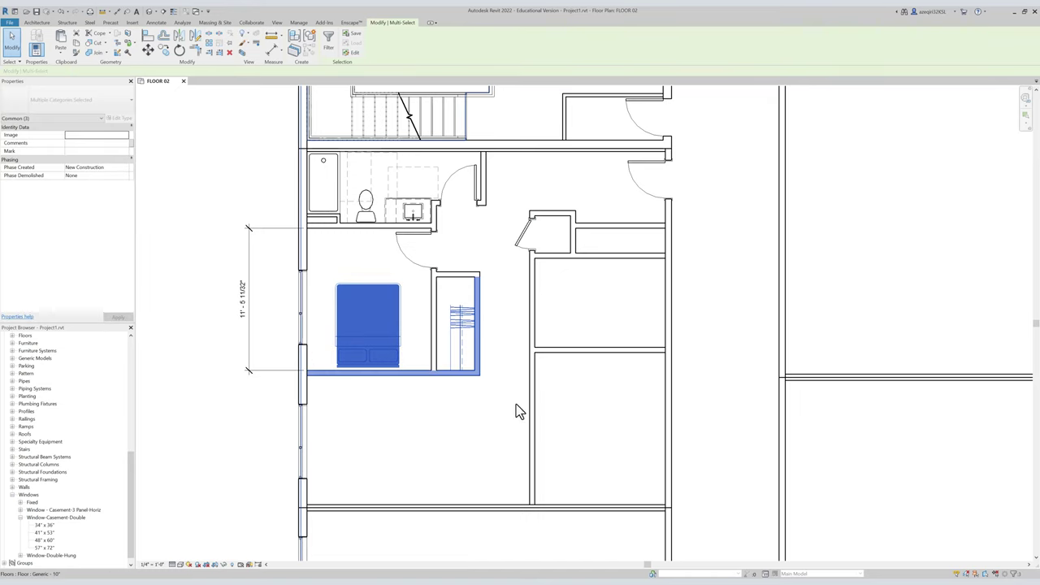
key("m")
key("v")
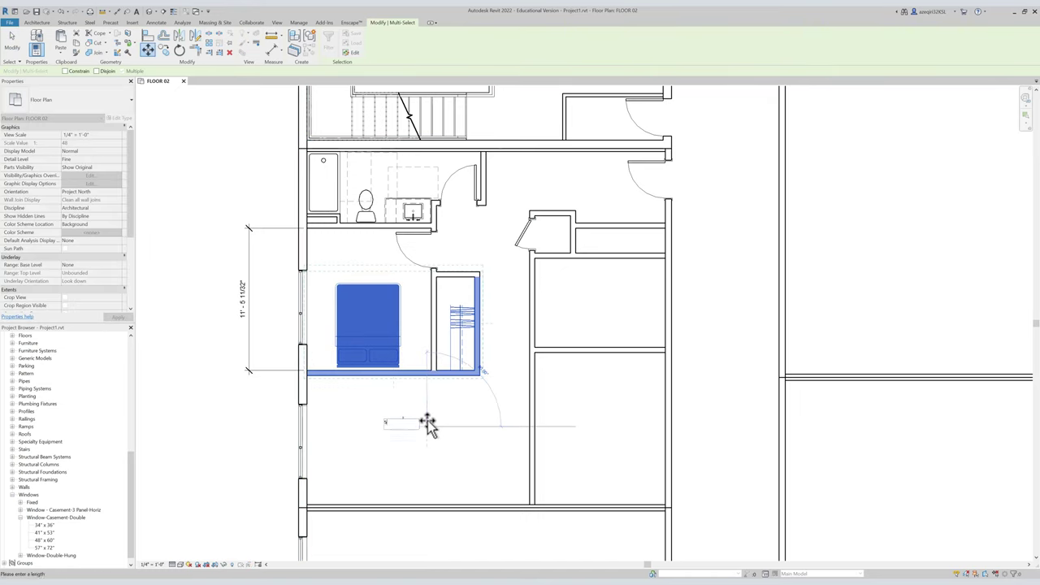
Move the bedroom's lower wall, closet wall, clothing rod and bed up together so the bedroom dimension becomes 10'-0".
left_click(429, 423)
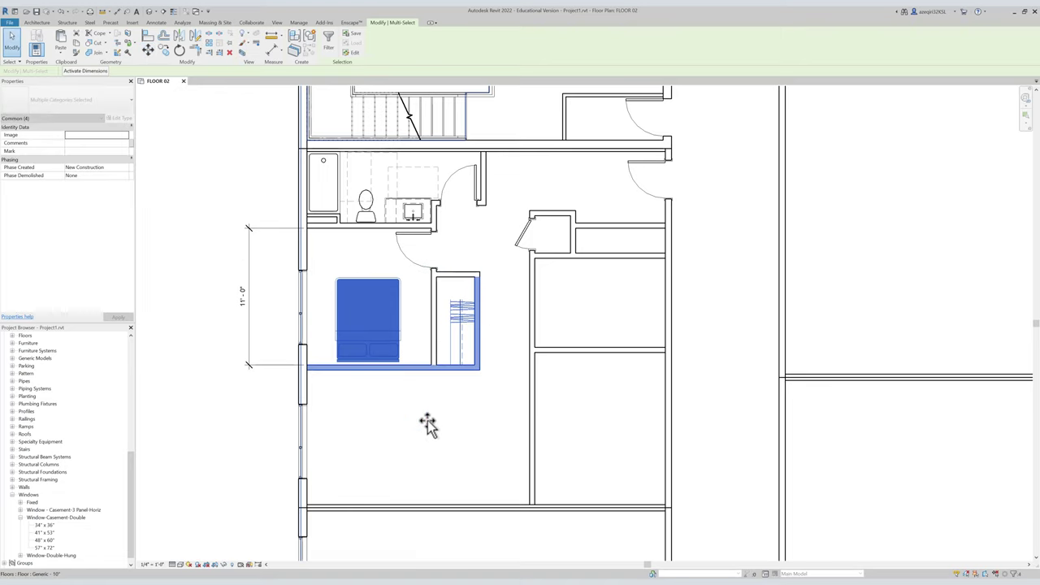
key("m")
key("v")
left_click(422, 421)
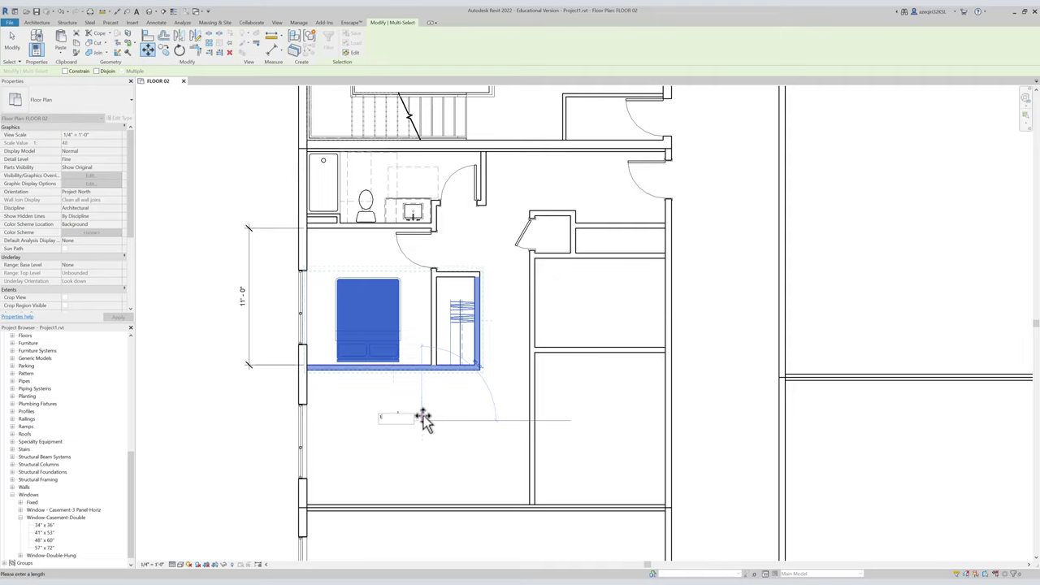
type("1")
key("Return")
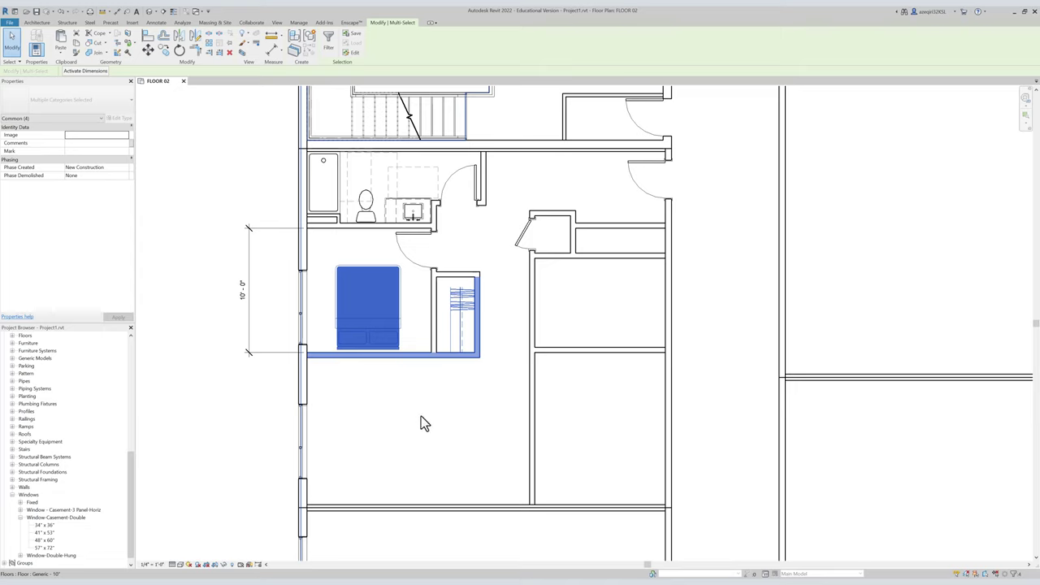
key("Escape")
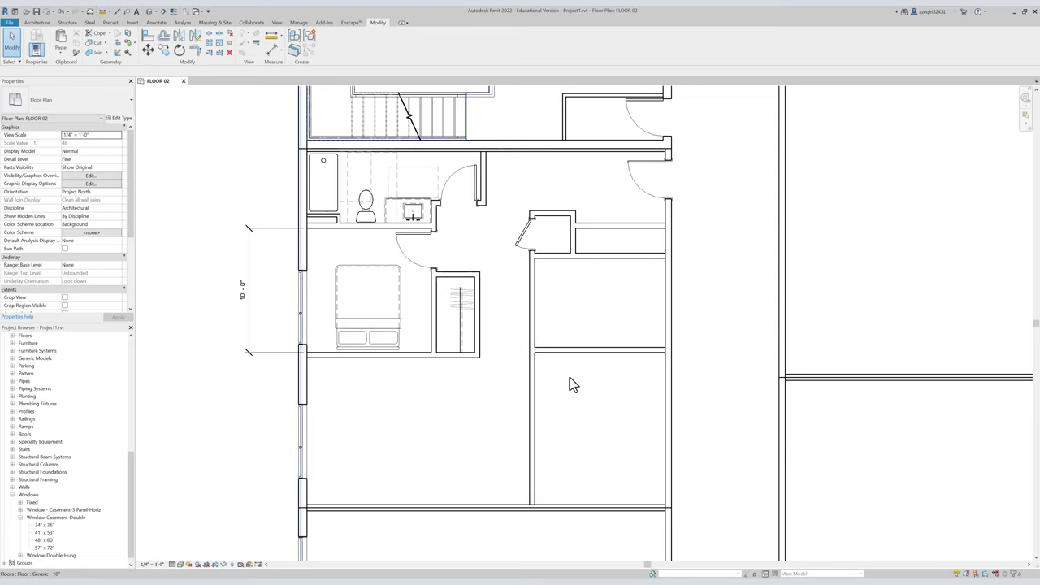
Remove the bedroom's 10'-0" dimension outside the exterior wall.
middle_click_drag(475, 333, 412, 269)
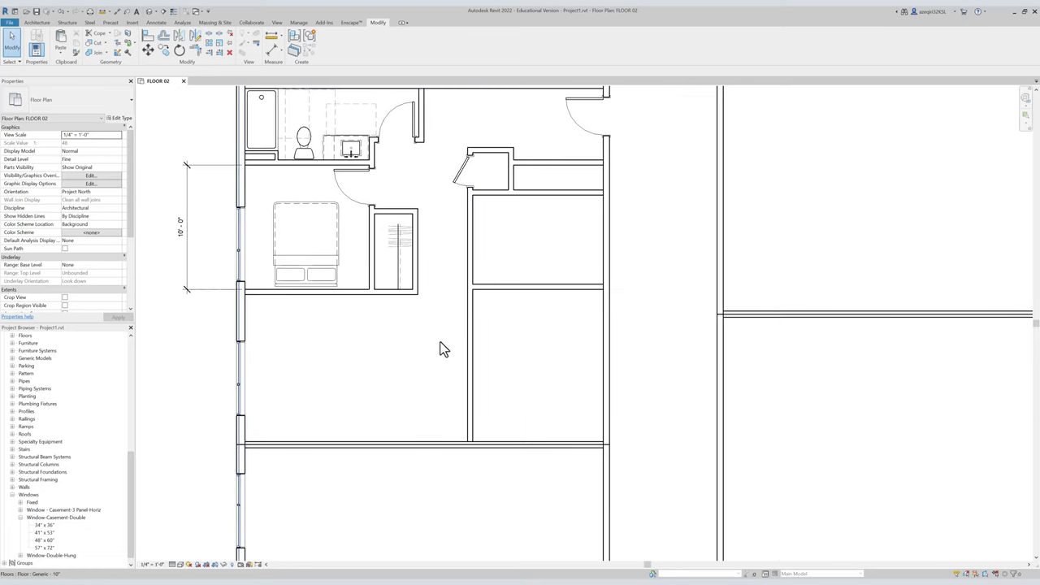
scroll(360, 325, "down", 2)
middle_click_drag(351, 335, 404, 322)
scroll(362, 297, "down", 2)
scroll(362, 303, "up", 2)
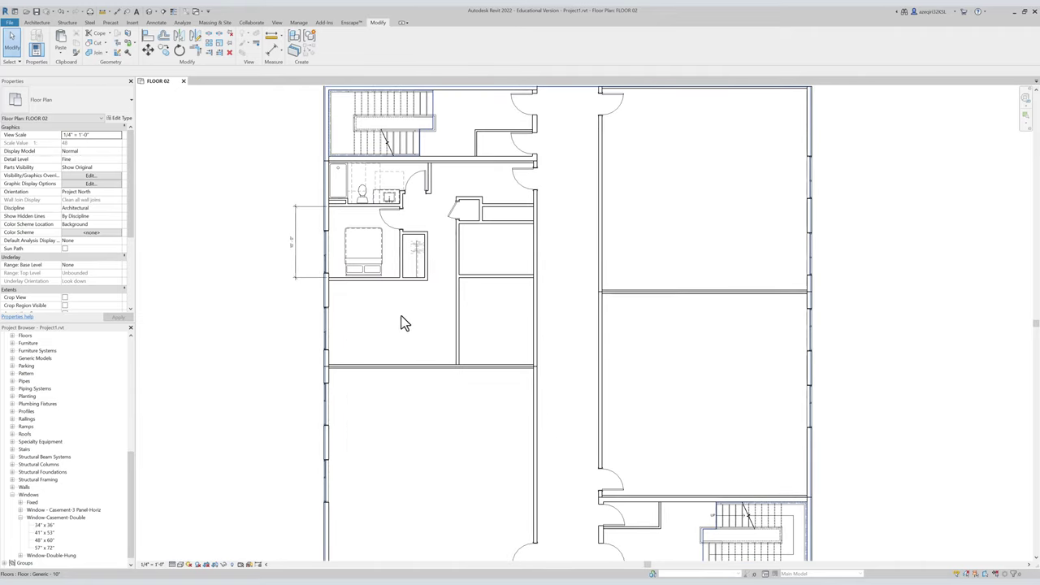
scroll(392, 323, "up", 1)
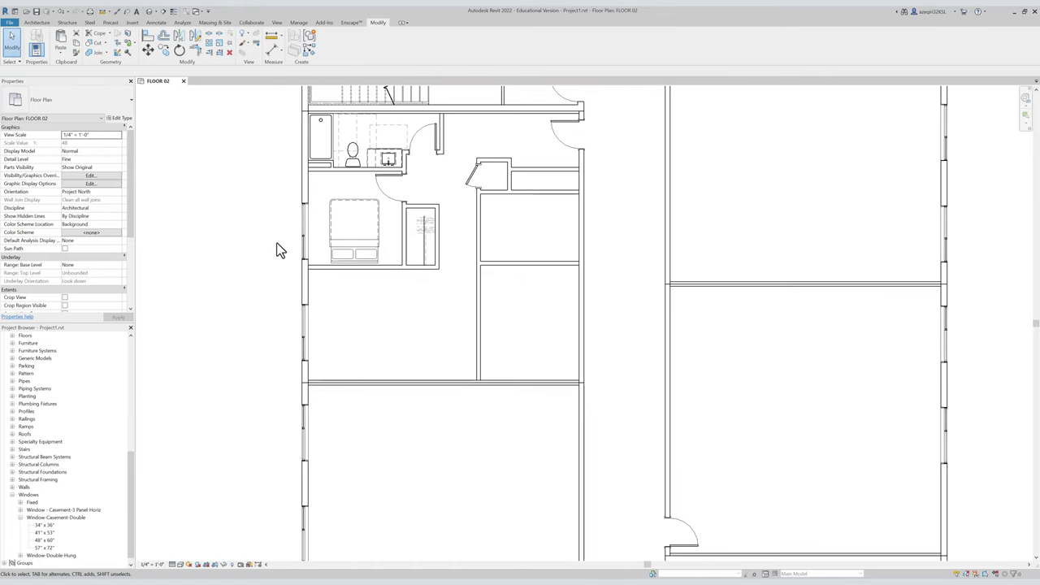
middle_click_drag(367, 263, 373, 284)
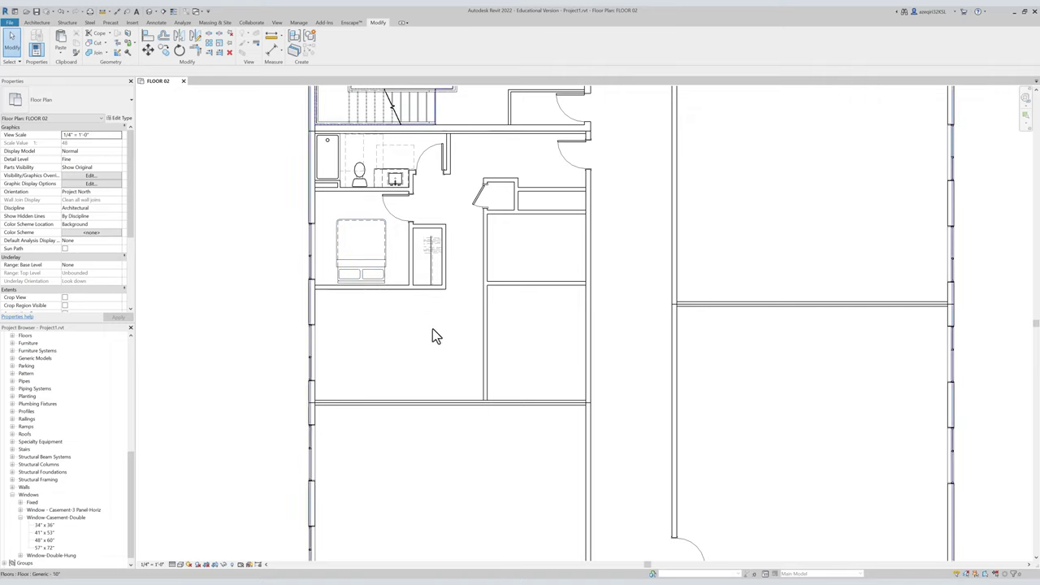
Open the UNIT 1 - BOX group for editing and shift the bedroom window up along the exterior wall.
left_click(311, 238)
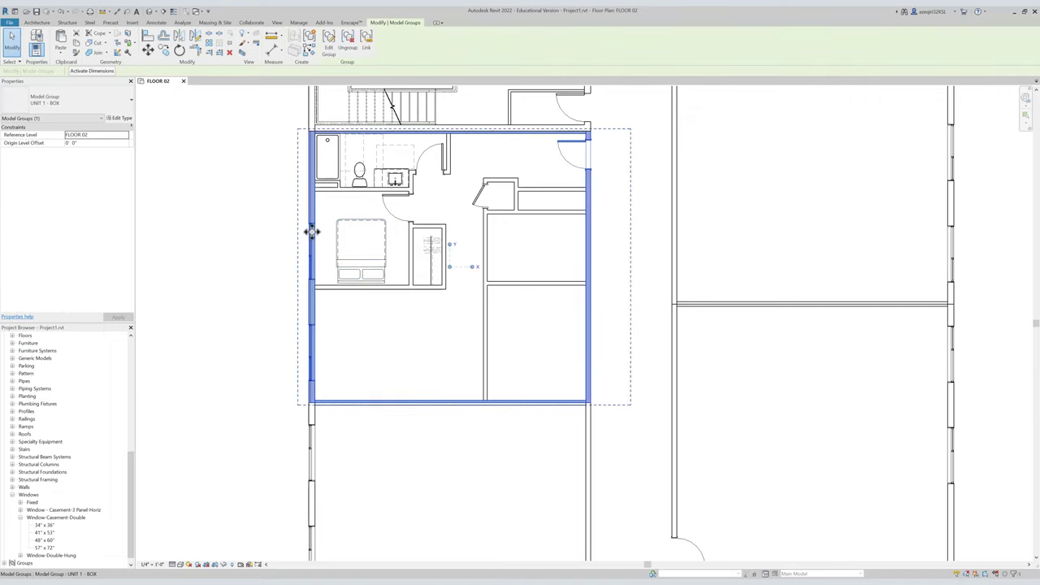
double_click(313, 233)
left_click(312, 236)
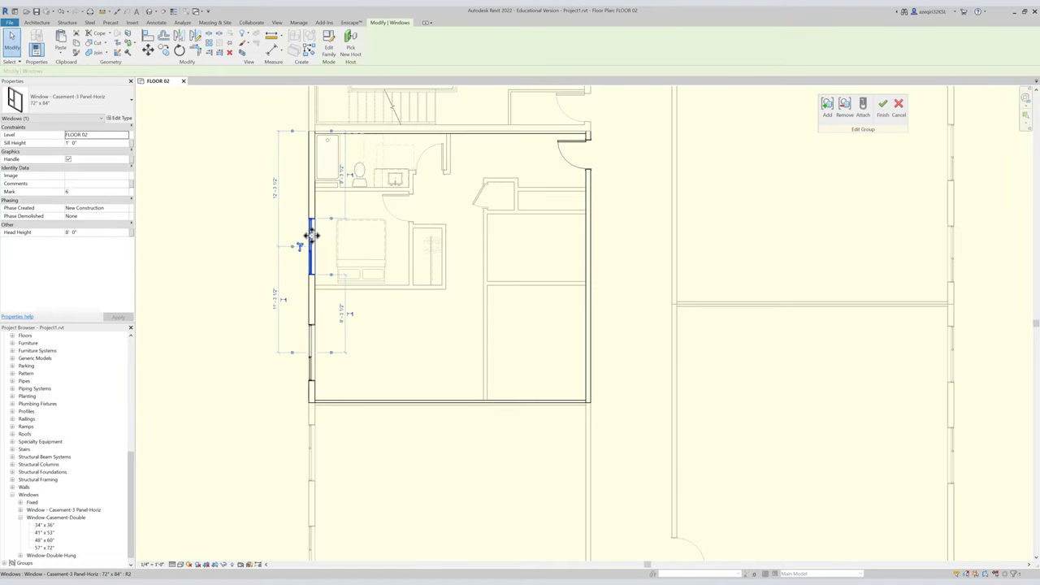
key("Up")
key("Up")
left_click_drag(312, 233, 313, 236)
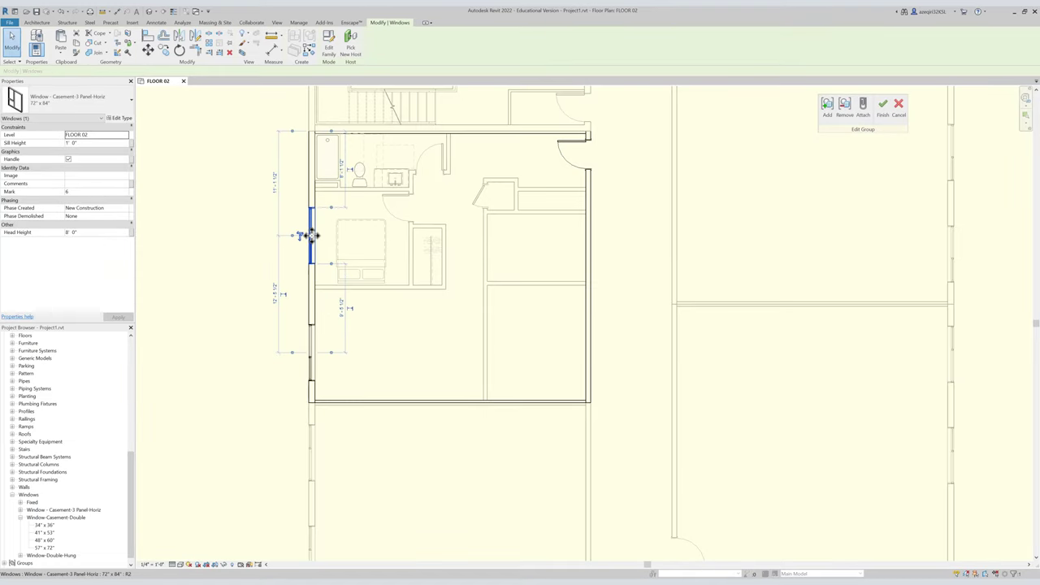
key("Escape")
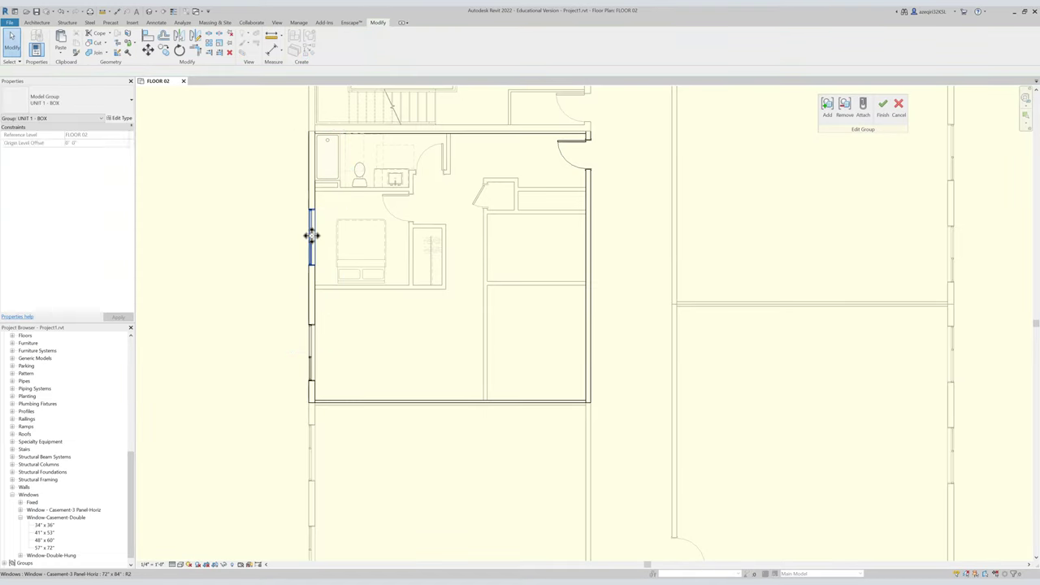
Shift the living area window up along the exterior wall and finish editing the group.
left_click(317, 358)
key("Escape")
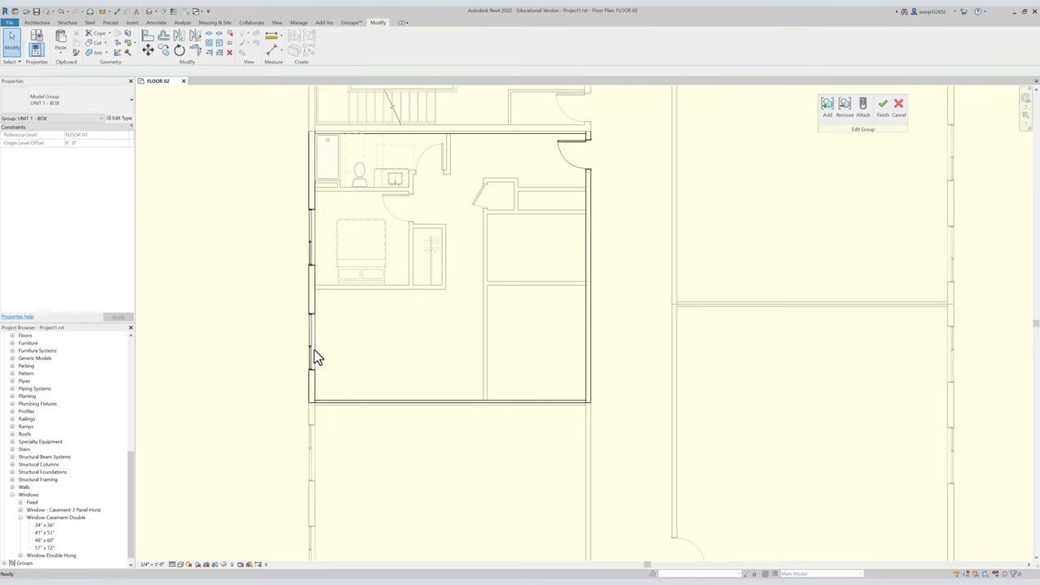
key("g")
key("Escape")
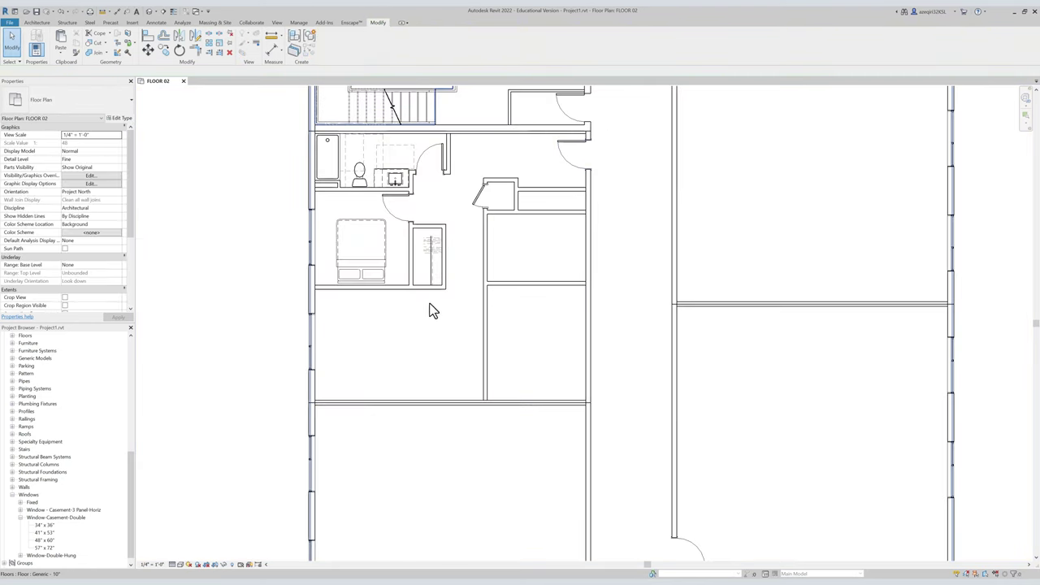
Place a Casework (15" x 24") cabinet in the living area corner between the exterior wall and the bedroom wall.
scroll(411, 306, "down", 3)
scroll(430, 278, "down", 1)
middle_click_drag(441, 308, 360, 298)
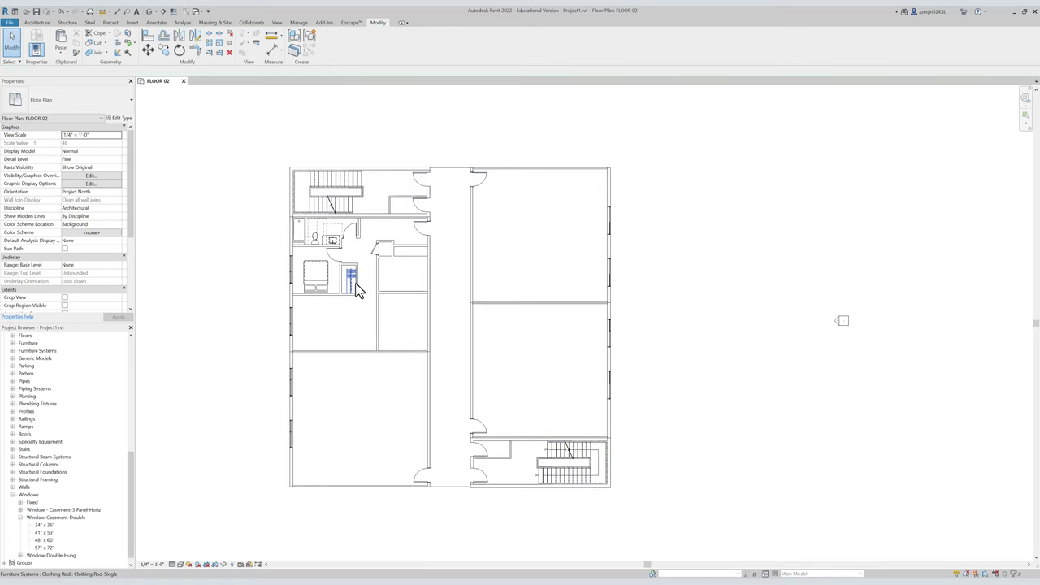
scroll(345, 252, "up", 3)
scroll(342, 225, "up", 2)
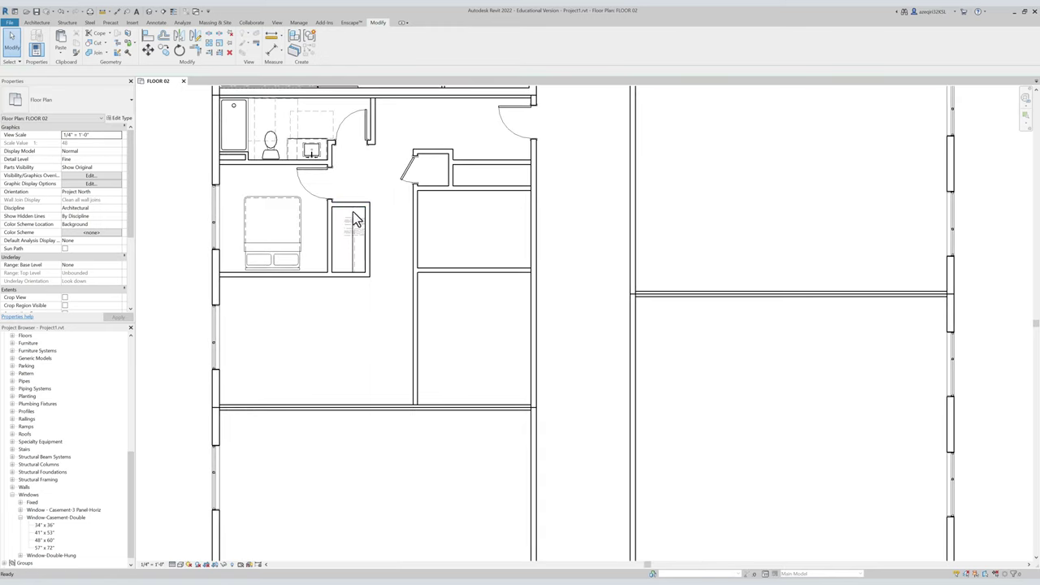
key("c")
key("m")
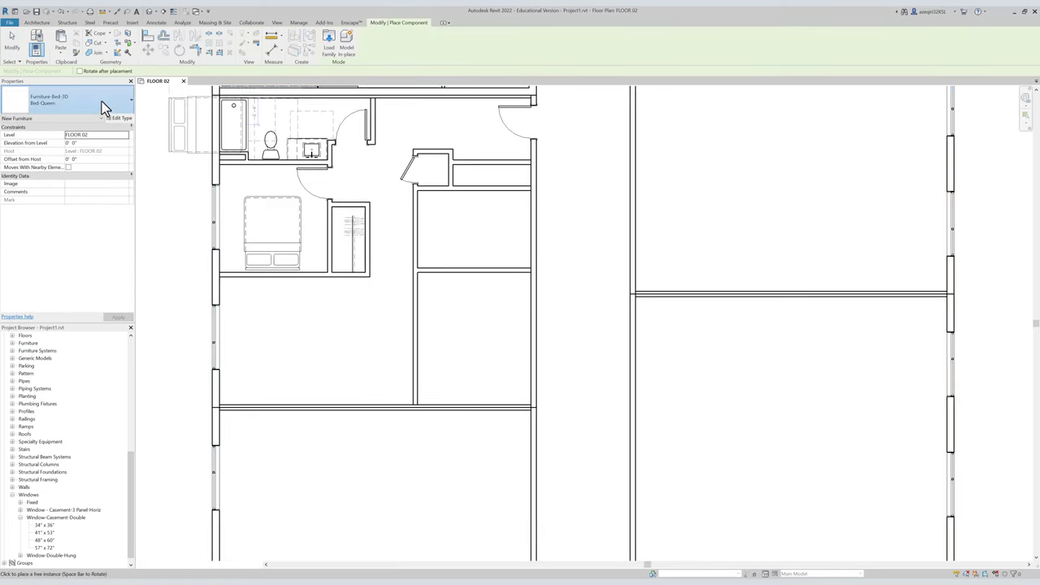
left_click(104, 106)
type("case")
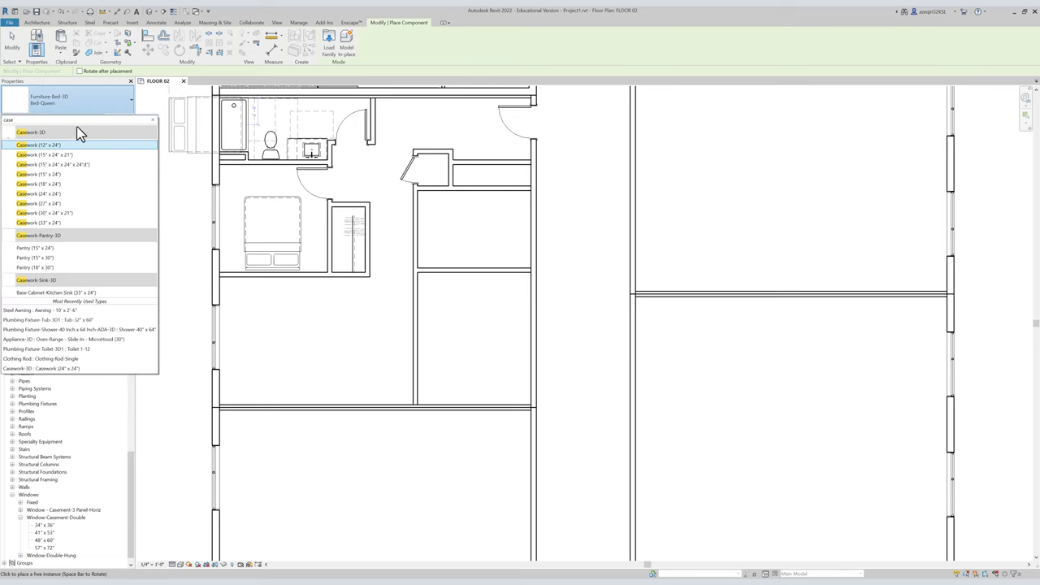
left_click(76, 174)
scroll(238, 284, "up", 3)
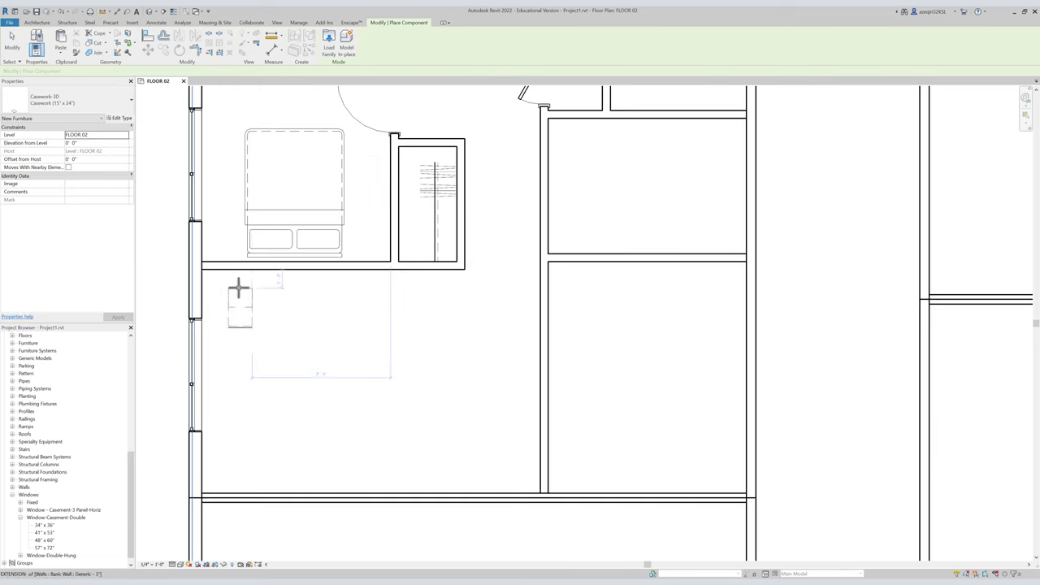
left_click(239, 278)
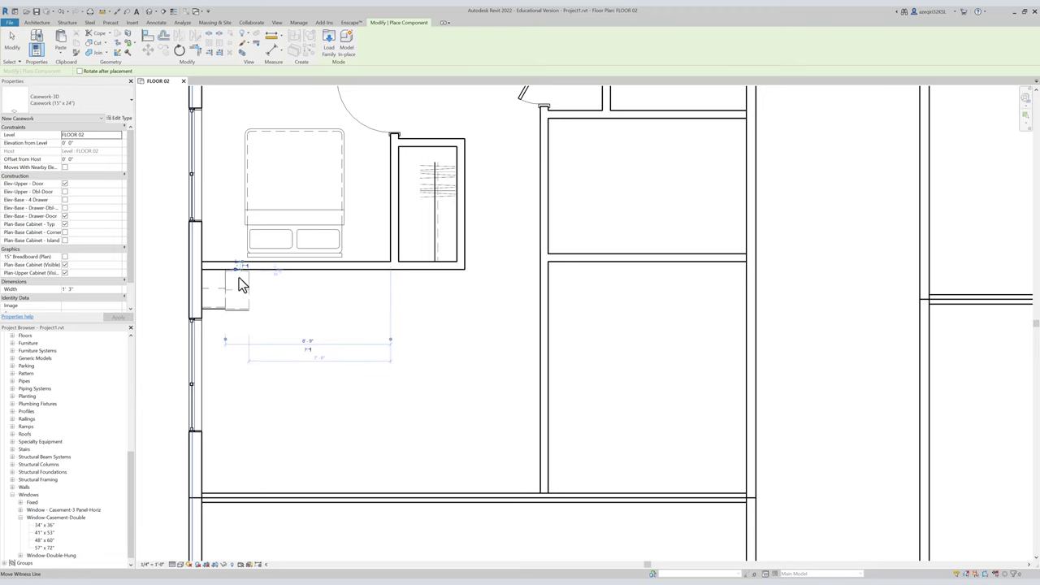
key("Escape")
Change the corner cabinet to Casework (24" x 24") and shift it flush against the exterior wall.
left_click(78, 102)
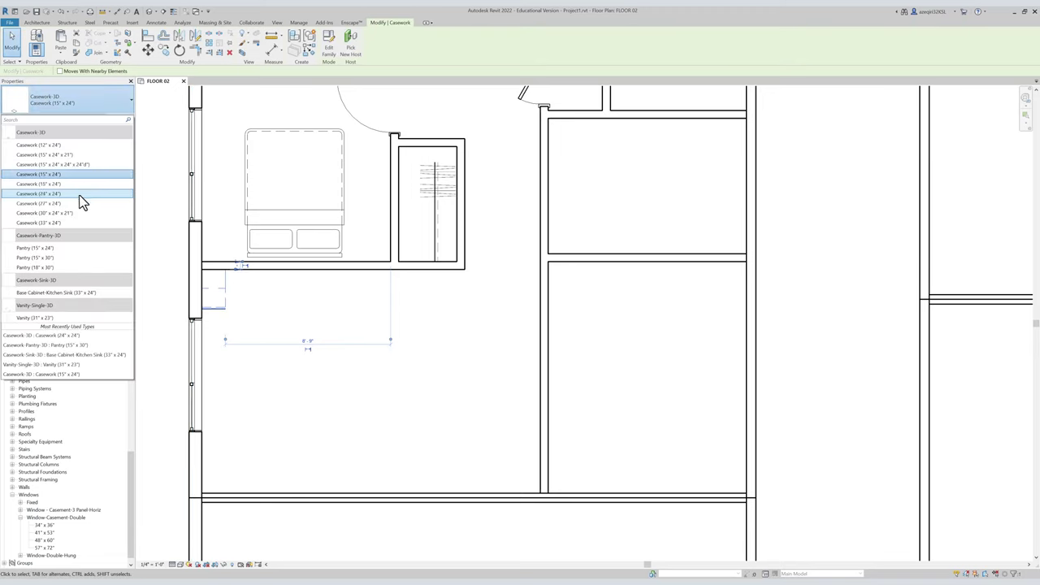
left_click(77, 193)
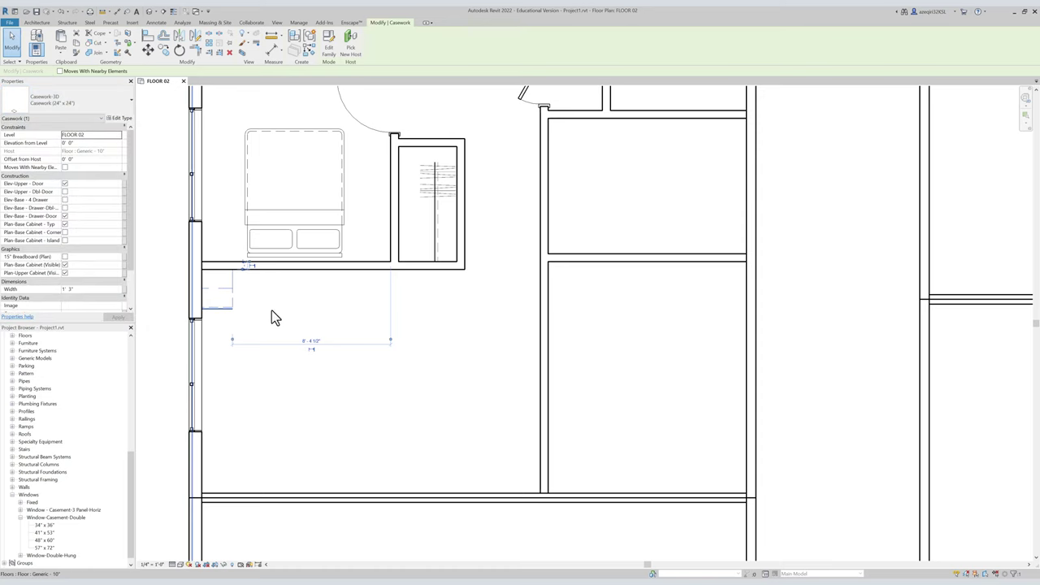
key("Escape")
left_click(220, 286)
mouse_move(220, 286)
left_mouse_down()
mouse_move(247, 307)
mouse_move(232, 290)
left_mouse_up()
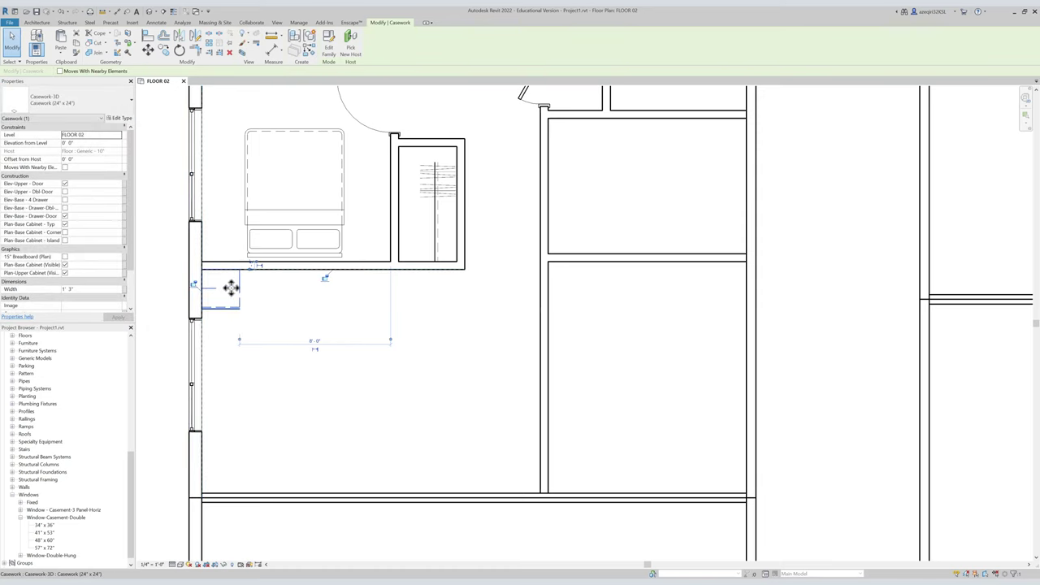
Copy the corner cabinet twice in a row along the bedroom wall.
key("o")
left_click(202, 269)
key("s")
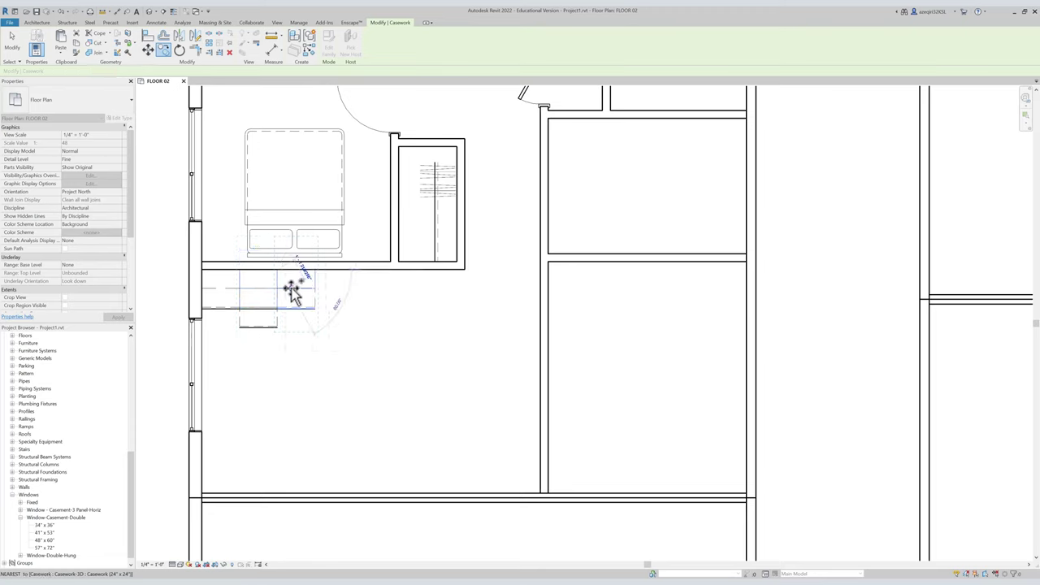
left_click(273, 323)
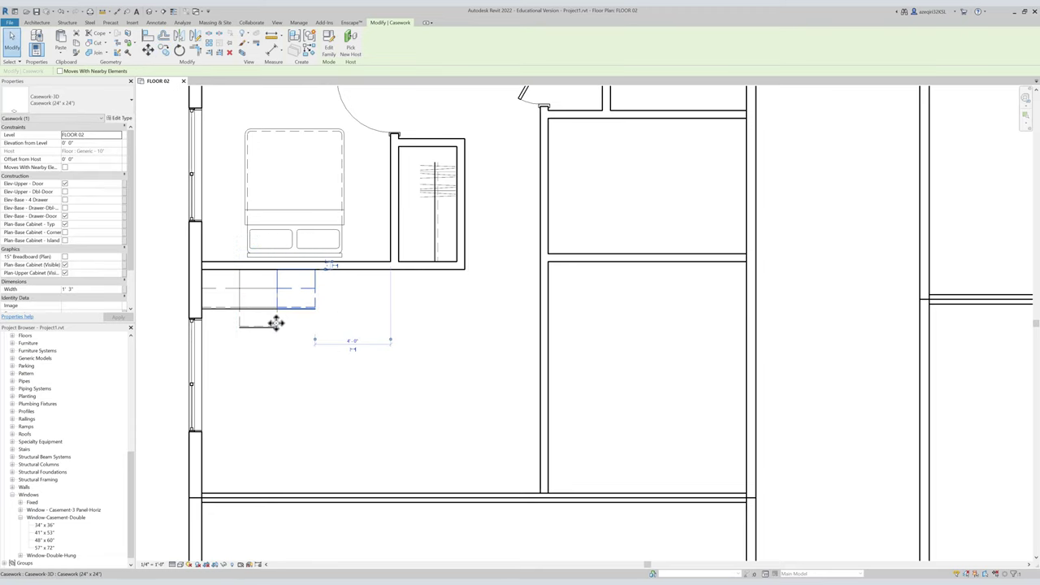
key("ctrl+z")
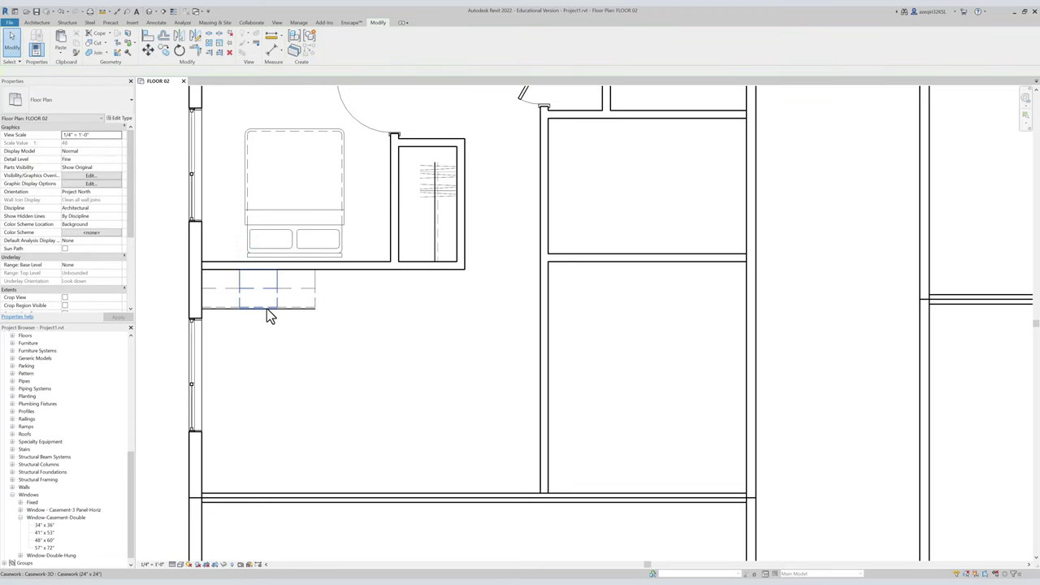
Delete the two copied cabinets beside the corner cabinet.
left_click(267, 308)
key("Delete")
left_click(278, 296)
key("Delete")
Place an Oven-Range - Slide-In (30") against the bedroom wall, directly beside the corner cabinet.
middle_click_drag(274, 311, 267, 299)
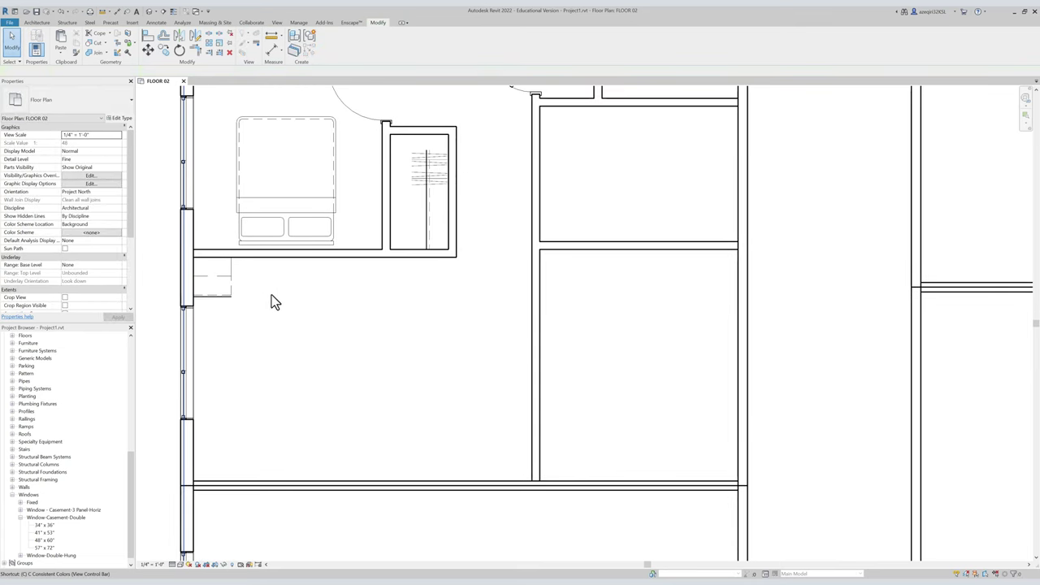
key("c")
key("m")
left_click(42, 102)
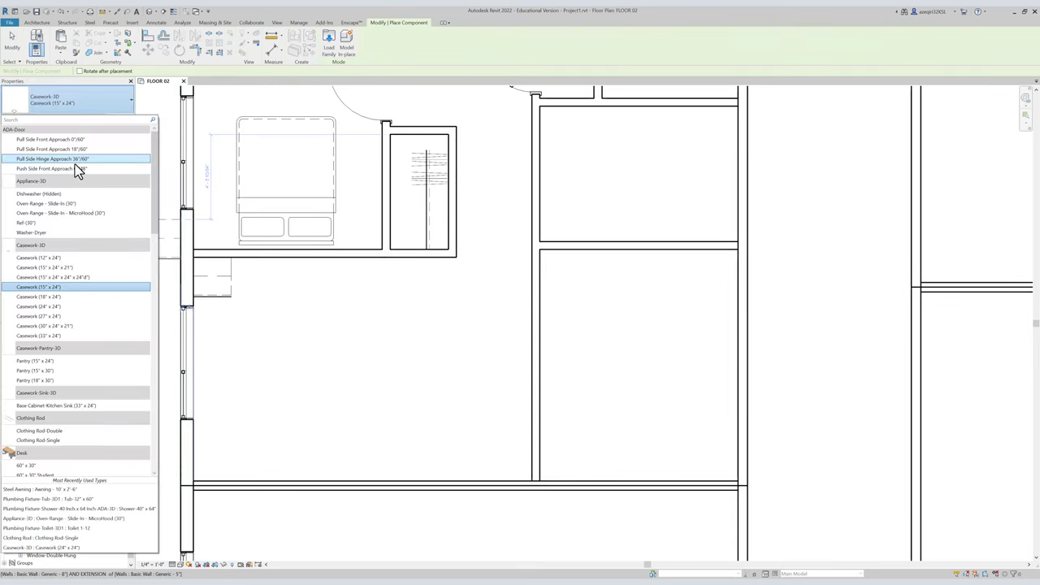
scroll(75, 164, "down", 15)
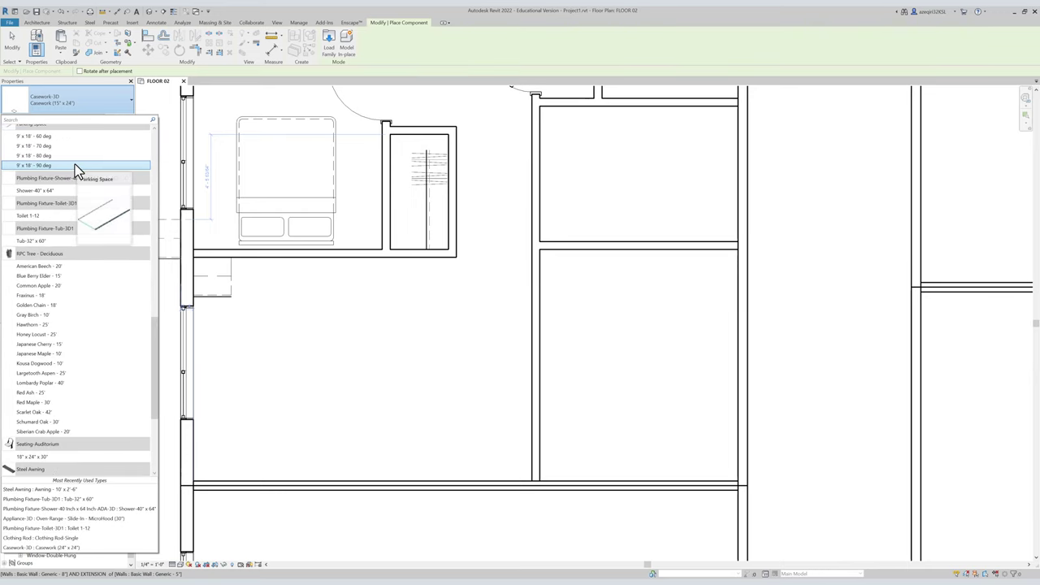
left_click(32, 120)
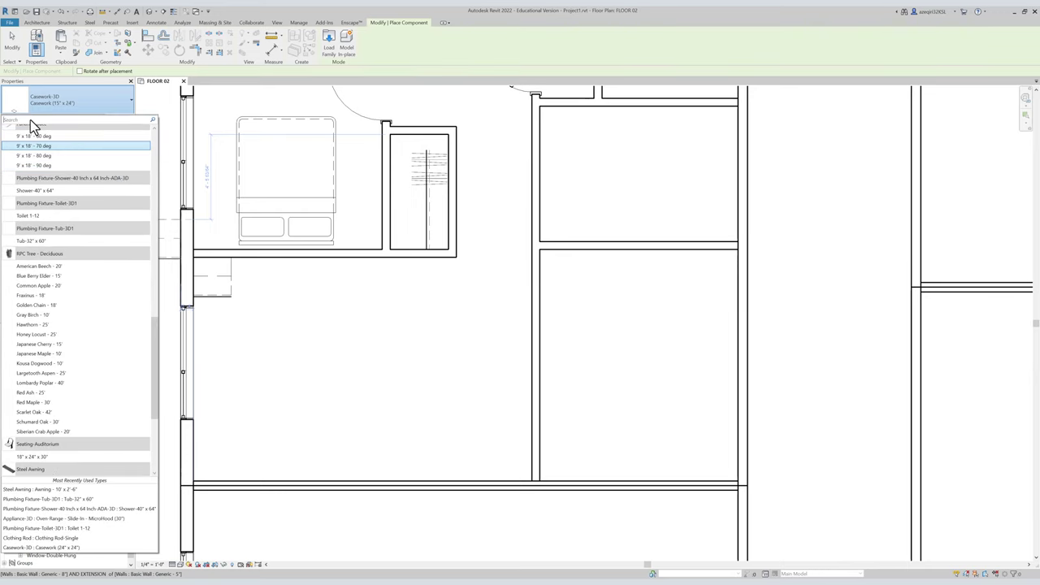
type("range")
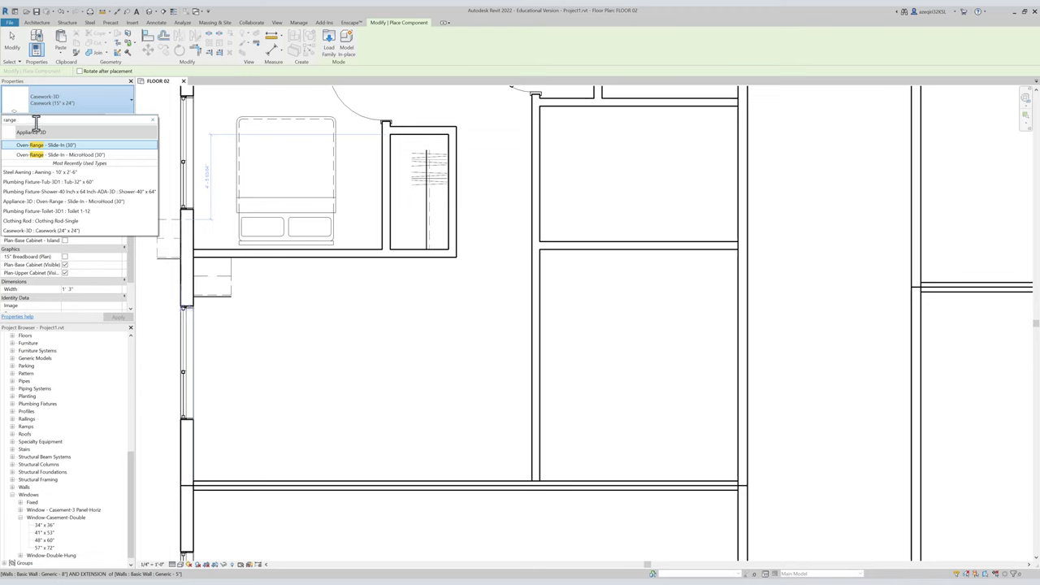
left_click(60, 145)
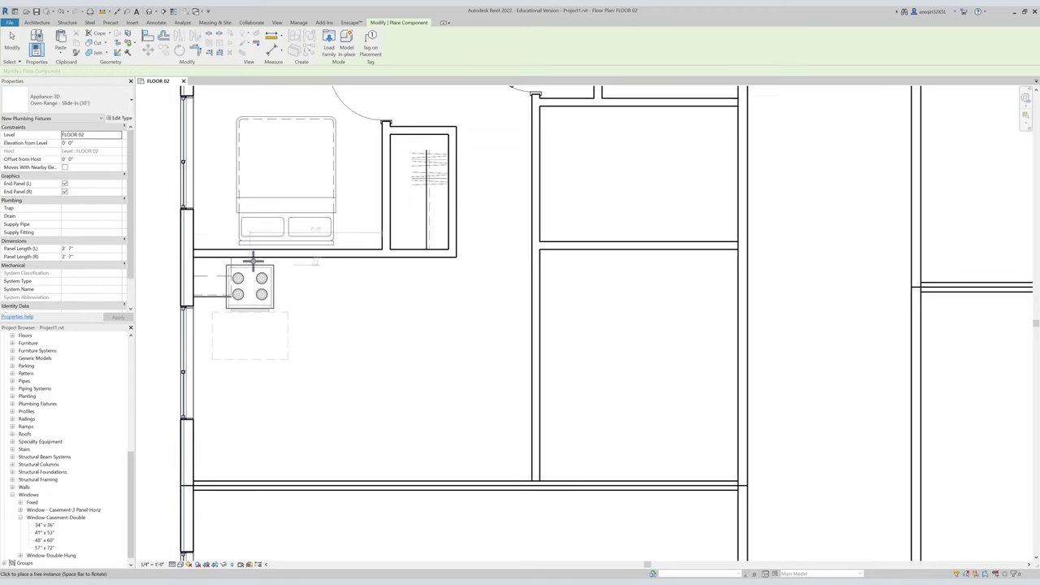
left_click(255, 259)
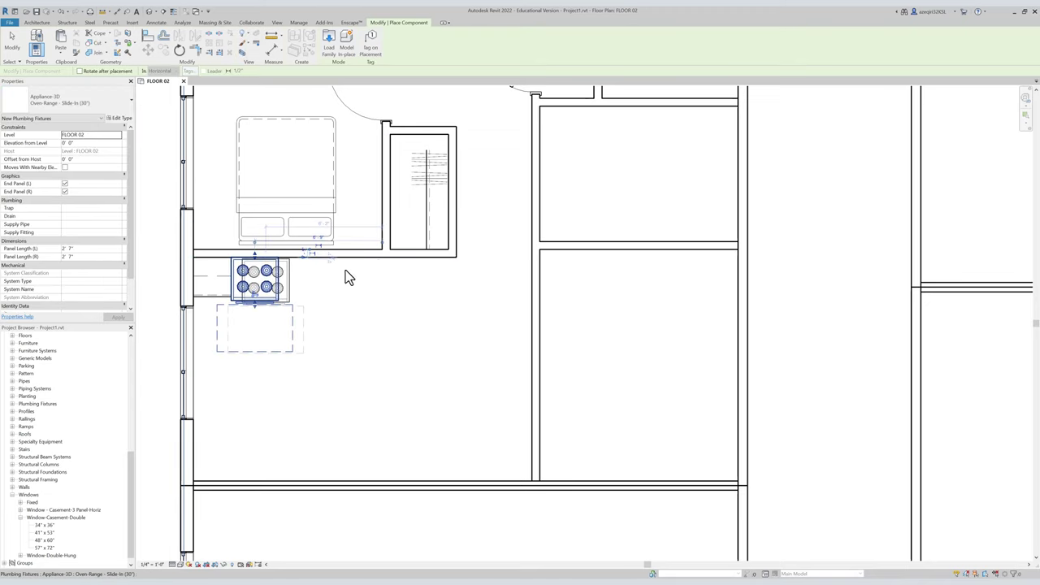
key("Escape")
key("Escape")
Place a Casework (18" x 24") cabinet against the bedroom wall, on the free side of the range.
middle_click_drag(396, 296, 360, 283)
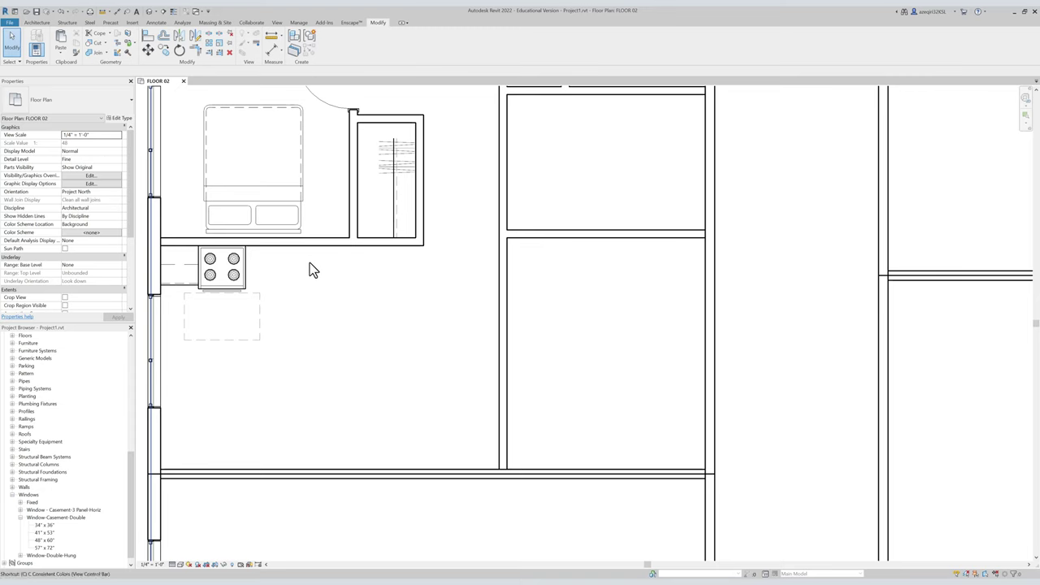
key("m")
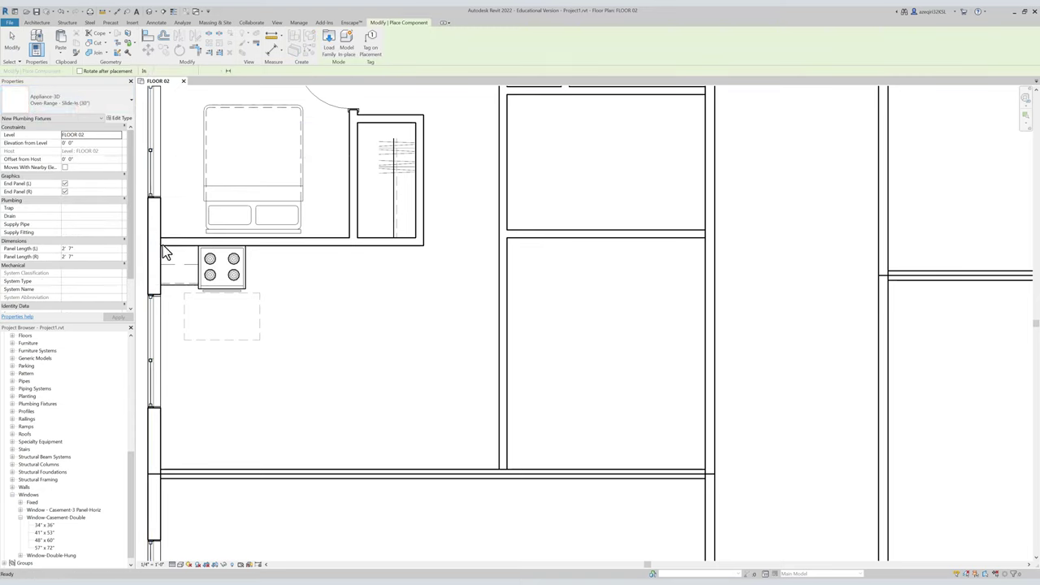
key("Escape")
left_click(175, 266)
key("c")
key("s")
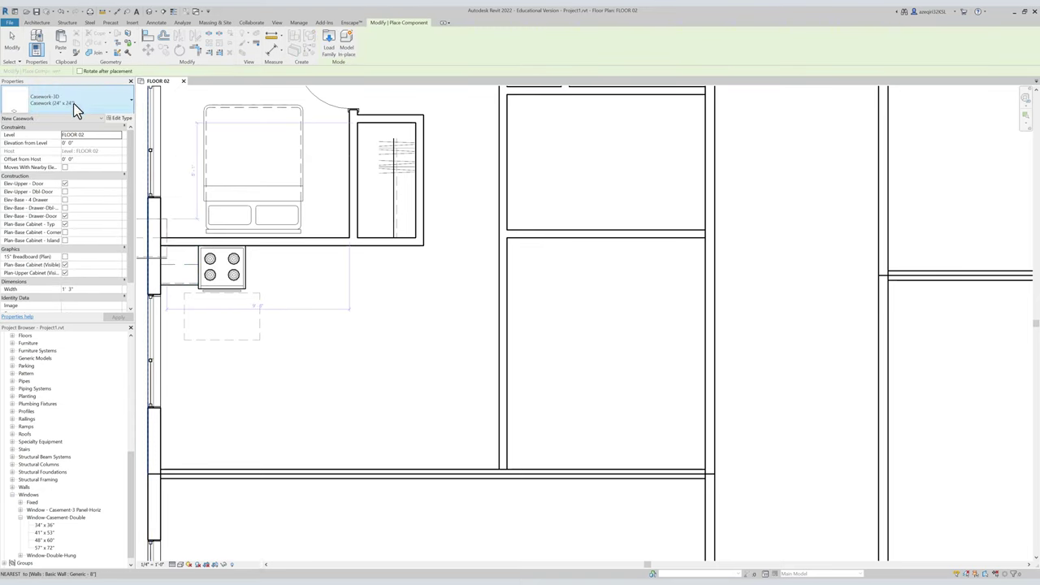
left_click(71, 106)
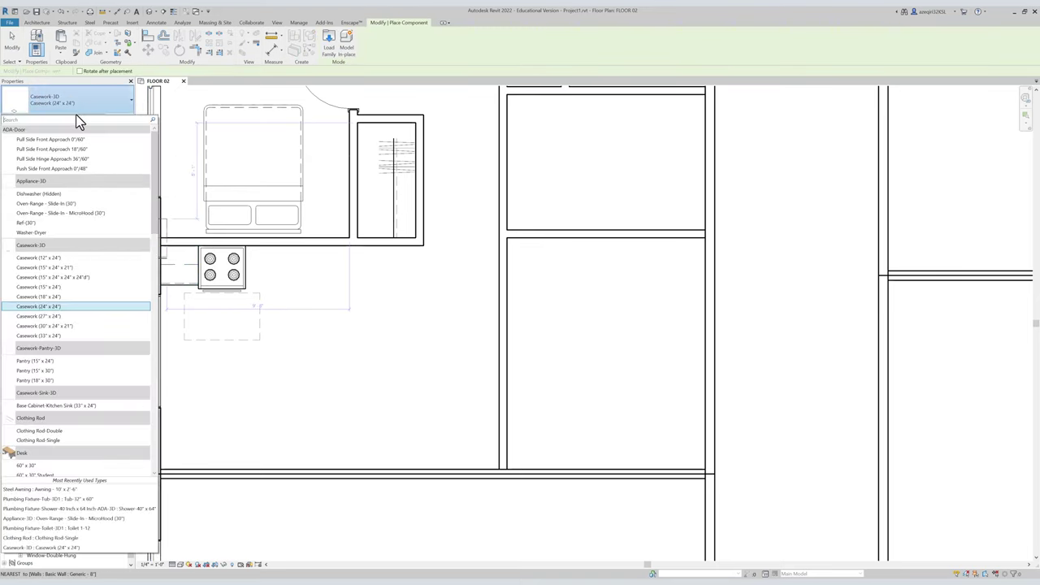
left_click(85, 295)
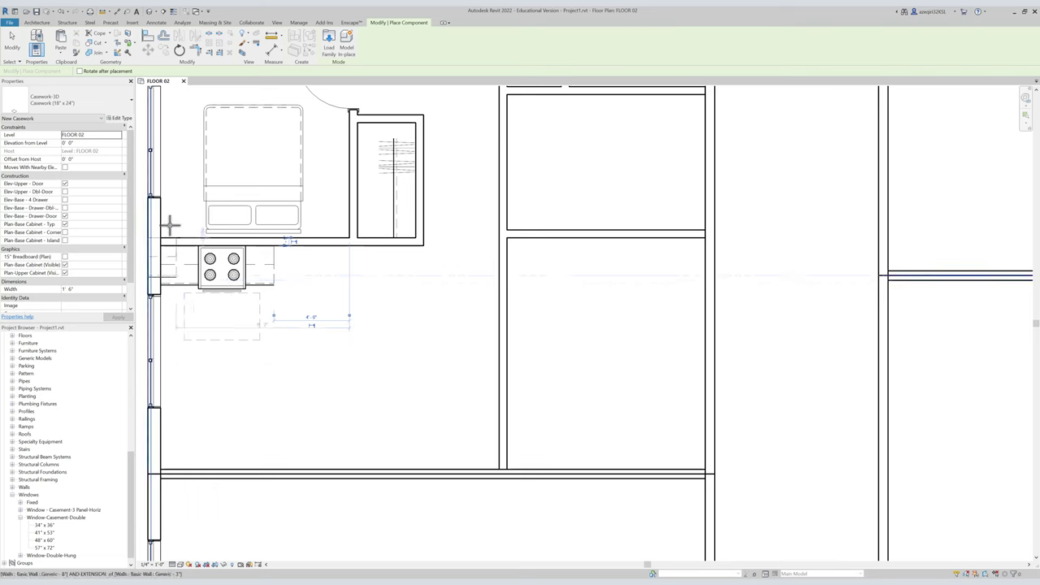
Place a Base Cabinet-Kitchen Sink (33" x 24") along the bedroom wall, directly beside the 18" cabinet.
left_click(43, 99)
type("sink")
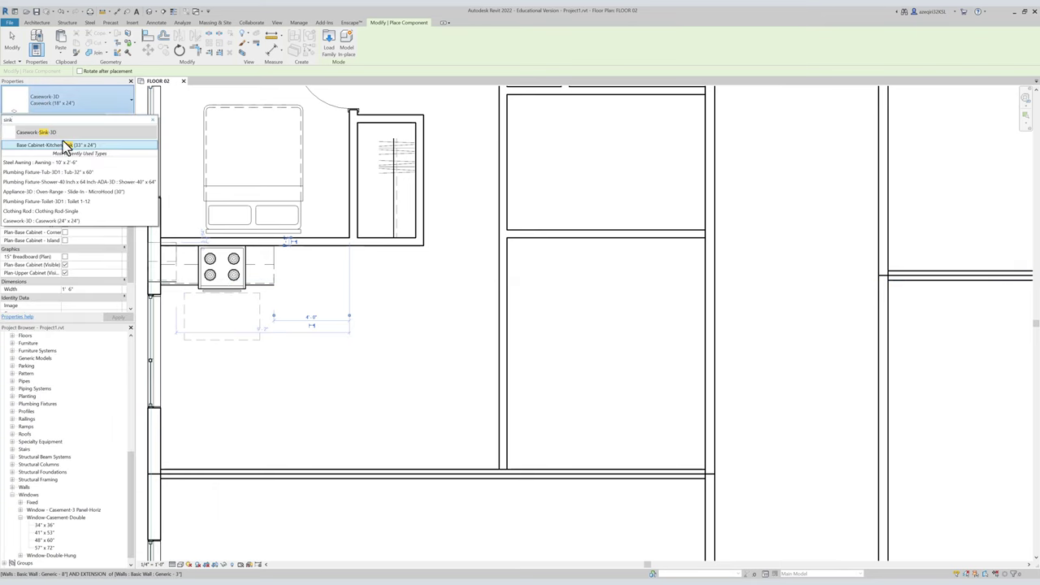
left_click(65, 143)
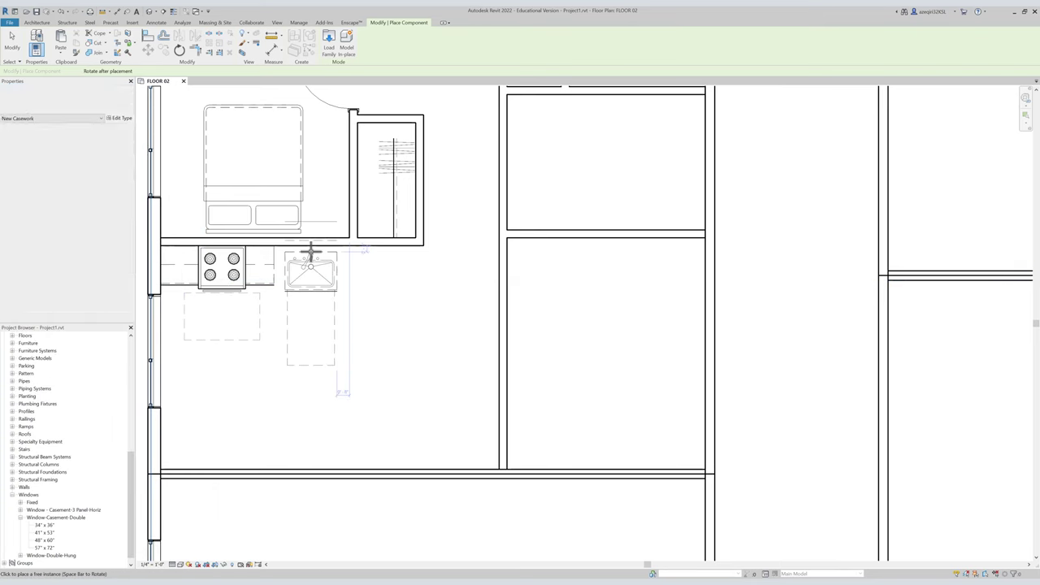
left_click(310, 265)
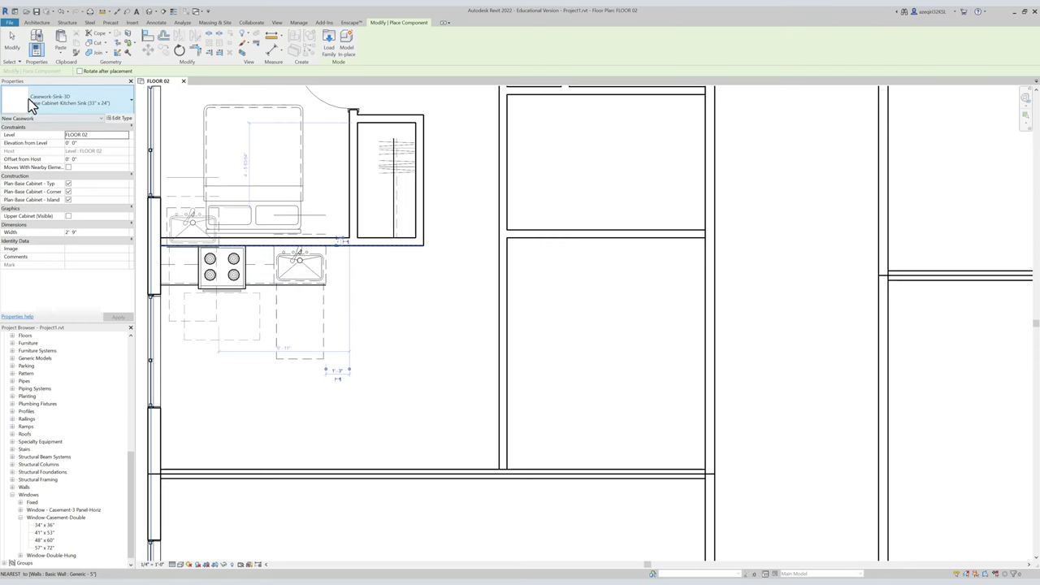
left_click(48, 96)
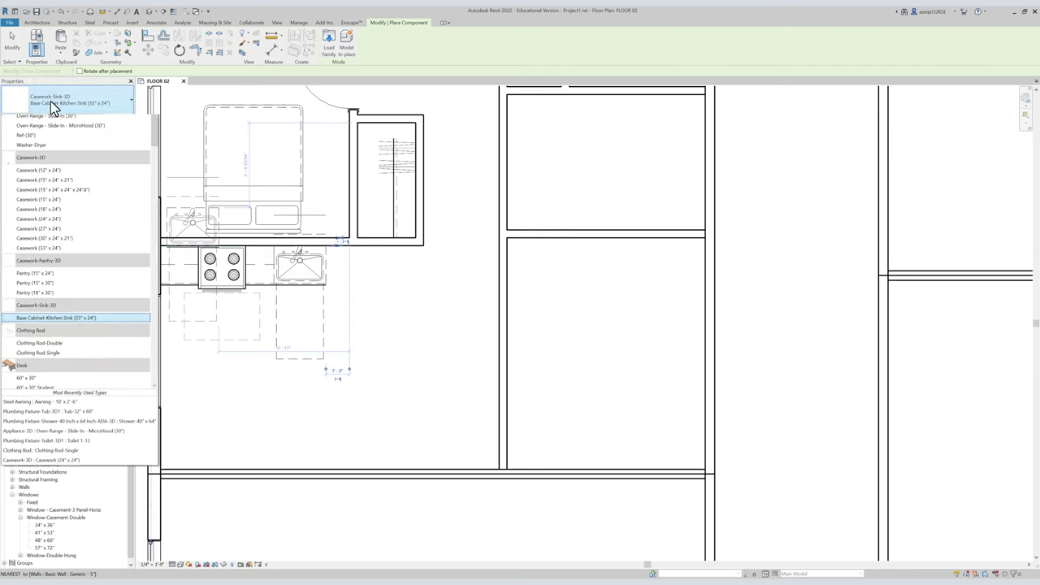
key("Escape")
Copy the 18" cabinet to the far side of the sink cabinet, flush against the wall.
left_click(266, 272)
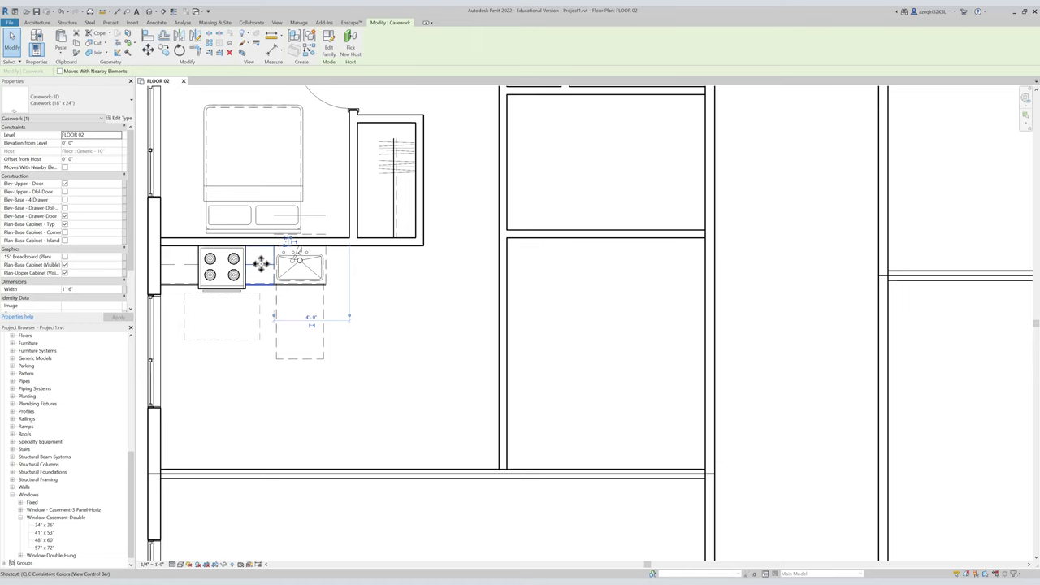
key("o")
left_click(246, 246)
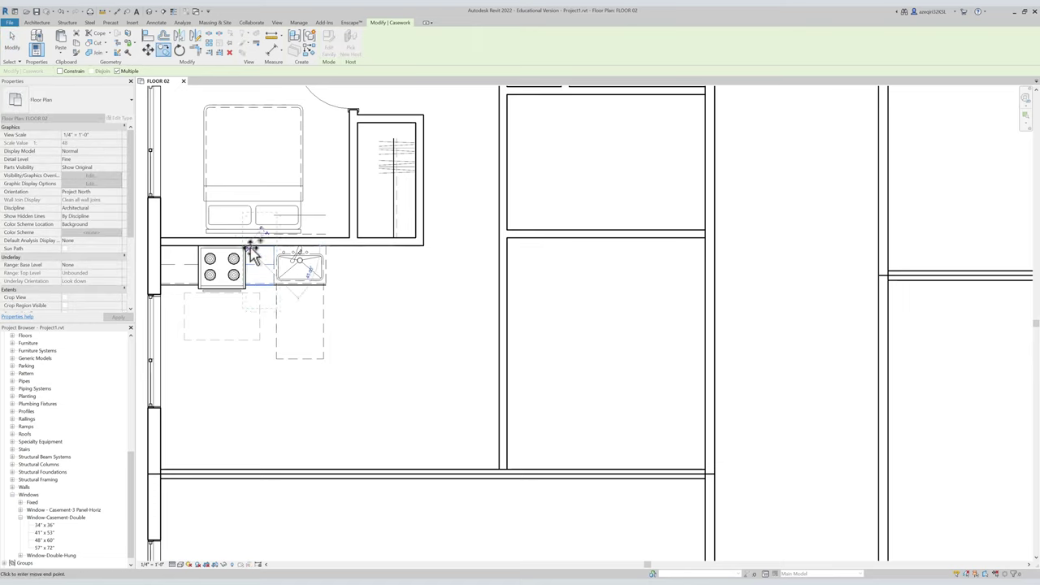
left_click(331, 258)
key("Escape")
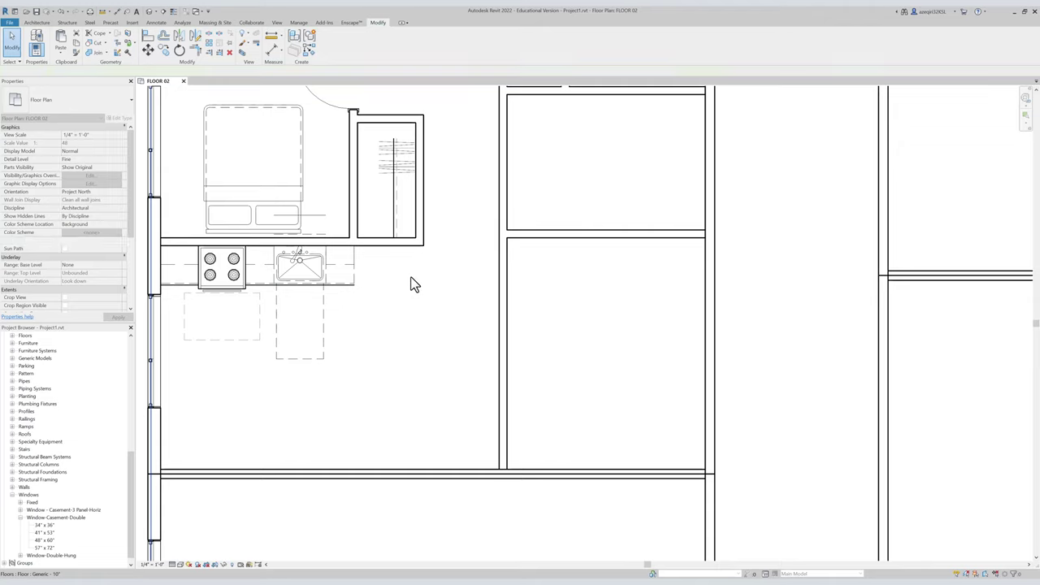
Place a Ref (30") at the end of the cabinet run, against the wall with its door facing the room.
middle_click_drag(399, 285, 361, 273)
scroll(323, 261, "down", 1)
middle_click_drag(283, 262, 309, 254)
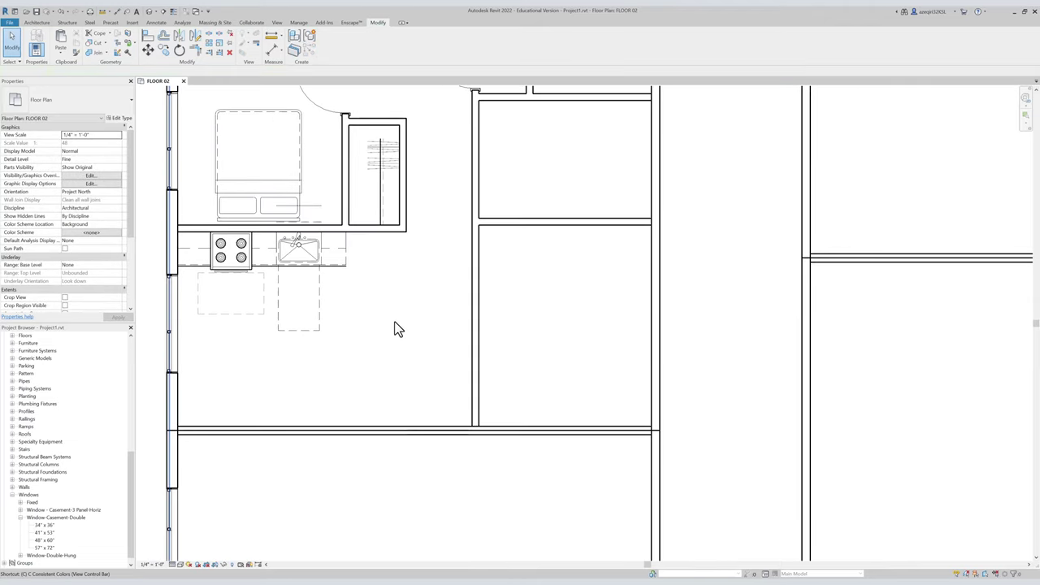
key("c")
key("m")
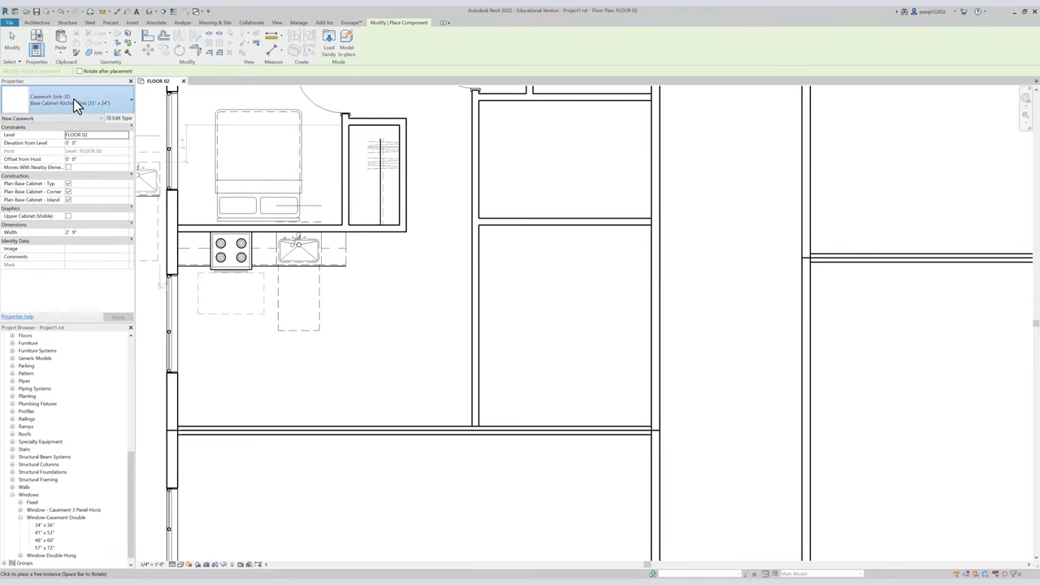
left_click(75, 102)
type("ref")
left_click(61, 144)
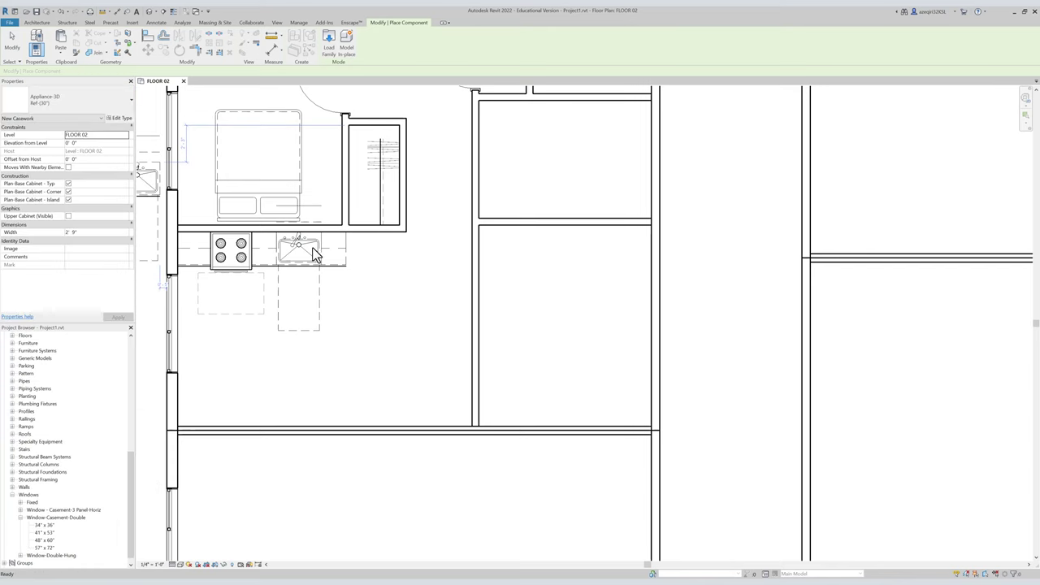
scroll(381, 253, "up", 2)
key("space")
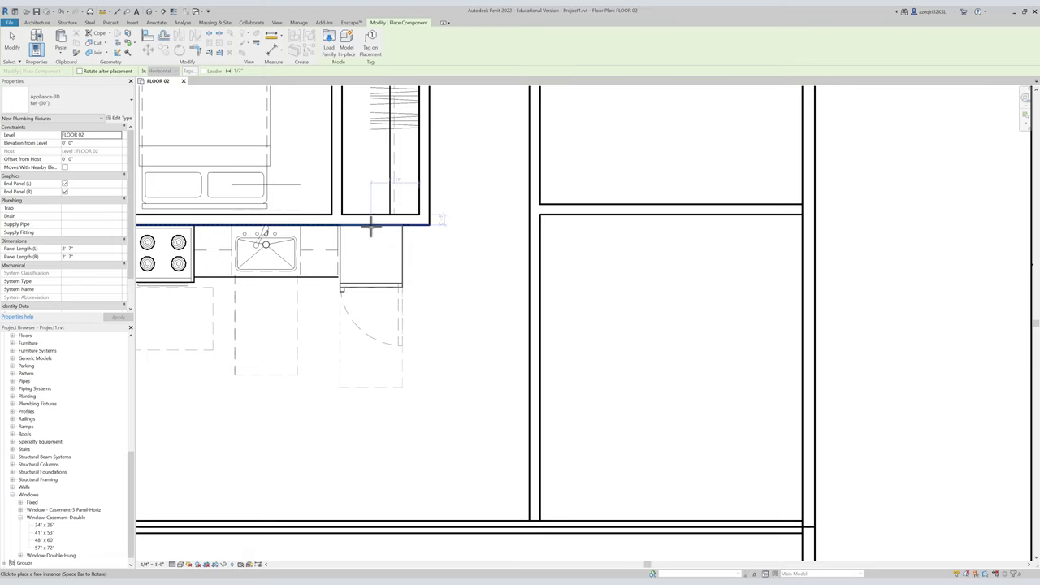
left_click(371, 226)
key("Escape")
key("Escape")
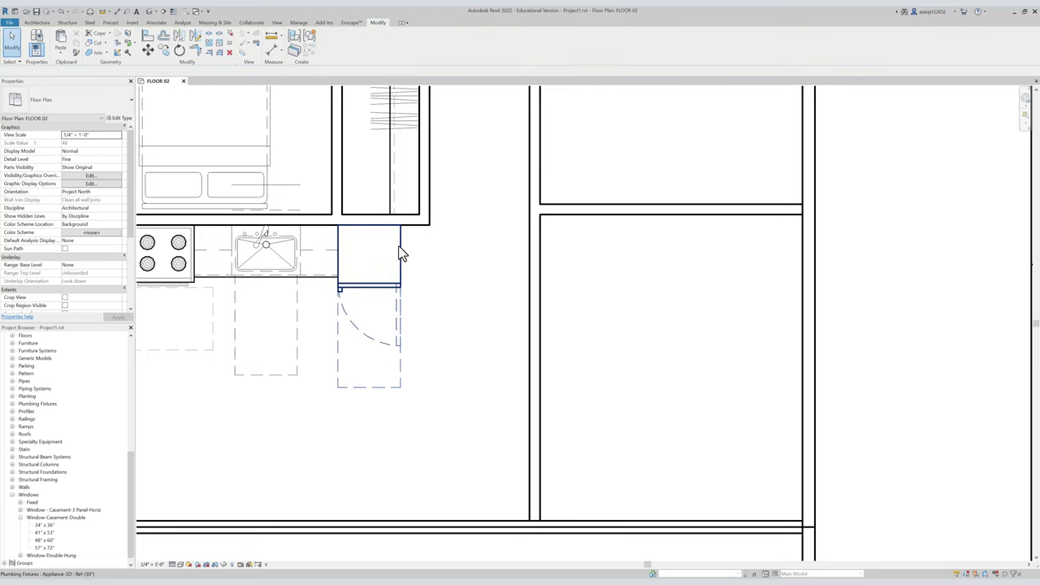
Move the refrigerator 1" away from the adjacent cabinet and 1" off the wall behind it.
left_click(399, 253)
key("v")
left_click(414, 257)
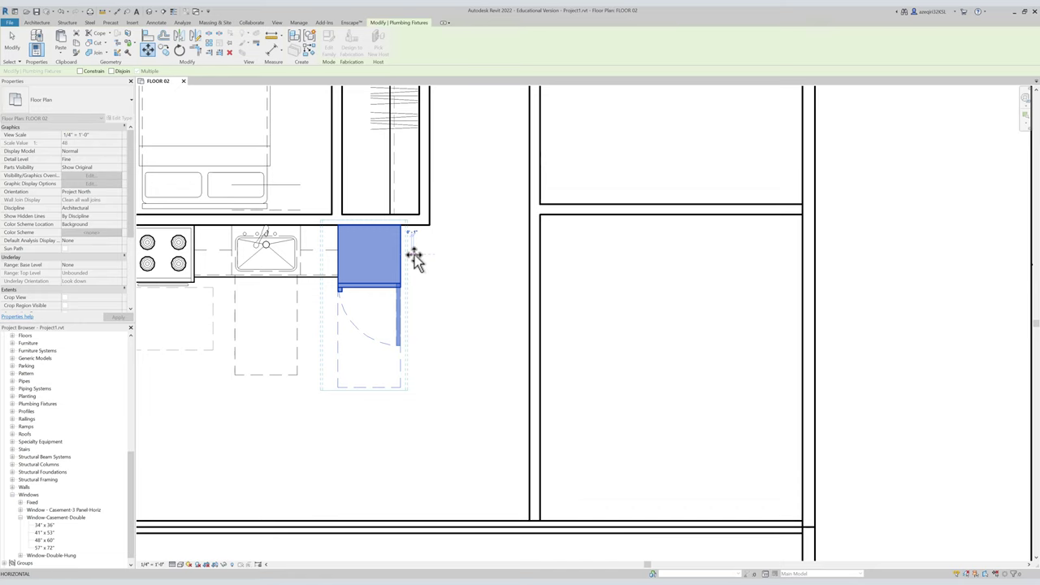
left_click(415, 258)
key("m")
key("v")
left_click(425, 249)
key("Escape")
key("Escape")
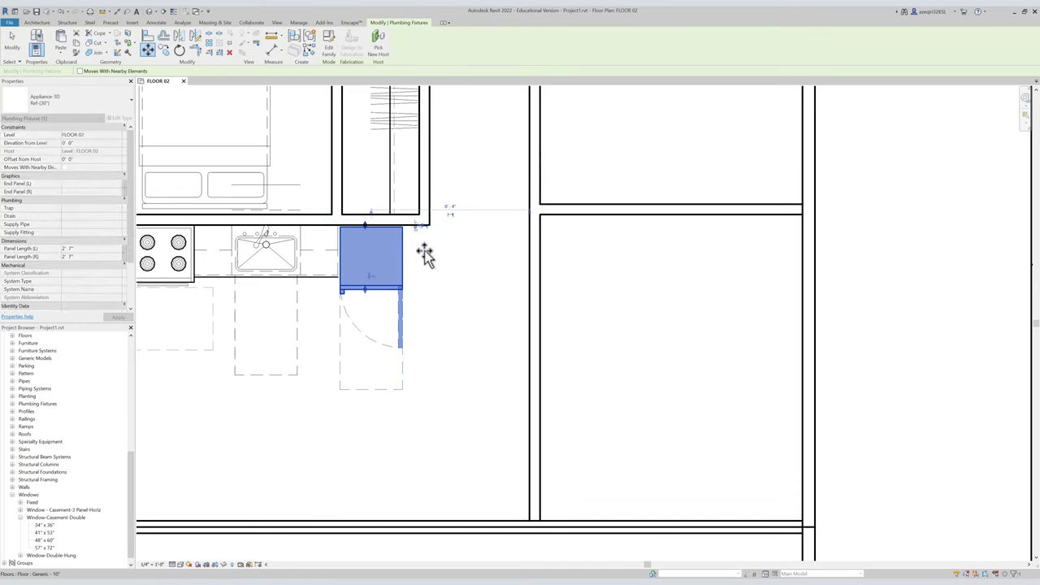
Turn off the Plan-Base Cabinet - Island option for the kitchen sink cabinet.
mouse_move(425, 253)
middle_mouse_down()
mouse_move(440, 259)
mouse_move(397, 262)
mouse_move(429, 259)
middle_mouse_up()
scroll(421, 257, "up", 1)
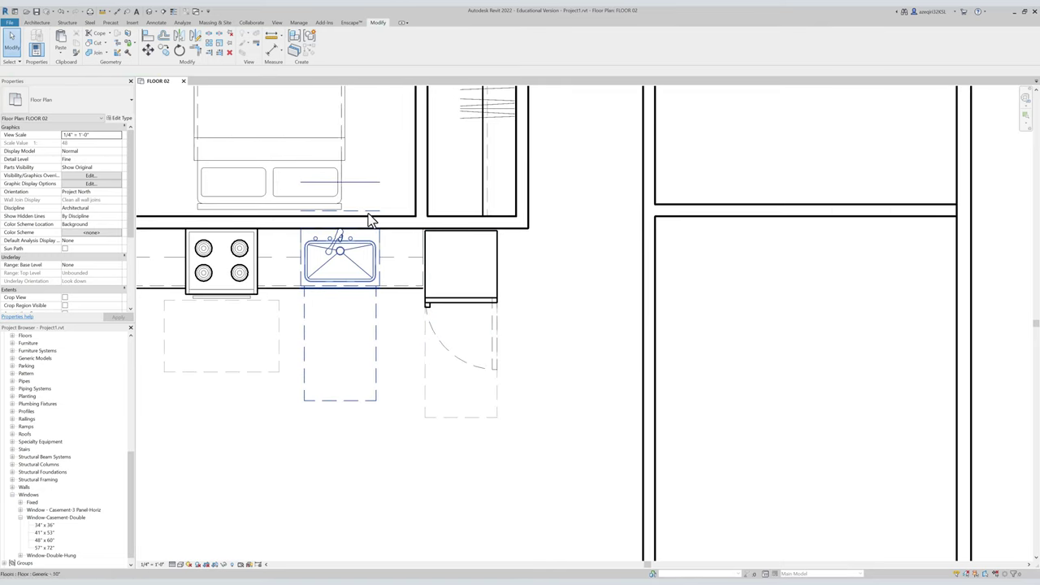
left_click(304, 187)
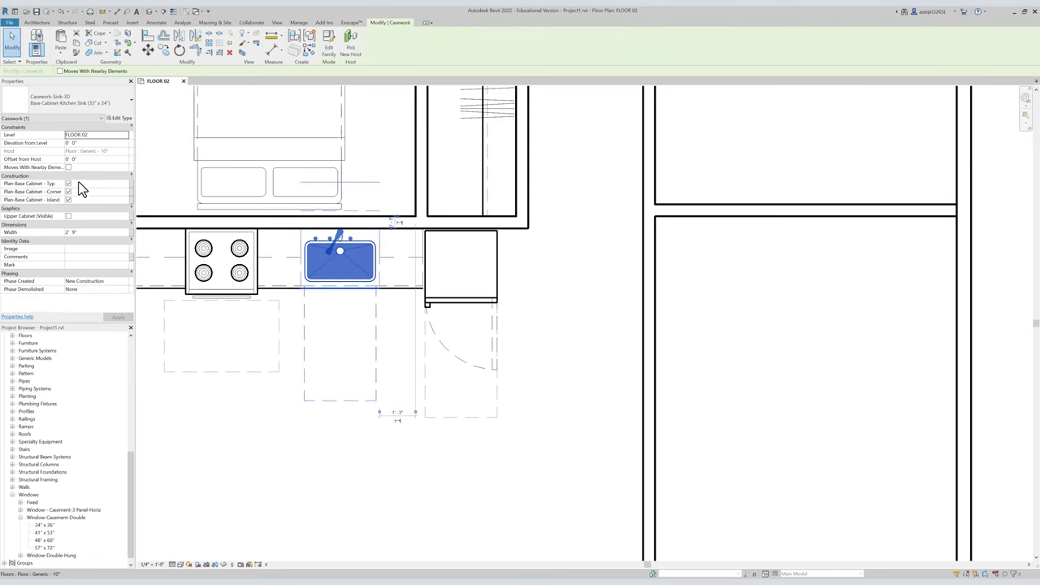
left_click(68, 199)
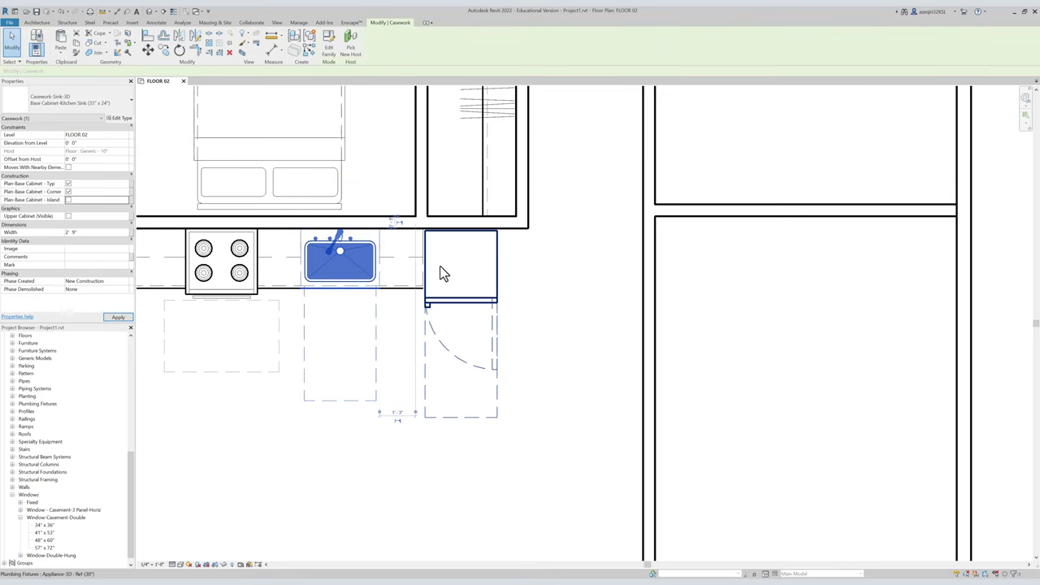
left_click(519, 268)
Configure a new Generic - 5" wall with location line Finish Face: Exterior, top constraint Unconnected and a 10' 0" height.
scroll(544, 243, "down", 1)
scroll(517, 204, "up", 3)
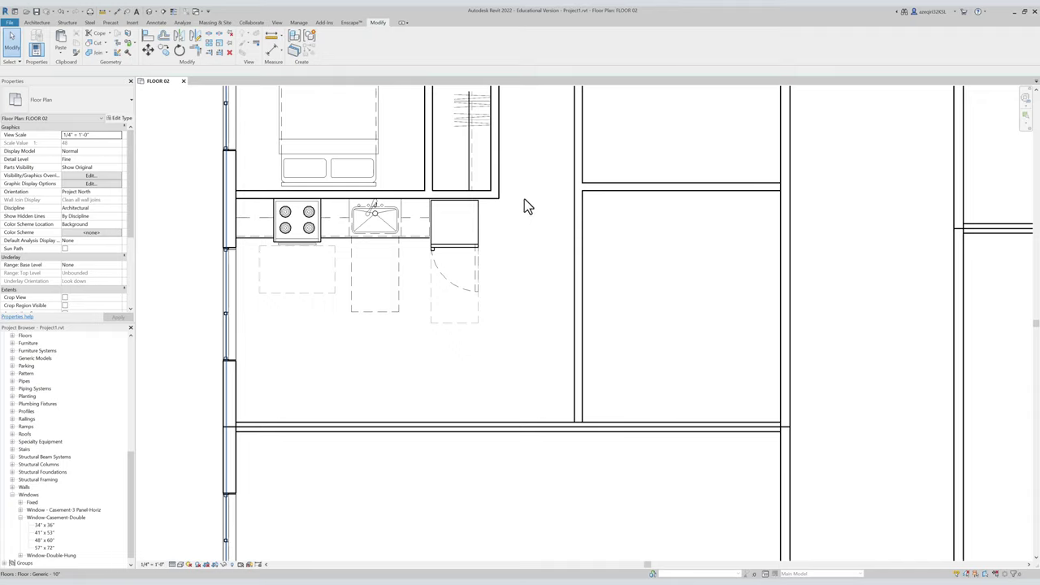
key("a")
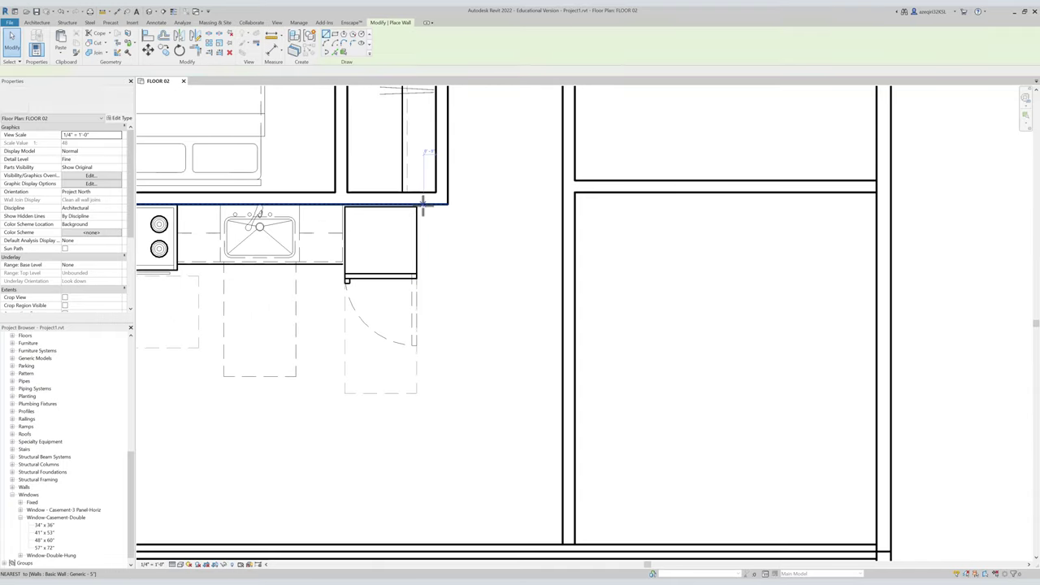
left_click(424, 209)
key("Escape")
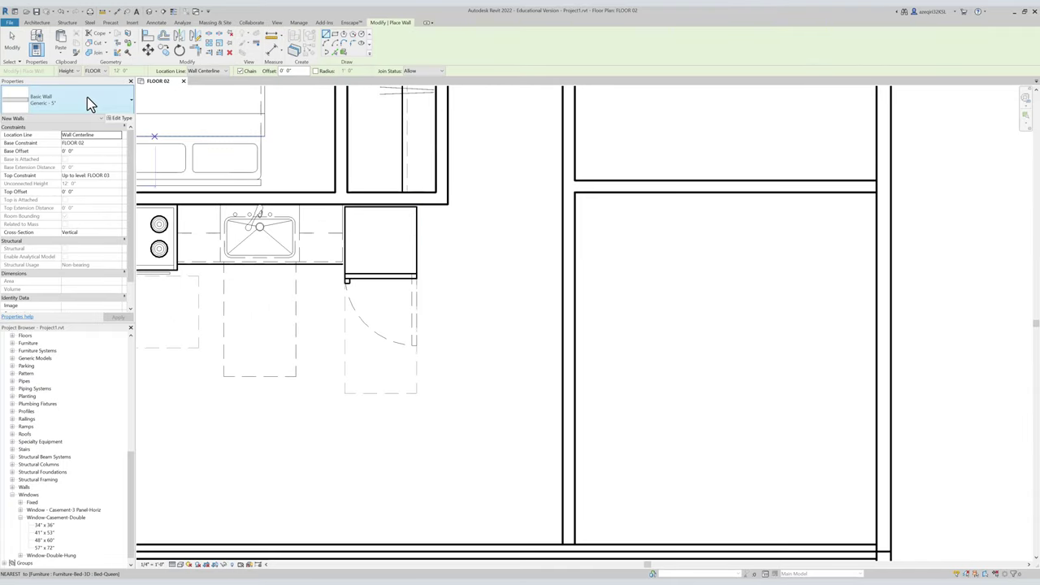
left_click(117, 136)
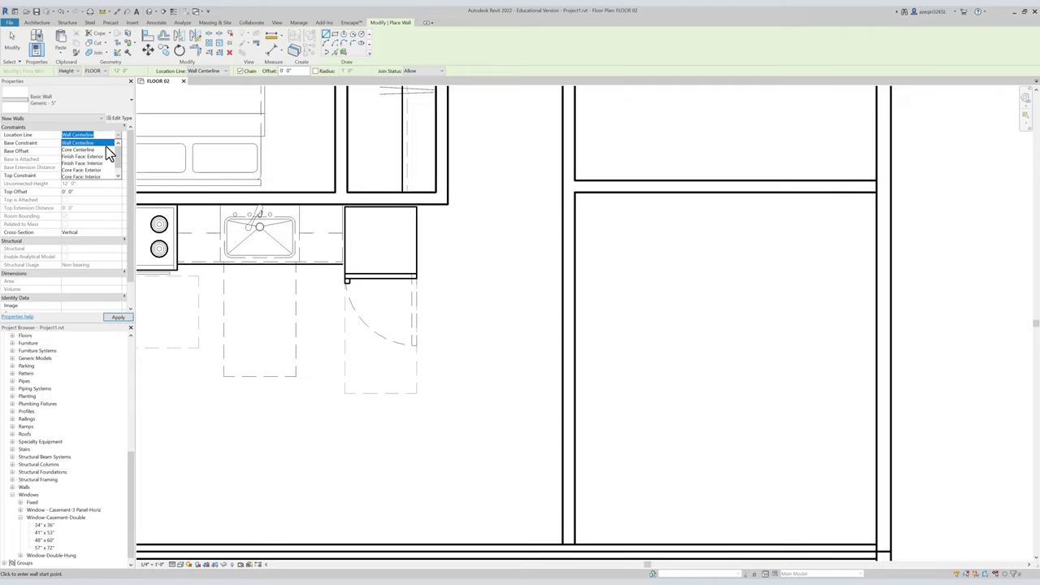
left_click(103, 158)
left_click(116, 176)
left_click(109, 183)
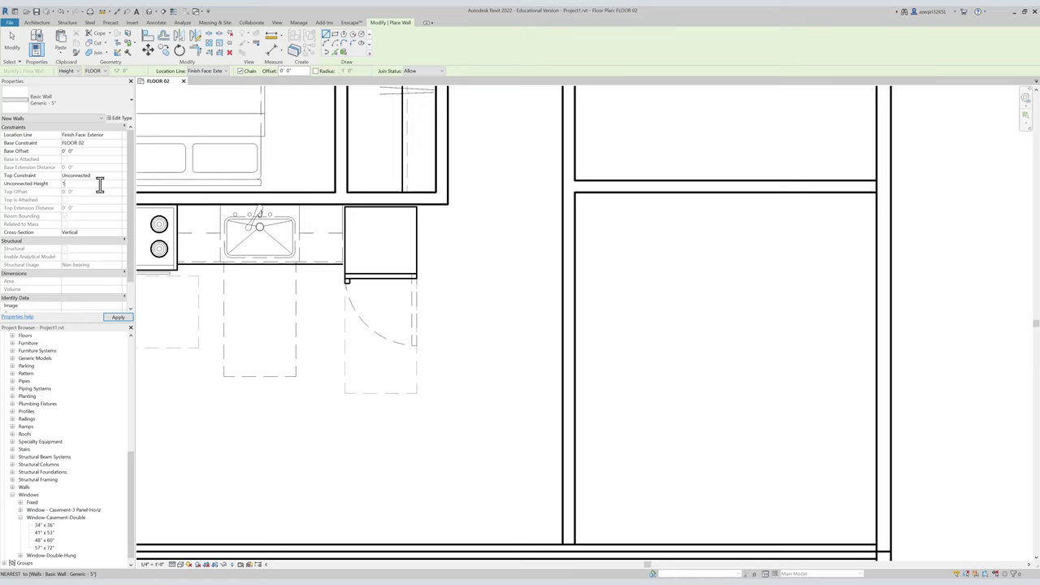
middle_click_drag(457, 239, 493, 259)
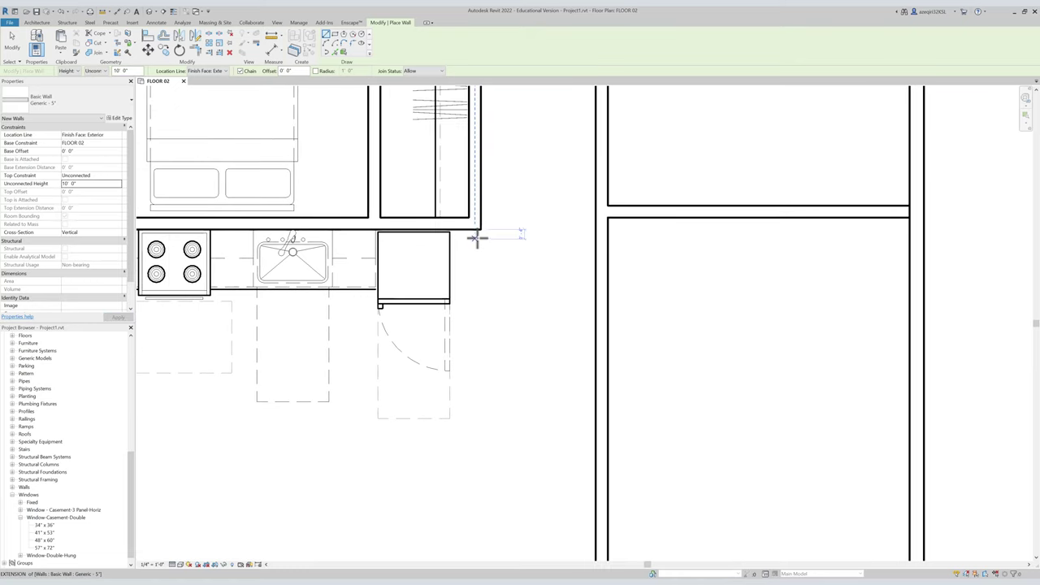
Draw a wall about 2' 4 1/2" long from the closet's outer corner alongside the refrigerator, and change its type to Generic - 3".
left_click(480, 232)
left_click(479, 291)
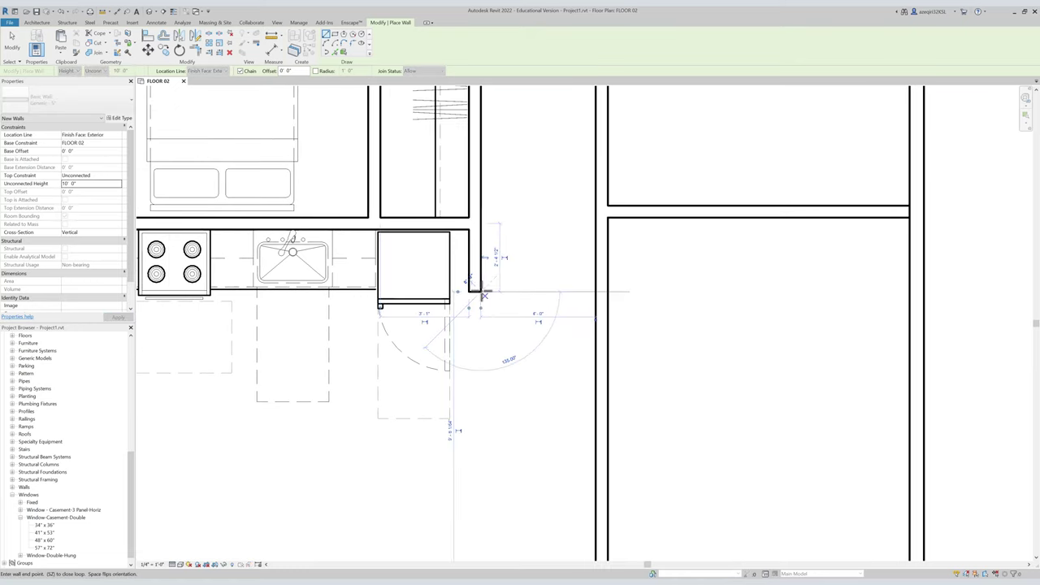
key("Escape")
key("Escape")
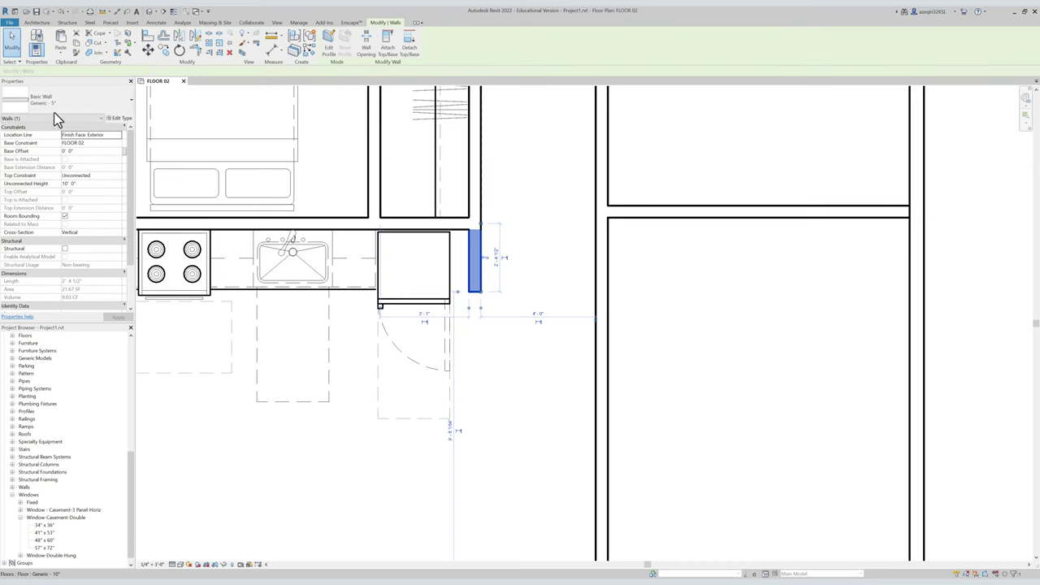
left_click(61, 102)
left_click(76, 267)
left_click(511, 275)
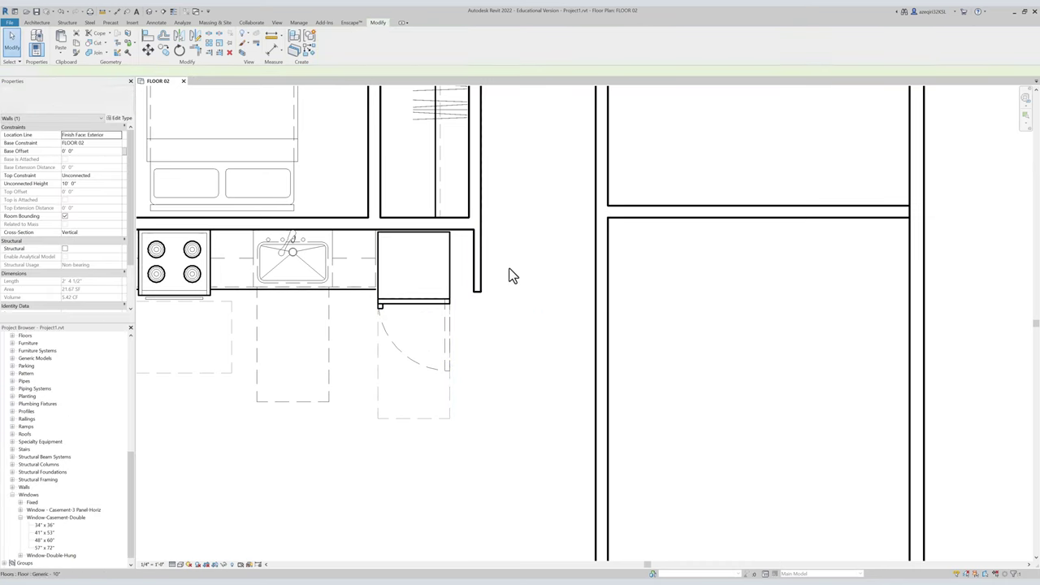
Draw matching Generic - 3" walls from the stub wall's end toward the refrigerator and back to the bedroom wall, enclosing a cavity.
left_click(480, 256)
key("c")
key("s")
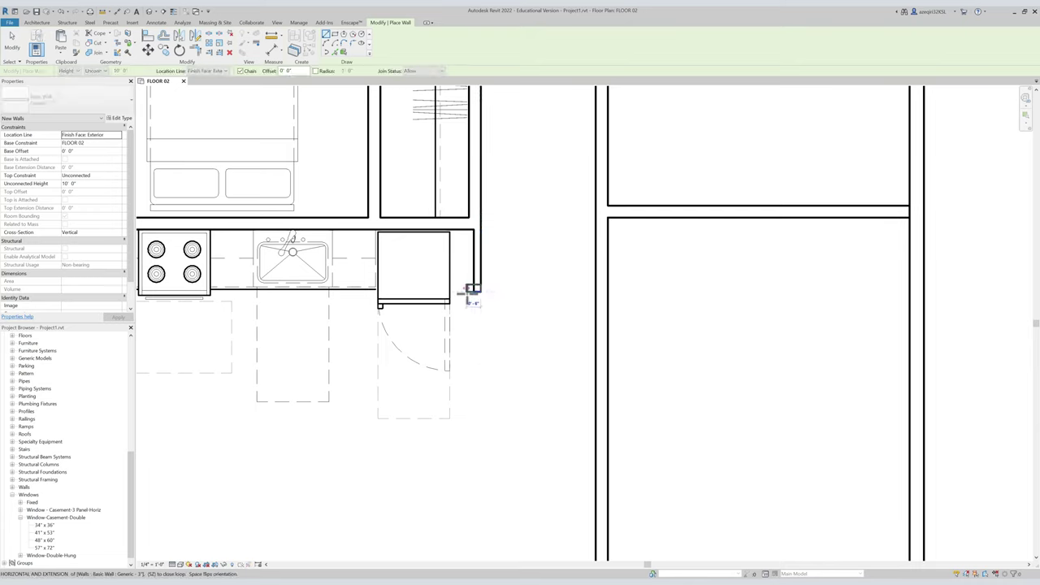
left_click(464, 290)
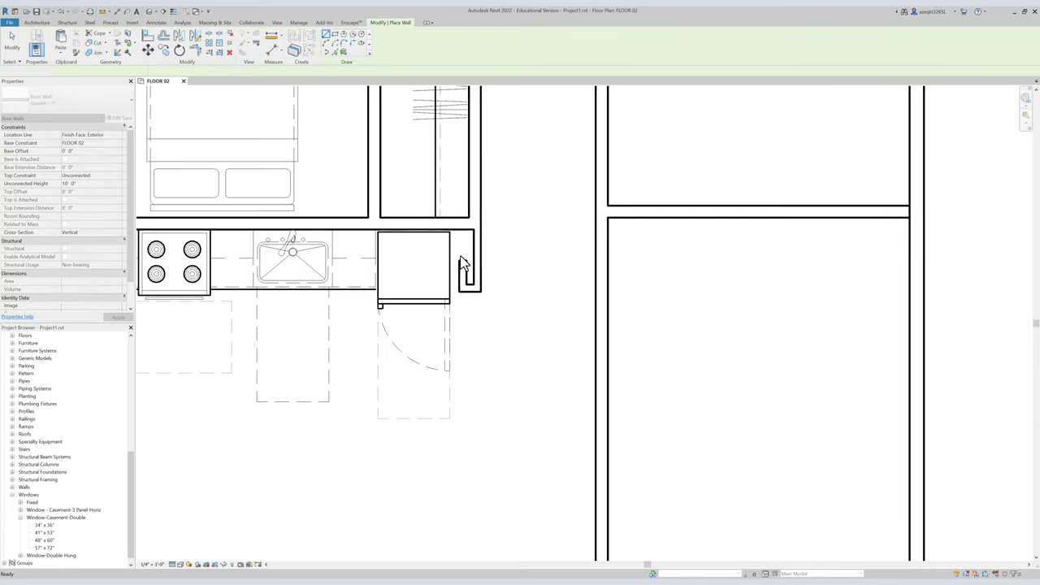
left_click(468, 232)
key("Escape")
key("Escape")
Align the end face of the hollow wall with the front of the refrigerator body.
key("a")
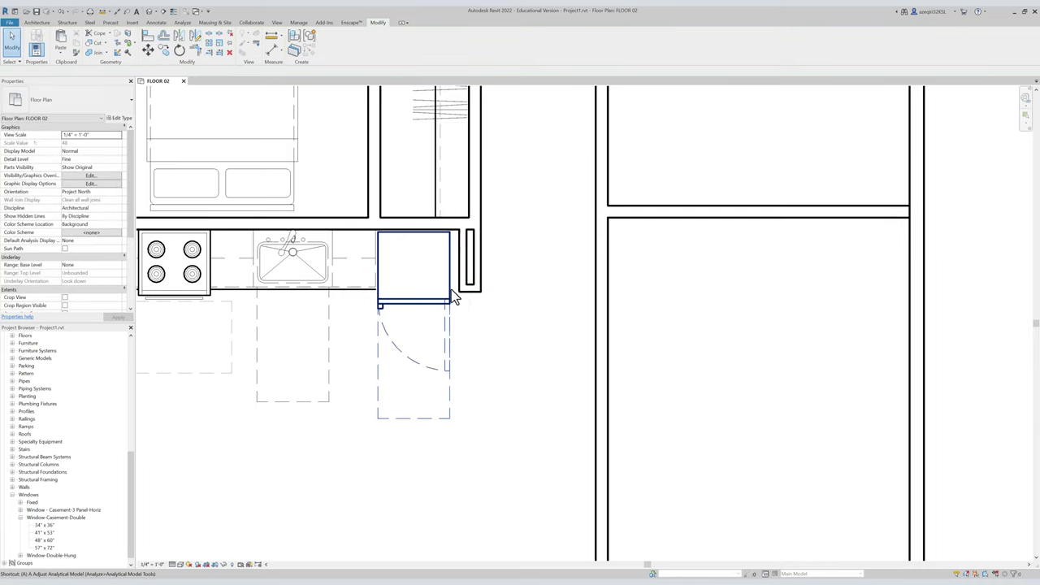
key("l")
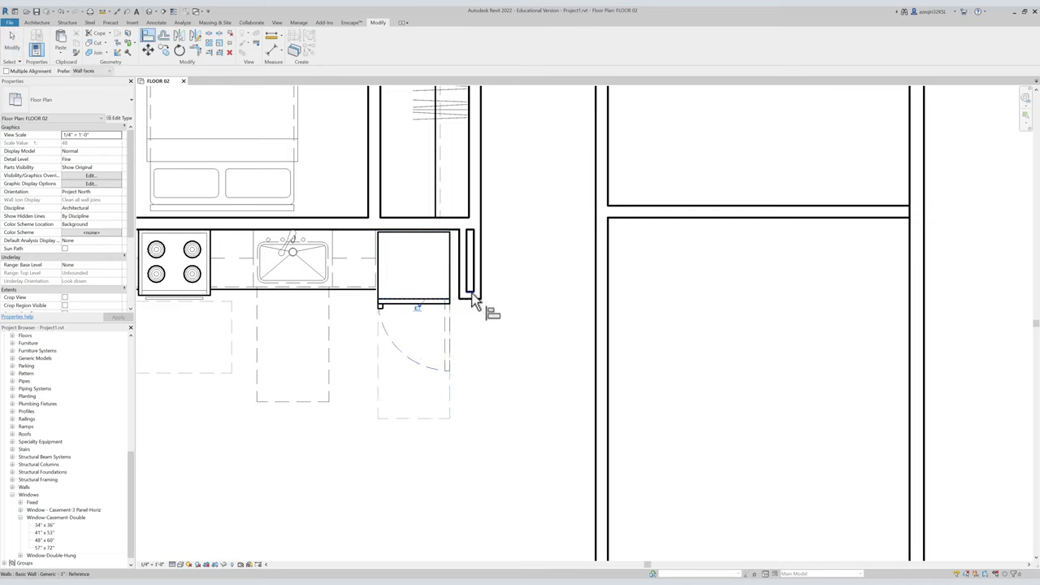
Align the hollow wall's long face with the side reference of the refrigerator.
scroll(463, 290, "up", 1)
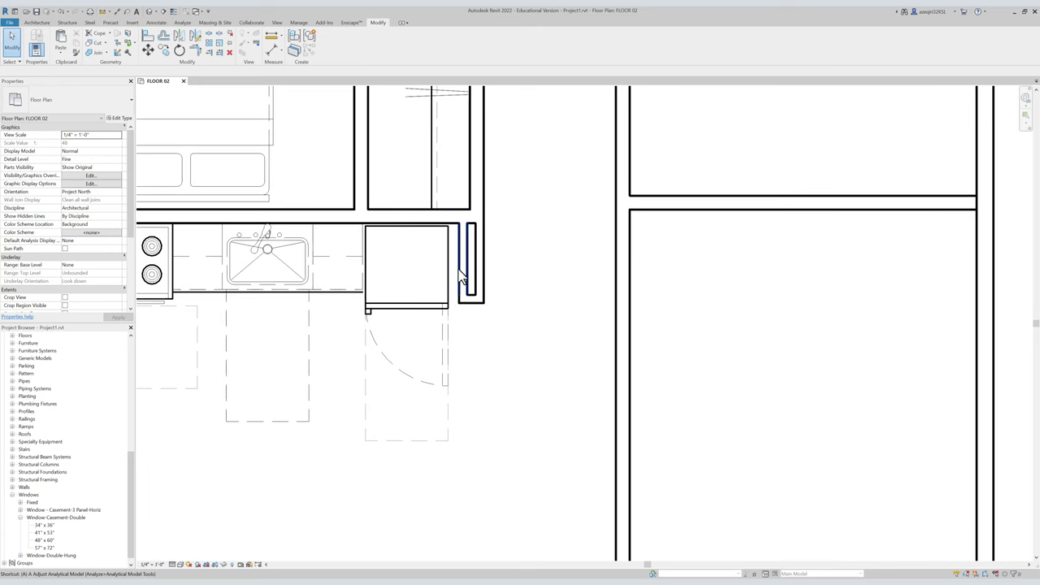
key("l")
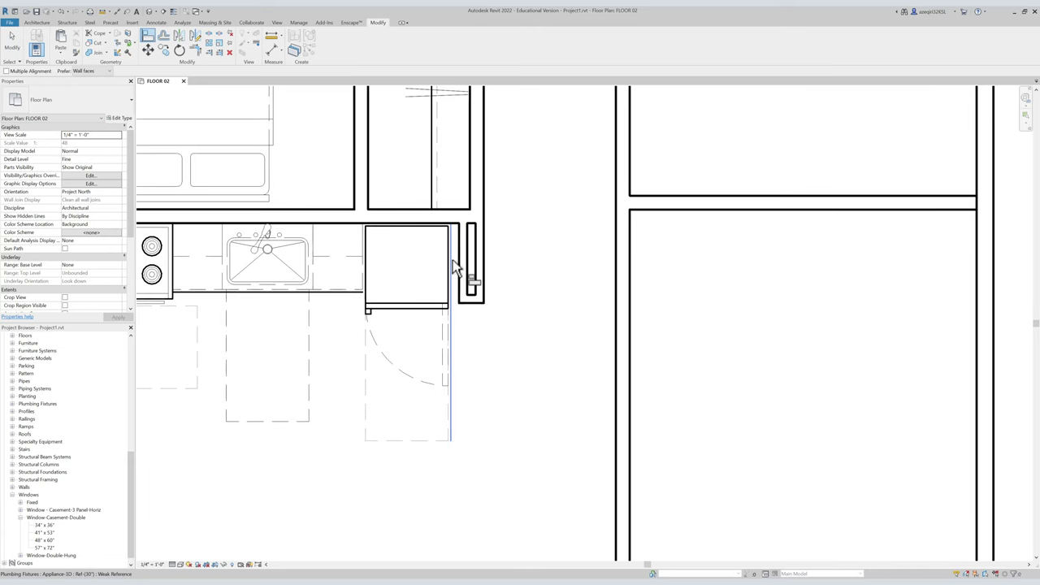
key("Escape")
scroll(479, 268, "down", 4)
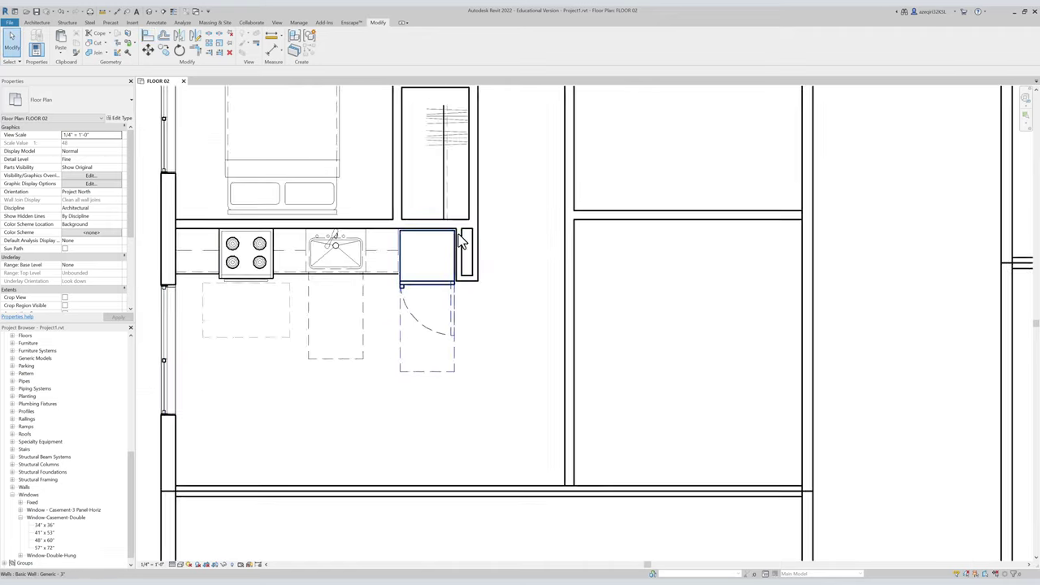
Place a Furniture-3D Dining Table-2 Chair beside the exterior window, below the range.
middle_click_drag(515, 198, 576, 167)
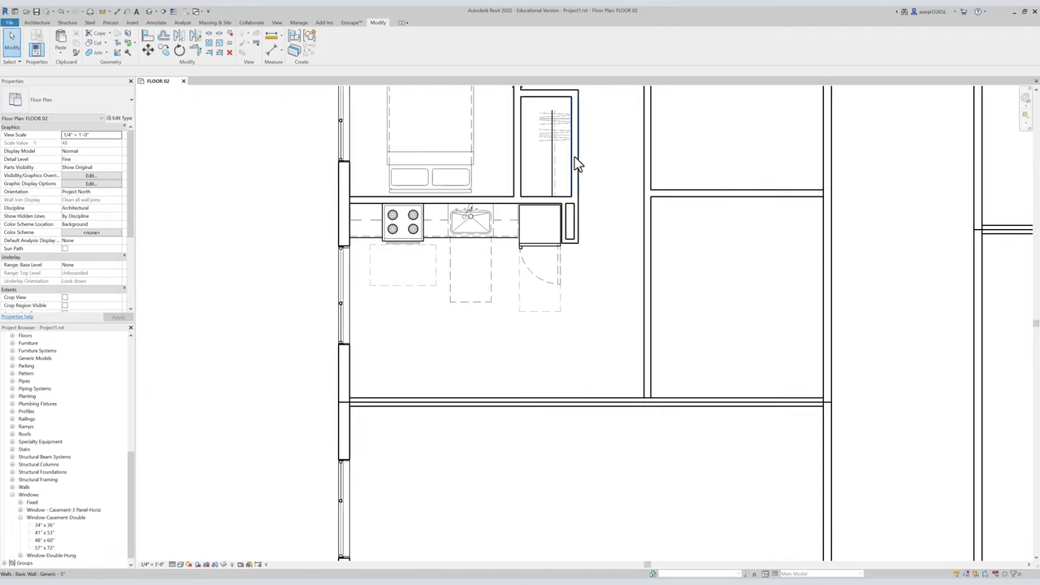
scroll(593, 138, "down", 1)
middle_click_drag(593, 129, 480, 124)
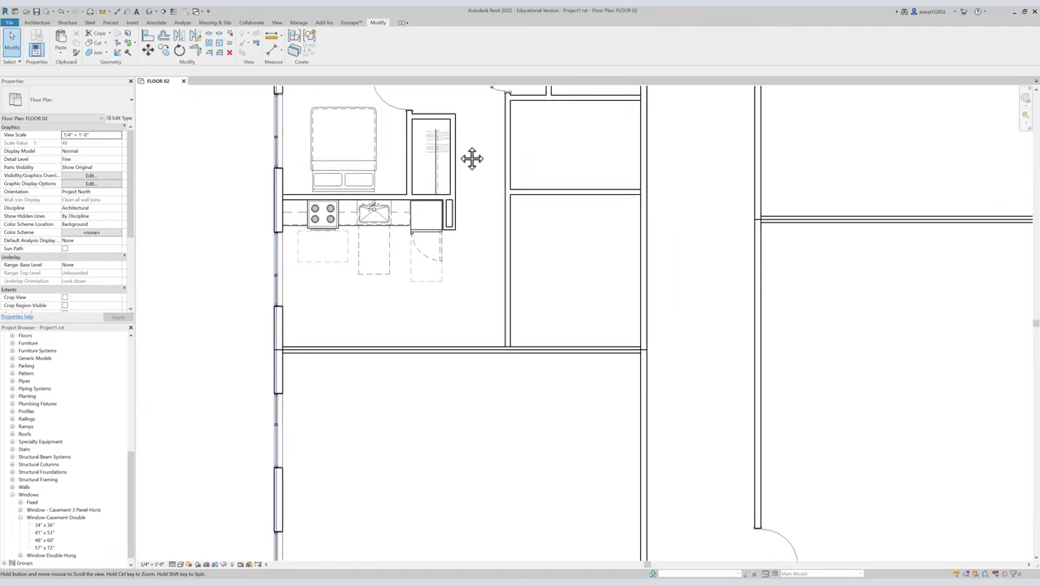
key("c")
key("m")
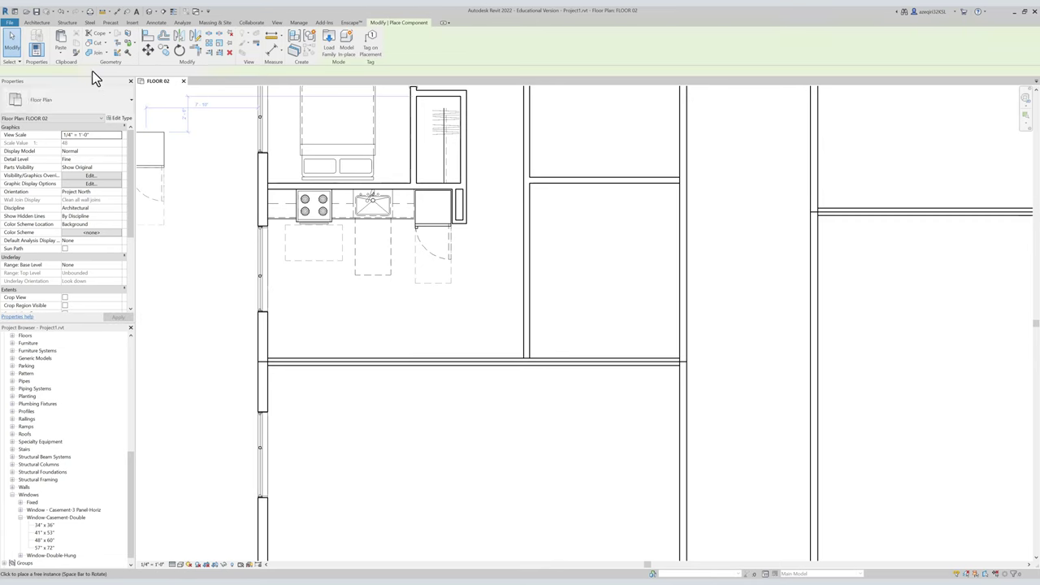
left_click(91, 106)
type("dini")
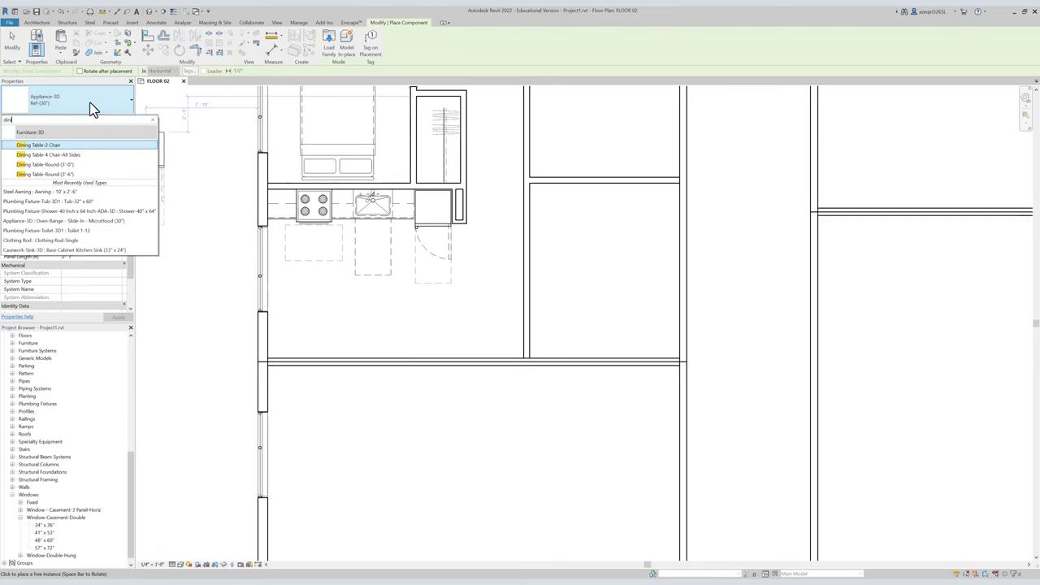
left_click(81, 154)
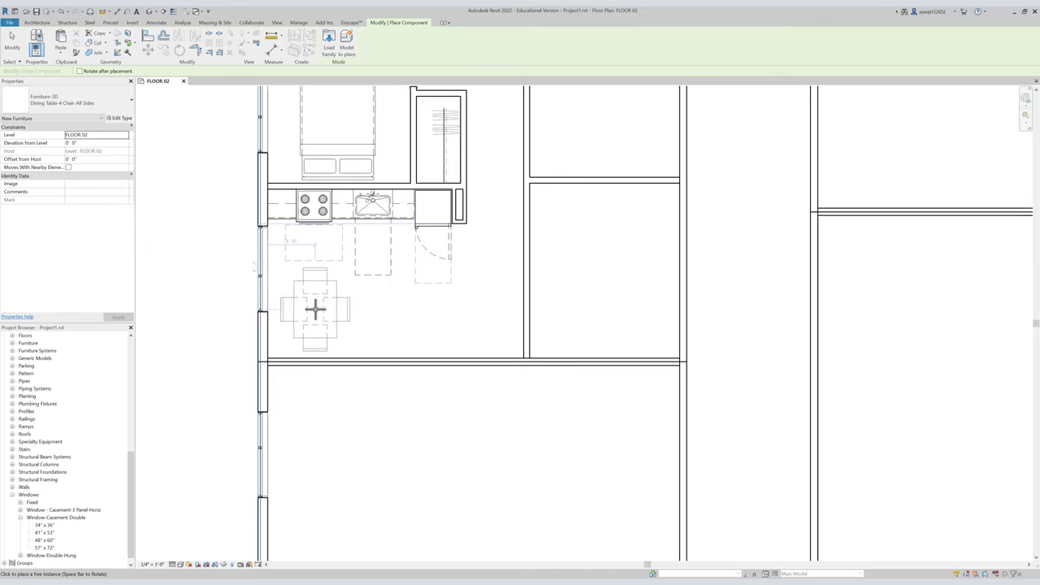
left_click(85, 106)
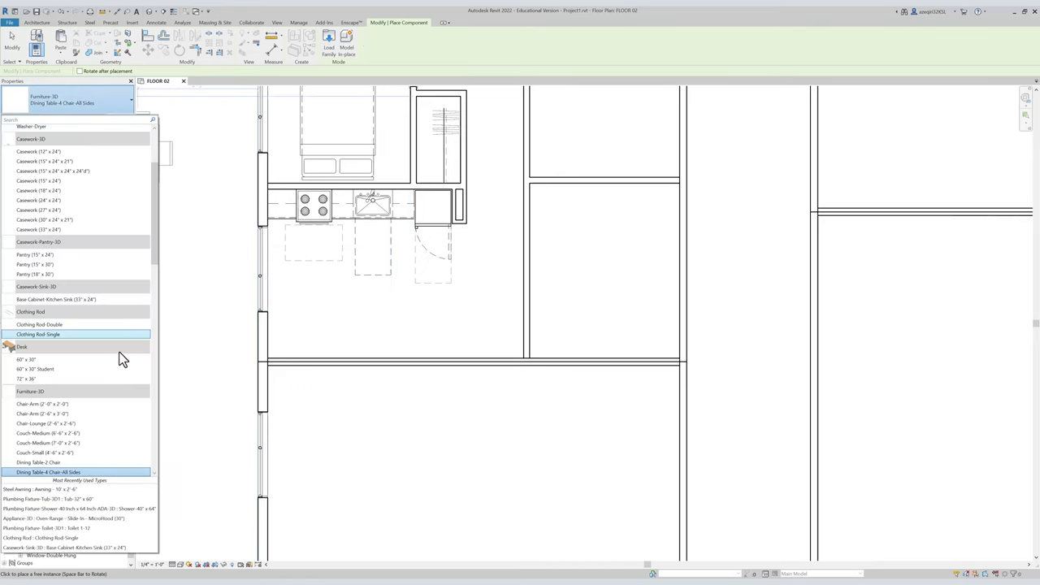
left_click(99, 468)
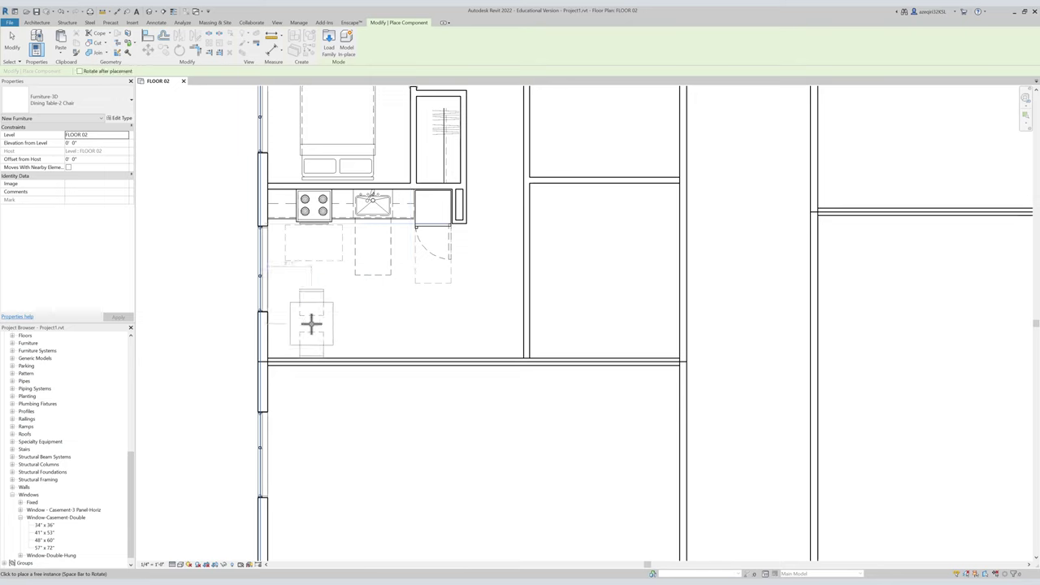
left_click(303, 317)
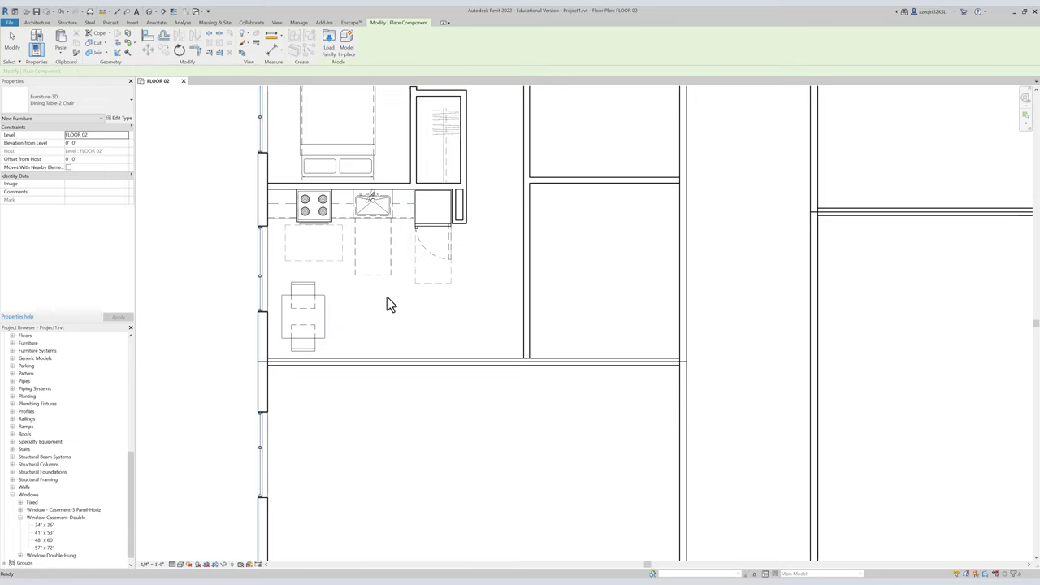
key("Escape")
Place a Furniture-3D Couch-Small (4'-6" x 2'-6") upright beside the dining table in the living area.
key("m")
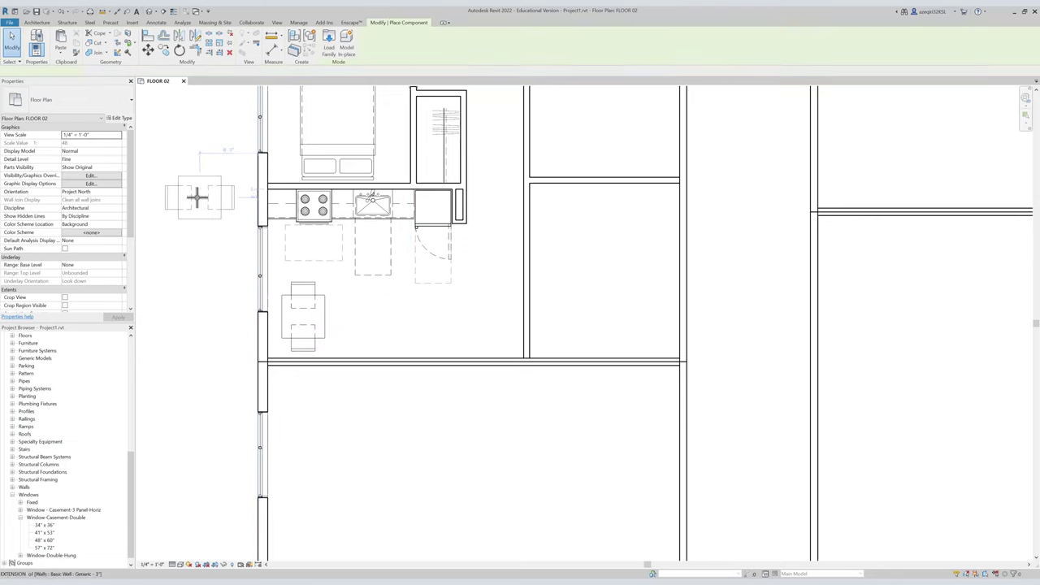
left_click(46, 103)
type("couch")
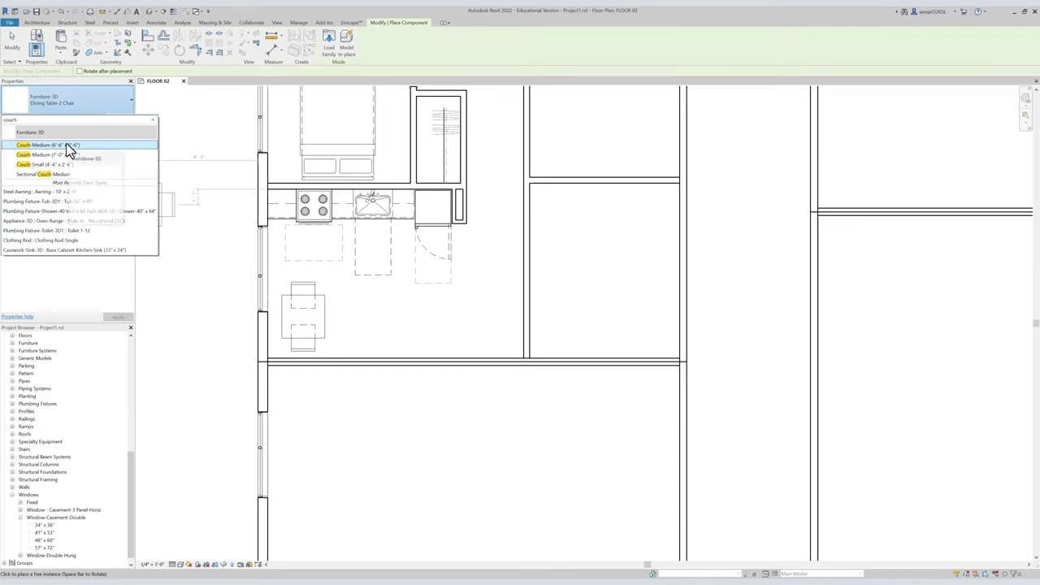
left_click(69, 148)
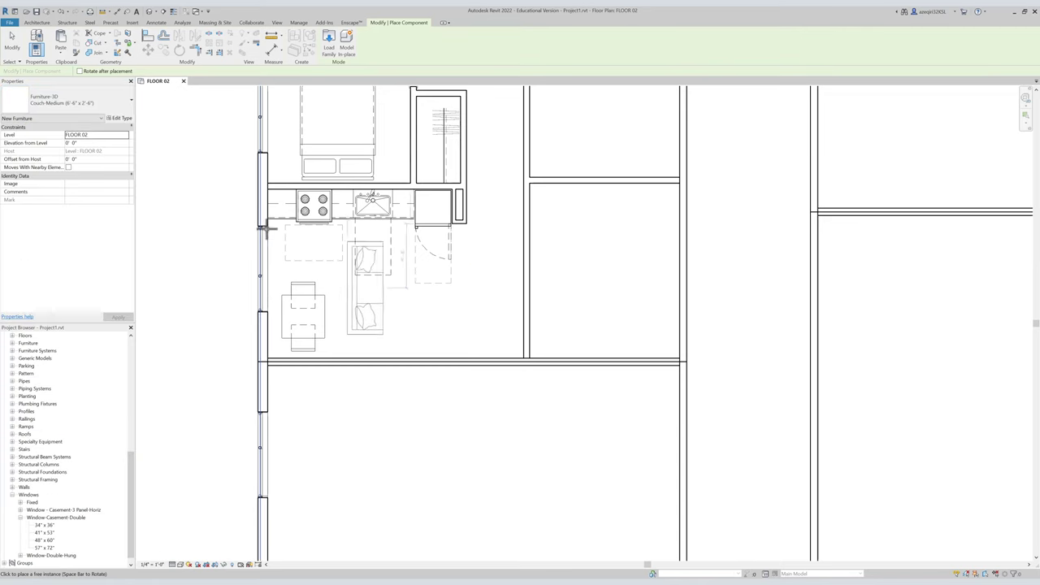
left_click(59, 99)
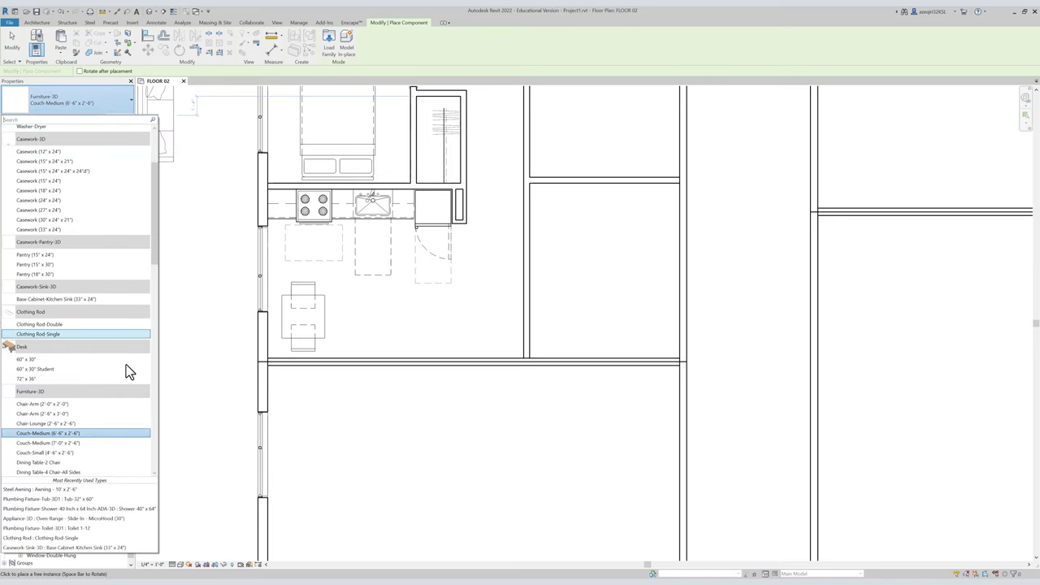
left_click(100, 453)
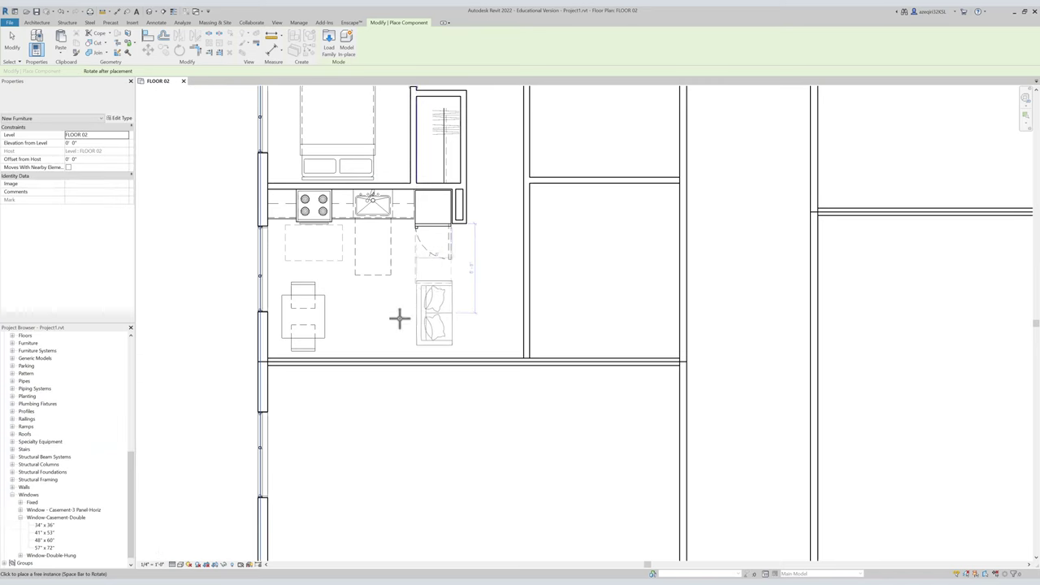
left_click(361, 319)
key("Escape")
Move the bedroom-kitchen wall, casework, range, sink and hollow side wall together 1' toward the bedroom.
middle_click_drag(386, 215, 344, 308)
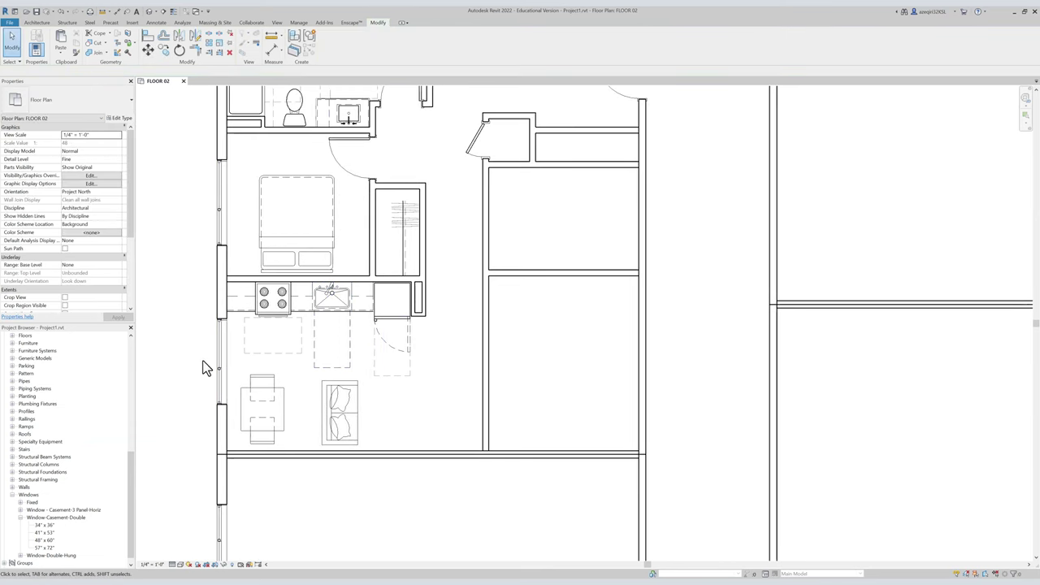
left_click_drag(201, 370, 462, 242)
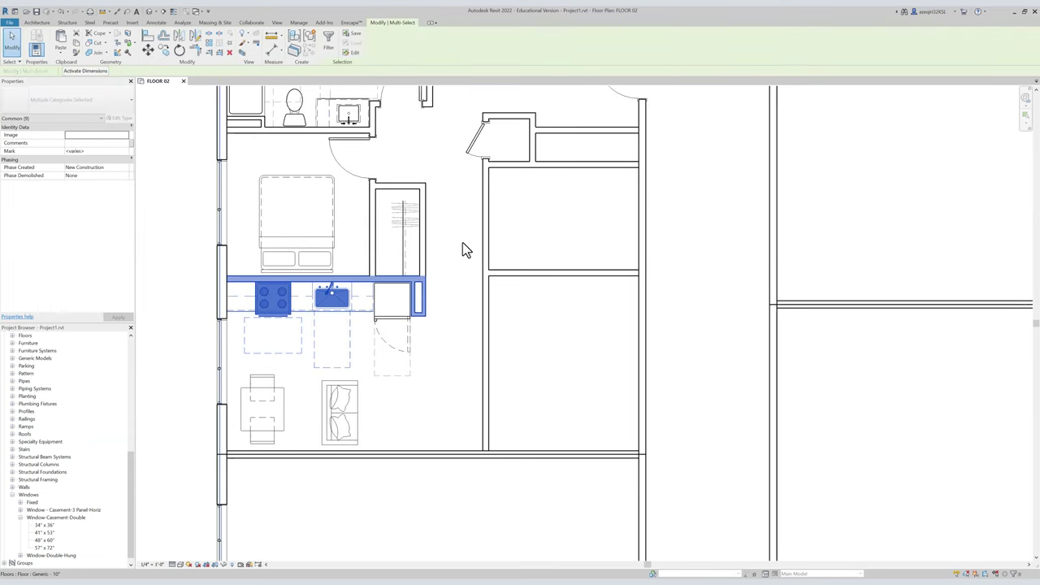
key("v")
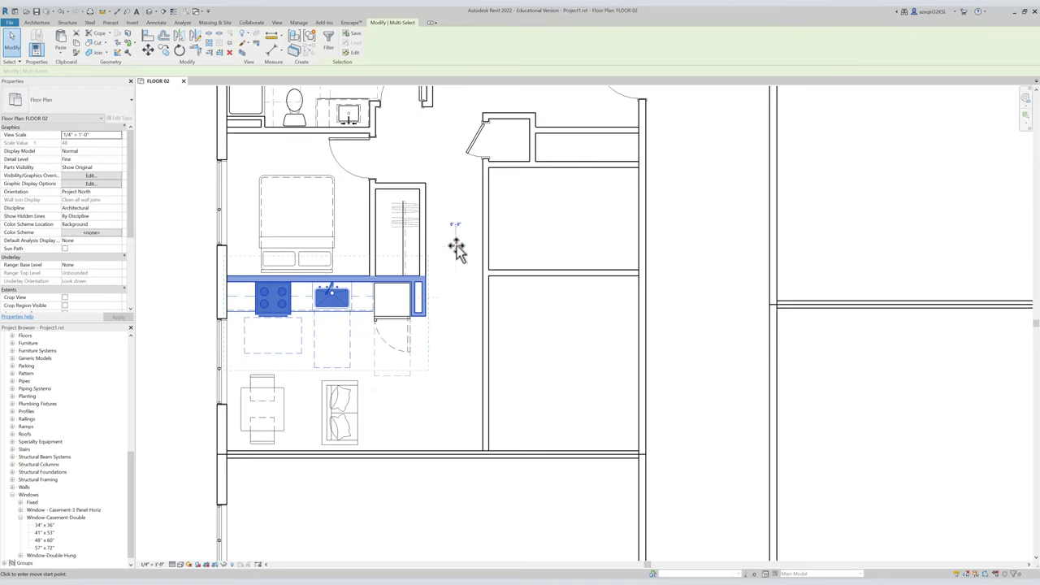
left_click(455, 241)
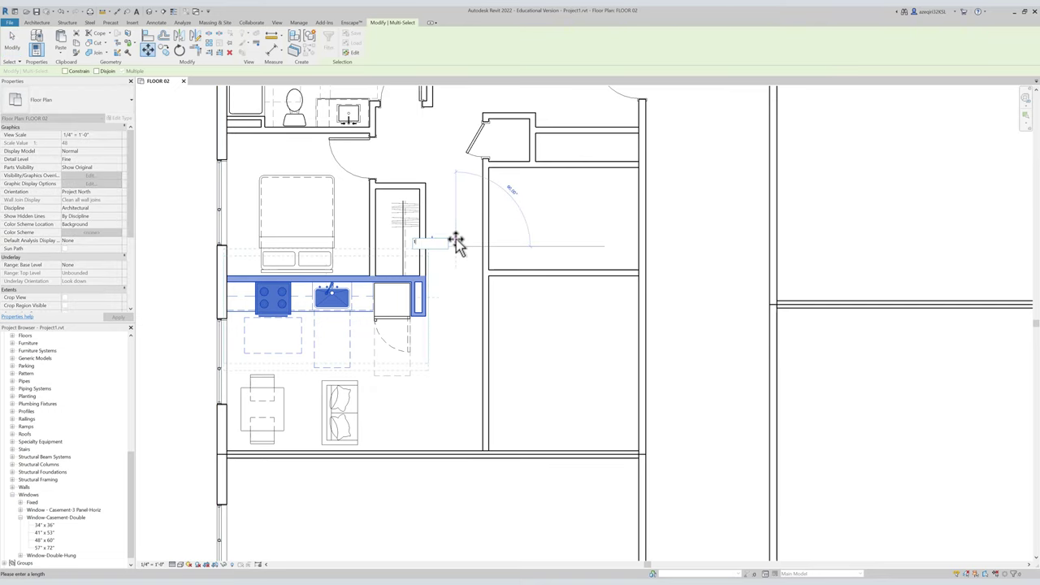
left_click(458, 229)
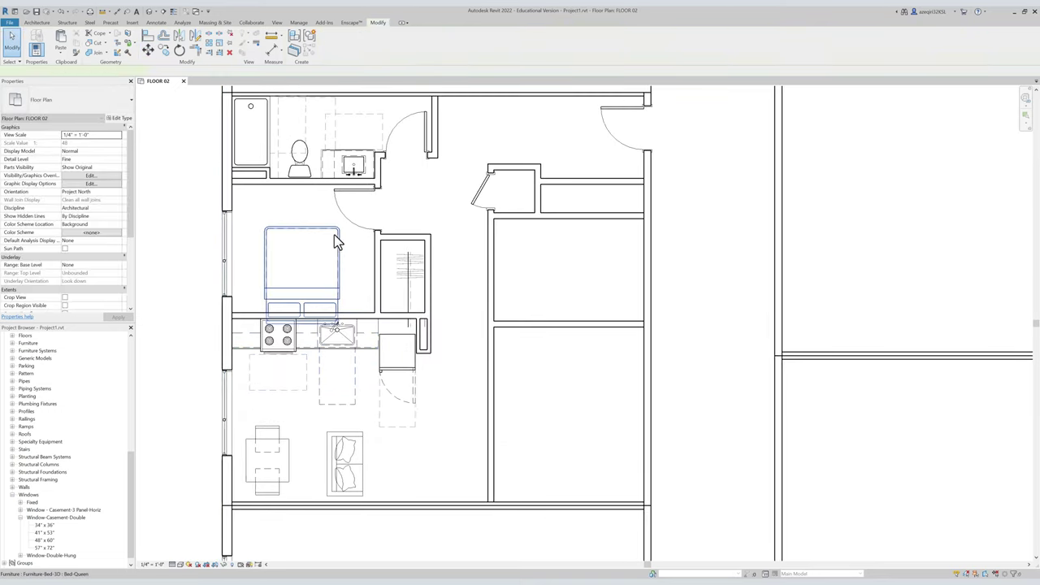
Move the refrigerator straight toward the bedroom wall, back in line with the kitchen run.
left_click(334, 235)
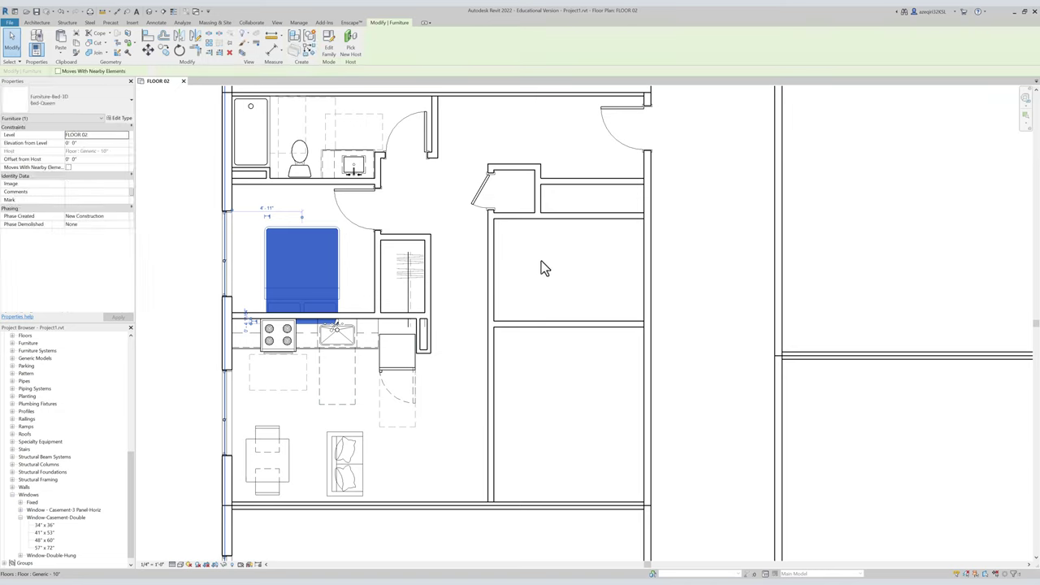
left_click(396, 335)
left_click(452, 309)
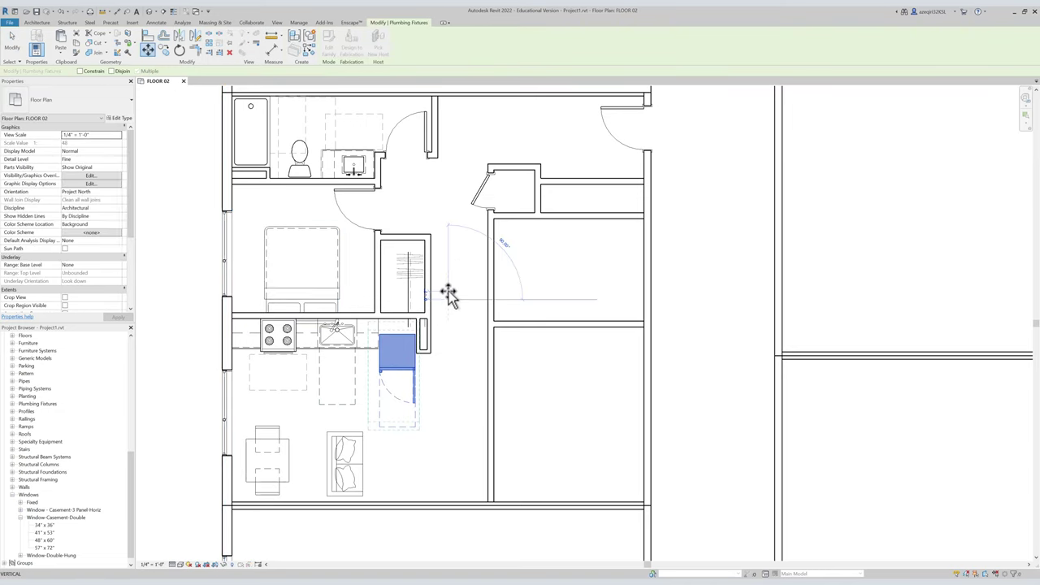
left_click(449, 290)
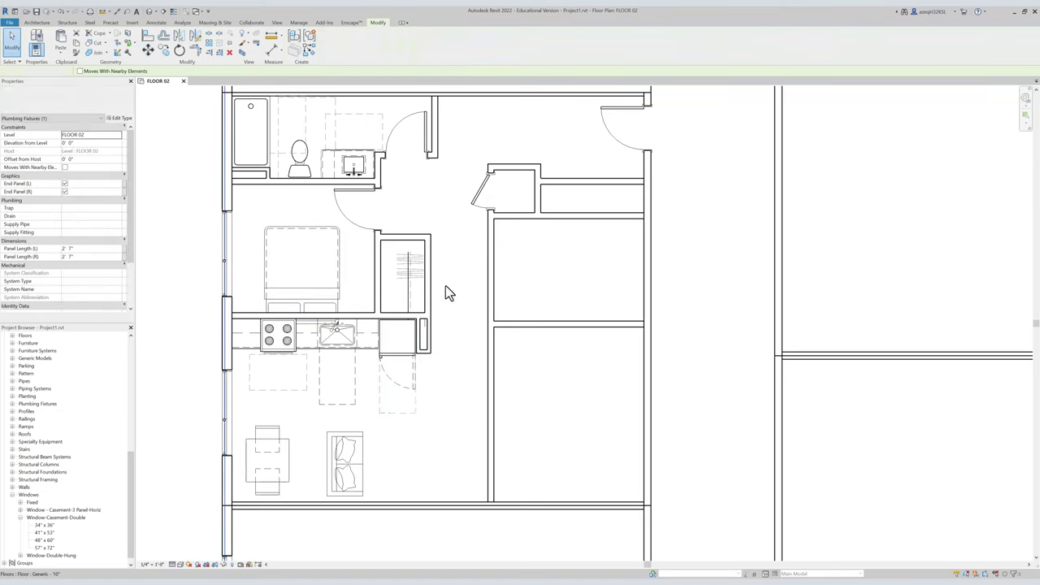
Move the queen bed straight away from the kitchen wall so its headboard clears the wall.
left_click(340, 258)
key("m")
key("v")
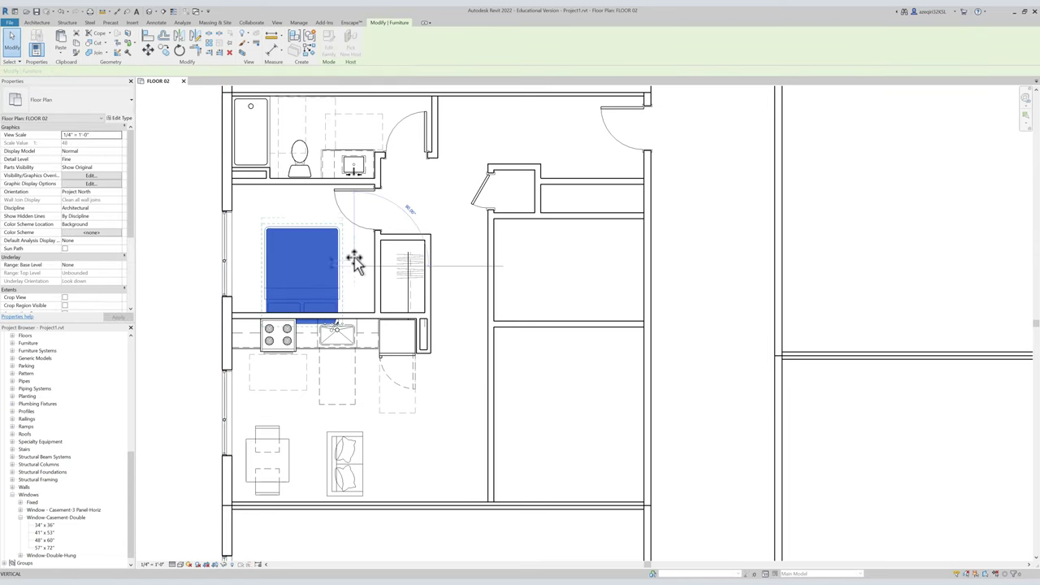
left_click(355, 260)
key("Escape")
key("Escape")
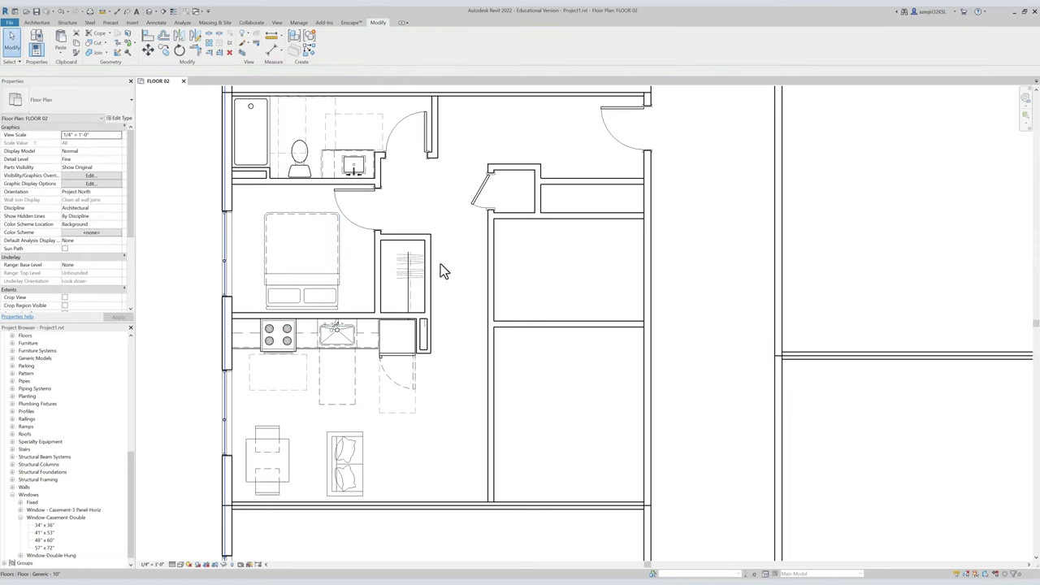
Nudge the queen bed toward the exterior window wall, away from the closet.
middle_click_drag(441, 263, 386, 246)
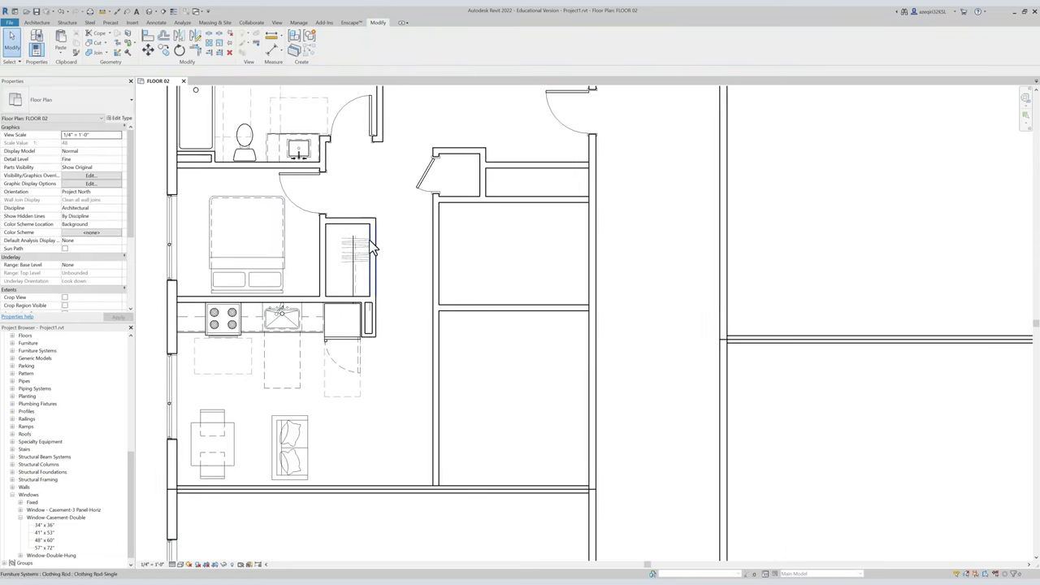
left_click(215, 230)
key("Left")
key("Left")
key("Escape")
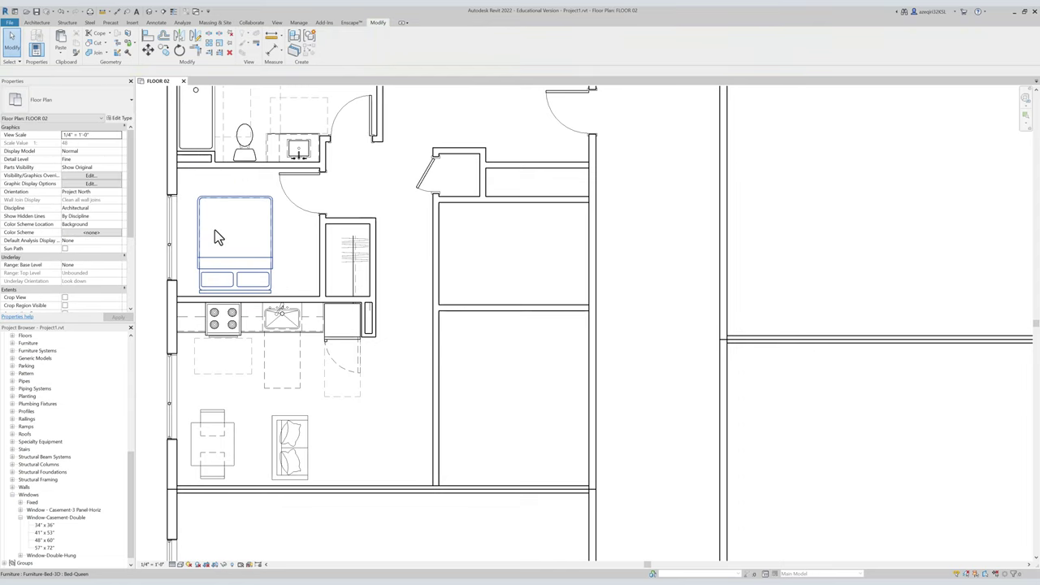
Adjust both ends of the single clothing rod to fit between the bedroom closet's end walls.
left_click(351, 244)
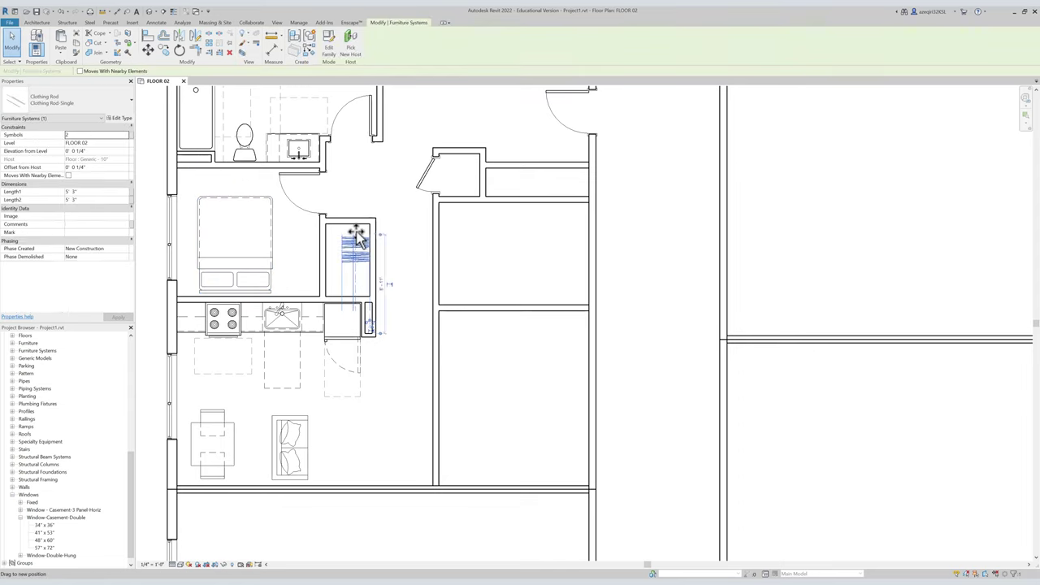
left_click_drag(354, 222, 355, 223)
mouse_move(360, 314)
left_mouse_down()
mouse_move(356, 297)
mouse_move(371, 320)
mouse_move(355, 294)
left_mouse_up()
left_click(416, 297)
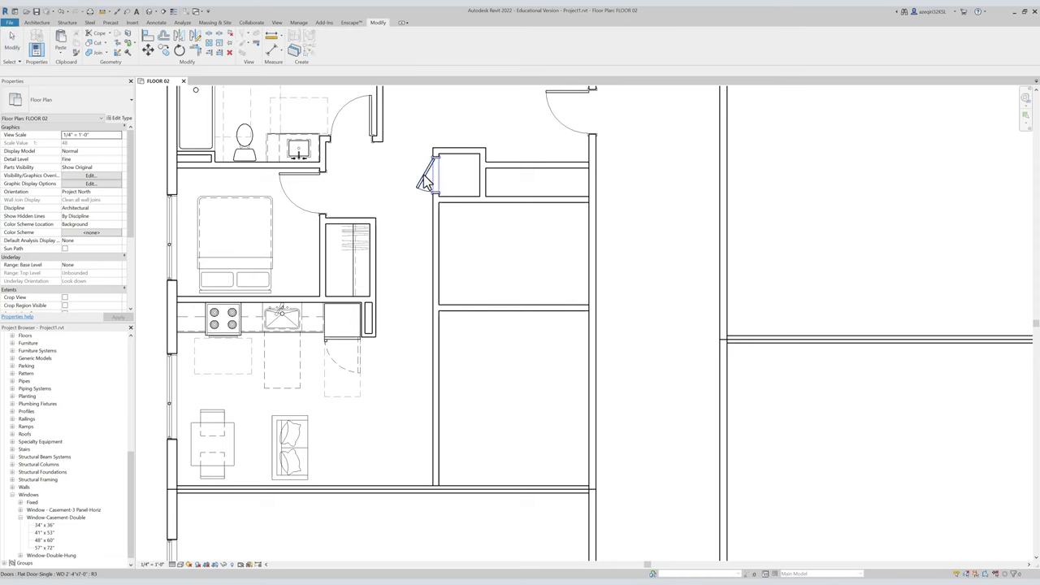
Place a Unit-Flat Door-Double of type HM 4'-6"x6'-8" in the closet wall, swinging into the bedroom.
left_click(293, 176)
key("c")
key("s")
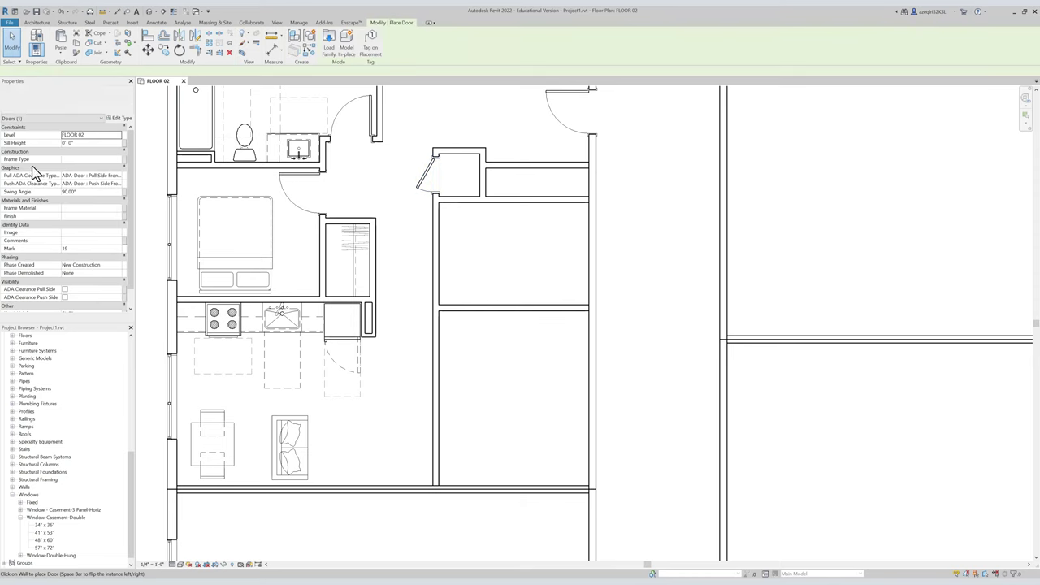
left_click(32, 109)
type("d")
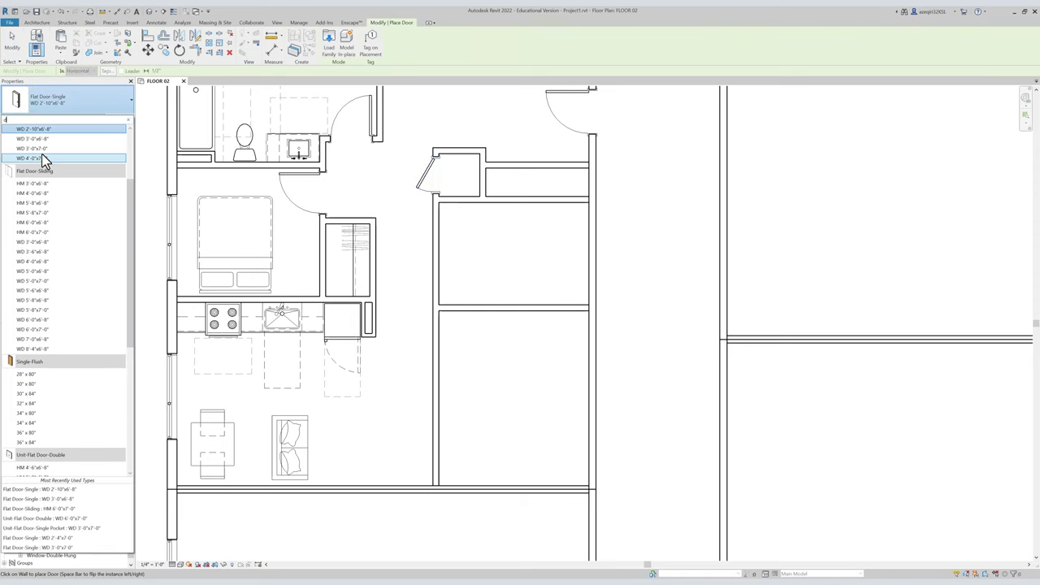
type("oubl")
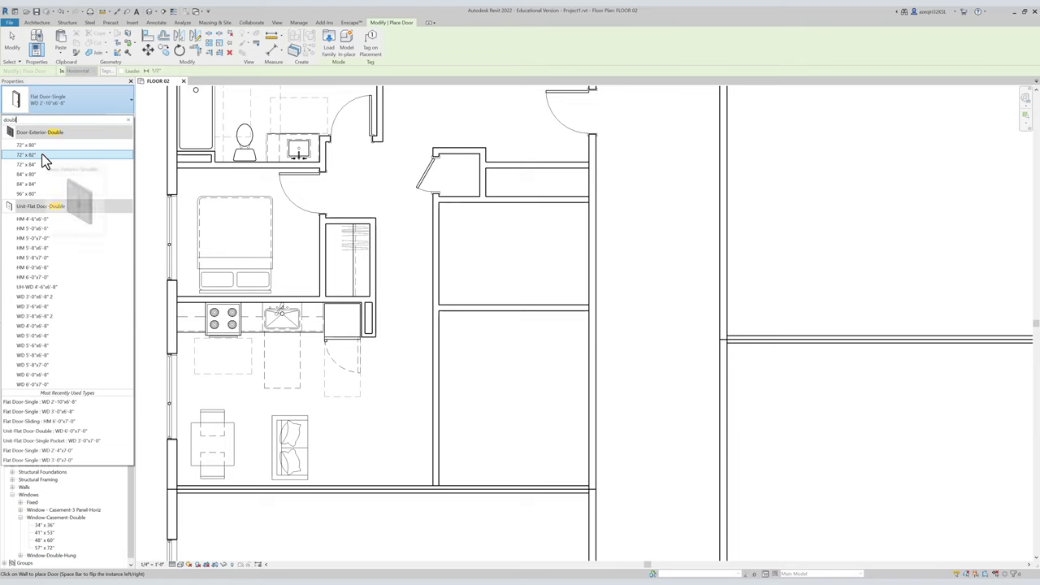
left_click(81, 219)
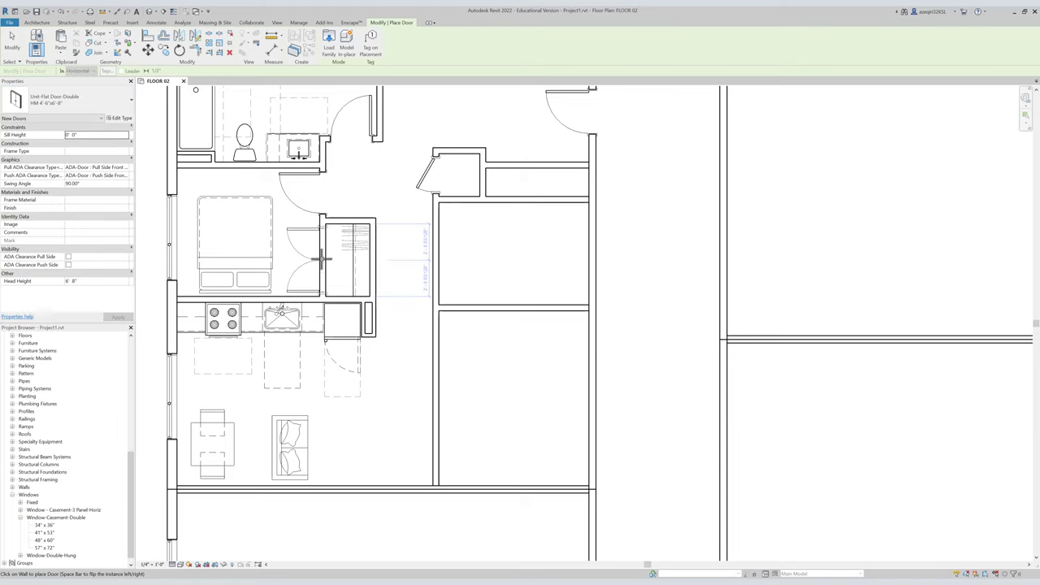
left_click(302, 252)
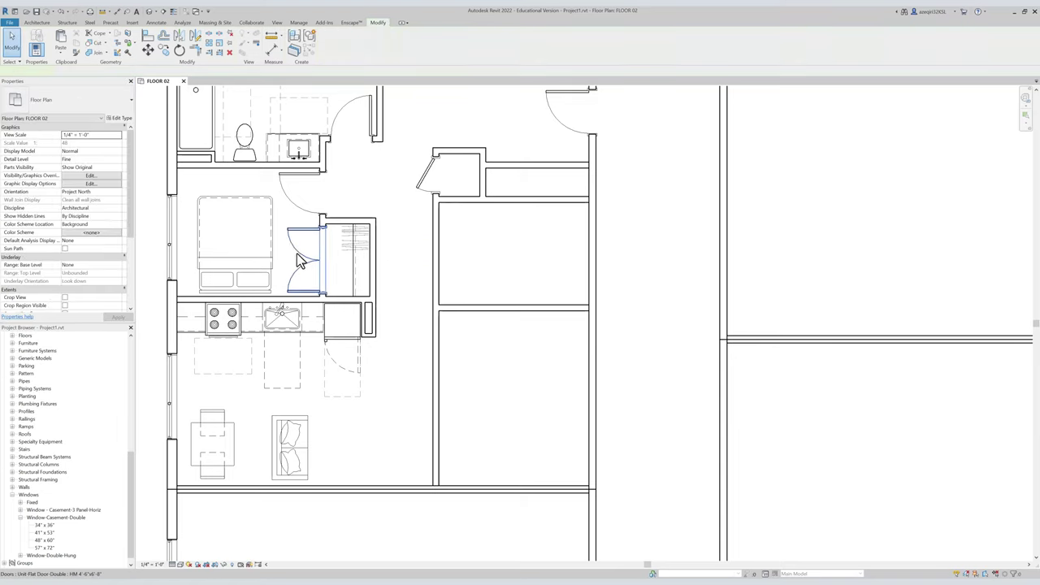
Set the swing angle of the bedroom closet's double door to 30 degrees.
left_click(85, 193)
type("30")
left_click(403, 296)
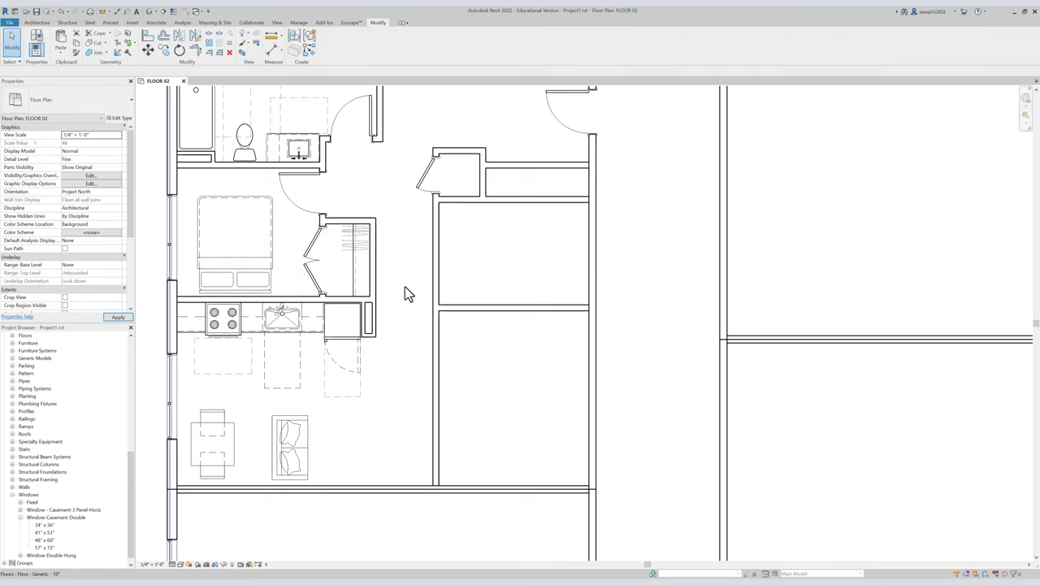
scroll(403, 299, "down", 5)
middle_click_drag(395, 281, 340, 237)
scroll(335, 266, "down", 1)
scroll(280, 246, "up", 3)
middle_click_drag(342, 294, 355, 342)
scroll(353, 337, "down", 1)
scroll(337, 292, "up", 2)
middle_click_drag(336, 278, 360, 304)
scroll(370, 300, "up", 1)
key("d")
key("r")
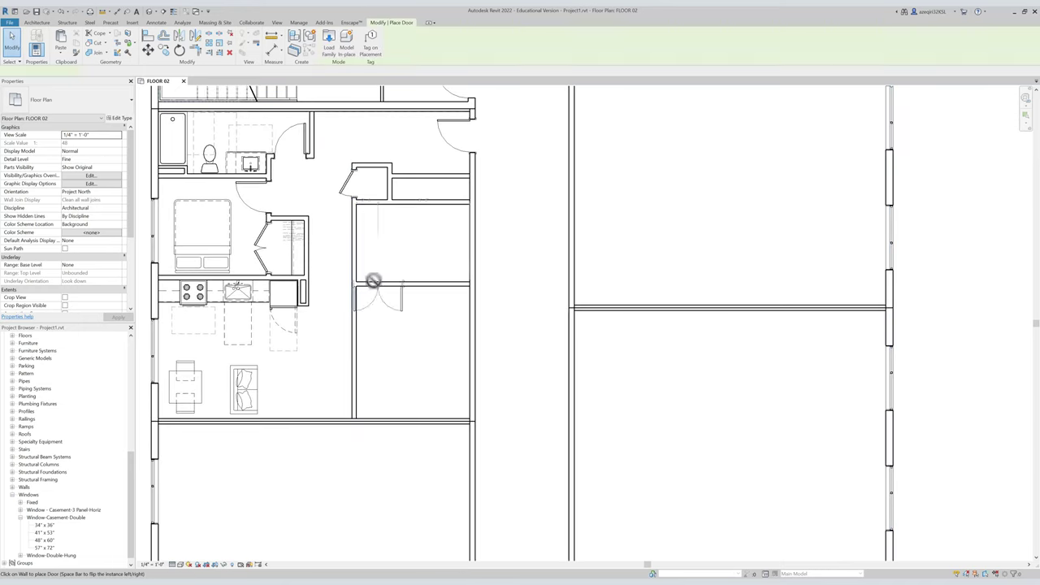
key("Escape")
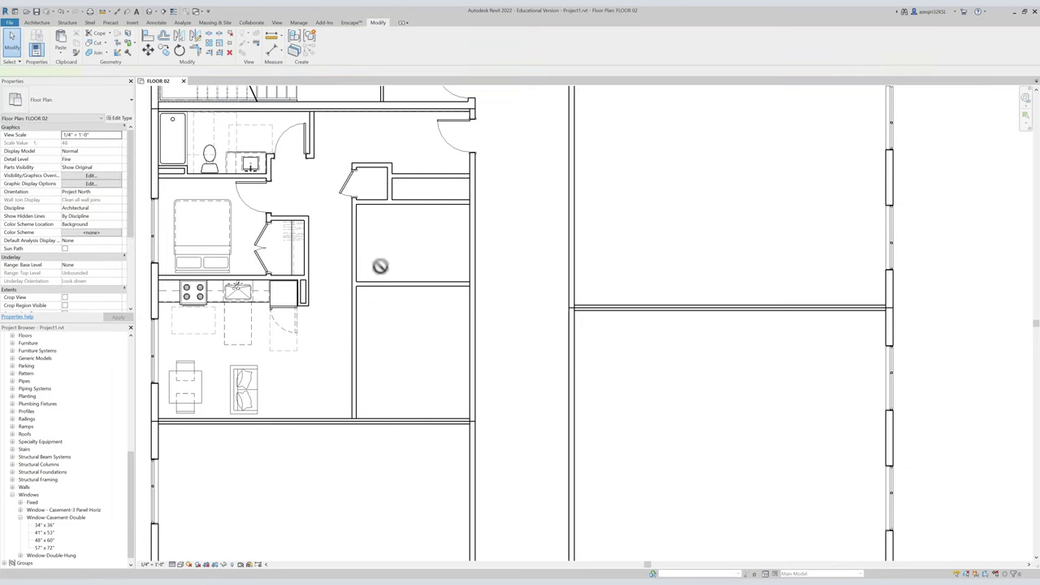
key("d")
key("r")
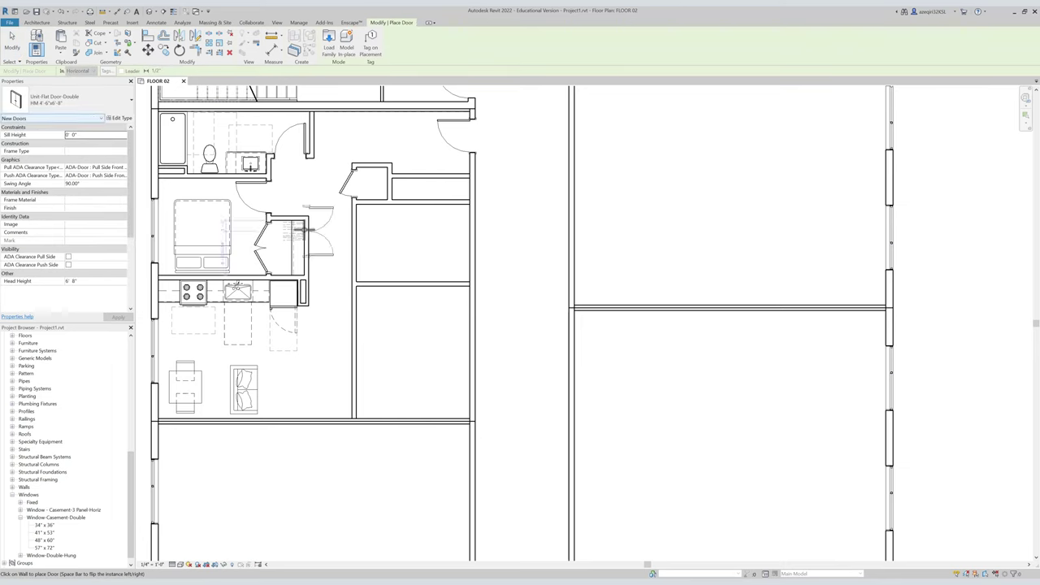
key("Escape")
Place another Vanity-Single-3D vanity (31" x 23") against the upper wall of the second bathroom, near its corner.
key("c")
key("m")
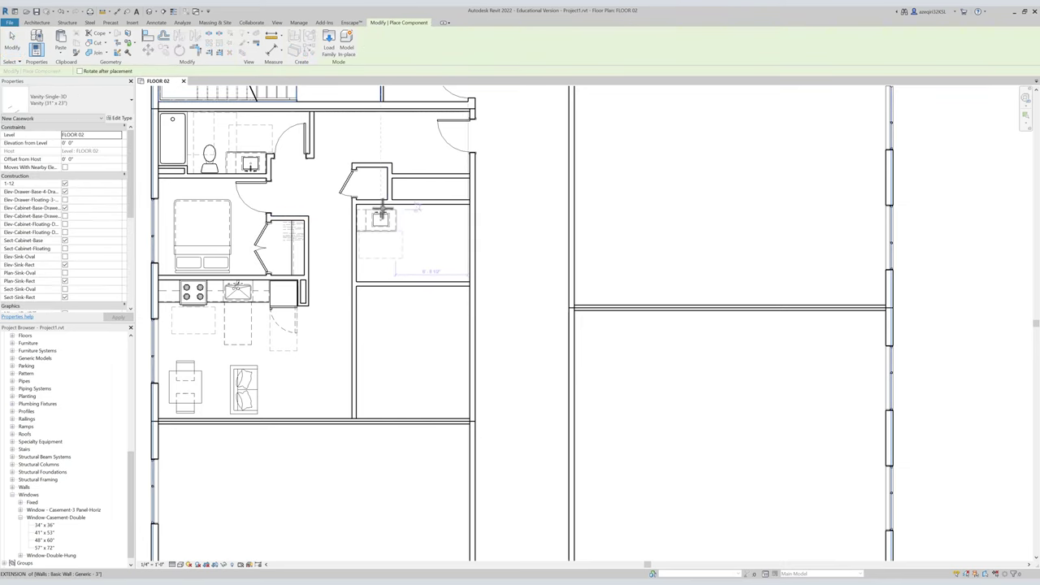
left_click(383, 213)
key("Escape")
scroll(379, 216, "up", 2)
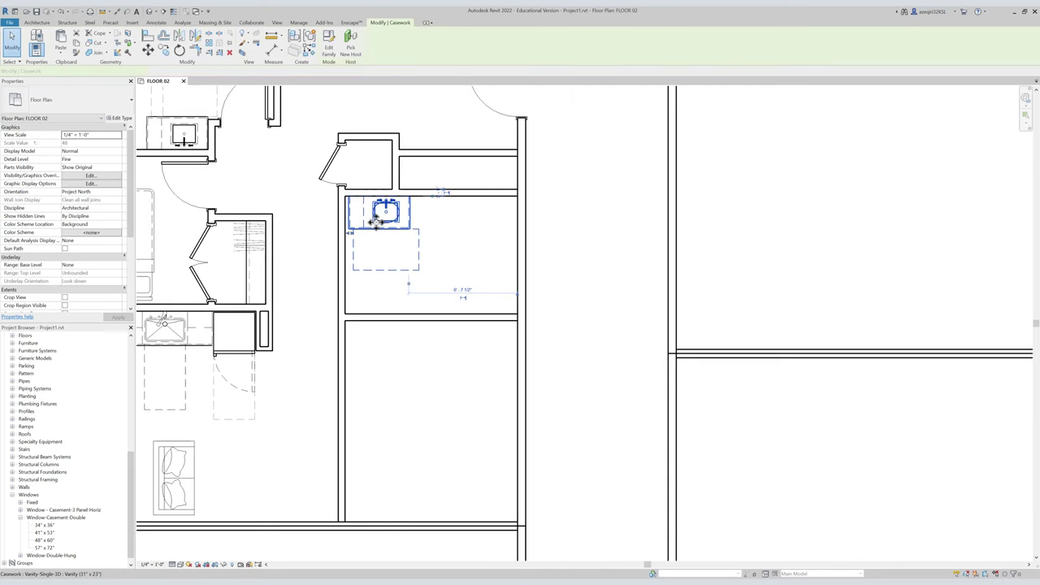
key("Escape")
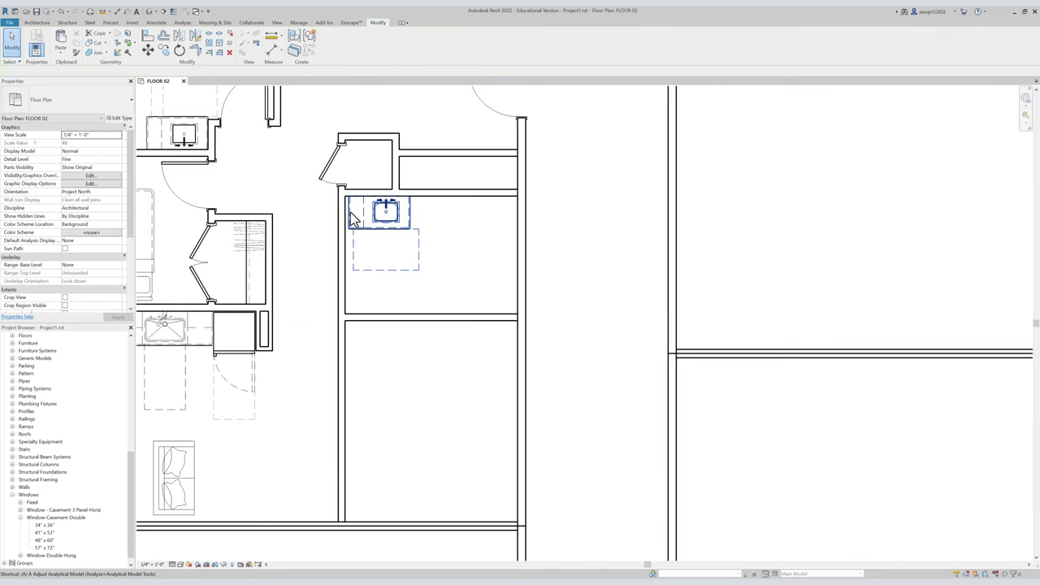
Move the new vanity sideways so its corner sits flush in the second bathroom's upper-left wall corner.
left_click(353, 218)
scroll(353, 215, "up", 2)
key("v")
left_click(350, 192)
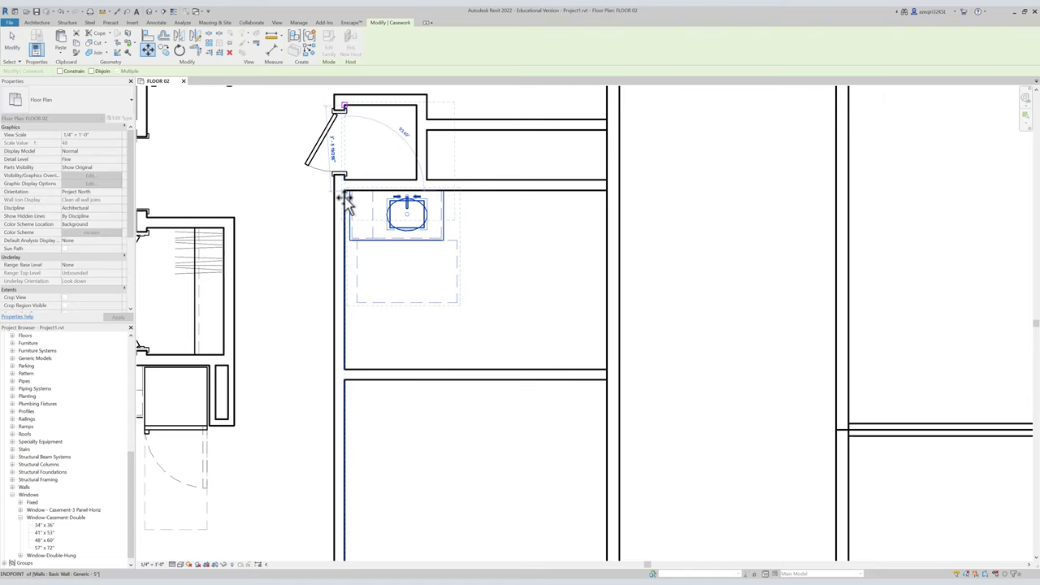
left_click_drag(344, 193, 339, 193)
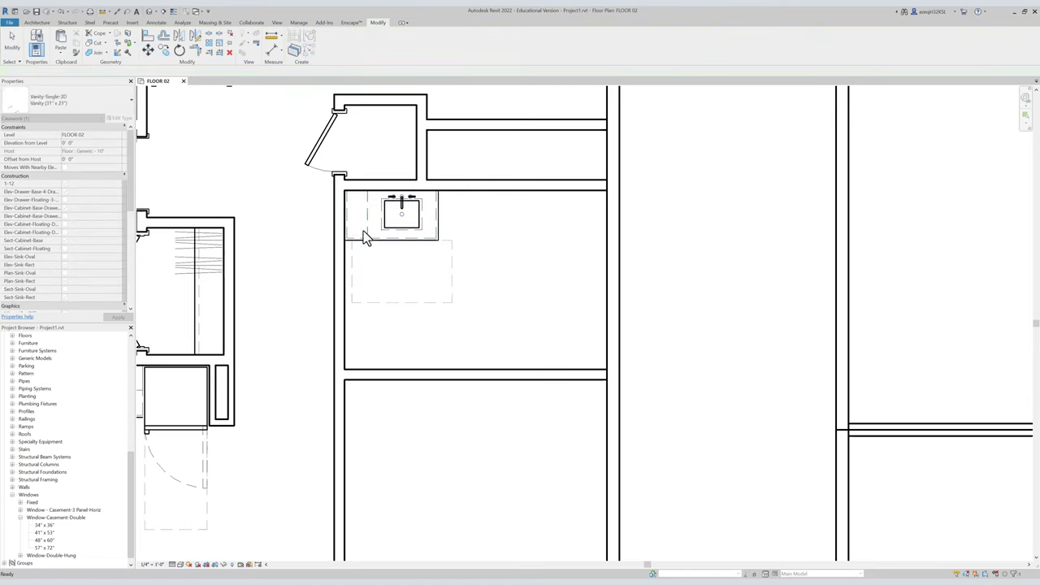
key("Escape")
Place a Toilet 1-12 fixture on the second bathroom's upper wall, beside the vanity.
scroll(365, 237, "down", 3)
left_click(192, 273)
key("c")
key("s")
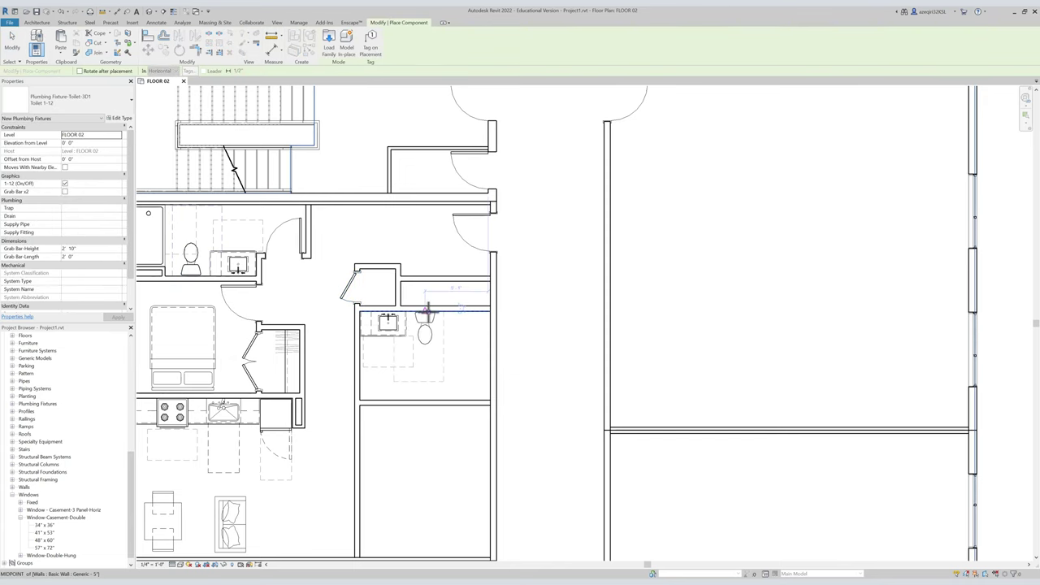
left_click(431, 323)
key("Escape")
key("Escape")
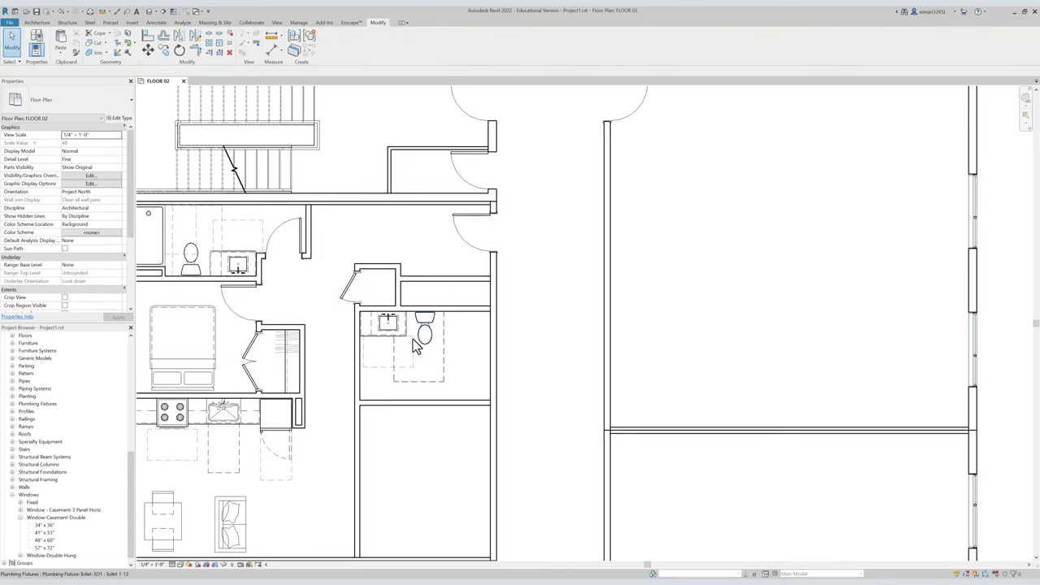
scroll(419, 333, "up", 3)
scroll(435, 336, "up", 3)
left_click(431, 336)
scroll(431, 337, "down", 5)
key("Escape")
scroll(433, 302, "down", 4)
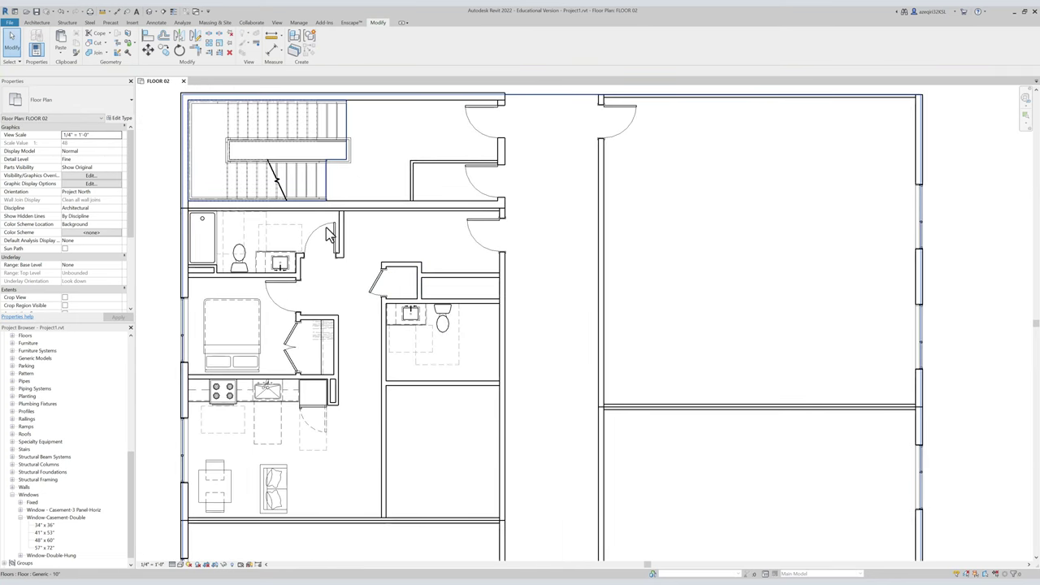
Place a 32" x 60" tub in the second bathroom, rotated to run lengthwise along the corridor wall.
left_click(203, 228)
key("c")
key("s")
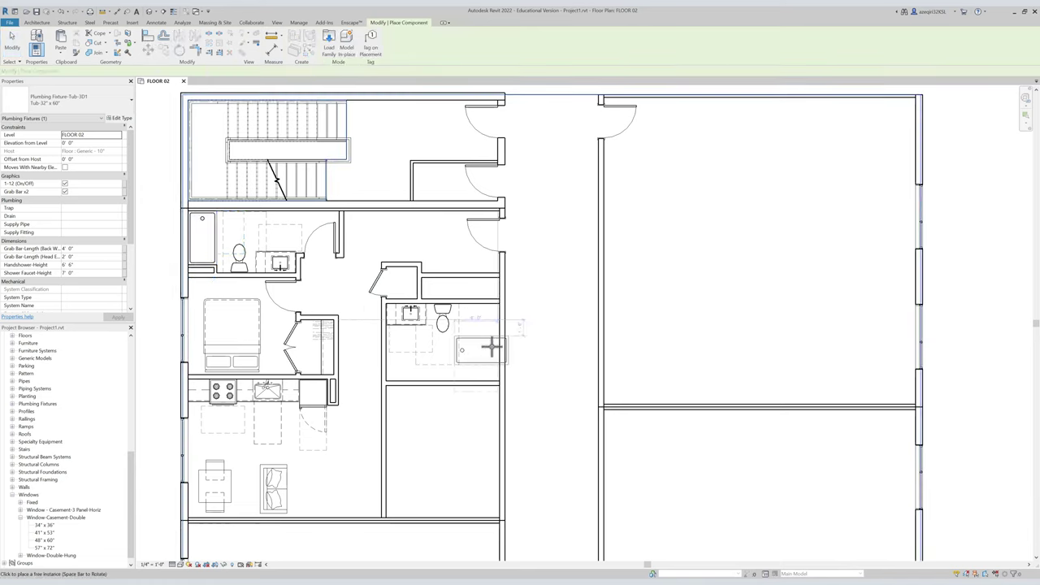
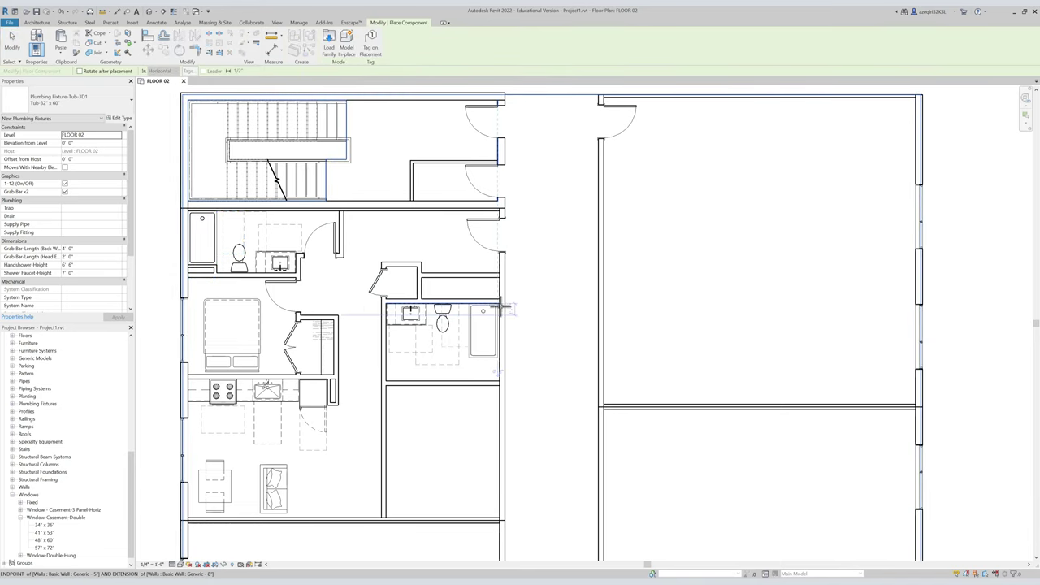
left_click(499, 318)
scroll(499, 318, "up", 5)
key("Escape")
key("Escape")
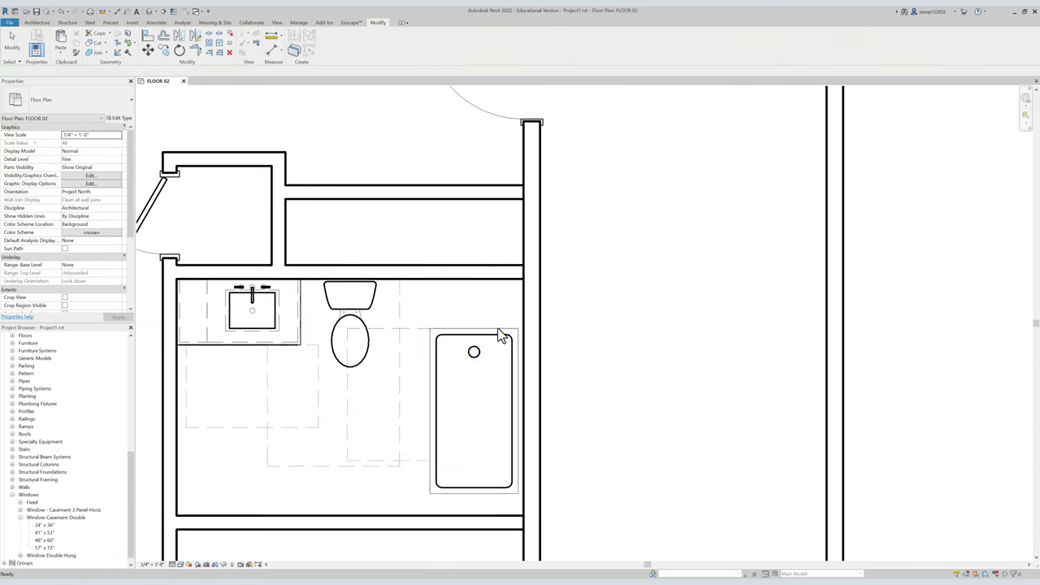
Mirror the new tub without copying about its crosswise centre line, so the drain moves to the opposite end.
left_click(501, 336)
middle_click_drag(490, 328, 474, 287)
key("m")
key("v")
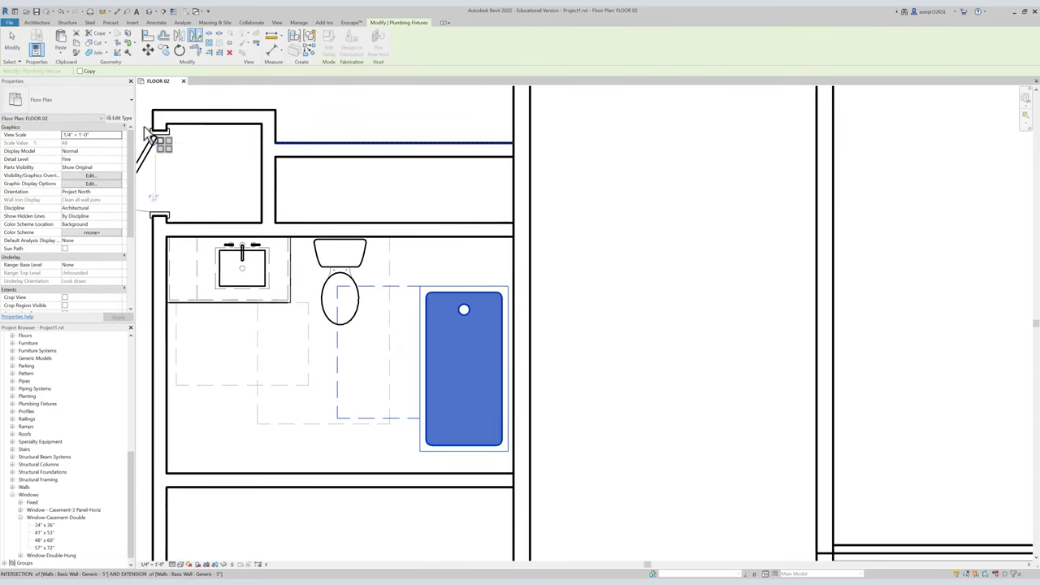
key("d")
key("m")
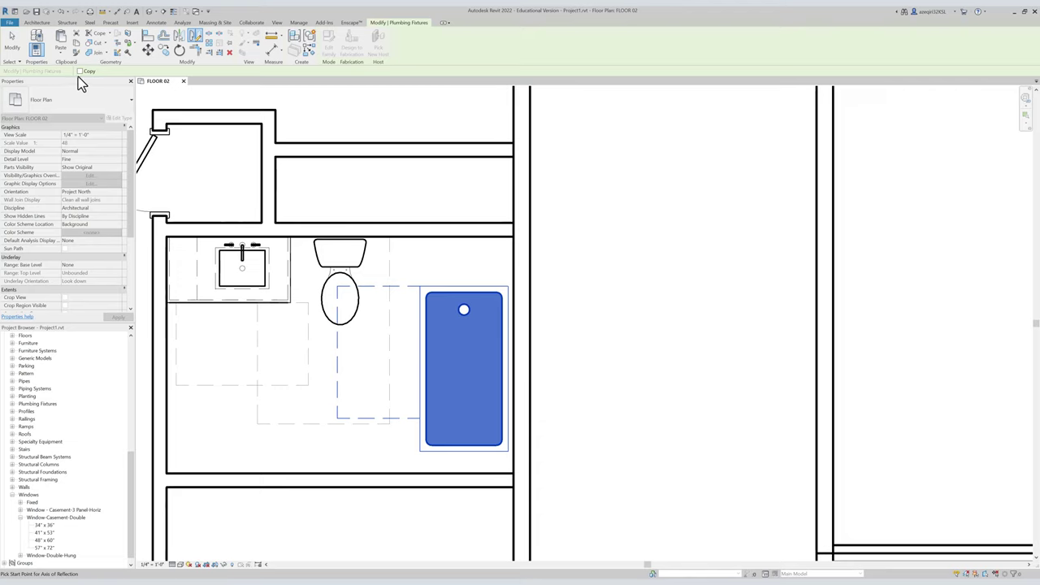
left_click(491, 370)
left_click(551, 366)
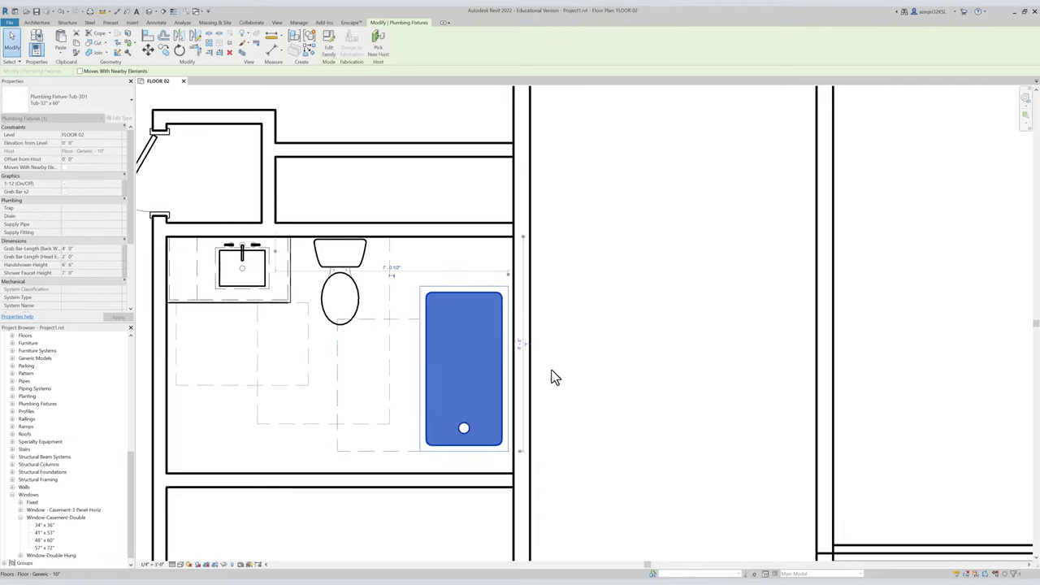
key("Escape")
Draw a short L-shaped Generic 3" wall between the tub's drain end and the second bathroom's lower wall.
middle_click_drag(455, 355, 471, 331)
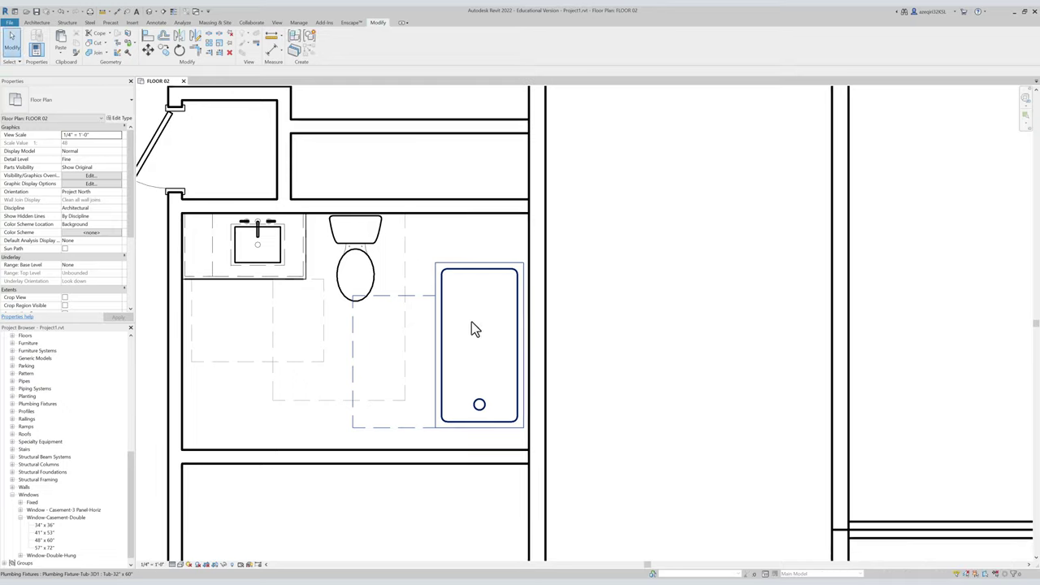
key("w")
key("a")
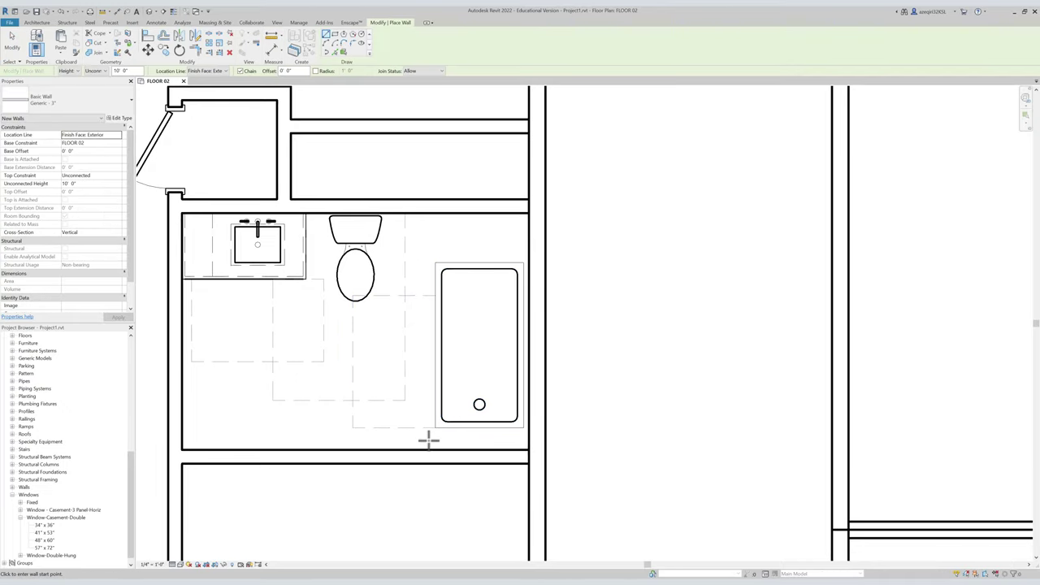
left_click(432, 448)
left_click(432, 436)
left_click(466, 437)
left_click(466, 450)
key("Escape")
key("Escape")
Align the short wall leg with the tub's long outer edge and move it 2" outward.
scroll(452, 446, "up", 2)
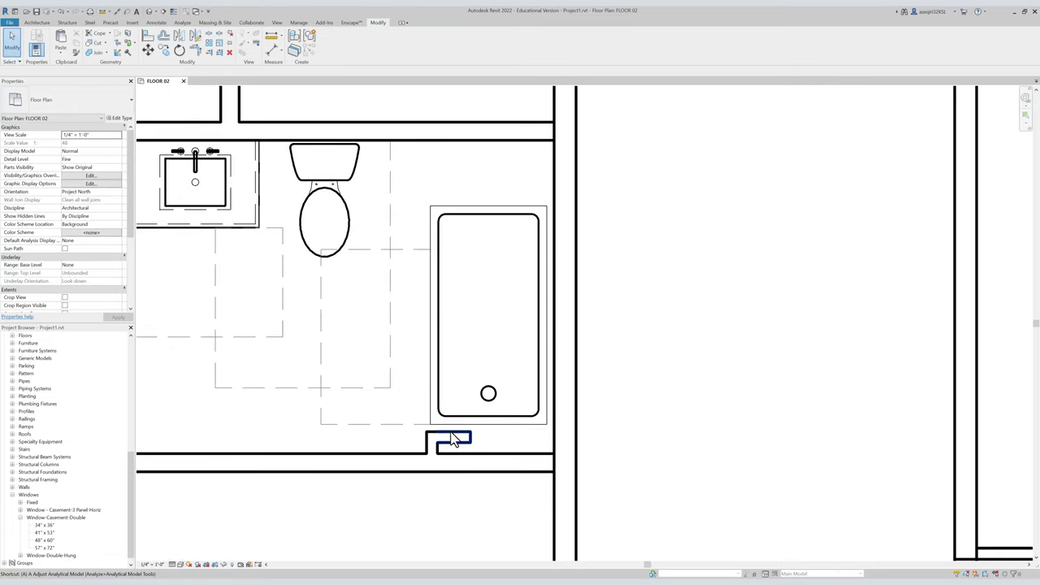
key("l")
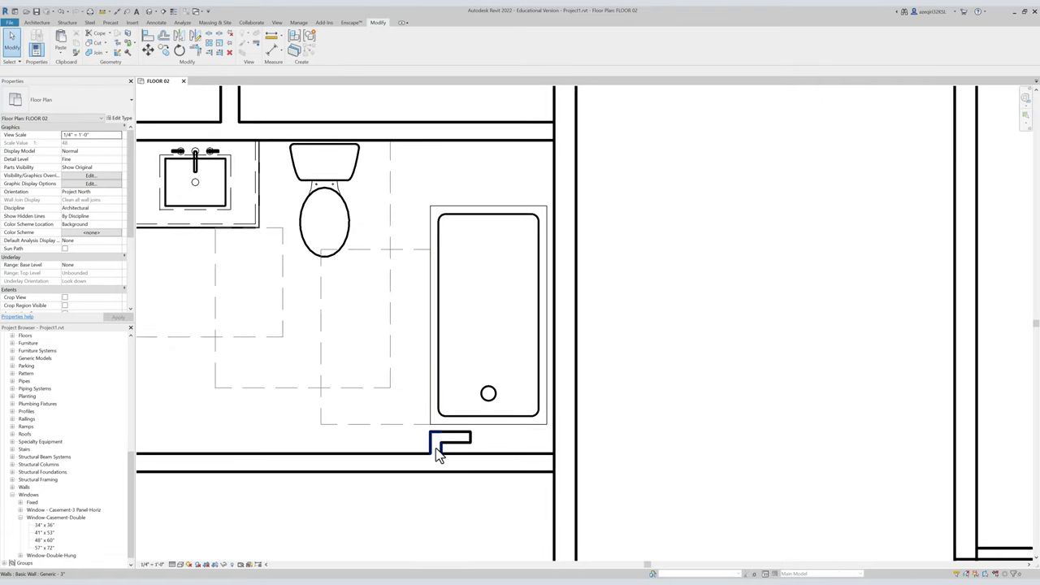
left_click(435, 448)
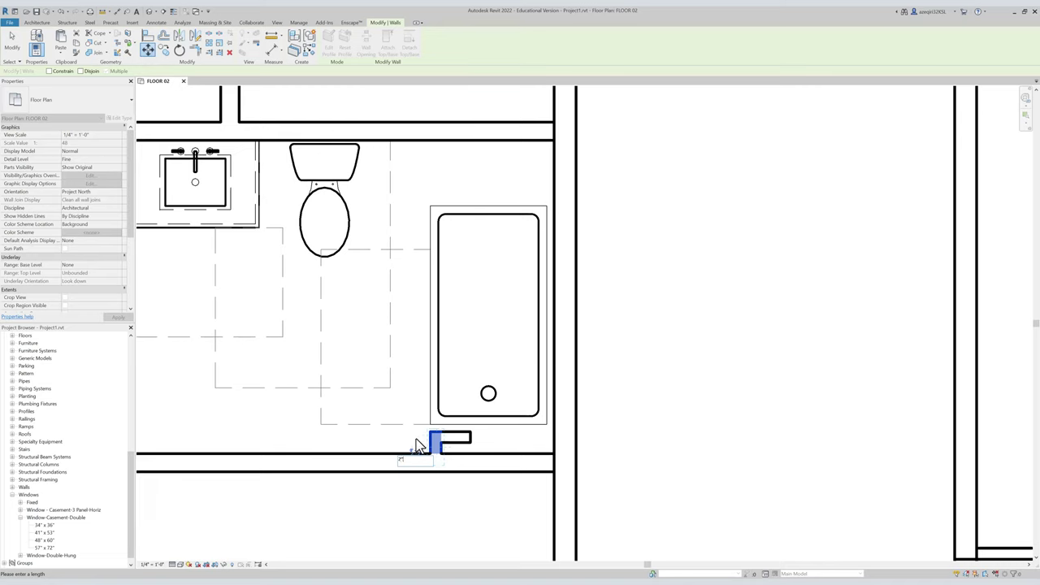
key("Escape")
Extend the 3" wall at the tub's drain end to meet the corridor wall.
left_click(470, 439)
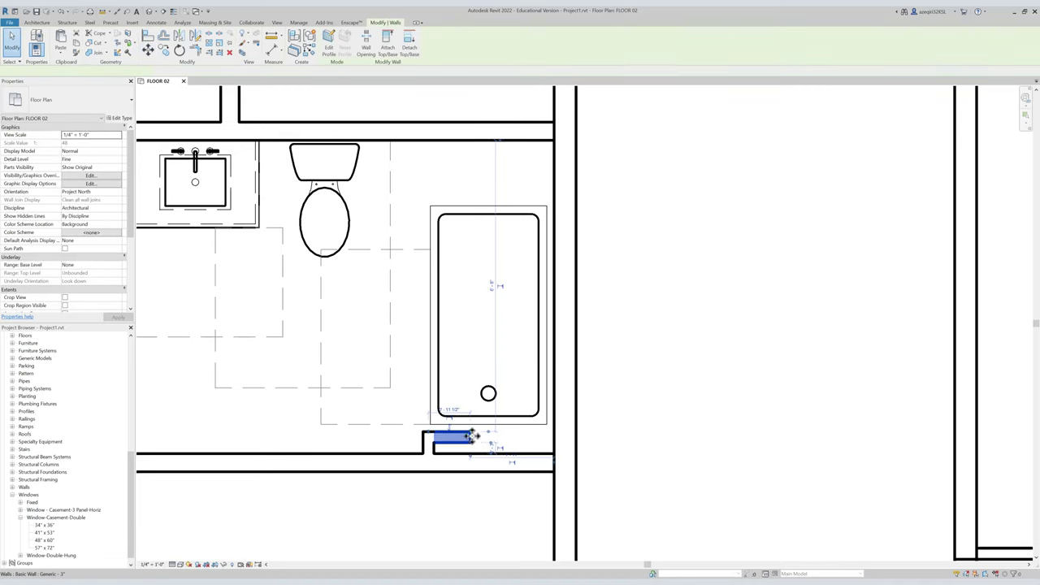
right_click(471, 440)
left_click(495, 293)
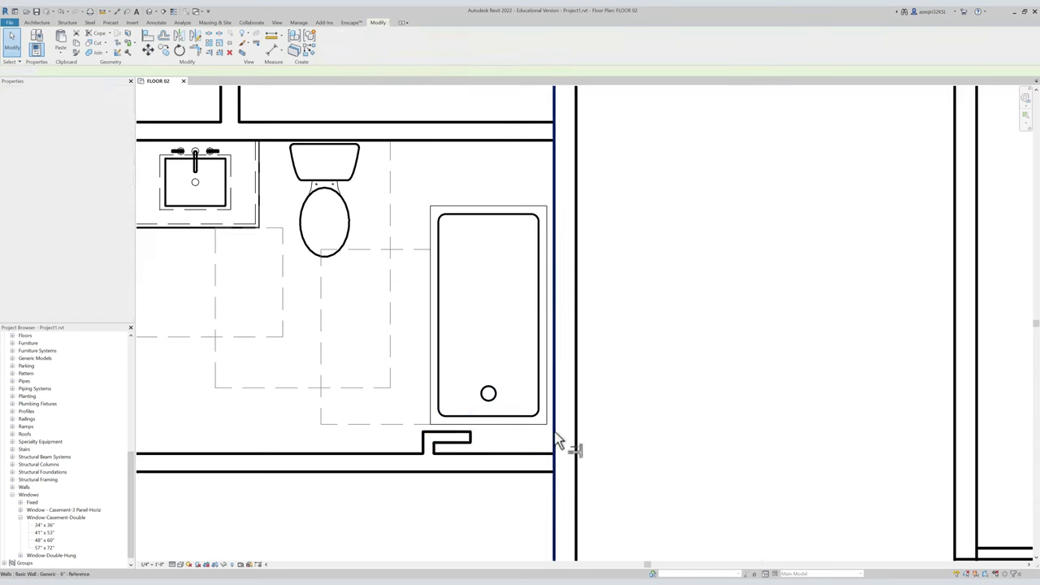
scroll(458, 329, "down", 2)
scroll(458, 325, "down", 1)
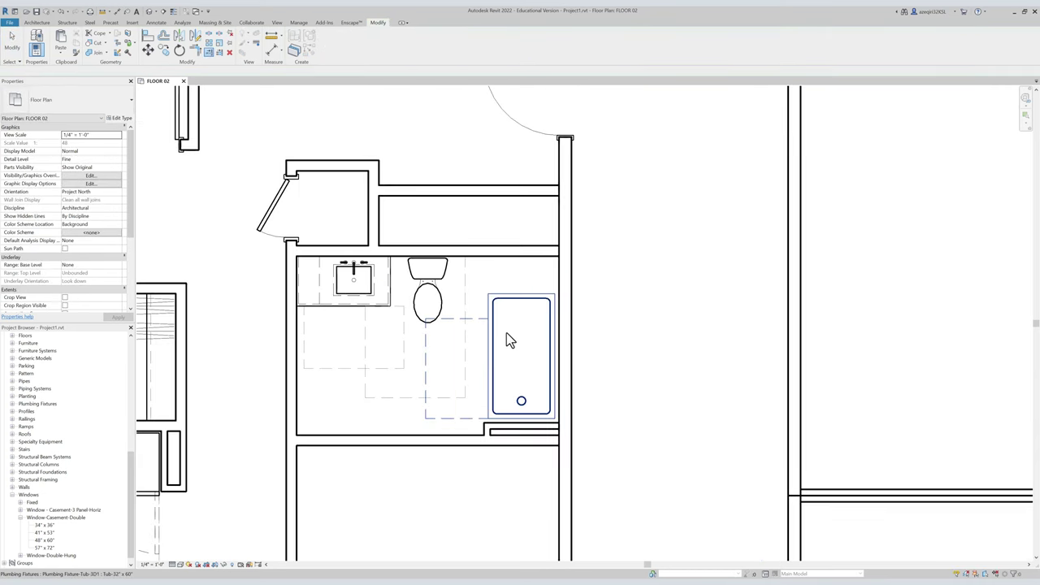
Align the face of the extended 3" wall with the drain end of the tub.
middle_click_drag(524, 432, 524, 438)
key("l")
left_click(519, 429)
left_click(518, 424)
key("Escape")
Mirror both 3" walls without copying to the tub's other end and extend the short leg to the bathroom's upper wall.
middle_click_drag(505, 299, 501, 351)
scroll(501, 356, "up", 1)
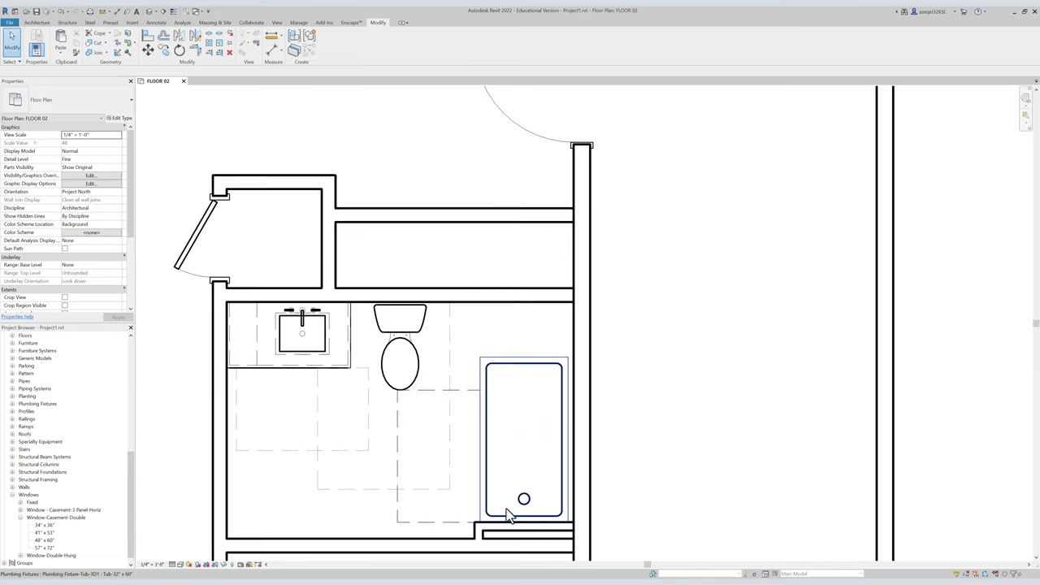
left_click(506, 524)
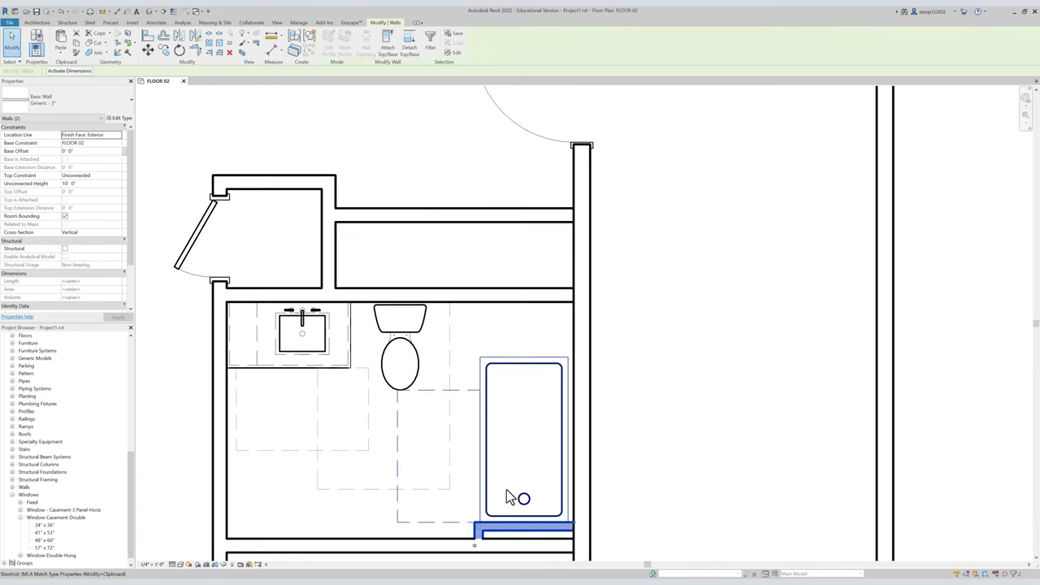
key("m")
key("m")
left_click(513, 439)
key("Escape")
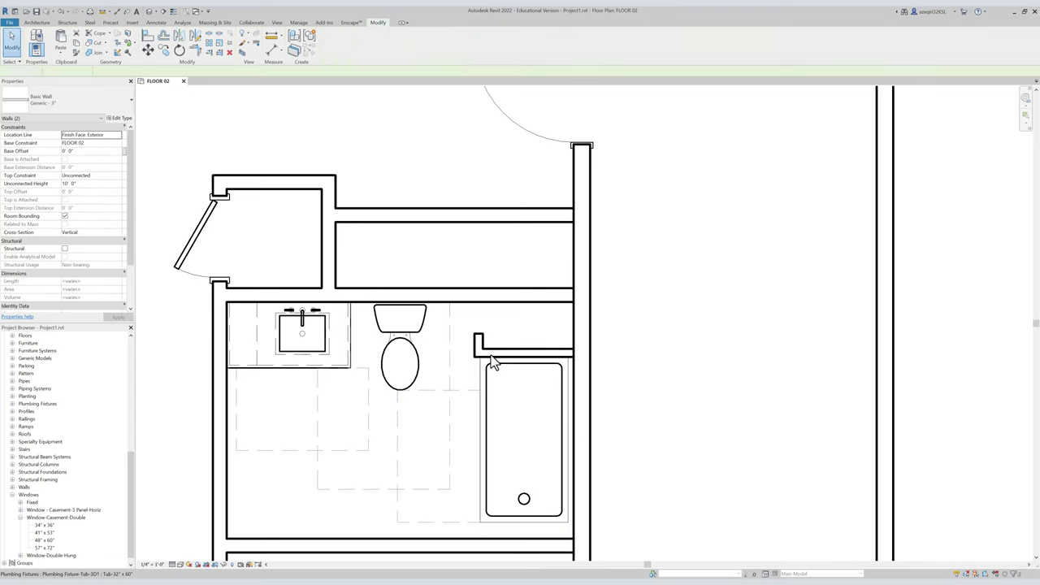
left_click(480, 342)
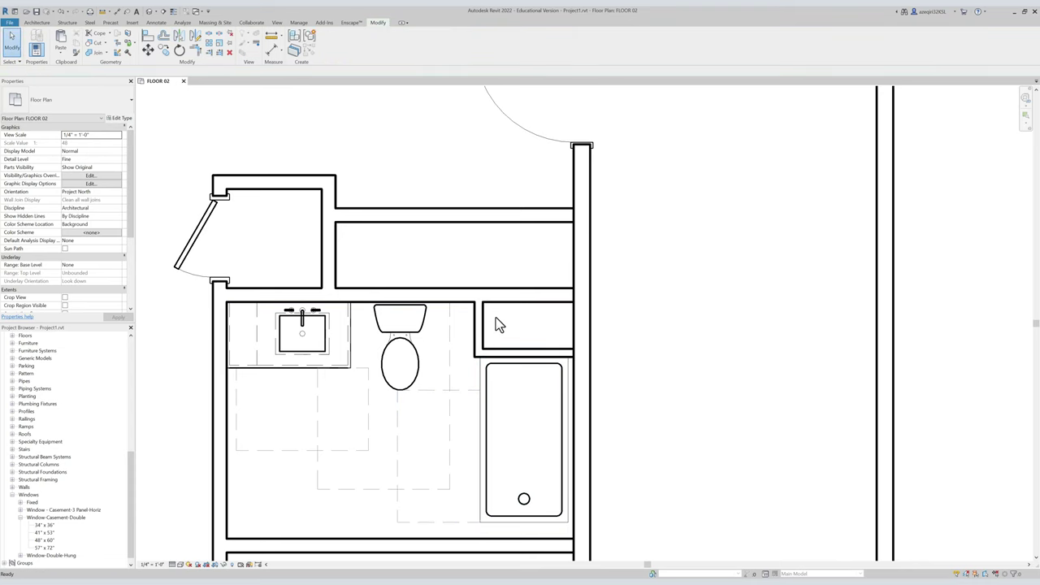
Place a Flat Door-Single WD 2'-10"x6'-8" at the left end of the second bathroom's lower wall, swinging into the bathroom.
scroll(499, 325, "down", 6)
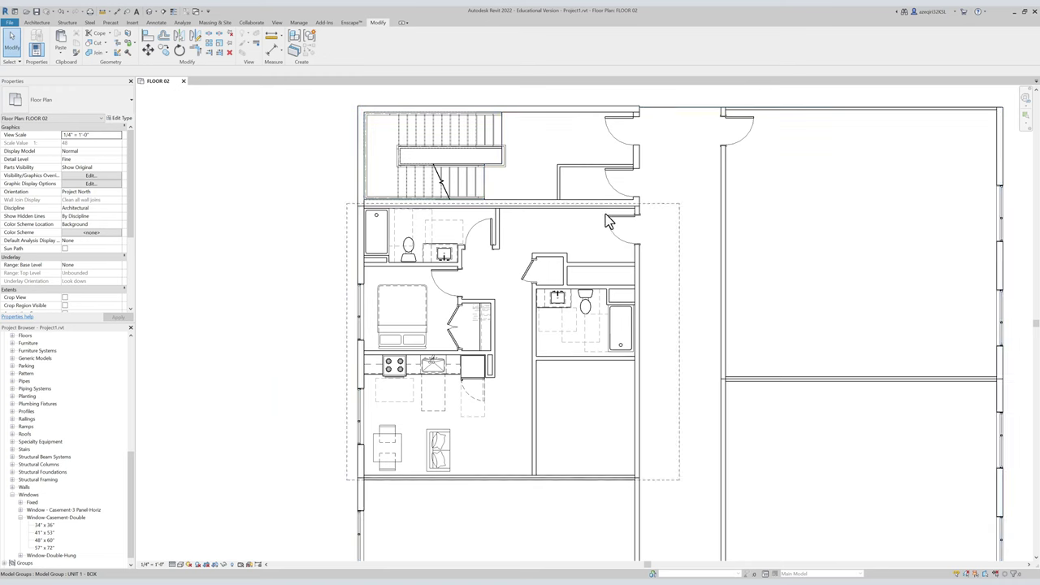
scroll(588, 341, "up", 1)
key("Escape")
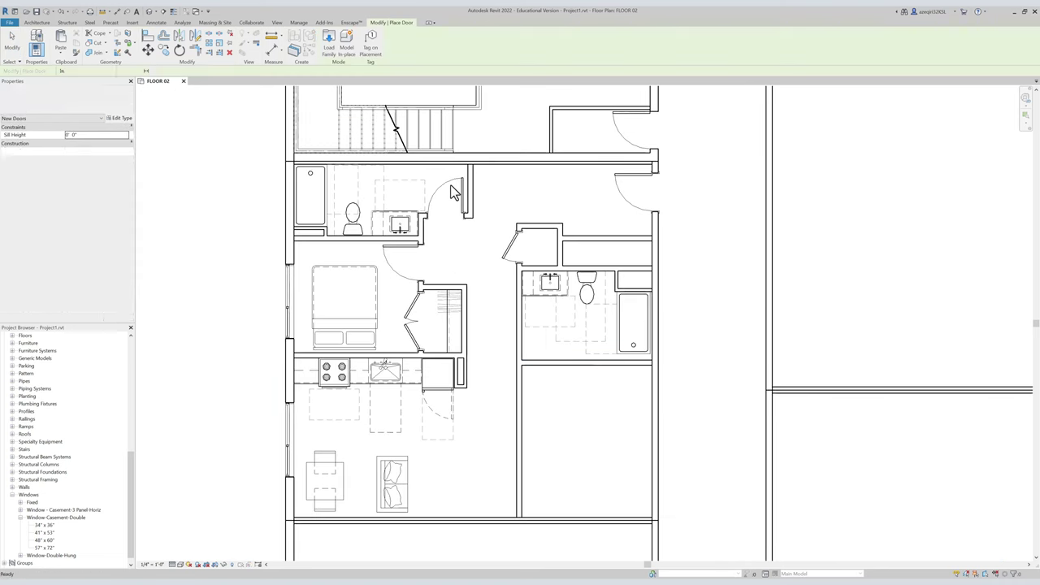
left_click(446, 186)
key("c")
key("s")
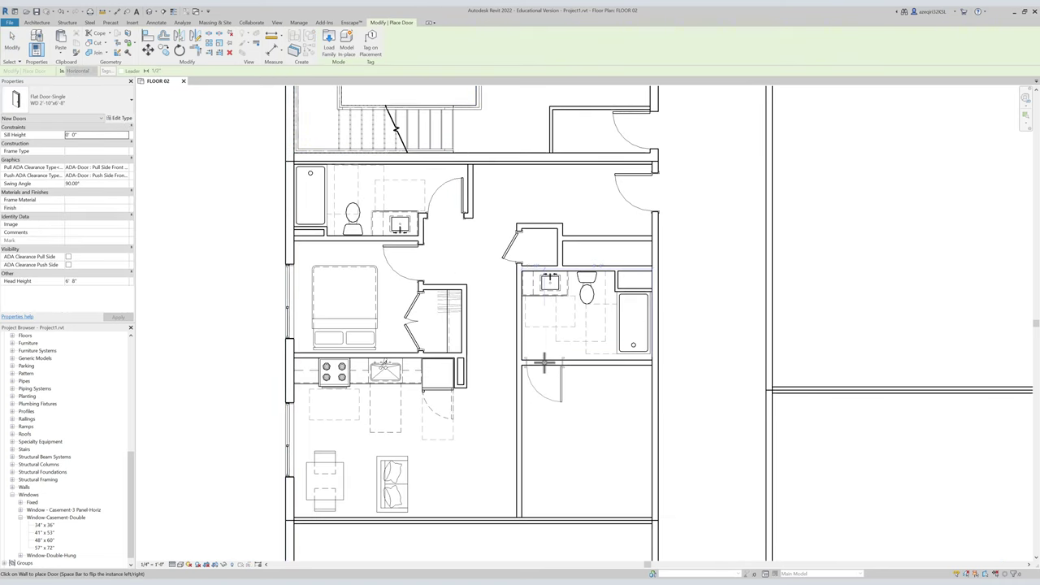
left_click(544, 359)
key("Escape")
key("Escape")
scroll(532, 345, "up", 2)
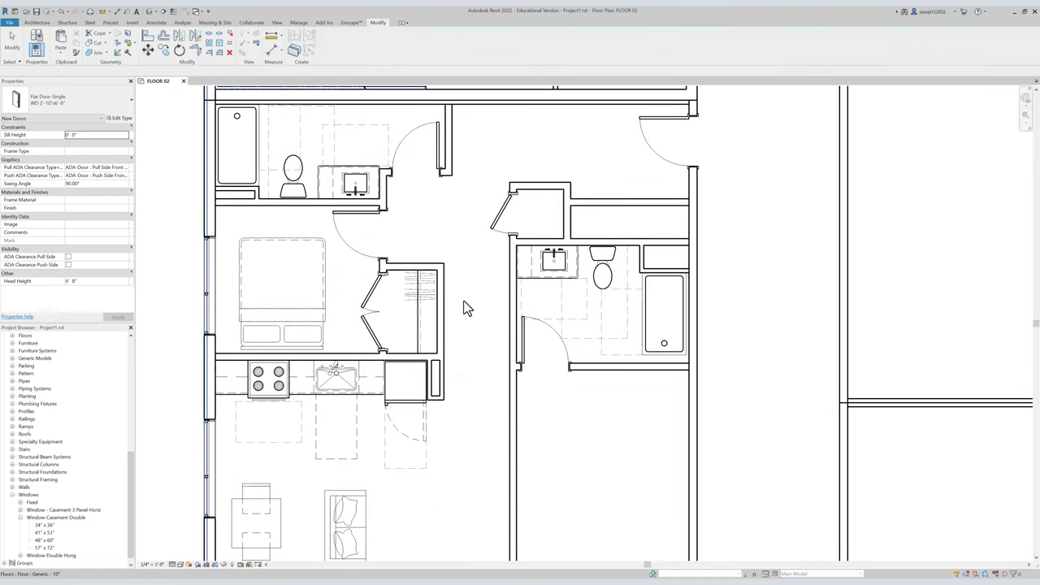
Place a Bed-Queen in the second bedroom with its headboard against the corridor wall, near the room's lower end.
scroll(466, 301, "down", 3)
left_click(372, 279)
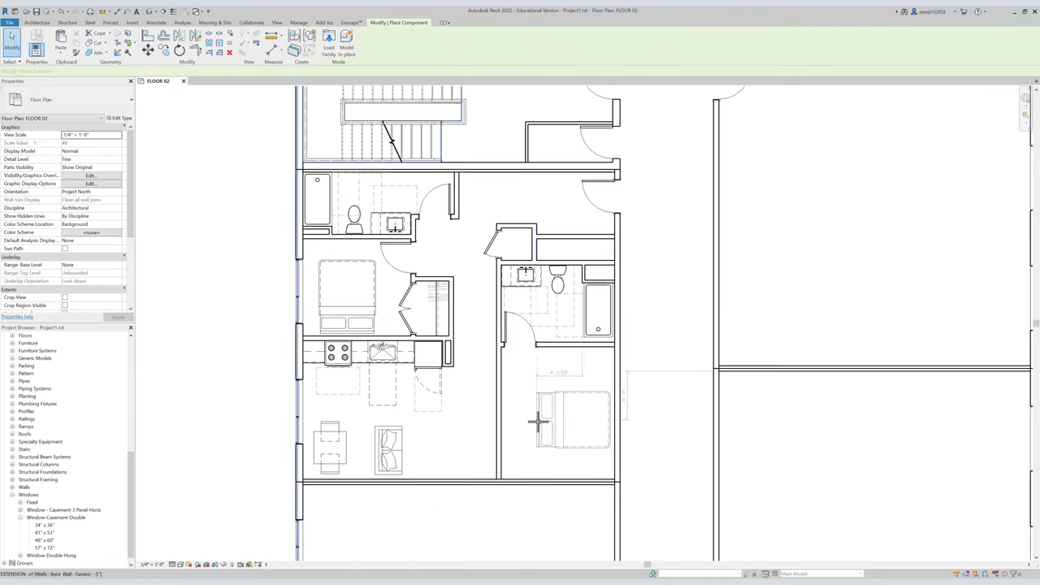
key("c")
key("s")
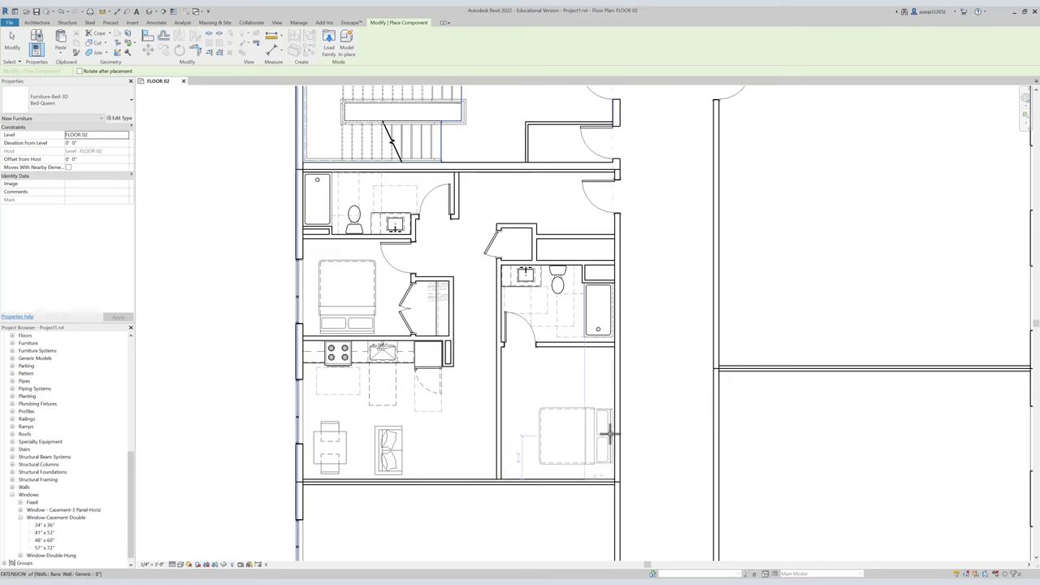
left_click(608, 434)
key("Escape")
key("Escape")
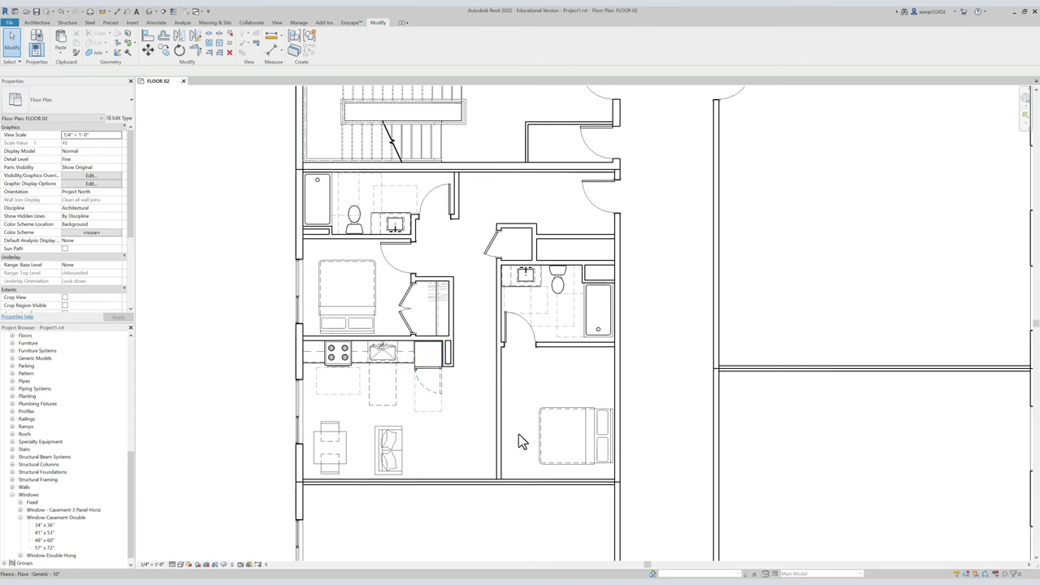
Place a Table-Lamp - Square (1'-6" x 1'-6") against the corridor wall above the second bedroom's bed.
left_click(547, 422)
key("c")
key("s")
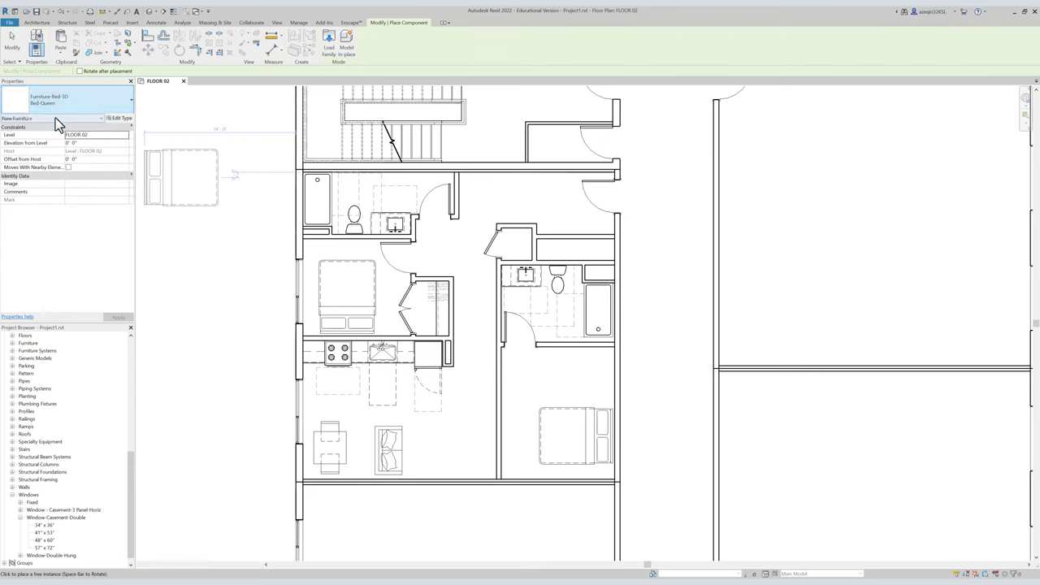
left_click(54, 99)
type("t")
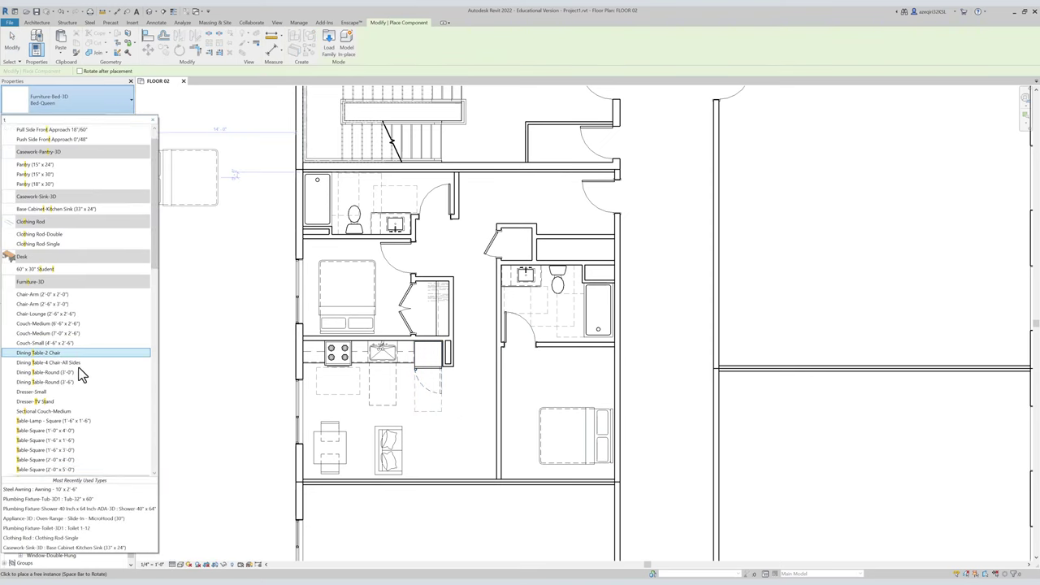
left_click(96, 382)
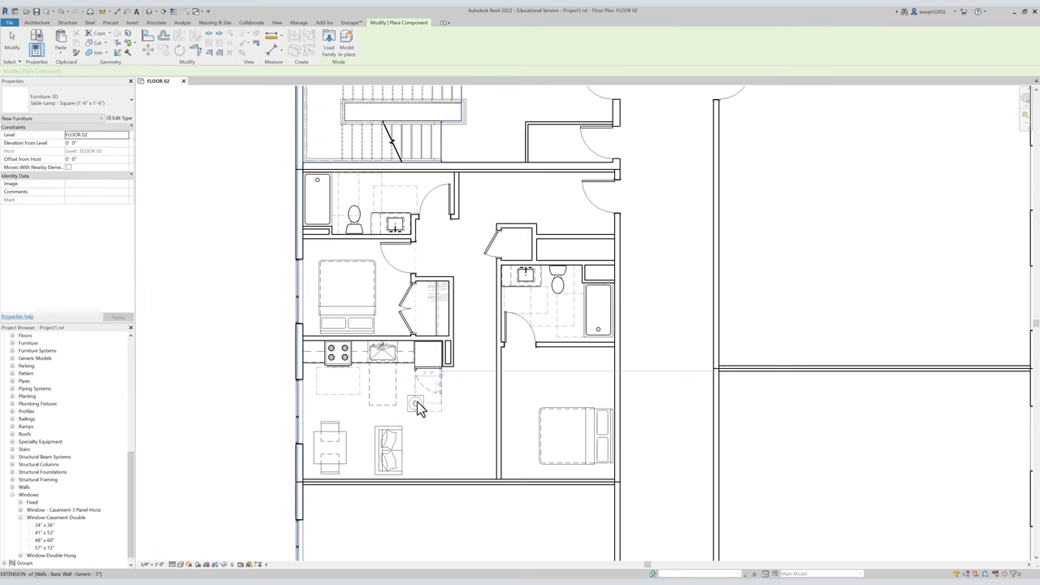
scroll(602, 392, "up", 1)
scroll(601, 393, "up", 2)
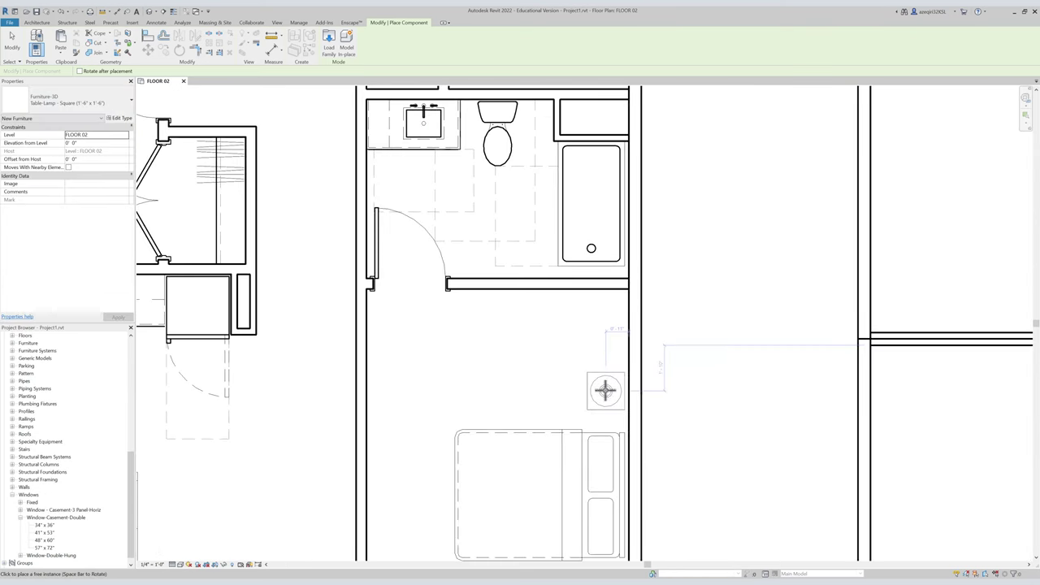
left_click(603, 389)
key("Escape")
key("Escape")
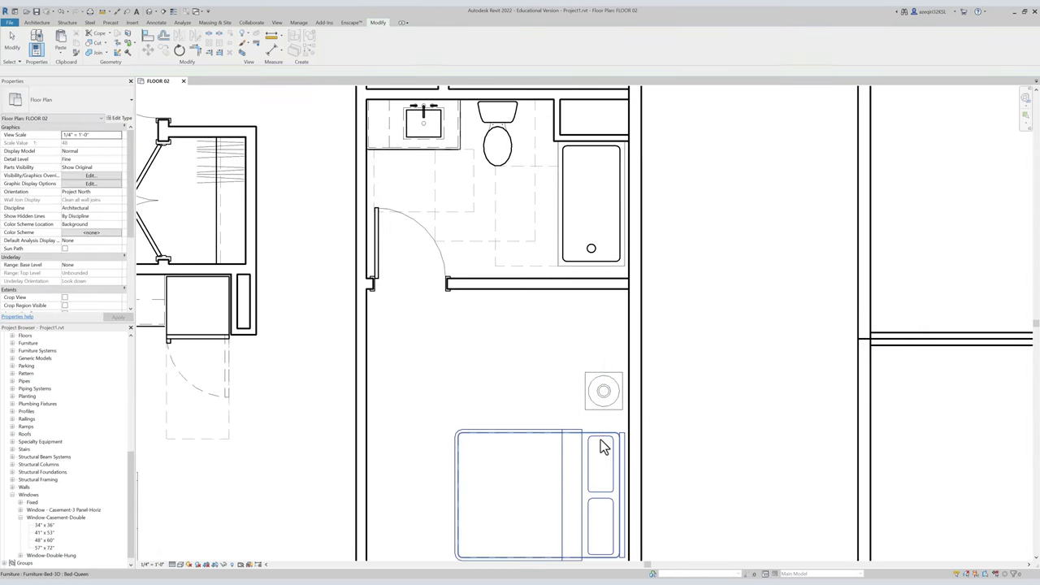
Nudge the second bedroom's bed up toward the lamp table and mirror the table with a copy about the bed's centerline.
left_click(597, 432)
key("Escape")
left_click(601, 394)
key("m")
key("m")
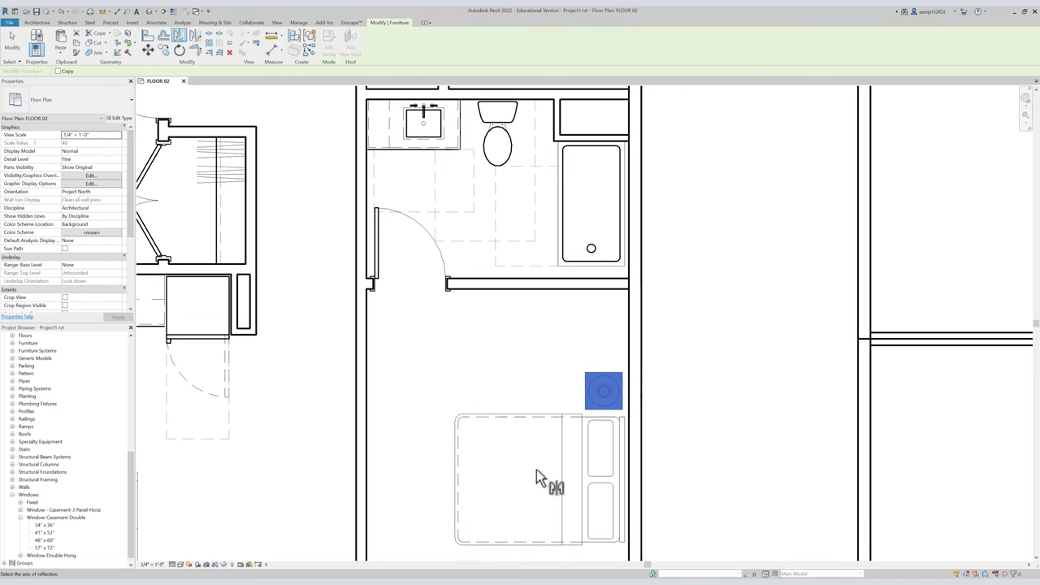
left_click(547, 480)
scroll(539, 476, "down", 2)
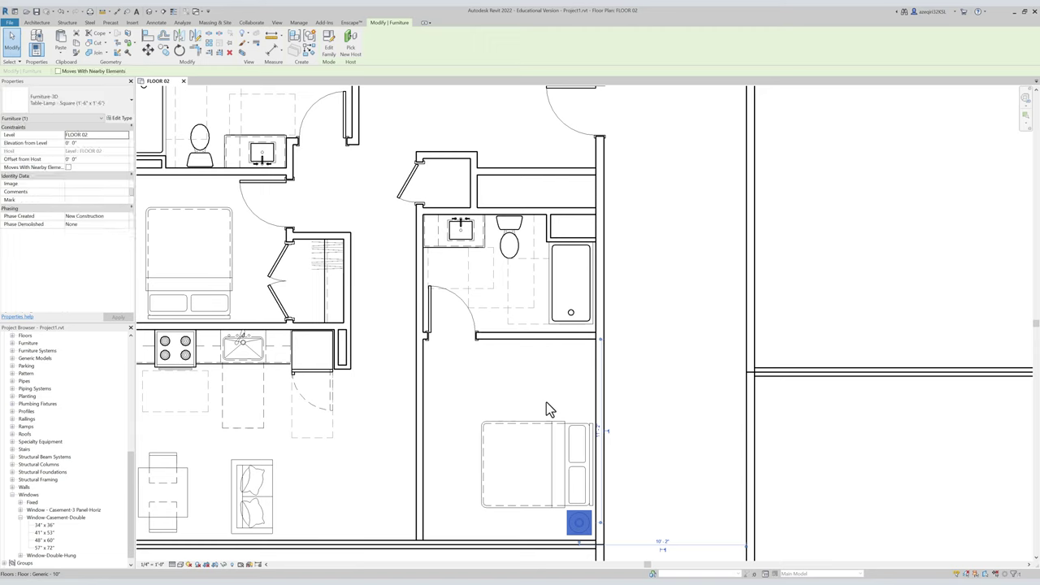
key("m")
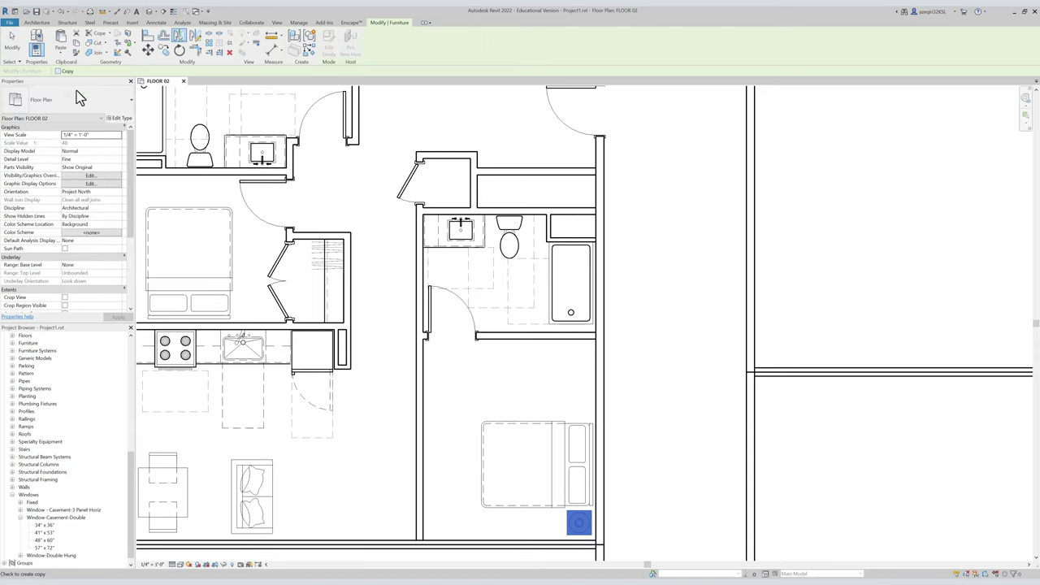
left_click(526, 465)
key("Escape")
Draw an L-shaped Generic - 3" closet wall down from the second bathroom's lower wall and across above the upper lamp table.
scroll(608, 325, "down", 2)
middle_click_drag(606, 343, 547, 322)
scroll(549, 295, "down", 1)
scroll(552, 317, "up", 1)
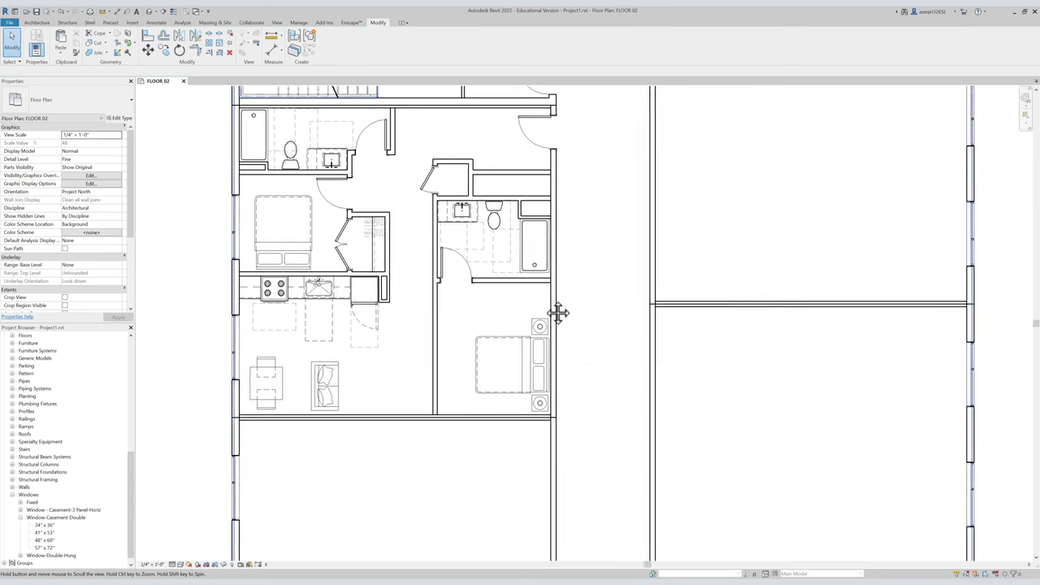
left_click(469, 301)
key("Escape")
scroll(483, 288, "up", 1)
key("a")
left_click(487, 279)
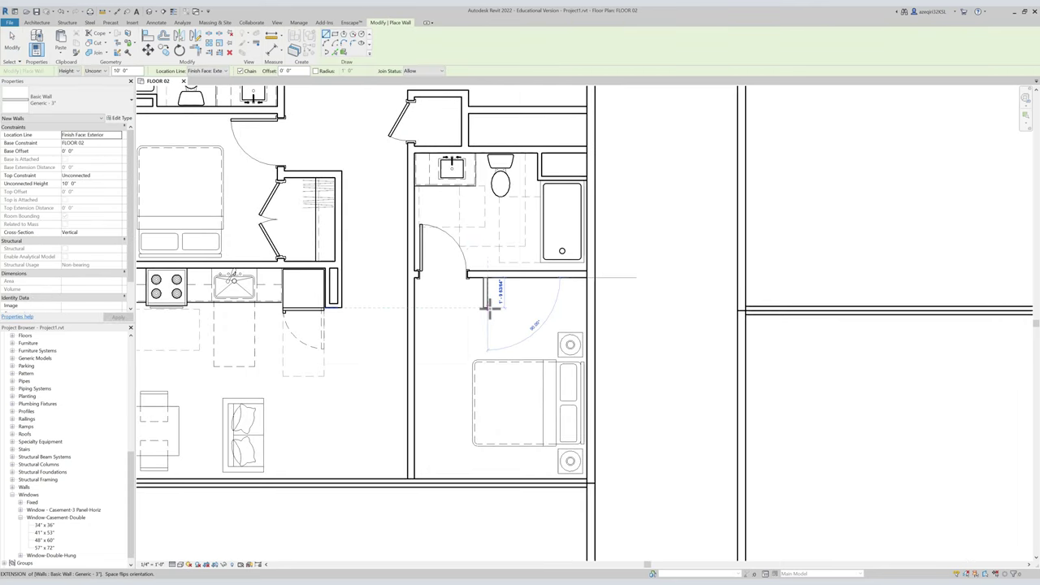
left_click(486, 313)
left_click(557, 315)
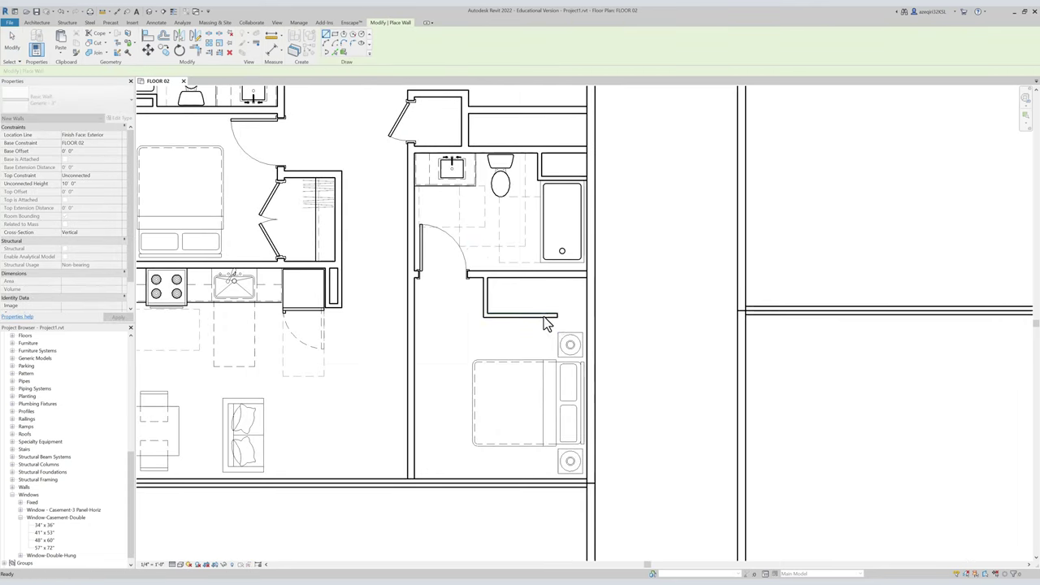
key("Escape")
key("Escape")
Extend the open end of the new closet wall to the corridor wall.
right_click(559, 316)
left_click(583, 357)
key("Escape")
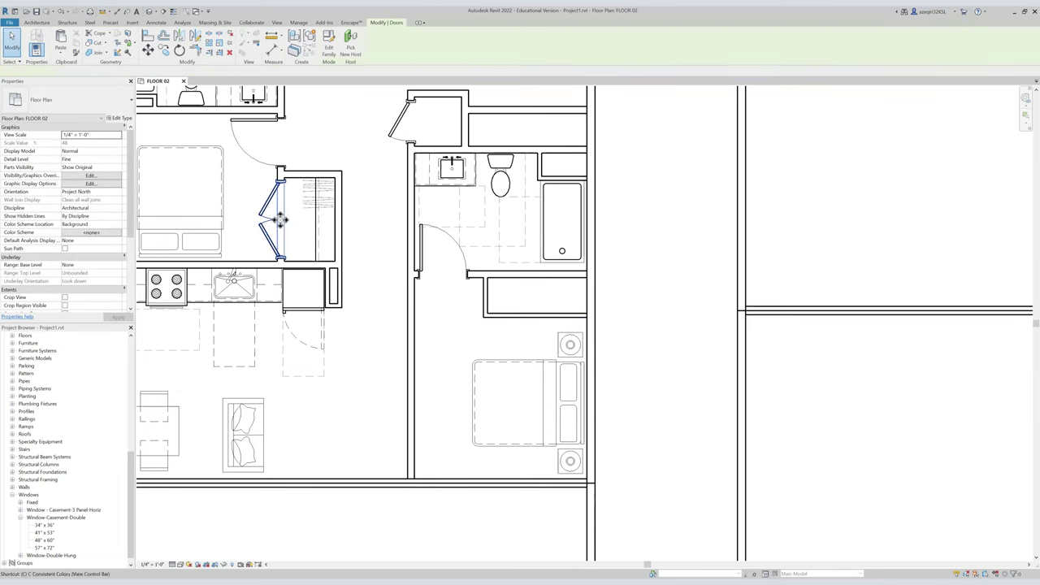
Place a Unit-Flat Door-Double HM 4'-6"x6'-8" in the second bedroom's closet wall, swinging into the bedroom.
key("d")
key("r")
left_click(540, 313)
scroll(553, 260, "down", 2)
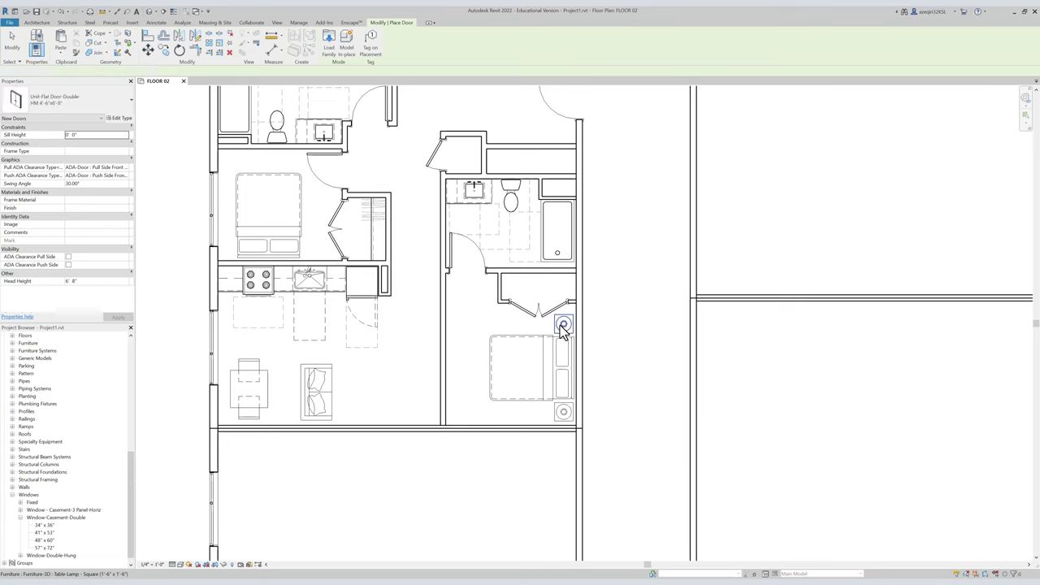
key("Escape")
Try the closet's double door at a 90° swing angle without the upper lamp table, and undo both changes.
left_click(537, 309)
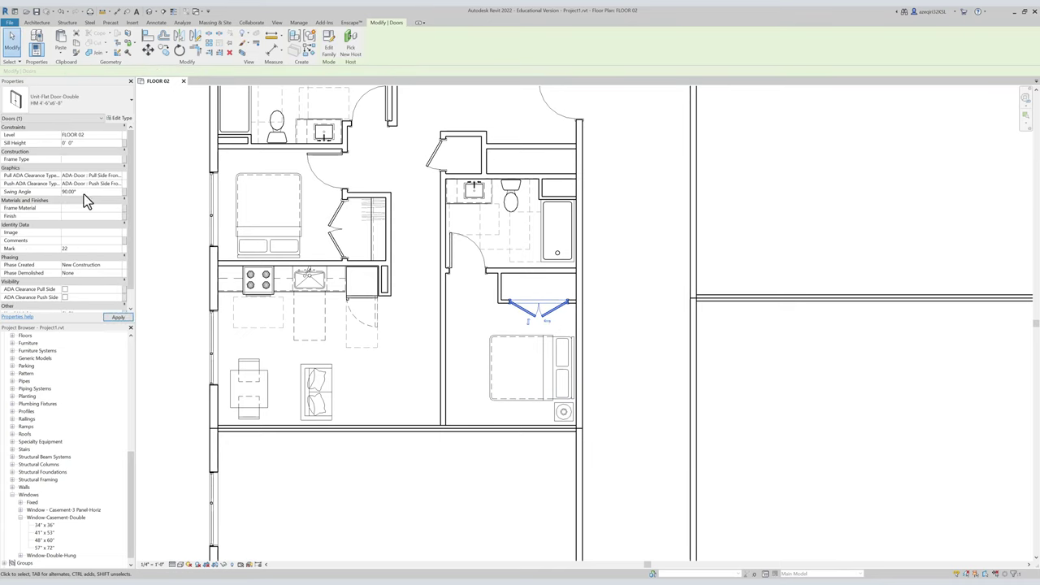
key("Escape")
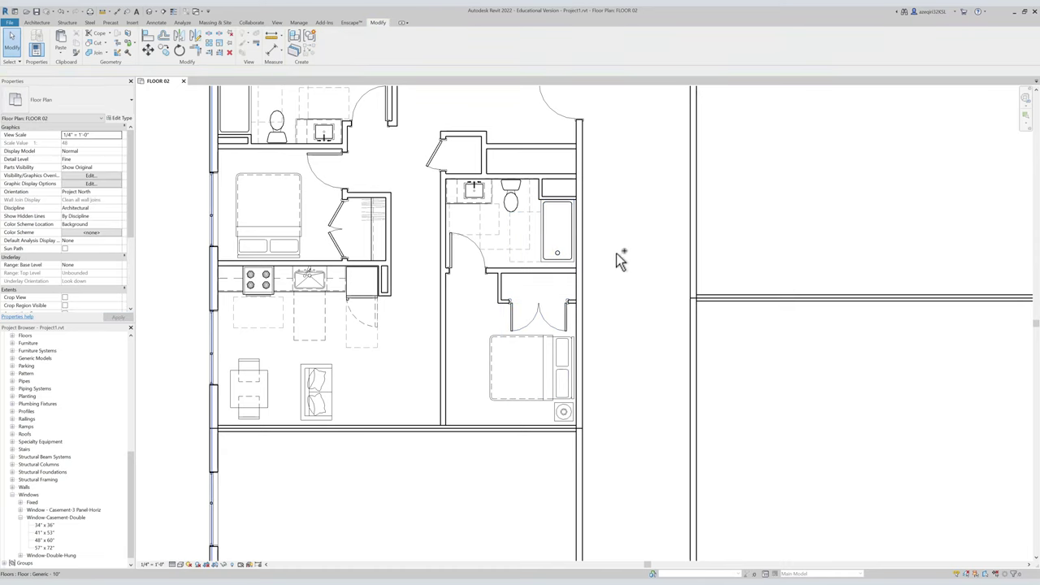
key("Escape")
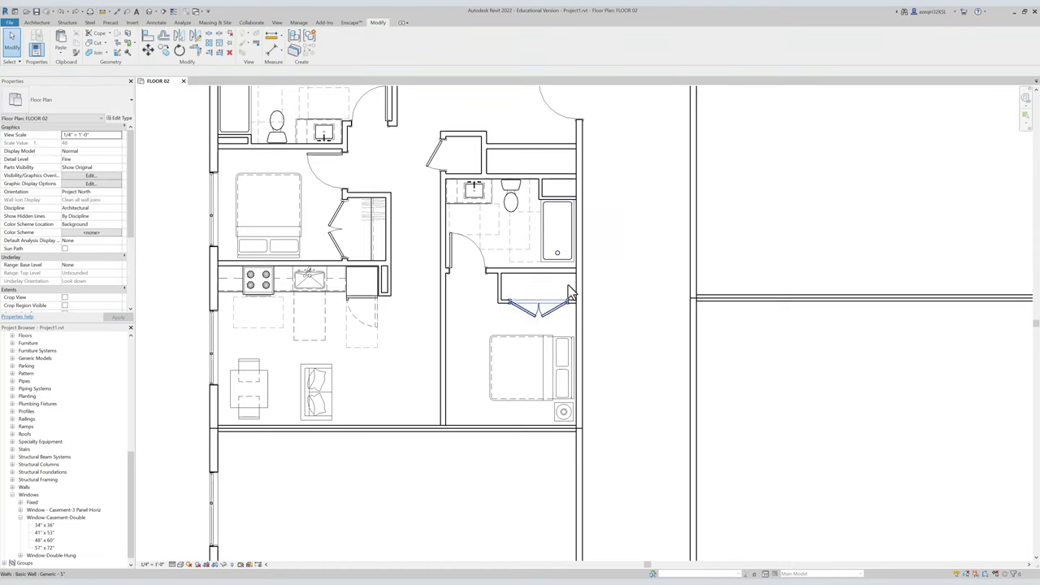
key("ctrl+z")
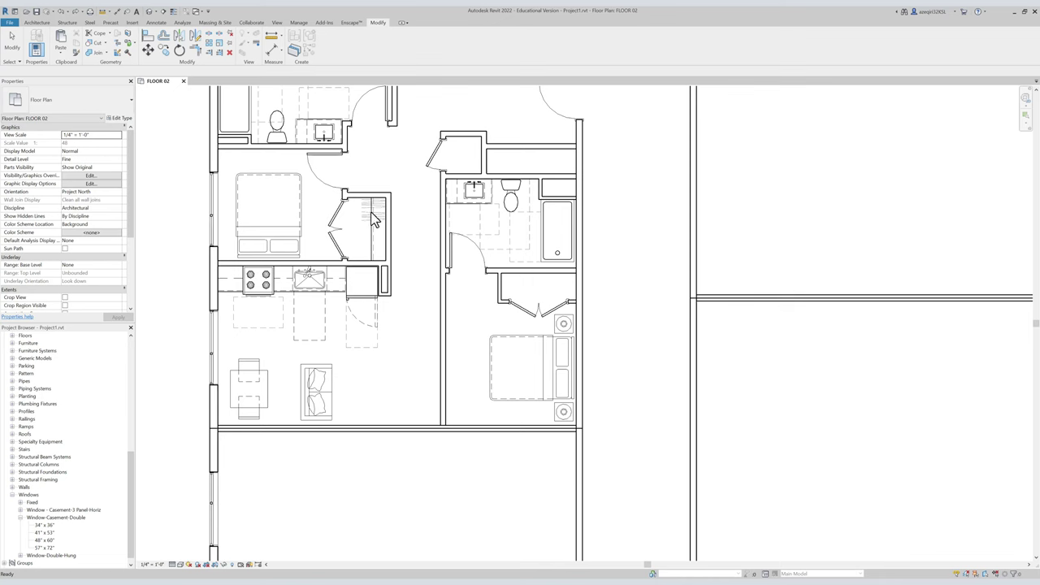
Place a Clothing Rod-Single in the second bedroom's closet, starting at the closet's upper-left inside corner.
left_click(371, 213)
key("c")
key("s")
scroll(501, 278, "up", 3)
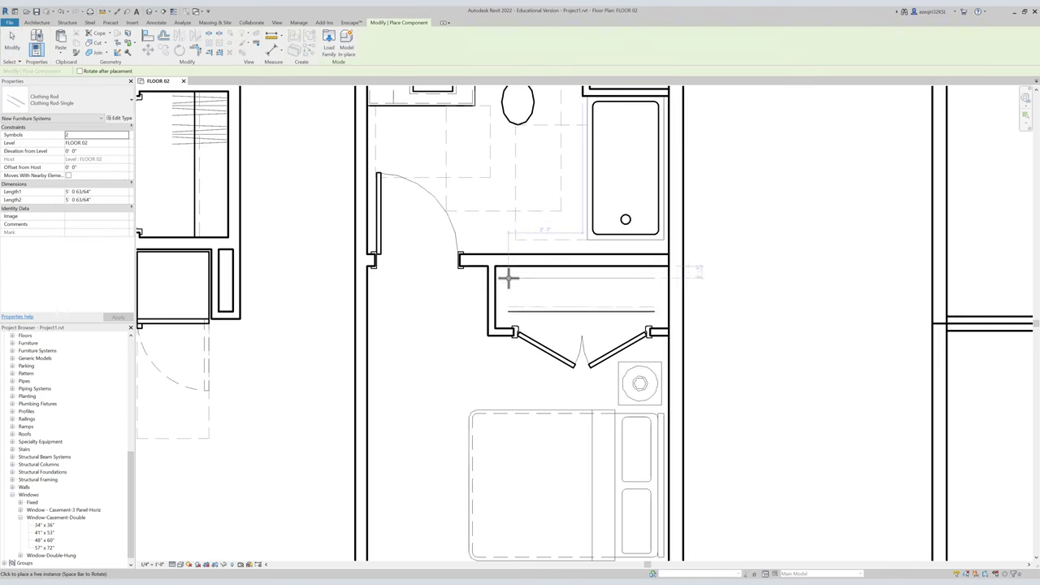
left_click(497, 268)
key("Escape")
Set the inside depth of the second bedroom's closet to 2' by moving its front wall.
left_click(510, 331)
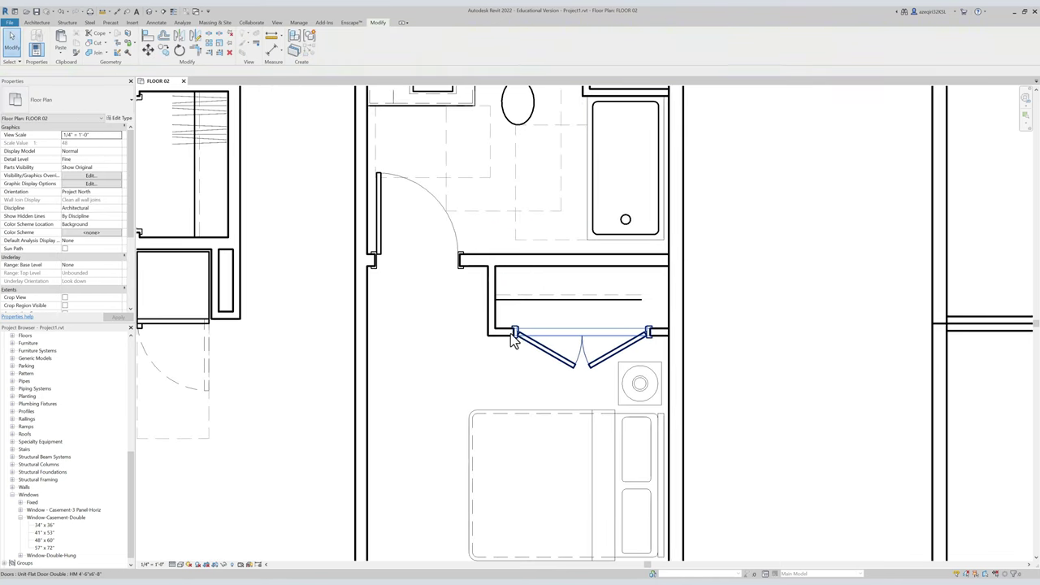
left_click(658, 331, "ctrl")
left_click(690, 298)
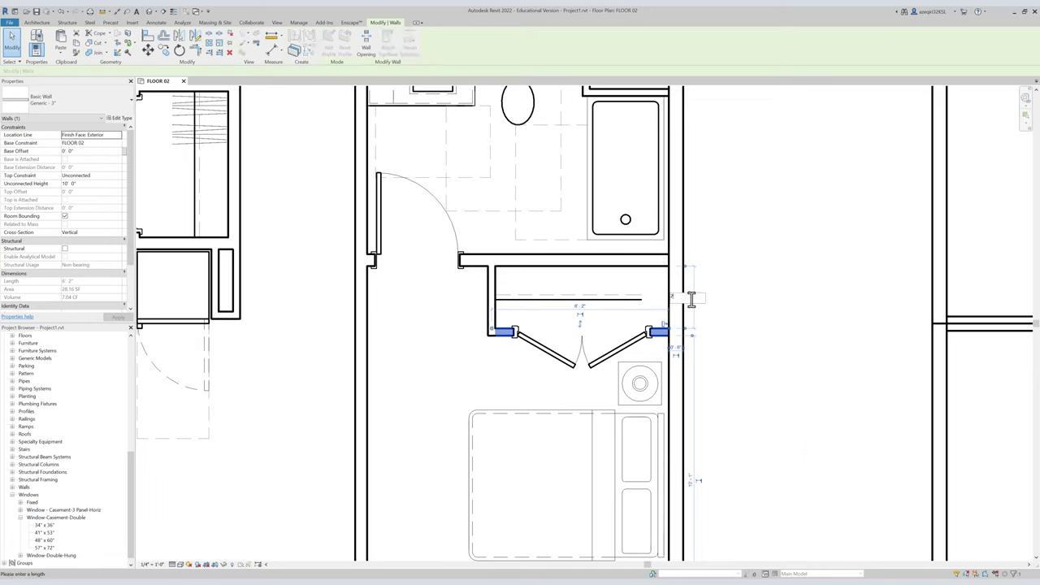
key("Return")
Stretch the clothing rod's free end to the corridor wall so it spans the closet.
left_click(648, 297)
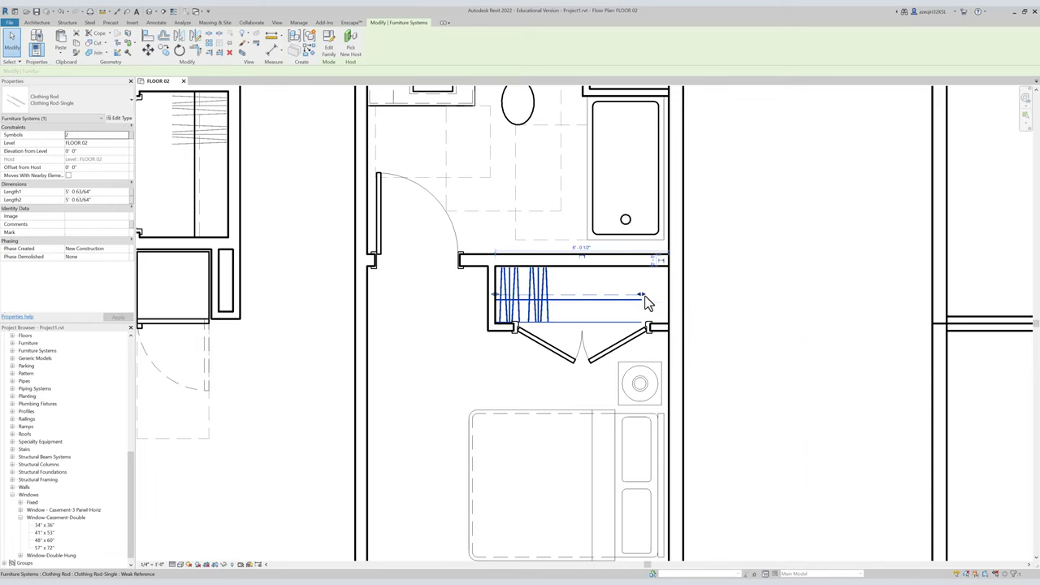
mouse_move(673, 297)
left_mouse_down()
mouse_move(641, 295)
mouse_move(667, 295)
left_mouse_up()
key("Escape")
Place a Flat Door-Single WD 2'-10"x6'-8" in the wall between the living area and second bedroom, swinging into the bedroom below the bathroom door.
scroll(561, 266, "down", 5)
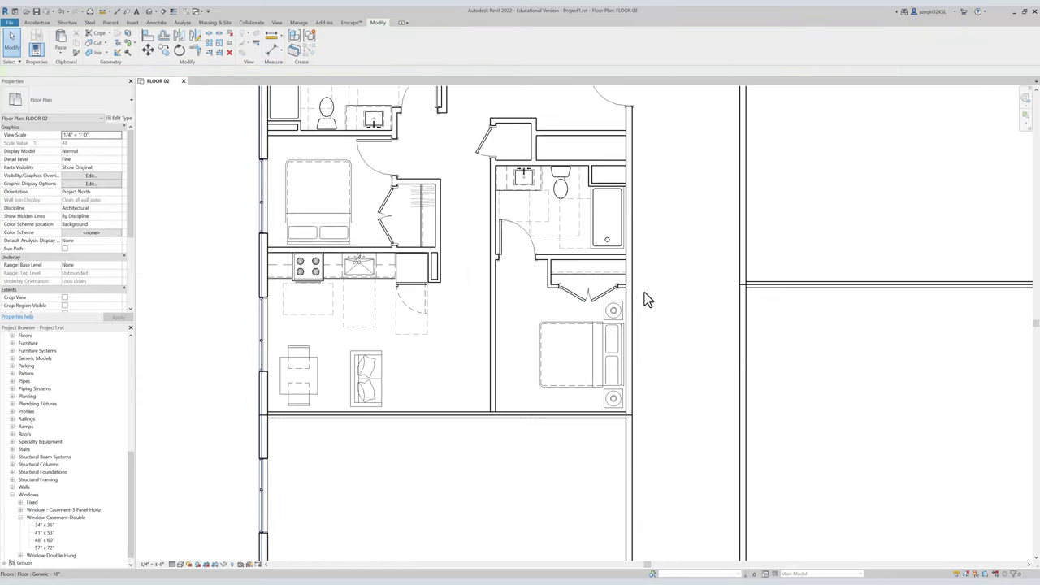
middle_click_drag(438, 170, 473, 237)
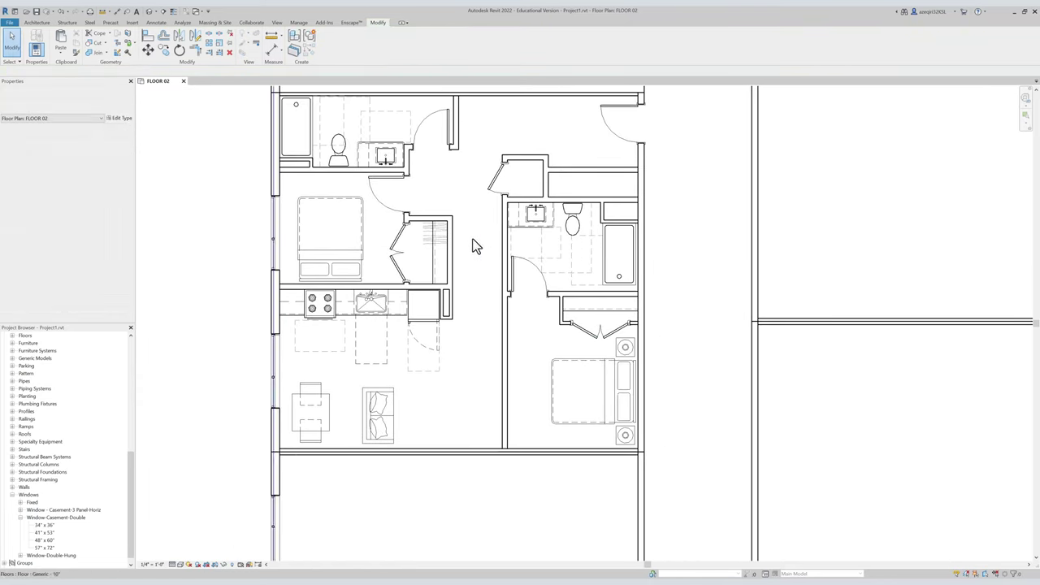
left_click(446, 124)
key("c")
key("s")
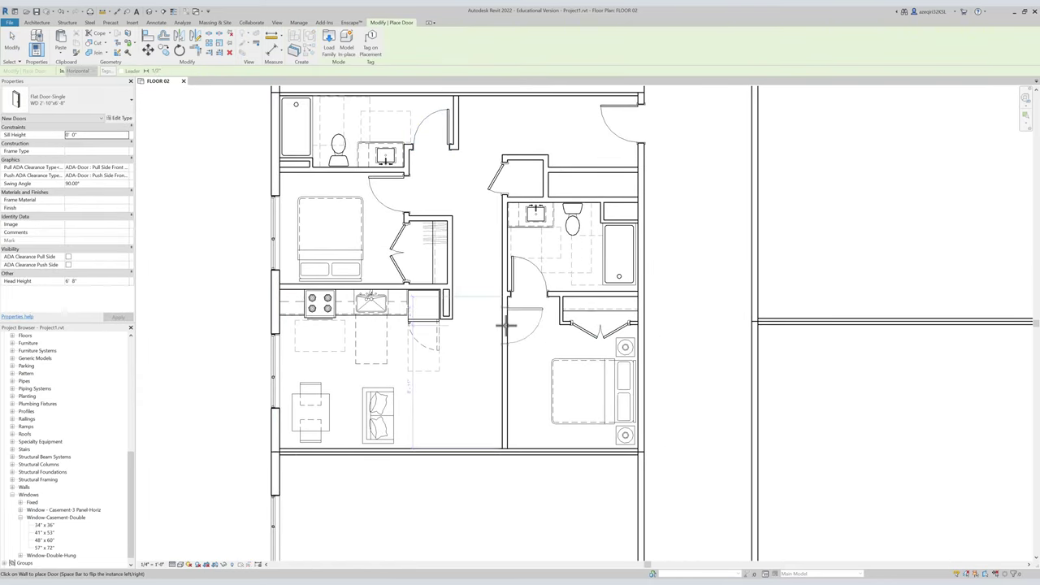
left_click(504, 322)
key("Escape")
key("Escape")
Group the unit's interior walls, doors, fixtures and furniture, excluding the surrounding group, as a model group named UNIT 1 - BASE.
scroll(492, 390, "down", 2)
scroll(487, 341, "up", 3)
scroll(487, 327, "down", 3)
left_click_drag(273, 145, 645, 524)
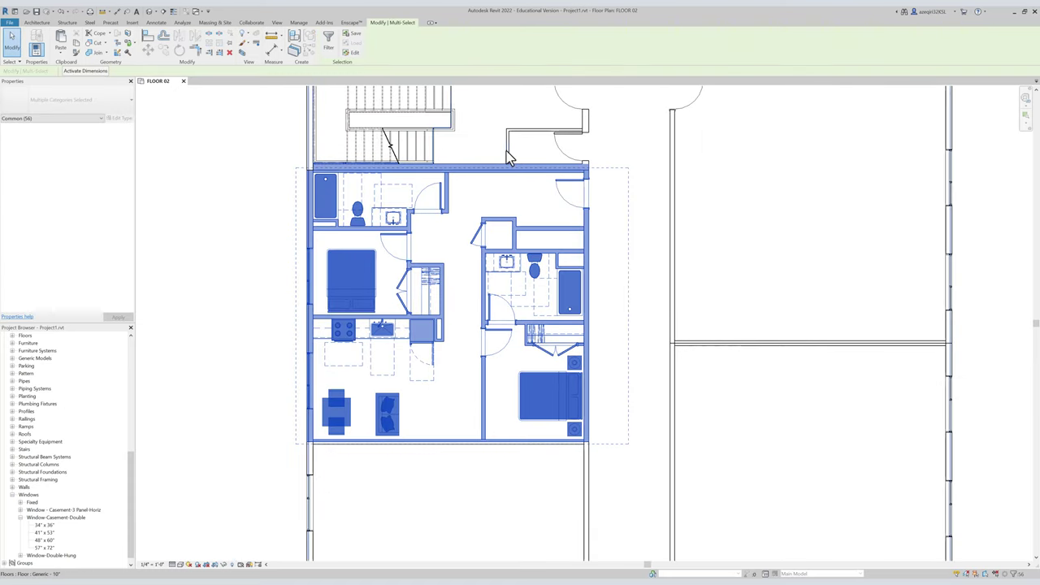
key("Escape")
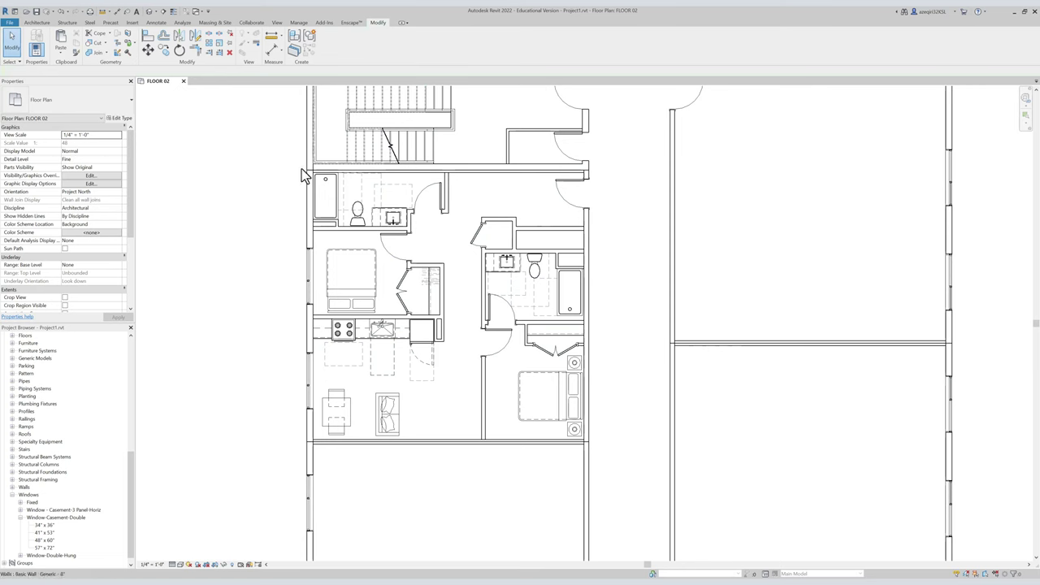
left_click_drag(373, 207, 674, 517)
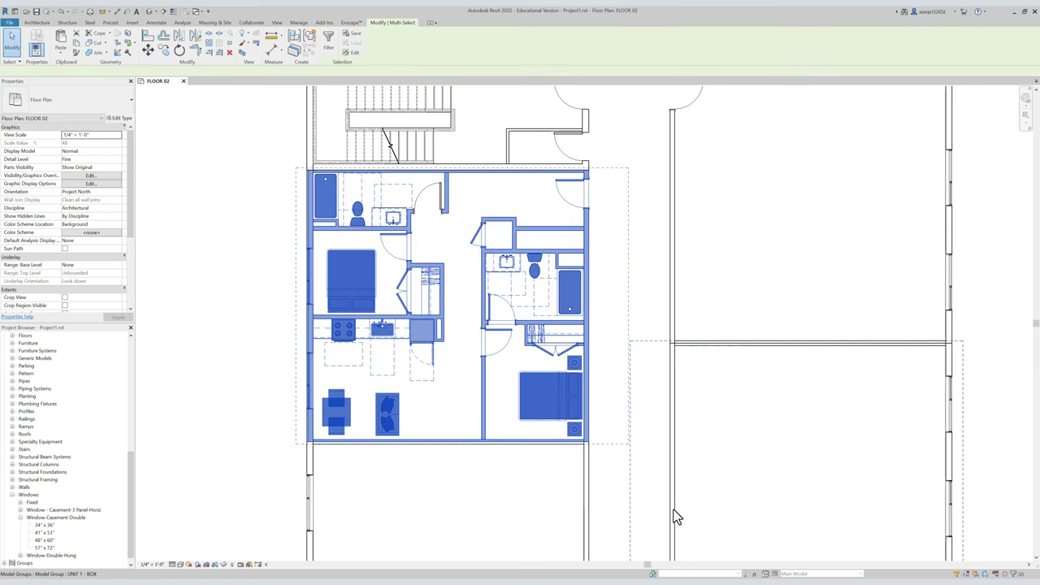
left_click(593, 238, "shift")
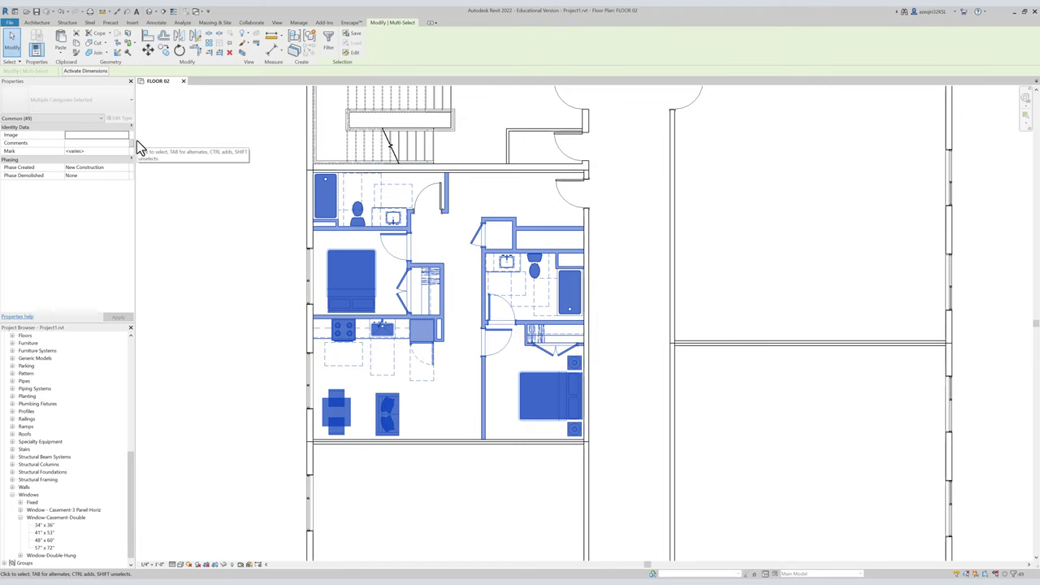
key("ctrl+g")
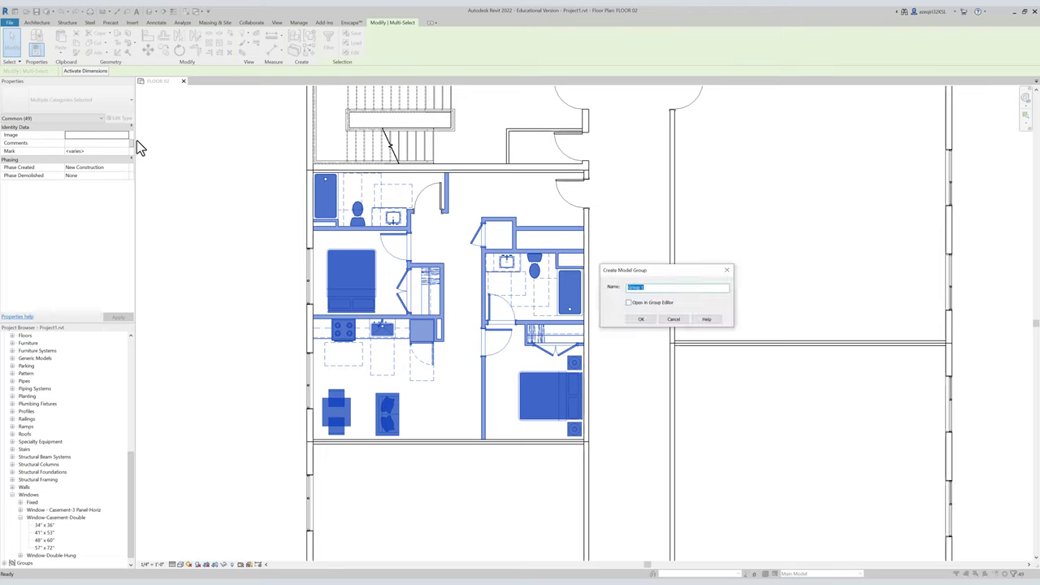
type("UNIT 1 - BASE")
key("Return")
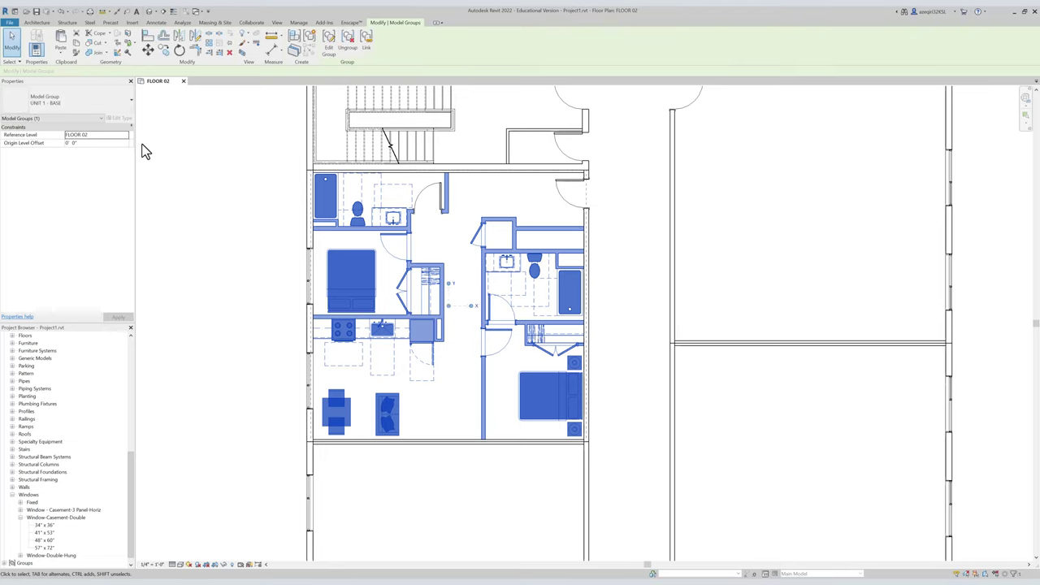
left_click(274, 215)
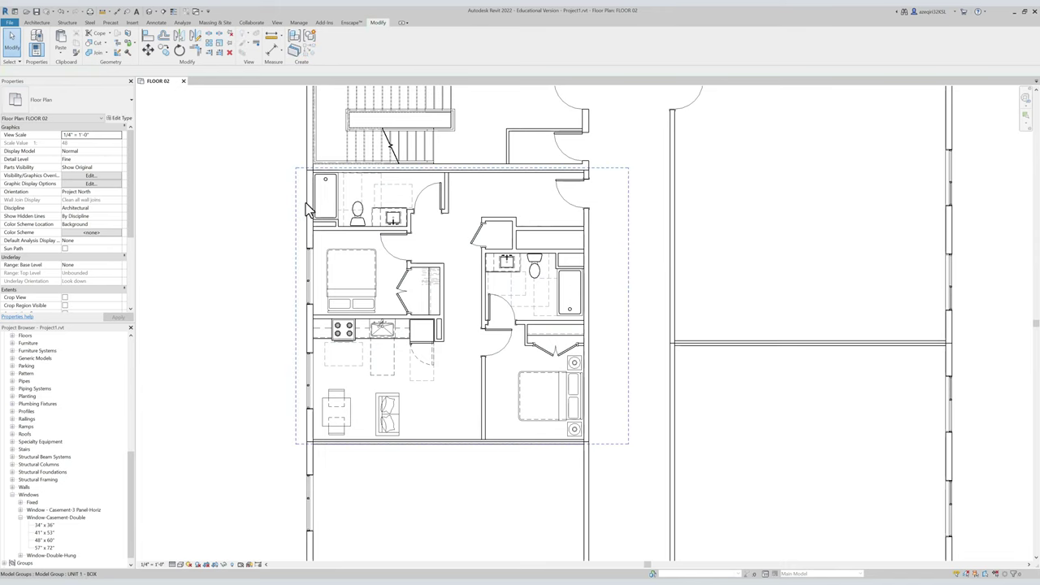
Add the UNIT 1 - BASE interior group to the surrounding UNIT 1 - BOX group on FLOOR 02.
double_click(306, 198)
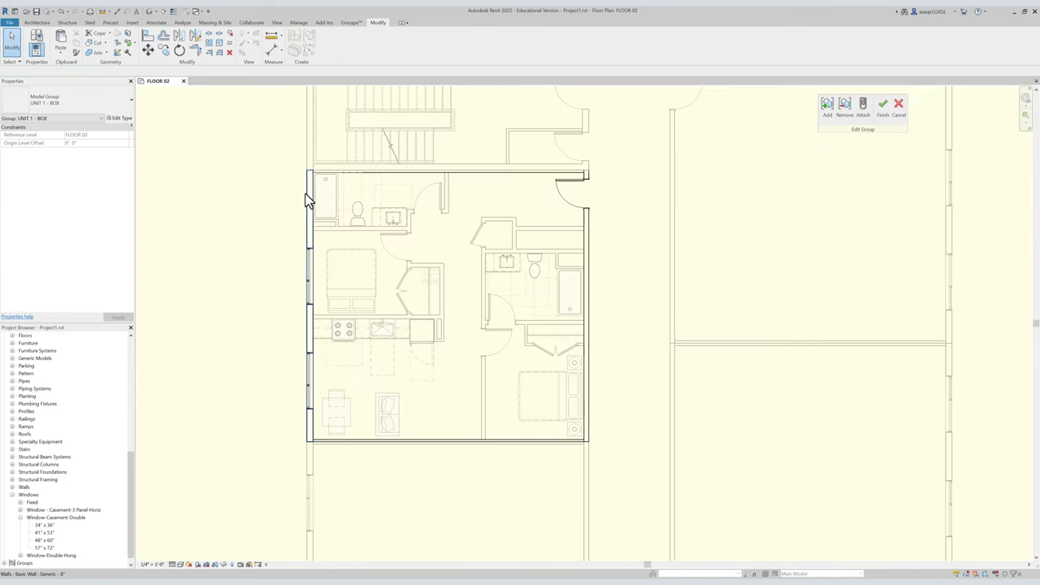
left_click_drag(843, 130, 197, 162)
left_click(187, 143)
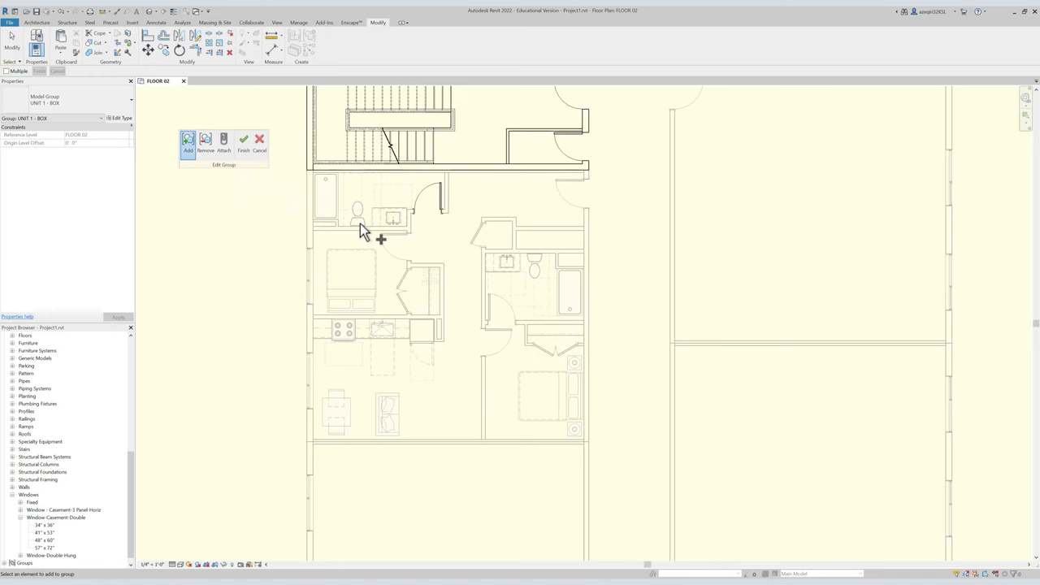
left_click(448, 199)
left_click(244, 146)
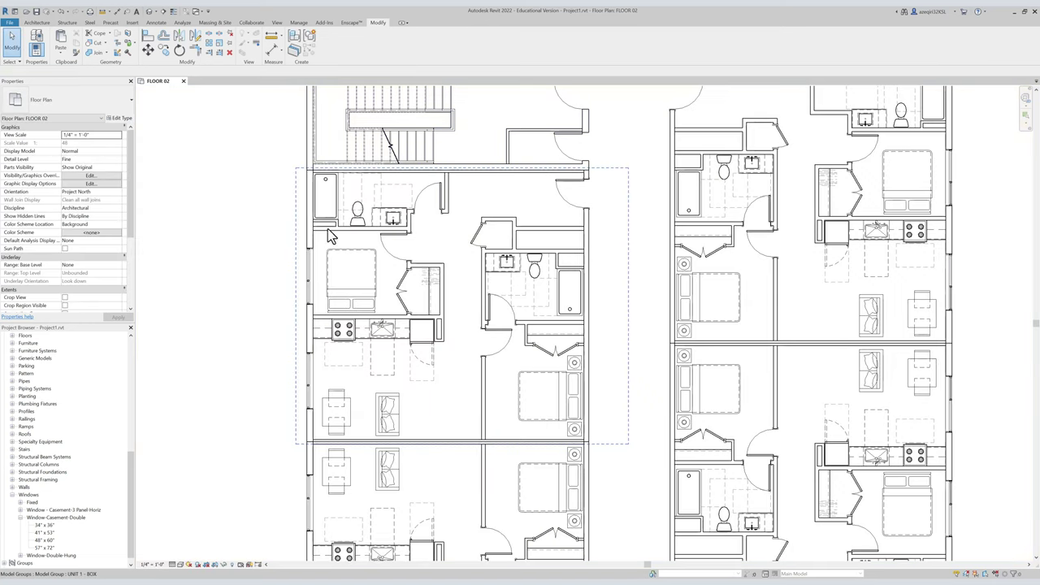
Edit the UNIT 1 - BOX group to remove the nested UNIT 1 - BASE interior group from it.
middle_click_drag(315, 227, 308, 185)
scroll(279, 204, "down", 1)
scroll(270, 155, "down", 1)
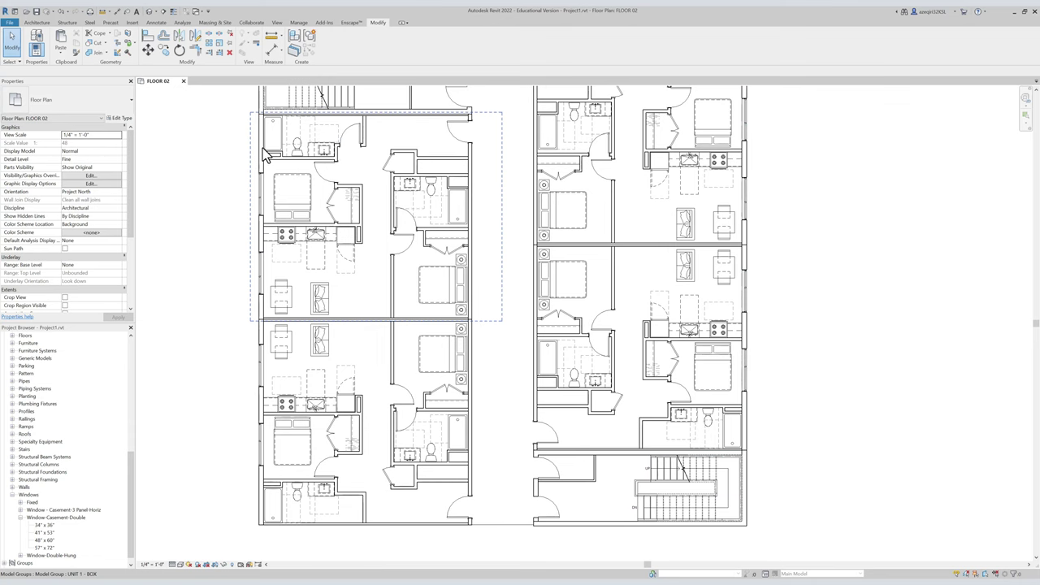
double_click(262, 148)
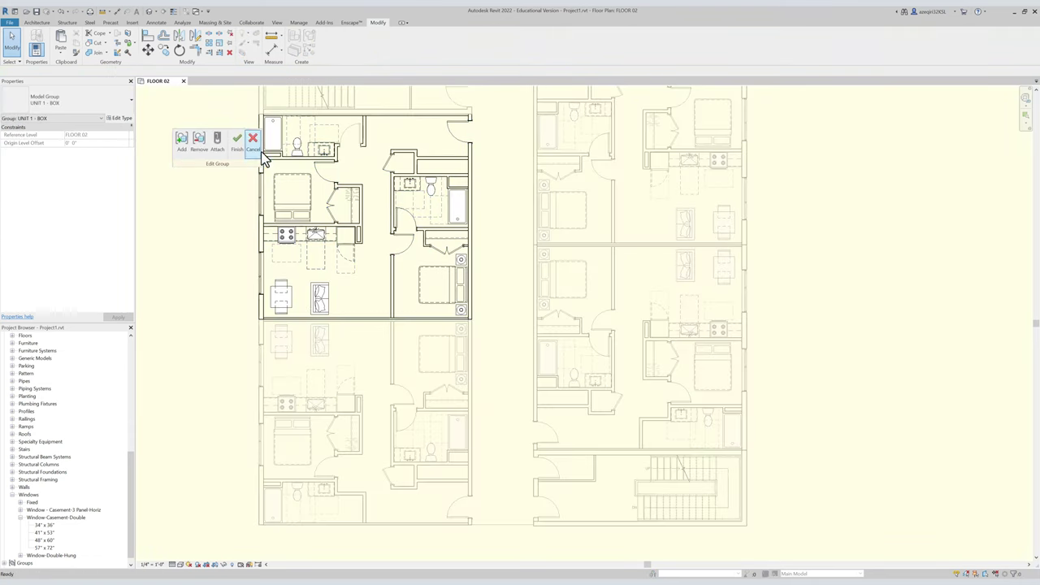
middle_click_drag(272, 178, 317, 204)
left_click(203, 148)
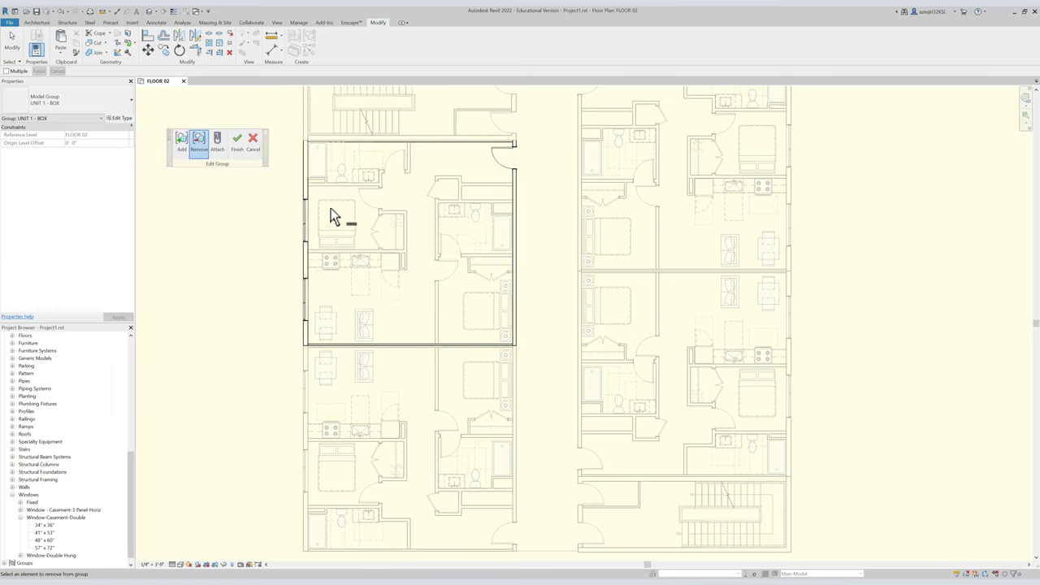
left_click(238, 143)
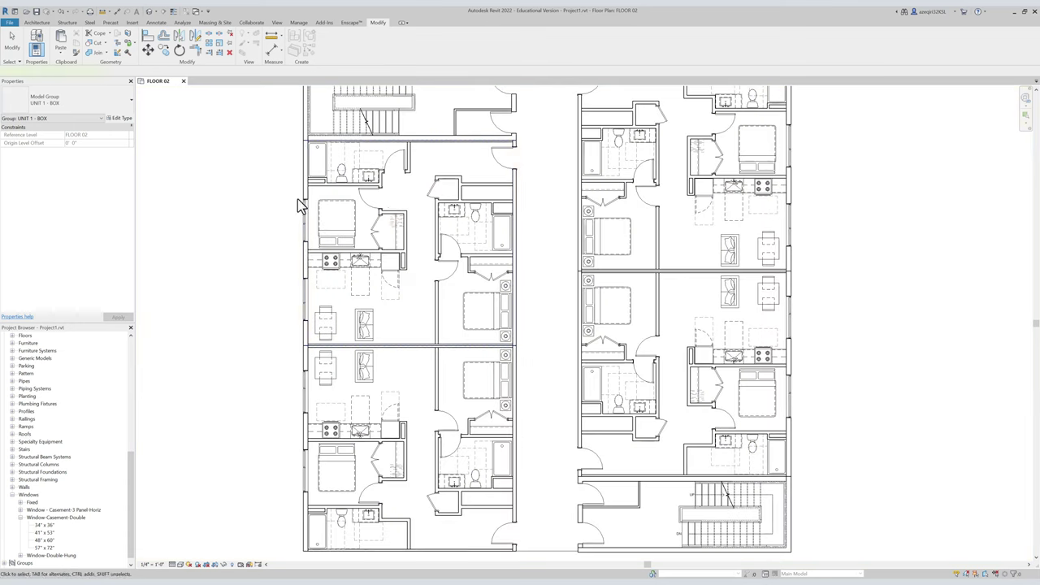
Examine the interior and box groups of all units in the FLOOR 02 plan and the 3D view.
middle_click_drag(715, 122, 662, 203)
left_click(662, 203)
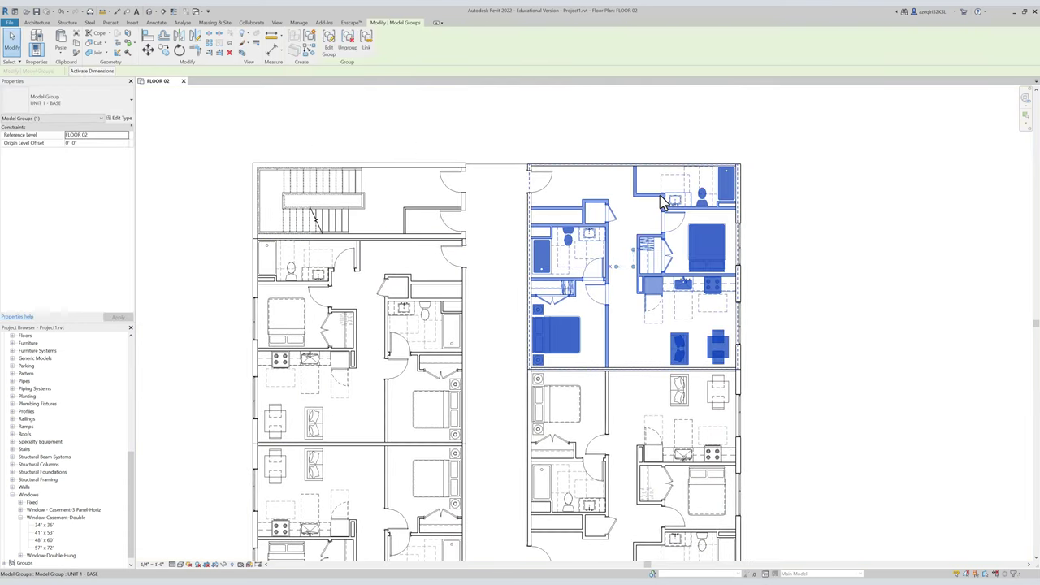
middle_click_drag(549, 237, 519, 187)
left_click(465, 206)
middle_click_drag(453, 226, 467, 157)
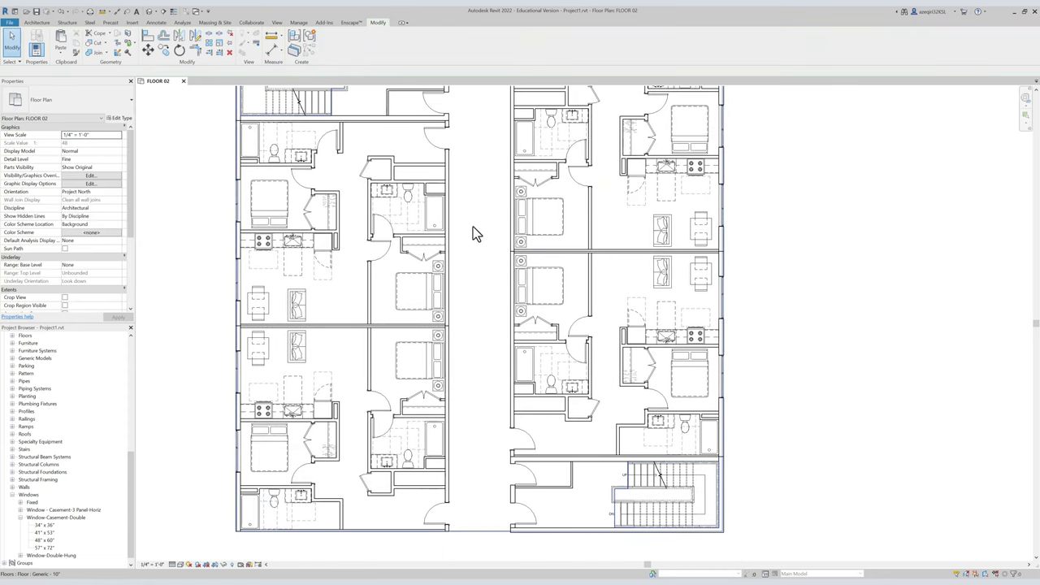
key("d")
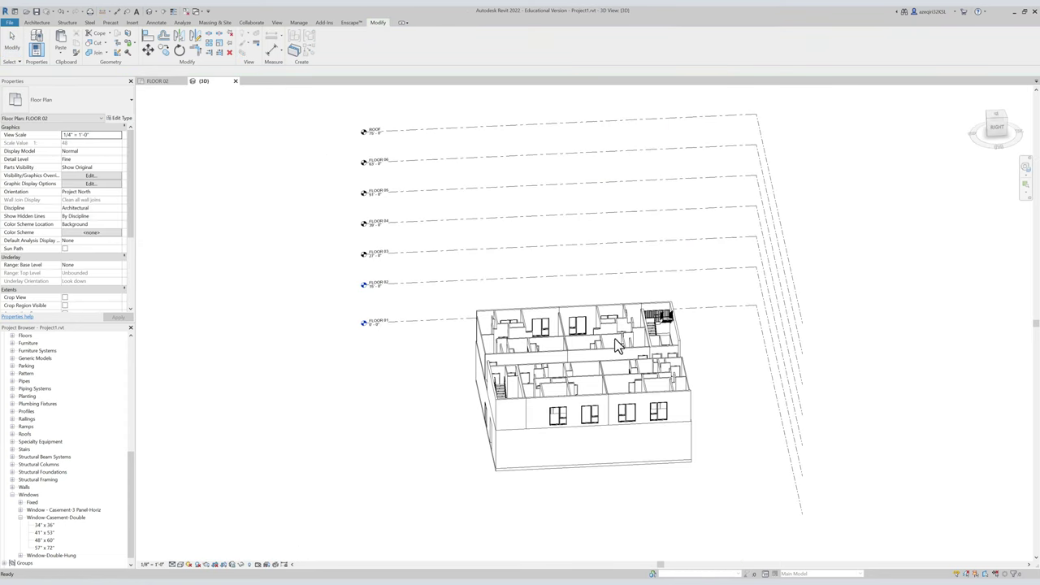
middle_click_drag(618, 323, 640, 334, "shift")
scroll(598, 328, "up", 2)
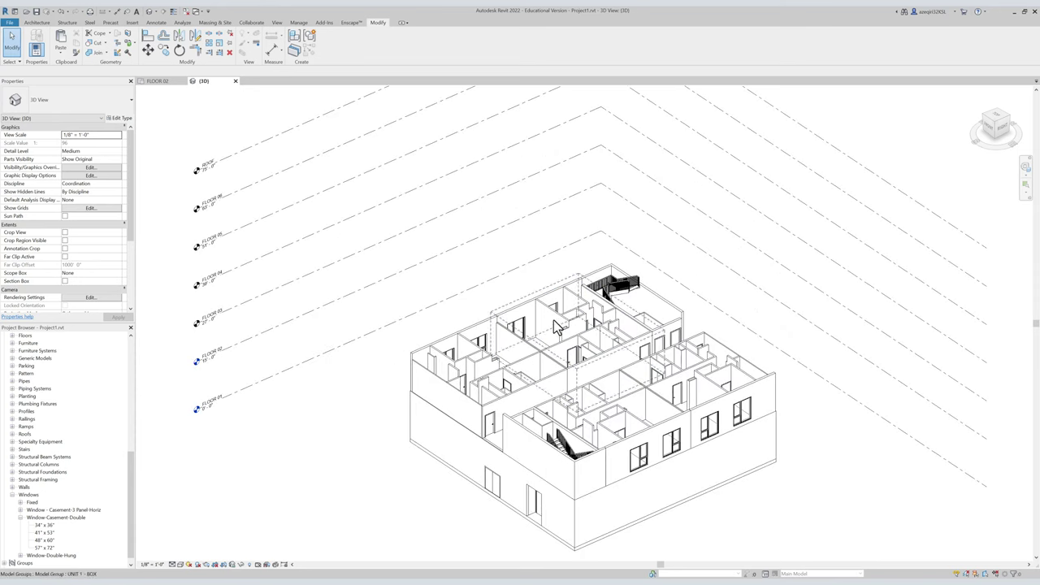
left_click(613, 457)
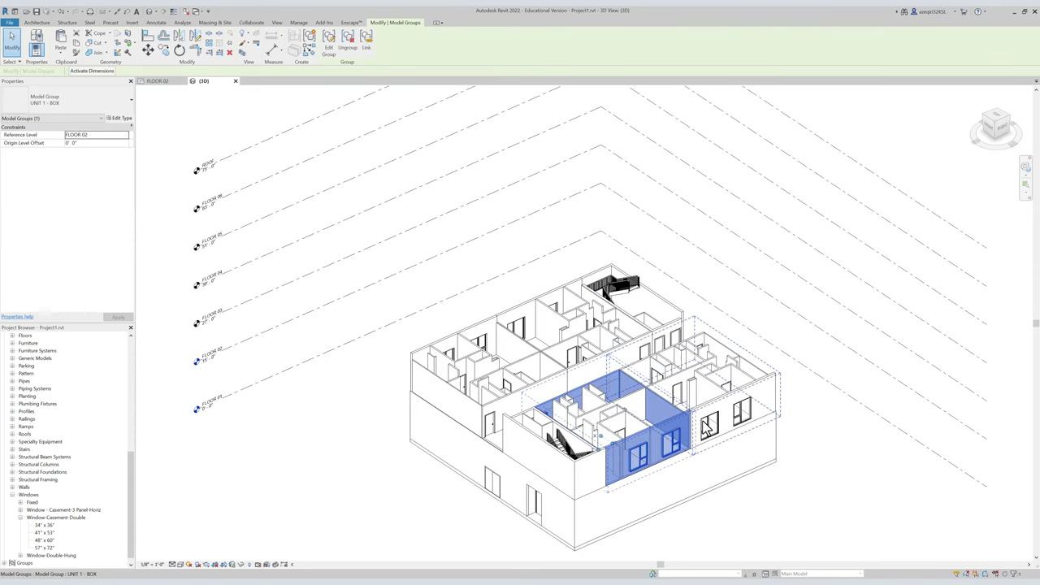
Undo the UNIT 1 - BOX group edits that added and removed the interior group, and select the first unit's interior group.
key("ctrl+z")
key("ctrl+z")
key("ctrl+z")
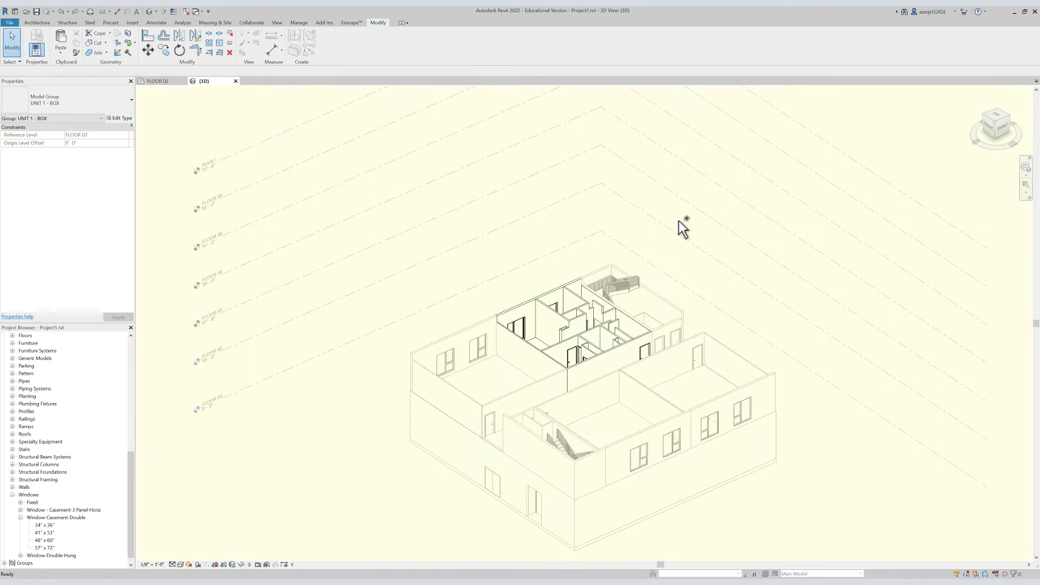
key("ctrl+z")
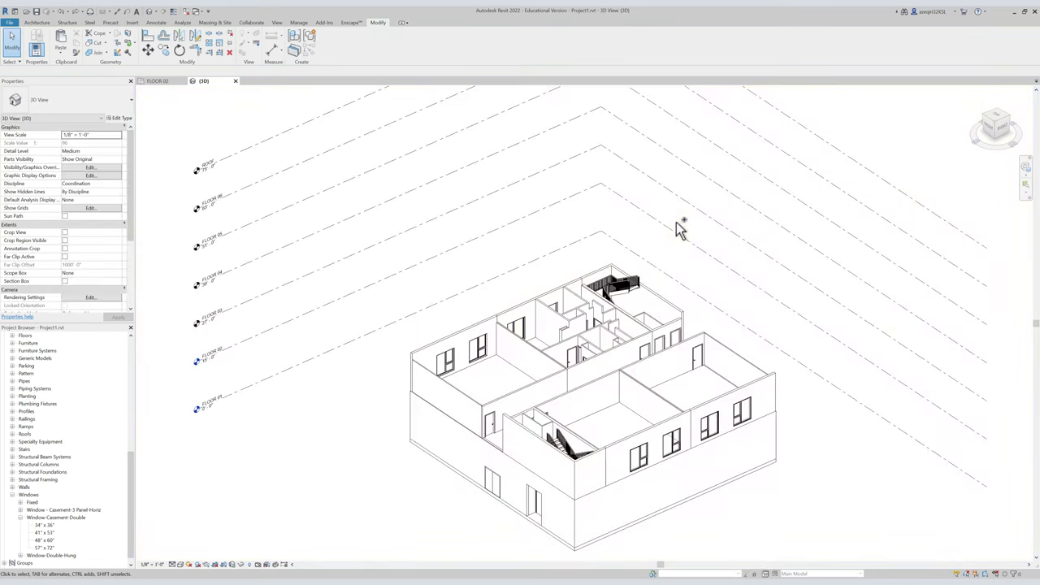
key("ctrl+z")
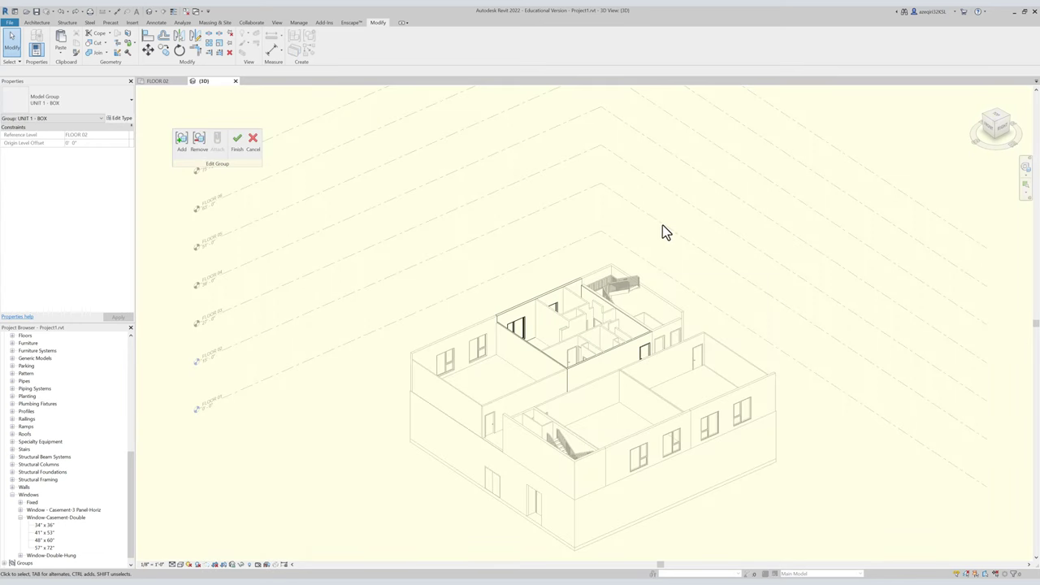
key("Escape")
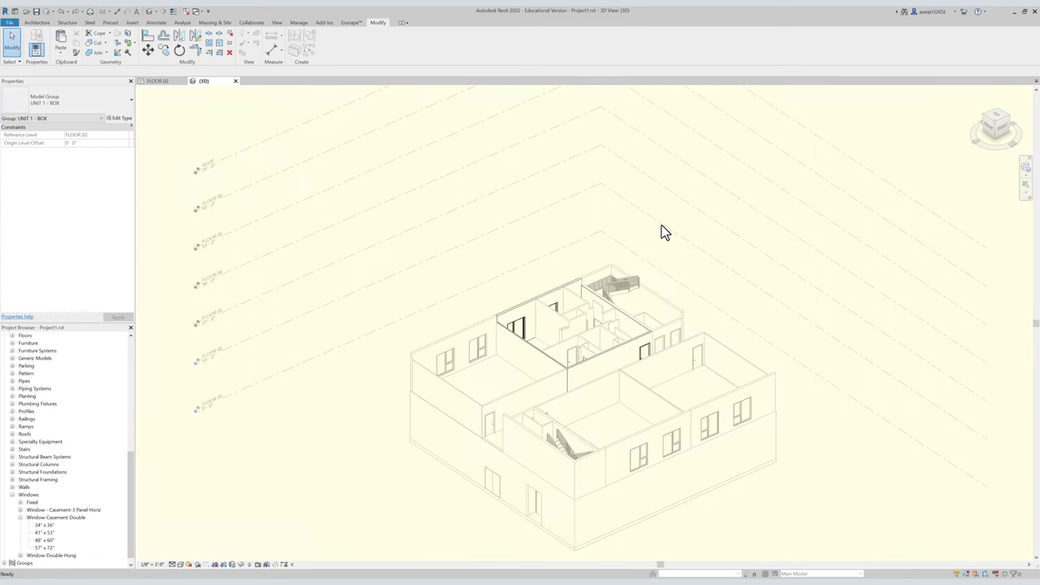
left_click(574, 326)
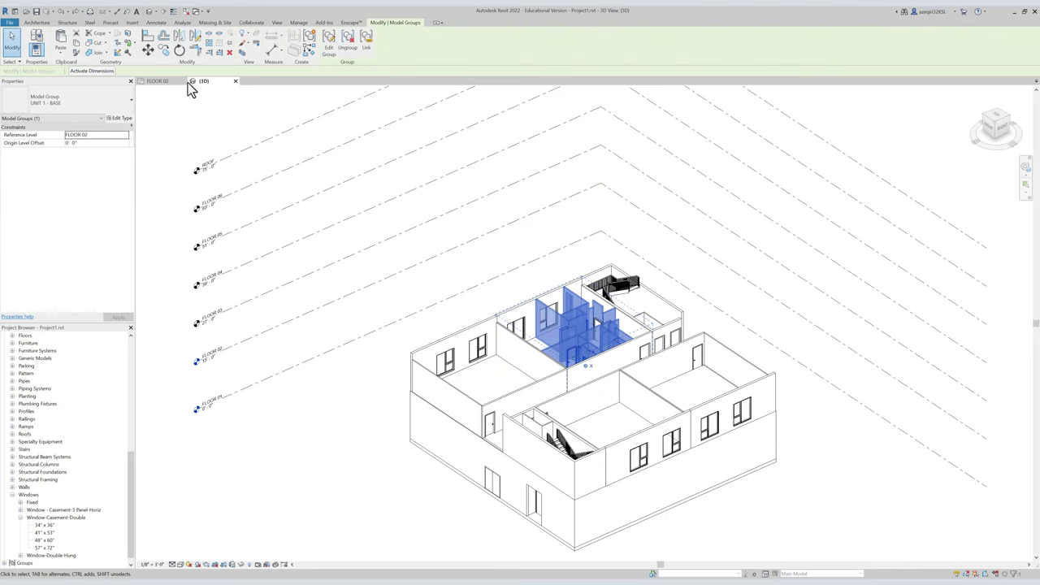
In the FLOOR 02 plan, add the Flat Door-Single WD 2'-10"x6'-8" of the bathroom beside the stair to the UNIT 1 - BASE group.
left_click(157, 81)
left_click(452, 221)
left_click(447, 184)
double_click(446, 182)
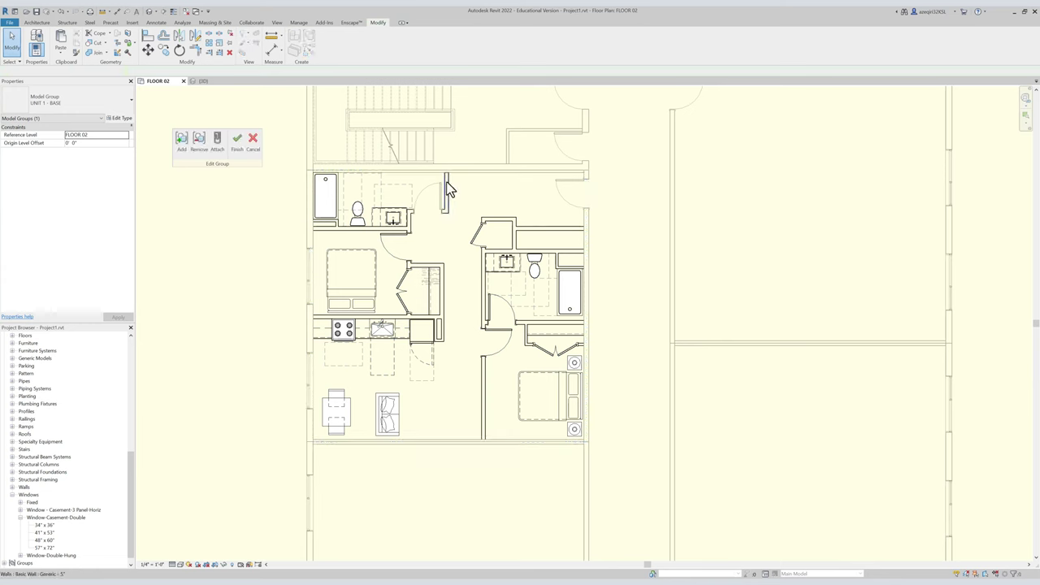
left_click(180, 142)
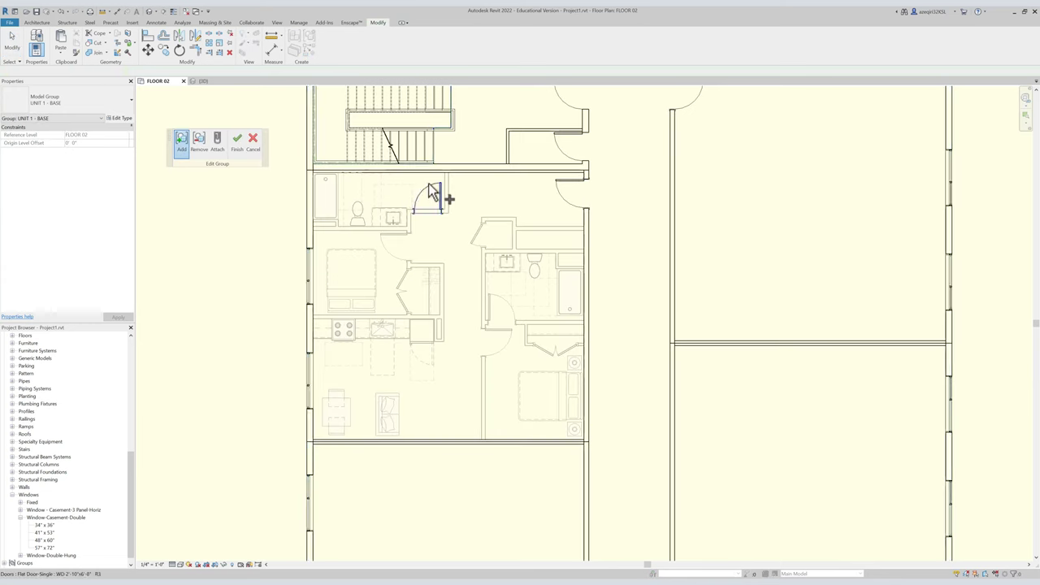
left_click(236, 142)
left_click(481, 272)
Select all UNIT 1 - BOX group instances in the 3D view and copy them to the clipboard.
scroll(471, 272, "down", 3)
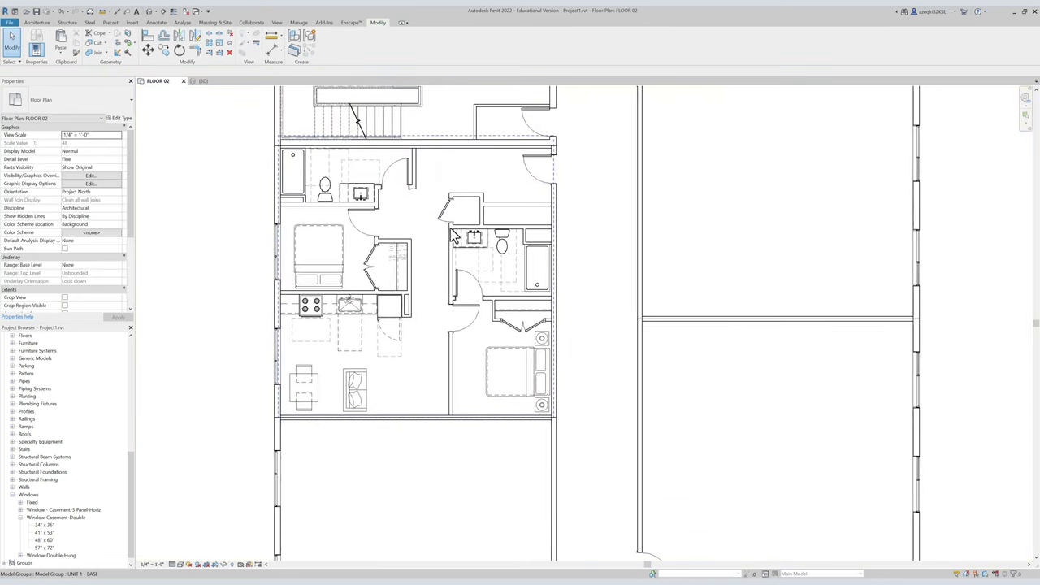
scroll(460, 268, "down", 2)
scroll(459, 267, "down", 1)
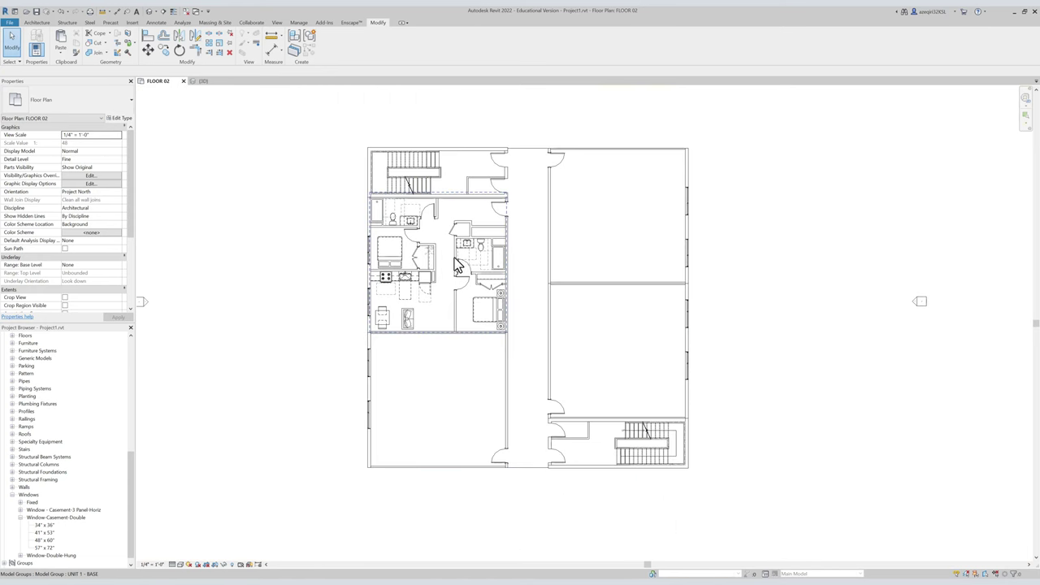
key("ctrl+Tab")
middle_click_drag(467, 274, 503, 301, "shift")
left_click(560, 358)
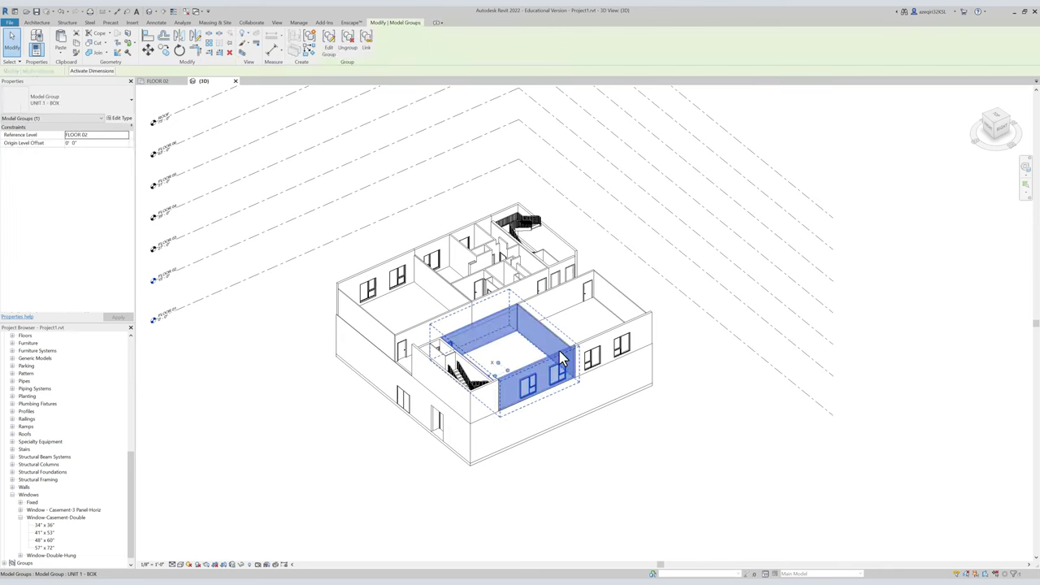
key("a")
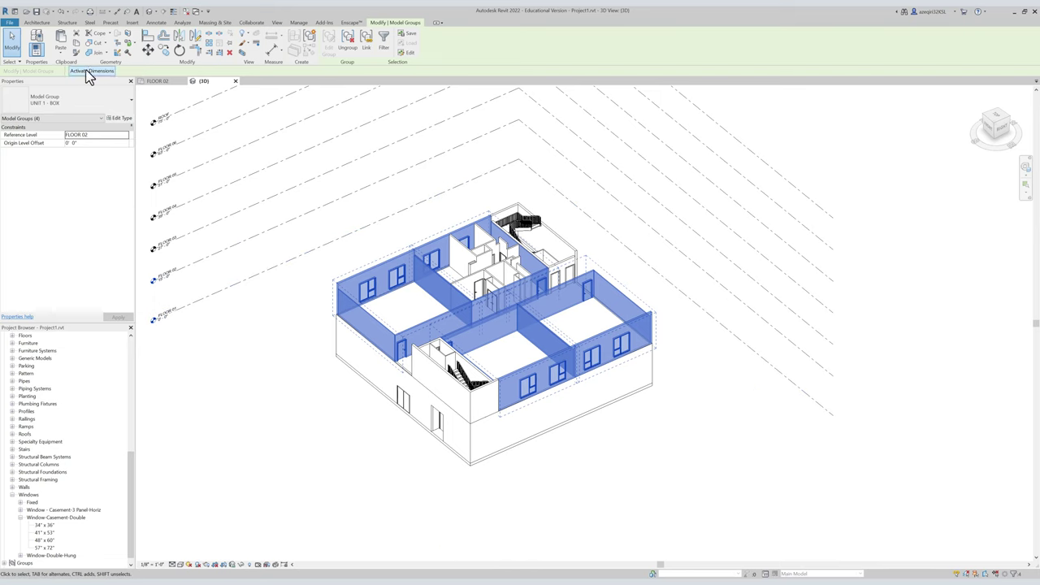
Try pasting the copied box groups aligned to the levels above FLOOR 02, and undo the paste.
left_click(62, 58)
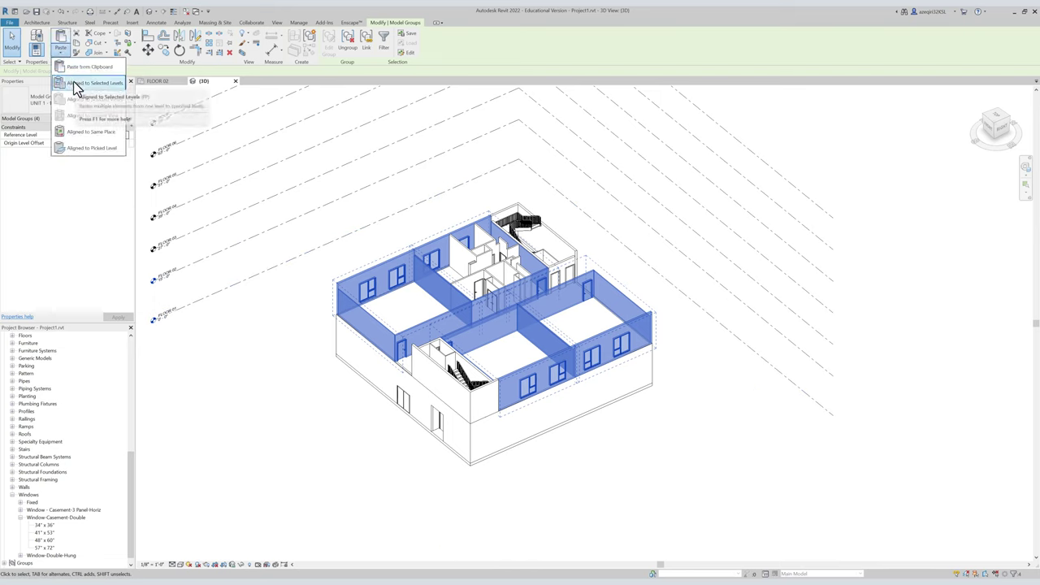
left_click(72, 86)
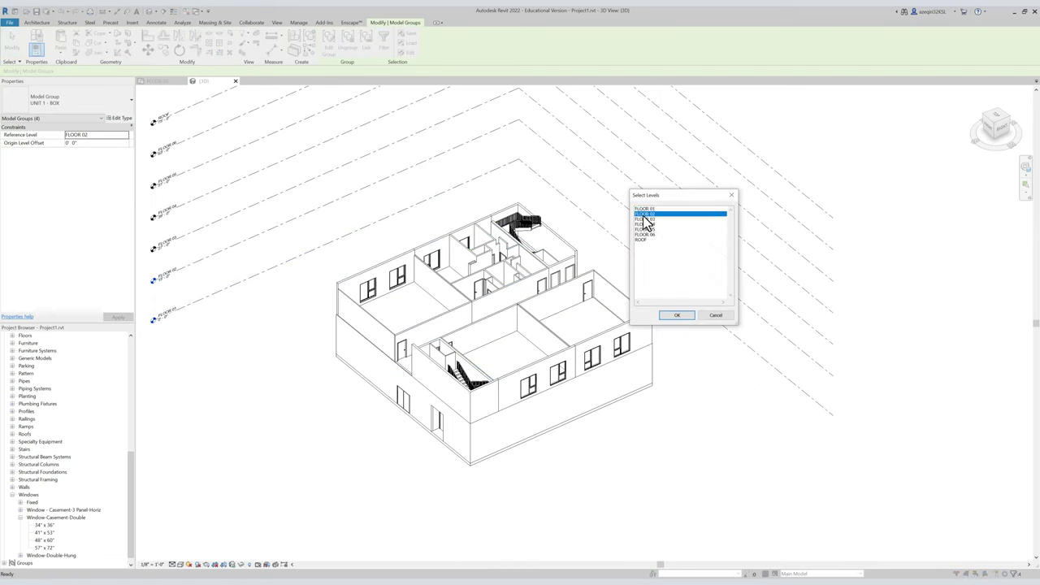
left_click(674, 317)
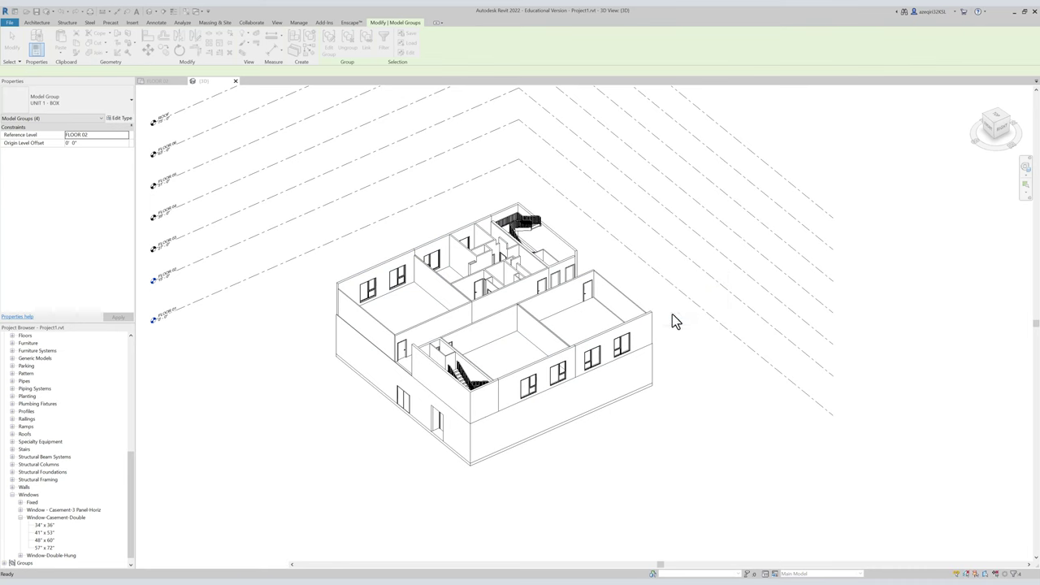
left_click(659, 409)
middle_click_drag(658, 408, 626, 411, "shift")
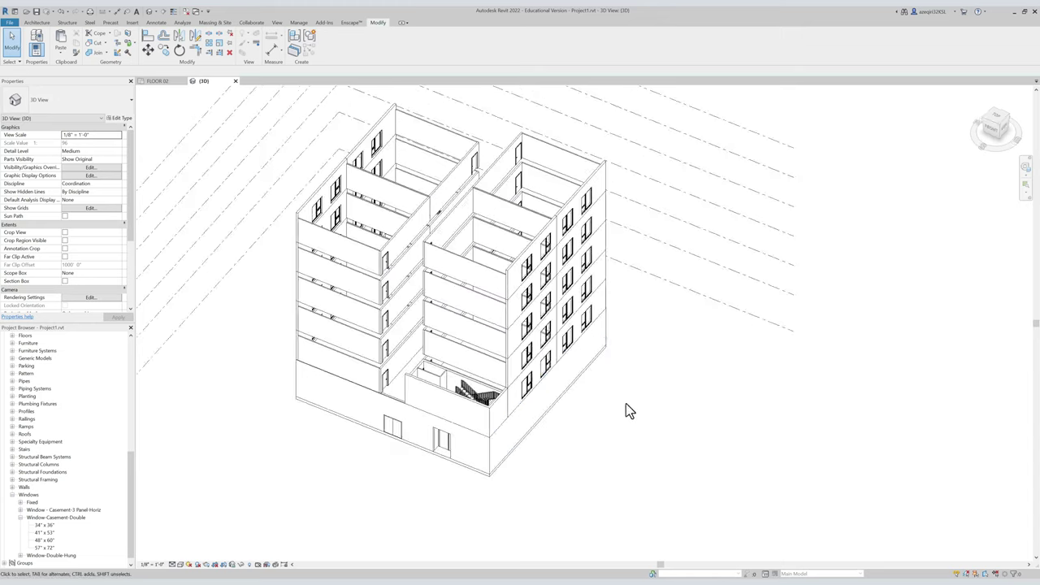
key("ctrl+z")
Paste the copied UNIT 1 - BOX groups aligned to levels FLOOR 03 through FLOOR 06.
middle_click_drag(645, 367, 601, 357, "shift")
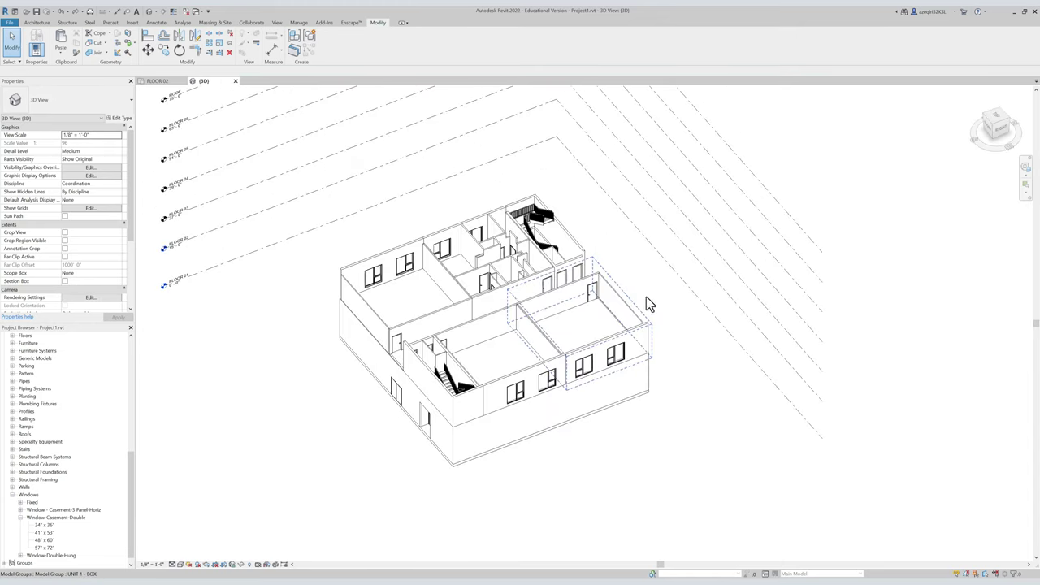
middle_click_drag(623, 255, 622, 232, "shift")
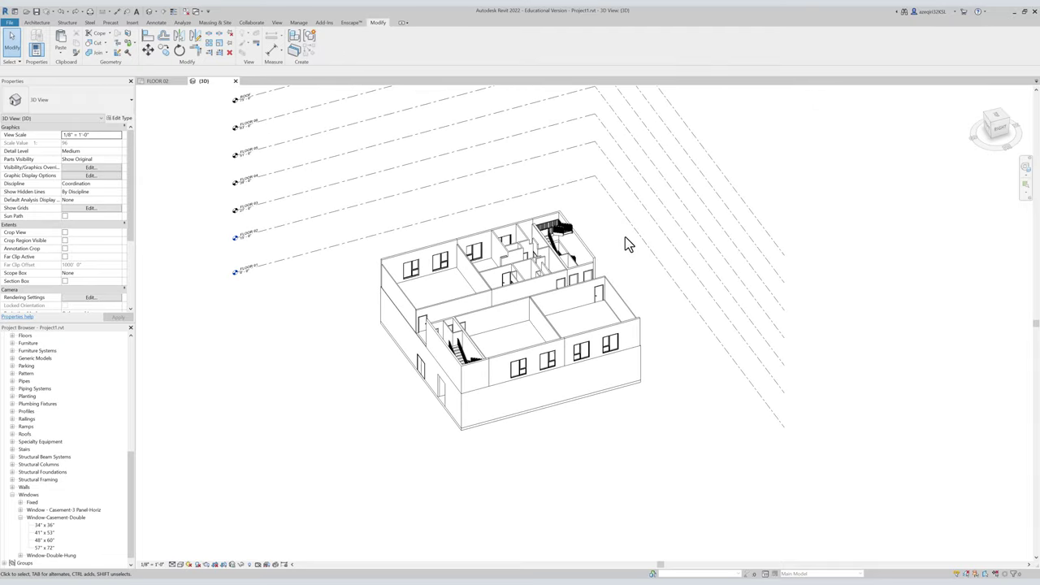
key("ctrl+v")
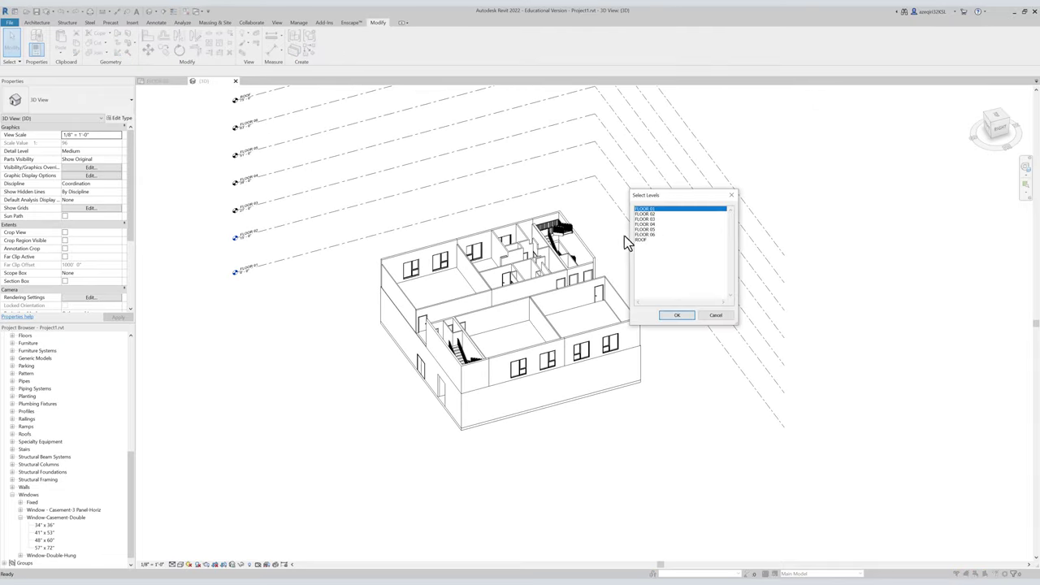
left_click_drag(656, 220, 661, 234)
left_click(684, 315)
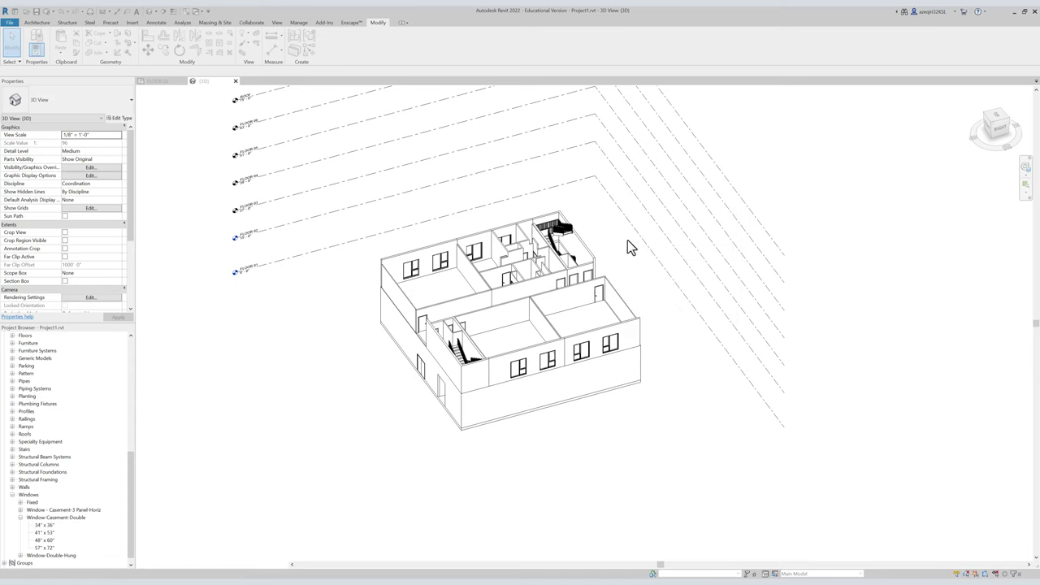
middle_click_drag(624, 235, 185, 233, "shift")
key("Escape")
Collapse the browser's Families branch and tile the FLOOR 02 plan and 3D view side by side, both zoomed to fit.
scroll(24, 364, "up", 7)
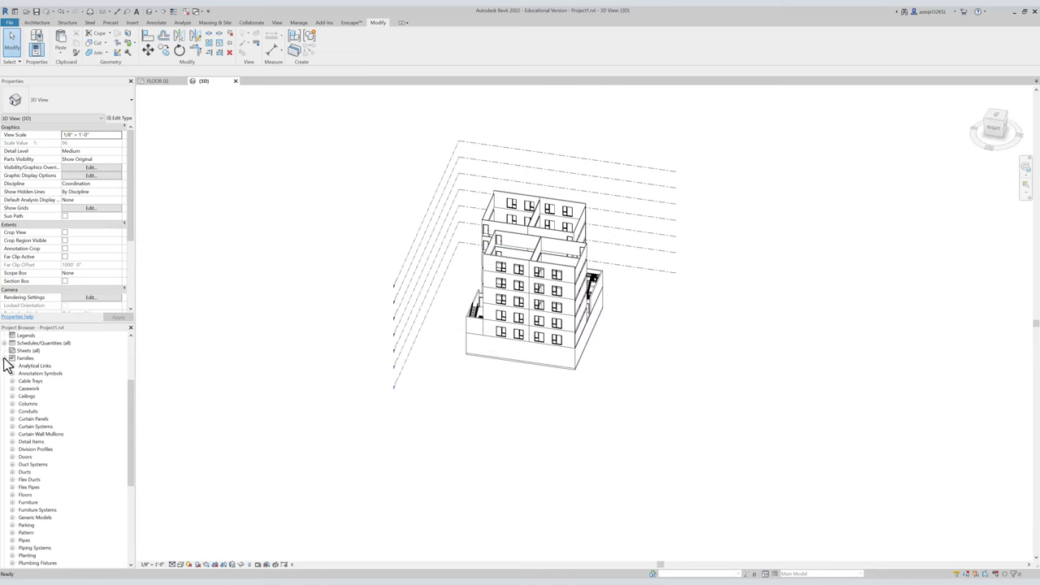
left_click(4, 358)
left_click(156, 82)
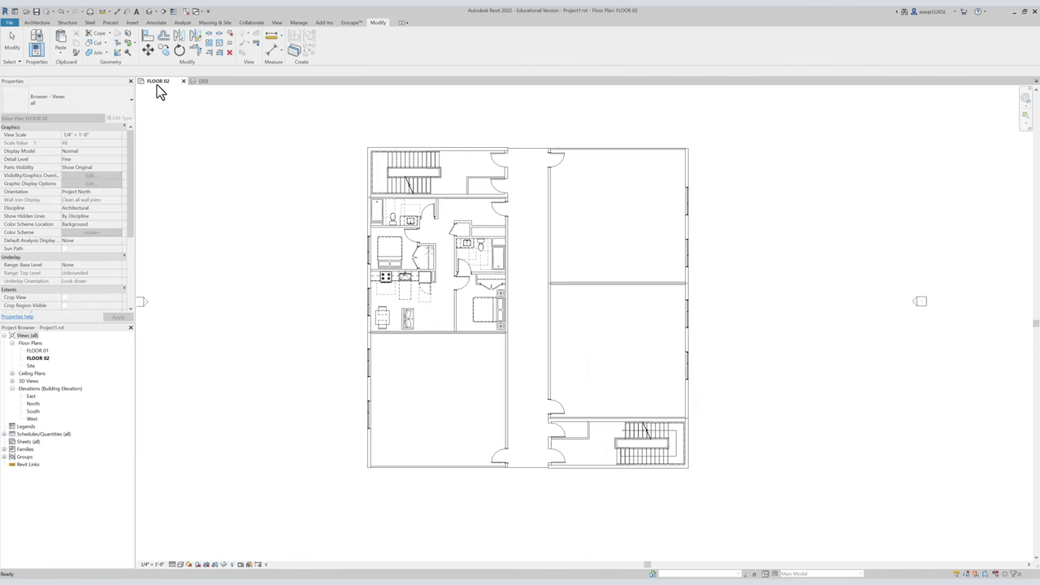
key("w")
key("t")
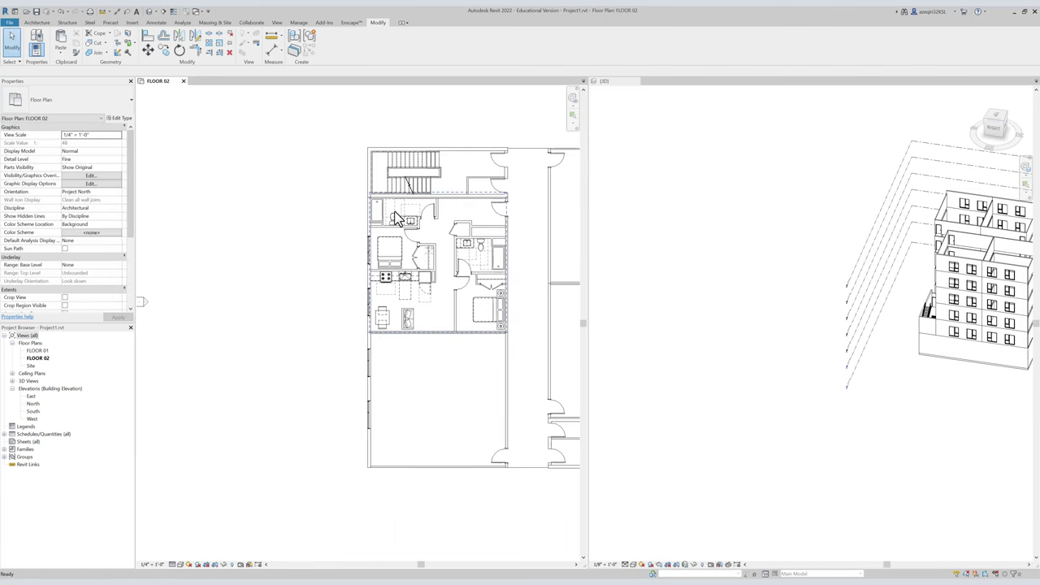
key("z")
key("a")
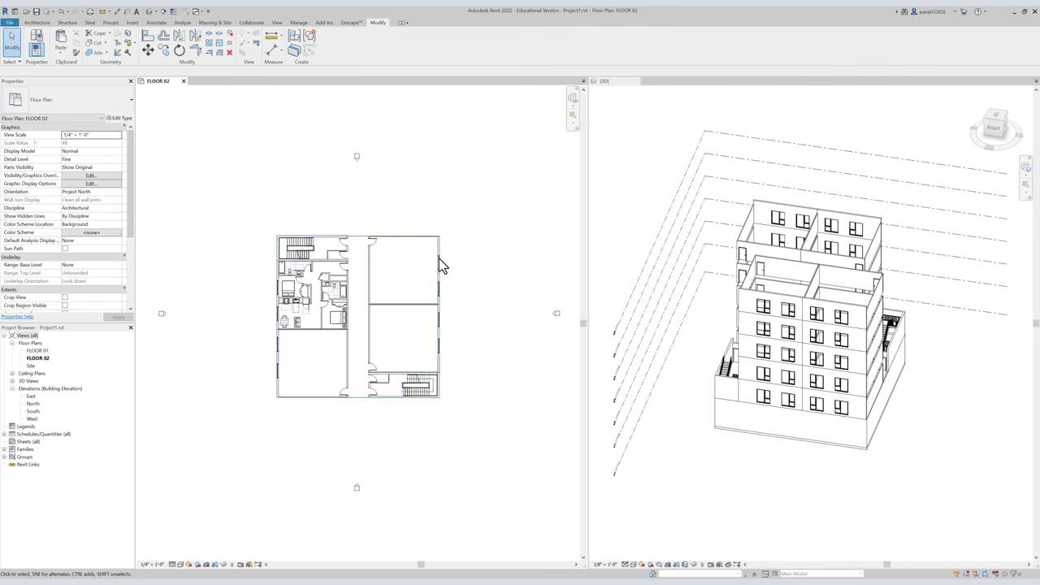
Turn off thin lines so the FLOOR 02 plan displays its true line weights.
scroll(355, 316, "up", 3)
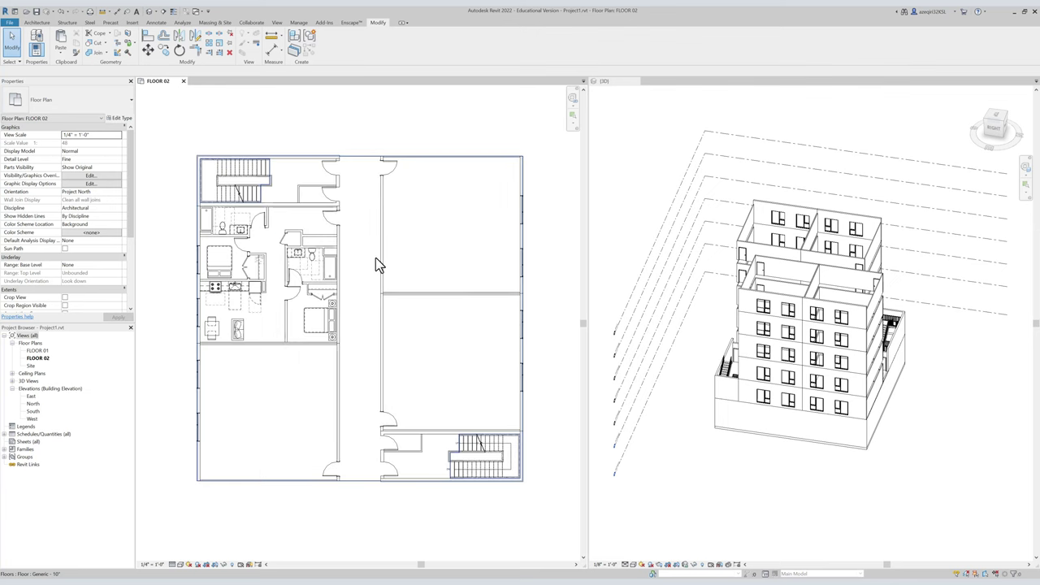
scroll(376, 257, "up", 1)
scroll(205, 262, "up", 3)
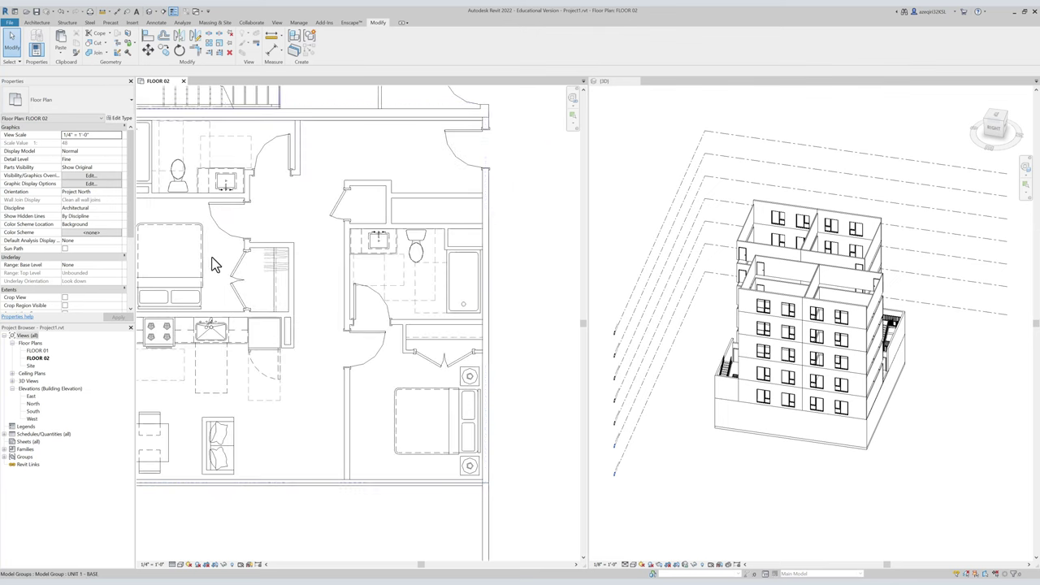
key("t")
key("l")
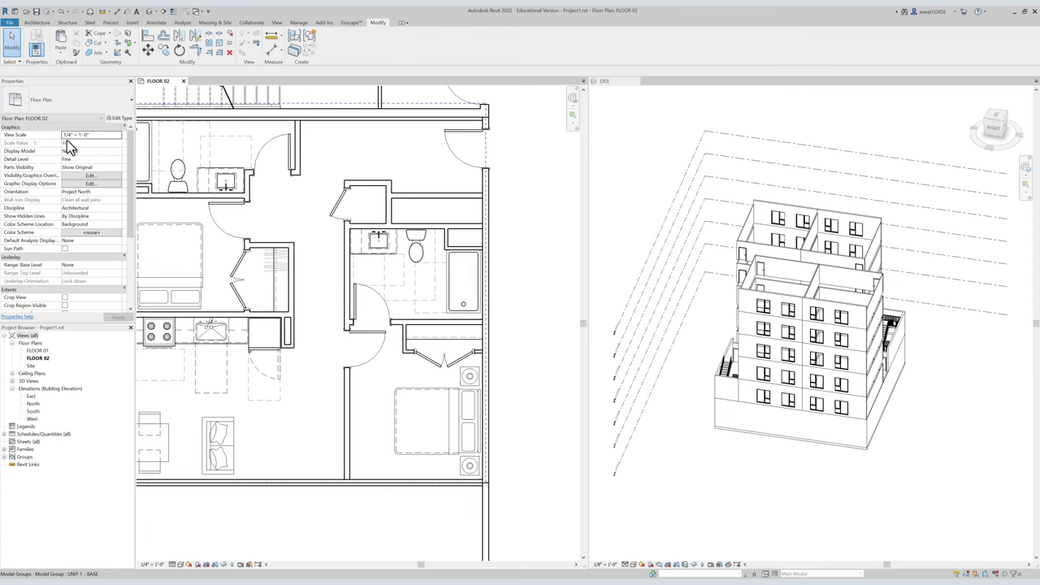
Set the FLOOR 02 plan's view scale to 1/8" = 1'-0".
left_click(114, 135)
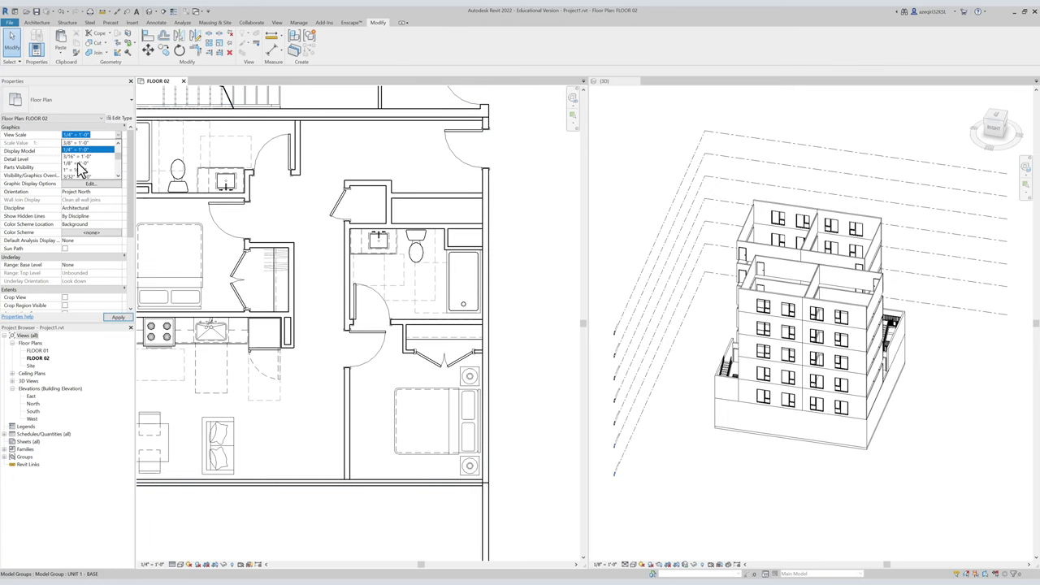
left_click(79, 163)
scroll(231, 210, "down", 1)
middle_click_drag(288, 222, 333, 233)
middle_click_drag(300, 190, 316, 195)
scroll(312, 190, "down", 1)
scroll(177, 154, "up", 1)
middle_click_drag(190, 165, 148, 160)
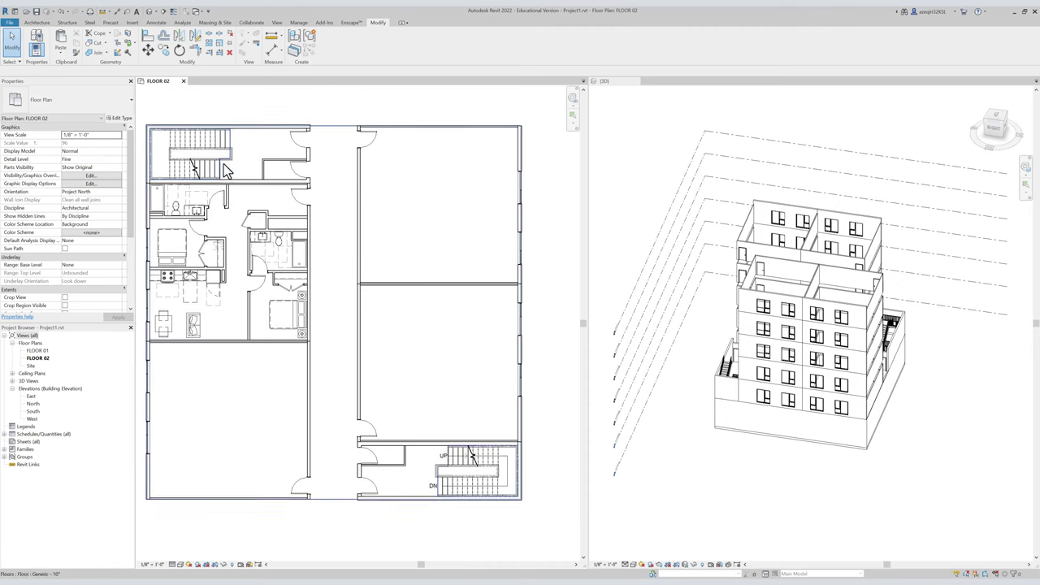
middle_click_drag(224, 164, 228, 165)
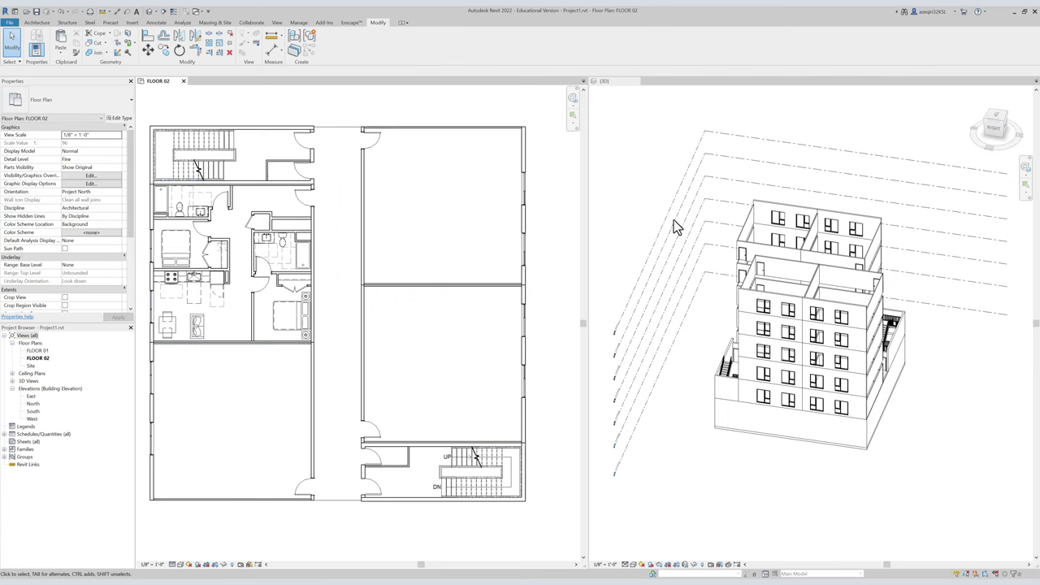
Try a 1" = 20'-0" scale with thin lines in the 3D view, and undo the scale change.
left_click(737, 165)
middle_click_drag(841, 182, 811, 179, "shift")
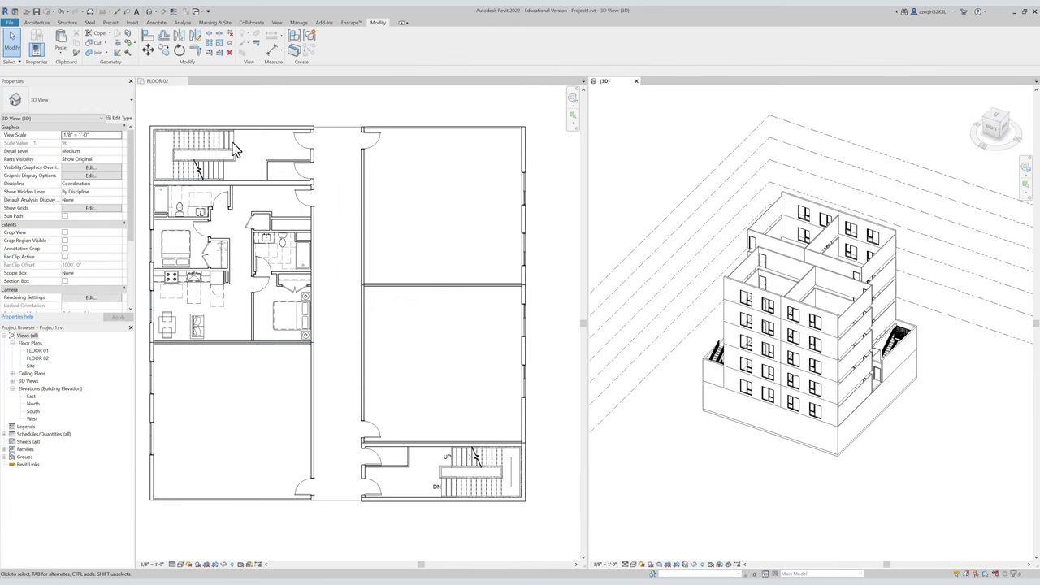
left_click(119, 138)
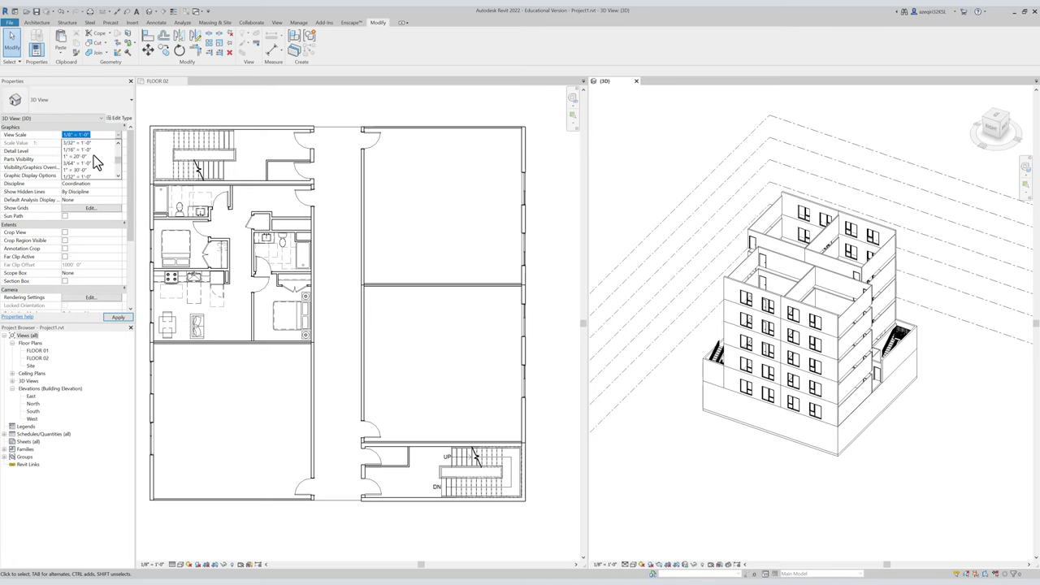
left_click(93, 156)
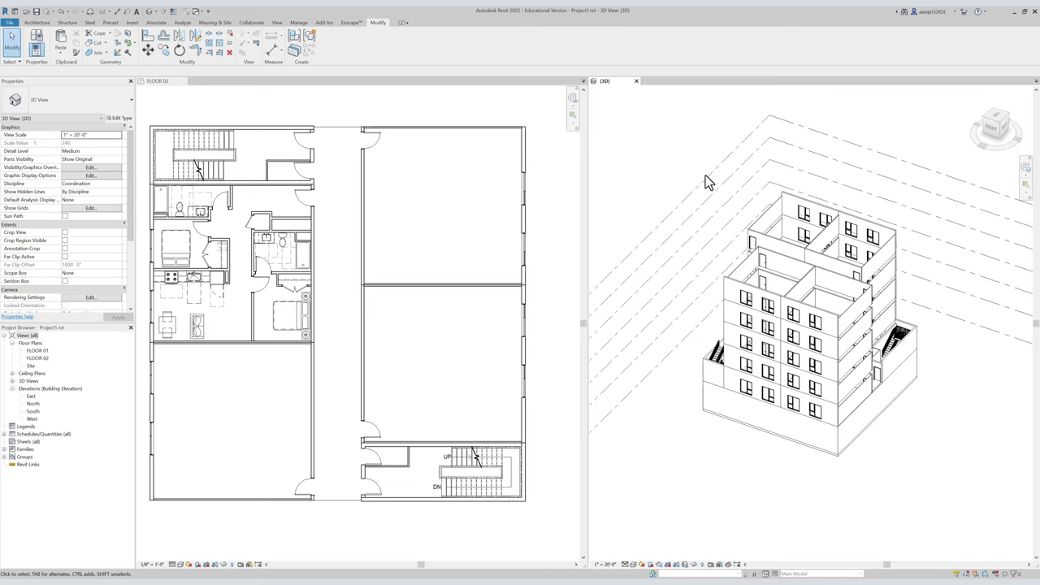
key("t")
key("l")
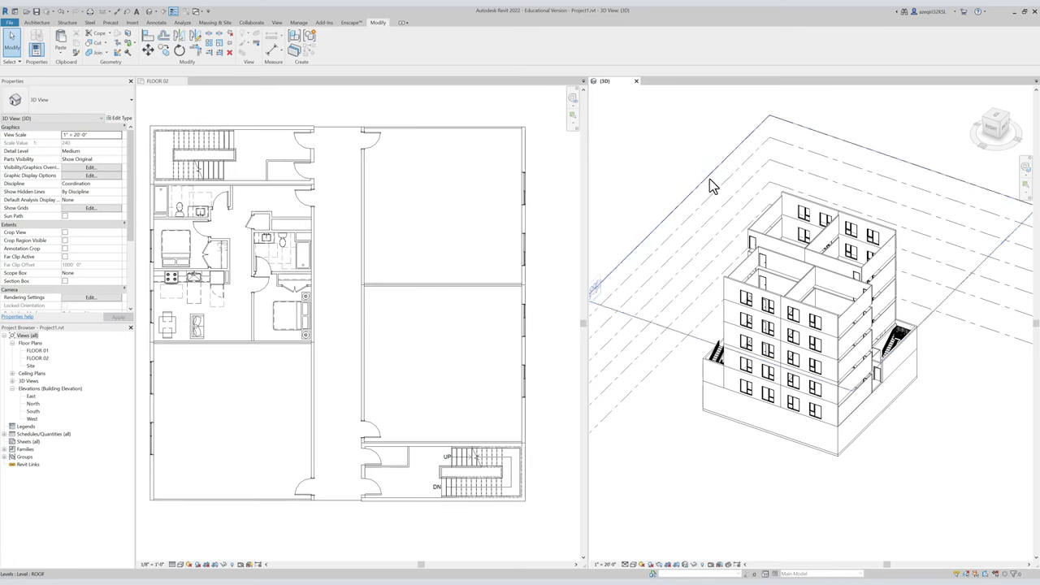
left_click(709, 178)
left_click(669, 150)
middle_click_drag(675, 157, 793, 300, "shift")
scroll(756, 232, "down", 5)
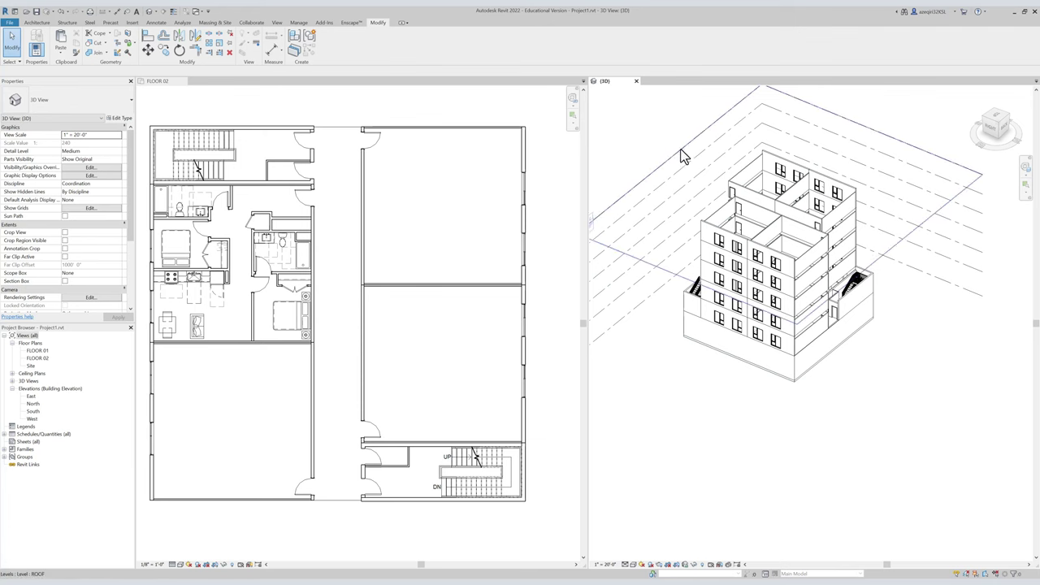
key("ctrl+z")
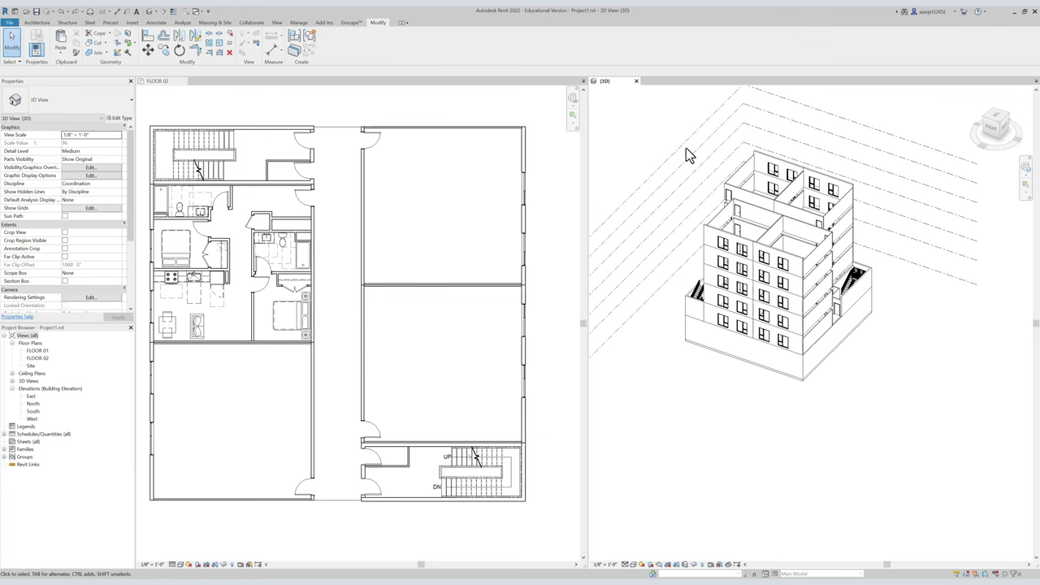
Copy the FLOOR 02 floor slab and paste it aligned to levels FLOOR 03 through ROOF.
left_click(356, 142)
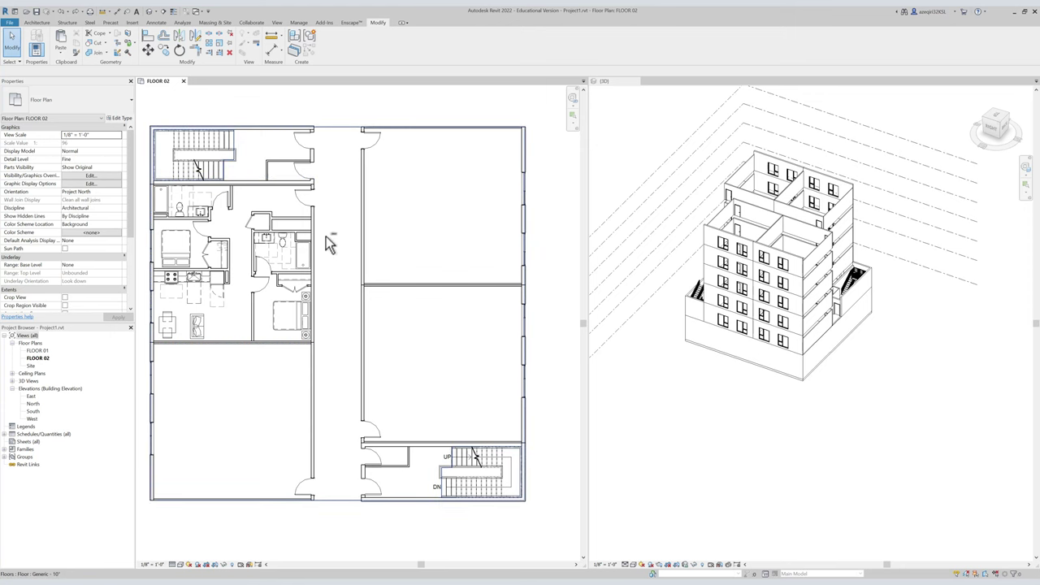
left_click(861, 341)
middle_click_drag(866, 337, 799, 322, "shift")
left_click(799, 323)
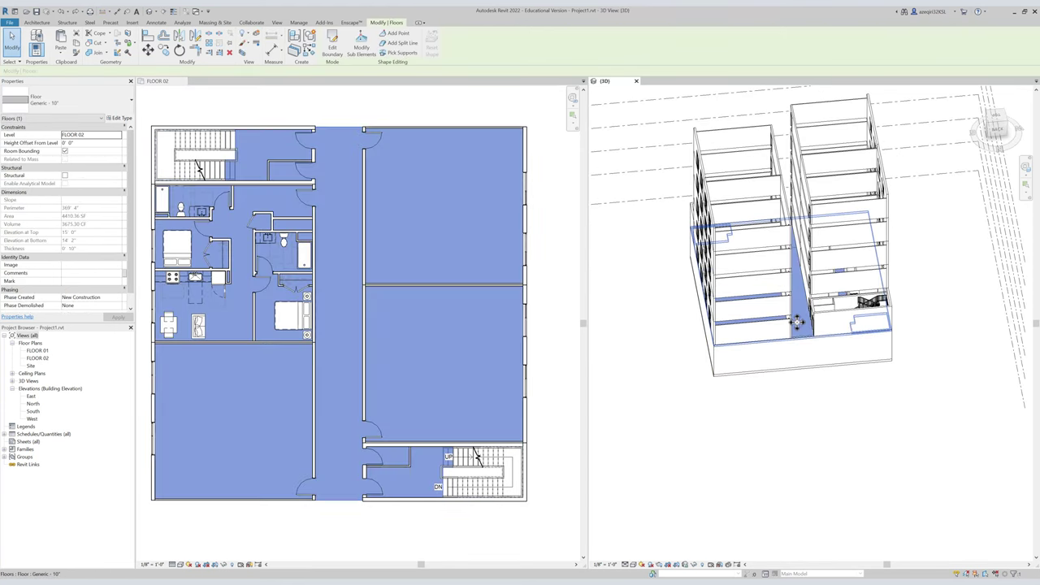
key("Escape")
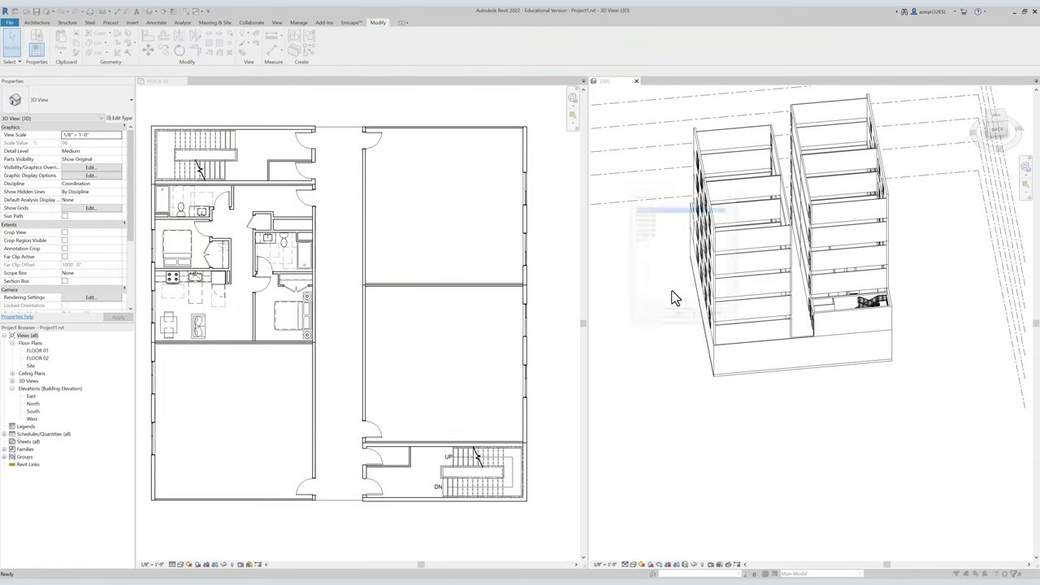
left_click_drag(647, 219, 648, 230)
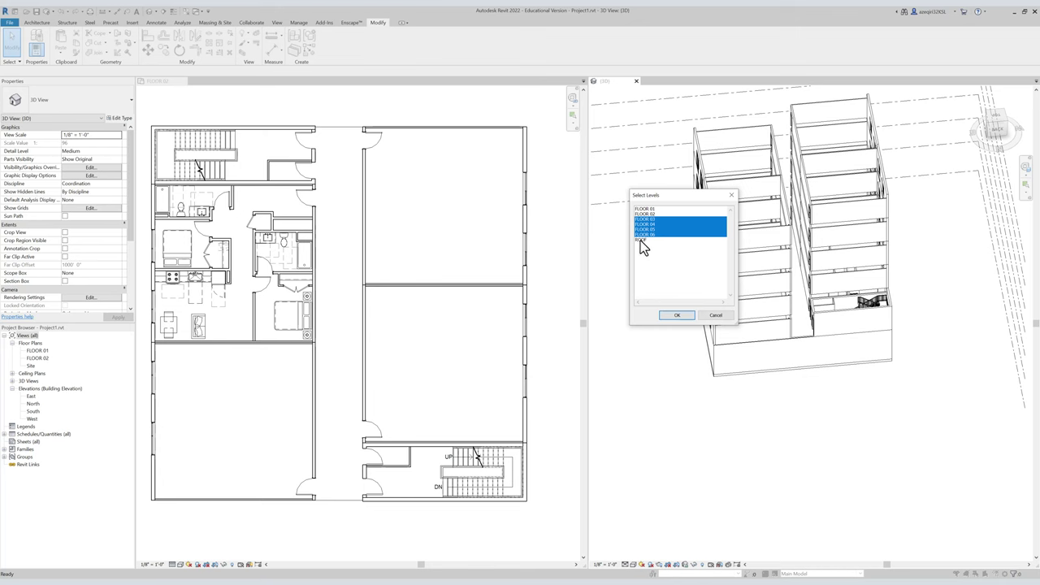
left_click(677, 315)
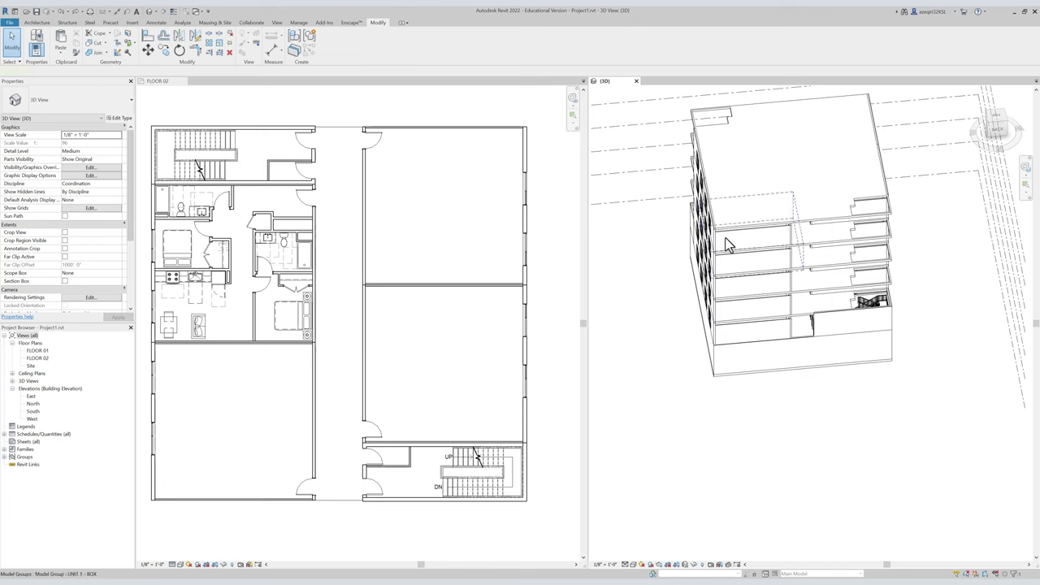
Try editing the boundary of the ROOF-level floor slab.
double_click(745, 193)
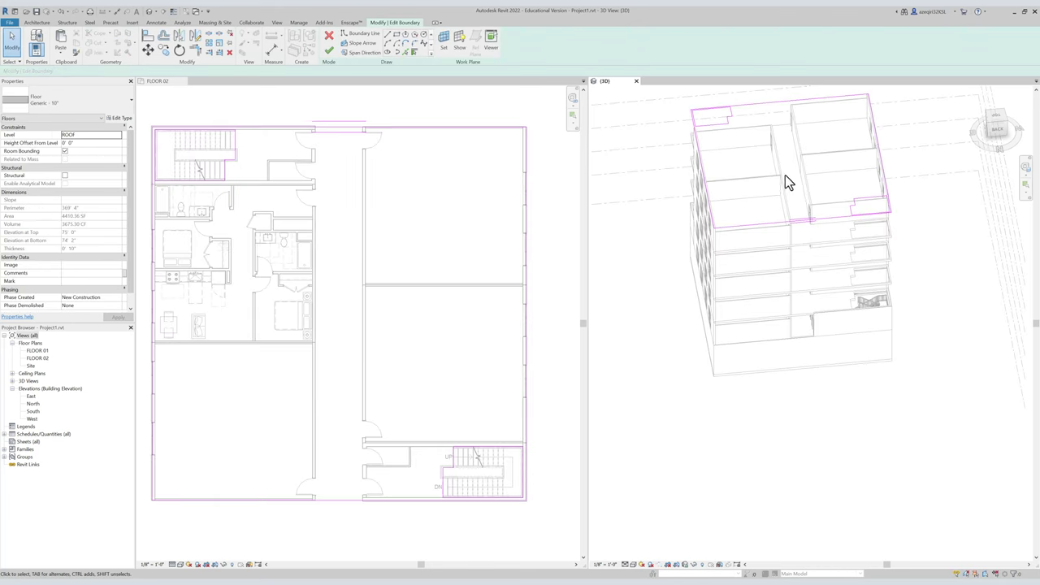
left_click(329, 50)
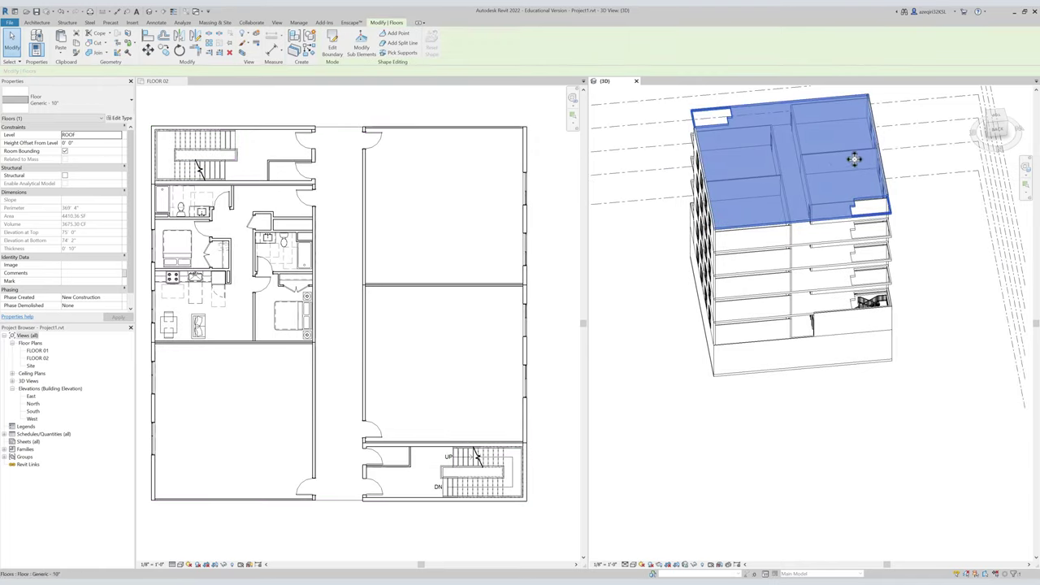
left_click(899, 151)
key("Escape")
mouse_move(773, 150)
middle_mouse_down("shift")
mouse_move(883, 133)
mouse_move(600, 144)
mouse_move(811, 162)
middle_mouse_up("shift")
double_click(811, 161)
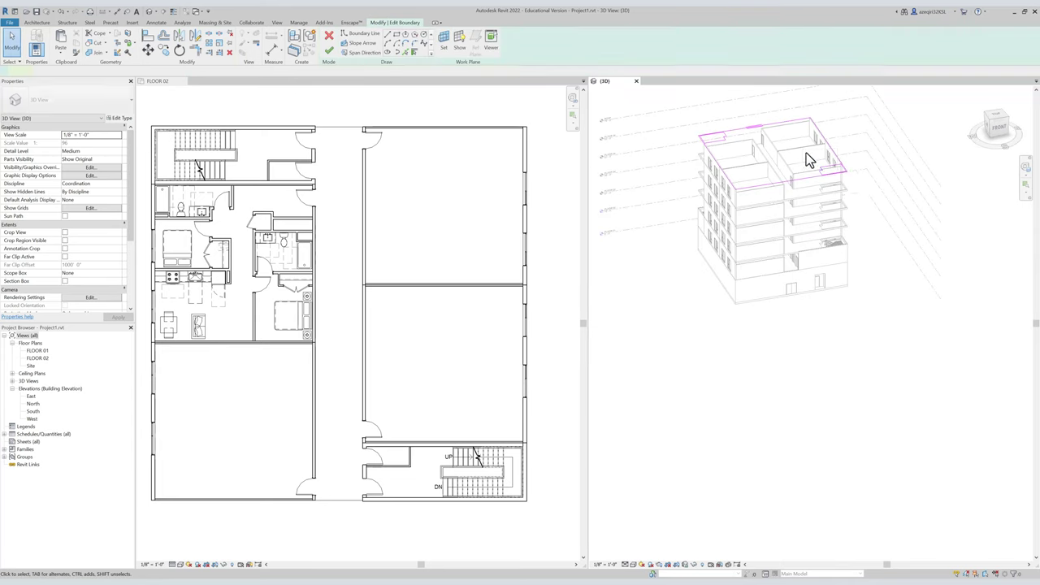
key("m")
left_click(872, 179)
middle_click_drag(895, 146, 918, 140, "shift")
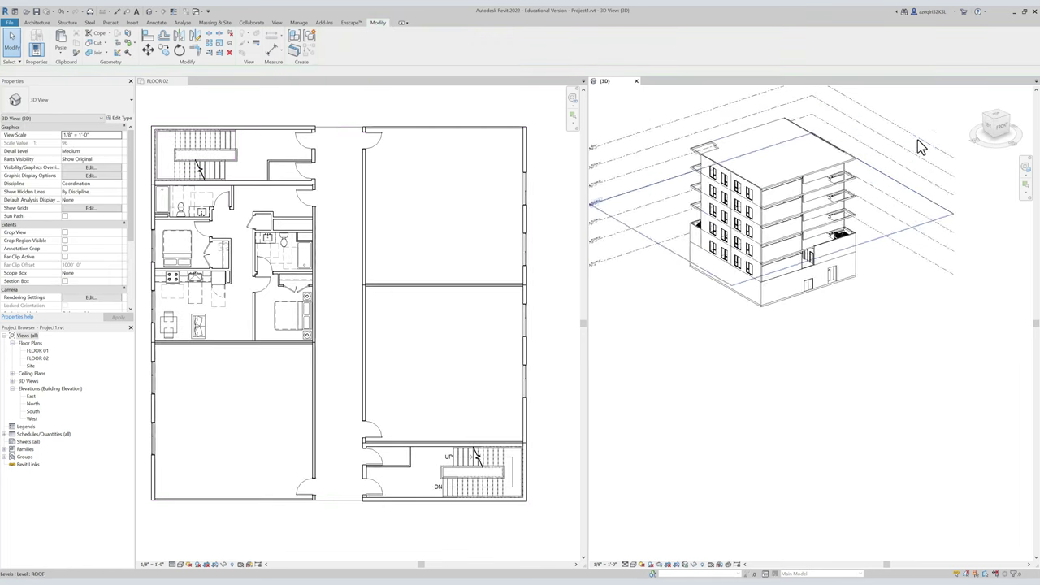
scroll(796, 160, "up", 2)
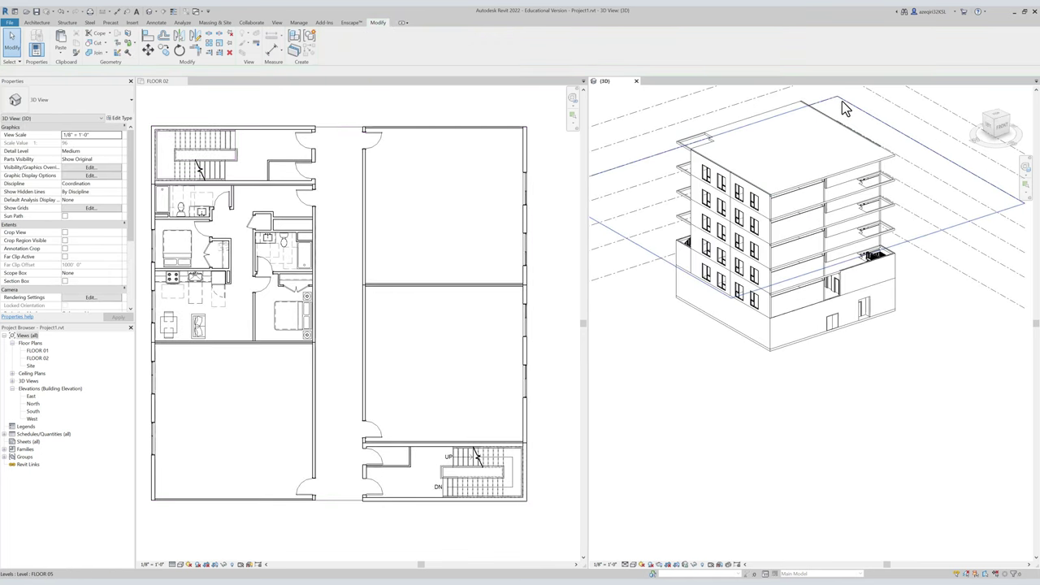
middle_click_drag(824, 144, 791, 190, "shift")
scroll(791, 190, "down", 2)
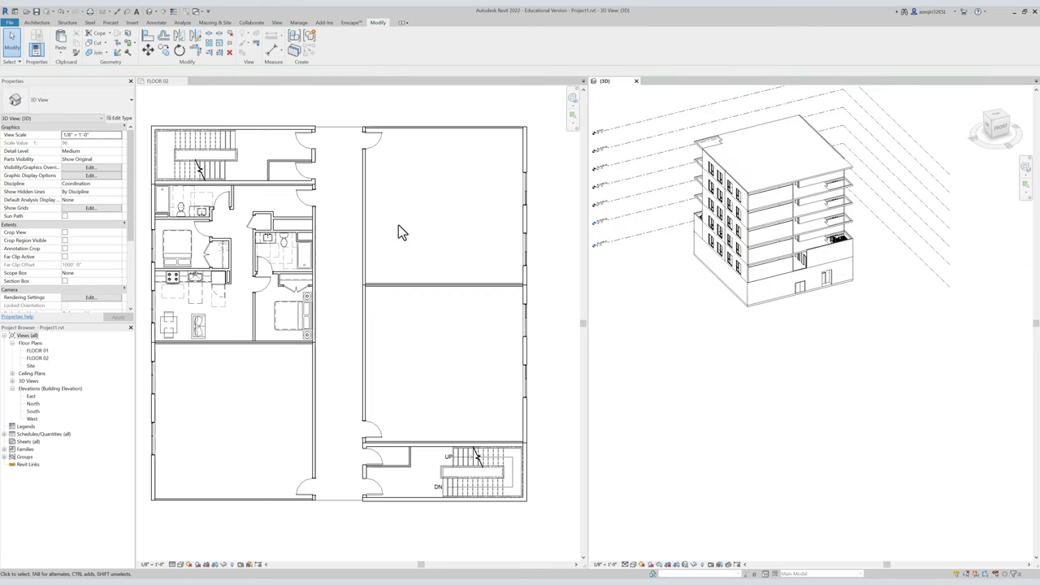
Select all UNIT 1 - BOX group instances and apply a selection box around them in the 3D view.
scroll(382, 234, "up", 4)
left_click(792, 150)
left_click(719, 195)
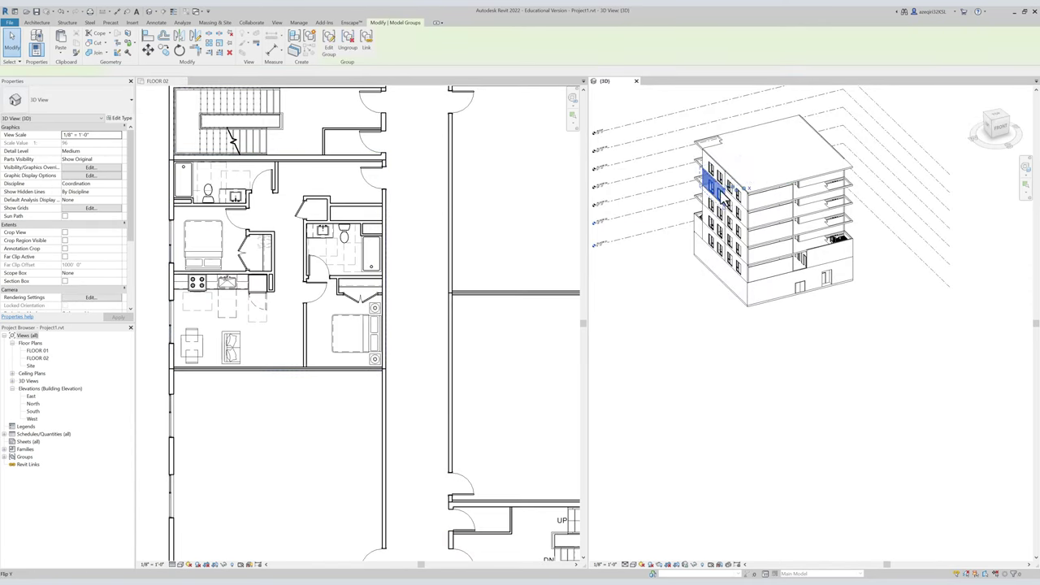
key("s")
key("a")
middle_click_drag(747, 214, 881, 217, "shift")
middle_click_drag(876, 122, 672, 142, "shift")
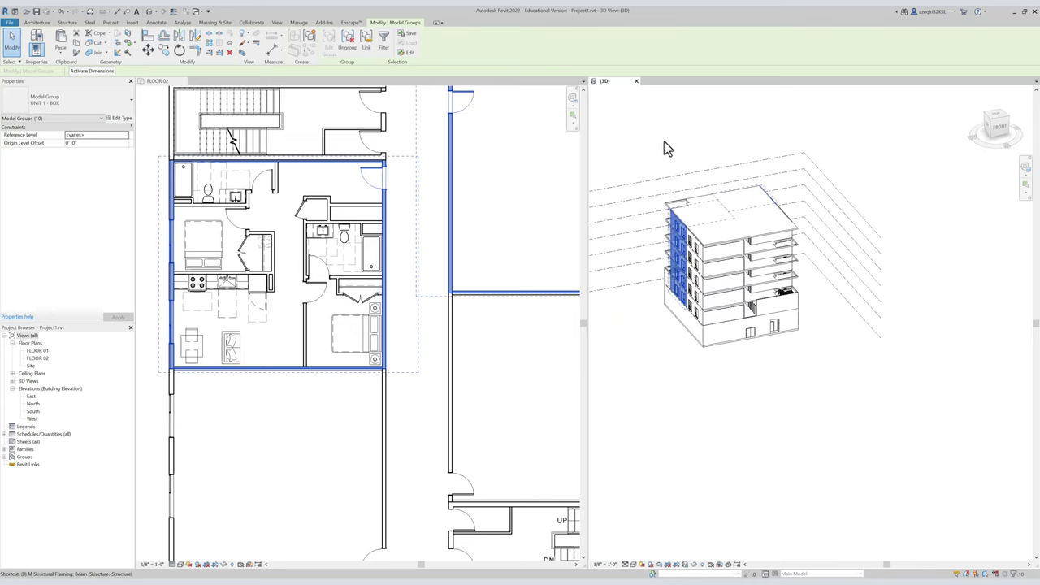
scroll(668, 146, "up", 4)
key("Escape")
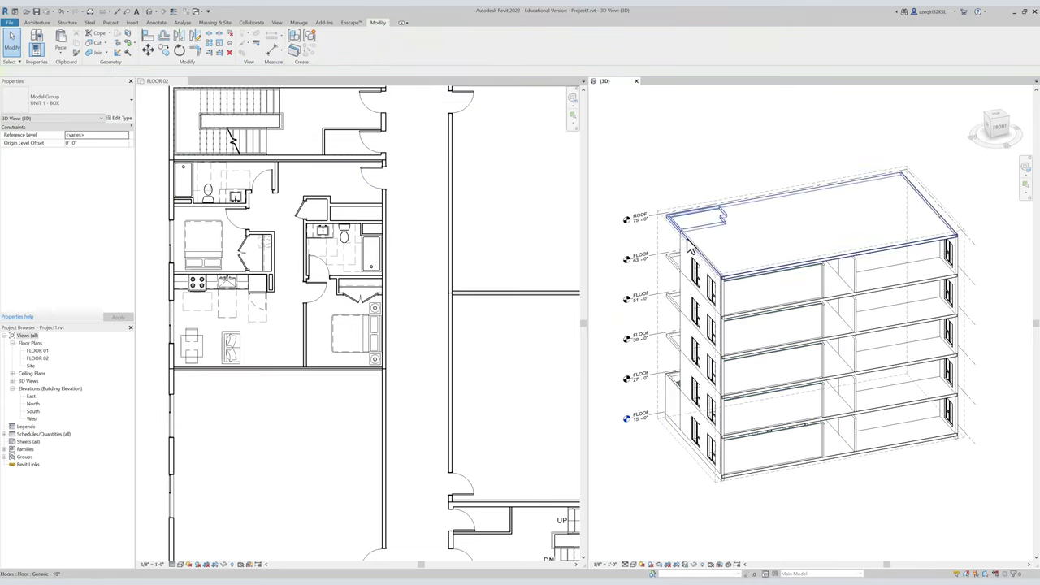
Pull the section box's front face back until it cuts through the UNIT 1 interior on FLOOR 02.
left_click(658, 233)
left_click_drag(838, 356, 744, 269)
middle_click_drag(774, 301, 806, 251)
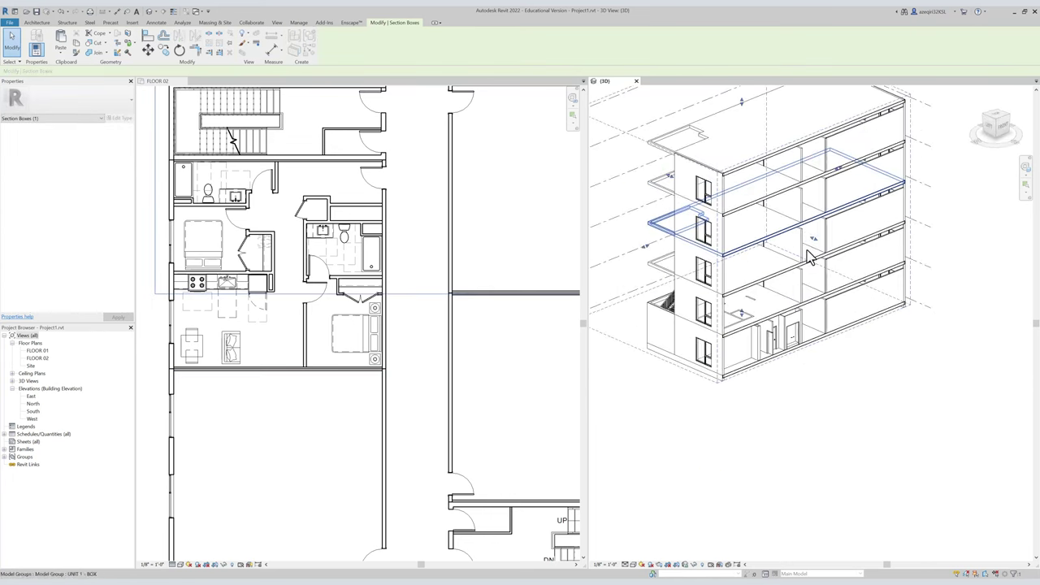
middle_click_drag(754, 319, 730, 356, "shift")
scroll(712, 344, "up", 5)
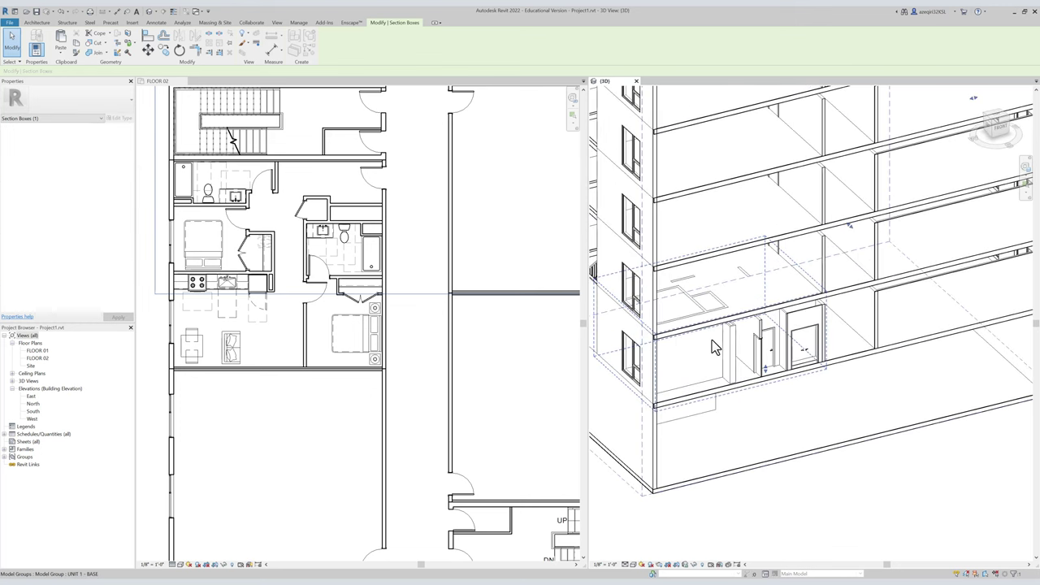
Open the UNIT 1 - BASE group on FLOOR 02 for editing.
double_click(712, 341)
middle_click_drag(722, 327, 775, 369)
scroll(711, 332, "up", 1)
Set the group's interior walls that project through the slab above to an Unconnected top constraint with a 10' 0" height.
key("Tab")
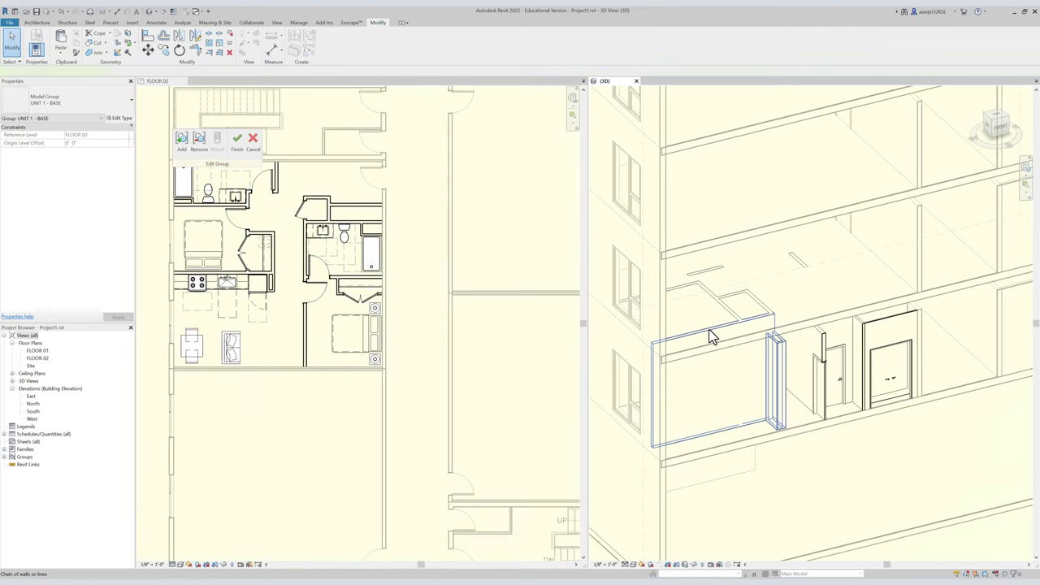
left_click(709, 333)
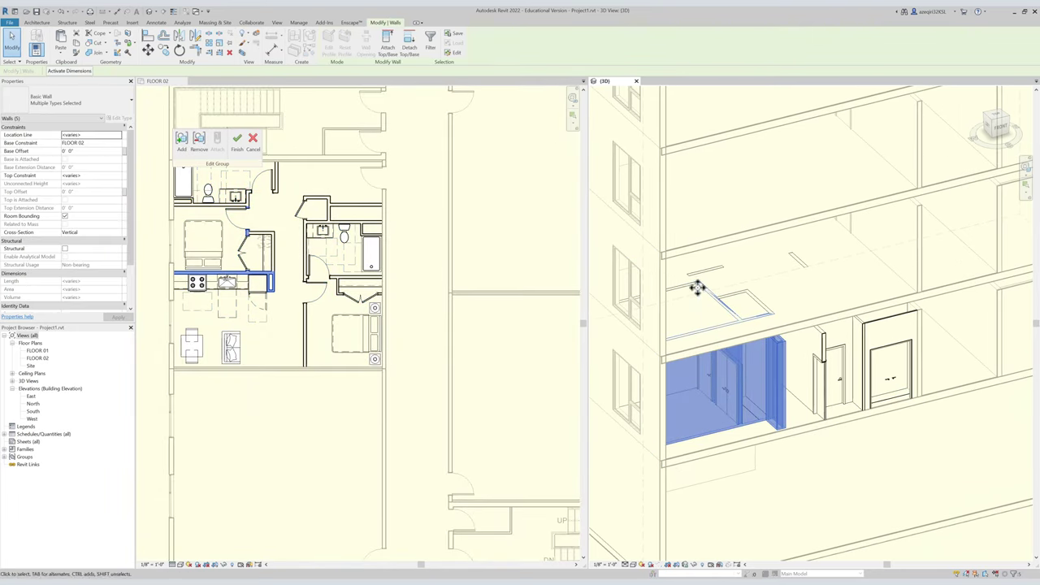
left_click(699, 287, "ctrl")
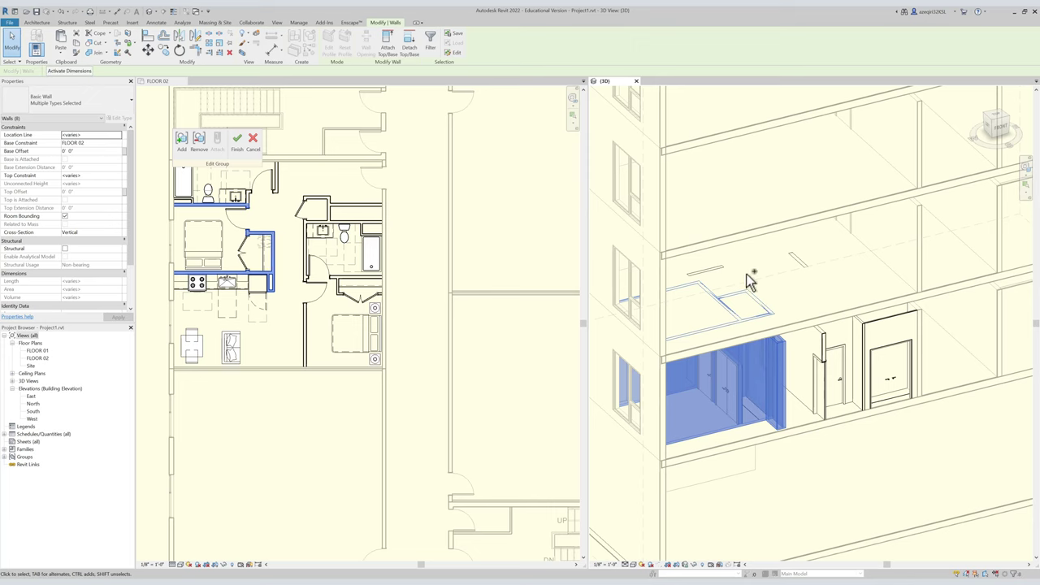
left_click(705, 270, "ctrl")
left_click(798, 259, "ctrl")
left_click(117, 176)
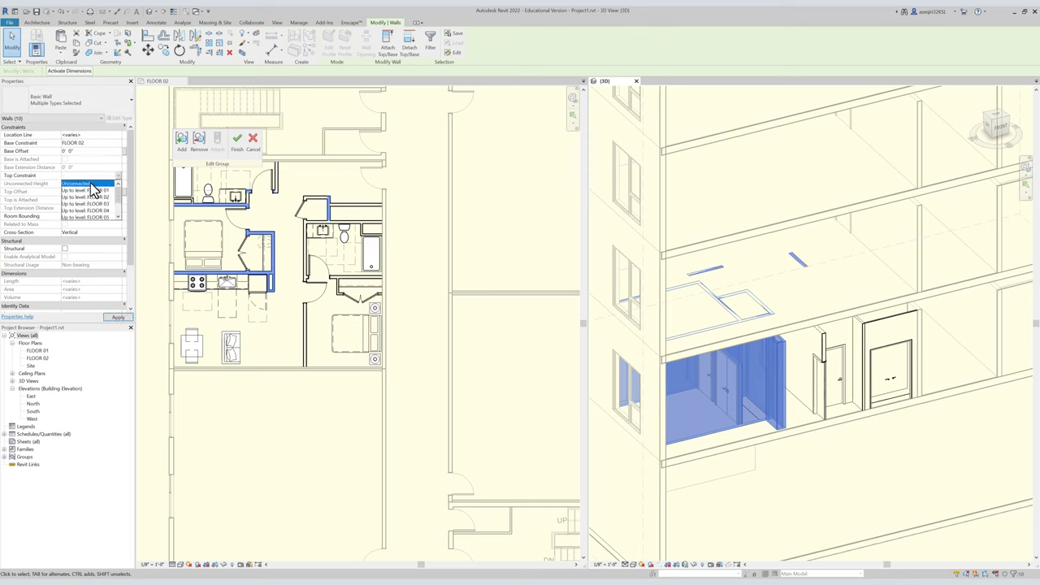
left_click(90, 183)
left_click(101, 183)
type("10' 0\"")
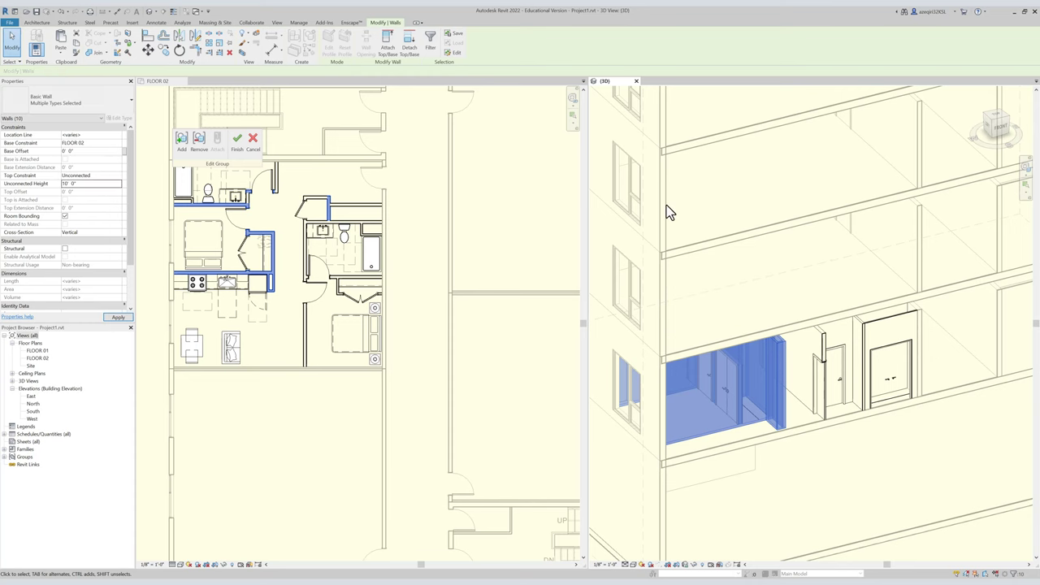
middle_click_drag(827, 266, 852, 225)
left_click(724, 225)
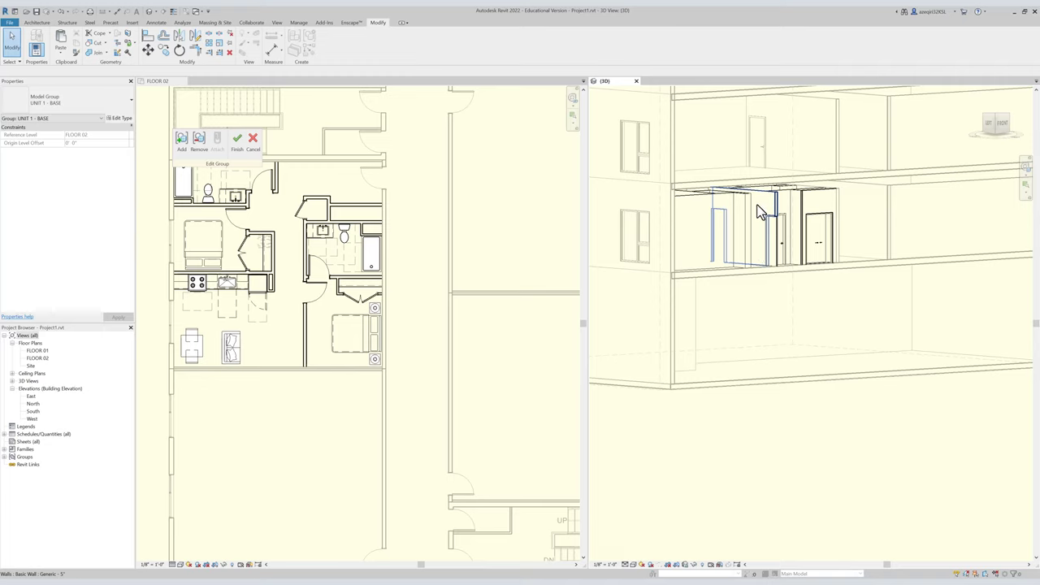
middle_click_drag(750, 216, 685, 224, "shift")
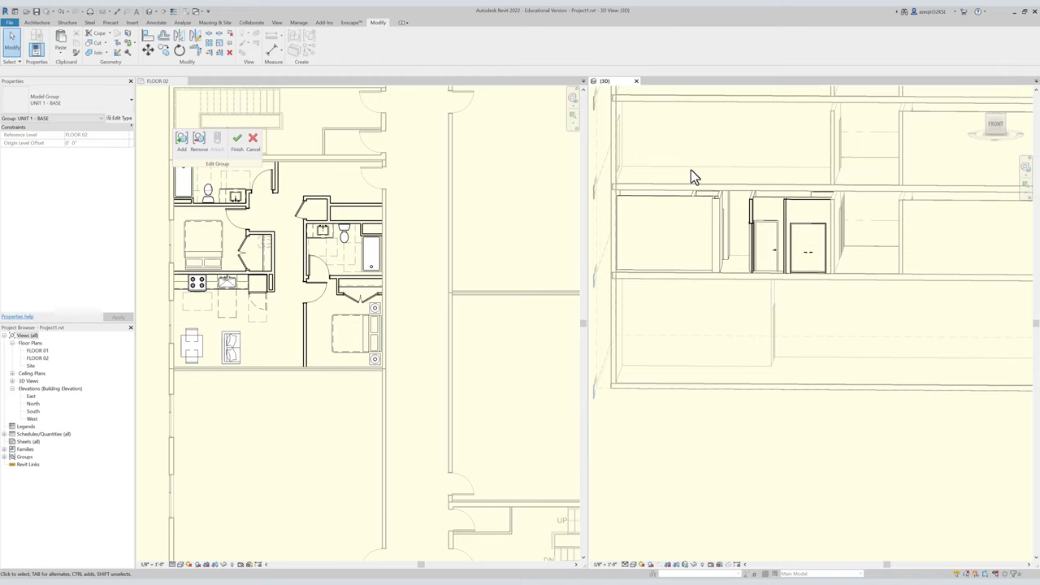
Check the corrected interior wall heights in the 3D view and finish editing the UNIT 1 - BASE group.
middle_click_drag(725, 169, 817, 171, "shift")
middle_click_drag(778, 201, 638, 195, "shift")
mouse_move(730, 195)
middle_mouse_down("shift")
mouse_move(723, 215)
mouse_move(759, 192)
mouse_move(738, 197)
middle_mouse_up("shift")
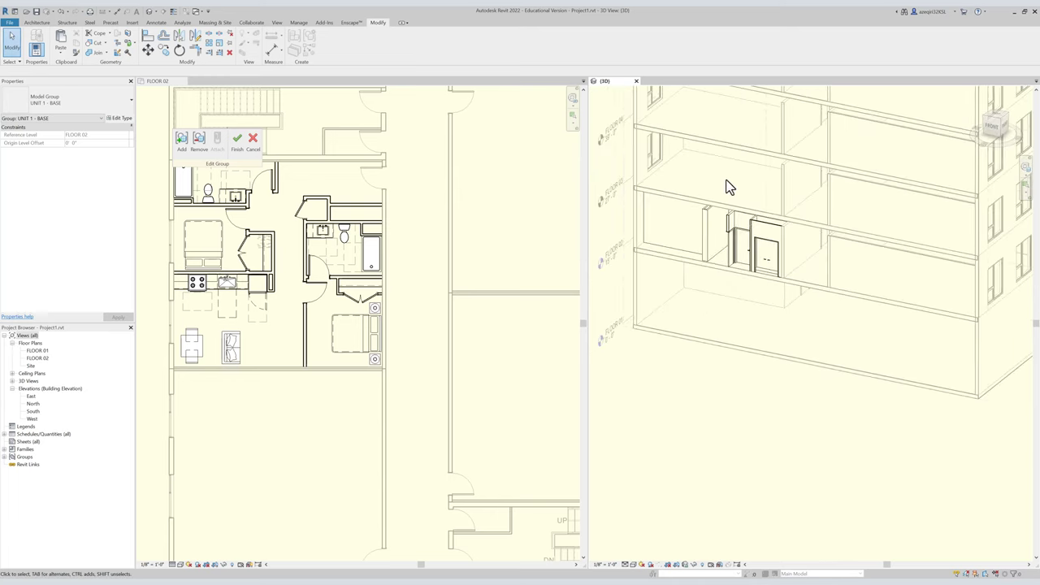
middle_click_drag(735, 180, 650, 219, "shift")
left_click(236, 144)
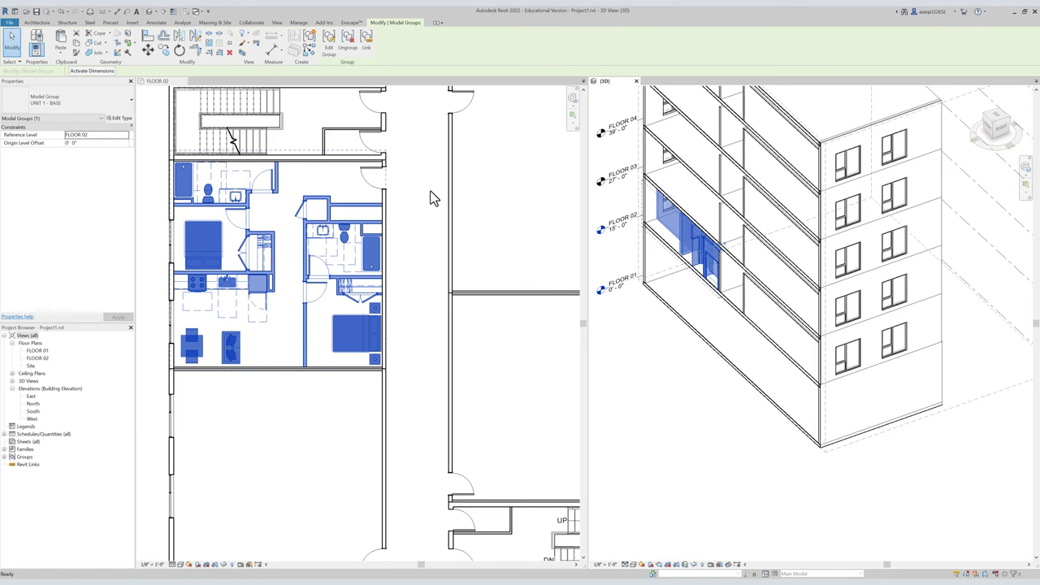
left_click(433, 199)
Turn on shadows in the 3D view and push the section box's front face farther back through the unit interiors.
middle_click_drag(766, 197, 866, 234, "shift")
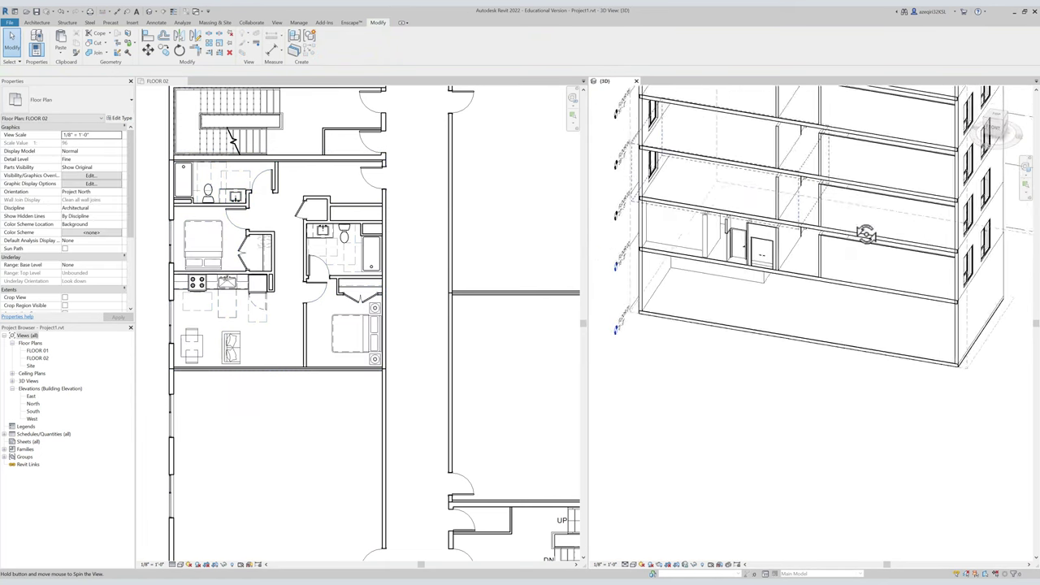
scroll(864, 235, "down", 1)
left_click(650, 563)
middle_click_drag(731, 341, 926, 313, "shift")
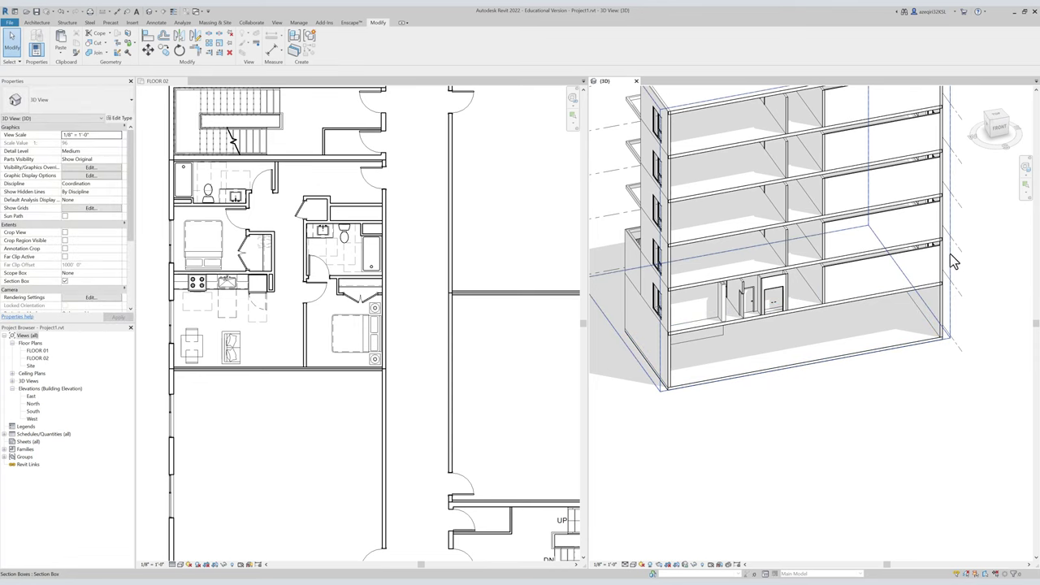
left_click(953, 255)
left_click_drag(805, 222, 799, 210)
scroll(804, 226, "up", 1)
middle_click_drag(803, 234, 808, 282)
scroll(808, 283, "down", 1)
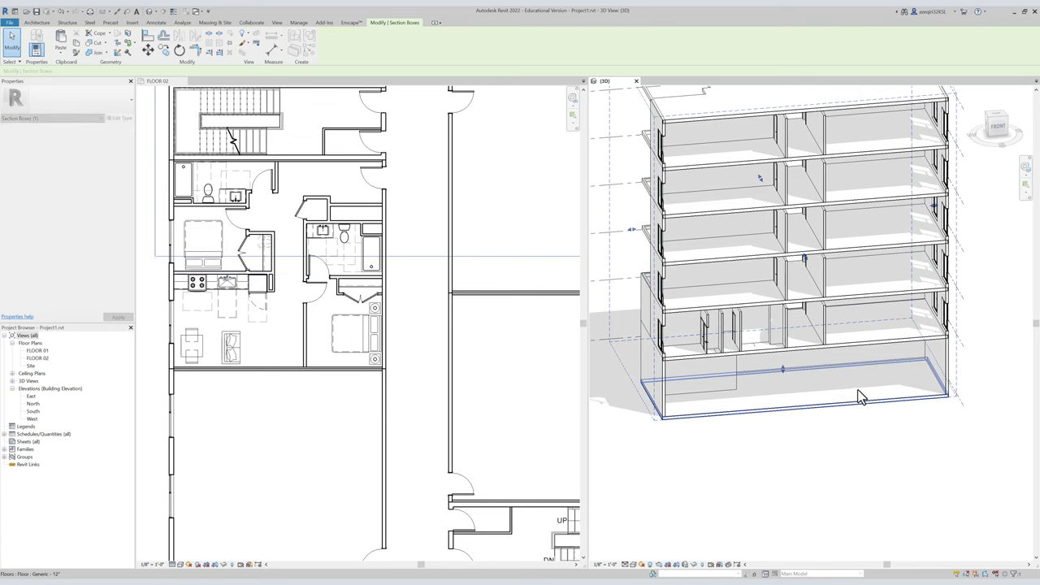
left_click(816, 446)
Add the UNIT 1 - BASE group to the UNIT 1 - BOX group on FLOOR 02 and finish the group edit.
middle_click_drag(816, 446, 828, 415, "shift")
left_click(723, 325)
scroll(817, 394, "down", 1)
left_click(815, 398)
left_click(778, 320)
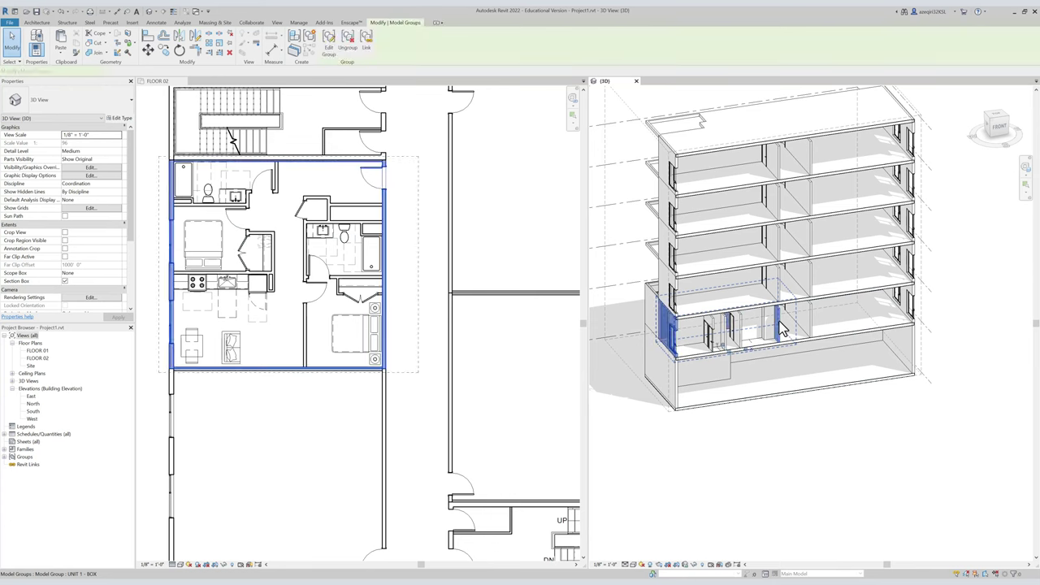
double_click(781, 322)
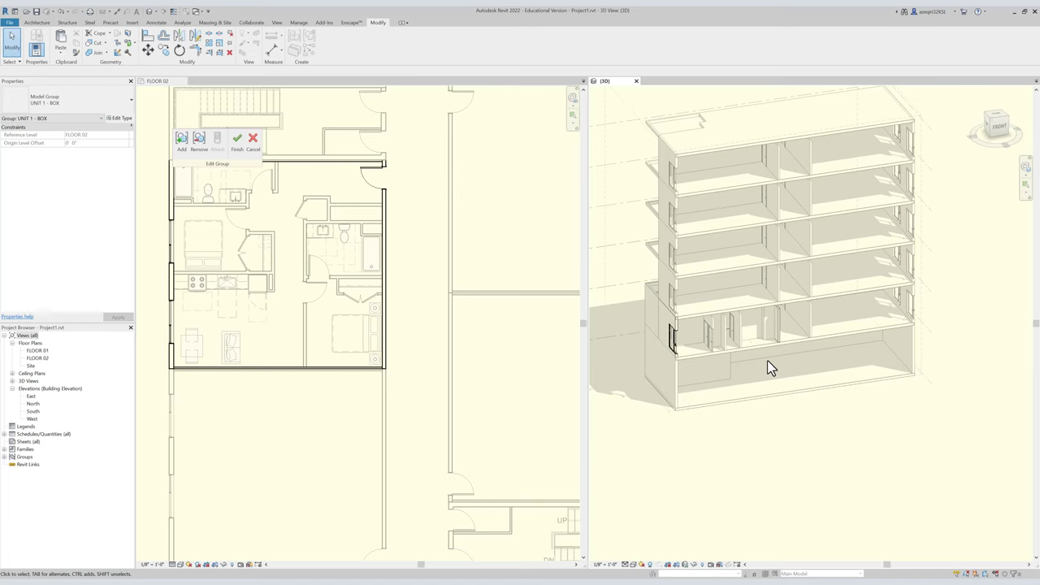
left_click(178, 142)
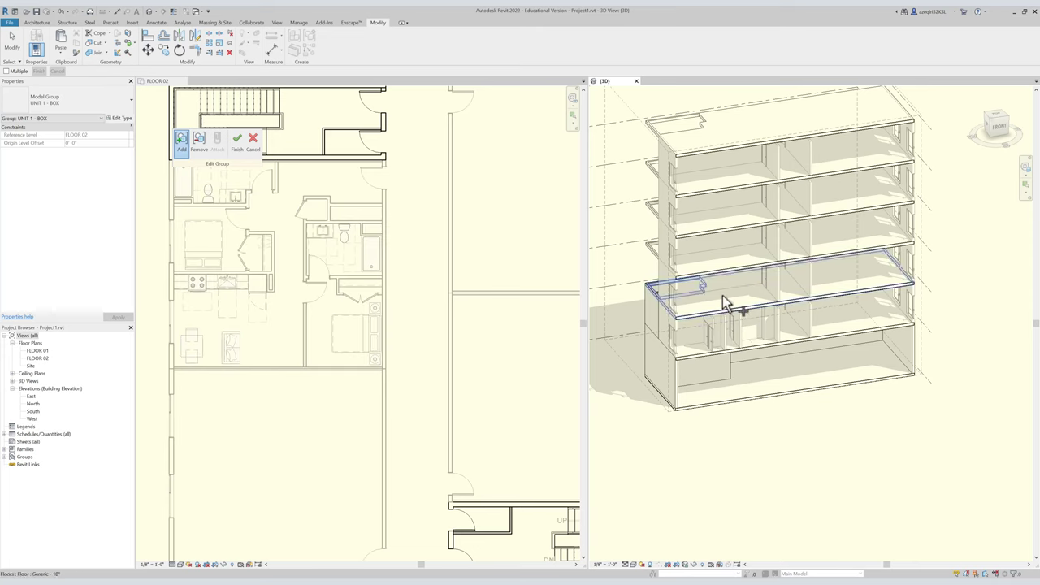
left_click(238, 147)
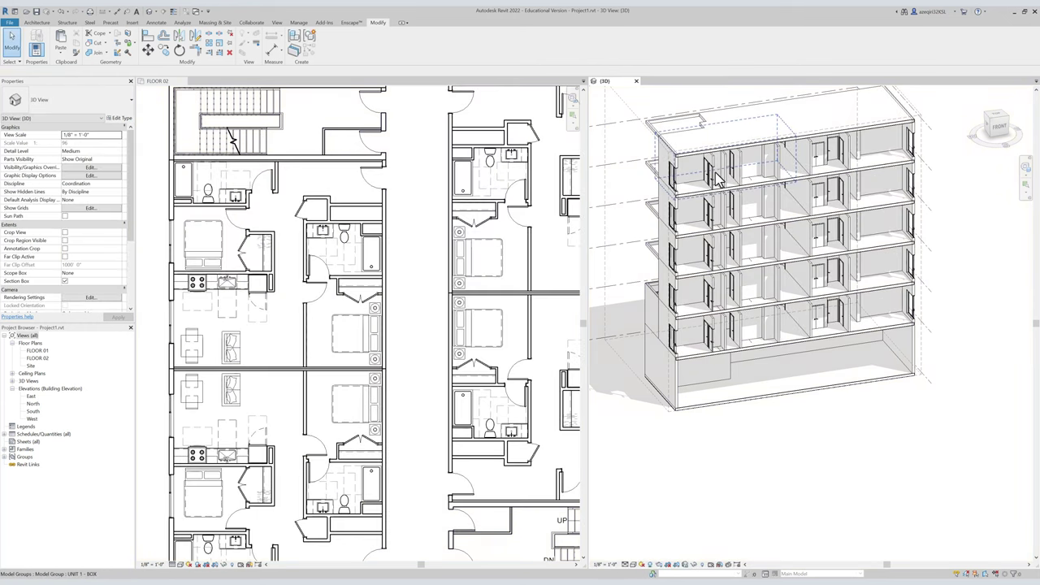
Edit the UNIT 1 - BOX group on FLOOR 06, remove the nested UNIT 1 - BASE group from it and finish editing.
left_click(723, 185)
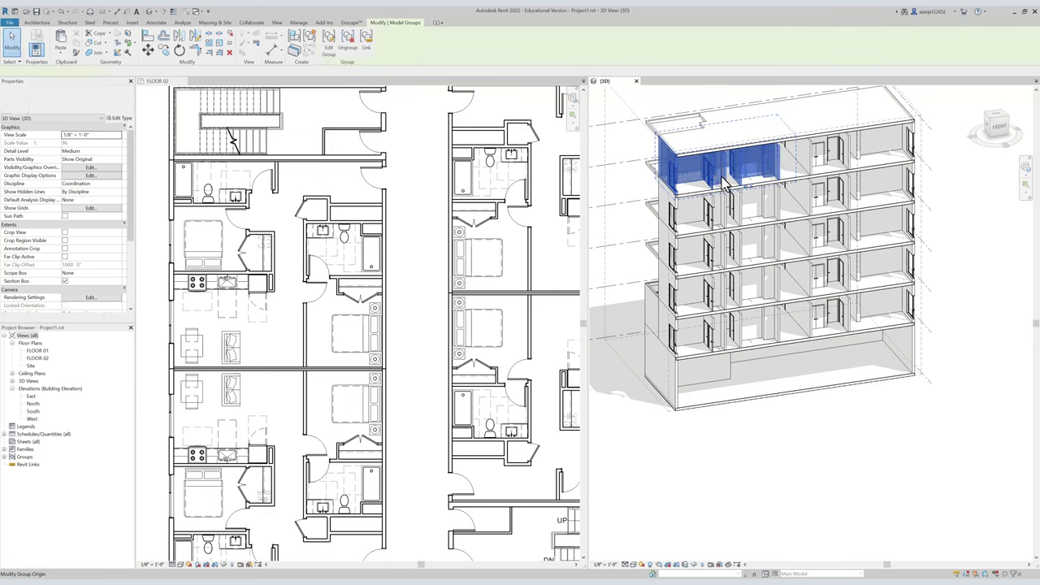
double_click(665, 159)
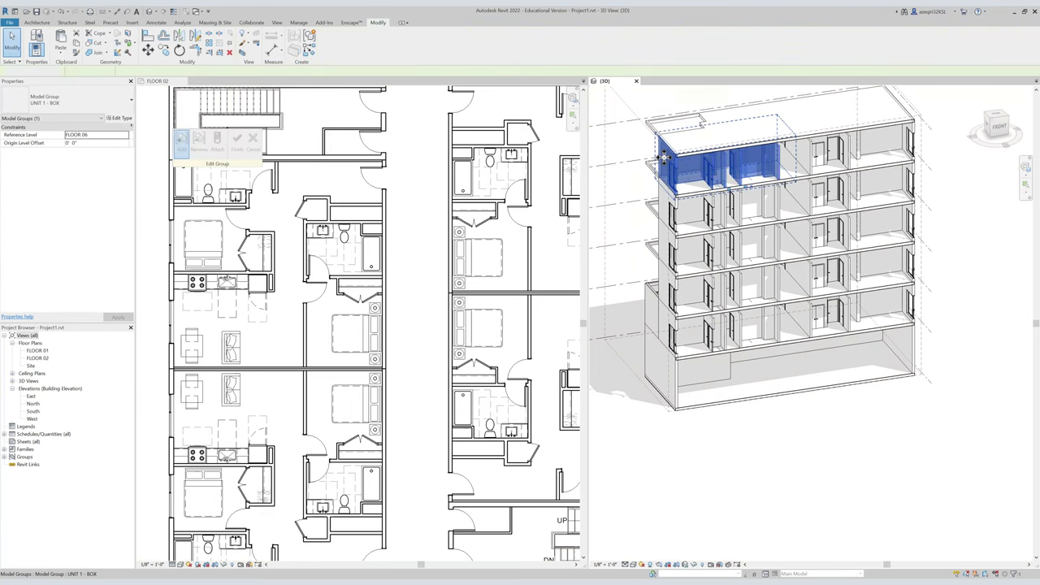
left_click(203, 144)
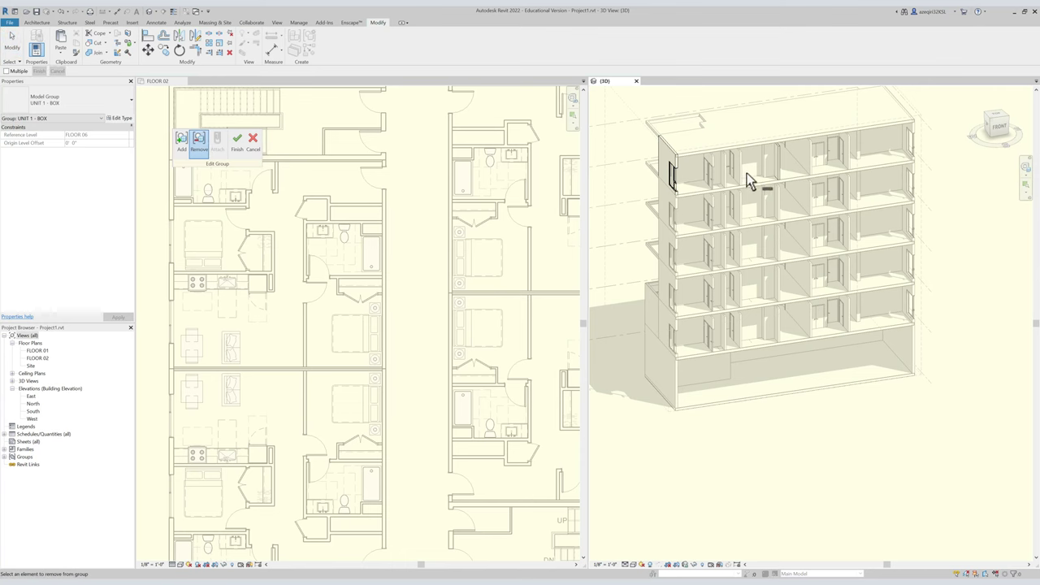
left_click(236, 143)
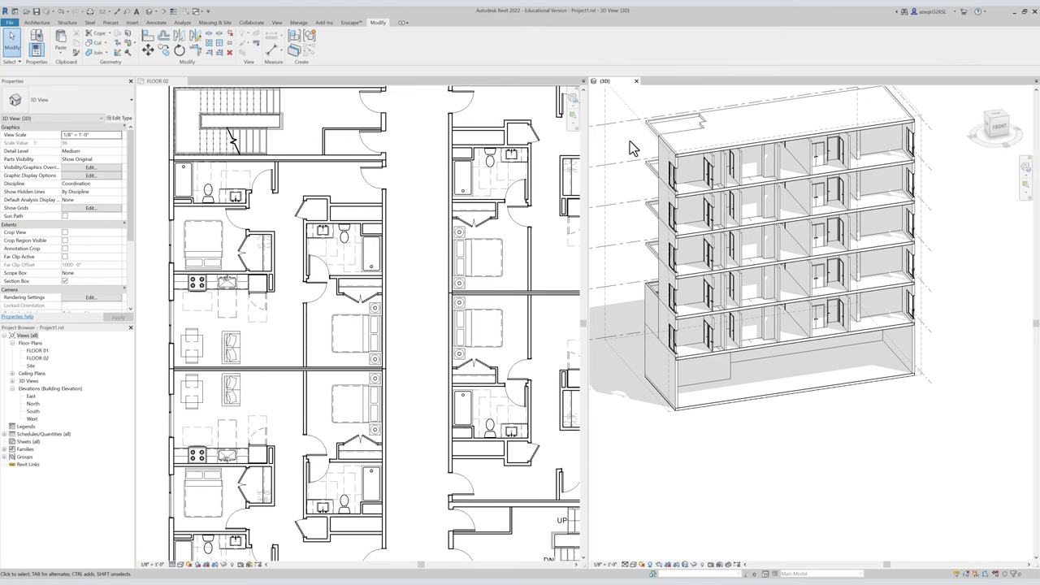
Check the separated groups by selecting all instances of the unit box group and then of the interior group.
middle_click_drag(632, 152, 790, 176, "shift")
left_click(807, 182)
scroll(790, 176, "down", 1)
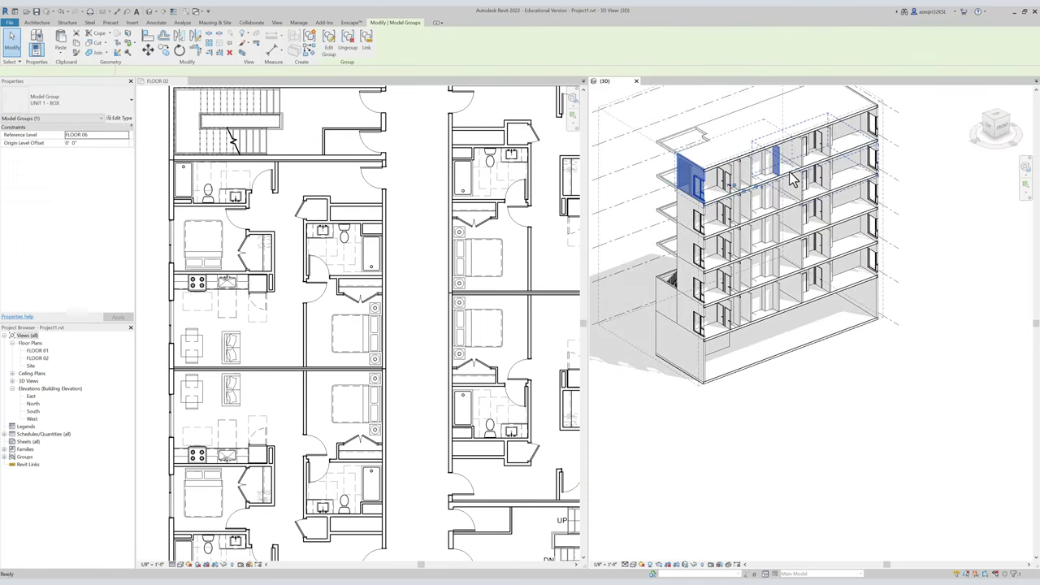
key("s")
key("a")
middle_click_drag(948, 188, 903, 193)
left_click(810, 204)
key("s")
key("a")
middle_click_drag(946, 191, 724, 225, "shift")
key("Escape")
Examine the unit layouts and the building's end walls across the FLOOR 02 plan.
scroll(445, 262, "down", 4)
scroll(430, 237, "down", 1)
middle_click_drag(418, 241, 384, 235)
scroll(378, 239, "down", 1)
scroll(295, 392, "up", 5)
scroll(357, 324, "up", 2)
scroll(344, 329, "down", 3)
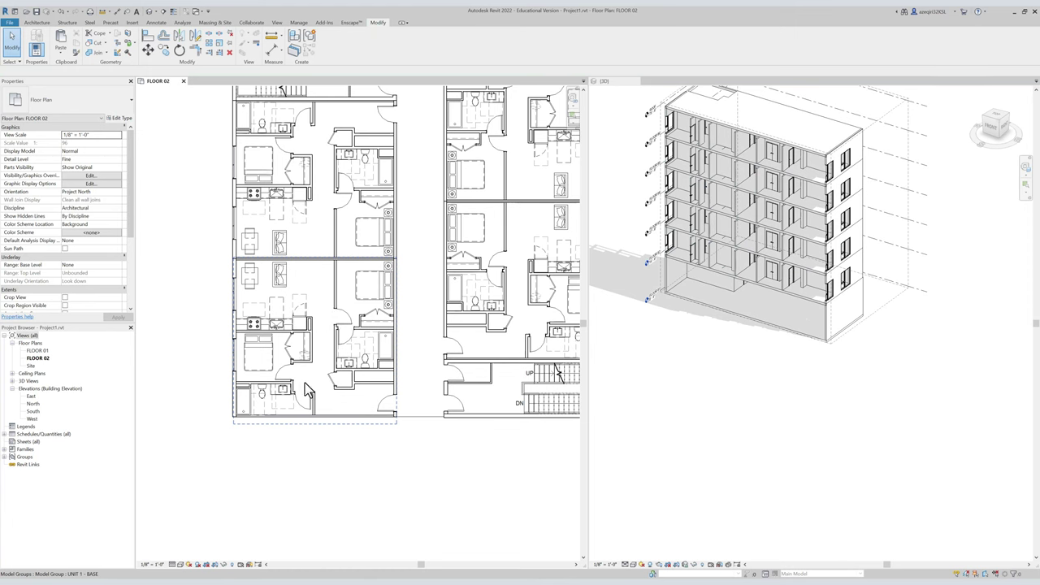
scroll(329, 327, "up", 1)
middle_click_drag(329, 326, 312, 363)
scroll(312, 363, "down", 1)
middle_click_drag(434, 292, 377, 329)
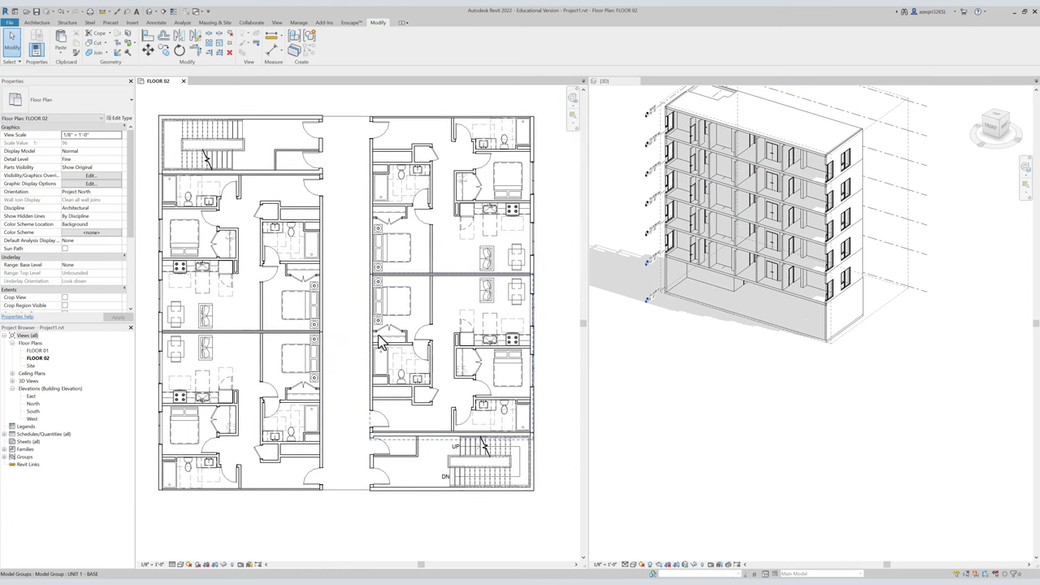
scroll(382, 158, "up", 4)
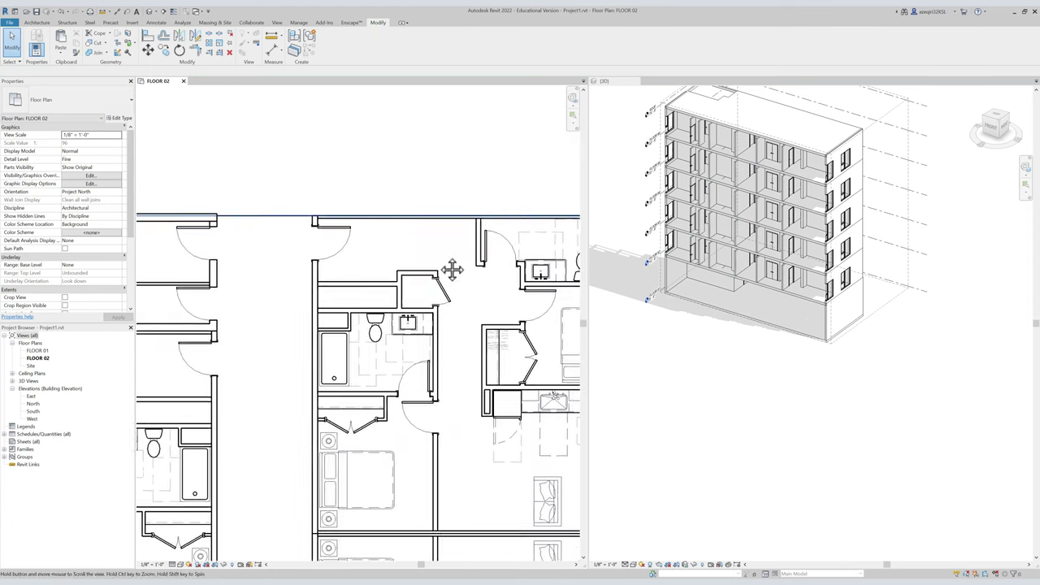
scroll(433, 234, "down", 3)
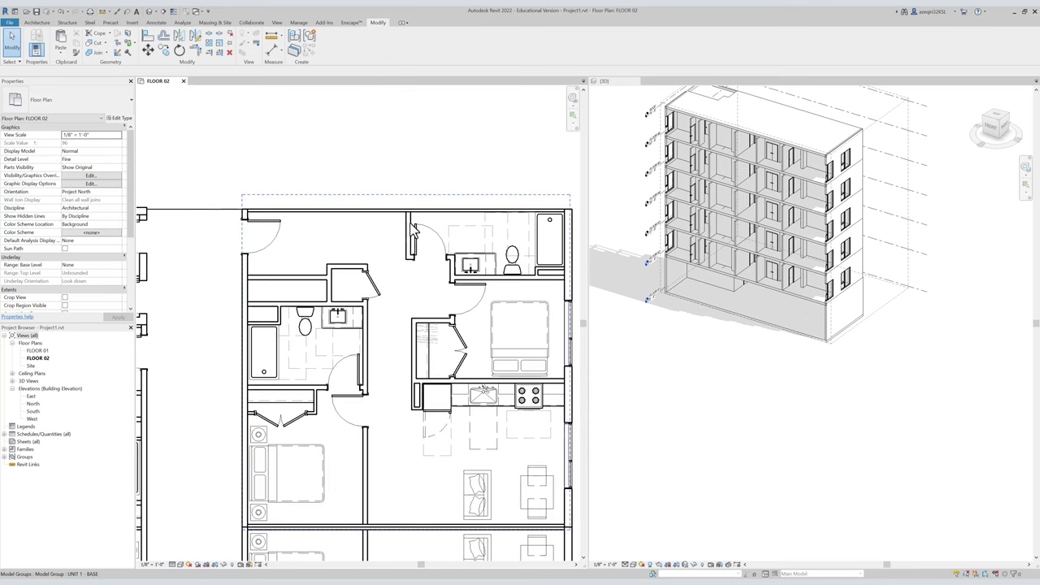
Duplicate the group type of the northeast corner UNIT 1 - BOX on FLOOR 02 as UNIT 1.1 - BOX.
left_click(406, 219)
scroll(390, 211, "down", 1)
left_click(364, 198)
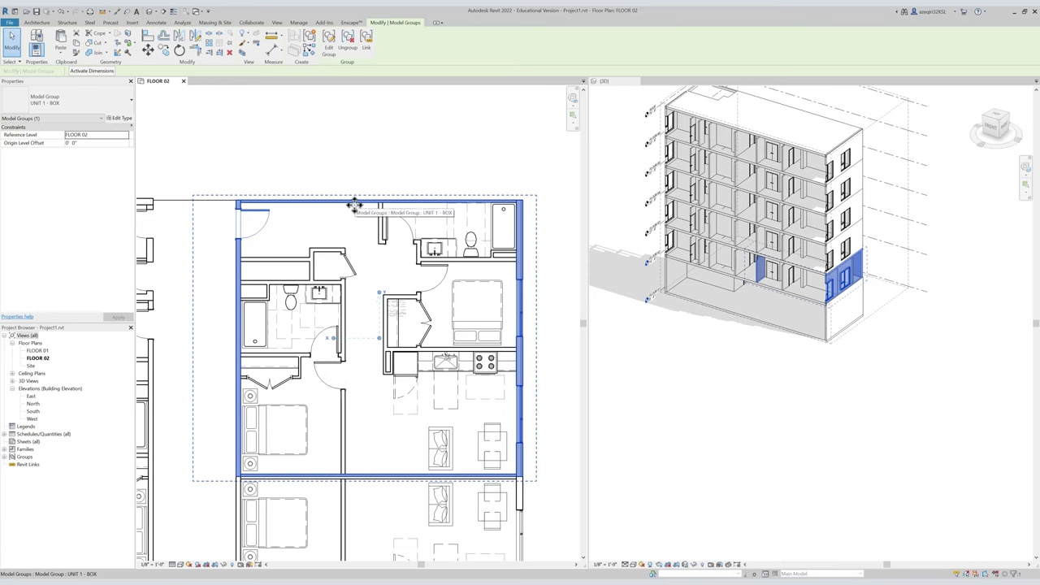
left_click(120, 119)
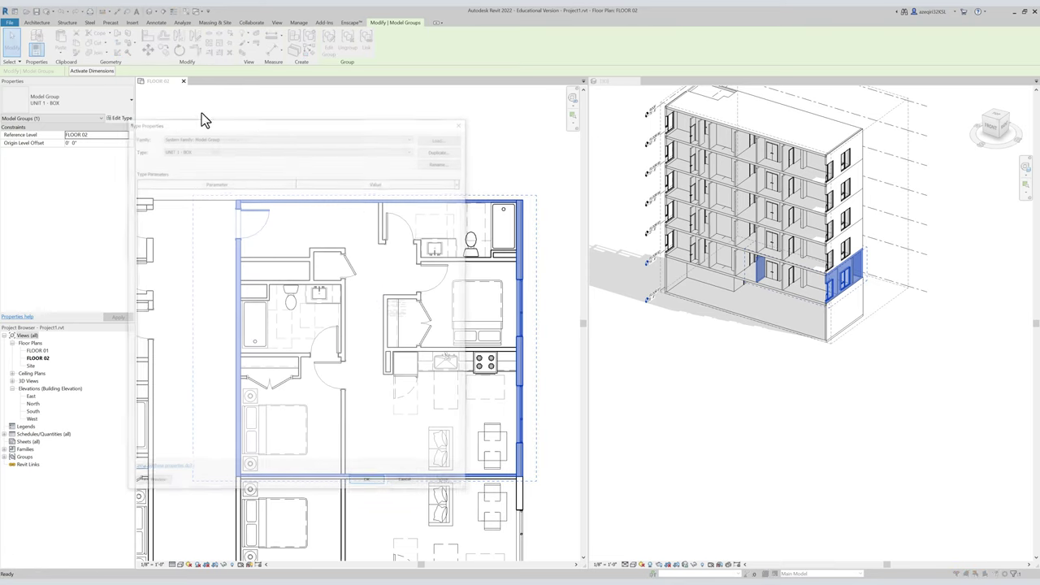
left_click(440, 150)
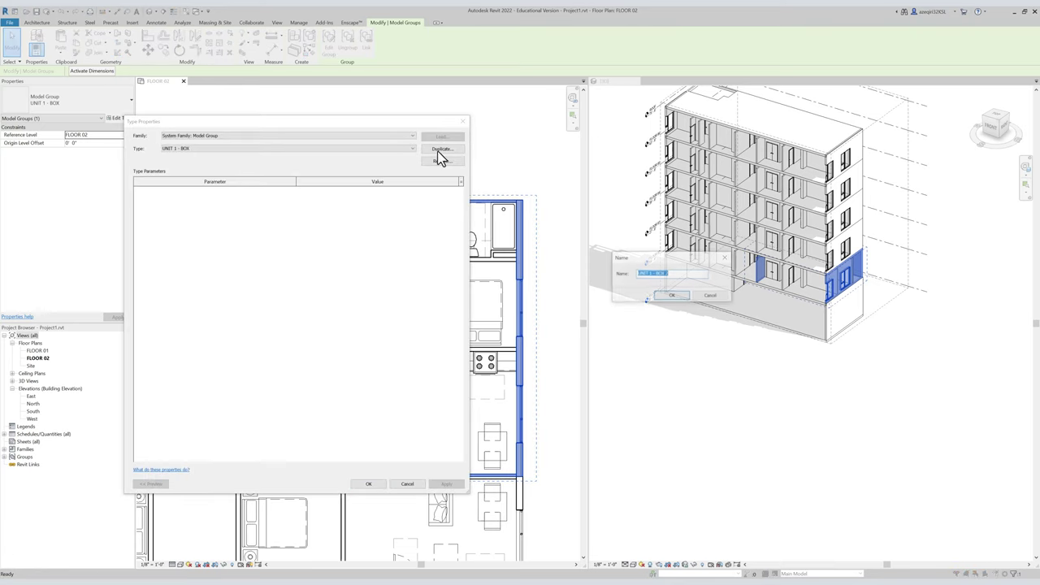
left_click(673, 296)
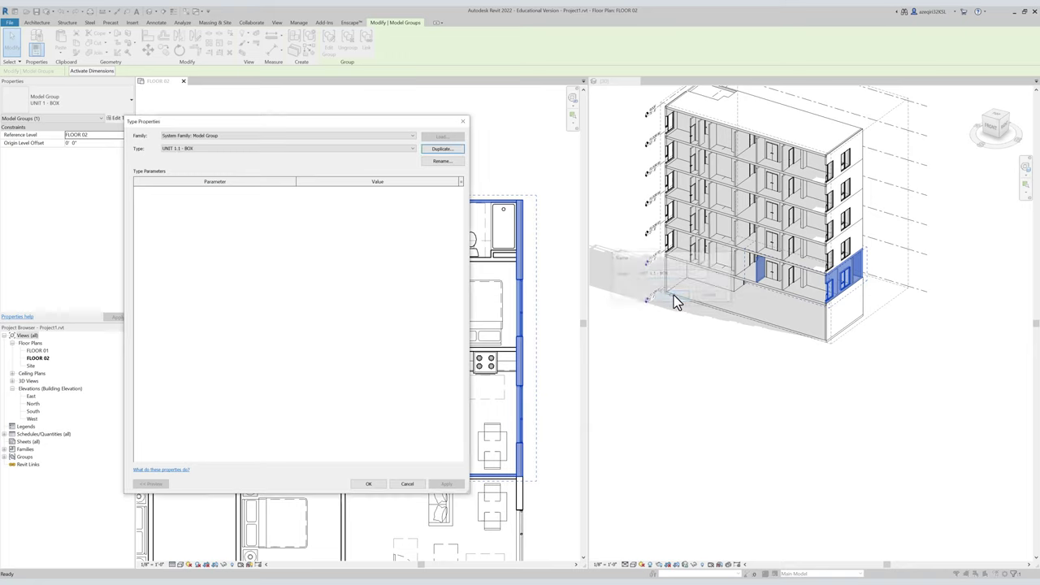
left_click(368, 484)
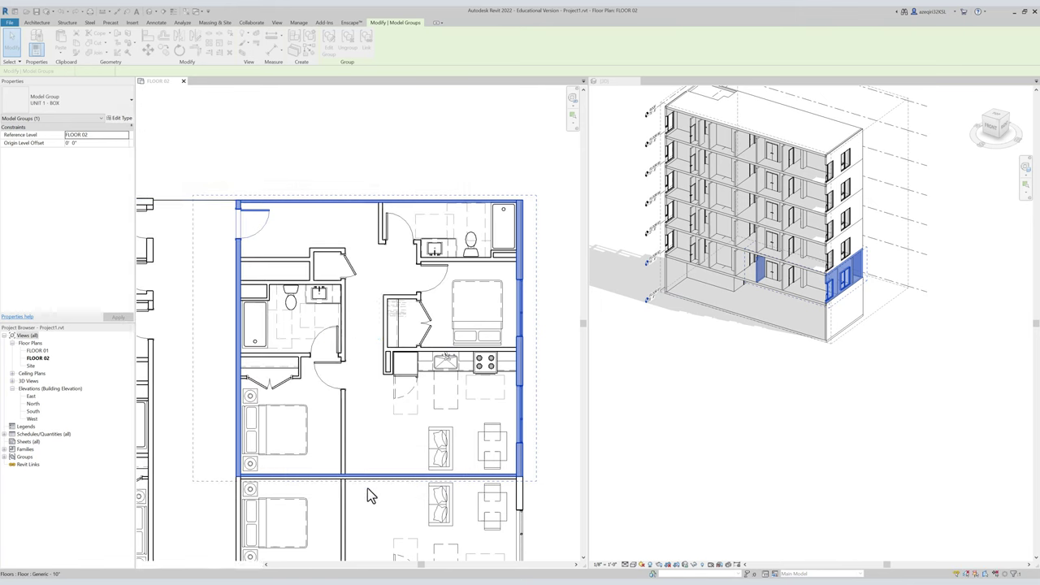
Open the UNIT 1.1 - BOX group for editing and match its north wall's type to the east exterior wall.
double_click(277, 202)
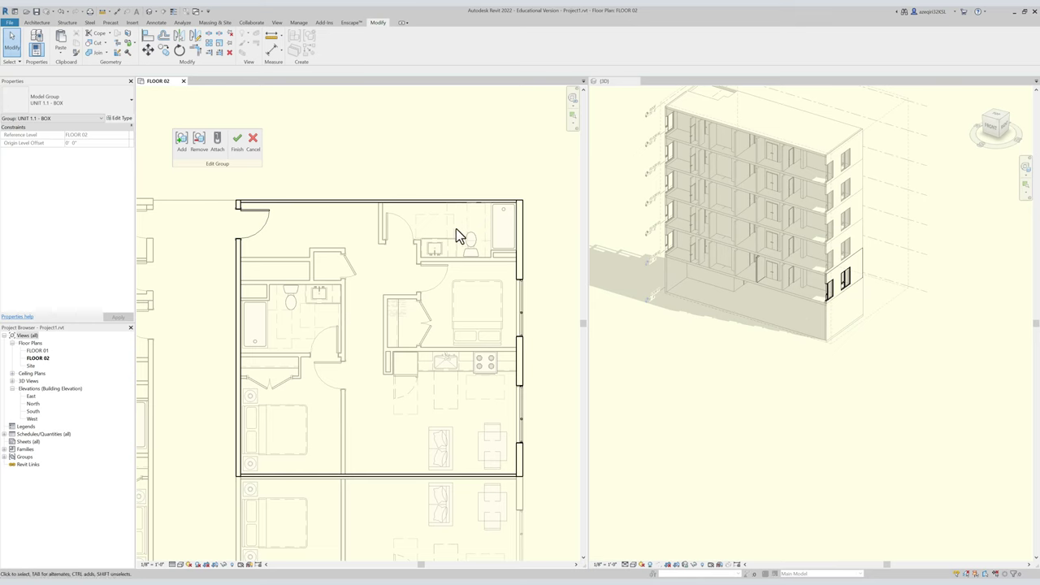
scroll(456, 228, "up", 1)
key("m")
key("a")
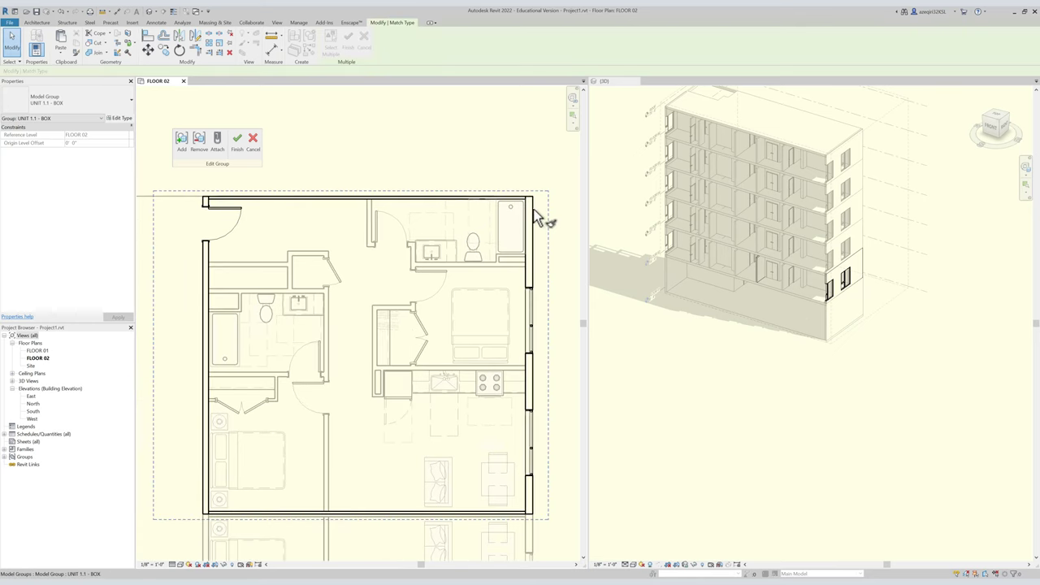
left_click(499, 203)
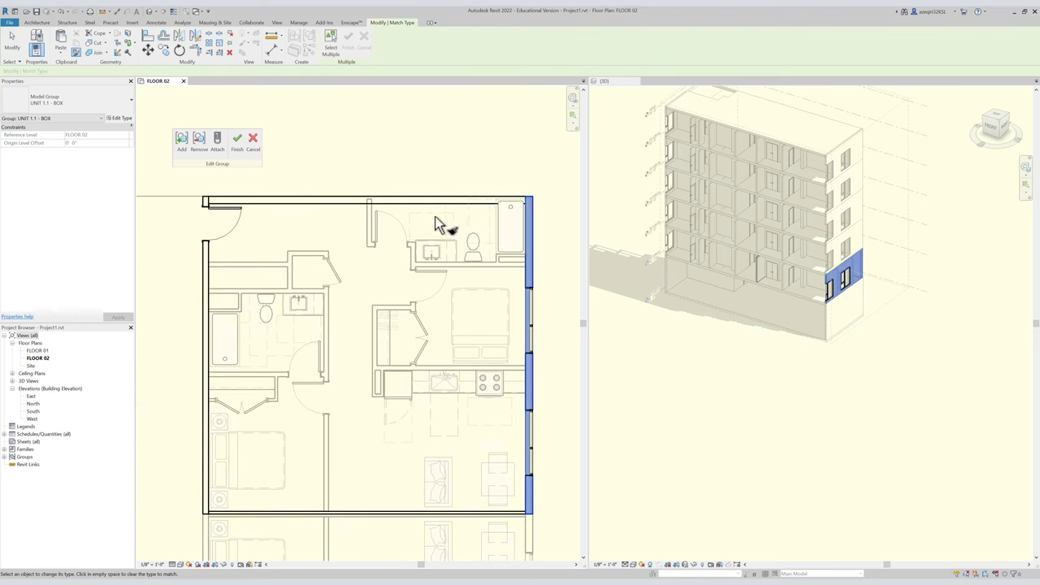
key("Escape")
Pull back the north end of the group's east exterior wall and trim it with the north wall into a clean corner.
left_click(529, 212)
left_click_drag(534, 203, 539, 218)
scroll(497, 210, "up", 2)
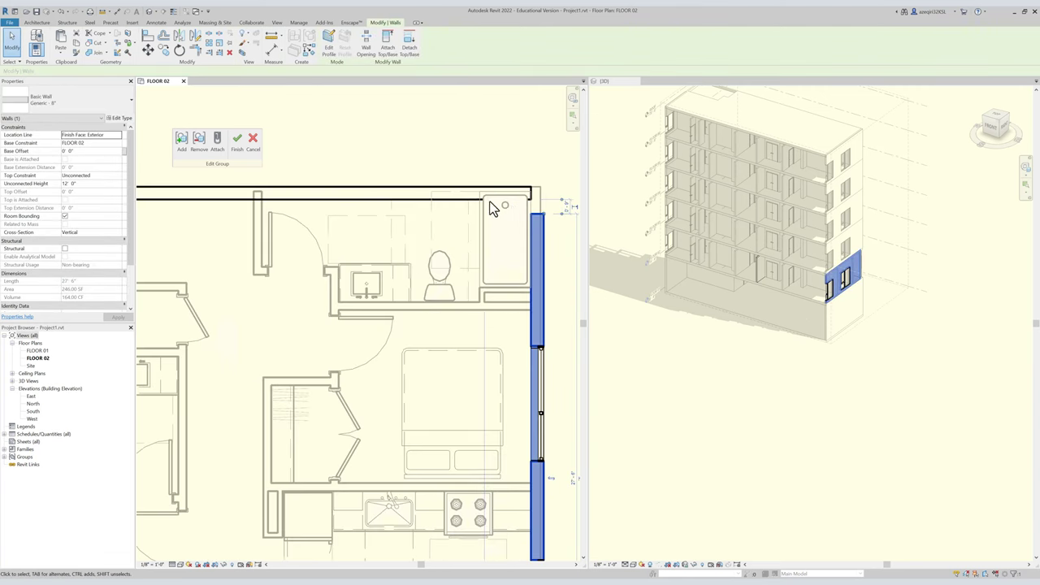
key("Escape")
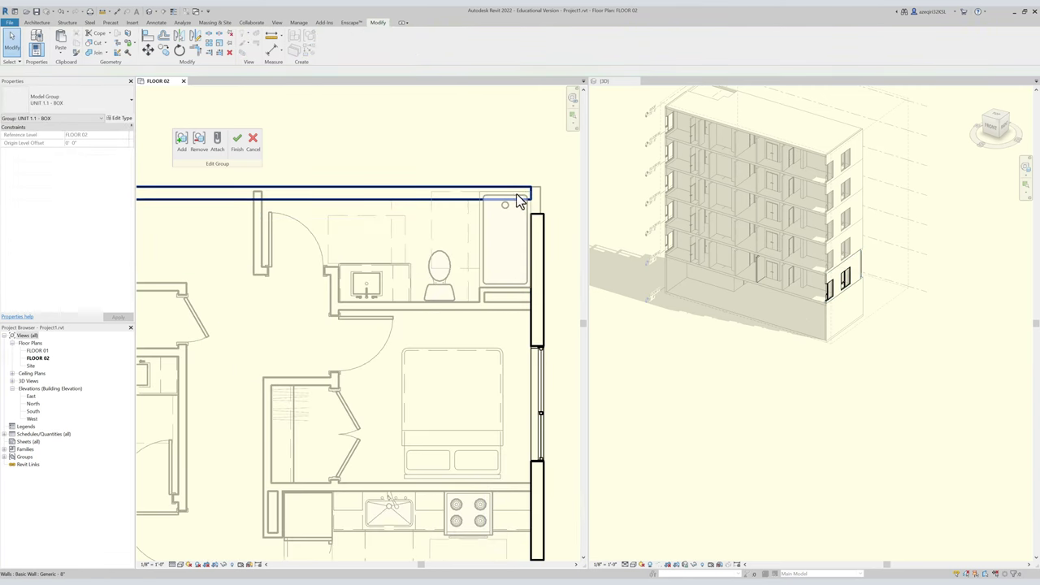
key("t")
key("r")
left_click(505, 193)
left_click(541, 229)
scroll(507, 213, "down", 2)
middle_click_drag(466, 235, 504, 228)
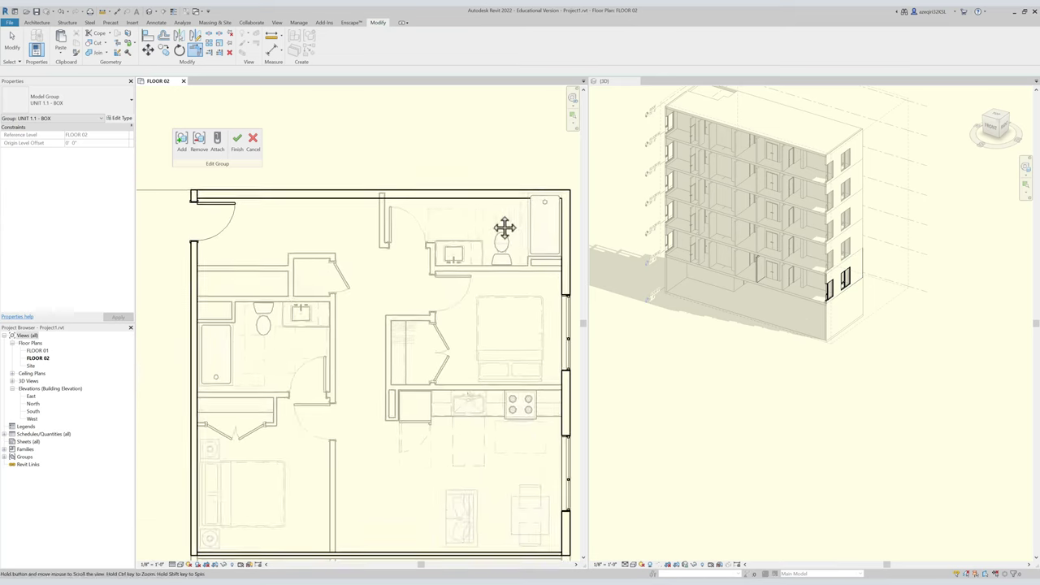
scroll(504, 229, "down", 1)
key("Escape")
Inspect the UNIT 1.1 - BOX walls against the building perimeter and the neighbouring units on the FLOOR 02 plan.
scroll(267, 208, "up", 2)
scroll(268, 171, "down", 3)
middle_click_drag(246, 203, 290, 201)
scroll(268, 177, "down", 1)
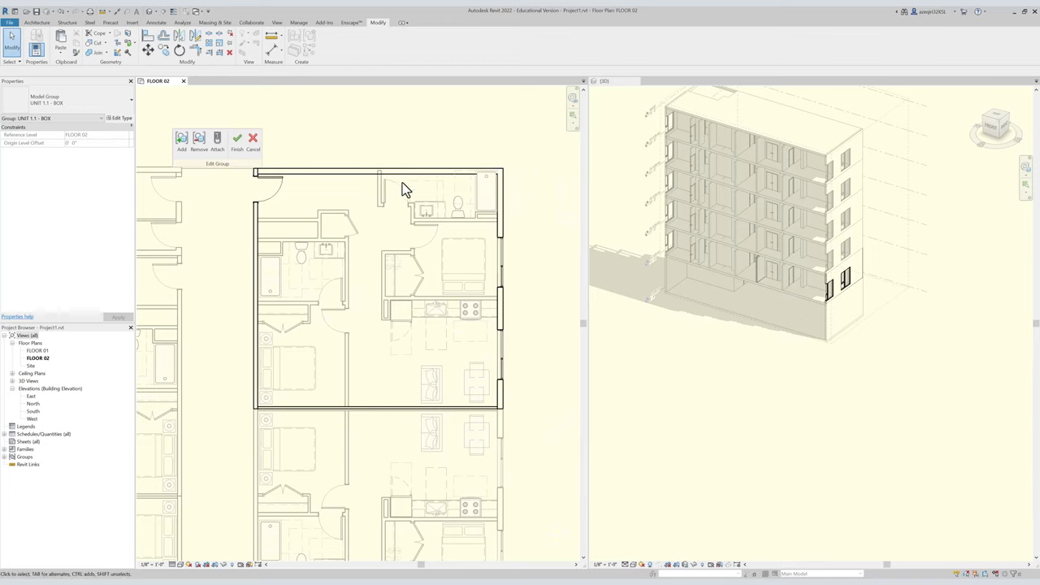
middle_click_drag(391, 169, 412, 179)
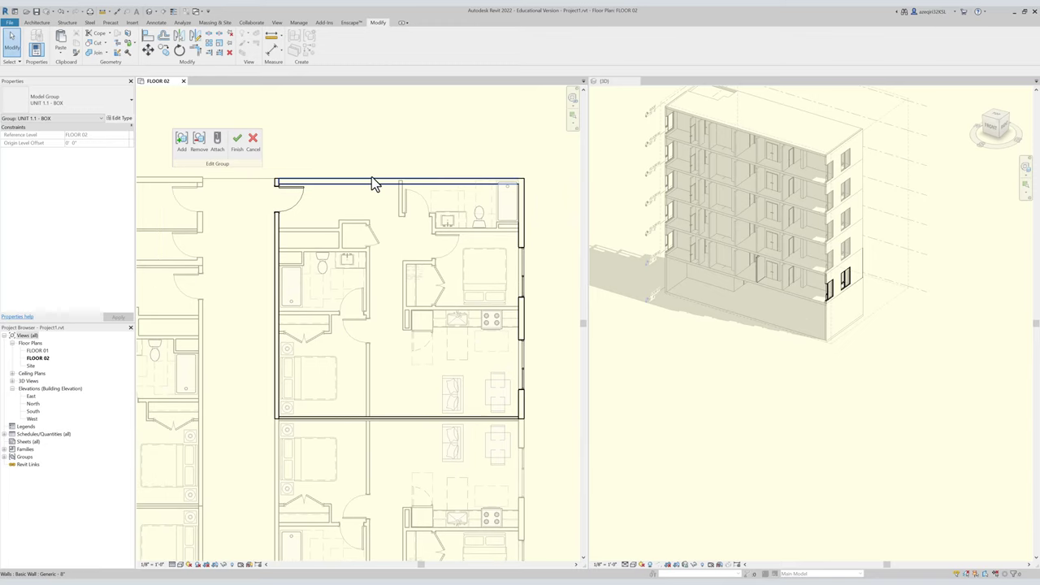
scroll(380, 149, "down", 2)
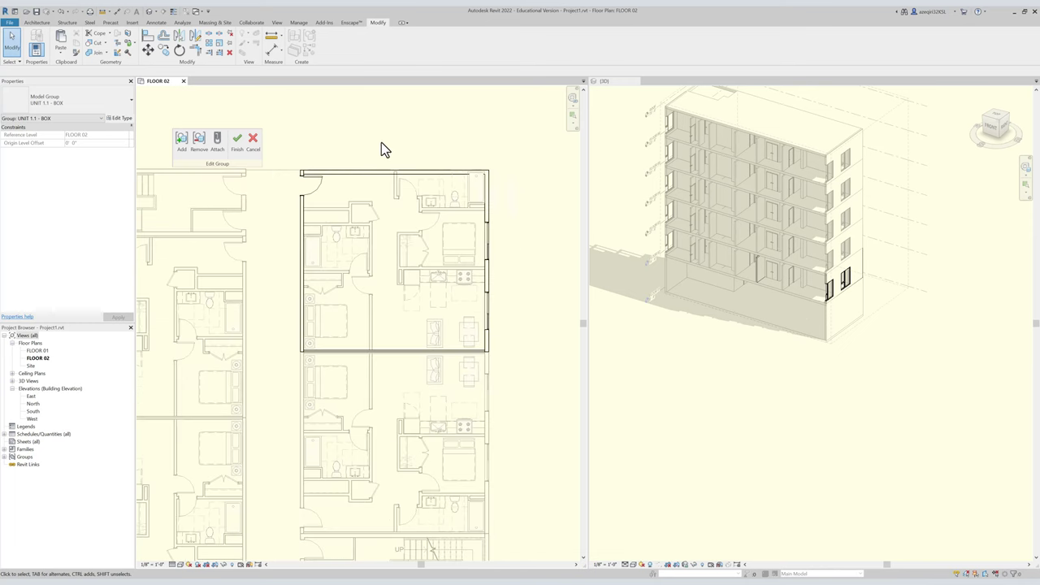
scroll(385, 187, "down", 2)
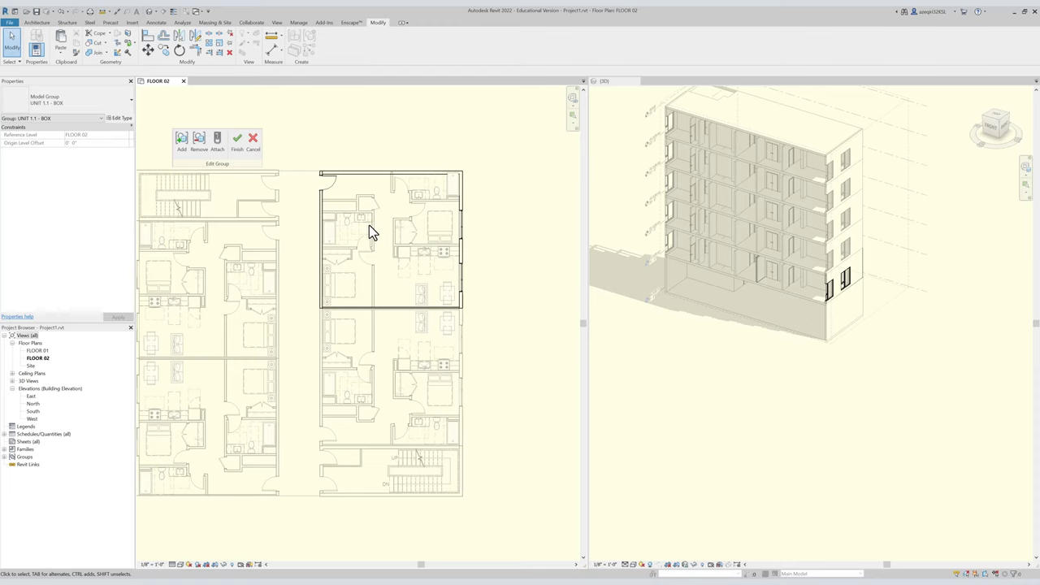
scroll(357, 176, "down", 1)
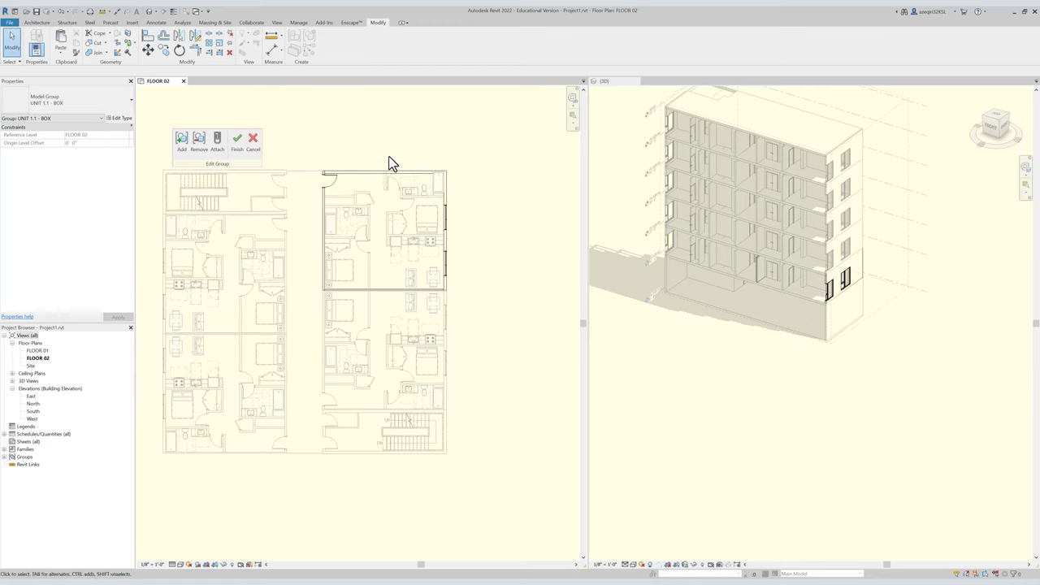
scroll(417, 180, "down", 2)
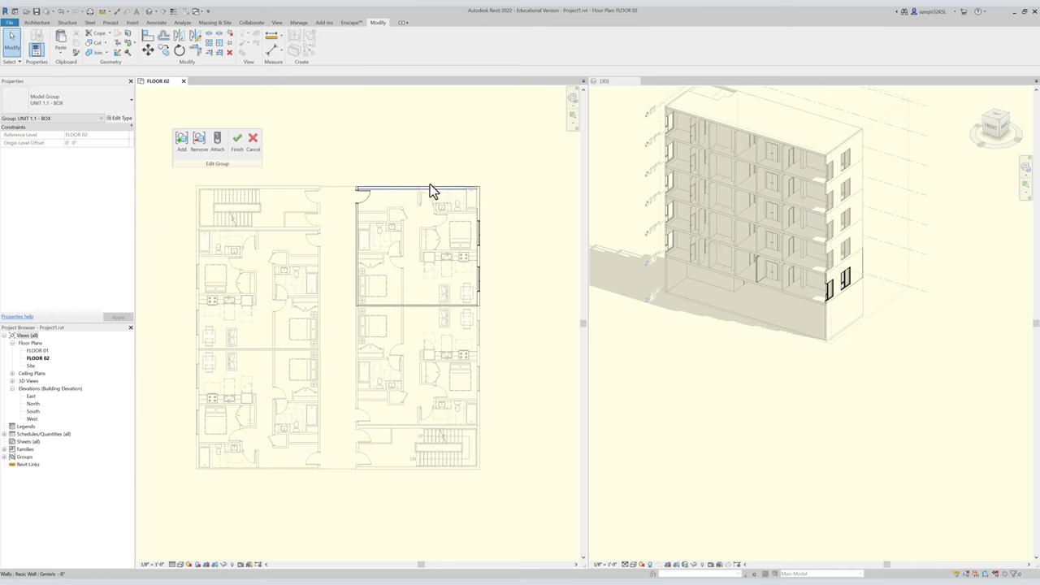
Trim the north end of the UNIT 1.1 - BOX group's west wall to the inner face of its north wall.
mouse_move(430, 177)
middle_mouse_down()
mouse_move(444, 178)
mouse_move(431, 177)
middle_mouse_up()
scroll(464, 234, "up", 3)
scroll(285, 173, "up", 2)
middle_click_drag(371, 190, 455, 215)
scroll(349, 183, "up", 1)
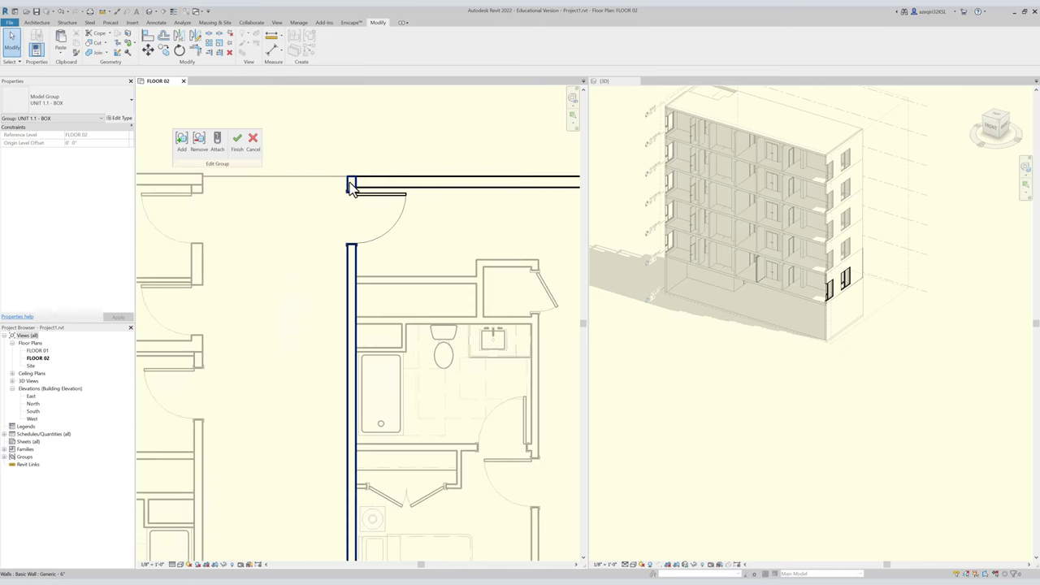
left_click(353, 187)
scroll(353, 186, "up", 2)
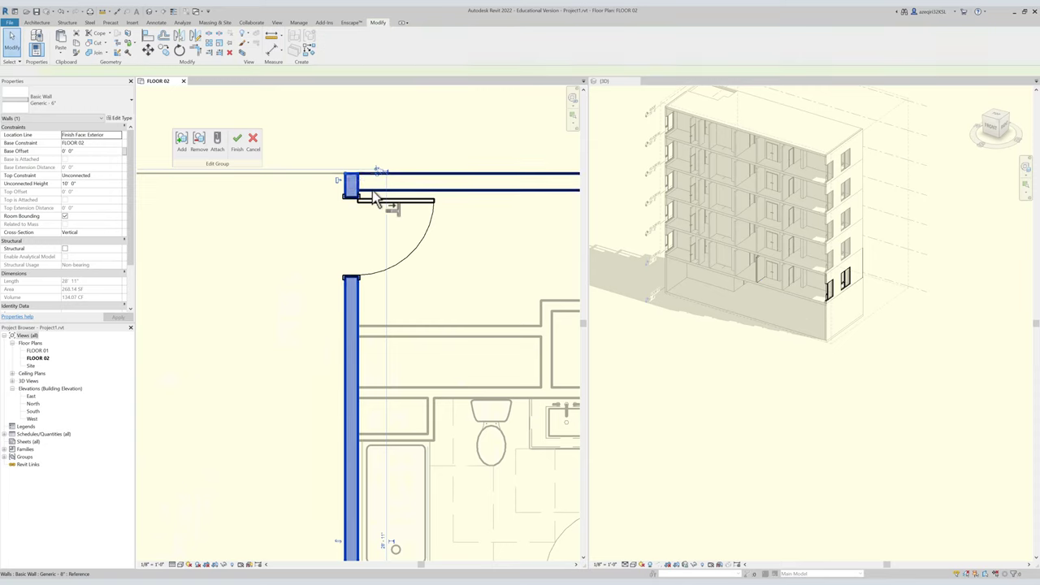
key("t")
key("r")
left_click(368, 190)
left_click(355, 301)
key("Escape")
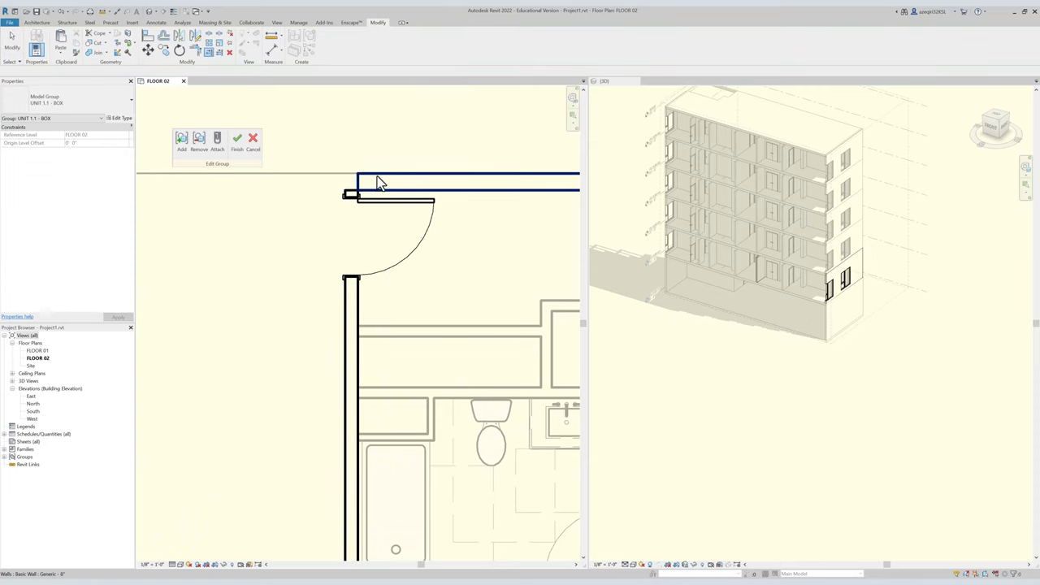
Extend the west end of the group's north wall to the outer face of its west wall.
left_click(377, 184)
scroll(357, 175, "up", 1)
key("t")
key("r")
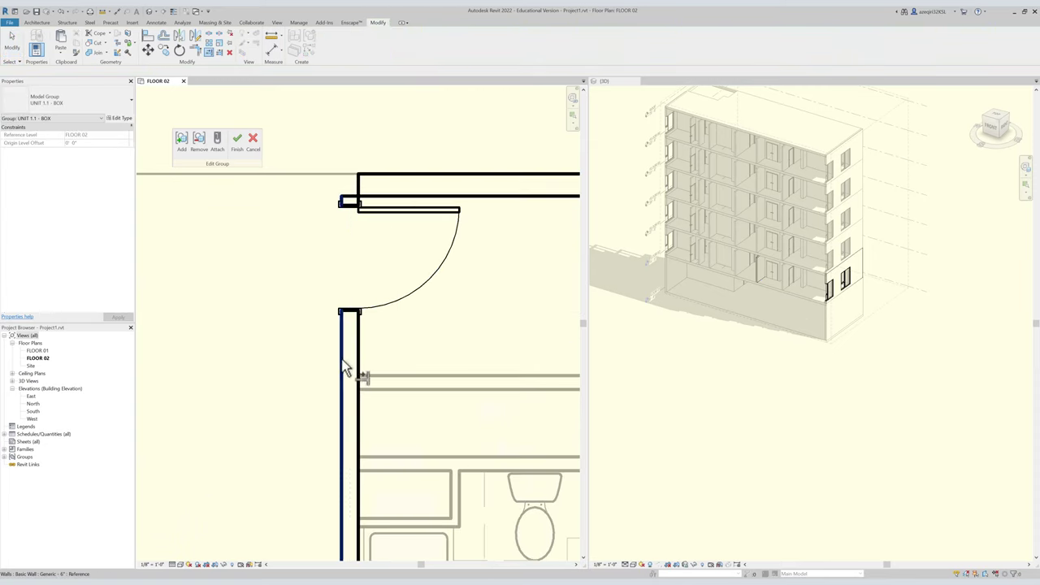
left_click(387, 176)
key("Escape")
key("Escape")
Align the outer face of the group's north wall with the exterior face of the northwest stair core's north wall.
scroll(380, 167, "down", 3)
middle_click_drag(388, 173, 398, 186)
scroll(380, 182, "up", 2)
scroll(372, 181, "down", 2)
scroll(307, 177, "up", 1)
middle_click_drag(275, 186, 344, 197)
scroll(441, 167, "down", 1)
key("a")
key("l")
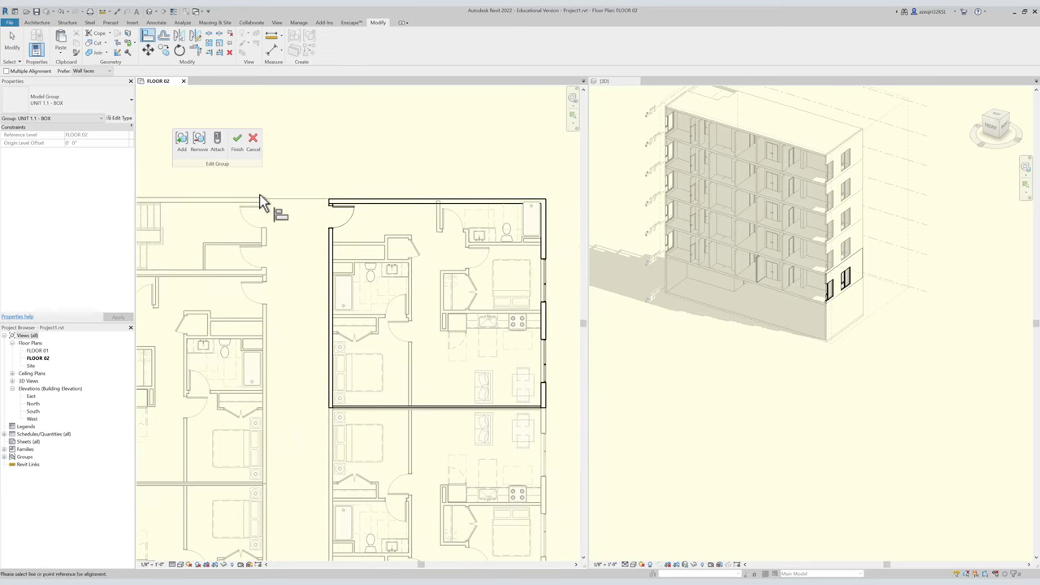
left_click(260, 196)
scroll(337, 199, "up", 2)
left_click(344, 200)
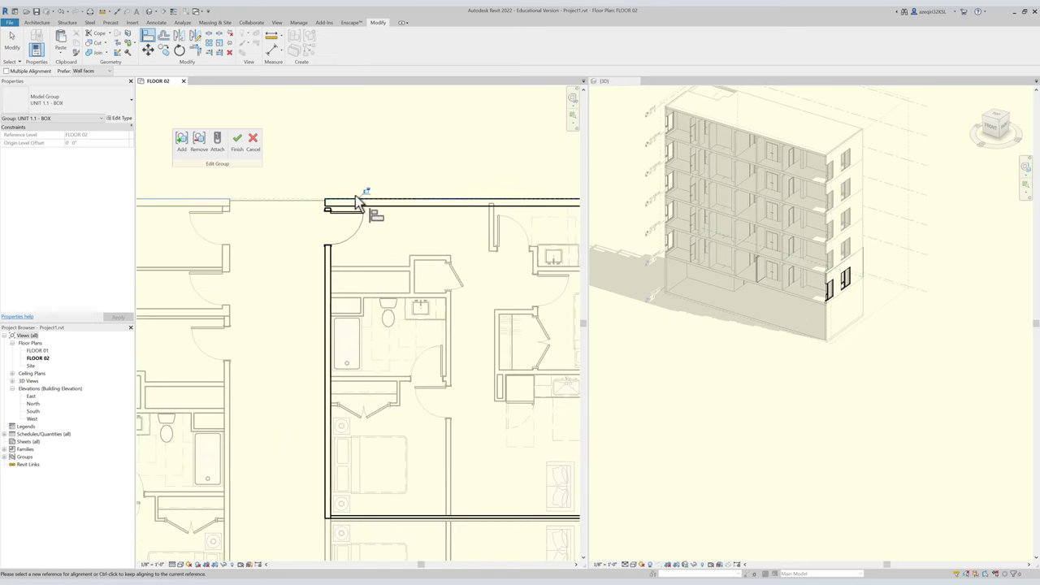
key("Escape")
key("Escape")
Finish editing the UNIT 1.1 - BOX group, keeping its wall changes.
middle_click_drag(399, 204, 294, 190)
scroll(297, 195, "up", 3)
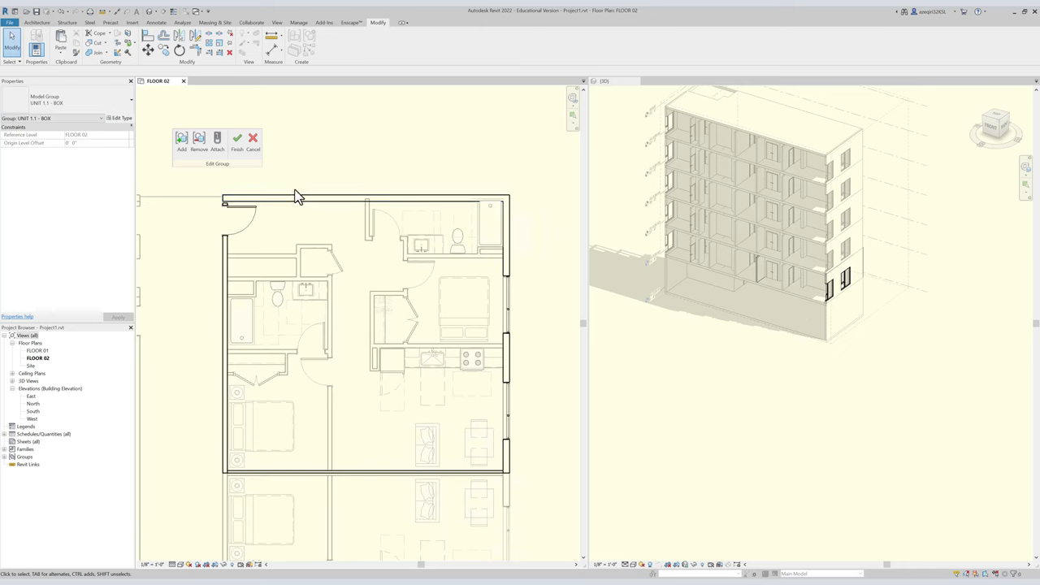
key("t")
key("r")
key("Escape")
scroll(406, 177, "down", 2)
mouse_move(401, 167)
middle_mouse_down()
mouse_move(363, 174)
mouse_move(320, 163)
middle_mouse_up()
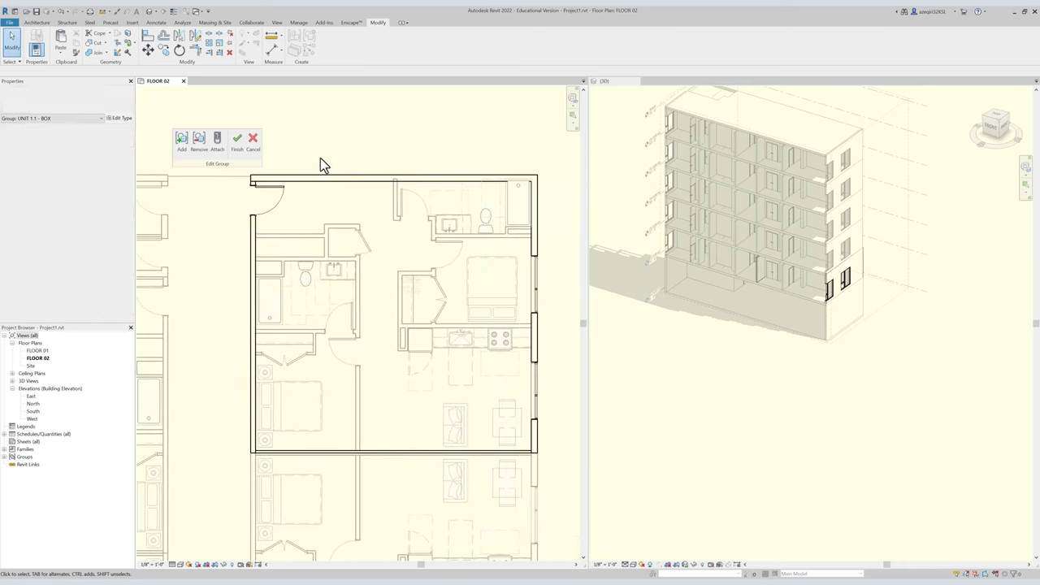
mouse_move(383, 179)
middle_mouse_down()
mouse_move(372, 168)
mouse_move(385, 167)
middle_mouse_up()
scroll(371, 171, "down", 2)
left_click(236, 141)
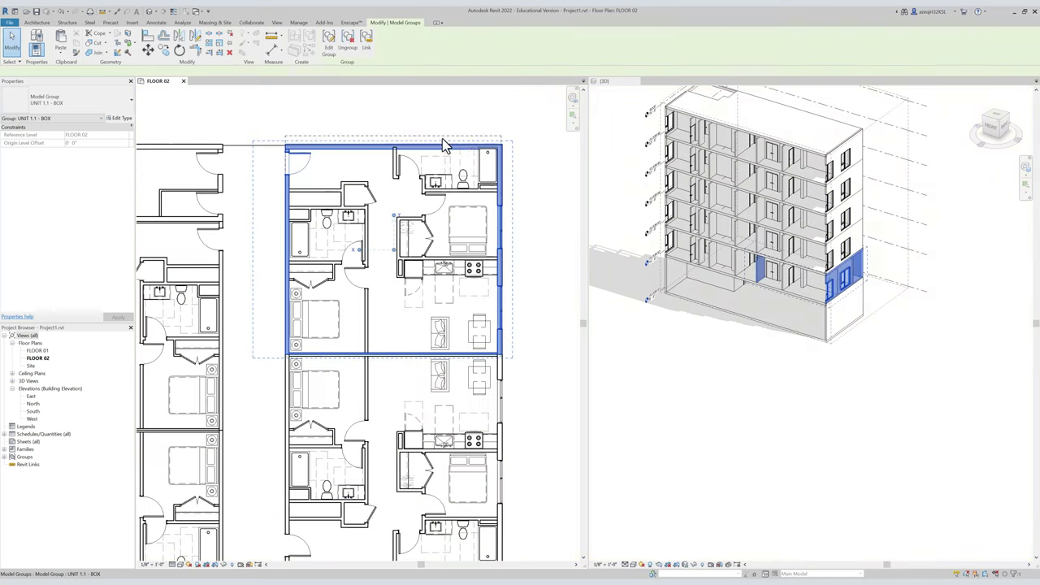
middle_click_drag(457, 139, 439, 139)
key("Escape")
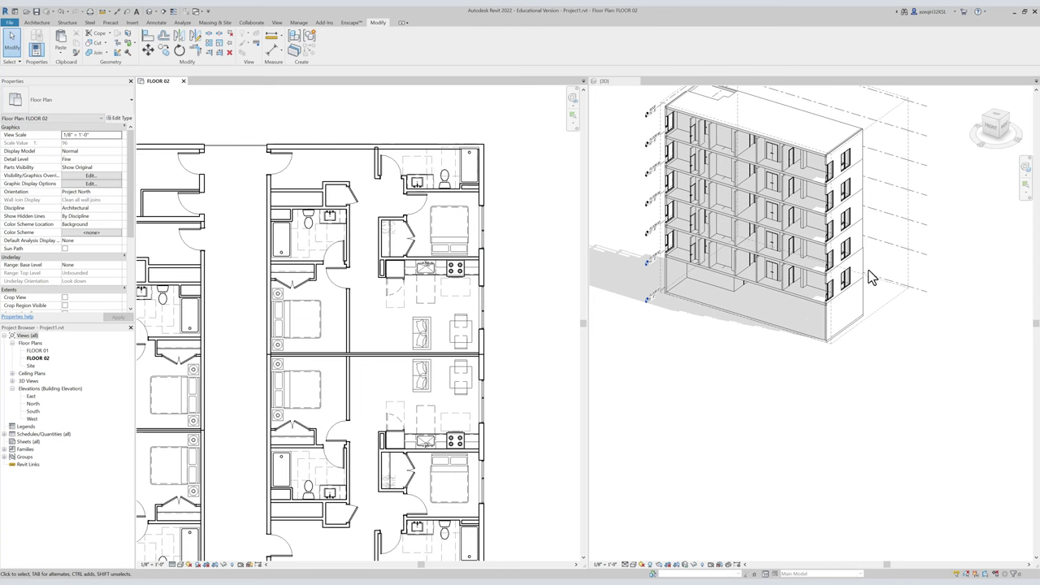
Match the northeast corner UNIT 1 - BOX groups on FLOOR 03 through FLOOR 06 to the UNIT 1.1 - BOX type in 3D.
left_click(872, 276)
left_click(849, 272)
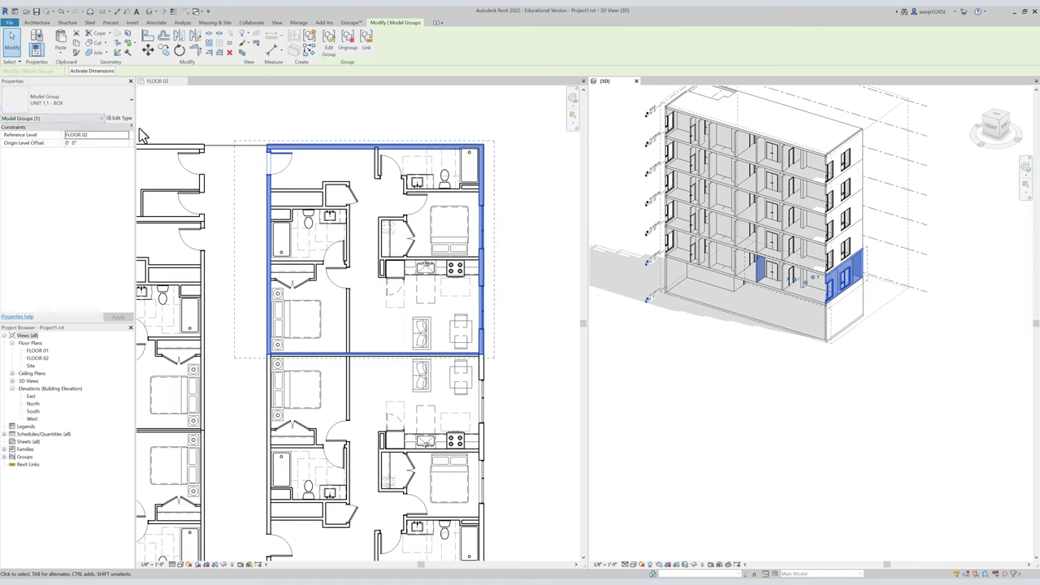
left_click(958, 228)
middle_click_drag(870, 232, 746, 268, "shift")
scroll(718, 270, "up", 5)
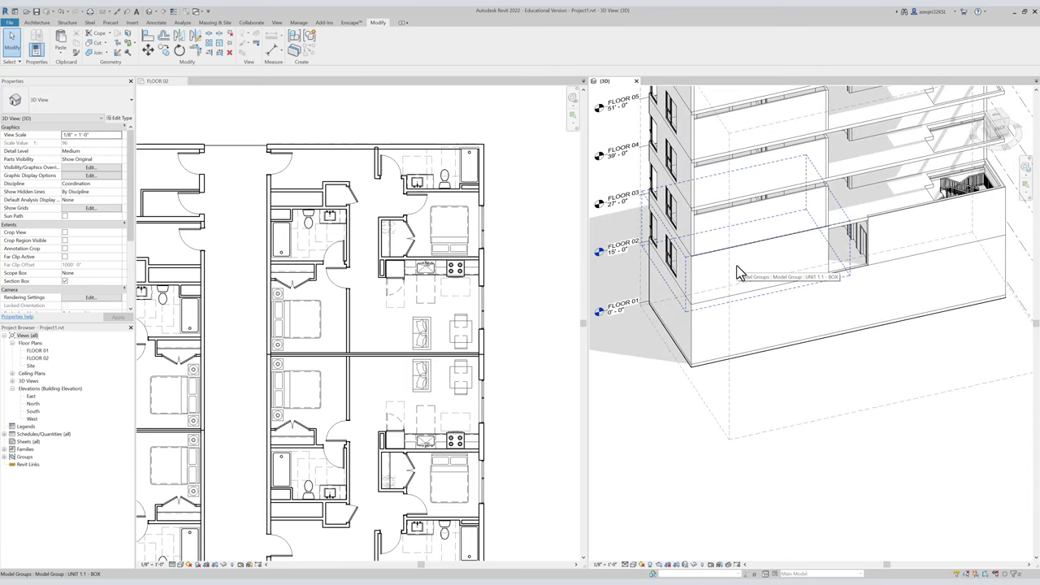
middle_click_drag(745, 260, 739, 317, "shift")
key("m")
key("a")
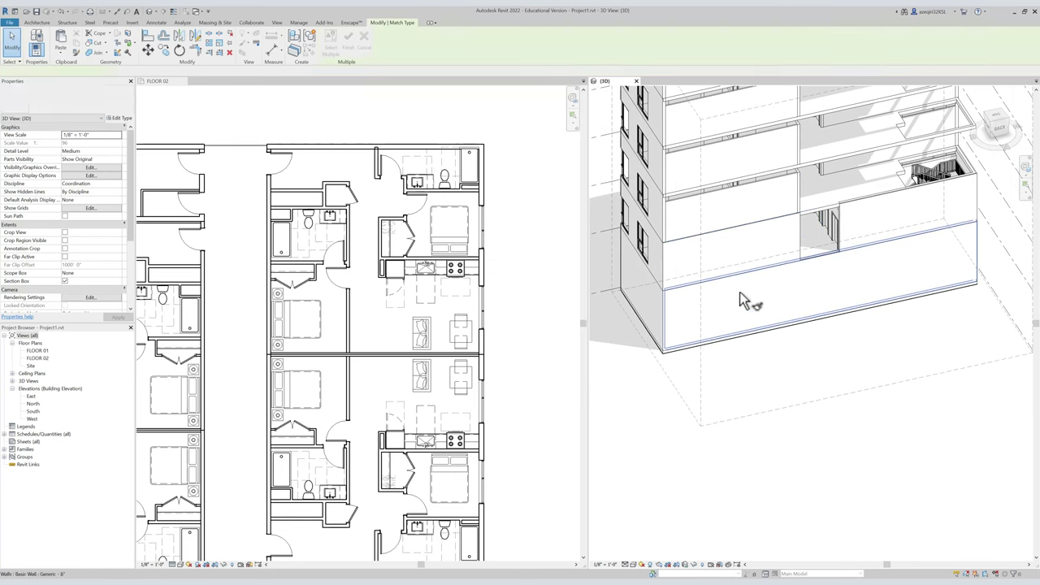
left_click(724, 199)
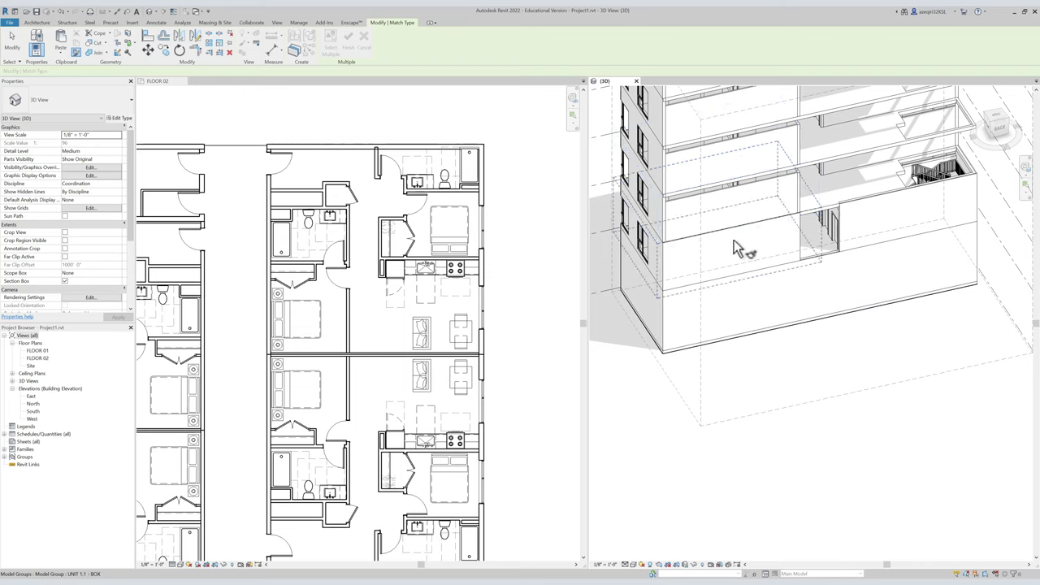
scroll(738, 260, "down", 2)
middle_click_drag(742, 268, 745, 307)
left_click(747, 286)
left_click(744, 253)
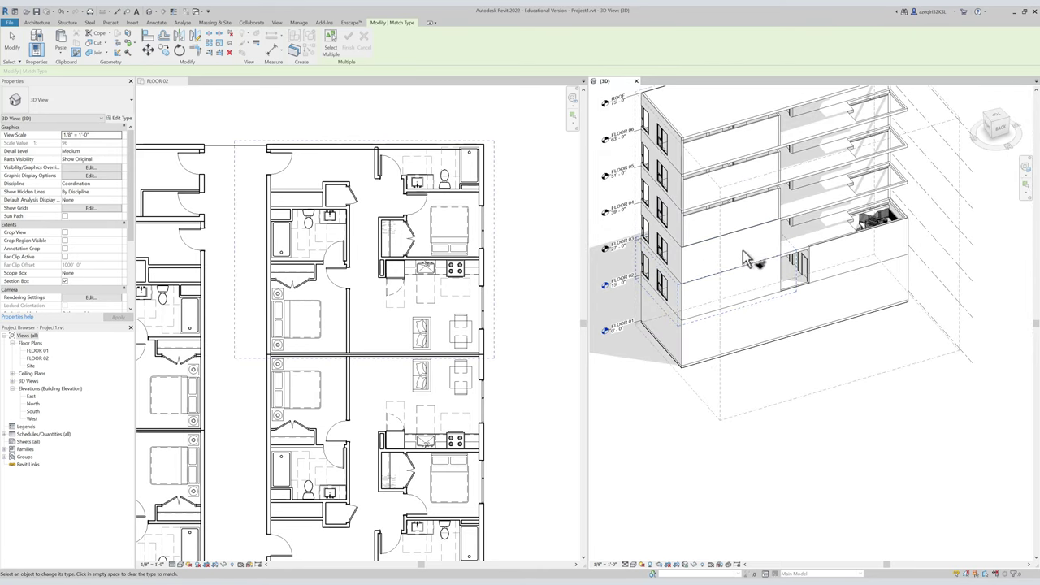
left_click(739, 211)
left_click(737, 171)
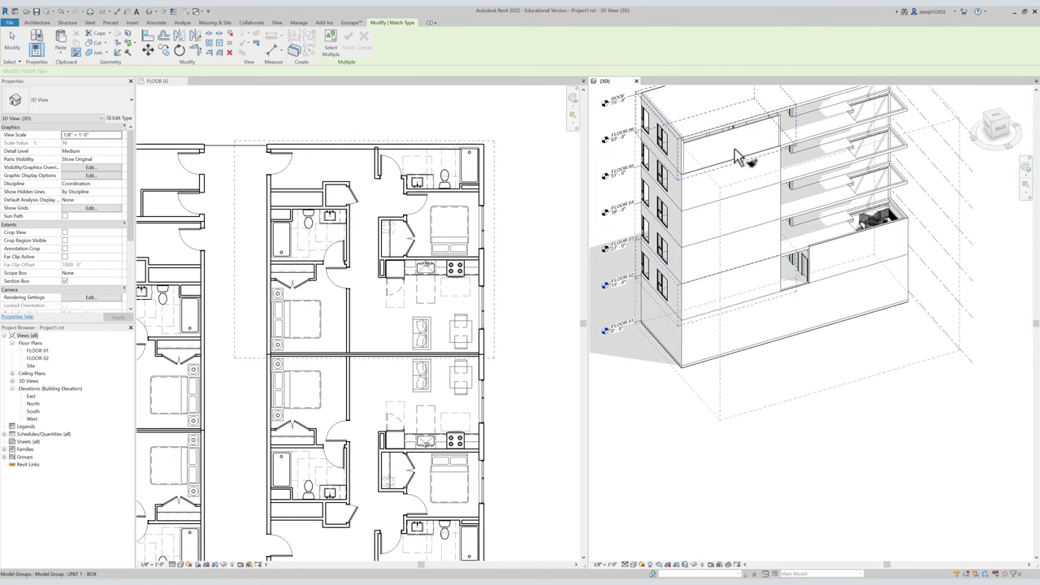
scroll(761, 216, "down", 2)
key("Escape")
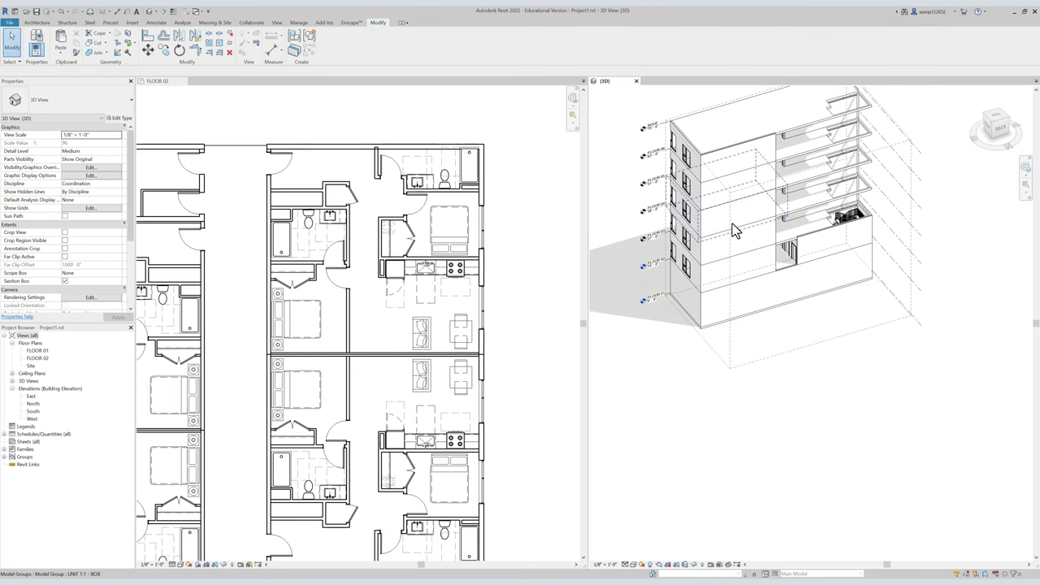
Turn off the 3D view's section box and match the southwest corner box groups on FLOOR 02 through FLOOR 06 to UNIT 1.1 - BOX.
left_click(710, 247)
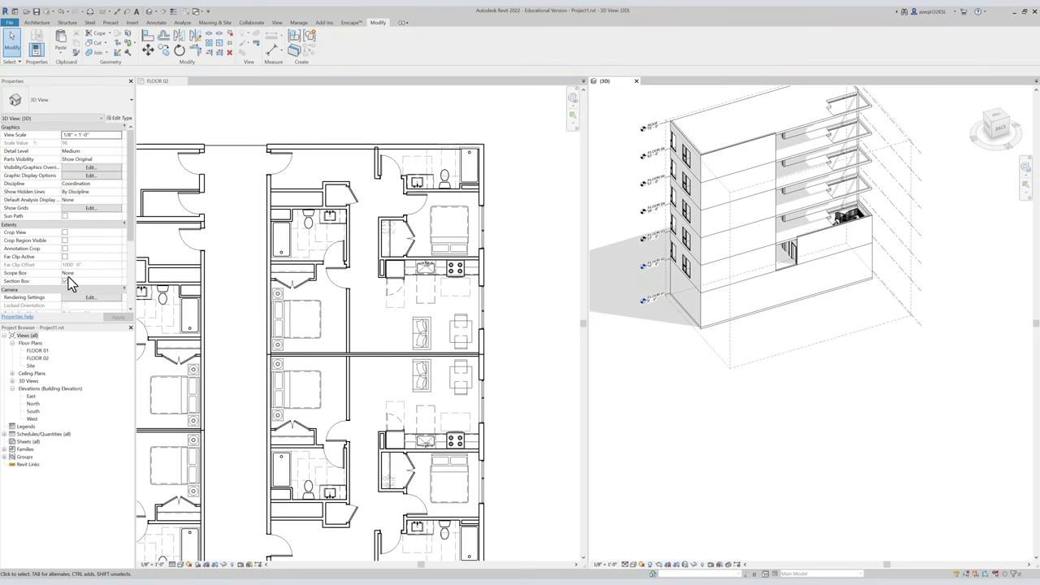
middle_click_drag(733, 230, 760, 235, "shift")
key("m")
key("a")
left_click(766, 234)
middle_click_drag(766, 233, 749, 304, "shift")
scroll(749, 317, "up", 5)
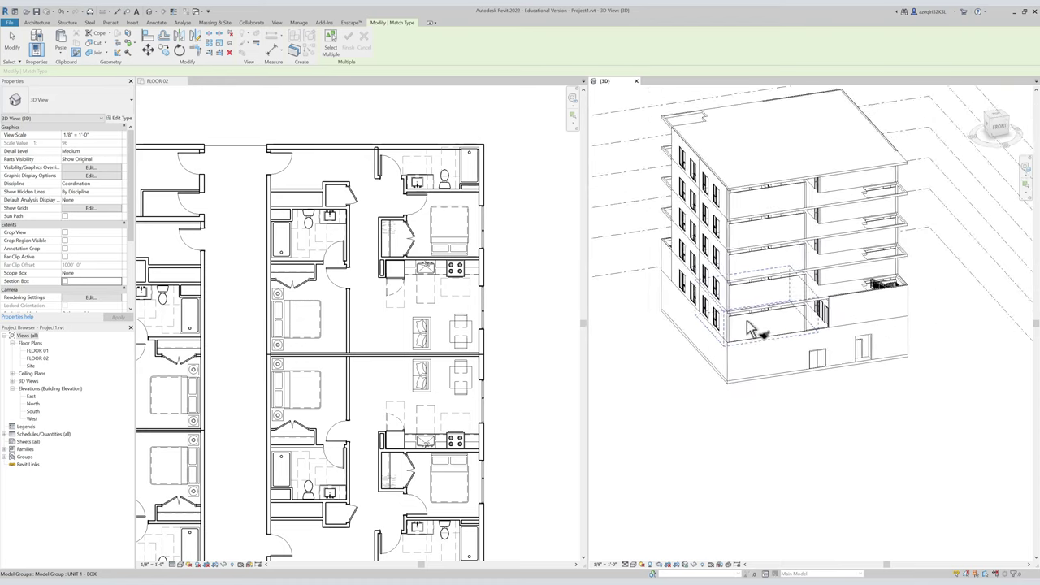
scroll(749, 334, "up", 4)
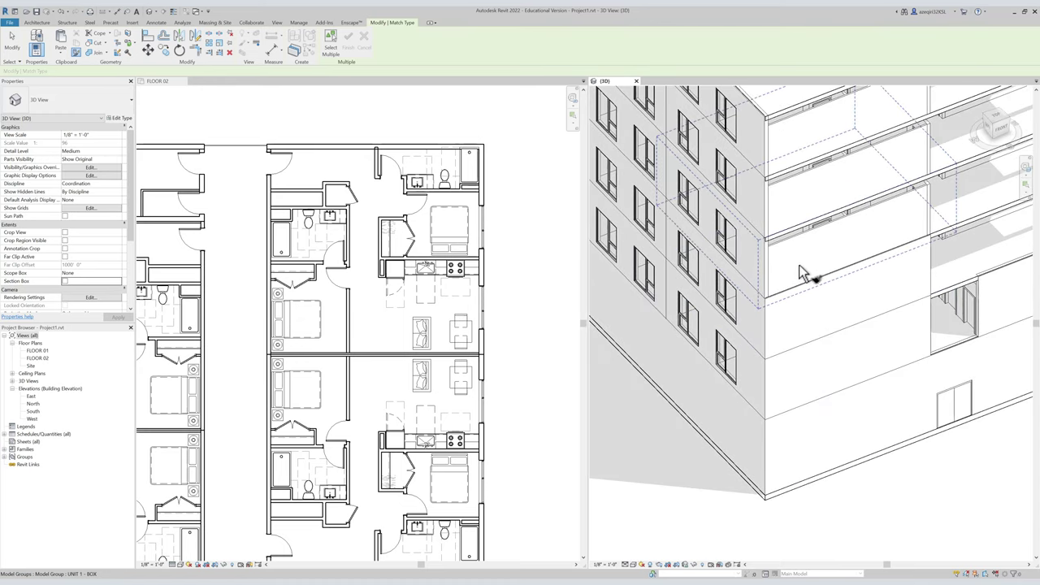
scroll(815, 264, "down", 6)
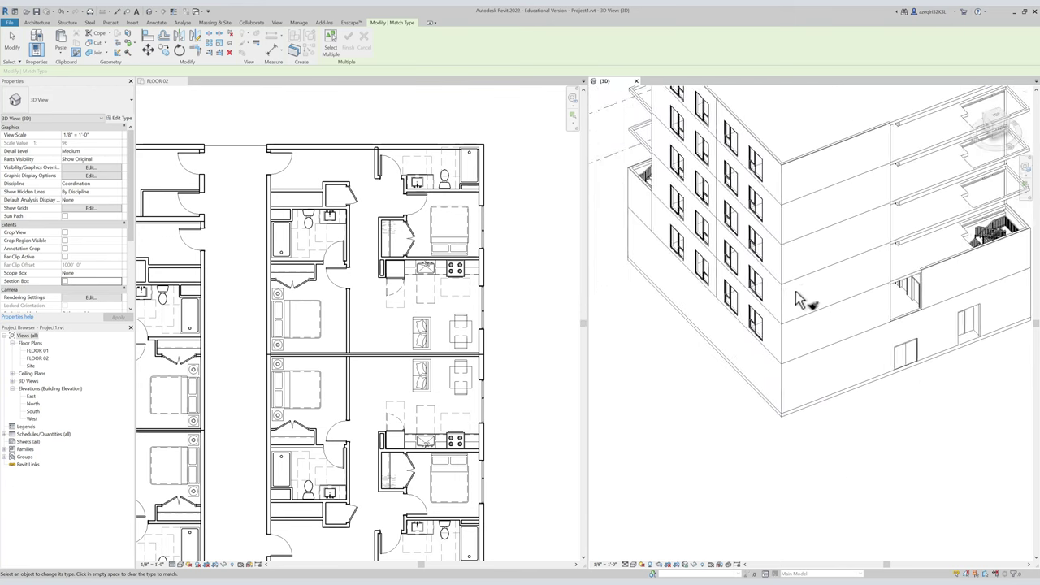
key("Escape")
Copy the FLOOR 02 exterior walls around both stair cores and paste them aligned to FLOOR 03, 04, 05 and 06.
middle_click_drag(847, 237, 705, 280, "shift")
scroll(702, 262, "up", 2)
left_click(704, 261)
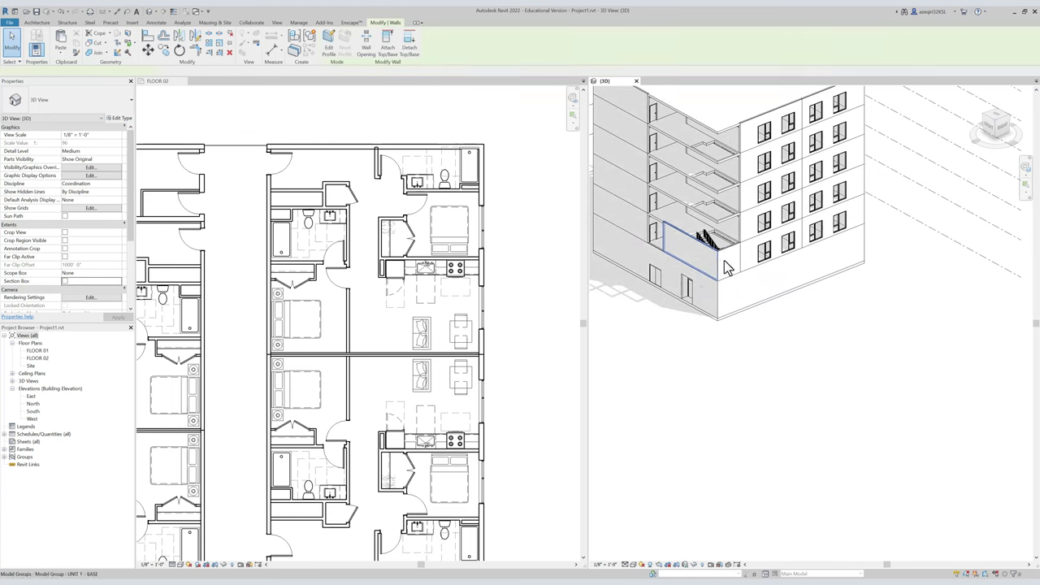
middle_click_drag(816, 269, 650, 286, "shift")
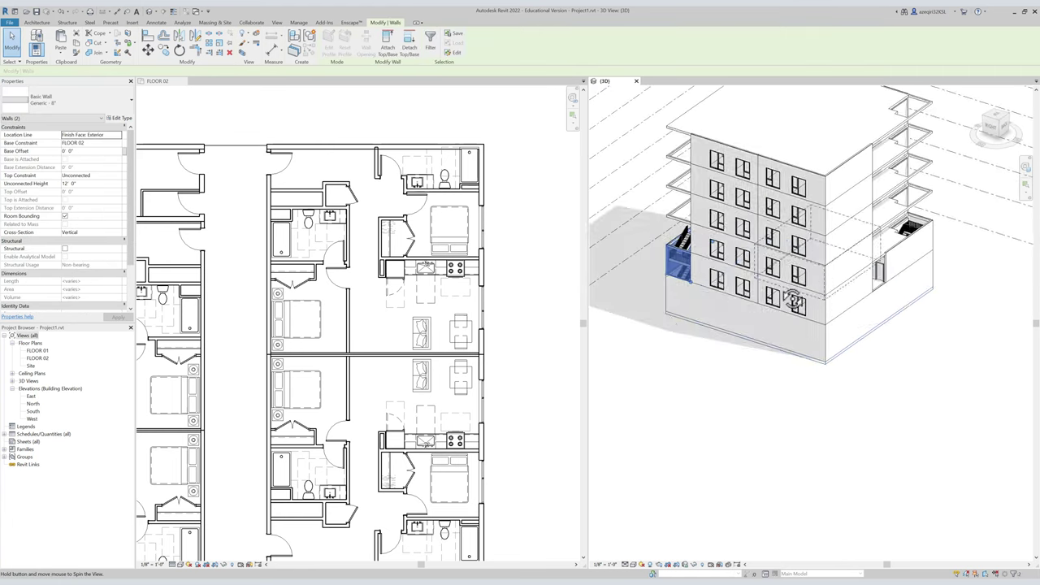
middle_click_drag(824, 298, 731, 303, "shift")
left_click(837, 309, "ctrl")
middle_click_drag(918, 315, 830, 361, "shift")
left_click(798, 321, "ctrl")
left_click(867, 286, "ctrl")
key("ctrl+c")
left_click(866, 368)
key("p")
key("l")
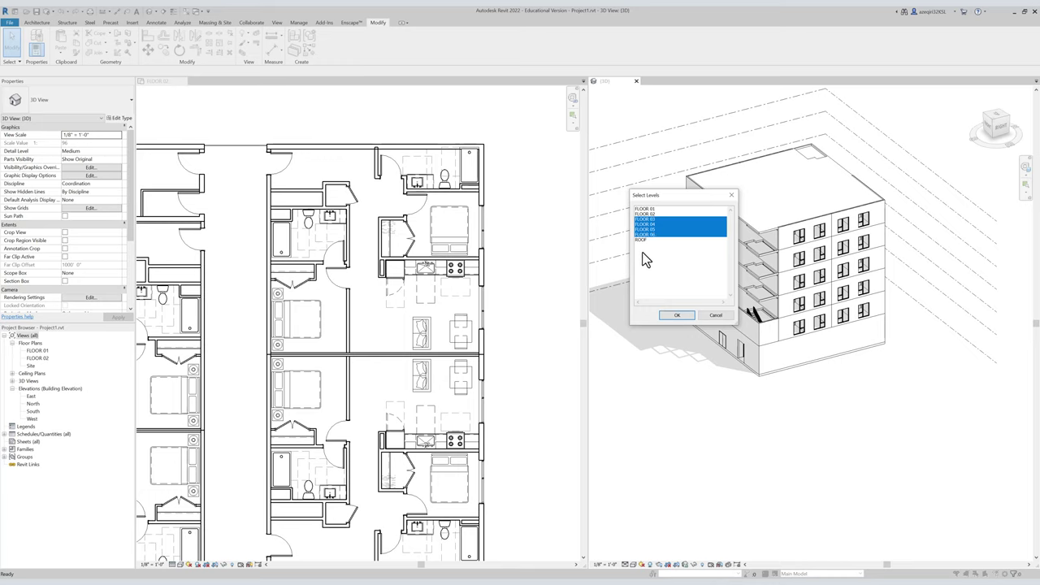
left_click(669, 317)
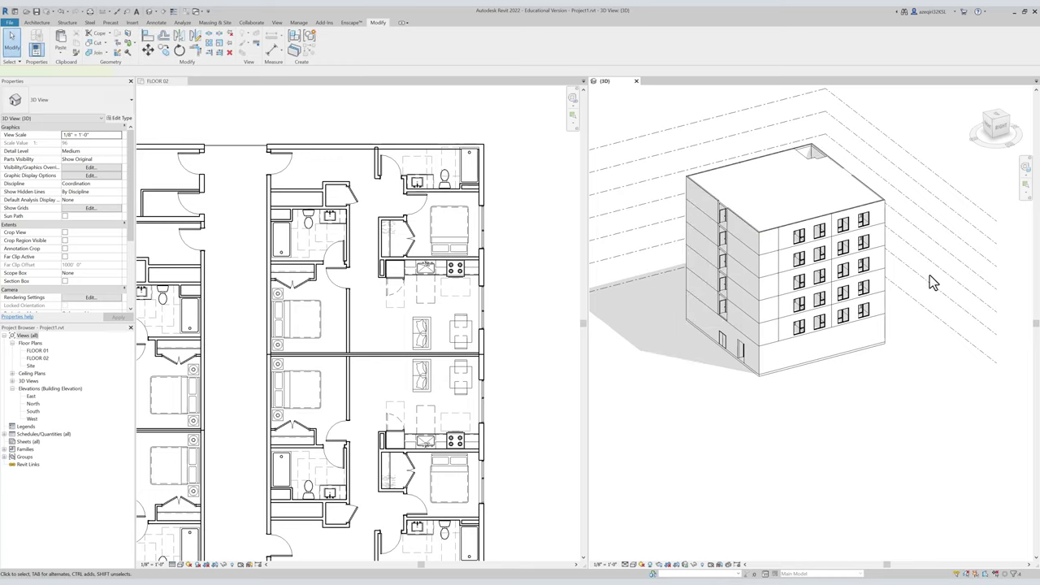
left_click(940, 255)
middle_click_drag(915, 211, 768, 232, "shift")
left_click(783, 239)
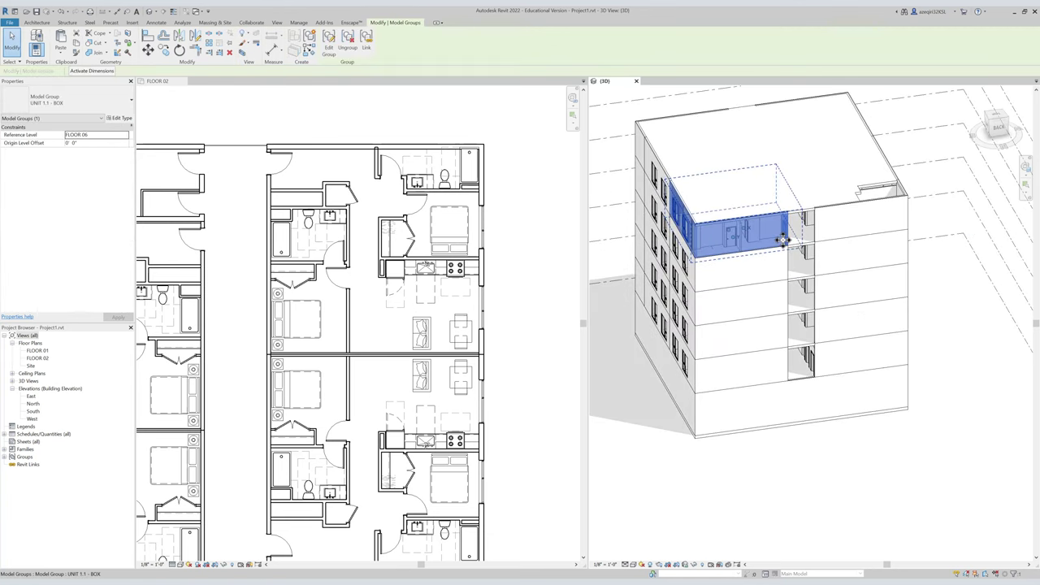
left_click(819, 262)
scroll(819, 281, "up", 2)
right_click(817, 283)
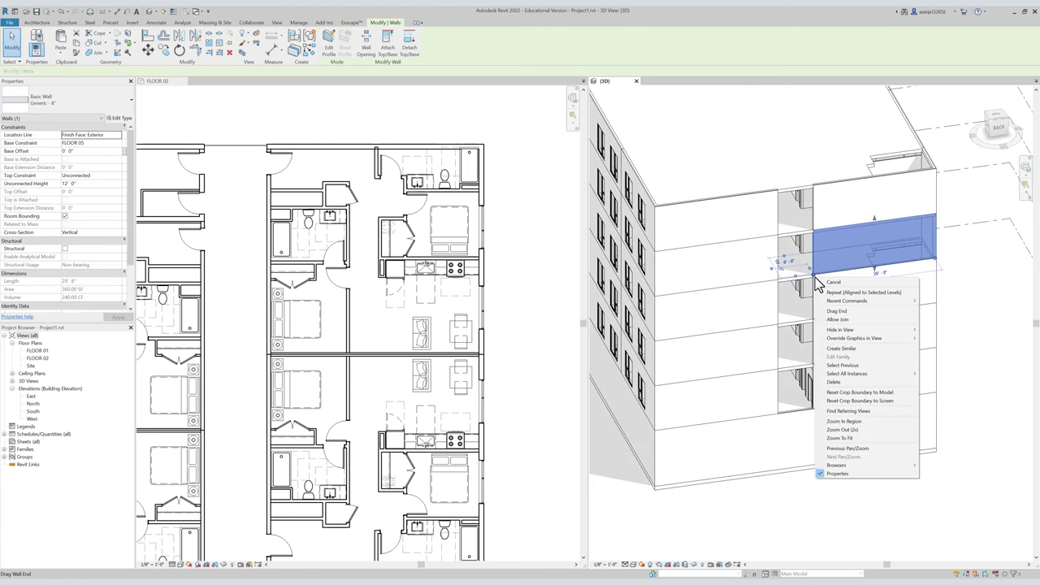
left_click(819, 282)
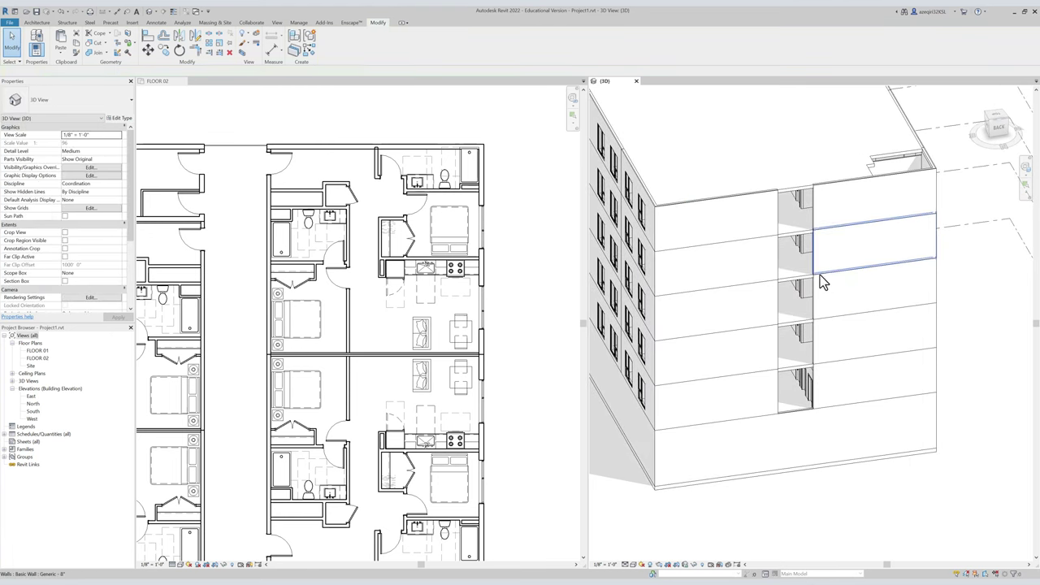
Extend the northwest stair core's north exterior walls on FLOOR 02 through FLOOR 06 across the corridor opening to the UNIT 1.1 end wall.
middle_click_drag(826, 270, 747, 260, "shift")
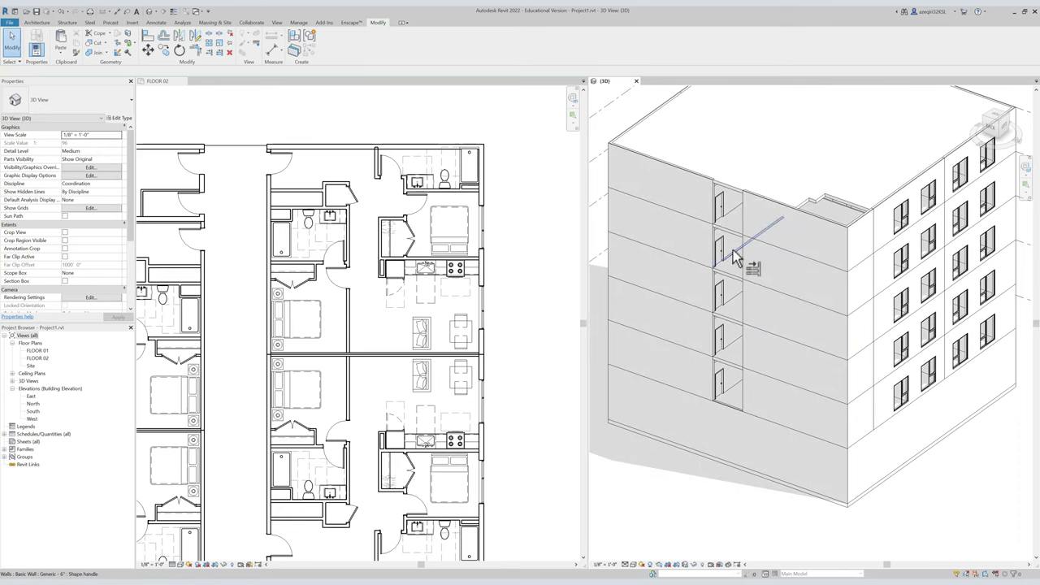
scroll(739, 260, "up", 5)
scroll(701, 224, "up", 2)
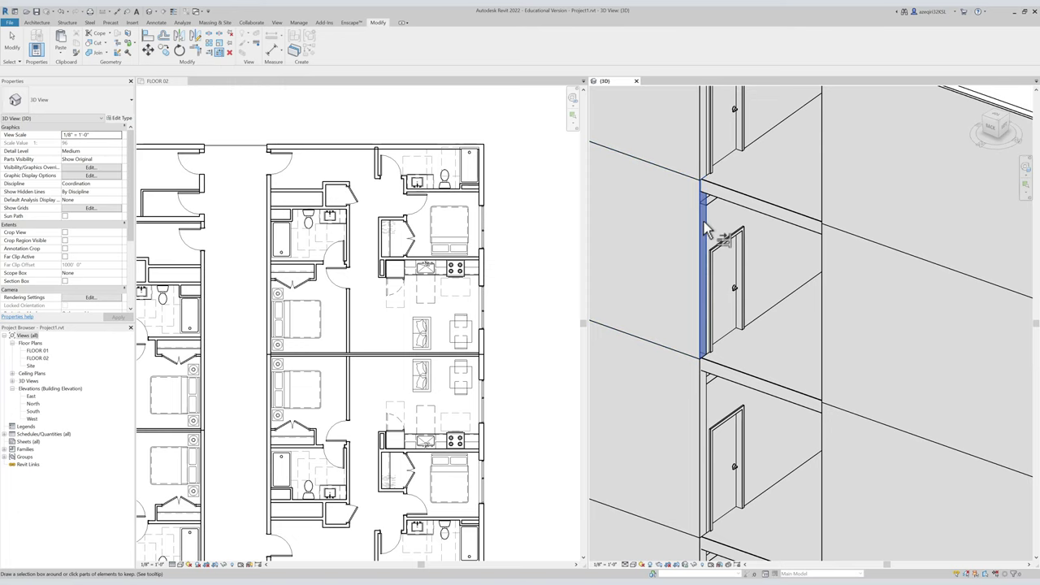
scroll(703, 222, "down", 3)
left_click(817, 283)
left_click(813, 212)
left_click(792, 350)
middle_click_drag(777, 364, 747, 271)
scroll(747, 271, "down", 2)
left_click(757, 315)
left_click(757, 355)
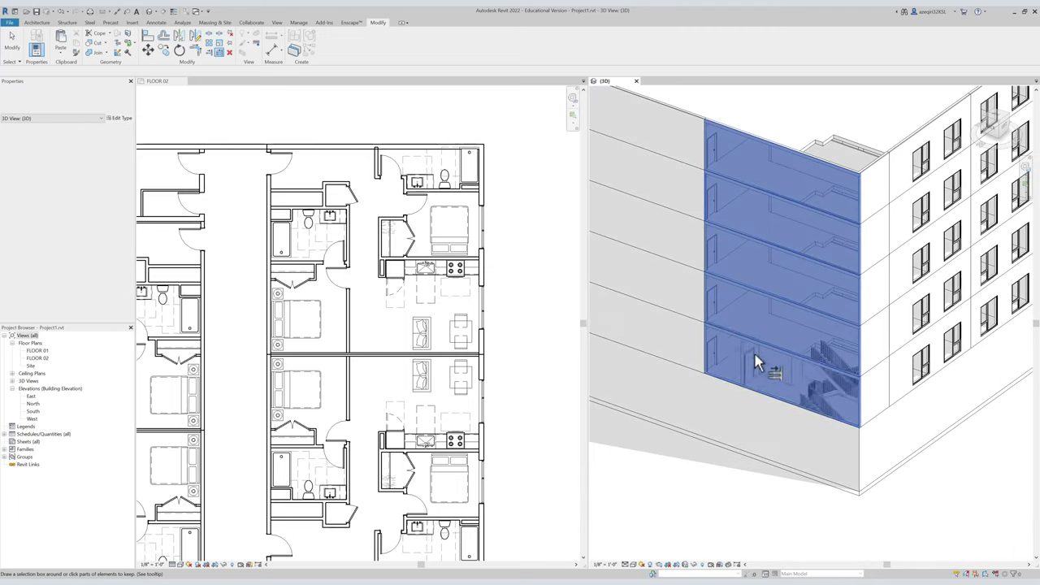
scroll(755, 363, "down", 3)
key("Escape")
Extend the southeast stair core's south exterior walls on FLOOR 02 through FLOOR 06 across the corridor opening to the southwest UNIT 1.1 wall.
middle_click_drag(872, 306, 838, 315, "shift")
left_click(840, 315)
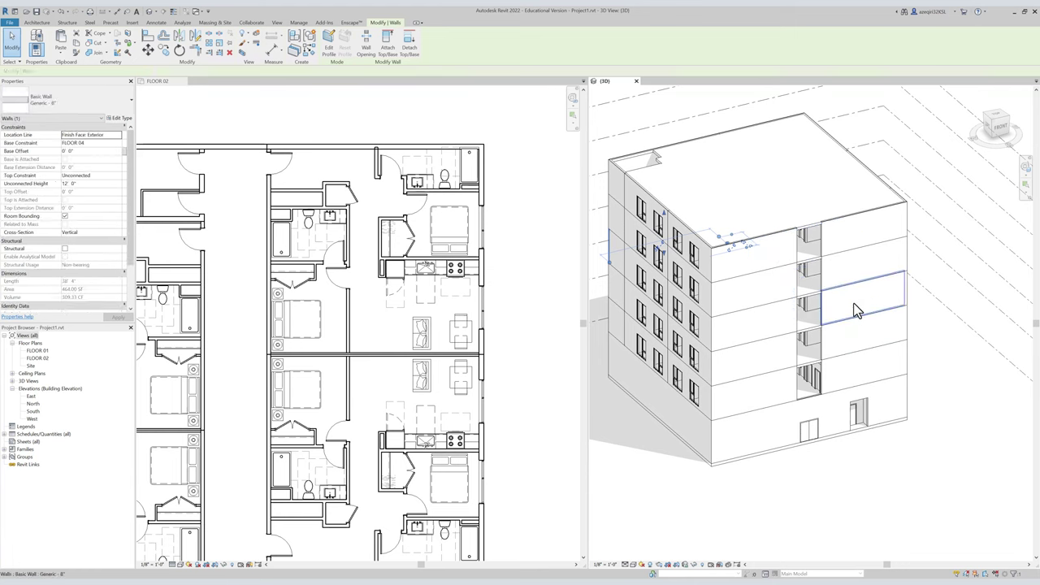
scroll(808, 325, "up", 3)
key("Escape")
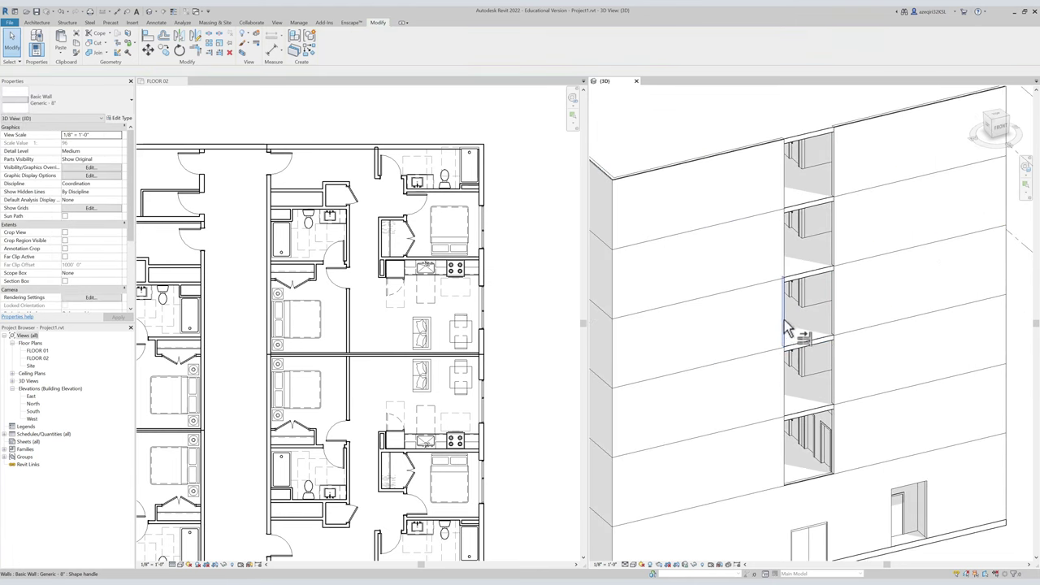
scroll(786, 326, "up", 2)
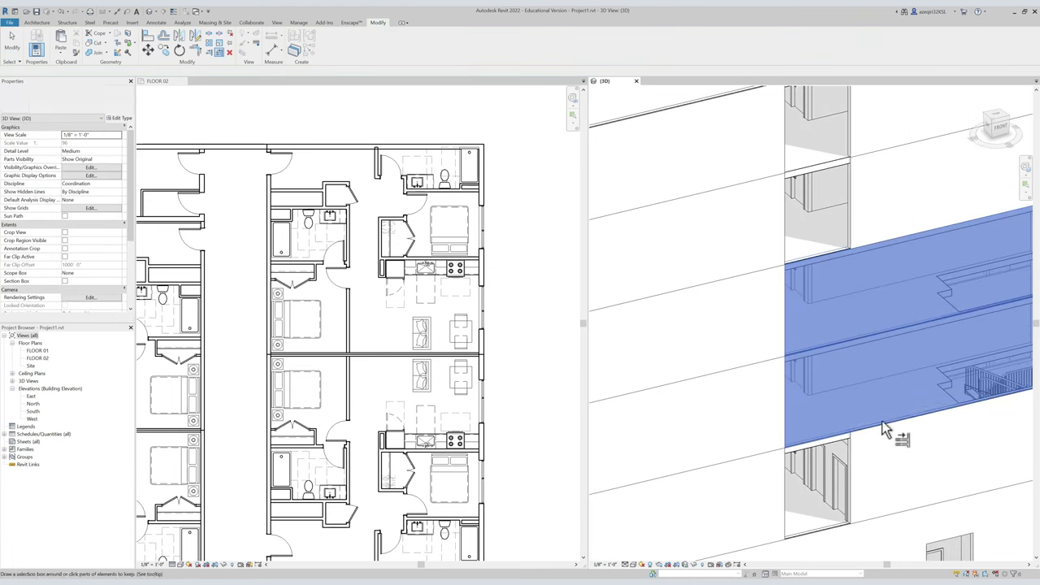
scroll(856, 276, "down", 5)
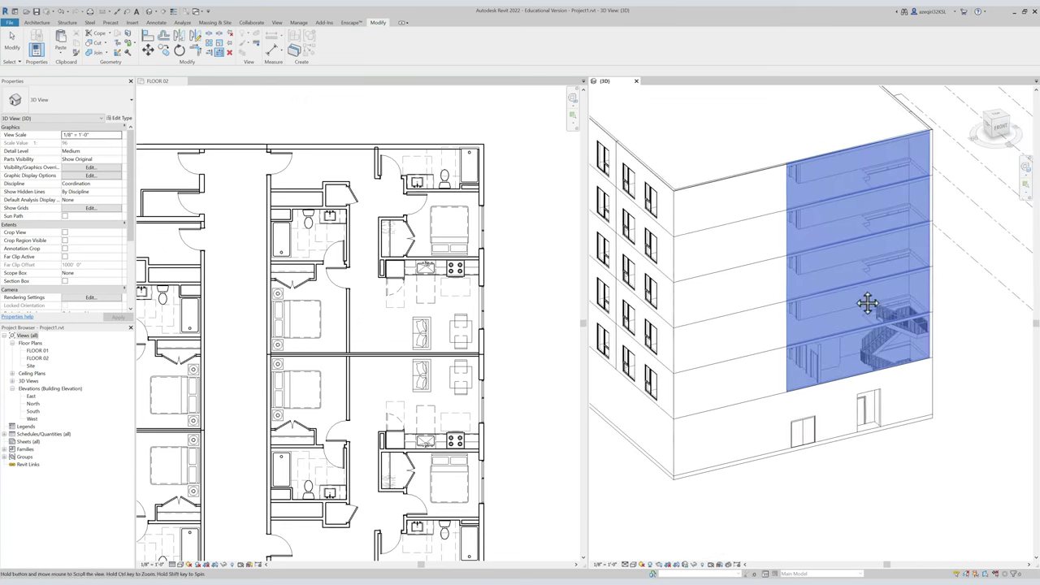
mouse_move(852, 293)
middle_mouse_down("shift")
mouse_move(800, 301)
mouse_move(894, 306)
mouse_move(812, 330)
mouse_move(961, 330)
mouse_move(901, 341)
mouse_move(837, 320)
mouse_move(950, 288)
mouse_move(817, 332)
mouse_move(783, 324)
middle_mouse_up("shift")
scroll(770, 239, "up", 3)
key("Tab")
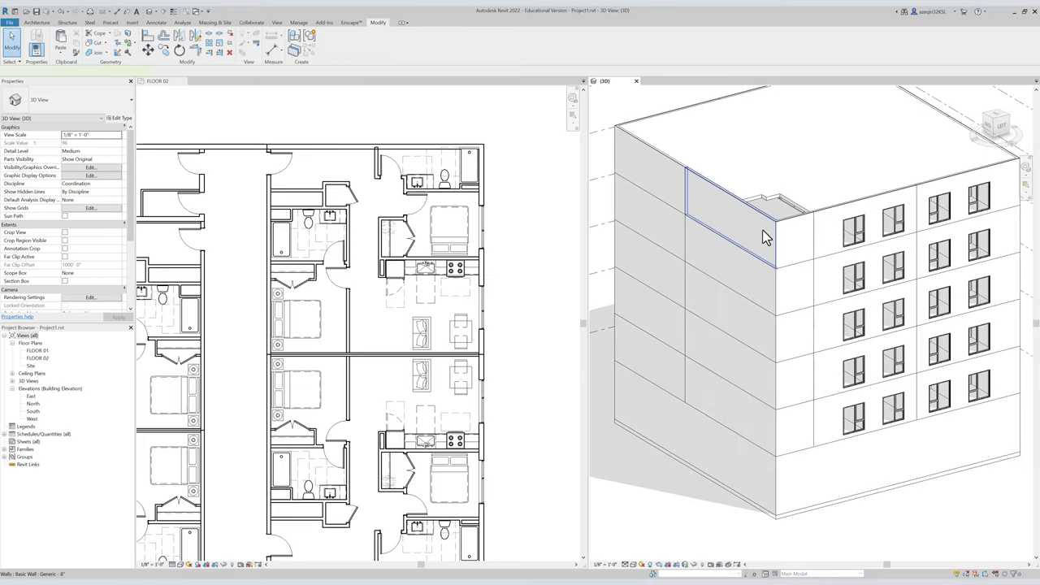
left_click(768, 236)
key("Escape")
Duplicate the group type of the northeast unit's UNIT 1 - BASE on FLOOR 02 as UNIT 1.1 - BASE.
left_click(498, 201)
middle_click_drag(391, 181, 417, 196)
scroll(406, 187, "down", 3)
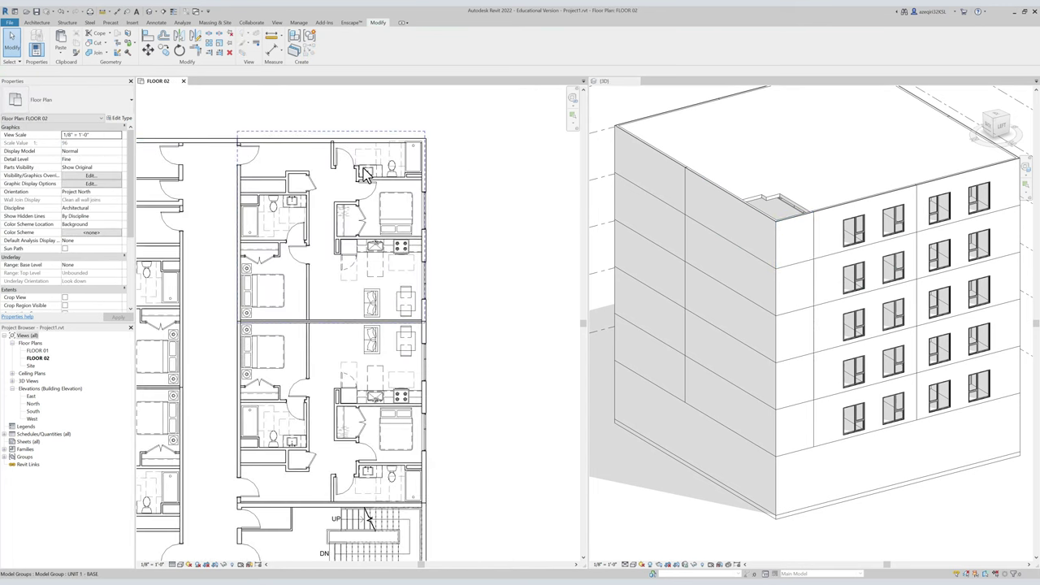
left_click(367, 171)
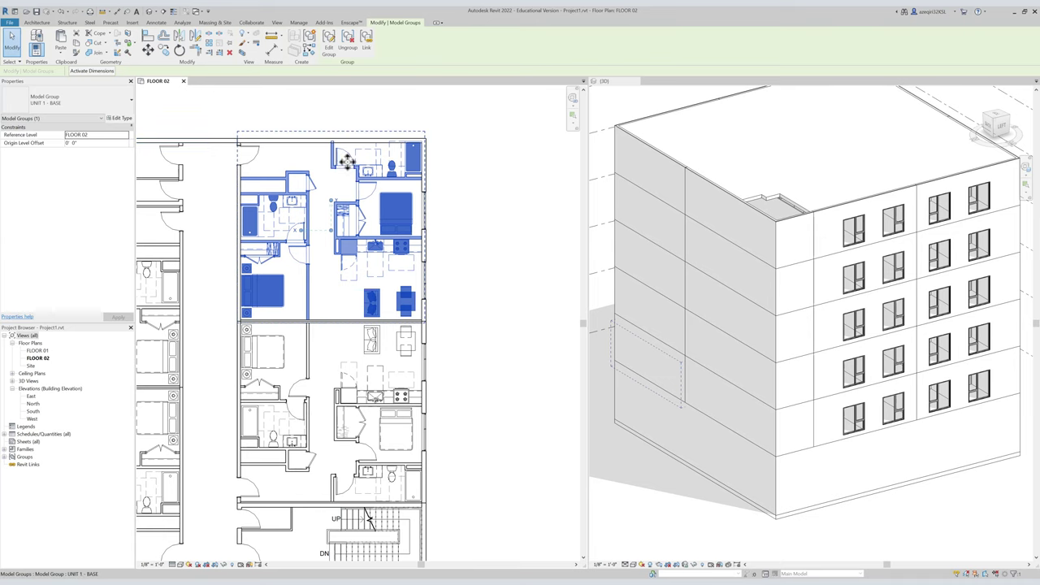
left_click(300, 138)
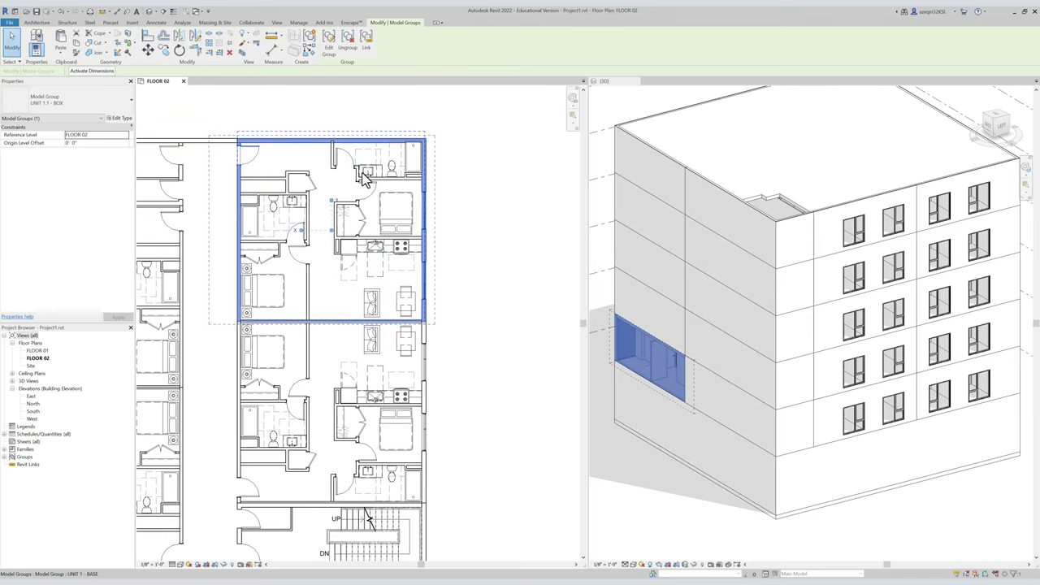
left_click(366, 177)
left_click(120, 117)
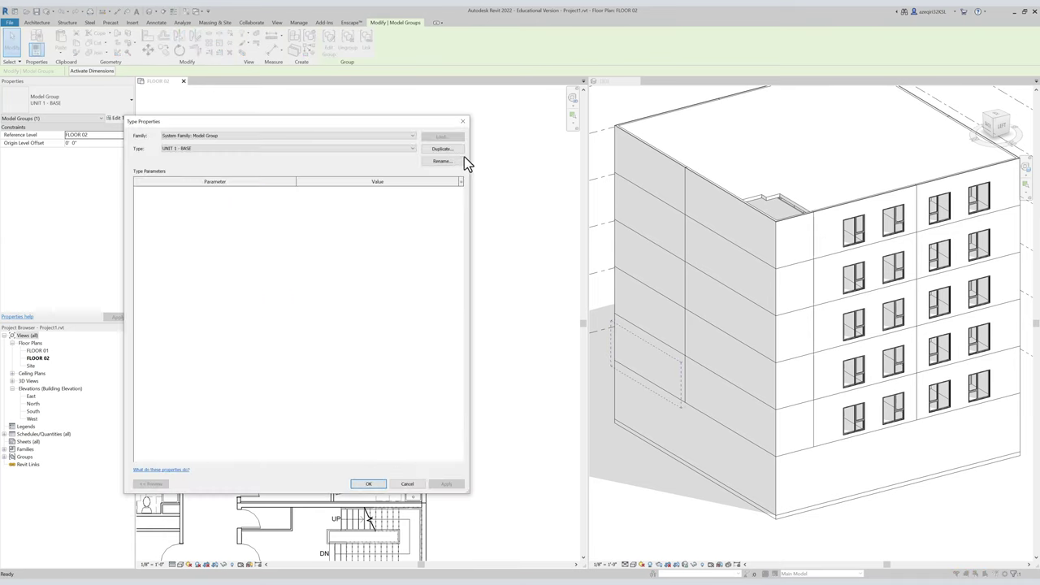
left_click(442, 149)
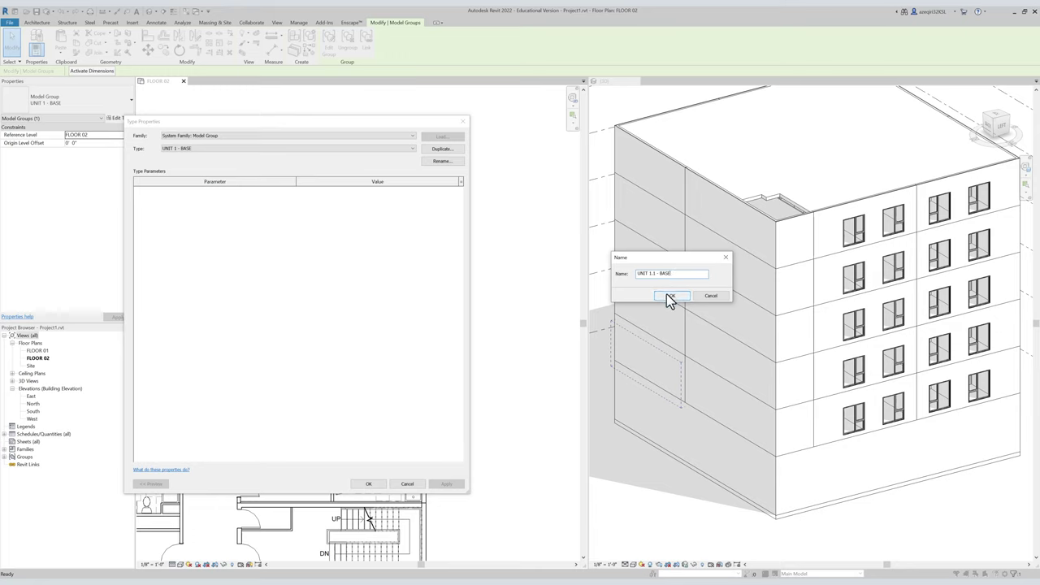
left_click(671, 296)
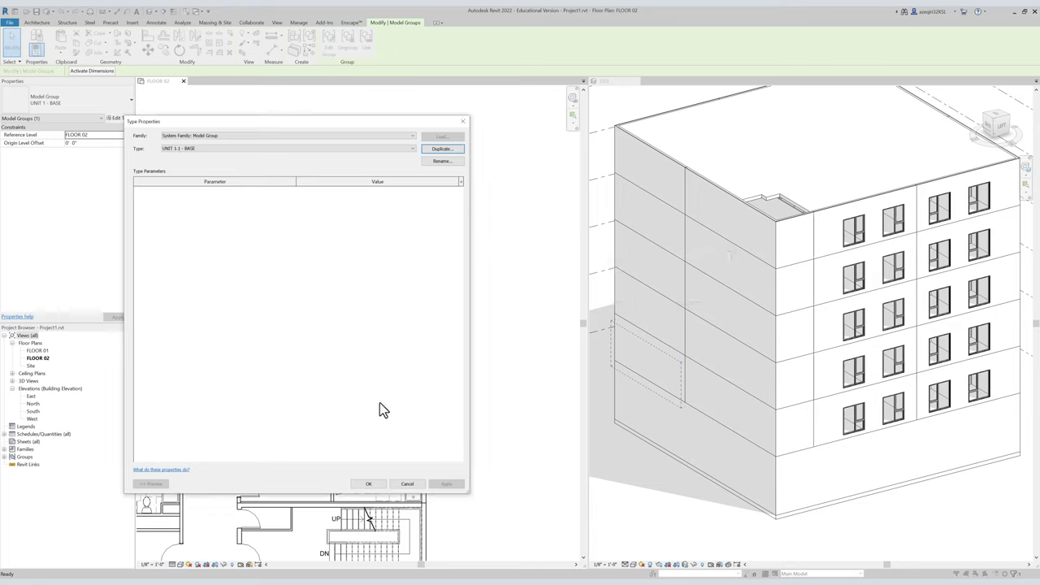
left_click(368, 484)
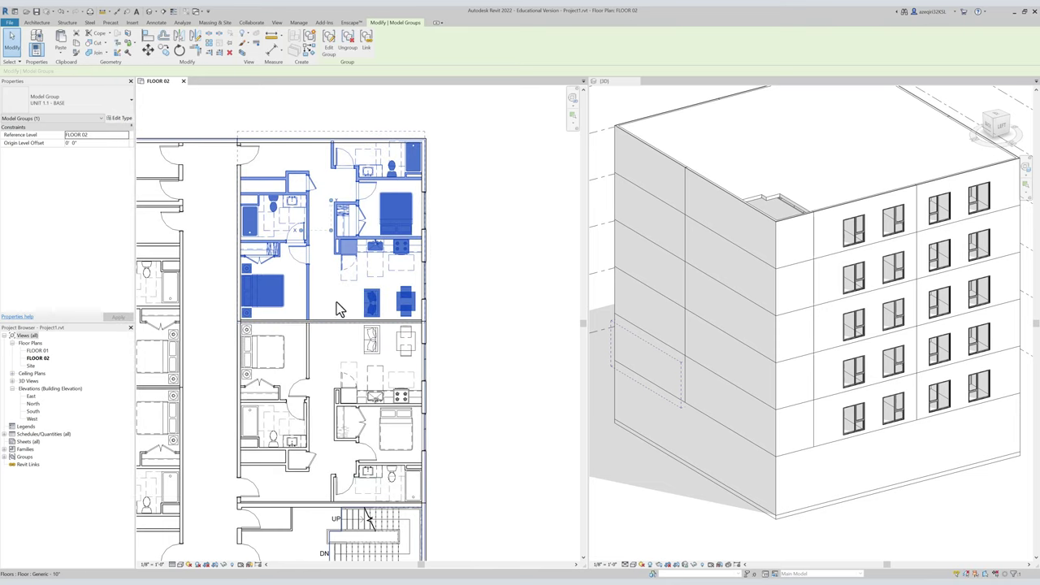
Open the northeast UNIT 1.1 - BASE group on FLOOR 02 for editing.
scroll(395, 202, "up", 3)
double_click(397, 202)
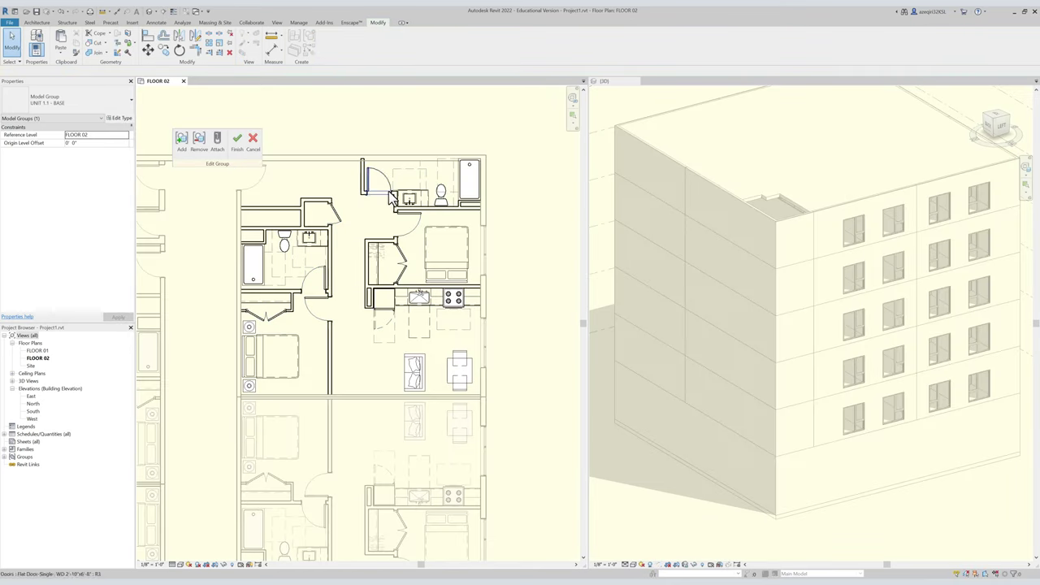
scroll(402, 220, "up", 3)
scroll(404, 224, "down", 3)
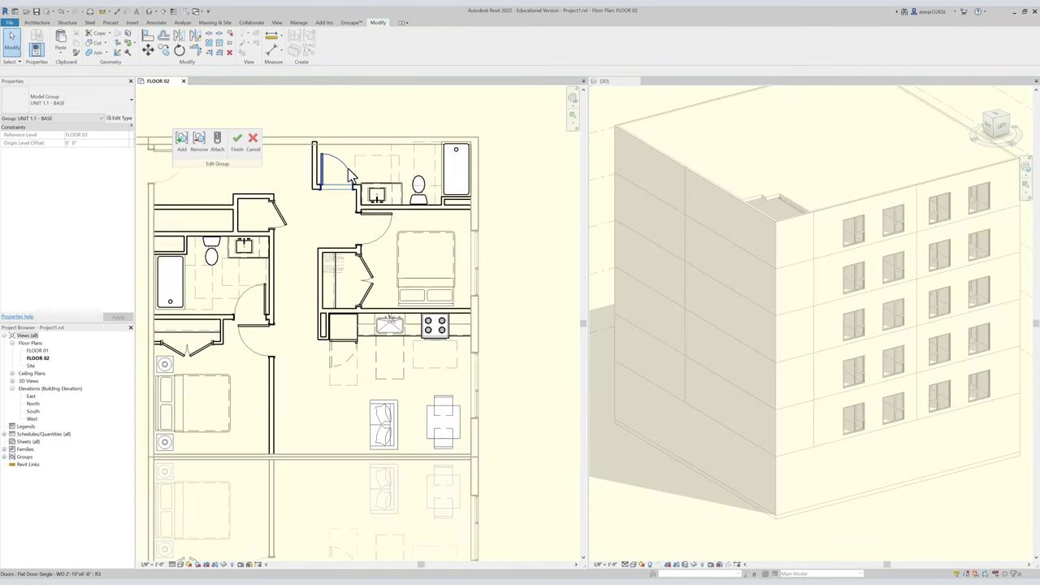
scroll(360, 181, "down", 2)
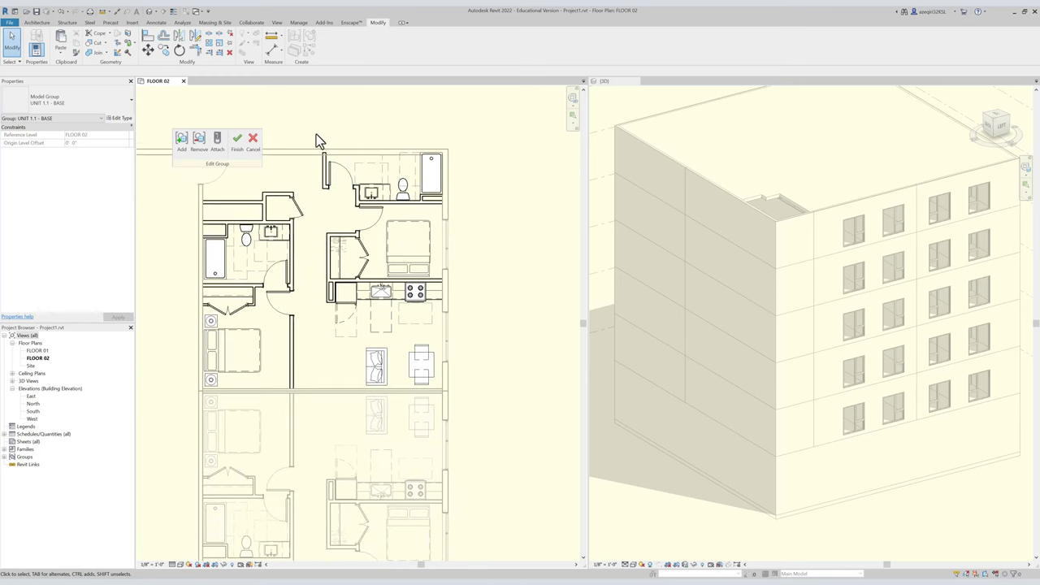
Move the group's east bathroom, bedroom and kitchen elements south to the inner face of the north exterior wall, and finish the group edit.
left_click_drag(302, 114, 483, 360)
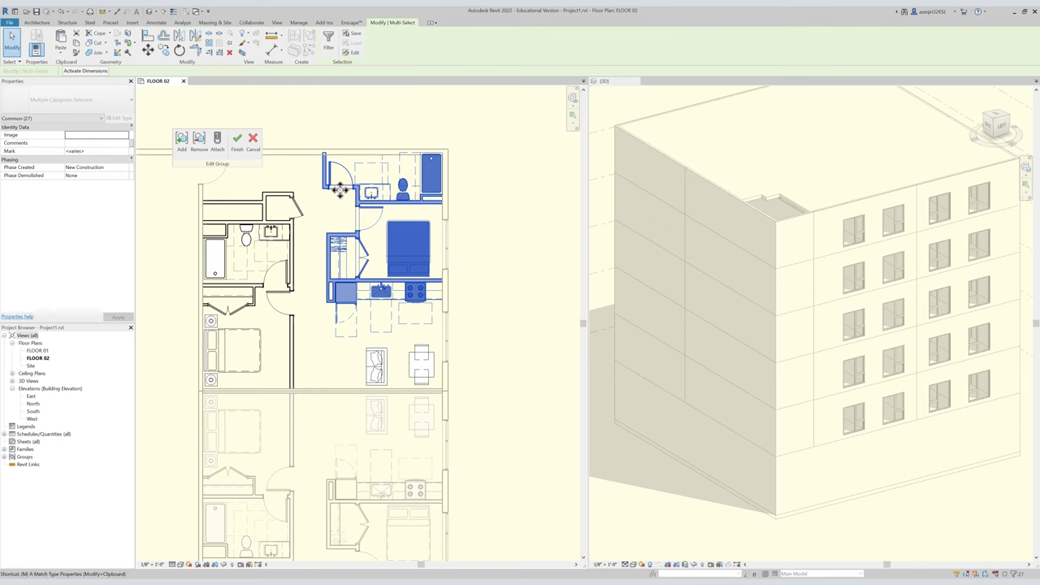
key("m")
key("v")
scroll(333, 162, "up", 4)
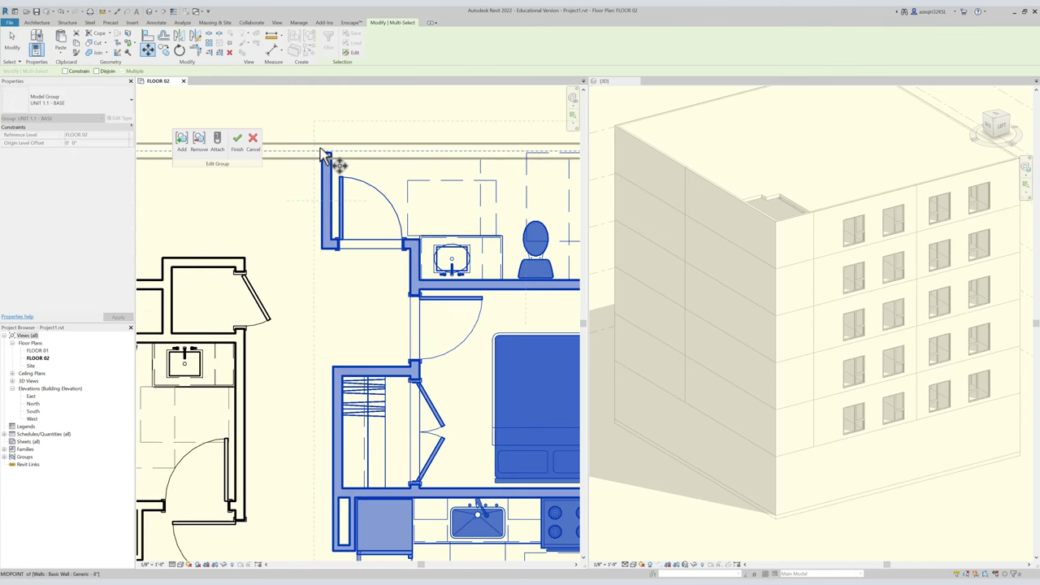
scroll(325, 156, "up", 2)
left_click(322, 153)
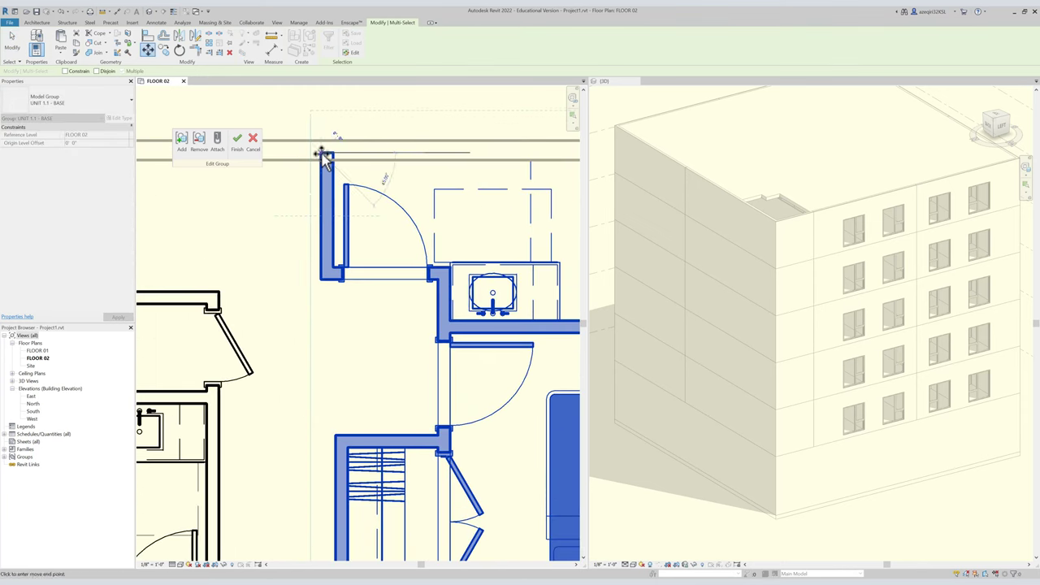
left_click(323, 160)
scroll(329, 160, "down", 3)
scroll(424, 177, "down", 1)
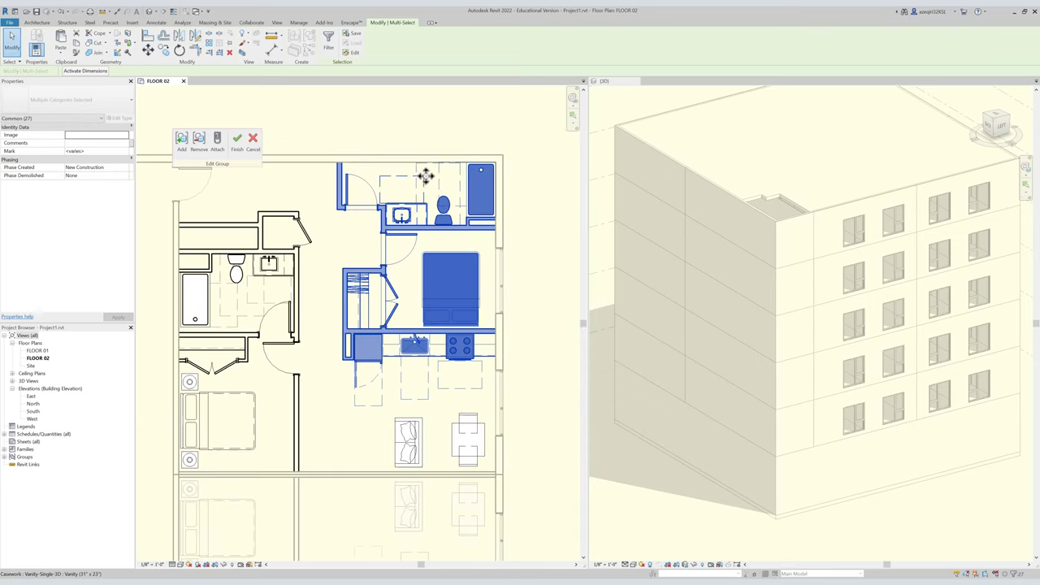
key("Escape")
scroll(431, 182, "down", 2)
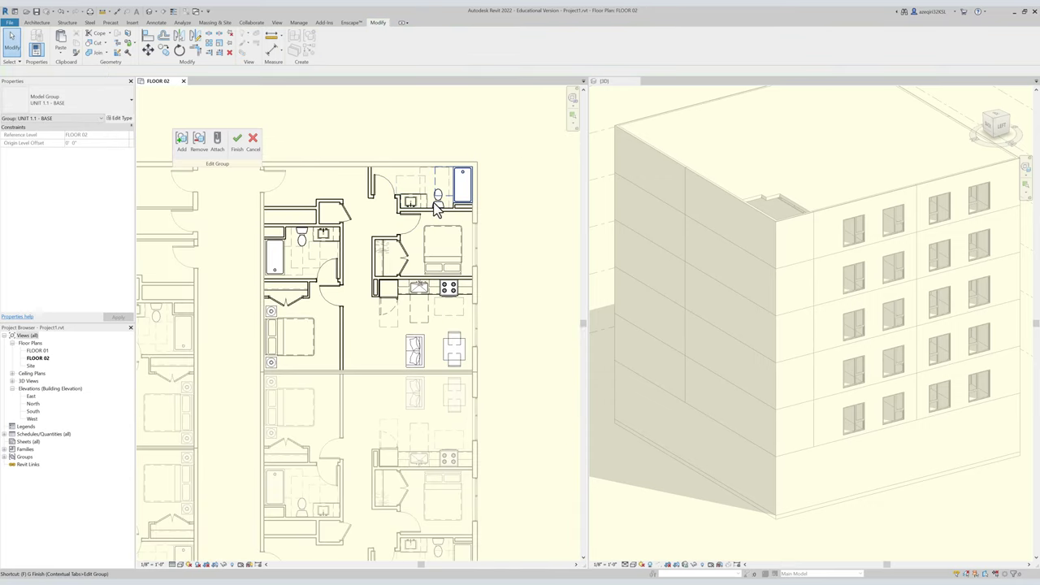
key("f")
key("g")
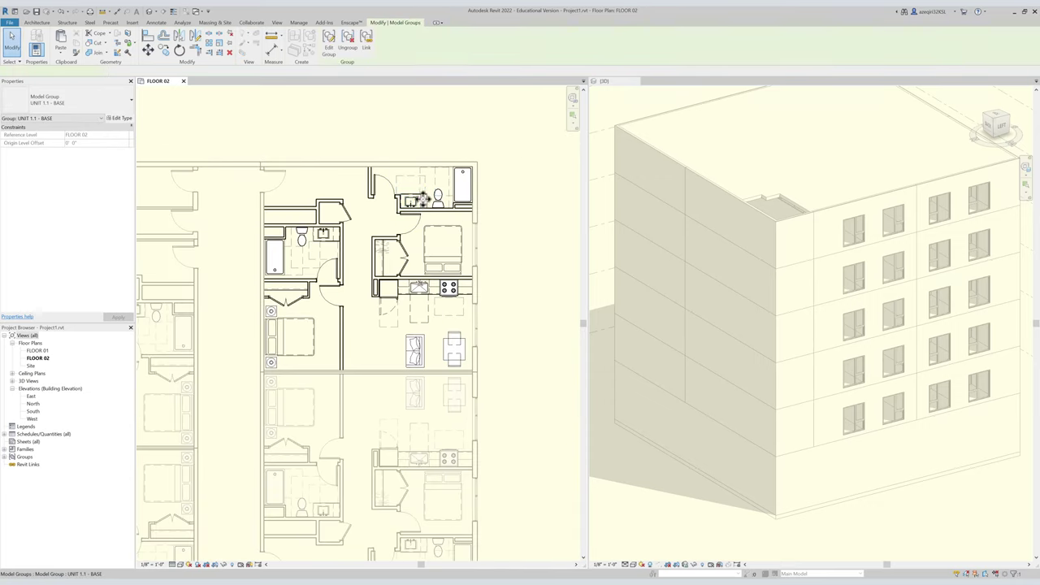
key("Escape")
Isolate the northeast UNIT 1.1 - BASE group of FLOOR 02 in the 3D view with a selection section box.
scroll(423, 204, "down", 1)
scroll(421, 218, "down", 1)
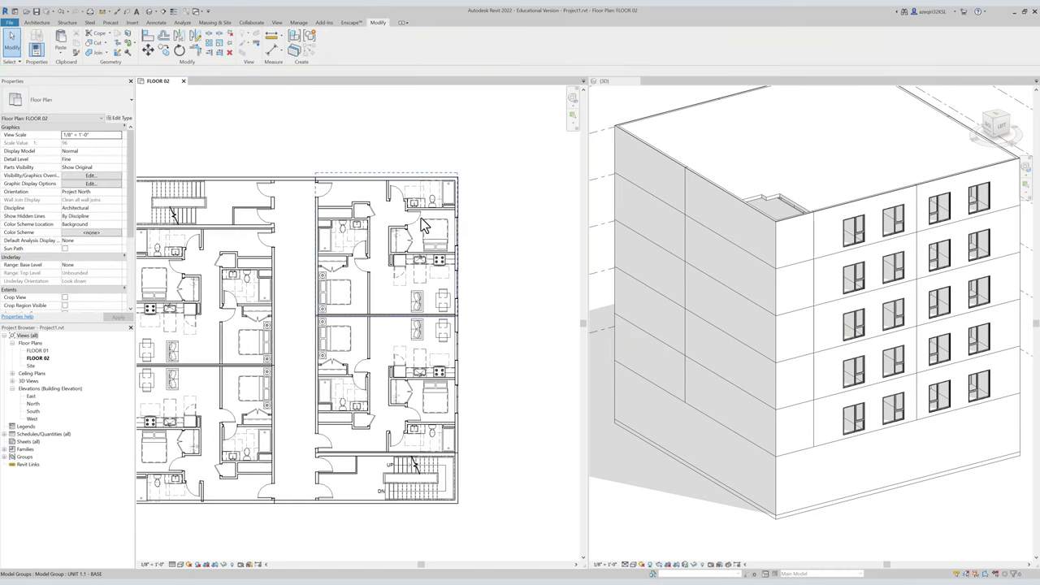
left_click(421, 218)
scroll(683, 212, "down", 1)
middle_click_drag(695, 242, 720, 242, "shift")
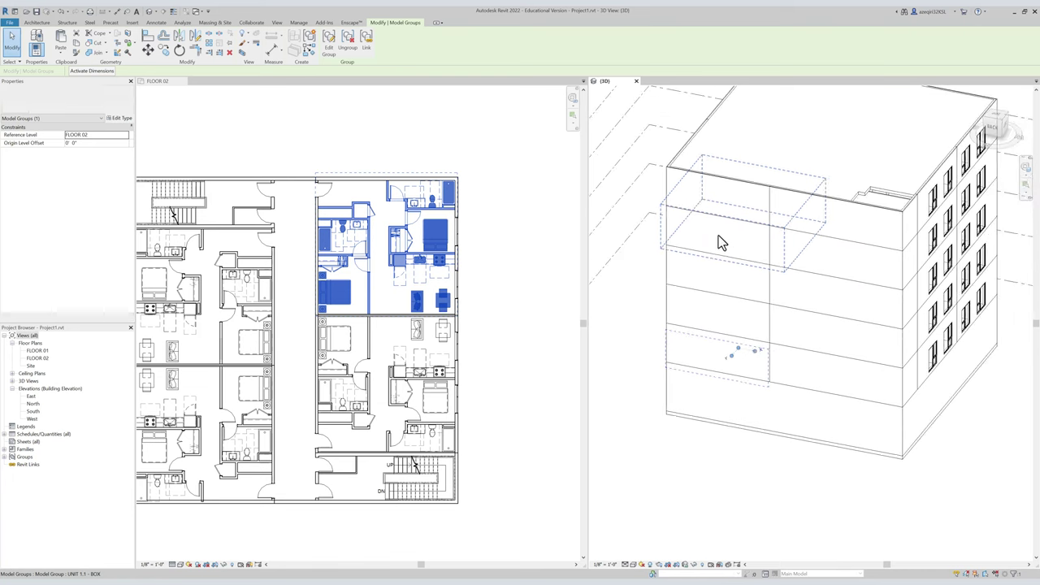
key("b")
key("x")
key("Escape")
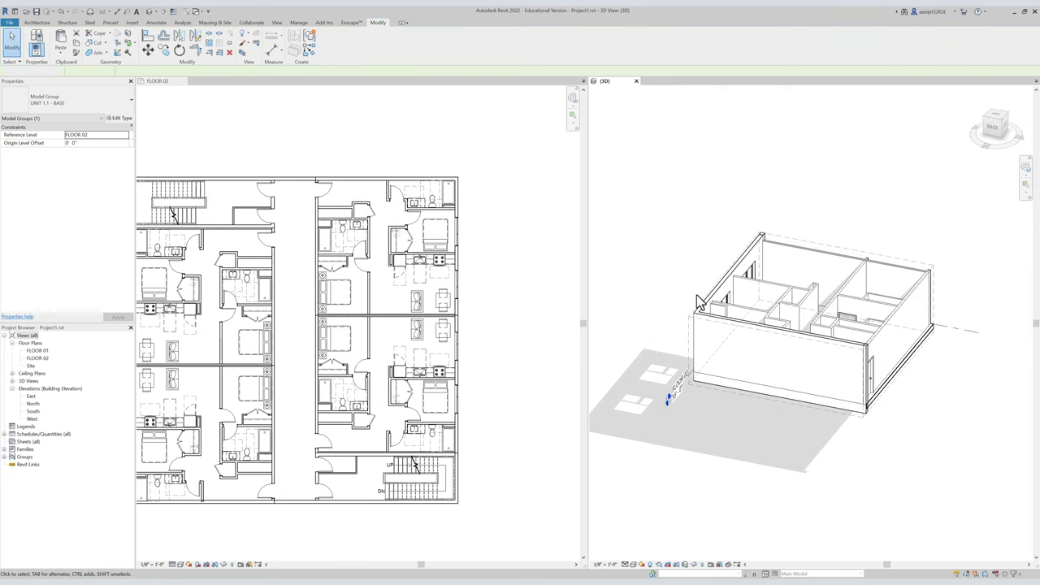
Resize the section box to span the full building height and open up the northeast unit stack.
left_click(800, 340)
left_click_drag(775, 368, 803, 350)
left_click_drag(822, 278, 818, 90)
scroll(803, 150, "down", 2)
middle_click_drag(814, 242, 803, 364)
left_click_drag(796, 239, 791, 147)
left_click_drag(796, 380, 774, 458)
left_click_drag(749, 293, 650, 266)
Match the northeast unit base groups on FLOOR 03 through FLOOR 06 to the FLOOR 02 group type UNIT 1.1 - BASE.
left_click(777, 376)
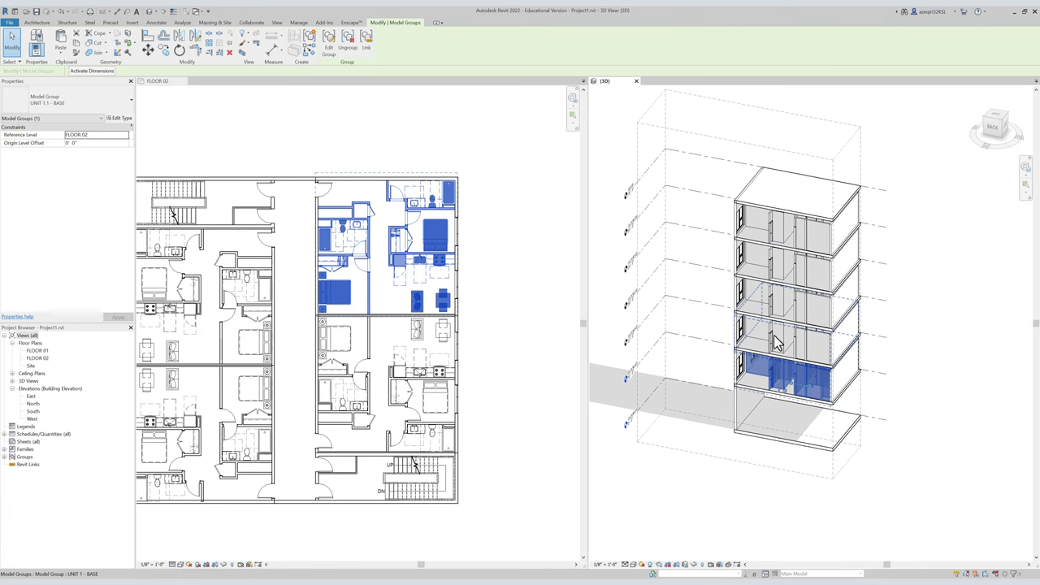
middle_click_drag(776, 343, 757, 294)
key("Escape")
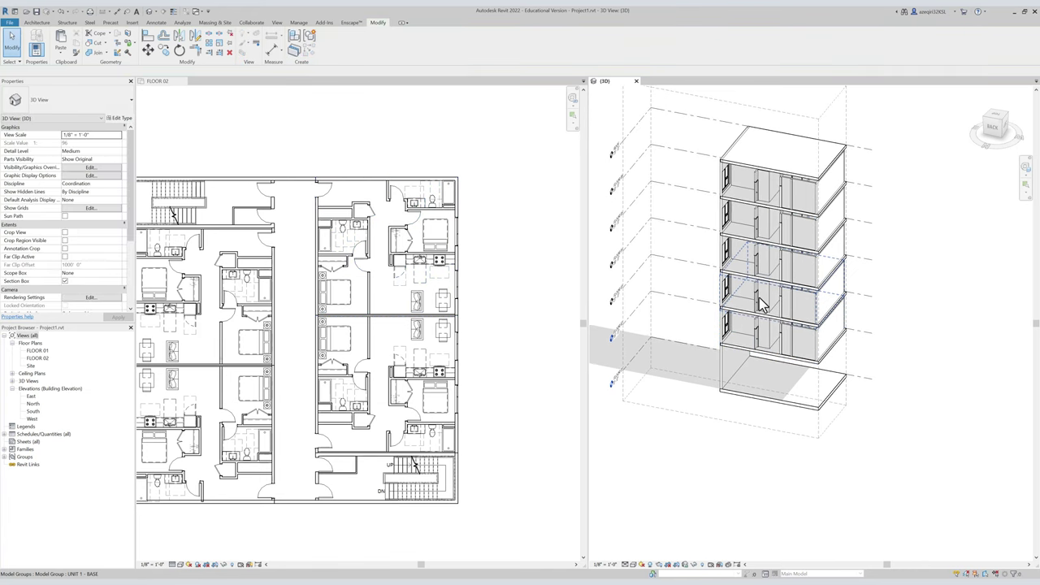
key("a")
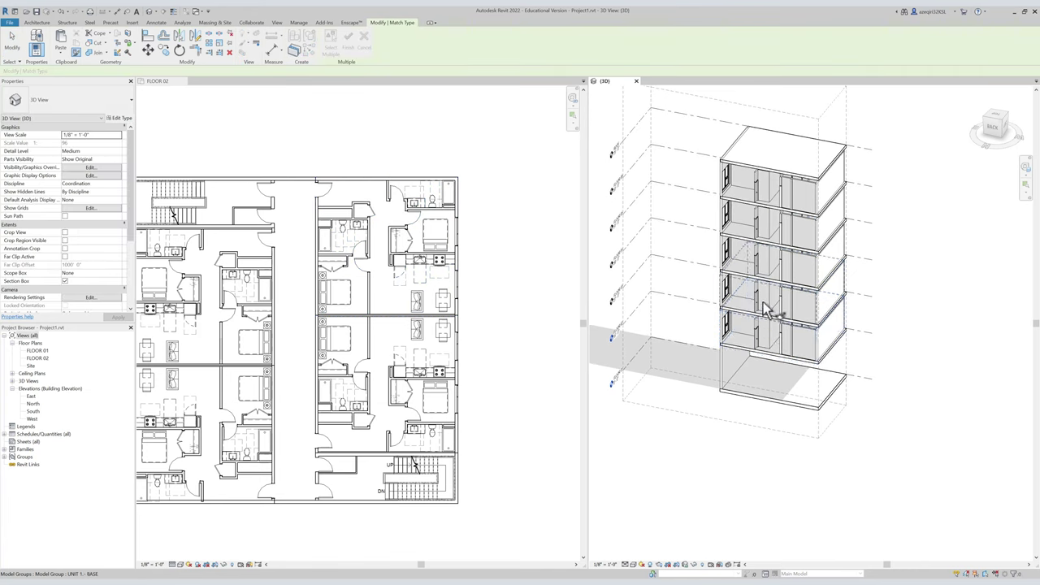
scroll(762, 343, "up", 2)
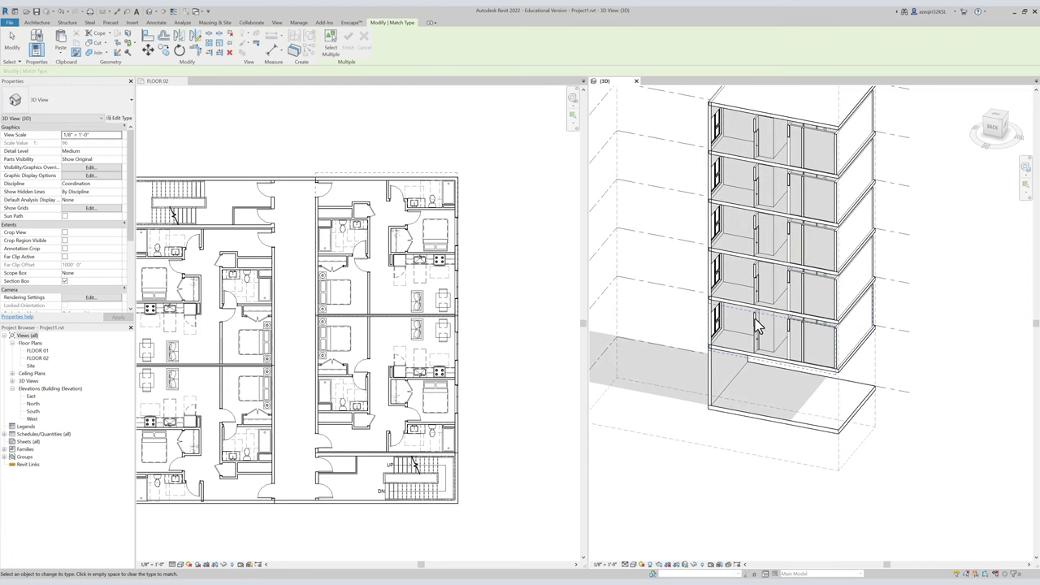
key("Escape")
key("m")
key("a")
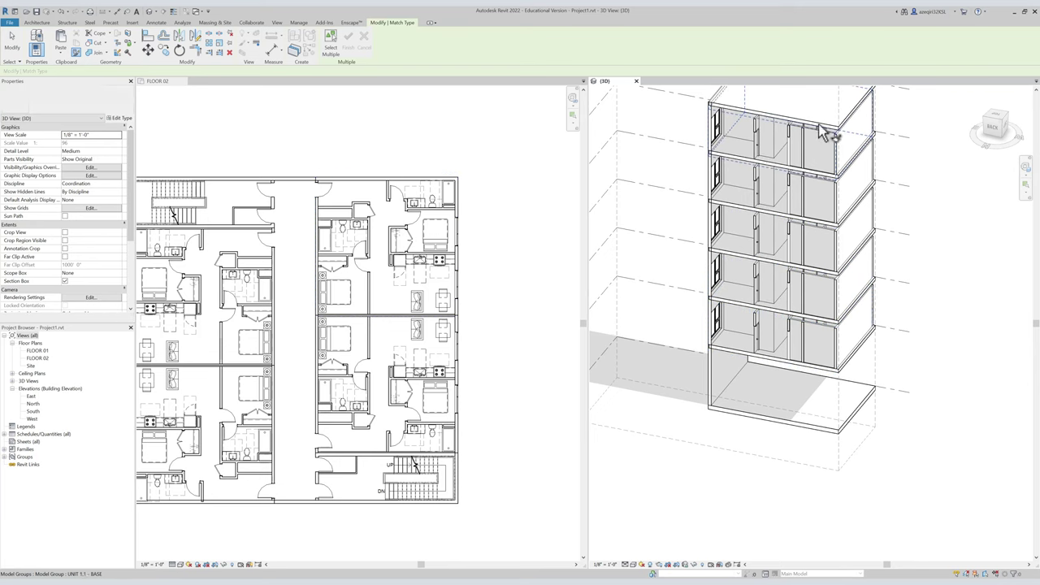
key("Escape")
Pull the section box's west face inward to cut through the northeast unit stack.
left_click(832, 236)
left_click_drag(833, 238, 778, 228)
scroll(774, 236, "down", 2)
middle_click_drag(712, 237, 643, 286, "shift")
scroll(650, 286, "up", 5)
middle_click_drag(715, 312, 673, 315, "shift")
scroll(777, 305, "down", 1)
middle_click_drag(784, 306, 778, 306)
scroll(804, 268, "down", 4)
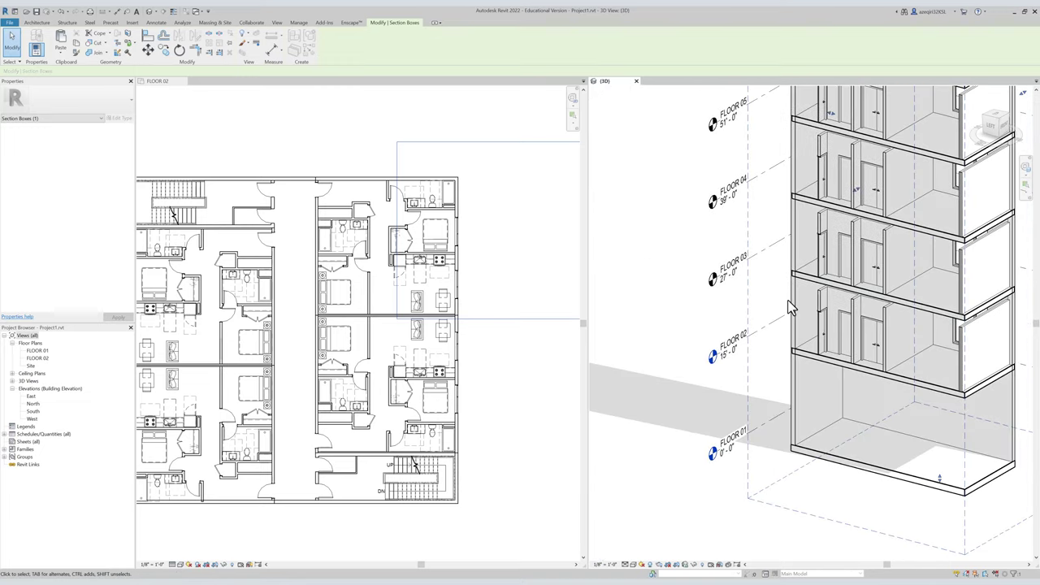
Fine-tune the section box's west face and lower its top to cut open the FLOOR 06 unit.
mouse_move(830, 236)
middle_mouse_down("shift")
mouse_move(818, 245)
mouse_move(823, 233)
middle_mouse_up("shift")
left_click_drag(825, 234, 822, 235)
middle_click_drag(830, 254, 795, 352)
scroll(795, 352, "down", 1)
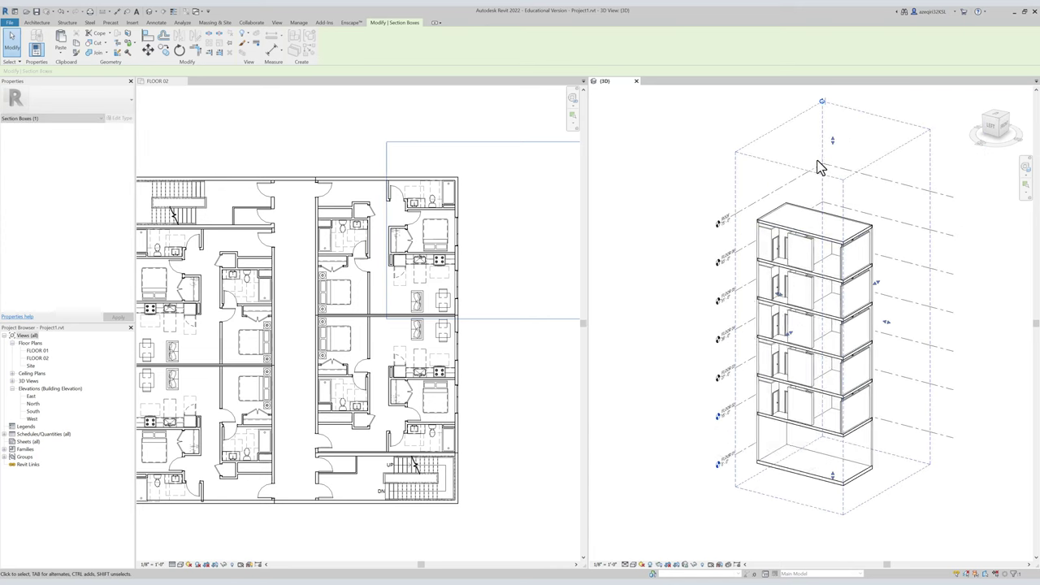
left_click_drag(833, 141, 815, 227)
Examine the FLOOR 06 bathroom wall where it meets the north exterior wall of the northeast unit.
middle_click_drag(771, 211, 859, 255, "shift")
scroll(766, 422, "up", 6)
left_click(749, 289)
scroll(751, 290, "up", 1)
key("Tab")
left_click(750, 292)
scroll(857, 255, "down", 3)
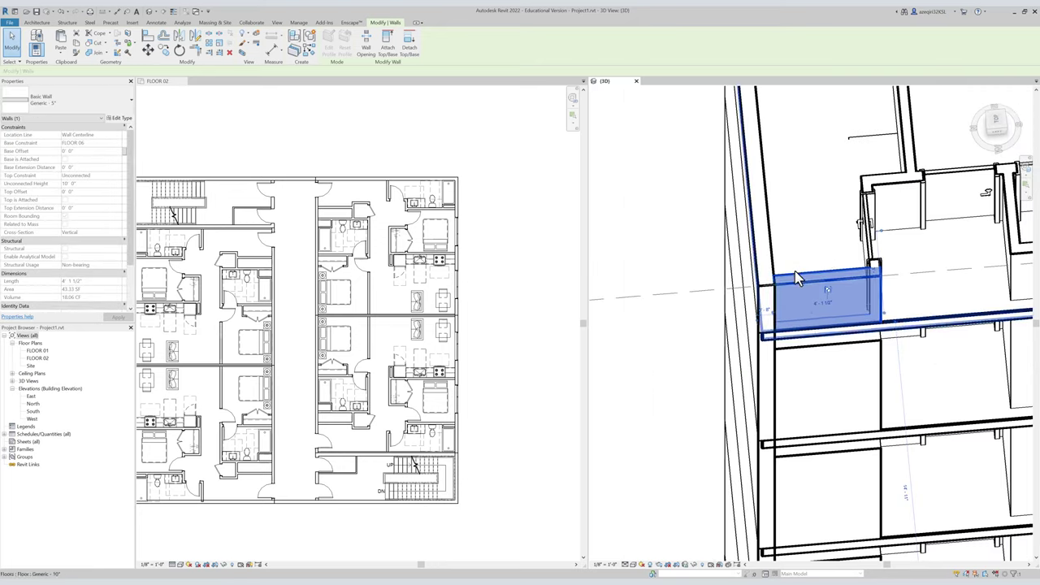
key("Escape")
scroll(795, 277, "down", 5)
middle_click_drag(793, 291, 822, 160, "shift")
scroll(759, 253, "down", 3)
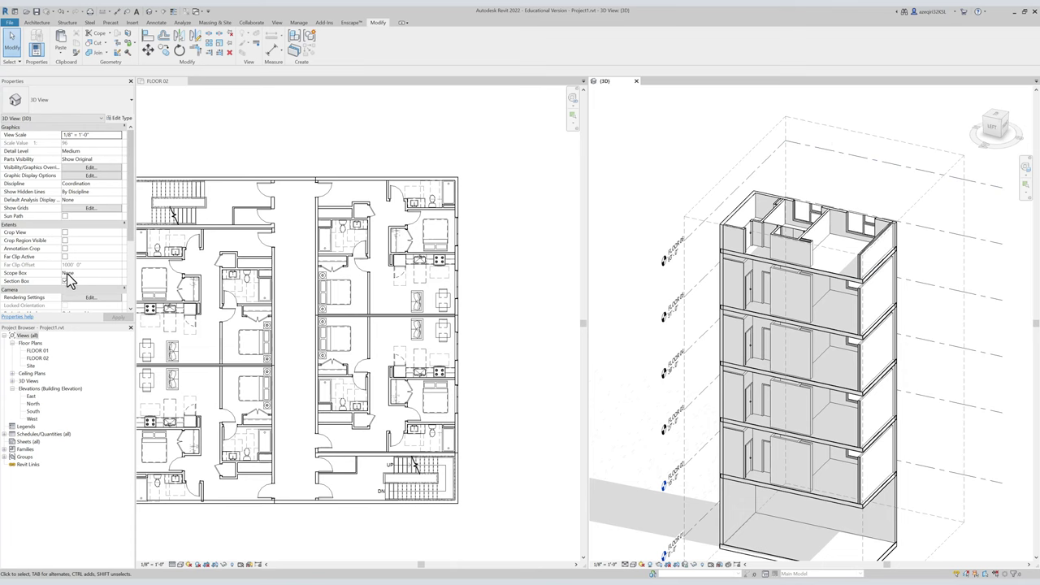
scroll(697, 156, "up", 5)
scroll(722, 210, "down", 6)
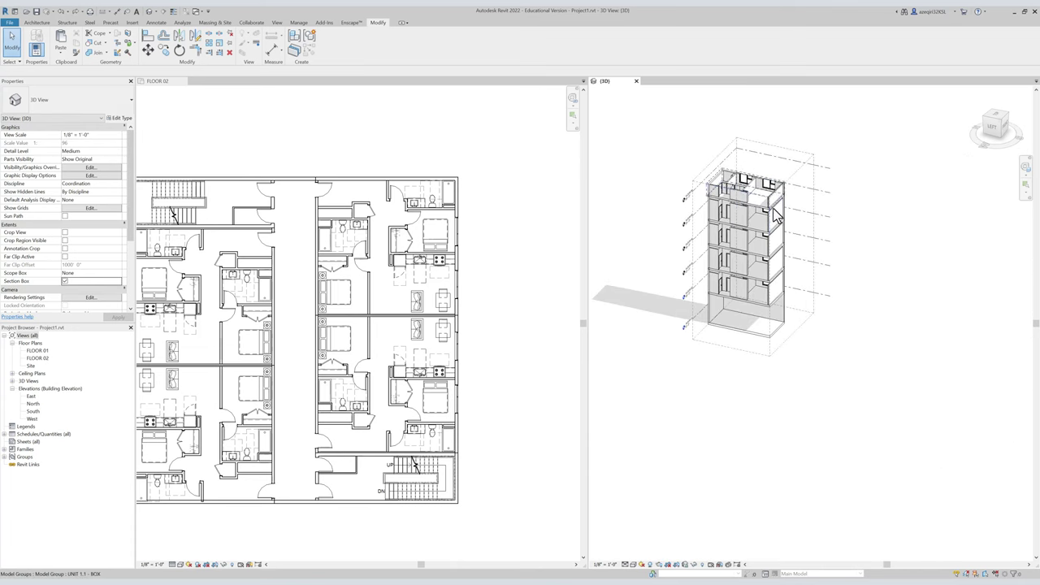
left_click(806, 160)
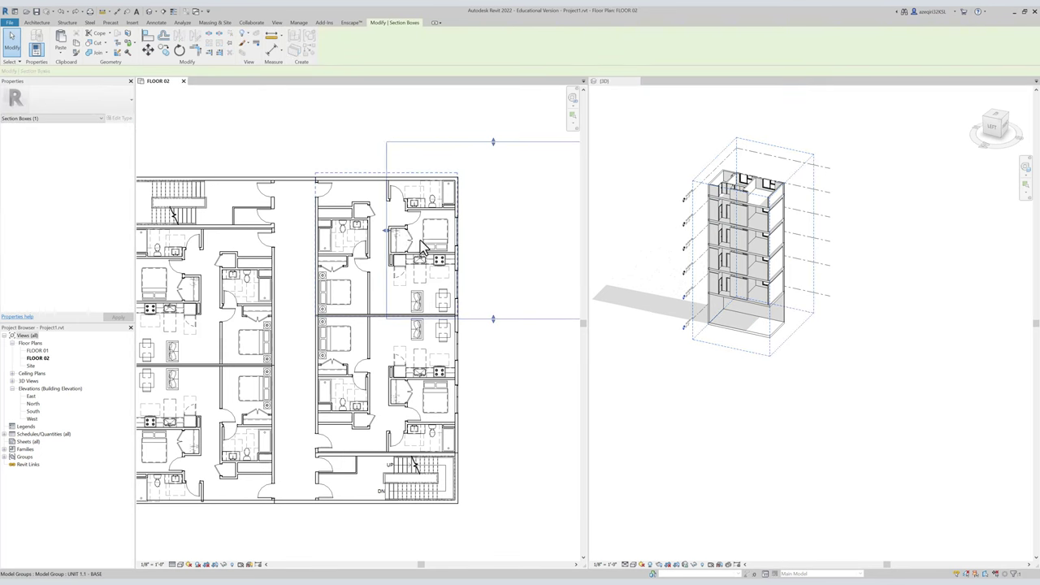
left_click(474, 227)
left_click(469, 200)
key("Escape")
Match the southwest corner unit's base group on FLOOR 02 to the northeast group type UNIT 1.1 - BASE.
left_click(305, 392)
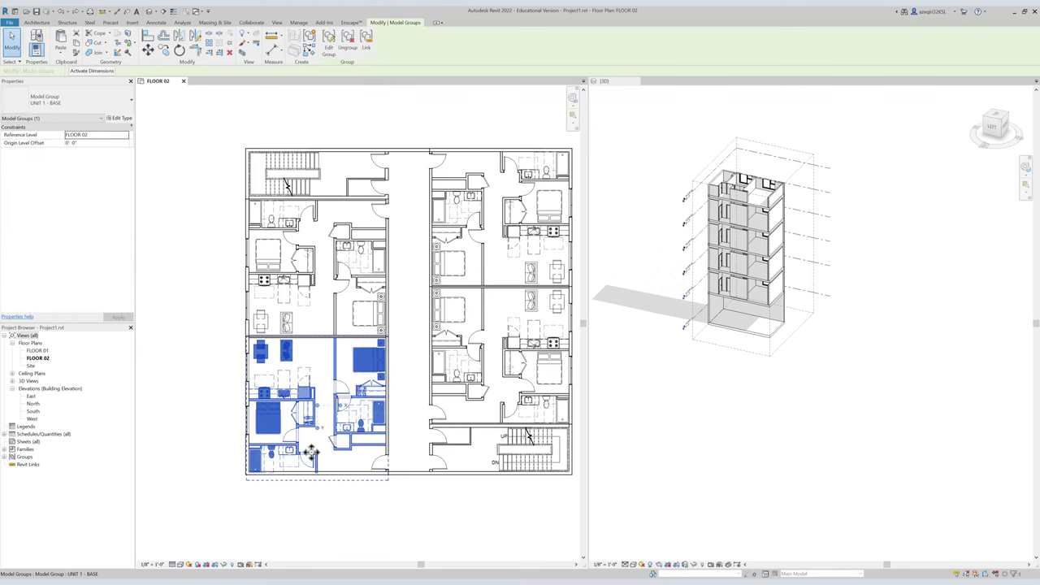
key("Escape")
middle_click_drag(476, 214, 449, 209)
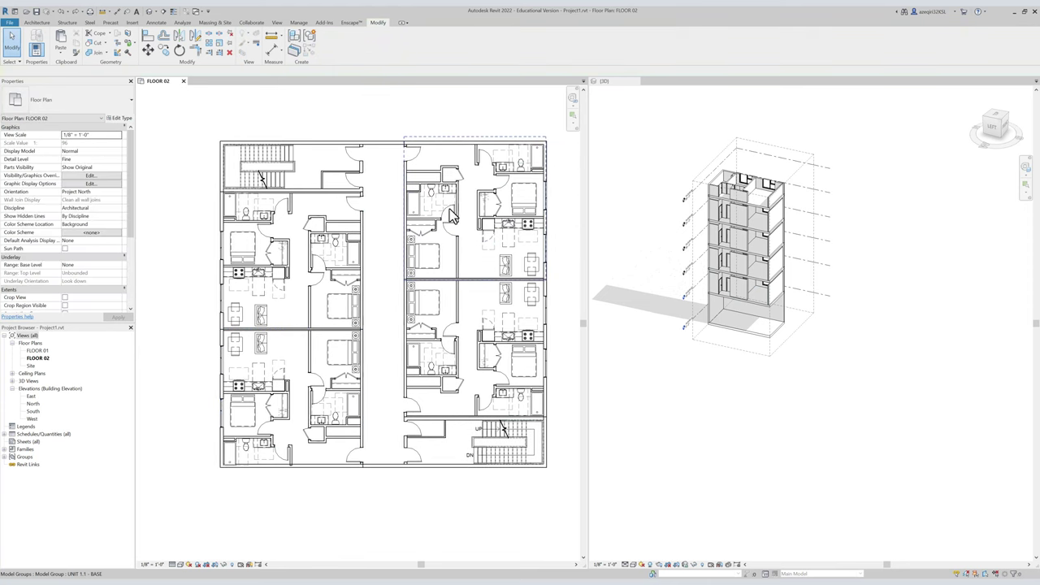
key("m")
key("a")
left_click(452, 209)
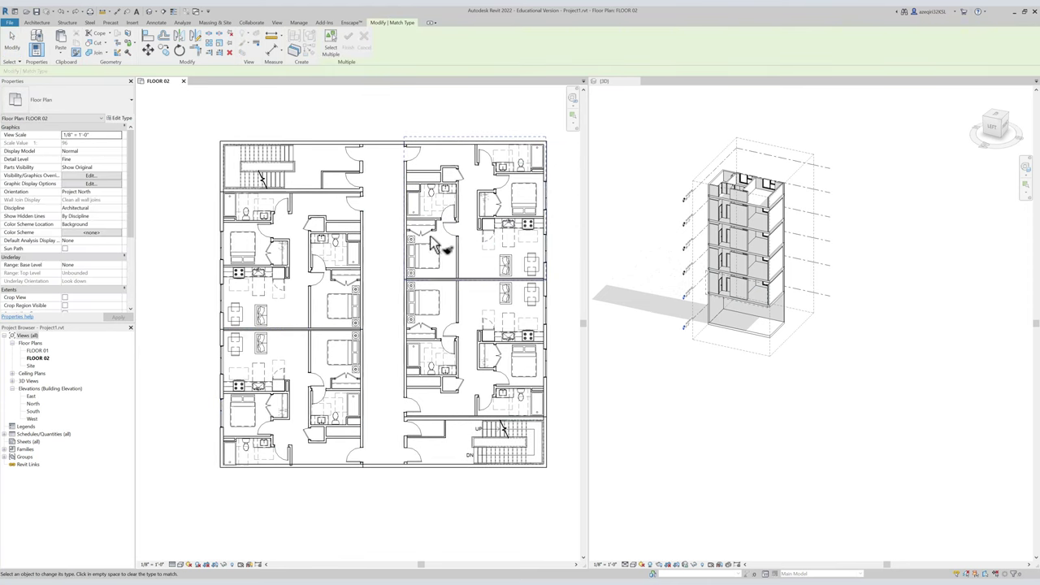
left_click(322, 374)
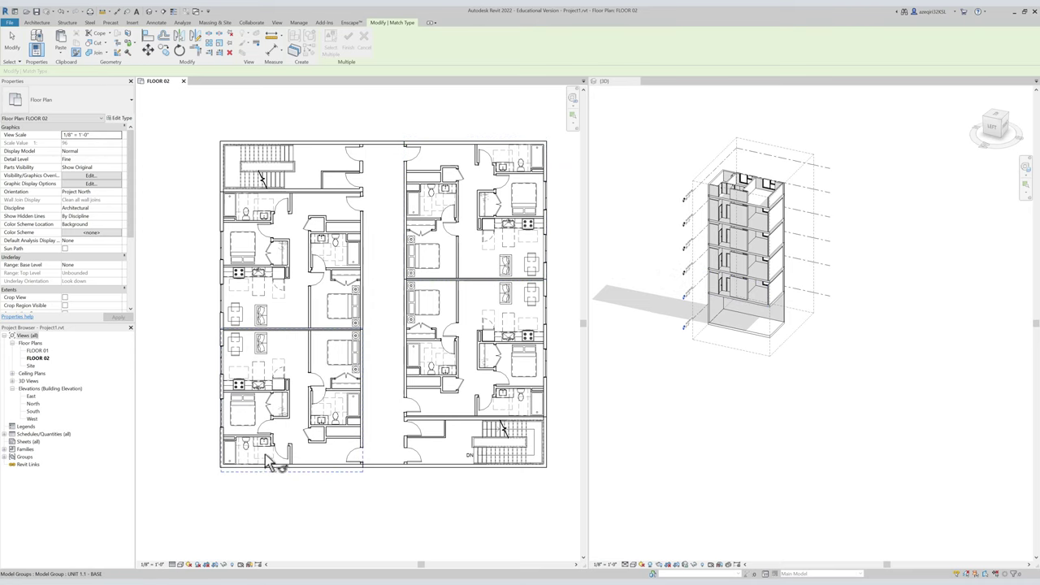
Isolate the southwest unit's base group on FLOOR 02 in a 3D section box.
key("Escape")
scroll(271, 474, "up", 3)
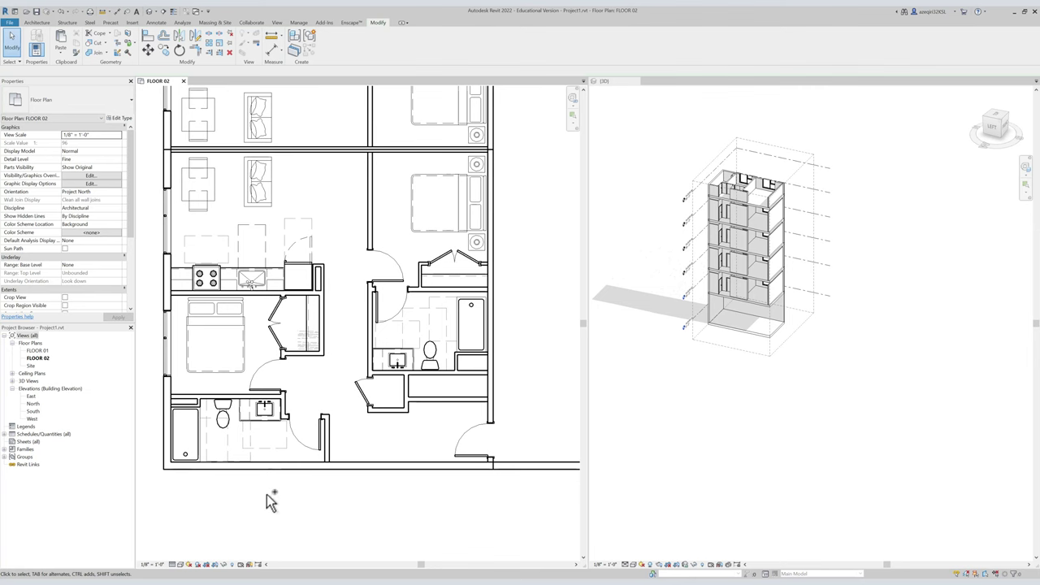
key("ctrl+z")
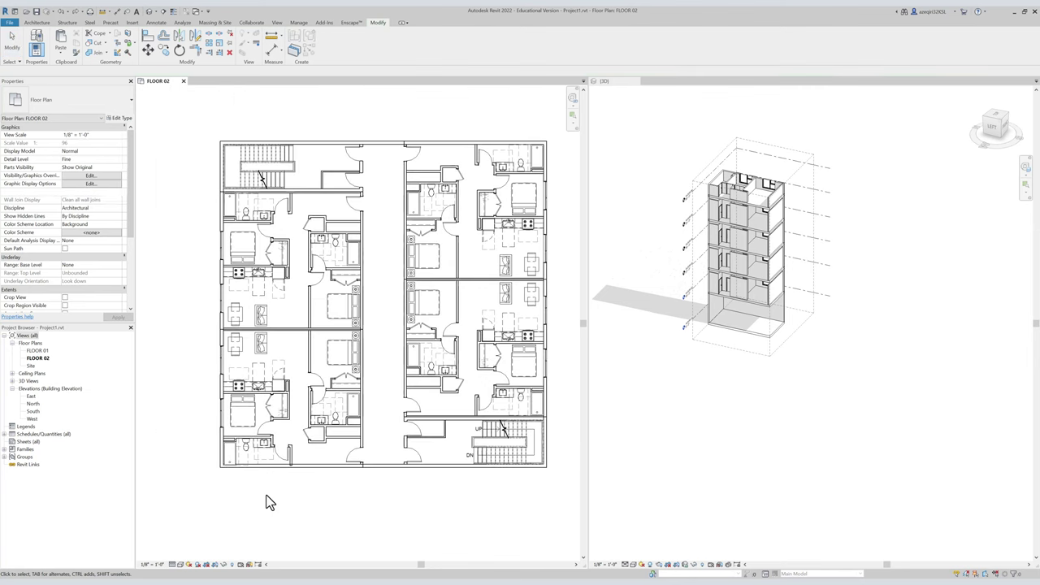
left_click(270, 402)
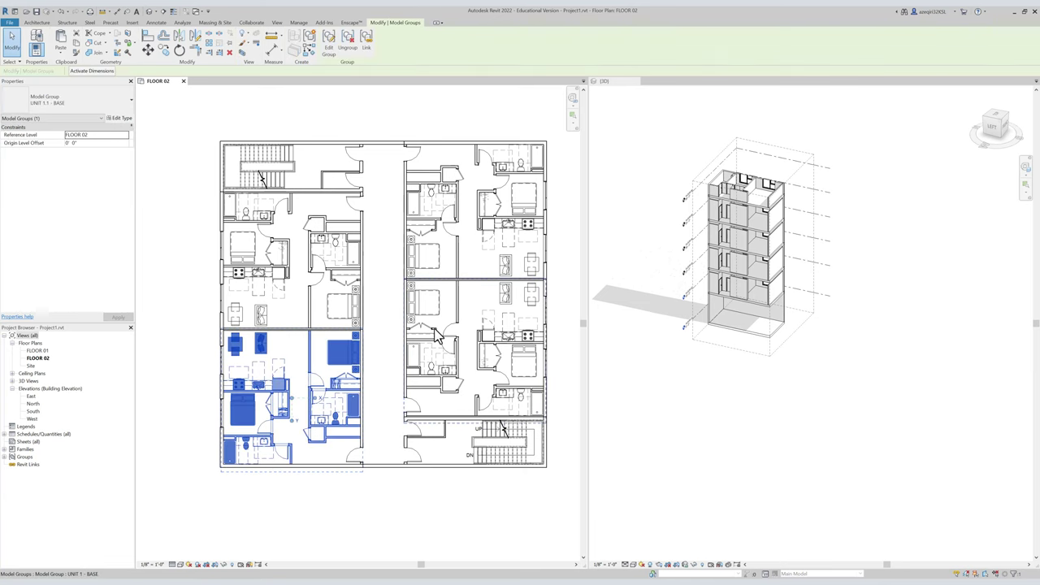
key("b")
key("x")
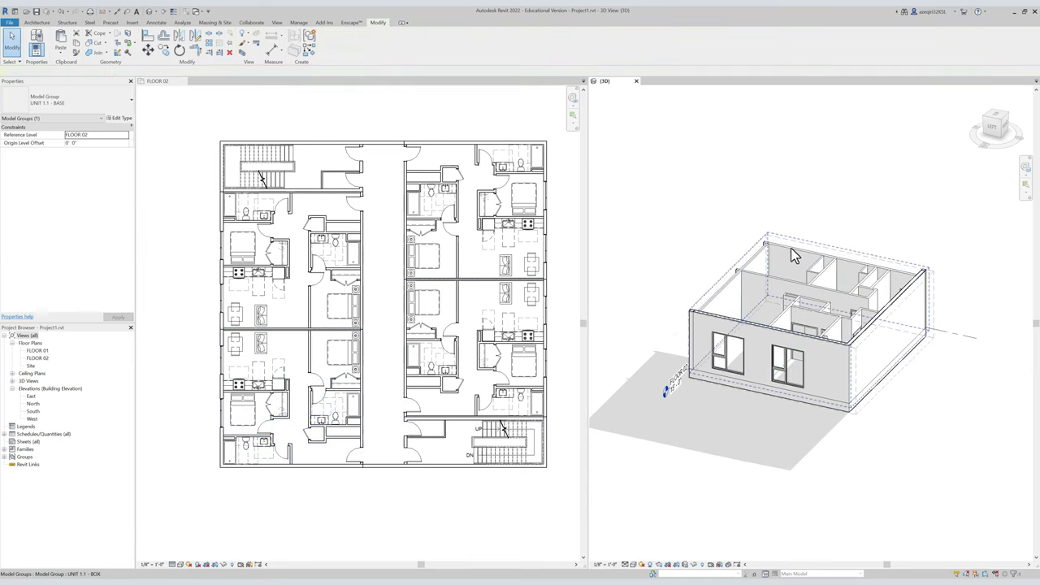
Pull the section box's west face inward and raise its top over the upper floors of the southwest unit stack.
left_click(795, 241)
left_click(795, 239)
middle_click_drag(806, 354, 754, 344, "shift")
left_click_drag(755, 354, 757, 349)
left_click_drag(809, 288, 804, 114)
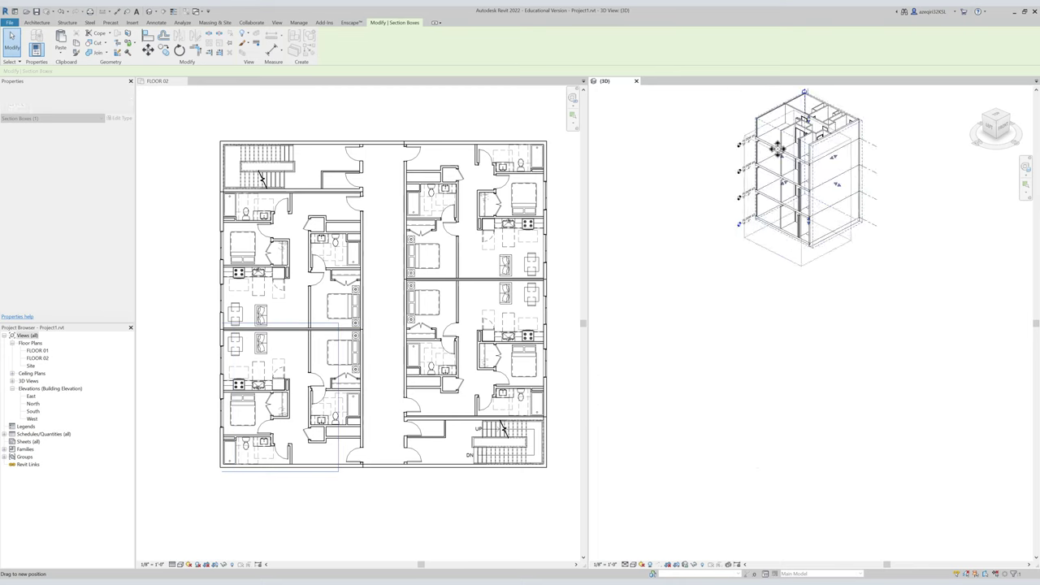
left_click_drag(777, 149, 780, 122)
key("ctrl+z")
middle_click_drag(798, 170, 724, 266)
key("ctrl+z")
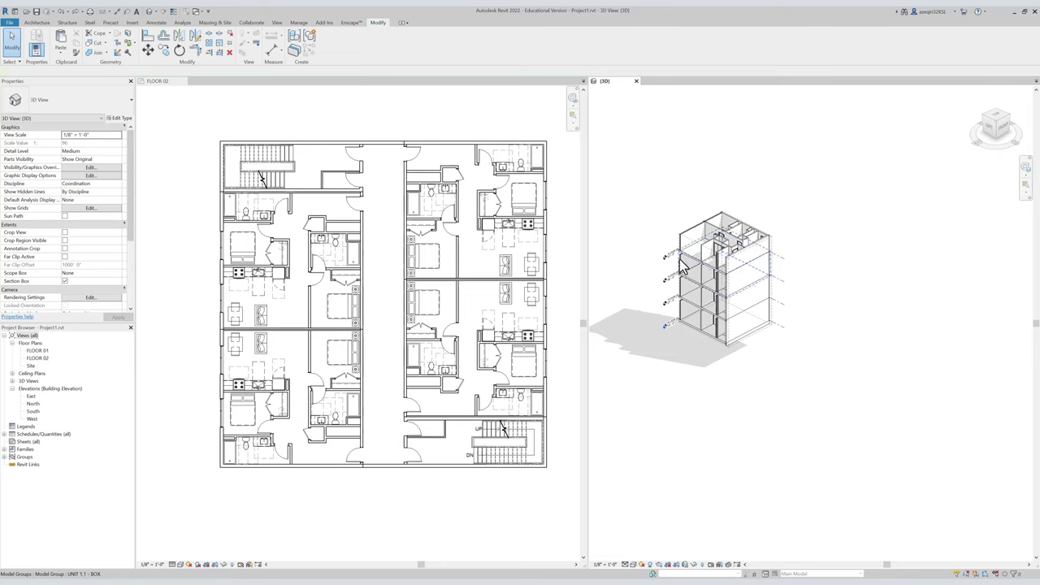
Extend the section box above the roof and below FLOOR 01 to include the whole southwest unit stack.
left_click(683, 268)
left_click_drag(722, 212, 722, 123)
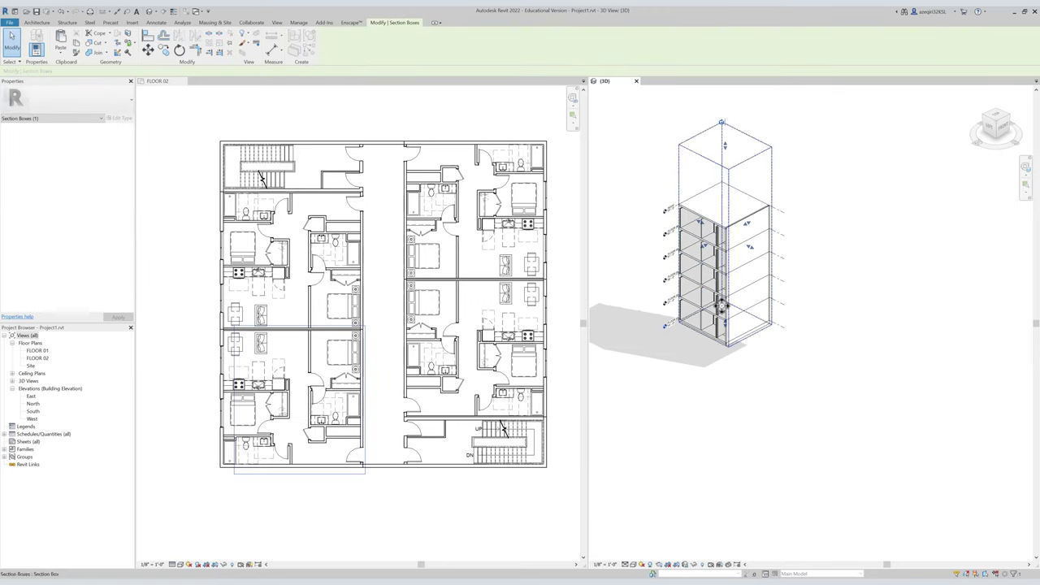
left_click_drag(725, 325, 717, 396)
scroll(701, 316, "up", 4)
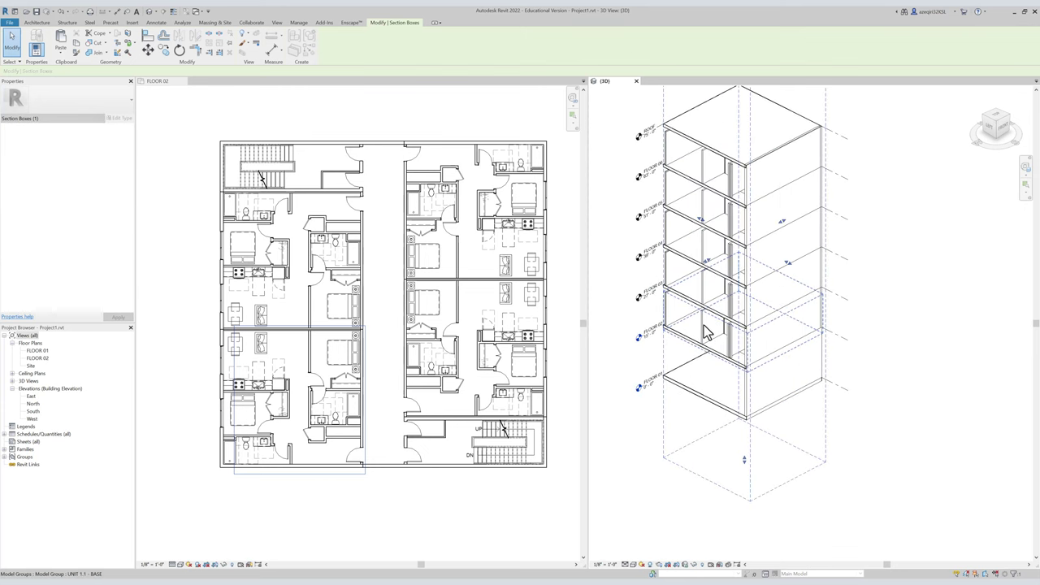
Match the type of the southwest base groups on the upper floors in the 3D view.
key("m")
key("a")
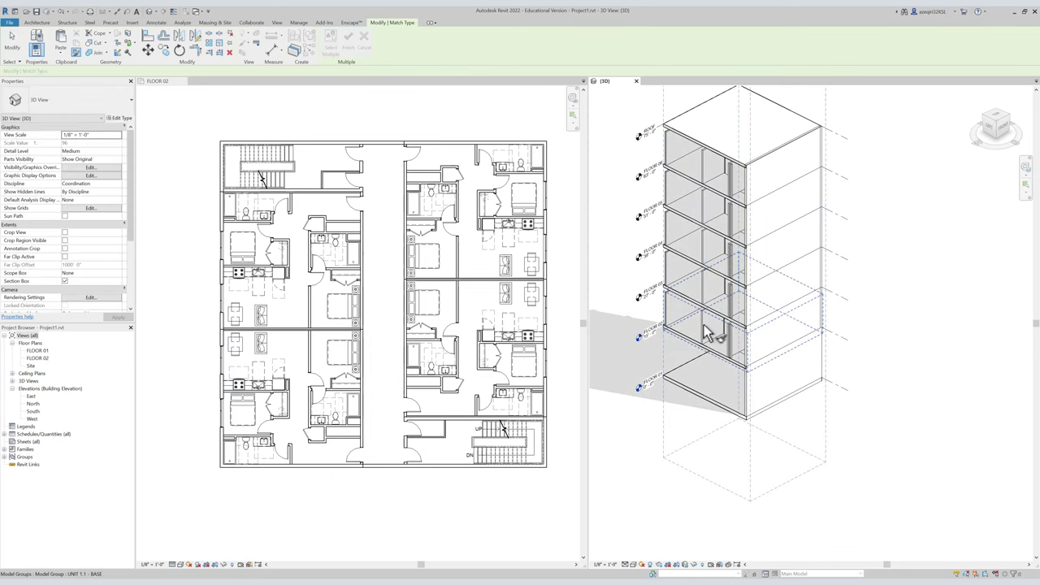
left_click(703, 247)
left_click(705, 203)
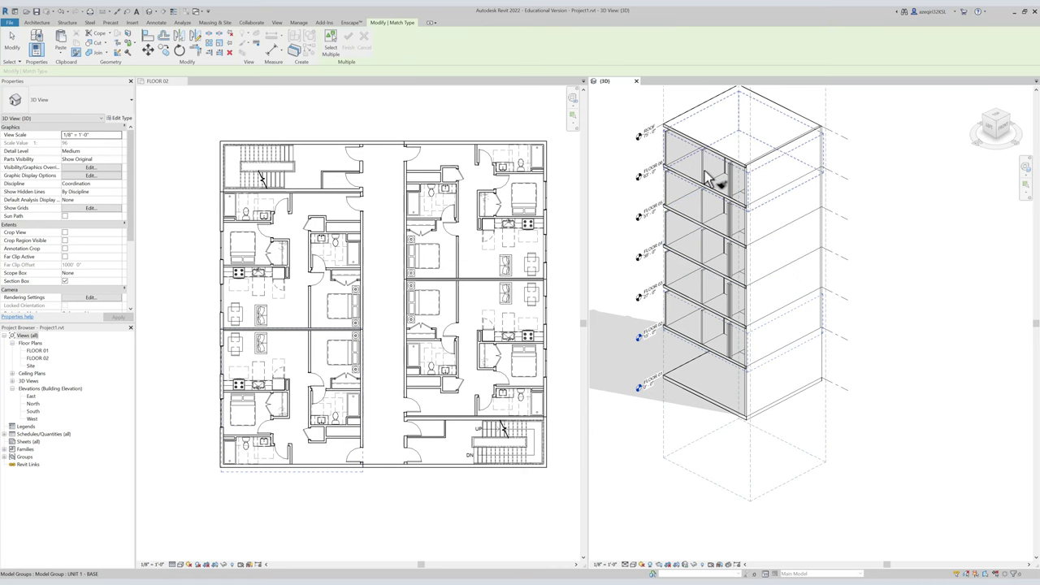
left_click(715, 181)
key("Escape")
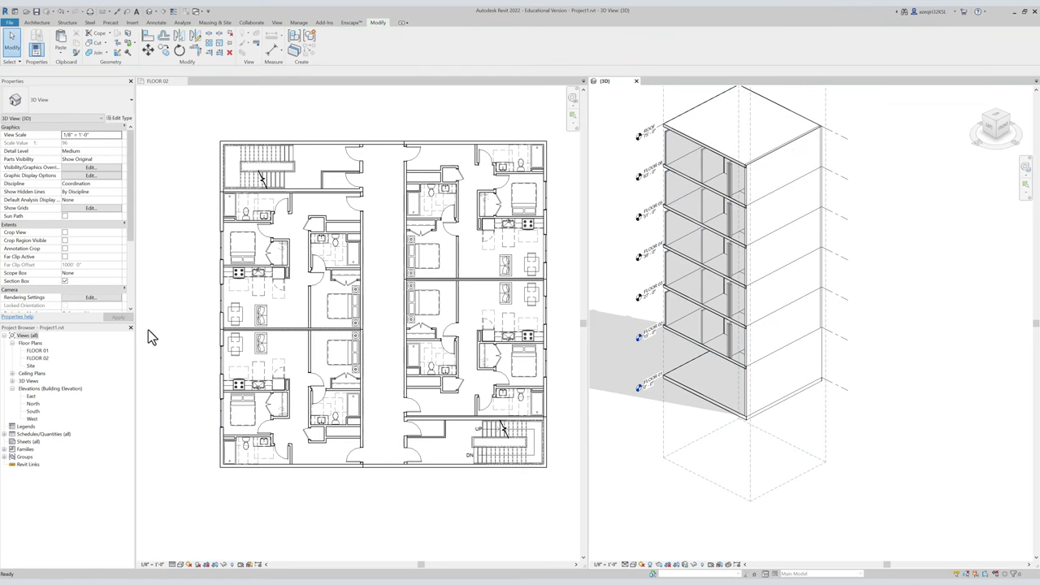
Create a floor plan view for FLOOR 05.
left_click(277, 23)
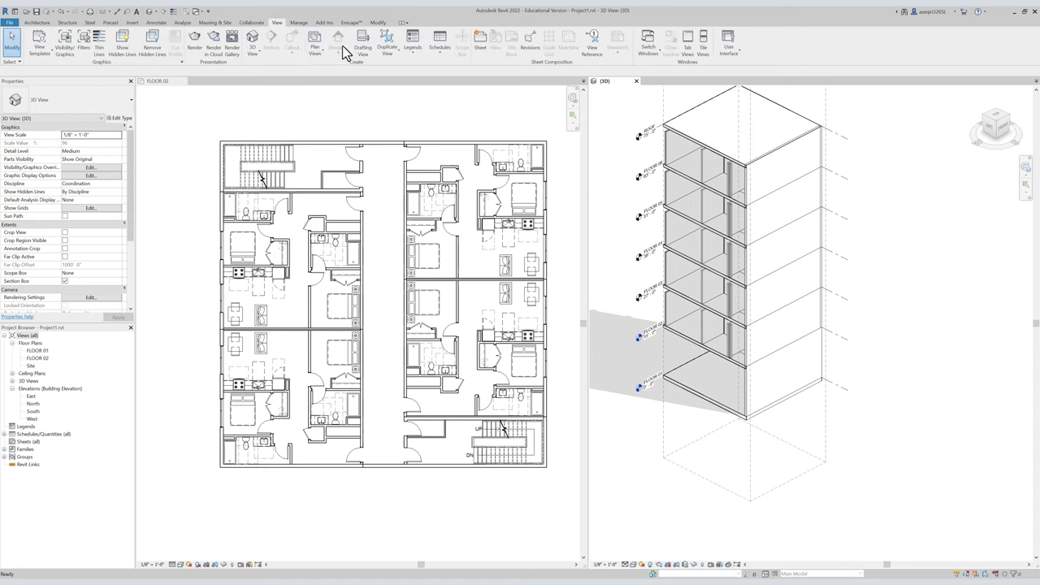
left_click(315, 51)
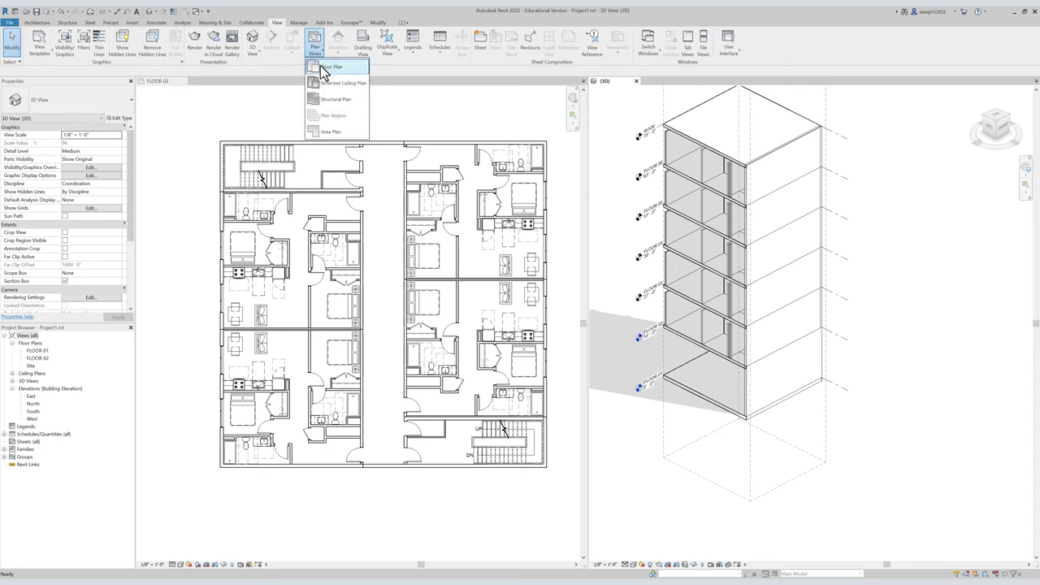
left_click(329, 67)
left_click(484, 273)
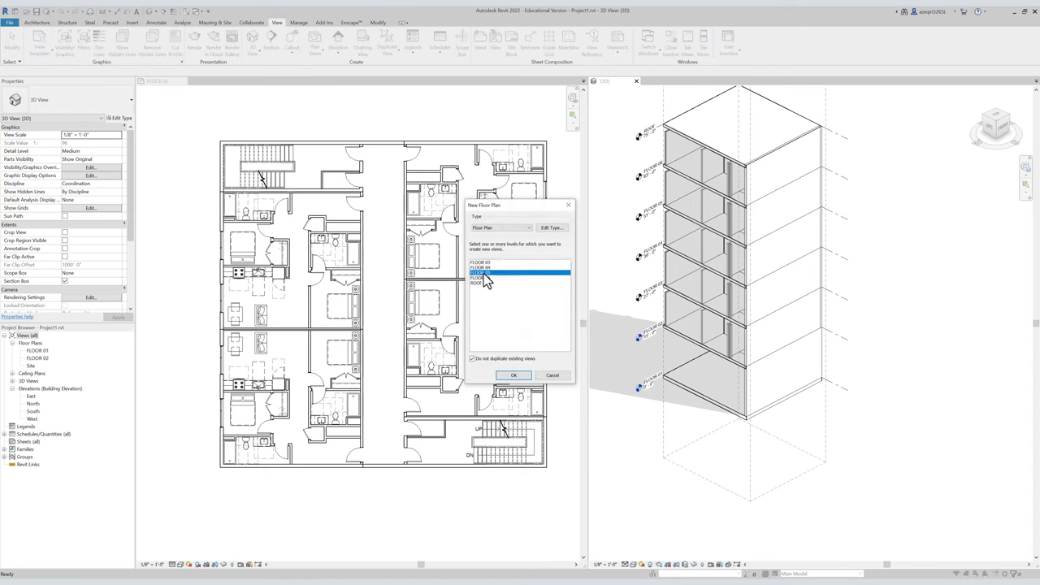
left_click(503, 378)
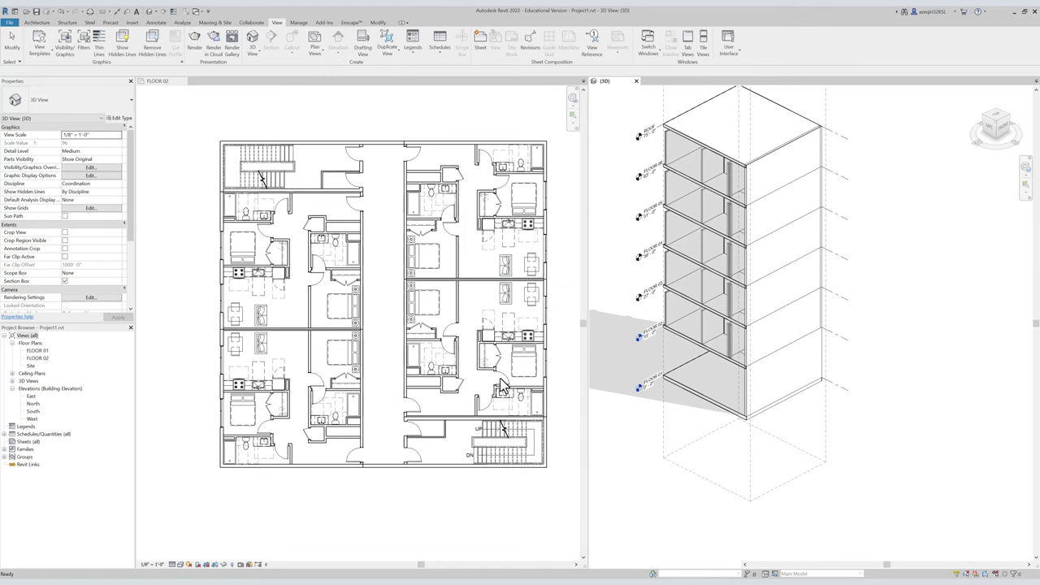
Examine the unit layouts on the FLOOR 05 plan and check the northwest unit's base group type.
scroll(675, 348, "up", 3)
middle_click_drag(707, 459, 618, 448)
scroll(749, 369, "up", 3)
scroll(778, 366, "up", 1)
scroll(675, 337, "down", 4)
middle_click_drag(826, 199, 707, 388)
middle_click_drag(840, 173, 786, 61)
middle_click_drag(764, 219, 793, 291)
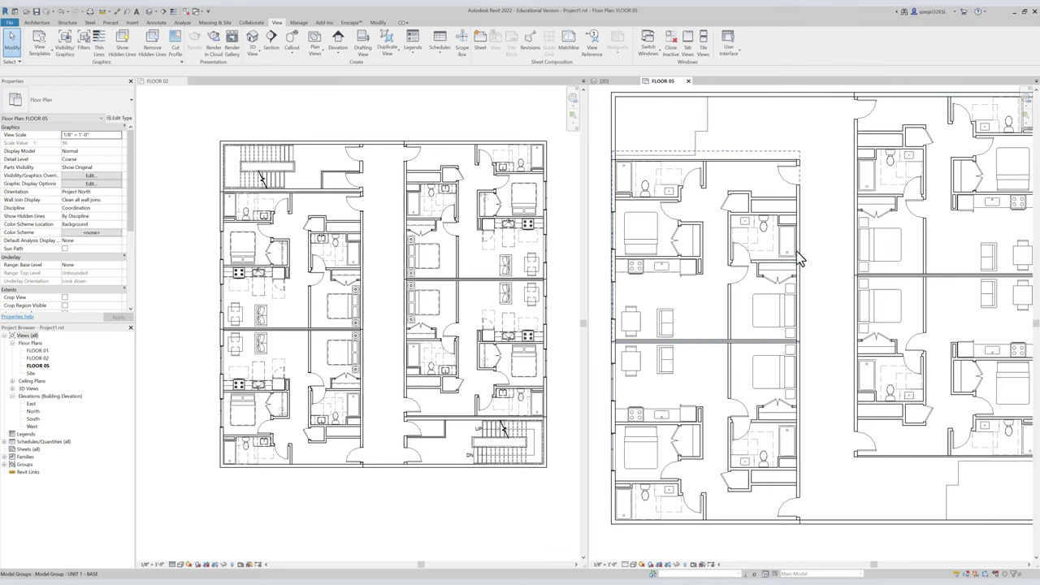
left_click(796, 251)
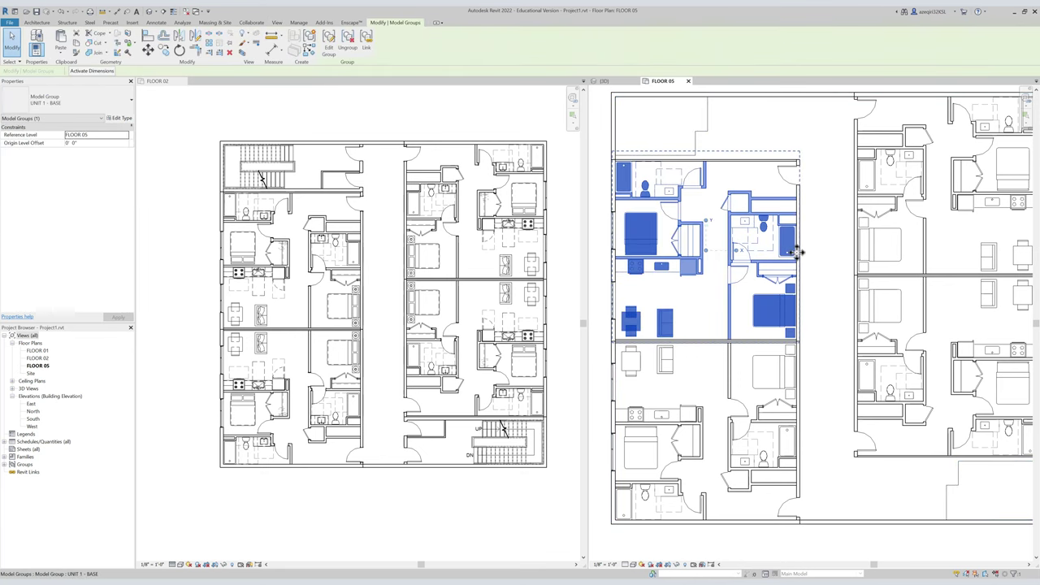
Close the FLOOR 05 plan and combine the remaining open views into a single tabbed window.
left_click(688, 81)
key("t")
key("w")
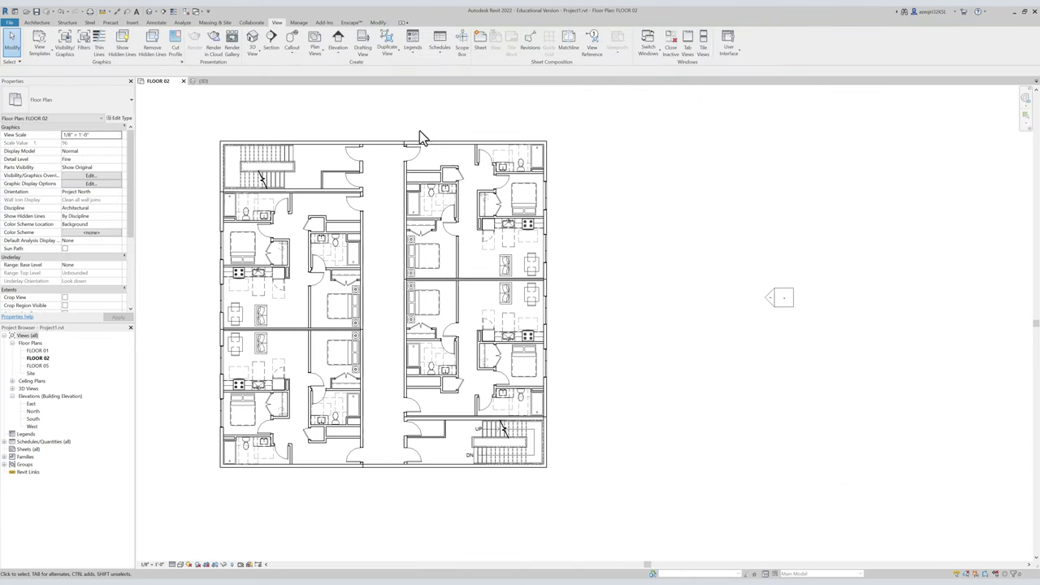
scroll(361, 212, "up", 4)
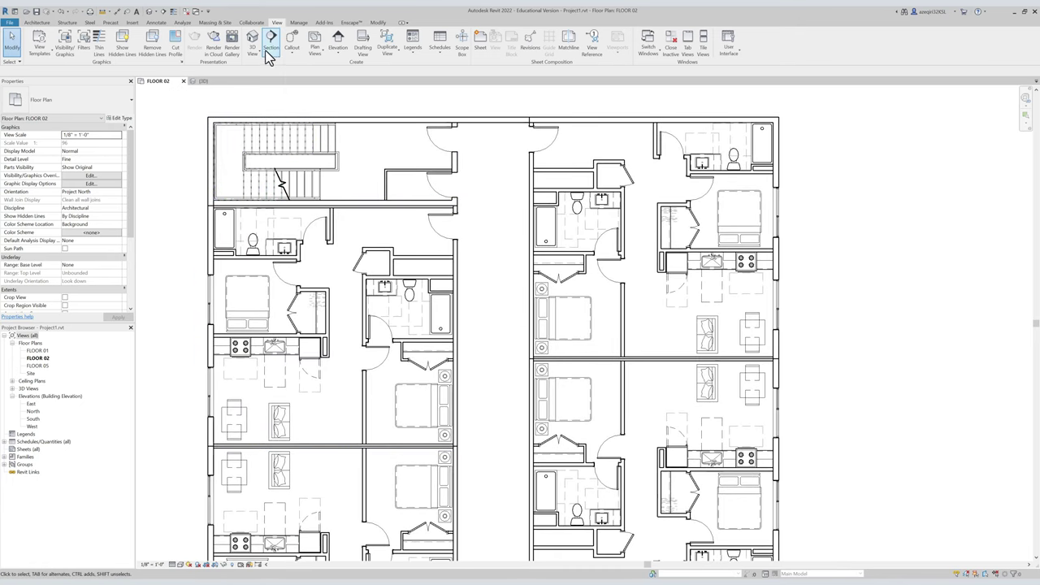
Create floor plan views for FLOOR 03, FLOOR 04 and FLOOR 06.
left_click(315, 49)
left_click(327, 66)
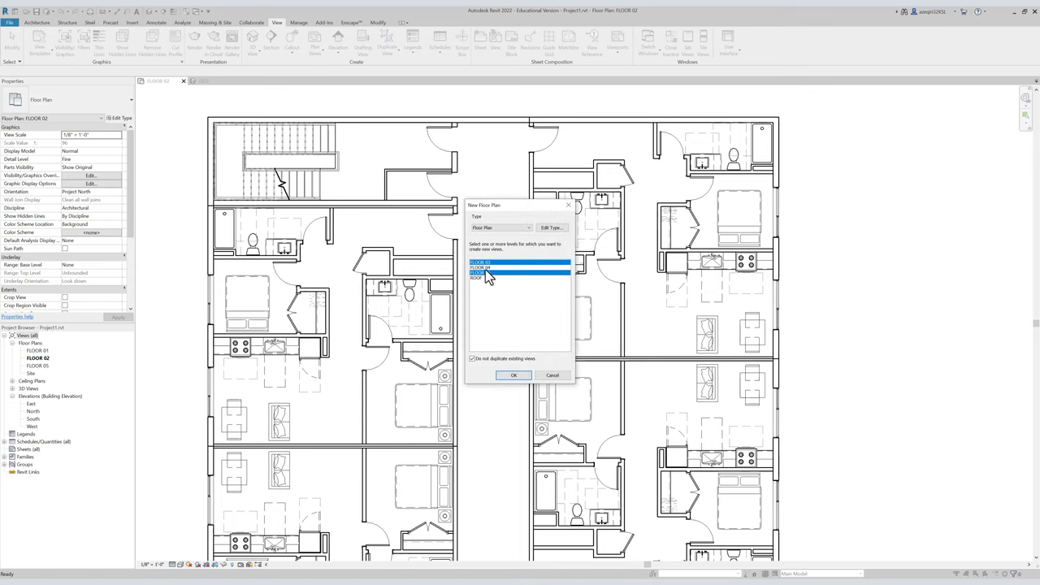
left_click(513, 375)
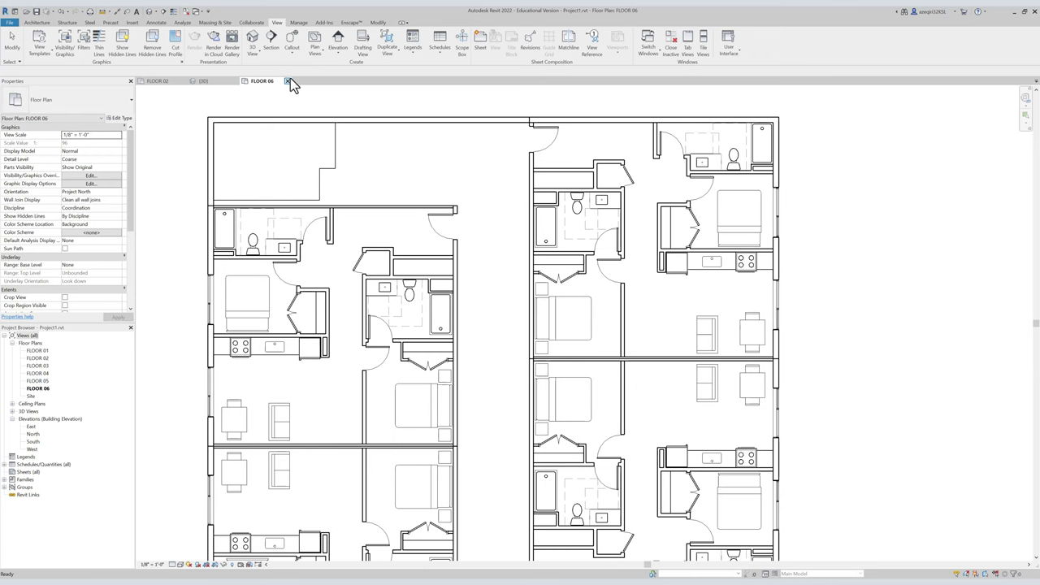
Close the FLOOR 06, FLOOR 02 and 3D views, keeping only the FLOOR 01 plan open.
left_click(288, 81)
left_click(214, 82)
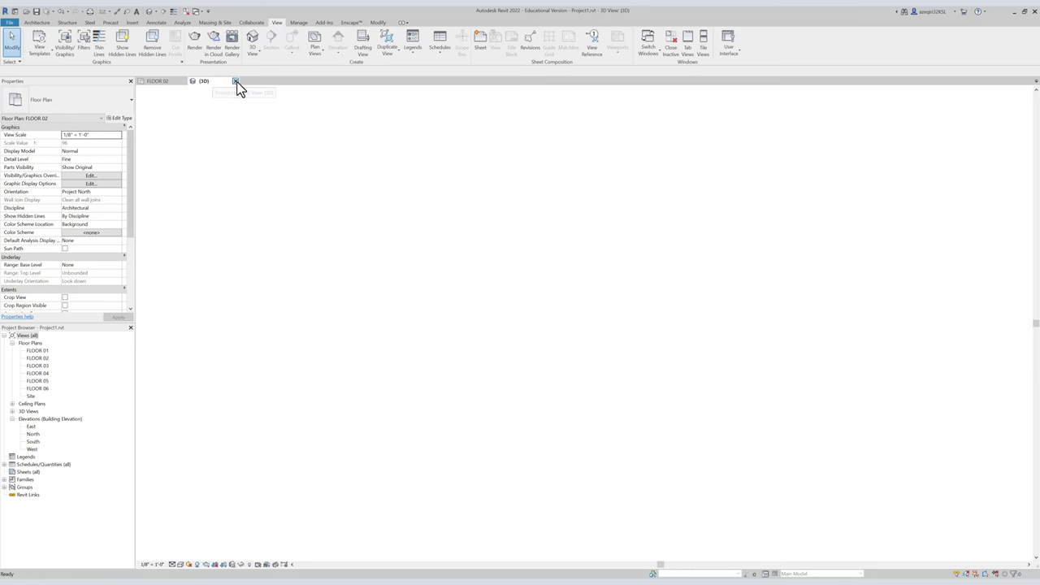
left_click(183, 81)
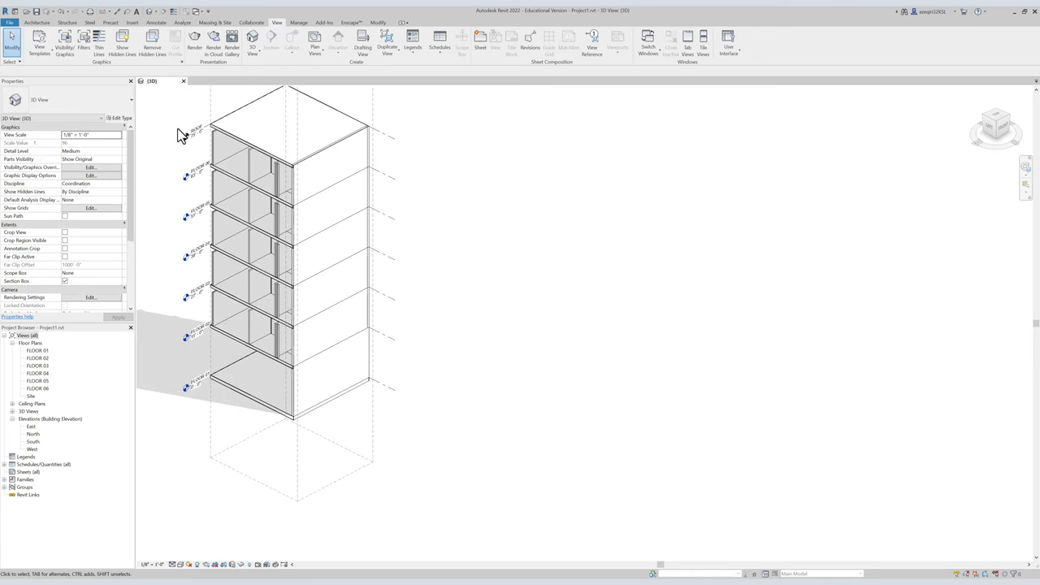
double_click(45, 350)
key("i")
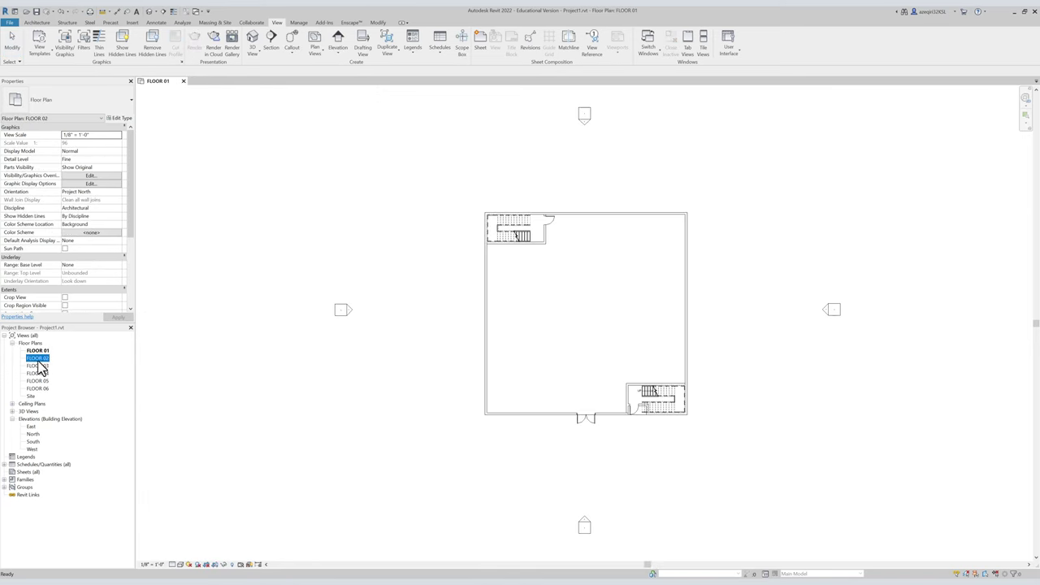
Open the FLOOR 02 through FLOOR 06 plans and close the FLOOR 01 plan.
double_click(39, 359)
double_click(39, 366)
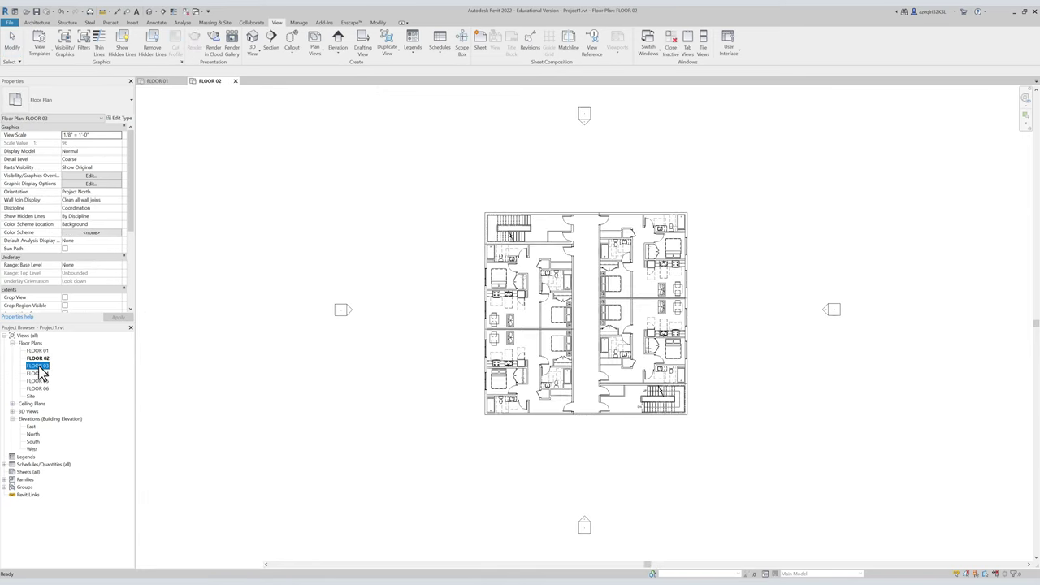
double_click(41, 374)
double_click(41, 373)
double_click(39, 380)
double_click(38, 388)
left_click(184, 81)
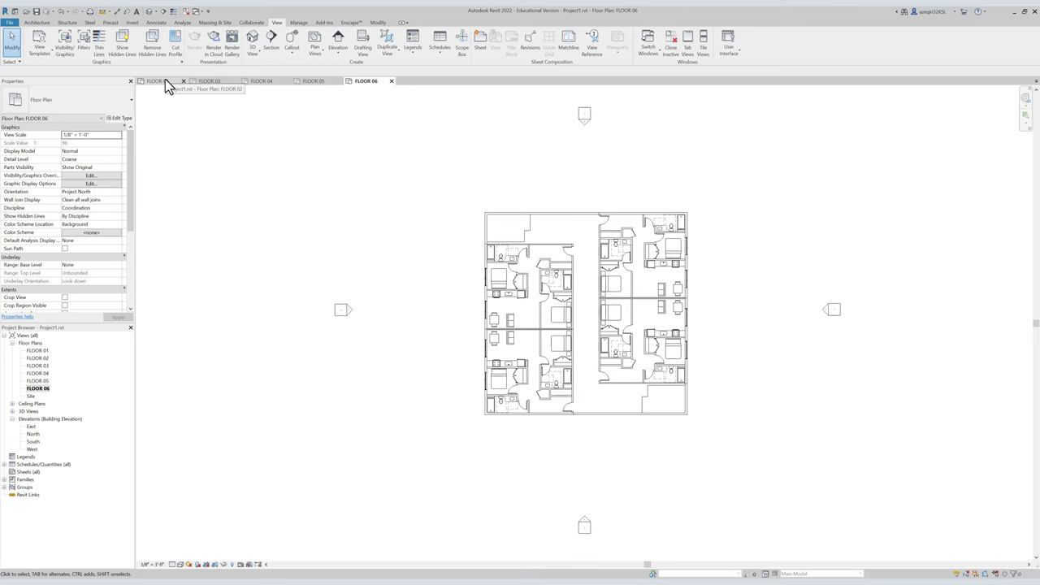
Tile the five floor plans and fit them to their windows, framing FLOOR 02 and FLOOR 03 more closely.
key("w")
key("t")
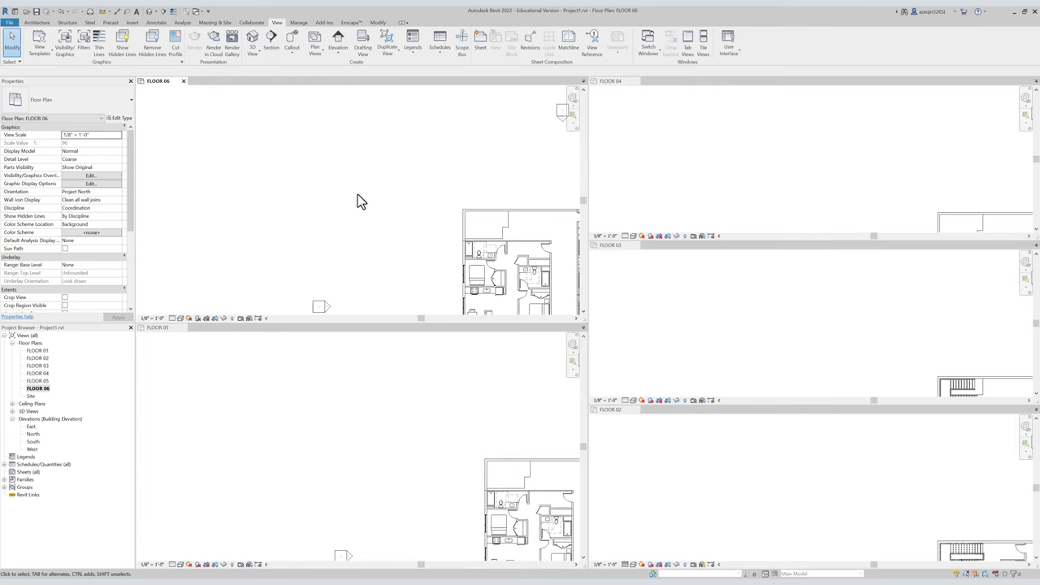
key("z")
key("a")
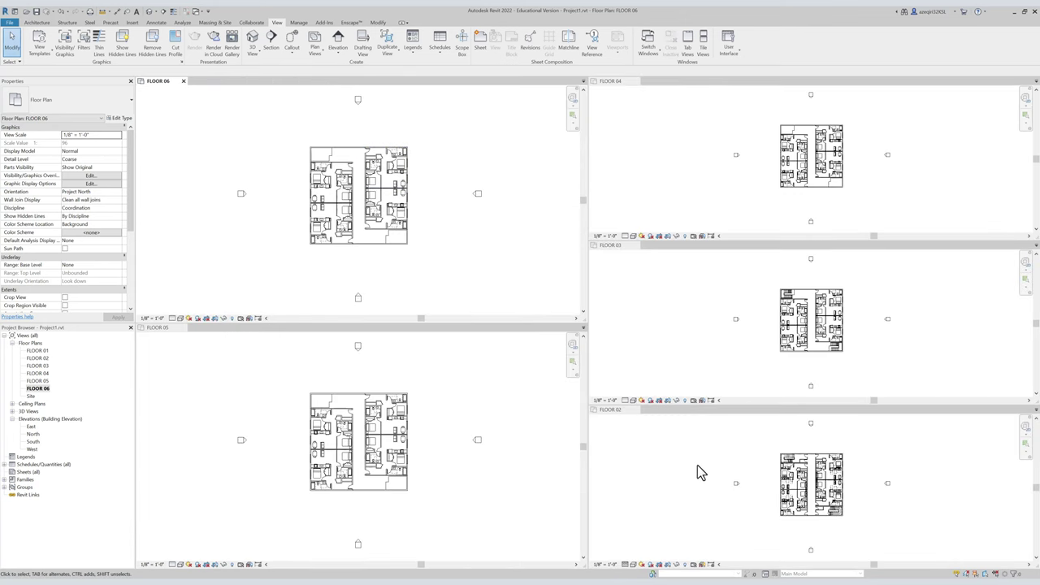
left_click(729, 463)
scroll(807, 484, "up", 3)
middle_click_drag(809, 489, 706, 486)
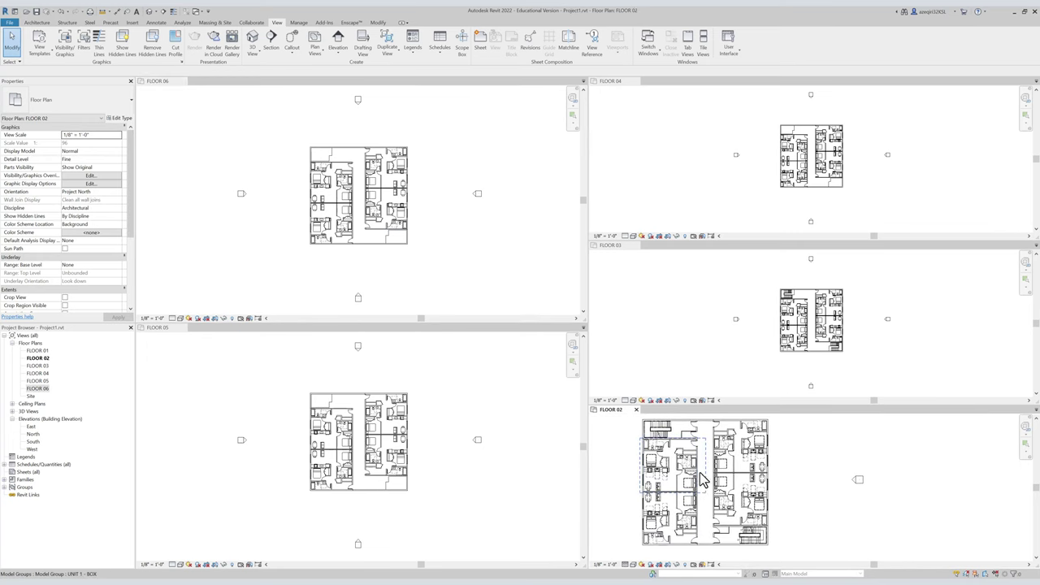
left_click(722, 319)
scroll(791, 308, "up", 4)
middle_click_drag(795, 305, 755, 296)
left_click(509, 226)
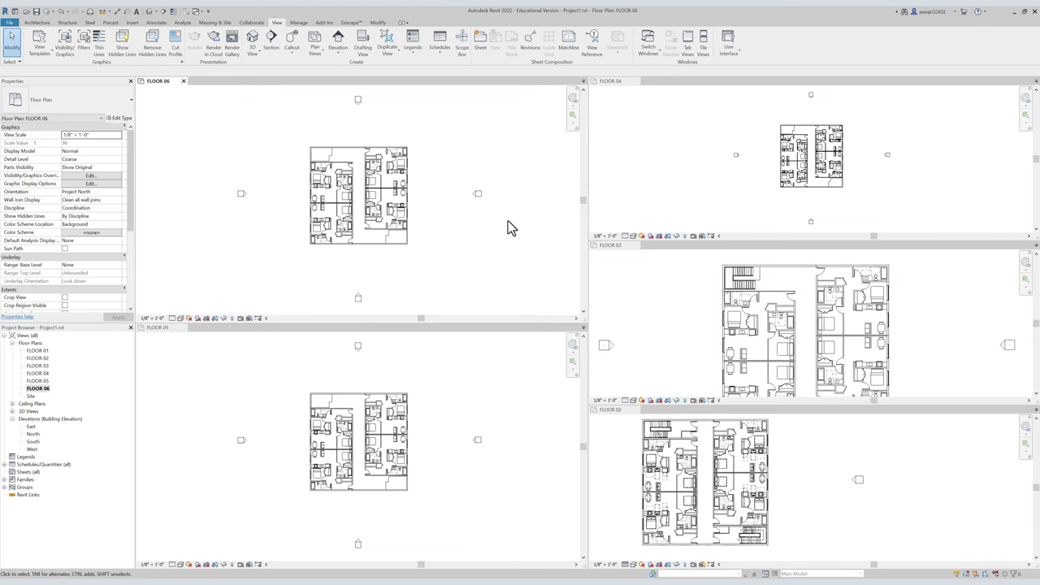
Select the stair in the upper-left corner of the FLOOR 02 plan.
left_click(673, 441)
scroll(656, 435, "up", 4)
scroll(655, 429, "up", 3)
left_click(656, 432)
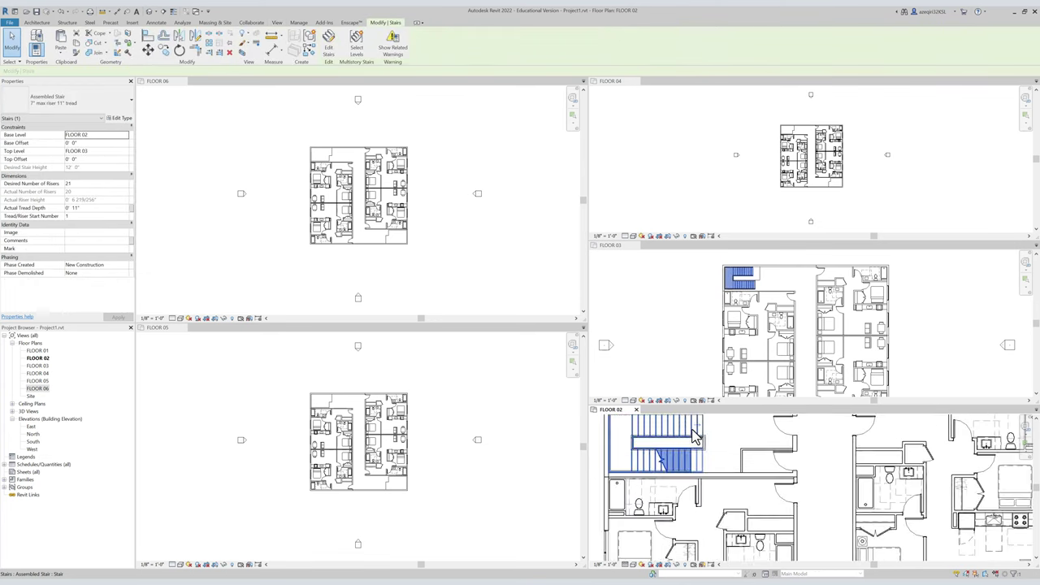
middle_click_drag(695, 433, 706, 459)
left_click(708, 491)
scroll(708, 499, "up", 2)
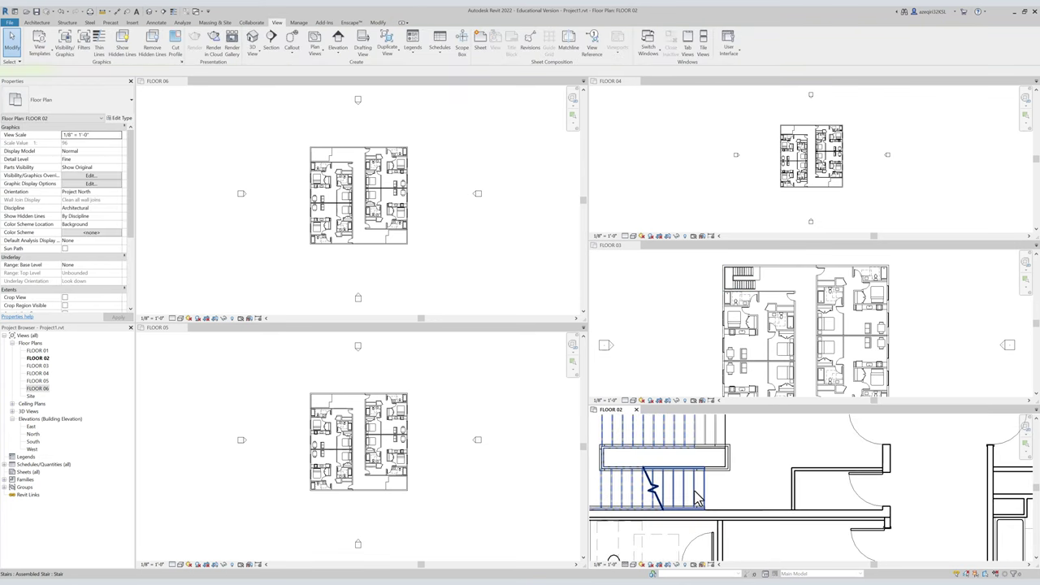
left_click(697, 498)
scroll(701, 492, "down", 4)
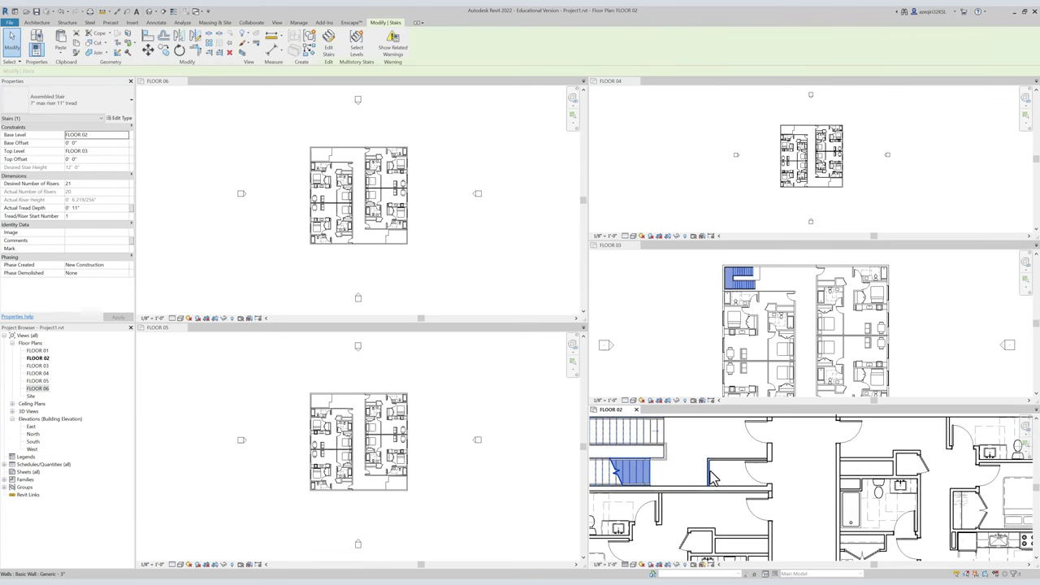
Add the L-shaped enclosure walls and corridor wall pieces beside the upper-left stair to the selection.
left_click(711, 477, "ctrl")
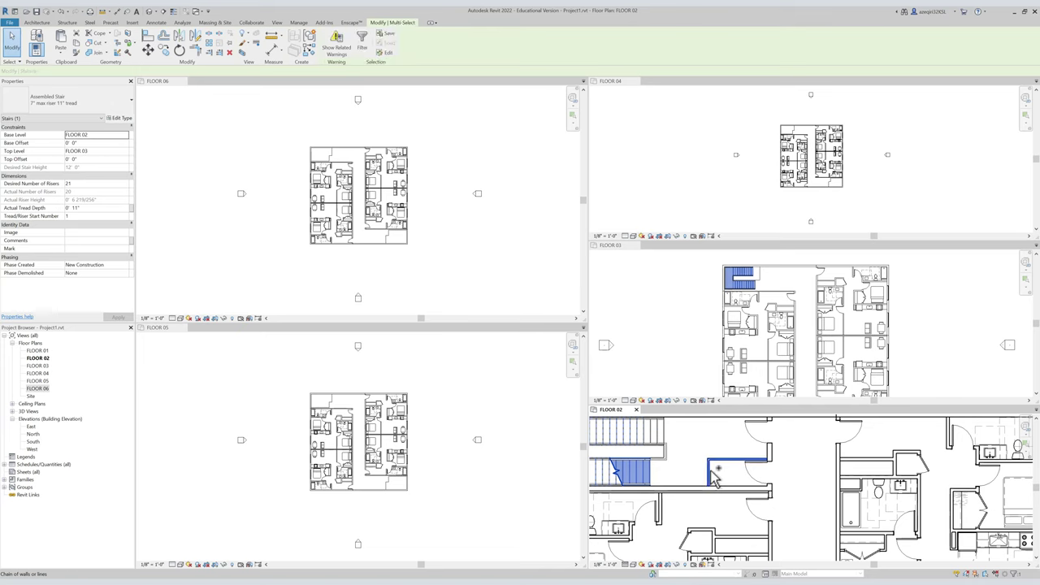
left_click(776, 459, "ctrl")
scroll(767, 447, "down", 2)
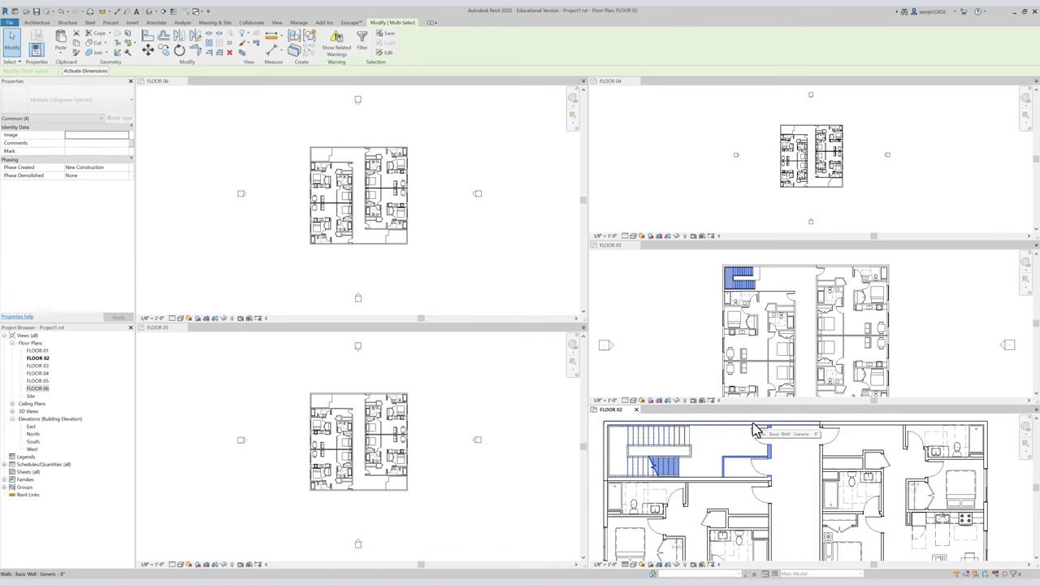
scroll(721, 432, "down", 2)
middle_click_drag(779, 501, 748, 477)
scroll(757, 497, "down", 1)
middle_click_drag(766, 517, 767, 547)
scroll(674, 466, "up", 2)
scroll(678, 467, "up", 2)
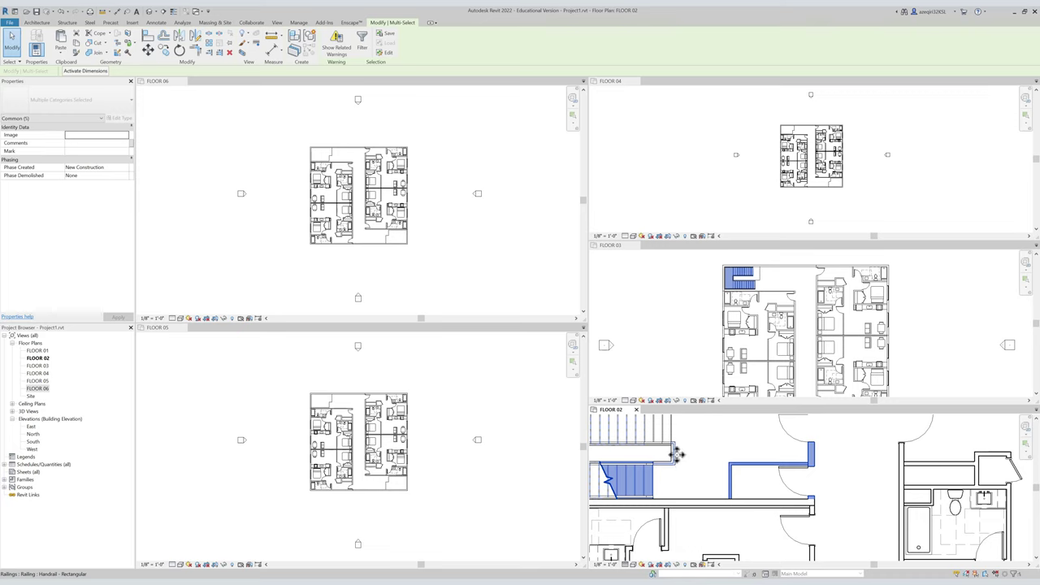
Add the lower-right stair on FLOOR 02 and its adjoining enclosure and corridor walls to the selection.
scroll(699, 459, "down", 5)
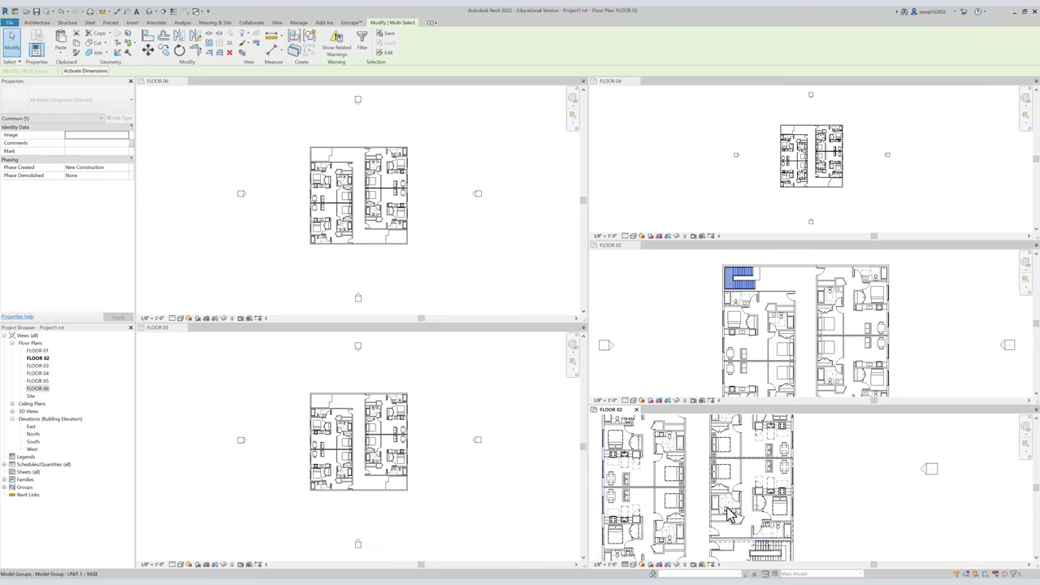
scroll(735, 442, "up", 5)
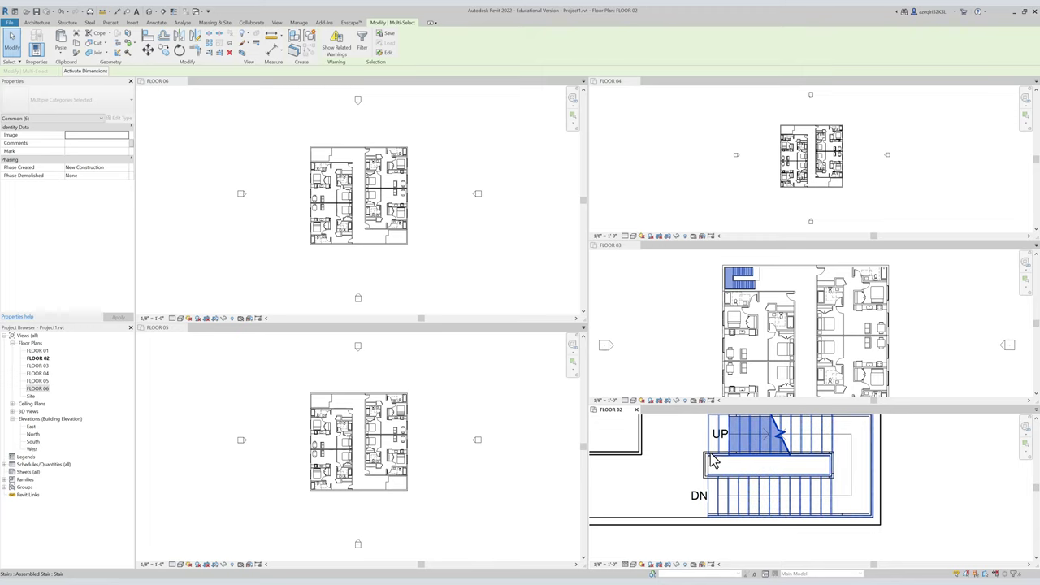
middle_click_drag(706, 463, 746, 470)
left_click(707, 486, "ctrl")
scroll(648, 491, "down", 5)
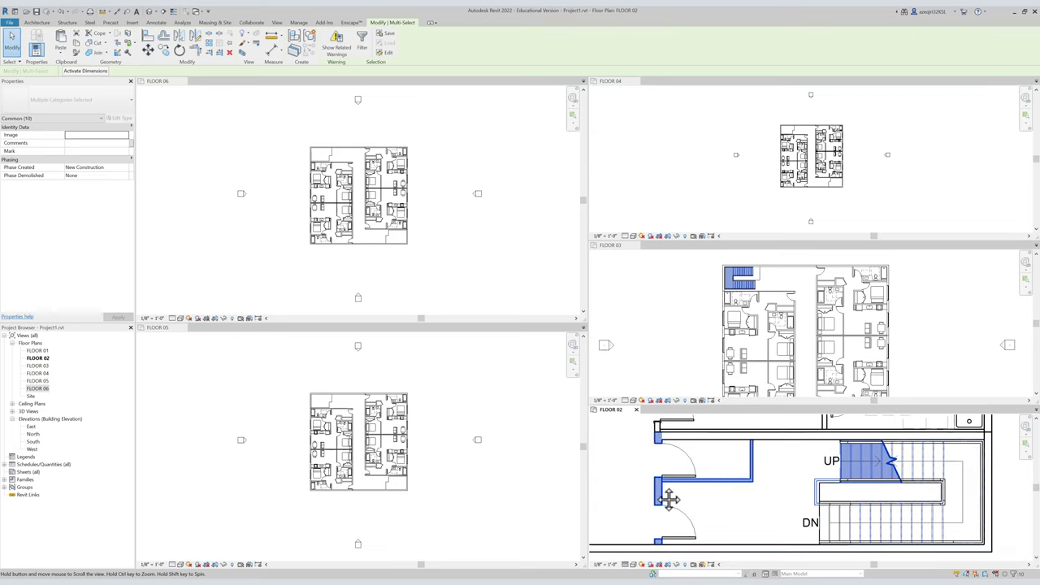
Copy the selected stairs and core walls and paste them aligned to levels FLOOR 03 through FLOOR 06.
middle_click_drag(666, 489, 703, 509)
scroll(681, 475, "down", 1)
middle_click_drag(677, 460, 705, 491)
scroll(712, 451, "down", 2)
middle_click_drag(718, 449, 696, 500)
scroll(723, 478, "down", 1)
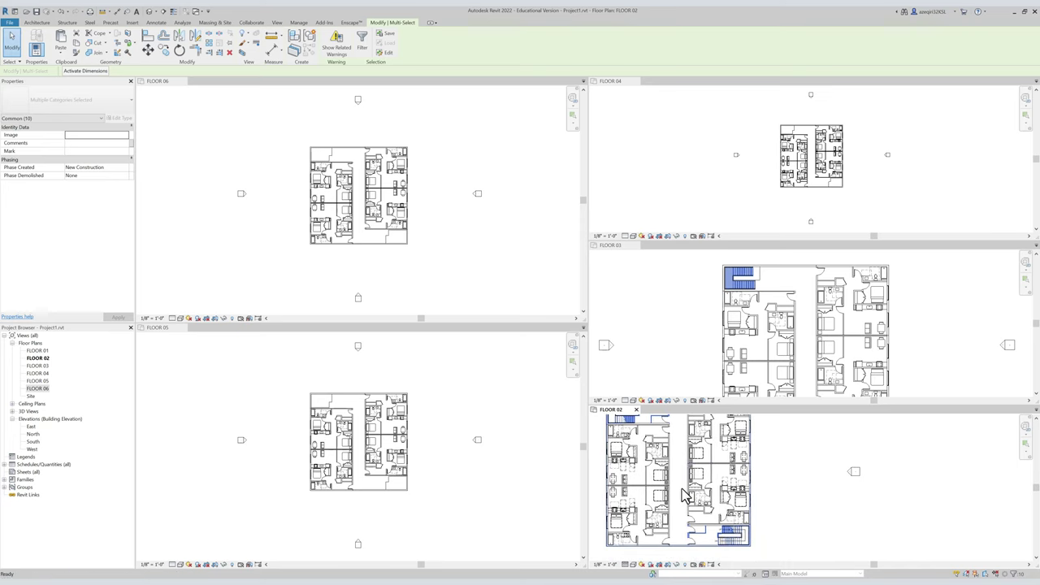
middle_click_drag(794, 485, 786, 479)
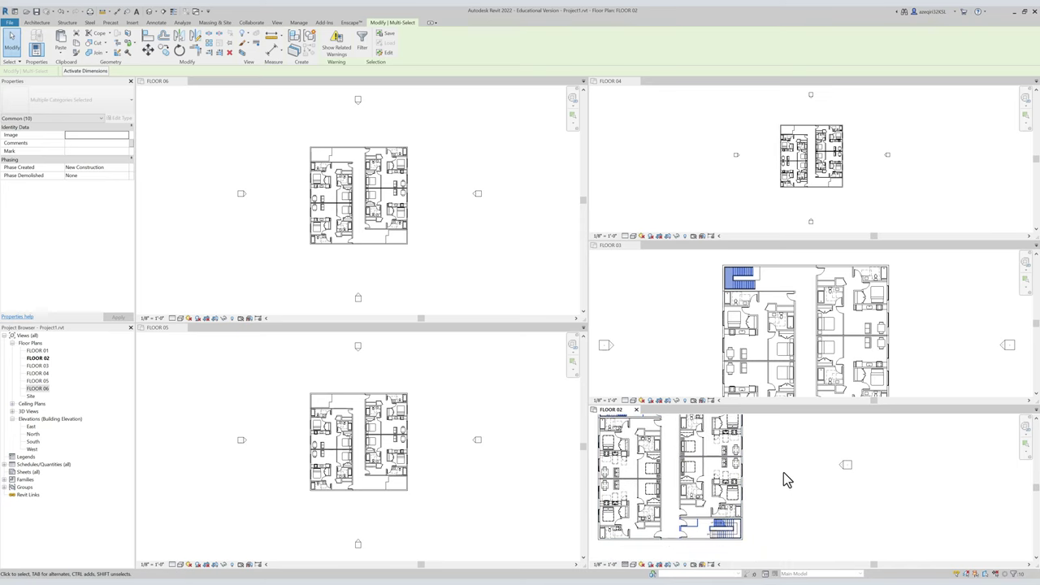
left_click(684, 354)
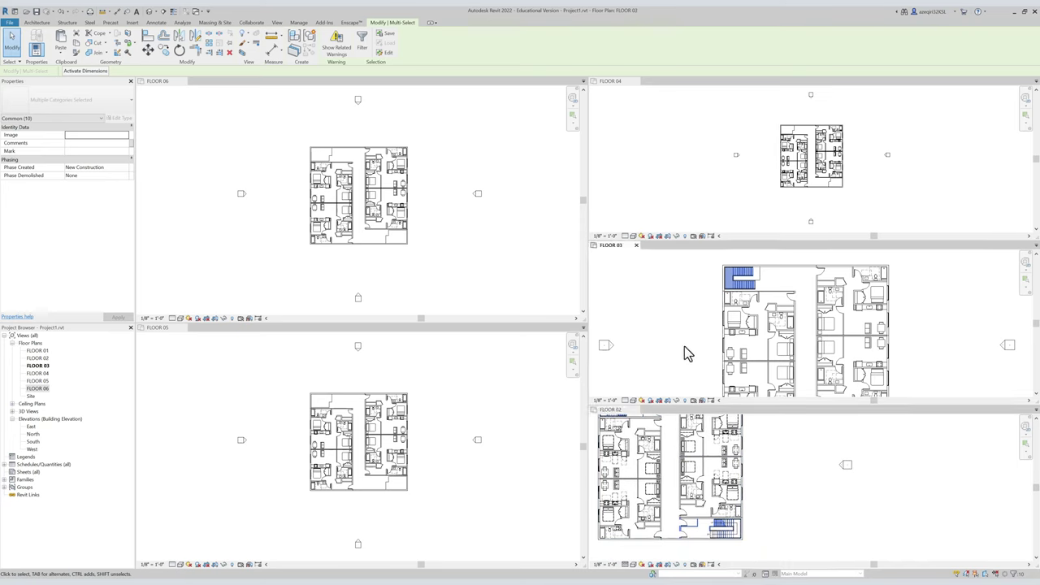
left_click(61, 54)
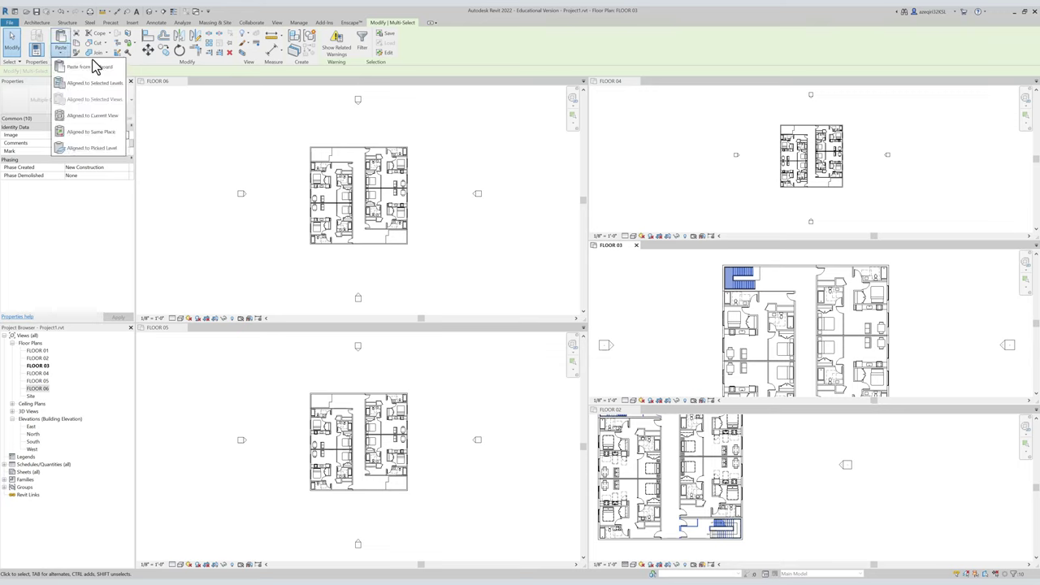
left_click(98, 86)
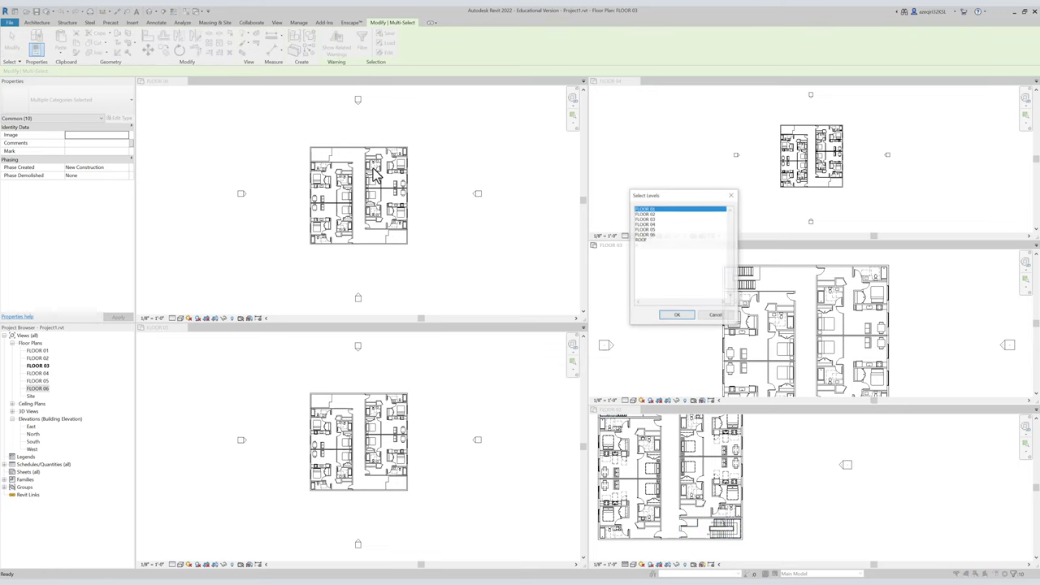
left_click(646, 220)
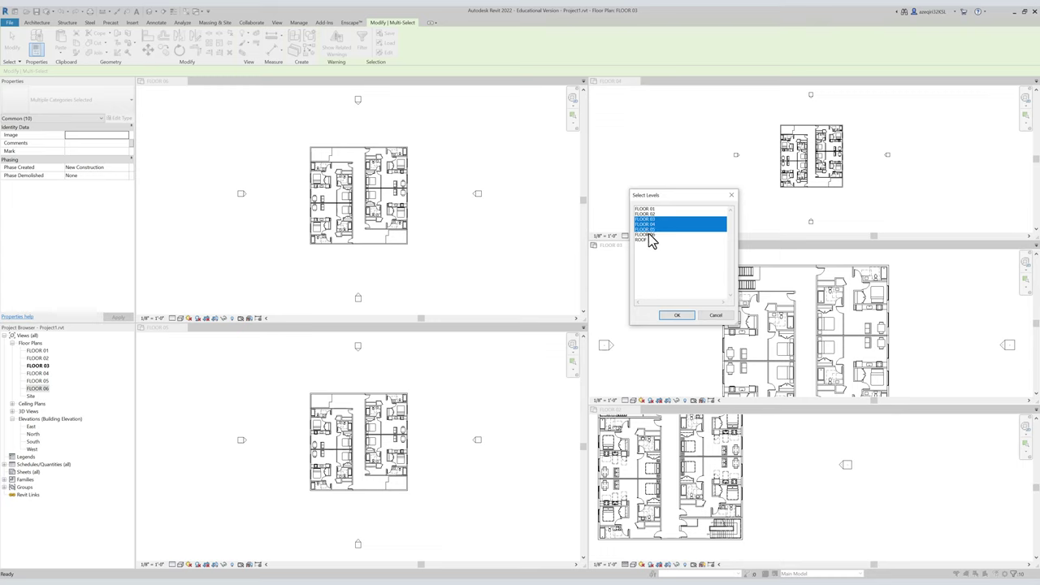
left_click(675, 316)
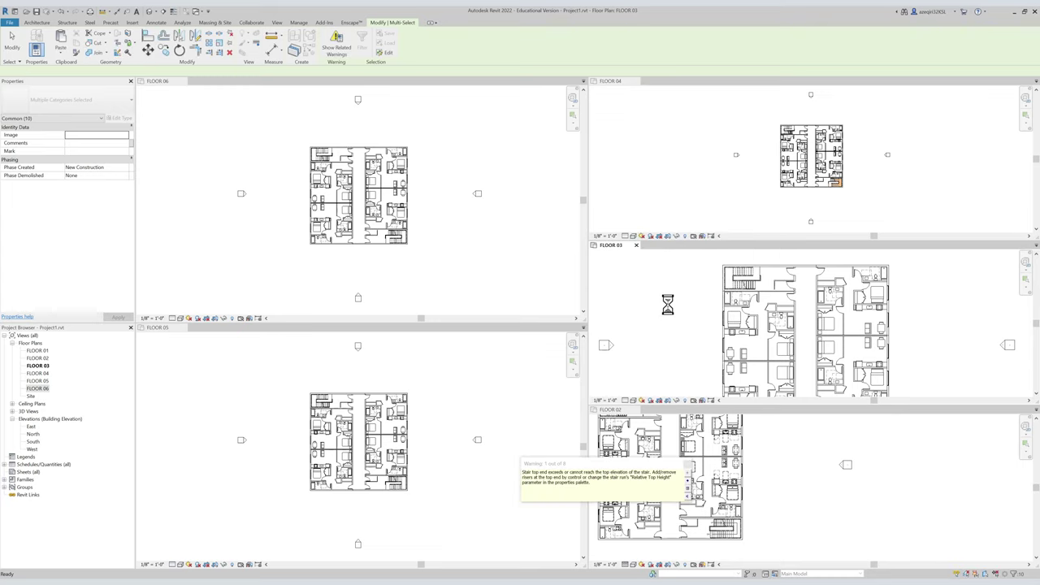
Copy the two 8" walls separating the stairs from the units on FLOOR 02 and paste them aligned to FLOOR 03 through FLOOR 06.
left_click(670, 314)
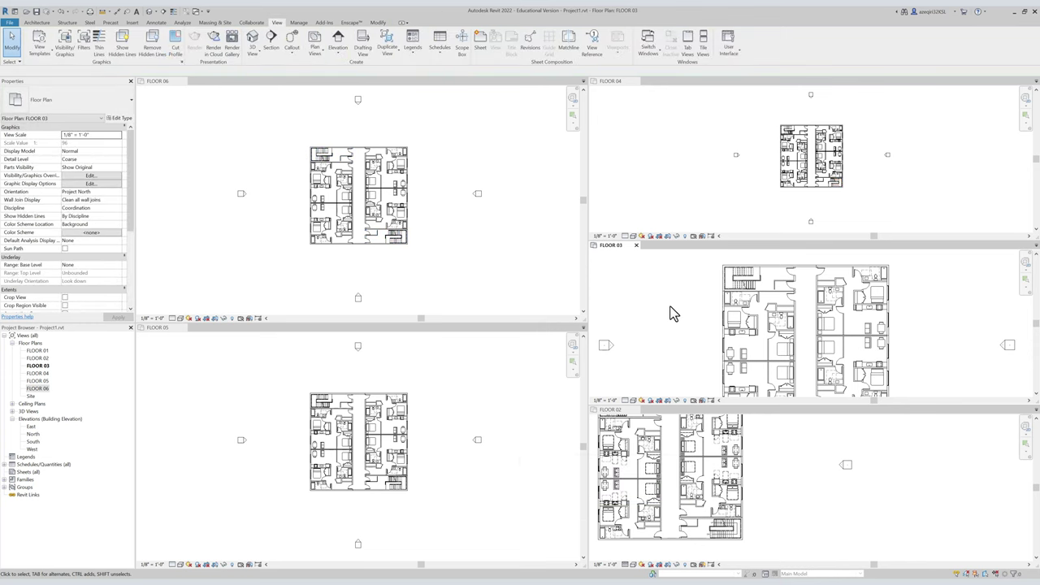
left_click(794, 457)
scroll(731, 496, "up", 6)
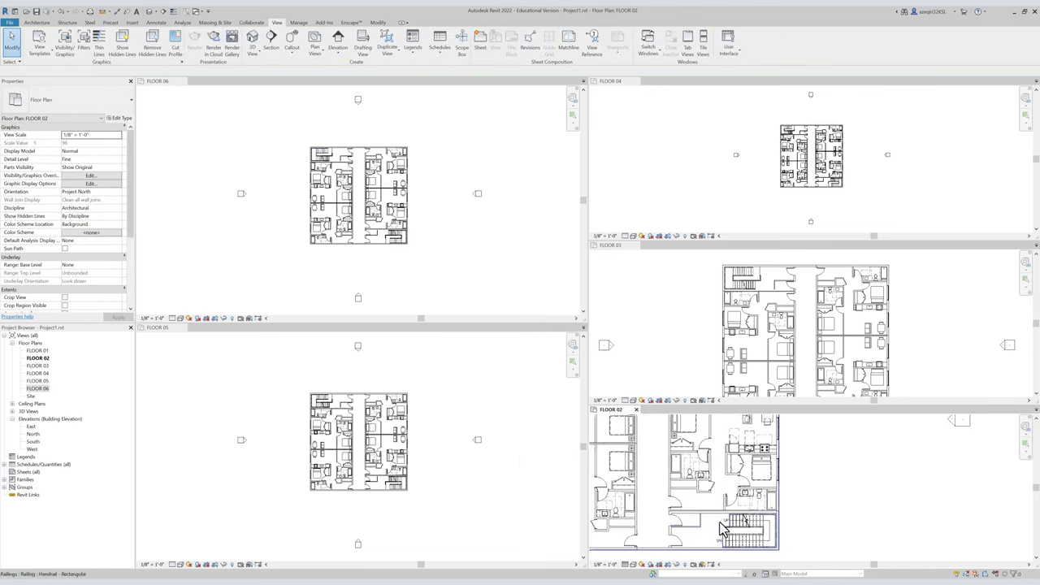
left_click(708, 512)
scroll(708, 516, "down", 4)
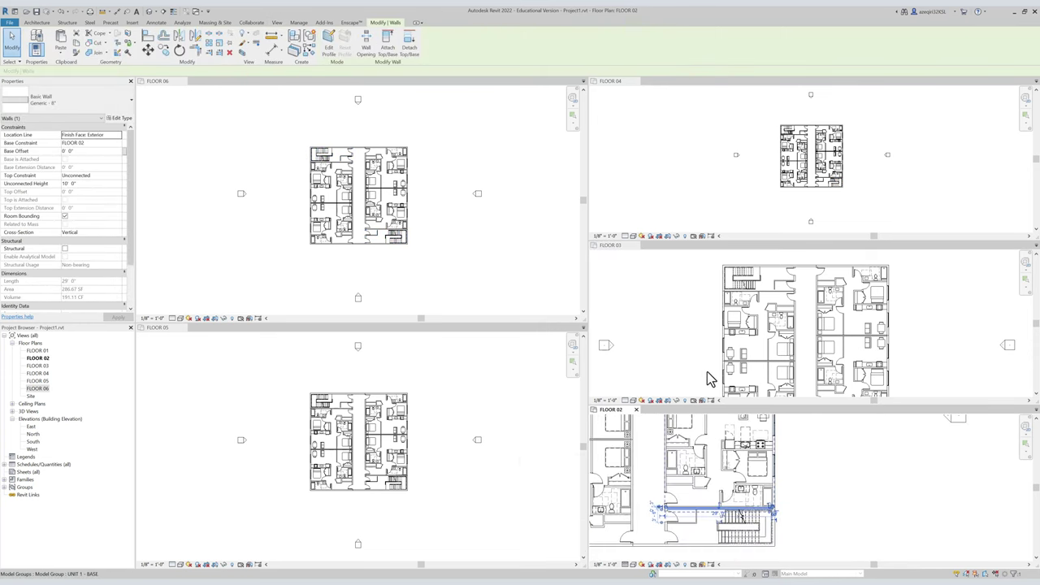
middle_click_drag(707, 373, 656, 302)
scroll(715, 302, "up", 3)
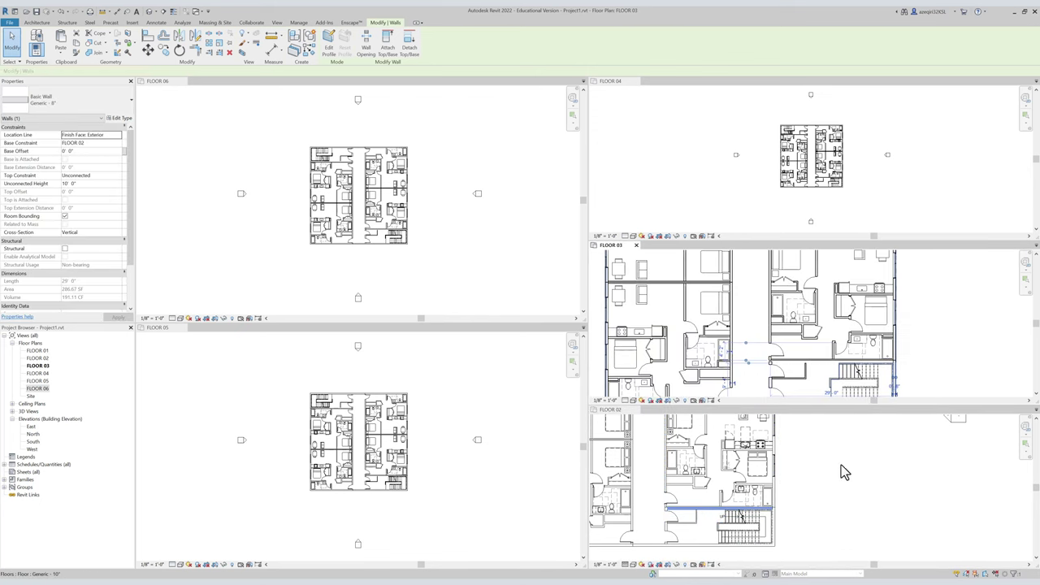
middle_click_drag(850, 501, 982, 524)
scroll(737, 498, "up", 5)
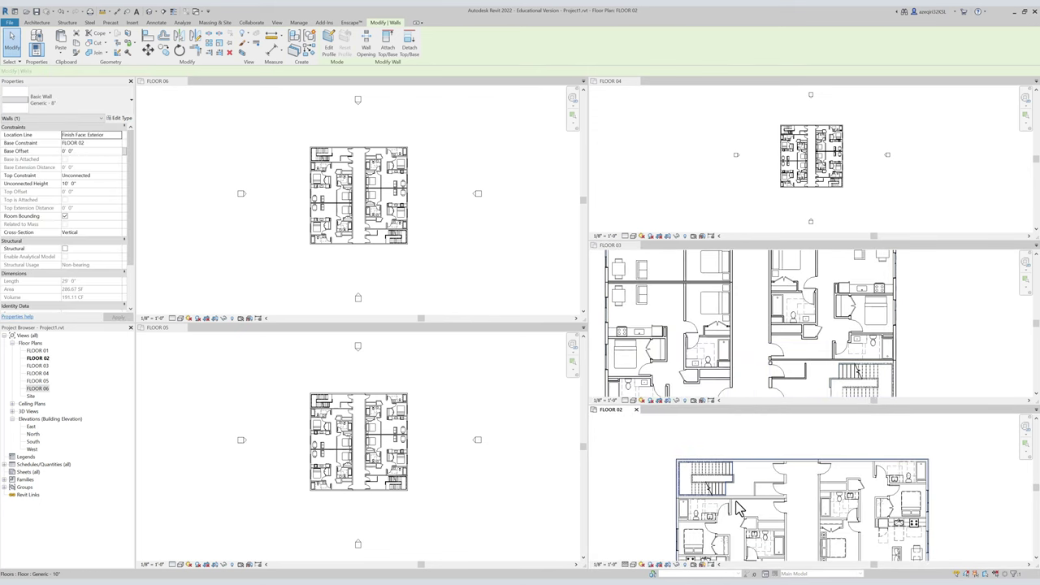
left_click(738, 497)
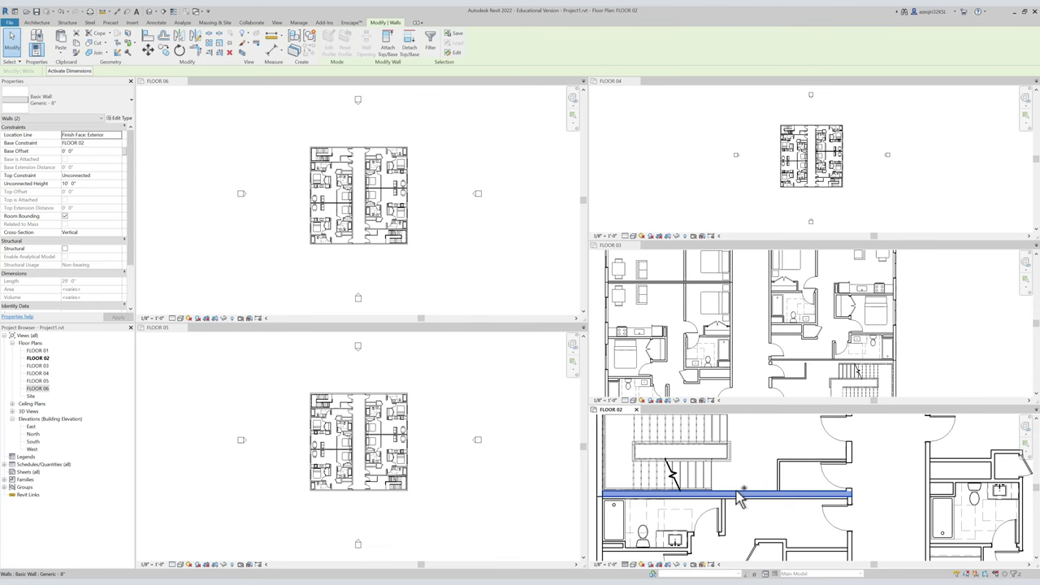
key("Escape")
key("ctrl+shift+v")
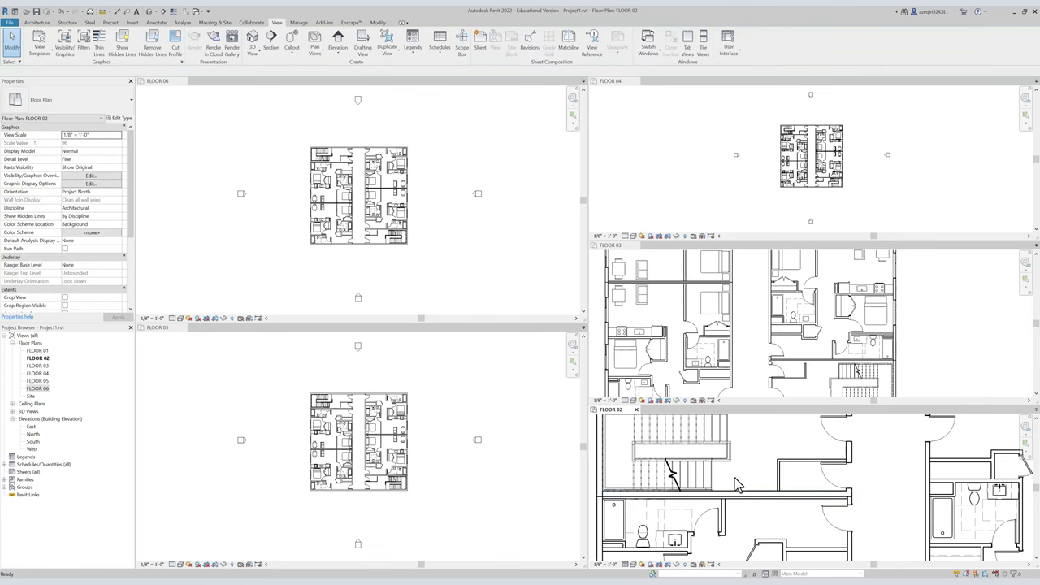
left_click_drag(642, 219, 642, 230)
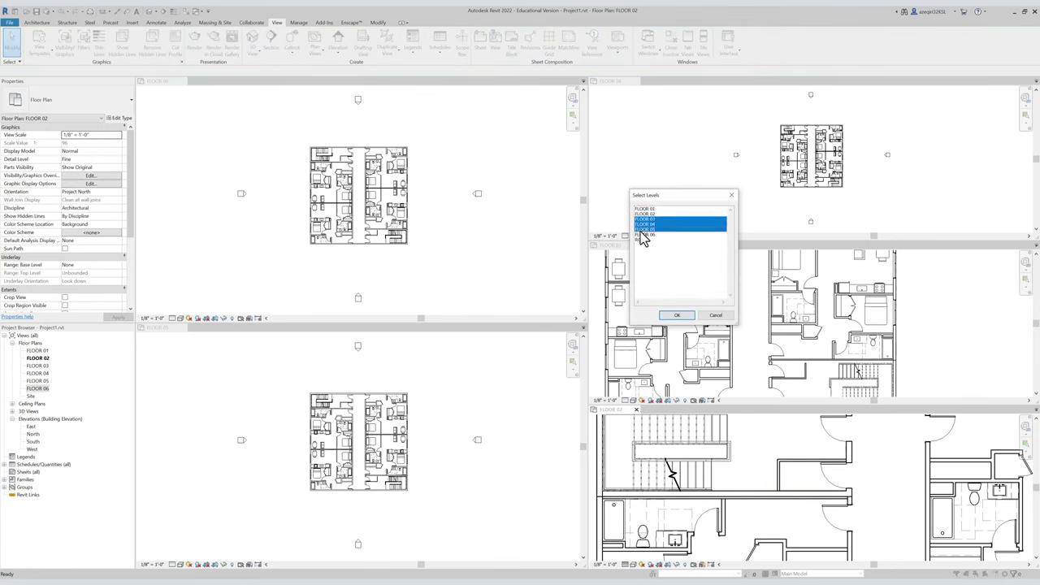
left_click(678, 314)
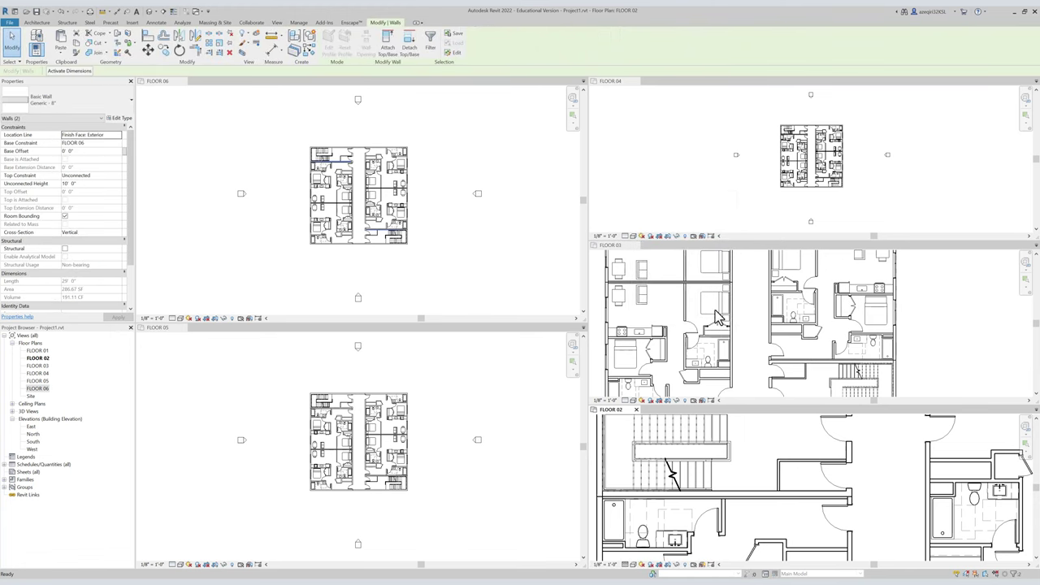
scroll(711, 317, "up", 5)
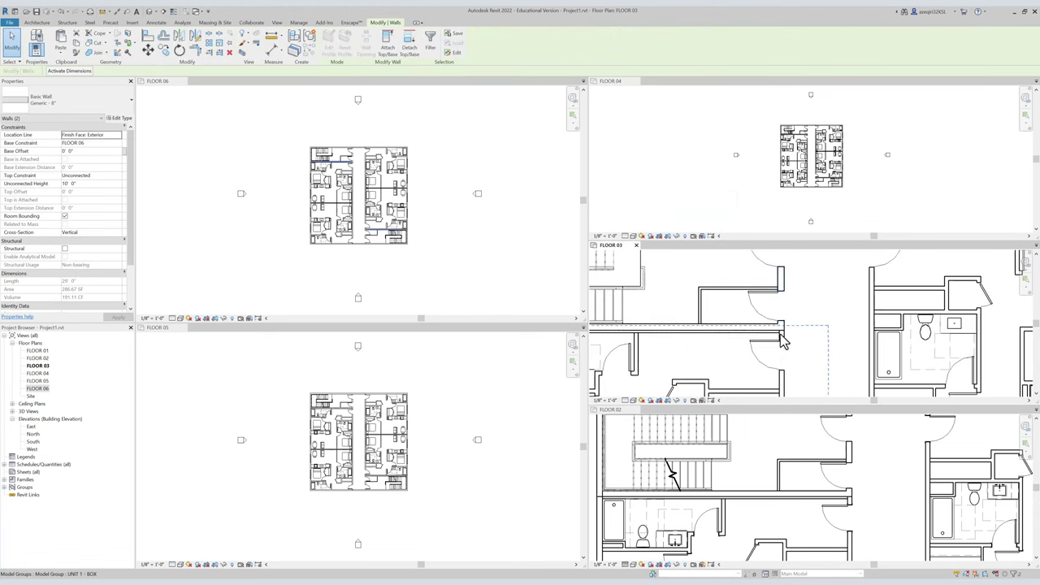
scroll(764, 309, "down", 5)
left_click(550, 260)
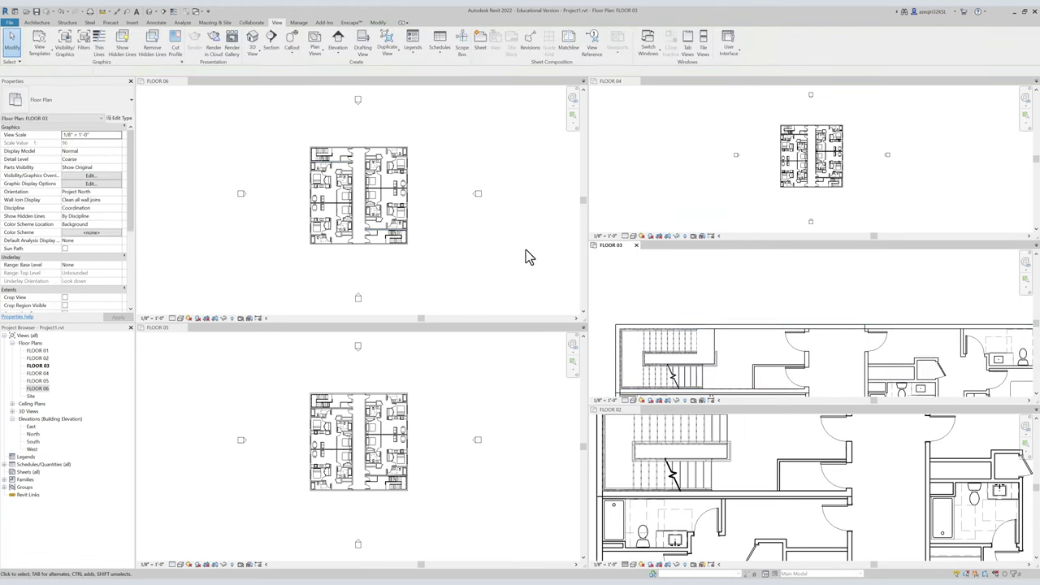
Open the 3D view, gather the tiled views into tabs, and examine the building's window and stair-side facades.
key("3")
key("d")
key("t")
key("w")
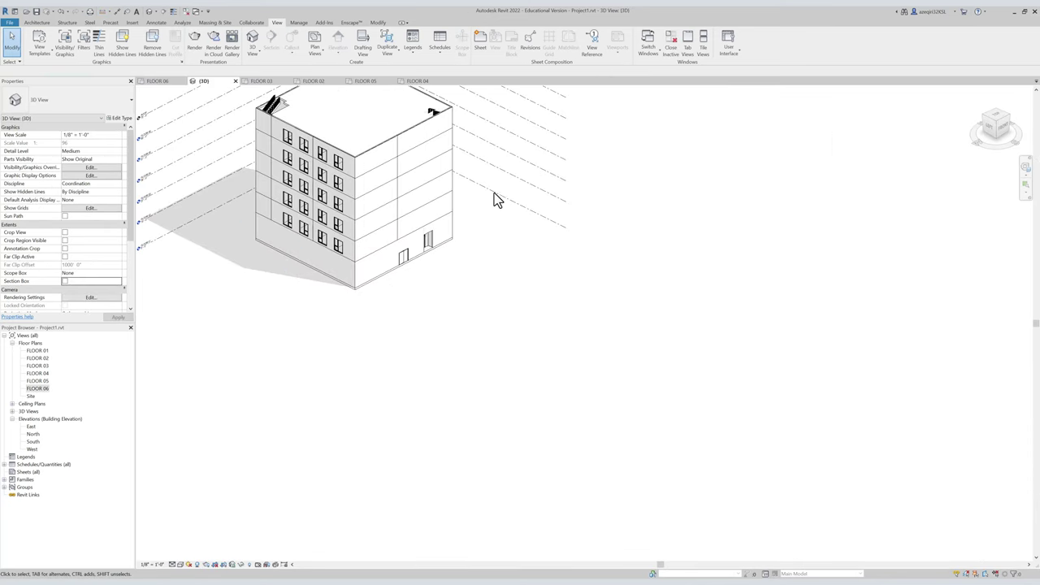
middle_click_drag(489, 165, 383, 185)
middle_click_drag(309, 177, 500, 213, "shift")
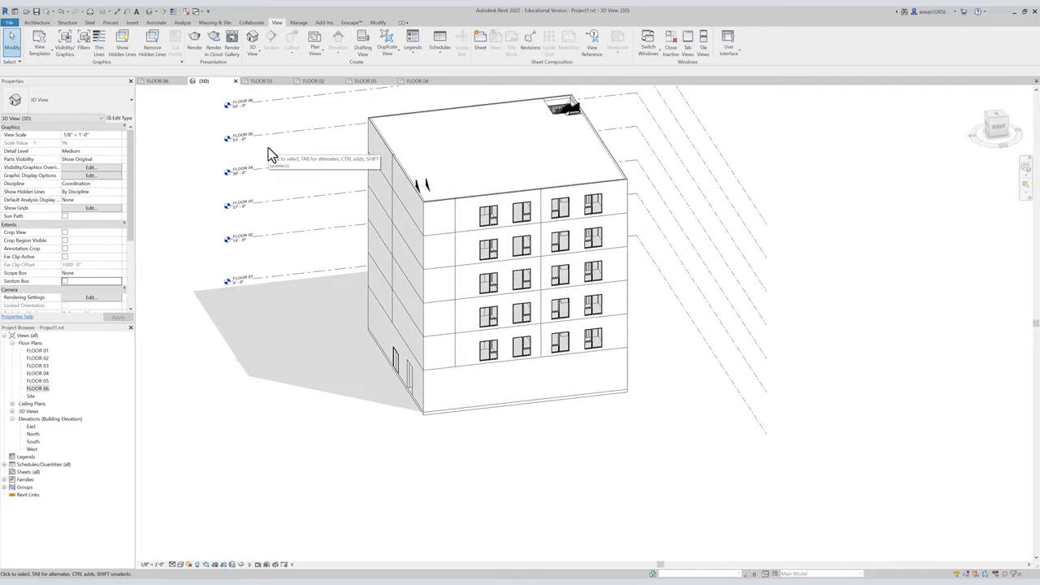
Open the FLOOR 02 plan and start editing the UNIT 1 - BOX group beside the upper-left stair.
double_click(44, 351)
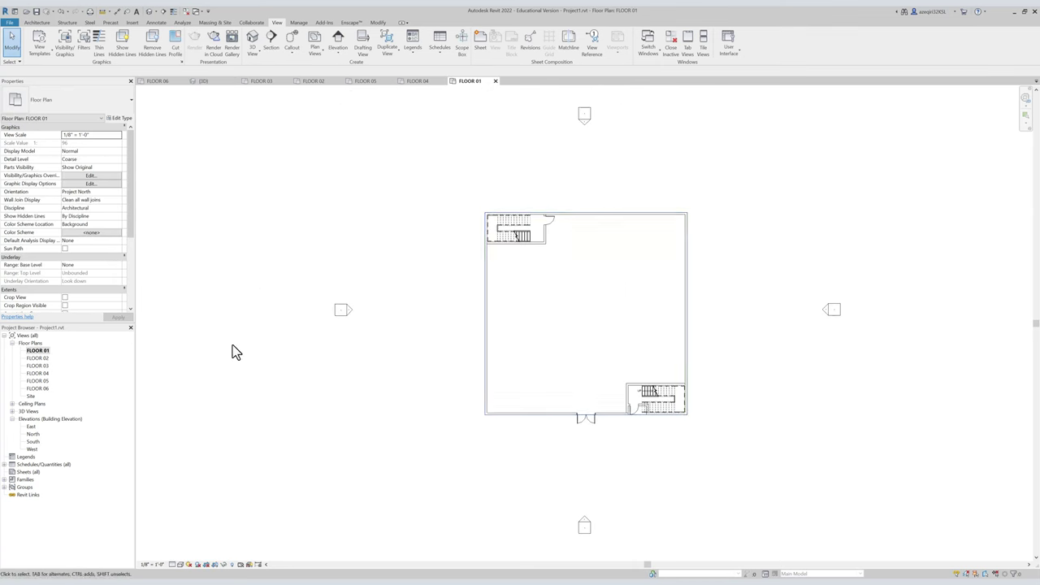
double_click(38, 359)
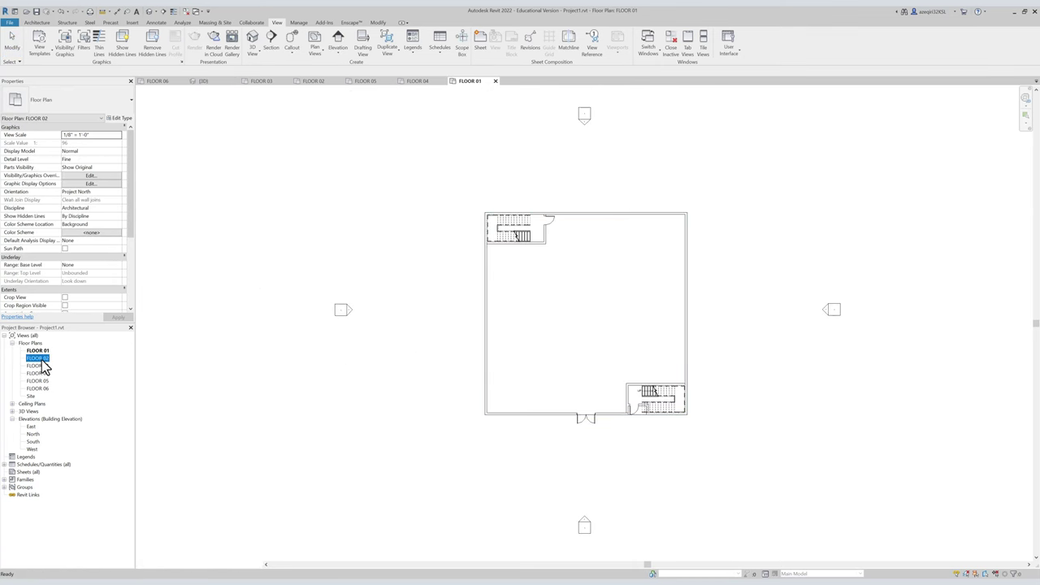
scroll(403, 306, "down", 2)
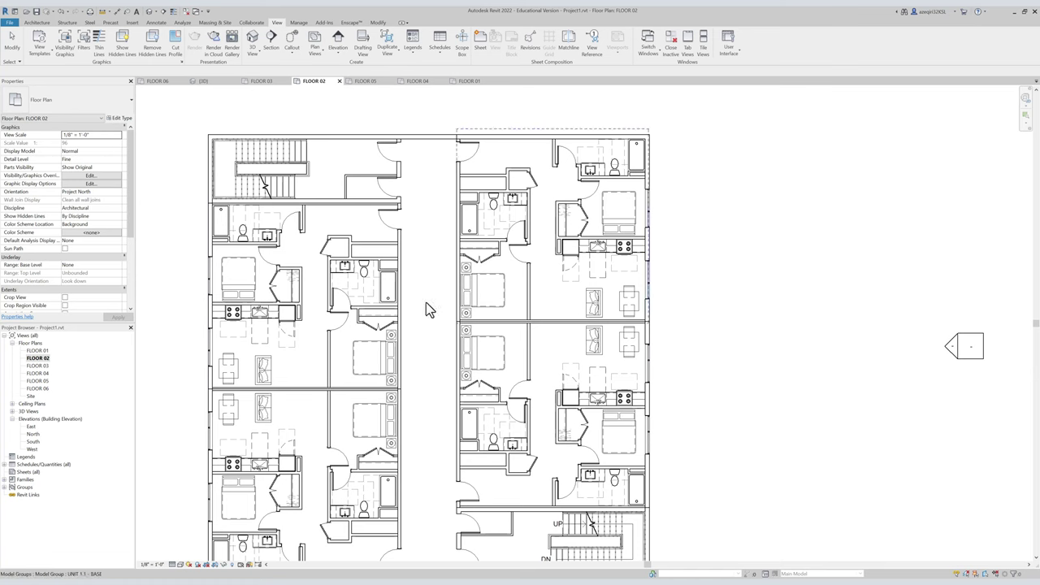
middle_click_drag(278, 288, 415, 297)
scroll(400, 301, "down", 1)
scroll(337, 260, "up", 3)
left_click(364, 265)
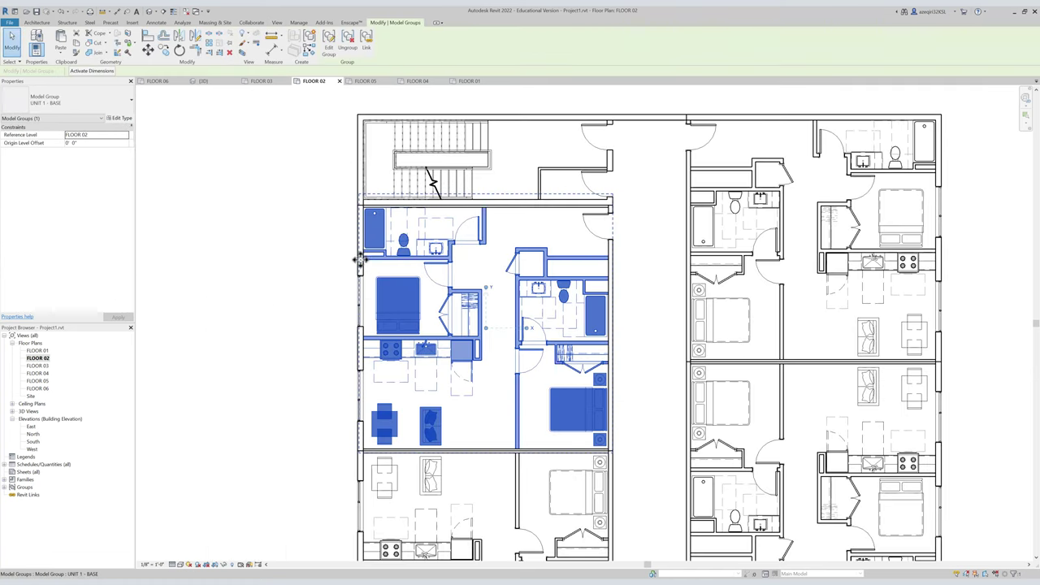
scroll(361, 265, "up", 3)
double_click(358, 260)
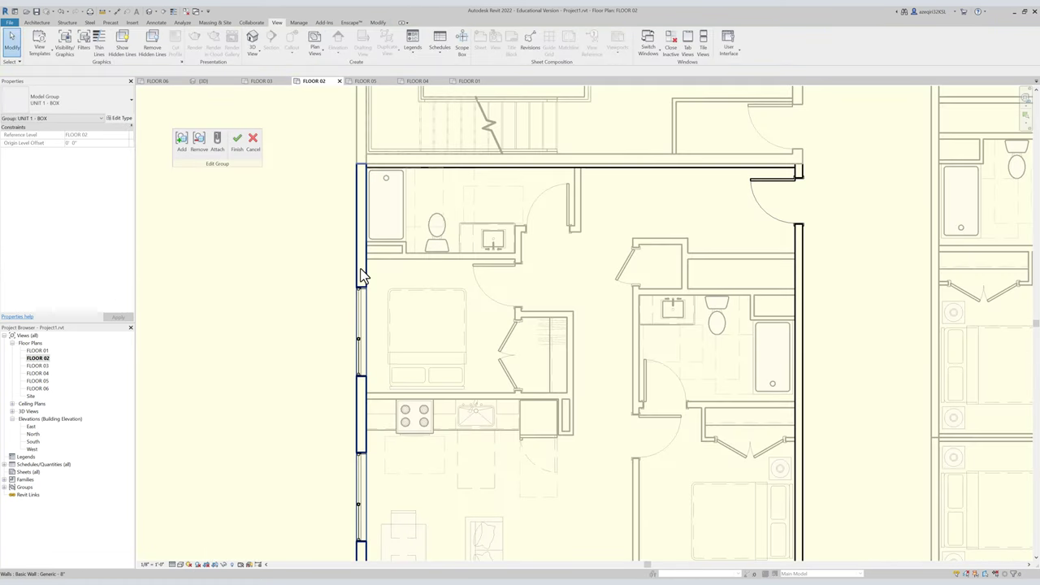
left_click(360, 270)
key("Escape")
left_click(363, 271)
key("c")
key("s")
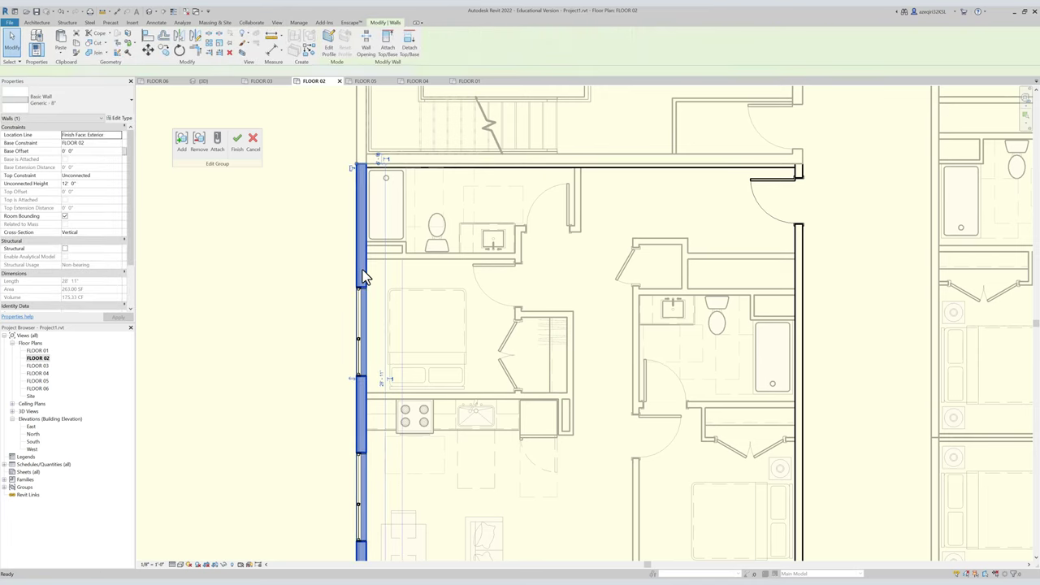
key("Escape")
Copy the unit's exterior window wall outward, leaving a gap of about 1'-4" between the two walls.
left_click(359, 273)
key("c")
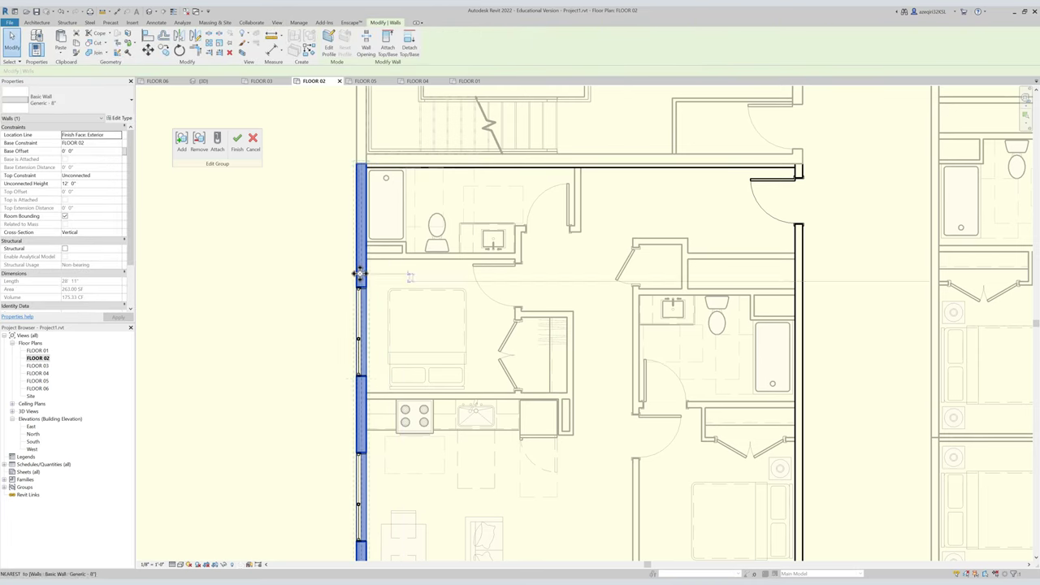
key("c")
key("c")
left_click(358, 273)
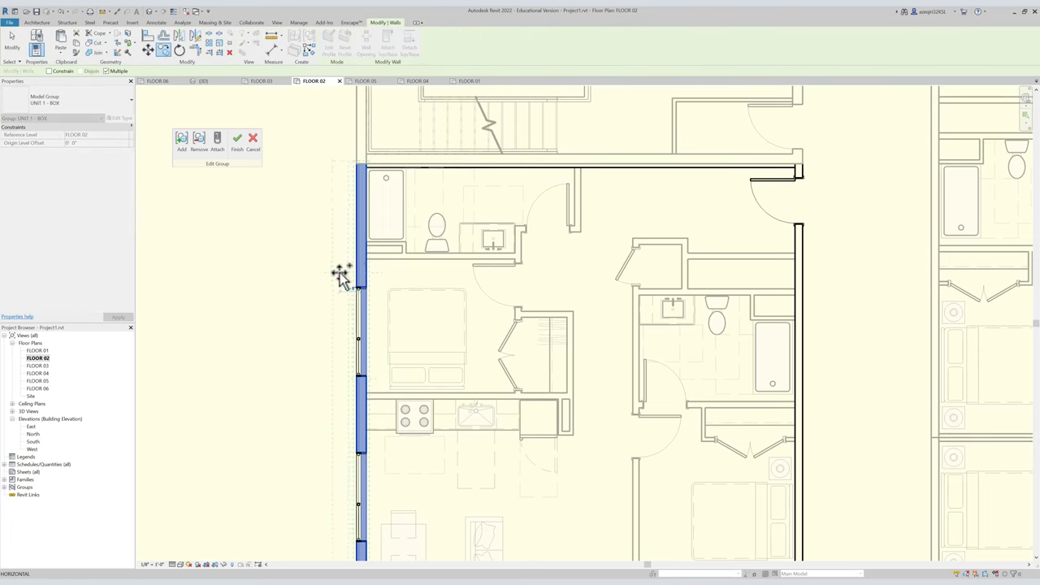
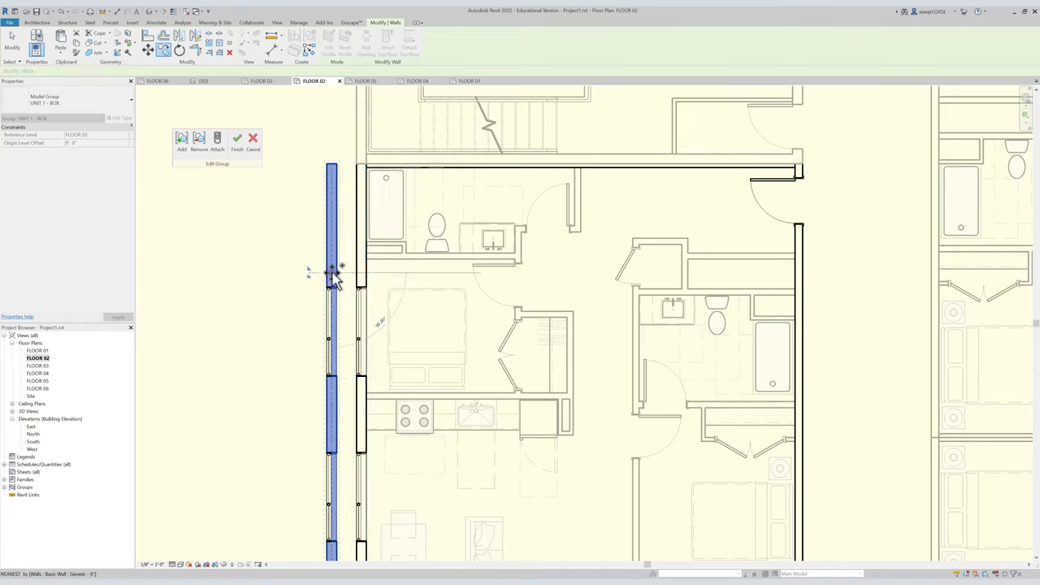
left_click(333, 274)
key("Escape")
Draw a short connecting wall between the copied outer wall and the original wall, just above the bedroom window.
key("w")
key("a")
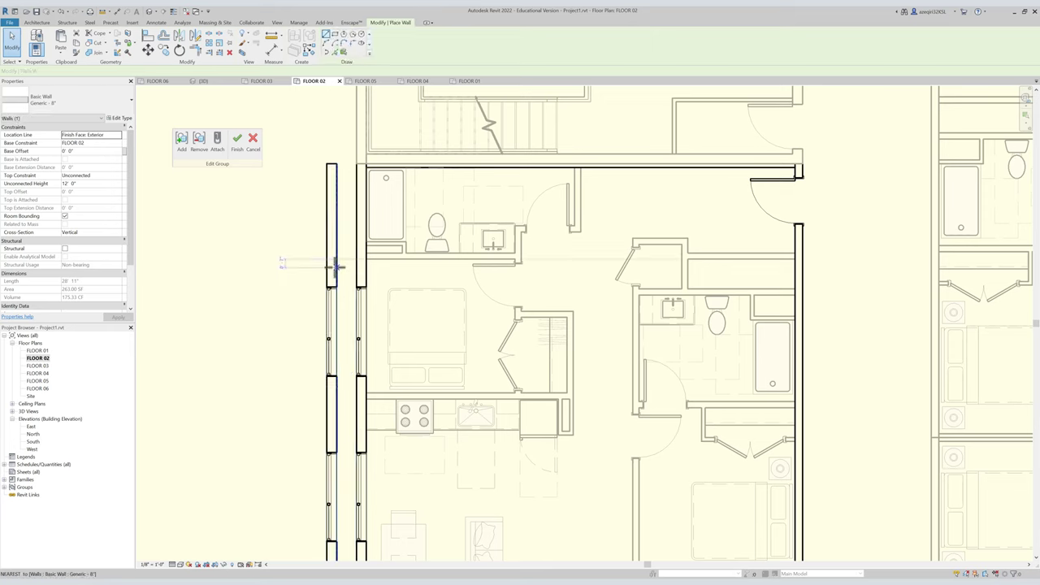
left_click(337, 264)
left_click(357, 265)
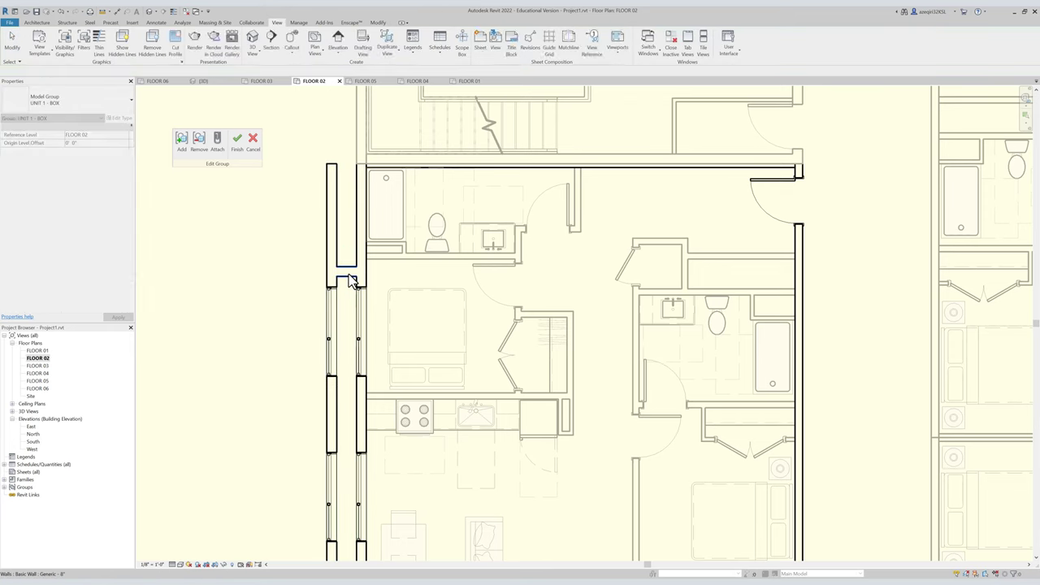
key("Escape")
Mirror a copy of the short connecting wall about the bedroom window's centreline.
left_click(348, 272)
key("m")
key("m")
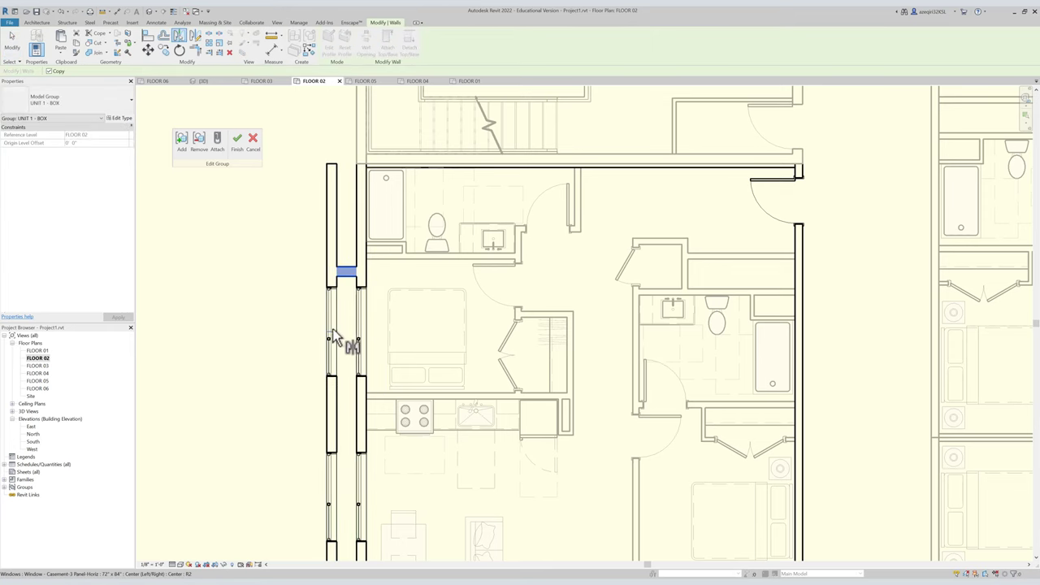
left_click(332, 331)
middle_click_drag(360, 354, 353, 288)
key("Escape")
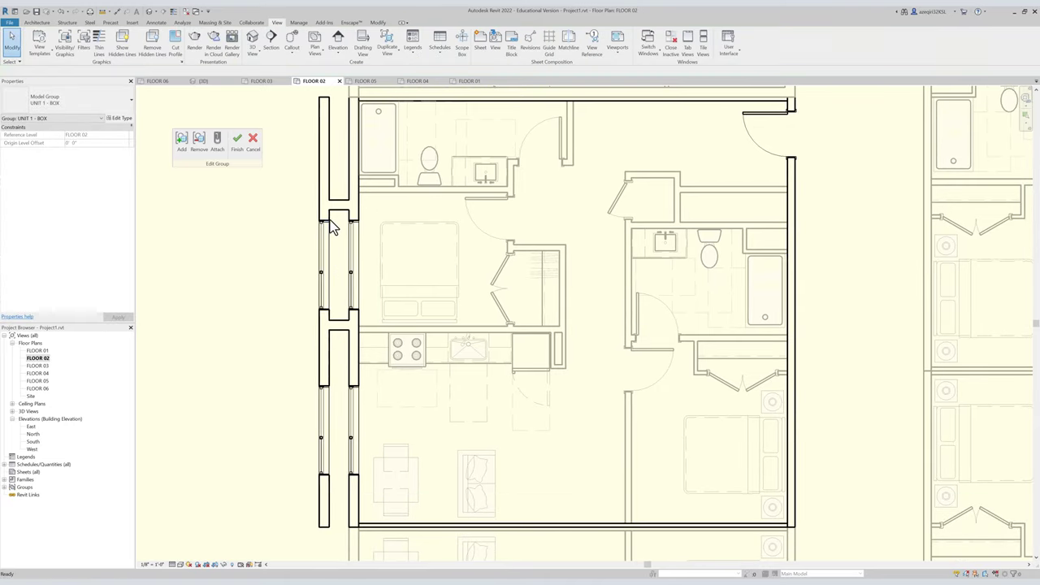
key("t")
key("r")
left_click(333, 208)
left_click(324, 173)
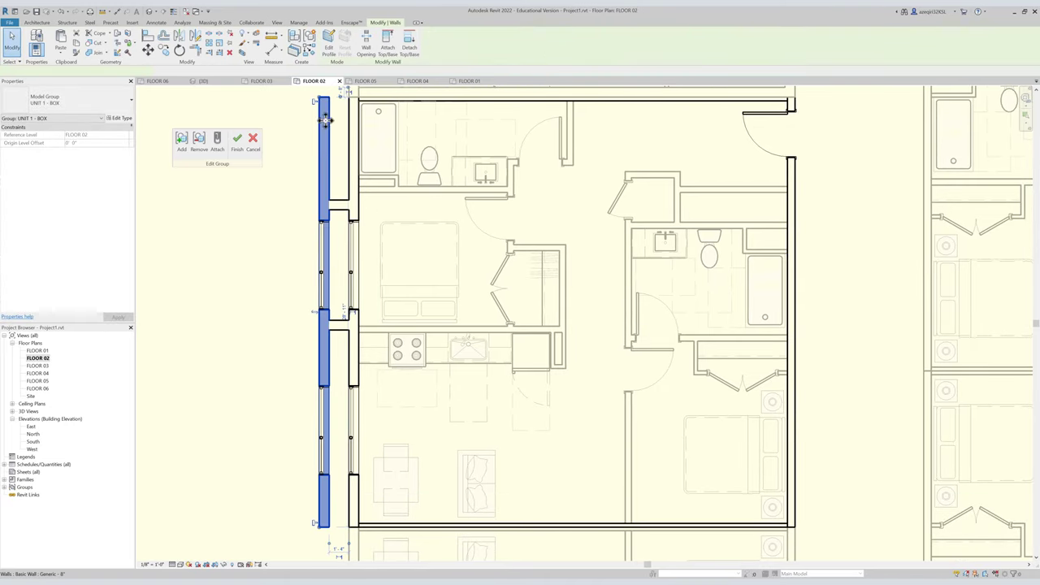
left_click(338, 204)
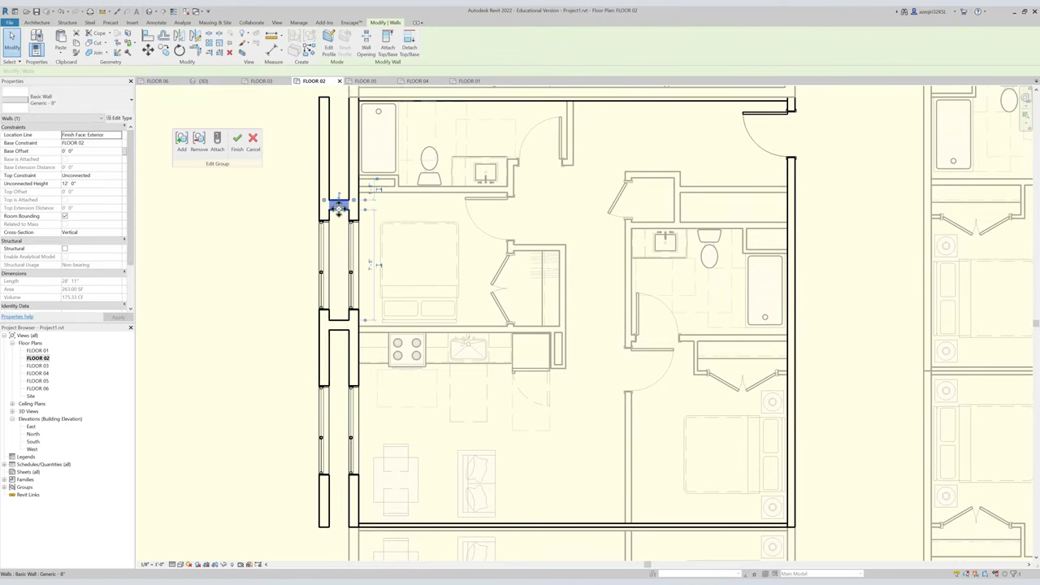
middle_click_drag(345, 376, 346, 327)
left_click(329, 453)
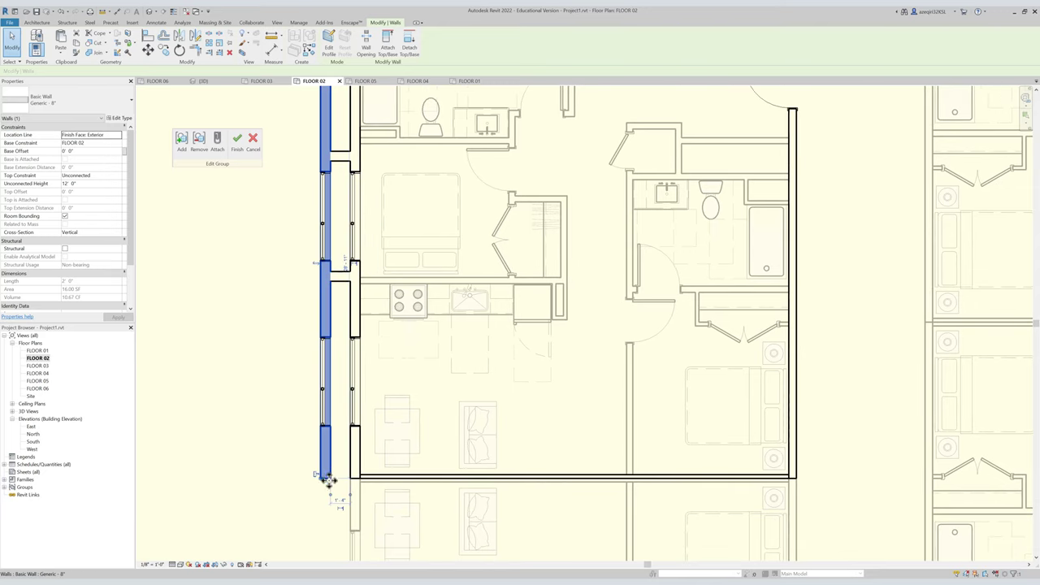
key("Escape")
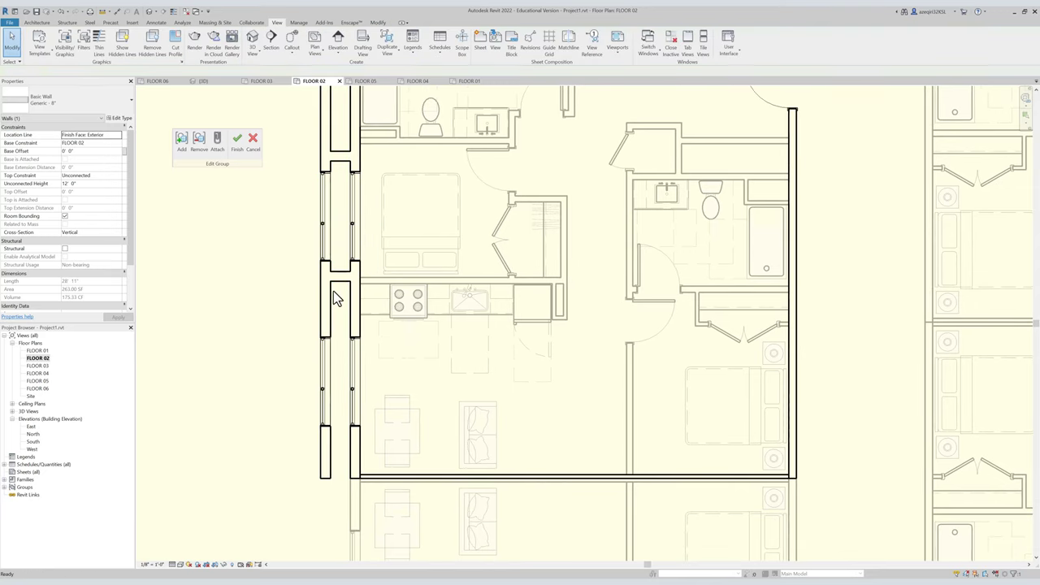
Split the outer wall below the lower connecting wall and trim it to both connecting walls around the bedroom window.
middle_click_drag(347, 307, 361, 347)
key("s")
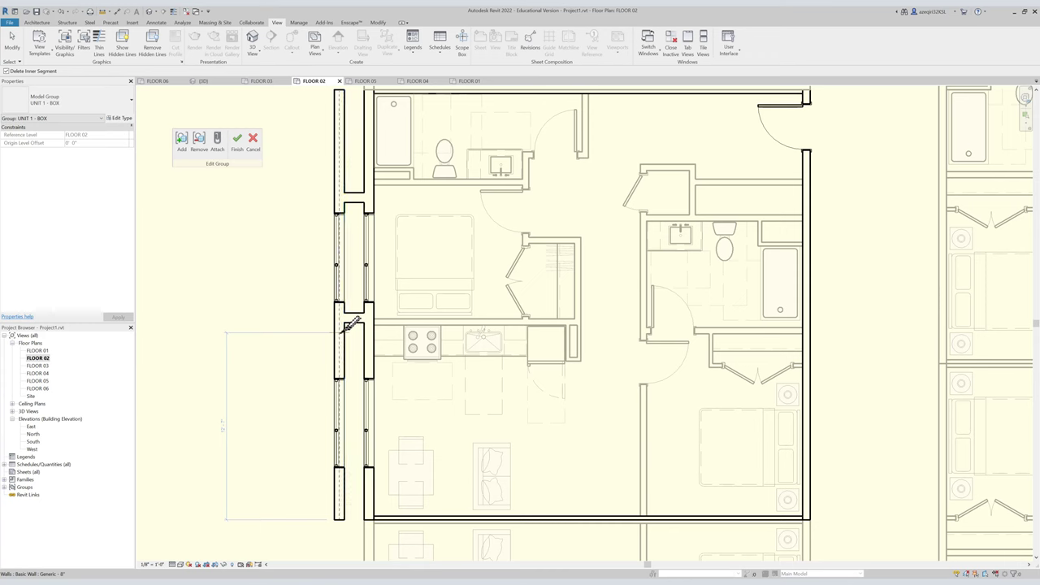
middle_click_drag(347, 296, 359, 325)
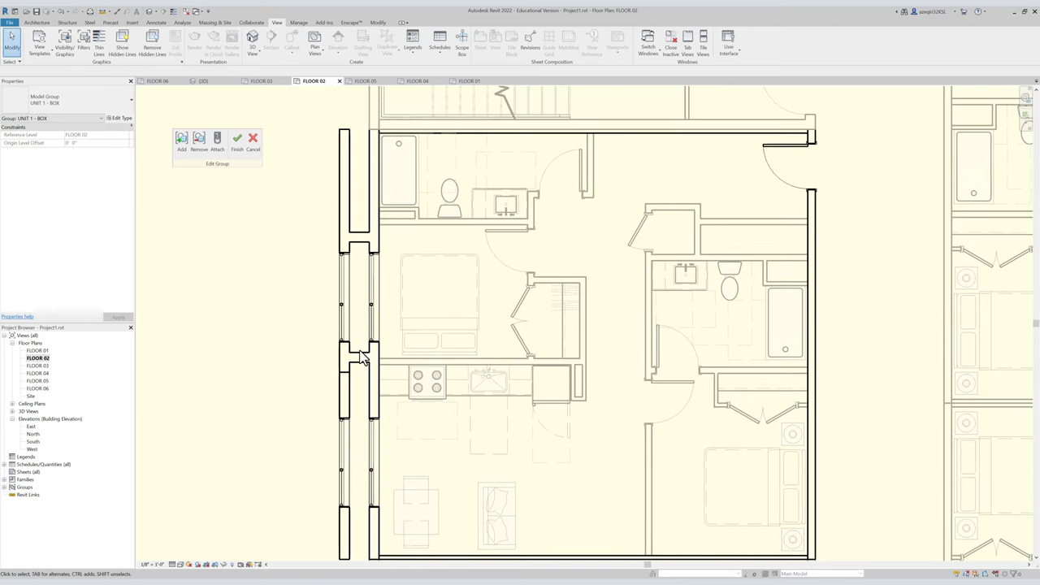
scroll(360, 333, "up", 2)
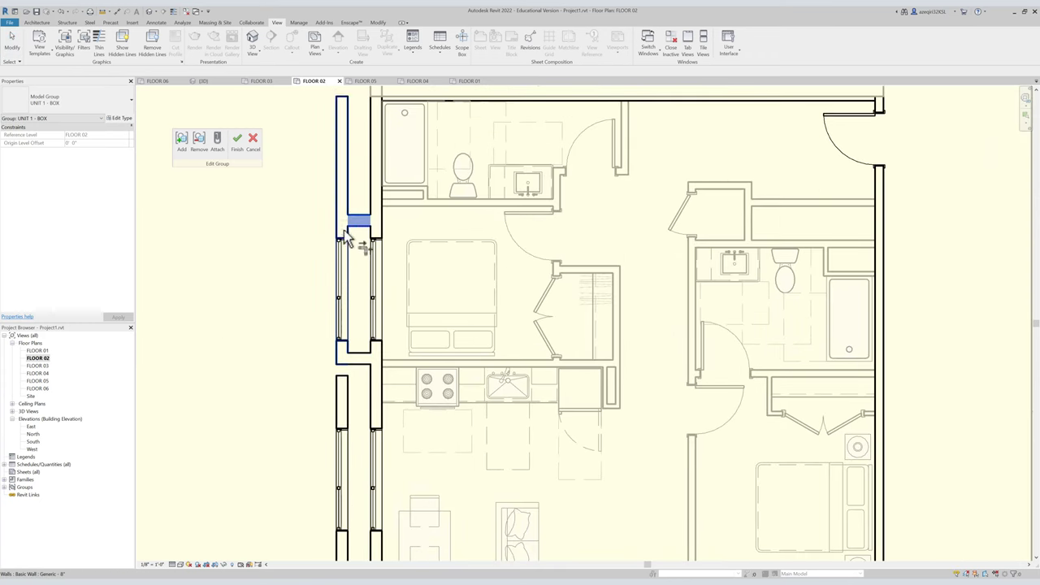
scroll(398, 248, "up", 2)
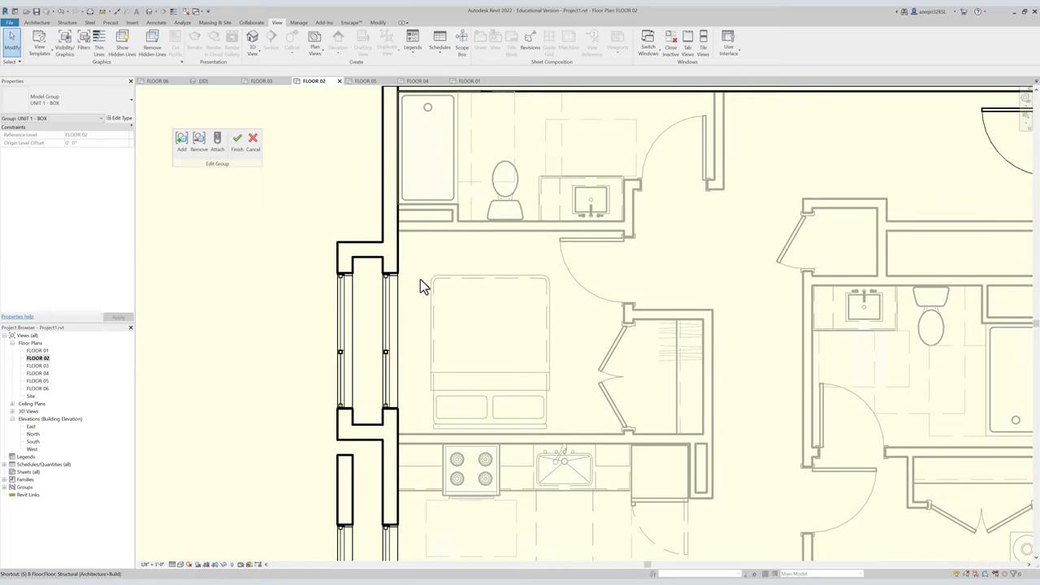
Split the original inner wall just above the bedroom window and remove the inner bedroom window.
key("s")
key("l")
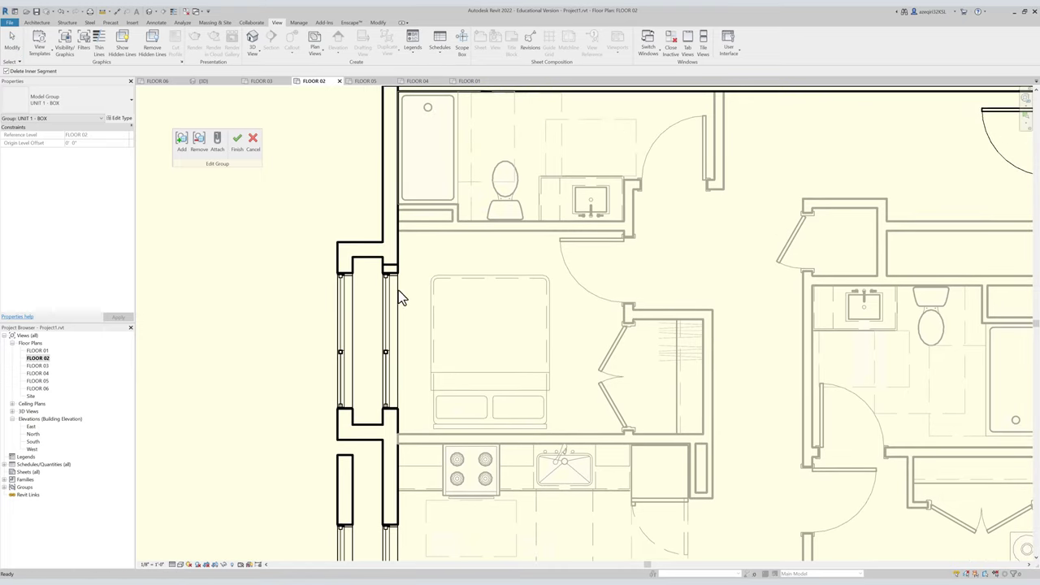
key("Escape")
left_click(391, 304)
key("Escape")
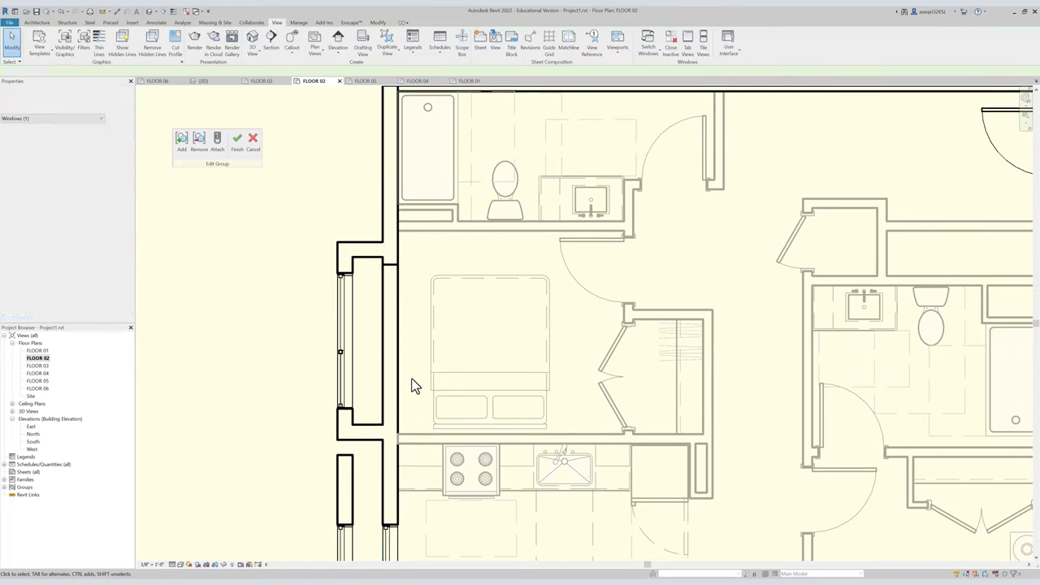
Split the original wall below the bedroom window opening and delete the wall segment between the two splits.
middle_click_drag(413, 385, 404, 325)
key("l")
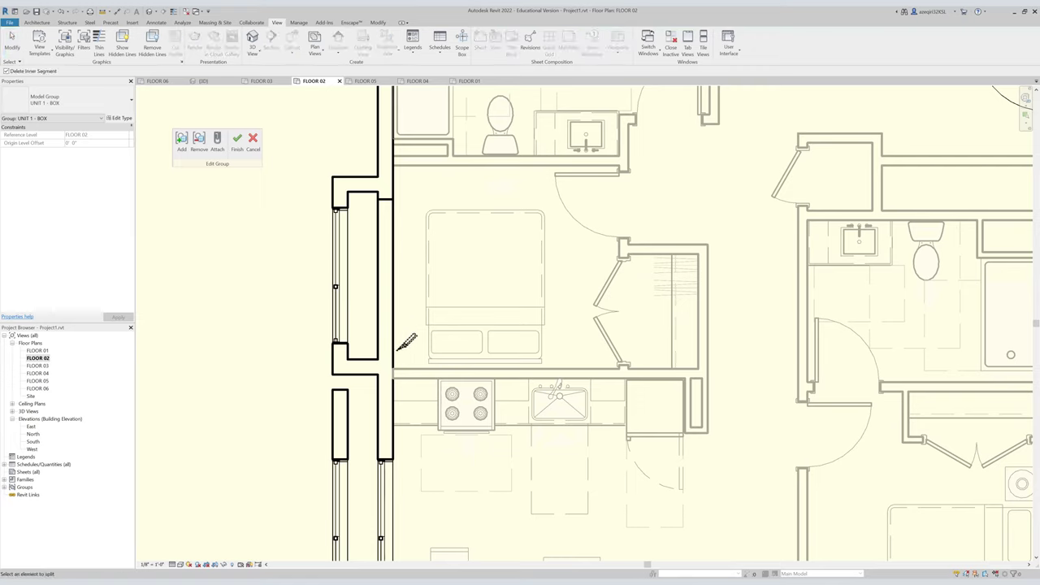
left_click(365, 374)
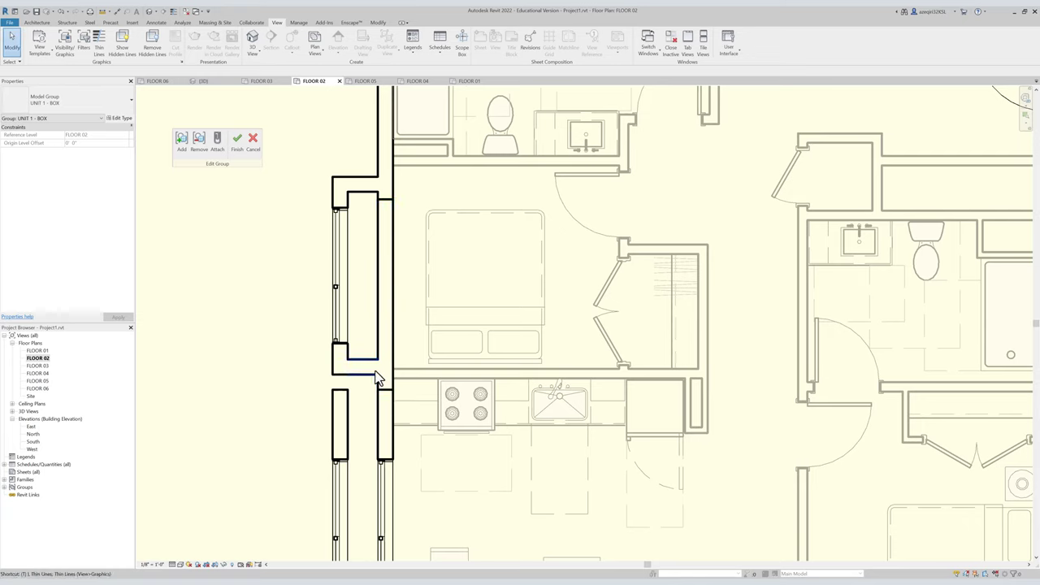
key("r")
left_click(375, 371)
left_click(387, 405)
key("Escape")
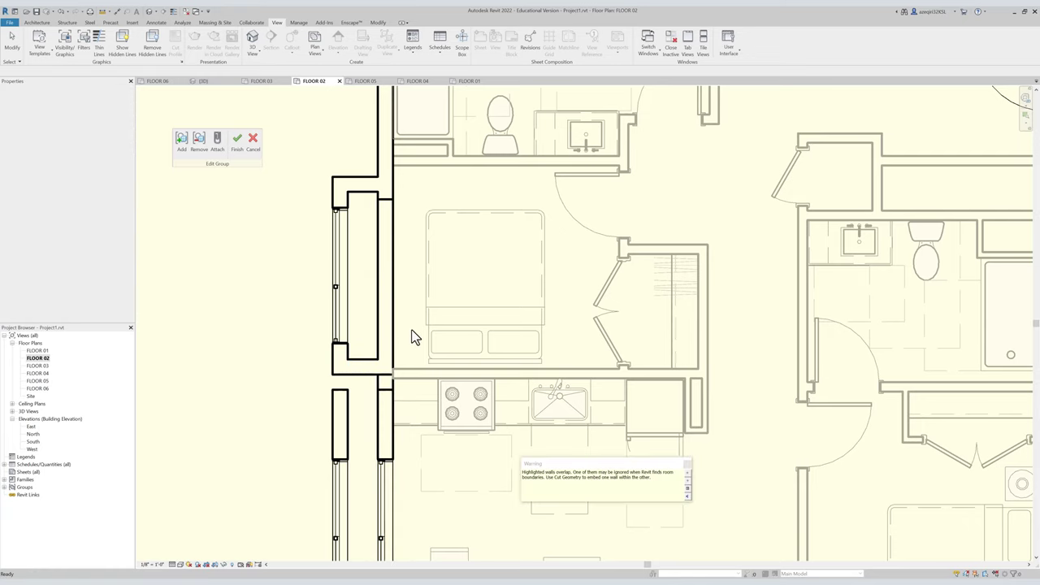
left_click(388, 309)
key("Delete")
middle_click_drag(388, 270, 397, 288)
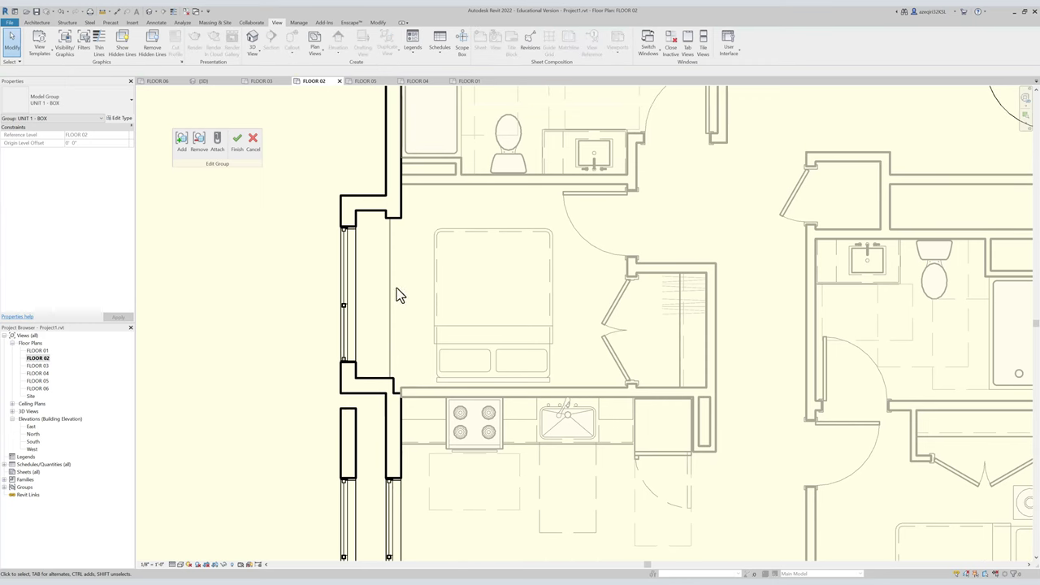
Trim the remaining ends of the original wall to the lower and upper connecting walls of the bedroom window box.
left_click(390, 422)
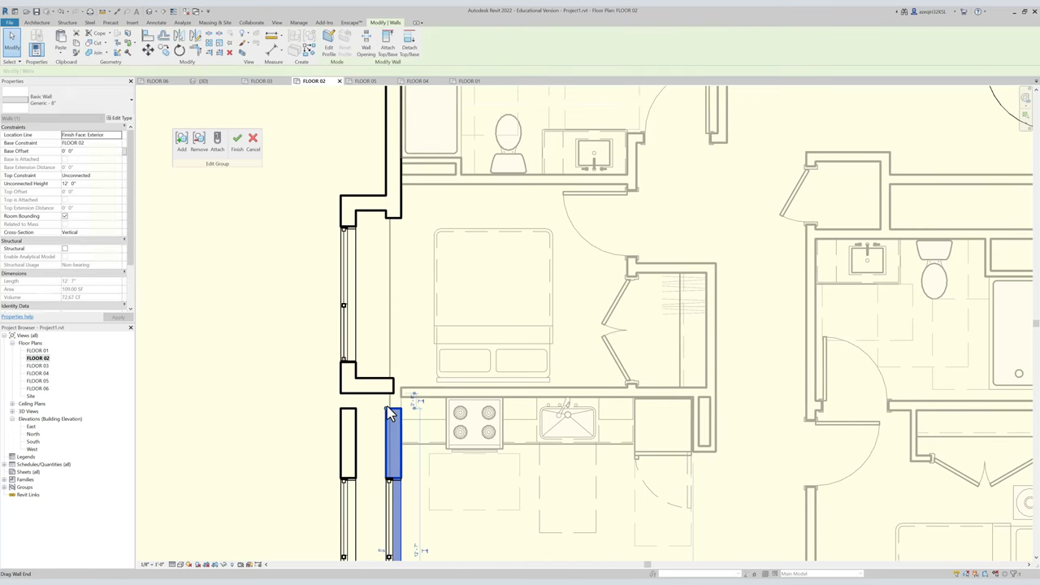
key("t")
key("r")
left_click(393, 433)
left_click(373, 390)
left_click(372, 205)
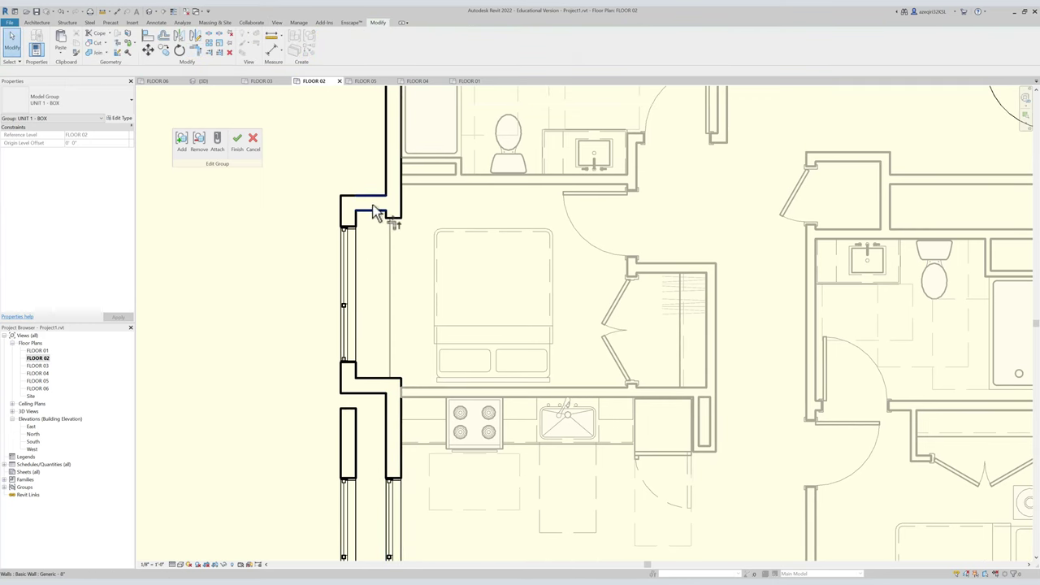
left_click(394, 178)
Dimension from the bedroom window's lower edge to the outer face of the lower connecting wall and set it to 1'-2".
scroll(406, 344, "down", 2)
middle_click_drag(406, 345, 388, 255)
scroll(365, 315, "down", 2)
scroll(381, 320, "up", 4)
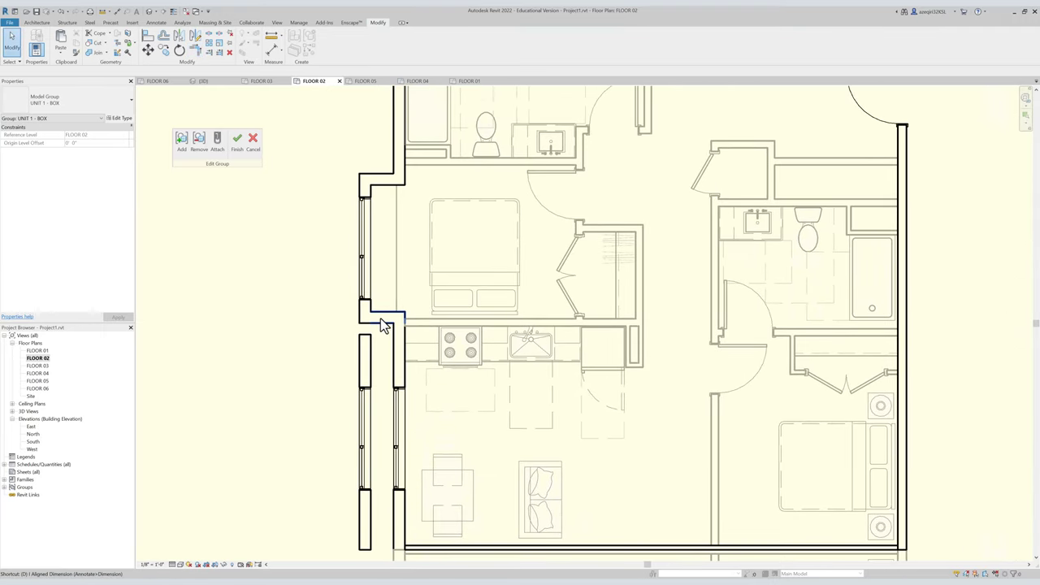
key("d")
key("i")
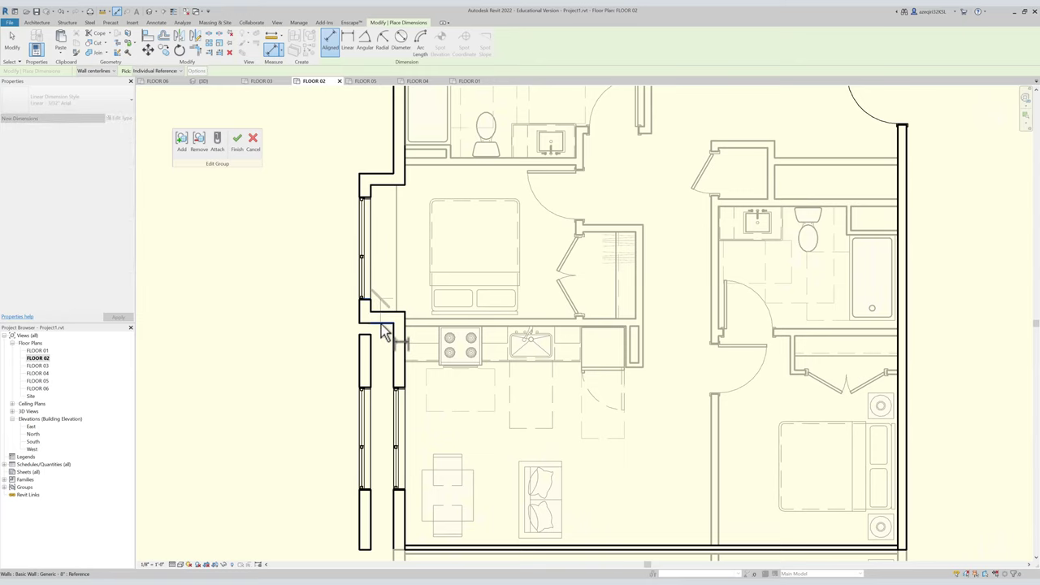
key("Escape")
key("Escape")
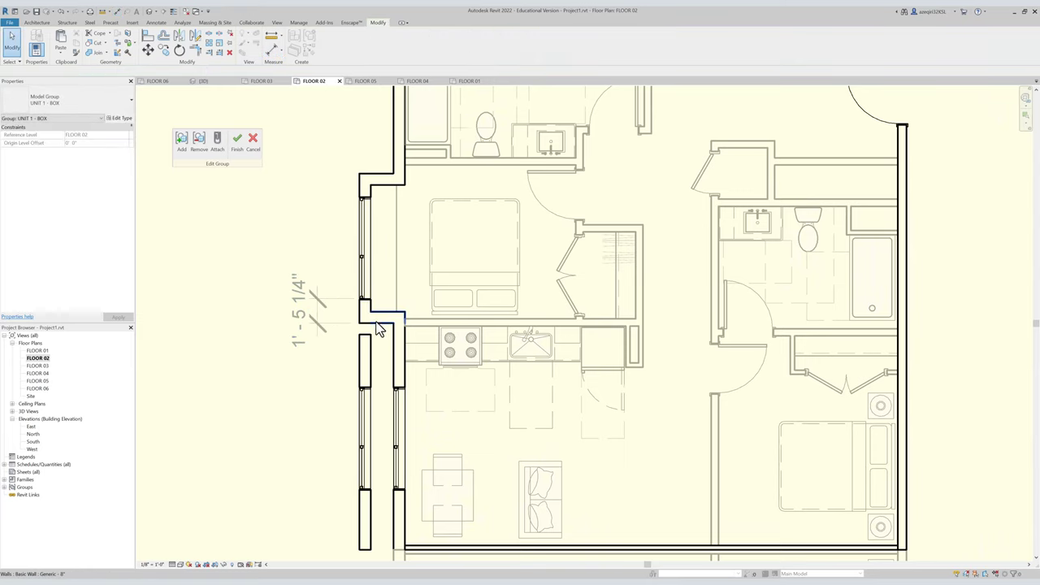
left_click(378, 321)
scroll(306, 311, "up", 1)
left_click(306, 309)
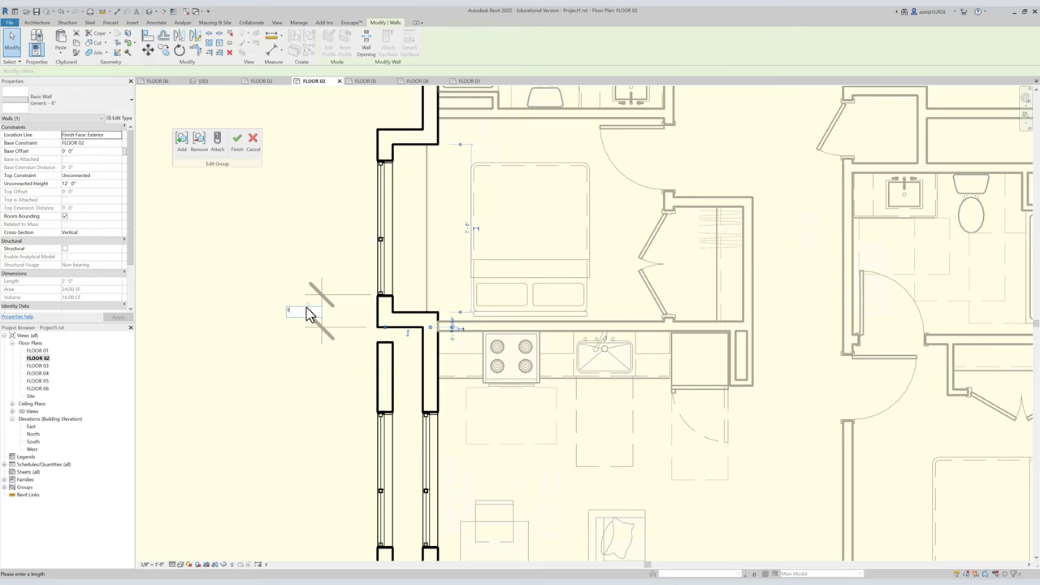
key("Return")
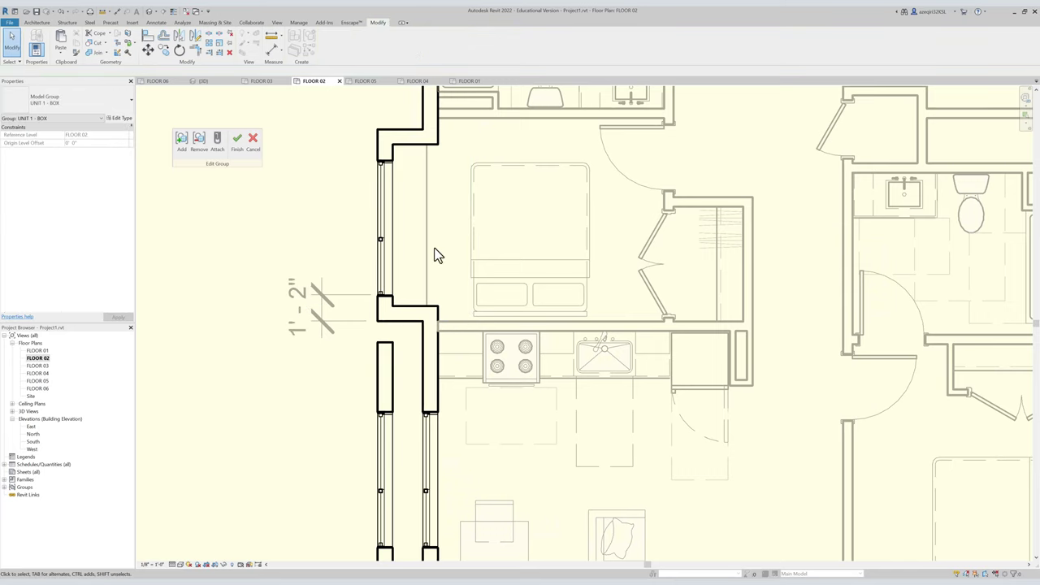
Set the upper connecting wall's distance from the bedroom window's upper edge to 1'-2".
middle_click_drag(422, 256, 404, 303)
left_click(385, 230)
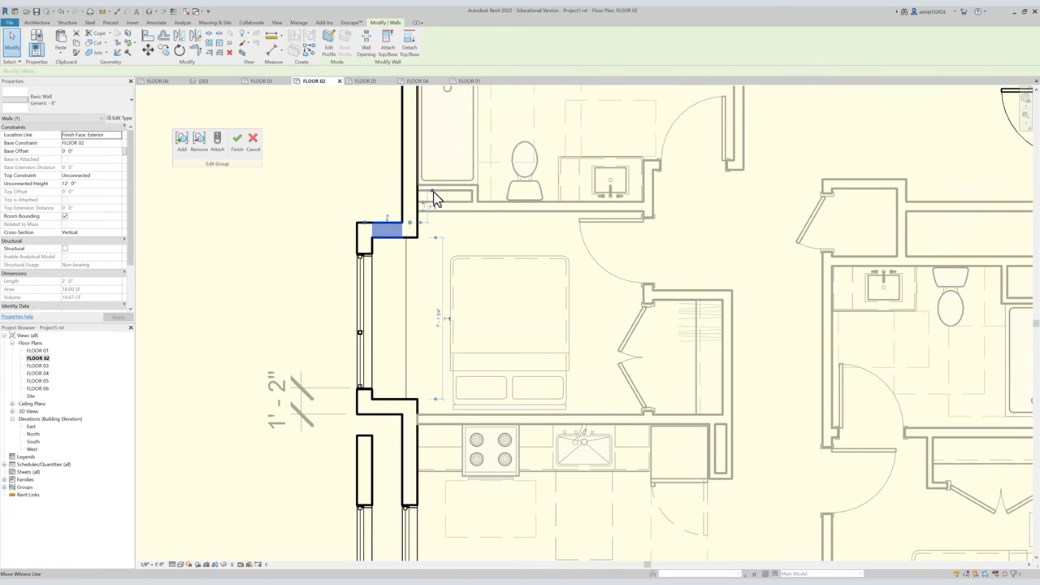
left_click(428, 239)
type("1' - 2")
key("Return")
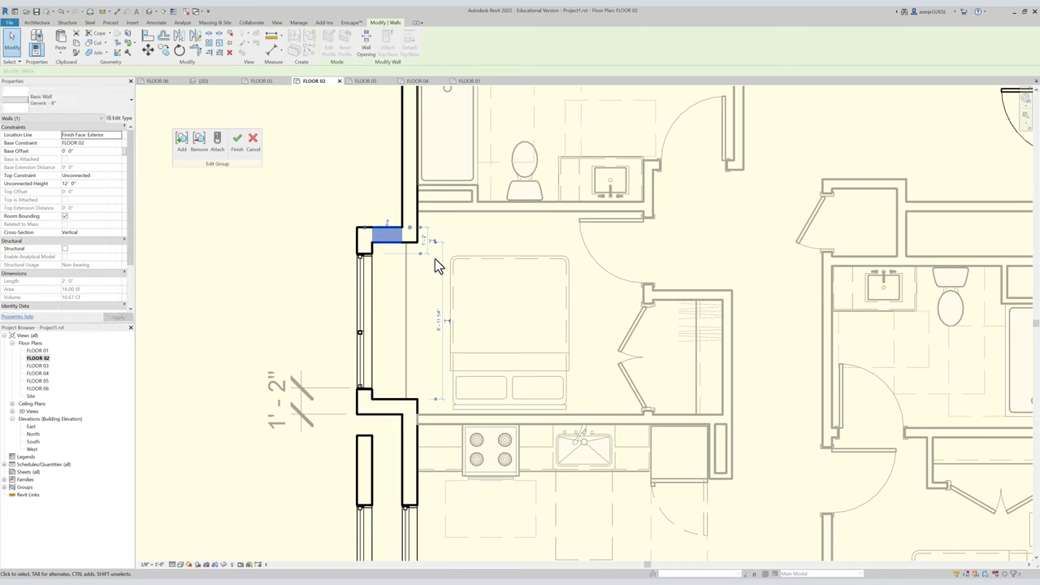
key("Escape")
Draw a short connecting wall between the outer and original walls, just above the living-room window.
scroll(400, 226, "down", 4)
middle_click_drag(407, 233, 394, 253)
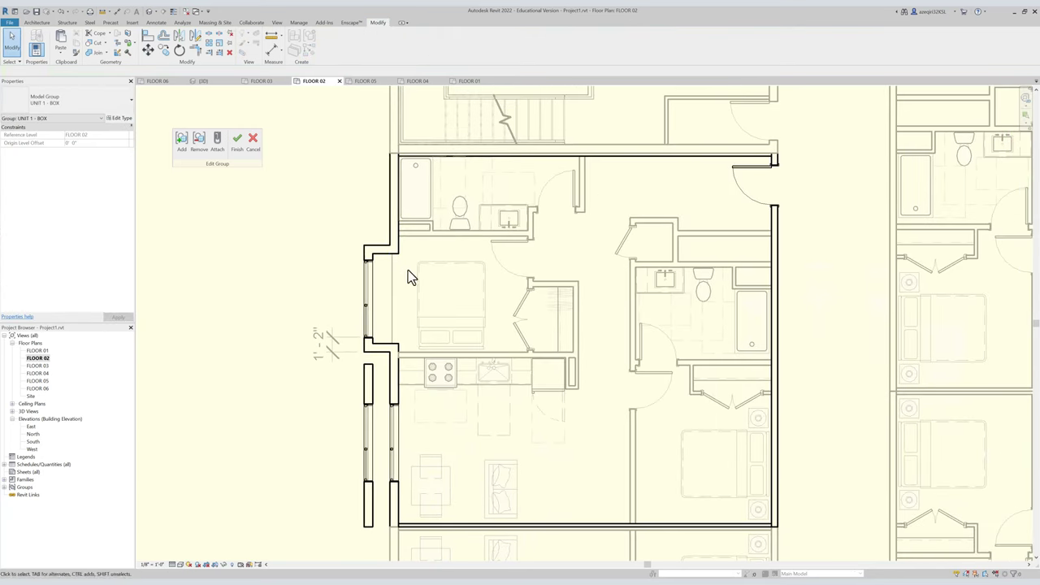
middle_click_drag(360, 289, 350, 250)
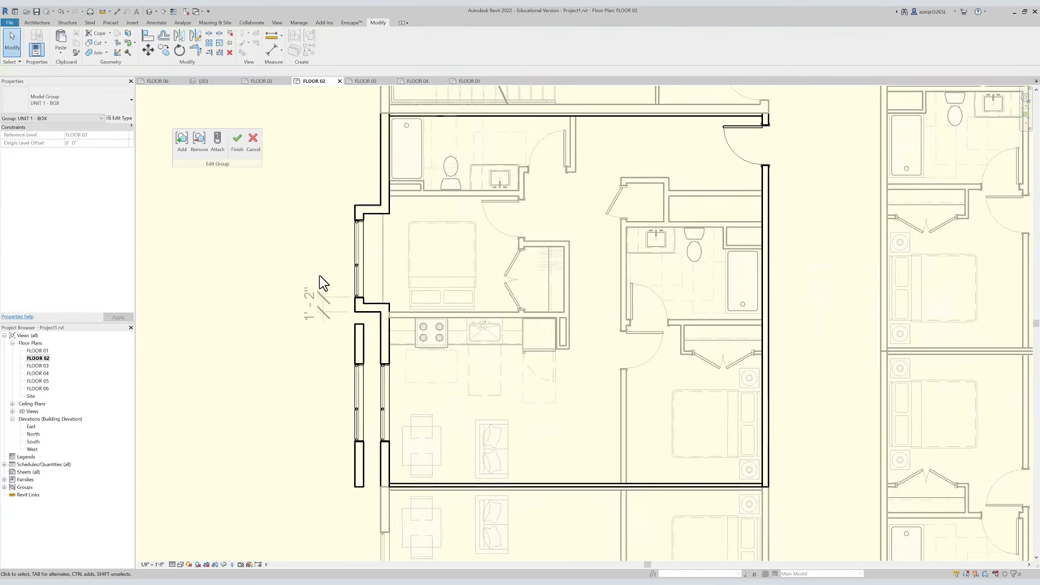
left_click(354, 302)
scroll(354, 302, "up", 2)
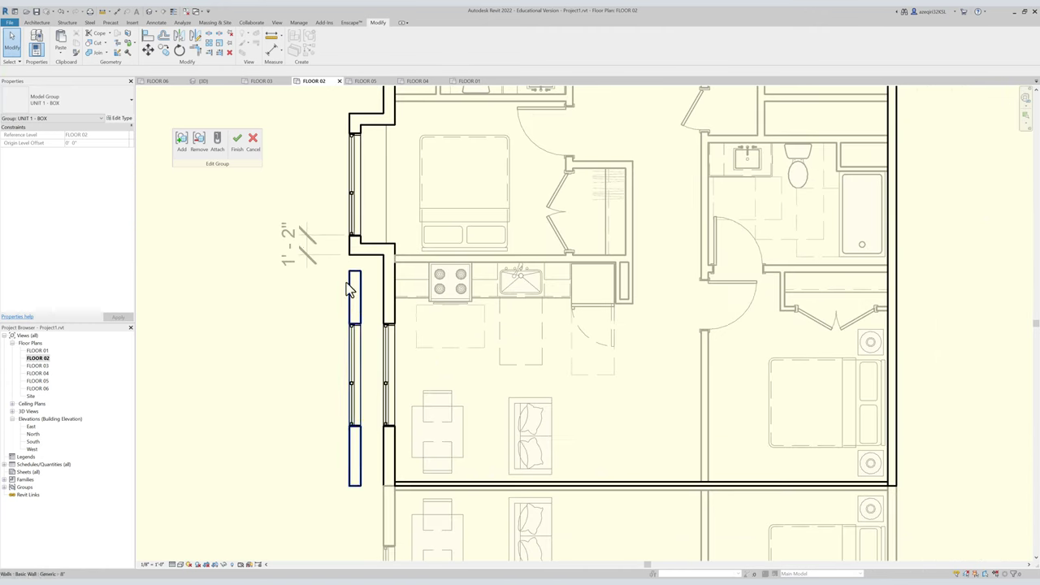
key("w")
key("a")
scroll(357, 321, "up", 1)
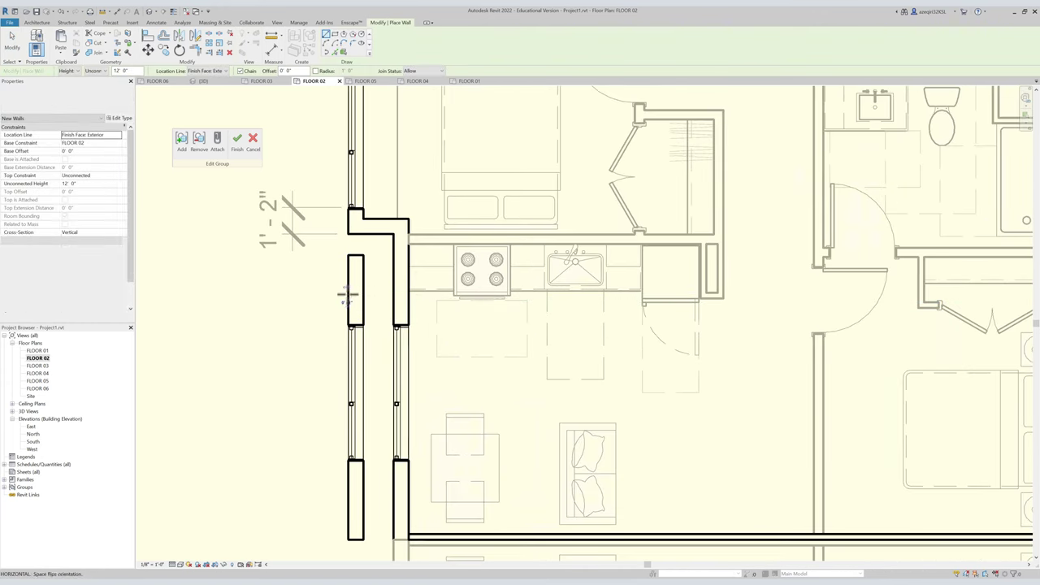
left_click(395, 296)
key("Escape")
key("Escape")
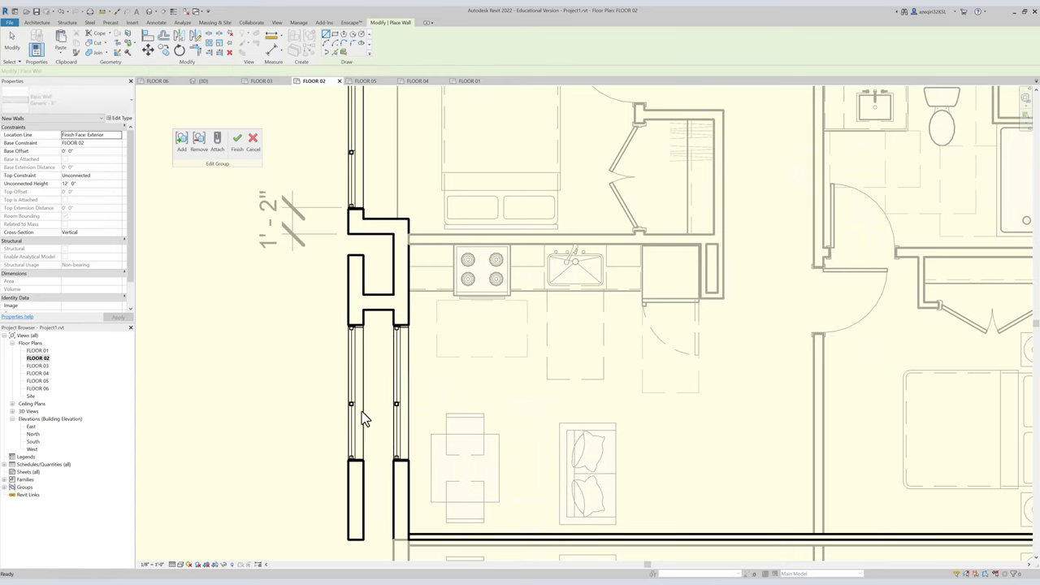
Draw a second short connecting wall between the outer and original walls, just below the living-room window.
left_click(361, 489)
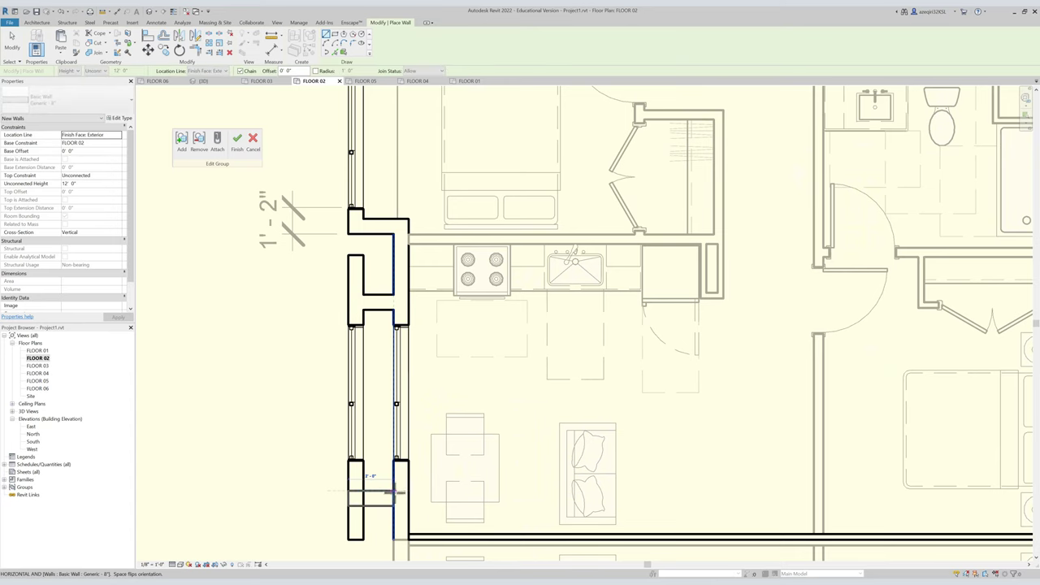
left_click(394, 490)
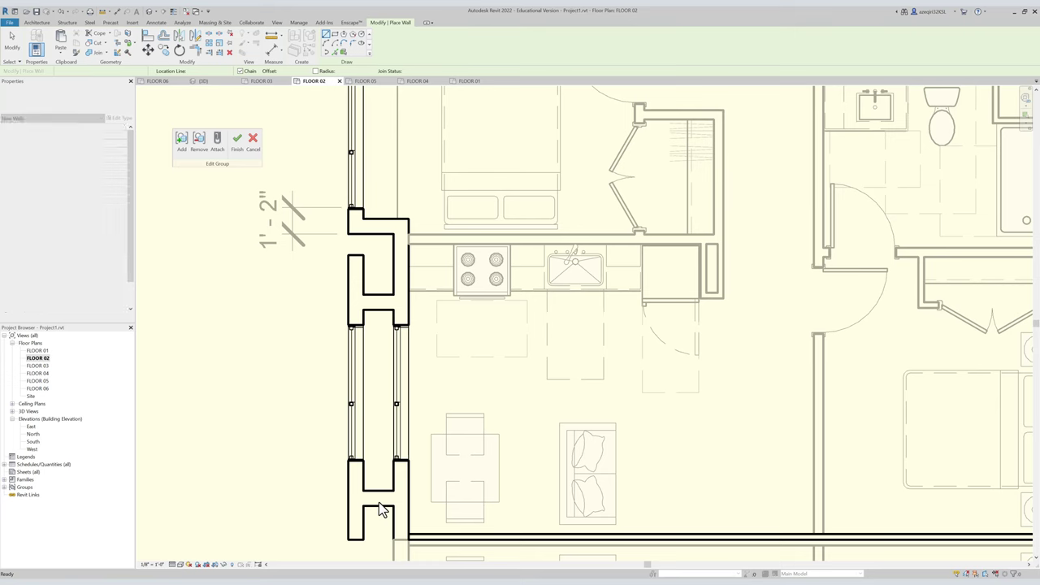
key("Escape")
key("Escape")
left_click(376, 495)
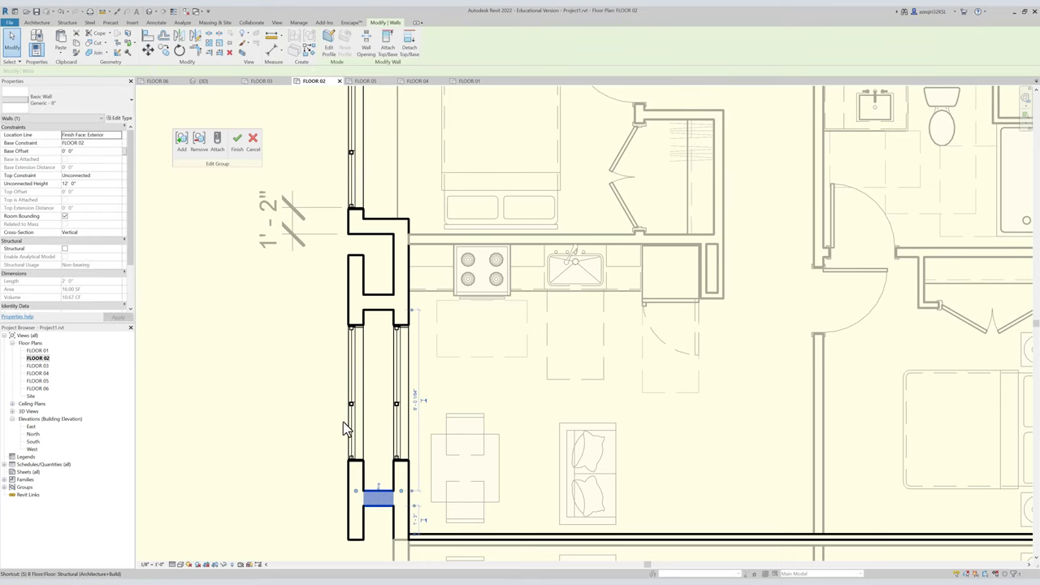
scroll(386, 431, "down", 4)
key("Escape")
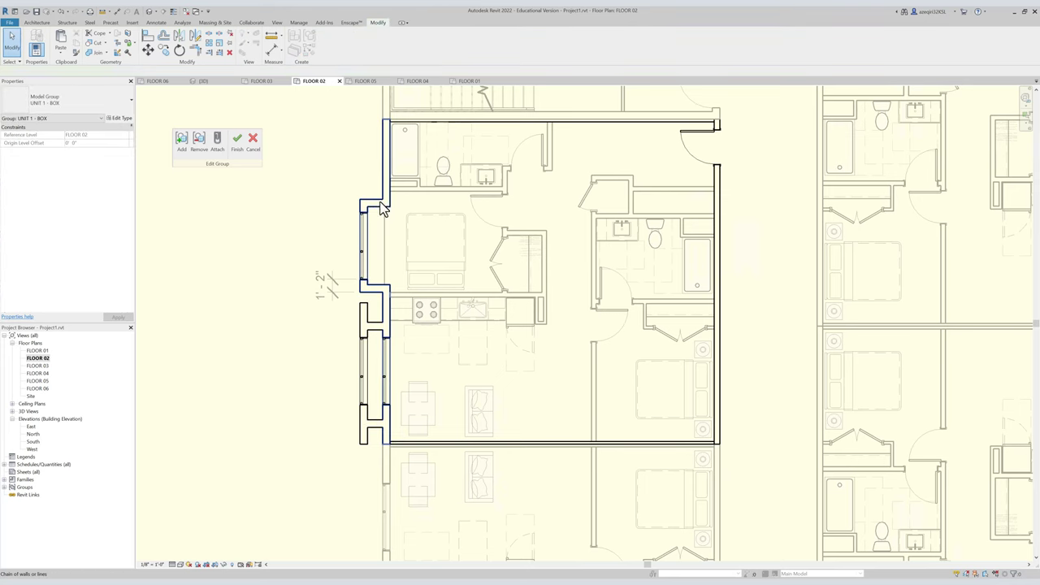
Select the chain of exterior walls together with the outer living-room wall and set their unconnected height to 10'.
left_click(383, 209)
left_click(364, 321, "ctrl")
left_click(84, 184)
type("10")
scroll(187, 236, "up", 1)
scroll(325, 353, "down", 1)
key("Escape")
Trim the outer living-room wall to the connecting walls above and below its window.
scroll(408, 364, "up", 2)
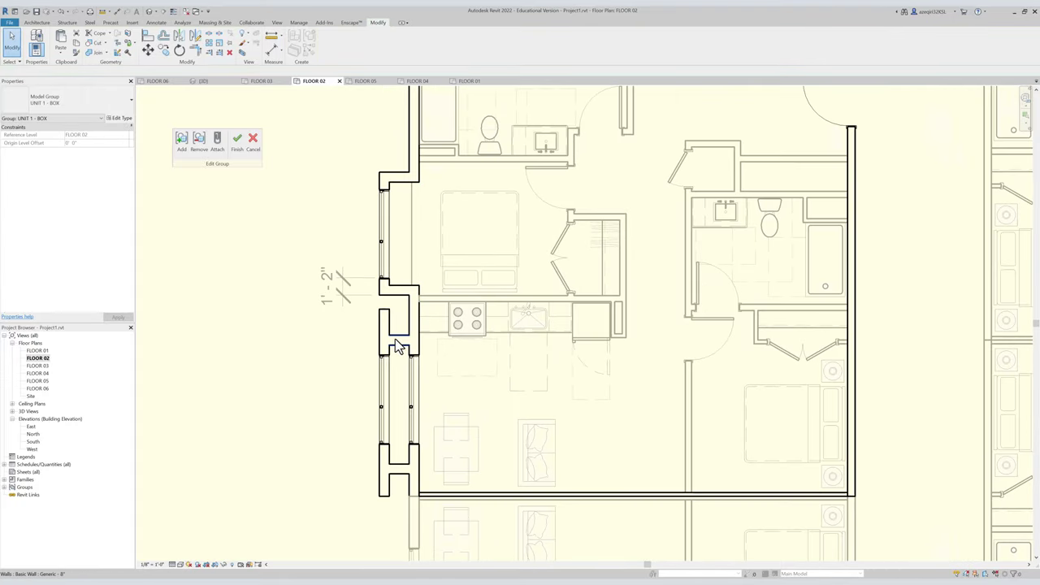
key("t")
key("r")
left_click(397, 481)
left_click(418, 492)
key("Escape")
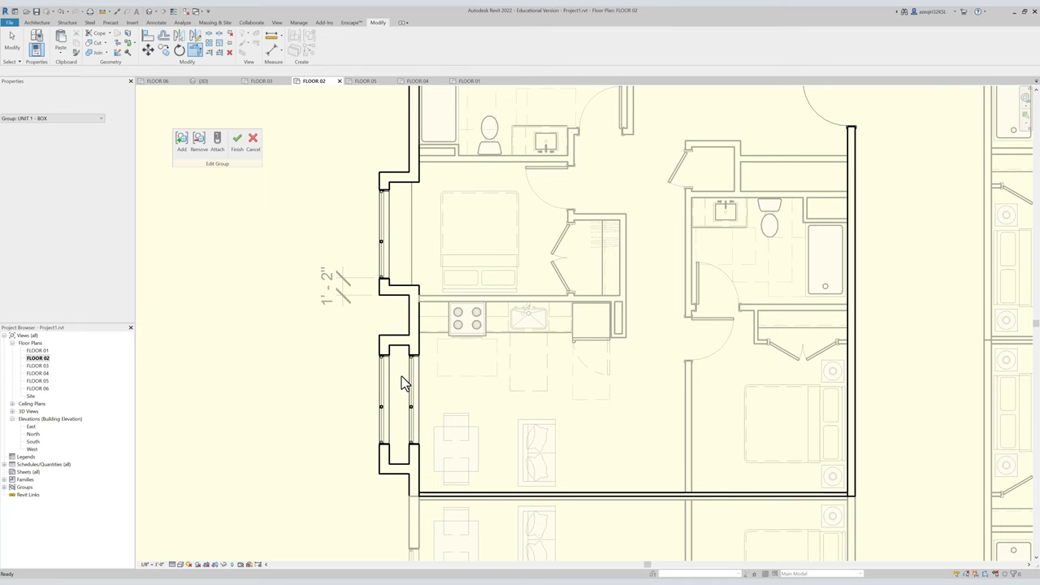
Split the original wall above and below the living-room window, removing the section with the inner window.
scroll(416, 371, "up", 1)
scroll(419, 360, "up", 1)
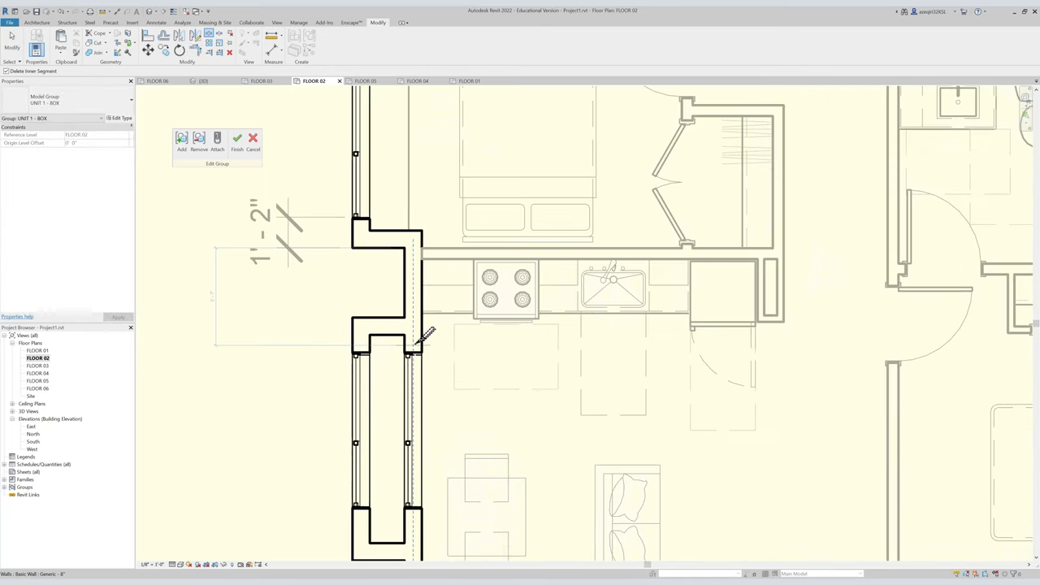
key("s")
key("l")
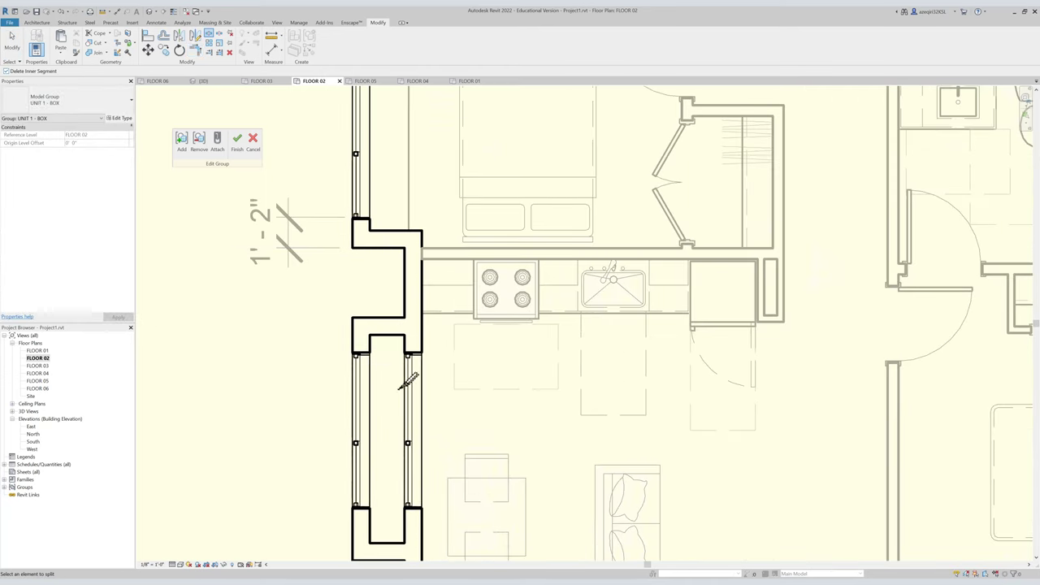
left_click(415, 520)
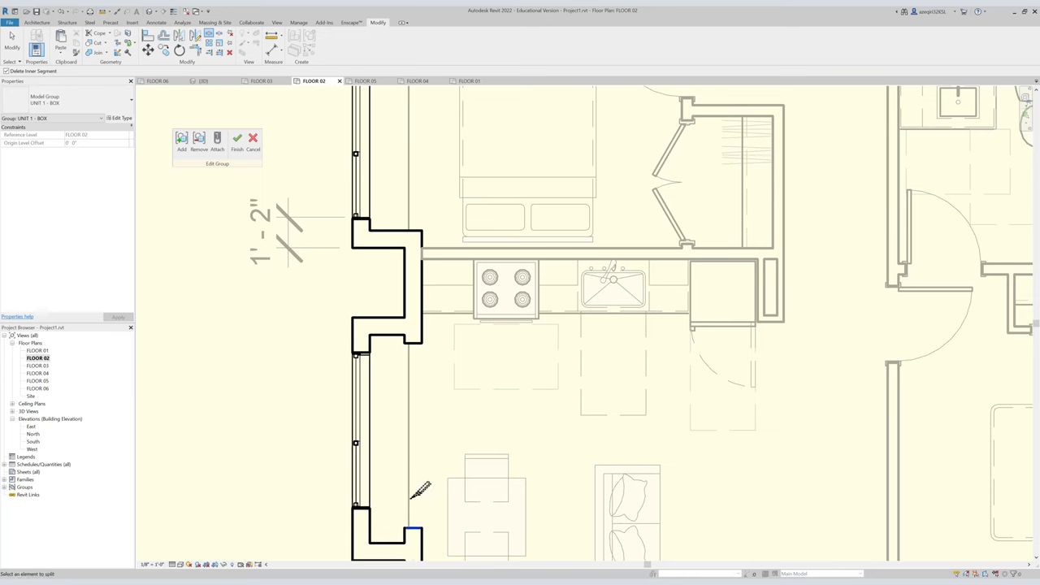
Trim the split end of the original wall to the lower connecting wall of the living-room window box.
key("t")
key("r")
middle_click_drag(409, 404, 408, 323)
left_click(391, 465)
left_click(413, 496)
scroll(408, 436, "down", 2)
scroll(416, 398, "down", 4)
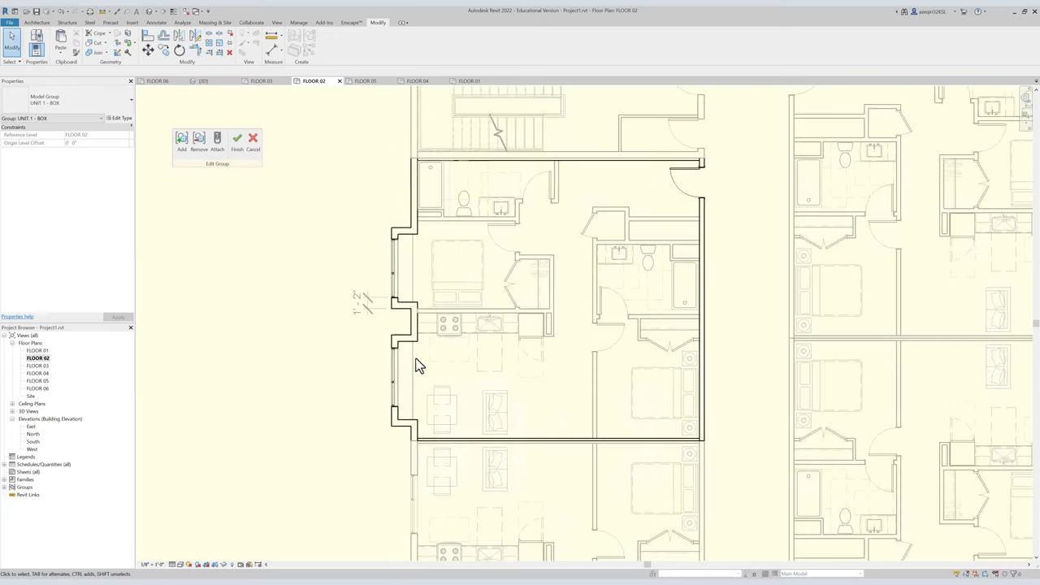
Set the upper side wall of the living-room window box 1'-2" from the window edge.
middle_click_drag(384, 292, 395, 281)
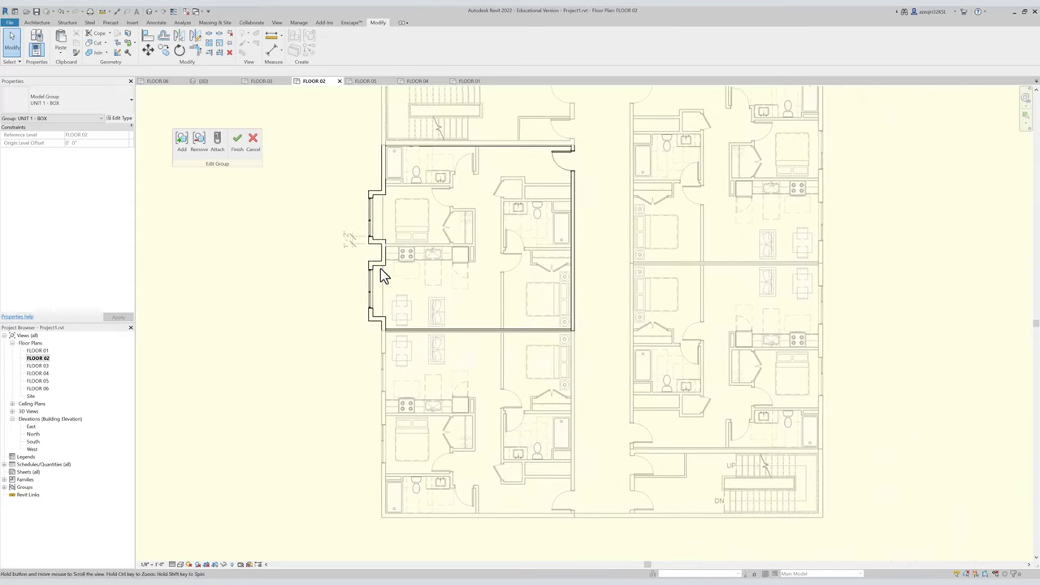
scroll(395, 308, "down", 2)
middle_click_drag(403, 331, 397, 366)
scroll(388, 332, "up", 1)
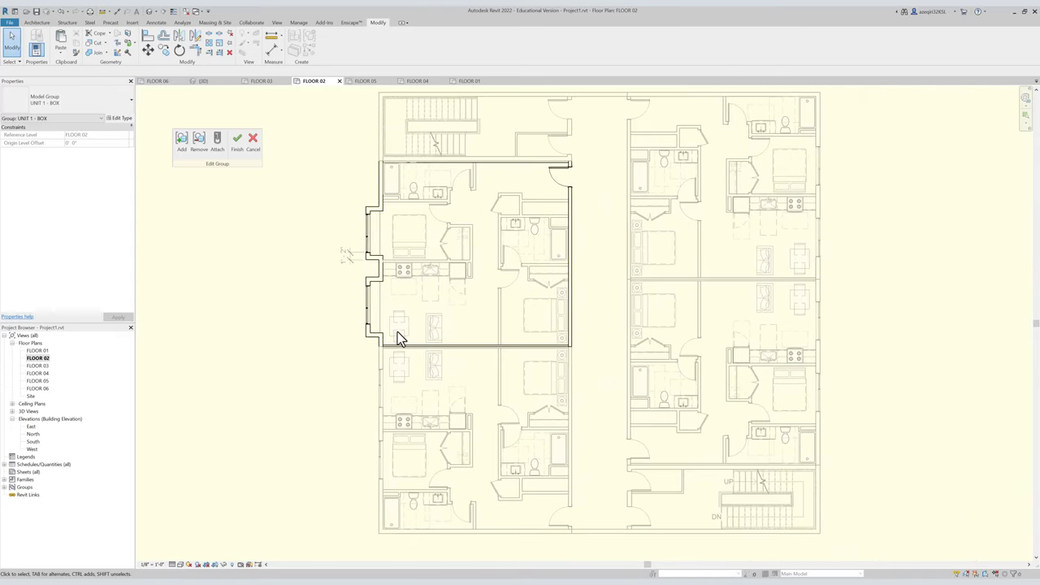
middle_click_drag(395, 309, 398, 323)
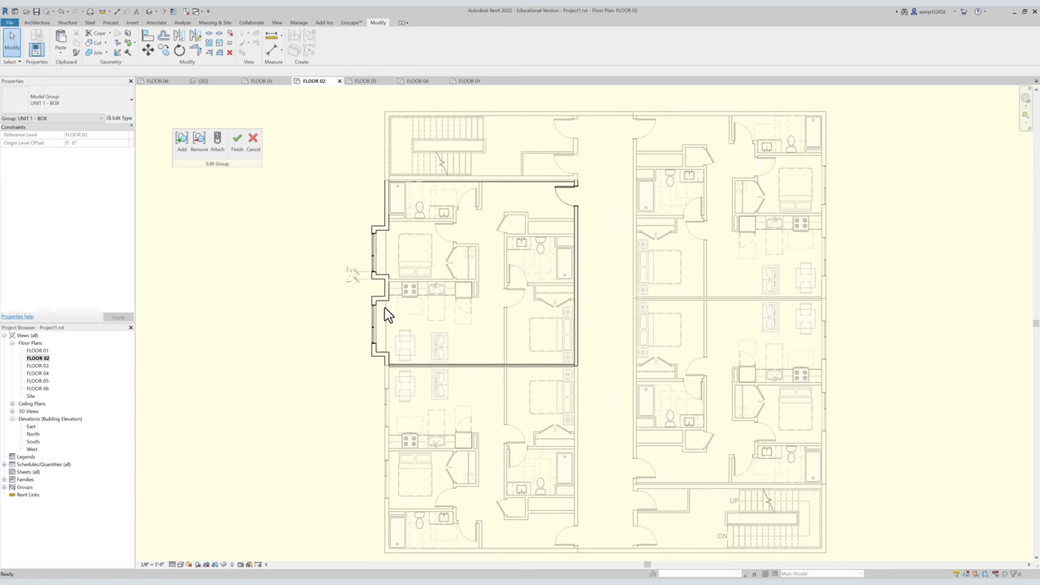
scroll(384, 307, "up", 1)
scroll(385, 304, "up", 2)
scroll(380, 290, "up", 3)
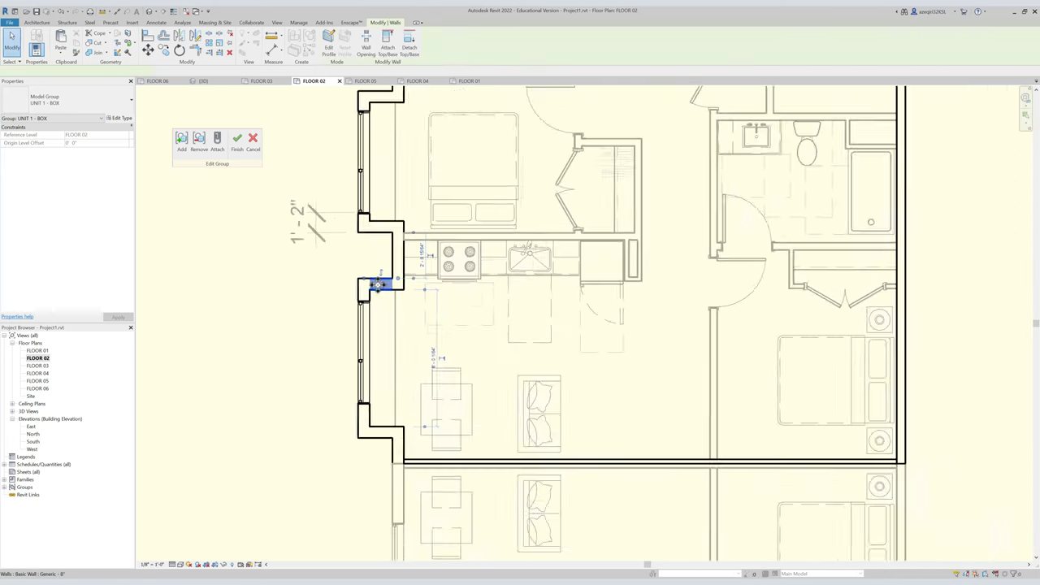
left_click(381, 284)
left_click(383, 276)
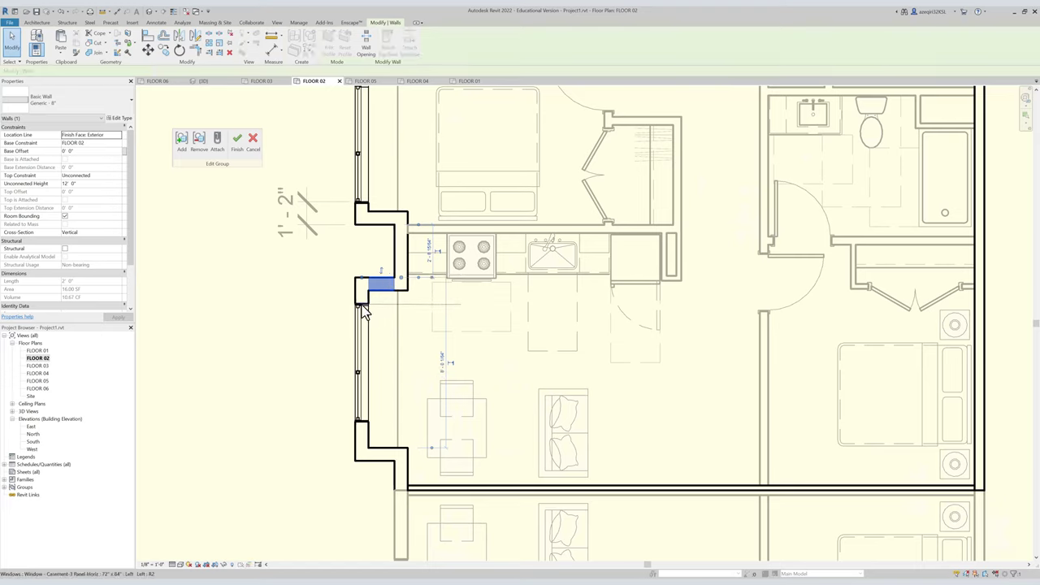
left_click(443, 291)
type("1' - 2")
key("Return")
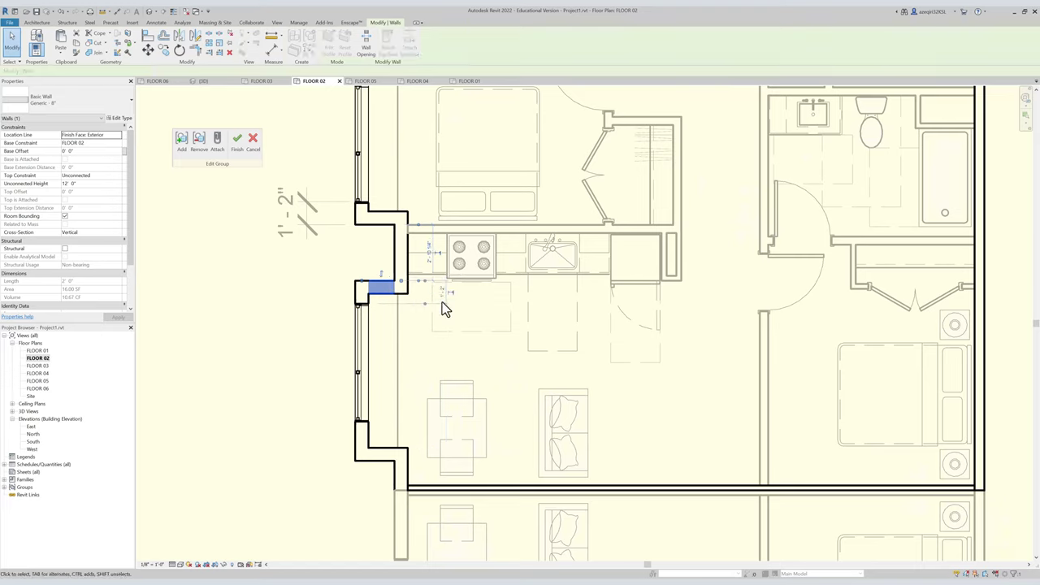
key("Escape")
Set the lower side wall of the living-room window box 1'-2" from the window's lower edge.
middle_click_drag(353, 394, 338, 360)
left_click(367, 427)
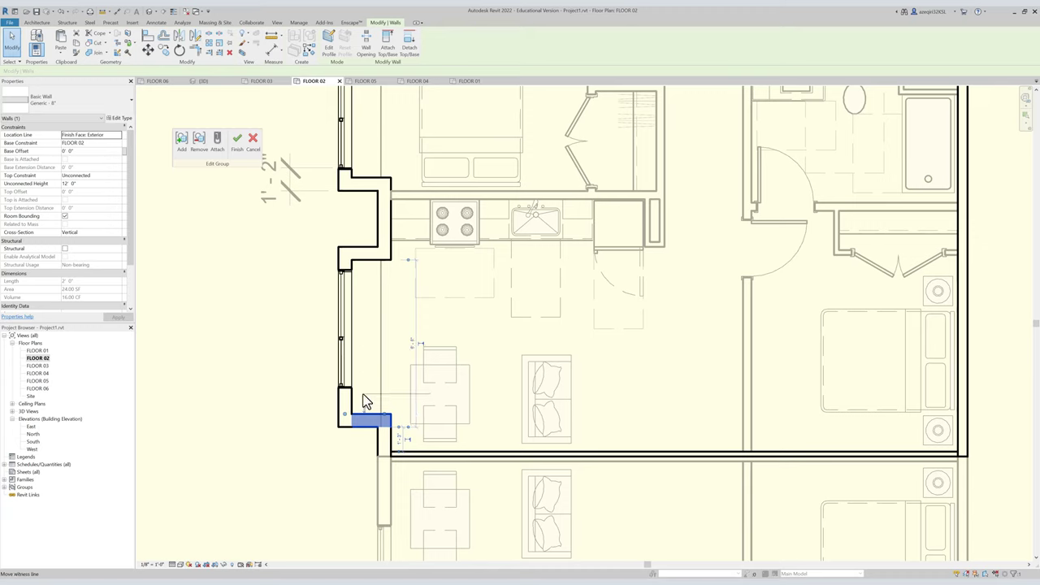
left_click(398, 406)
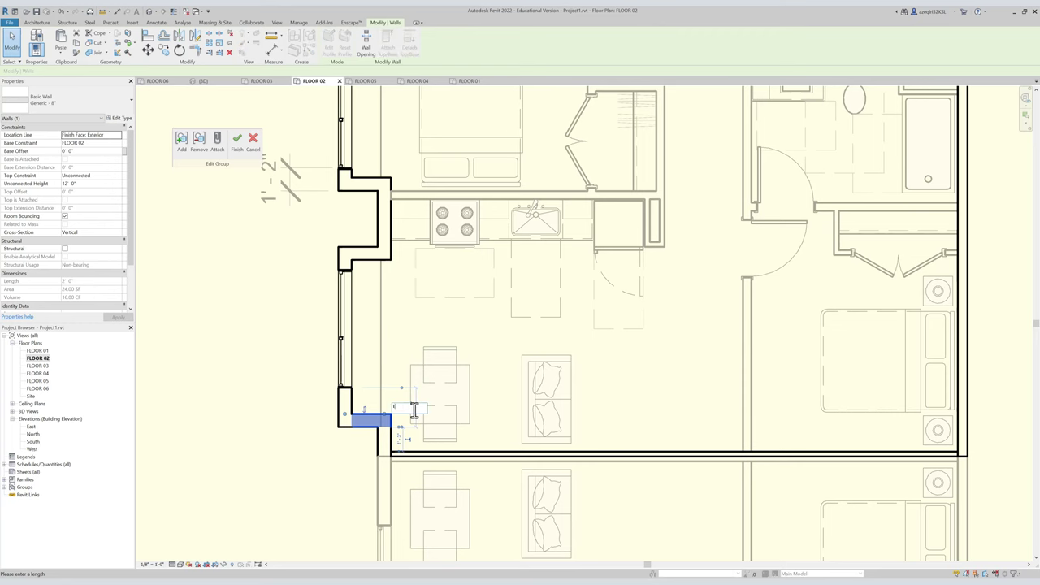
key("Return")
key("Escape")
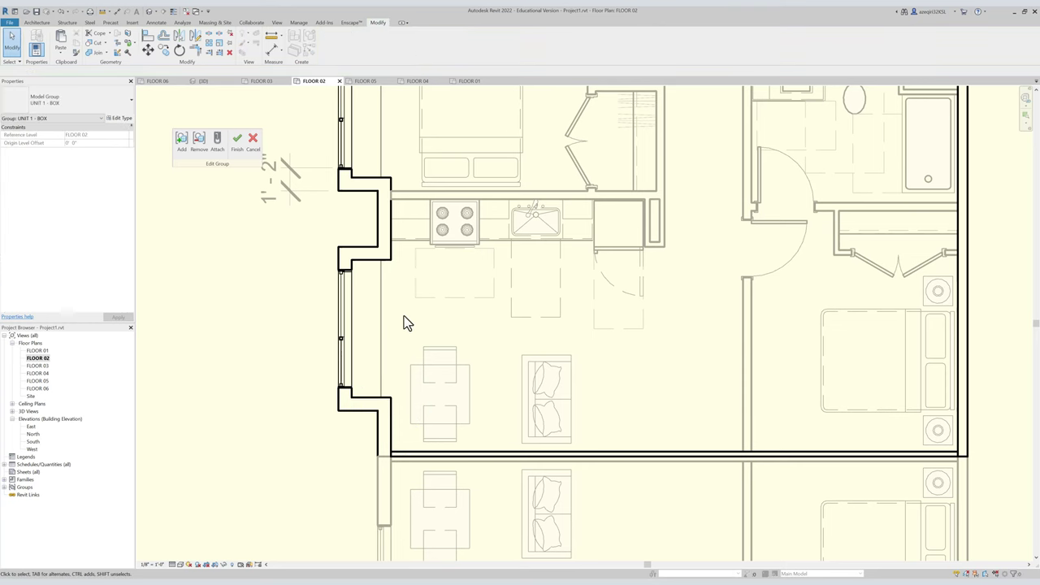
Finish editing the UNIT 1 - BOX group and dismiss the save reminder without saving.
scroll(406, 320, "down", 4)
scroll(405, 322, "down", 2)
mouse_move(434, 338)
middle_mouse_down()
mouse_move(445, 360)
mouse_move(436, 337)
middle_mouse_up()
scroll(425, 350, "down", 1)
scroll(396, 348, "up", 2)
scroll(441, 340, "up", 1)
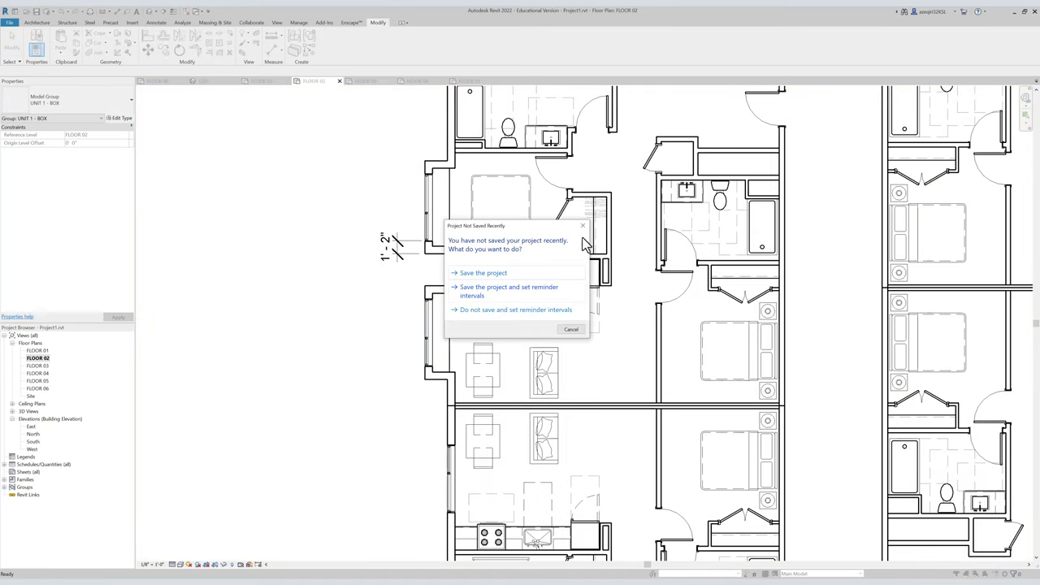
left_click(582, 226)
middle_click_drag(426, 247, 332, 295)
key("Escape")
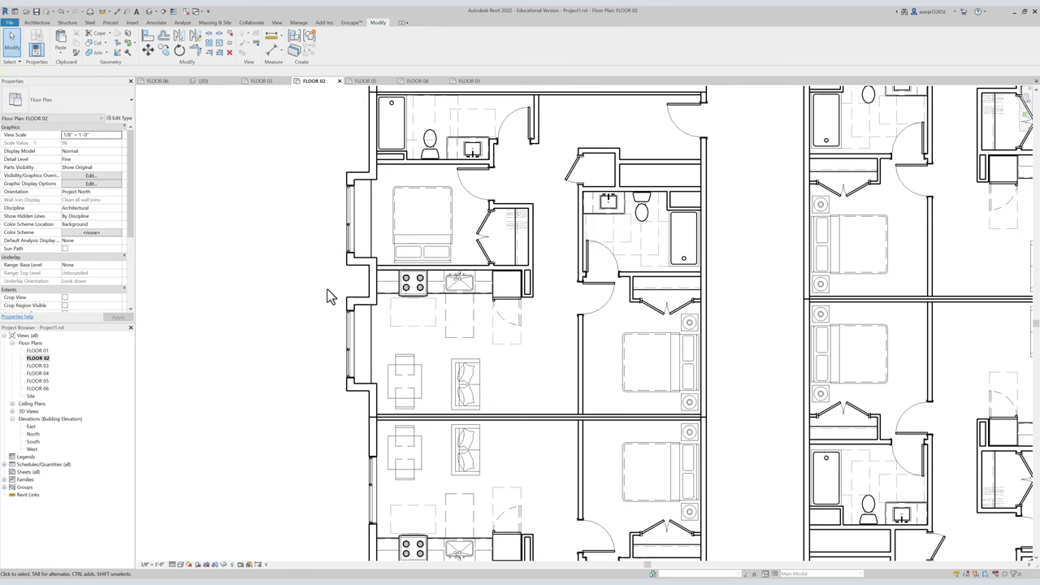
Open the boundary sketch of the FLOOR 02 slab for editing.
left_click(376, 216)
scroll(372, 217, "down", 2)
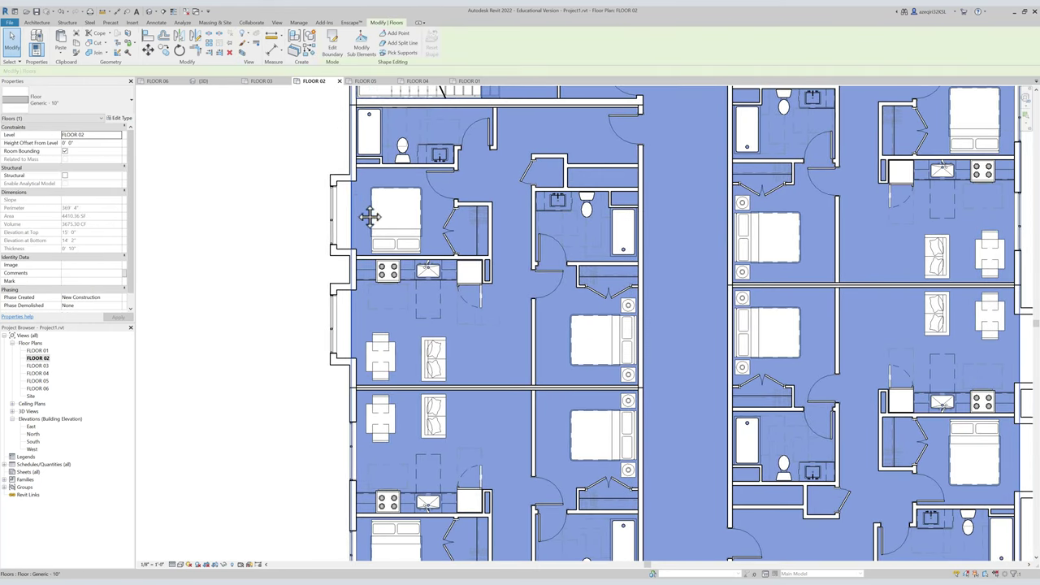
double_click(370, 217)
scroll(366, 209, "up", 4)
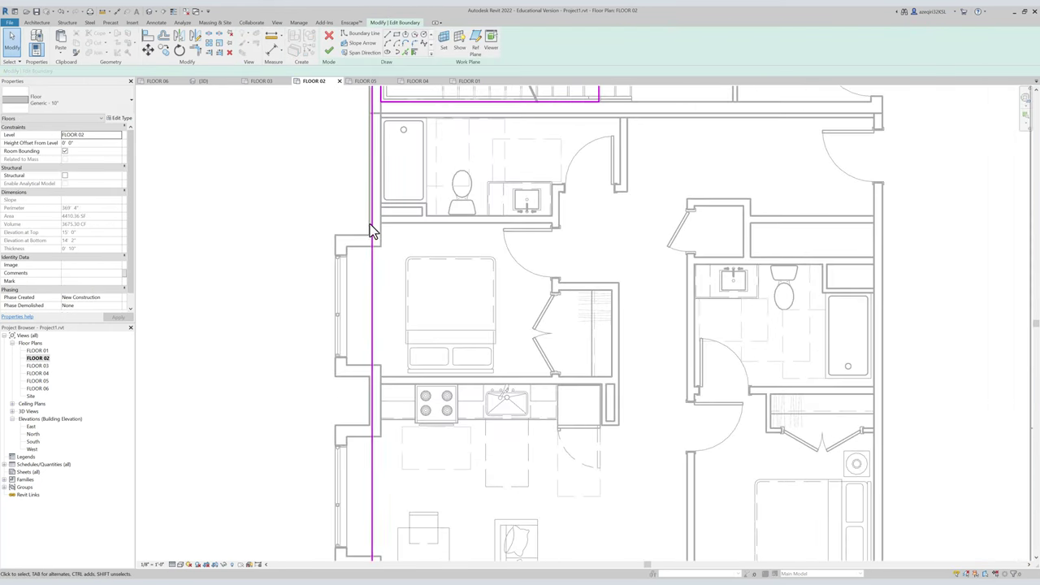
scroll(371, 225, "up", 2)
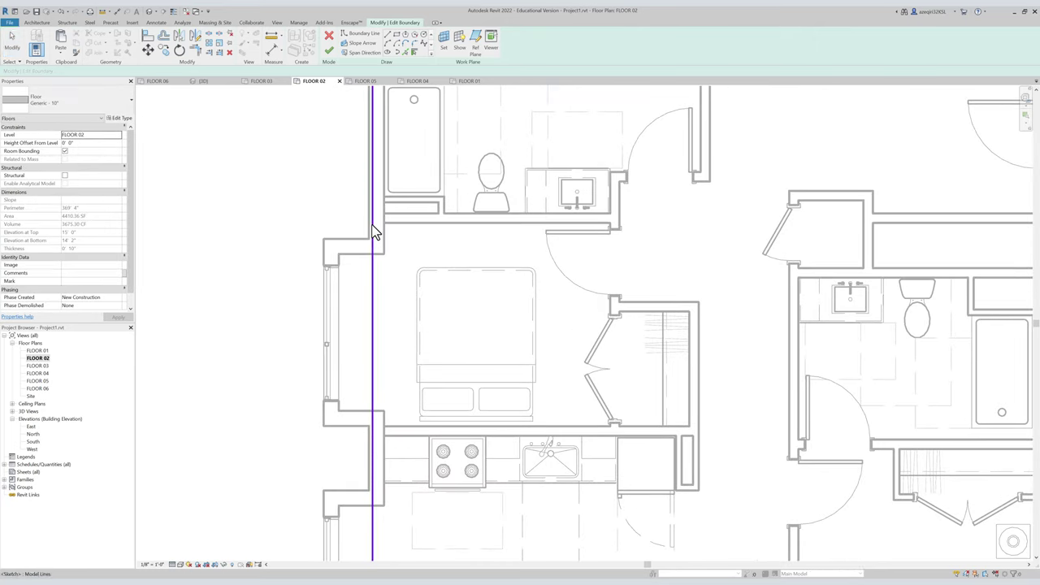
key("d")
key("i")
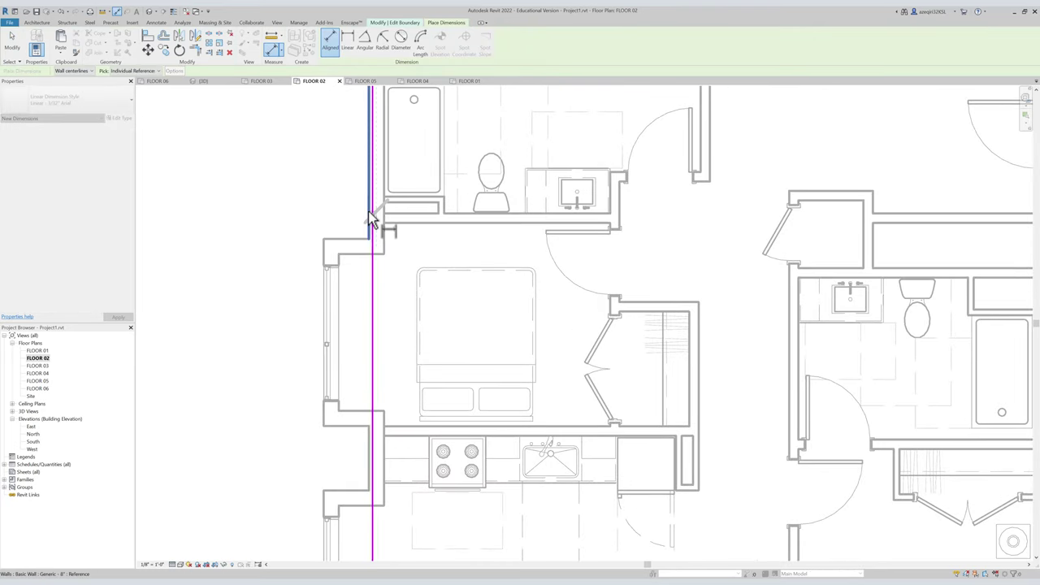
scroll(363, 213, "up", 2)
key("Escape")
scroll(395, 232, "down", 1)
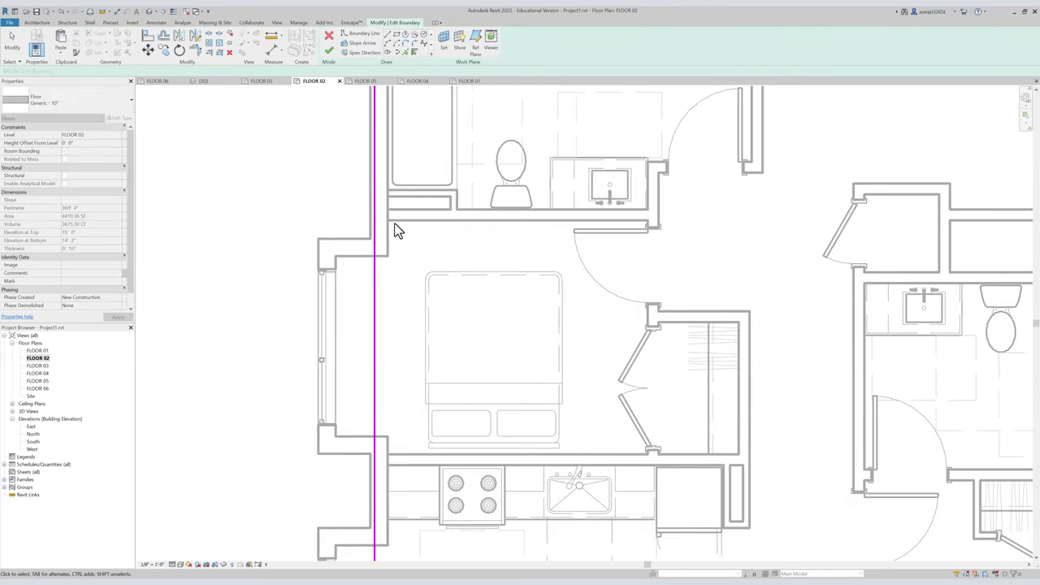
left_click(406, 52)
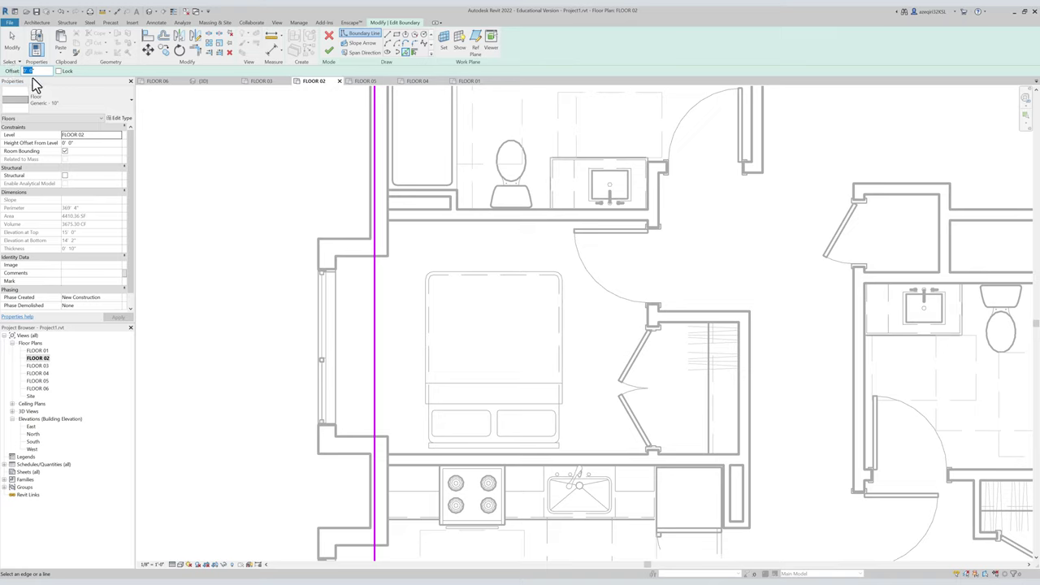
Measure the gap between the exterior wall face and the slab's boundary line above the bedroom window box.
type("0 4di")
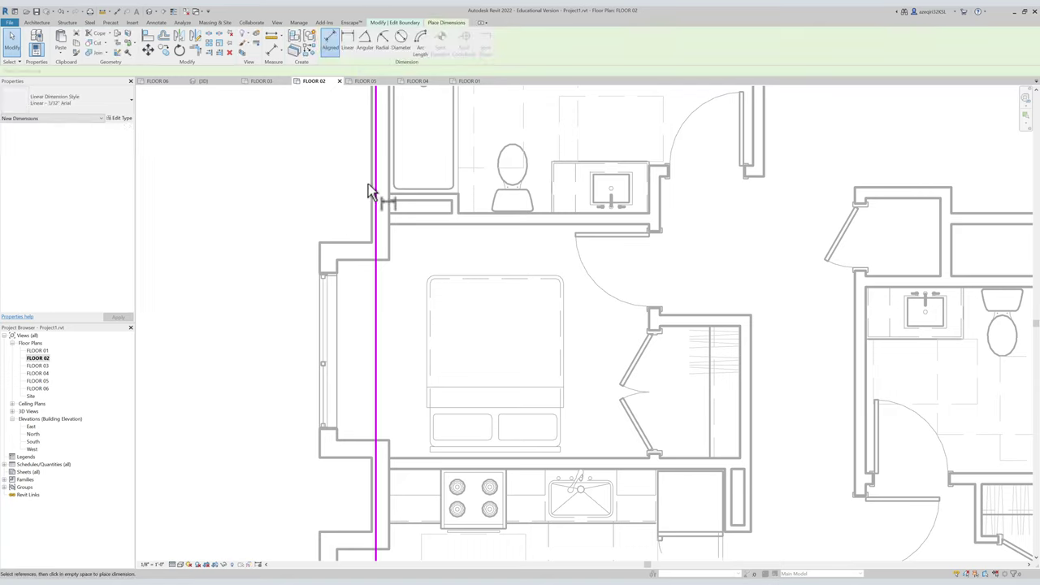
left_click(374, 190)
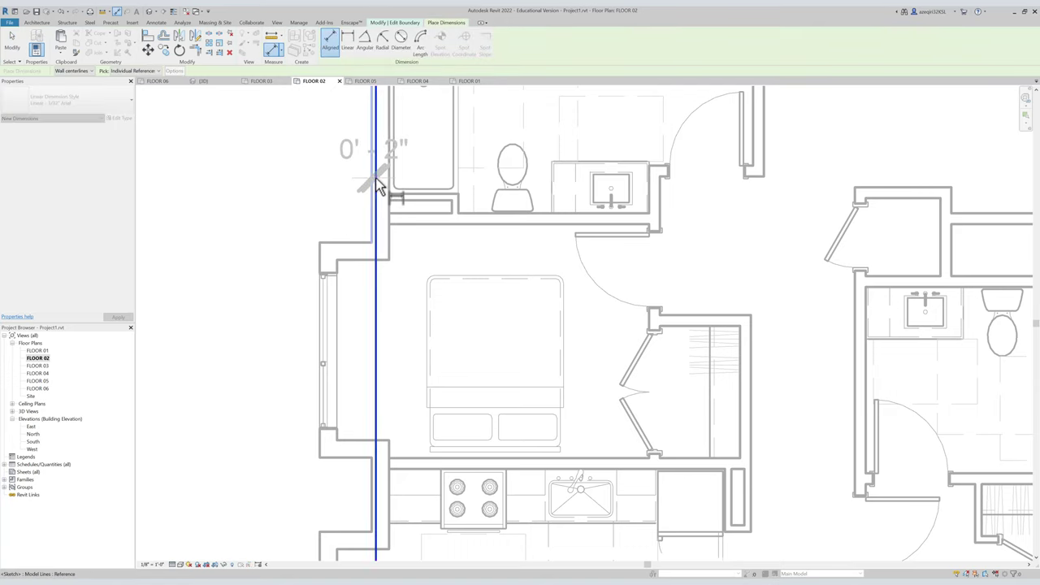
key("Escape")
key("Escape")
middle_click_drag(335, 184, 347, 205)
Add slab boundary lines offset 2" inward from the outer wall faces of the bedroom and living-room window boxes.
key("o")
key("f")
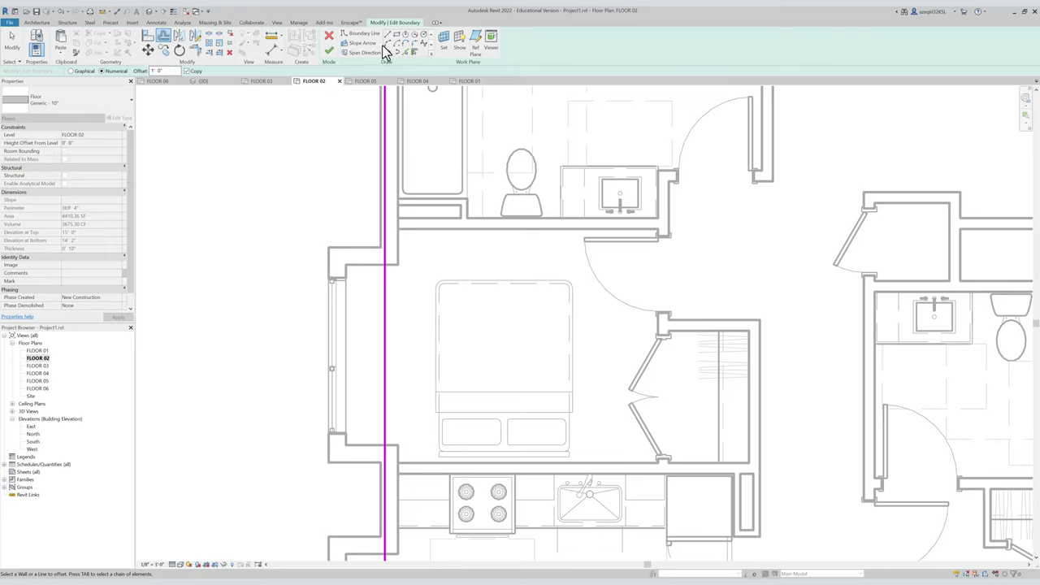
left_click(407, 52)
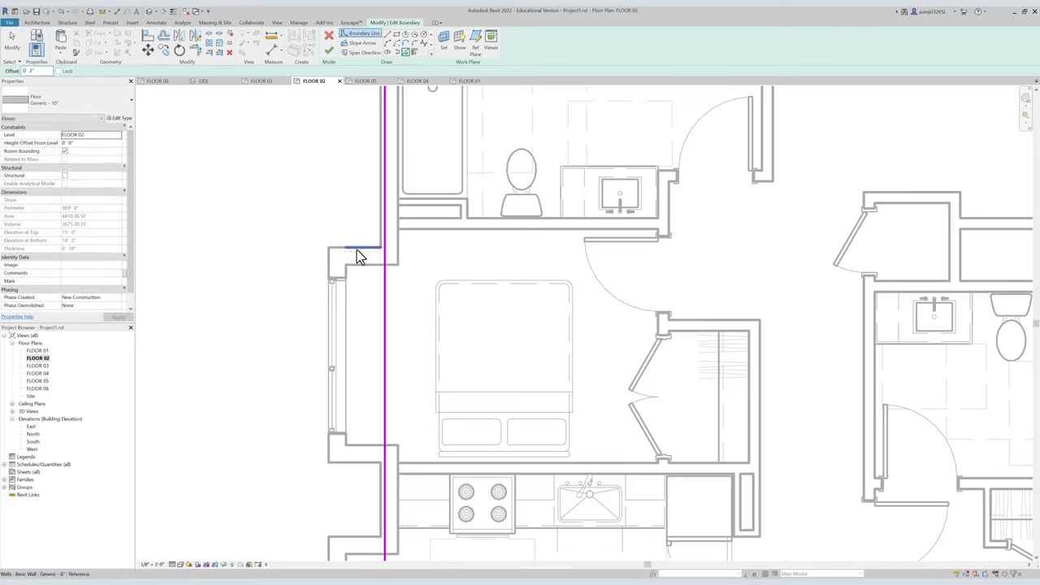
left_click(334, 341)
left_click(353, 464)
middle_click_drag(386, 458, 416, 234)
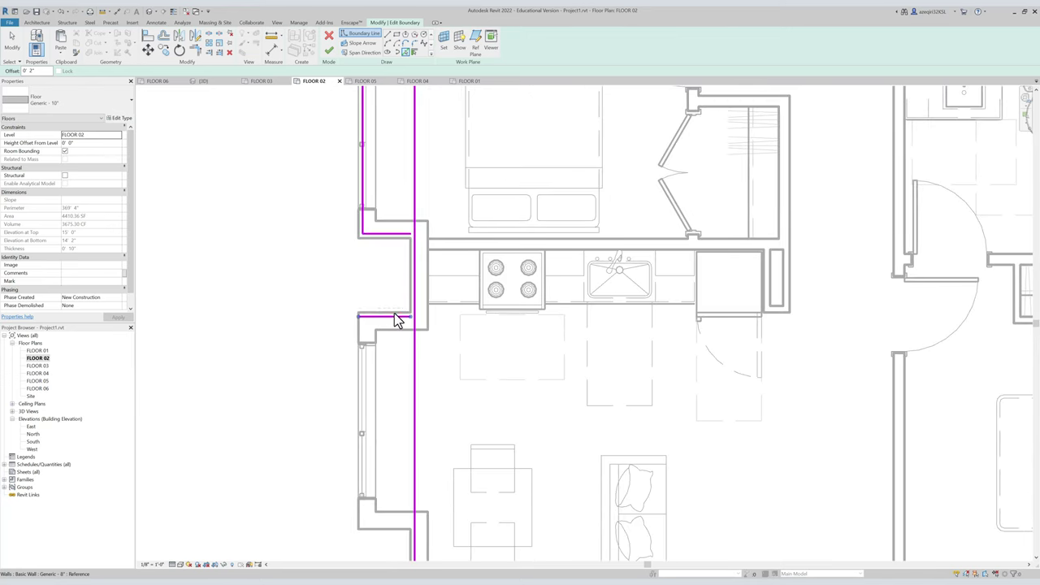
left_click(360, 348)
left_click(382, 527)
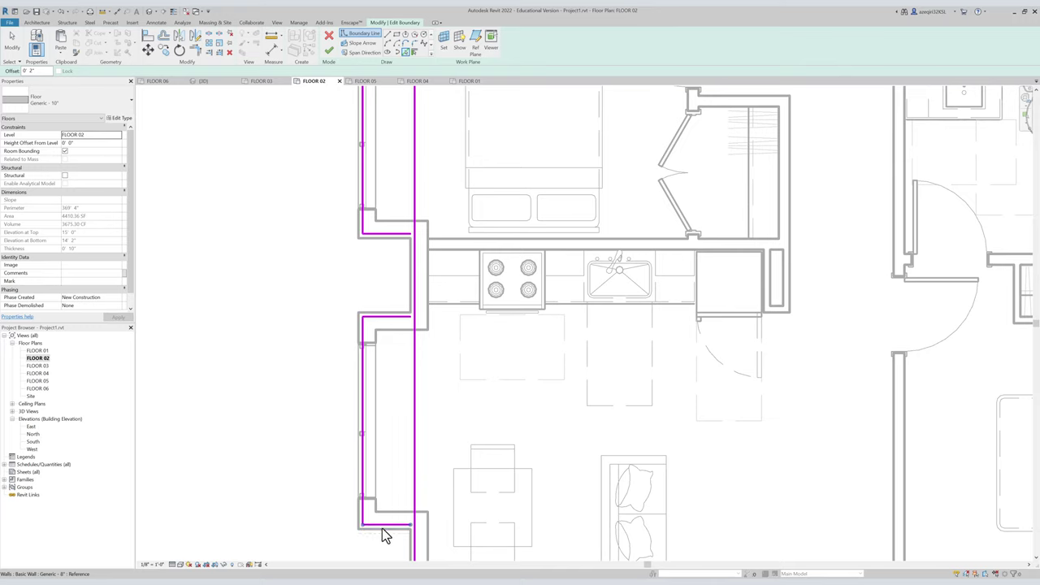
Extend the side lines of the new window-box outlines to the slab's existing straight boundary line.
middle_click_drag(382, 528, 372, 371)
scroll(370, 319, "down", 2)
middle_click_drag(374, 326, 399, 380)
scroll(399, 376, "down", 1)
left_click(417, 216)
left_click(405, 313)
left_click(403, 416)
key("Escape")
key("Escape")
Split the straight boundary line at both window boxes with Delete Inner Segment, removing the sections behind the boxes.
key("s")
key("l")
left_click(417, 169)
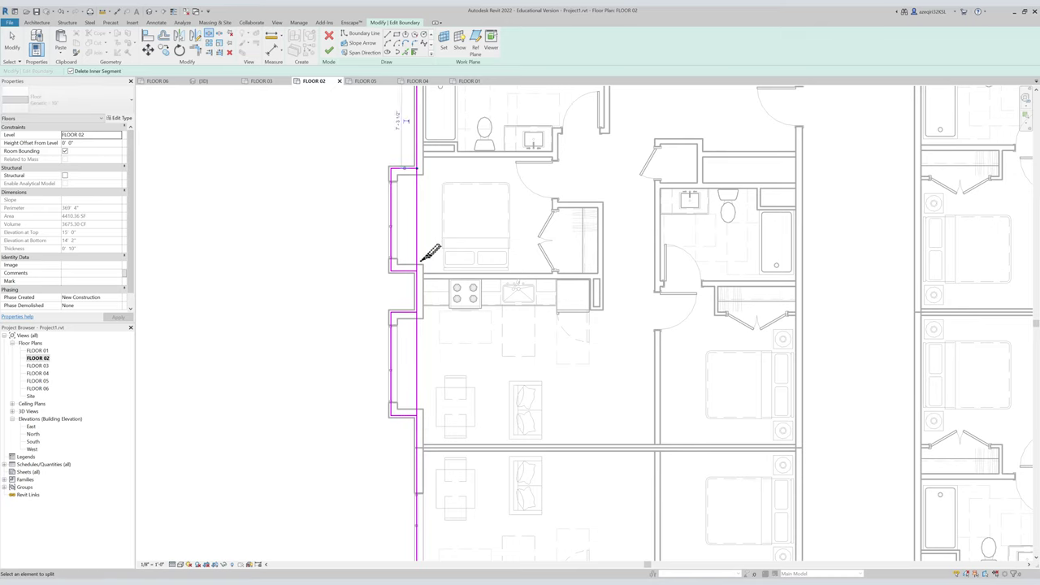
left_click(417, 272)
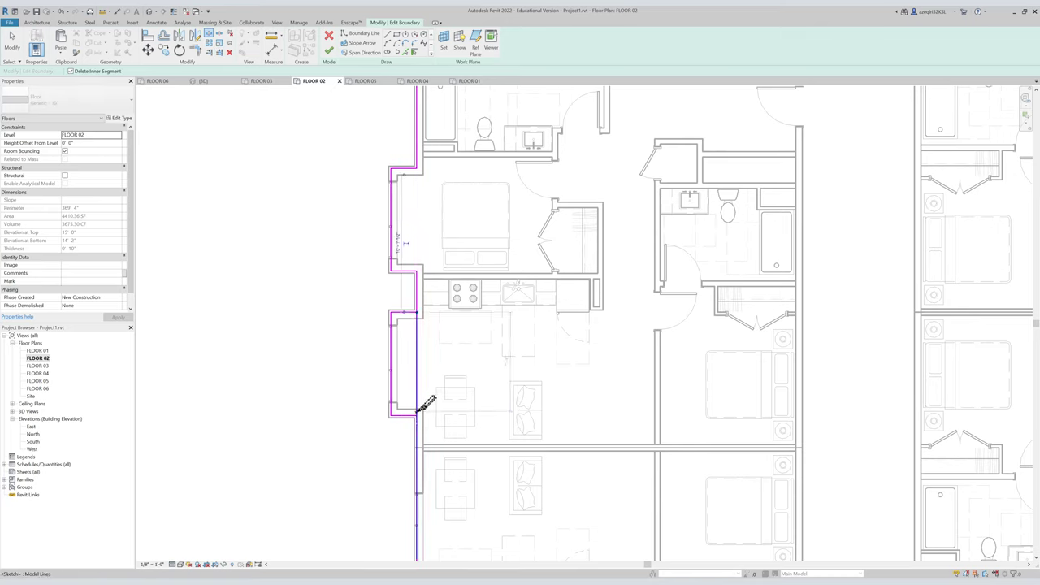
scroll(438, 293, "down", 4)
key("Escape")
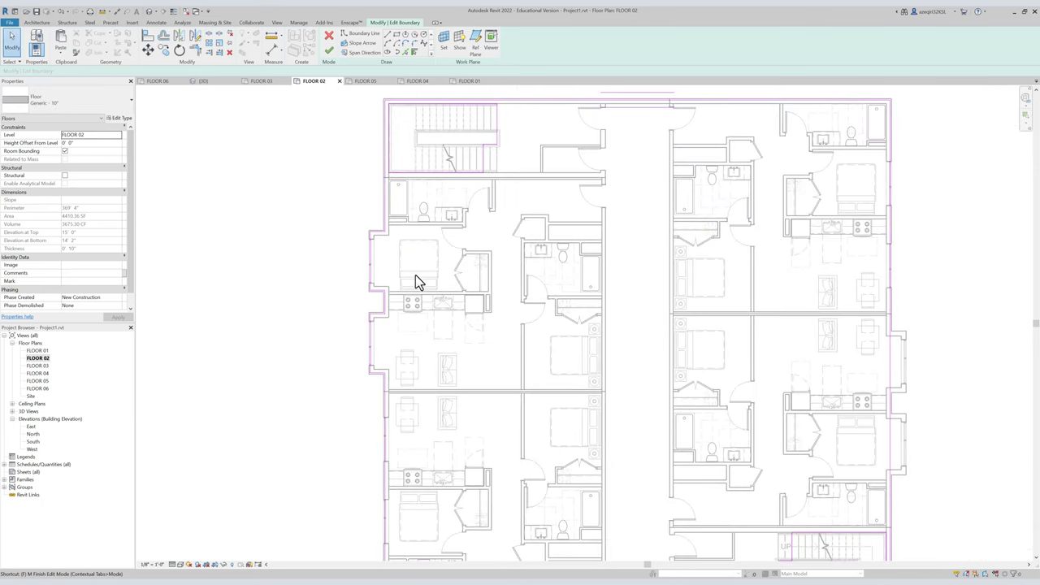
Finish the slab boundary edit without attaching the walls to the bottom of the floor.
key("m")
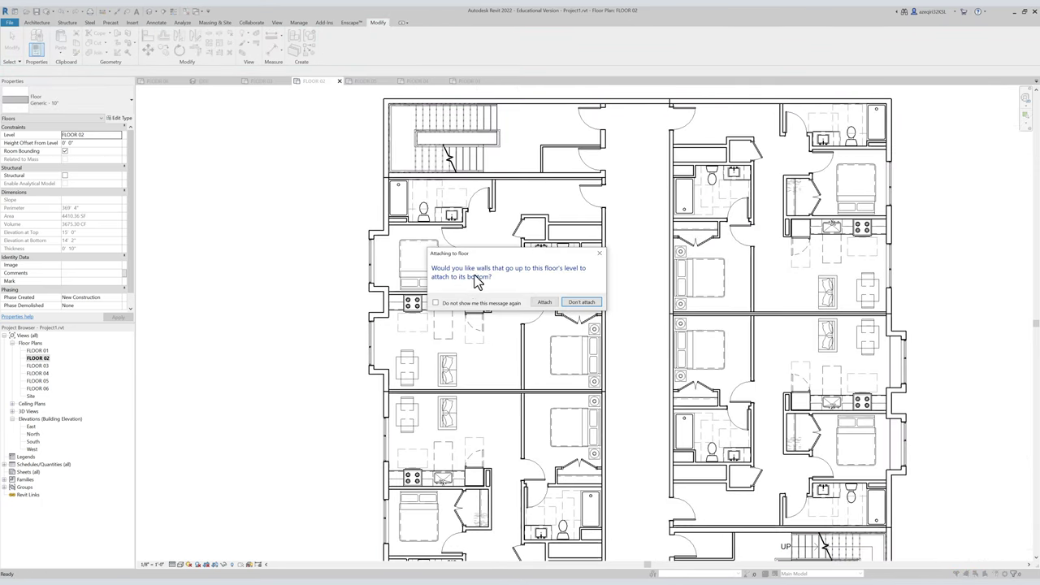
left_click(580, 302)
key("Escape")
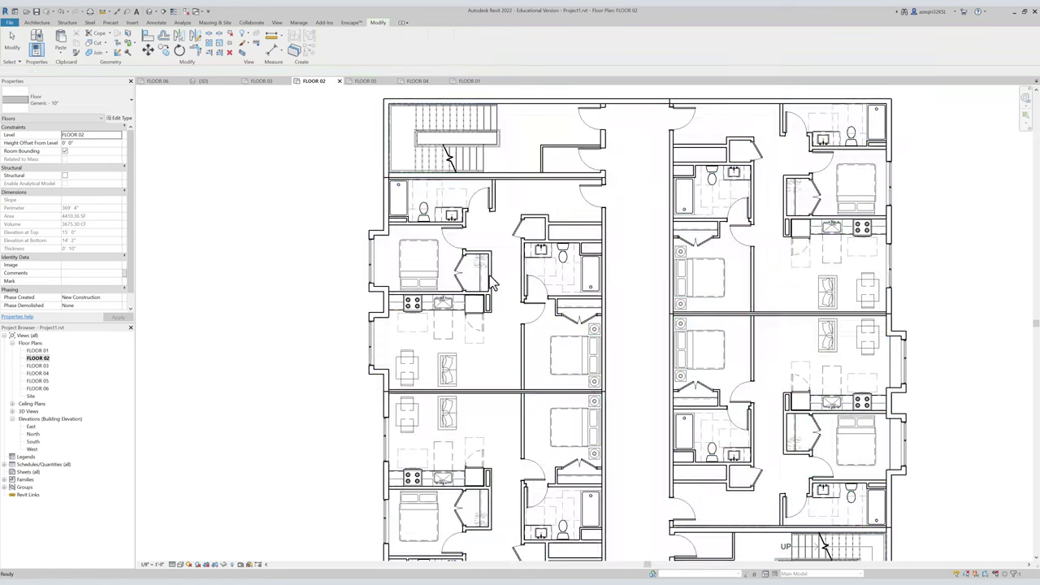
Switch to the 3D view and examine the slab edge and projecting window boxes from outside.
key("d")
middle_click_drag(620, 247, 726, 202, "shift")
mouse_move(680, 174)
middle_mouse_down("shift")
mouse_move(599, 157)
mouse_move(490, 156)
mouse_move(369, 195)
mouse_move(290, 190)
mouse_move(334, 225)
mouse_move(457, 234)
mouse_move(497, 220)
mouse_move(363, 252)
mouse_move(453, 211)
mouse_move(295, 220)
mouse_move(325, 235)
mouse_move(280, 225)
mouse_move(412, 234)
middle_mouse_up("shift")
mouse_move(626, 435)
middle_mouse_down("shift")
mouse_move(545, 446)
mouse_move(333, 316)
mouse_move(629, 304)
mouse_move(439, 332)
mouse_move(458, 366)
middle_mouse_up("shift")
scroll(363, 358, "up", 3)
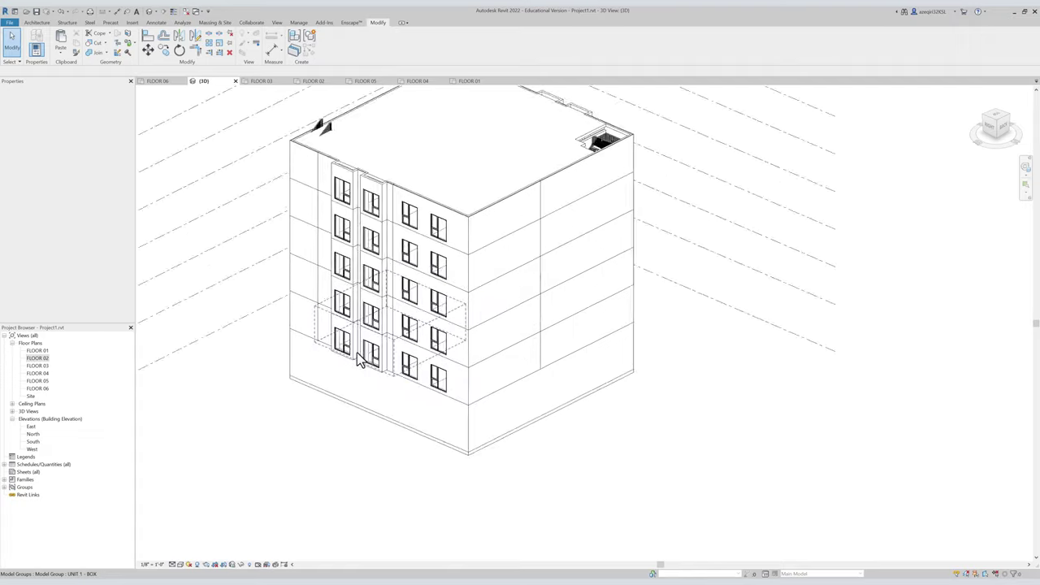
scroll(363, 357, "up", 5)
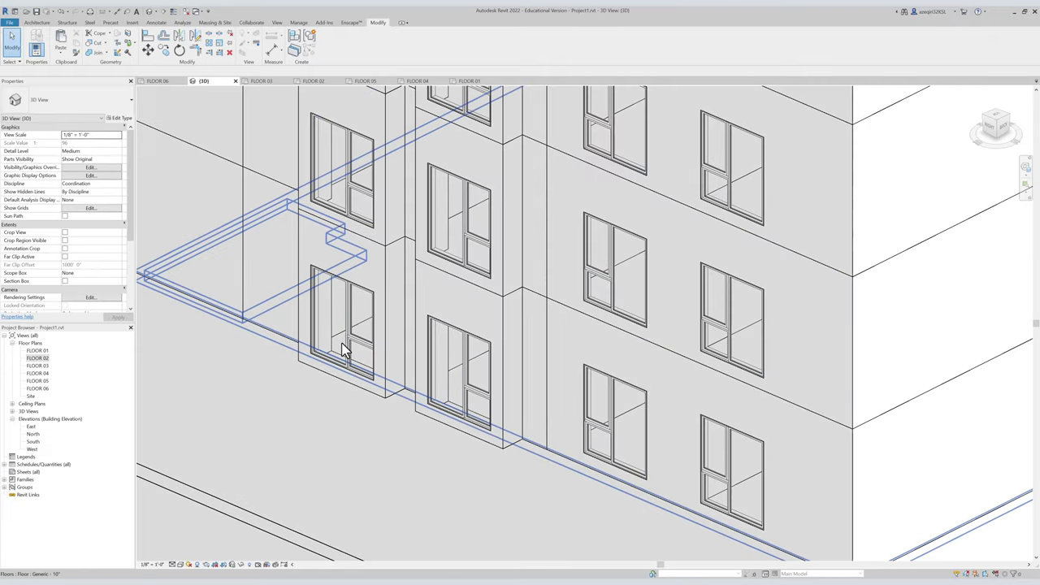
key("Tab")
Return to the FLOOR 02 plan and reopen the slab's boundary sketch for editing.
double_click(47, 357)
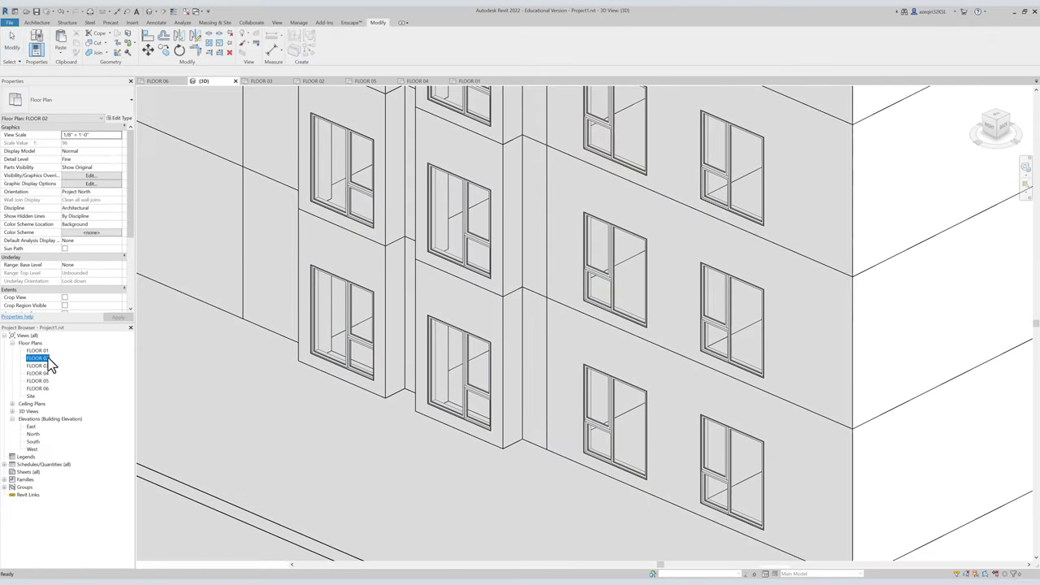
scroll(591, 298, "up", 3)
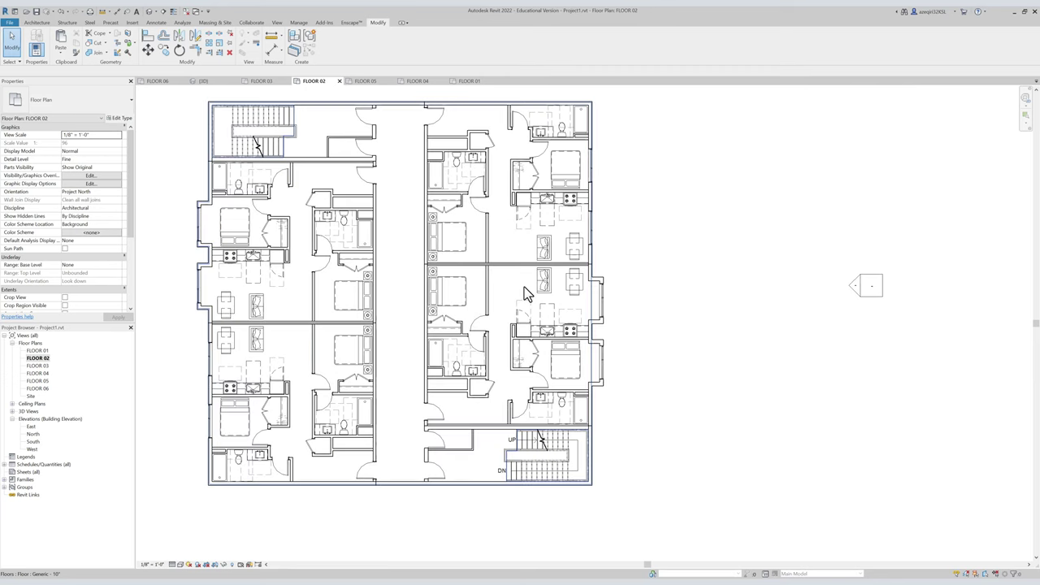
double_click(524, 286)
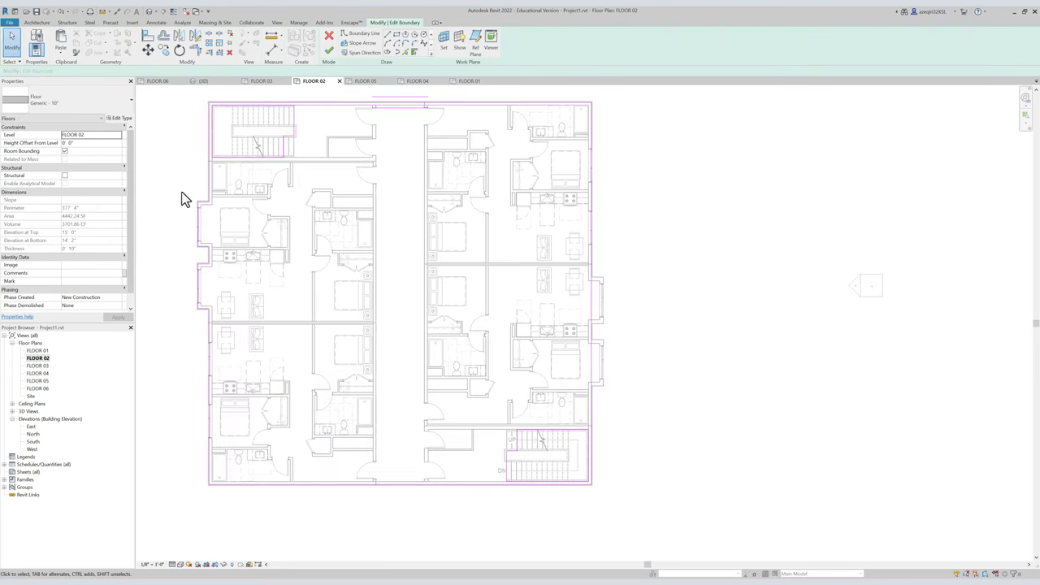
Mirror a copy of the two window-box boundary outlines about a vertical axis through the corridor's centre to the opposite side of the slab.
mouse_move(181, 195)
left_mouse_down()
mouse_move(276, 352)
mouse_move(279, 344)
left_mouse_up()
key("d")
key("m")
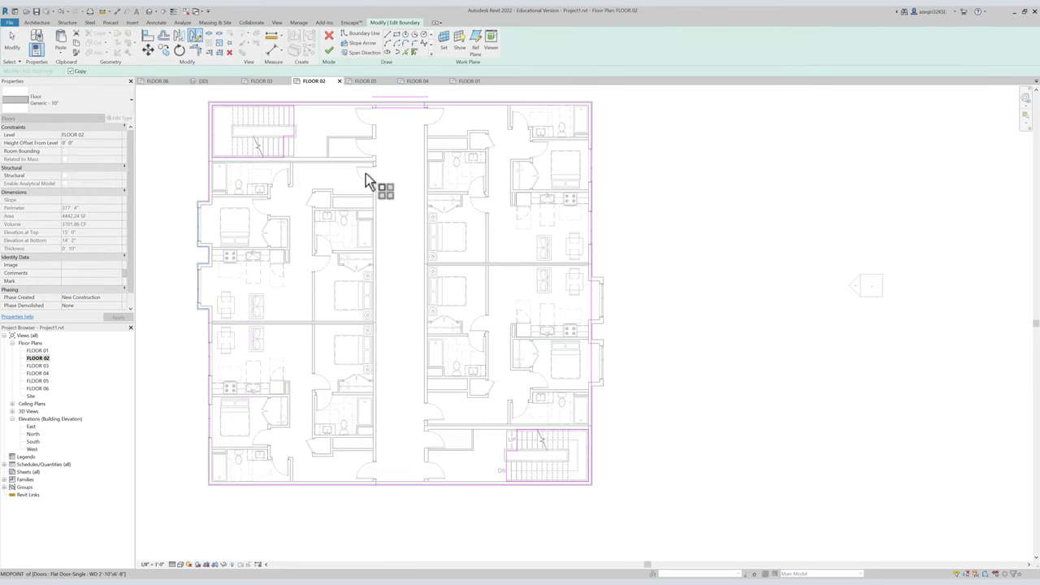
left_click(401, 102)
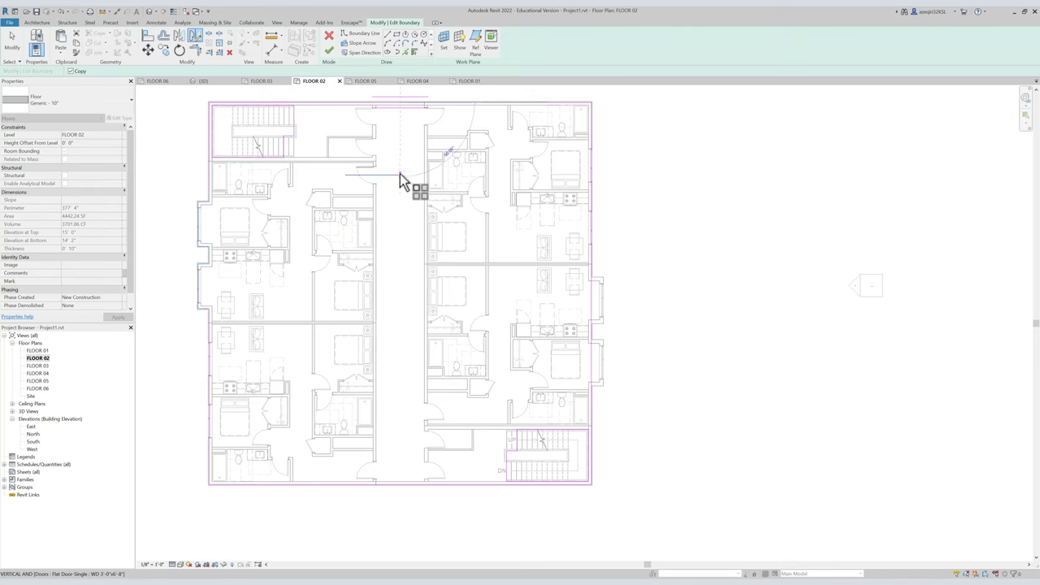
left_click(402, 180)
middle_click_drag(544, 249, 524, 224)
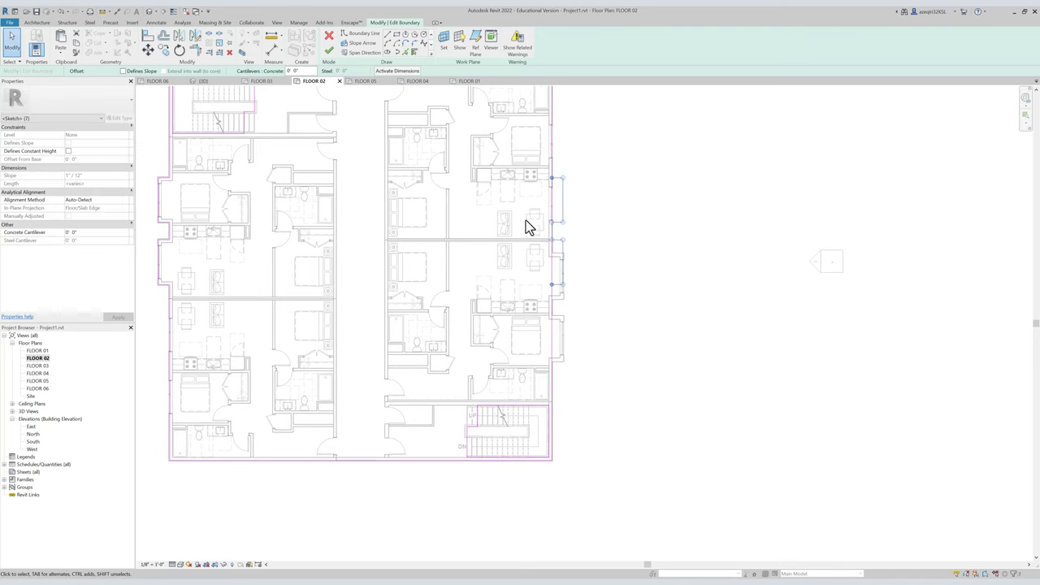
Mirror the copied box outlines without copying about a horizontal axis so they line up with the opposite side's two window boxes.
key("d")
key("m")
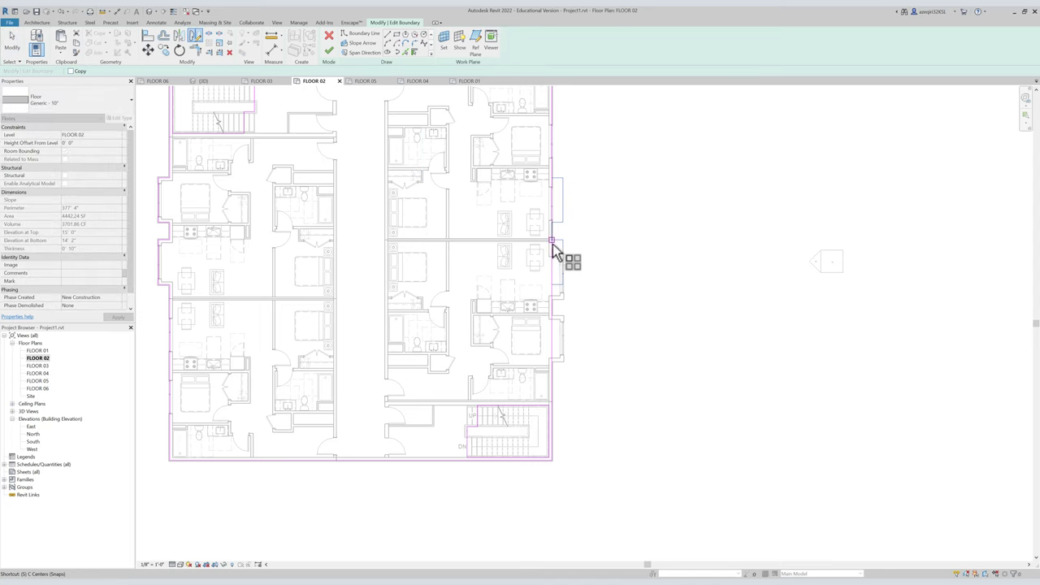
left_click(577, 266)
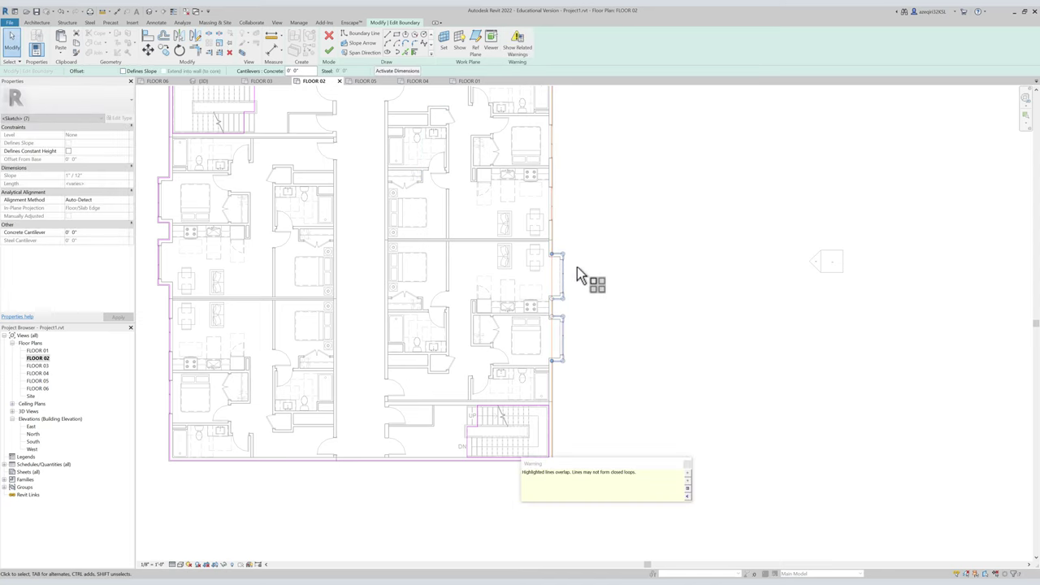
middle_click_drag(567, 286, 551, 268)
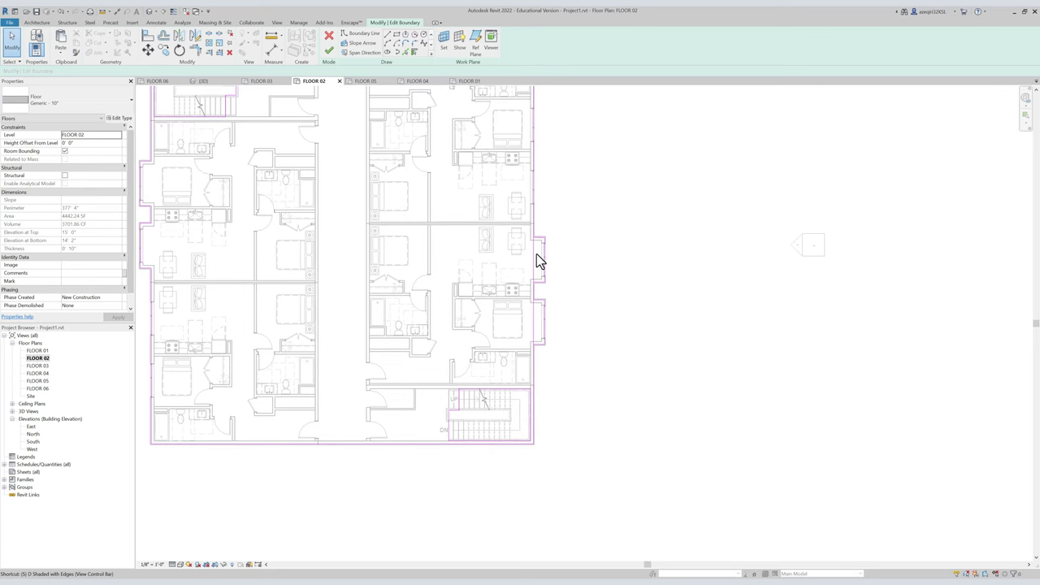
Split the straight boundary line at the upper window box with Delete Inner Segment, removing the section behind the box.
key("s")
key("l")
scroll(541, 228, "up", 4)
left_click(538, 331)
left_click(536, 333)
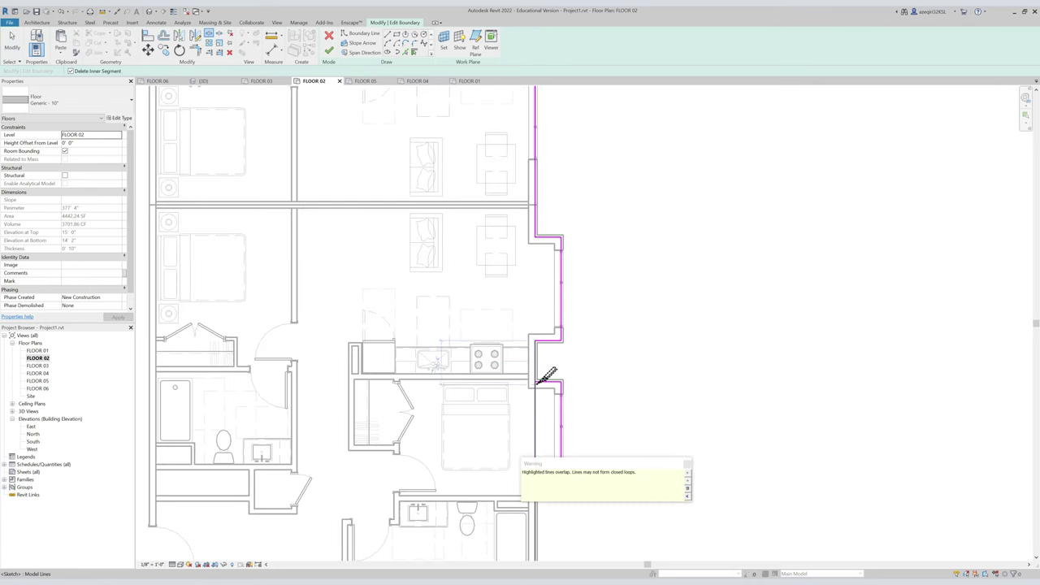
middle_click_drag(545, 372, 513, 272)
key("Escape")
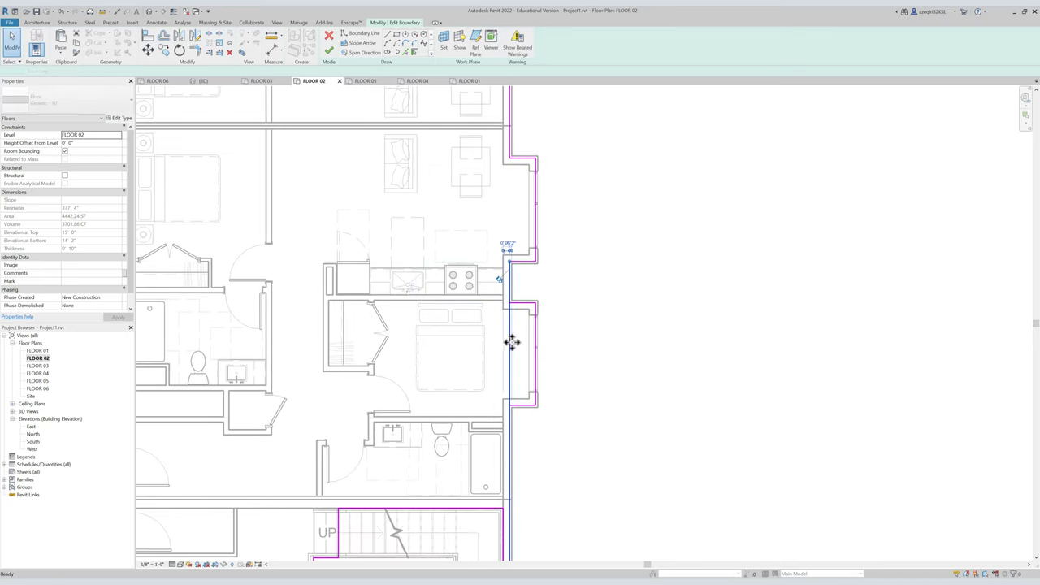
Clear the remaining straight boundary line that runs behind and below the lower window box.
middle_click_drag(512, 342, 515, 271)
scroll(480, 218, "down", 2)
key("Delete")
key("ctrl+z")
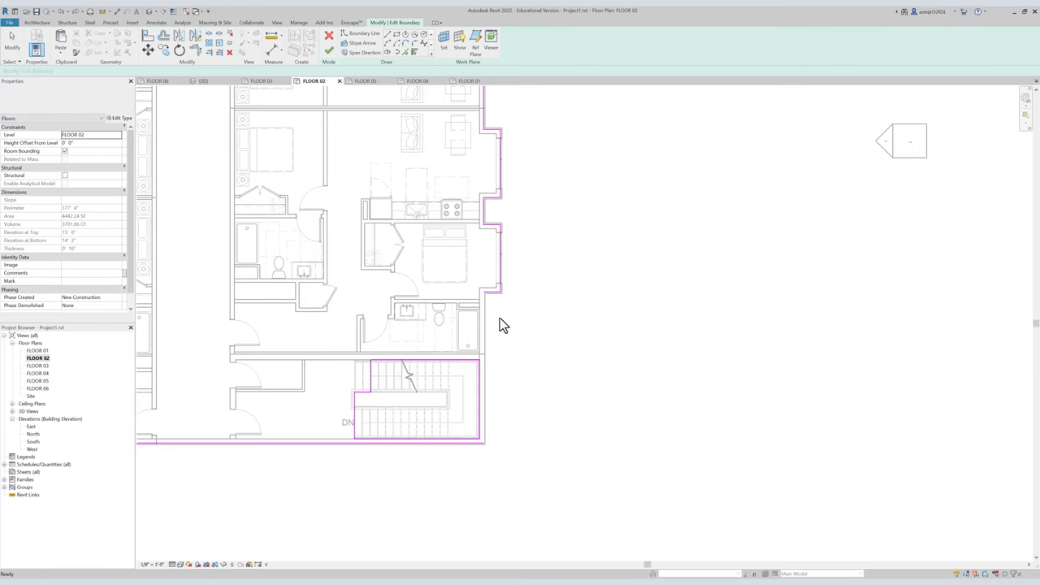
Transfer the slab's bottom boundary line about the stair corner onto the side with the newly outlined window boxes.
left_click(478, 442)
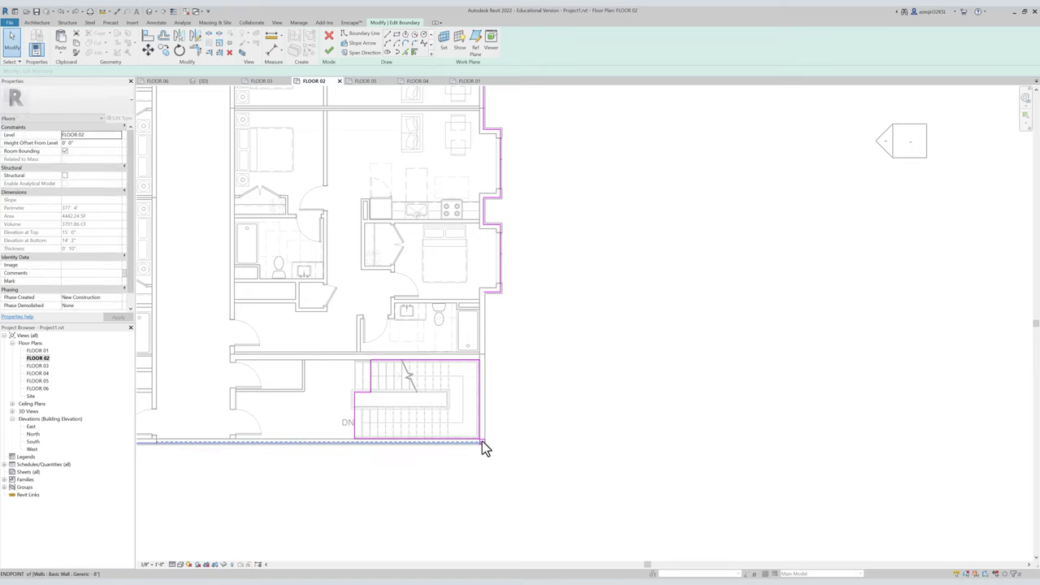
left_click(485, 445)
left_click(488, 450)
Trim the transferred side boundary line to the bottom edge of the lower window box.
key("t")
key("r")
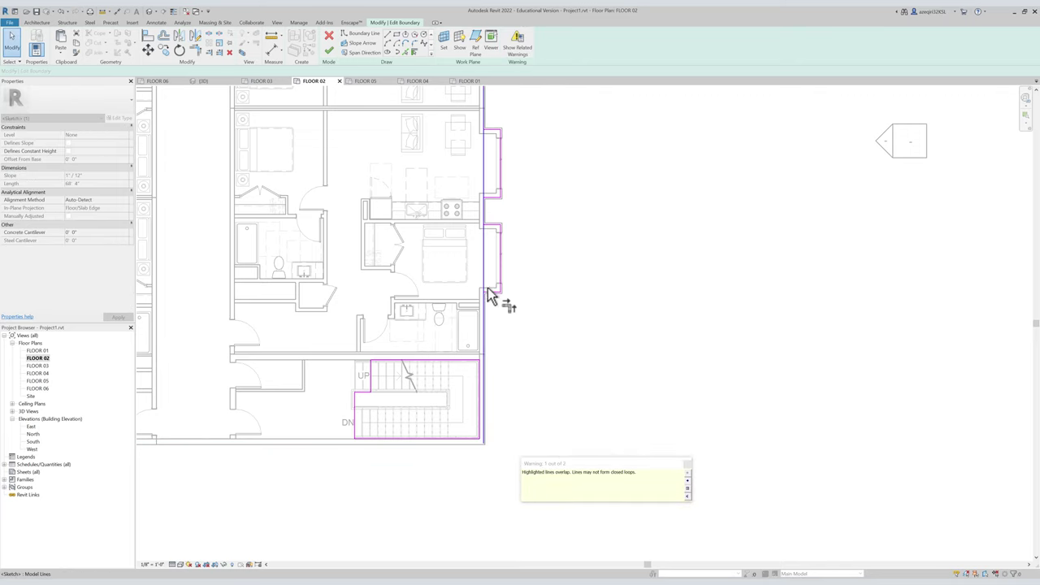
left_click(489, 291)
left_click(485, 302)
key("Escape")
Try to finish the slab boundary edit, inspect the outline for gaps and continue sketching.
key("f")
key("f")
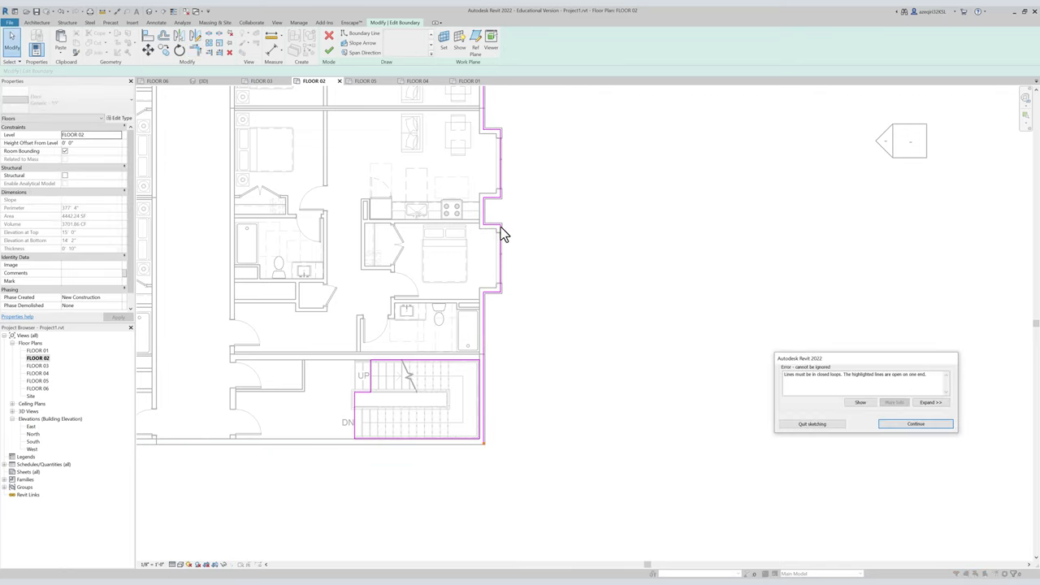
middle_click_drag(483, 232, 521, 314)
scroll(505, 281, "down", 1)
middle_click_drag(484, 250, 489, 261)
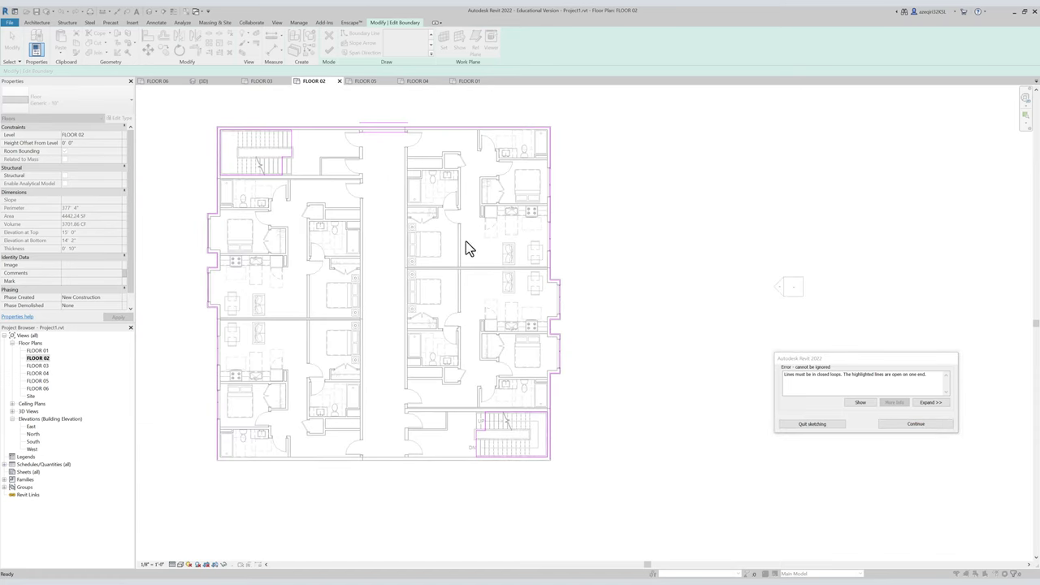
left_click(903, 424)
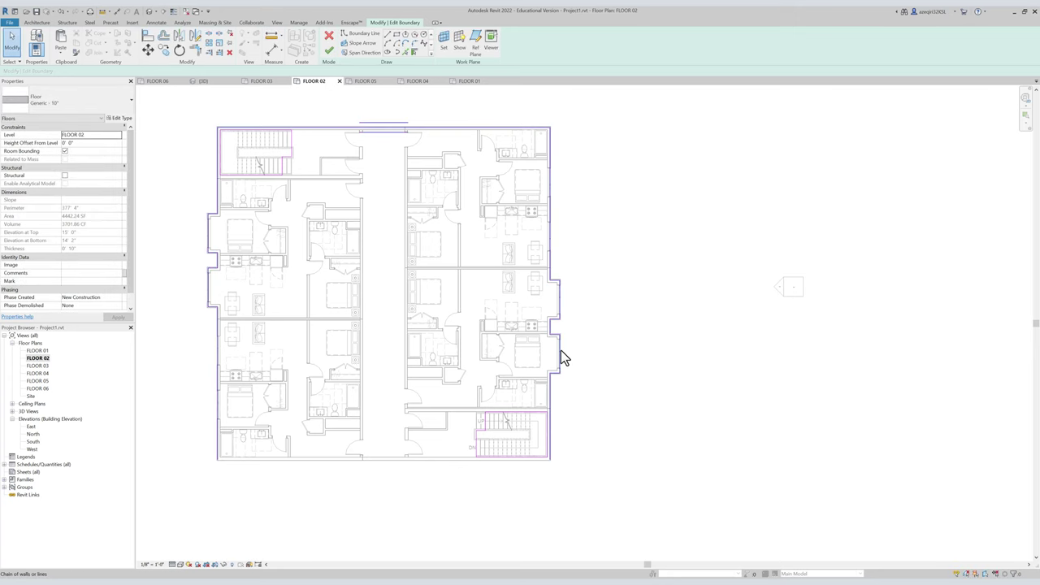
Mirror the side boundary line about the stair corner with Copy enabled to recreate the slab's bottom boundary line.
scroll(531, 478, "up", 3)
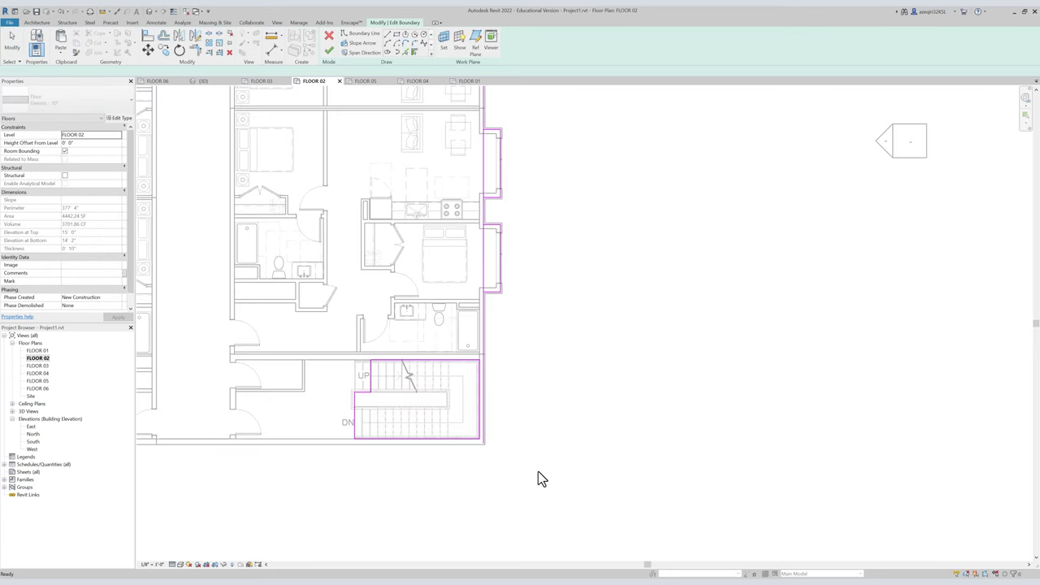
left_click(482, 443)
key("m")
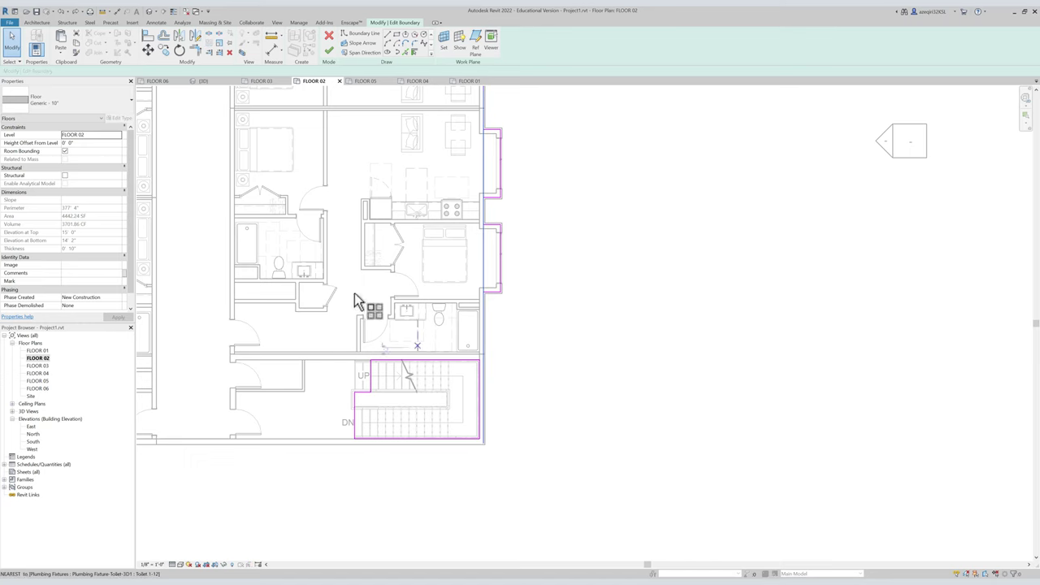
left_click(73, 72)
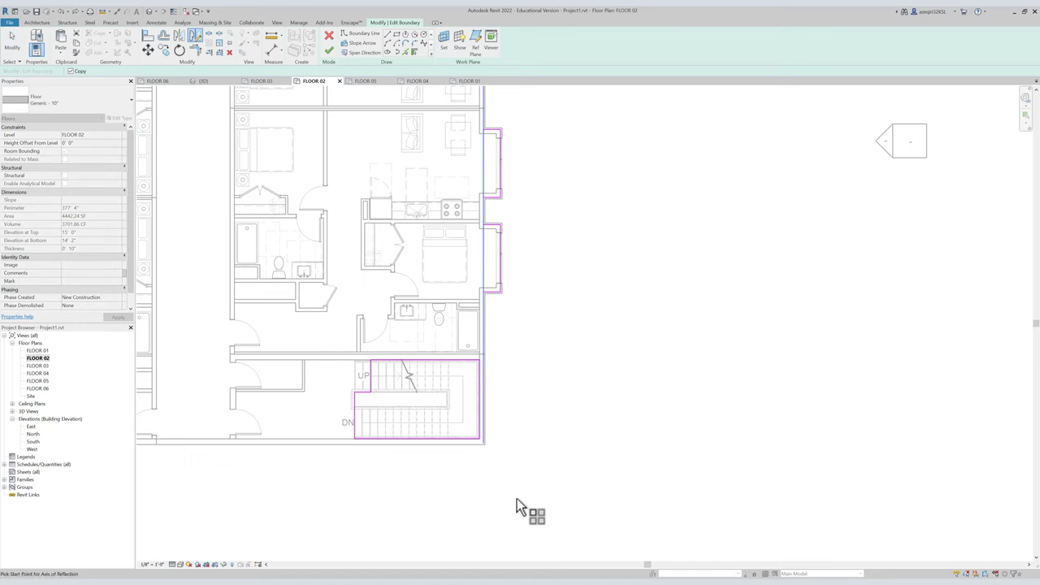
left_click(498, 455)
left_click(439, 459)
Trim the recreated bottom line to the opposite side's boundary and the side line to the lower window box's bottom edge.
scroll(475, 471, "down", 2)
middle_click_drag(500, 480, 727, 473)
key("t")
key("r")
key("t")
key("r")
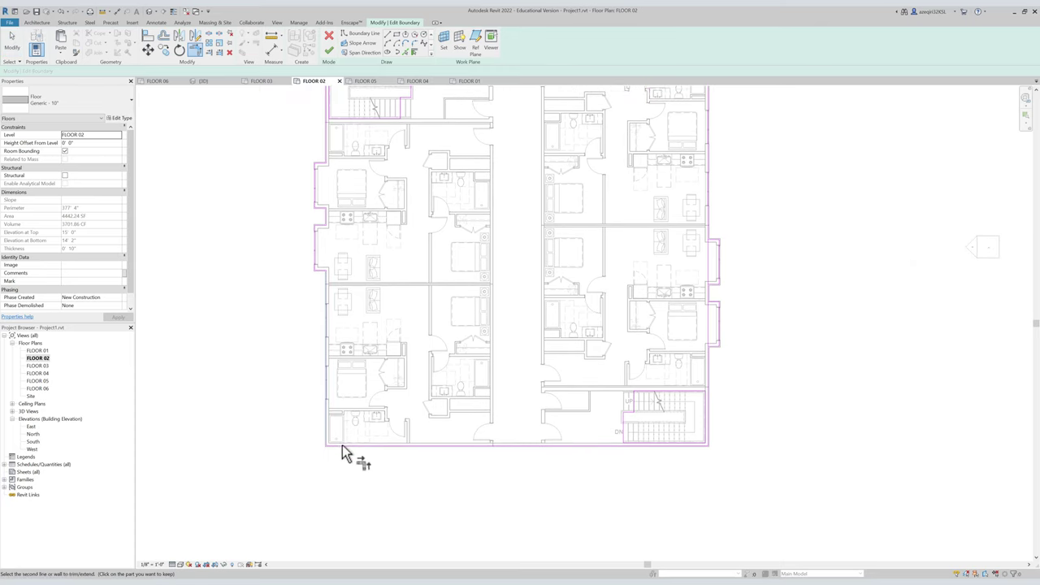
left_click(343, 446)
left_click(711, 347)
left_click(710, 357)
key("Escape")
Finish the FLOOR 02 slab boundary edit without attaching the walls to the floor's bottom.
key("f")
key("f")
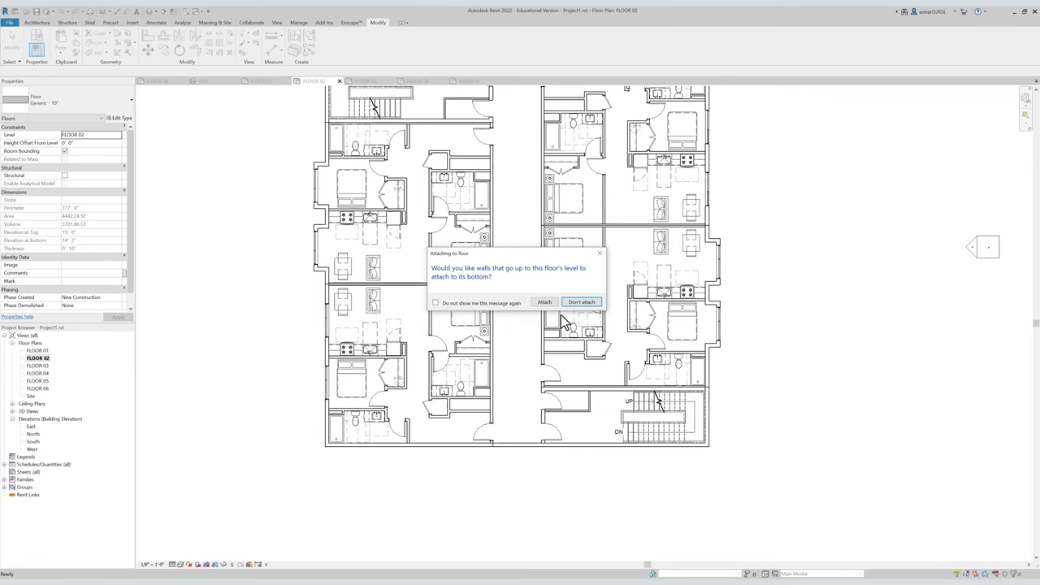
key("Return")
key("Escape")
Select the FLOOR 02 slab to check that its outline extends into all four window boxes.
middle_click_drag(506, 288, 418, 352)
scroll(429, 324, "down", 1)
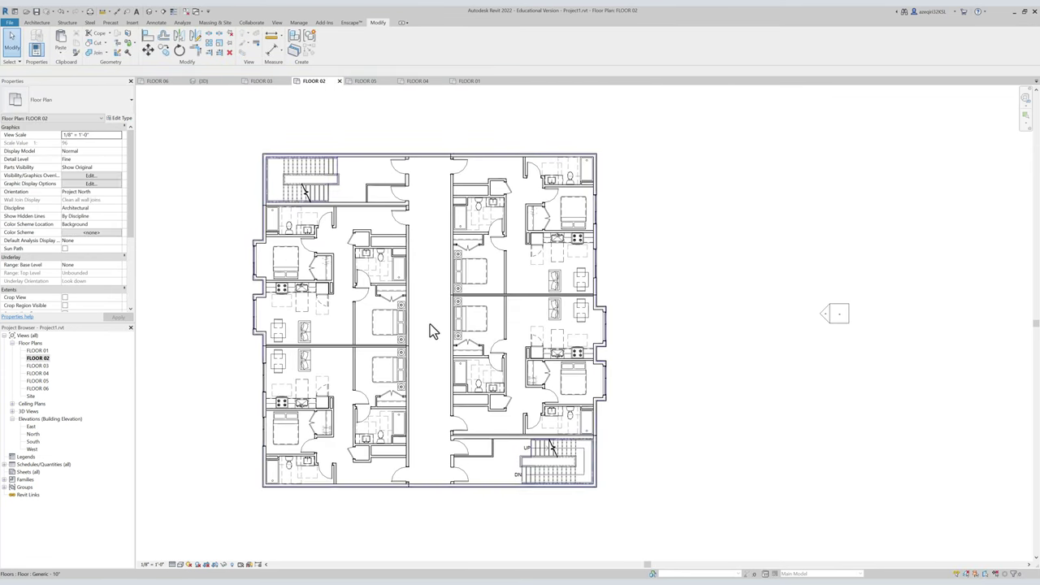
left_click(431, 325)
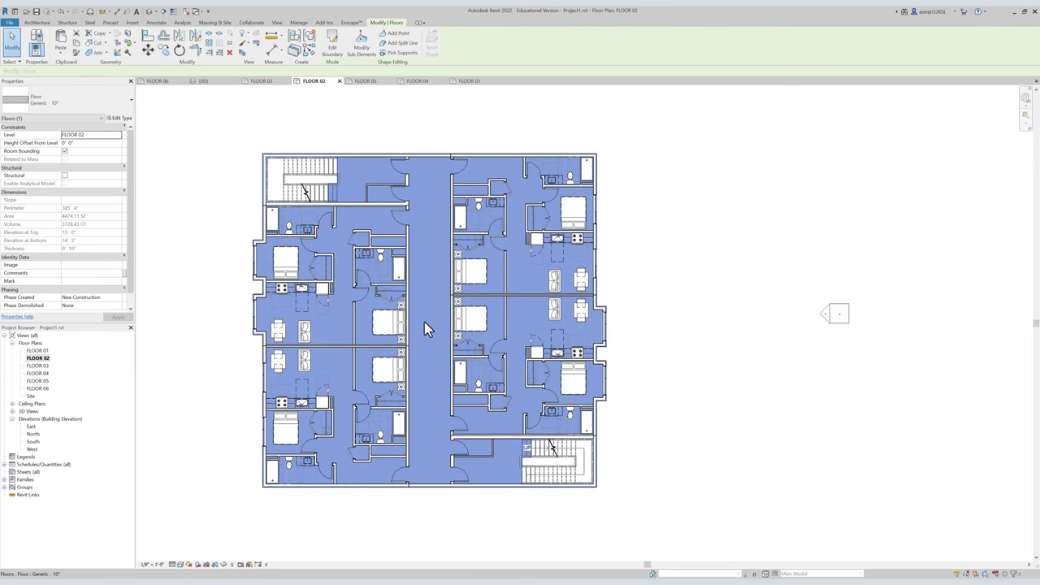
key("Escape")
Switch to the 3D view and fit a selection box around the roof slab and the ground-floor slab.
key("ctrl+Tab")
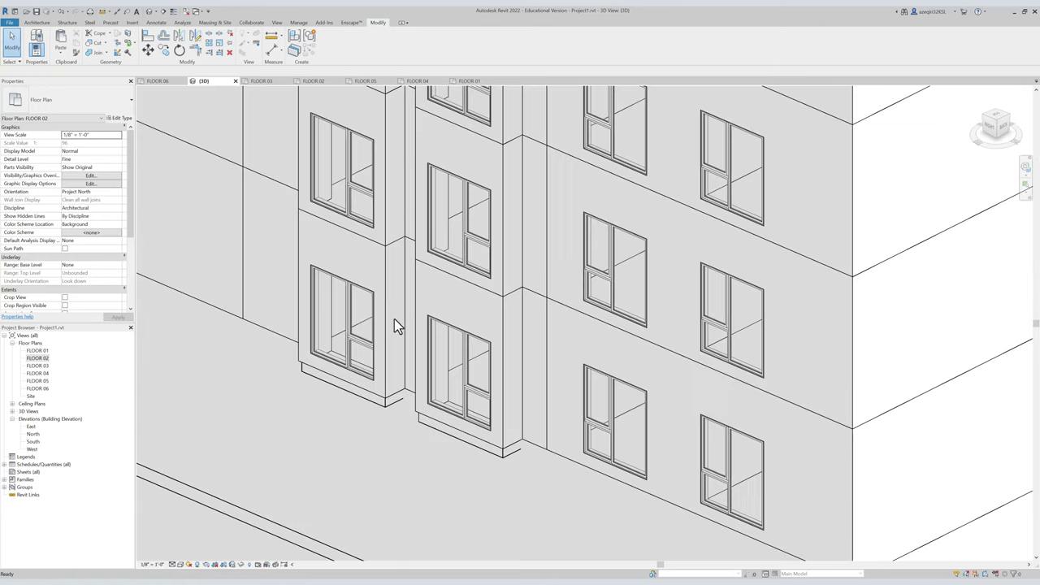
scroll(362, 320, "down", 5)
scroll(404, 236, "down", 2)
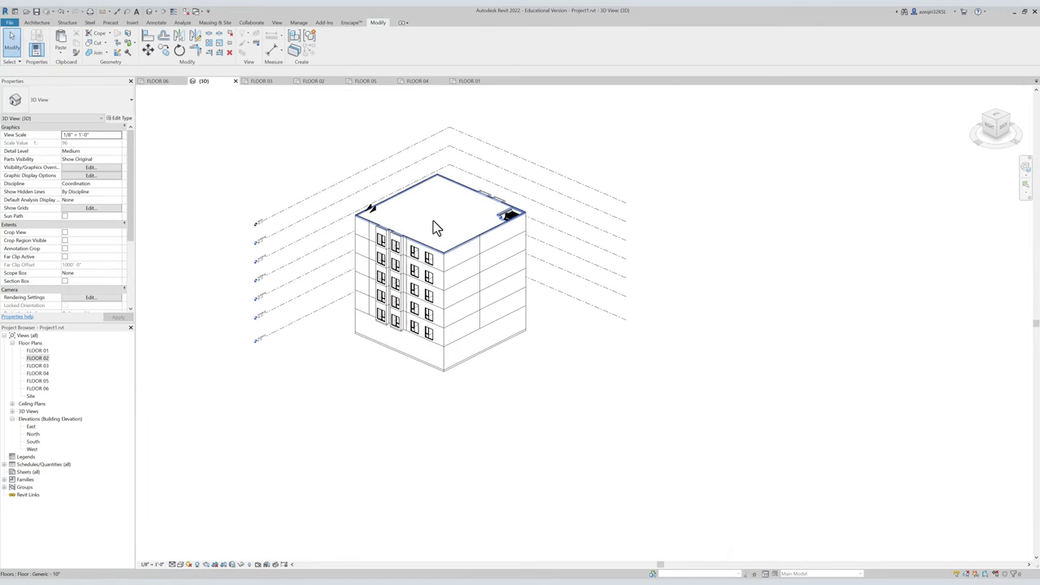
left_click(431, 225)
left_click(462, 362, "ctrl")
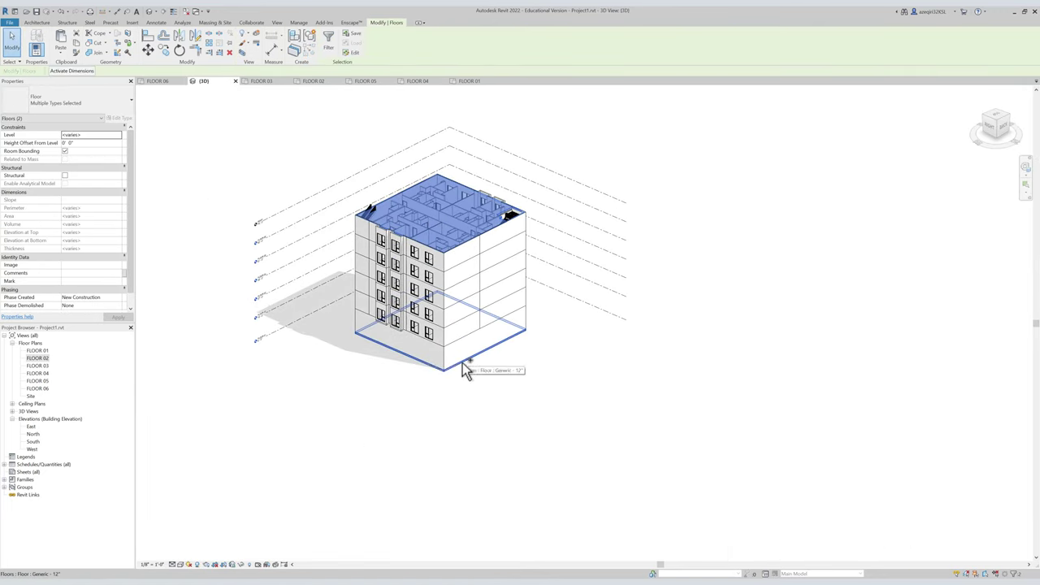
key("b")
key("x")
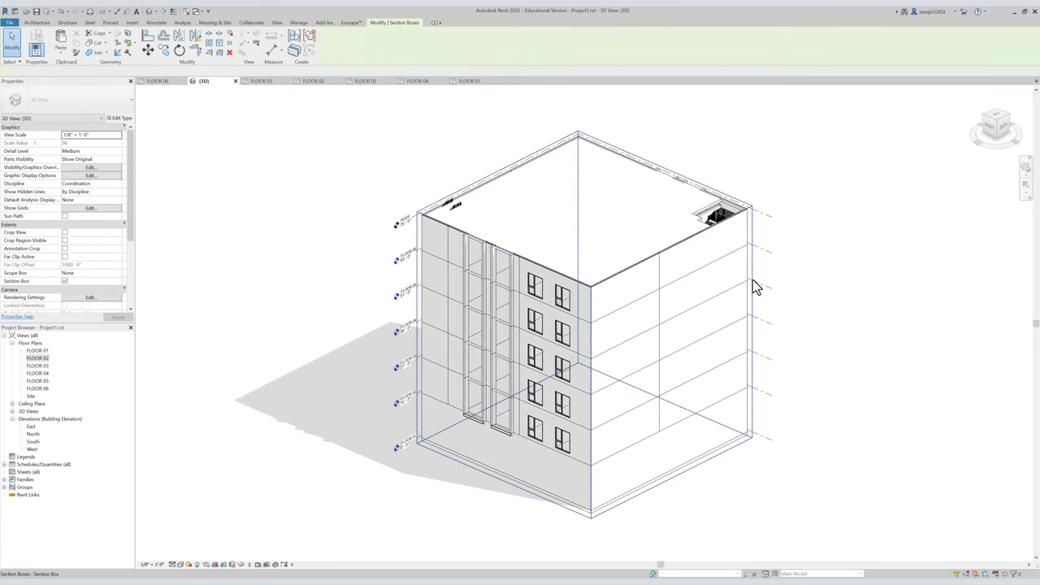
Pull in one side of the section box to cut through the building and expose the floor slabs.
left_click(678, 358)
left_click_drag(671, 363, 618, 347)
key("Escape")
middle_click_drag(626, 399, 574, 382, "shift")
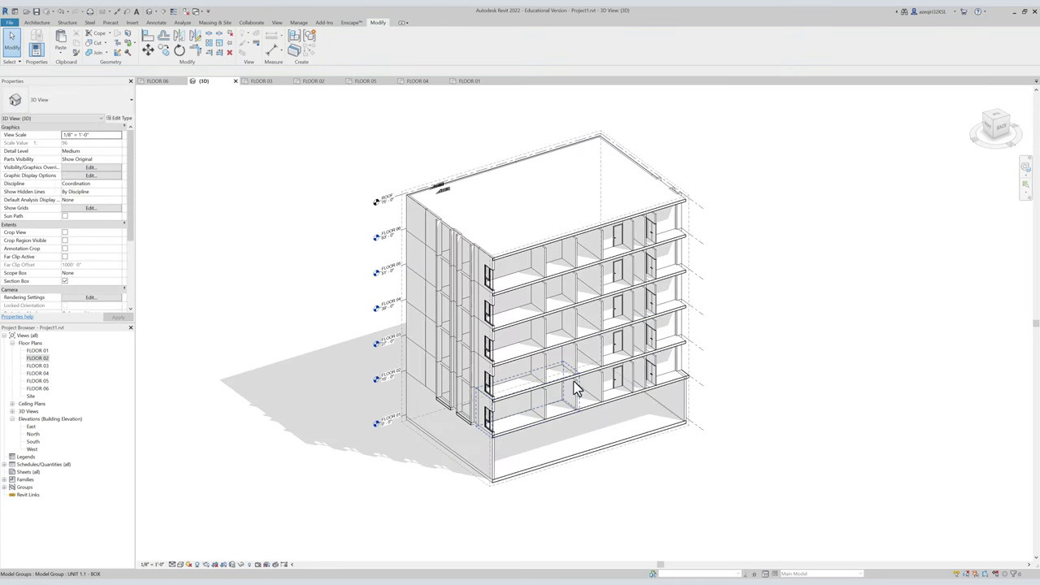
Delete the four old slabs on FLOOR 03, FLOOR 04, FLOOR 05 and FLOOR 06.
left_click(574, 388)
scroll(569, 383, "up", 3)
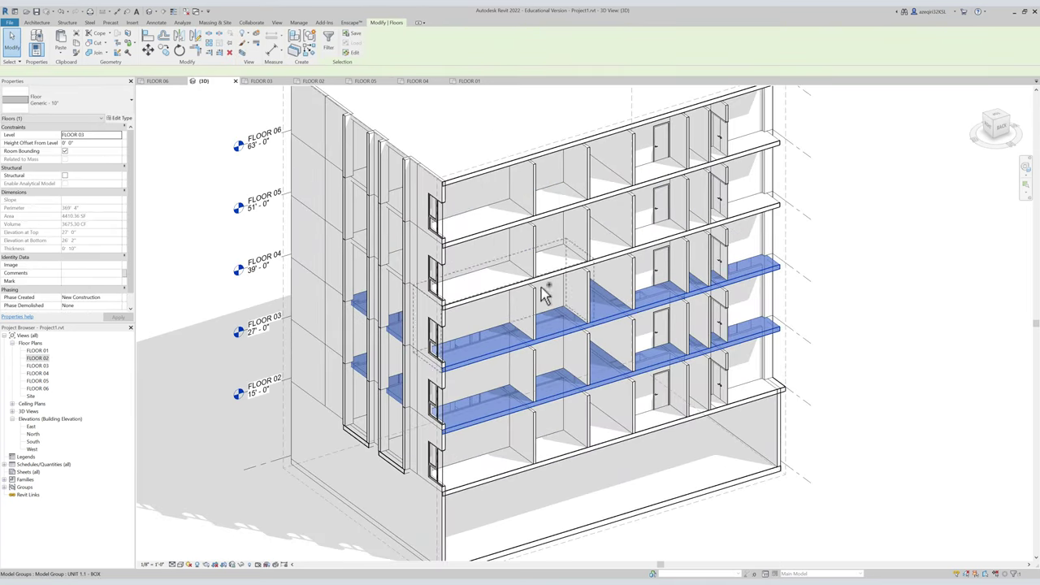
left_click(546, 283, "ctrl")
left_click(544, 249, "ctrl")
left_click(543, 221, "ctrl")
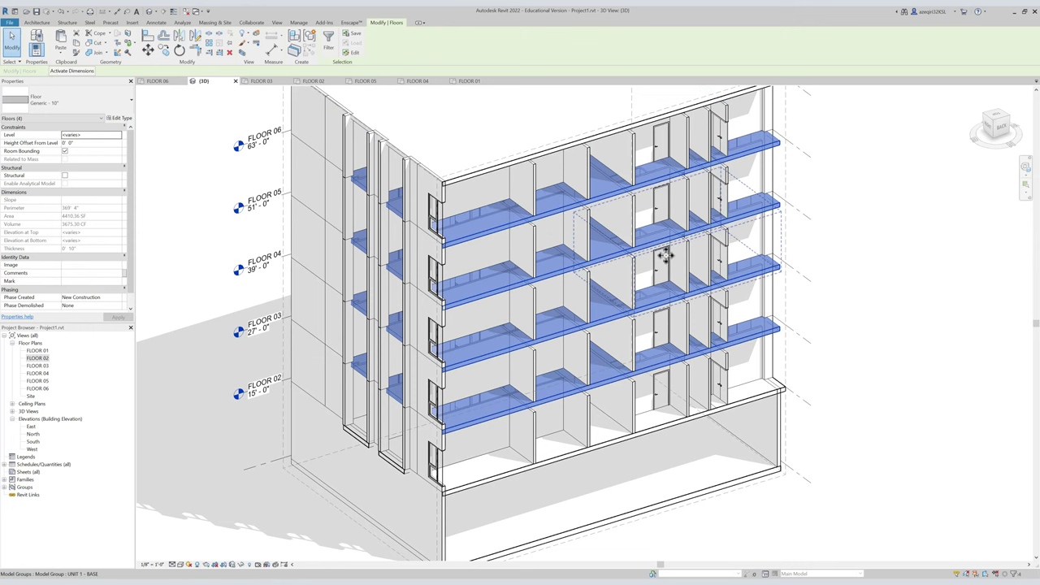
key("Delete")
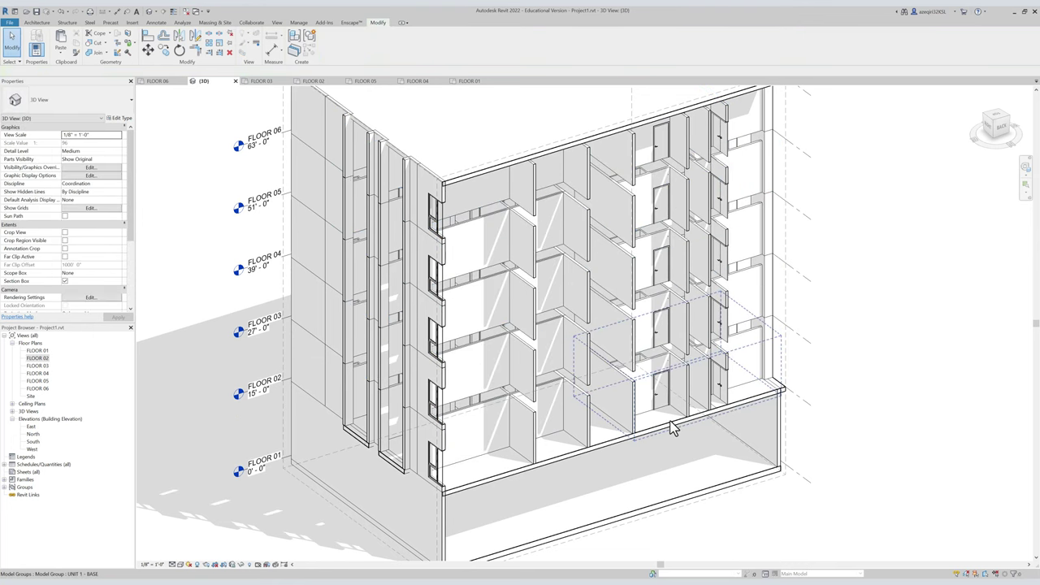
Select the edited FLOOR 02 slab in the 3D view and open the FLOOR 02 plan.
left_click(670, 431)
left_click(611, 443)
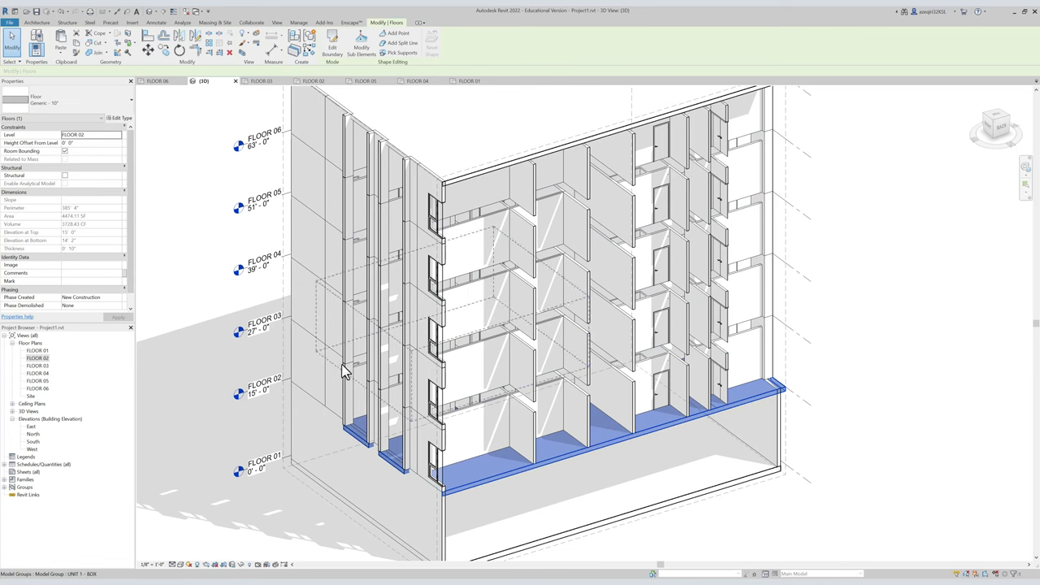
double_click(37, 358)
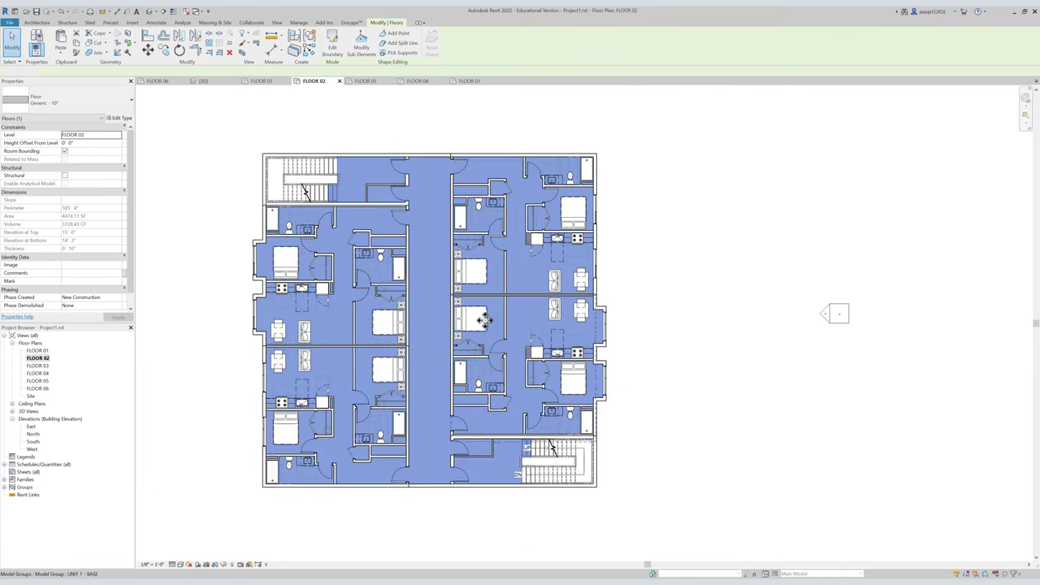
middle_click_drag(445, 392, 532, 338)
scroll(483, 363, "up", 2)
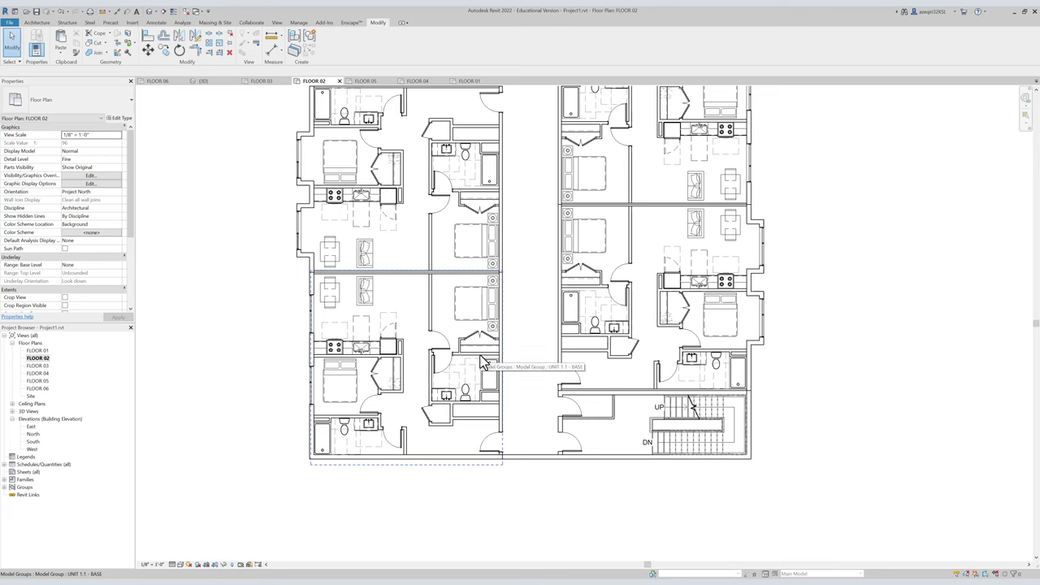
Examine the exterior walls and windows of the units without window boxes on the FLOOR 02 plan.
middle_click_drag(526, 279, 490, 351)
scroll(660, 197, "up", 1)
middle_click_drag(659, 197, 443, 220)
left_click(543, 236)
scroll(520, 222, "down", 1)
scroll(499, 222, "up", 2)
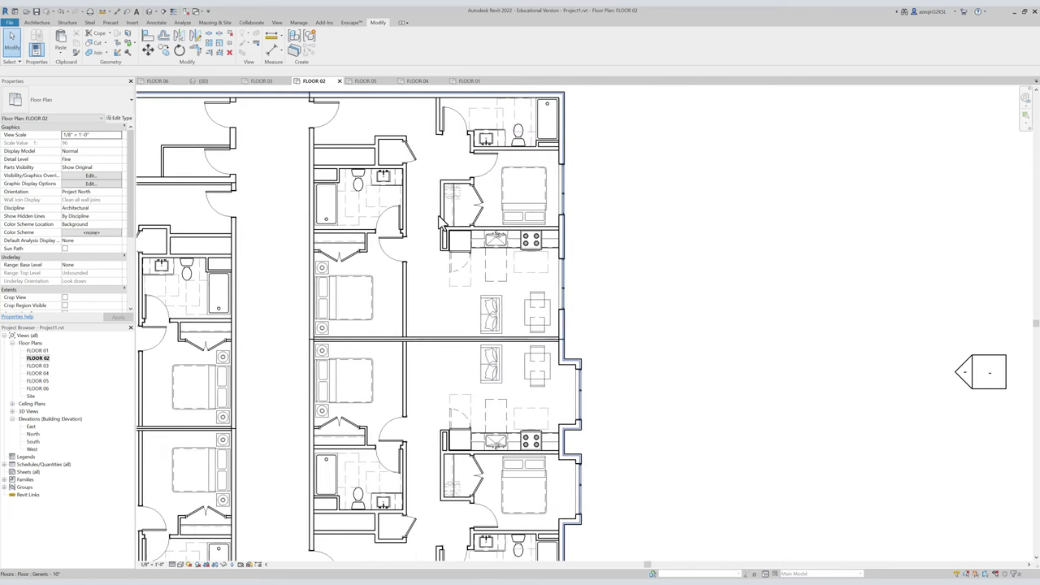
scroll(487, 214, "down", 1)
middle_click_drag(620, 198, 812, 128)
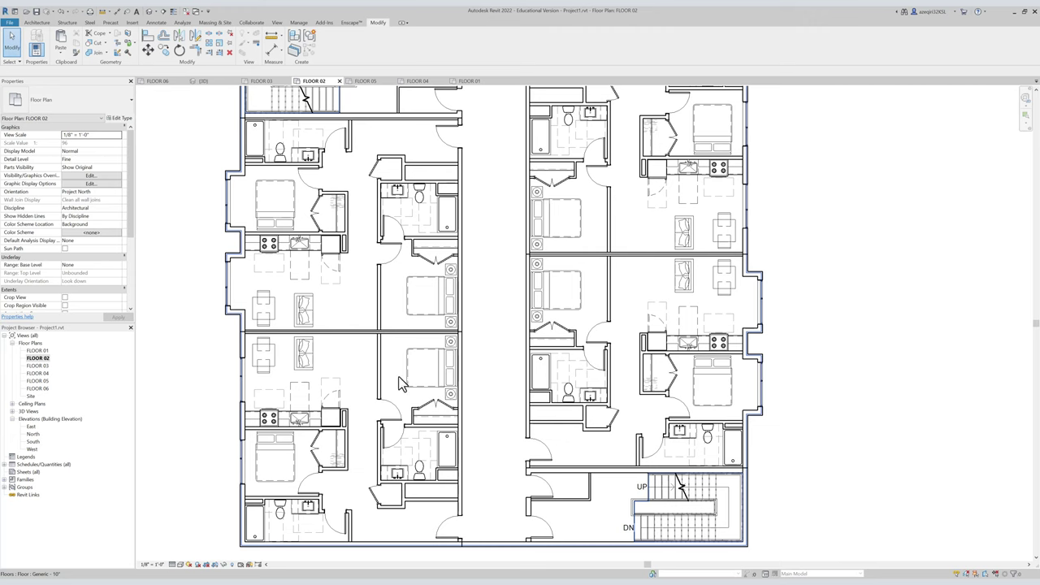
middle_click_drag(241, 484, 409, 323)
scroll(409, 322, "up", 3)
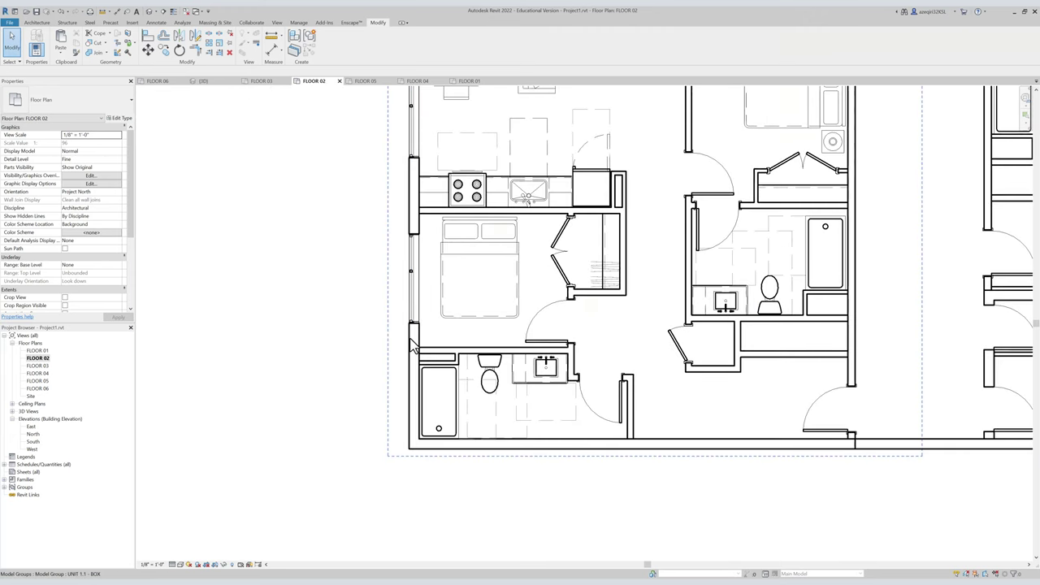
Open the UNIT 1.1 - BOX group of the corner unit without window boxes on FLOOR 02 for editing.
double_click(408, 345)
middle_click_drag(390, 220, 415, 388)
scroll(415, 389, "down", 1)
scroll(415, 388, "down", 2)
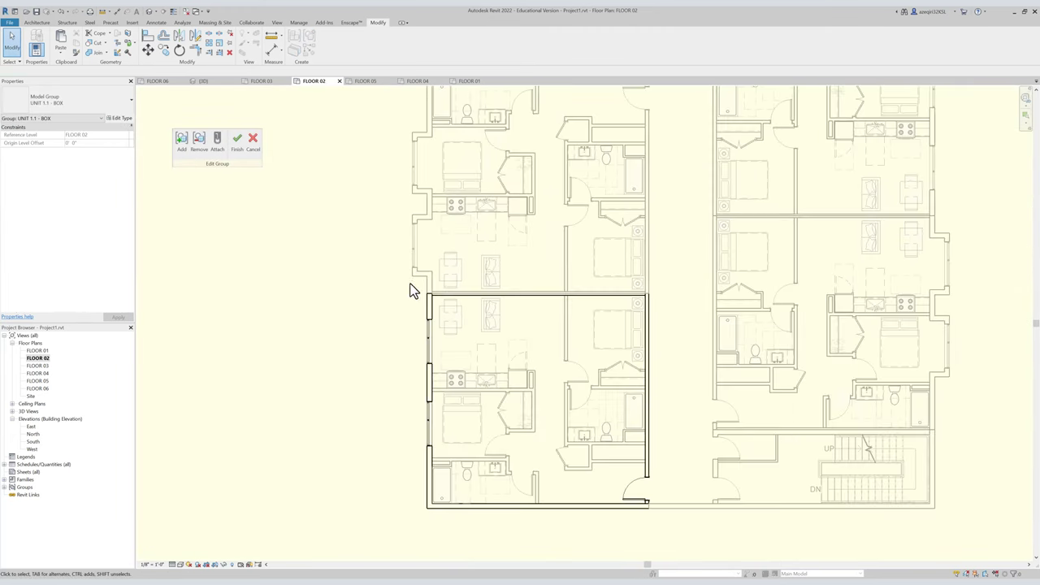
scroll(393, 227, "up", 2)
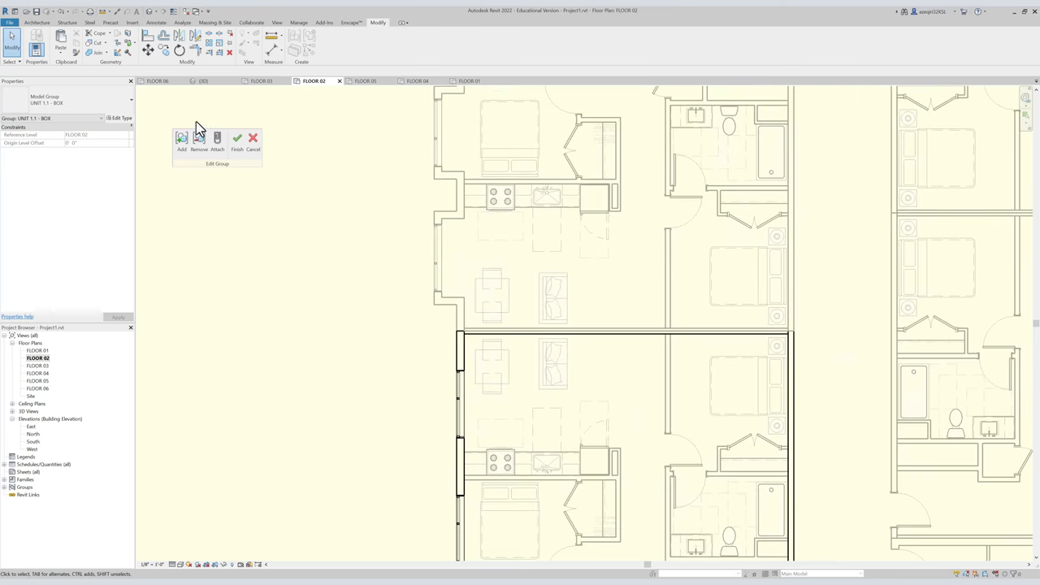
scroll(456, 226, "up", 1)
key("w")
key("a")
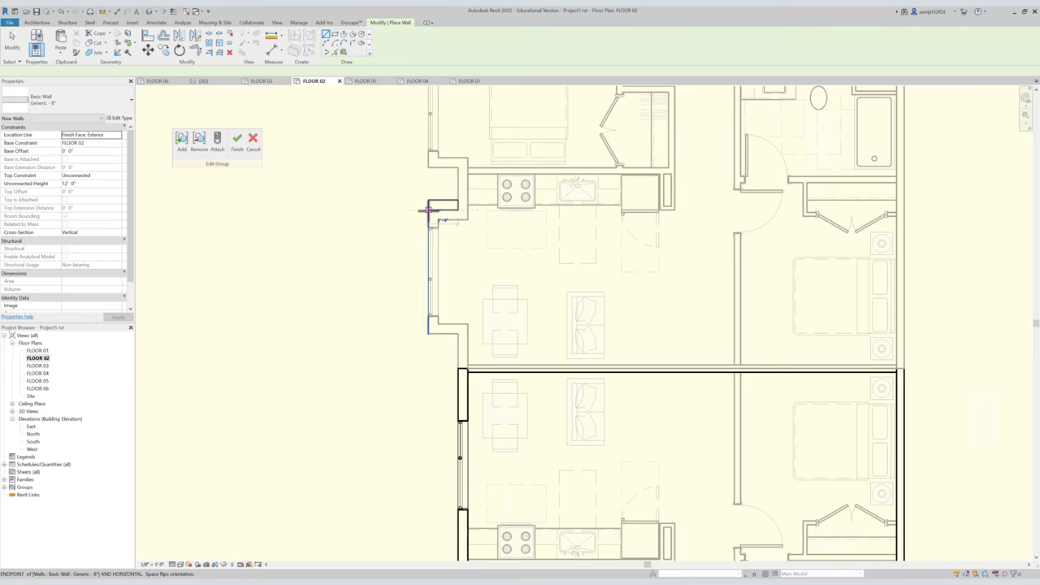
left_click(428, 211)
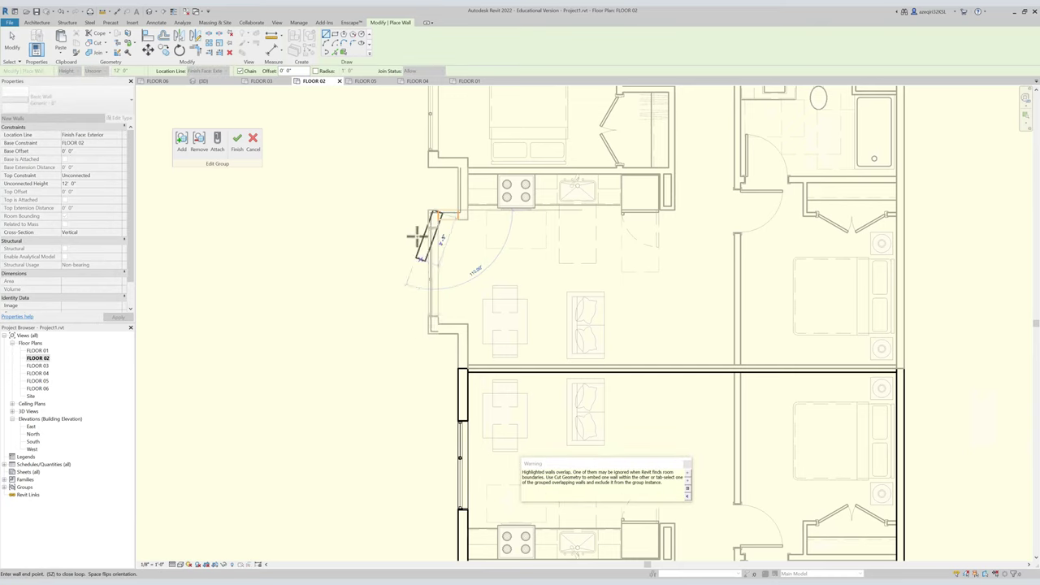
key("Escape")
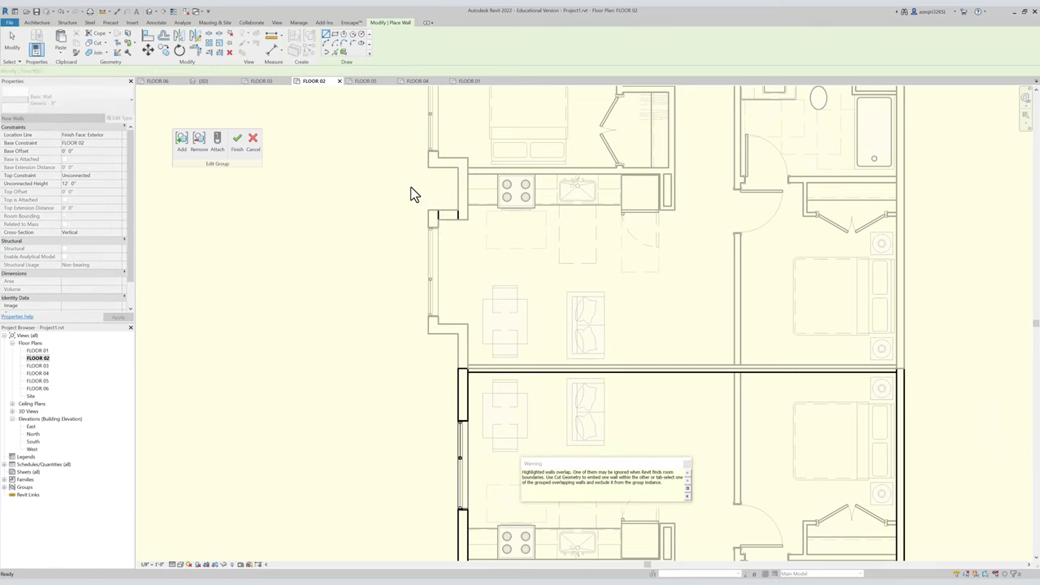
left_click(416, 193)
key("Escape")
key("Escape")
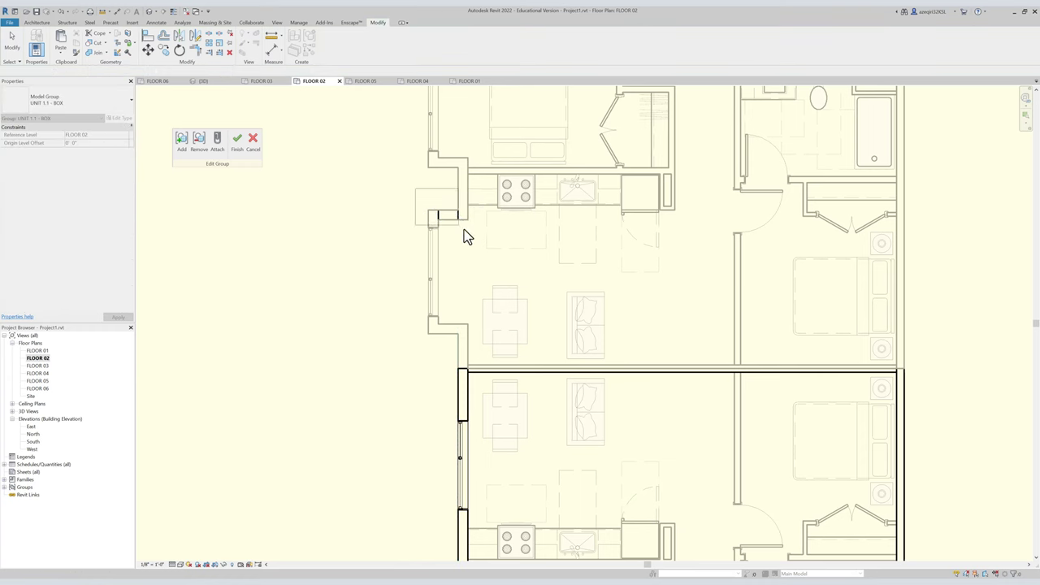
scroll(474, 248, "down", 3)
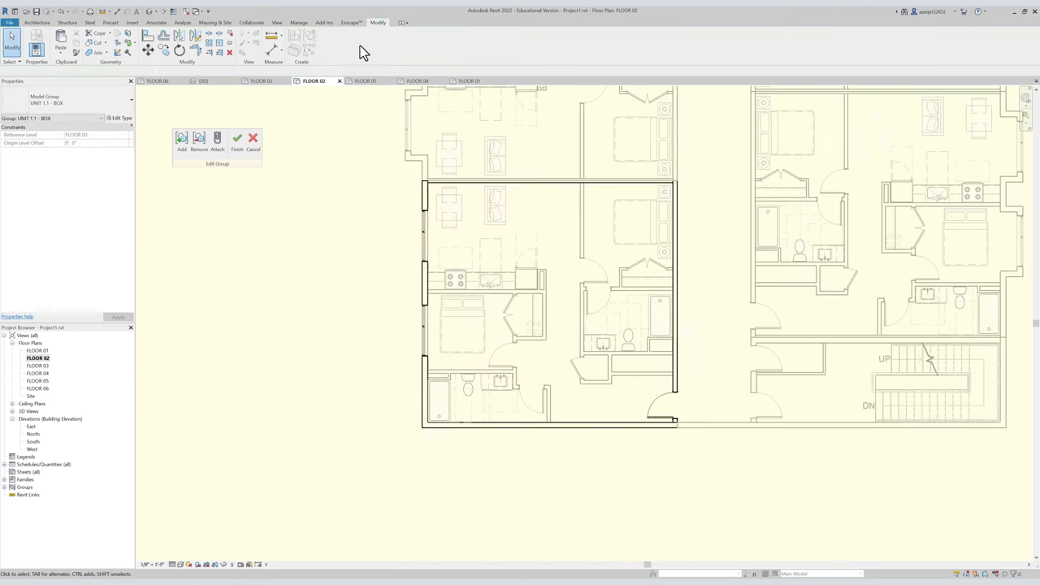
scroll(438, 134, "up", 6)
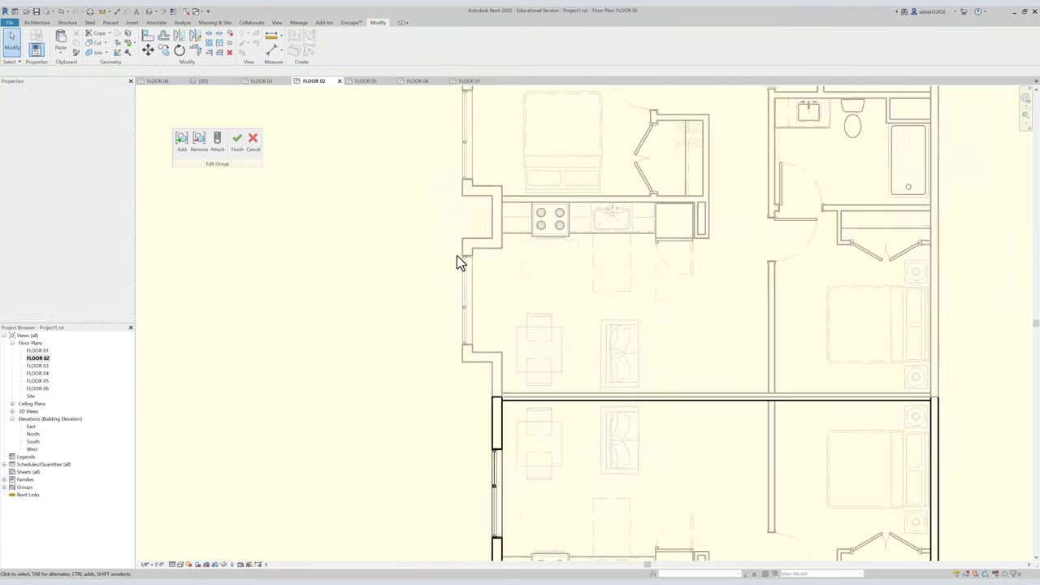
Draw a U-shaped run of three Generic - 8" walls outside the facade, as wide as the neighbouring unit's living-room box.
key("w")
key("a")
left_click(442, 229)
left_click(403, 232)
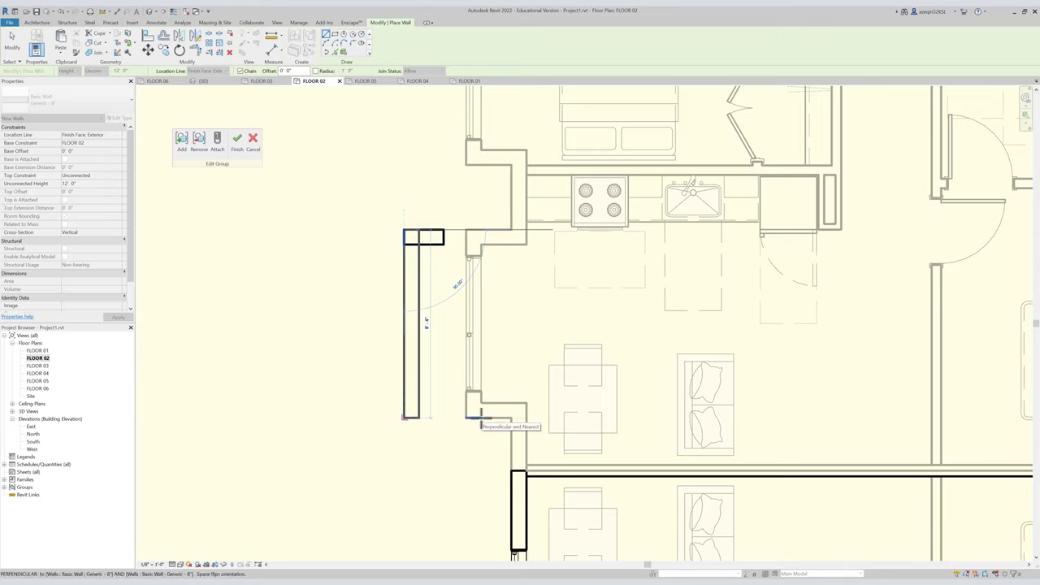
left_click(479, 418)
left_click(444, 418)
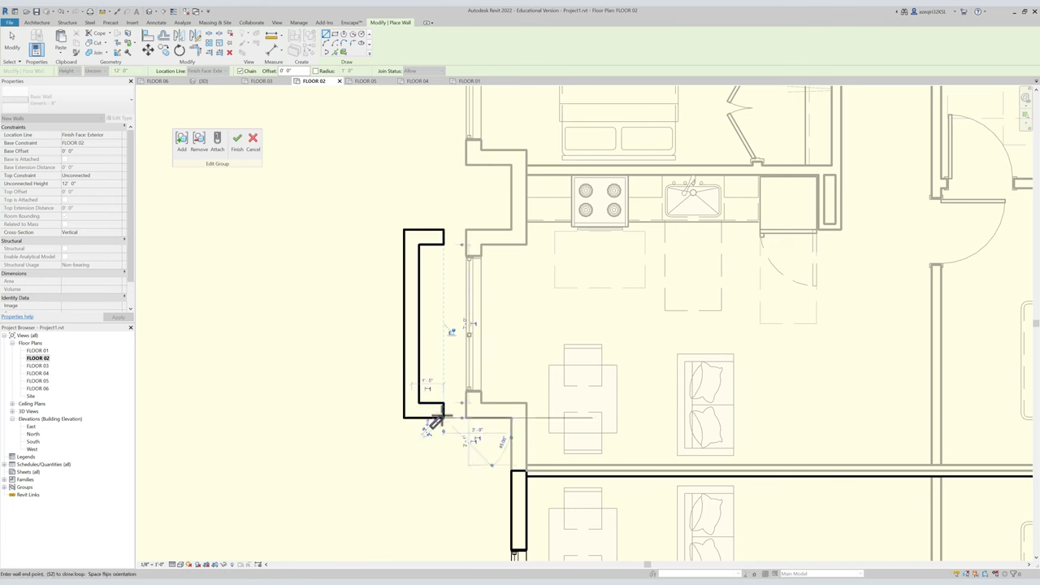
key("Escape")
key("Escape")
Move the three box walls down to the corner unit's bedroom window, centred on the window's midpoint.
scroll(394, 244, "down", 3)
left_click(429, 344)
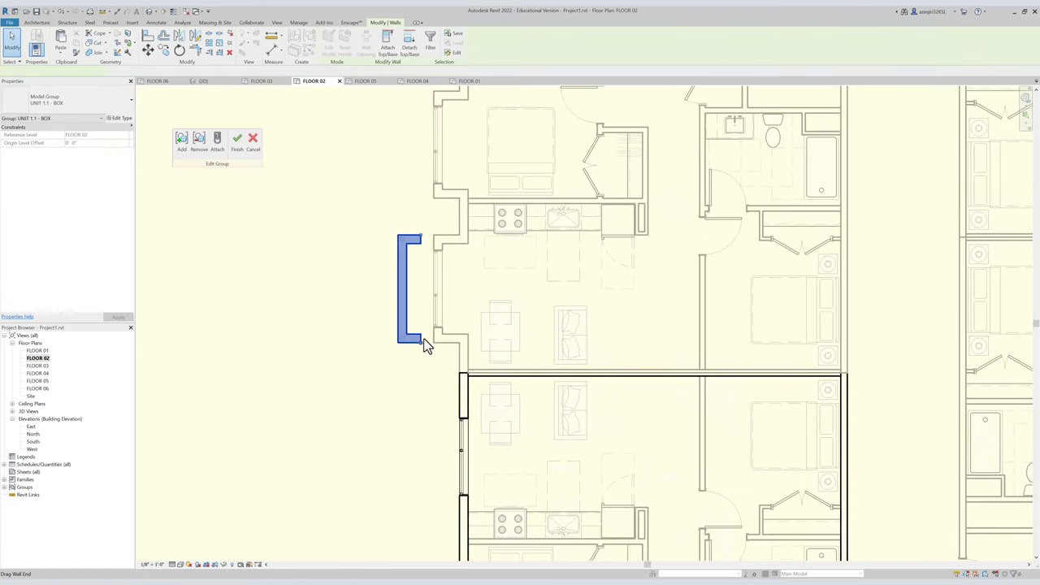
scroll(436, 283, "down", 2)
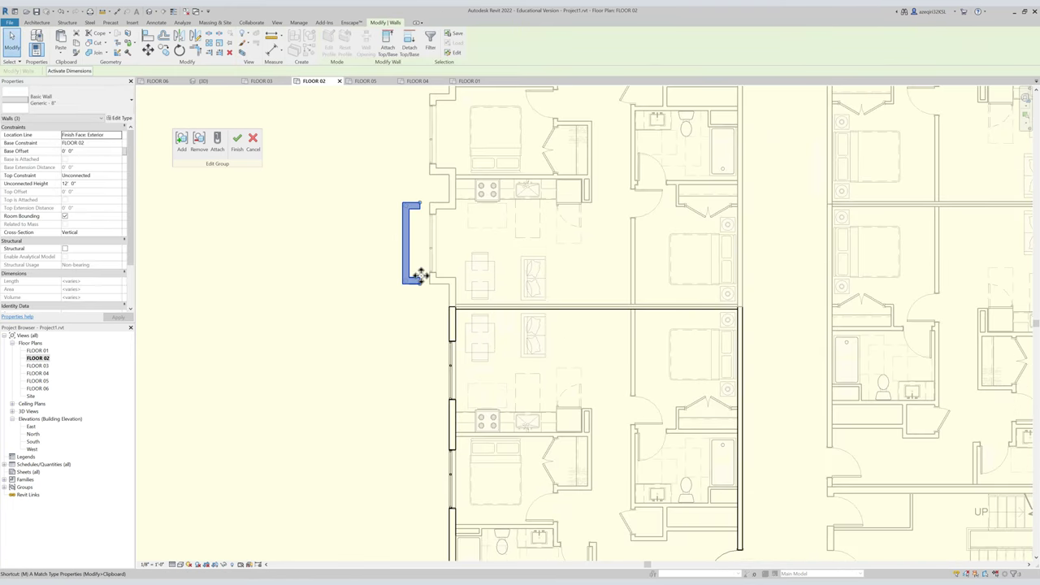
key("v")
scroll(426, 255, "up", 1)
left_click(431, 239)
scroll(431, 239, "down", 2)
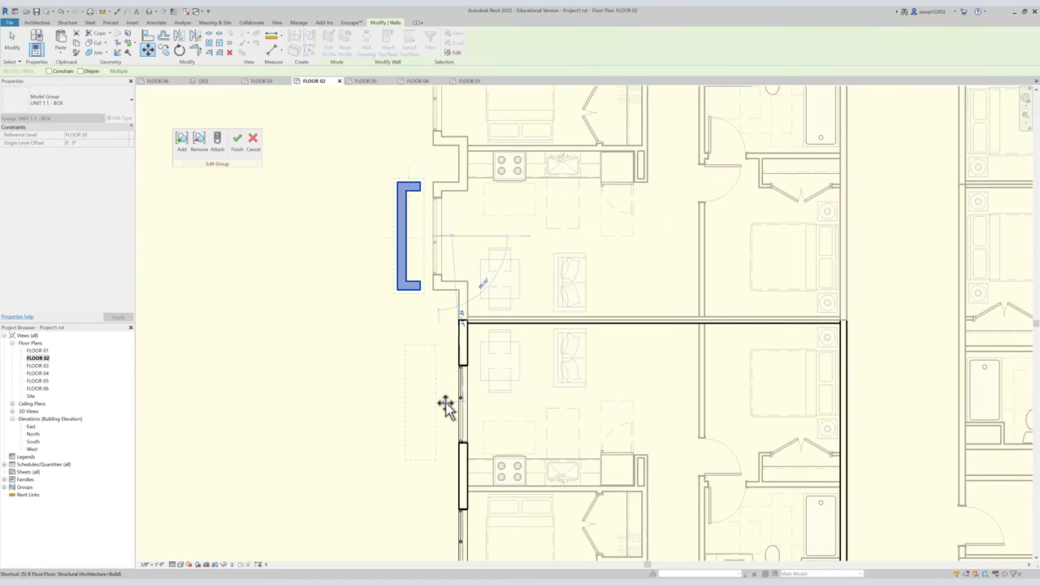
middle_click_drag(463, 404, 423, 271)
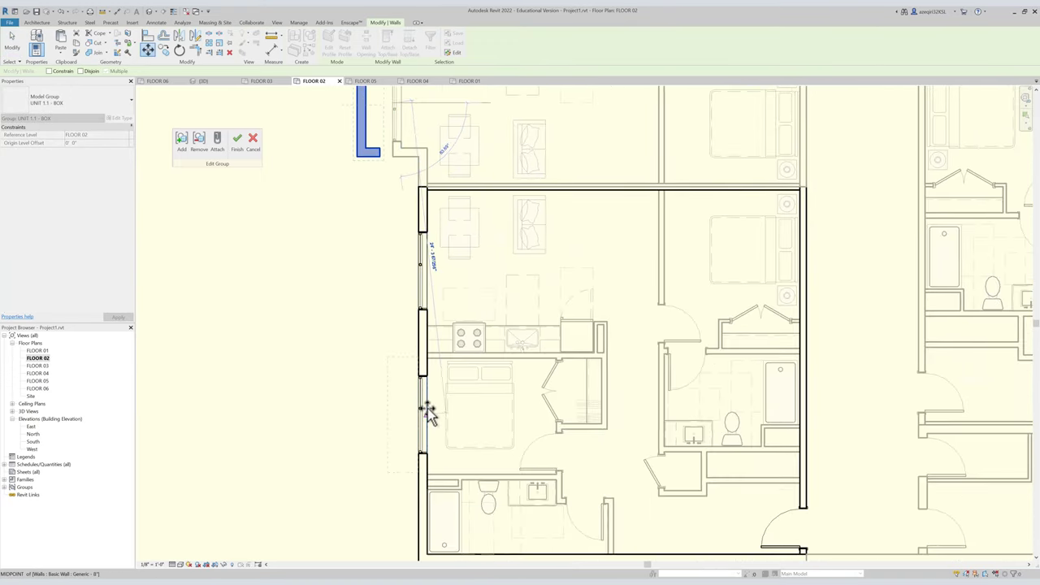
left_click(418, 415)
key("Escape")
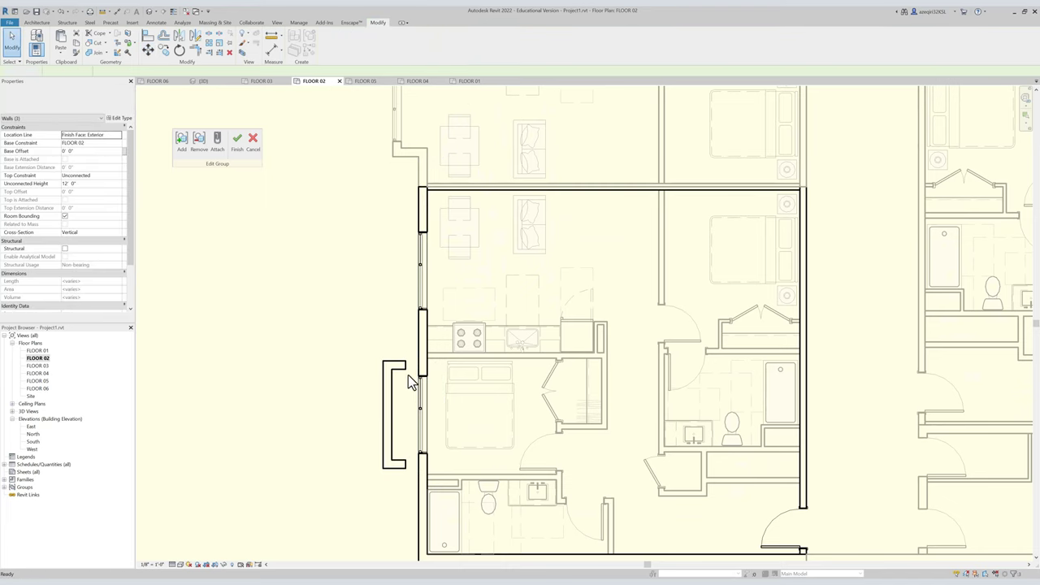
Extend the box's side walls to the exterior wall and align its front wall with the neighbouring unit's box.
middle_click_drag(402, 355, 411, 363)
left_click(432, 367)
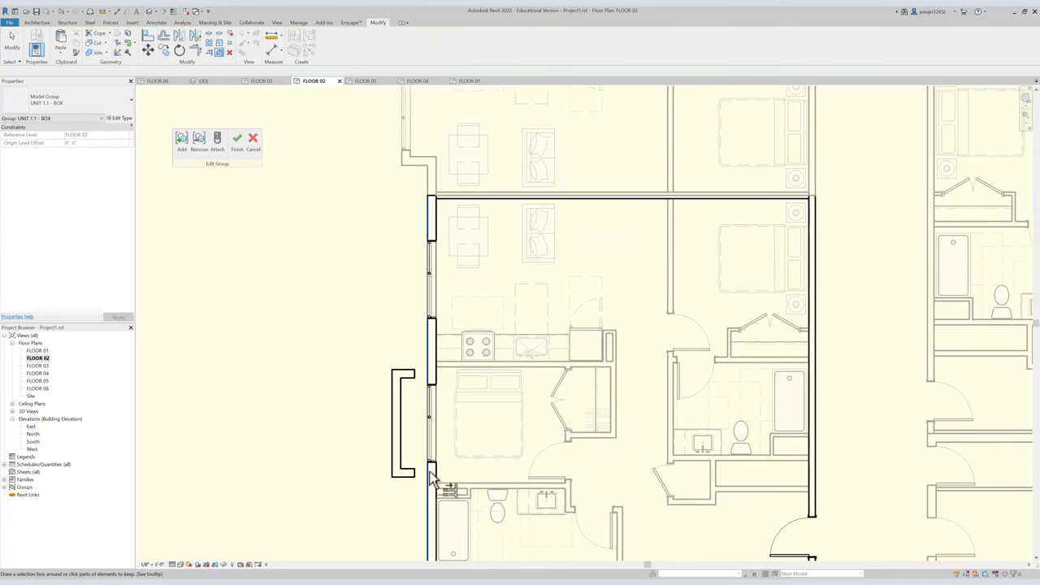
left_click(414, 385)
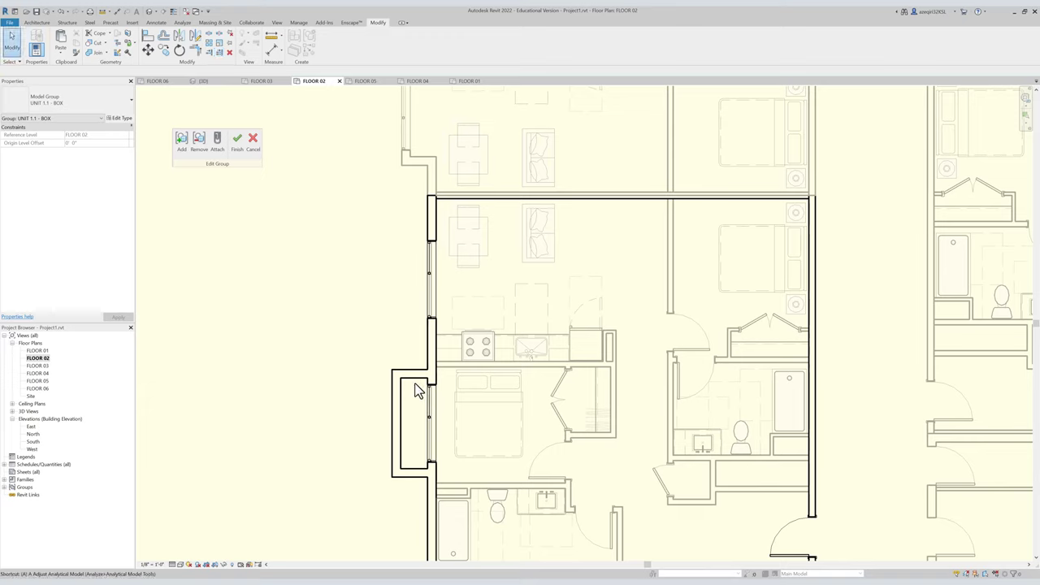
left_click(402, 155)
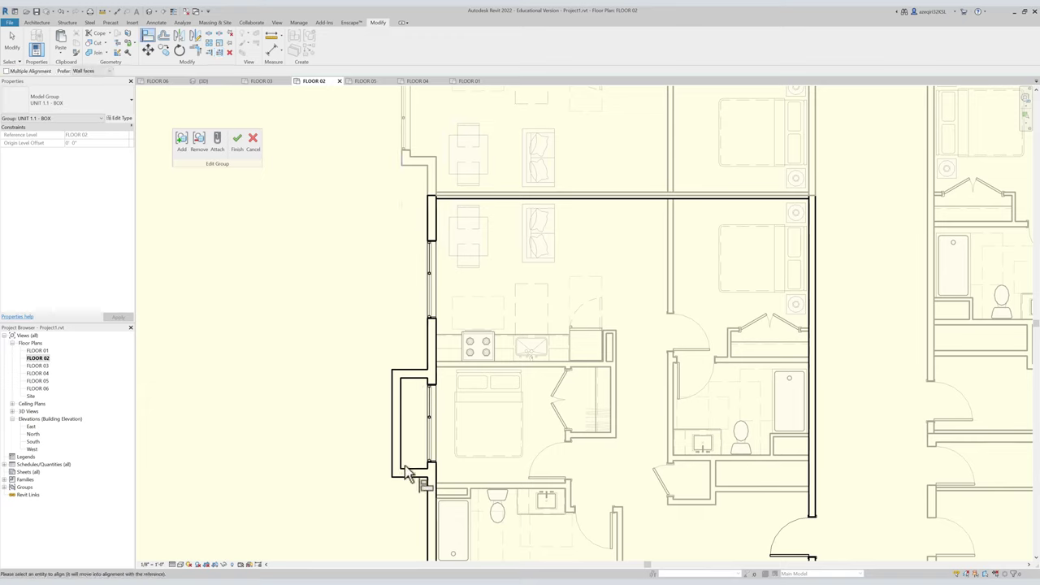
left_click(393, 419)
key("Escape")
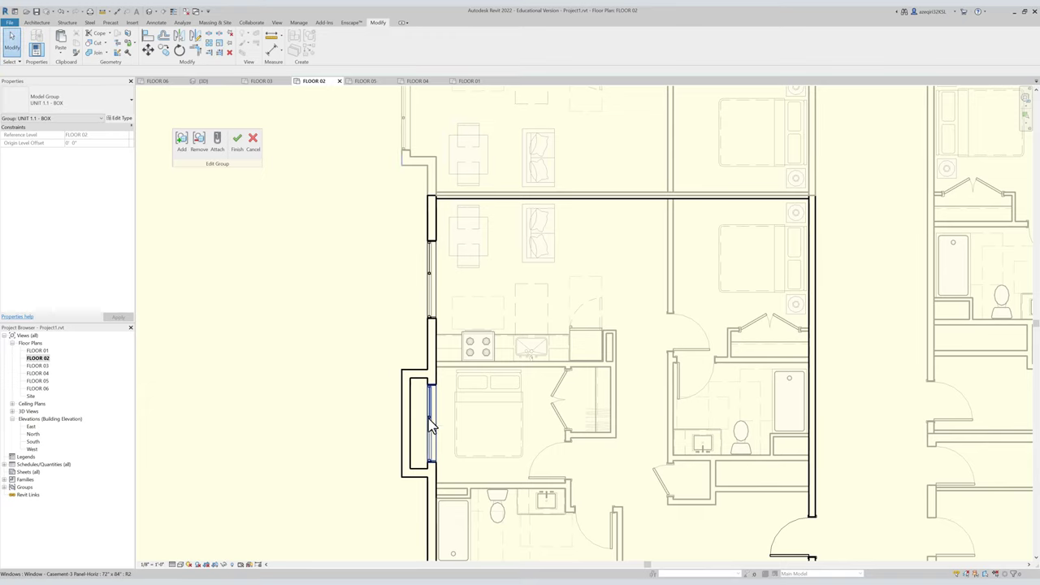
Place a matching 72" x 84" casement window in the box's front wall, centred on the original bedroom window, and delete the original.
left_click(431, 427)
key("c")
key("s")
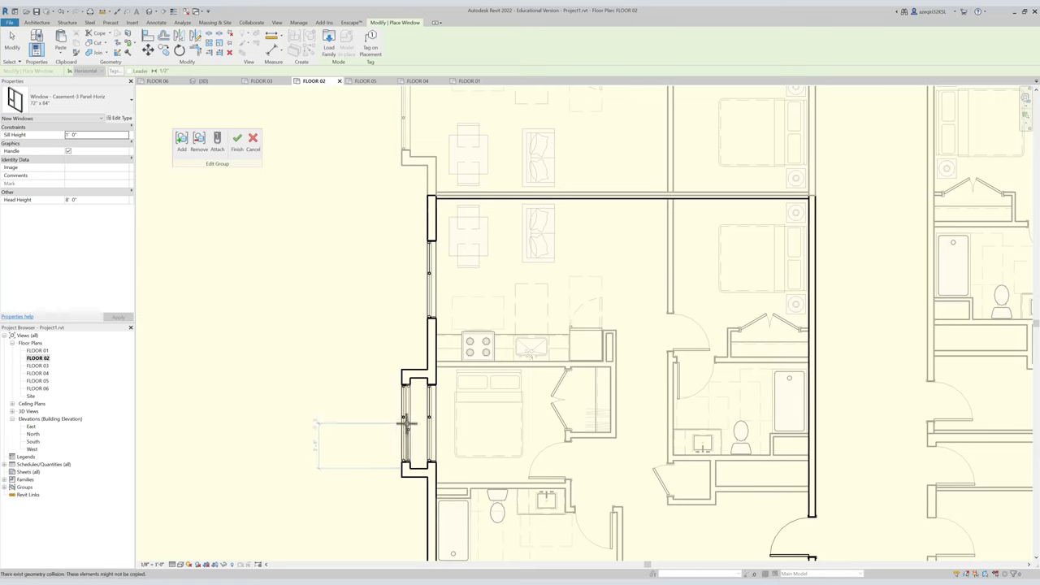
key("Escape")
key("a")
key("l")
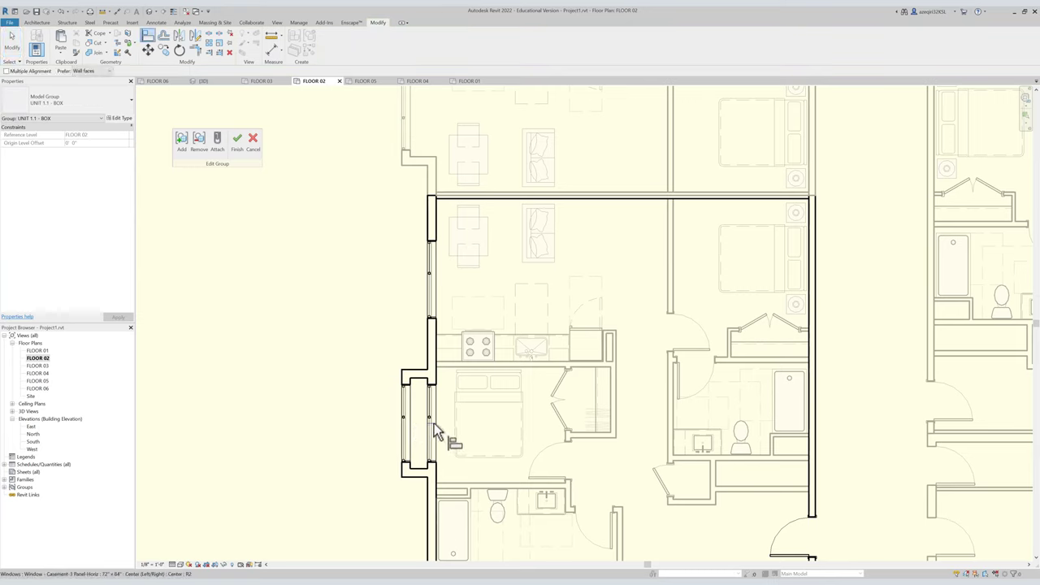
key("Escape")
left_click(431, 417)
key("Escape")
scroll(431, 394, "up", 1)
left_click(432, 394)
key("Delete")
Split and trim the exterior wall to open the bedroom into the box, and finish editing the group.
key("s")
key("l")
left_click(436, 403)
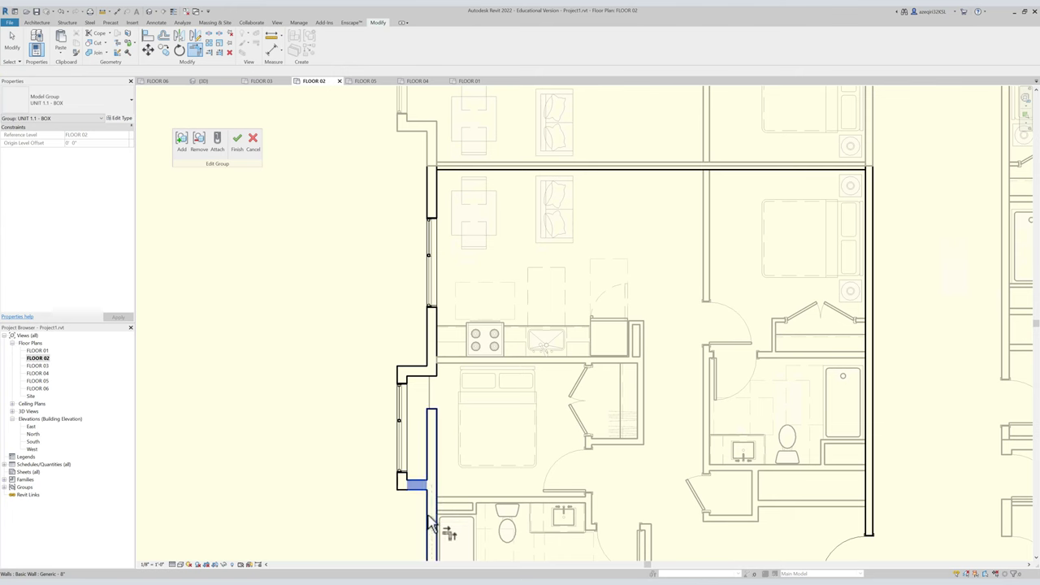
key("Escape")
scroll(423, 410, "down", 3)
scroll(414, 361, "up", 2)
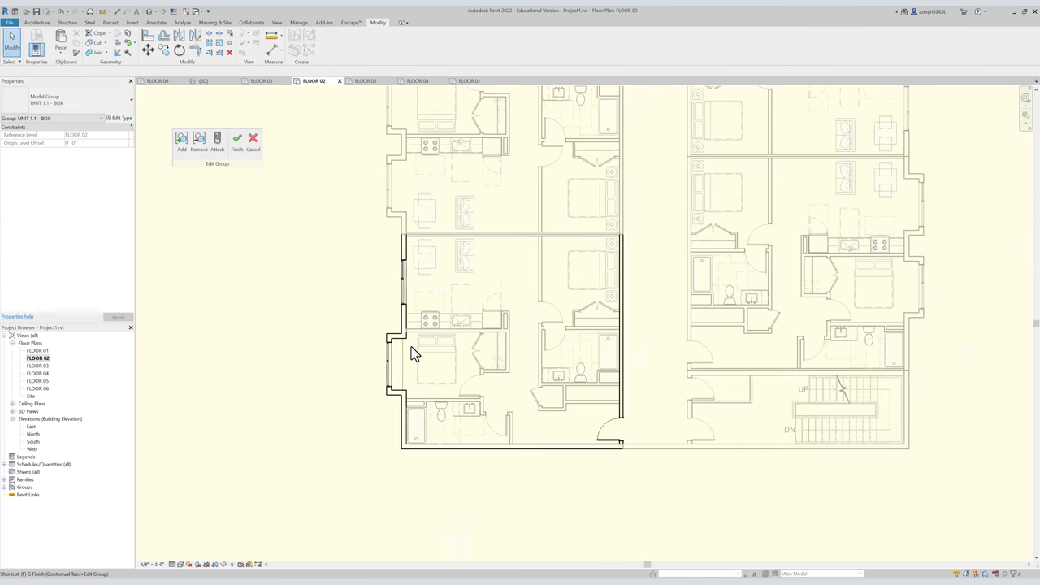
key("f")
key("g")
key("Escape")
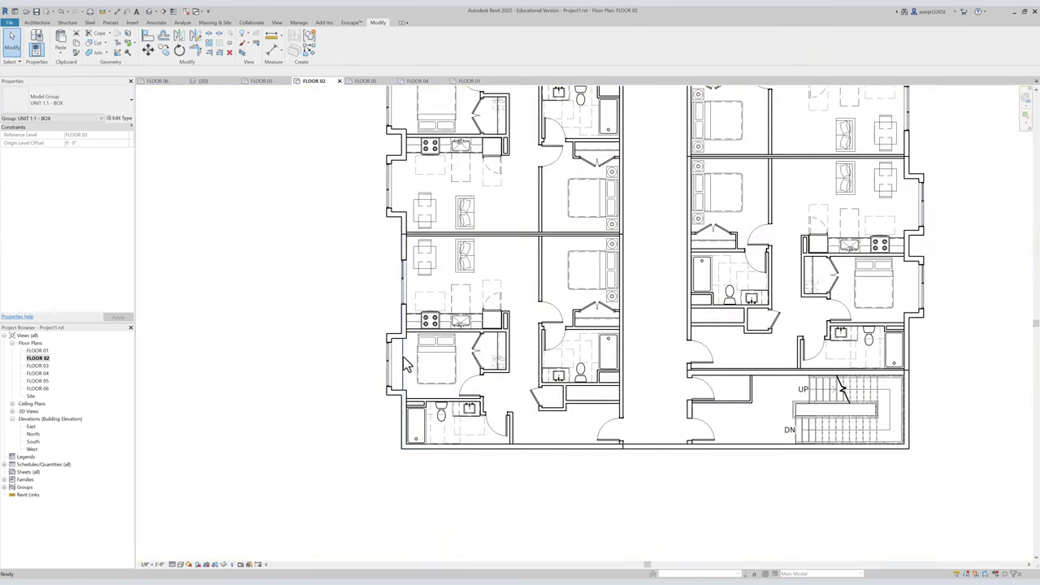
Edit the FLOOR 02 slab boundary and copy the three boundary lines of the neighbouring box to the new bedroom box.
left_click(407, 353)
scroll(407, 348, "up", 2)
double_click(408, 345)
scroll(411, 334, "down", 2)
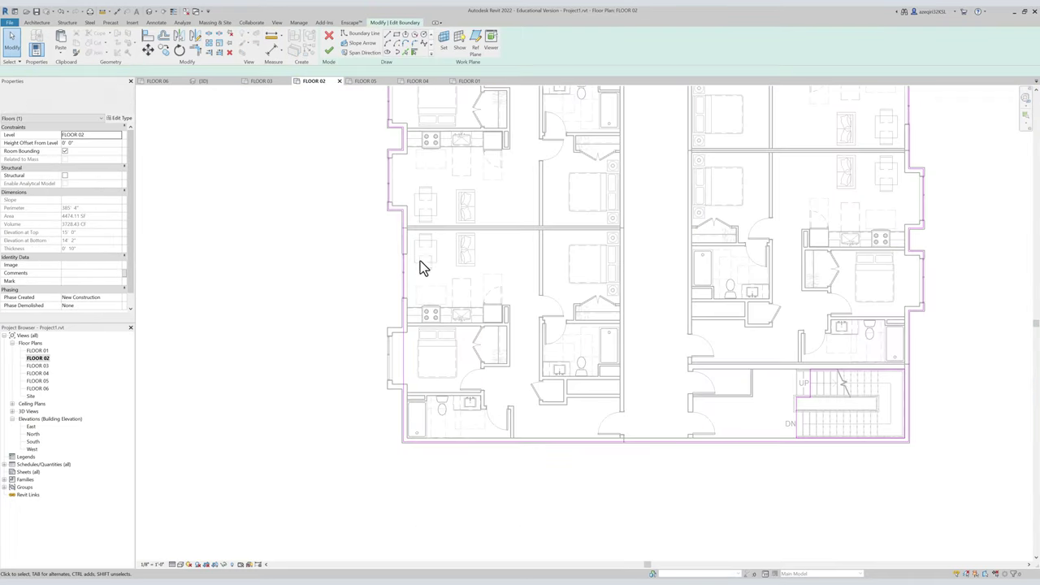
middle_click_drag(386, 168, 380, 267)
left_click_drag(365, 229, 441, 339)
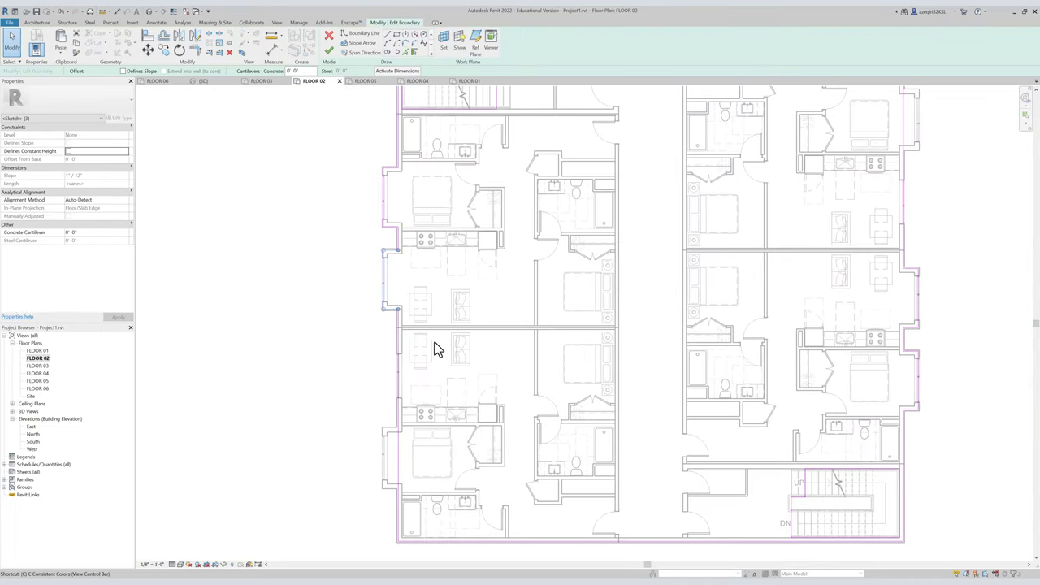
key("c")
key("o")
scroll(399, 263, "up", 4)
scroll(406, 406, "down", 3)
scroll(397, 299, "up", 3)
left_click(398, 298)
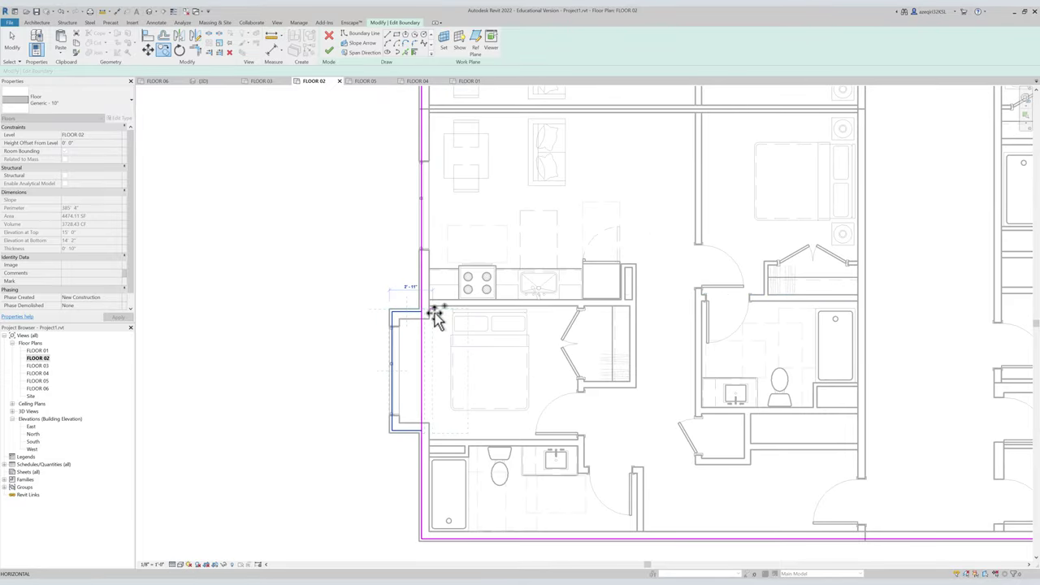
Split the straight slab edge at the new bedroom box and remove its inner segment.
scroll(435, 381, "up", 1)
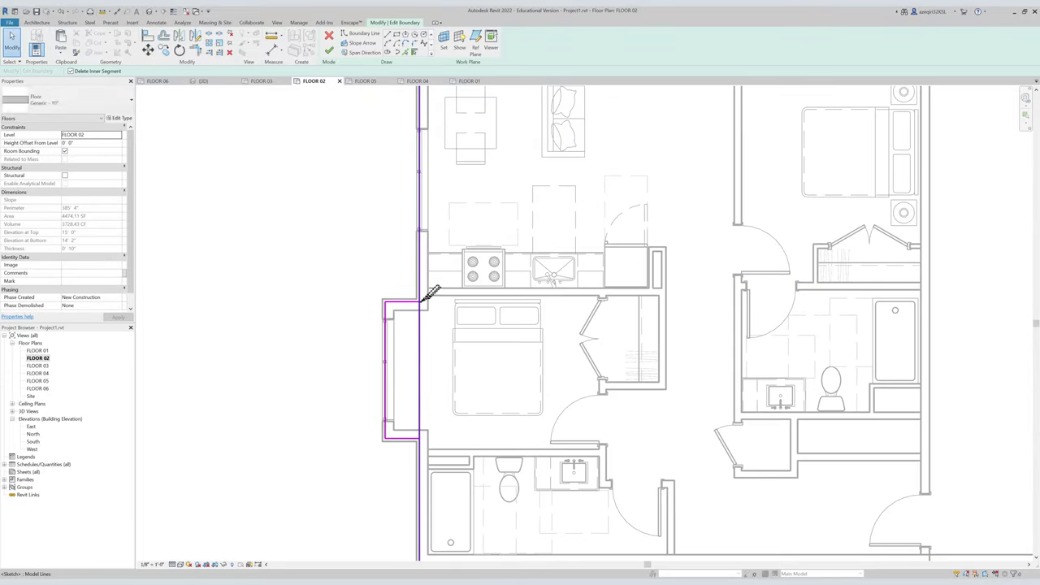
key("s")
key("d")
key("Escape")
scroll(446, 386, "down", 3)
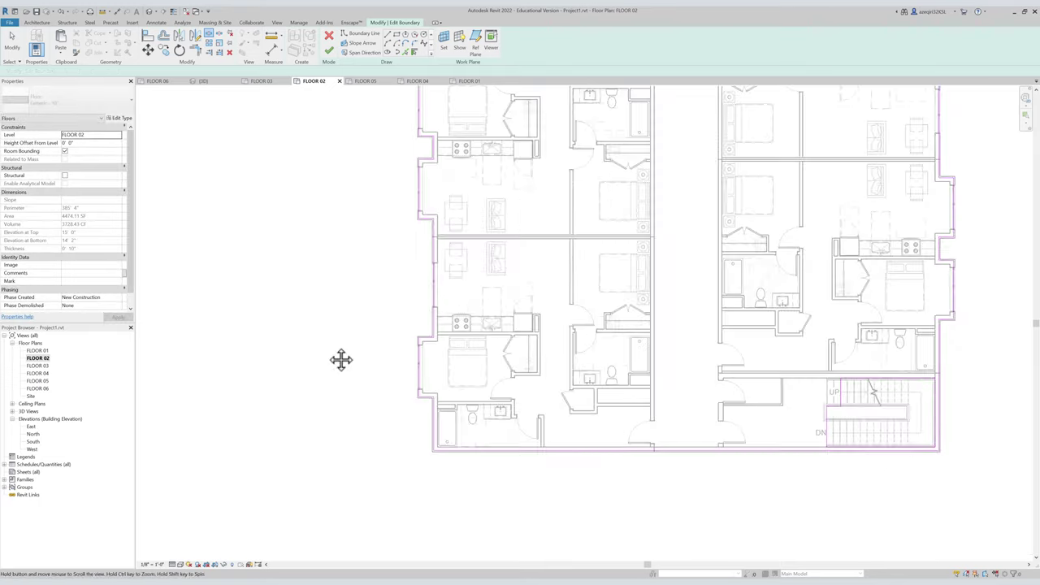
Copy the three box boundary lines on the opposite facade to the new bedroom box of the diagonally opposite corner unit.
scroll(395, 346, "down", 1)
middle_click_drag(577, 207, 499, 282)
scroll(500, 282, "up", 2)
scroll(494, 351, "up", 1)
middle_click_drag(494, 353, 494, 352)
scroll(459, 422, "down", 3)
scroll(425, 332, "up", 3)
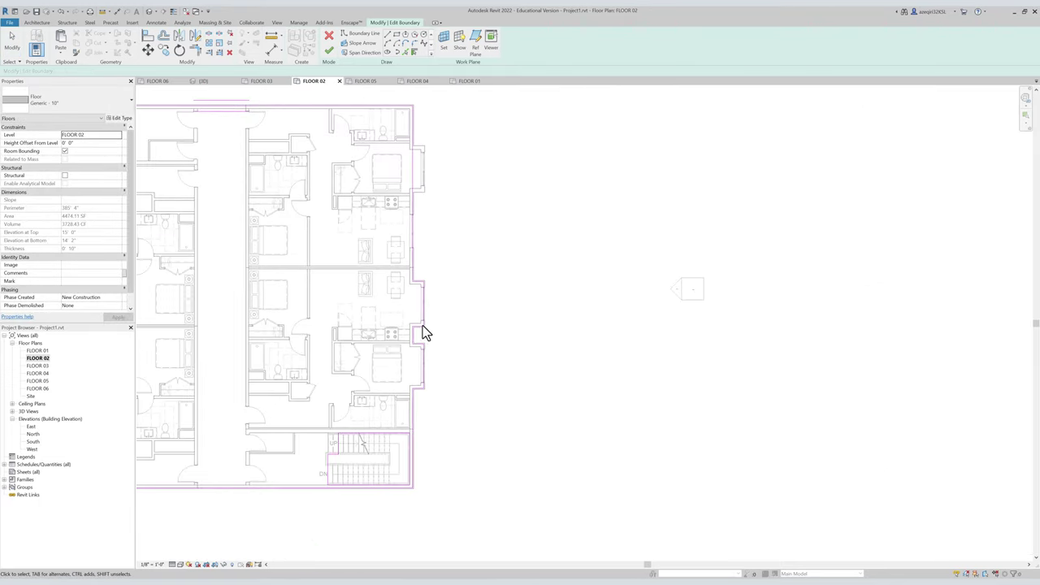
left_click(439, 328)
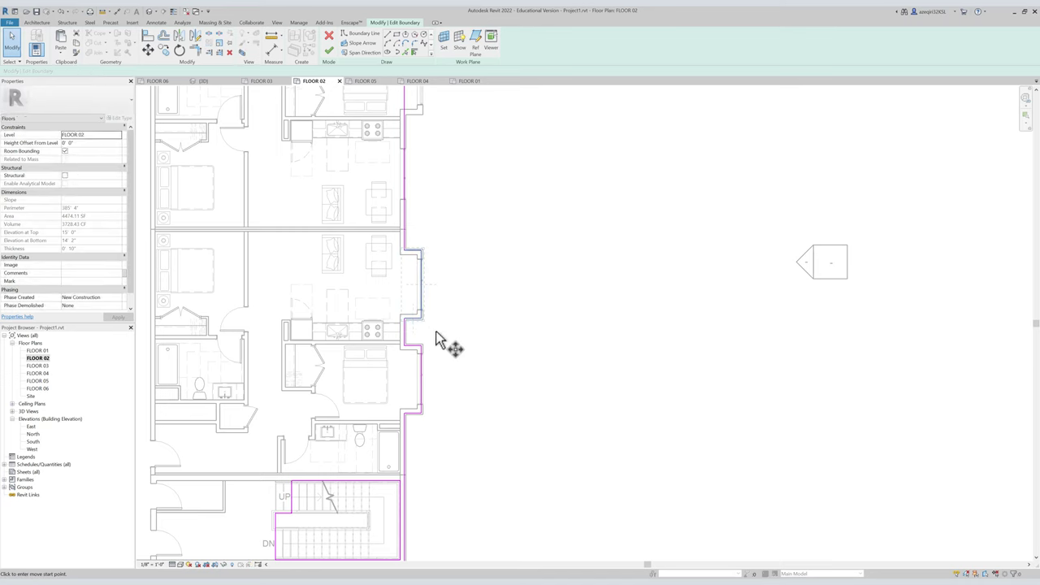
scroll(422, 253, "up", 2)
left_click(424, 250)
middle_click_drag(487, 238, 492, 512)
middle_click_drag(511, 259, 462, 316)
scroll(434, 283, "up", 2)
left_click(444, 310)
key("Escape")
key("Escape")
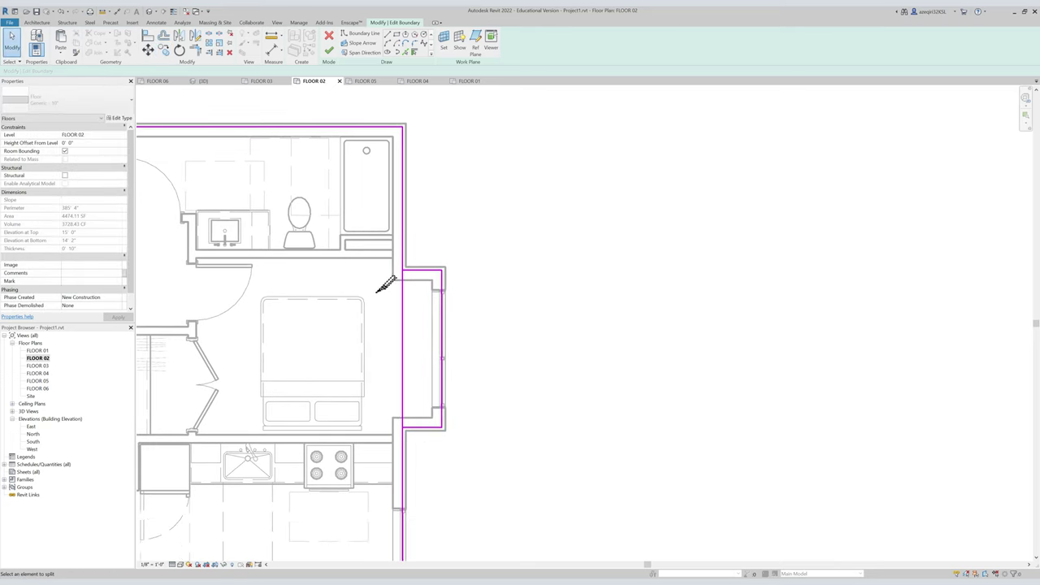
Remove the inner segment of the slab edge between the two corners of the opposite unit's bedroom box.
left_click(403, 270)
left_click(403, 426)
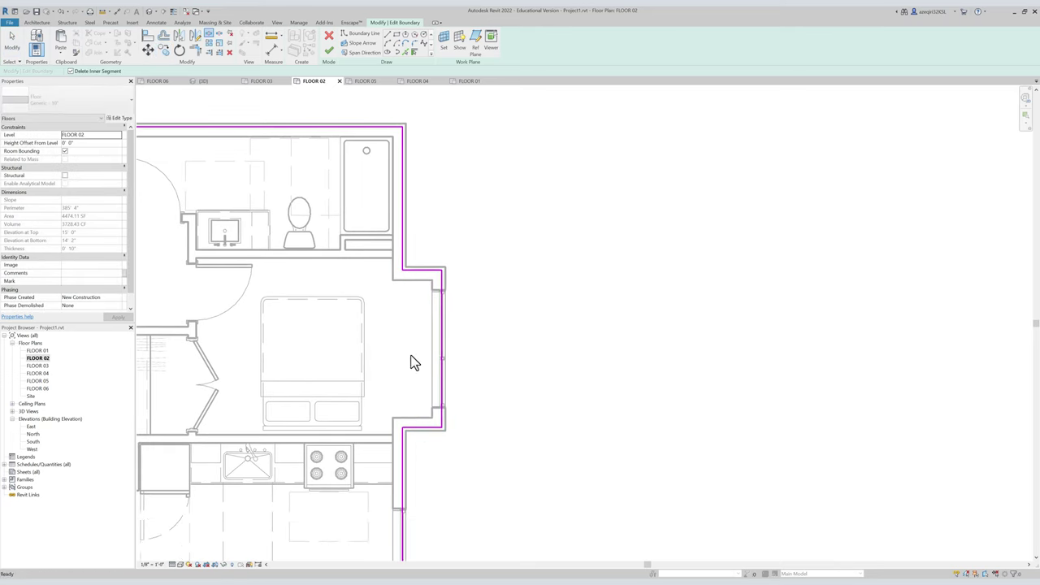
key("Escape")
scroll(409, 318, "down", 8)
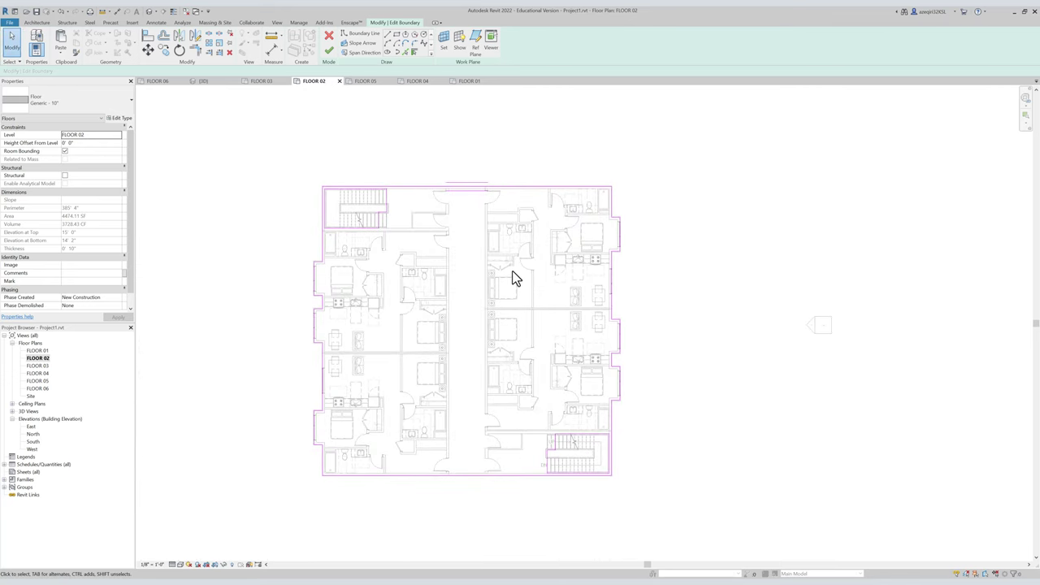
Finish editing the FLOOR 02 slab boundary and switch to the 3D view.
key("f")
key("m")
left_click(555, 303)
key("Escape")
key("ctrl+Tab")
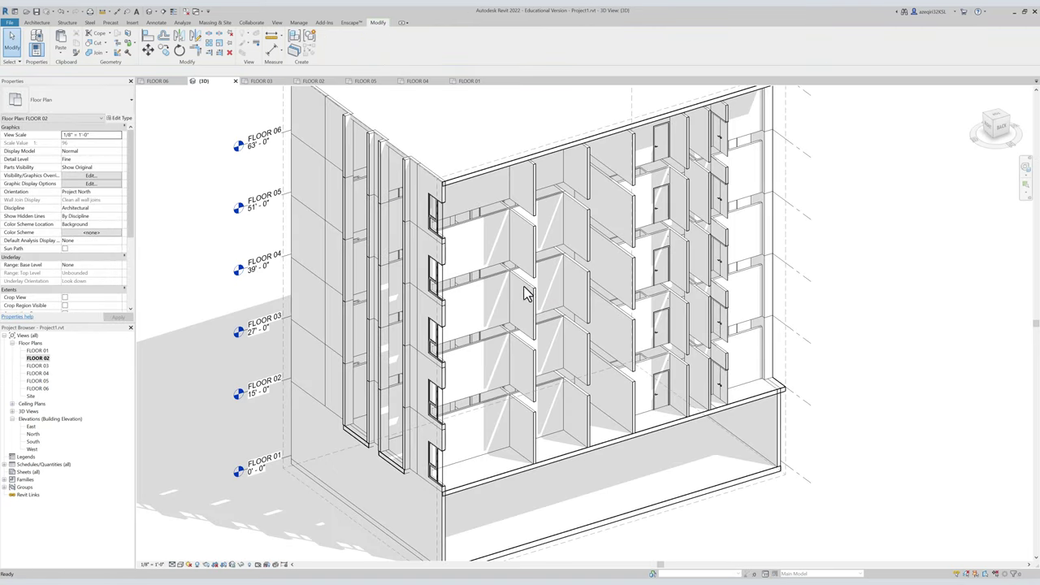
Copy the edited FLOOR 02 slab and paste it aligned to levels FLOOR 03 through FLOOR 06.
middle_click_drag(553, 333, 449, 297)
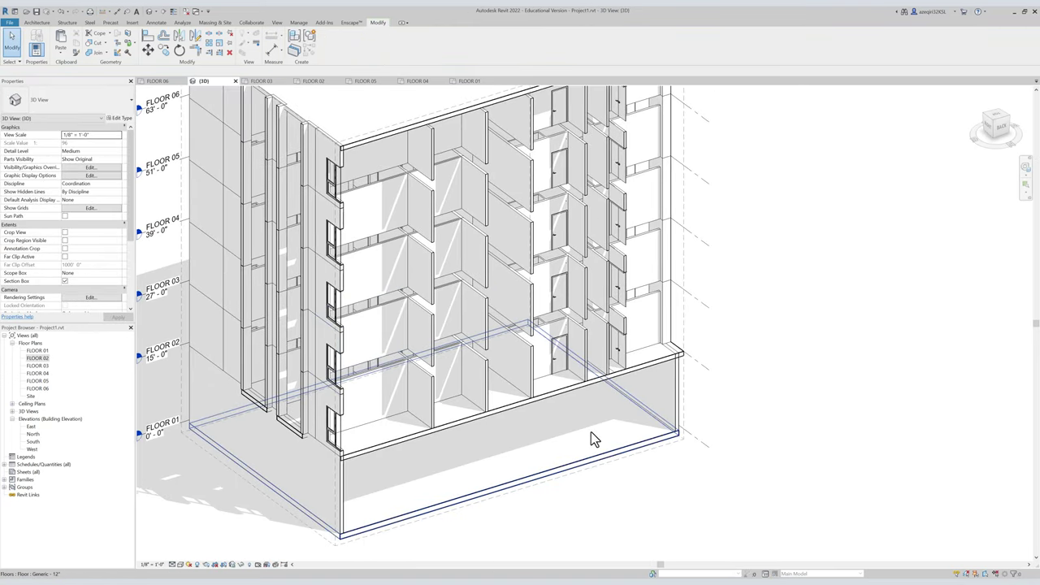
left_click(516, 414)
left_click(754, 401)
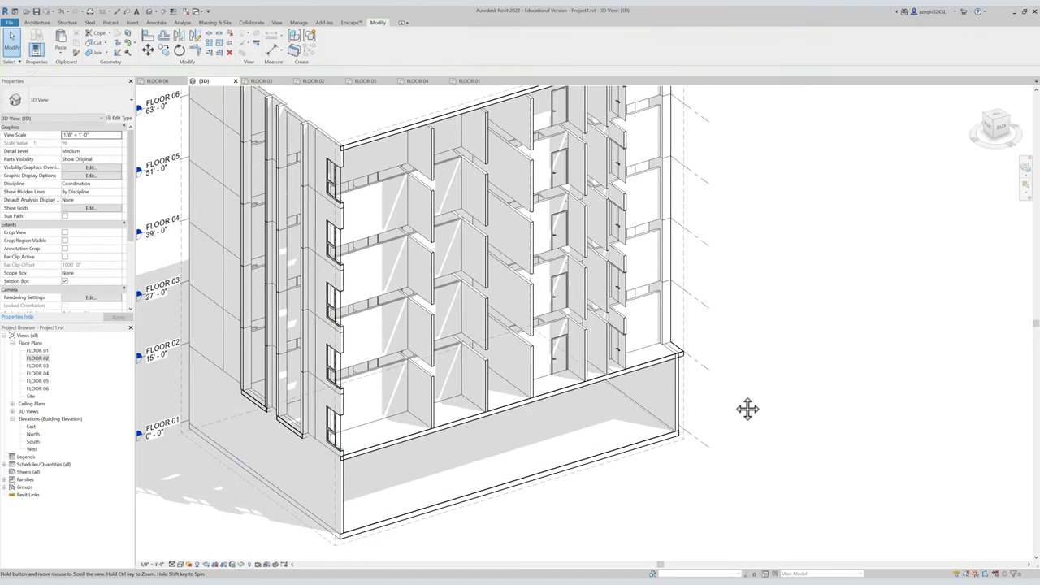
middle_click_drag(747, 402, 727, 398)
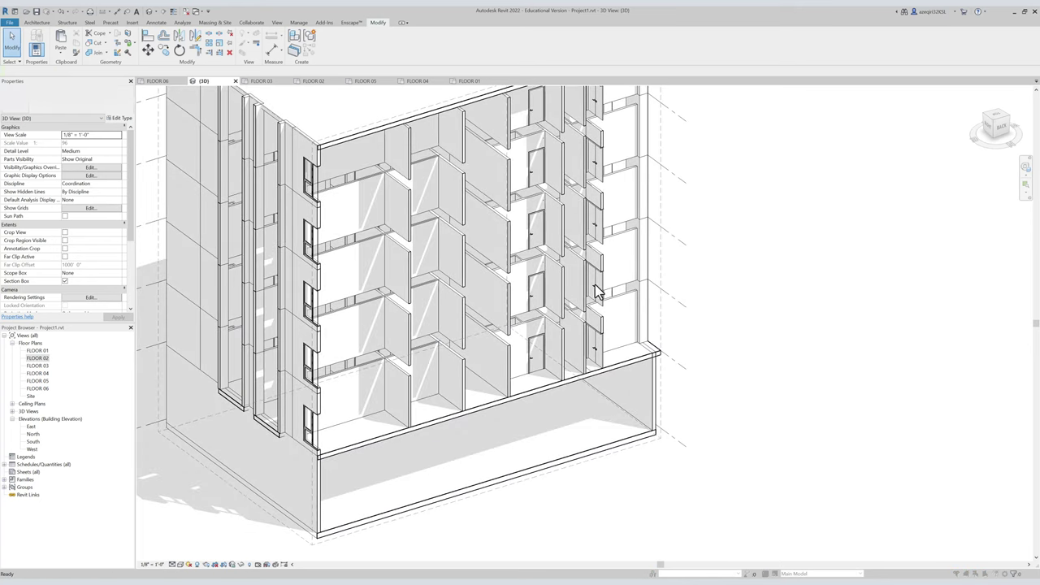
key("ctrl+shift+v")
left_click_drag(647, 219, 648, 232)
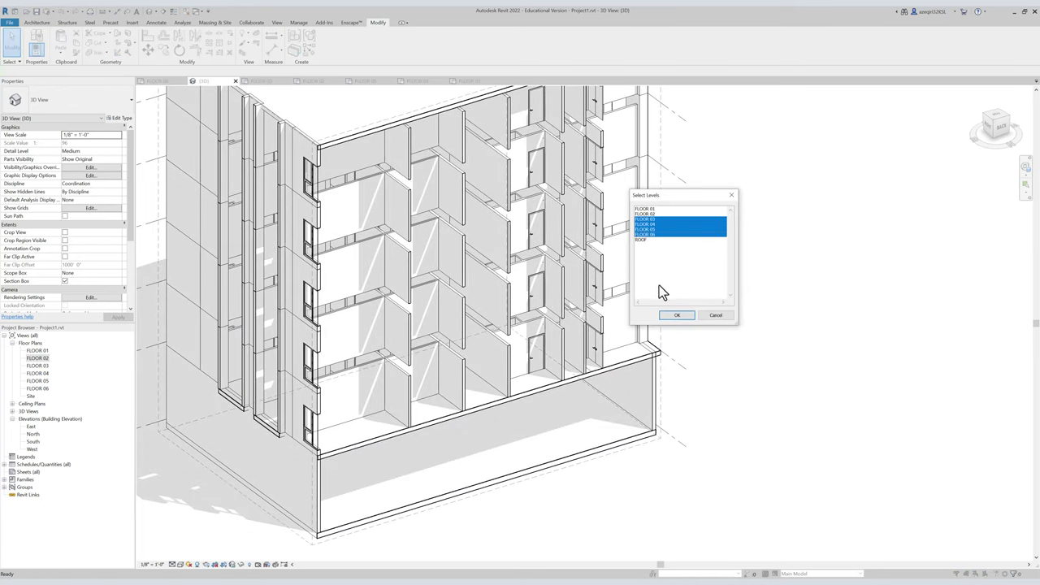
left_click(672, 317)
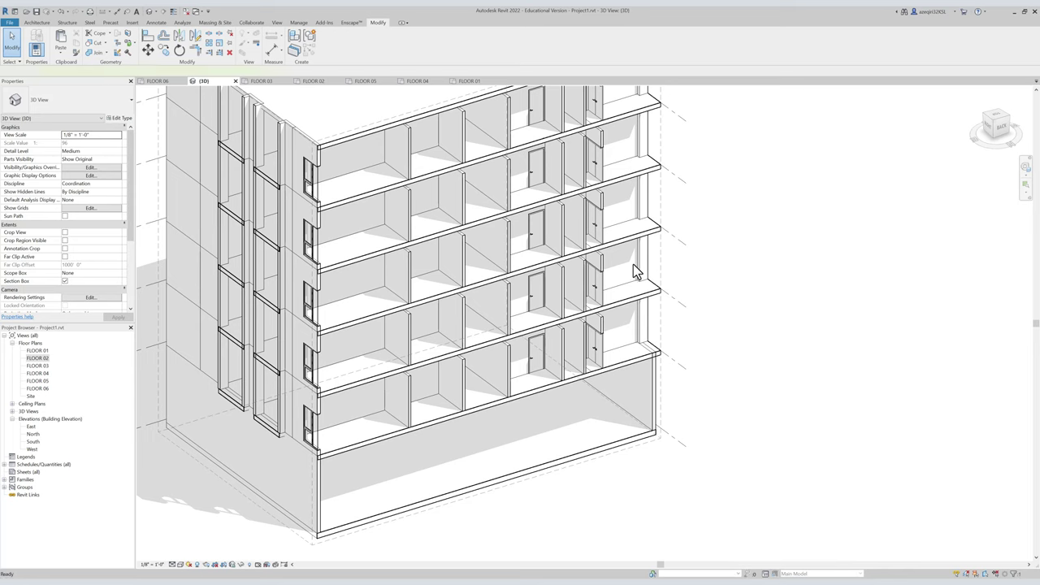
Delete the old roof slab and paste a copy of the FLOOR 06 slab aligned to the ROOF level.
middle_click_drag(466, 169, 464, 247)
left_click(354, 192)
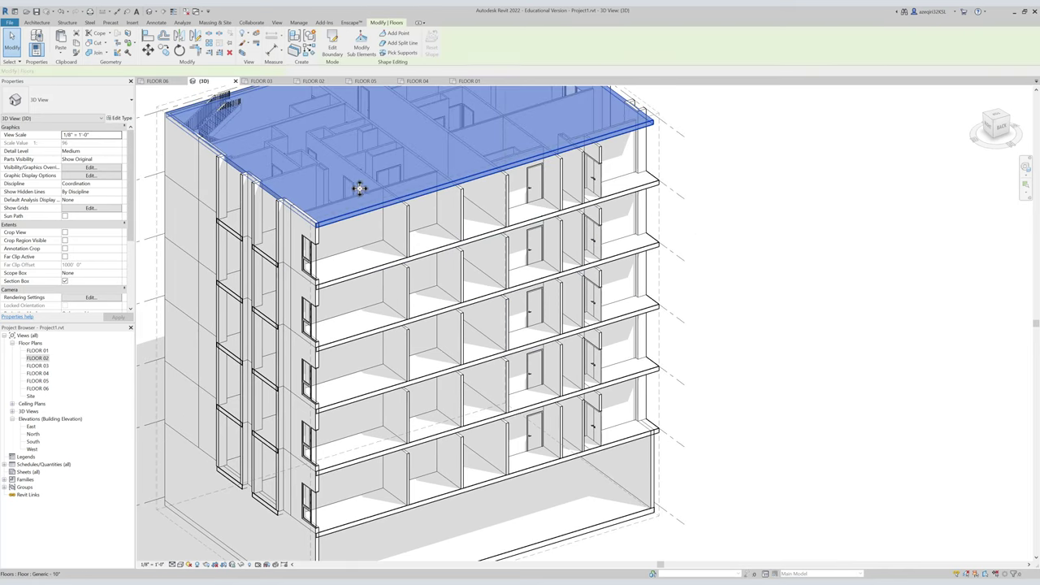
key("Delete")
left_click(346, 258)
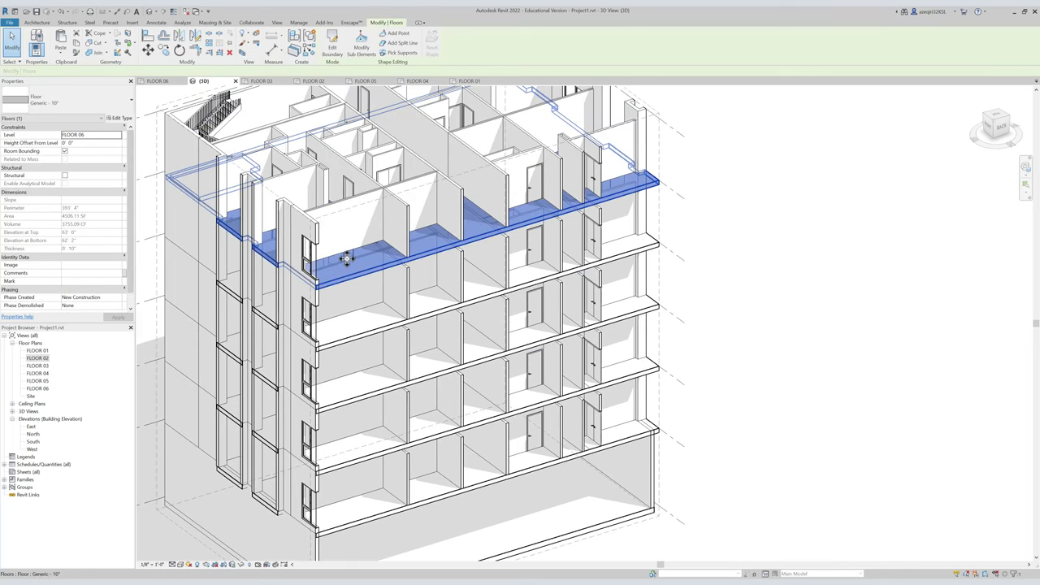
key("s")
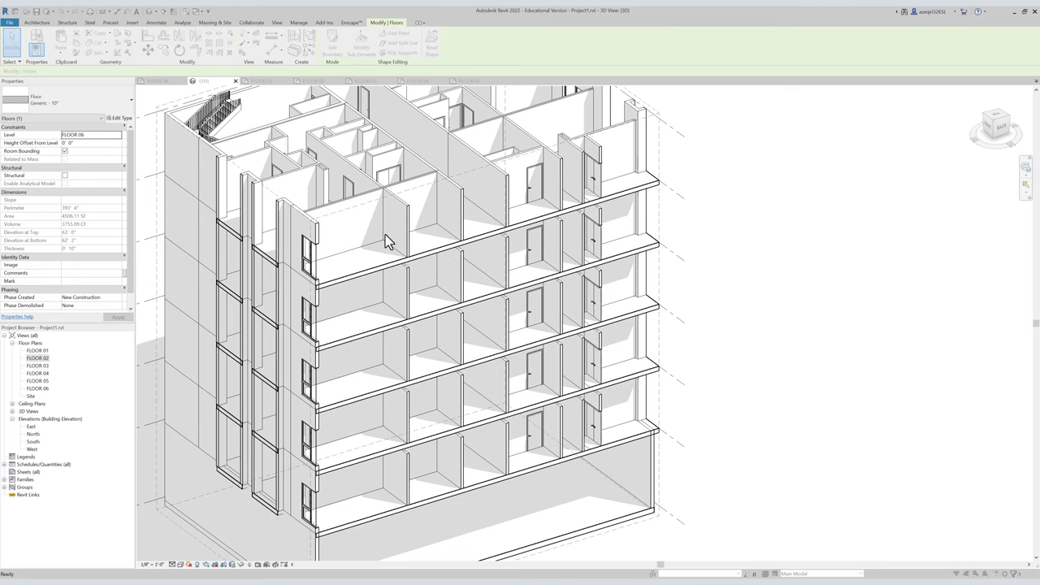
double_click(641, 239)
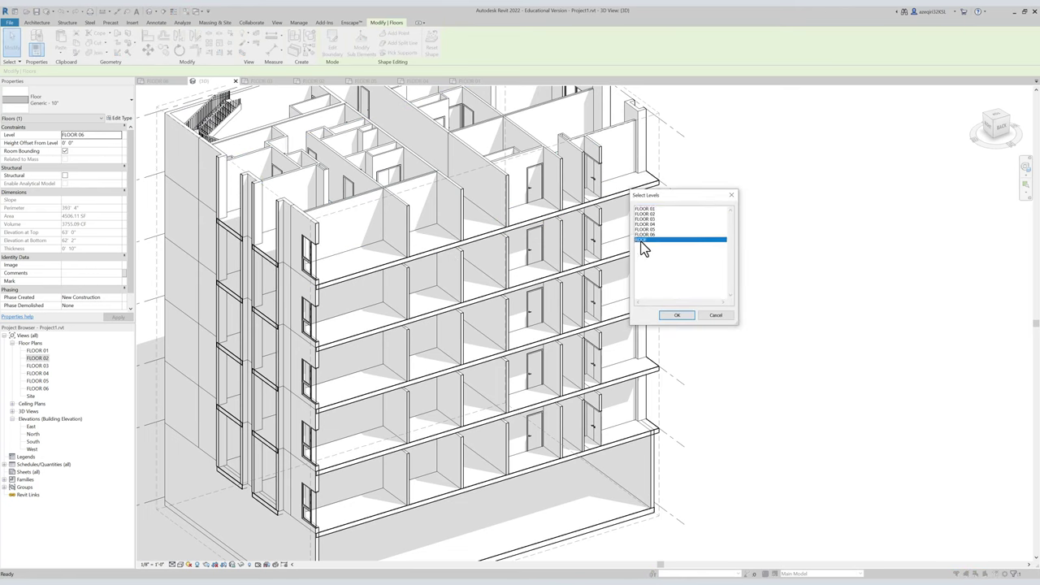
key("Escape")
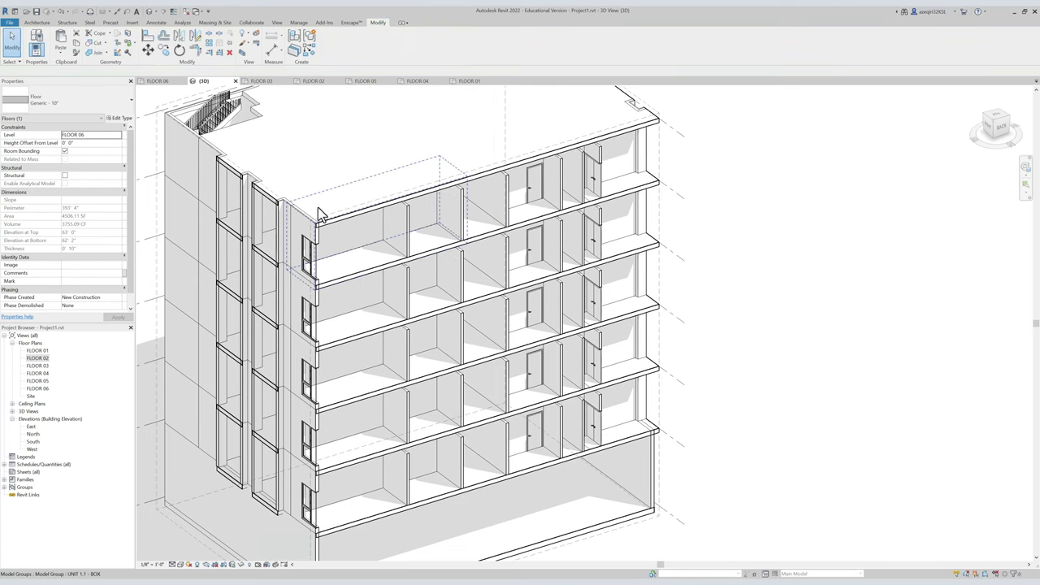
Turn off the 3D view's section box and inspect the whole building from the opposite facades.
scroll(365, 216, "down", 1)
scroll(71, 240, "down", 5)
left_click(65, 176)
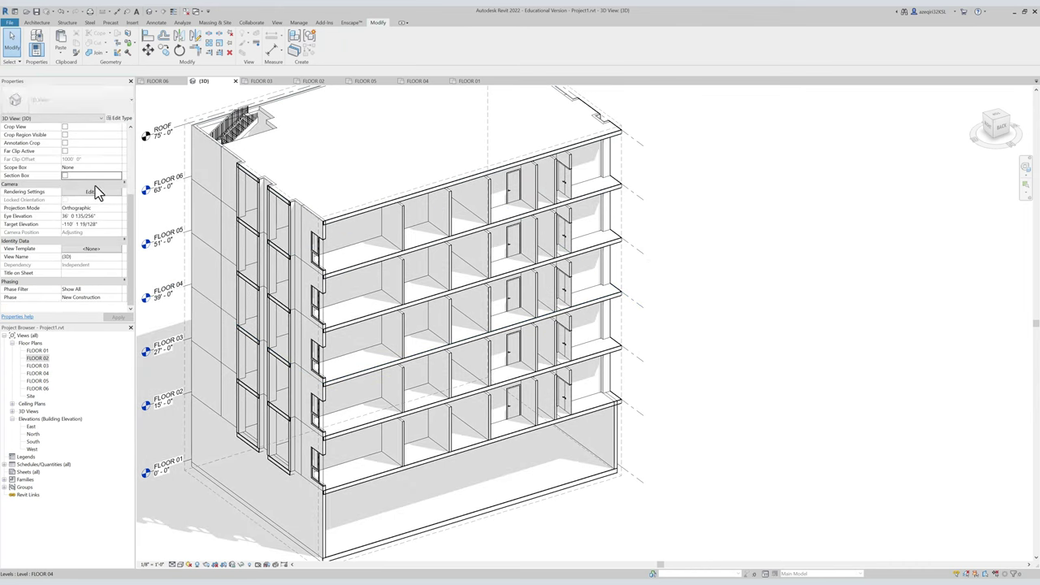
mouse_move(742, 227)
middle_mouse_down("shift")
mouse_move(782, 237)
mouse_move(413, 219)
mouse_move(364, 204)
mouse_move(558, 158)
mouse_move(462, 181)
mouse_move(461, 163)
mouse_move(355, 174)
middle_mouse_up("shift")
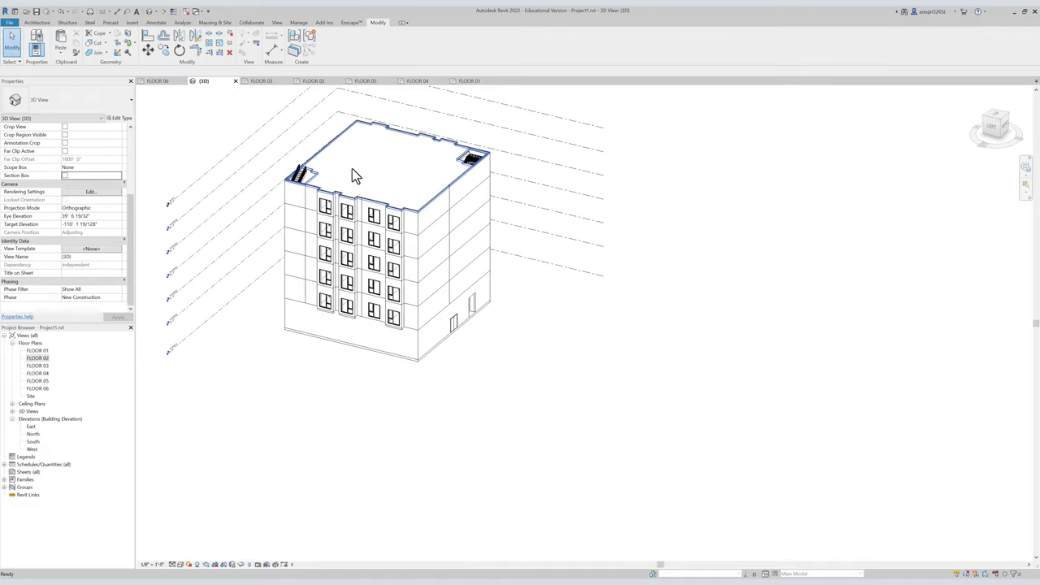
middle_click_drag(410, 193, 86, 360, "shift")
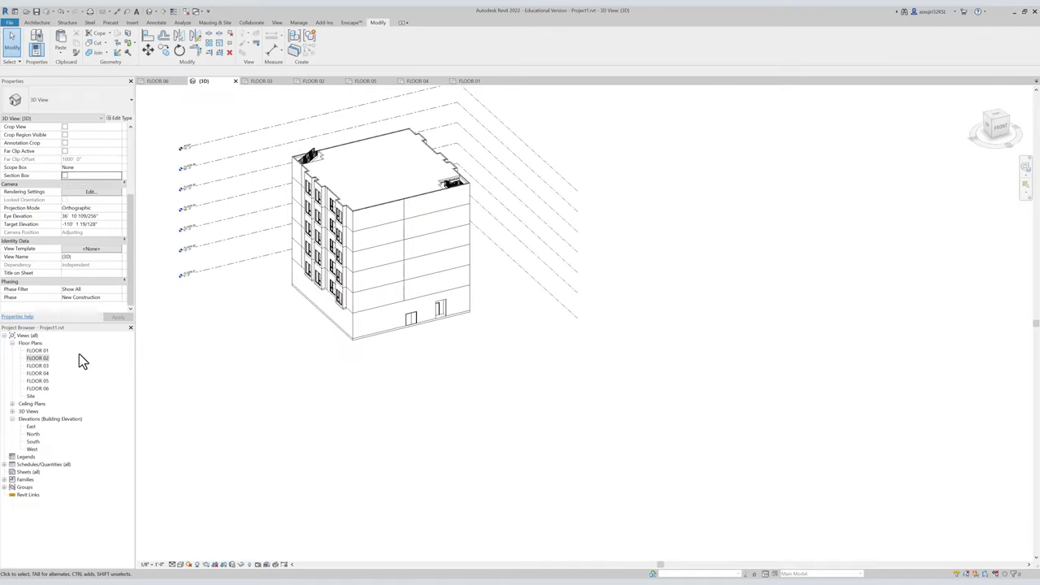
Open the FLOOR 02 plan and start editing the UNIT 1.1 - BOX group of the corner unit.
double_click(37, 357)
scroll(341, 242, "up", 5)
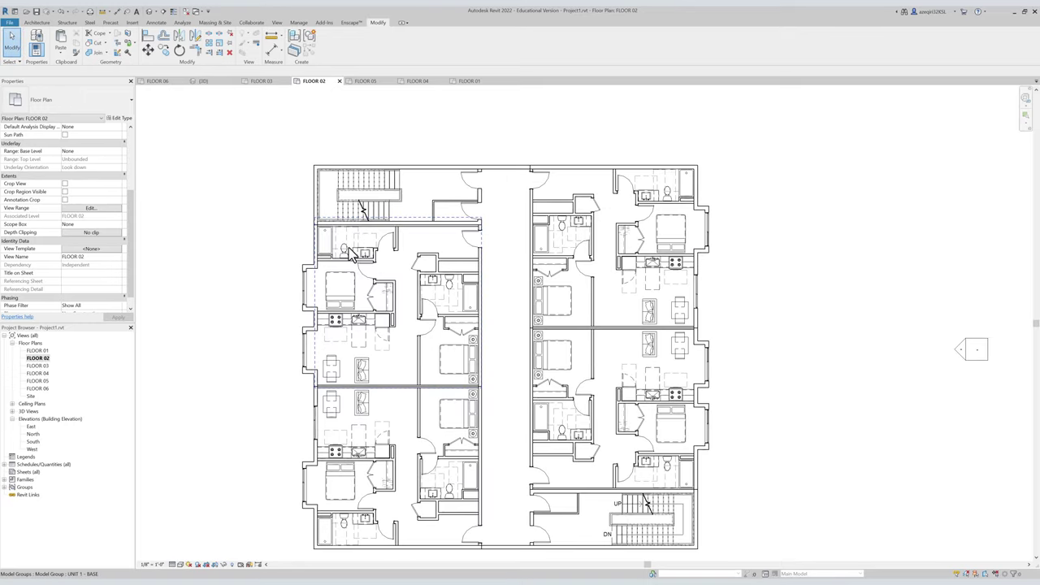
middle_click_drag(480, 227, 289, 168)
scroll(327, 165, "down", 2)
middle_click_drag(541, 191, 486, 284)
scroll(486, 283, "down", 1)
scroll(532, 188, "up", 1)
left_click(532, 190)
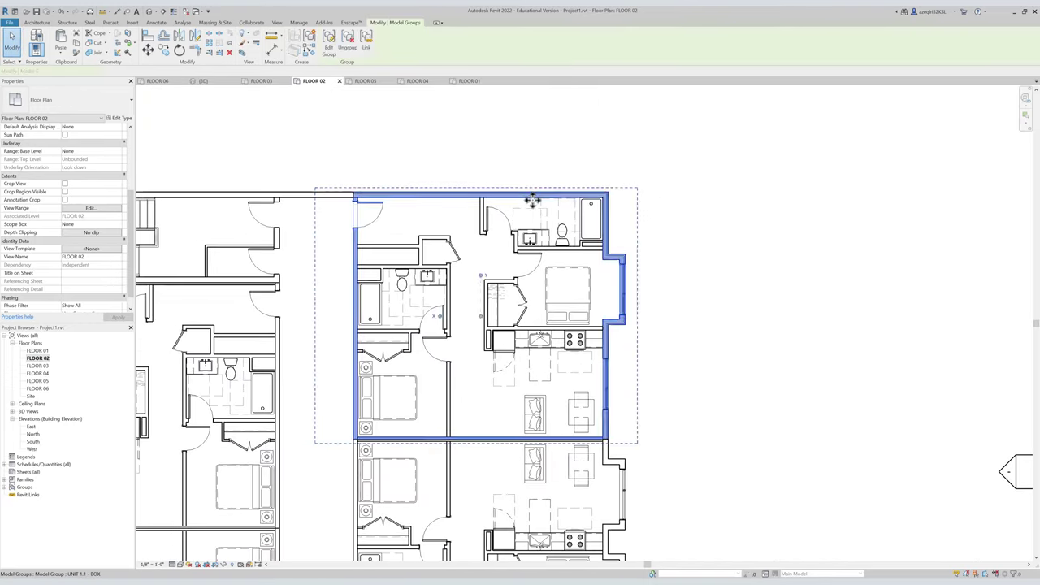
scroll(532, 190, "up", 3)
double_click(543, 216)
Place a 48"x84" Casement-3 Panel-Horiz window in the exterior wall of the corner unit's bathroom, matching the bedroom window's family.
left_click(671, 335)
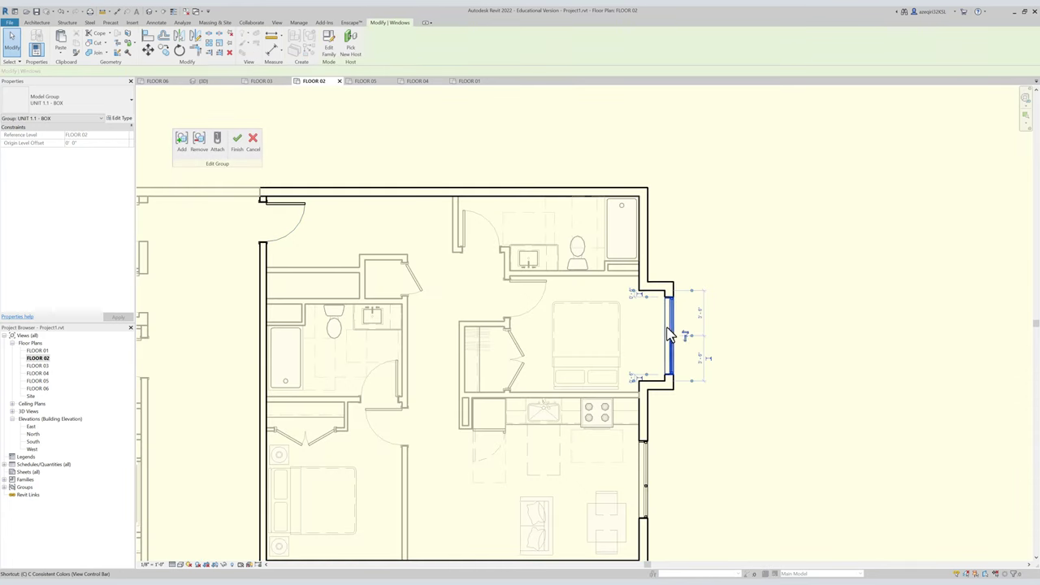
key("c")
key("s")
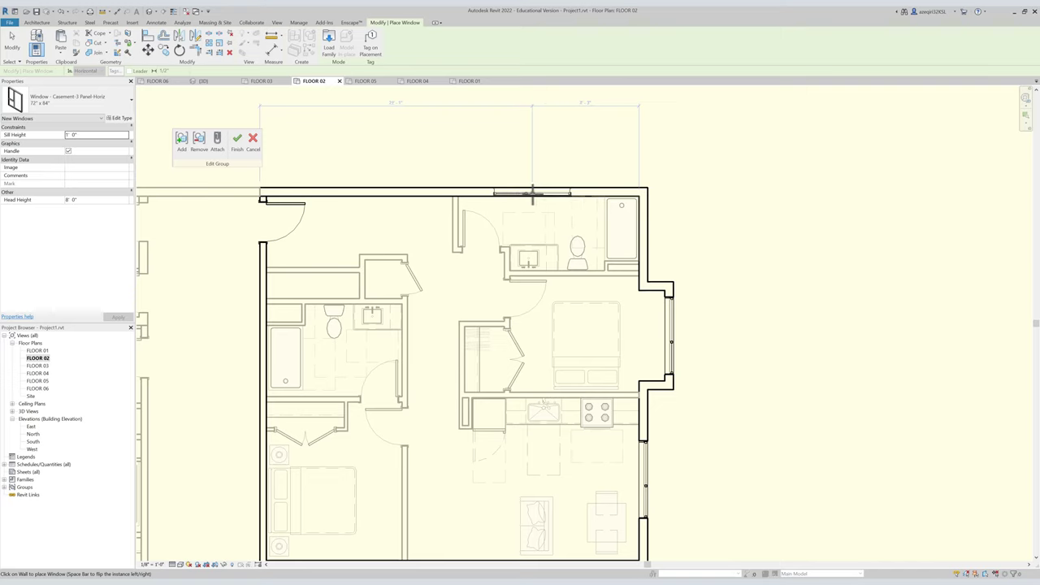
left_click(54, 104)
left_click(81, 257)
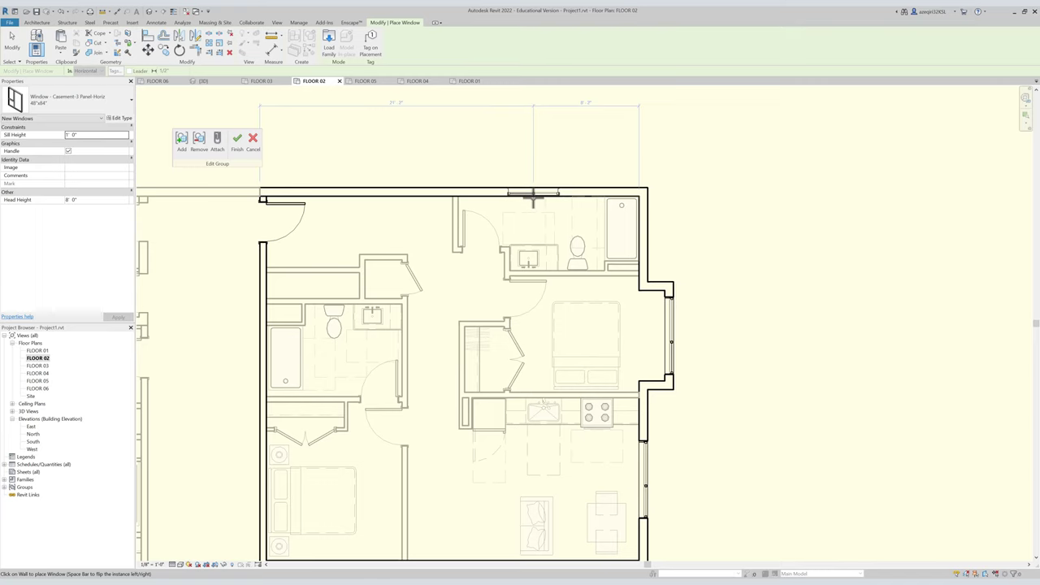
left_click(532, 193)
key("Escape")
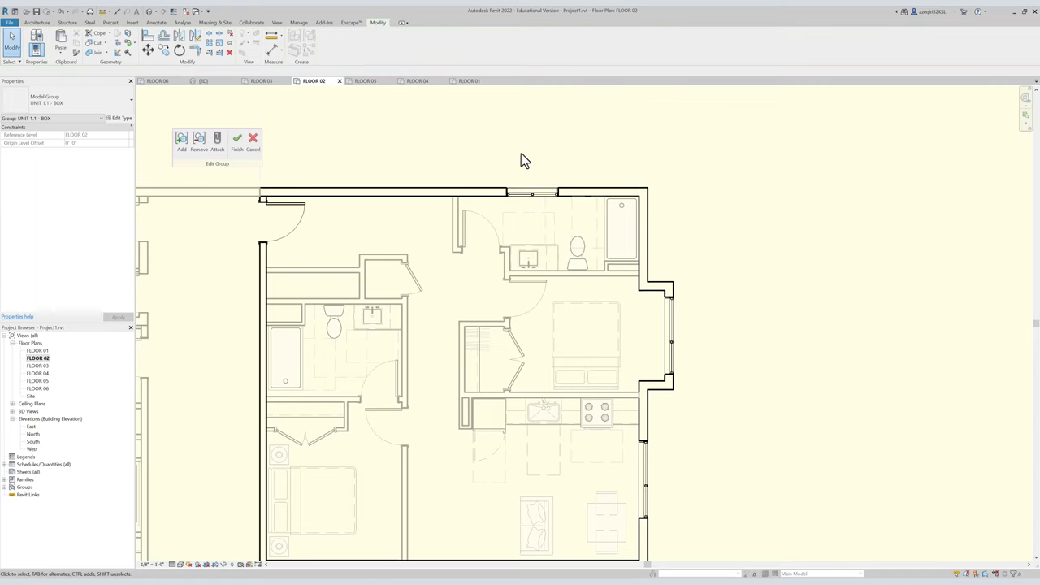
Finish editing the UNIT 1.1 - BOX group.
scroll(516, 162, "down", 3)
middle_click_drag(474, 172, 586, 141)
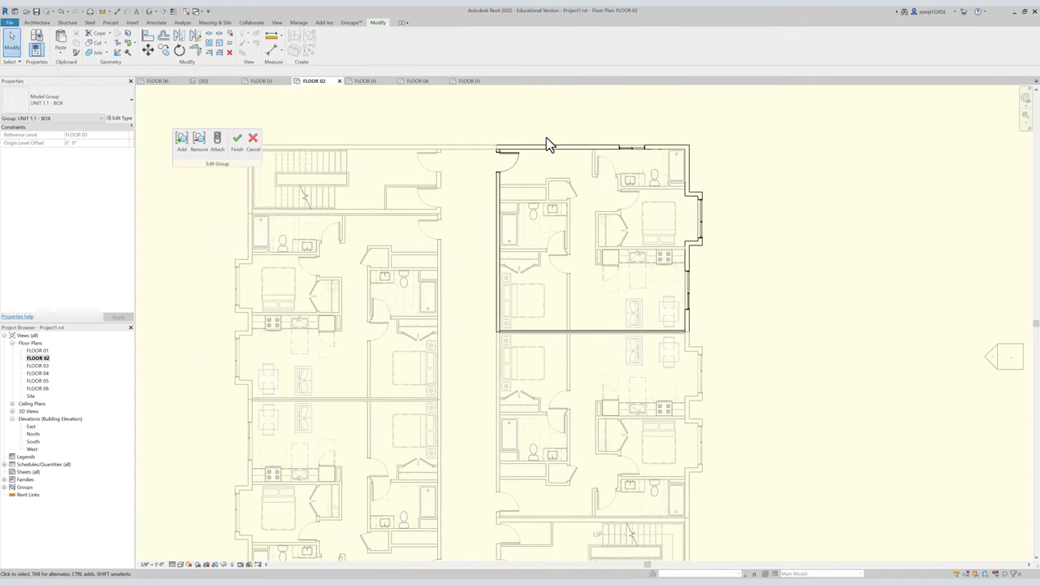
middle_click_drag(514, 281, 508, 234)
scroll(488, 161, "down", 1)
middle_click_drag(495, 170, 487, 221)
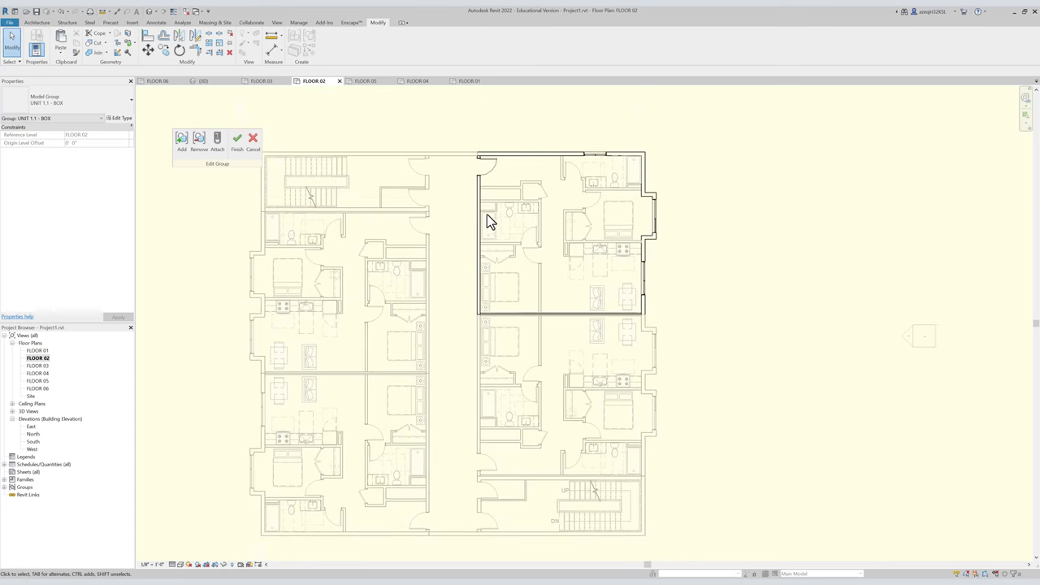
key("f")
key("g")
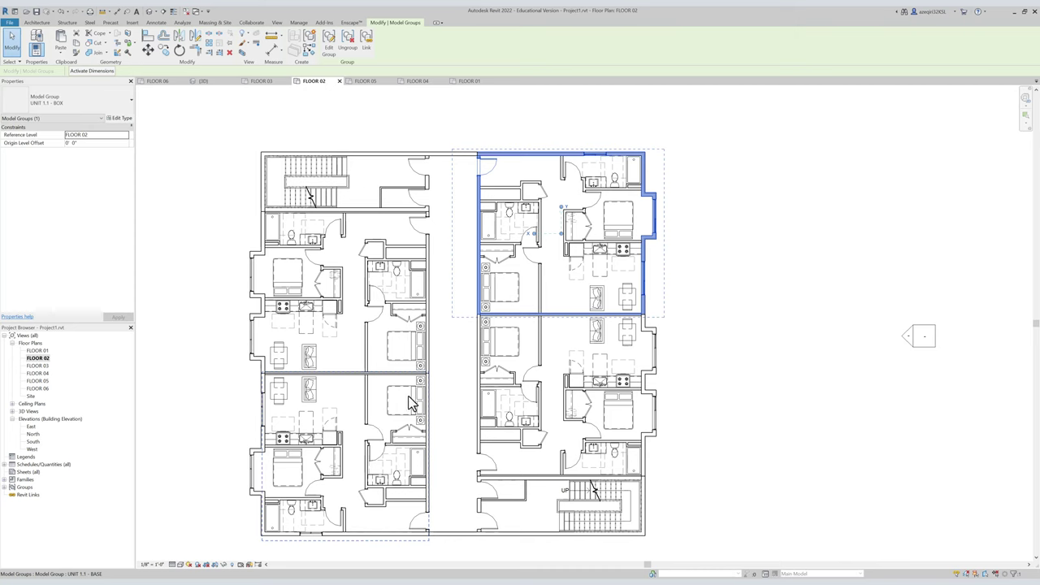
key("Escape")
Start editing the UNIT 1 - BOX group of the unit beside the upper stair, at its bathroom facade wall.
scroll(307, 356, "up", 1)
scroll(299, 297, "up", 5)
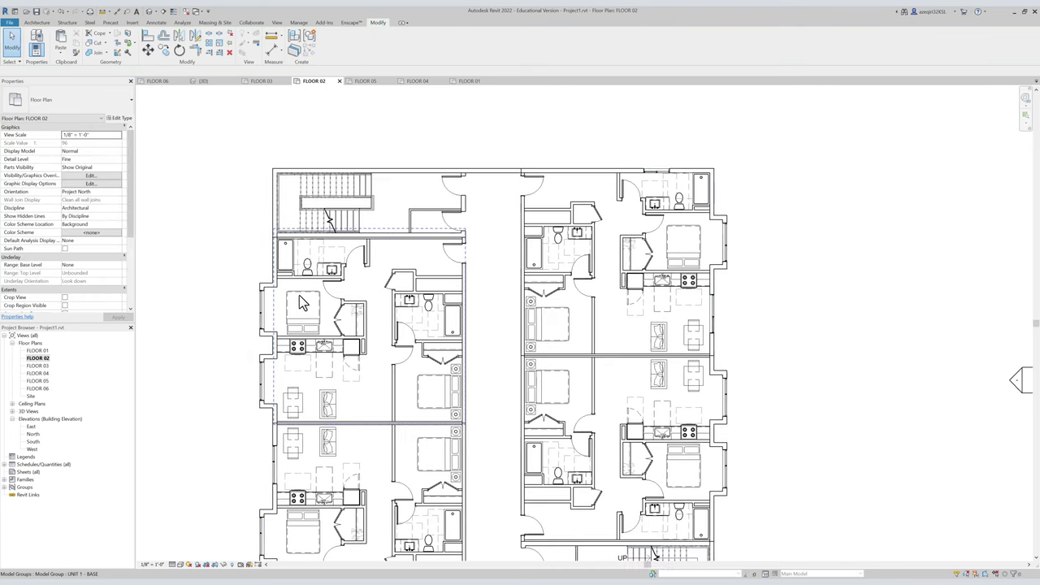
double_click(270, 235)
scroll(280, 232, "up", 4)
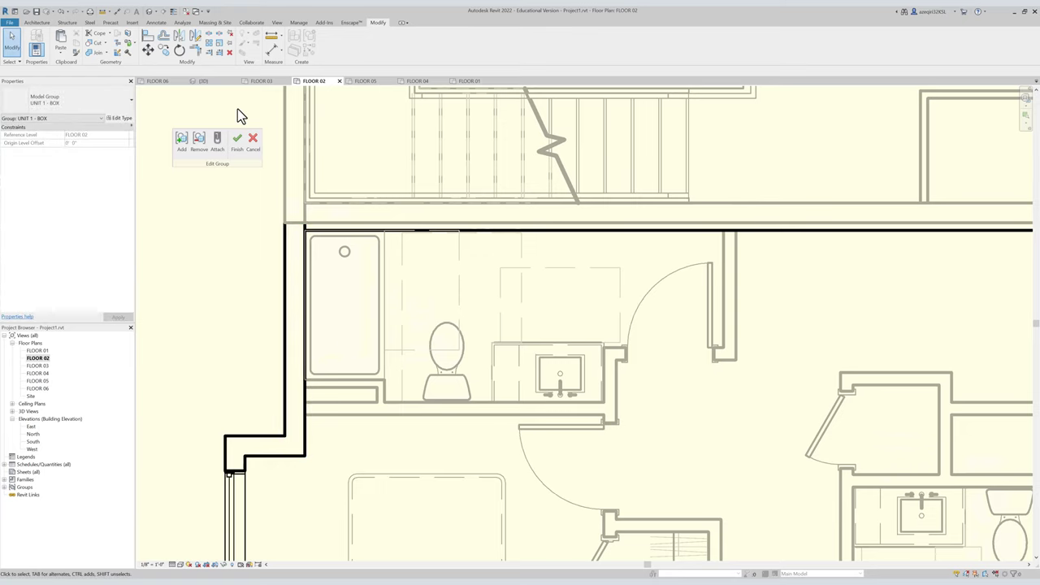
middle_click_drag(318, 162, 331, 176)
middle_click_drag(334, 287, 342, 262)
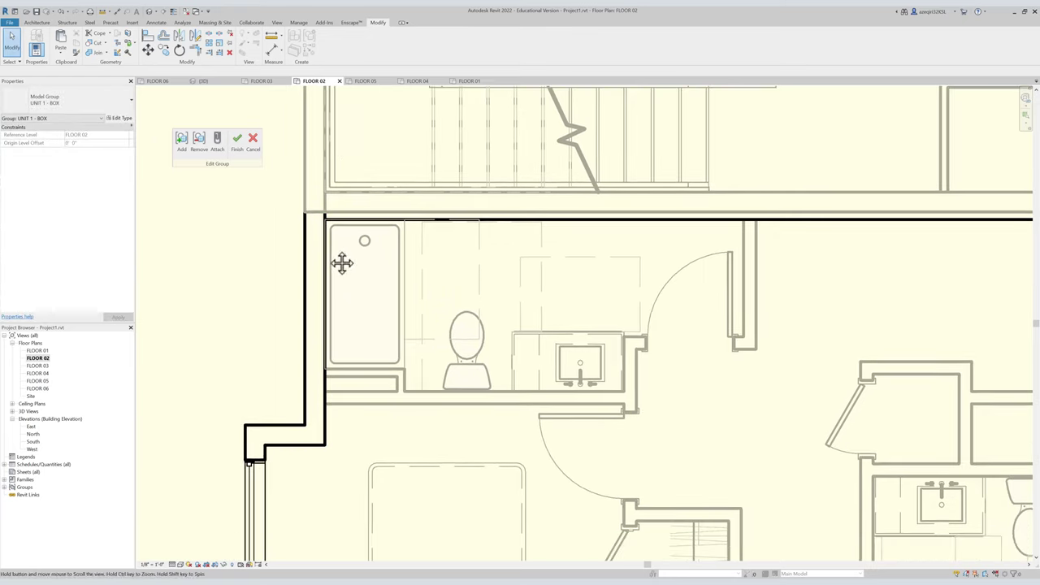
scroll(328, 264, "down", 5)
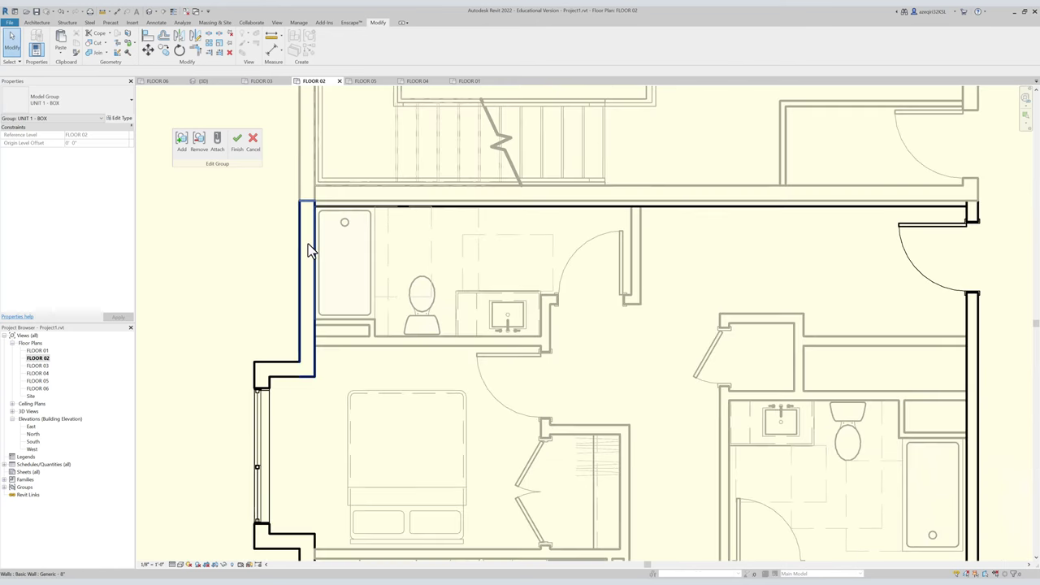
middle_click_drag(344, 289, 339, 257)
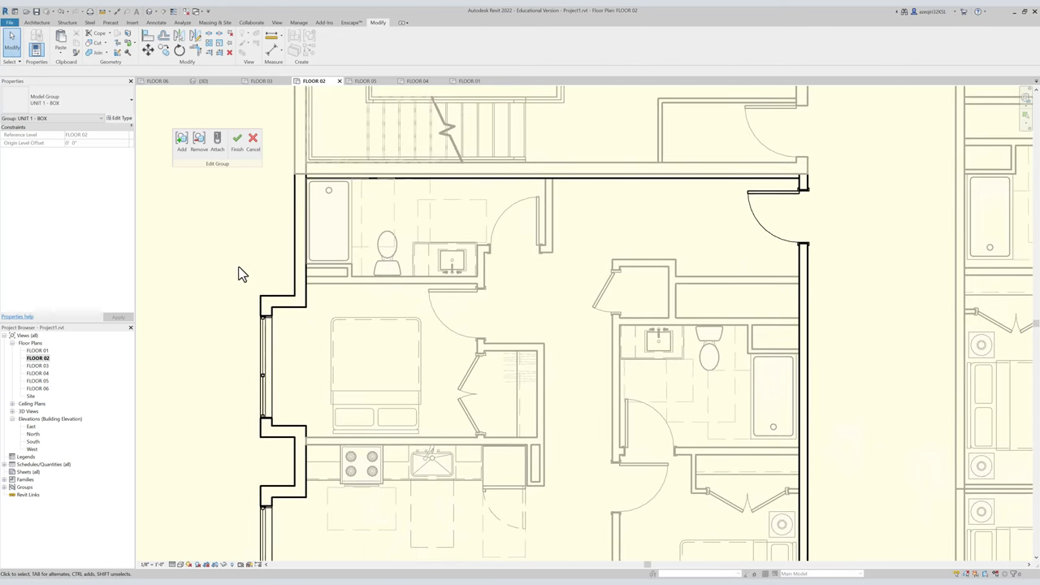
Move the bedroom box walls and window toward the bathroom, aligning the box's inner side face with the bedroom partition.
left_click_drag(335, 451, 332, 451)
scroll(298, 355, "up", 2)
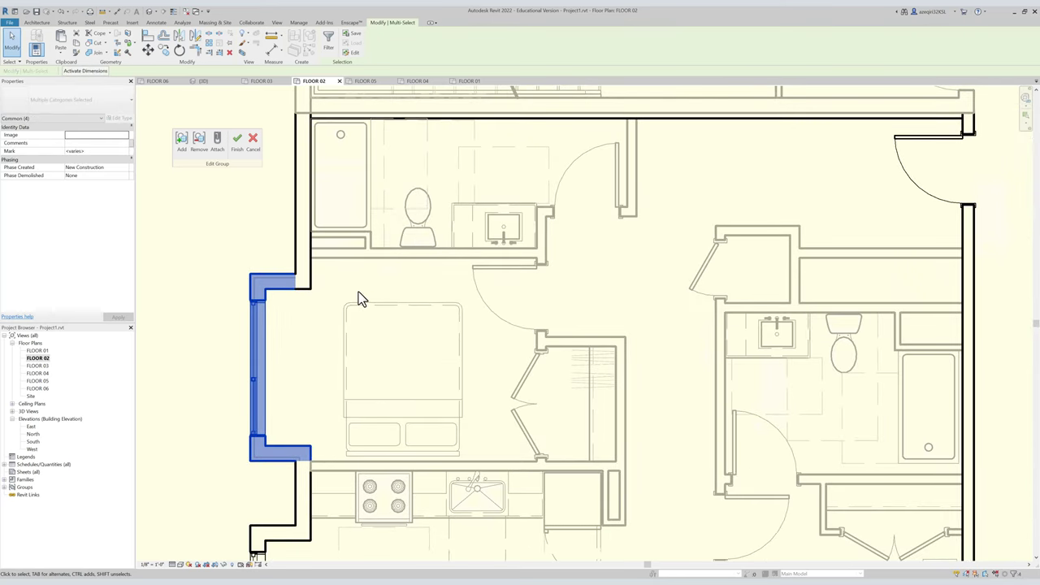
key("m")
key("v")
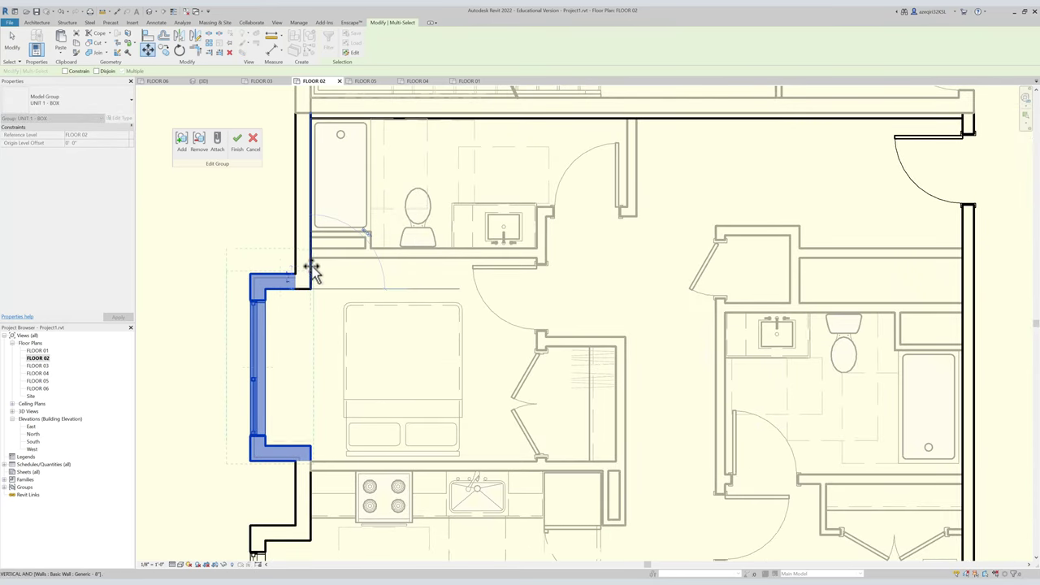
key("Escape")
scroll(322, 294, "down", 1)
key("Escape")
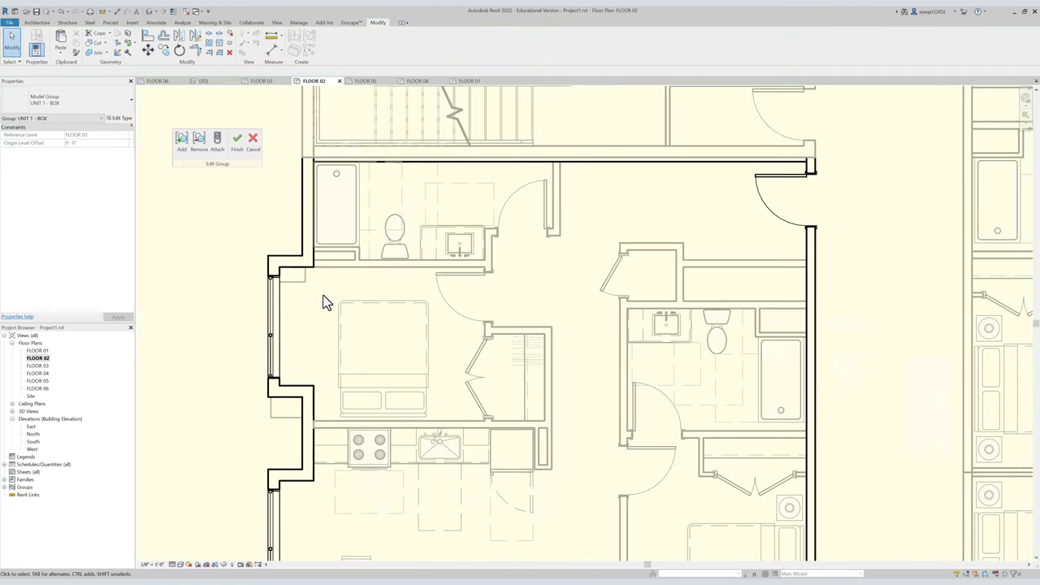
Place a 48"x84" Casement-3 Panel-Horiz window in the bathroom's facade wall and finish editing the UNIT 1 - BOX group.
scroll(325, 302, "down", 1)
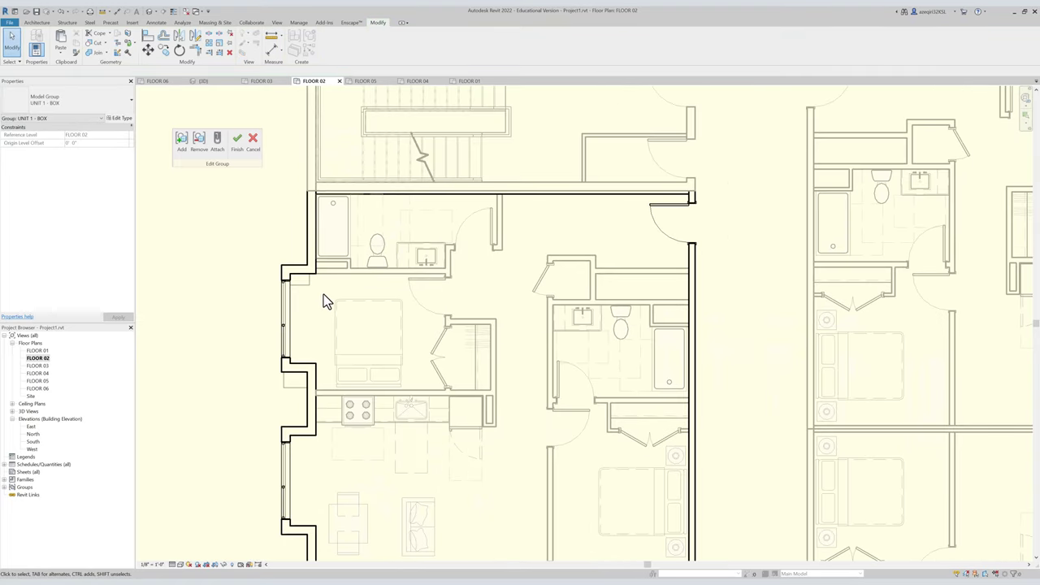
scroll(321, 241, "up", 1)
key("w")
key("n")
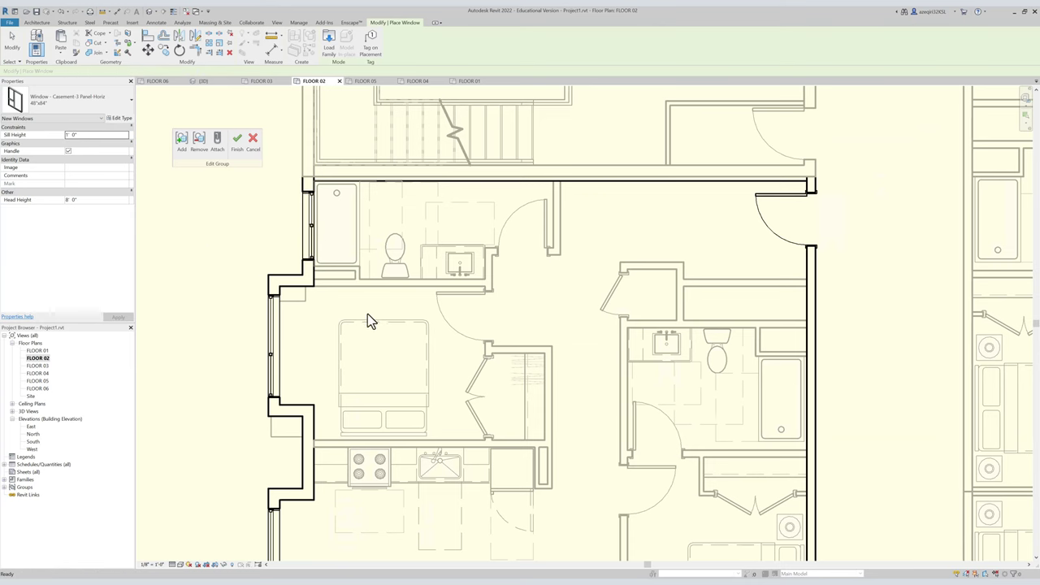
key("Escape")
key("f")
key("g")
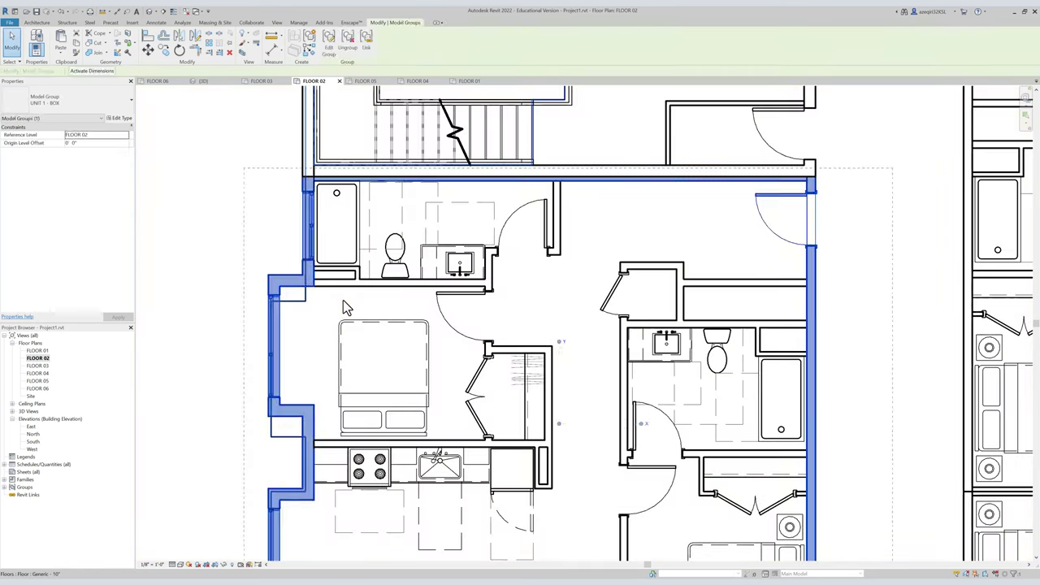
Isolate the building in a 3D section box and pull its front face back to cut through the floor slabs.
key("Escape")
key("3")
key("d")
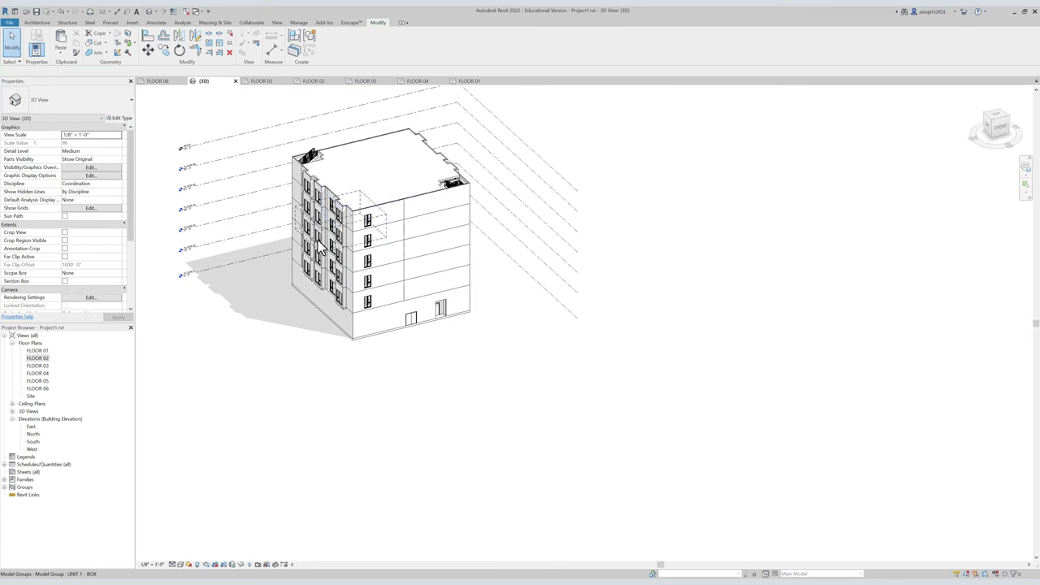
scroll(332, 217, "up", 2)
left_click(370, 158)
left_click(312, 383, "ctrl")
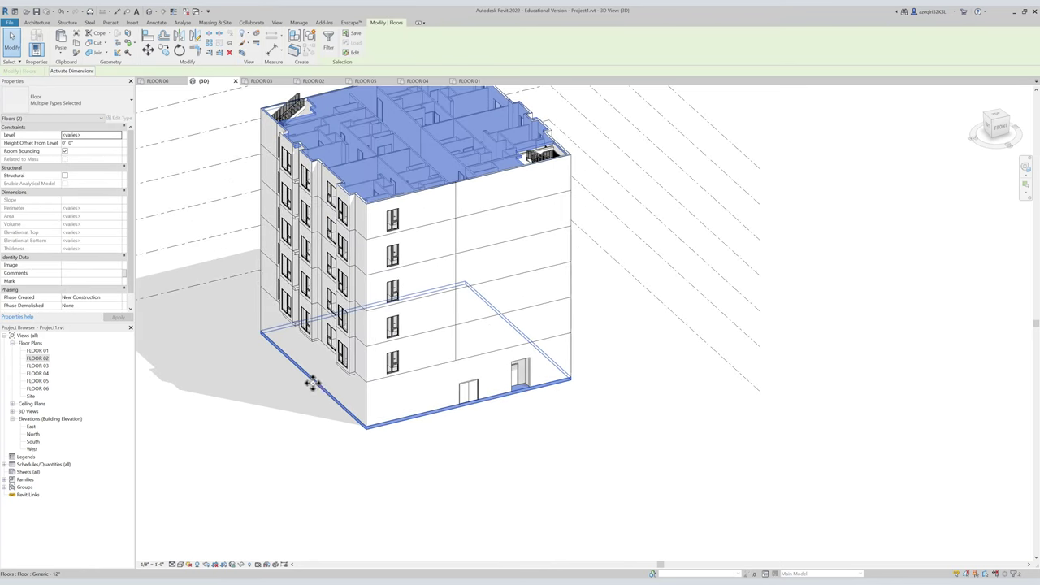
key("b")
key("x")
left_click(756, 272)
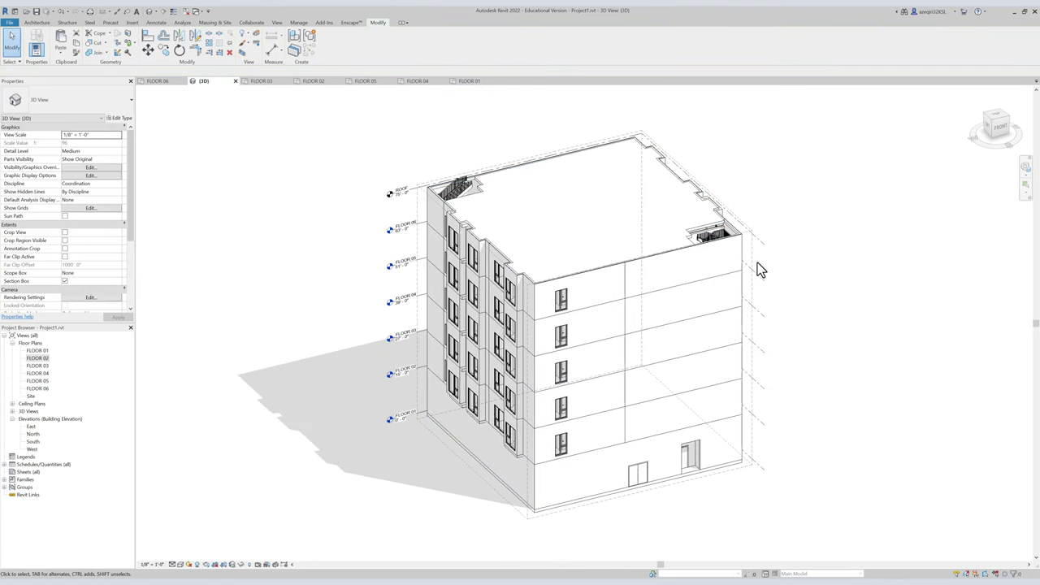
left_click_drag(640, 374, 620, 358)
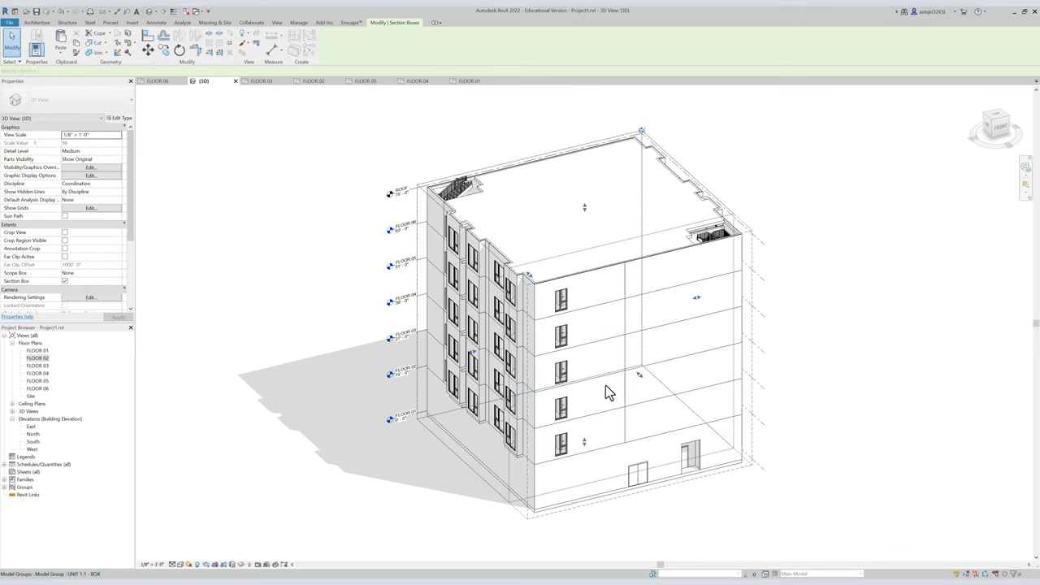
Delete the floor slabs on FLOOR 03 through FLOOR 06 and the roof slab, keeping the FLOOR 02 slab.
left_click(597, 398)
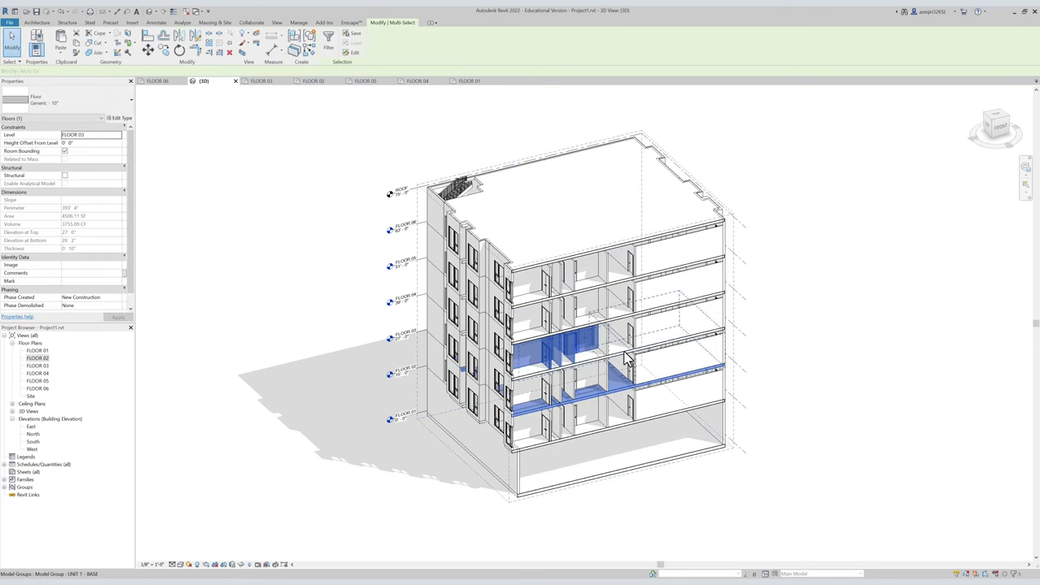
left_click(621, 361, "ctrl")
left_click(622, 326)
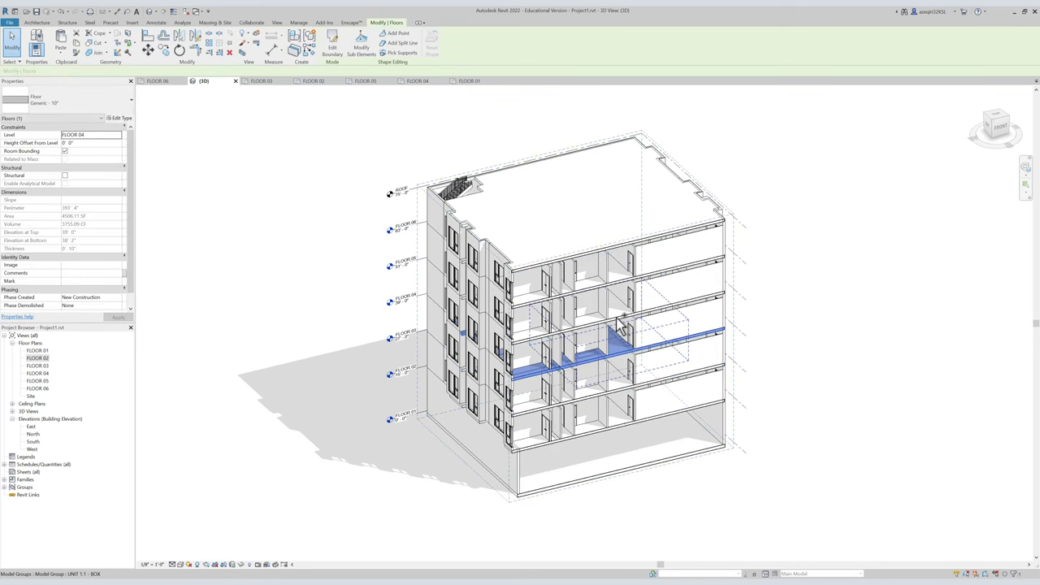
left_click(619, 325, "ctrl")
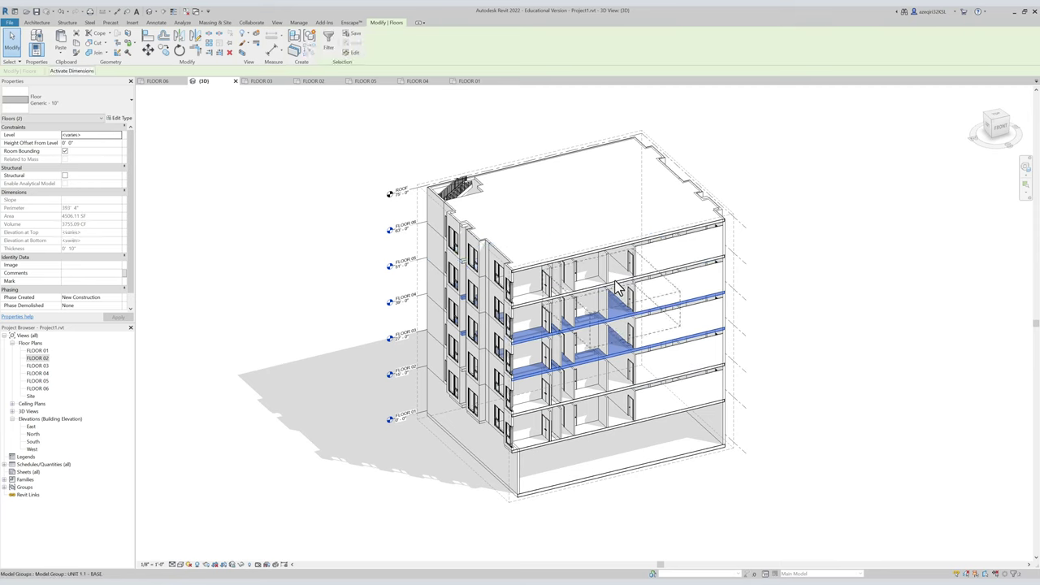
key("Tab")
left_click(603, 238, "ctrl")
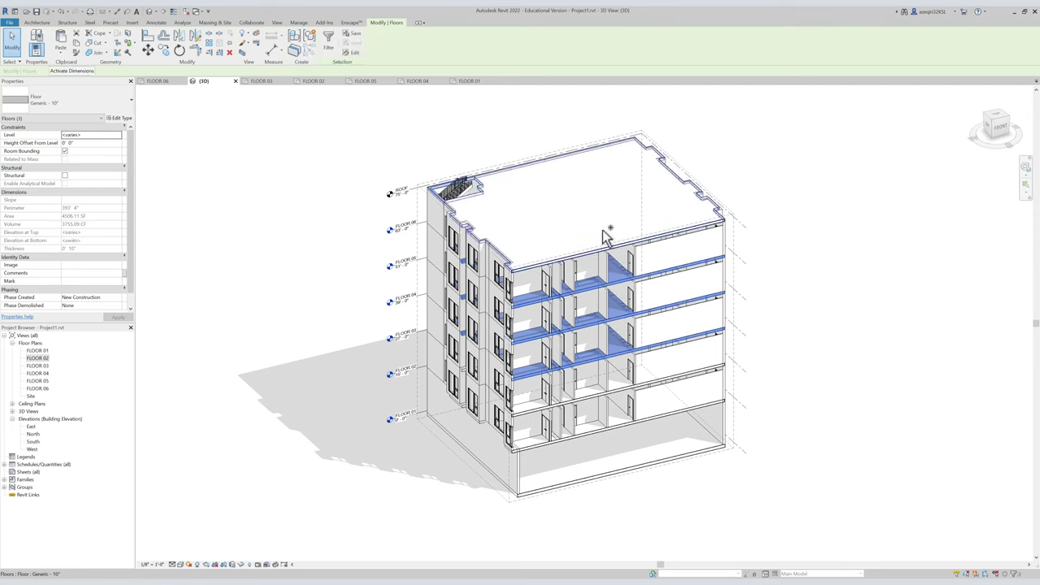
left_click(610, 232, "ctrl")
key("Delete")
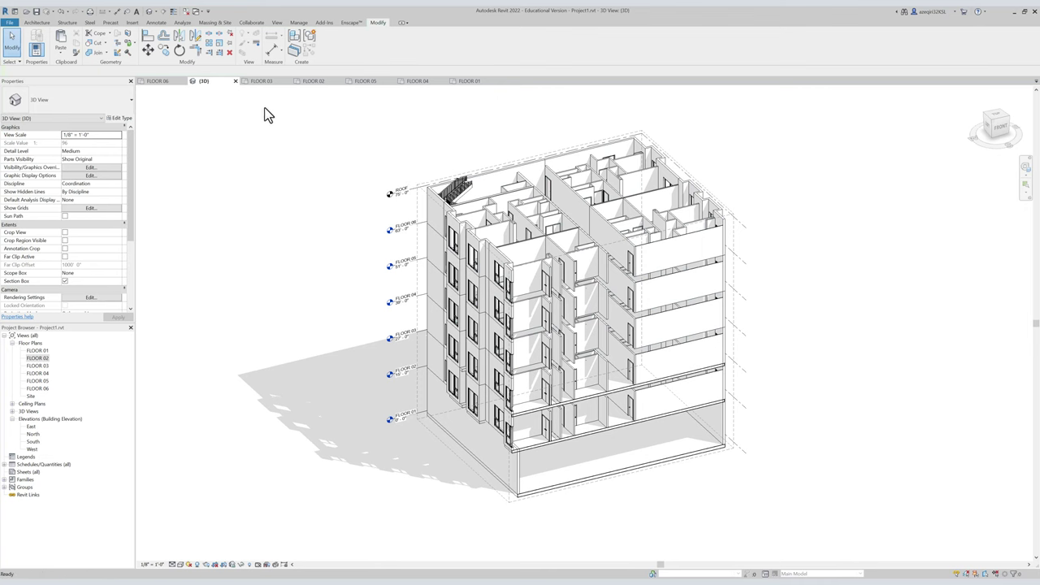
left_click(615, 398)
key("Escape")
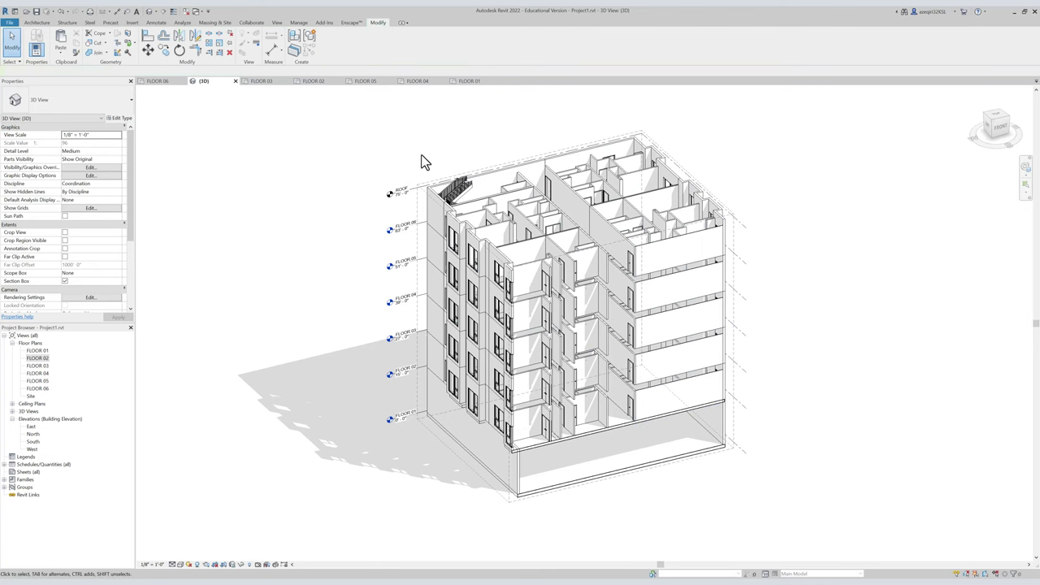
Edit the FLOOR 02 slab boundary, moving the bedroom box edges beside the upper stair to the box wall's outer corner.
left_click(314, 81)
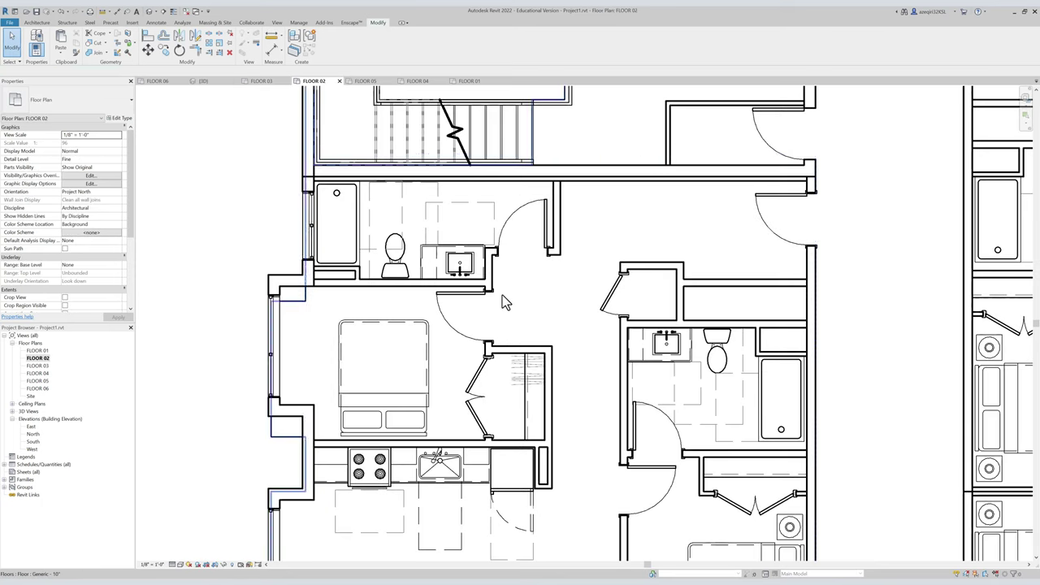
scroll(528, 309, "down", 2)
right_click(389, 312)
key("Escape")
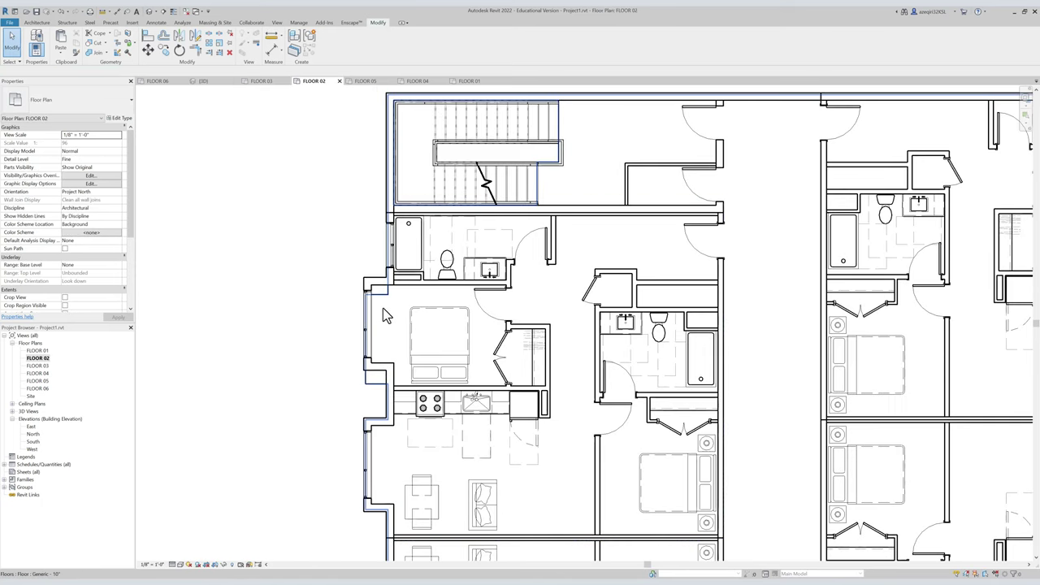
double_click(382, 306)
scroll(383, 307, "up", 2)
left_click_drag(336, 267, 451, 479)
scroll(435, 455, "up", 1)
key("m")
key("v")
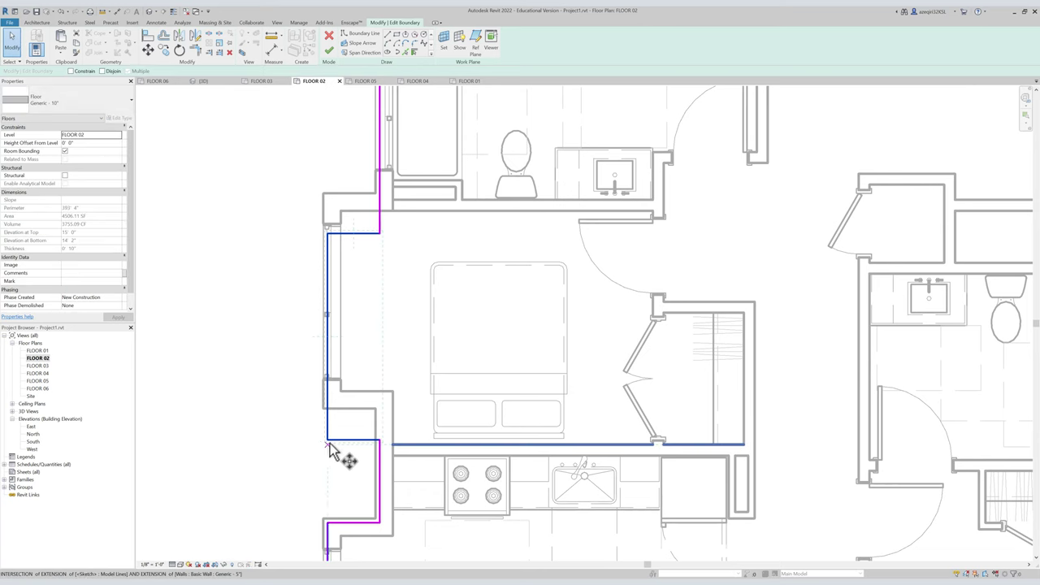
left_click(328, 439)
scroll(325, 411, "up", 2)
left_click(329, 408)
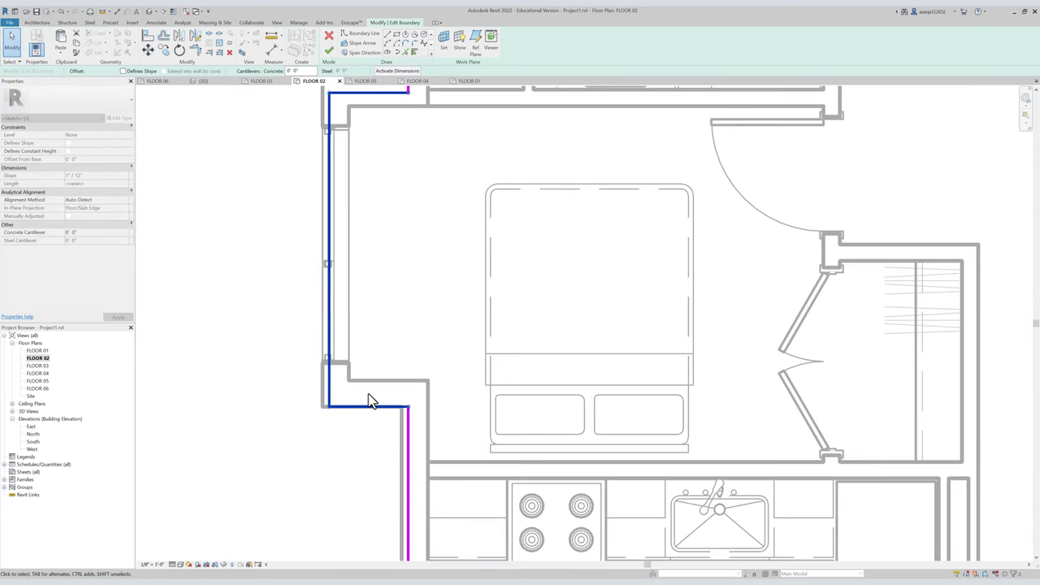
Shift those bedroom box boundary lines 2 inches toward the bathroom.
key("m")
key("v")
left_click(376, 365)
type("2")
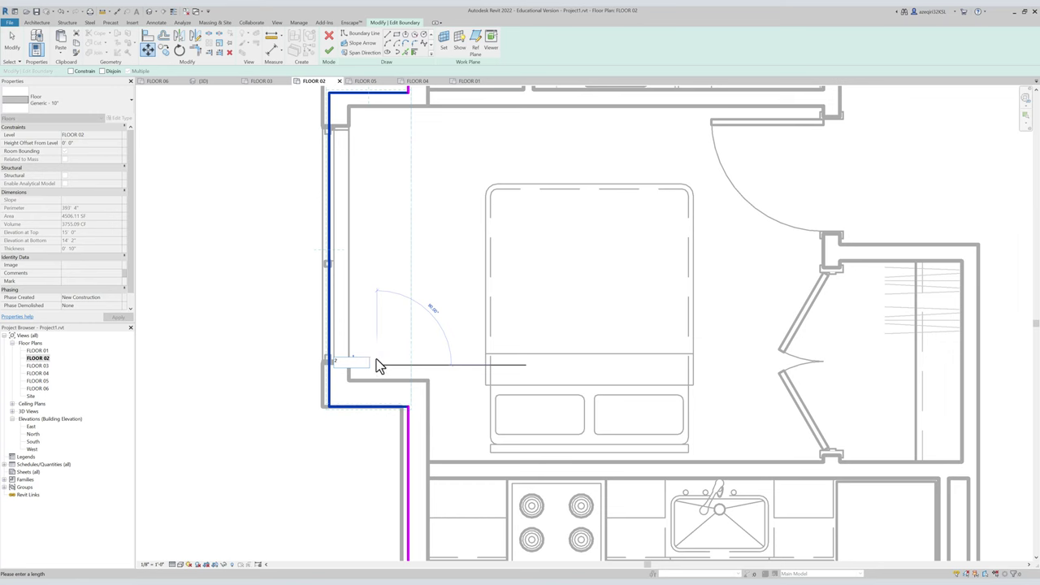
key("Return")
Move the slab boundary lines of the bedroom box near the lower stair to the outer face of the box's side wall.
scroll(380, 309, "down", 6)
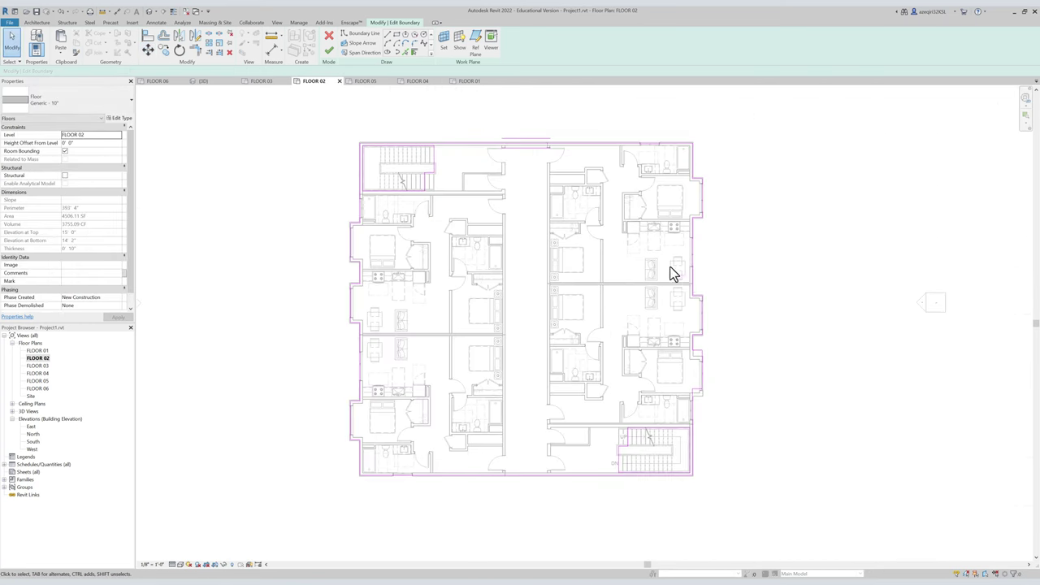
scroll(645, 378, "up", 4)
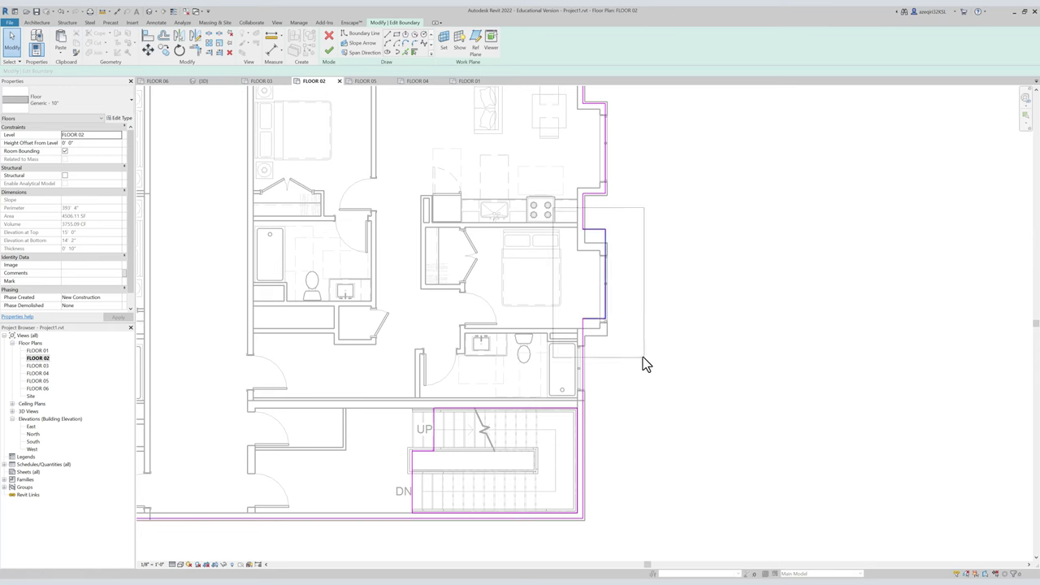
left_click_drag(645, 363, 642, 361)
scroll(631, 334, "up", 2)
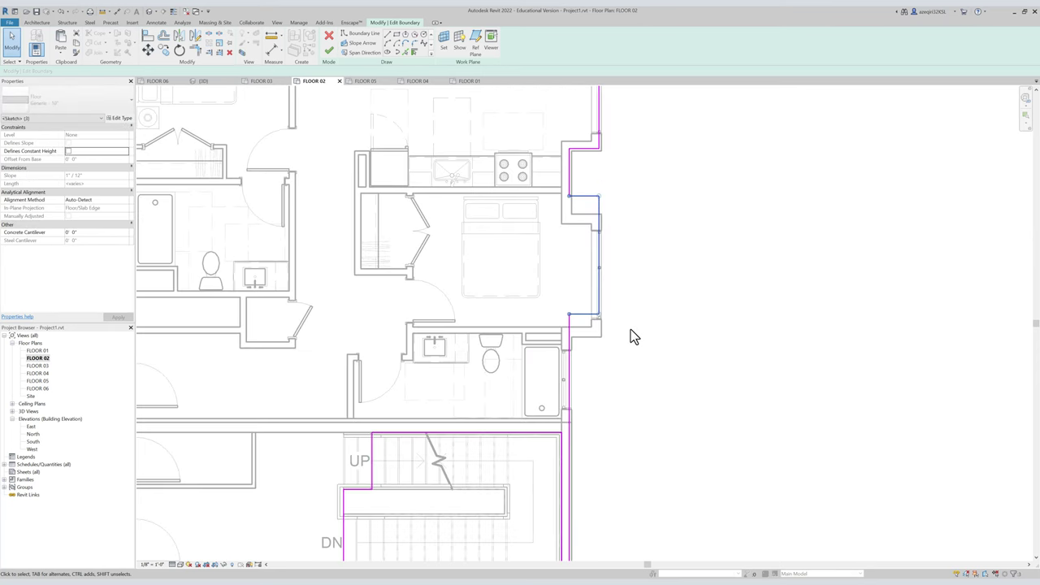
key("m")
key("v")
key("s")
key("e")
left_click(599, 196)
scroll(600, 201, "up", 5)
key("s")
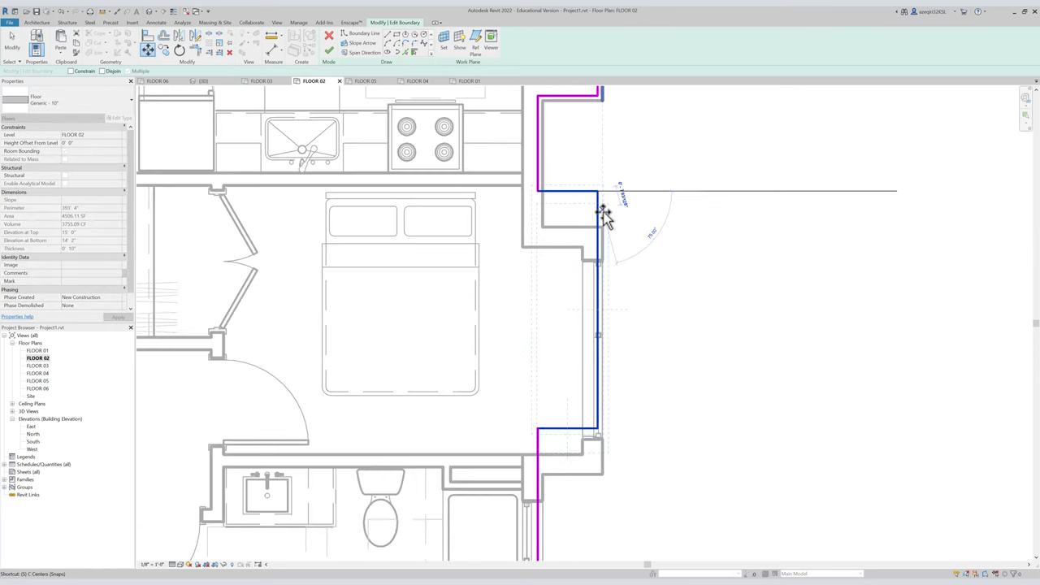
left_click(595, 228)
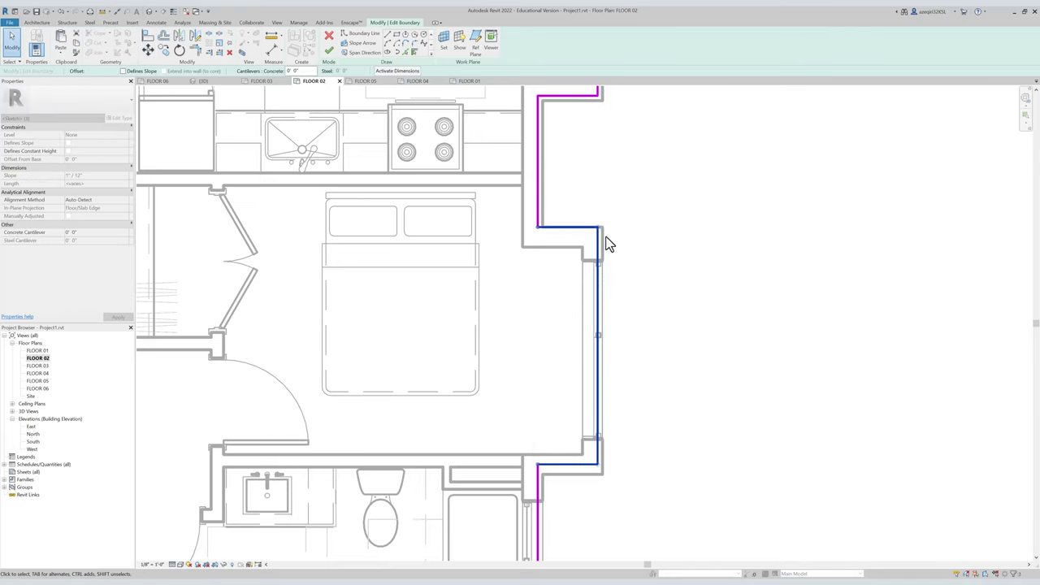
Shift the lower-stair unit's box lines 2 inches toward the bathroom and finish the slab boundary without attaching walls.
type("2")
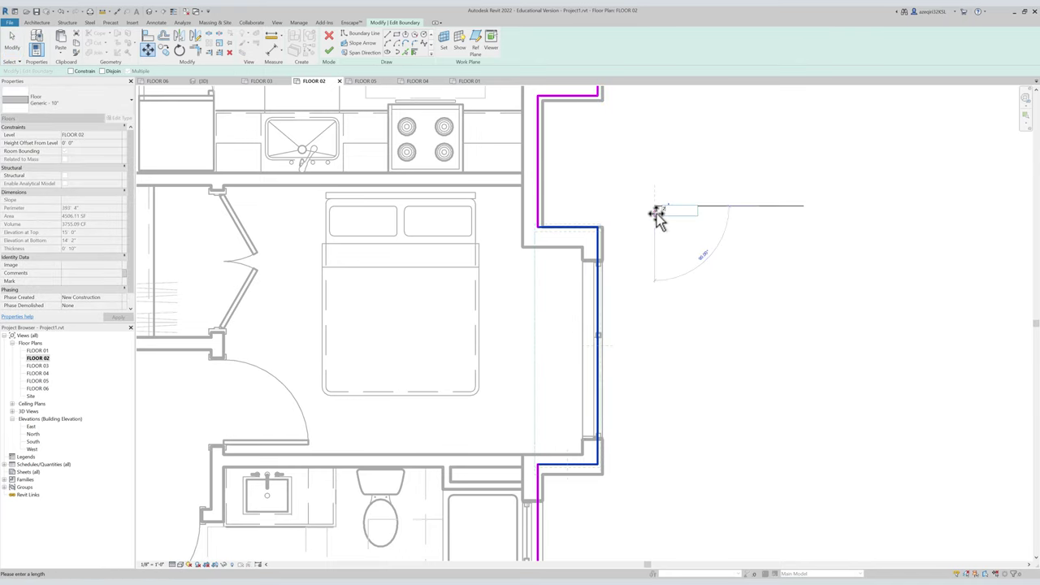
key("Escape")
scroll(655, 220, "down", 4)
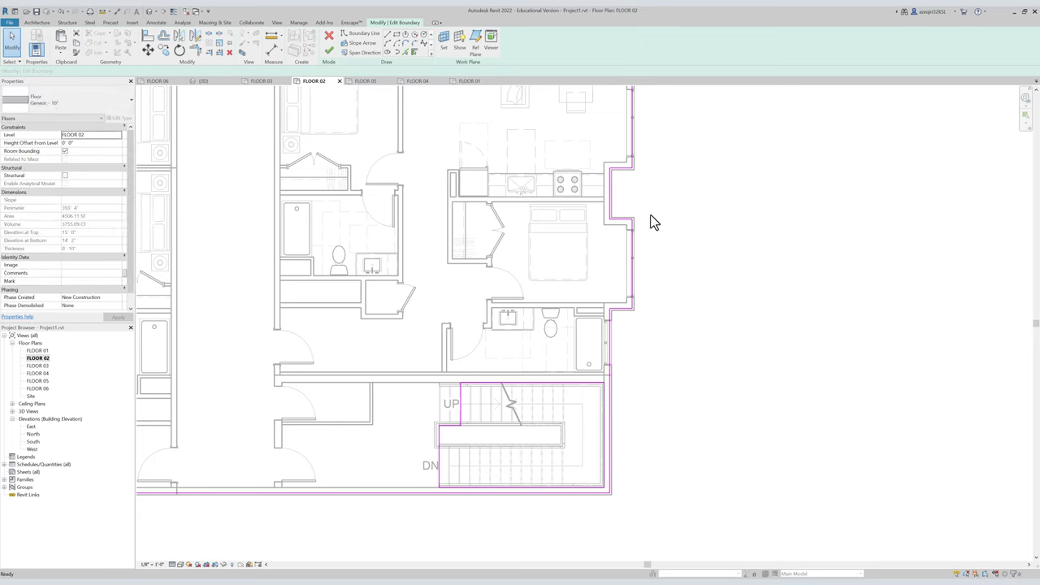
scroll(630, 317, "down", 1)
key("f")
key("f")
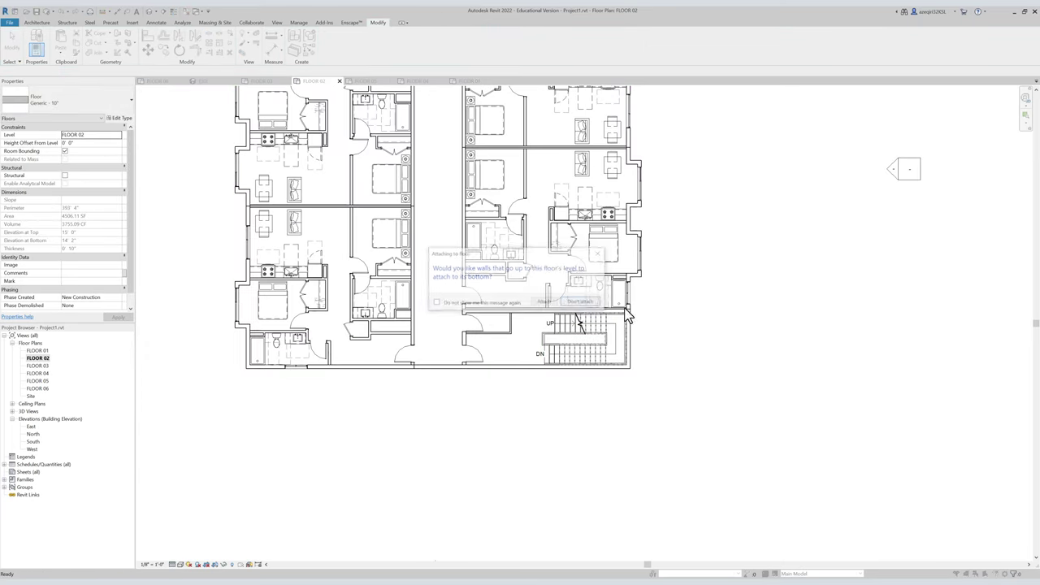
key("Return")
middle_click_drag(448, 203, 538, 335)
scroll(539, 333, "down", 1)
key("Escape")
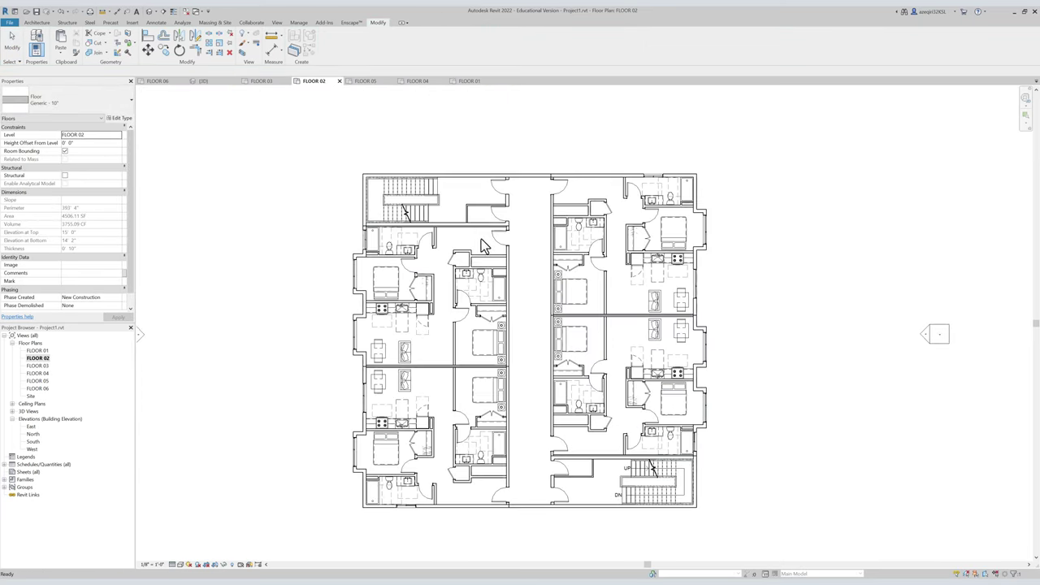
Copy the FLOOR 02 slab in the 3D view and paste it aligned to levels FLOOR 03 through ROOF.
left_click(204, 81)
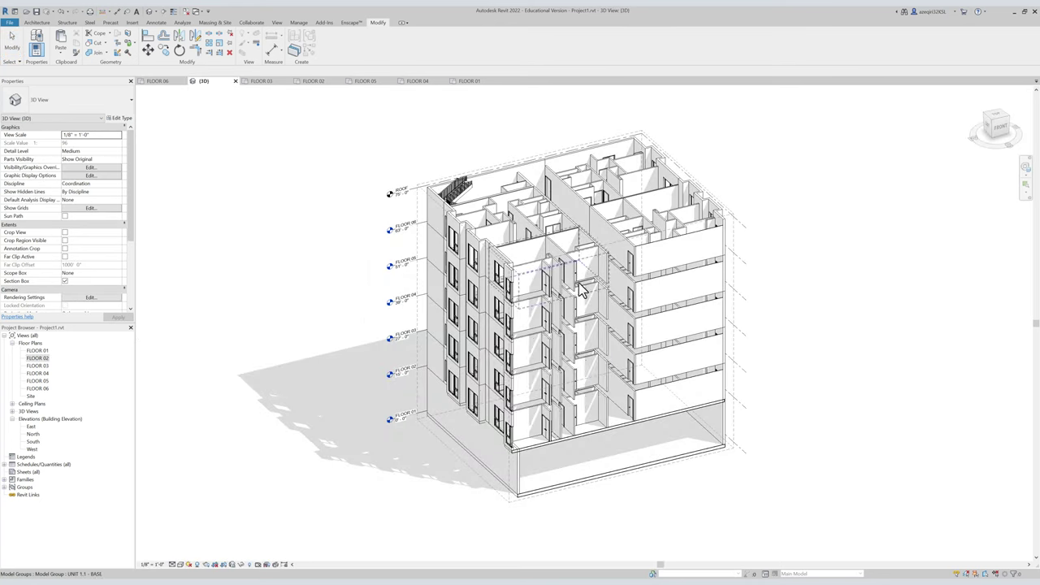
left_click(615, 428)
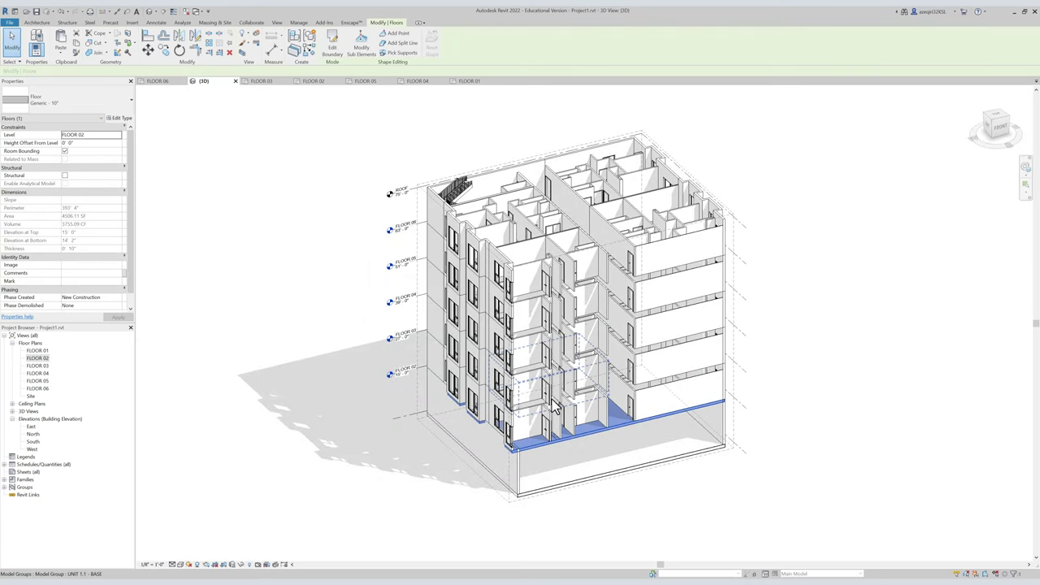
key("Escape")
key("p")
key("s")
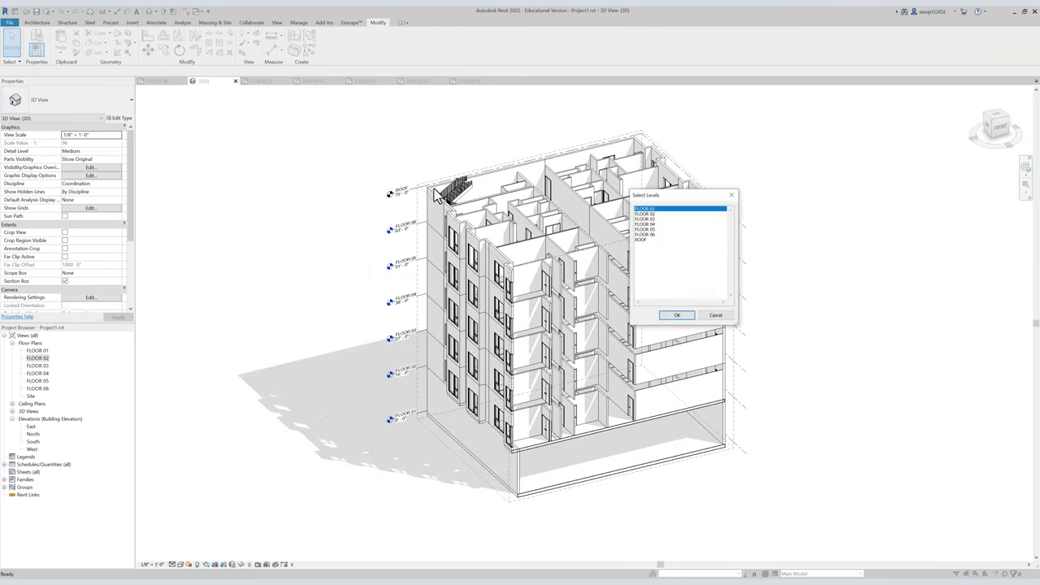
mouse_move(638, 218)
left_mouse_down()
mouse_move(653, 226)
mouse_move(648, 235)
left_mouse_up()
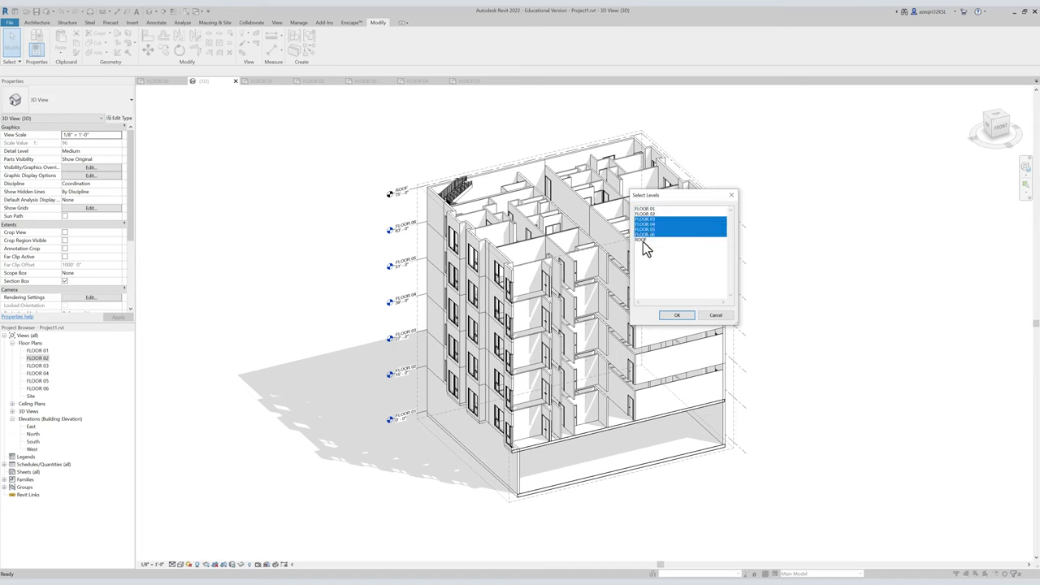
left_click(676, 315)
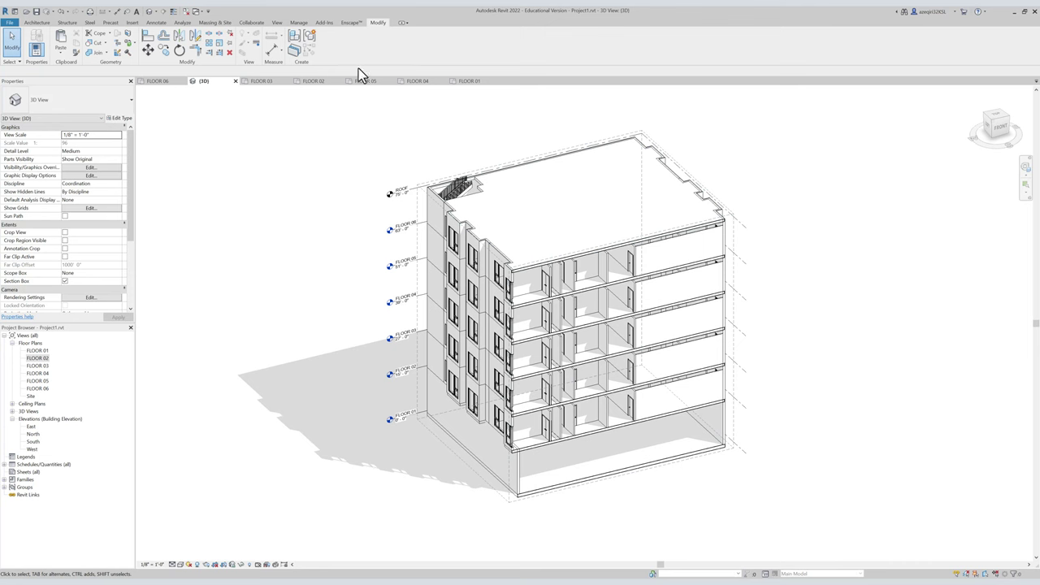
Dimension the central corridor's width between its side walls on the FLOOR 02 plan.
left_click(312, 82)
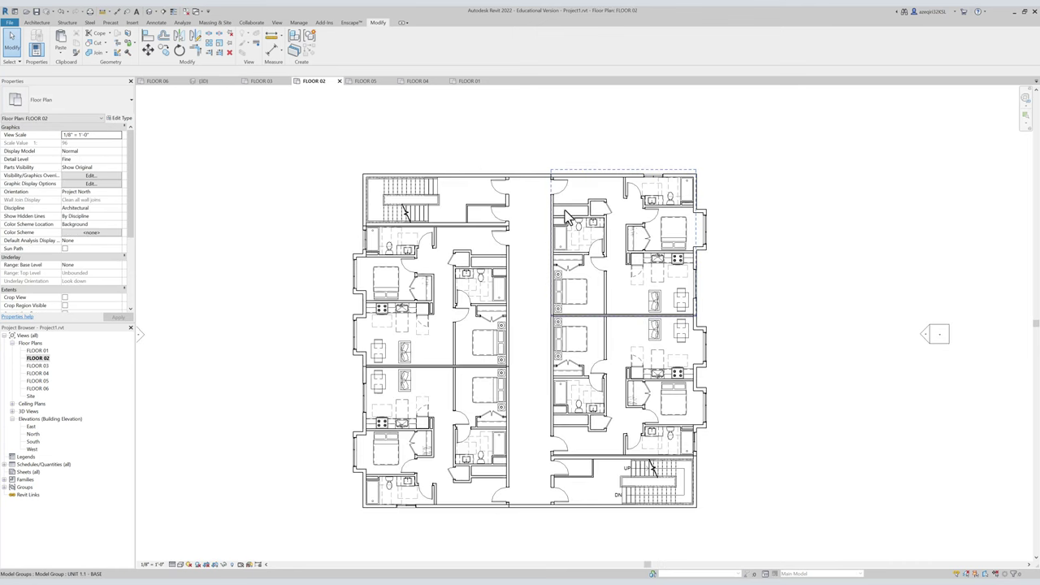
scroll(532, 294, "up", 1)
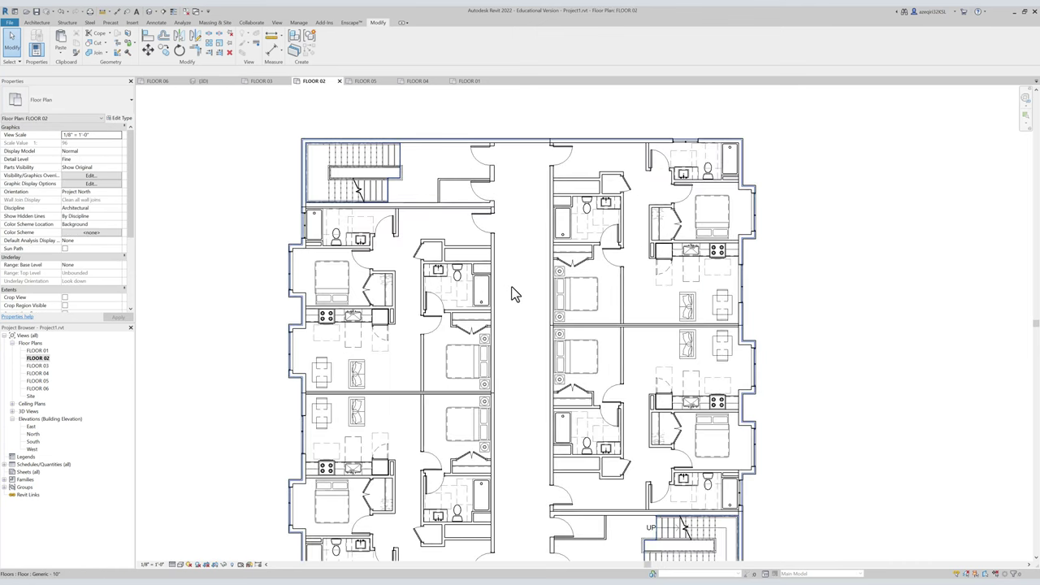
scroll(485, 223, "down", 1)
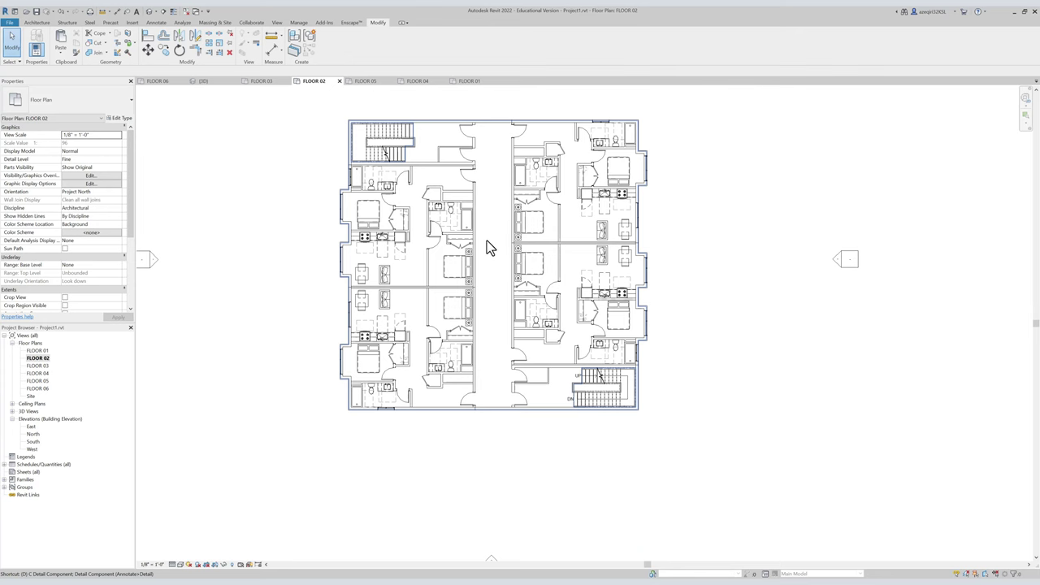
key("i")
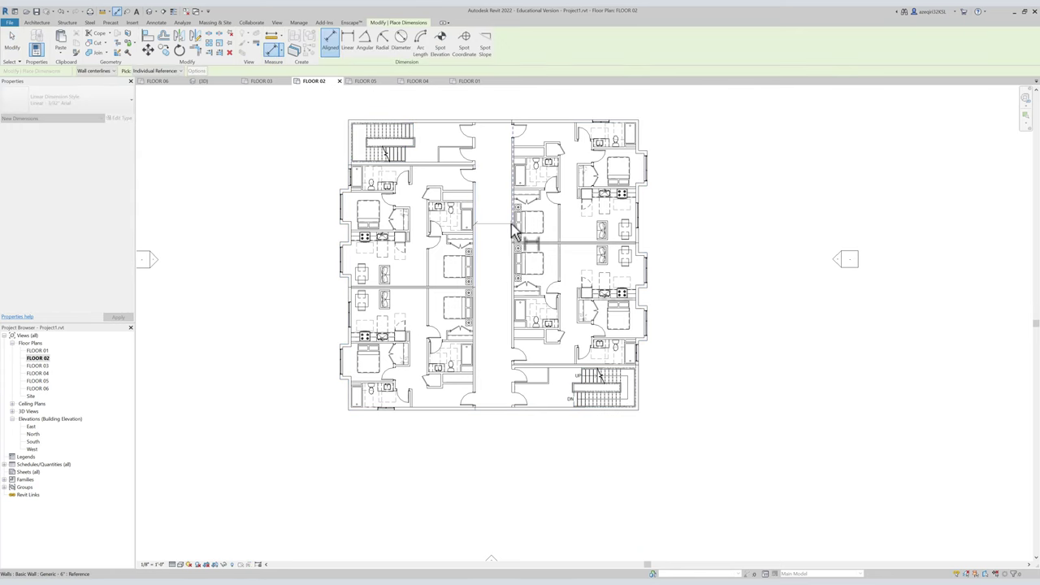
left_click(510, 225)
scroll(497, 226, "up", 2)
left_click(499, 240)
scroll(500, 239, "down", 2)
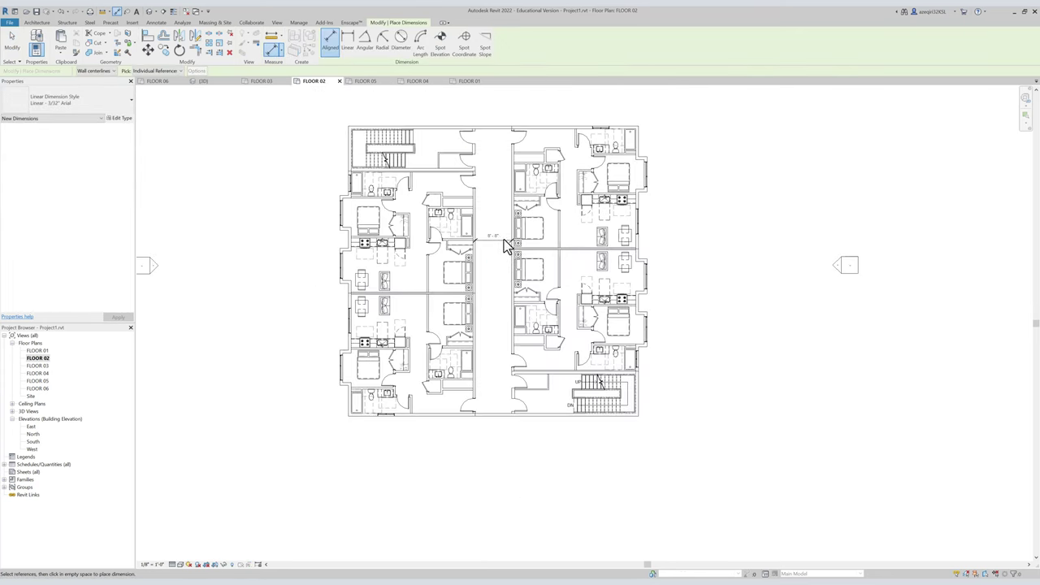
key("Escape")
key("Escape")
scroll(495, 233, "up", 3)
scroll(497, 234, "down", 2)
key("Escape")
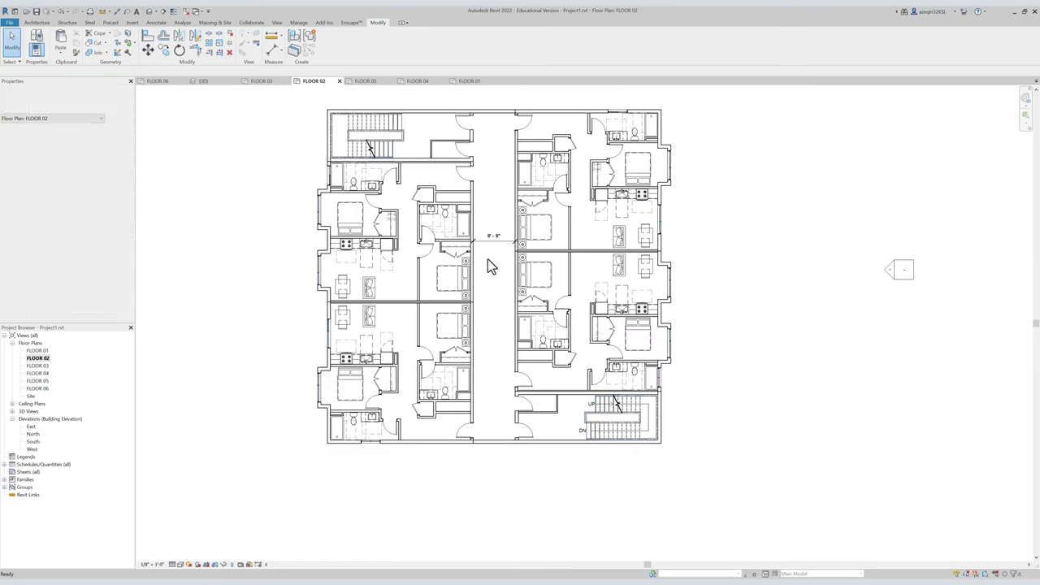
Create a new sheet using the E1 30 x 42 Horizontal title block.
middle_click_drag(363, 254, 373, 274)
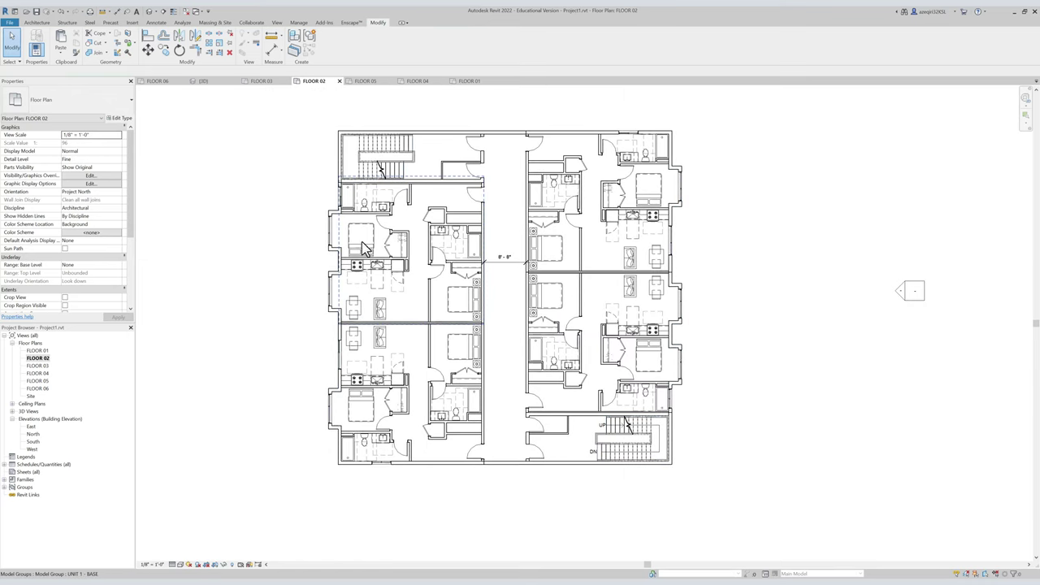
middle_click_drag(427, 197, 432, 218)
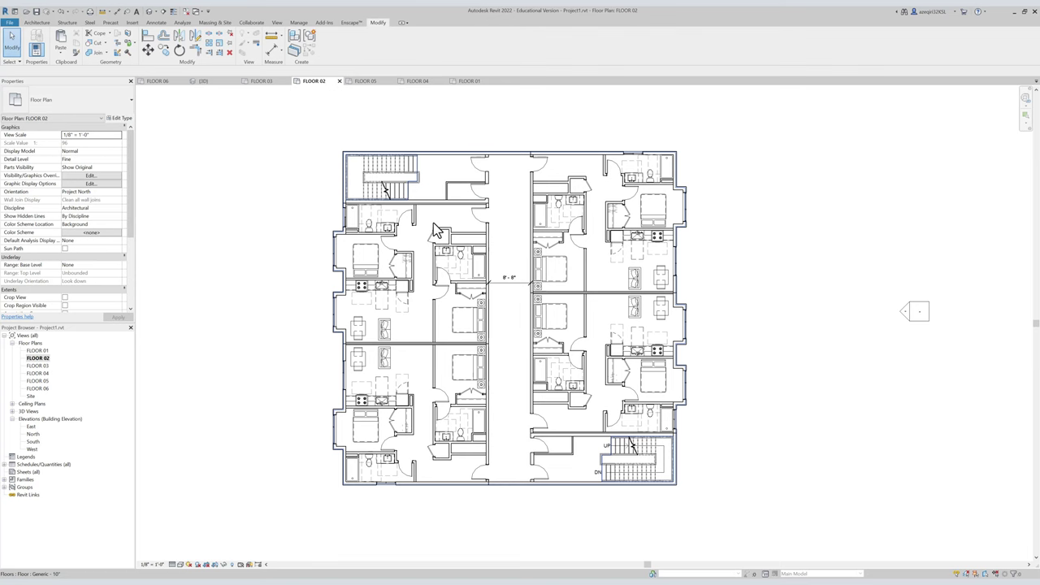
middle_click_drag(449, 268, 462, 268)
scroll(455, 260, "down", 4)
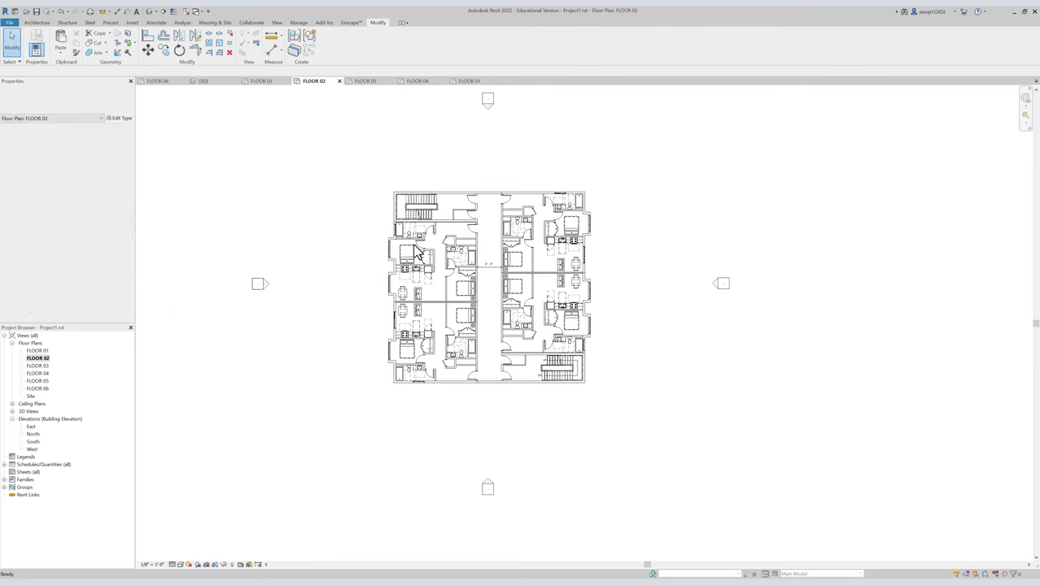
left_click(20, 472)
right_click(20, 473)
left_click(44, 481)
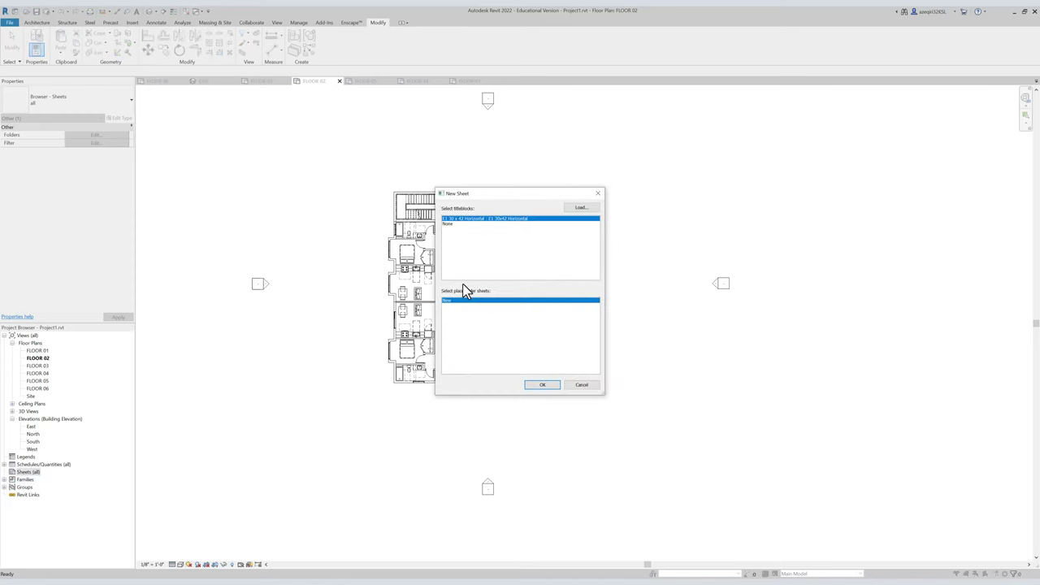
left_click(552, 386)
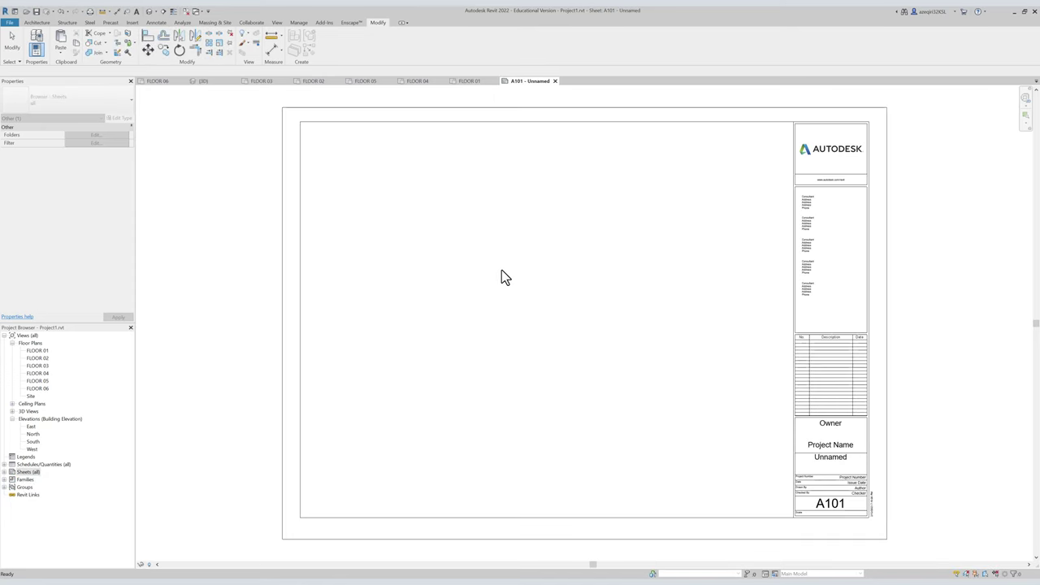
Open the title block family of sheet A101 for editing.
left_click(600, 236)
scroll(425, 160, "up", 1)
middle_click_drag(425, 164, 364, 166)
scroll(364, 166, "down", 1)
left_click(369, 122)
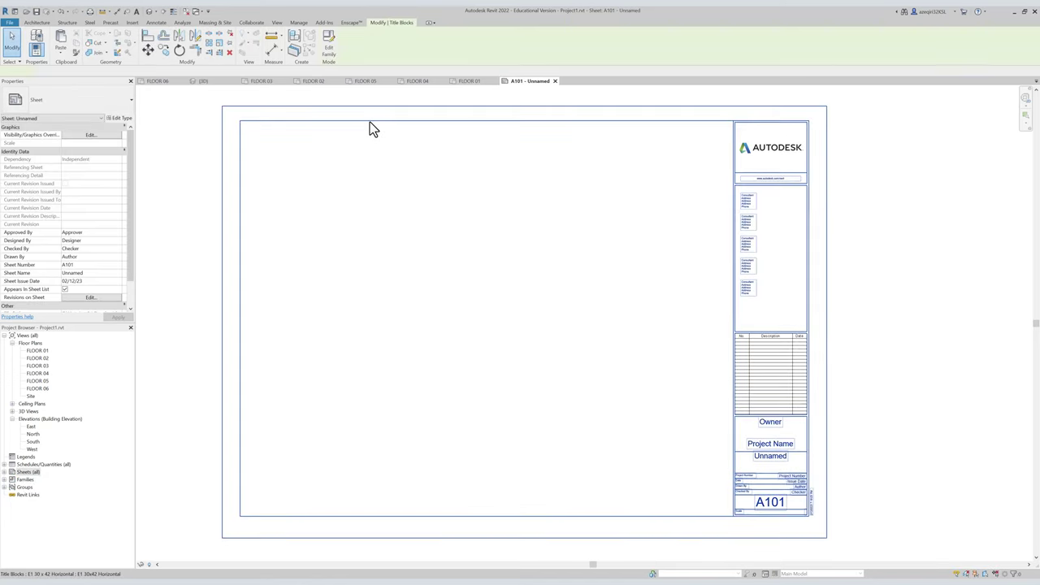
left_click(329, 45)
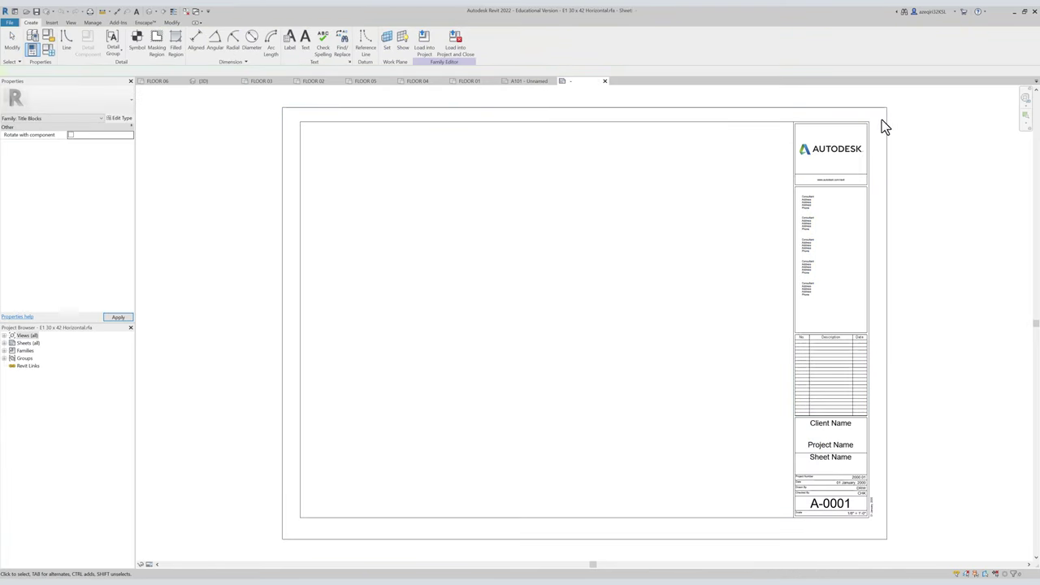
Dimension the overall width of the title block between the outer border's two vertical lines.
key("Tab")
left_click(817, 107)
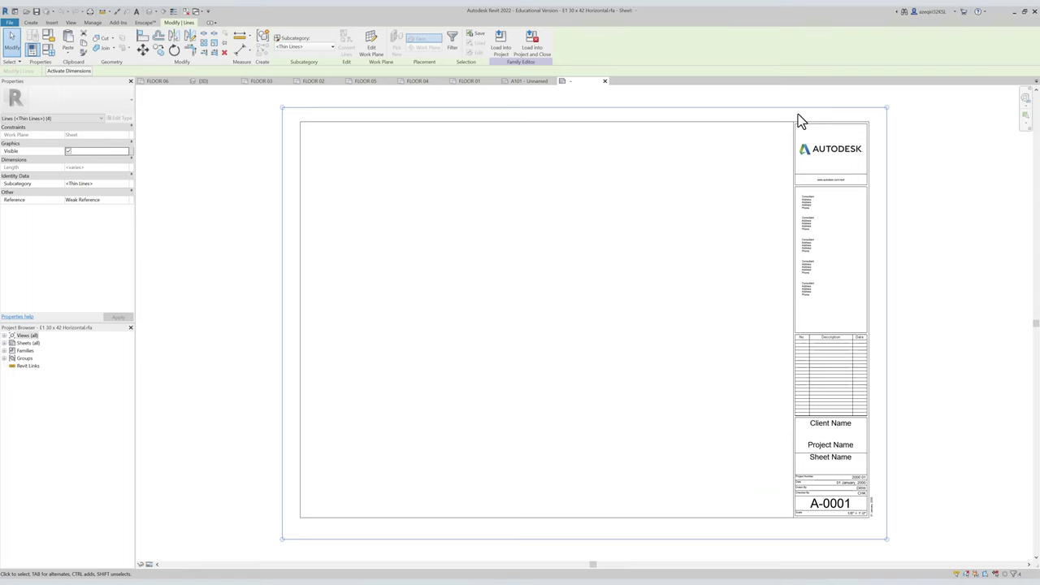
scroll(487, 134, "down", 1)
key("Escape")
key("Tab")
key("d")
key("i")
left_click(308, 118)
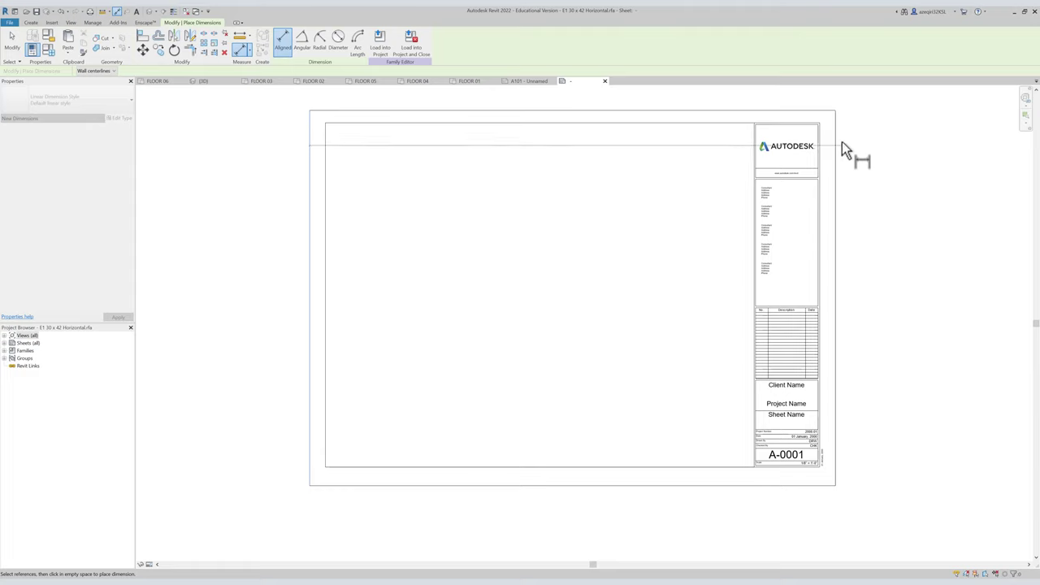
left_click(835, 135)
left_click(722, 104)
scroll(586, 107, "up", 10)
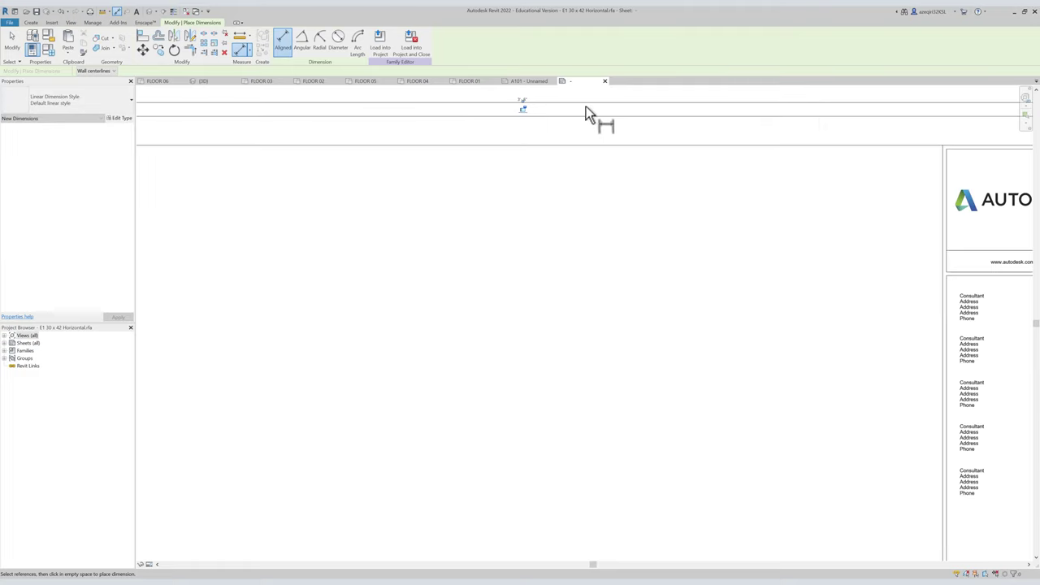
key("Escape")
scroll(545, 168, "down", 1)
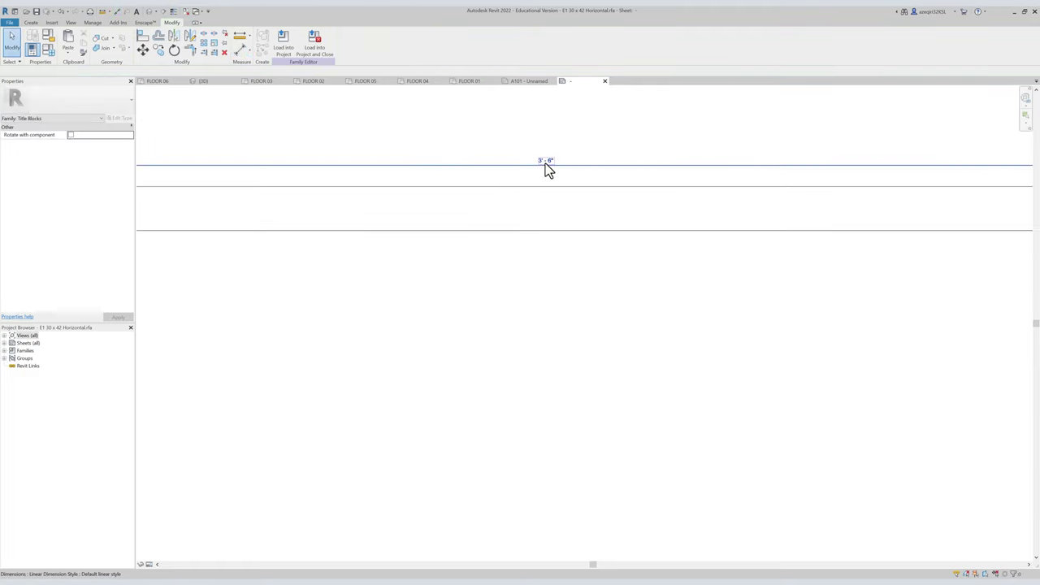
scroll(545, 167, "down", 2)
scroll(545, 168, "down", 2)
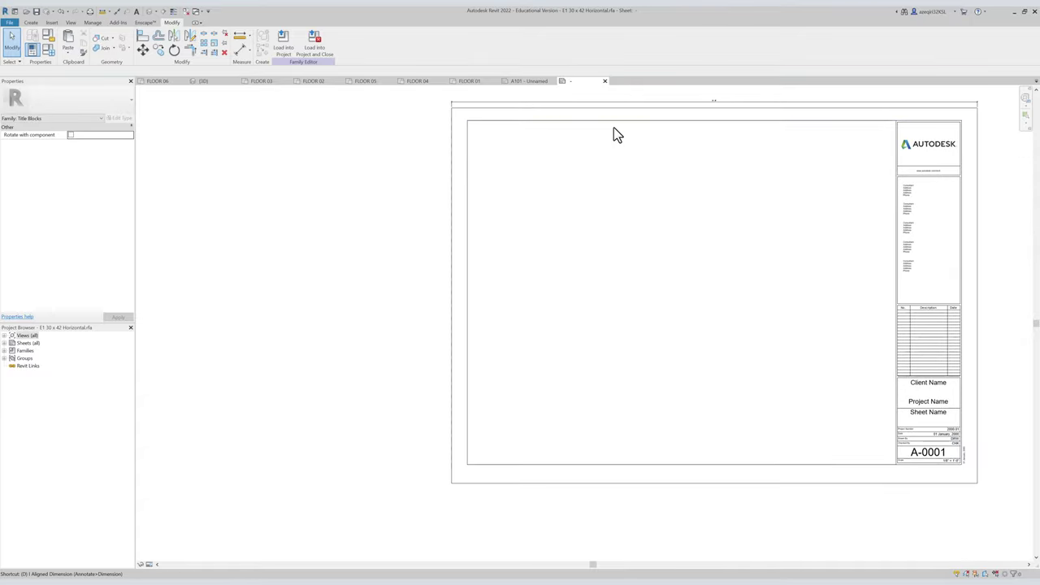
Dimension the overall height of the title block between the outer border's two horizontal lines.
key("d")
key("i")
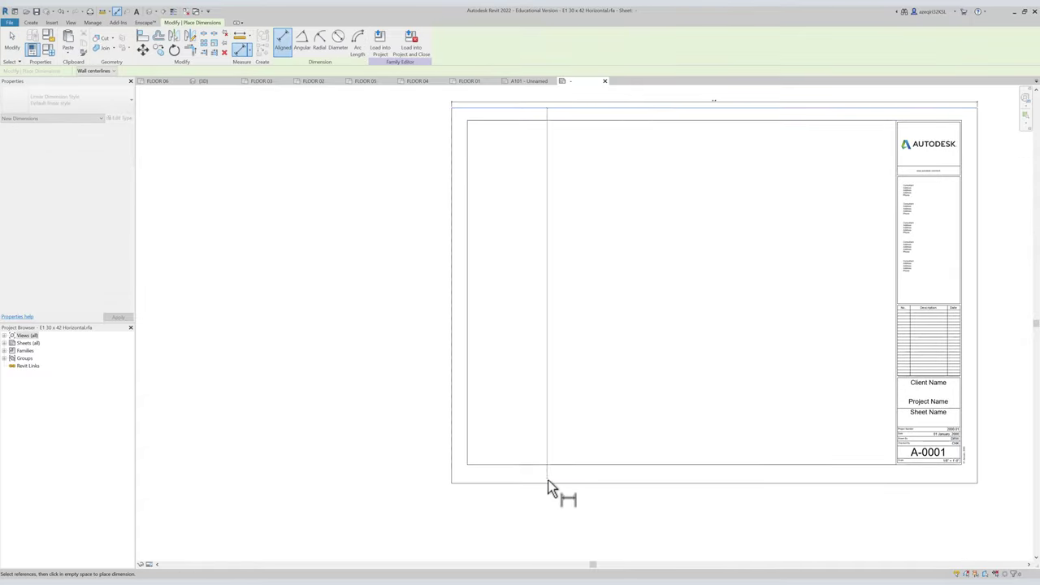
key("Escape")
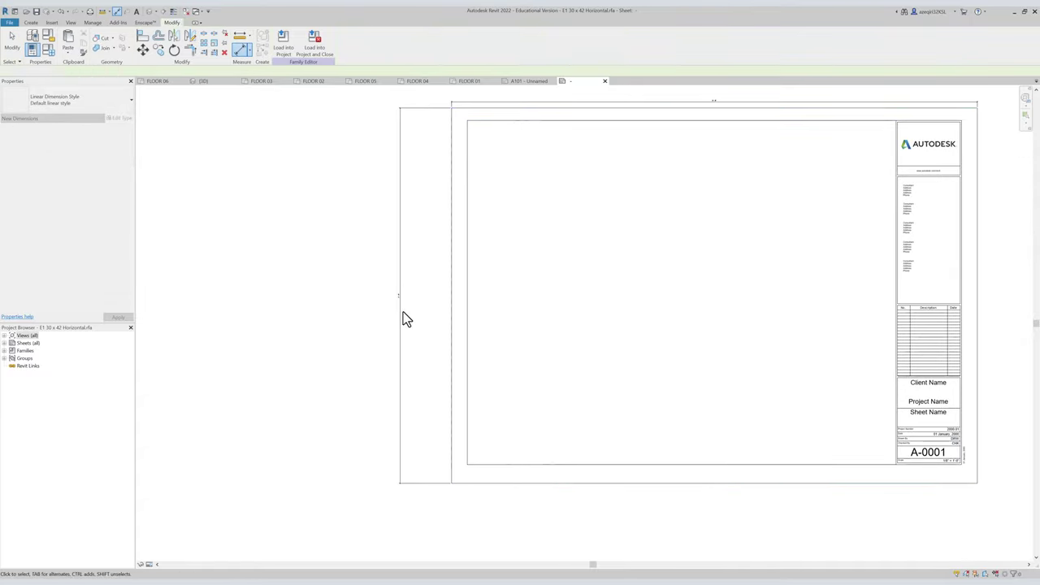
scroll(411, 341, "up", 5)
left_click_drag(421, 331, 365, 359)
scroll(378, 355, "down", 4)
key("Escape")
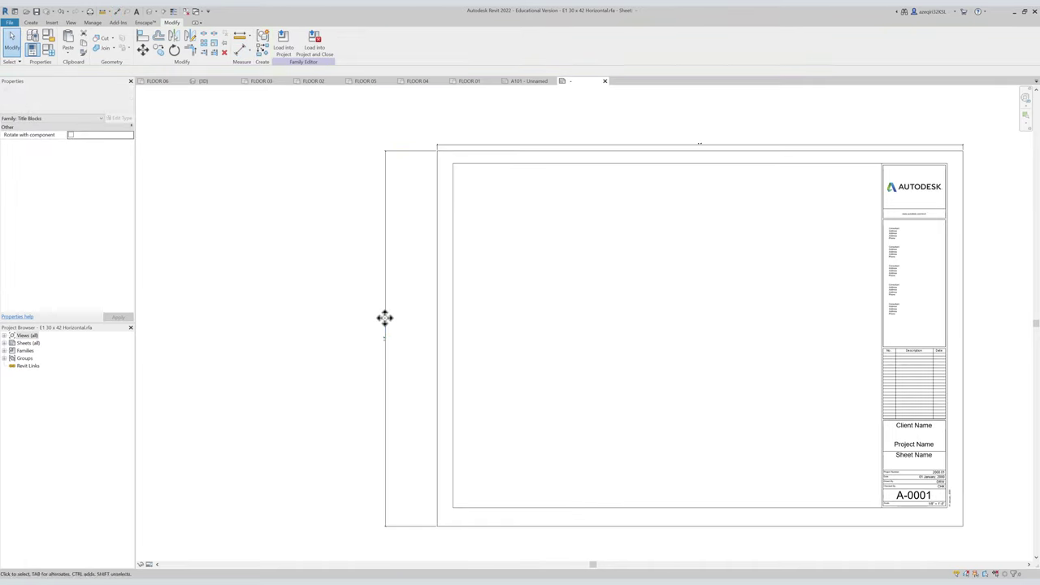
middle_click(399, 297)
middle_click(399, 297)
Select the whole chain of outer border lines and change its line subcategory from thin lines.
key("Tab")
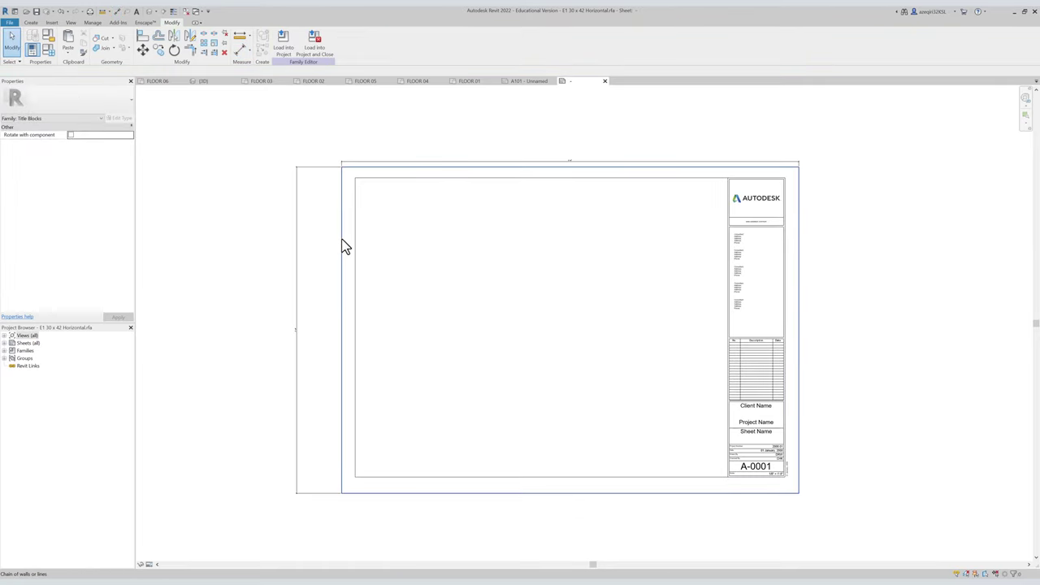
left_click(345, 244)
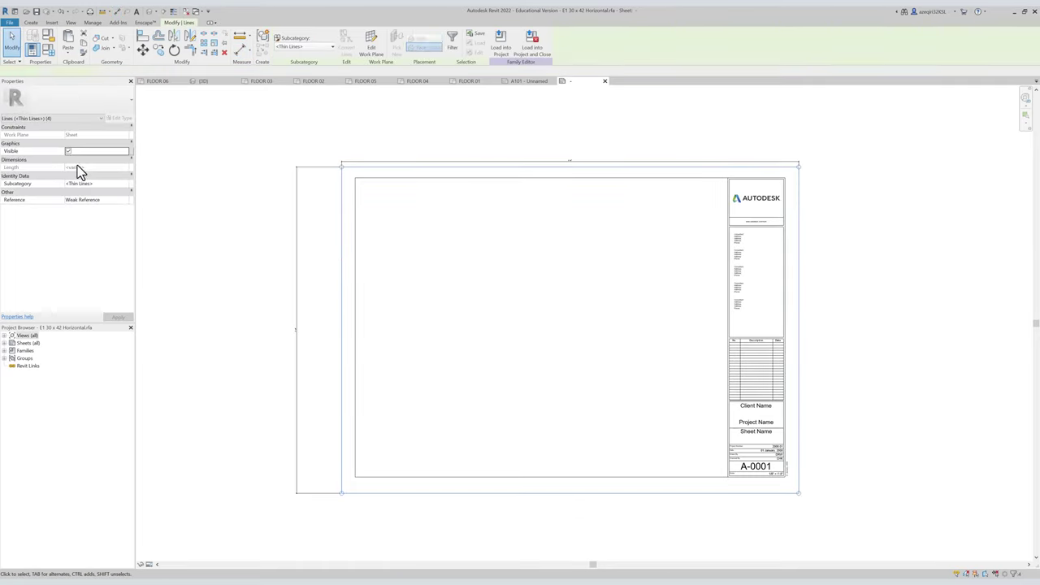
left_click(313, 50)
left_click(317, 75)
left_click(383, 146)
scroll(337, 180, "up", 5)
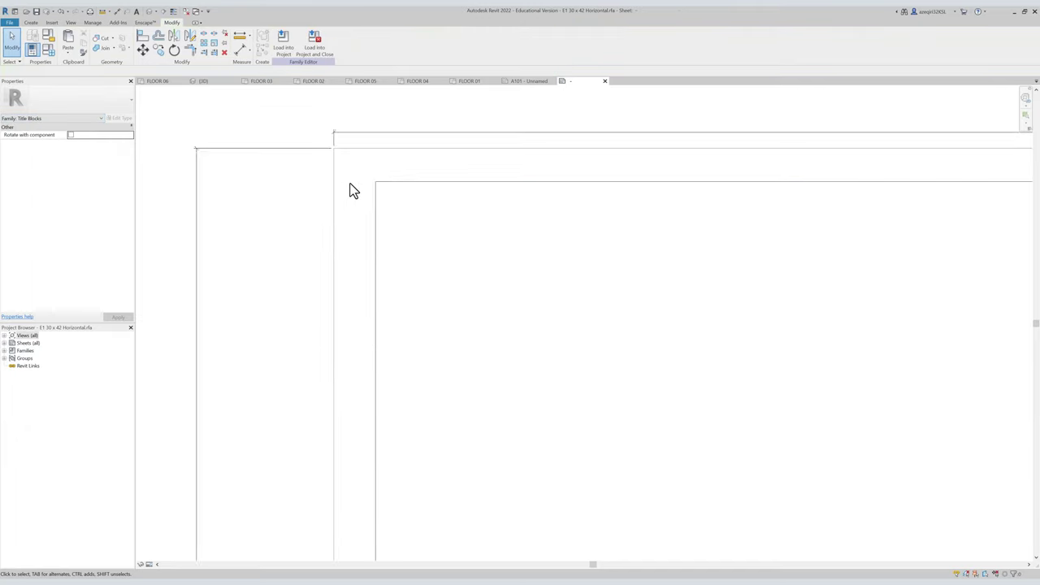
scroll(315, 255, "down", 5)
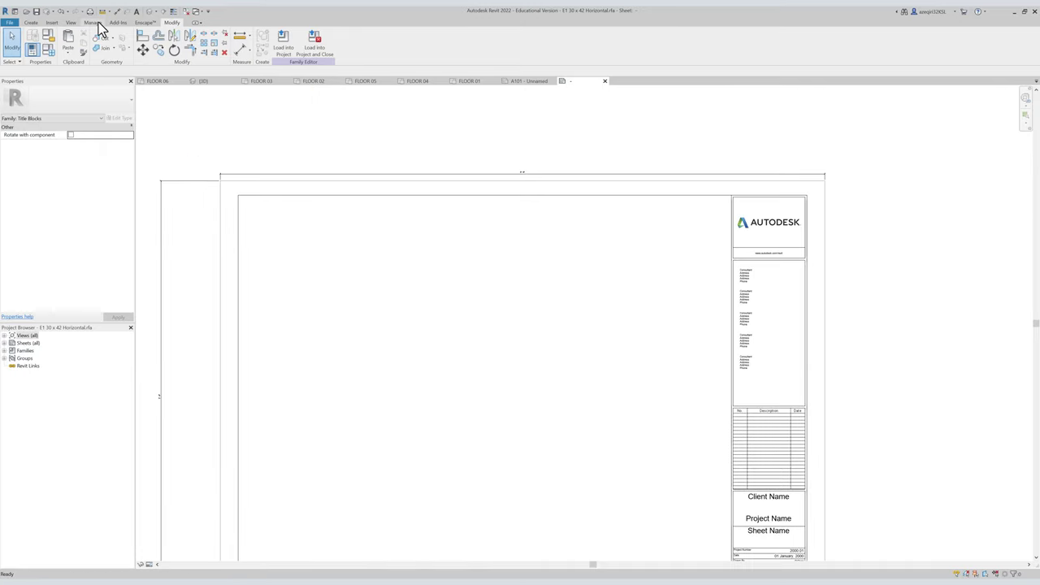
Review the title block family's object styles and line styles, checking line weights, colors and patterns.
left_click(31, 22)
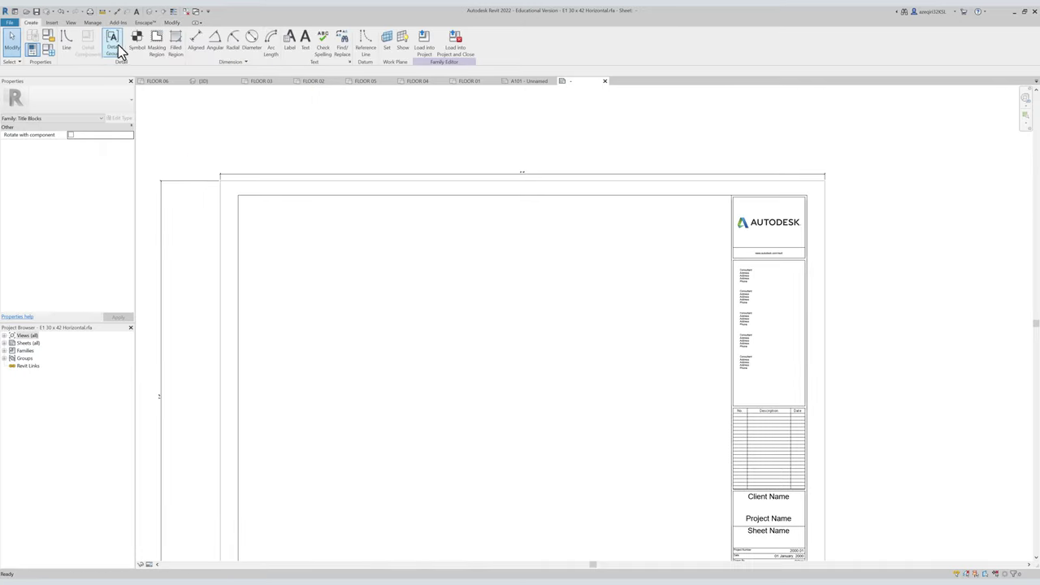
left_click(93, 22)
left_click(52, 45)
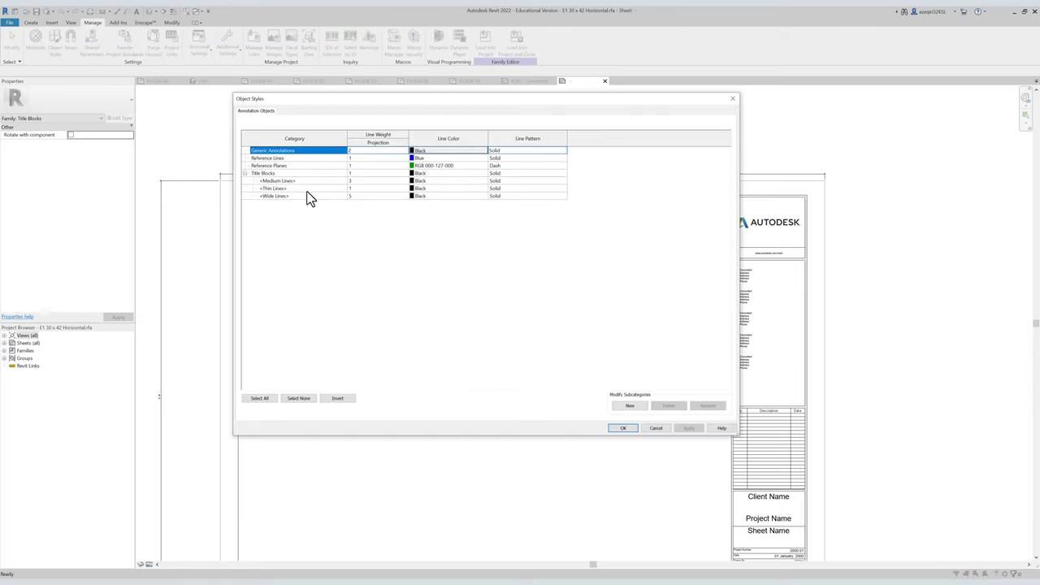
key("Escape")
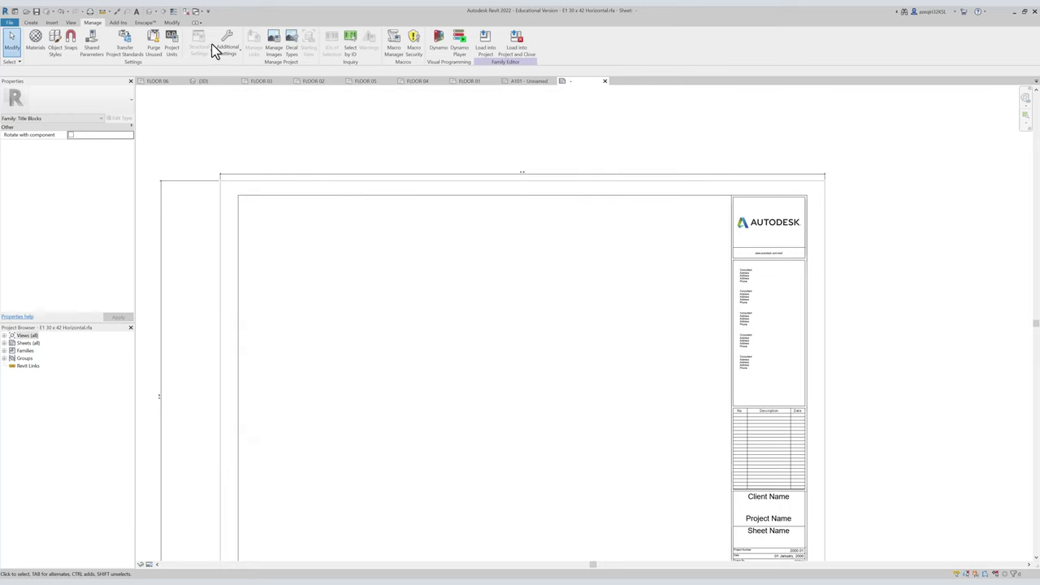
left_click(227, 43)
left_click(239, 70)
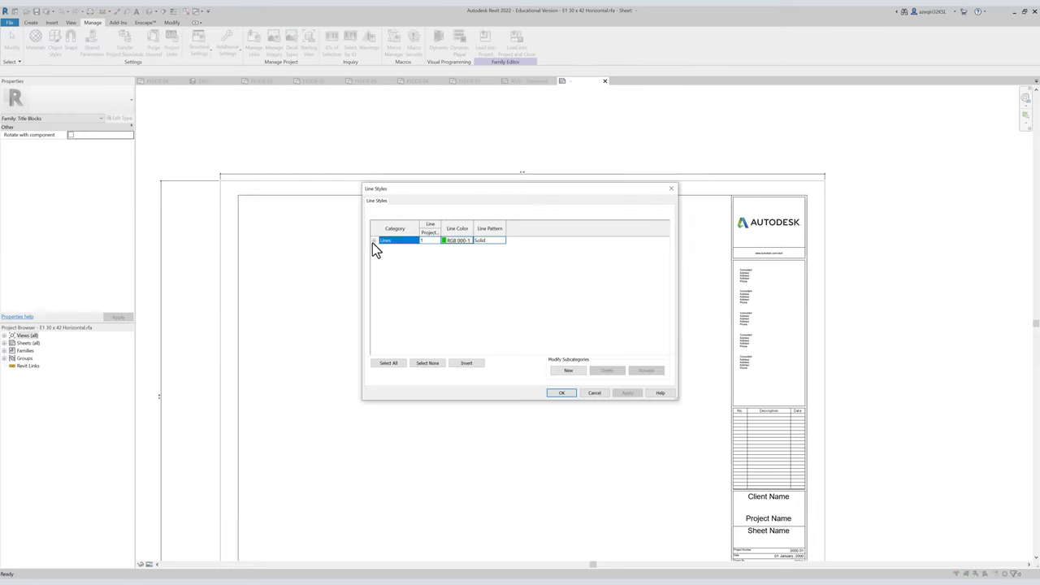
left_click(412, 302)
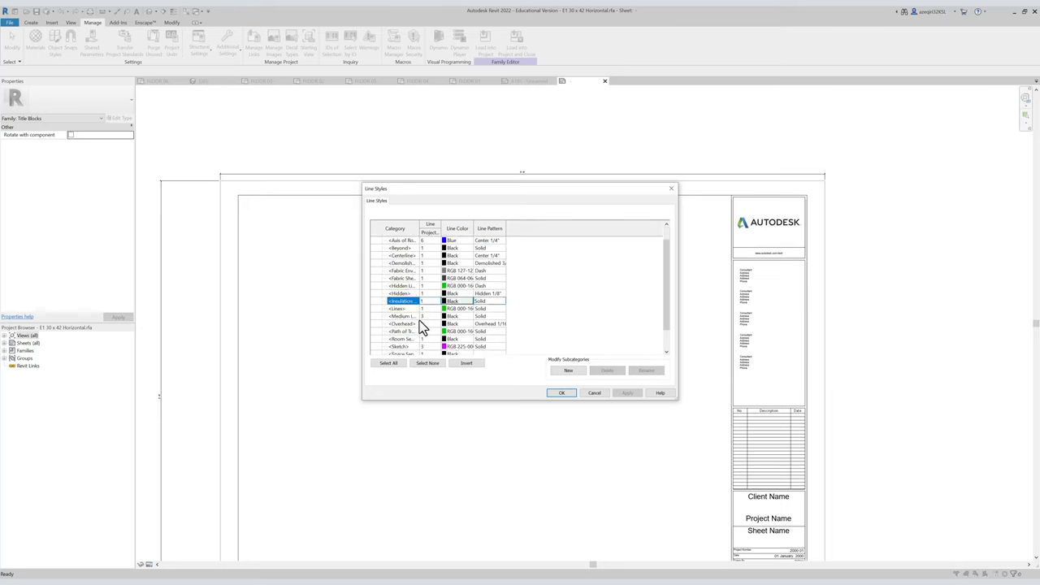
left_click(409, 299)
key("Return")
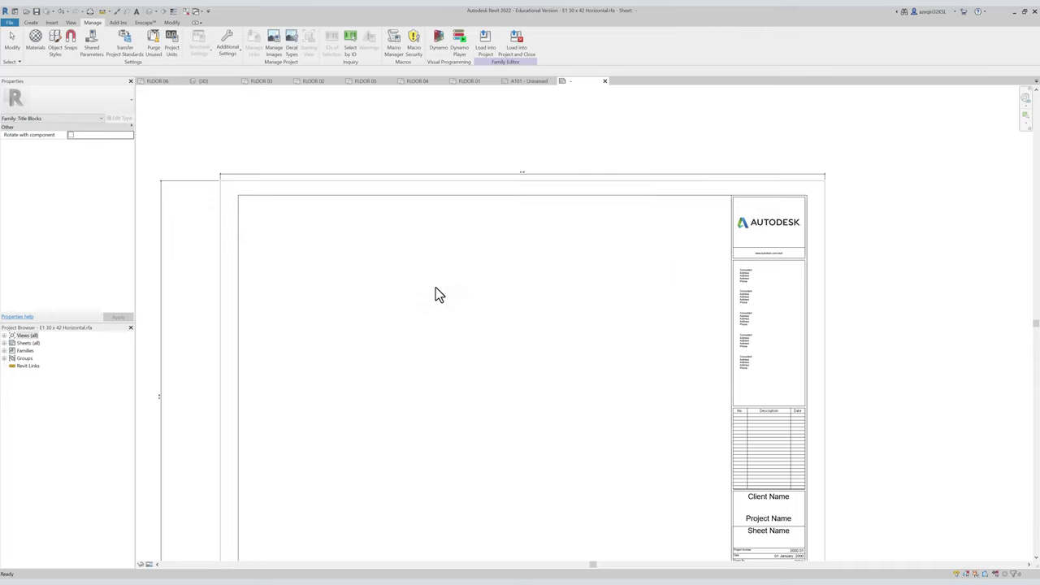
Delete the width and height dimensions placed outside the title block's border.
scroll(337, 269, "down", 5)
middle_click_drag(320, 243, 478, 209)
scroll(423, 171, "up", 1)
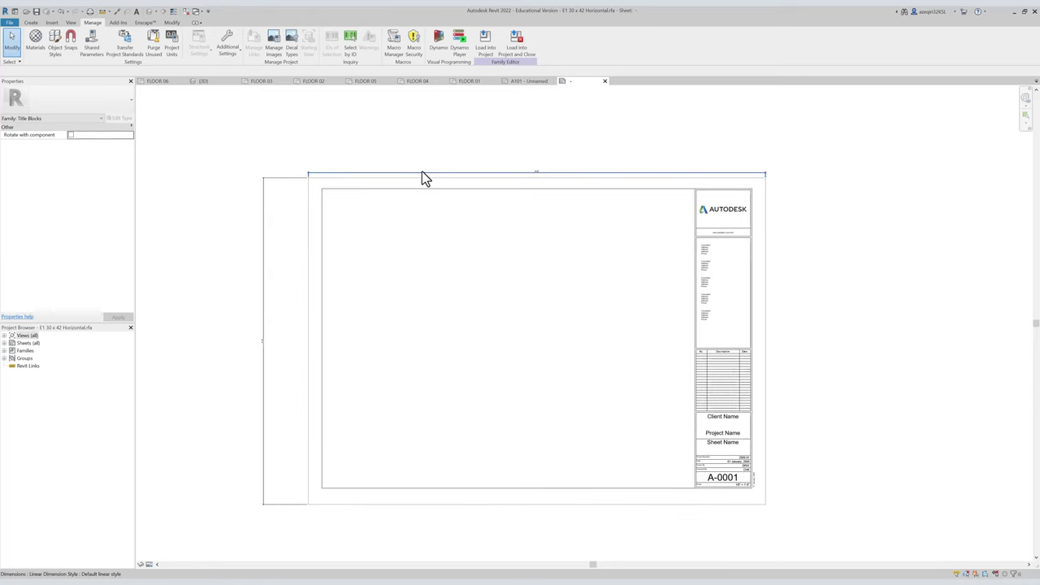
left_click(421, 172)
key("Delete")
left_click_drag(276, 165, 249, 193)
key("Delete")
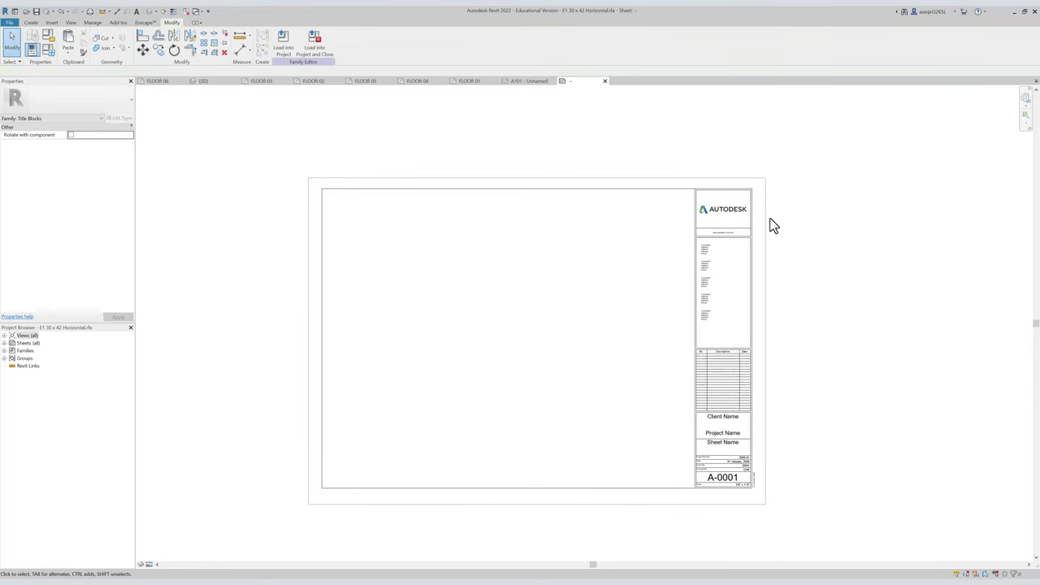
Delete the Autodesk logo from the title block's upper logo cell.
middle_click_drag(780, 387, 715, 326)
scroll(715, 327, "down", 1)
scroll(715, 327, "up", 1)
left_click(656, 158)
key("Delete")
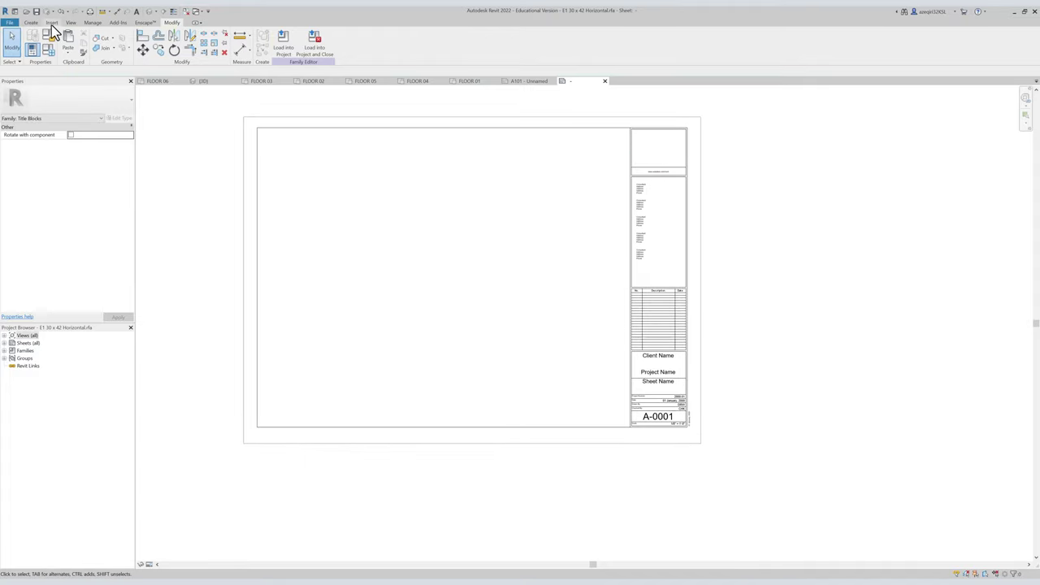
left_click(51, 22)
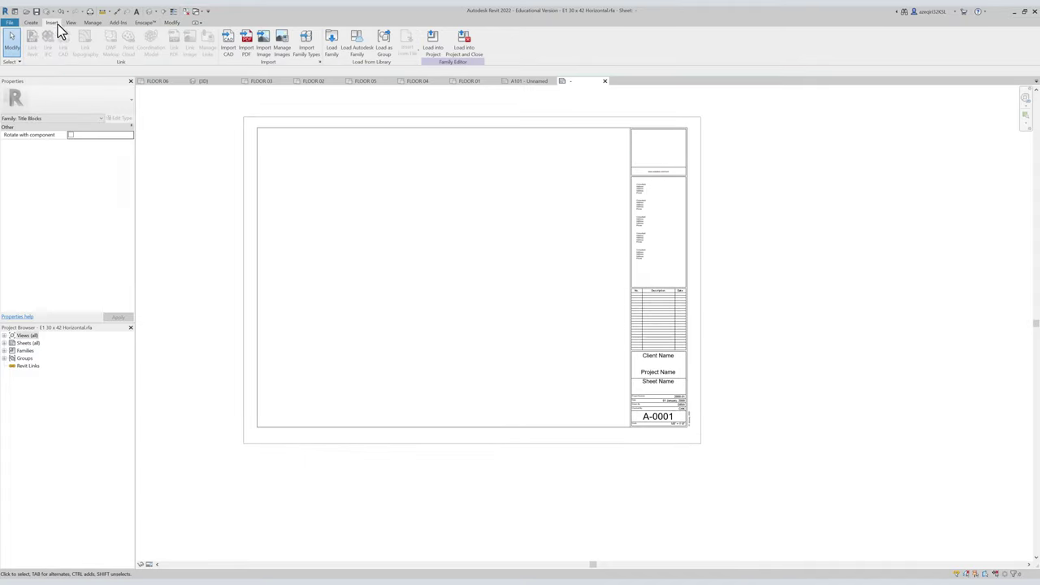
left_click(264, 42)
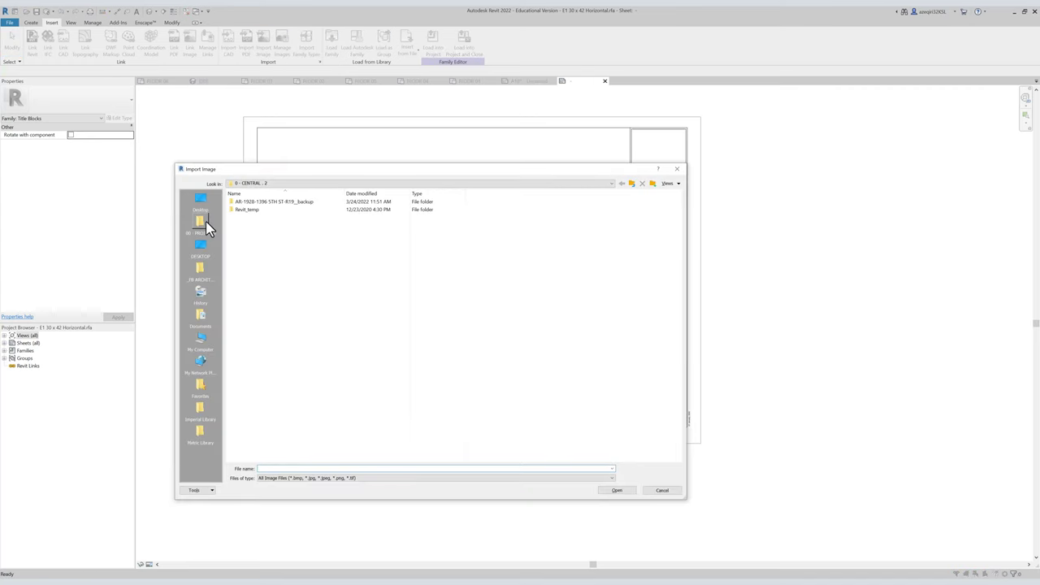
left_click(200, 227)
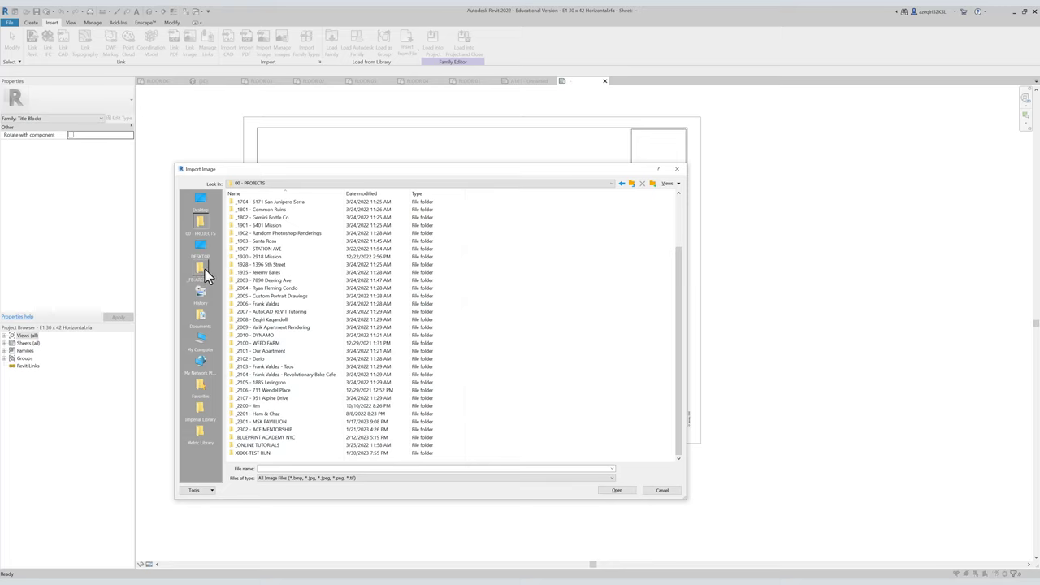
left_click(678, 171)
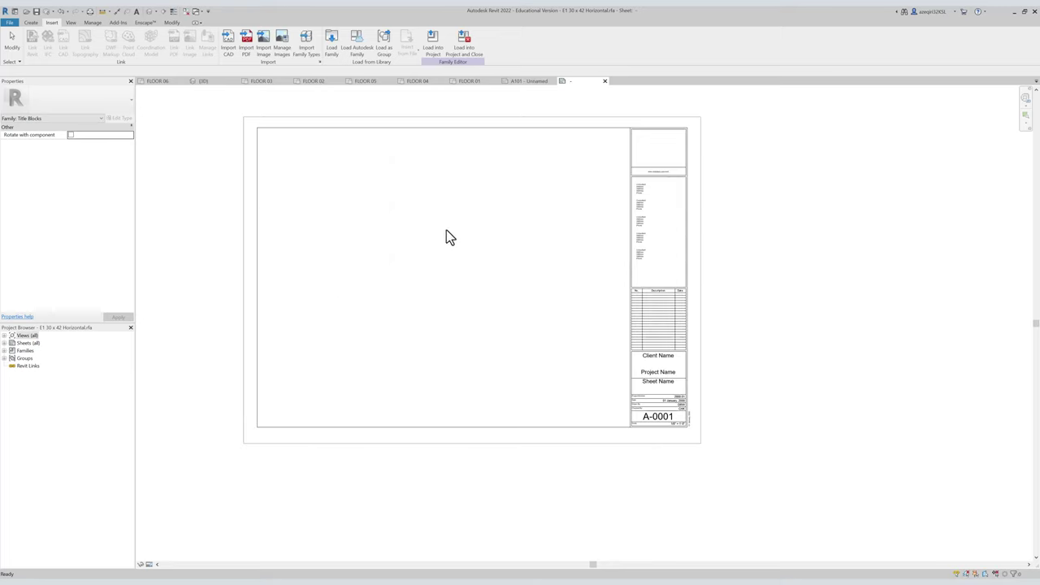
Examine the title block strip's web address, consultant fields, revision schedule, Client Name label and project information fields.
scroll(646, 151, "up", 6)
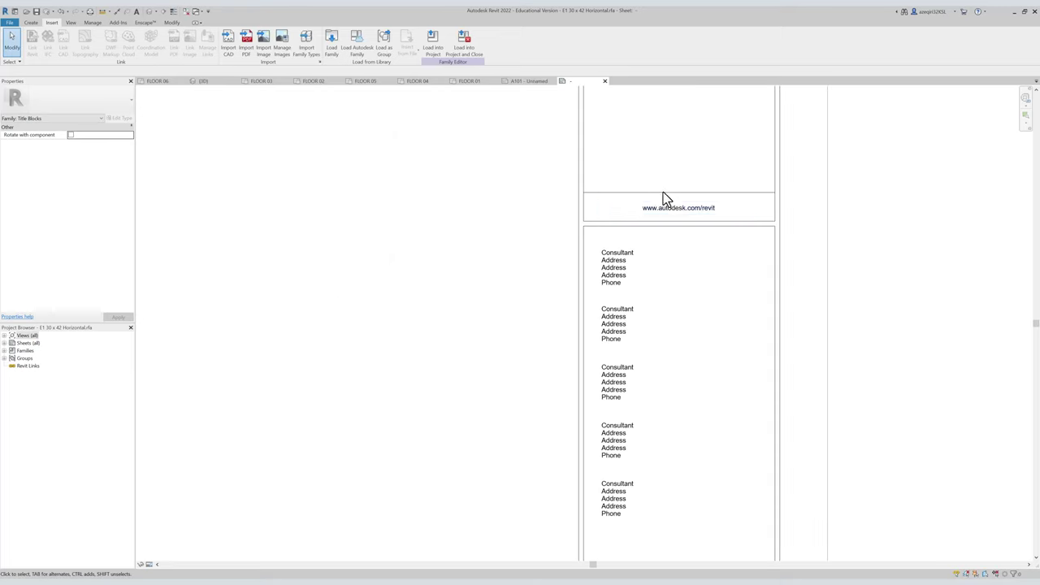
middle_click_drag(602, 196, 670, 192)
scroll(670, 192, "down", 2)
scroll(656, 227, "down", 2)
middle_click_drag(651, 227, 562, 136)
scroll(645, 320, "down", 1)
middle_click_drag(645, 320, 592, 118)
scroll(577, 203, "up", 3)
left_click(536, 268)
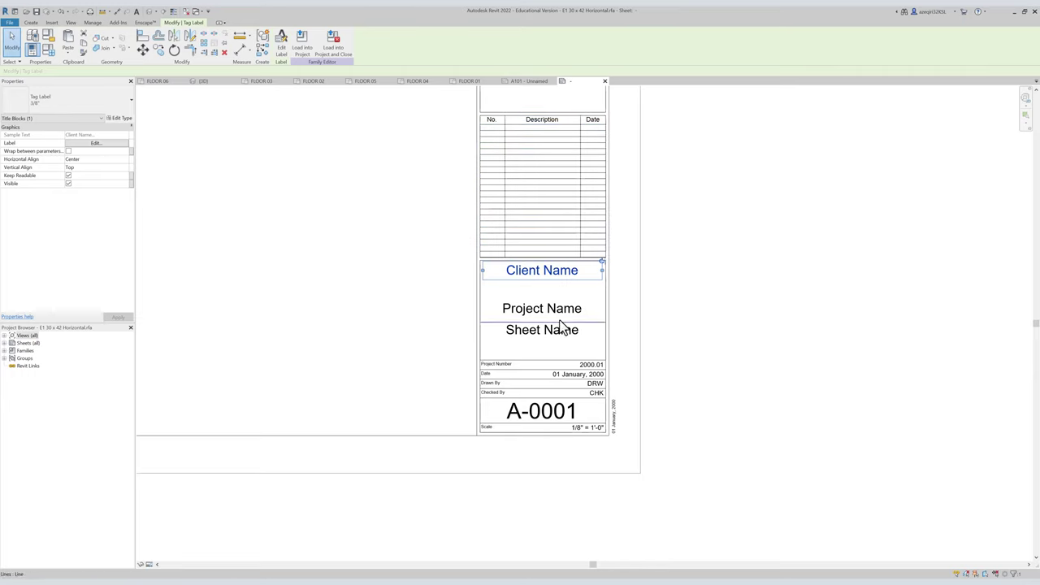
middle_click_drag(500, 169, 549, 412)
scroll(532, 321, "up", 2)
scroll(536, 326, "down", 5)
middle_click_drag(551, 368, 511, 261)
scroll(511, 264, "down", 1)
scroll(517, 430, "up", 5)
middle_click_drag(515, 423, 500, 288)
scroll(500, 288, "down", 1)
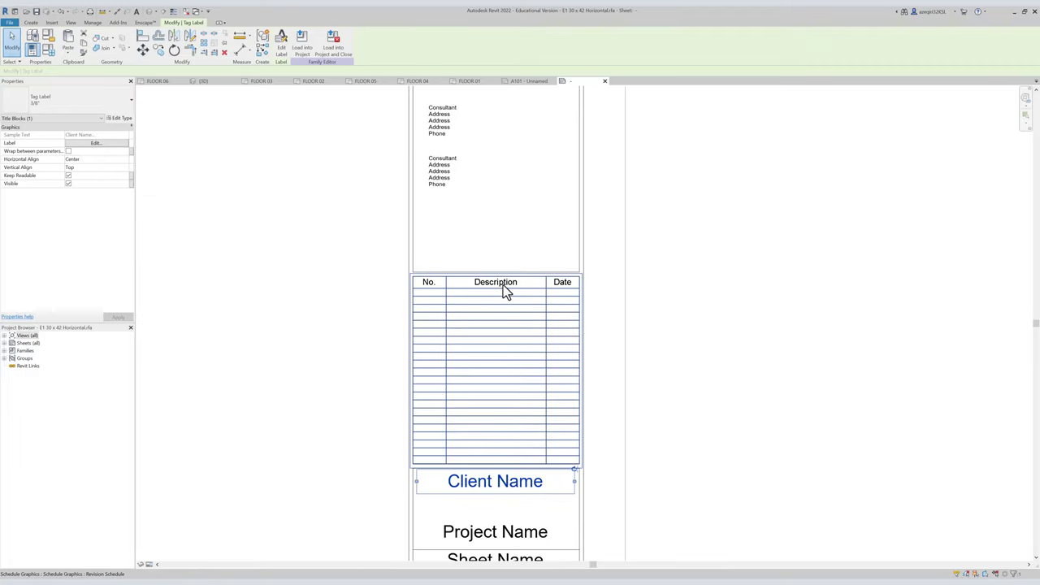
Examine the Client Name label's parameter and sample value in its label settings.
scroll(483, 487, "down", 1)
middle_click_drag(483, 487, 496, 405)
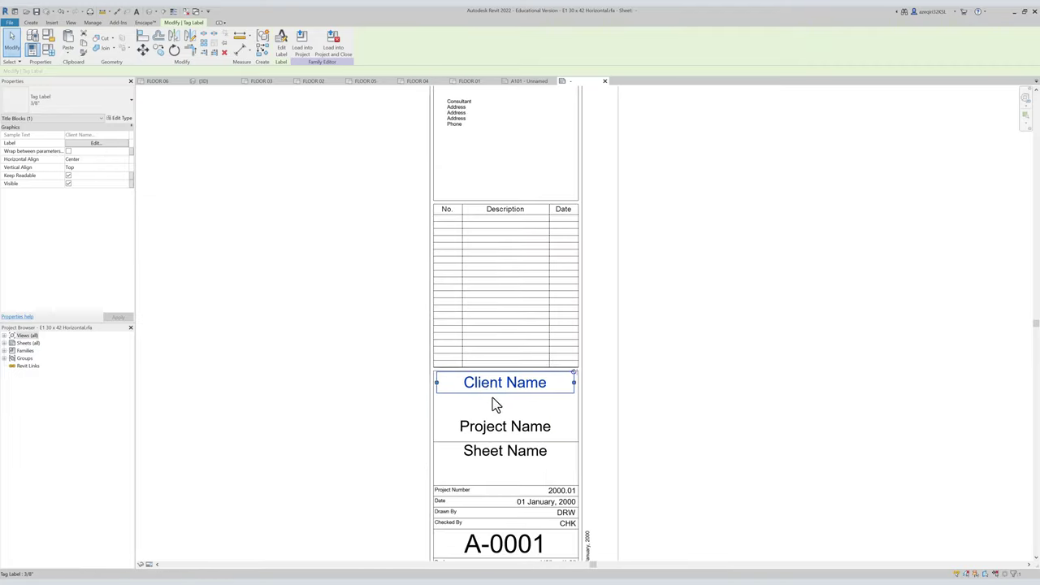
scroll(483, 382, "up", 1)
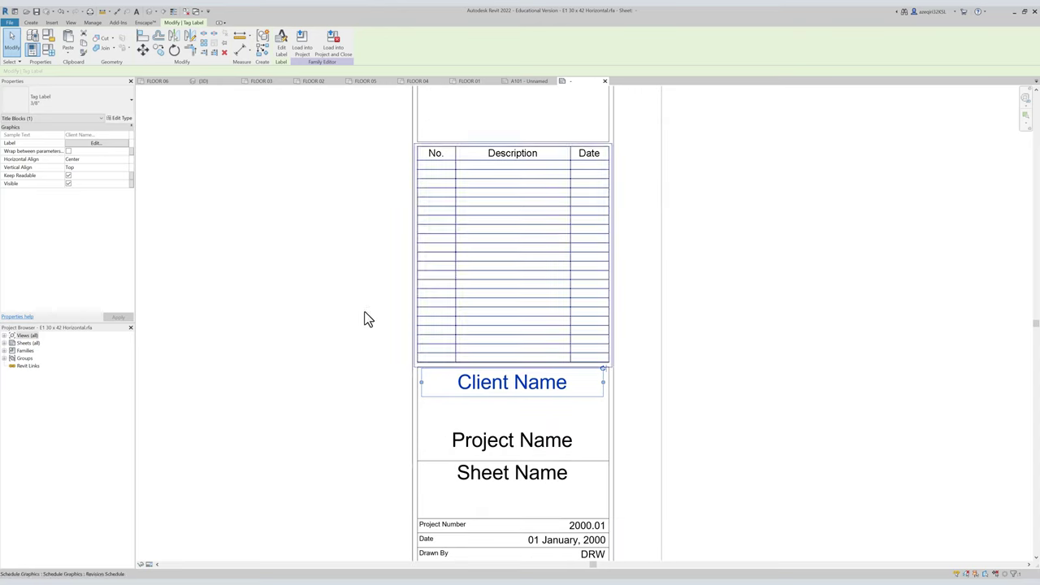
left_click(96, 143)
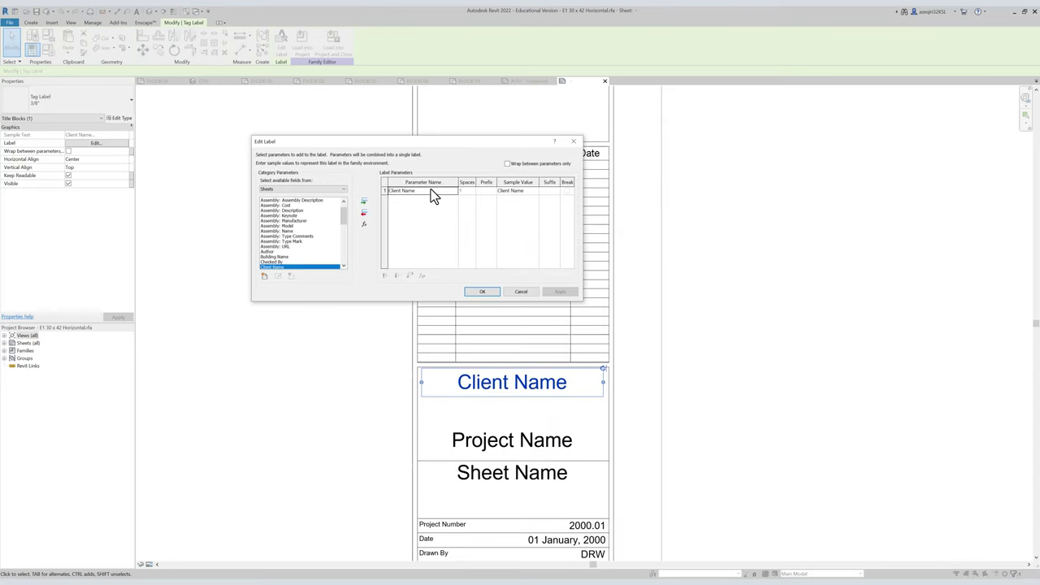
left_click(518, 192)
key("Return")
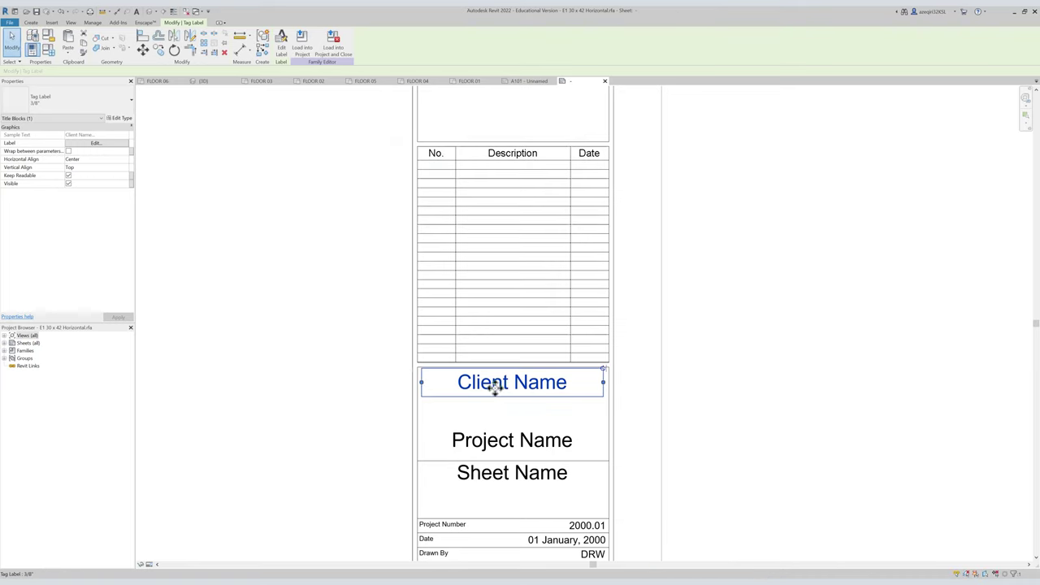
Inspect the sheet number, Sheet Name and Project Name labels in the lower part of the title block strip.
scroll(467, 166, "down", 2)
middle_click_drag(501, 327, 479, 281)
scroll(456, 380, "up", 3)
left_click(493, 479)
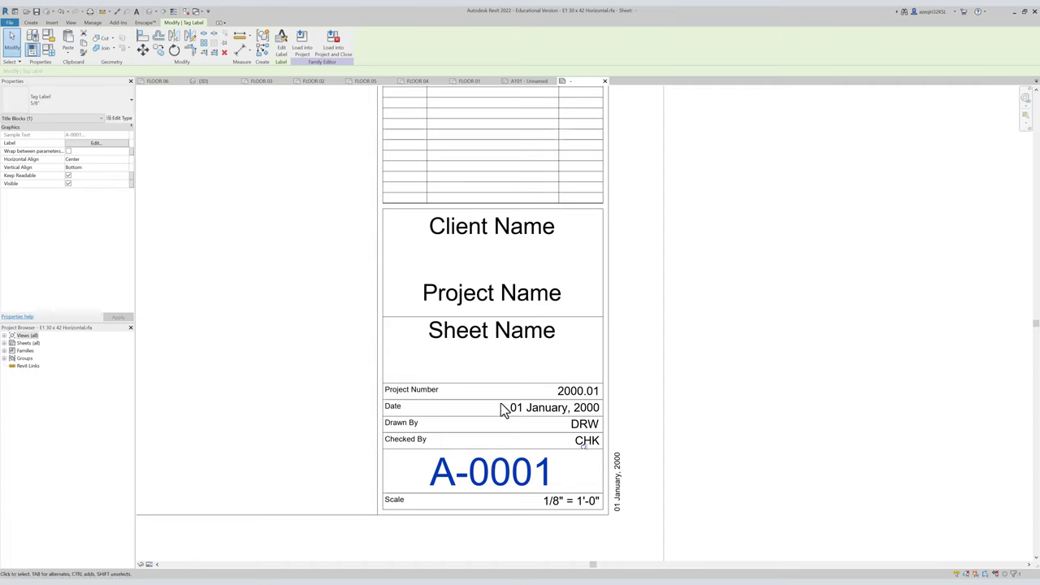
left_click(447, 333)
left_click(499, 302)
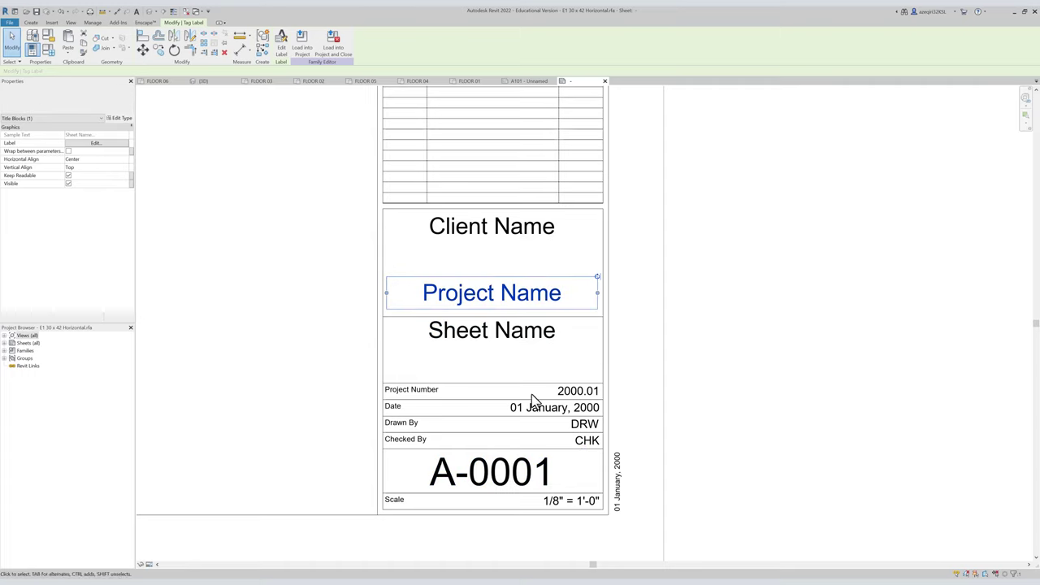
Close the E1 30 x 42 Horizontal title block family without saving its changes.
scroll(625, 326, "down", 2)
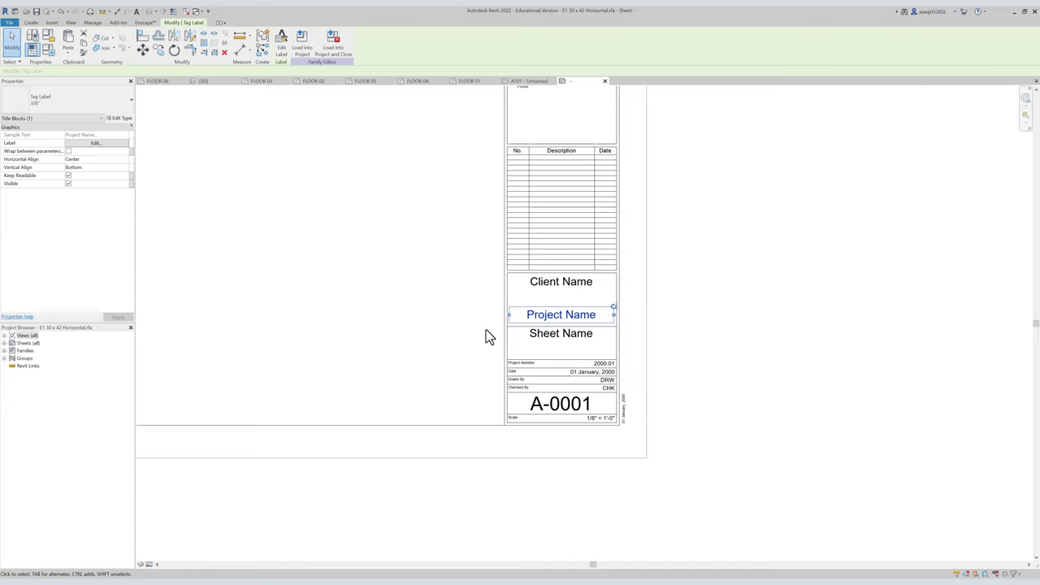
middle_click(463, 307)
middle_click(464, 307)
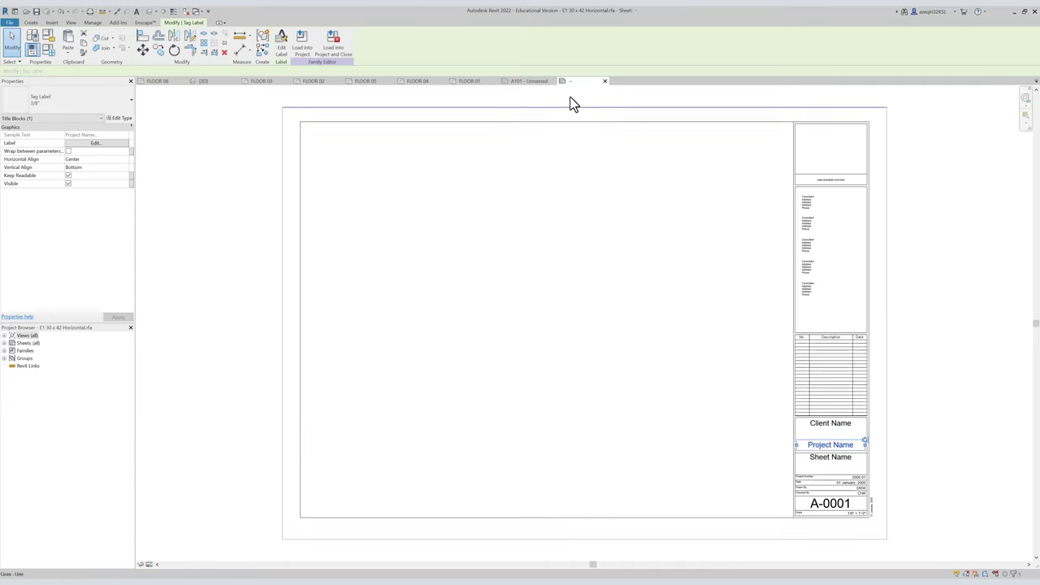
left_click(604, 81)
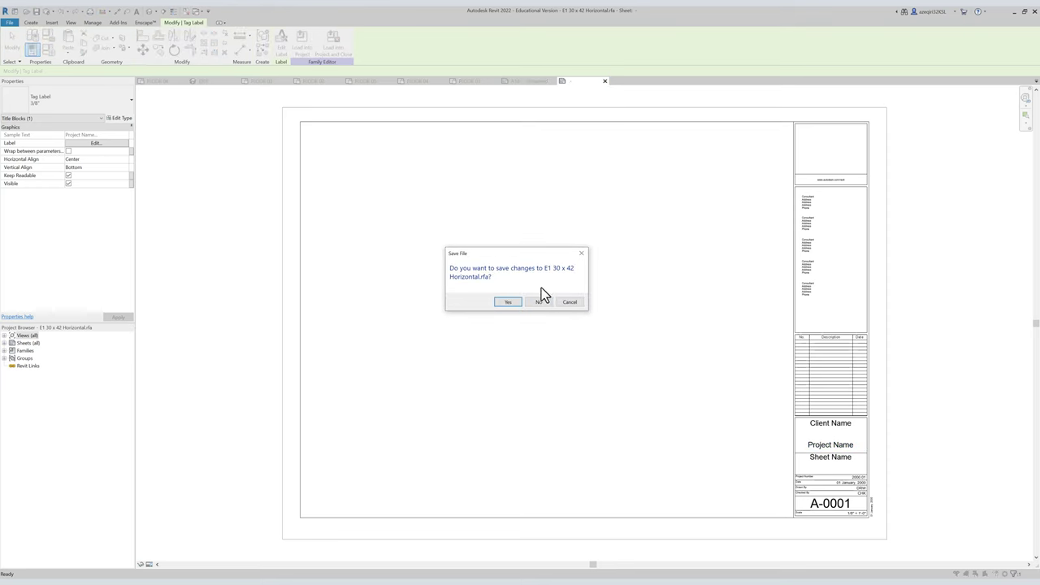
left_click(541, 301)
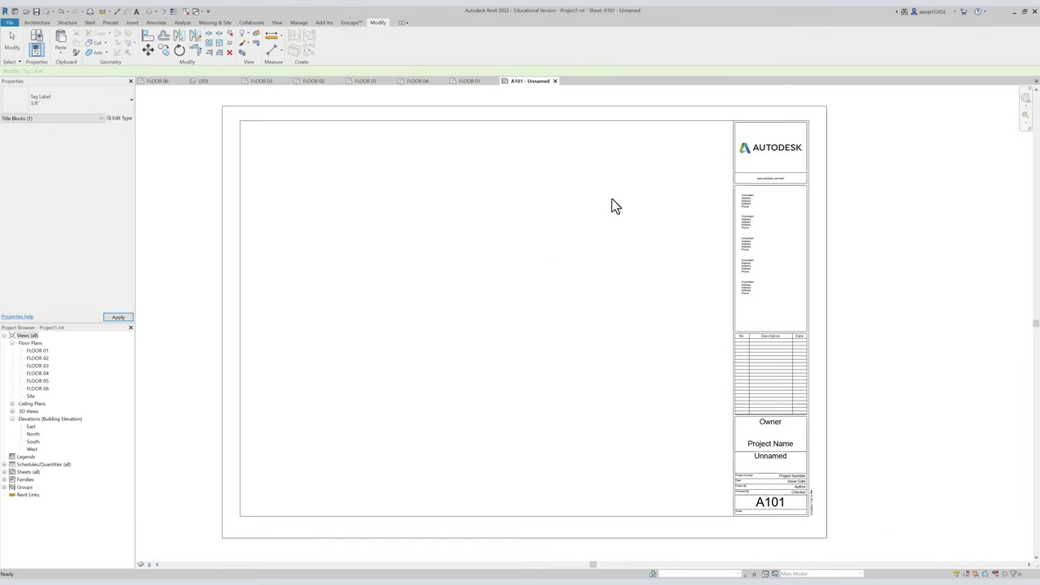
Place the FLOOR 01 floor plan on sheet A101, near the drawing area's centre.
left_click(331, 211)
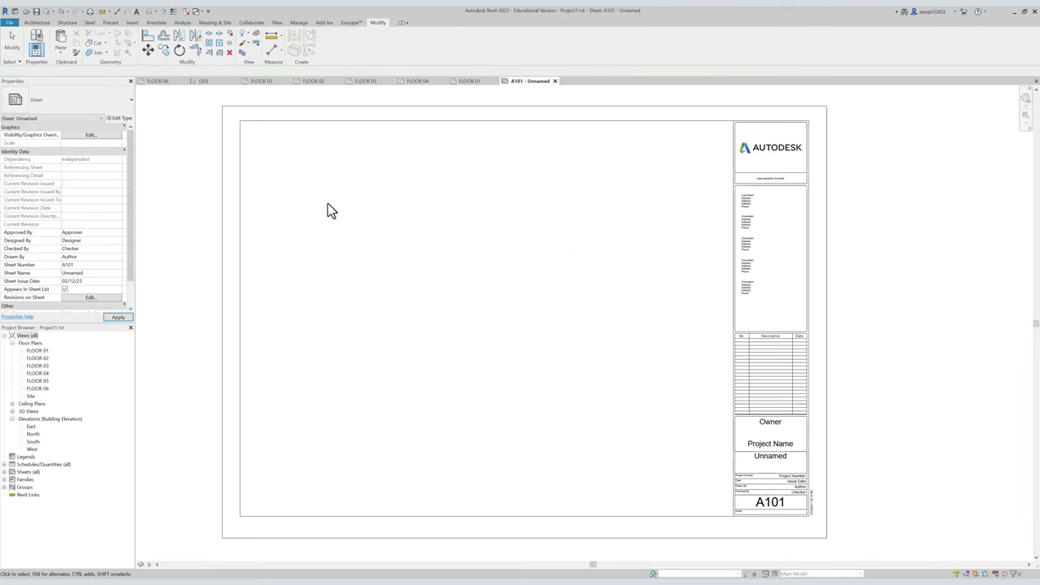
left_click(48, 350)
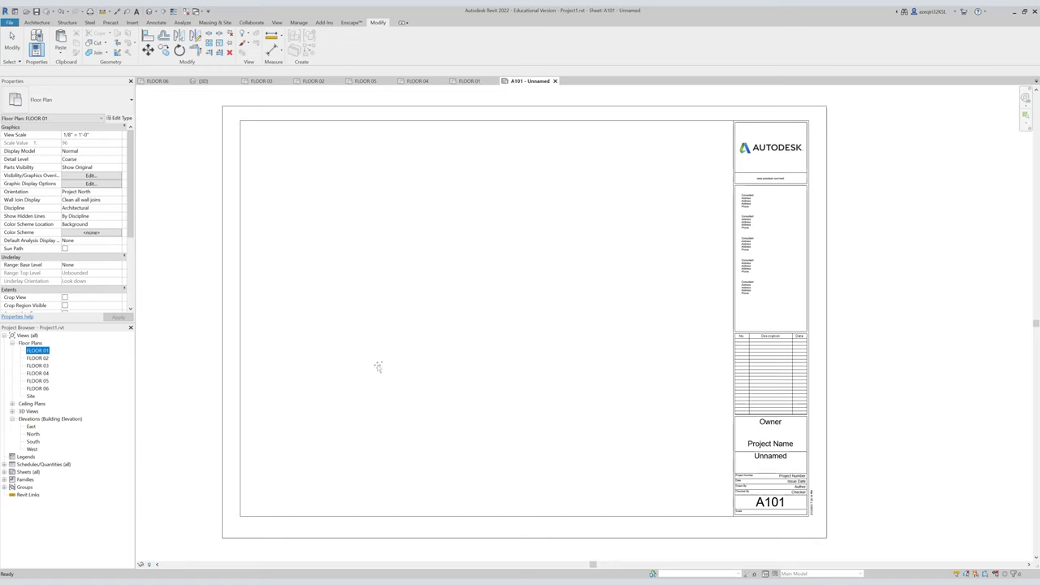
left_click(559, 350)
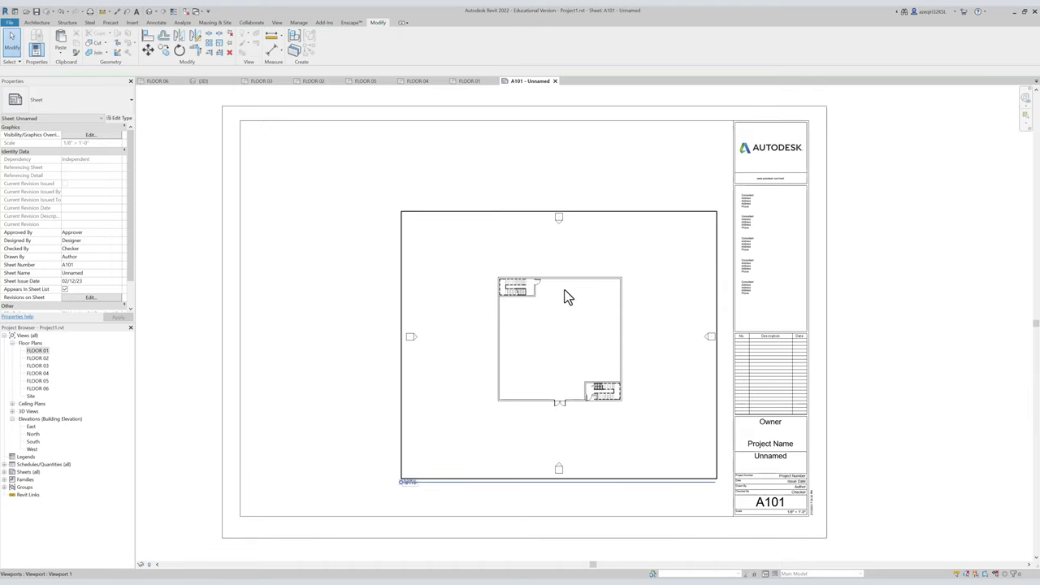
Activate the FLOOR 01 view on the sheet, bring its four elevation markers closer to the building, and deactivate the view.
double_click(476, 301)
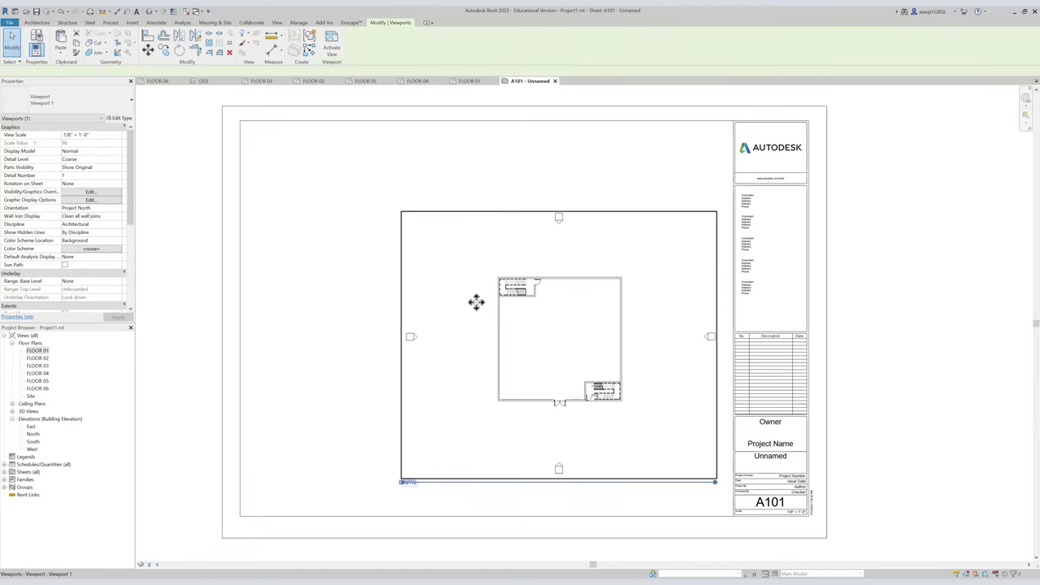
left_click_drag(438, 363, 434, 363)
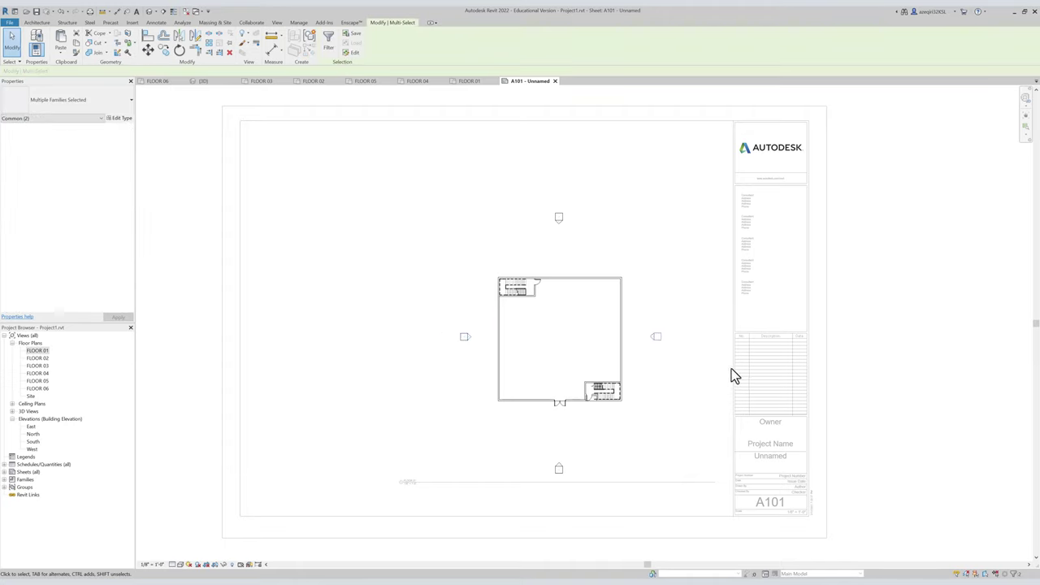
right_click(701, 312)
left_click_drag(536, 182, 579, 233)
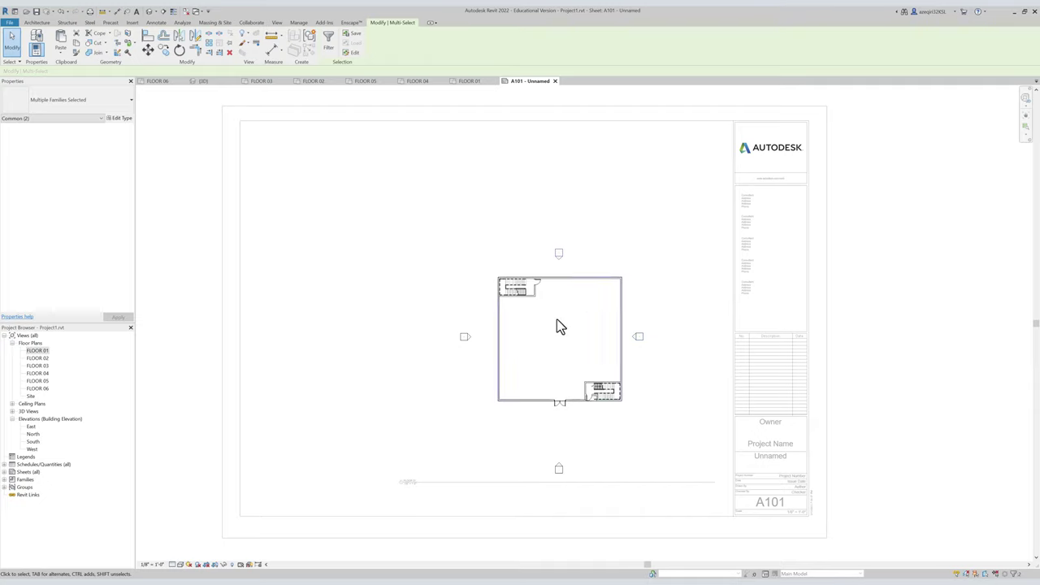
key("Up")
key("Up")
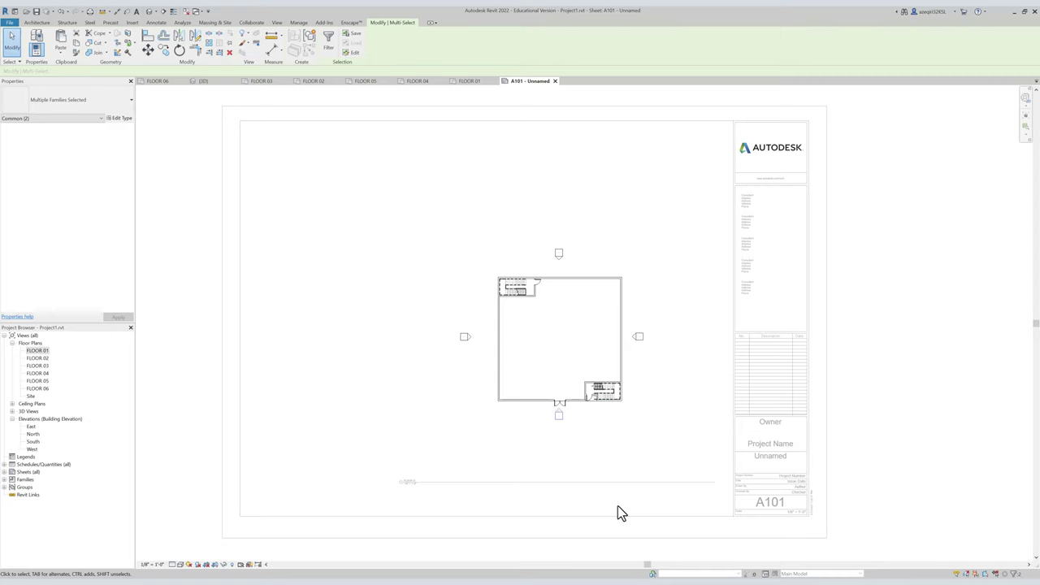
key("Down")
key("Up")
key("Escape")
double_click(590, 446)
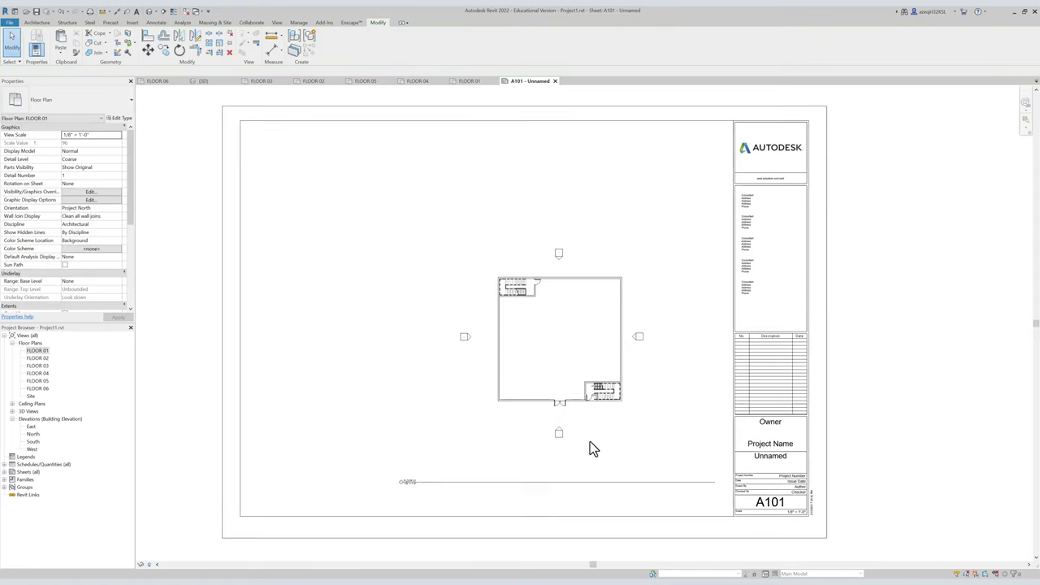
Move the FLOOR 01 view title up beneath the plan and shorten its line to the viewport's right edge.
left_click(450, 482)
left_click_drag(450, 482, 550, 452)
left_click_drag(814, 452, 641, 450)
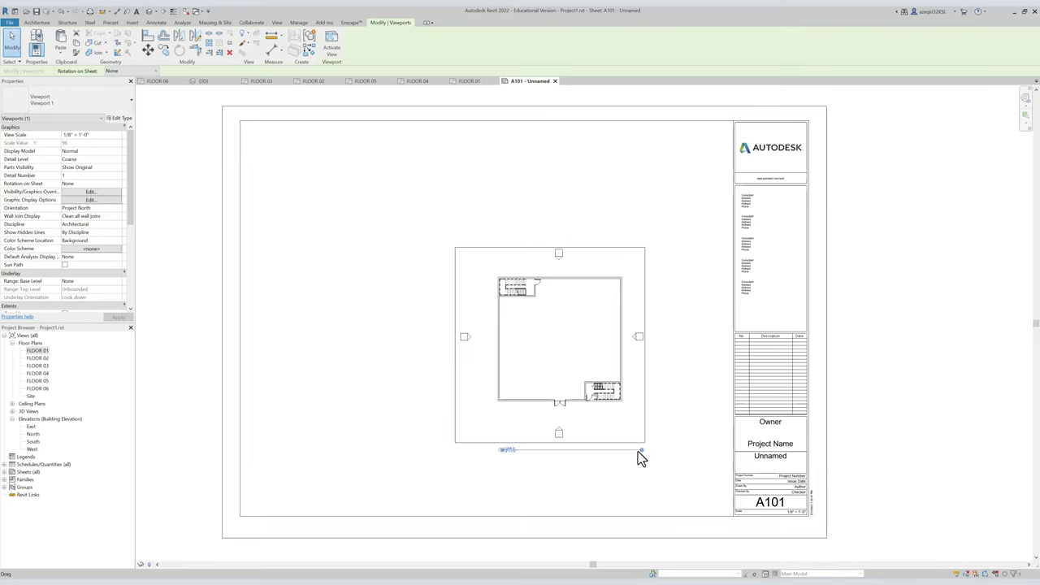
left_click_drag(642, 451, 461, 451)
left_click(483, 473)
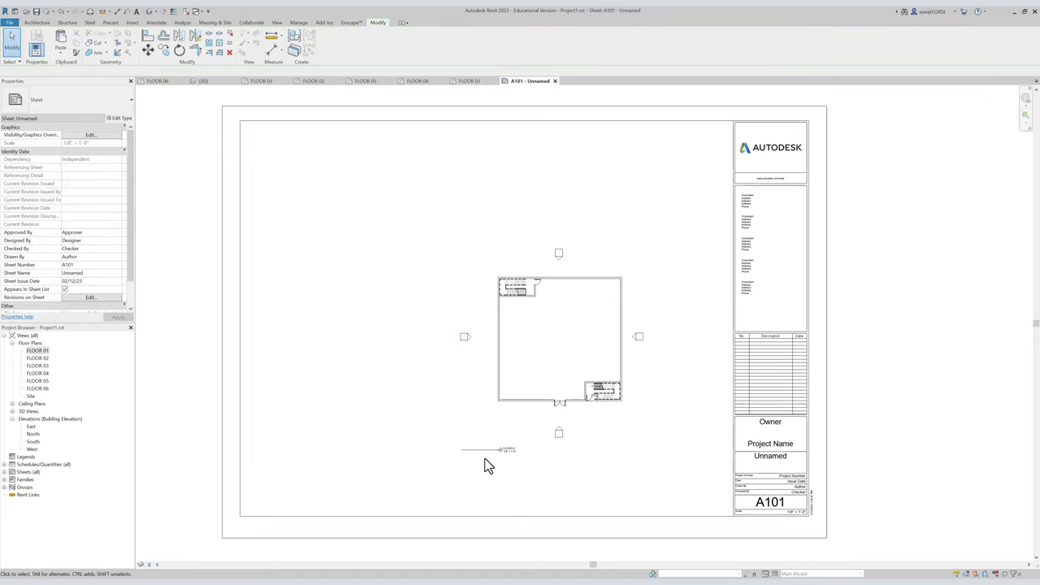
key("ctrl+z")
Fit the FLOOR 01 view title and its line to the viewport's width, and move the viewport to the drawing area's lower-right corner.
left_click(542, 439)
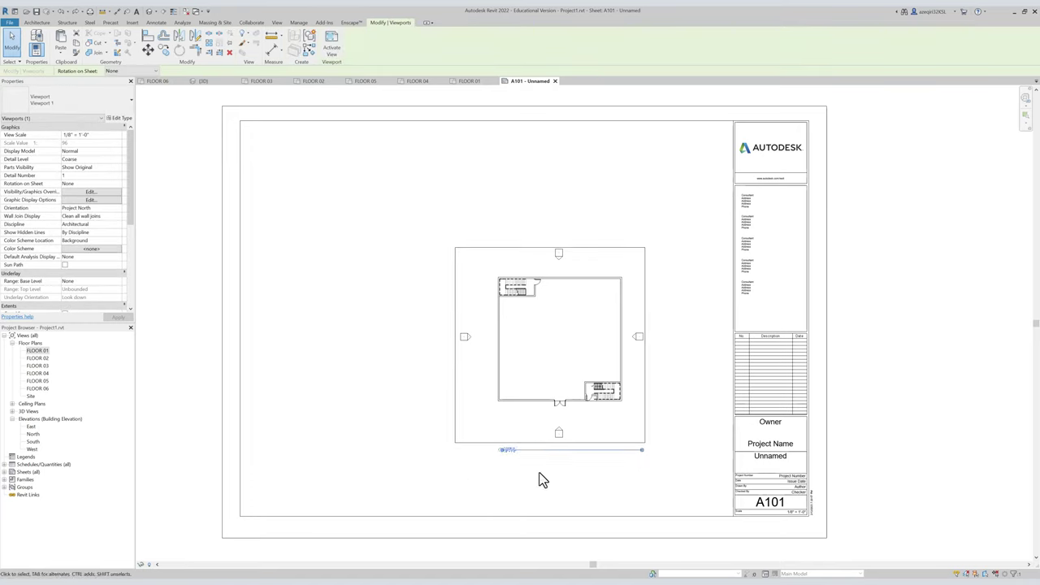
left_click_drag(541, 449, 510, 451)
left_click(555, 437)
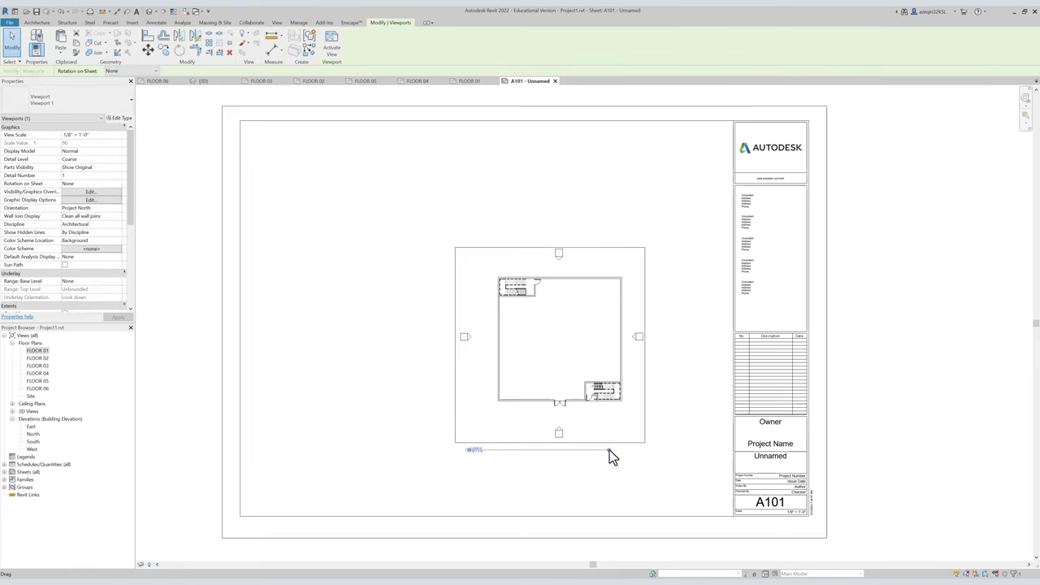
left_click_drag(609, 450, 639, 451)
left_click_drag(573, 388, 630, 430)
left_click(573, 274)
Set the view scale of floor plans FLOOR 01 through FLOOR 06 to 3/32" = 1'-0".
left_click(37, 350)
left_click(38, 388, "shift")
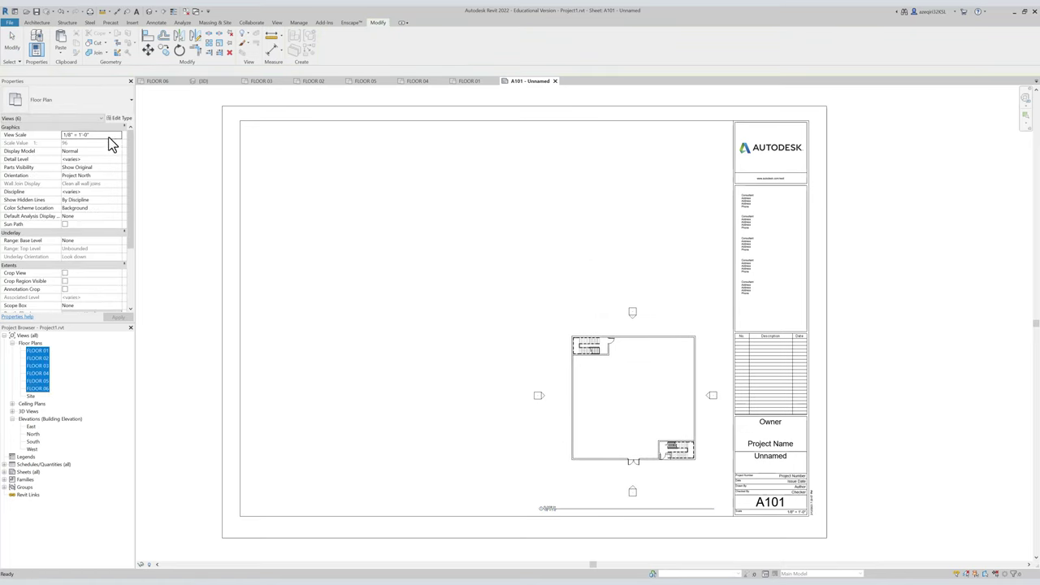
left_click(119, 136)
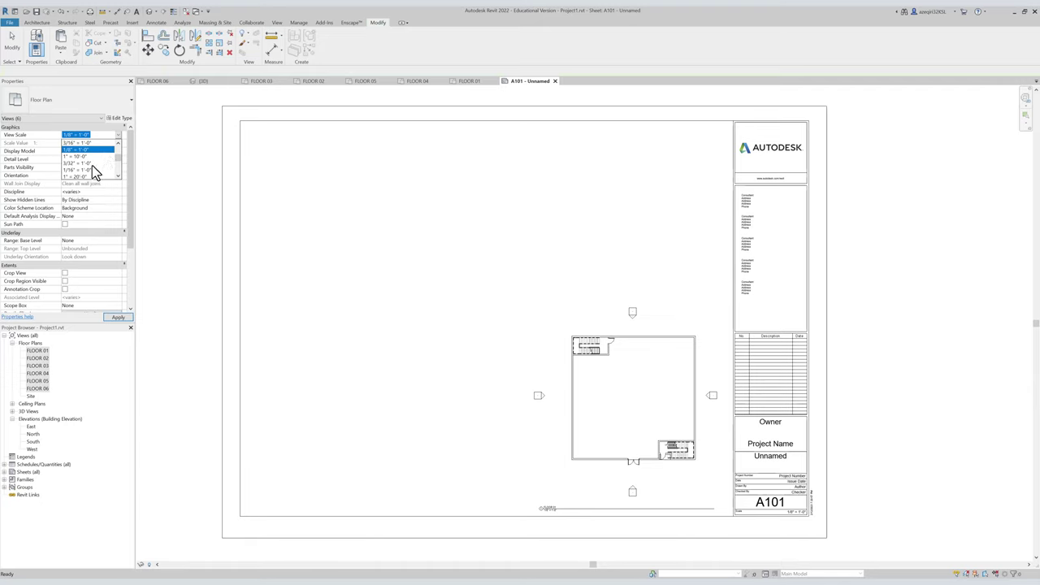
left_click(92, 164)
Shorten the FLOOR 01 title line to the rescaled viewport's width and move the viewport right, beside the title block strip.
left_click(638, 395)
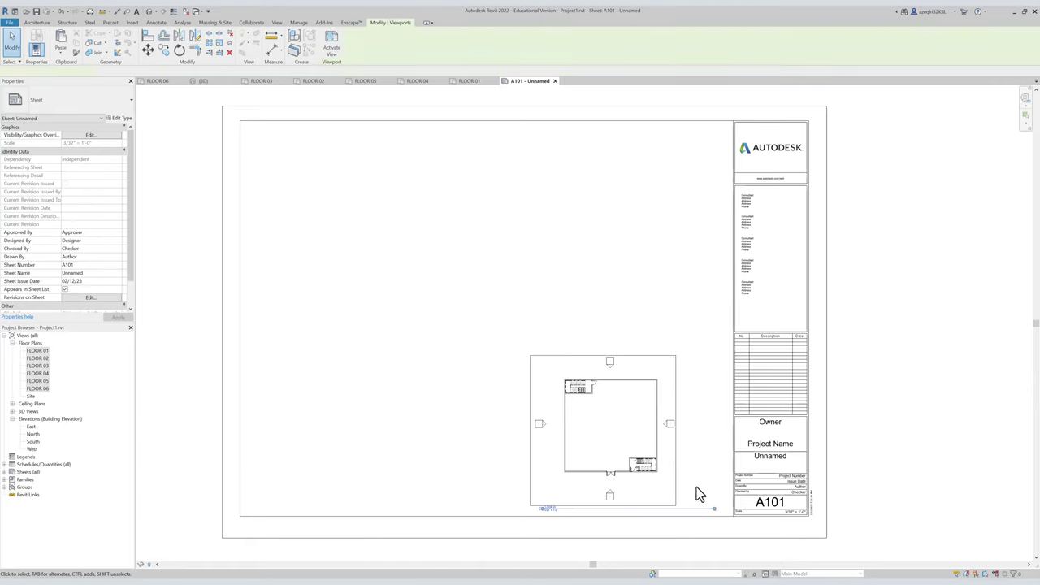
left_click_drag(713, 508, 671, 510)
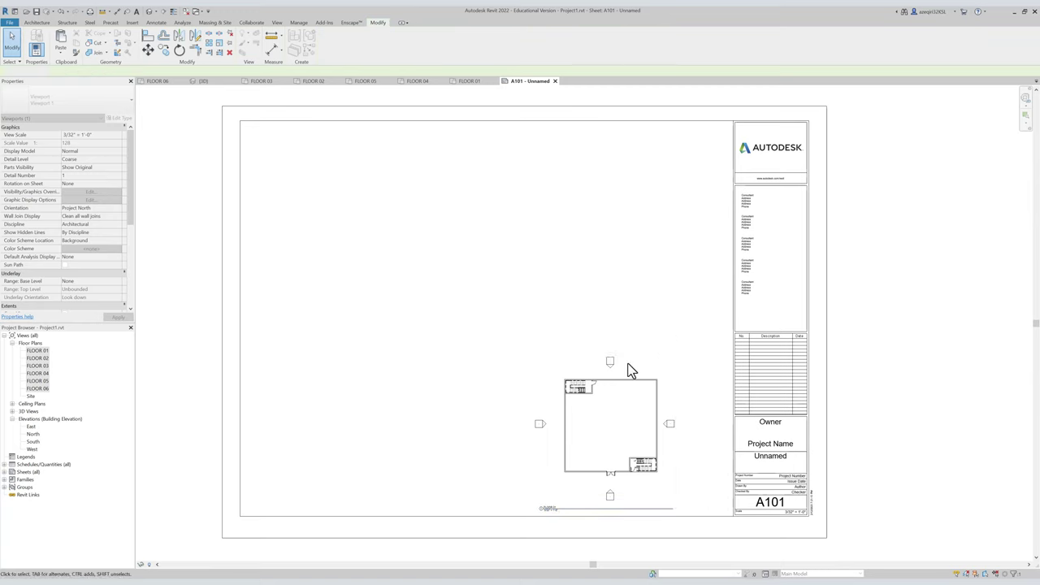
left_click_drag(608, 409, 657, 419)
left_click(548, 319)
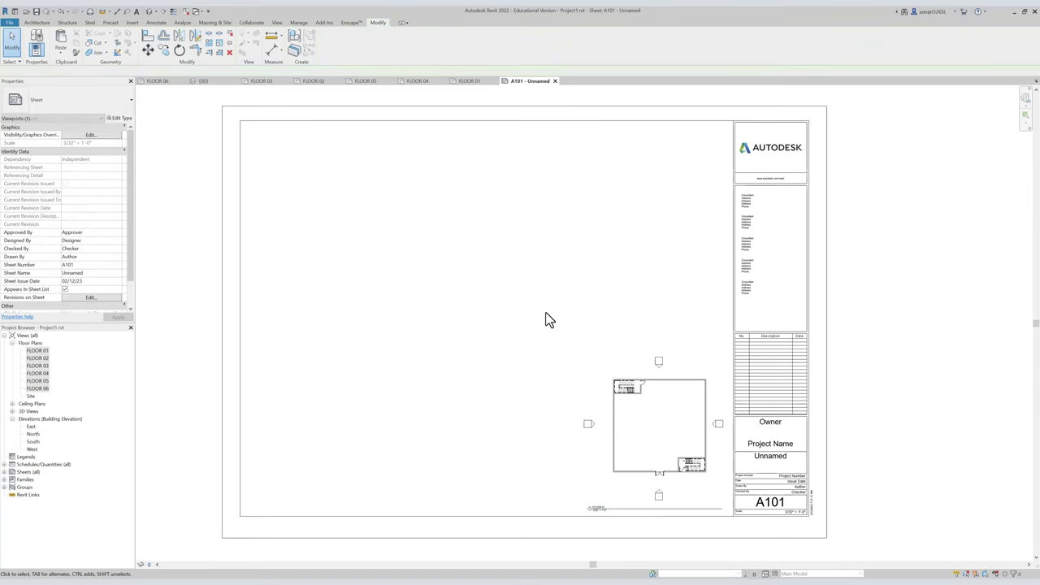
Place the FLOOR 02 floor plan on the sheet directly above FLOOR 01, aligned with it.
left_click(38, 358)
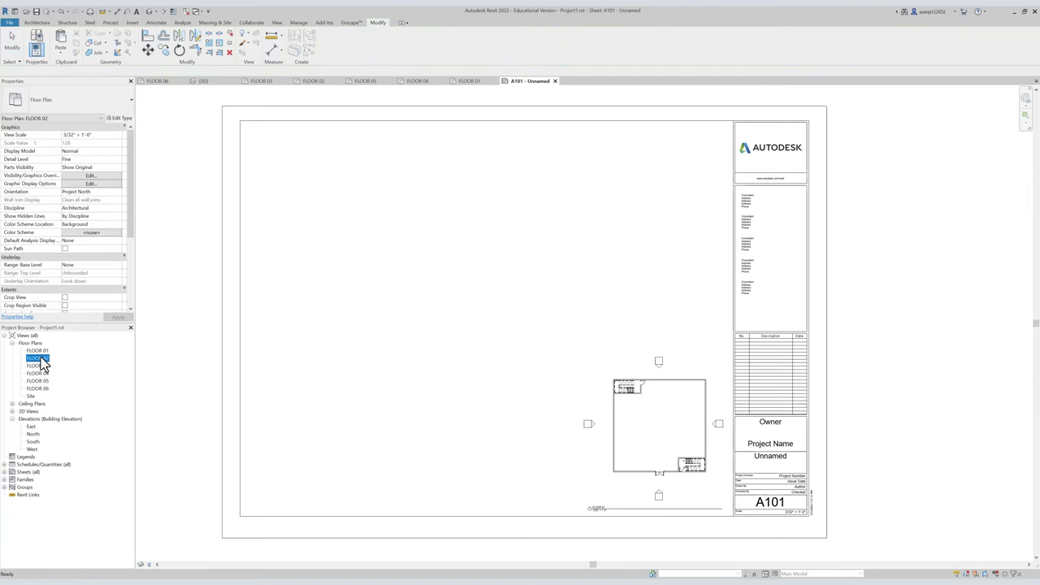
left_click_drag(474, 333, 657, 272)
left_click(546, 282)
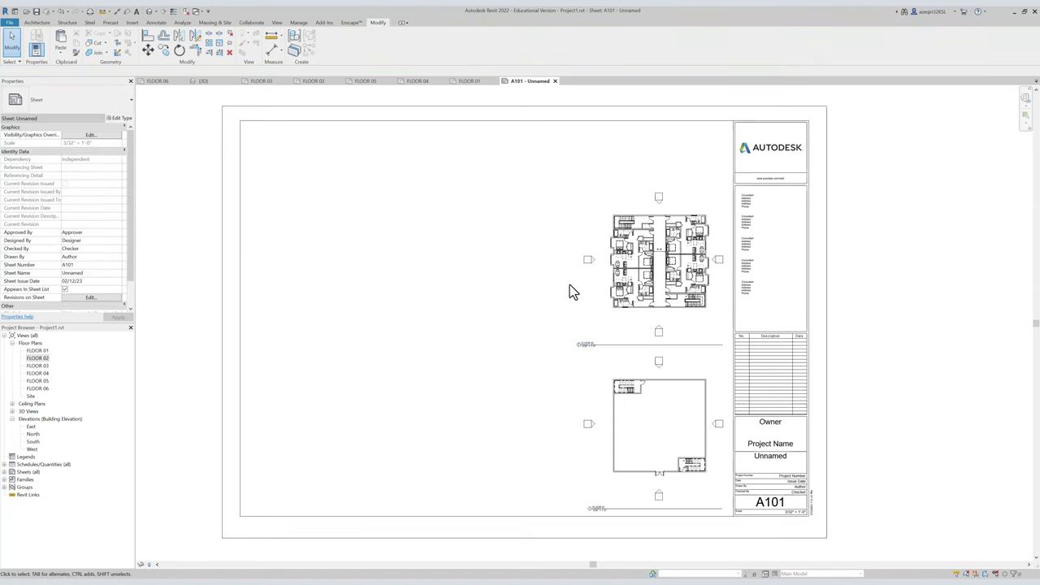
Align the FLOOR 02 view title horizontally with the FLOOR 01 title and shorten its line to end at the same point.
left_click(596, 348)
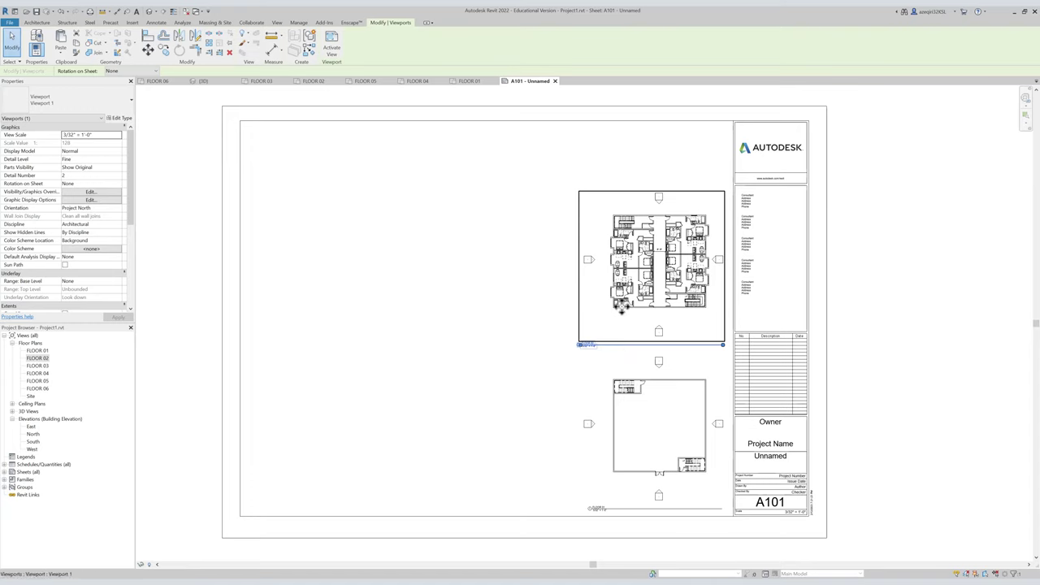
left_click(596, 366)
left_click(486, 295)
left_click(603, 344)
left_click_drag(608, 345, 617, 345)
left_click(724, 332)
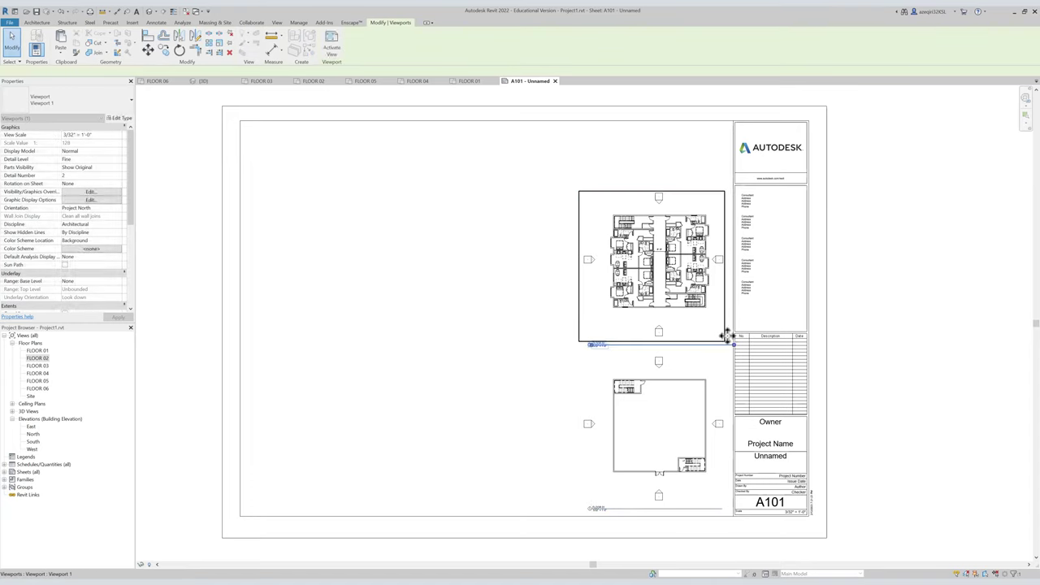
left_click_drag(735, 344, 721, 346)
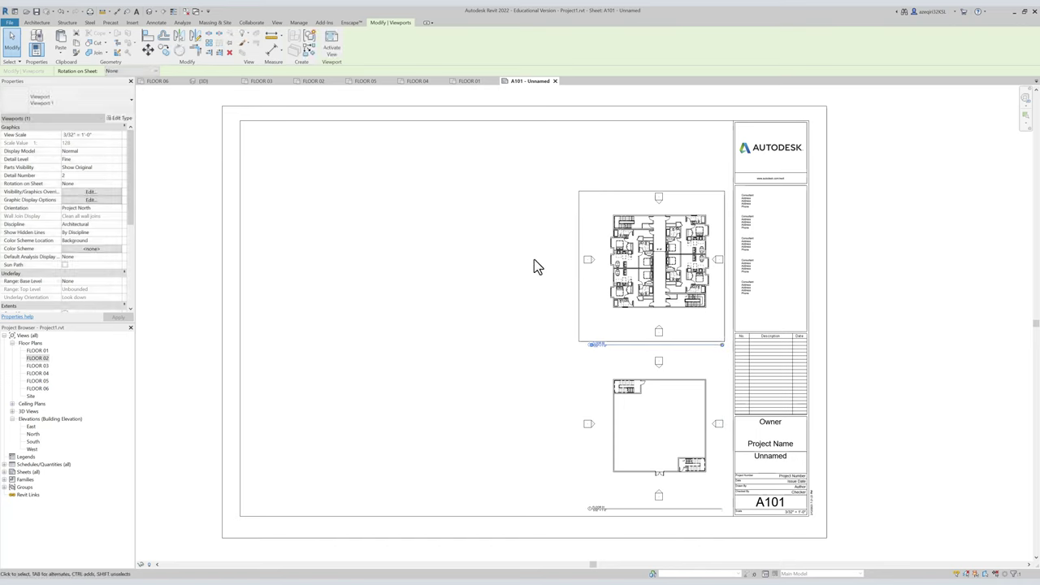
Try shifting the FLOOR 02 viewport sideways on the sheet and snap it back into alignment above FLOOR 01.
left_click(492, 262)
mouse_move(654, 268)
left_mouse_down()
mouse_move(580, 262)
mouse_move(640, 268)
left_mouse_up()
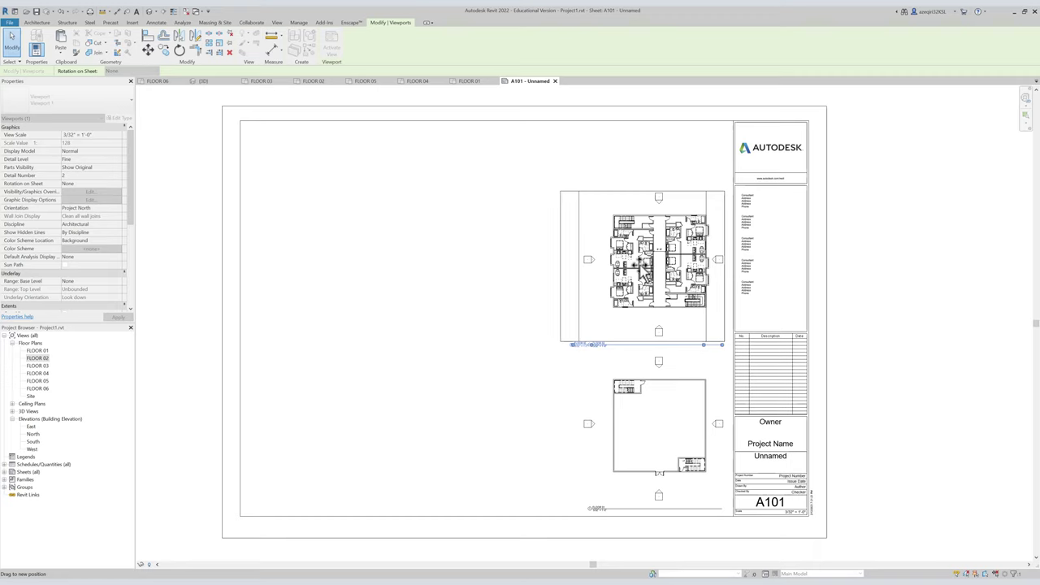
left_click_drag(644, 271, 642, 271)
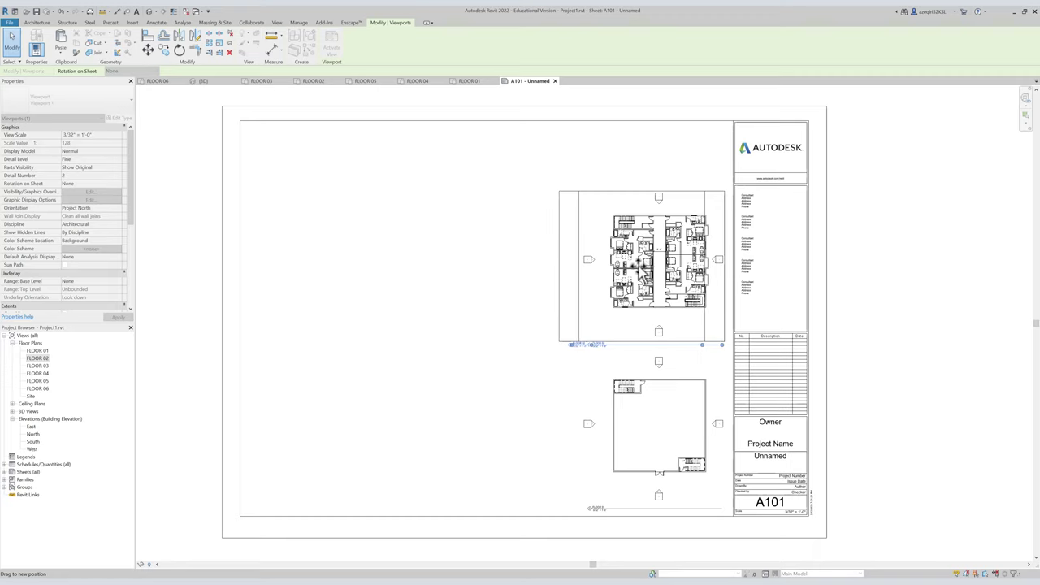
left_click_drag(639, 268, 659, 269)
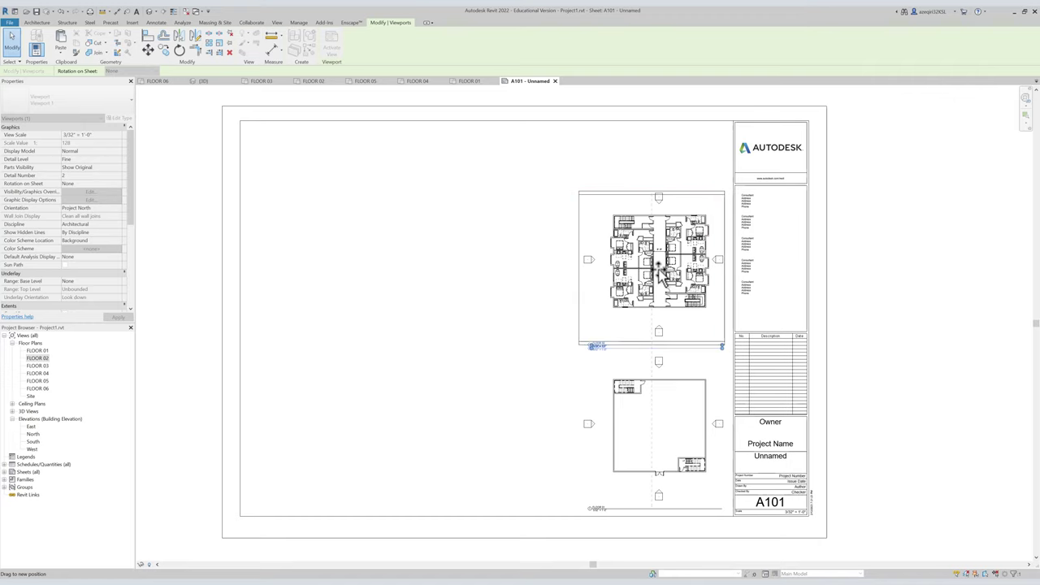
left_click_drag(659, 268, 661, 273)
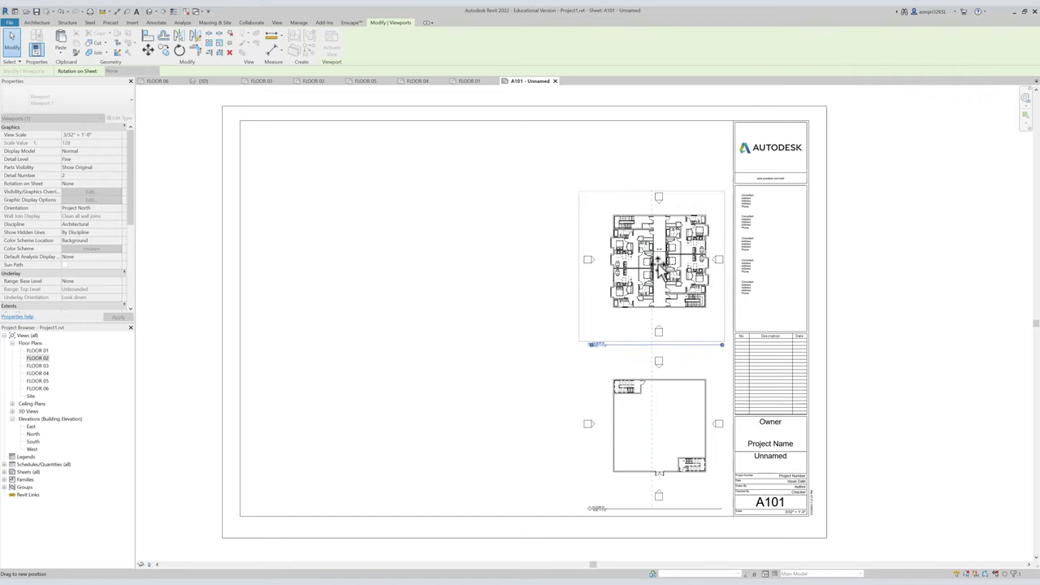
left_click(510, 253)
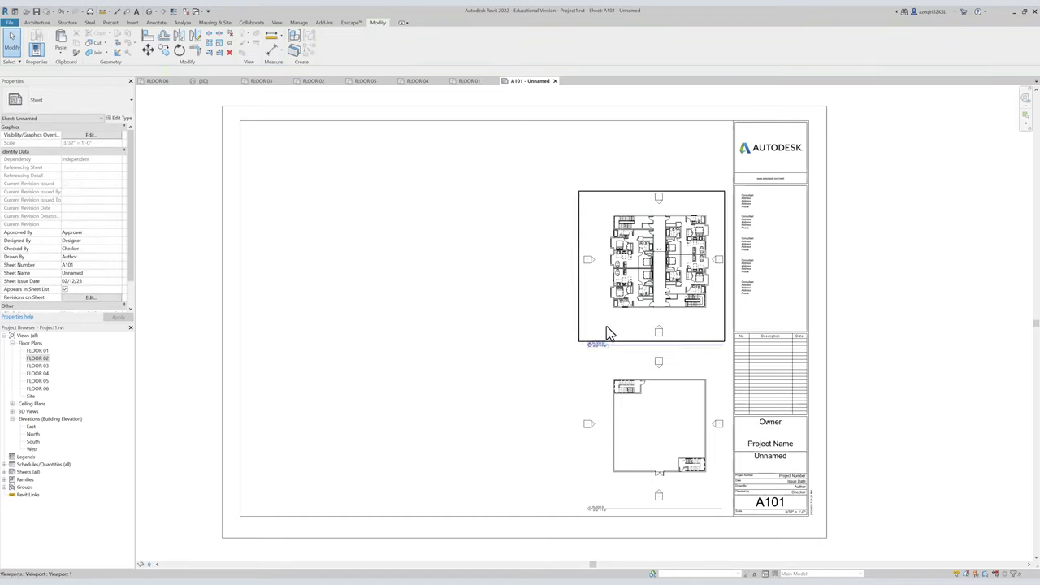
Try moving the FLOOR 02 view title away from its viewport and lengthening its line, undoing each change.
mouse_move(619, 351)
left_mouse_down()
mouse_move(610, 357)
mouse_move(616, 345)
left_mouse_up()
left_click(566, 360)
left_click(614, 345)
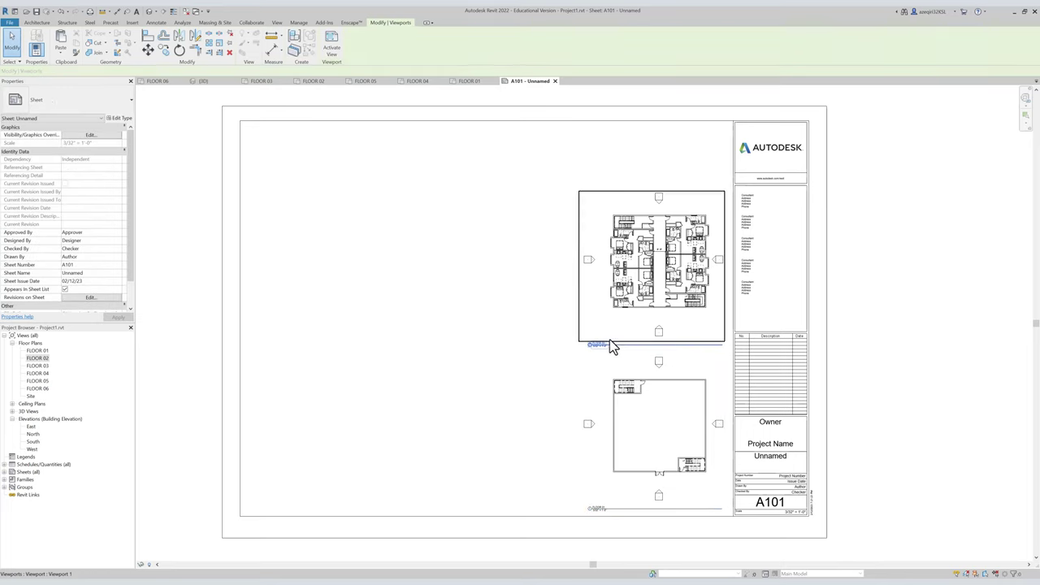
left_click_drag(618, 346, 569, 374)
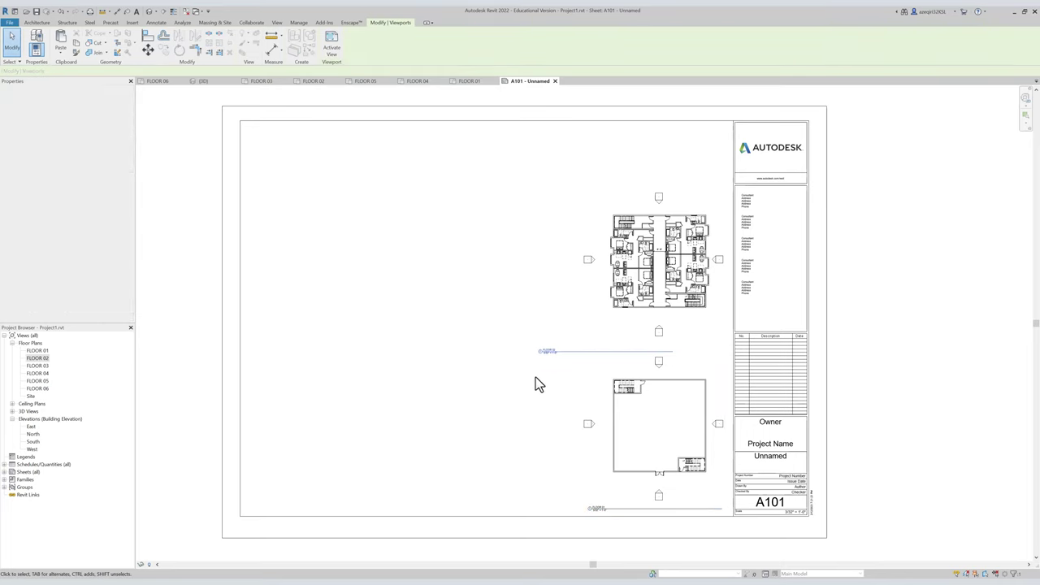
key("ctrl+z")
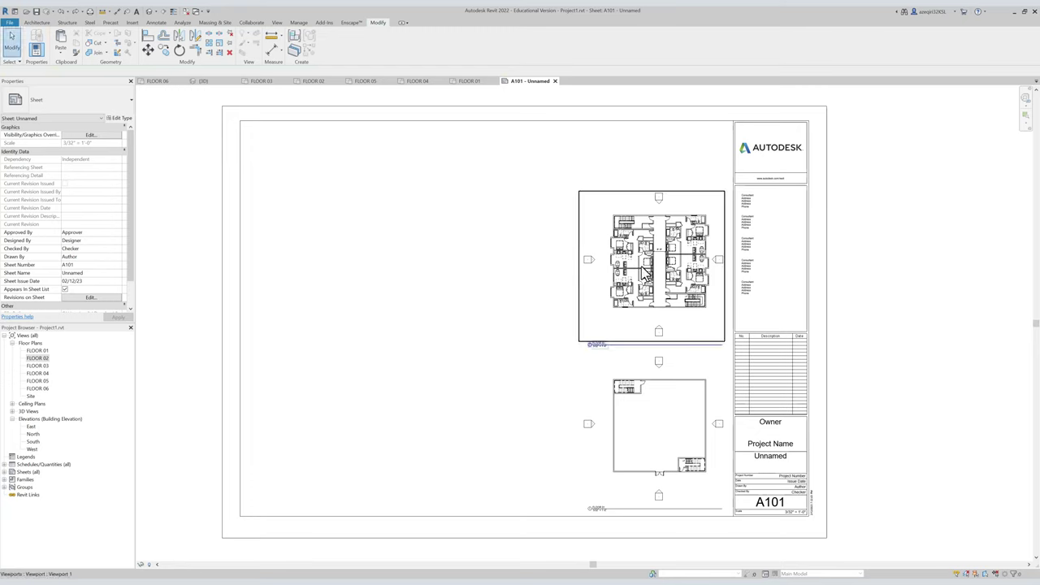
left_click(619, 347)
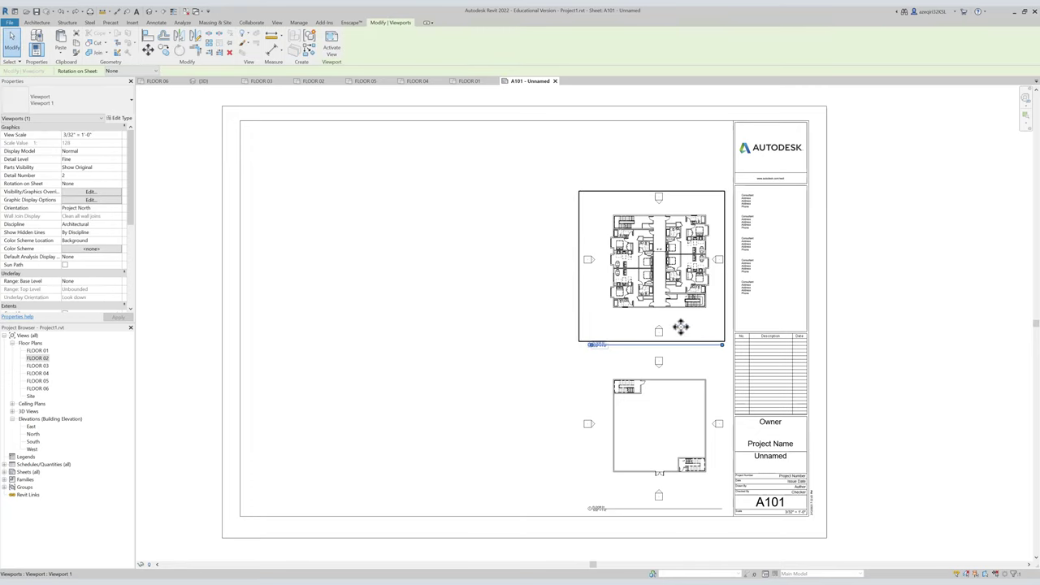
left_click_drag(722, 344, 748, 345)
key("ctrl+z")
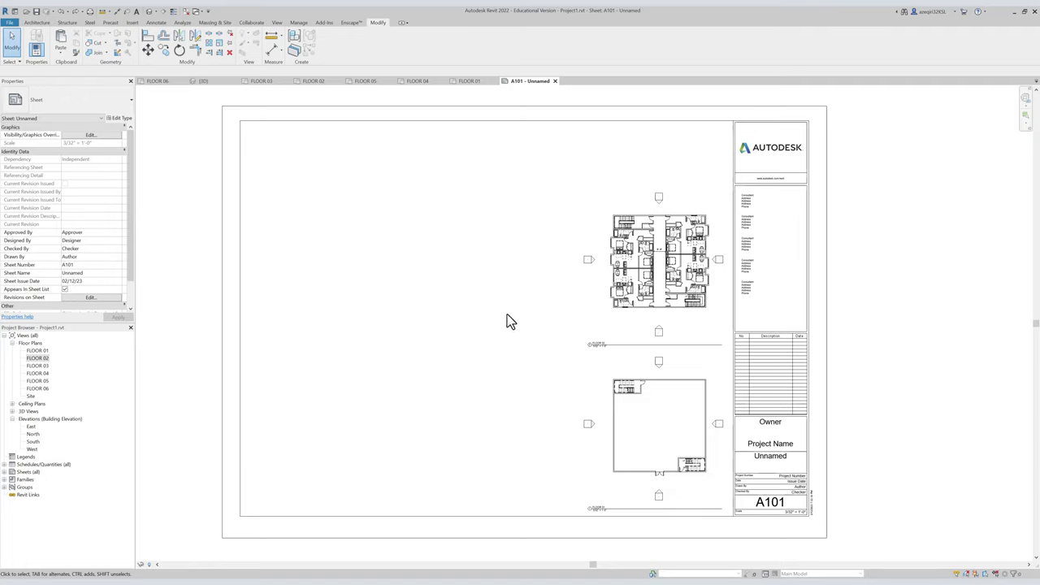
left_click(649, 283)
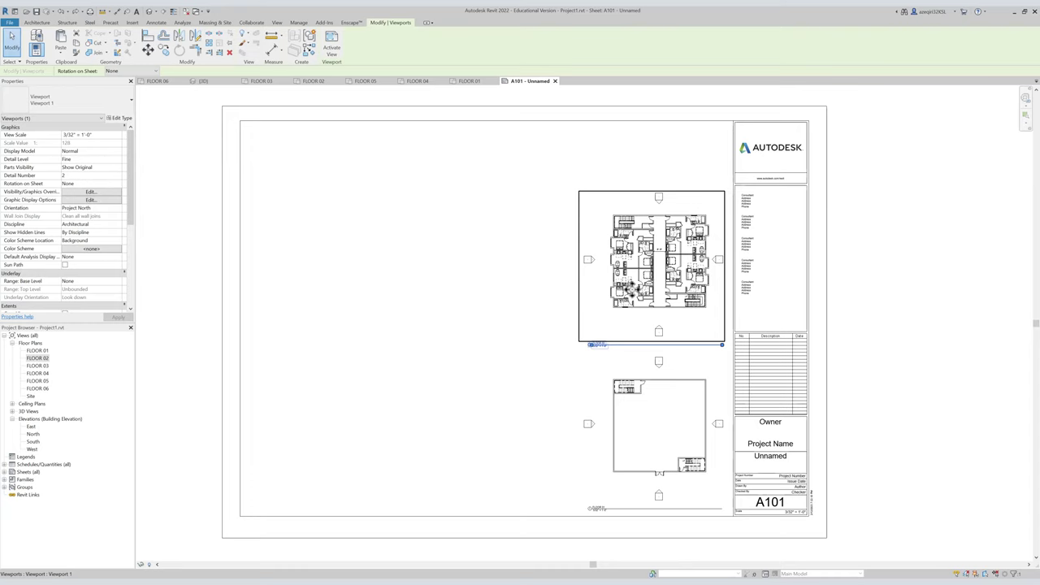
left_click(40, 358)
right_click(40, 358)
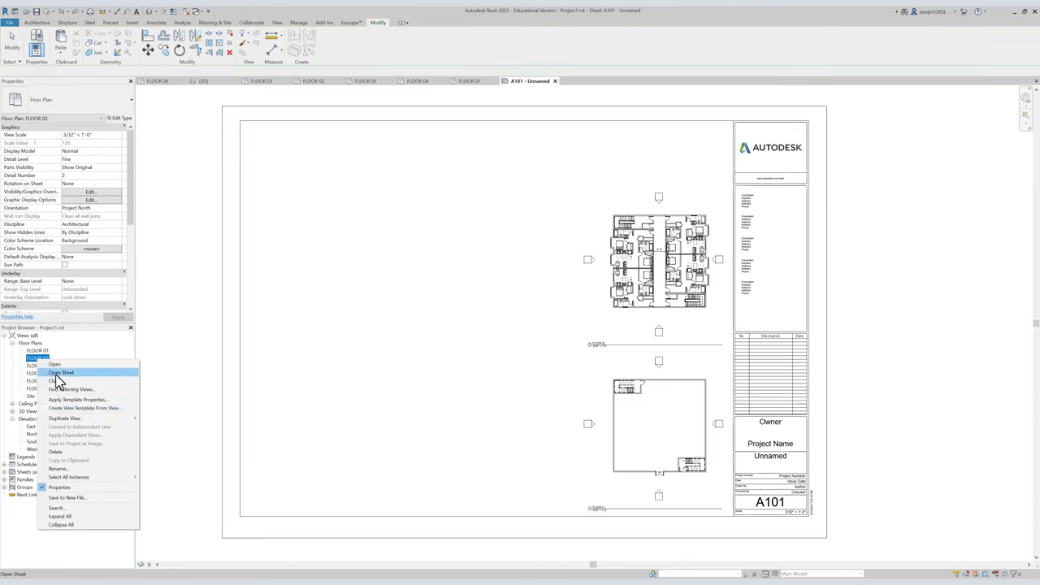
mouse_move(114, 418)
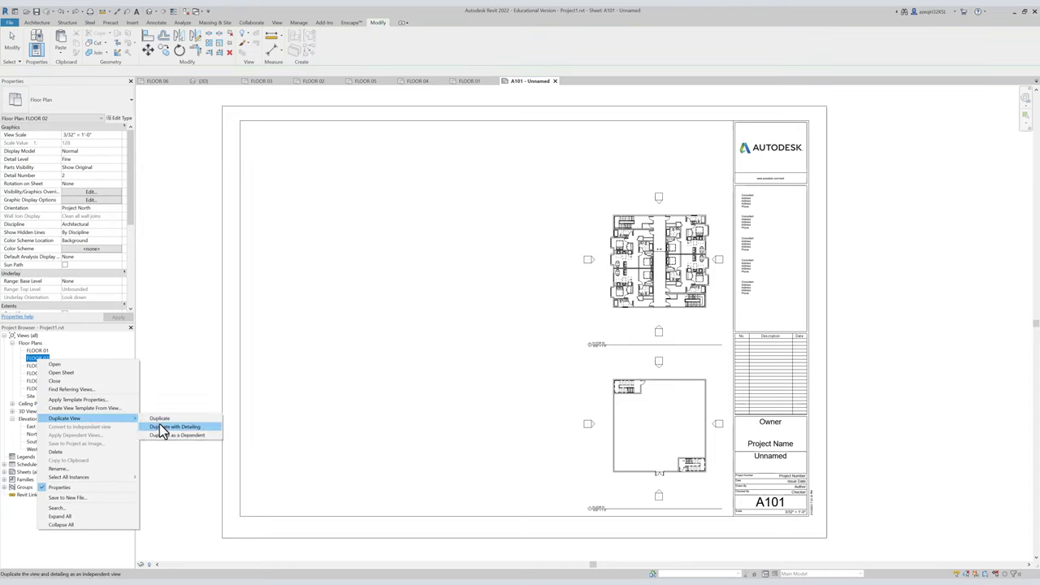
left_click(515, 311)
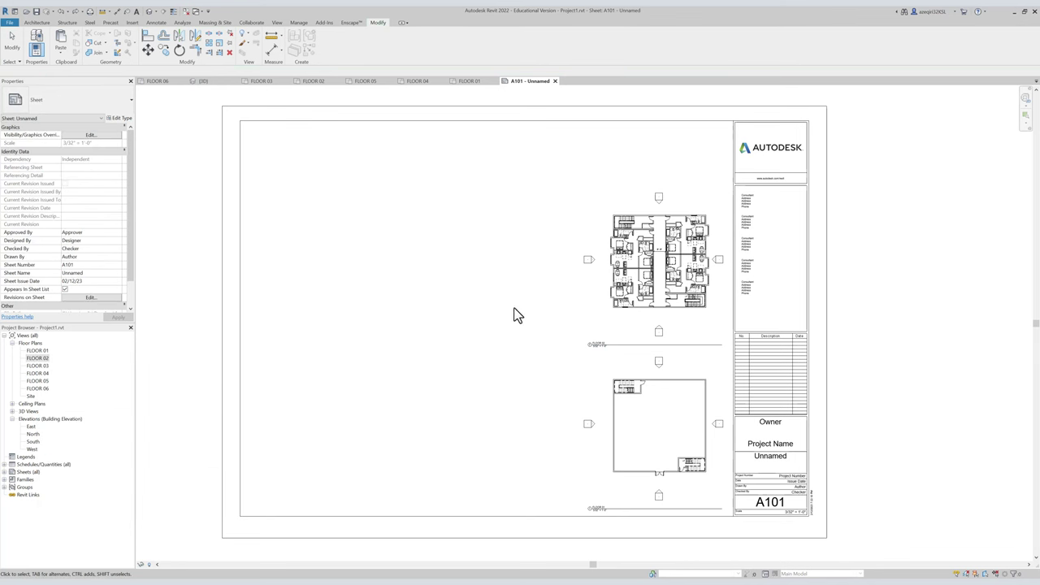
Delete the 8' - 8" corridor dimension inside the FLOOR 02 view from the sheet, and deactivate the view.
scroll(695, 264, "up", 5)
scroll(605, 279, "up", 3)
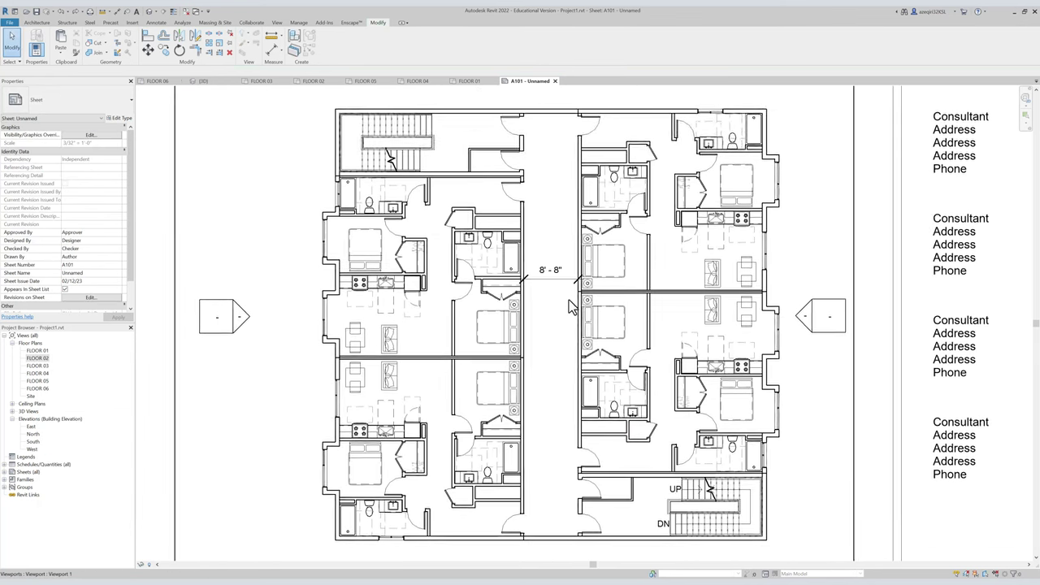
scroll(569, 300, "down", 1)
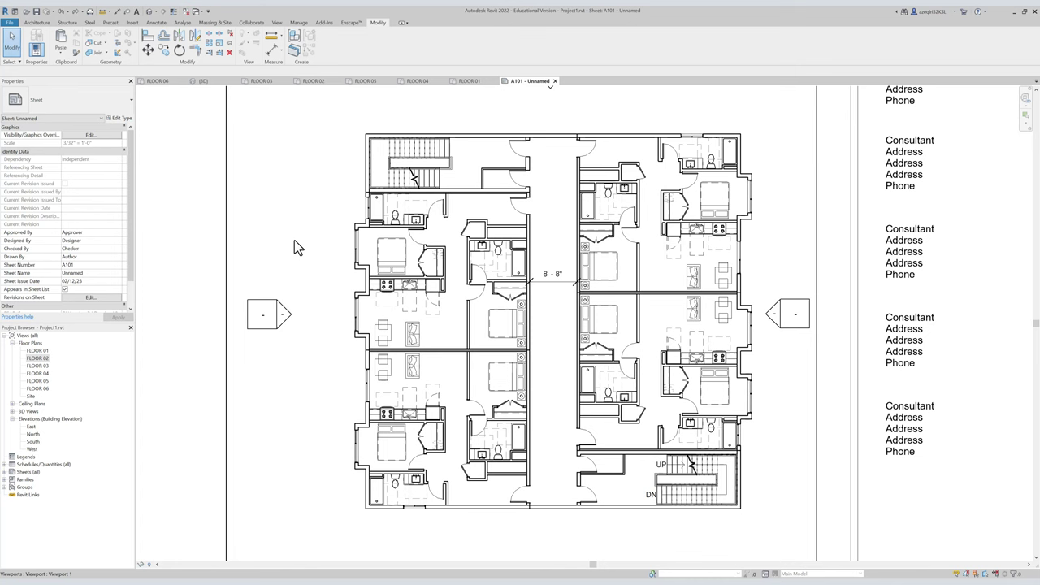
scroll(543, 325, "up", 2)
left_click(544, 324)
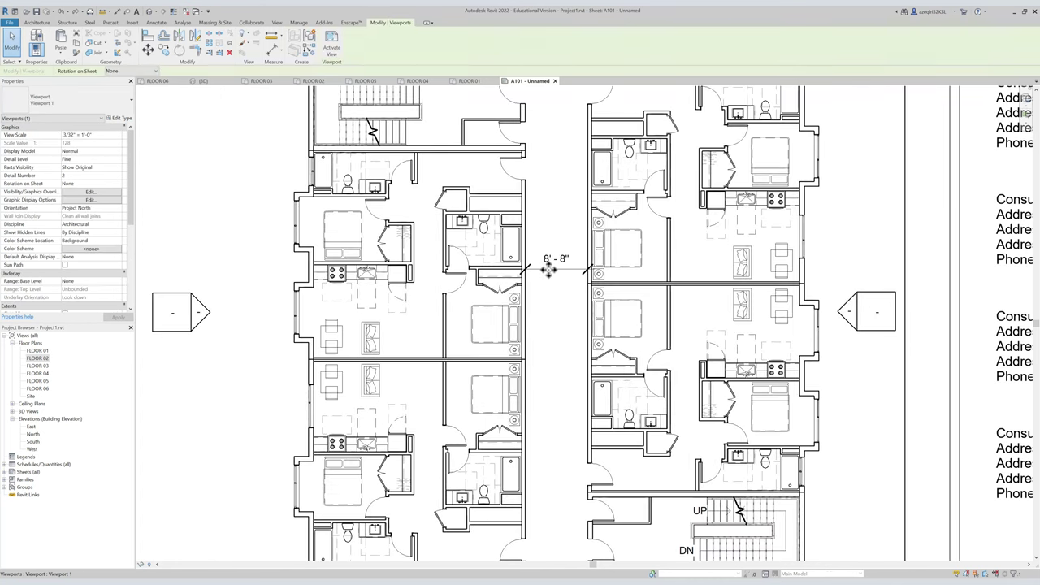
double_click(553, 276)
scroll(488, 284, "down", 3)
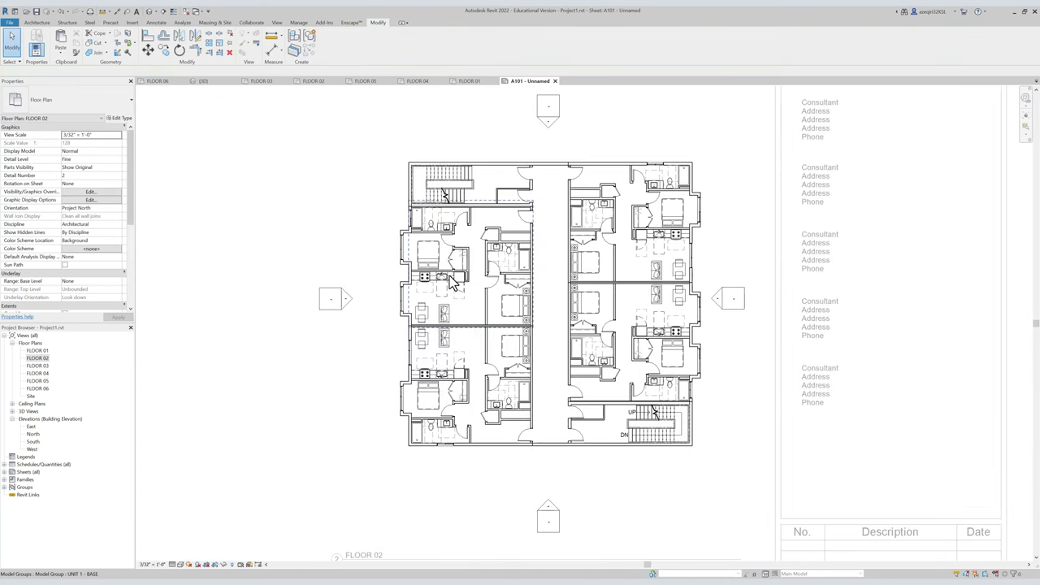
double_click(455, 273)
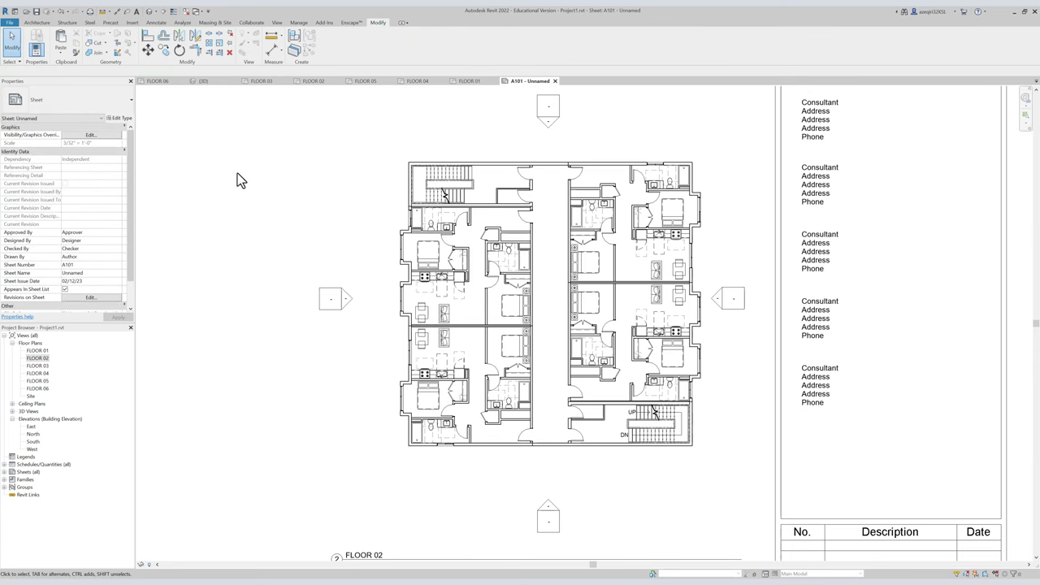
Create a new floor plan view for the ROOF level and close it to return to sheet A101.
scroll(237, 175, "down", 4)
scroll(341, 165, "down", 2)
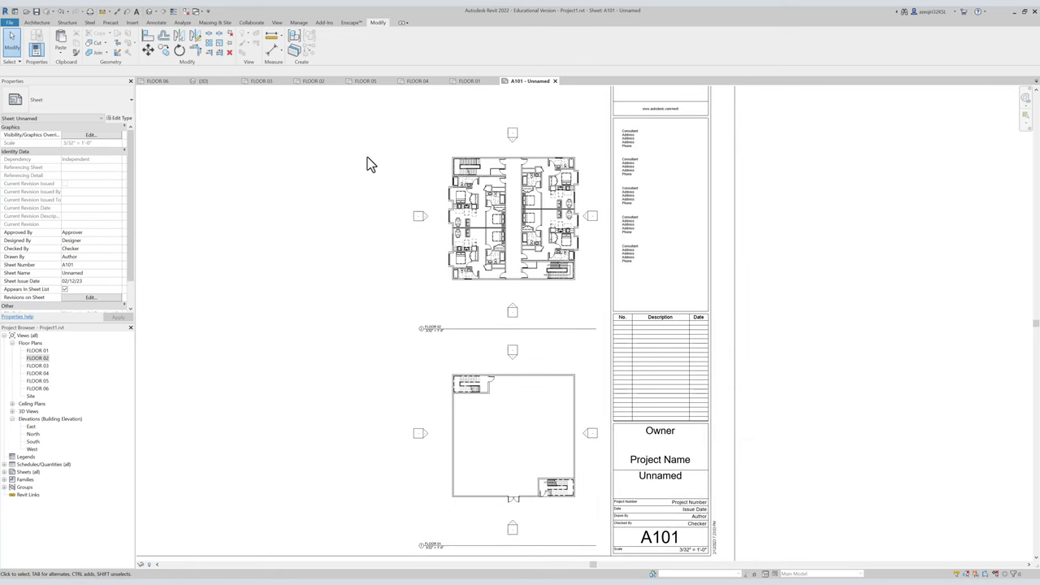
middle_click_drag(399, 167, 369, 173)
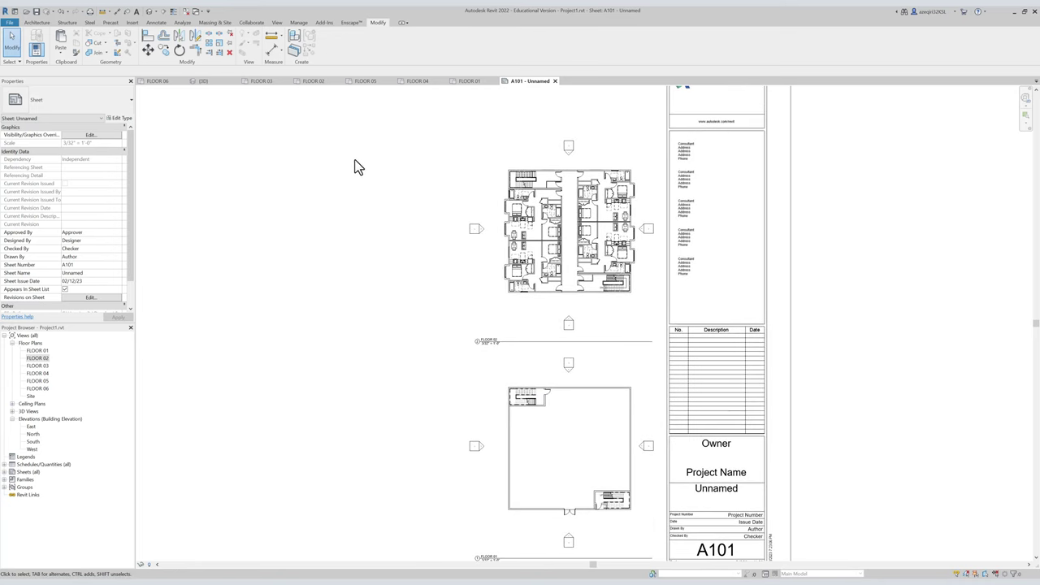
middle_click(354, 162)
middle_click(354, 163)
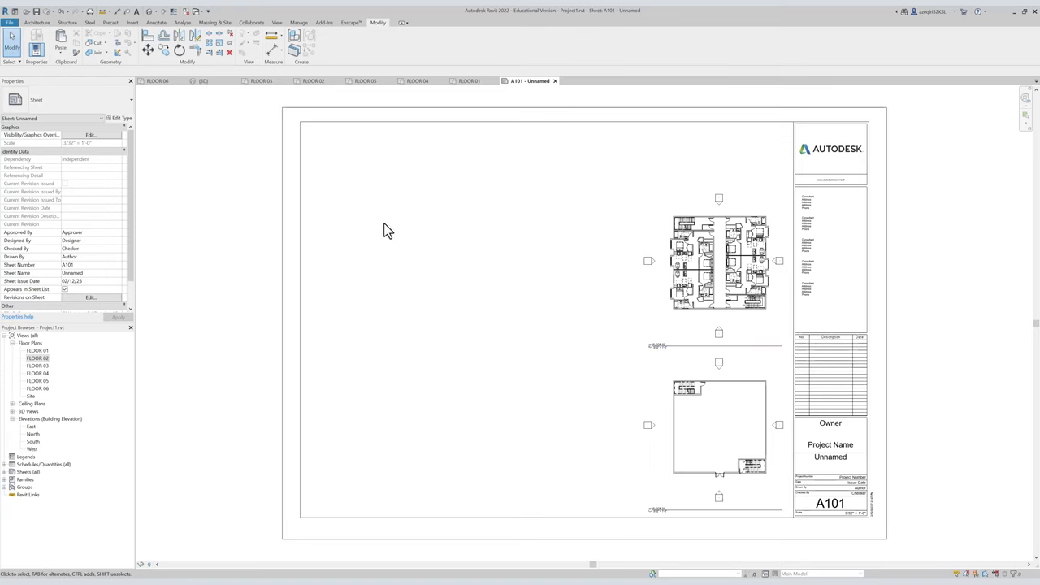
left_click(277, 23)
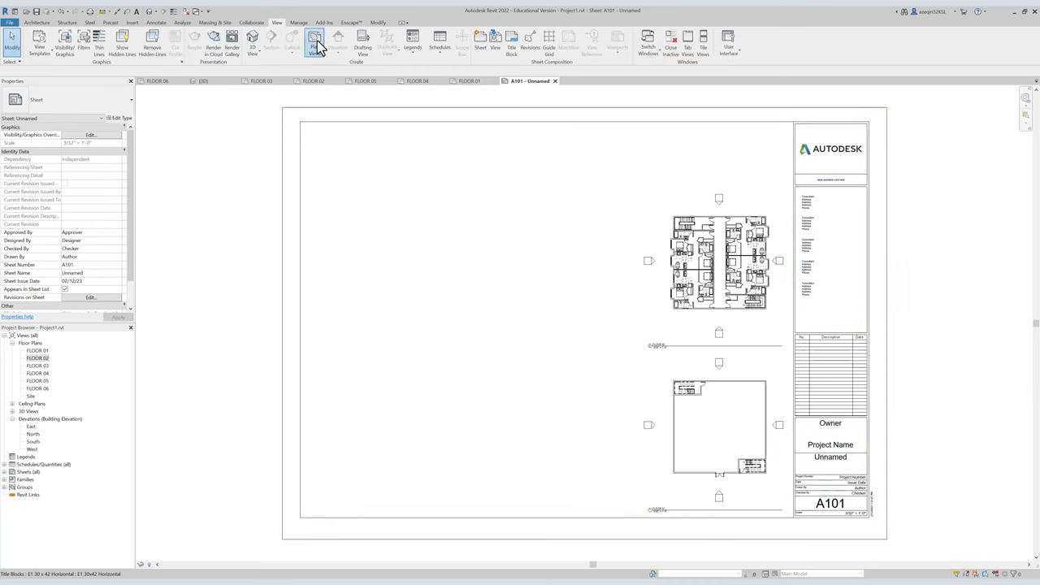
left_click(316, 47)
left_click(333, 68)
left_click(478, 264)
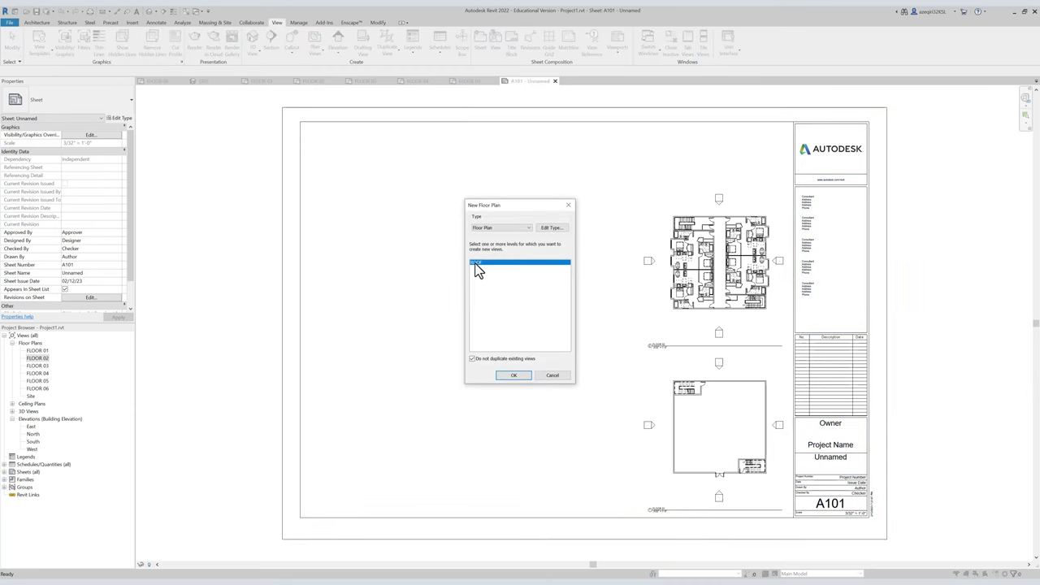
left_click(503, 375)
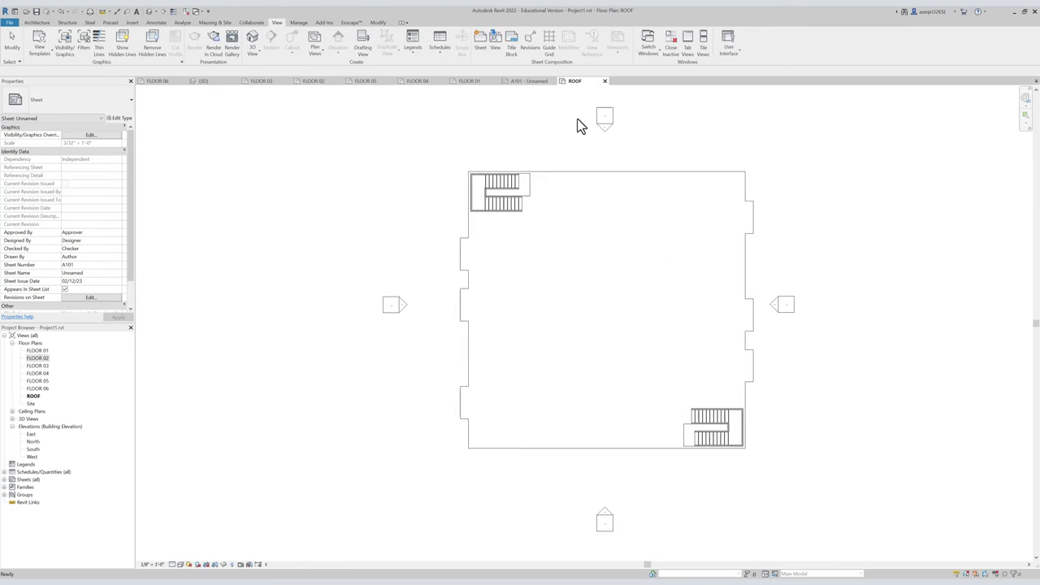
left_click(604, 80)
Place the ROOF floor plan on the sheet, left of FLOOR 02, and set its view scale to 3/32" = 1'-0".
left_click_drag(37, 396, 436, 308)
left_click(553, 220)
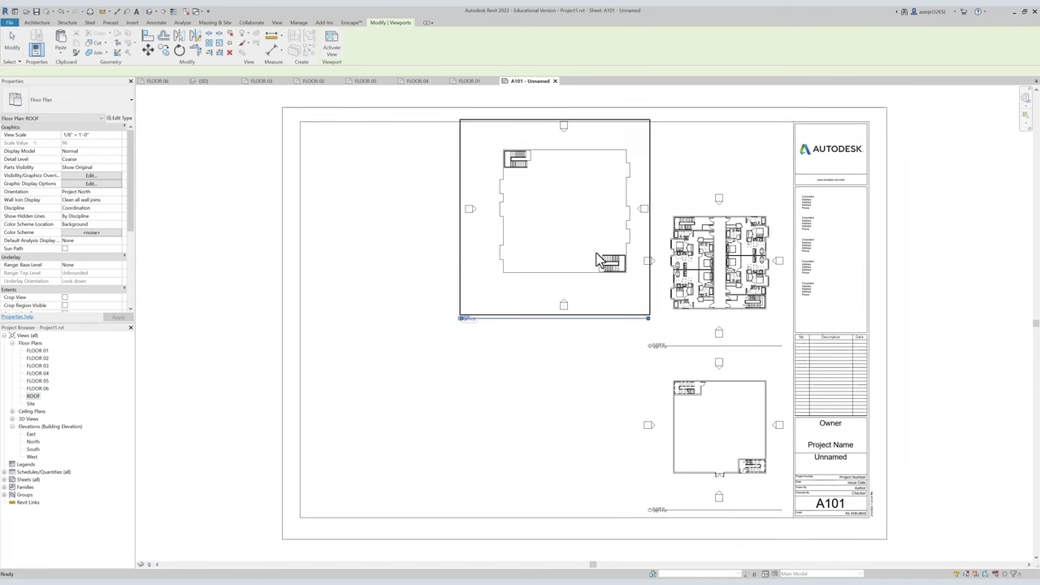
left_click(118, 135)
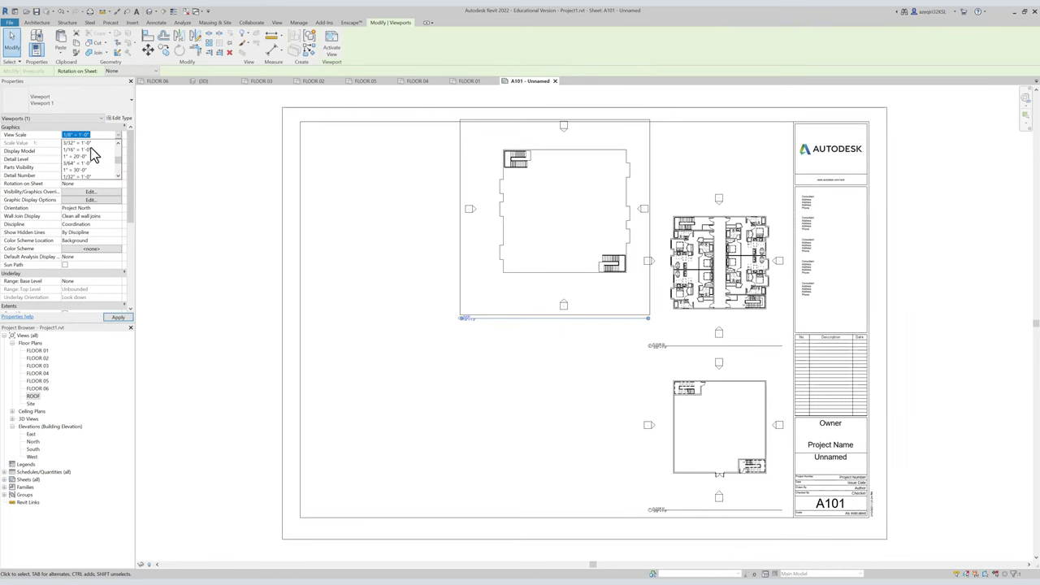
left_click(88, 144)
left_click_drag(545, 261, 562, 267)
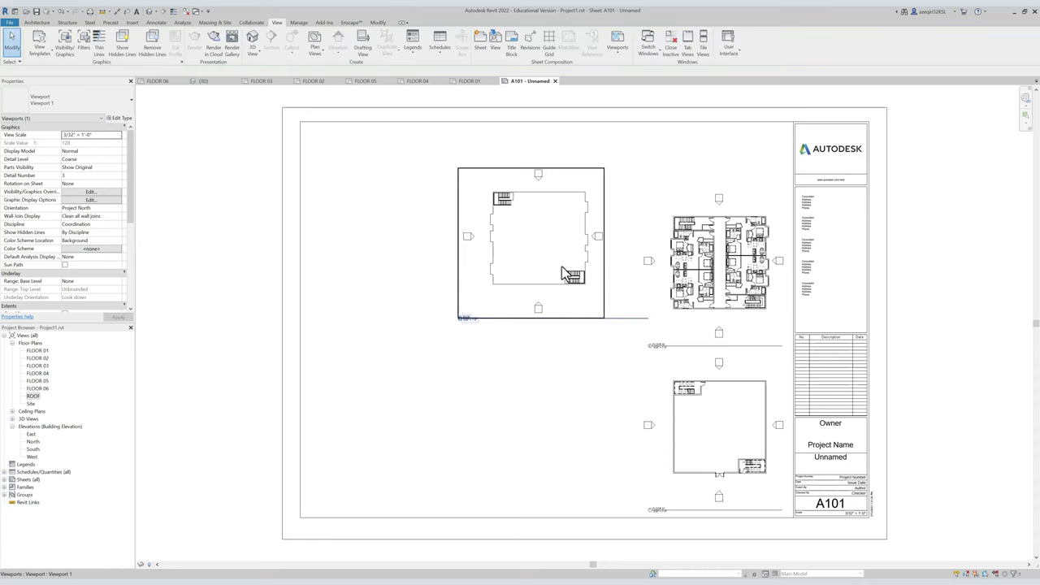
Hide the elevation markers in the FLOOR 02 view from the sheet and deactivate the view.
left_click(691, 362)
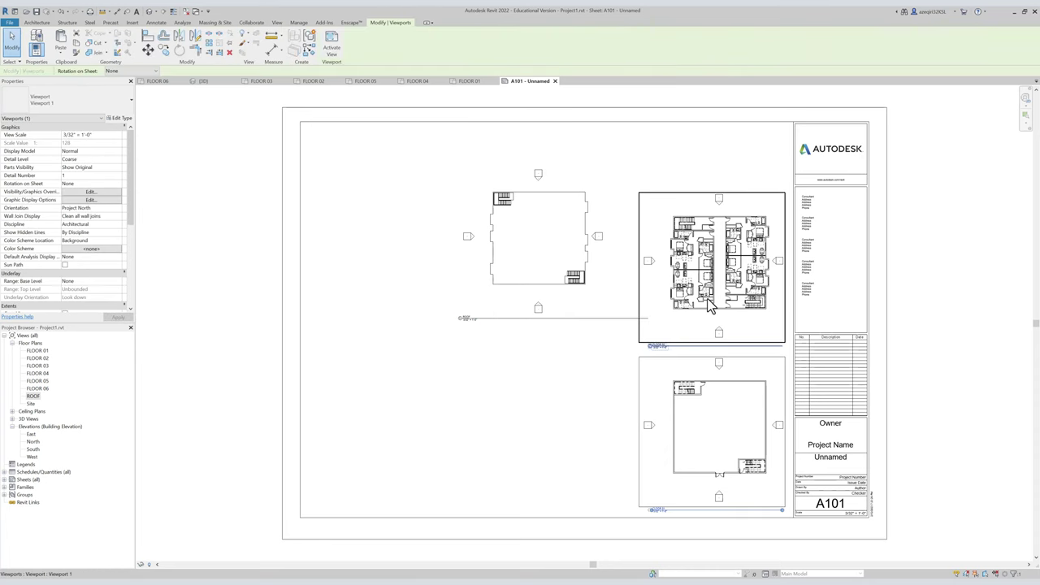
double_click(708, 305)
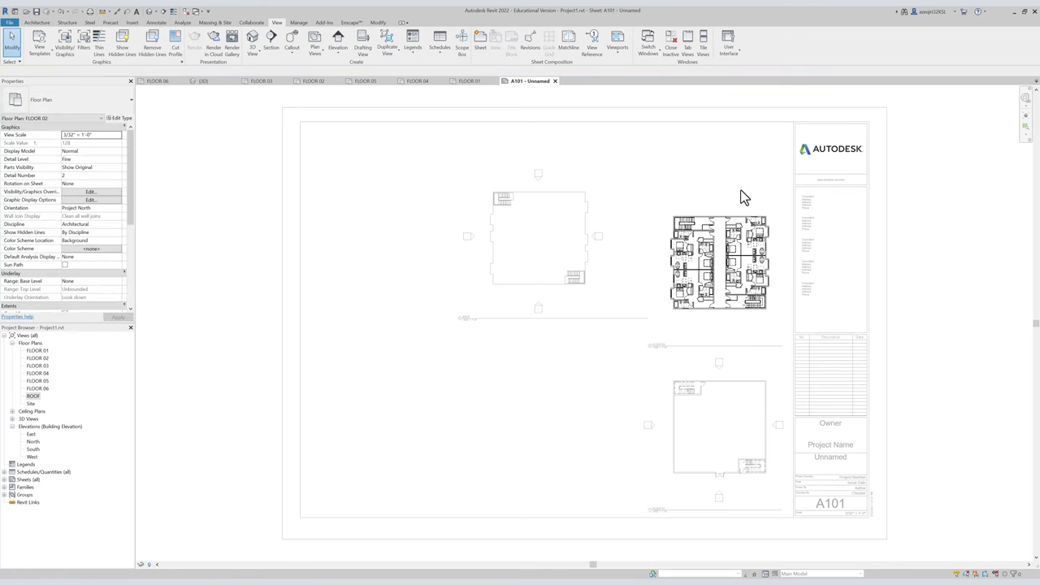
double_click(714, 195)
Move the FLOOR 02 view title straight up, closer to its plan.
left_click(717, 347)
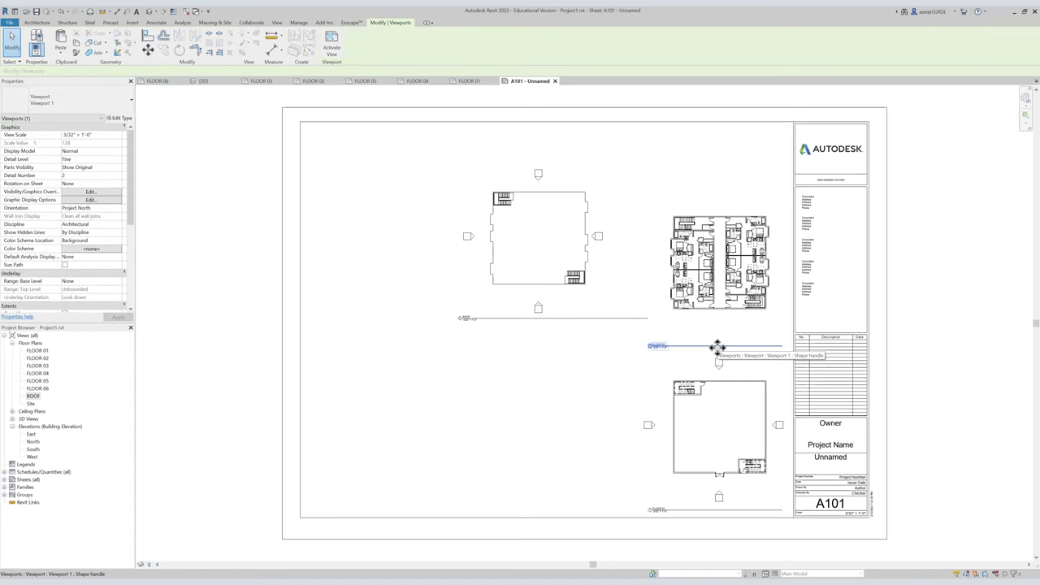
left_click_drag(717, 347, 717, 328)
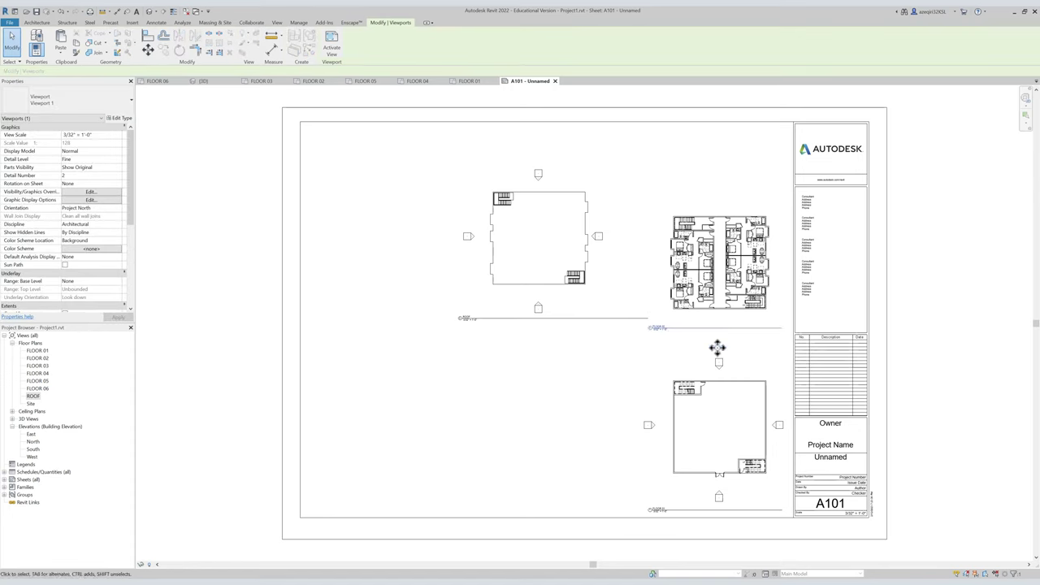
left_click(674, 181)
Nudge the FLOOR 02 viewport down until it sits closer above the FLOOR 01 plan.
left_click(723, 249)
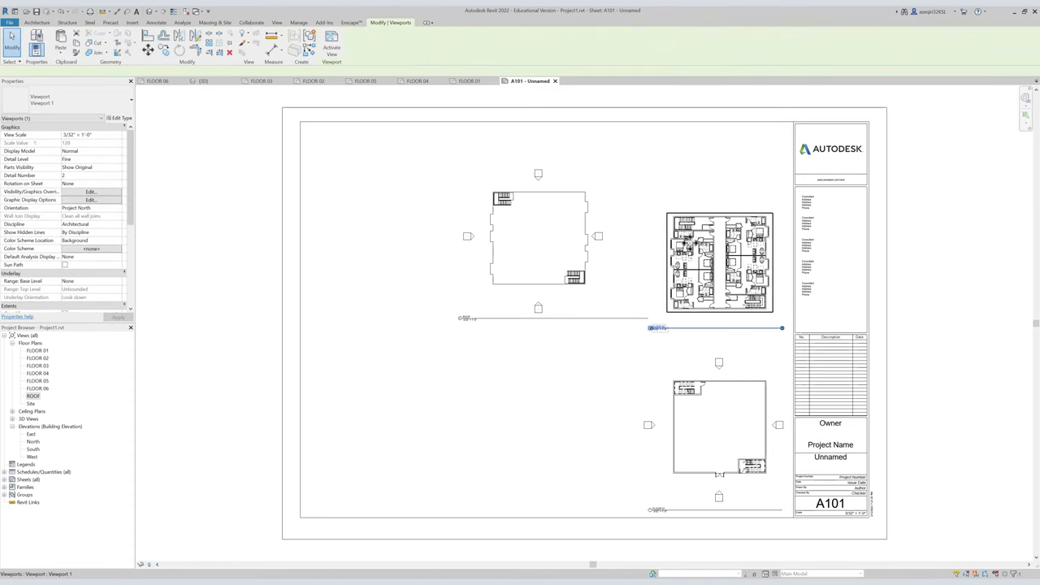
key("Down")
key("Down")
key("Down")
key("Down")
key("Down")
key("Down")
key("Down")
key("Down")
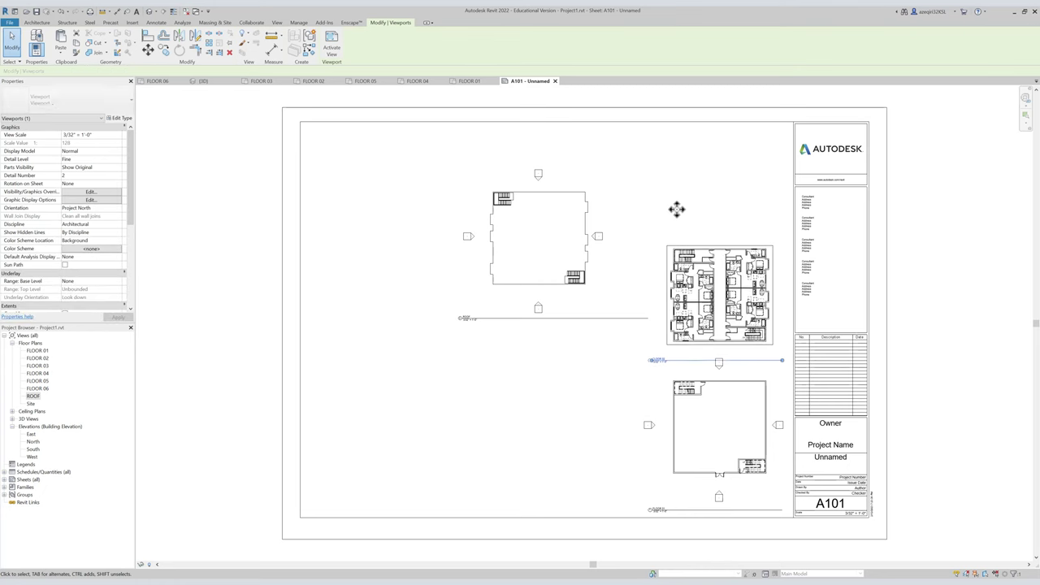
key("Up")
left_click(628, 236)
Hide the four elevation markers in the ROOF view from the sheet and deactivate the view.
double_click(532, 253)
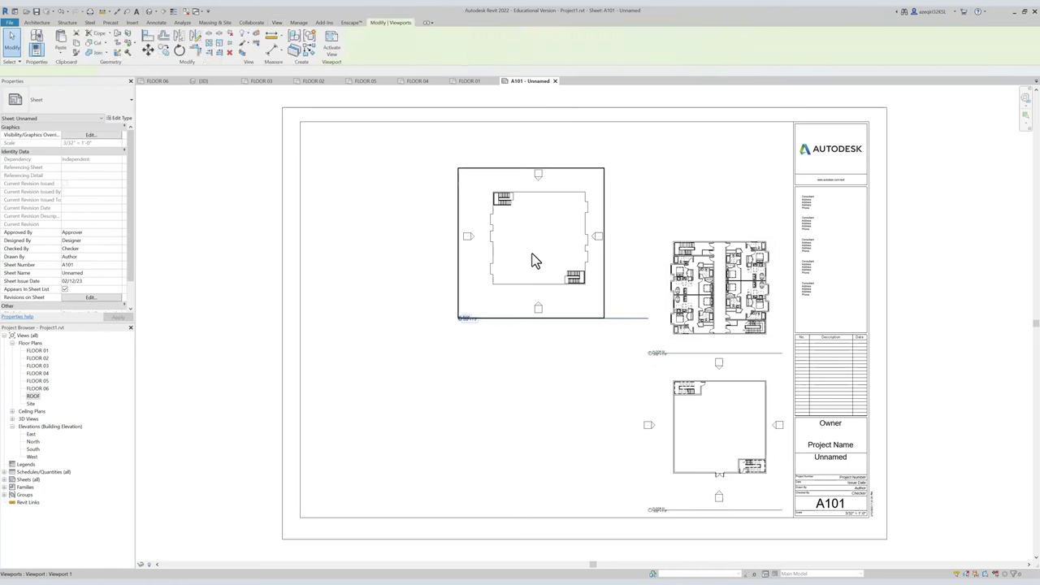
left_click_drag(522, 292, 554, 326)
key("e")
key("h")
left_click_drag(581, 221, 610, 249)
key("e")
key("h")
left_click_drag(514, 152, 565, 185)
key("e")
key("h")
left_click_drag(443, 204, 493, 243)
key("e")
key("h")
double_click(478, 190)
left_click(510, 235)
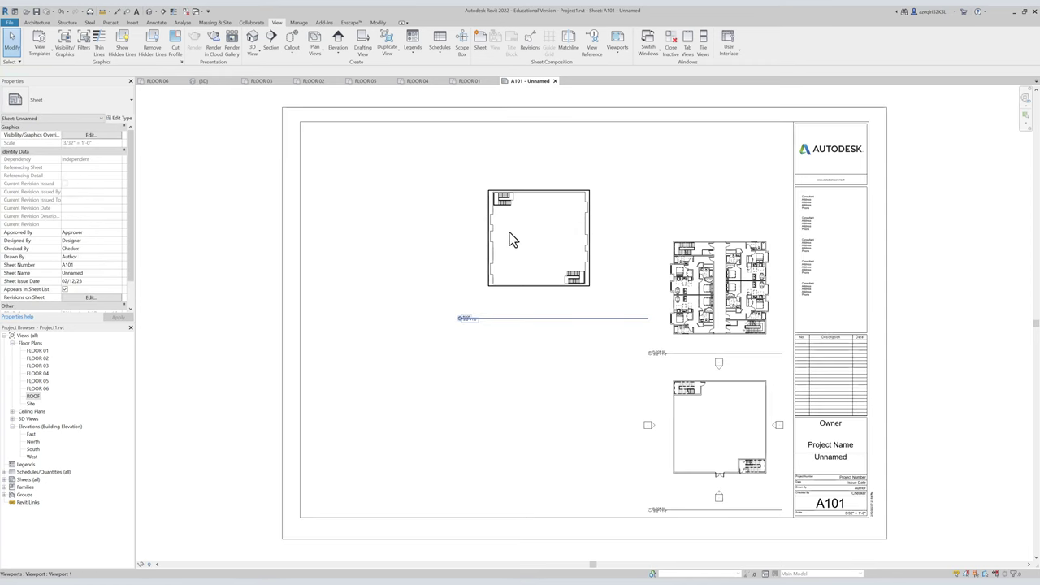
Align the ROOF viewport above FLOOR 02 and fit its view title and line just beneath the plan.
left_click_drag(510, 240, 688, 186)
left_click(673, 264)
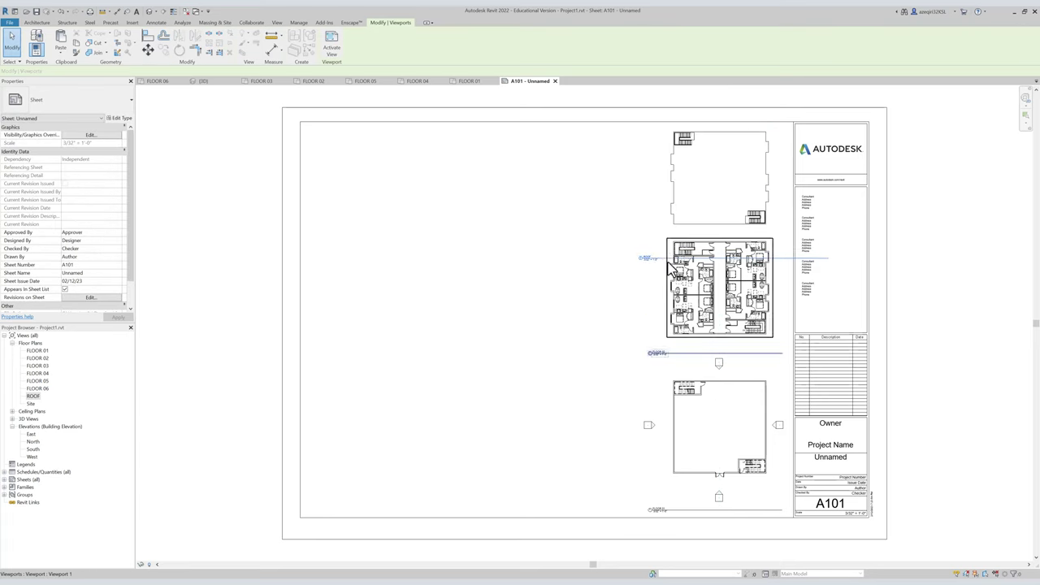
left_click_drag(668, 257, 675, 232)
left_click(632, 193)
left_click(702, 171)
left_click_drag(837, 232, 786, 230)
left_click(645, 213)
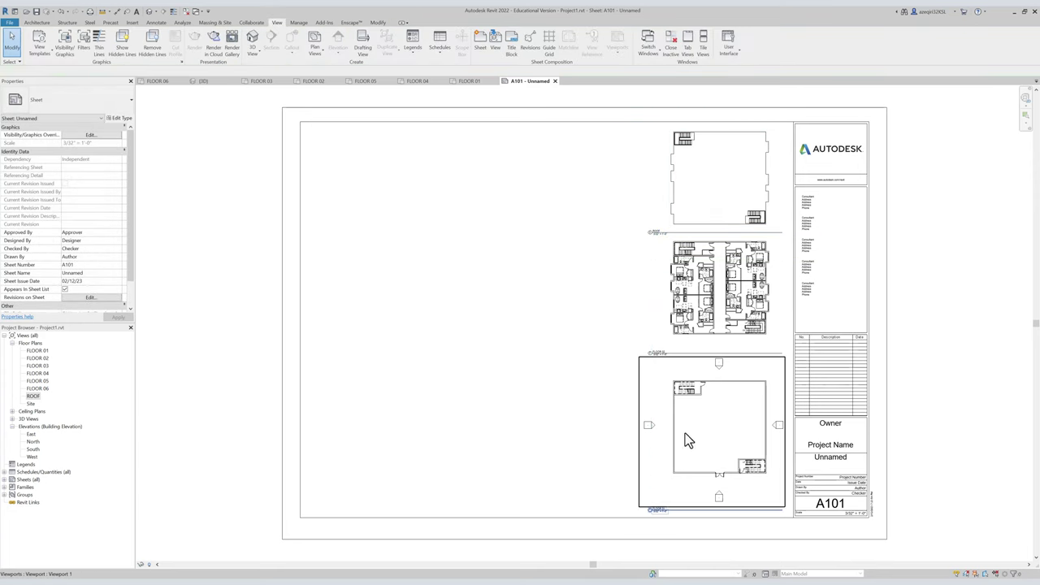
Nudge the FLOOR 02 view title closer to its plan and space the viewport evenly between ROOF and FLOOR 01.
left_click(715, 309)
left_click(731, 346)
left_click(736, 353)
key("Up")
key("Up")
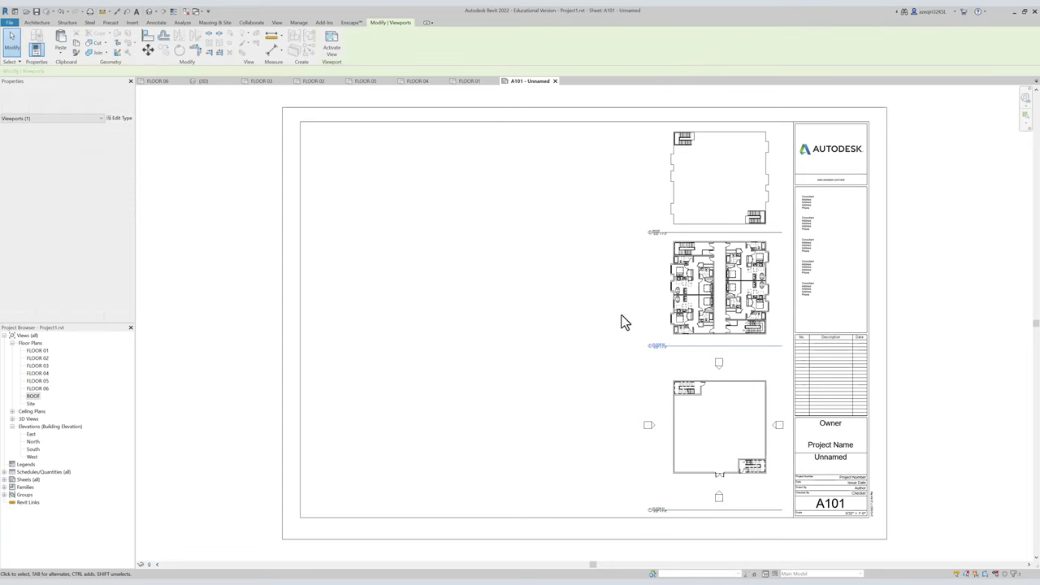
left_click(613, 273)
middle_click_drag(582, 236, 601, 248)
Activate the FLOOR 01 view on the sheet and open the South elevation from its elevation marker.
left_click(741, 375)
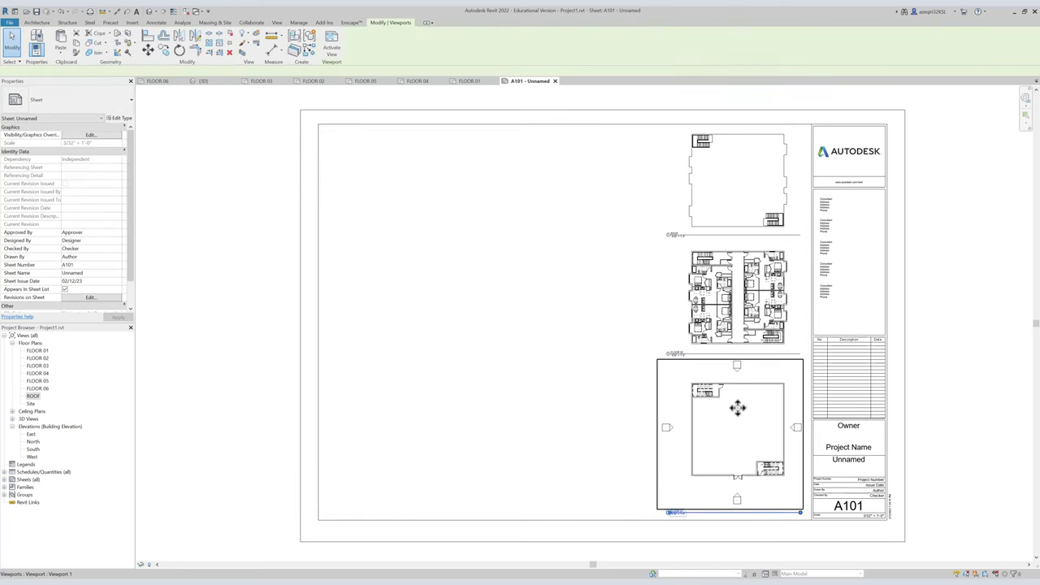
double_click(743, 427)
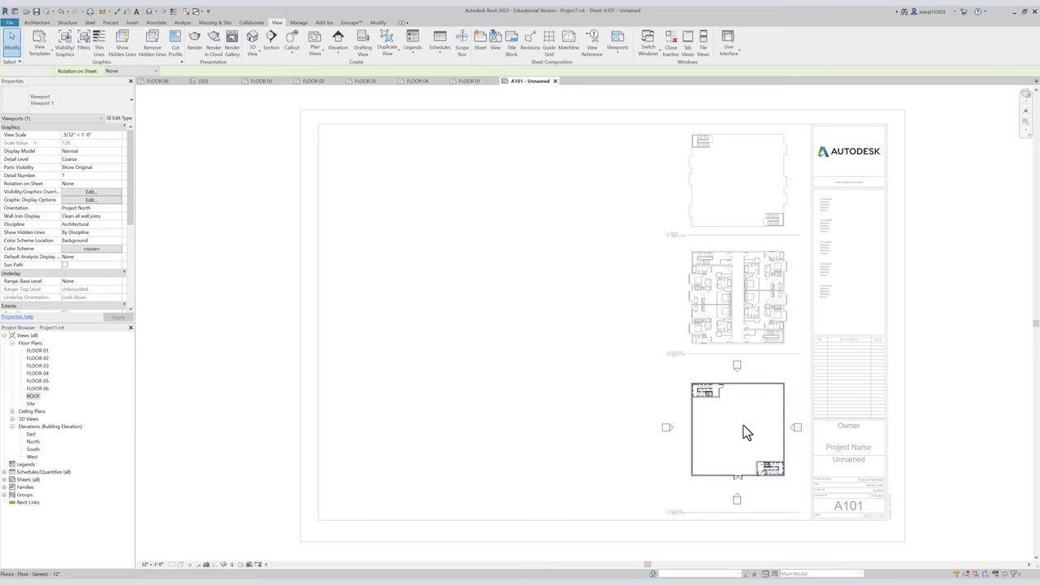
left_click(791, 432)
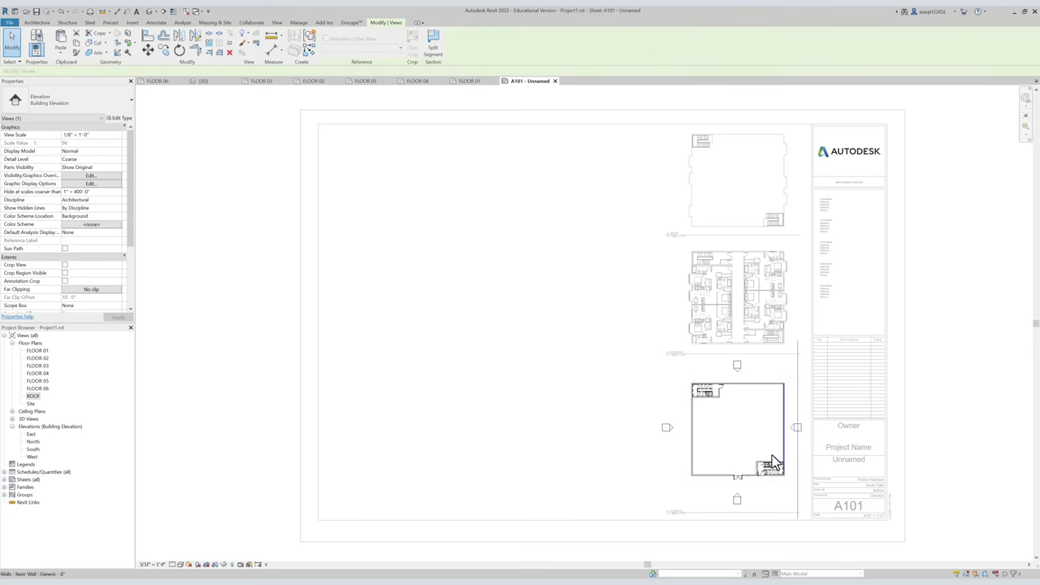
right_click(739, 497)
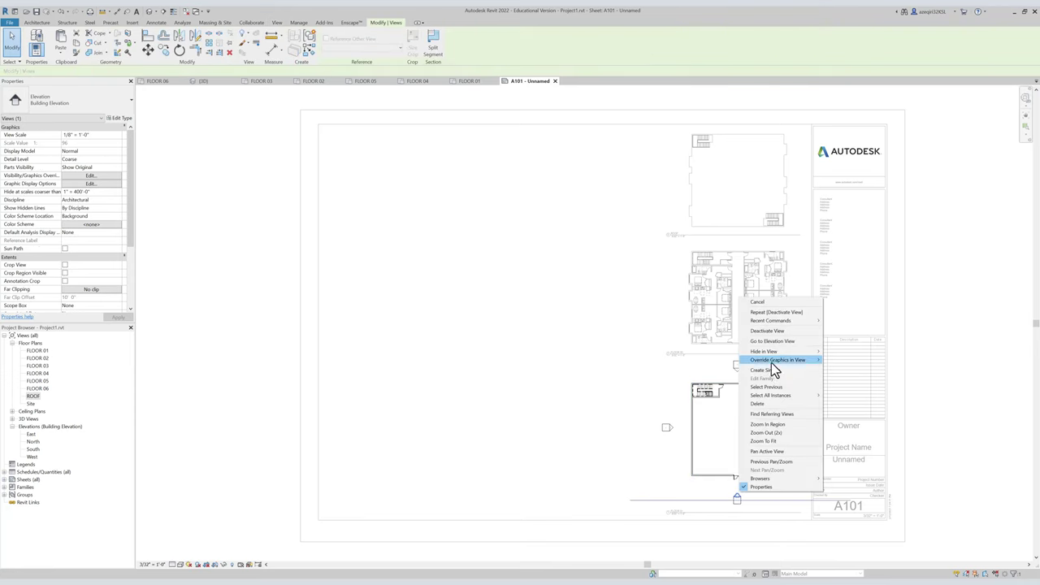
left_click(772, 341)
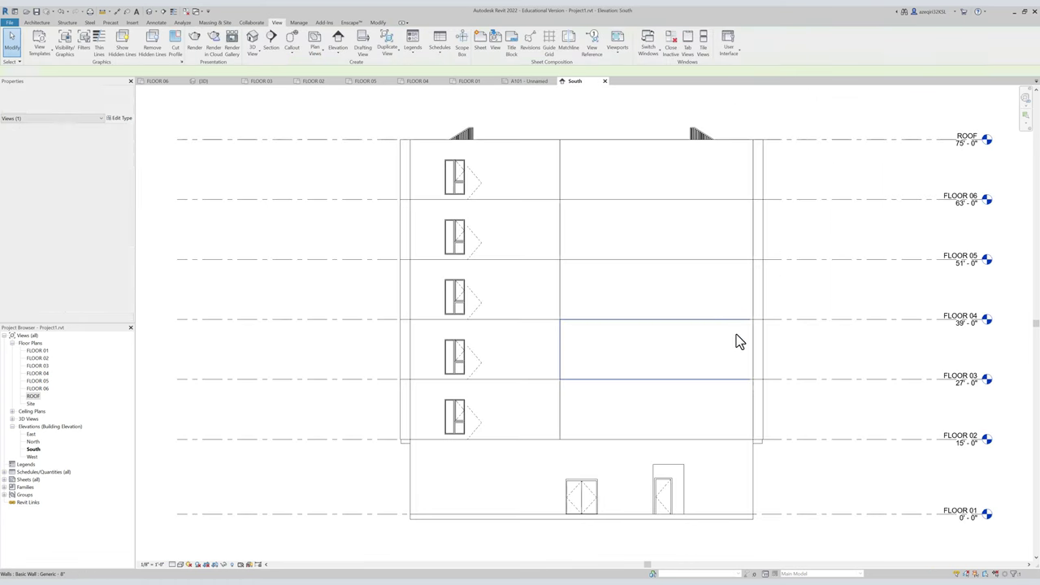
Switch to the 3D view, turn off its section box and examine the stair opening in the roof.
key("3")
key("d")
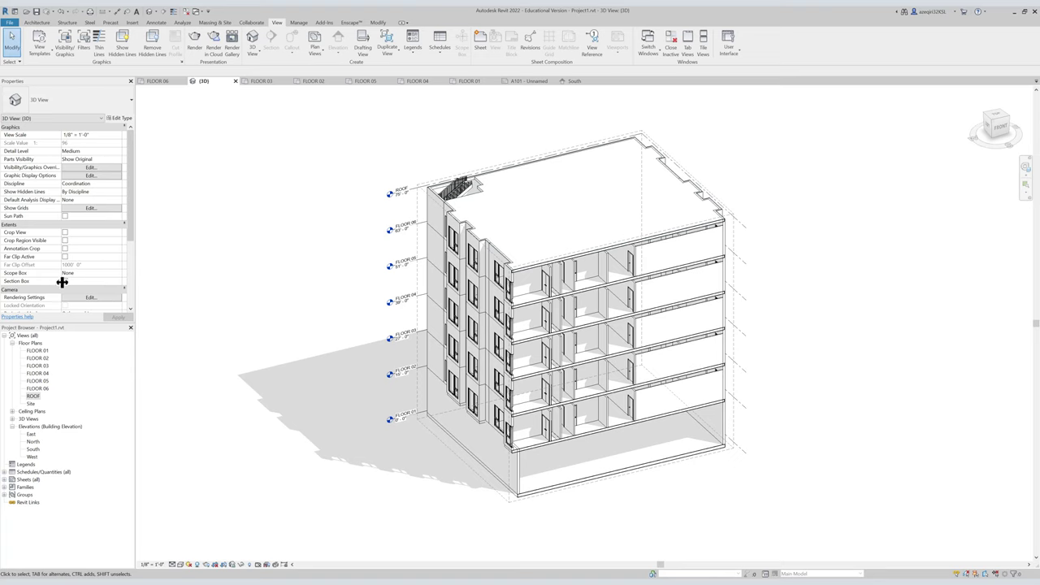
middle_click_drag(332, 177, 582, 327, "shift")
scroll(656, 290, "up", 3)
mouse_move(659, 292)
middle_mouse_down("shift")
mouse_move(585, 362)
mouse_move(555, 319)
mouse_move(495, 371)
mouse_move(490, 345)
middle_mouse_up("shift")
scroll(554, 319, "down", 1)
scroll(496, 371, "up", 4)
left_click(496, 370)
scroll(495, 370, "down", 2)
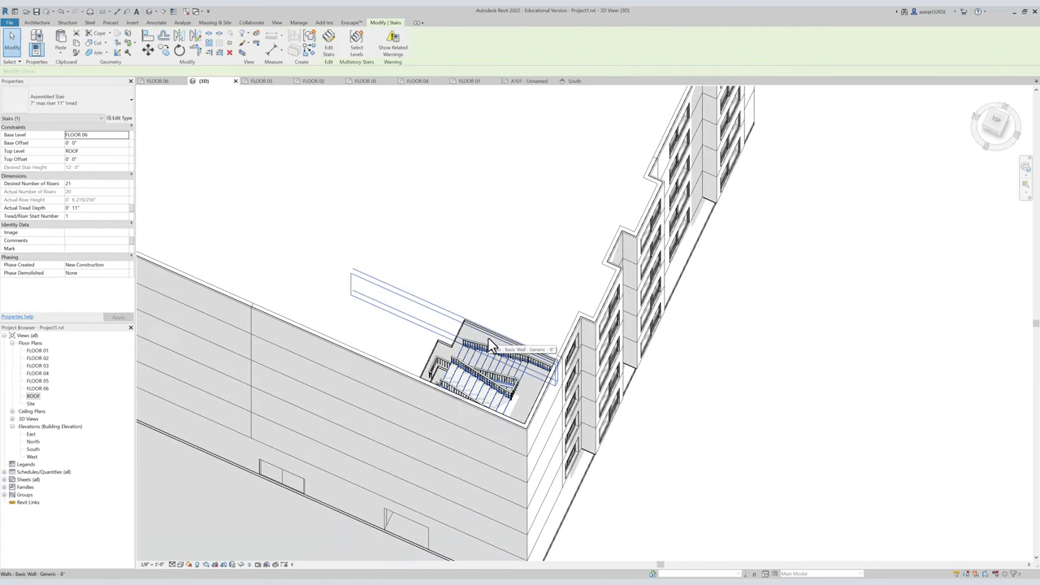
key("Escape")
Delete the leftover railing at roof level inside the corner stair opening.
scroll(463, 346, "up", 3)
middle_click_drag(463, 349, 555, 339, "shift")
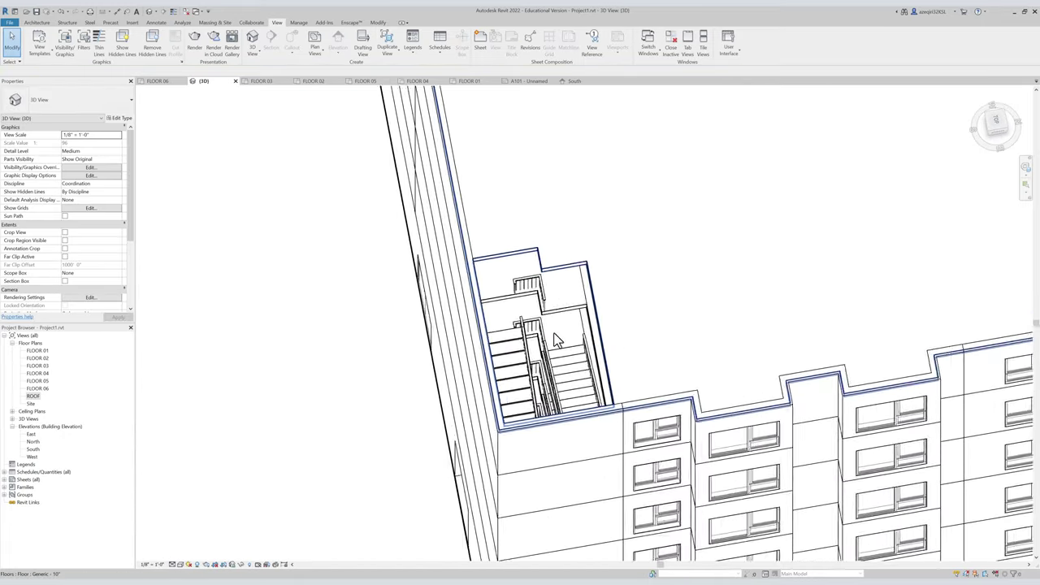
scroll(554, 333, "up", 1)
left_click(543, 283)
key("Delete")
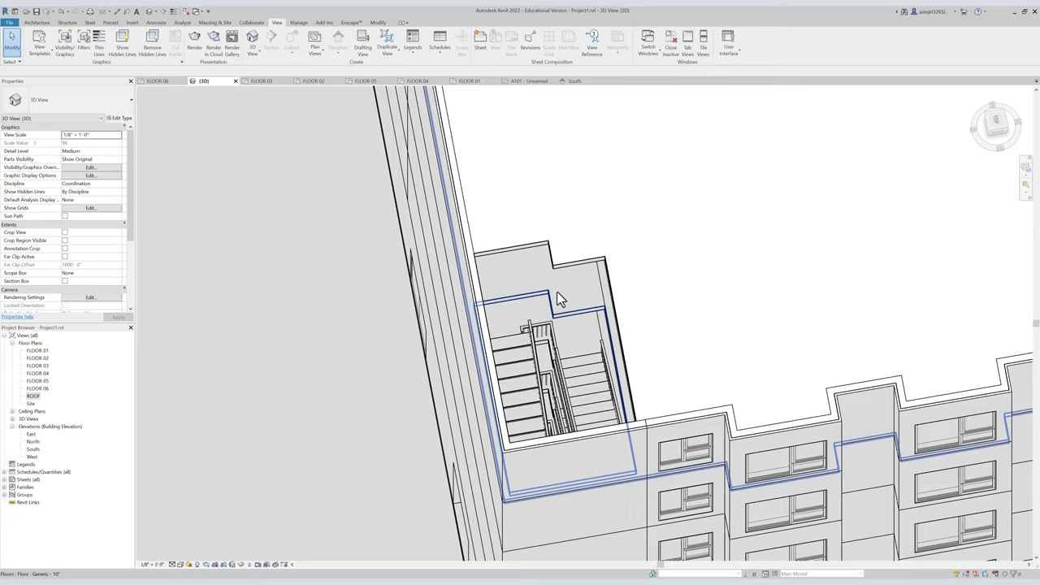
Edit the FLOOR 06 slab boundary at the corner stair, aligning the opening's edges to the stair flight's end and side, and finish the sketch.
left_click(560, 298)
key("w")
key("f")
mouse_move(561, 298)
middle_mouse_down("shift")
mouse_move(722, 355)
mouse_move(441, 248)
mouse_move(517, 245)
mouse_move(561, 267)
mouse_move(610, 248)
mouse_move(557, 264)
mouse_move(604, 329)
mouse_move(559, 360)
mouse_move(618, 350)
middle_mouse_up("shift")
key("s")
key("d")
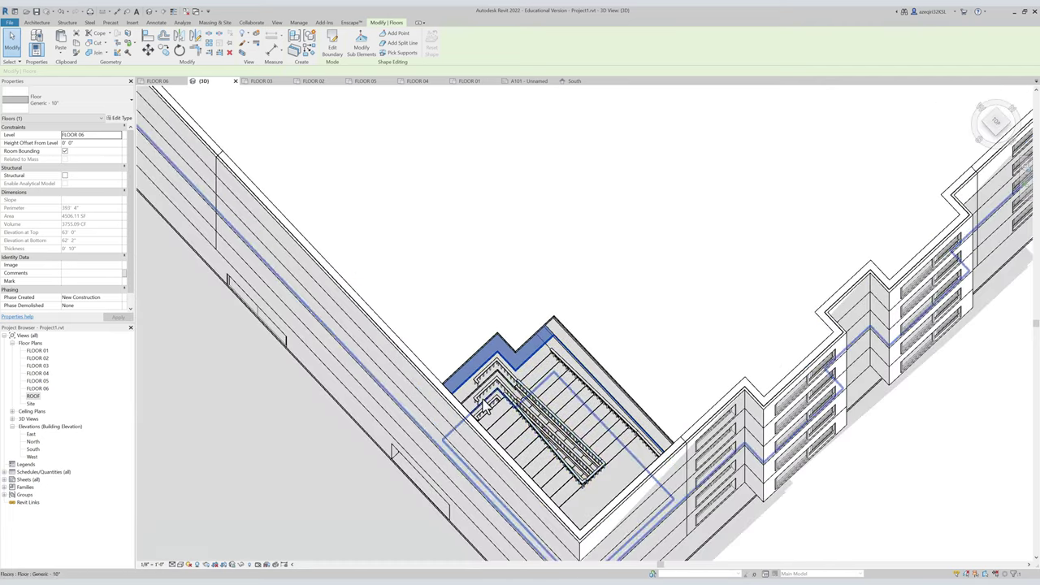
scroll(479, 405, "up", 3)
double_click(562, 321)
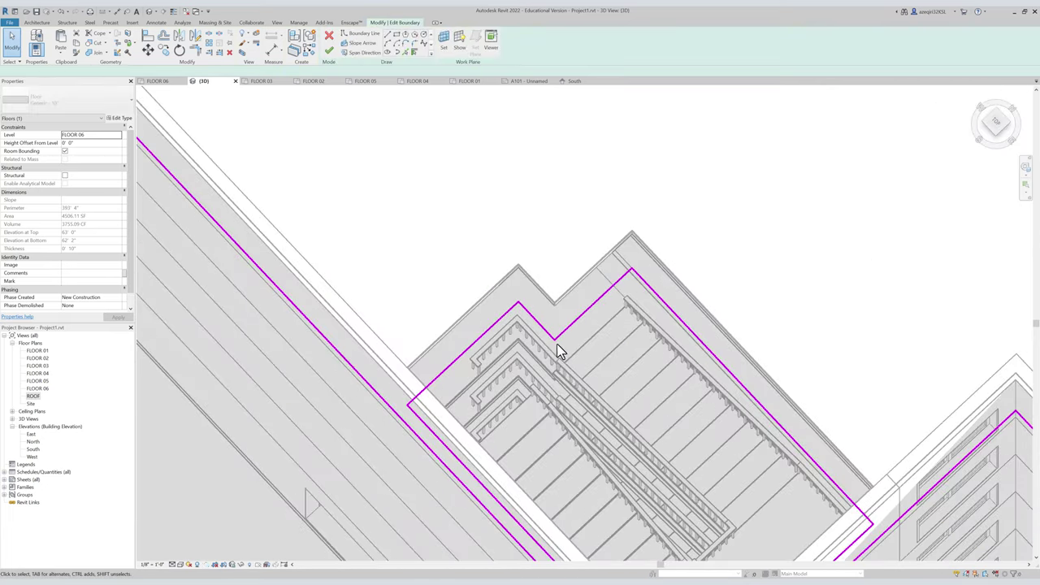
scroll(528, 390, "up", 3)
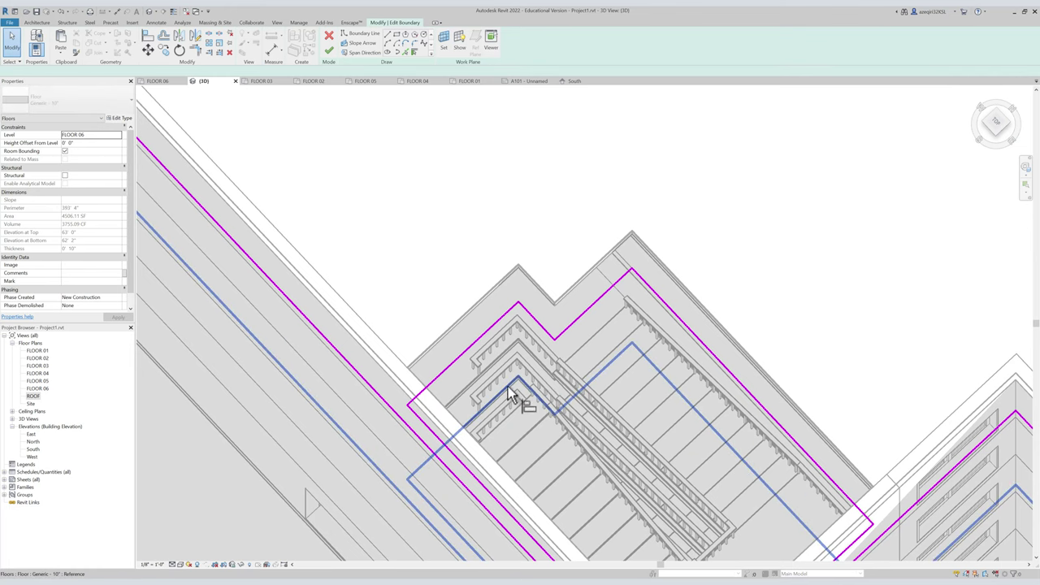
key("l")
left_click(510, 431)
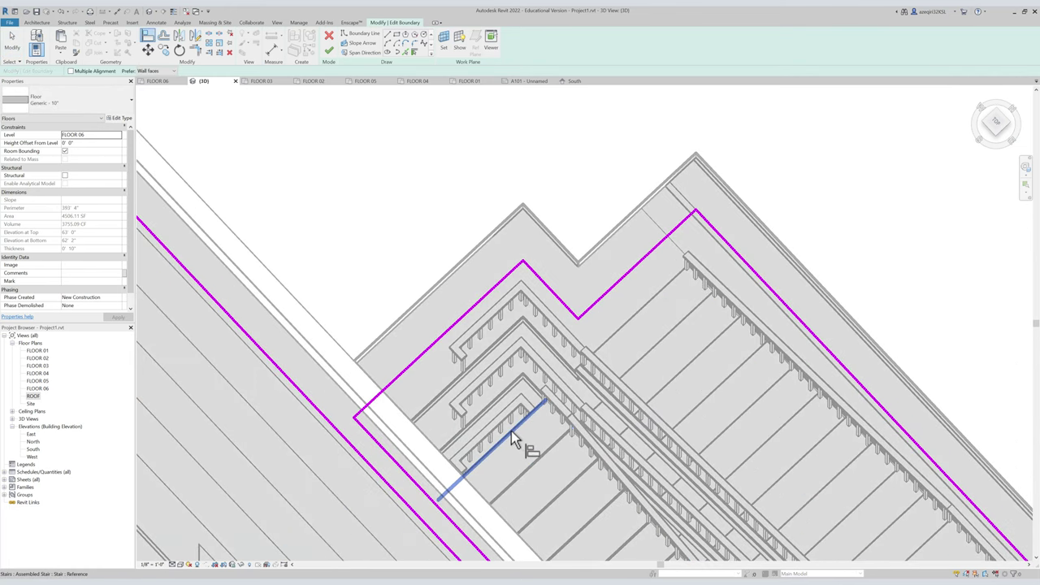
left_click(448, 335)
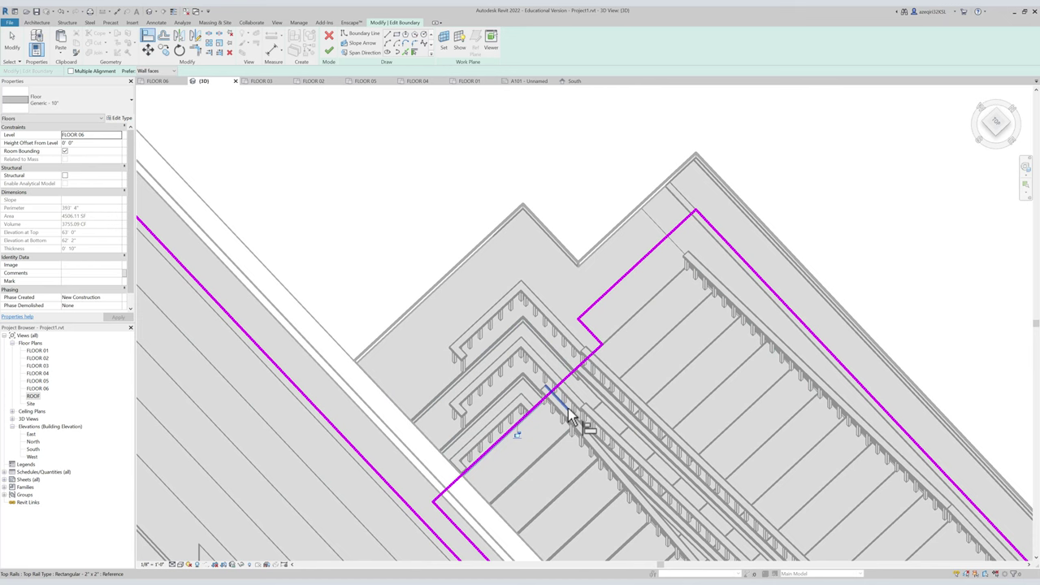
left_click(592, 342)
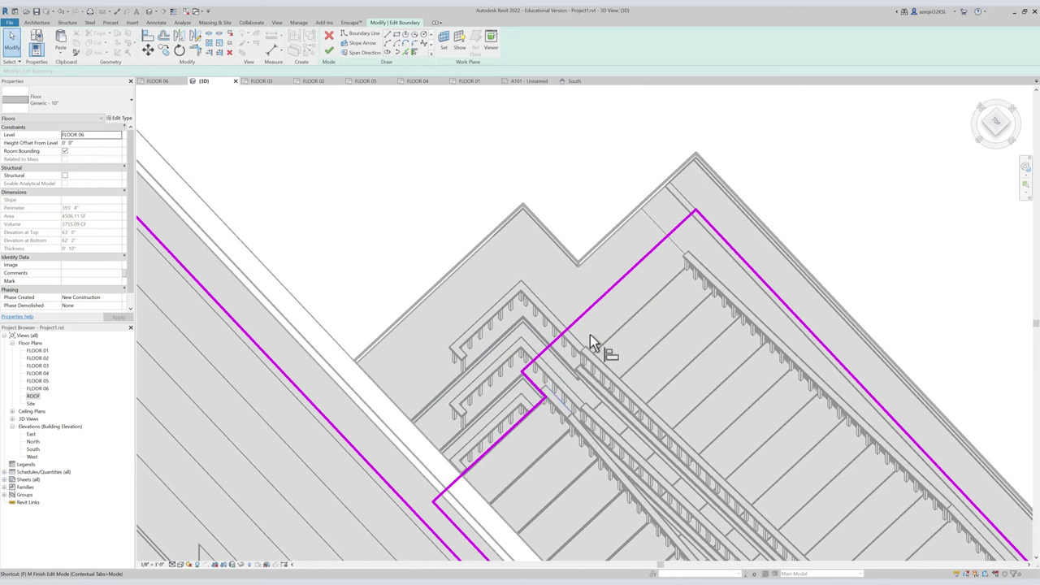
key("m")
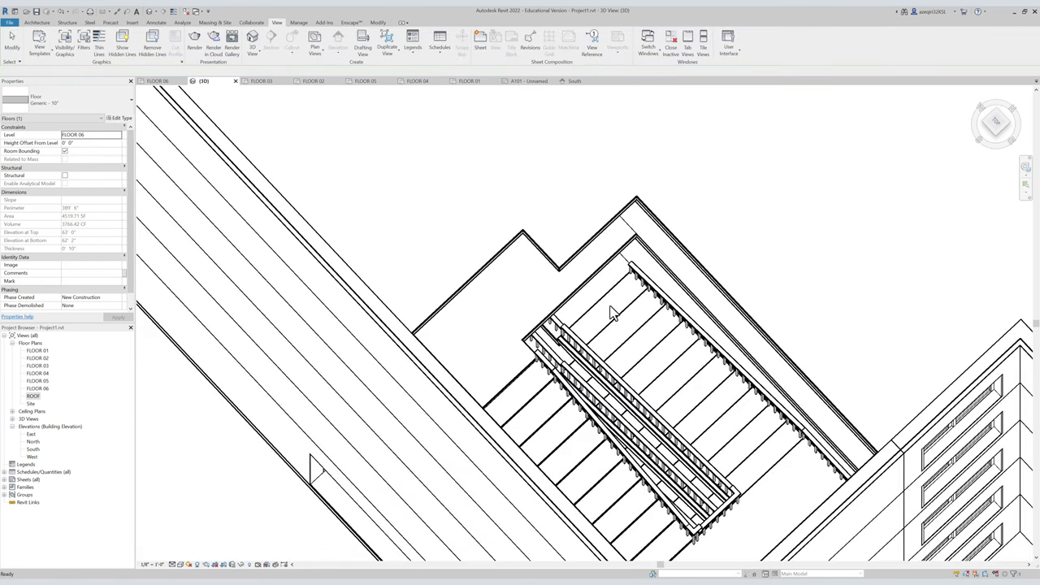
Remove the corner stair opening from the ROOF slab's boundary and finish the sketch.
scroll(613, 313, "down", 4)
double_click(553, 238)
key("Tab")
left_click(542, 268)
key("Delete")
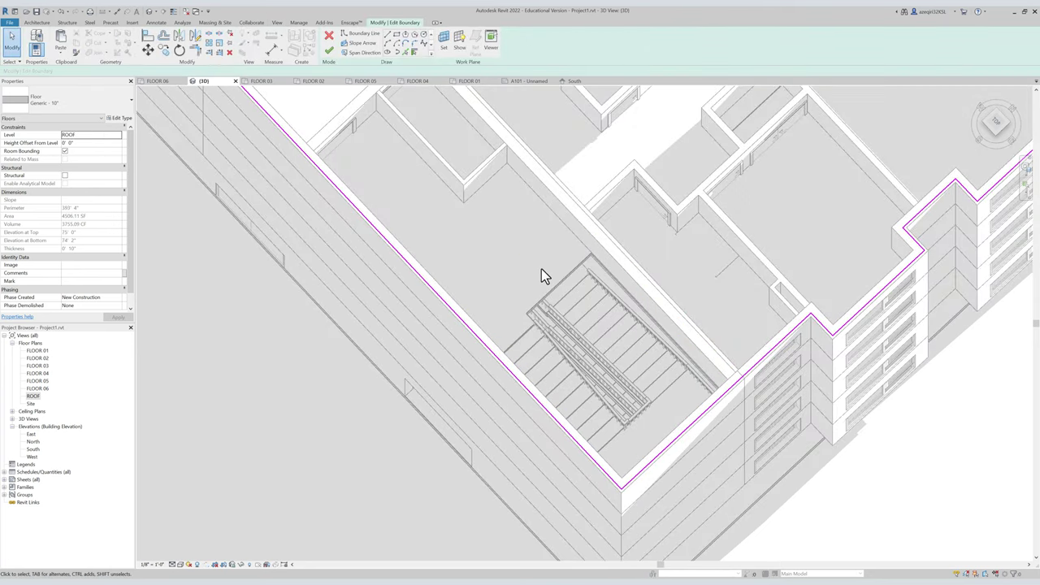
key("m")
key("Escape")
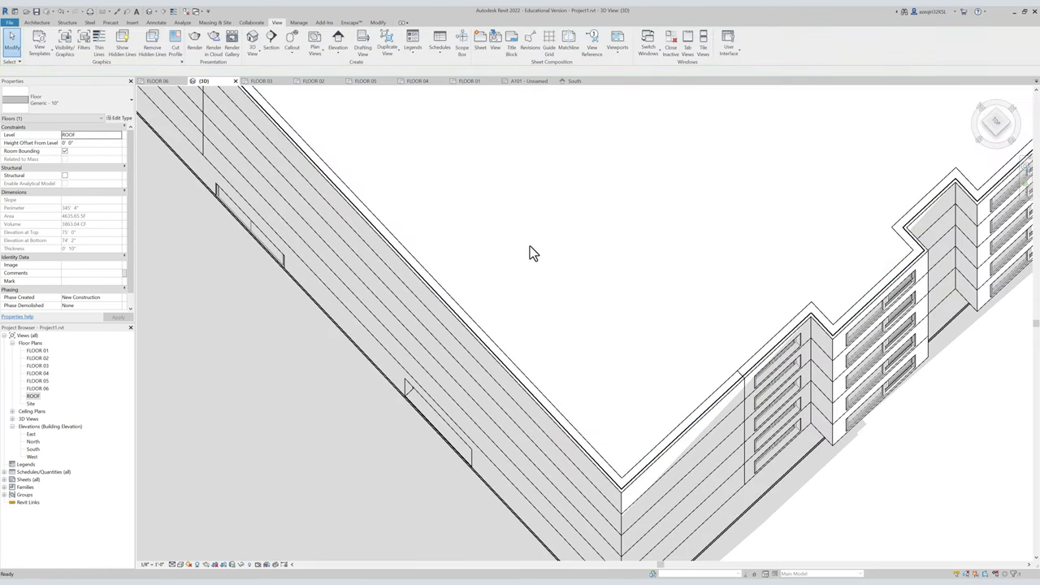
Examine the roof opening over the opposite corner stair and open the FLOOR 06 plan at that stair.
scroll(529, 248, "down", 2)
scroll(511, 390, "down", 3)
middle_click_drag(511, 390, 467, 188, "shift")
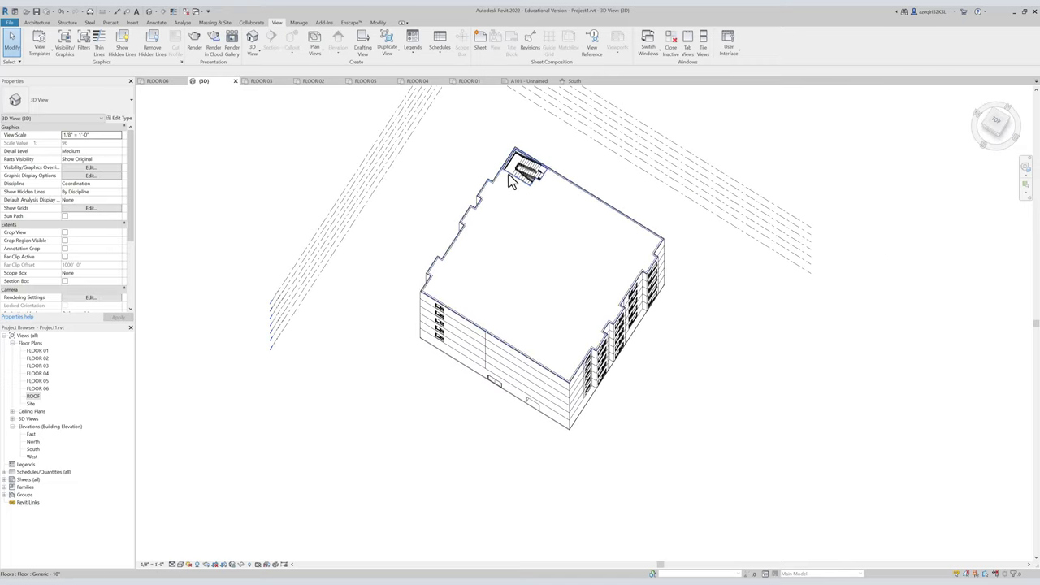
scroll(468, 189, "up", 2)
double_click(32, 389)
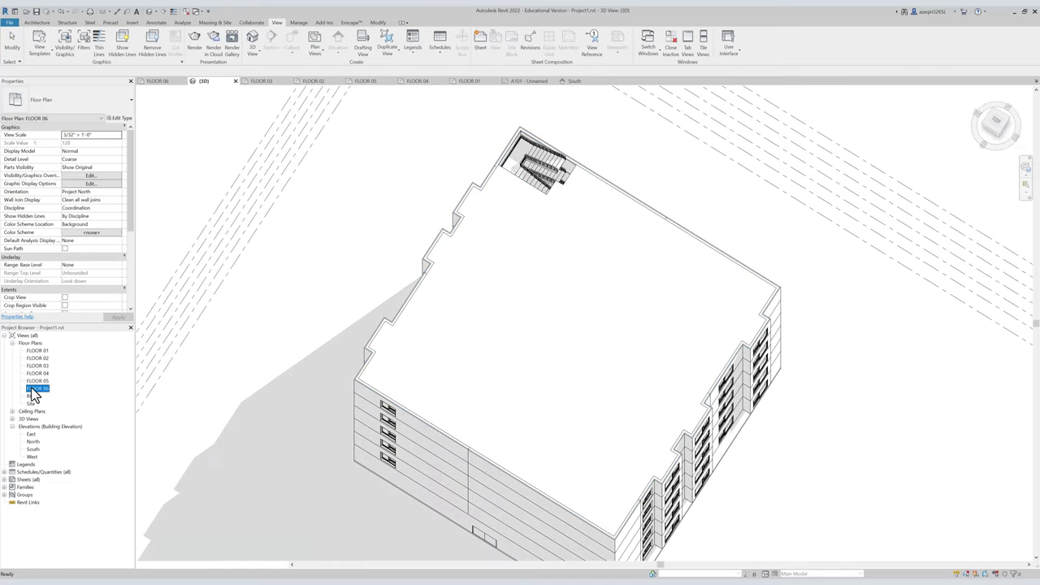
scroll(358, 182, "up", 7)
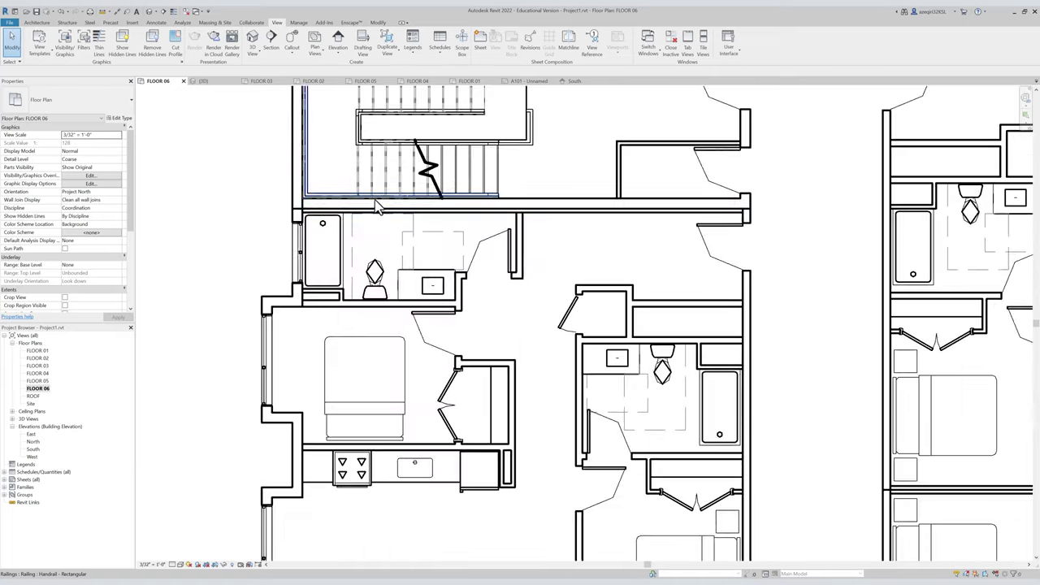
left_click(377, 206)
middle_click_drag(552, 301, 505, 396)
scroll(505, 396, "up", 1)
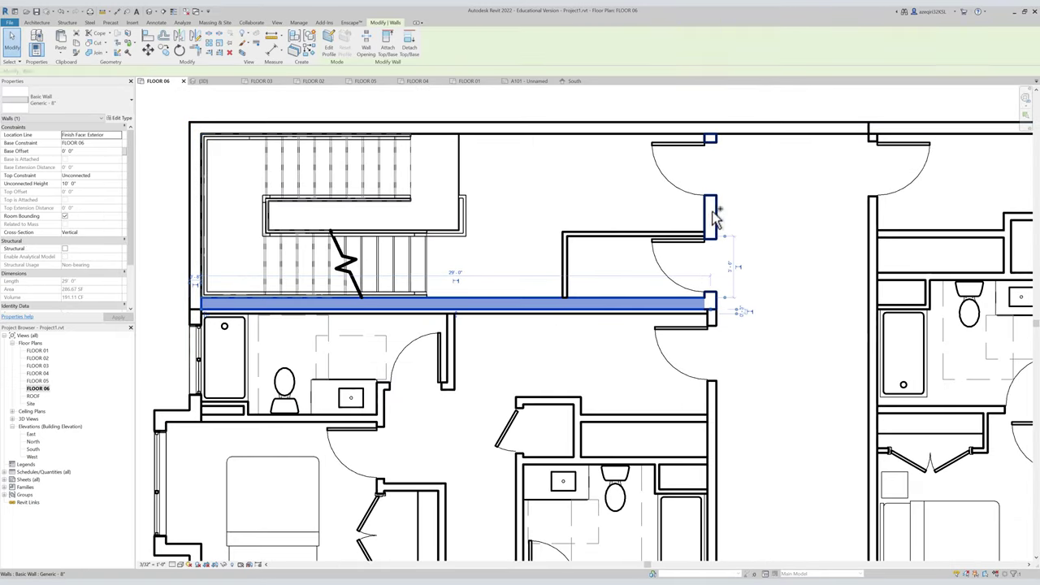
left_click(710, 213, "ctrl")
left_click(668, 128, "ctrl")
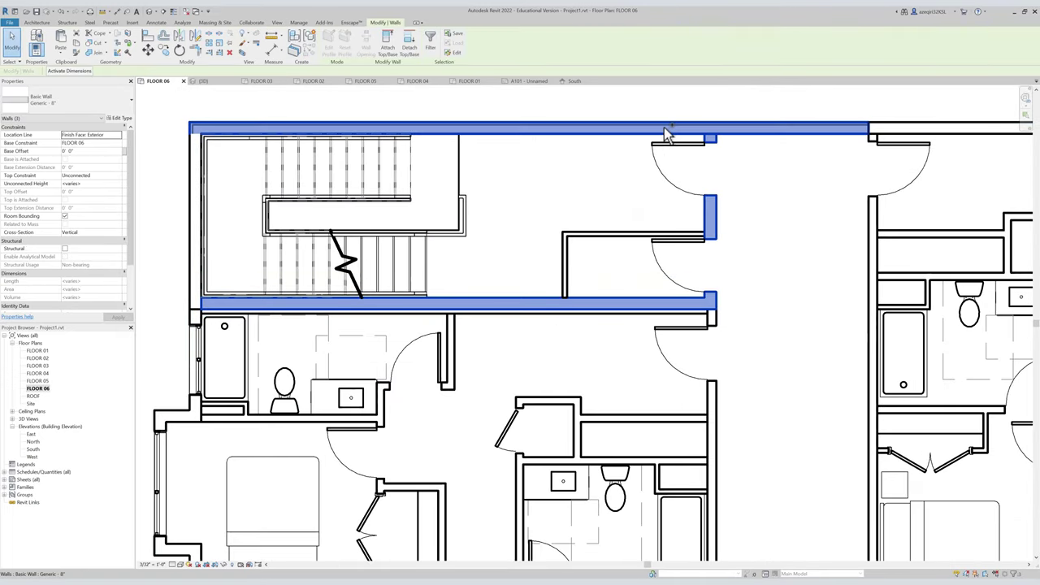
left_click(196, 185, "ctrl")
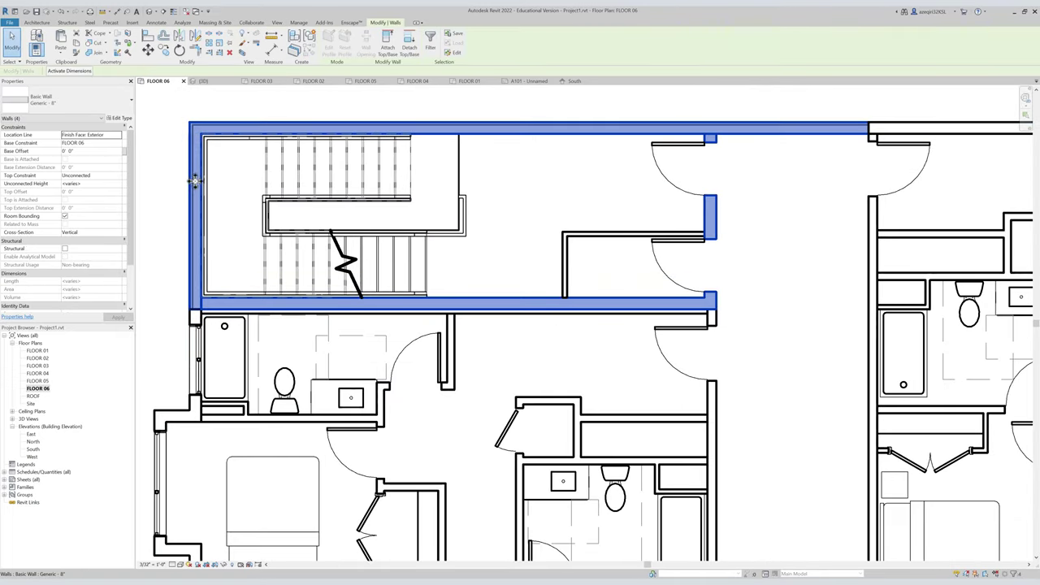
Edit the FLOOR 06 slab boundary, aligning the stair opening's edge with the end of the upper flight, and finish the sketch.
middle_click_drag(493, 205, 512, 222)
double_click(499, 198)
scroll(434, 221, "up", 2)
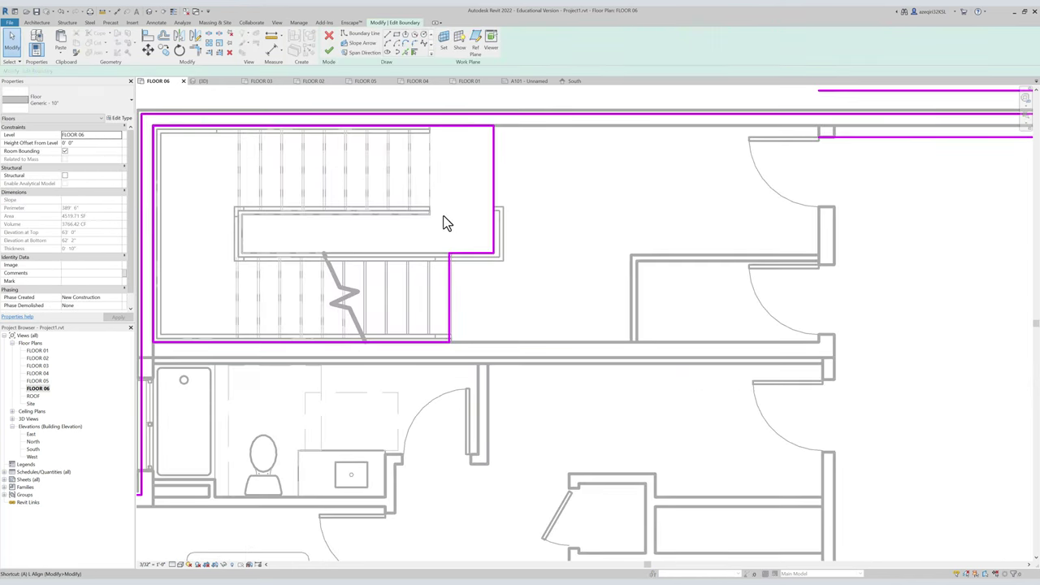
key("l")
left_click(430, 183)
left_click(494, 170)
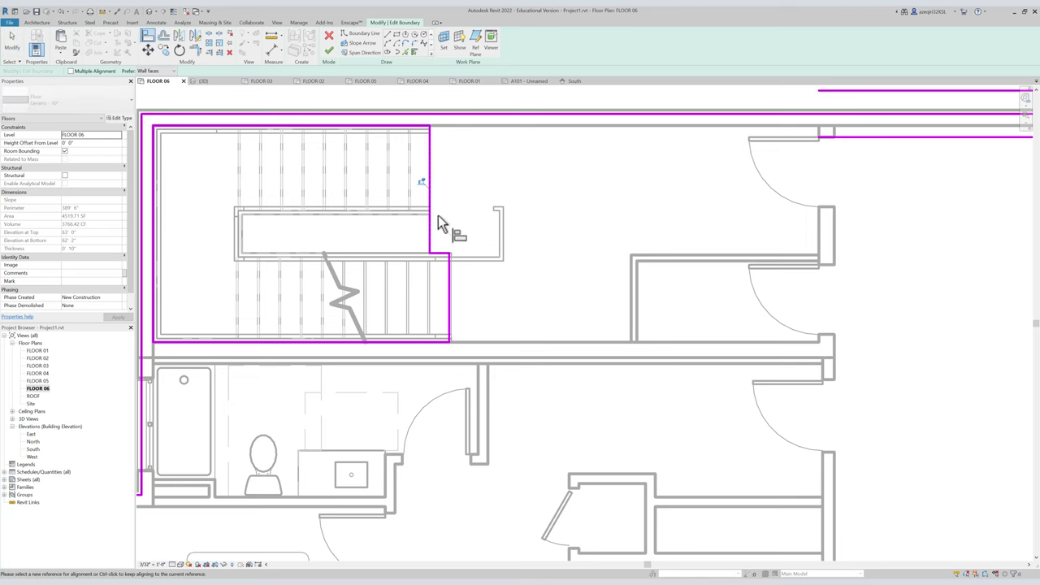
scroll(409, 225, "up", 2)
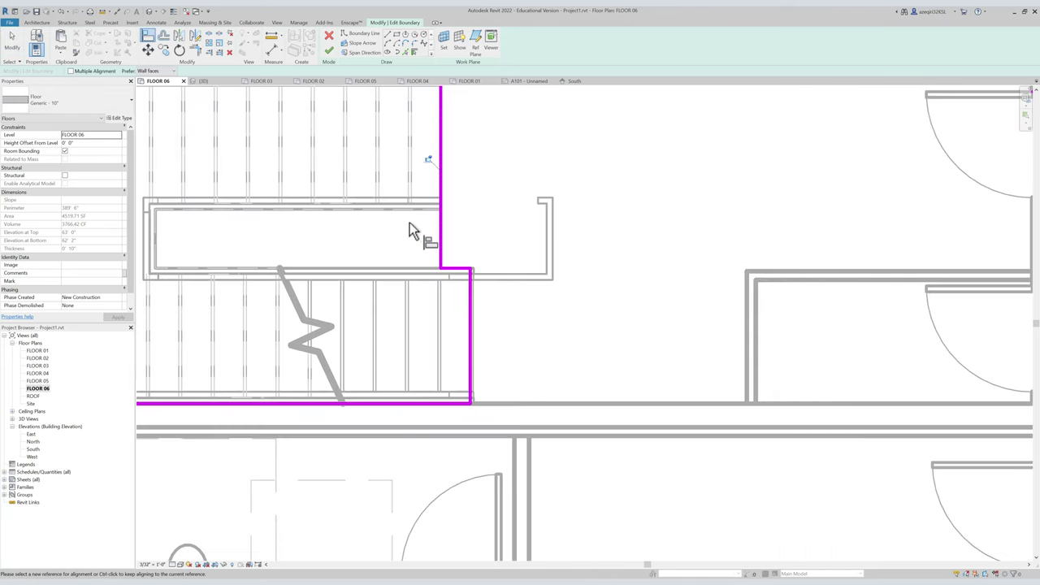
key("Escape")
key("f")
key("f")
Extend the FLOOR 06 corner stair railing's path back to the end of the upper flight and finish the sketch.
double_click(550, 225)
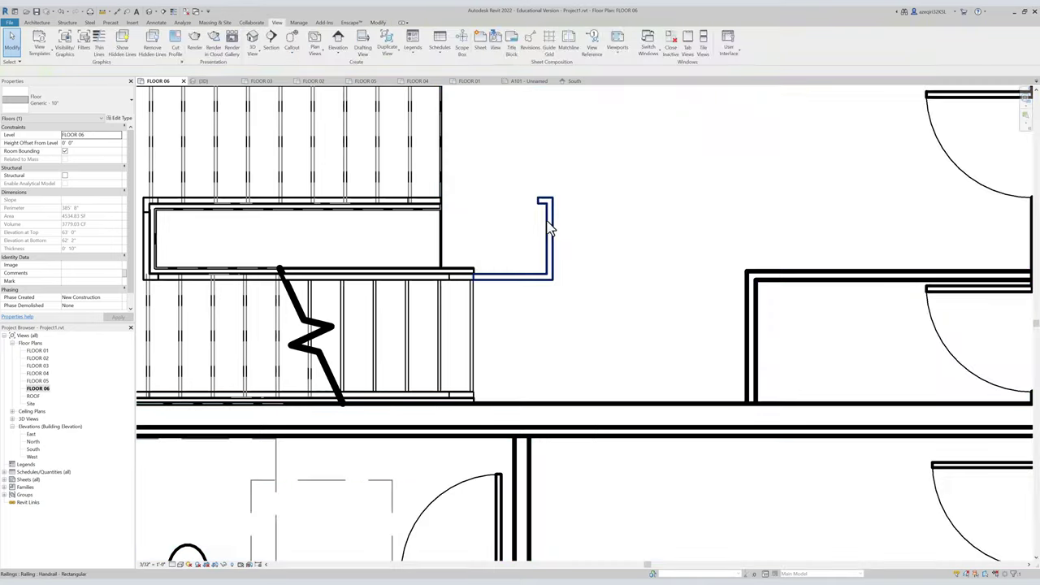
scroll(459, 225, "up", 1)
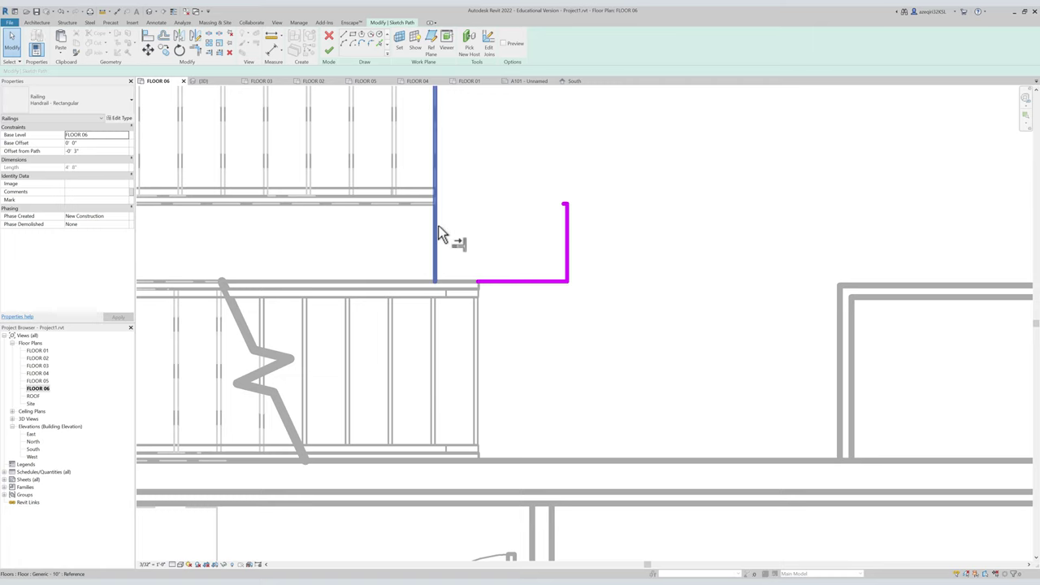
key("t")
key("r")
left_click(565, 210)
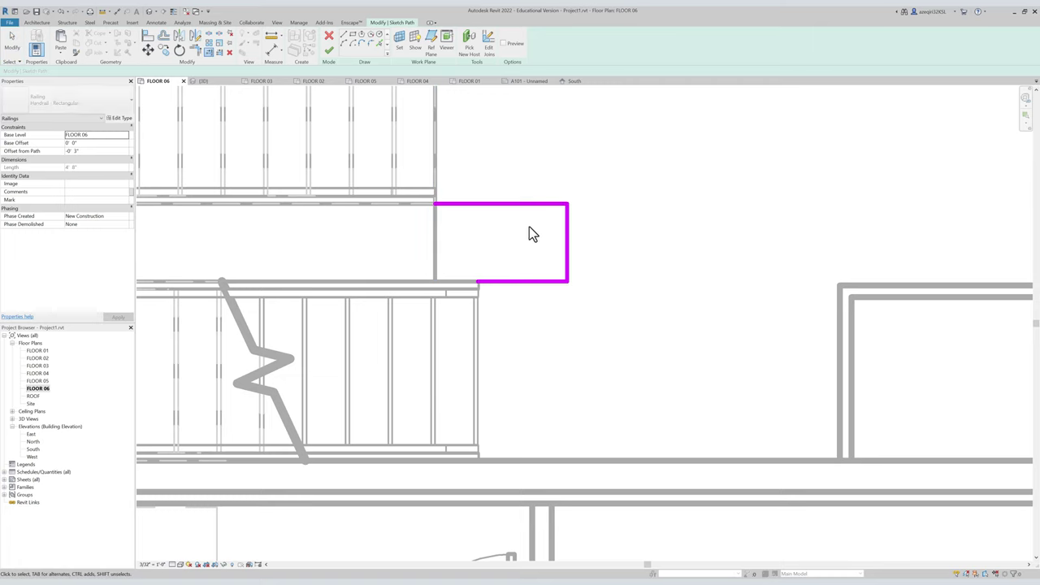
key("f")
key("f")
key("Escape")
Copy the stair opening's railing and the four walls enclosing the corner stair on FLOOR 06 to the clipboard.
scroll(507, 233, "down", 3)
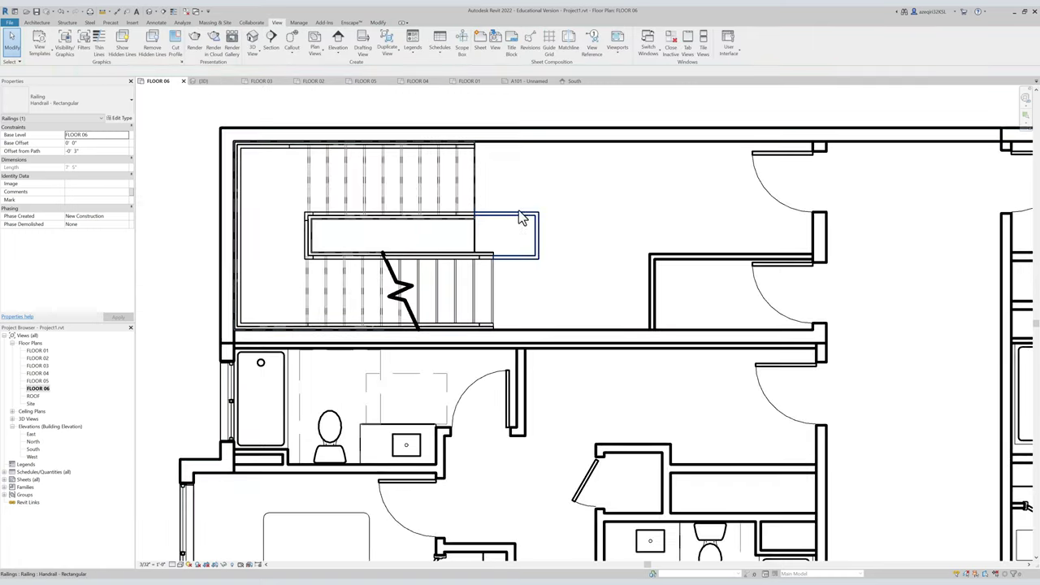
scroll(522, 218, "down", 4)
key("Escape")
scroll(561, 175, "down", 2)
middle_click_drag(543, 215, 452, 207)
left_click(452, 193)
scroll(517, 186, "up", 3)
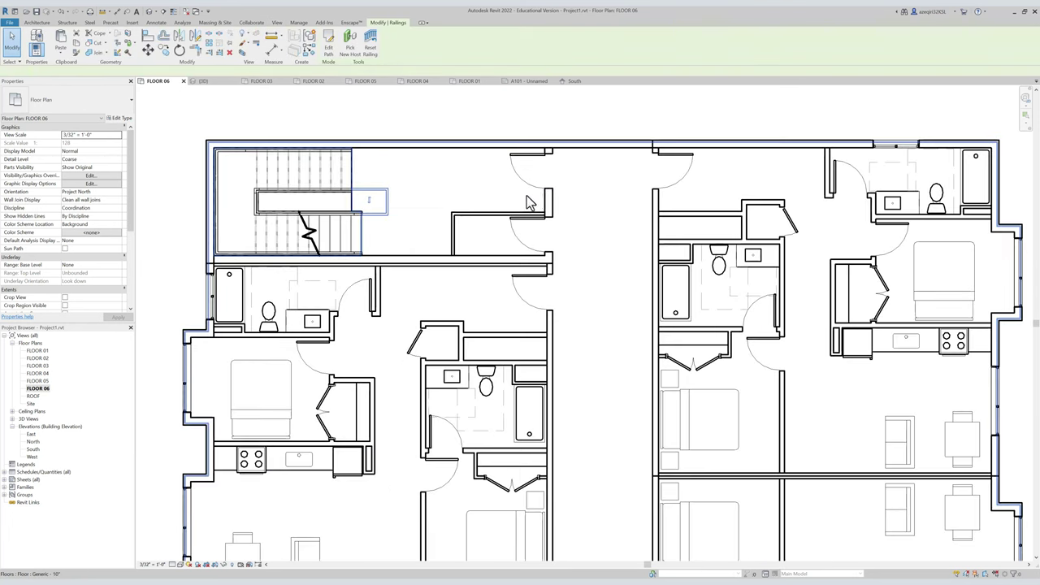
left_click(530, 228, "ctrl")
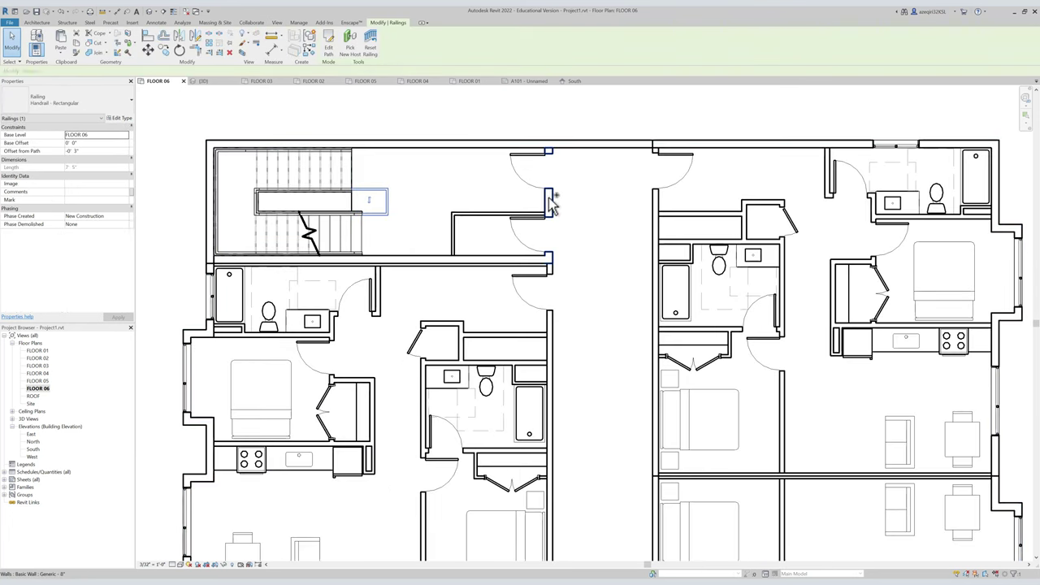
left_click(413, 262, "ctrl")
left_click(435, 146, "ctrl")
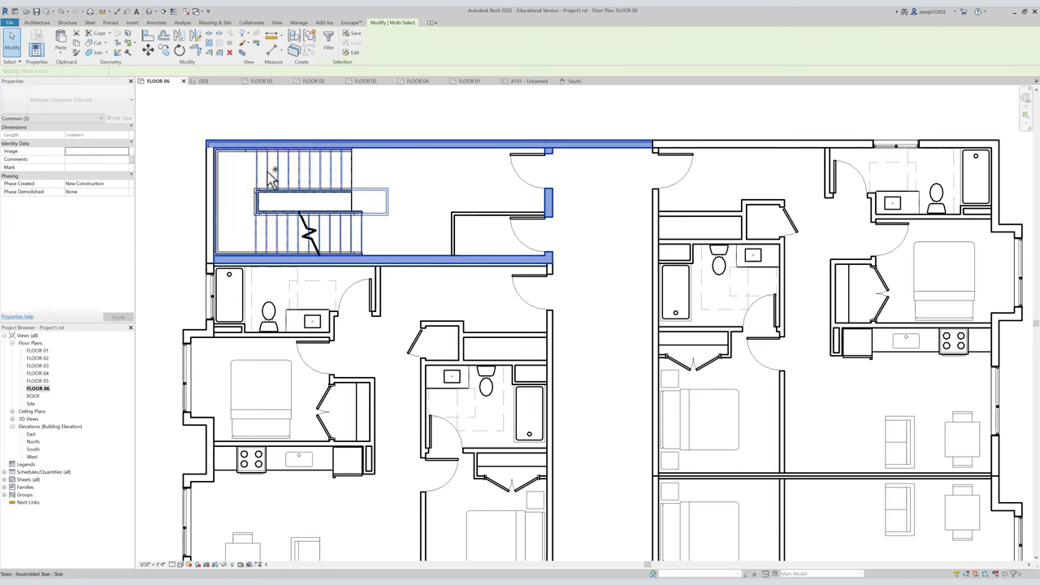
left_click(211, 182, "ctrl")
left_click(189, 223)
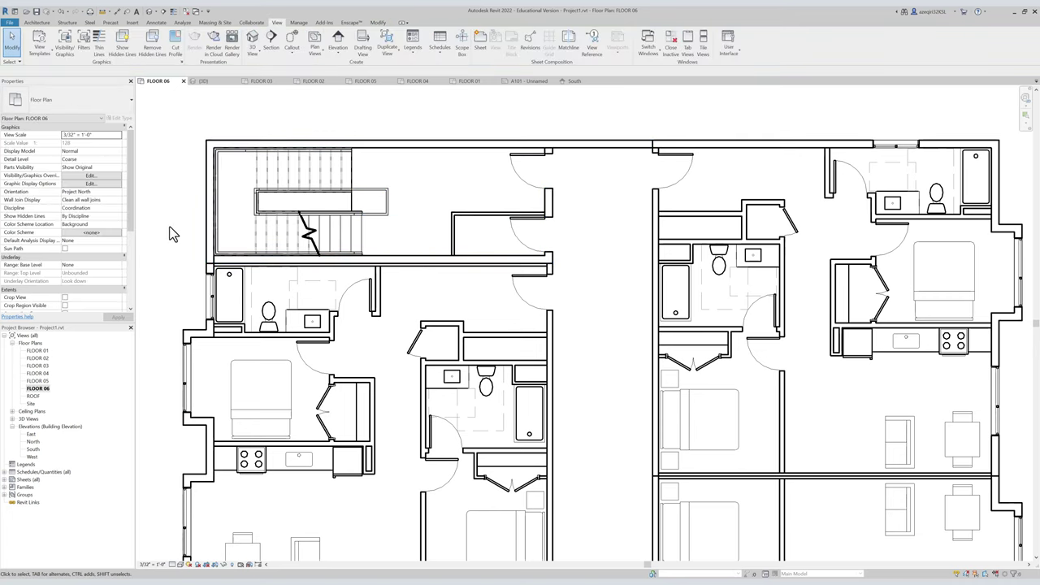
Paste the copied railing and stair enclosure walls onto the ROOF plan, aligned with their FLOOR 06 location.
double_click(35, 396)
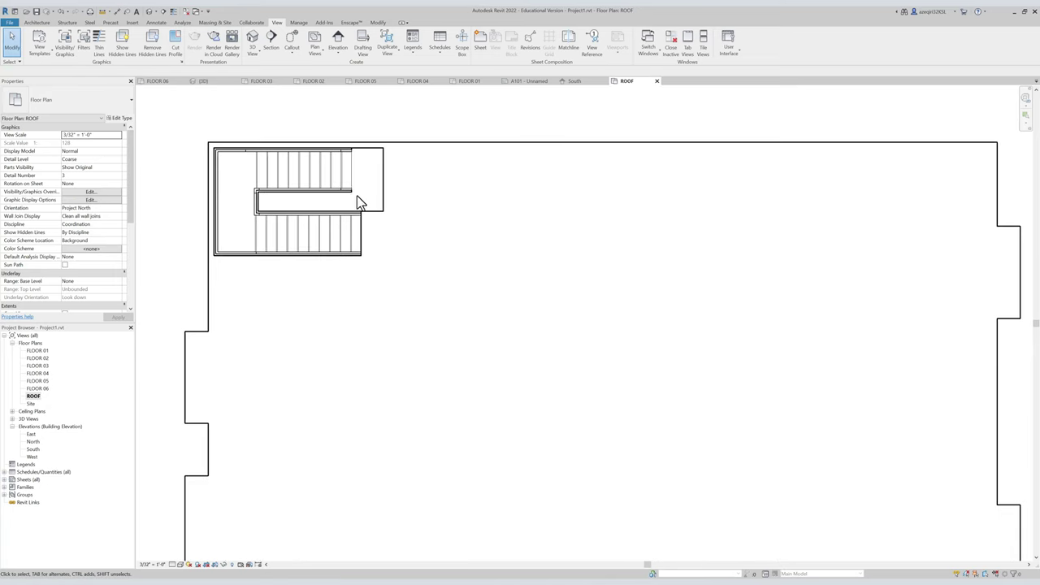
key("ctrl+v")
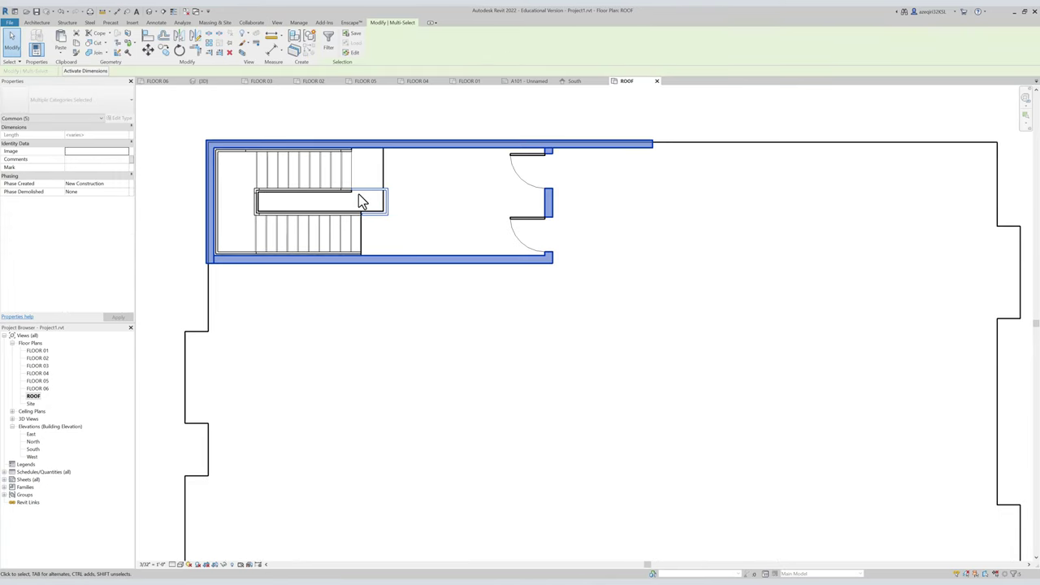
key("Escape")
In the 3D view, match the rooftop stair enclosure's inner walls to the short exterior end wall with Match Type.
key("3")
key("d")
middle_click_drag(414, 165, 367, 260, "shift")
scroll(368, 260, "up", 4)
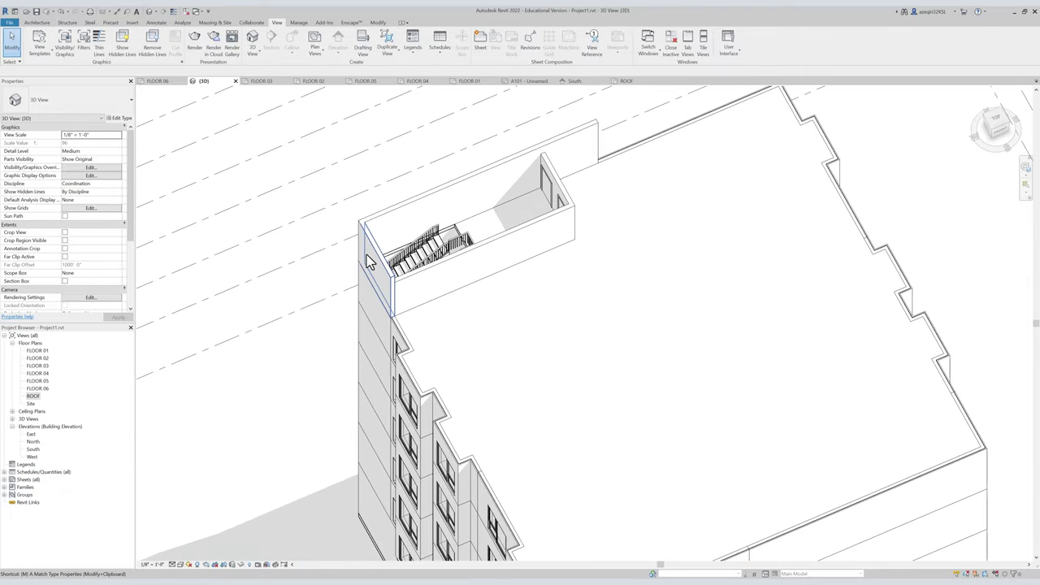
key("a")
left_click(370, 261)
left_click(557, 171)
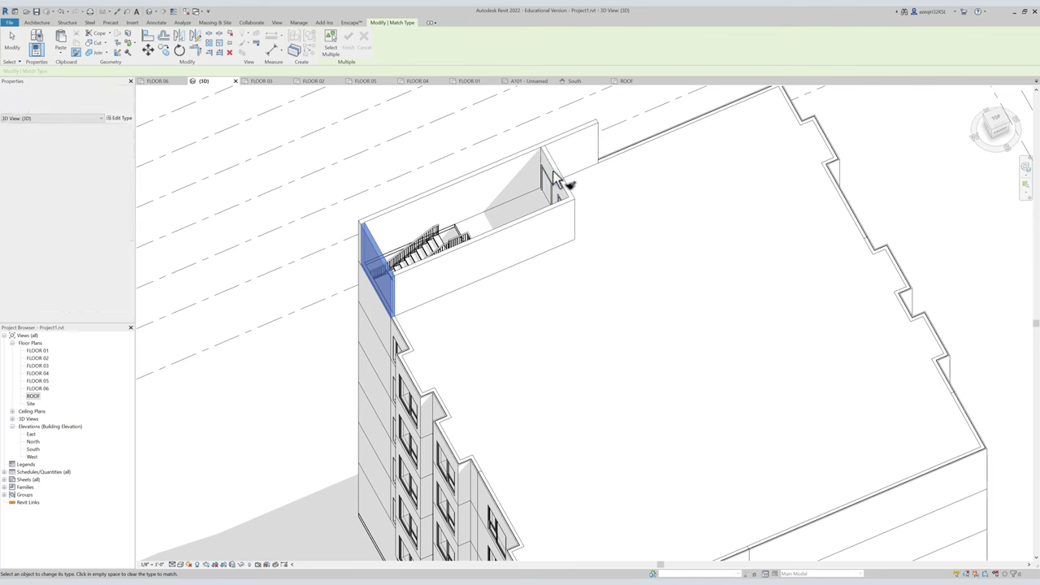
key("Escape")
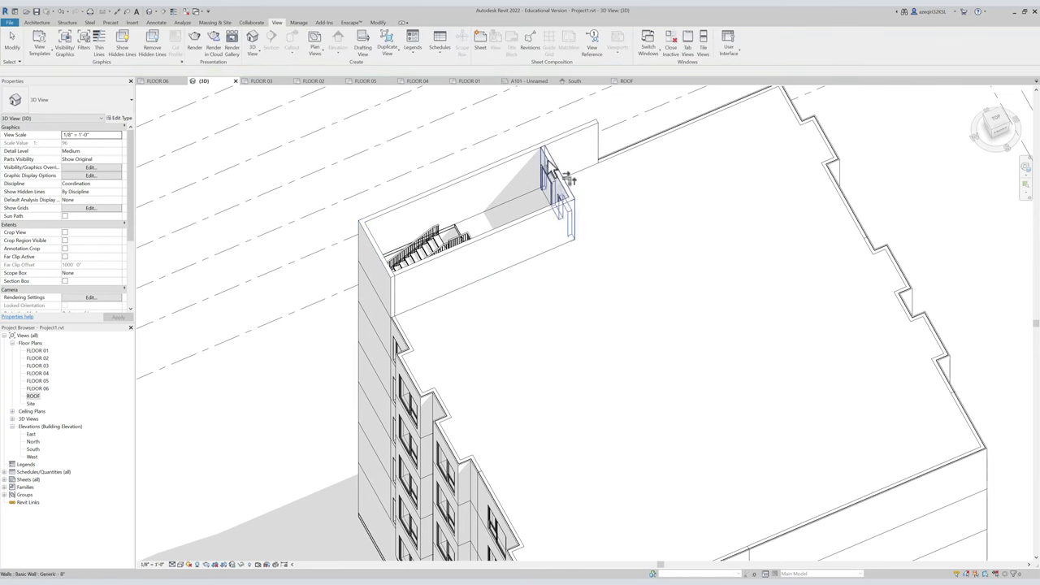
Allow joins at the long exterior wall's overhanging end and at both walls meeting in the rooftop stair enclosure's front corner.
left_click(594, 158)
right_click(596, 161)
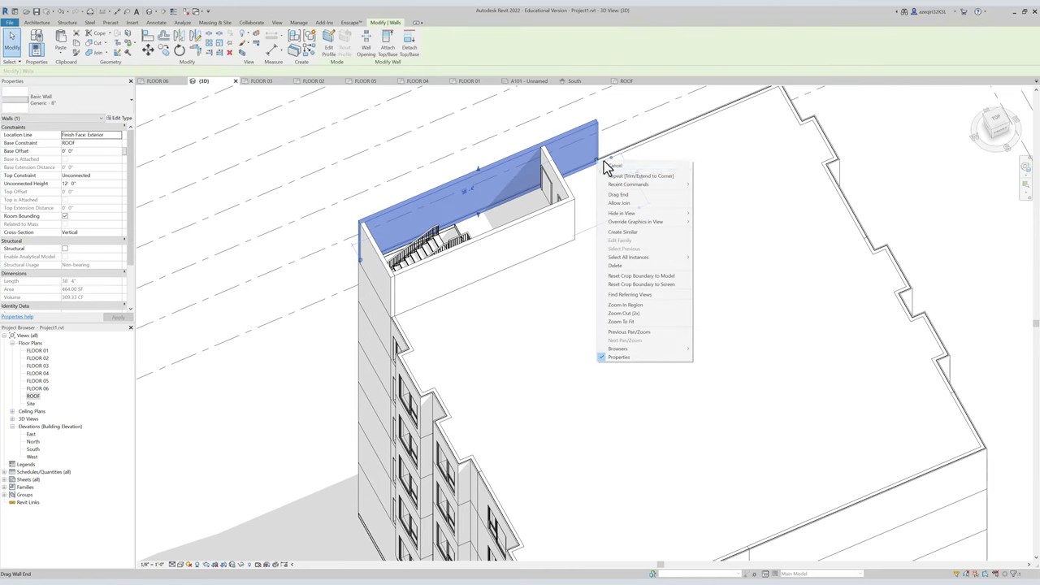
left_click(620, 204)
left_click(388, 278)
right_click(397, 322)
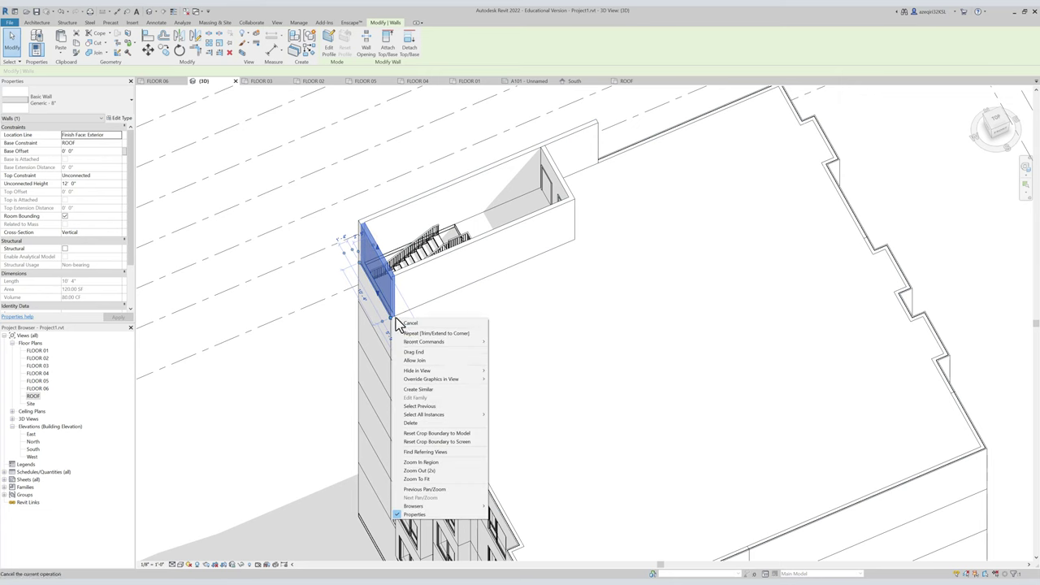
left_click(415, 359)
left_click(410, 302)
right_click(399, 322)
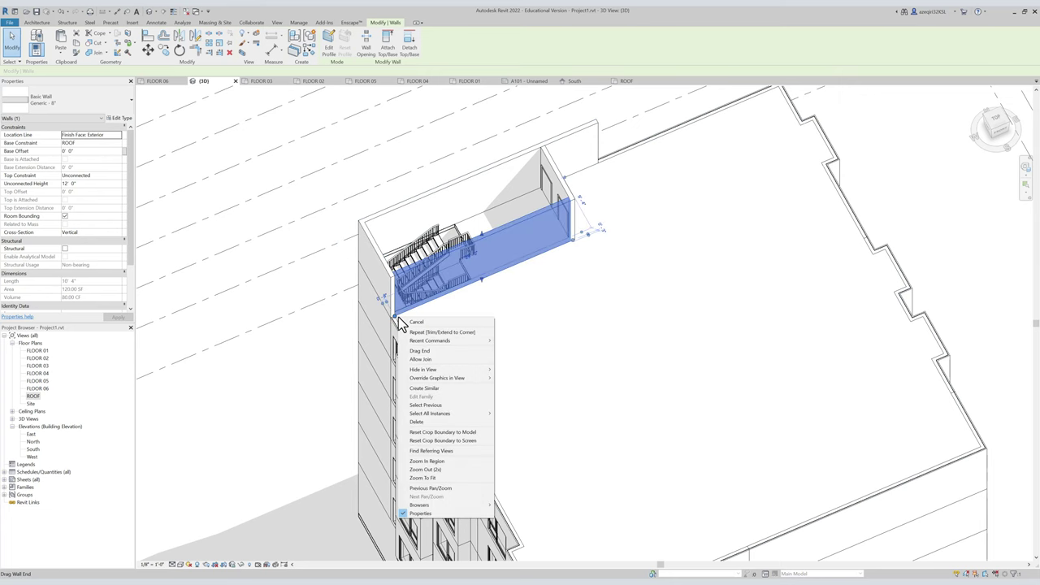
left_click(423, 359)
key("Escape")
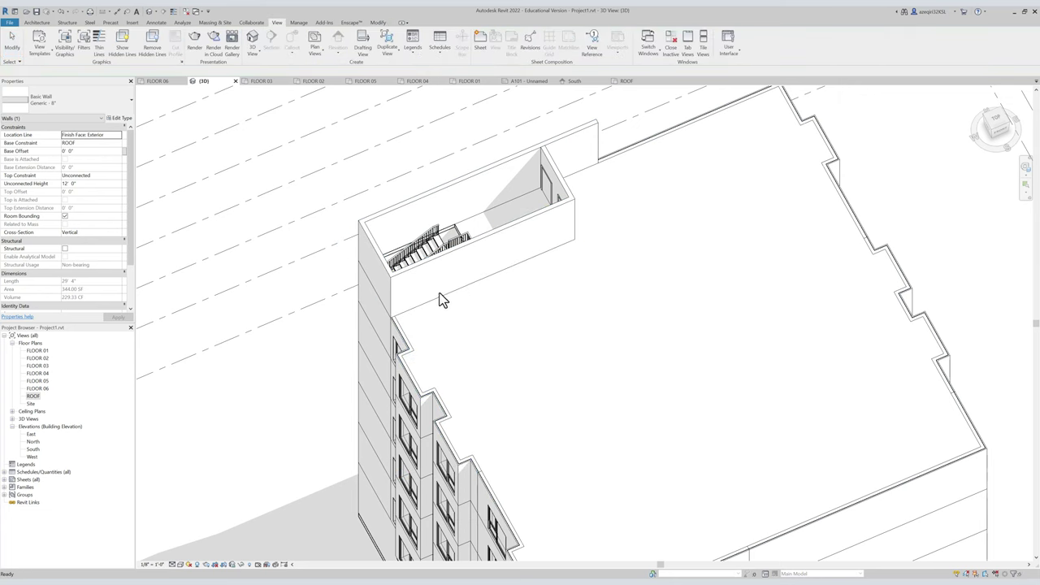
Temporarily isolate the enclosure's long inner wall to examine its ends, and restore the full 3D view.
left_click(479, 258)
key("h")
key("i")
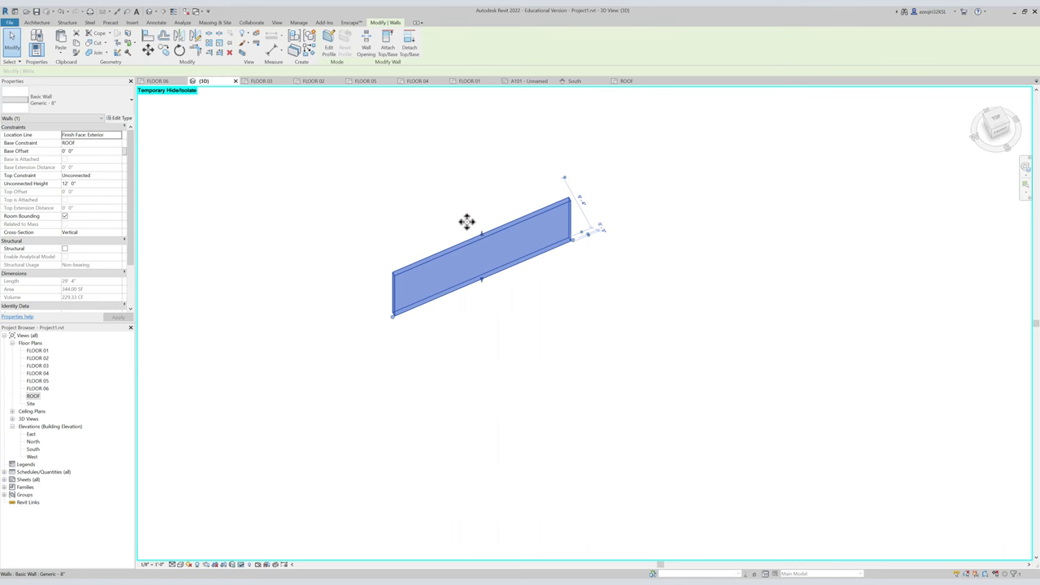
left_click(452, 203)
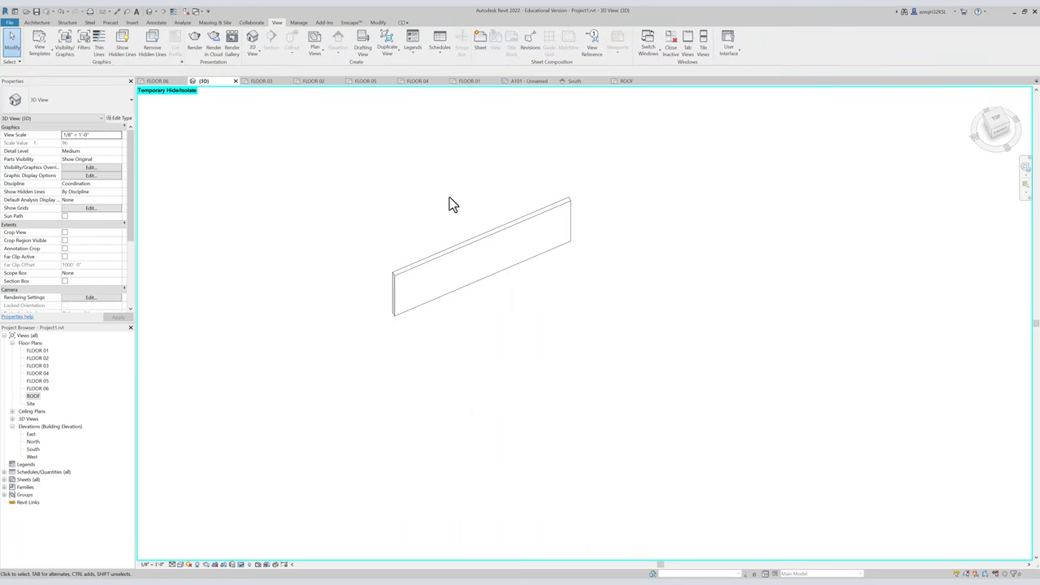
key("h")
key("r")
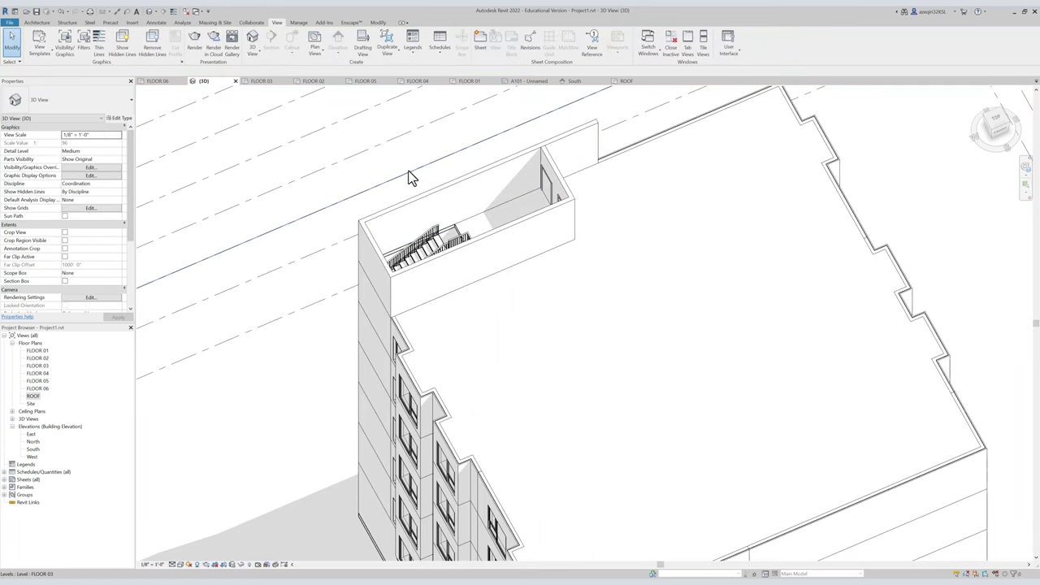
Allow joining at the door wall's end and trim the overhanging long exterior wall back to that corner.
middle_click_drag(407, 169, 487, 189, "shift")
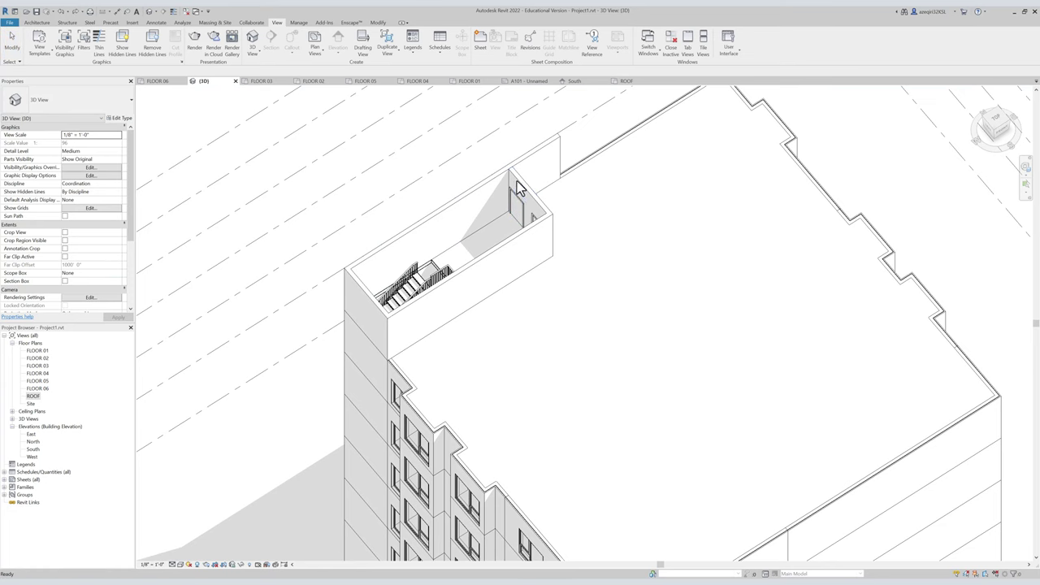
left_click(514, 190)
right_click(509, 215)
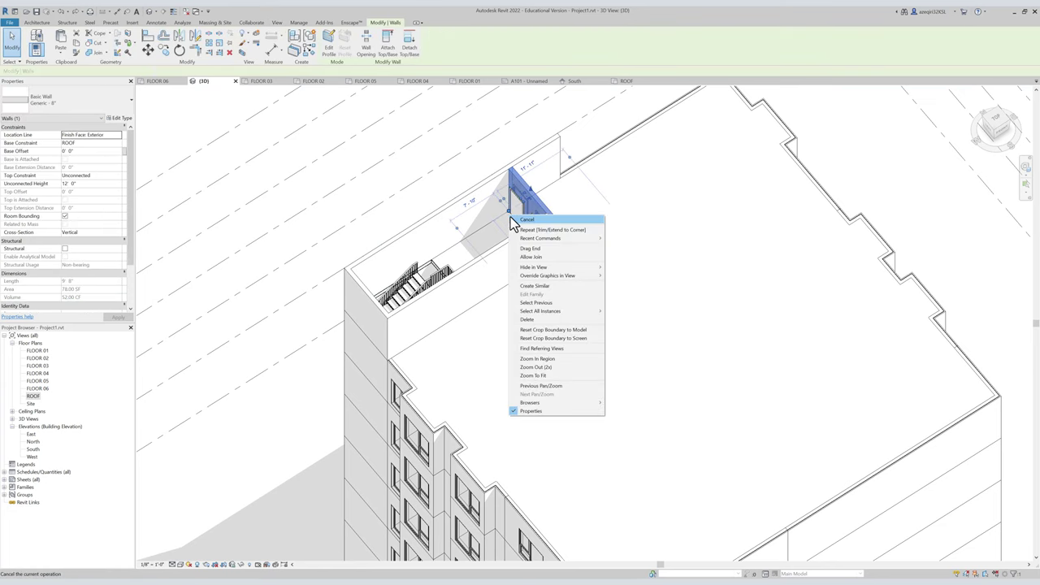
left_click(527, 259)
key("Escape")
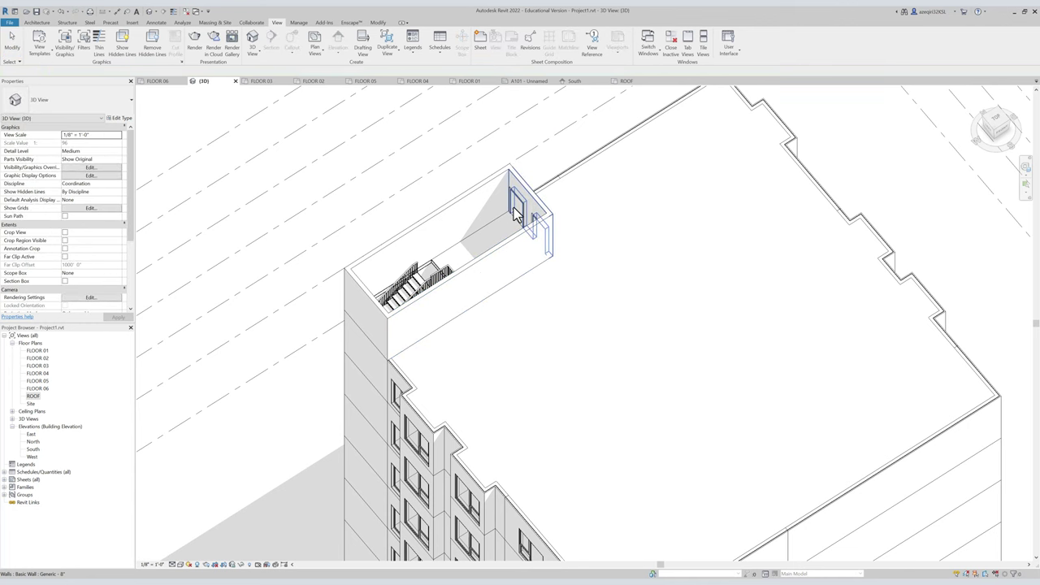
Delete the unneeded element at the rooftop stair enclosure.
left_click_drag(530, 219, 605, 237, "shift")
left_click(506, 277)
key("Delete")
left_click(478, 271)
left_click_drag(502, 258, 468, 301)
key("Escape")
middle_click_drag(466, 208, 641, 162, "shift")
middle_click_drag(460, 306, 420, 292, "shift")
scroll(453, 298, "up", 2)
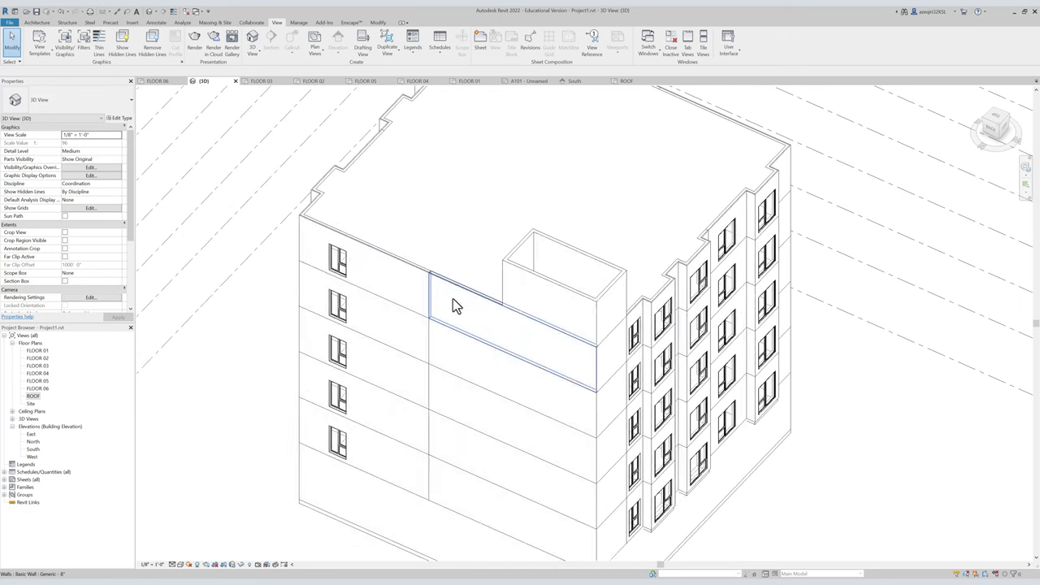
Copy all FLOOR 06 exterior walls around the building perimeter and paste them aligned to the ROOF level.
left_click(452, 301)
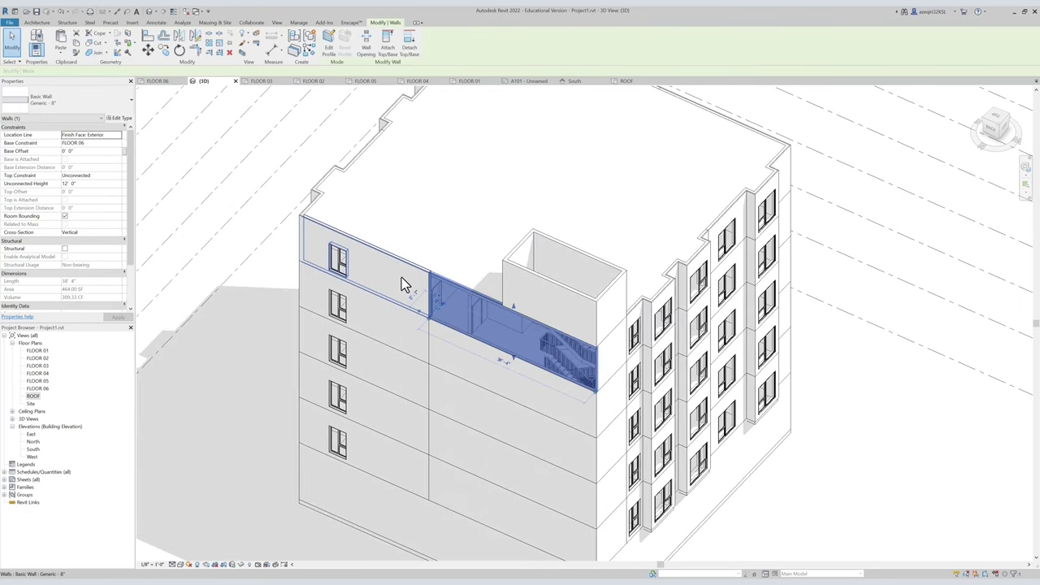
key("Tab")
left_click(401, 277)
middle_click_drag(402, 277, 280, 300, "shift")
key("Tab")
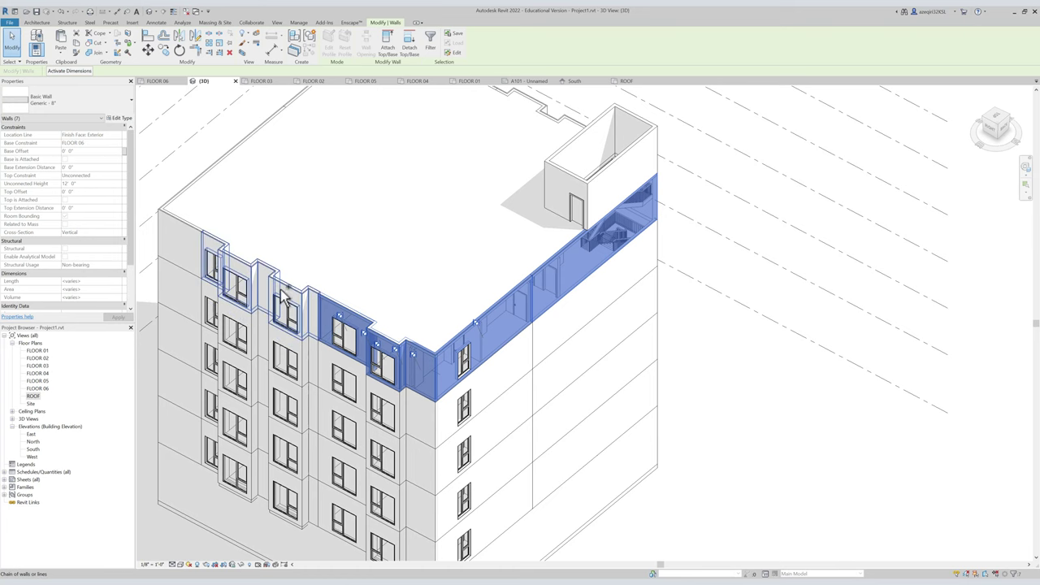
left_click(282, 297, "ctrl")
left_click(189, 246, "ctrl")
middle_click_drag(219, 236, 463, 262, "shift")
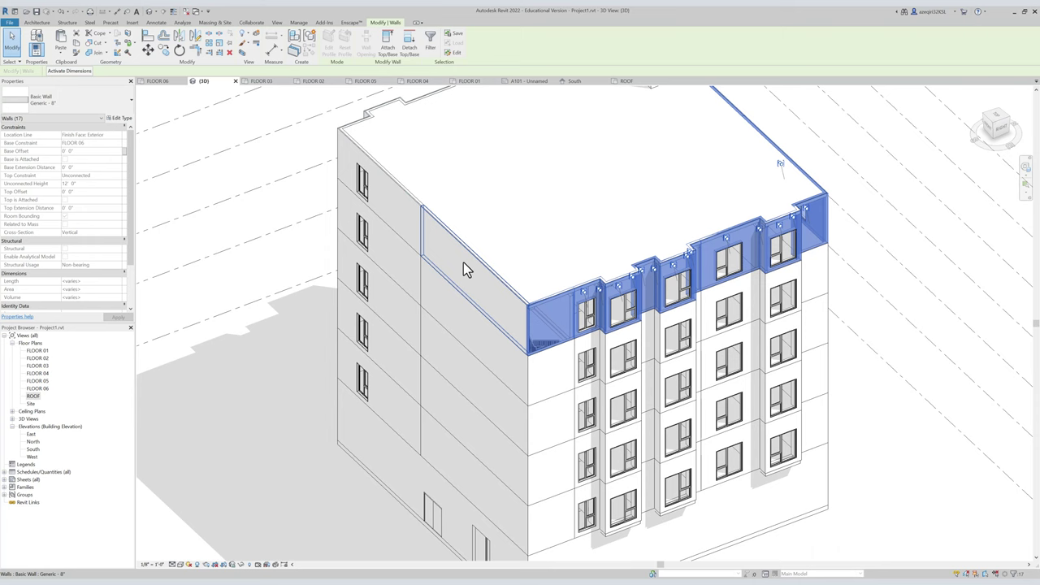
left_click(408, 221, "ctrl")
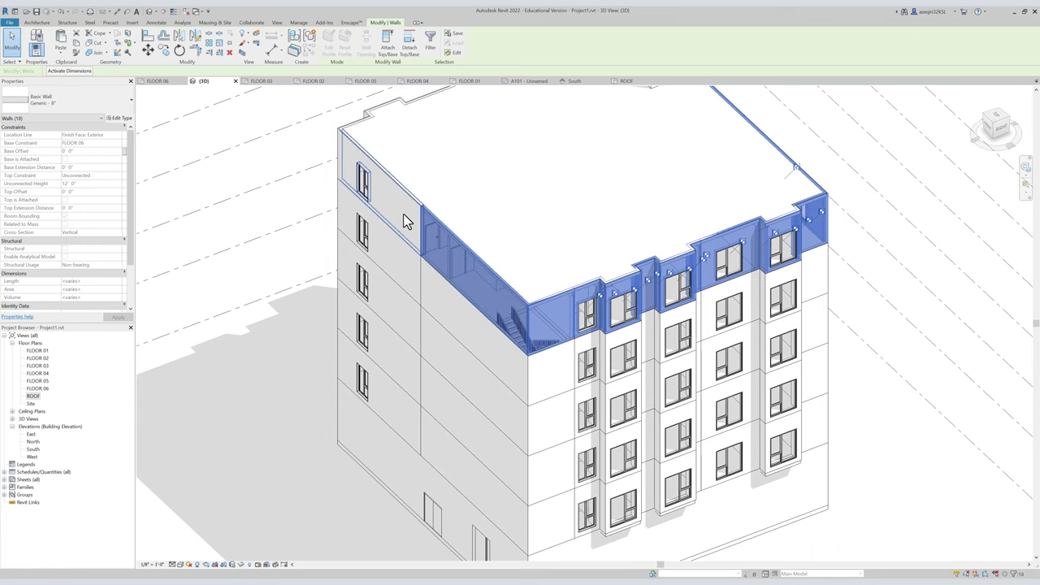
left_click(411, 218, "ctrl")
middle_click_drag(422, 216, 524, 304, "shift")
key("Tab")
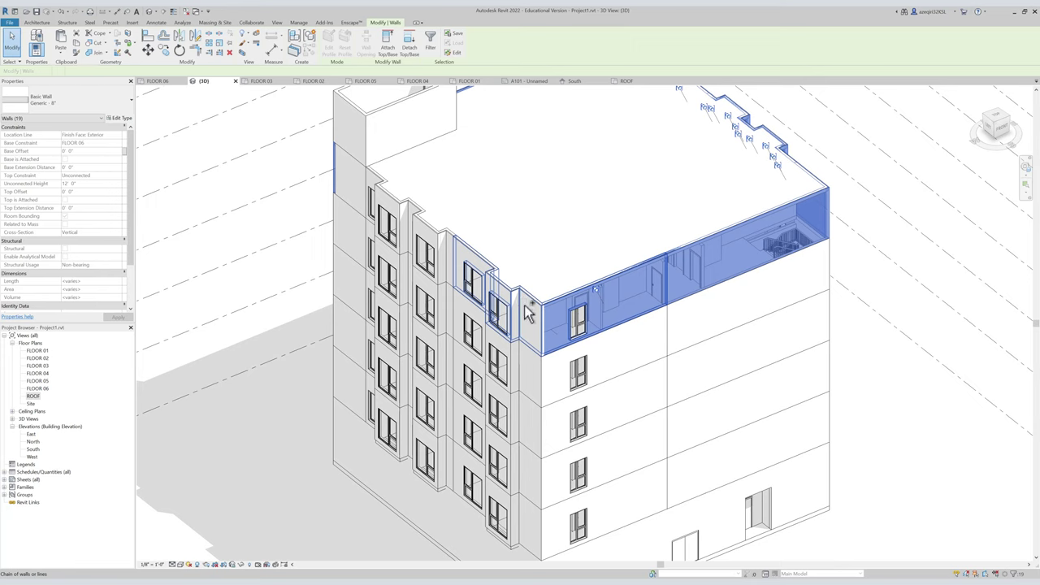
left_click(526, 312, "ctrl")
key("Tab")
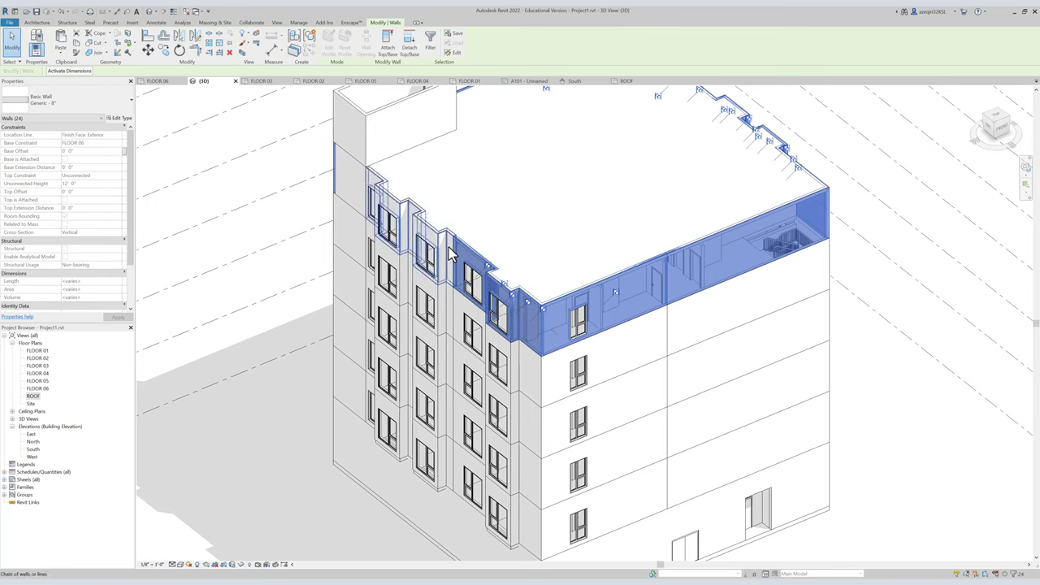
left_click(453, 254, "ctrl")
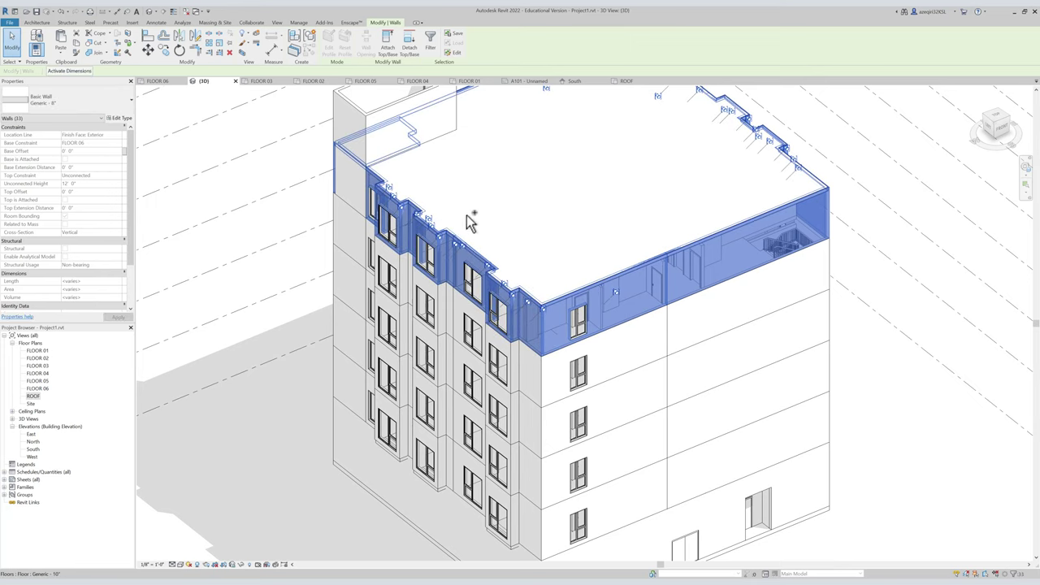
left_click(215, 154)
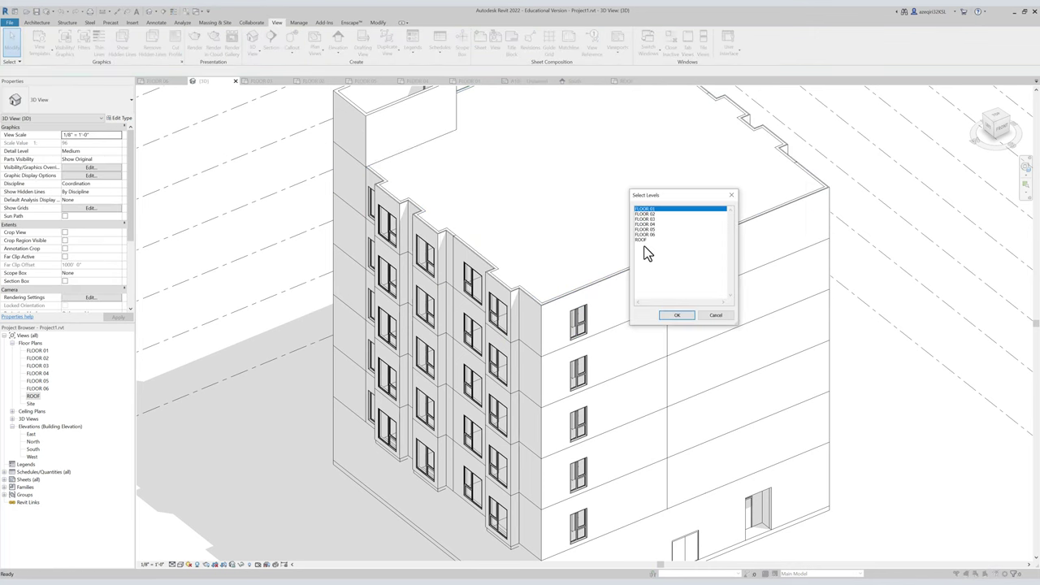
double_click(642, 240)
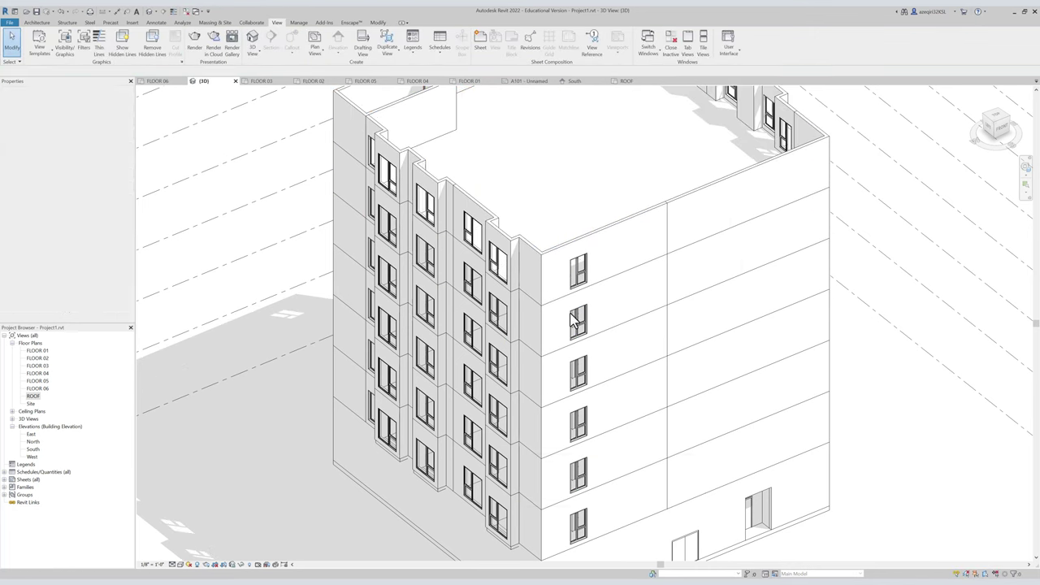
middle_click_drag(504, 219, 498, 343)
left_click(495, 289)
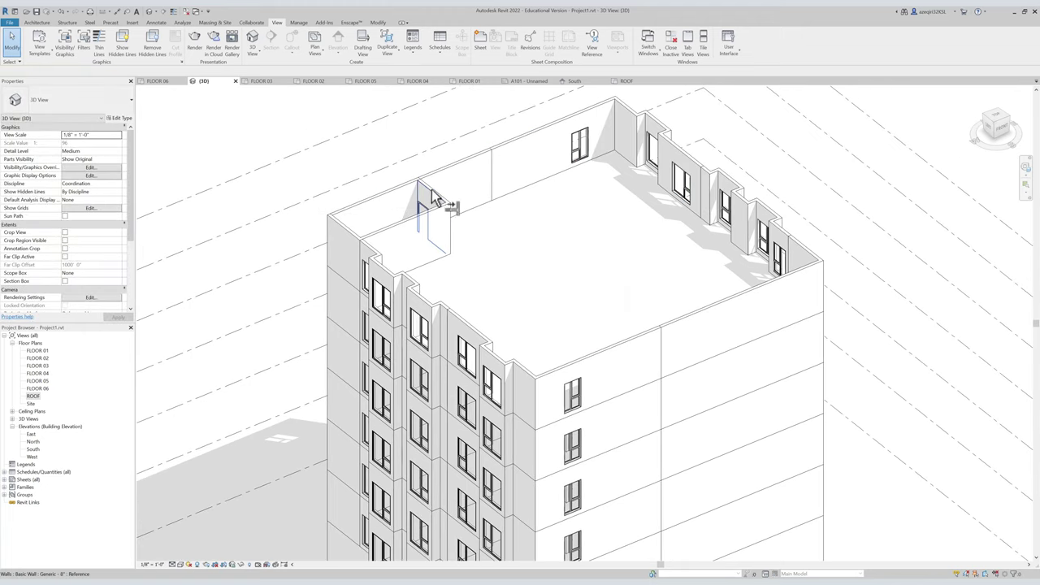
key("Escape")
key("Escape")
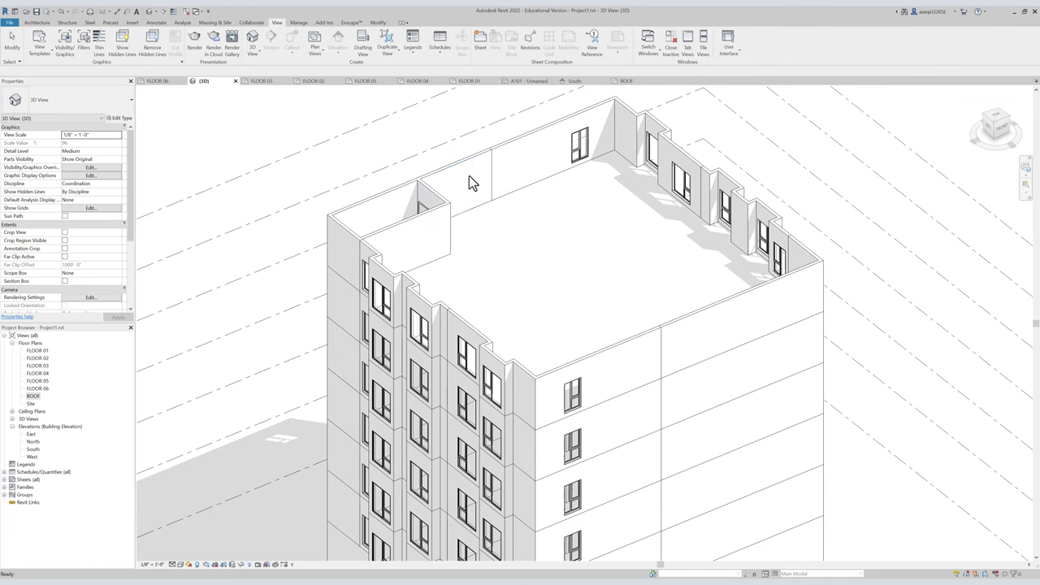
left_click(457, 183)
middle_click_drag(456, 184, 272, 225, "shift")
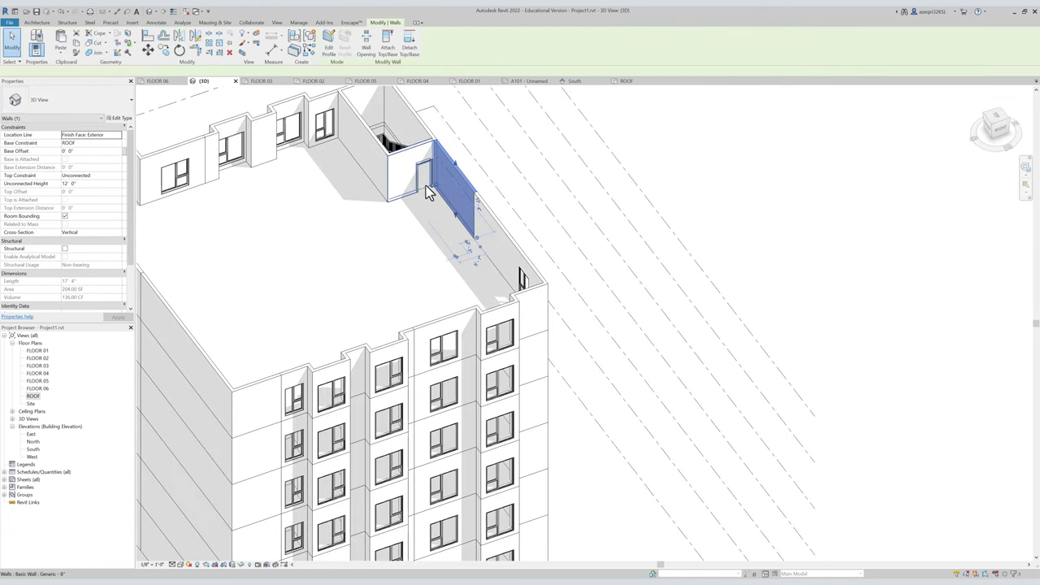
key("Escape")
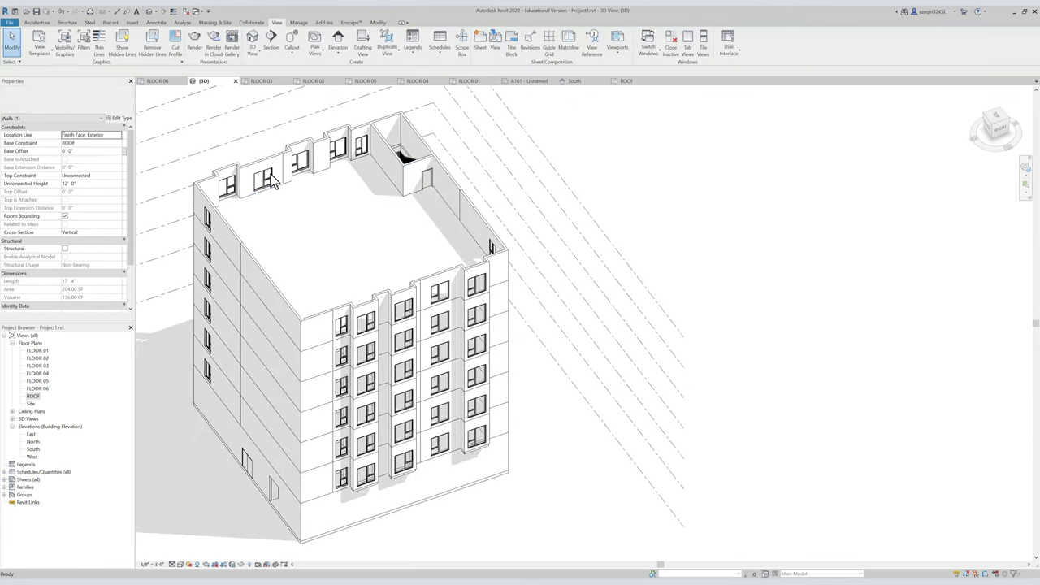
From the right-side view, select the roof-level elements, filter the selection to Windows only, and delete those windows.
left_click(266, 183)
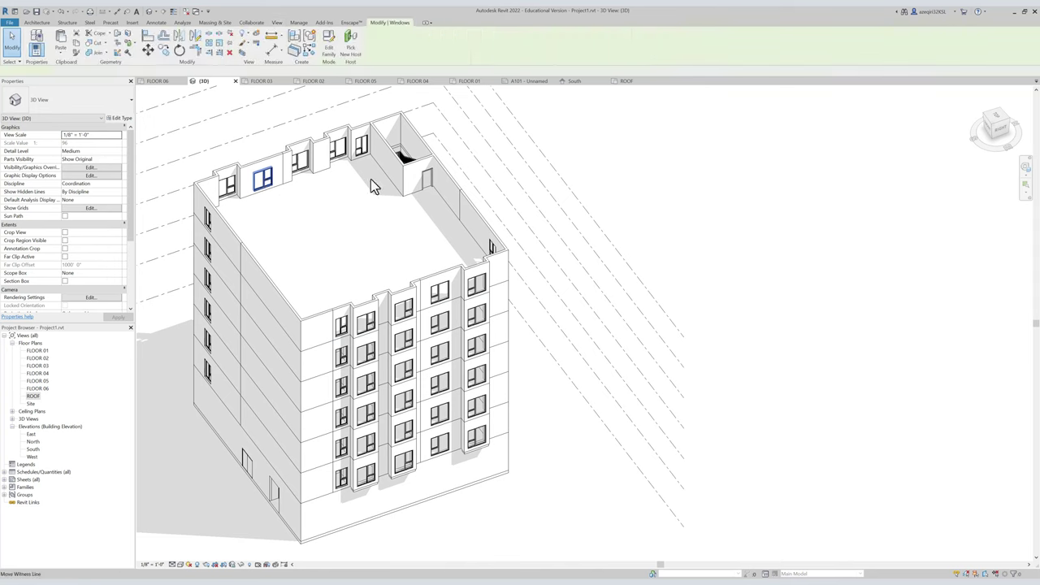
left_click(1000, 133)
key("Escape")
scroll(591, 192, "down", 15)
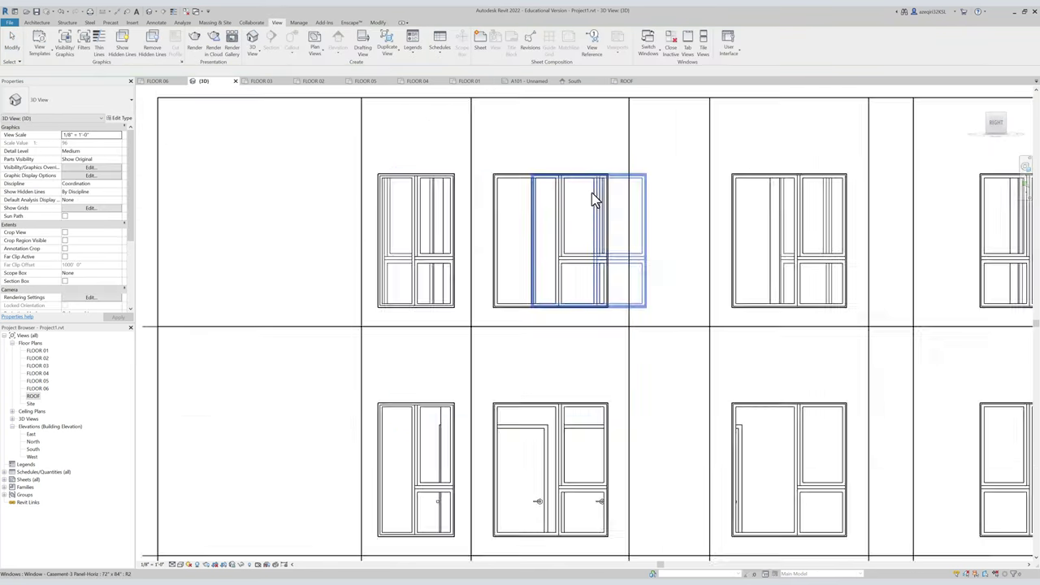
scroll(568, 191, "up", 1)
middle_click_drag(542, 201, 486, 210)
left_click_drag(383, 193, 813, 239)
left_click(327, 49)
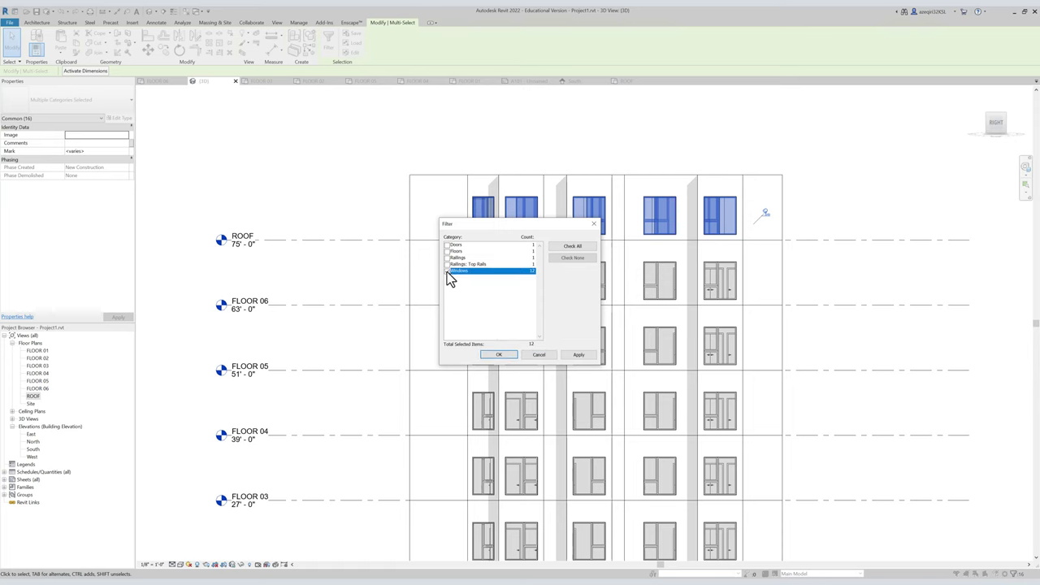
left_click(497, 355)
left_click(564, 145)
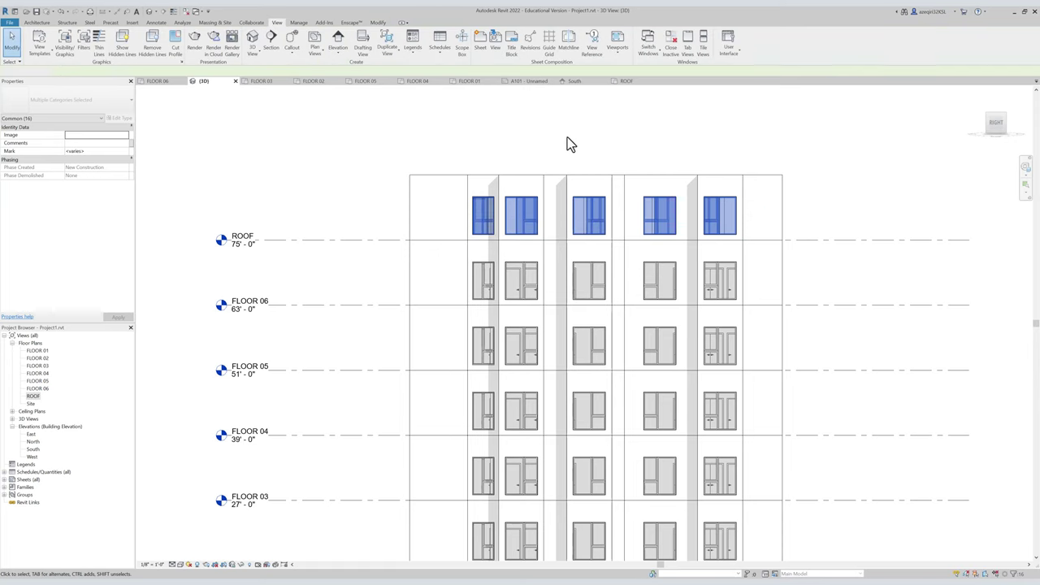
scroll(560, 154, "down", 2)
middle_click_drag(578, 183, 574, 204, "shift")
scroll(625, 200, "down", 1)
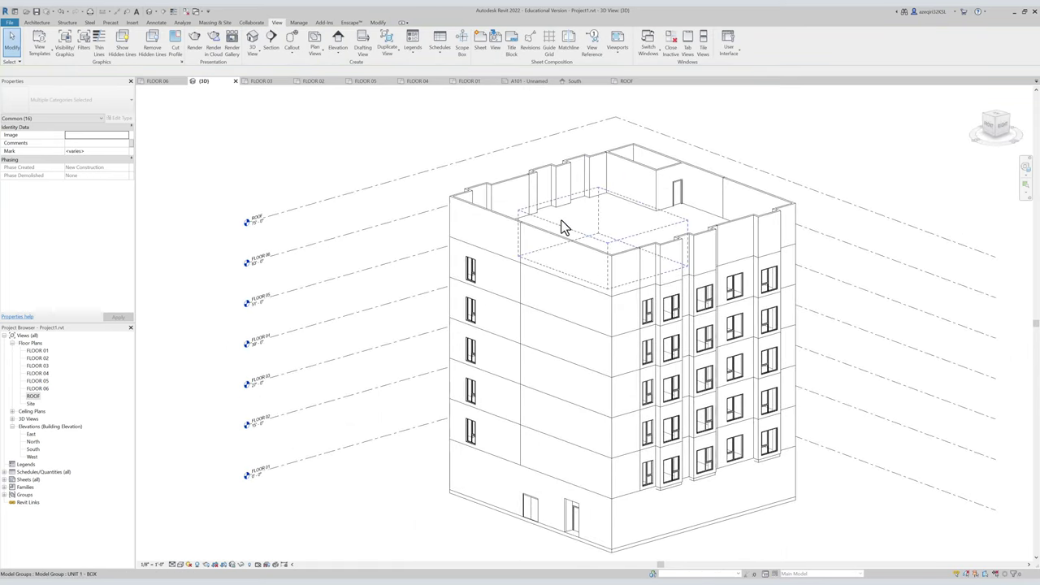
Try to select the roof-level perimeter walls as one connected chain.
key("Tab")
left_click(544, 245)
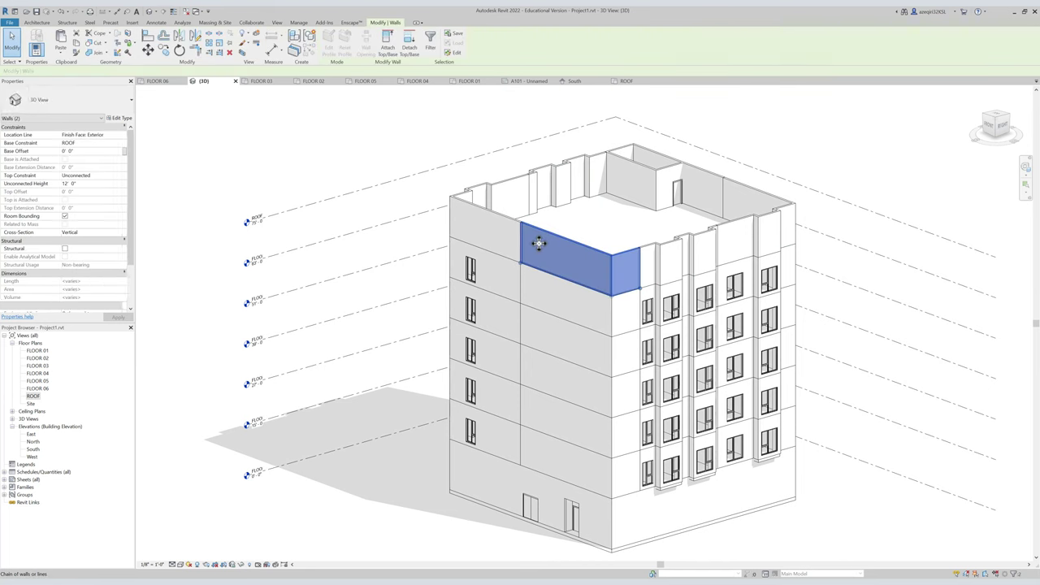
key("Escape")
Allow joining at the meeting ends of the two roof-level walls above the single-window-column facade.
scroll(523, 261, "up", 1)
scroll(523, 261, "up", 2)
left_click(524, 258)
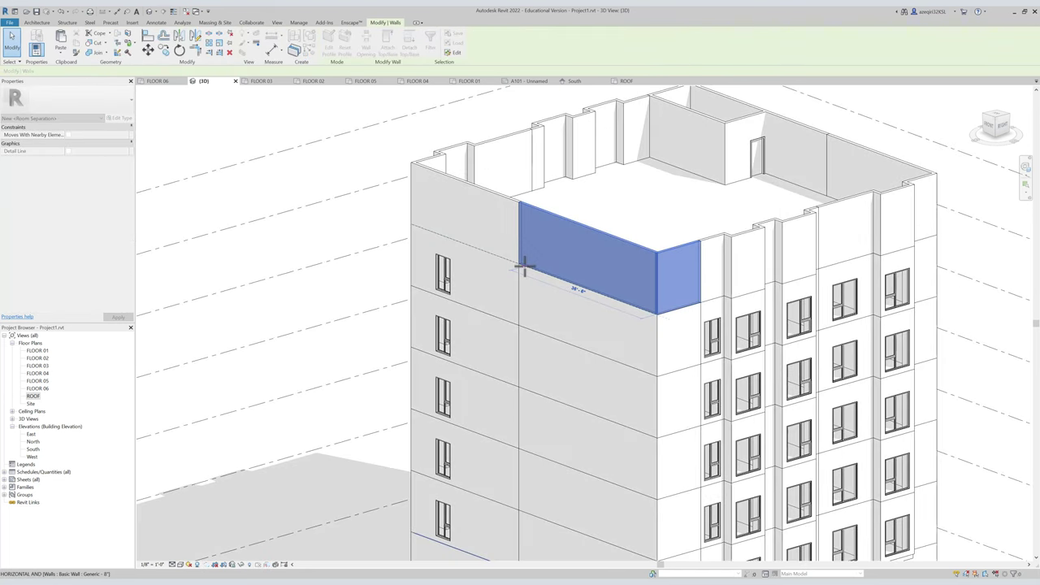
right_click(524, 268)
left_click(554, 300)
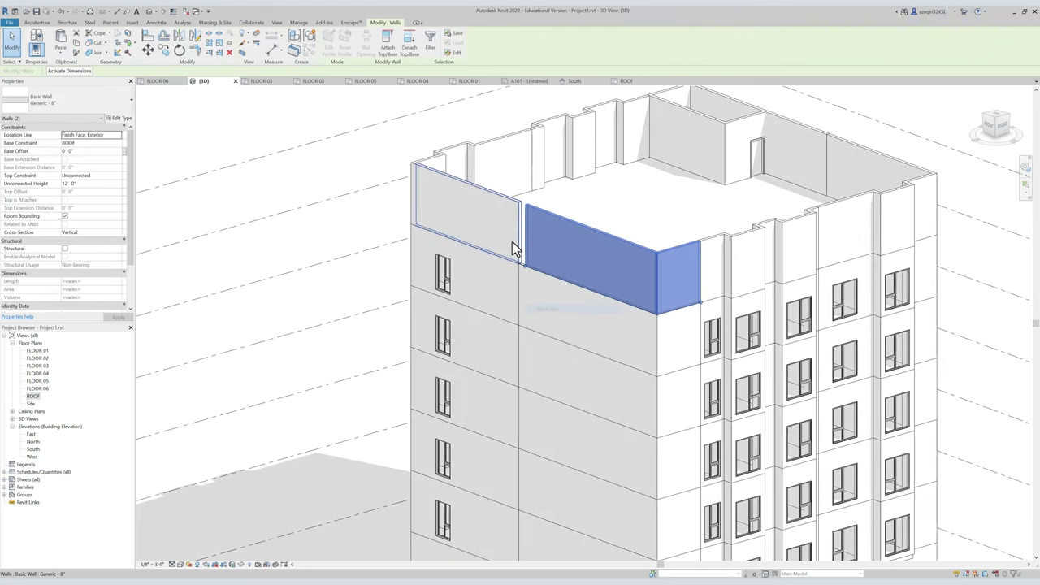
right_click(520, 262)
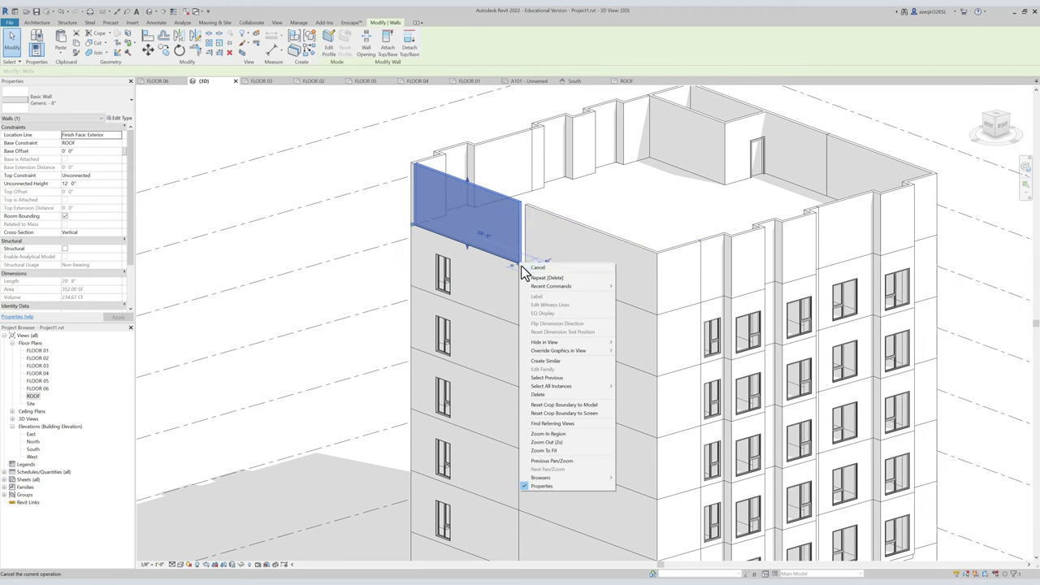
left_click(541, 312)
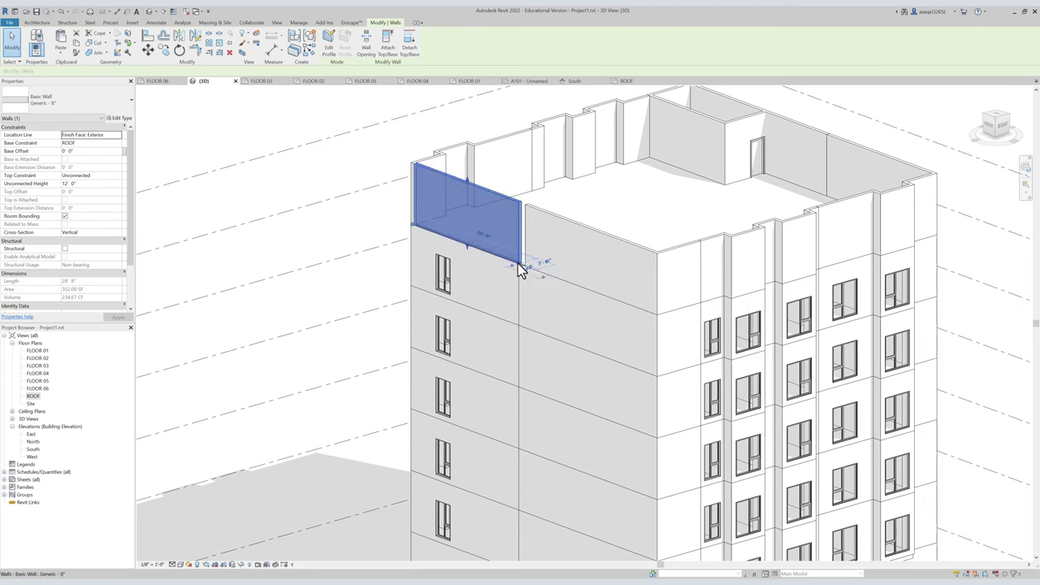
scroll(517, 264, "up", 1)
right_click(520, 264)
left_click(533, 306)
key("Escape")
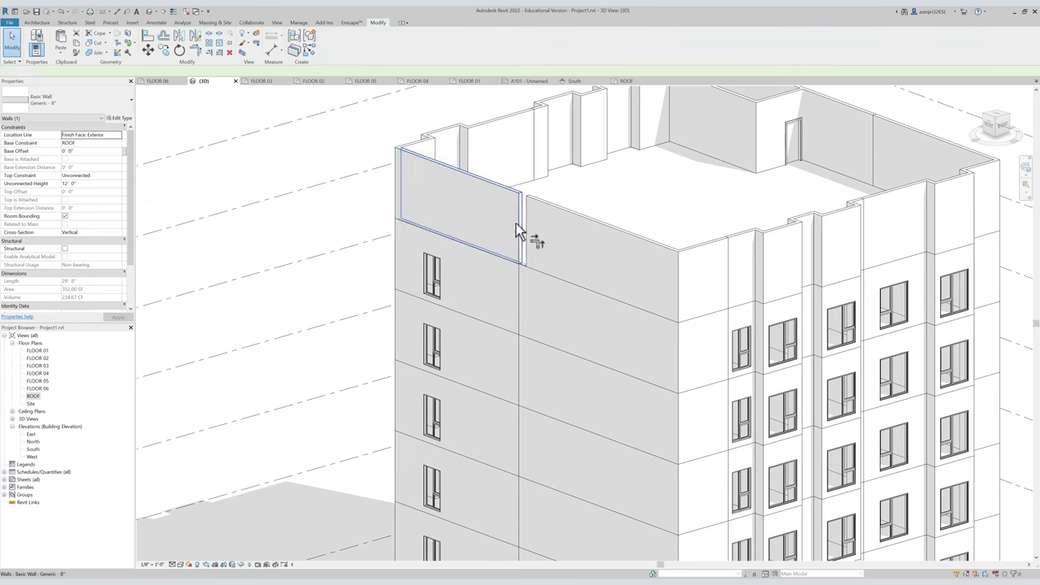
left_click(547, 232)
middle_click_drag(601, 239, 581, 274, "shift")
key("Escape")
Allow joining between the roof-level corner wall and the adjacent short wall on the right facade.
scroll(705, 339, "up", 2)
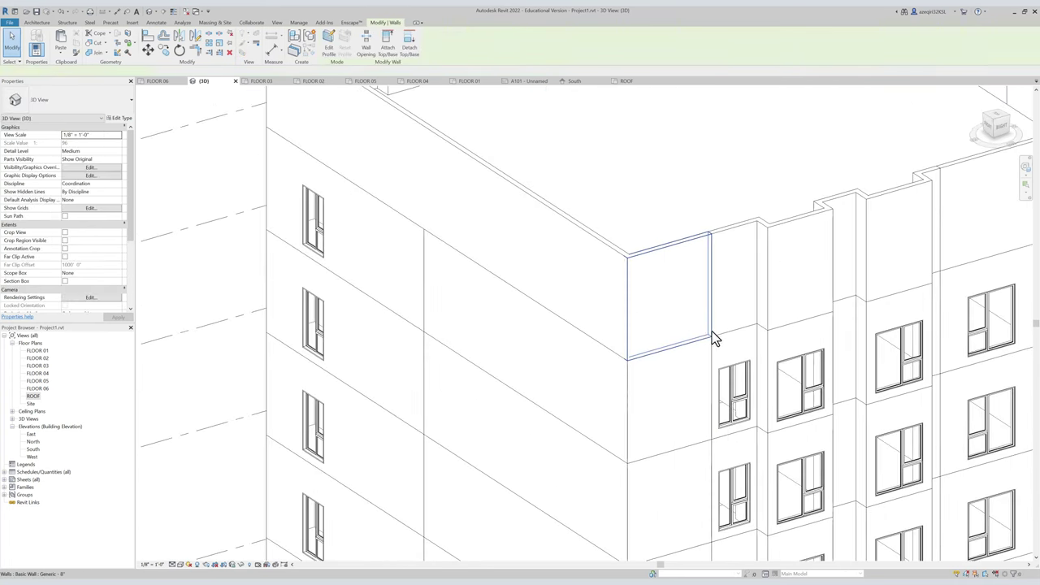
left_click(709, 341)
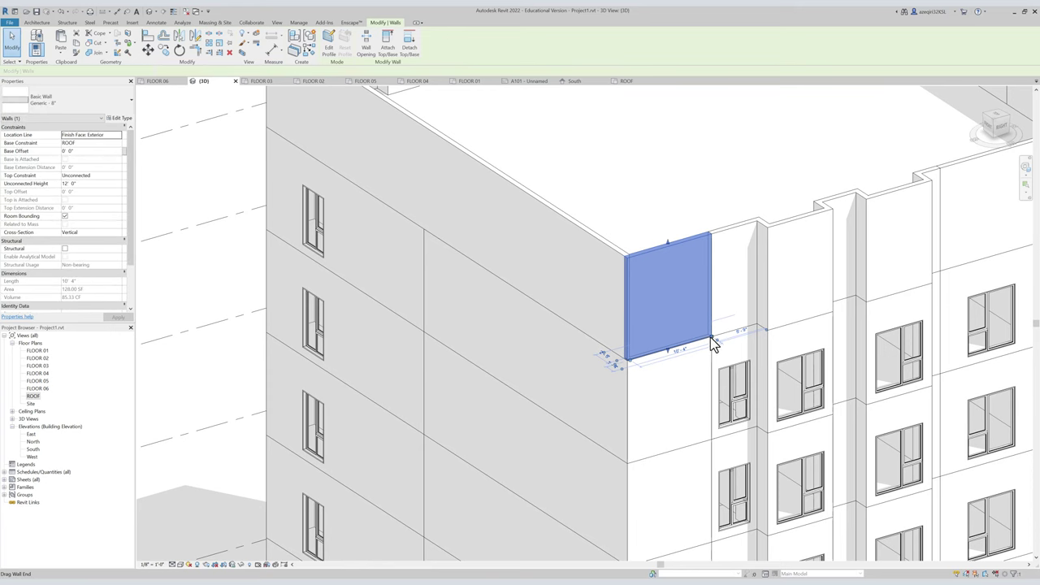
right_click(711, 342)
left_click(731, 380)
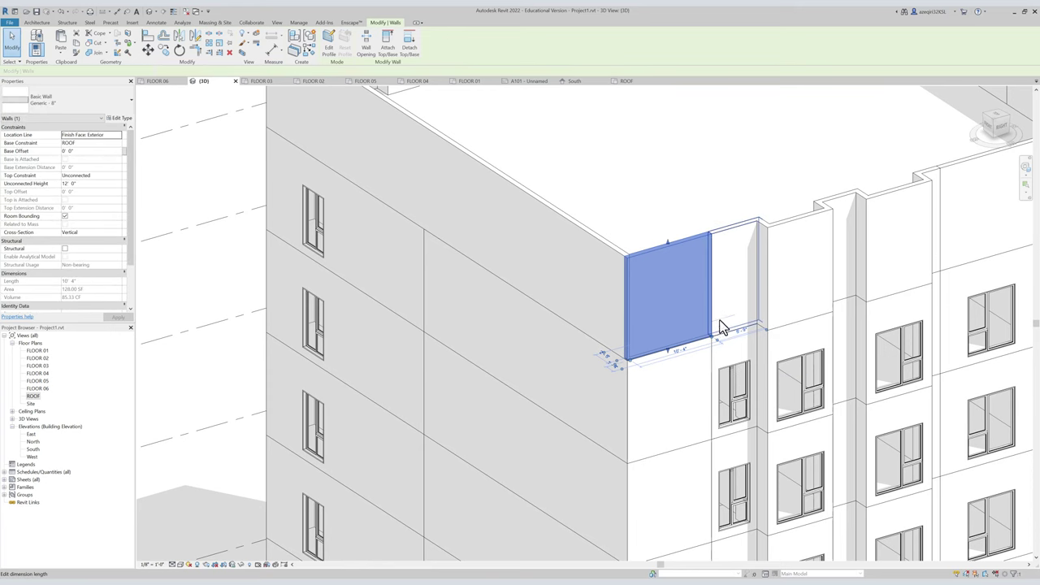
right_click(717, 340)
left_click(726, 378)
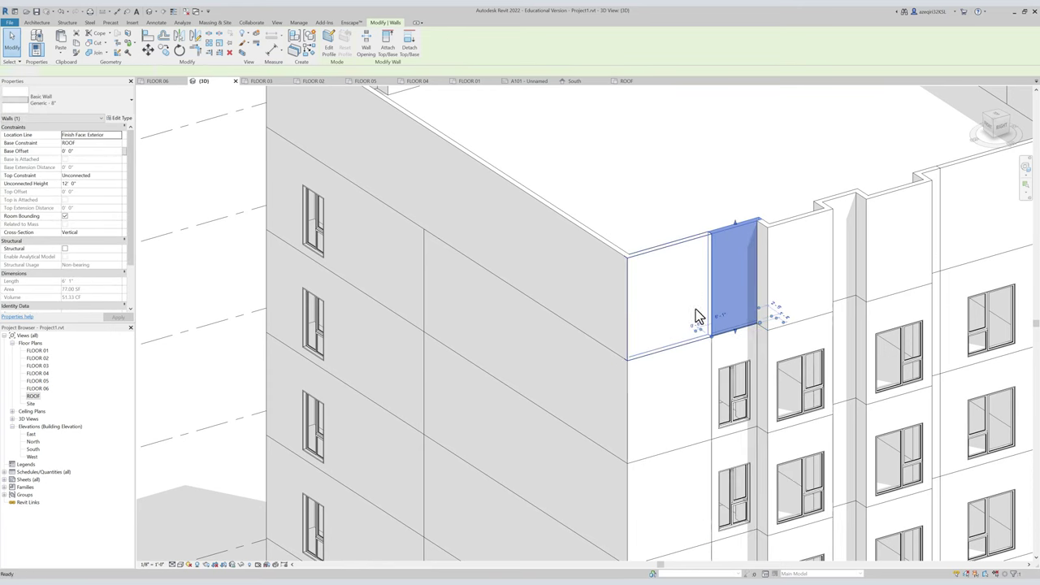
key("Escape")
Select the connected roof-level walls as a chain to examine where the perimeter run breaks.
key("Tab")
left_click(683, 279)
scroll(683, 279, "down", 3)
middle_click_drag(684, 283, 637, 364)
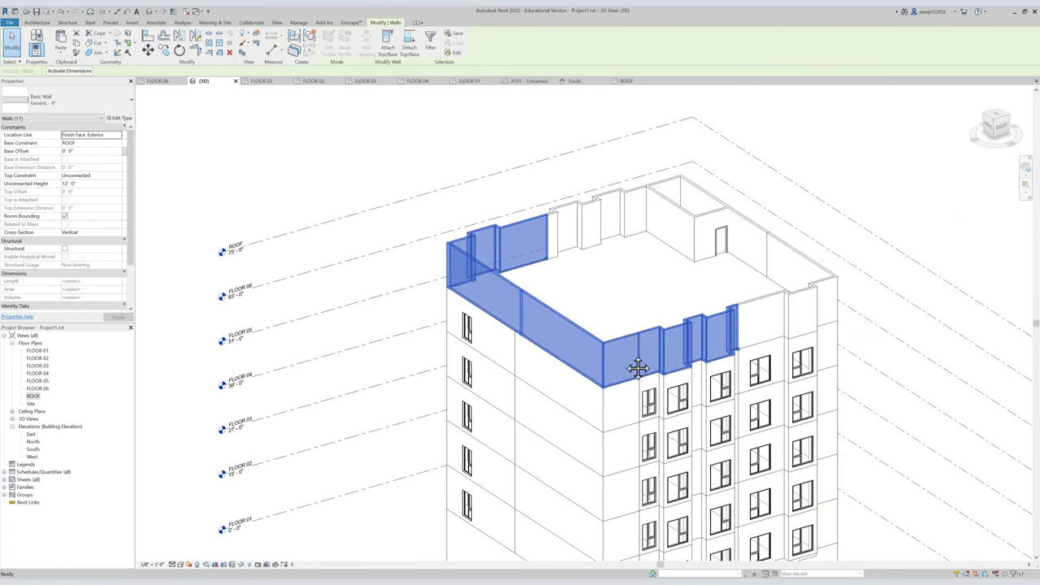
scroll(750, 344, "up", 3)
middle_click_drag(751, 341, 701, 380, "shift")
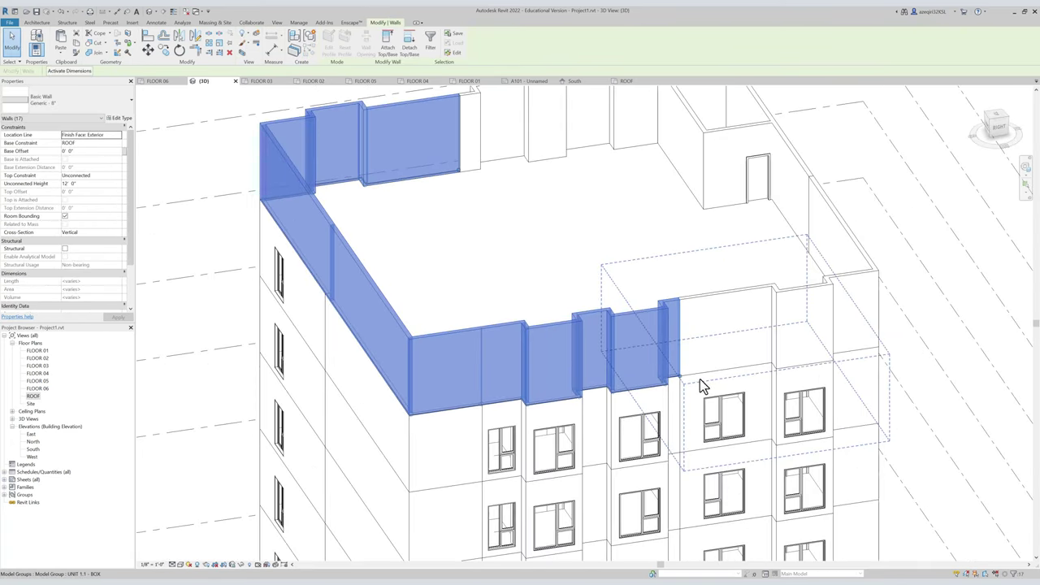
scroll(689, 379, "up", 3)
key("Escape")
Allow joining between the narrow roof-level wall segment and the longer wall beside it on the right facade.
left_click(666, 376)
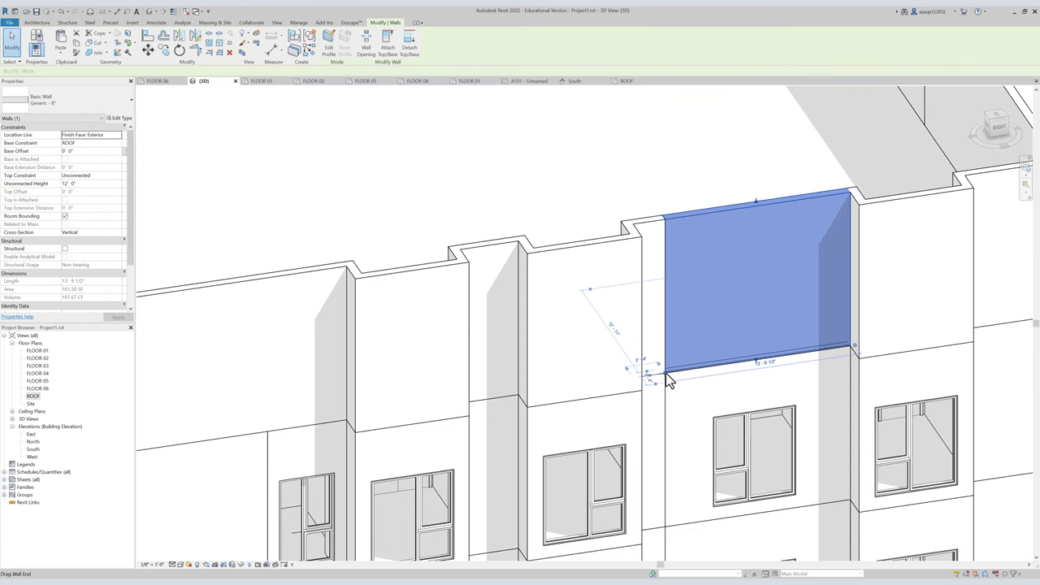
right_click(665, 375)
left_click(693, 415)
left_click(665, 375)
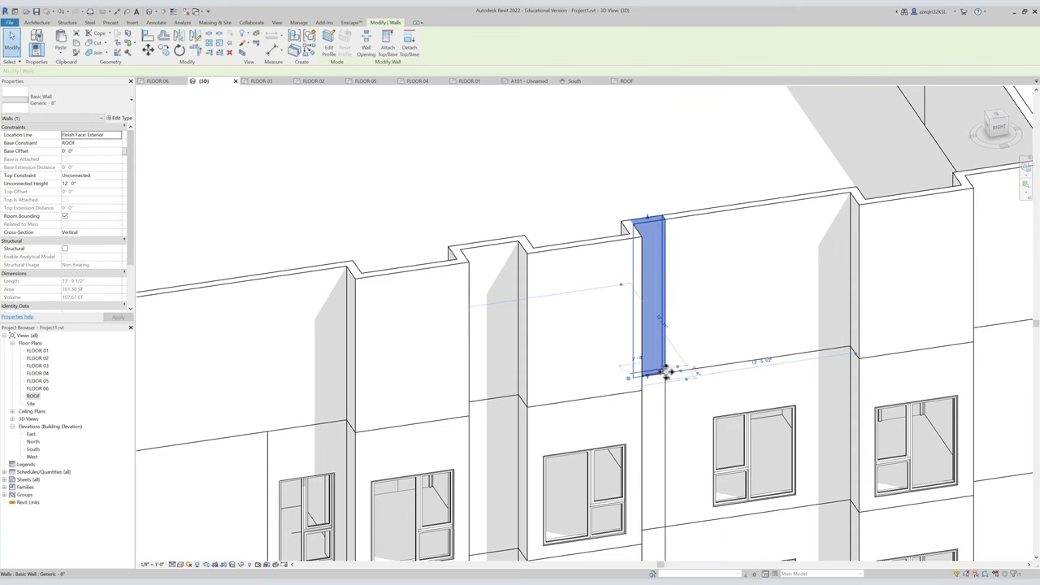
right_click(667, 376)
left_click(693, 408)
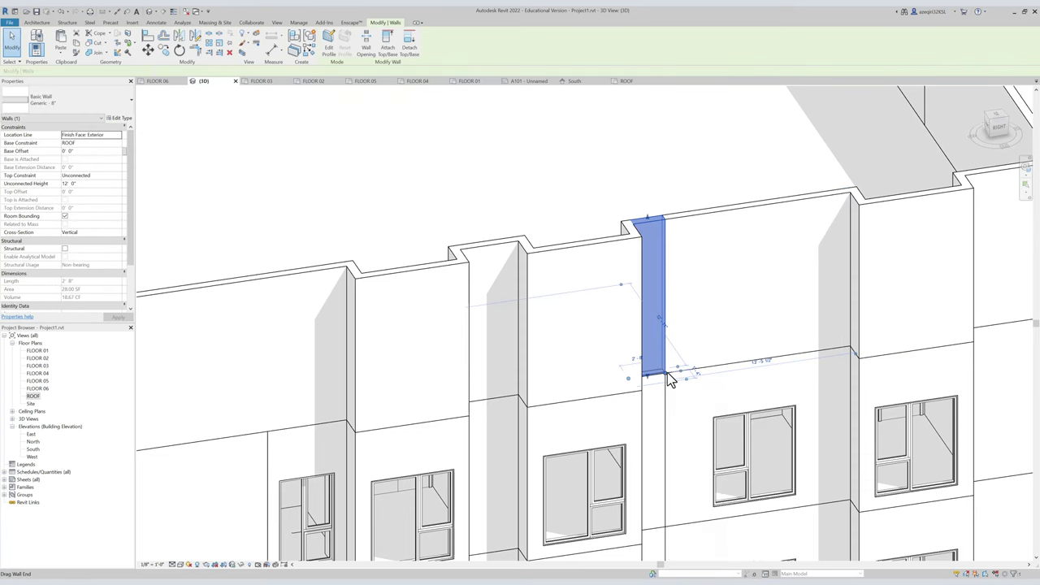
right_click(667, 374)
left_click(701, 415)
Select the roof-level walls as a chain to examine which perimeter segments are still disconnected.
scroll(726, 274, "down", 2)
key("Tab")
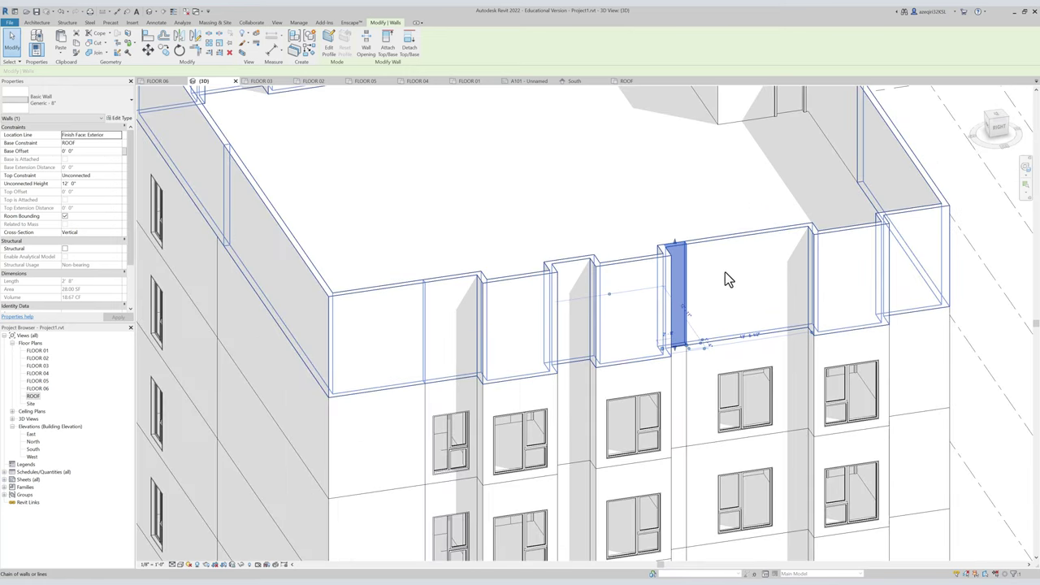
left_click(725, 273)
scroll(724, 273, "down", 3)
middle_click_drag(724, 276, 747, 287, "shift")
scroll(759, 268, "up", 3)
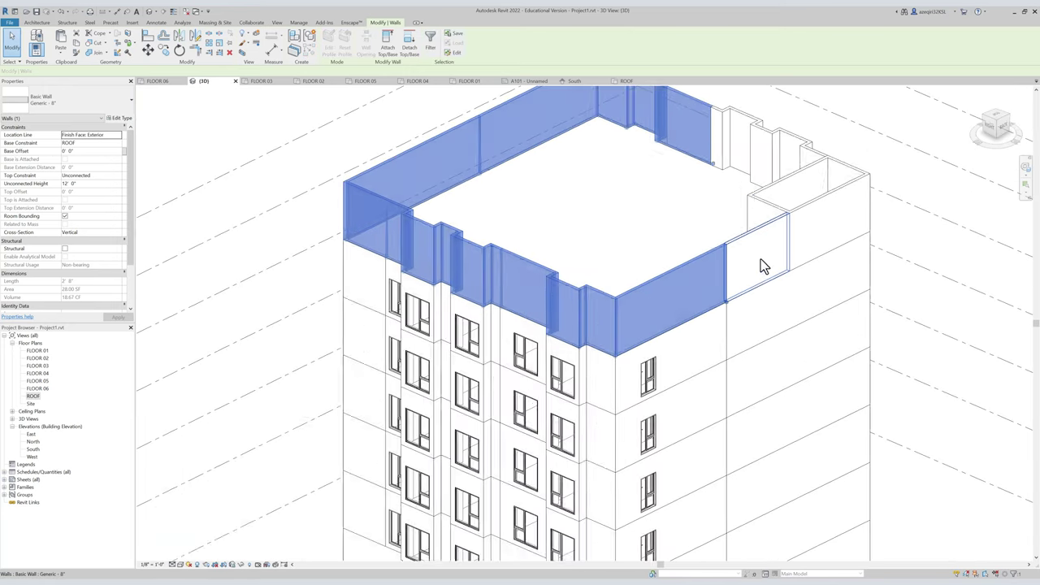
Allow joining at the end of the long roof-level wall where it meets the segment running toward the roof stair enclosure.
left_click(756, 268)
scroll(731, 292, "up", 2)
right_click(722, 308)
left_click(746, 340)
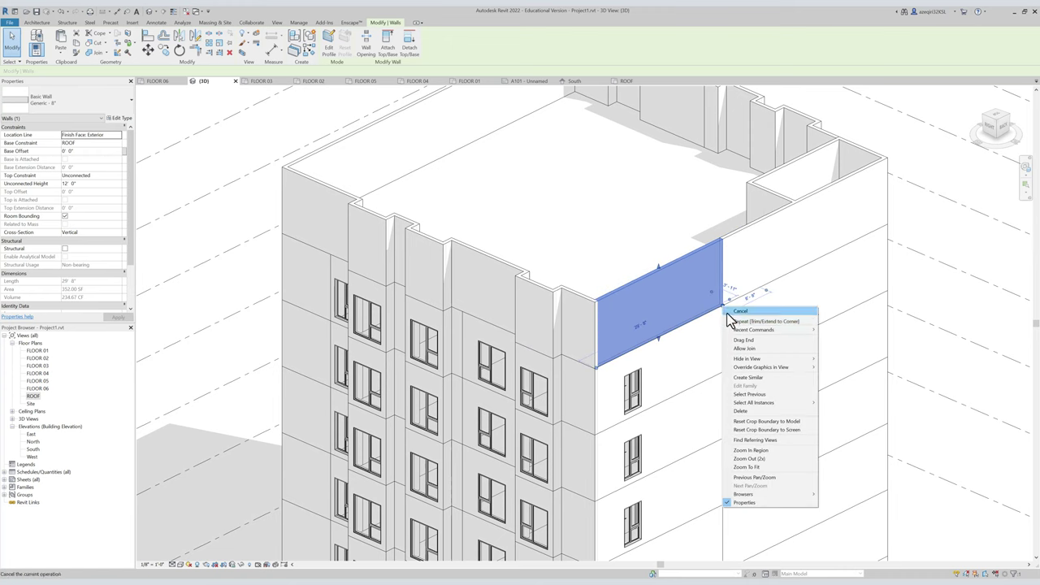
left_click(748, 349)
scroll(733, 257, "down", 1)
Allow joining between the narrow roof-level wall segment and the longer wall beside it on the left facade.
left_click(775, 248)
middle_click_drag(776, 248, 635, 284, "shift")
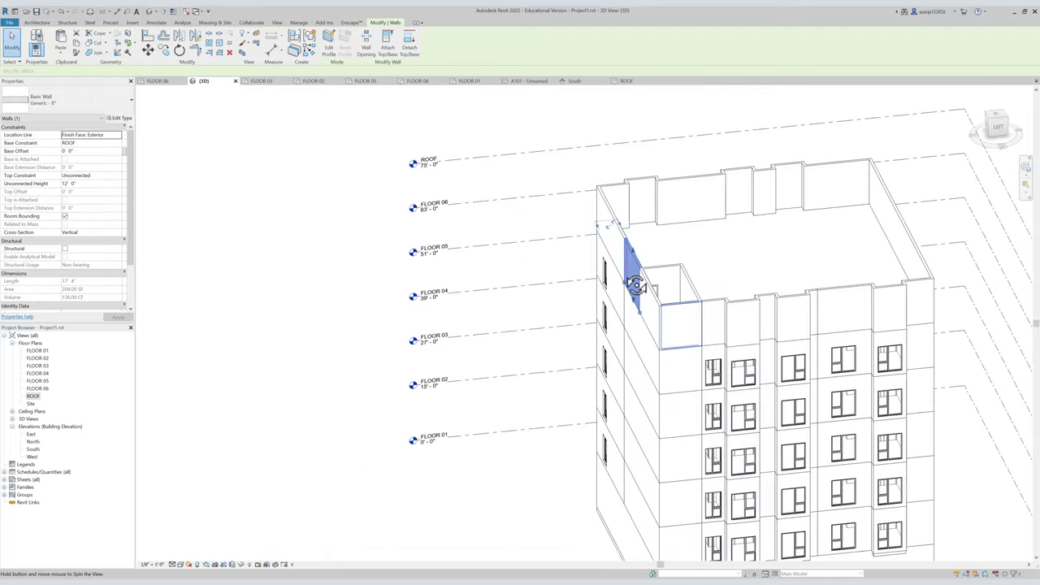
key("Tab")
left_click(718, 325)
scroll(818, 322, "up", 3)
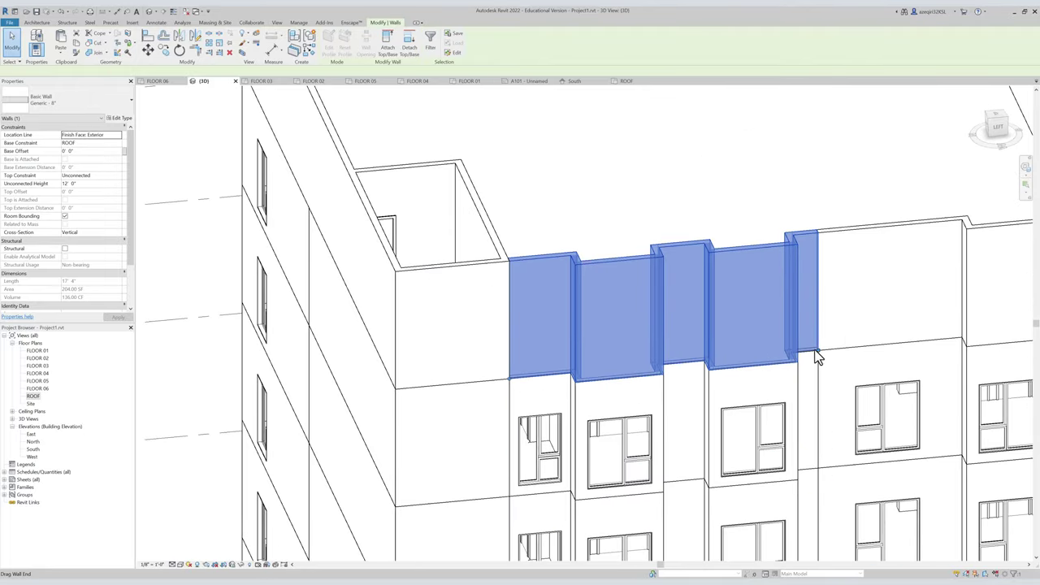
right_click(817, 354)
left_click(845, 389)
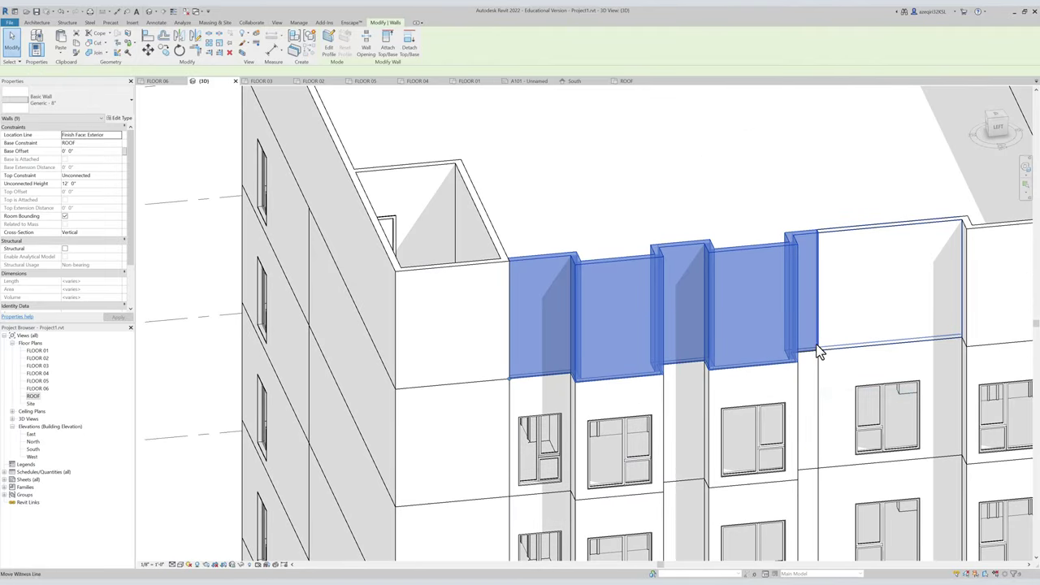
left_click(817, 348)
right_click(817, 350)
left_click(849, 393)
scroll(777, 335, "down", 4)
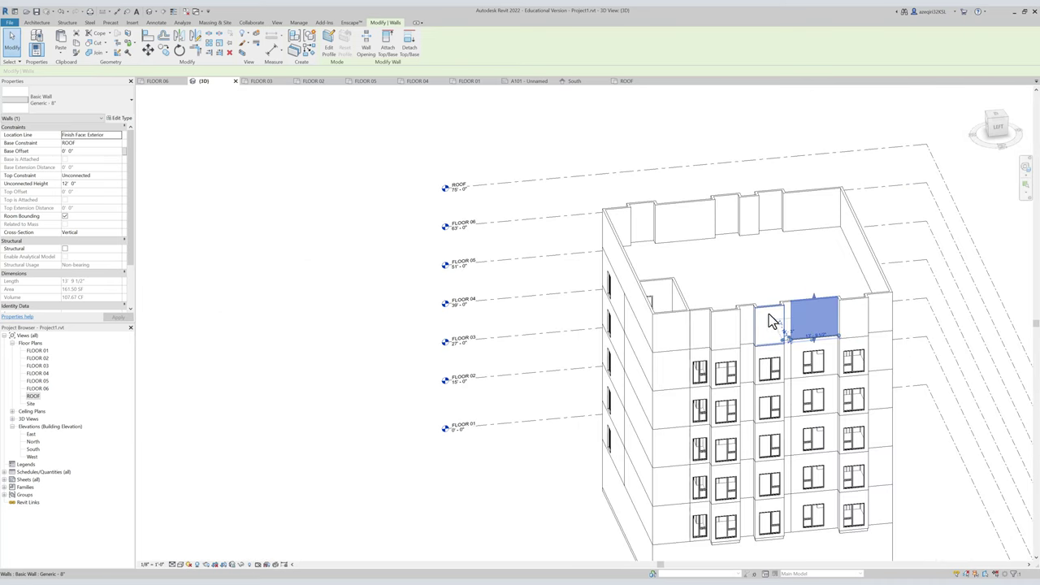
Select the full chain of roof-level perimeter walls and set their unconnected height to 4'.
key("Escape")
key("Tab")
left_click(770, 322)
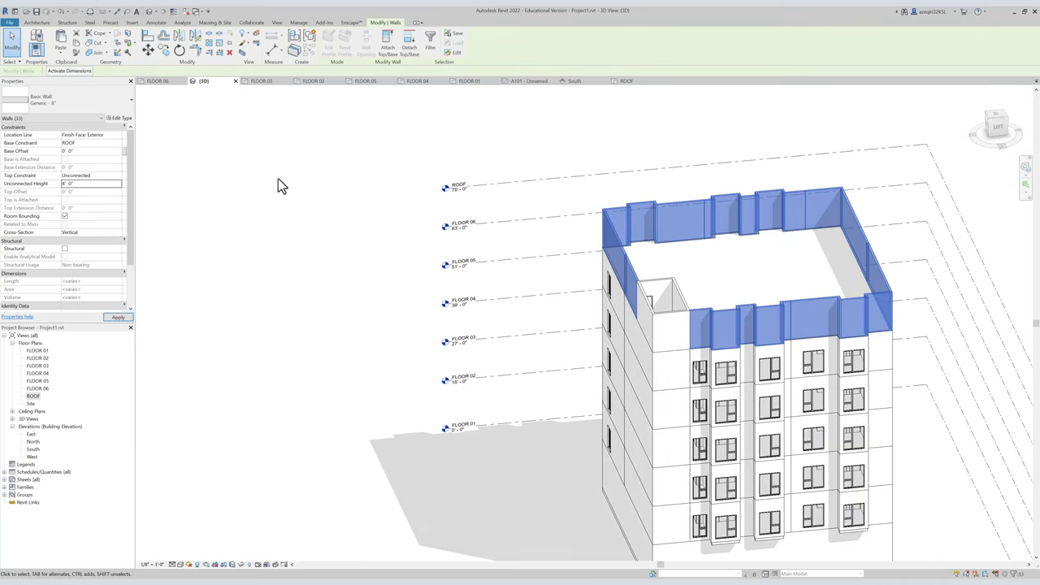
key("Escape")
Align the soffit over the recessed ground-floor stair entrance with the top of its door.
middle_click_drag(237, 186, 671, 382, "shift")
scroll(626, 366, "up", 5)
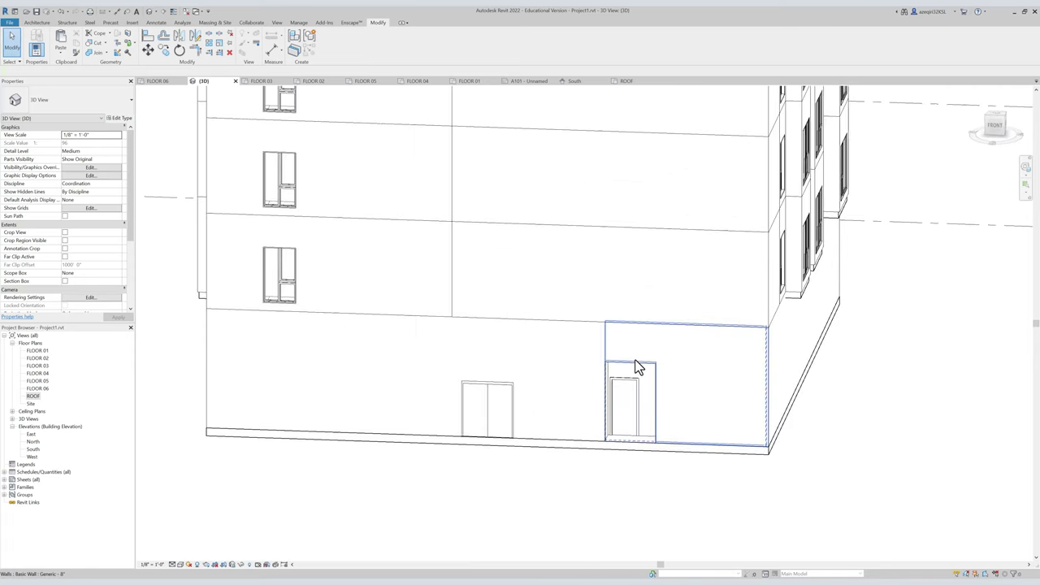
left_click(636, 363)
scroll(627, 372, "up", 1)
key("a")
key("l")
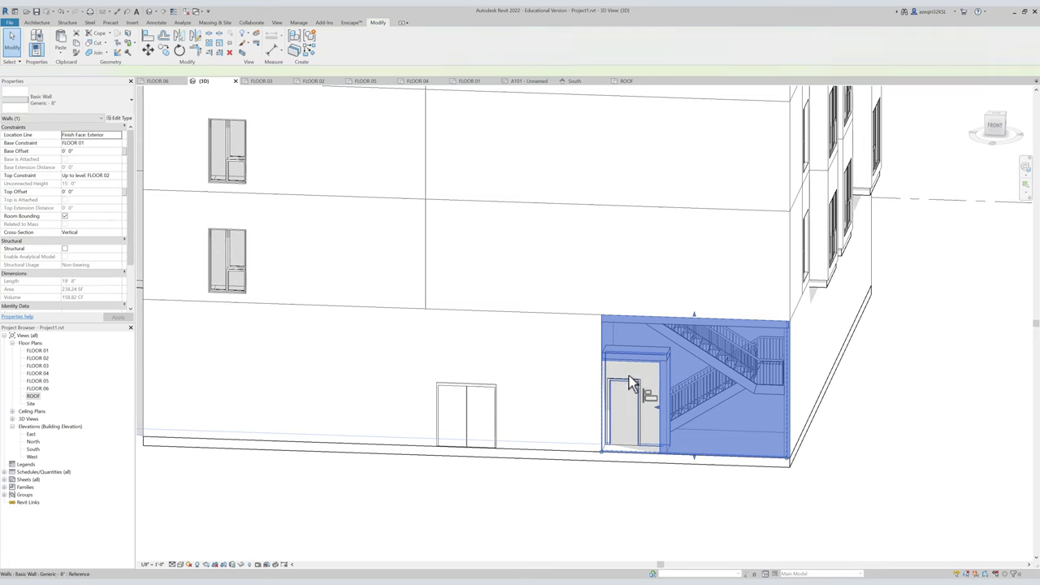
scroll(628, 376, "up", 3)
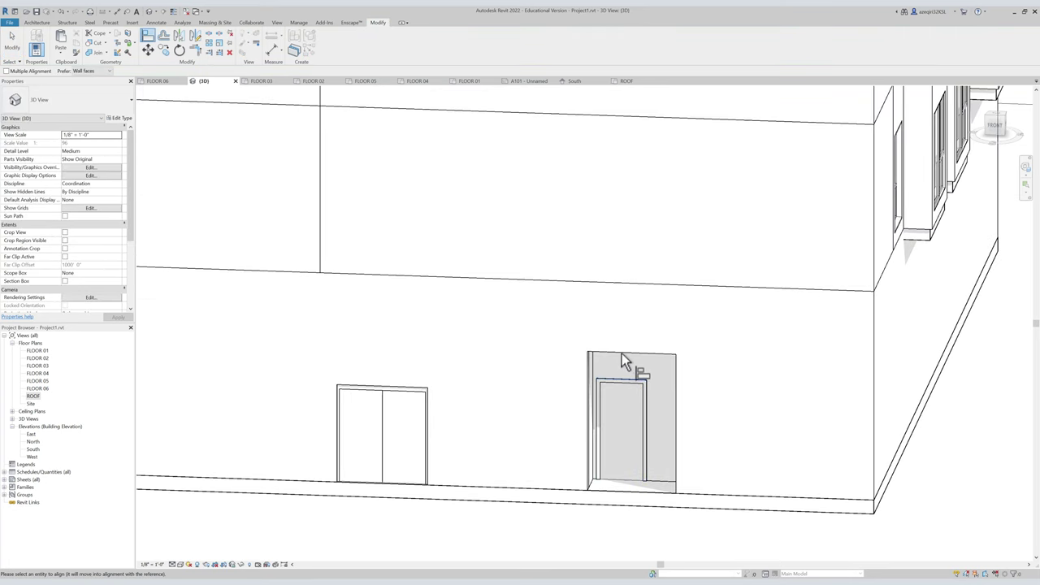
left_click(621, 355)
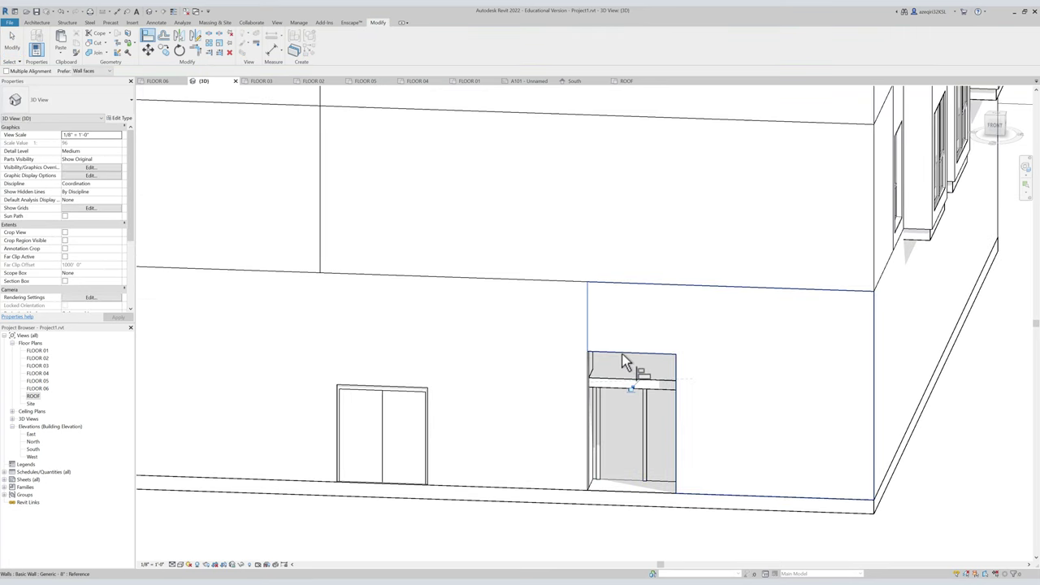
key("Escape")
key("Escape")
Edit the profile of the FLOOR 01 wall around the recessed entrance, aligning the opening's top edge with the soffit.
left_click(623, 341)
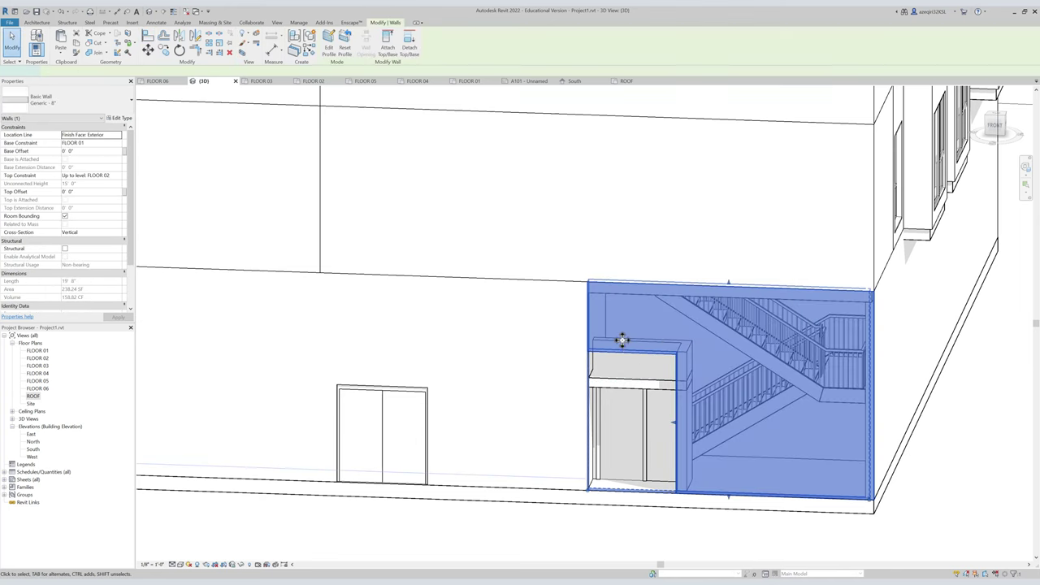
double_click(622, 340)
key("a")
middle_click_drag(668, 436, 608, 284)
key("l")
left_click(594, 251)
left_click(580, 214)
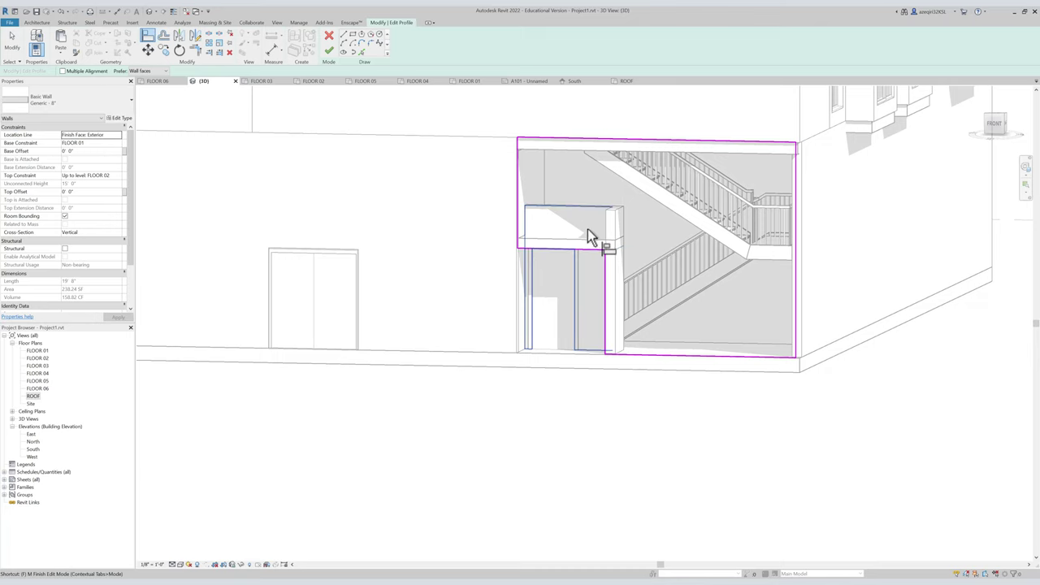
key("m")
left_click(593, 392)
Open the FLOOR 01 floor plan.
scroll(593, 392, "down", 3)
middle_click_drag(593, 392, 599, 434, "shift")
scroll(580, 376, "down", 4)
middle_click_drag(580, 376, 670, 385, "shift")
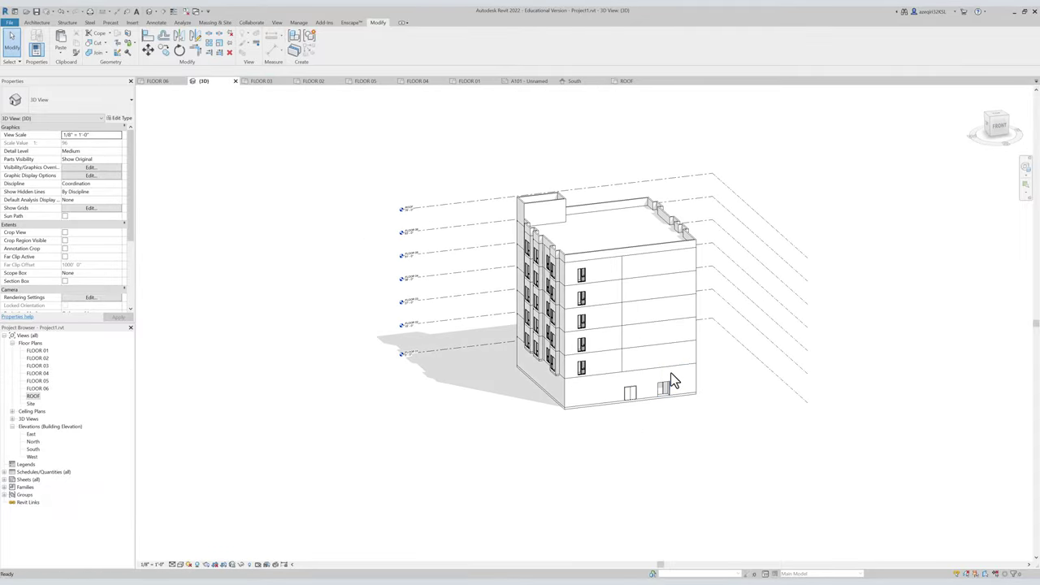
key("c")
key("m")
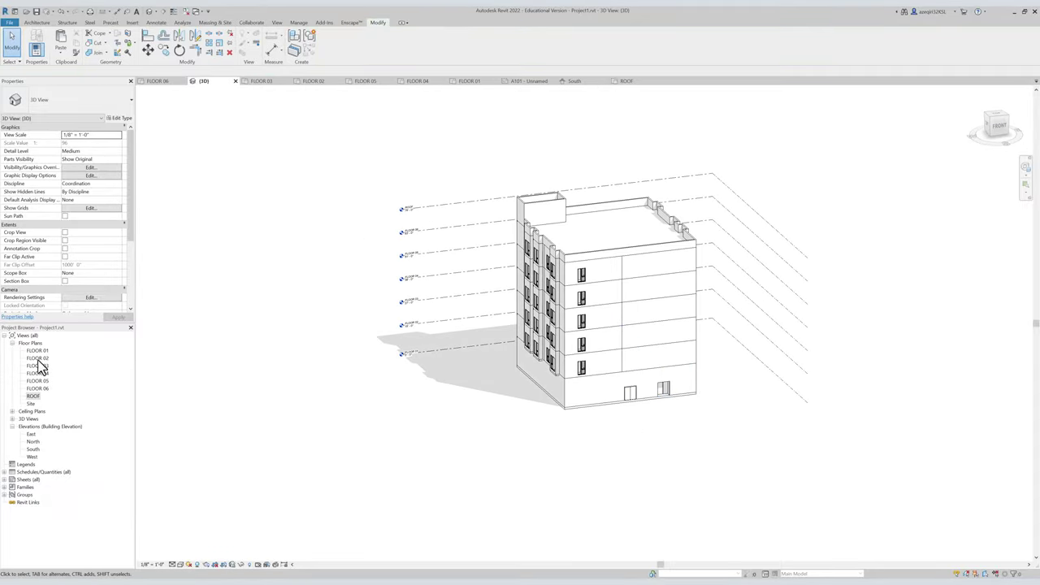
double_click(36, 351)
scroll(458, 297, "up", 1)
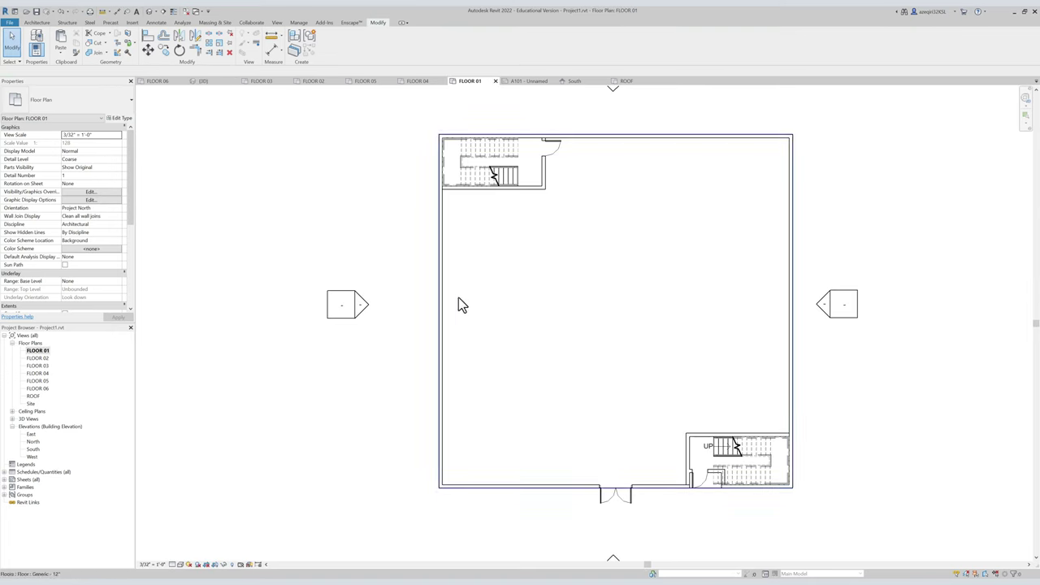
middle_click_drag(458, 297, 375, 242)
scroll(376, 242, "down", 1)
Draw a Storefront curtain wall about 29' long within the front exterior wall, from just beside the double door to the far corner.
key("w")
key("a")
left_click(47, 93)
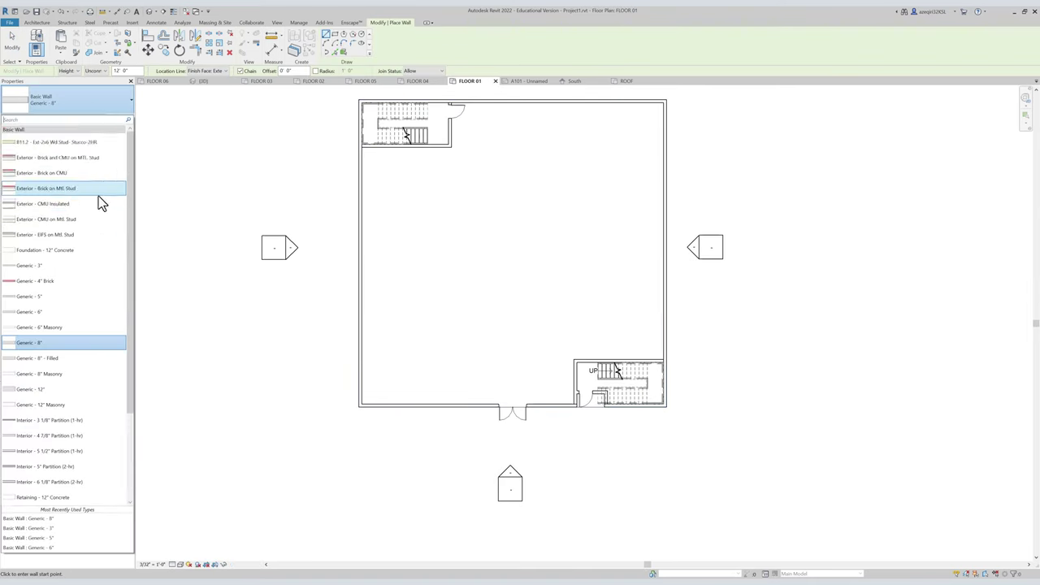
scroll(100, 244, "down", 3)
scroll(89, 232, "up", 3)
scroll(81, 309, "down", 3)
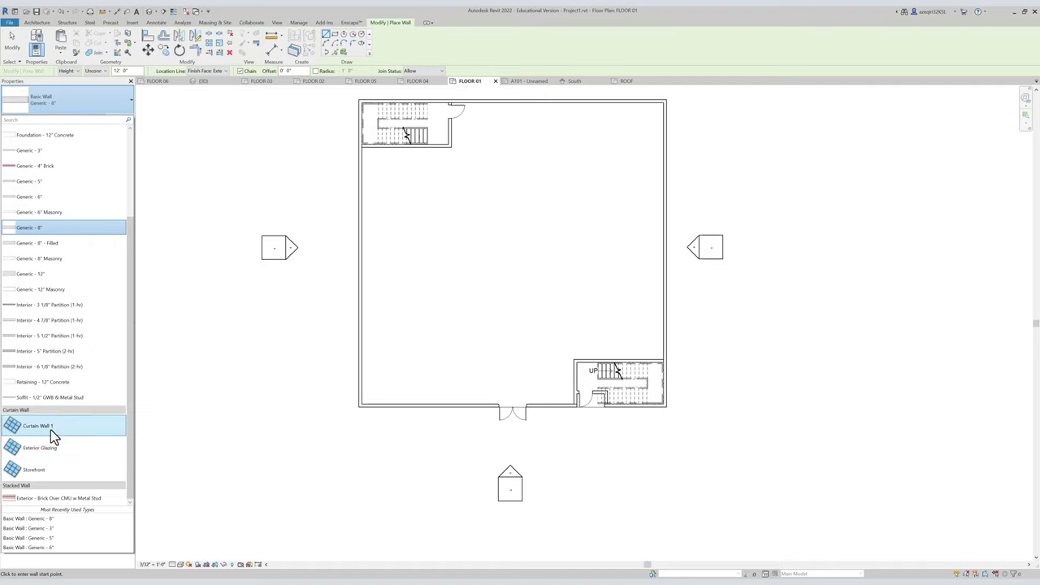
left_click(55, 470)
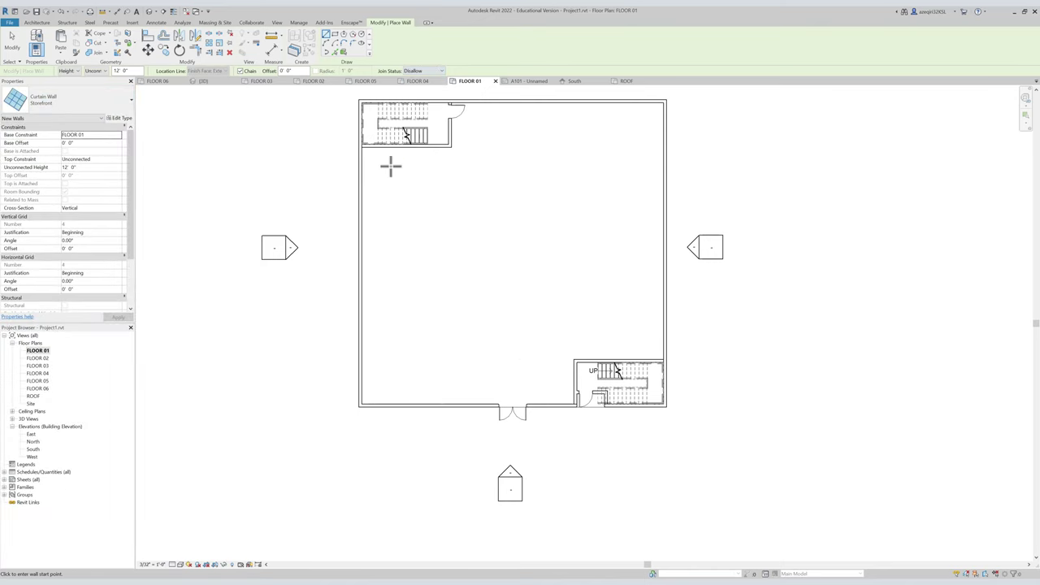
scroll(457, 390, "up", 5)
scroll(581, 364, "up", 1)
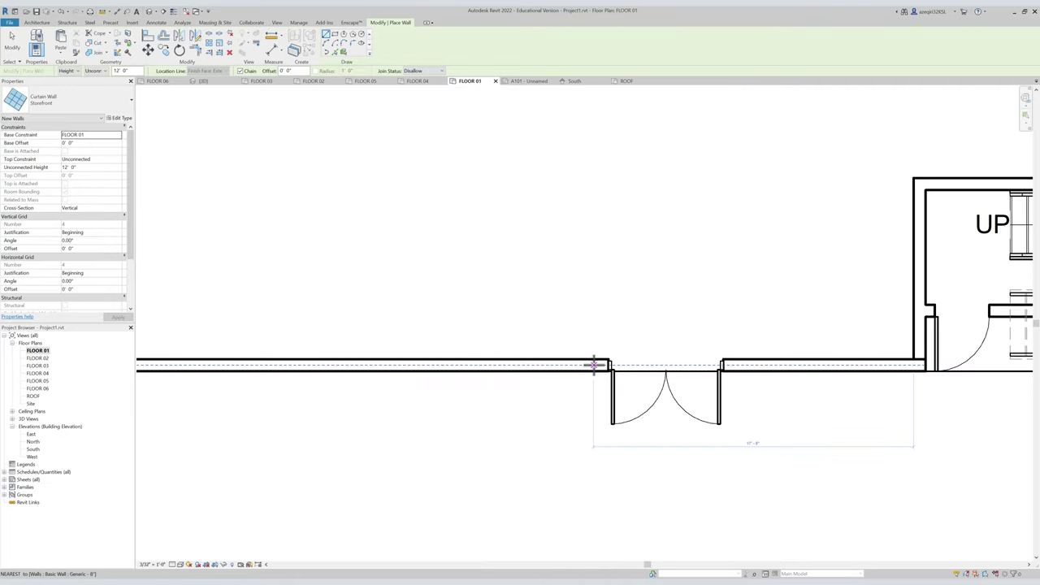
left_click(593, 365)
middle_click_drag(419, 382, 754, 376)
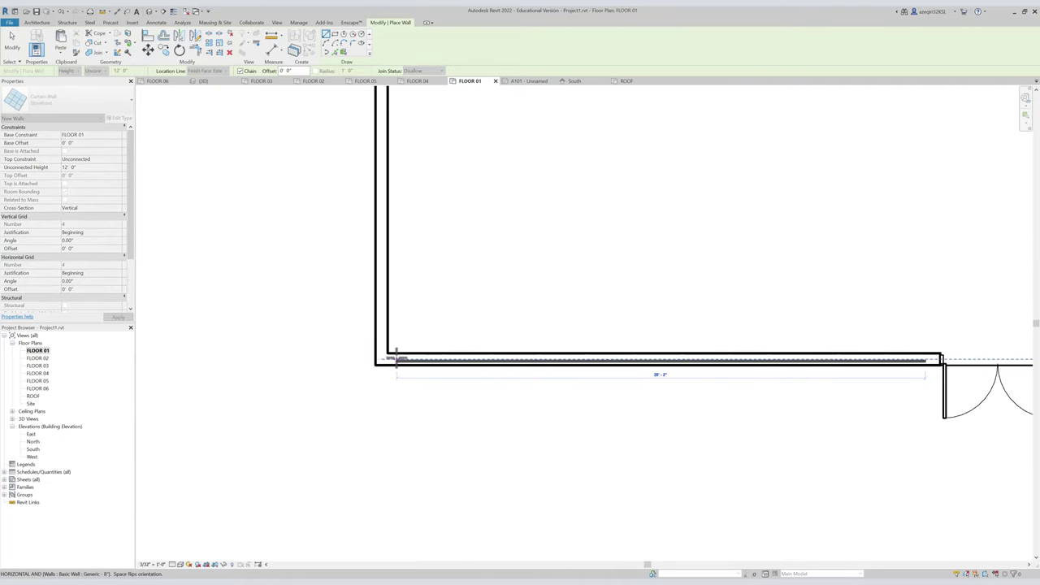
left_click(390, 360)
key("Escape")
key("Escape")
Draw a matching Storefront curtain wall about 9'-5" long in the front wall between the double door and the stair enclosure.
scroll(491, 335, "down", 3)
middle_click_drag(525, 331, 400, 351)
scroll(459, 352, "down", 1)
middle_click_drag(549, 372, 435, 367)
scroll(434, 366, "up", 3)
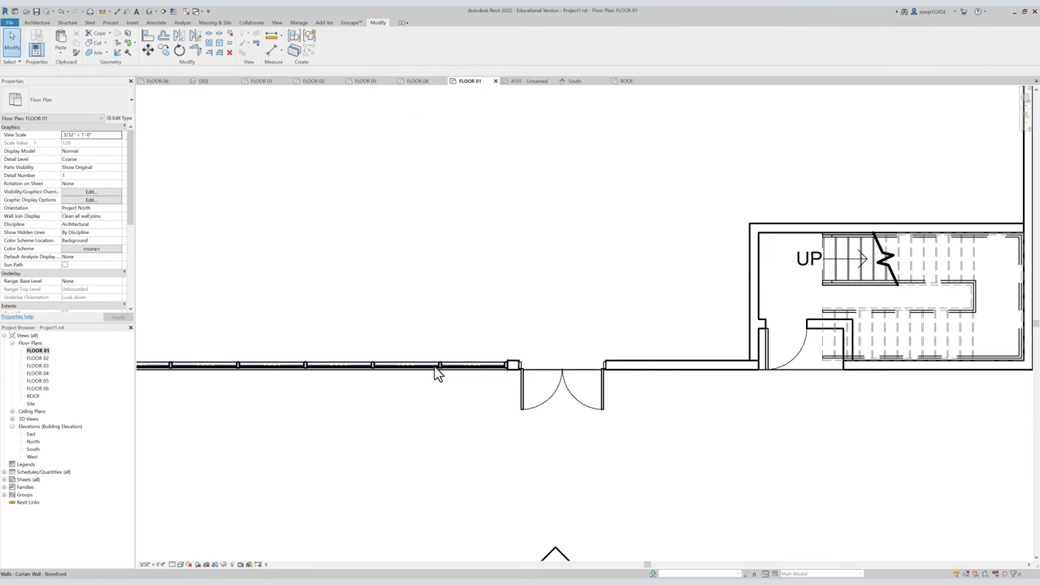
left_click(435, 366)
key("s")
scroll(631, 363, "up", 2)
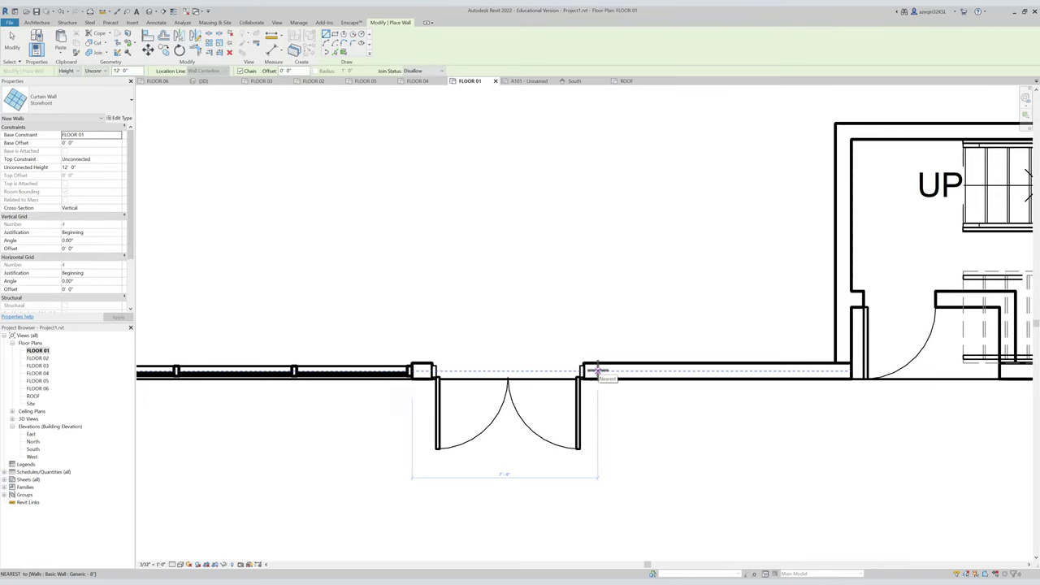
left_click(601, 372)
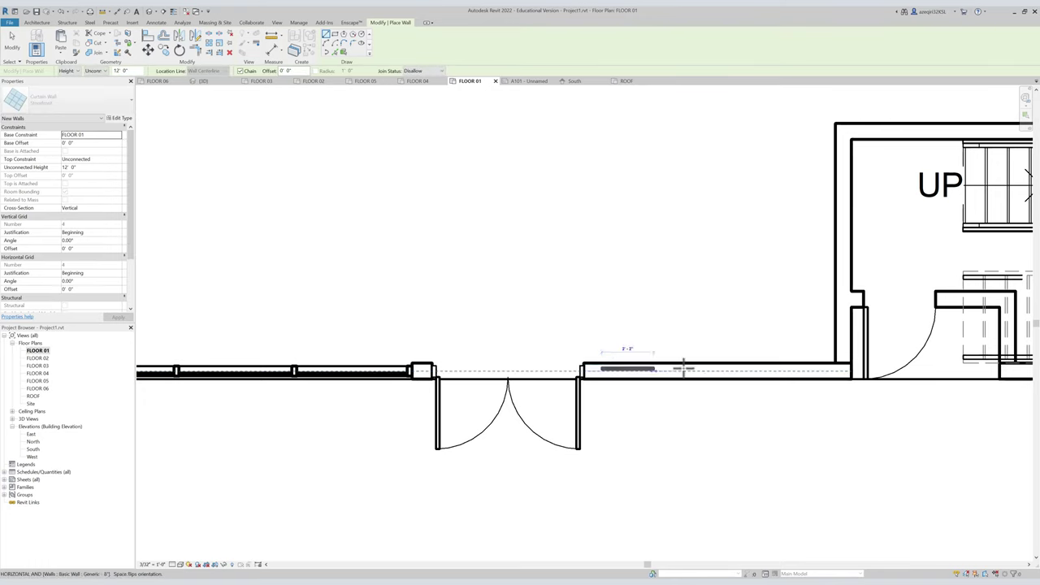
left_click(827, 372)
key("Escape")
key("Escape")
Draw a matching Storefront curtain wall along the west exterior wall from the front corner up to the rear stair enclosure.
scroll(608, 311, "down", 6)
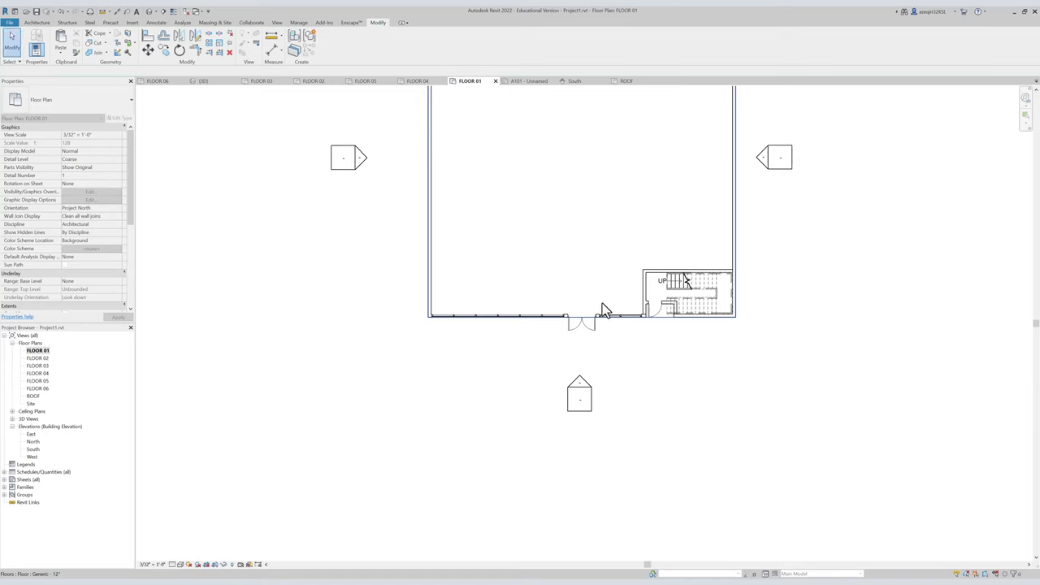
left_click(508, 357)
key("c")
key("s")
scroll(422, 348, "up", 4)
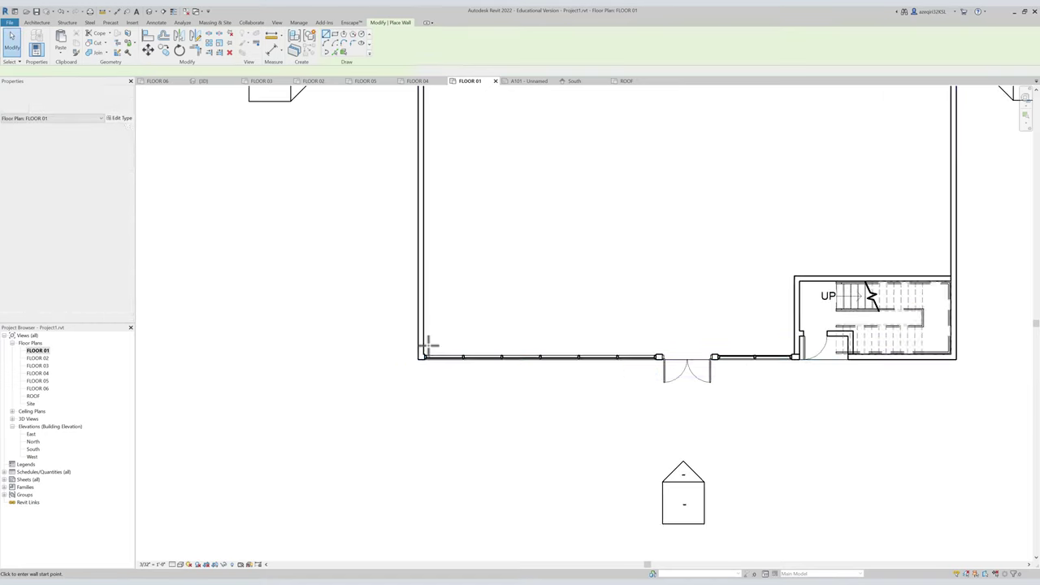
left_click(417, 354)
middle_click_drag(447, 219, 437, 413)
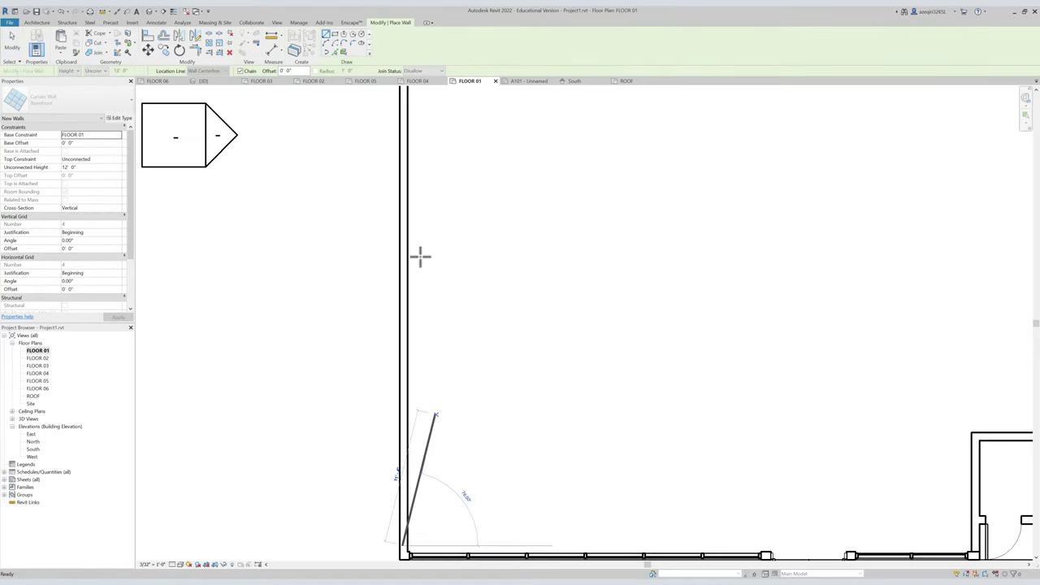
middle_click_drag(419, 191, 429, 359)
scroll(417, 258, "down", 2)
left_click(415, 130)
scroll(415, 132, "up", 2)
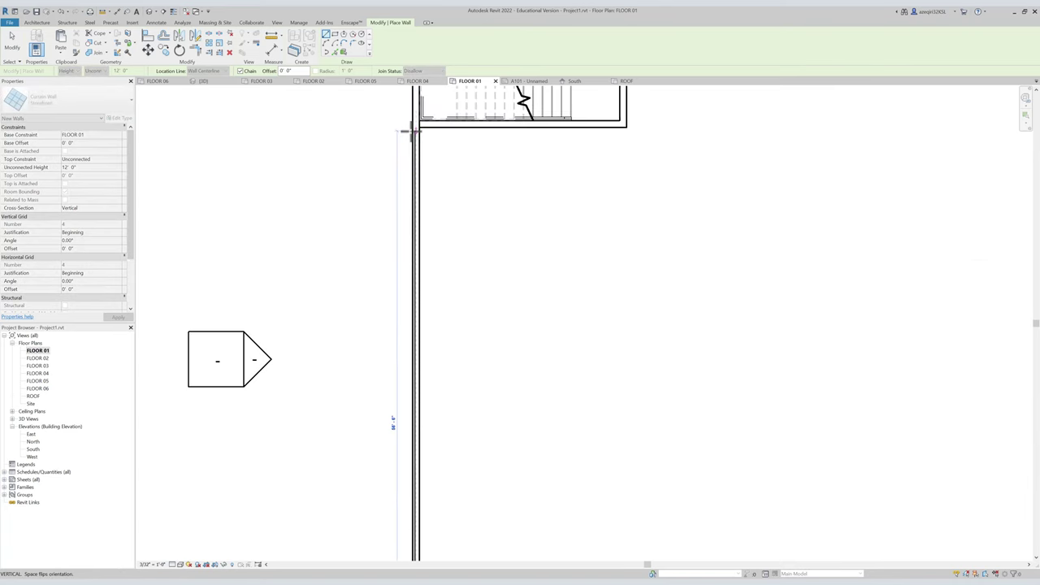
key("Escape")
key("Escape")
scroll(472, 228, "down", 3)
middle_click_drag(478, 267, 464, 263)
scroll(624, 409, "up", 2)
left_click(634, 440)
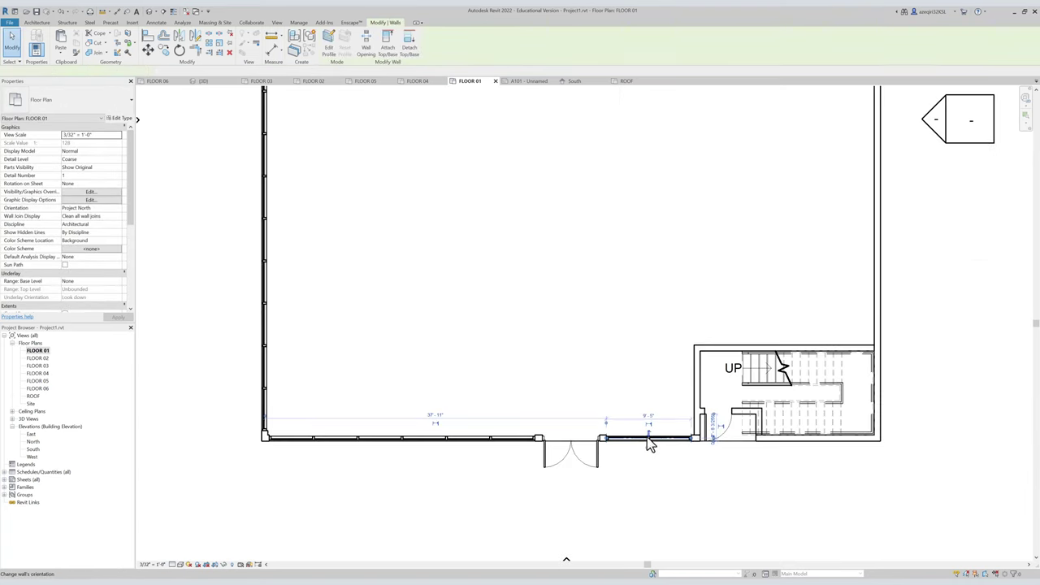
scroll(644, 418, "down", 1)
key("Escape")
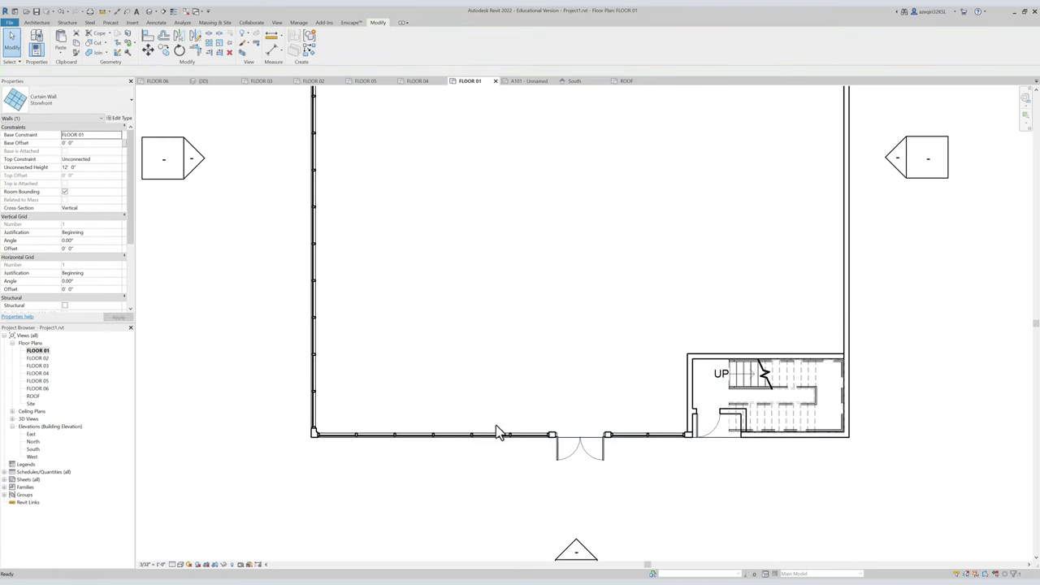
In the 3D view, delete the ground-floor double door and the short storefront between it and the recessed entrance.
scroll(499, 431, "down", 3)
middle_click_drag(485, 367, 457, 378)
key("ctrl+Tab")
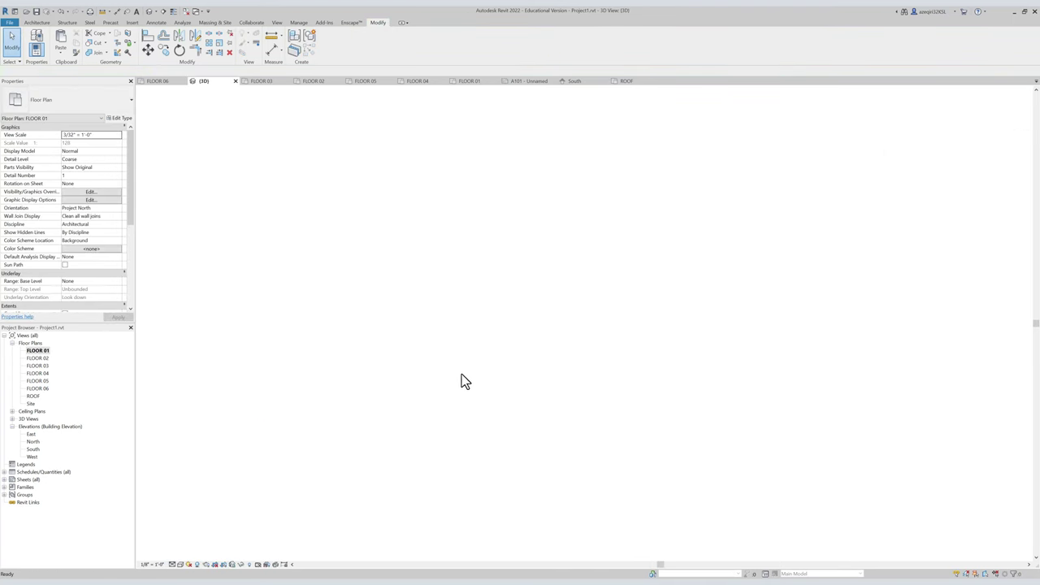
middle_click_drag(627, 376, 478, 390, "shift")
scroll(480, 388, "up", 3)
scroll(482, 393, "up", 4)
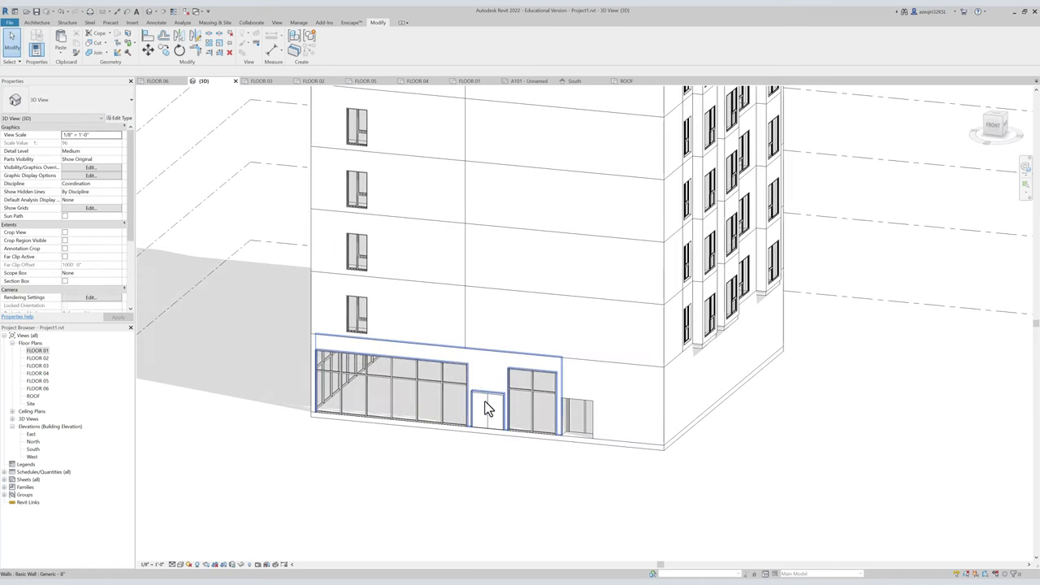
left_click(488, 409)
key("Delete")
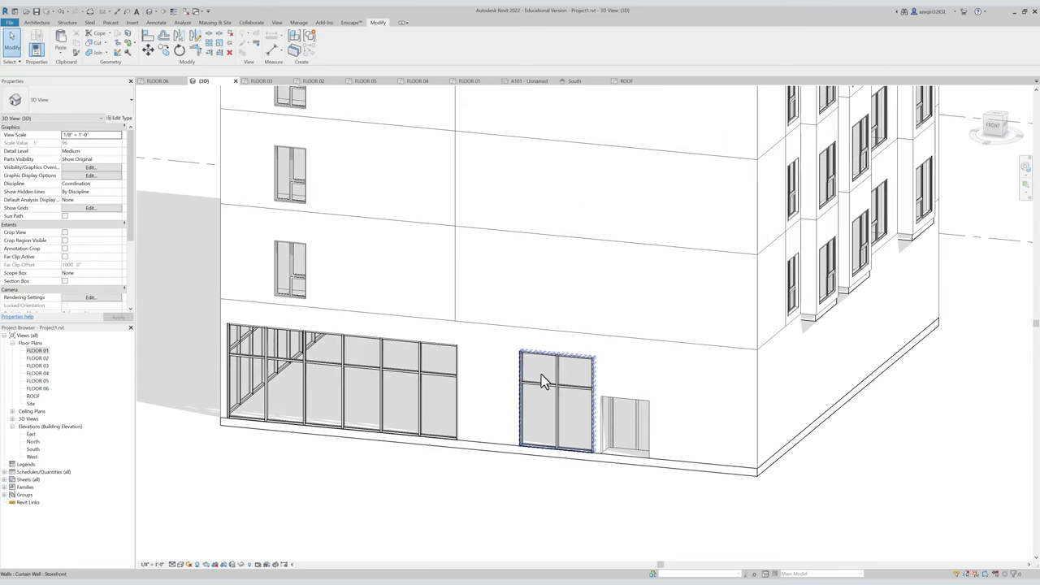
left_click(542, 381)
key("Delete")
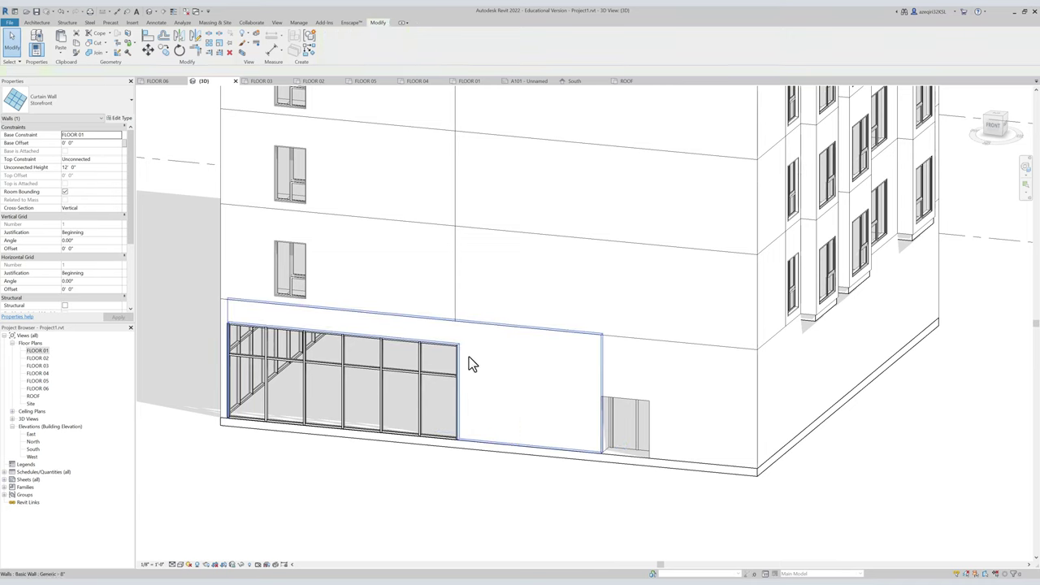
In the FLOOR 01 plan, extend the front Storefront curtain wall to the side wall of the front stair enclosure.
double_click(38, 350)
key("t")
key("r")
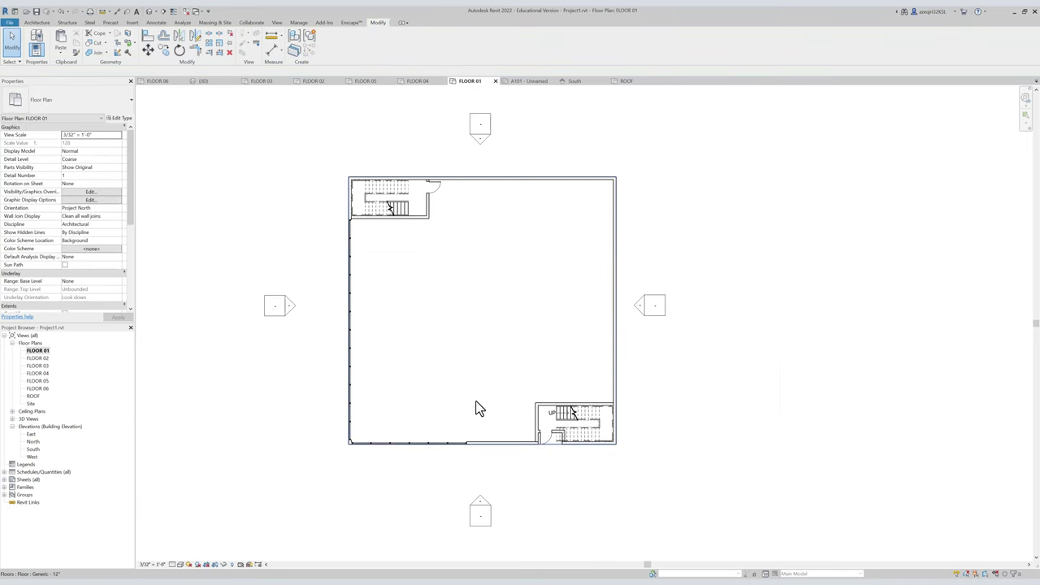
scroll(520, 415, "up", 3)
left_click(535, 422)
left_click(412, 456)
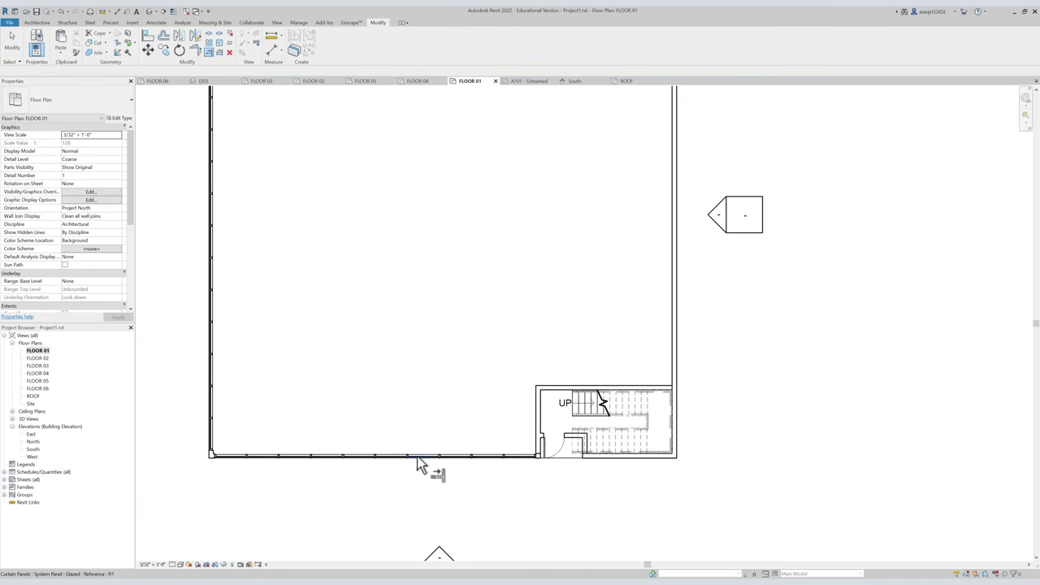
scroll(462, 470, "up", 2)
In the 3D view, unpin the lower glazed panel near the middle of the front storefront.
key("ctrl+Tab")
middle_click_drag(465, 463, 538, 390)
scroll(425, 434, "up", 4)
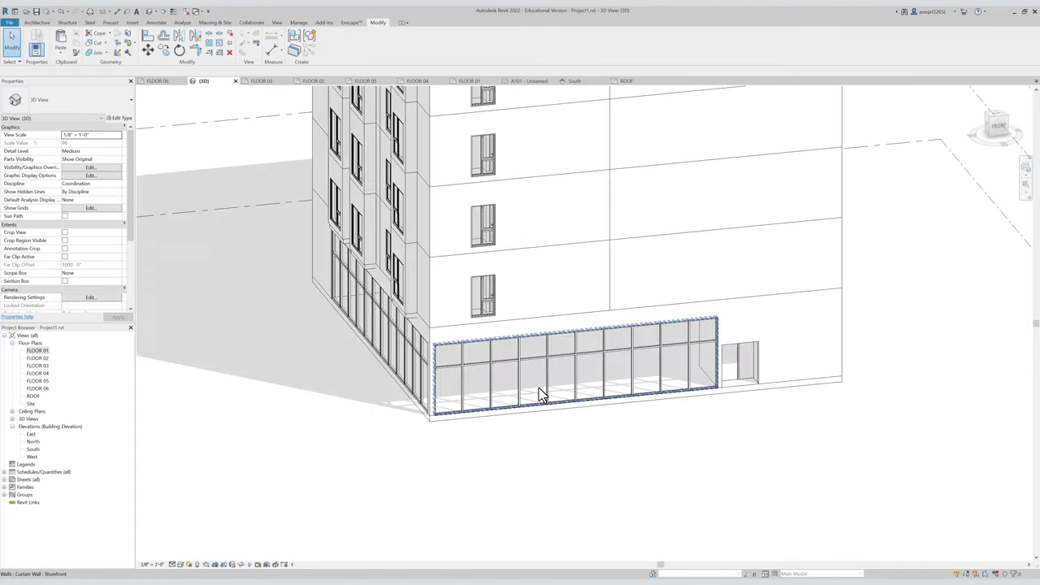
scroll(598, 375, "up", 2)
key("Tab")
left_click(598, 377)
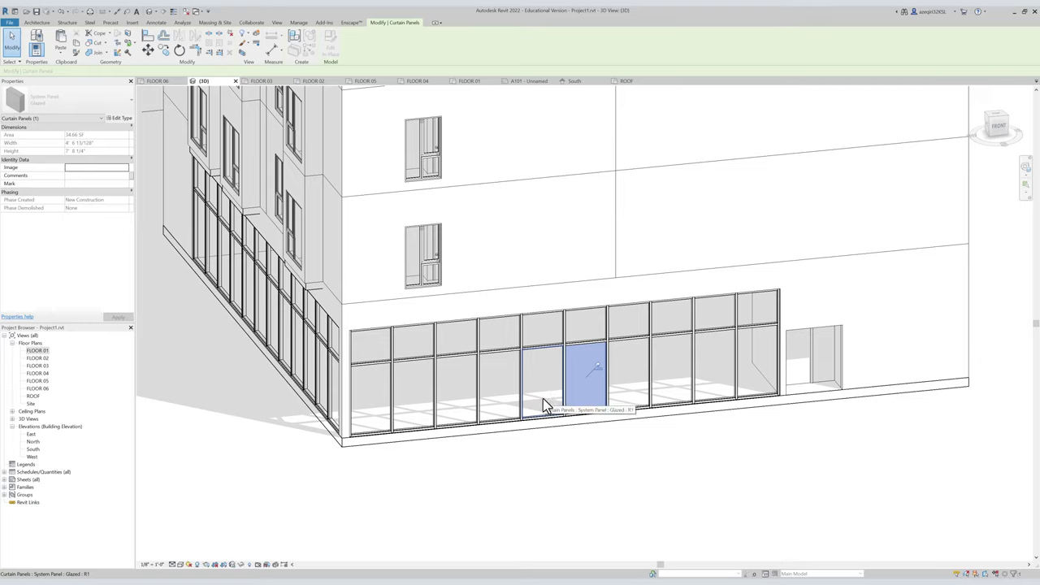
left_click(596, 370)
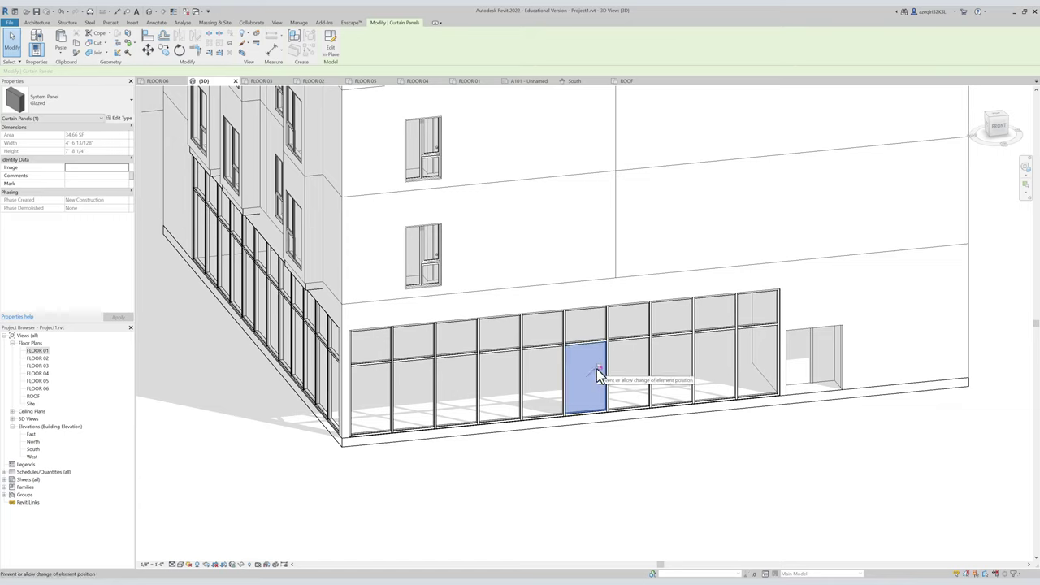
left_click(598, 371)
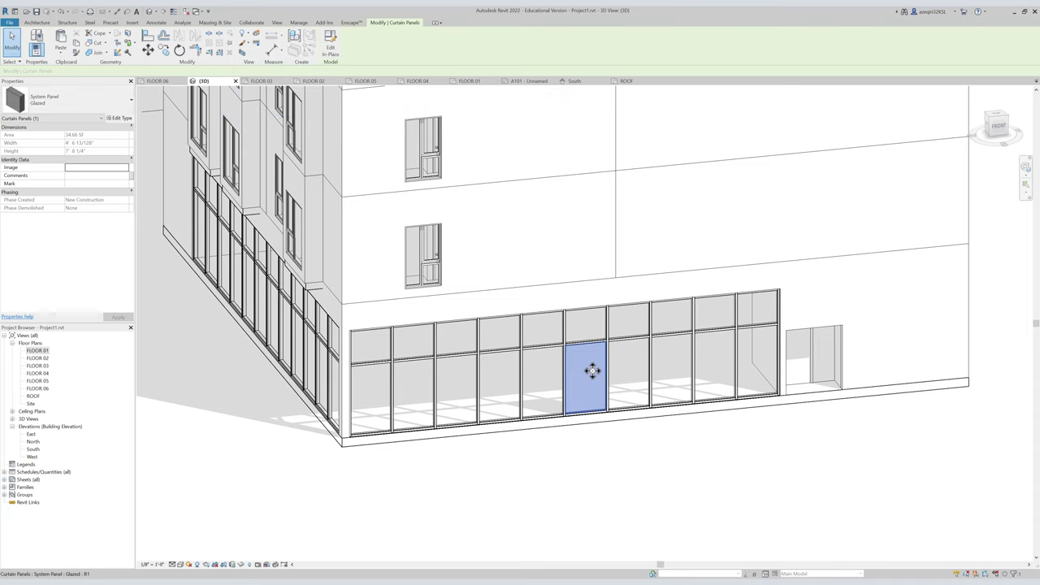
key("Escape")
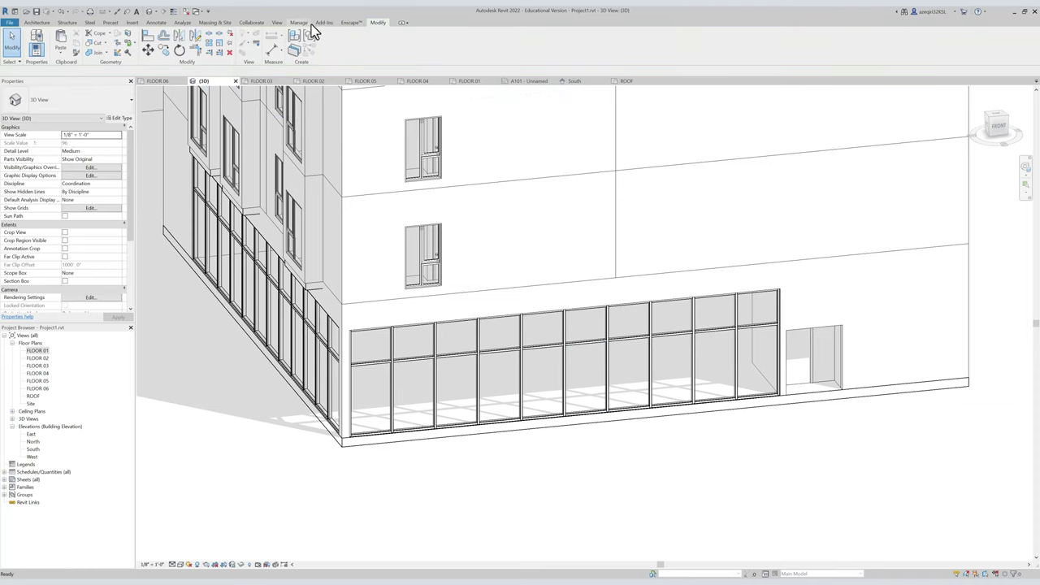
Load the Door-Curtain-Wall-Double-Storefront family from the Doors library folder.
left_click(132, 22)
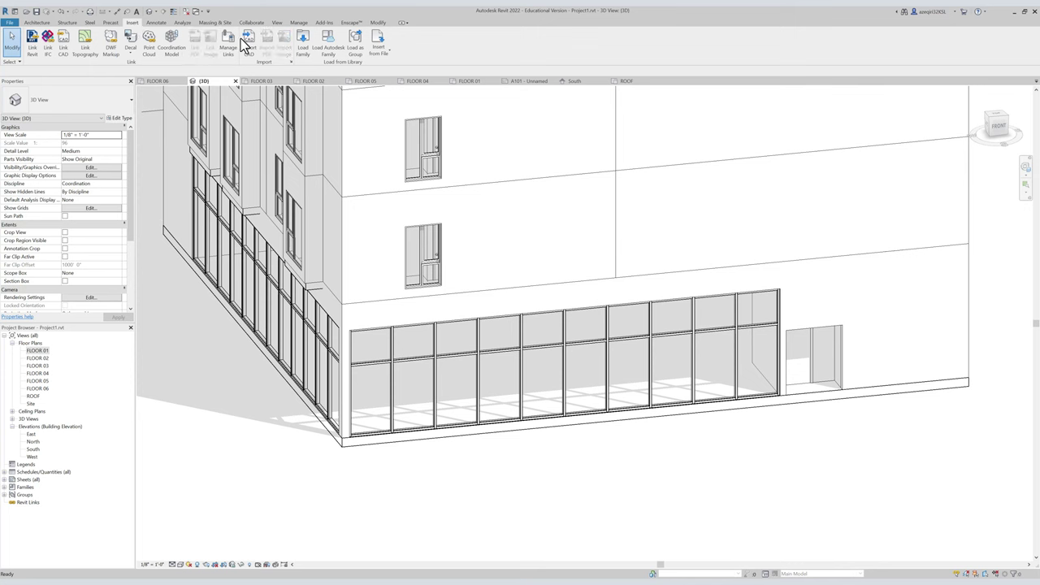
left_click(306, 50)
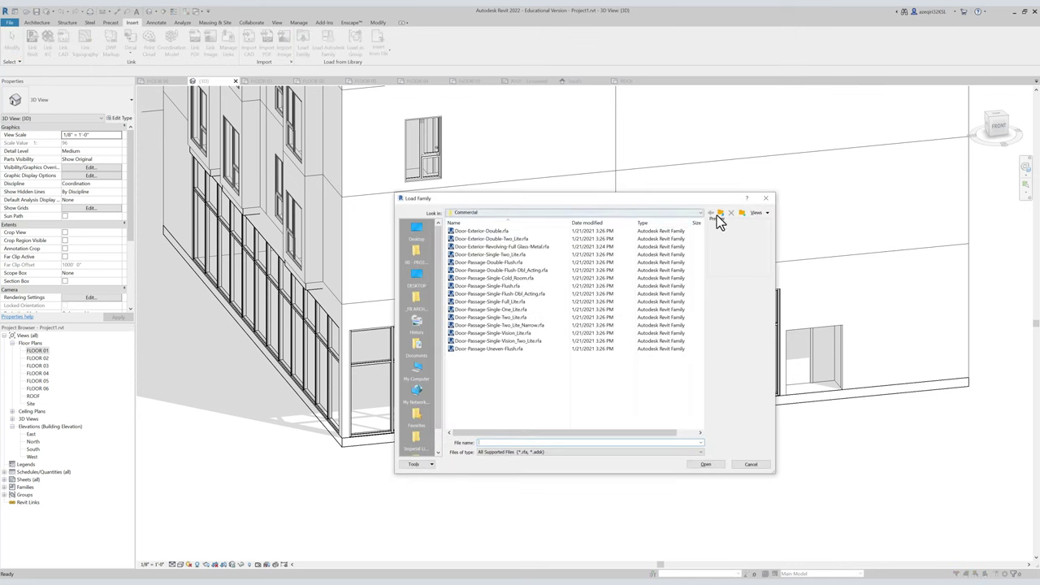
left_click(723, 214)
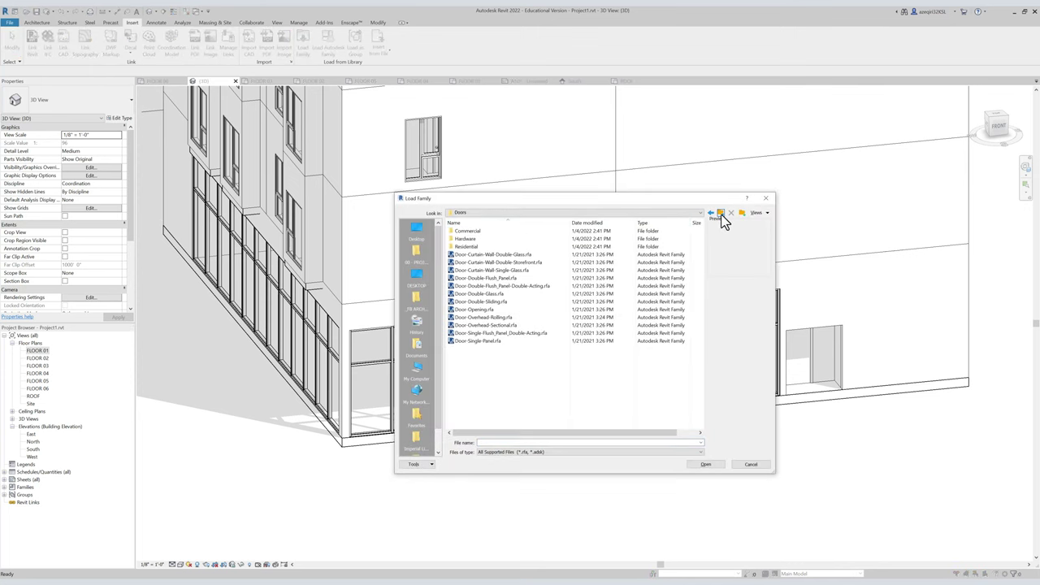
left_click(537, 255)
left_click(539, 262)
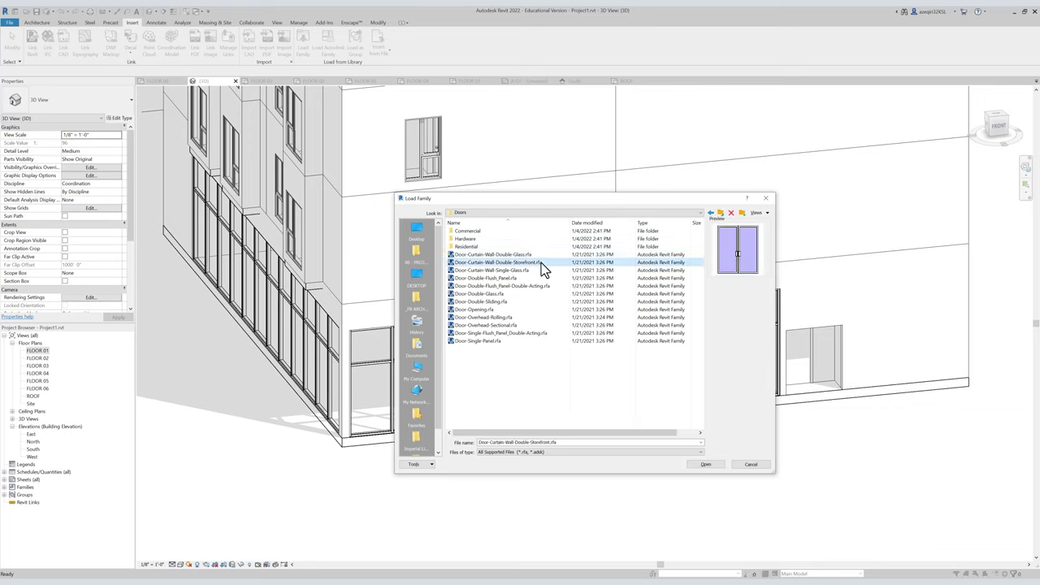
left_click(707, 467)
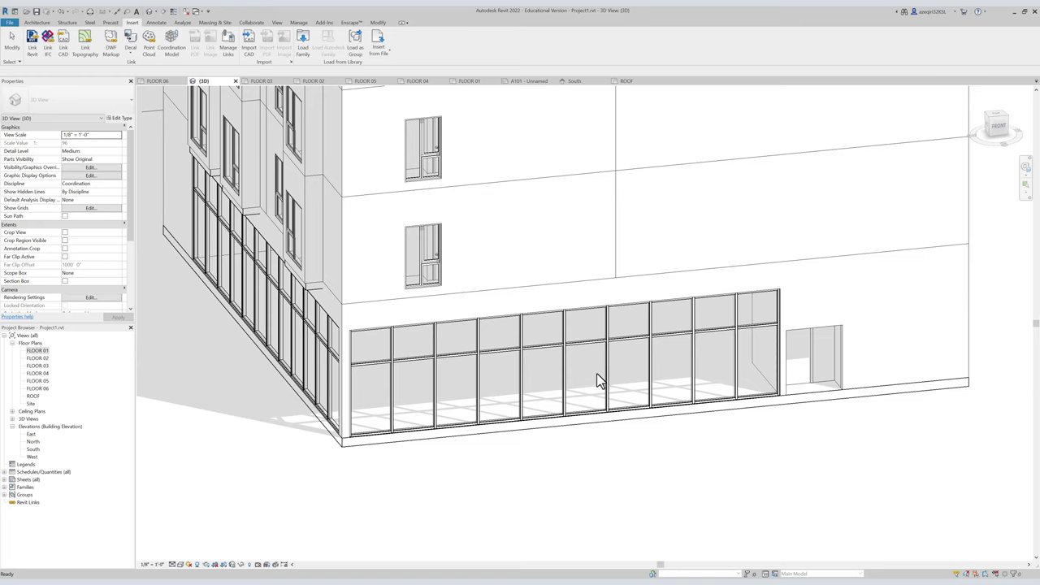
Change the unpinned front storefront panel to the Door-Curtain-Wall-Double-Storefront type.
middle_click_drag(594, 375, 555, 372)
scroll(554, 372, "up", 1)
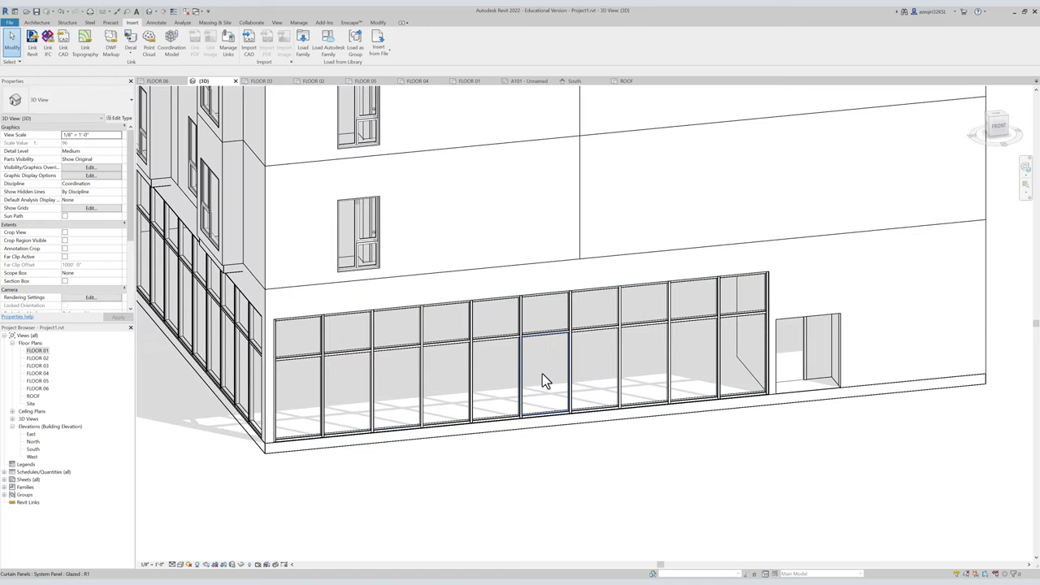
left_click(542, 375)
left_click(69, 105)
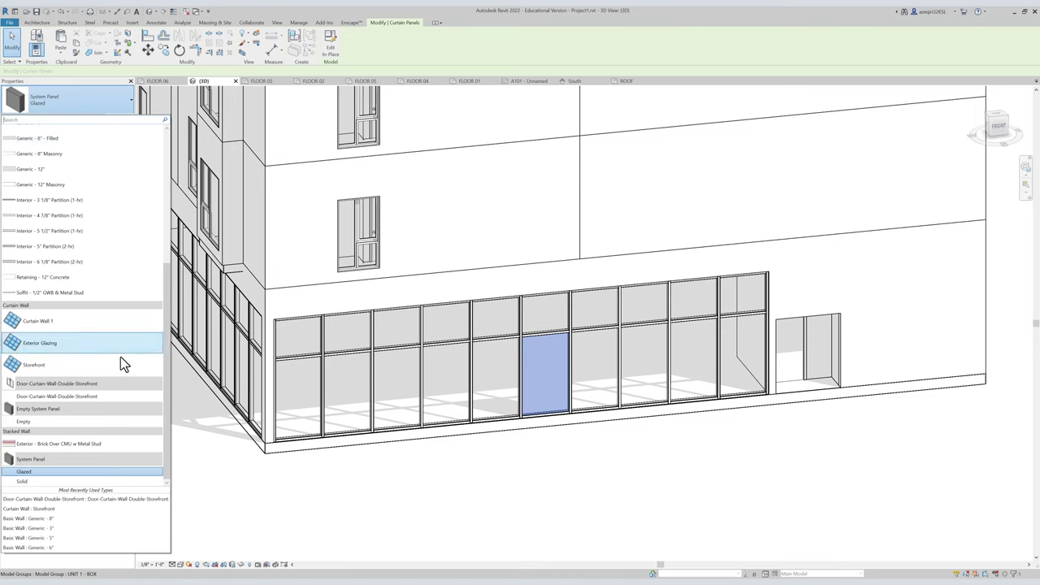
left_click(121, 397)
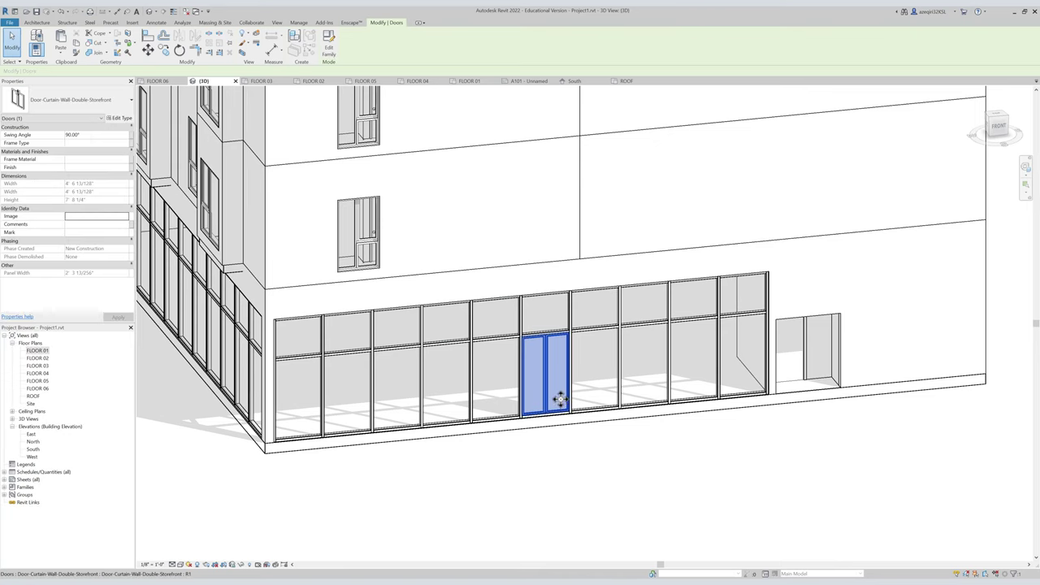
key("Escape")
Set the 3D view's detail level to Fine and inspect the new front double door up close.
left_click(178, 566)
left_click(186, 559)
middle_click_drag(552, 408, 636, 406, "shift")
left_click(633, 402)
middle_click_drag(680, 443, 627, 425, "shift")
key("Escape")
scroll(614, 435, "up", 6)
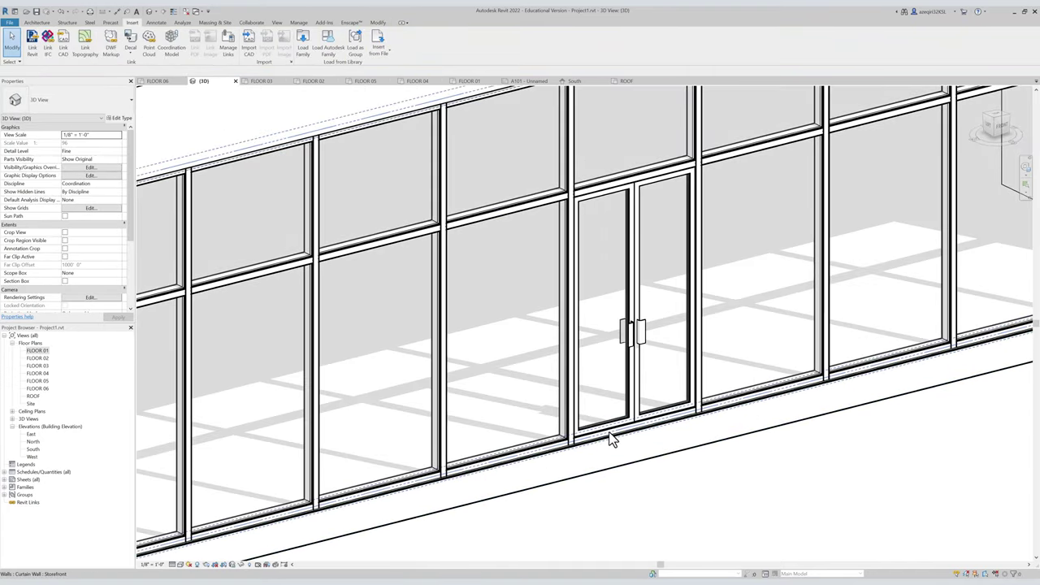
Delete the sill mullion beneath the double door in the front storefront.
left_click(611, 439)
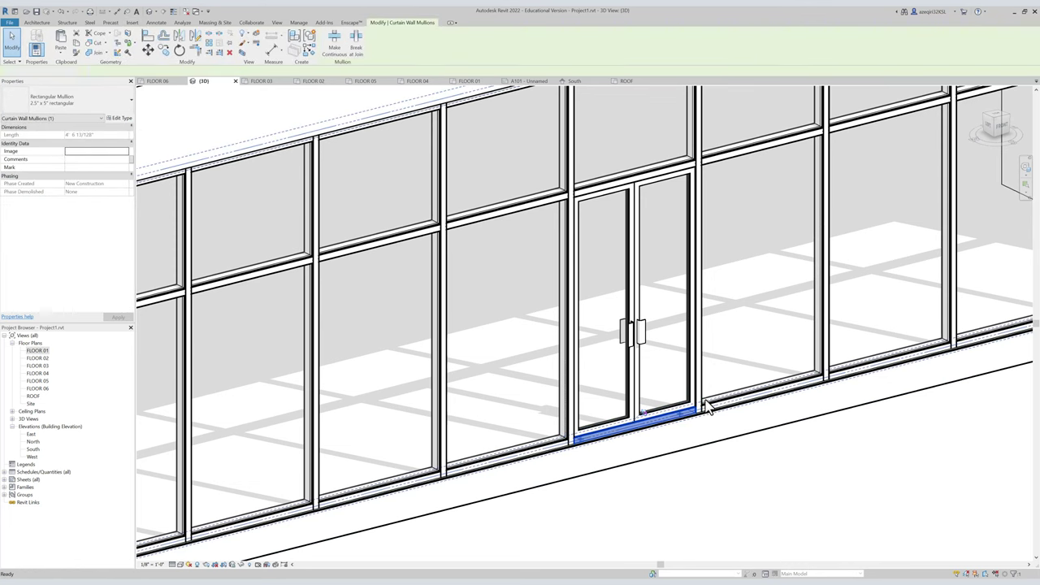
key("Escape")
middle_click_drag(749, 315, 485, 319, "shift")
scroll(622, 323, "down", 5)
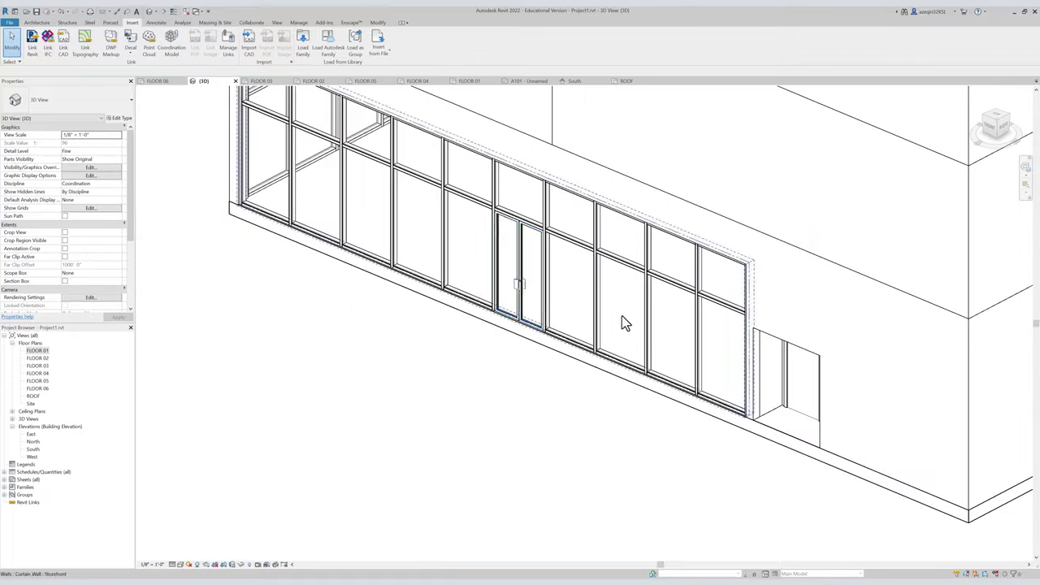
Unpin the lower glazed panel near the middle of the west storefront.
middle_click_drag(569, 348, 607, 319, "shift")
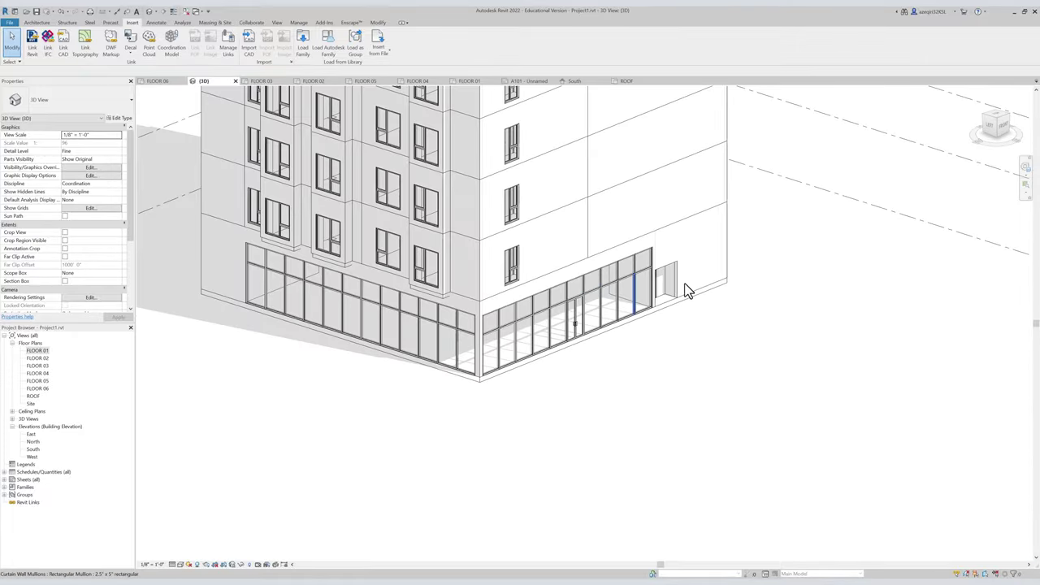
middle_click_drag(674, 288, 724, 314, "shift")
scroll(429, 362, "up", 2)
scroll(418, 349, "up", 2)
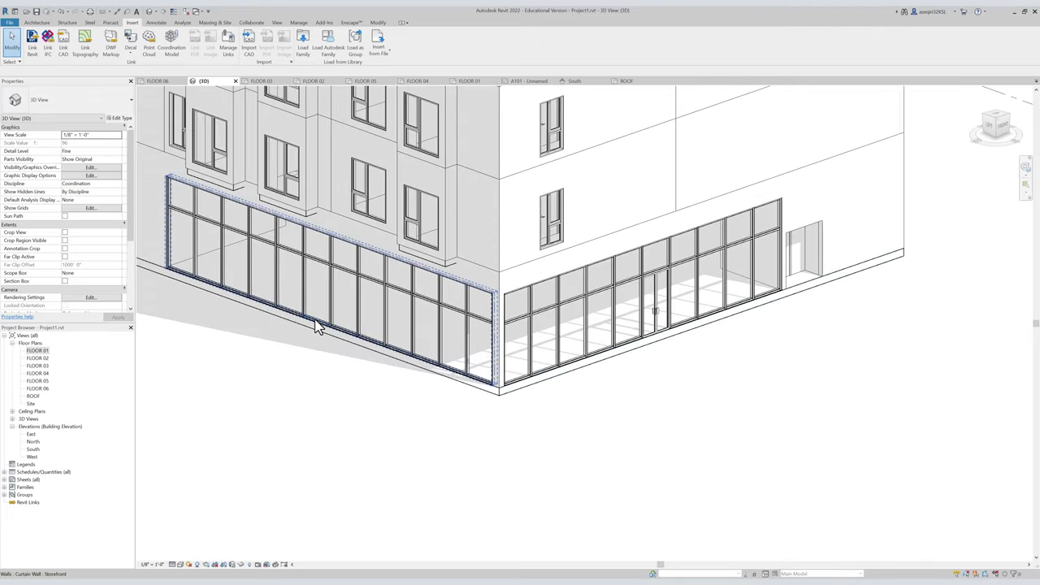
key("Tab")
key("Tab")
key("Tab")
key("Tab")
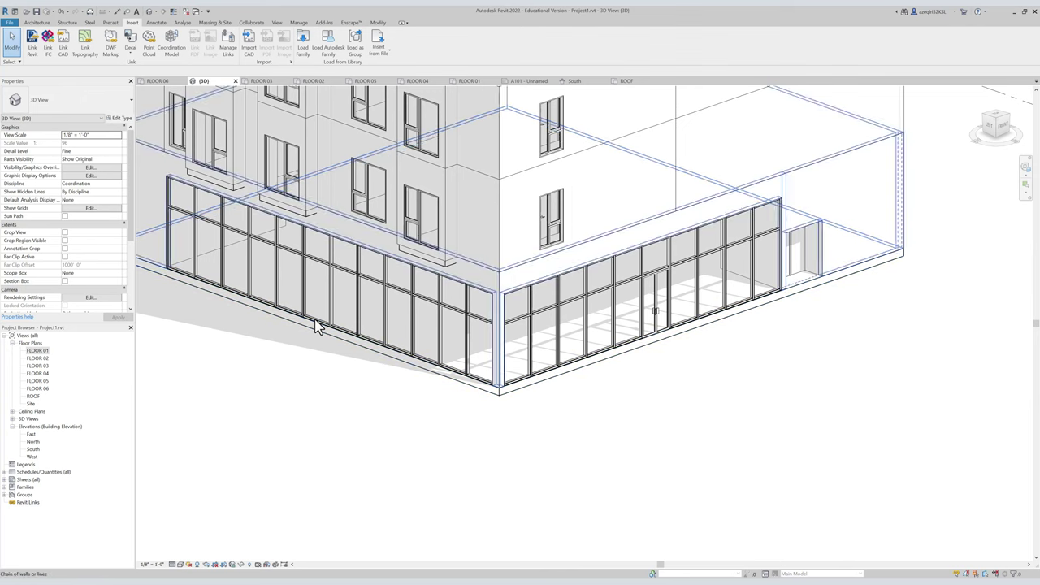
left_click(316, 321)
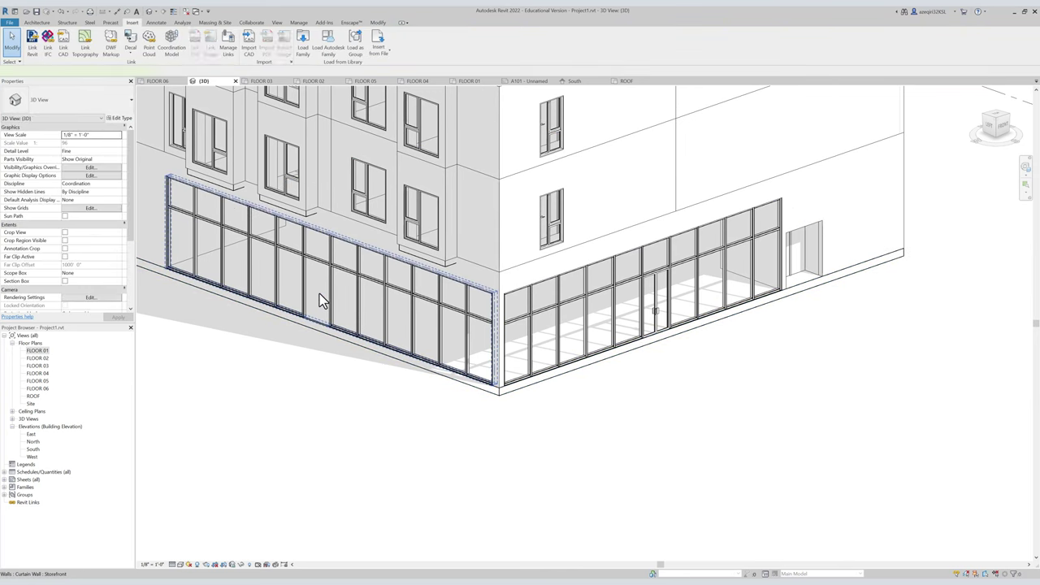
left_click(319, 293)
key("Tab")
left_click(319, 292)
key("u")
key("p")
key("Escape")
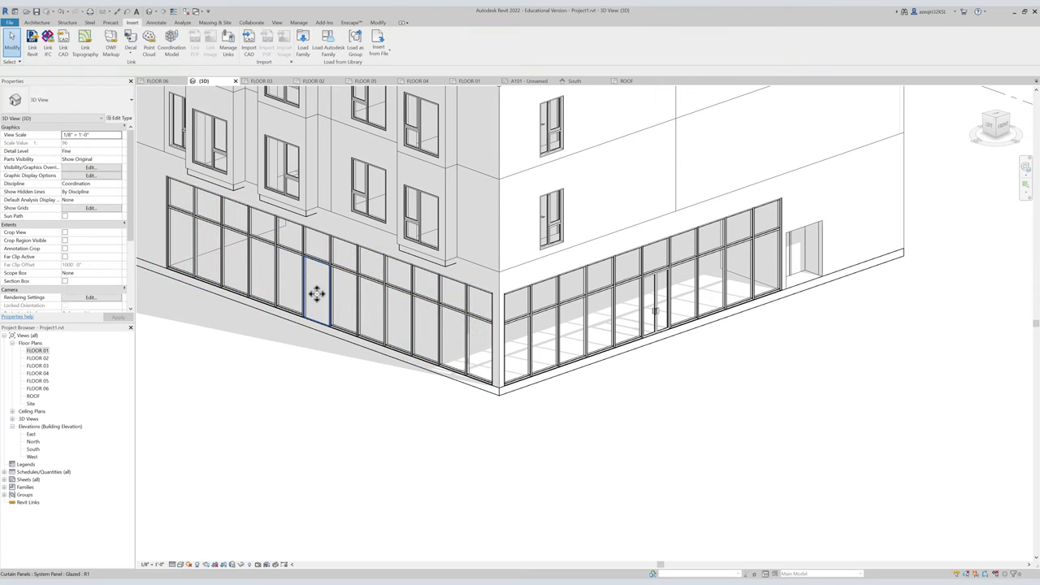
Match the unpinned west storefront panel's type to the front double door.
key("a")
left_click(317, 293)
left_click(657, 299)
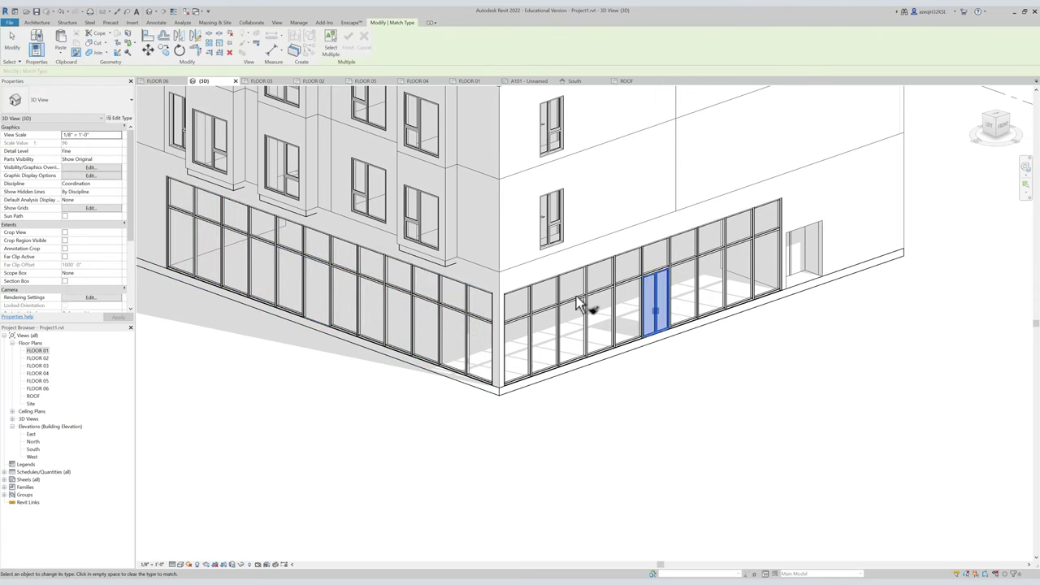
left_click(319, 278)
key("Escape")
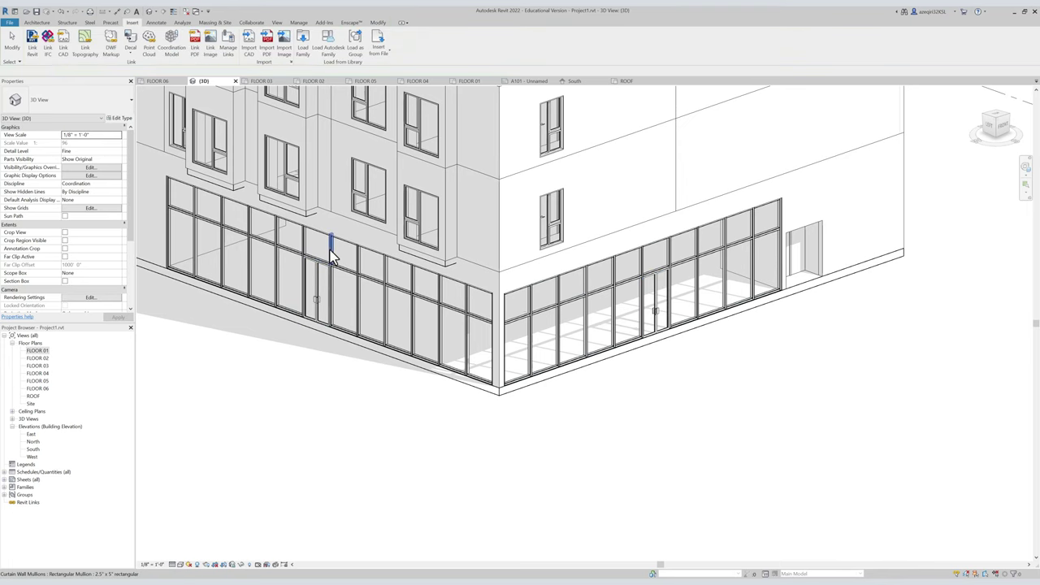
Try to unpin and shift the vertical curtain grid line beside the west storefront's double door.
left_click(331, 257)
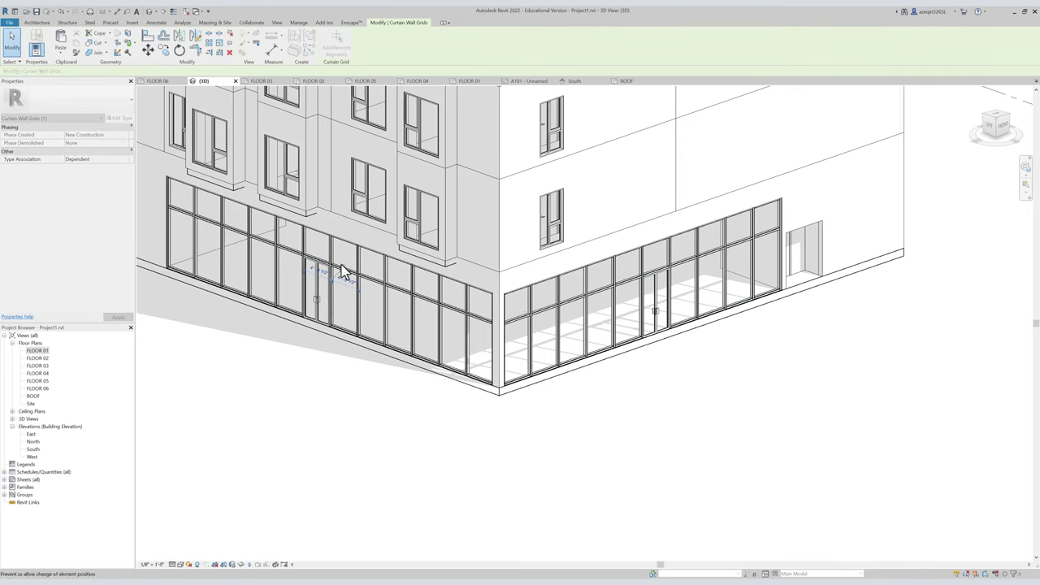
left_click_drag(330, 251, 342, 259)
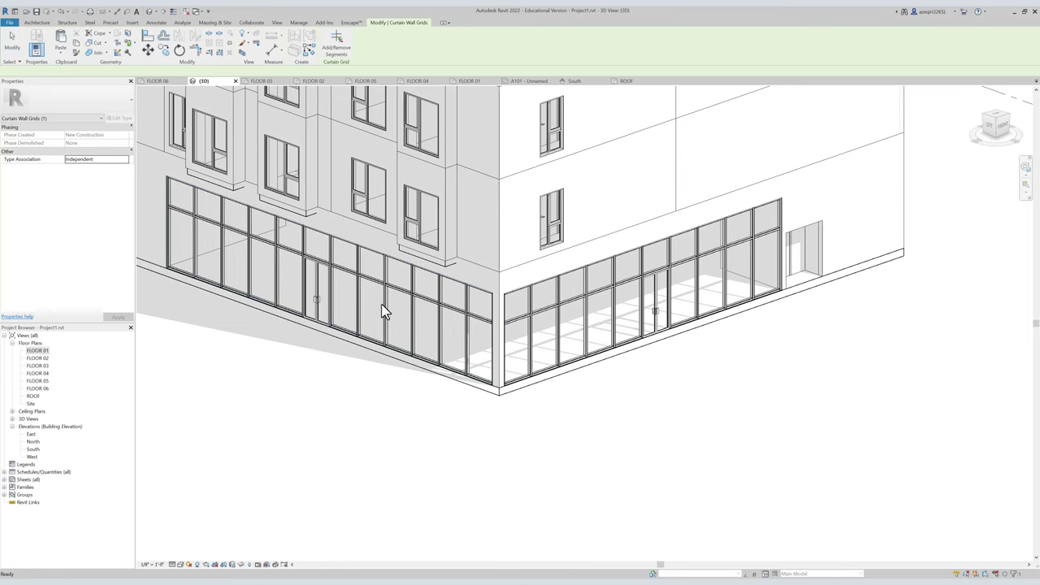
key("Escape")
left_click(338, 273)
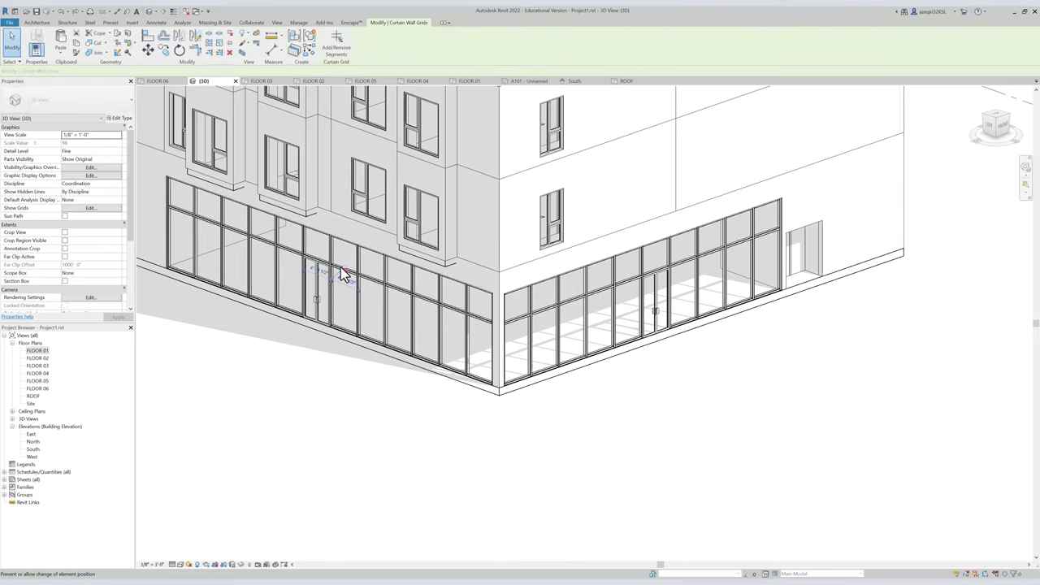
key("Escape")
Examine how the front storefront's double door and adjoining mullions are drawn in the FLOOR 01 plan.
middle_click_drag(468, 381, 439, 333, "shift")
double_click(47, 351)
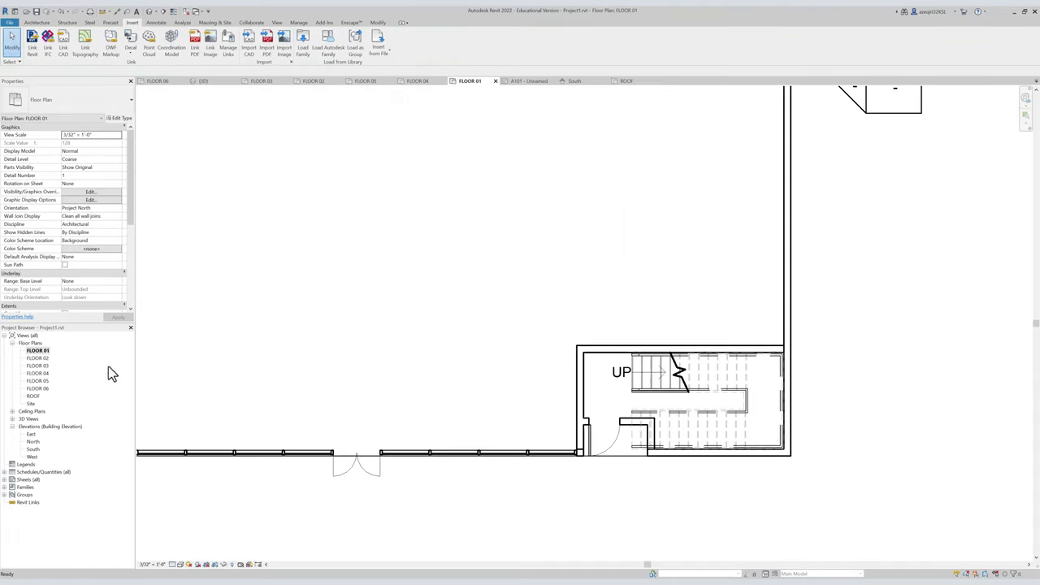
scroll(452, 487, "up", 3)
scroll(446, 491, "down", 1)
scroll(439, 491, "up", 2)
middle_click_drag(415, 493, 373, 353)
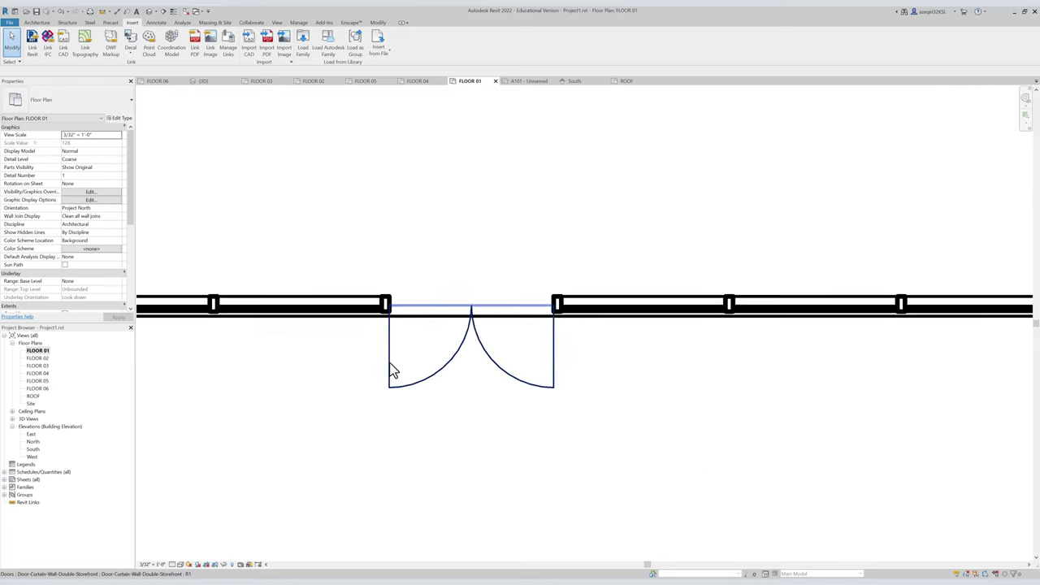
scroll(392, 349, "up", 1)
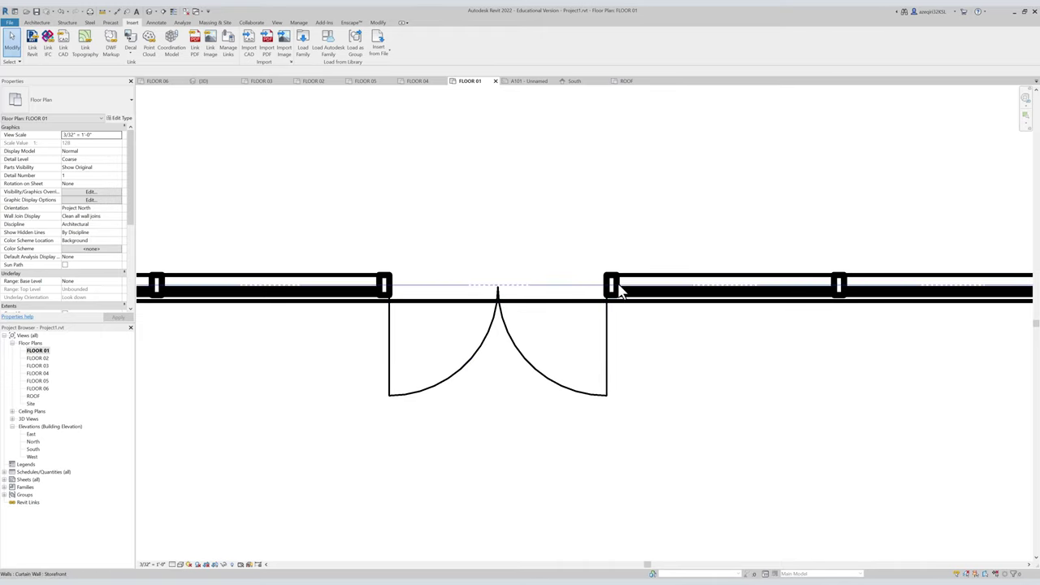
scroll(461, 382, "down", 2)
scroll(460, 382, "down", 6)
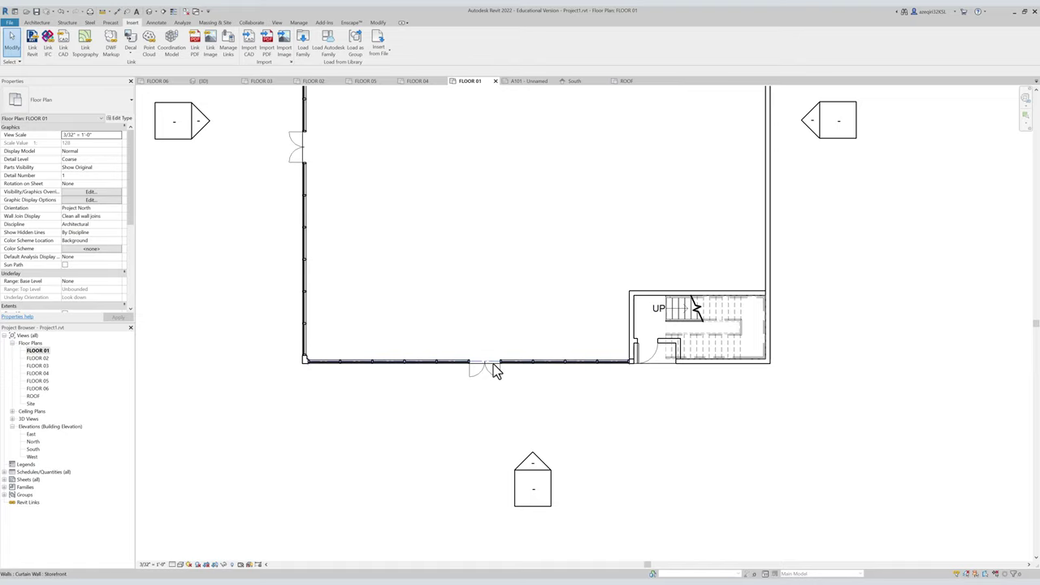
Open the front storefront's double door family for editing and display its Ref. Level floor plan.
scroll(490, 371, "up", 3)
left_click(481, 382)
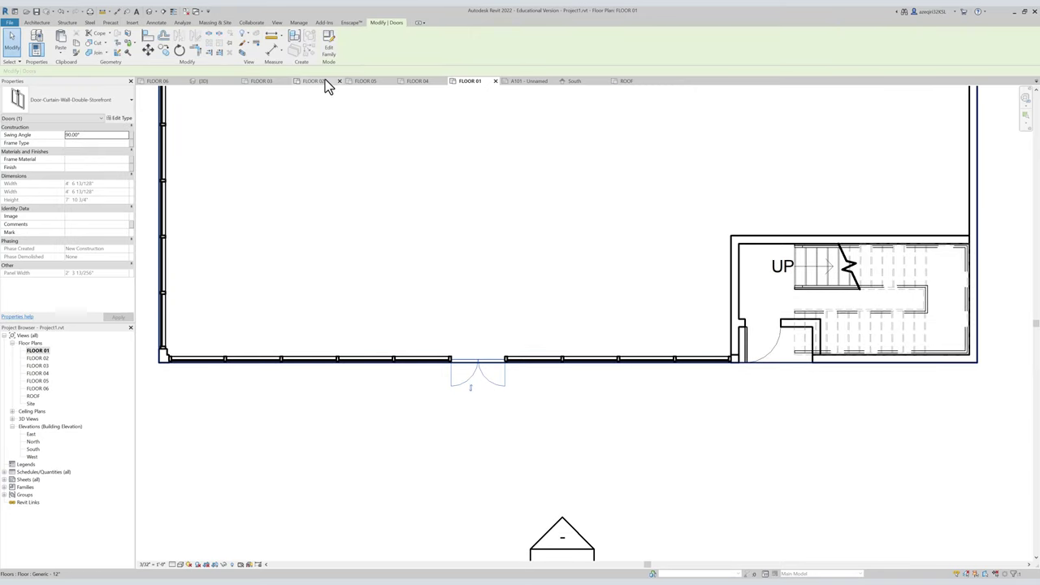
left_click(333, 47)
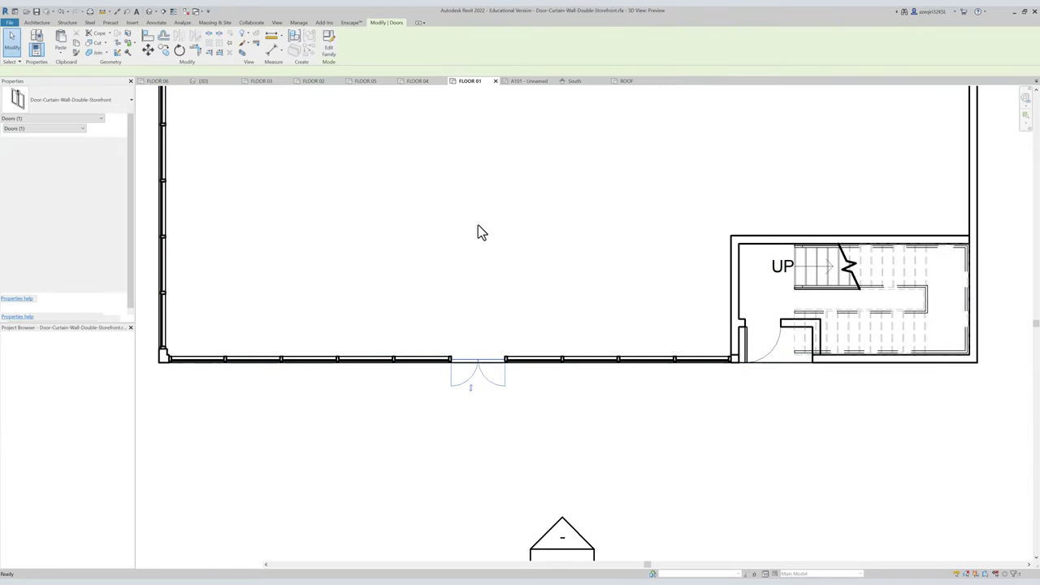
left_click(12, 343)
left_click(32, 350)
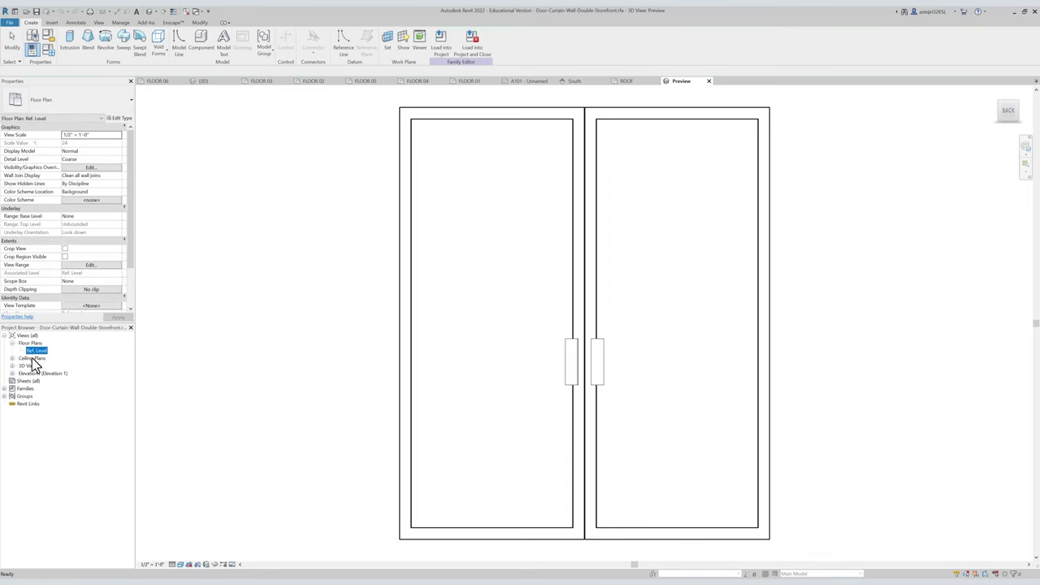
double_click(33, 352)
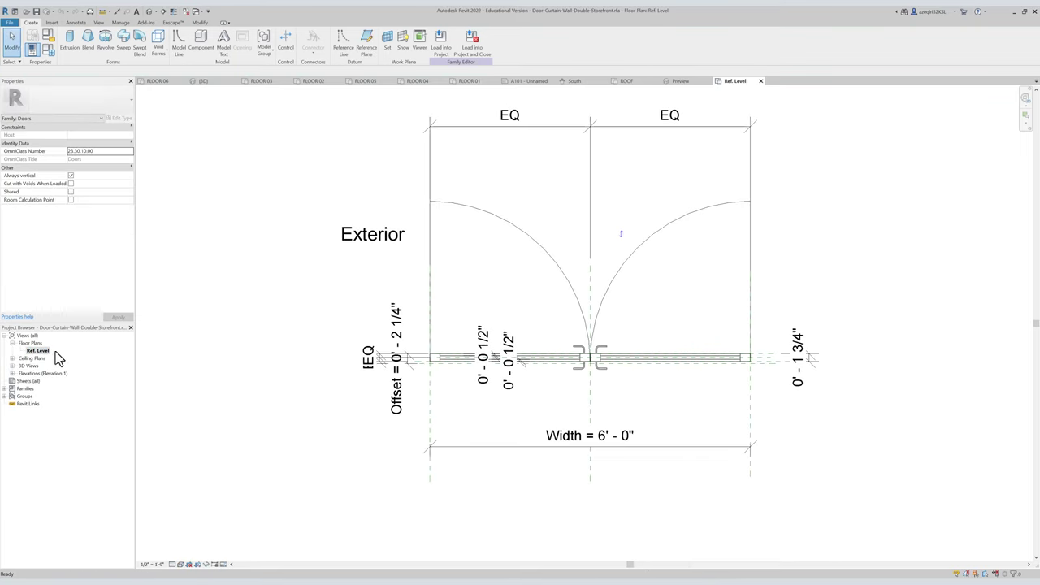
Open the nested Curtain Wall Door Swing-Single family from the double door and display its Ref. Level plan.
left_click(483, 210)
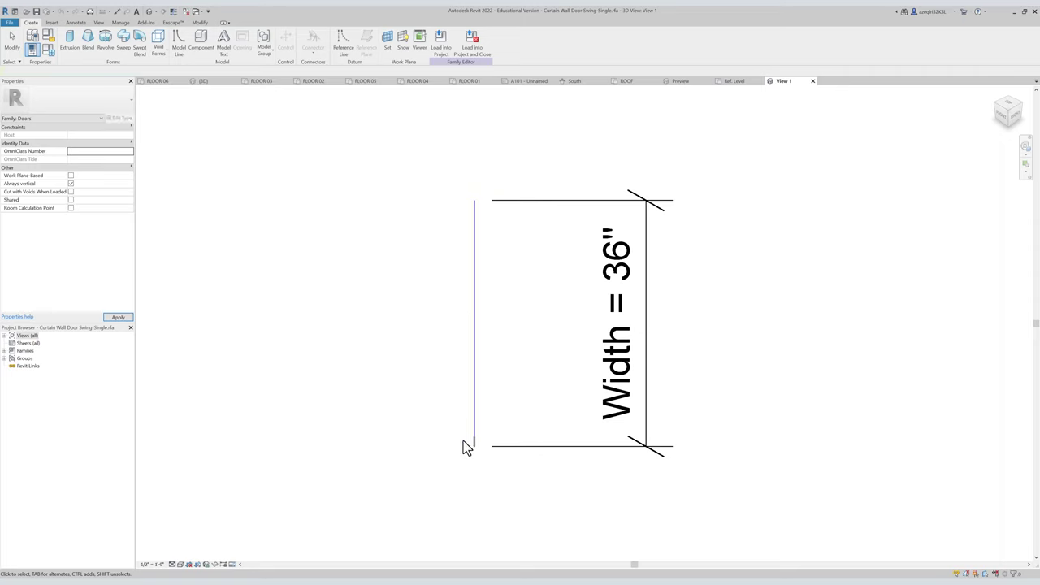
scroll(464, 445, "up", 3)
left_click(7, 336)
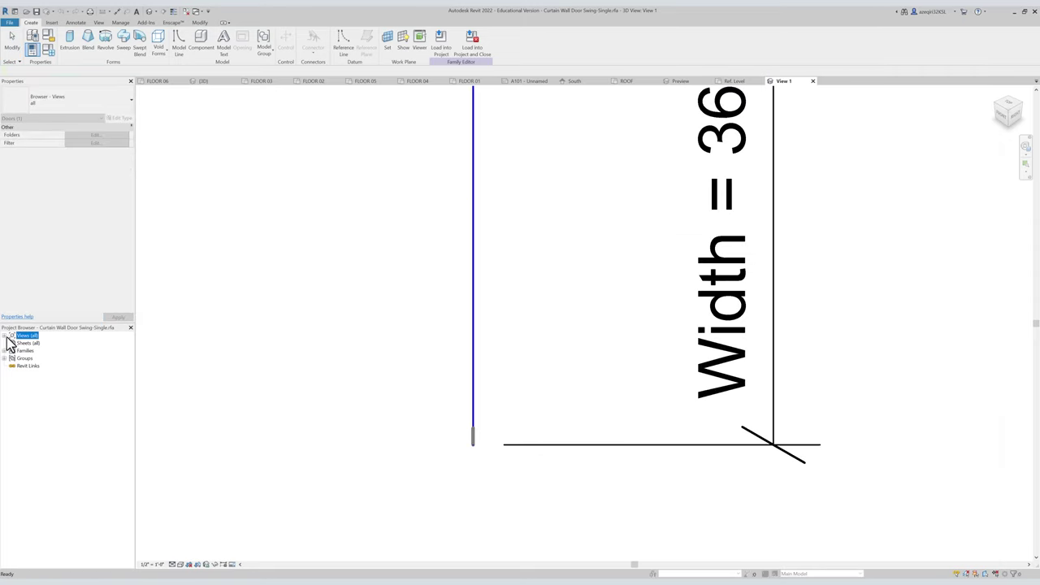
left_click(5, 335)
left_click(12, 342)
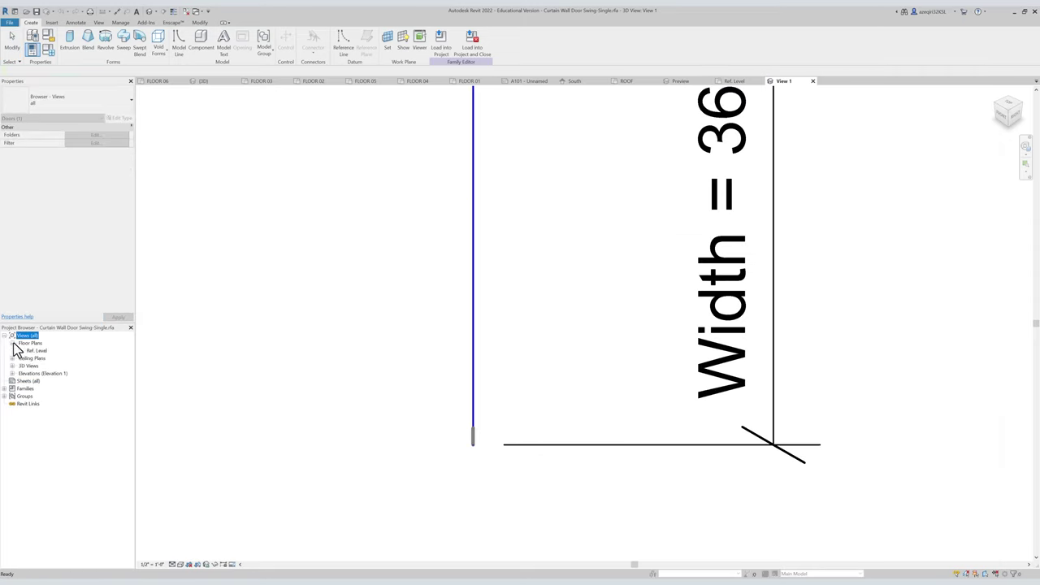
left_click(34, 350)
double_click(35, 352)
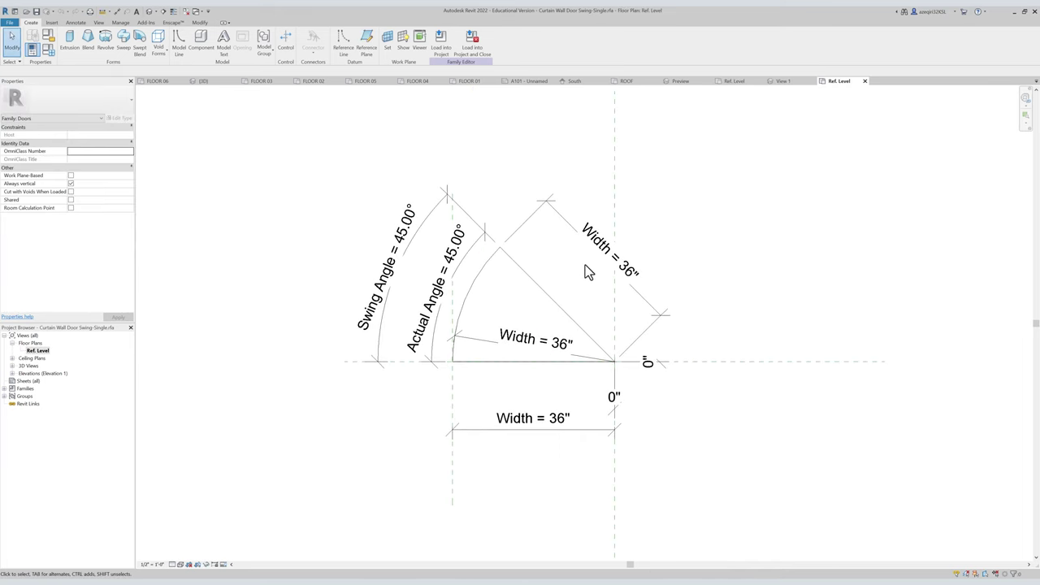
Examine the door swing's Width dimension and the Width parameter's formula in Family Types.
scroll(601, 264, "up", 2)
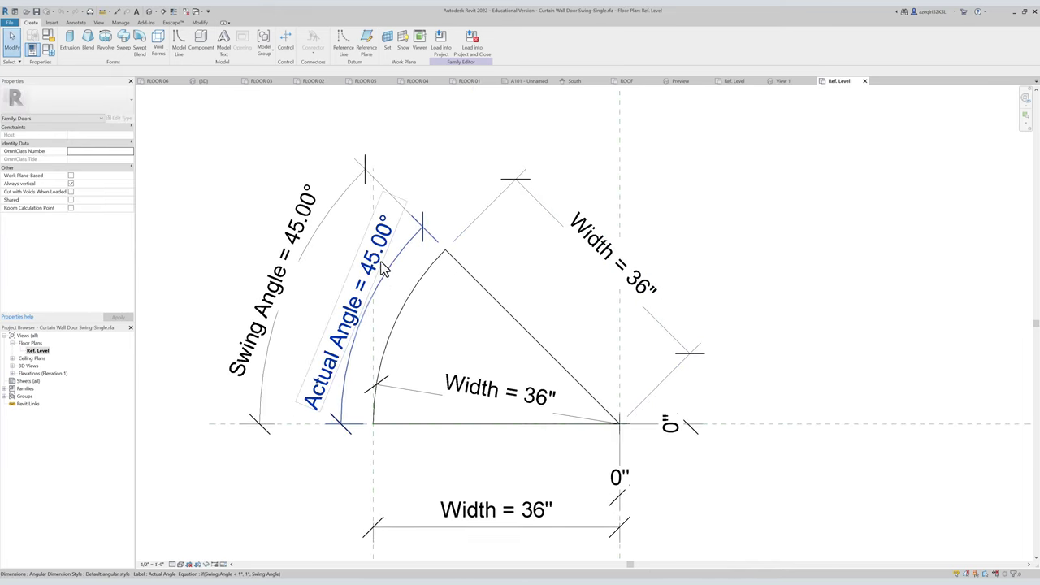
left_click(610, 248)
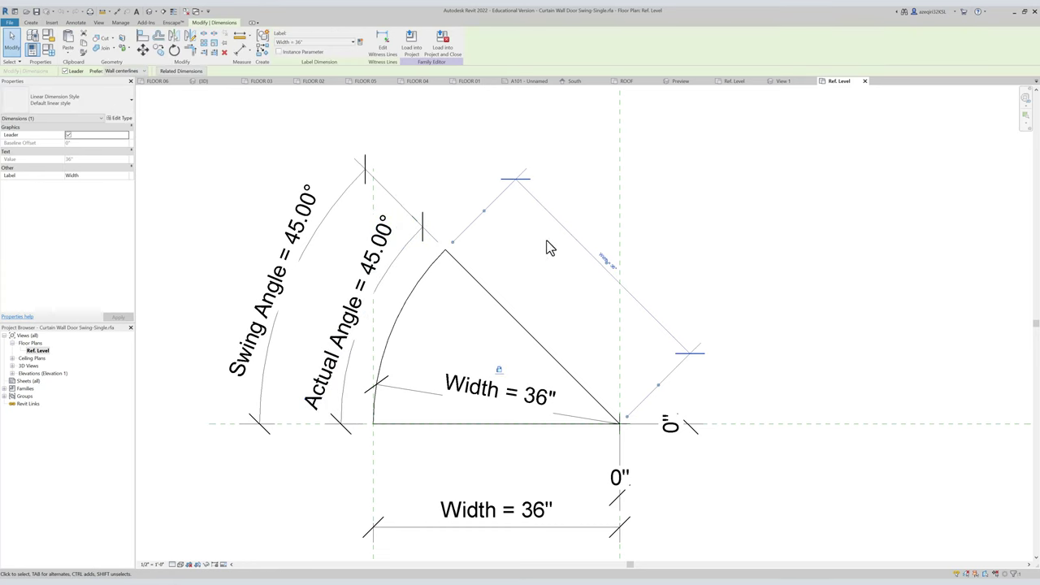
left_click(46, 50)
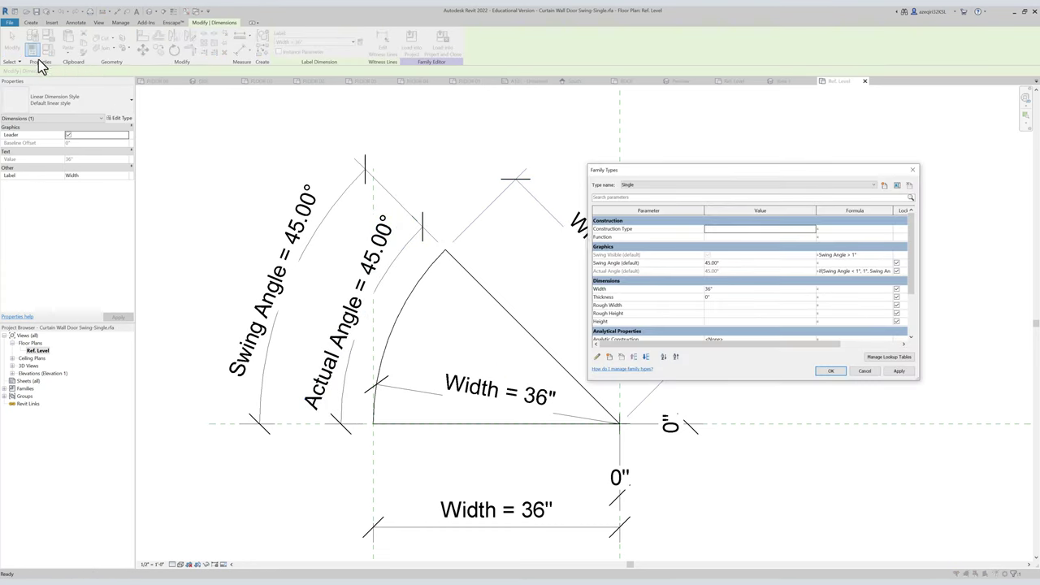
left_click(679, 290)
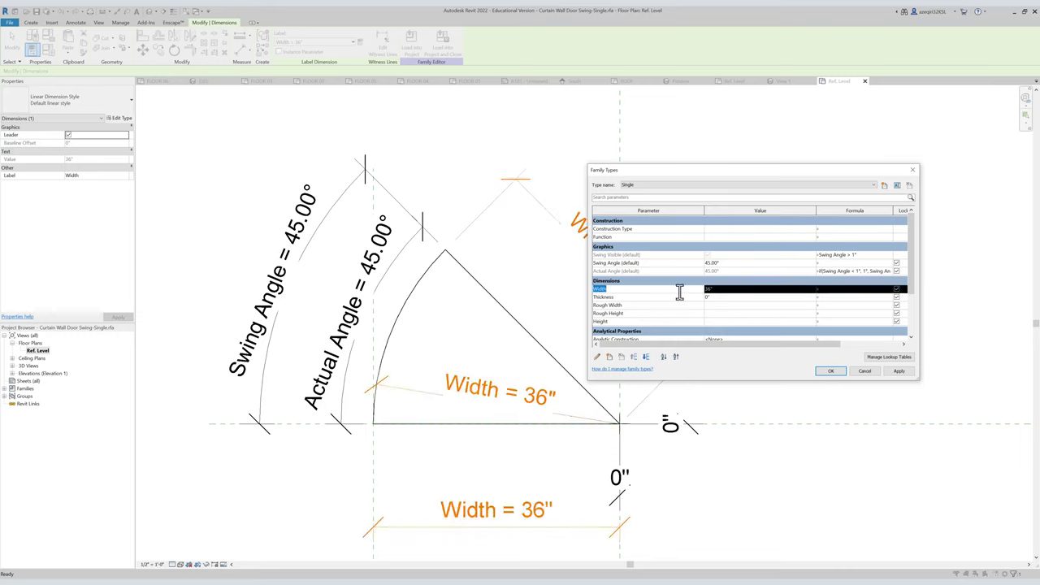
left_click(849, 291)
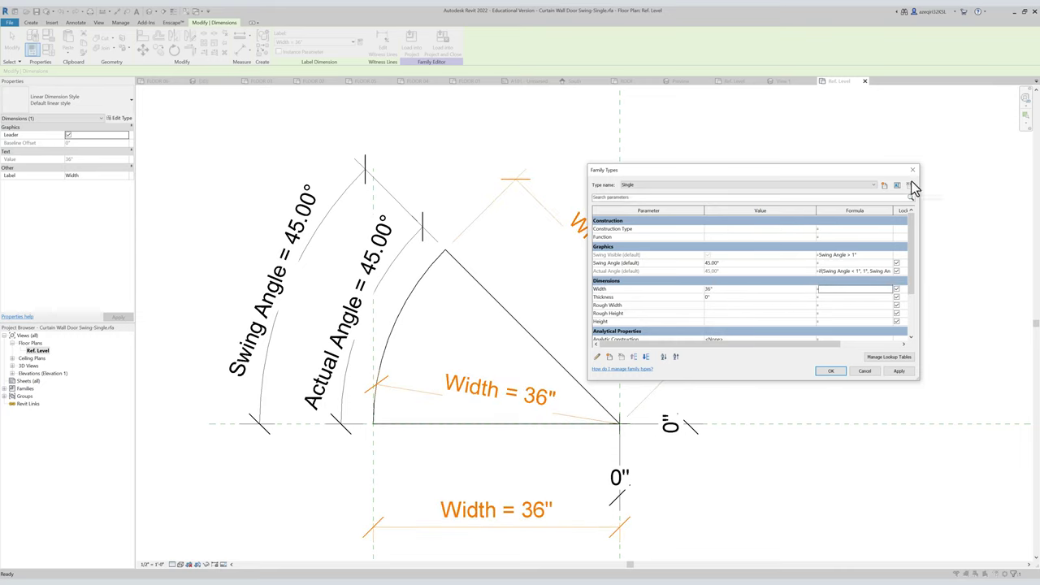
key("Escape")
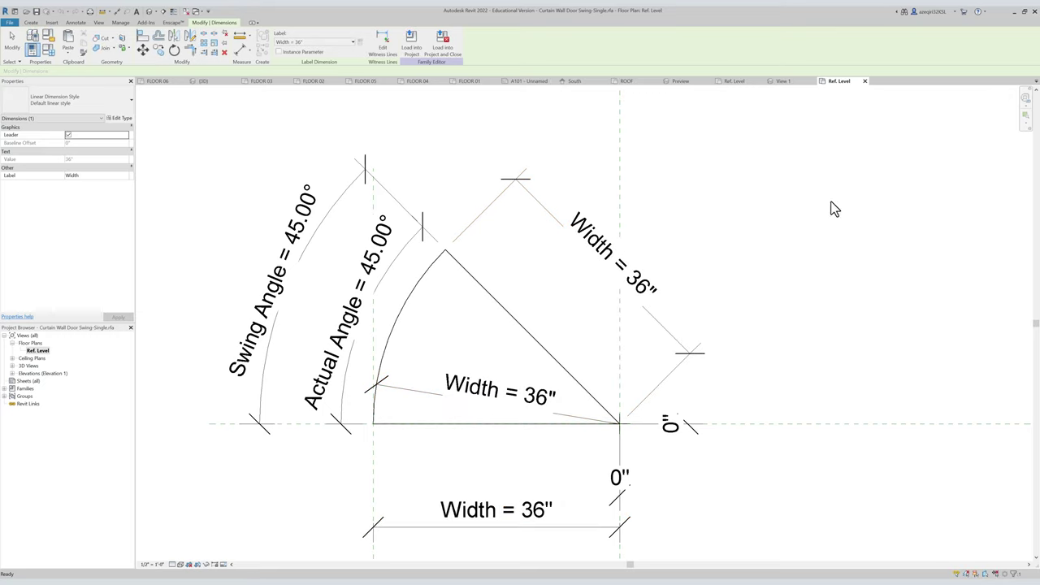
left_click(570, 152)
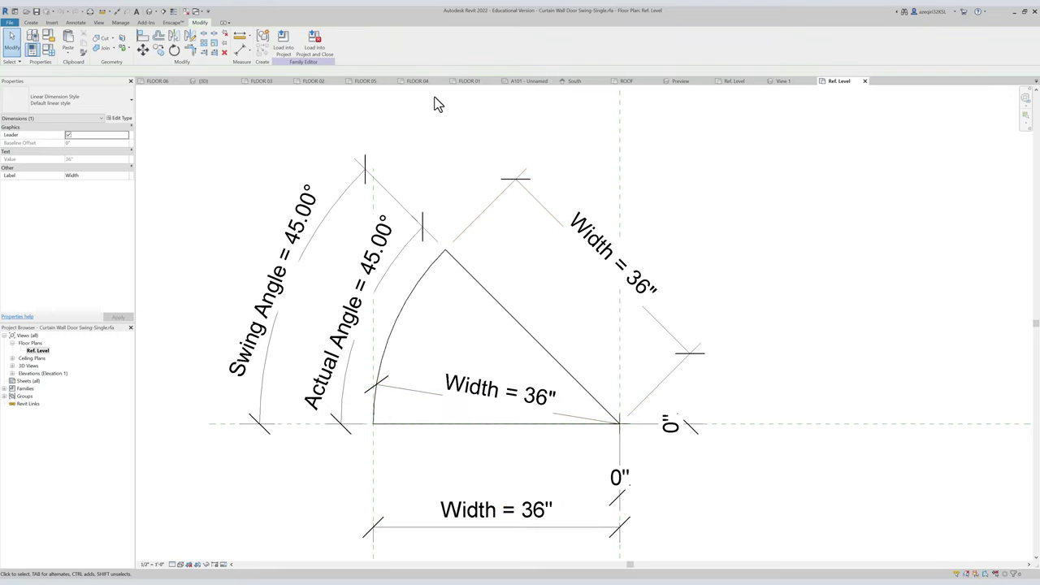
Close the door swing and double door families without saving changes and return to the project.
left_click(865, 82)
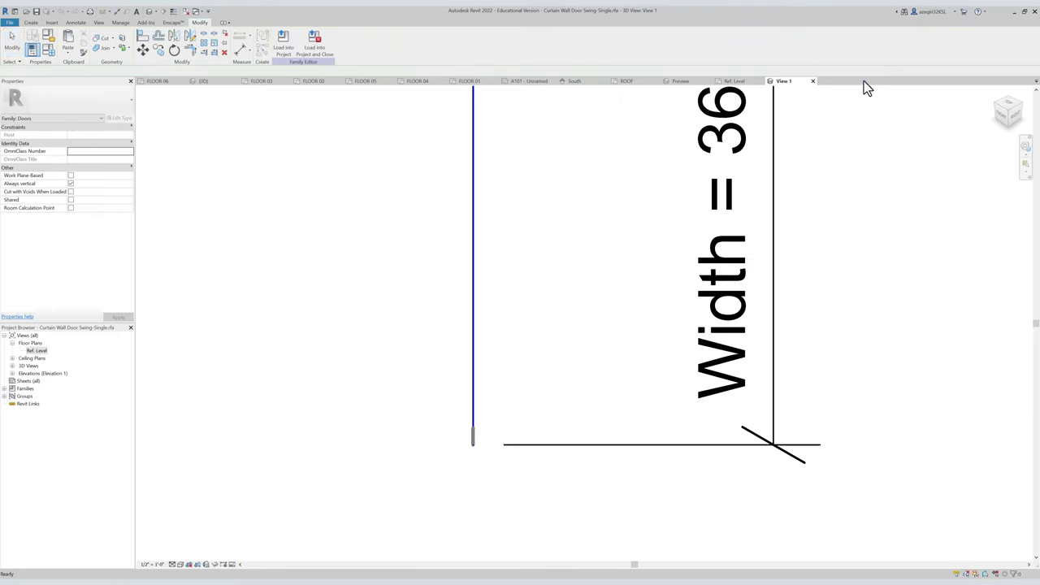
left_click(811, 82)
left_click(762, 82)
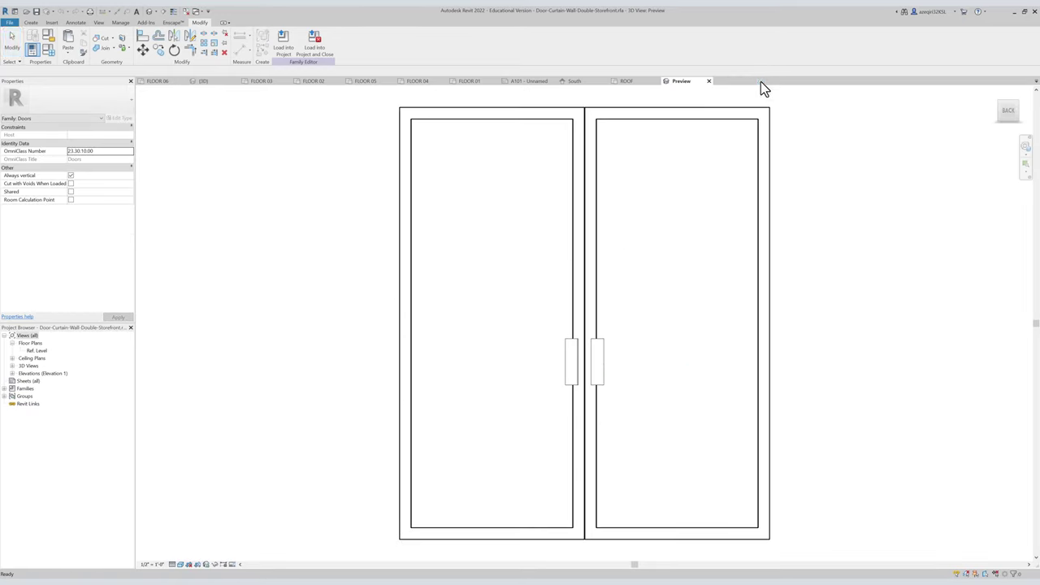
left_click(708, 81)
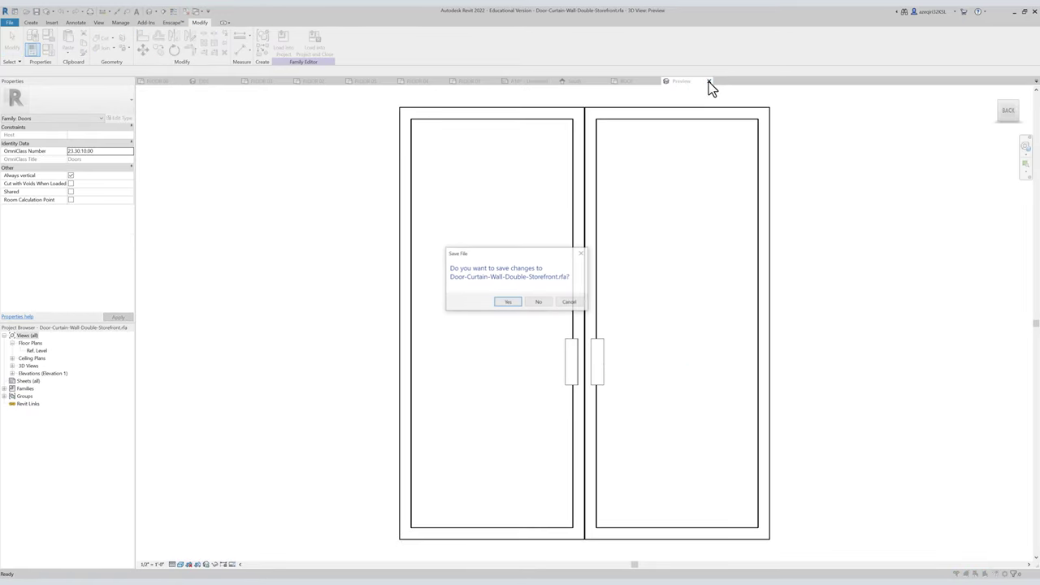
left_click(544, 302)
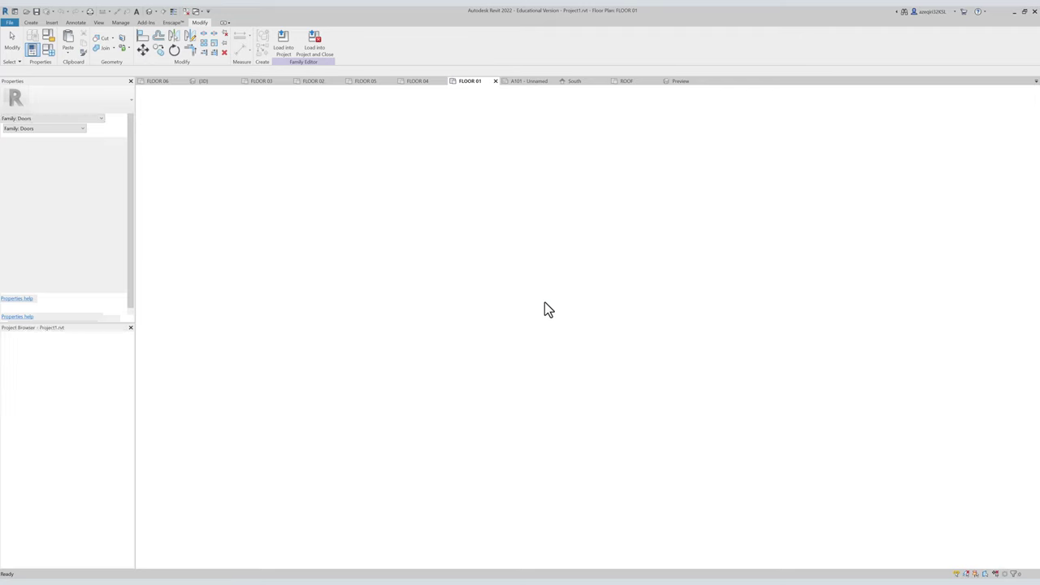
Open sheet A101 and place the South elevation in the empty area beside the FLOOR 01 plan.
scroll(564, 227, "down", 2)
middle_click_drag(565, 226, 505, 371)
scroll(524, 320, "down", 2)
scroll(472, 341, "down", 2)
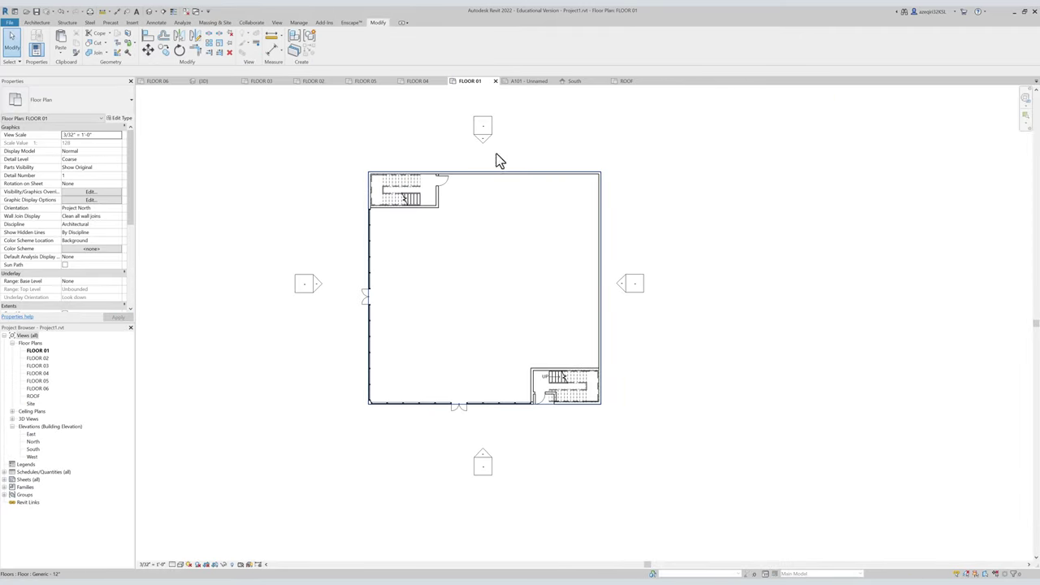
left_click(526, 80)
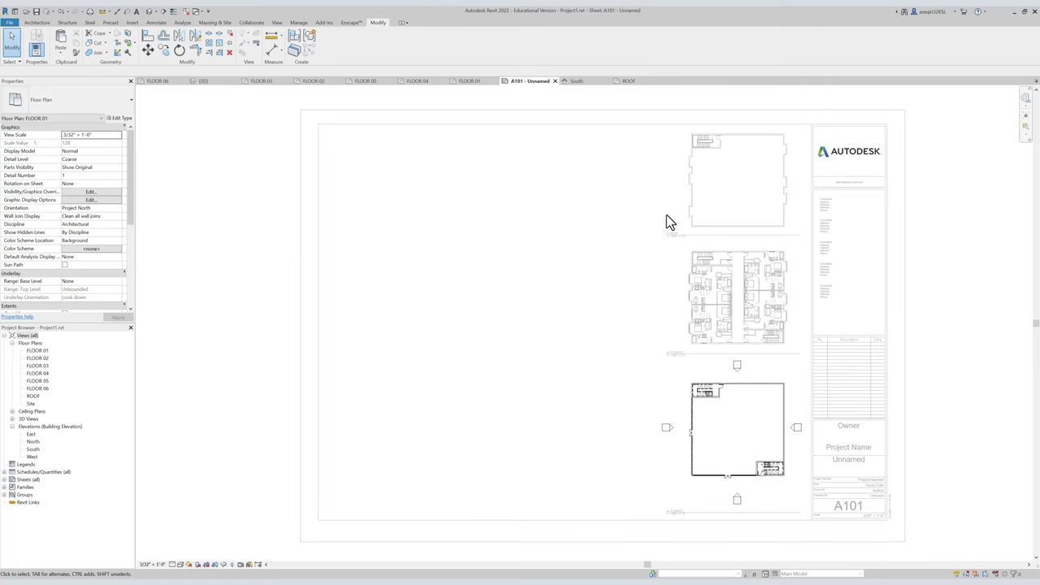
scroll(683, 221, "down", 3)
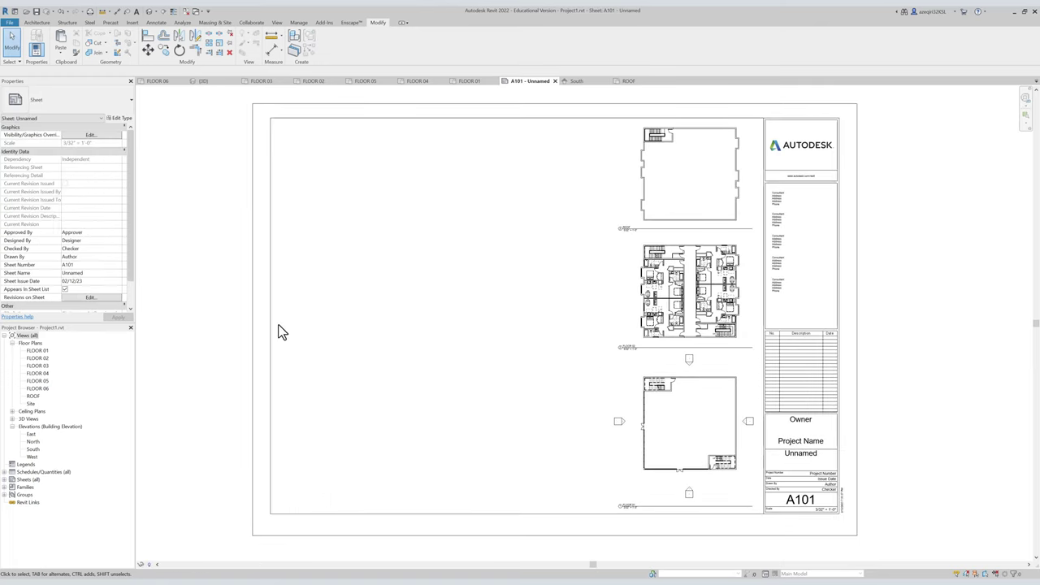
left_click_drag(32, 450, 442, 420)
left_click(446, 417)
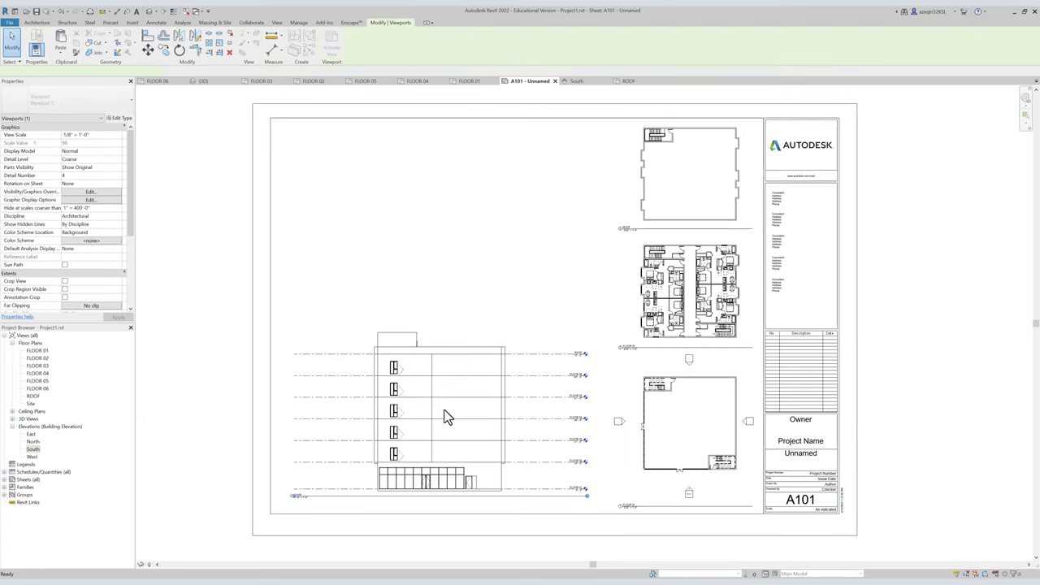
key("Escape")
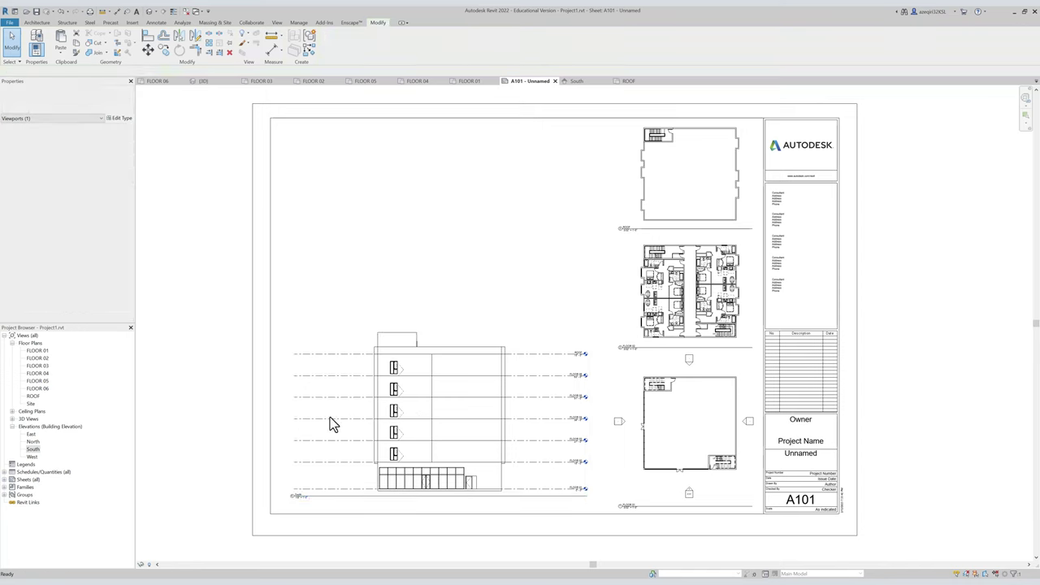
Set the view scale of the East, North, South and West elevations to 3/32" = 1'-0".
left_click(32, 435)
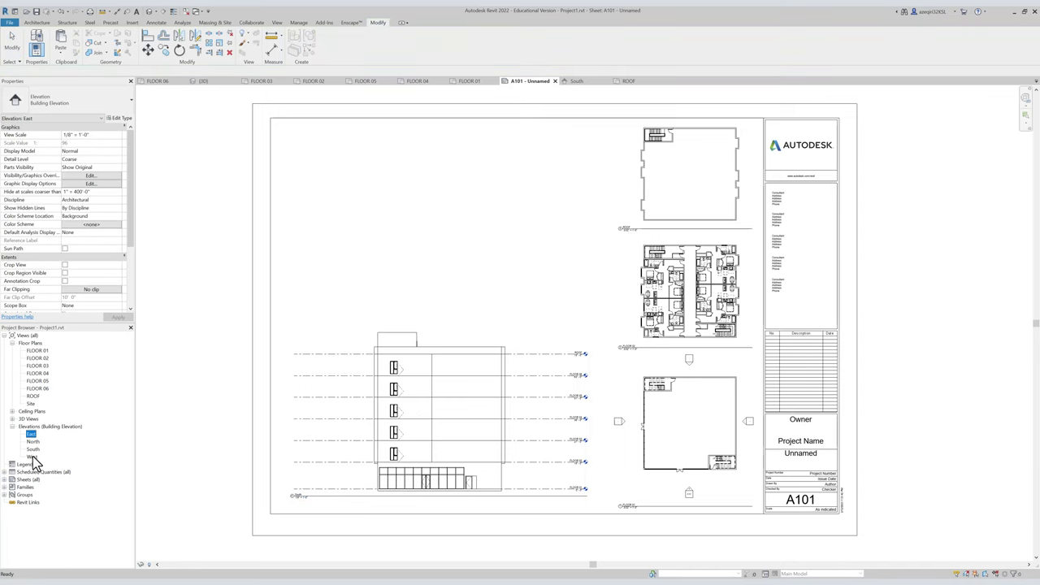
left_click(33, 457, "shift")
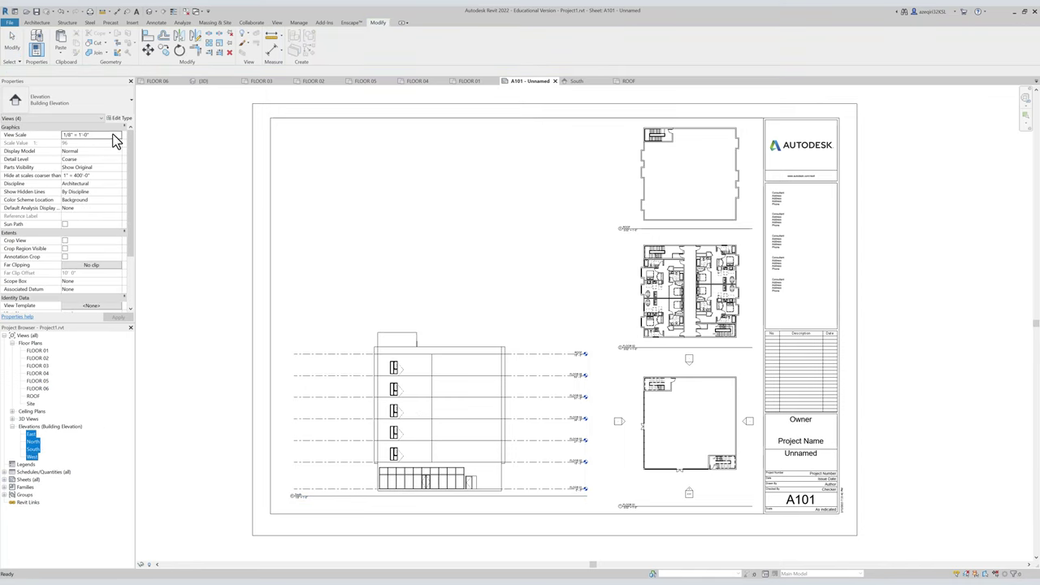
left_click(111, 136)
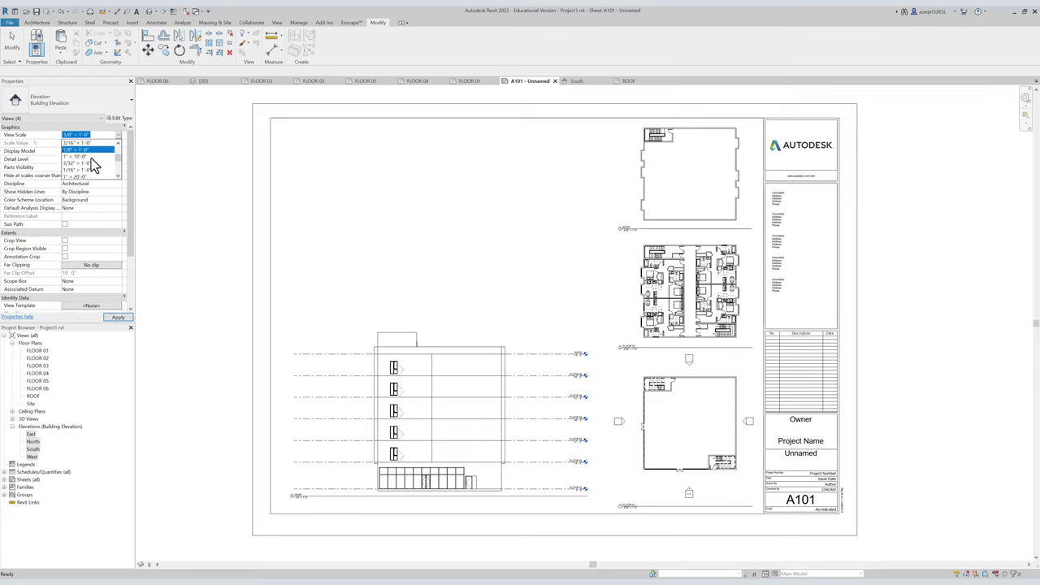
left_click(87, 163)
left_click(460, 216)
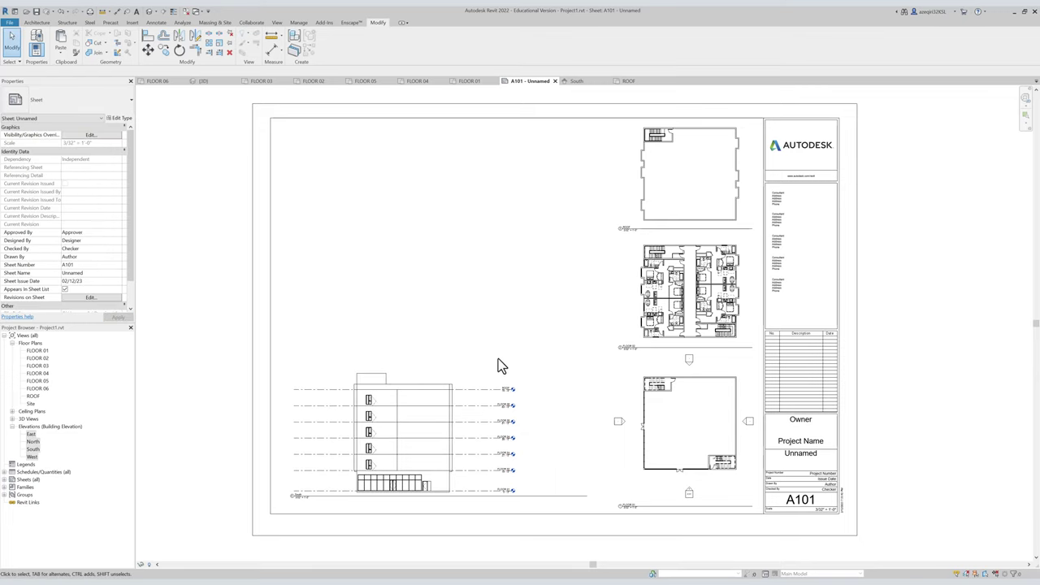
Shorten the South elevation's title line to the drawing's width and move the viewport beside the FLOOR 01 plan, aligning their titles.
left_click(439, 418)
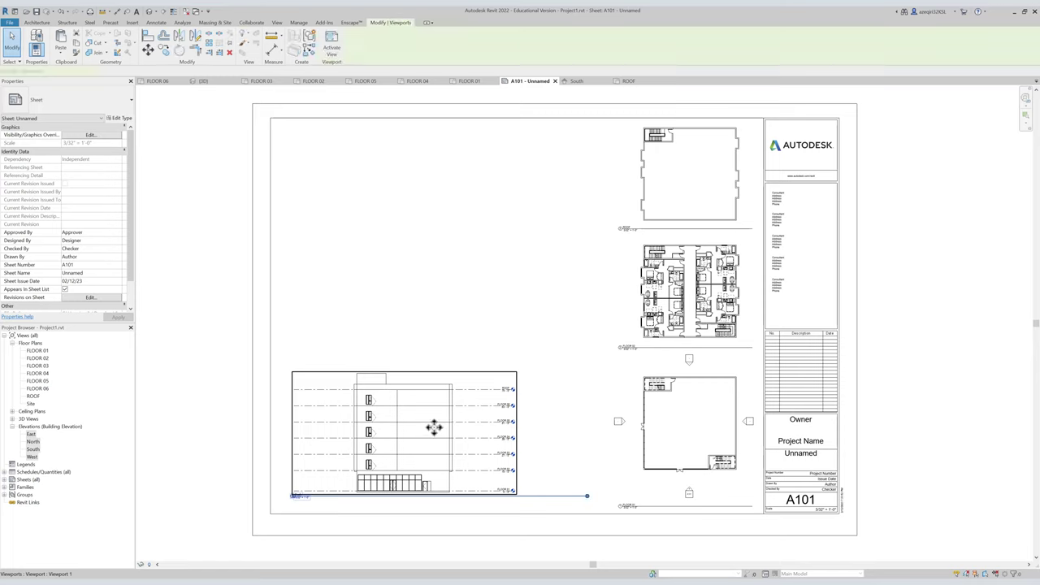
left_click(536, 505)
left_click_drag(543, 508, 555, 476)
left_click_drag(587, 507, 519, 505)
left_click(486, 511)
left_click(472, 505)
left_click(470, 503)
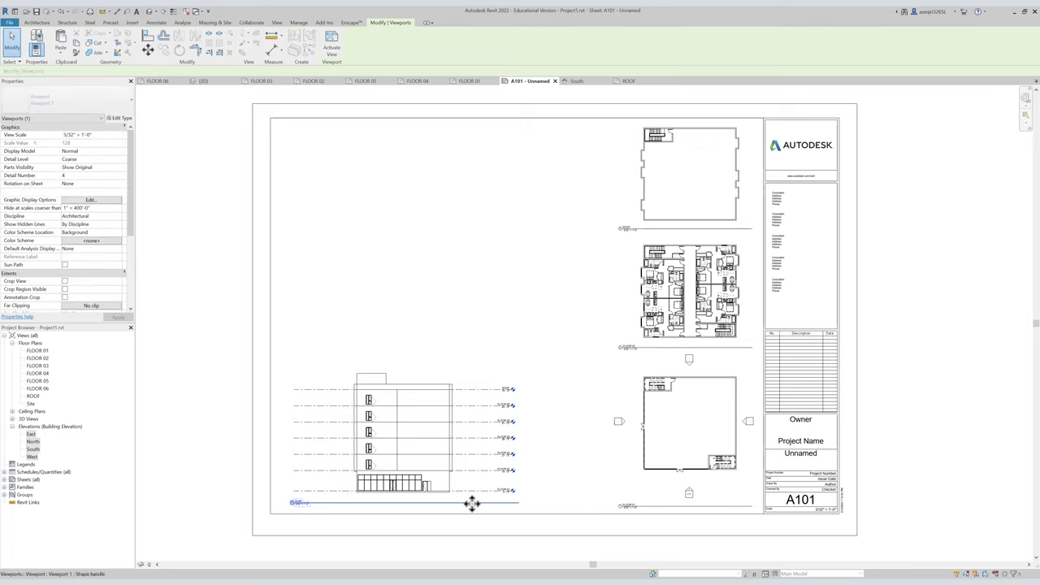
left_click_drag(464, 452, 534, 411)
key("Escape")
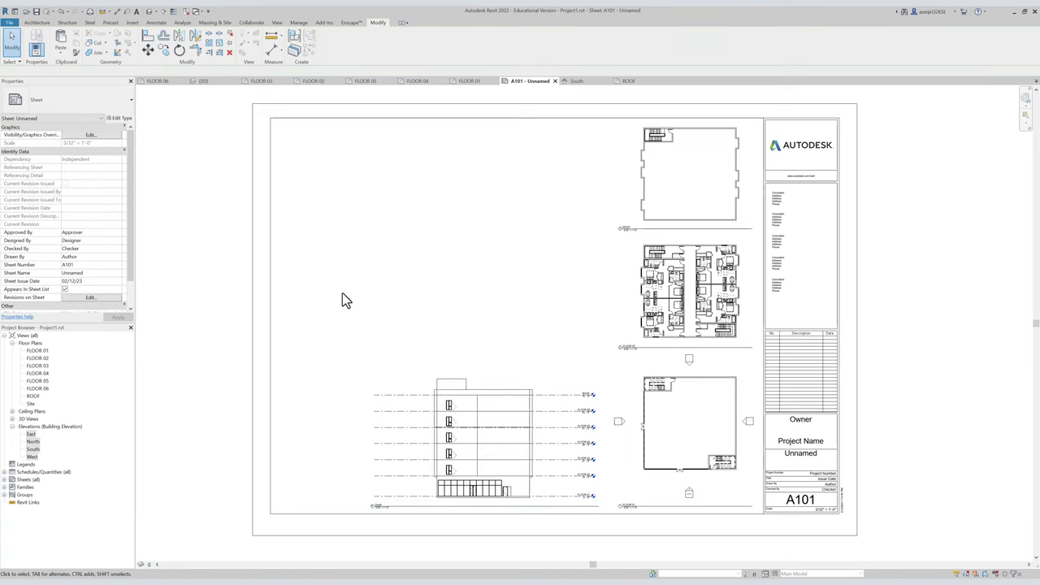
Place the East elevation on sheet A101 and move it beside the South elevation, with their level lines aligned.
left_click(33, 442)
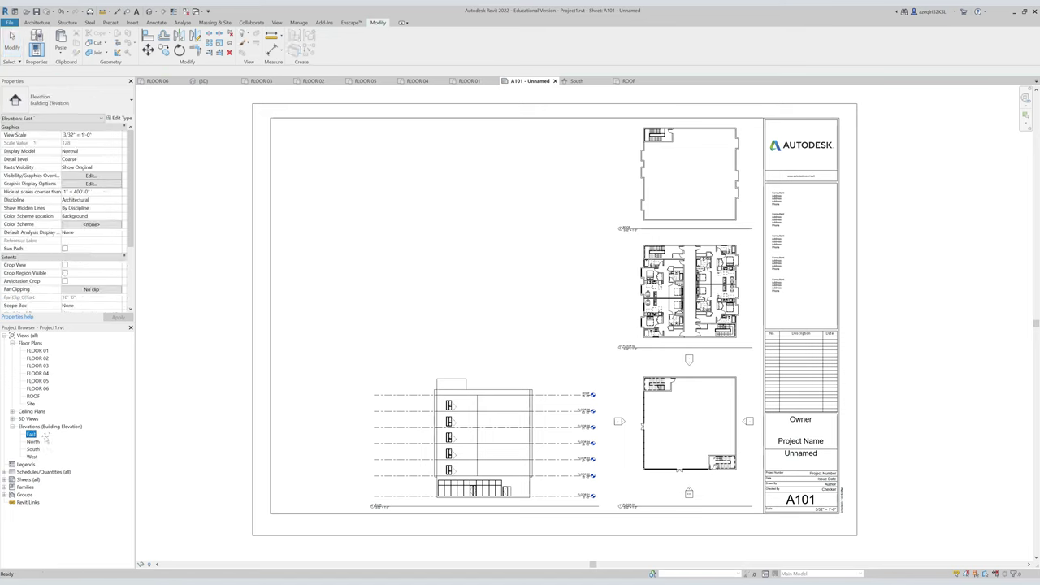
left_click_drag(31, 434, 463, 281)
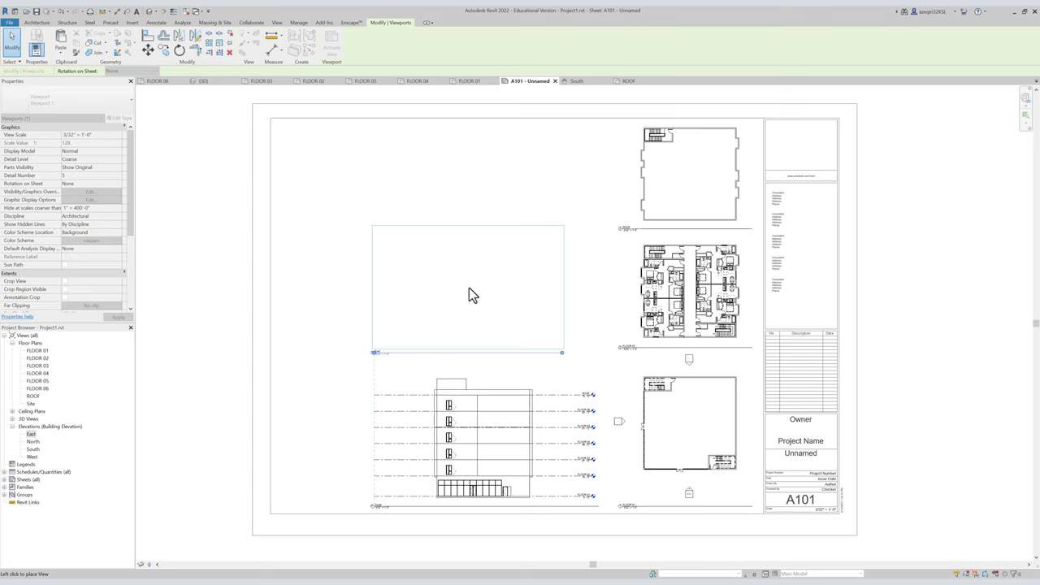
left_click(469, 283)
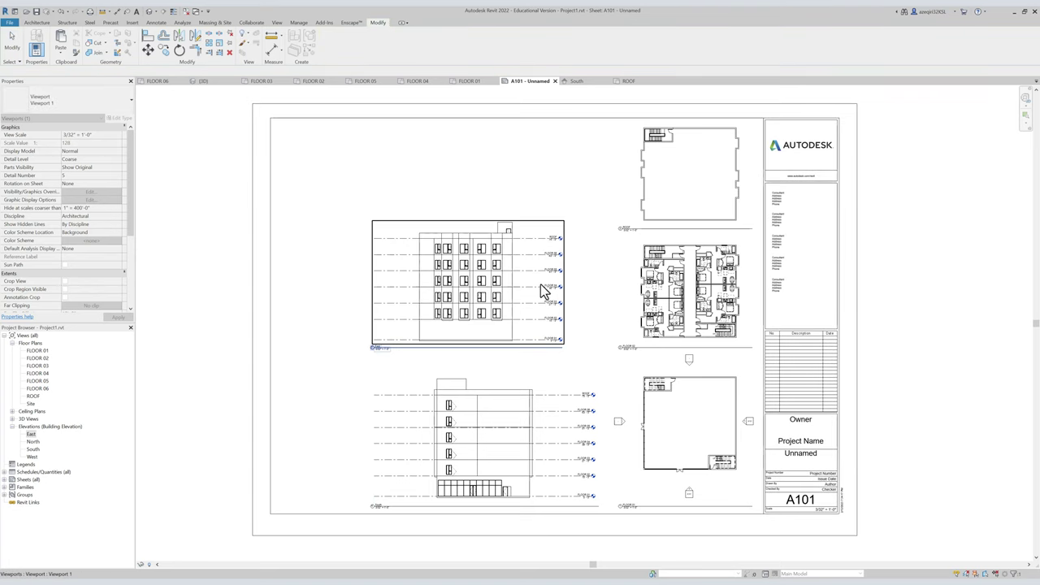
key("Escape")
mouse_move(517, 262)
left_mouse_down()
mouse_move(344, 399)
mouse_move(300, 425)
mouse_move(296, 409)
left_mouse_up()
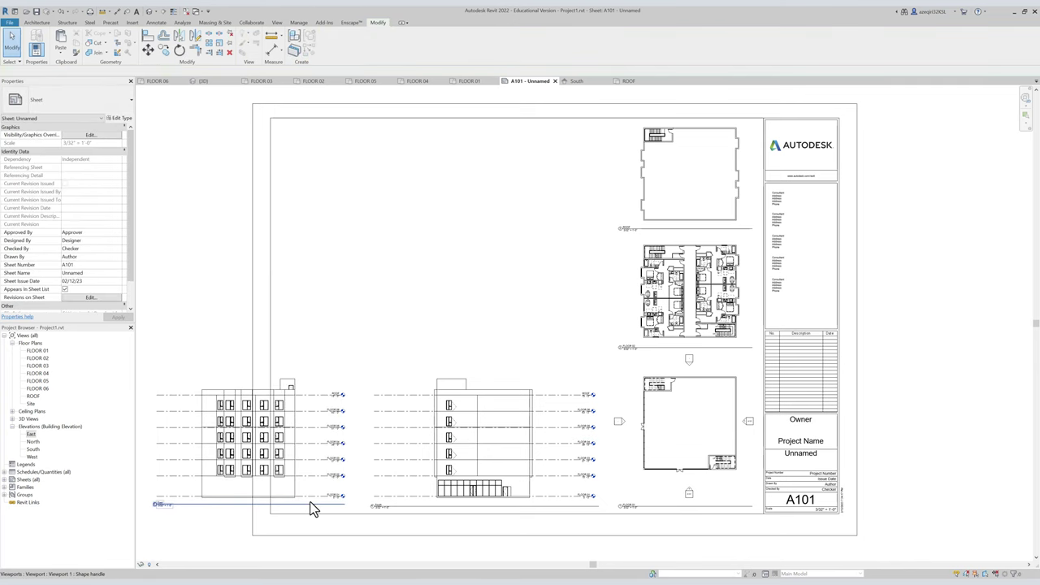
Lower the East elevation's title line level with the South elevation's and move the East viewport above the South elevation.
mouse_move(309, 502)
left_mouse_down()
mouse_move(313, 518)
mouse_move(309, 506)
left_mouse_up()
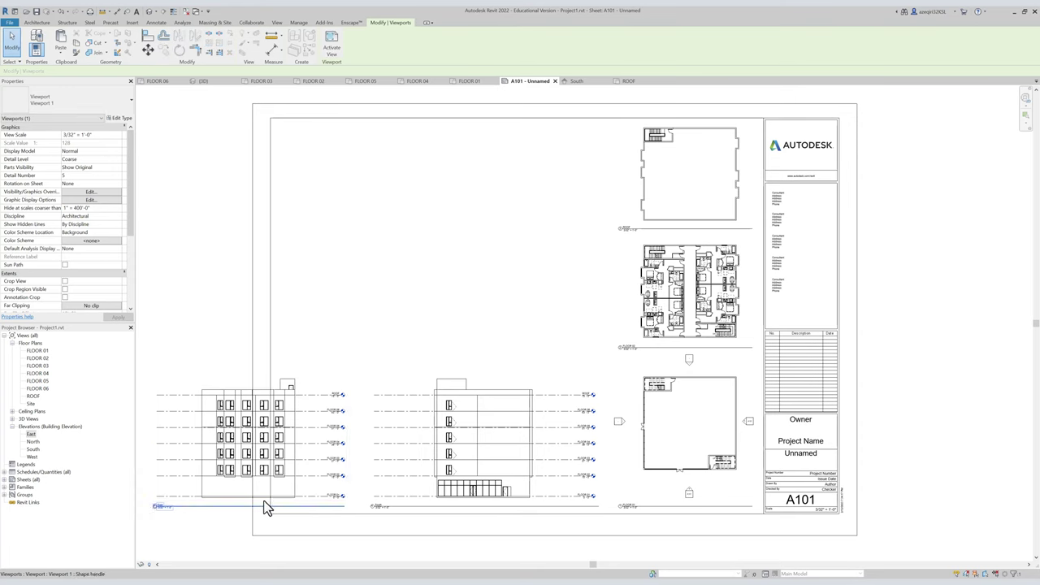
left_click(332, 332)
left_click_drag(300, 426, 542, 305)
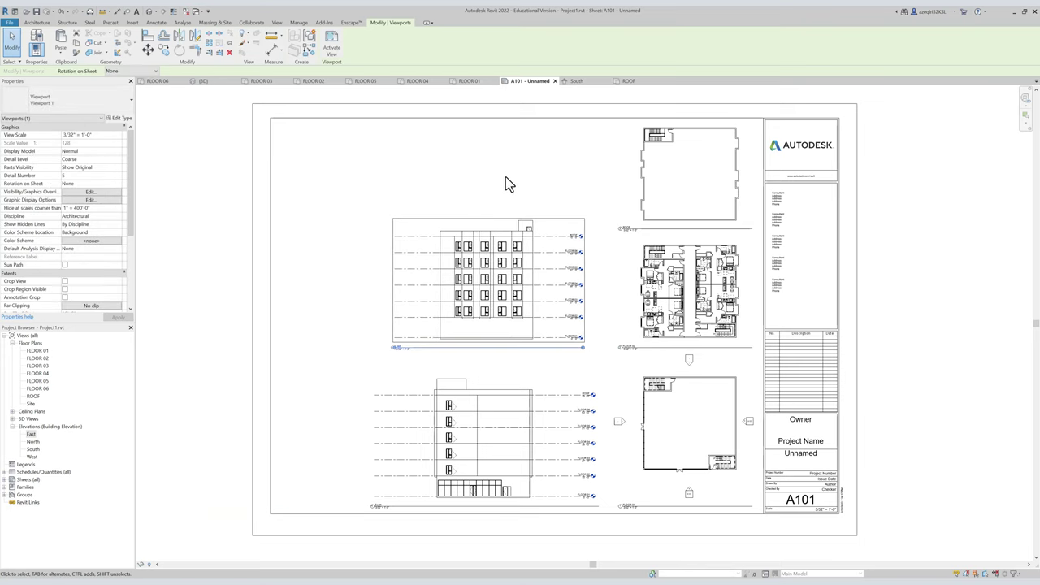
Crop both sides of the South elevation on the sheet to shorten its level lines, leaving the crop region hidden and the view deactivated.
left_click(475, 419)
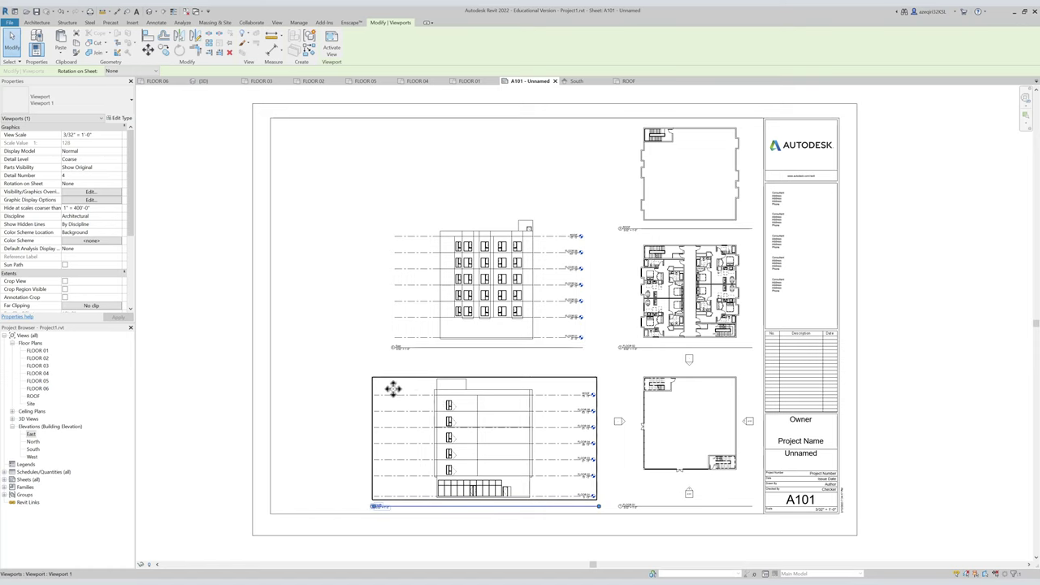
key("Escape")
left_click(423, 422)
double_click(423, 420)
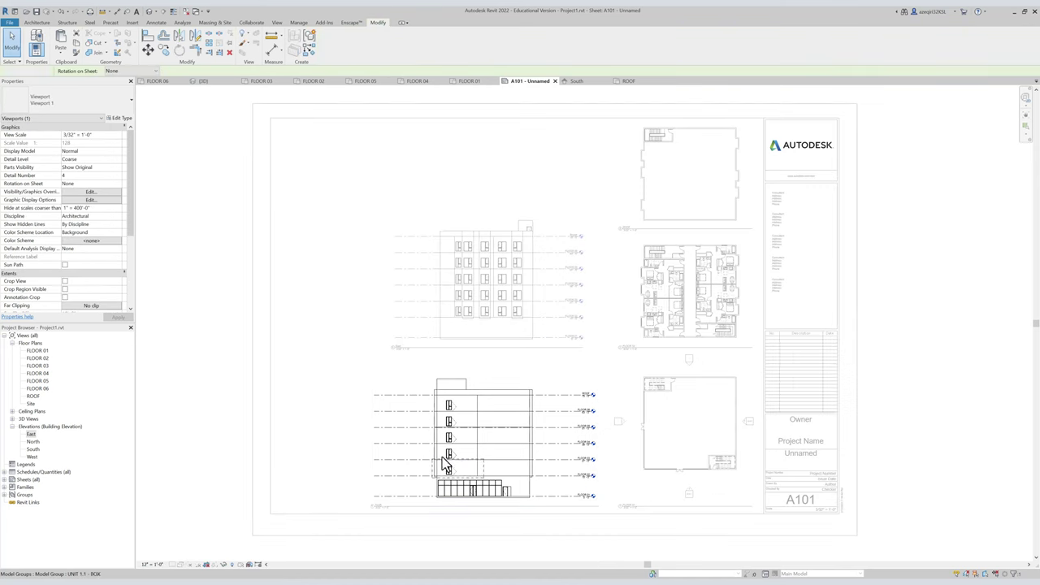
left_click(65, 289)
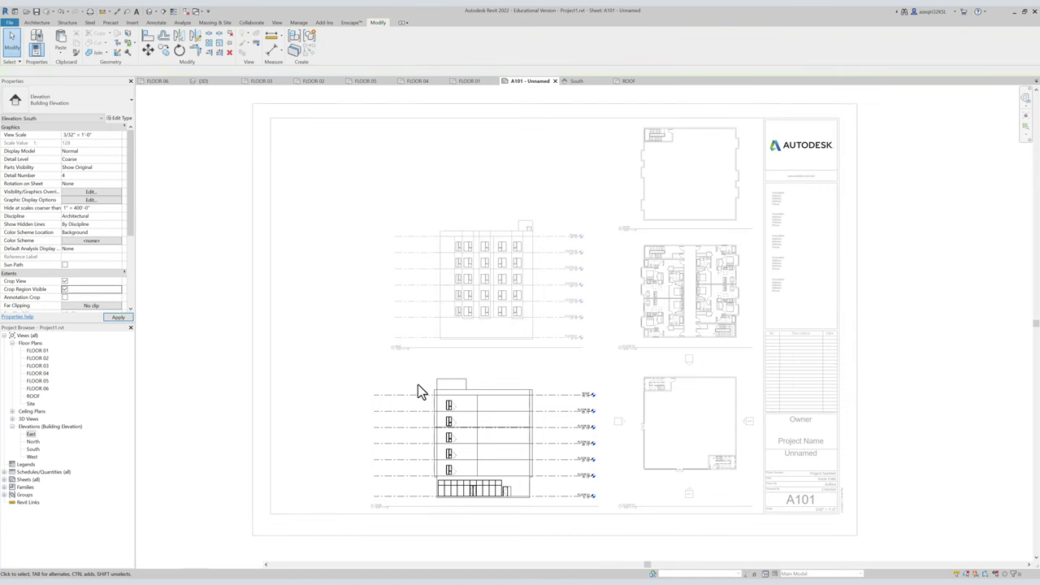
left_click(352, 439)
left_click_drag(353, 439, 411, 438)
left_click_drag(617, 443, 568, 430)
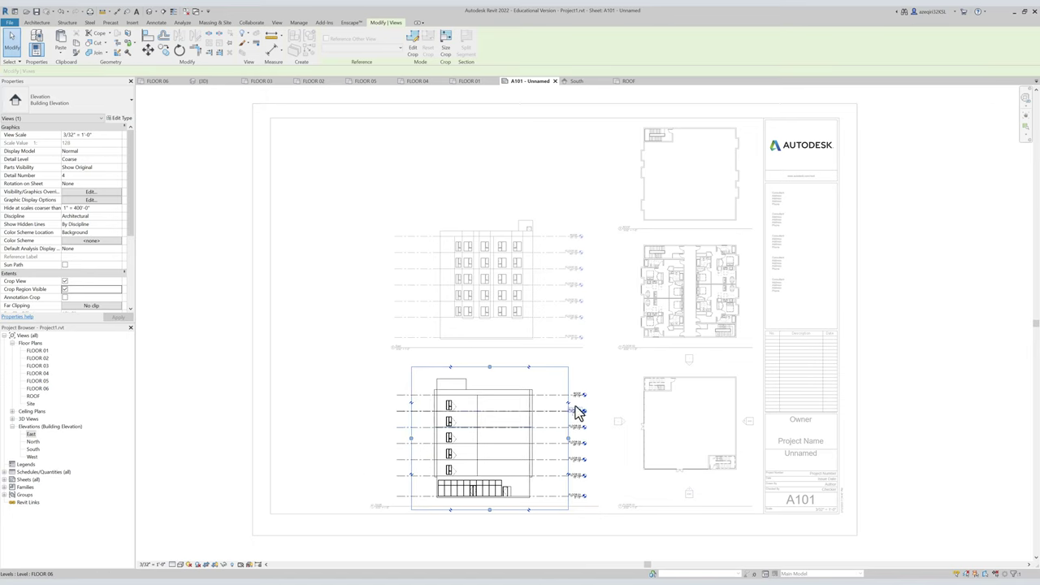
left_click(64, 289)
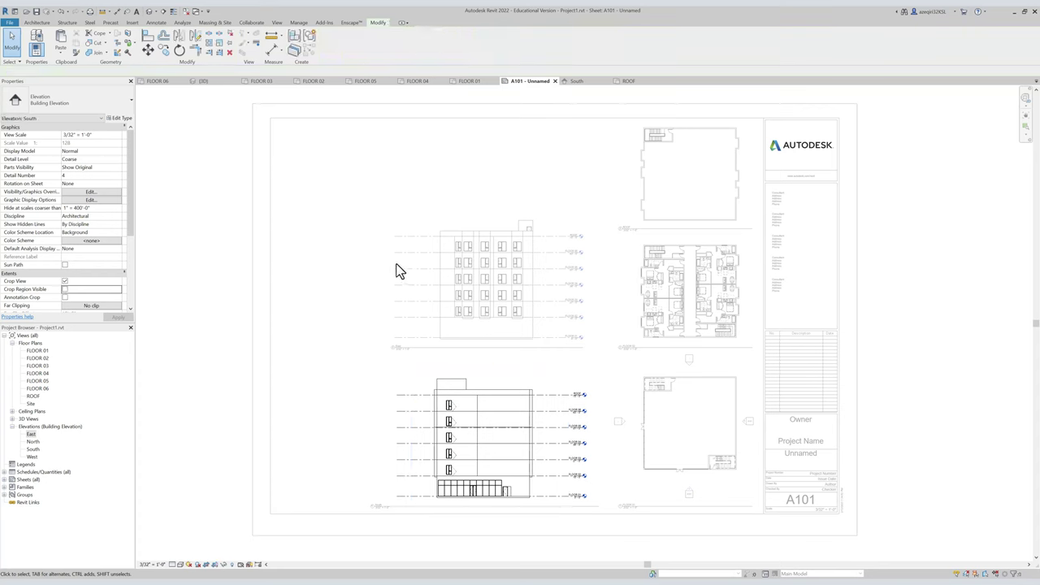
double_click(398, 272)
Adjust both ends of the South and East elevations' title lines to fit their drawings' widths and line up with each other.
left_click(411, 493)
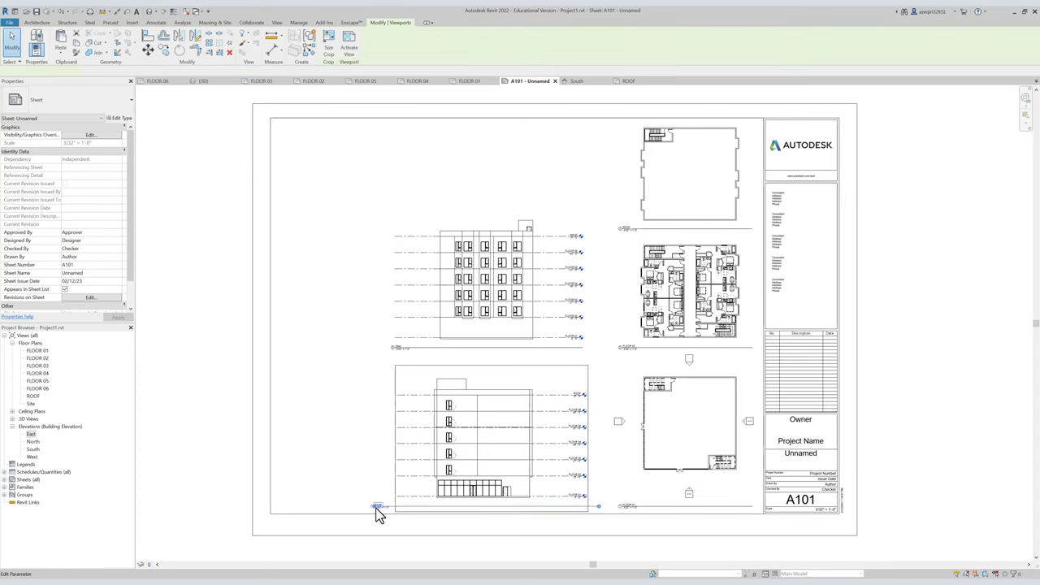
left_click_drag(376, 513, 403, 507)
left_click_drag(599, 506, 582, 502)
left_click(403, 347)
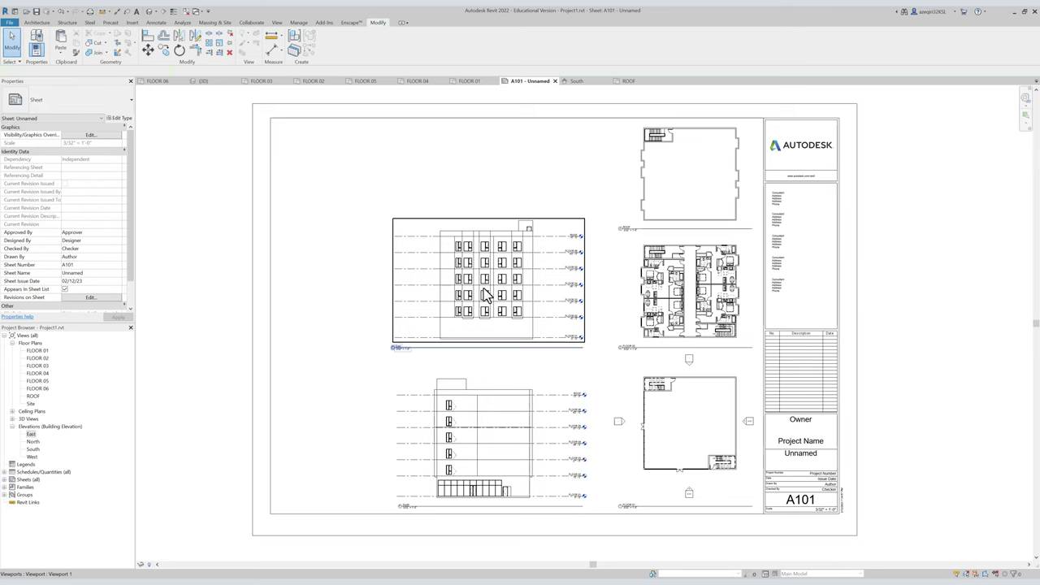
left_click(394, 349)
left_click(392, 353)
left_click(395, 350)
left_click(396, 356)
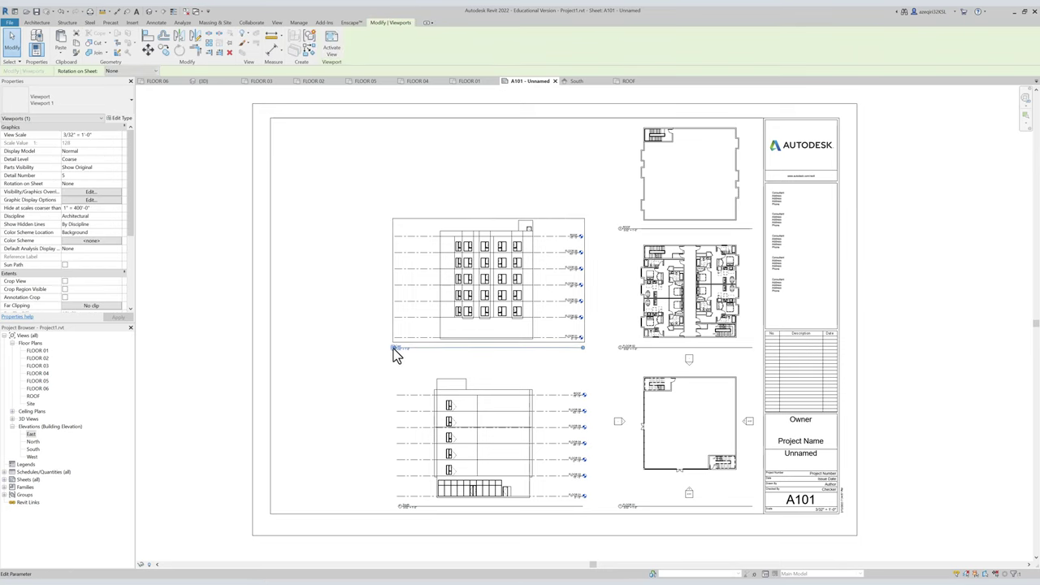
left_click_drag(394, 349, 401, 348)
left_click_drag(583, 348, 579, 349)
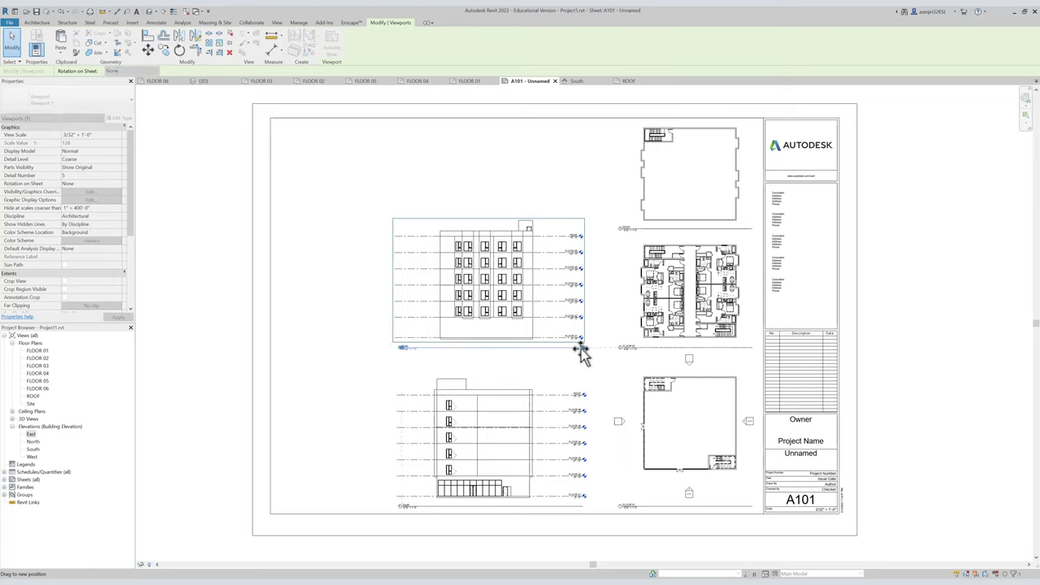
Turn on cropping for the East elevation, pull the crop's left edge in to the level line ends, and hide the crop region.
left_click(481, 312)
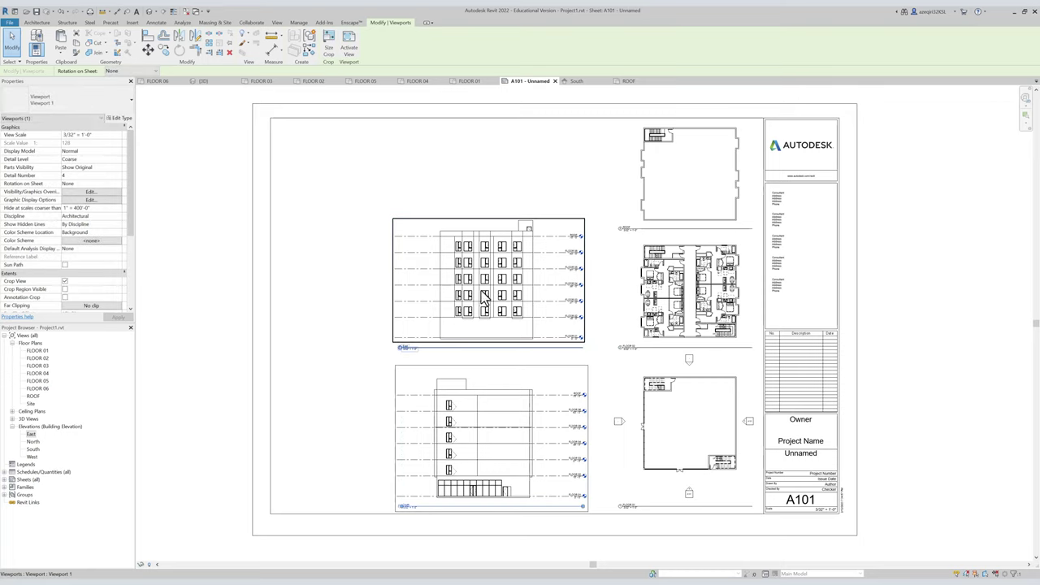
double_click(411, 307)
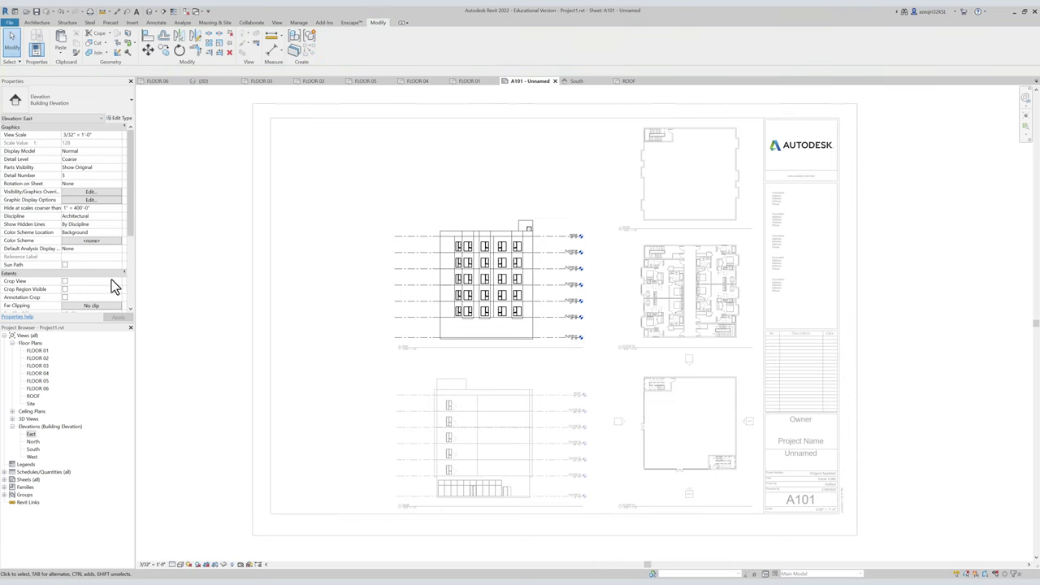
left_click(64, 289)
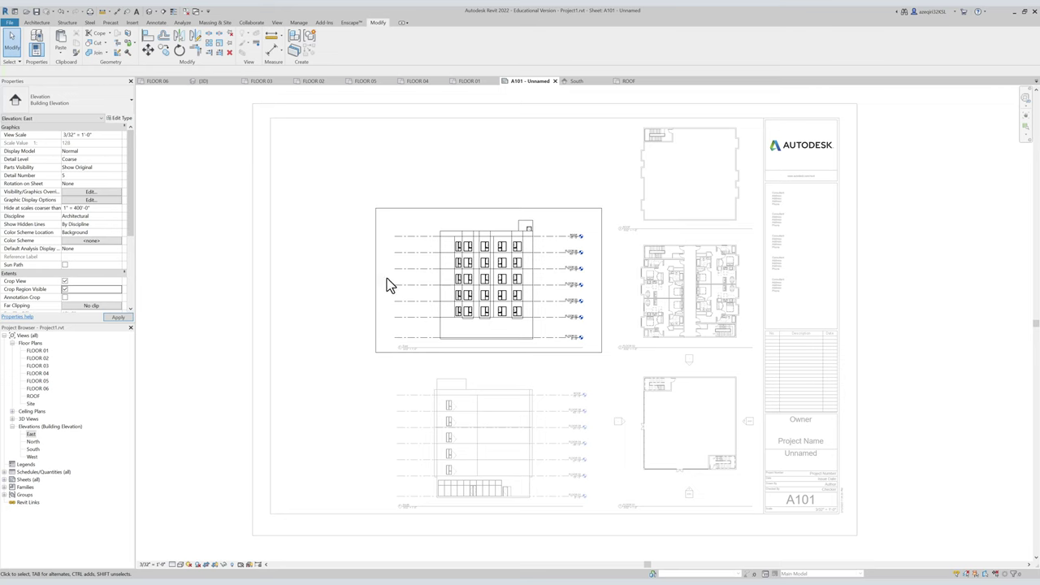
left_click(376, 281)
left_click_drag(377, 283, 396, 284)
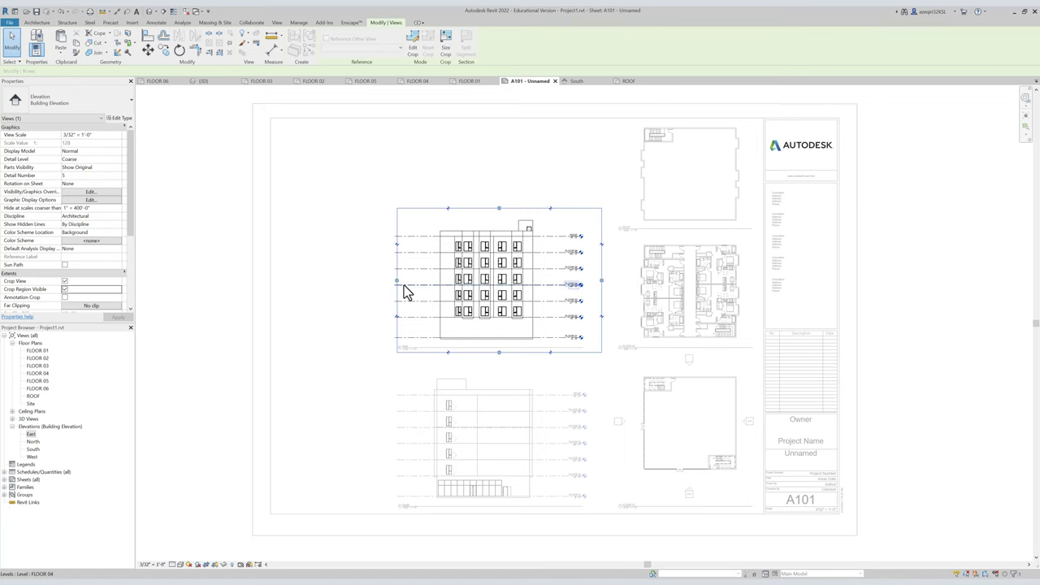
left_click(395, 286)
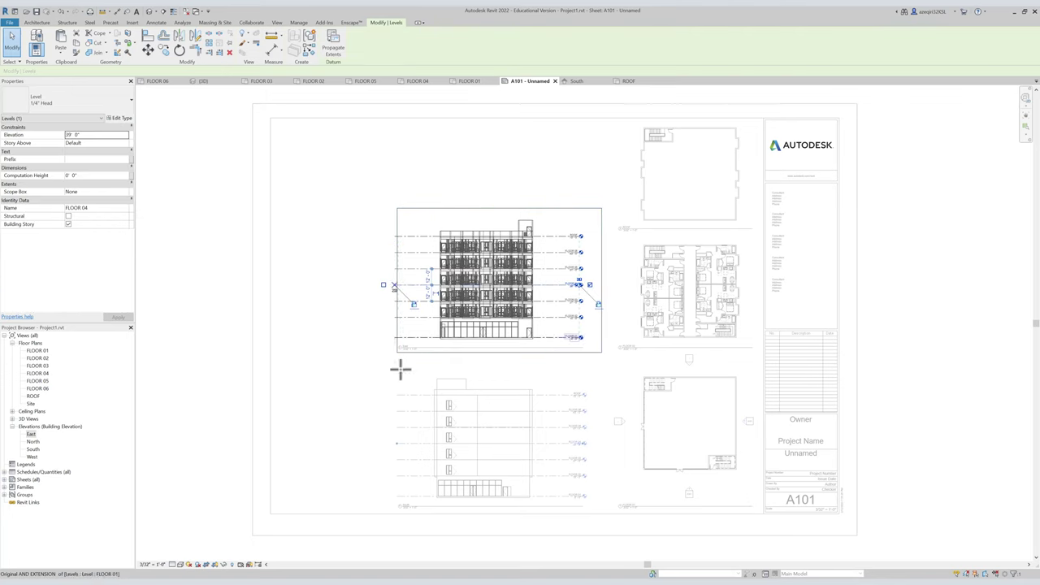
key("Escape")
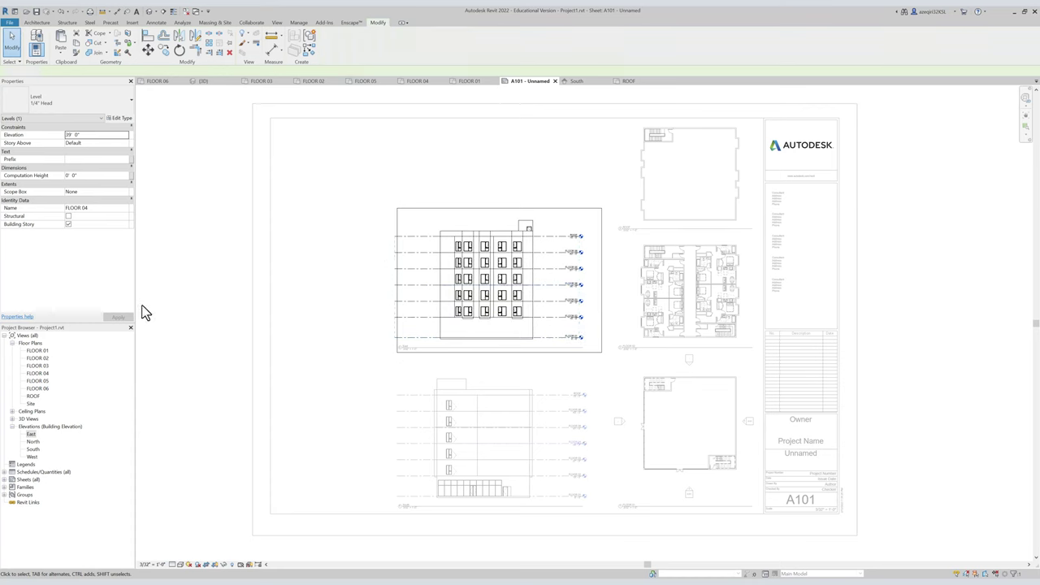
left_click(66, 289)
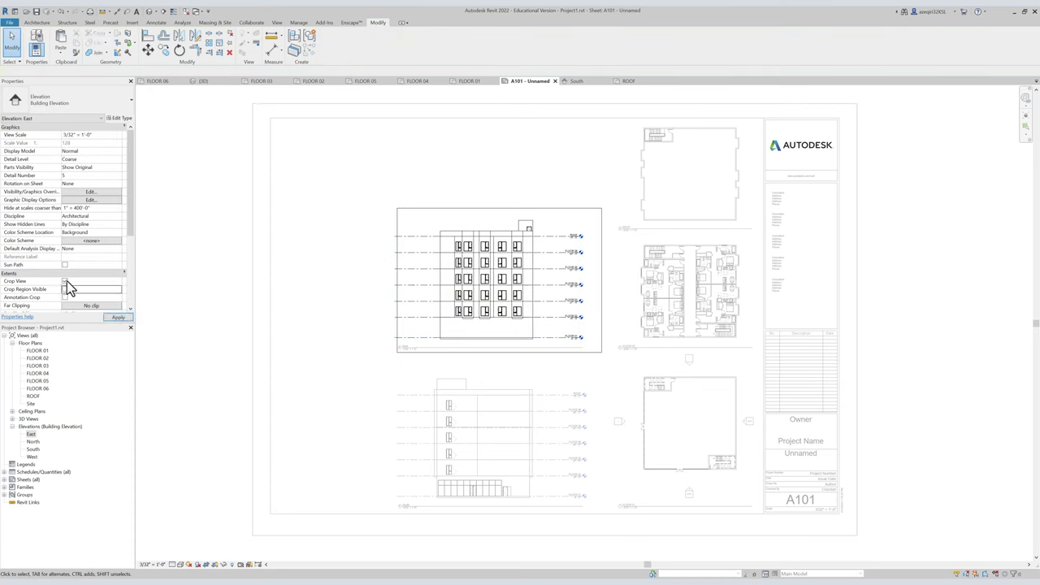
double_click(447, 224)
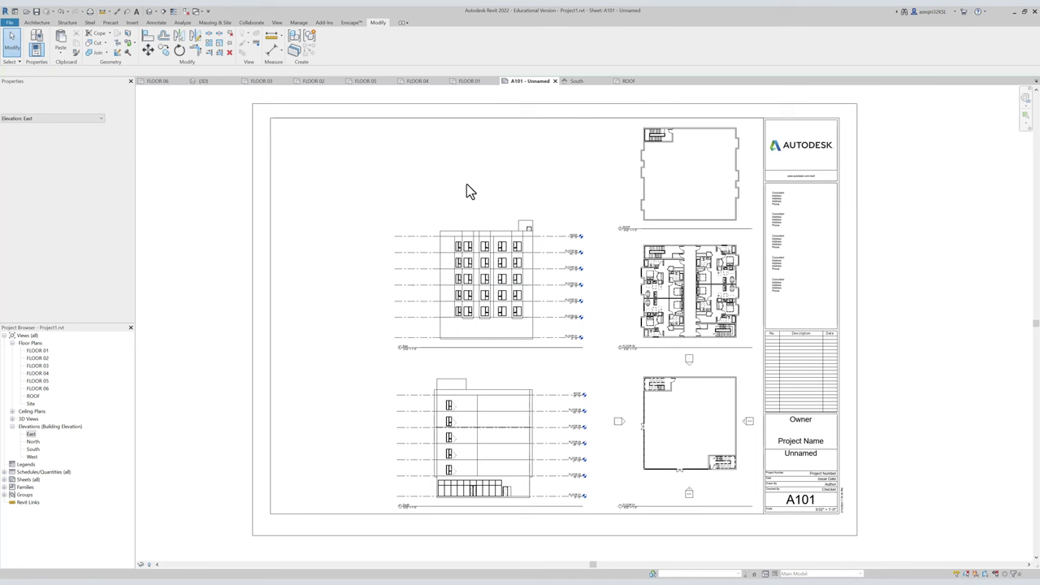
Activate the East elevation viewport and return to the sheet, repeating the switch.
double_click(499, 263)
double_click(402, 138)
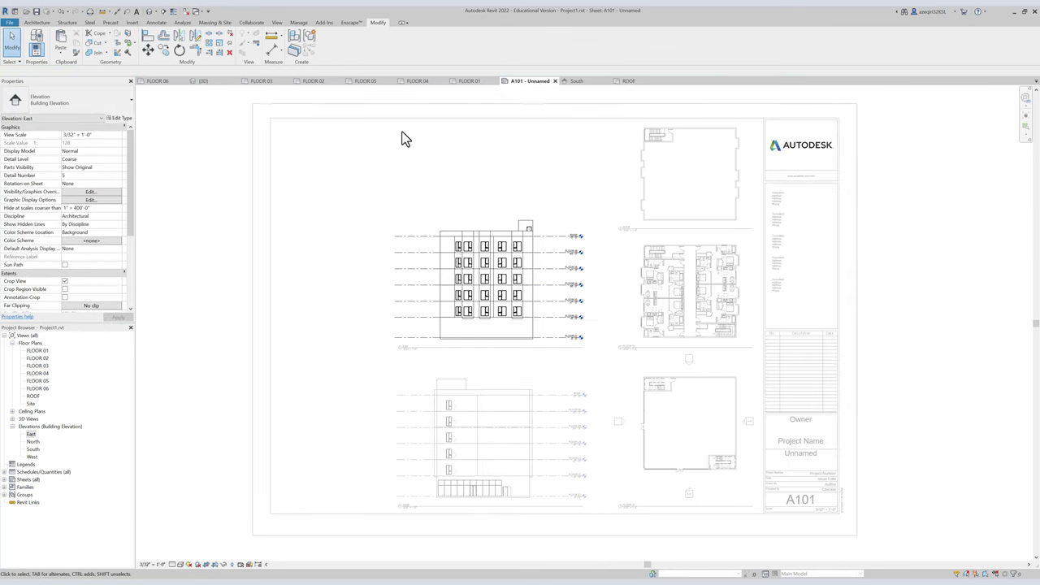
double_click(504, 250)
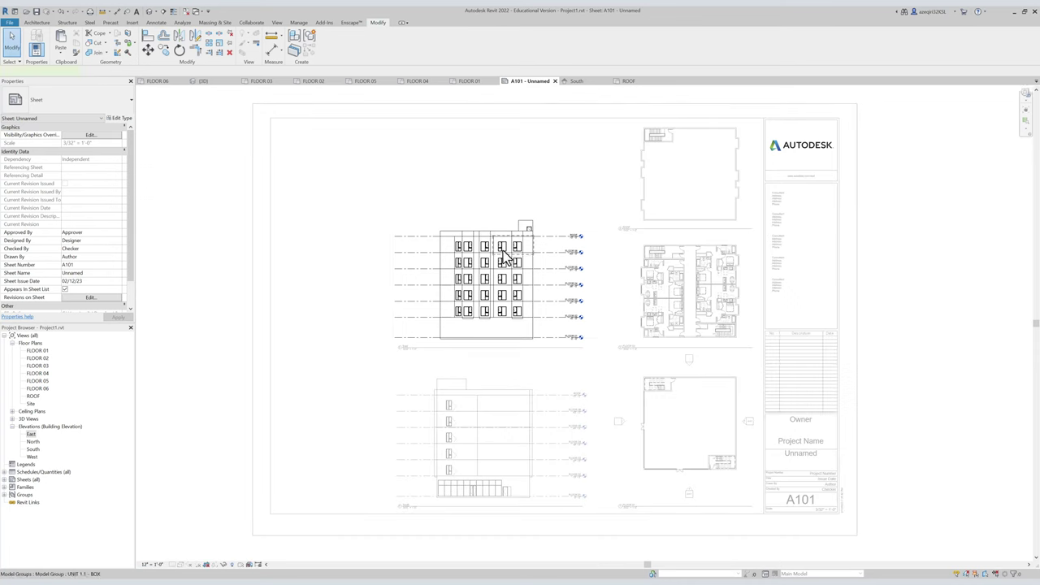
double_click(509, 174)
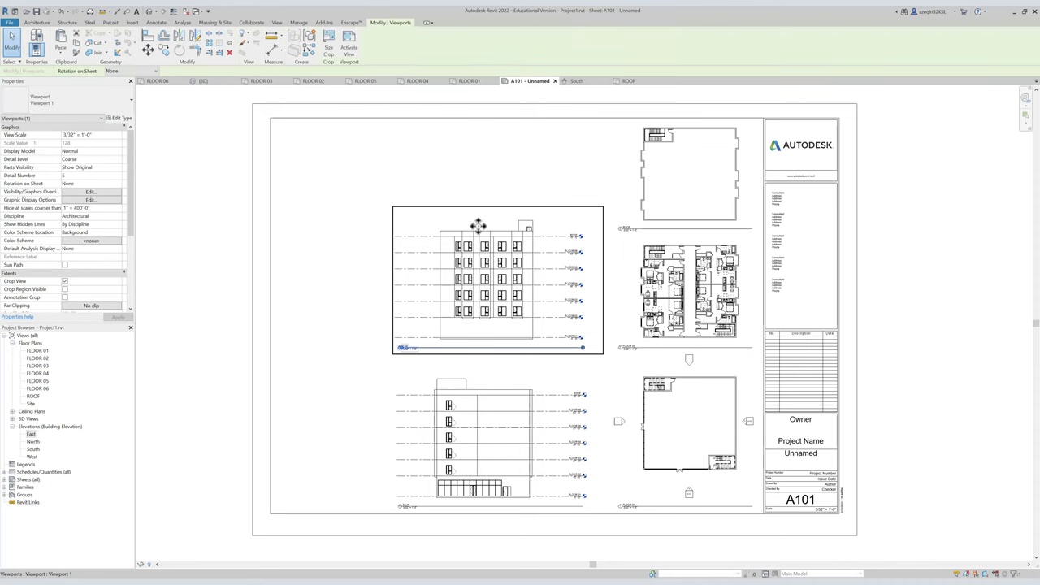
double_click(478, 225)
left_click(458, 171)
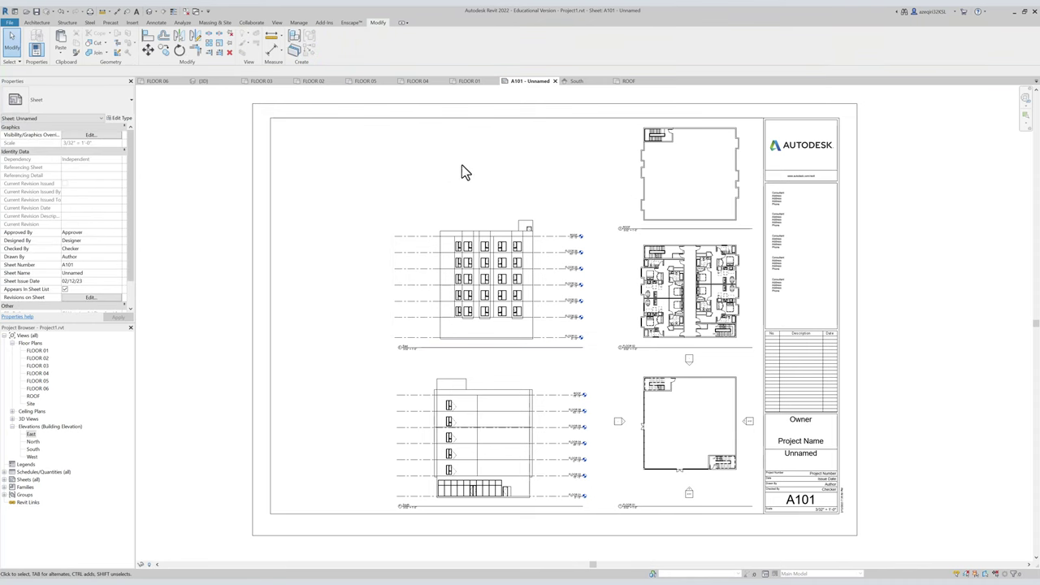
Examine the elevations and floor plans on sheet A101 up close, briefly activating the South elevation viewport.
middle_click_drag(567, 199, 550, 199)
scroll(459, 285, "up", 2)
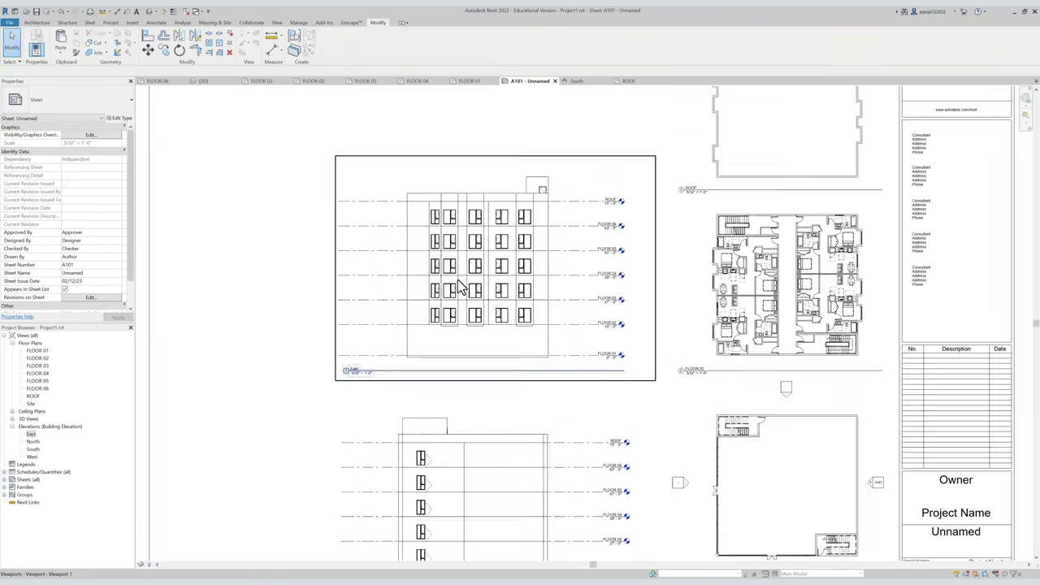
left_click(469, 282)
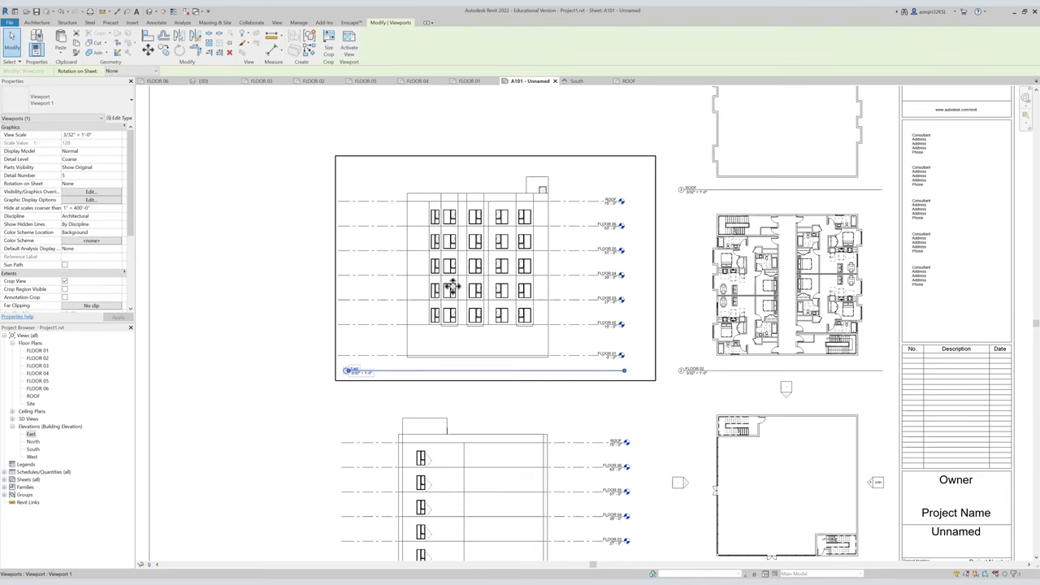
left_click(168, 406)
middle_click_drag(371, 281, 420, 201)
scroll(787, 213, "up", 5)
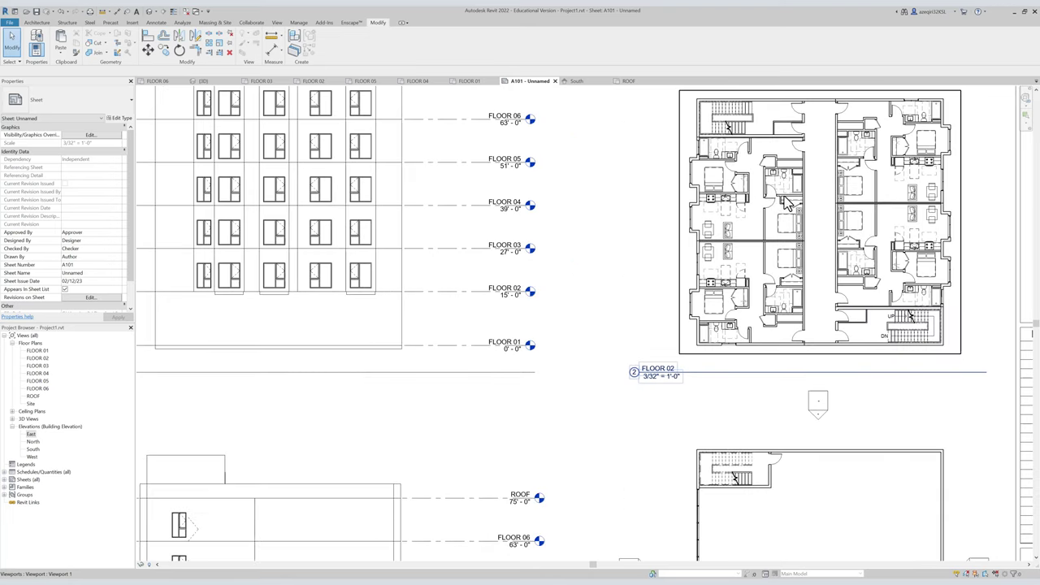
scroll(746, 187, "down", 5)
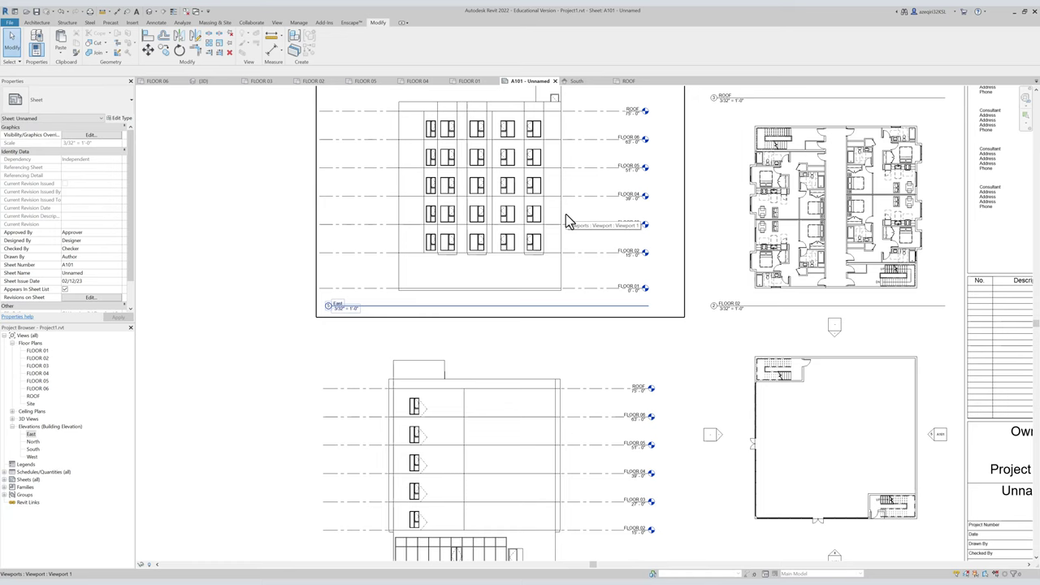
double_click(480, 395)
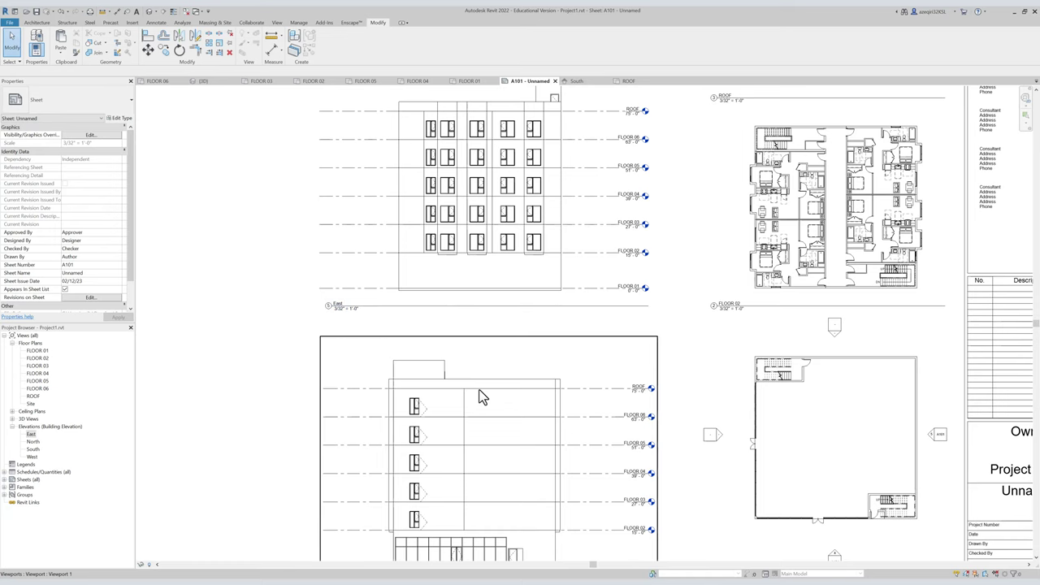
left_click(427, 408)
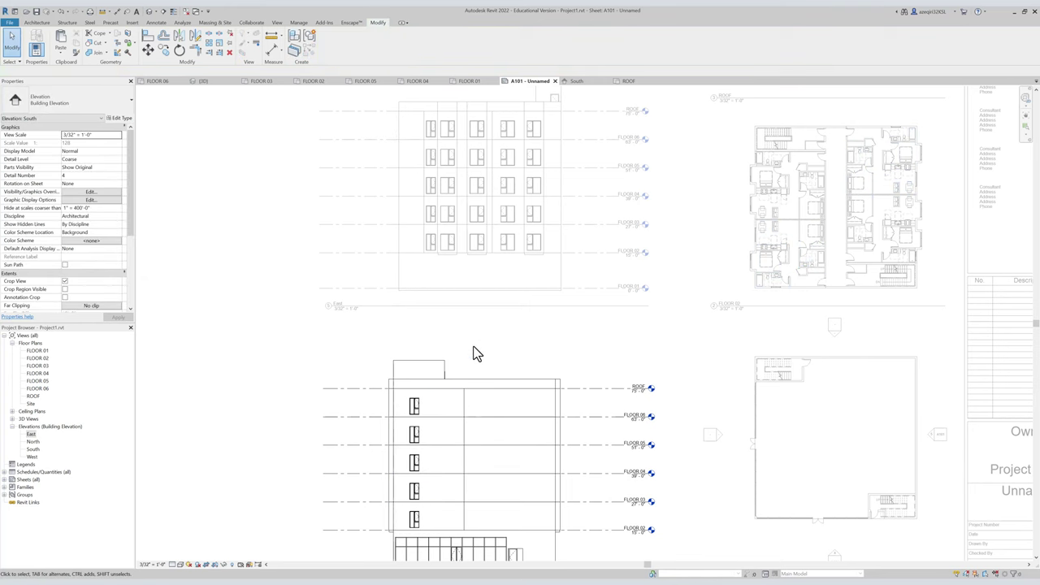
double_click(487, 316)
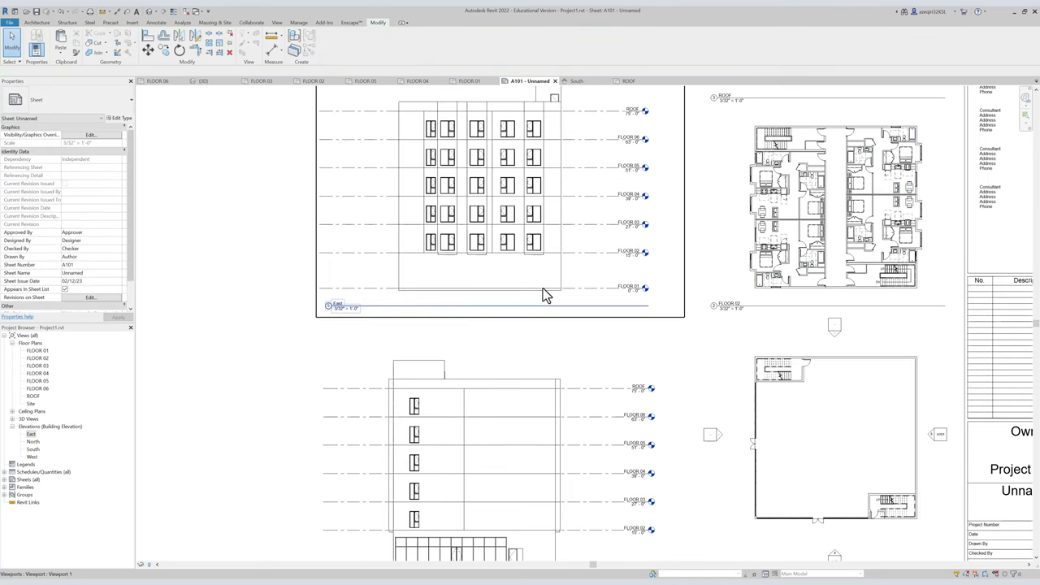
middle_click_drag(591, 252, 563, 235)
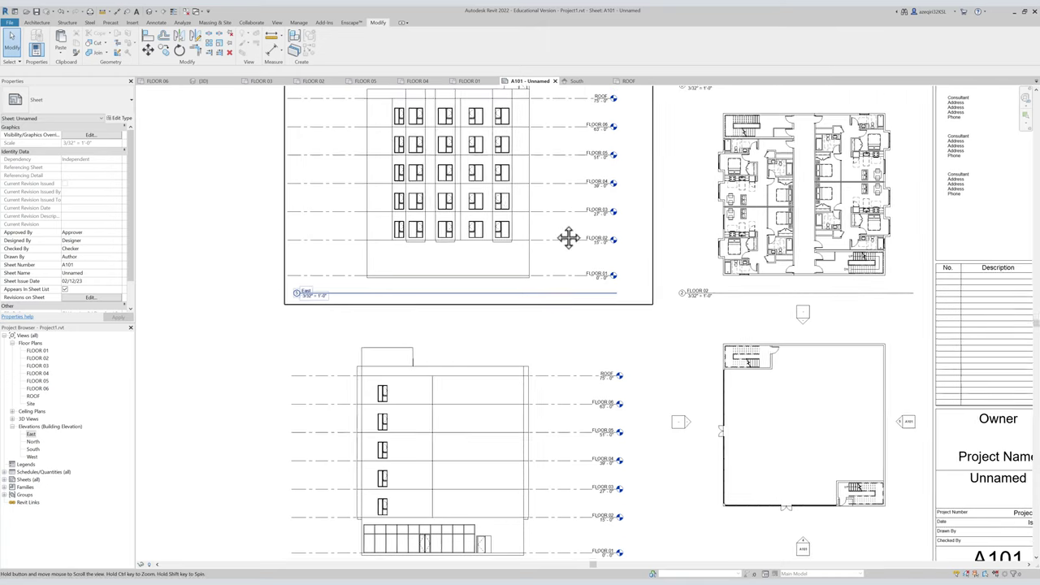
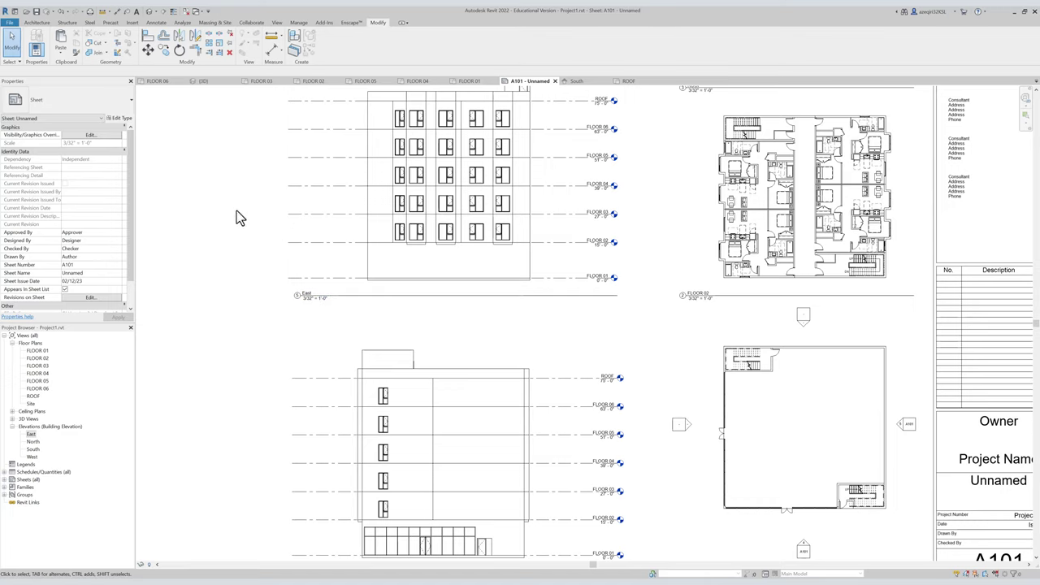
key("g")
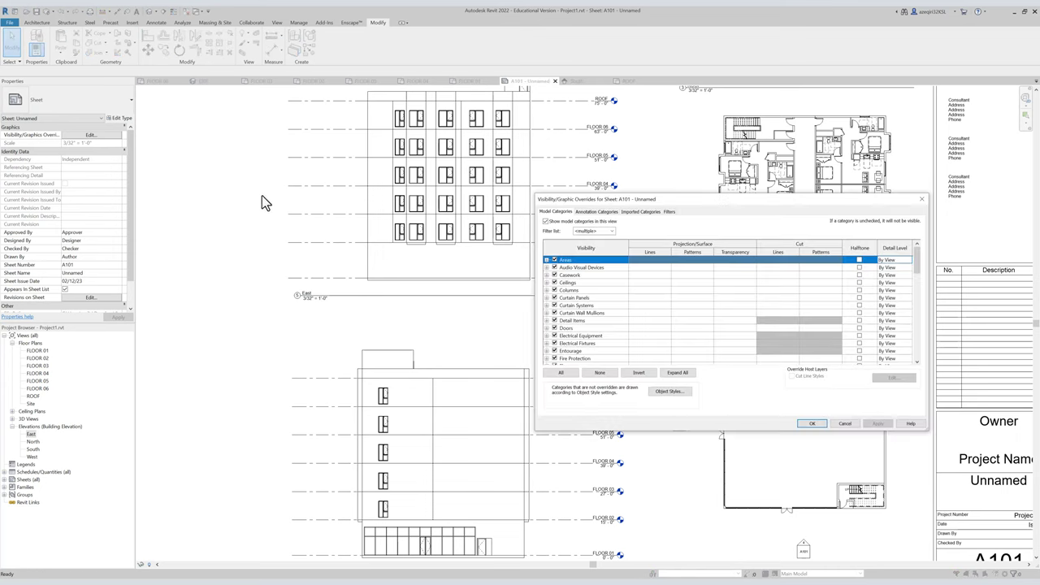
left_click_drag(571, 197, 448, 194)
key("Escape")
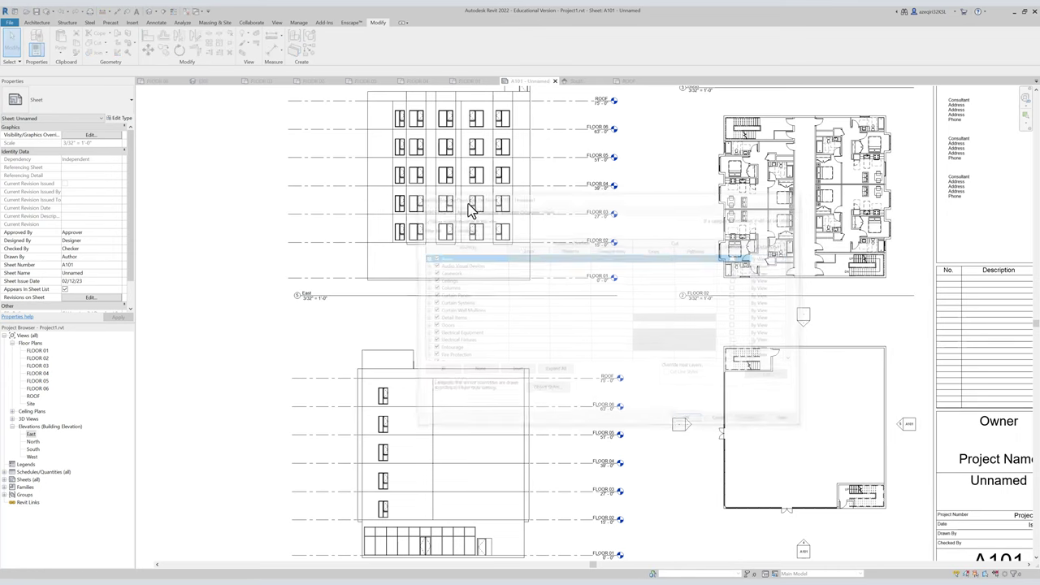
Open the FLOOR 01 floor plan and briefly look at its Visibility/Graphic Overrides.
left_click(37, 350)
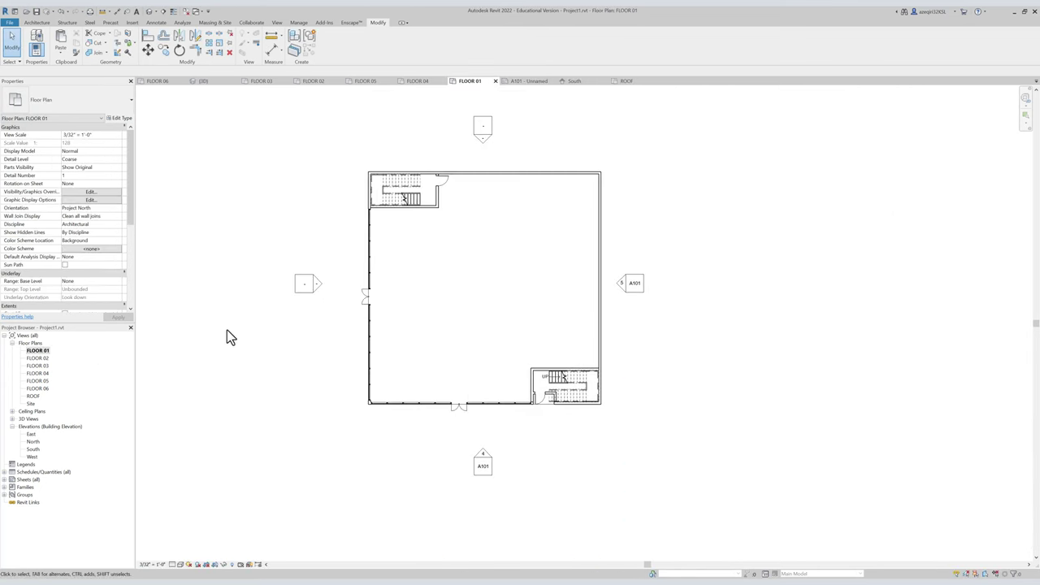
left_click(78, 192)
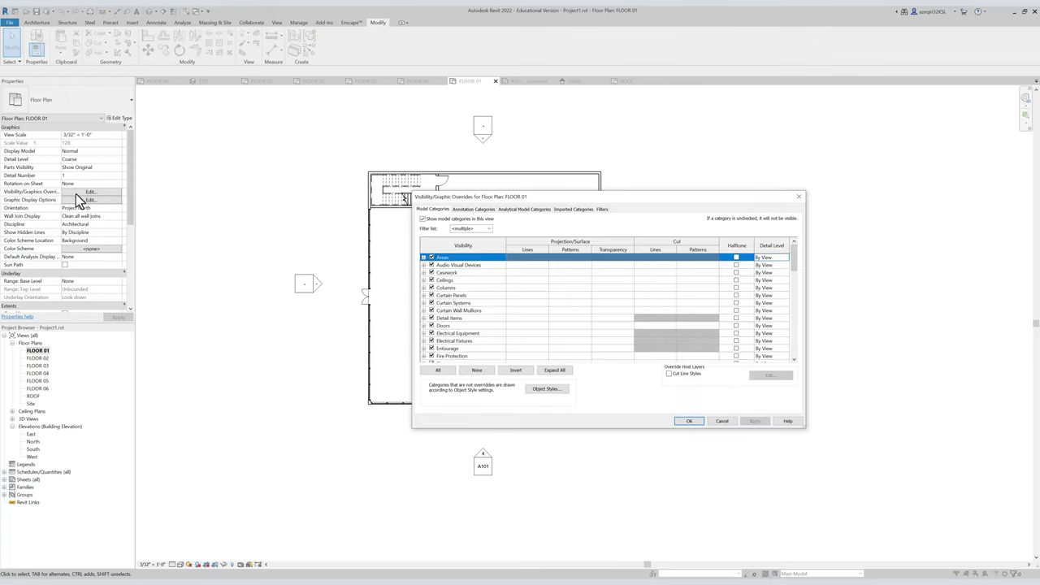
key("Escape")
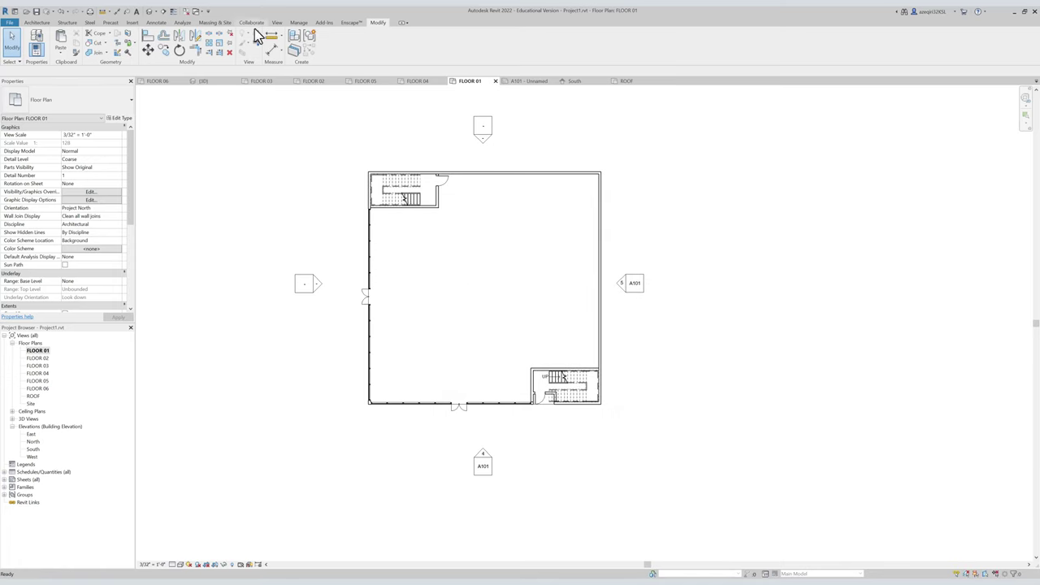
Inspect the upper-left stair's walls up close and look up the Walls category's line weights in Object Styles.
scroll(385, 183, "up", 6)
scroll(349, 301, "up", 3)
left_click(829, 315)
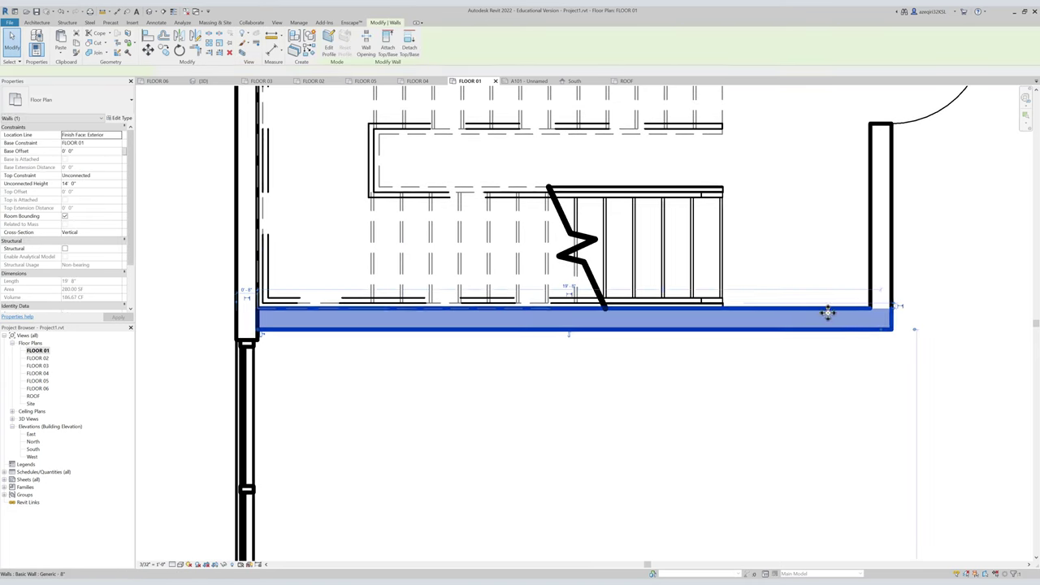
left_click(336, 346)
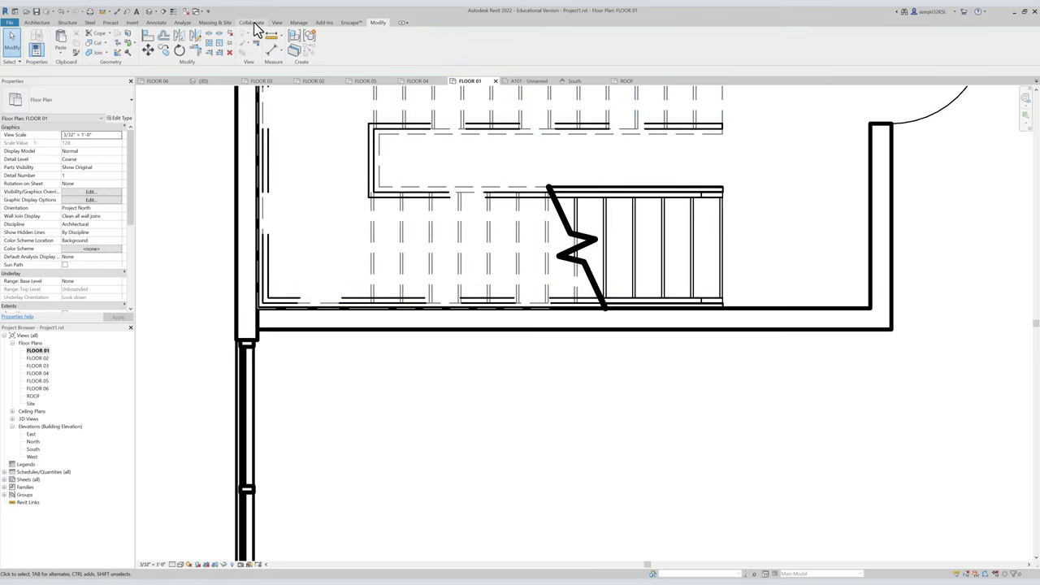
left_click(298, 23)
left_click(56, 42)
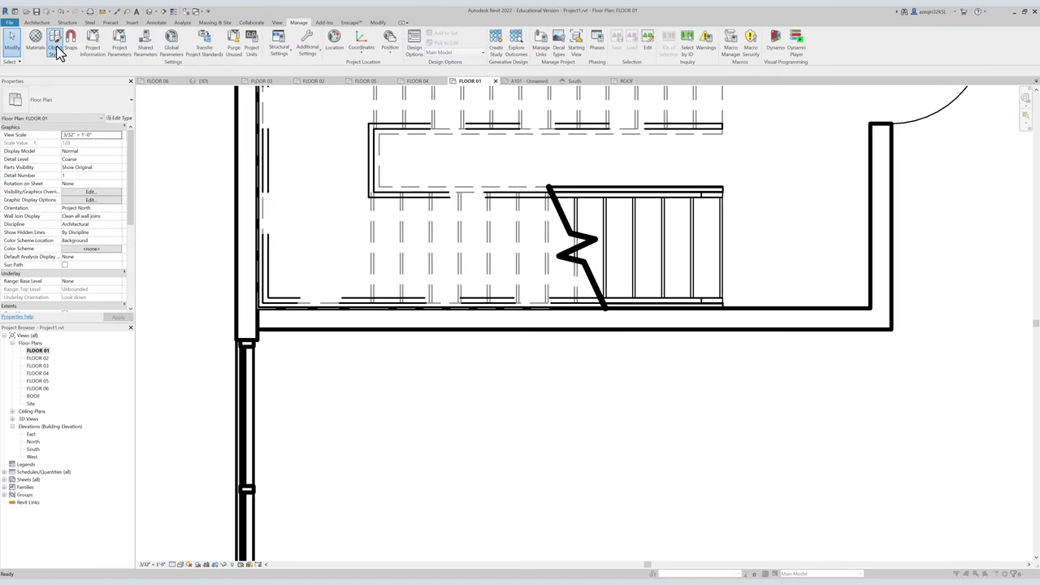
scroll(277, 307, "down", 4)
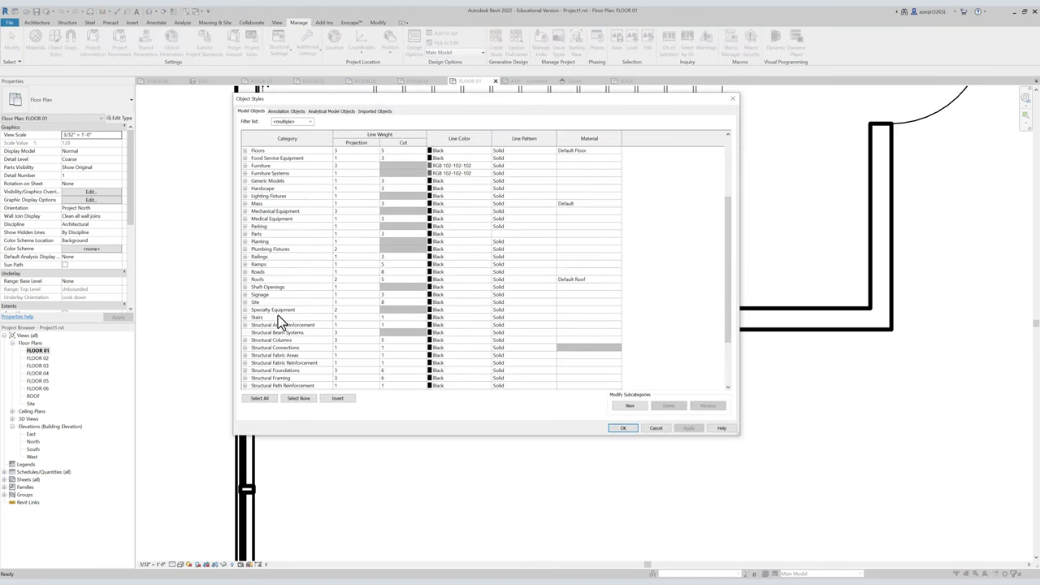
scroll(273, 377, "down", 3)
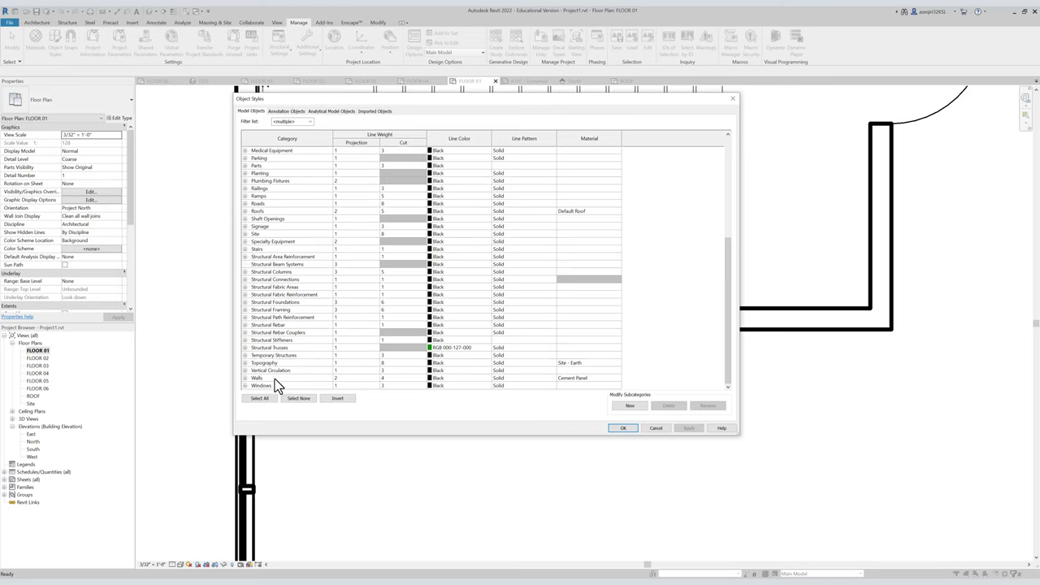
left_click(275, 377)
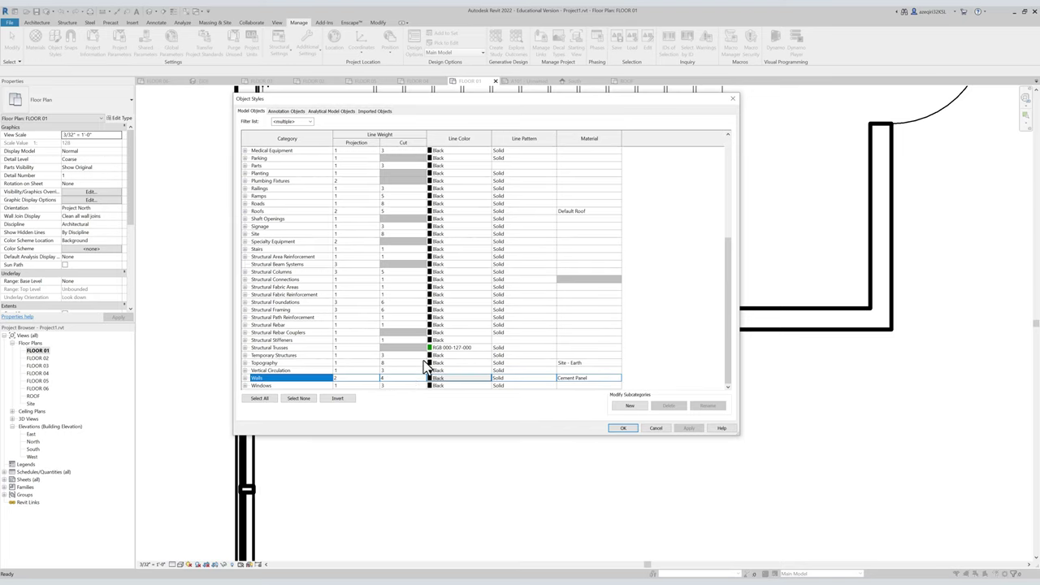
left_click(623, 428)
left_click(341, 331)
key("Escape")
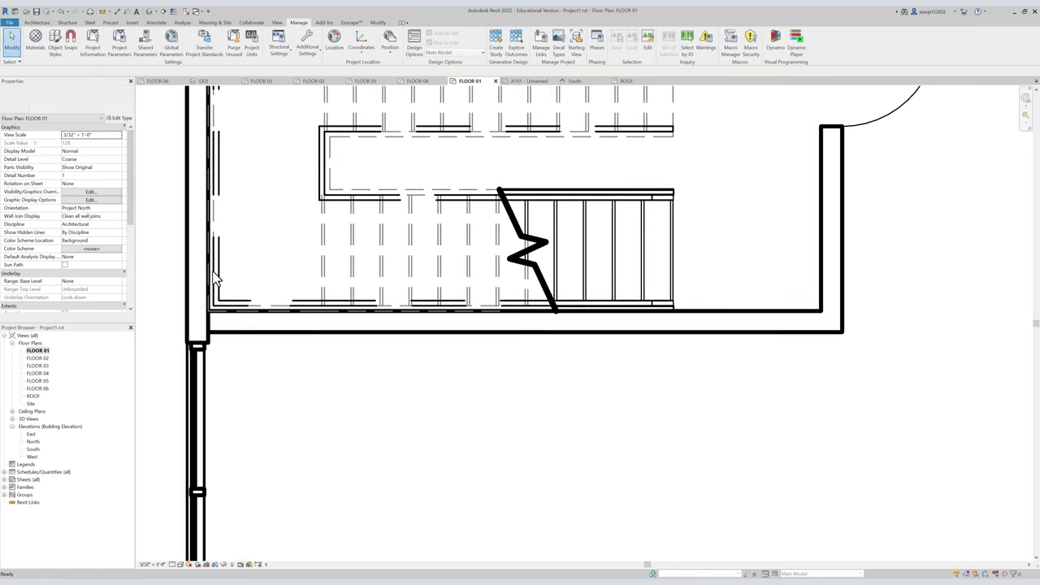
Override the cut line weight of the Walls category in the FLOOR 01 view with a heavier weight.
scroll(272, 225, "down", 3)
left_click(93, 192)
scroll(558, 285, "down", 15)
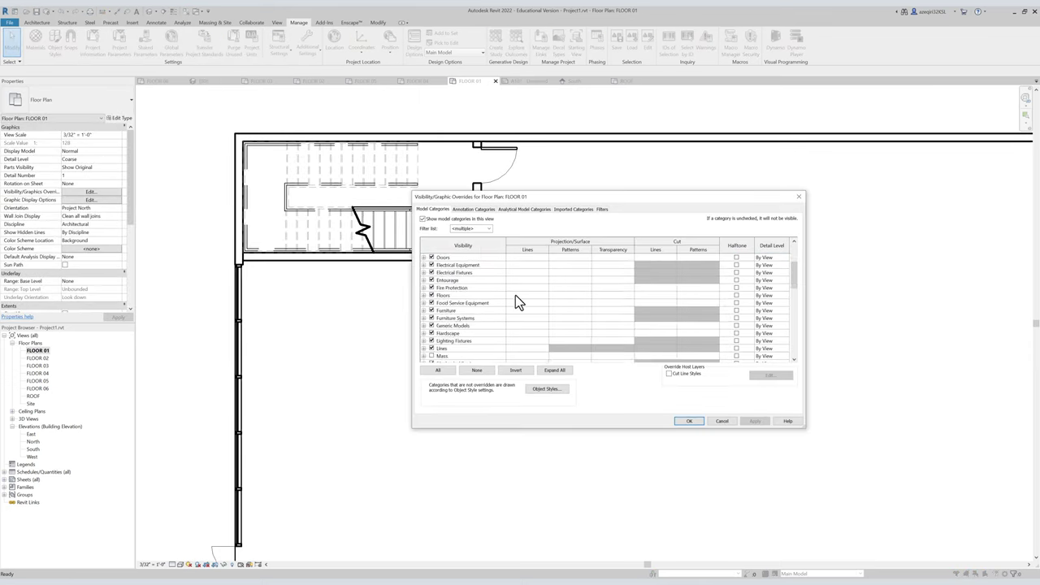
left_click(462, 342)
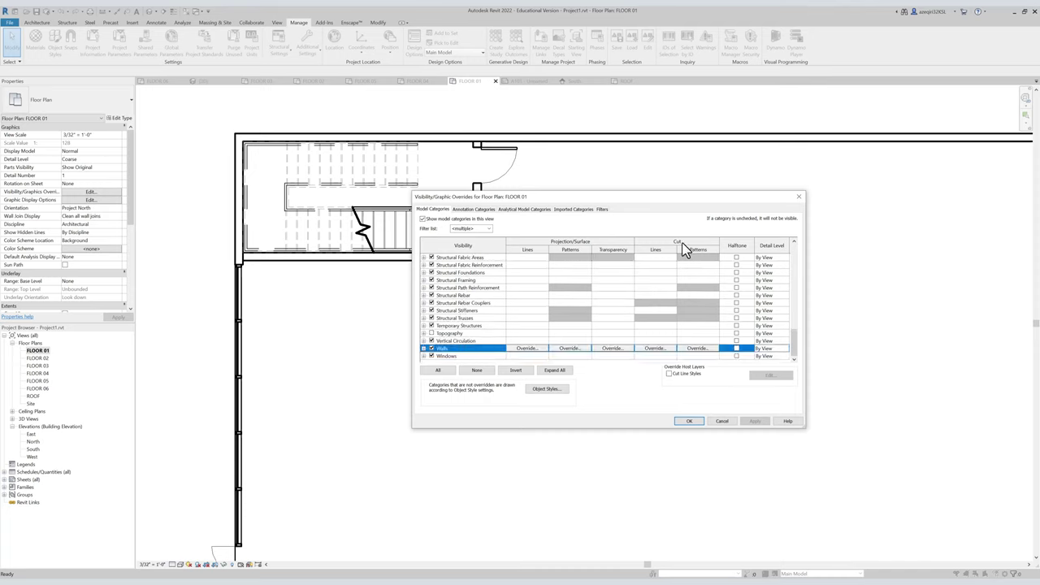
left_click(667, 349)
left_click(616, 323)
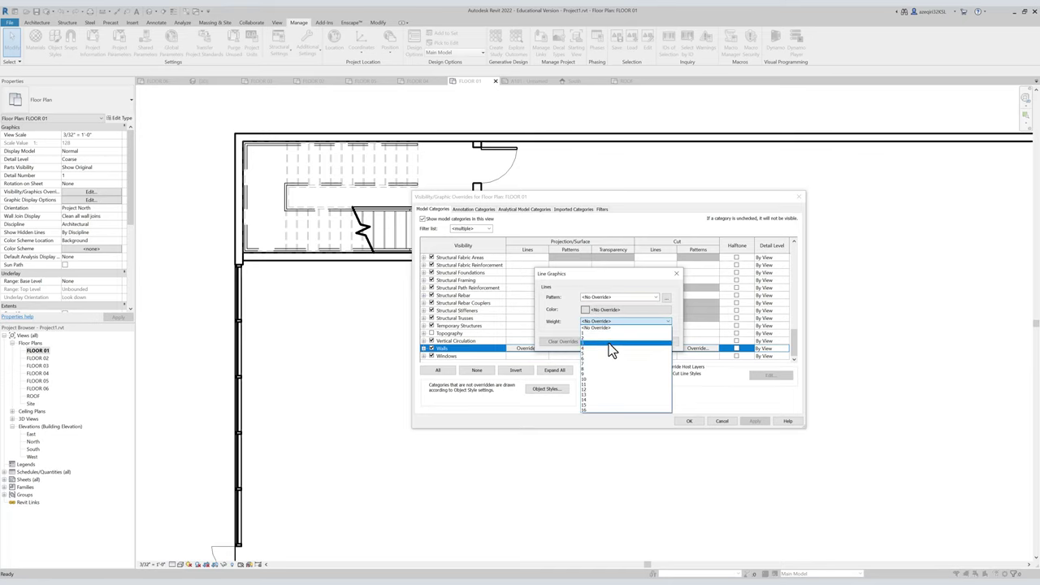
left_click(607, 361)
left_click(629, 341)
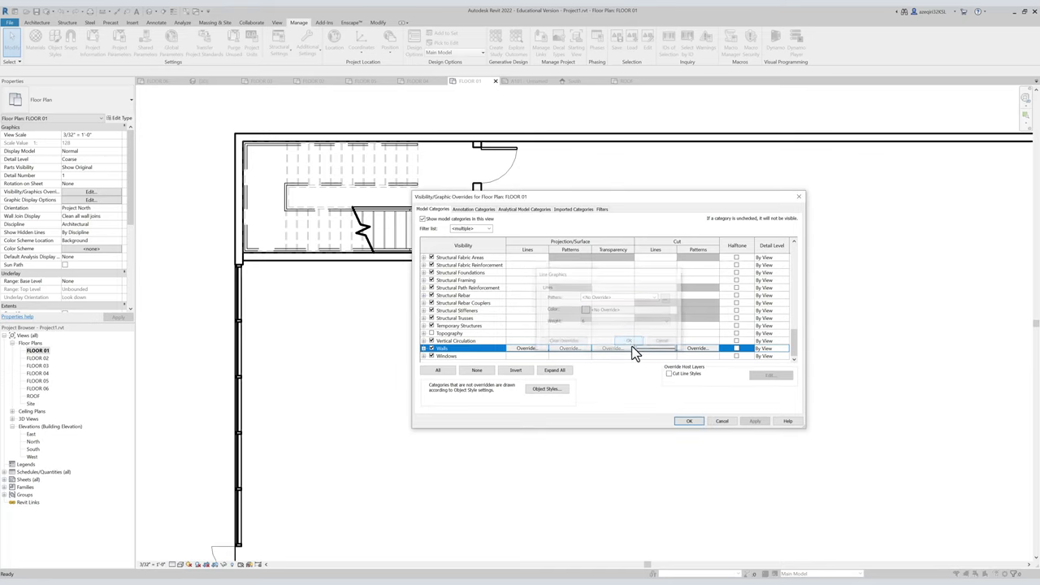
left_click(688, 421)
Look at the view-specific element graphics of the upper-left stair's wall that holds the door.
scroll(442, 215, "up", 3)
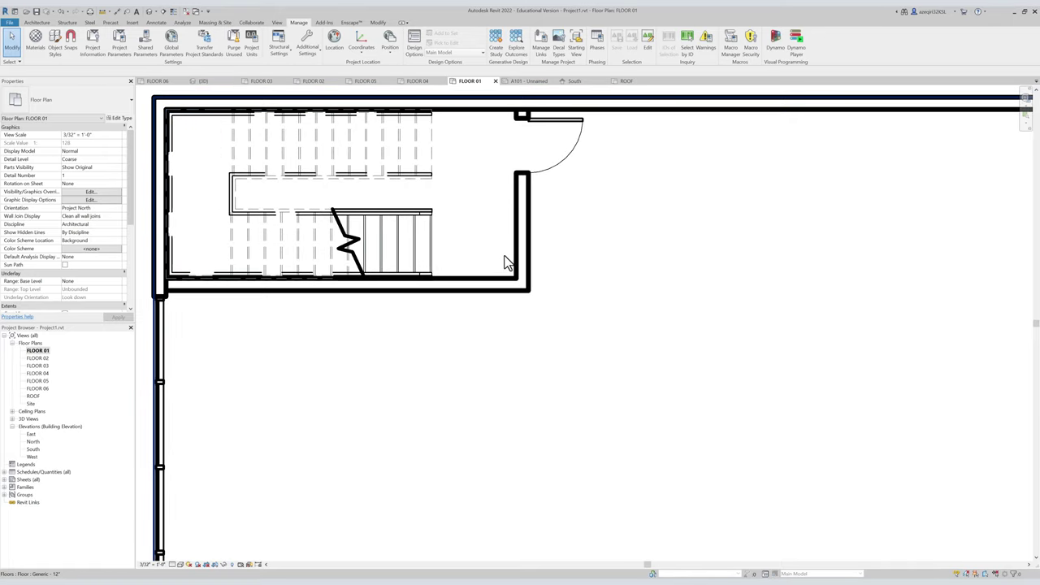
middle_click_drag(484, 193, 511, 230)
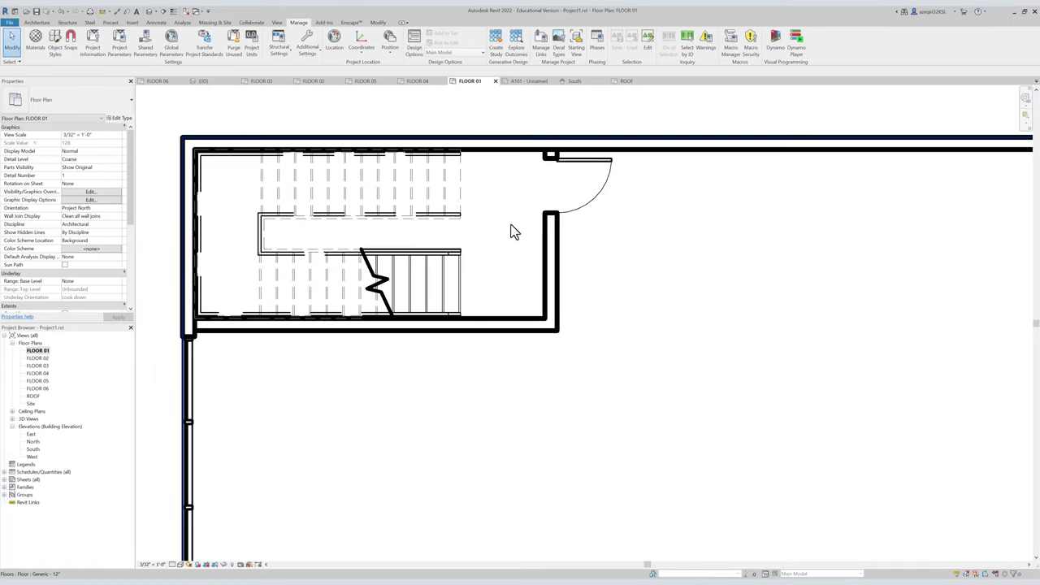
left_click(550, 246)
key("e")
key("o")
key("d")
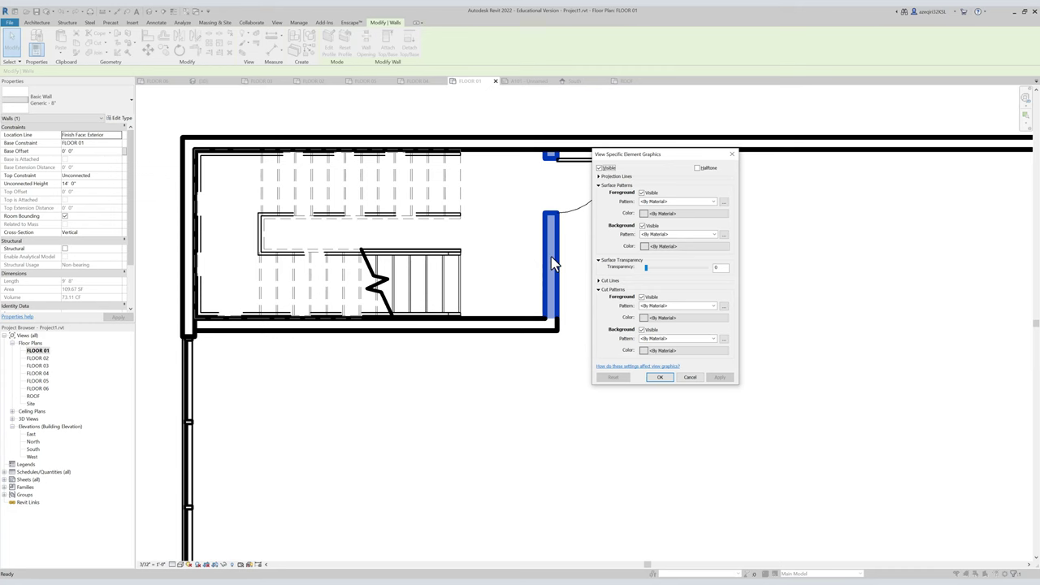
key("Escape")
Hide only the upper-left stair's door wall in the FLOOR 01 view.
right_click(551, 239)
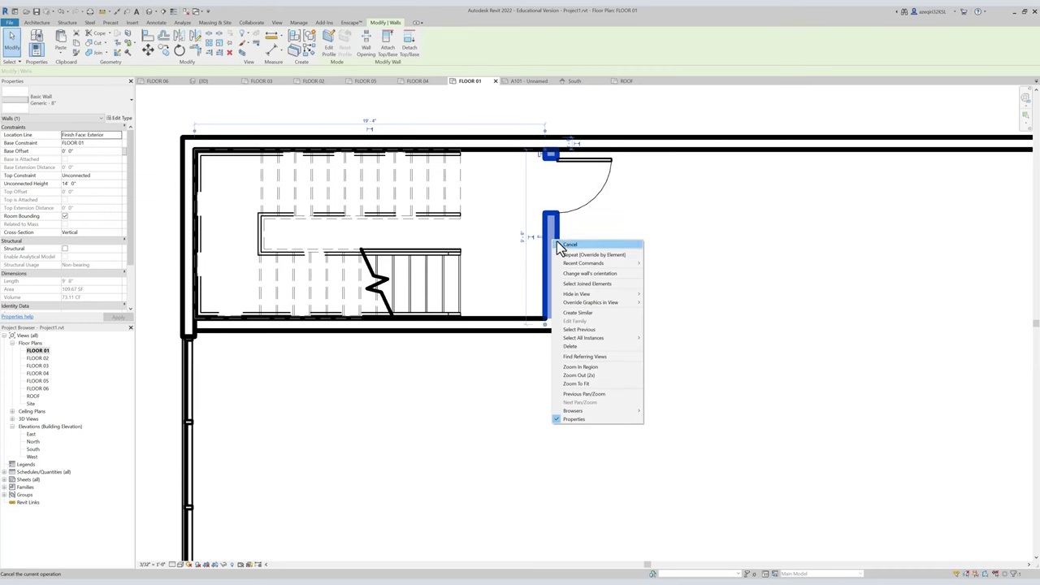
left_click(551, 221)
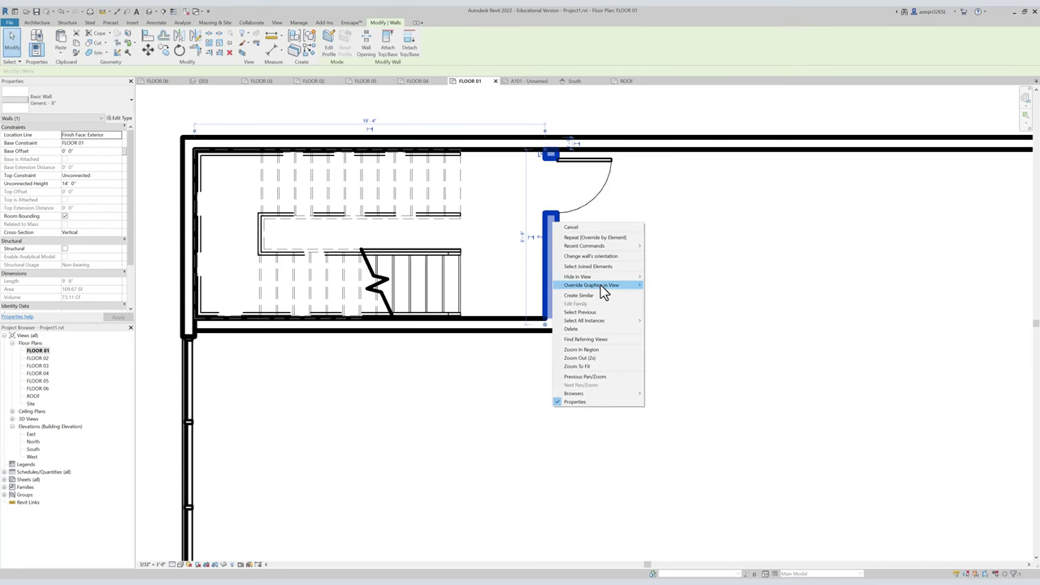
mouse_move(600, 285)
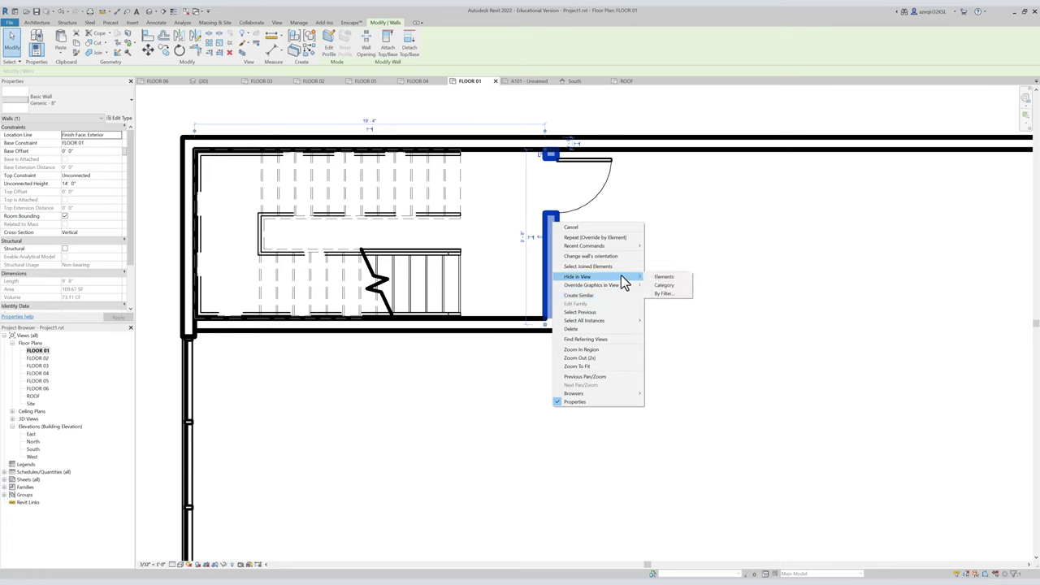
left_click(651, 278)
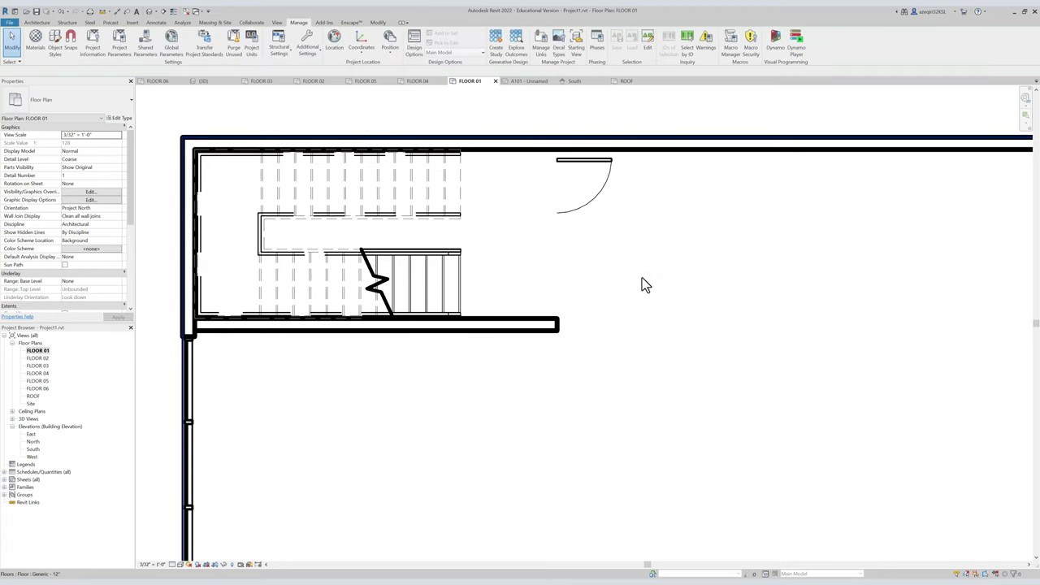
Override the stair door wall's cut lines by element in this view, trying weight 7 and then a much heavier one.
left_click(552, 271)
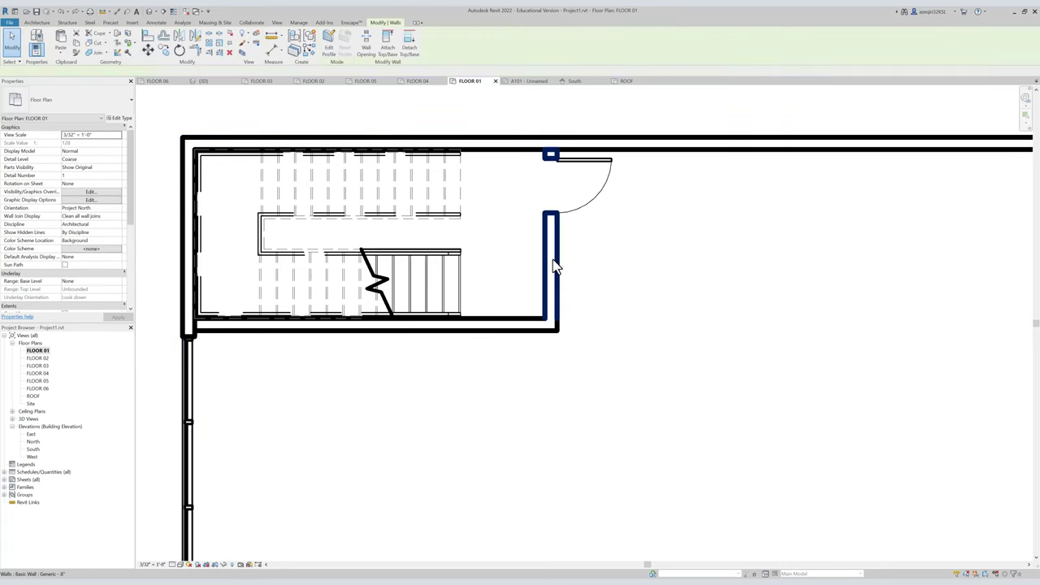
right_click(552, 265)
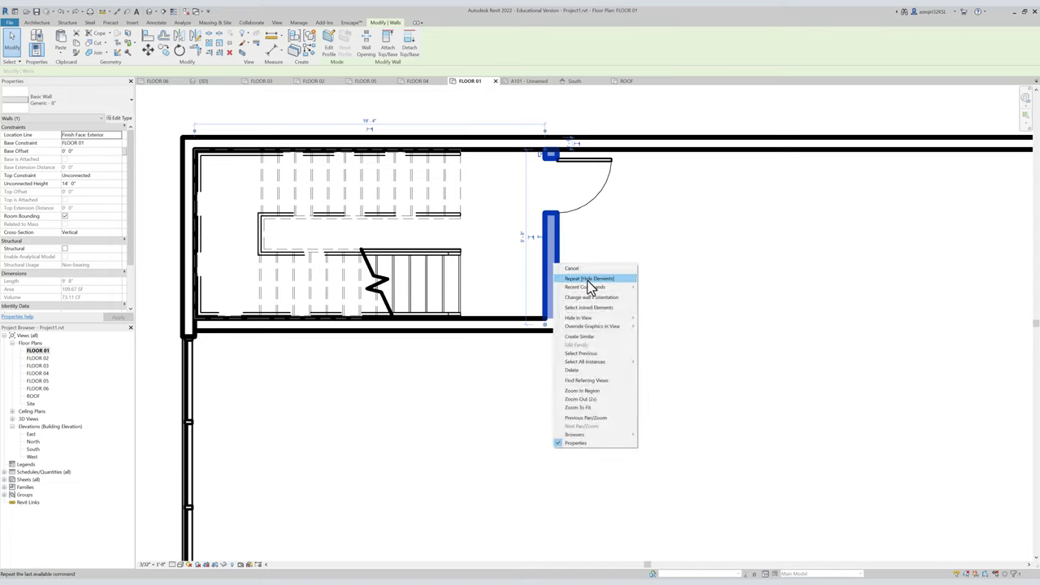
mouse_move(611, 326)
left_click(658, 326)
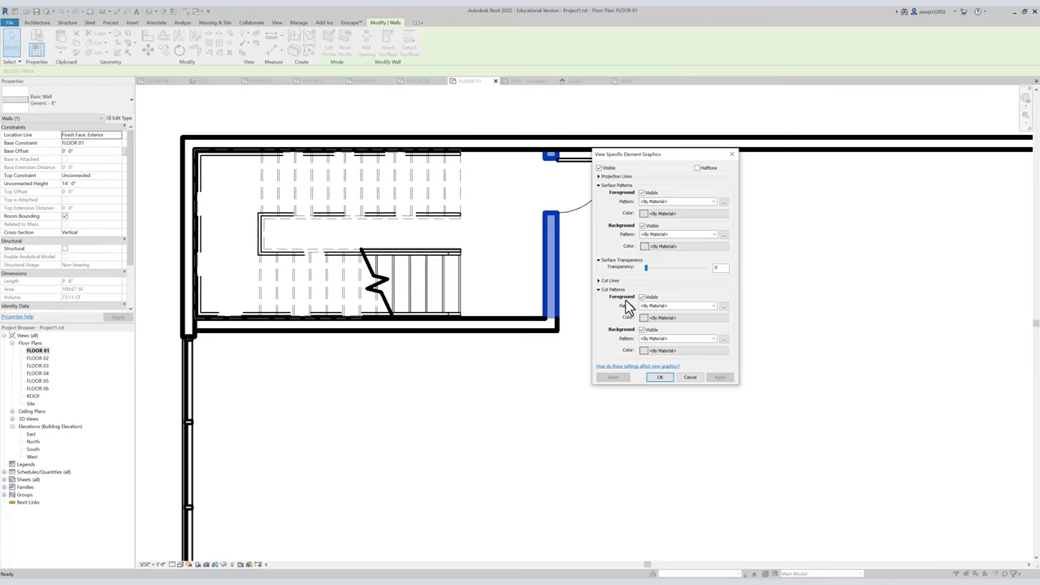
left_click(601, 280)
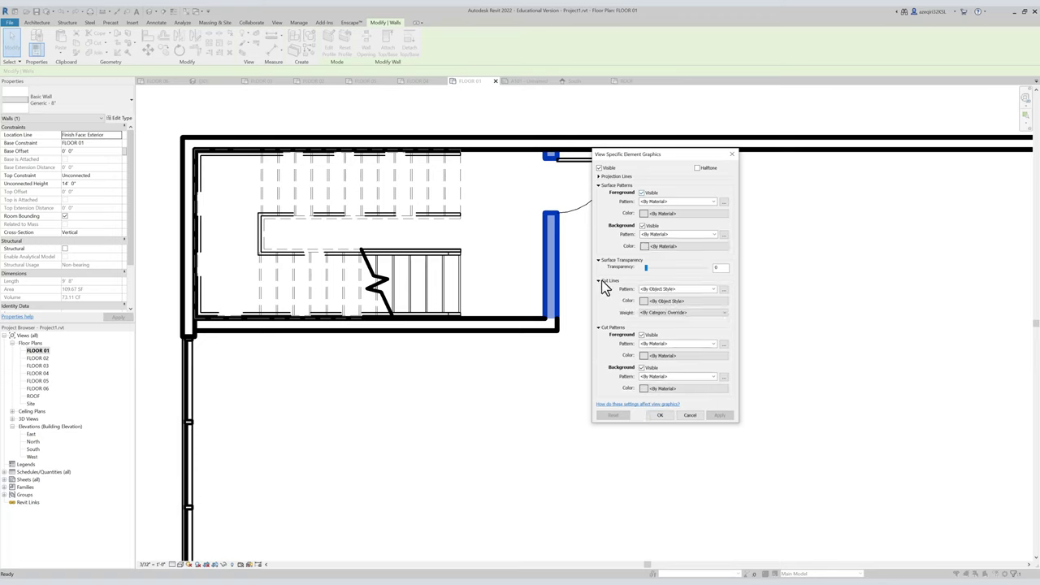
left_click(670, 290)
left_click(675, 301)
left_click(674, 314)
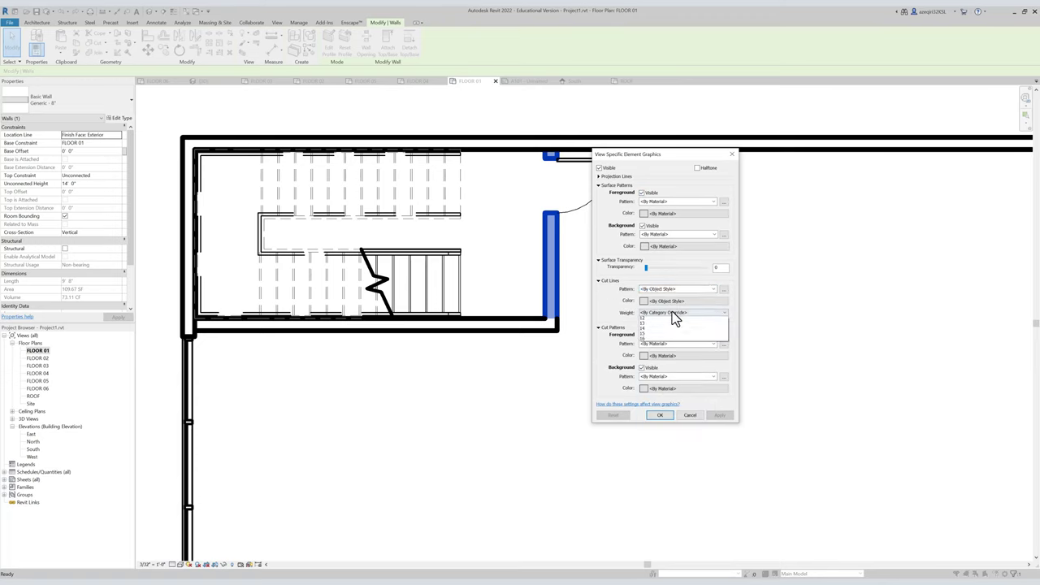
left_click(663, 350)
left_click(668, 315)
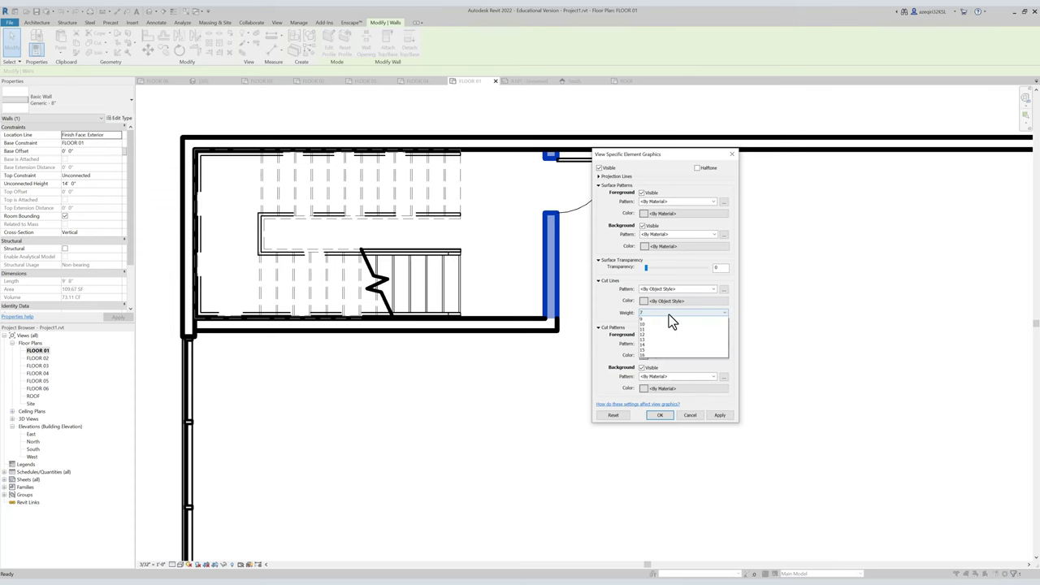
left_click(656, 361)
left_click(658, 416)
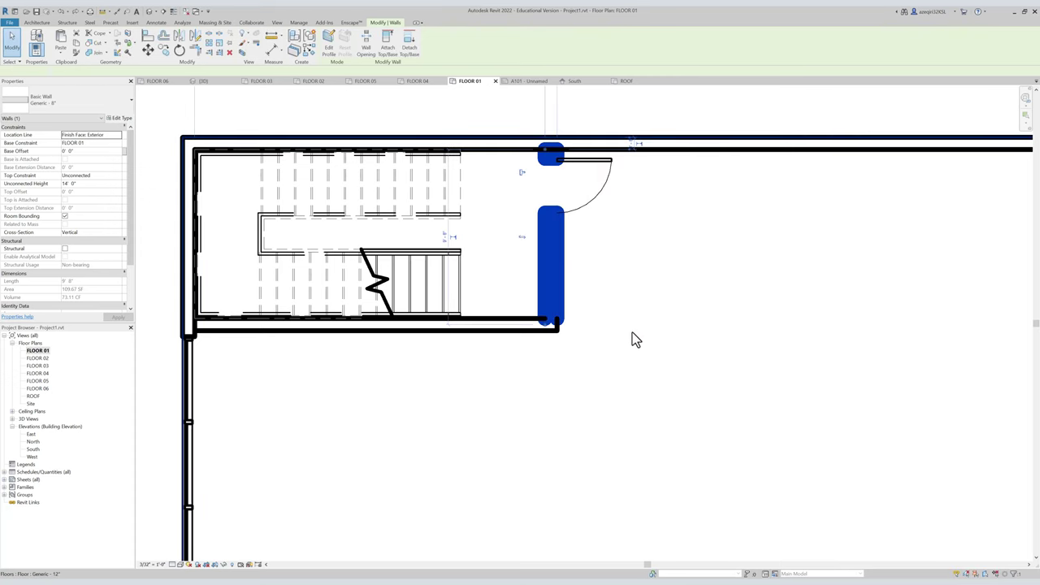
left_click(633, 332)
key("Escape")
Compare the thickened stair wall with the rest of the plan and undo the wall line weight overrides.
scroll(644, 203, "down", 2)
scroll(647, 205, "down", 5)
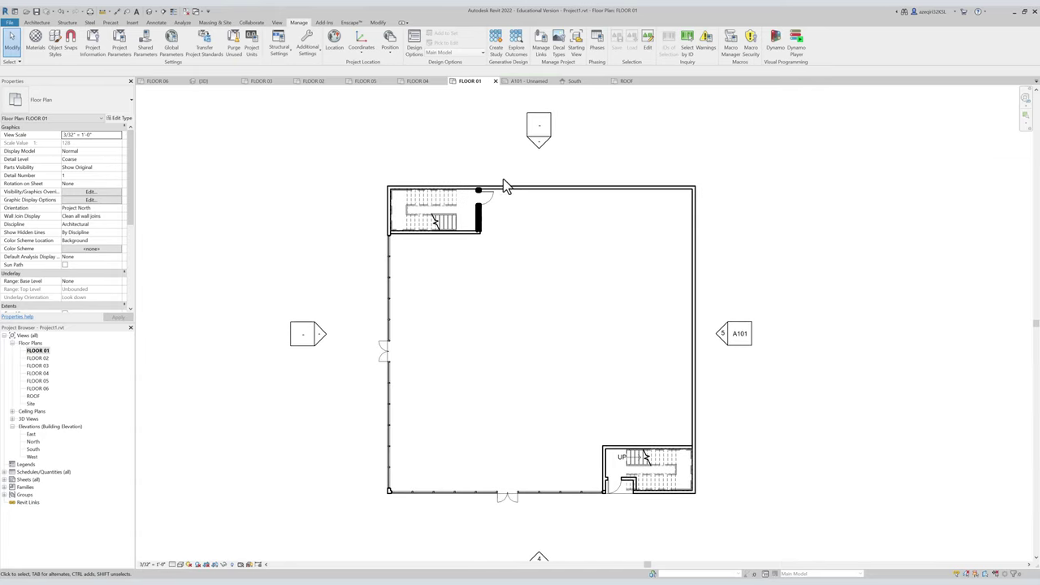
scroll(504, 185, "up", 4)
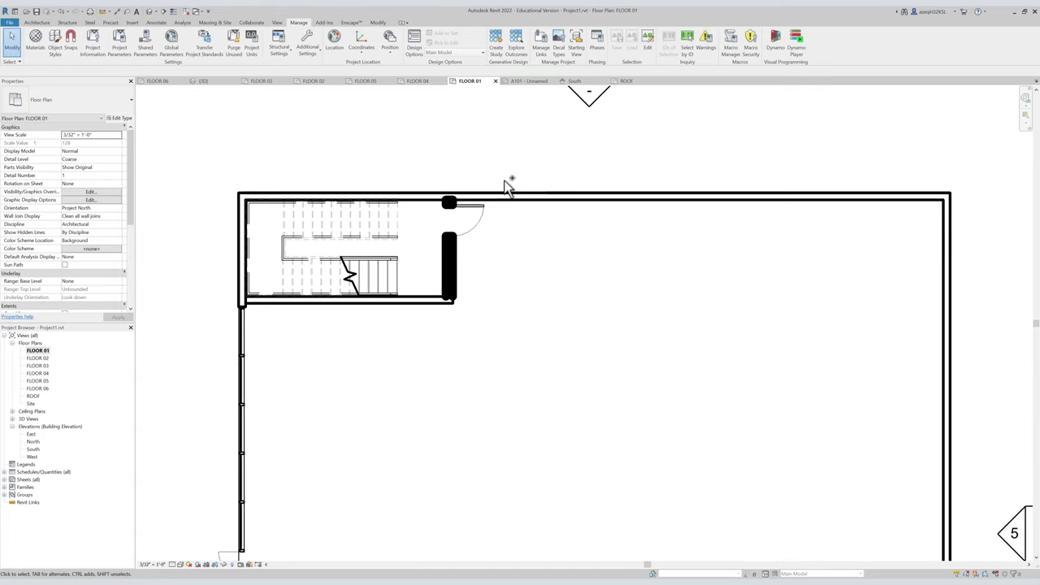
scroll(503, 189, "up", 2)
scroll(496, 203, "down", 4)
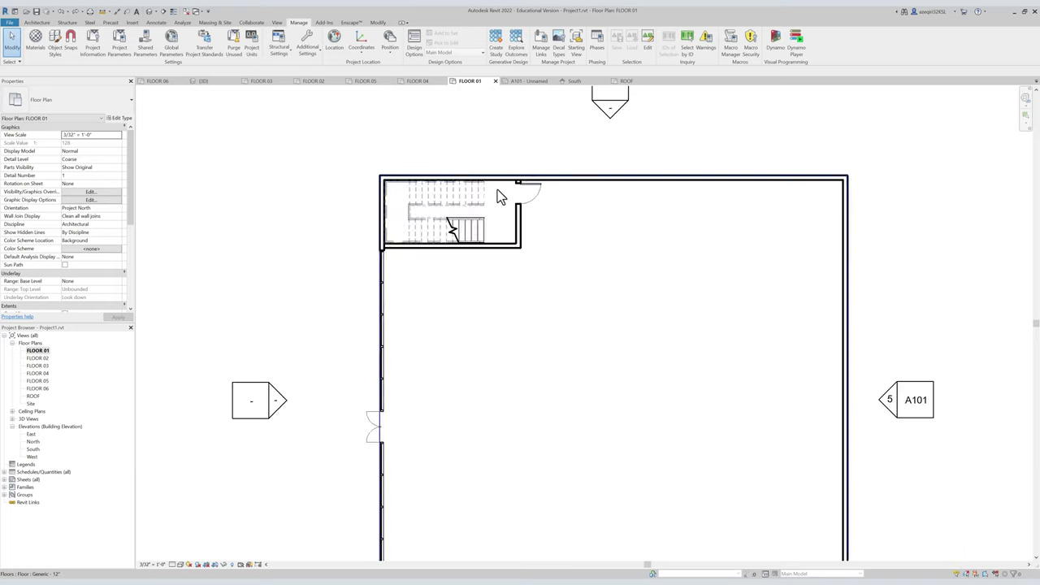
middle_click_drag(459, 204, 448, 201)
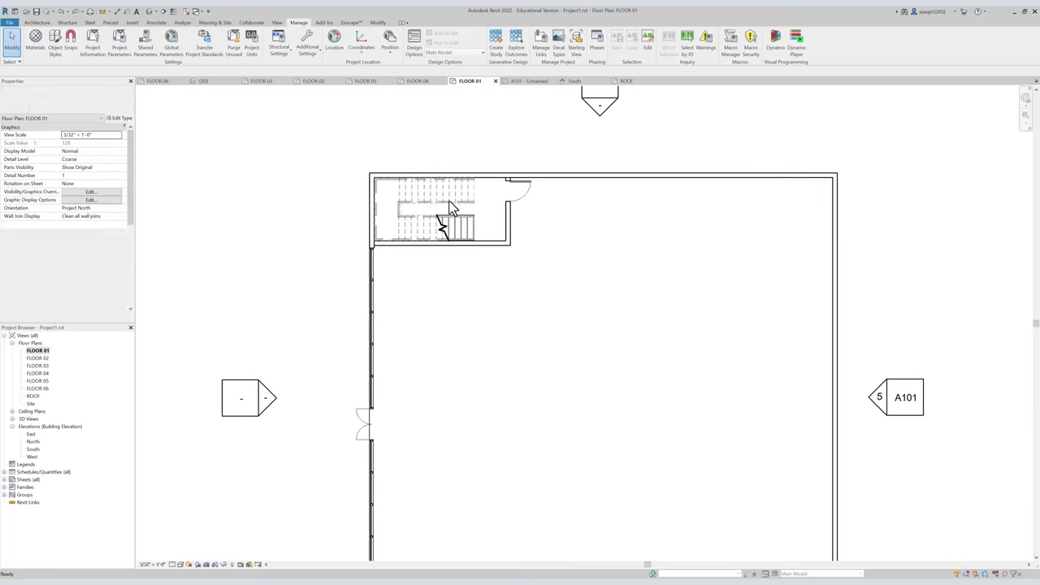
scroll(455, 203, "up", 4)
scroll(466, 200, "down", 2)
middle_click_drag(463, 191, 406, 137)
scroll(385, 151, "down", 1)
scroll(417, 156, "up", 1)
scroll(406, 146, "down", 2)
middle_click_drag(422, 172, 449, 223)
Override the Walls category's cut pattern in the FLOOR 01 view with a solid foreground fill in grey RGB 192-192-192.
scroll(358, 180, "up", 3)
key("g")
key("w")
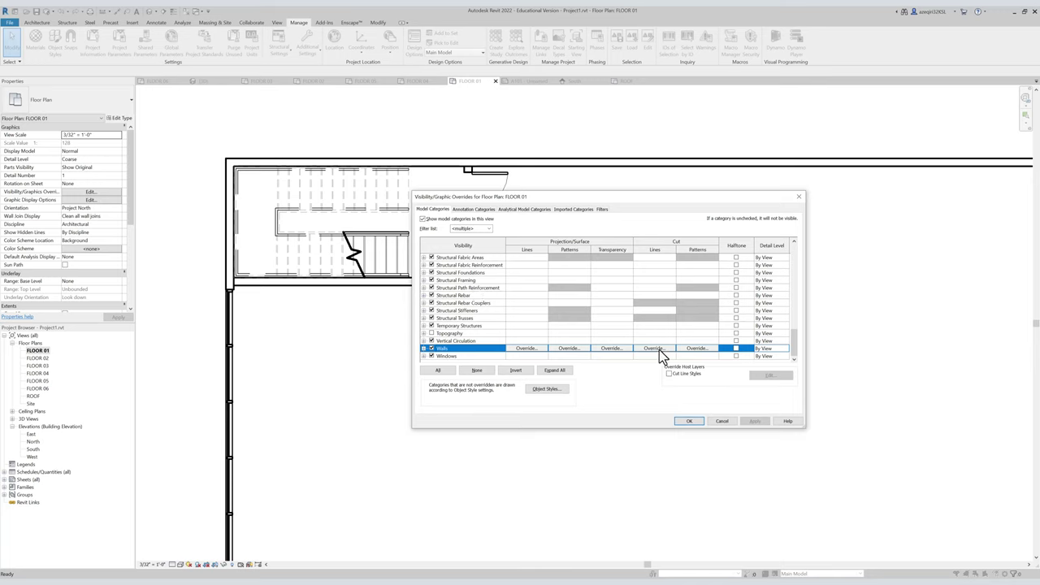
left_click(692, 348)
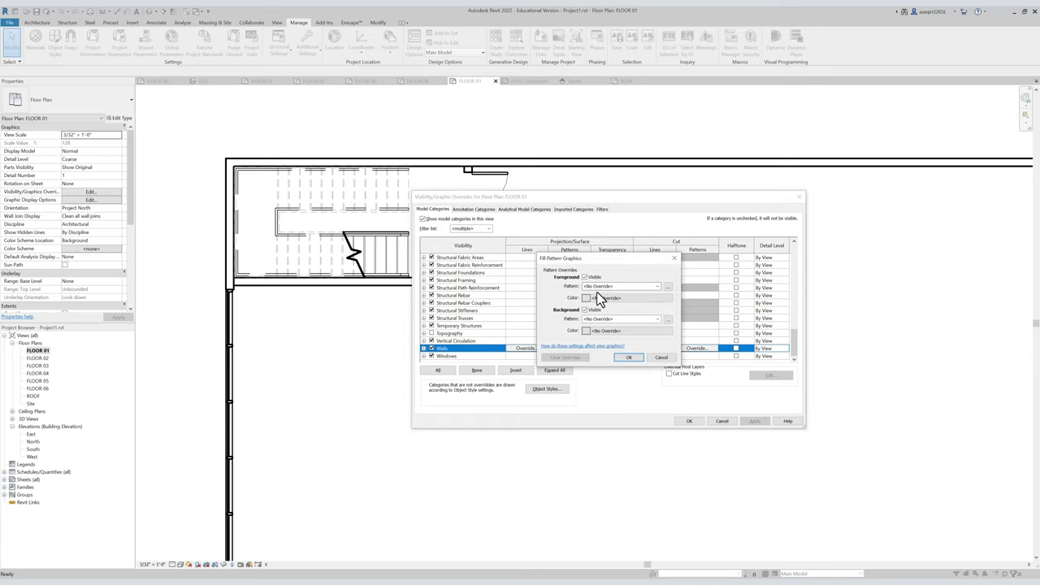
left_click(598, 287)
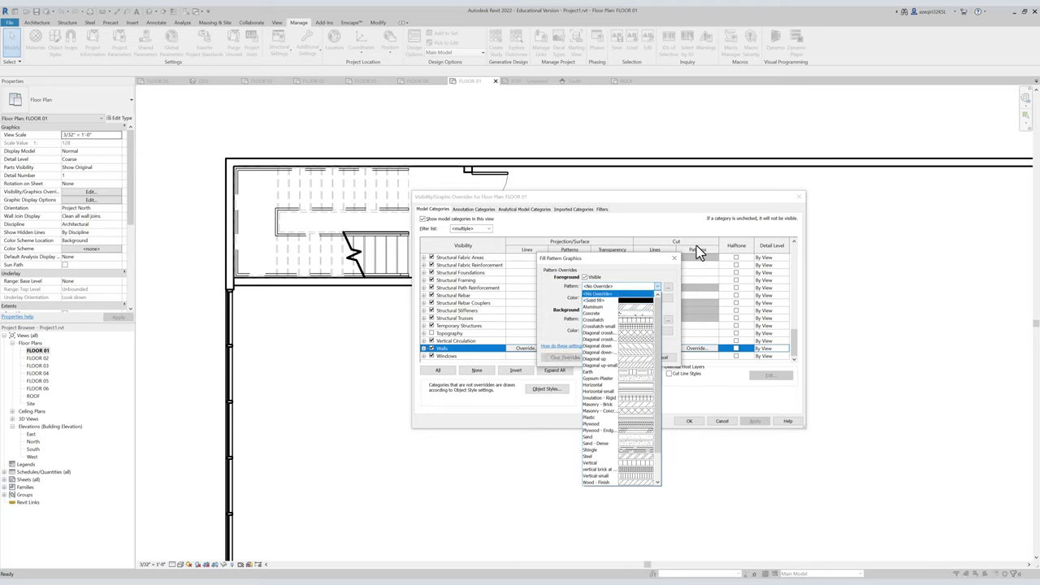
left_click(621, 300)
left_click(621, 299)
left_click(576, 300)
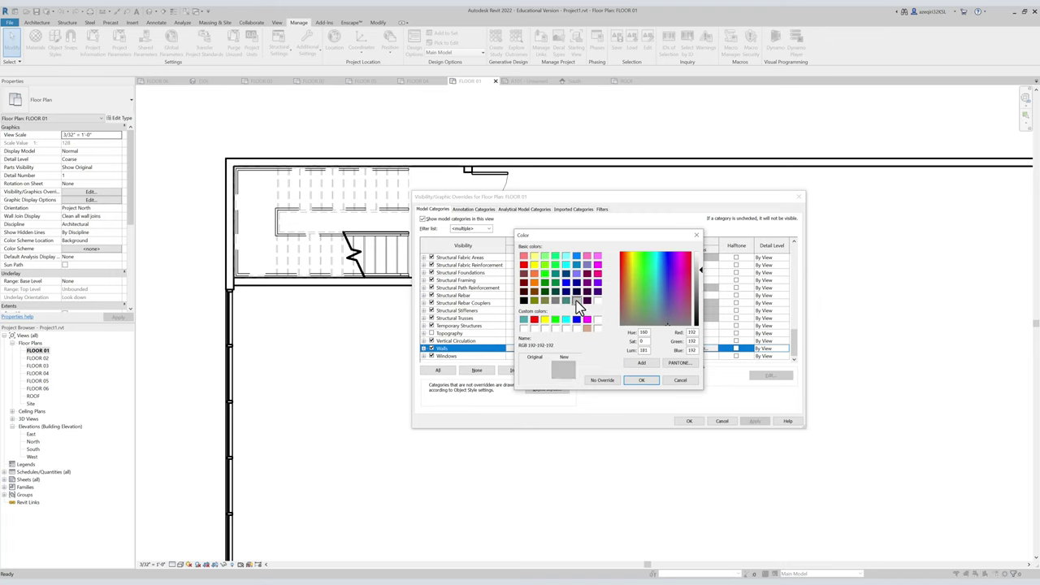
left_click(648, 382)
left_click(636, 358)
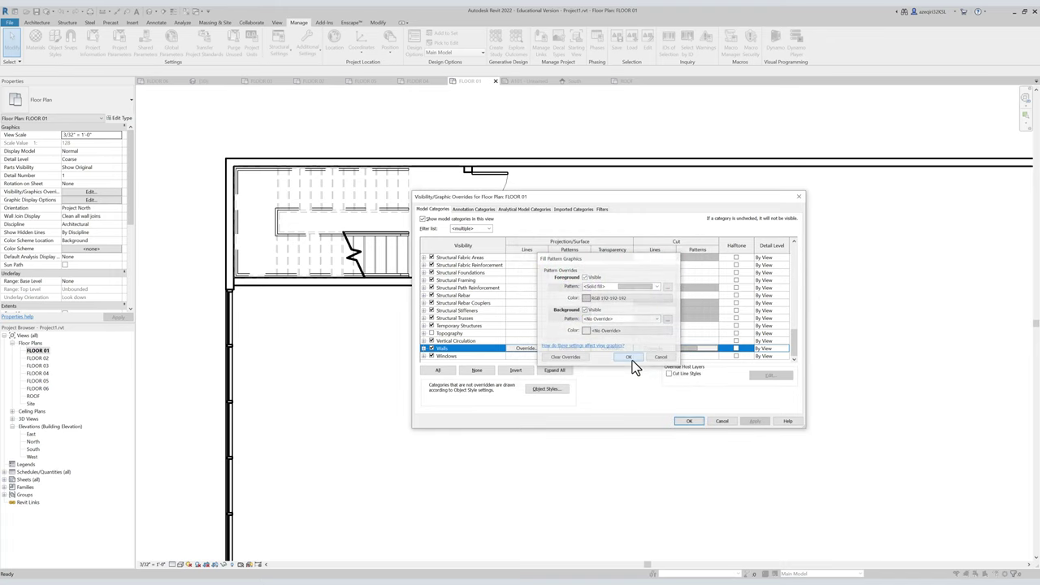
left_click(698, 422)
Open sheet A101 and examine how the filled walls read in the FLOOR 01 plan.
scroll(565, 284, "down", 3)
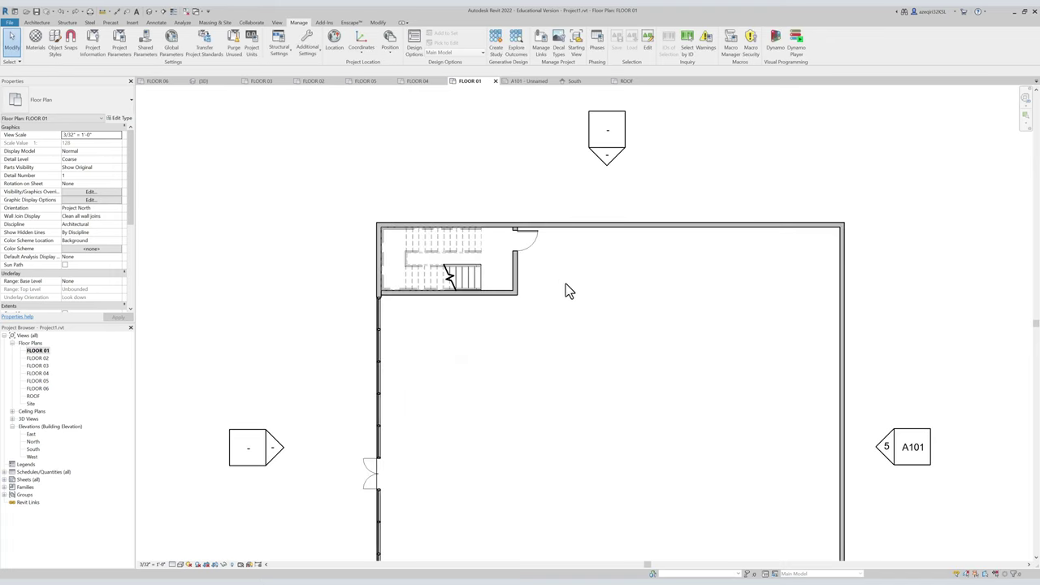
middle_click_drag(497, 323, 418, 185)
scroll(444, 237, "down", 1)
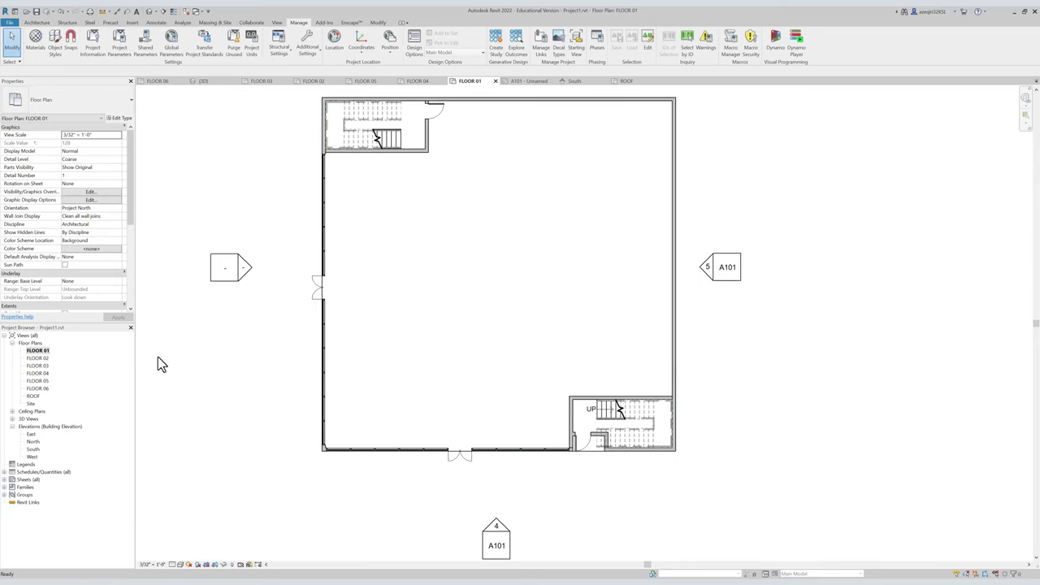
left_click(5, 479)
left_click(33, 486)
double_click(25, 488)
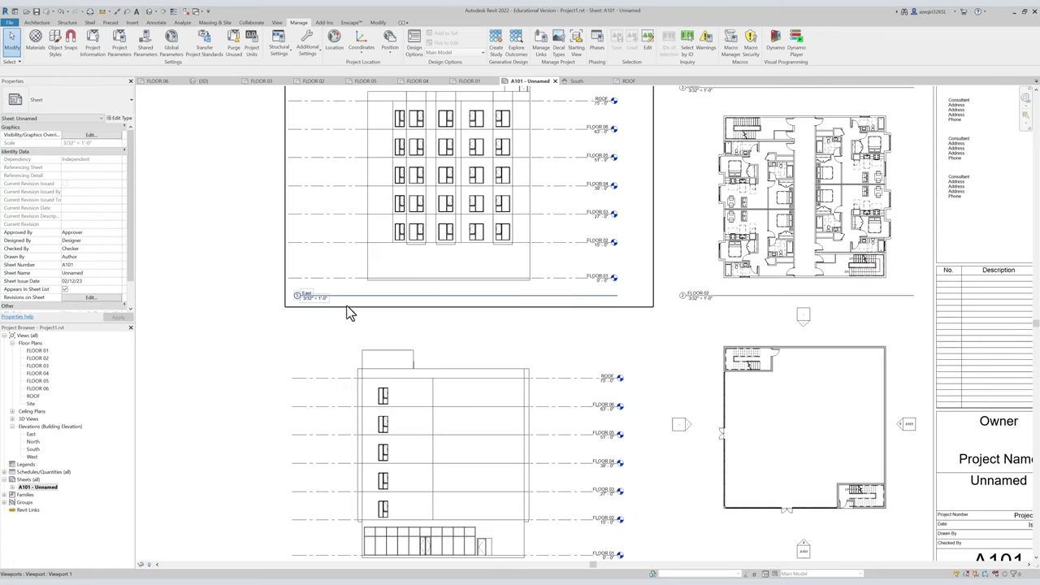
scroll(398, 271, "down", 3)
scroll(709, 328, "up", 5)
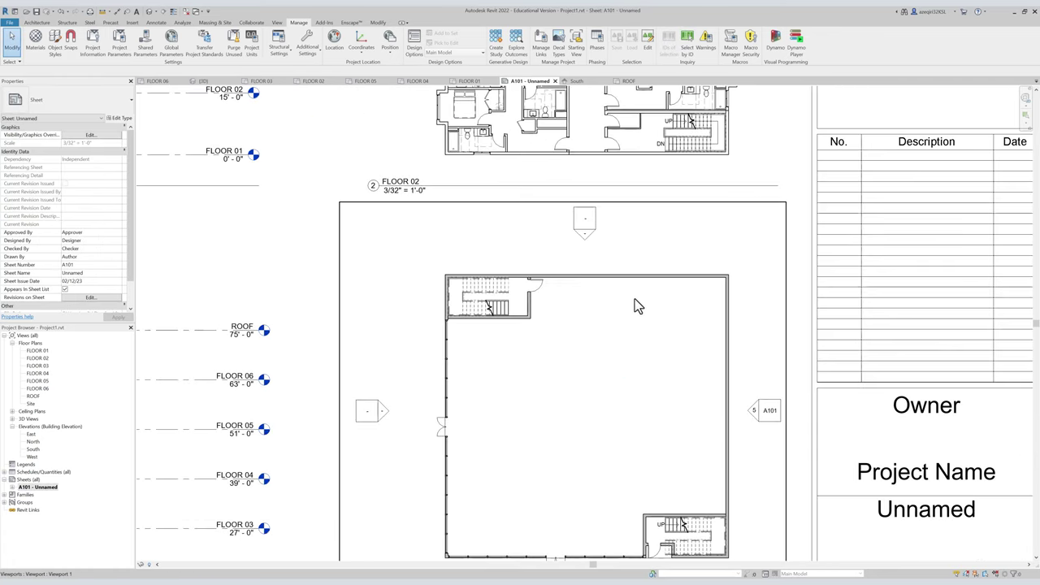
middle_click_drag(616, 458, 598, 368)
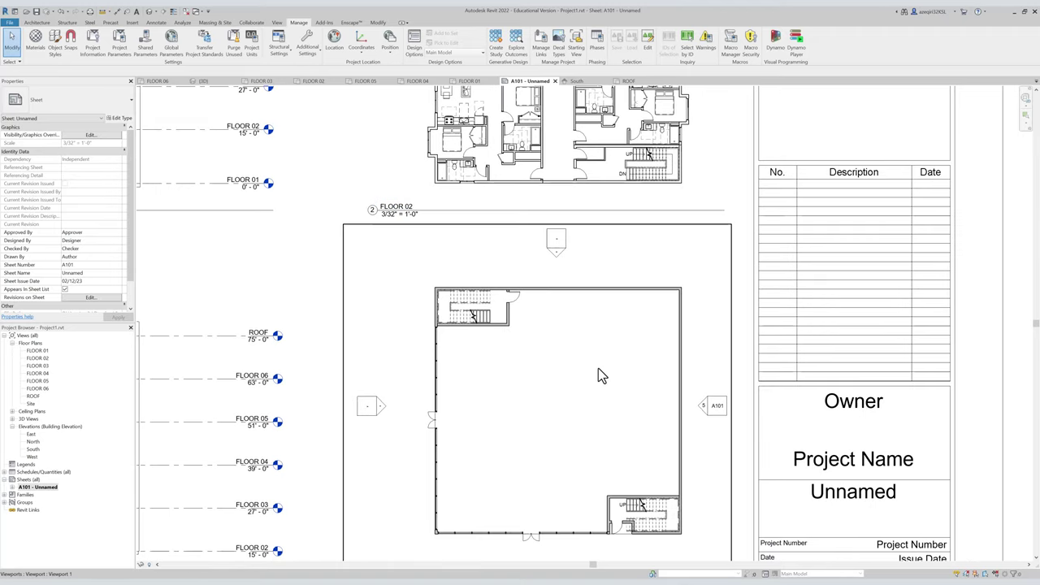
Review the view templates available for the FLOOR 01 viewport, including the properties of Architectural Plan.
left_click(598, 365)
scroll(105, 247, "down", 3)
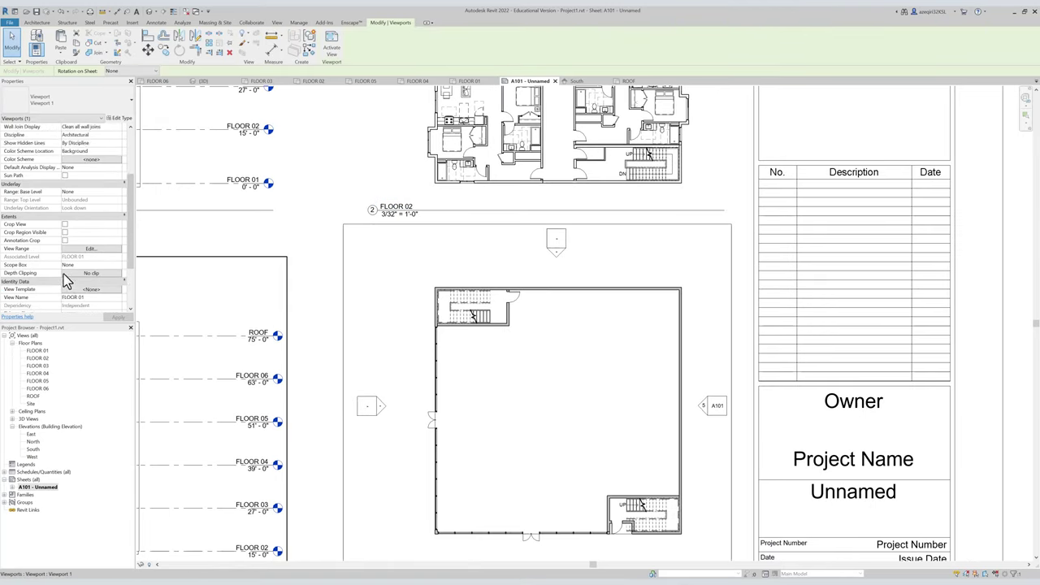
scroll(69, 274, "down", 2)
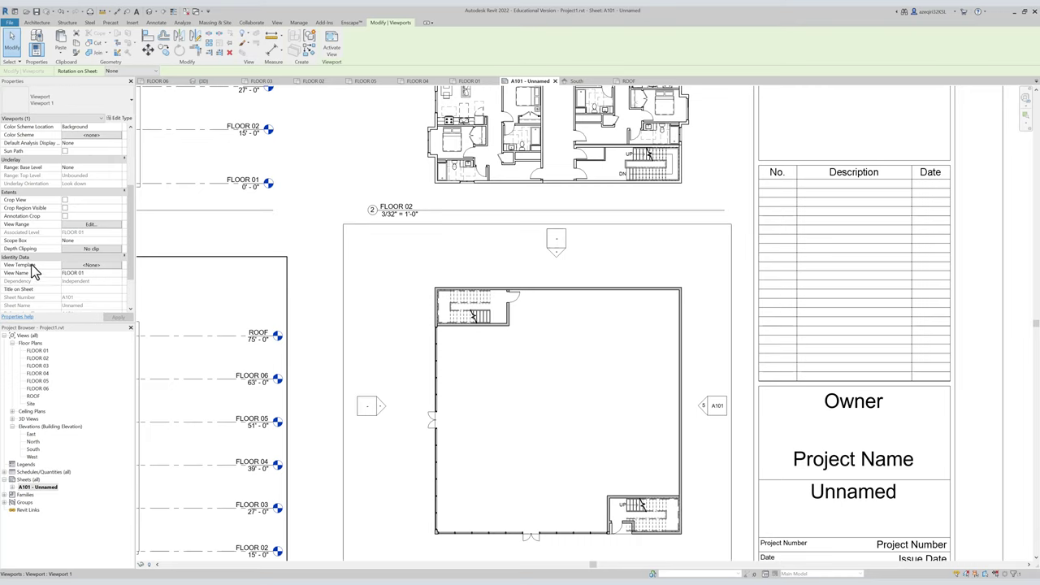
left_click(89, 266)
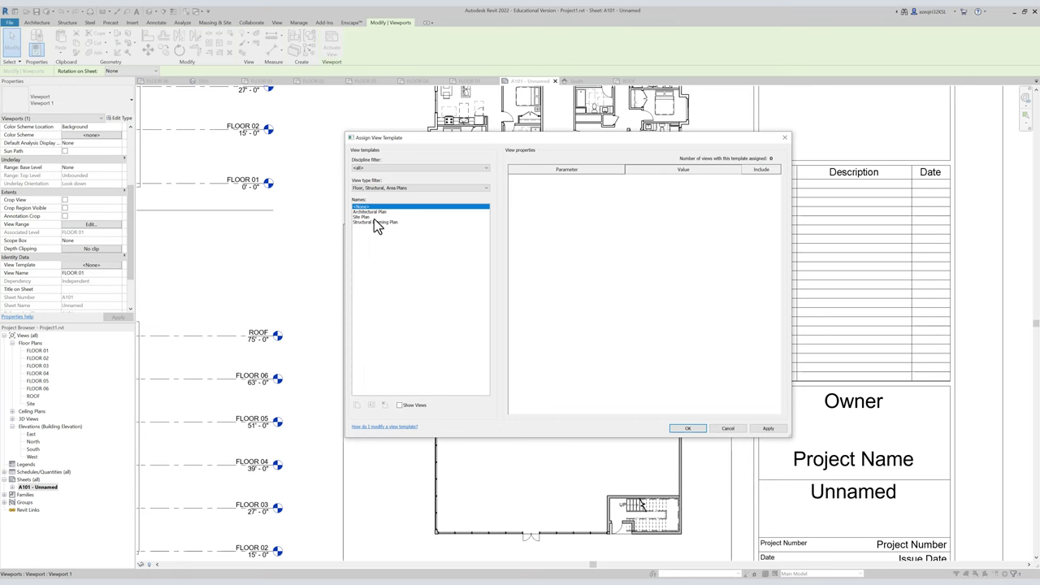
left_click(380, 212)
double_click(381, 212)
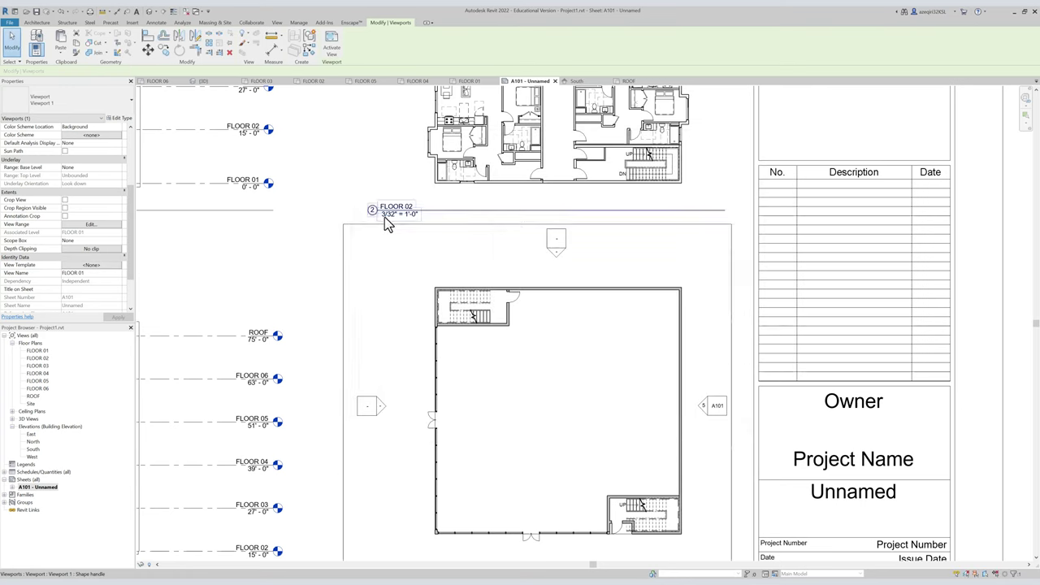
left_click(96, 266)
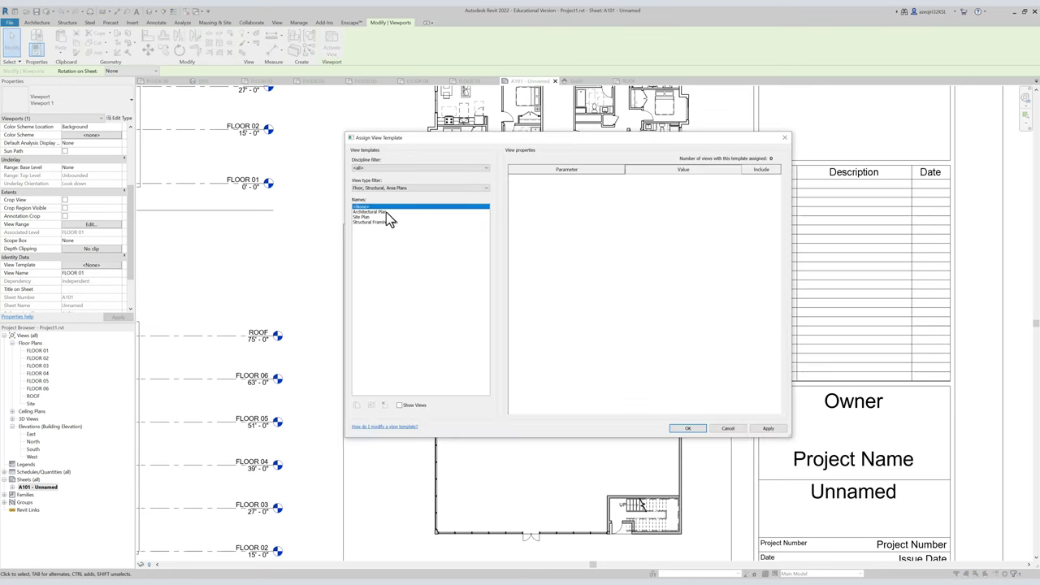
left_click(382, 213)
left_click(384, 222)
left_click(384, 212)
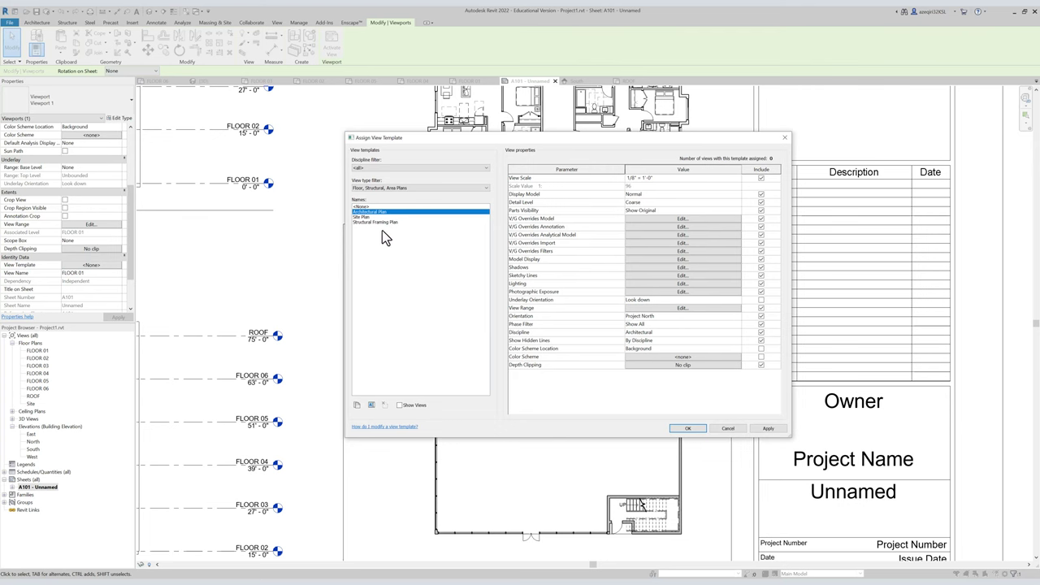
key("Return")
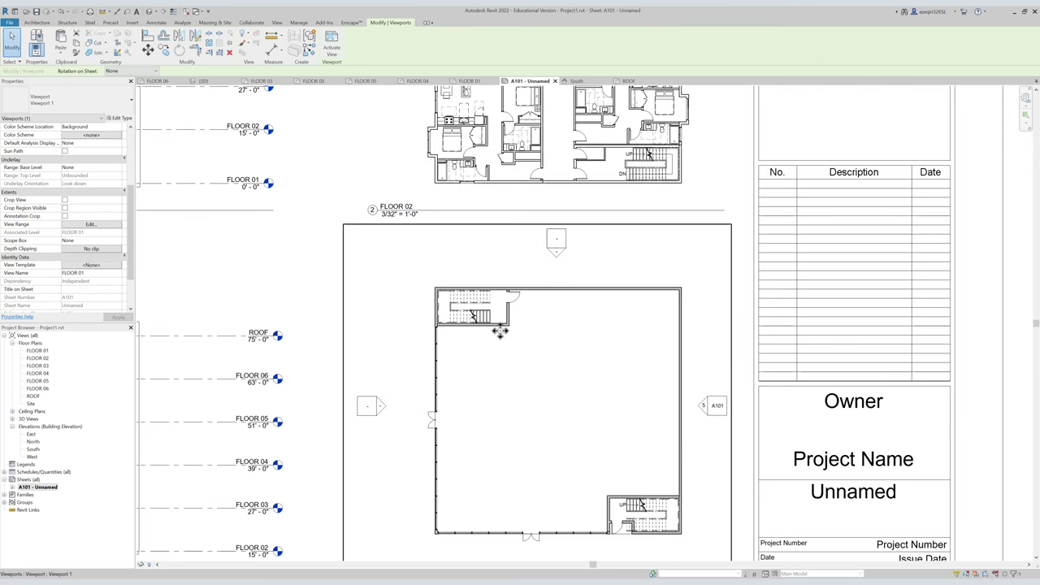
Activate the FLOOR 01 view on the sheet and create a view template from it named FLOOR PLAN - 3/32".
double_click(499, 327)
key("Escape")
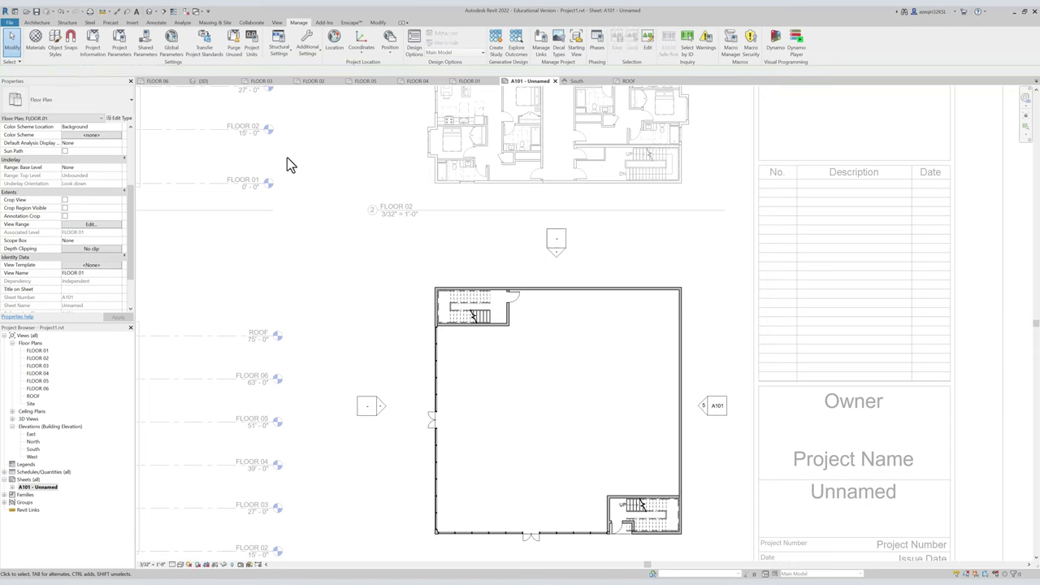
left_click(276, 21)
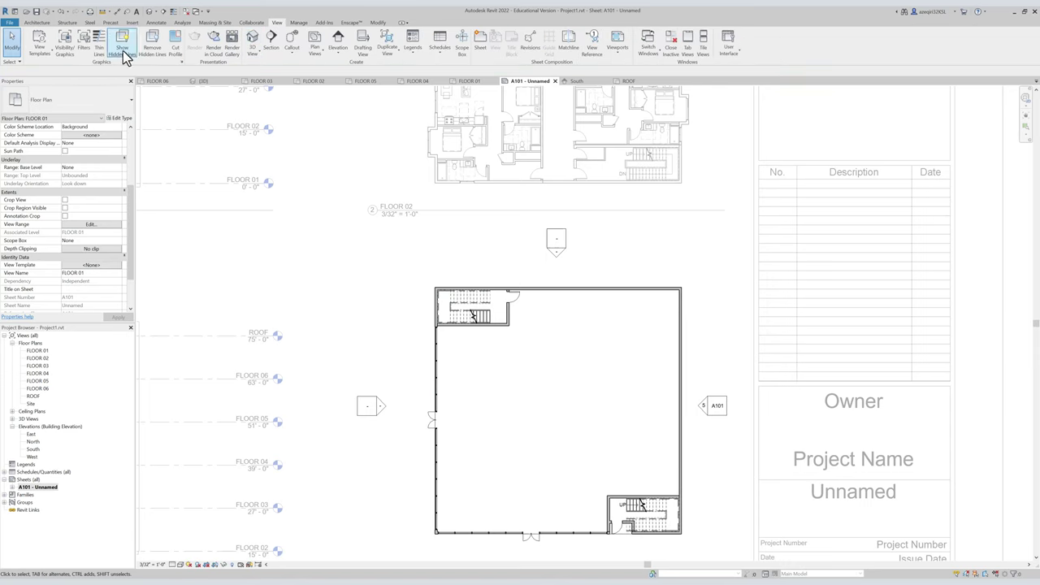
left_click(39, 49)
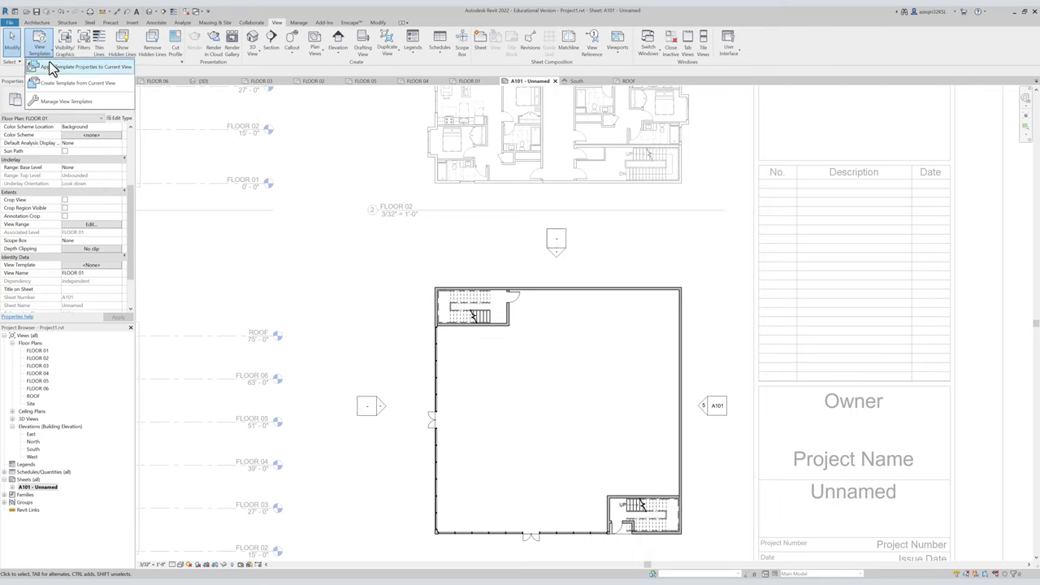
left_click(75, 84)
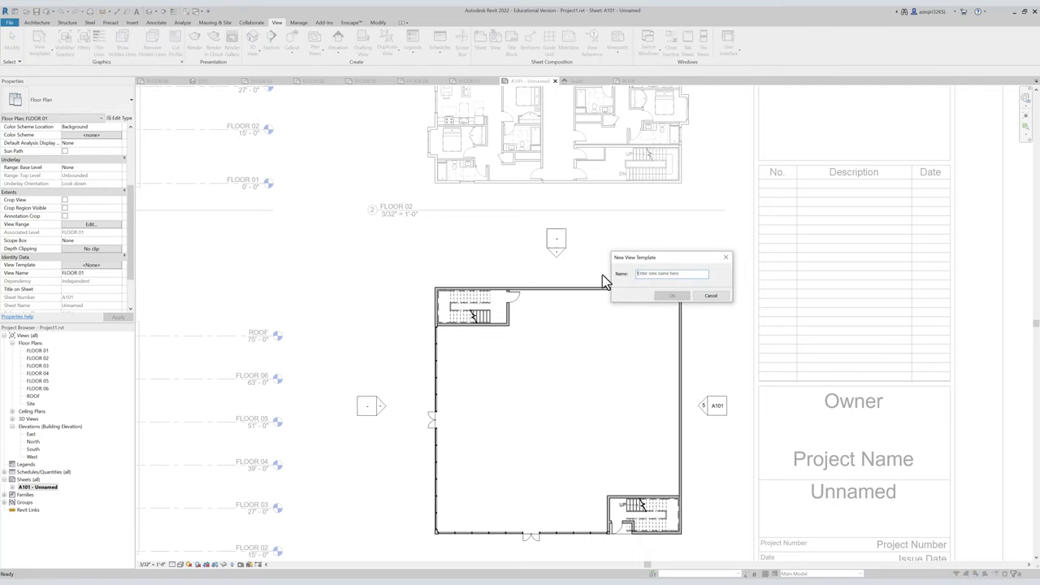
type("FLOOR PLAN - 3/32\"")
key("Return")
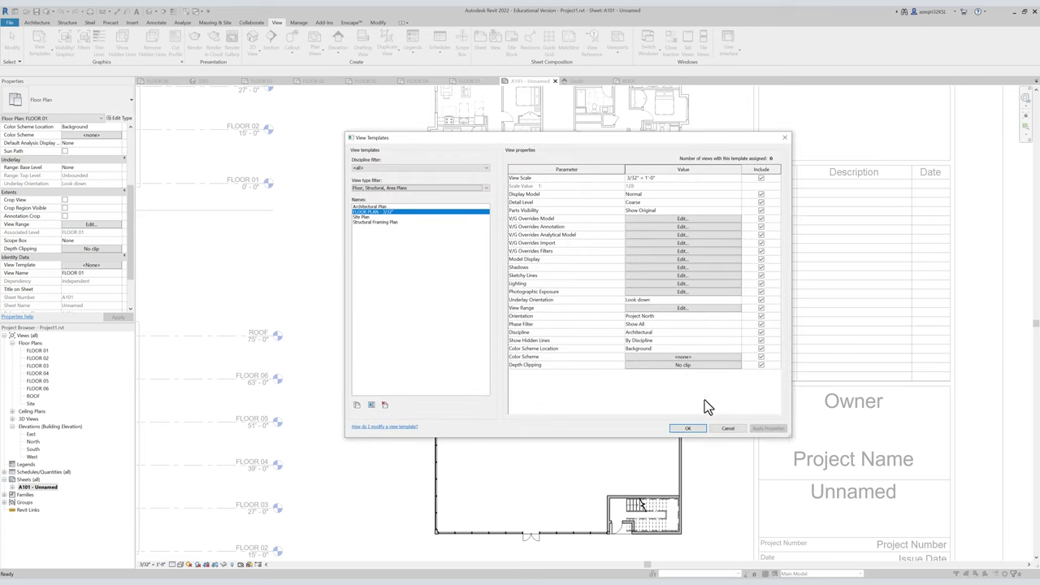
left_click(686, 428)
Assign the FLOOR PLAN - 3/32" view template to FLOOR 01 and deactivate the view.
middle_click_drag(564, 274, 587, 300)
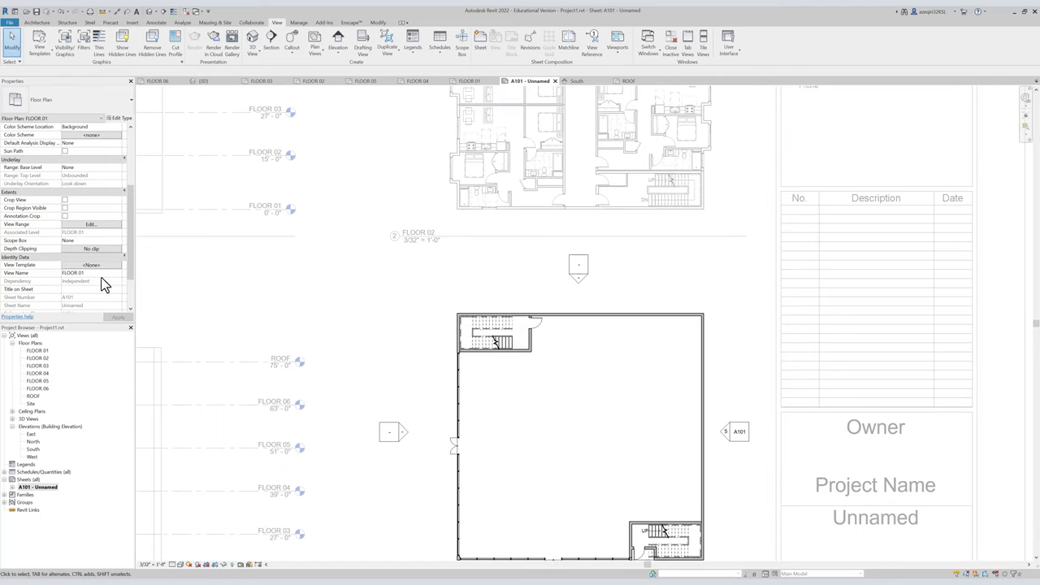
left_click(82, 265)
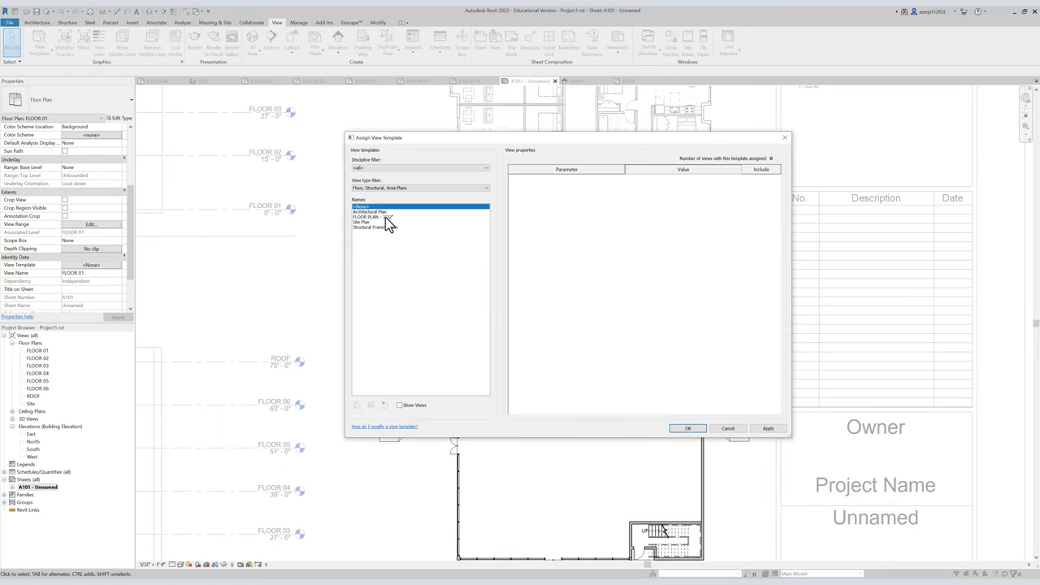
left_click(385, 217)
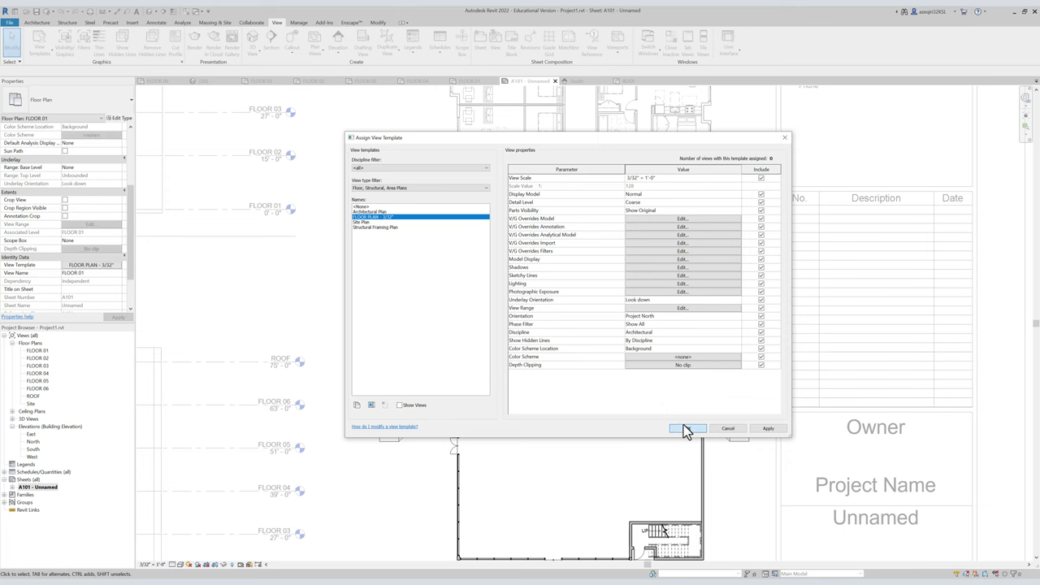
left_click(687, 428)
double_click(334, 182)
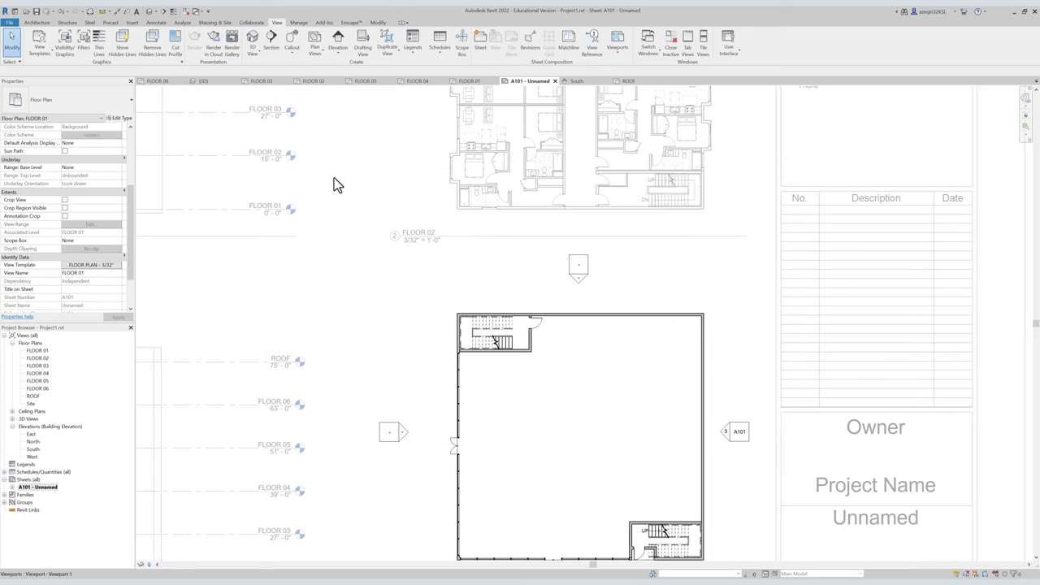
Assign the FLOOR PLAN - 3/32" view template to all floor plans from FLOOR 01 through ROOF at once.
scroll(466, 177, "down", 5)
middle_click_drag(471, 178, 498, 190)
scroll(497, 188, "down", 3)
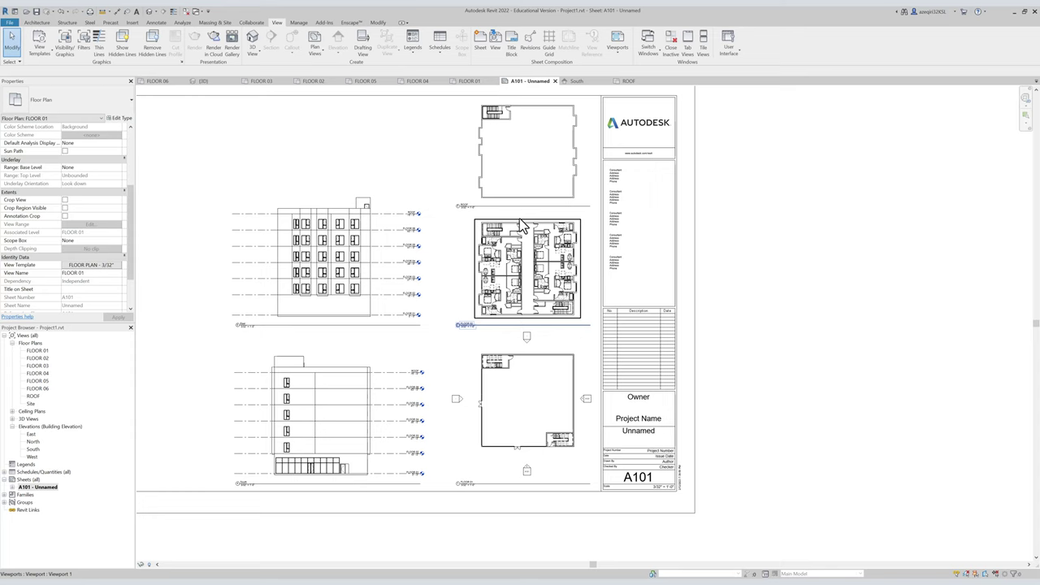
left_click(37, 350)
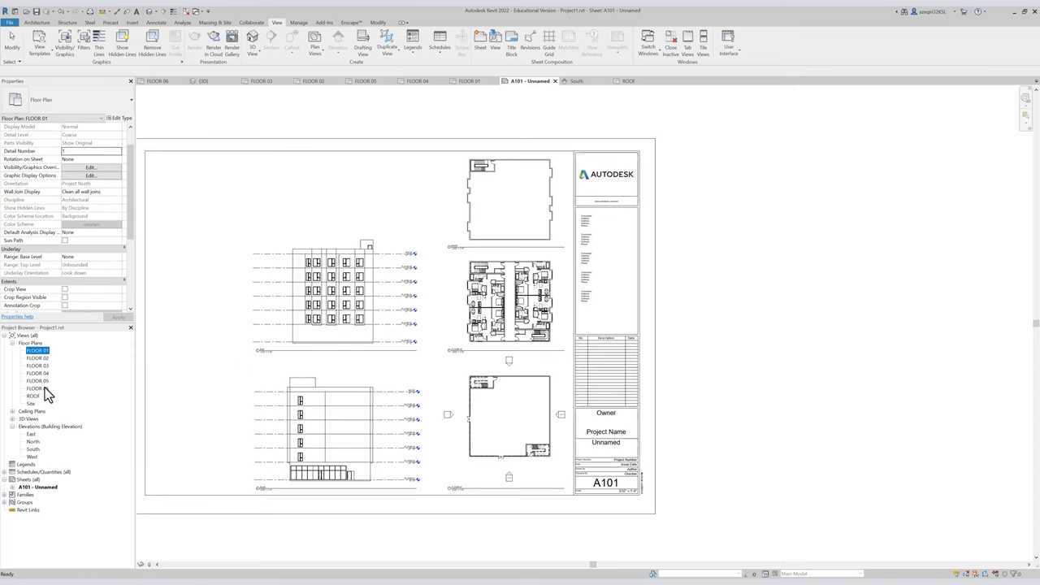
left_click(38, 388, "shift")
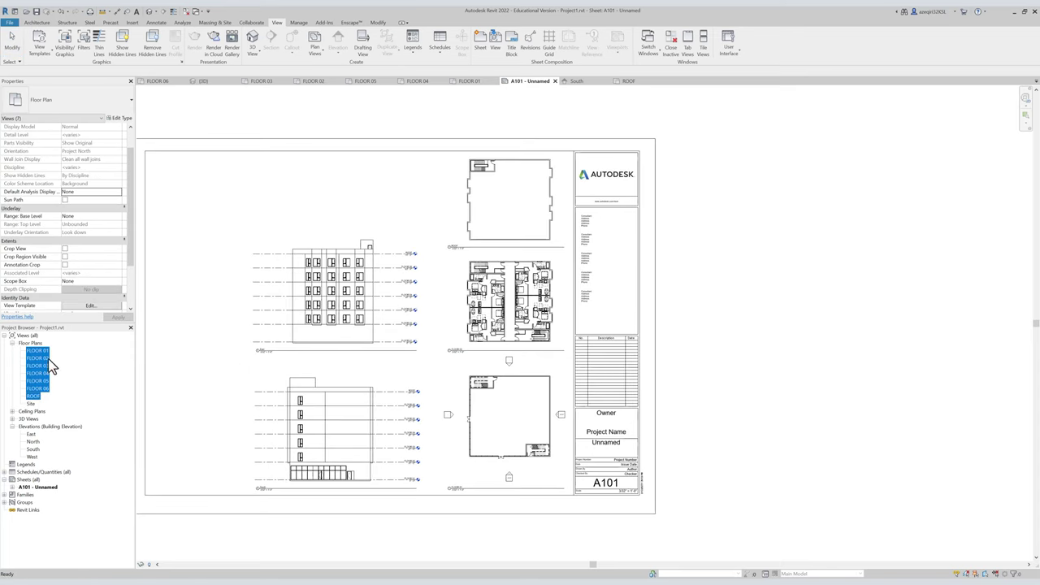
scroll(97, 260, "down", 1)
left_click(92, 282)
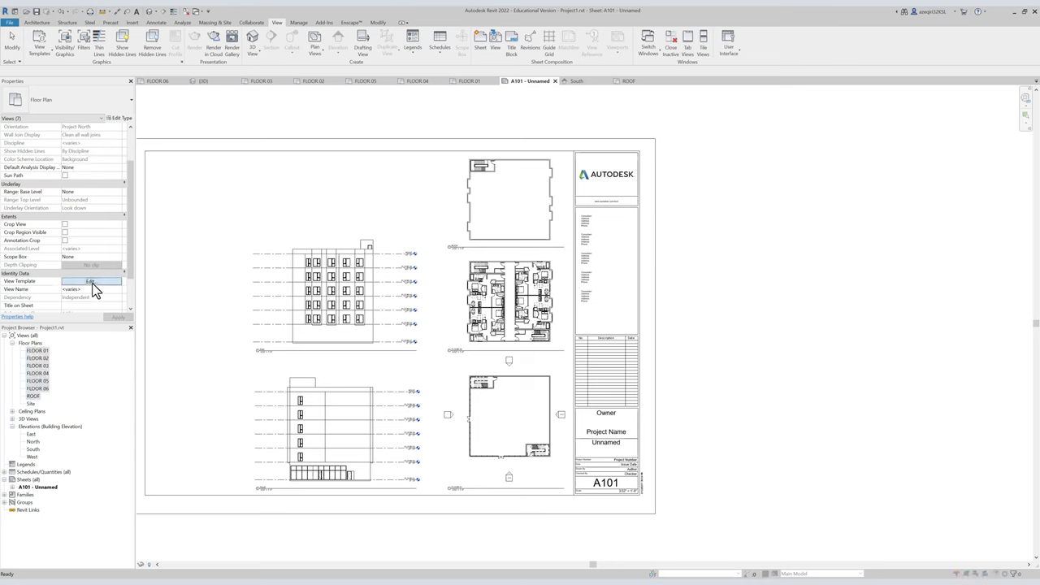
left_click(377, 217)
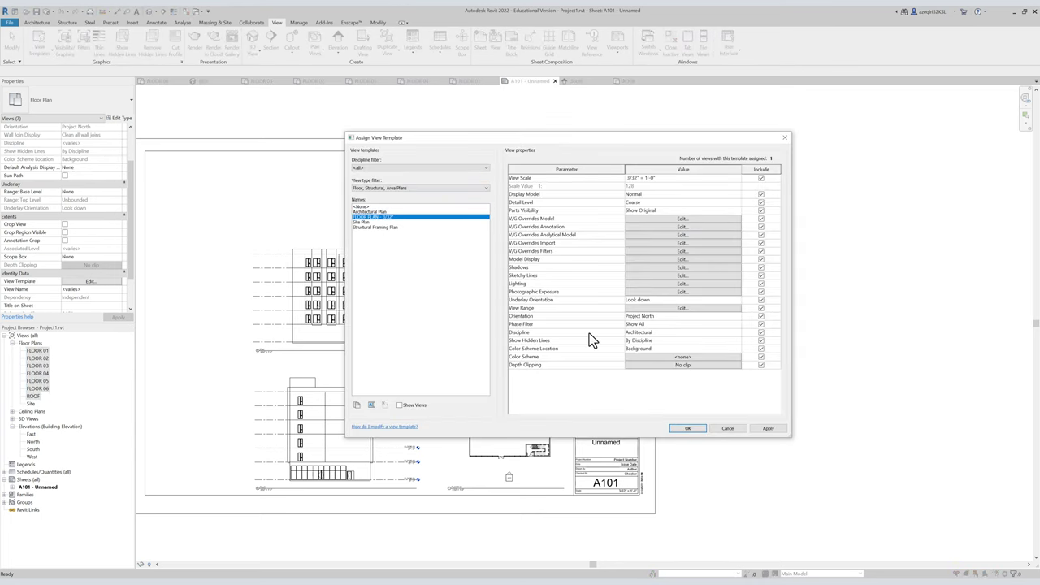
left_click(689, 428)
Examine the wall fills and line weights of the FLOOR 02 plan on sheet A101.
scroll(492, 297, "up", 5)
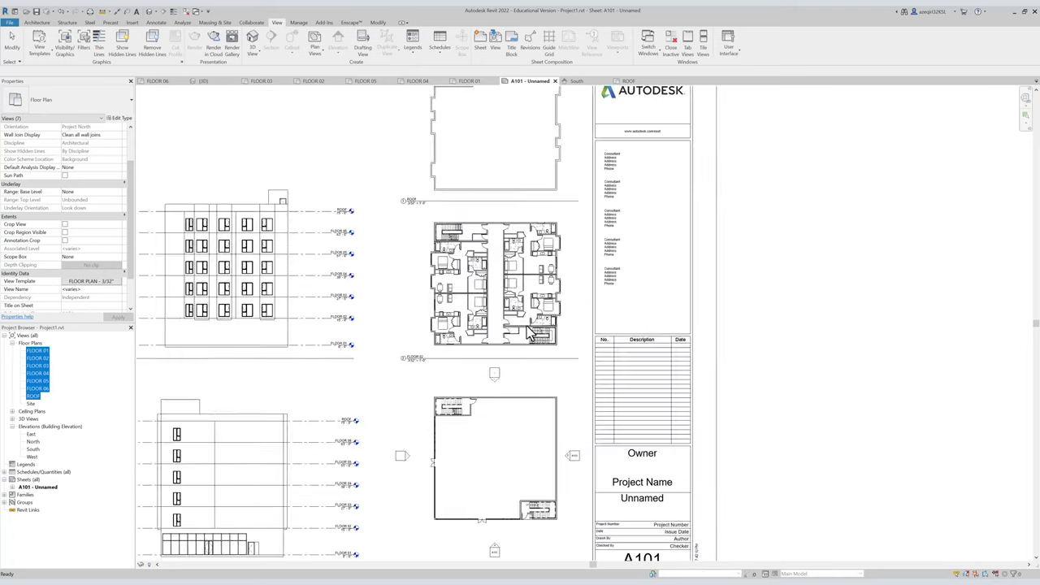
scroll(492, 296, "up", 4)
left_click(477, 265)
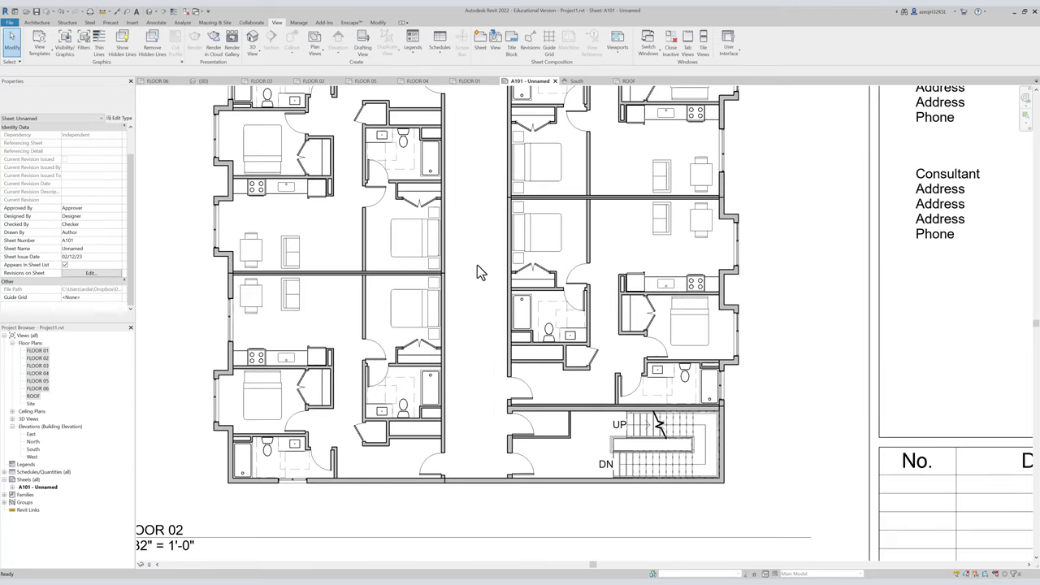
middle_click_drag(380, 255, 406, 261)
mouse_move(395, 225)
middle_mouse_down()
mouse_move(412, 301)
mouse_move(409, 260)
mouse_move(402, 329)
middle_mouse_up()
middle_click_drag(501, 187, 505, 233)
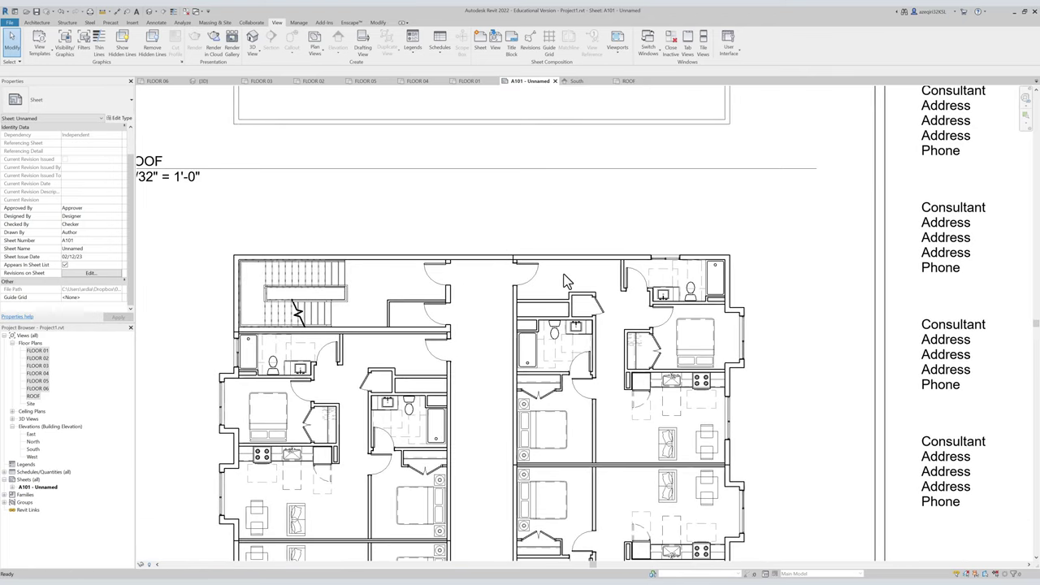
left_click(582, 226)
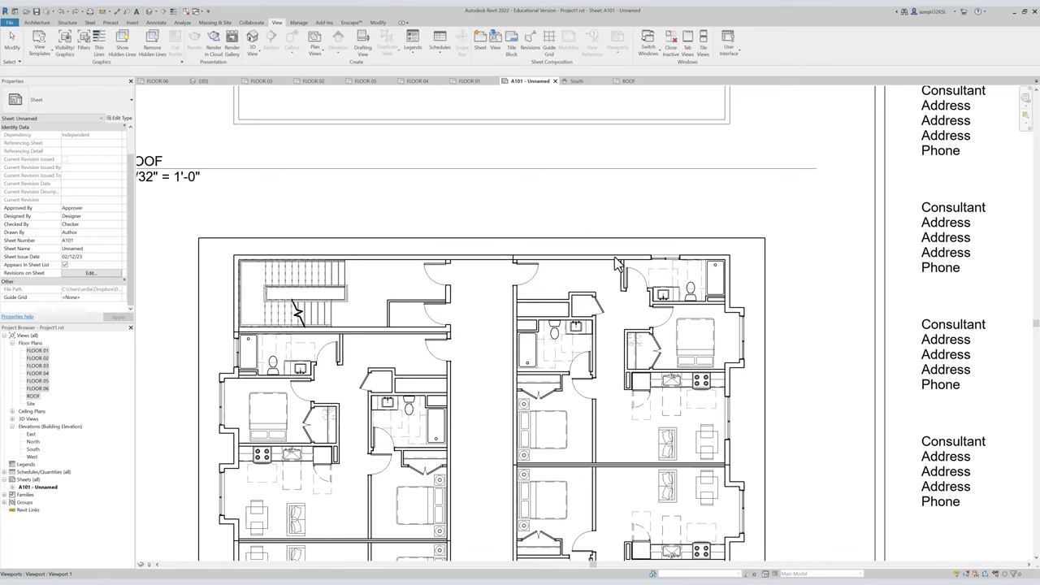
Examine the wall graphics around the stair enclosure of the ROOF plan on sheet A101.
scroll(572, 235, "down", 5)
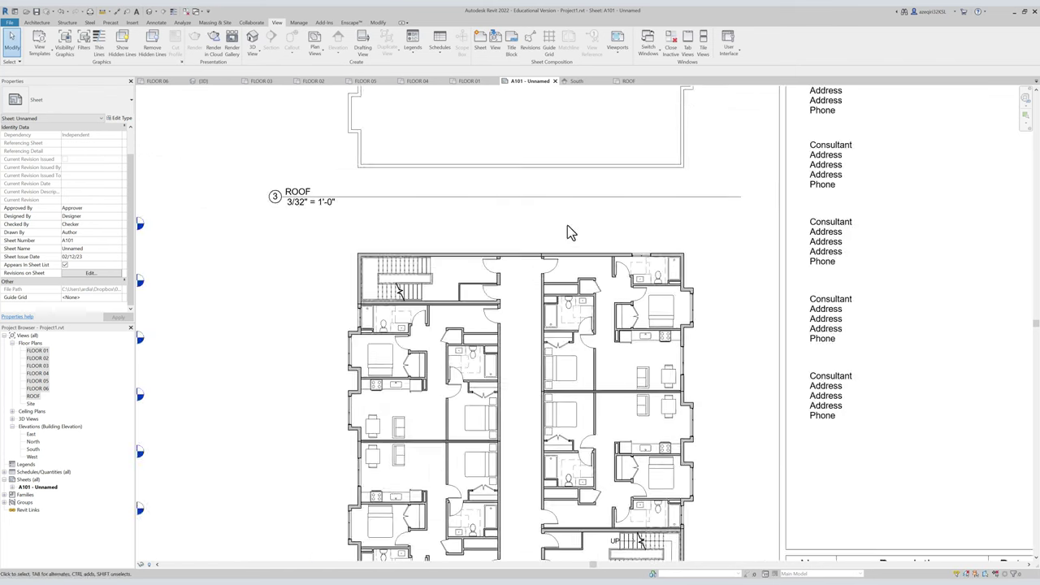
middle_click_drag(576, 274, 588, 354)
middle_click_drag(545, 257, 545, 257)
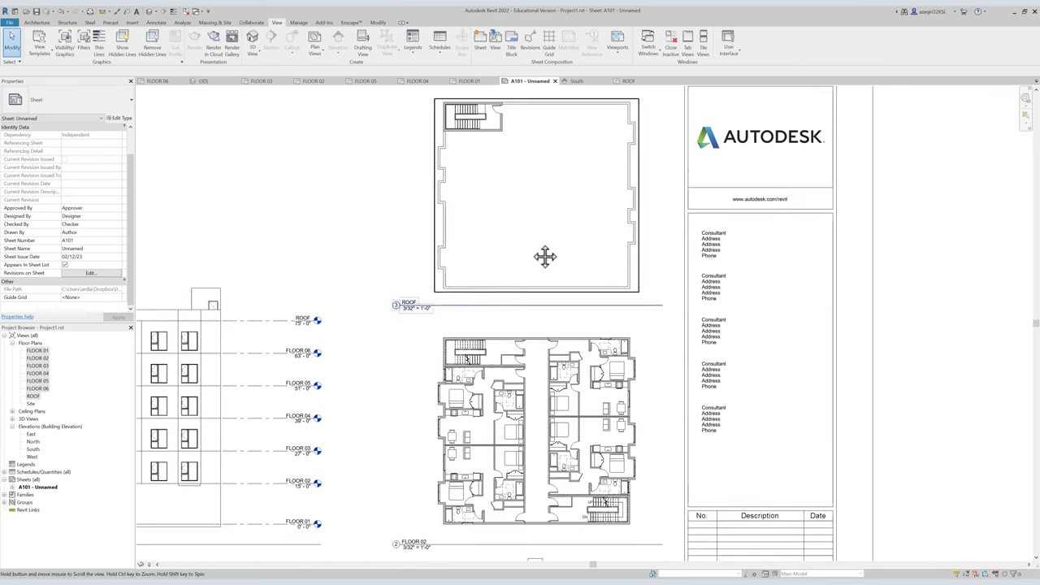
scroll(489, 195, "up", 4)
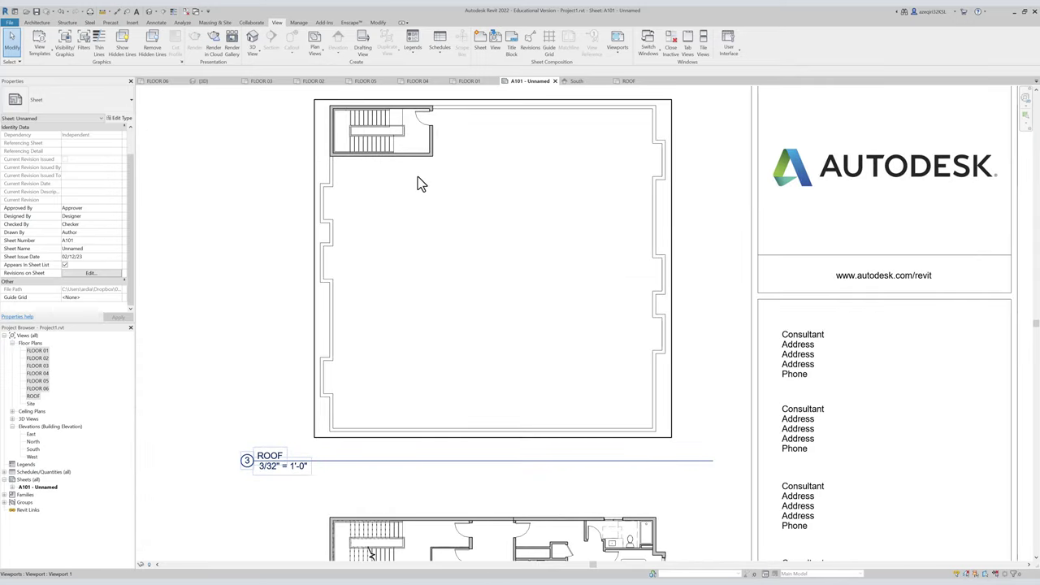
scroll(417, 184, "up", 2)
scroll(366, 244, "up", 2)
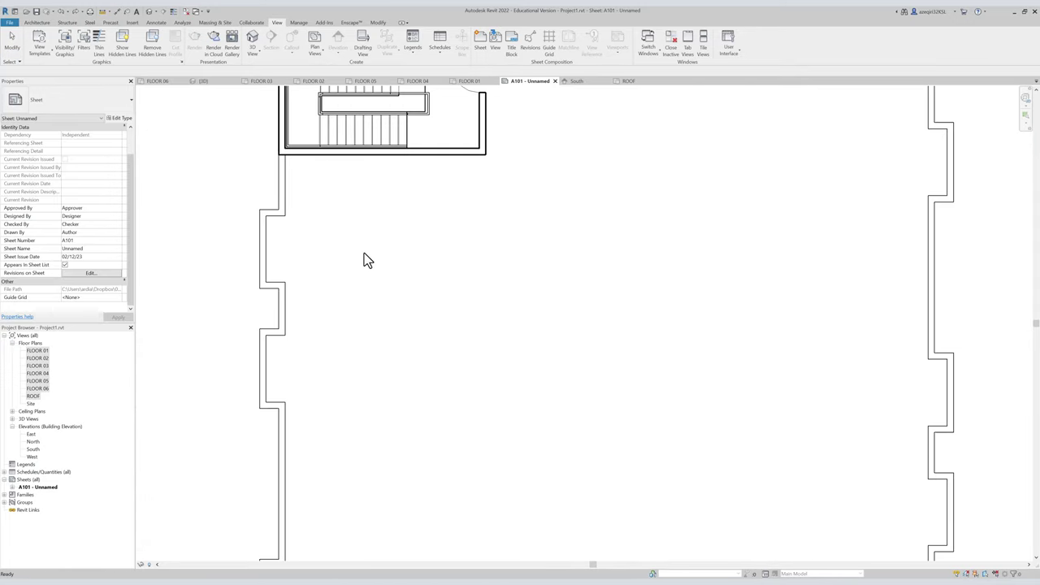
scroll(363, 253, "down", 1)
scroll(390, 244, "up", 1)
middle_click_drag(390, 245, 388, 304)
scroll(385, 303, "down", 1)
scroll(371, 251, "up", 1)
middle_click_drag(437, 249, 438, 281)
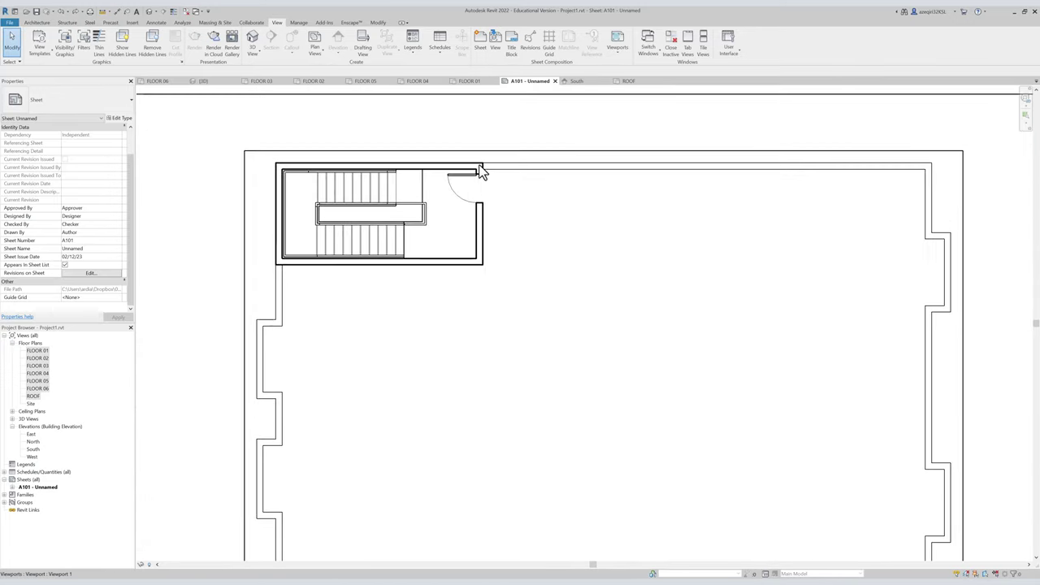
scroll(535, 183, "down", 1)
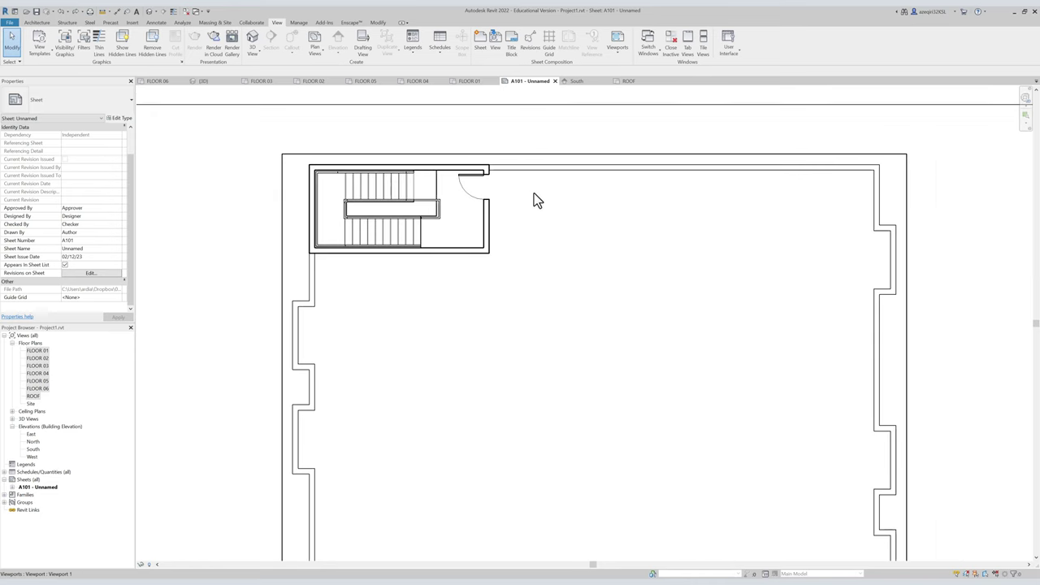
middle_click_drag(642, 220, 541, 128)
scroll(550, 197, "down", 3)
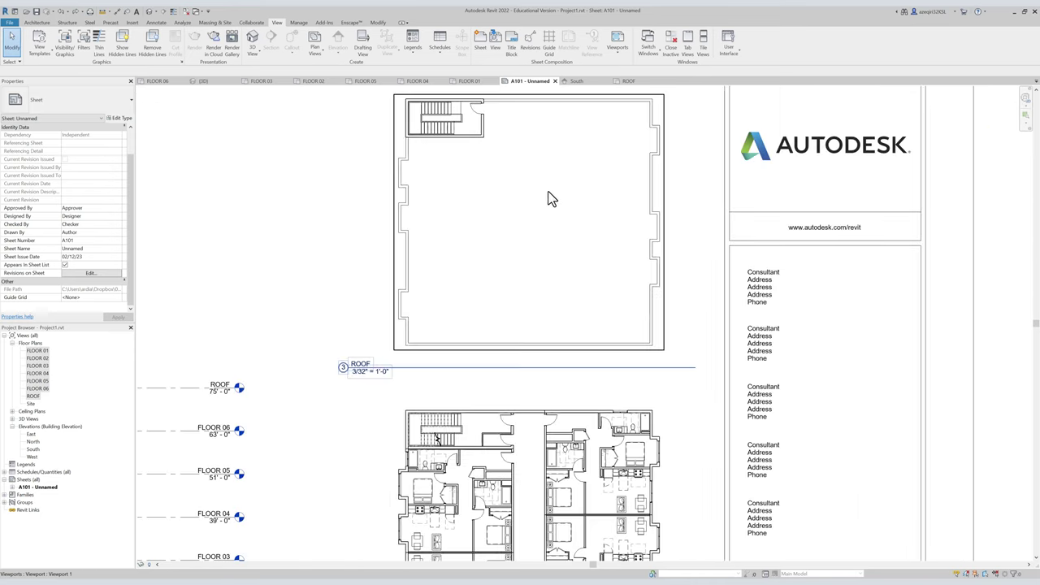
middle_click_drag(542, 203, 505, 135)
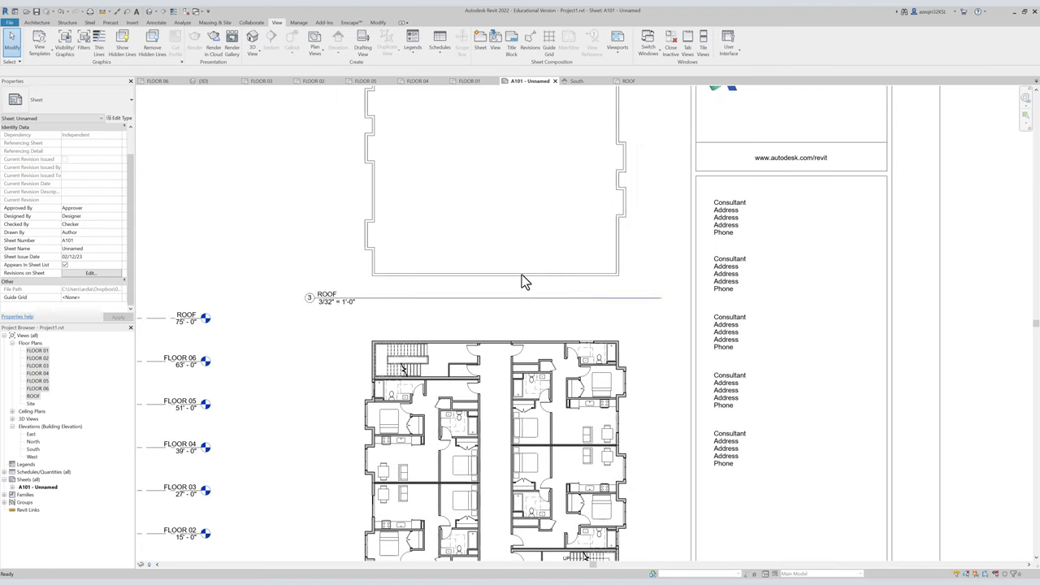
Select the FLOOR 02 viewport and open its assigned FLOOR PLAN - 3/32" view template, keeping the plan in sight beside the dialog.
scroll(536, 239, "down", 3)
scroll(517, 306, "down", 1)
middle_click_drag(517, 306, 524, 203)
scroll(516, 210, "up", 4)
middle_click_drag(489, 139, 504, 313)
scroll(504, 314, "up", 1)
scroll(503, 312, "down", 1)
left_click(504, 317)
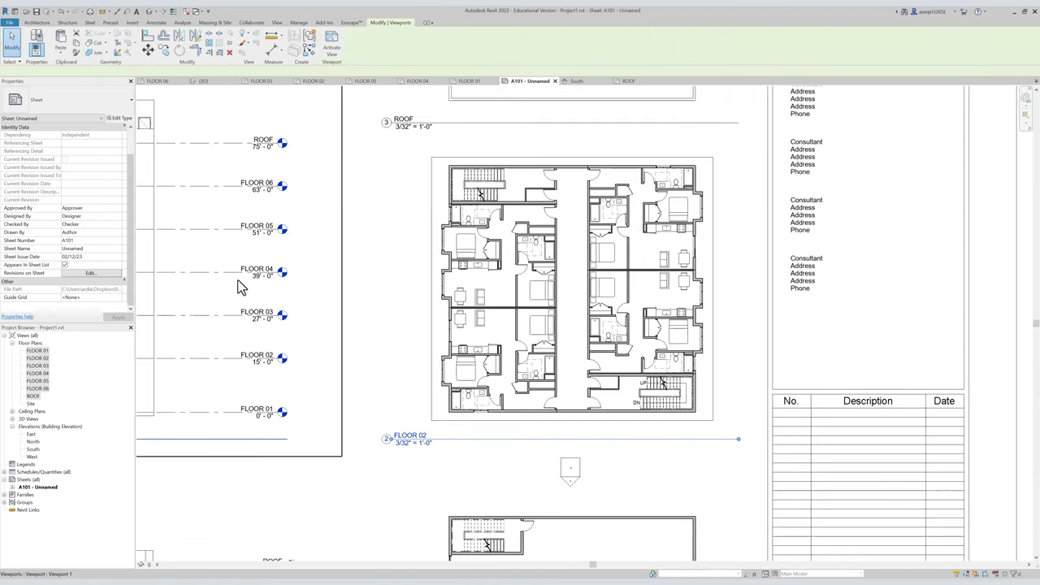
scroll(77, 258, "down", 5)
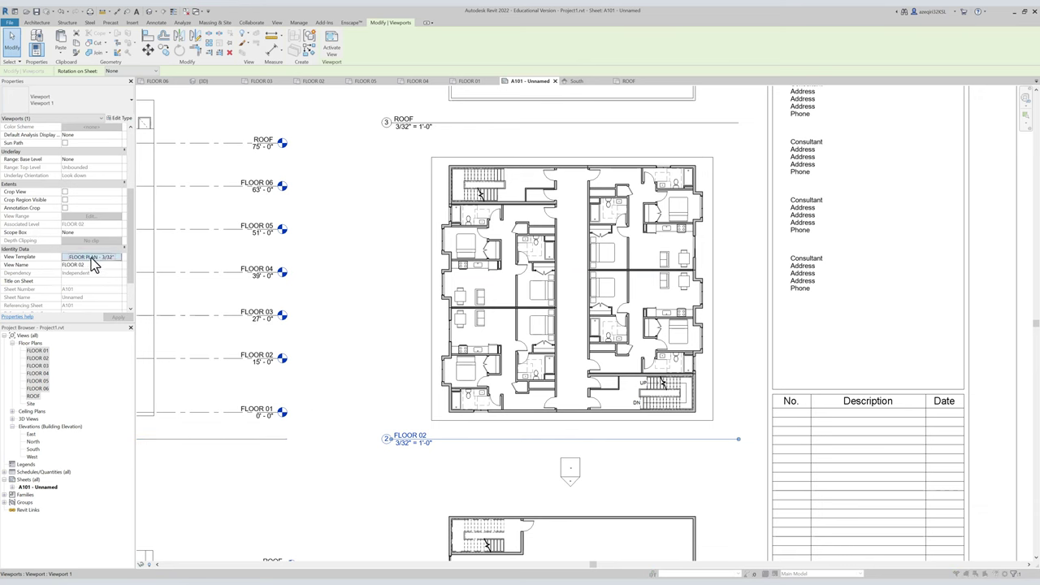
left_click(91, 258)
left_click_drag(588, 139, 249, 113)
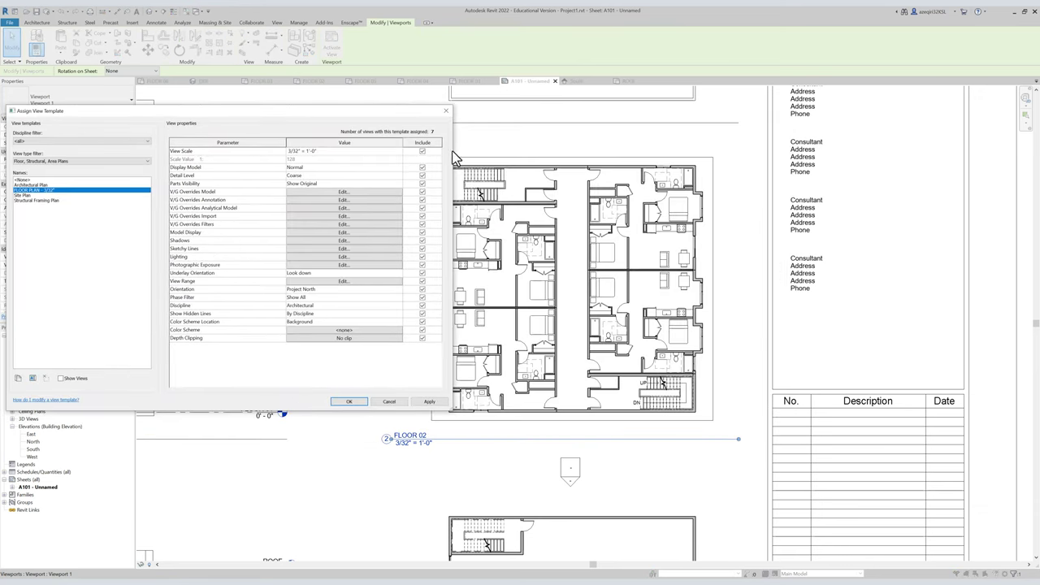
left_click_drag(452, 151, 309, 151)
left_click_drag(240, 111, 315, 107)
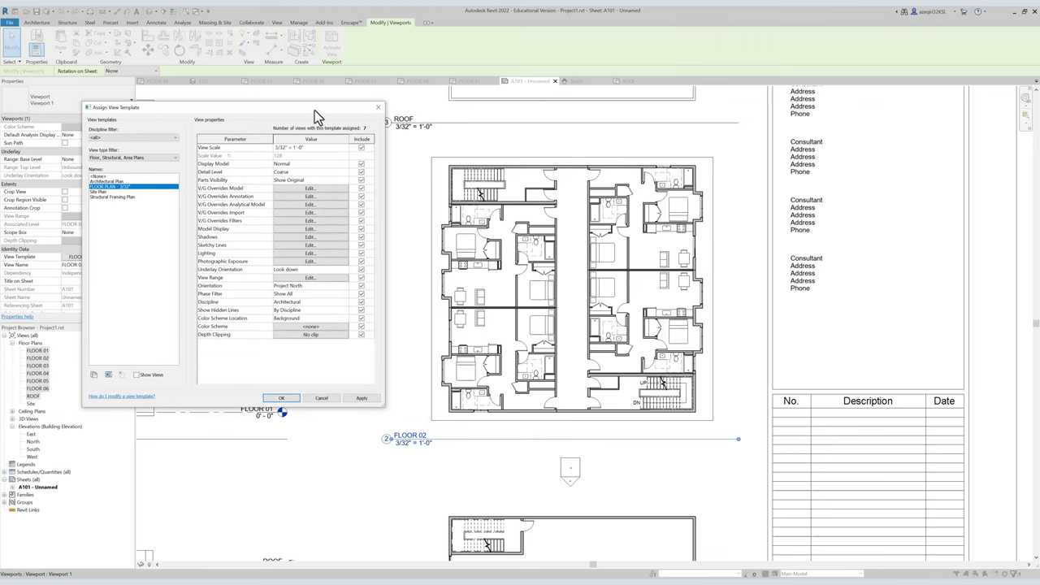
Try a Magenta solid-fill cut pattern color for walls in the FLOOR PLAN - 3/32" template and compare the plans on the sheet.
left_click(310, 188)
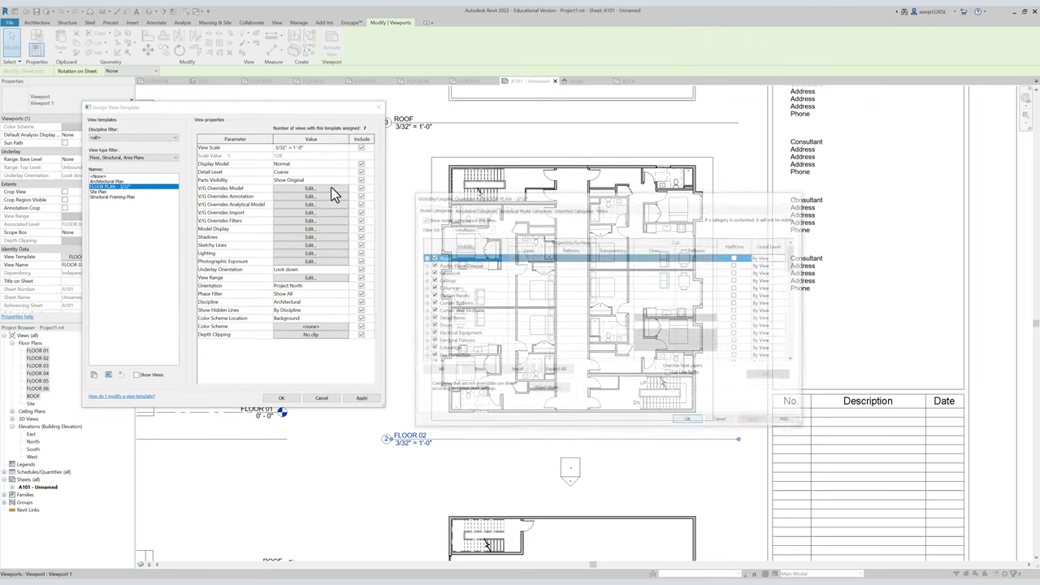
left_click(467, 276)
key("w")
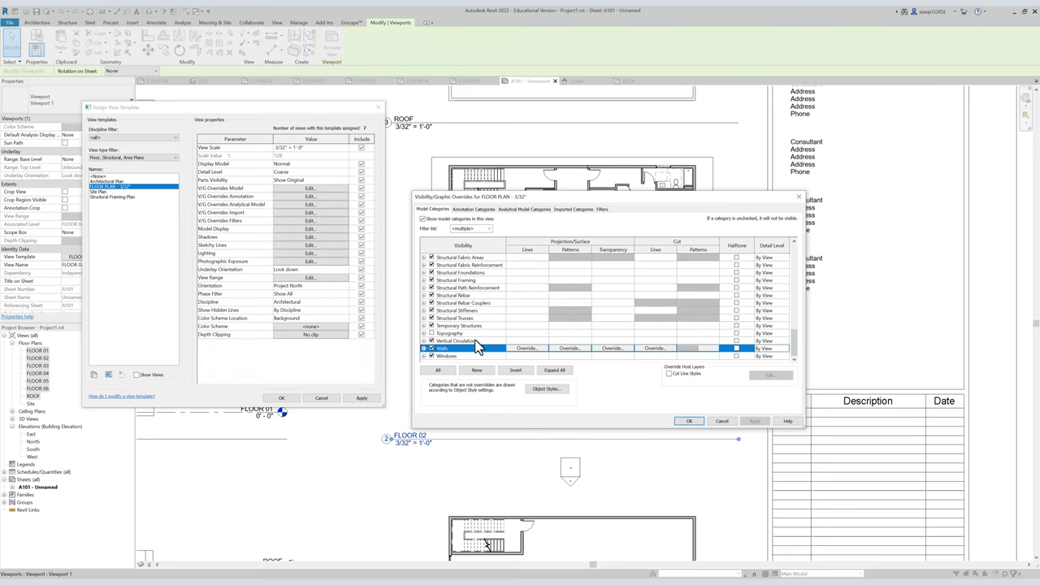
left_click(696, 347)
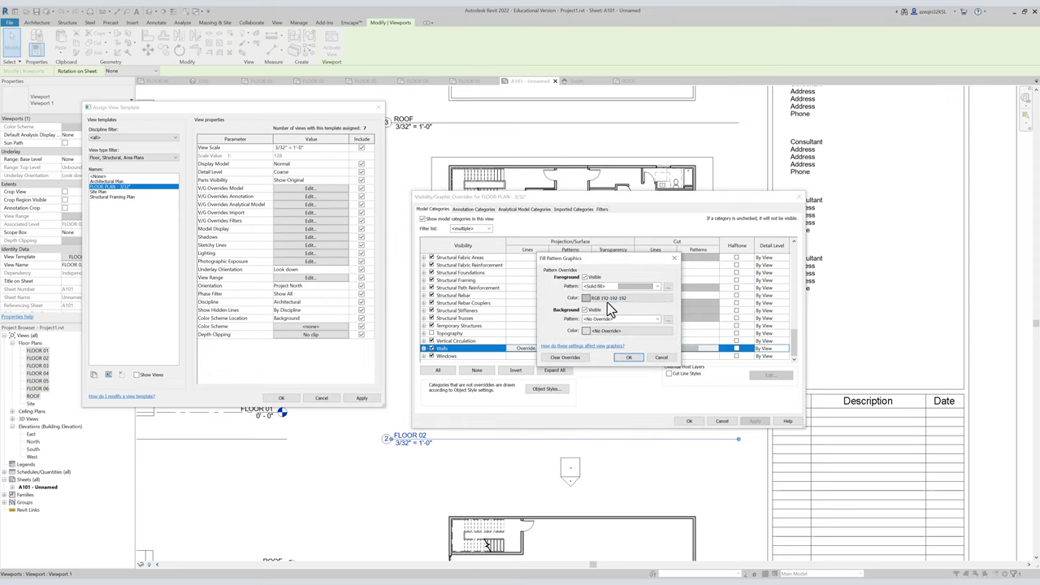
left_click(608, 299)
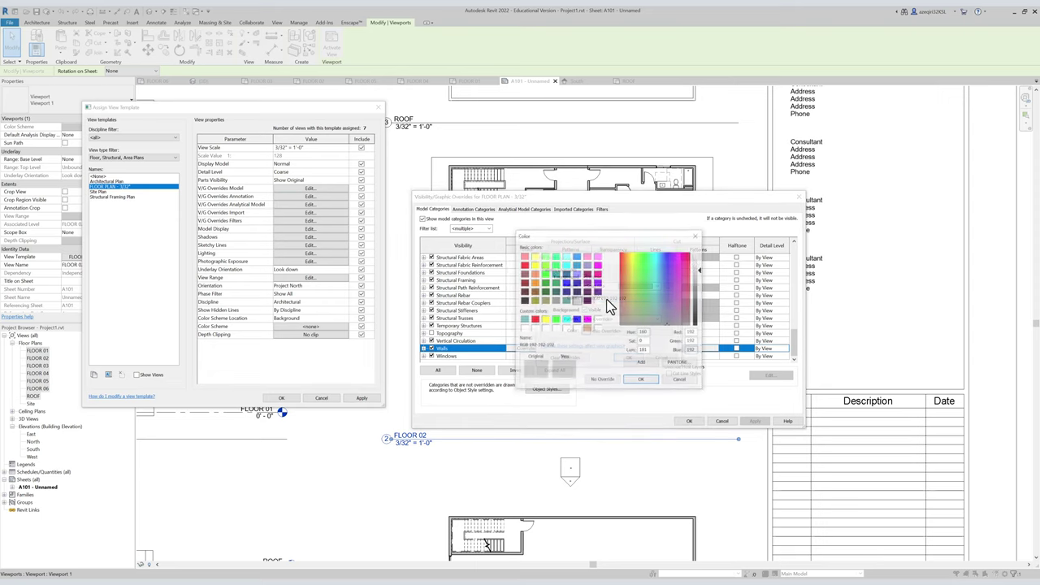
left_click(598, 265)
left_click(641, 381)
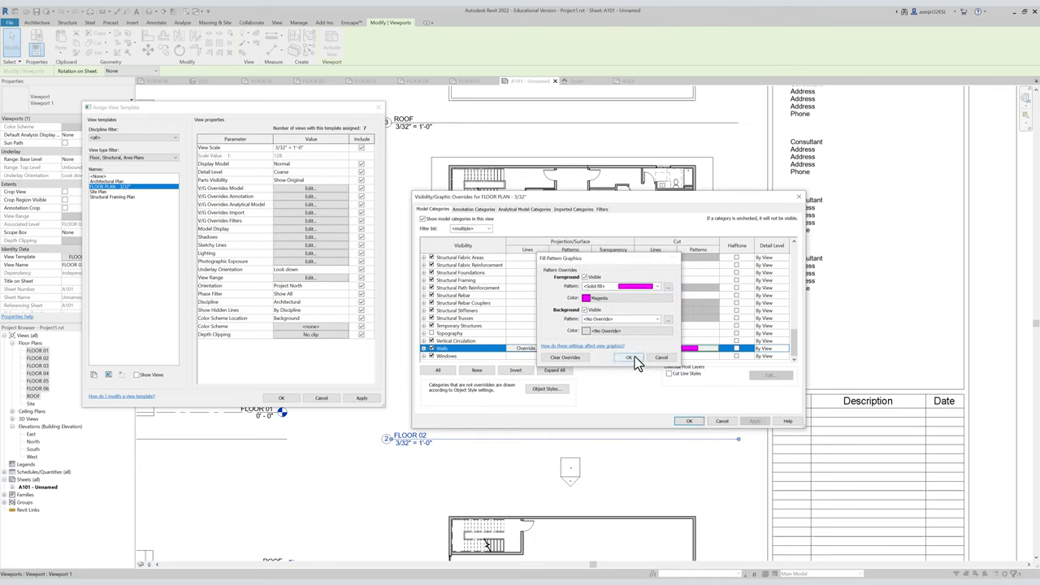
left_click(635, 357)
left_click(690, 422)
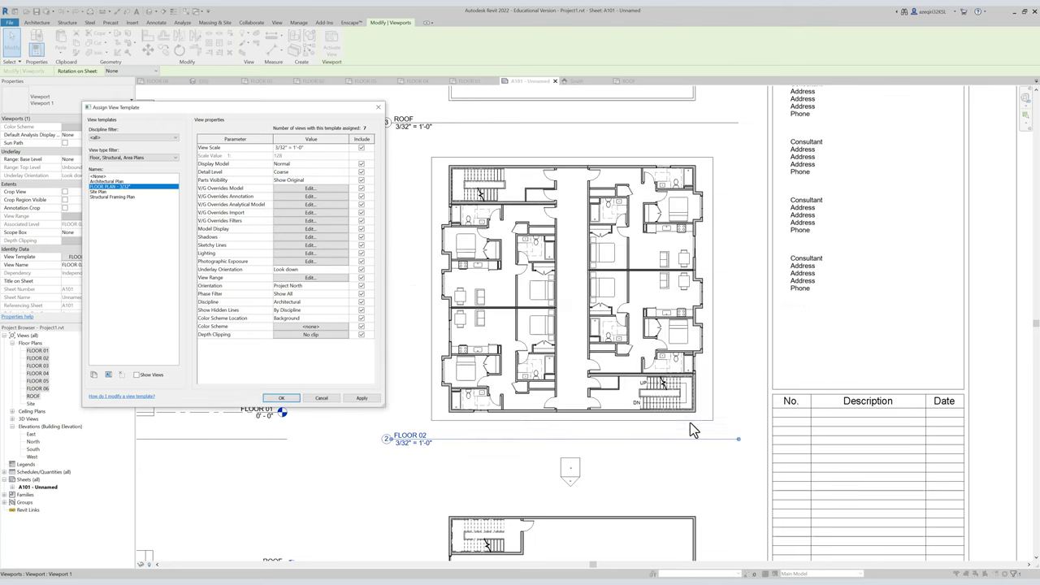
left_click(270, 397)
middle_click_drag(750, 304, 689, 367)
scroll(679, 179, "down", 2)
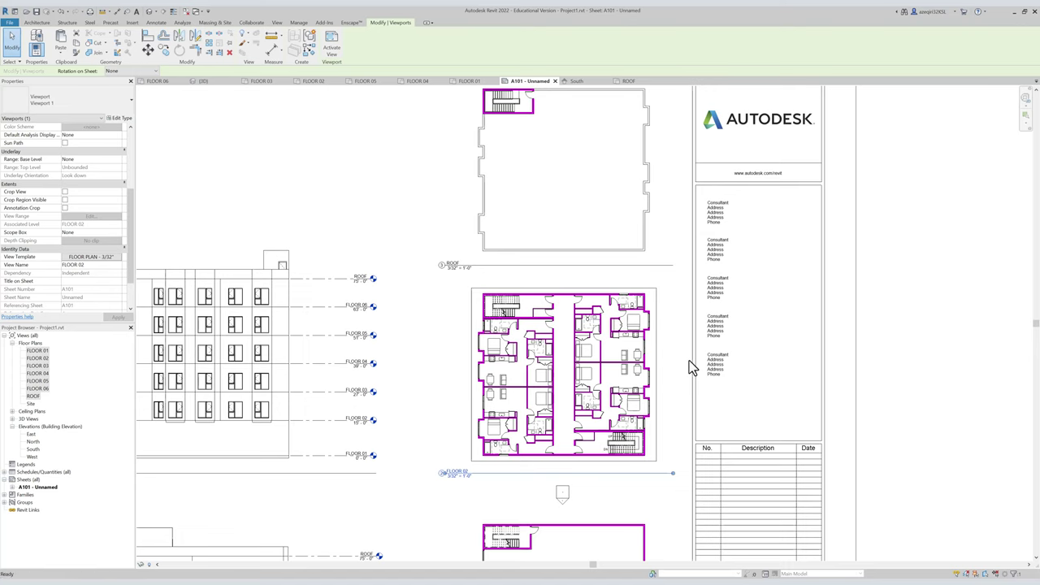
left_click(689, 367)
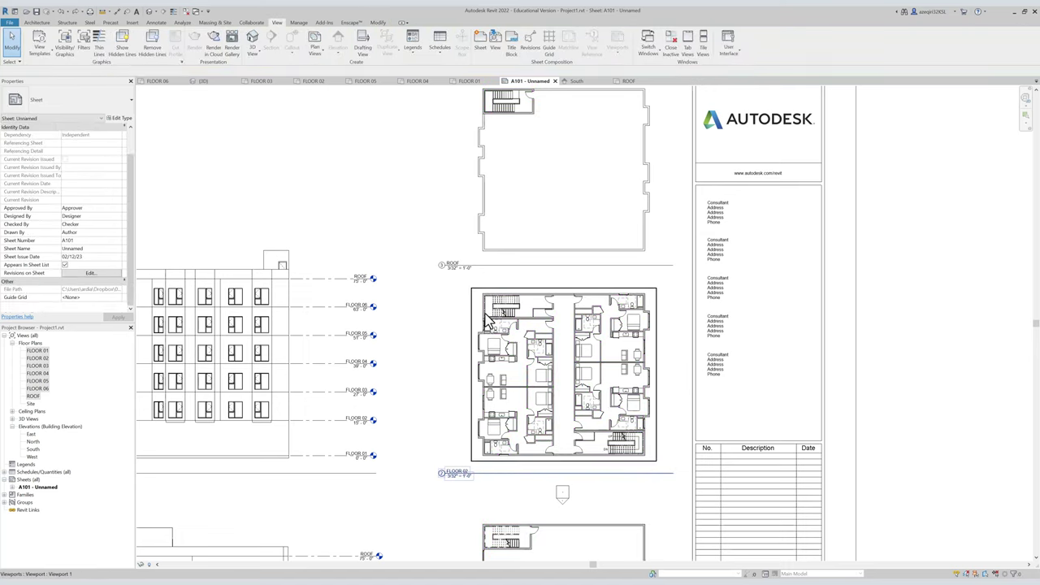
Activate the FLOOR 02 view on sheet A101.
middle_click_drag(495, 267, 551, 258)
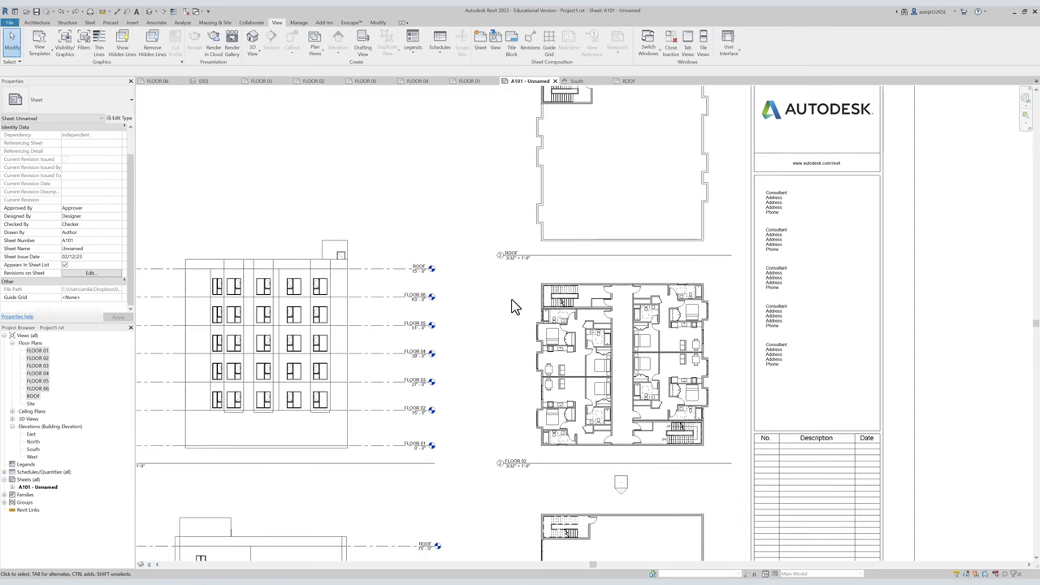
middle_click_drag(525, 311, 542, 271)
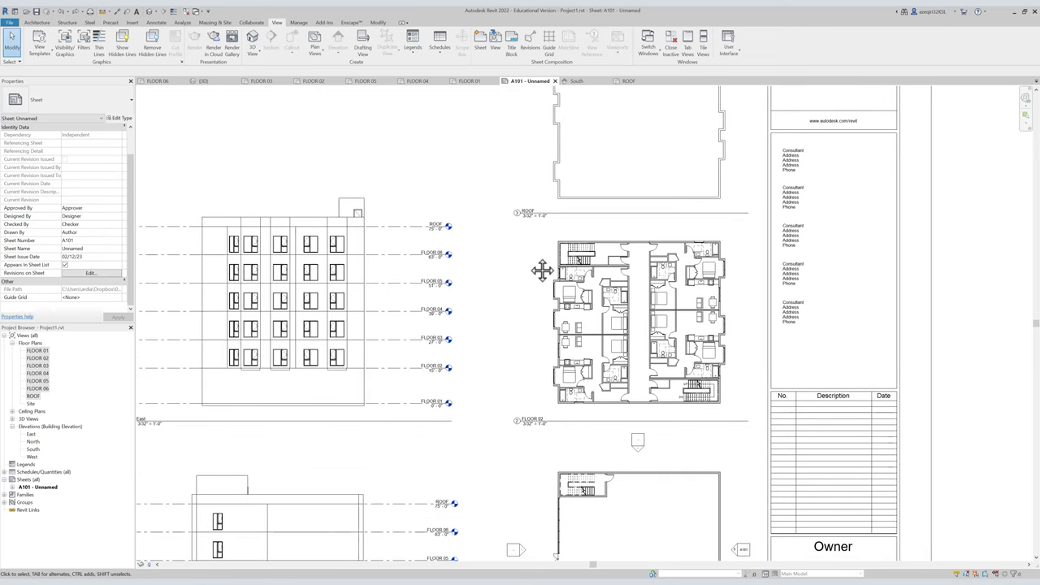
middle_click_drag(360, 360, 430, 326)
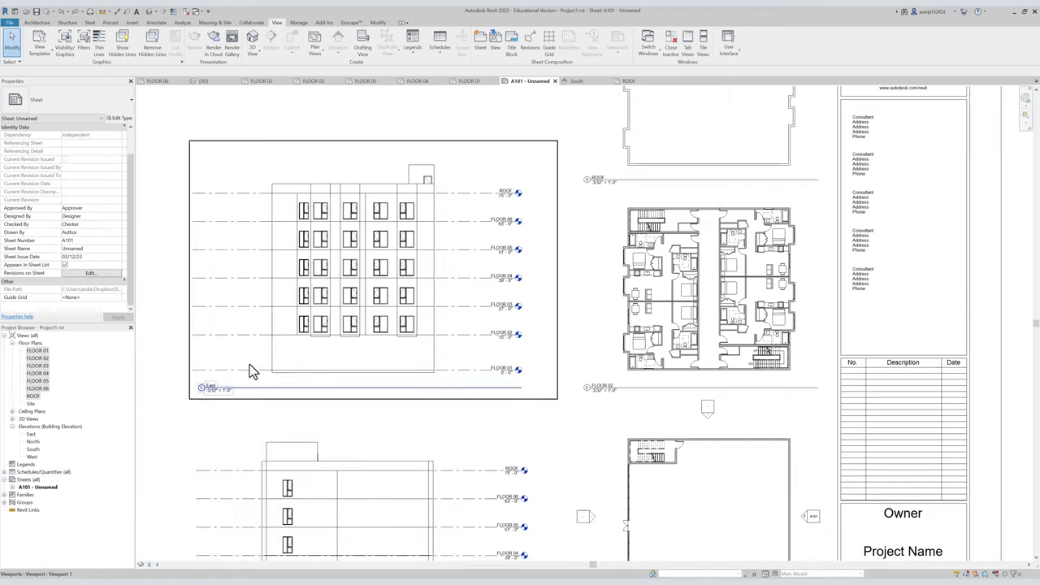
middle_click_drag(392, 248, 436, 241)
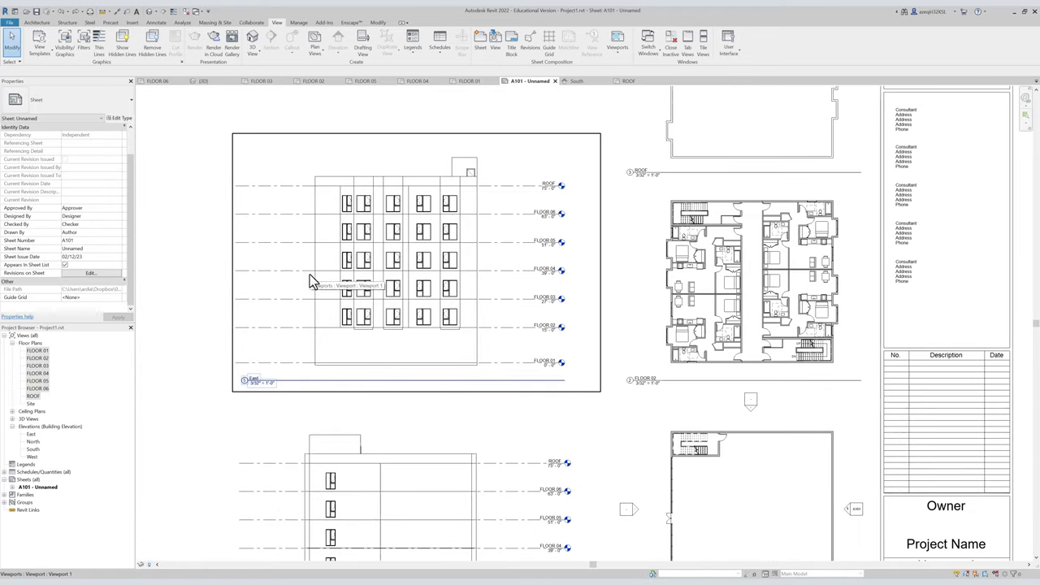
double_click(753, 256)
middle_click_drag(628, 274, 591, 273)
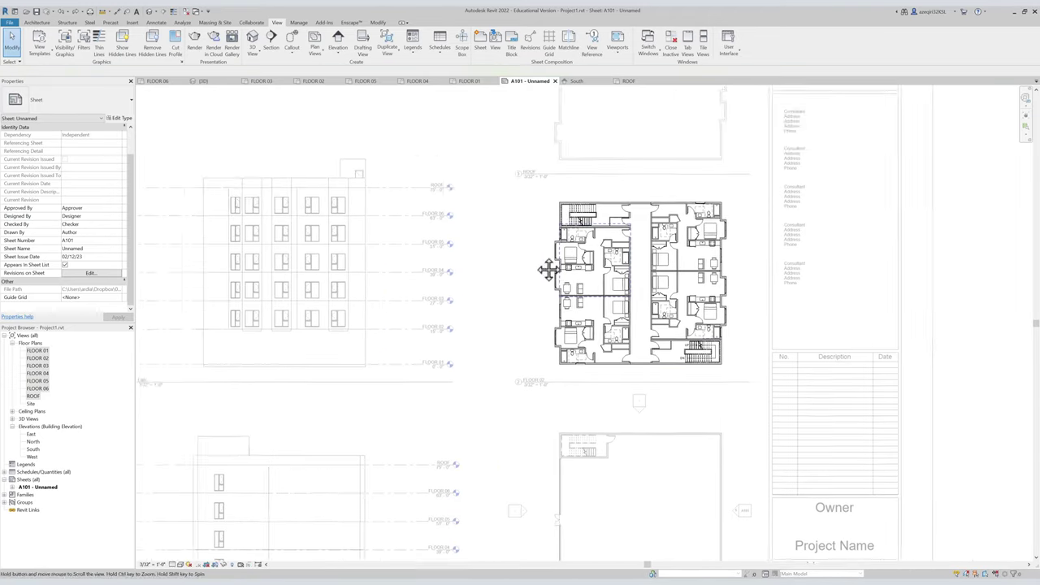
scroll(590, 273, "up", 2)
scroll(98, 243, "down", 5)
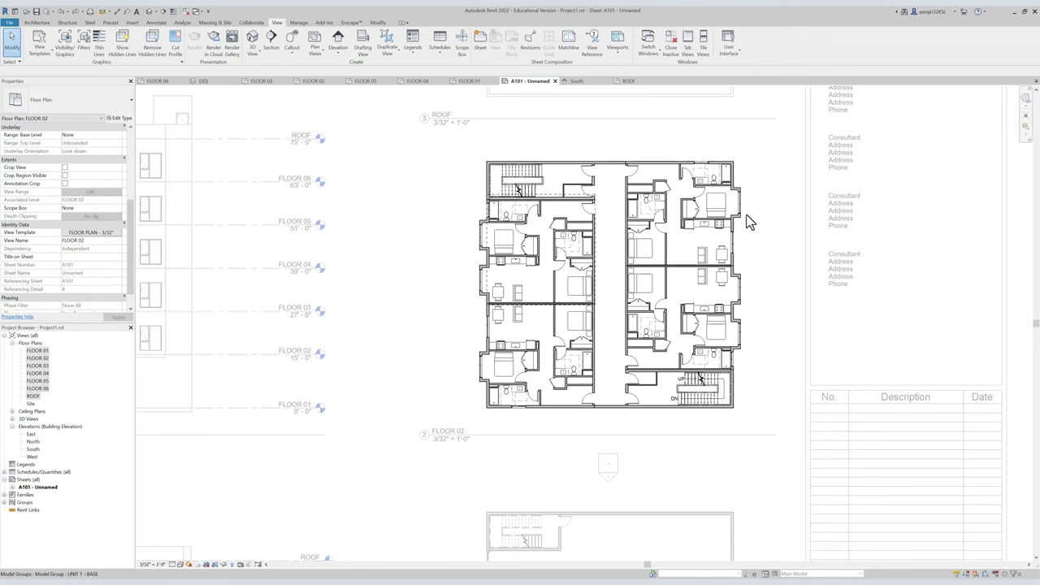
scroll(607, 235, "up", 2)
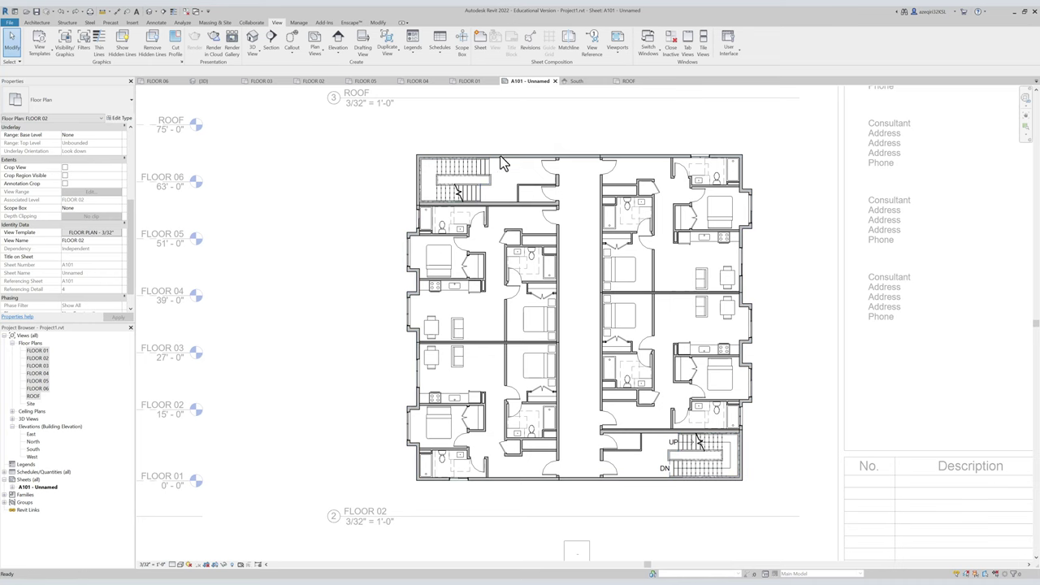
scroll(487, 195, "up", 3)
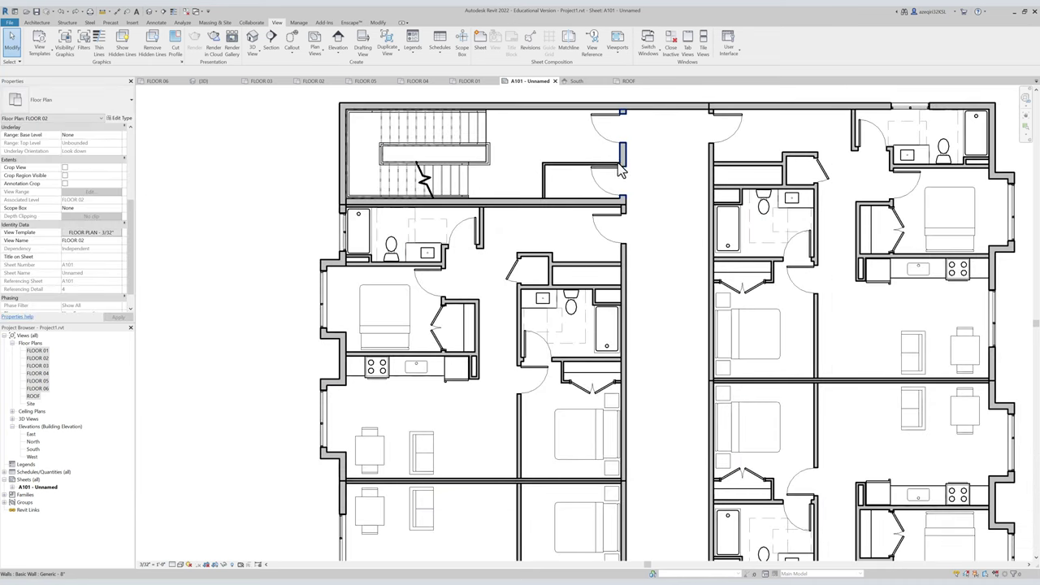
Check the type of the short wall beside the upper-left unit's bathroom door in FLOOR 02, clearing the selection once done.
left_click(480, 224)
scroll(485, 218, "up", 2)
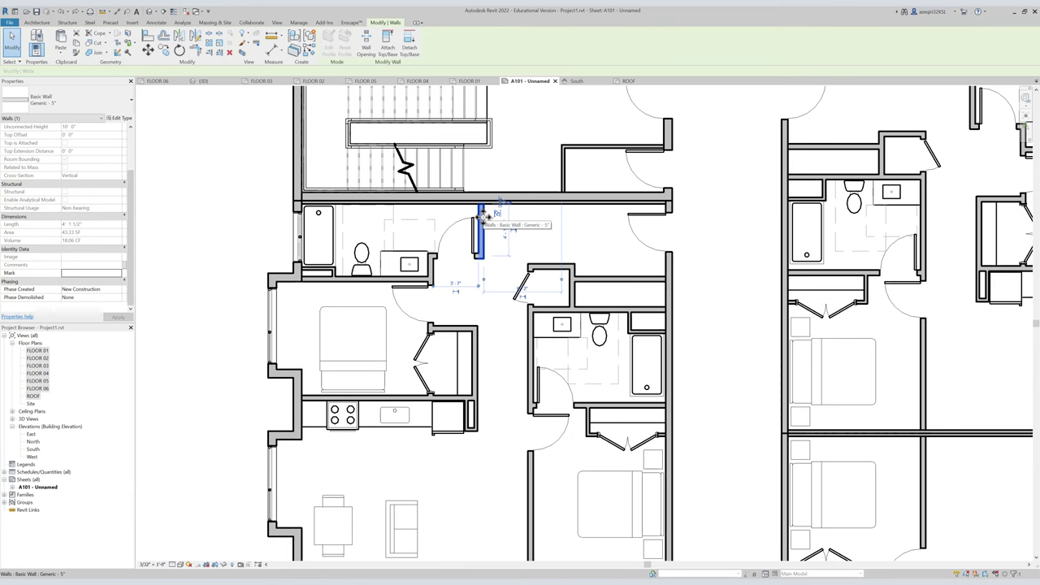
left_click(577, 259)
scroll(578, 250, "down", 2)
middle_click_drag(577, 251, 434, 205)
scroll(471, 217, "down", 1)
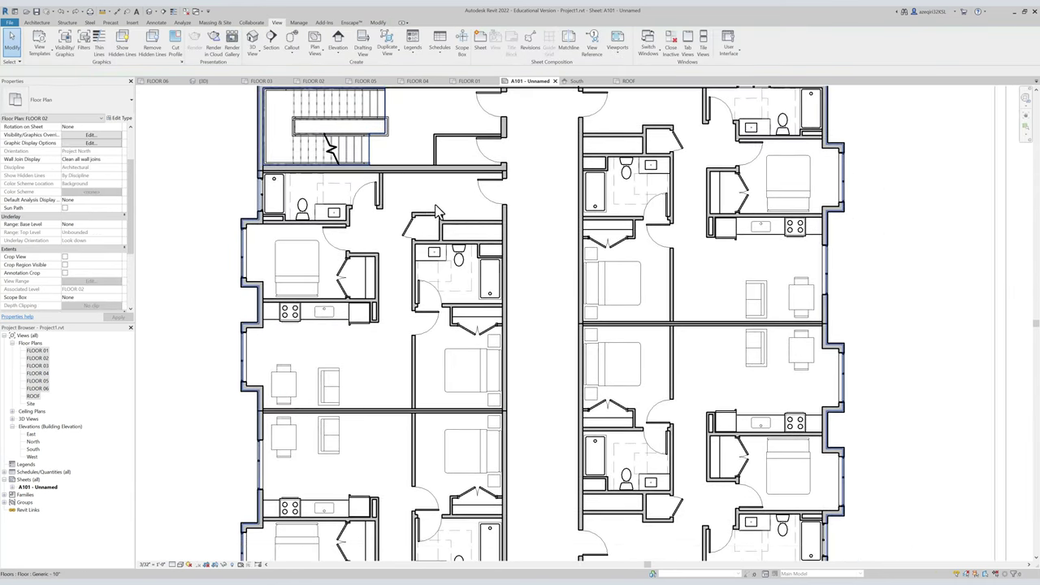
scroll(228, 234, "down", 3)
scroll(327, 200, "up", 2)
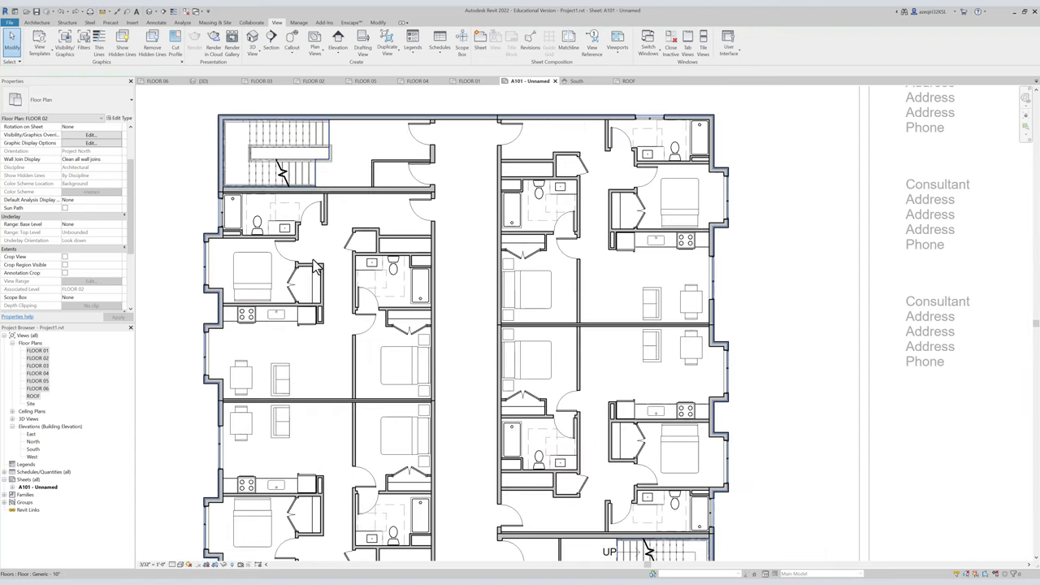
scroll(315, 268, "up", 2)
Open the type properties of the short wall beside the upper-left unit's refrigerator in FLOOR 02 and review the available wall families.
left_click(329, 345)
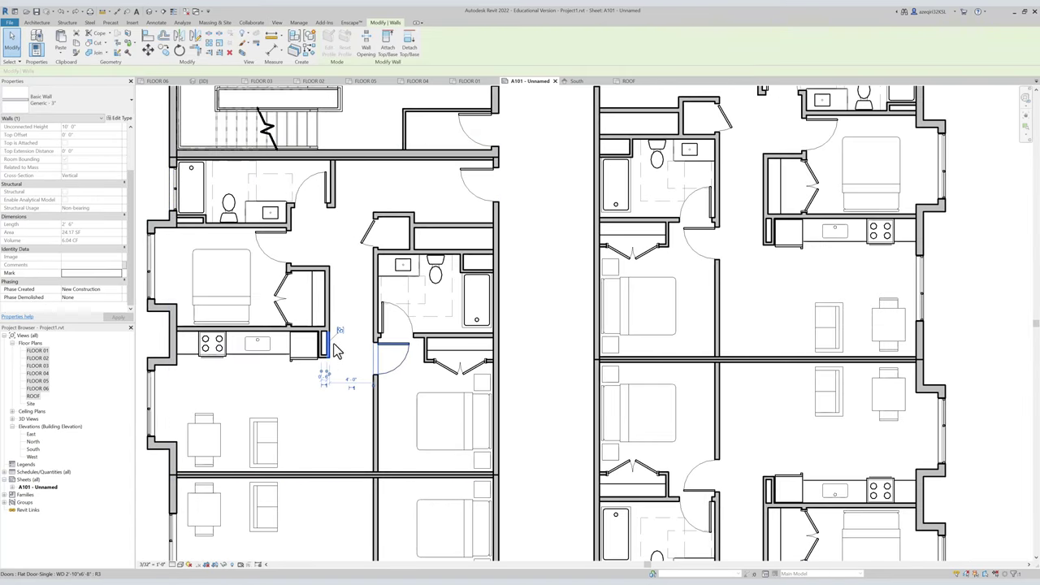
middle_click_drag(233, 290, 272, 281)
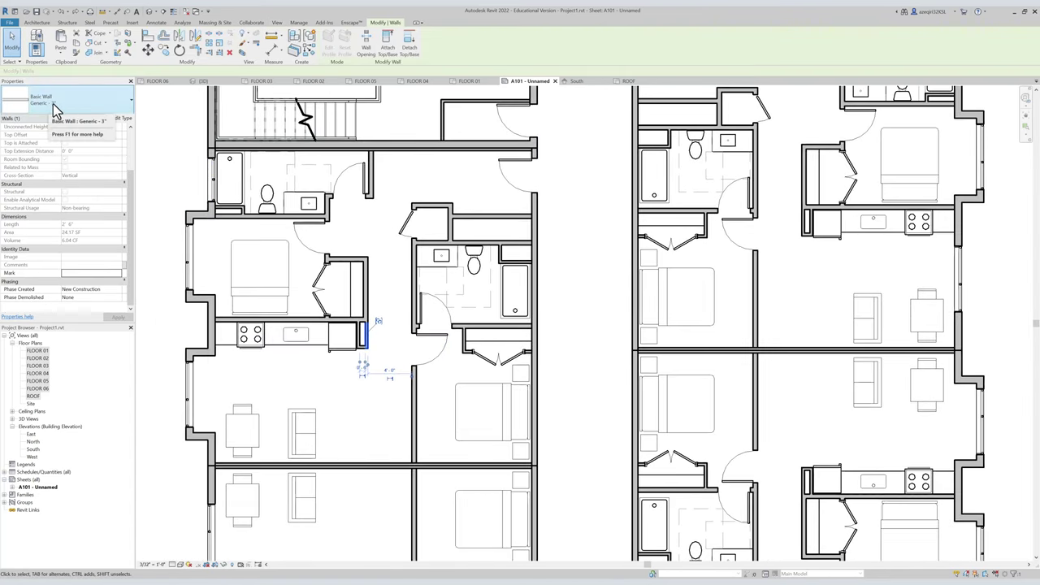
left_click(119, 118)
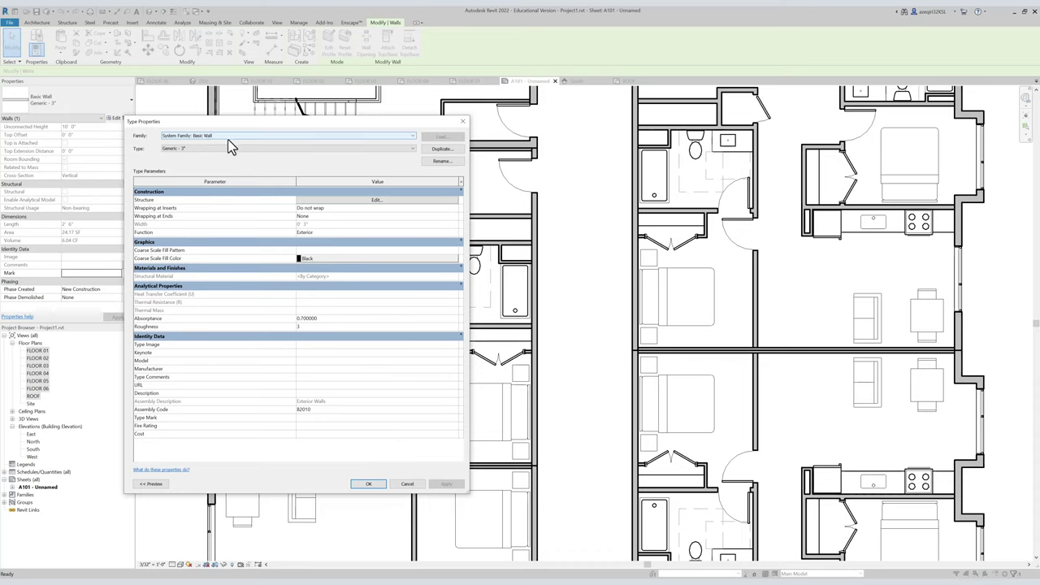
left_click(154, 137)
left_click(155, 137)
left_click(159, 136)
left_click(167, 137)
left_click(165, 138)
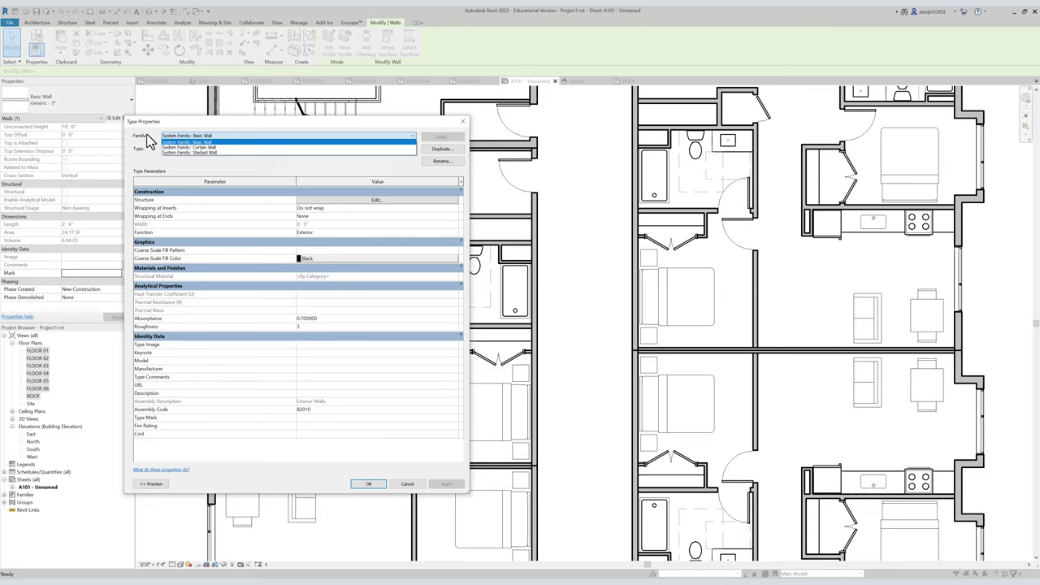
left_click(146, 138)
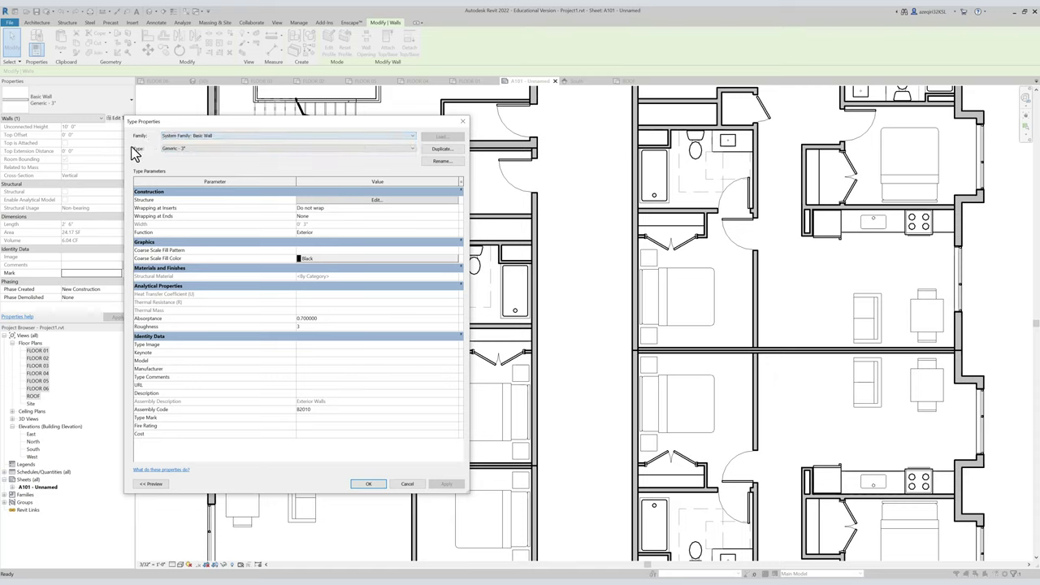
Review the Basic Wall type names, keeping Generic - 3", and close the type properties with the wall deselected.
left_click(173, 151)
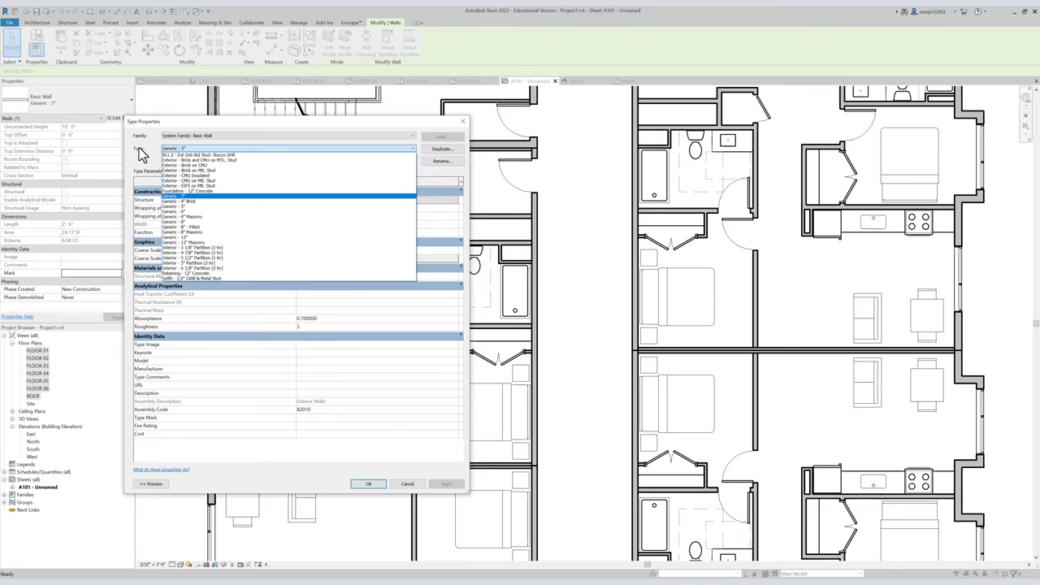
left_click(148, 153)
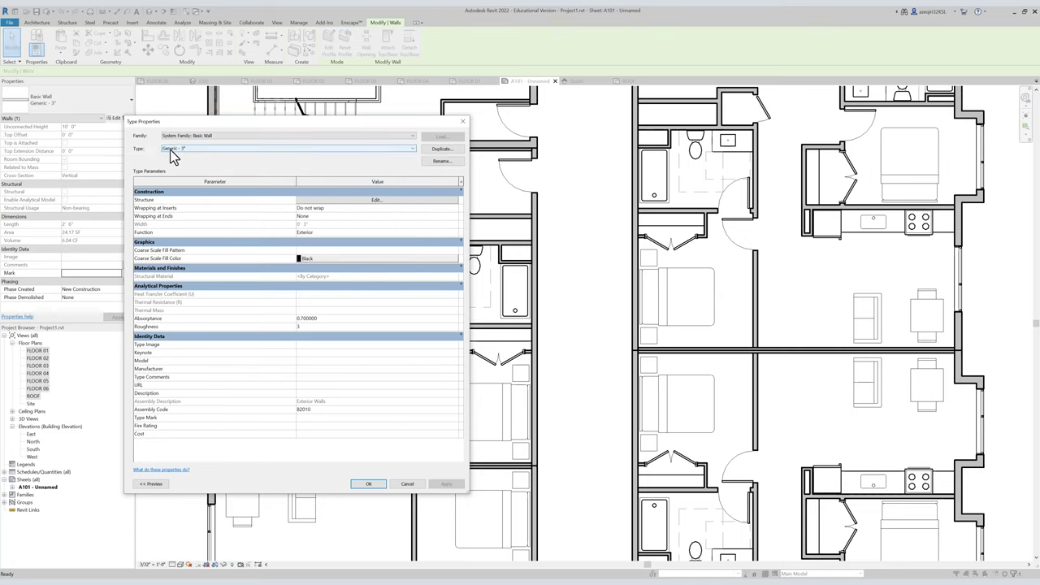
left_click(173, 150)
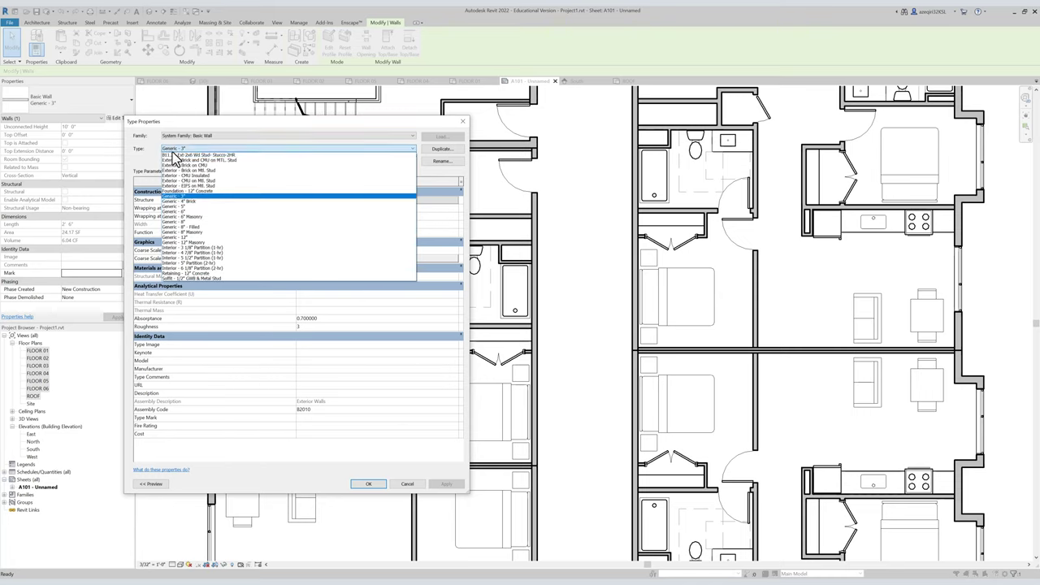
left_click(176, 197)
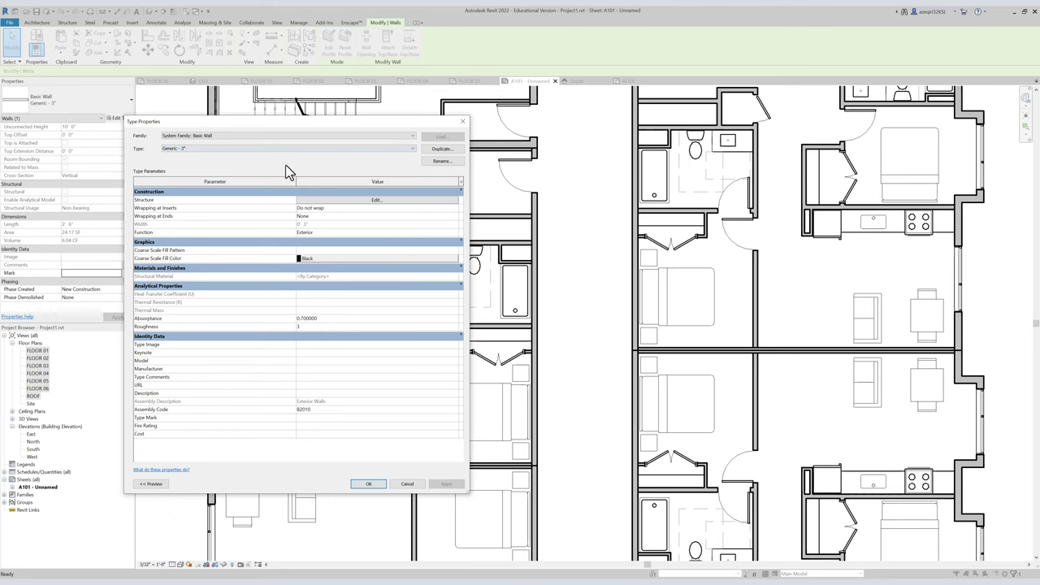
left_click(461, 123)
scroll(51, 260, "up", 2)
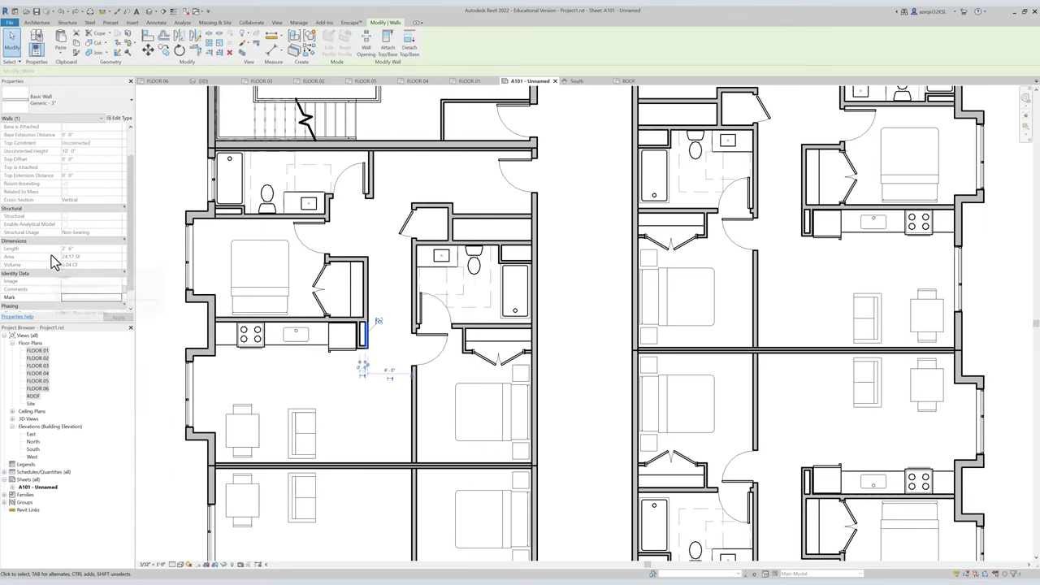
left_click(178, 186)
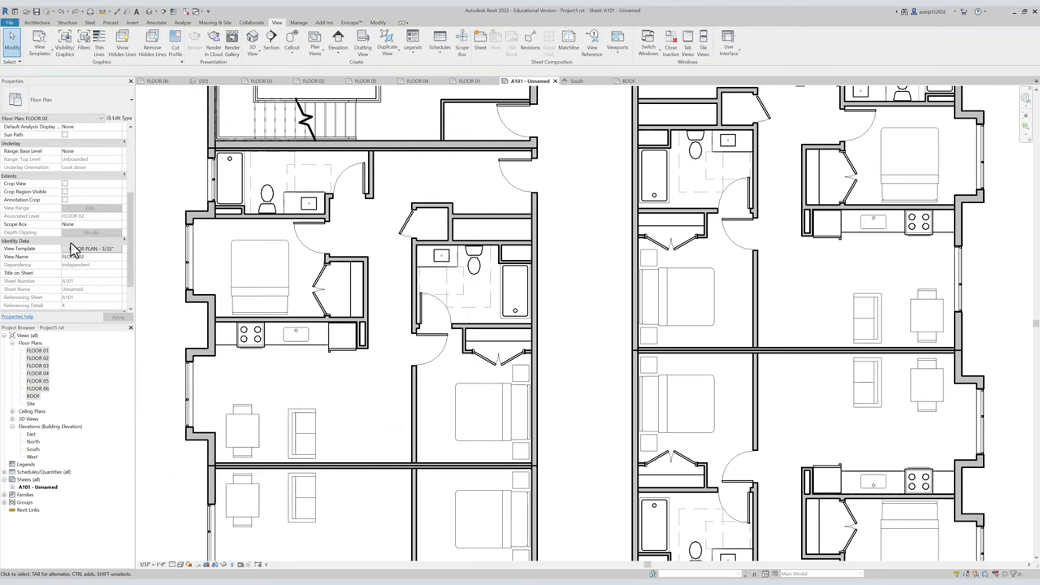
Open the filter overrides of the FLOOR PLAN - 3/32" view template assigned to FLOOR 02.
left_click(76, 249)
left_click(305, 189)
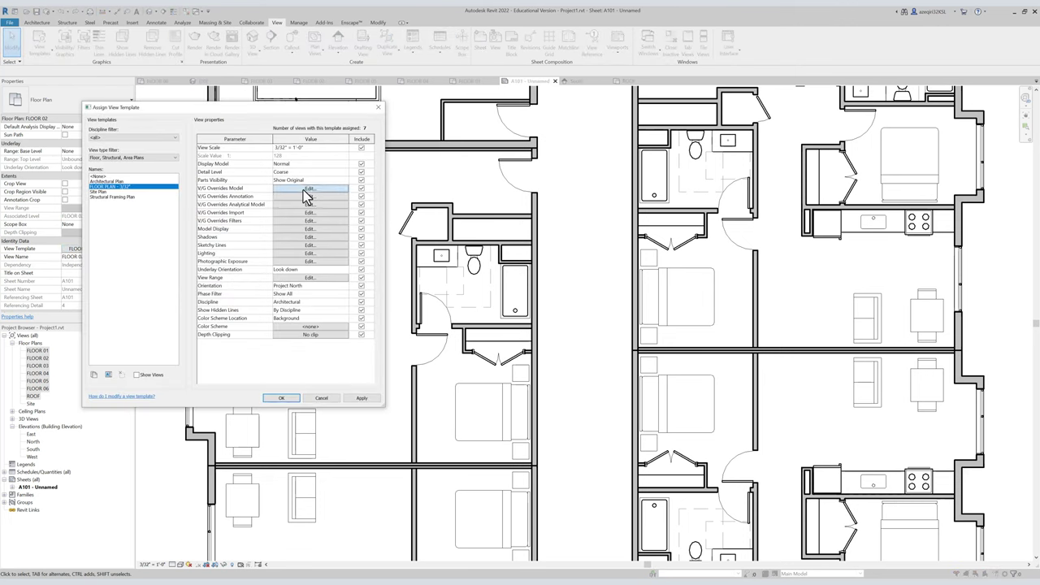
key("Escape")
left_click(317, 189)
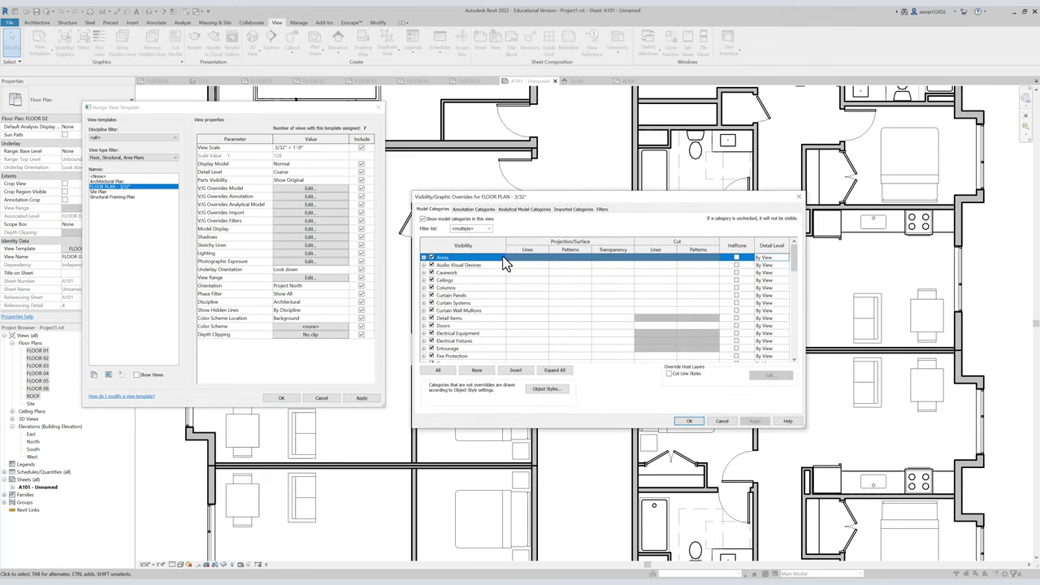
left_click(602, 209)
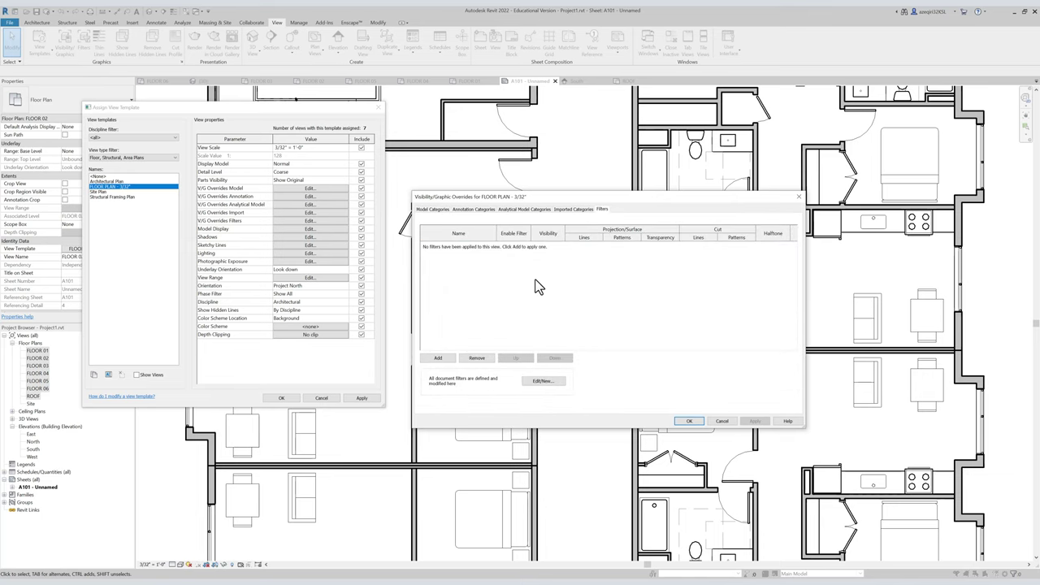
Create a new rule-based filter named WALLS - 3".
left_click(541, 381)
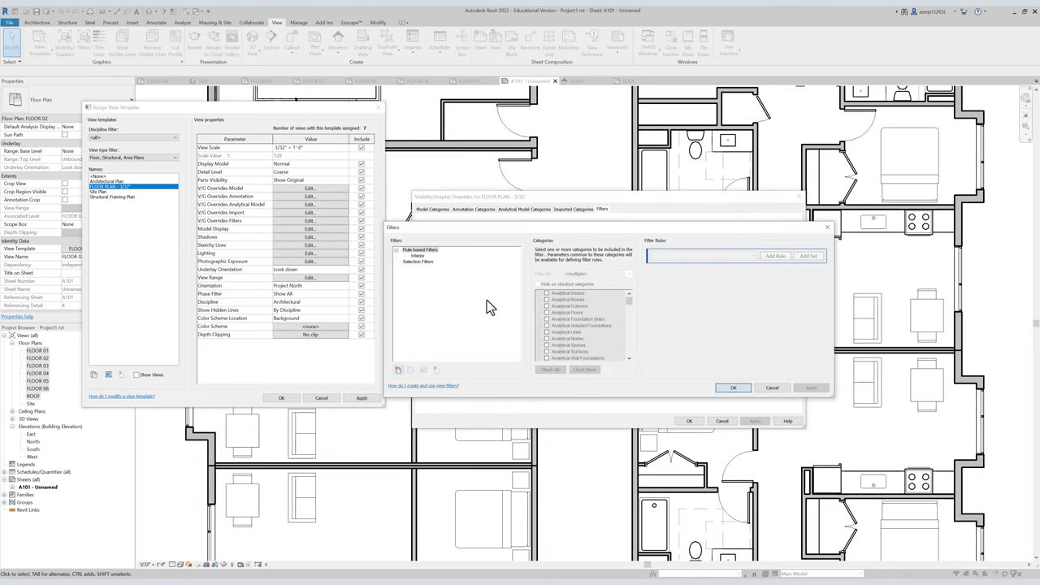
left_click_drag(456, 230, 535, 252)
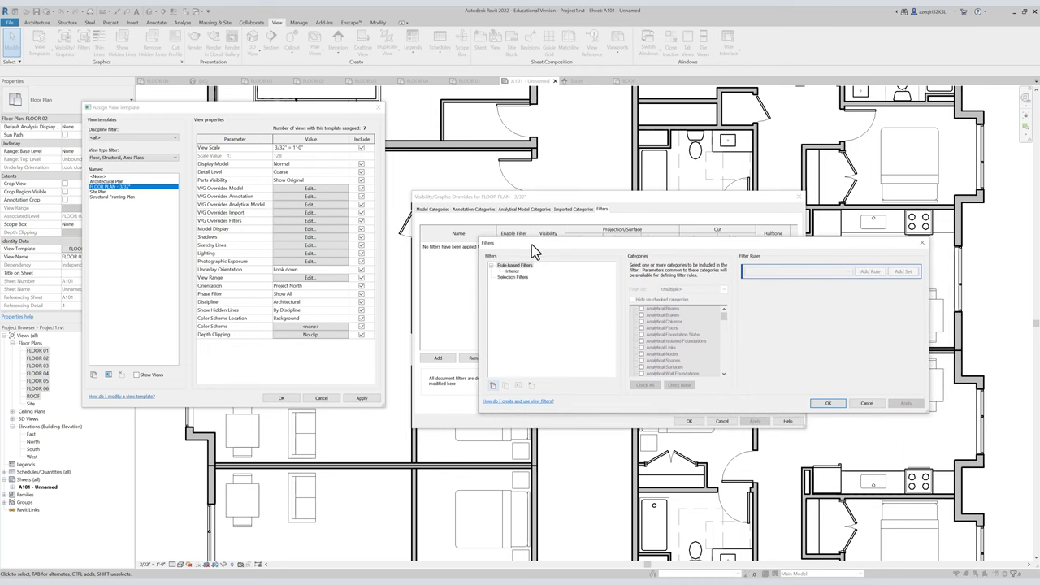
left_click(492, 385)
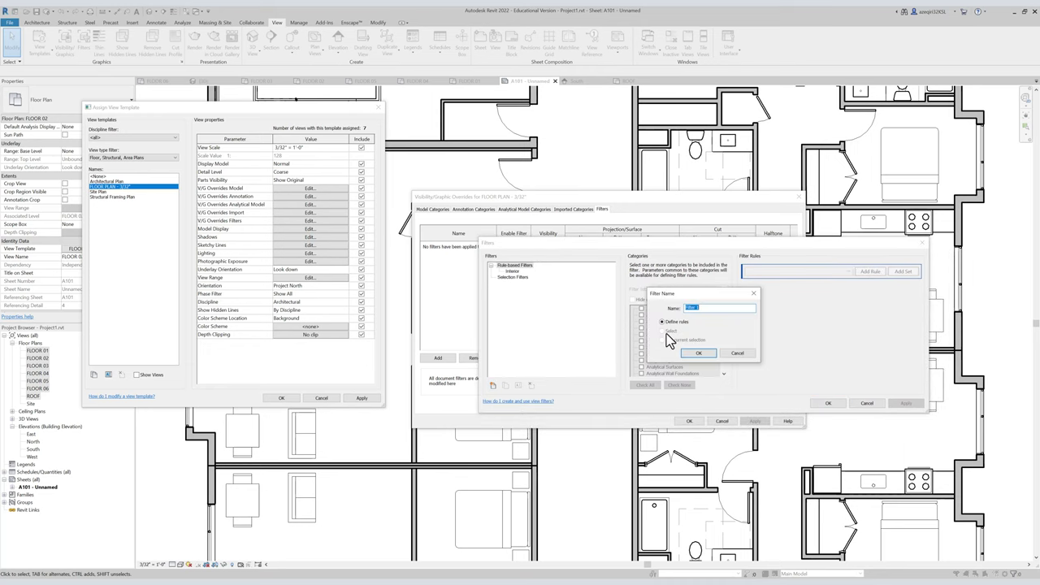
type("WALLS-")
left_click(696, 354)
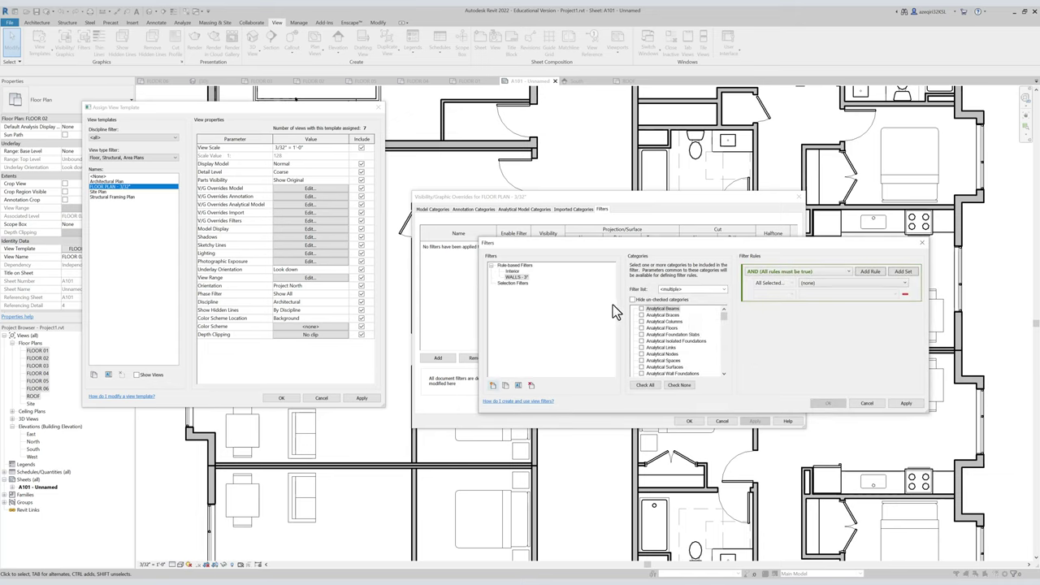
Include the Walls category in the WALLS - 3" filter.
left_click(515, 277)
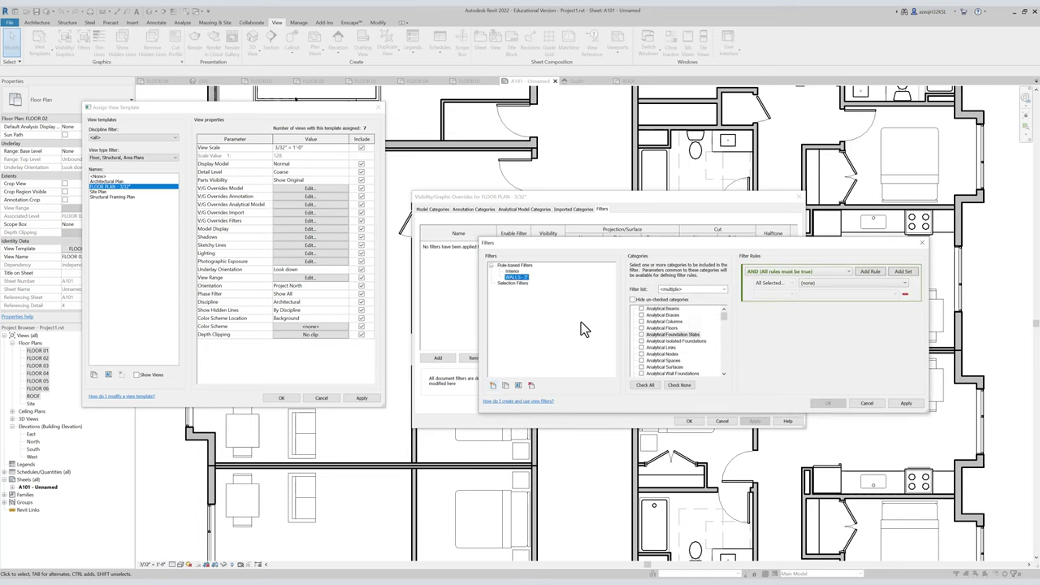
scroll(683, 321, "down", 8)
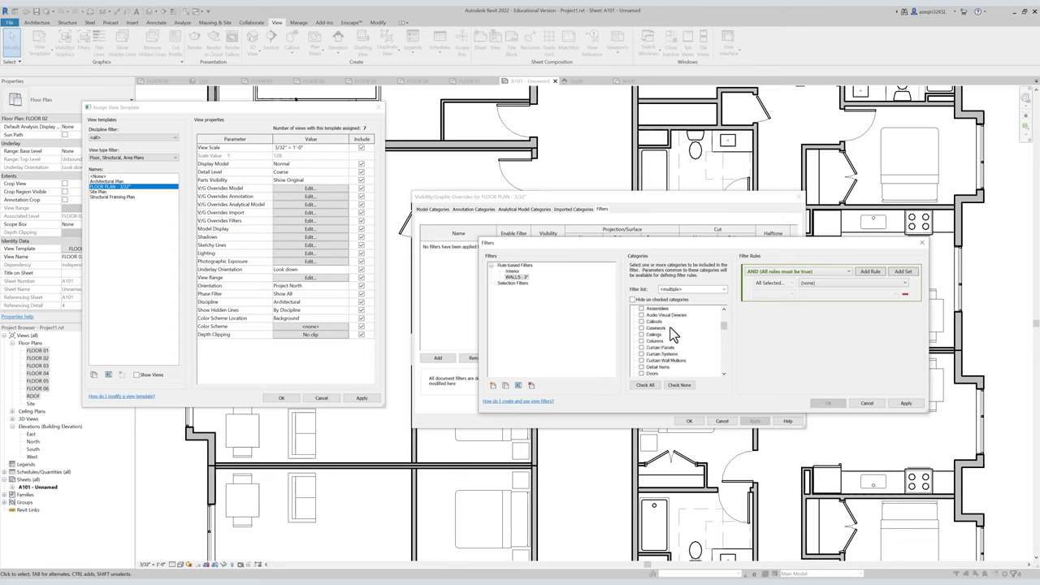
scroll(666, 329, "down", 9)
left_click(654, 328)
scroll(656, 335, "down", 5)
left_click(649, 366)
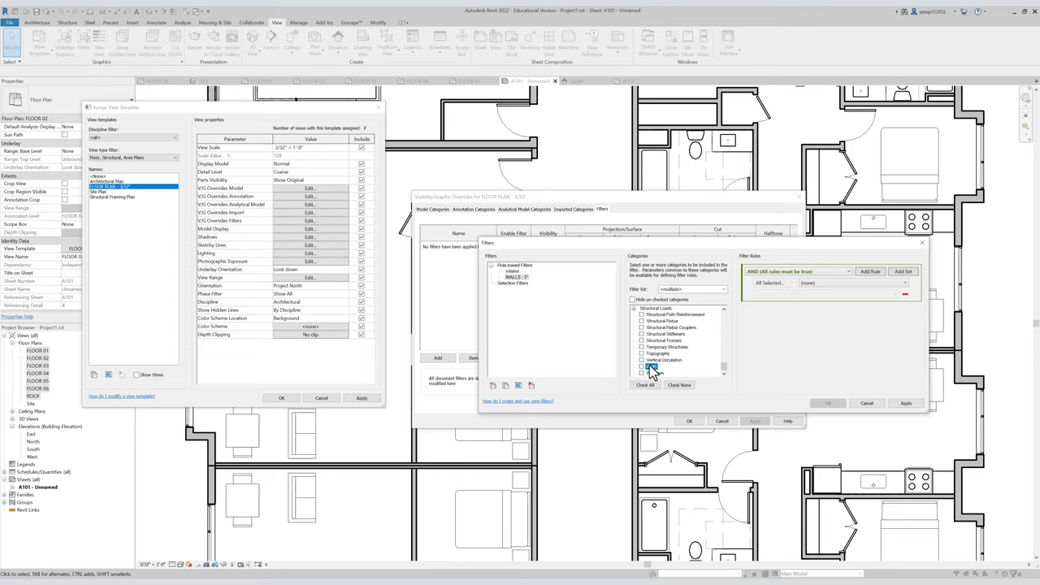
left_click(641, 366)
Define the WALLS - 3" filter rule using Type Name with the contains condition, keeping the AND rule set, and save the filter.
left_click_drag(649, 239, 515, 212)
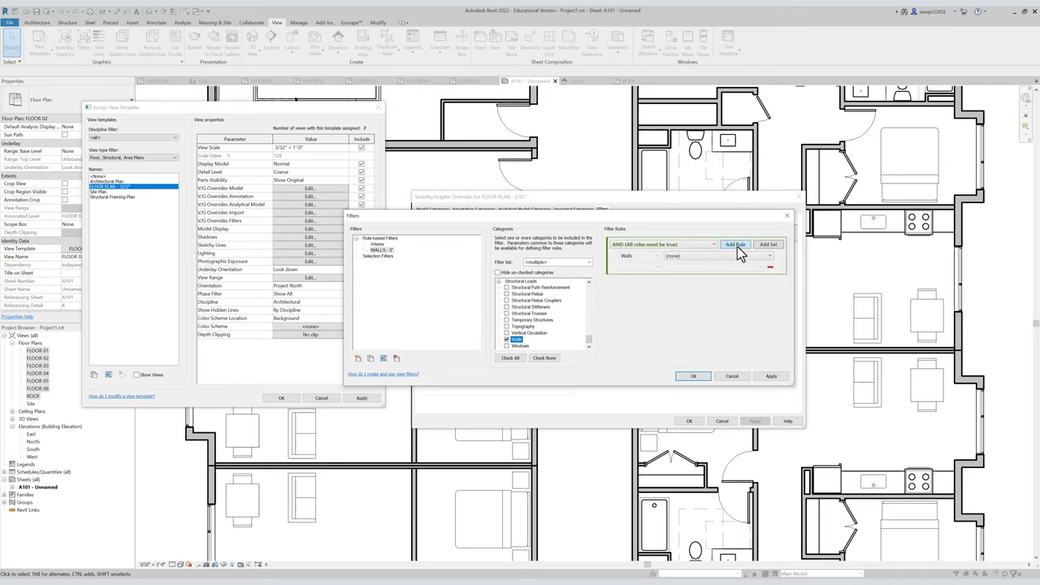
left_click(643, 245)
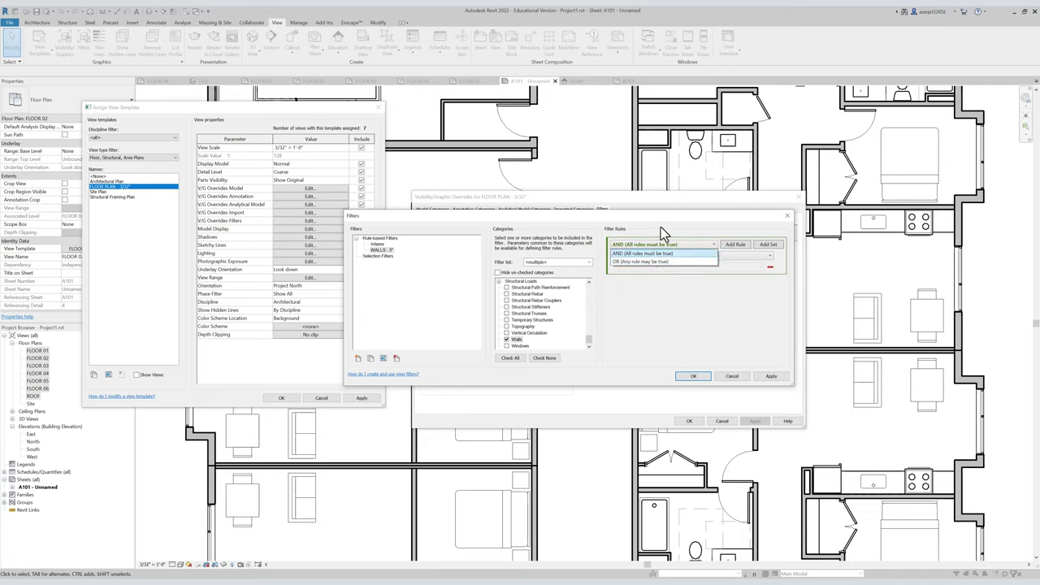
left_click(661, 228)
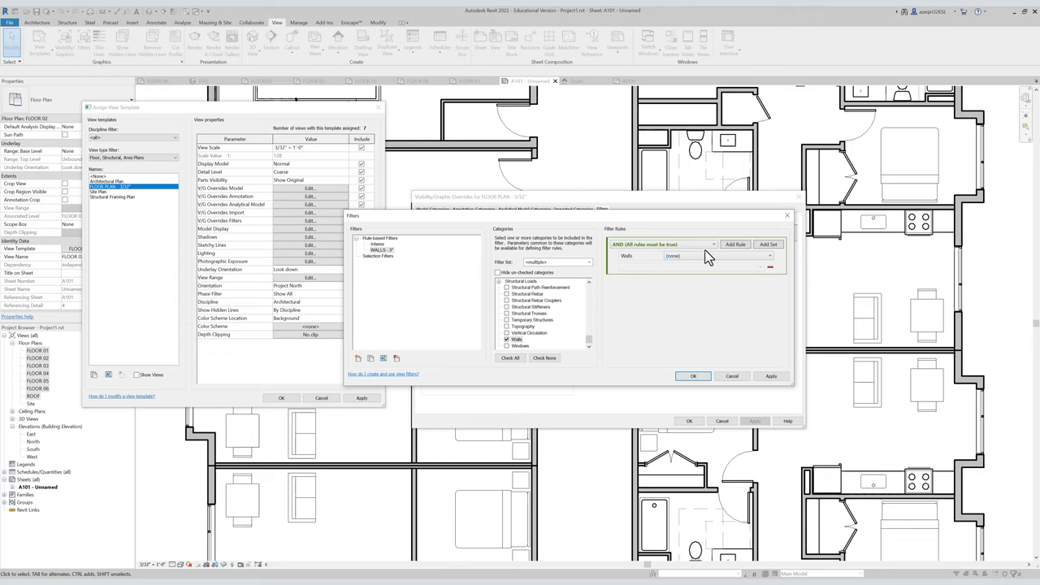
left_click(692, 257)
scroll(700, 382, "down", 5)
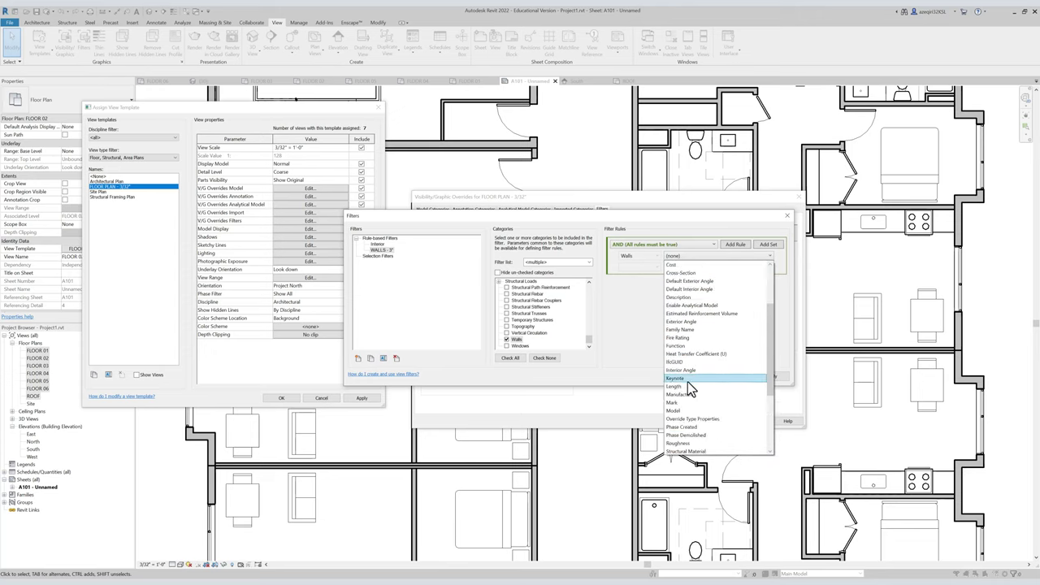
left_click(686, 438)
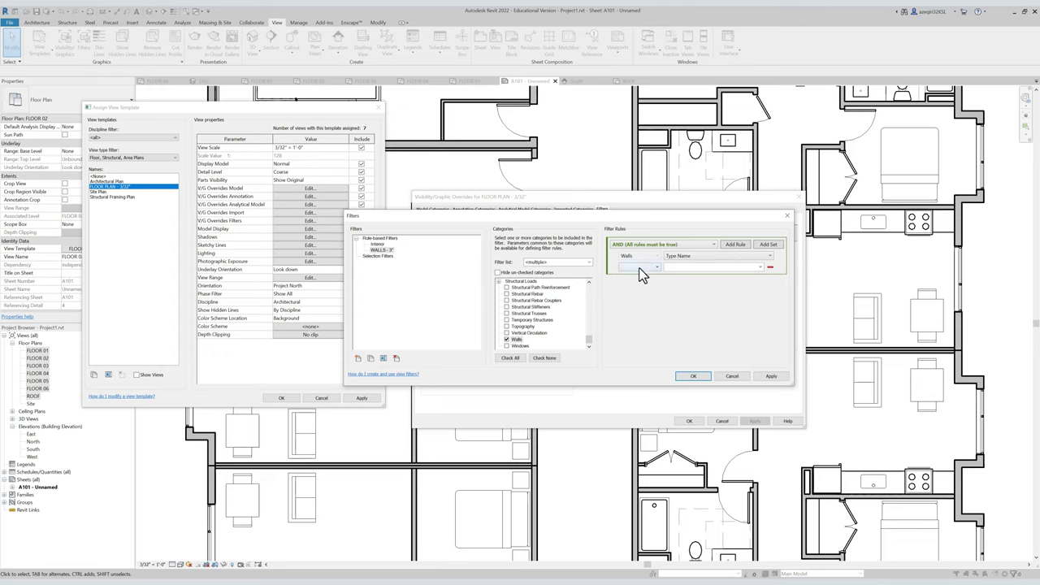
left_click(639, 268)
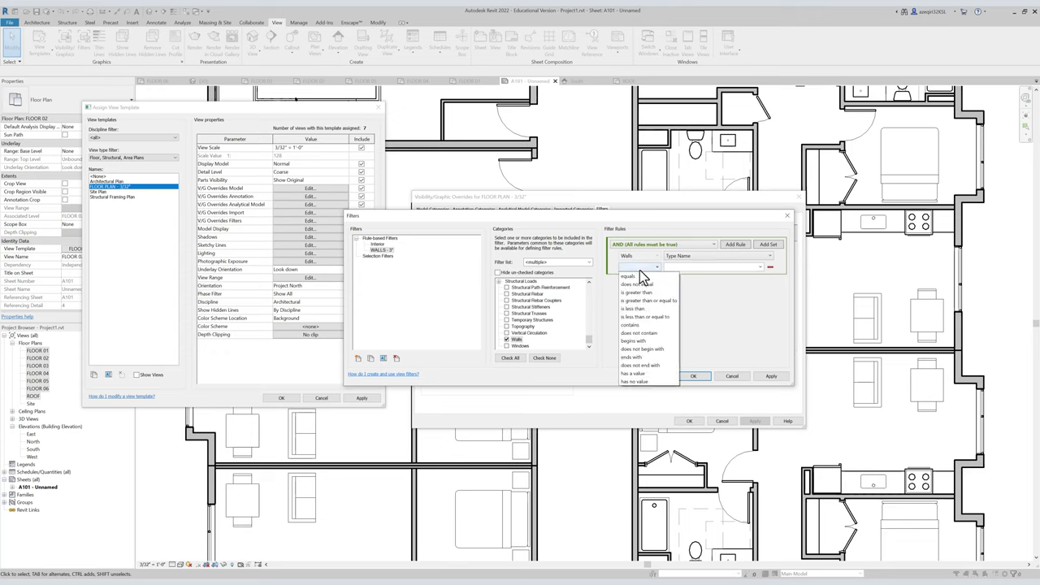
left_click(662, 324)
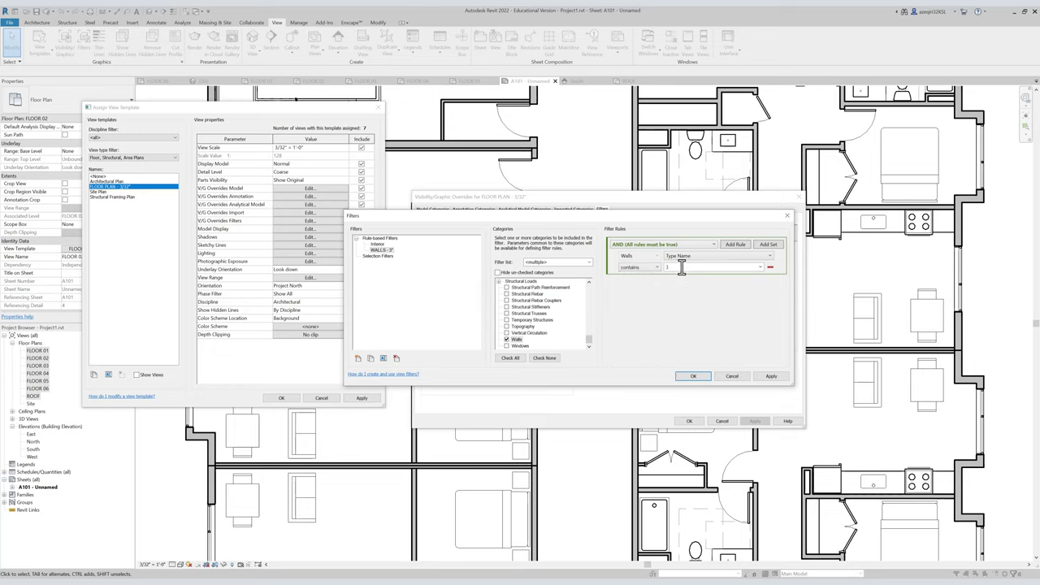
left_click(695, 377)
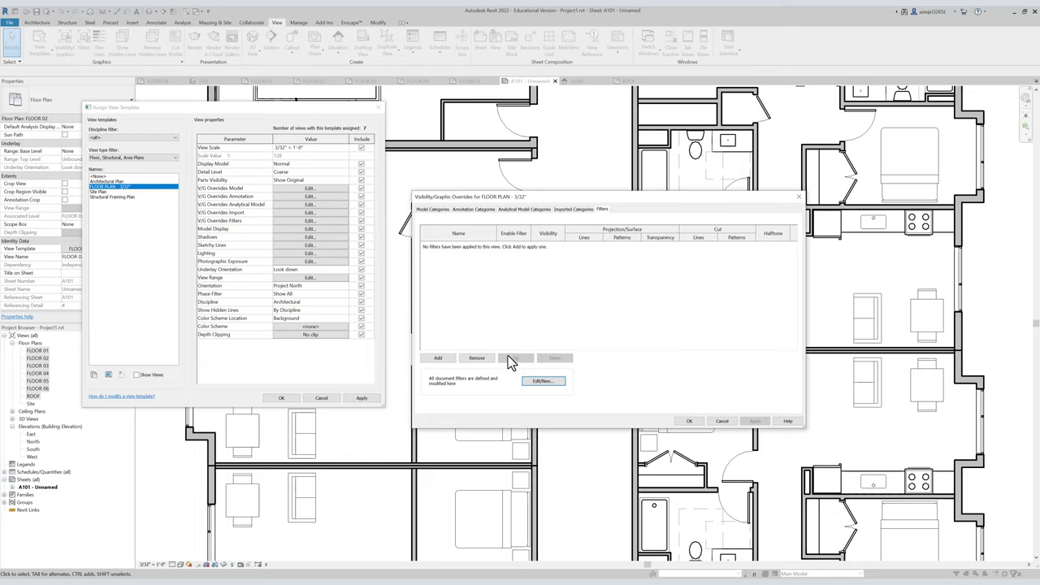
Add the WALLS - 3" filter to the template and set its cut pattern foreground color to RGB 255-000-128.
left_click(441, 358)
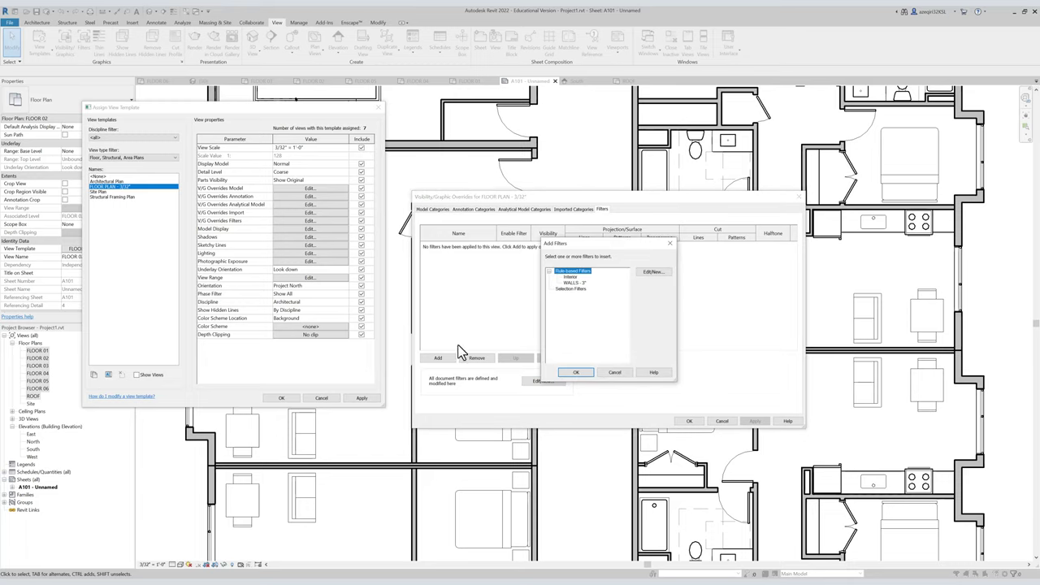
left_click(578, 373)
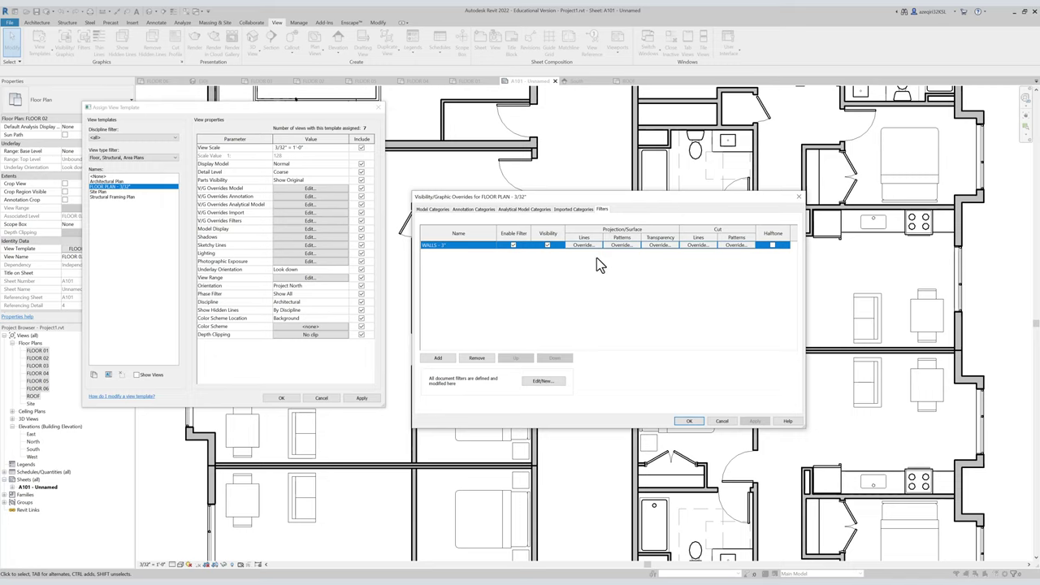
left_click(726, 245)
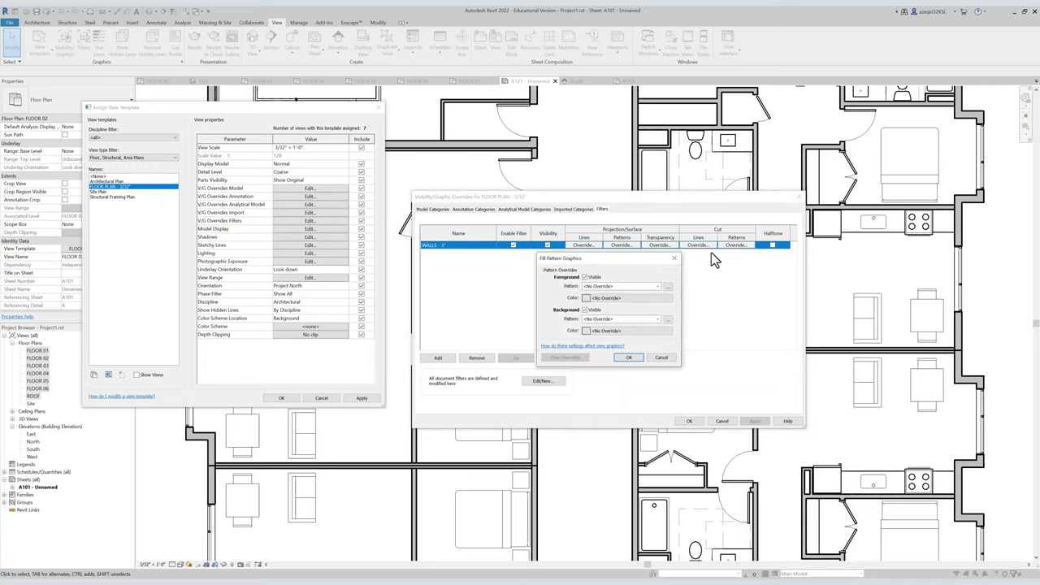
left_click(608, 298)
left_click(598, 274)
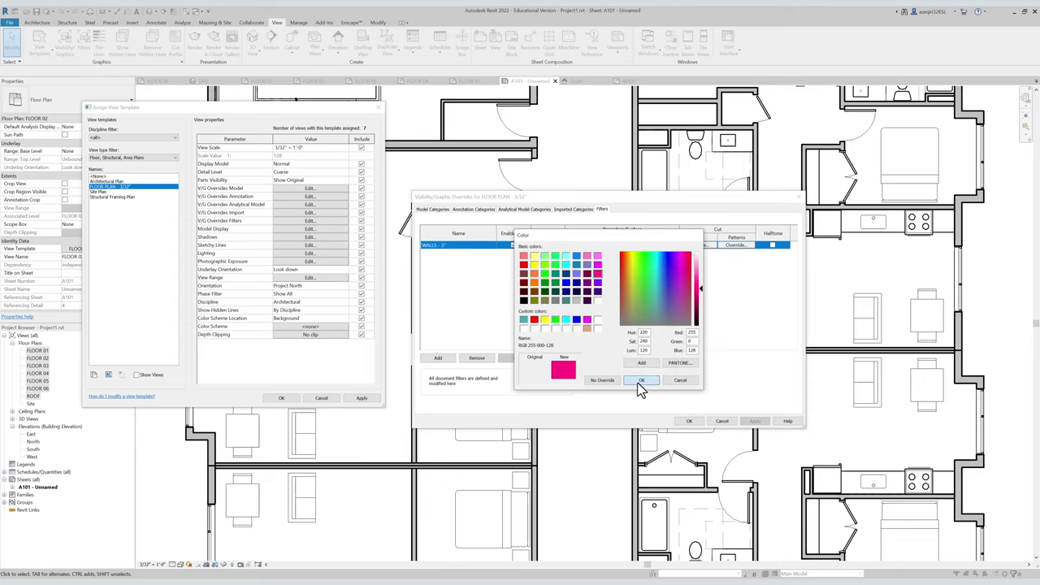
left_click(641, 382)
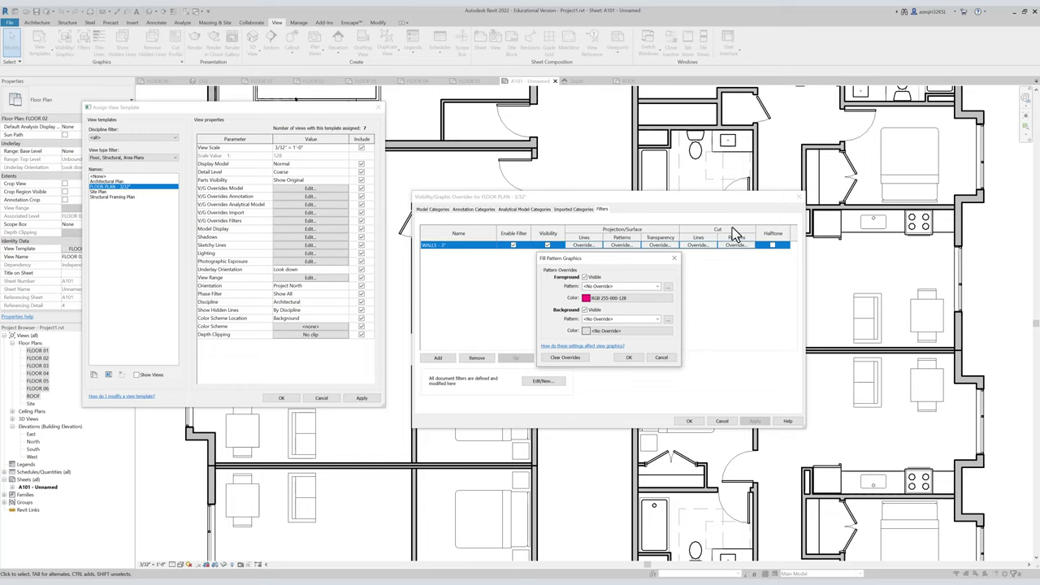
left_click(628, 358)
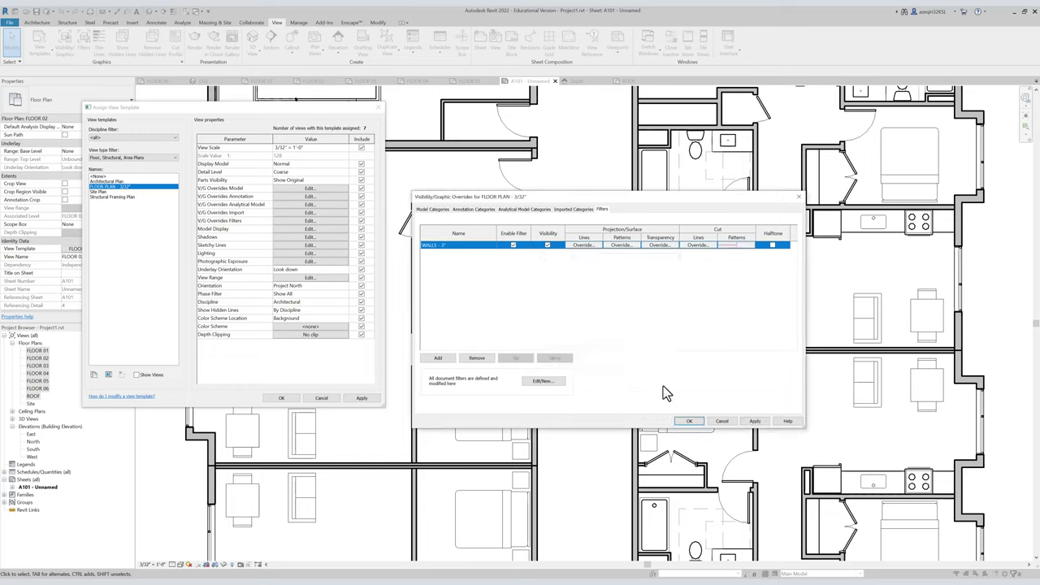
Save the wall filter override and apply the FLOOR PLAN - 3/32" view template to the assigned plan views.
left_click(688, 421)
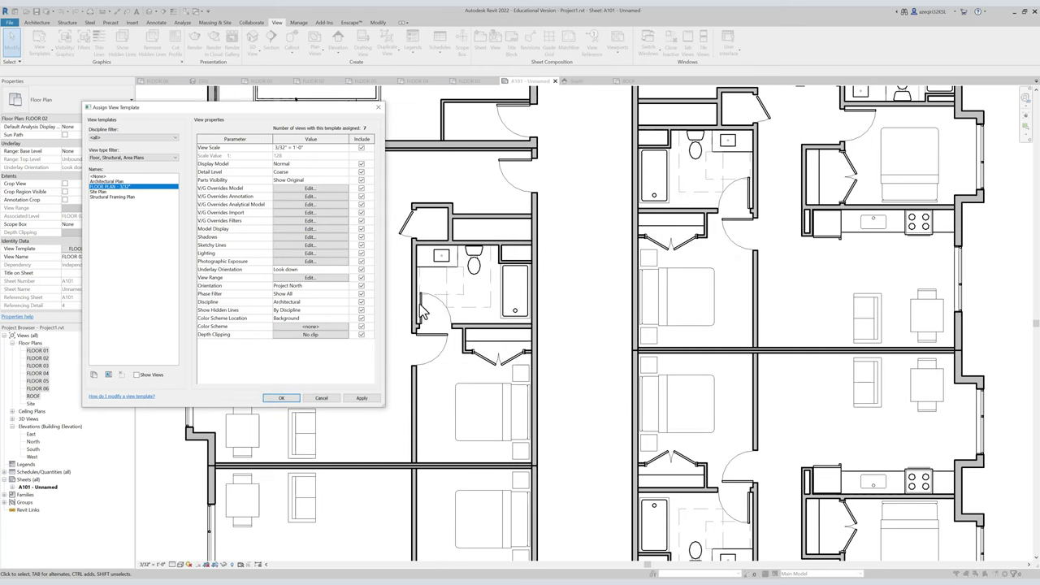
left_click(281, 397)
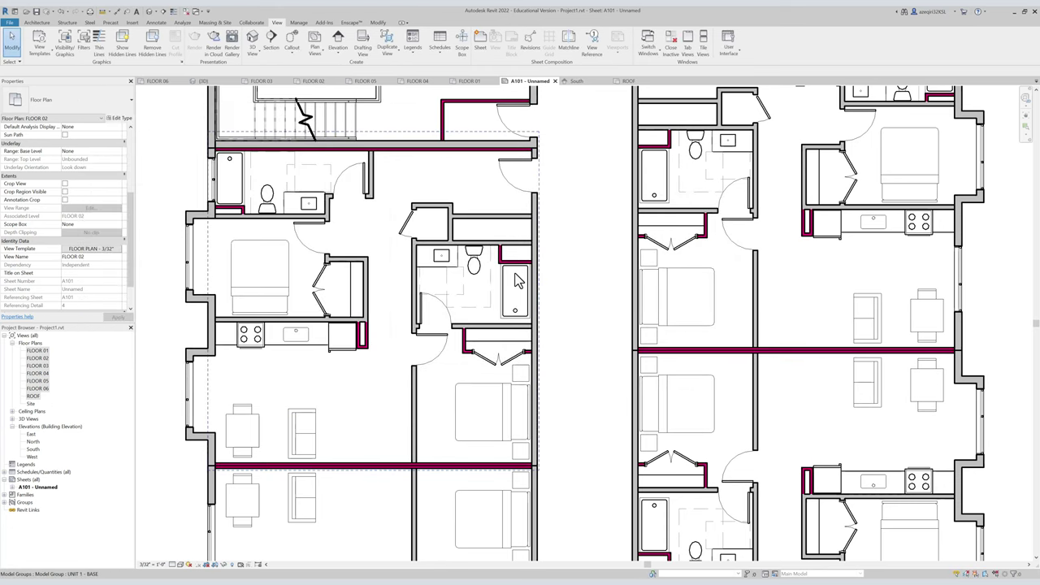
scroll(549, 223, "down", 2)
scroll(549, 223, "down", 3)
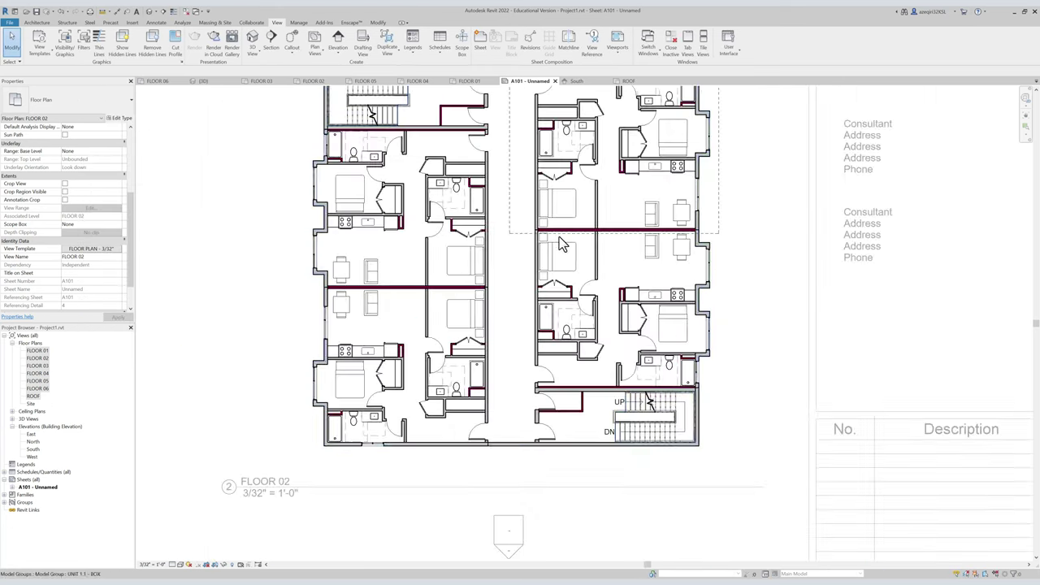
scroll(550, 360, "up", 3)
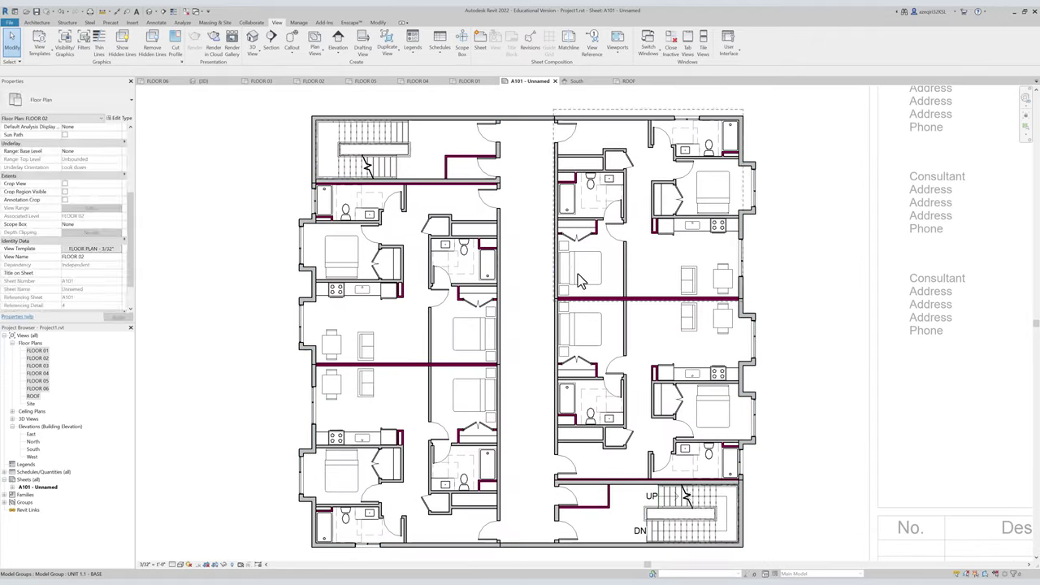
middle_click_drag(543, 301, 621, 338)
scroll(630, 264, "down", 3)
middle_click_drag(666, 201, 722, 100)
middle_click_drag(723, 262, 654, 334)
scroll(624, 298, "up", 4)
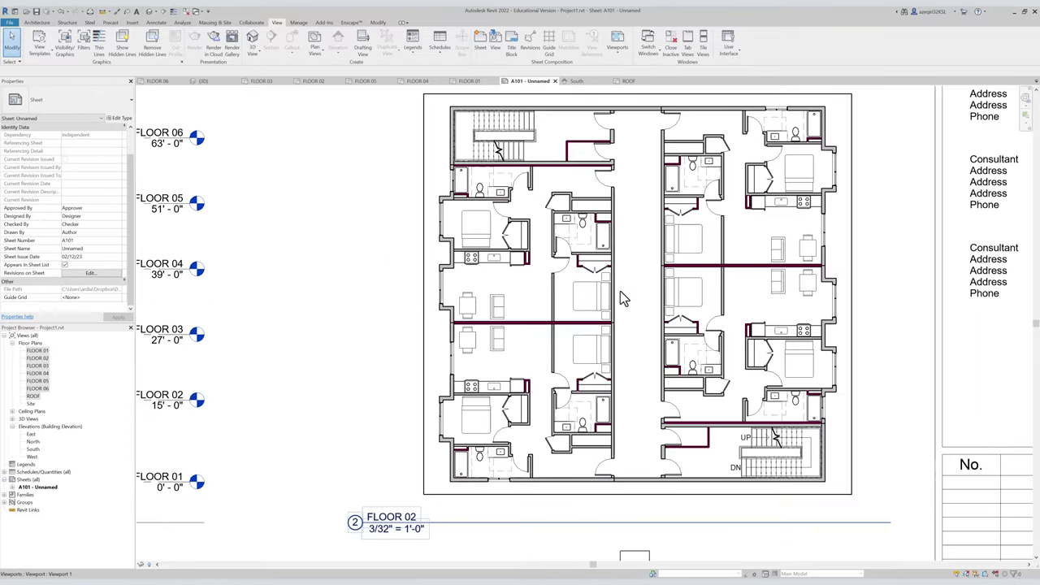
scroll(619, 292, "down", 2)
Examine the wall fills in the FLOOR 04 and FLOOR 05 plan views, closing both views when done.
left_click(74, 373)
left_click(48, 378)
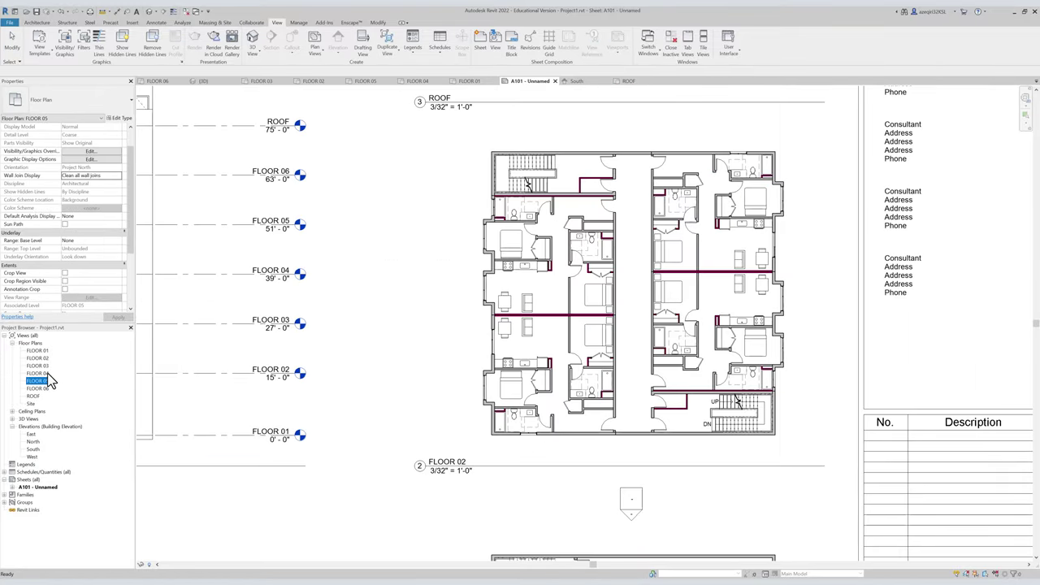
double_click(44, 373)
scroll(306, 141, "up", 6)
middle_click_drag(445, 183, 188, 168)
scroll(296, 187, "down", 2)
double_click(41, 380)
scroll(362, 204, "up", 3)
scroll(361, 205, "up", 3)
middle_click_drag(360, 204, 501, 255)
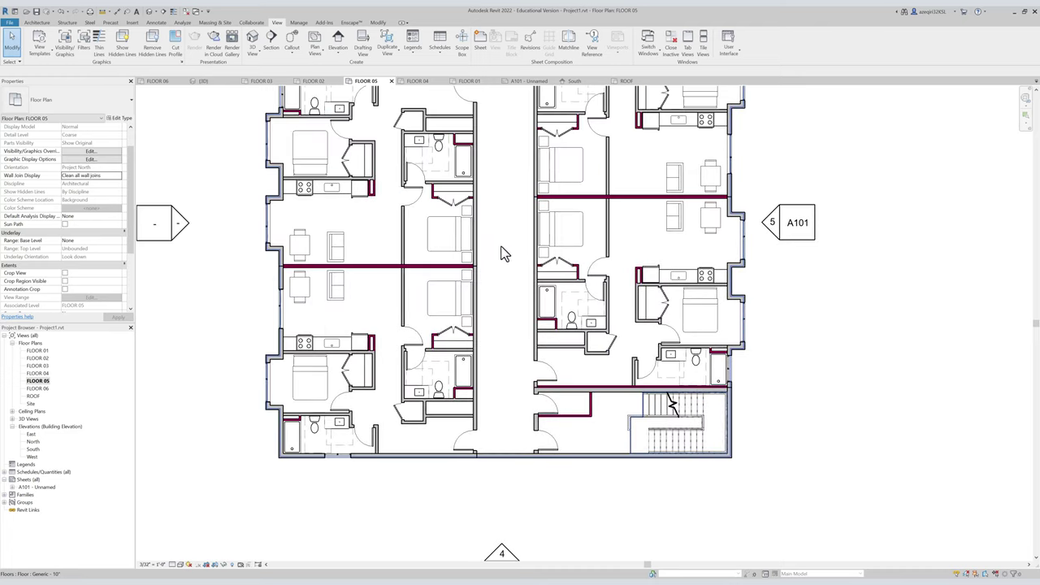
left_click(390, 82)
left_click(390, 82)
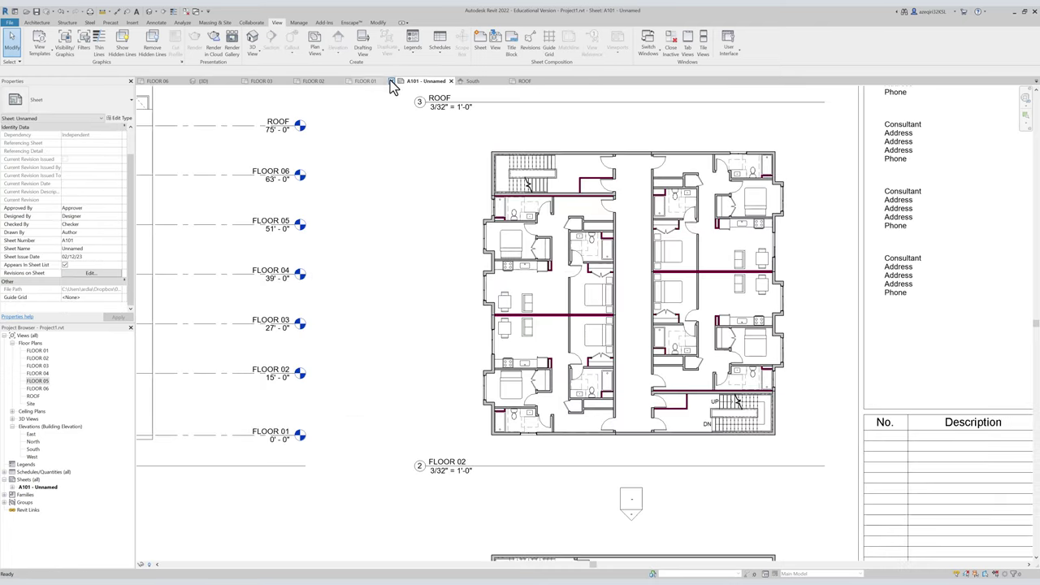
Activate the East elevation viewport on sheet A101 and turn on its shadows.
middle_click_drag(624, 261, 699, 304)
middle_click_drag(357, 240, 660, 244)
scroll(661, 244, "down", 1)
middle_click_drag(487, 246, 482, 207)
scroll(458, 230, "down", 3)
scroll(481, 206, "down", 1)
scroll(443, 228, "up", 3)
double_click(435, 192)
middle_click_drag(423, 236, 458, 311)
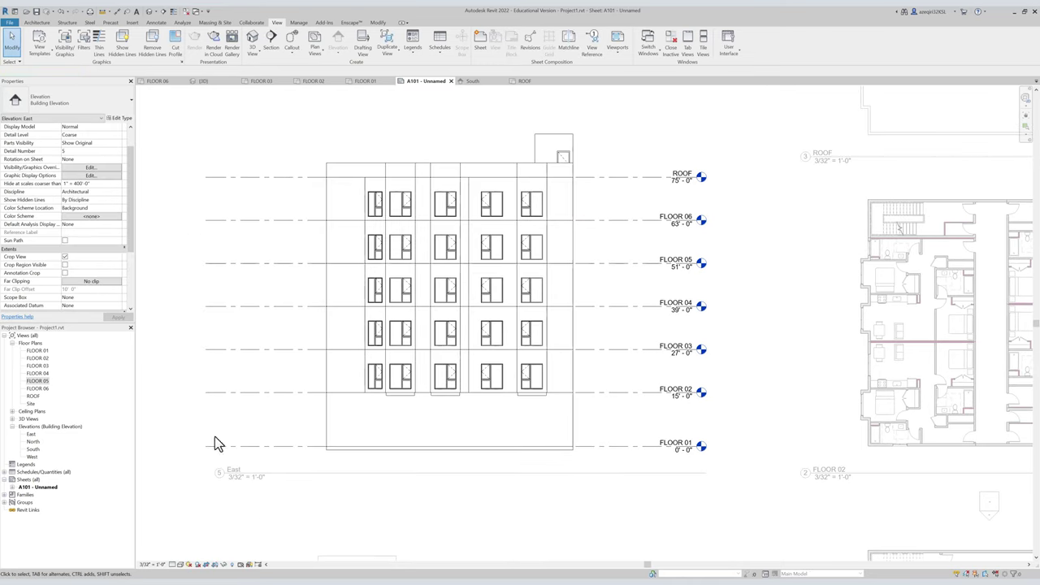
left_click(196, 565)
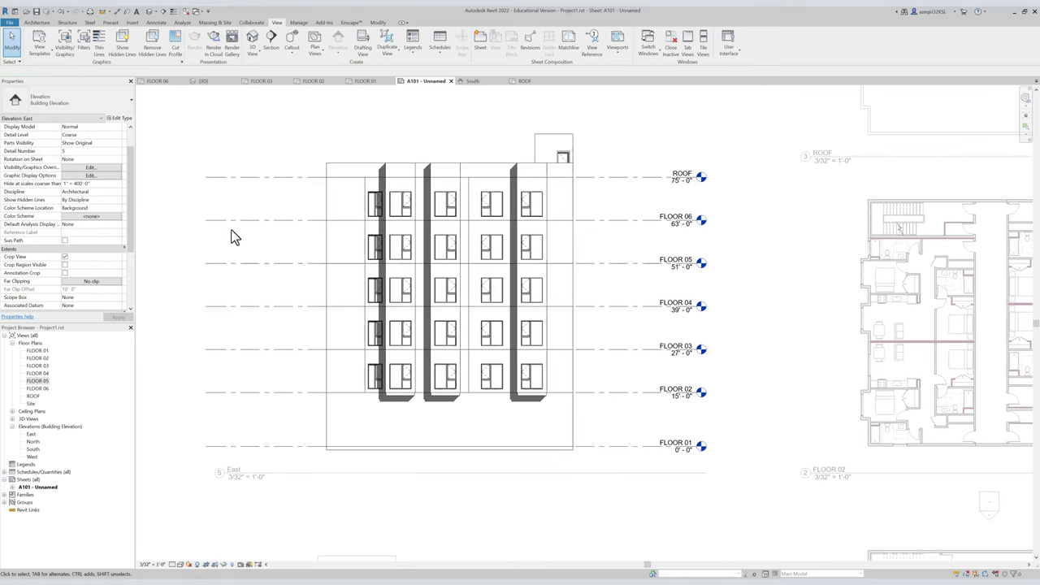
Lighten the East elevation's shadows through the lighting settings of its graphic display options.
left_click(89, 176)
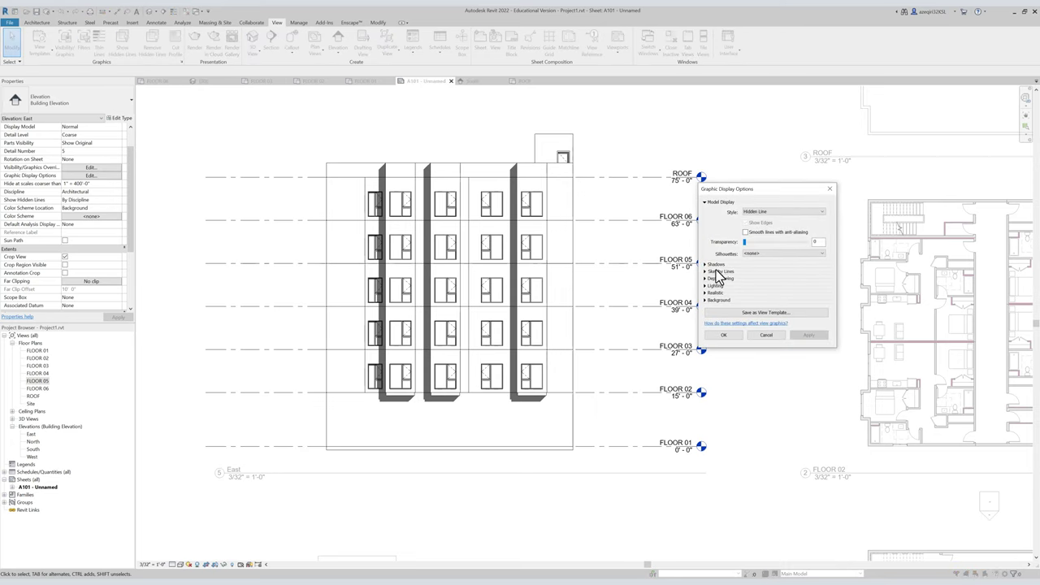
left_click(705, 286)
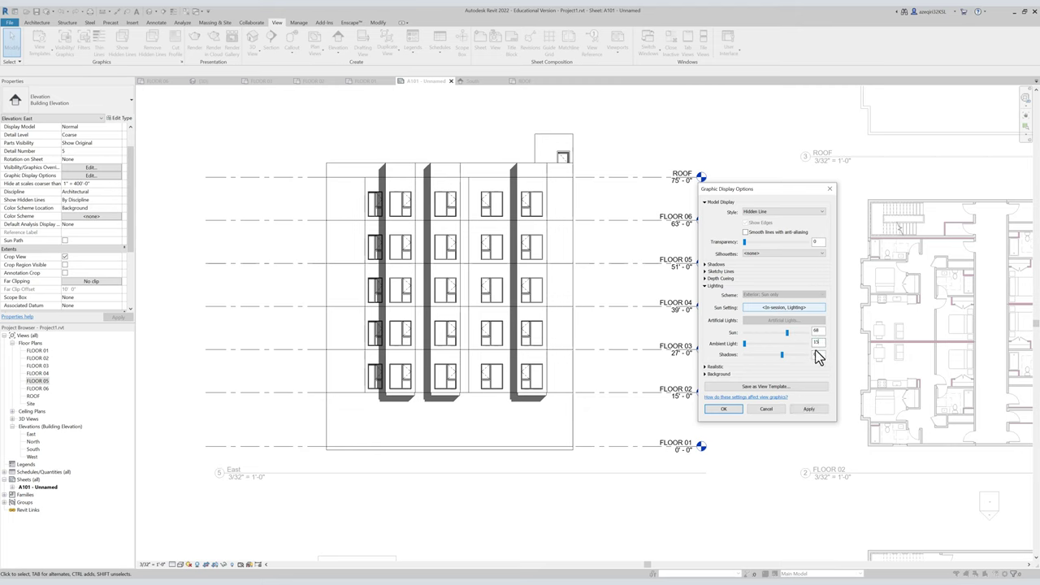
left_click(724, 410)
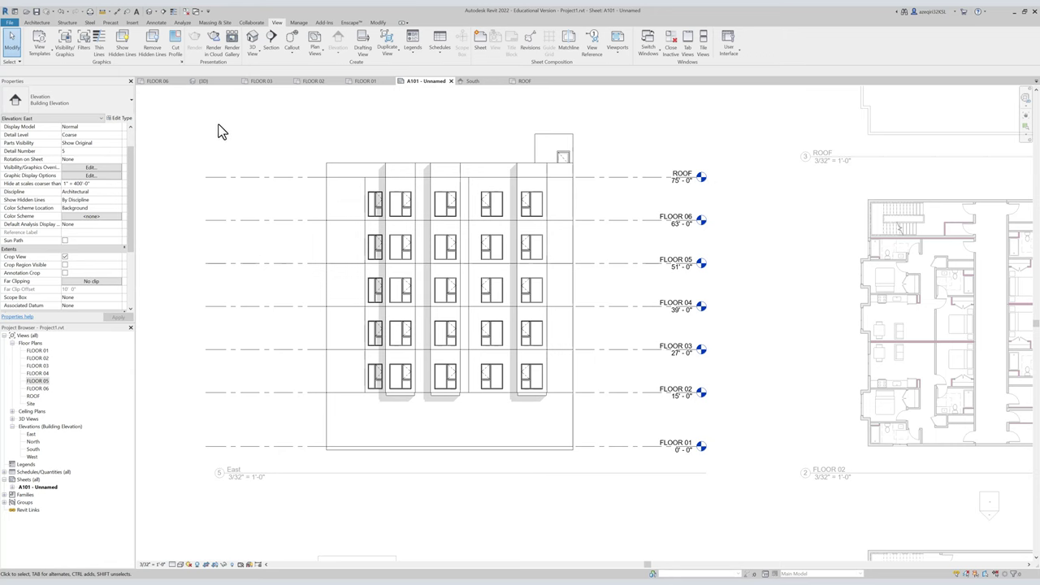
middle_click_drag(286, 147, 333, 151)
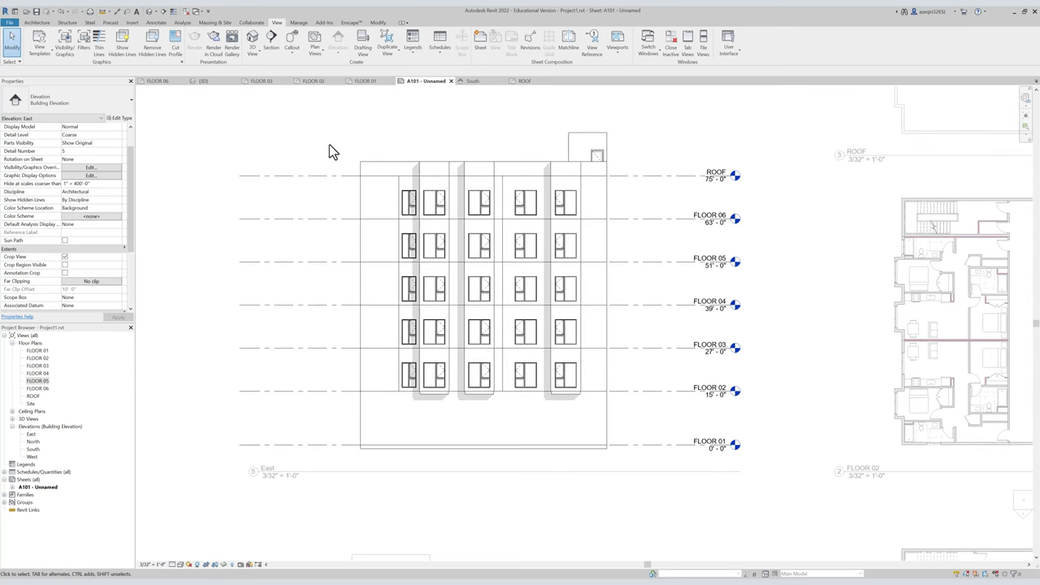
middle_click_drag(329, 145, 305, 134)
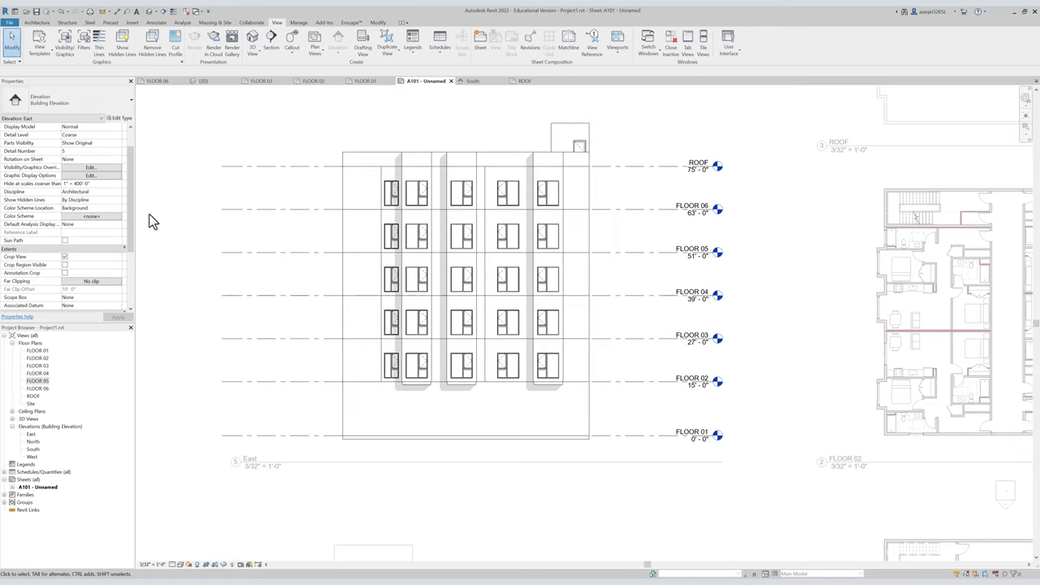
Assign a heavier silhouette line style to the East elevation in its graphic display options.
left_click(105, 176)
left_click(754, 254)
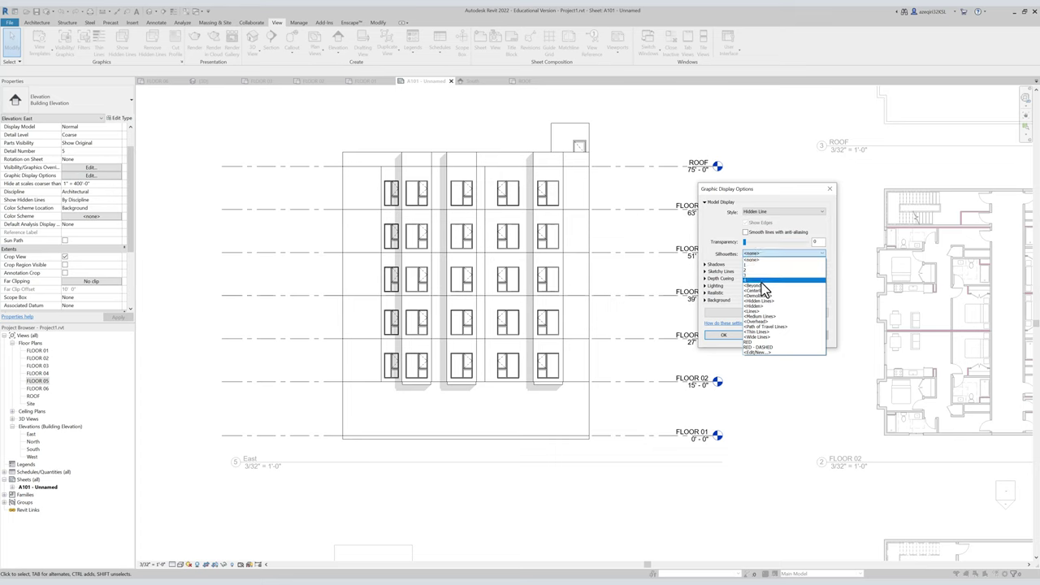
left_click(756, 265)
left_click(760, 254)
left_click(763, 285)
left_click(723, 334)
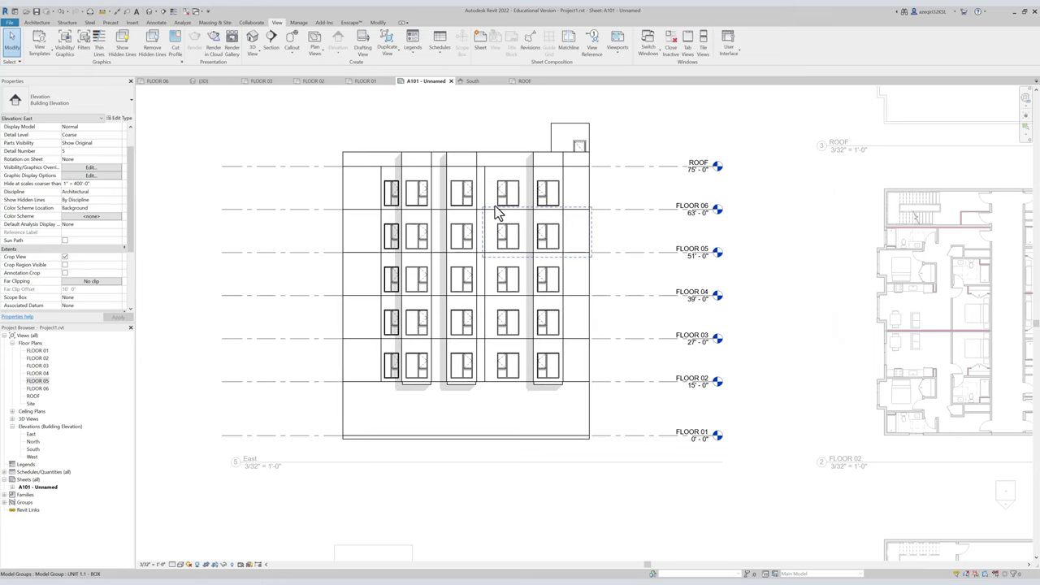
scroll(492, 207, "up", 2)
scroll(471, 195, "down", 1)
middle_click_drag(452, 201, 474, 204)
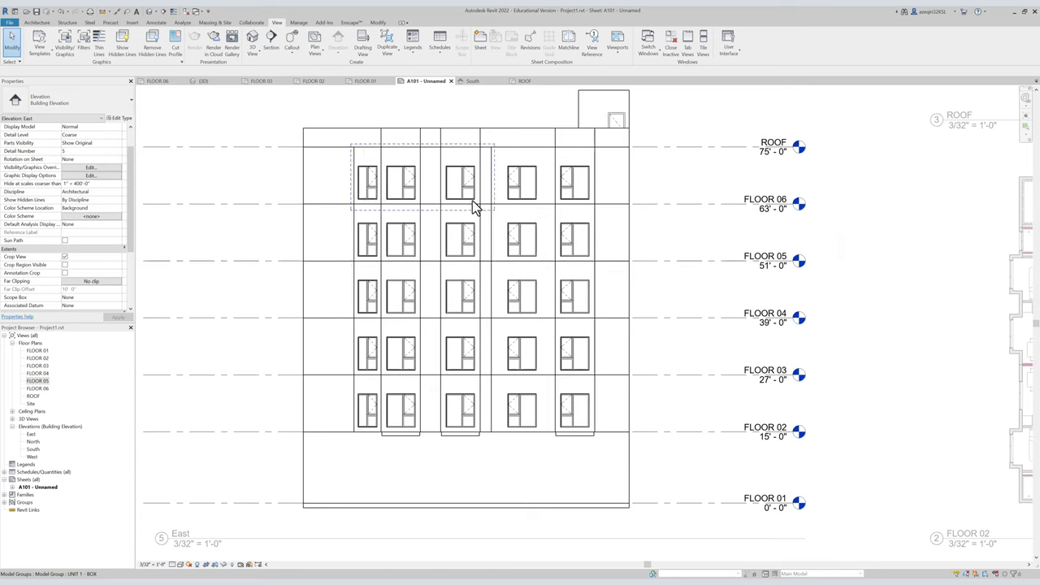
Join the stacked exterior walls of the leftmost window bay on the lower floors of the East elevation.
key("j")
key("g")
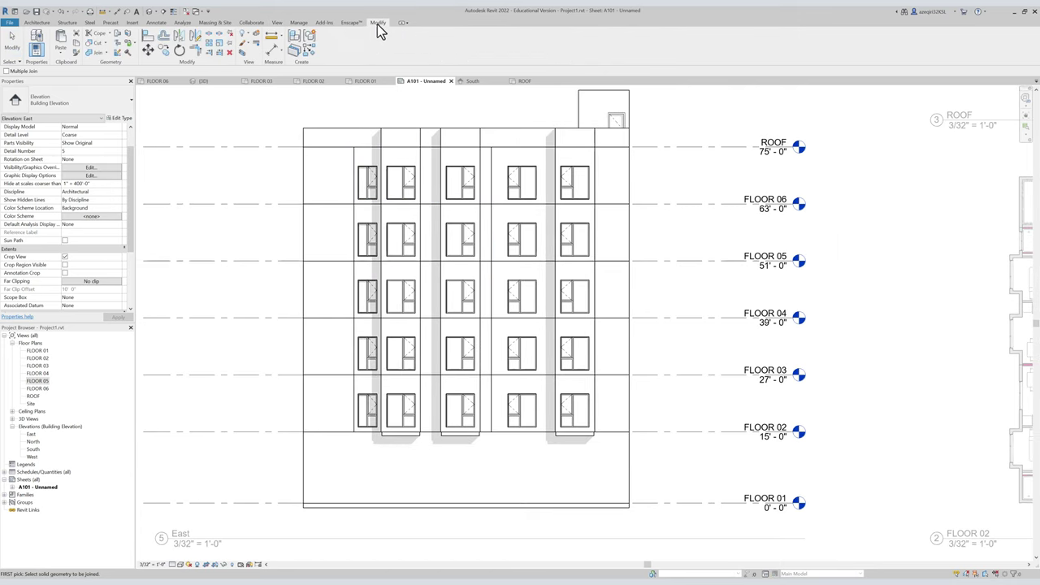
middle_click_drag(333, 200, 338, 204)
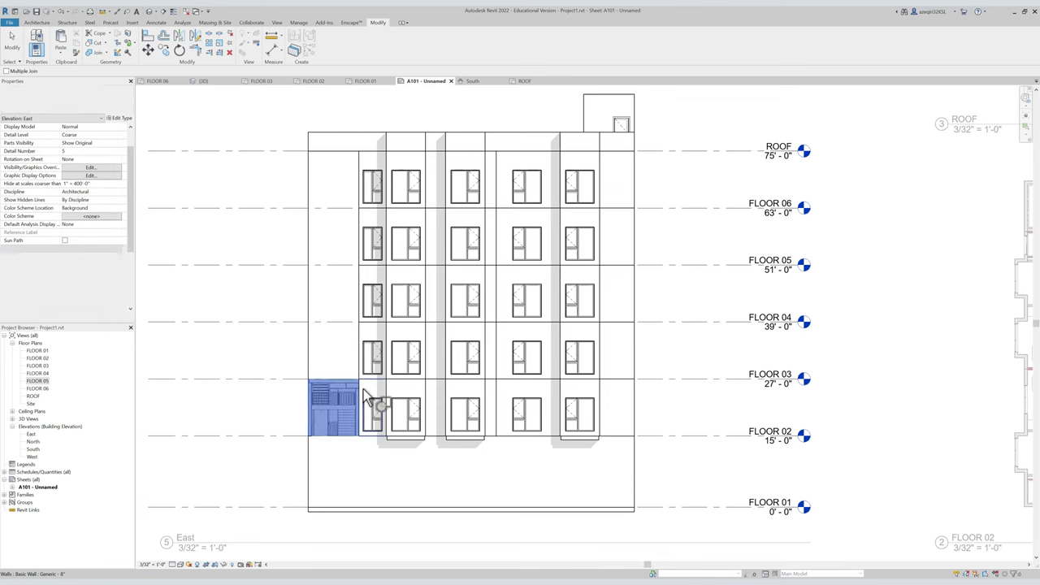
scroll(364, 390, "up", 4)
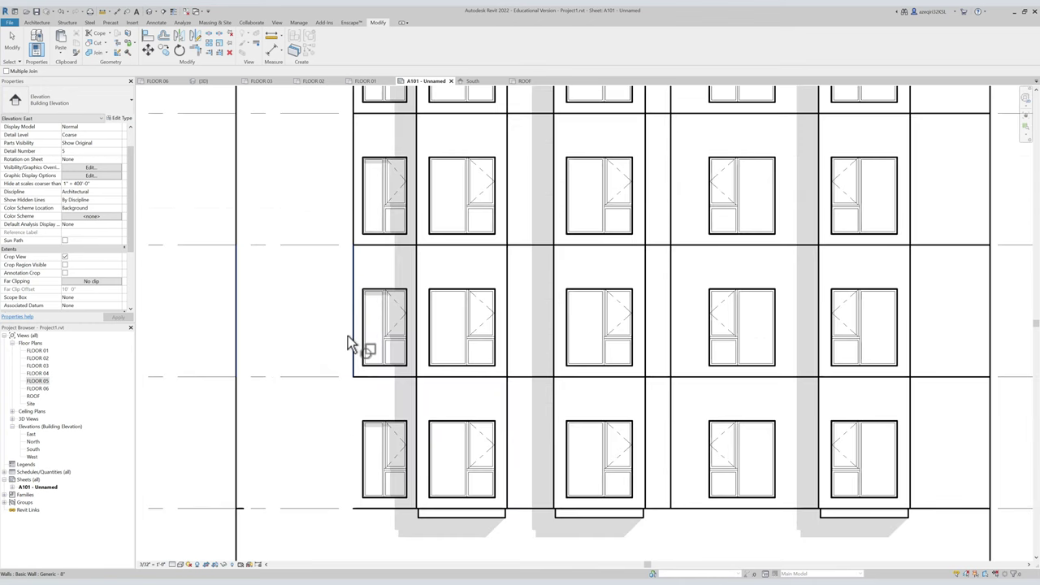
left_click(363, 221)
left_click(375, 373)
left_click(368, 406)
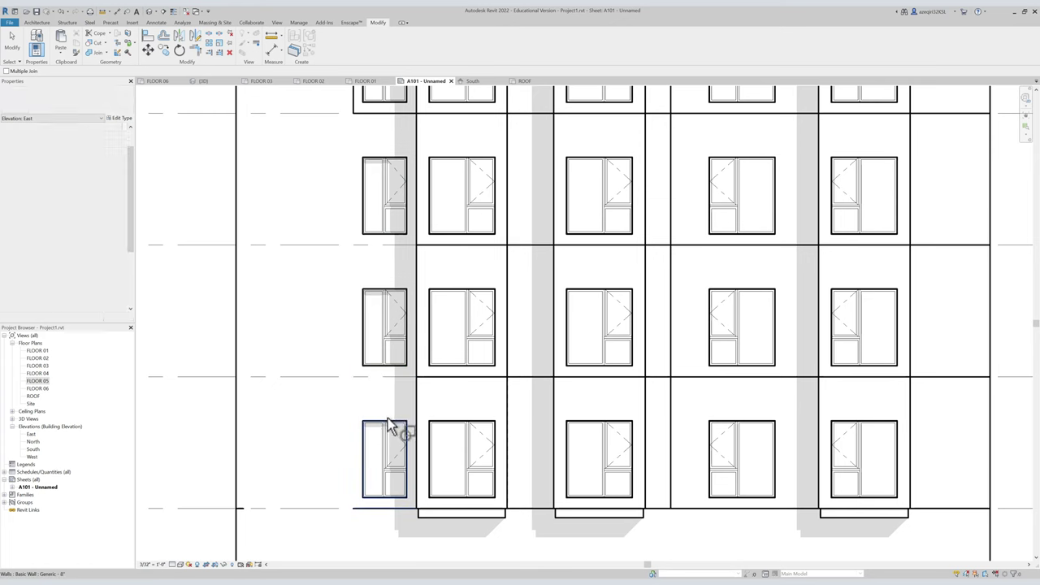
left_click(377, 502)
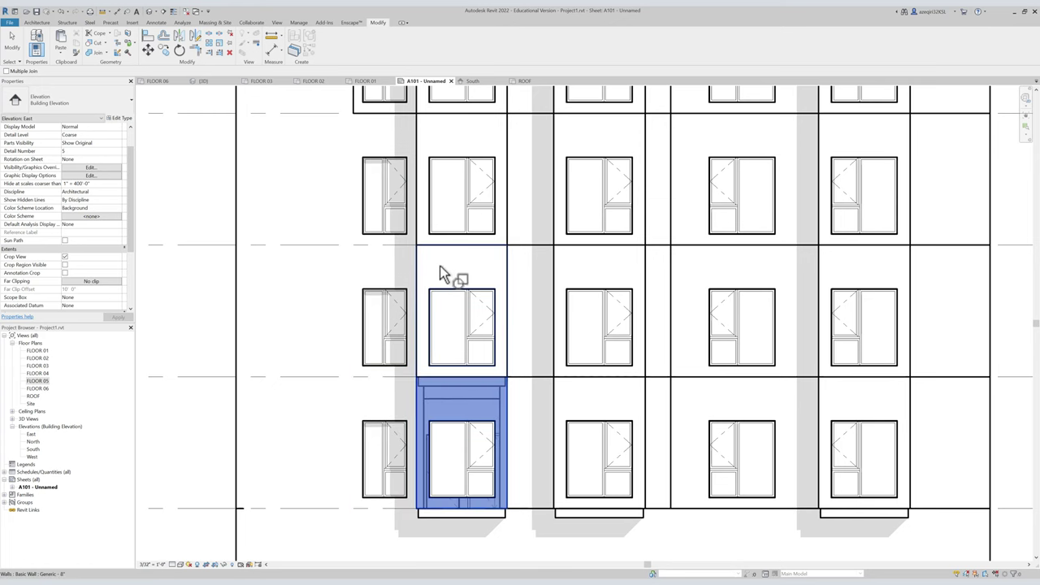
Join the stacked walls of the second window bay from FLOOR 02 up to FLOOR 06 on the East elevation.
scroll(492, 267, "down", 3)
middle_click_drag(498, 215, 433, 287)
left_click(419, 308)
left_click(424, 351)
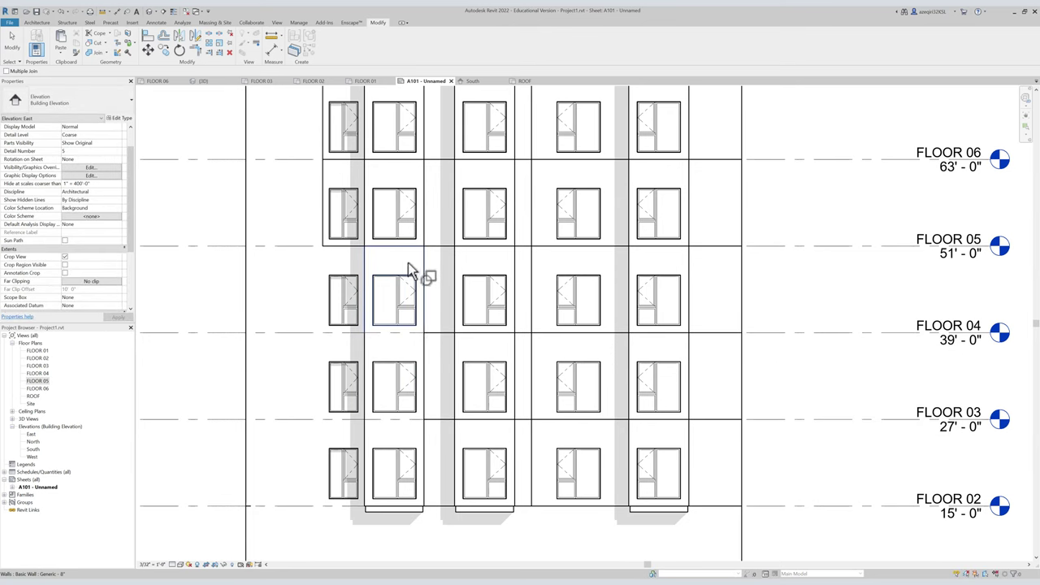
left_click(398, 175)
left_click(396, 250)
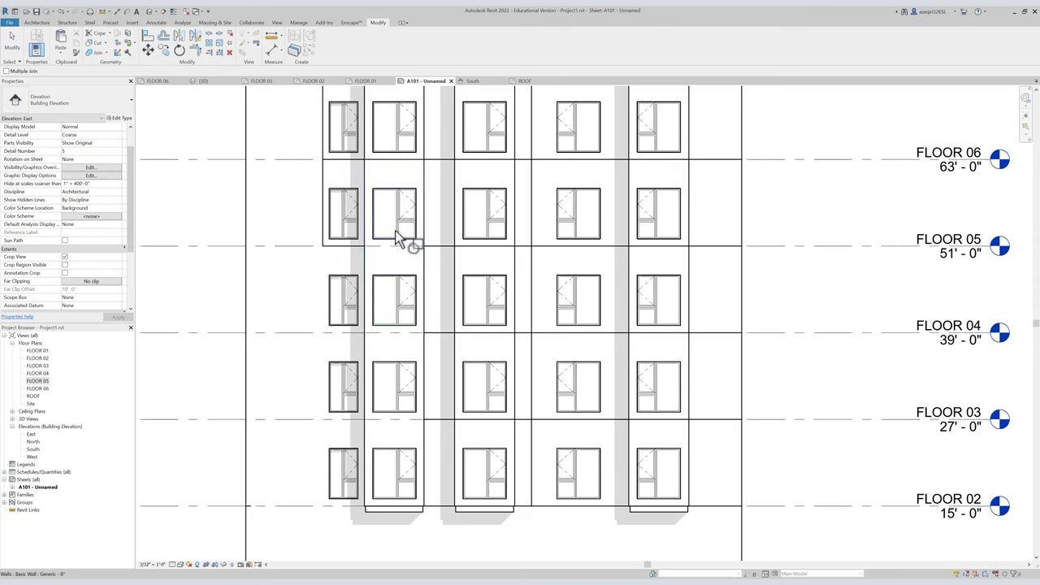
left_click(404, 101)
left_click(406, 165)
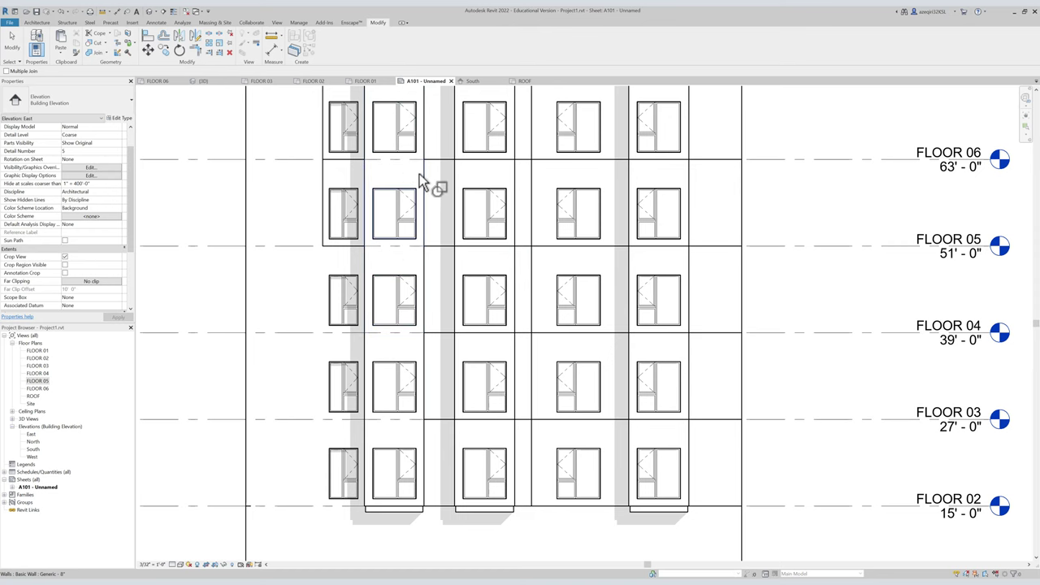
Join the leftmost window bay's walls across the FLOOR 05 and FLOOR 06 levels.
middle_click_drag(419, 174, 428, 282)
left_click(358, 210)
left_click(356, 305)
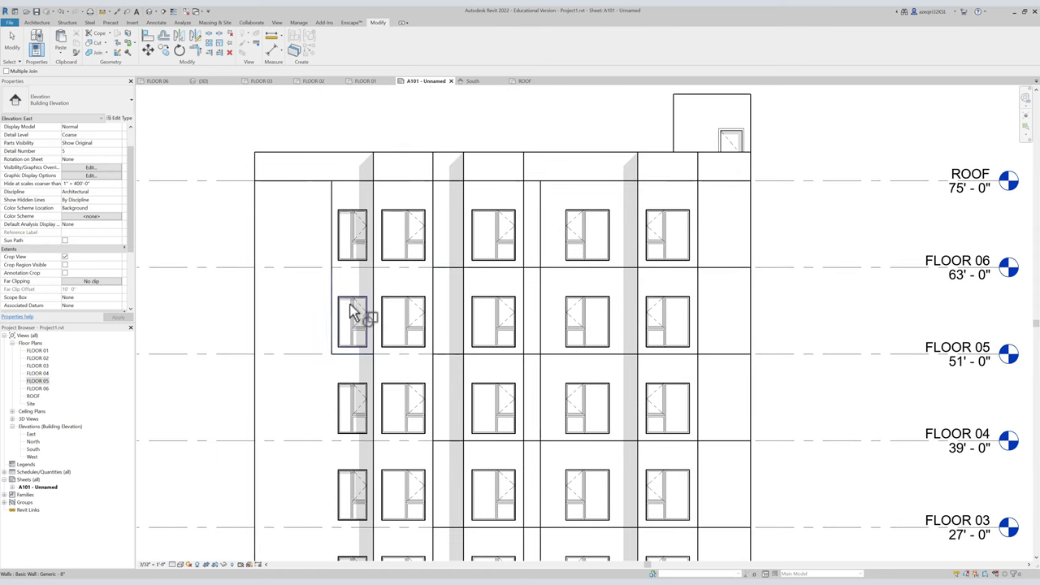
left_click(358, 383)
left_click(359, 299)
Join the remaining stacked exterior walls on the East elevation to clear the lines at the floor levels.
left_click(323, 331)
left_click(343, 285)
left_click(328, 241)
left_click(344, 191)
left_click(347, 172)
left_click(348, 196)
left_click(318, 173)
left_click(313, 203)
middle_click_drag(496, 263, 397, 199)
scroll(399, 203, "down", 1)
scroll(447, 252, "down", 1)
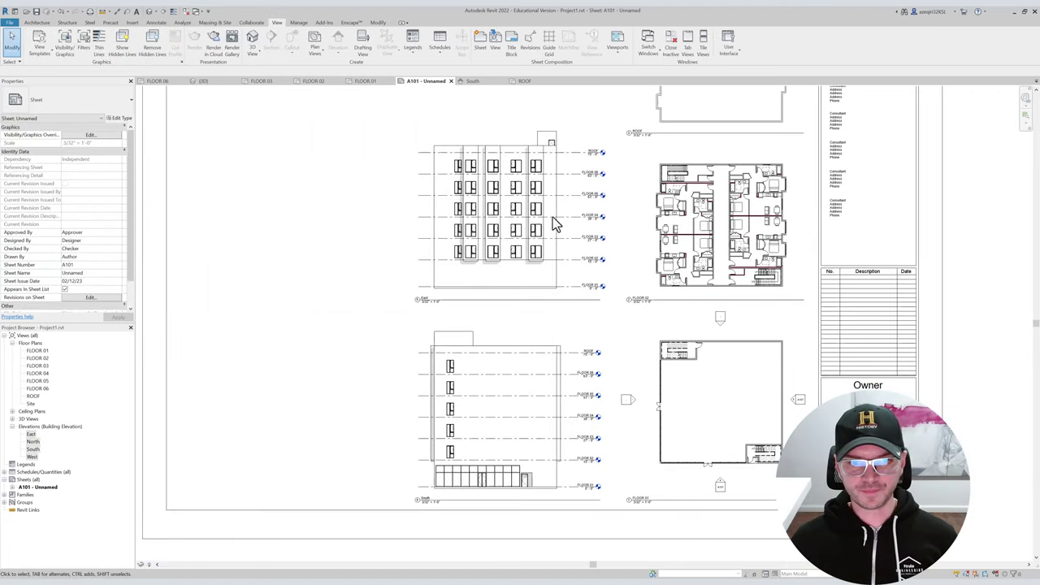
Examine the shadows and line work of the East and South elevations on sheet A101.
scroll(495, 173, "up", 2)
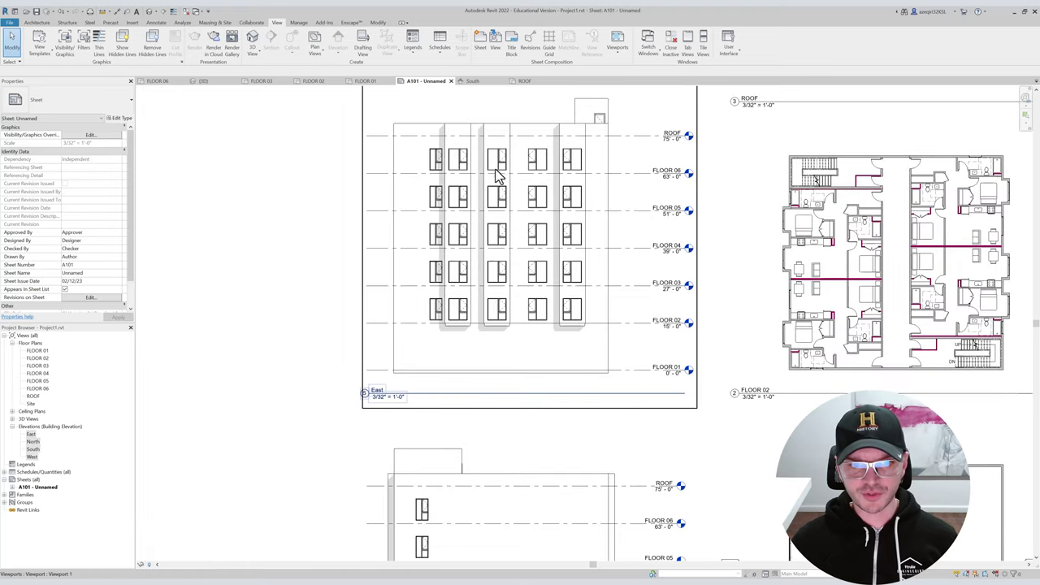
scroll(498, 174, "up", 2)
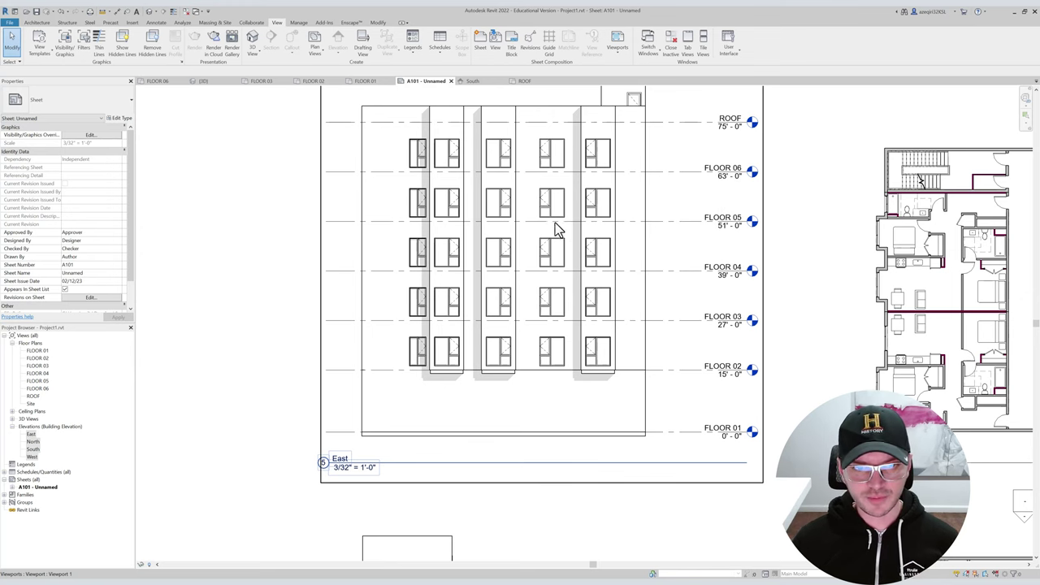
scroll(543, 218, "down", 1)
middle_click_drag(542, 221, 518, 109)
middle_click_drag(533, 367, 507, 217)
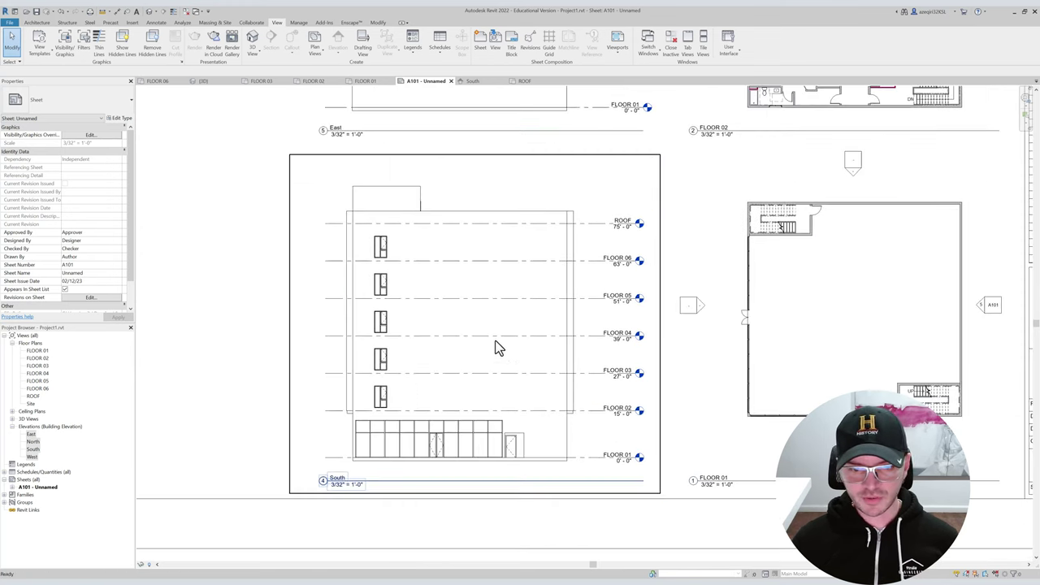
scroll(498, 347, "up", 2)
scroll(455, 313, "down", 2)
scroll(448, 226, "down", 3)
middle_click_drag(519, 287, 570, 391)
scroll(505, 271, "up", 1)
scroll(507, 272, "down", 3)
middle_click_drag(520, 264, 460, 264)
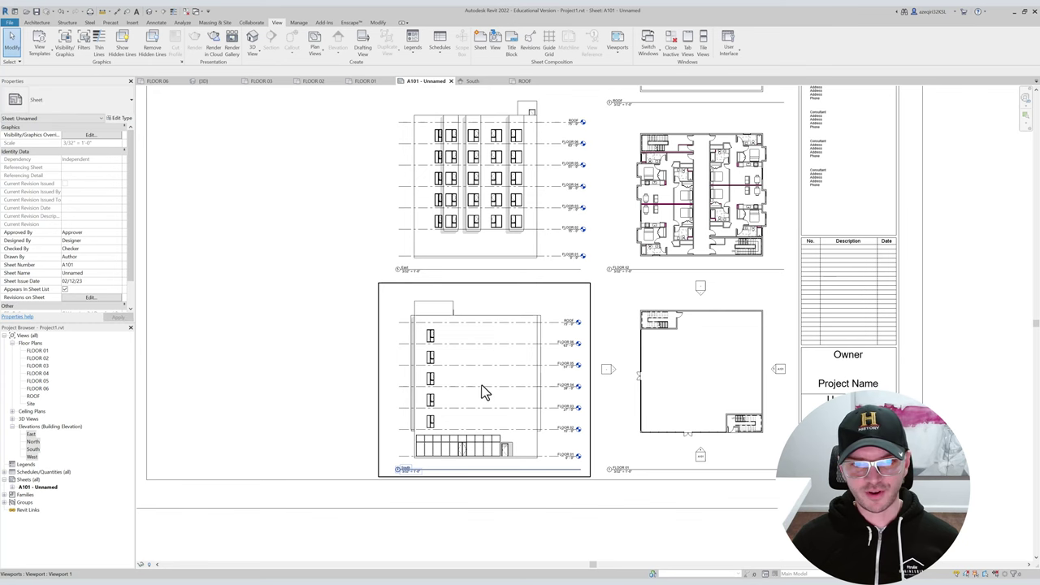
middle_click_drag(478, 369, 469, 346)
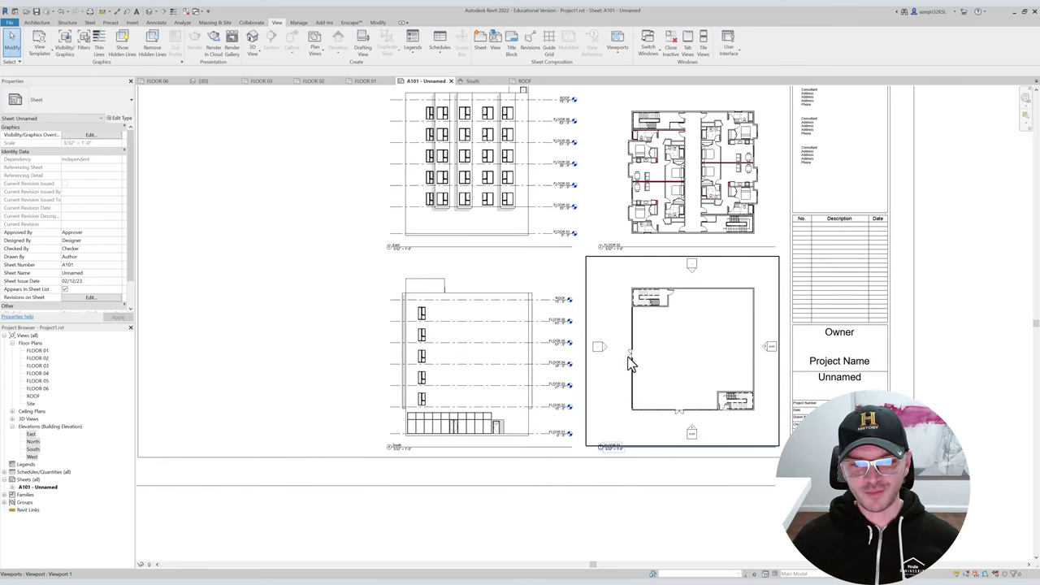
Activate the FLOOR 02 plan on the sheet and copy the south wall's bathroom window to the end of the central corridor.
left_click(658, 370)
scroll(696, 207, "up", 6)
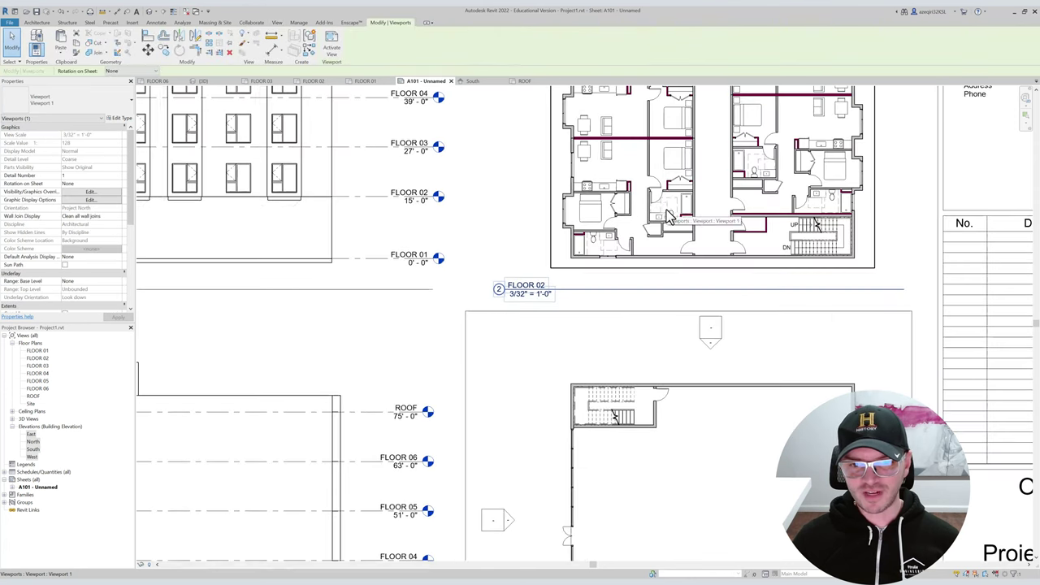
double_click(610, 256)
scroll(610, 255, "up", 2)
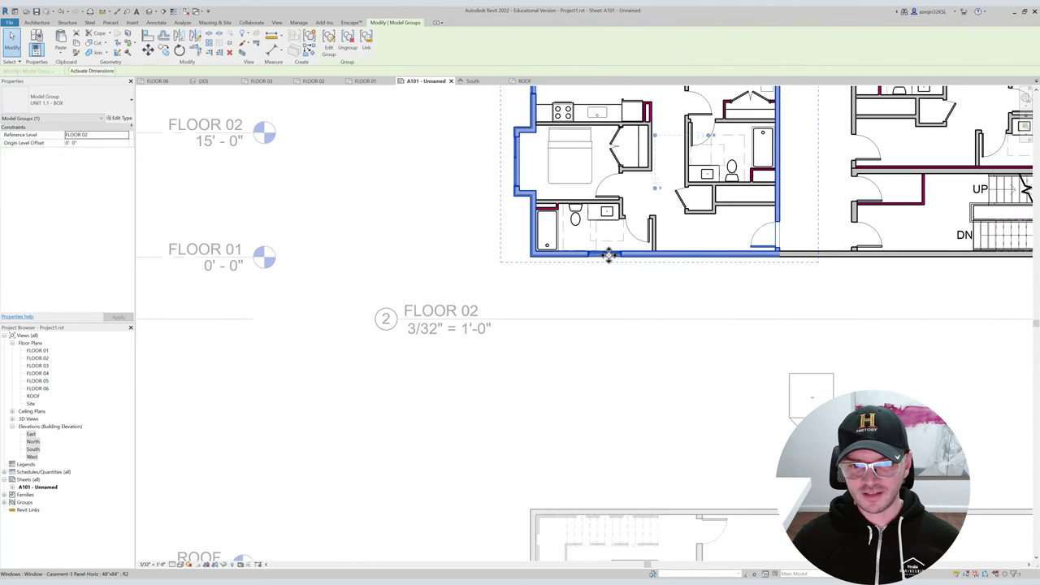
left_click(610, 255)
key("o")
left_click(606, 252)
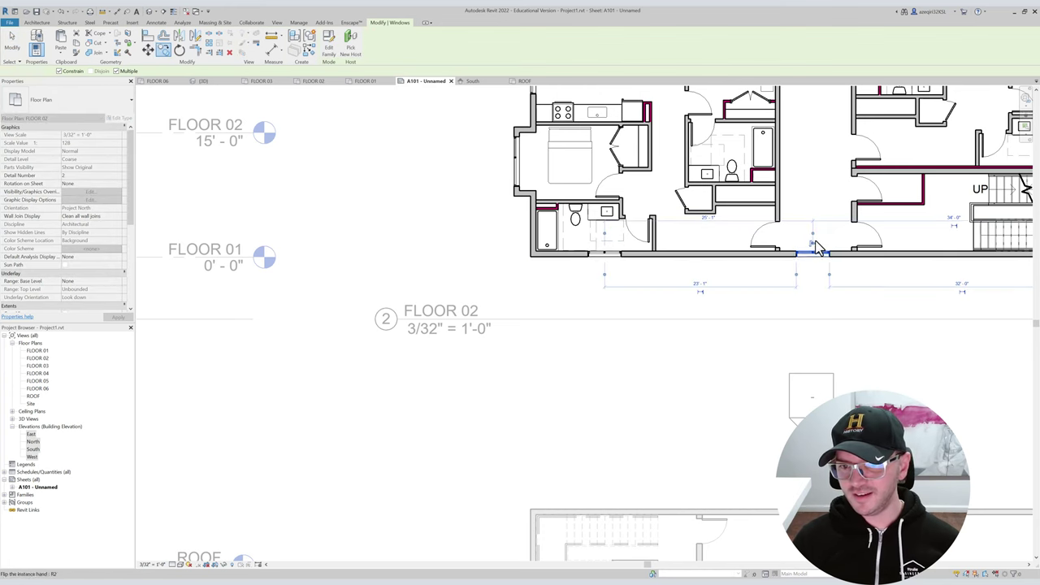
left_click(815, 253)
key("Escape")
key("Escape")
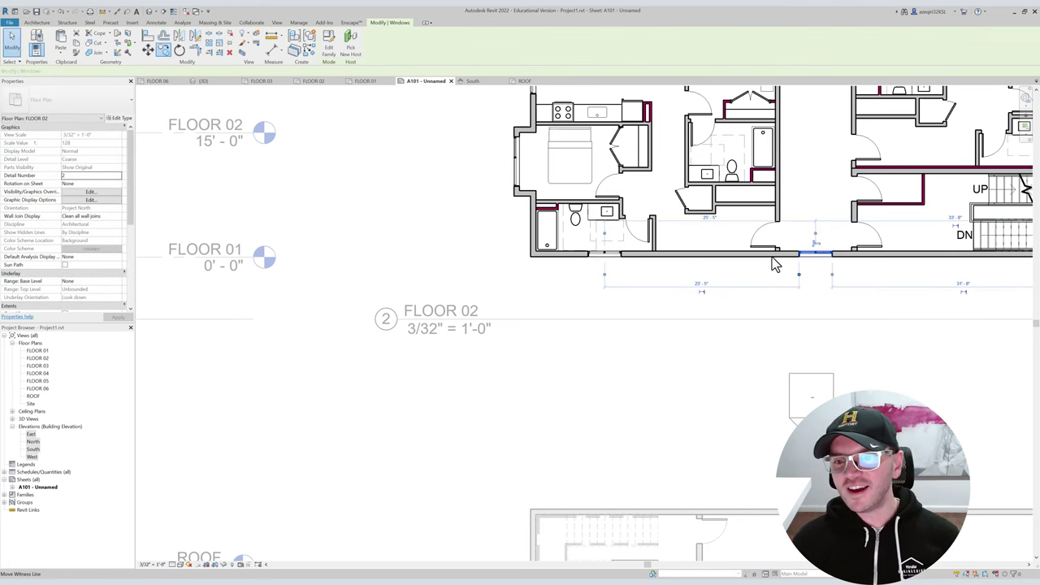
Copy the corridor window and paste it aligned onto levels FLOOR 03 through FLOOR 06, then close the FLOOR 02 view.
scroll(777, 268, "down", 3)
scroll(760, 260, "down", 4)
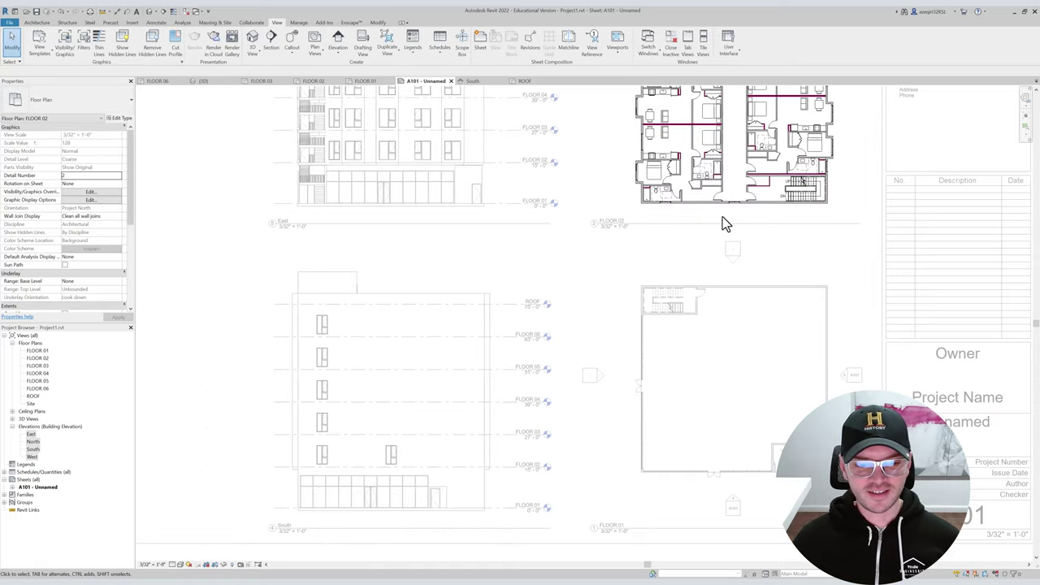
left_click(734, 204)
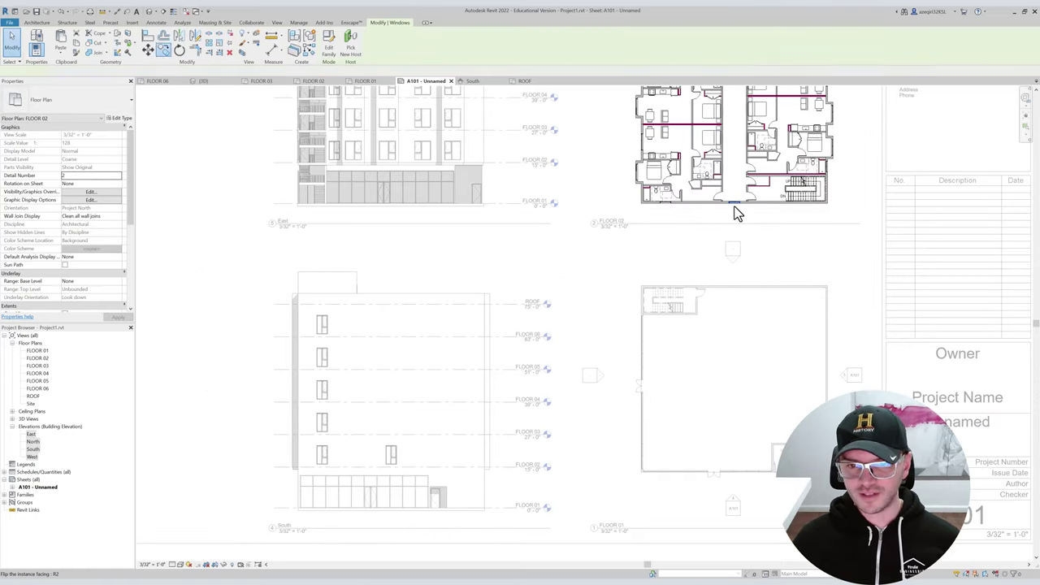
left_click(741, 244)
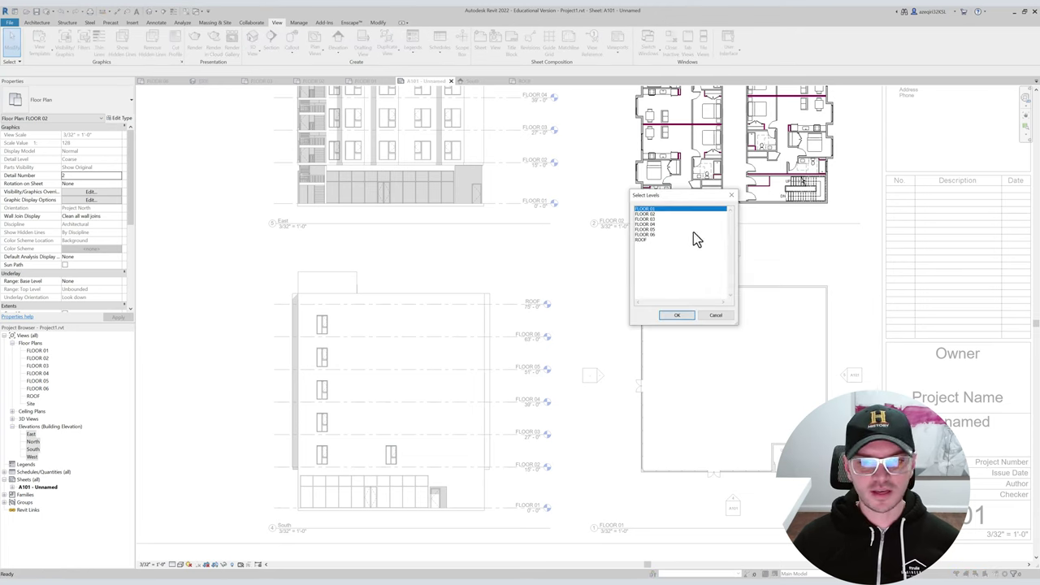
left_click(675, 314)
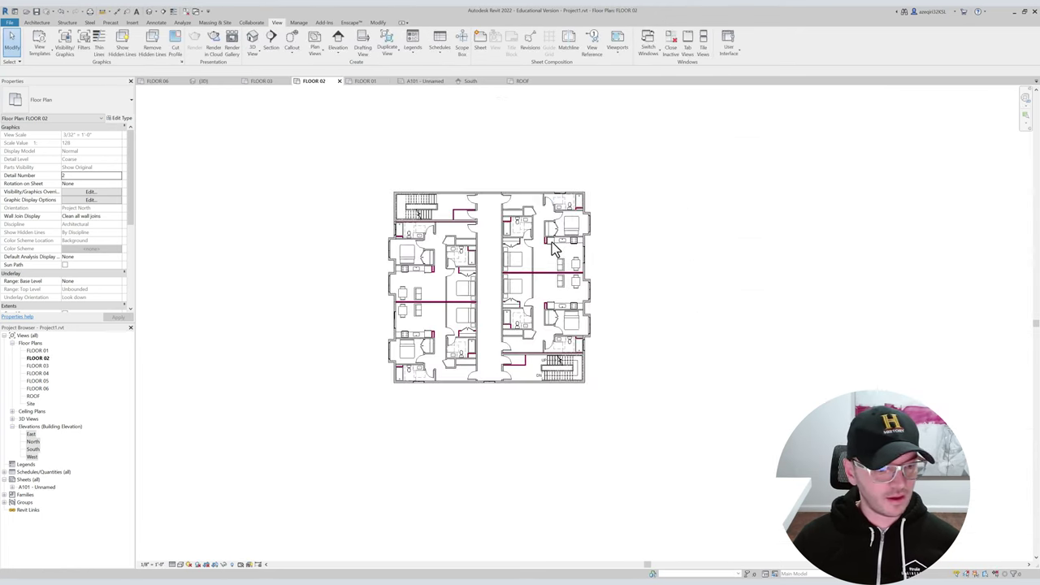
key("ctrl+z")
key("Escape")
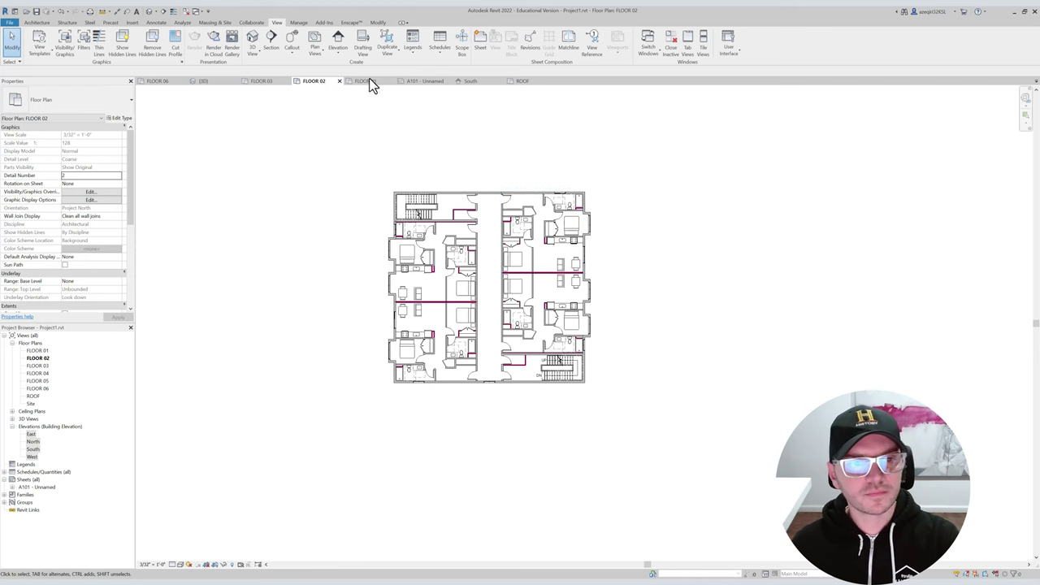
left_click(334, 81)
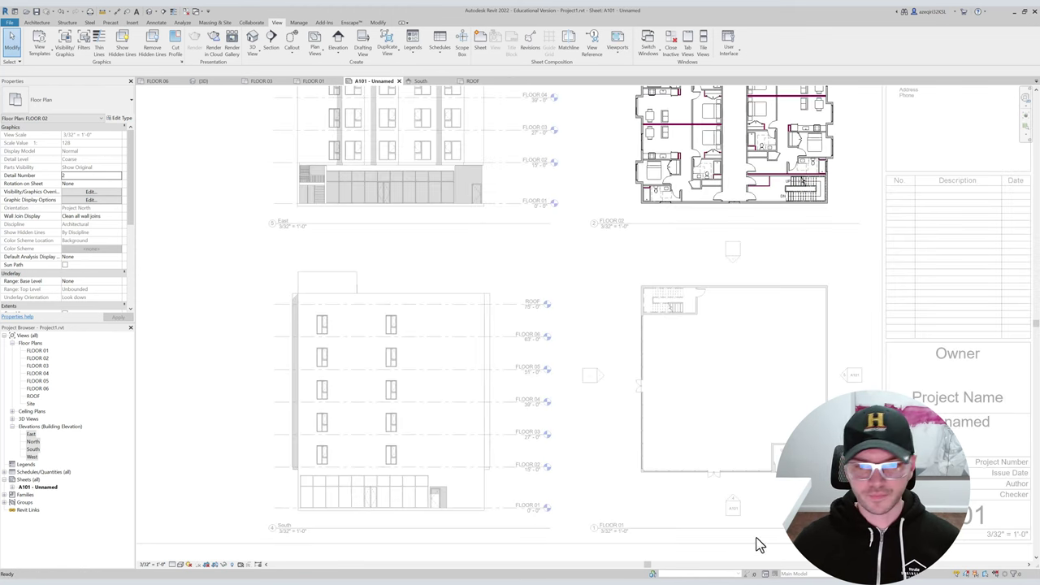
Examine the window columns of the South elevation against the plans on sheet A101.
middle_click_drag(562, 285, 625, 379)
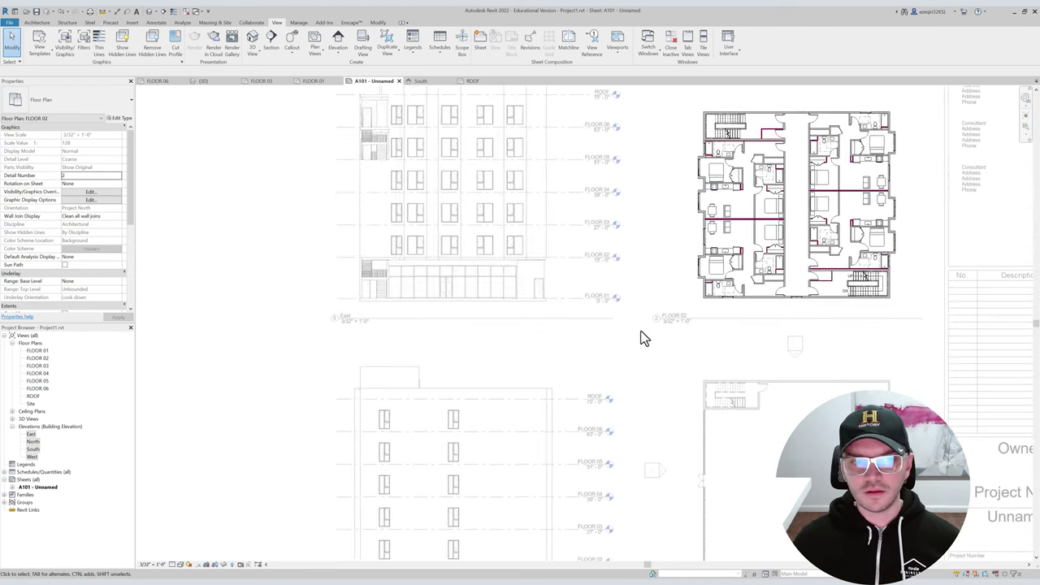
middle_click_drag(557, 270, 559, 128)
scroll(457, 328, "up", 1)
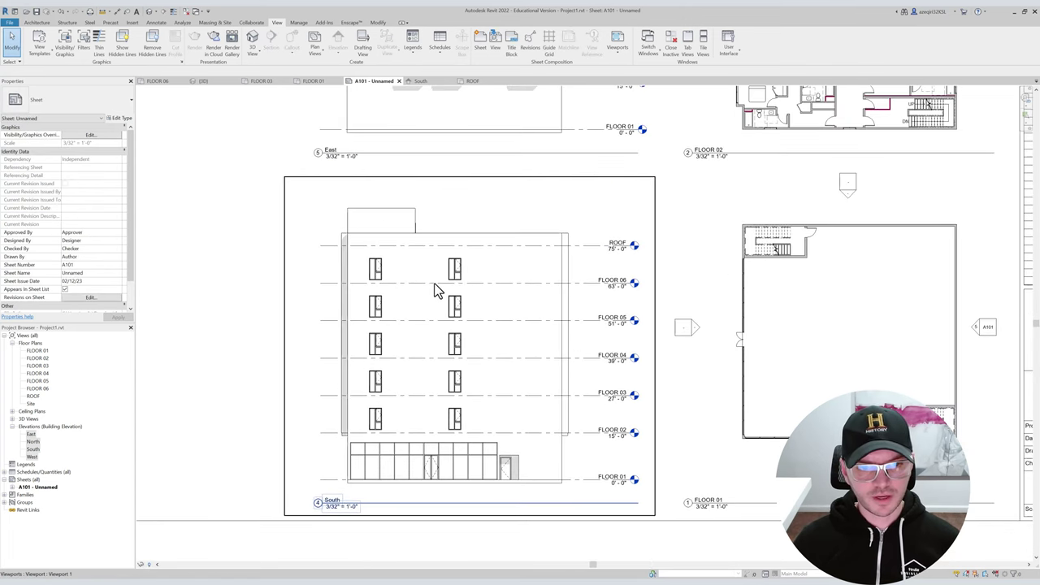
scroll(434, 283, "up", 2)
middle_click_drag(455, 294, 364, 332)
scroll(535, 262, "down", 2)
scroll(813, 159, "down", 1)
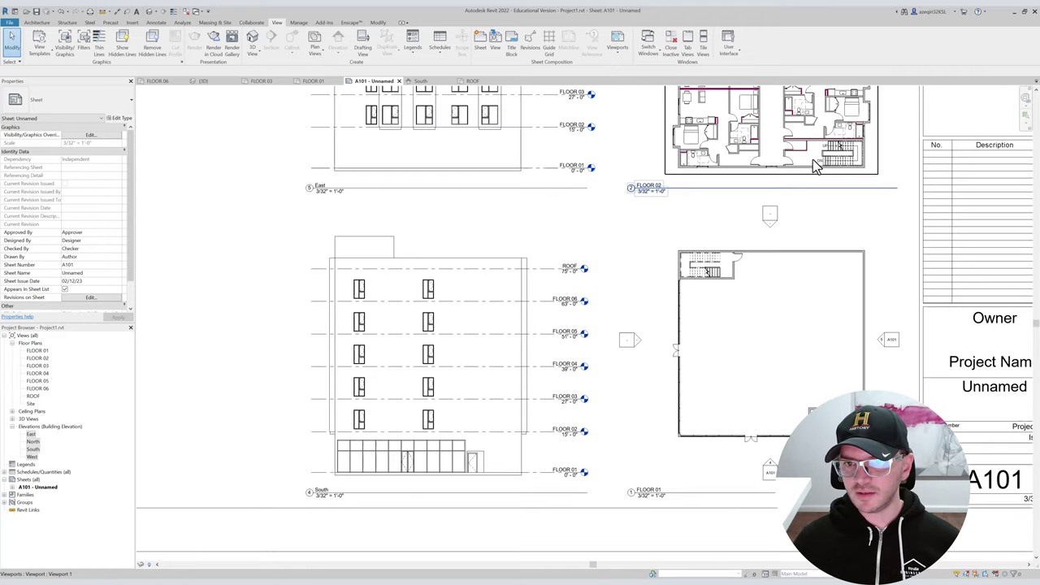
Activate the FLOOR 02 plan and copy the corridor window along the south wall into the space beside the stair.
scroll(812, 163, "down", 2)
left_click(703, 178)
scroll(702, 177, "up", 3)
double_click(720, 189)
left_click(719, 189)
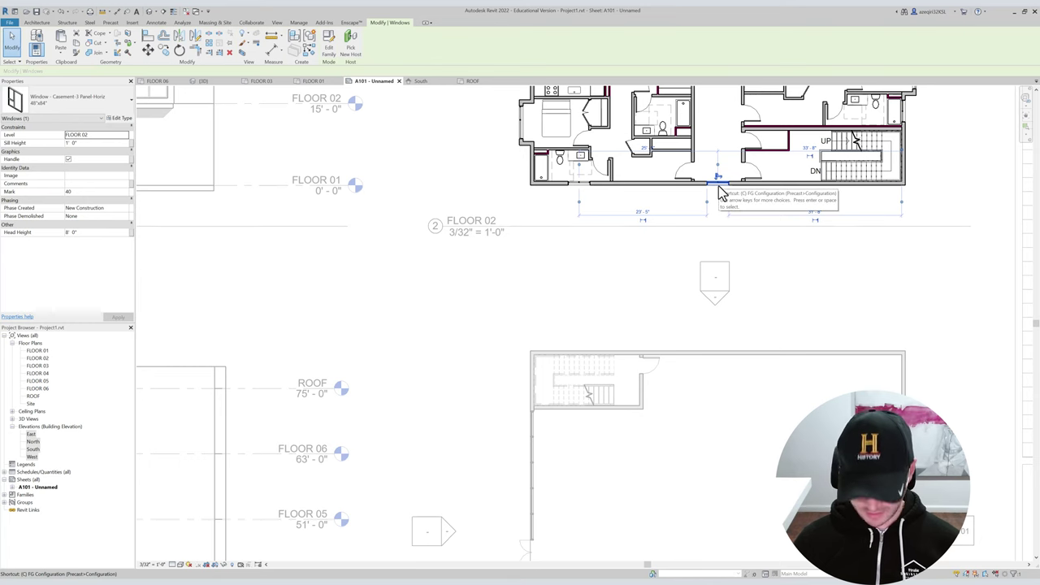
key("c")
key("o")
left_click(779, 184)
key("Escape")
key("Escape")
On the South elevation, align the outer edge of the new FLOOR 02 window with the end of the storefront below.
middle_click_drag(688, 158, 695, 214)
scroll(696, 214, "down", 3)
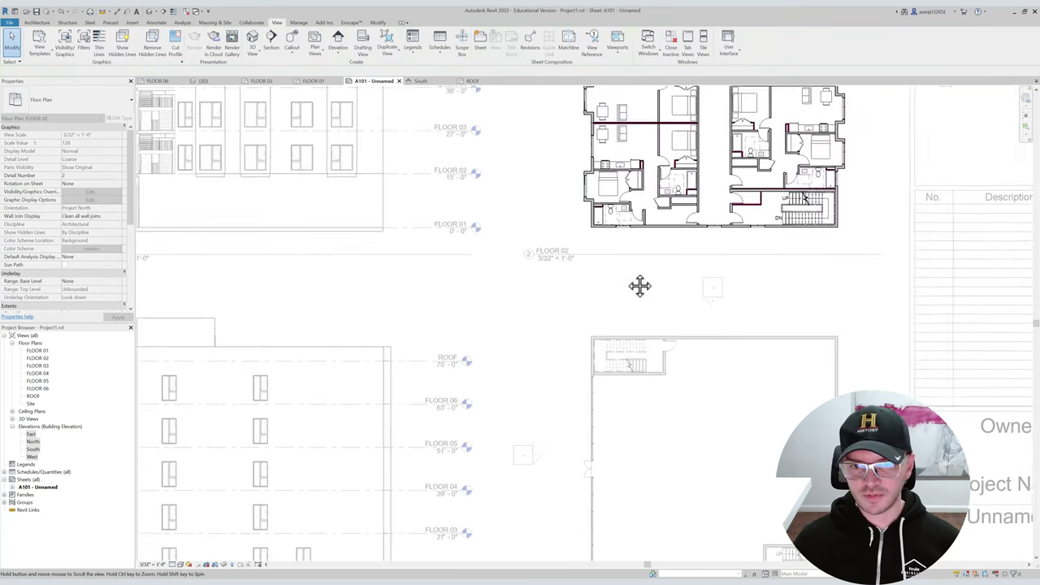
middle_click_drag(611, 342, 720, 167)
scroll(720, 166, "down", 1)
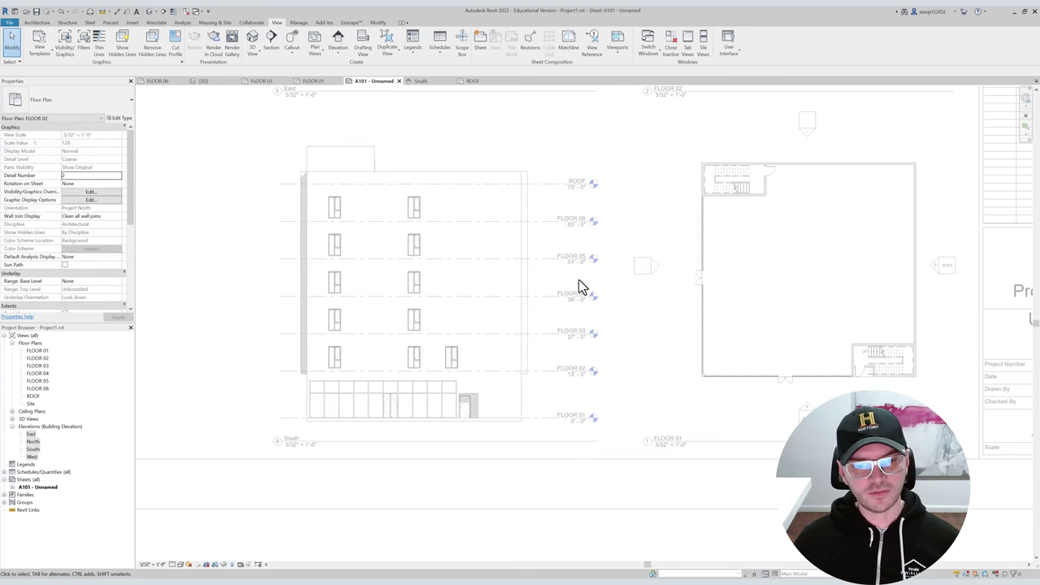
scroll(446, 383, "up", 2)
scroll(474, 365, "up", 3)
double_click(473, 363)
key("a")
key("l")
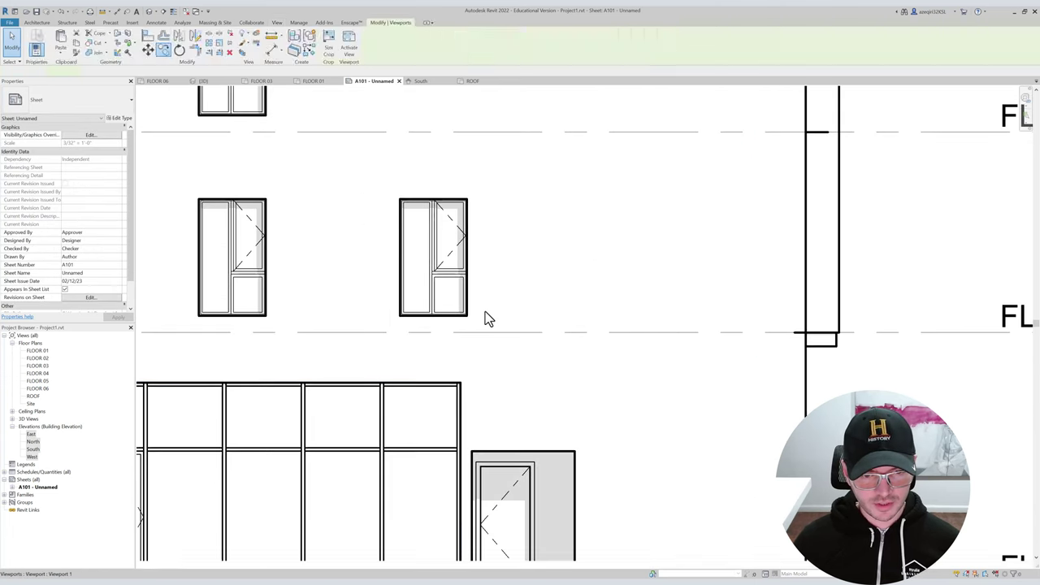
key("Escape")
key("a")
left_click(455, 410)
key("a")
key("l")
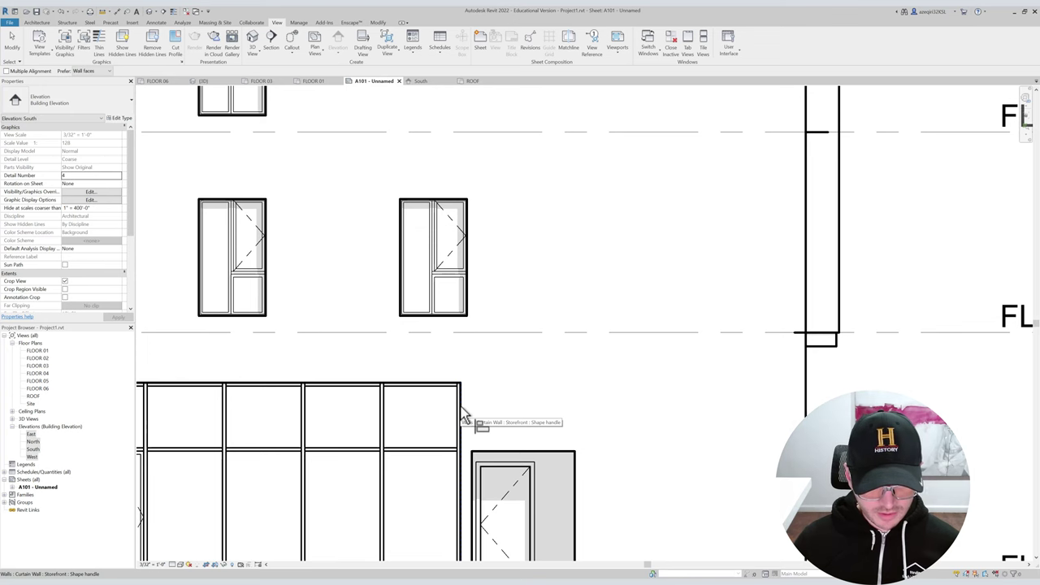
key("Escape")
Paste the aligned South elevation window onto levels FLOOR 03 through FLOOR 06 and deactivate the view.
scroll(468, 303, "down", 4)
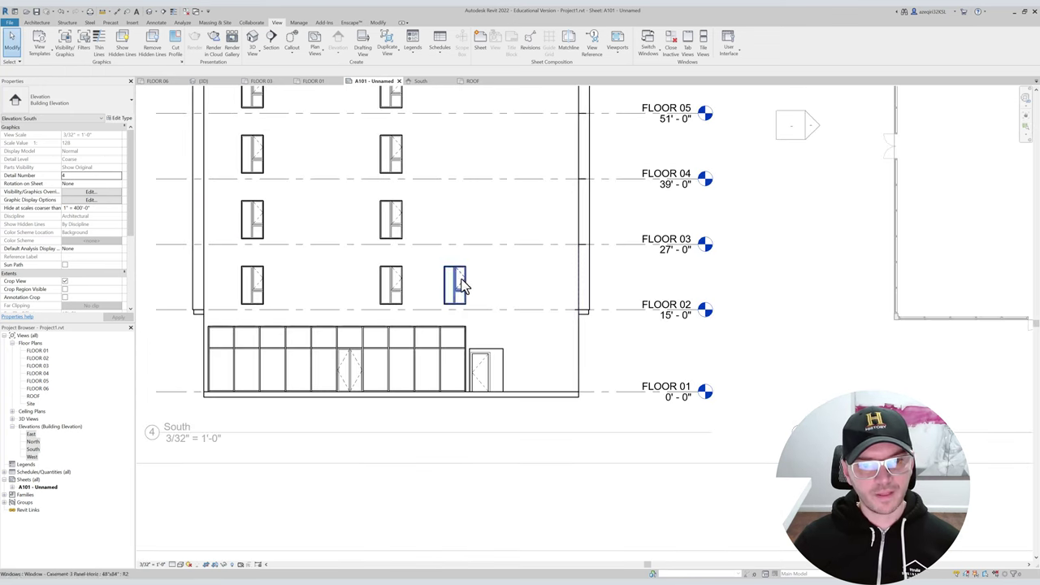
left_click(455, 284)
key("Escape")
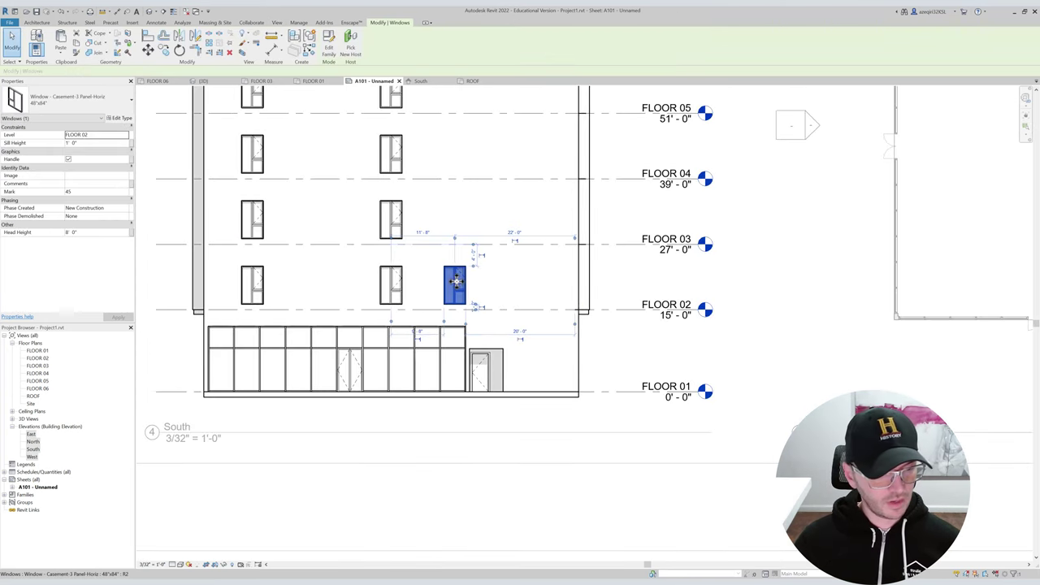
key("ctrl+shift+v")
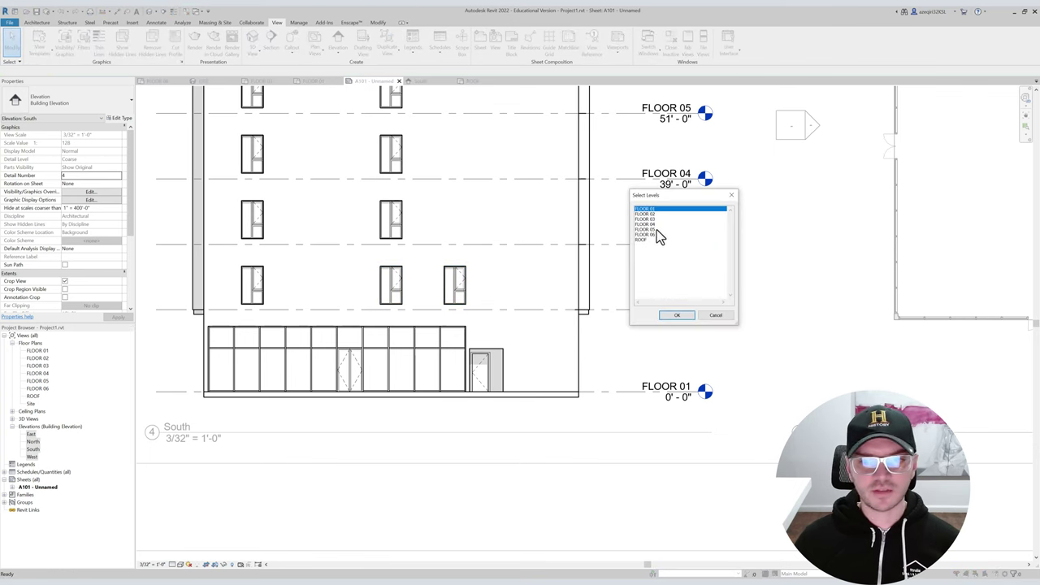
left_click_drag(653, 220, 655, 236)
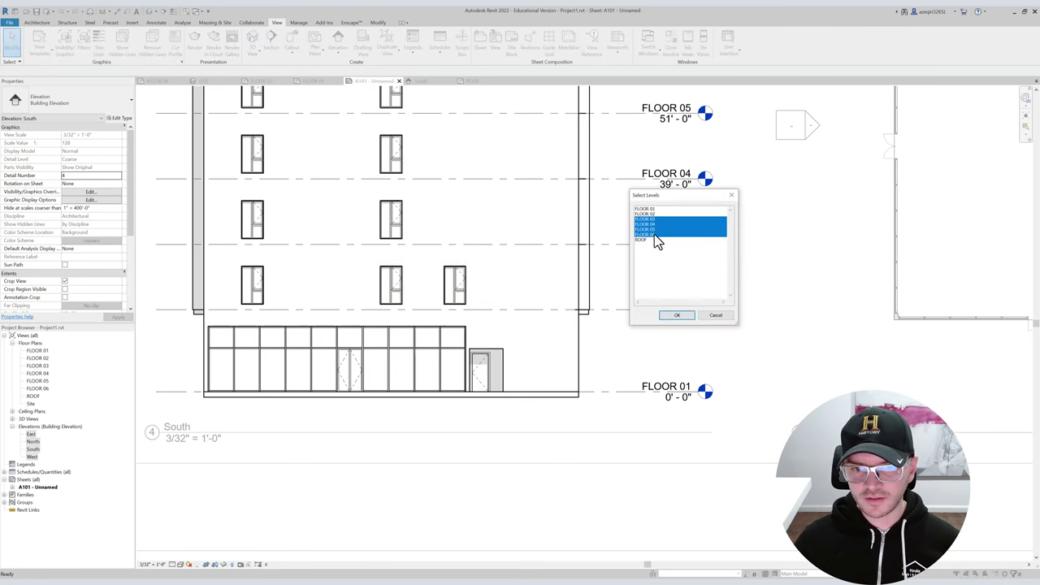
left_click(675, 316)
scroll(573, 251, "down", 4)
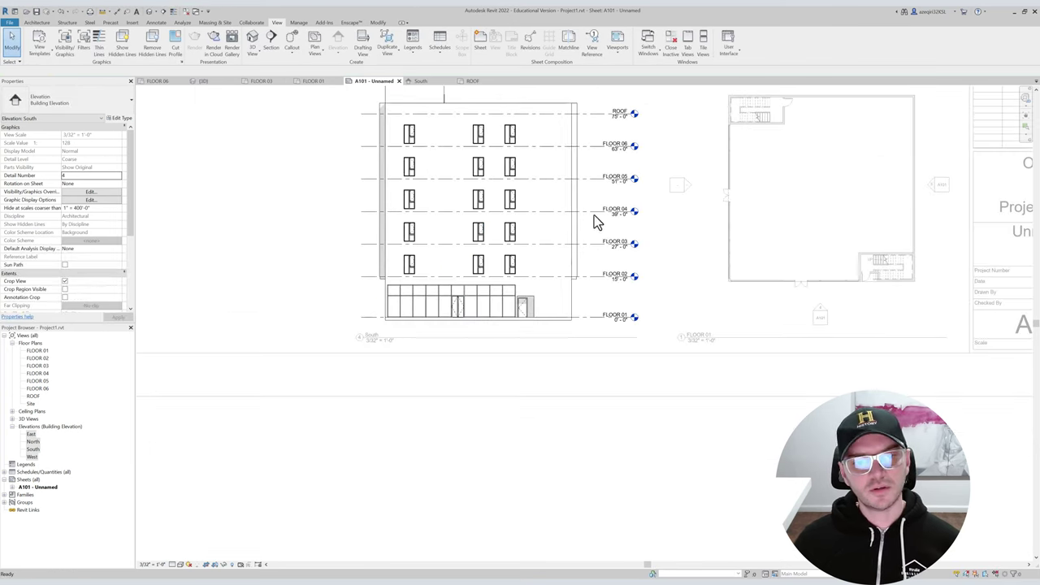
double_click(591, 177)
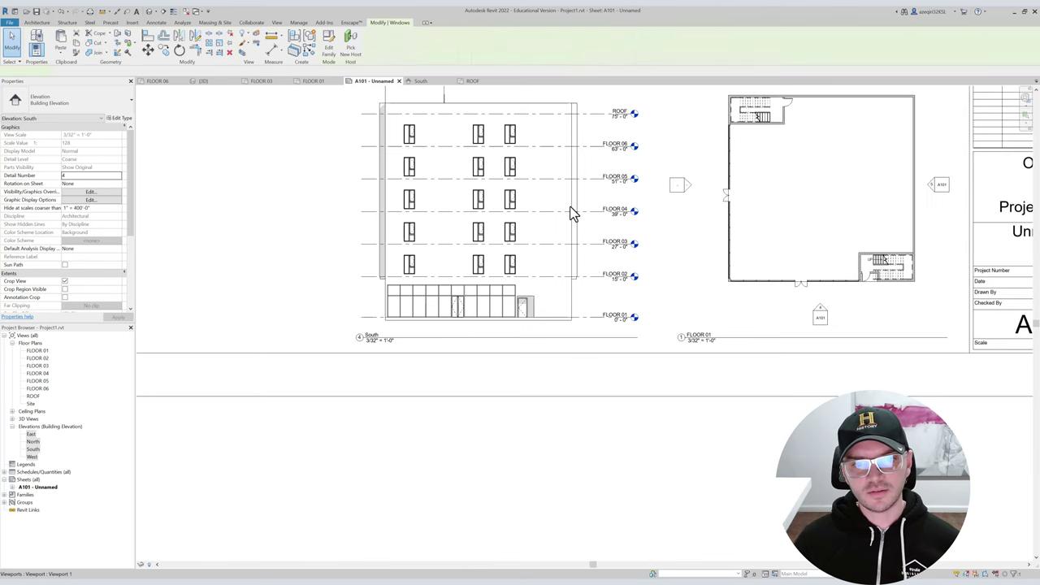
scroll(620, 187, "down", 4)
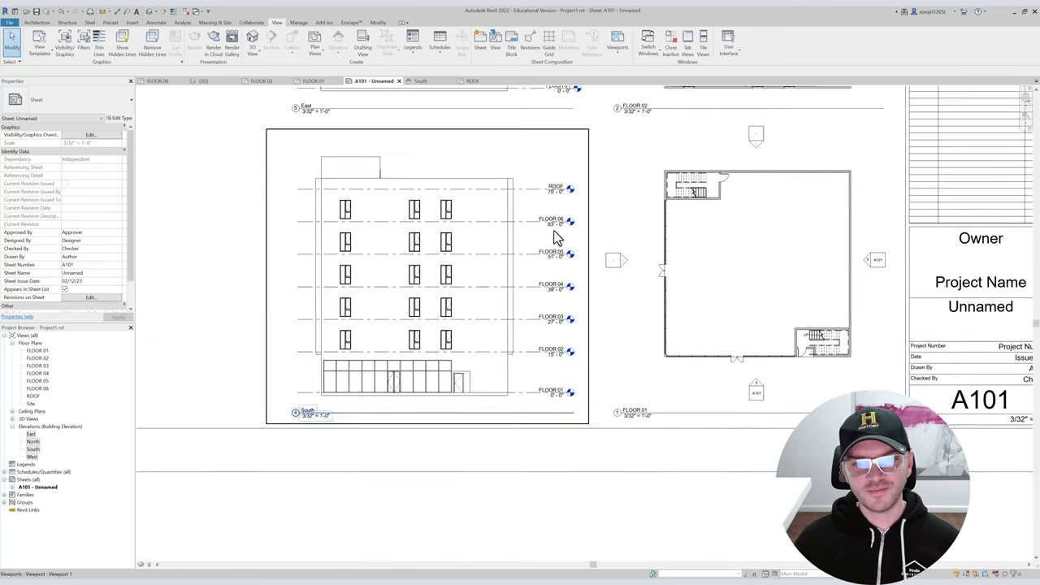
middle_click_drag(588, 214, 590, 212)
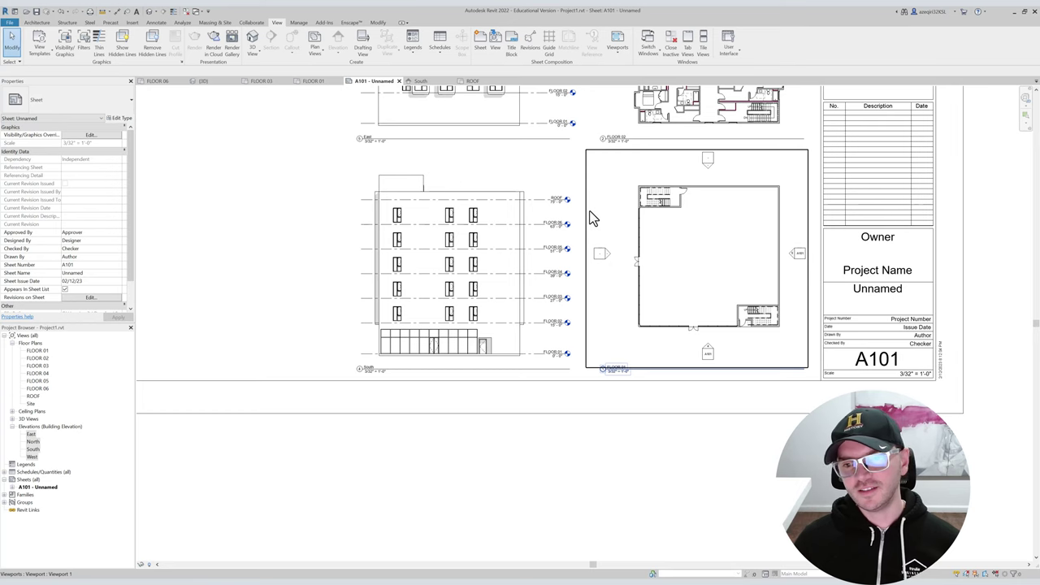
middle_click(603, 224)
middle_click(603, 224)
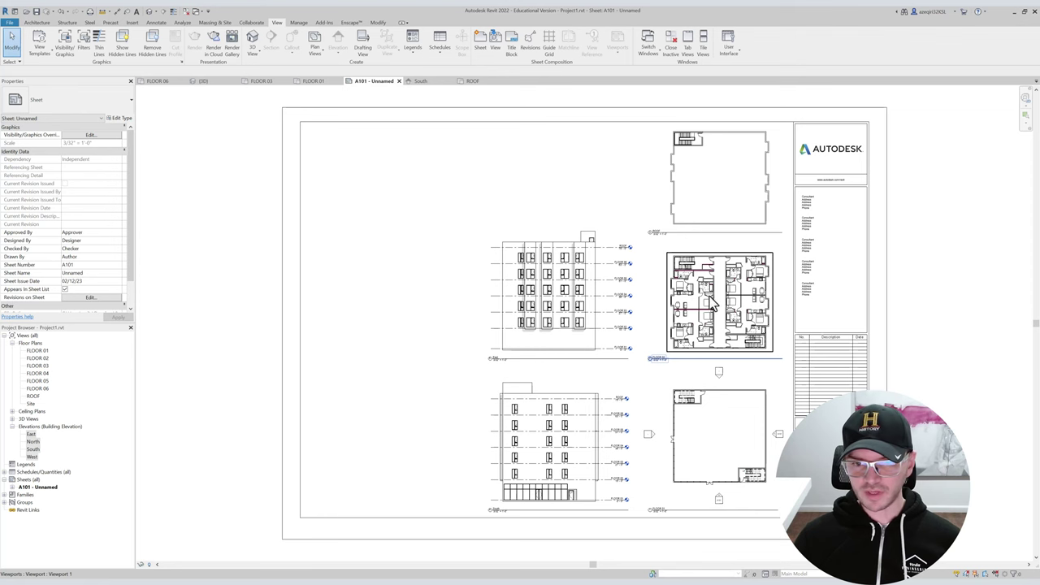
Draw a horizontal building section across the full FLOOR 02 plan through the north stair, looking south.
scroll(711, 302, "up", 5)
double_click(571, 278)
scroll(571, 278, "up", 2)
key("s")
key("e")
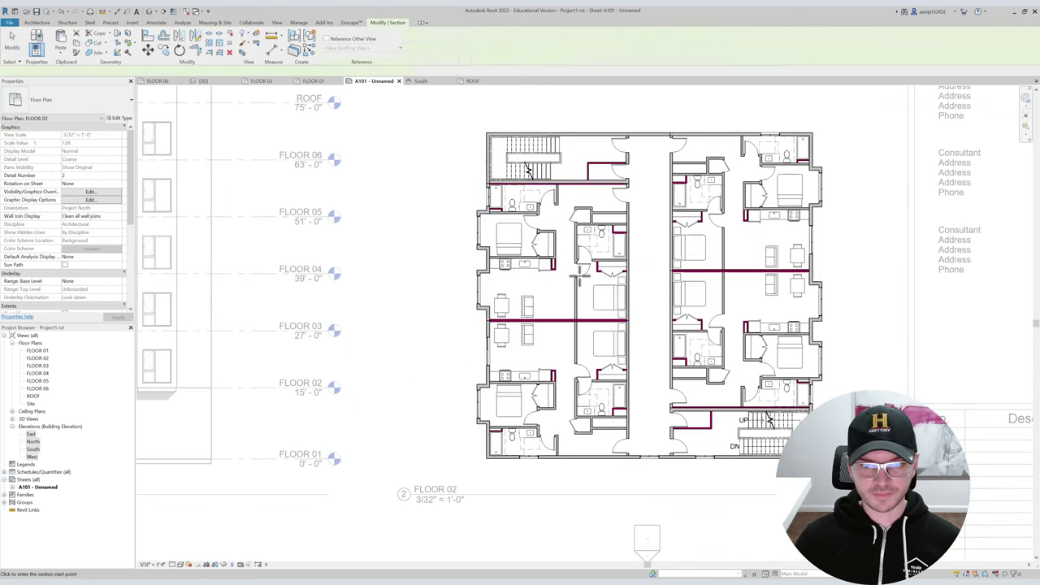
key("Escape")
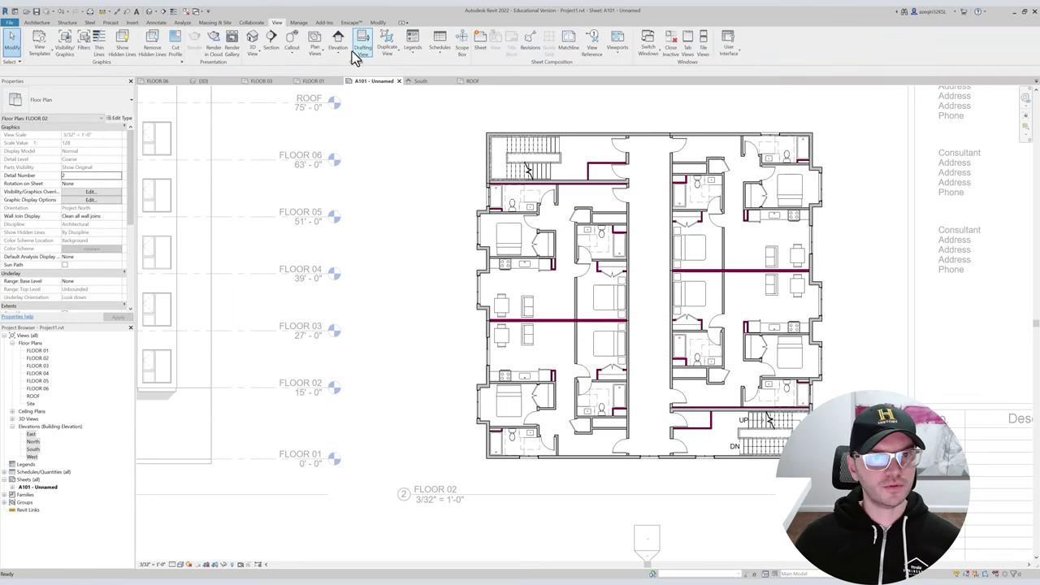
left_click(271, 44)
middle_click_drag(520, 166, 459, 194)
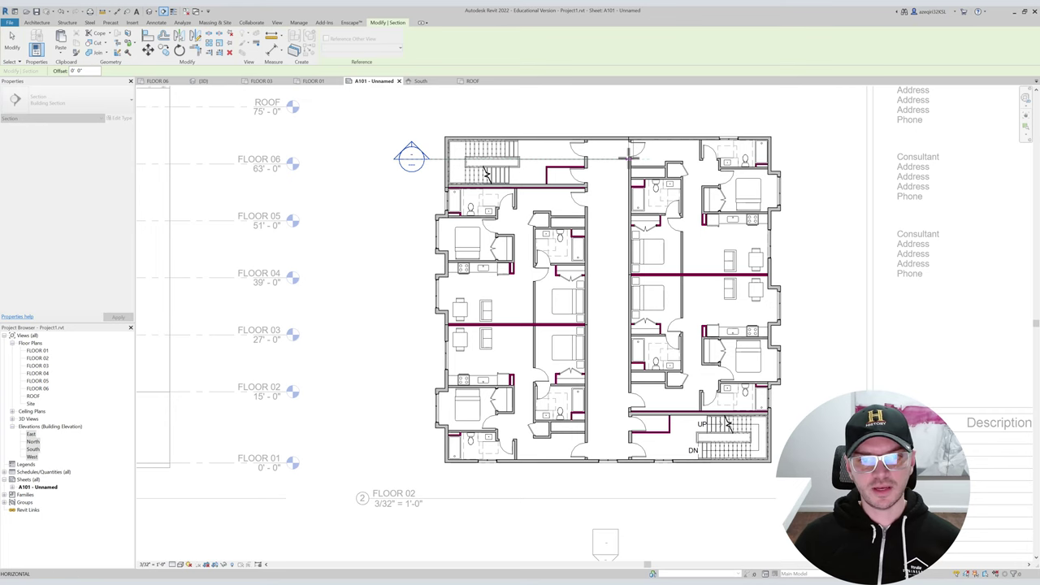
left_click(815, 169)
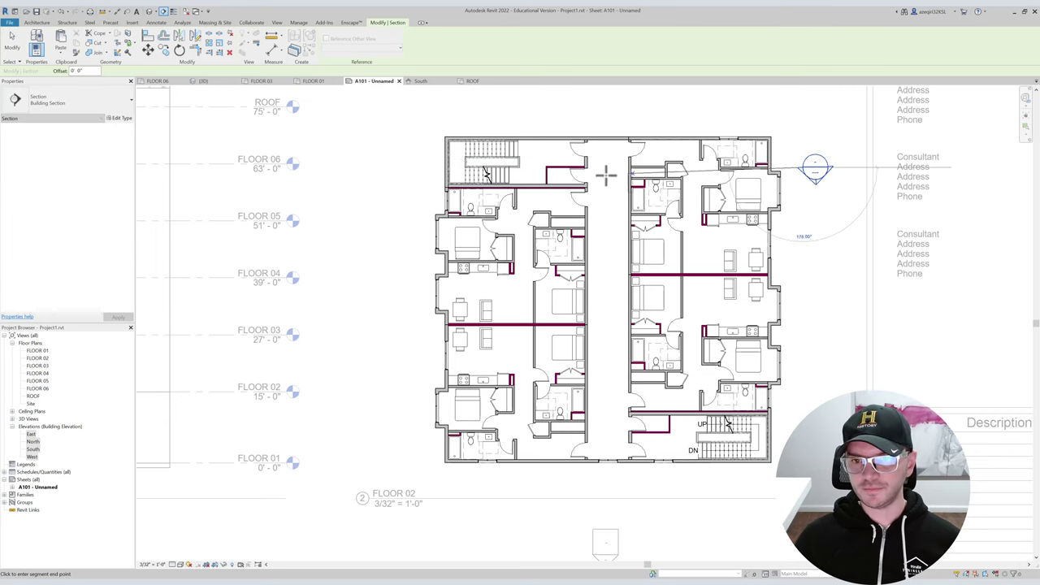
left_click(398, 169)
key("Escape")
key("Escape")
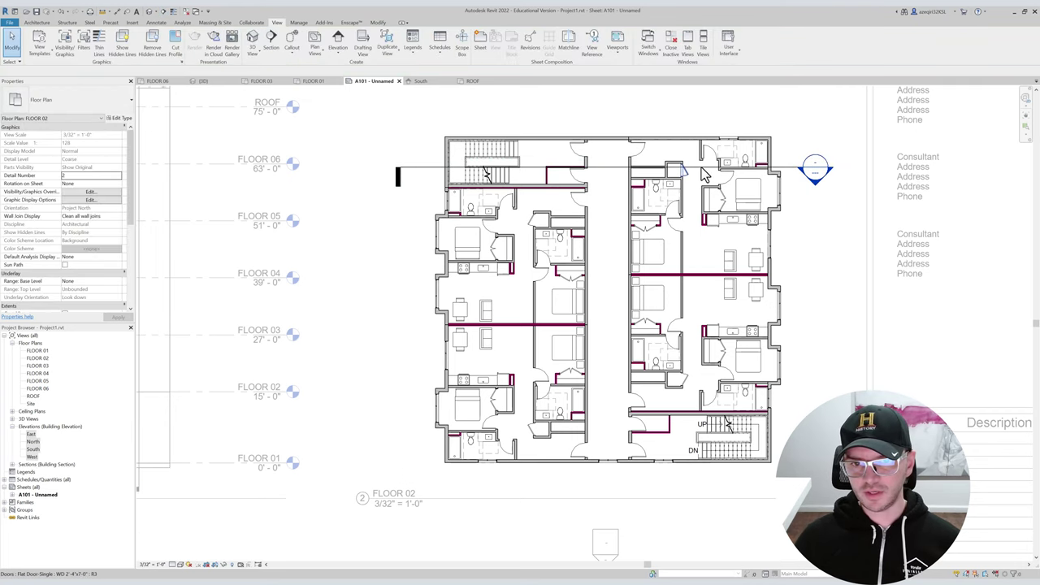
Shift the section line north through the stair and pull its far clip boundary in close to the cut.
left_click(699, 168)
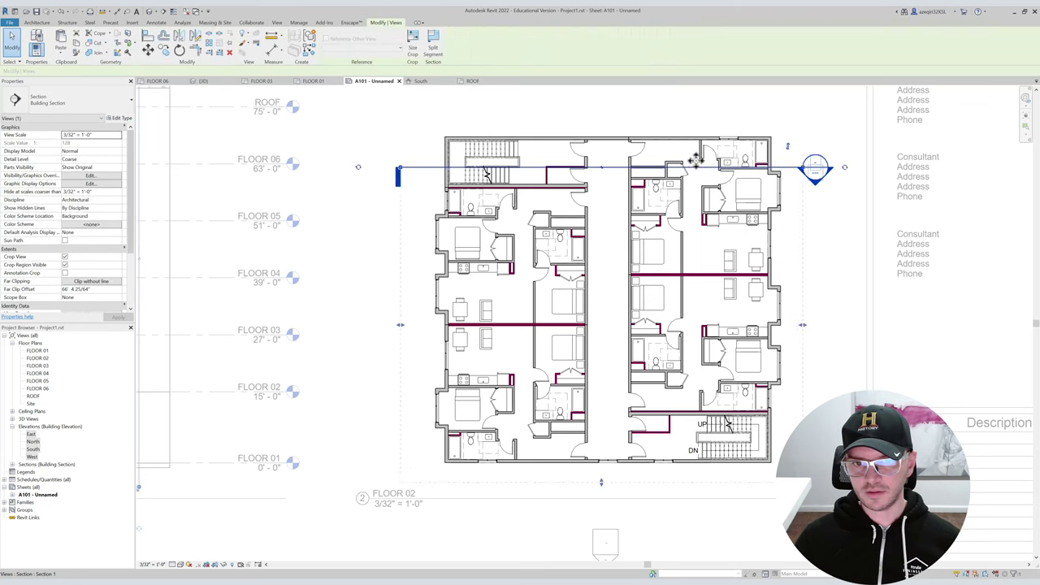
left_click_drag(694, 152, 695, 152)
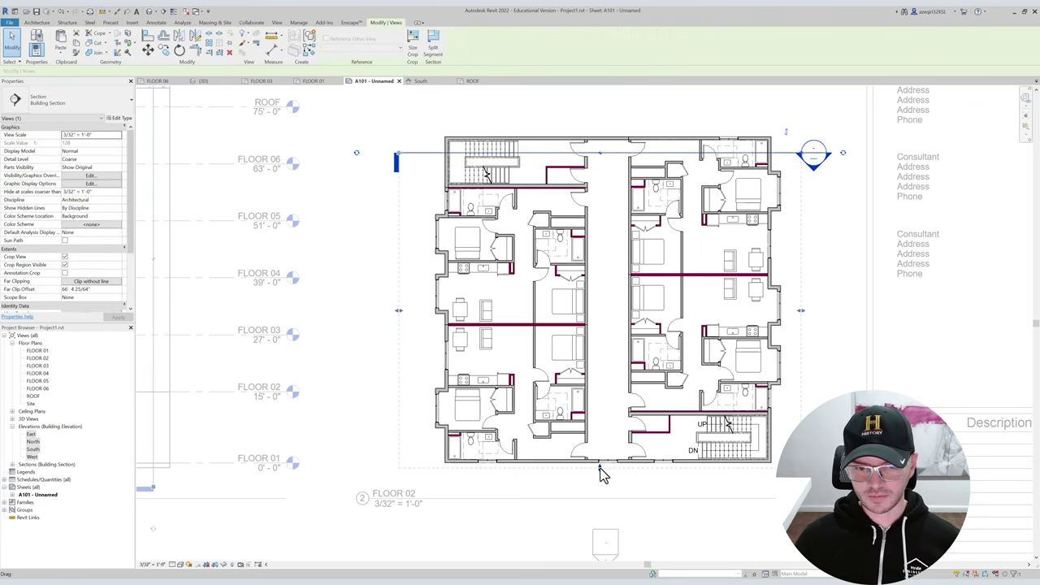
left_click_drag(600, 468, 593, 277)
left_click_drag(588, 203, 588, 204)
key("Escape")
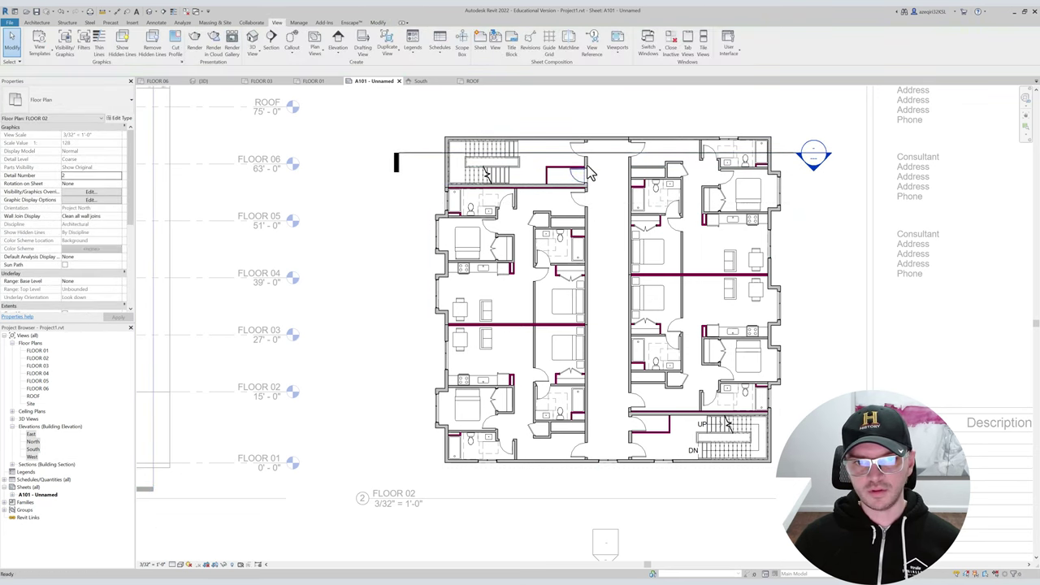
Open the view of the new section from its line in the FLOOR 02 plan, review it and close it.
left_click(603, 153)
right_click(608, 158)
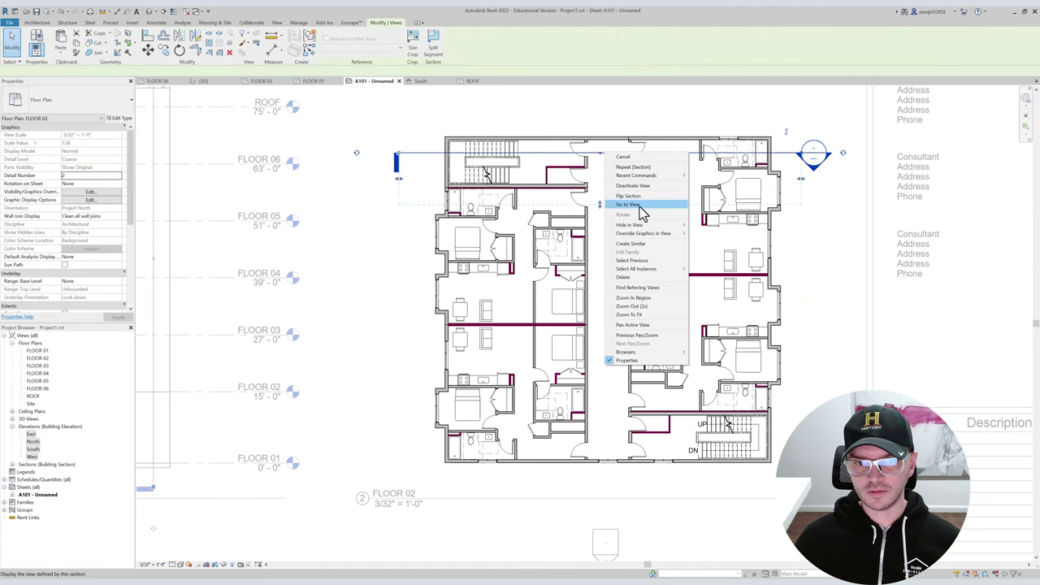
left_click(639, 206)
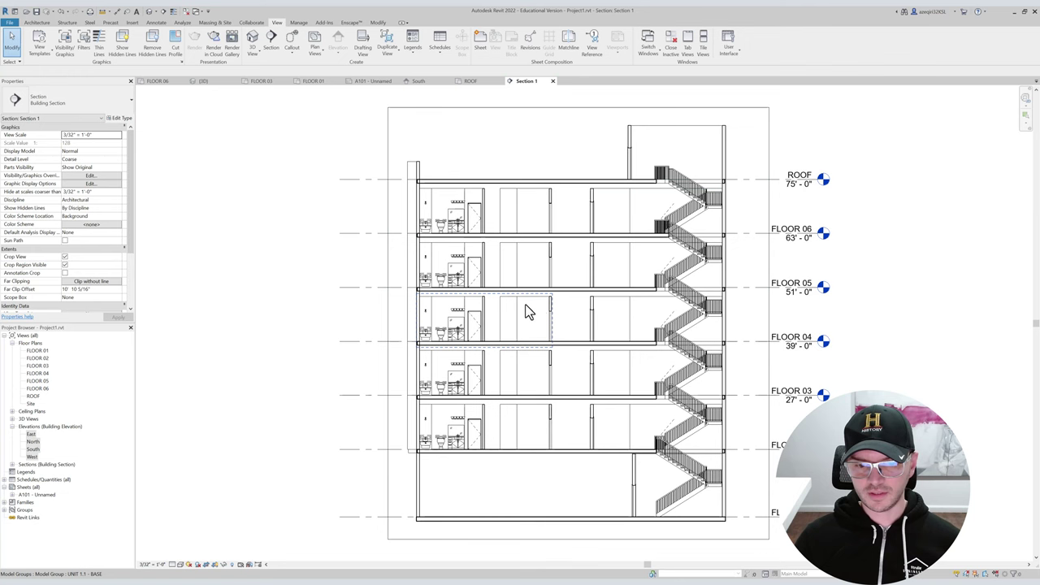
left_click(553, 82)
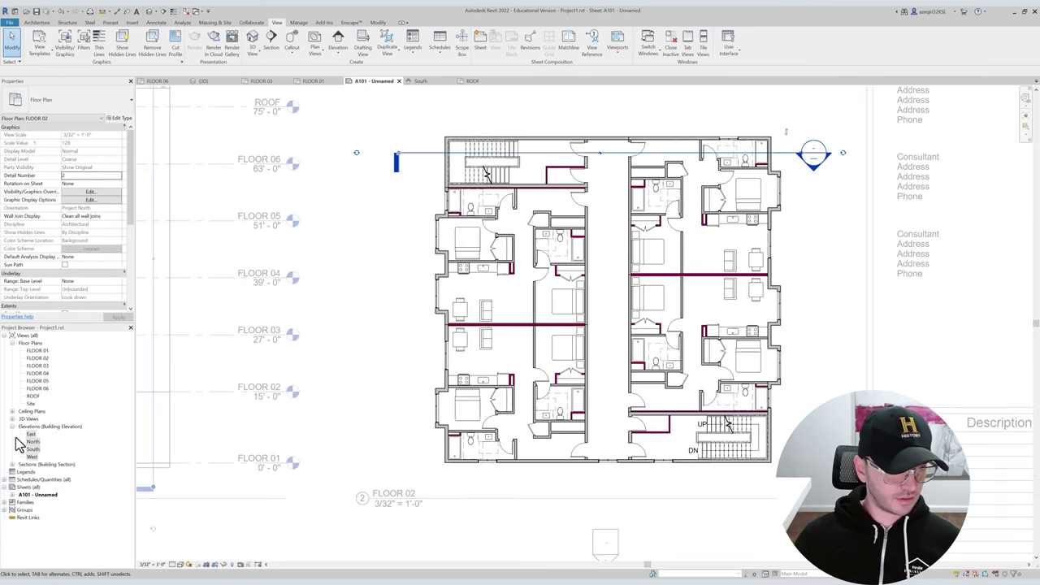
Deactivate the FLOOR 02 view and place Section 1 on sheet A101 in the empty area west of the East elevation.
left_click(11, 464)
left_click(36, 471)
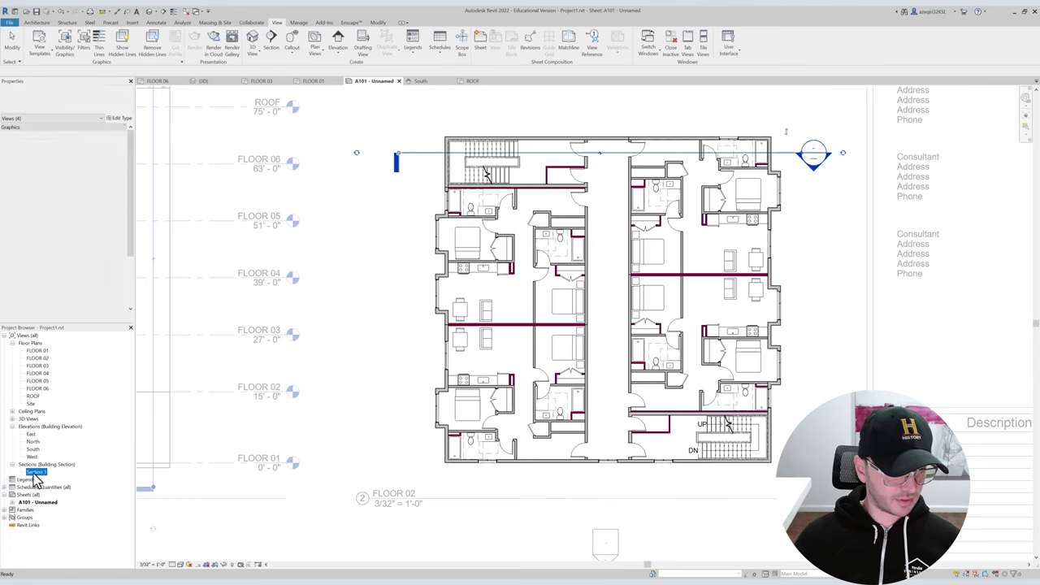
double_click(320, 312)
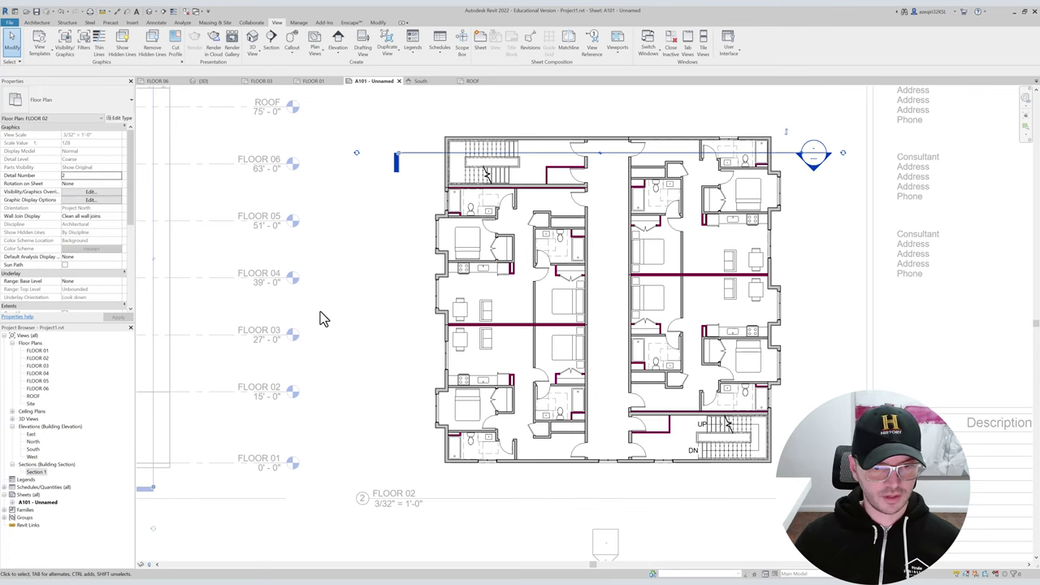
scroll(281, 307, "down", 4)
middle_click_drag(520, 308, 882, 296)
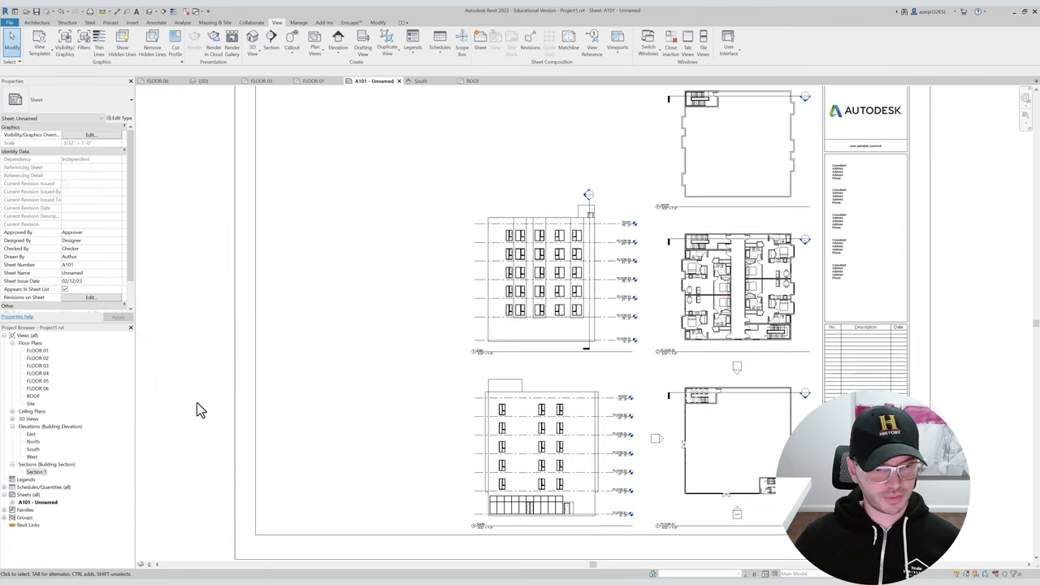
left_click(36, 471)
left_click_drag(368, 245, 368, 244)
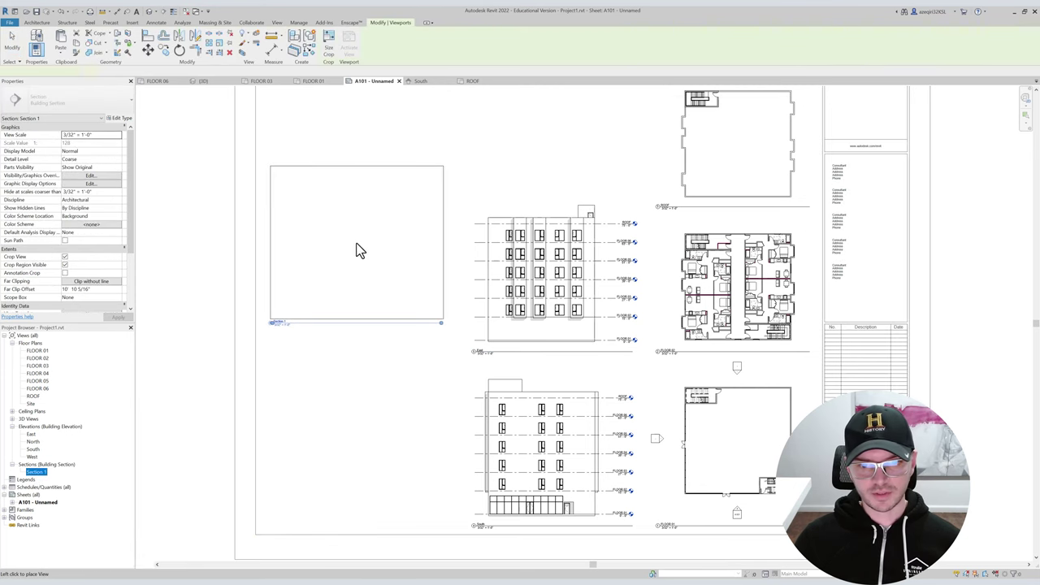
left_click(455, 146)
Move the Section 1 viewport down on the sheet, beside the East elevation.
scroll(550, 179, "up", 1)
middle_click_drag(551, 182, 474, 182)
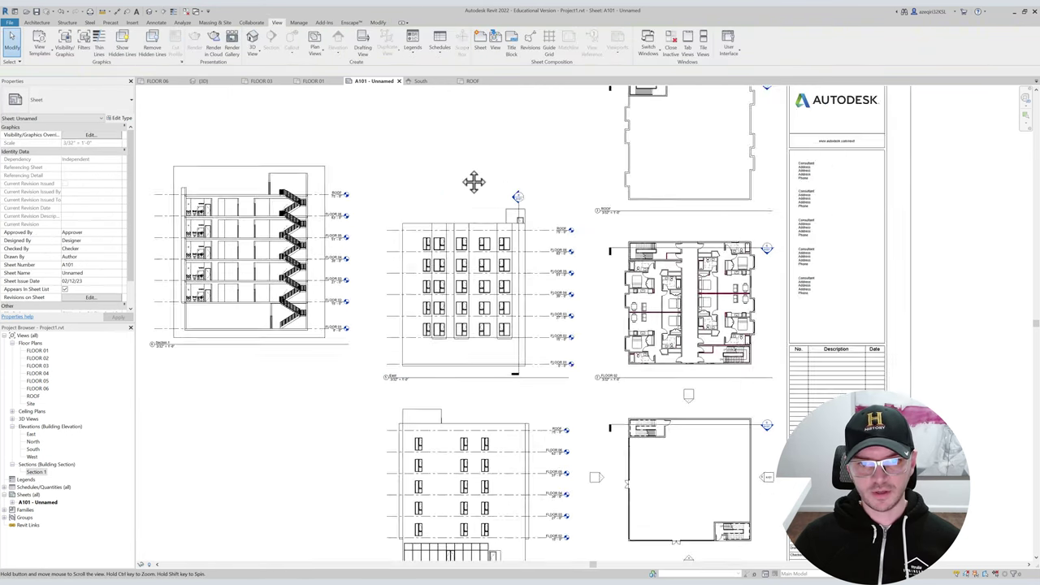
scroll(471, 180, "down", 1)
left_click(505, 215)
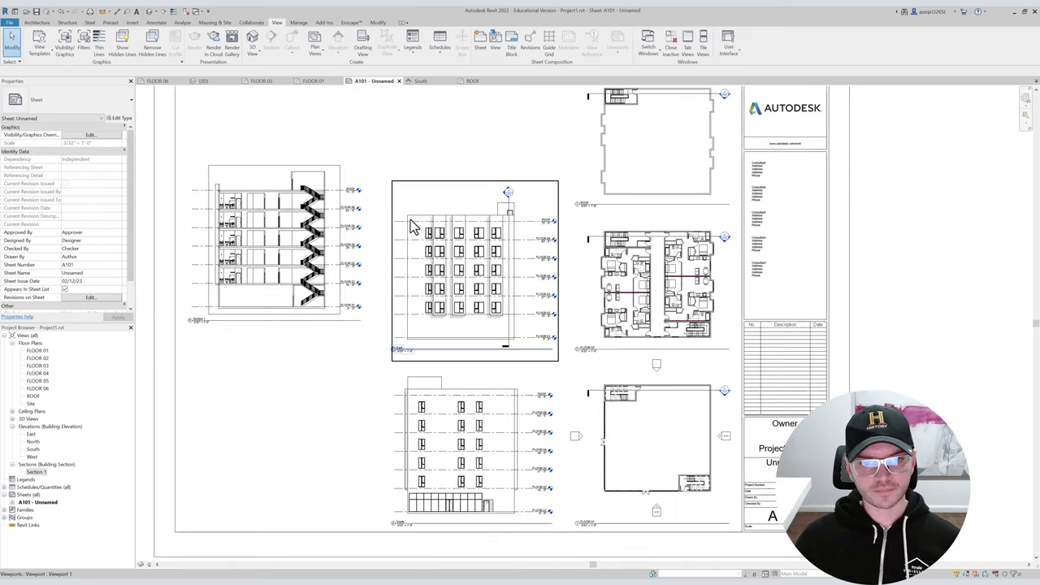
middle_click_drag(395, 214, 408, 232)
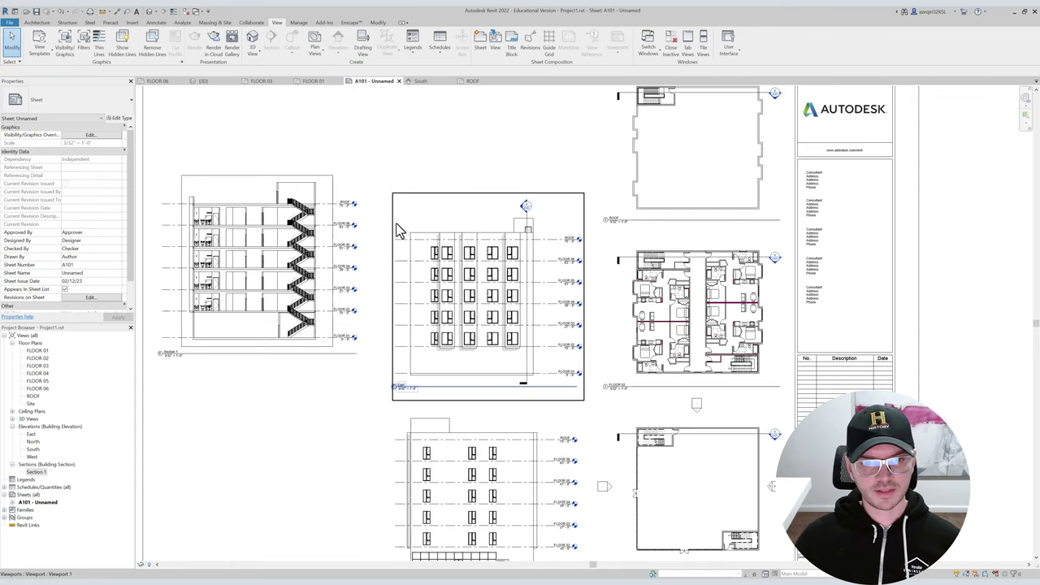
left_click(274, 276)
scroll(274, 276, "down", 1)
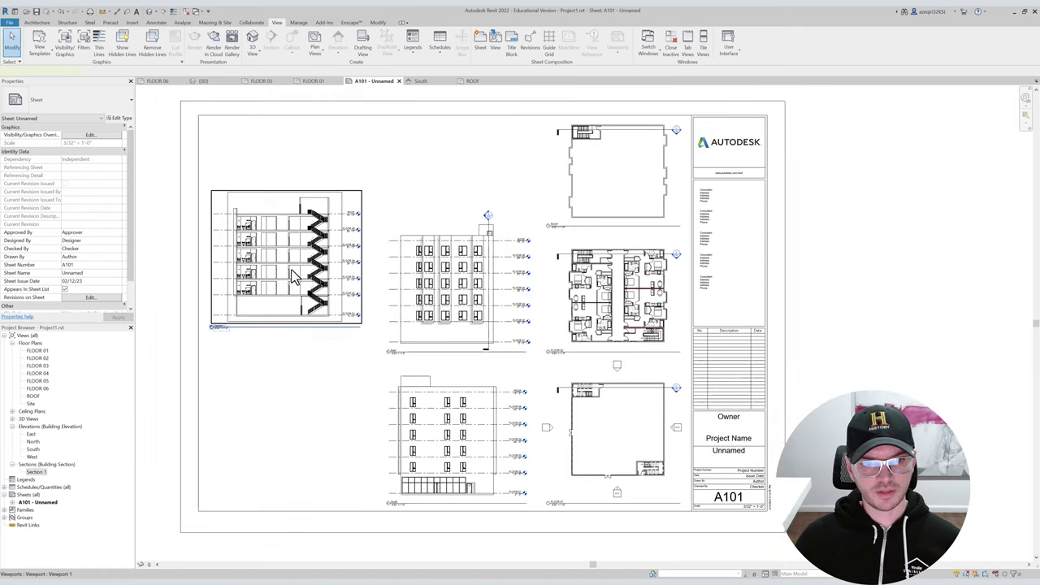
left_click_drag(274, 277, 309, 328)
left_click(378, 198)
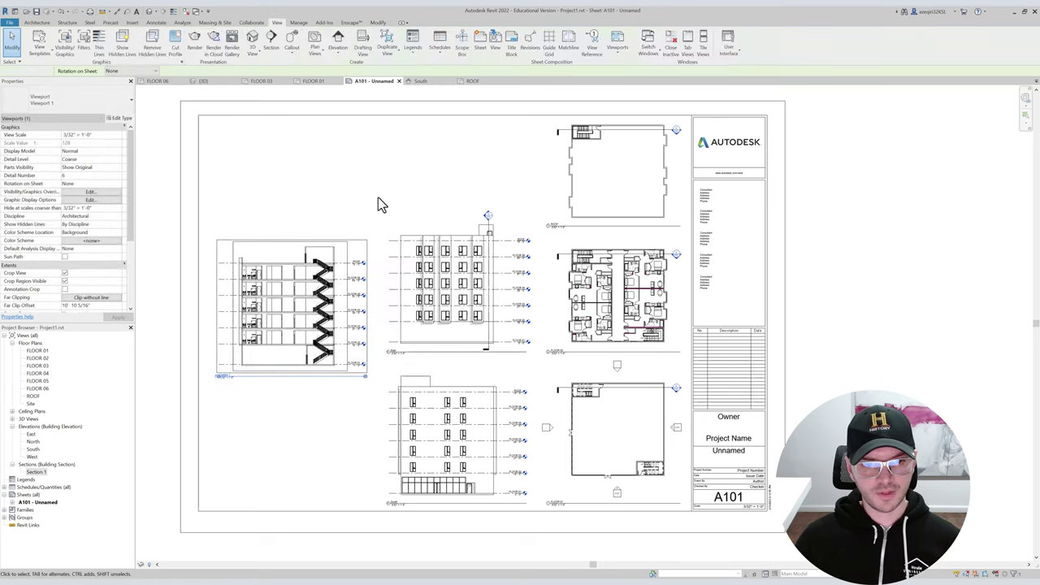
Move the Section 1 viewport into the elevation column, above the East elevation and beside the ROOF plan.
scroll(372, 322, "up", 2)
left_click(342, 309)
scroll(325, 309, "down", 3)
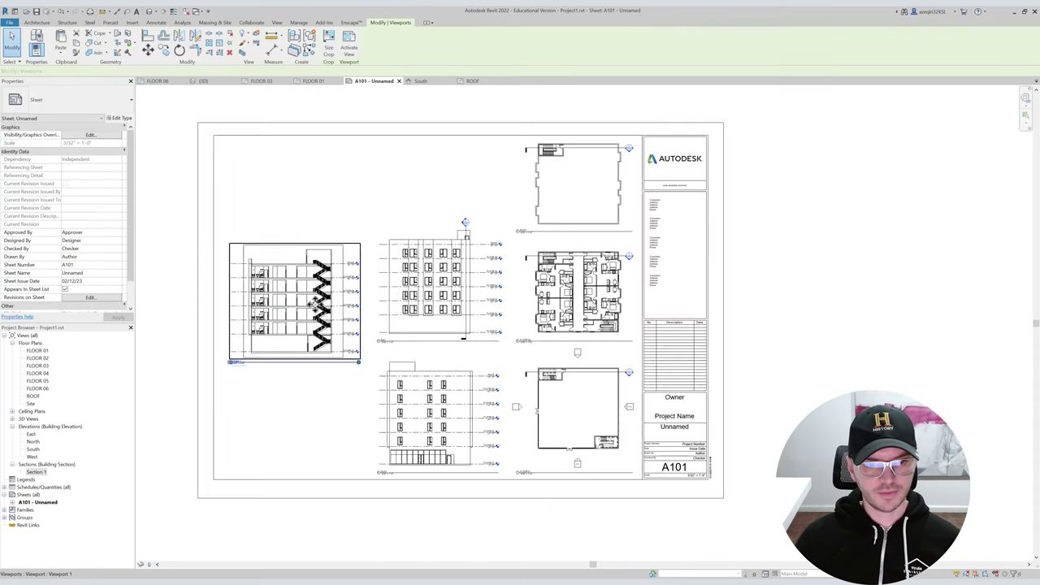
left_click_drag(319, 309, 452, 196)
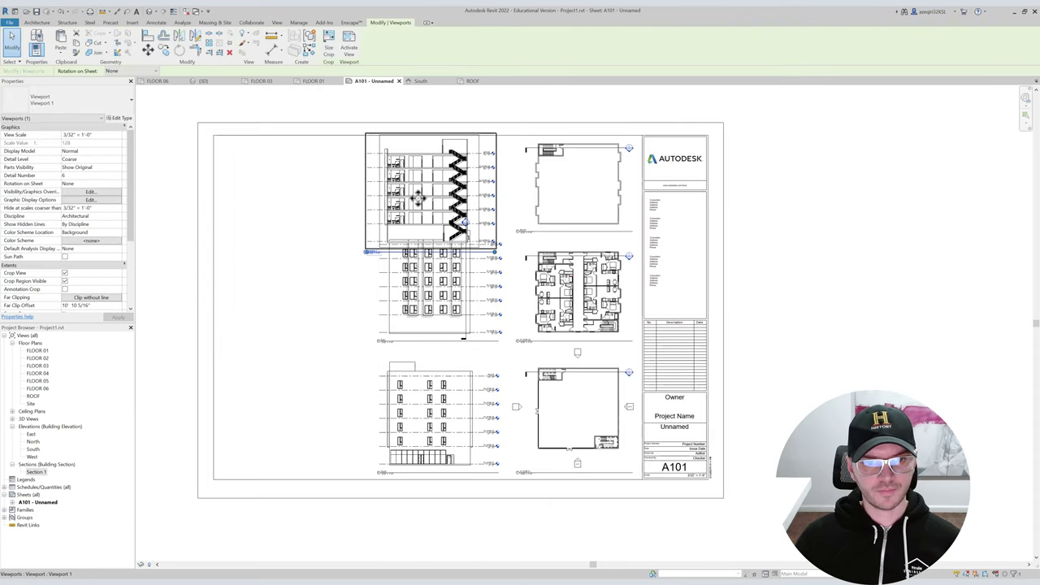
left_click(369, 310)
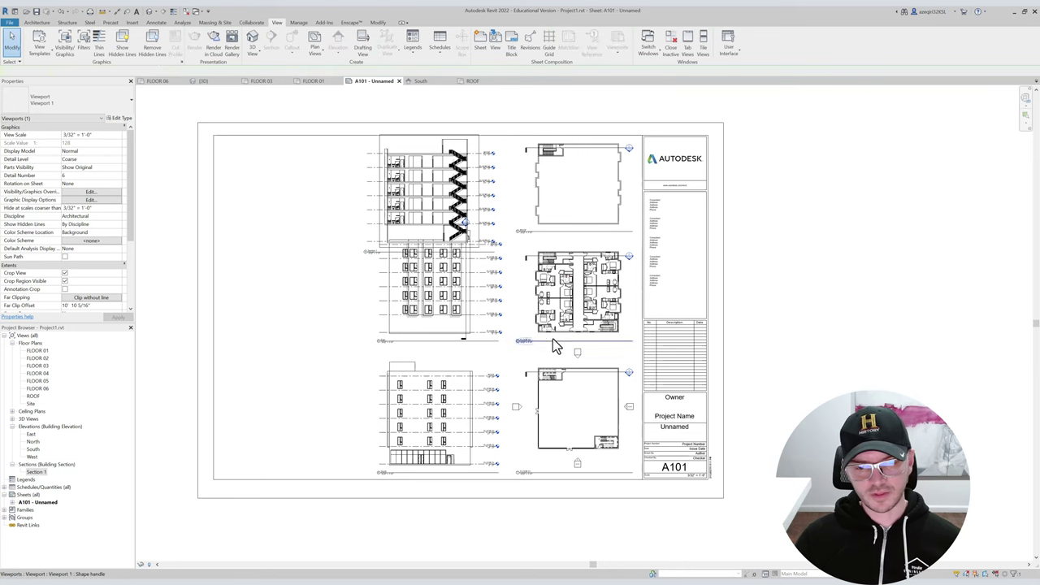
Activate the FLOOR 01 plan, hide the elevation markers north and west of the building, and deactivate the view.
left_click(571, 374)
double_click(572, 373)
scroll(562, 345, "up", 2)
left_click_drag(569, 342, 600, 372)
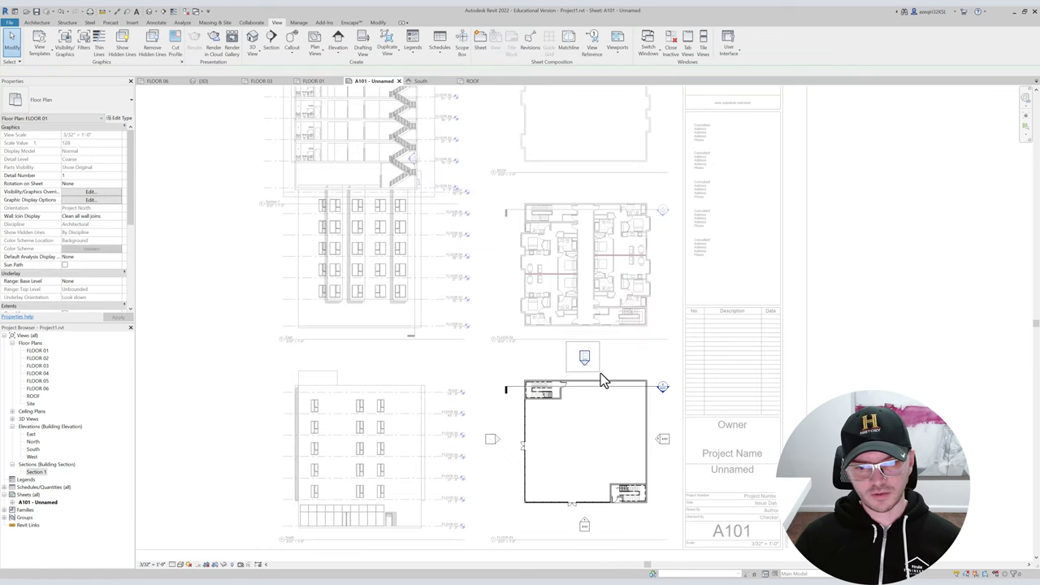
left_click_drag(475, 421, 510, 460, "ctrl")
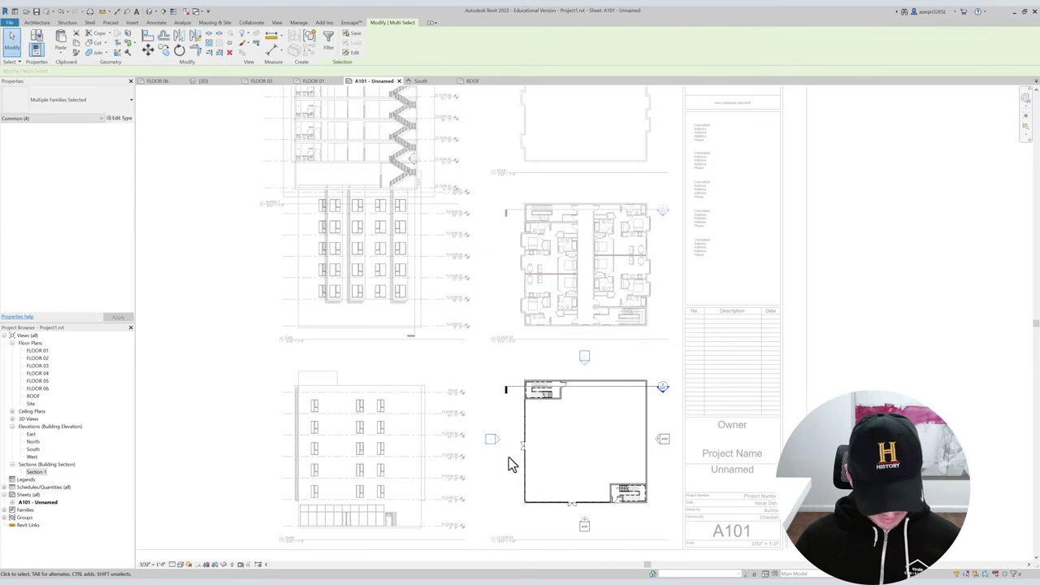
key("Escape")
double_click(526, 339)
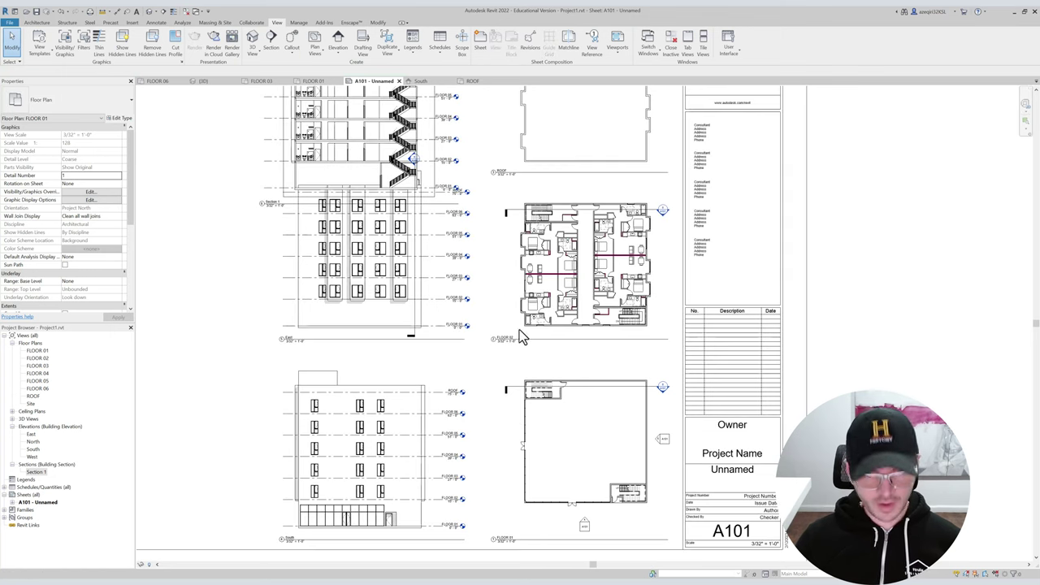
Move the FLOOR 02 plan and East elevation viewports down together, closer to the FLOOR 01 plan and South elevation.
left_click(568, 268)
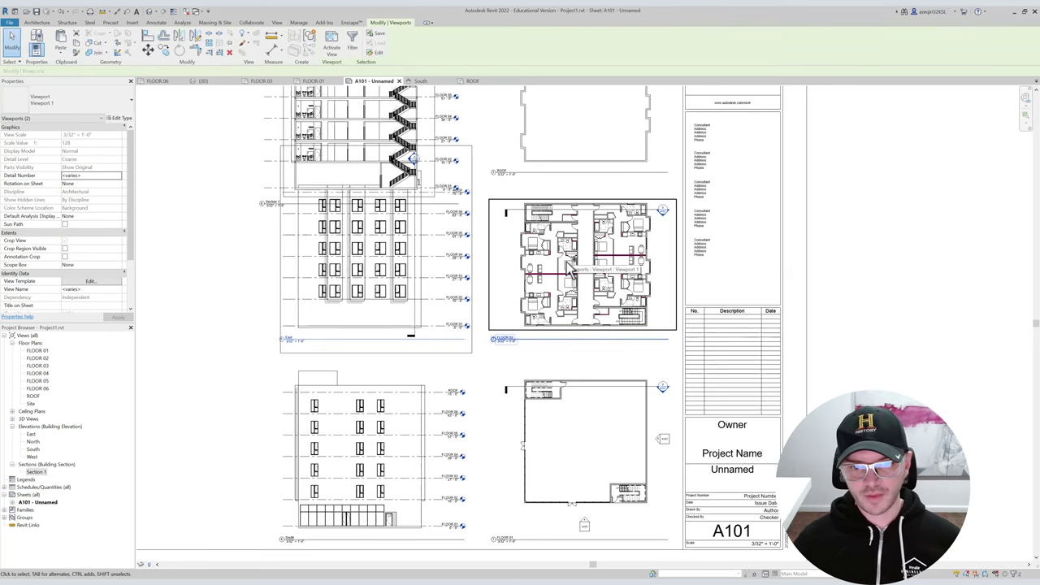
key("Down")
key("Down")
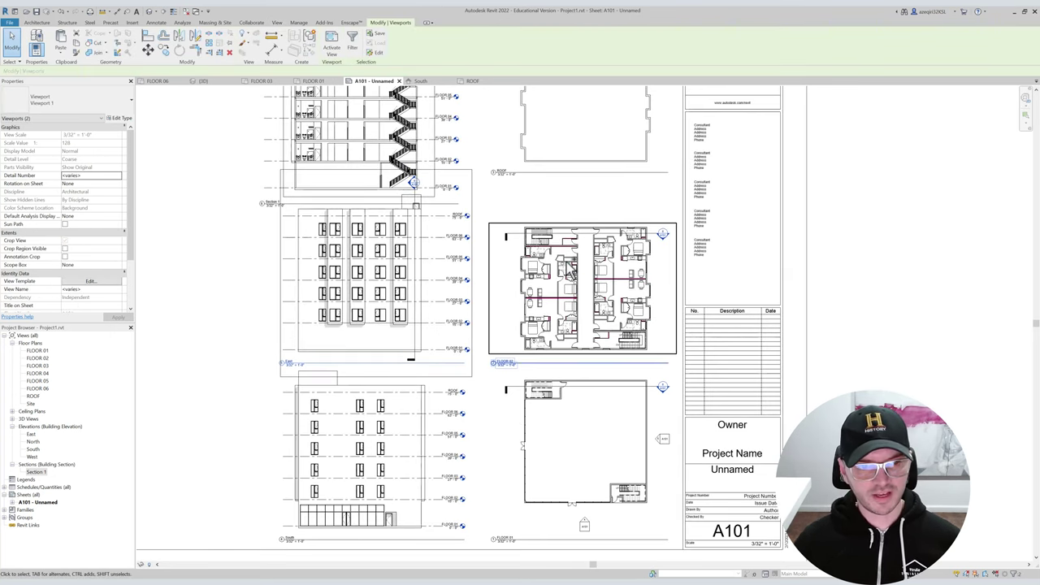
Deselect the viewports and open the sheet's title block family for editing.
key("Escape")
middle_click_drag(439, 89, 490, 197)
scroll(489, 197, "down", 4)
scroll(373, 175, "down", 1)
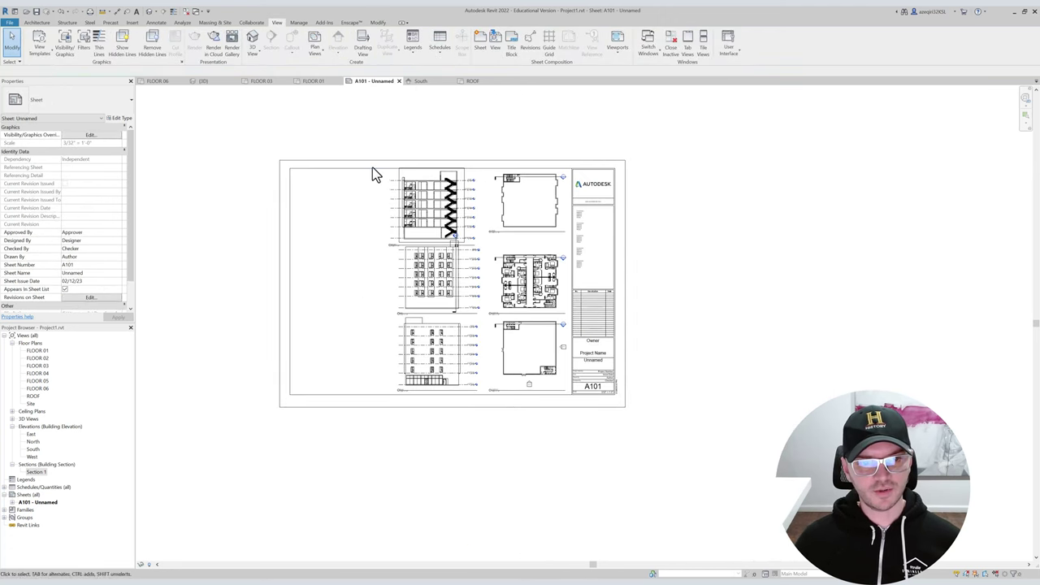
left_click(372, 172)
left_click(329, 42)
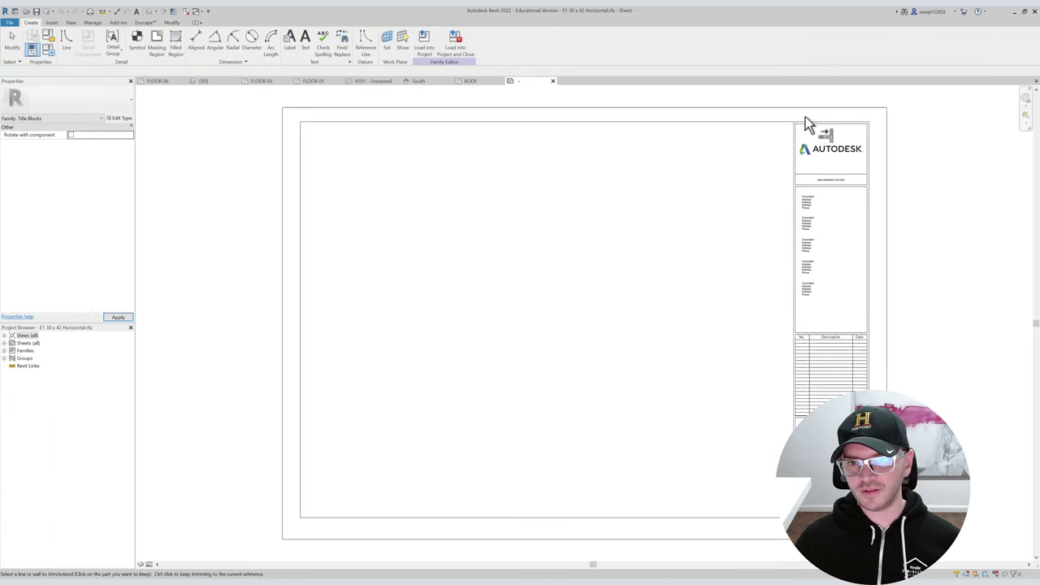
Delete the inner border lines around the drawing area of the title block sheet.
left_click(802, 124)
key("Delete")
left_click(795, 321)
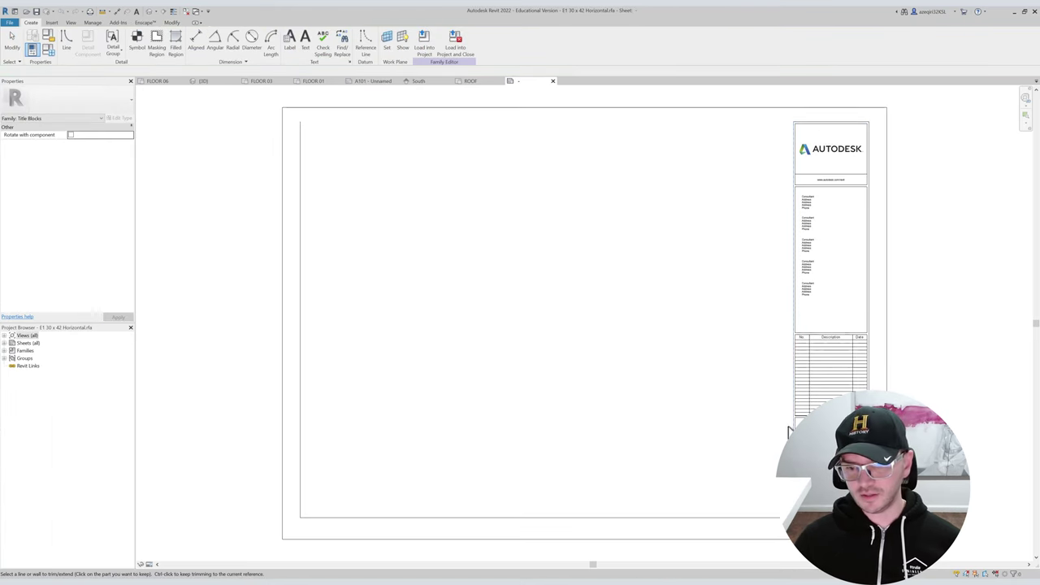
left_click(805, 517)
key("Escape")
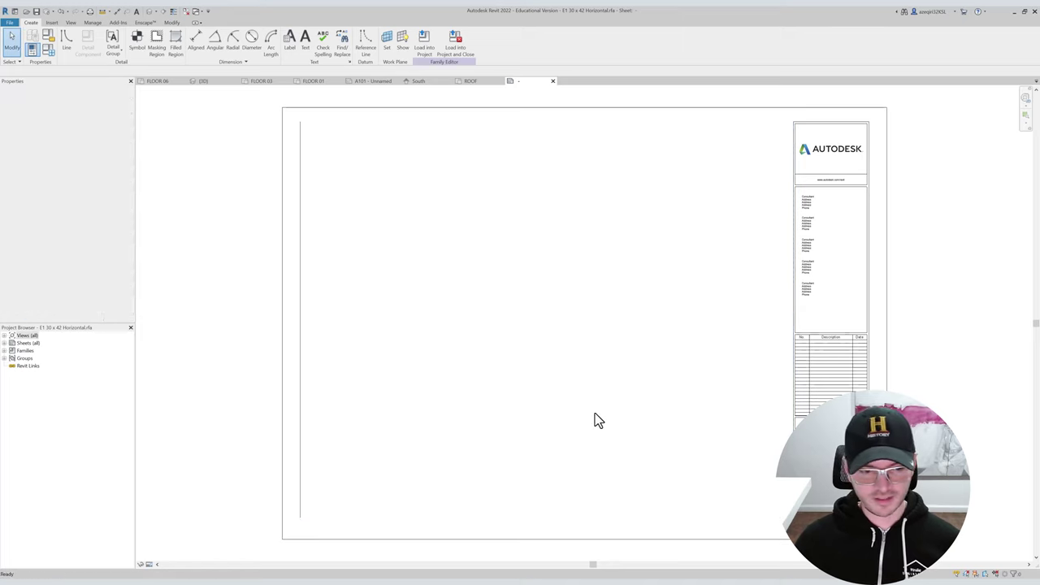
key("Delete")
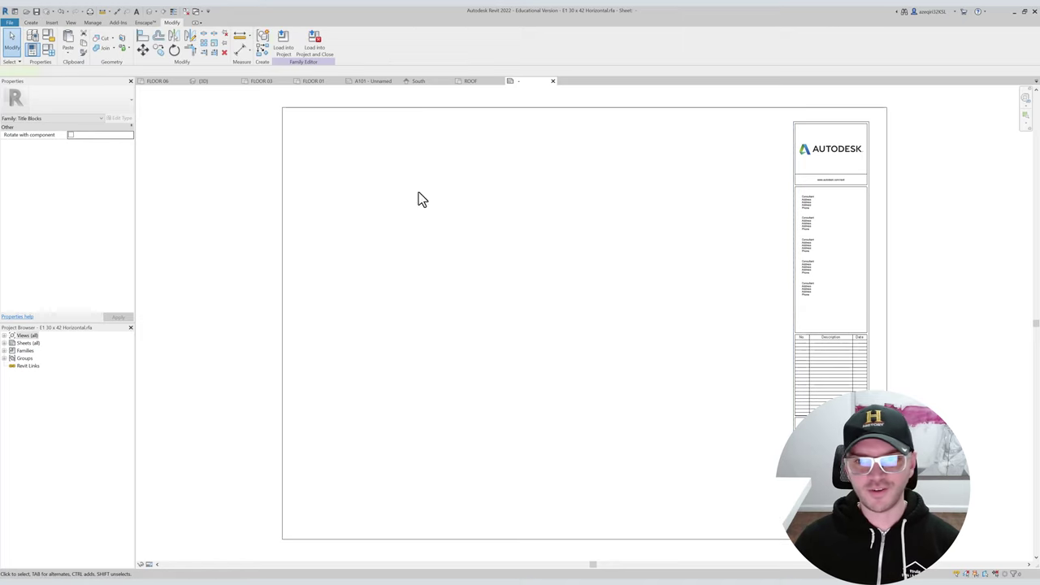
Offset copies of the sheet's top and bottom edge lines by 3/8".
key("o")
key("f")
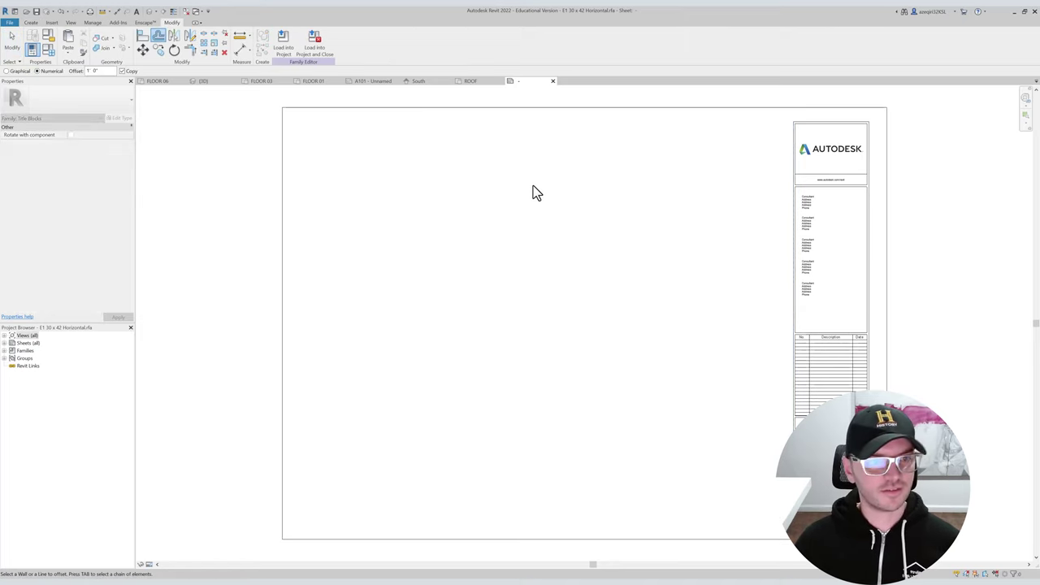
left_click(89, 72)
type("1/2\"")
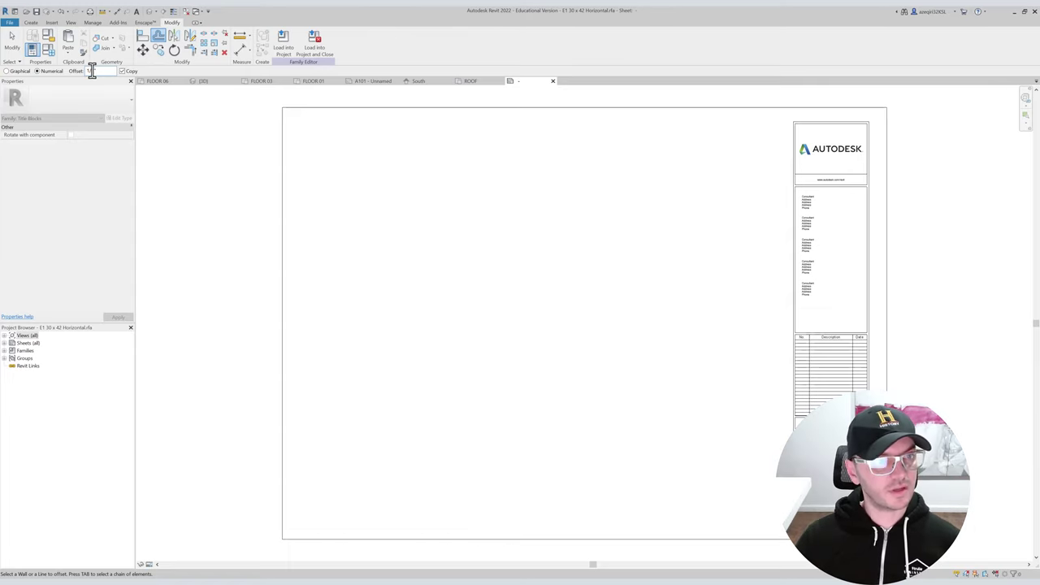
double_click(90, 71)
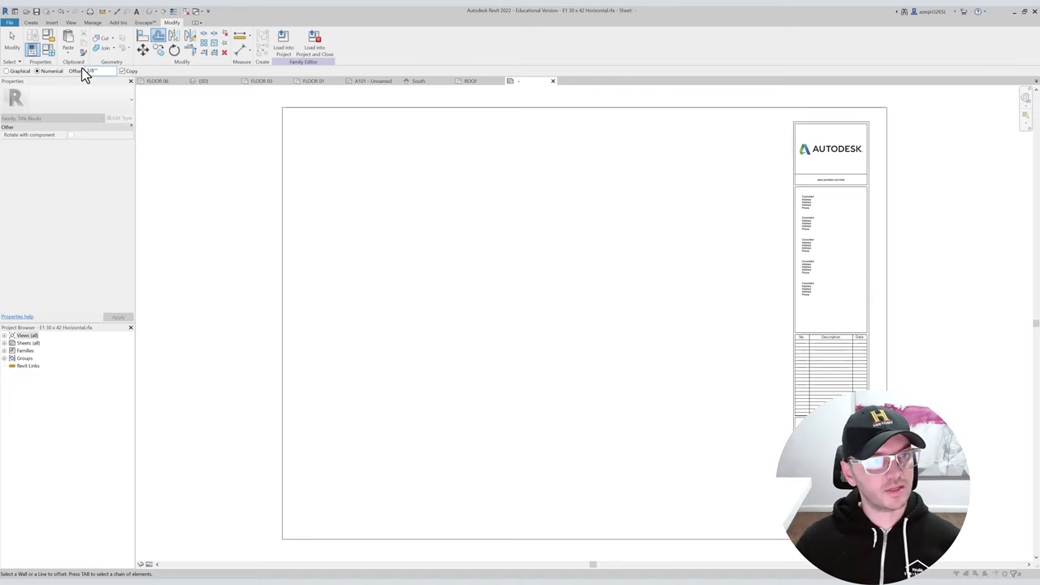
key("Return")
left_click(569, 299)
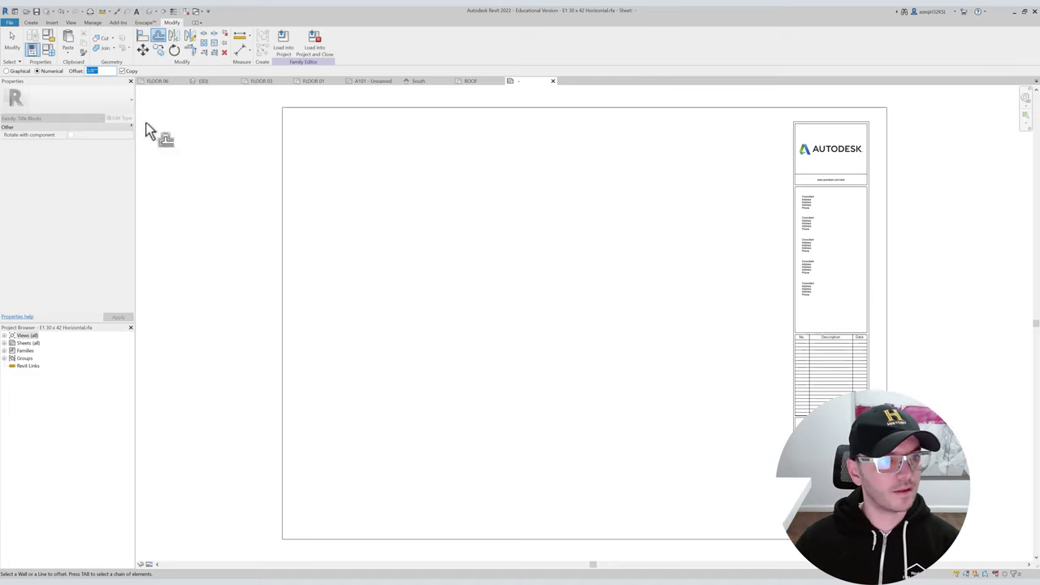
left_click(323, 110)
left_click(541, 544)
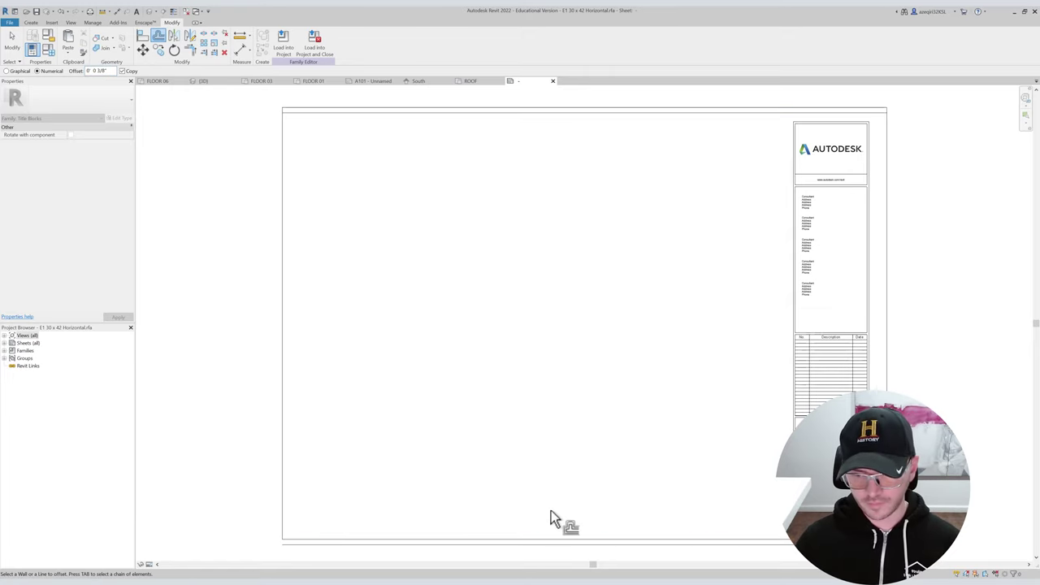
key("Escape")
key("Escape")
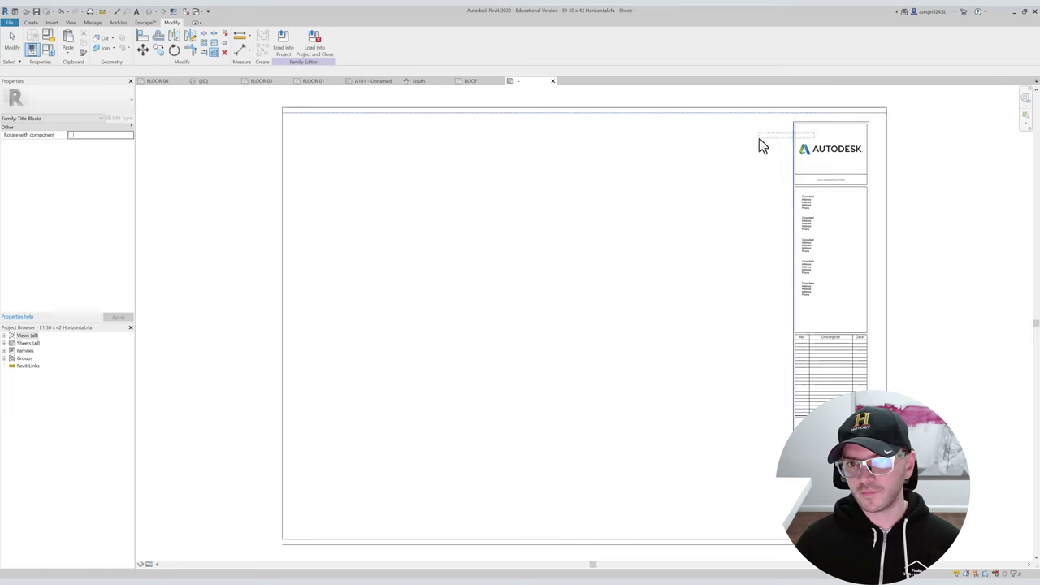
Delete the old top and bottom edge lines of the title block strip.
left_click(839, 122)
key("Delete")
middle_click_drag(819, 145, 699, 130)
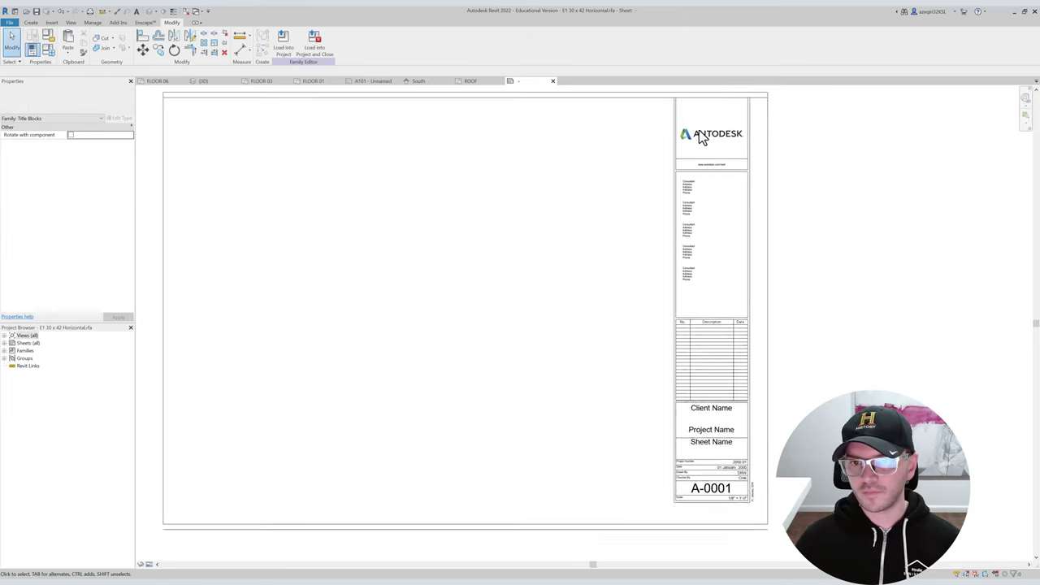
scroll(703, 145, "down", 1)
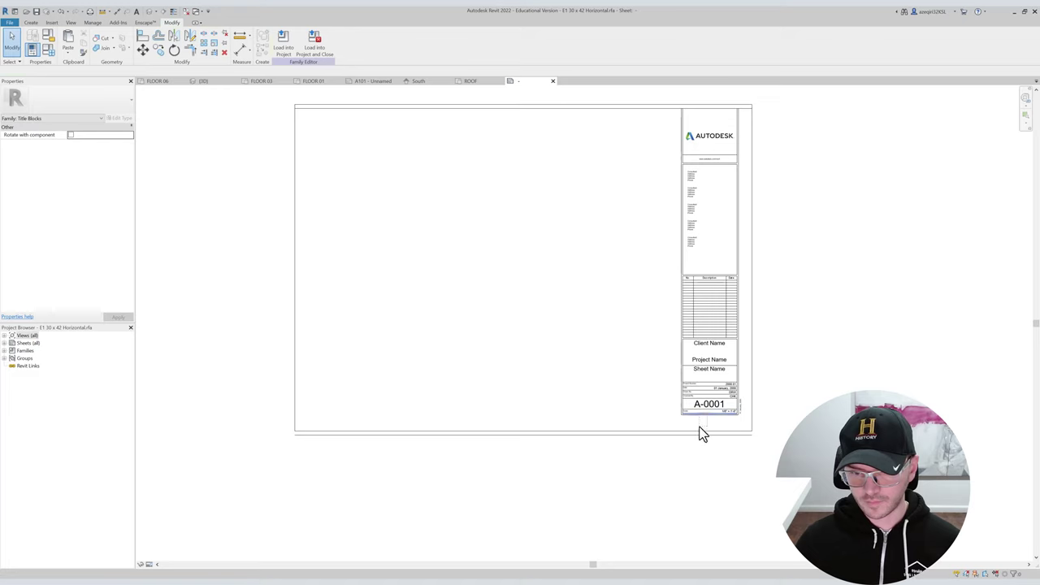
left_click(697, 413)
key("Delete")
Move the revision table and project information fields down to the sheet's lower border.
left_click_drag(667, 263, 748, 410)
key("m")
key("v")
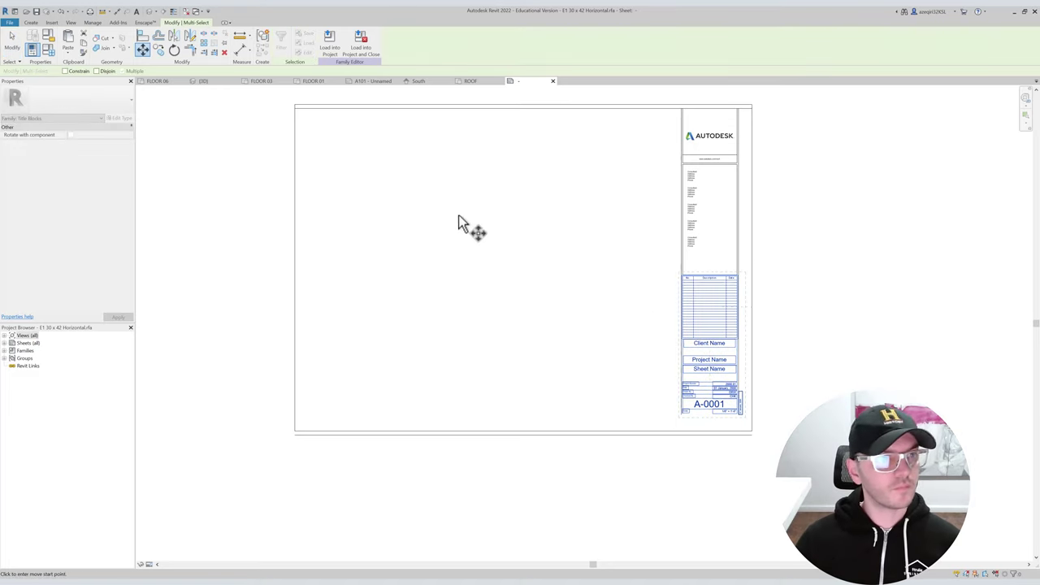
scroll(681, 437, "up", 3)
left_click(678, 424)
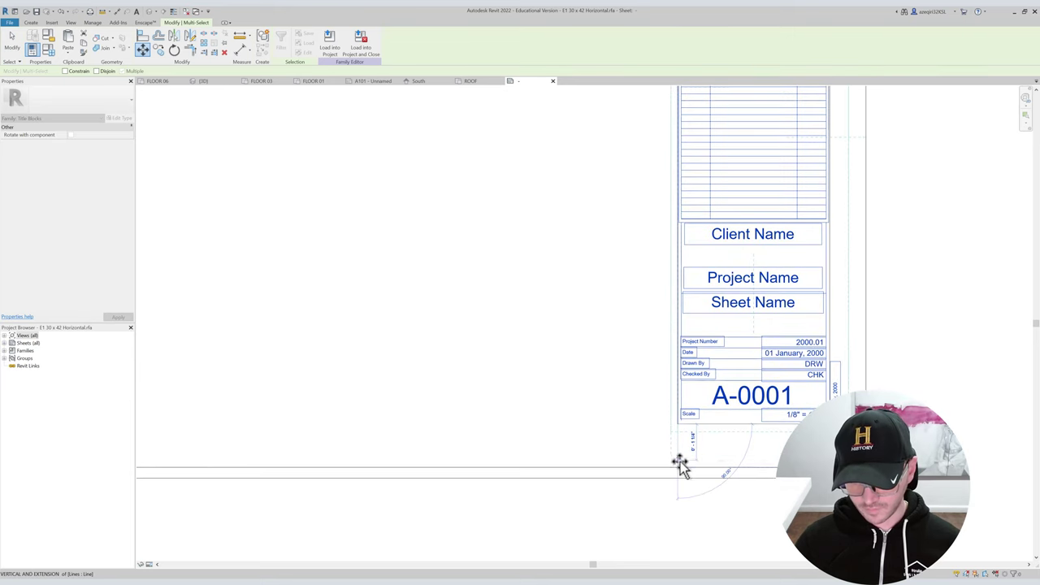
left_click(680, 466)
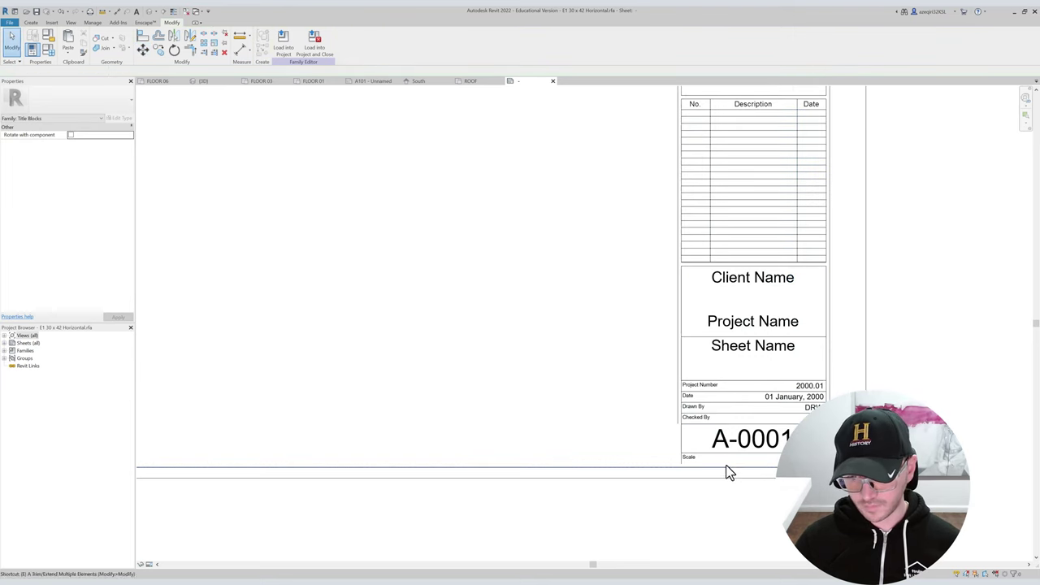
Extend the title block strip's vertical lines to the lower border line.
key("t")
key("m")
left_click(728, 467)
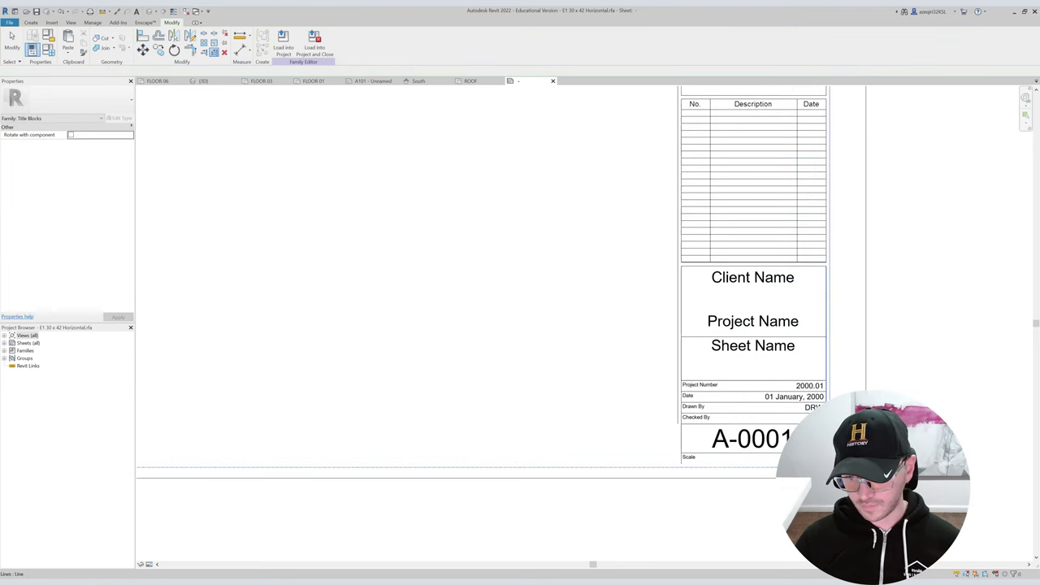
Move the whole title block strip sideways so its outer line meets the sheet's right edge.
scroll(674, 394, "down", 2)
scroll(633, 398, "down", 4)
left_click_drag(648, 240, 714, 505)
scroll(712, 283, "up", 3)
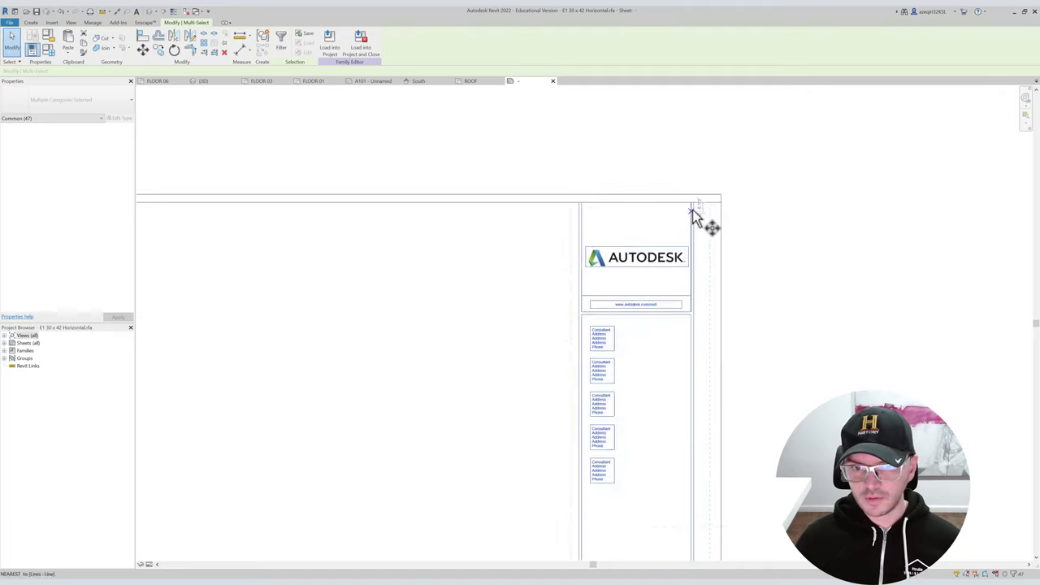
left_click(693, 202)
left_click(721, 202)
key("Escape")
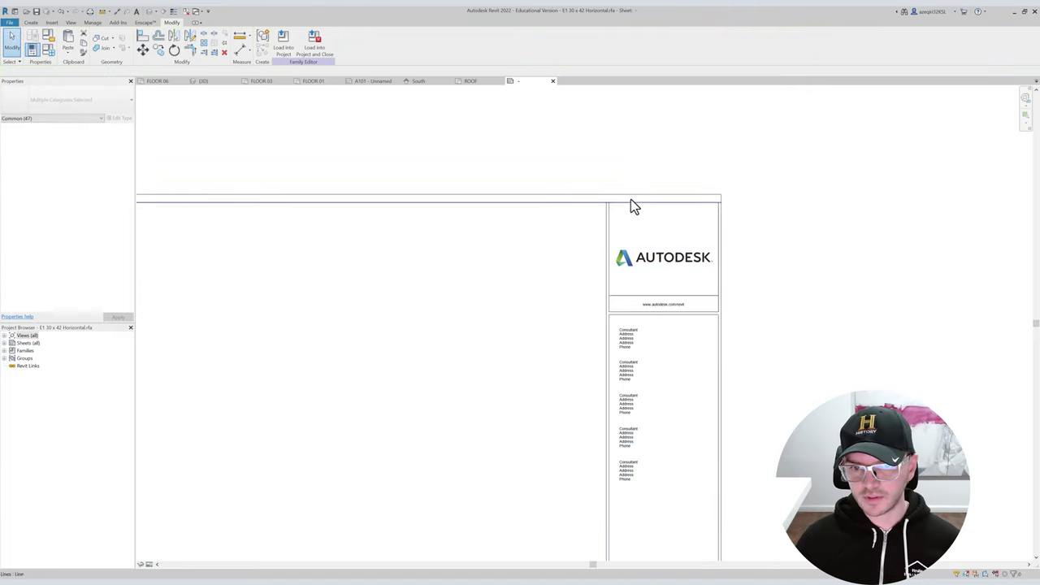
Copy the sheet's left edge line 3/4" inward to form the inner left border.
scroll(631, 200, "down", 2)
middle_click_drag(595, 203, 729, 135)
scroll(702, 133, "down", 2)
middle_click_drag(623, 181, 482, 221)
scroll(358, 219, "up", 1)
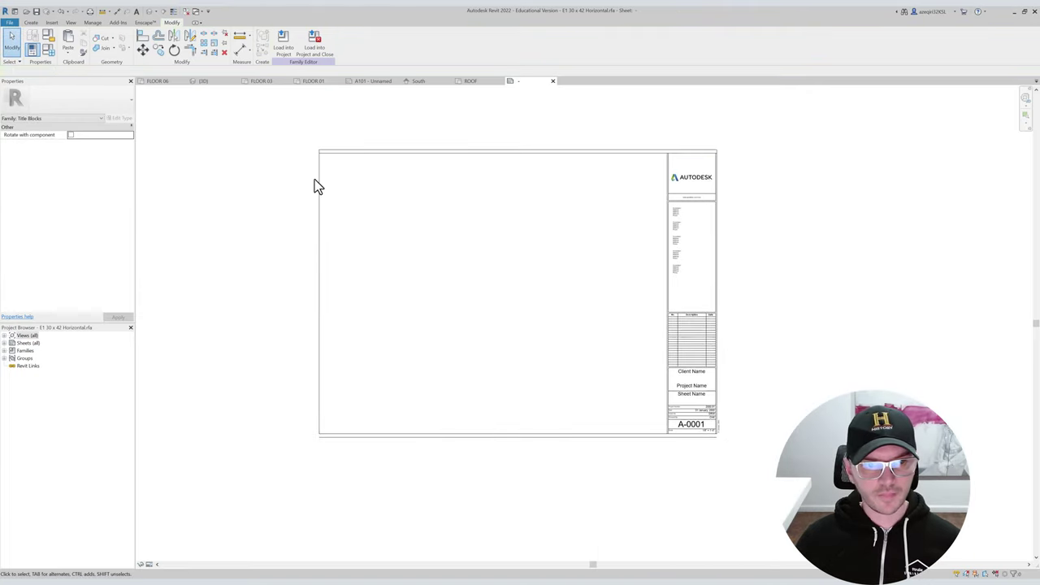
left_click(319, 175)
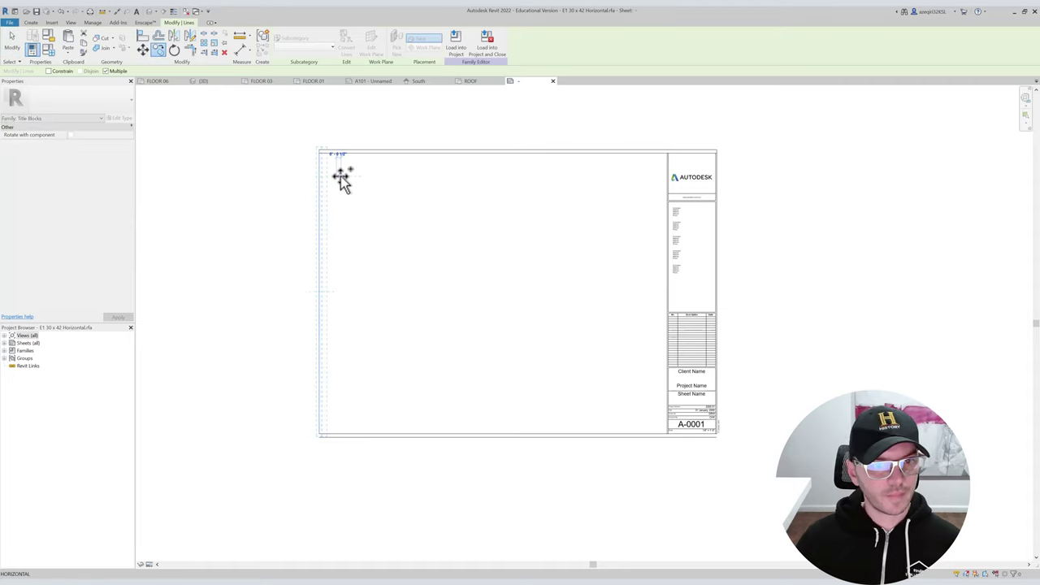
type("34")
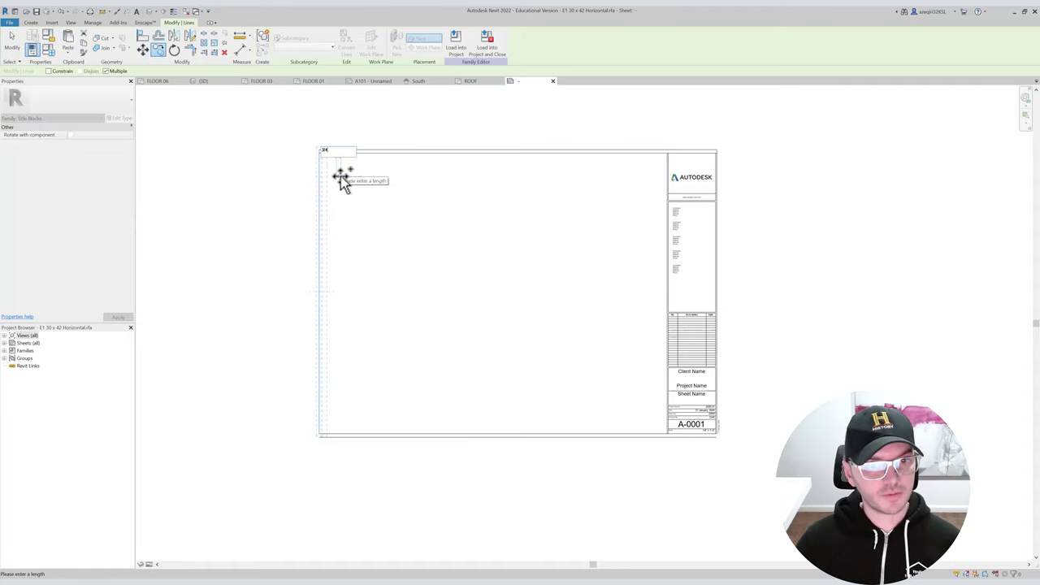
key("Escape")
key("Escape")
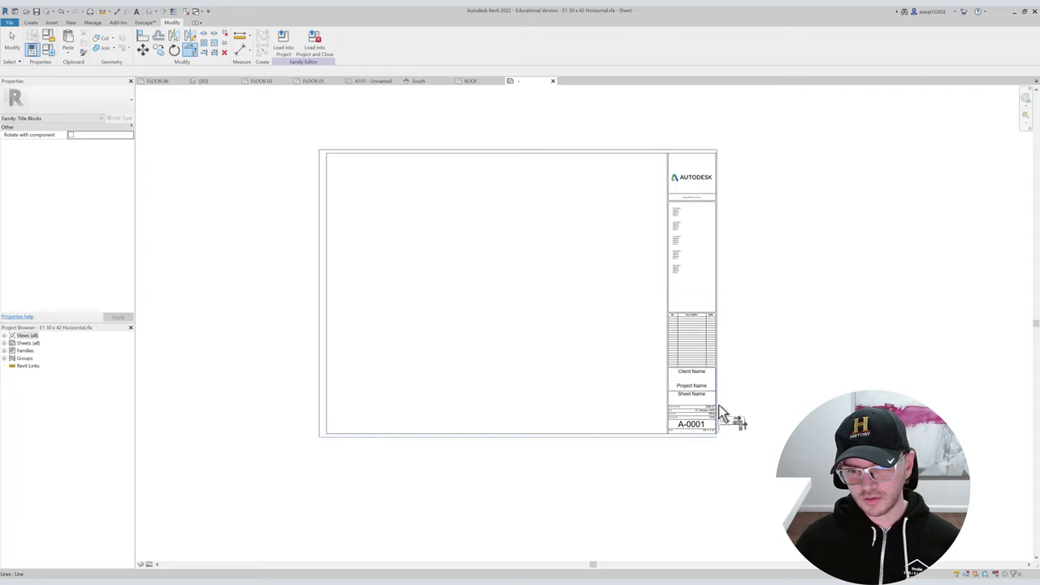
Try to trim the inner top border and the title block's outer vertical line to a corner.
scroll(718, 152, "up", 2)
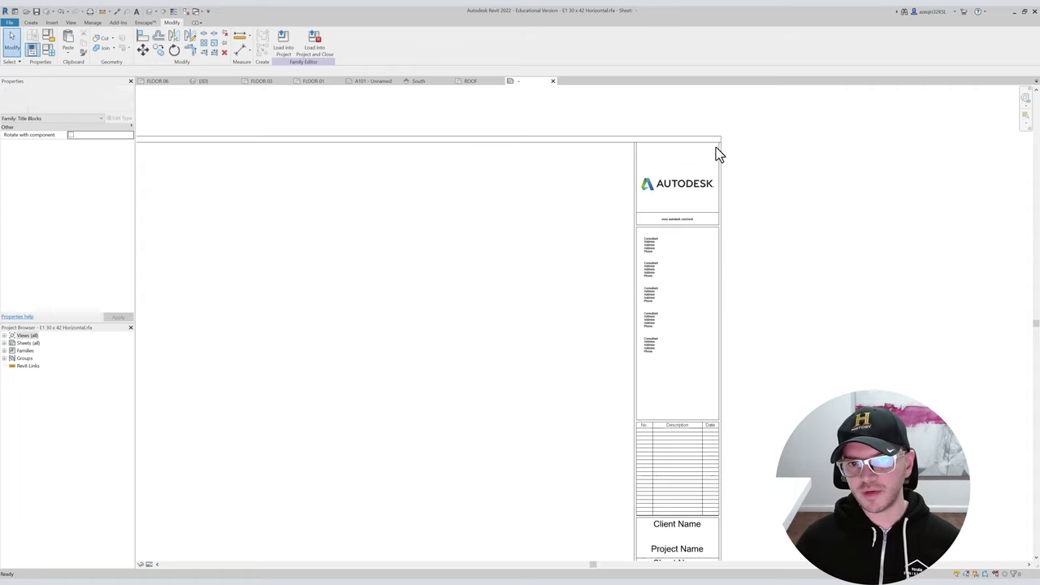
scroll(716, 147, "up", 2)
key("t")
key("r")
left_click(722, 146)
left_click(715, 141)
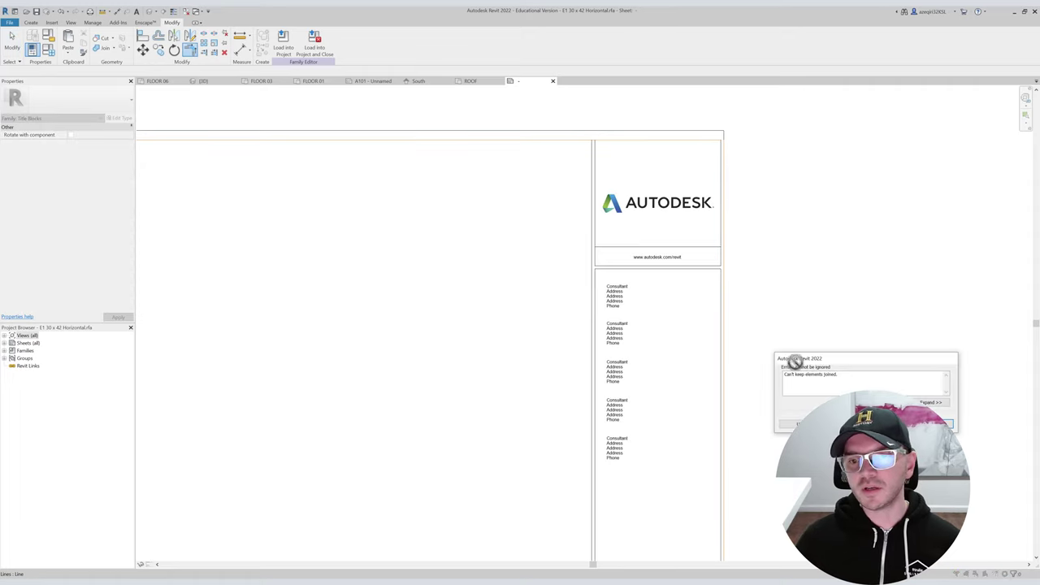
left_click(799, 423)
scroll(755, 354, "down", 6)
scroll(700, 433, "up", 7)
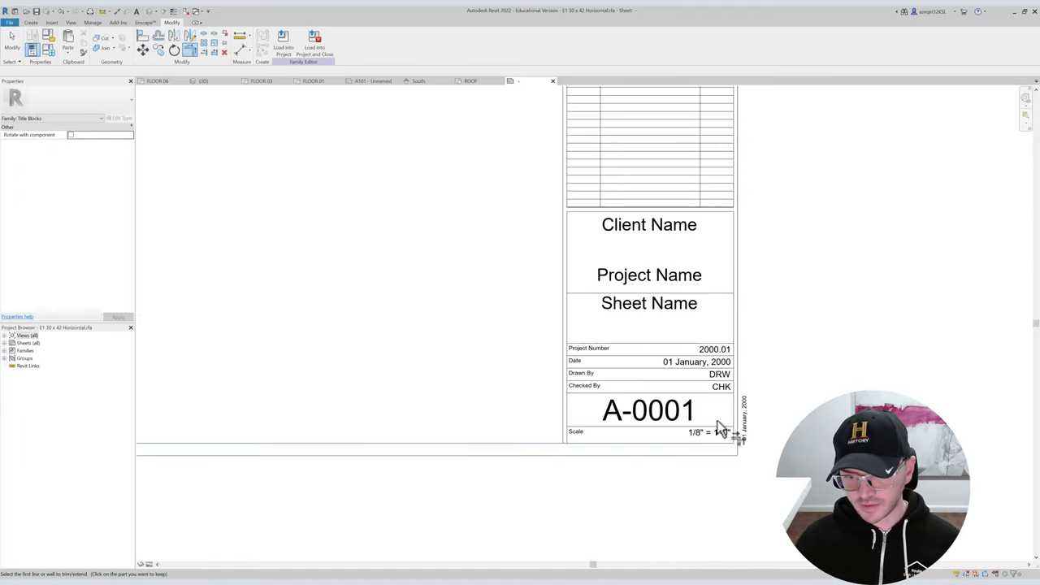
Load the edited title block into Project1.rvt and close the family without saving its file.
scroll(719, 435, "down", 4)
left_click(585, 370)
scroll(524, 232, "down", 2)
left_click(315, 47)
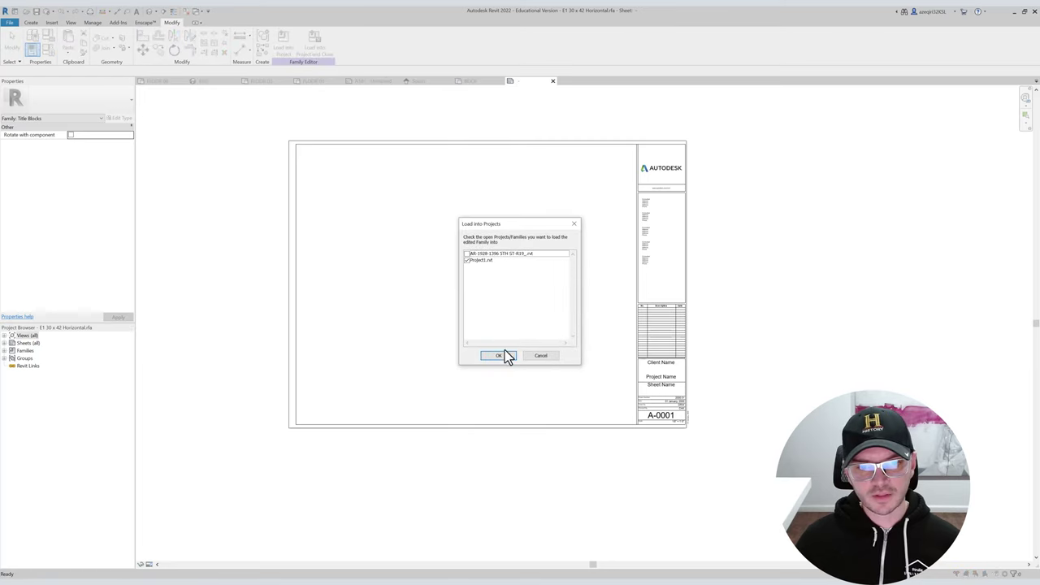
left_click(505, 355)
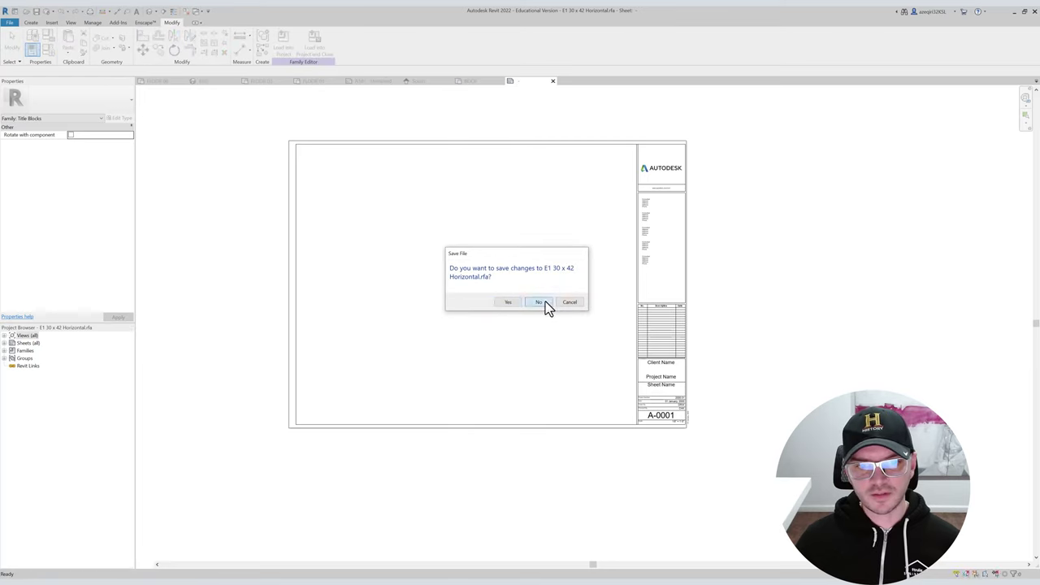
left_click(540, 302)
left_click(492, 297)
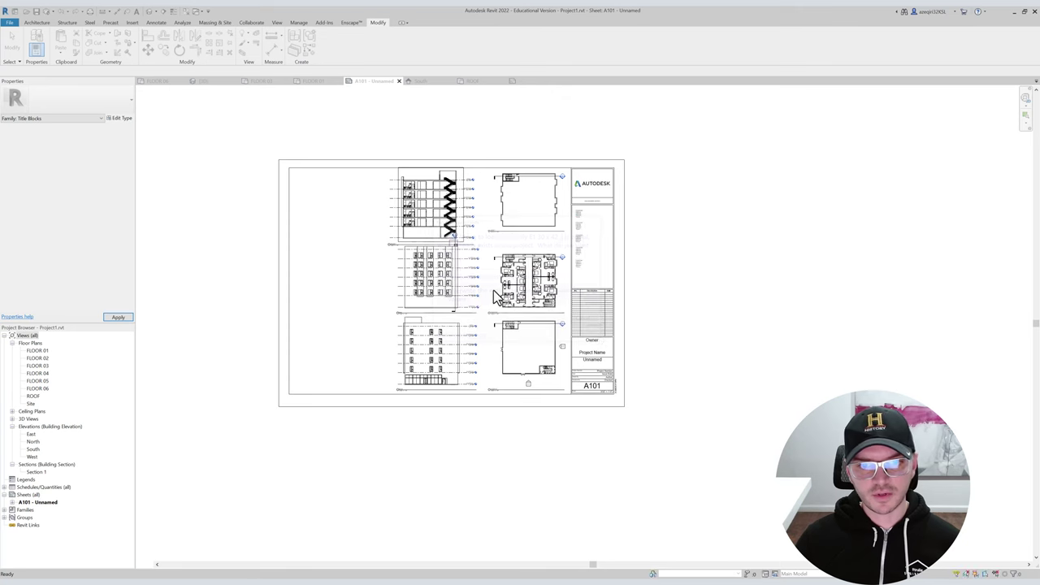
Move the FLOOR 01 plan and South elevation viewports together down and to the right on sheet A101.
left_click(541, 360)
left_click(437, 372, "ctrl")
key("Down")
key("Down")
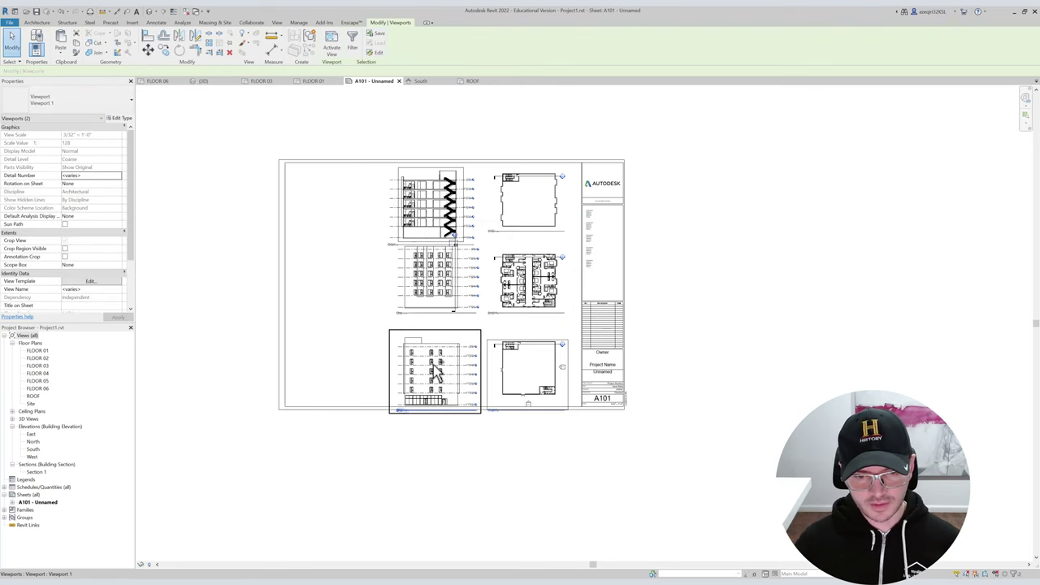
key("Up")
key("Up")
key("Right")
key("Right")
key("Right")
key("Right")
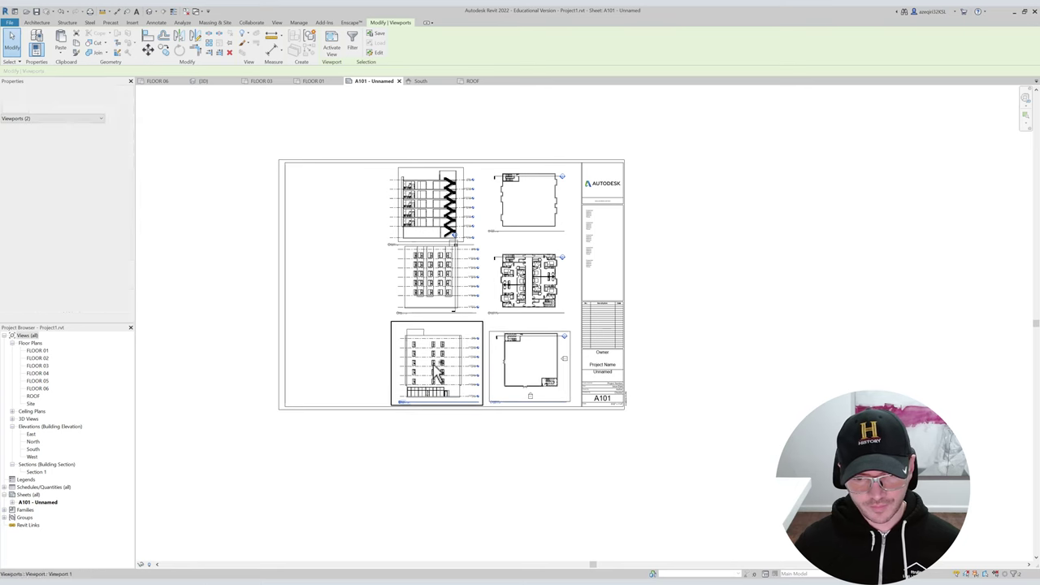
key("Escape")
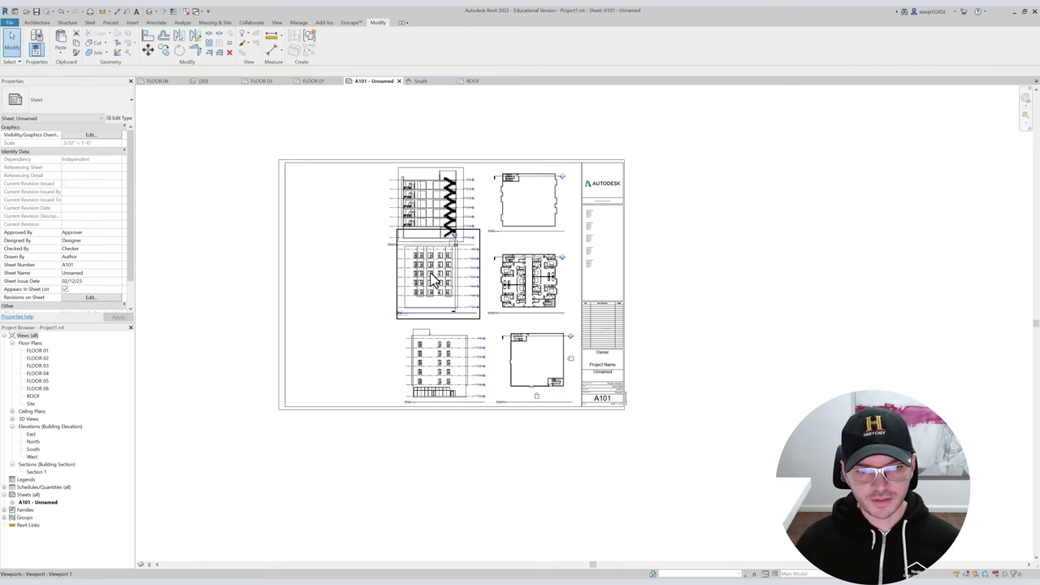
Move the East elevation and furnished floor plan viewports together down and right, in line with the lower pair.
left_click(513, 279)
left_click(513, 281, "ctrl")
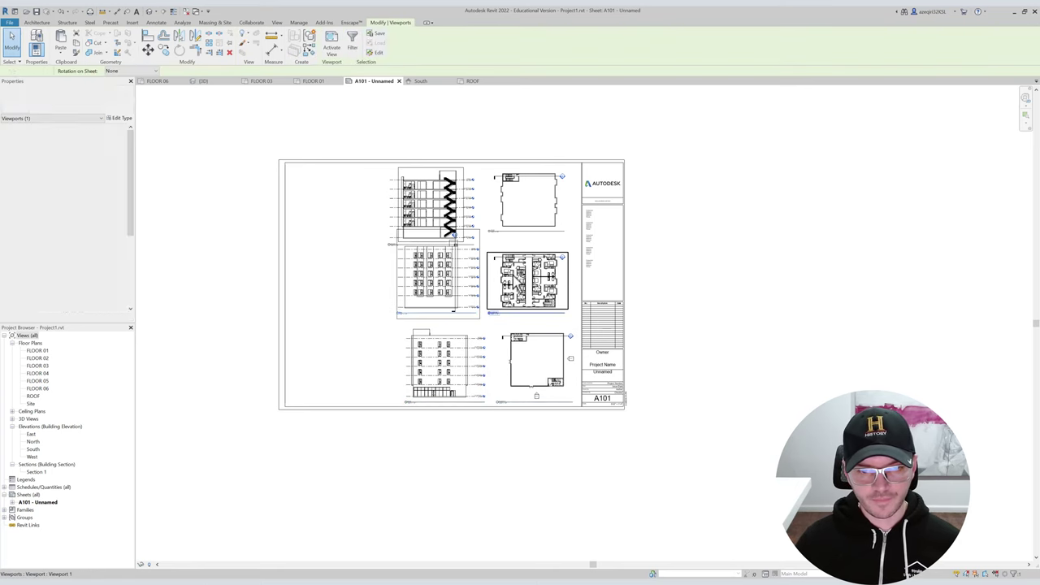
left_click_drag(514, 287, 521, 295)
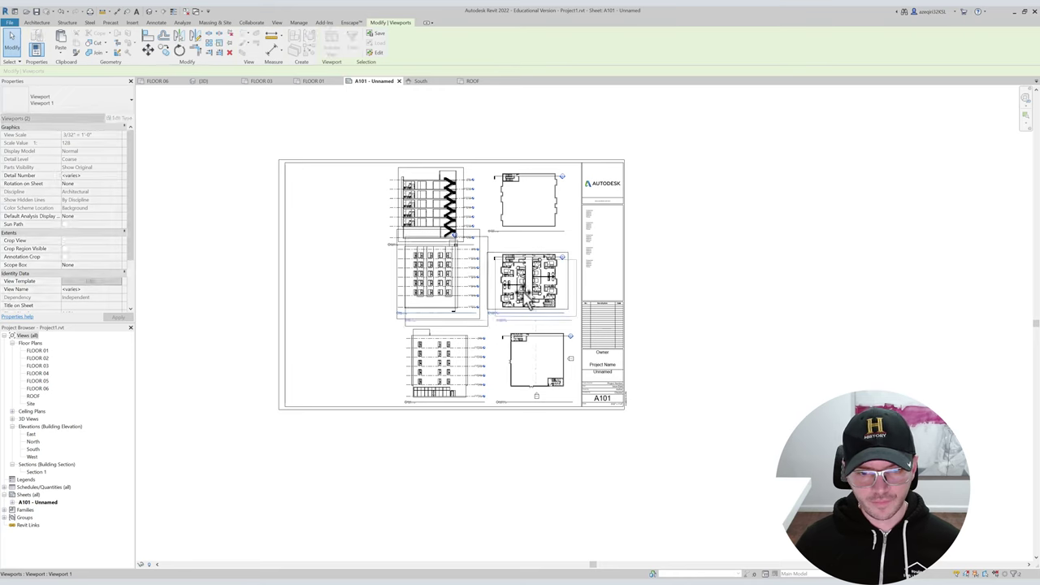
left_click(704, 251)
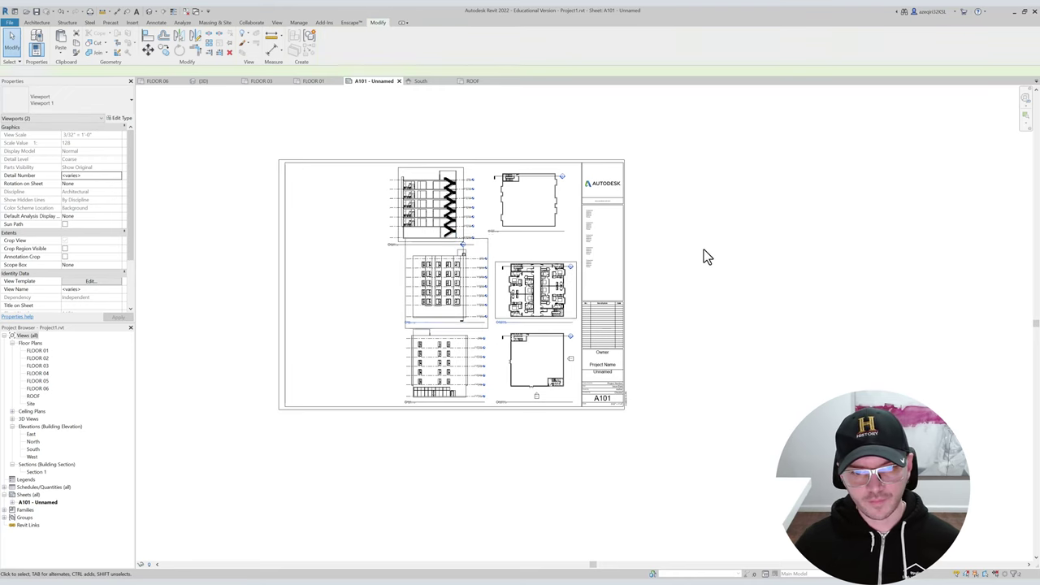
In the East elevation viewport, adjust the section line's upper end just above the roof and change its head to a tail.
scroll(454, 213, "up", 6)
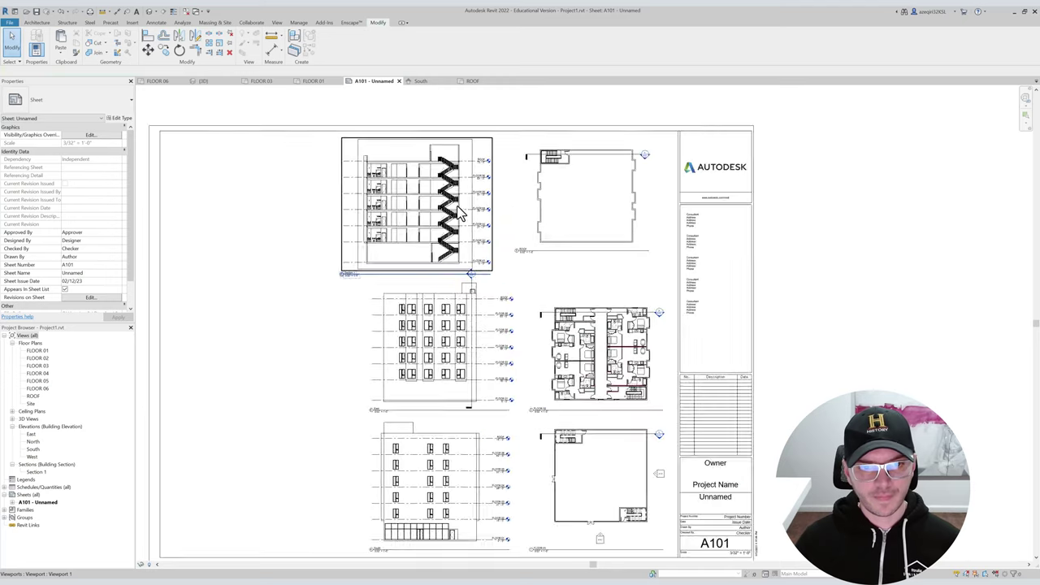
left_click(483, 315)
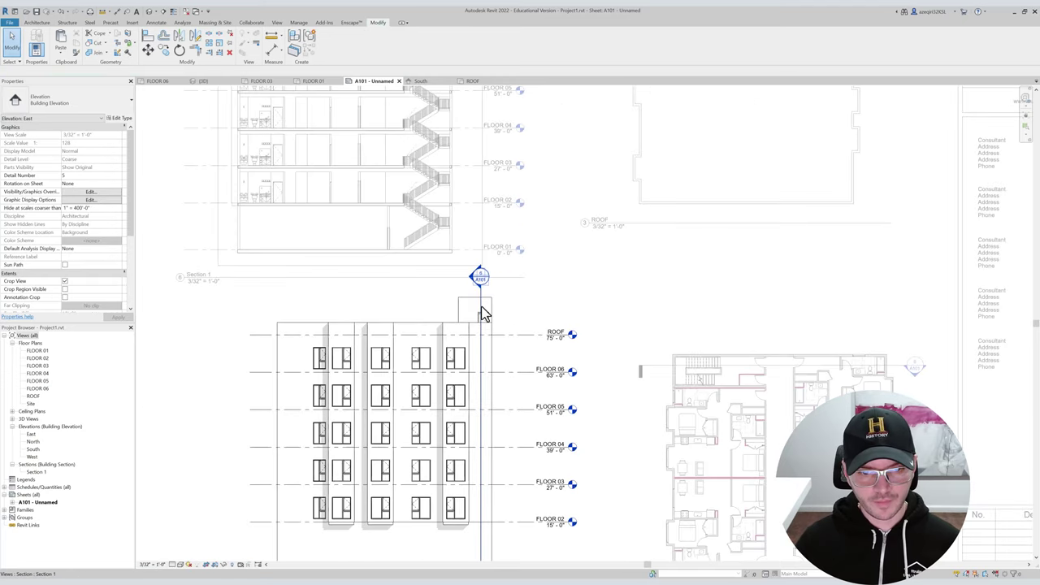
left_click(481, 305)
scroll(480, 303, "up", 2)
middle_click_drag(496, 293, 482, 216)
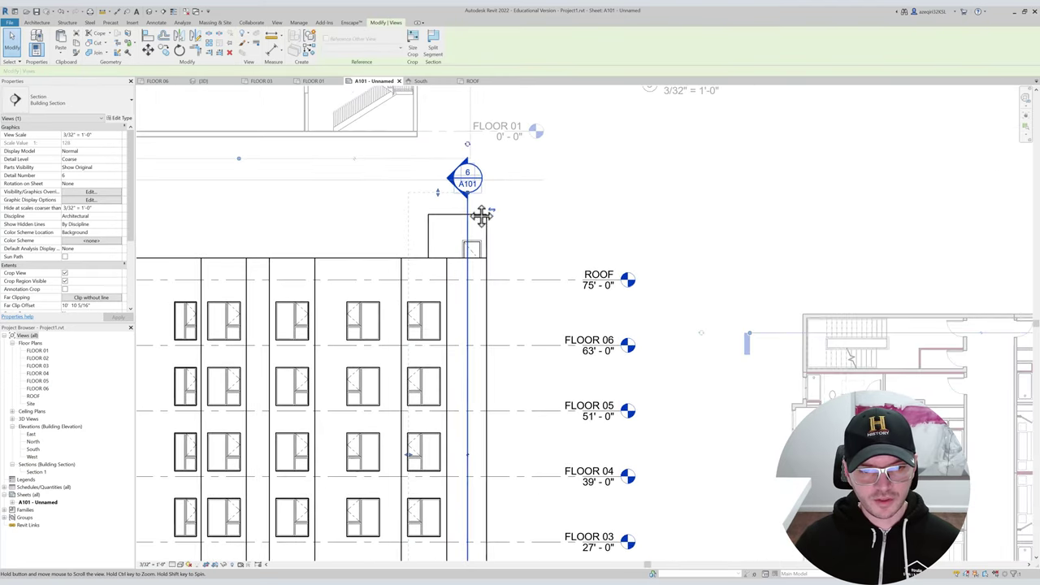
scroll(471, 203, "down", 1)
scroll(468, 205, "down", 2)
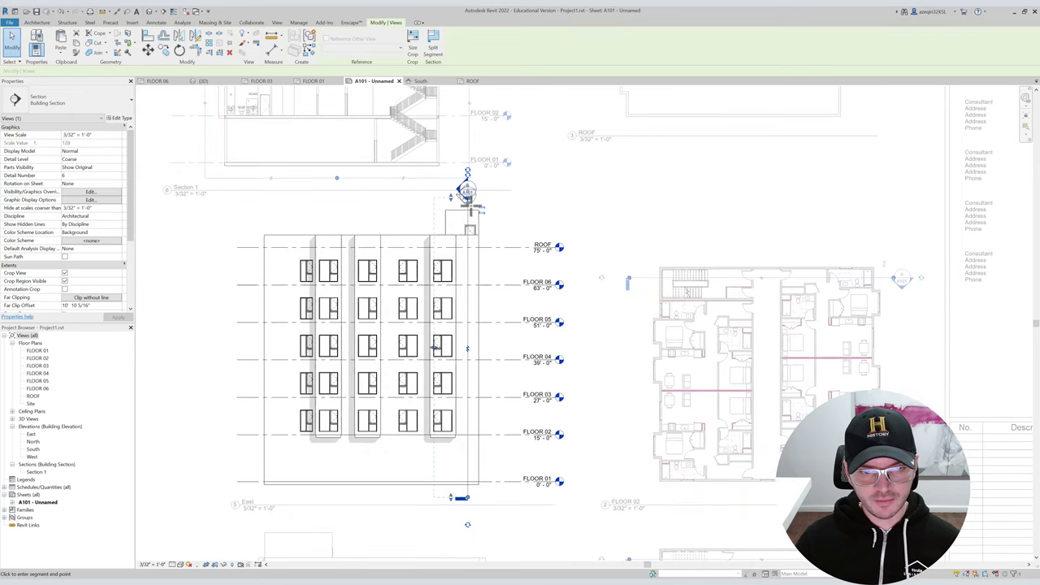
mouse_move(469, 218)
left_mouse_down()
mouse_move(453, 200)
mouse_move(454, 222)
left_mouse_up()
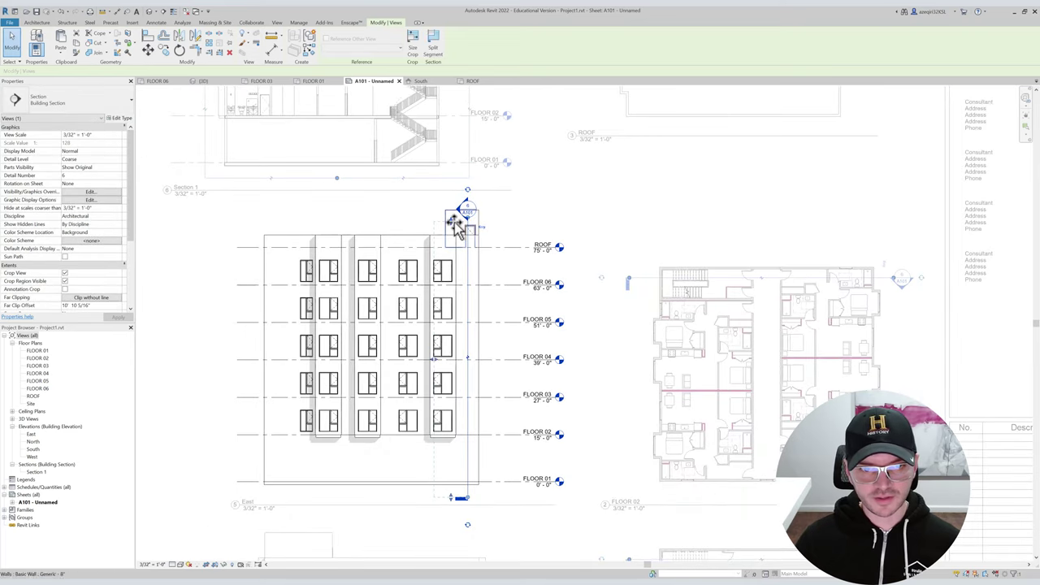
key("Escape")
left_click(469, 247)
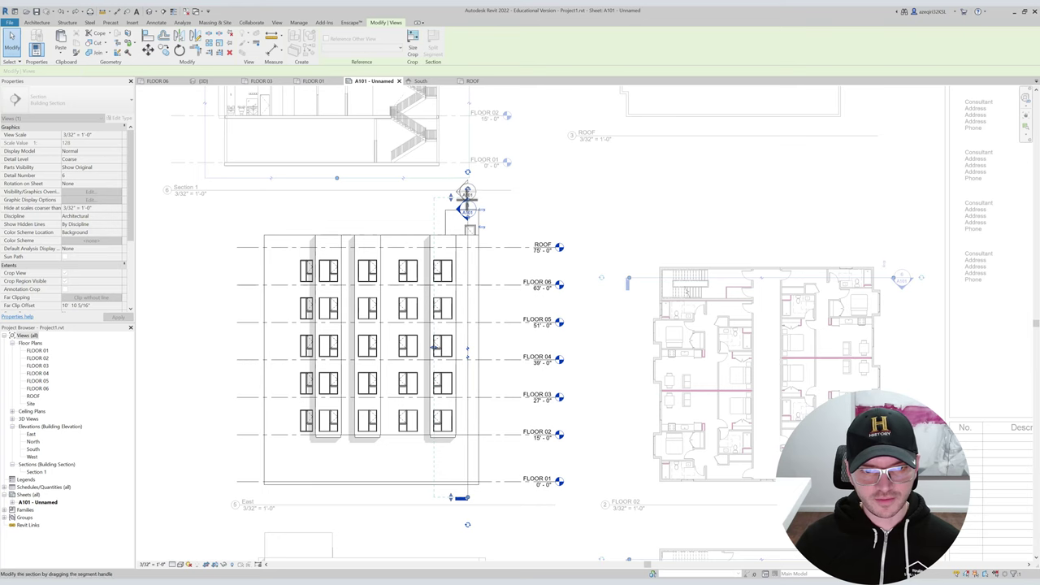
left_click_drag(467, 199, 467, 199)
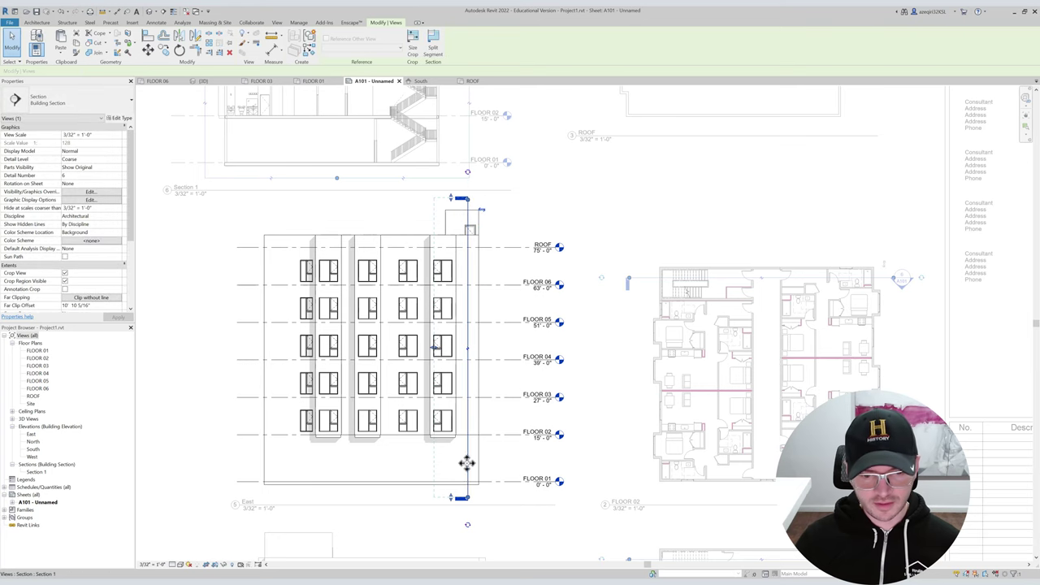
Show the section head at the lower end of the line, break the line with a gap, and deactivate the viewport.
left_click(468, 526)
left_click(469, 527)
left_click_drag(467, 491, 468, 487)
left_click(468, 347)
left_click(520, 313)
scroll(524, 308, "down", 4)
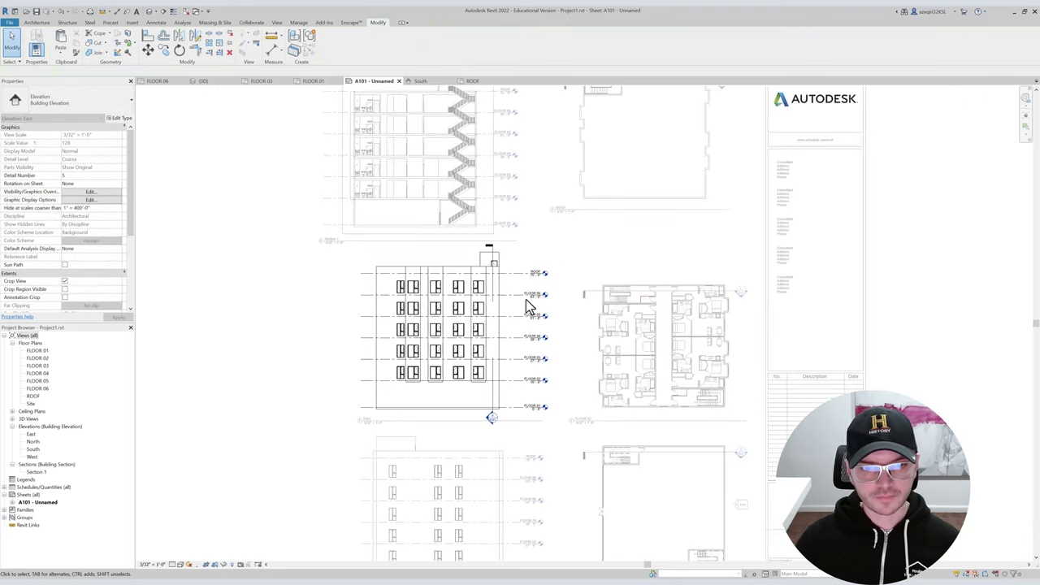
double_click(554, 256)
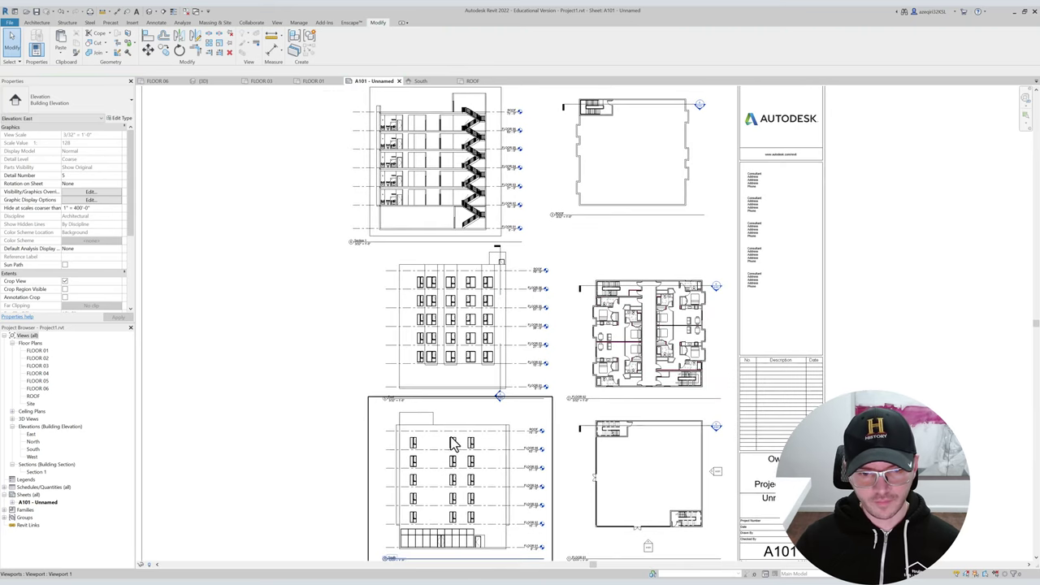
Nudge the East elevation and FLOOR 02 plan viewports slightly down together on the sheet.
left_click(456, 398)
left_click(611, 398, "ctrl")
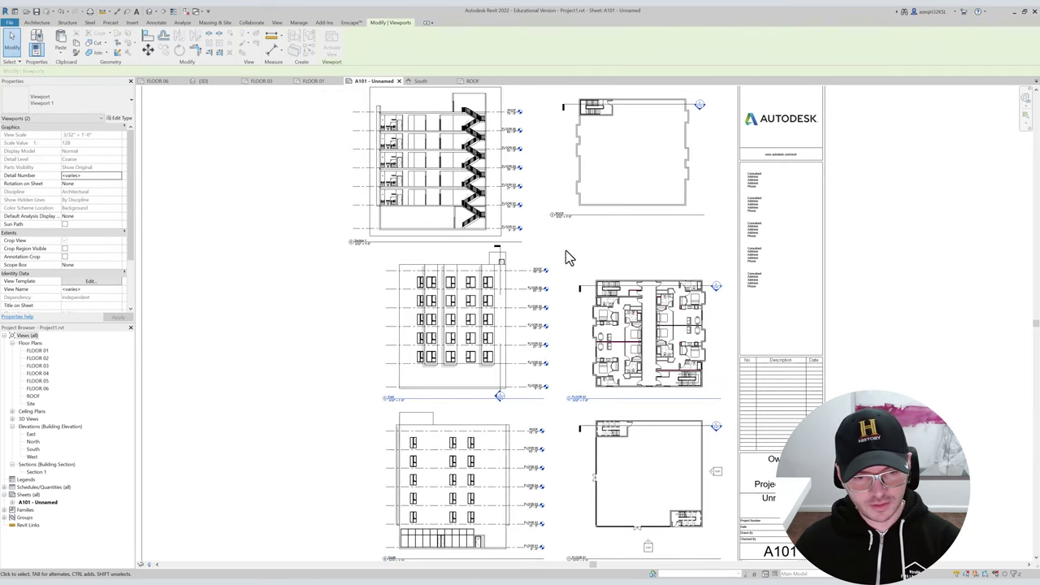
left_click(555, 254)
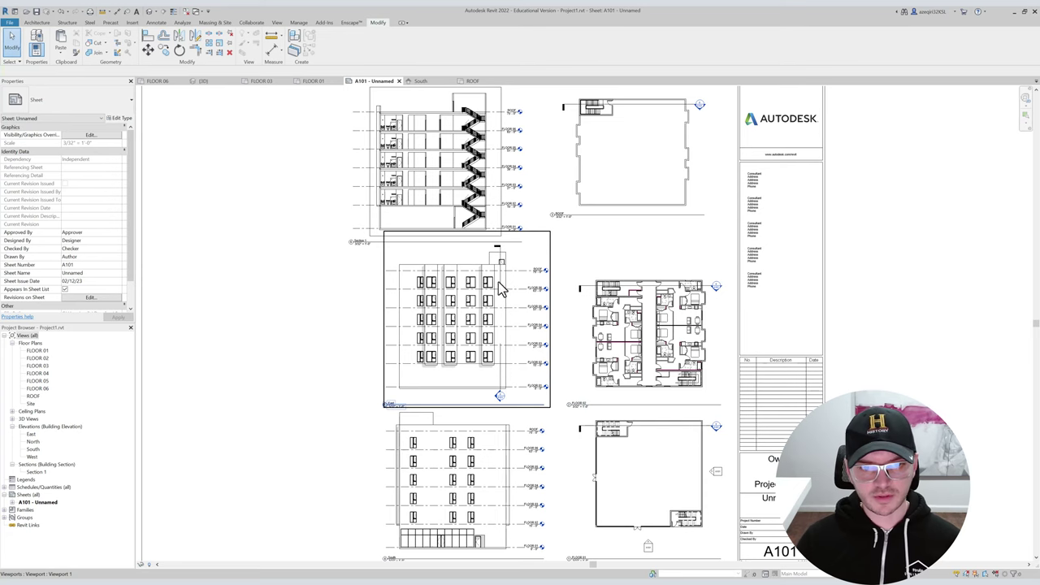
Move the Section 1 viewport right, in line with the elevations below it.
middle_click_drag(499, 297, 541, 348)
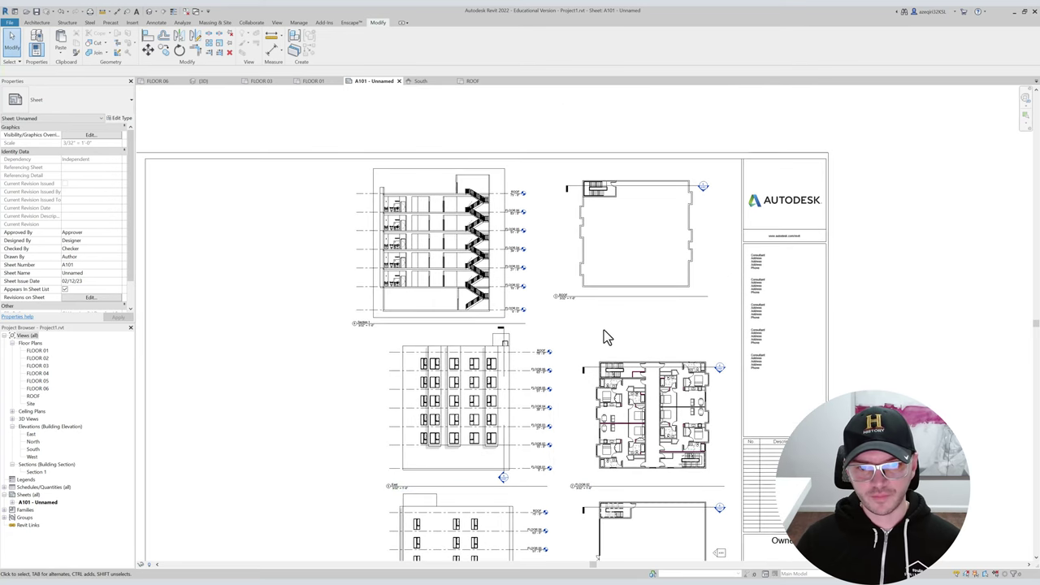
middle_click_drag(601, 329, 544, 317)
left_click_drag(423, 259, 449, 257)
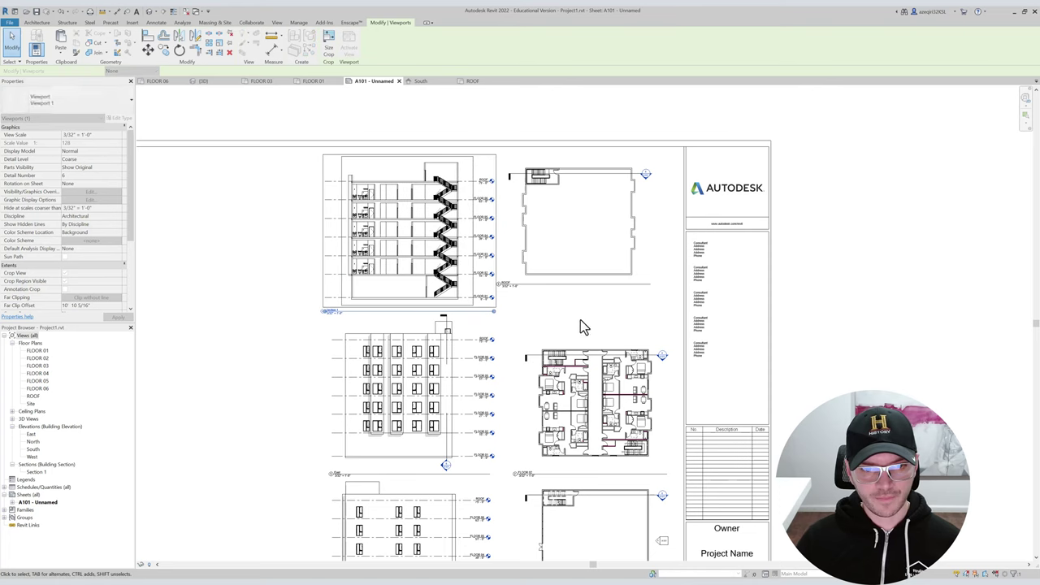
left_click(508, 255)
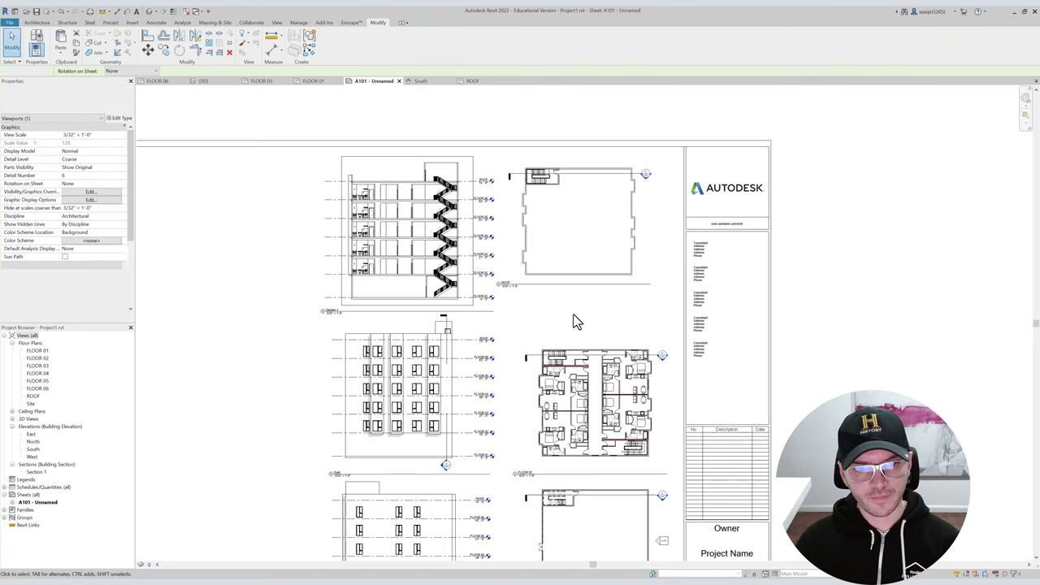
Adjust the Section 1 viewport's title line to match the other titles and rename the view BUILDING SECTION - SOUTH.
left_click(365, 315)
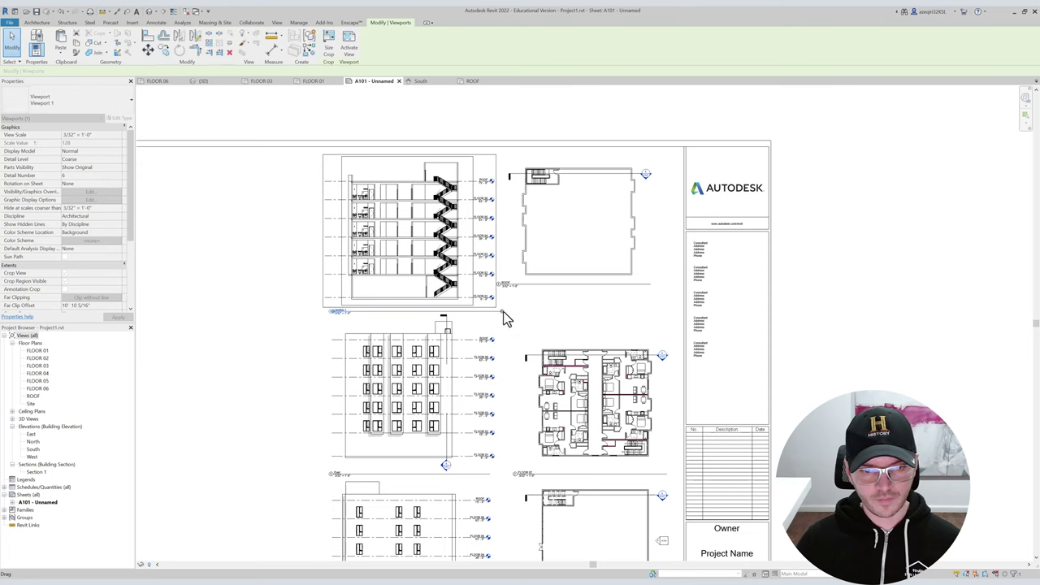
left_click_drag(503, 312, 489, 311)
left_click(340, 314)
type("BUILDING SECTION - SOUTH")
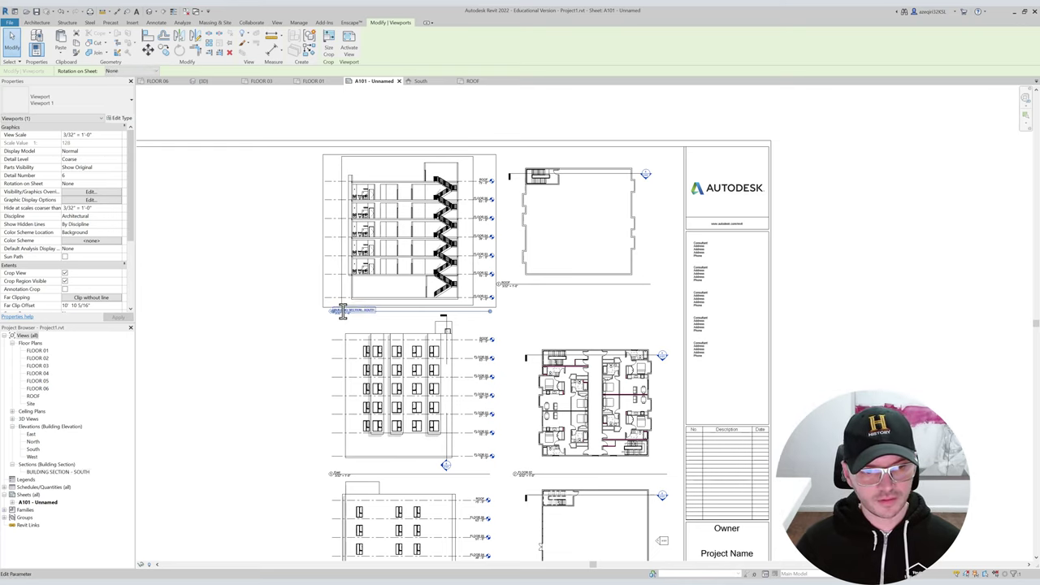
left_click(300, 241)
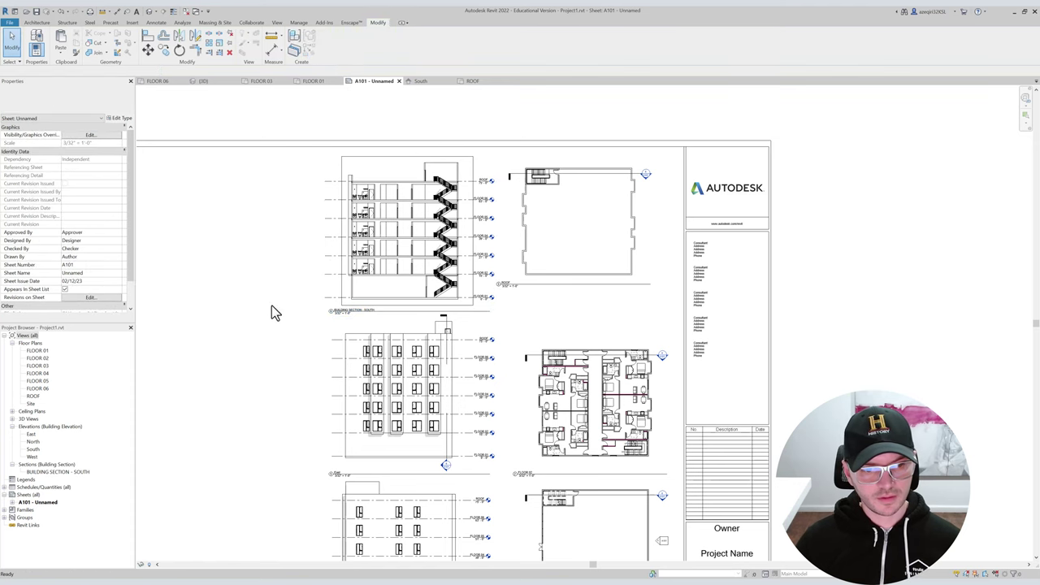
Rename the East and South elevation views on the sheet BUILDING ELEVATION - EAST and BUILDING ELEVATION - SOUTH.
middle_click_drag(383, 367, 372, 261)
scroll(372, 260, "down", 1)
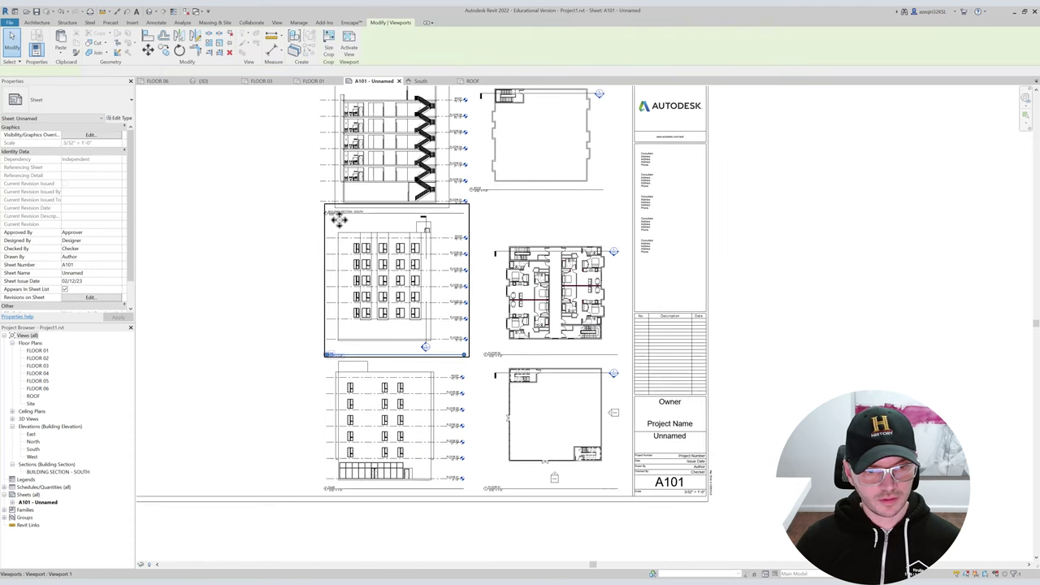
left_click(348, 208)
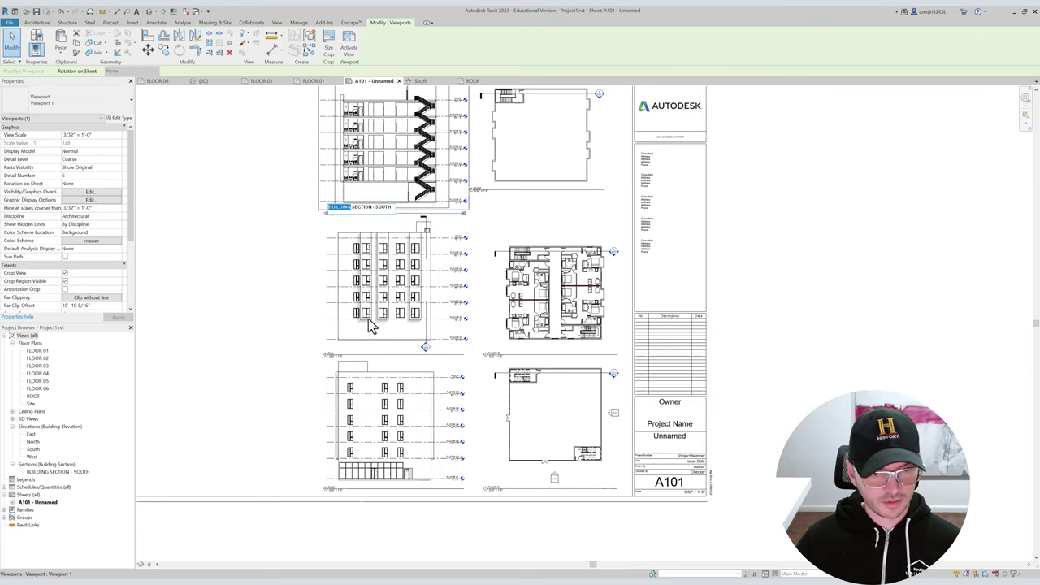
left_click(335, 354)
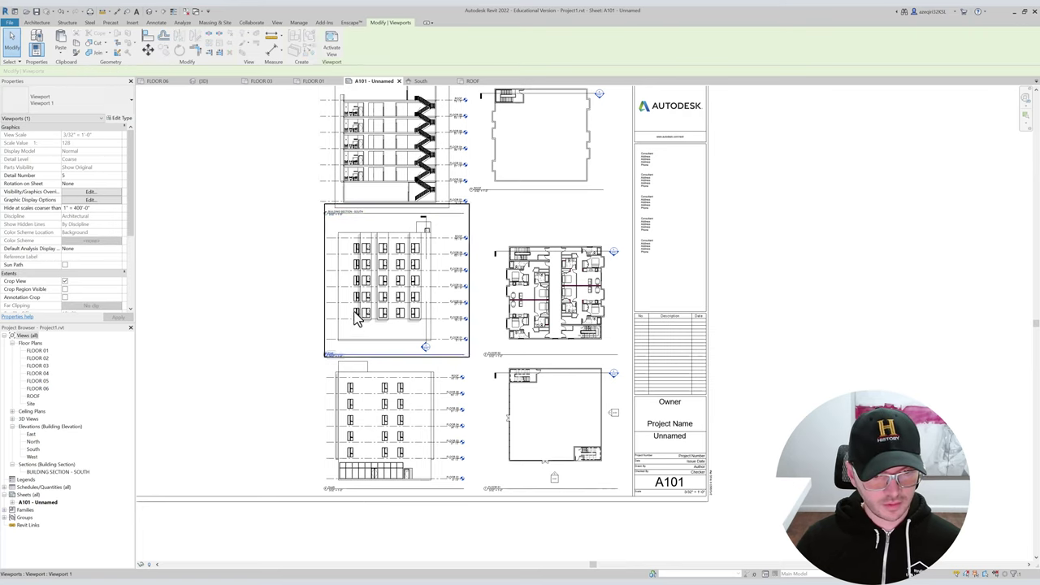
left_click(329, 358)
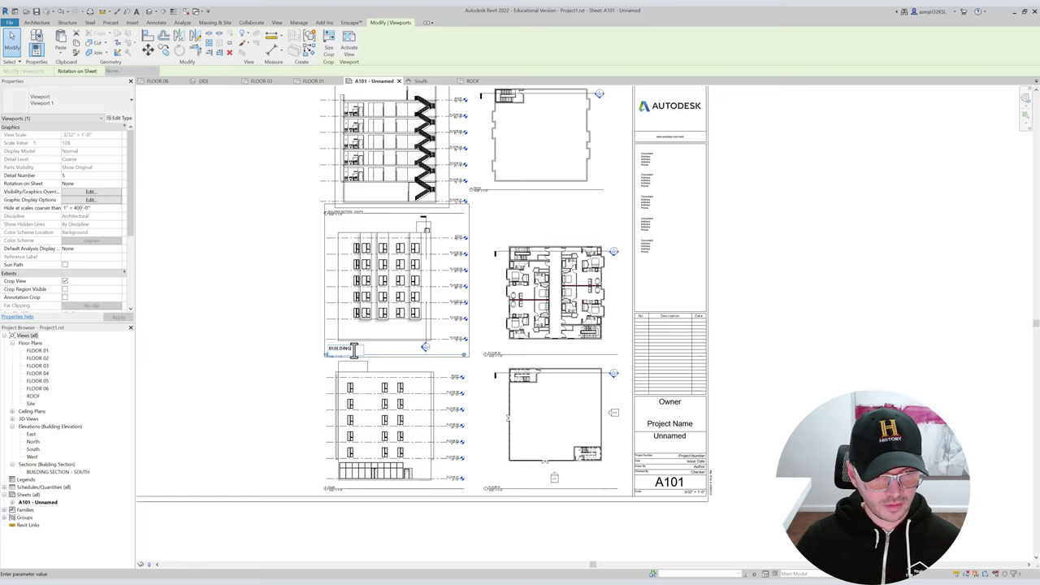
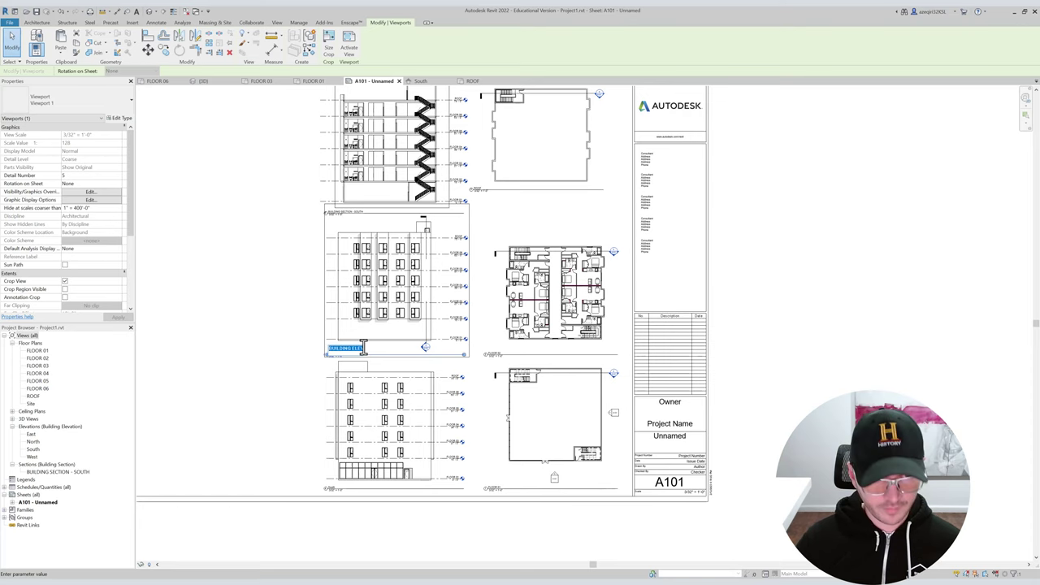
key("Return")
left_click(296, 306)
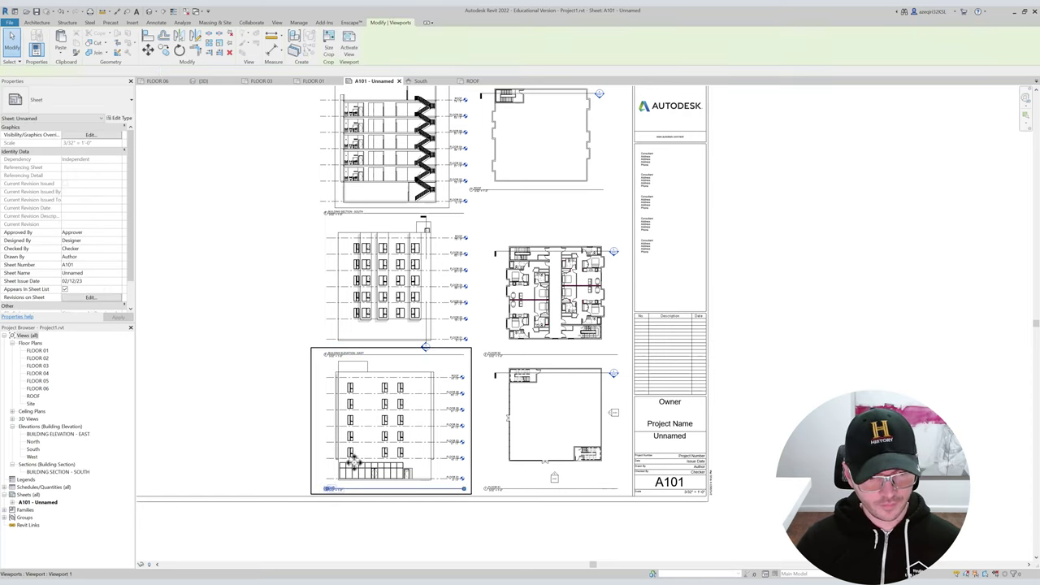
left_click(332, 487)
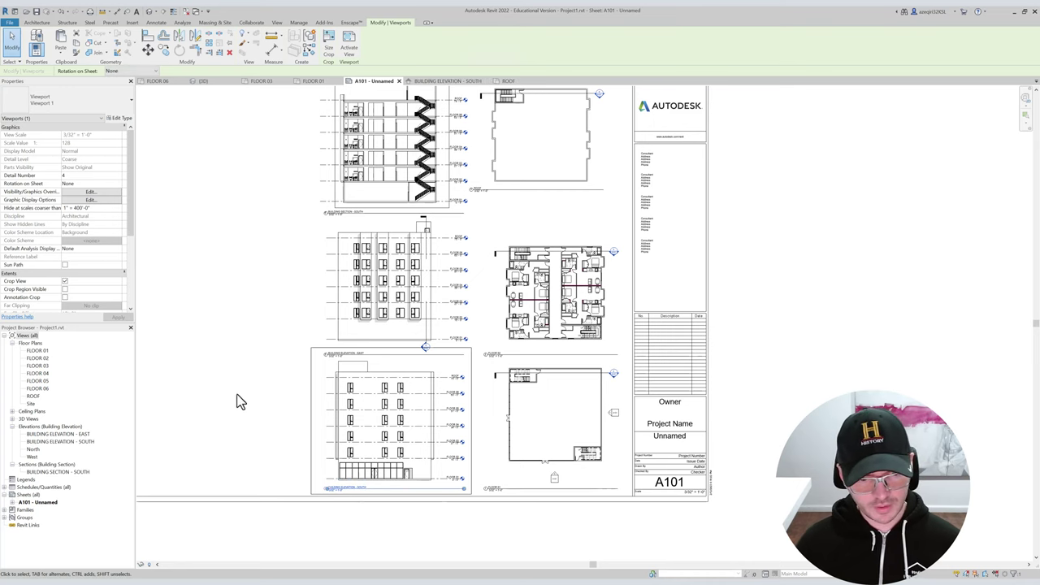
left_click(562, 343)
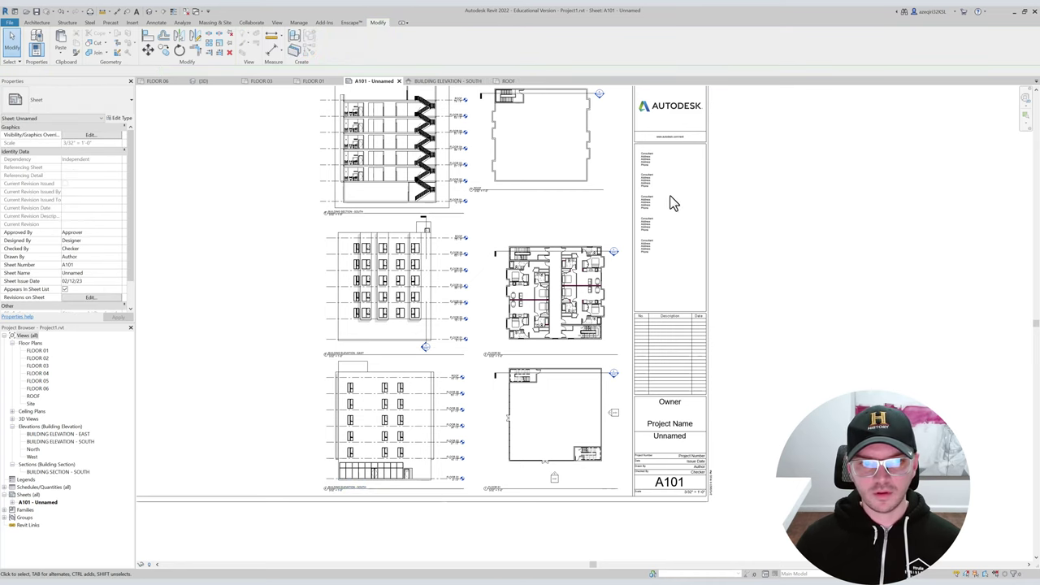
Move the ROOF plan viewport down and right, in line with the floor plans below and the section beside it.
scroll(642, 227, "down", 3)
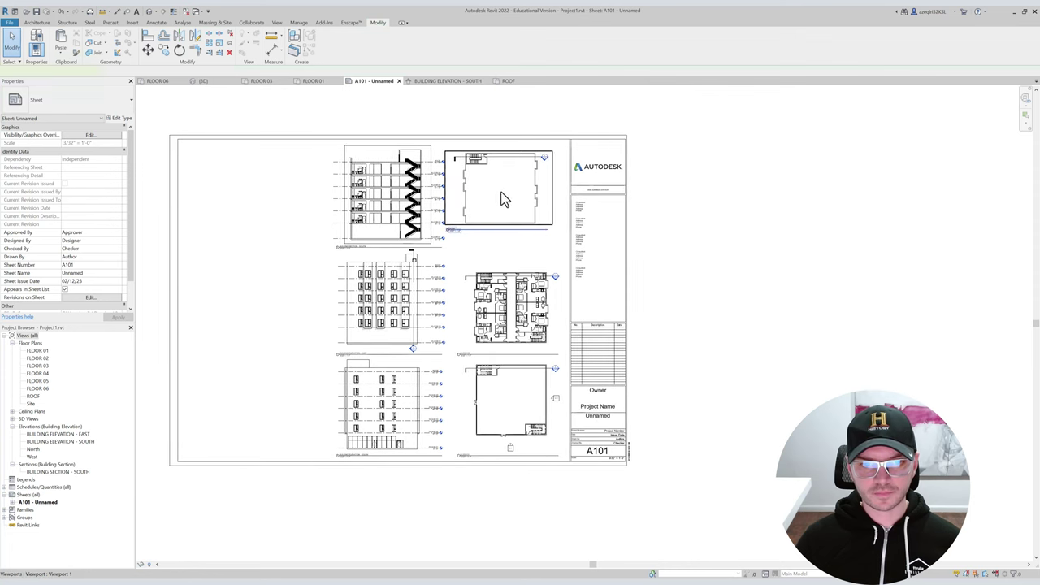
left_click(507, 202)
left_click_drag(507, 199, 515, 209)
left_click(532, 152)
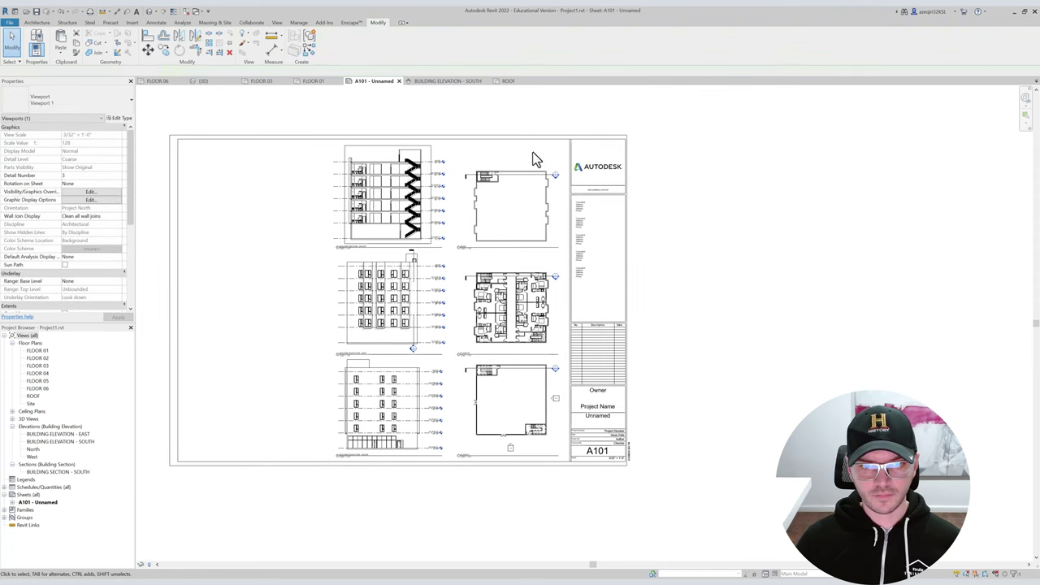
Hide the crop region of the BUILDING SECTION - SOUTH viewport and activate that viewport for editing.
left_click(380, 209)
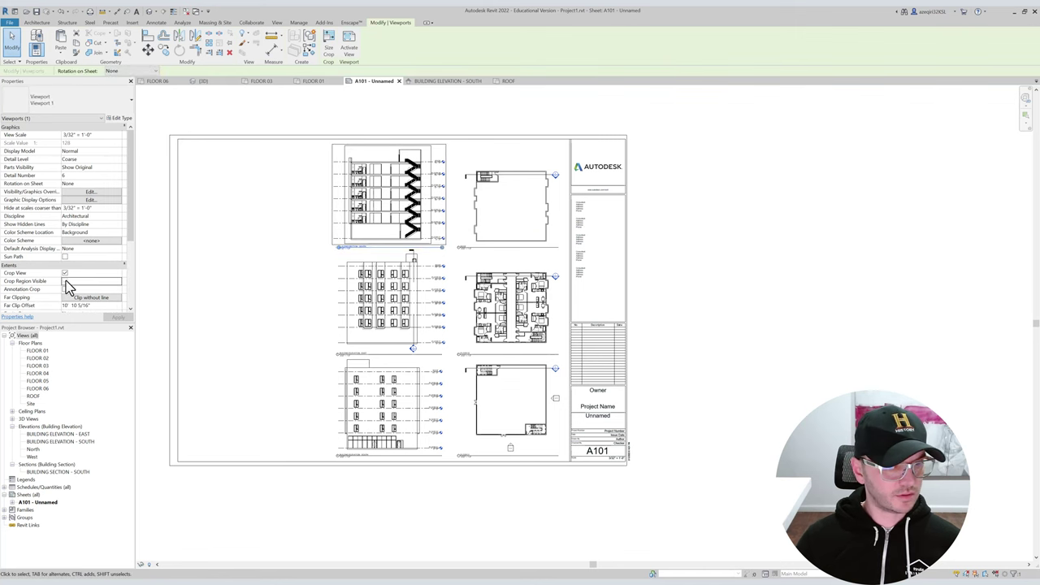
left_click(265, 214)
scroll(374, 188, "up", 4)
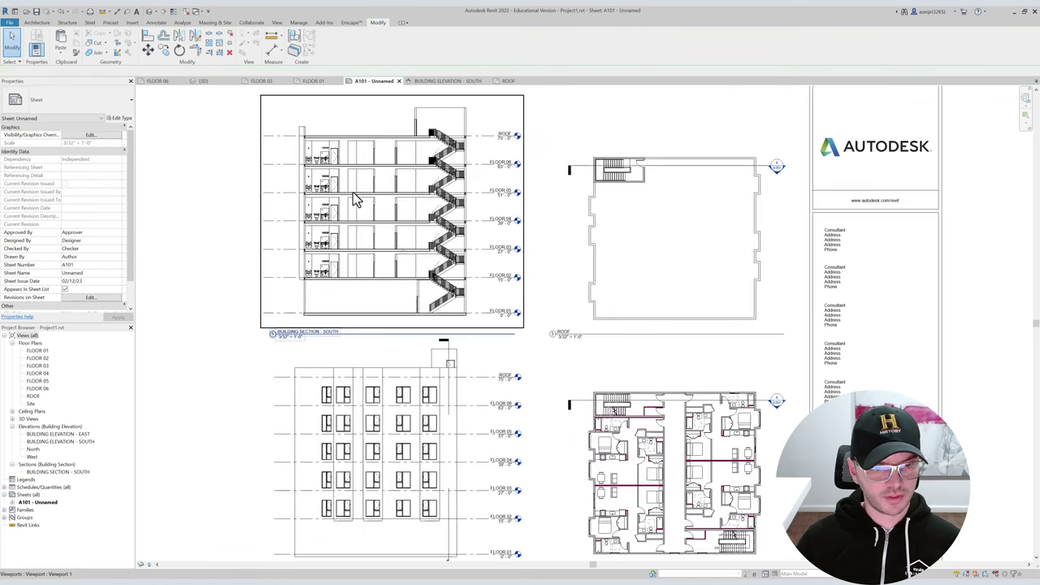
scroll(371, 205, "up", 1)
middle_click_drag(375, 207, 448, 281)
scroll(433, 249, "up", 2)
double_click(431, 250)
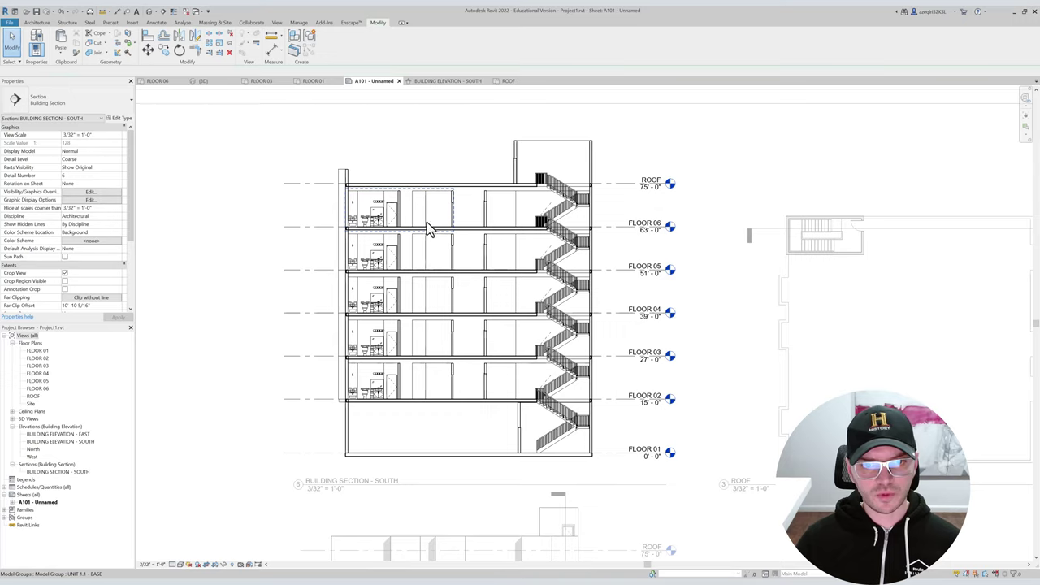
With multiple join enabled, join the FLOOR 04 slab to the exterior wall on the bathroom side of the section.
scroll(429, 230, "up", 8)
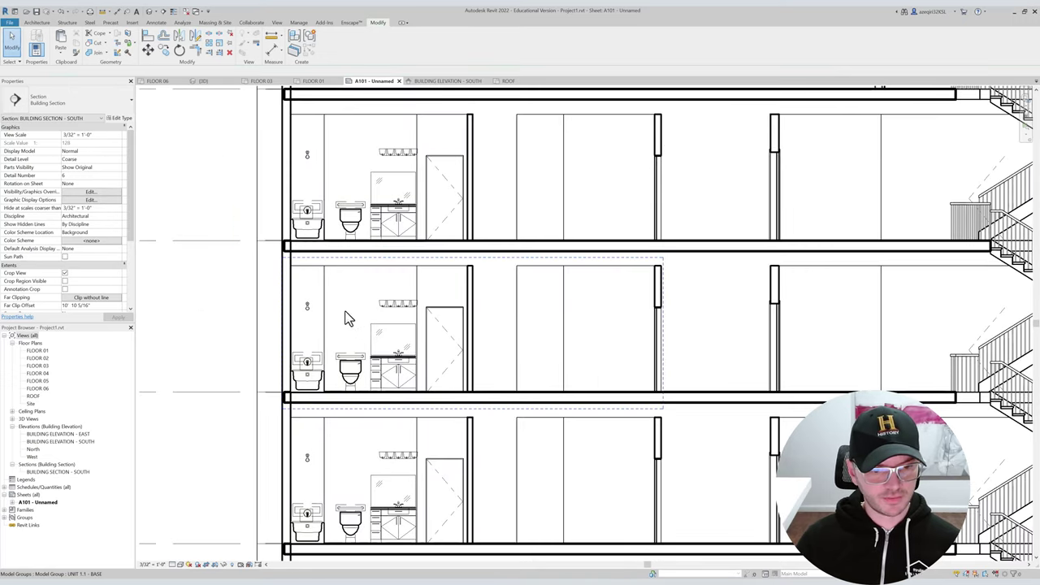
middle_click_drag(319, 295, 319, 203)
middle_click_drag(350, 276, 357, 209)
mouse_move(391, 327)
middle_mouse_down()
mouse_move(384, 280)
mouse_move(399, 248)
mouse_move(385, 252)
middle_mouse_up()
key("j")
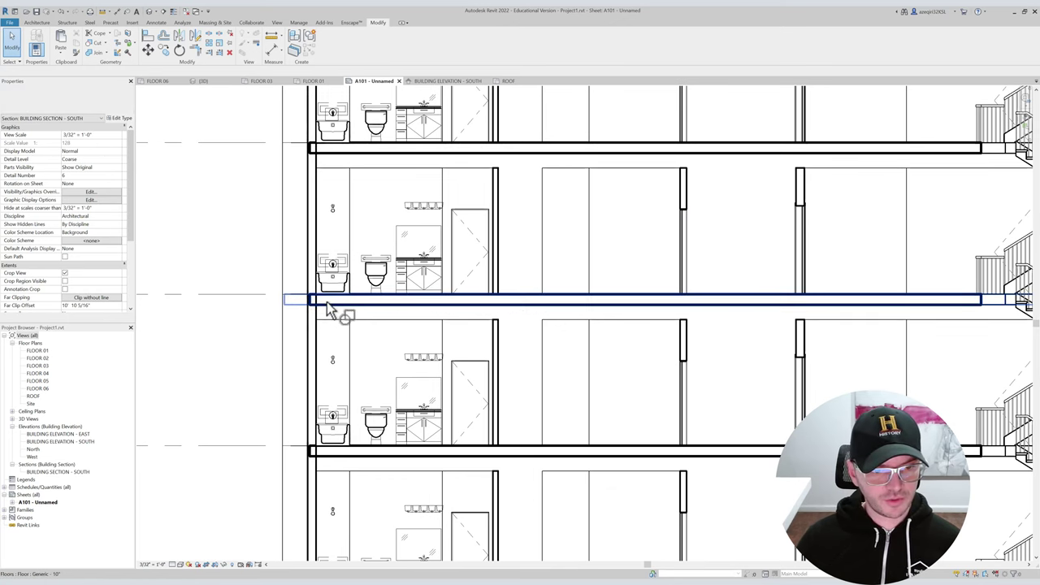
scroll(333, 309, "up", 3)
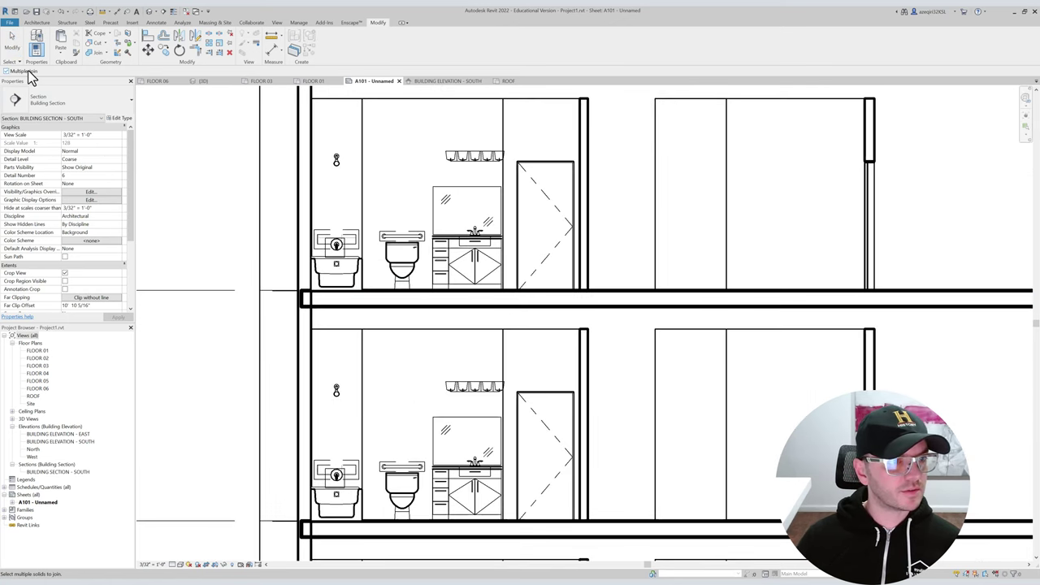
left_click(315, 299)
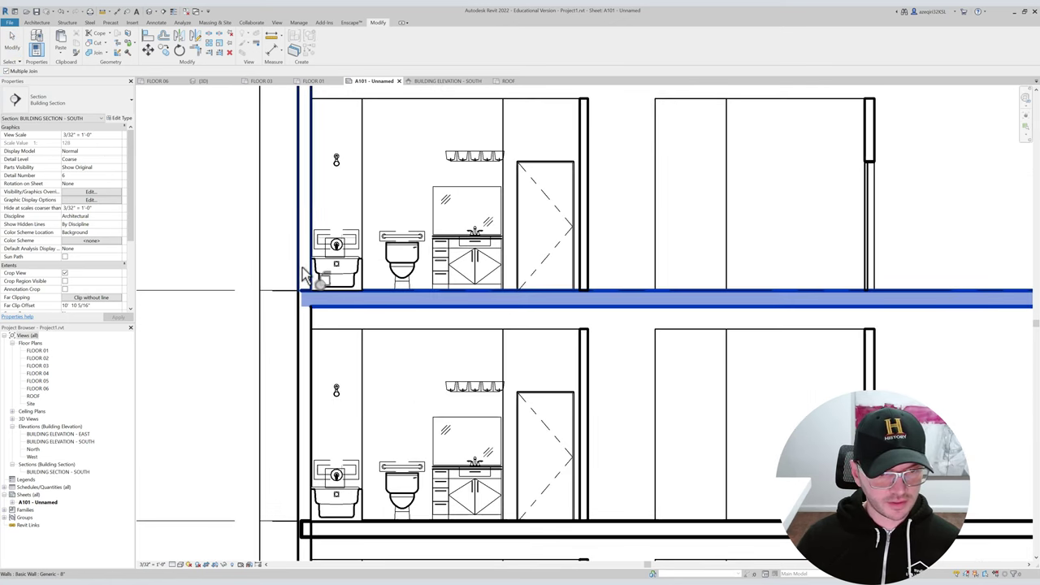
Join the FLOOR 04 slab to the exterior wall on the stair side as well and finish the join.
scroll(457, 301, "down", 3)
middle_click_drag(482, 346, 158, 321)
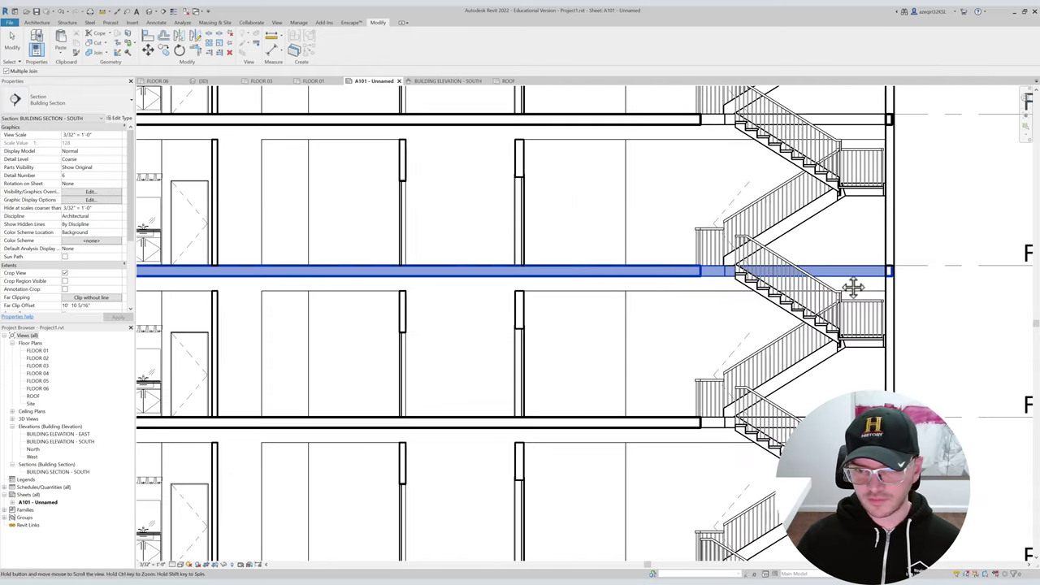
middle_click_drag(904, 290, 652, 298)
scroll(657, 306, "up", 2)
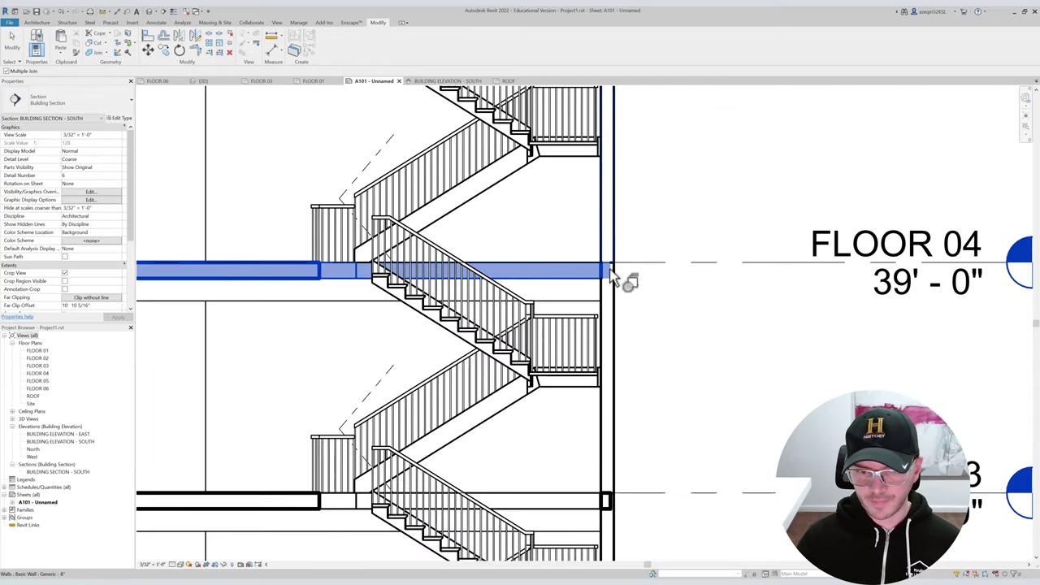
scroll(611, 291, "down", 2)
scroll(610, 272, "up", 2)
scroll(610, 272, "down", 2)
middle_click_drag(464, 297, 620, 289)
middle_click_drag(519, 313, 706, 309)
middle_click_drag(504, 335, 795, 320)
scroll(795, 320, "down", 1)
left_click(445, 287)
scroll(465, 248, "up", 3)
key("Escape")
key("Escape")
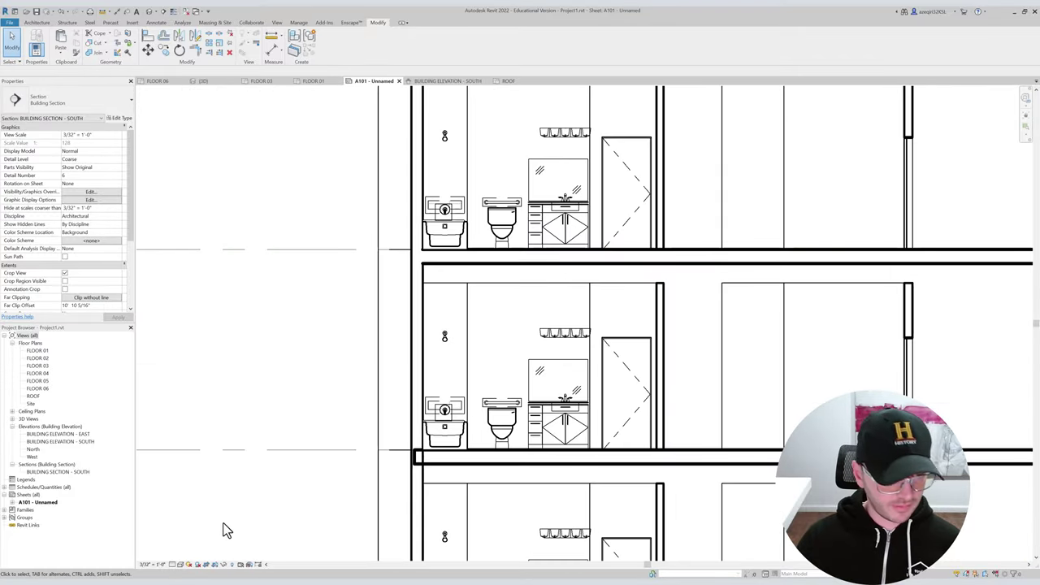
Set the section view's detail level to Fine.
left_click(174, 565)
left_click(182, 557)
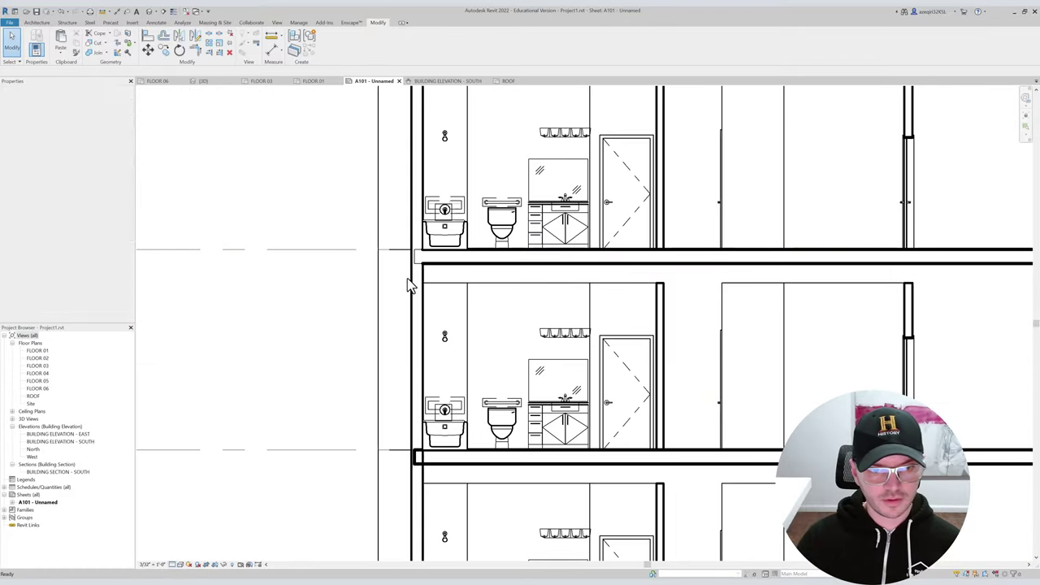
scroll(438, 241, "up", 2)
middle_click_drag(462, 281, 398, 379)
scroll(398, 380, "down", 1)
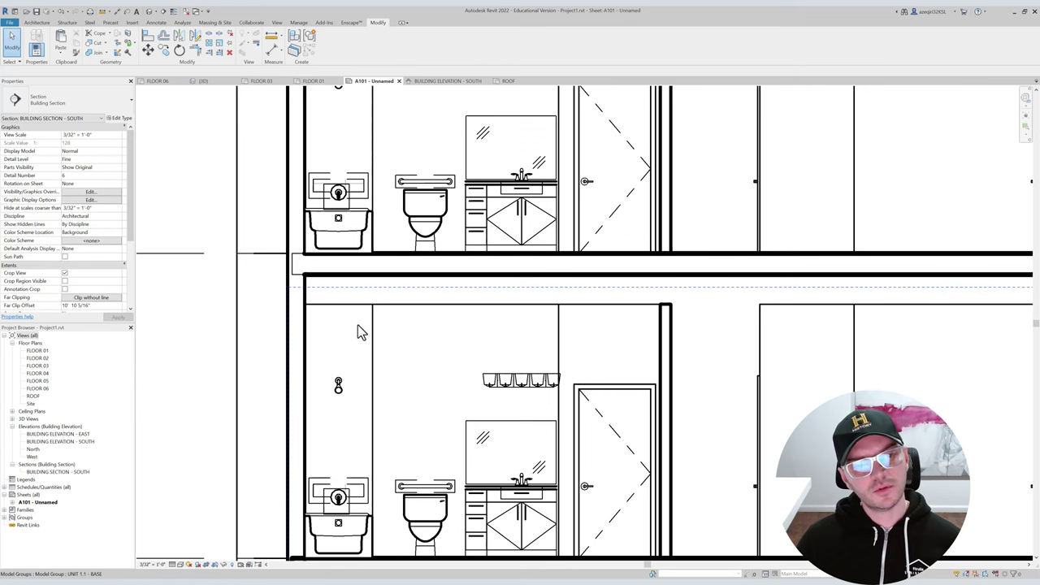
Draw short vertical detail lines in the RED line style below the slab end at the bathroom-side exterior wall.
scroll(422, 364, "down", 2)
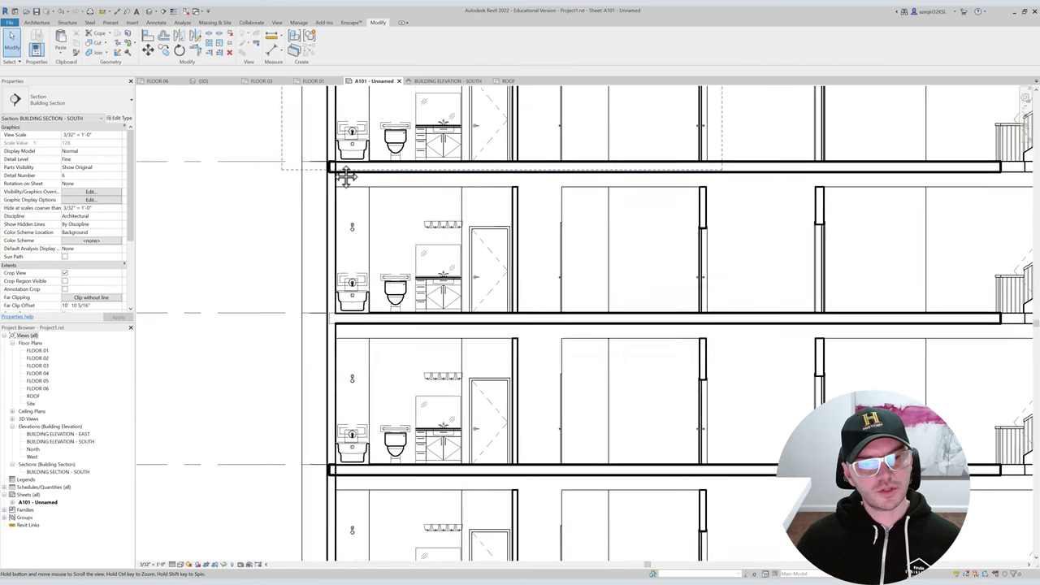
scroll(349, 239, "down", 1)
scroll(336, 293, "up", 3)
scroll(335, 294, "up", 1)
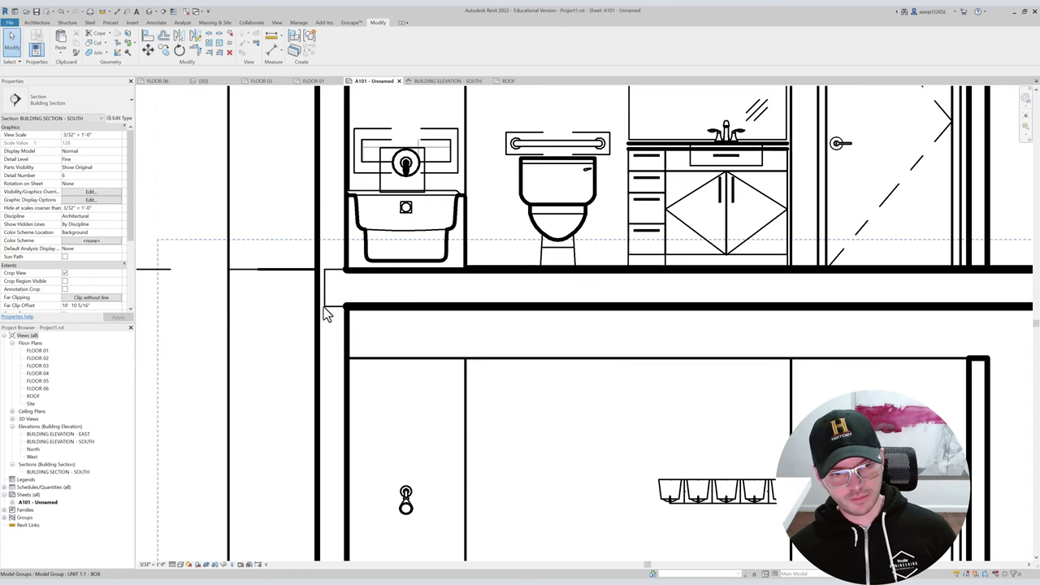
middle_click_drag(329, 325, 308, 275)
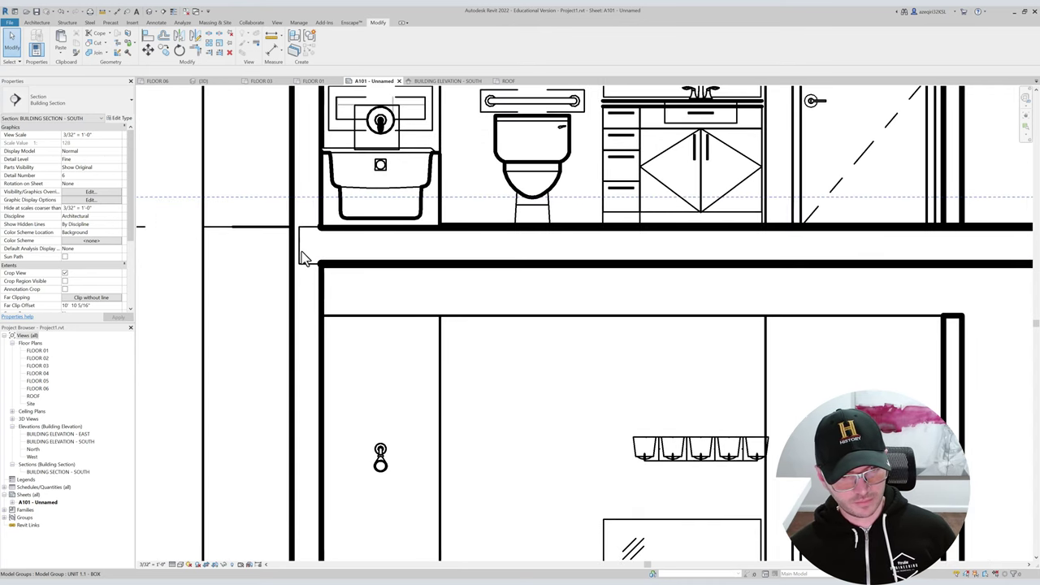
scroll(289, 271, "up", 2)
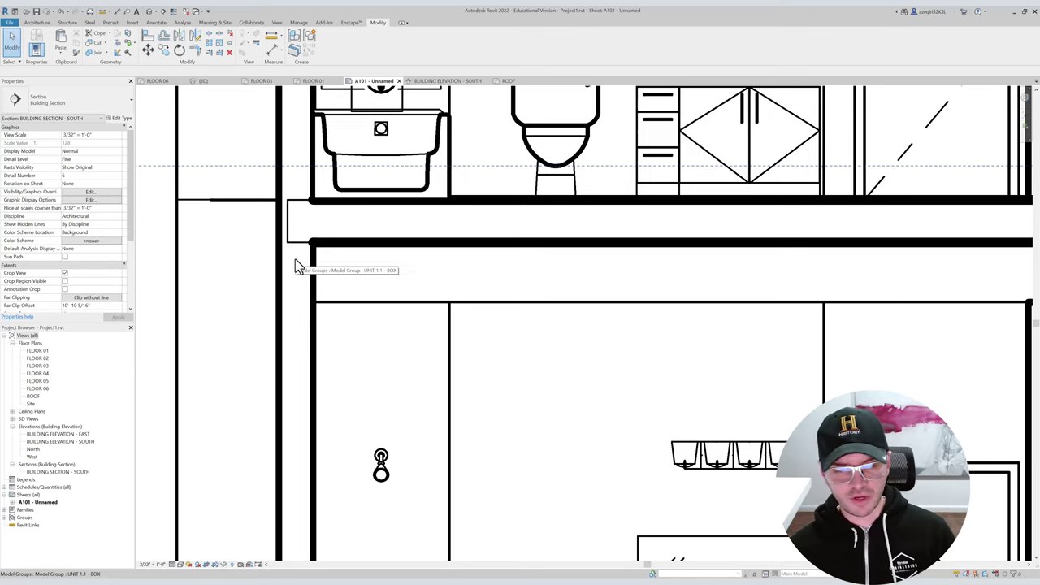
key("d")
key("l")
left_click(288, 241)
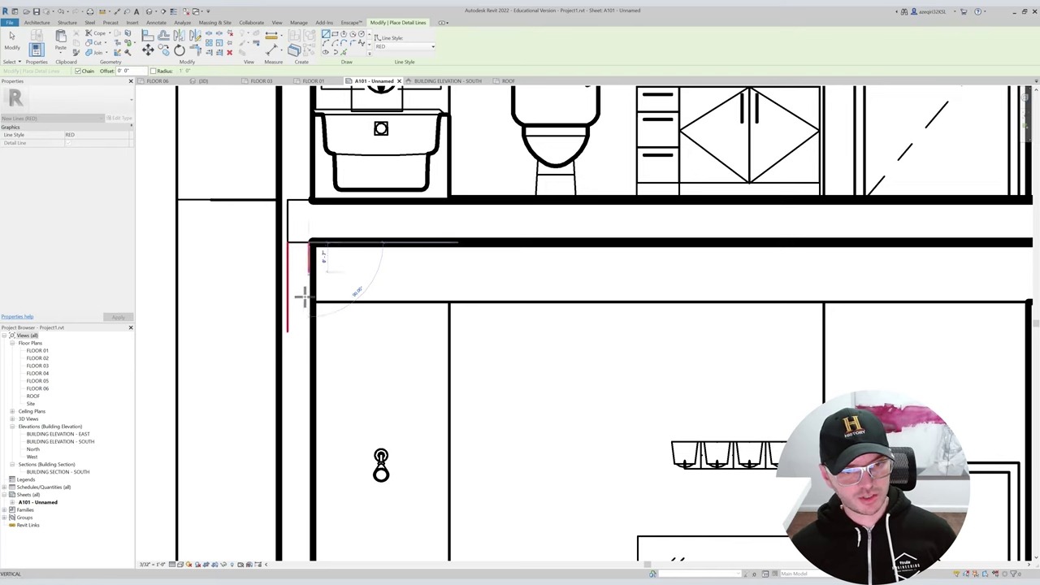
left_click(308, 335)
key("Escape")
left_click(289, 242)
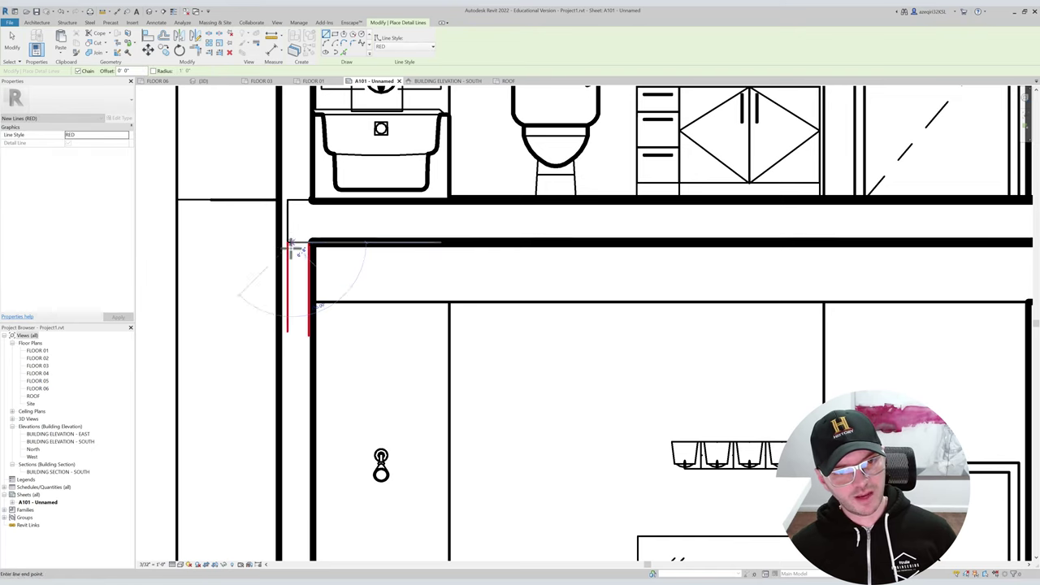
key("Escape")
key("Escape")
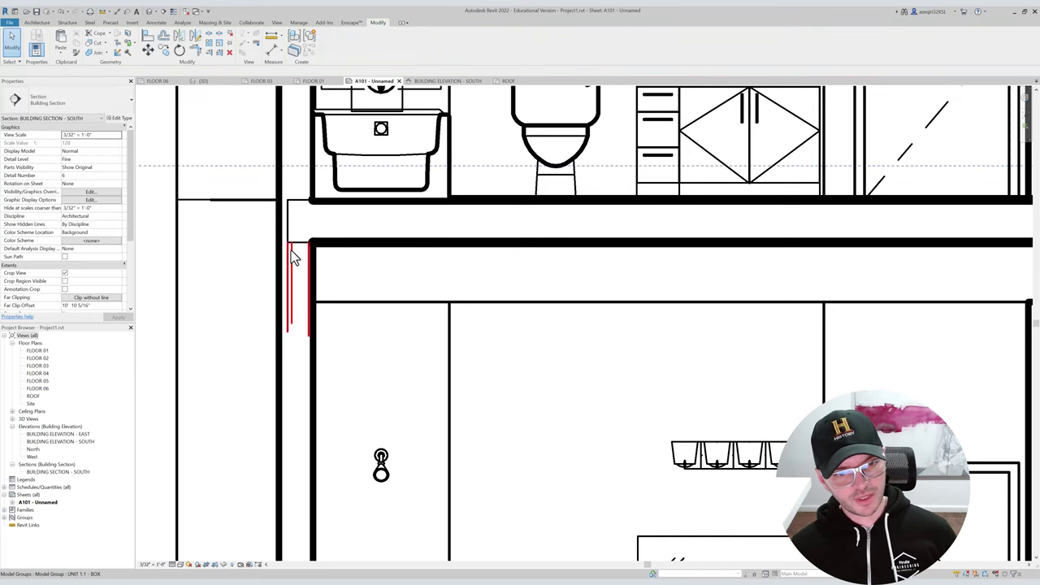
Shift two of the red detail lines slightly up and outward, and delete all of the red lines.
left_click(290, 250)
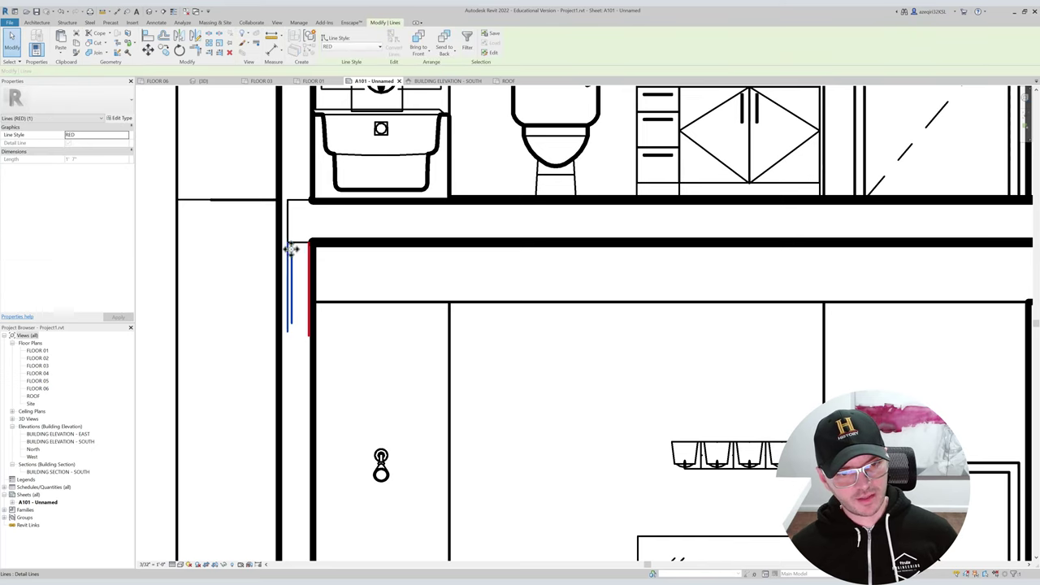
left_click_drag(287, 243, 283, 227)
key("Escape")
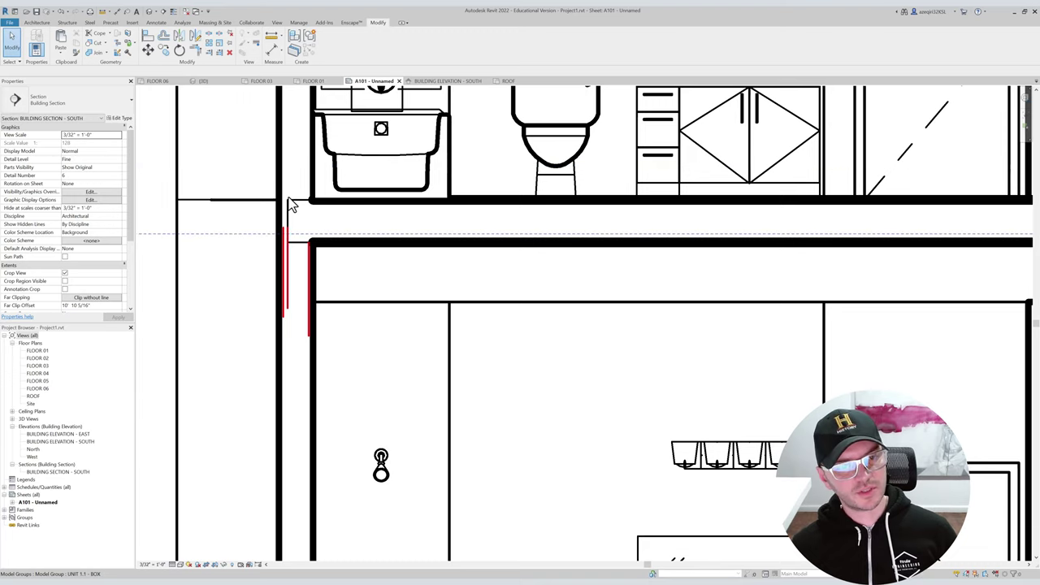
left_click_drag(264, 208, 350, 357)
key("Delete")
scroll(337, 281, "down", 4)
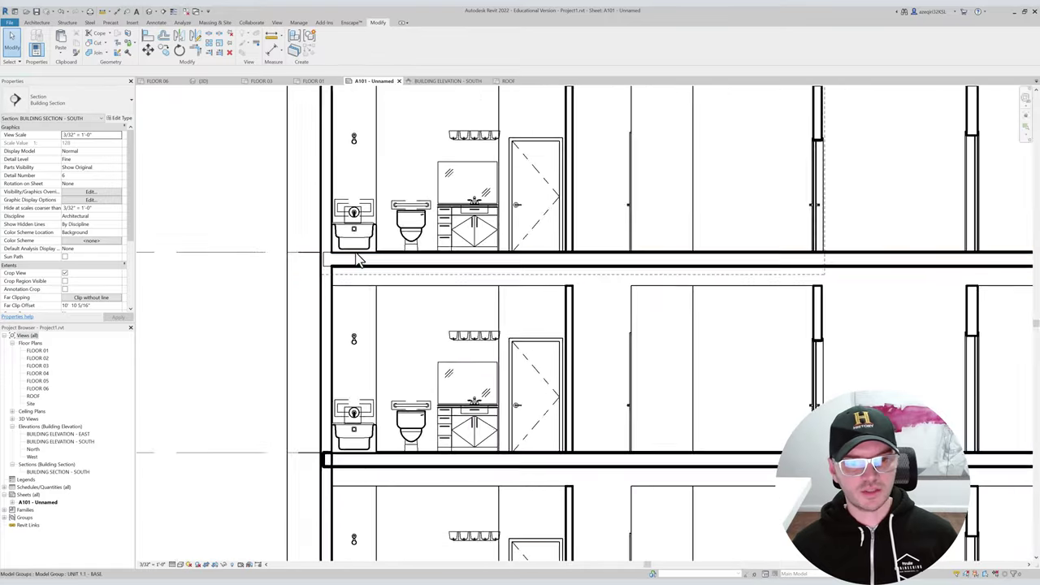
Join the FLOOR 03 slab to the exterior wall on the bathroom side with multiple join.
middle_click_drag(439, 334, 358, 249)
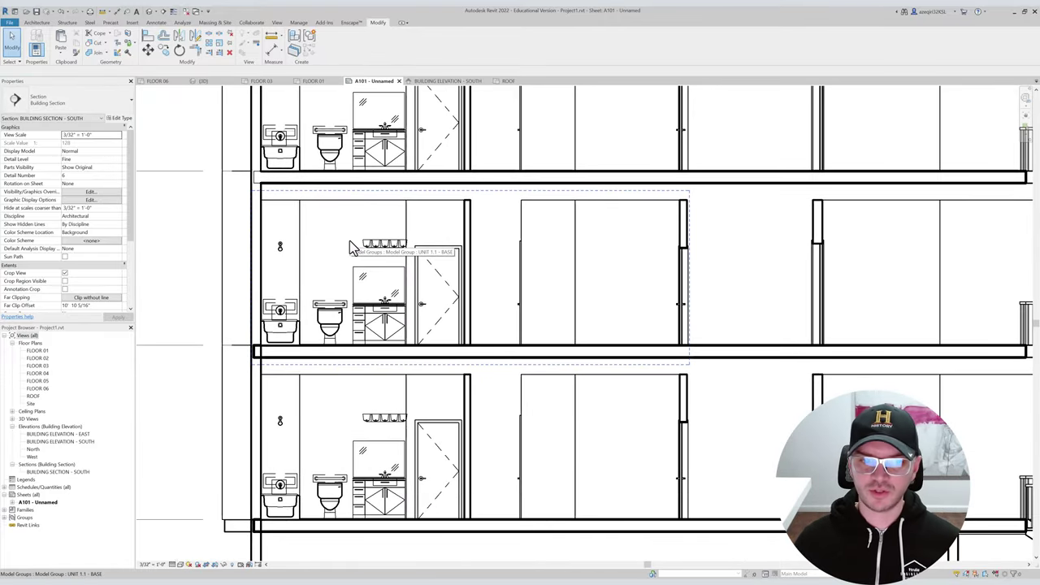
scroll(367, 283, "down", 1)
middle_click_drag(367, 284, 366, 230)
scroll(365, 233, "up", 1)
middle_click_drag(272, 253, 337, 262)
scroll(333, 262, "up", 2)
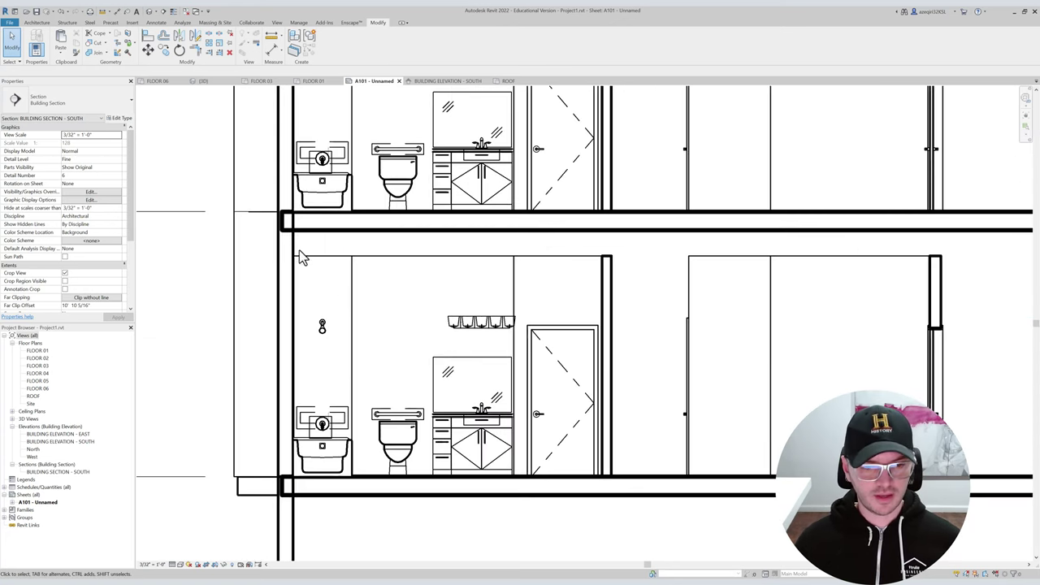
key("g")
left_click(306, 229)
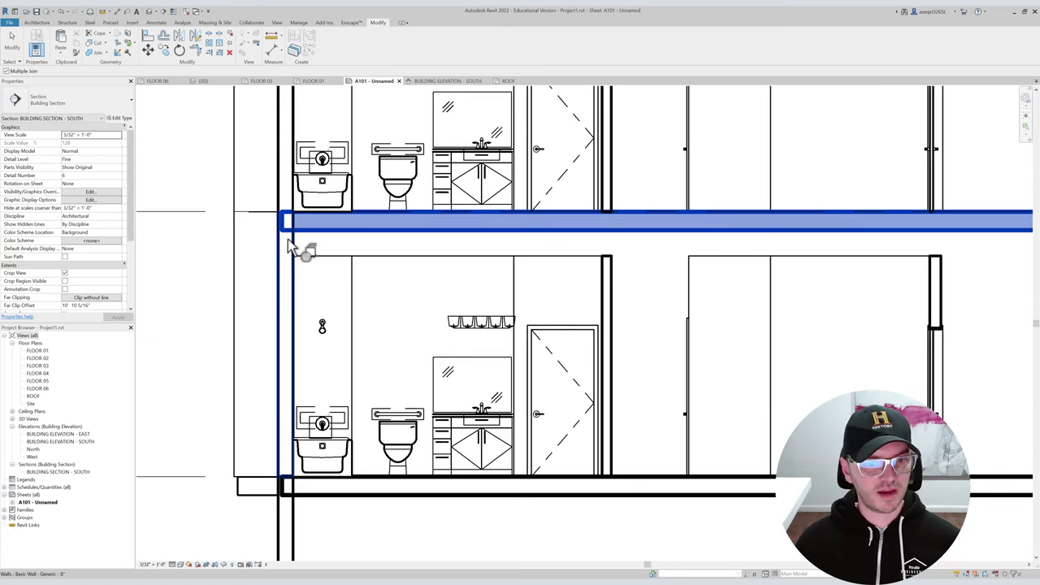
Join the FLOOR 03 slab to the exterior wall on the stair side as well and finish the join.
scroll(444, 221, "down", 4)
middle_click_drag(740, 236, 195, 247)
scroll(528, 249, "up", 2)
scroll(533, 228, "up", 1)
scroll(536, 244, "down", 1)
scroll(539, 262, "down", 1)
middle_click_drag(538, 262, 633, 266)
key("Escape")
middle_click_drag(354, 314, 710, 282)
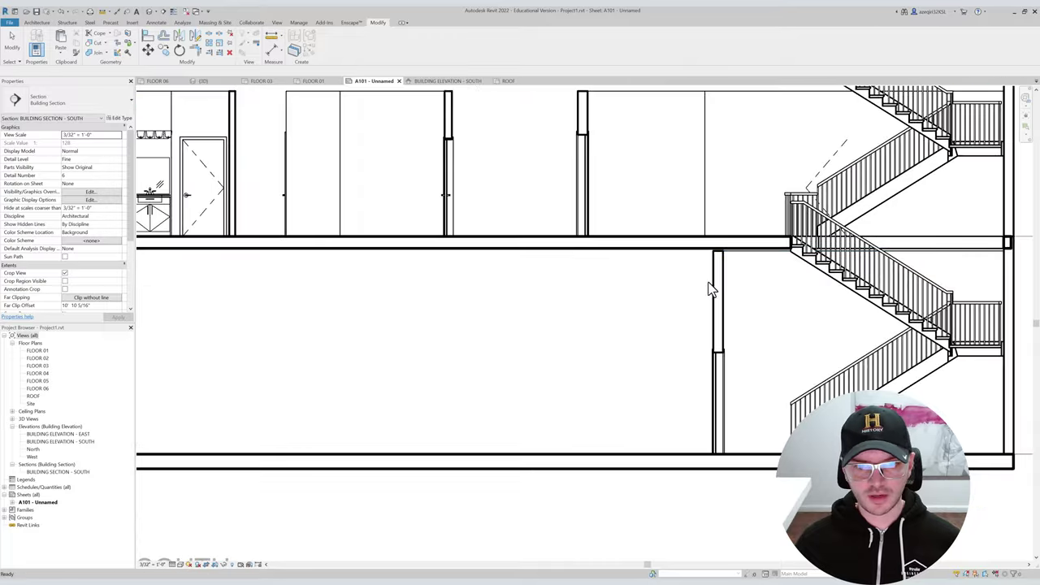
Join the FLOOR 02 slab to the exterior walls above and below it on the bathroom side.
scroll(705, 281, "down", 2)
middle_click_drag(485, 284, 682, 298)
scroll(681, 299, "up", 1)
scroll(452, 279, "up", 2)
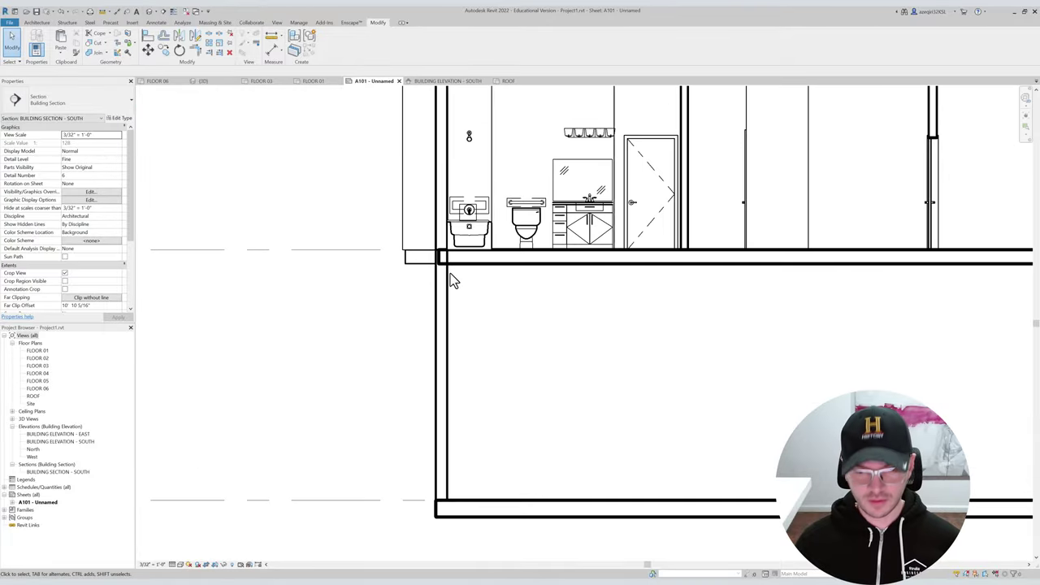
key("Return")
scroll(449, 266, "up", 2)
left_click(455, 258)
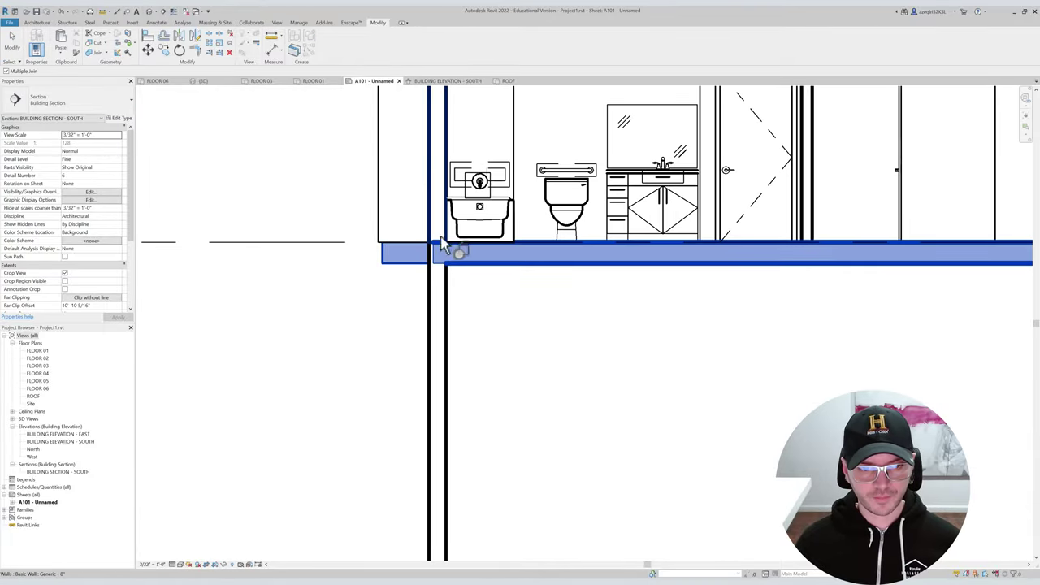
left_click(445, 271)
key("Escape")
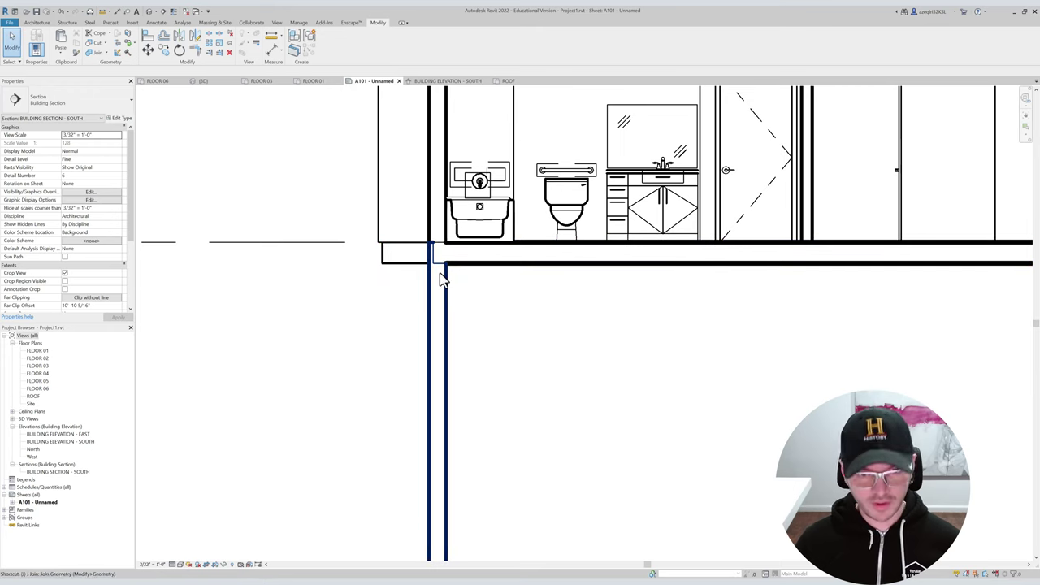
Join the ground-floor exterior wall to the adjoining element at its top, at the FLOOR 02 level.
key("j")
key("g")
left_click(441, 278)
scroll(435, 235, "down", 2)
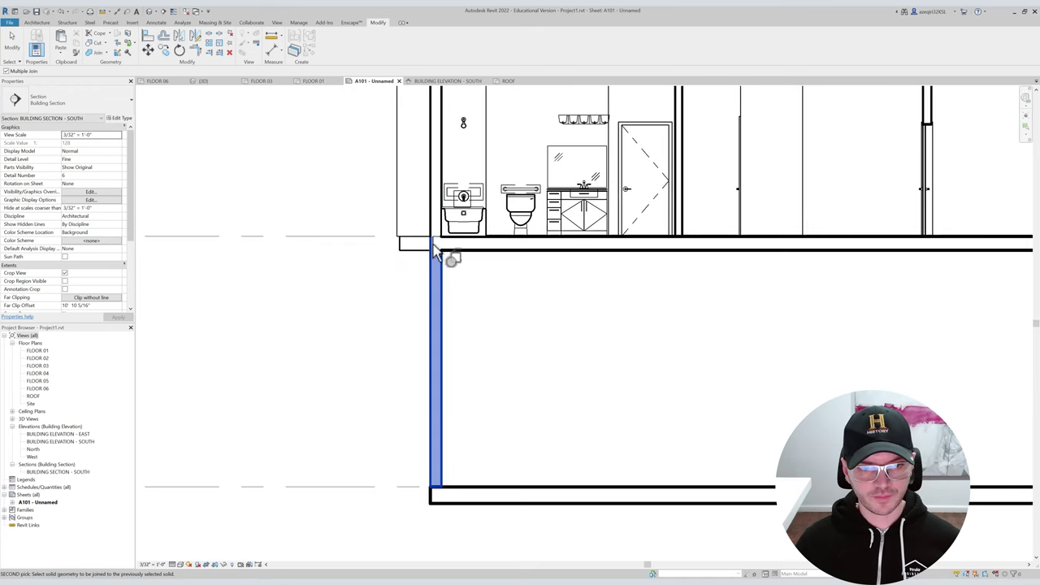
left_click(435, 248)
key("Escape")
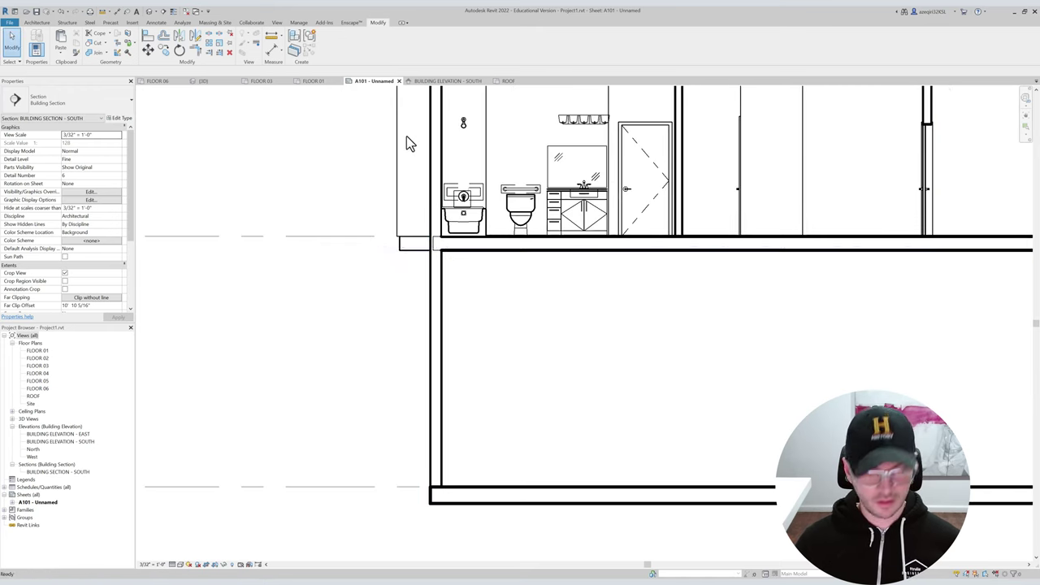
Turn off multiple join and join the FLOOR 05 slab to the exterior wall on the bathroom side.
key("j")
key("g")
middle_click_drag(554, 203, 440, 448)
scroll(325, 286, "up", 3)
middle_click_drag(402, 185, 429, 488)
scroll(372, 260, "up", 1)
scroll(398, 211, "down", 4)
left_click_drag(443, 190, 437, 316)
middle_click_drag(437, 315, 434, 282)
scroll(369, 357, "up", 3)
left_click(377, 365)
left_click(350, 407)
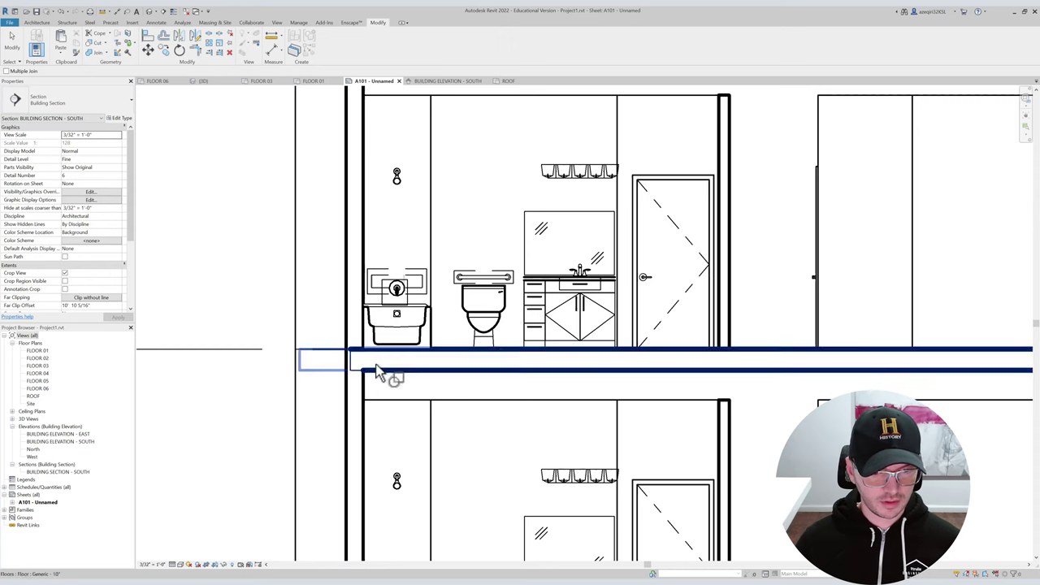
Join the FLOOR 06 slab to the exterior walls above and below it on the bathroom side.
left_click(358, 345)
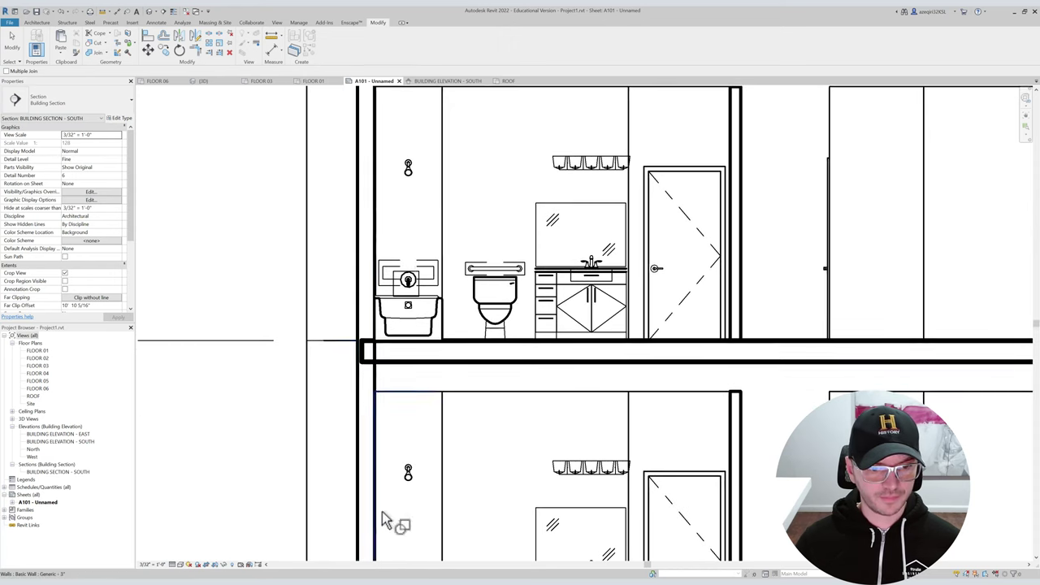
left_click(363, 385)
left_click(363, 309)
left_click(388, 360)
left_click(371, 356)
left_click(381, 353)
left_click(366, 327)
Join the ROOF slab to the exterior wall on the bathroom side.
scroll(376, 322, "down", 3)
middle_click_drag(457, 237, 446, 299)
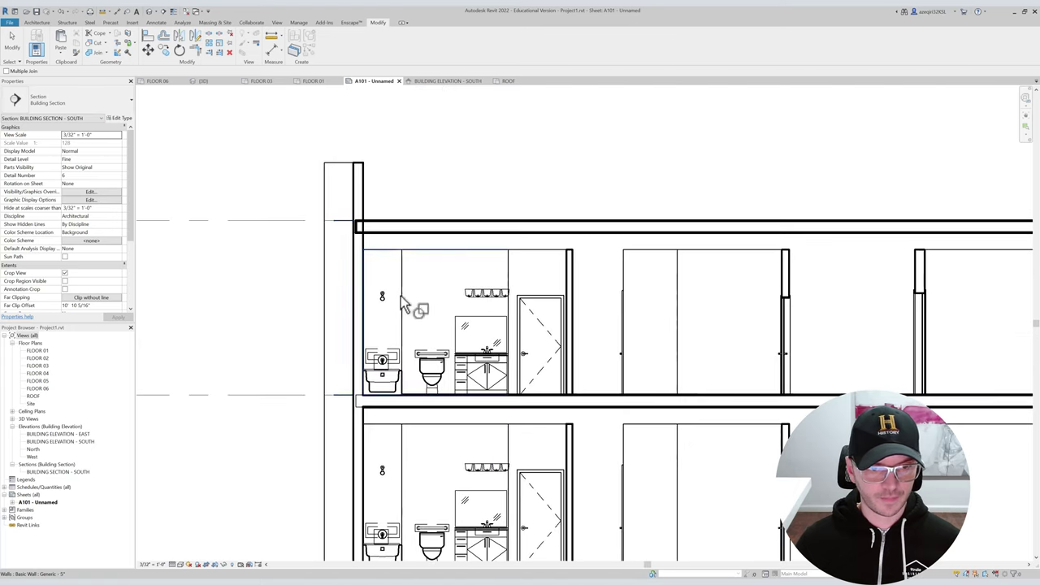
scroll(351, 231, "up", 3)
left_click(376, 233)
left_click(367, 203)
left_click(376, 232)
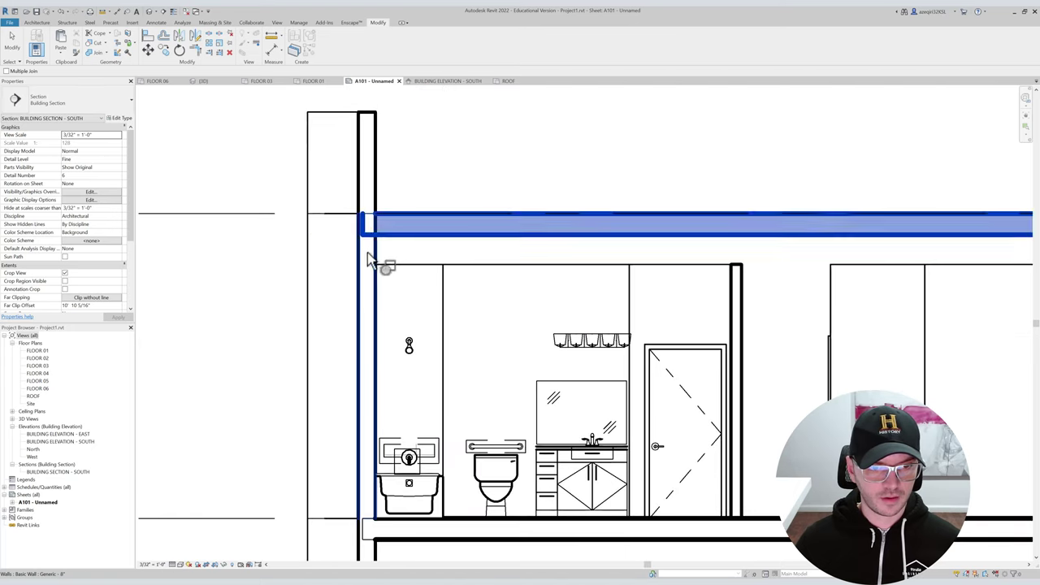
Join the ROOF slab to the exterior wall on the stair side of the building section.
scroll(395, 260, "down", 6)
scroll(592, 221, "up", 4)
left_click(597, 230)
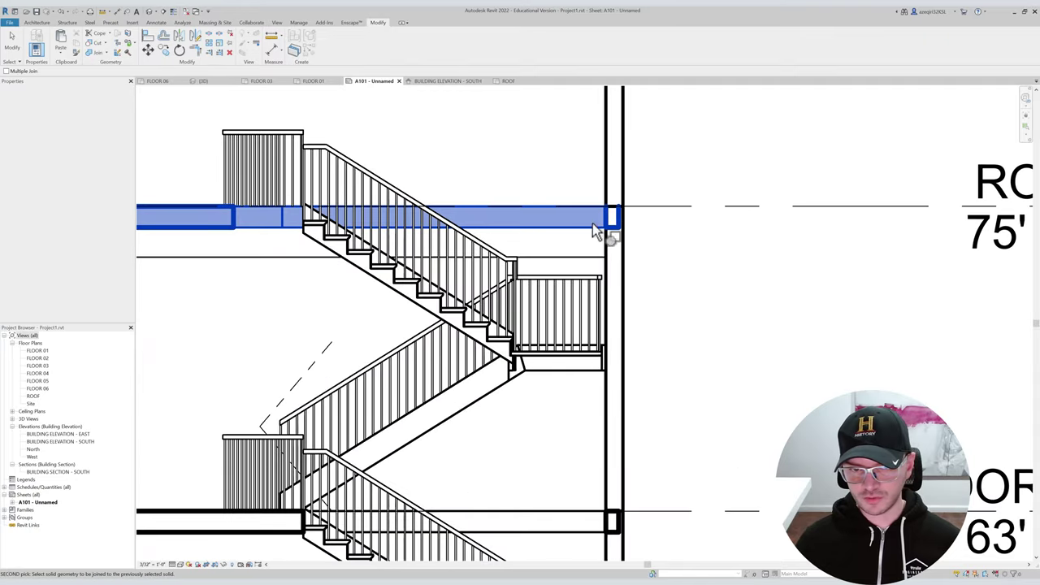
left_click(608, 234)
middle_click_drag(624, 305, 571, 162)
scroll(585, 273, "up", 1)
middle_click_drag(584, 273, 562, 501)
Join the ROOF slab again to the stair-side exterior wall, picking the wall above and below the slab.
left_click(527, 281)
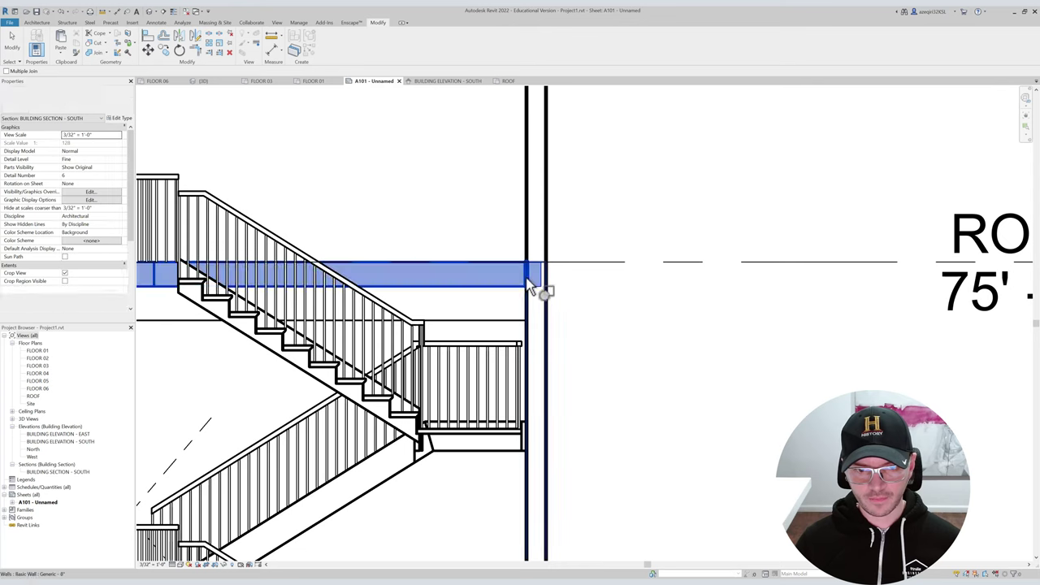
left_click(534, 256)
left_click(528, 274)
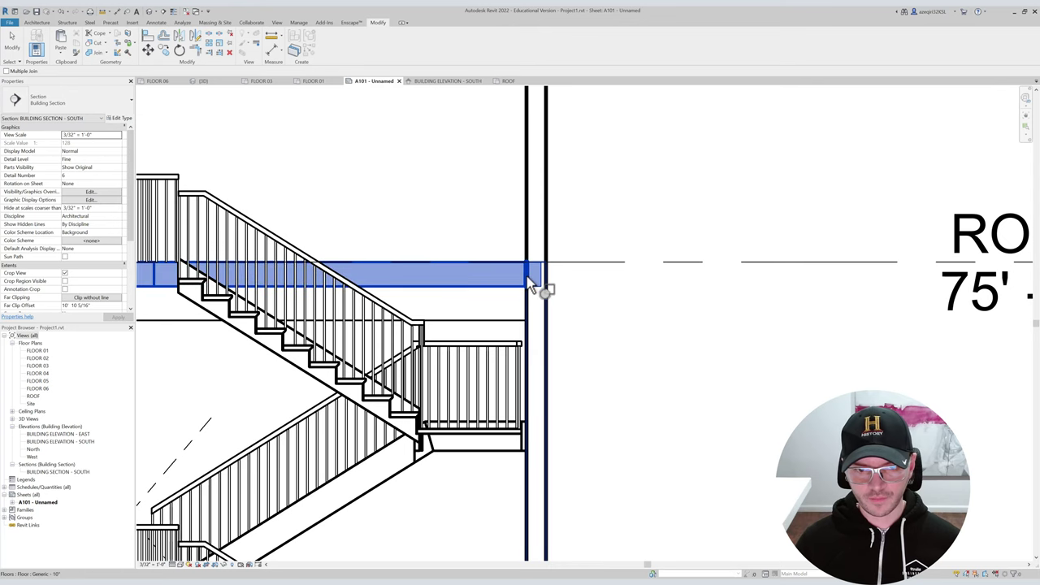
left_click(543, 314)
scroll(517, 290, "down", 2)
middle_click_drag(511, 309, 566, 270)
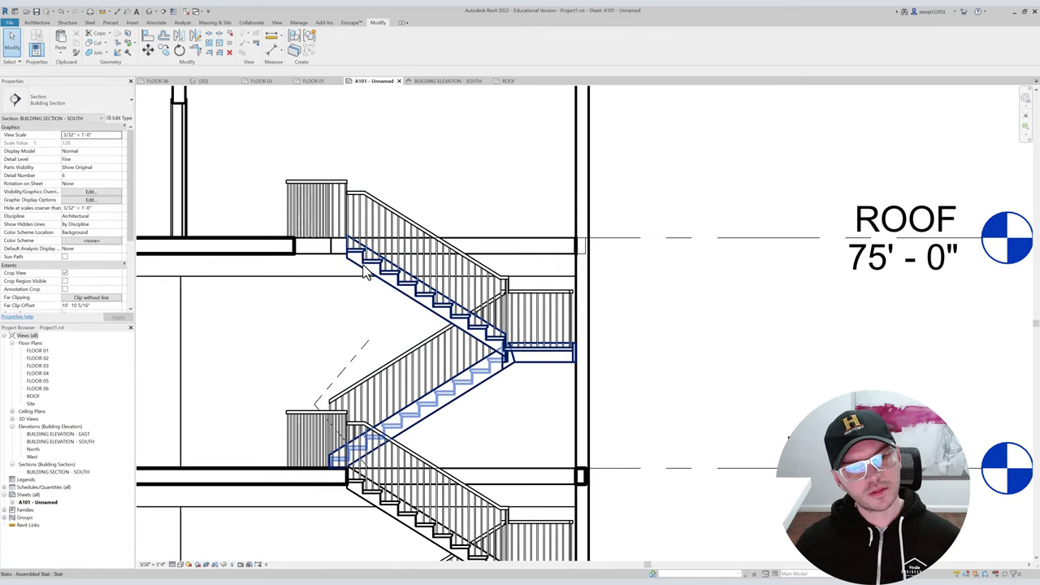
Switch to the 3D view and isolate the rooftop stair enclosure with a section box around two of its walls.
scroll(337, 256, "down", 1)
left_click(302, 255)
scroll(300, 251, "down", 1)
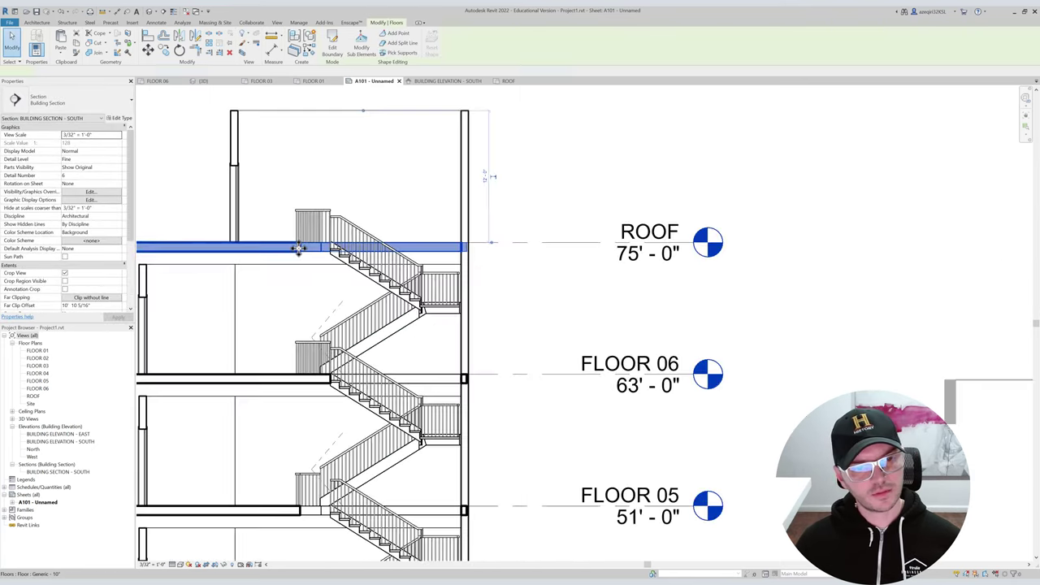
left_click(203, 81)
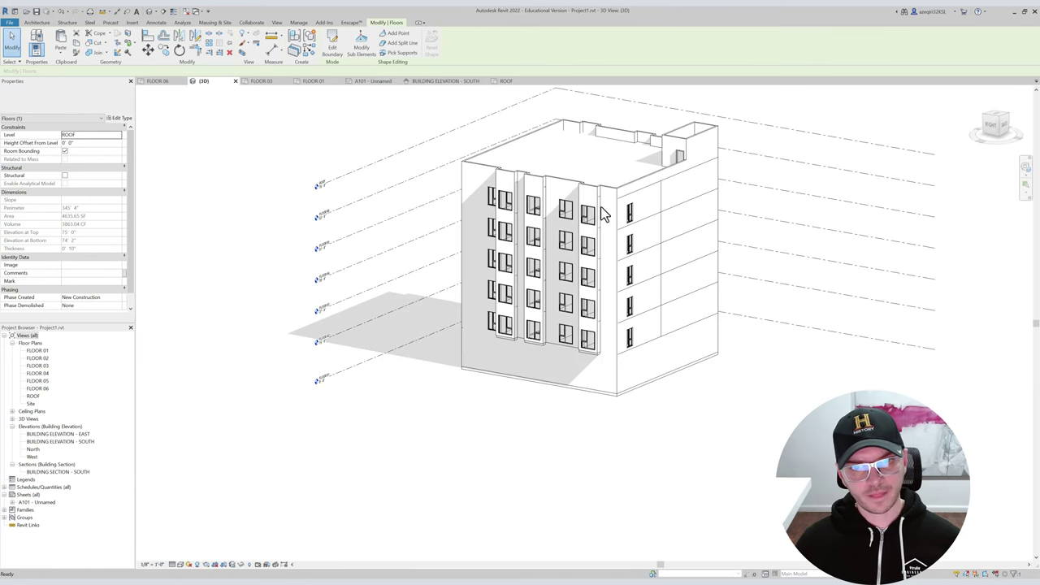
key("Escape")
scroll(679, 146, "up", 2)
left_click(683, 134)
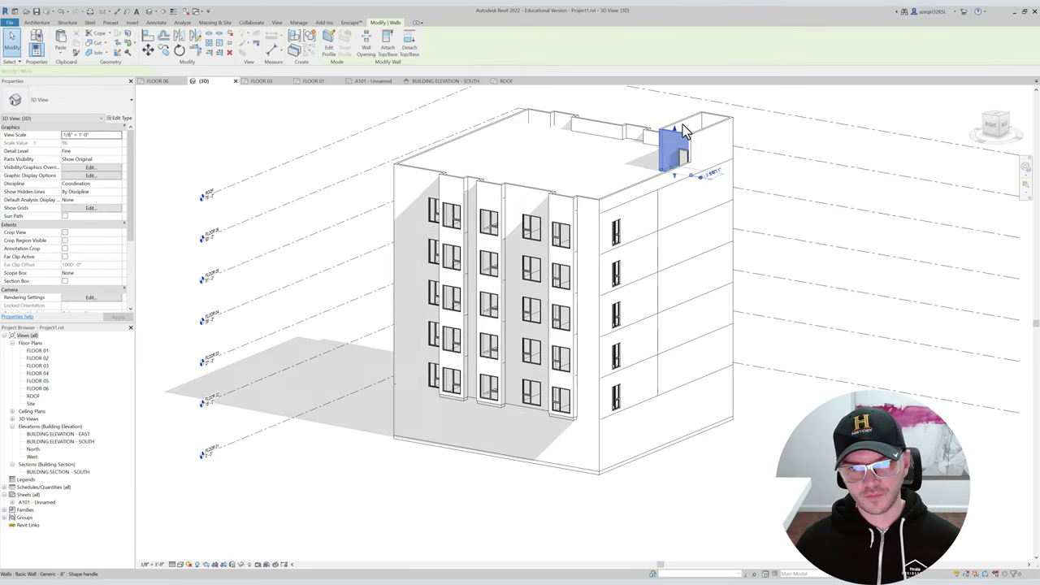
left_click(681, 124, "ctrl")
key("b")
key("x")
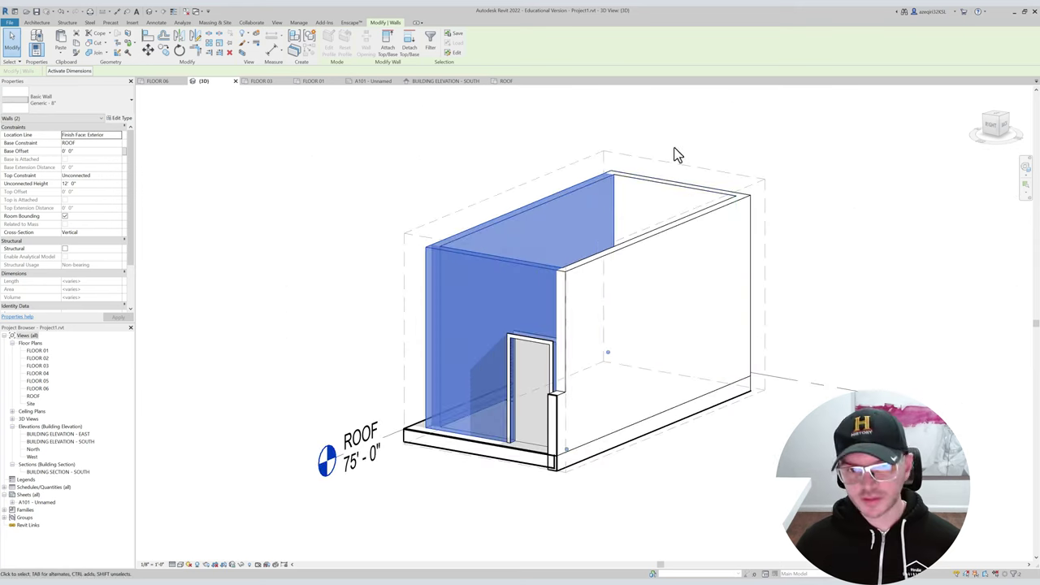
key("Escape")
Trim the section box at its top and one side to expose the stair opening inside the rooftop enclosure.
left_click(437, 241)
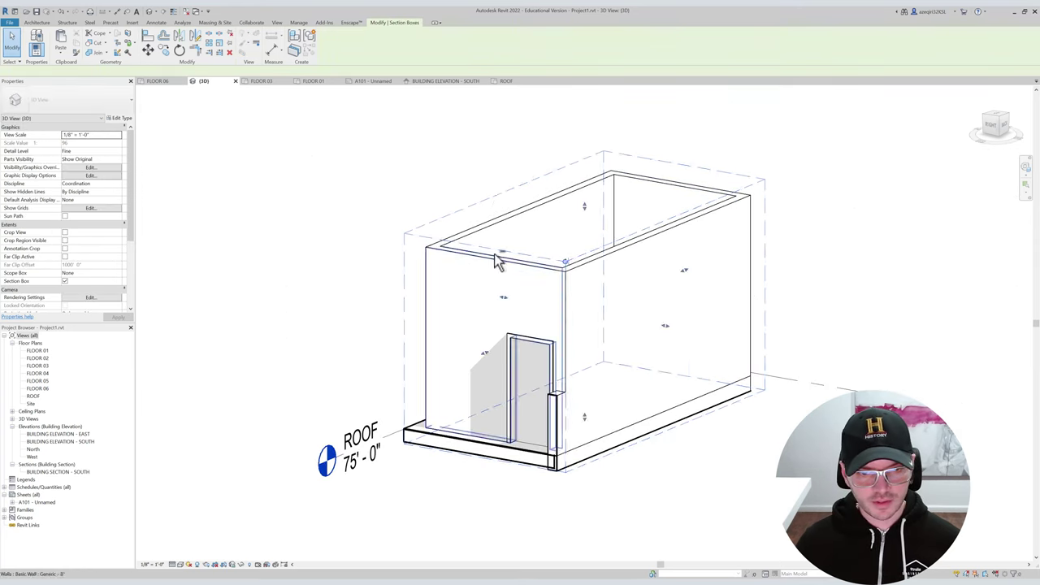
middle_click_drag(437, 241, 562, 353, "shift")
left_click_drag(583, 254, 584, 255)
middle_click_drag(609, 307, 546, 328, "shift")
left_click_drag(658, 367, 639, 357)
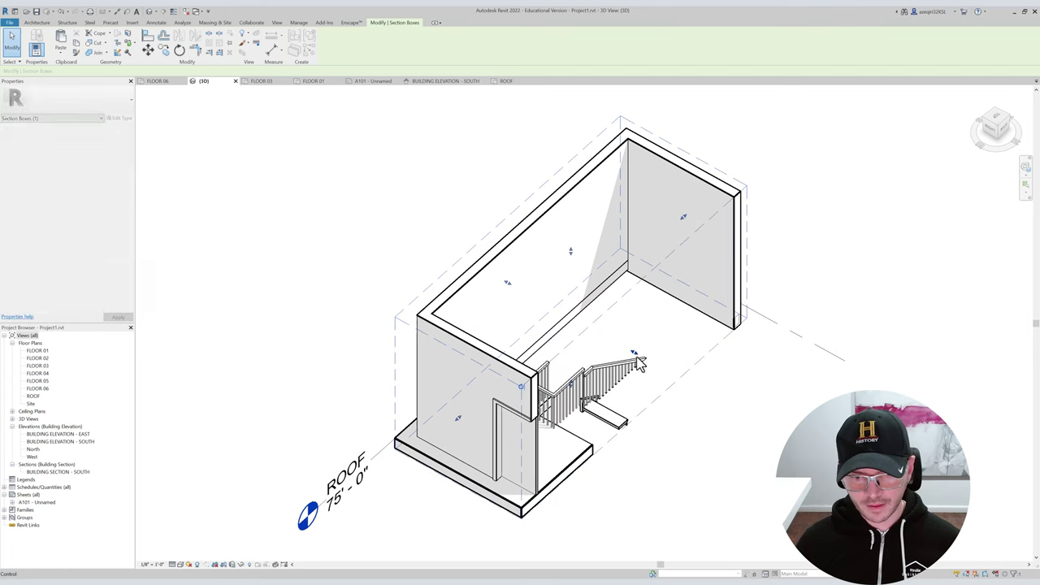
middle_click_drag(532, 403, 496, 407, "shift")
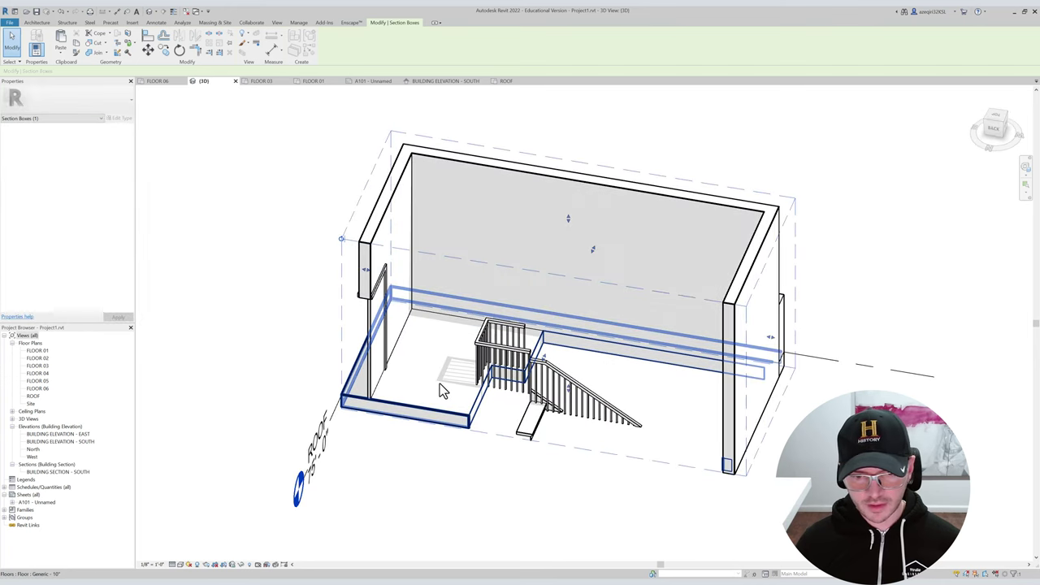
Edit the ROOF floor boundary, aligning the stair opening's edge with the landing and shifting the adjoining notch edge to match.
double_click(441, 388)
scroll(527, 433, "up", 5)
key("l")
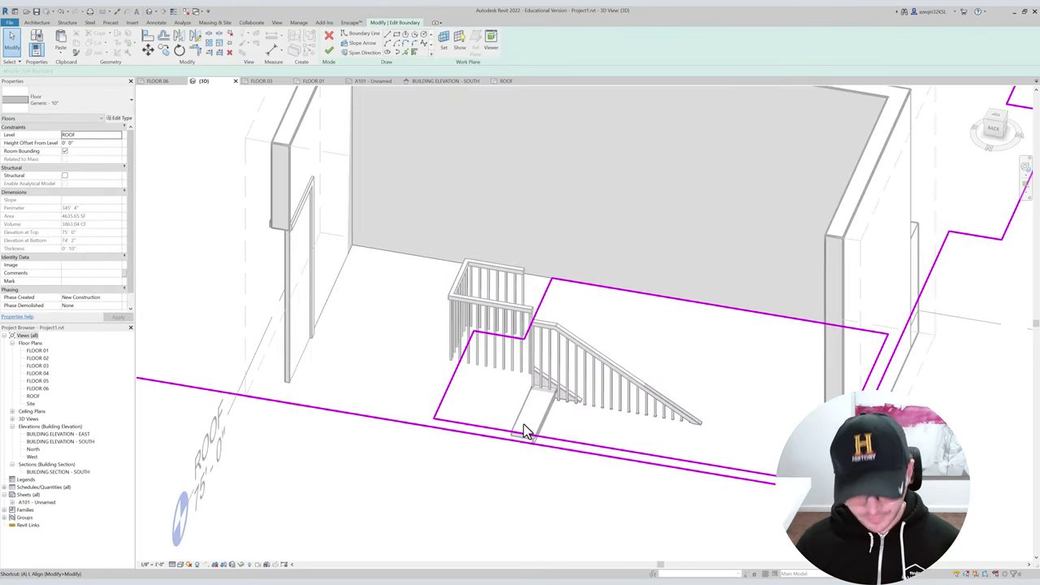
scroll(524, 430, "up", 4)
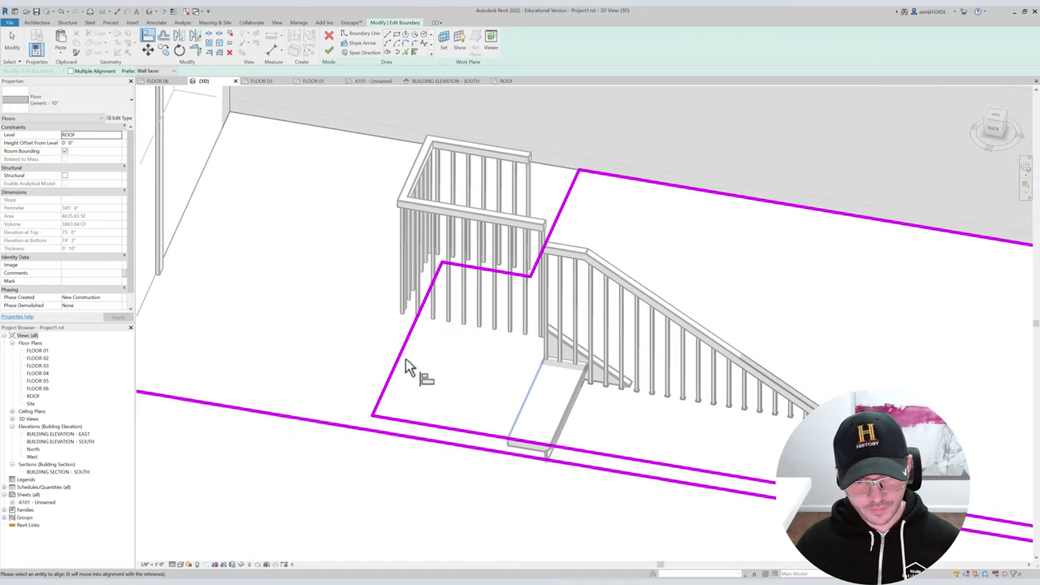
scroll(409, 366, "down", 5)
key("Escape")
mouse_move(480, 309)
left_mouse_down()
mouse_move(476, 295)
mouse_move(562, 304)
left_mouse_up()
key("m")
key("Escape")
Edit the roof stair railing's path, moving its end segment toward the landing and extending the adjoining segment to the opening's inner corner.
mouse_move(514, 300)
middle_mouse_down("shift")
mouse_move(553, 281)
mouse_move(637, 383)
mouse_move(490, 365)
mouse_move(454, 309)
middle_mouse_up("shift")
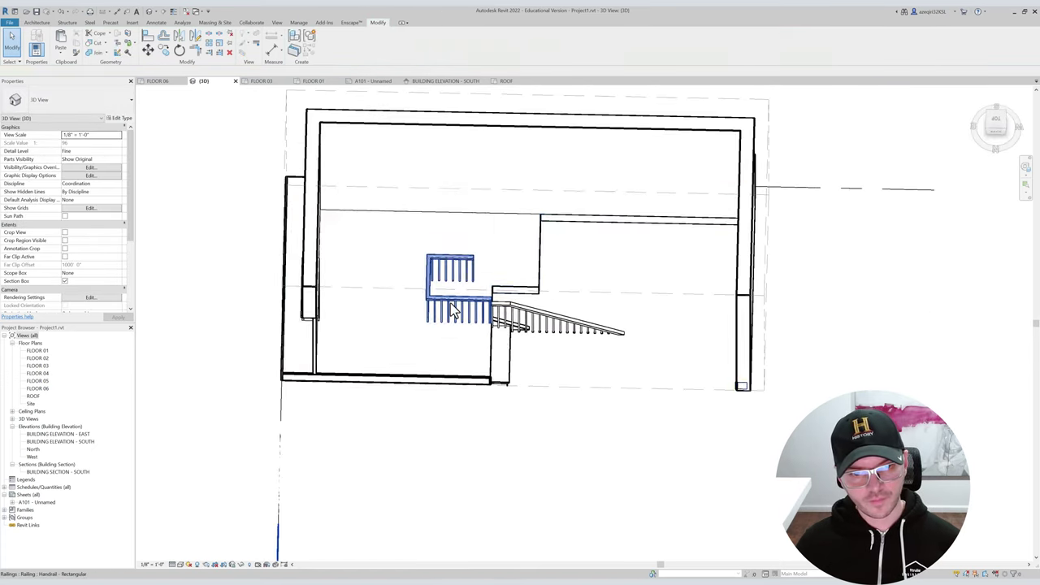
double_click(451, 304)
scroll(498, 306, "up", 2)
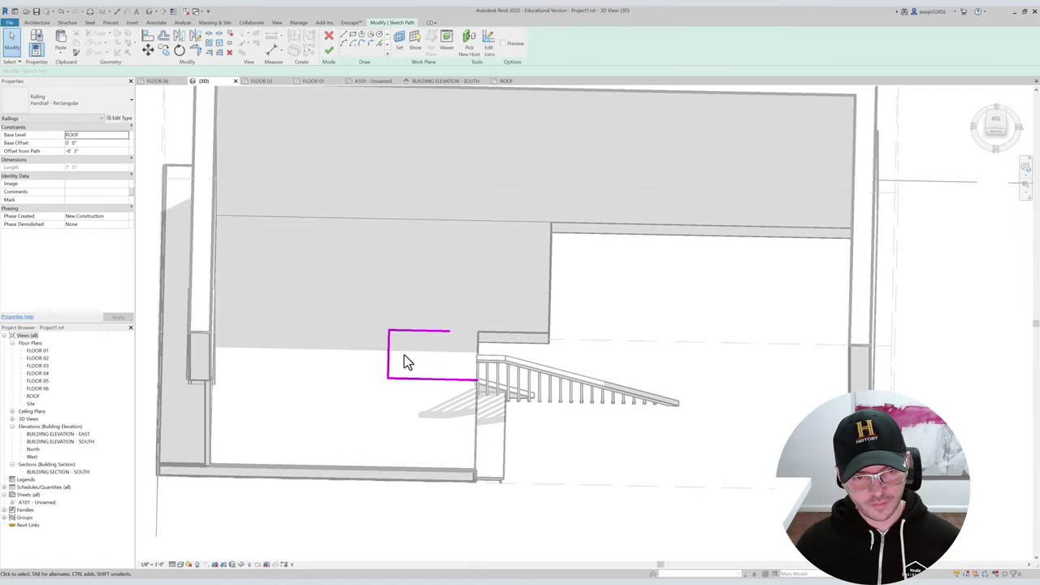
left_click_drag(389, 353, 456, 358)
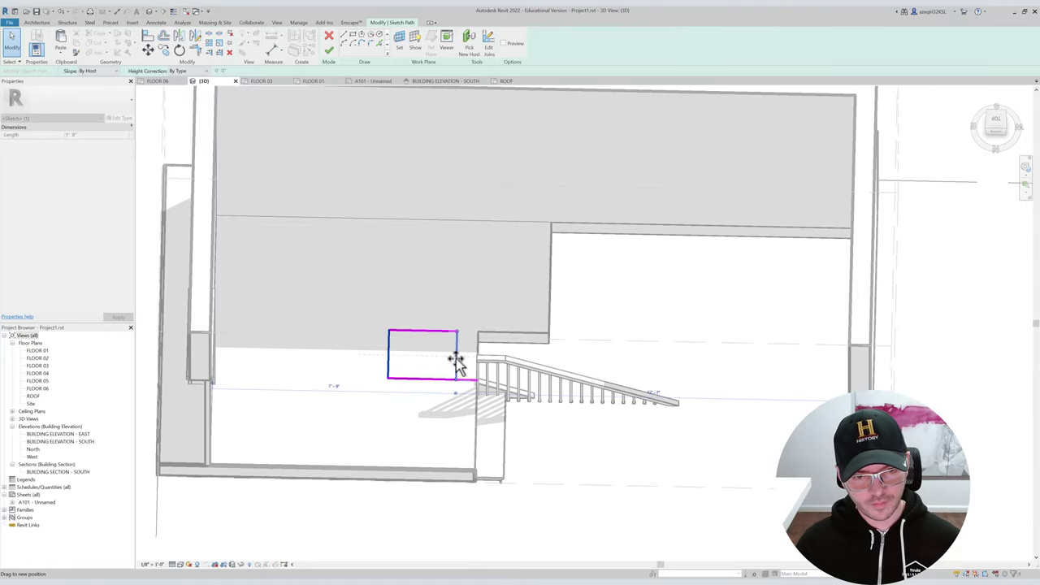
left_click_drag(532, 332, 549, 332)
left_click(557, 339)
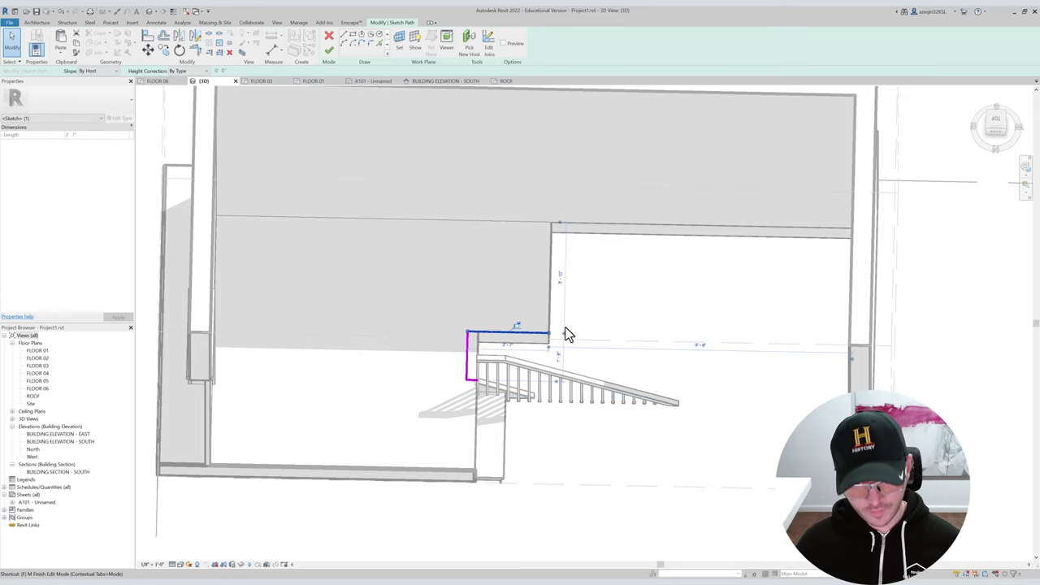
key("Escape")
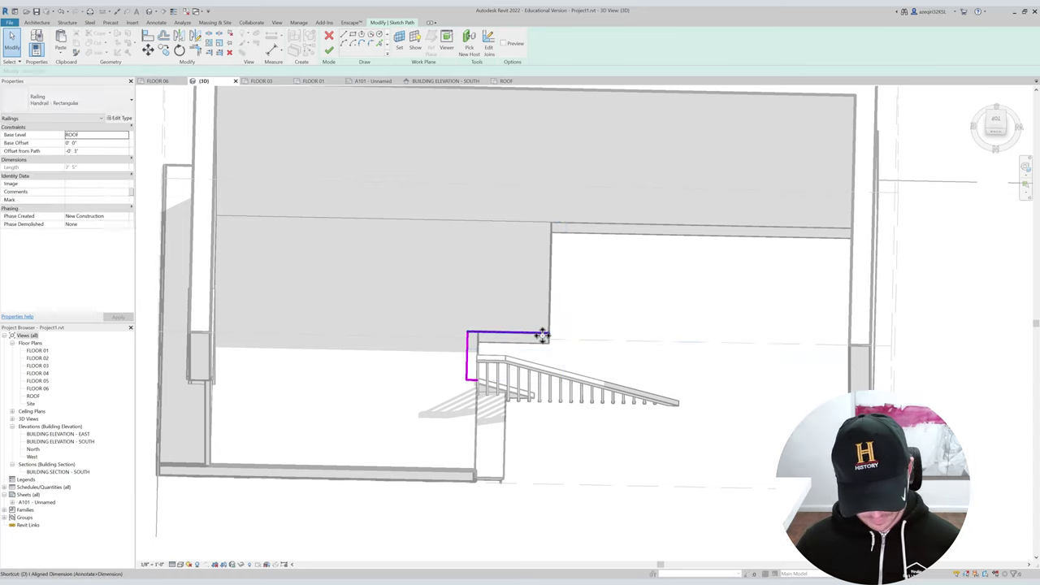
Add a railing path segment from the inner corner along the opening's edge to its far corner and finish the sketch.
key("l")
key("i")
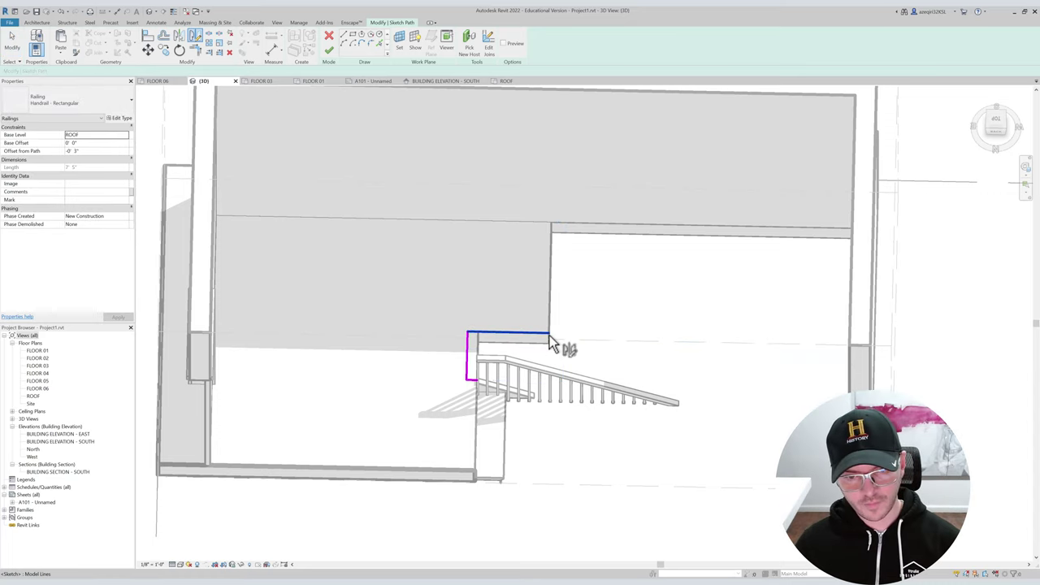
left_click(553, 338)
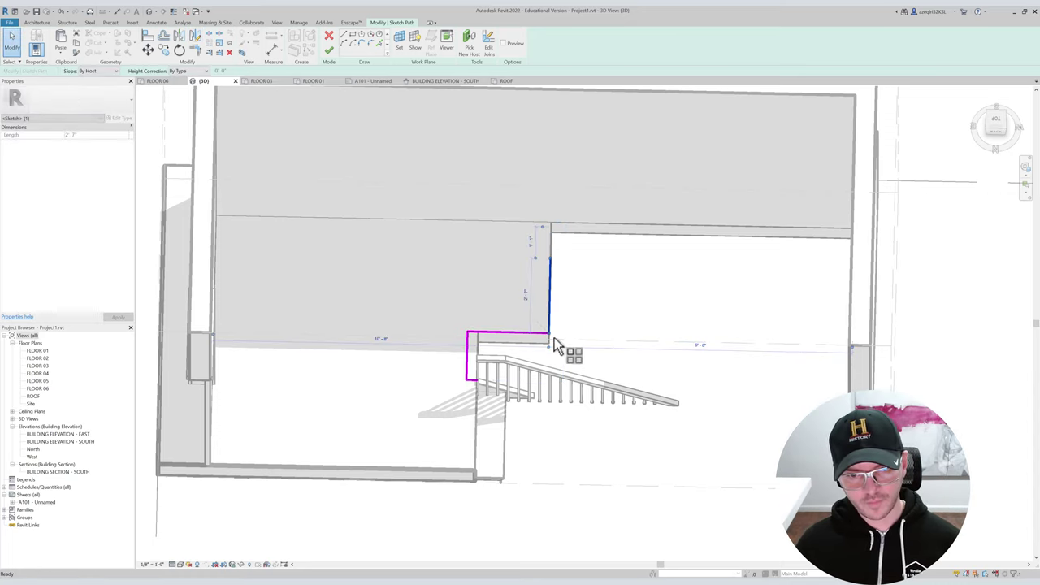
left_click(551, 225)
key("Escape")
key("Escape")
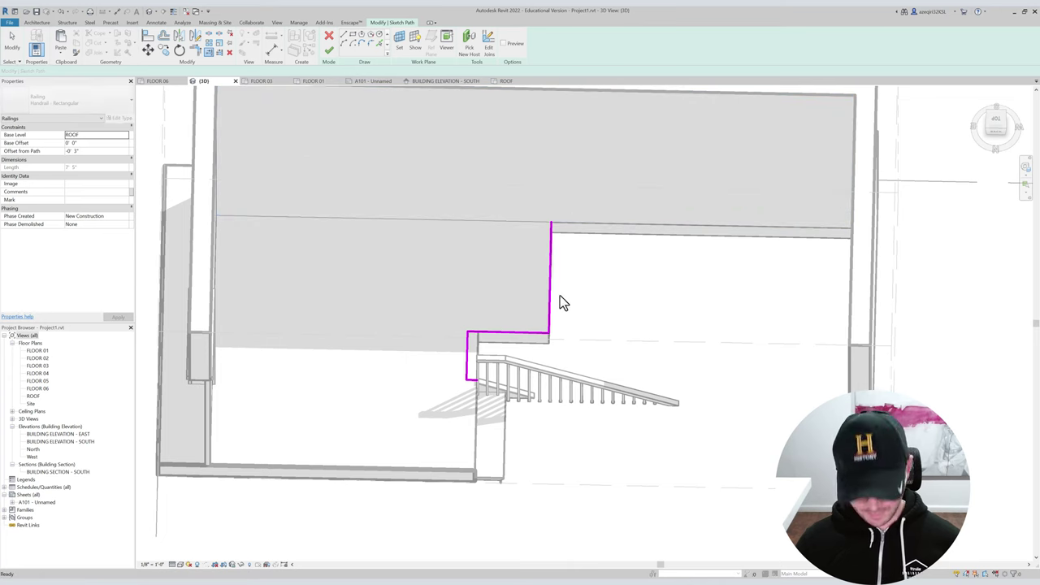
key("f")
key("f")
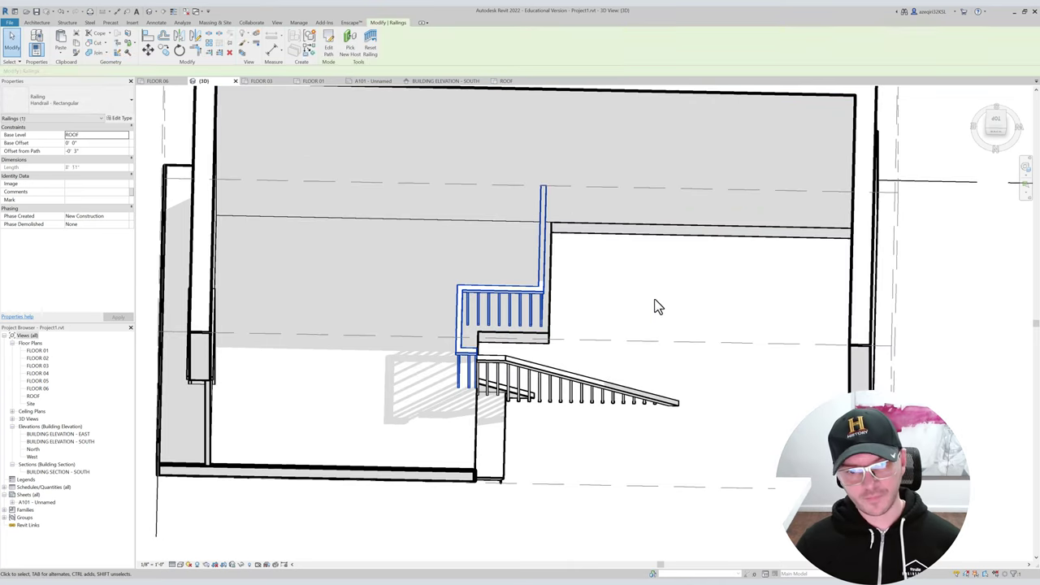
left_click(655, 303)
Close the 3D view and examine the ROOF slab at the stairs and exterior wall in the section on sheet A101.
scroll(641, 300, "down", 4)
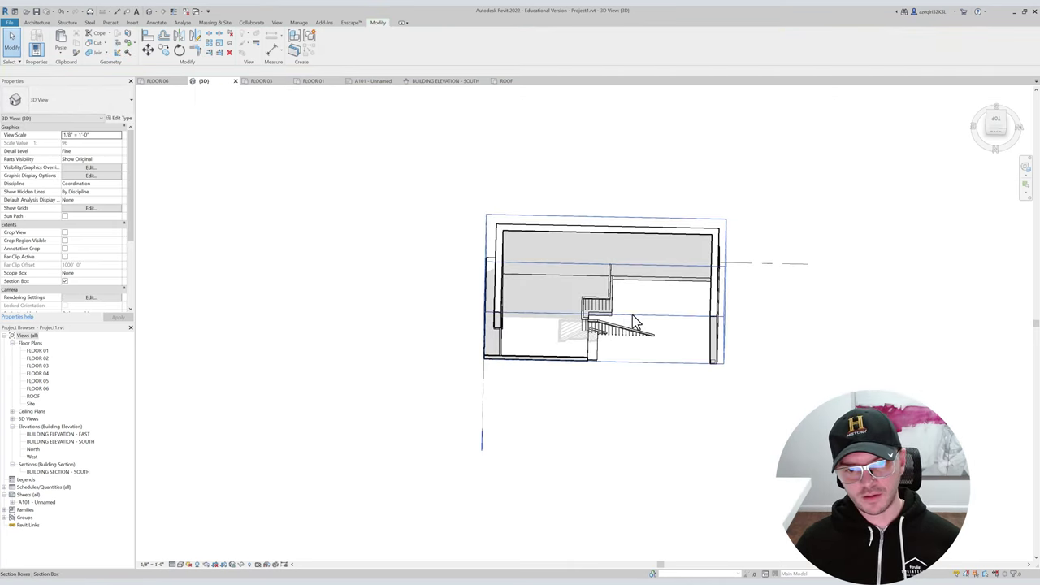
scroll(638, 321, "down", 3)
left_click(236, 82)
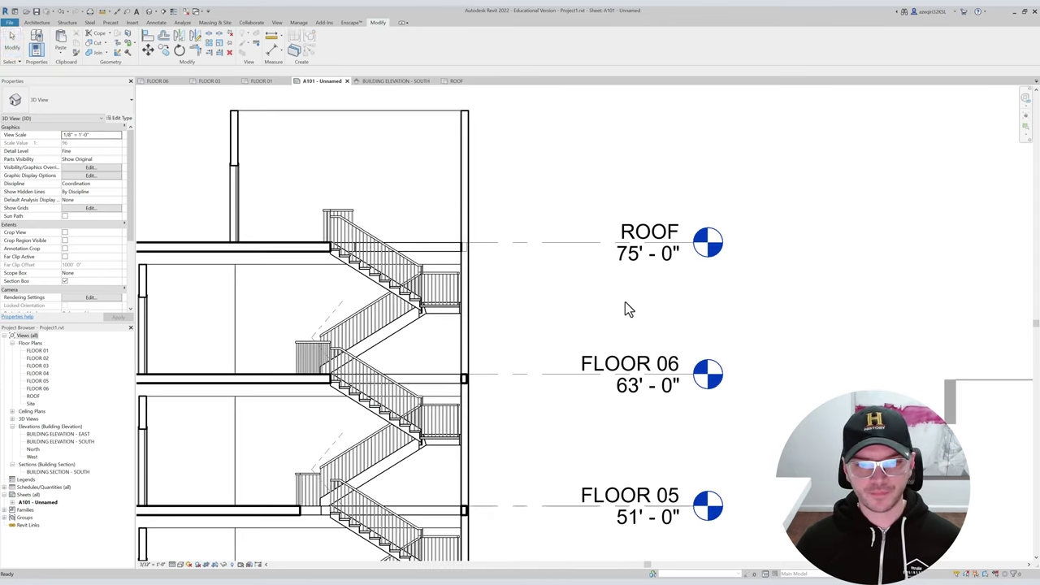
scroll(533, 269, "down", 2)
scroll(342, 237, "up", 3)
scroll(372, 250, "up", 1)
middle_click_drag(374, 252, 474, 221)
scroll(489, 238, "down", 1)
scroll(662, 242, "up", 1)
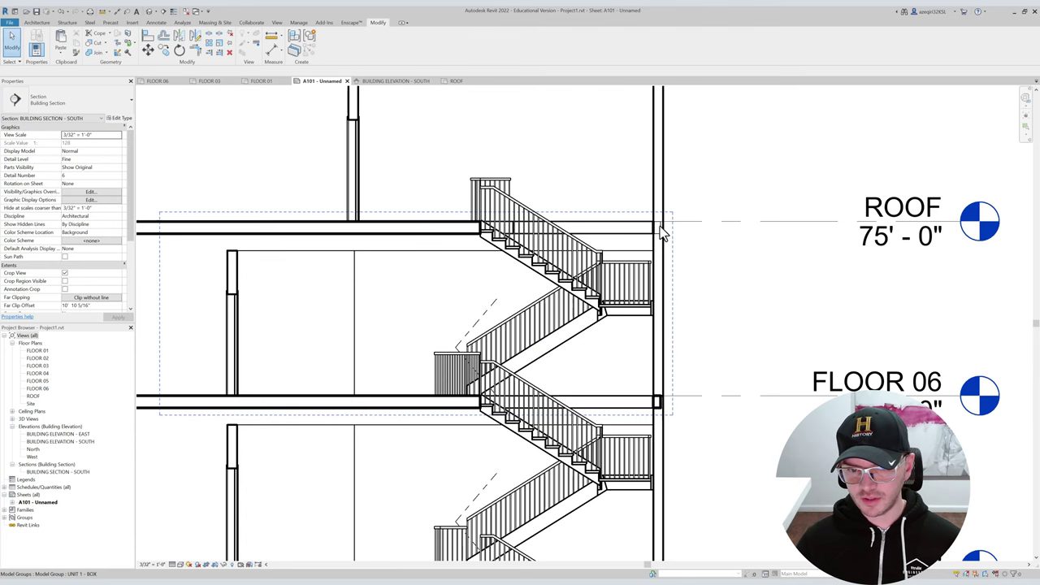
scroll(657, 225, "up", 3)
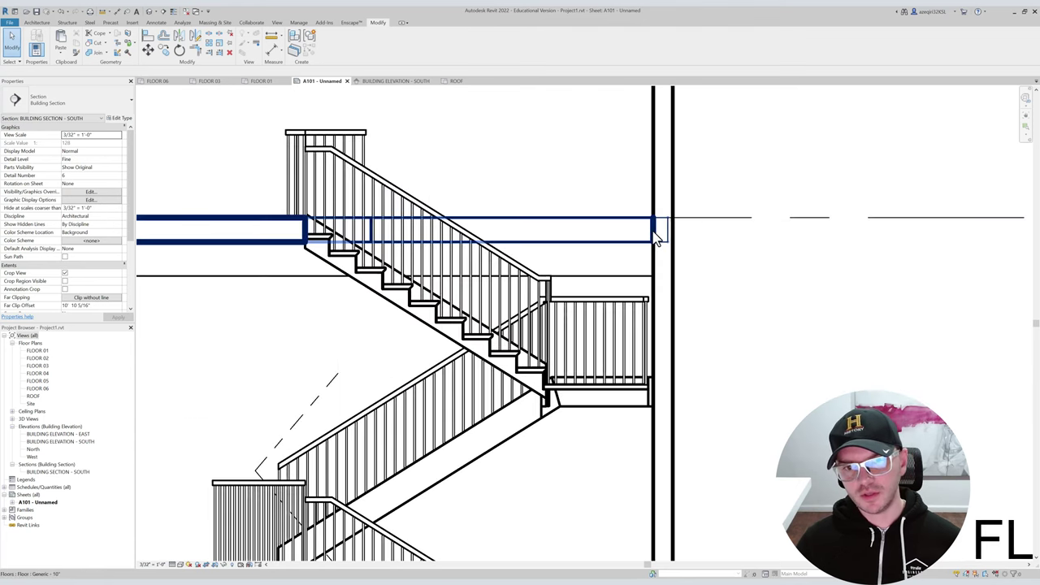
scroll(624, 225, "down", 2)
Edit the ROOF floor boundary in 3D, aligning the stair opening's side edge with the exterior wall's inner face.
key("d")
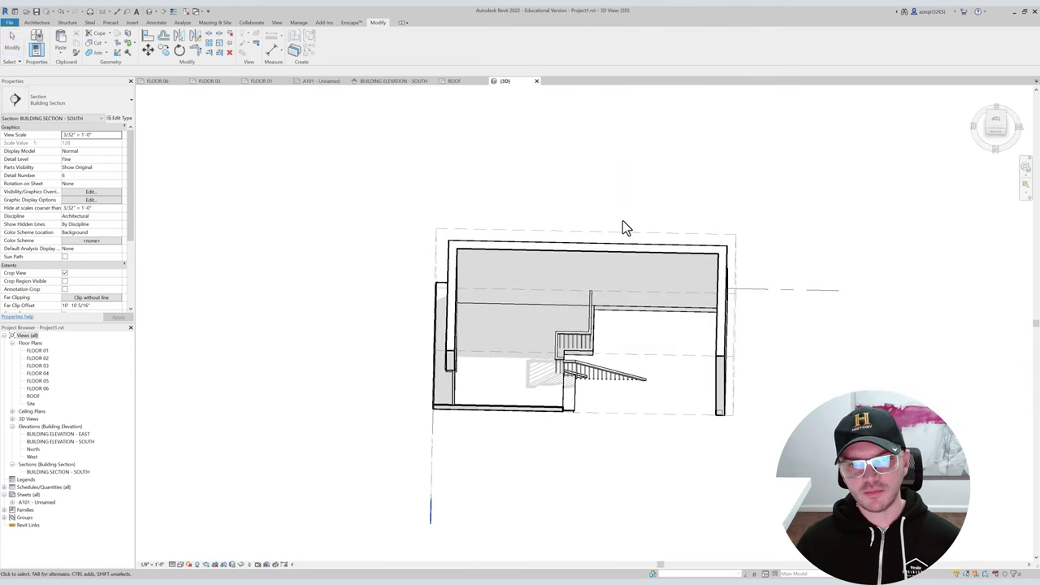
middle_click_drag(658, 260, 614, 242)
left_click(473, 327)
mouse_move(536, 332)
middle_mouse_down("shift")
mouse_move(550, 316)
mouse_move(503, 331)
mouse_move(465, 312)
middle_mouse_up("shift")
double_click(465, 313)
scroll(589, 252, "up", 6)
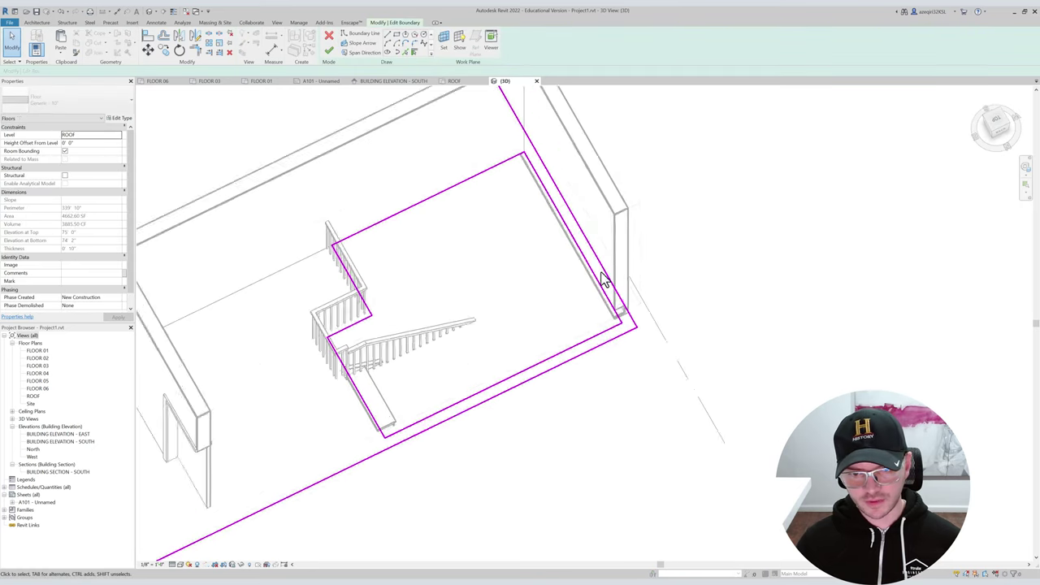
scroll(594, 267, "down", 1)
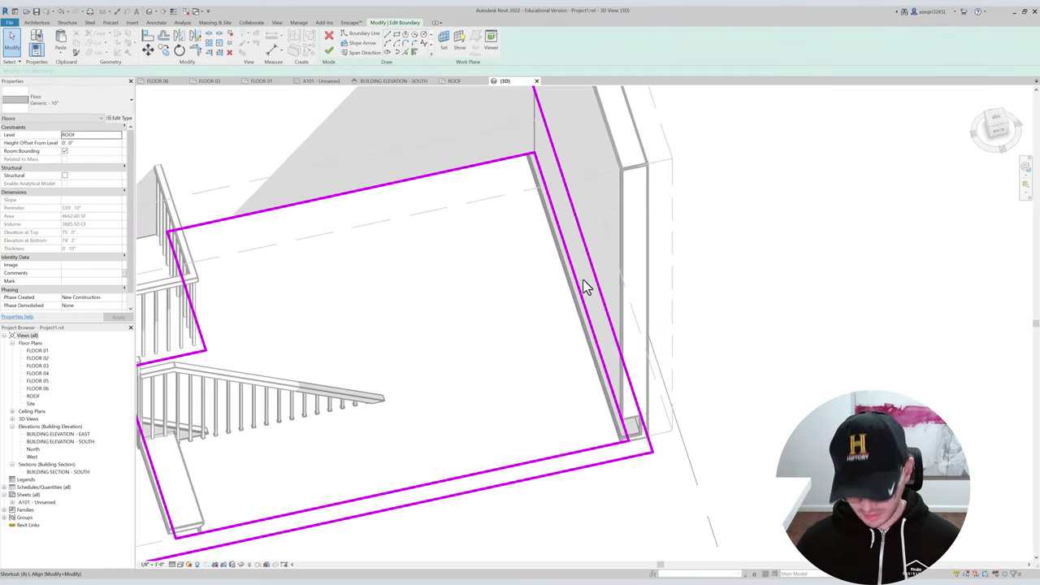
key("l")
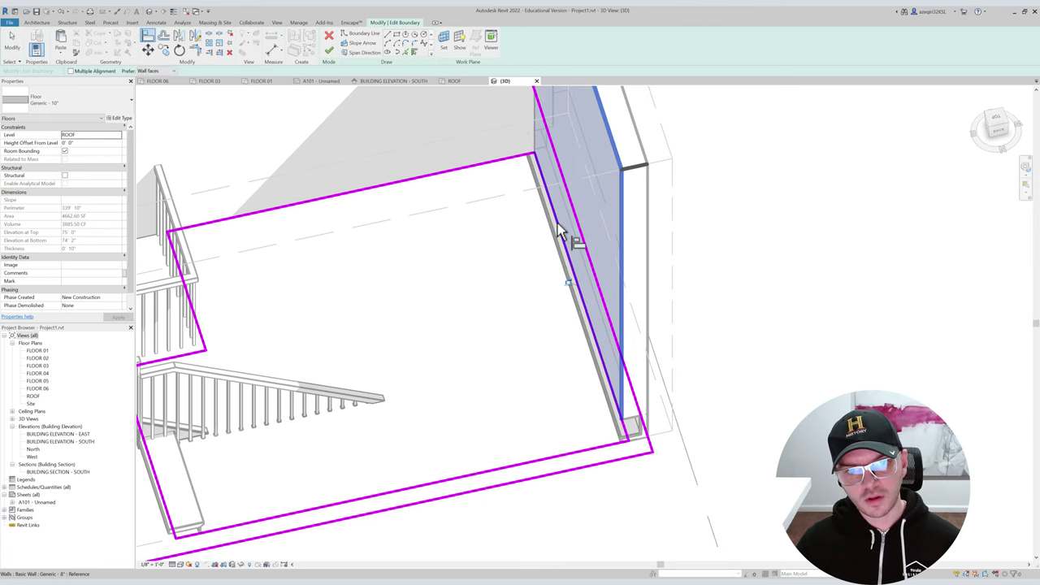
key("Escape")
key("m")
key("Escape")
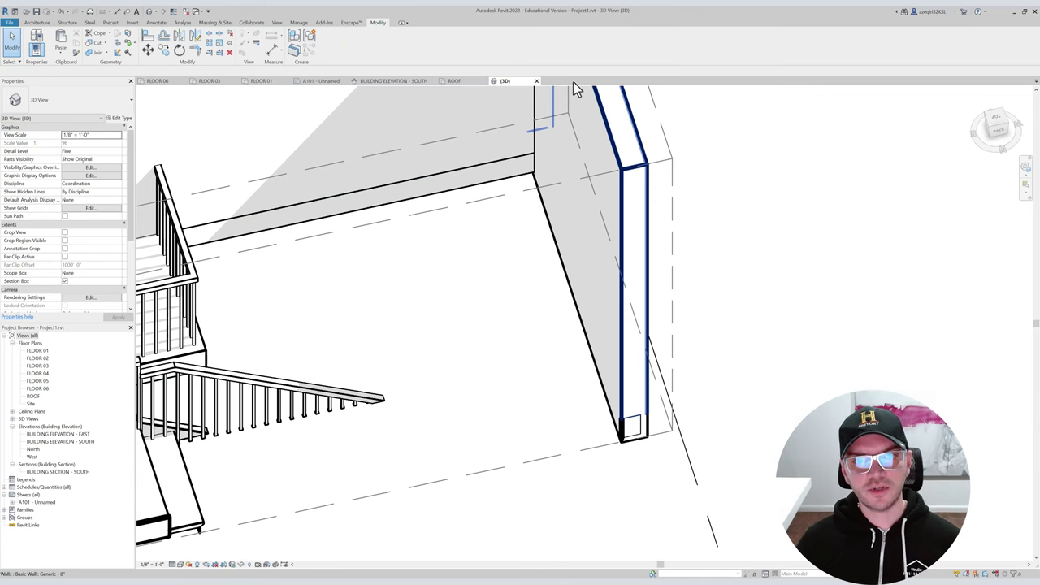
Close the 3D view and inspect the stair-side wall junctions at ROOF and FLOOR 06 in the section.
left_click(536, 82)
scroll(648, 221, "up", 3)
scroll(649, 223, "down", 4)
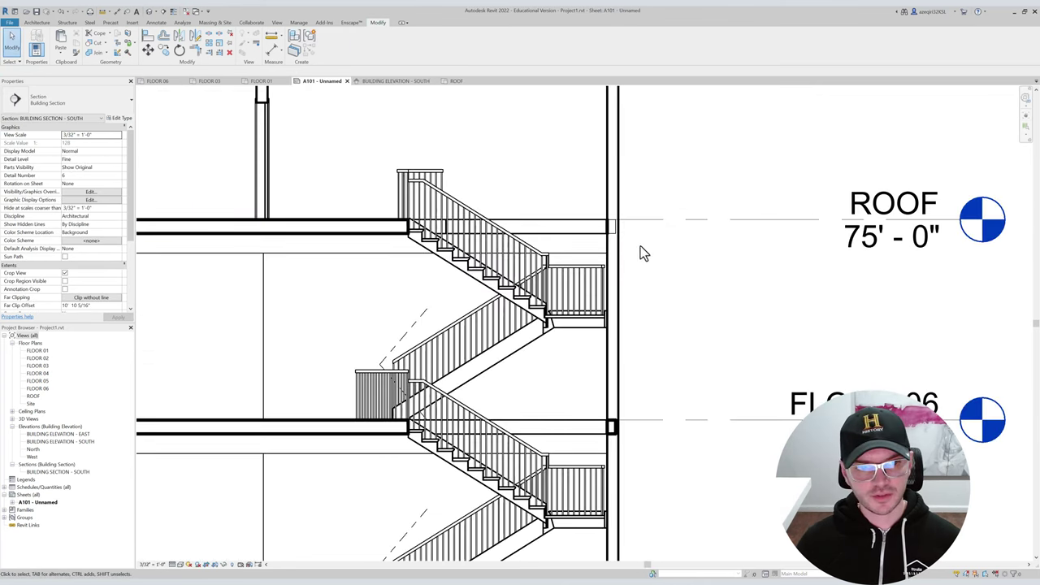
middle_click_drag(636, 257, 652, 201)
scroll(649, 201, "down", 2)
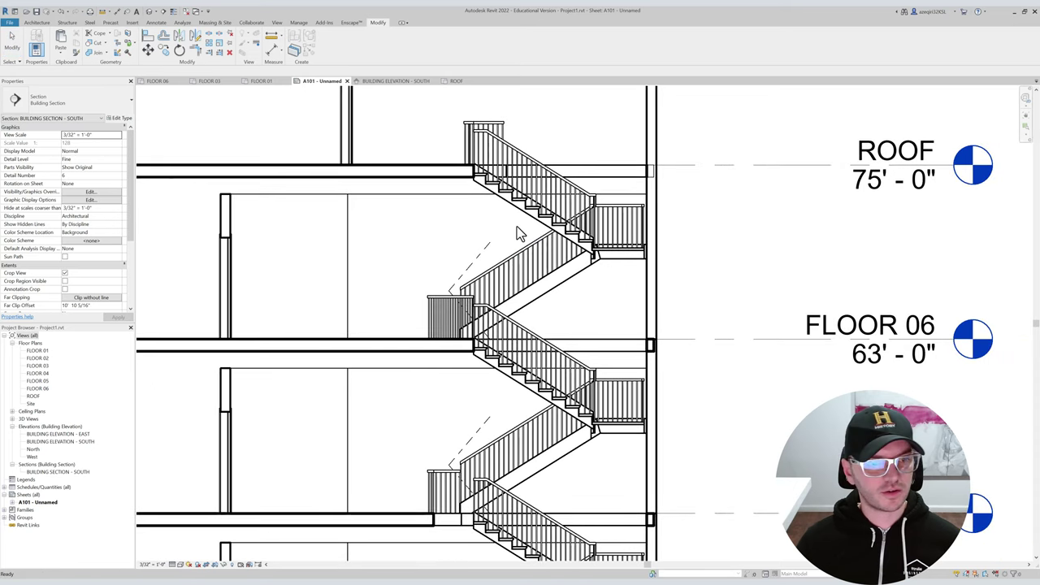
key("v")
key("v")
left_click(497, 297)
key("f")
key("Escape")
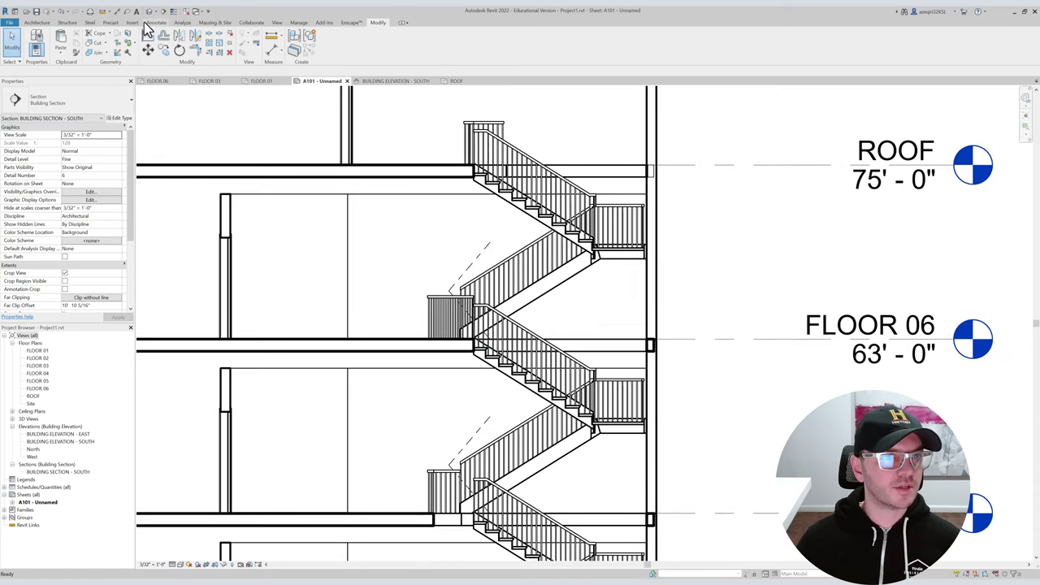
Open the project's Object Styles, check the line weights of the Floors and Walls model categories, and close the dialog.
left_click(299, 23)
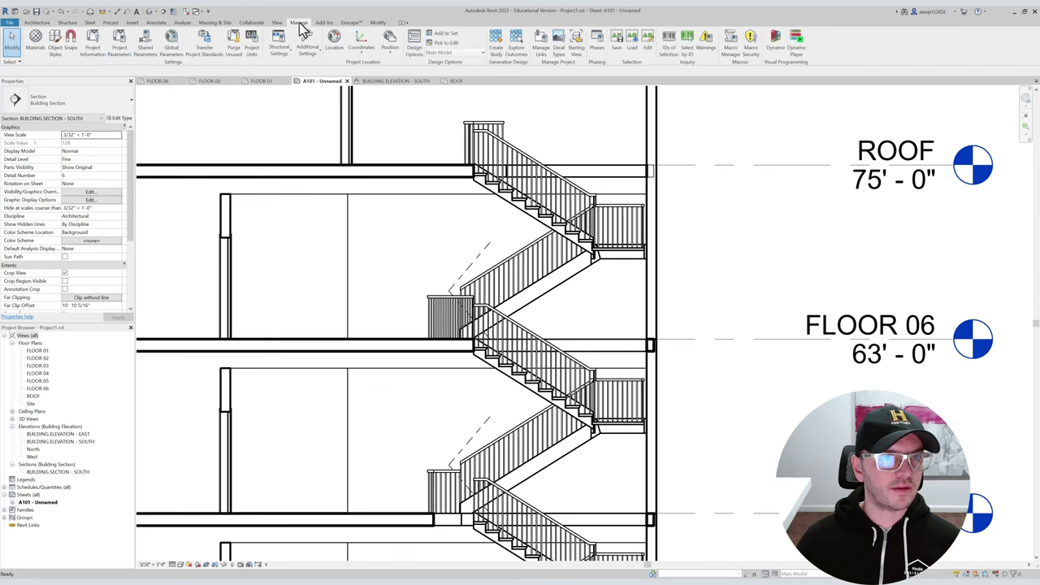
left_click(55, 42)
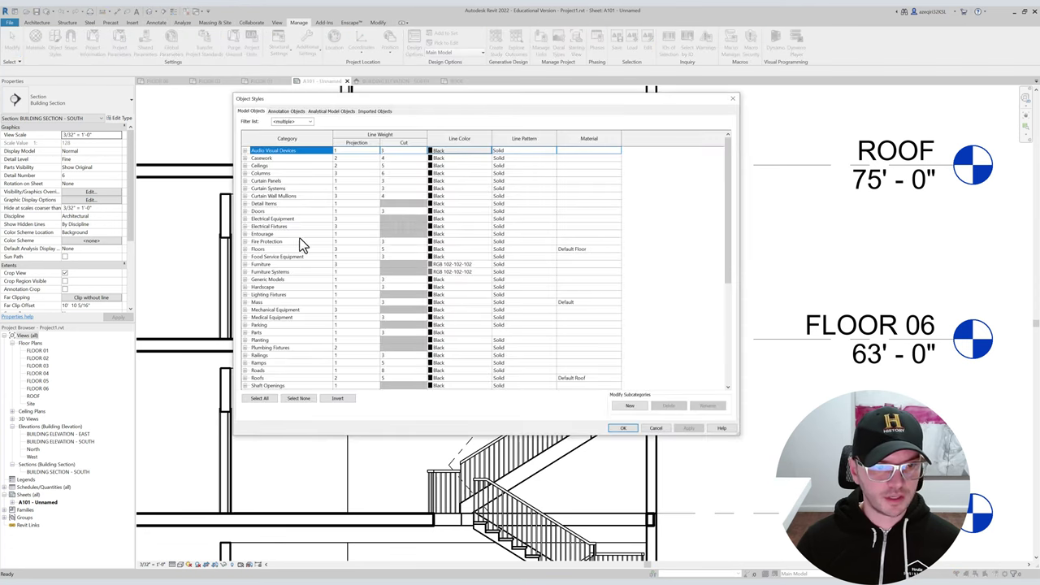
left_click(286, 243)
left_click(310, 250)
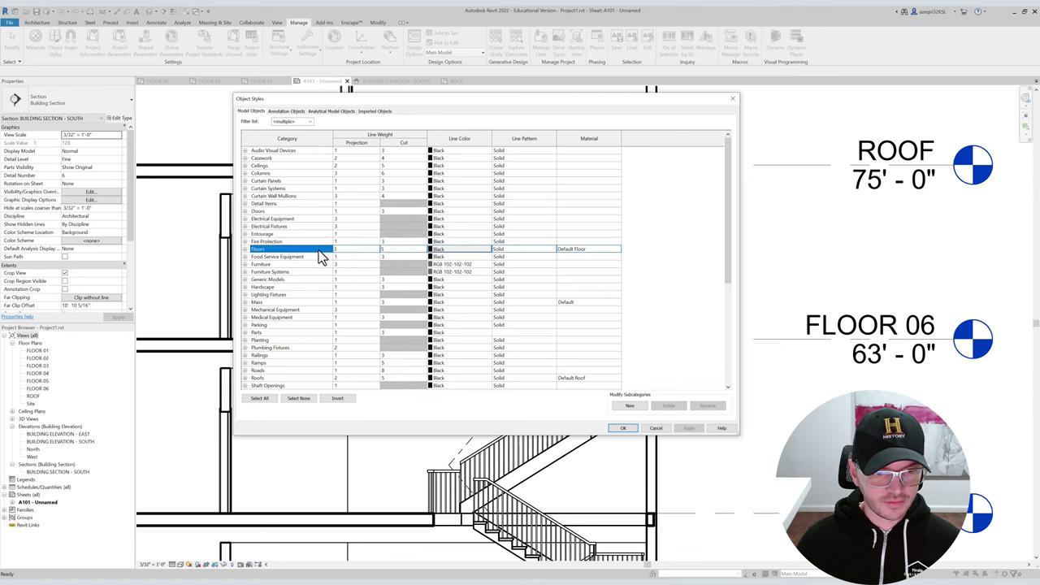
left_click(265, 318)
key("w")
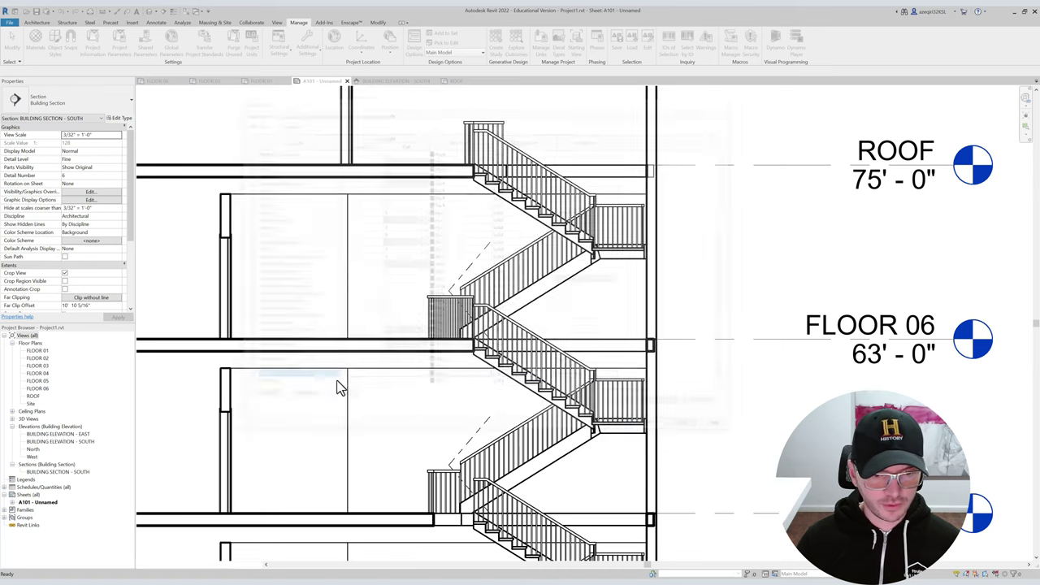
Join the stair-side exterior wall with the floor slab at FLOOR 06 in the building section.
scroll(423, 365, "down", 1)
scroll(555, 286, "down", 1)
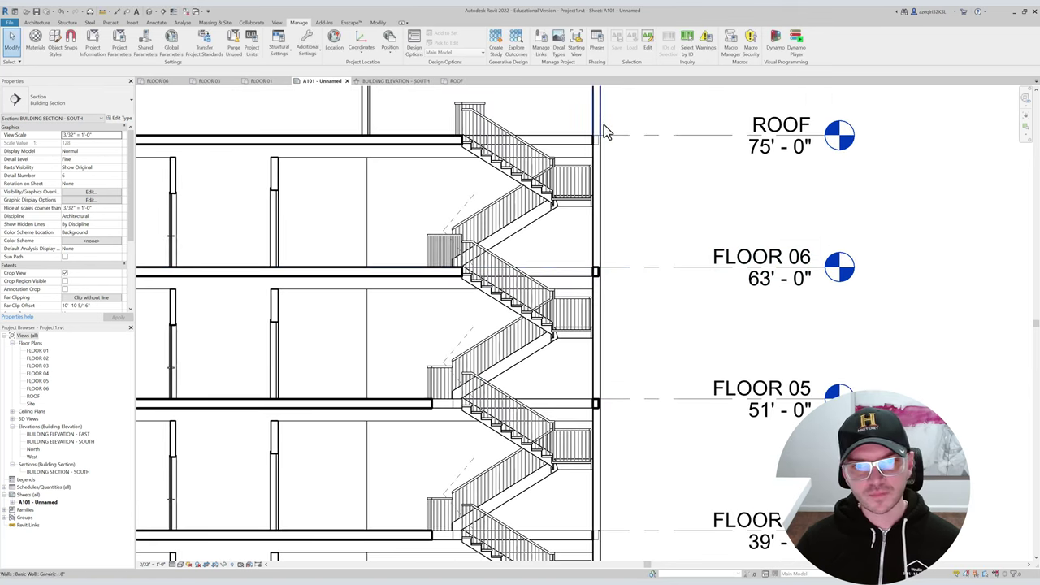
scroll(589, 144, "up", 5)
scroll(580, 162, "down", 3)
scroll(567, 192, "down", 1)
middle_click_drag(595, 269, 574, 170)
scroll(566, 175, "up", 1)
scroll(556, 251, "down", 1)
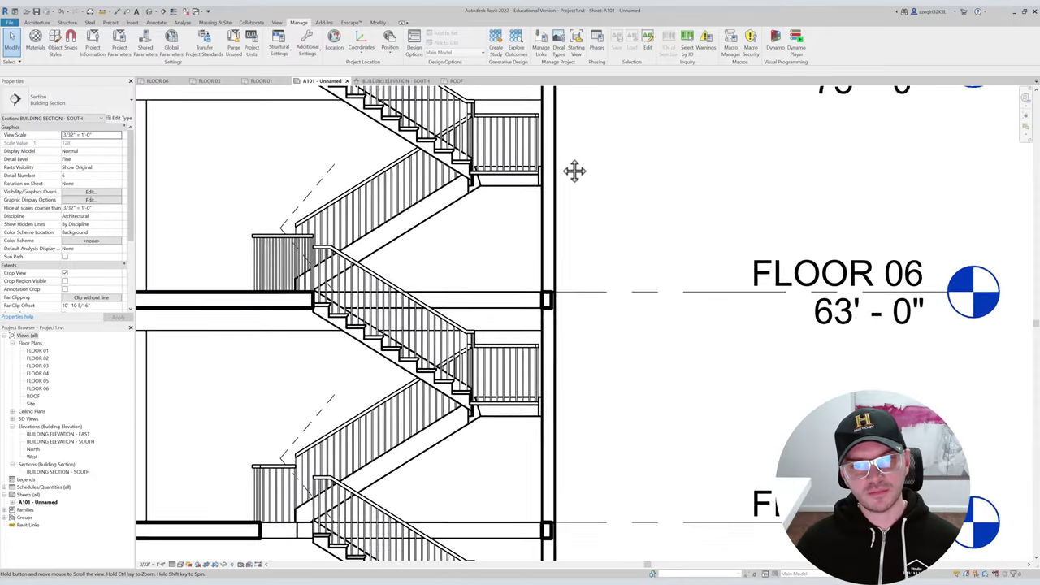
scroll(553, 301, "up", 2)
left_click(553, 302)
left_click(554, 246)
left_click(542, 236)
left_click(546, 301)
left_click(550, 279)
left_click(546, 298)
left_click(529, 262)
left_click(549, 252)
Join the stair-side exterior wall with the floor slabs at FLOOR 05 and FLOOR 04.
scroll(568, 261, "down", 2)
middle_click_drag(606, 374, 610, 244)
scroll(611, 243, "down", 1)
scroll(567, 317, "up", 3)
left_click(550, 283)
left_click(564, 263)
left_click(549, 294)
left_click(561, 305)
left_click(567, 317)
left_click(567, 274)
middle_click_drag(591, 347, 589, 150)
scroll(564, 329, "up", 1)
left_click(564, 333)
left_click(566, 296)
scroll(615, 355, "down", 3)
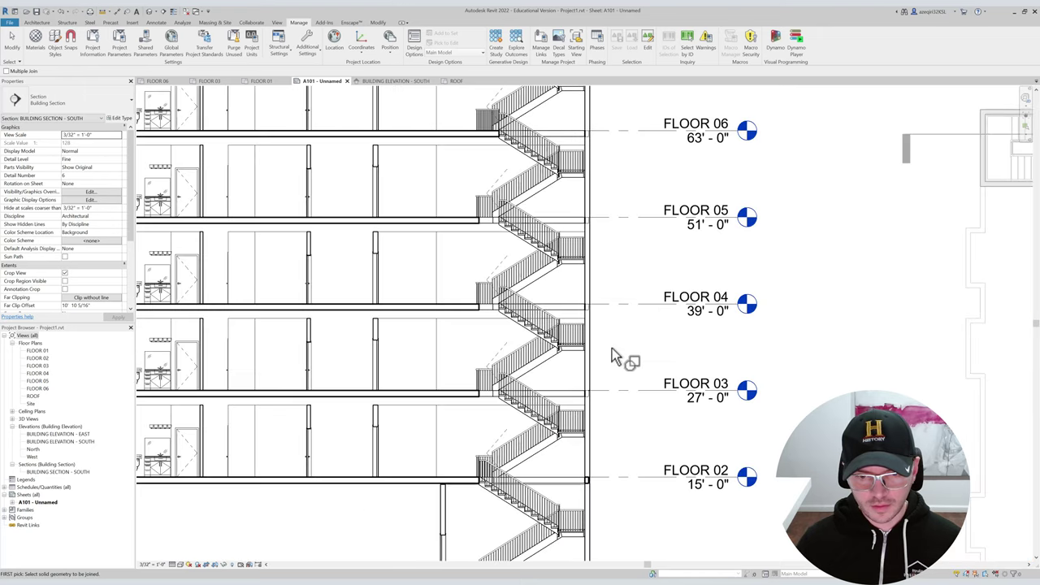
Join the stair-side exterior wall with the floor slabs at FLOOR 03 and FLOOR 02.
scroll(599, 399, "up", 5)
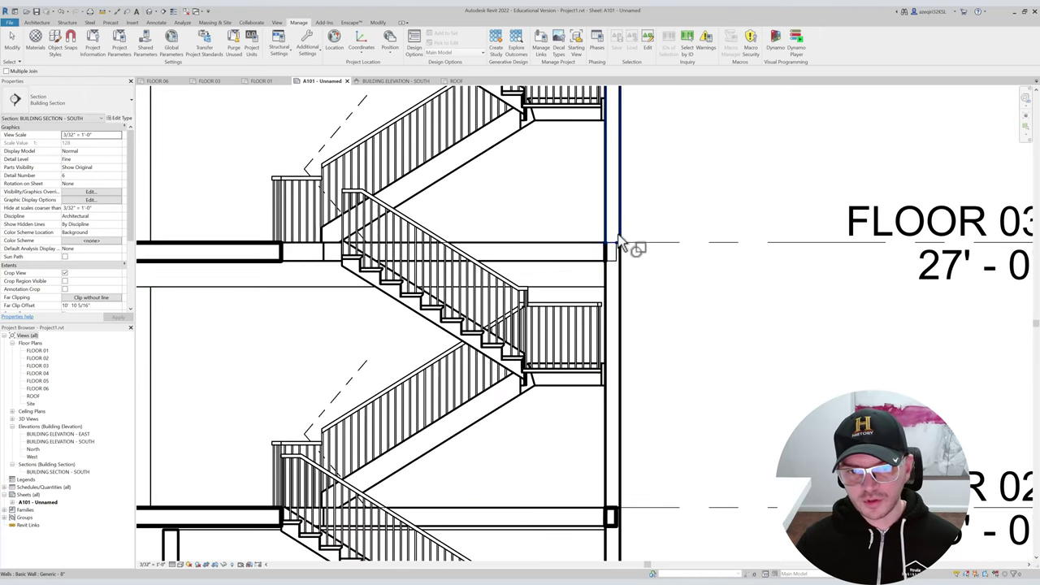
left_click(619, 242)
middle_click_drag(641, 427, 608, 250)
left_click(603, 370)
left_click(597, 425)
left_click(597, 422)
left_click(597, 407)
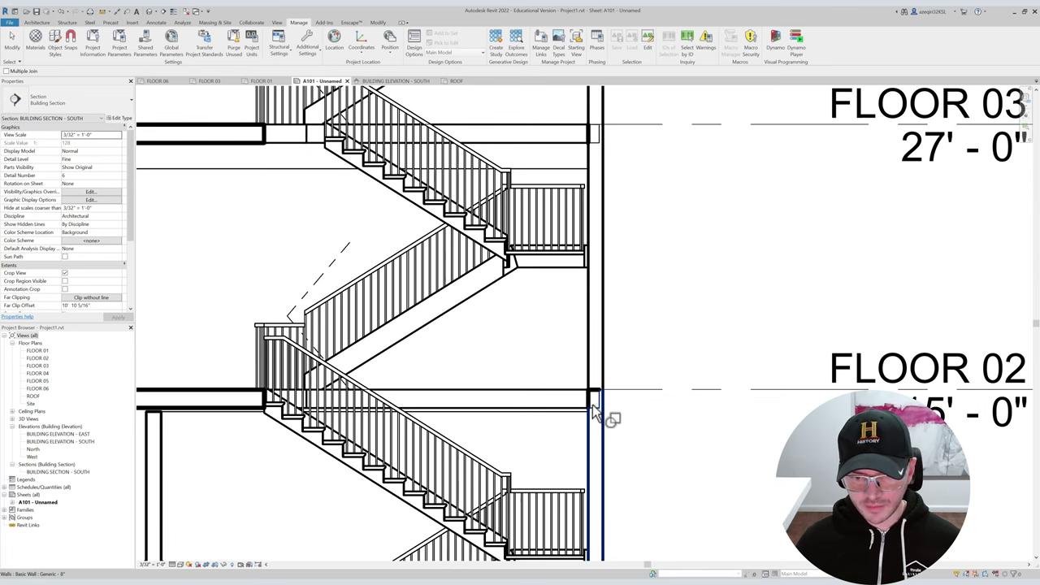
Attach the tops of the FLOOR 01 walls beside and behind the stairs to the FLOOR 02 slab.
scroll(642, 394, "down", 3)
middle_click_drag(645, 395, 681, 401)
scroll(684, 397, "down", 1)
middle_click_drag(531, 411, 748, 424)
scroll(706, 376, "up", 2)
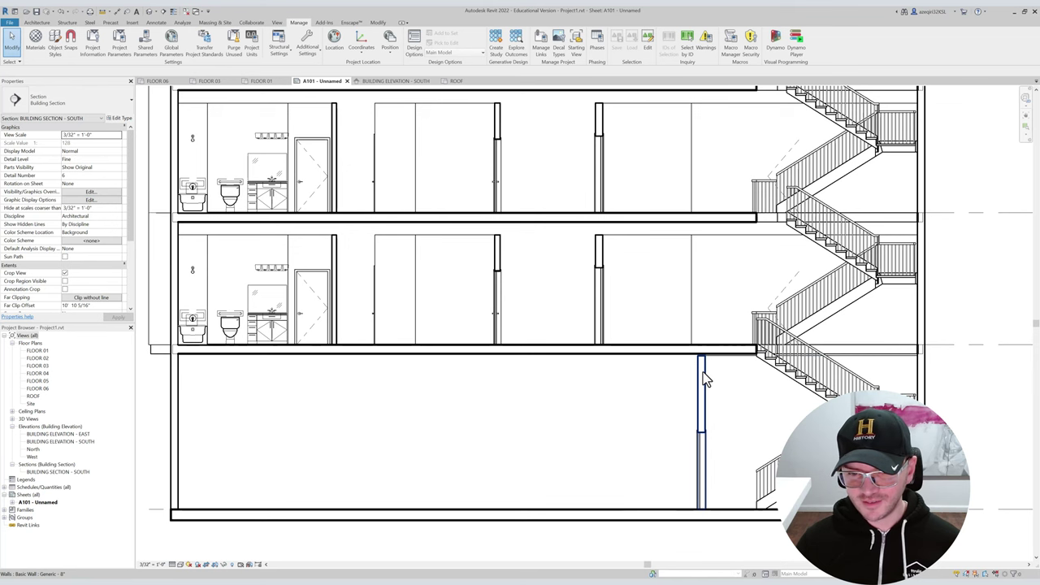
left_click(703, 372)
left_click(736, 378)
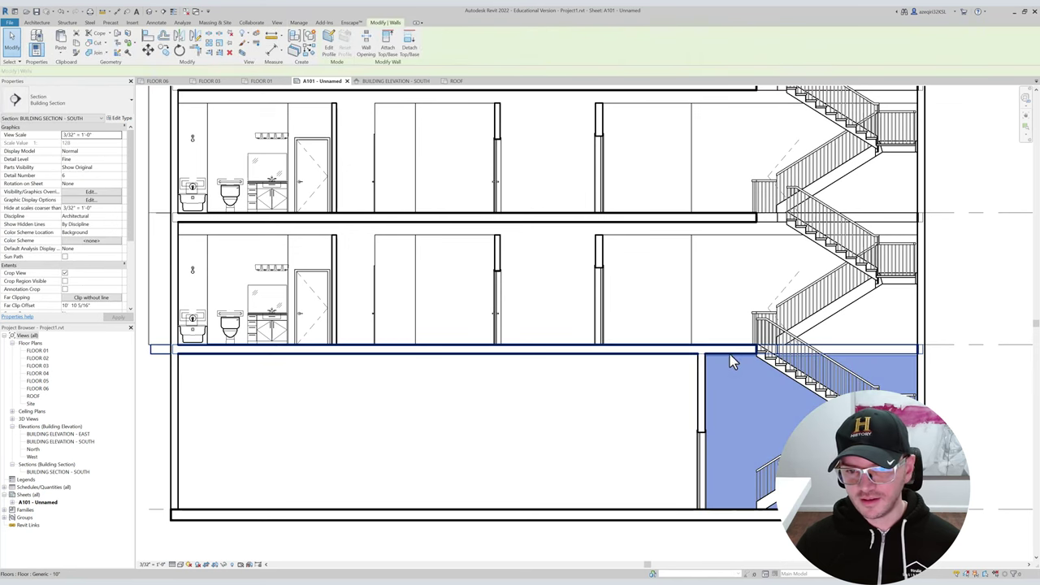
key("Escape")
Attach the tops of the FLOOR 02 cut corridor wall and the wall behind it to the FLOOR 03 slab.
scroll(605, 363, "down", 1)
middle_click_drag(612, 364, 698, 420)
scroll(701, 428, "up", 1)
middle_click_drag(717, 360, 708, 378)
left_click(700, 336)
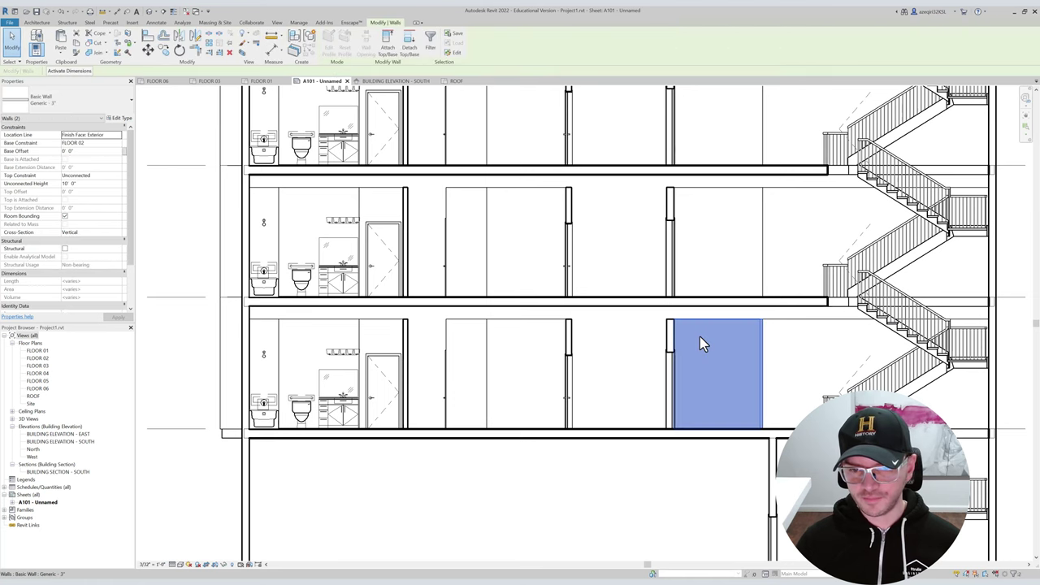
left_click(683, 316)
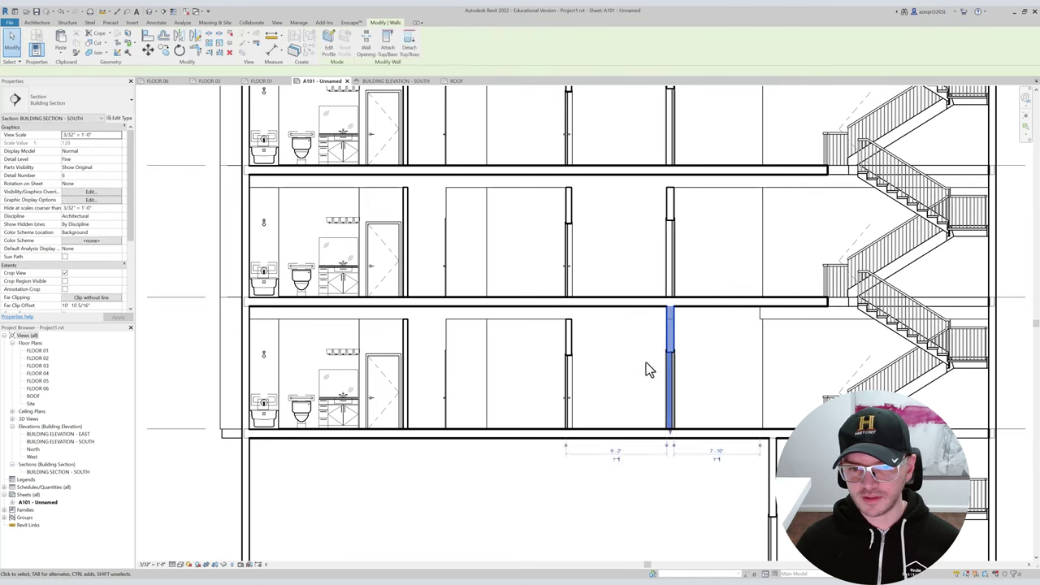
left_click(603, 361)
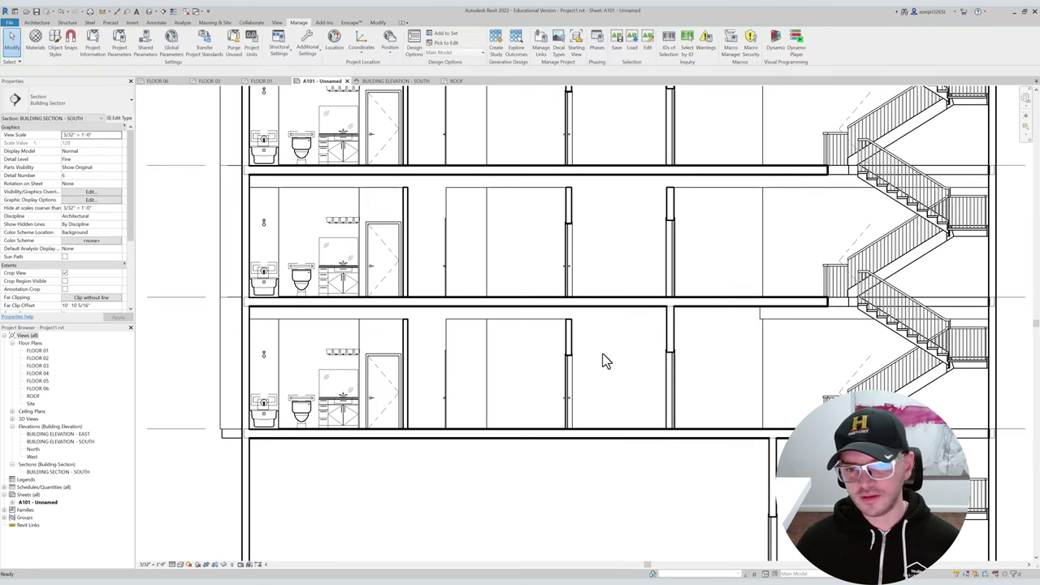
left_click(520, 333)
key("Tab")
left_click(520, 333)
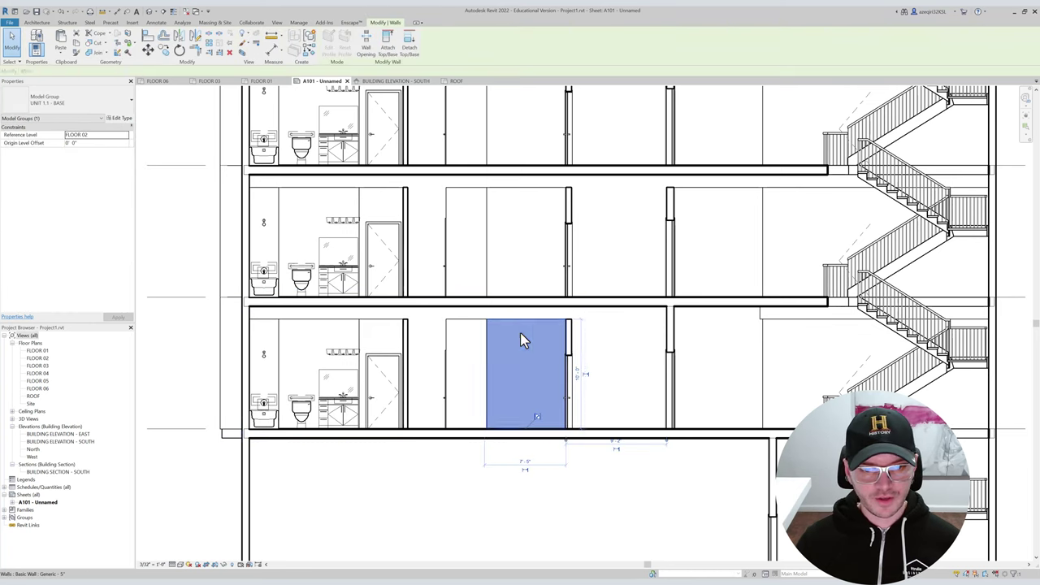
key("Escape")
key("Escape")
Attach the tops of the two section-cut unit walls on FLOOR 02 to the underside of the FLOOR 03 slab.
scroll(471, 351, "up", 2)
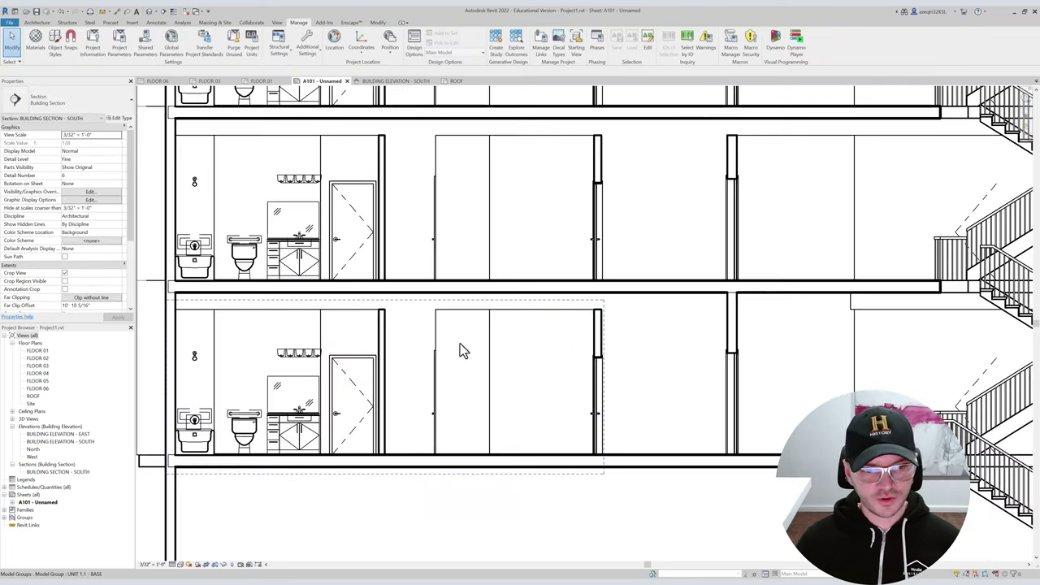
left_click(384, 325)
key("Tab")
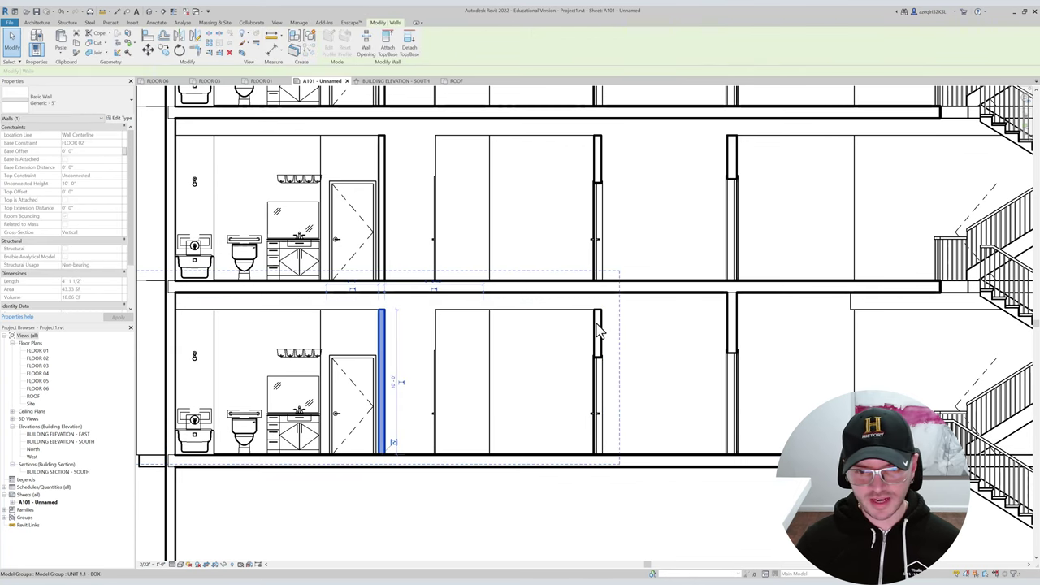
left_click(597, 319, "ctrl")
key("a")
key("t")
left_click(590, 292)
key("Escape")
Attach the tops of the four background walls around the FLOOR 02 bathroom and its door to the FLOOR 03 slab.
middle_click_drag(471, 321, 510, 359)
left_click(370, 356)
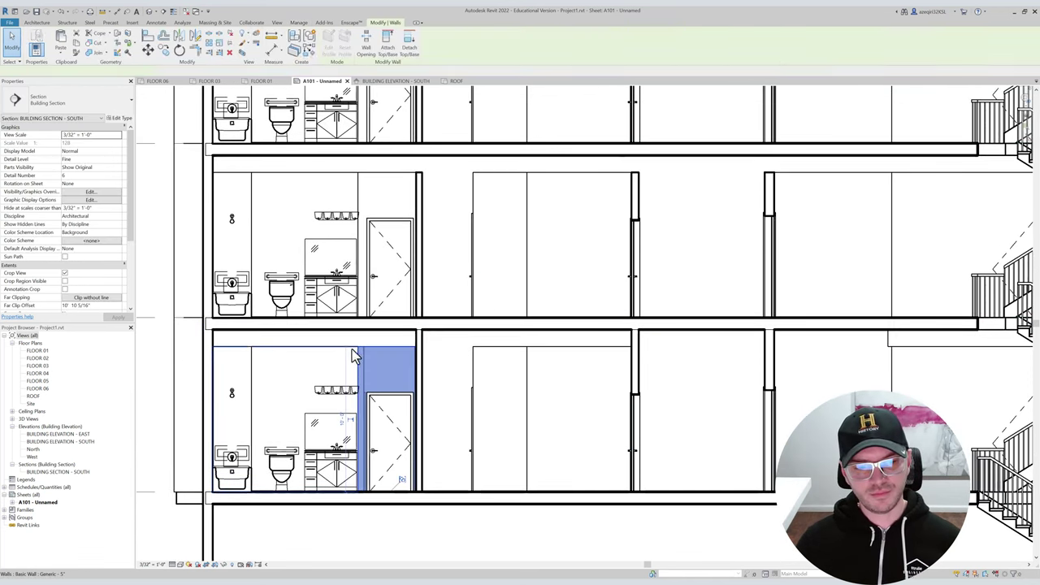
left_click(305, 364, "ctrl")
left_click(231, 364, "ctrl")
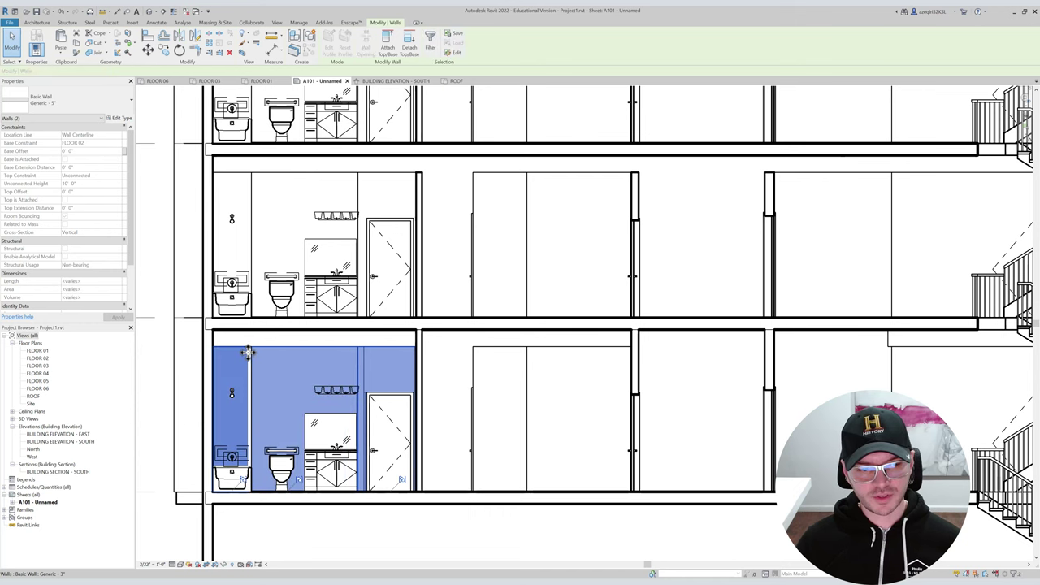
left_click(247, 352, "ctrl")
scroll(248, 354, "up", 3)
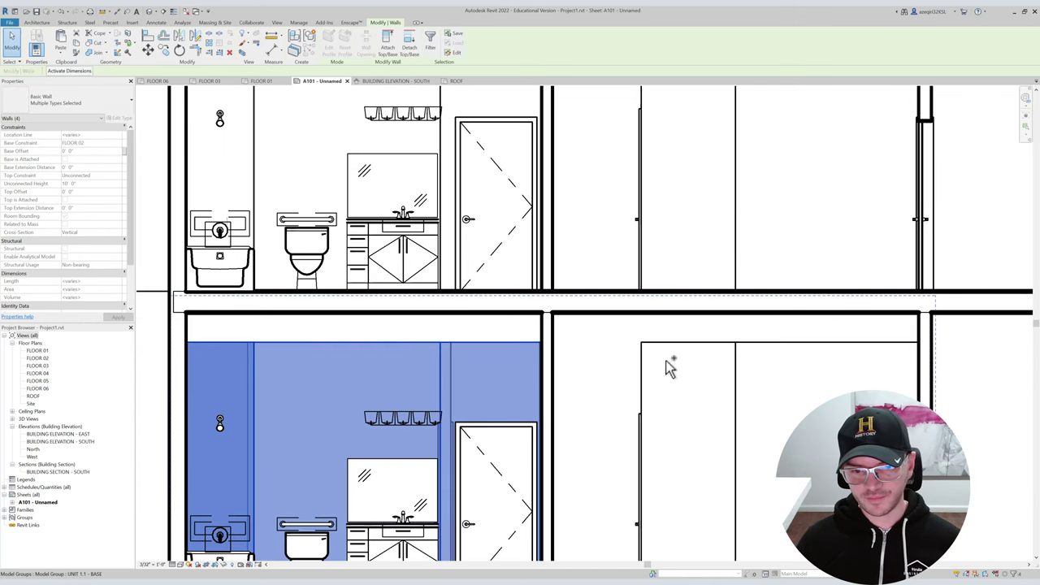
left_click(668, 367, "ctrl")
left_click(664, 362, "shift")
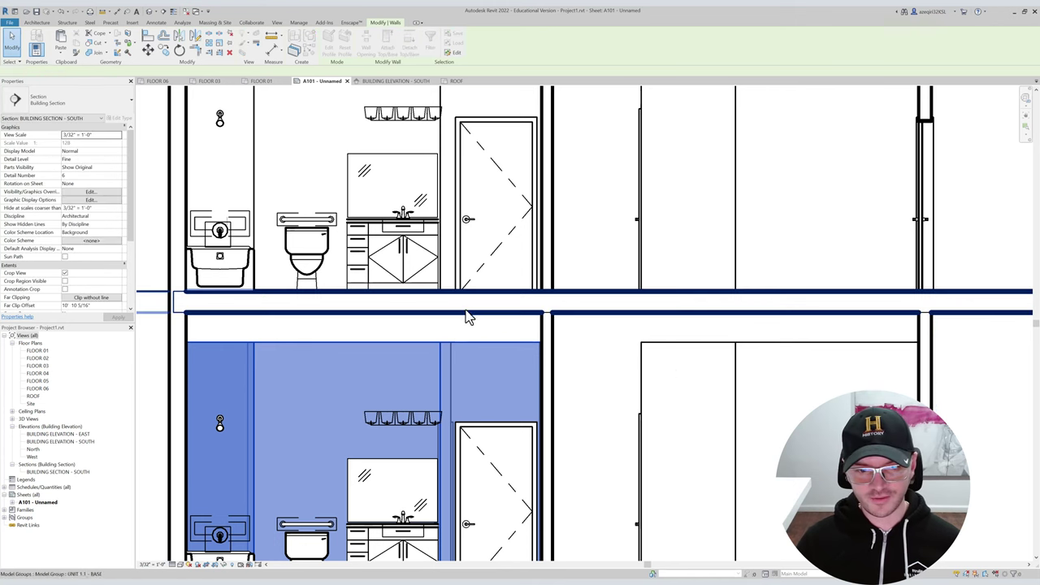
key("Escape")
scroll(571, 323, "down", 3)
middle_click_drag(571, 322, 458, 317)
scroll(458, 321, "up", 2)
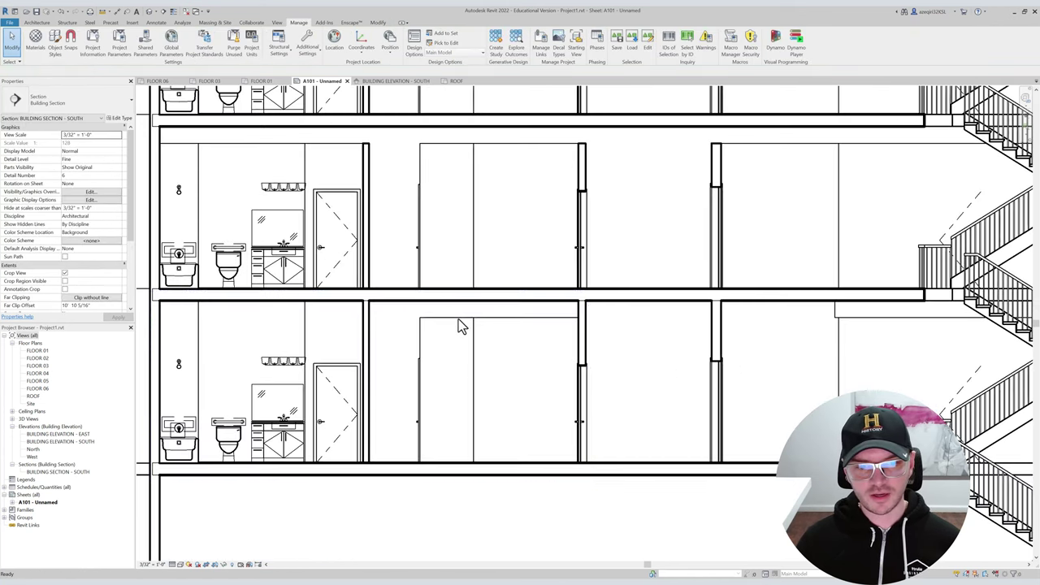
left_click(461, 329)
scroll(471, 326, "up", 2)
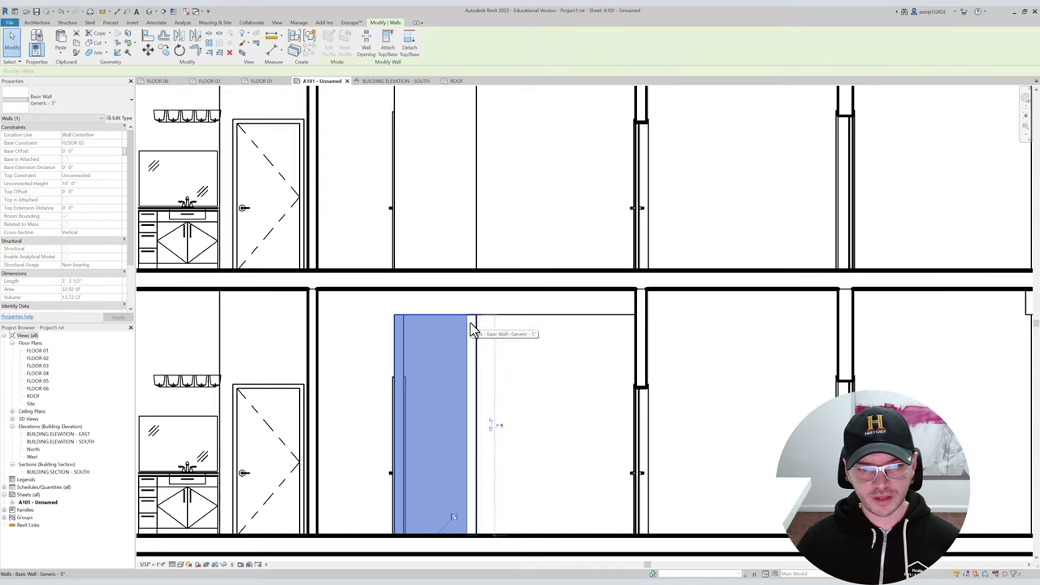
left_click(496, 323, "ctrl")
key("Escape")
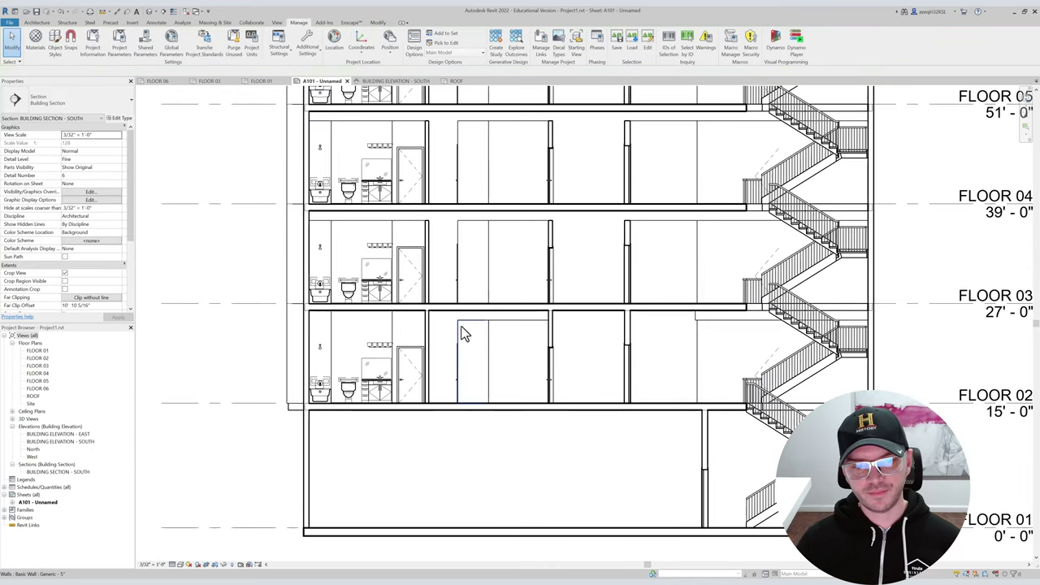
Examine how the FLOOR 02 unit walls meet the slab above, compared with the other floors in the building section.
scroll(464, 340, "down", 5)
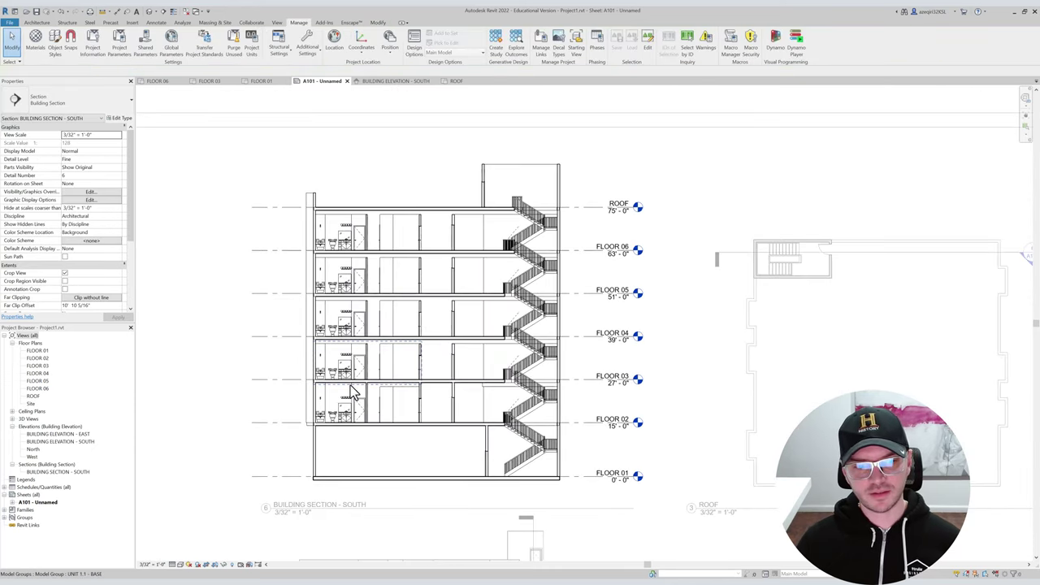
scroll(351, 392, "up", 2)
scroll(301, 226, "down", 1)
scroll(452, 360, "up", 5)
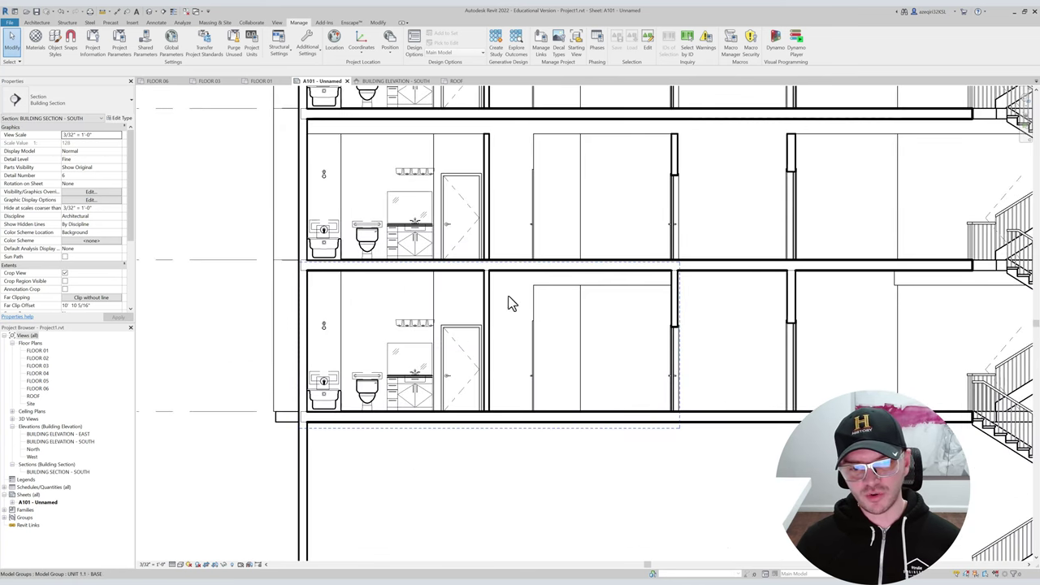
scroll(657, 269, "down", 3)
scroll(399, 332, "up", 6)
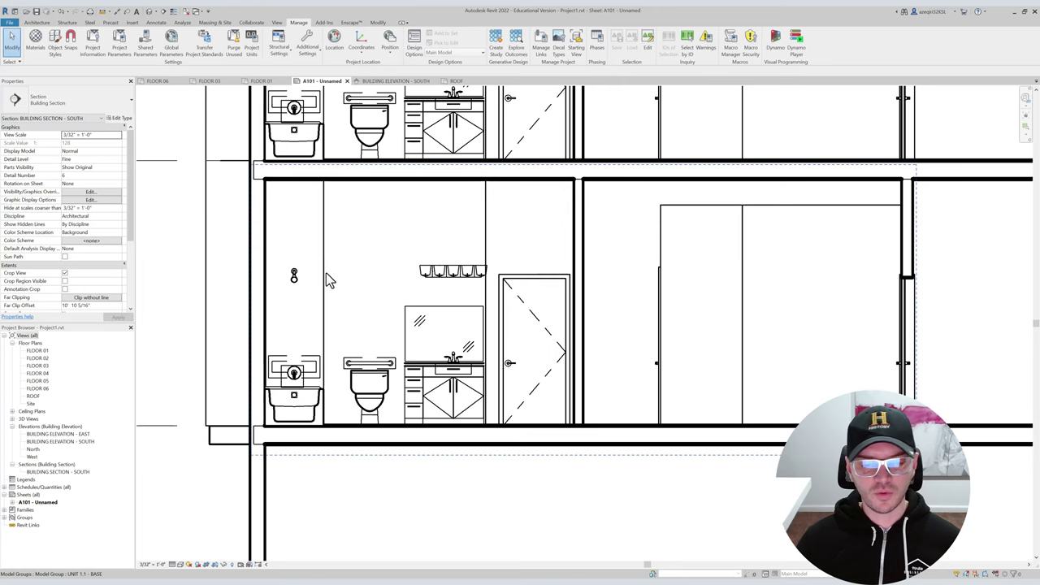
middle_click_drag(288, 354, 326, 386)
scroll(324, 383, "down", 1)
scroll(350, 267, "up", 2)
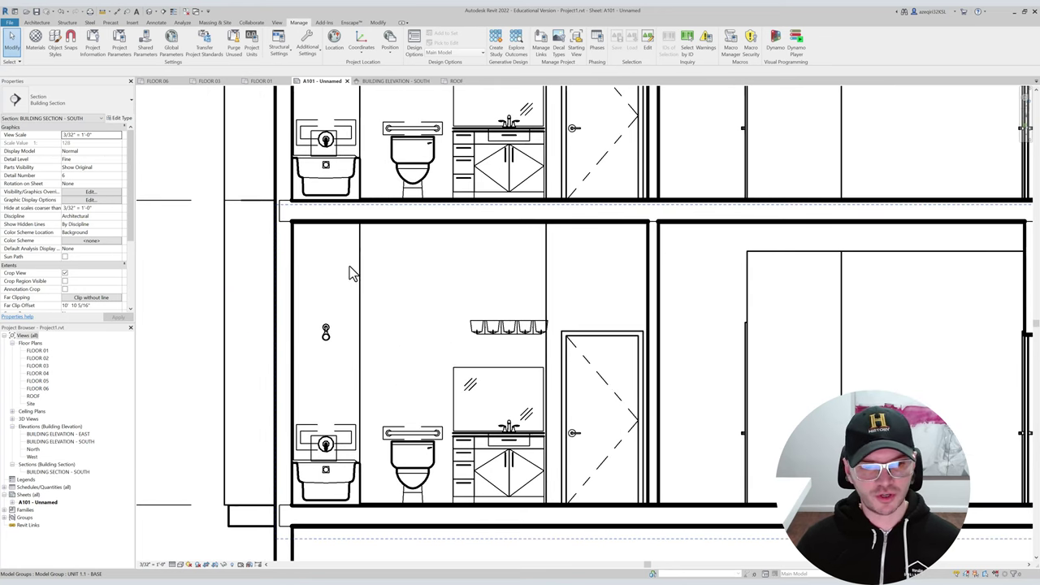
scroll(362, 278, "up", 1)
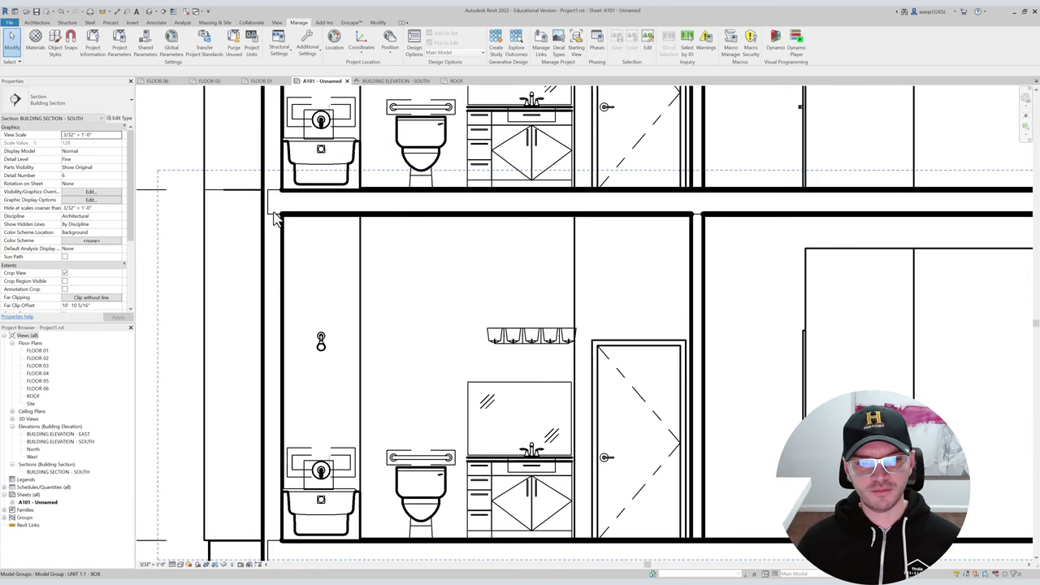
Temporarily isolate the UNIT 1.1 - BASE group on FLOOR 02, inspect its walls, and reset the temporary isolation.
left_click(328, 468)
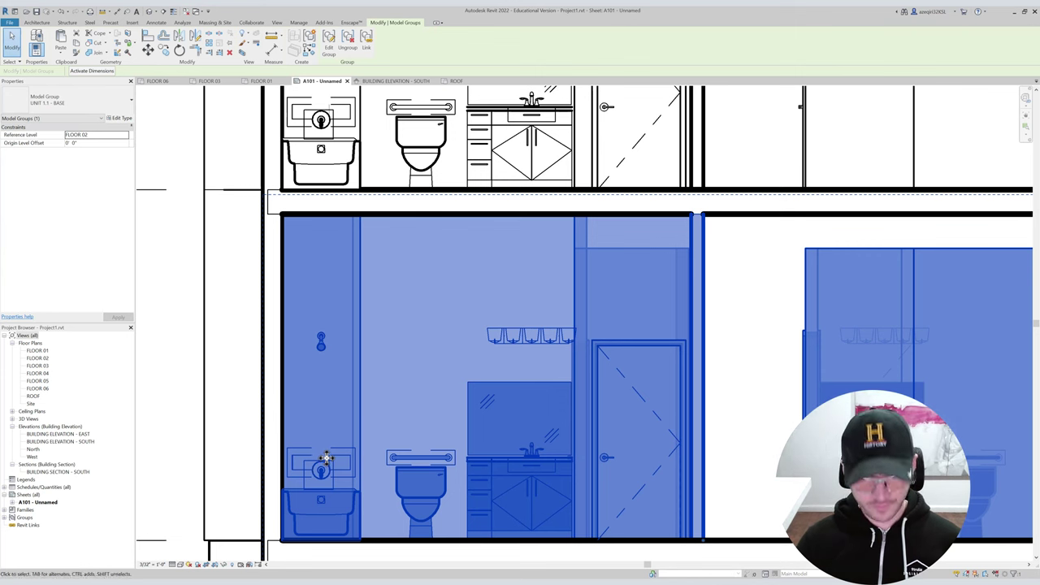
key("h")
key("i")
key("Escape")
scroll(317, 259, "up", 1)
scroll(382, 156, "down", 1)
scroll(406, 182, "down", 1)
middle_click_drag(428, 141, 432, 111)
scroll(419, 112, "up", 1)
middle_click_drag(511, 132, 624, 116)
scroll(591, 124, "down", 1)
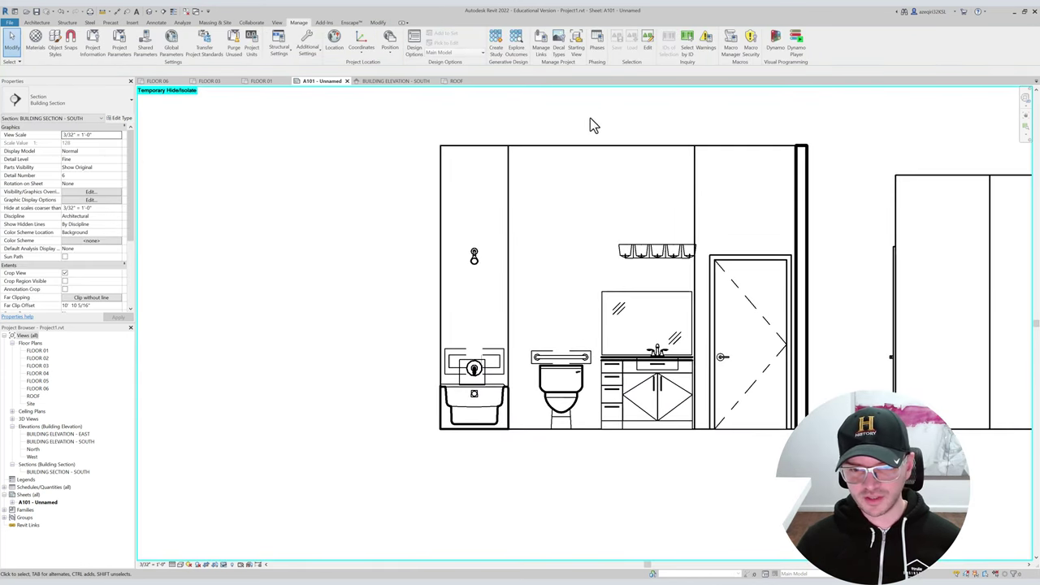
key("h")
key("r")
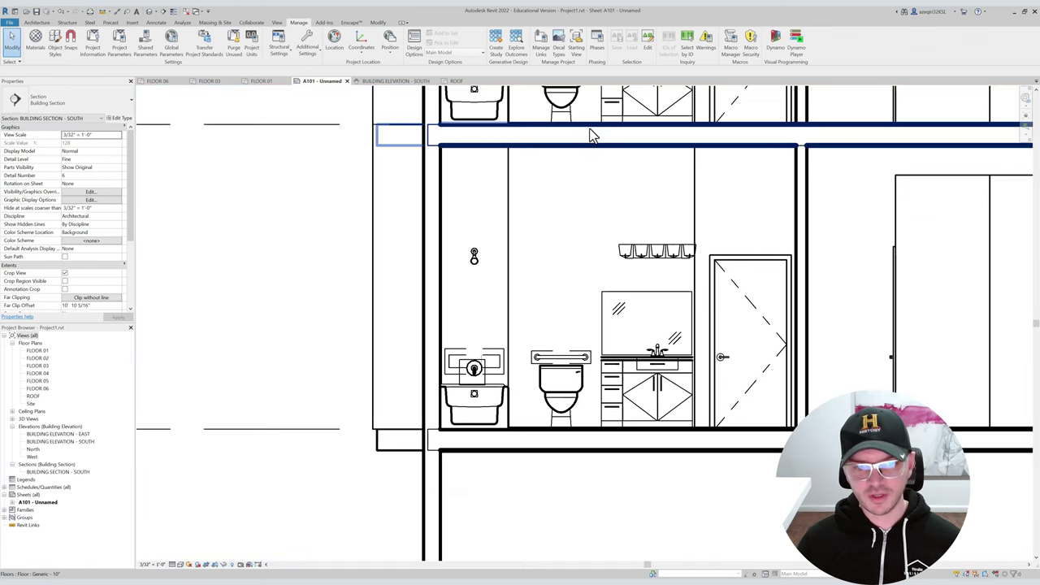
Review the unit wall tops against the slabs from FLOOR 02 up to ROOF in the building section.
scroll(594, 162, "down", 2)
middle_click_drag(595, 219, 481, 274)
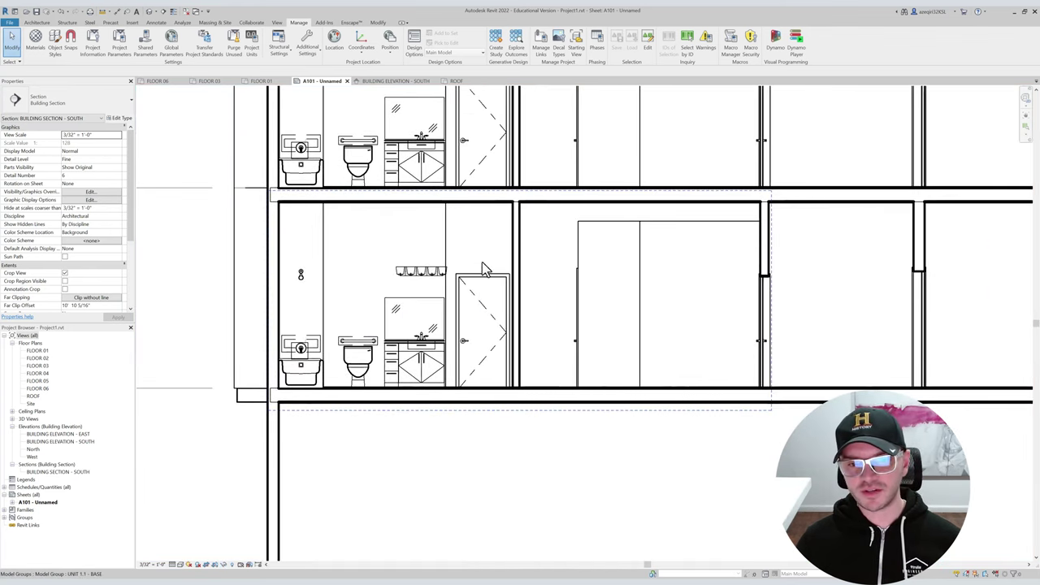
scroll(544, 167, "down", 6)
middle_click_drag(542, 154, 397, 265)
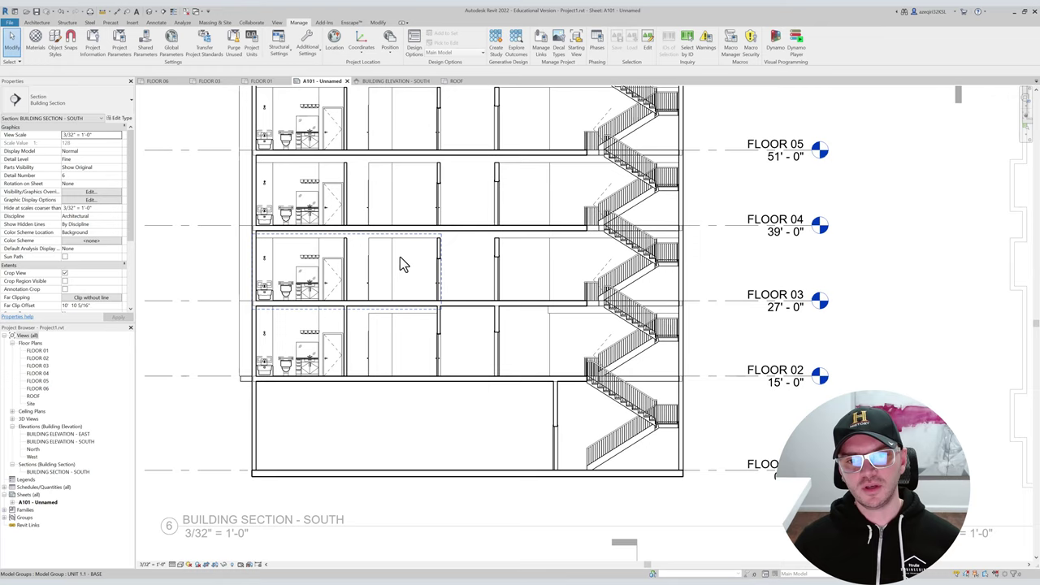
scroll(469, 187, "up", 1)
middle_click_drag(471, 189, 461, 247)
middle_click_drag(434, 209, 413, 310)
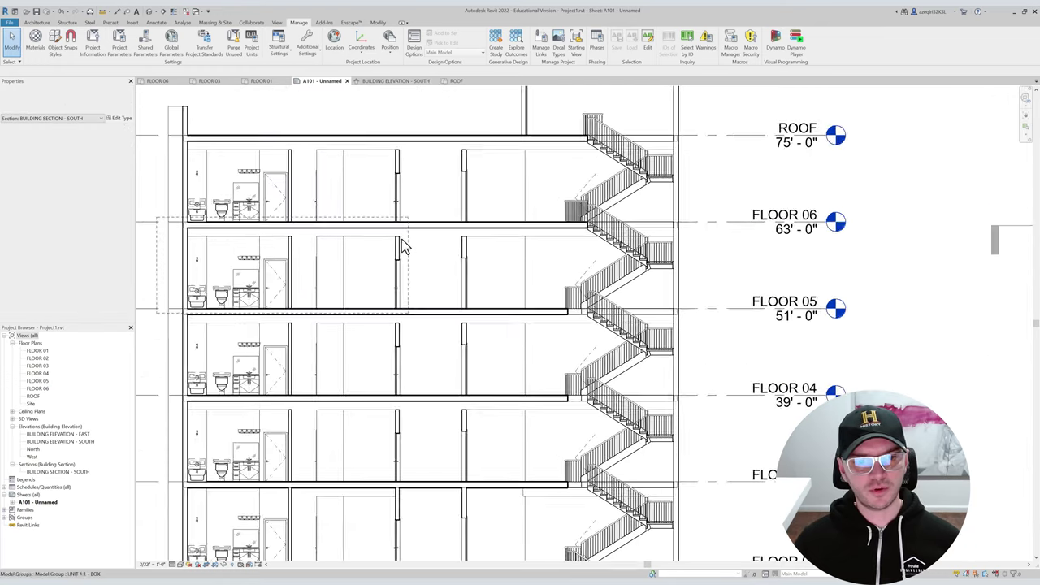
Attach the tops of the corridor's left-hand wall on FLOOR 03 and FLOOR 04 to the slabs above them.
scroll(401, 239, "up", 2)
scroll(409, 345, "up", 1)
scroll(421, 294, "down", 1)
middle_click_drag(435, 277, 453, 186)
scroll(437, 382, "up", 2)
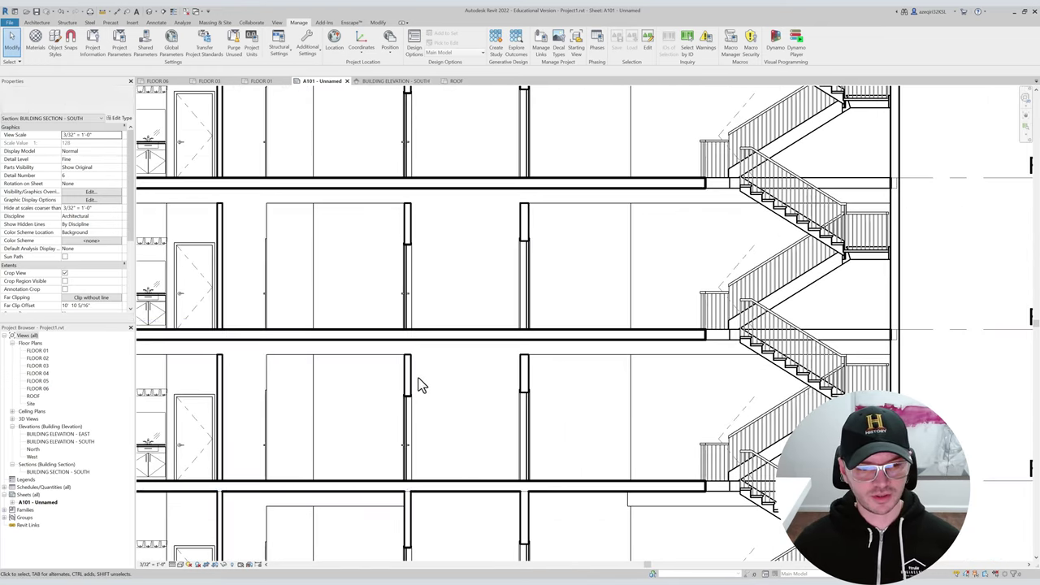
left_click(410, 370)
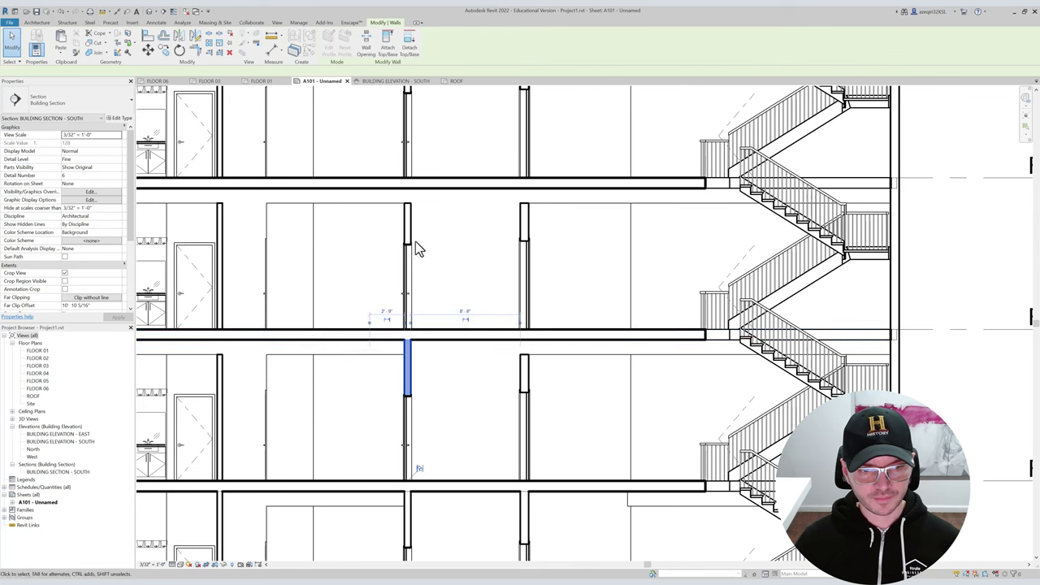
left_click(408, 218)
key("t")
left_click(424, 180)
middle_click_drag(485, 292, 502, 421)
key("Escape")
Attach the tops of the corridor's left-hand wall on FLOOR 05 and FLOOR 06 to the FLOOR 06 and ROOF slabs.
left_click(424, 195)
key("a")
key("t")
left_click(439, 164)
middle_click_drag(469, 231, 473, 397)
key("Escape")
left_click(429, 210)
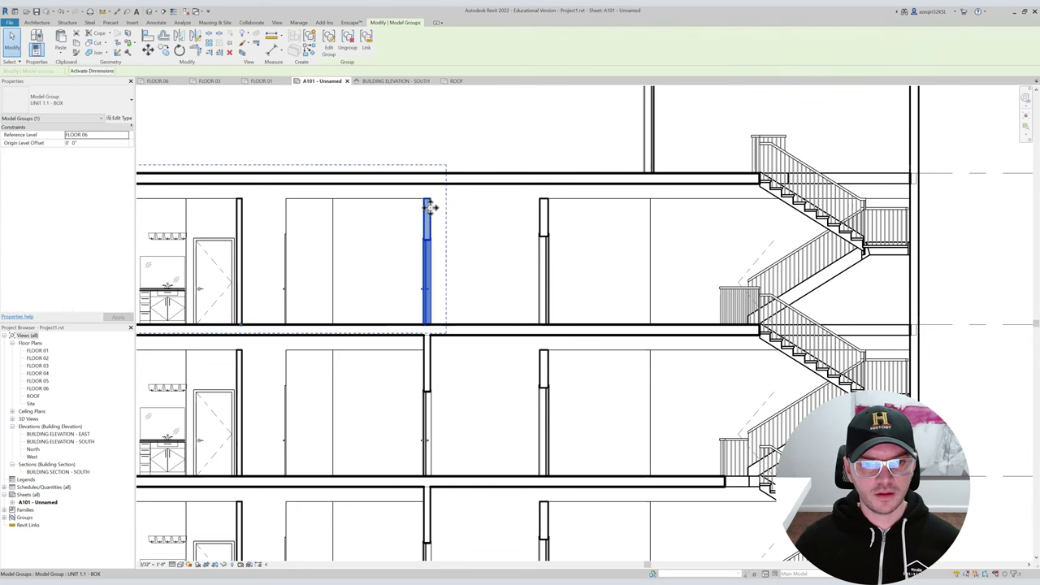
key("Escape")
left_click(430, 203)
key("a")
key("t")
left_click(445, 183)
key("Escape")
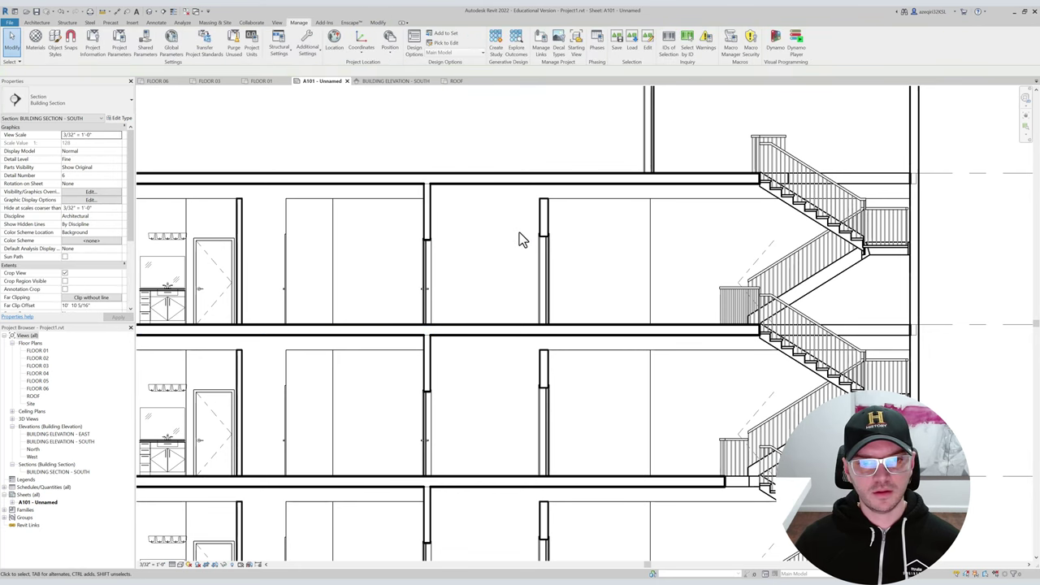
Attach the tops of the corridor's right-hand wall on FLOOR 03 and FLOOR 04 to the slabs above them.
scroll(520, 201, "down", 3)
middle_click_drag(499, 209, 451, 142)
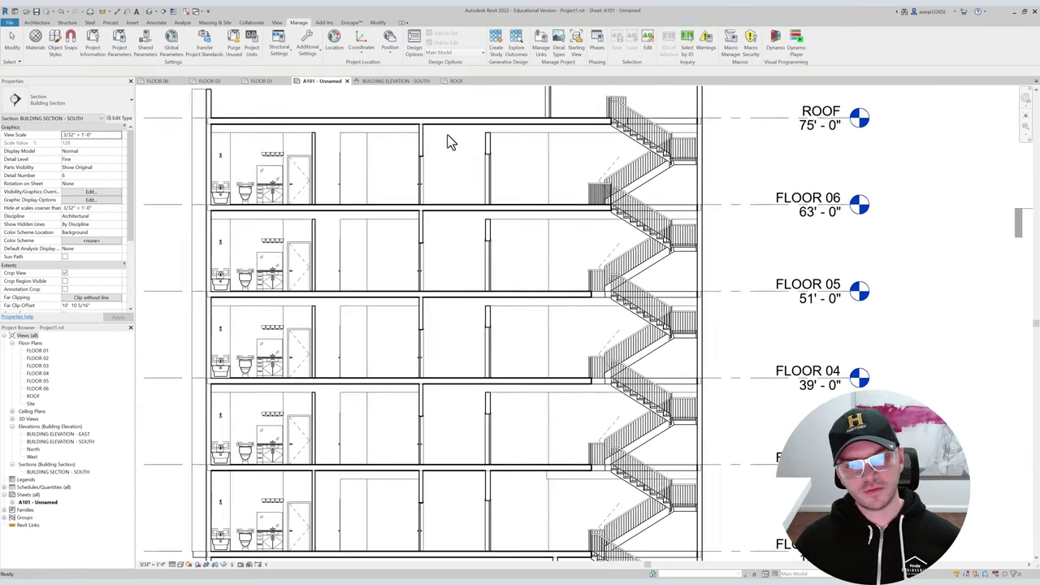
middle_click_drag(509, 170, 485, 160)
middle_click_drag(450, 219, 430, 144)
scroll(485, 274, "up", 2)
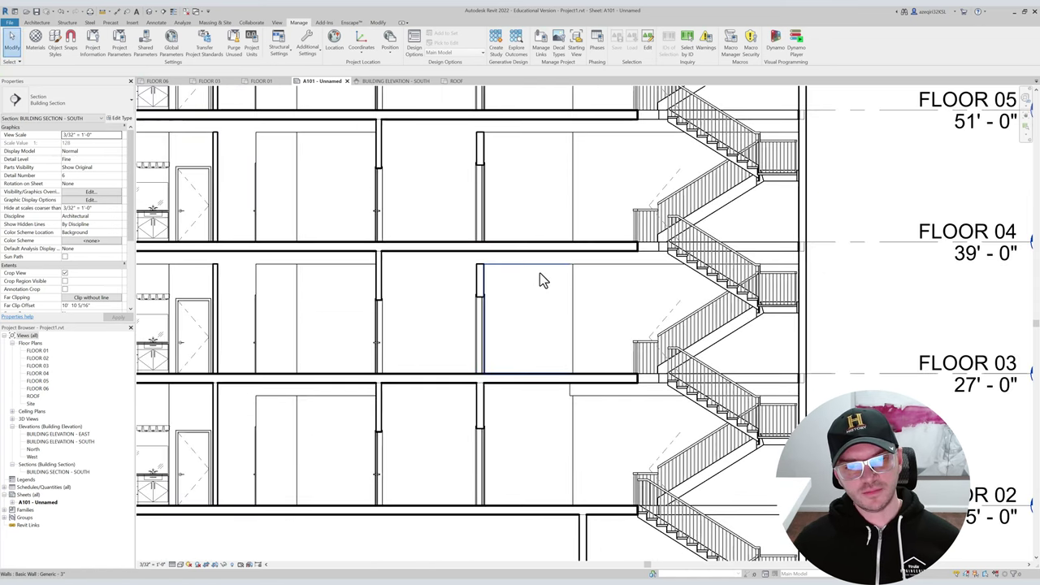
left_click(445, 203)
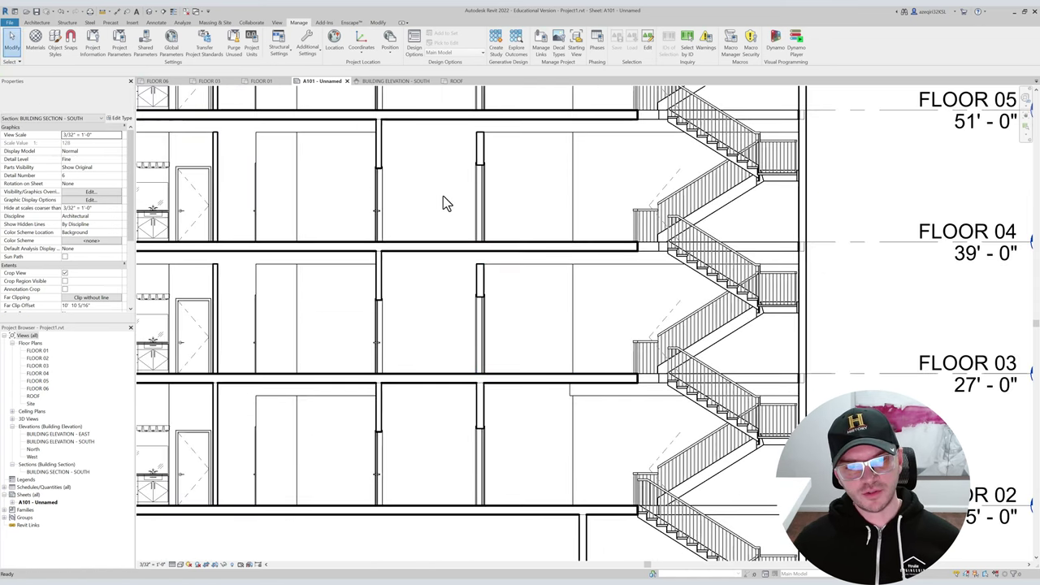
left_click(482, 272)
middle_click_drag(504, 244, 475, 225)
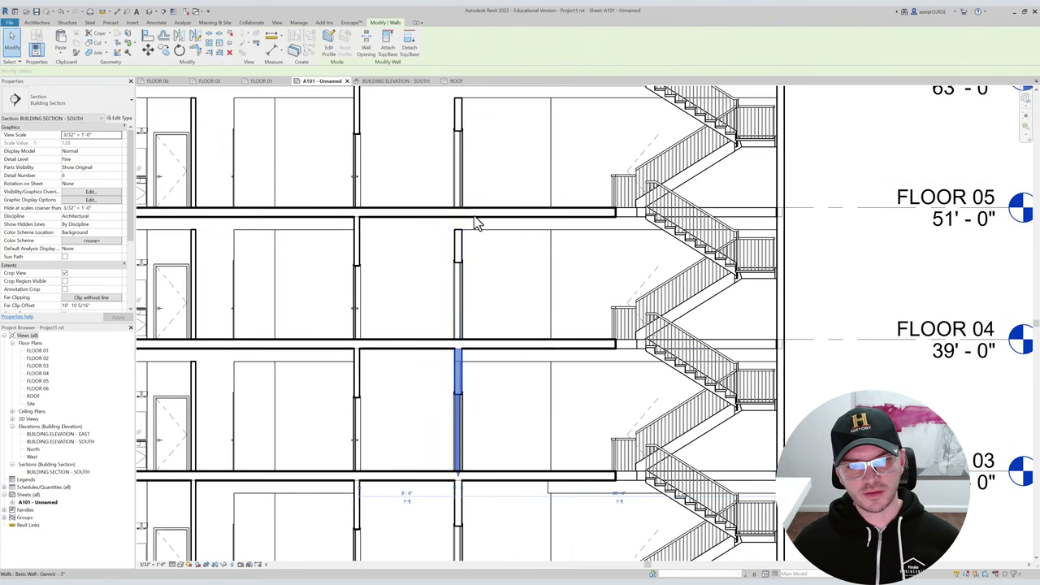
scroll(459, 241, "up", 2)
left_click(497, 180)
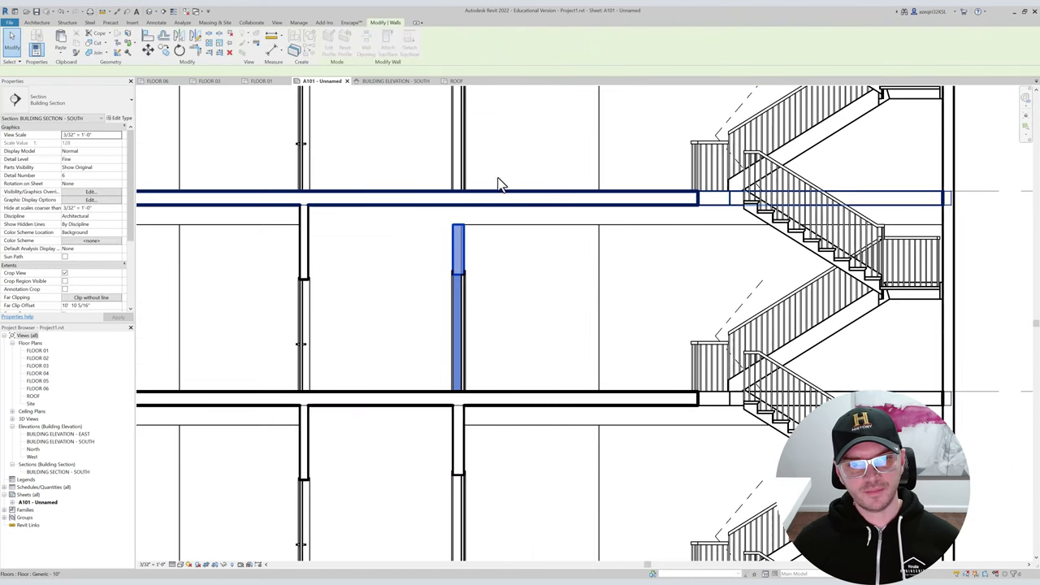
Attach the tops of the corridor's right-hand wall on FLOOR 05 and FLOOR 06 to the slabs above them.
middle_click_drag(496, 180, 471, 200)
left_click(431, 269)
left_click(446, 223)
middle_click_drag(524, 325, 562, 546)
scroll(476, 325, "up", 1)
scroll(515, 394, "down", 3)
scroll(463, 265, "up", 3)
middle_click_drag(463, 377, 528, 128)
middle_click_drag(529, 288, 561, 350)
scroll(559, 345, "down", 1)
key("Escape")
Attach the top of the FLOOR 03 wall beside the bathroom door to the FLOOR 04 slab.
scroll(520, 283, "down", 3)
middle_click_drag(446, 225, 522, 332)
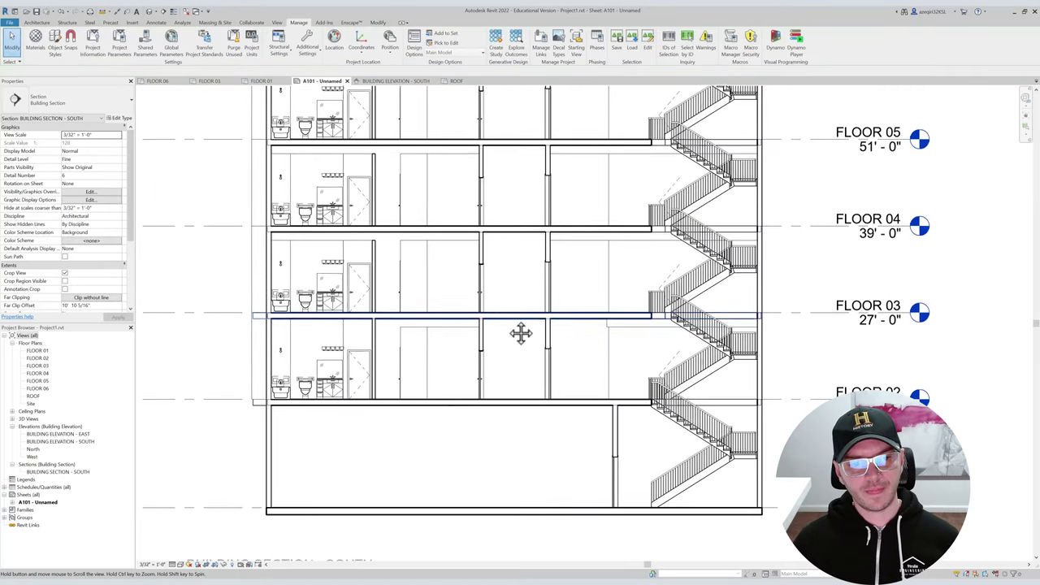
scroll(451, 288, "up", 2)
scroll(439, 278, "down", 3)
middle_click_drag(541, 290, 472, 299)
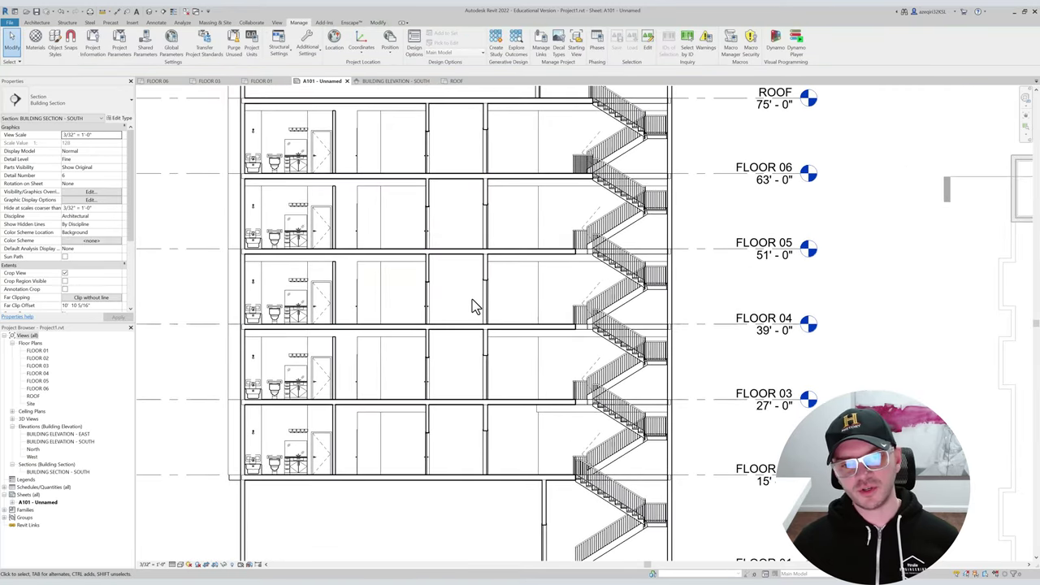
middle_click_drag(478, 225, 526, 238)
scroll(529, 234, "down", 1)
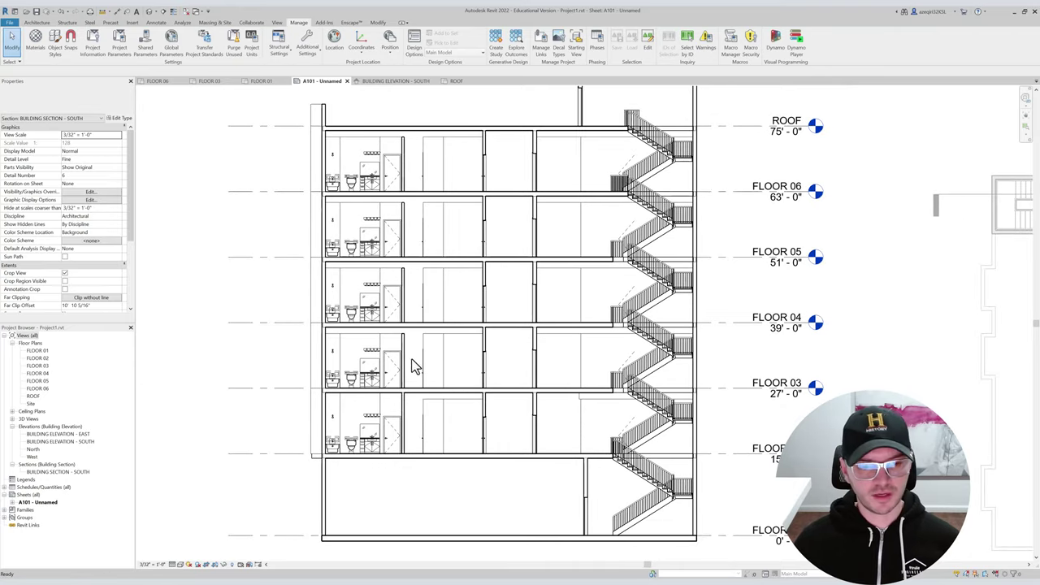
scroll(406, 355, "up", 6)
left_click(396, 313)
left_click_drag(394, 305, 402, 291)
middle_click_drag(402, 198, 424, 317)
key("Escape")
Attach the top of the FLOOR 04 wall beside the bathroom door to the FLOOR 05 slab.
left_click(420, 288)
middle_click_drag(470, 289, 468, 359)
key("Return")
left_click(448, 328)
key("Escape")
Attach the tops of the FLOOR 05 and FLOOR 06 walls beside the bathroom door to the FLOOR 06 and ROOF slabs.
key("Tab")
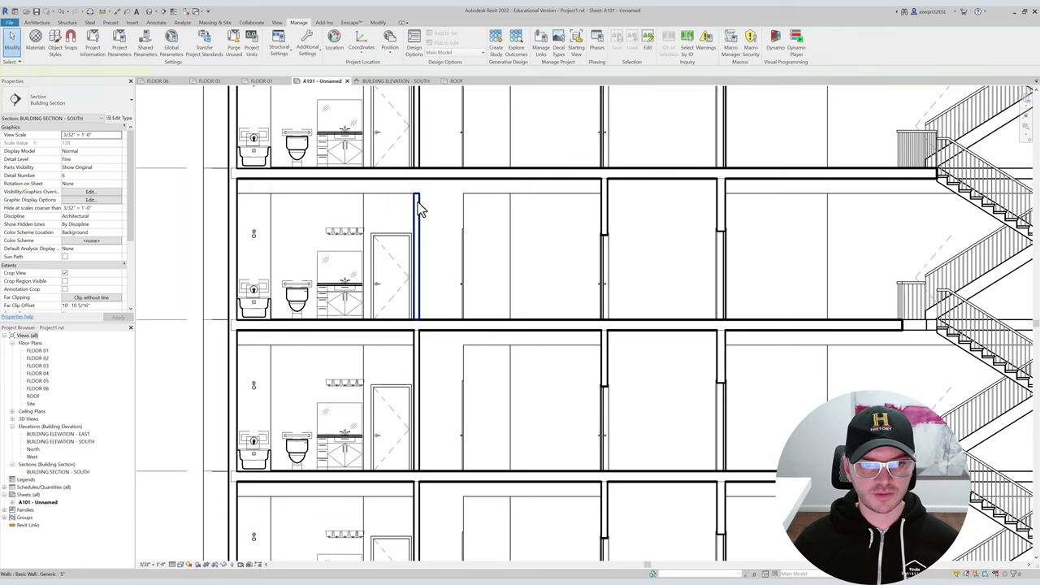
left_click(417, 203)
key("Return")
left_click(429, 179)
middle_click_drag(432, 129, 459, 386)
key("Escape")
left_click(446, 321)
scroll(480, 306, "down", 1)
scroll(557, 220, "down", 2)
scroll(497, 162, "up", 1)
In the 3D view, start a Generic - 12" floor over the rooftop stair enclosure and set its level to ROOF.
key("3")
key("d")
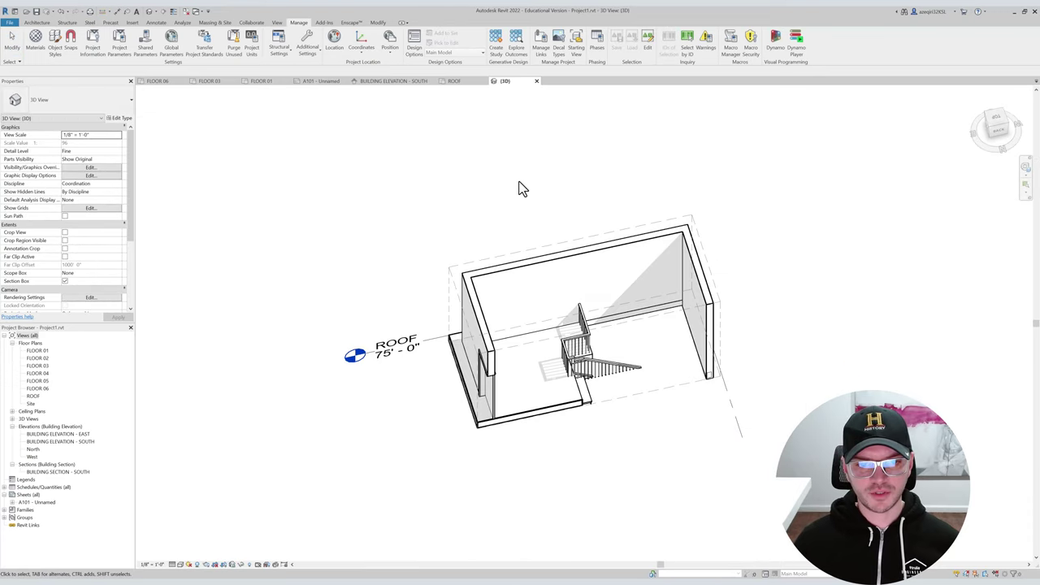
scroll(519, 180, "down", 2)
left_click(551, 227)
middle_click_drag(565, 262, 564, 349, "shift")
left_click(566, 349)
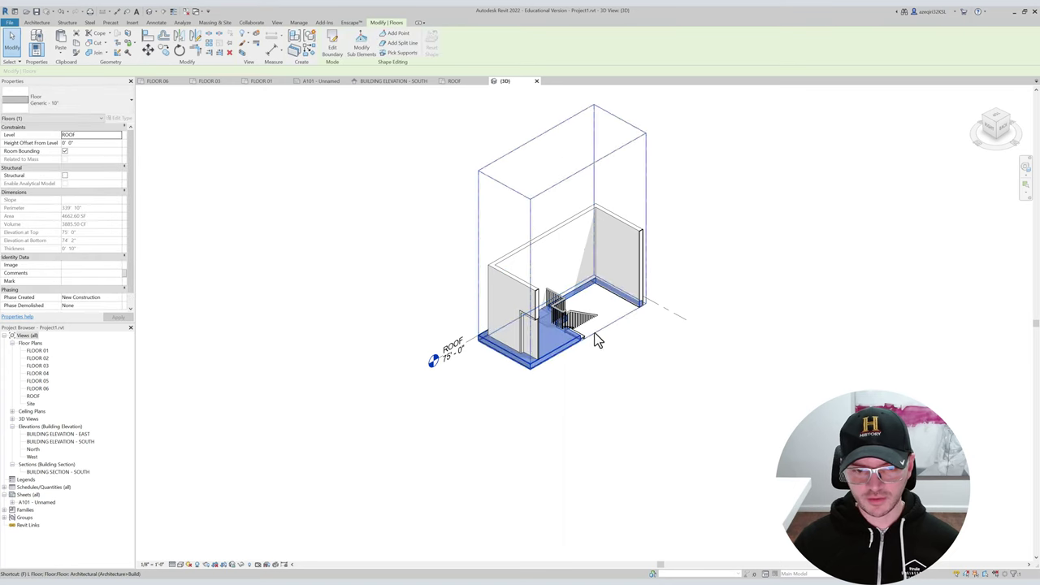
double_click(593, 335)
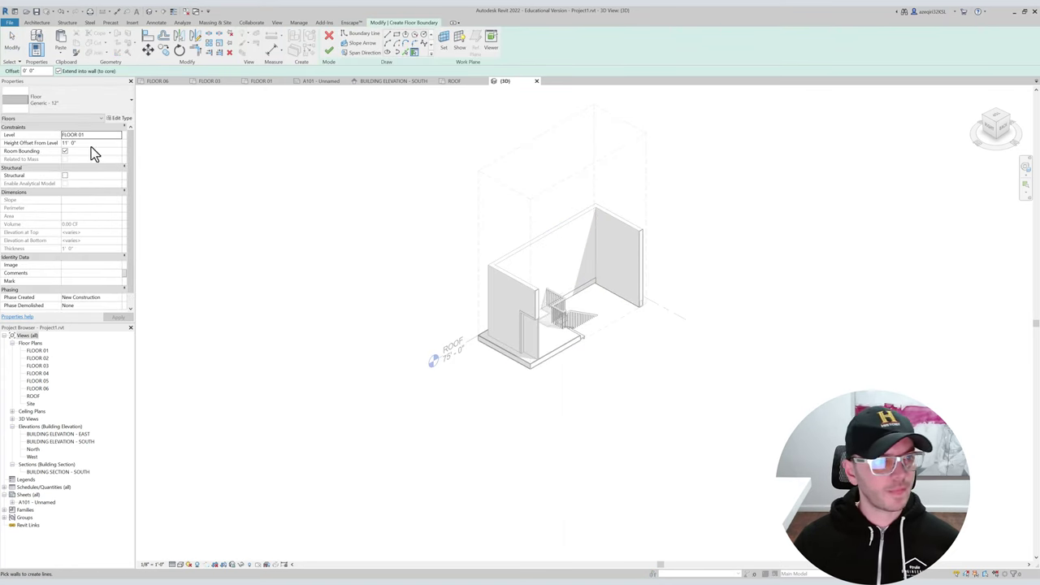
left_click(117, 137)
left_click(86, 170)
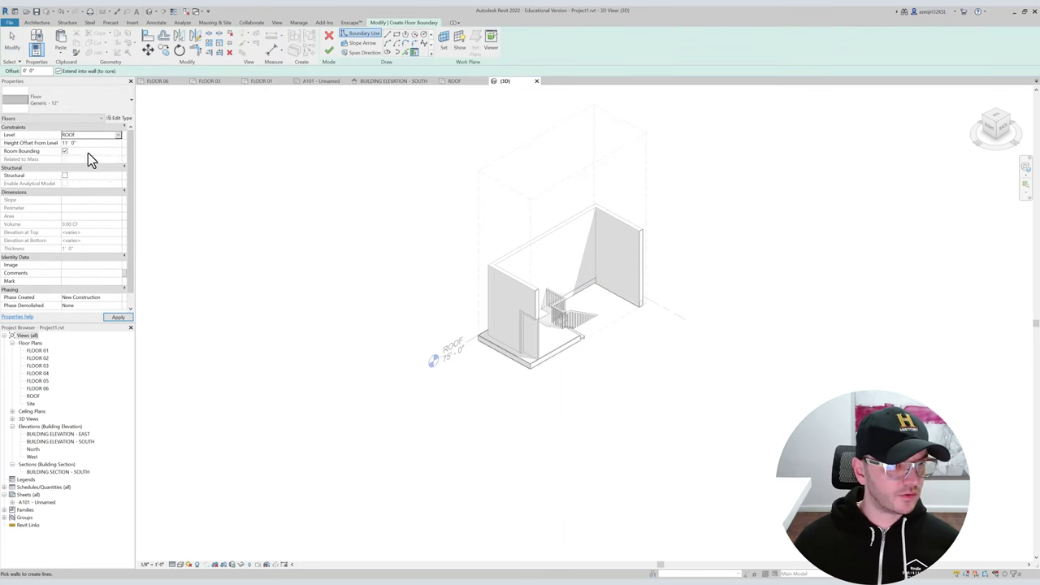
Pick the three visible stair enclosure walls in the 3D view as boundary lines for the new floor.
scroll(312, 151, "up", 1)
middle_click_drag(312, 152, 281, 174)
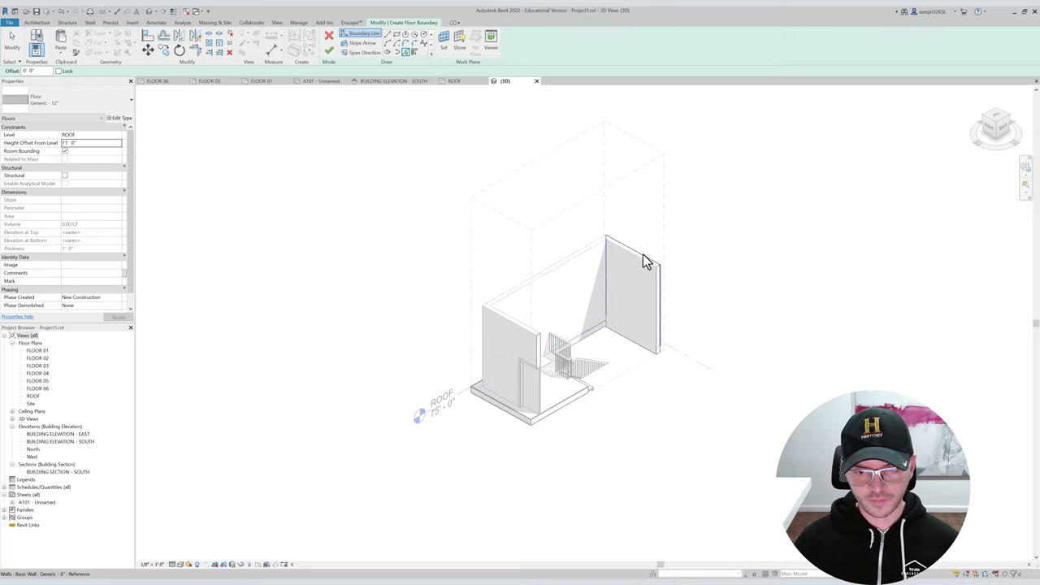
middle_click_drag(630, 307, 566, 252)
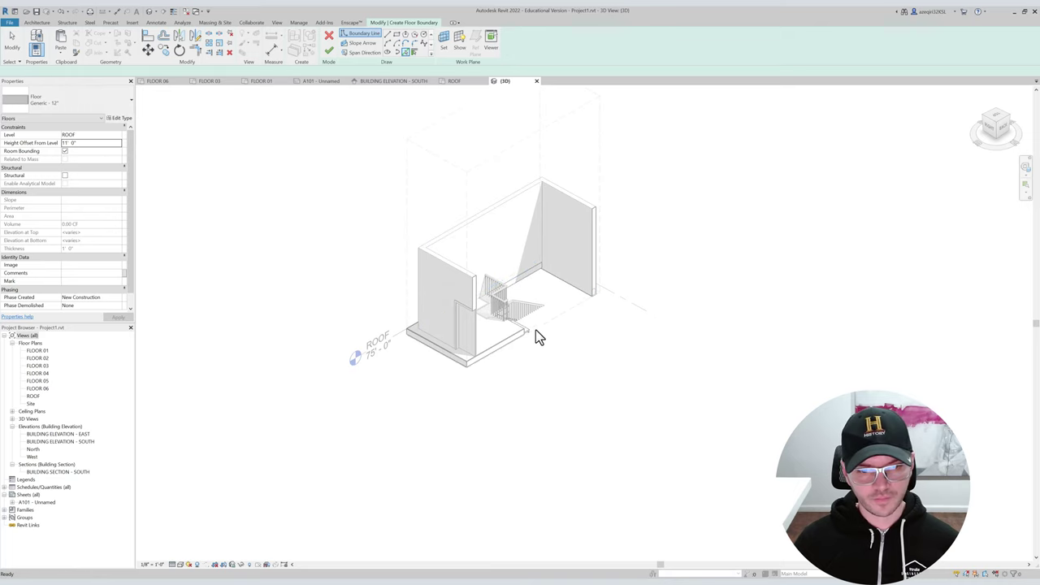
left_click(536, 82)
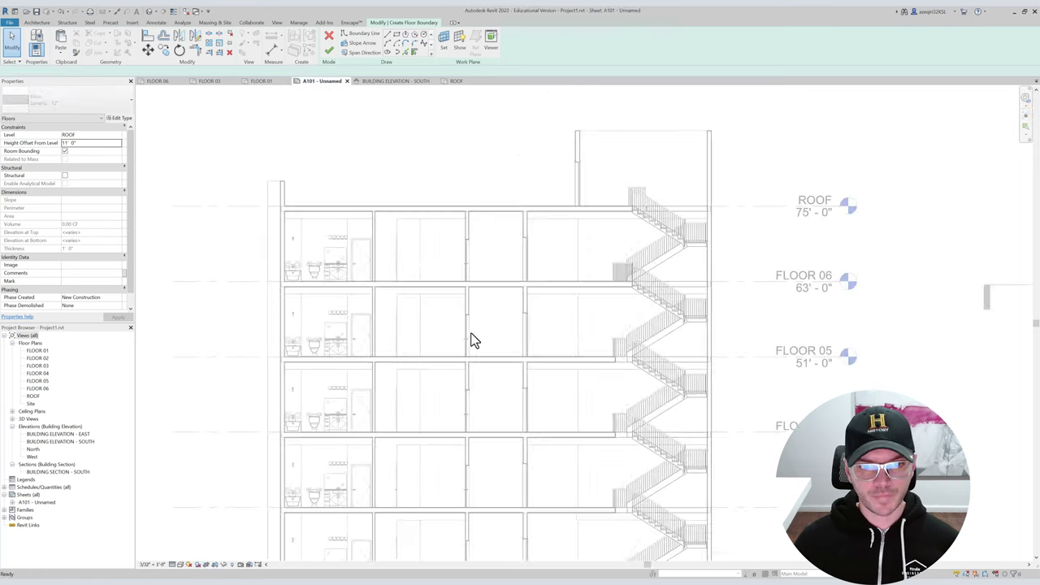
key("d")
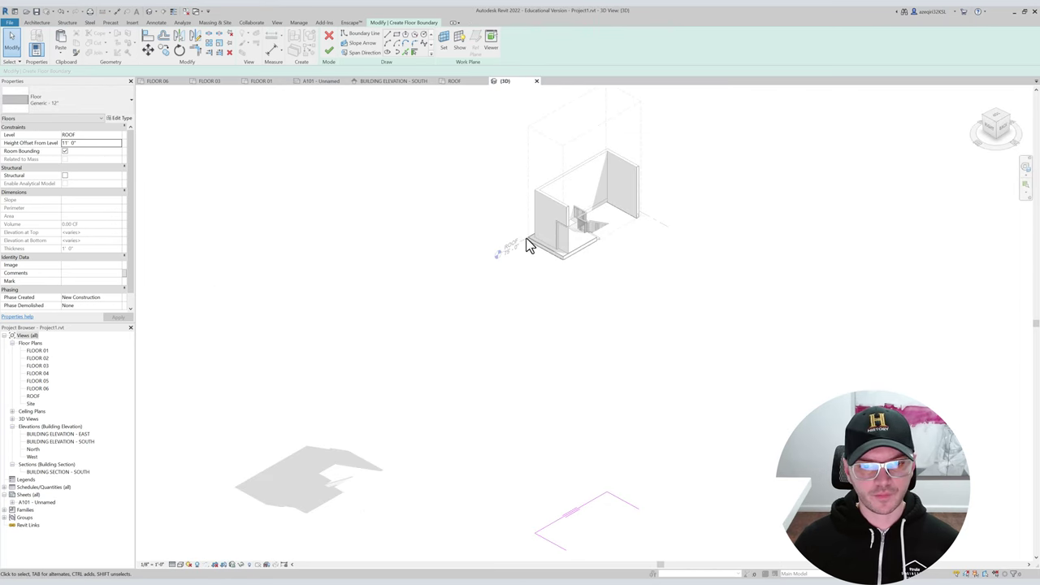
middle_click_drag(510, 330, 501, 290)
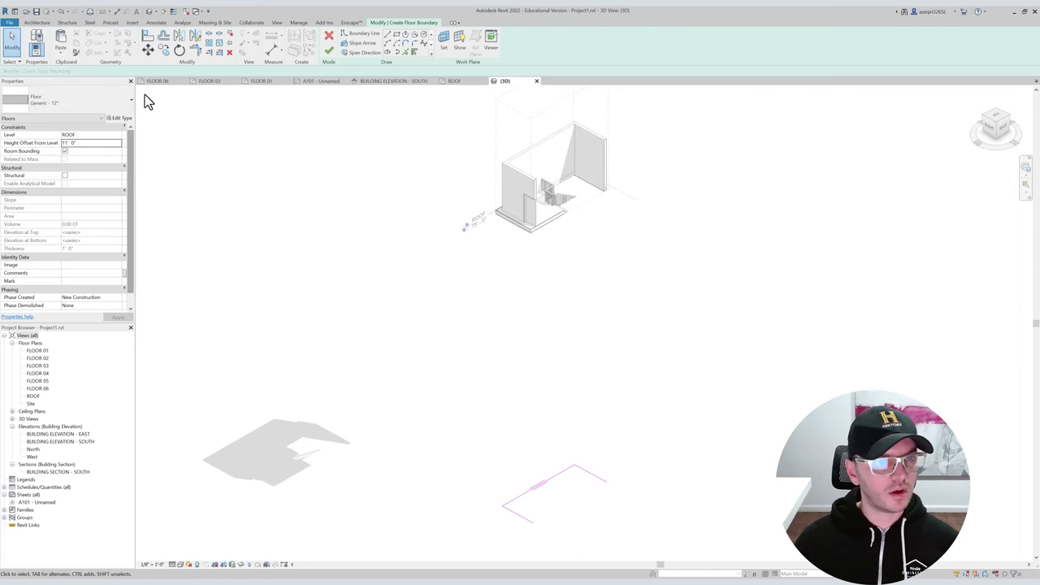
In the FLOOR 03 plan, add the missing boundary edge along the exterior wall, trim the corners into a closed rectangle, and finish the floor.
left_click(209, 82)
middle_click_drag(422, 235, 585, 332)
scroll(418, 272, "up", 3)
scroll(418, 267, "up", 3)
middle_click_drag(516, 306, 551, 332)
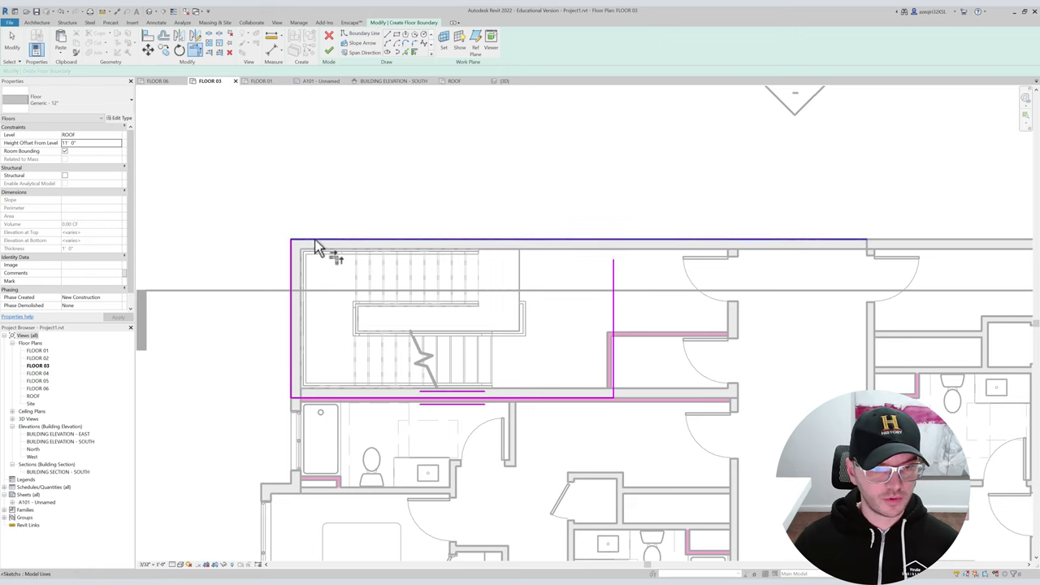
left_click(611, 258)
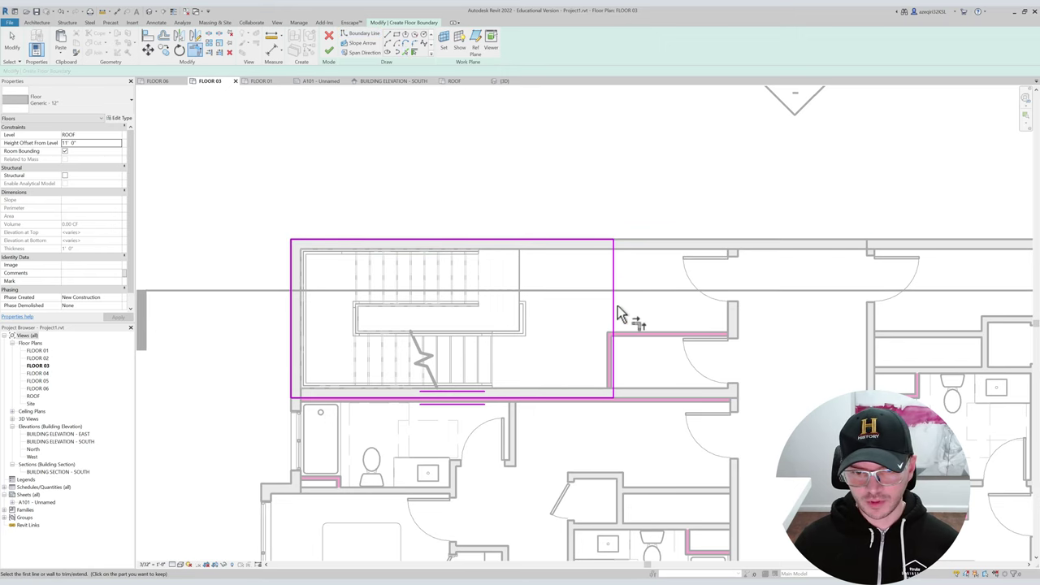
key("Escape")
key("m")
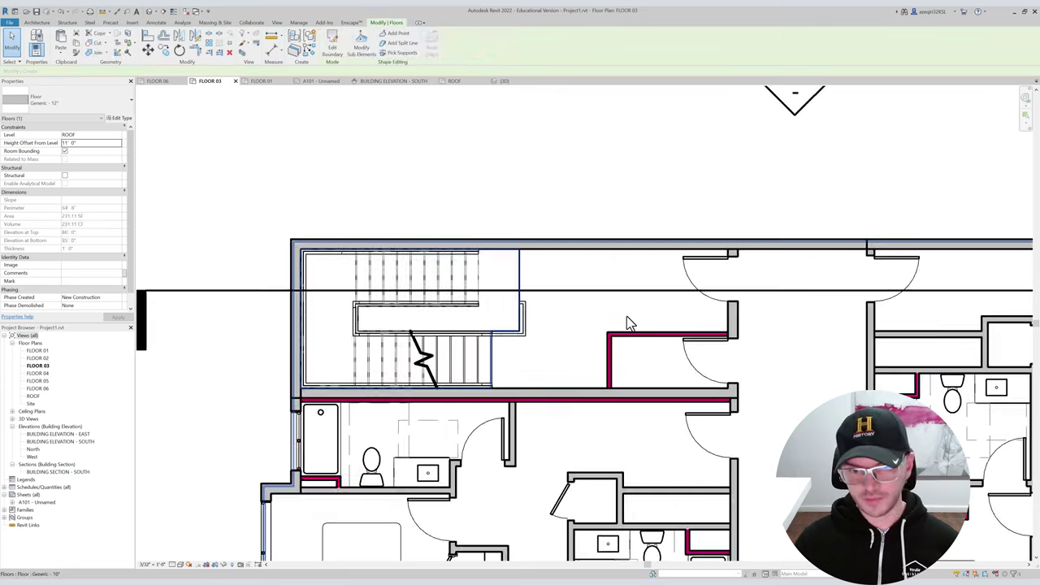
In the 3D view, check the unconnected height of the stair enclosure walls and the height offset of the new roof slab.
key("Escape")
key("3")
key("d")
scroll(582, 237, "up", 3)
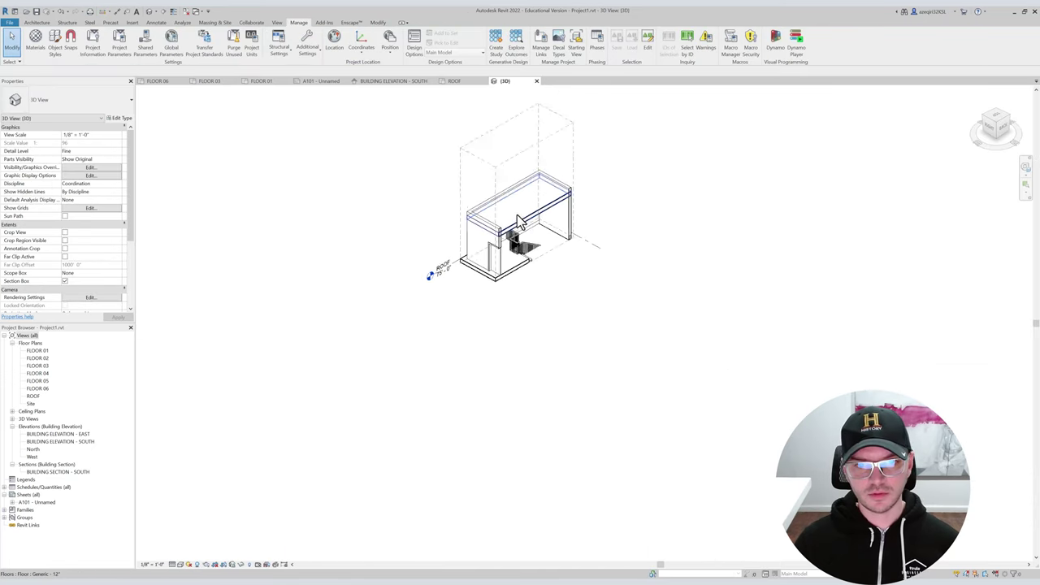
left_click(465, 267)
left_click(466, 268)
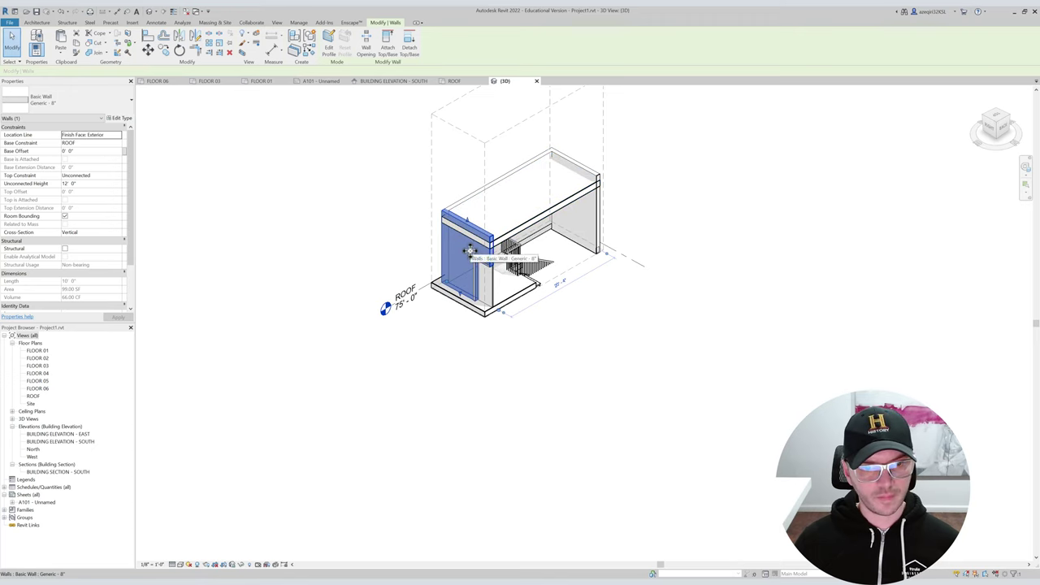
left_click(520, 168, "ctrl")
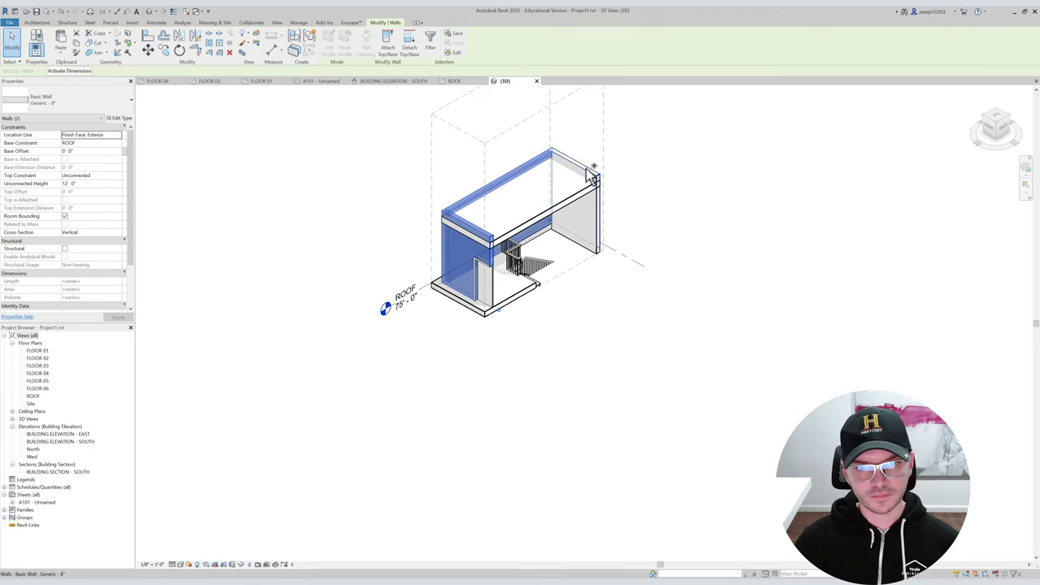
left_click(595, 169, "ctrl")
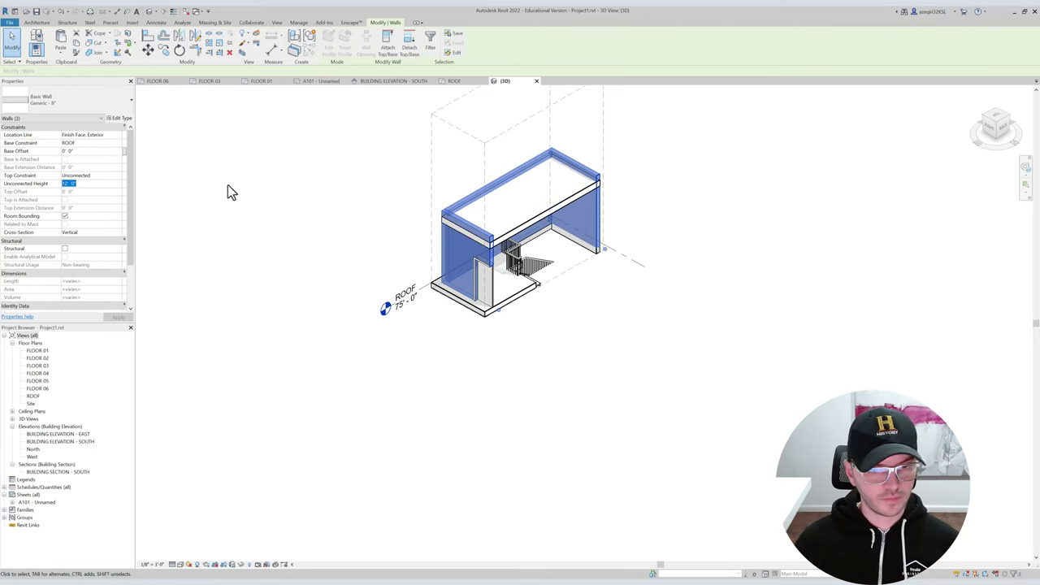
left_click(509, 206)
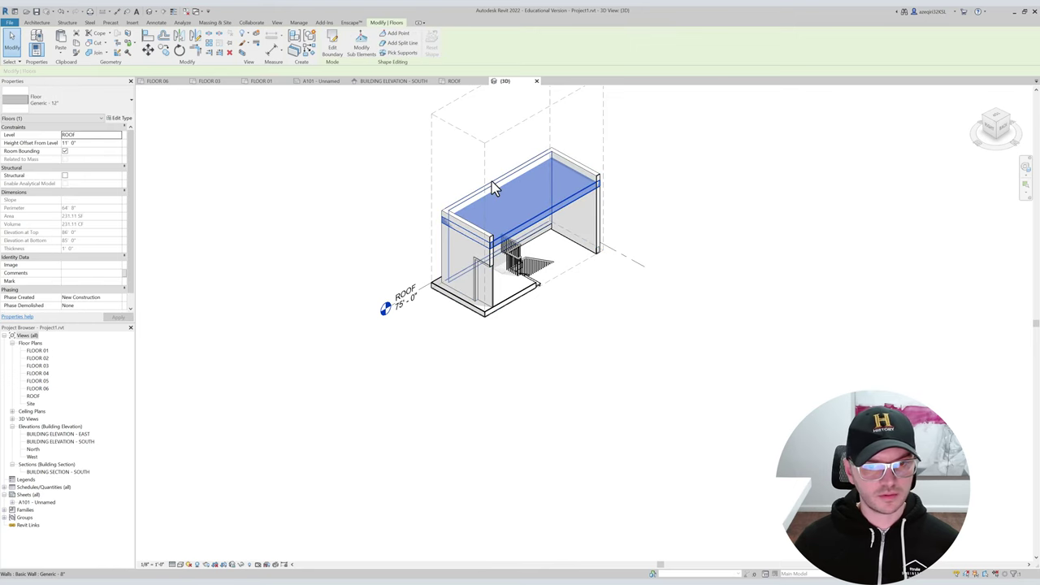
Set the unconnected height of the three stair enclosure walls to 11'.
left_click(492, 184)
left_click(466, 224, "ctrl")
left_click(574, 163, "ctrl")
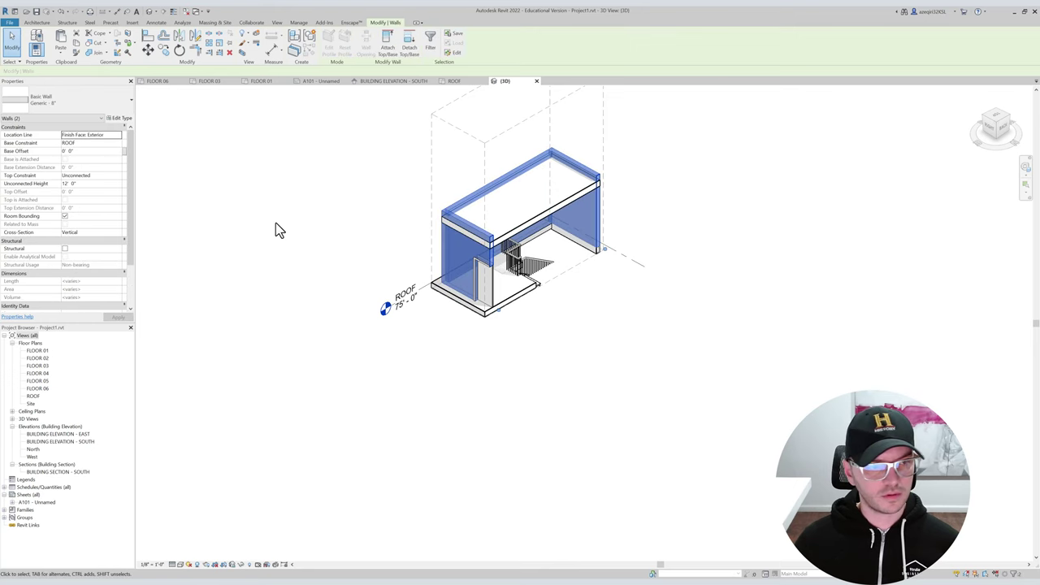
left_click(98, 187)
type("11")
key("Return")
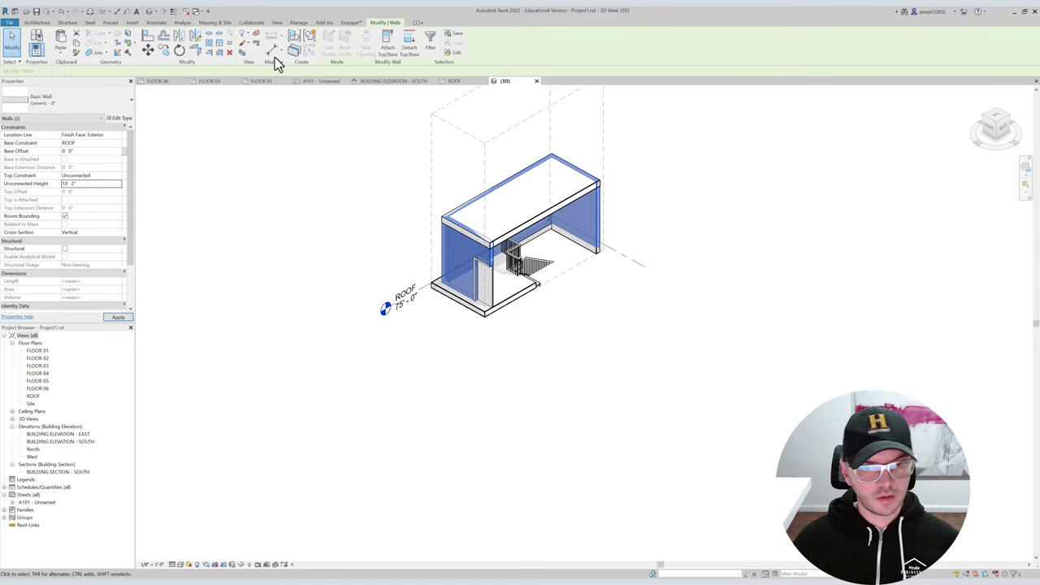
left_click(344, 141)
Edit the boundary of the stair enclosure's roof slab, offset its outline 2" inward, and finish the sketch.
middle_click_drag(344, 140, 436, 195, "shift")
double_click(518, 212)
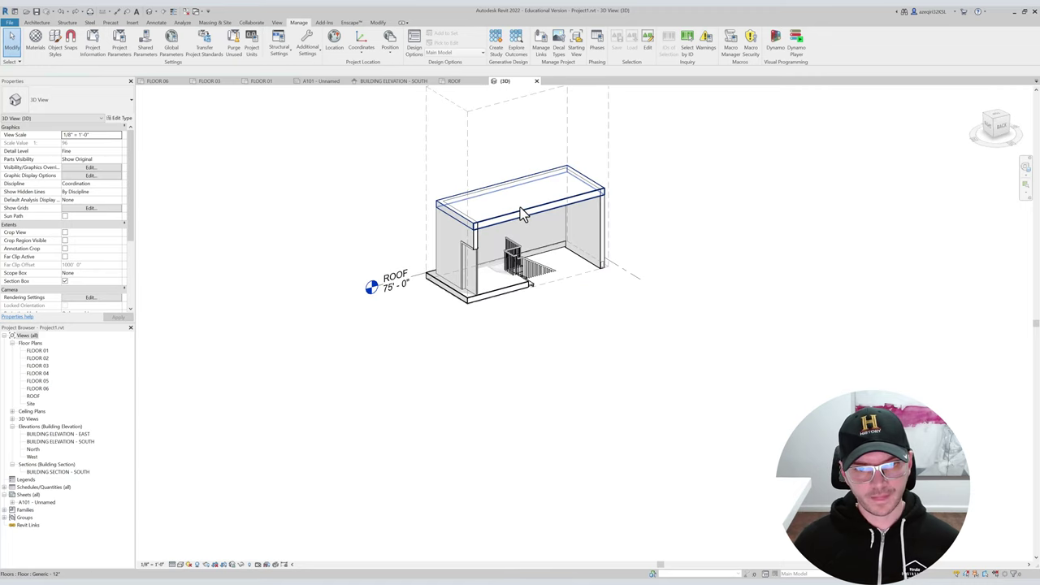
key("o")
key("f")
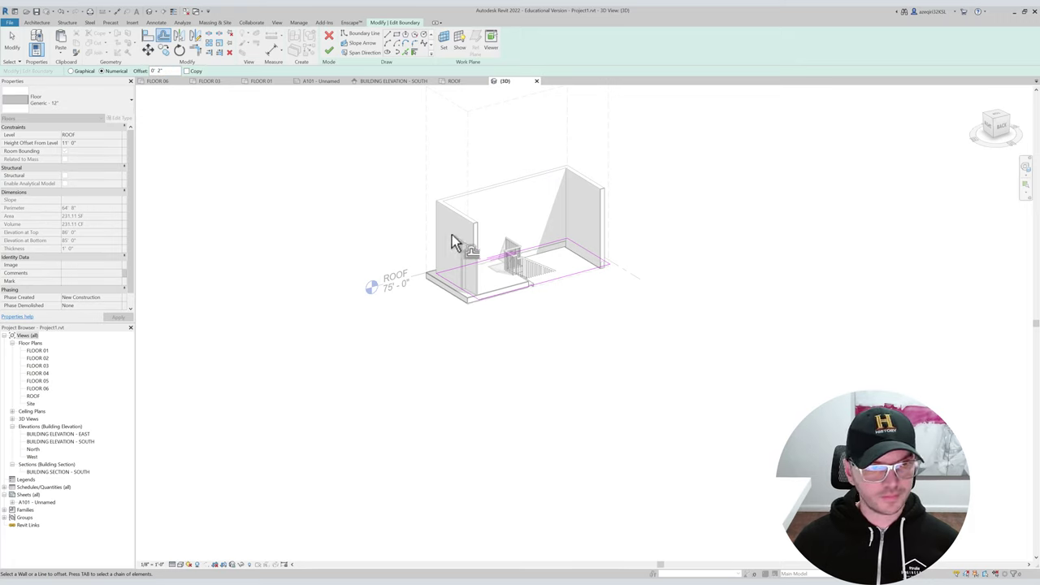
key("Escape")
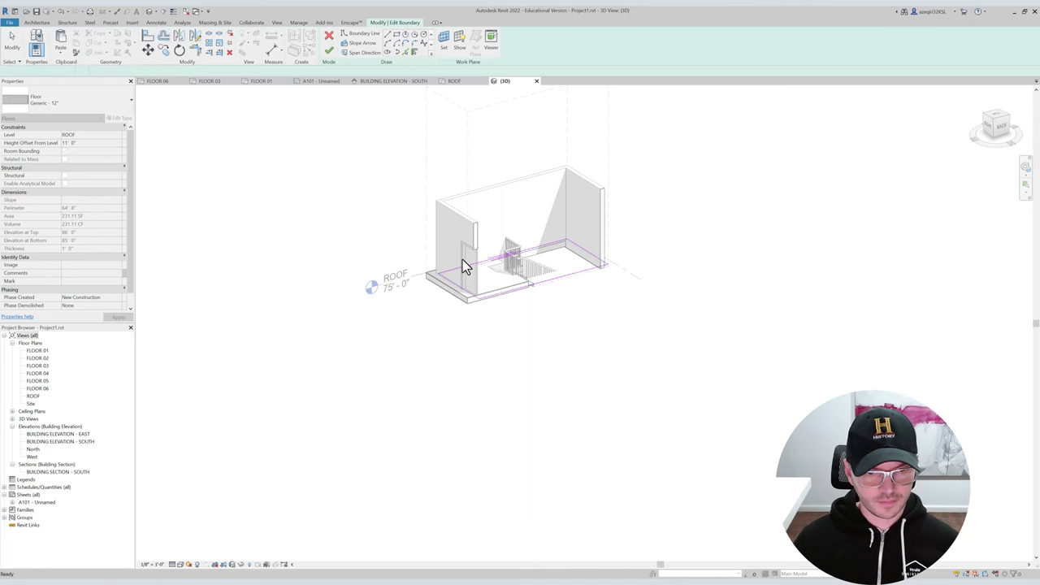
key("f")
key("f")
key("Escape")
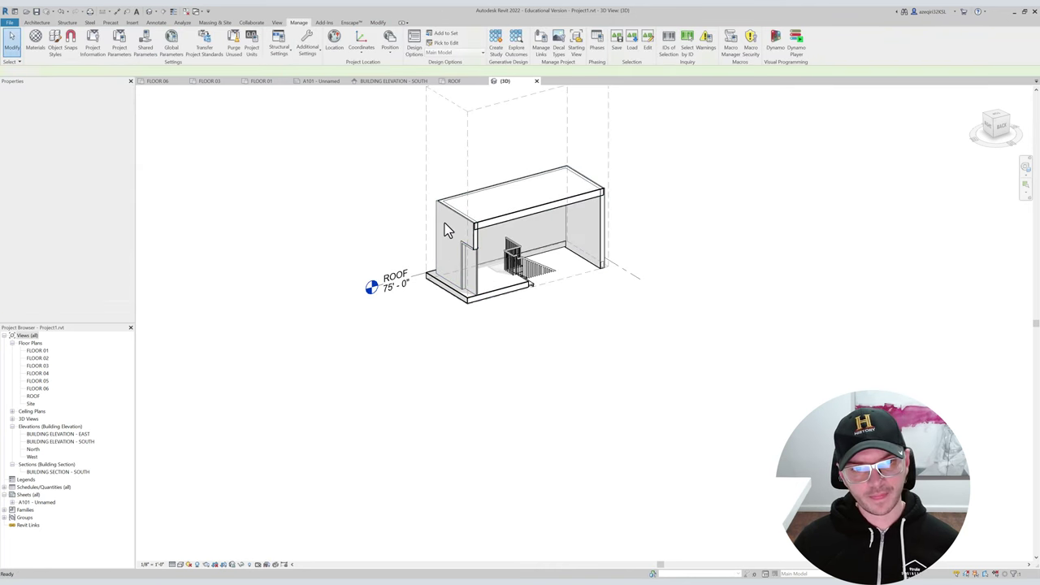
In the building section on sheet A101, join the enclosure's roof slab with the two end walls it meets.
left_click(536, 82)
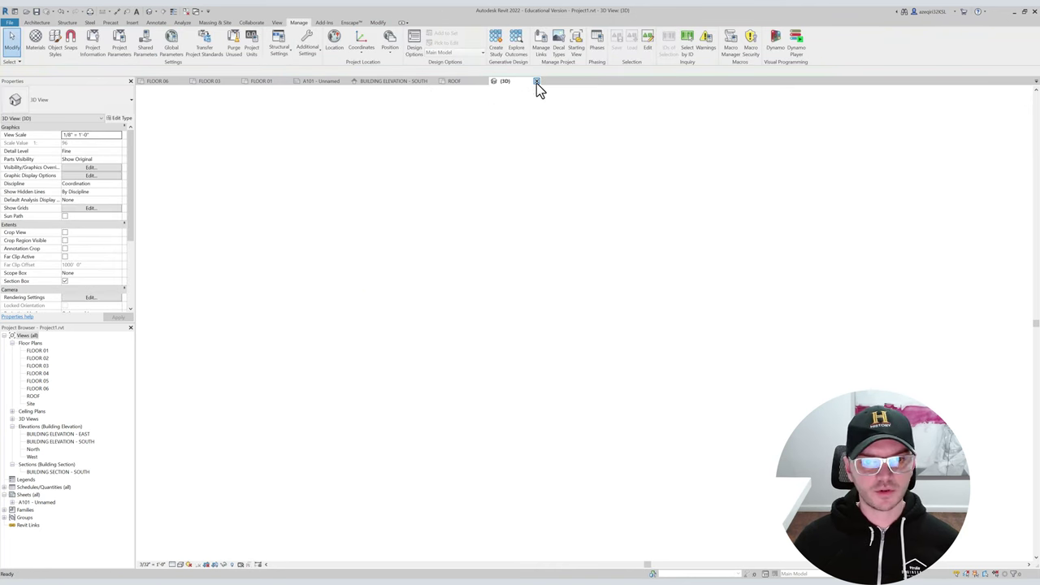
scroll(583, 317, "down", 6)
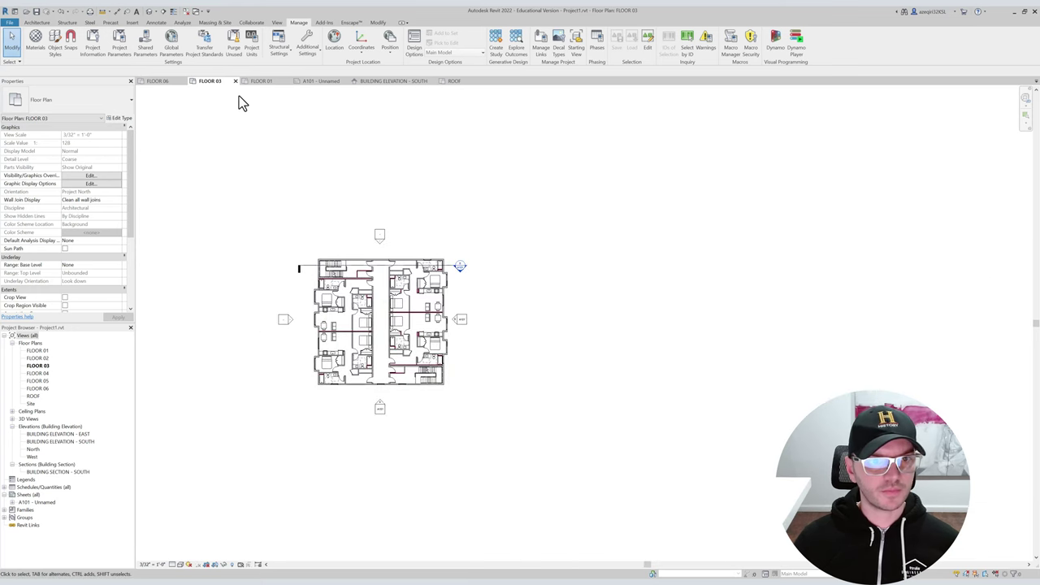
left_click(319, 81)
scroll(411, 240, "down", 3)
scroll(531, 190, "up", 3)
scroll(487, 186, "up", 4)
middle_click_drag(465, 191, 463, 198)
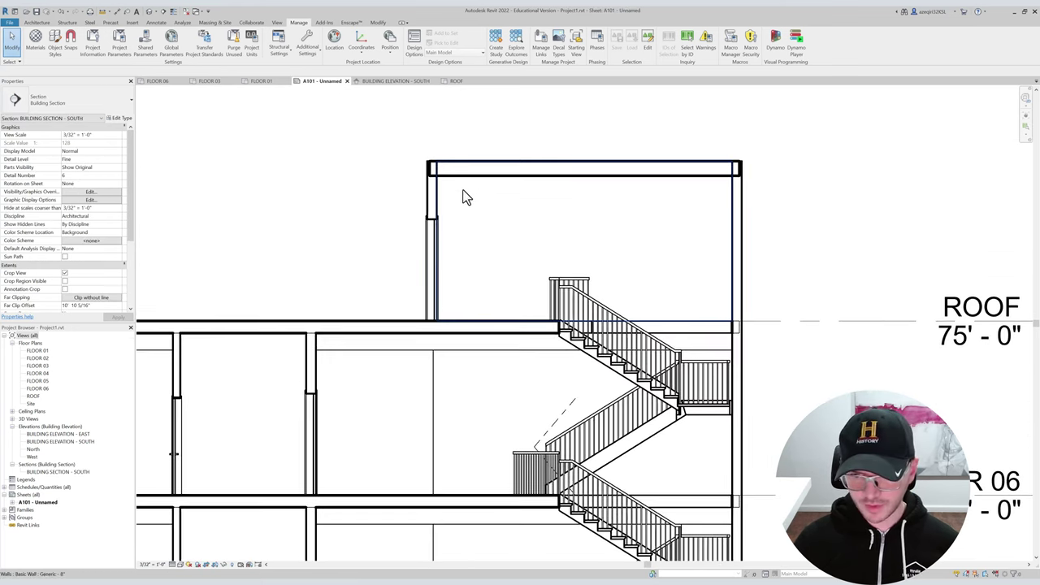
key("j")
key("g")
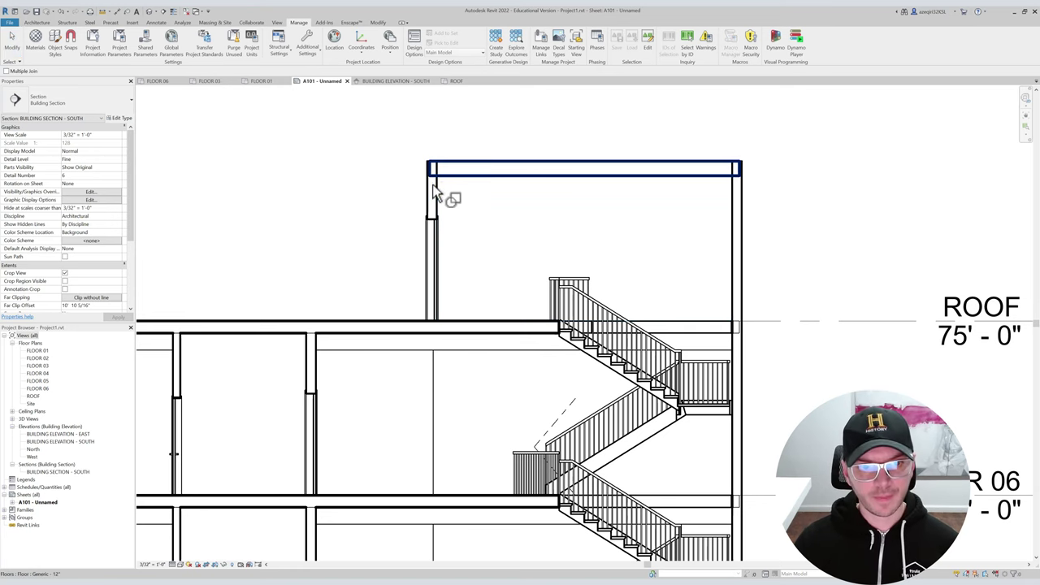
scroll(435, 186, "up", 2)
left_click(433, 184)
left_click(515, 188)
left_click(895, 226)
left_click(895, 186)
middle_click_drag(828, 201, 726, 255)
key("Escape")
In the 3D view, extend the section box past the open long side of the stair enclosure to include the exterior wall.
key("3")
key("d")
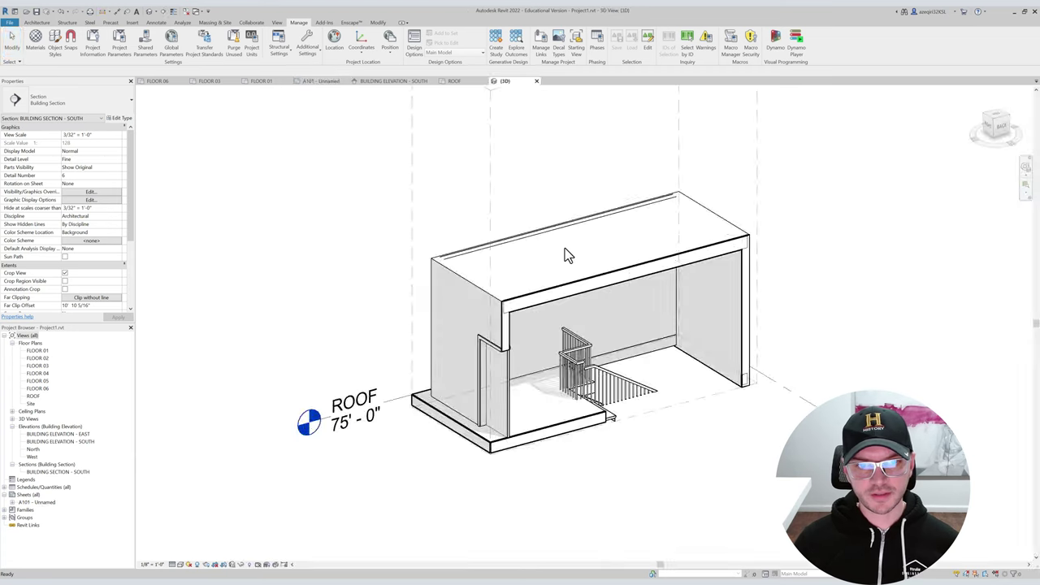
scroll(564, 248, "down", 2)
left_click(520, 150)
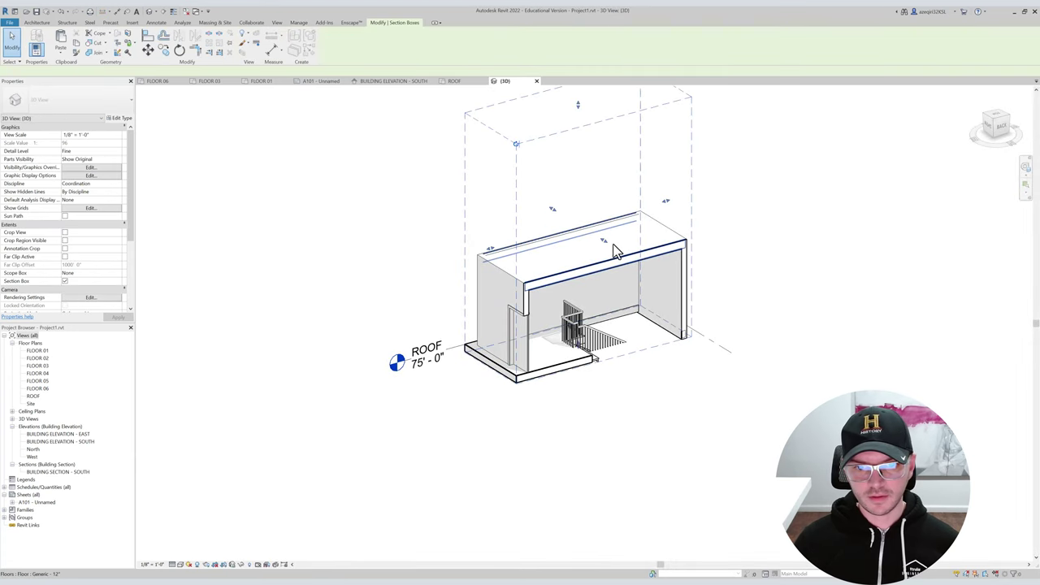
left_click_drag(620, 257, 630, 268)
scroll(550, 290, "up", 1)
left_click(537, 281)
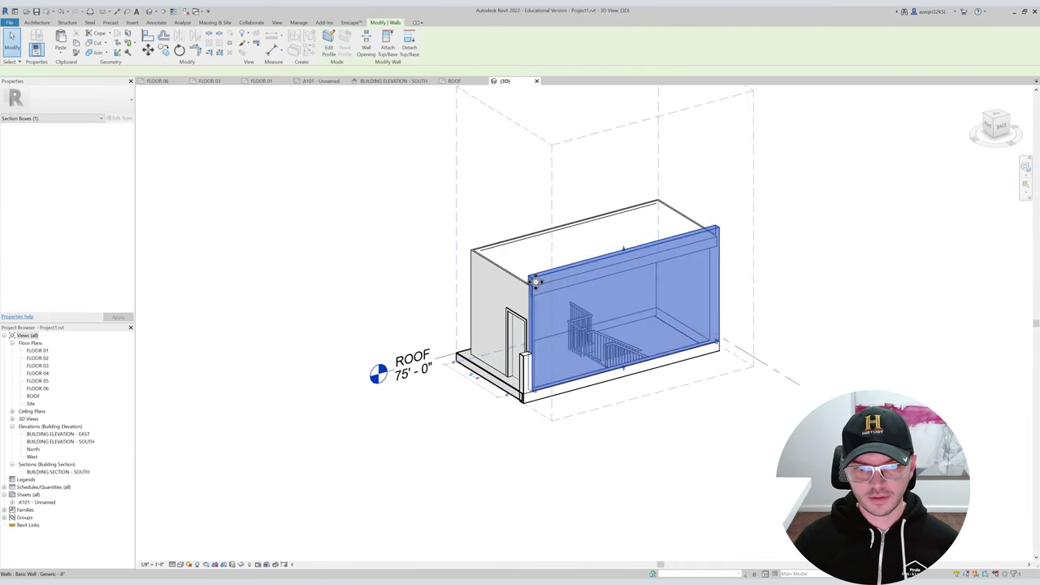
left_click(501, 288)
left_click(592, 280)
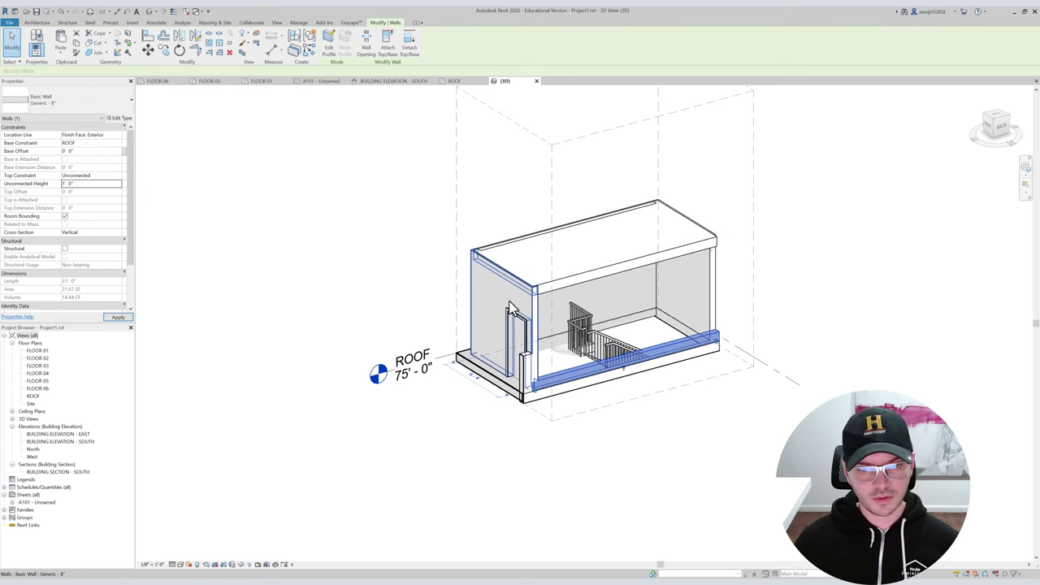
key("ctrl+z")
left_click(582, 294)
left_click(514, 290, "ctrl")
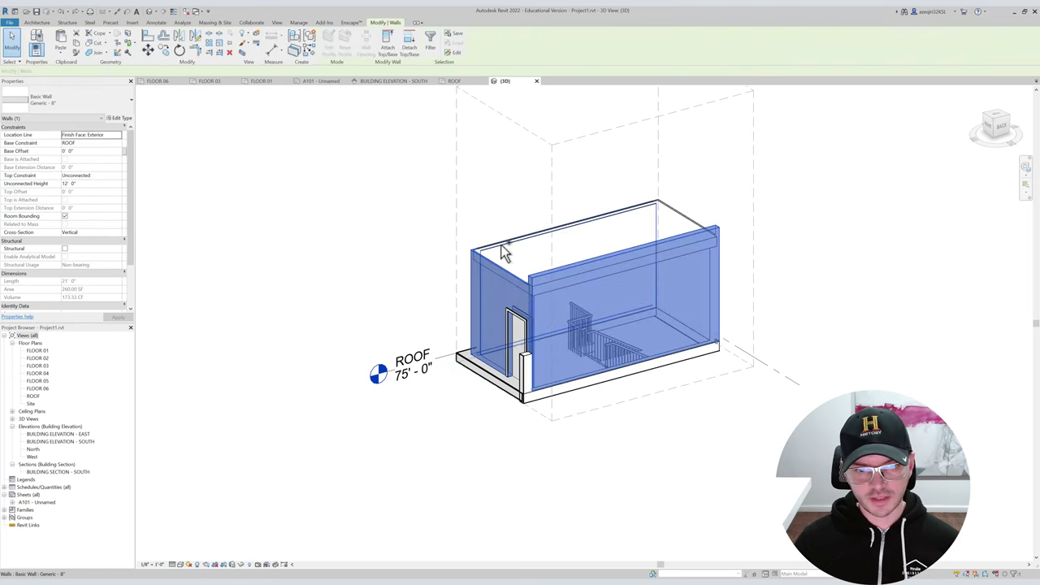
left_click(500, 246, "ctrl")
left_click(690, 230)
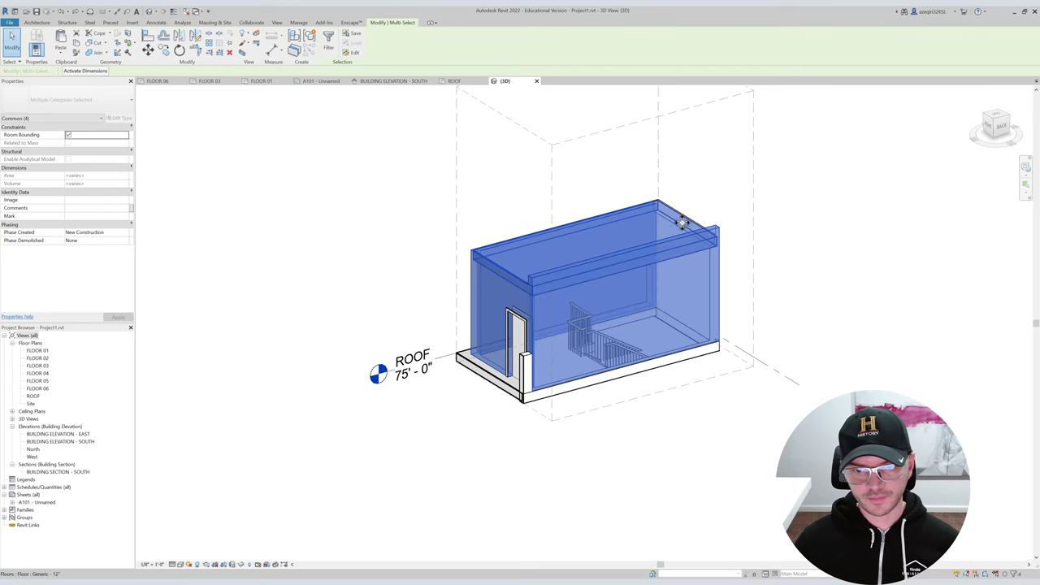
middle_click_drag(728, 225, 650, 313, "shift")
left_click(650, 316, "ctrl")
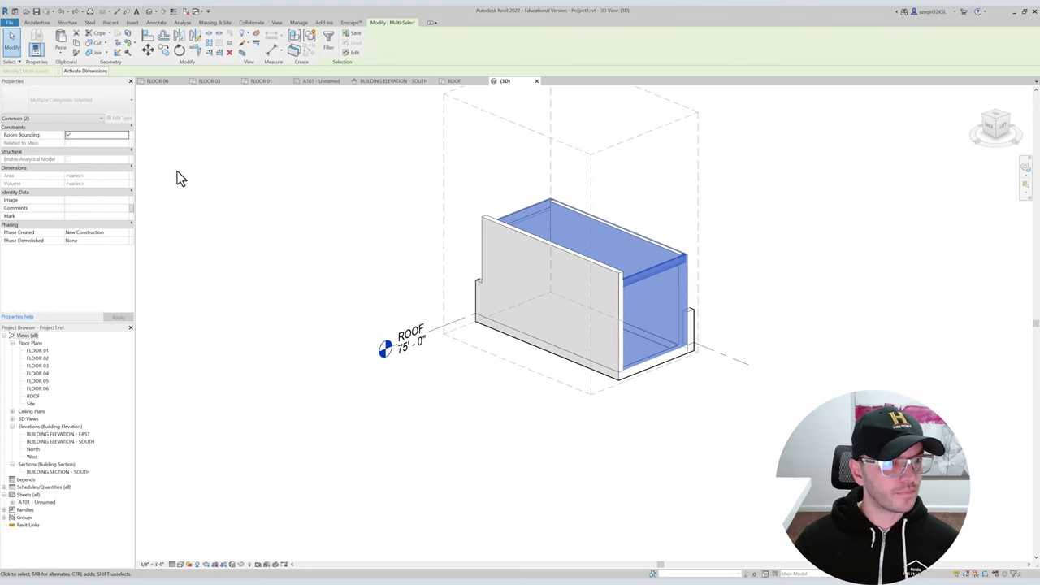
left_click(378, 183)
Select all four stair enclosure walls, excluding the roof slab, and set their unconnected height to 12'.
left_click(575, 291)
left_click(636, 296, "ctrl")
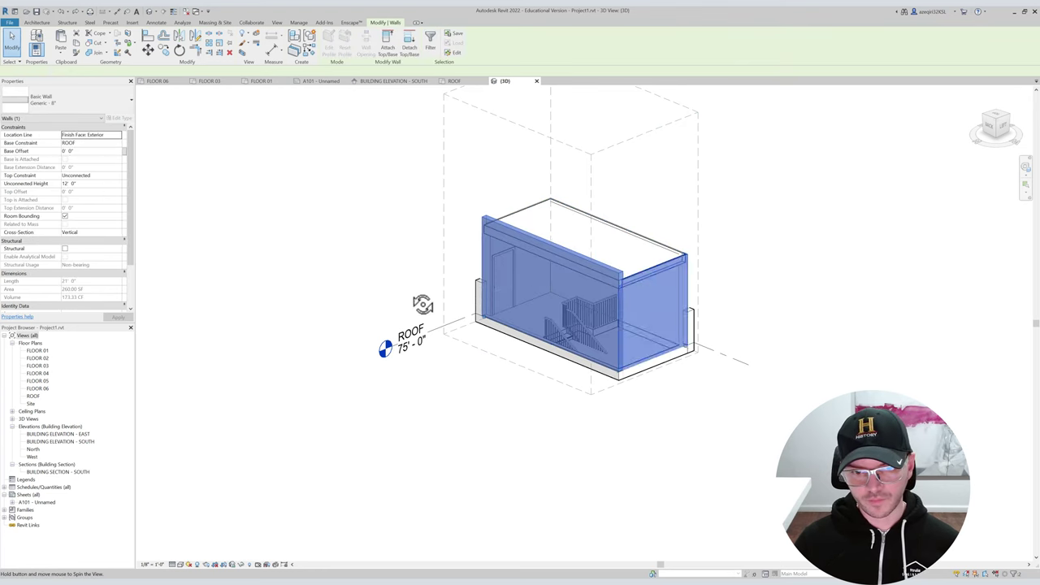
middle_click_drag(423, 305, 562, 302, "shift")
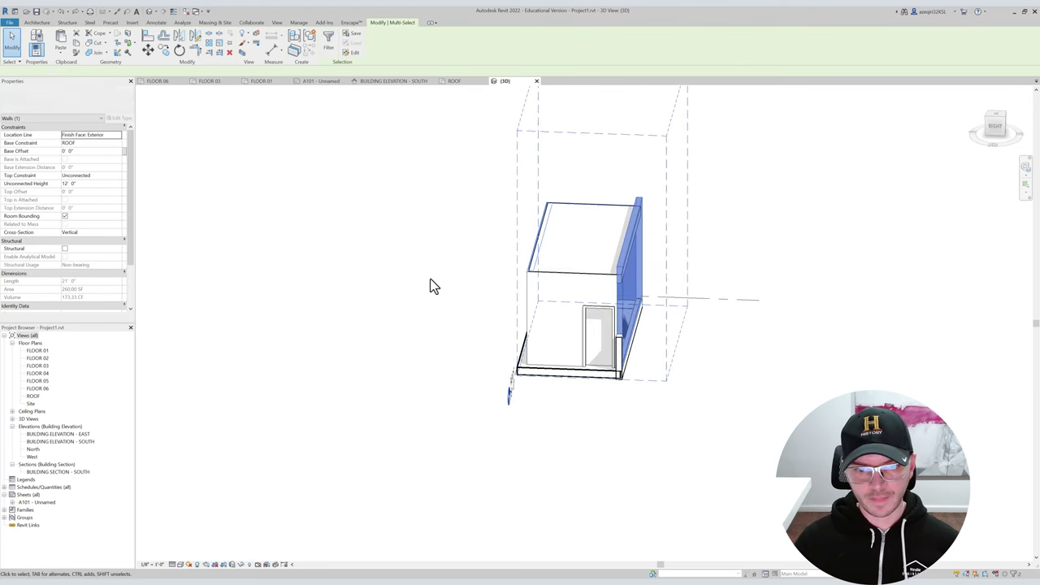
left_click(556, 313, "ctrl")
left_click(556, 303, "shift")
left_click(558, 317, "ctrl")
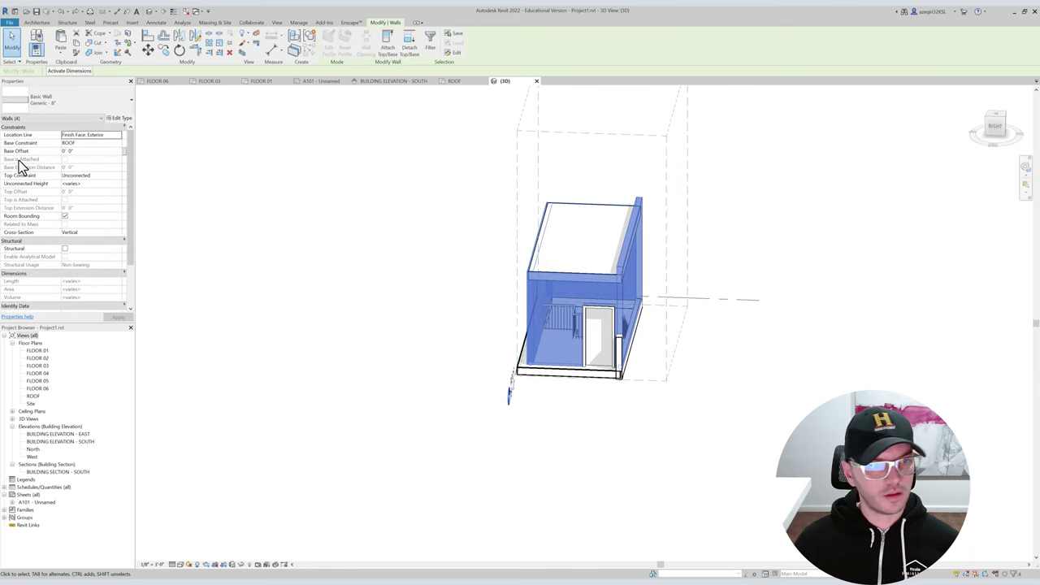
mouse_move(471, 202)
middle_mouse_down("shift")
mouse_move(344, 260)
mouse_move(620, 277)
middle_mouse_up("shift")
key("Escape")
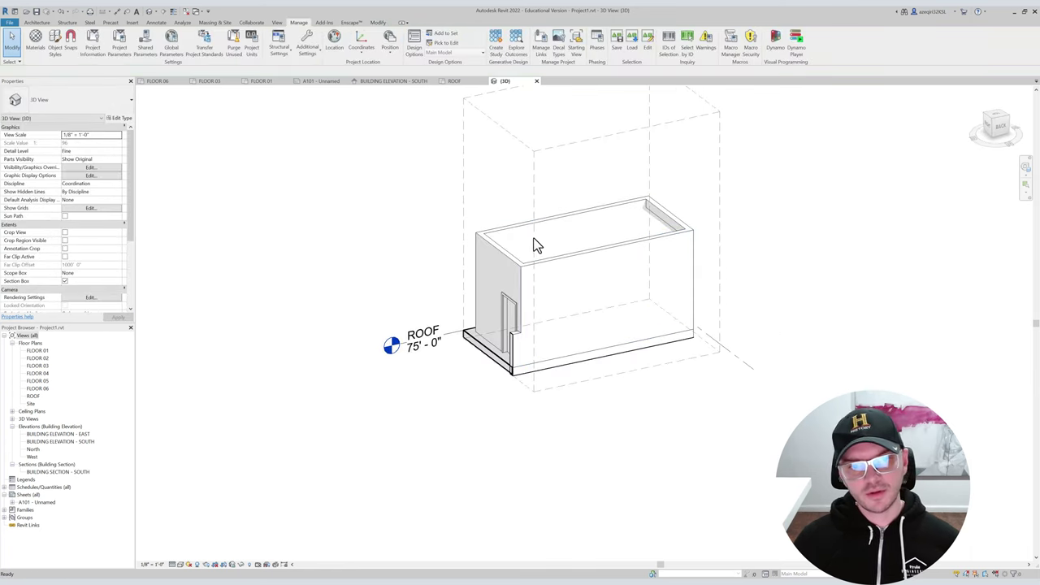
Return to sheet A101, inspect the stair enclosure and all floors in the building section, and deactivate the section viewport.
left_click(536, 81)
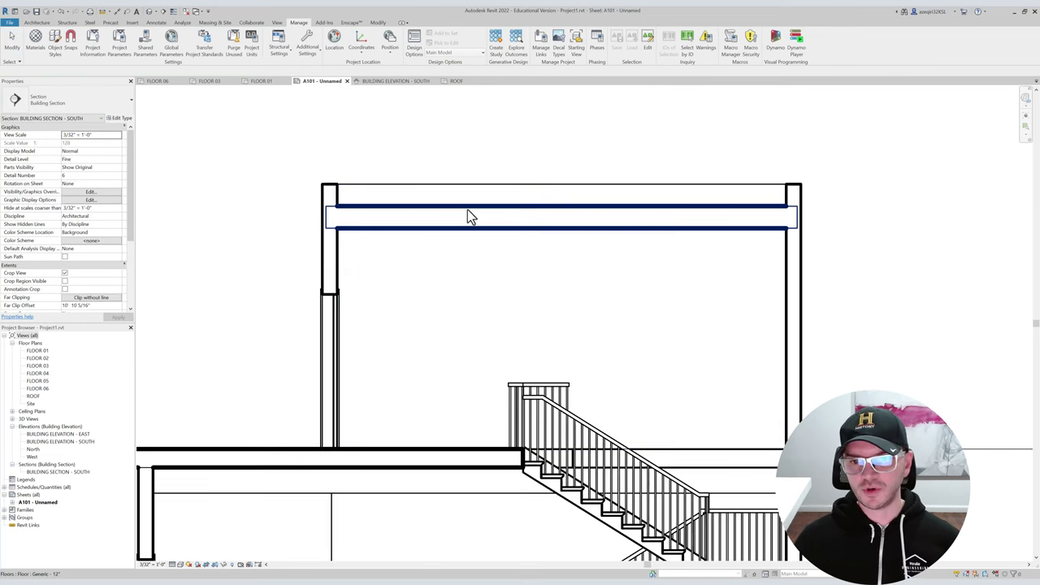
middle_click_drag(466, 216, 378, 152)
scroll(656, 194, "down", 5)
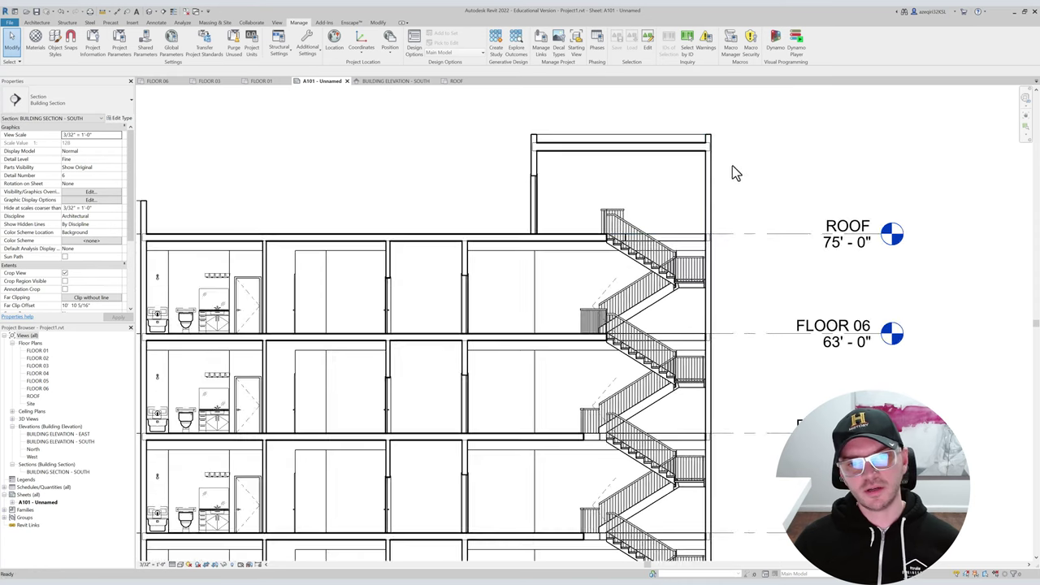
scroll(712, 121, "down", 3)
middle_click_drag(728, 157, 615, 125)
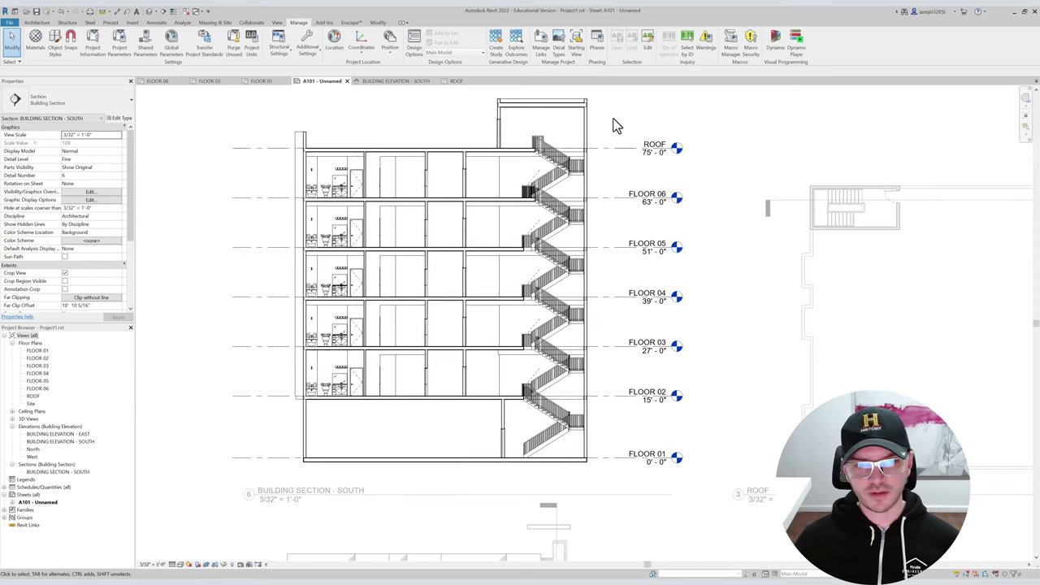
scroll(443, 262, "up", 4)
middle_click_drag(461, 249, 480, 175)
scroll(479, 175, "down", 3)
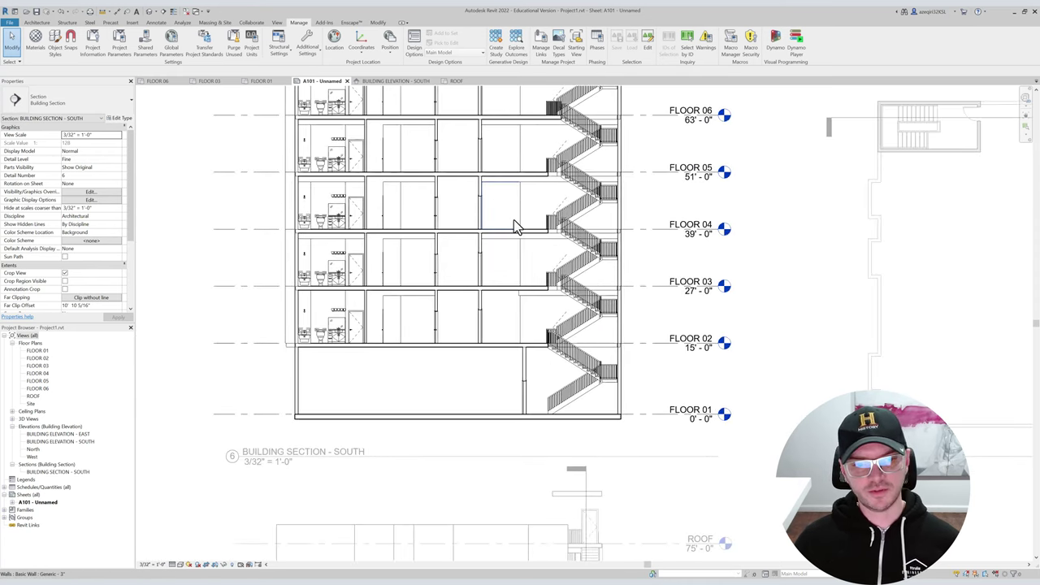
double_click(507, 226)
scroll(471, 280, "down", 4)
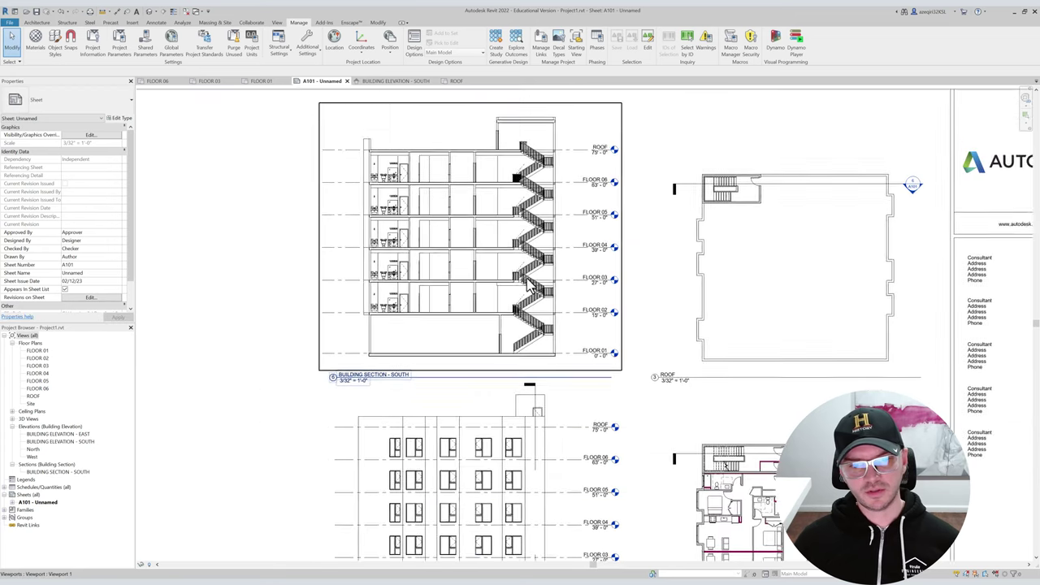
middle_click_drag(509, 233, 492, 200)
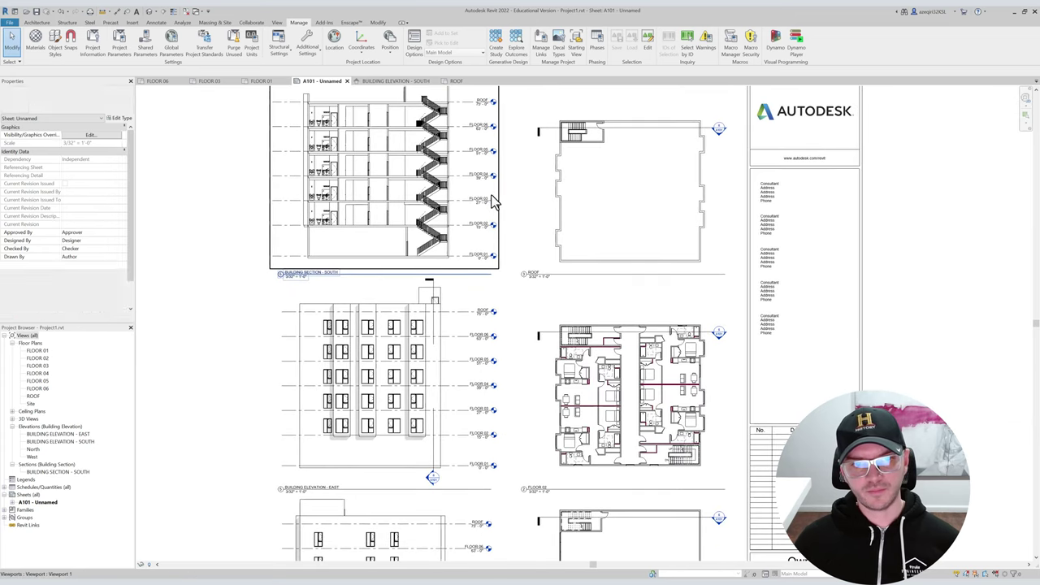
scroll(493, 207, "down", 1)
double_click(435, 307)
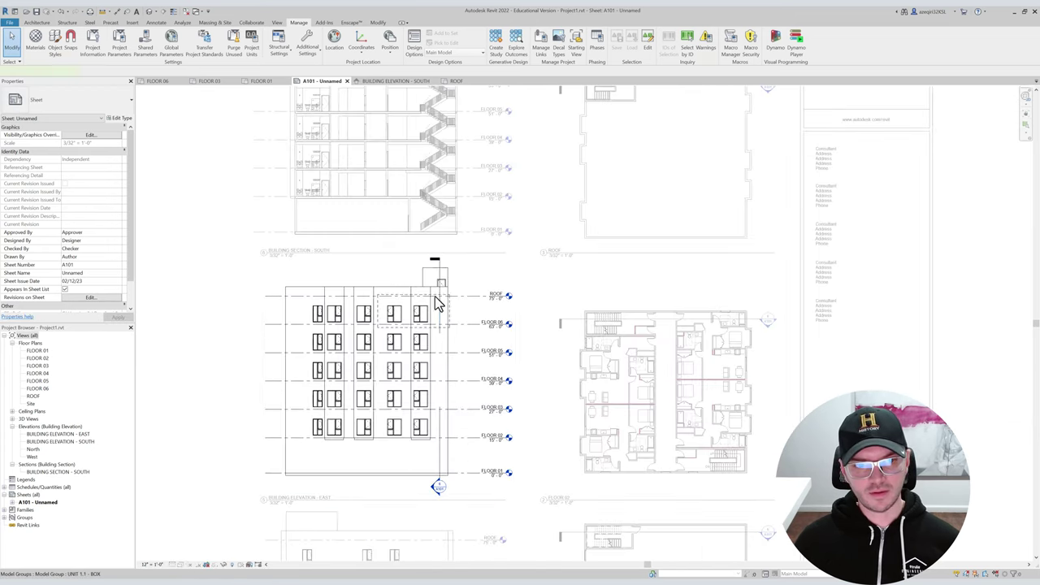
left_click(438, 294)
key("o")
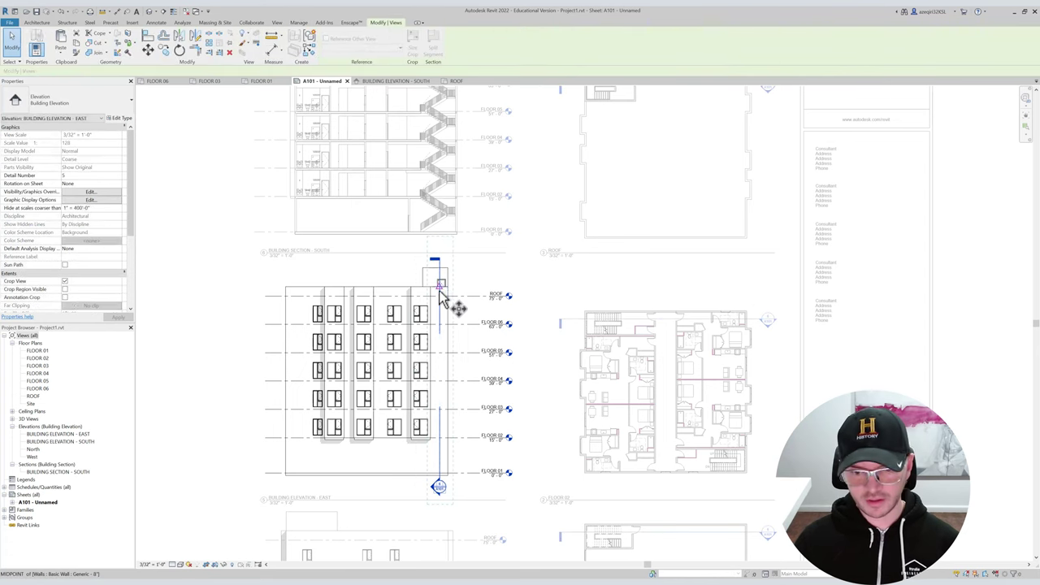
key("Escape")
key("Escape")
scroll(481, 277, "down", 1)
middle_click_drag(483, 277, 488, 174)
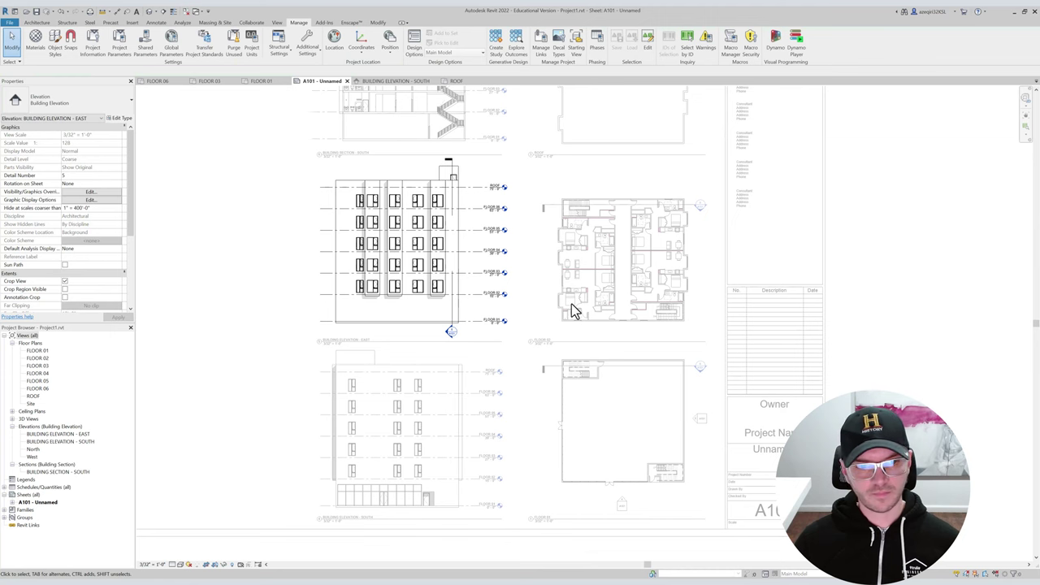
scroll(531, 276, "down", 2)
scroll(535, 263, "down", 2)
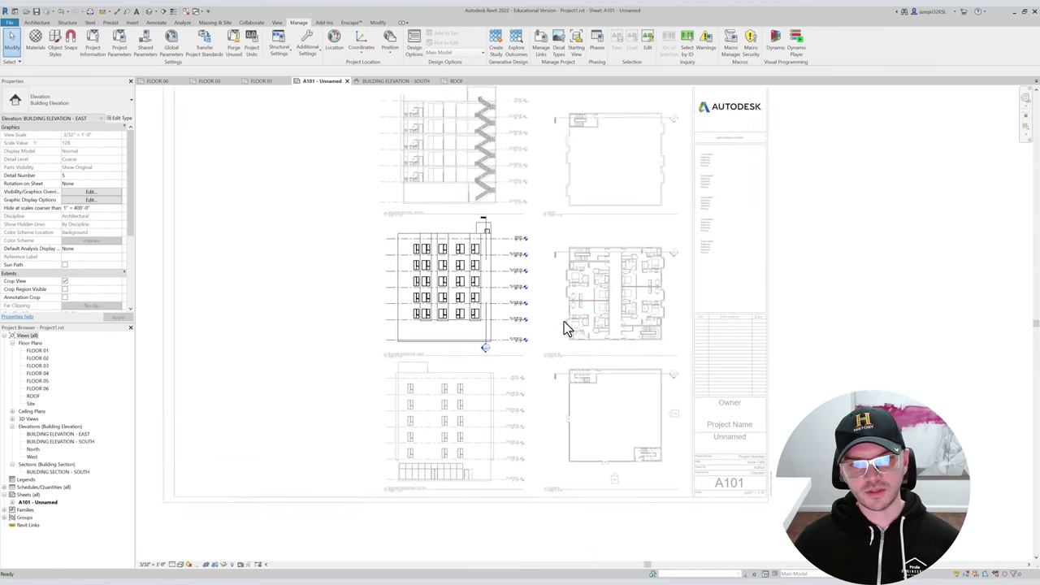
double_click(395, 260)
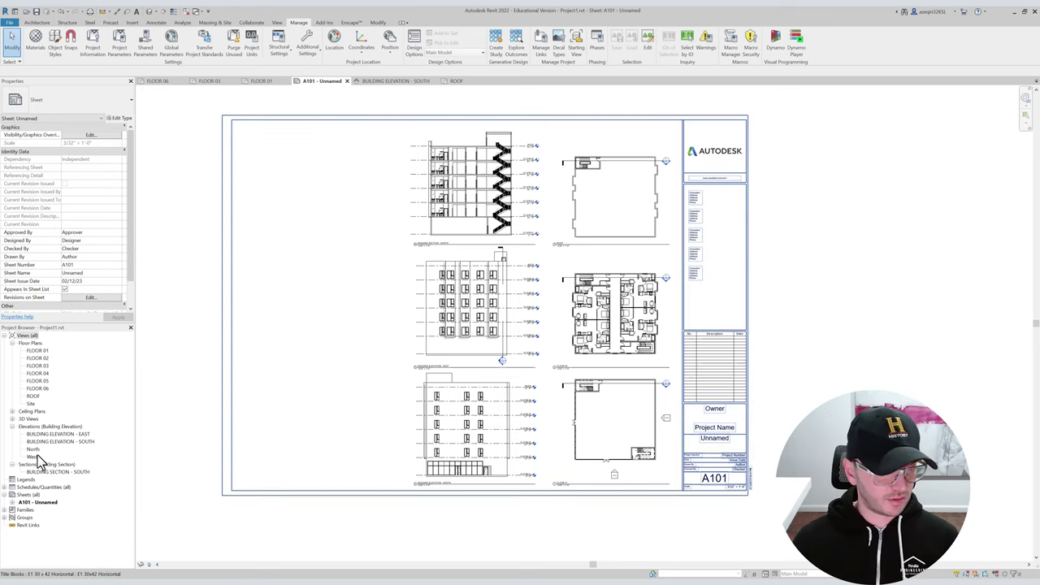
Open the default 3D view from the 3D Views in the project browser and orbit to see the whole stair enclosure.
left_click(12, 419)
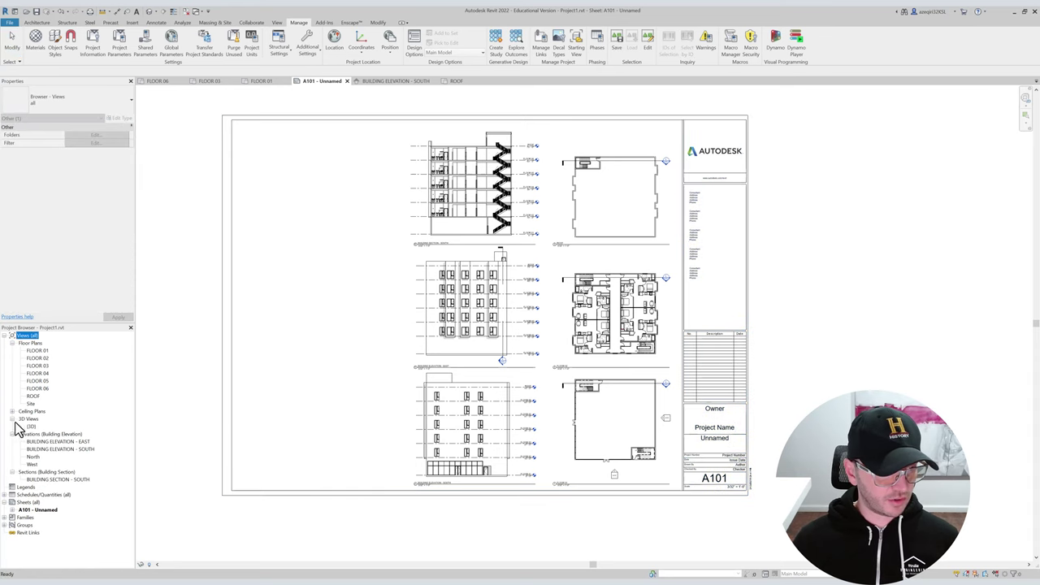
left_click(29, 427)
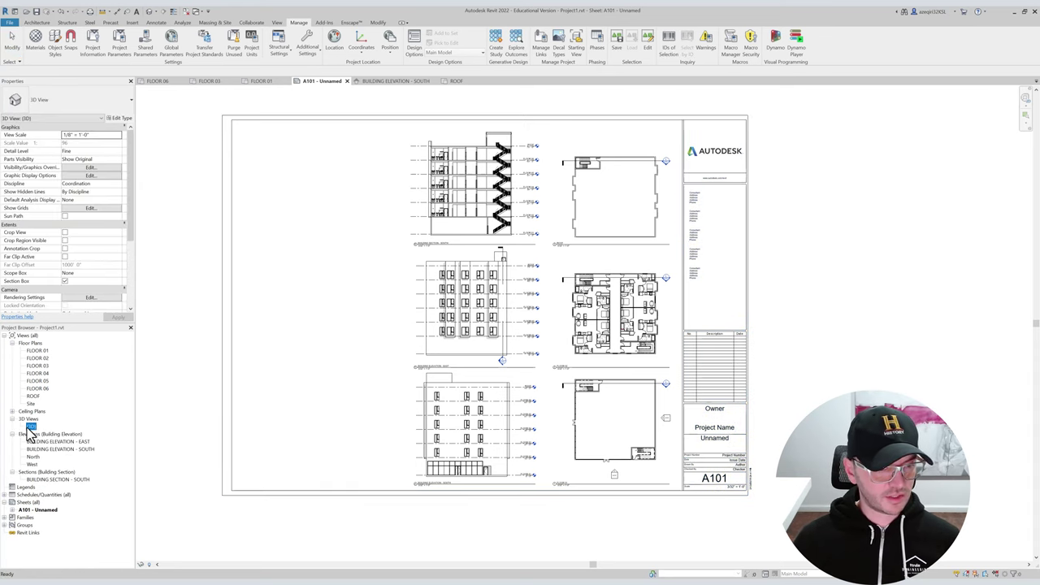
double_click(30, 429)
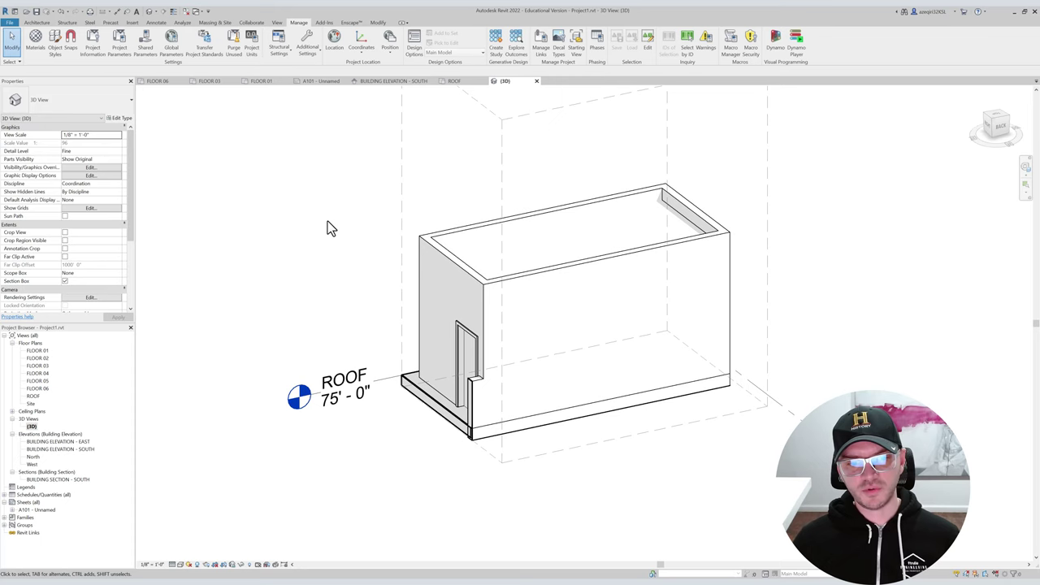
left_click(500, 190)
middle_click_drag(499, 190, 552, 218, "shift")
scroll(557, 219, "down", 3)
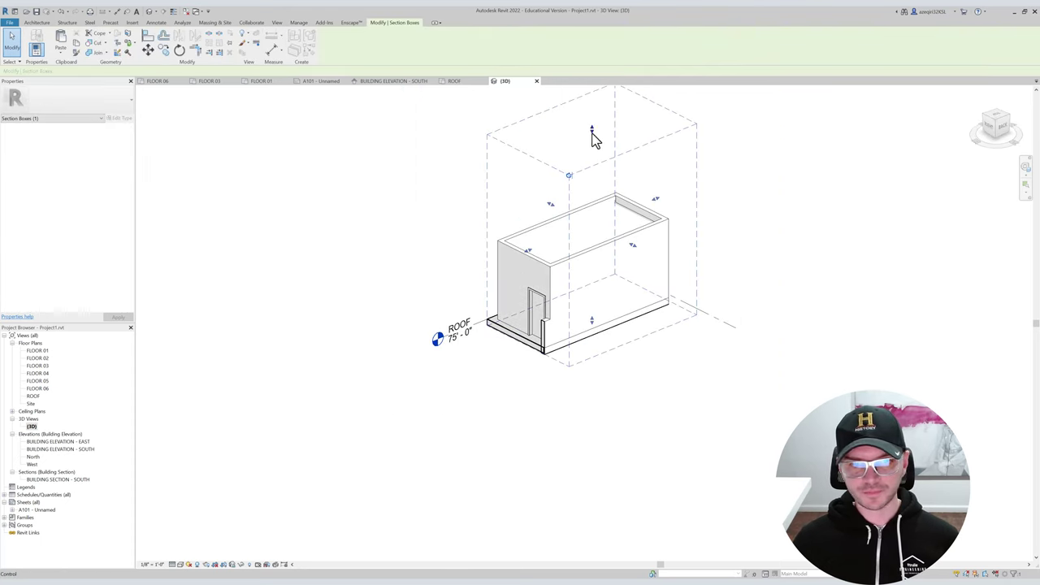
Duplicate the default 3D view with detailing and rename the copy STAIR - AXO DRAWING.
right_click(31, 428)
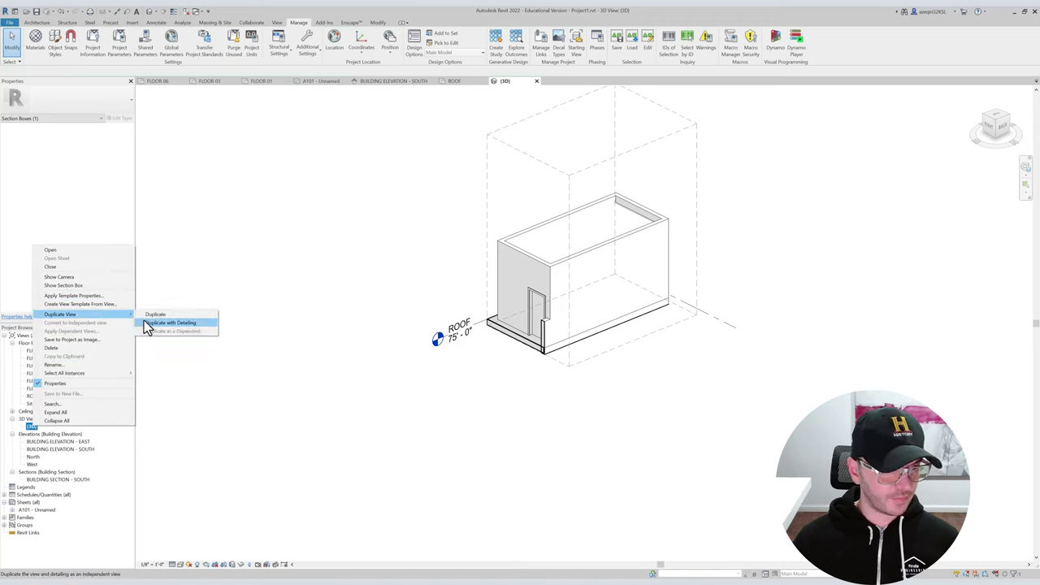
left_click(148, 323)
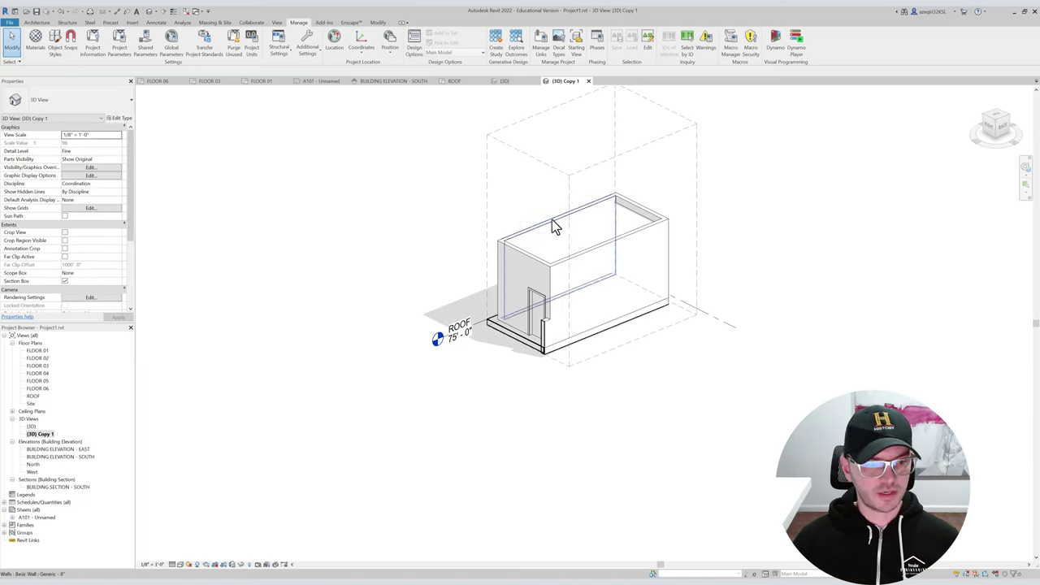
left_click(44, 433)
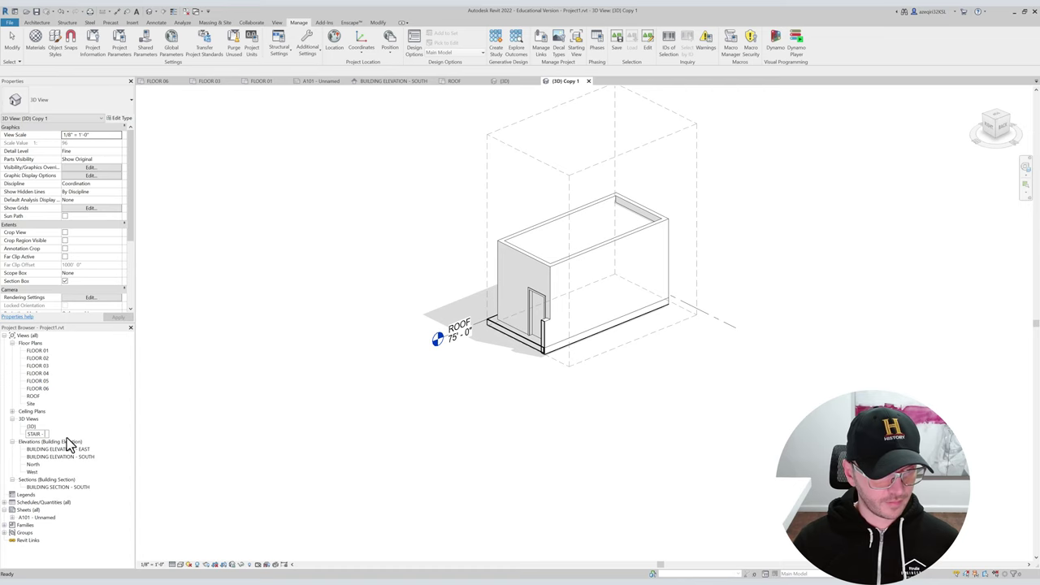
type("STAIR - AXO DRAWING")
key("Return")
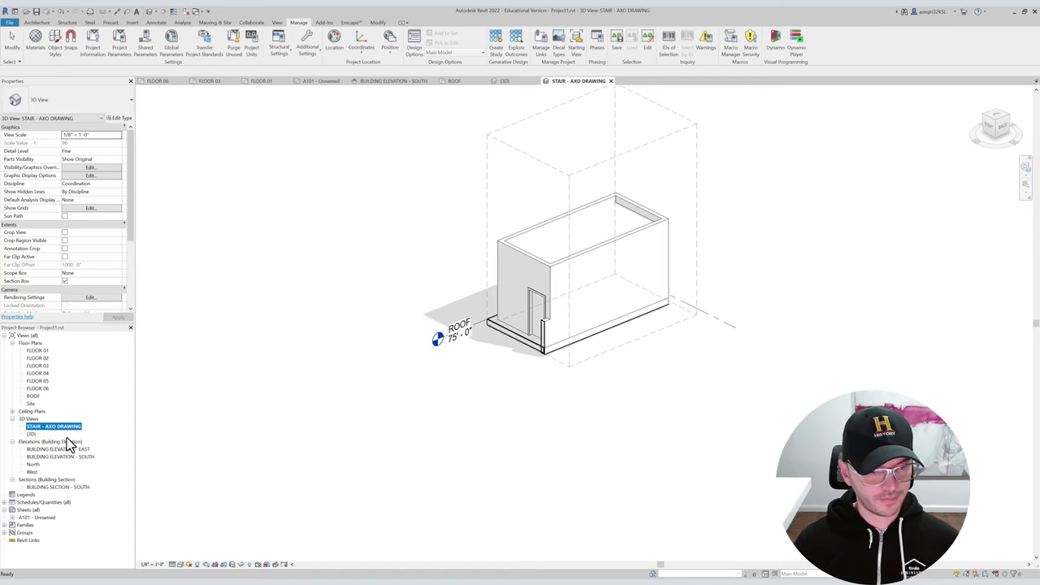
Extend the section box beyond the enclosure's door end and pull its long side inward to cut through the stairwell.
left_click(596, 162)
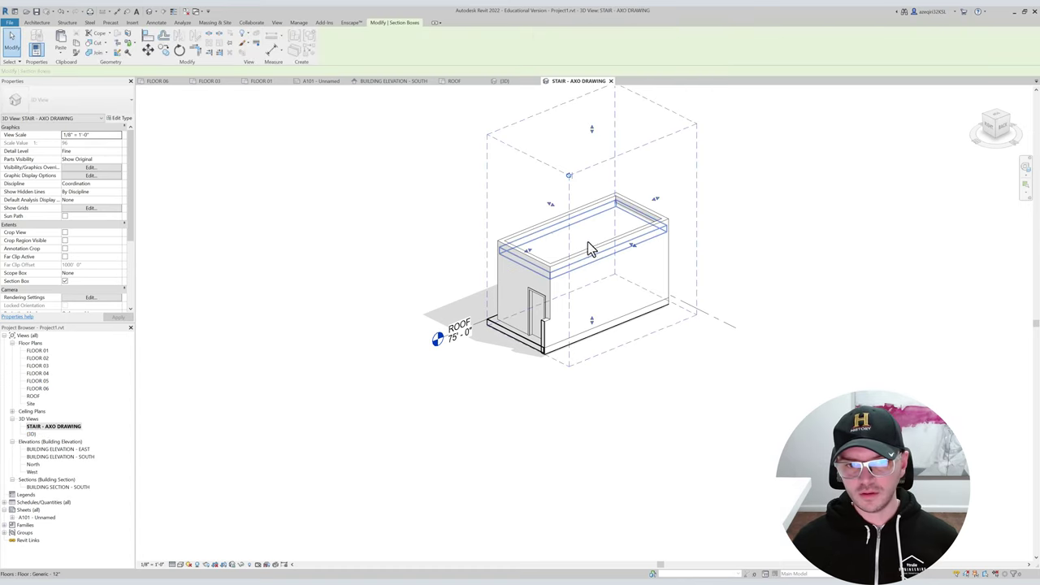
left_click_drag(530, 255, 416, 294)
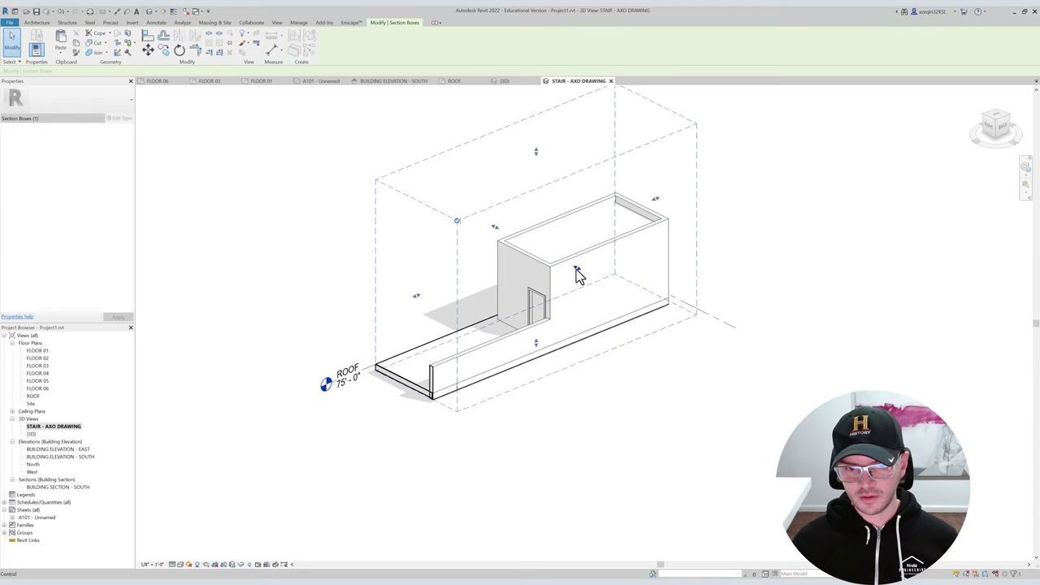
left_click_drag(543, 256, 541, 255)
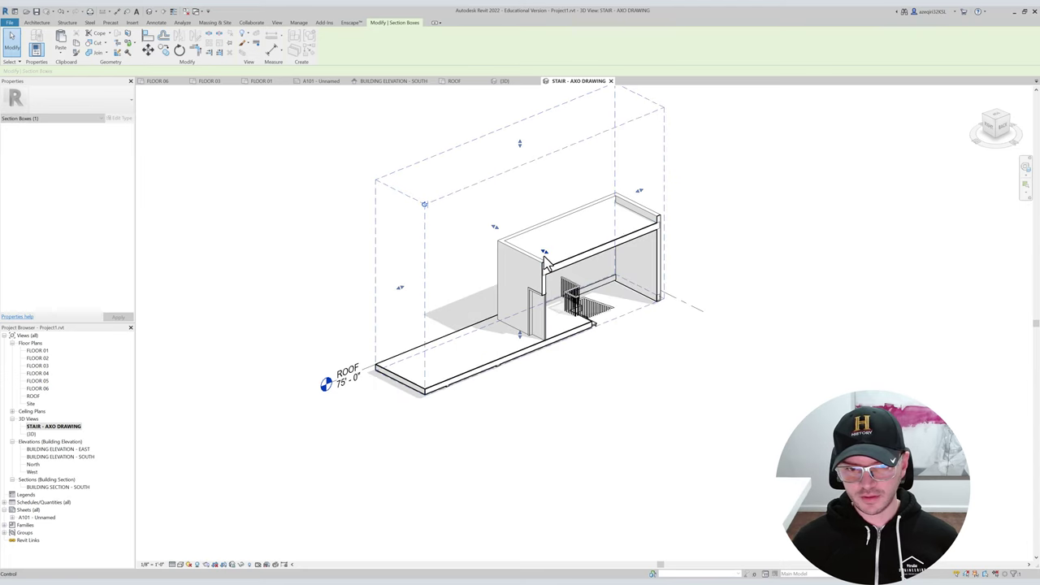
Lower the bottom of the section box below the ground floor so the cut exposes the full height of the stairs.
left_click_drag(520, 335, 503, 488)
middle_click_drag(502, 487, 484, 305)
scroll(500, 306, "down", 1)
left_click_drag(494, 300, 490, 431)
middle_click_drag(488, 429, 487, 252)
scroll(488, 254, "down", 1)
left_click_drag(490, 256, 488, 366)
middle_click_drag(520, 341, 504, 342, "shift")
scroll(532, 207, "up", 5)
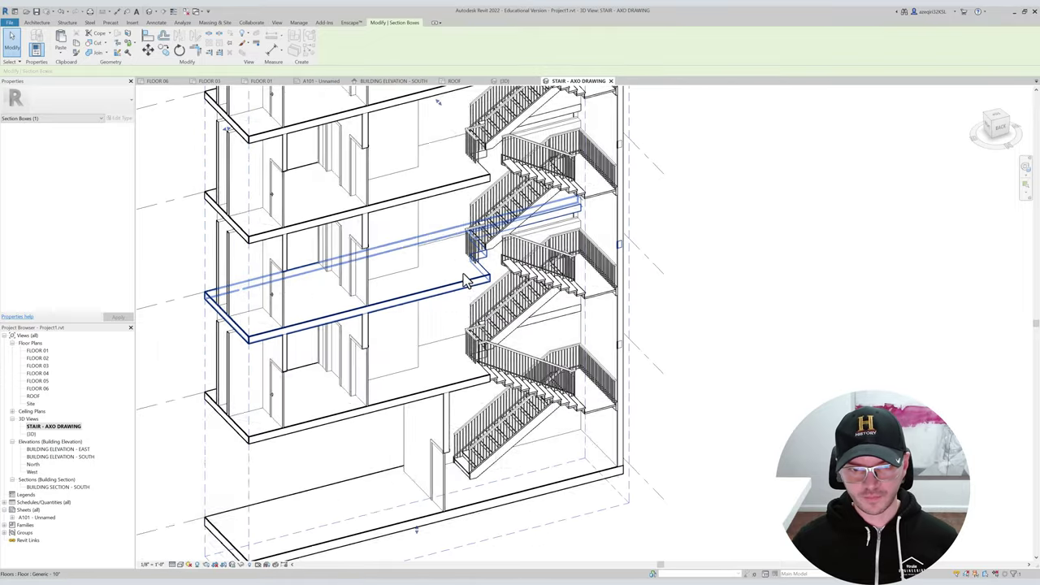
Edit the FLOOR 03 slab boundary, aligning the stair opening's edge to the top riser of the stair, and finish the sketch.
double_click(467, 280)
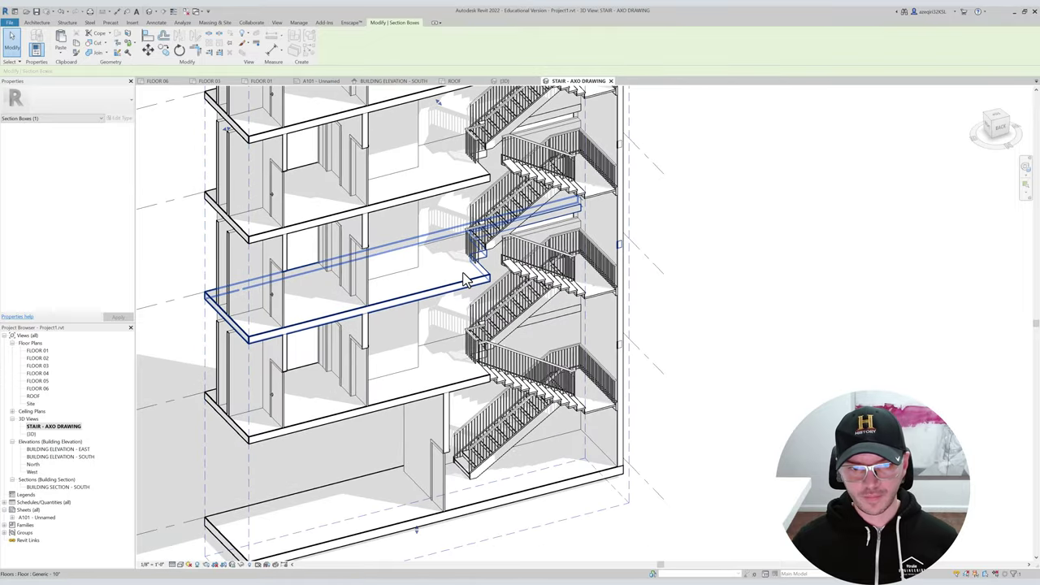
scroll(513, 277, "up", 4)
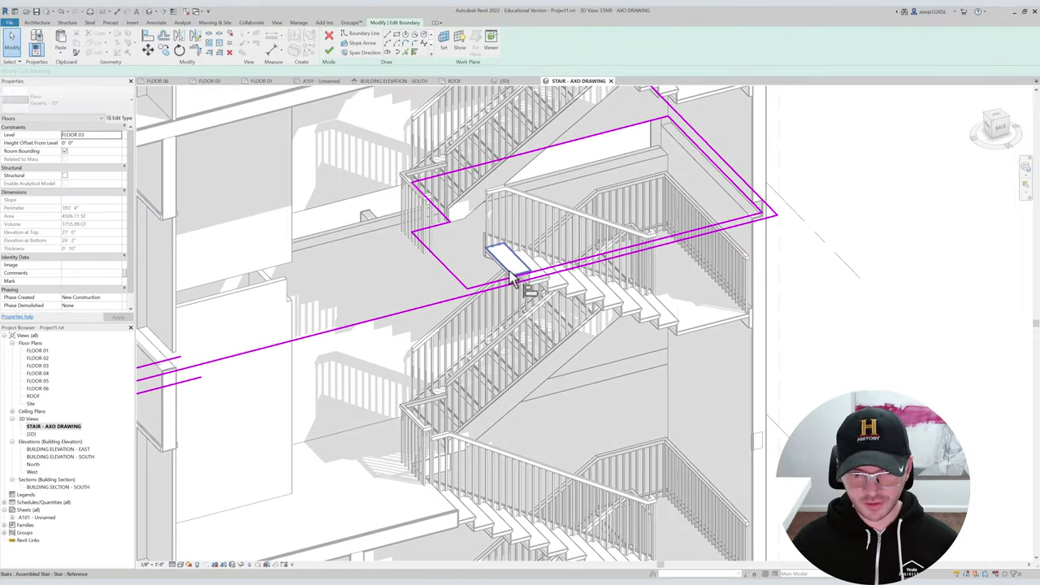
scroll(514, 277, "up", 2)
key("l")
left_click(409, 261)
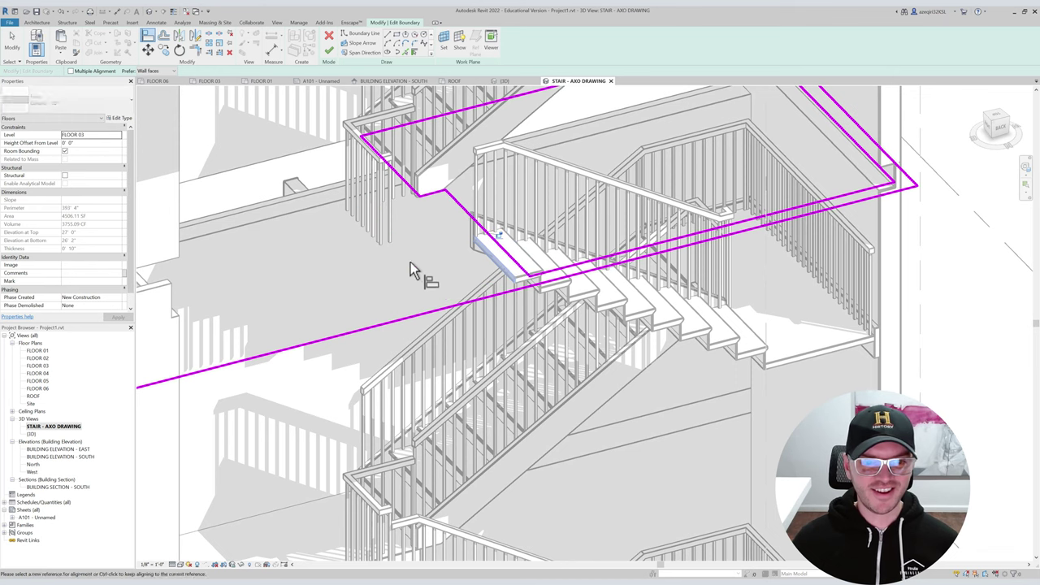
key("Escape")
key("Escape")
key("f")
key("m")
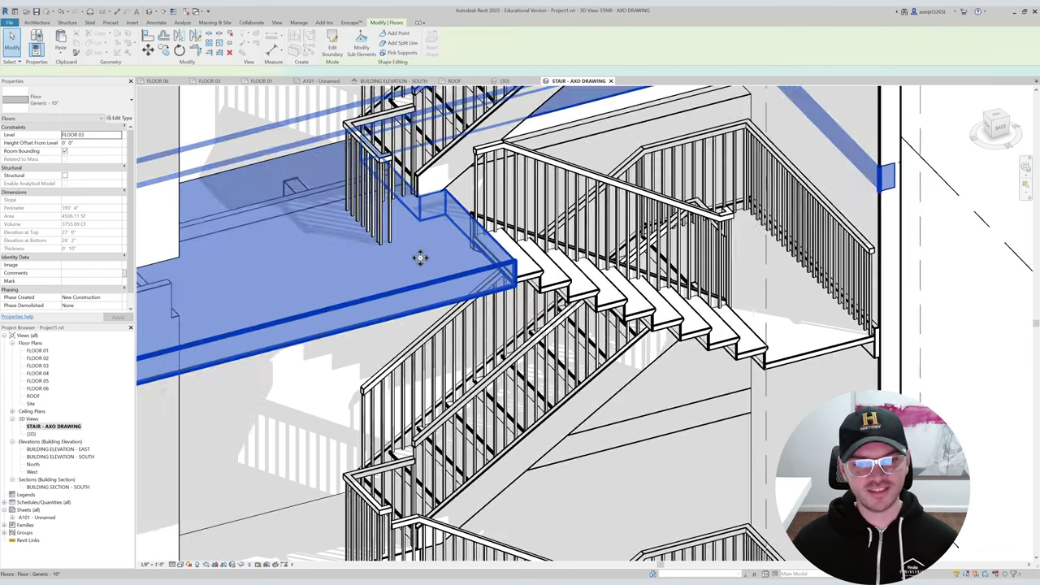
scroll(423, 268, "down", 8)
key("Escape")
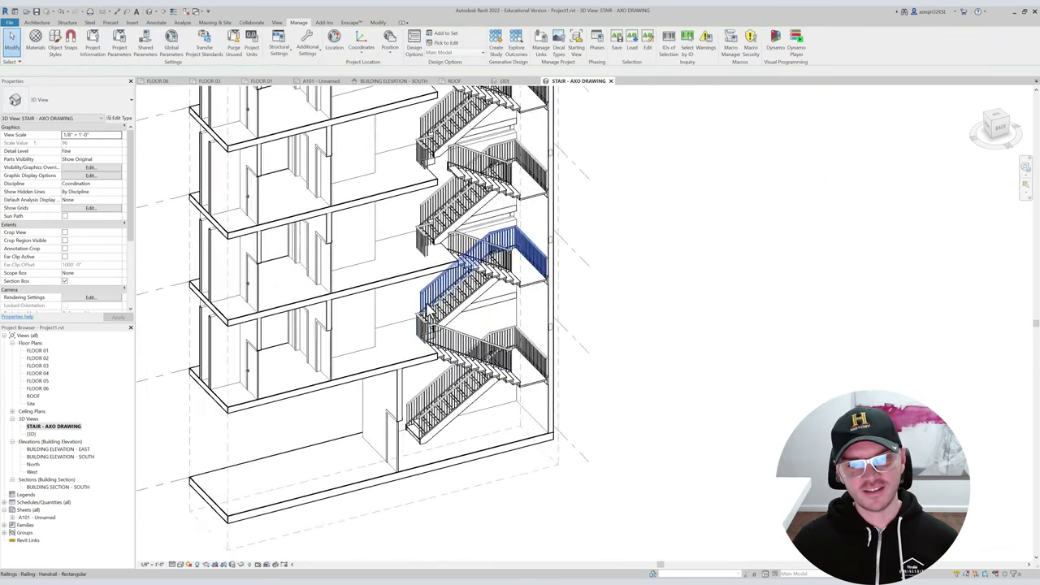
Align the stair opening's edge in the FLOOR 04 slab boundary to the top riser of its stair and finish the sketch.
scroll(435, 260, "up", 2)
double_click(430, 236)
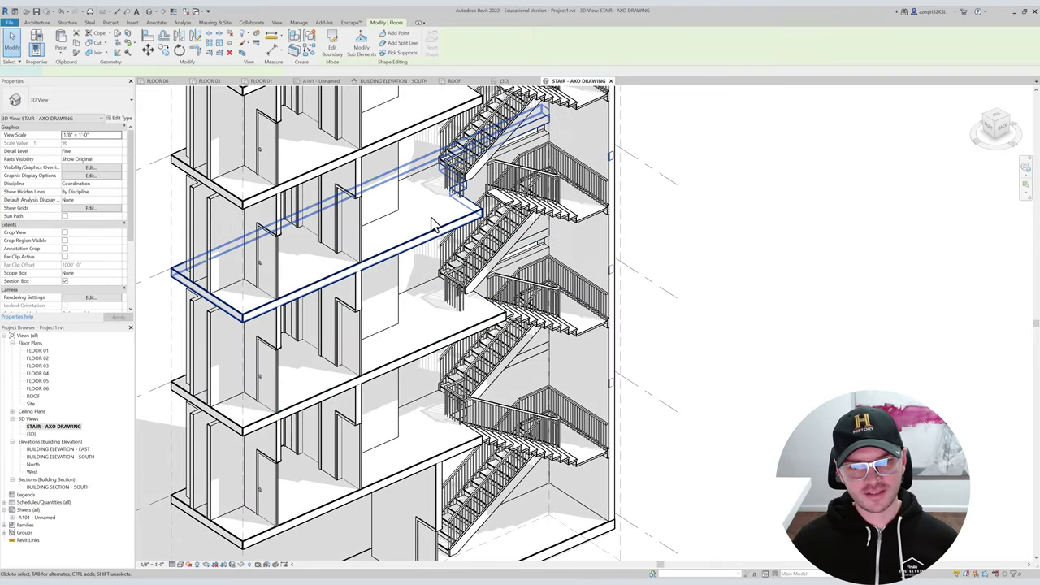
scroll(472, 229, "up", 4)
scroll(488, 220, "up", 2)
key("a")
key("l")
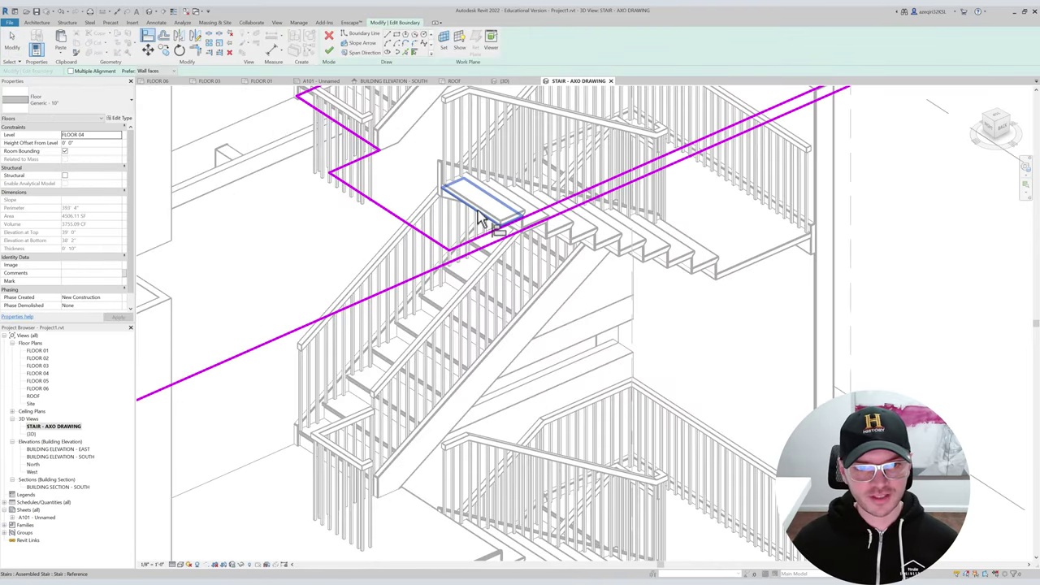
key("Escape")
scroll(425, 260, "down", 4)
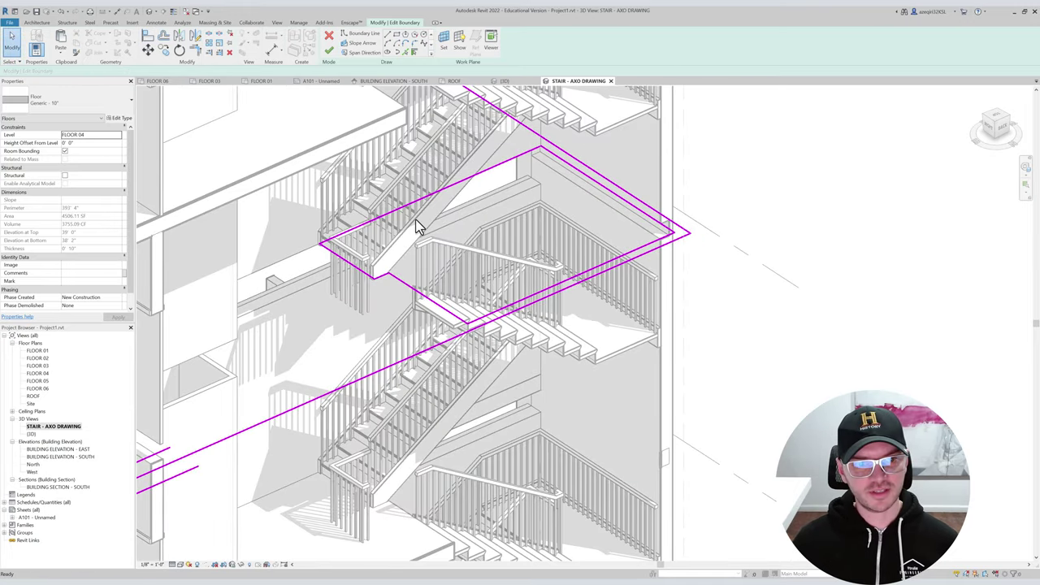
left_click(329, 51)
key("Escape")
Align the stair opening's edge in the FLOOR 05 slab boundary to the top riser of its stair and finish the sketch.
middle_click_drag(416, 199, 455, 357)
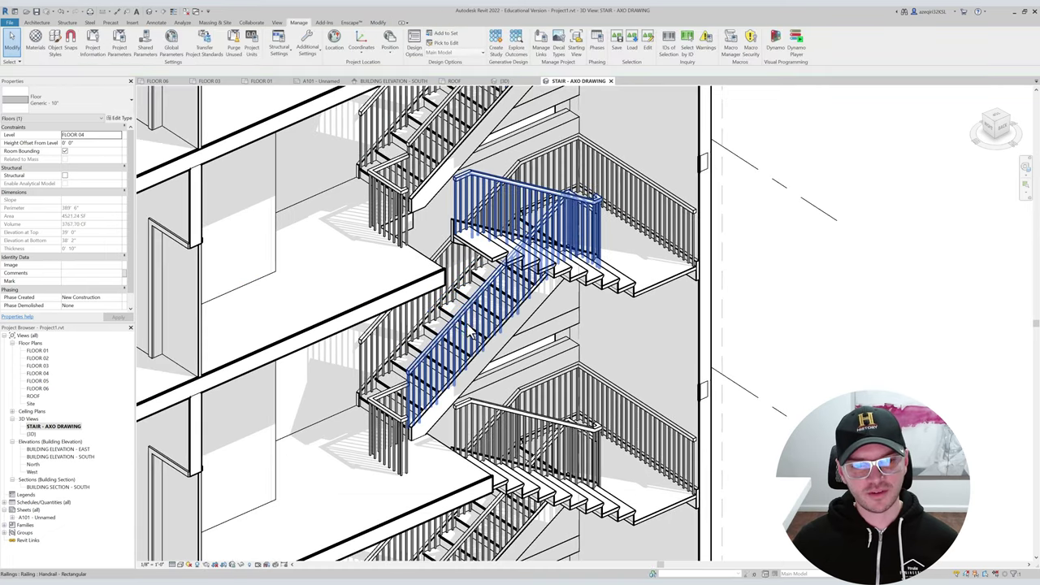
double_click(406, 281)
scroll(428, 274, "up", 4)
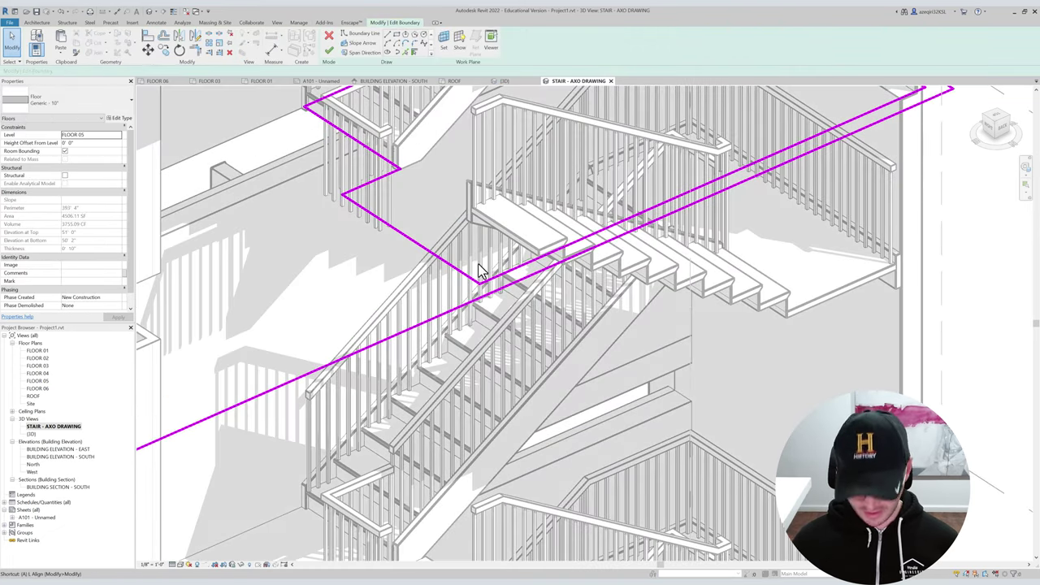
scroll(478, 266, "up", 2)
key("a")
key("l")
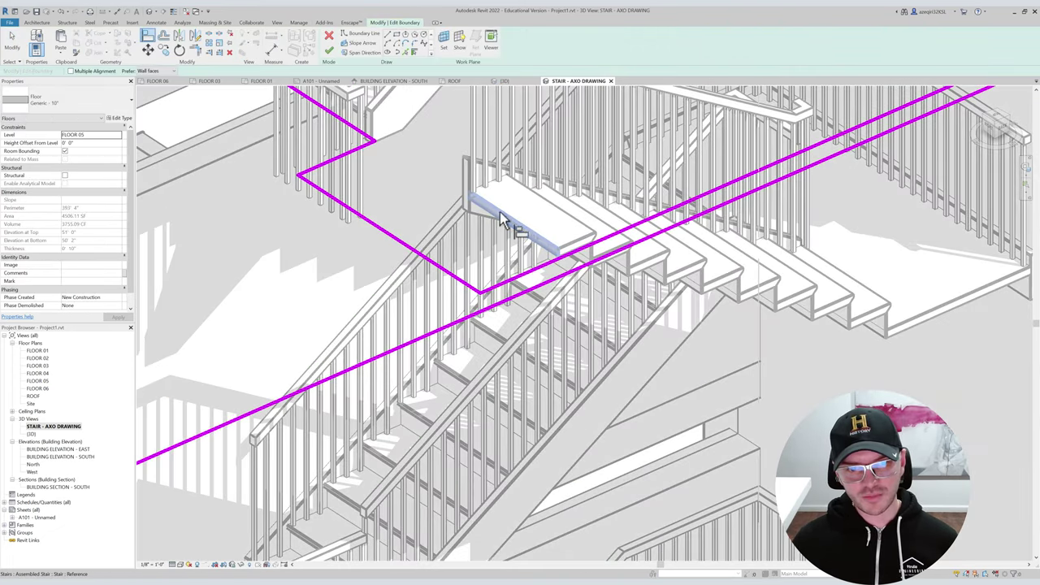
left_click(430, 259)
key("Escape")
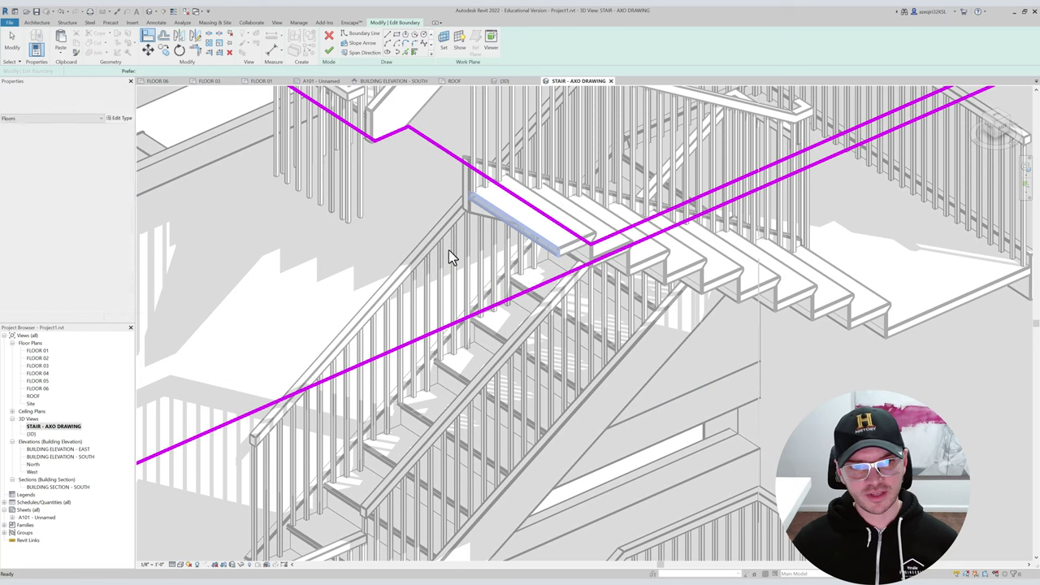
scroll(449, 253, "down", 3)
scroll(460, 240, "down", 1)
scroll(486, 211, "up", 1)
middle_click_drag(497, 217, 490, 346)
scroll(477, 302, "down", 1)
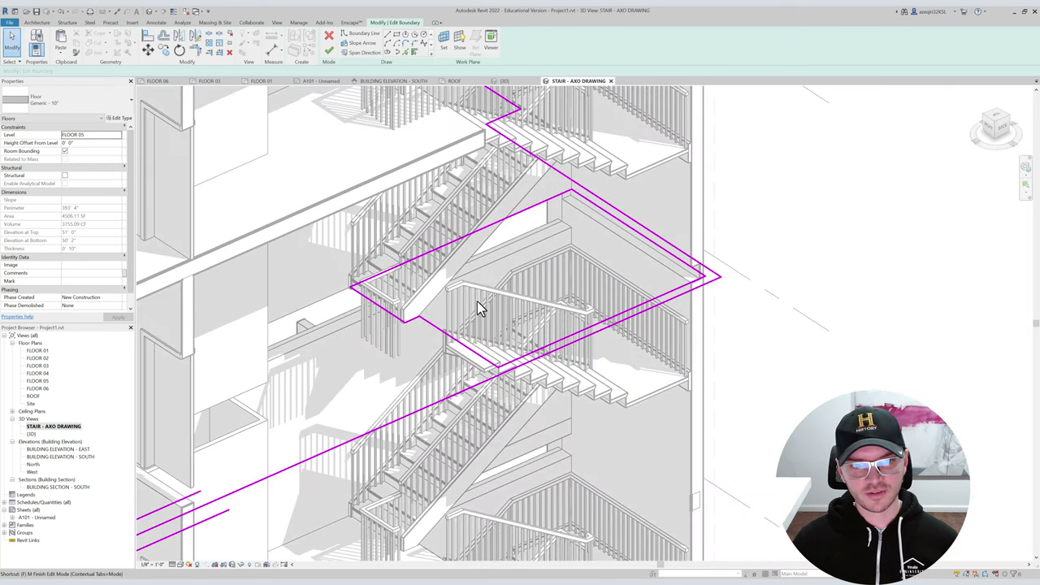
key("f")
key("m")
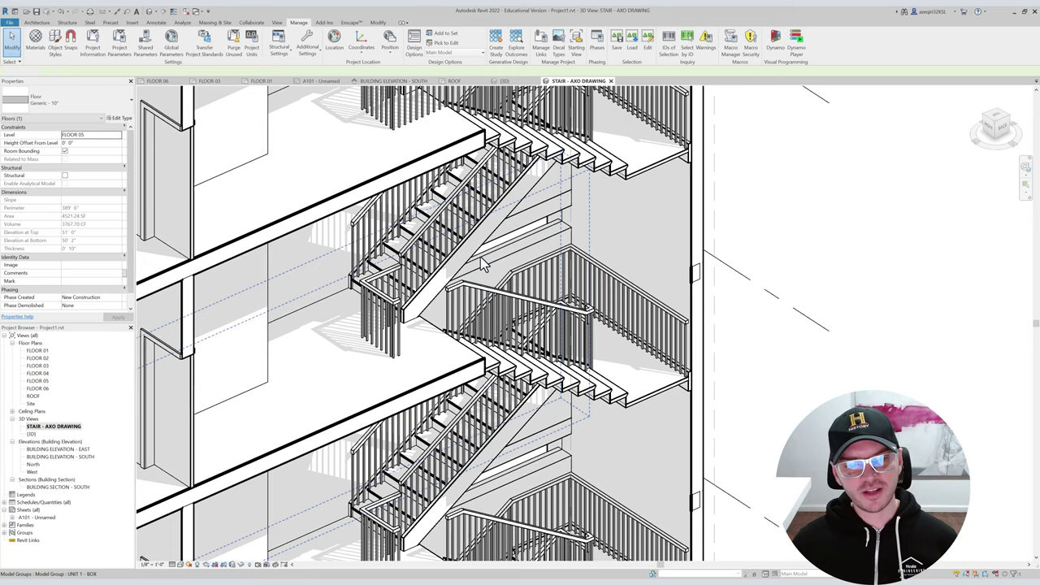
Select and delete the short landing railings beside the stair on the floors below FLOOR 06.
scroll(513, 237, "down", 5)
middle_click_drag(626, 217, 613, 193)
scroll(614, 192, "down", 1)
scroll(471, 293, "up", 1)
middle_click_drag(471, 293, 440, 377)
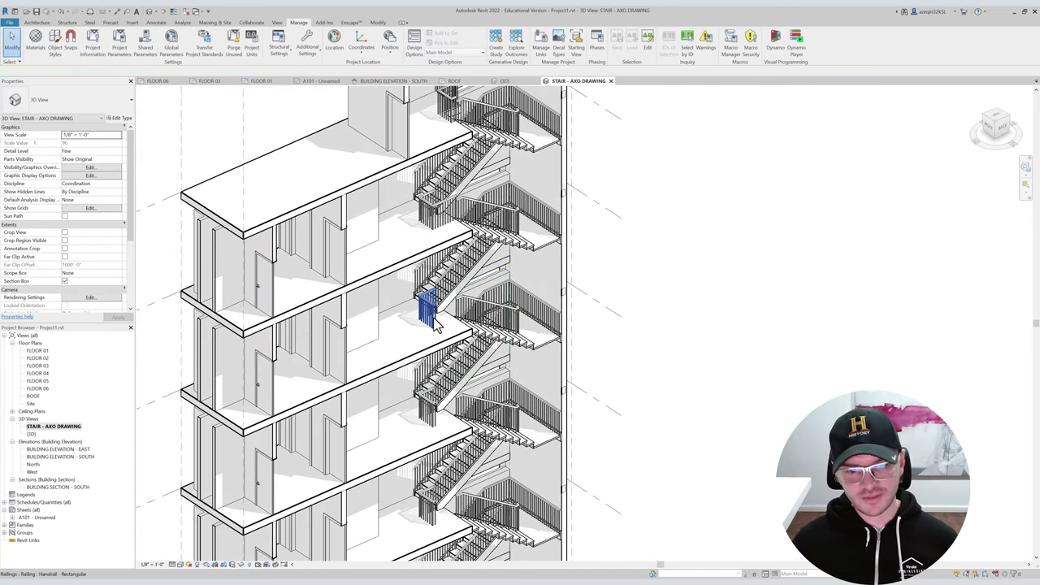
left_click(434, 318)
left_click(427, 404, "ctrl")
left_click(429, 499, "ctrl")
middle_click_drag(445, 485, 464, 435)
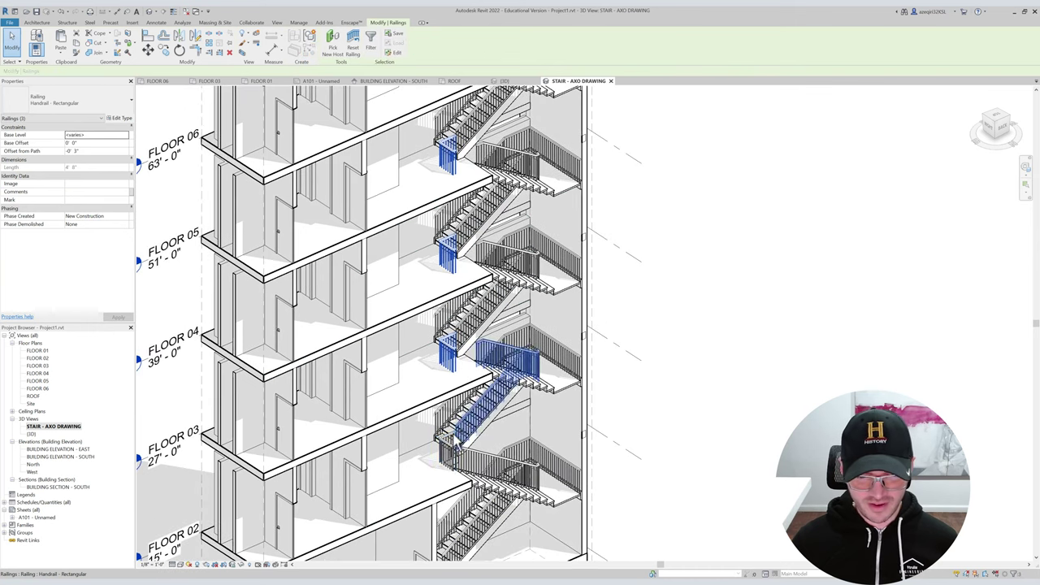
left_click(650, 298)
middle_click_drag(504, 374, 444, 362)
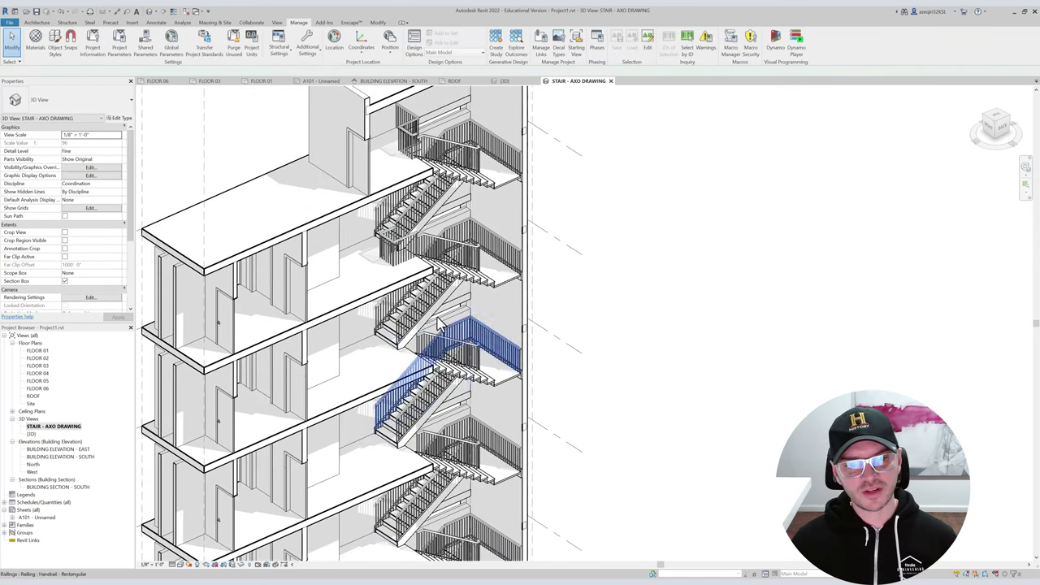
Copy the FLOOR 06 landing railing and paste it aligned to selected levels FLOOR 02 through FLOOR 05.
left_click(399, 251)
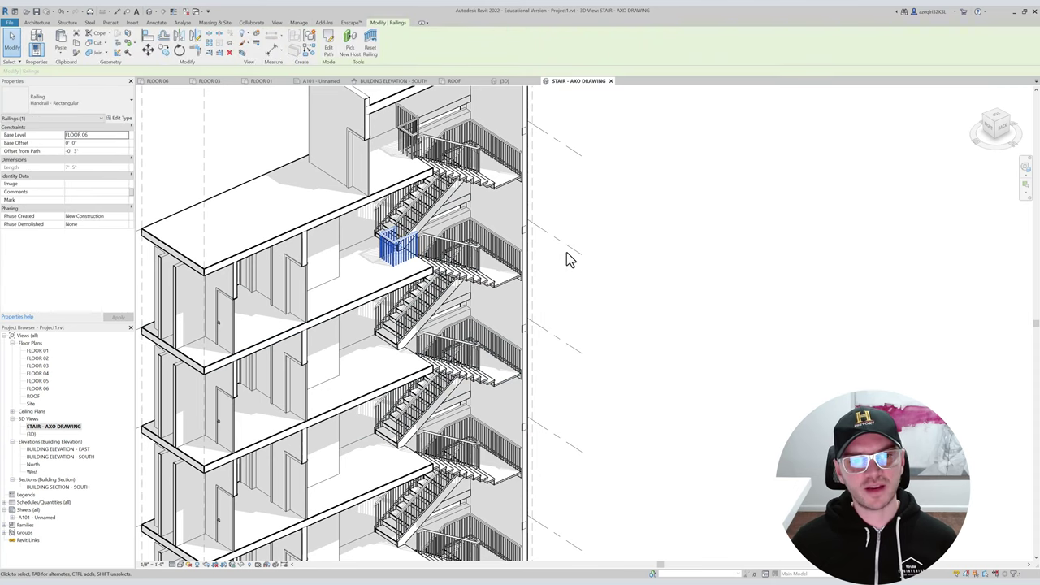
left_click(565, 250)
middle_click_drag(559, 260, 550, 225)
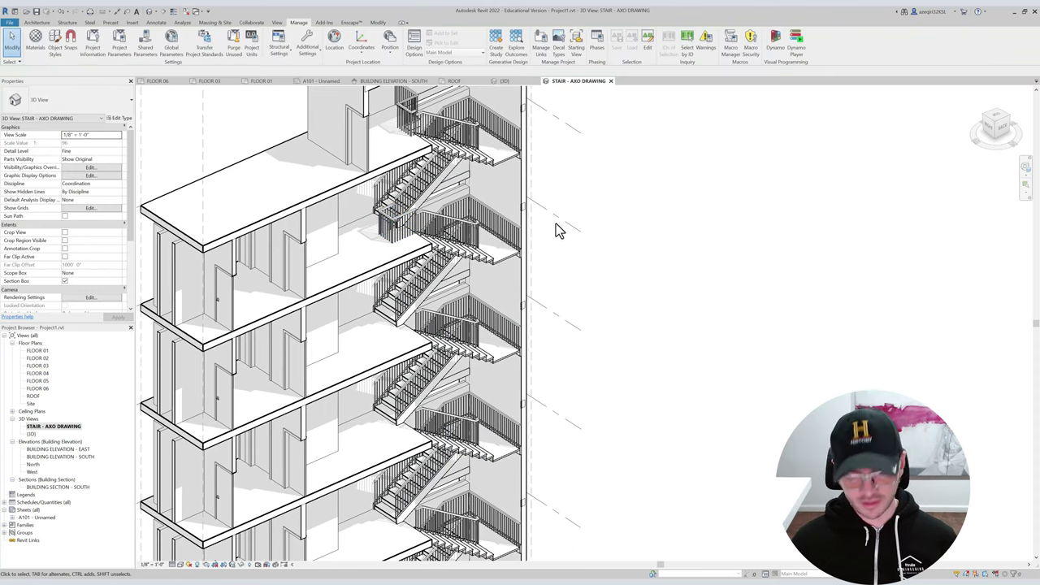
key("p")
key("l")
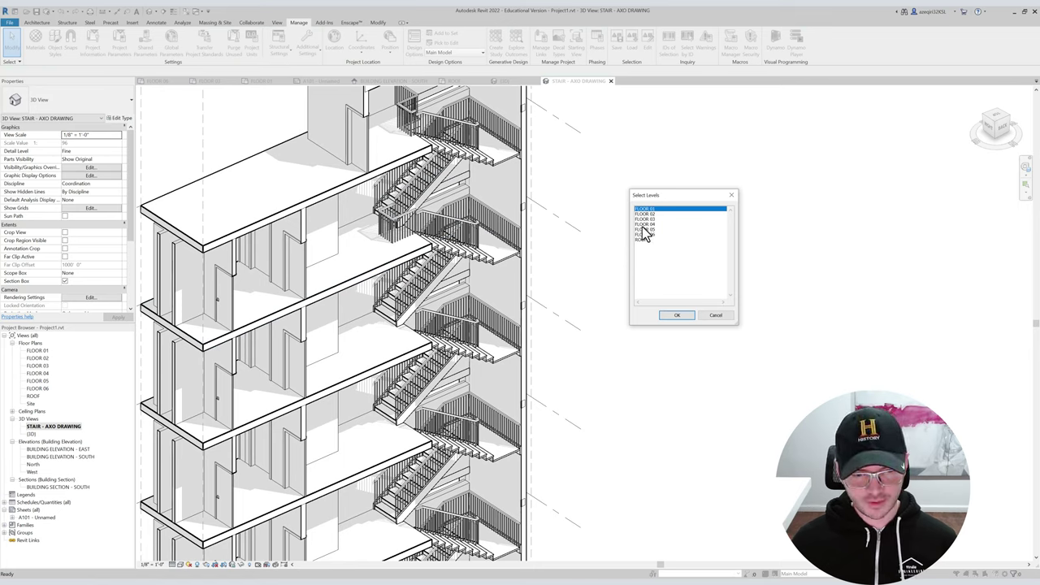
left_click_drag(643, 214, 643, 220)
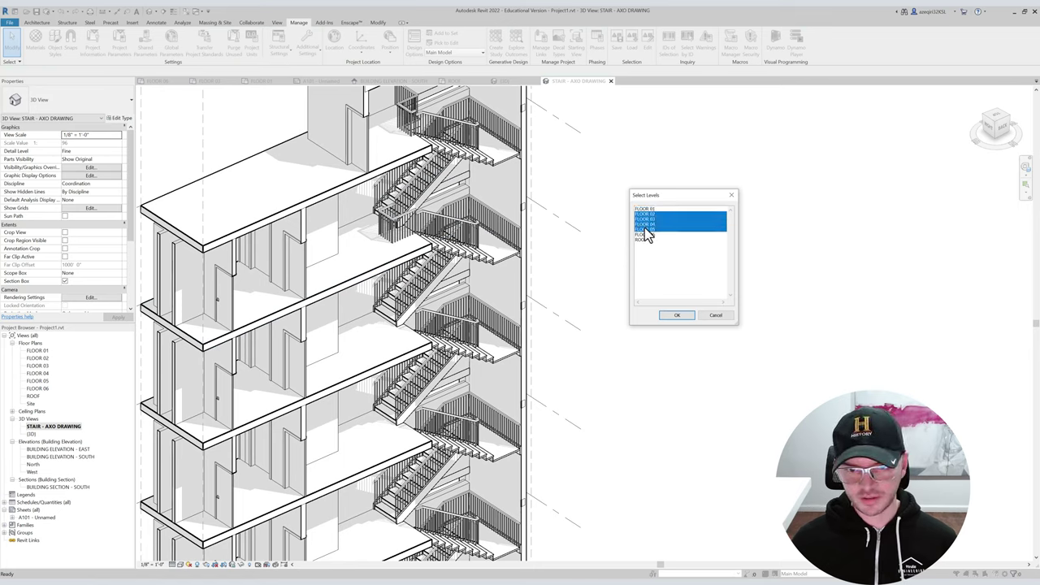
left_click(674, 316)
middle_click_drag(604, 297, 586, 184)
scroll(587, 195, "down", 1)
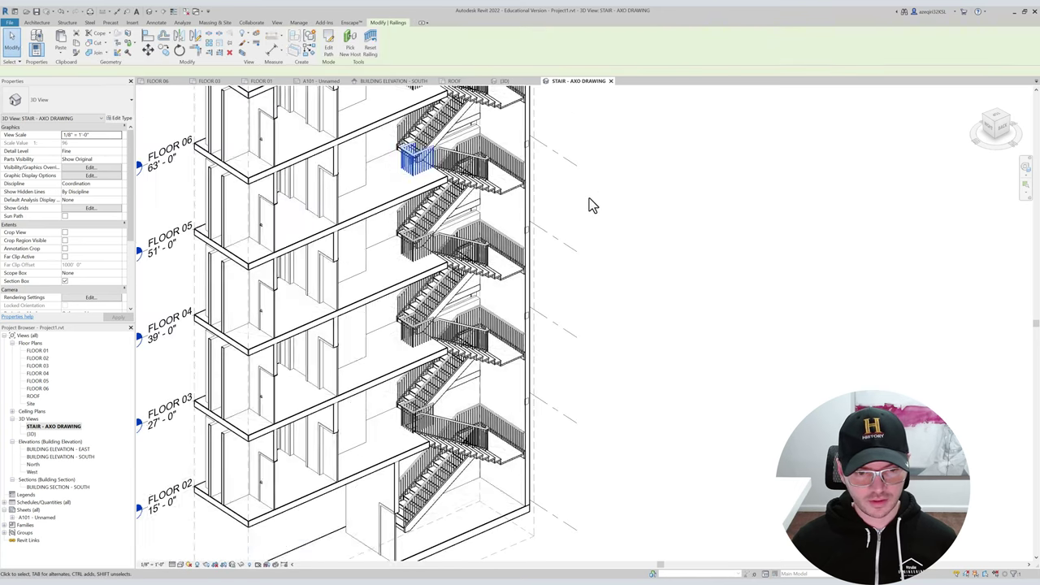
left_click(589, 198)
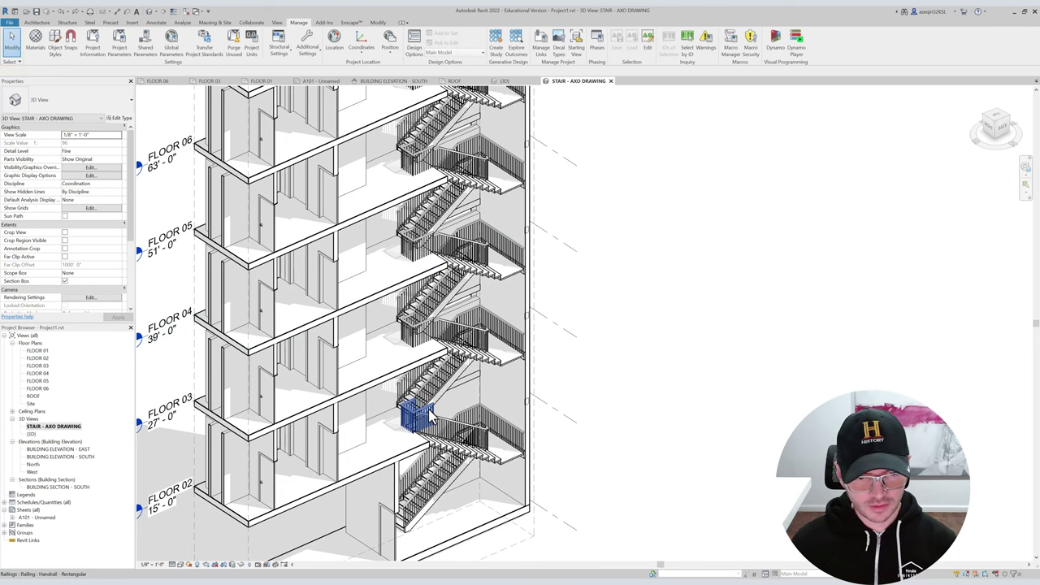
Pull the section box's end face at the front rooms inward to crop the building closer to the stairs.
scroll(613, 205, "down", 2)
middle_click_drag(619, 207, 579, 304)
left_click(361, 200)
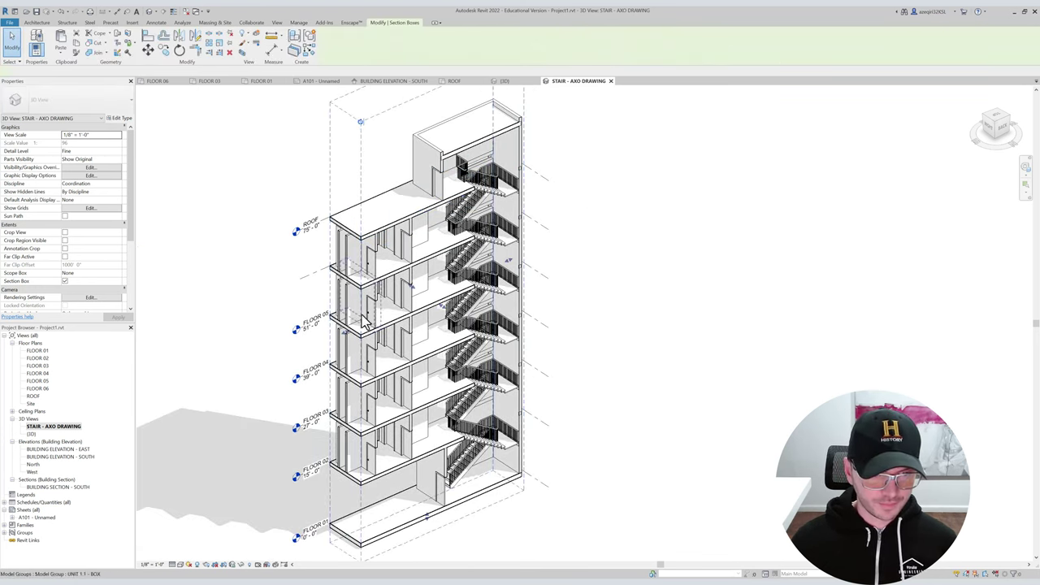
left_click_drag(396, 306, 389, 315)
left_click_drag(480, 302, 480, 302)
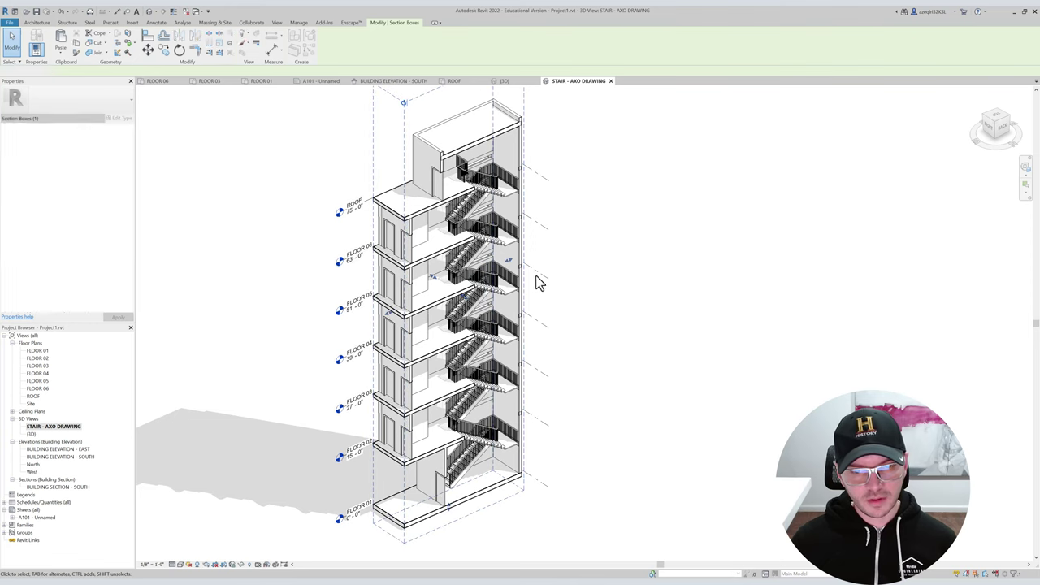
left_click(540, 281)
left_click(1001, 129)
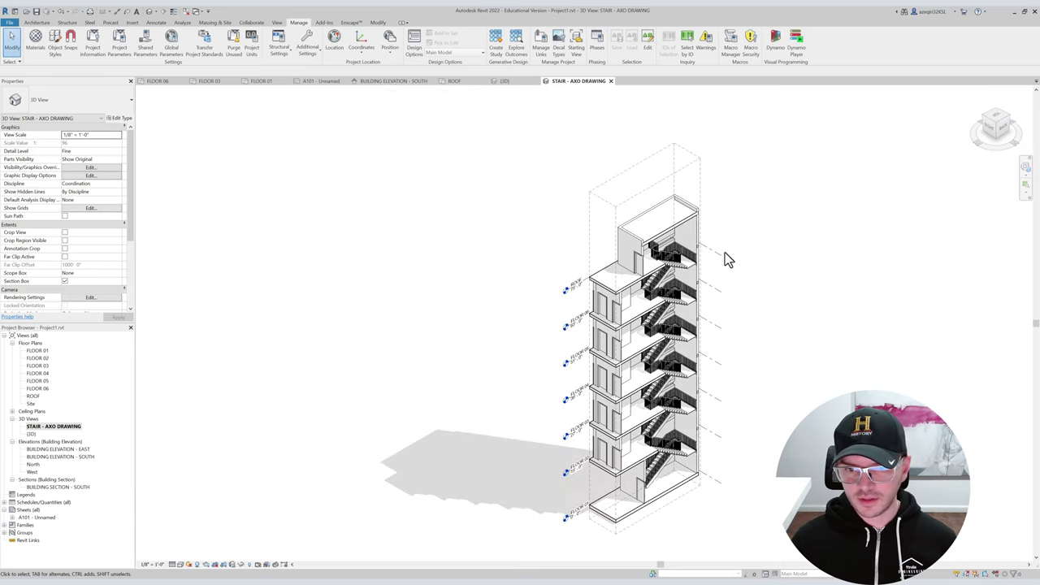
Show level heads at the stair end for ROOF through FLOOR 02 and hide the opposite heads of ROOF, FLOOR 06 and FLOOR 05.
left_click(712, 257)
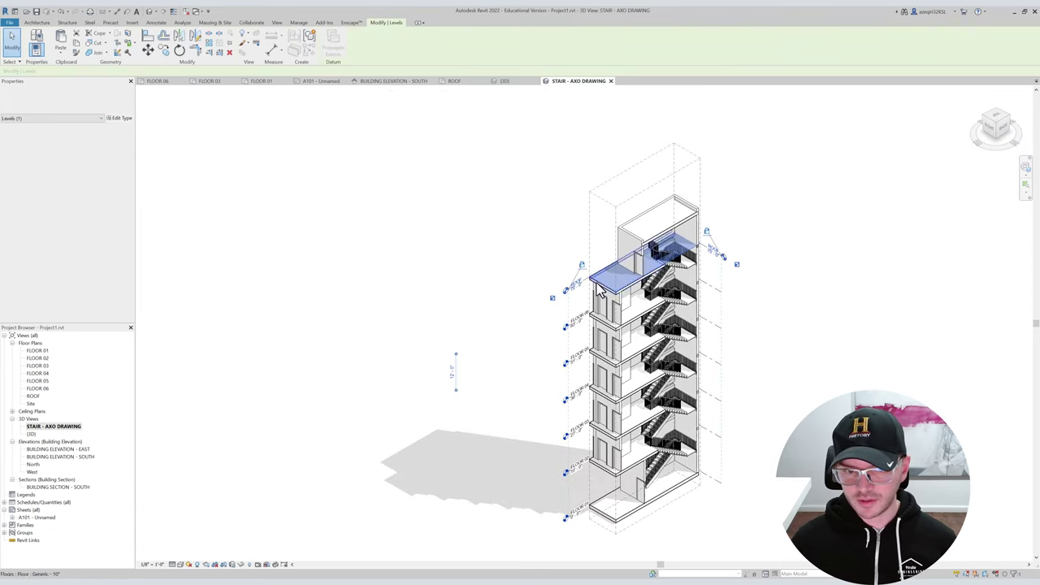
left_click(712, 297)
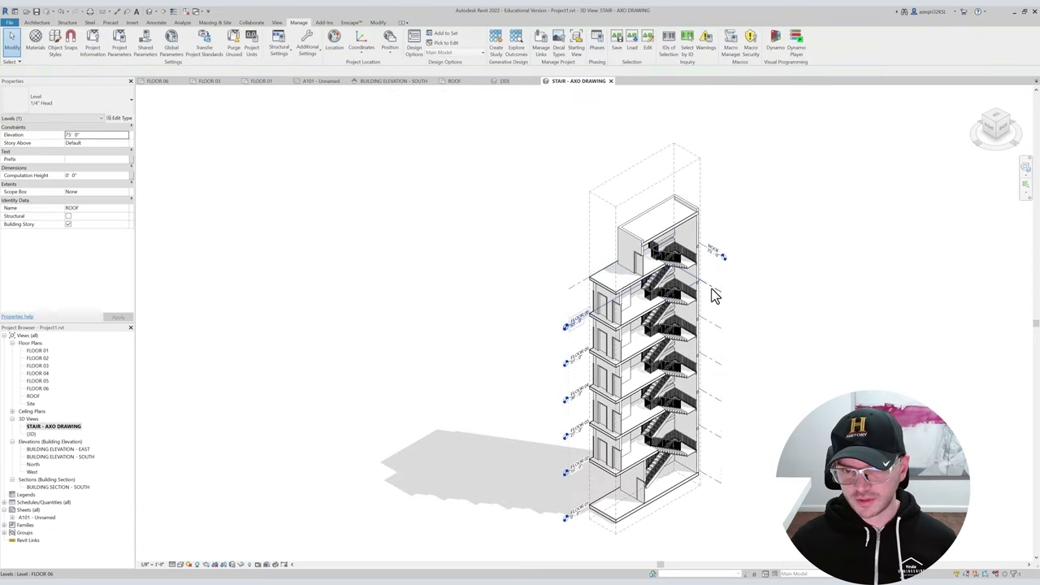
left_click(671, 323)
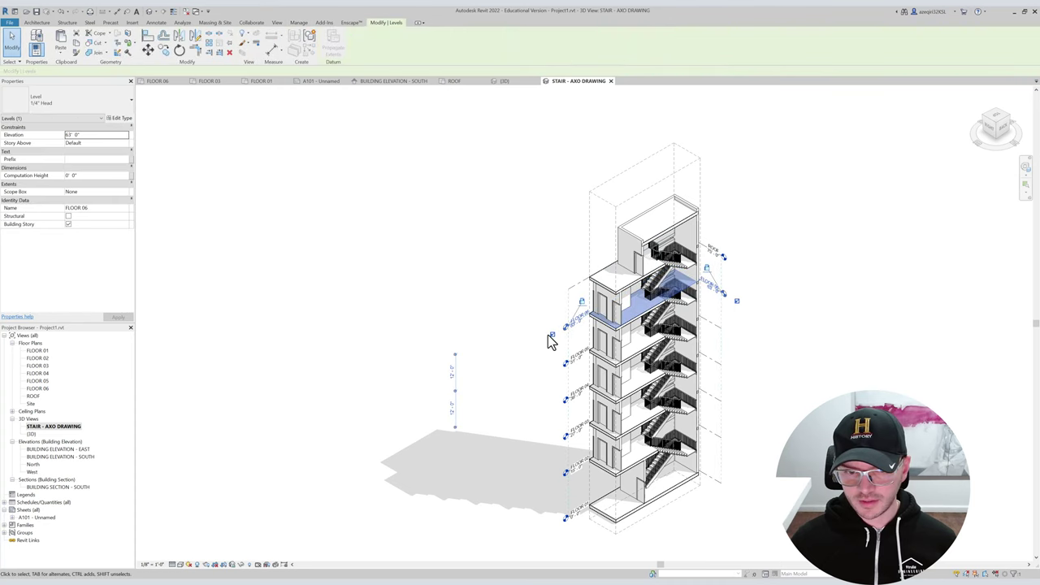
left_click(725, 338)
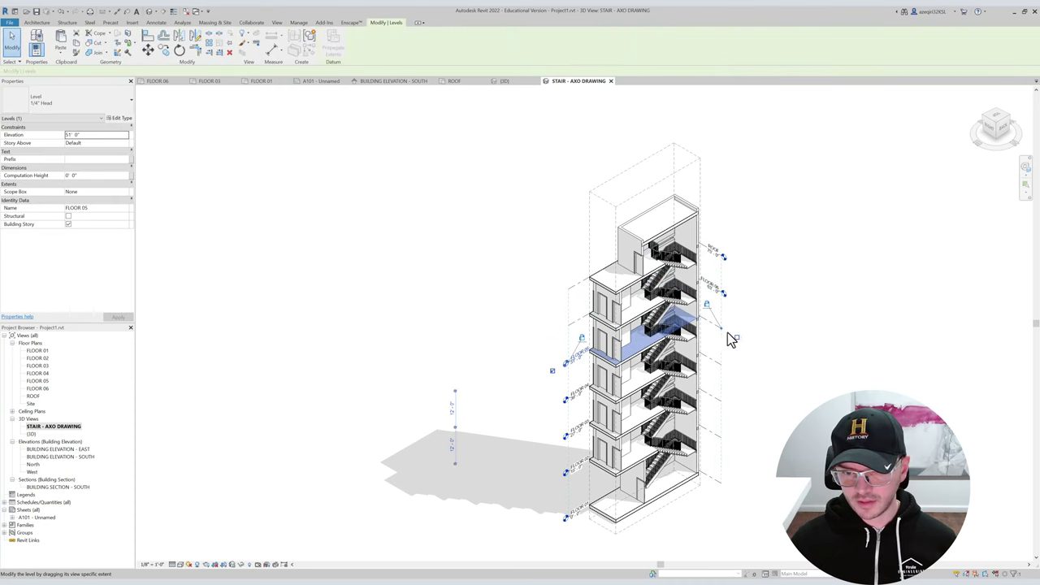
left_click(552, 371)
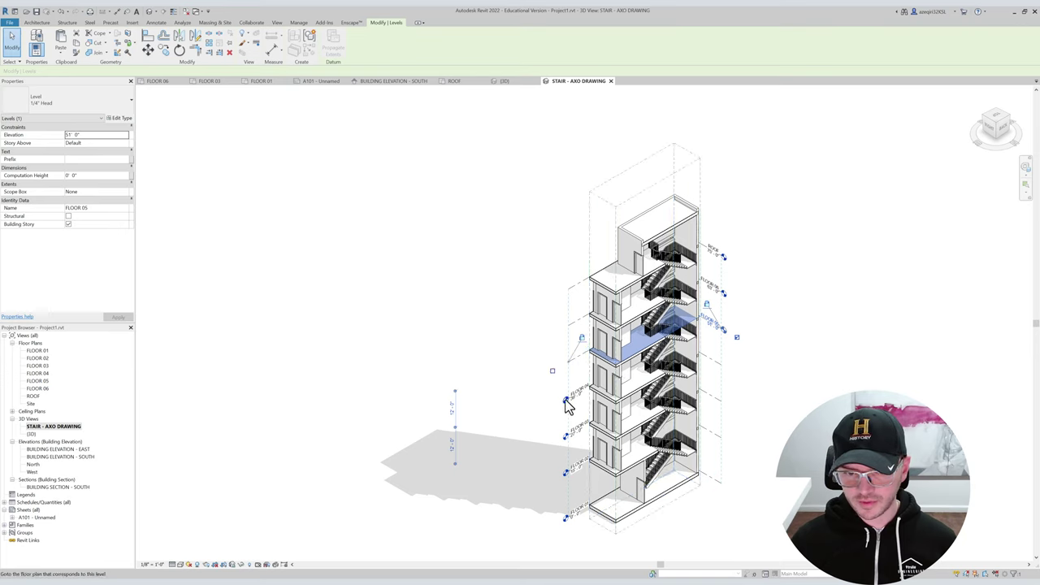
left_click(718, 369)
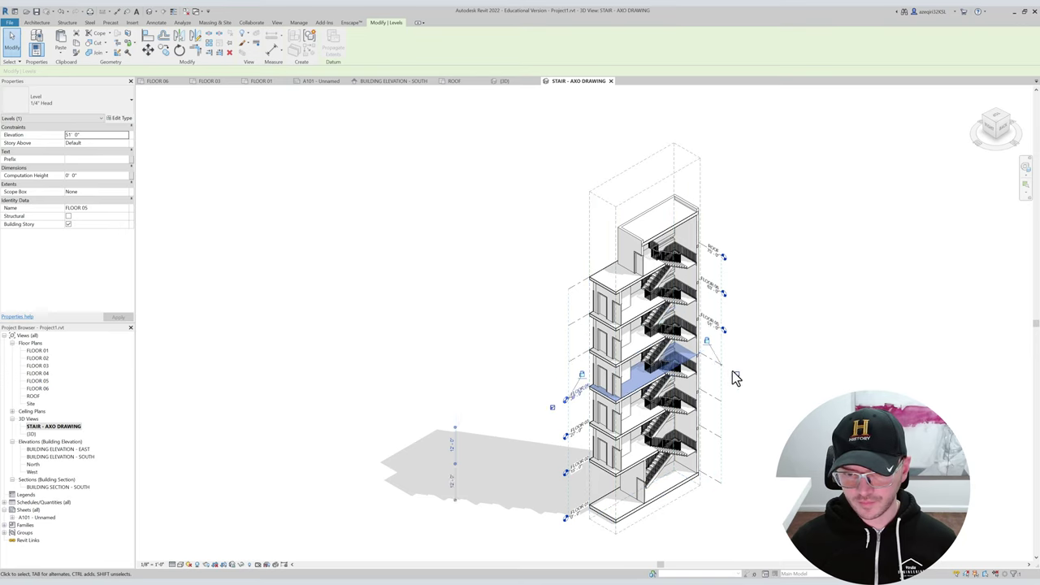
left_click(738, 413)
left_click(718, 445)
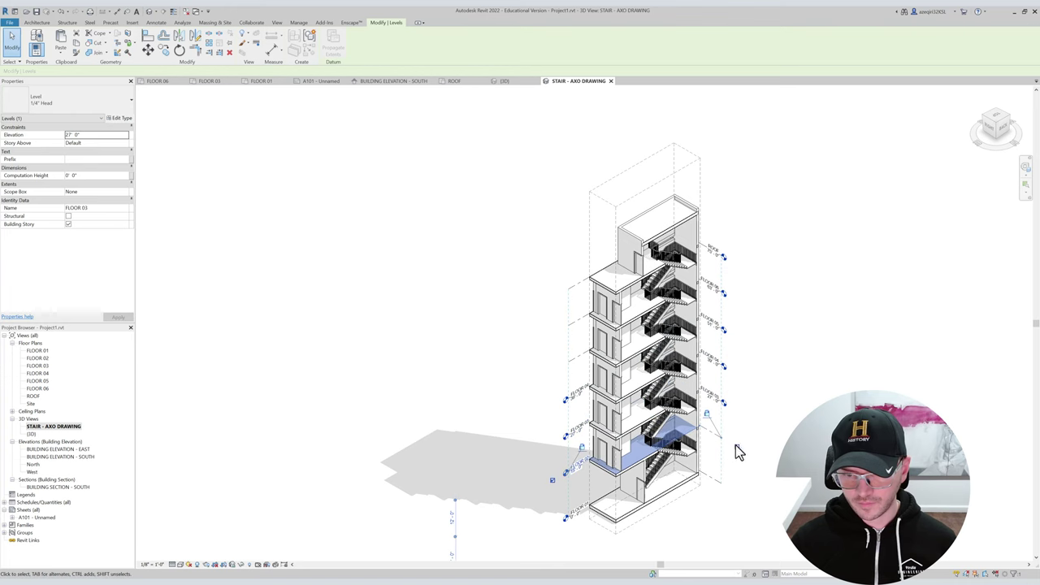
Temporarily isolate all levels and hide the heads of FLOOR 04, FLOOR 03 and FLOOR 02 at the end away from the stairs.
scroll(603, 394, "up", 1)
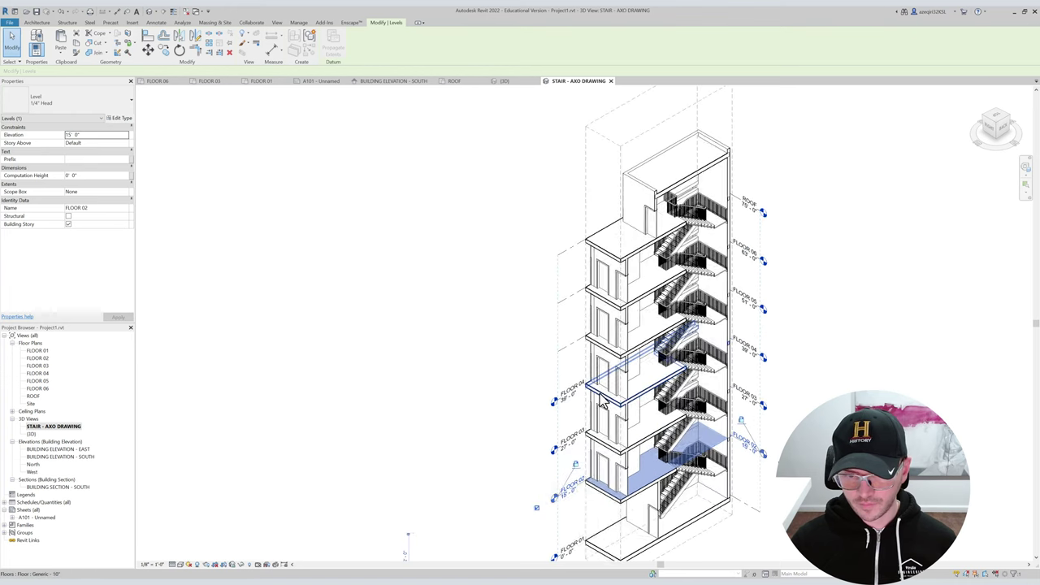
key("s")
key("a")
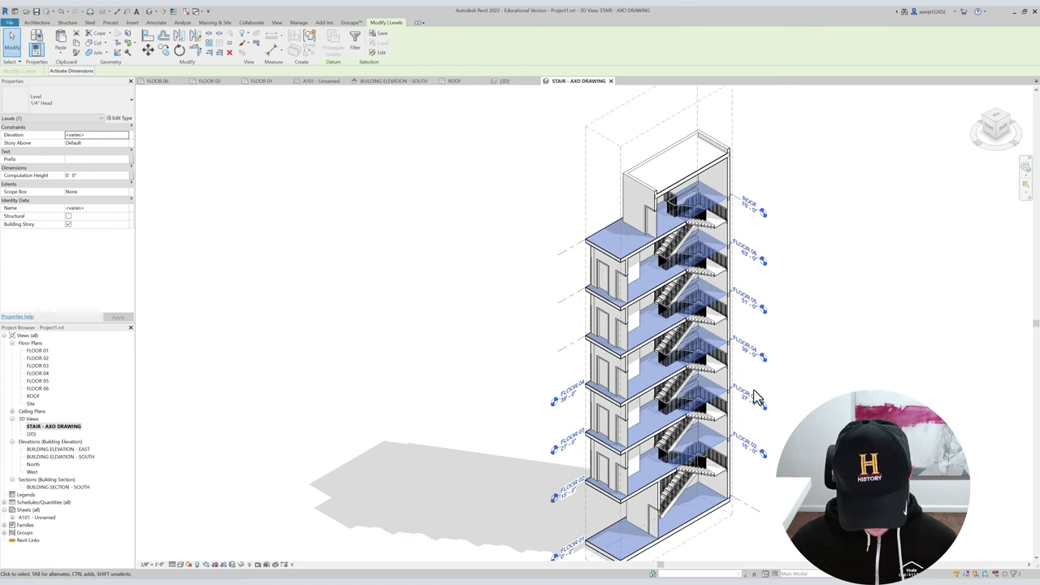
key("h")
key("i")
key("Escape")
left_click(545, 405)
left_click(567, 455)
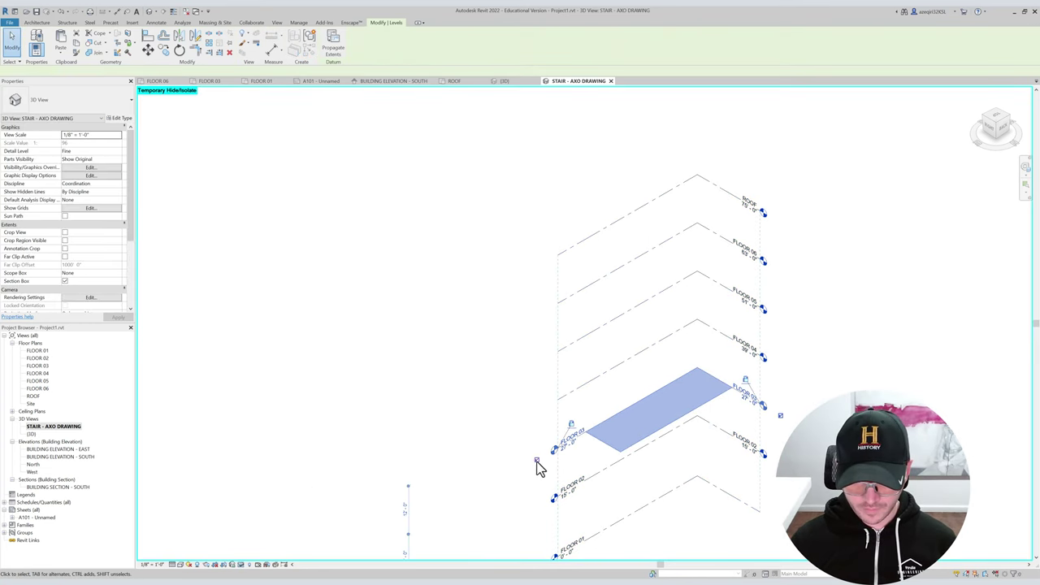
left_click(557, 500)
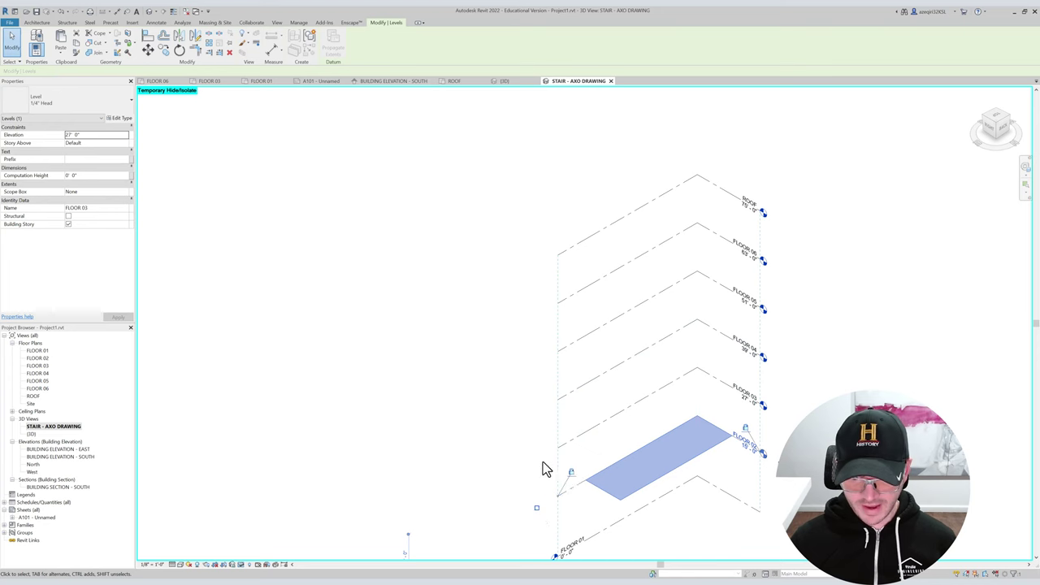
Switch the FLOOR 01 level head to the stair end, hiding the one at the opposite end.
middle_click_drag(573, 501, 569, 435)
left_click(592, 465)
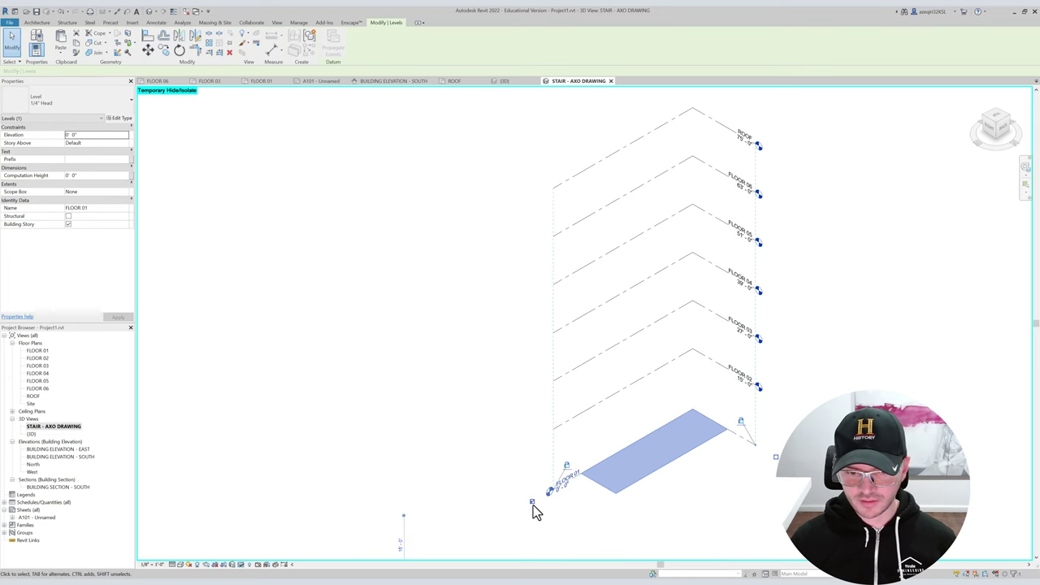
left_click(534, 507)
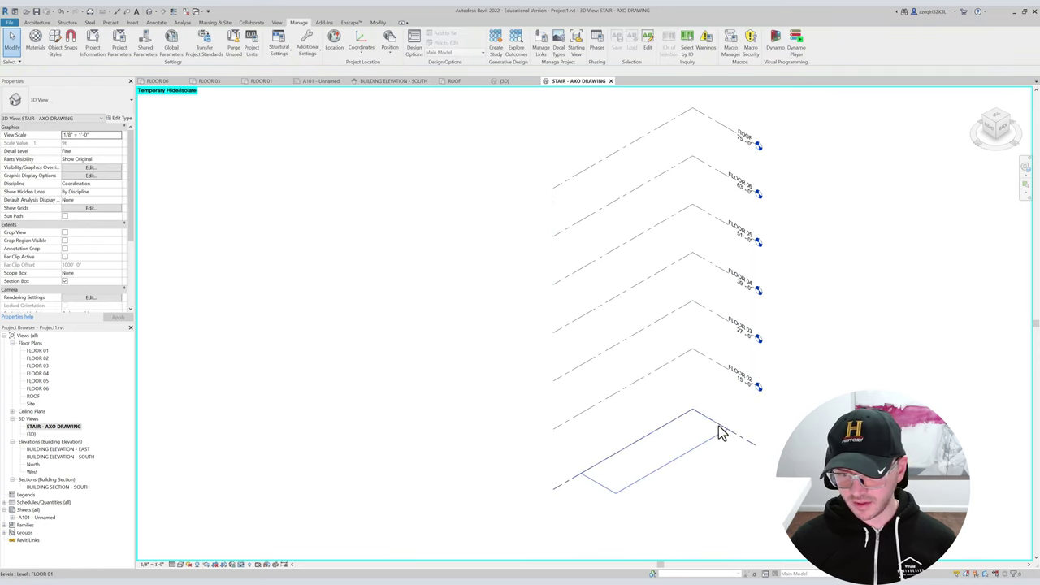
left_click(756, 453)
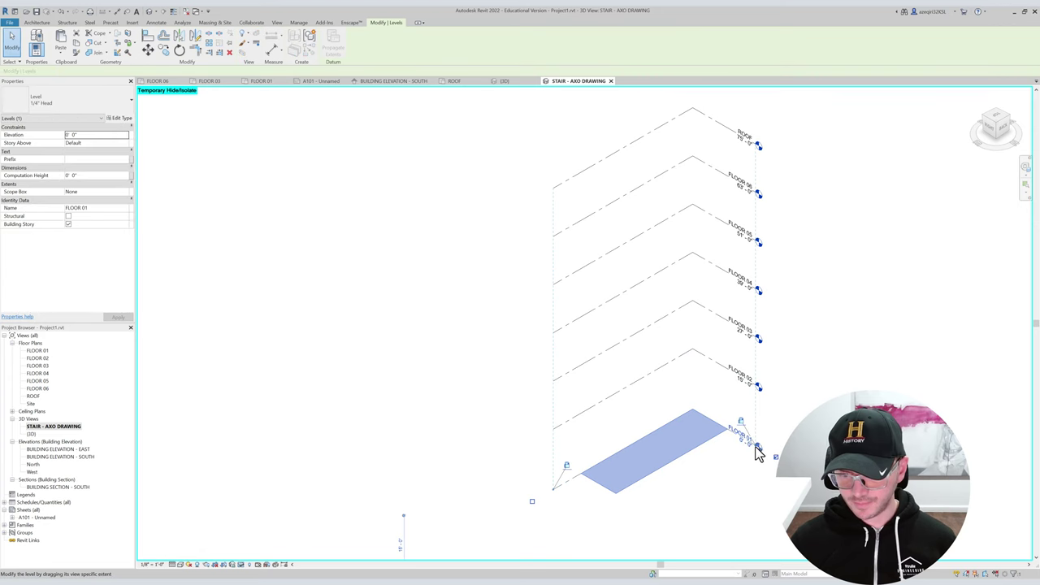
Extend the aligned level lines outward at the stair end and reset the temporary isolation.
left_click_drag(774, 457, 775, 450)
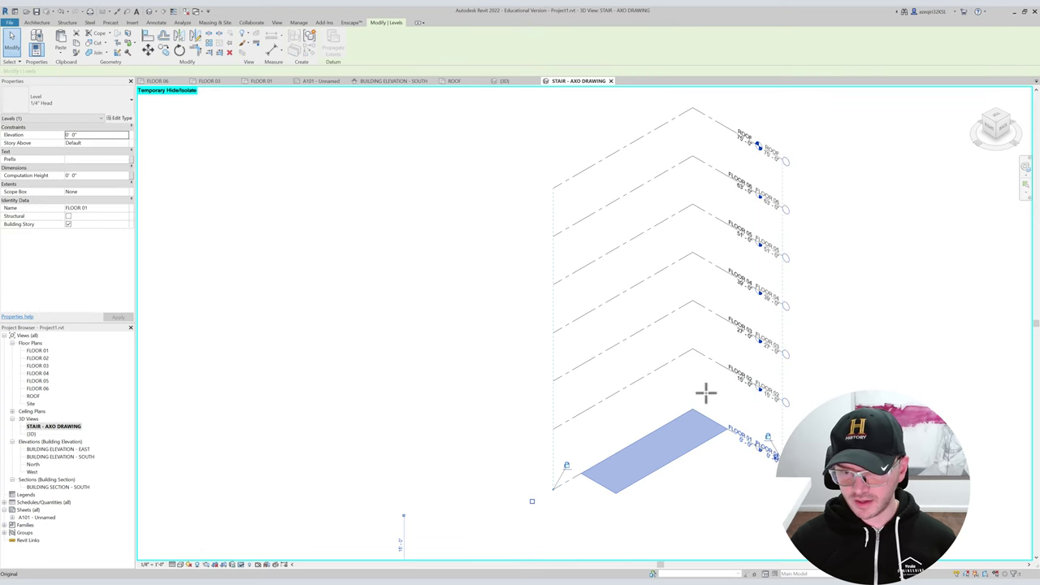
left_click_drag(706, 394, 818, 368)
left_click(810, 345)
key("h")
key("r")
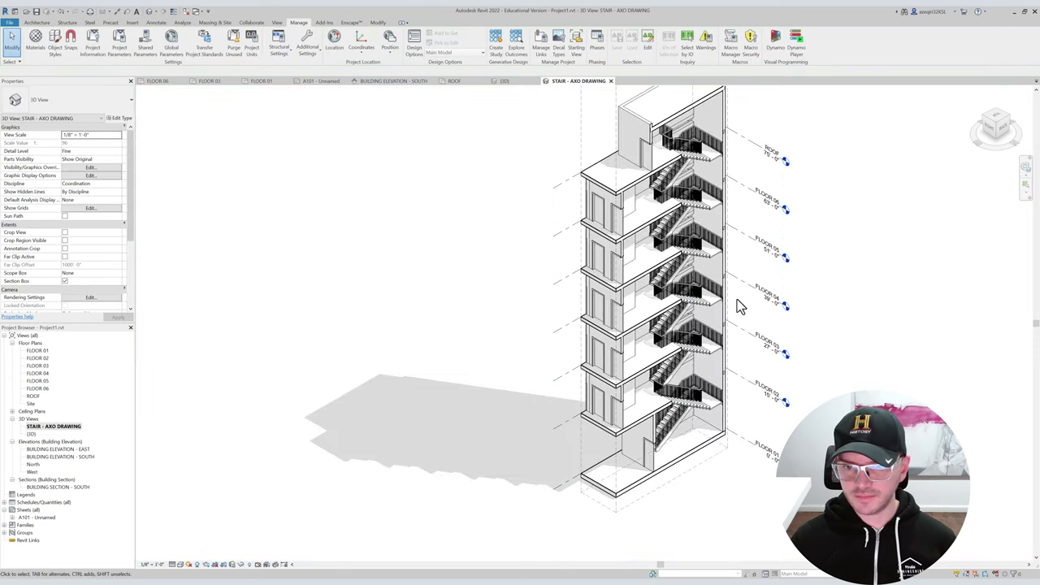
Save the 3D view's current orientation and lock the view.
middle_click_drag(785, 225, 737, 266)
middle_click_drag(747, 192, 713, 204)
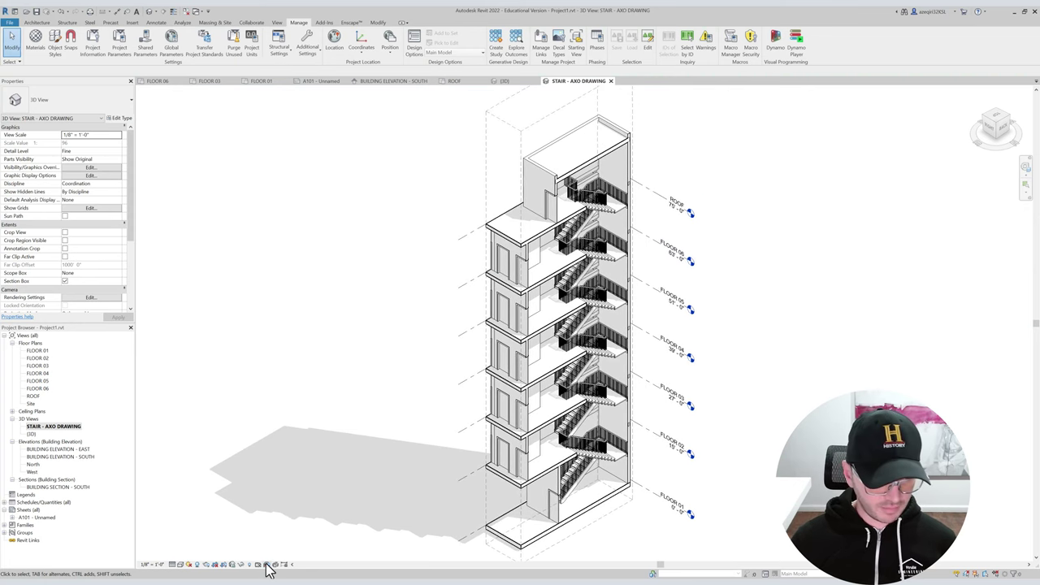
left_click(240, 565)
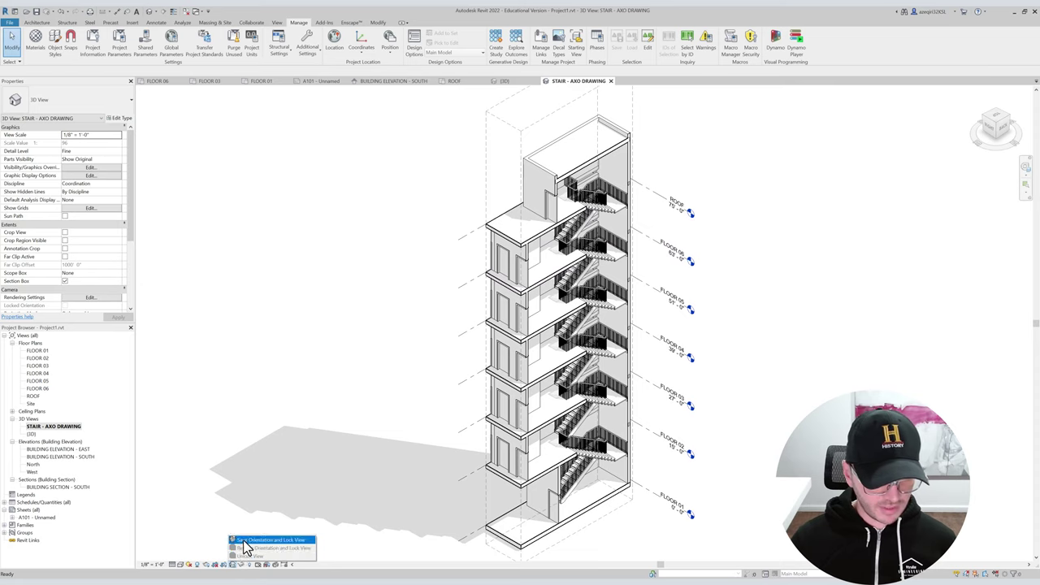
left_click(244, 541)
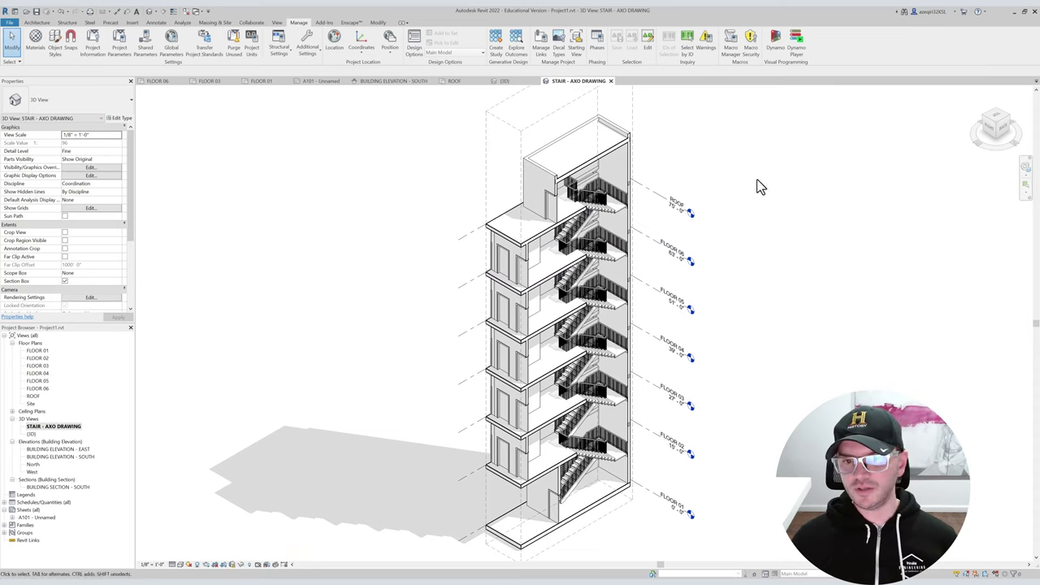
Place a text note reading STAIRCASE 01 beside the building, above the ROOF level head.
scroll(639, 263, "down", 1)
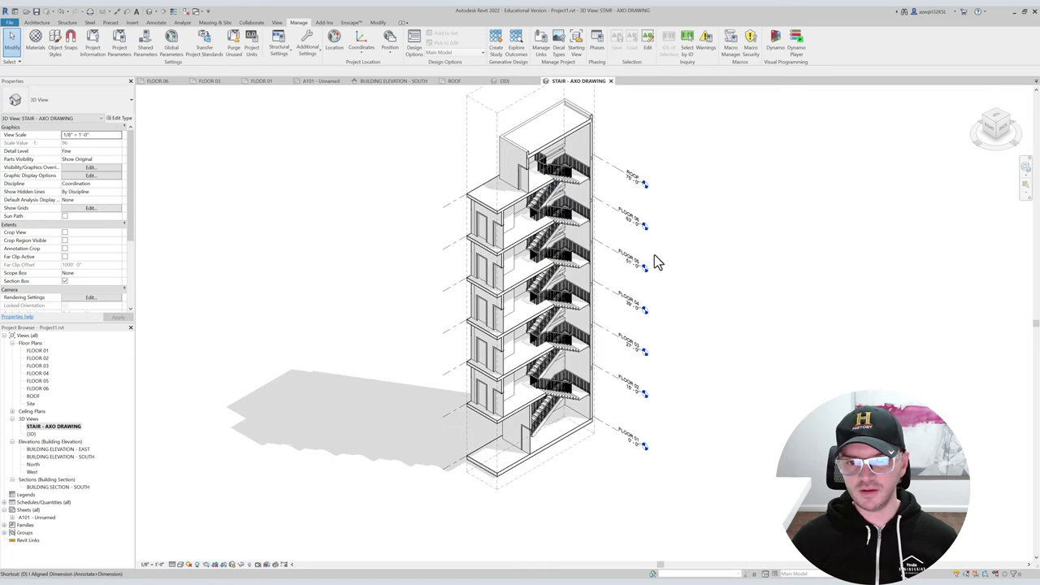
middle_click_drag(657, 256, 634, 281)
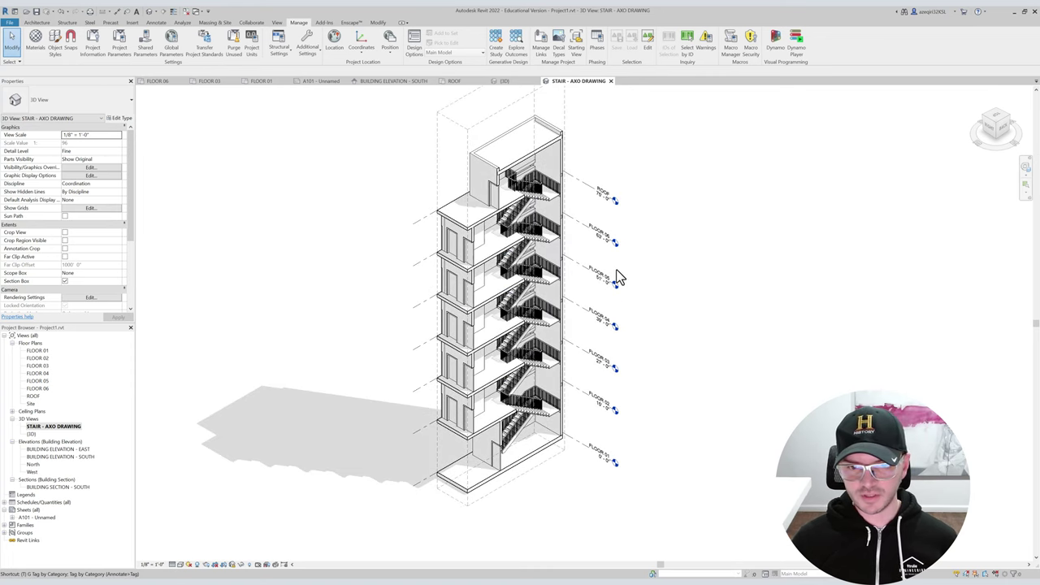
key("x")
left_click(605, 167)
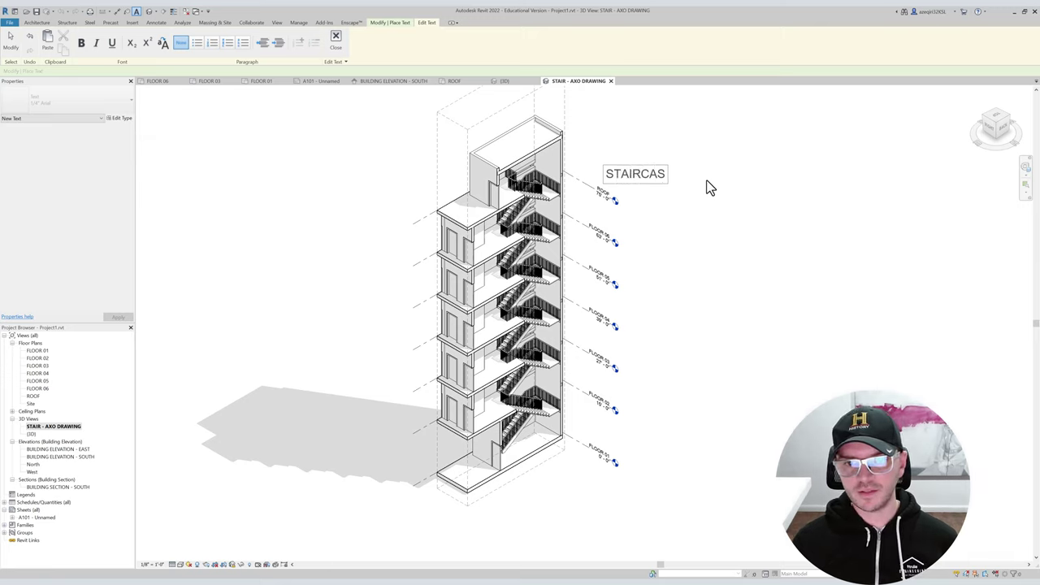
key("Escape")
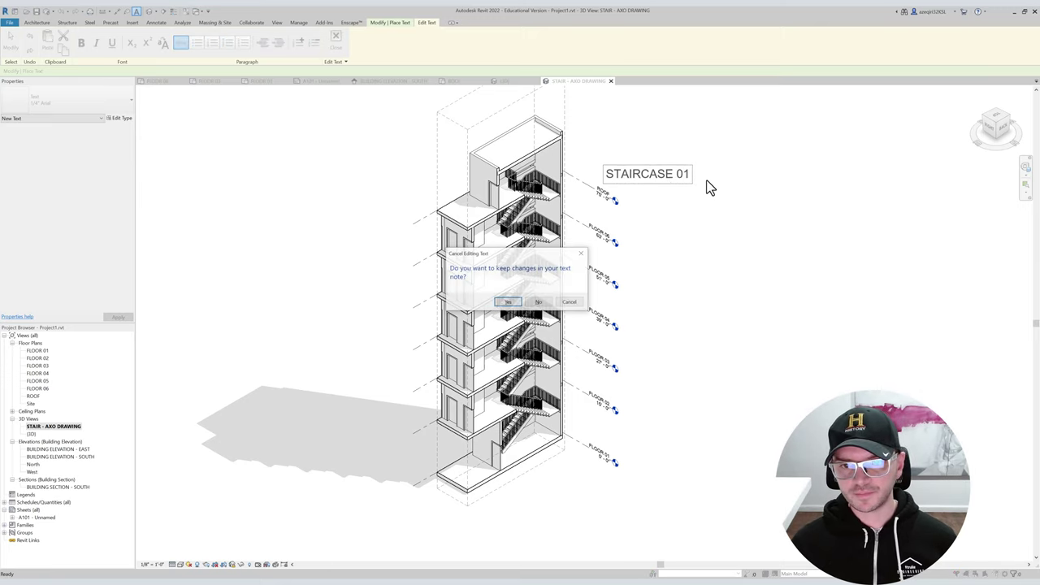
left_click(538, 299)
key("Escape")
key("Escape")
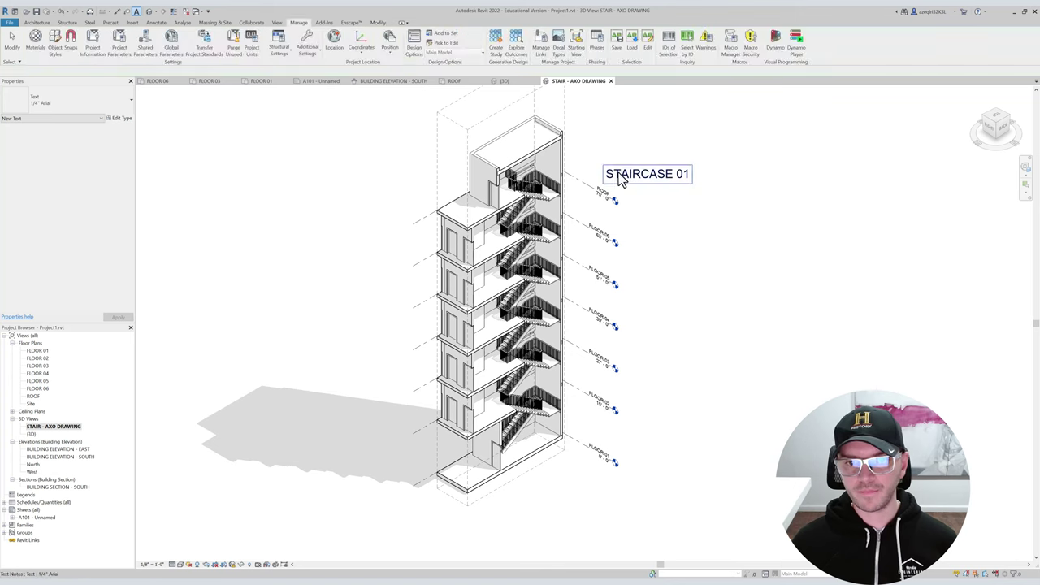
Move the STAIRCASE 01 note farther from the building and add a leader pointing to the top of the stairwell.
left_click(621, 177)
left_click_drag(604, 166, 647, 147)
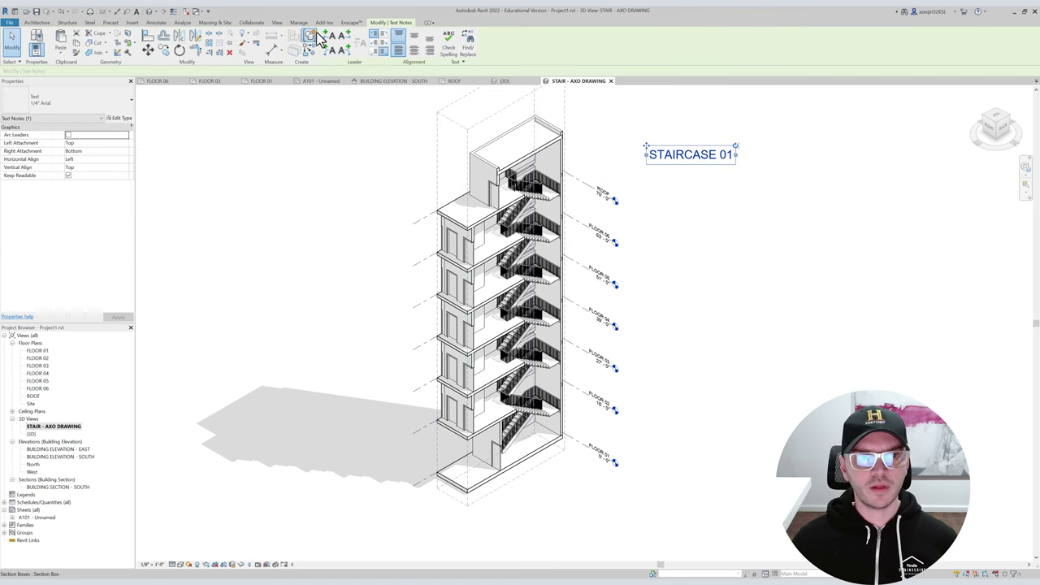
left_click_drag(597, 161, 559, 166)
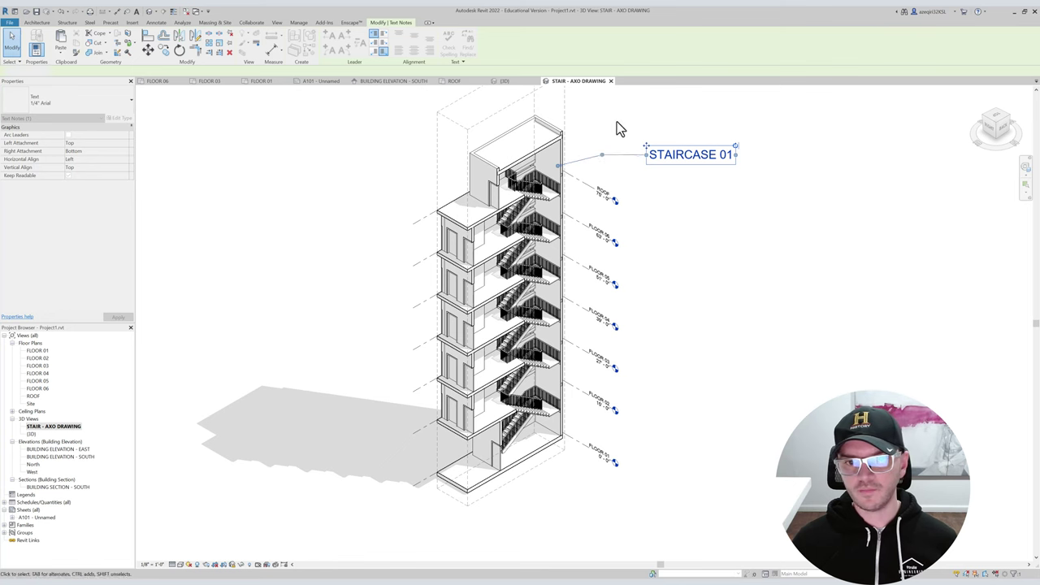
left_click(878, 153)
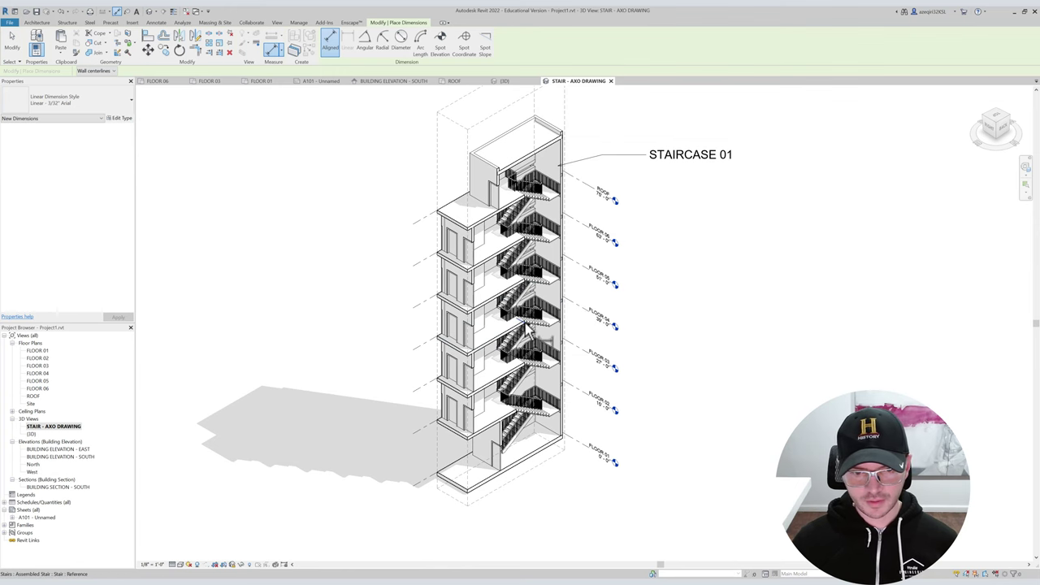
Try to place an aligned dimension along the building's length beside the ground floor slab.
scroll(478, 323, "up", 6)
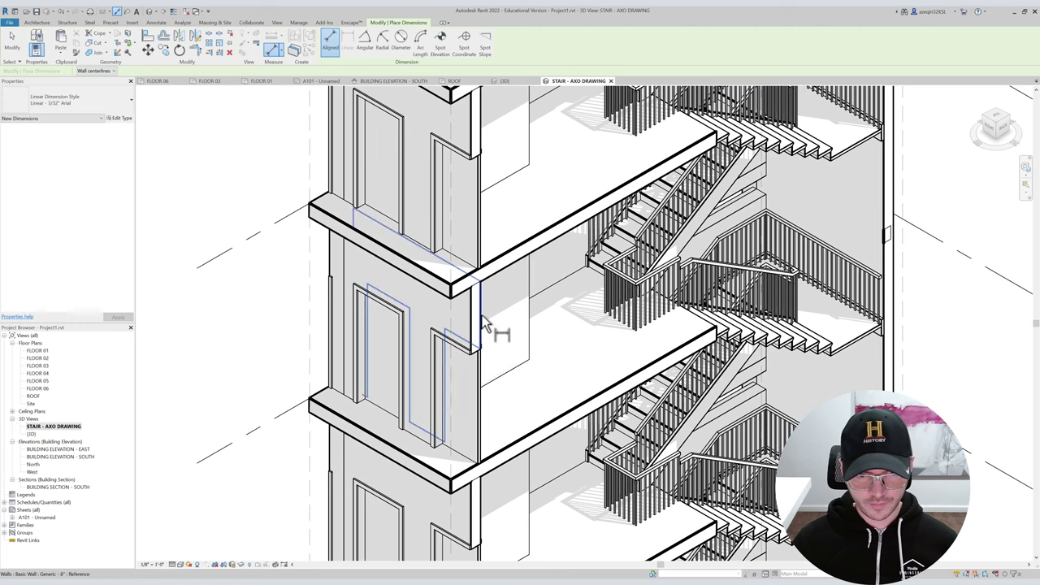
scroll(853, 276, "down", 2)
scroll(852, 280, "down", 3)
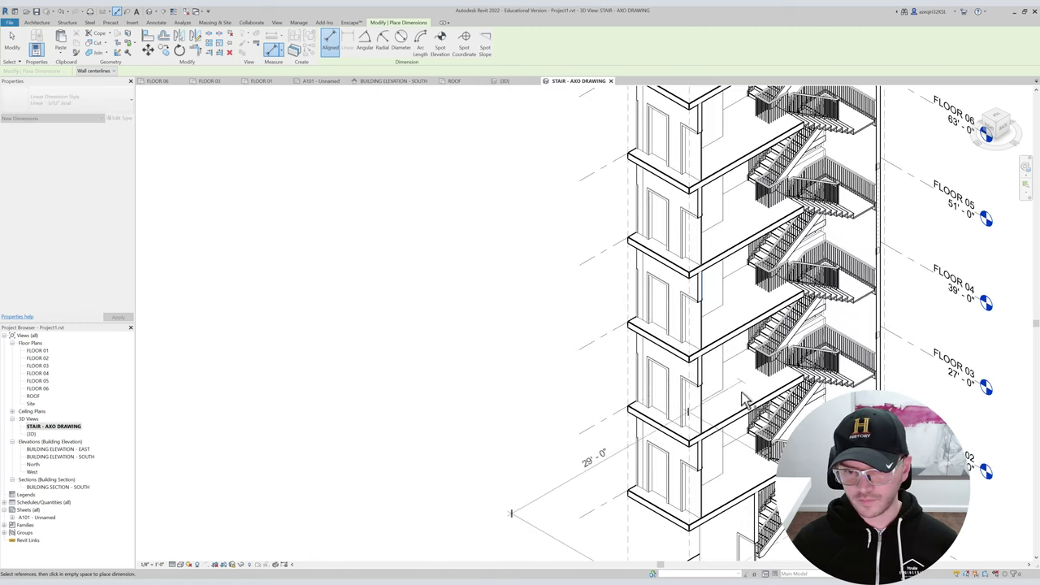
scroll(732, 390, "up", 2)
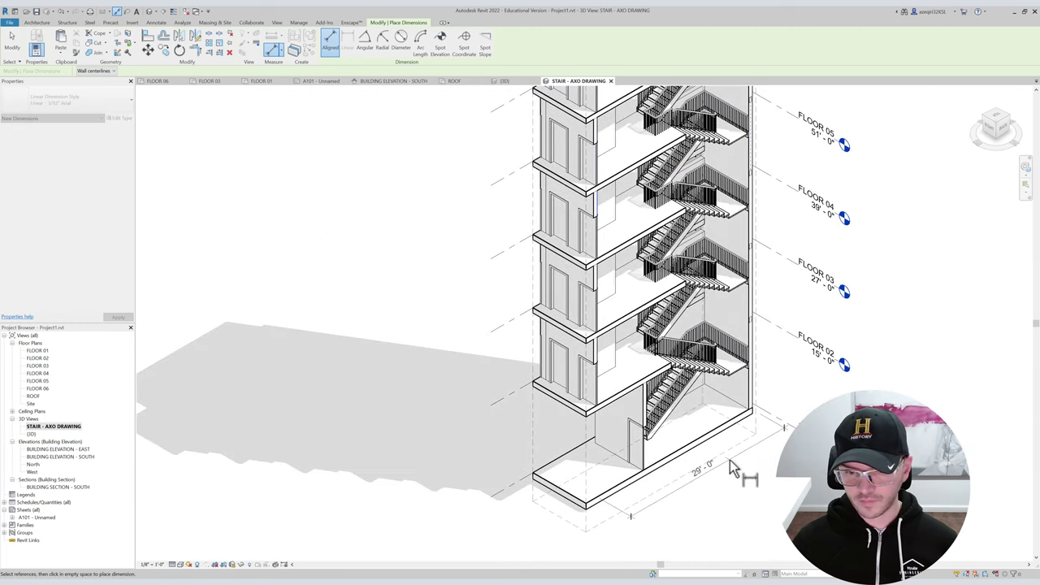
key("Escape")
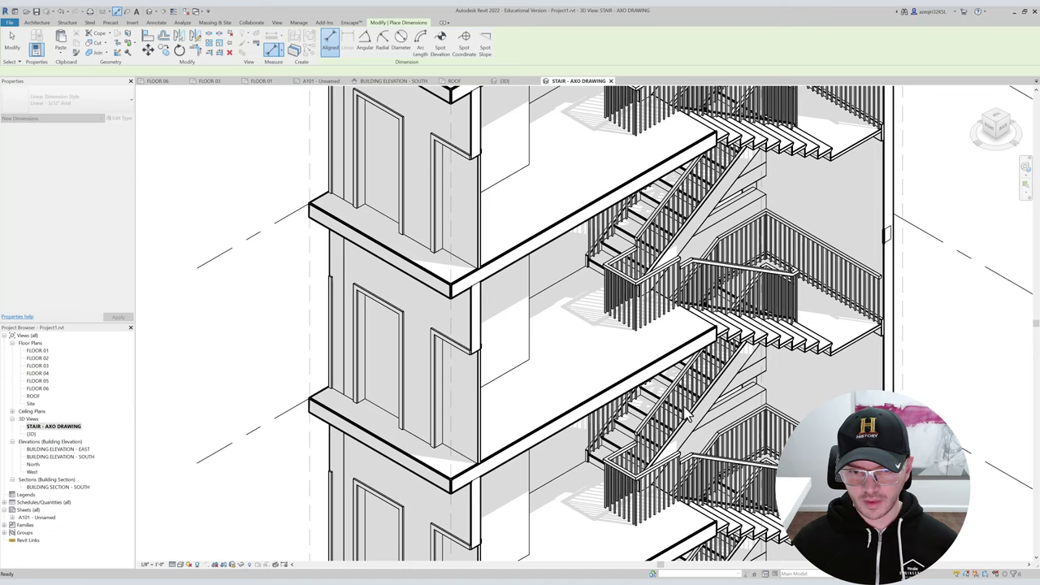
scroll(668, 390, "down", 3)
scroll(601, 350, "down", 1)
middle_click_drag(603, 341, 531, 272)
scroll(528, 272, "down", 1)
middle_click_drag(608, 556, 543, 389)
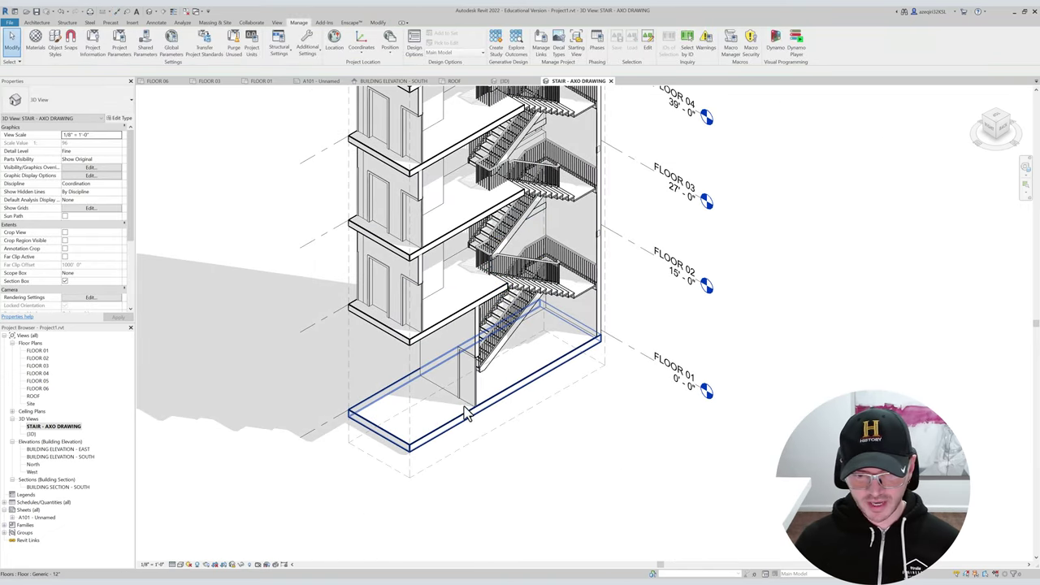
Unlock the 3D view and orbit the building to a different angle.
scroll(479, 394, "down", 3)
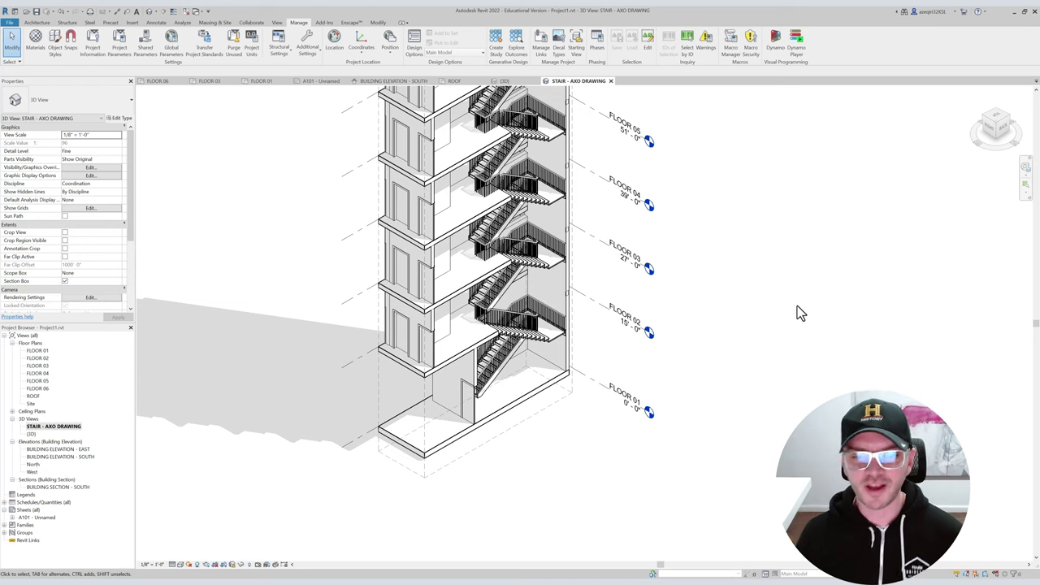
scroll(684, 349, "down", 4)
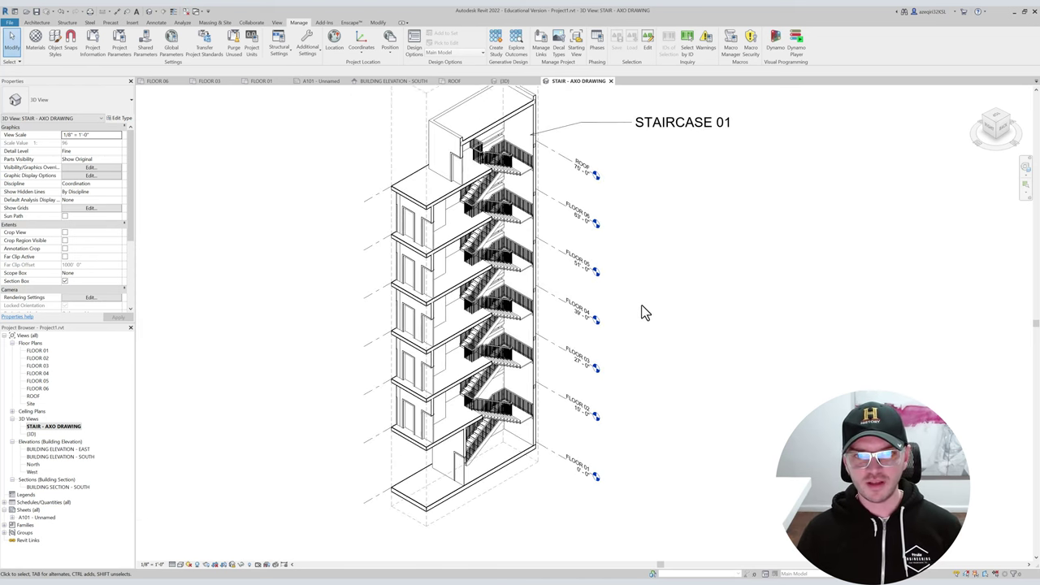
middle_click_drag(639, 332, 631, 342)
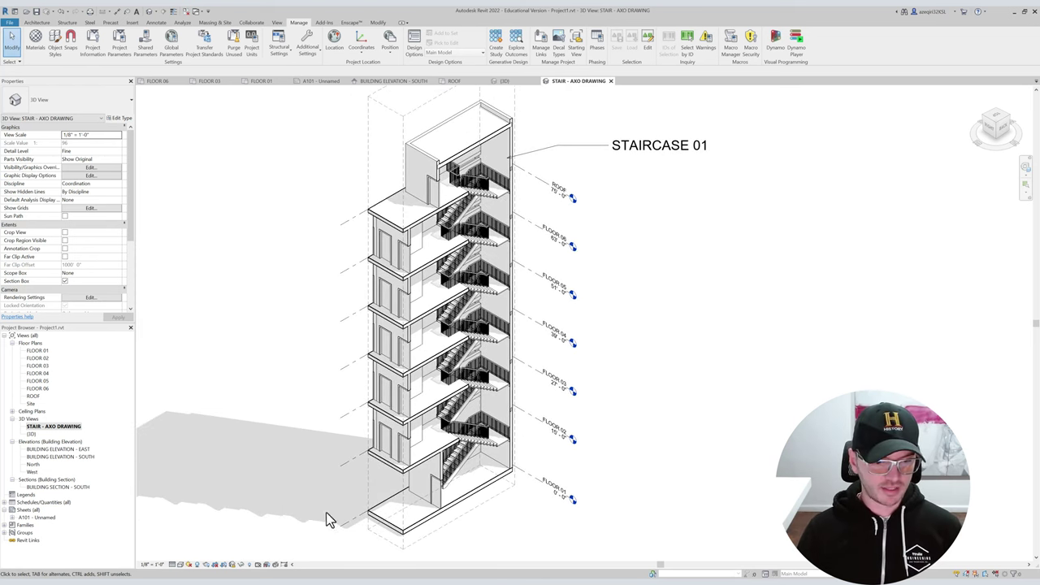
left_click(232, 564)
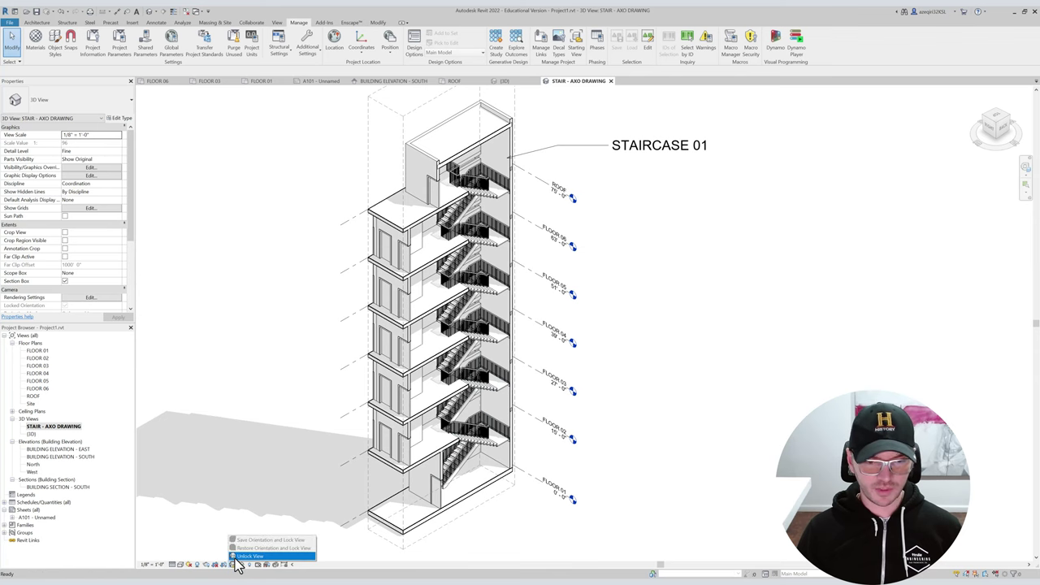
left_click(244, 555)
middle_click_drag(636, 287, 274, 486, "shift")
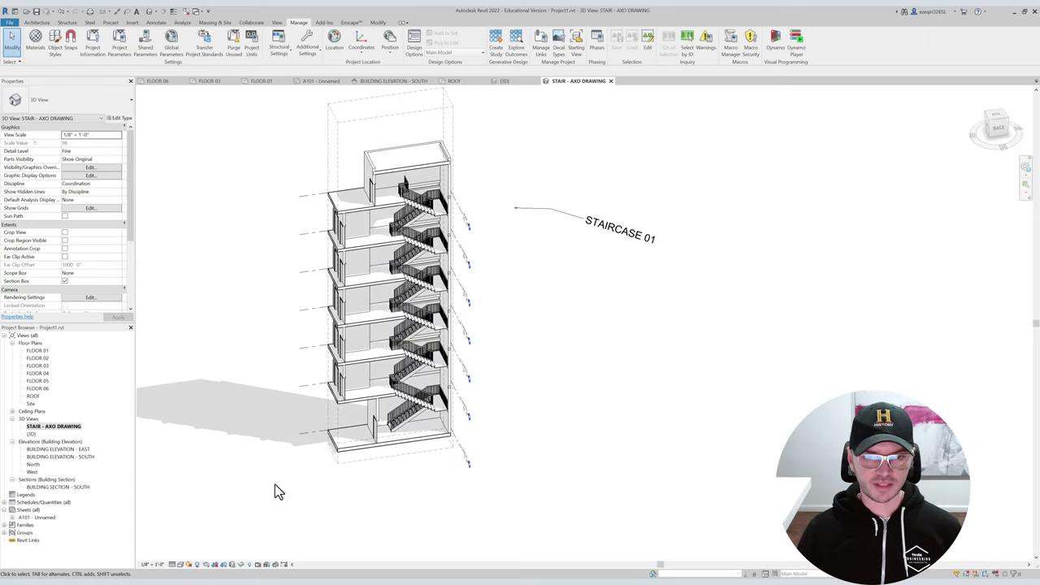
Restore the 3D view's saved orientation and lock the view.
left_click(232, 564)
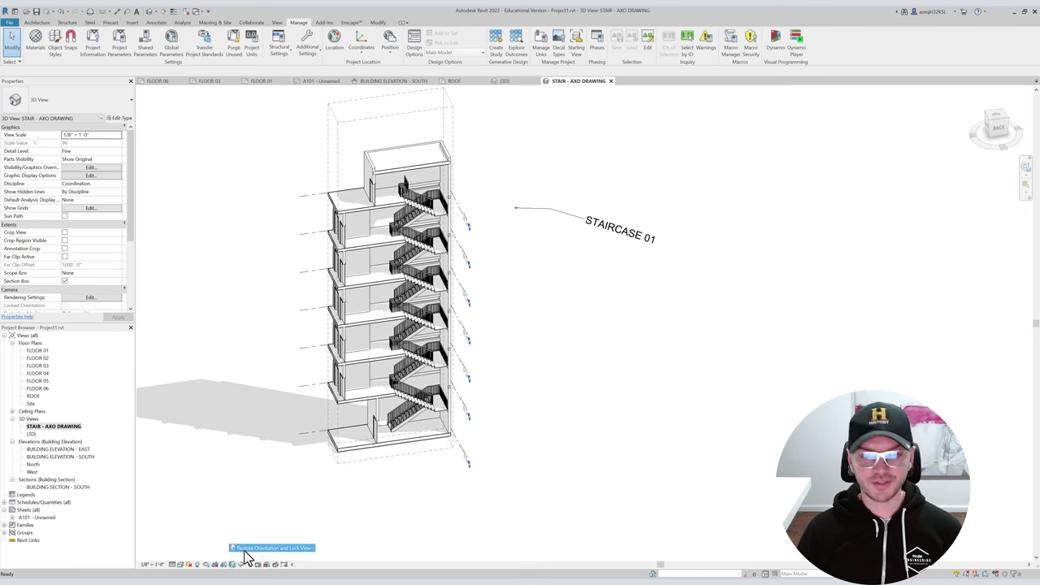
left_click(246, 548)
middle_click_drag(618, 305, 599, 398)
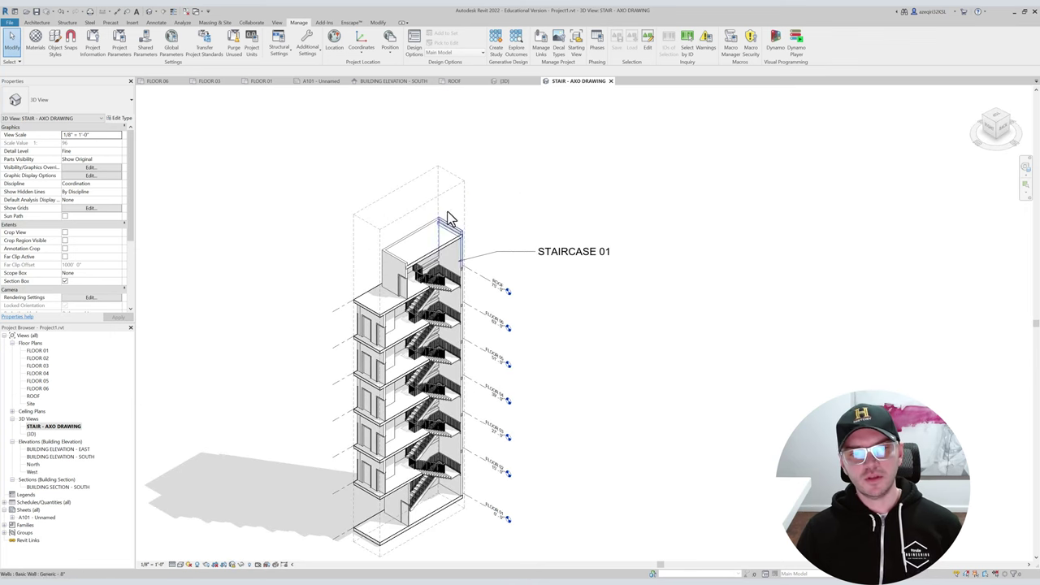
Hide the section box in the STAIR - AXO DRAWING view and close that view.
left_click(463, 202)
key("e")
key("h")
middle_click_drag(509, 191, 520, 141)
left_click(611, 81)
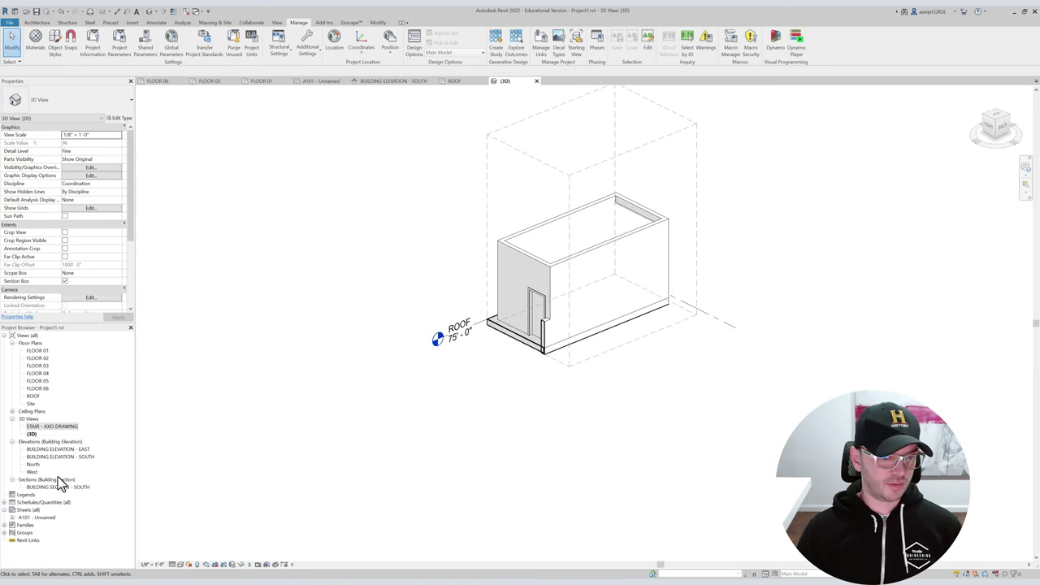
Place the STAIR - AXO DRAWING view on sheet A101, in the empty area beside the section and elevations.
double_click(37, 516)
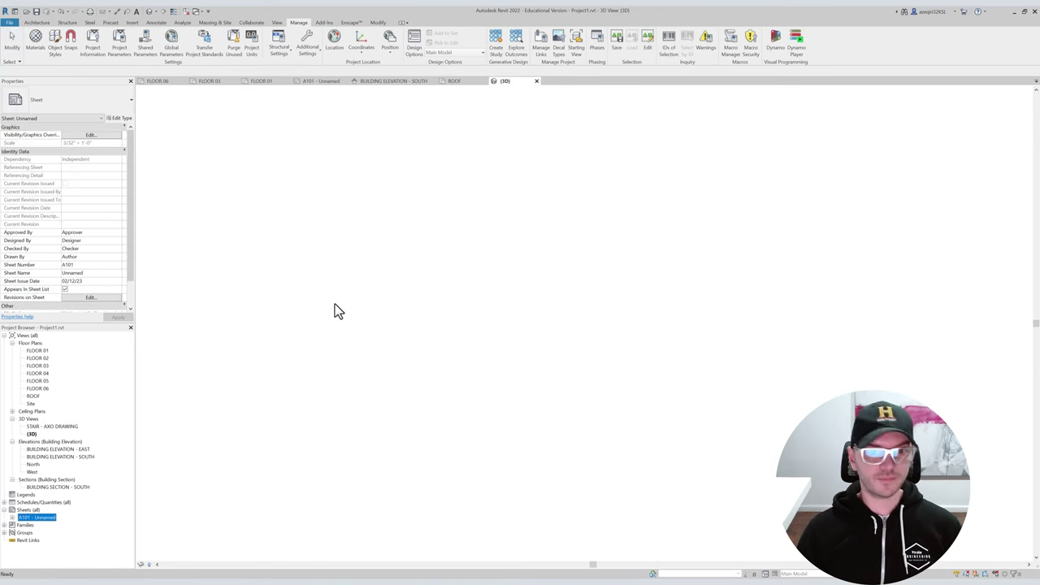
left_click(34, 426)
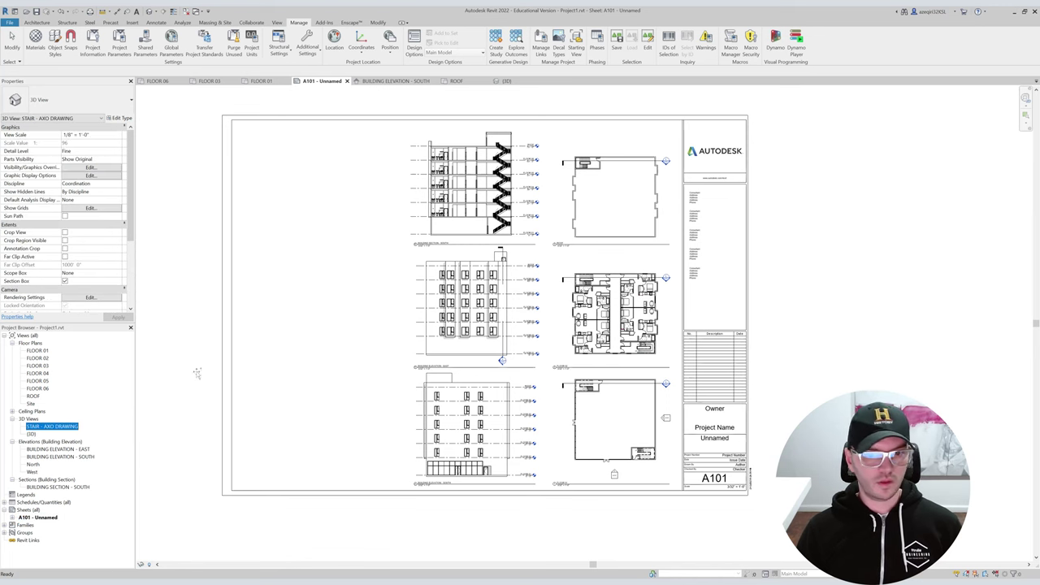
left_click(329, 281)
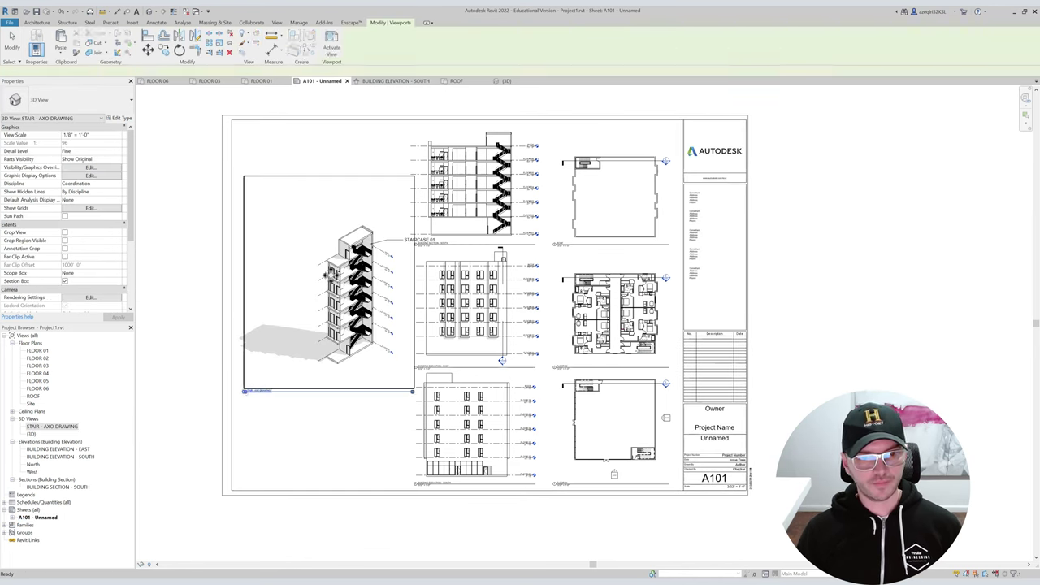
left_click_drag(329, 276, 288, 353)
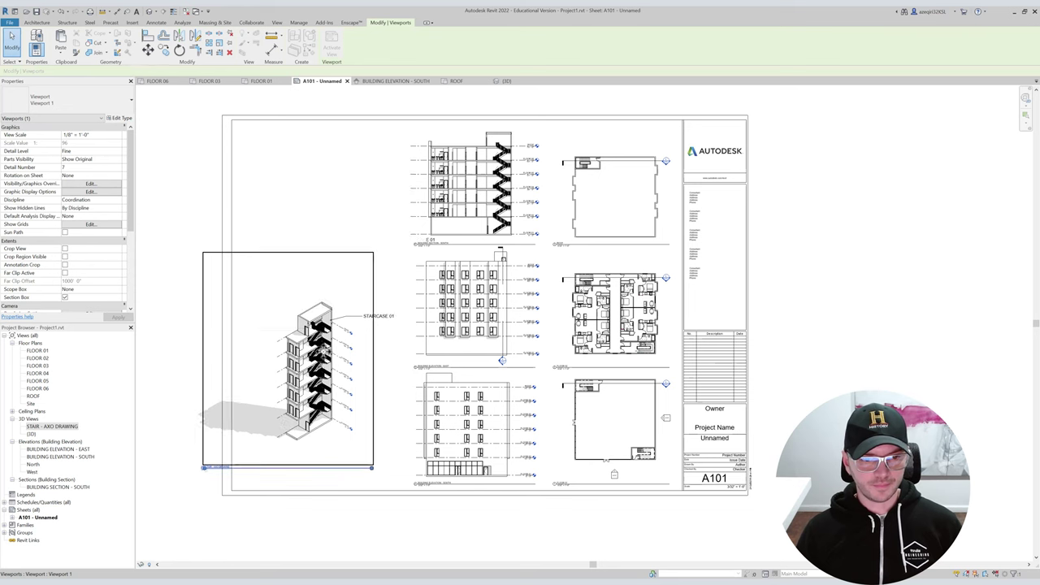
In the activated axo viewport, change the STAIRCASE 01 note to the 3/32" Arial type and move it closer to the building.
scroll(398, 307, "up", 3)
scroll(398, 307, "down", 2)
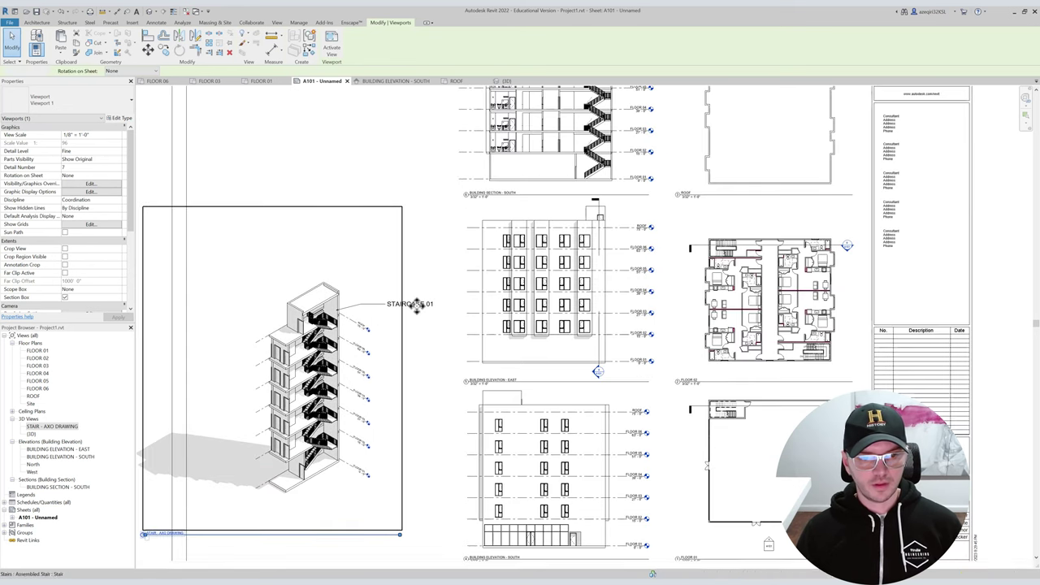
double_click(410, 305)
left_click(402, 307)
left_click(81, 99)
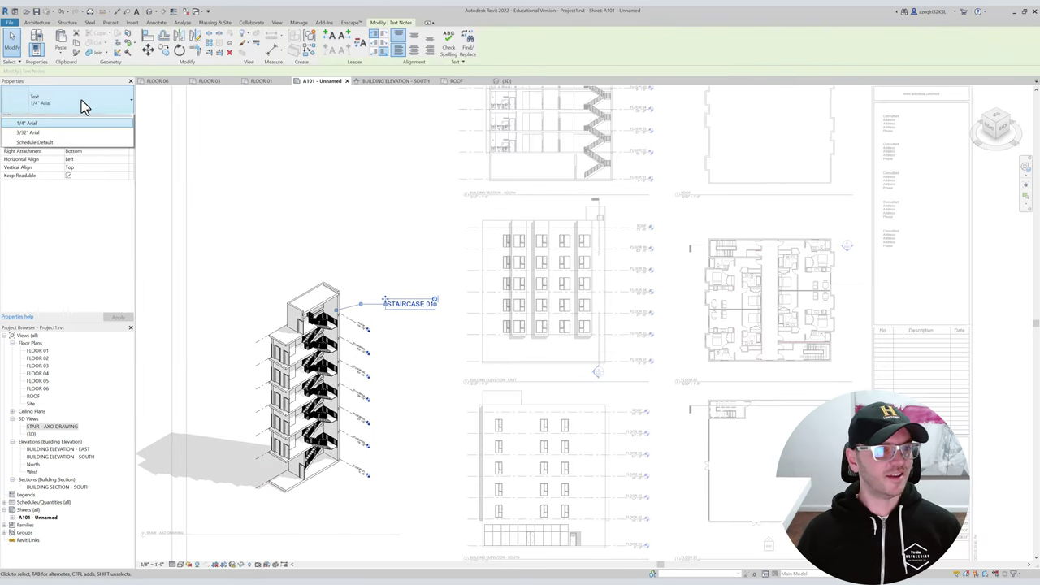
left_click(86, 148)
scroll(385, 291, "up", 2)
left_click_drag(390, 297, 340, 298)
Set the leader arrowhead of the 3/32" Arial text type to Arrow Filled 30 Degree.
scroll(329, 304, "up", 5)
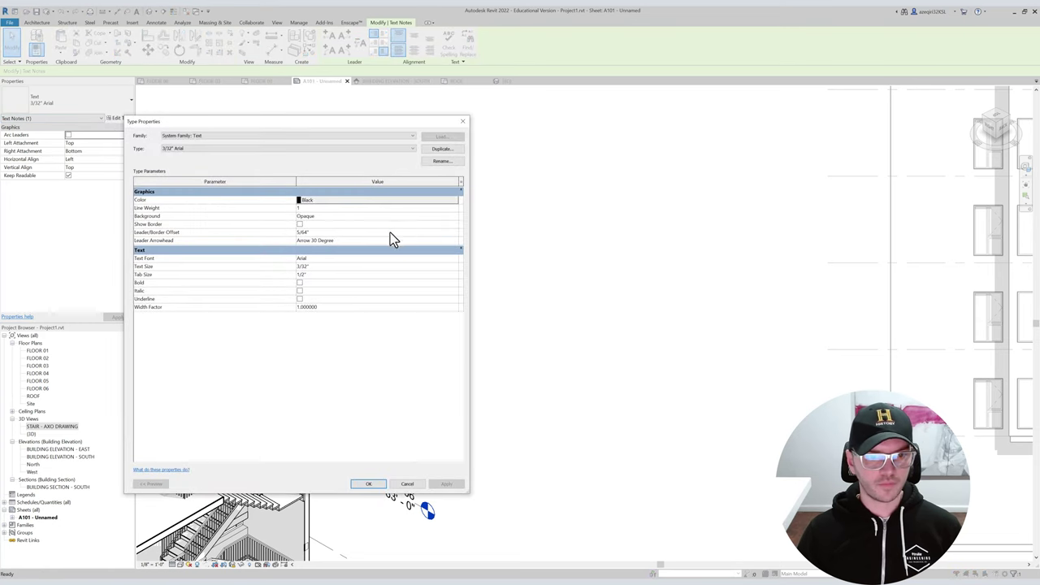
left_click(455, 242)
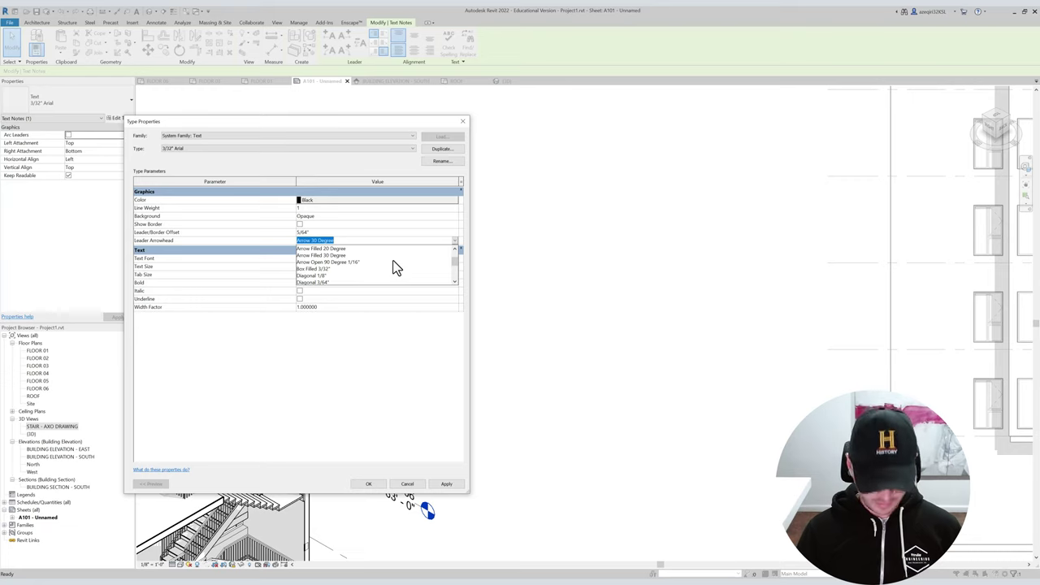
type("f")
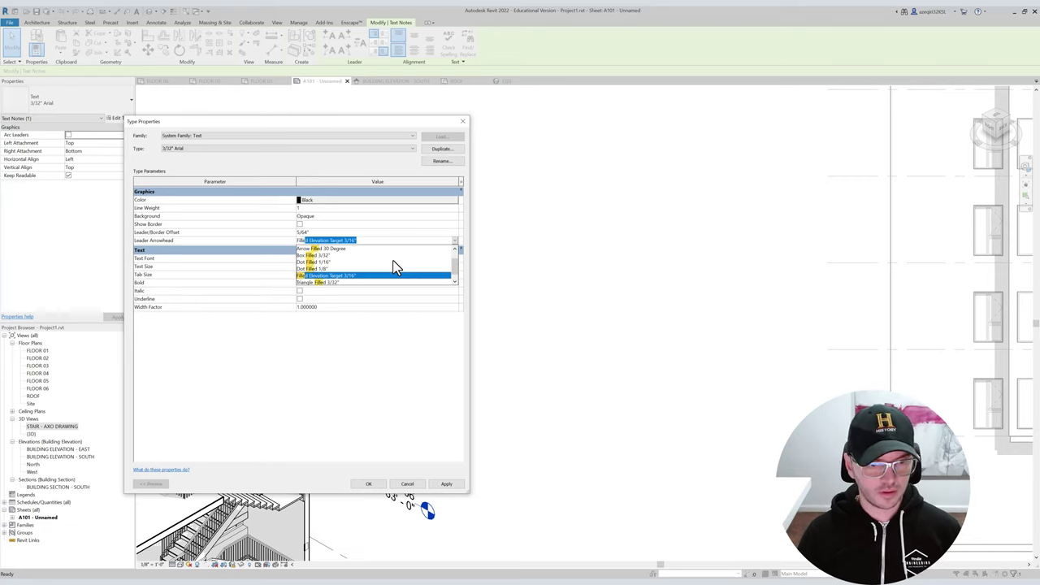
left_click(358, 247)
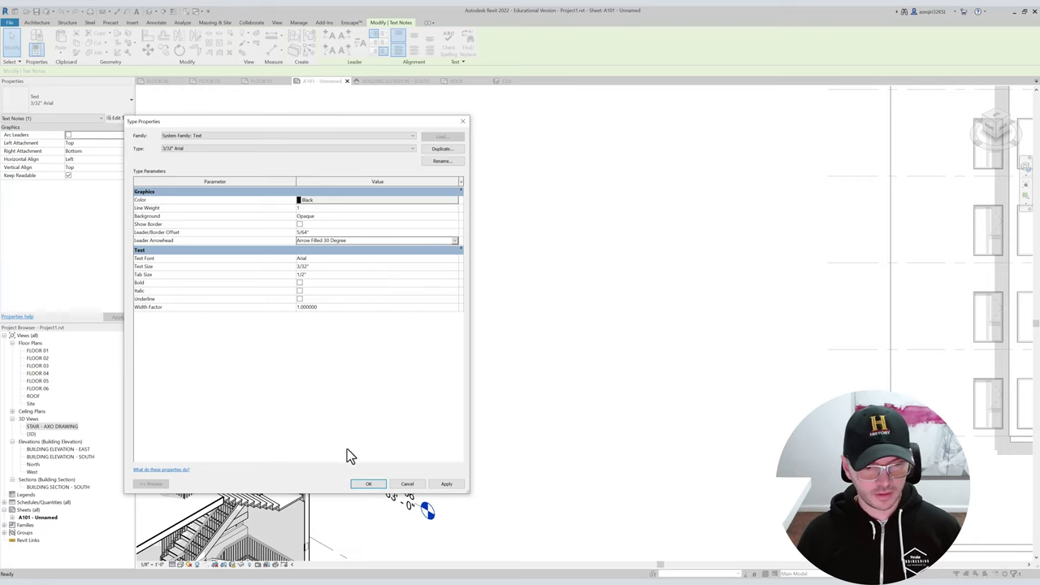
left_click(367, 484)
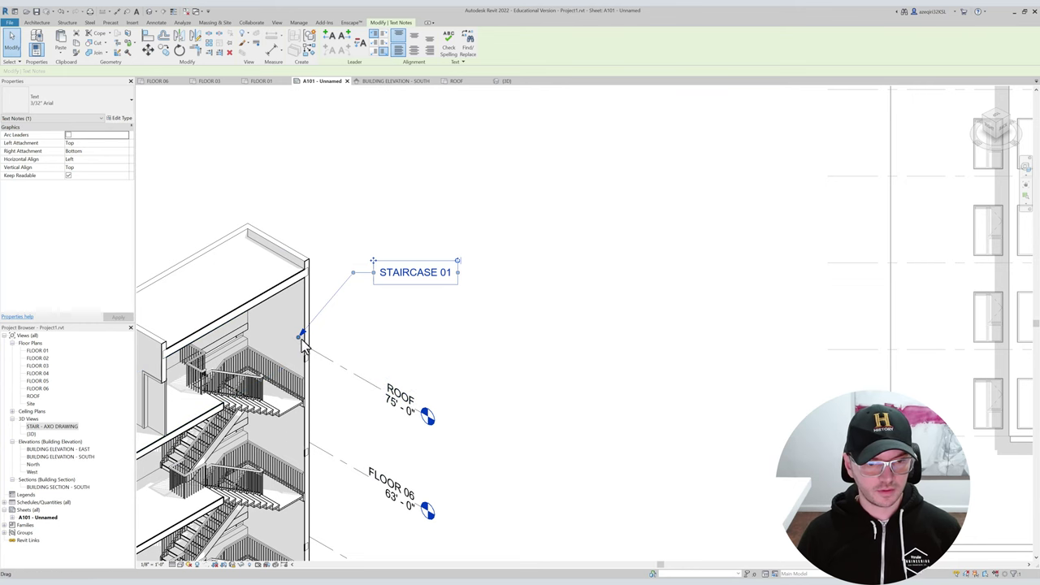
Adjust the STAIRCASE 01 leader so its arrow points onto the inner stairwell wall and its elbow sits farther from the text.
left_click_drag(291, 333, 284, 336)
left_click_drag(353, 273, 335, 272)
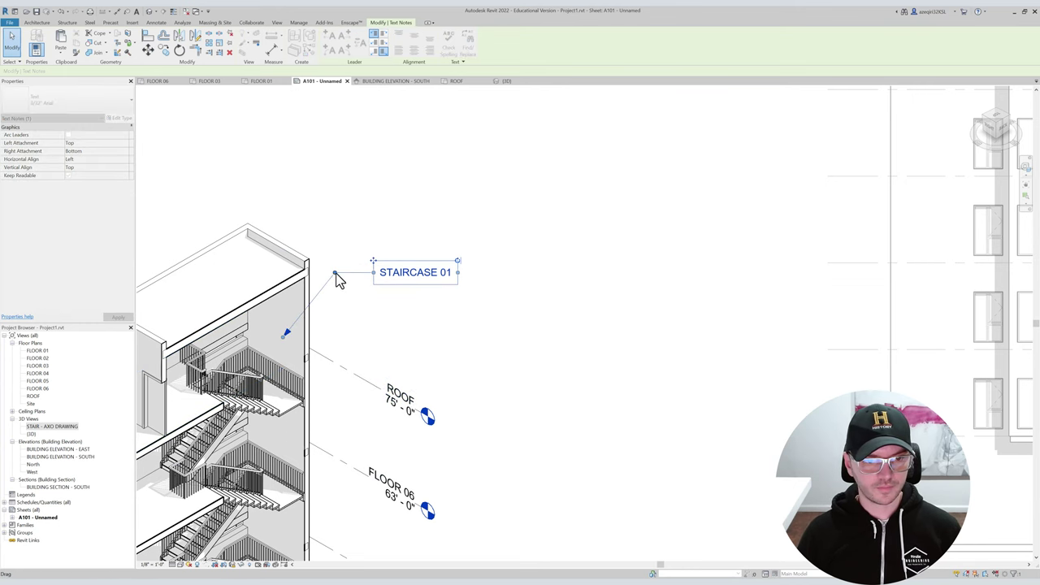
left_click(406, 332)
scroll(411, 333, "down", 4)
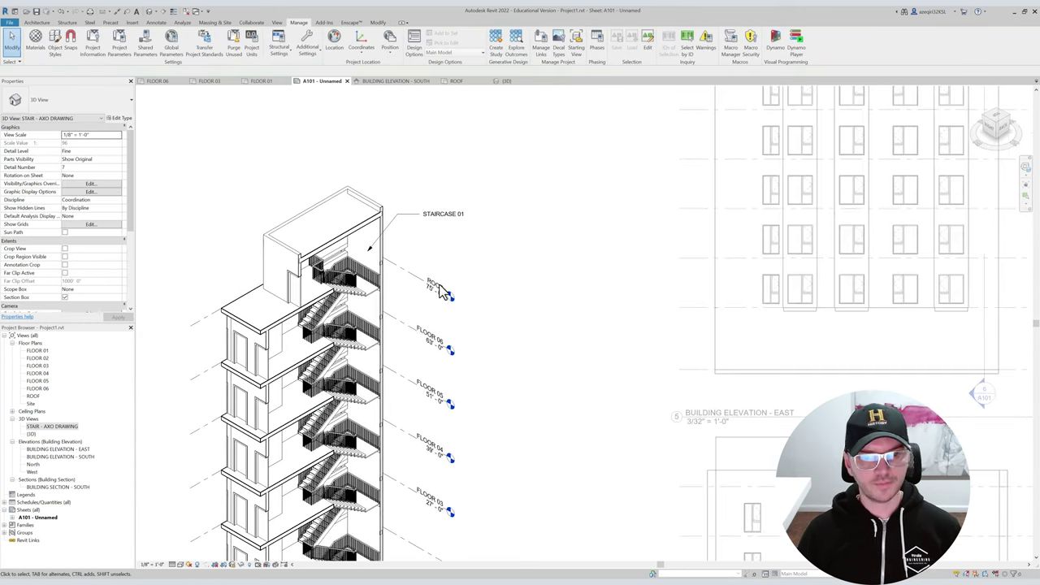
Show the active work plane in the axo view.
middle_click_drag(493, 296, 471, 176)
scroll(469, 177, "down", 1)
scroll(393, 332, "up", 1)
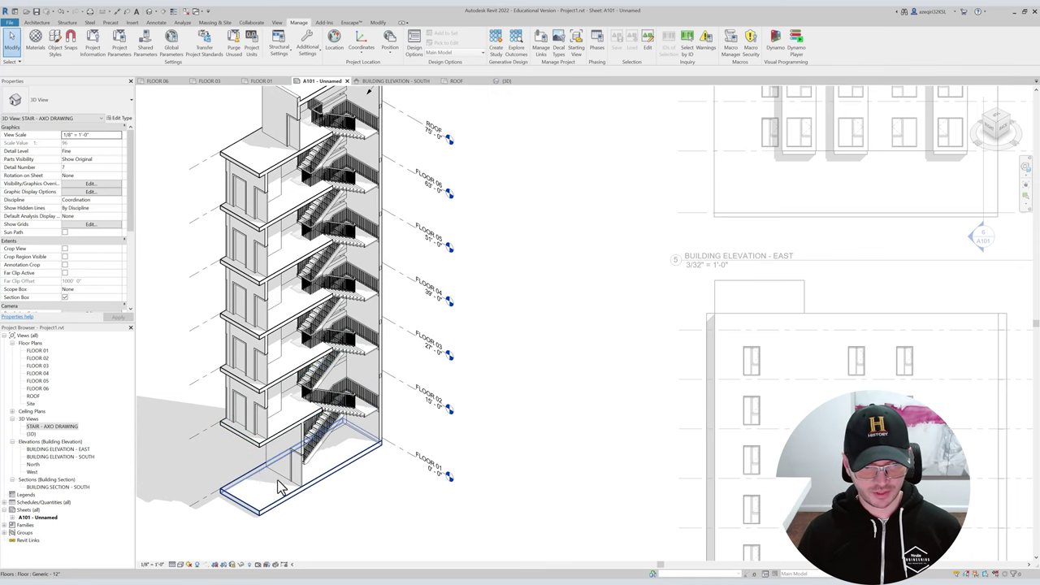
middle_click_drag(398, 441, 423, 464)
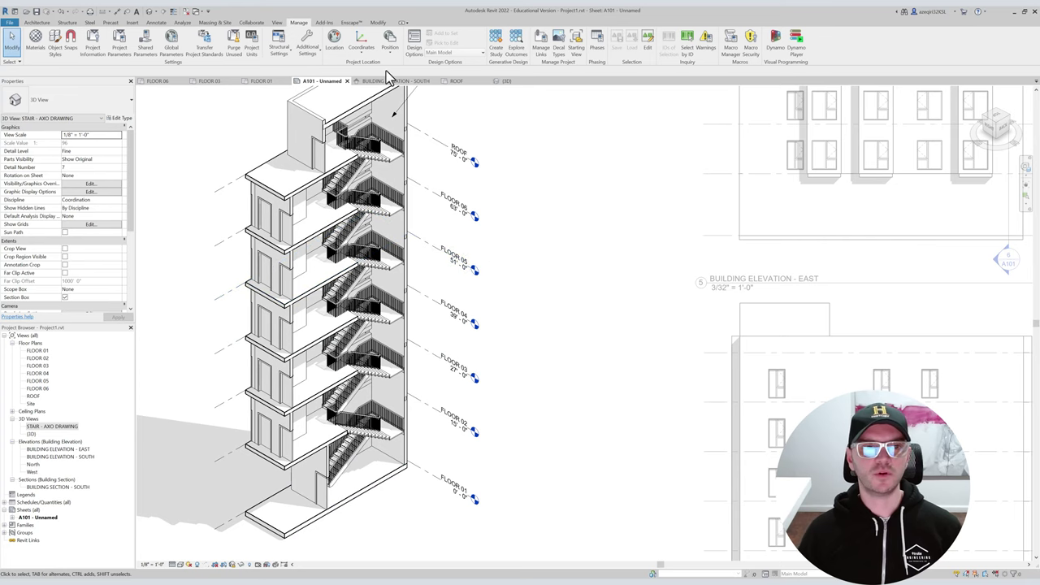
left_click(273, 22)
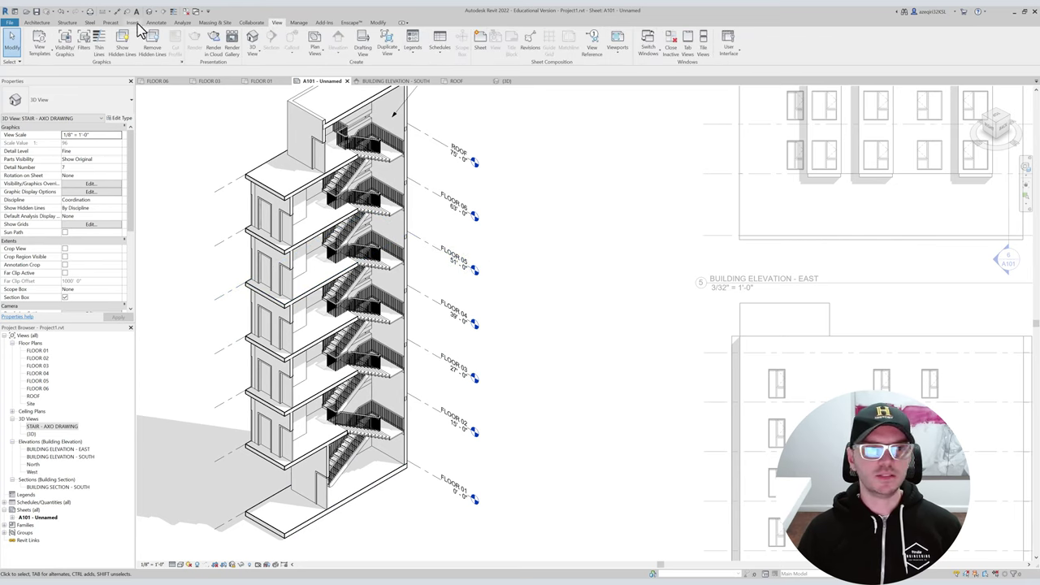
left_click(35, 22)
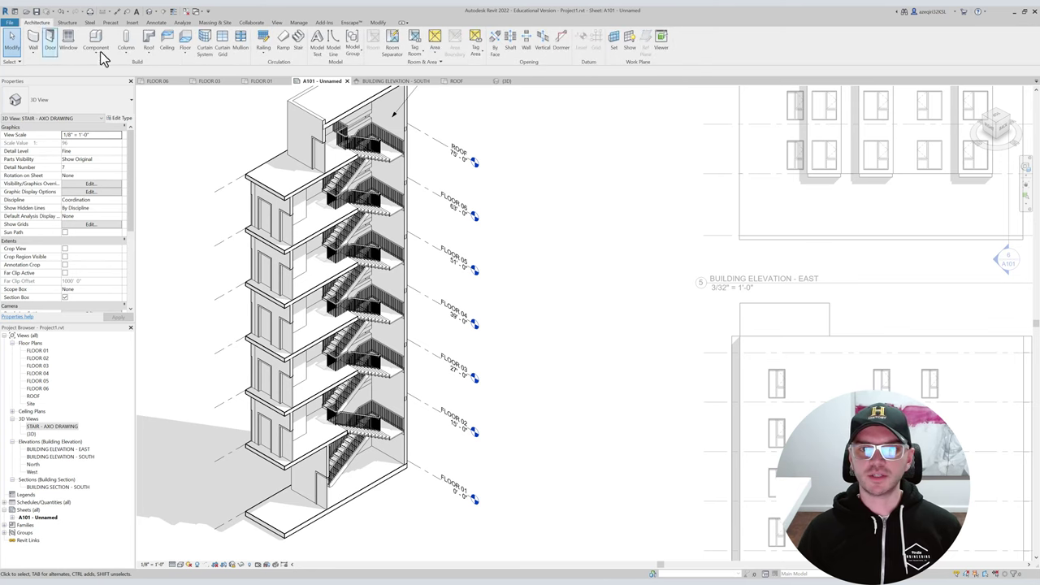
left_click(631, 47)
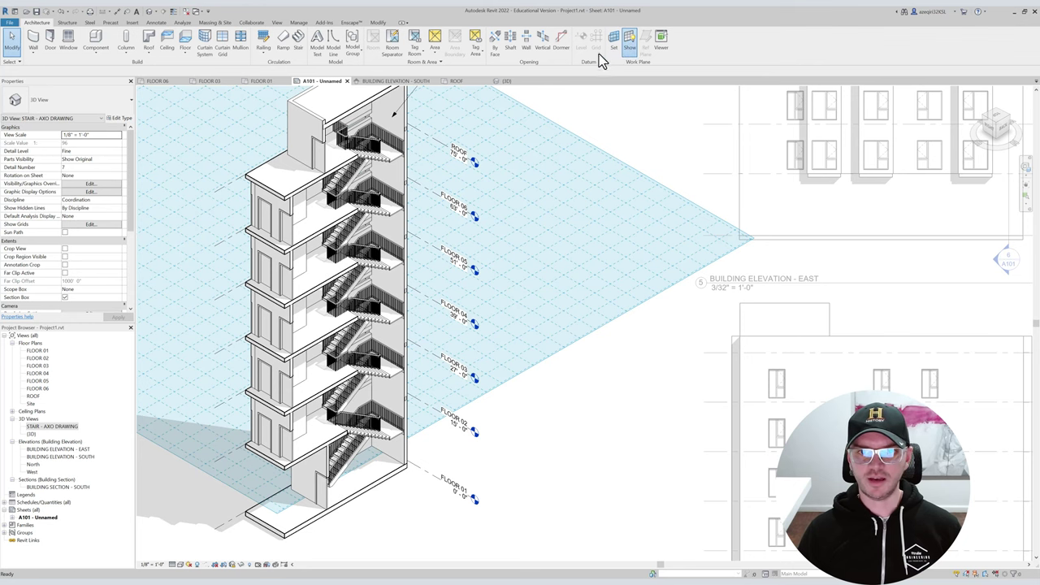
middle_click_drag(545, 257, 557, 276)
scroll(557, 275, "down", 1)
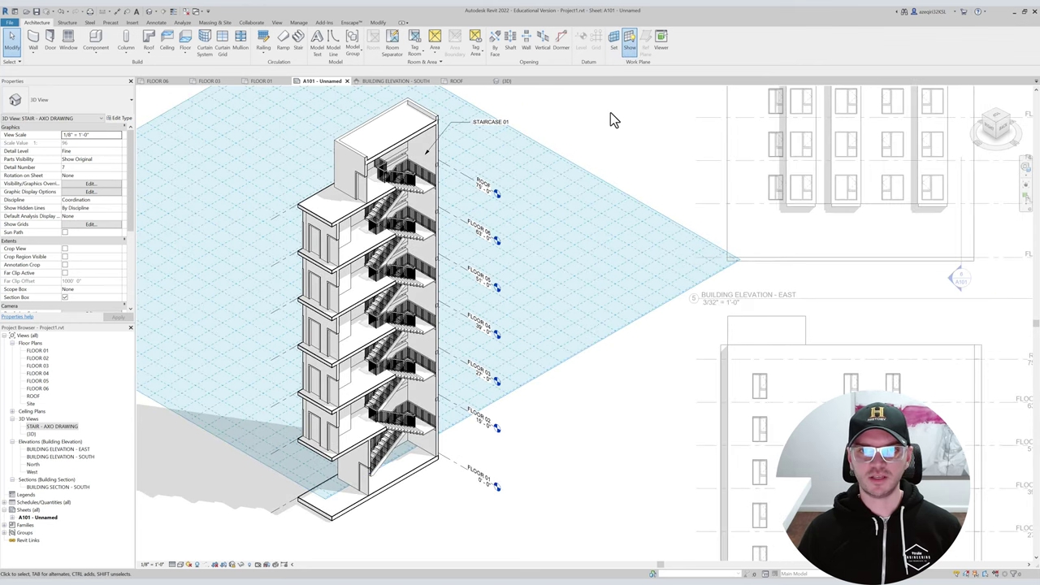
Set a new work plane by picking the top face of the FLOOR 02 slab.
left_click(614, 49)
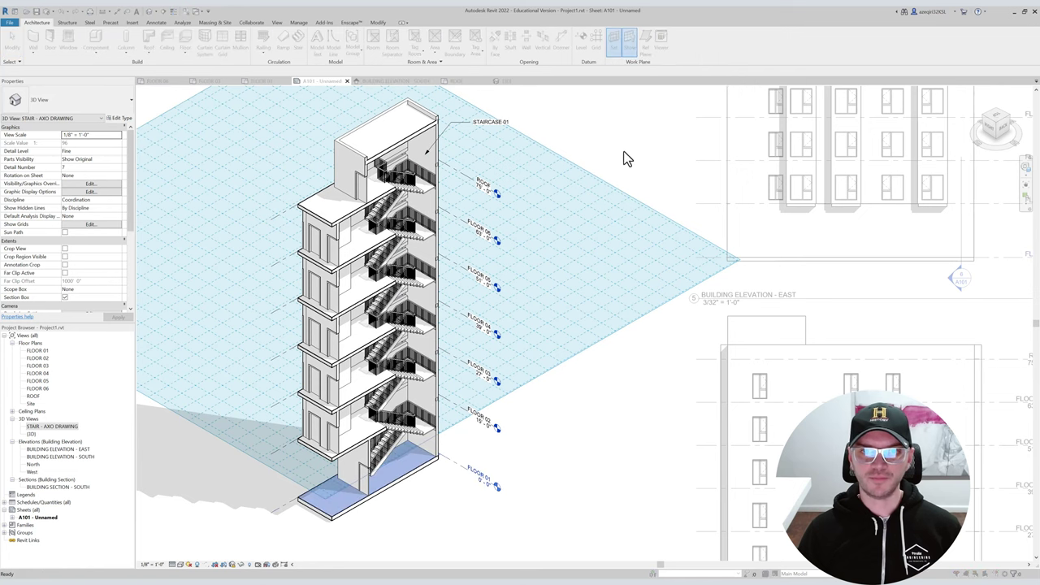
left_click(692, 282)
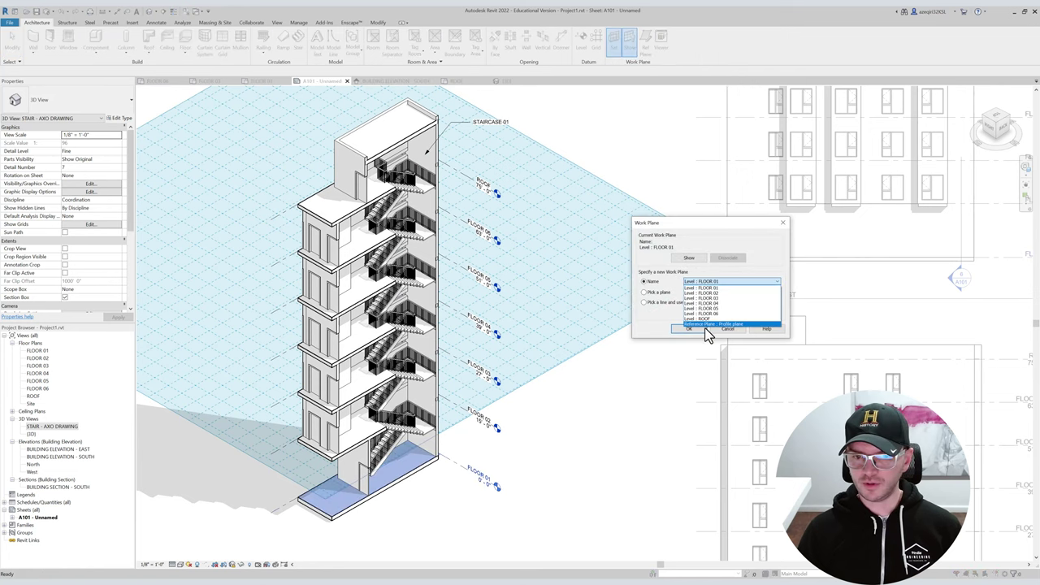
left_click(695, 289)
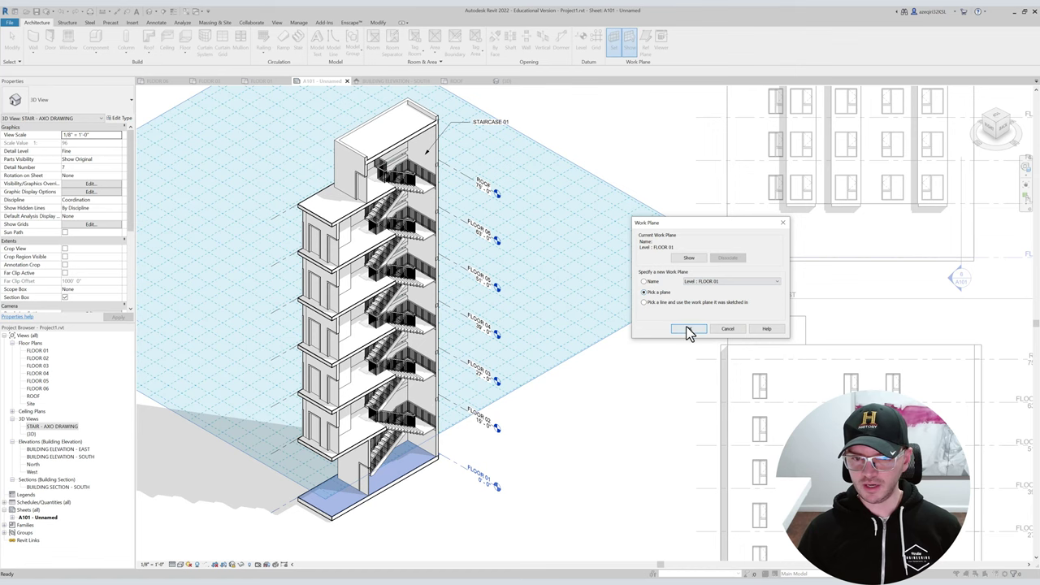
left_click(687, 329)
scroll(378, 439, "up", 5)
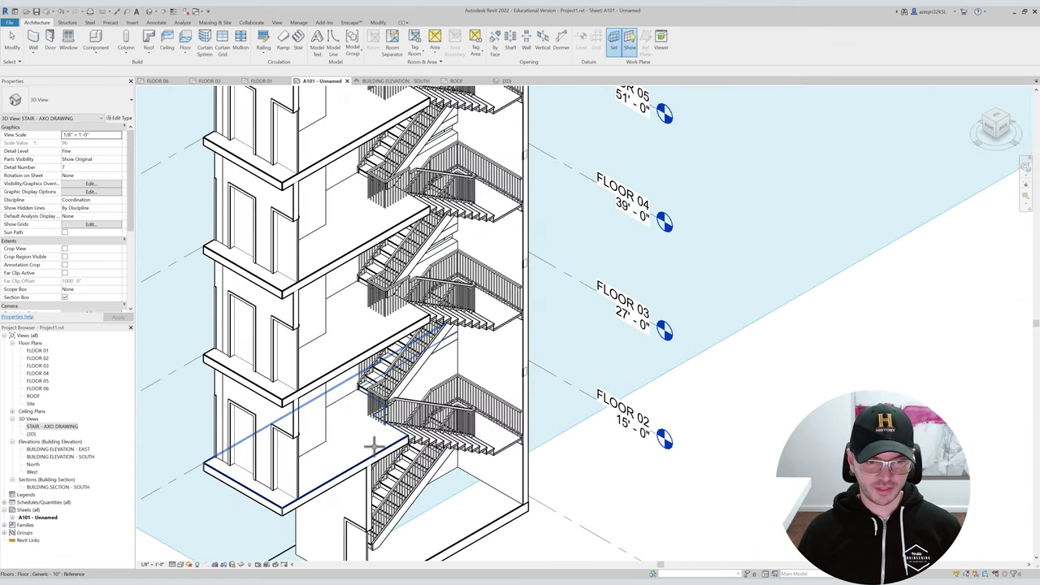
scroll(350, 398, "up", 3)
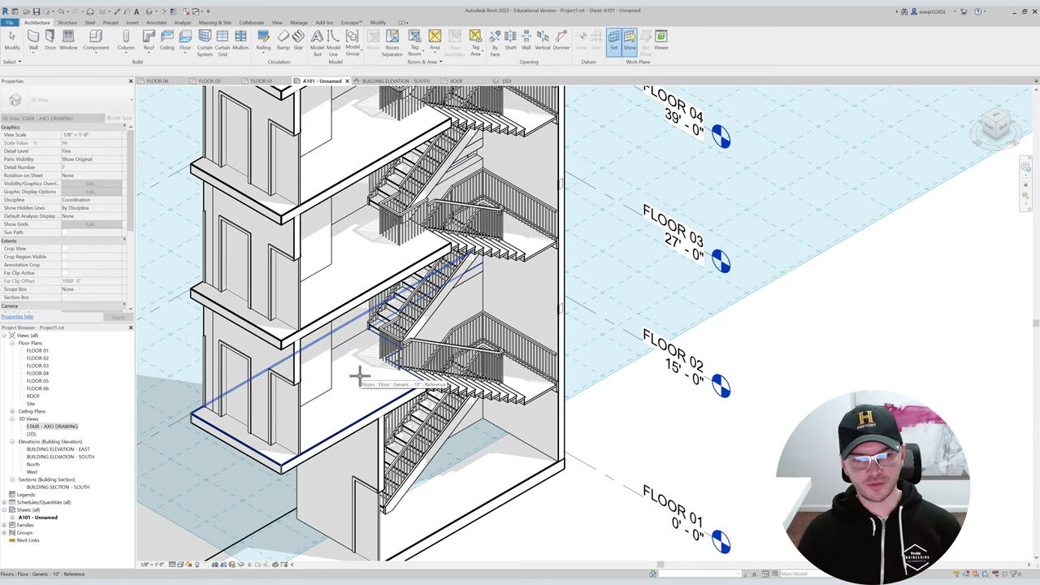
left_click(359, 378)
scroll(341, 382, "up", 2)
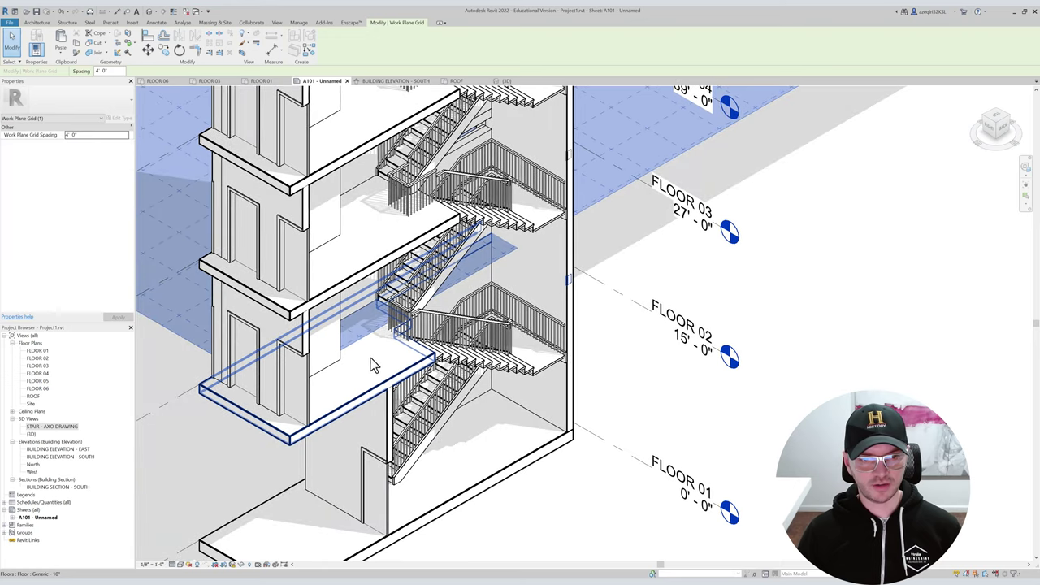
Place an aligned dimension on the FLOOR 02 work plane from the door-side wall to the far end wall of the stairwell.
scroll(372, 364, "down", 3)
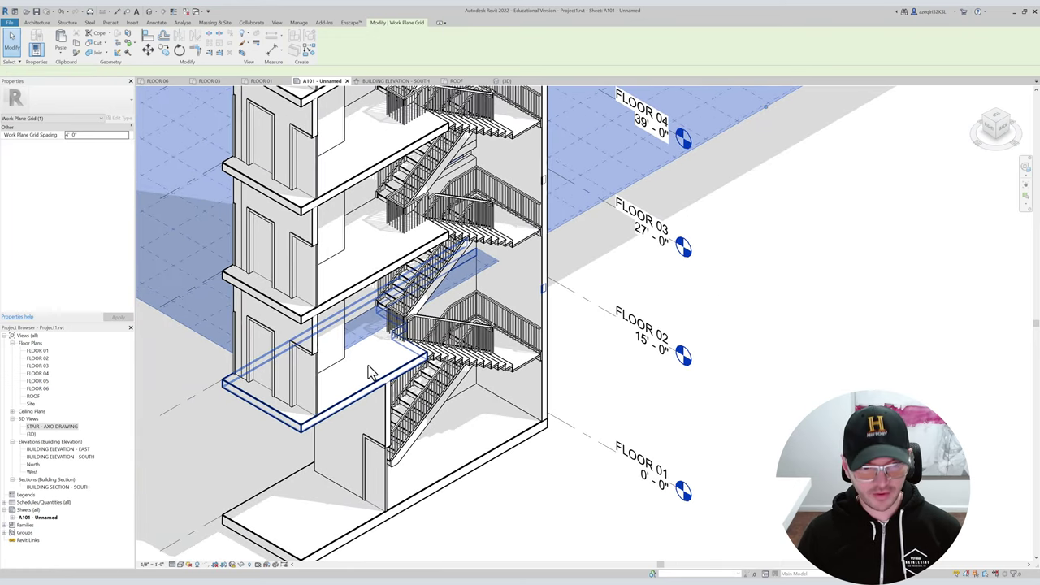
key("d")
key("i")
scroll(325, 336, "up", 3)
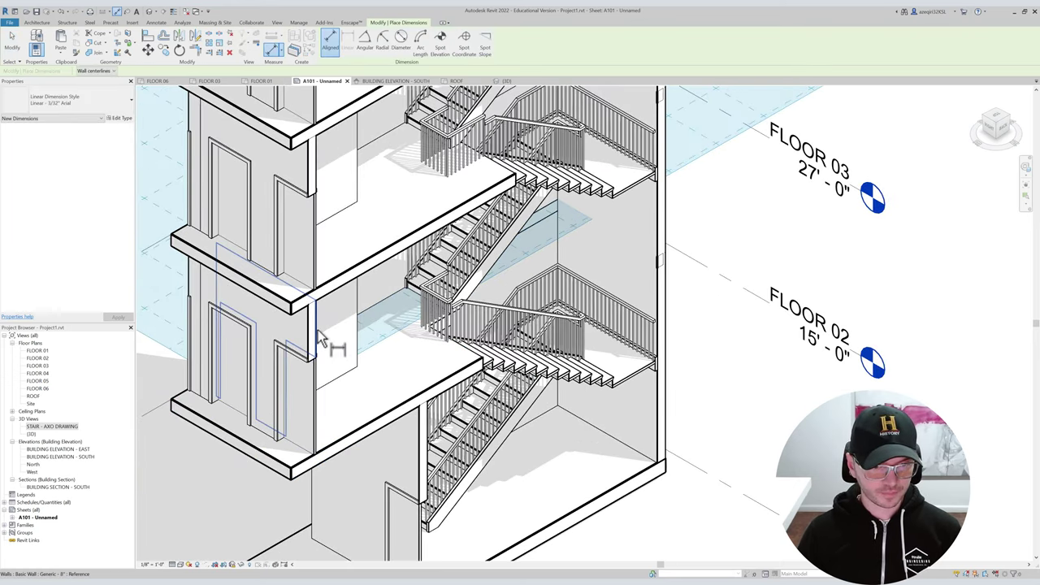
left_click(319, 335)
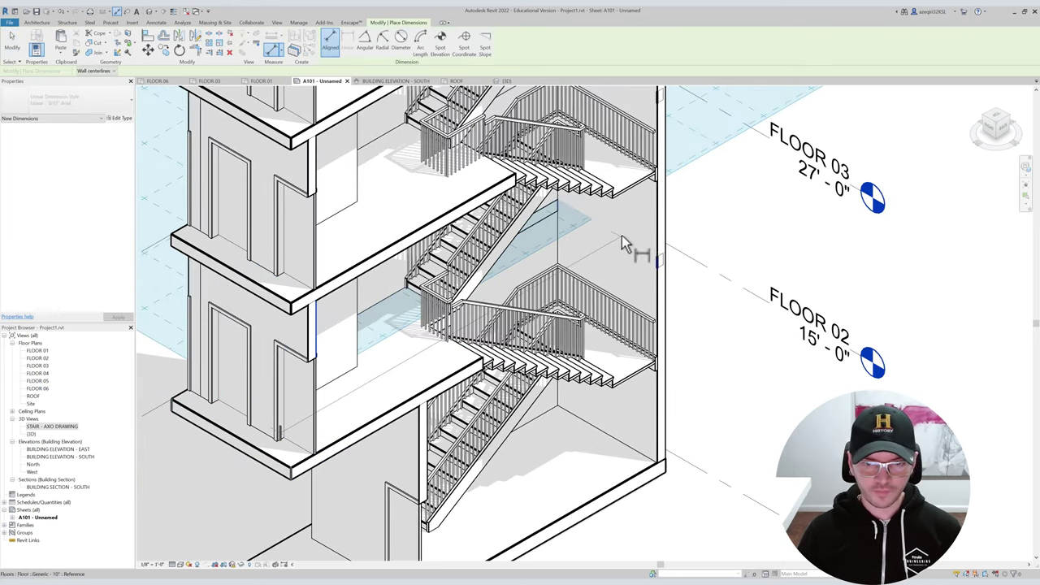
left_click(694, 330)
scroll(654, 299, "down", 3)
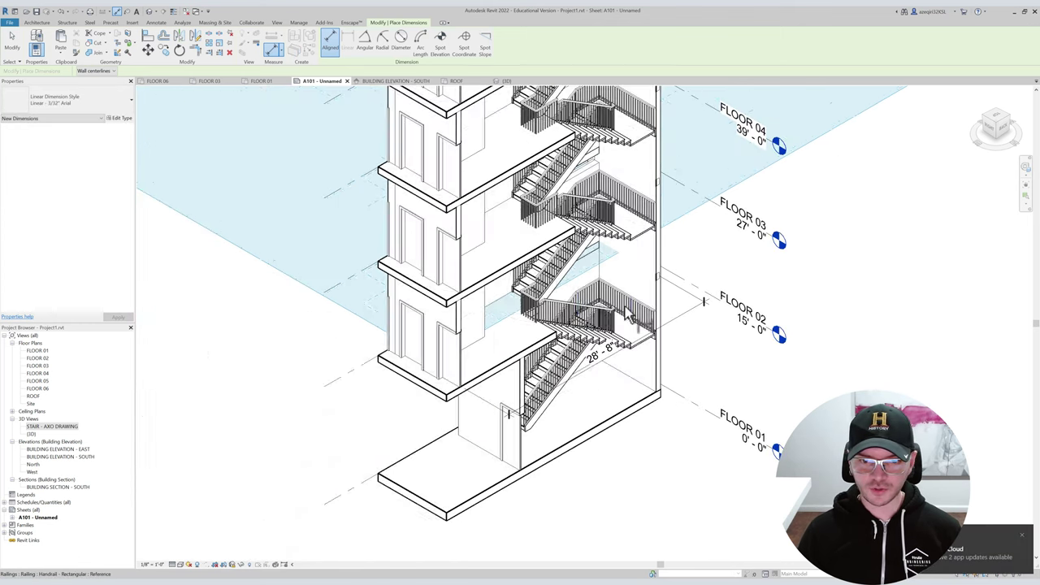
scroll(629, 315, "down", 4)
key("Escape")
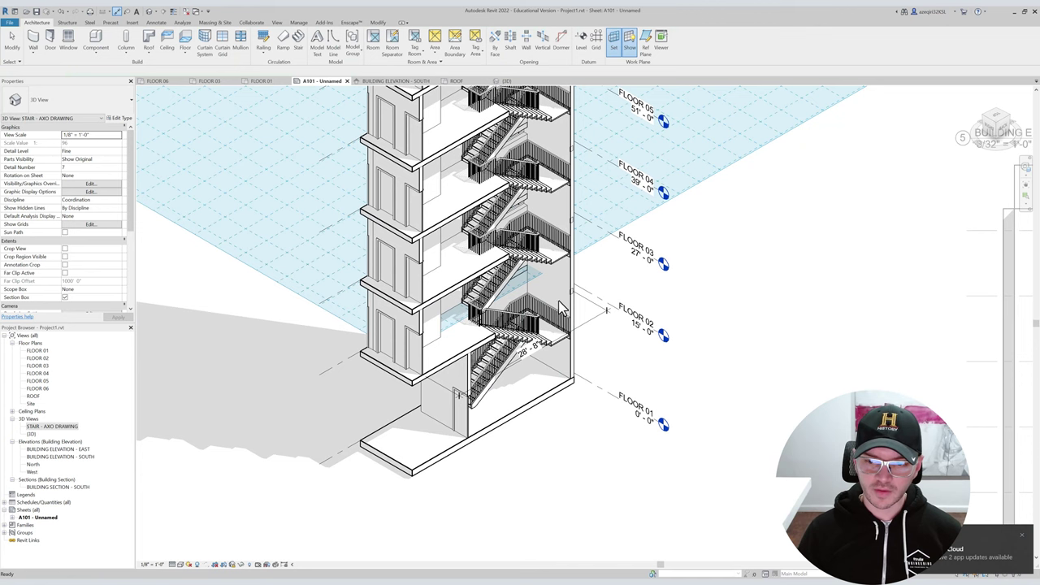
Set a new work plane by picking the inner face of the stairwell's far end wall.
key("w")
key("a")
key("Escape")
left_click(614, 42)
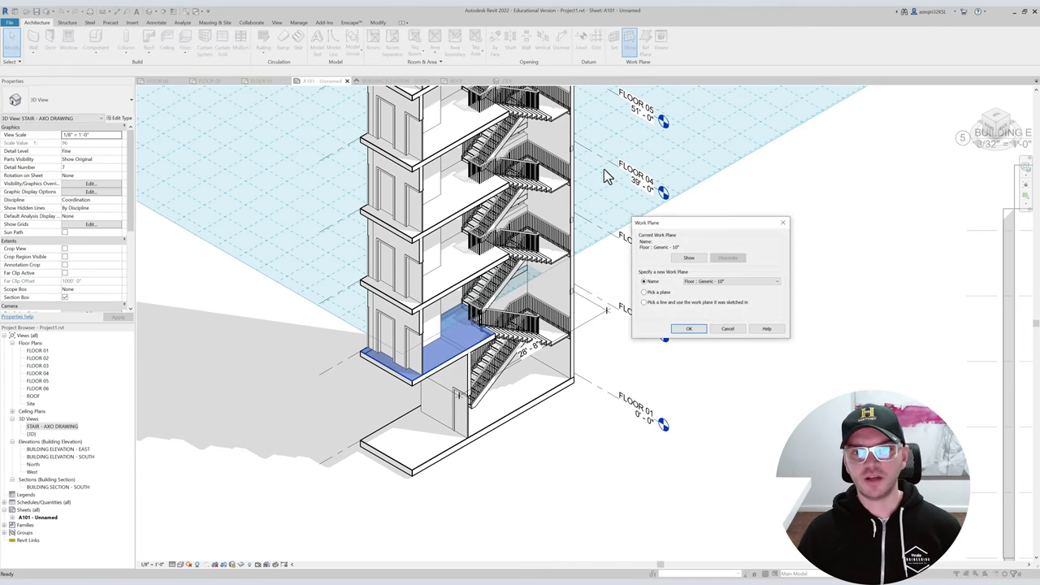
left_click(687, 329)
scroll(582, 358, "up", 4)
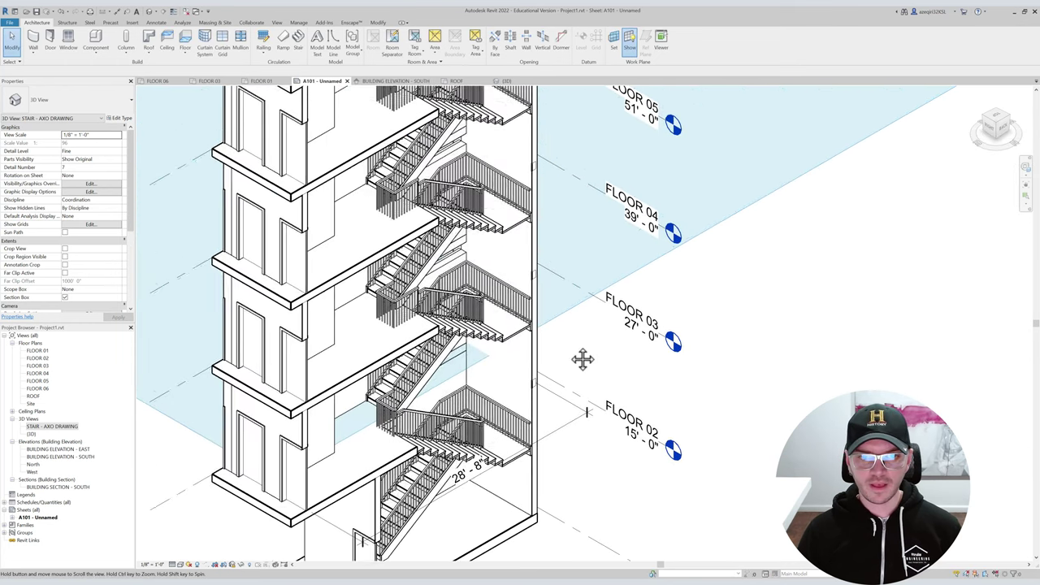
scroll(549, 307, "up", 2)
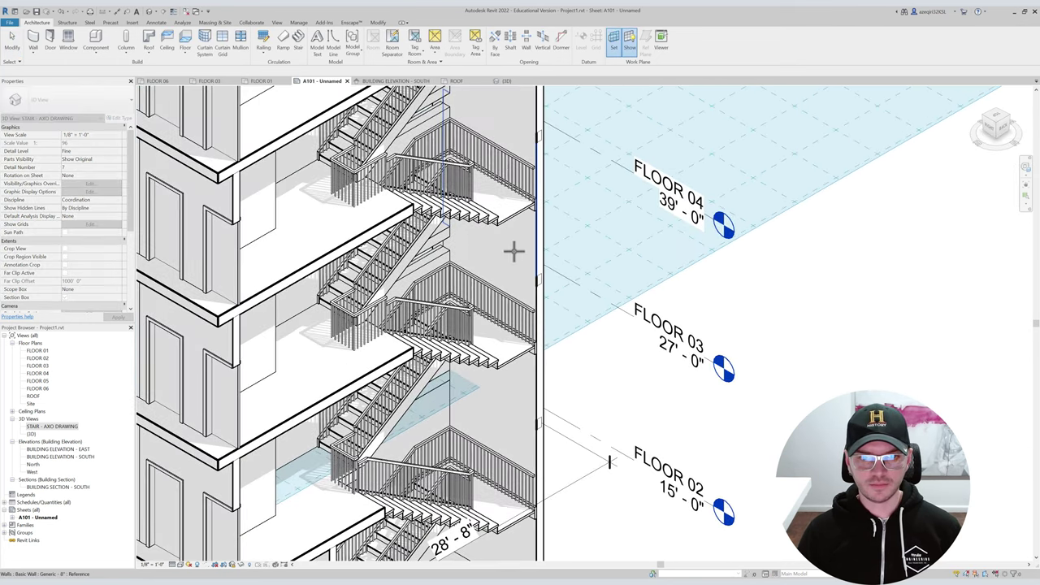
left_click(513, 250)
scroll(525, 285, "down", 2)
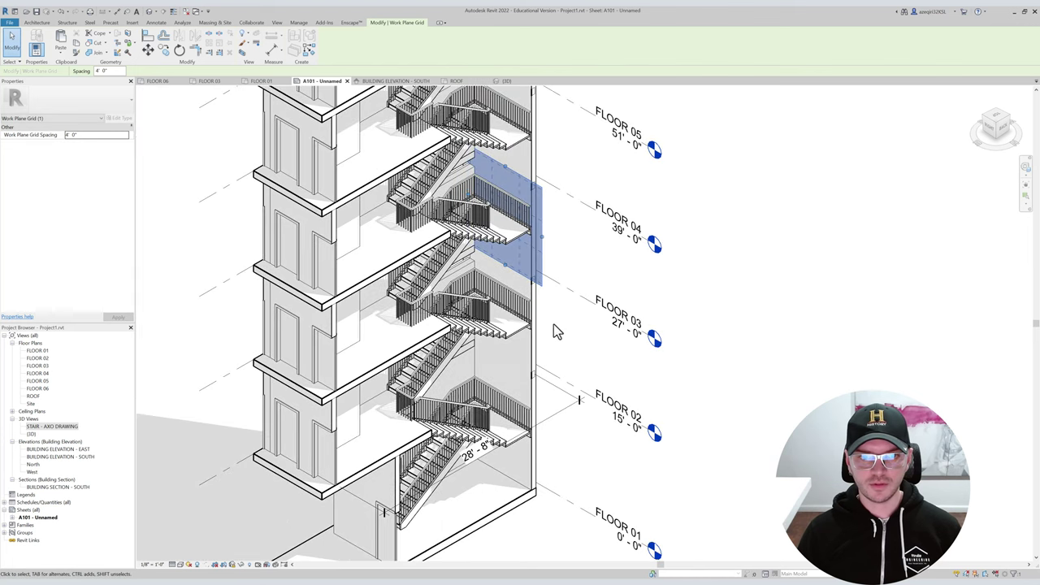
left_click(552, 316)
middle_click_drag(532, 288, 524, 255)
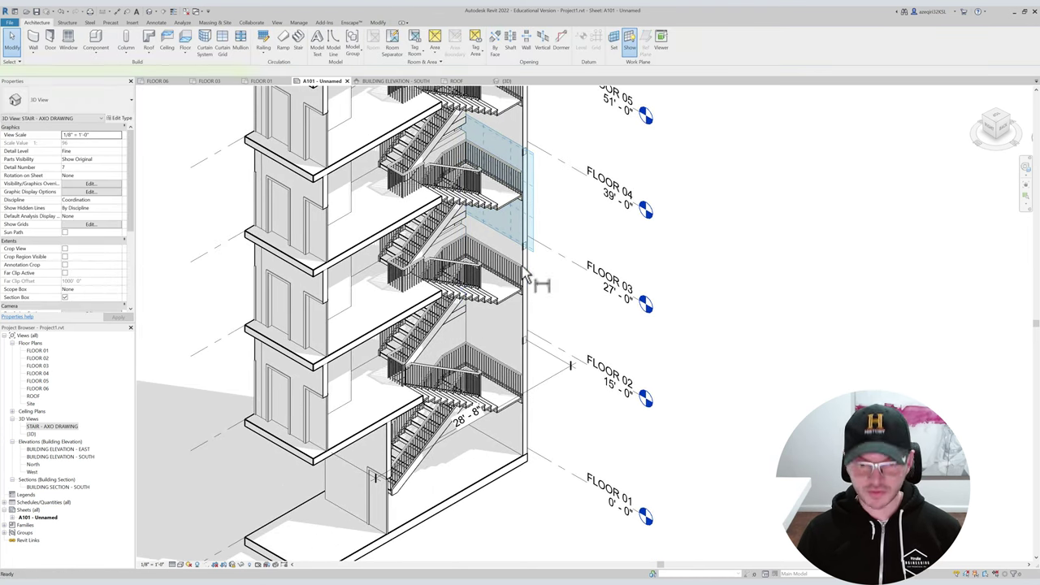
Place a vertical aligned dimension between the second and third stair landings from the ground, just outside the stairwell wall.
key("d")
key("i")
scroll(524, 276, "up", 5)
left_click(520, 136)
scroll(651, 213, "down", 2)
left_click(651, 211)
Add two more vertical aligned dimensions between the next higher stair landings, in line with the first one.
middle_click_drag(607, 156, 563, 359)
left_click(524, 354)
left_click(520, 193)
left_click(609, 227)
middle_click_drag(614, 241, 583, 379)
left_click(499, 341)
left_click(501, 178)
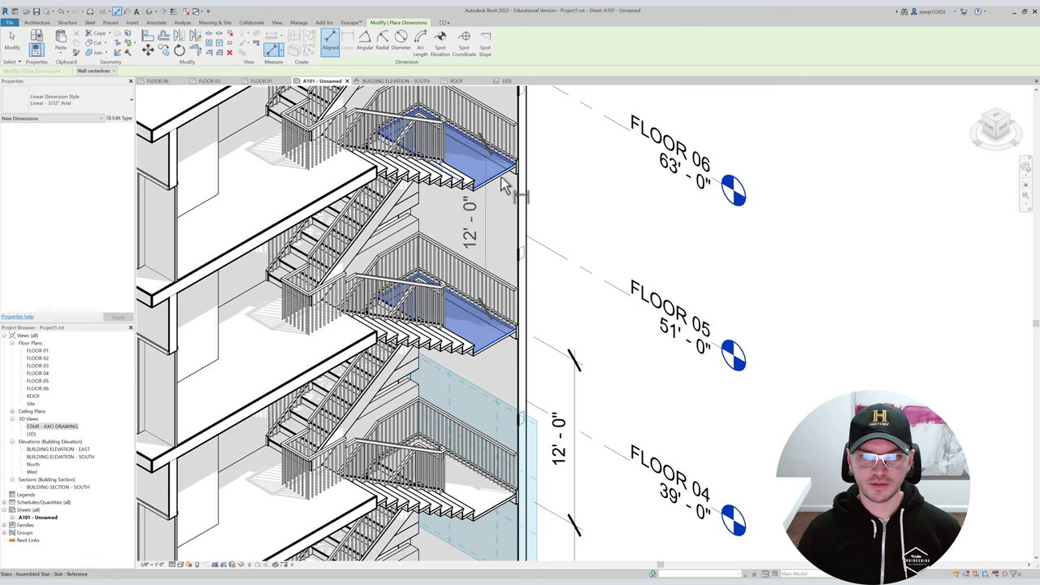
left_click(591, 215)
scroll(587, 205, "down", 3)
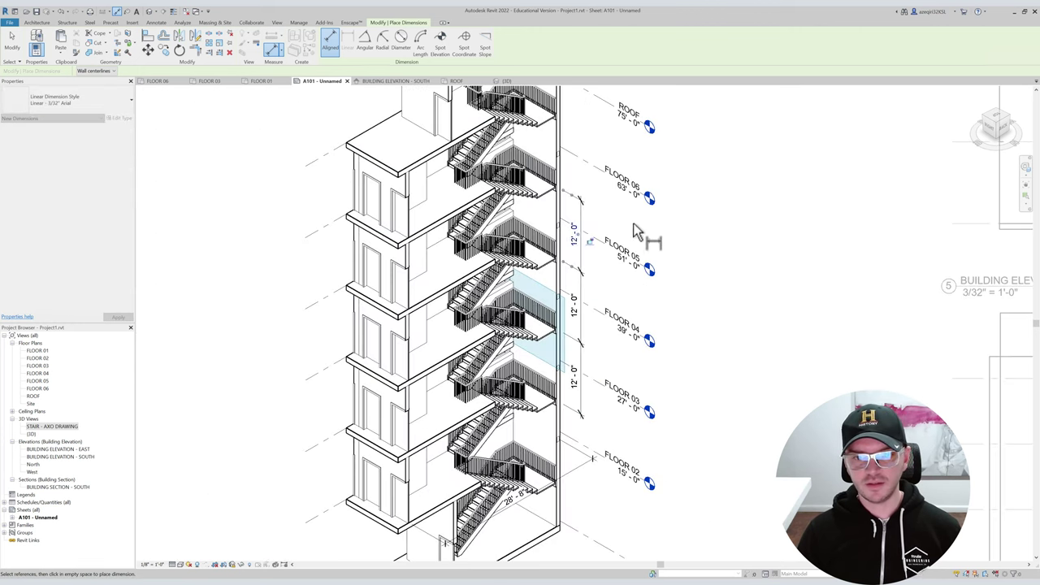
key("Escape")
key("Escape")
Deactivate the axo view and check its dimensions on sheet A101.
scroll(650, 237, "down", 2)
middle_click_drag(696, 244, 551, 302)
scroll(510, 264, "down", 1)
middle_click_drag(589, 243, 532, 229)
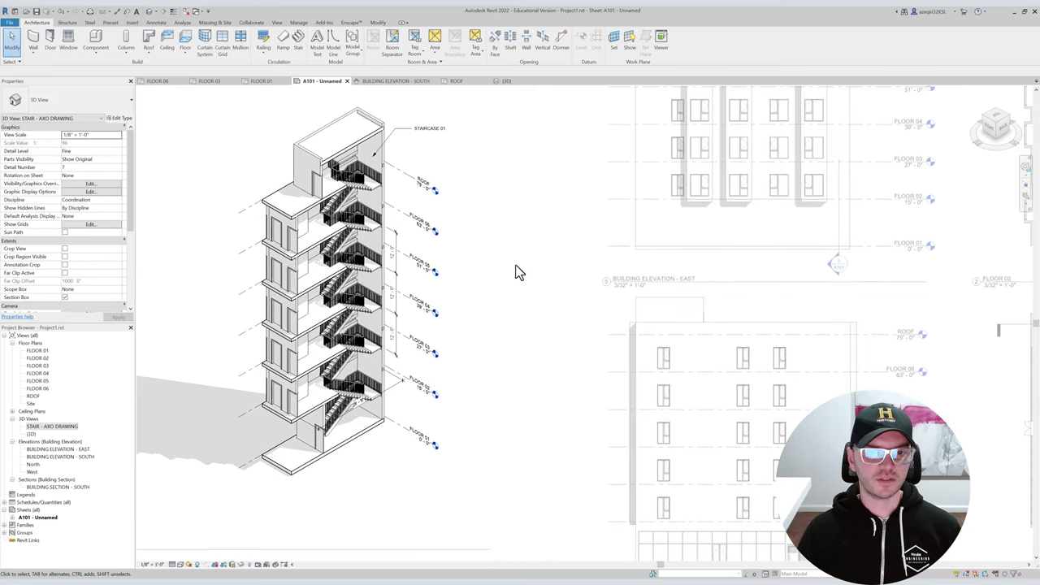
double_click(521, 264)
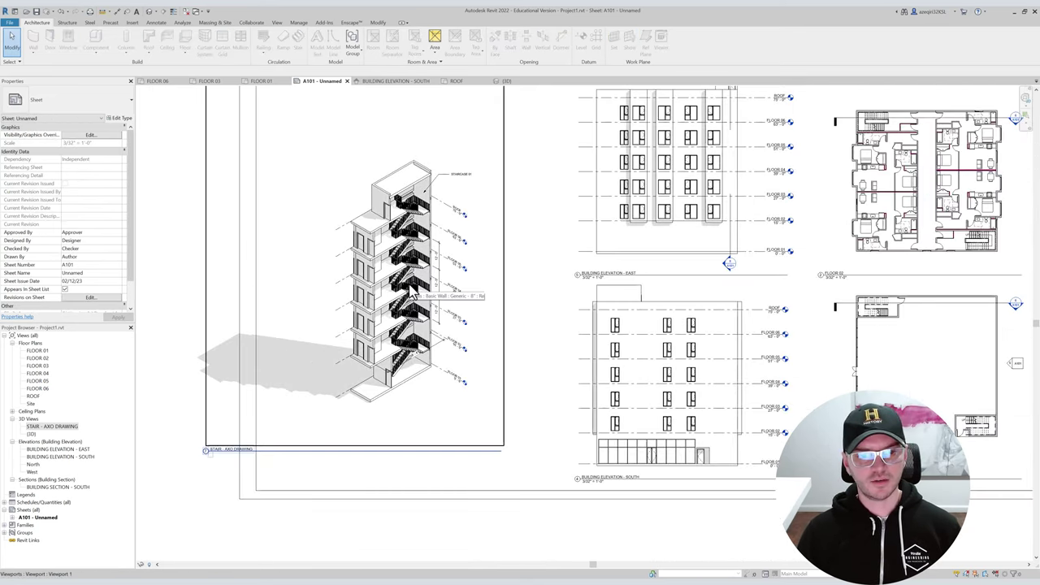
scroll(372, 279, "up", 5)
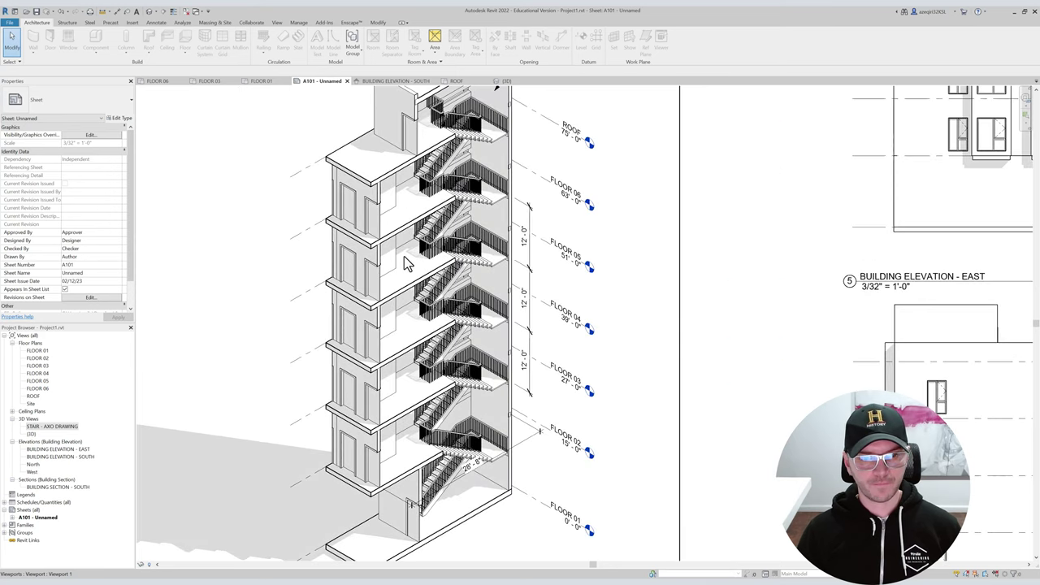
Reactivate the axo view and join the stair tower's roof slab with its rear parapet wall.
left_click(408, 260)
middle_click_drag(409, 214, 421, 356)
double_click(421, 356)
scroll(398, 207, "up", 4)
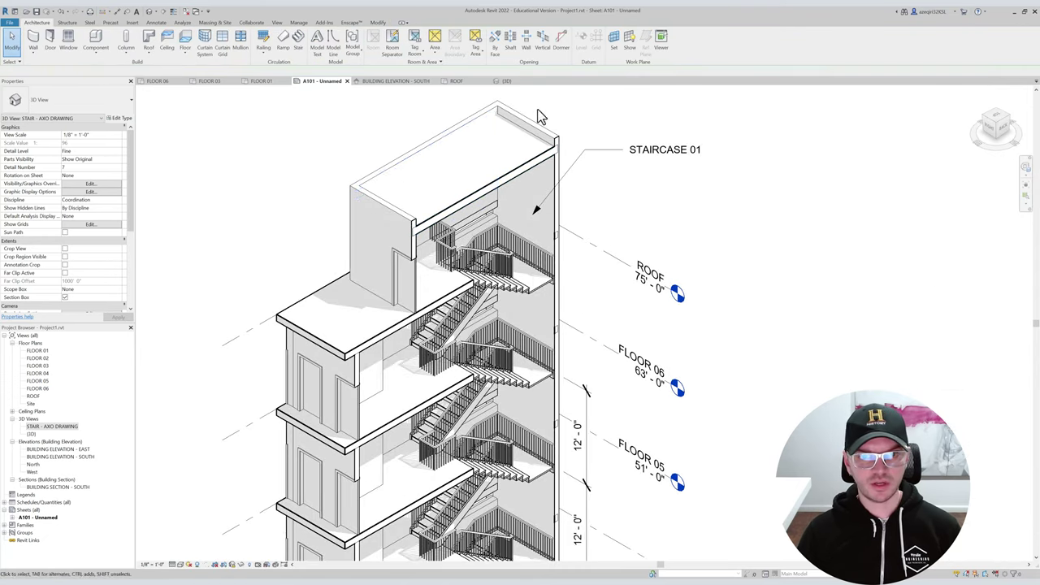
middle_click_drag(482, 160, 470, 246)
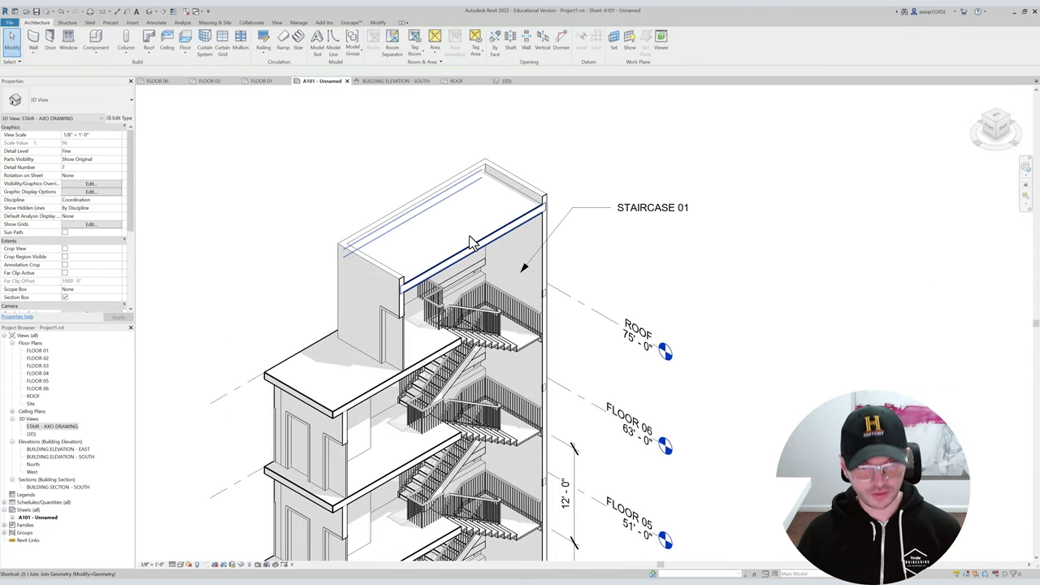
key("j")
left_click(443, 234)
left_click(408, 210)
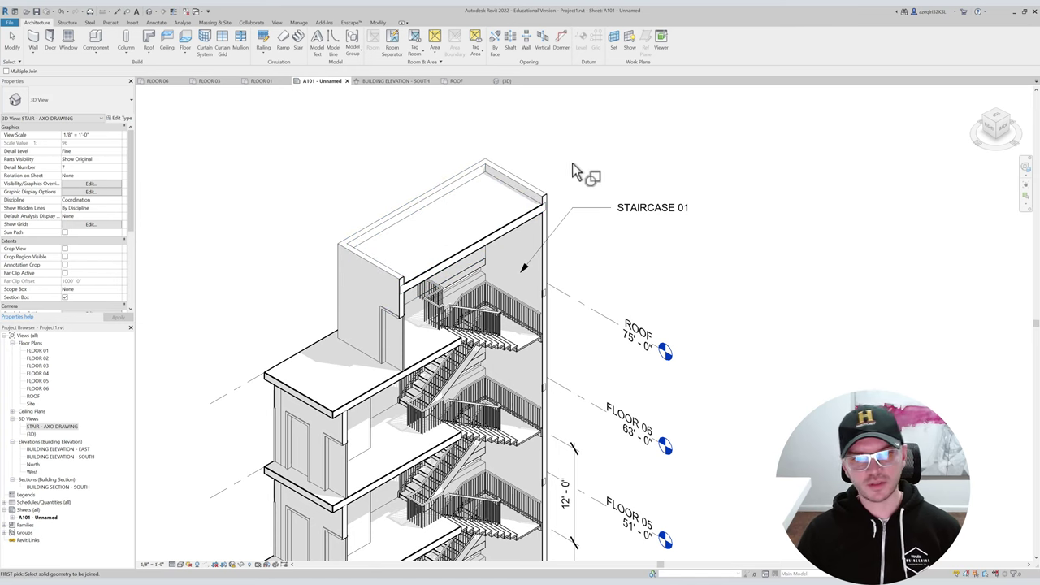
key("Escape")
scroll(480, 325, "up", 2)
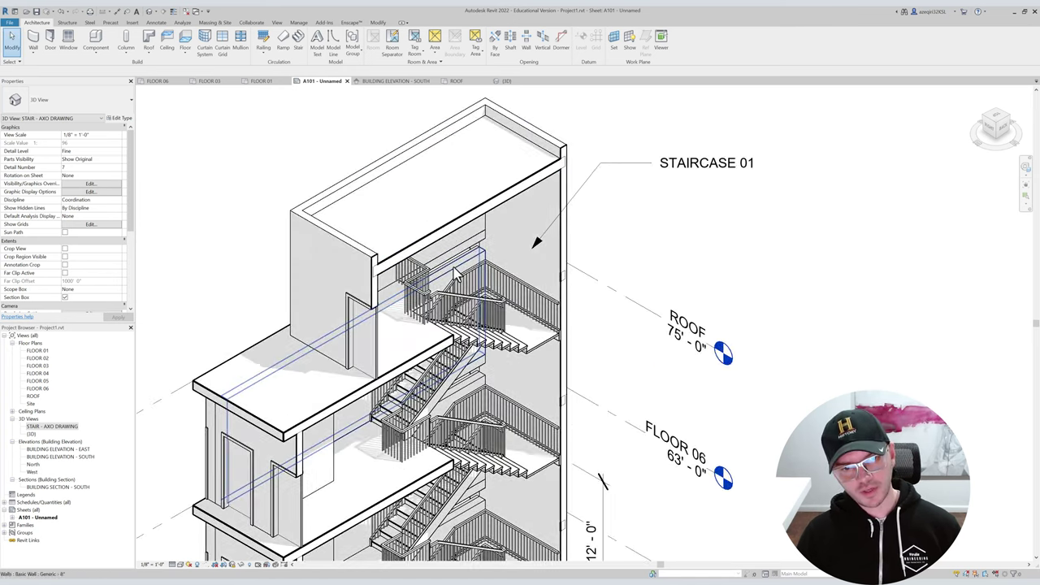
left_click(454, 274)
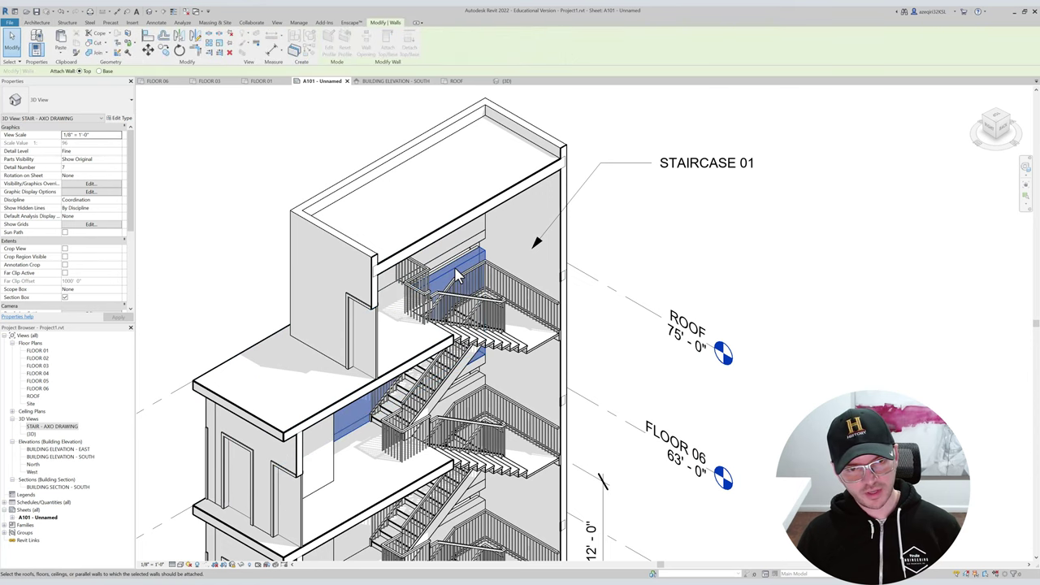
left_click(629, 239)
Deactivate the axo view to return to editing sheet A101.
scroll(642, 231, "down", 4)
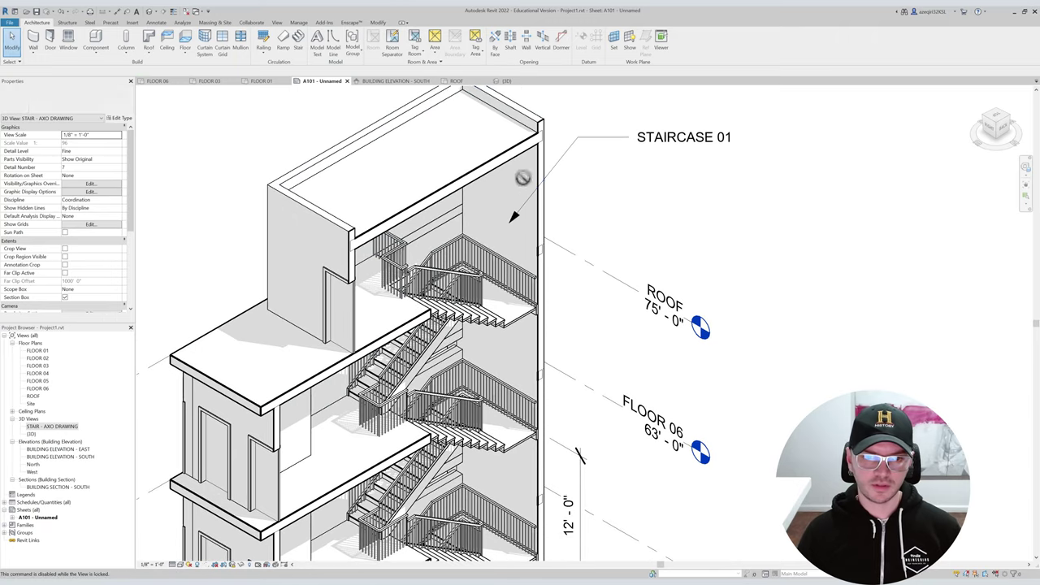
scroll(566, 224, "down", 2)
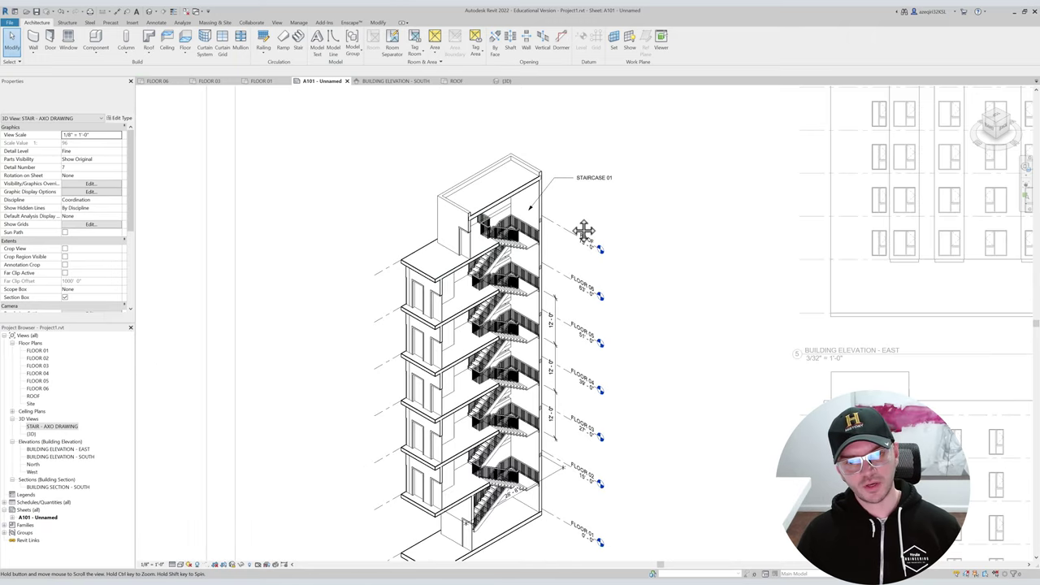
middle_click_drag(592, 243, 561, 186)
middle_click_drag(606, 227, 475, 250)
scroll(591, 230, "down", 1)
right_click(428, 232)
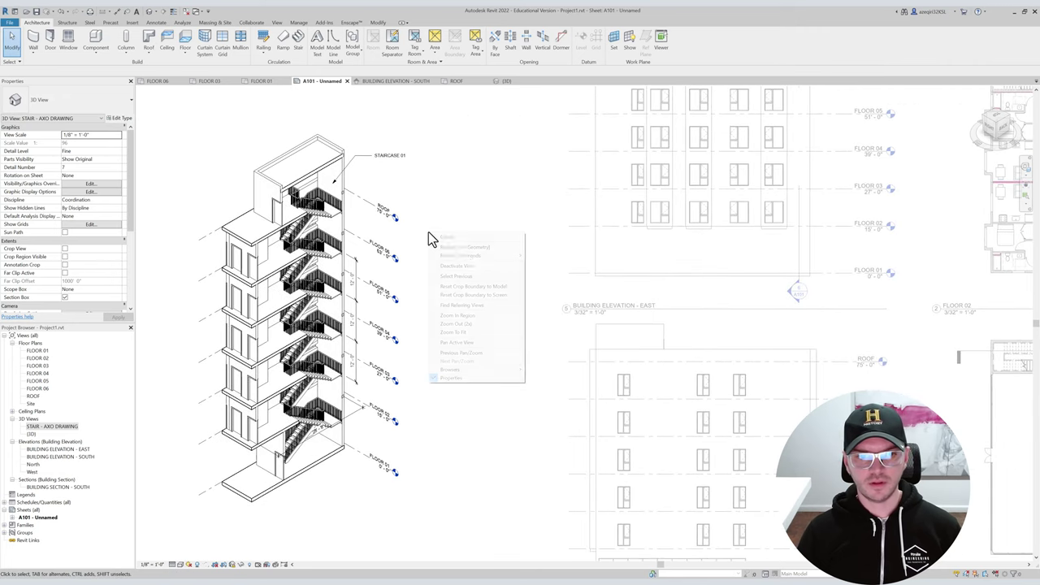
left_click(456, 266)
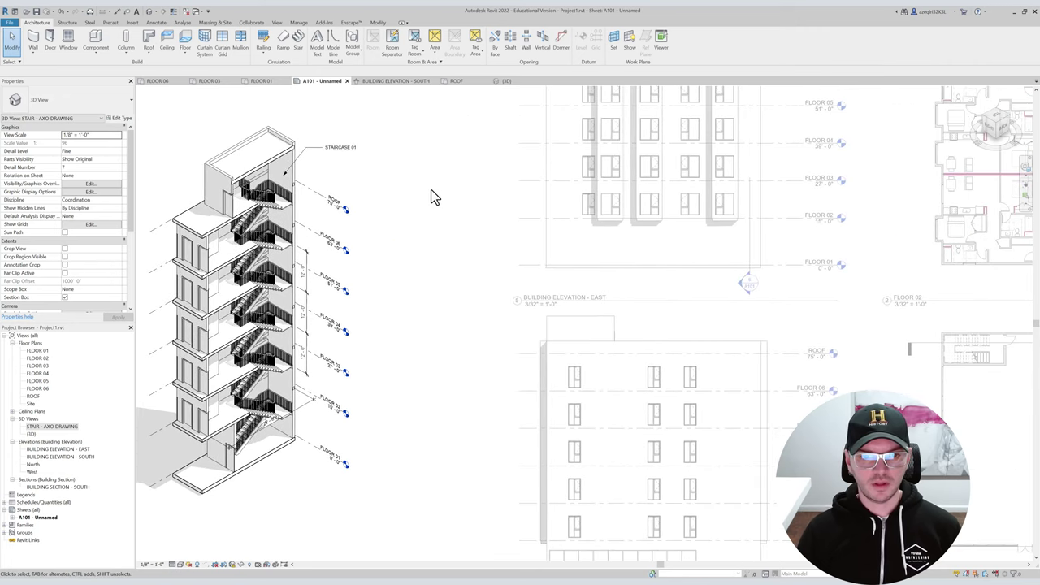
middle_click(497, 217)
middle_click(496, 217)
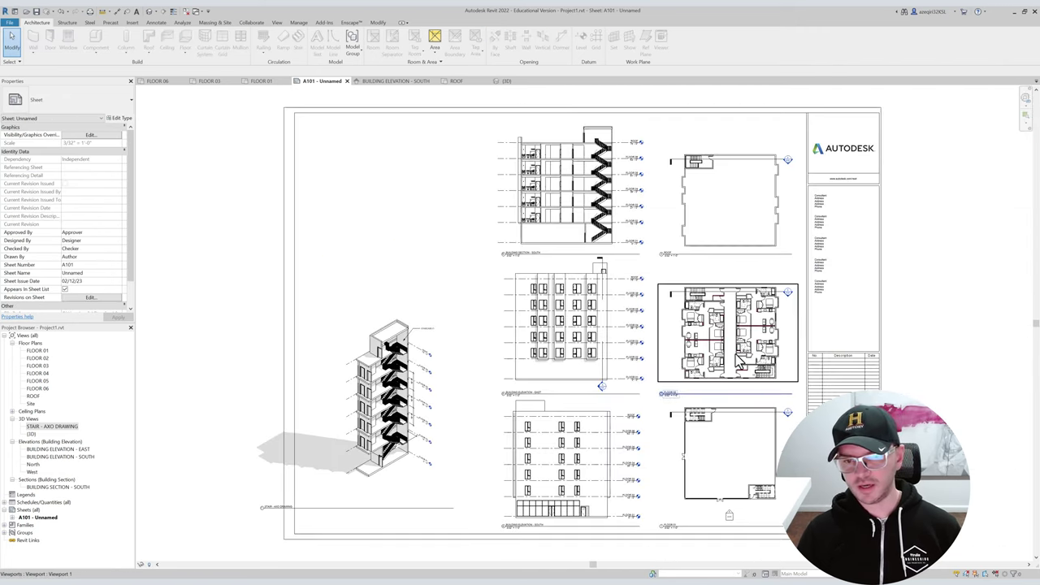
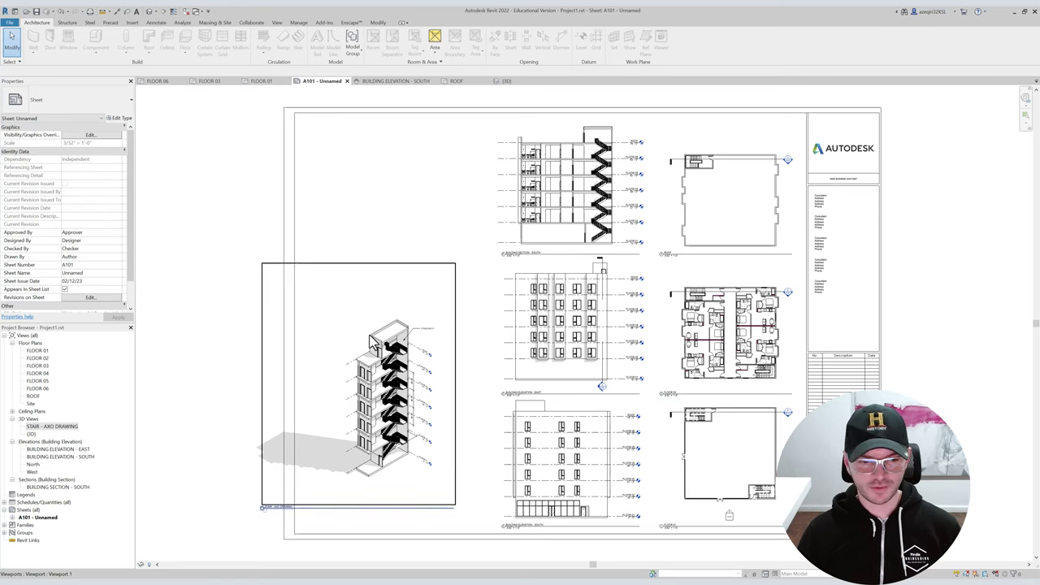
Move the STAIR - AXO DRAWING view title across so it sits beneath the stair tower.
left_click(311, 512)
left_click_drag(313, 505, 437, 503)
key("Escape")
Move the axo viewport down and toward the elevations so it fits inside the sheet border, nudging it slightly farther right.
left_click_drag(395, 404, 425, 430)
left_click(404, 225)
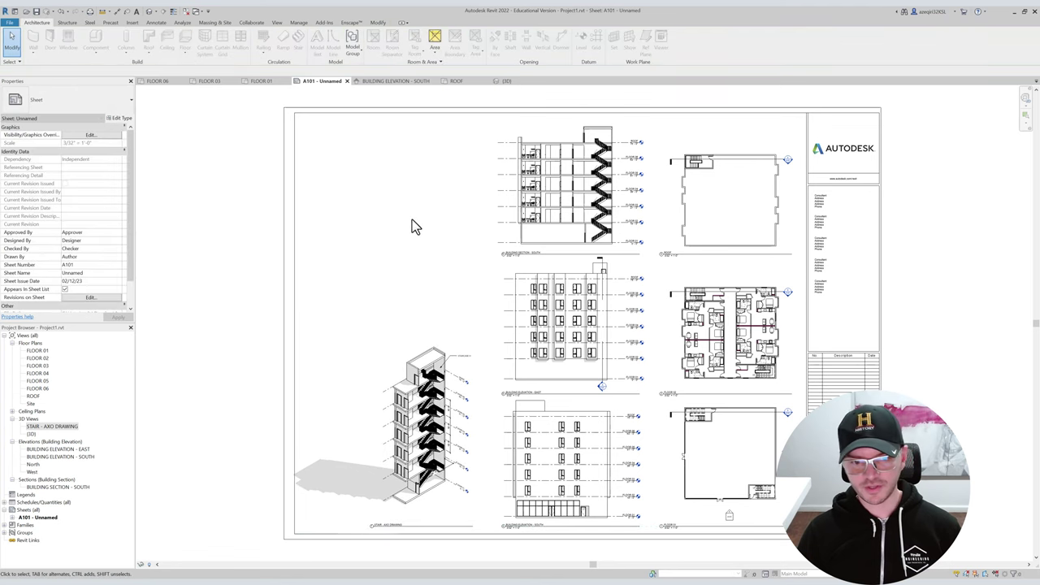
left_click(415, 333)
key("Right")
key("Right")
key("Right")
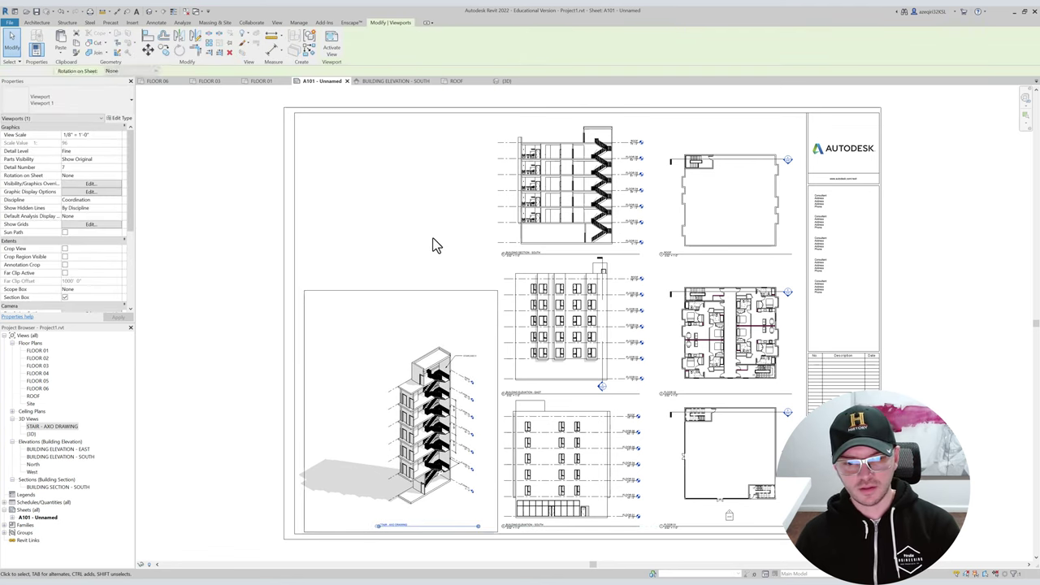
left_click(433, 238)
Move the ROOF and FLOOR 02 plan viewports together slightly upward on the sheet.
left_click_drag(761, 137, 587, 406)
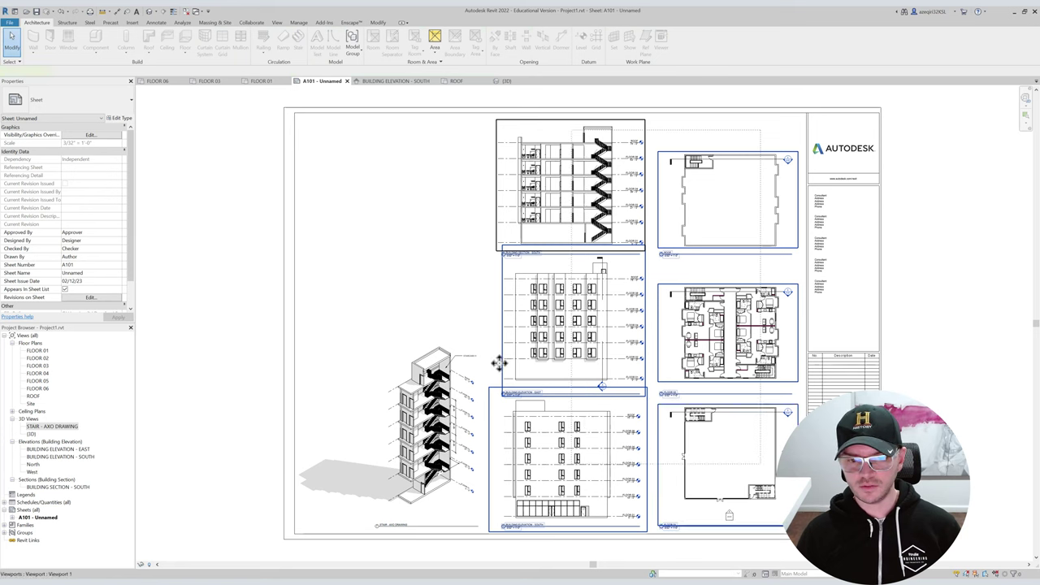
left_click(426, 226)
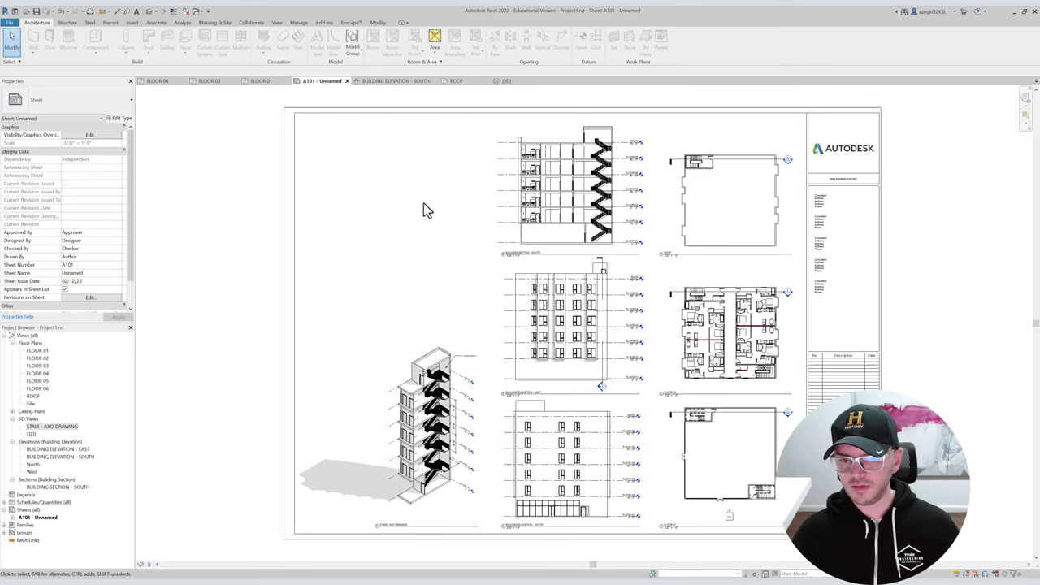
left_click(739, 327)
left_click(717, 210, "ctrl")
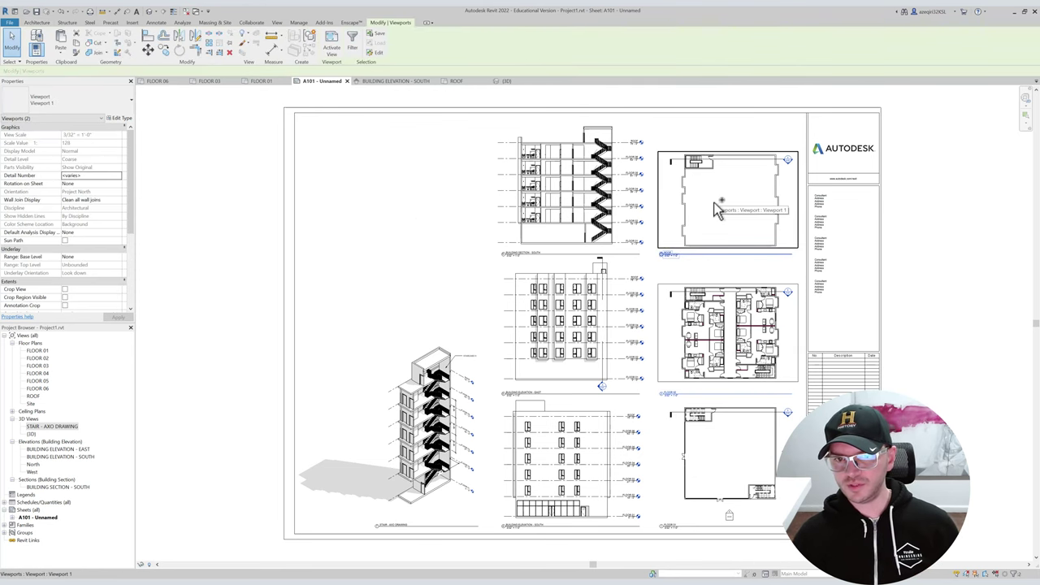
key("Up")
key("Up")
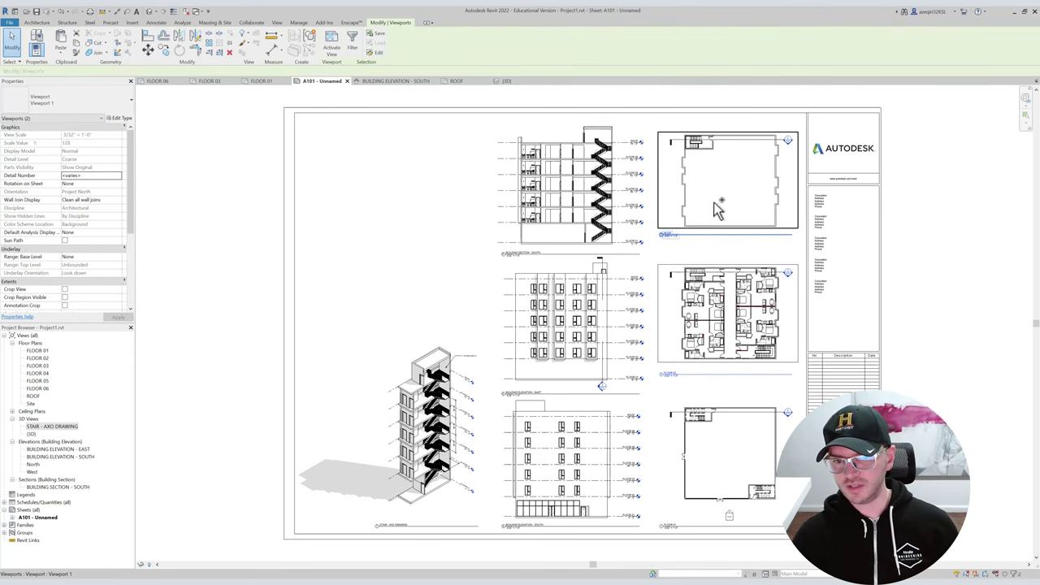
left_click(734, 258)
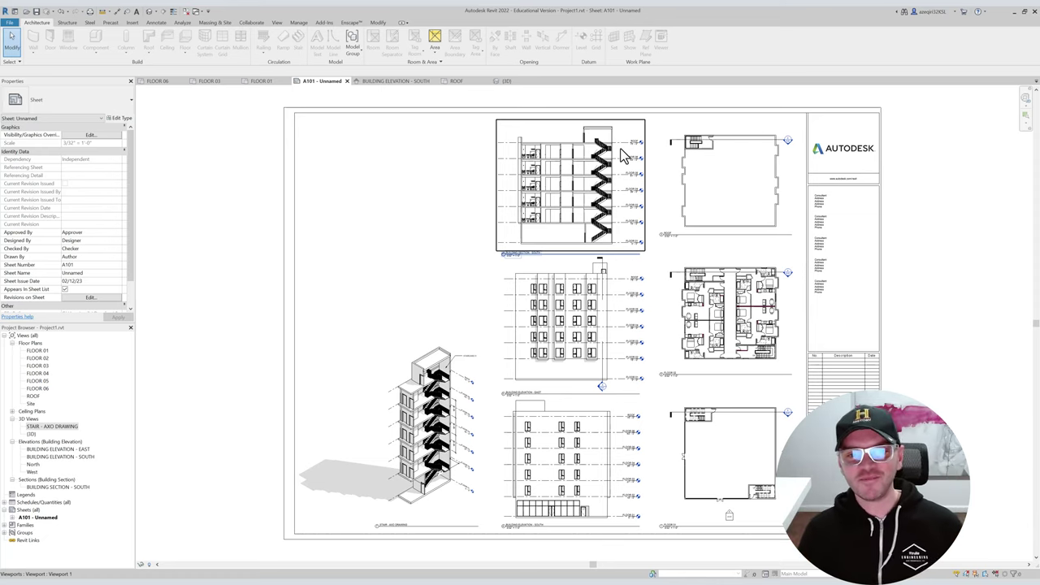
Examine the upper floors and staircase of the BUILDING SECTION - SOUTH viewport.
scroll(639, 132, "up", 3)
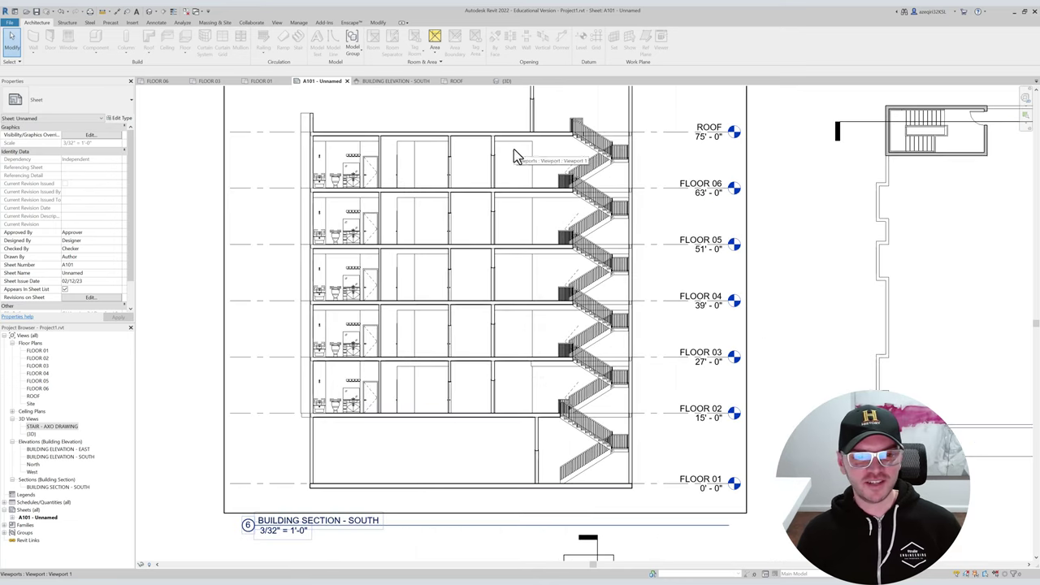
scroll(334, 246, "up", 5)
middle_click_drag(538, 191, 378, 247)
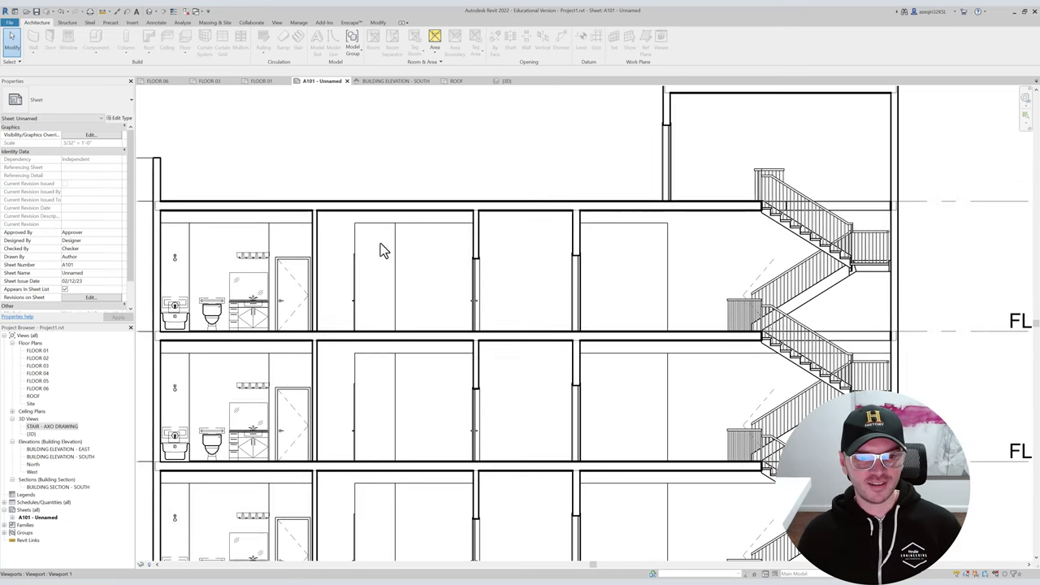
Examine the stair tower in the BUILDING SECTION - SOUTH viewport, from the roof level down to the lowest flight at FLOOR 01.
scroll(571, 203, "down", 2)
middle_click_drag(604, 179, 480, 206)
scroll(487, 199, "up", 3)
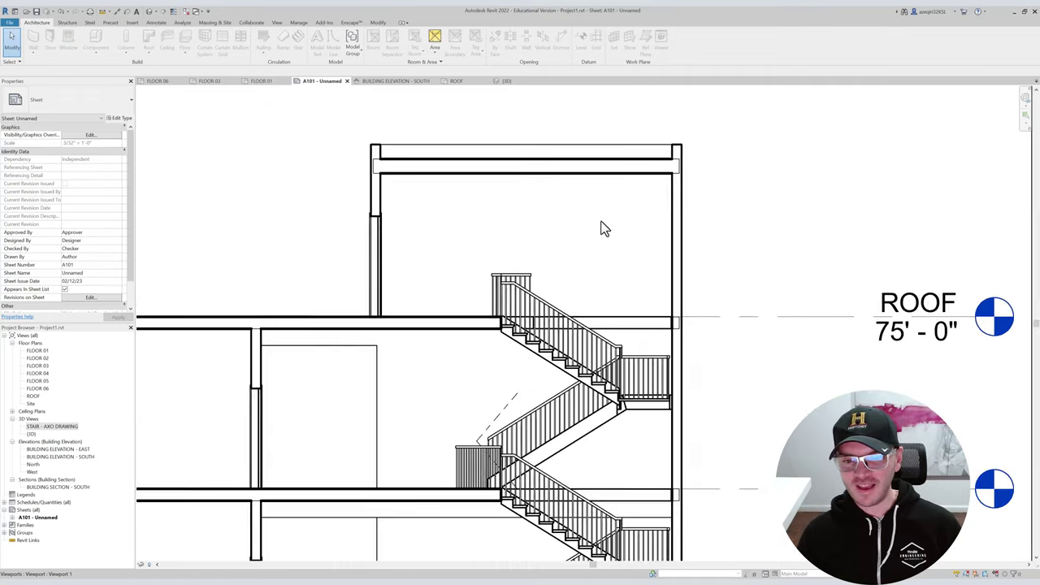
scroll(604, 223, "down", 3)
middle_click_drag(682, 234, 724, 160)
middle_click_drag(589, 254, 530, 48)
scroll(702, 234, "down", 1)
scroll(702, 235, "up", 1)
scroll(501, 293, "up", 5)
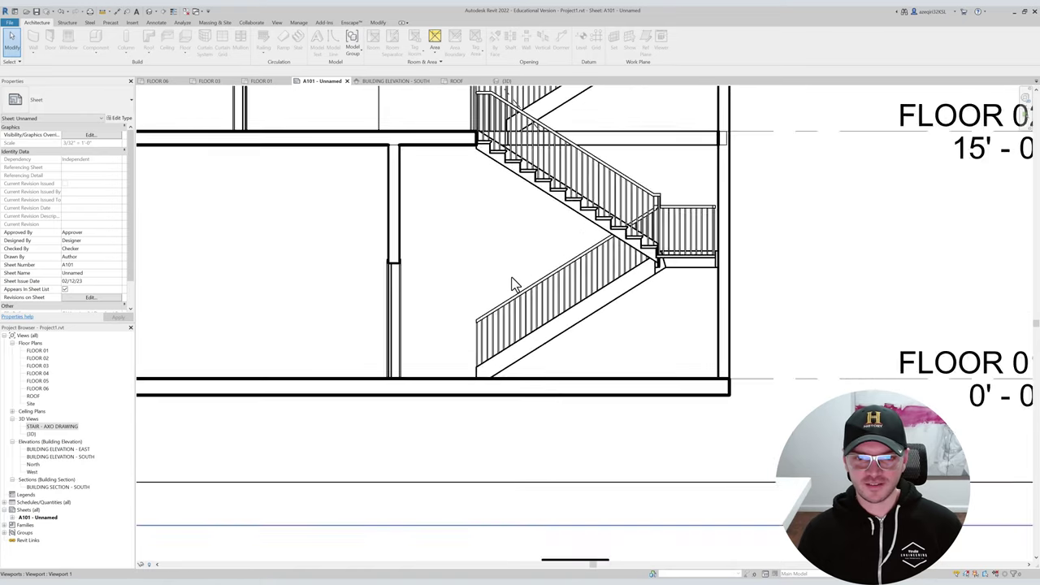
left_click(544, 307)
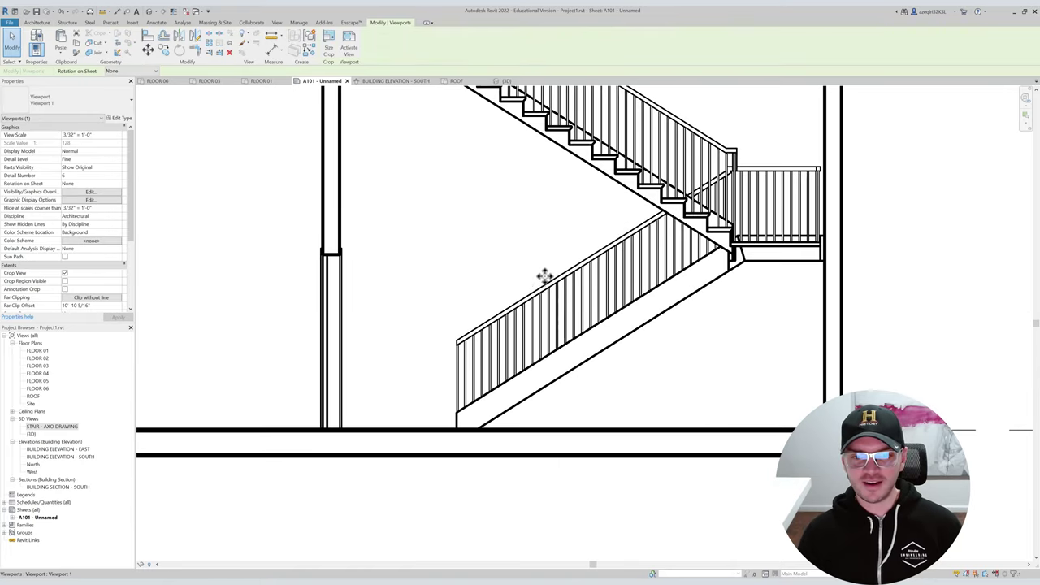
scroll(545, 274, "down", 4)
Activate the BUILDING ELEVATION - EAST viewport on the sheet for editing.
middle_click_drag(515, 309, 565, 212)
scroll(587, 246, "down", 3)
middle_click_drag(587, 246, 558, 179)
middle_click_drag(600, 136, 628, 65)
middle_click_drag(604, 177, 603, 123)
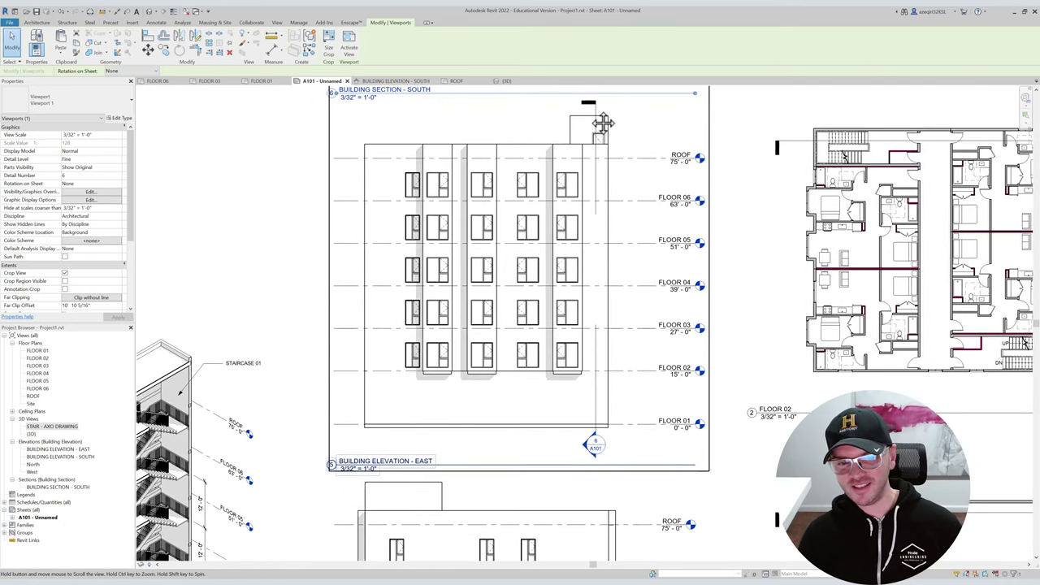
middle_click_drag(601, 238, 595, 227)
double_click(541, 241)
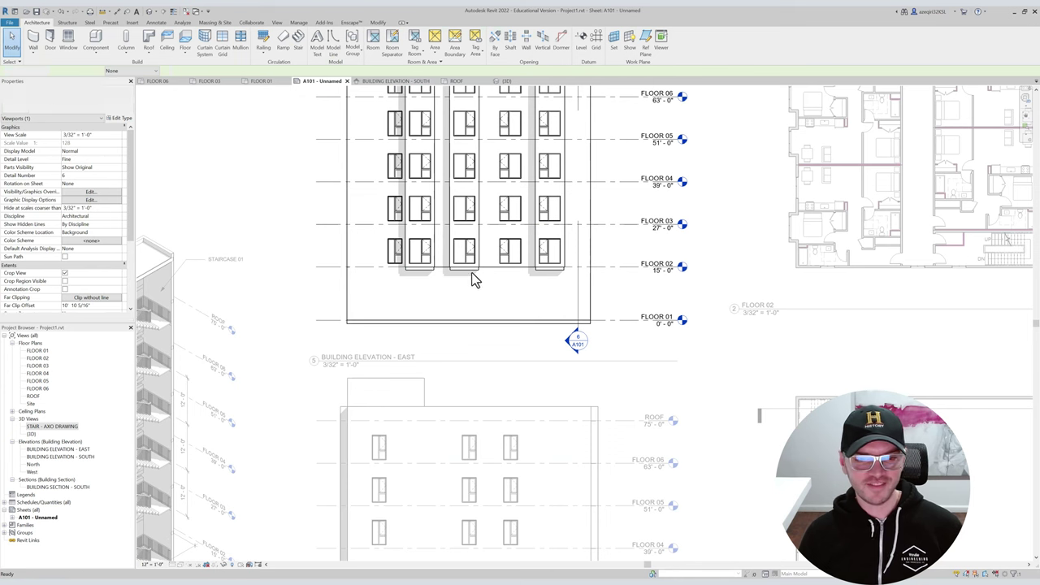
Sketch a rectangular filled region boundary about 116' long below the FLOOR 01 line, extending past both sides of the building.
key("f")
key("r")
left_click(354, 47)
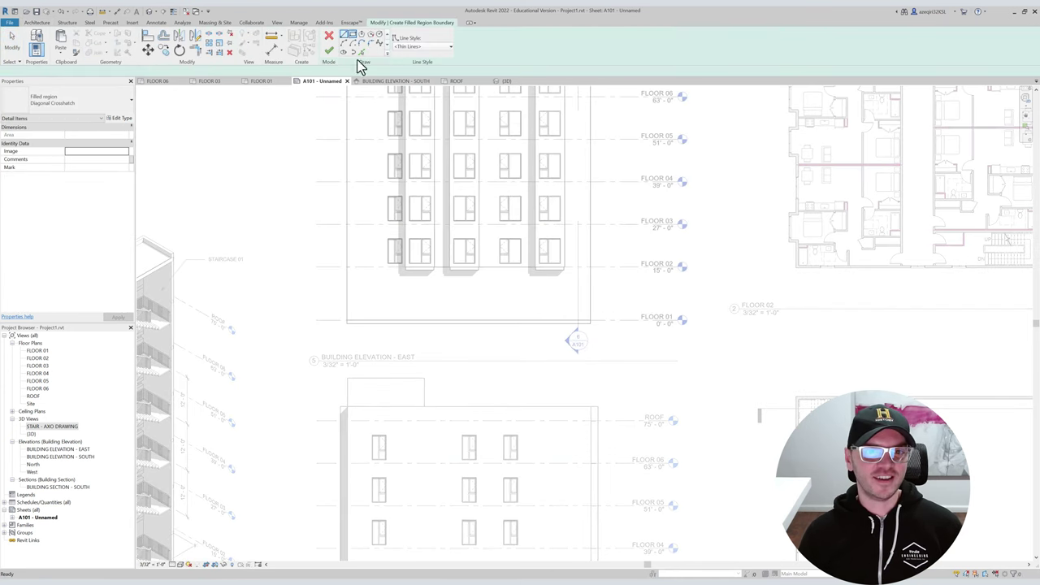
left_click(286, 320)
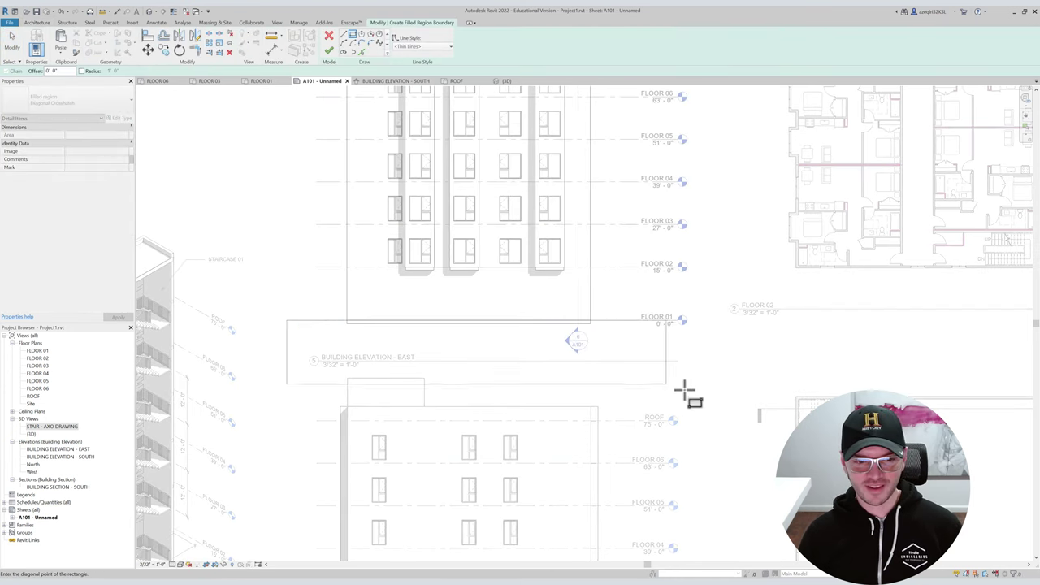
left_click(697, 378)
key("Escape")
Give the boundary's top line the line style 4 and finish the filled region.
left_click(352, 320)
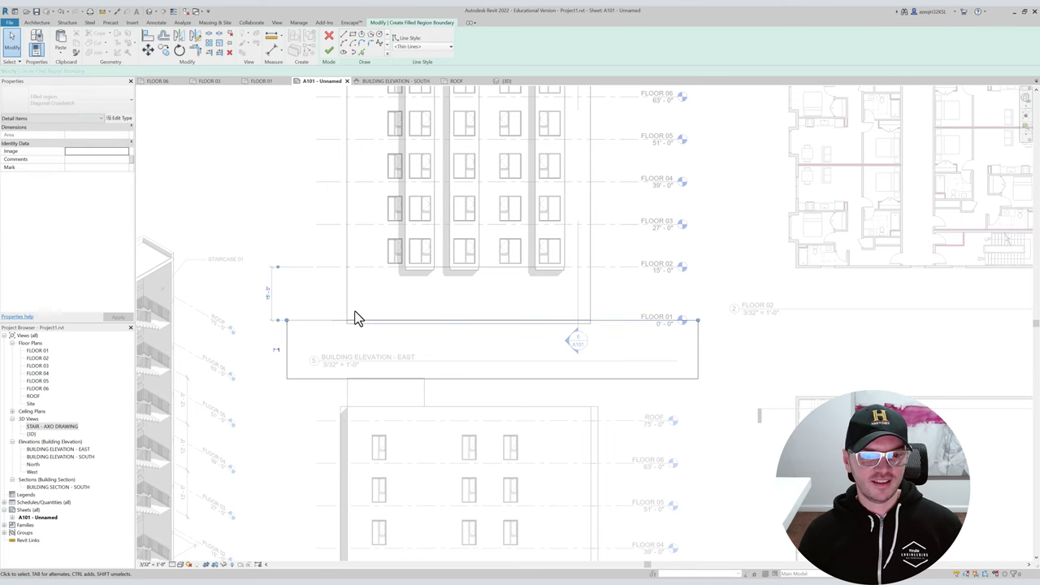
left_click(411, 47)
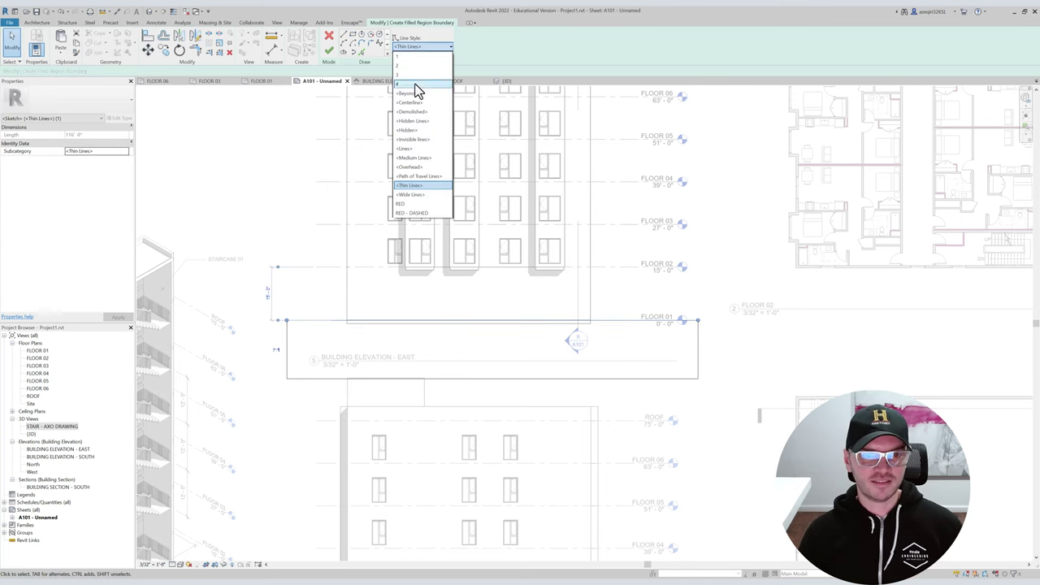
left_click(416, 88)
left_click(329, 50)
key("Escape")
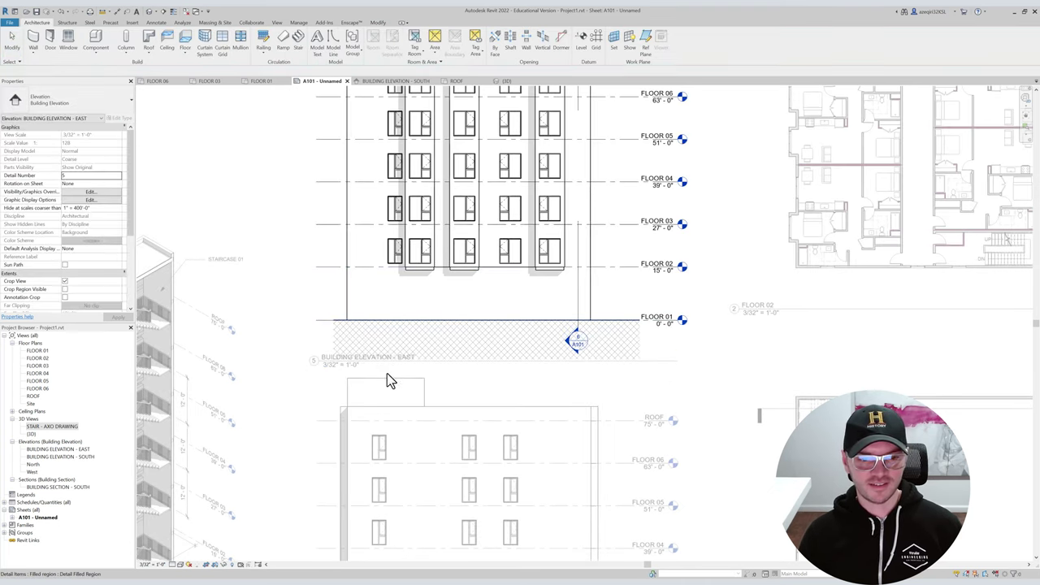
Look for a WHITE type for the ground filled region, and assign the Solid Black type instead.
left_click(378, 341)
left_click(66, 94)
type("WHITE")
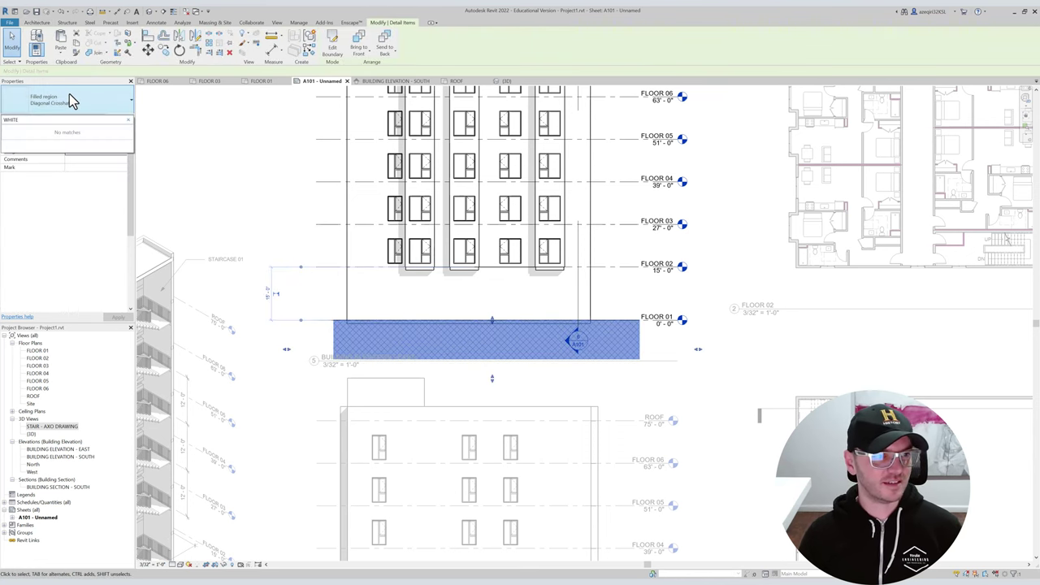
key("BackSpace")
key("BackSpace")
key("BackSpace")
key("BackSpace")
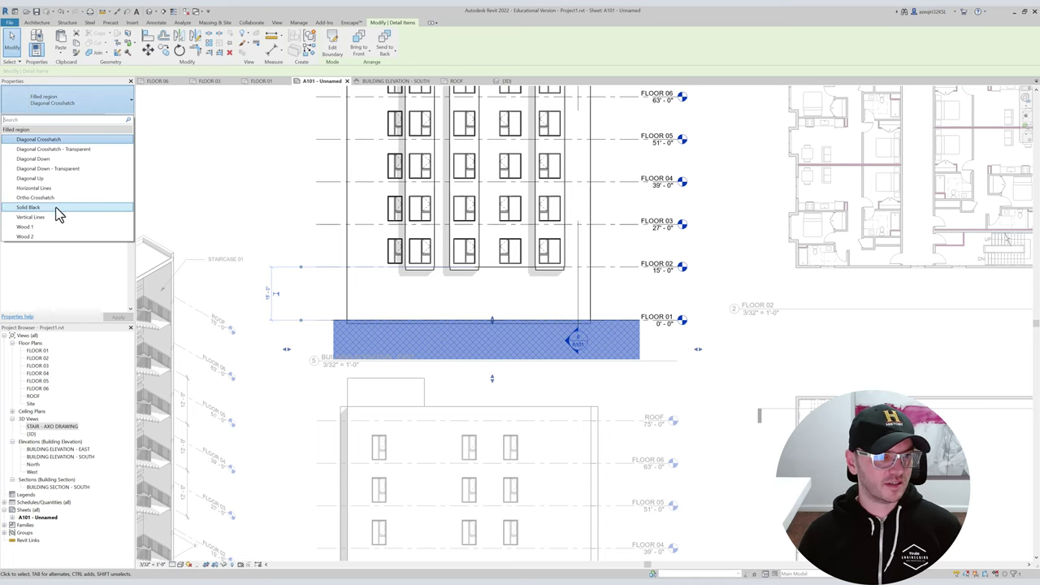
left_click(56, 208)
Duplicate the filled region type as Solid White and set its foreground pattern color to white.
left_click(119, 119)
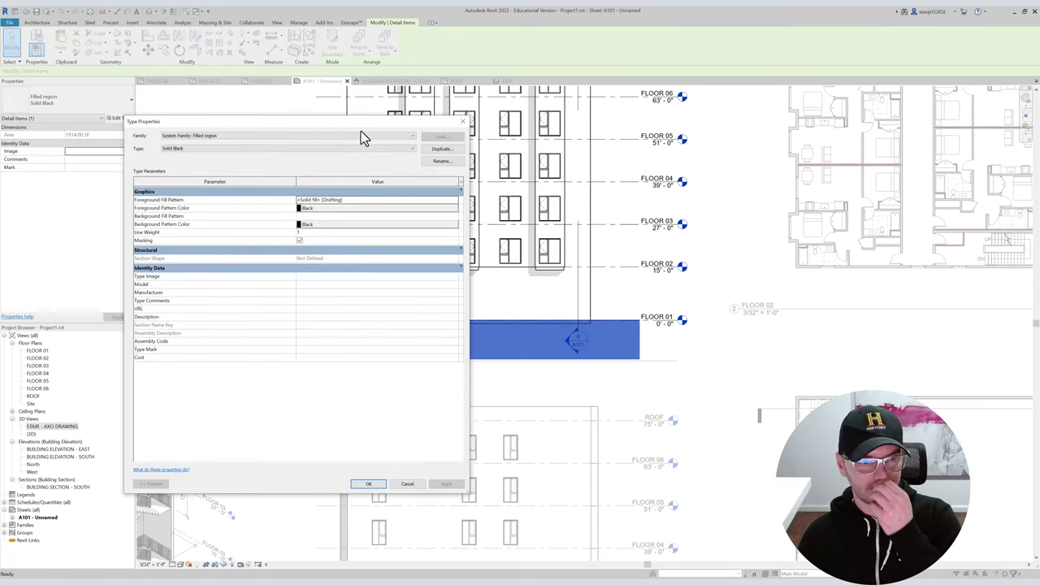
left_click(436, 149)
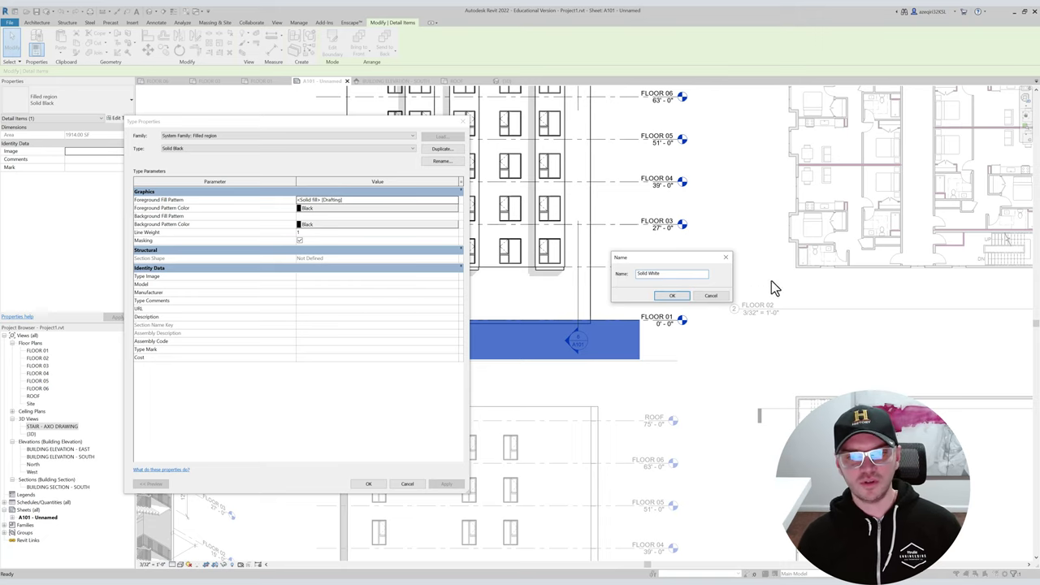
left_click(669, 296)
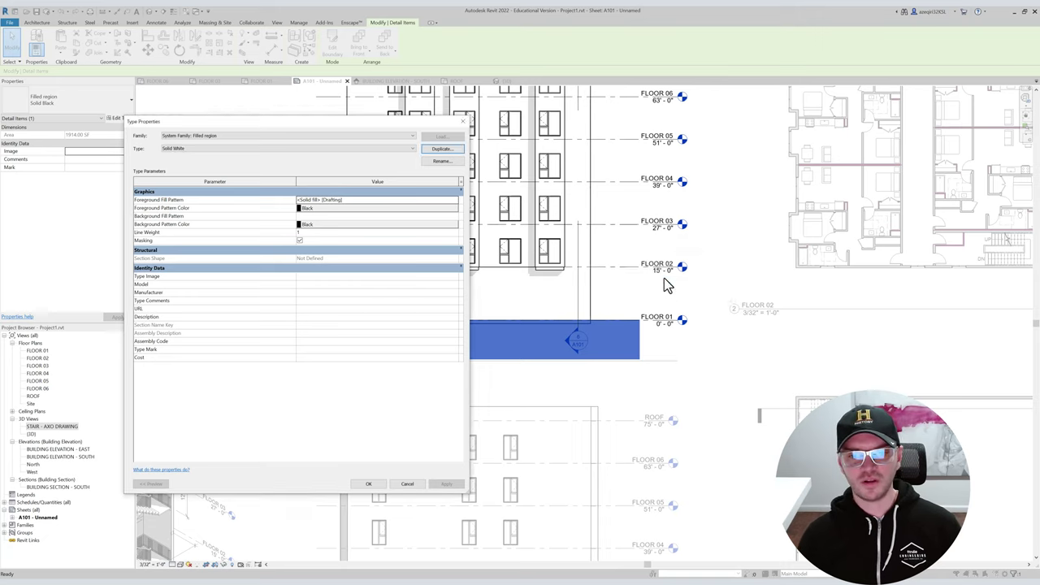
left_click(352, 208)
left_click(286, 297)
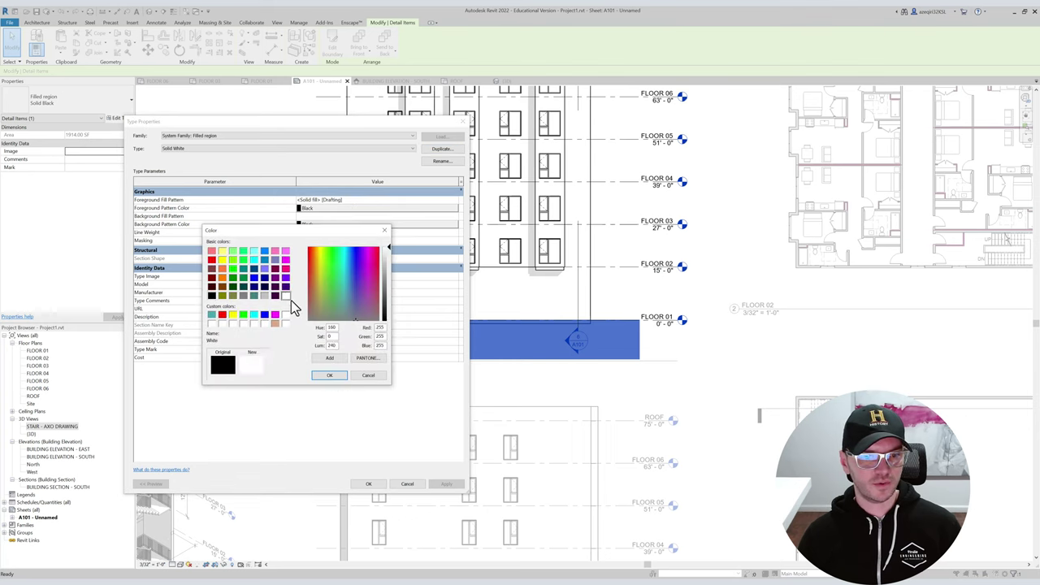
left_click(329, 375)
left_click(369, 484)
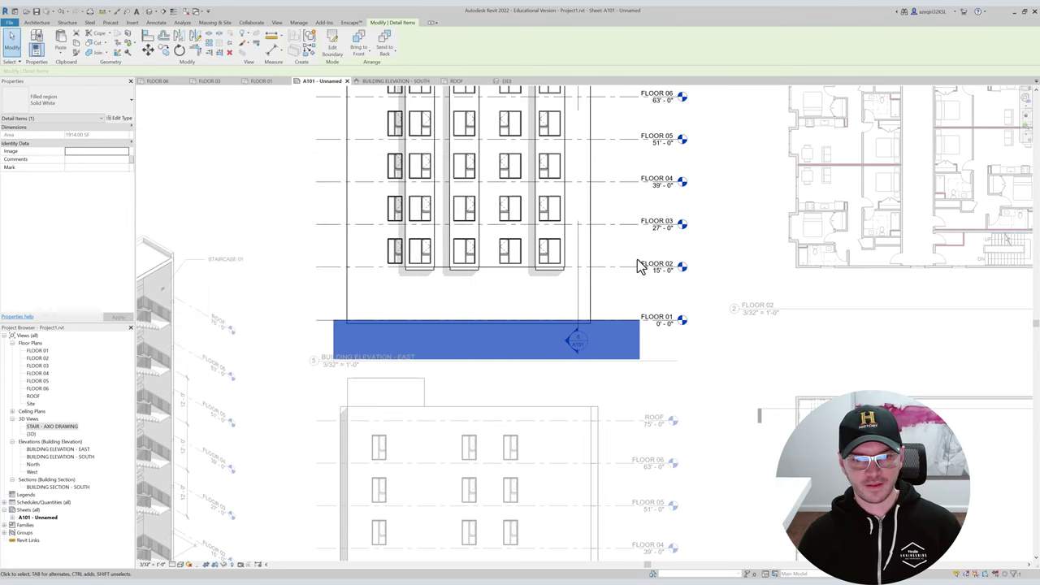
key("Escape")
Leave the BUILDING ELEVATION - EAST view and activate the BUILDING ELEVATION - SOUTH viewport for editing.
double_click(629, 325)
scroll(630, 325, "down", 1)
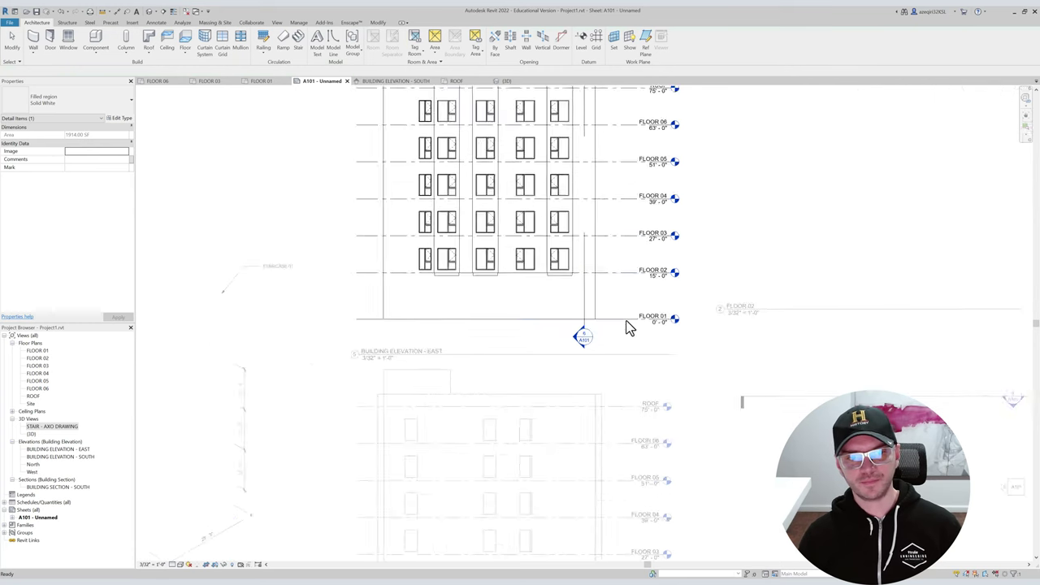
scroll(625, 321, "down", 1)
left_click(619, 330)
left_click(619, 303)
scroll(643, 284, "down", 1)
scroll(648, 288, "down", 1)
scroll(528, 410, "down", 1)
double_click(579, 407)
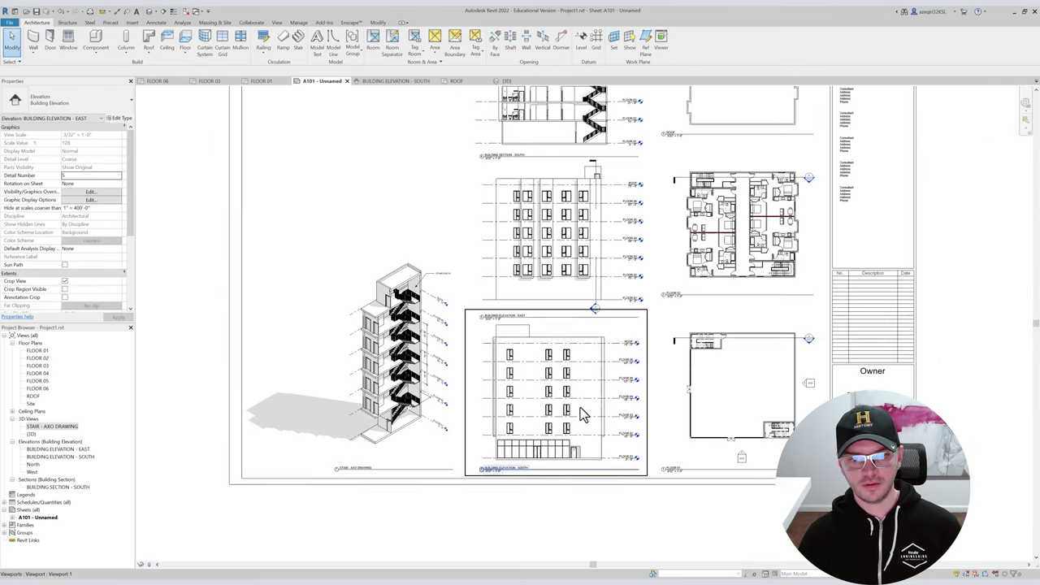
double_click(590, 423)
Add a Solid White filled region beneath the building in BUILDING ELEVATION - SOUTH, spanning its full width.
scroll(592, 474, "up", 1)
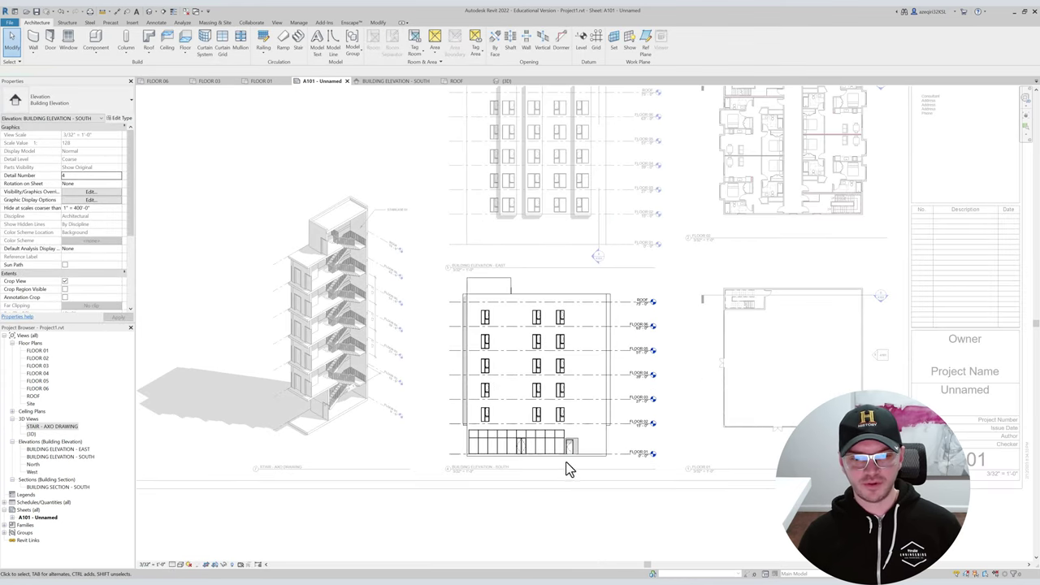
scroll(535, 458, "up", 1)
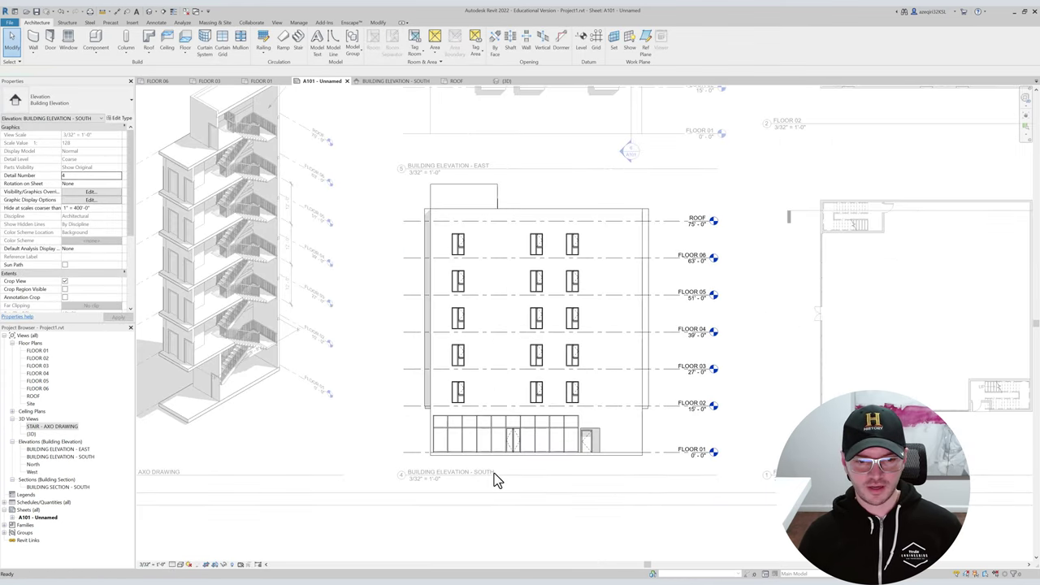
left_click(388, 497)
scroll(406, 479, "up", 3)
key("u")
key("g")
left_click(654, 447)
Raise the top edge of the South elevation's filled region to the FLOOR 01 level line.
scroll(653, 447, "up", 1)
scroll(653, 447, "up", 3)
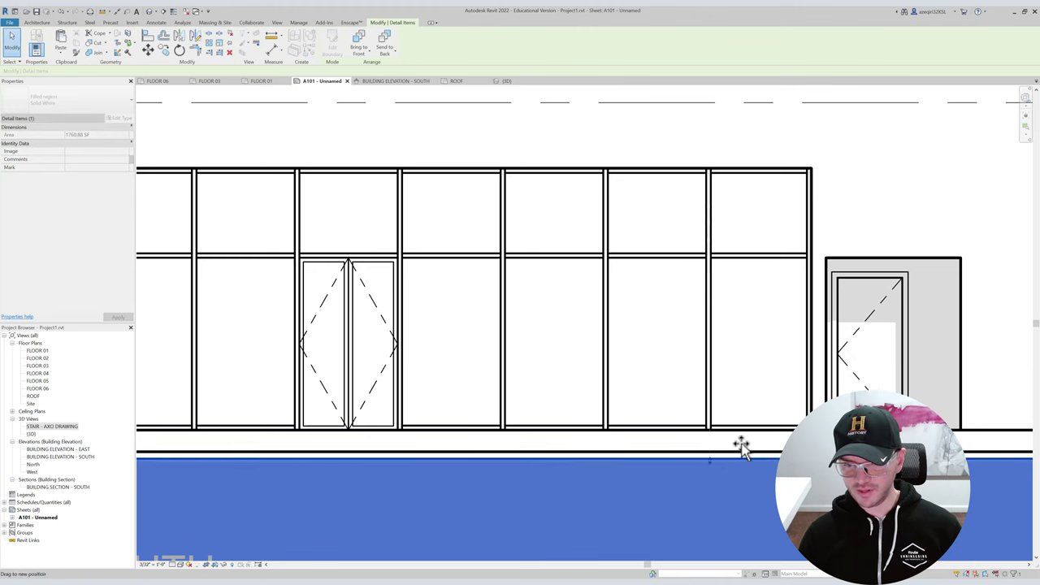
key("Escape")
scroll(650, 433, "down", 4)
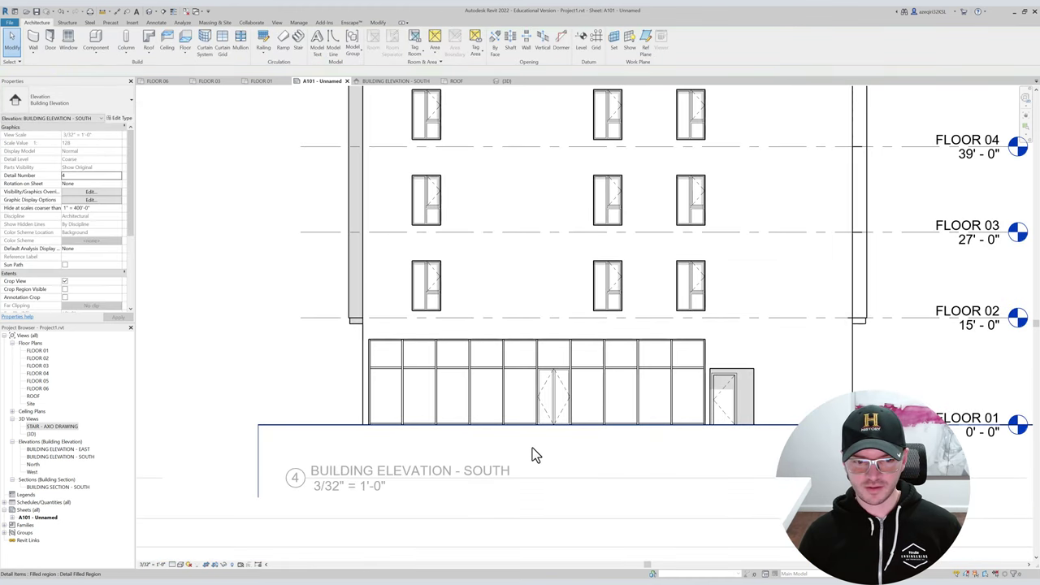
Stretch the left end of the filled region outward so its side edge falls outside the elevation's crop.
left_click(264, 480)
key("Escape")
scroll(211, 443, "down", 8)
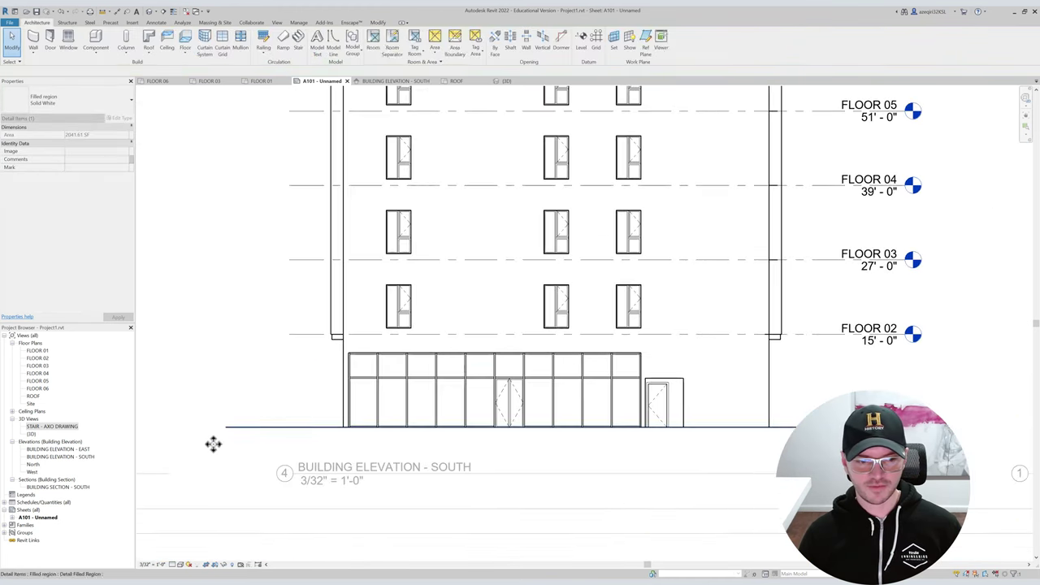
key("f")
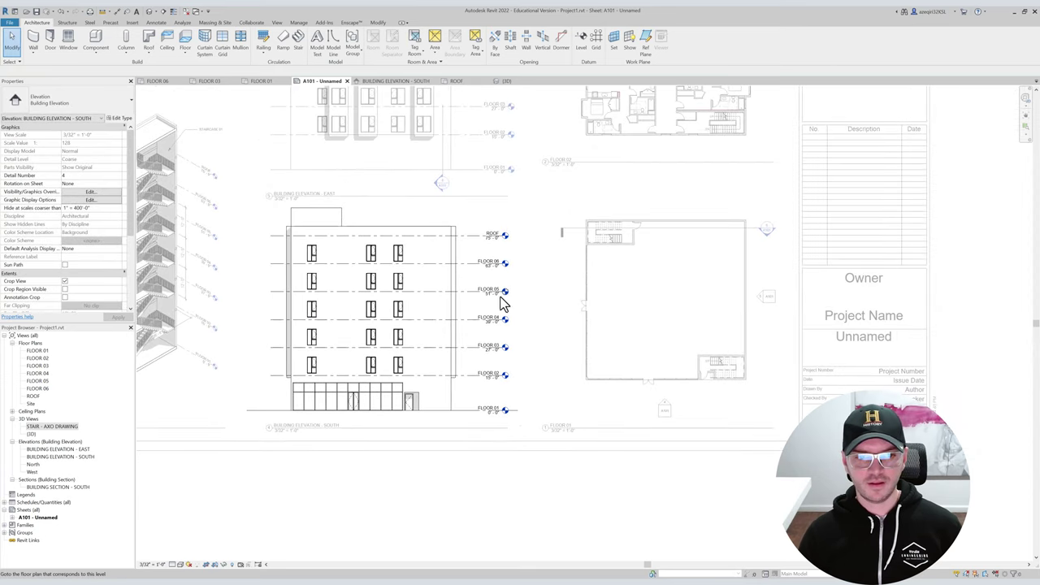